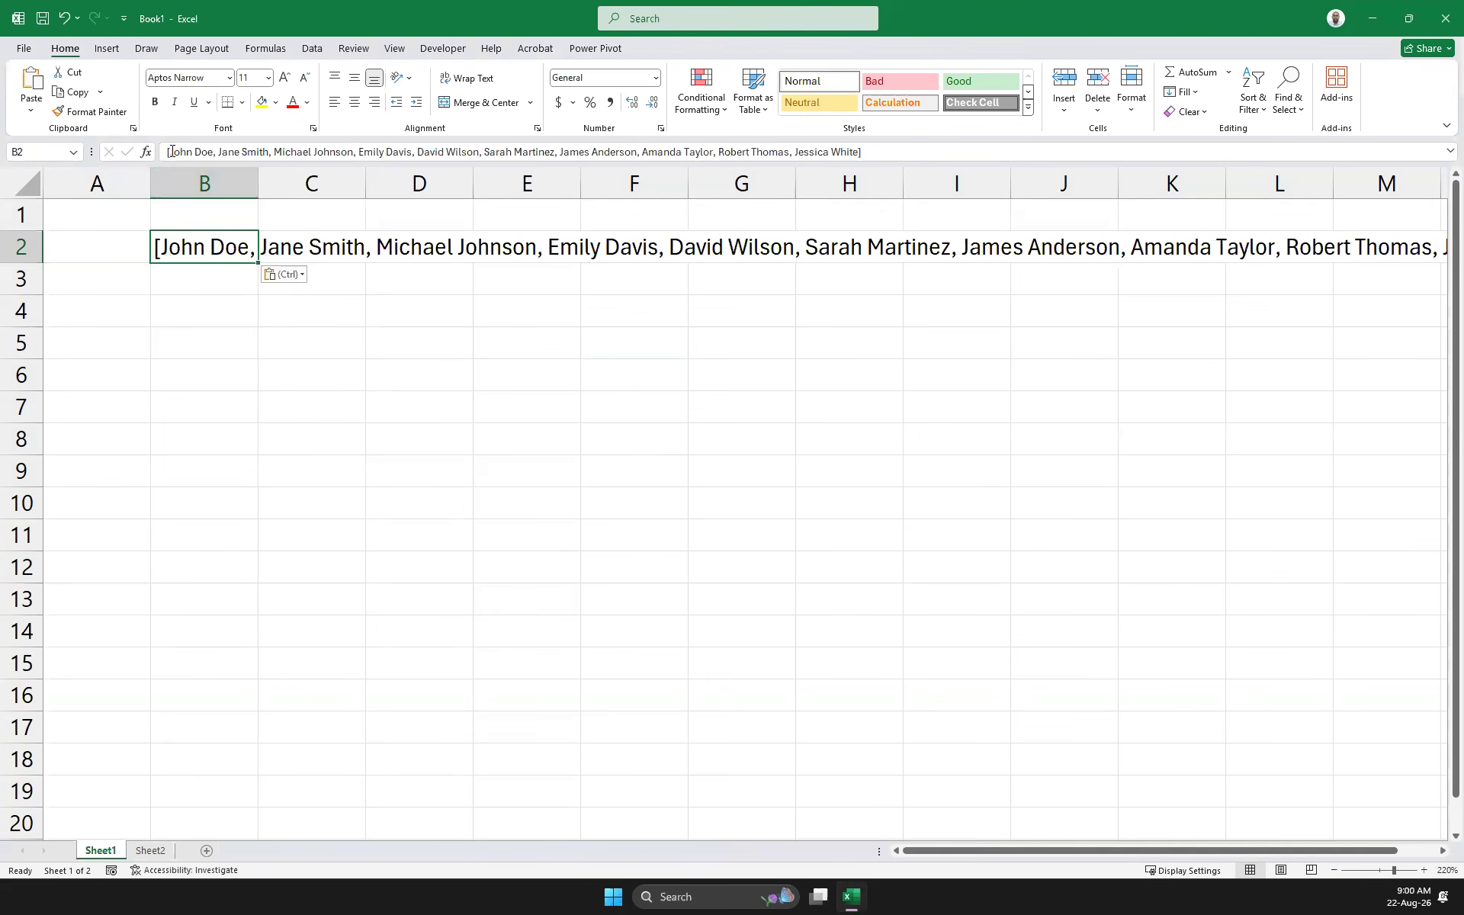
Delete the leading '[' and trailing ']' from the name list in B2, then reselect B2
{"action": "key", "text": "Delete"}
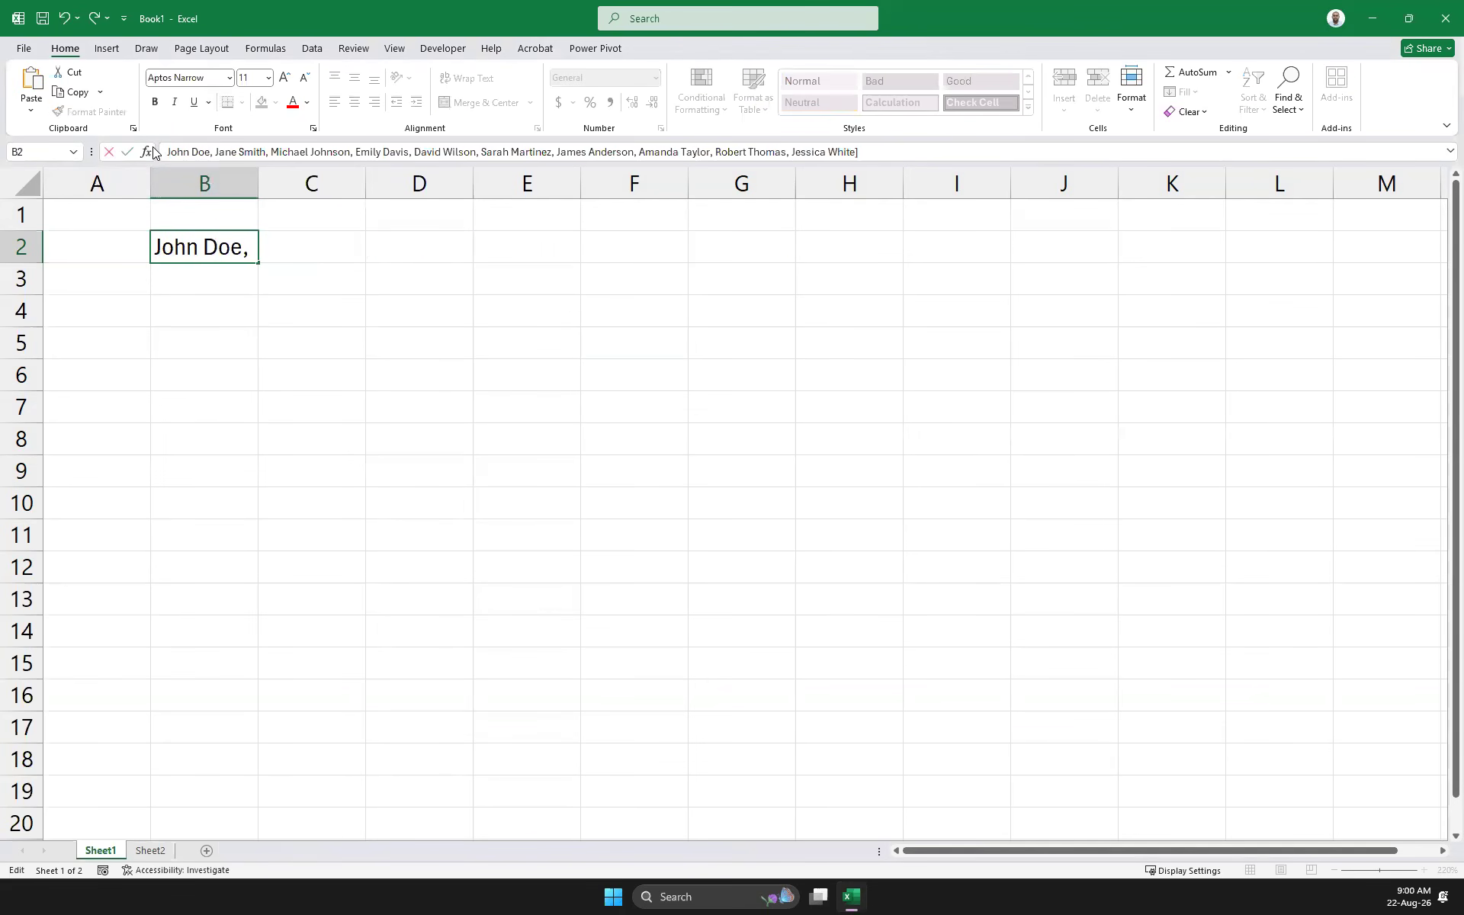
{"action": "left_click", "coordinate": [889, 146]}
{"action": "key", "text": "BackSpace"}
{"action": "key", "text": "Return"}
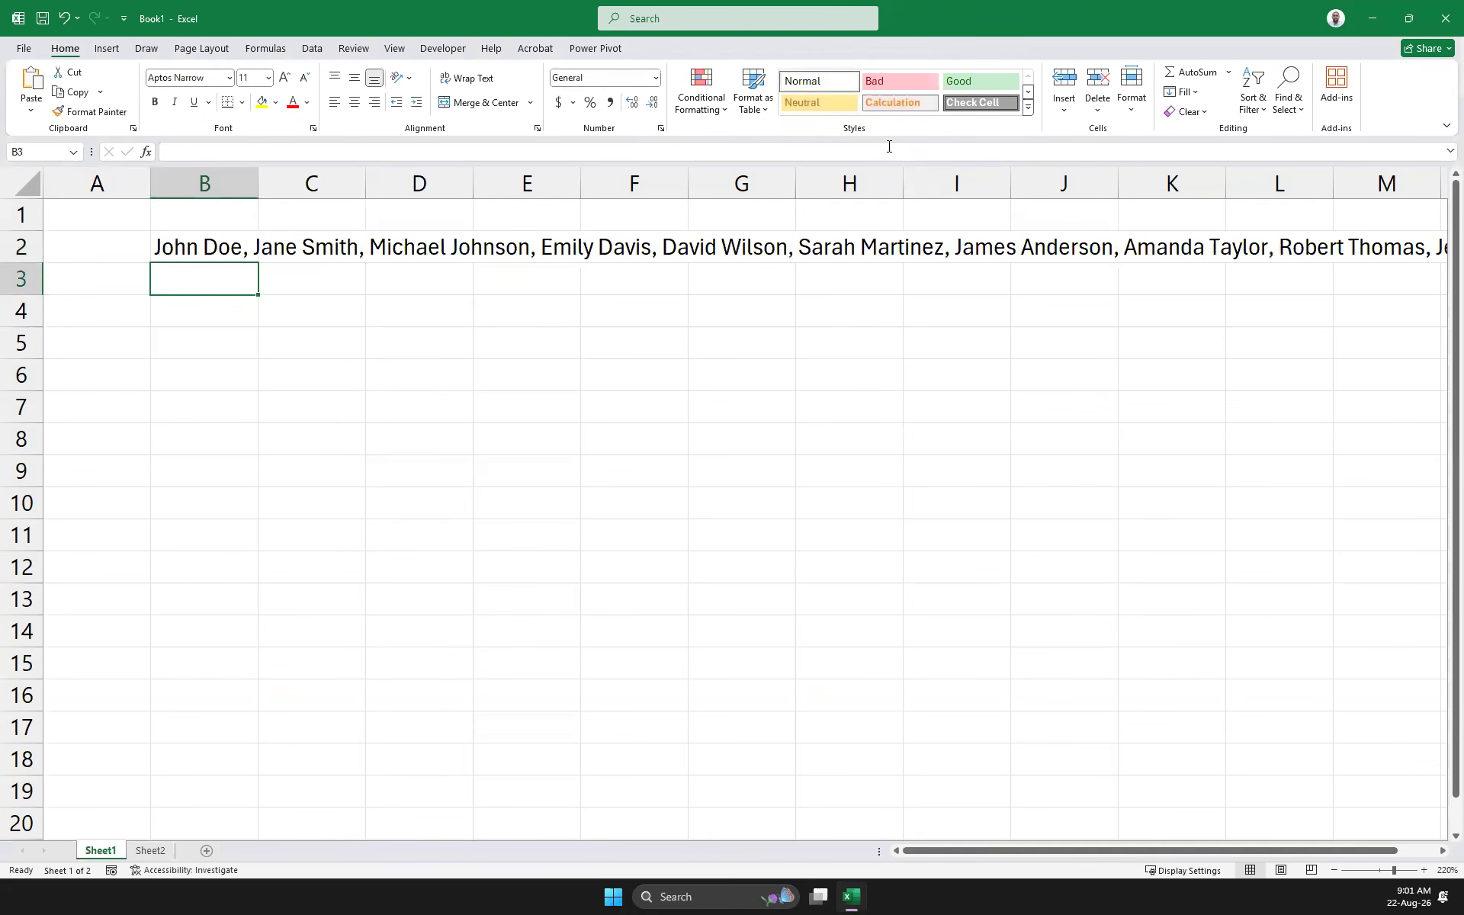
{"action": "left_click", "coordinate": [154, 236]}
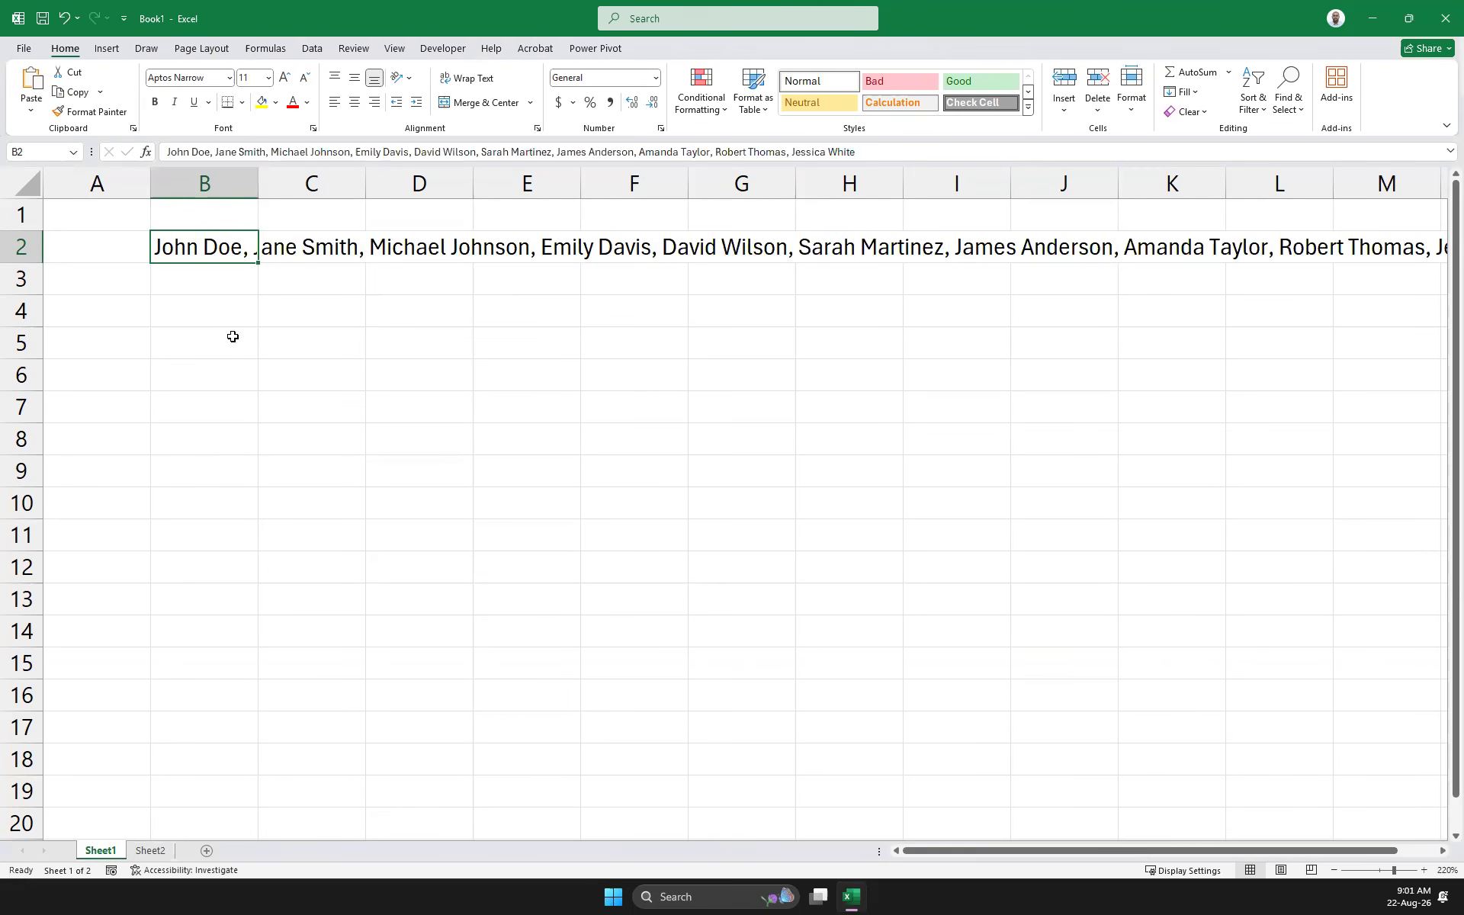
{"action": "left_click", "coordinate": [312, 49]}
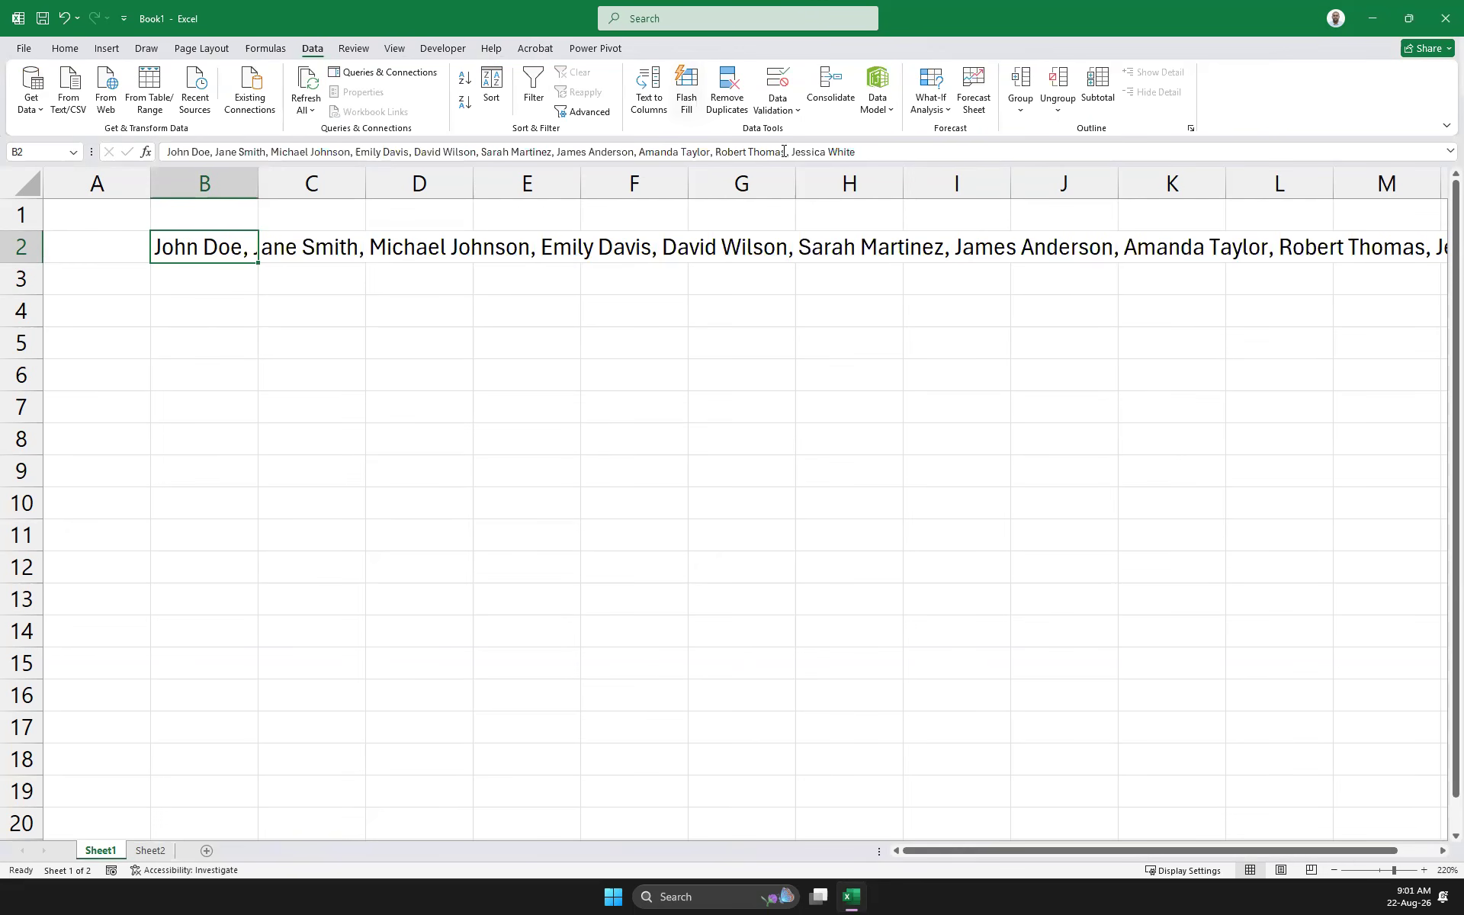
Start Text to Columns on B2's list, choosing the Delimited data type
{"action": "left_click", "coordinate": [659, 105]}
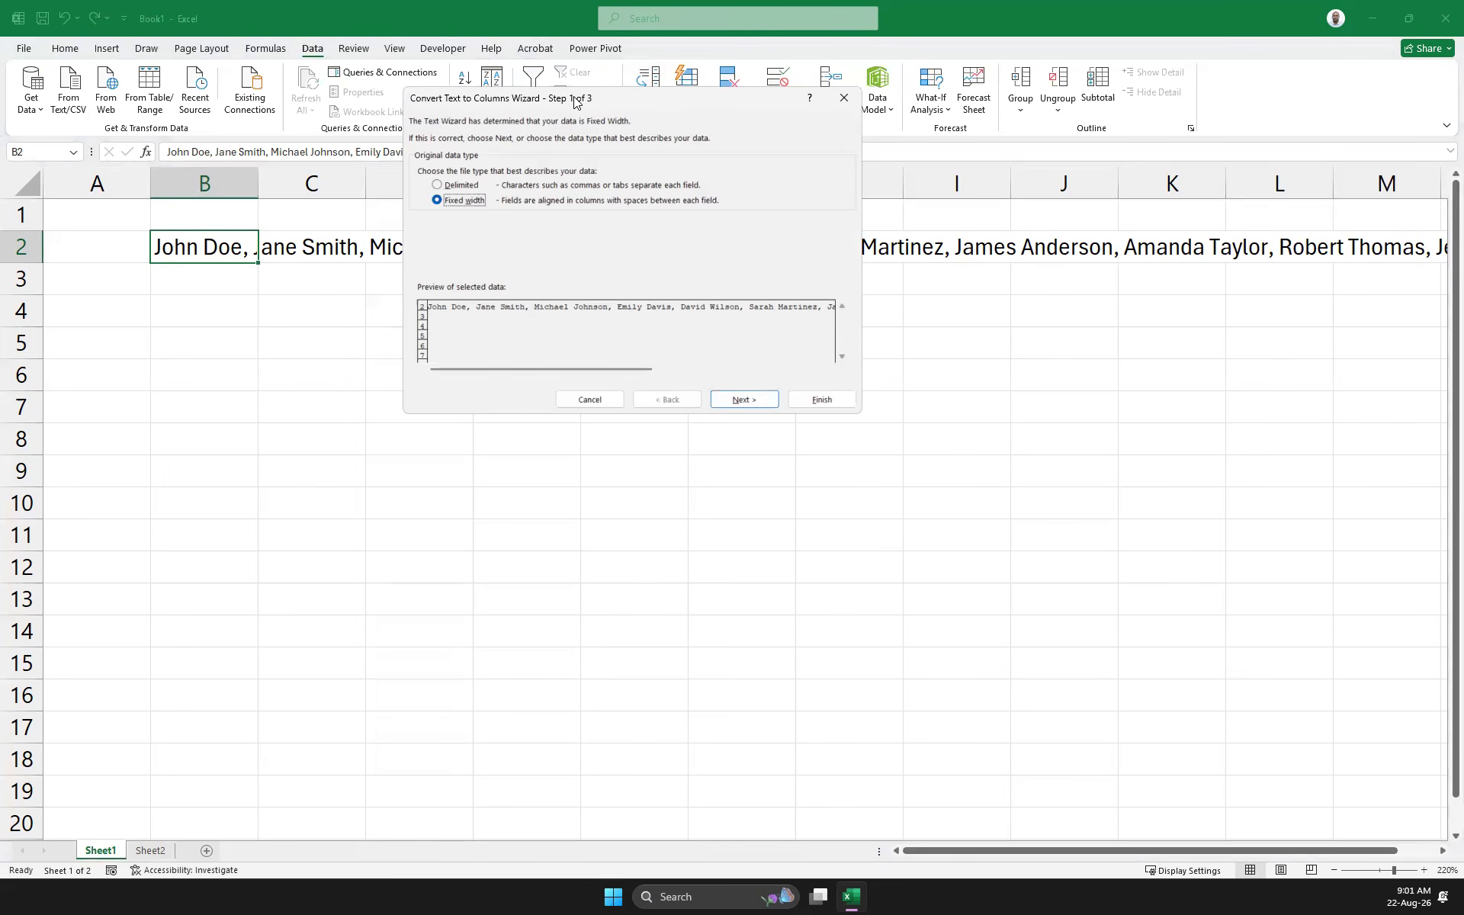
{"action": "left_click_drag", "start_coordinate": [574, 101], "coordinate": [632, 386]}
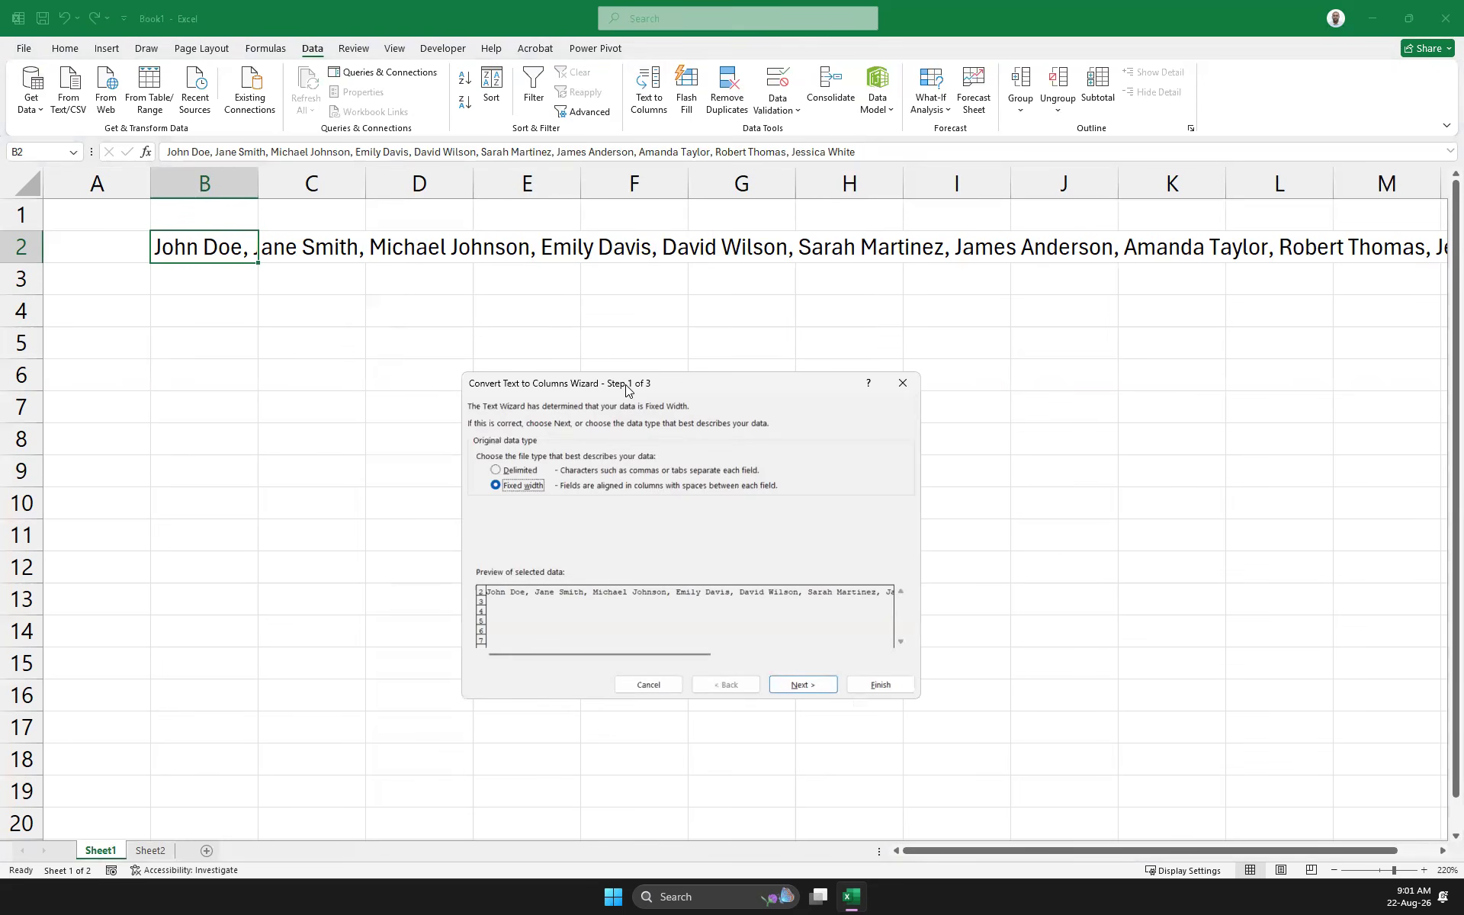
{"action": "left_click", "coordinate": [511, 471]}
{"action": "left_click", "coordinate": [786, 682]}
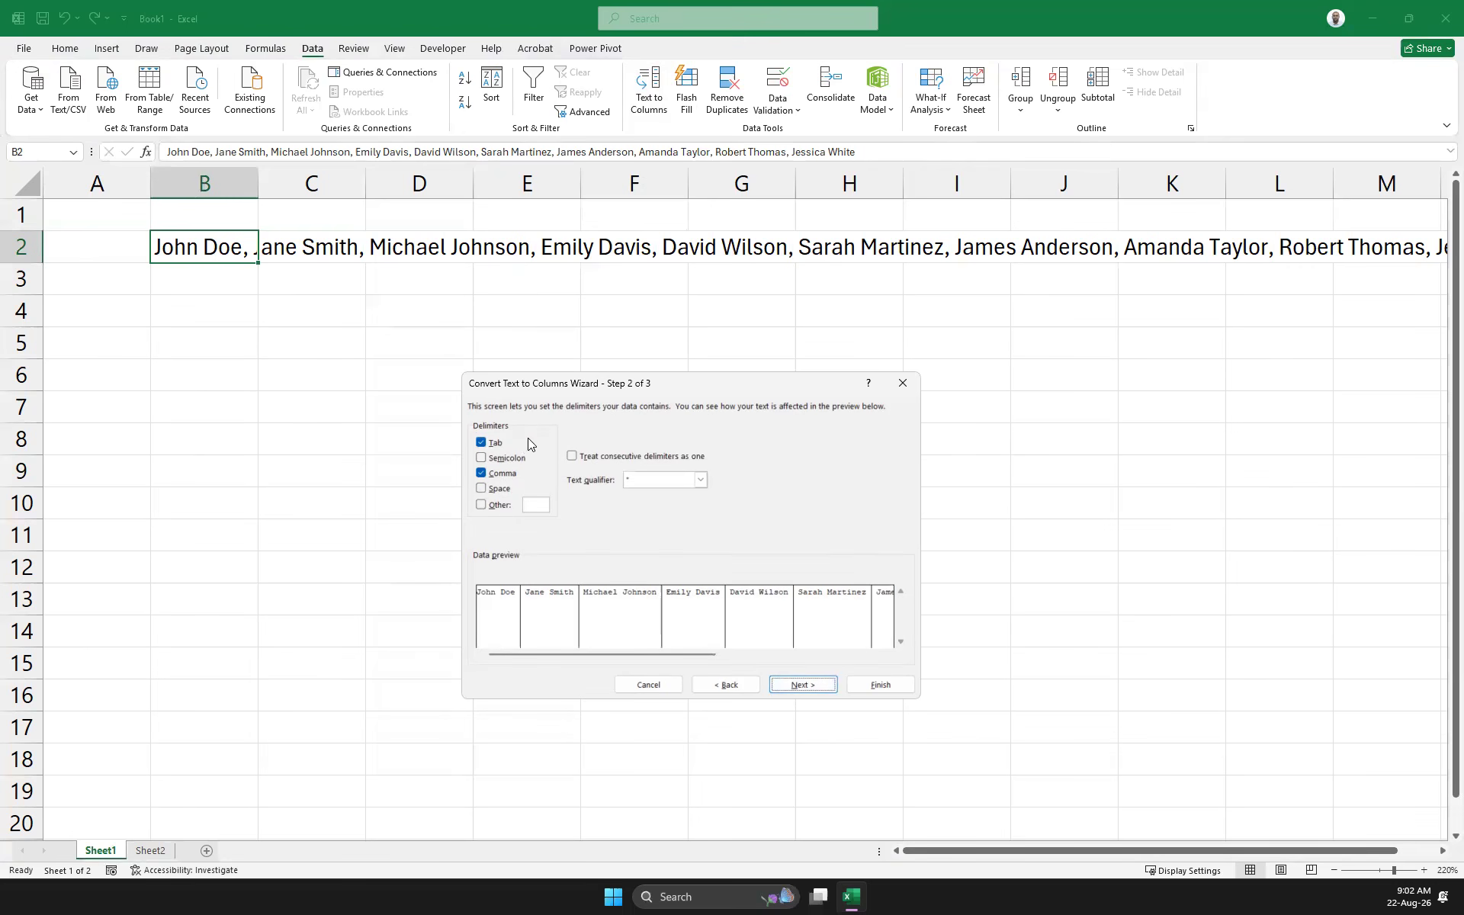
Clear the Tab and Space delimiters so only Comma splits the names
{"action": "left_click", "coordinate": [481, 442]}
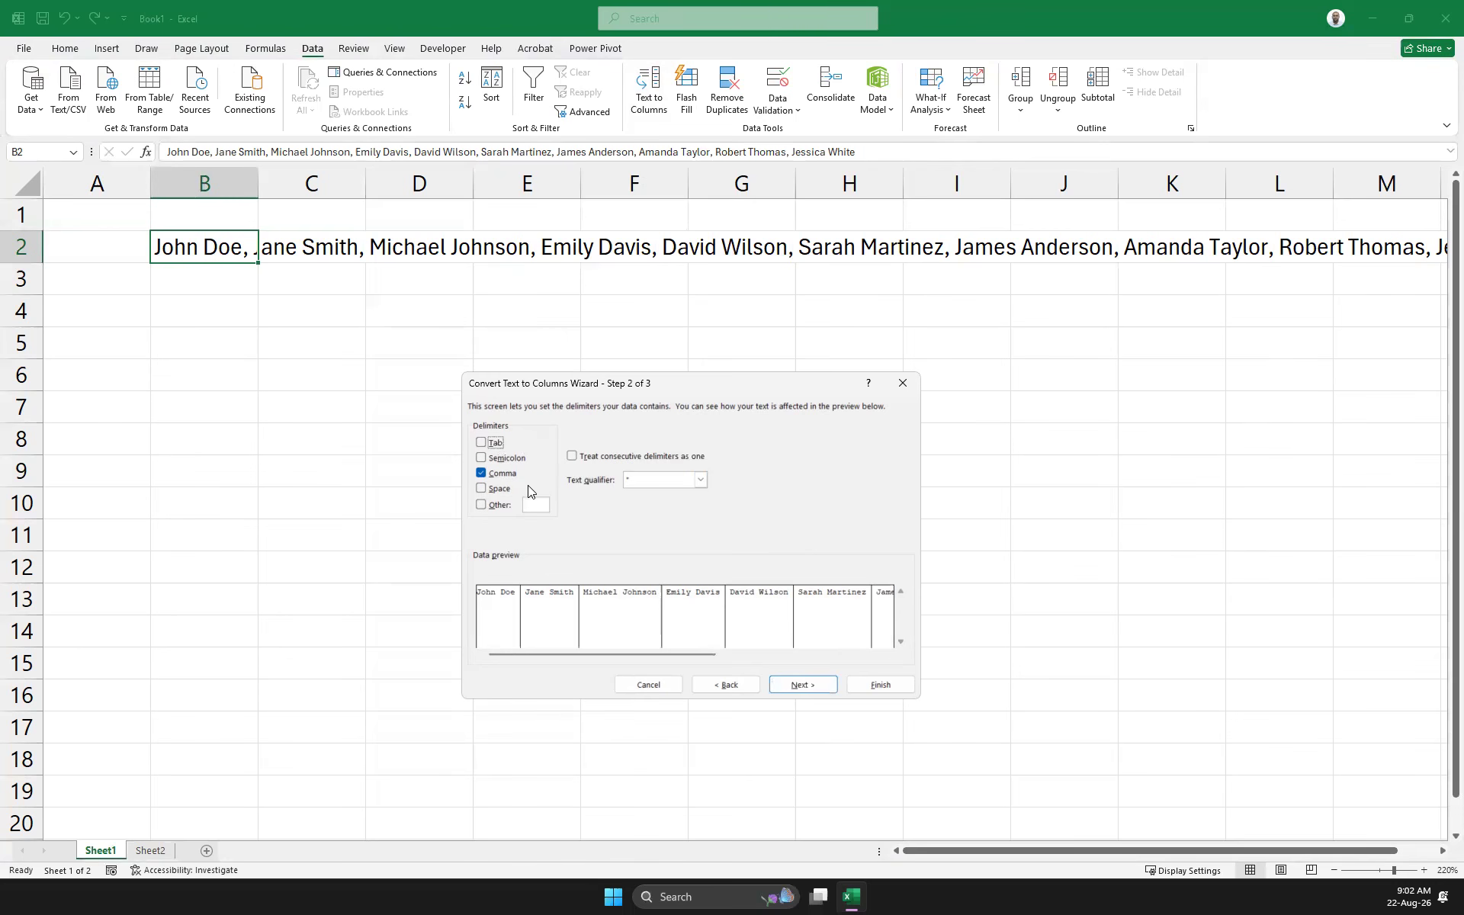
{"action": "left_click", "coordinate": [481, 488]}
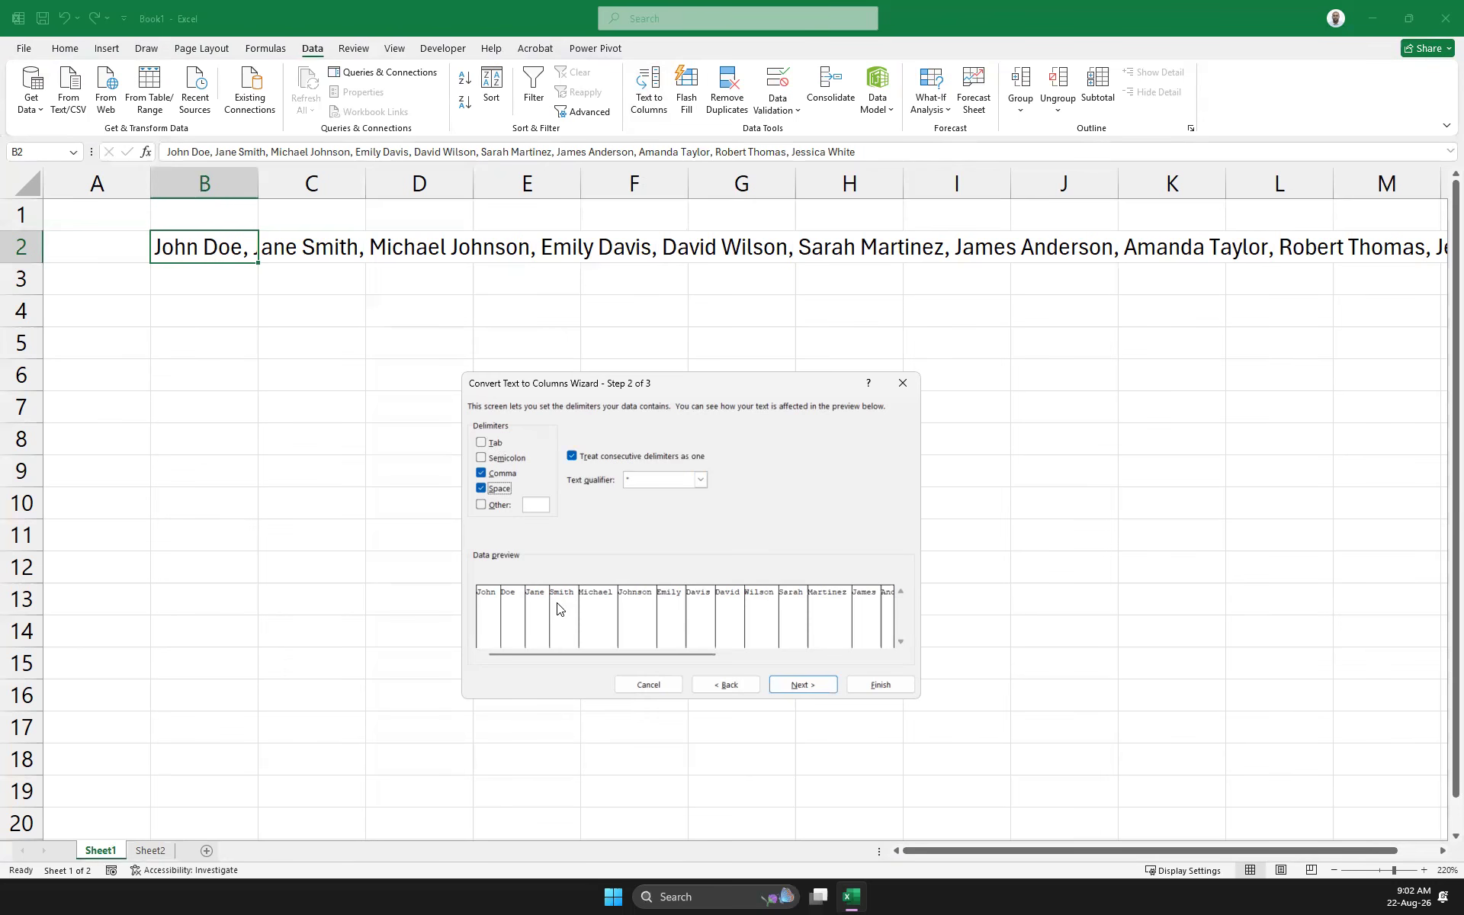
{"action": "left_click", "coordinate": [482, 488]}
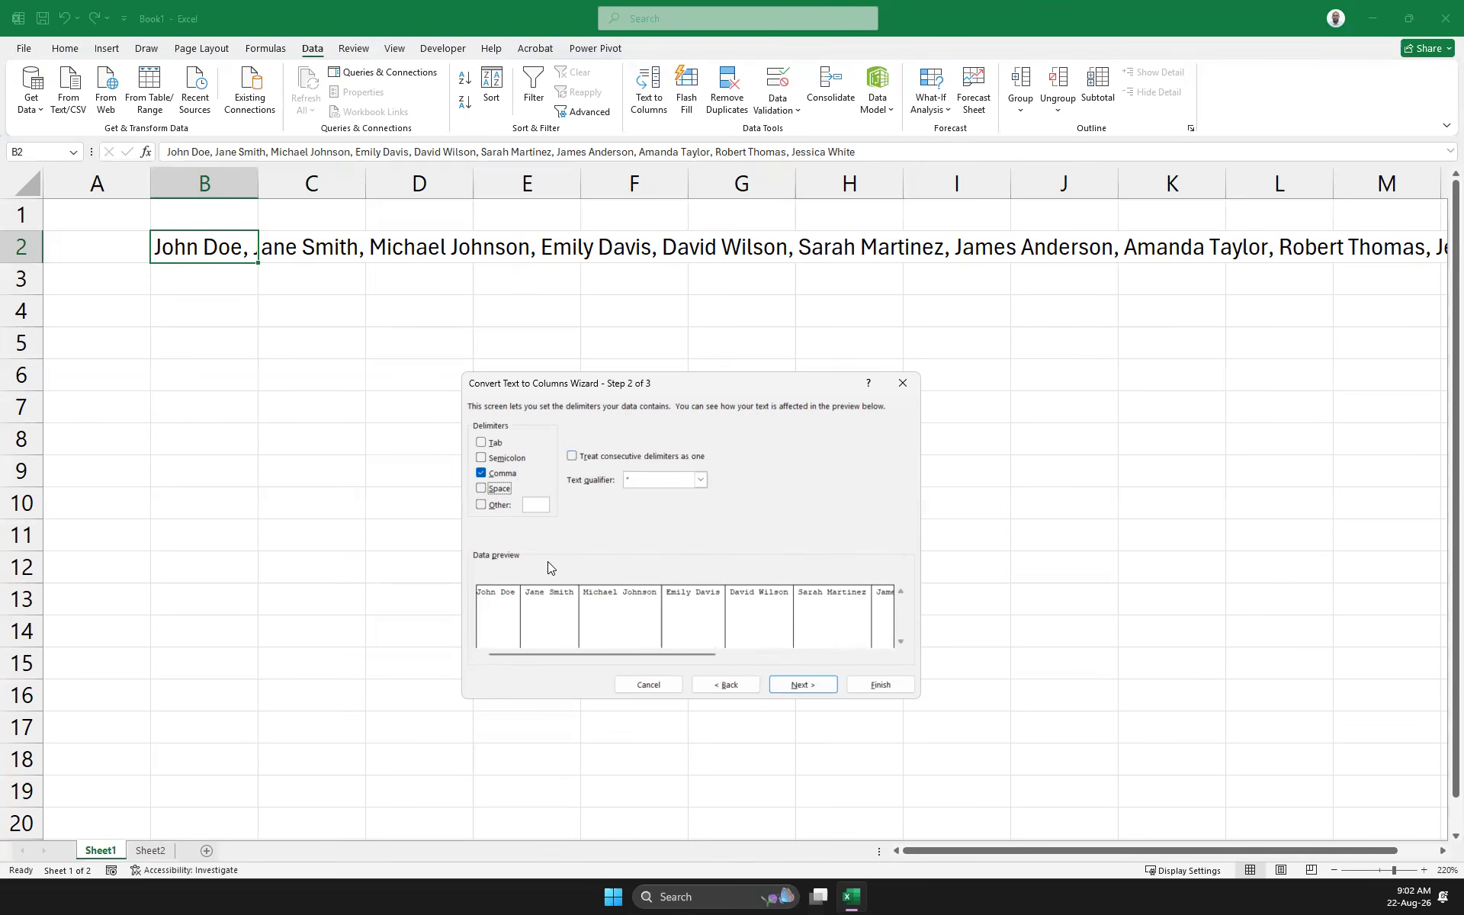
{"action": "left_click", "coordinate": [801, 685]}
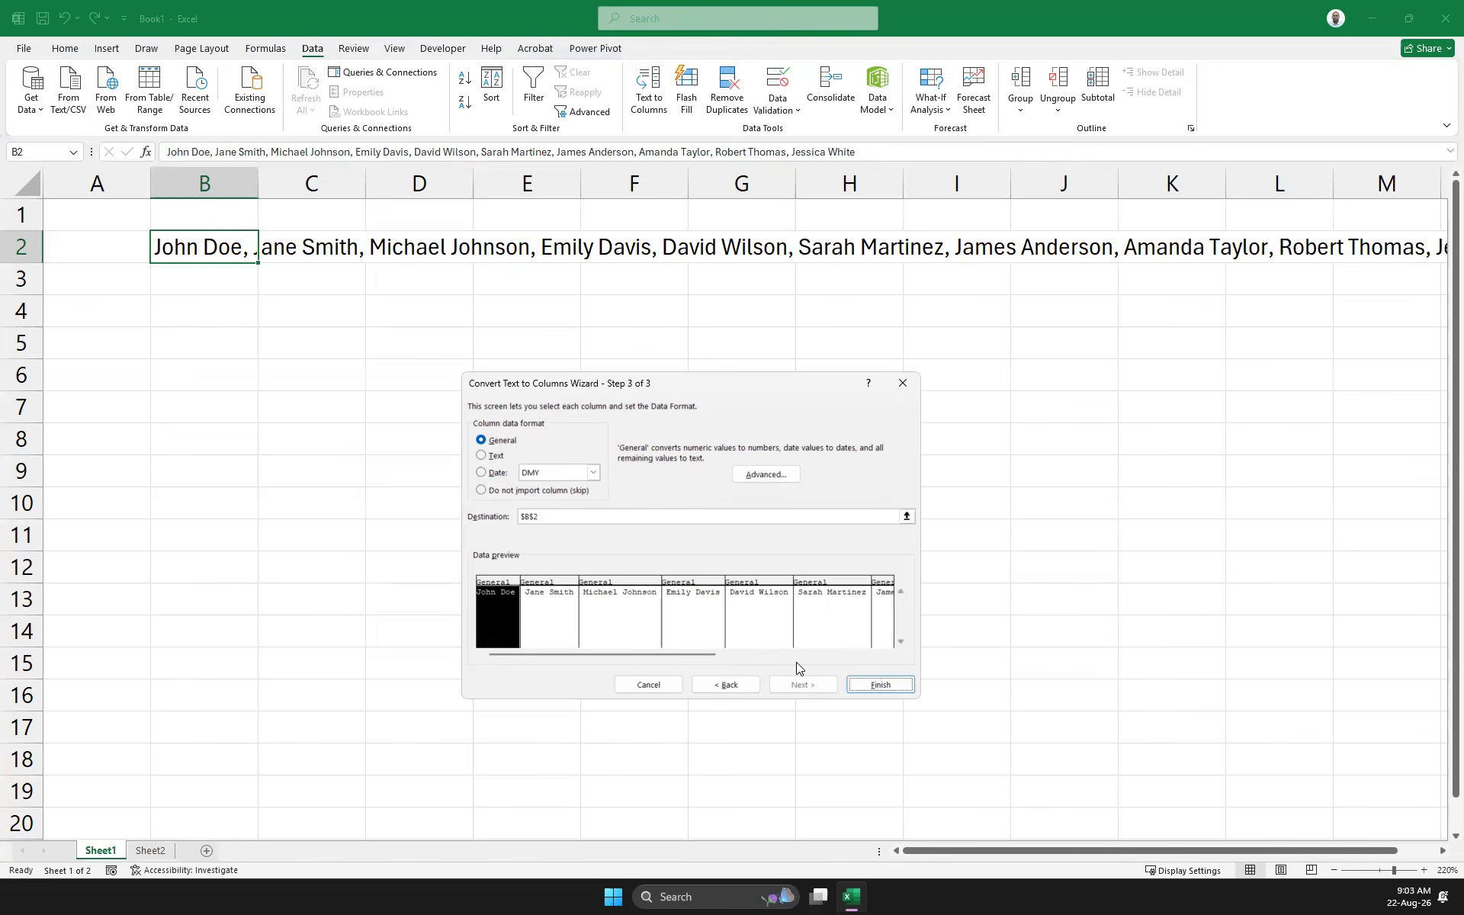
{"action": "left_click", "coordinate": [870, 685]}
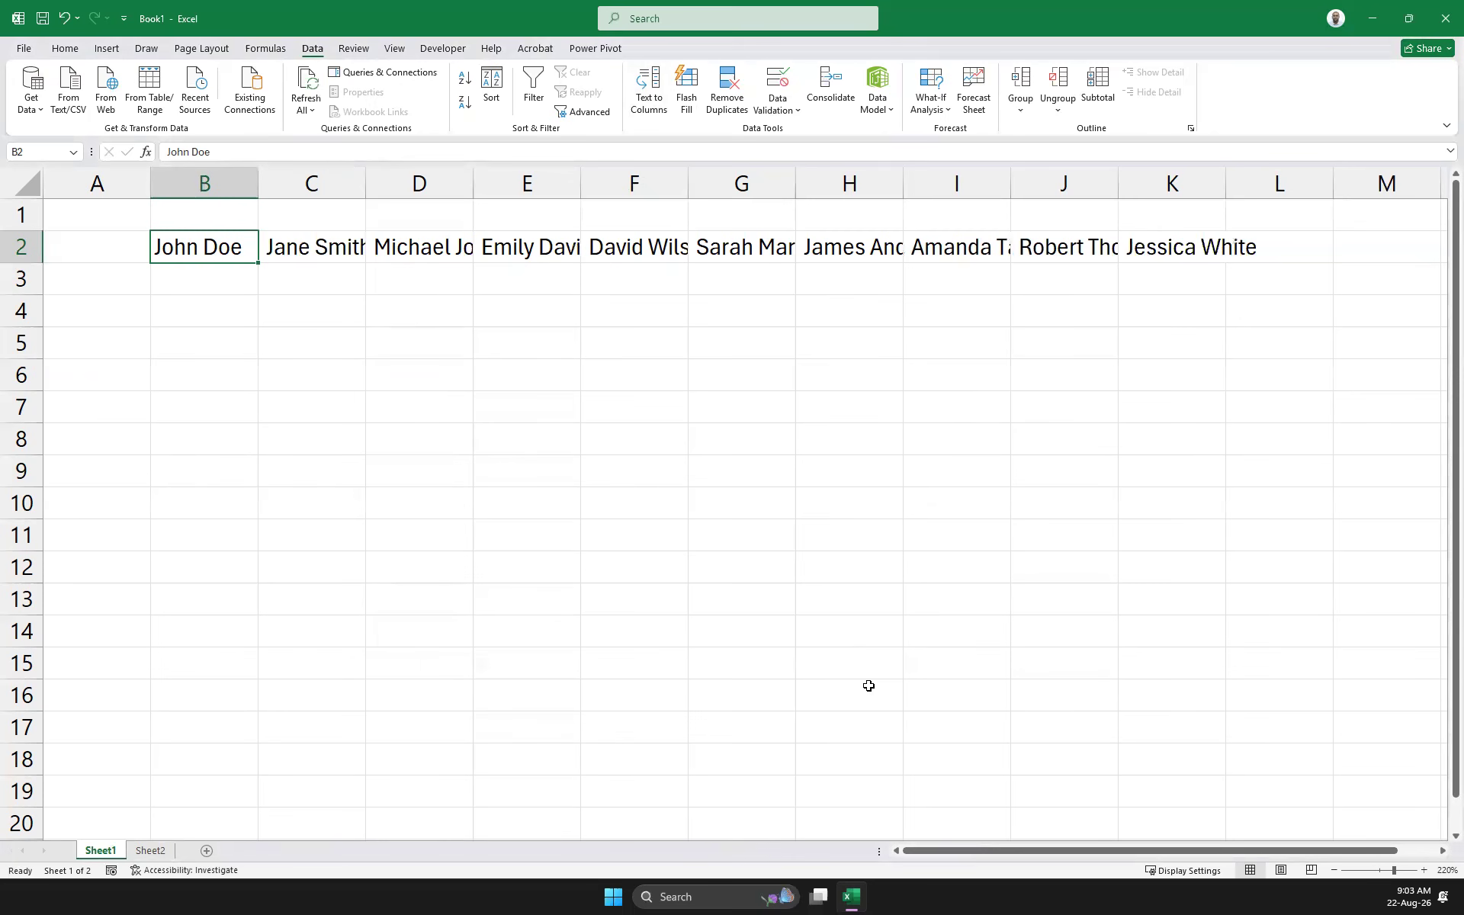
{"action": "left_click", "coordinate": [328, 246]}
{"action": "left_click", "coordinate": [426, 245]}
{"action": "left_click", "coordinate": [518, 248]}
{"action": "left_click", "coordinate": [644, 248]}
{"action": "left_click", "coordinate": [754, 250]}
{"action": "left_click", "coordinate": [845, 251]}
{"action": "left_click", "coordinate": [942, 249]}
{"action": "left_click", "coordinate": [1053, 248]}
{"action": "left_click", "coordinate": [1187, 246]}
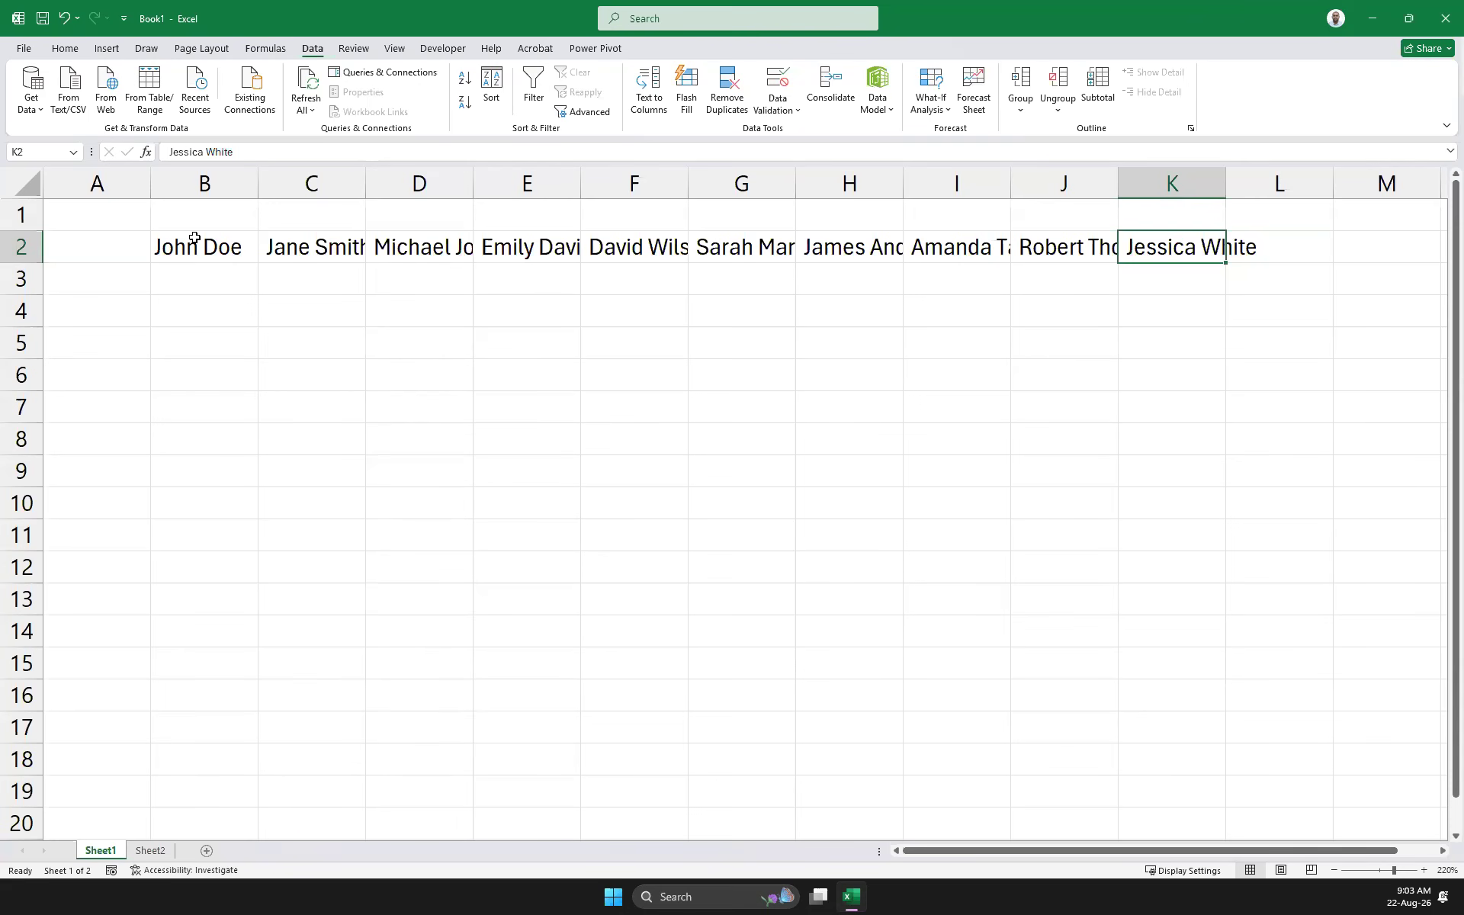
{"action": "left_click_drag", "start_coordinate": [178, 254], "coordinate": [633, 252]}
{"action": "left_click_drag", "start_coordinate": [842, 250], "coordinate": [1167, 241]}
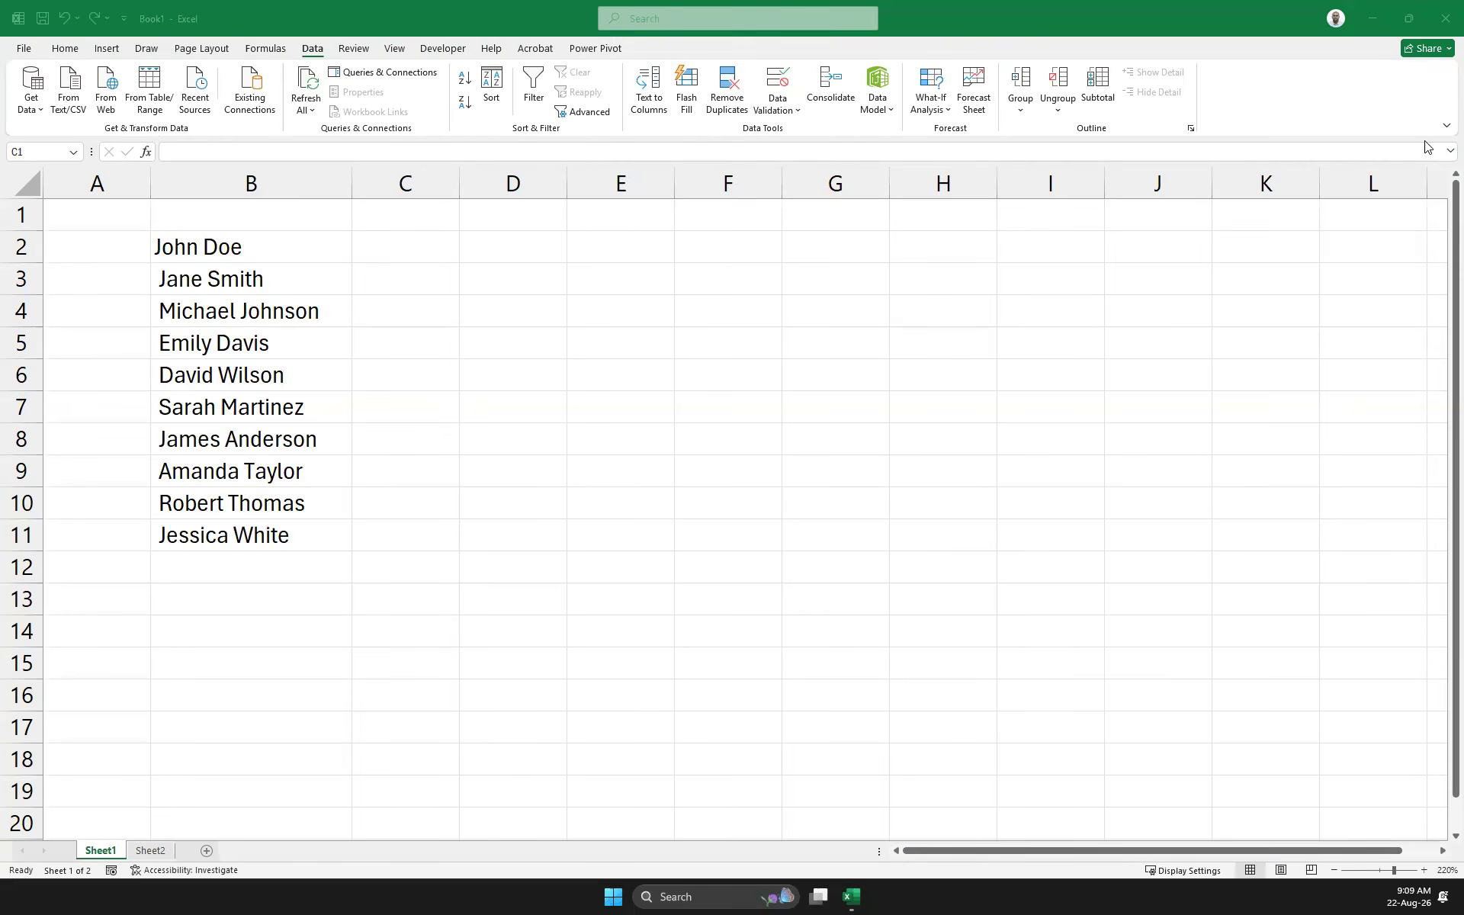
Undo and redo the transposed paste, then clear the names from B3:B12
{"action": "key", "text": "ctrl+space"}
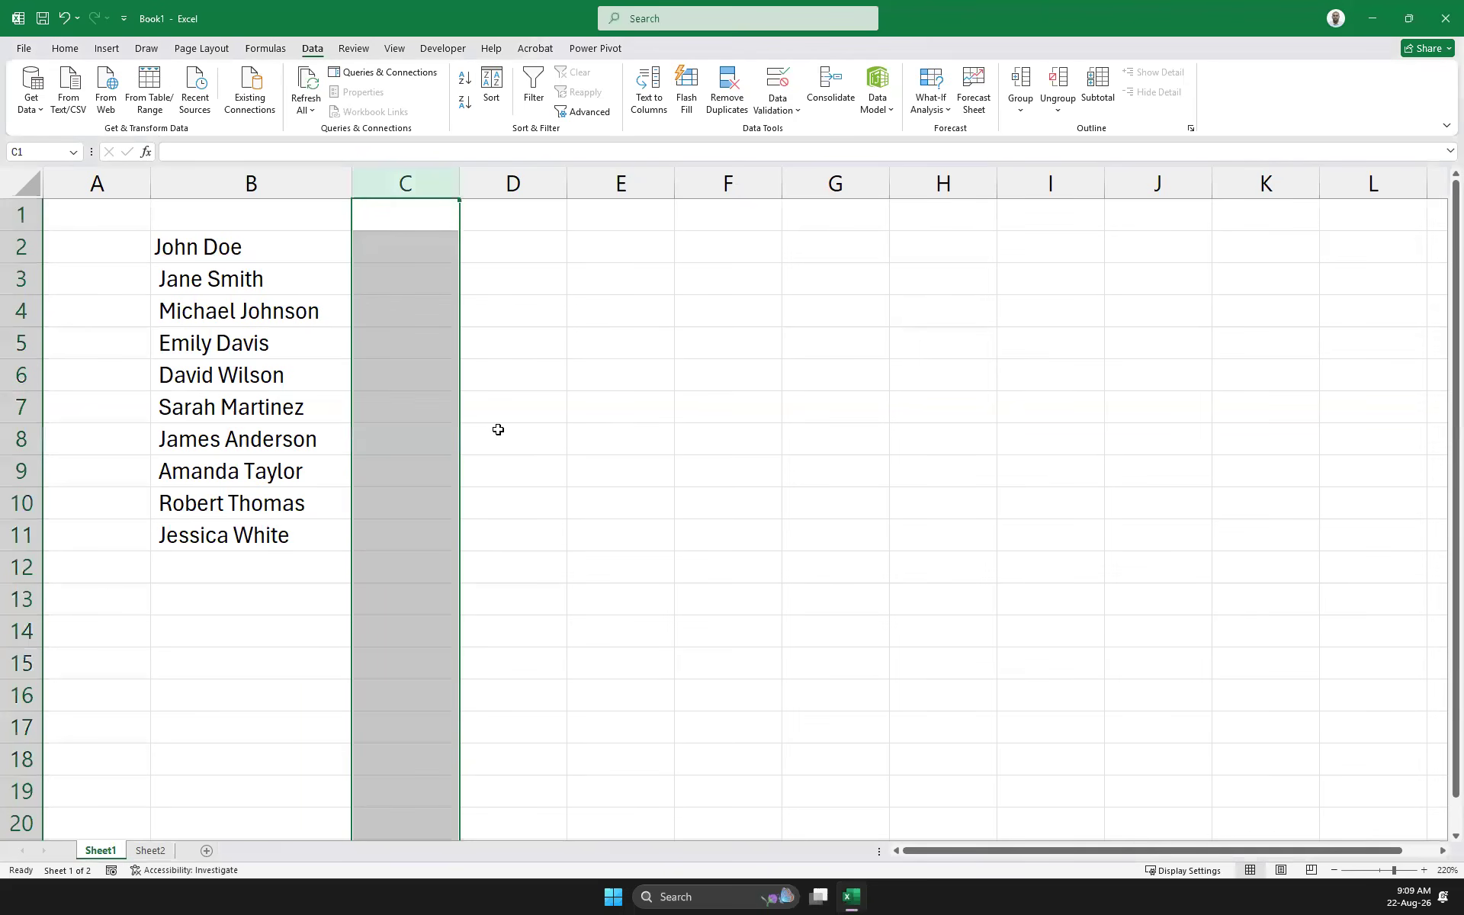
{"action": "key", "text": "ctrl+z"}
{"action": "key", "text": "ctrl+z"}
{"action": "key", "text": "ctrl+z"}
{"action": "key", "text": "ctrl+z"}
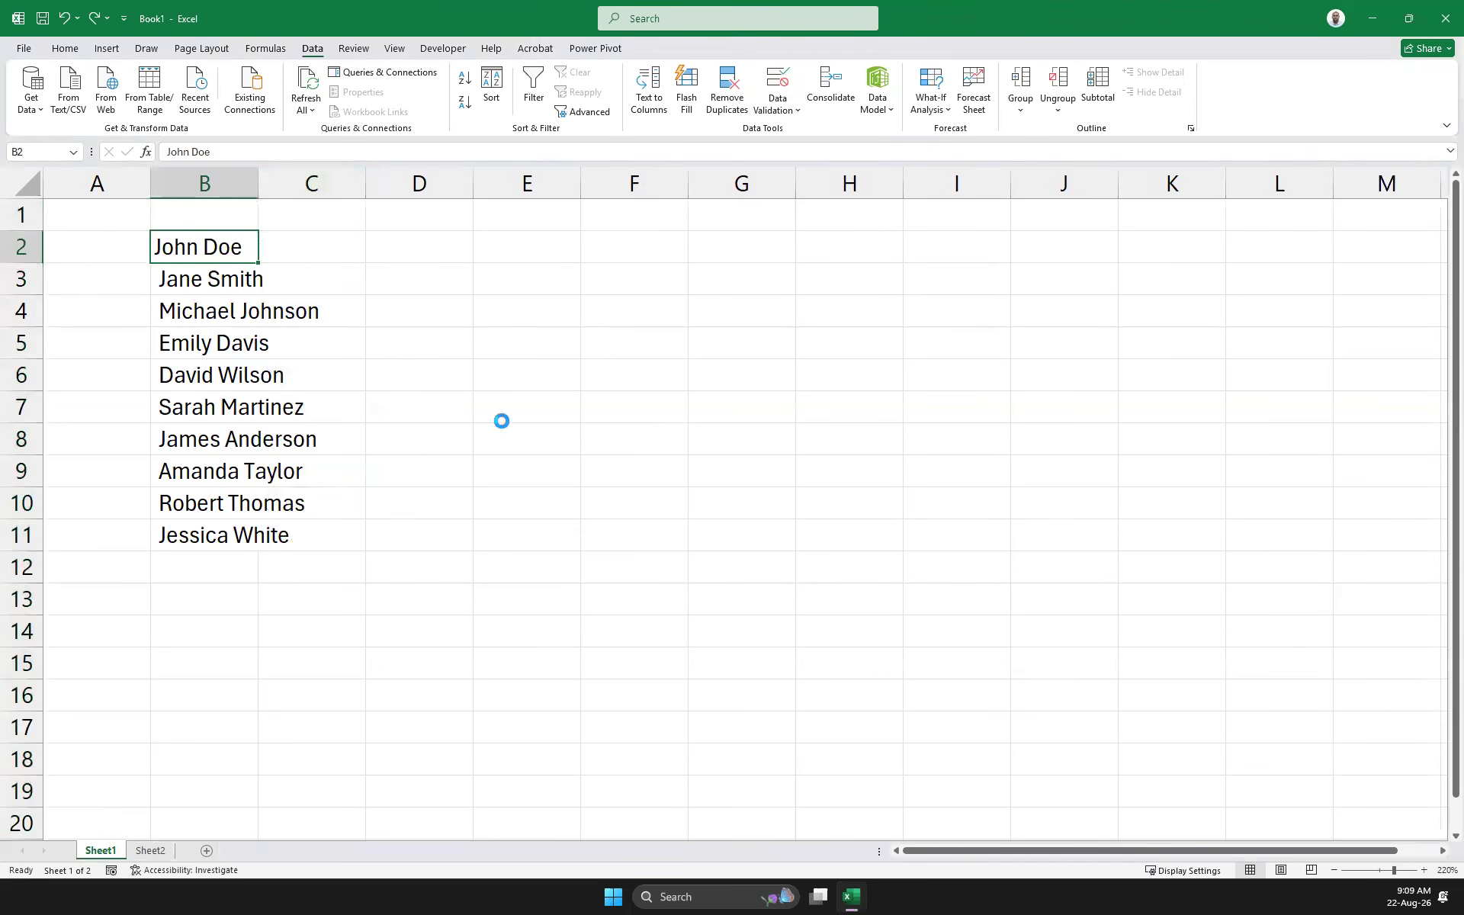
{"action": "key", "text": "ctrl+y"}
{"action": "left_click_drag", "start_coordinate": [208, 282], "coordinate": [246, 604]}
{"action": "key", "text": "Delete"}
{"action": "key", "text": "Up"}
Copy B2:K2, paste it transposed into B3, and delete row 2
{"action": "left_click_drag", "start_coordinate": [206, 252], "coordinate": [1174, 251]}
{"action": "key", "text": "ctrl+c"}
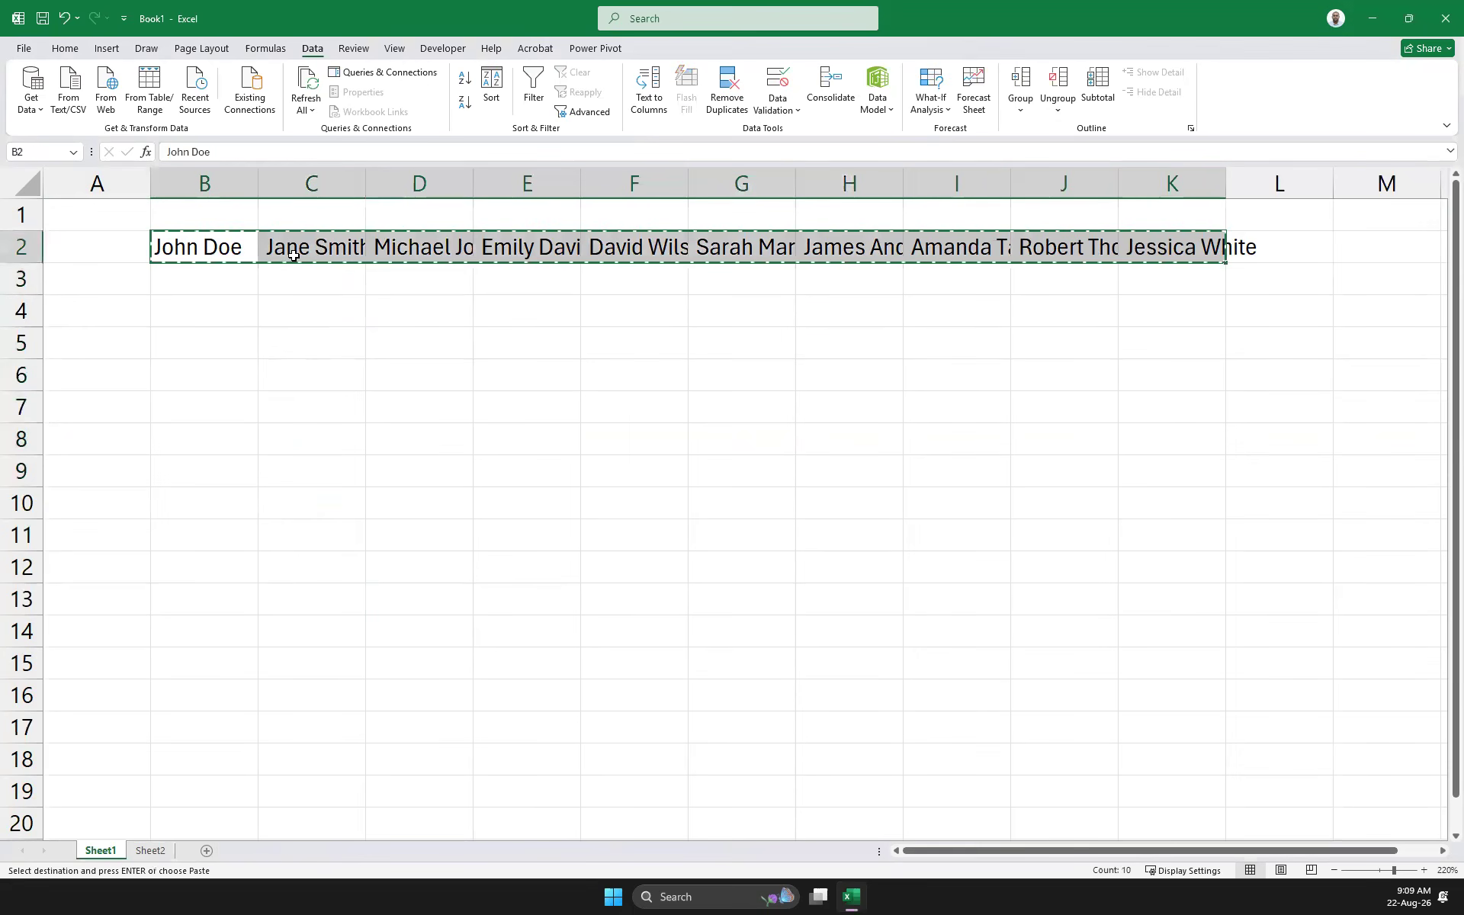
{"action": "left_click", "coordinate": [200, 277]}
{"action": "right_click", "coordinate": [200, 279]}
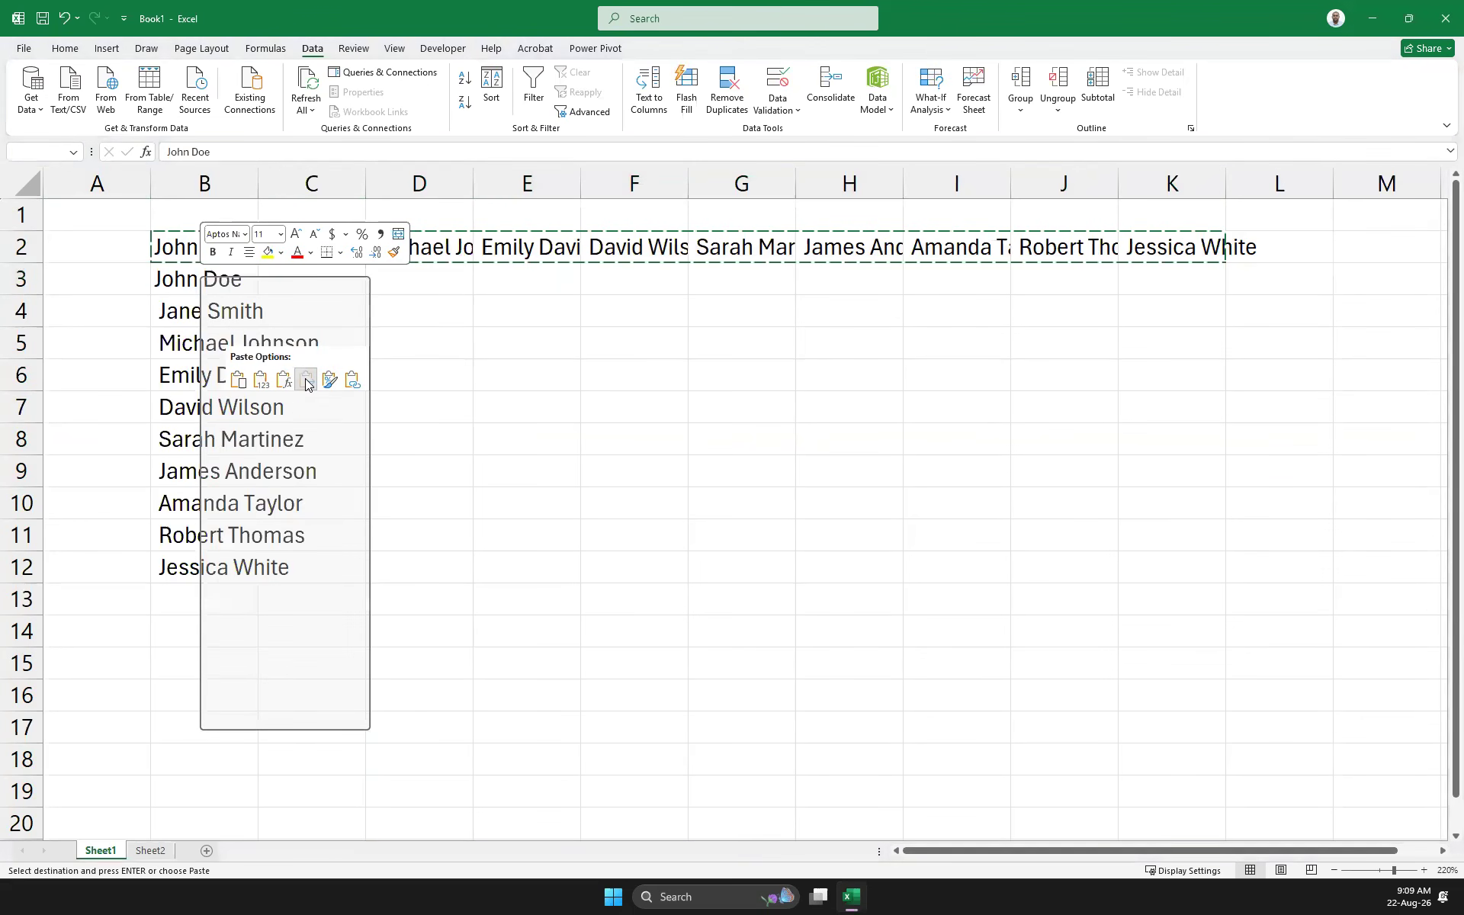
{"action": "left_click", "coordinate": [306, 381]}
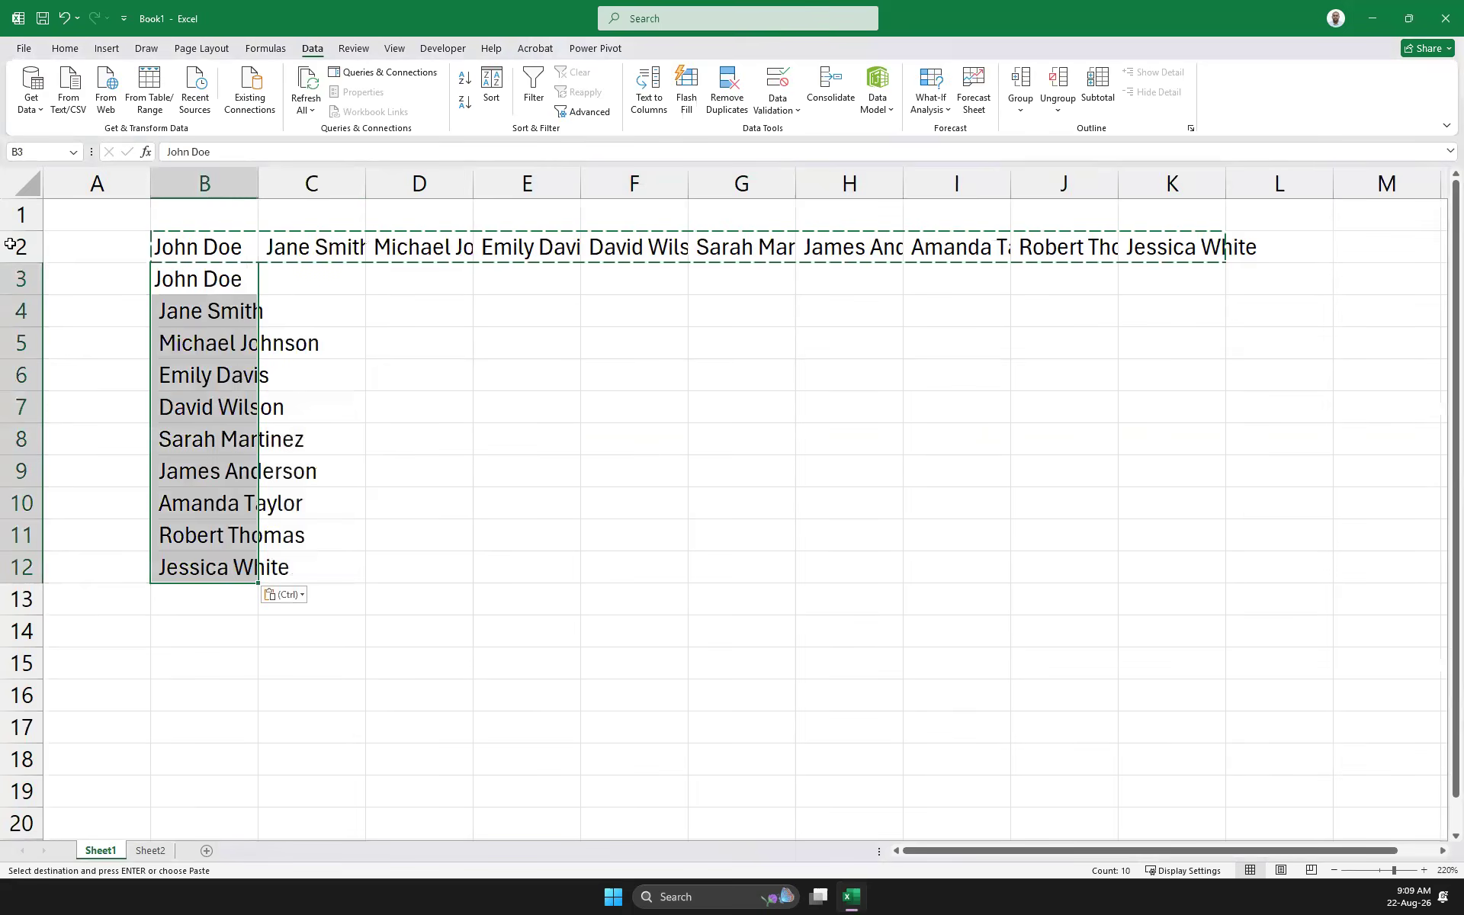
{"action": "left_click", "coordinate": [20, 246]}
{"action": "right_click", "coordinate": [17, 246]}
{"action": "left_click", "coordinate": [88, 416]}
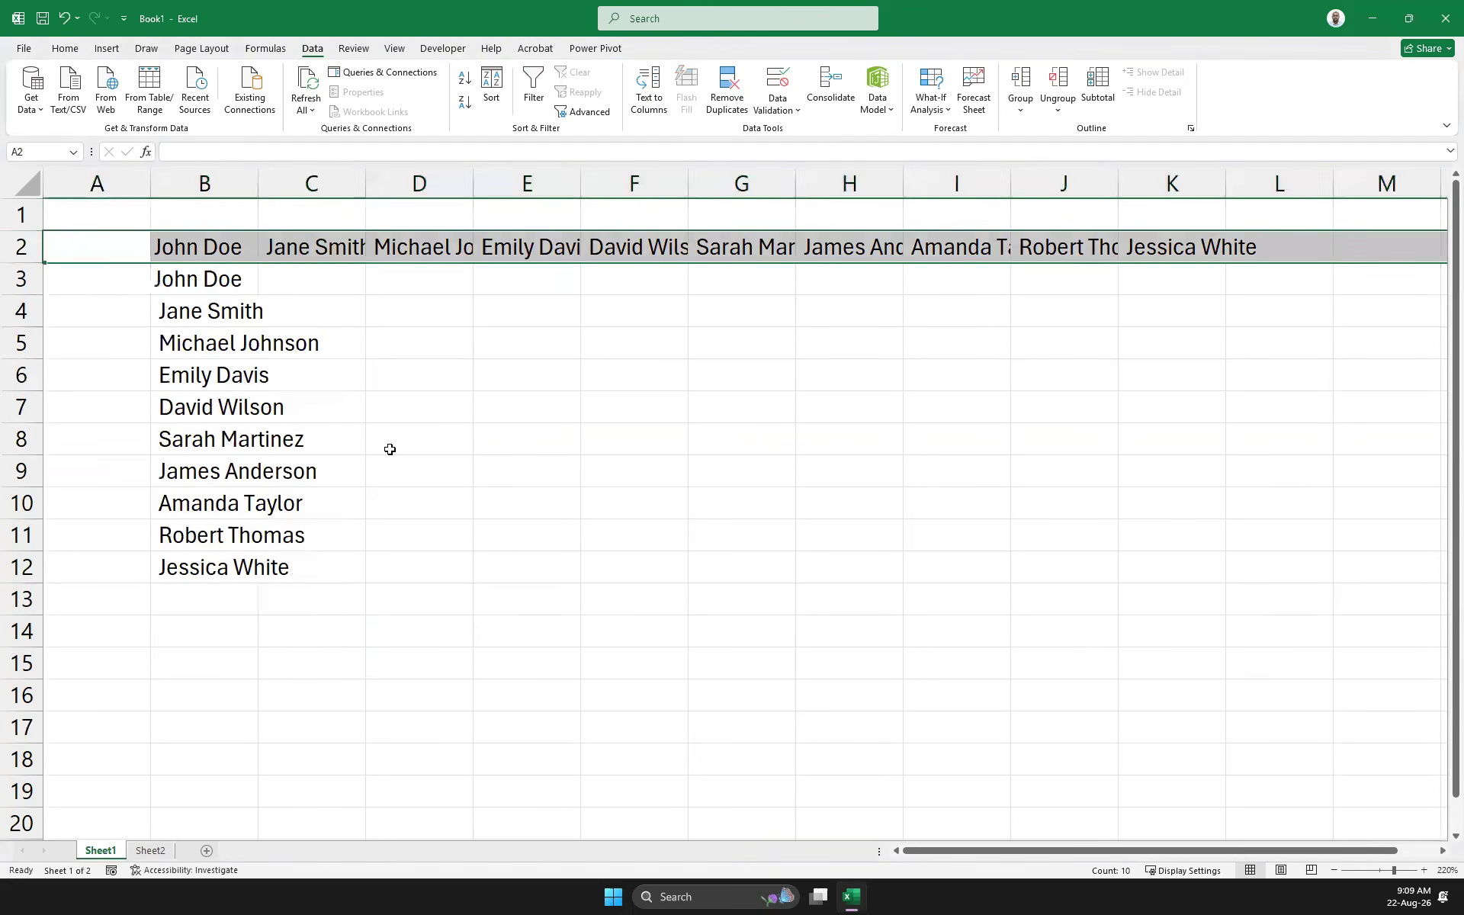
{"action": "left_click", "coordinate": [456, 433]}
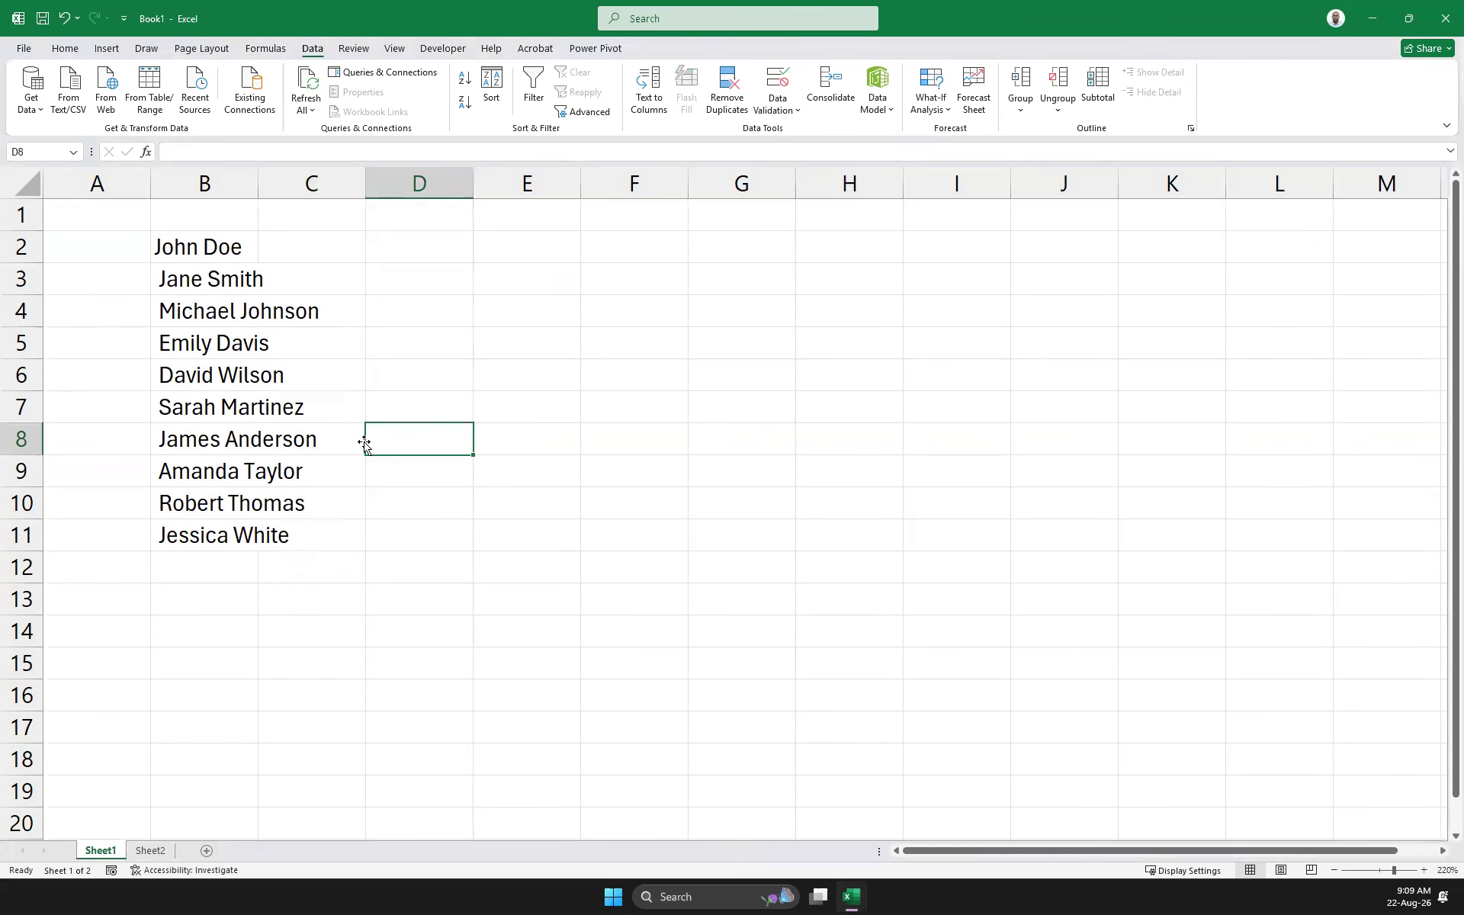
Check the name list, then undo the row deletion to restore the names across B2:K2
{"action": "left_click", "coordinate": [177, 244]}
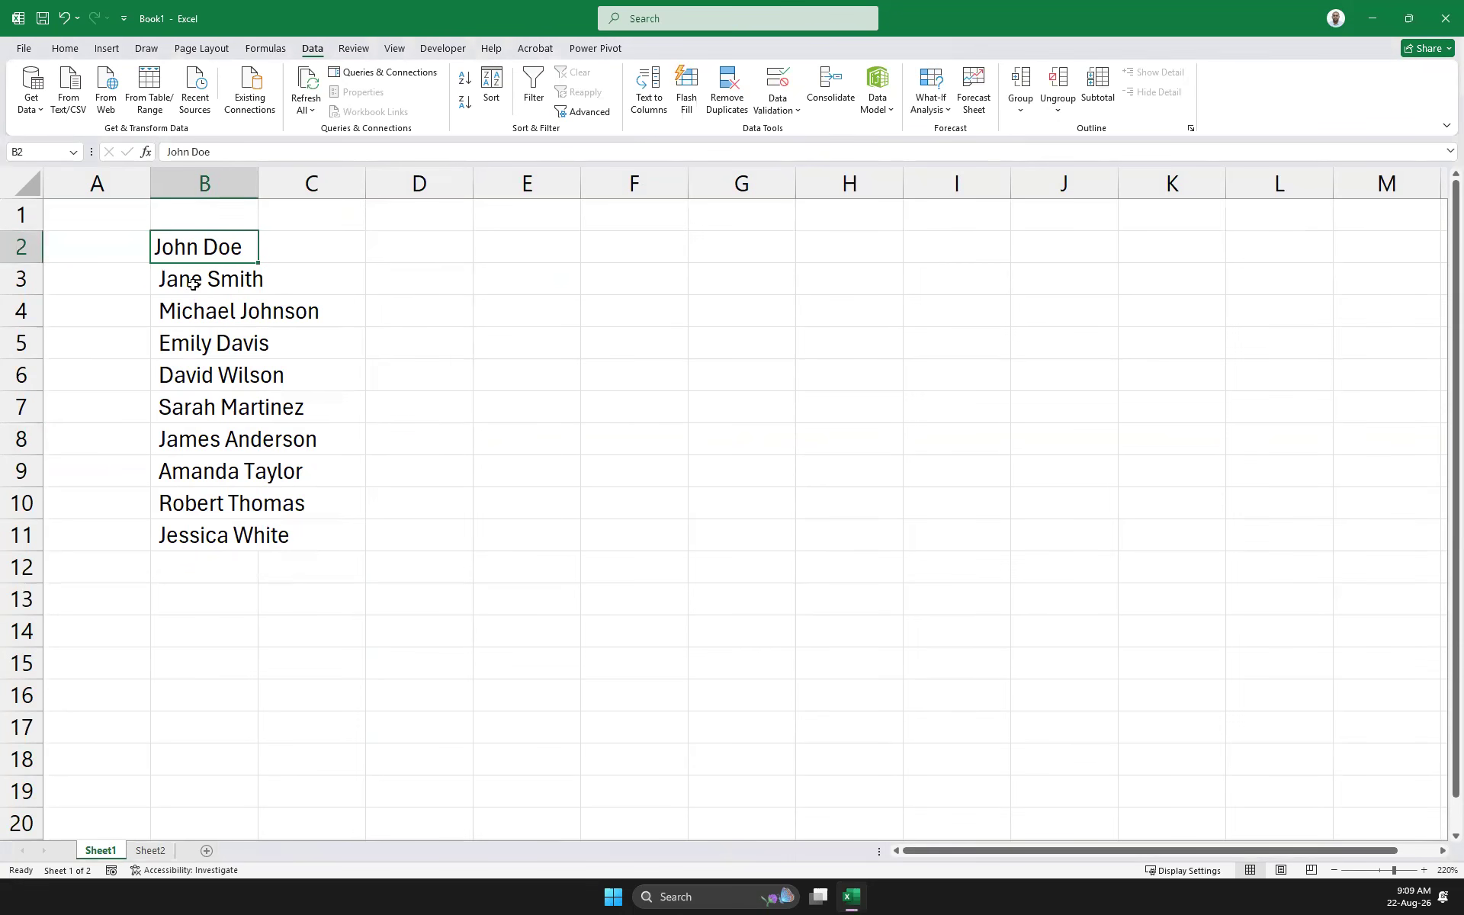
{"action": "key", "text": "Down"}
{"action": "key", "text": "Down"}
{"action": "key", "text": "Down"}
{"action": "key", "text": "Down"}
{"action": "key", "text": "Down"}
{"action": "key", "text": "Down"}
{"action": "key", "text": "Down"}
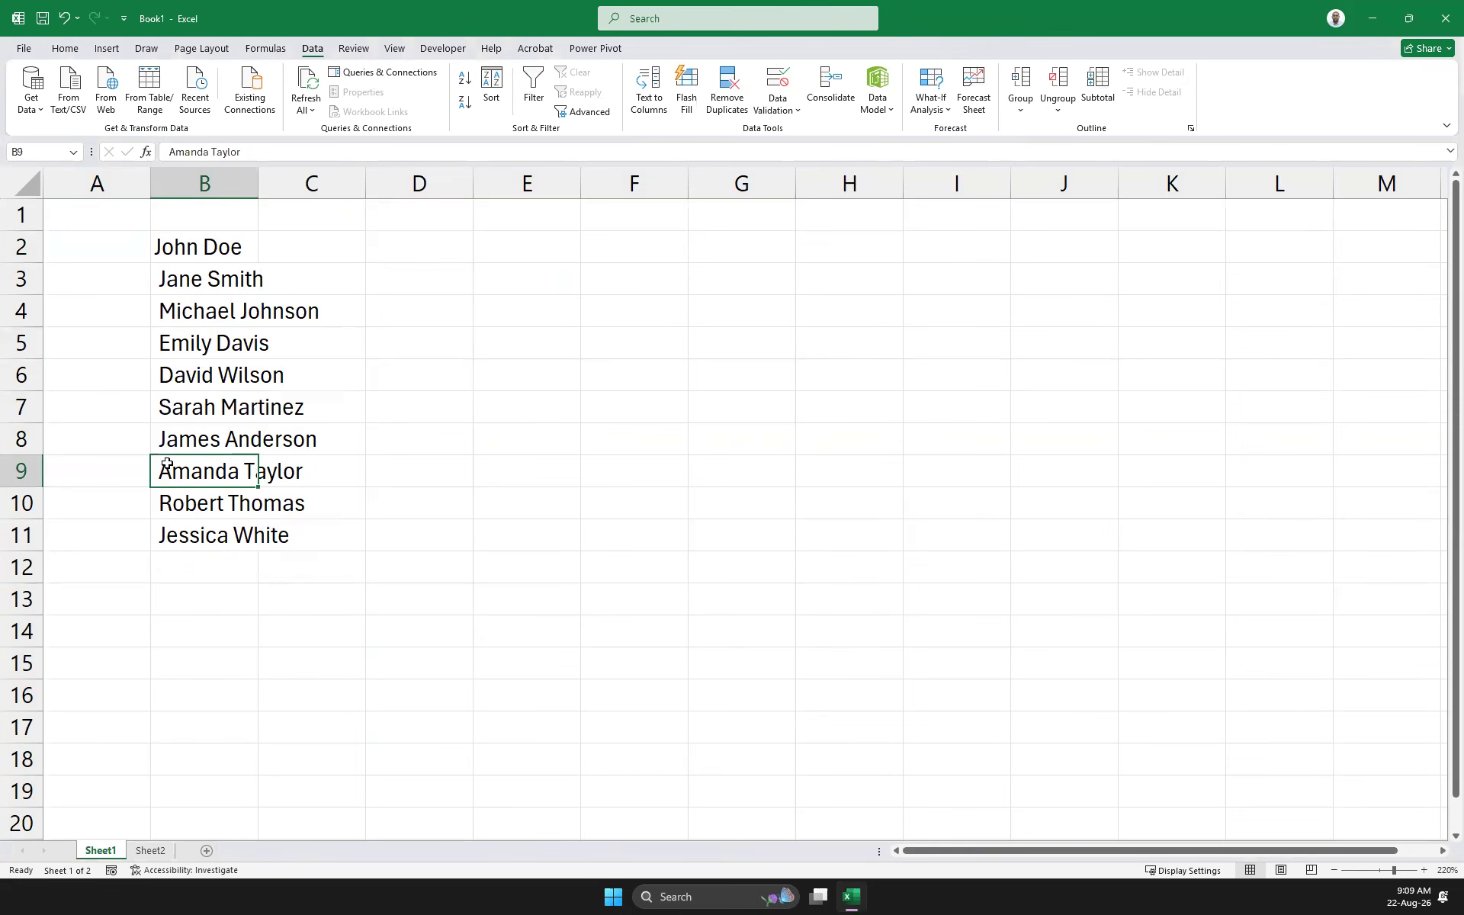
{"action": "left_click", "coordinate": [174, 214]}
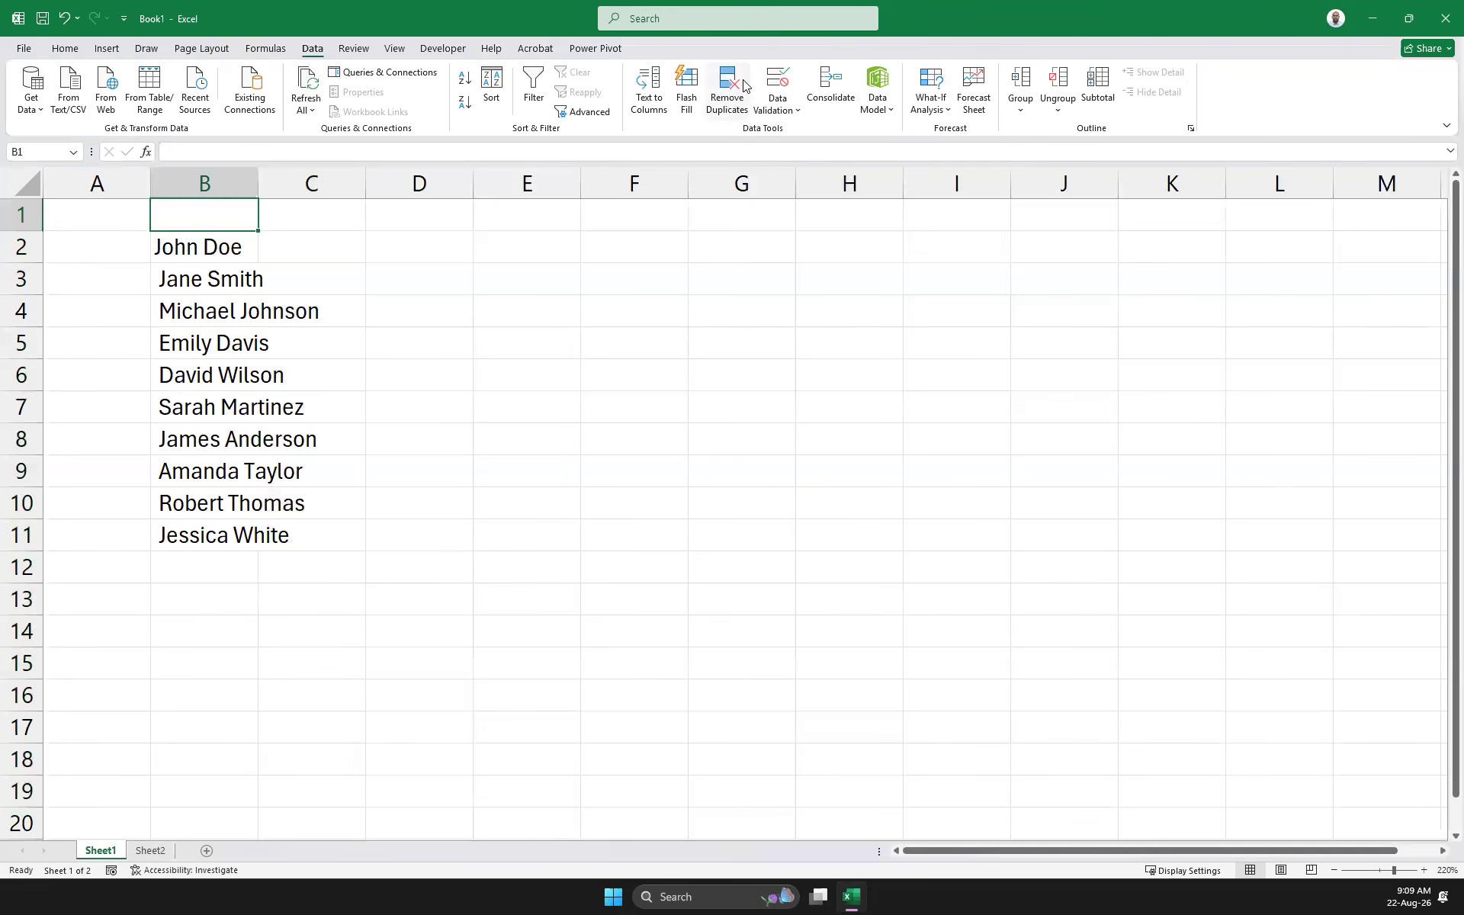
{"action": "key", "text": "ctrl+z"}
{"action": "key", "text": "ctrl+c"}
{"action": "left_click", "coordinate": [240, 250]}
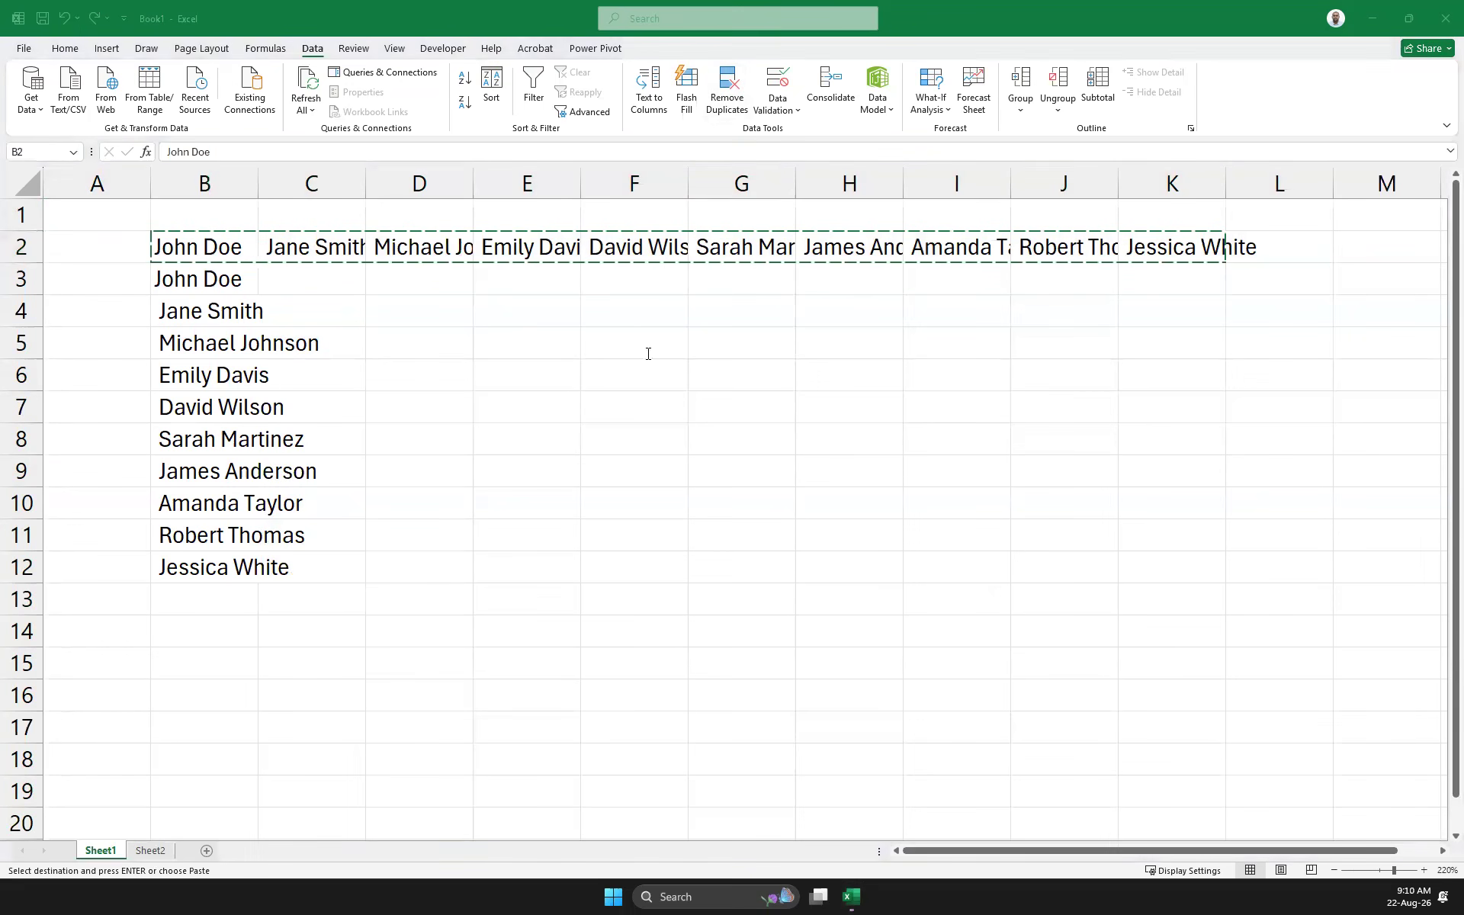
Paste the comma-separated name list into B1 and inspect its text
{"action": "left_click", "coordinate": [202, 217]}
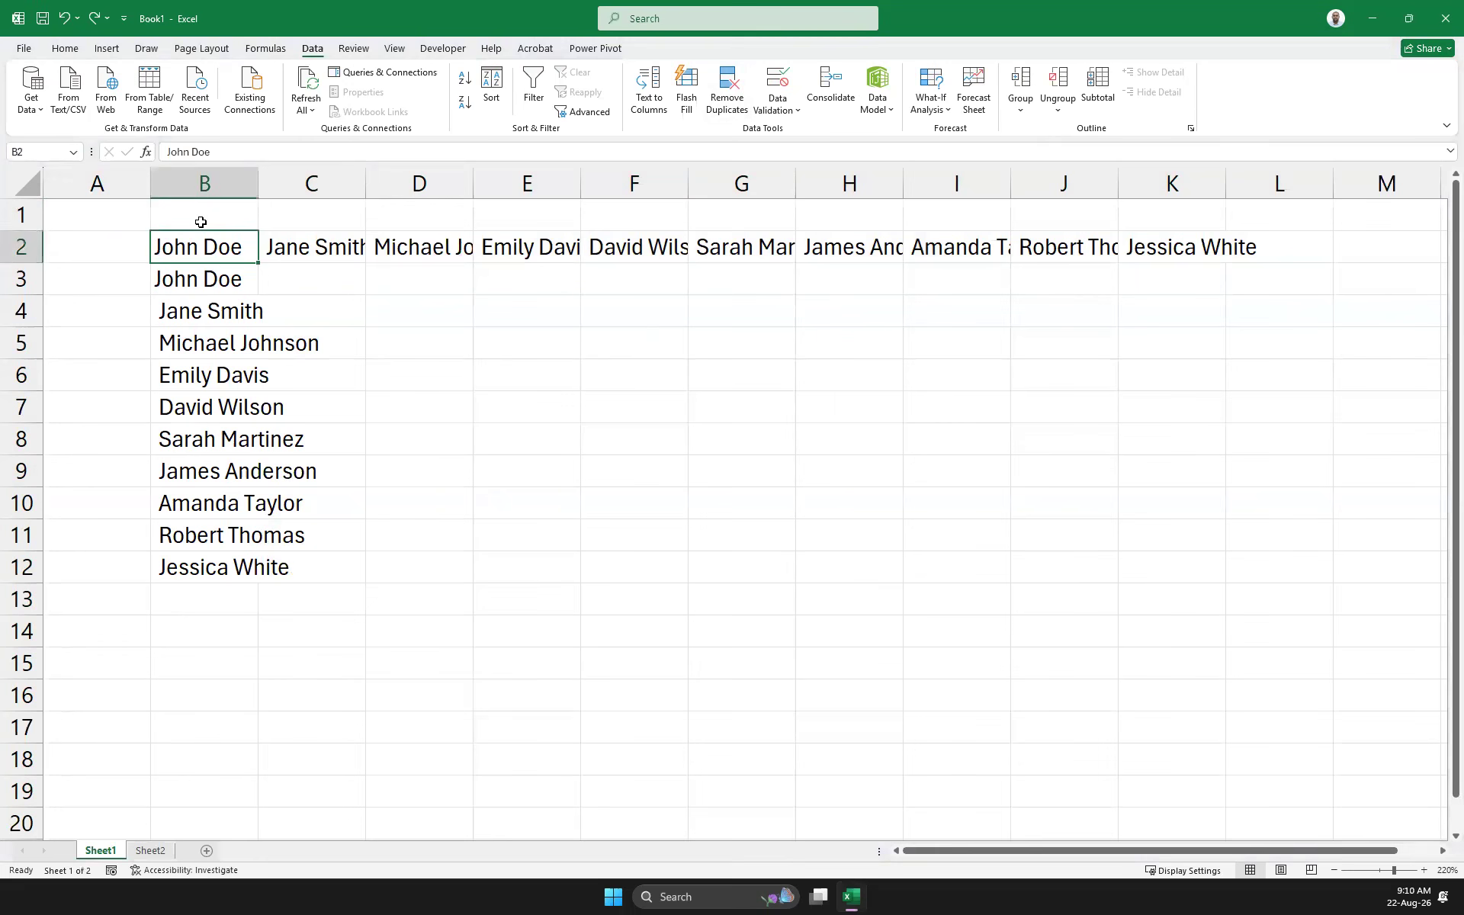
{"action": "key", "text": "ctrl+v"}
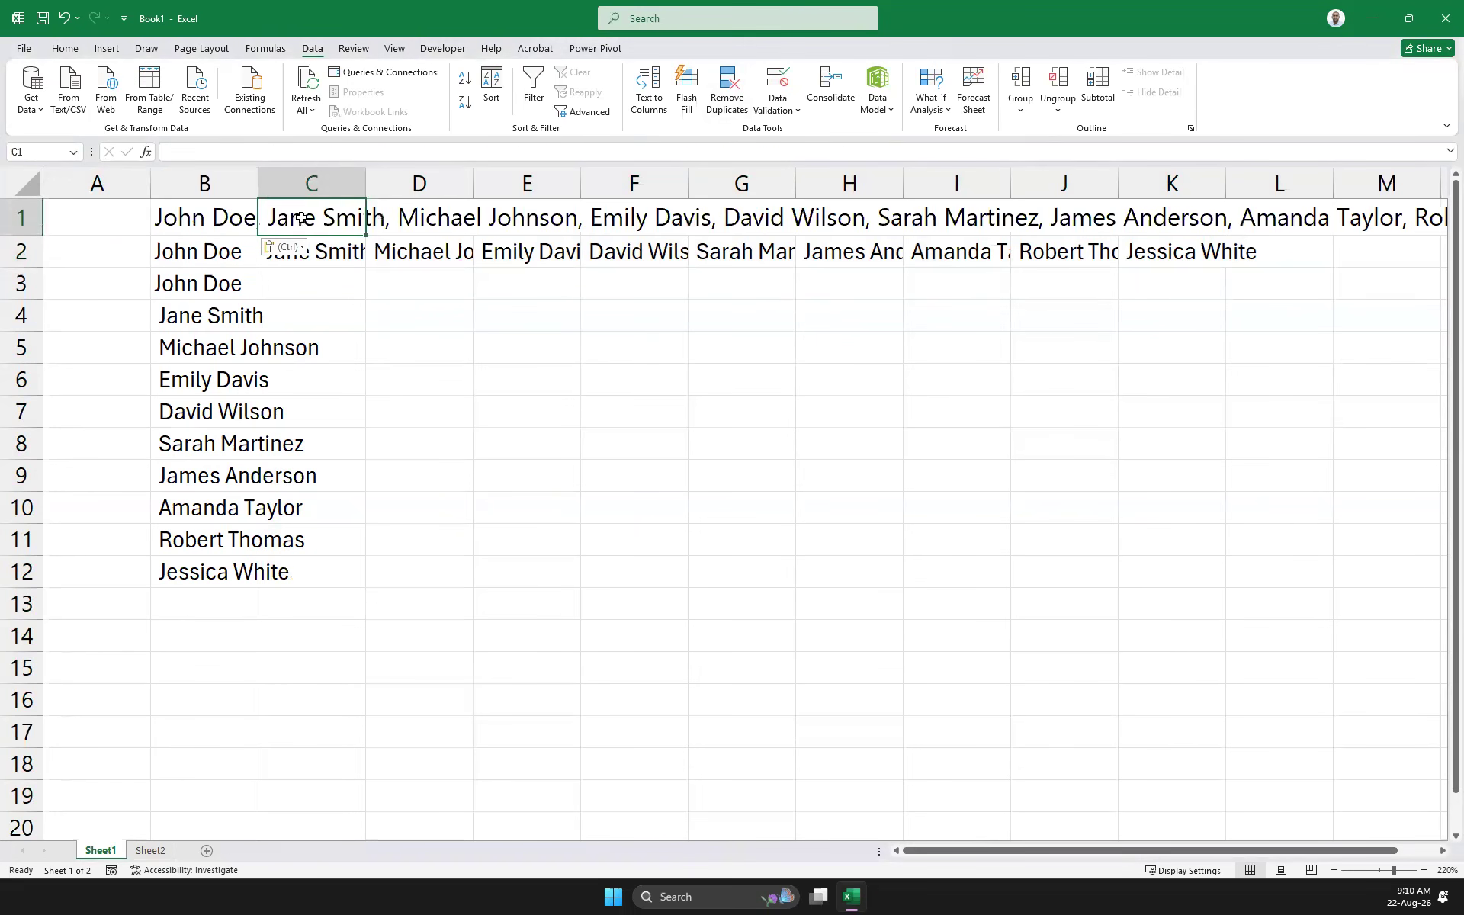
{"action": "left_click", "coordinate": [210, 151]}
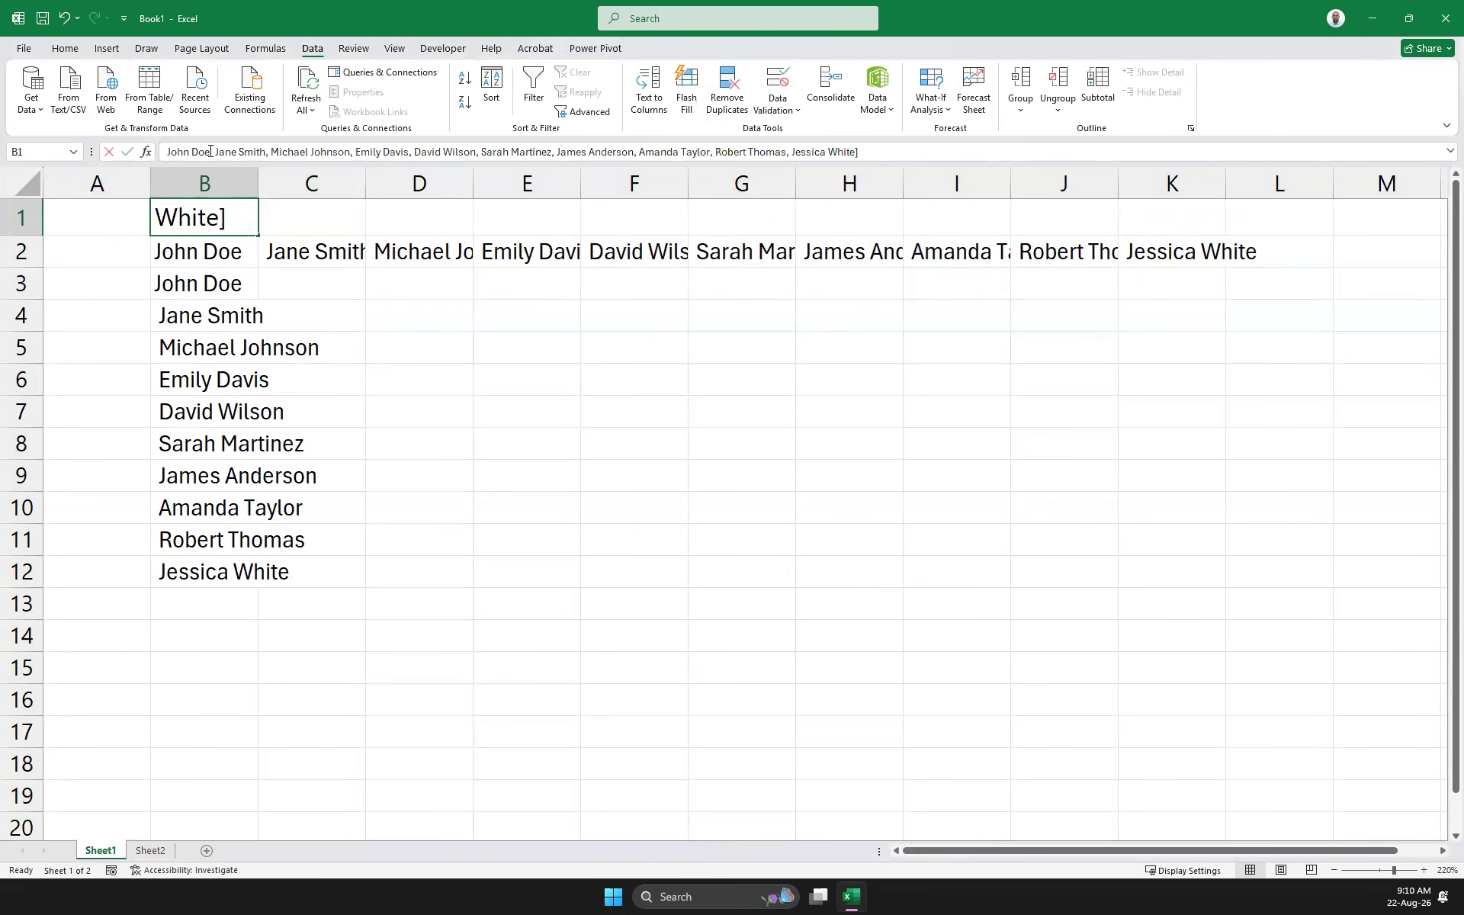
{"action": "left_click", "coordinate": [269, 152]}
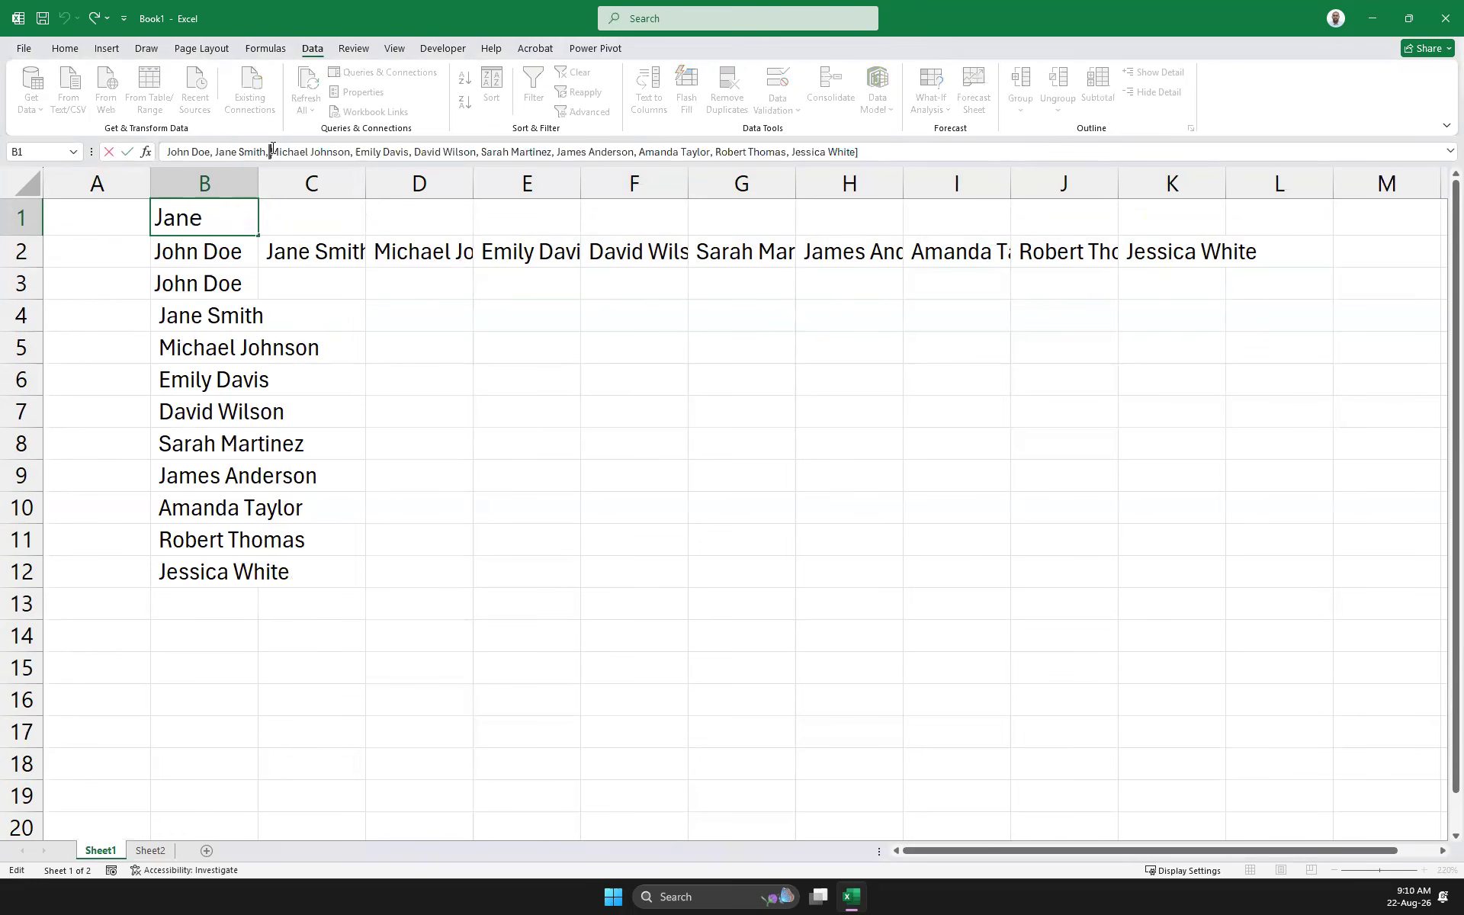
{"action": "left_click", "coordinate": [353, 152]}
{"action": "left_click", "coordinate": [156, 326]}
Clear the contents of rows 1 and 2
{"action": "mouse_move", "coordinate": [35, 226]}
{"action": "left_mouse_down"}
{"action": "mouse_move", "coordinate": [38, 254]}
{"action": "mouse_move", "coordinate": [35, 229]}
{"action": "left_mouse_up"}
{"action": "left_click", "coordinate": [208, 248]}
{"action": "right_click", "coordinate": [54, 258]}
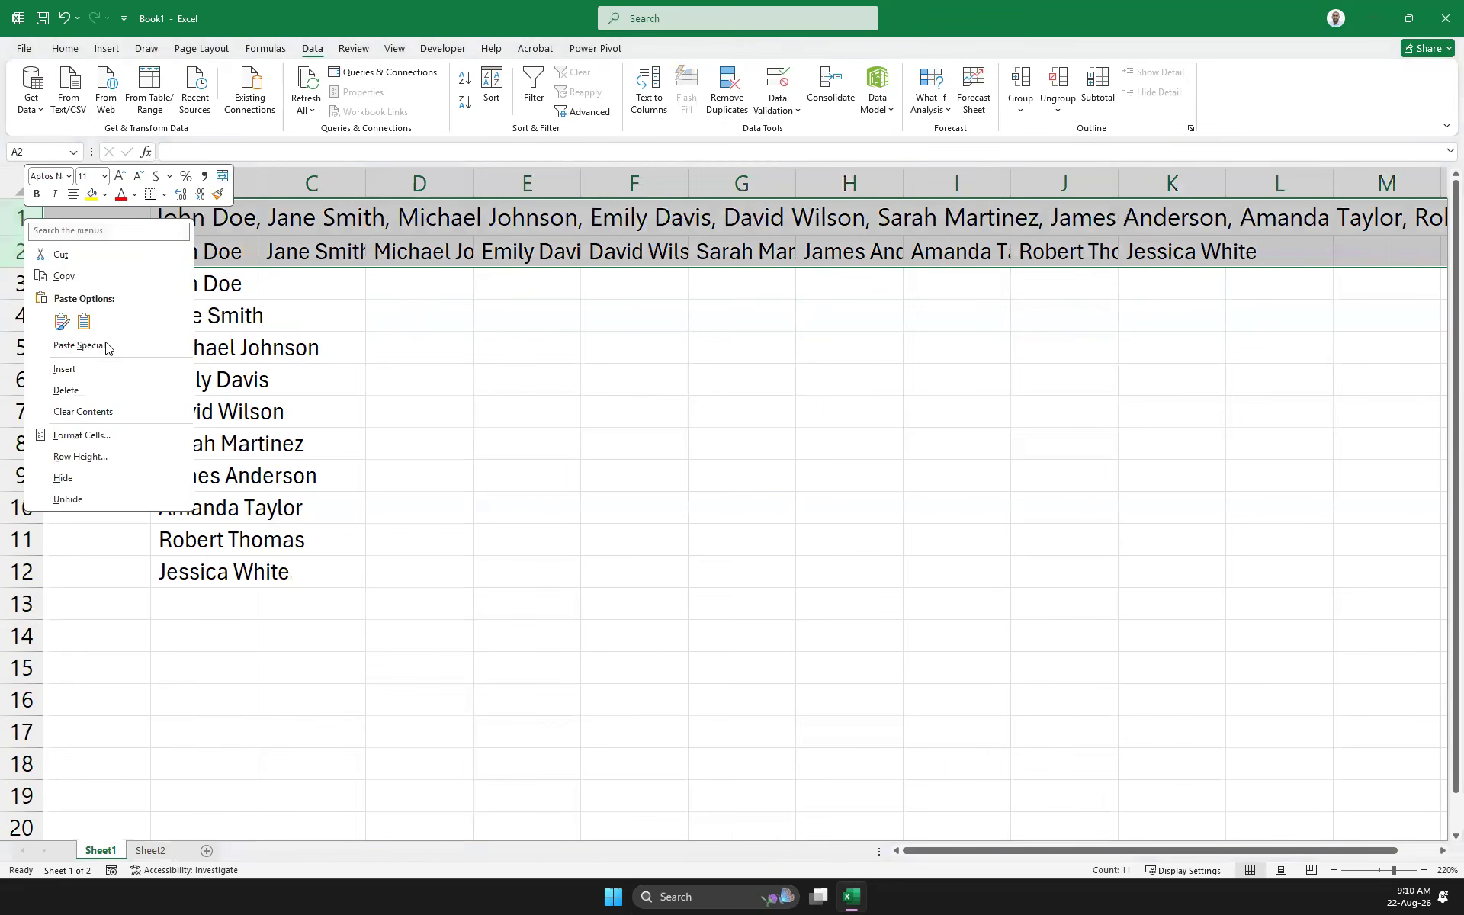
{"action": "left_click", "coordinate": [122, 414]}
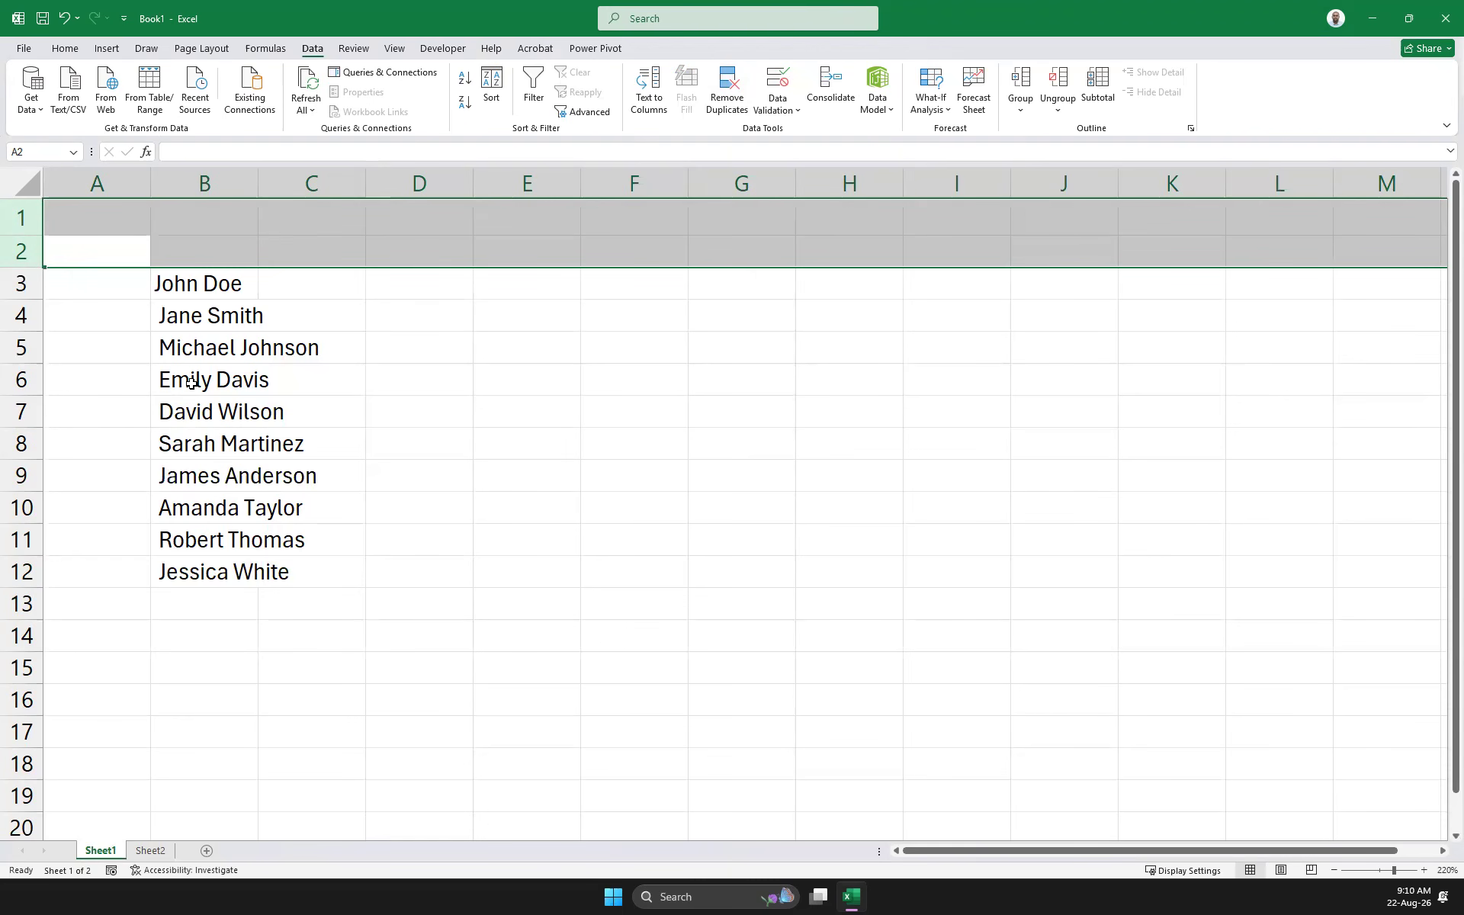
Widen column B to fit the names and start a formula with = in C3
{"action": "left_click_drag", "start_coordinate": [257, 184], "coordinate": [405, 186]}
{"action": "left_click", "coordinate": [438, 281]}
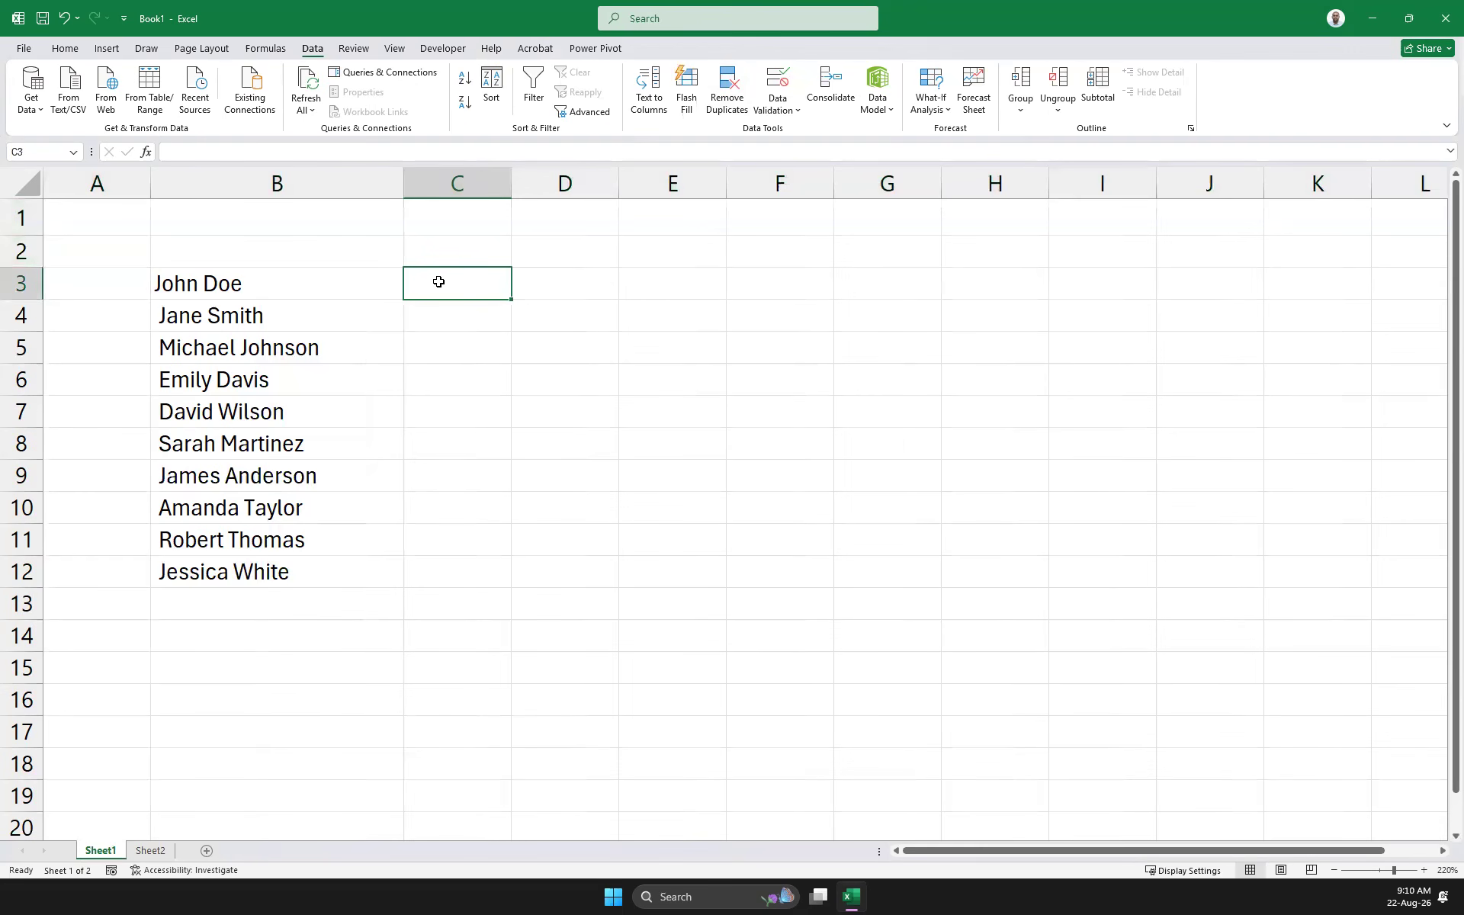
{"action": "type", "text": "="}
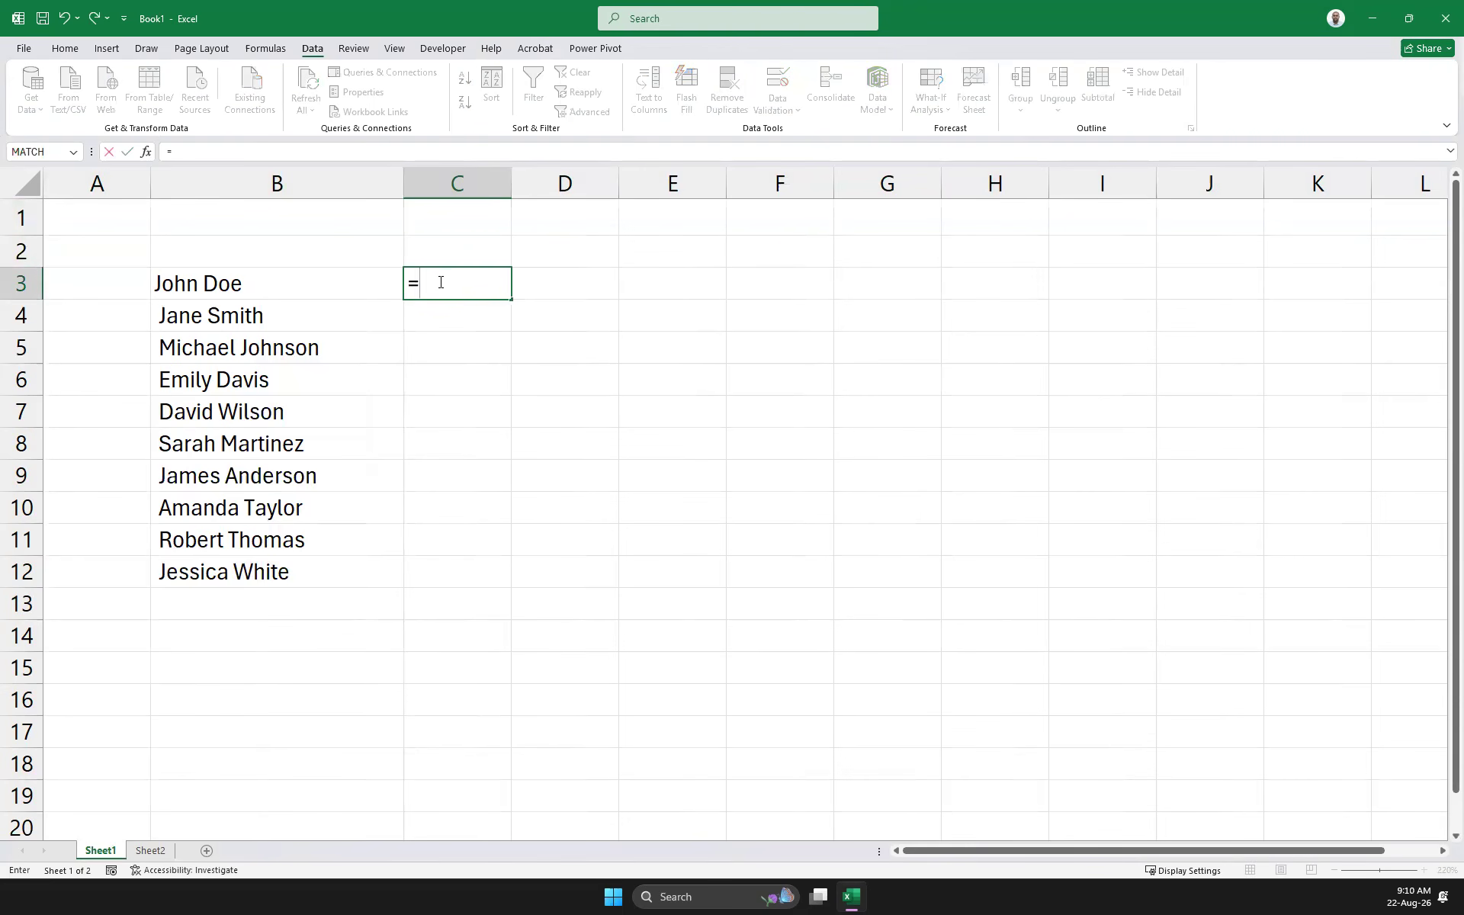
{"action": "left_click", "coordinate": [246, 44]}
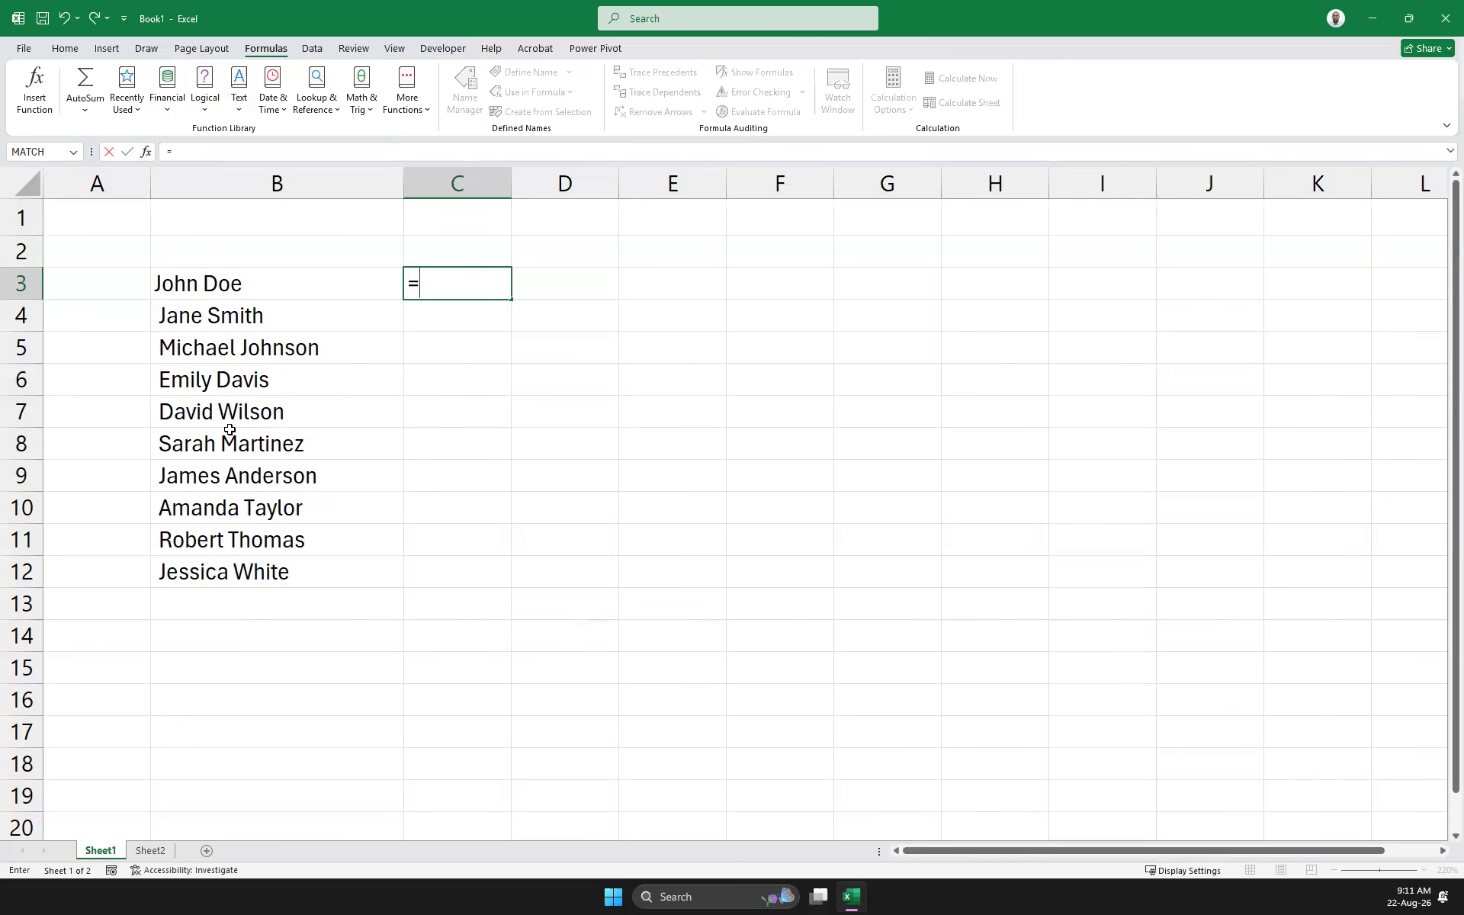
Browse the Text functions list, then add cell B4 to the C3 formula
{"action": "left_click", "coordinate": [241, 113]}
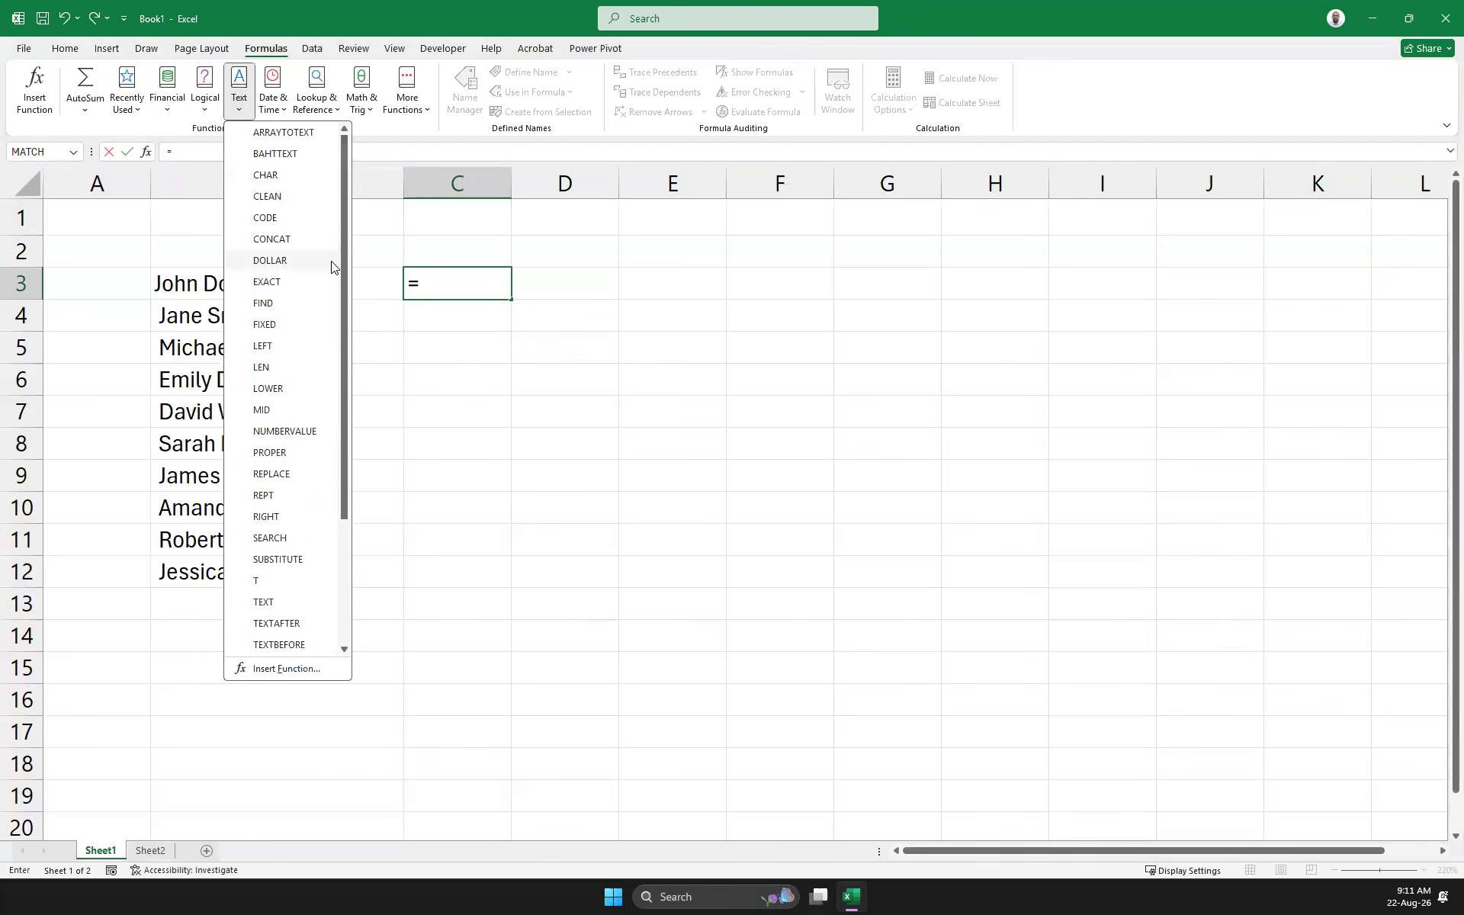
{"action": "scroll", "coordinate": [332, 267], "scroll_direction": "down", "scroll_amount": 3}
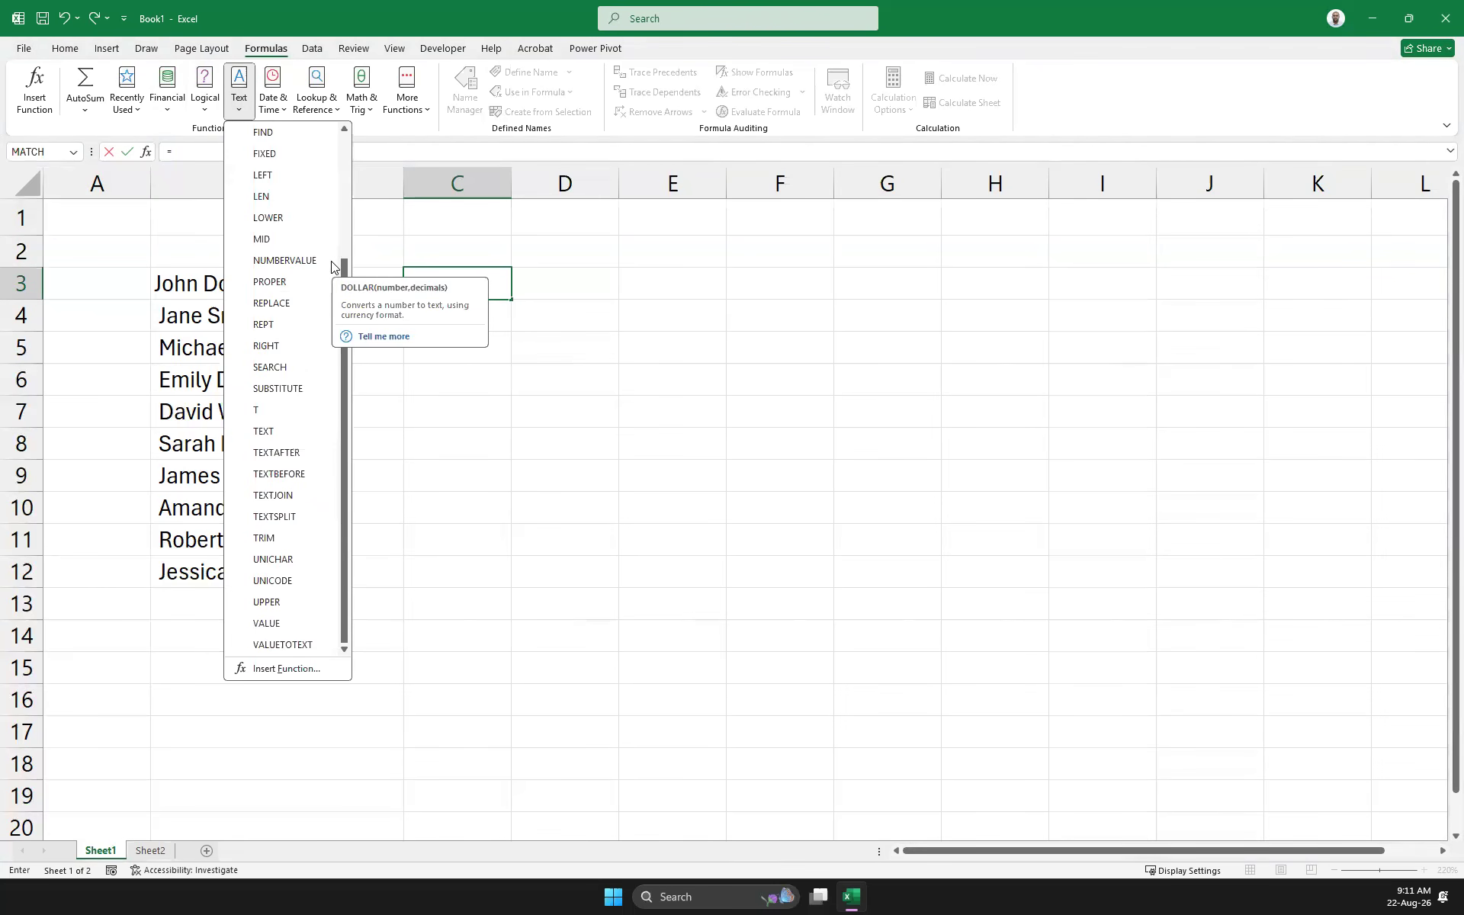
{"action": "scroll", "coordinate": [322, 277], "scroll_direction": "up", "scroll_amount": 3}
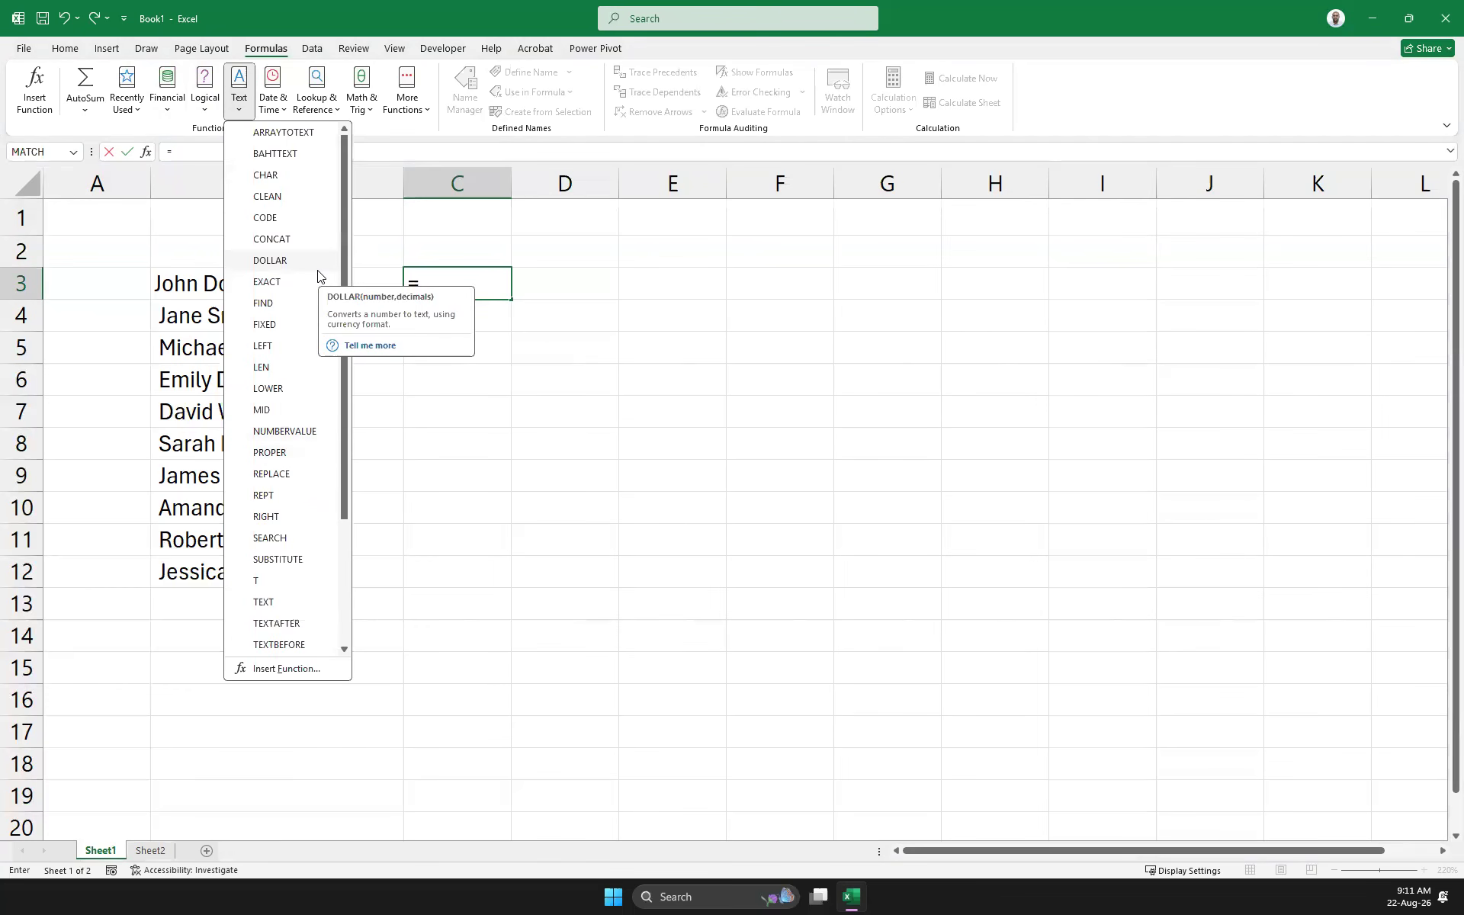
{"action": "scroll", "coordinate": [318, 277], "scroll_direction": "down", "scroll_amount": 3}
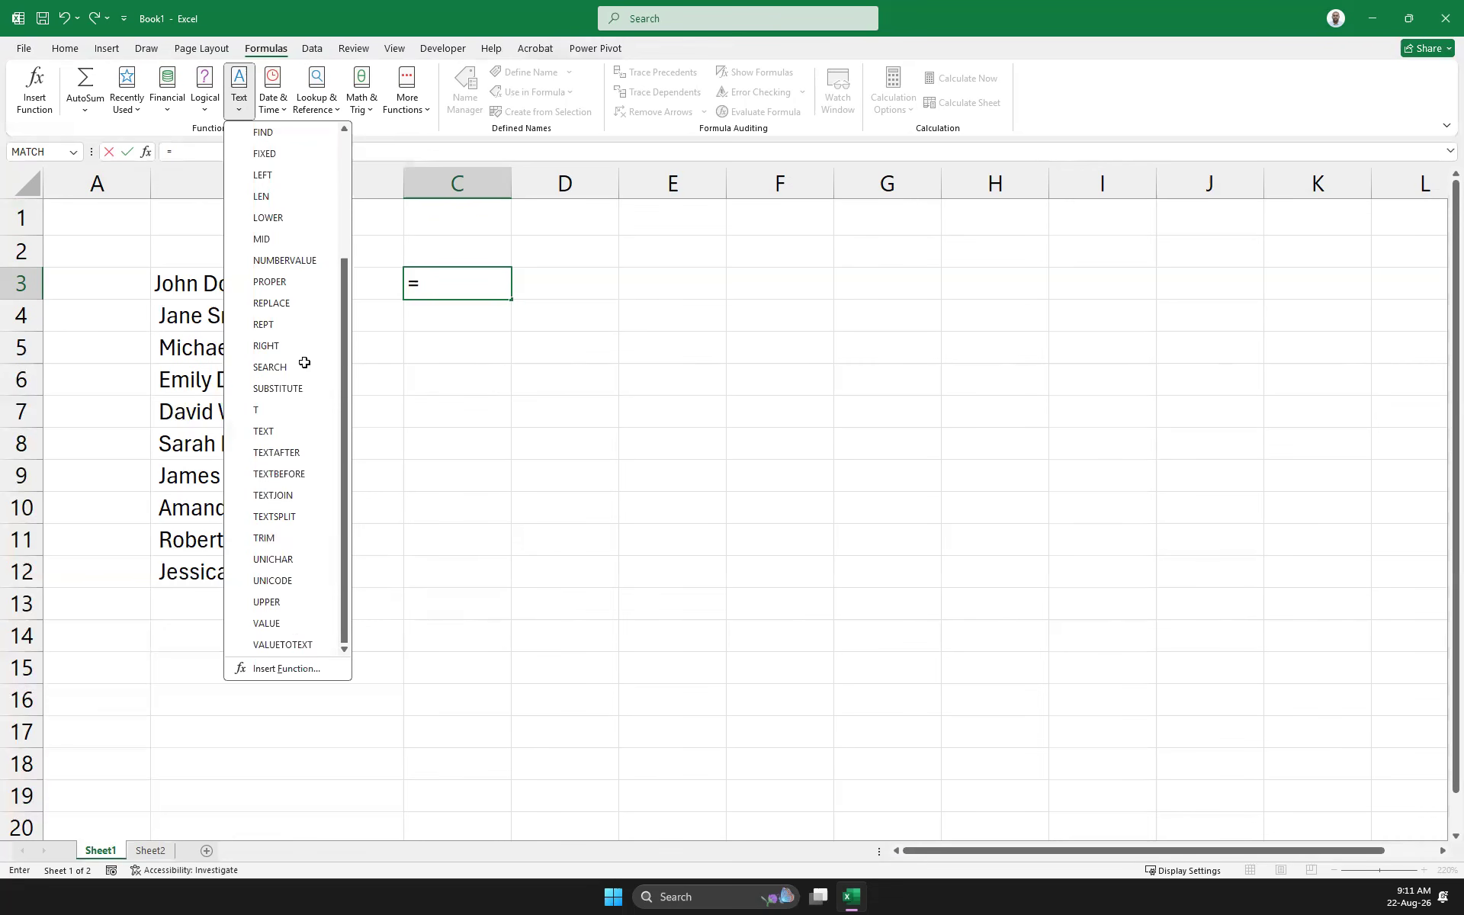
{"action": "left_click", "coordinate": [178, 306]}
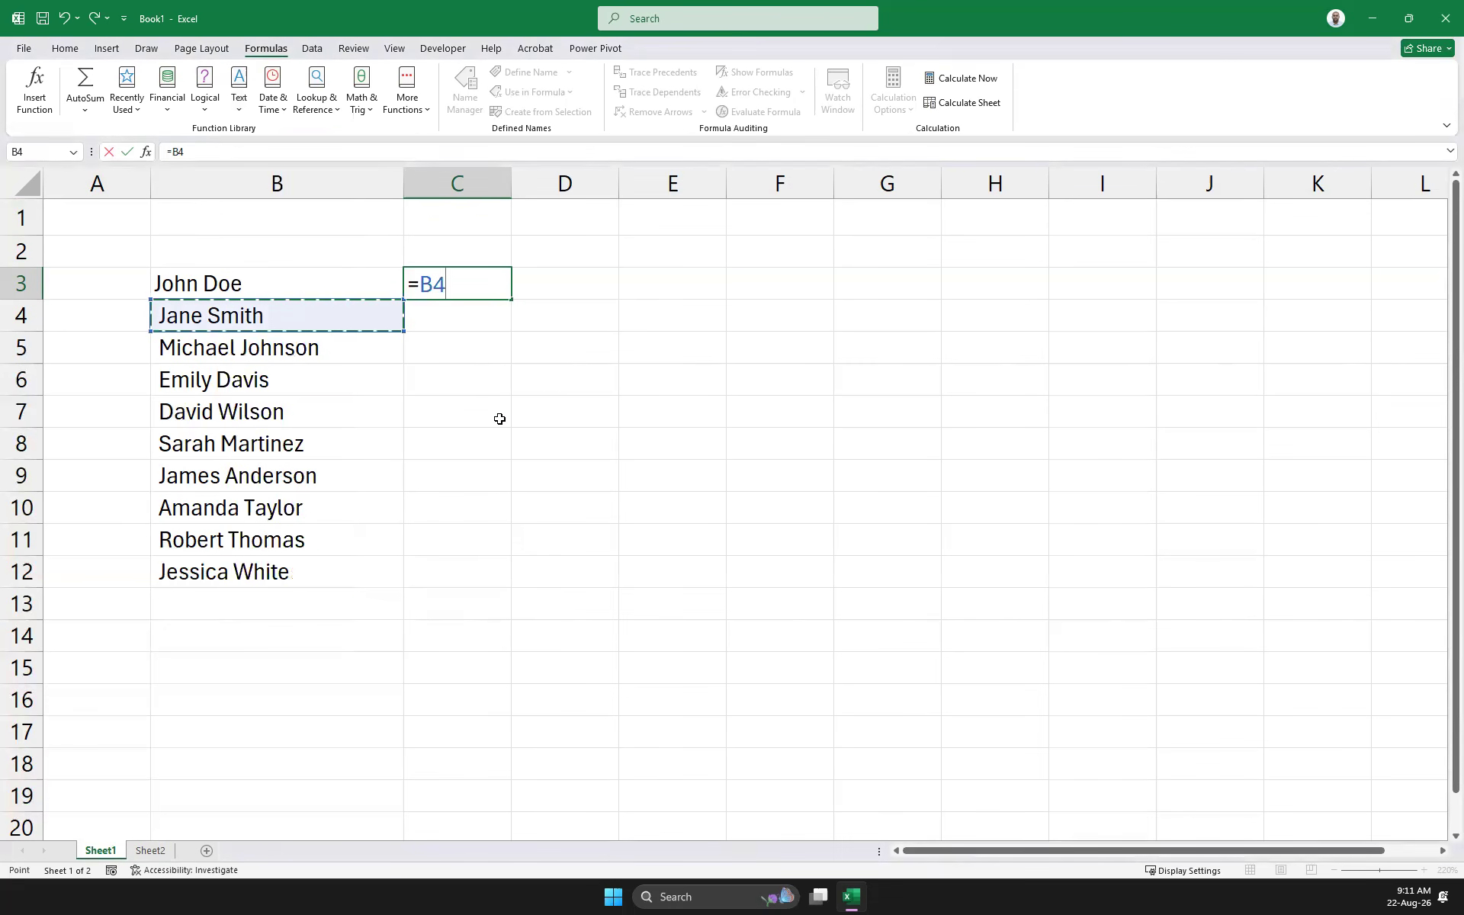
Cancel the unfinished C3 formula and pad the name in B5 with extra spaces
{"action": "left_click", "coordinate": [522, 420]}
{"action": "key", "text": "Escape"}
{"action": "left_click", "coordinate": [221, 333]}
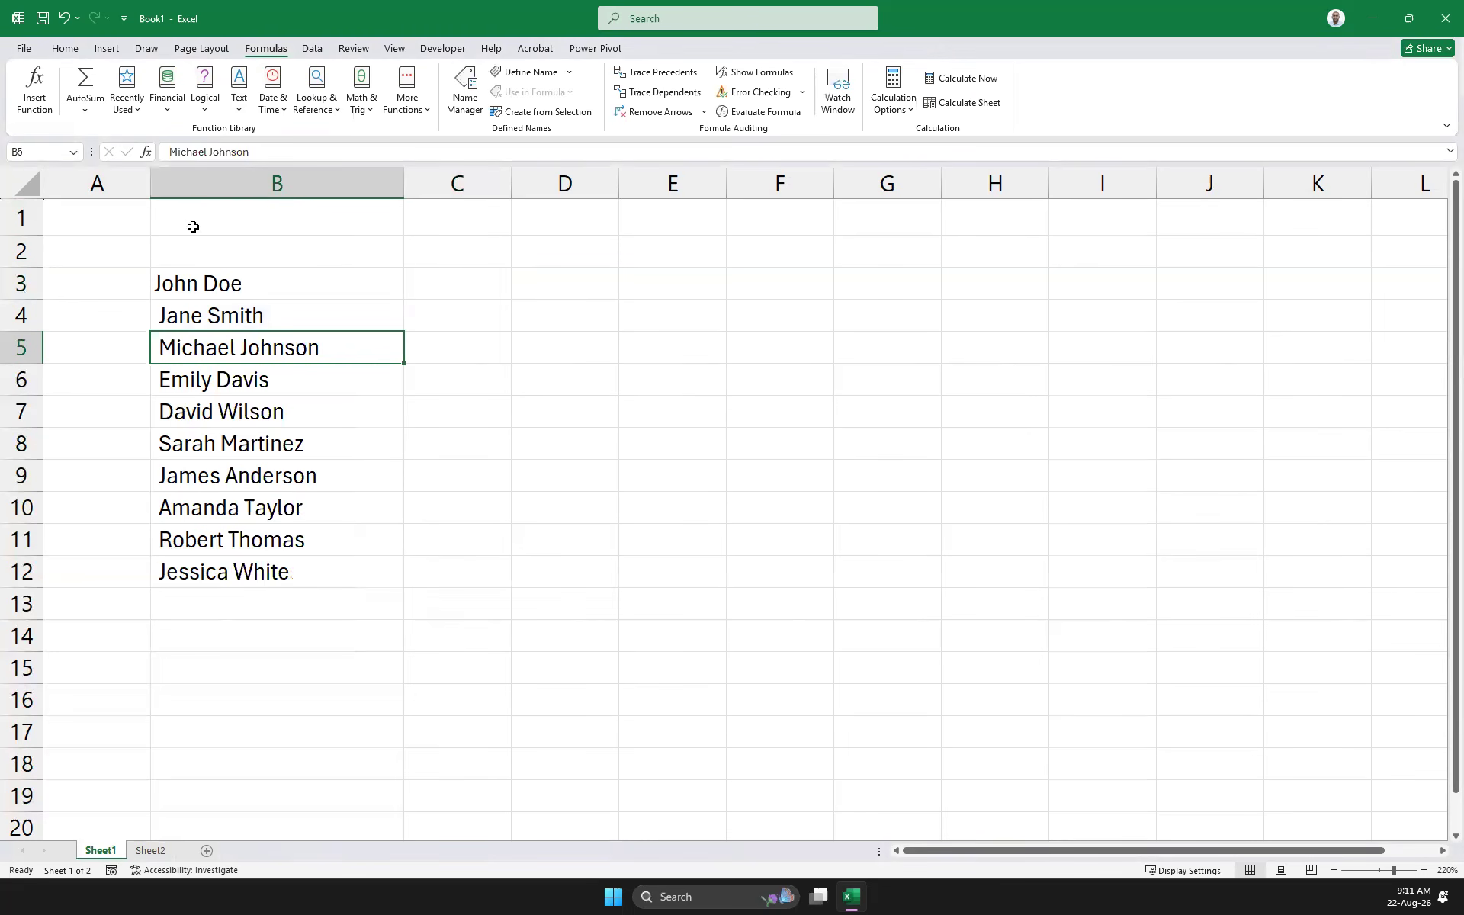
{"action": "left_click", "coordinate": [166, 150]}
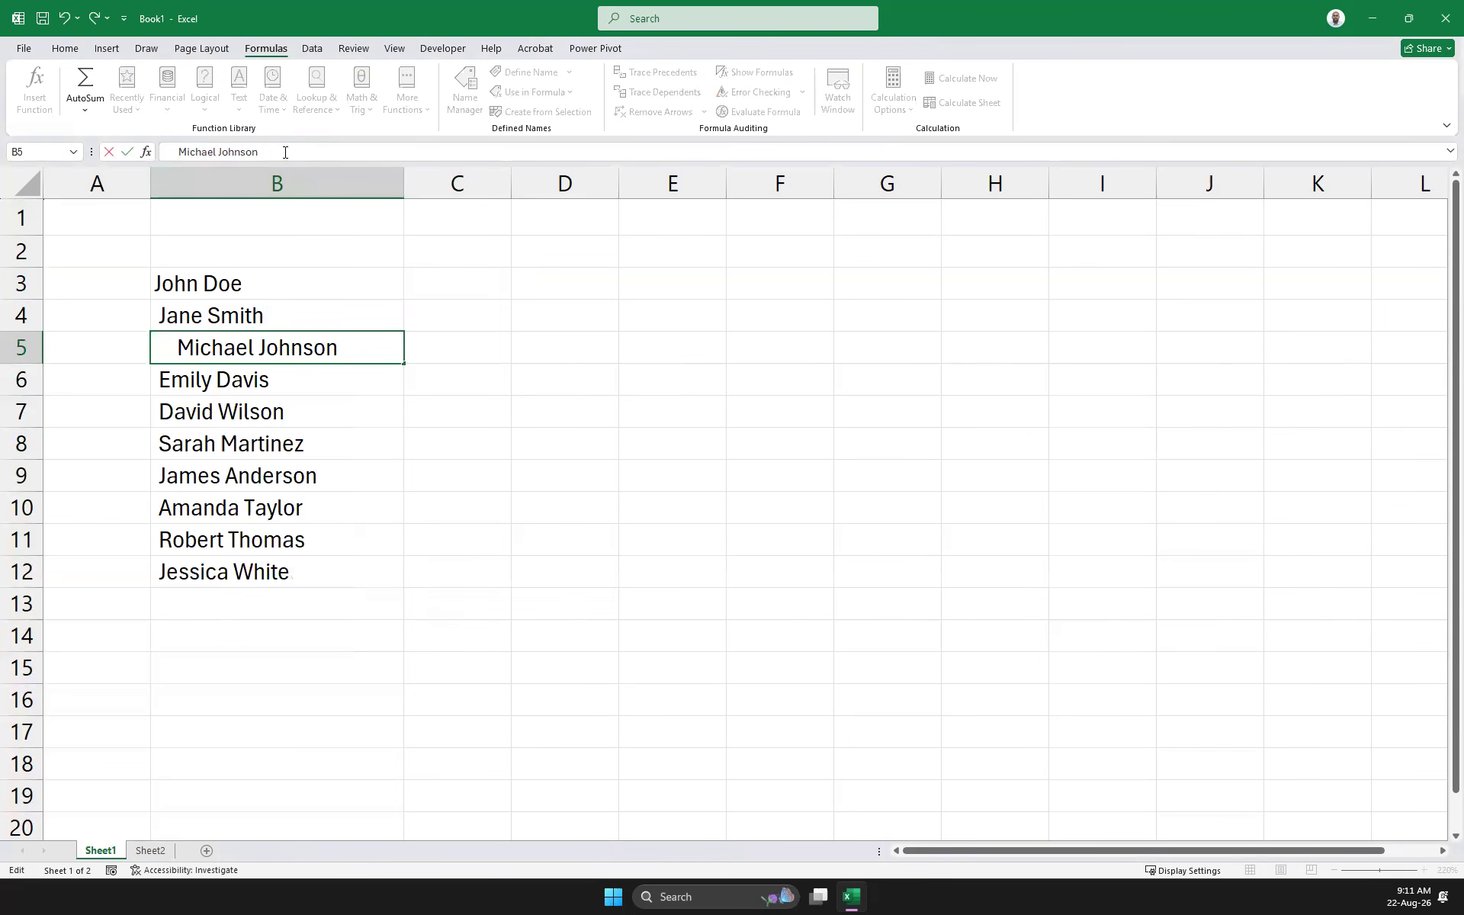
{"action": "left_click", "coordinate": [460, 467]}
{"action": "left_click", "coordinate": [281, 357]}
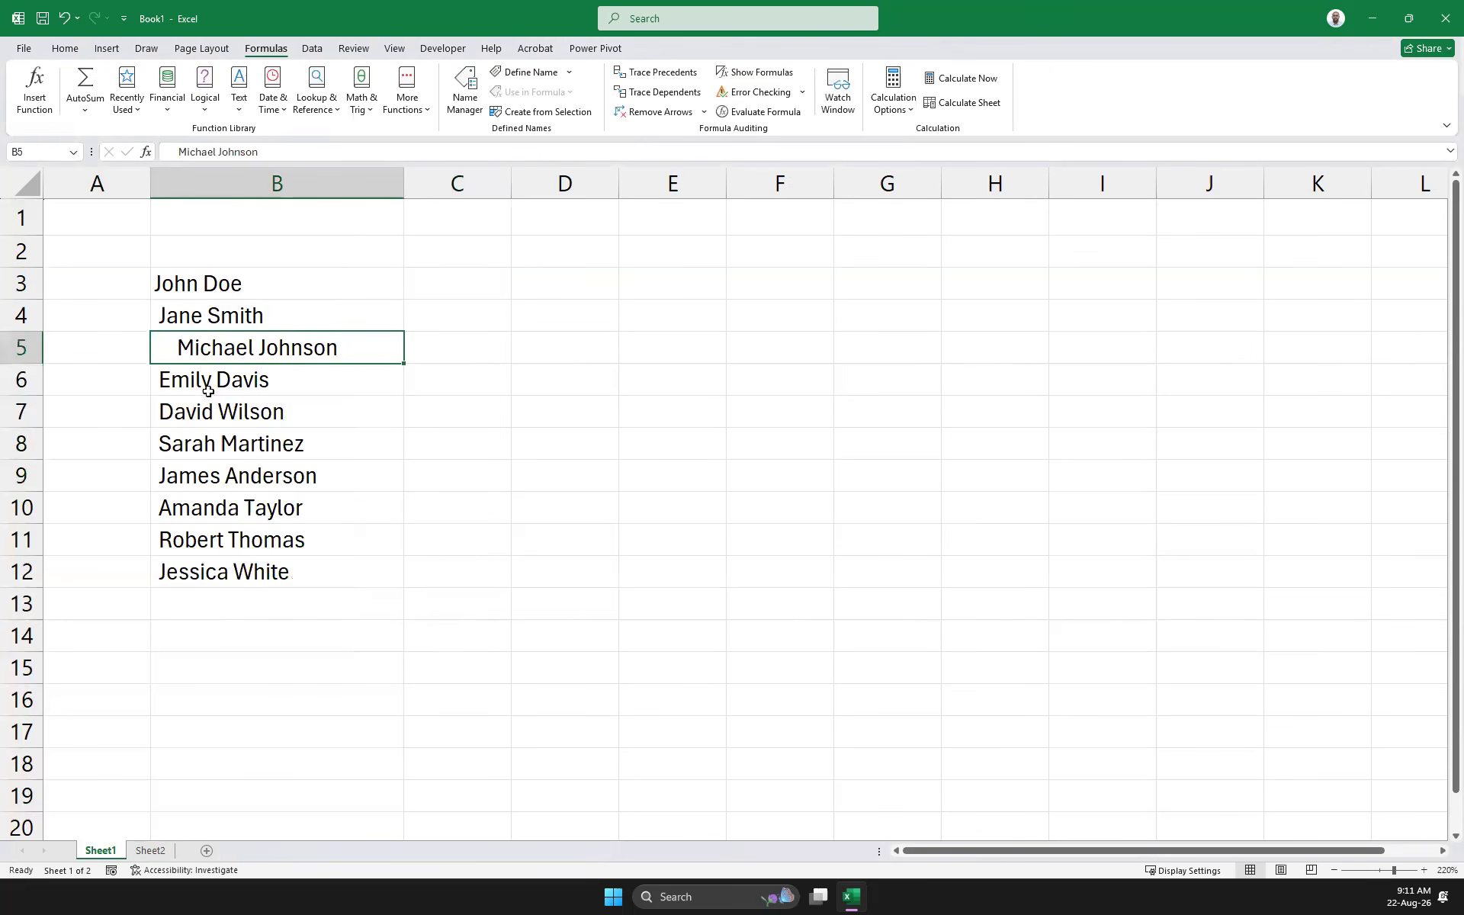
{"action": "left_click", "coordinate": [208, 392]}
{"action": "left_click", "coordinate": [452, 283]}
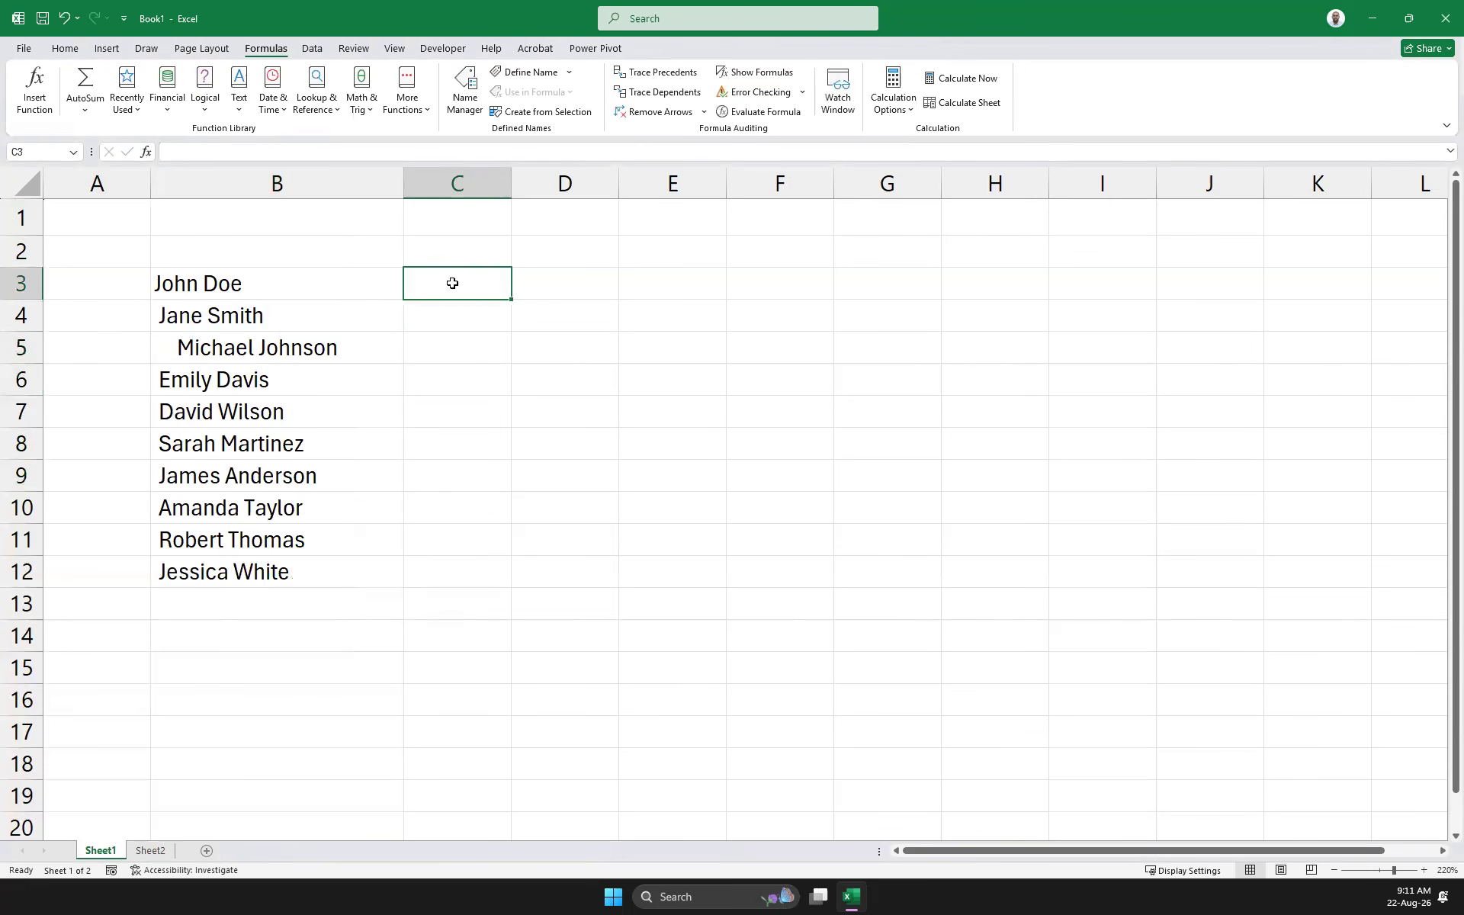
Add extra spaces and a trailing period to the name in B6
{"action": "left_click", "coordinate": [239, 380]}
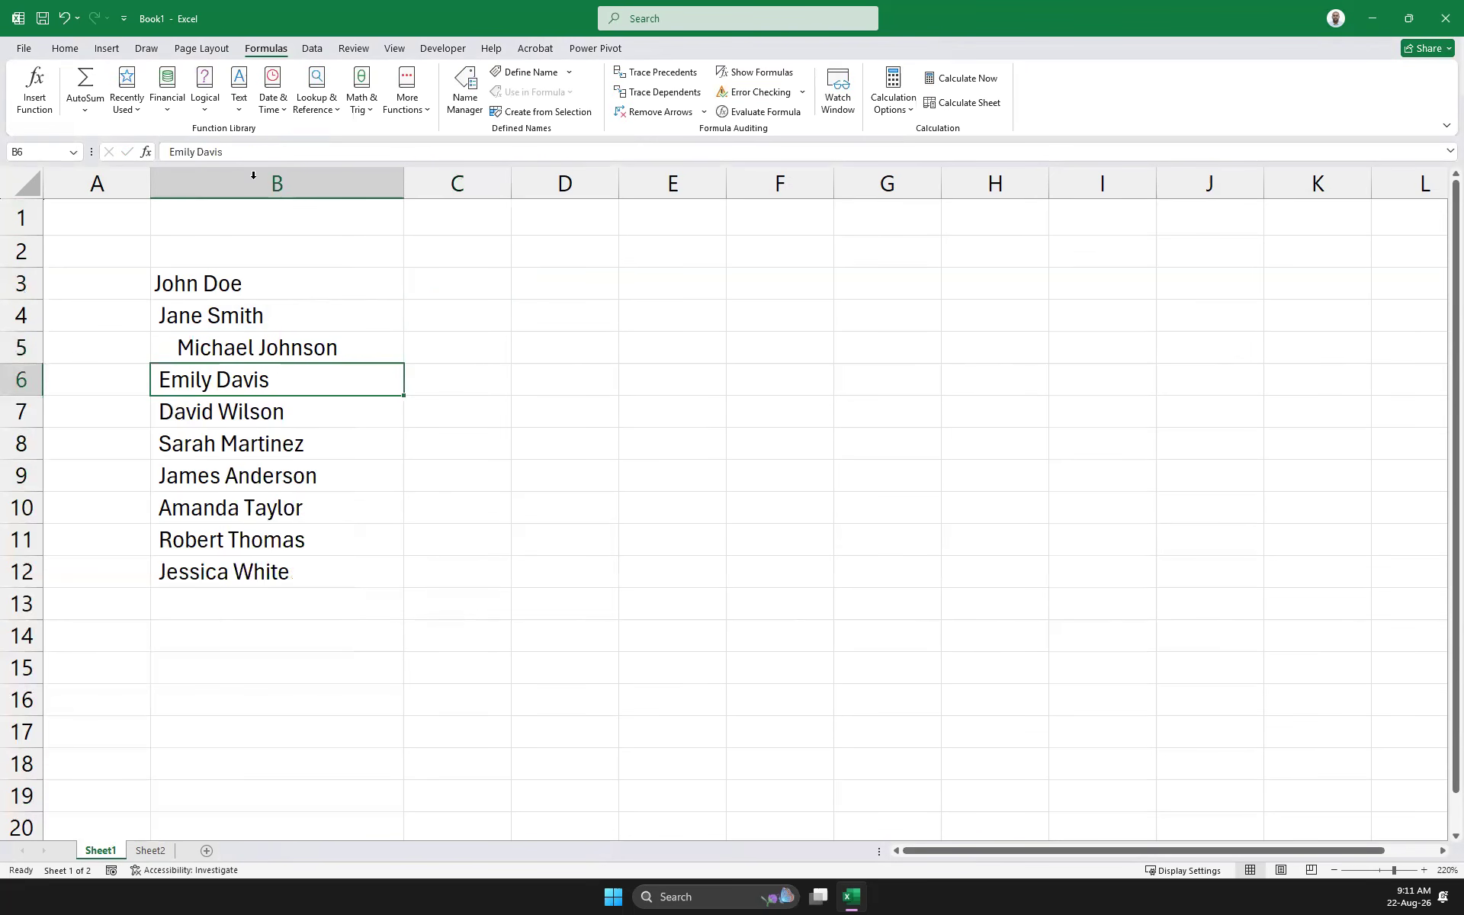
{"action": "left_click", "coordinate": [197, 152]}
{"action": "key", "text": "Home"}
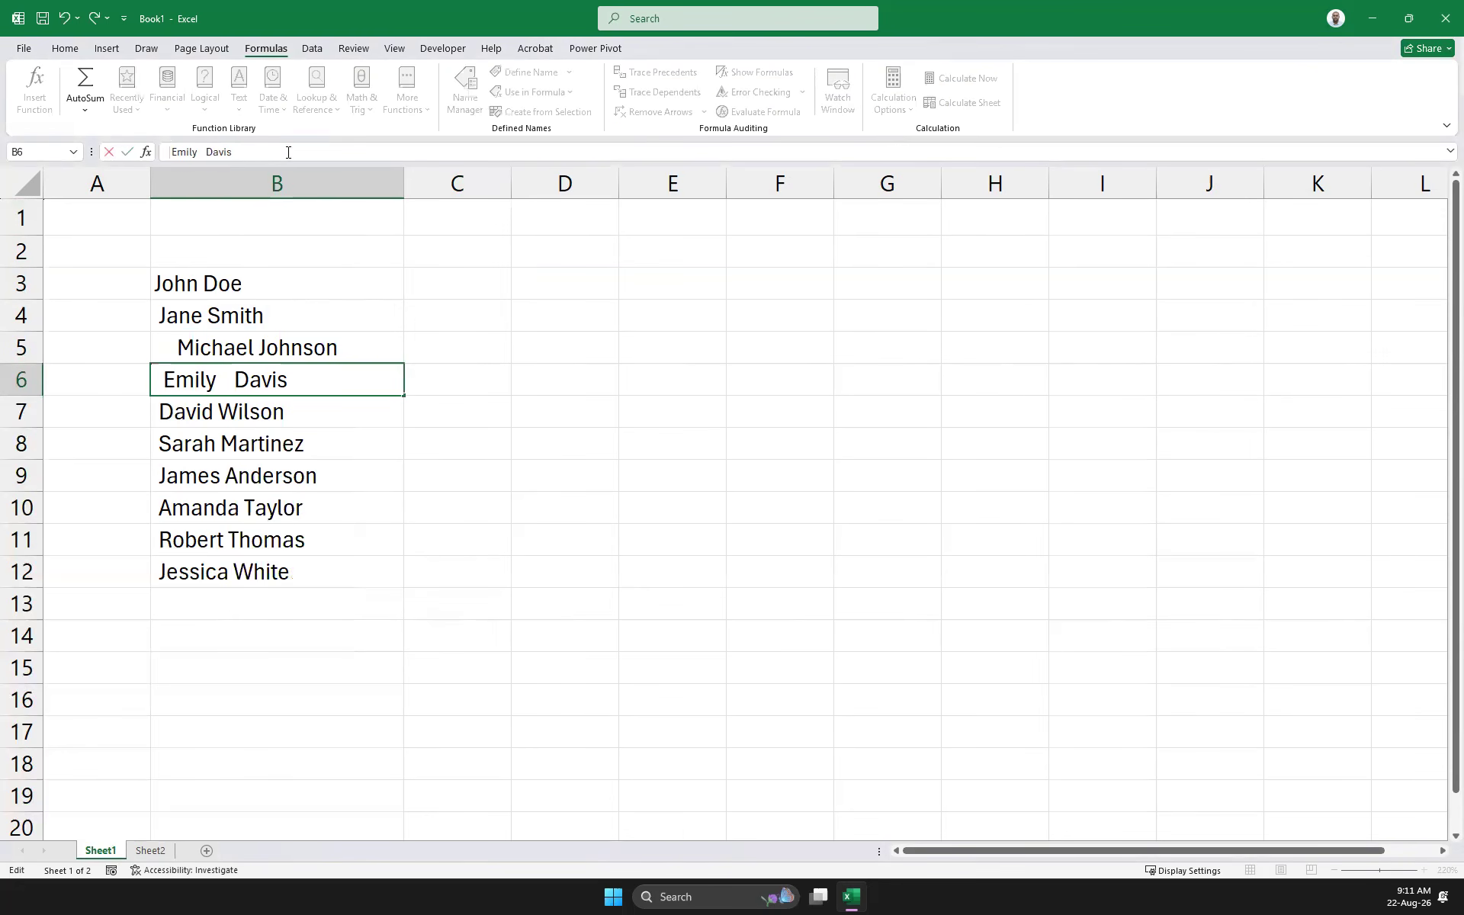
{"action": "left_click", "coordinate": [667, 497]}
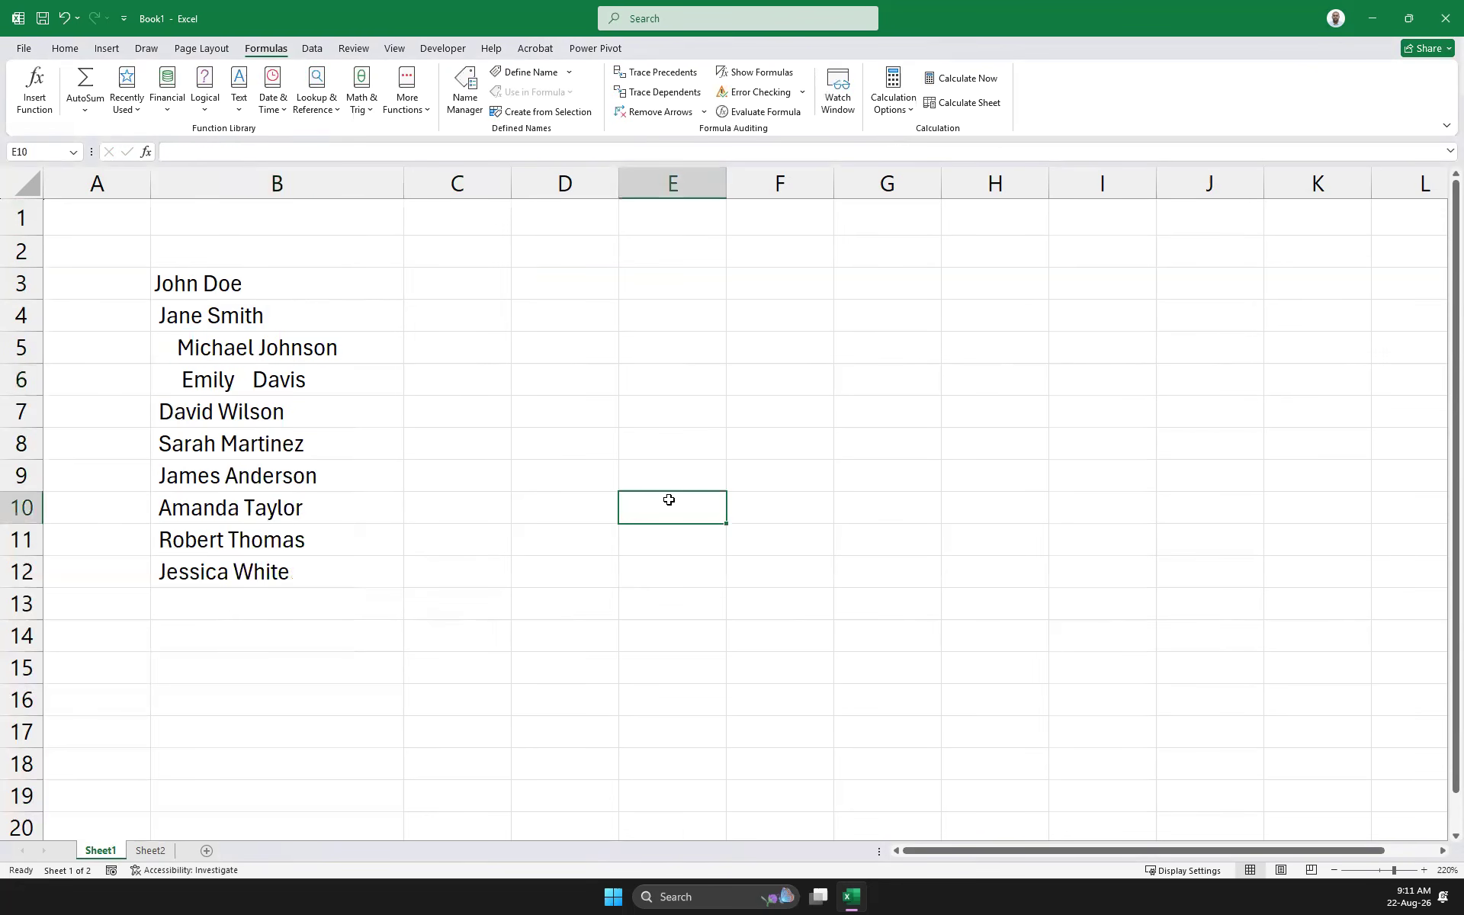
{"action": "left_click", "coordinate": [303, 386]}
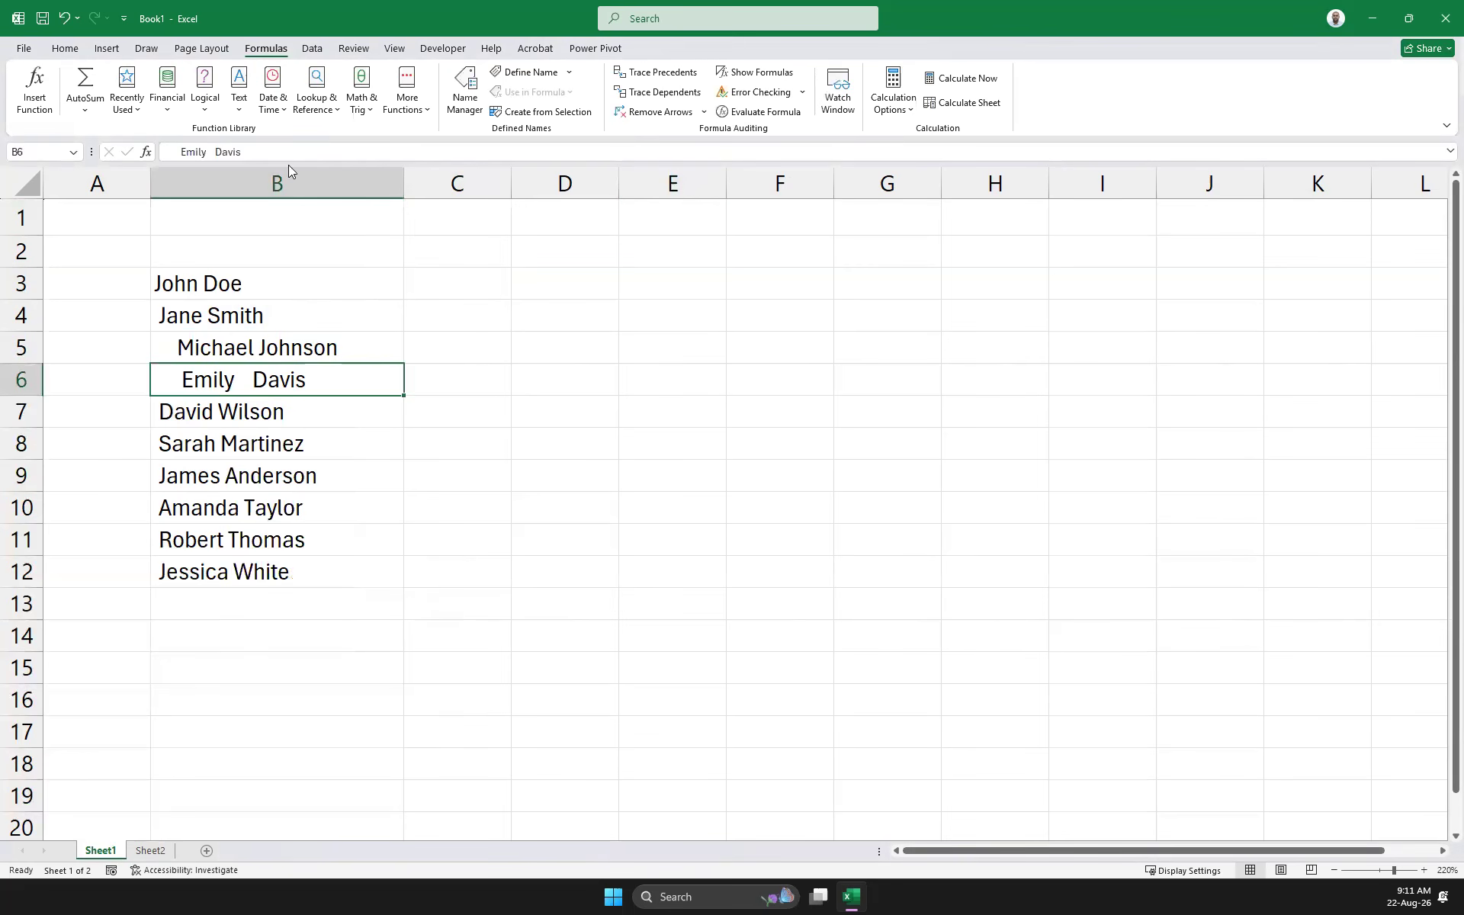
{"action": "left_click", "coordinate": [267, 154]}
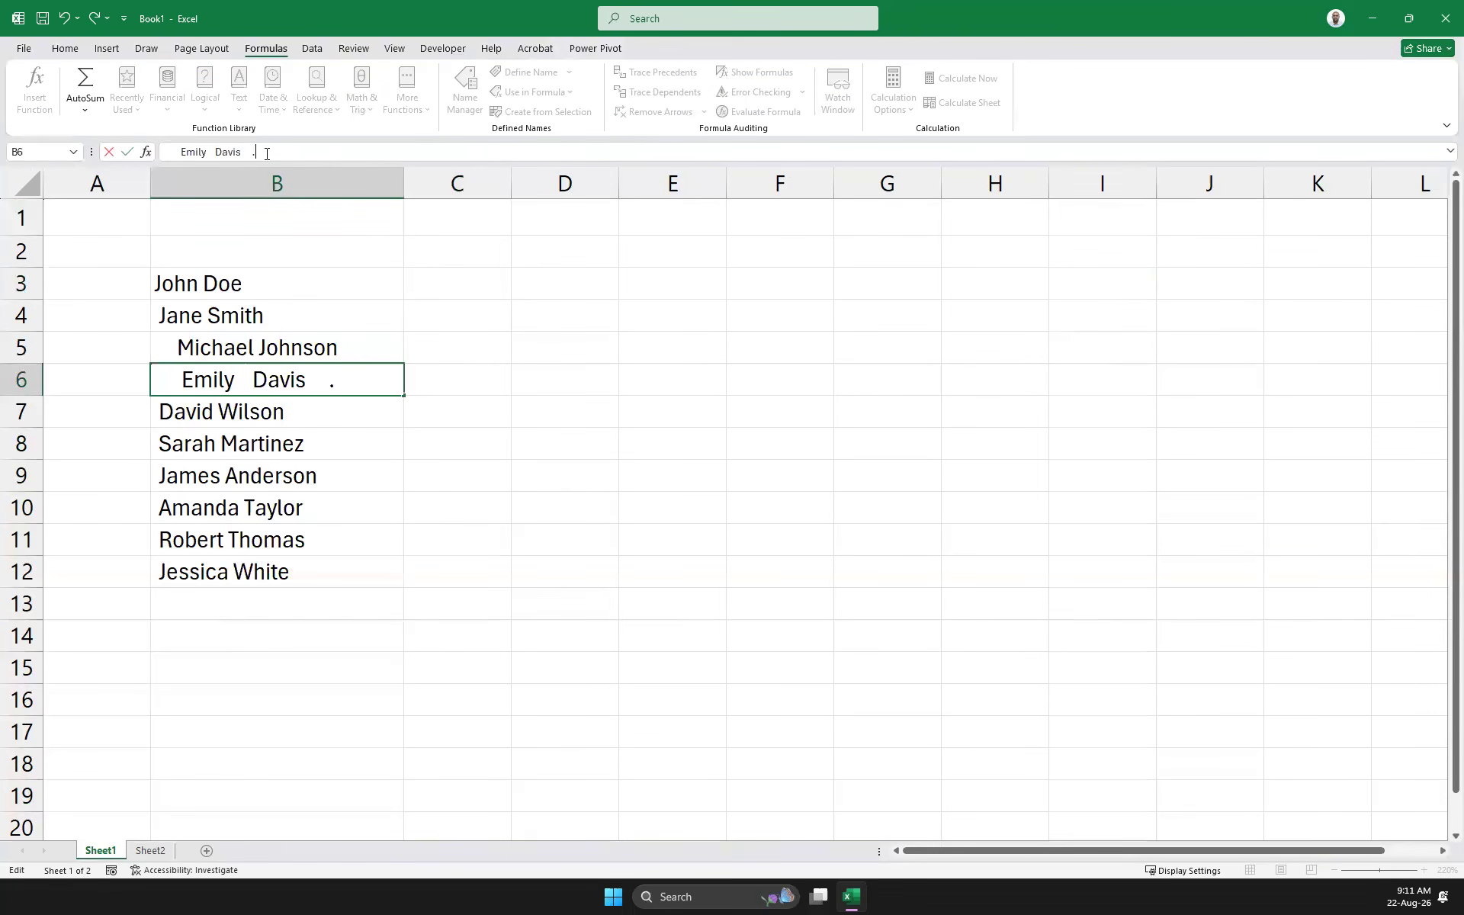
{"action": "left_click", "coordinate": [706, 424]}
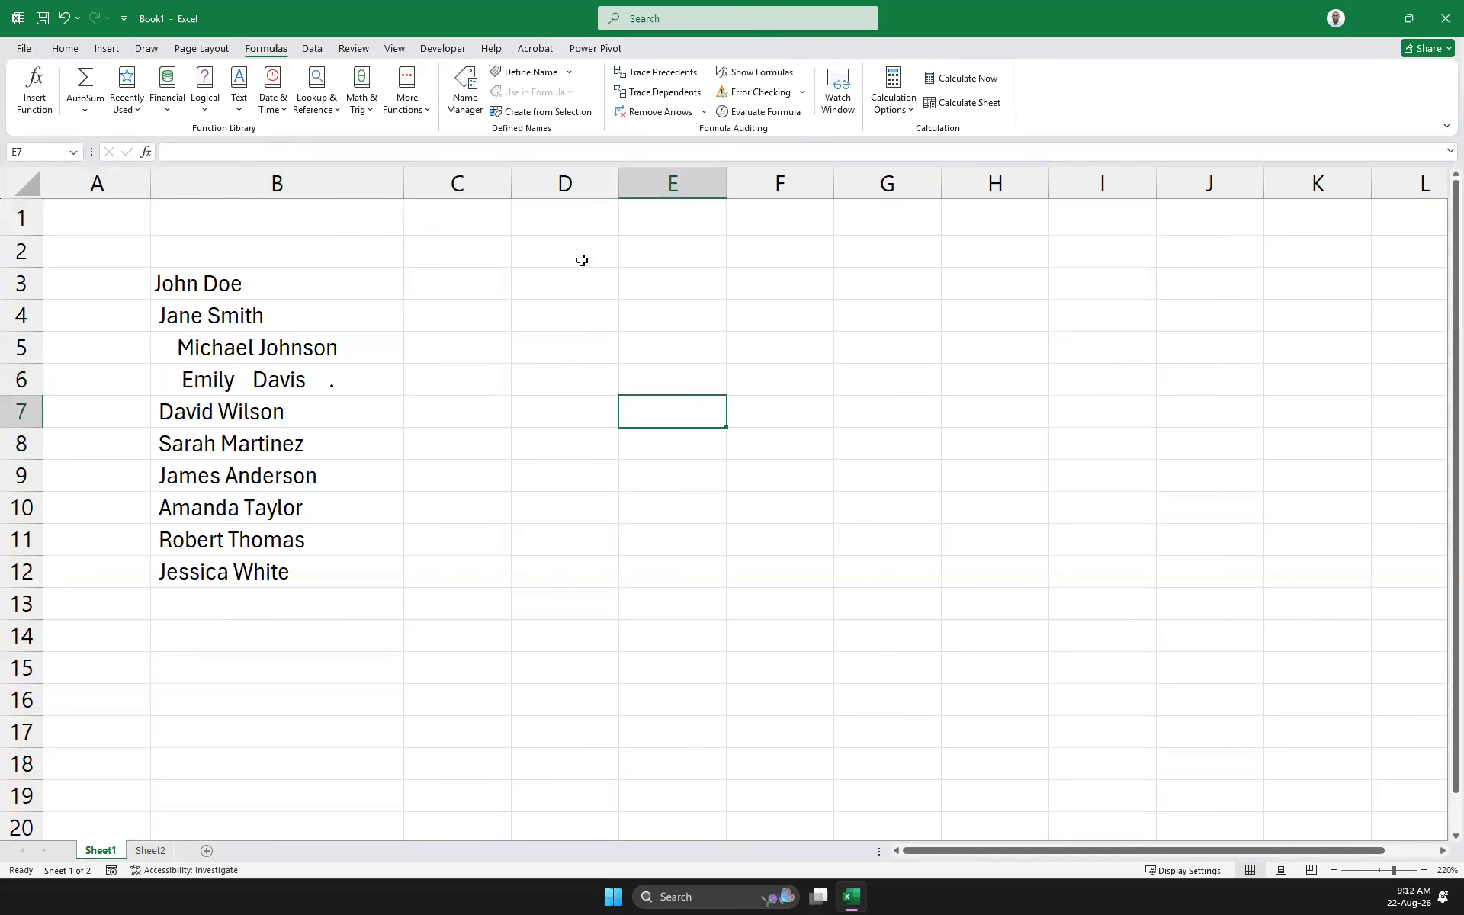
{"action": "left_click", "coordinate": [437, 289]}
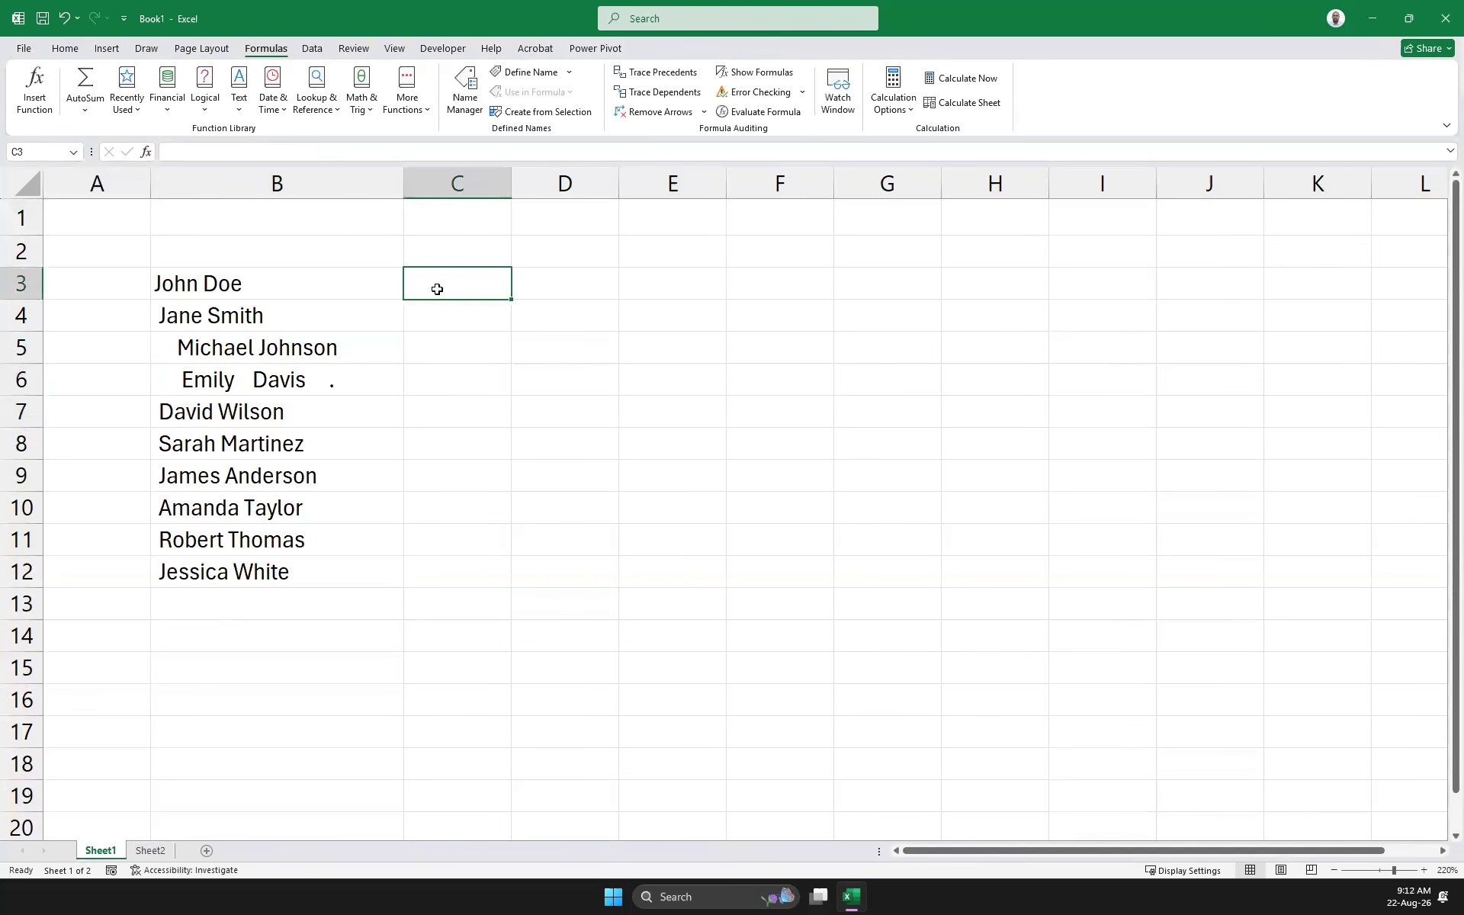
Enter =TRIM(B3) in C3 using the TRIM autocomplete suggestion
{"action": "type", "text": "=tr"}
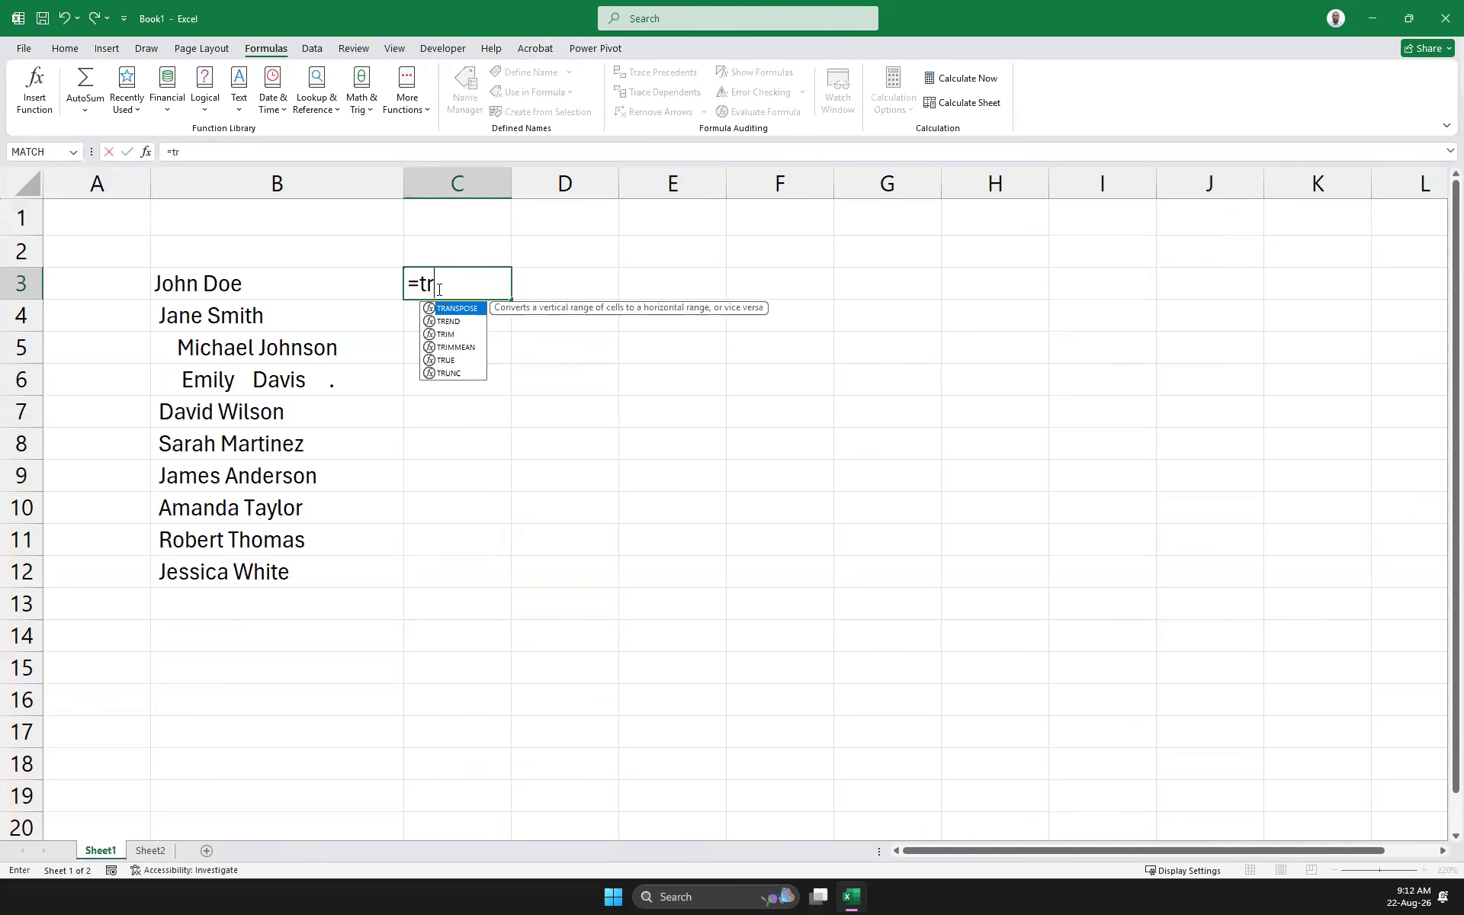
{"action": "type", "text": "i"}
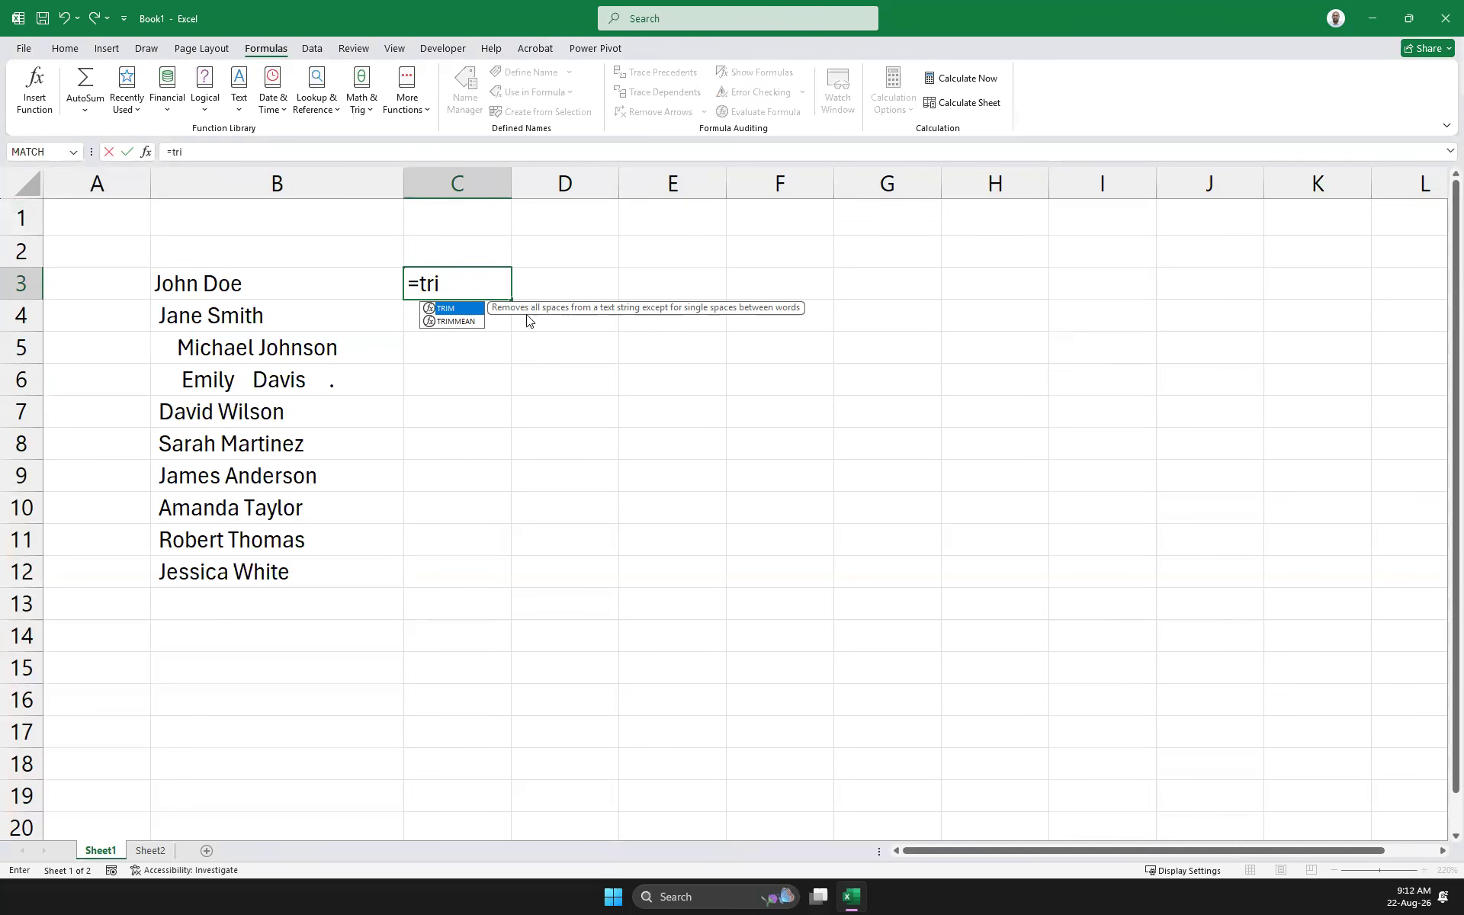
{"action": "double_click", "coordinate": [449, 309]}
{"action": "left_click", "coordinate": [229, 296]}
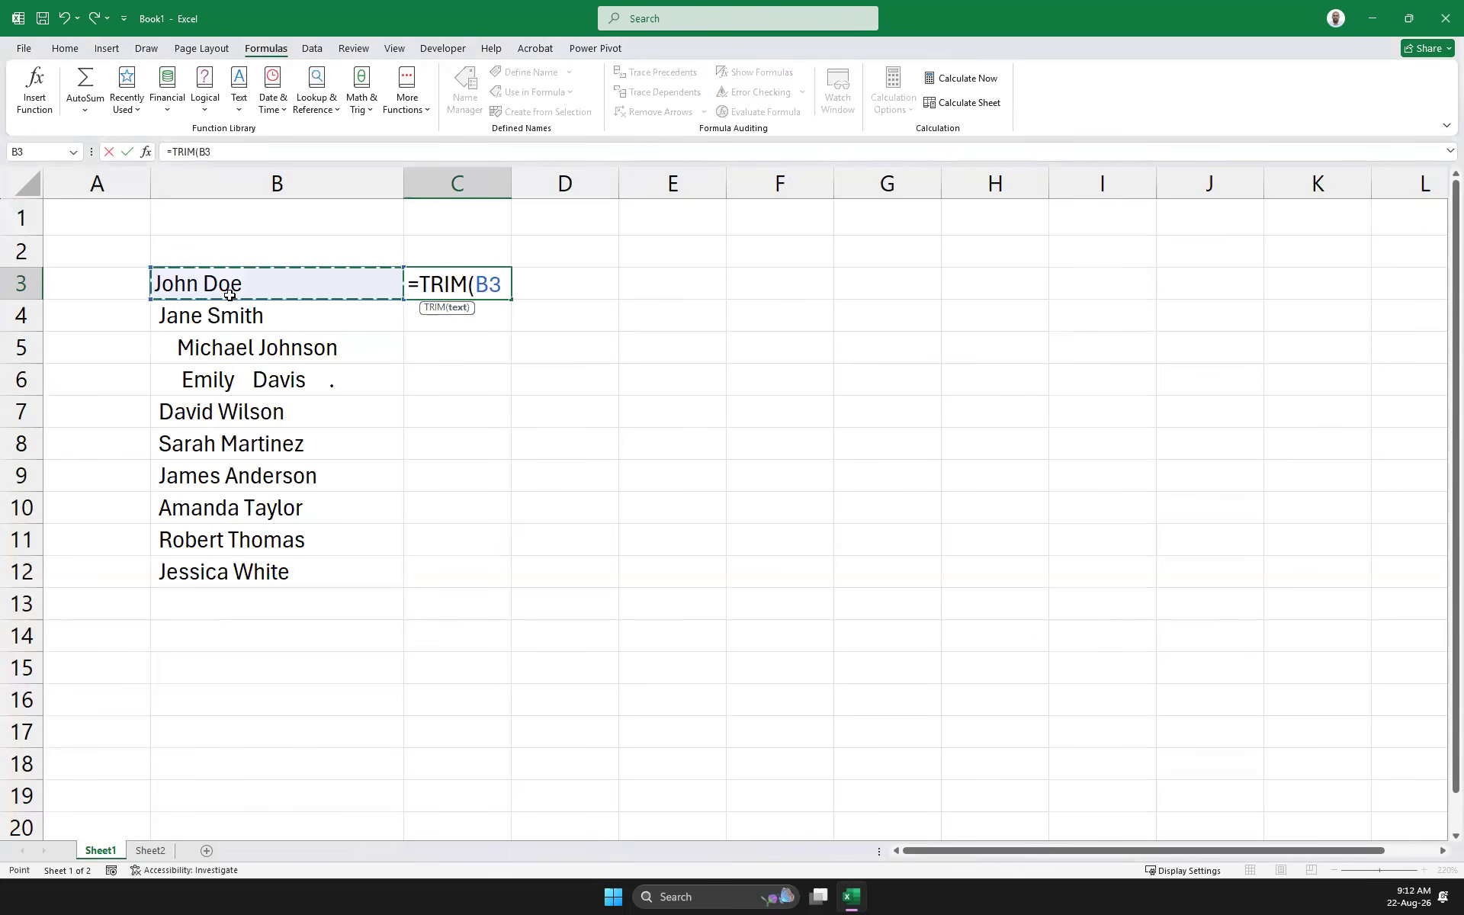
{"action": "type", "text": ")"}
{"action": "key", "text": "Return"}
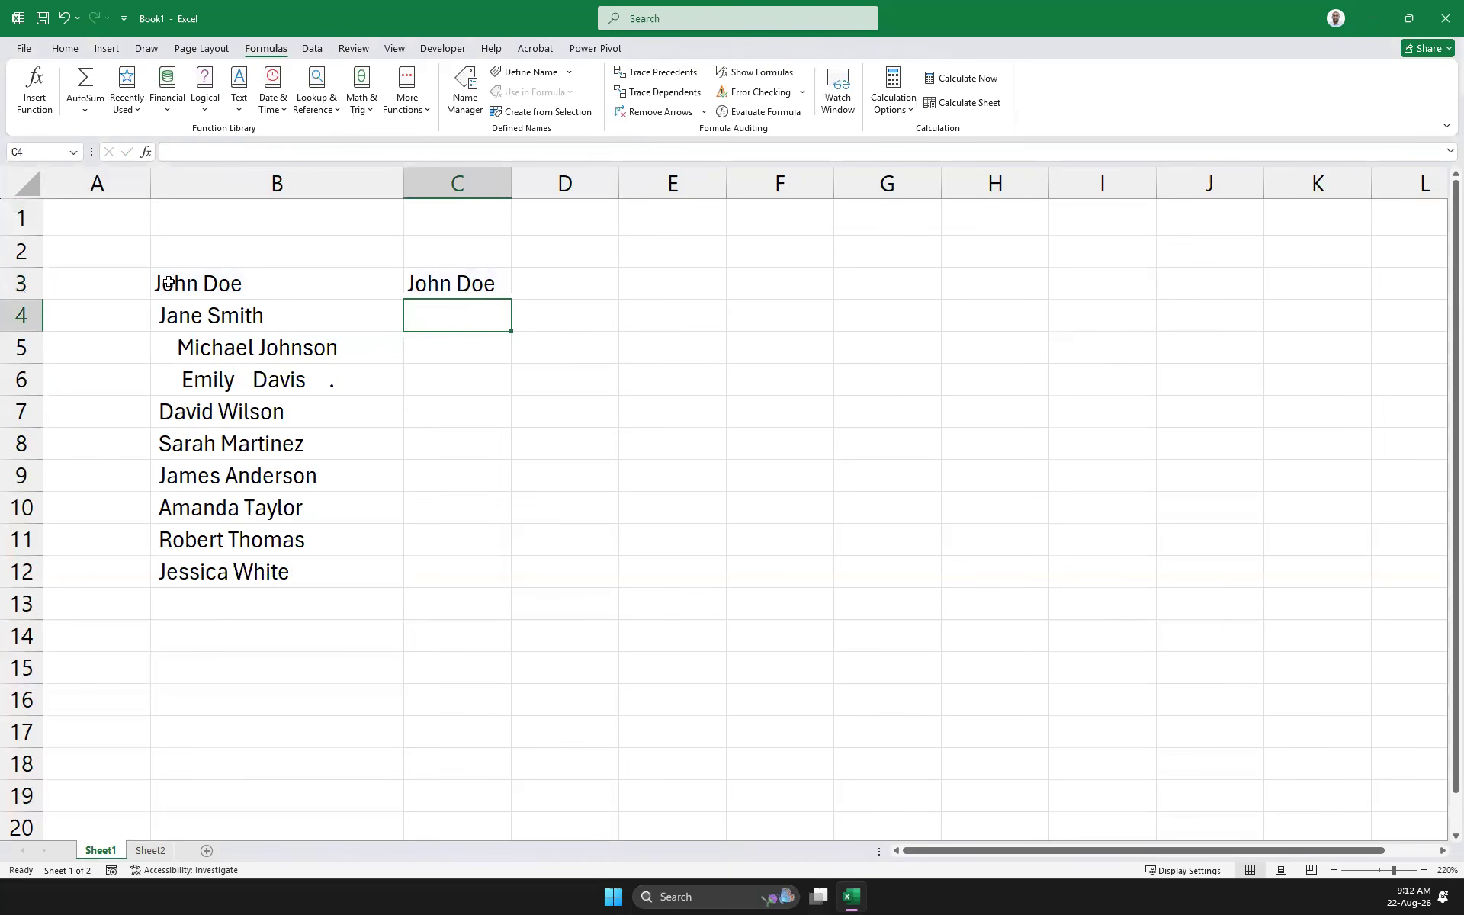
{"action": "left_click", "coordinate": [486, 291]}
Copy the TRIM formula from C3 down to C12 so all ten names appear trimmed
{"action": "left_click_drag", "start_coordinate": [511, 314], "coordinate": [509, 326]}
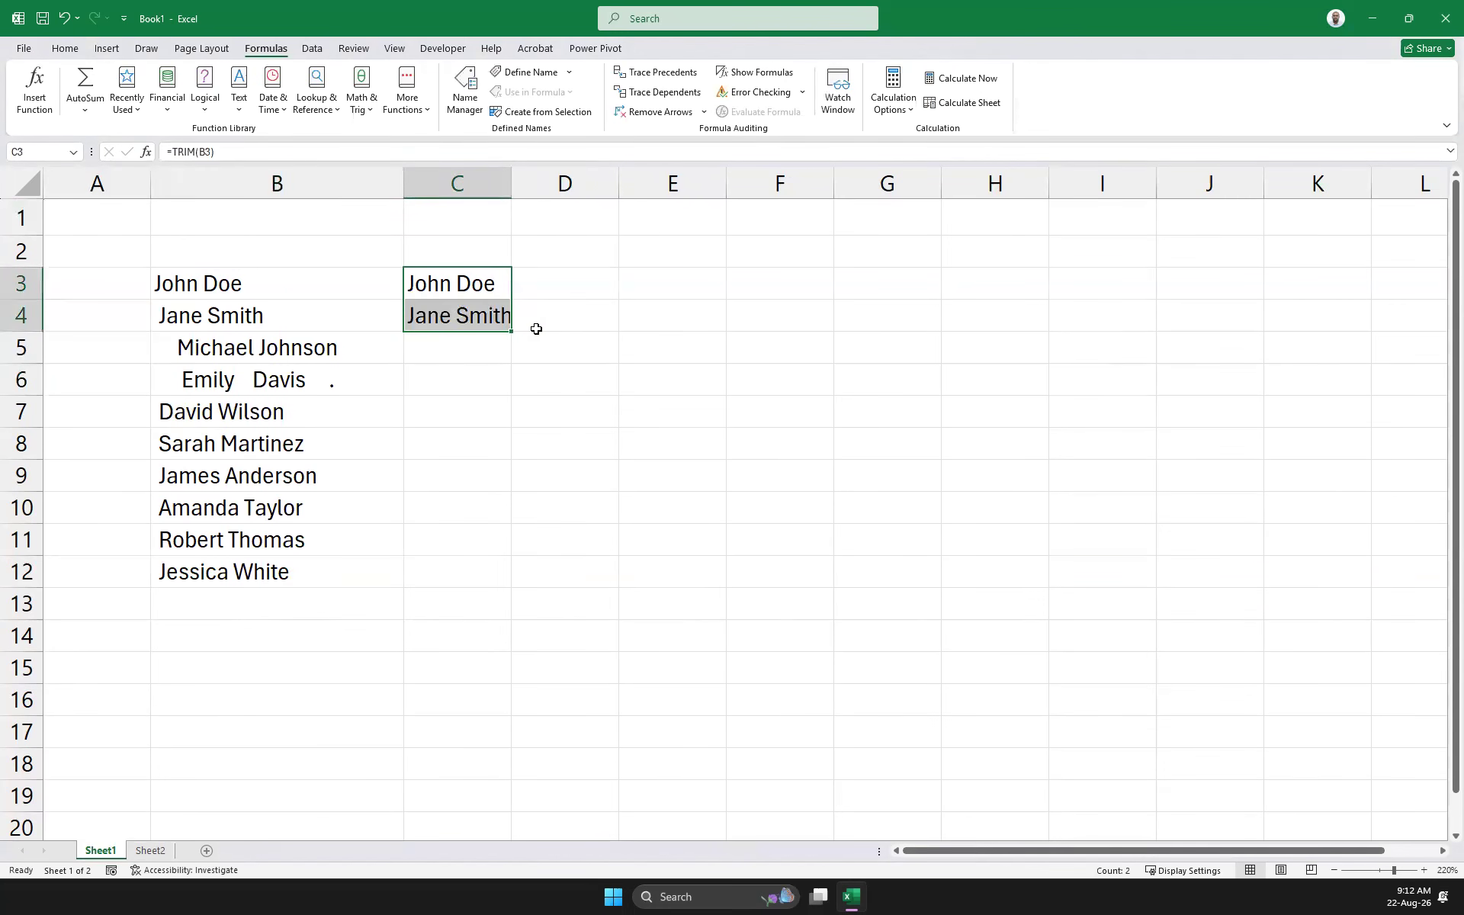
{"action": "left_click", "coordinate": [578, 328]}
{"action": "left_click", "coordinate": [271, 313]}
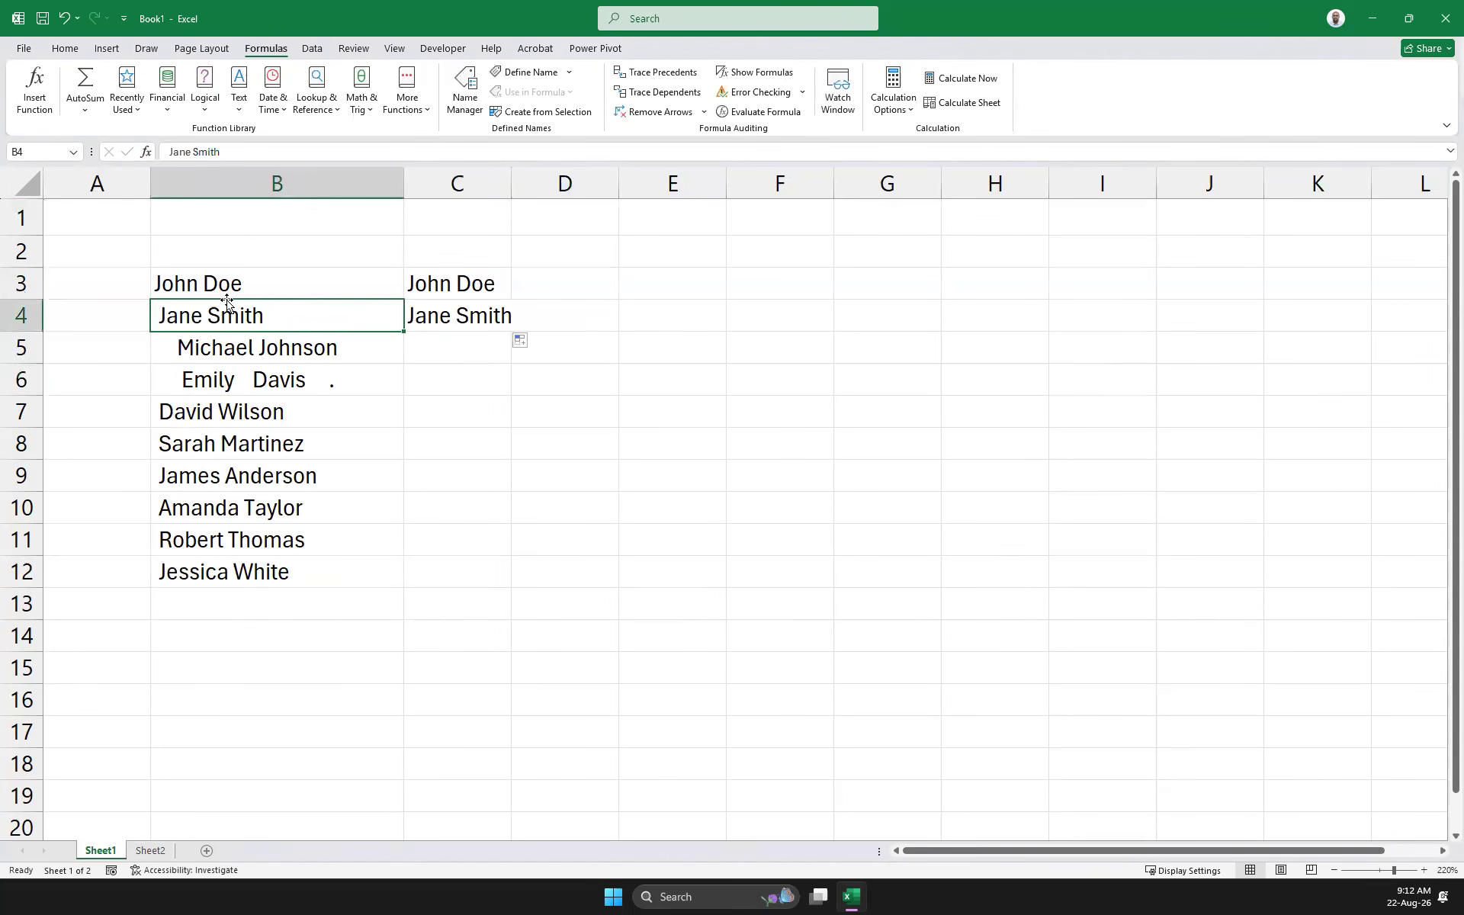
{"action": "left_click", "coordinate": [483, 314]}
{"action": "left_click_drag", "start_coordinate": [513, 327], "coordinate": [496, 580]}
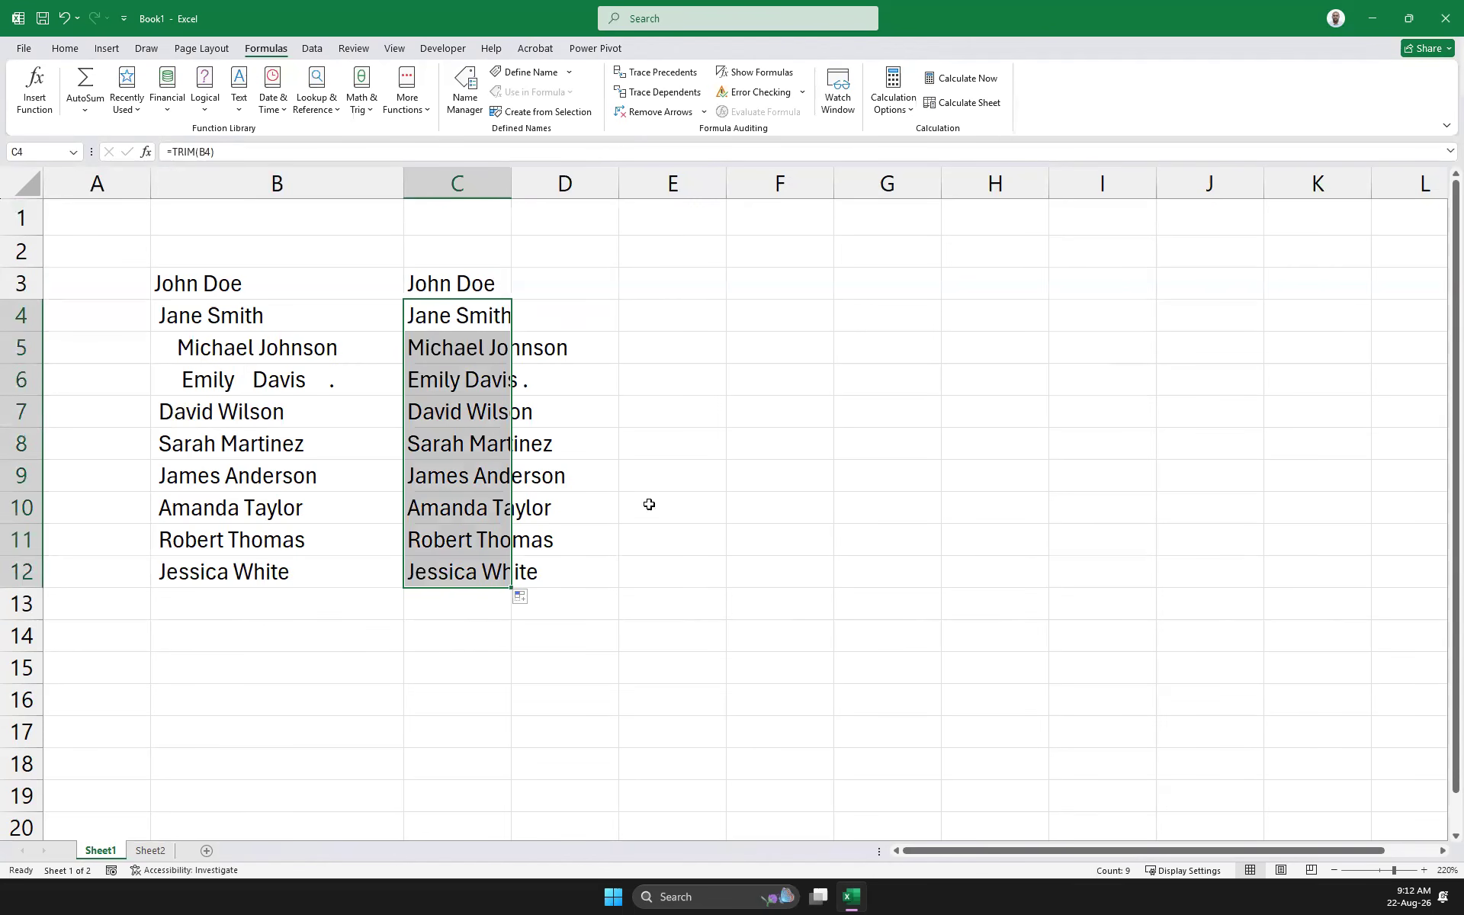
{"action": "left_click", "coordinate": [629, 393]}
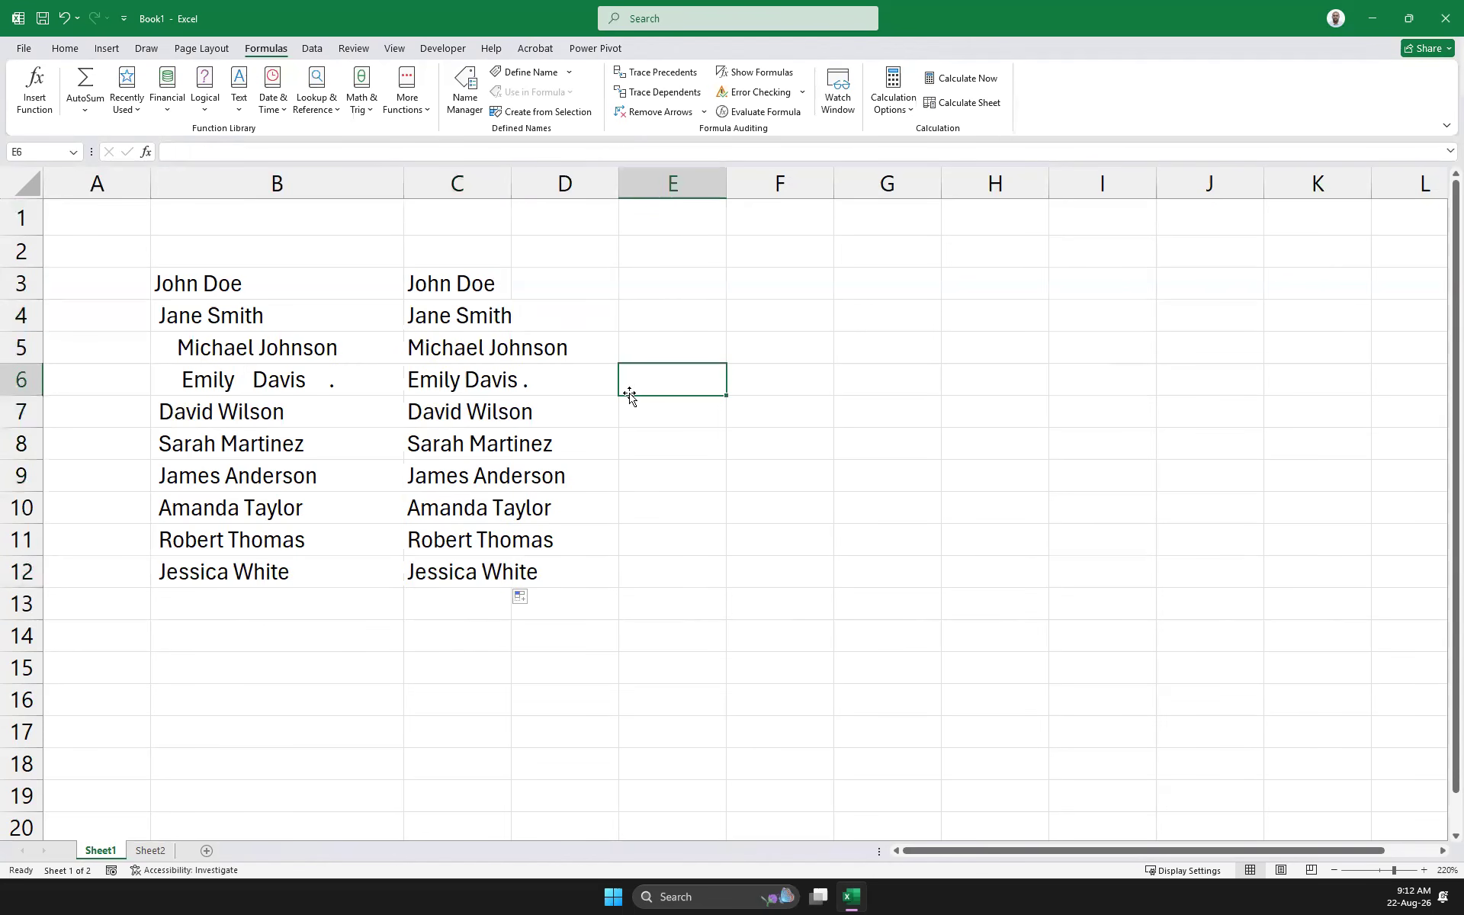
{"action": "left_click", "coordinate": [221, 410]}
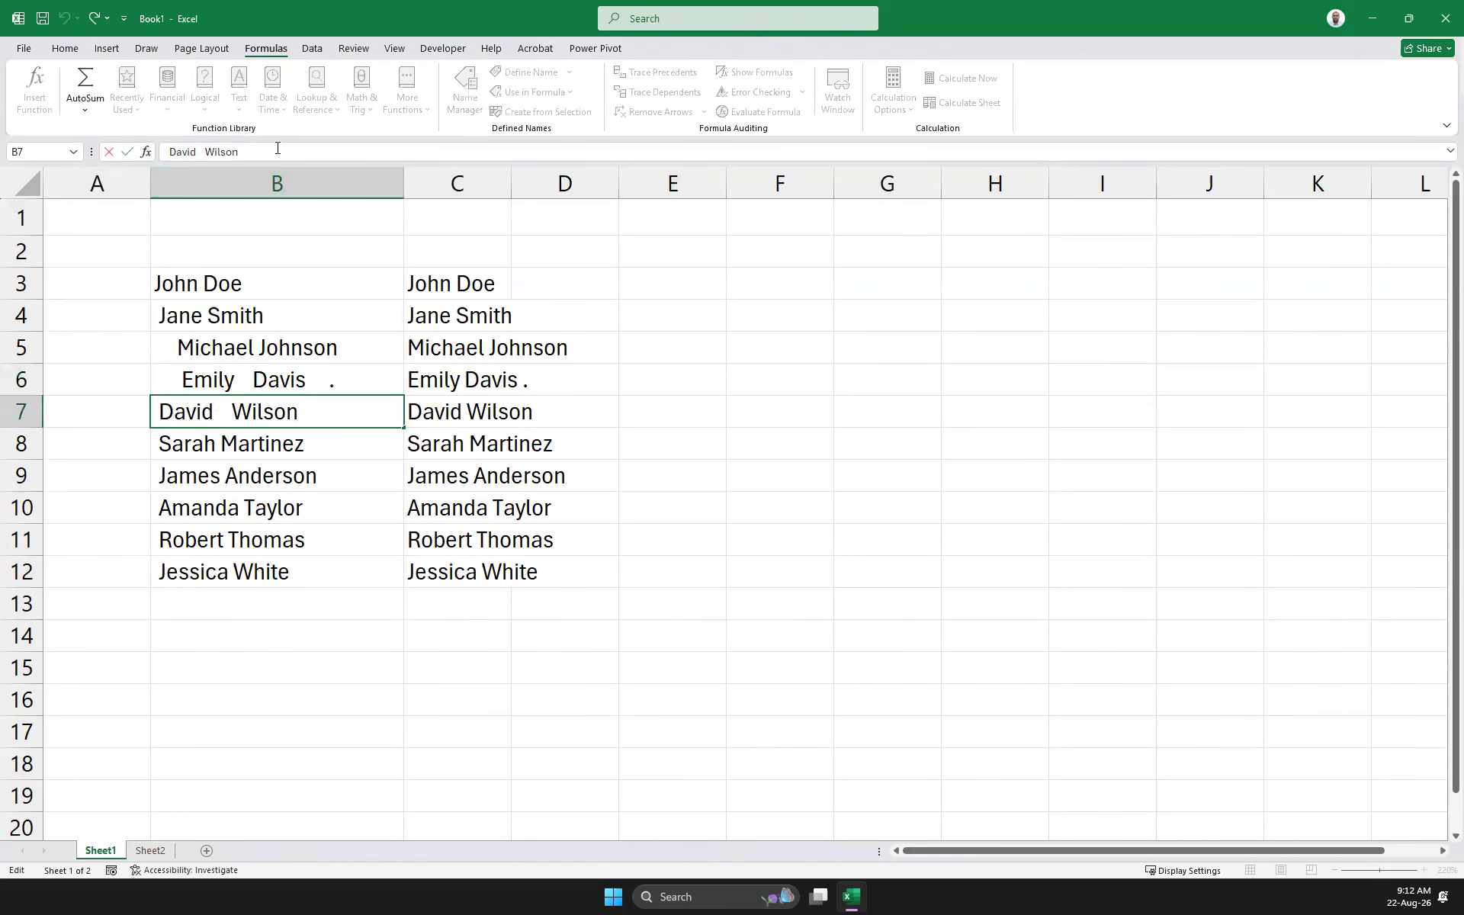
Append '1' to B7 and adjust the widths of columns B and C
{"action": "type", "text": "1"}
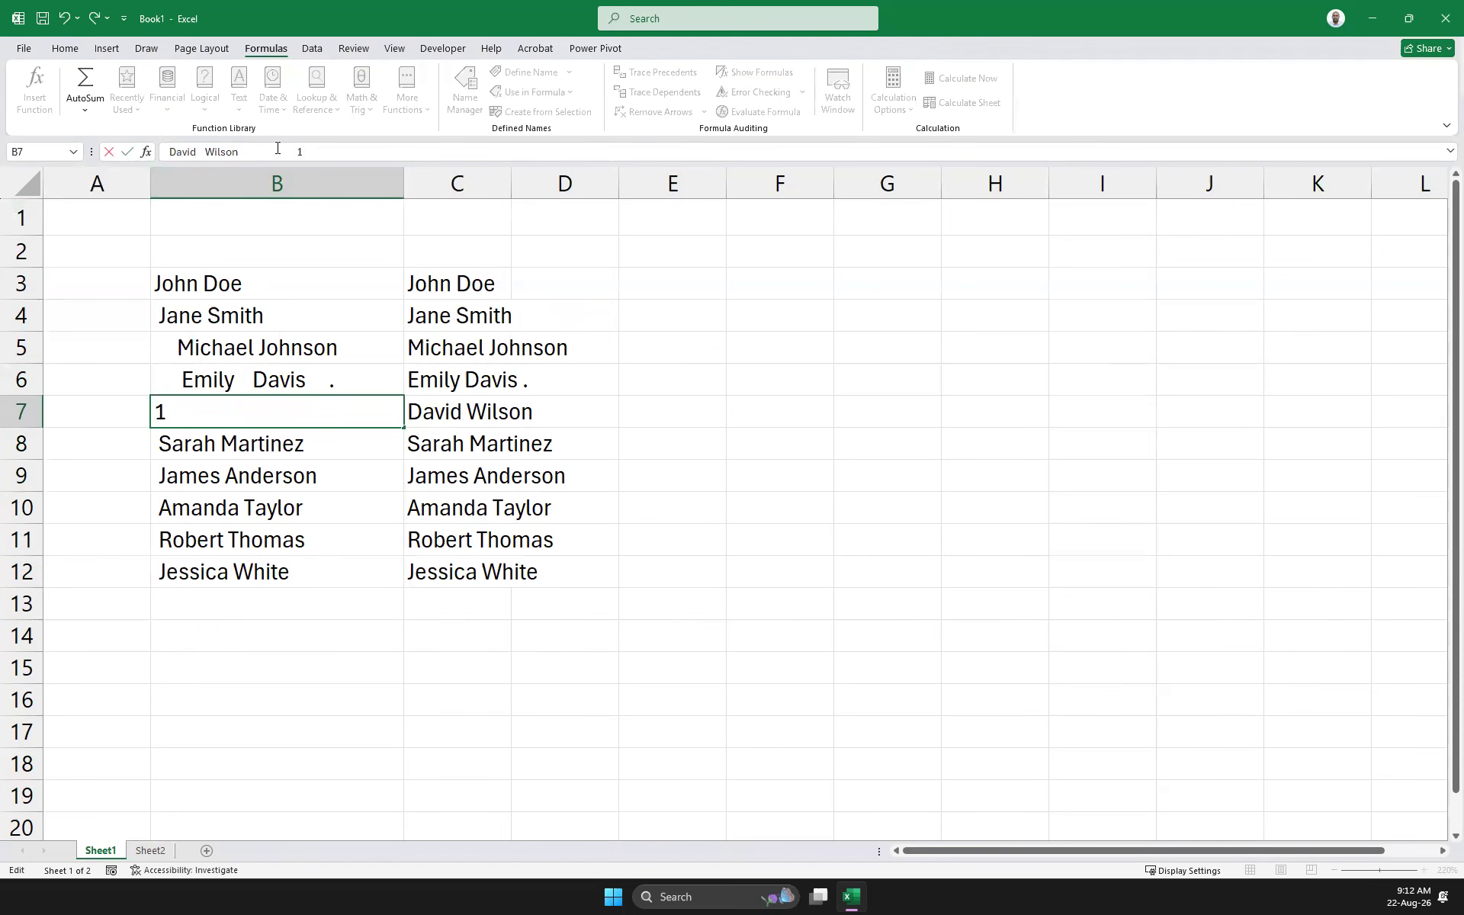
{"action": "left_click", "coordinate": [741, 374]}
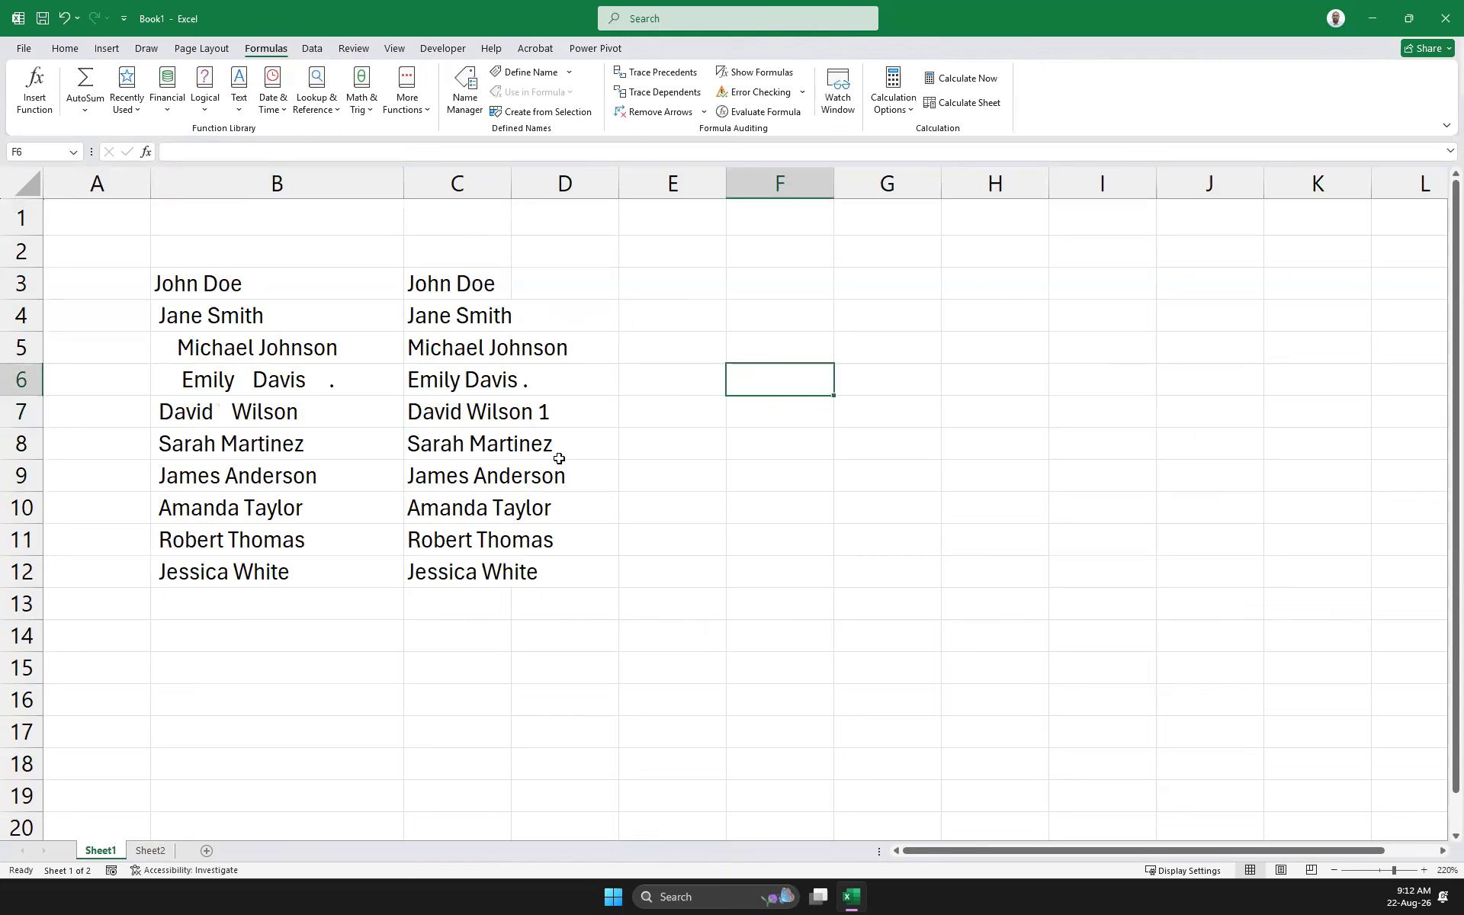
{"action": "left_click", "coordinate": [229, 413]}
{"action": "left_click_drag", "start_coordinate": [403, 186], "coordinate": [478, 195]}
{"action": "left_click", "coordinate": [627, 411]}
{"action": "left_click_drag", "start_coordinate": [585, 180], "coordinate": [695, 212]}
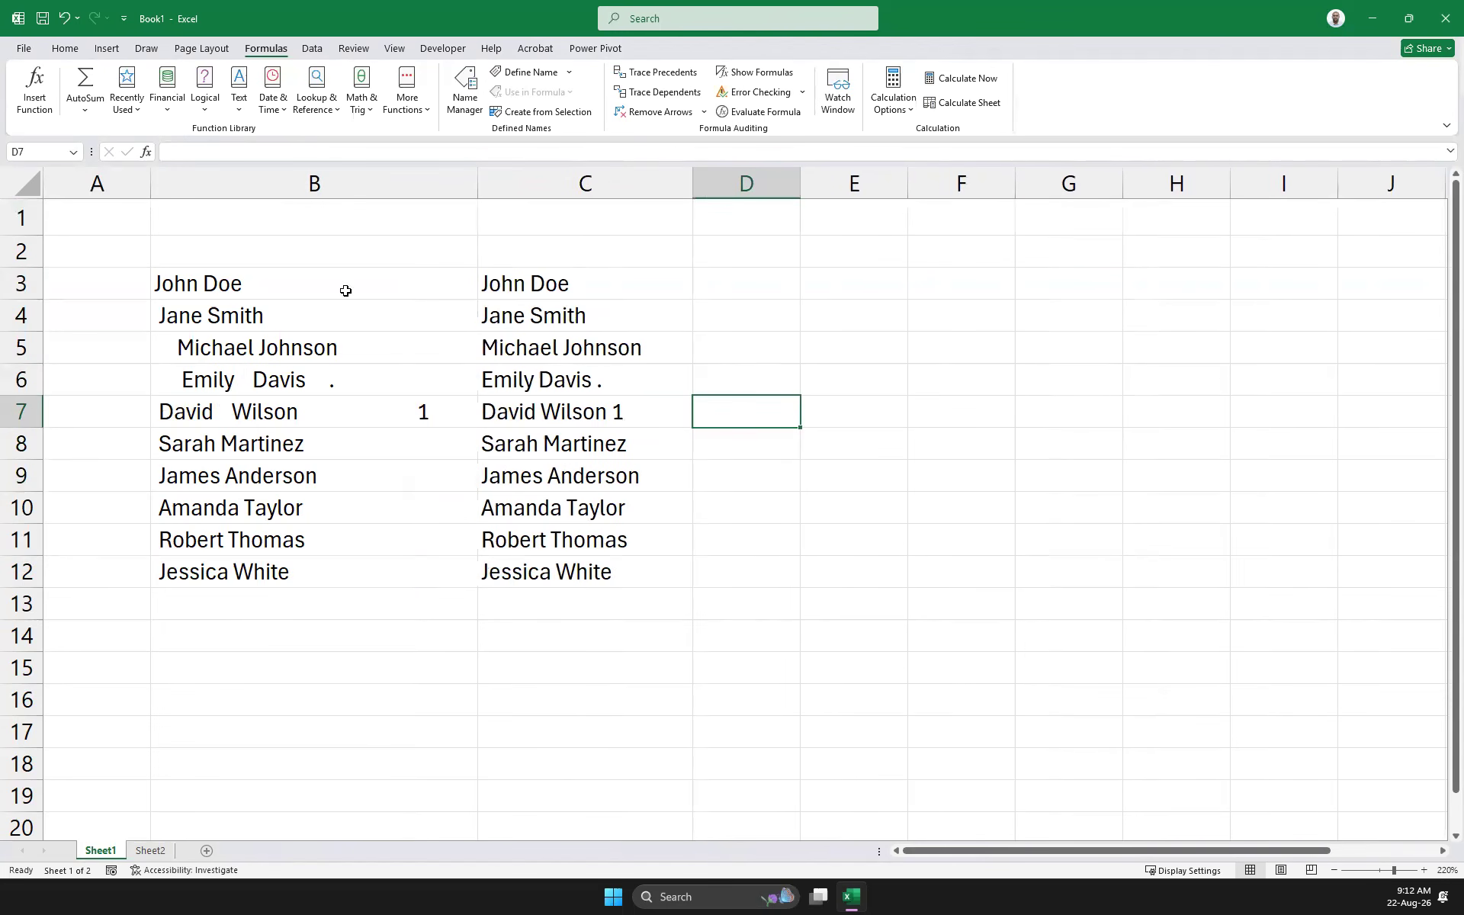
{"action": "left_click", "coordinate": [258, 381]}
Remove the trailing period from B6 and the trailing '1' from B7
{"action": "left_click", "coordinate": [281, 145]}
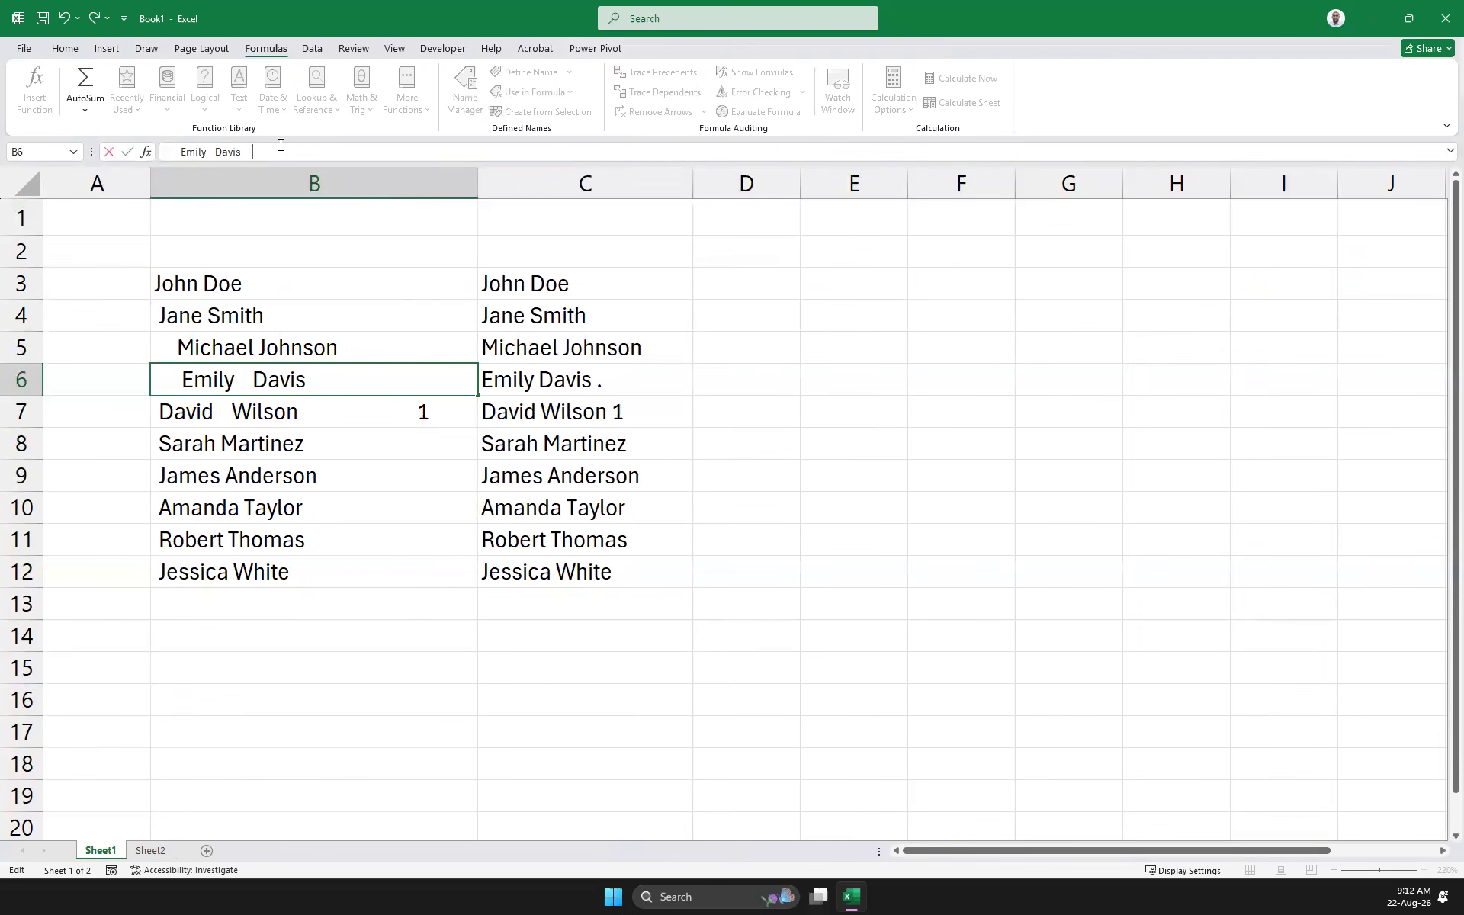
{"action": "left_click", "coordinate": [262, 422]}
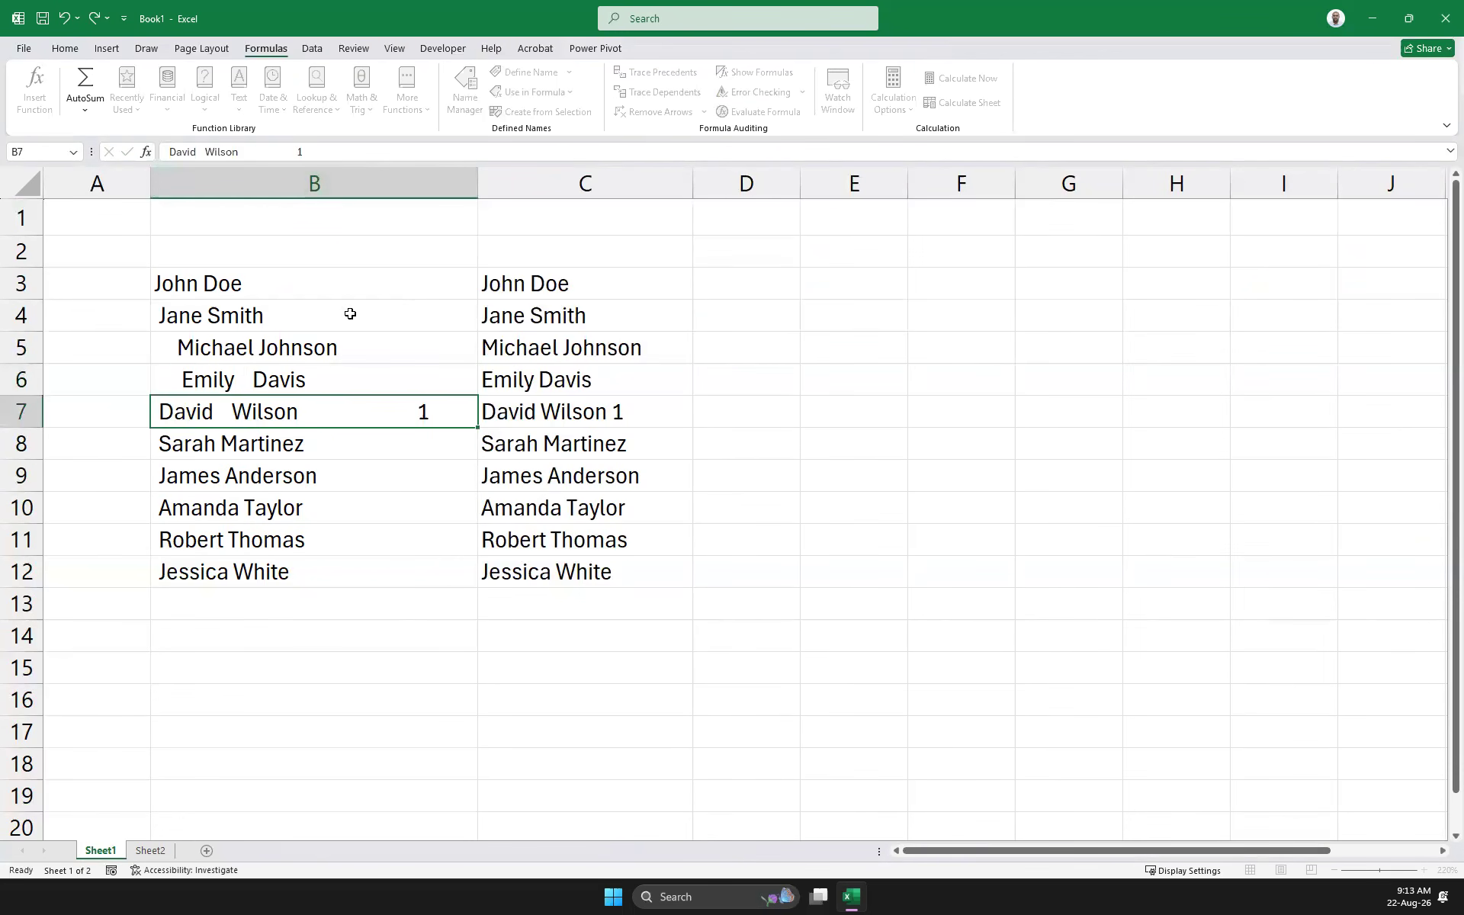
{"action": "left_click", "coordinate": [328, 147]}
{"action": "key", "text": "BackSpace"}
{"action": "left_click", "coordinate": [789, 464]}
{"action": "left_click", "coordinate": [558, 285]}
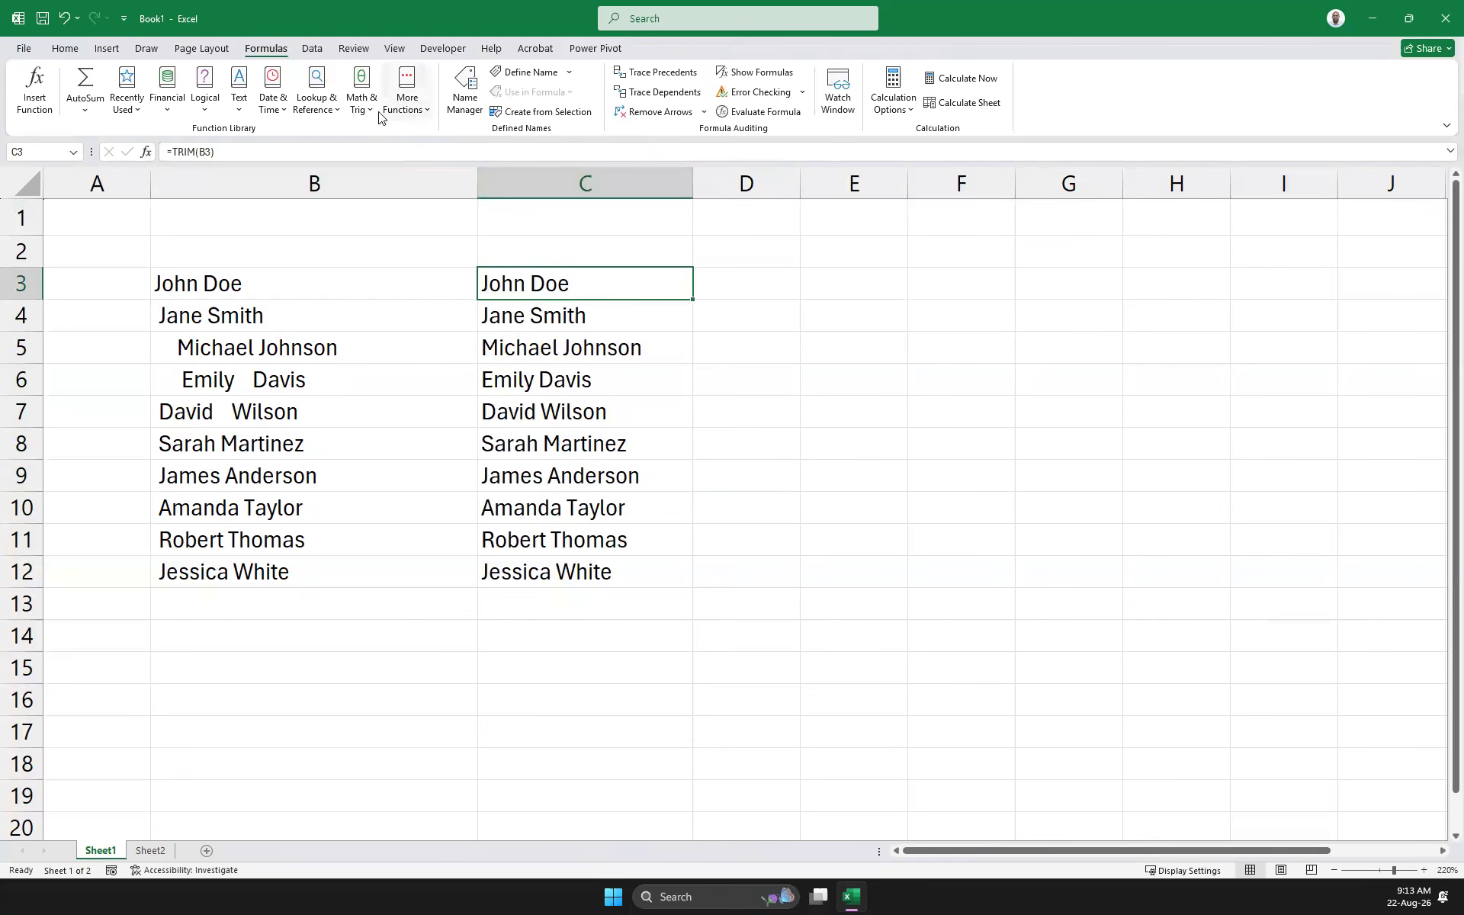
{"action": "left_click", "coordinate": [239, 107]}
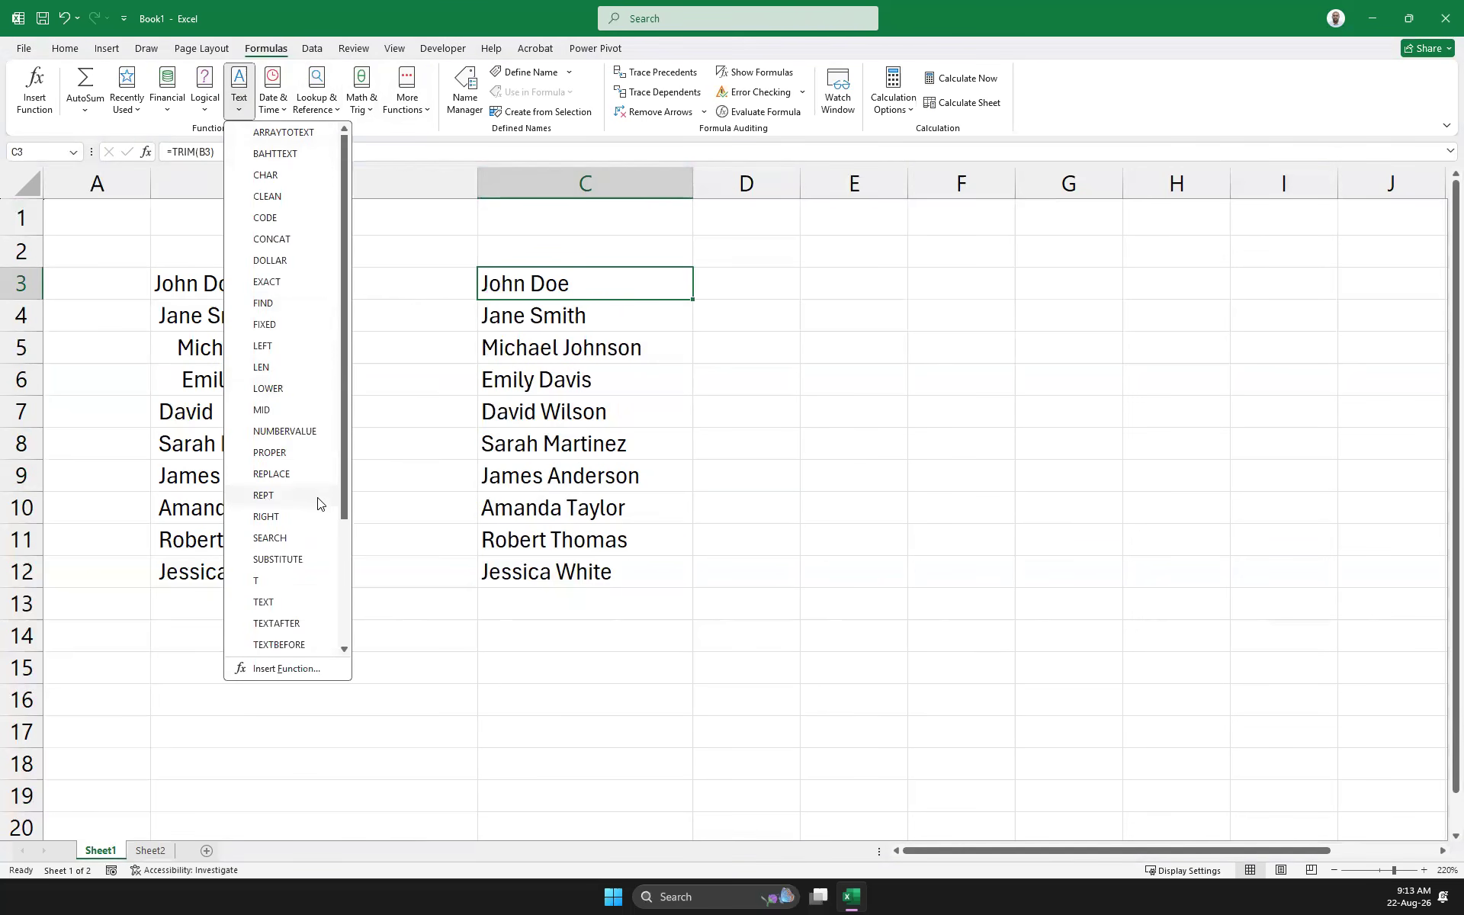
{"action": "scroll", "coordinate": [333, 457], "scroll_direction": "down", "scroll_amount": 2}
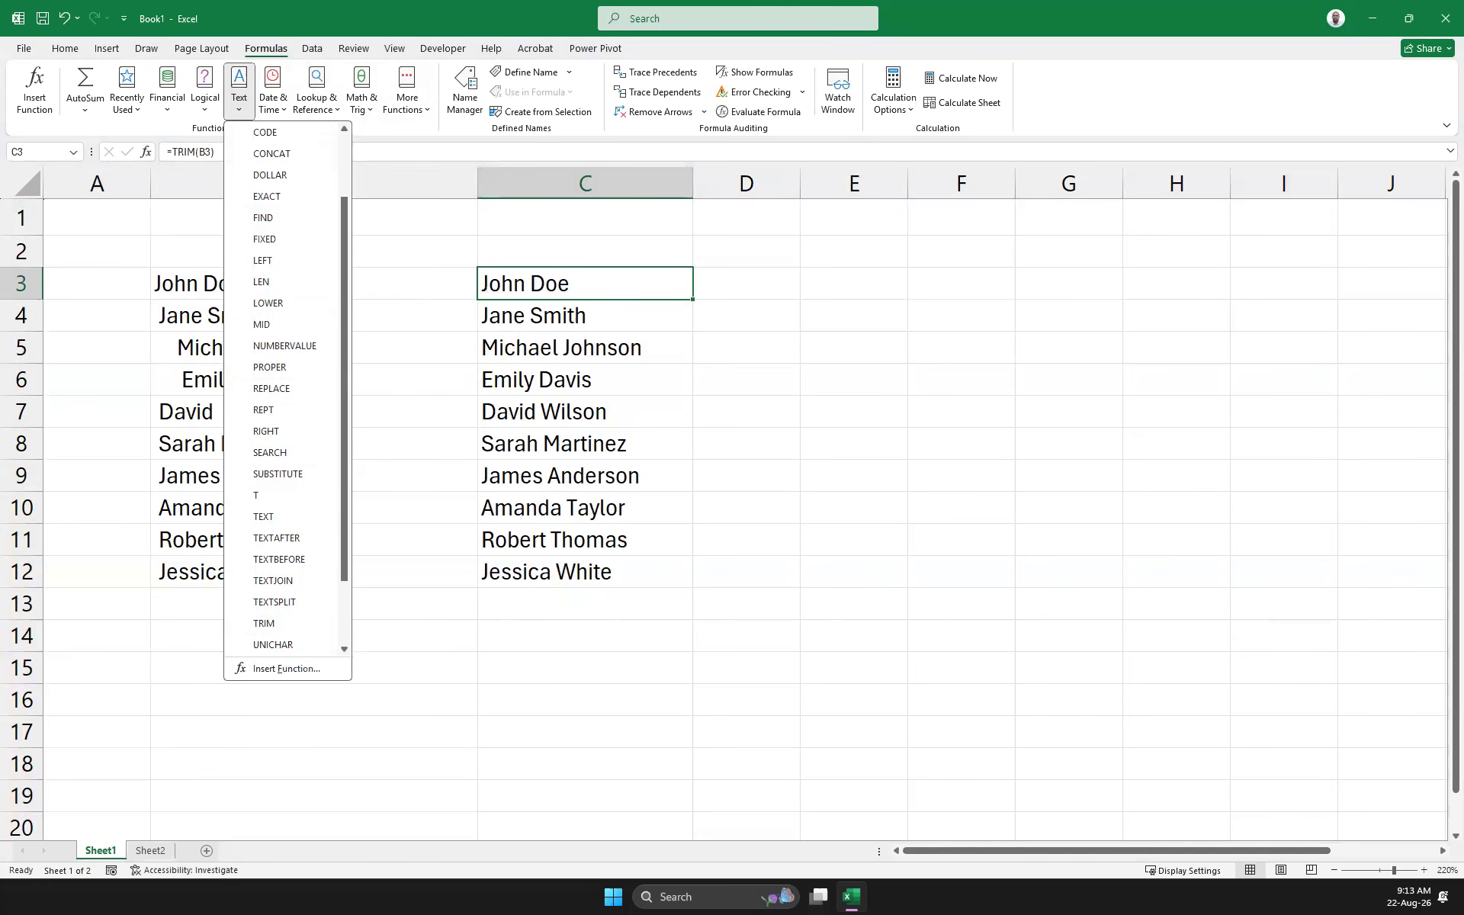
{"action": "key", "text": "Escape"}
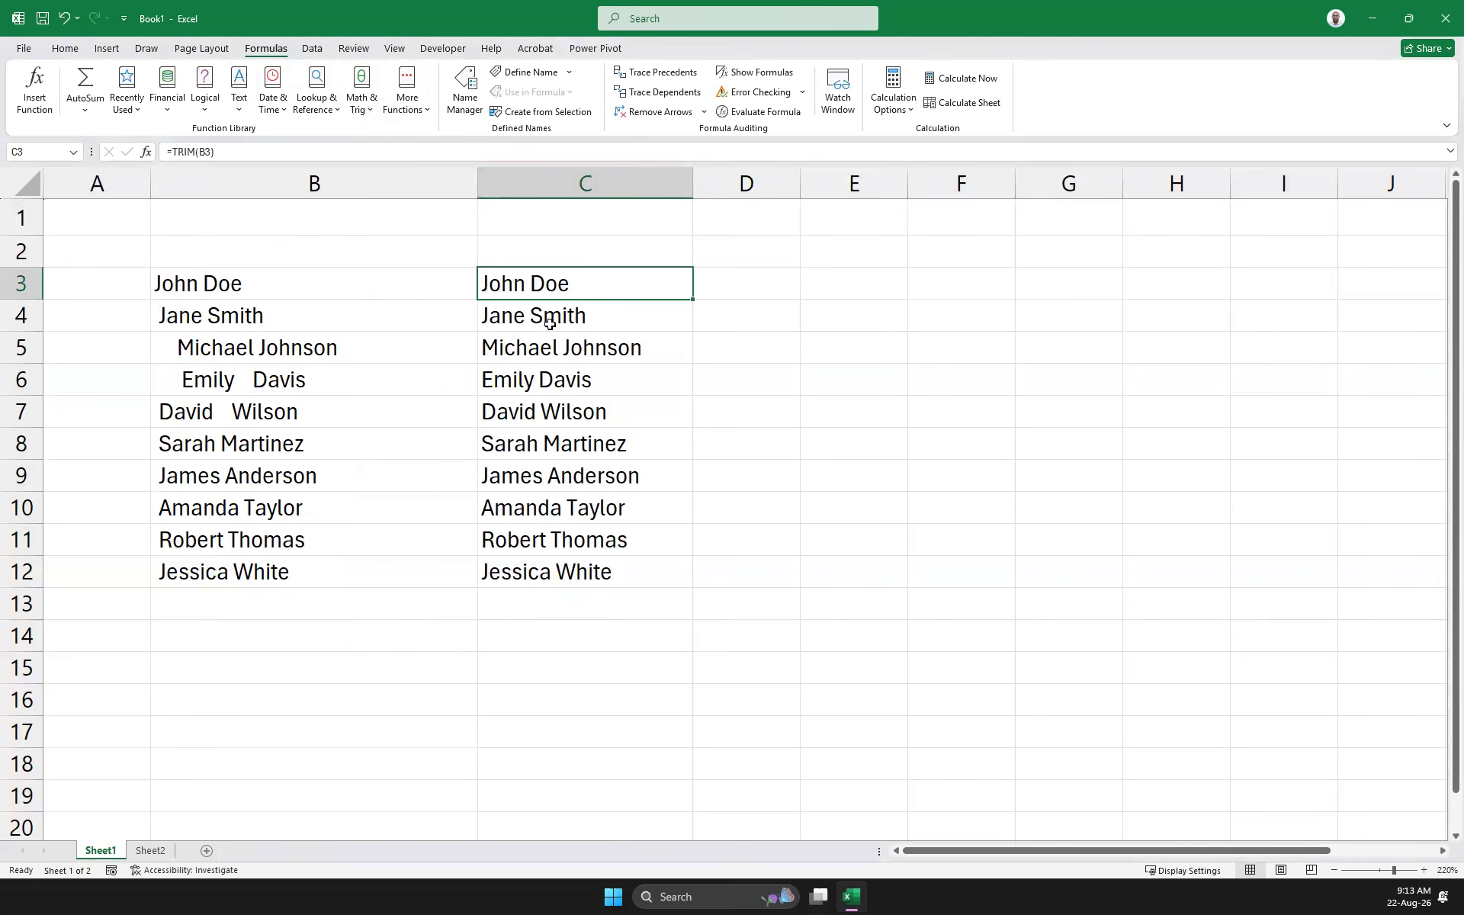
Clear the trimmed names from C3:C12
{"action": "left_click_drag", "start_coordinate": [533, 284], "coordinate": [567, 588]}
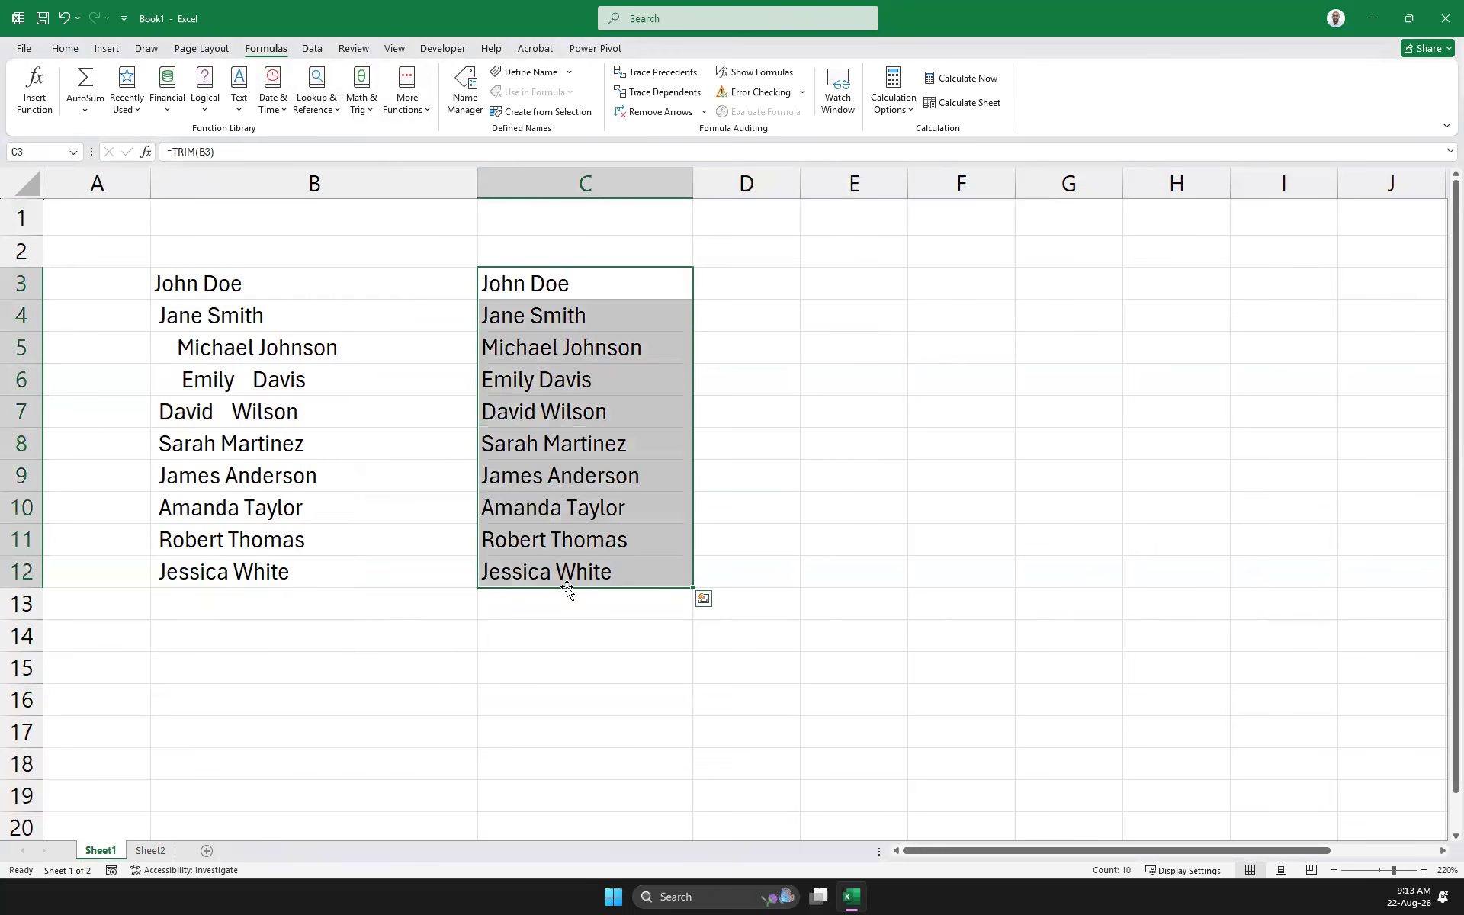
{"action": "key", "text": "Delete"}
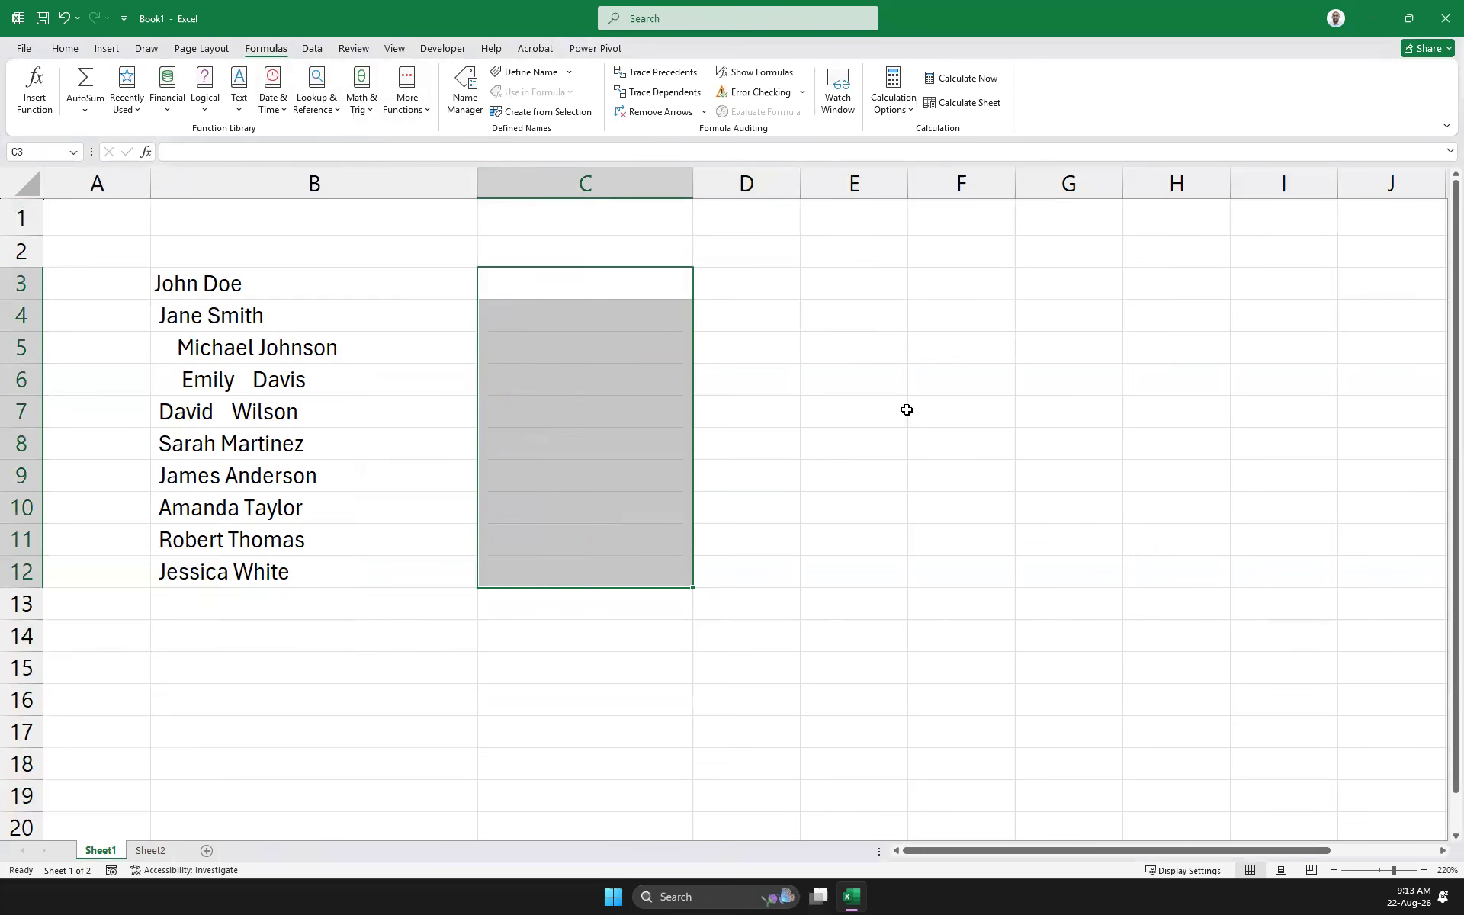
{"action": "left_click", "coordinate": [899, 436]}
Try entering =trim into C3:C12, then cancel the unfinished entry in C12
{"action": "left_click_drag", "start_coordinate": [528, 298], "coordinate": [542, 569]}
{"action": "type", "text": "=trim"}
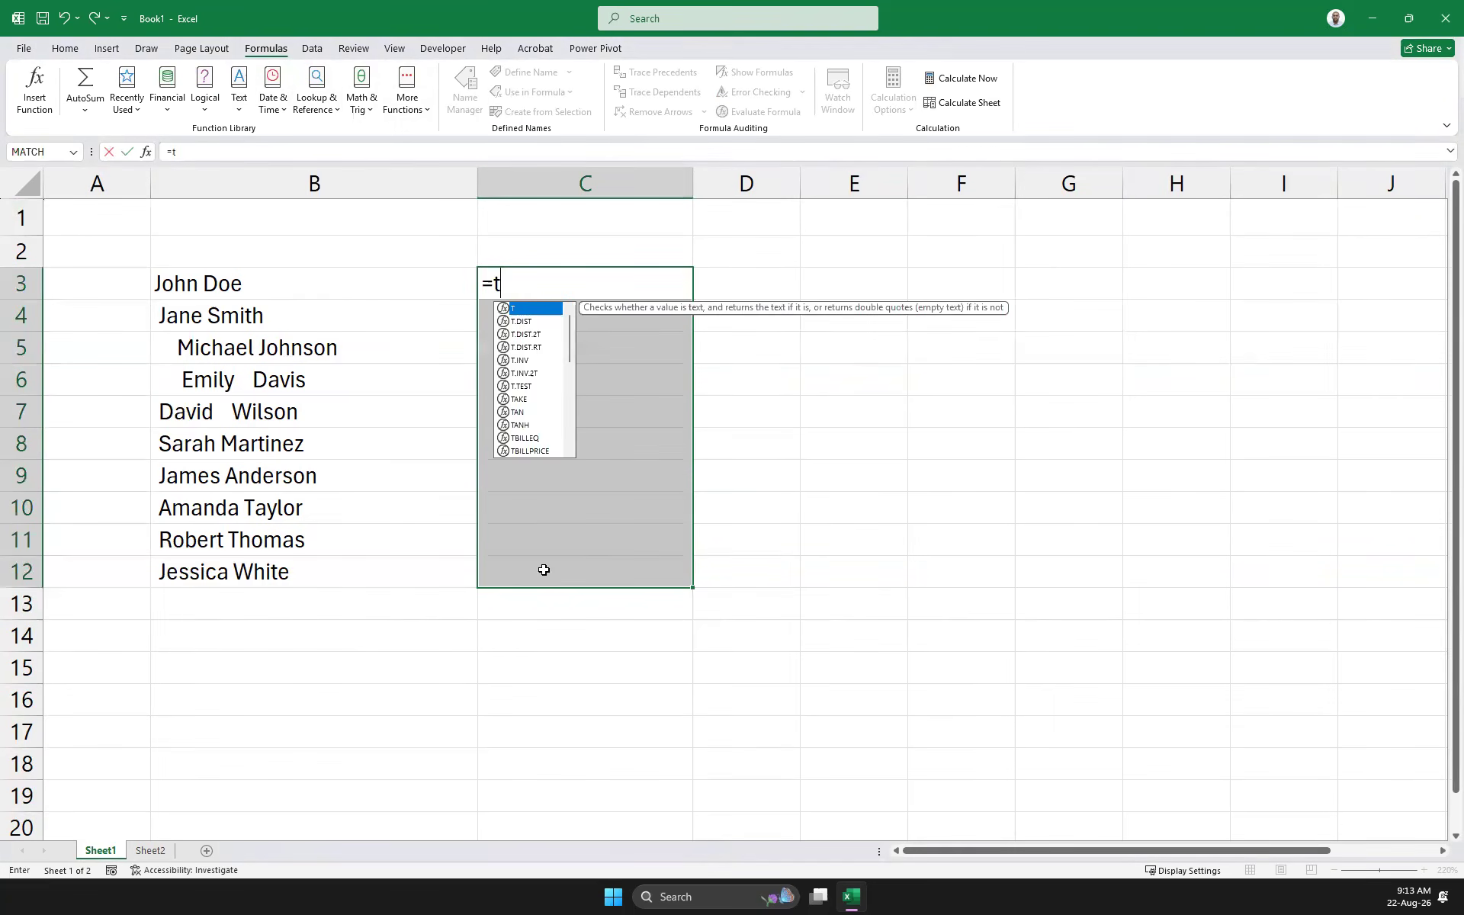
{"action": "key", "text": "shift+Return"}
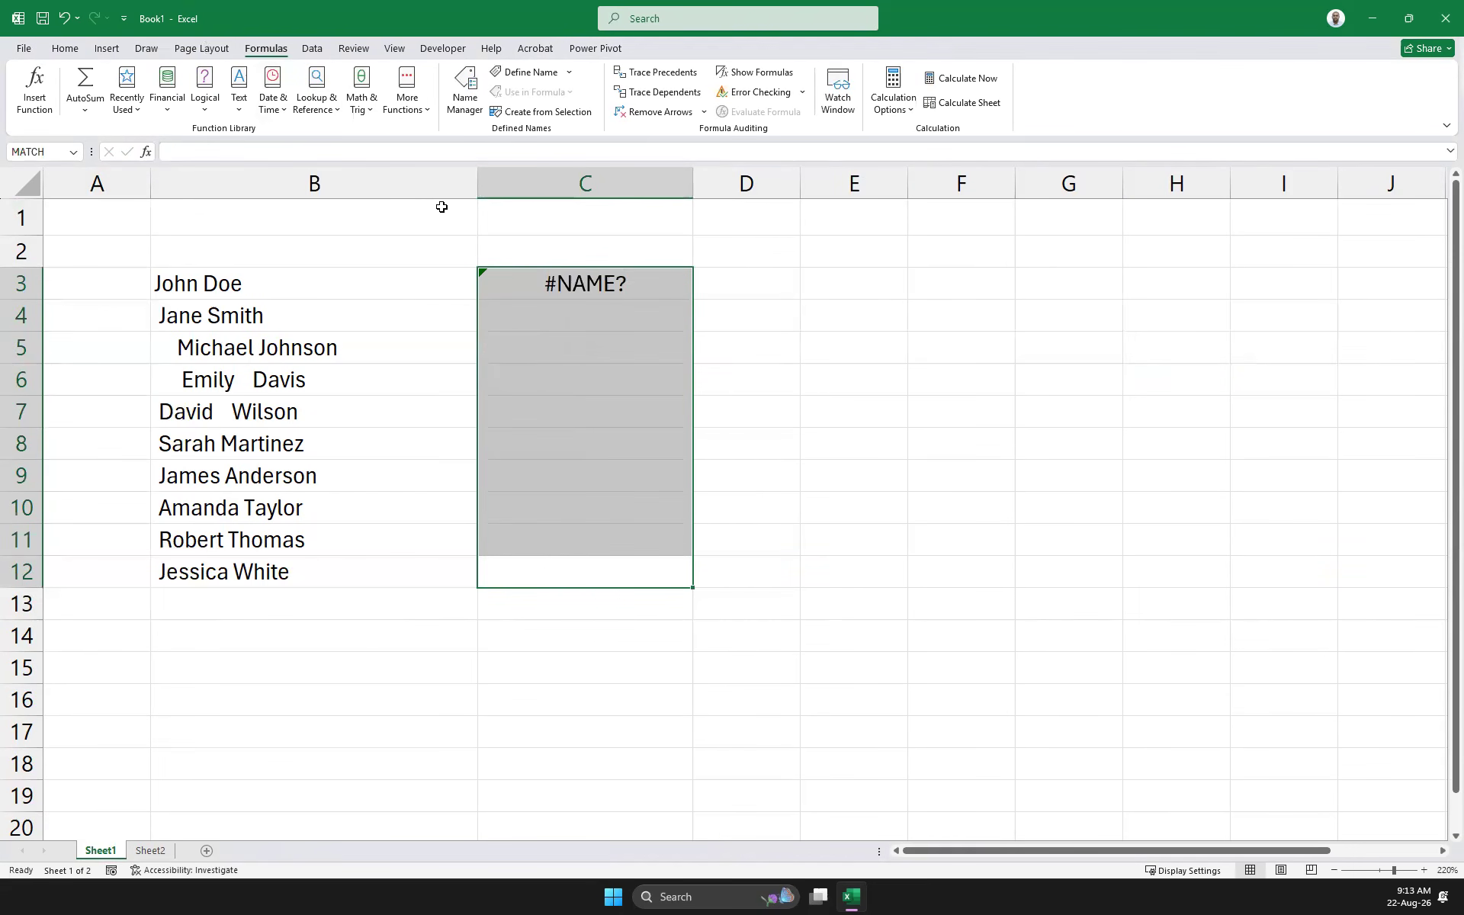
{"action": "key", "text": "F2"}
{"action": "type", "text": "=trim"}
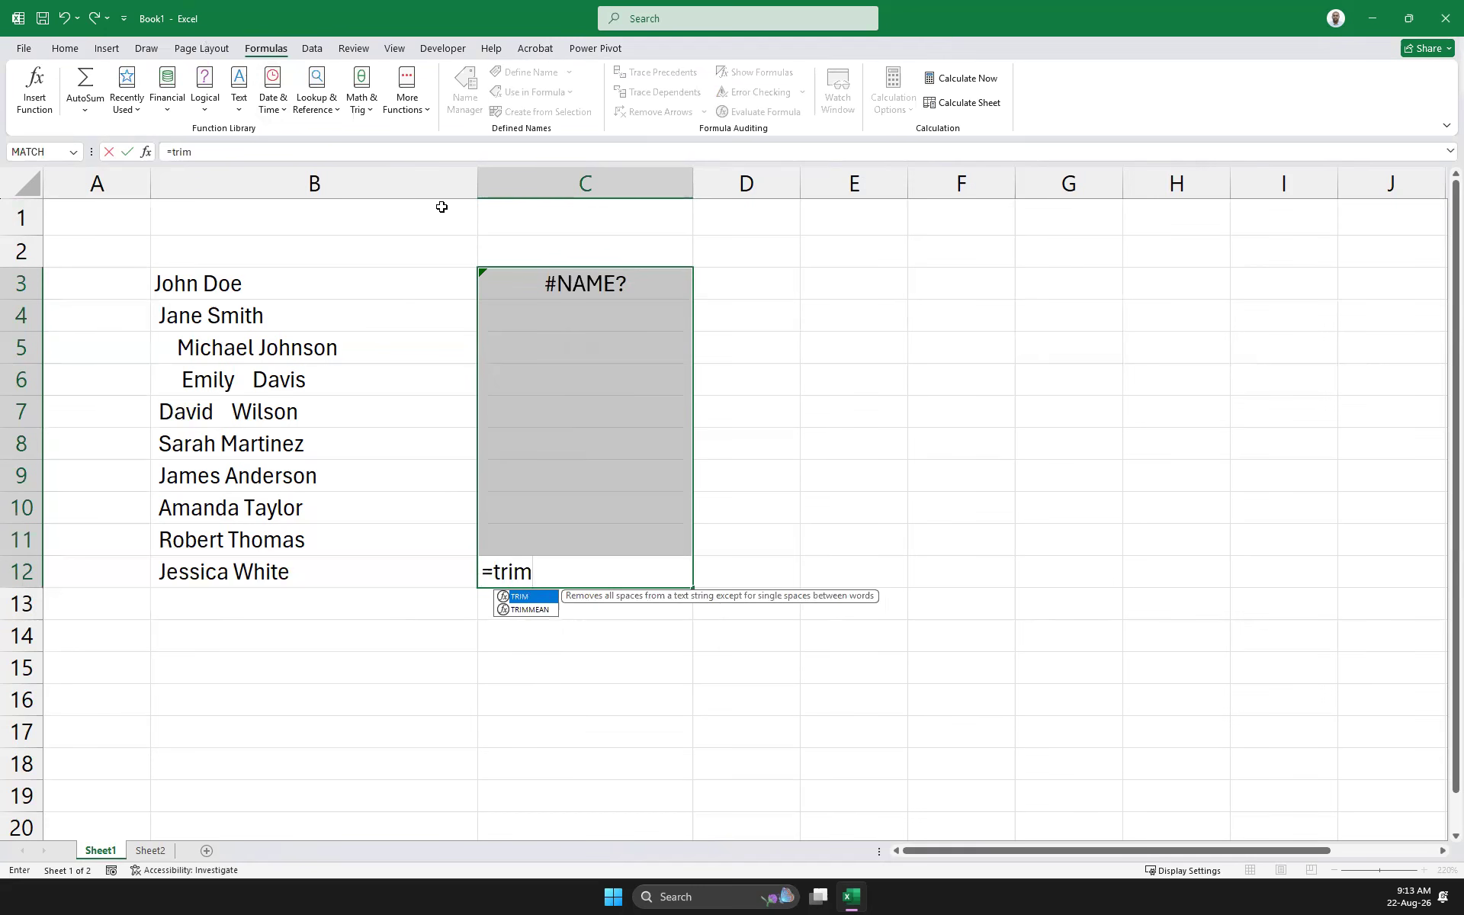
{"action": "type", "text": "9o"}
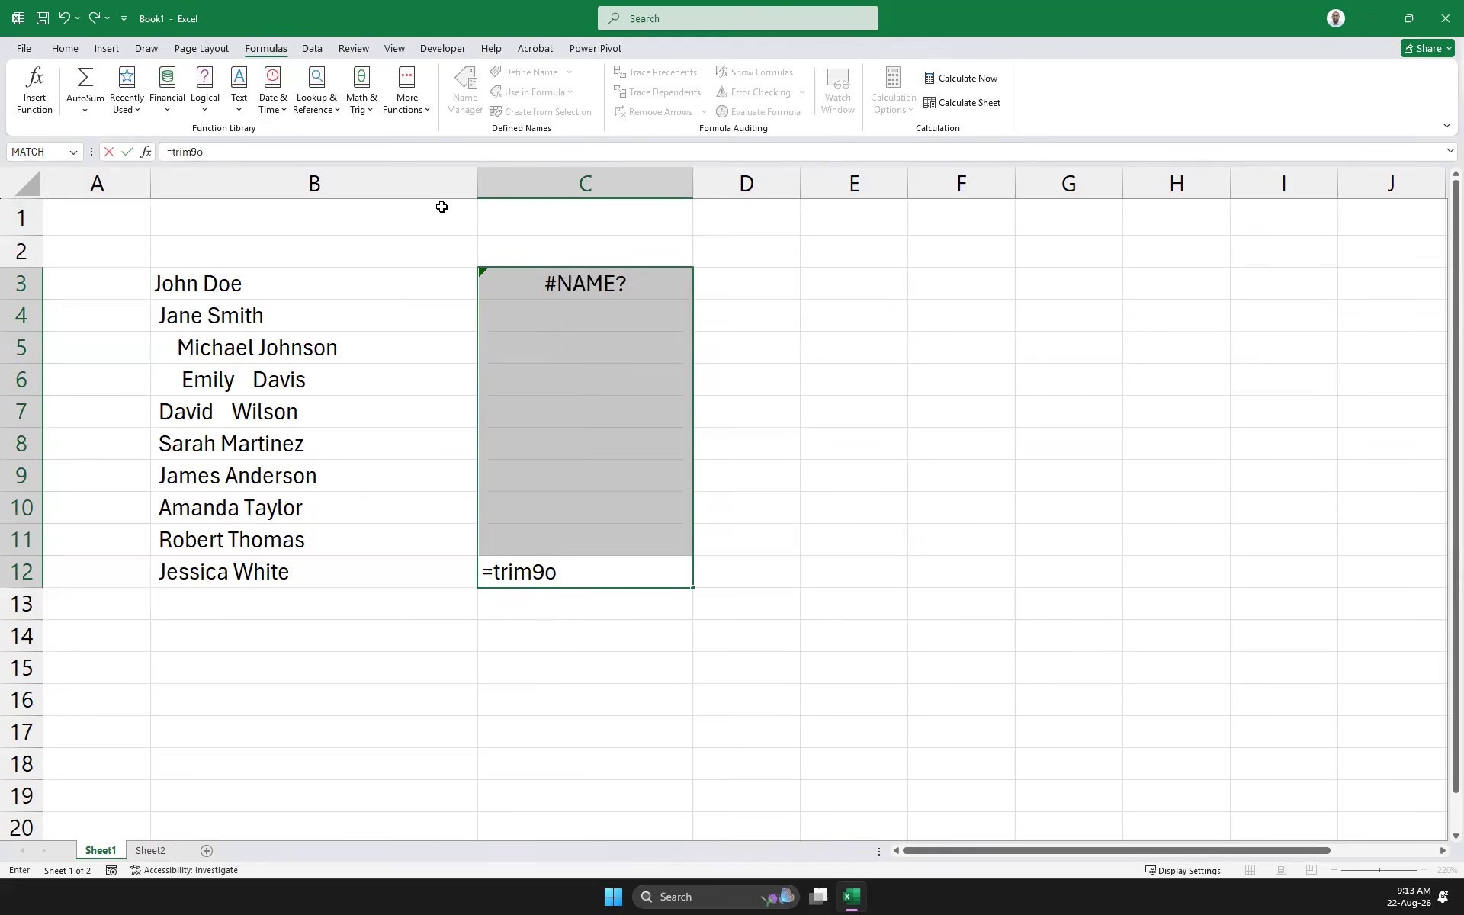
{"action": "key", "text": "BackSpace"}
{"action": "key", "text": "BackSpace"}
{"action": "key", "text": "BackSpace"}
{"action": "key", "text": "BackSpace"}
{"action": "key", "text": "BackSpace"}
{"action": "key", "text": "BackSpace"}
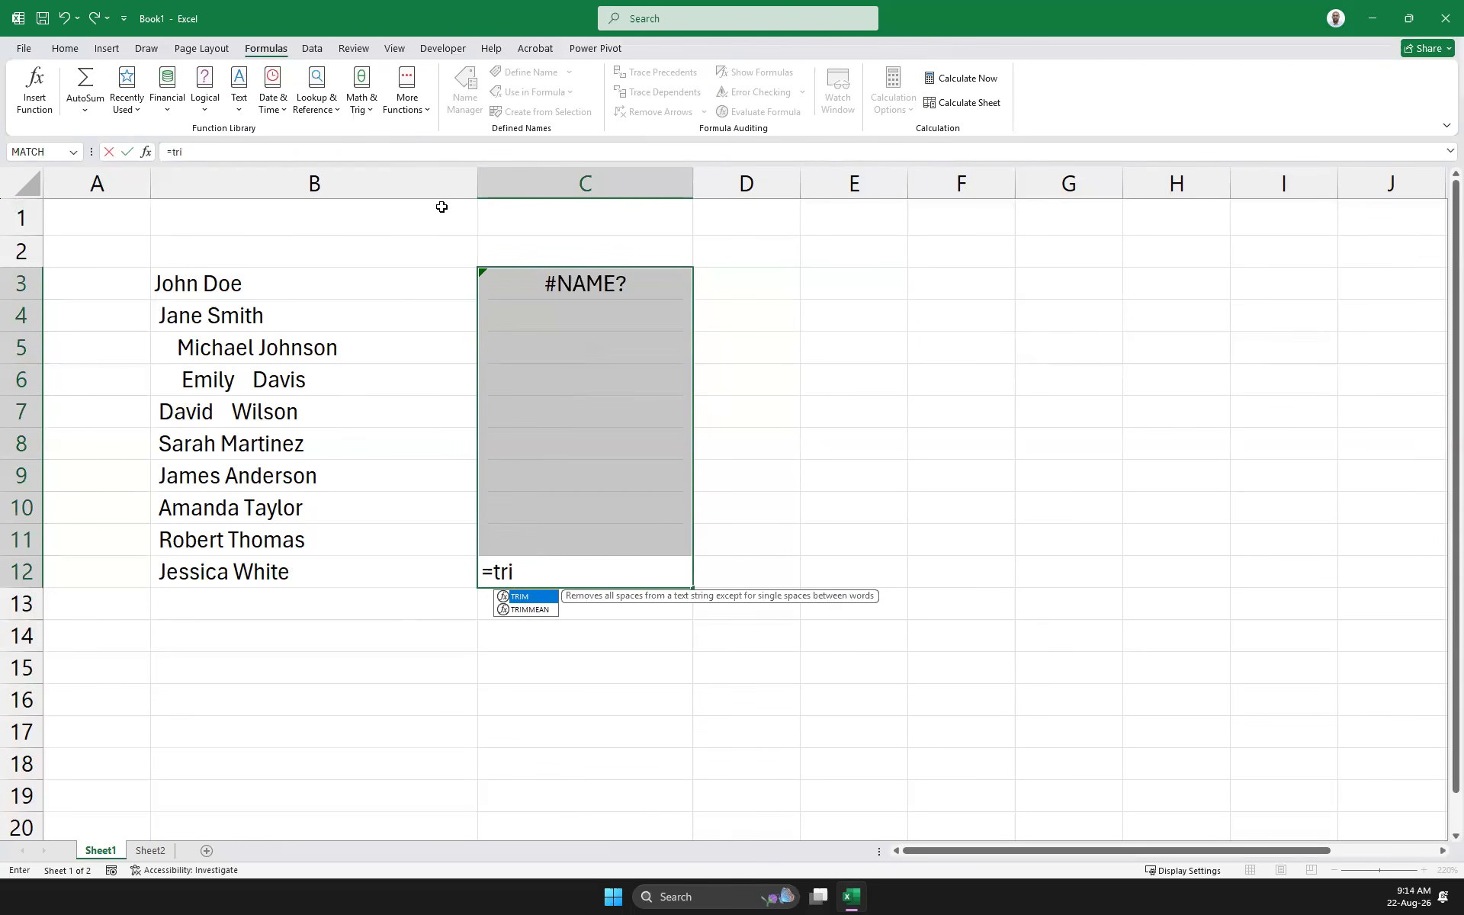
{"action": "key", "text": "Escape"}
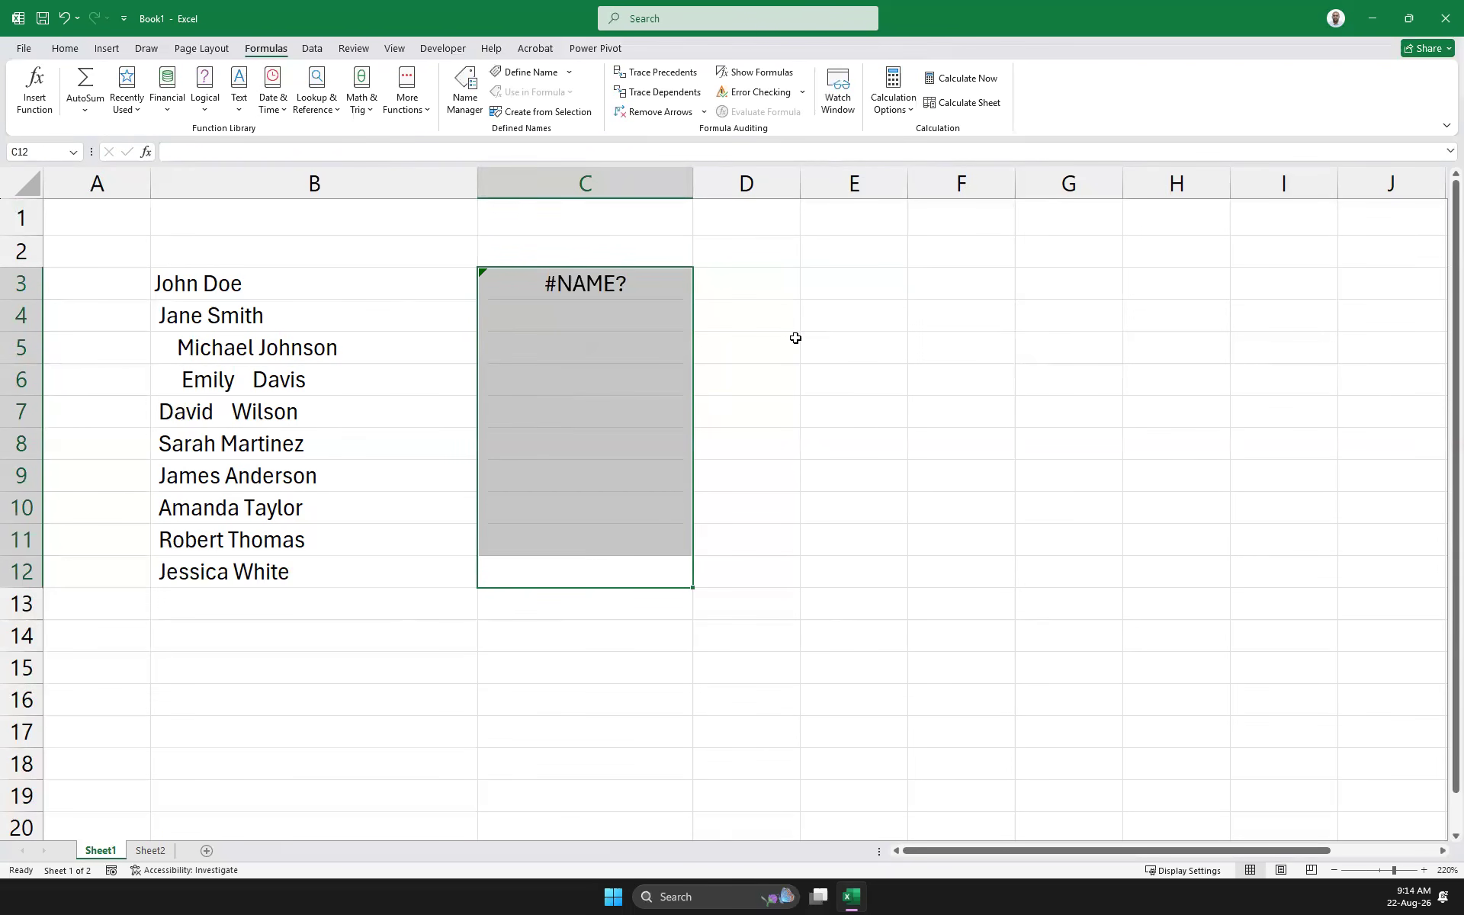
Delete the #NAME? formula from C3 and undo the last change
{"action": "left_click", "coordinate": [794, 336]}
{"action": "left_click", "coordinate": [580, 287]}
{"action": "key", "text": "Delete"}
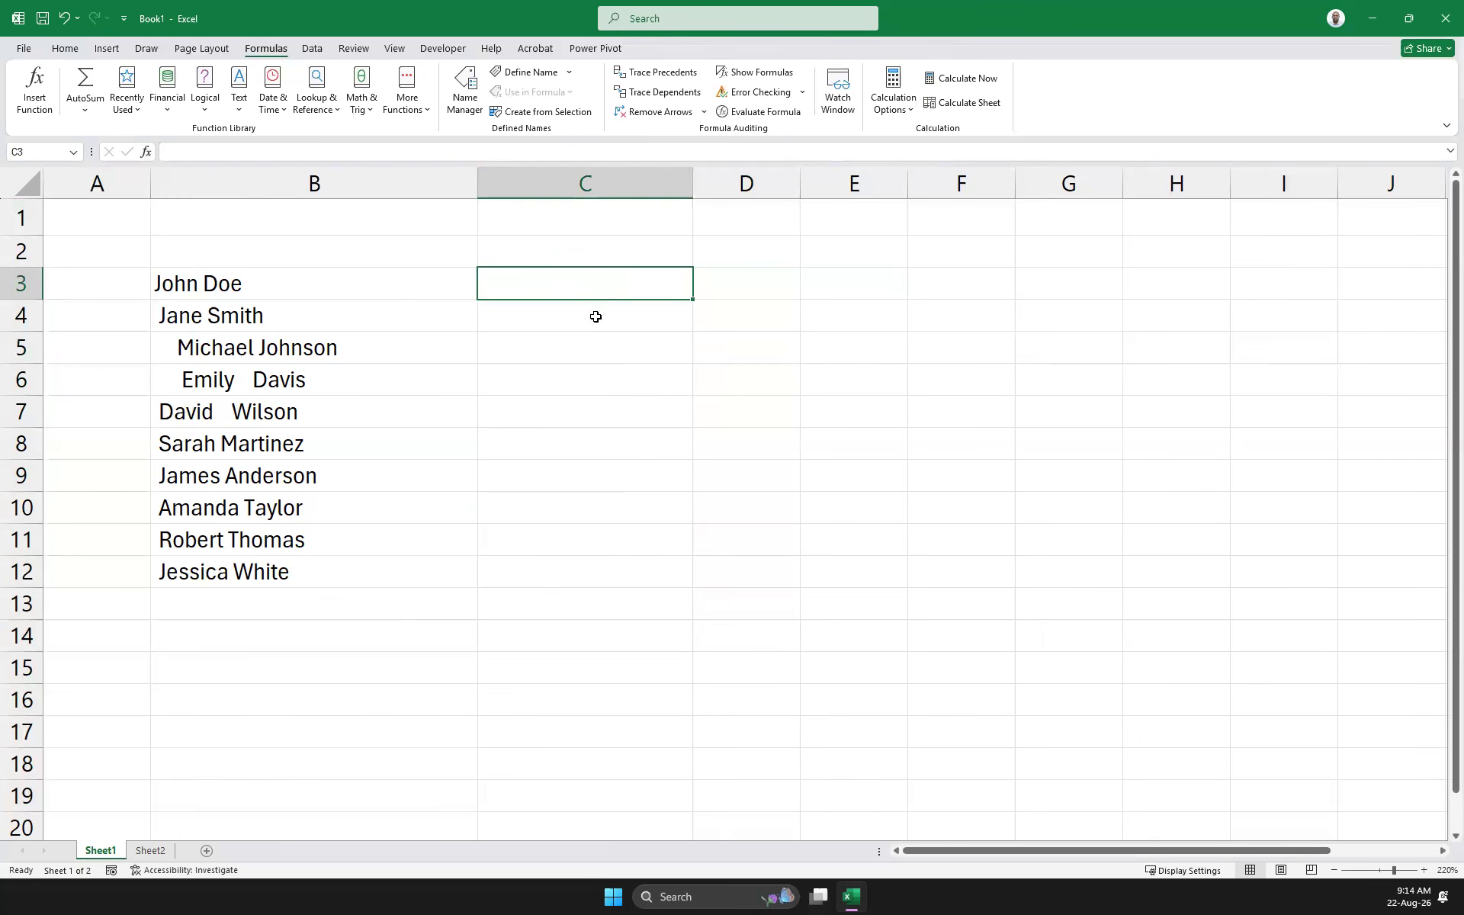
{"action": "key", "text": "ctrl+z"}
Undo the three most recent edits to the names
{"action": "key", "text": "ctrl+z"}
{"action": "key", "text": "ctrl+z"}
{"action": "key", "text": "ctrl+z"}
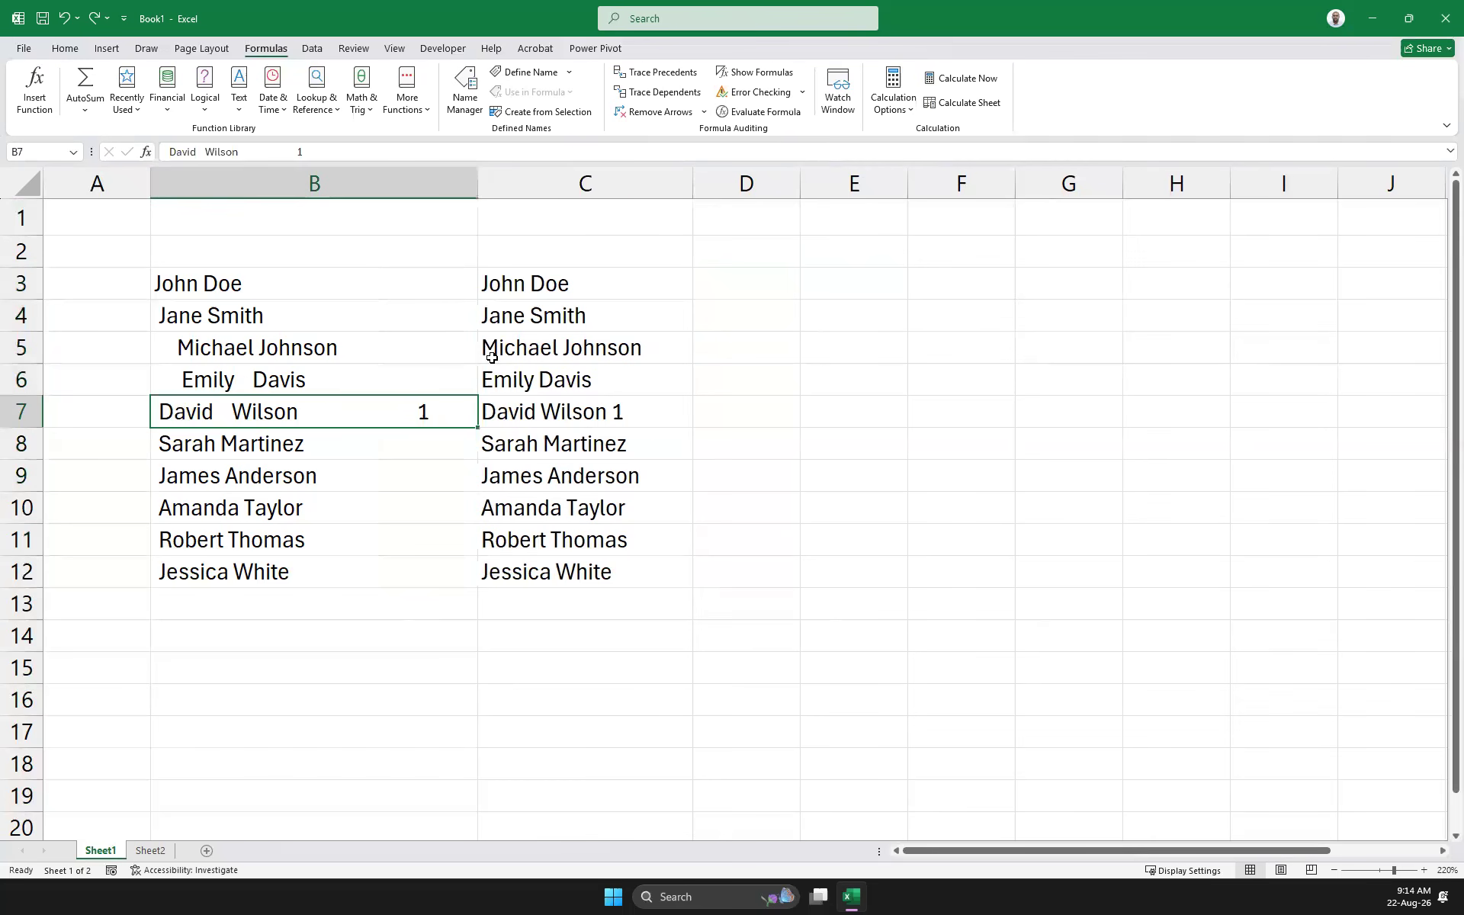
{"action": "key", "text": "ctrl+z"}
{"action": "key", "text": "ctrl+z"}
{"action": "key", "text": "ctrl+z"}
{"action": "key", "text": "ctrl+z"}
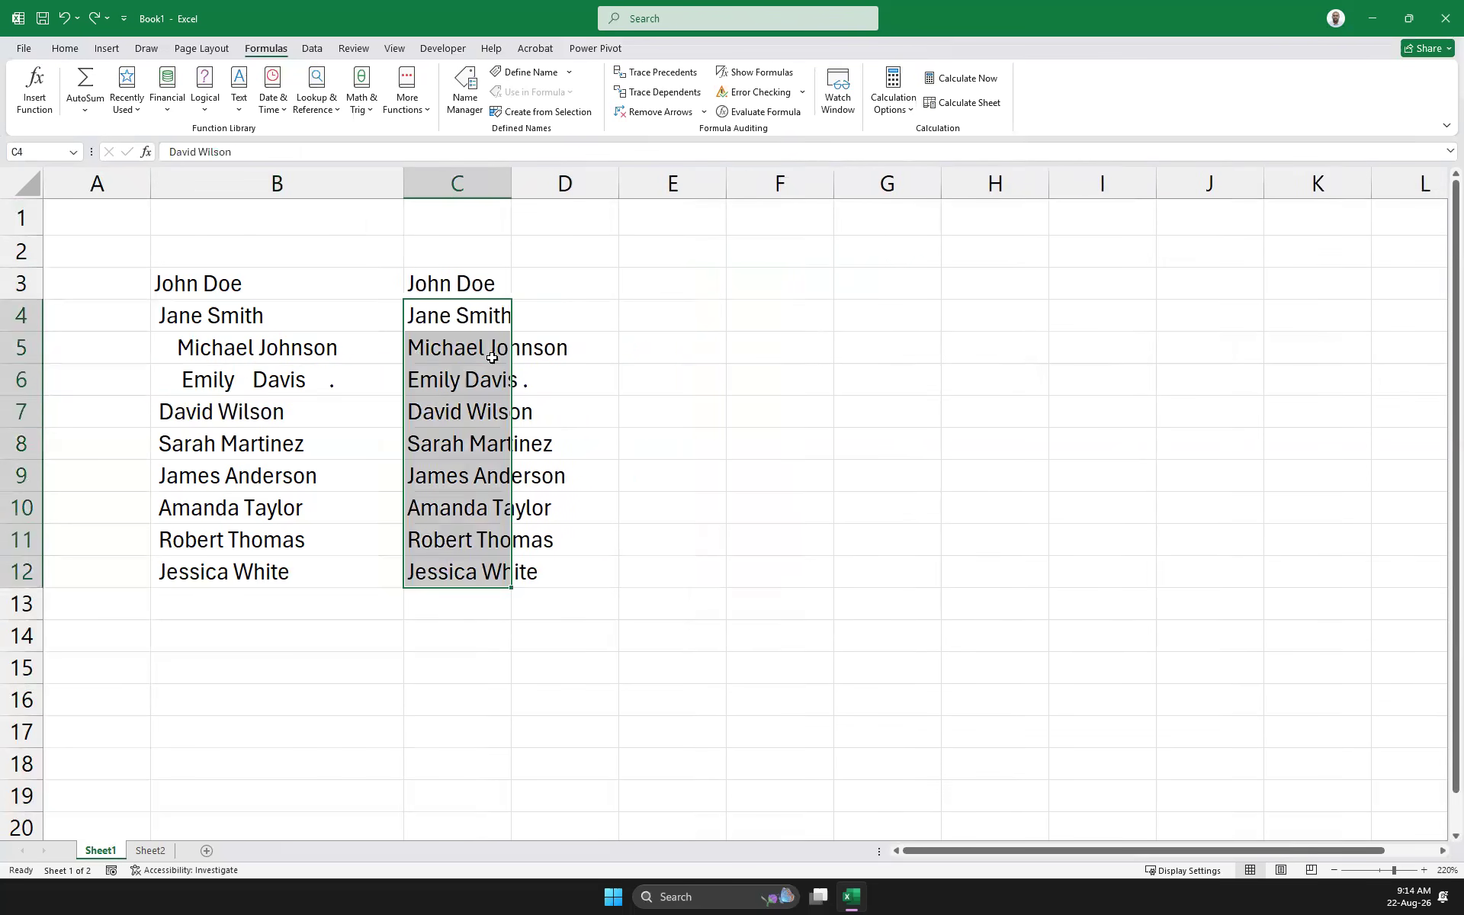
{"action": "key", "text": "ctrl+z"}
{"action": "key", "text": "ctrl+z"}
{"action": "key", "text": "ctrl+z"}
{"action": "key", "text": "ctrl+z"}
{"action": "key", "text": "ctrl+z"}
{"action": "key", "text": "ctrl+z"}
{"action": "key", "text": "ctrl+z"}
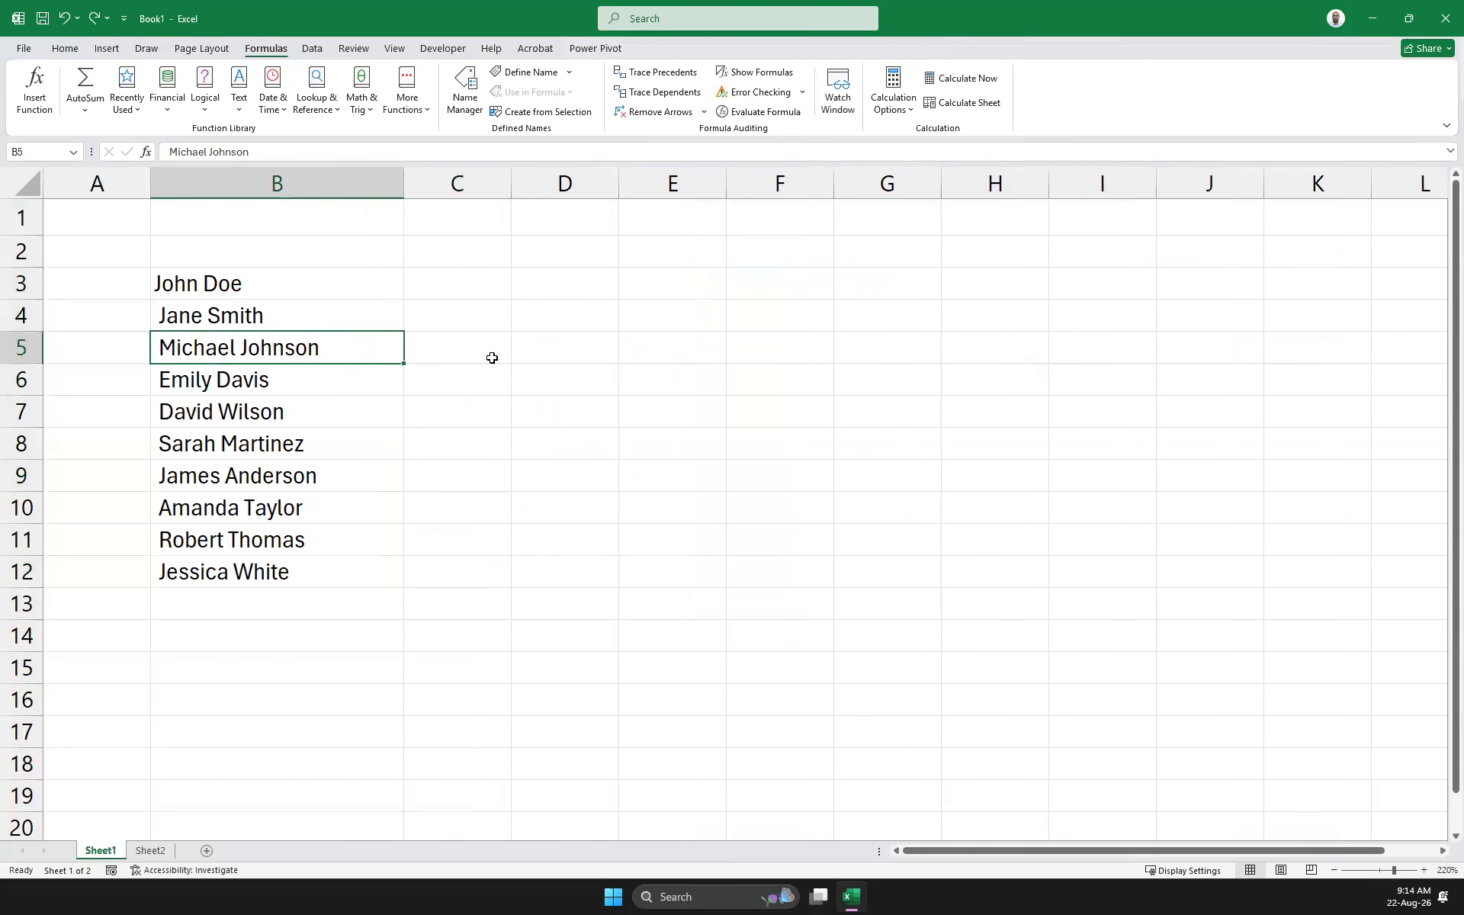
{"action": "key", "text": "ctrl+z"}
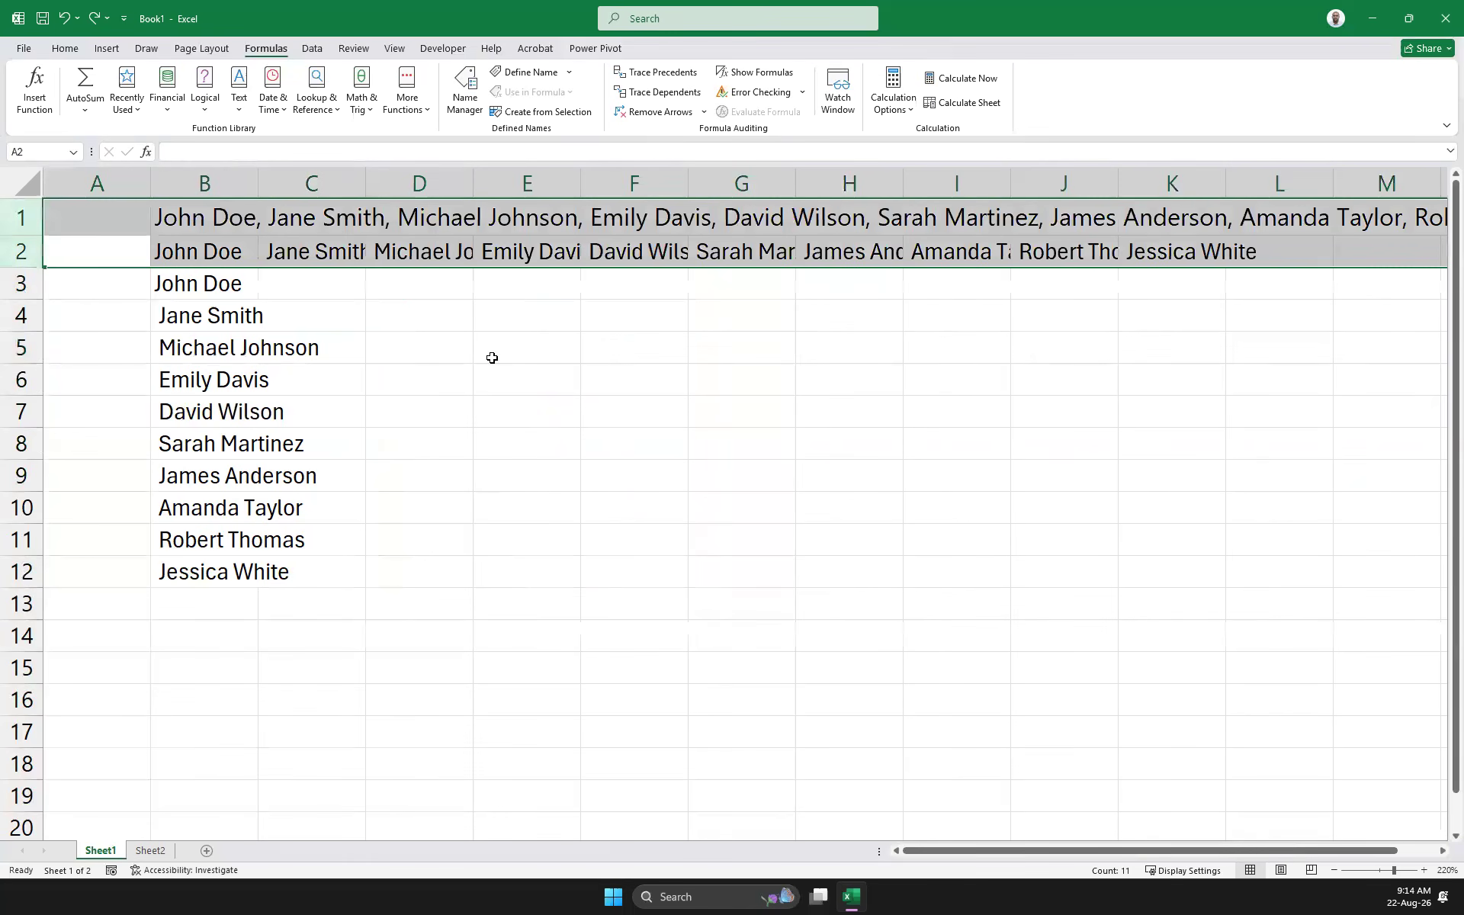
Clear the contents of rows 2–11 and then row 12
{"action": "left_click", "coordinate": [492, 357]}
{"action": "left_click_drag", "start_coordinate": [27, 252], "coordinate": [127, 550]}
{"action": "key", "text": "Delete"}
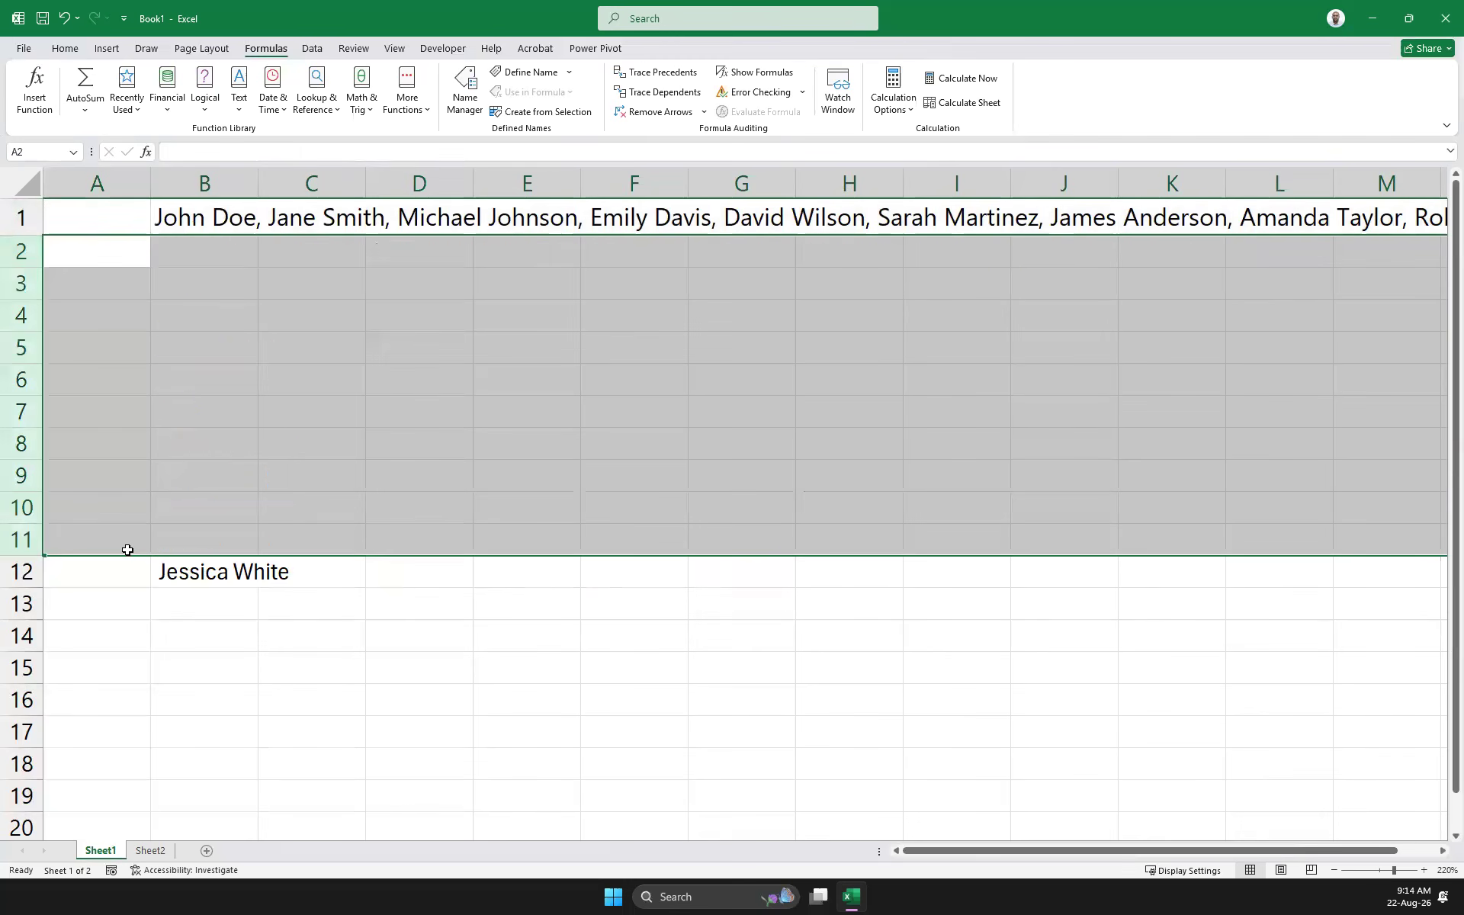
{"action": "key", "text": "Down"}
{"action": "key", "text": "Down"}
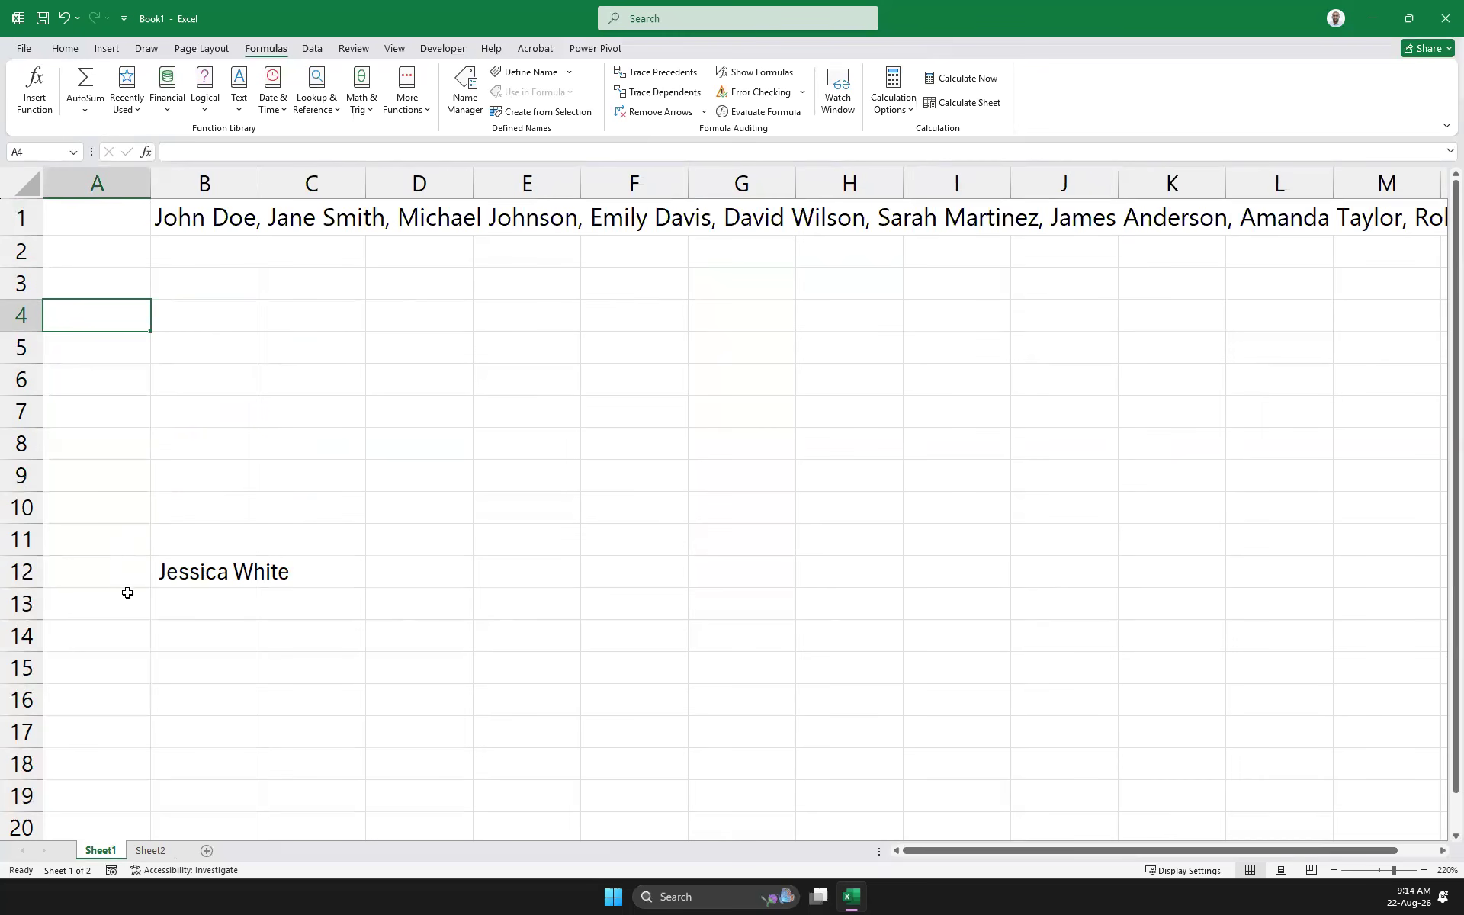
{"action": "left_click", "coordinate": [15, 570]}
{"action": "key", "text": "Delete"}
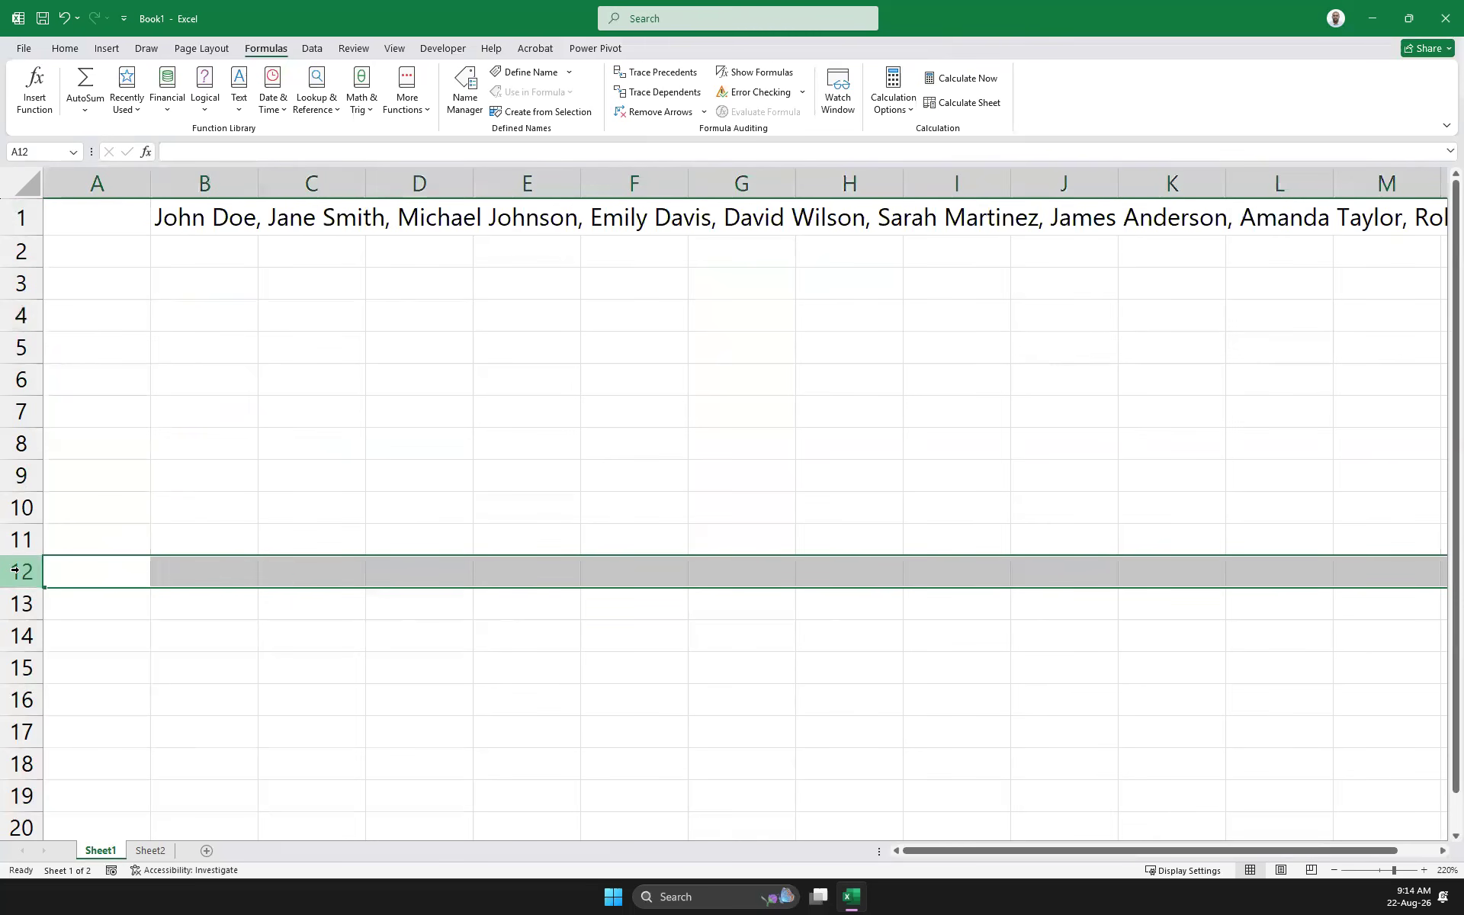
Delete the trailing closing bracket from the end of B1's comma-separated name list
{"action": "left_click", "coordinate": [242, 217]}
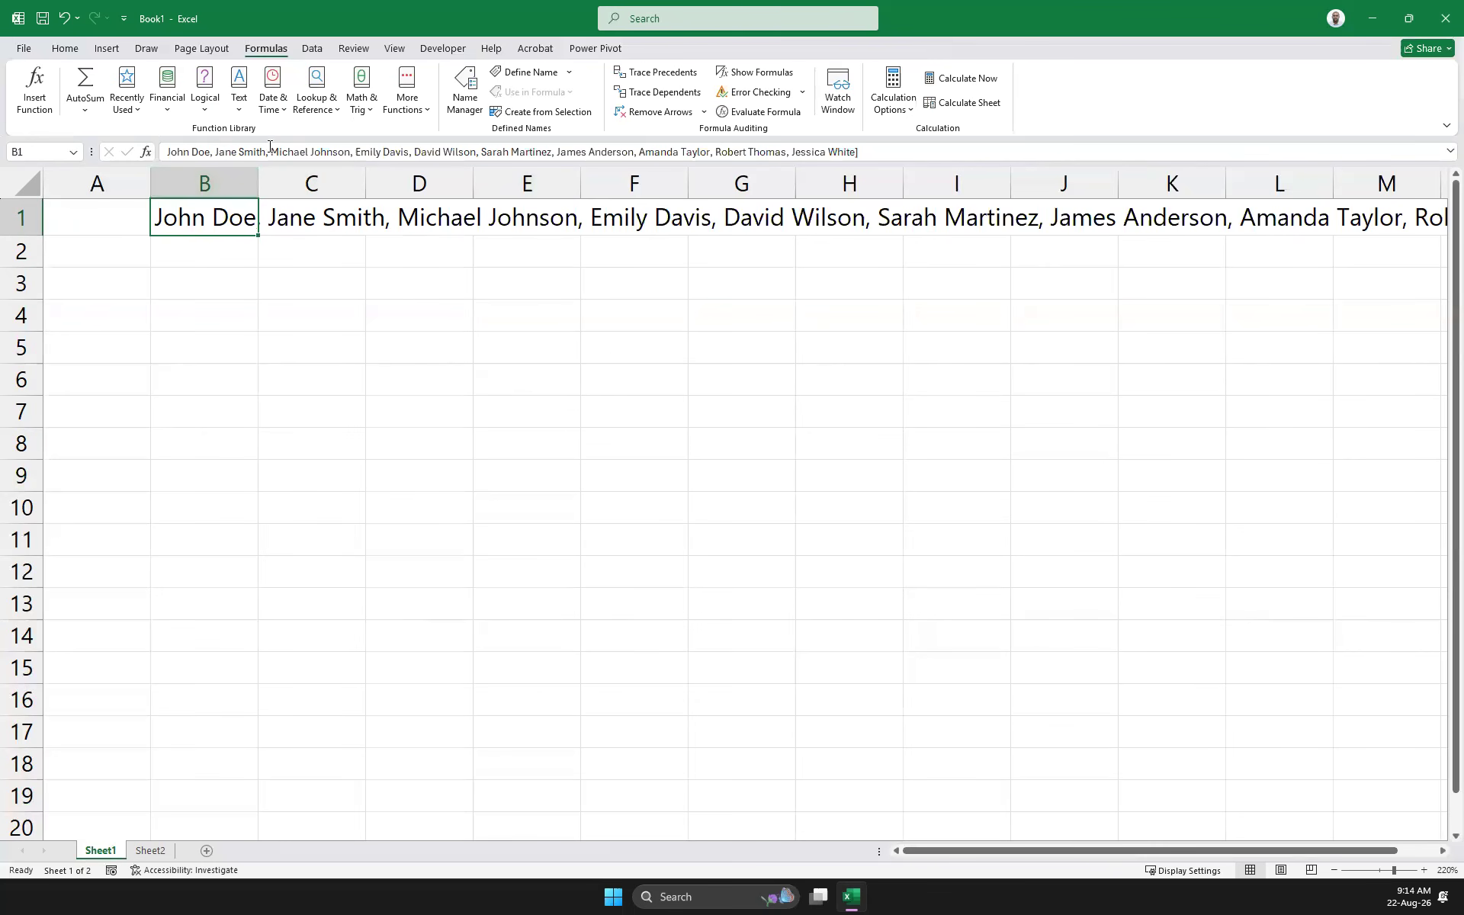
{"action": "left_click_drag", "start_coordinate": [913, 155], "coordinate": [167, 154]}
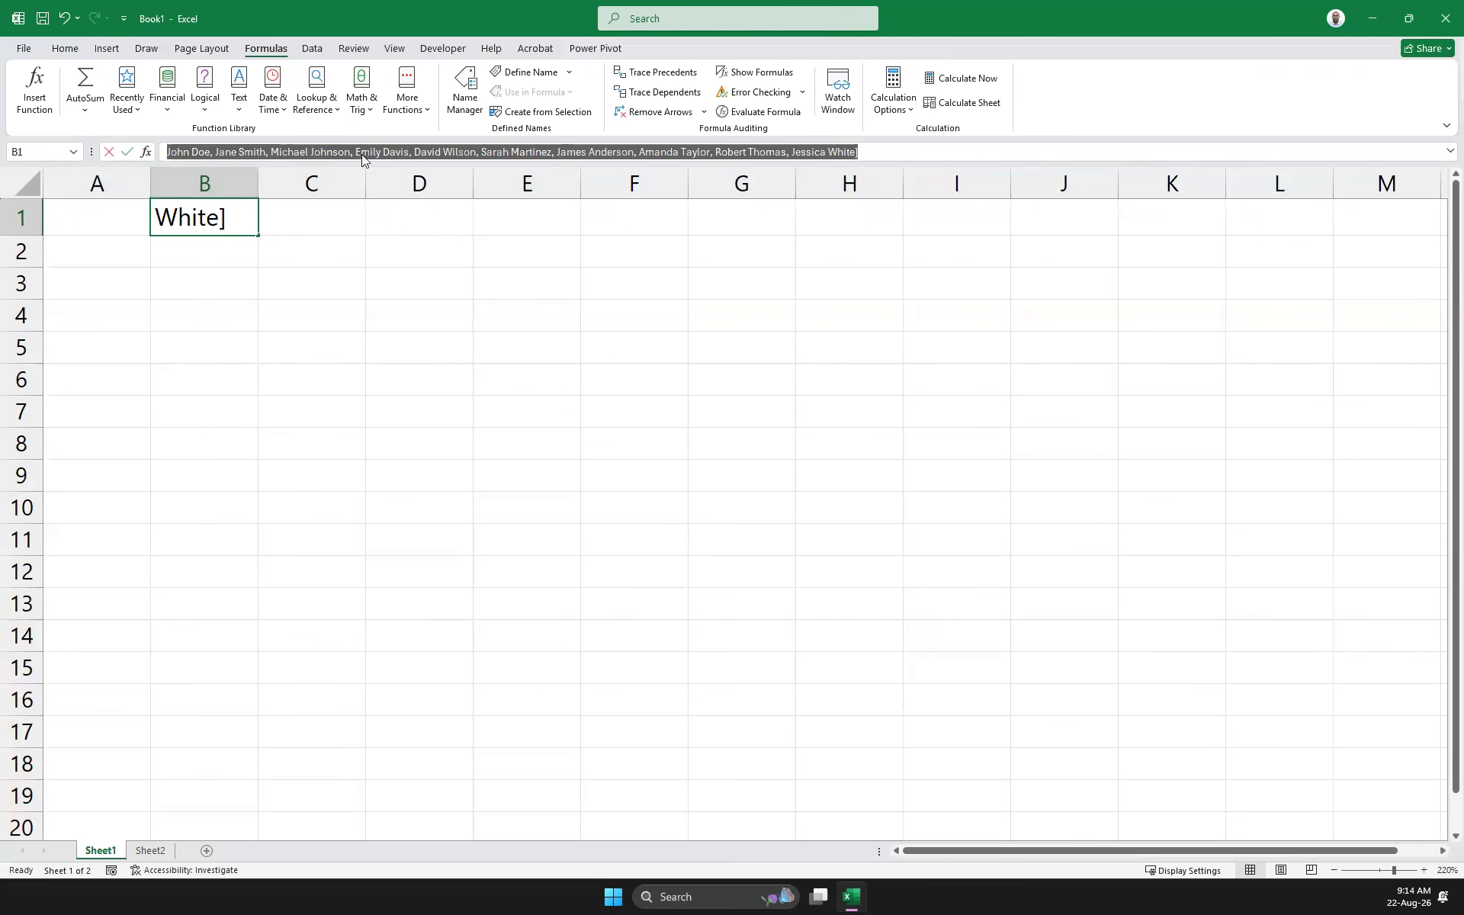
{"action": "left_click", "coordinate": [906, 156]}
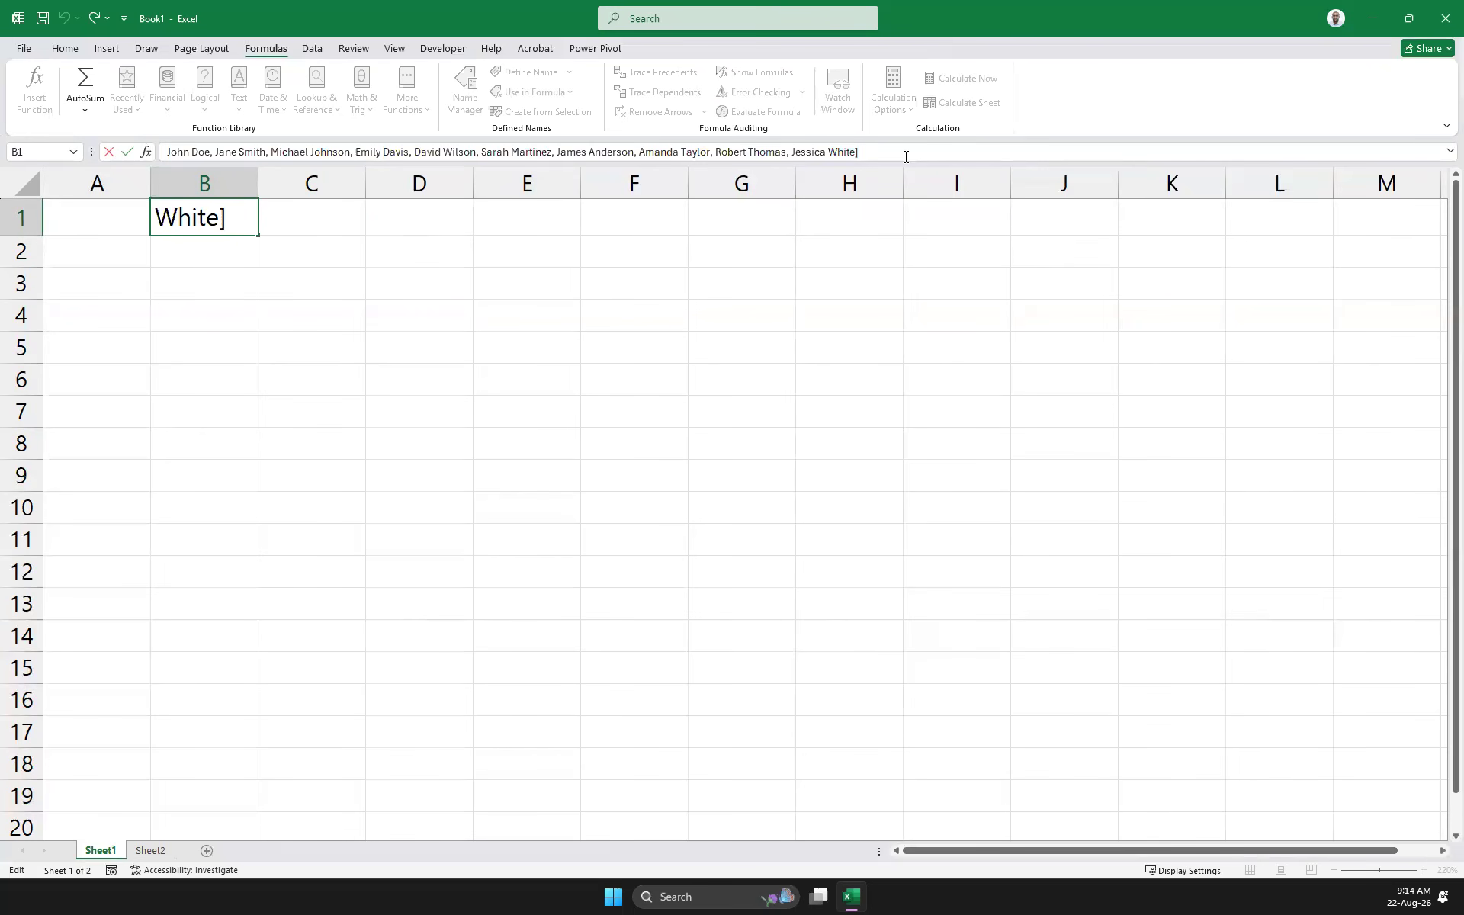
{"action": "key", "text": "BackSpace"}
{"action": "left_click", "coordinate": [702, 350]}
{"action": "left_click", "coordinate": [180, 220]}
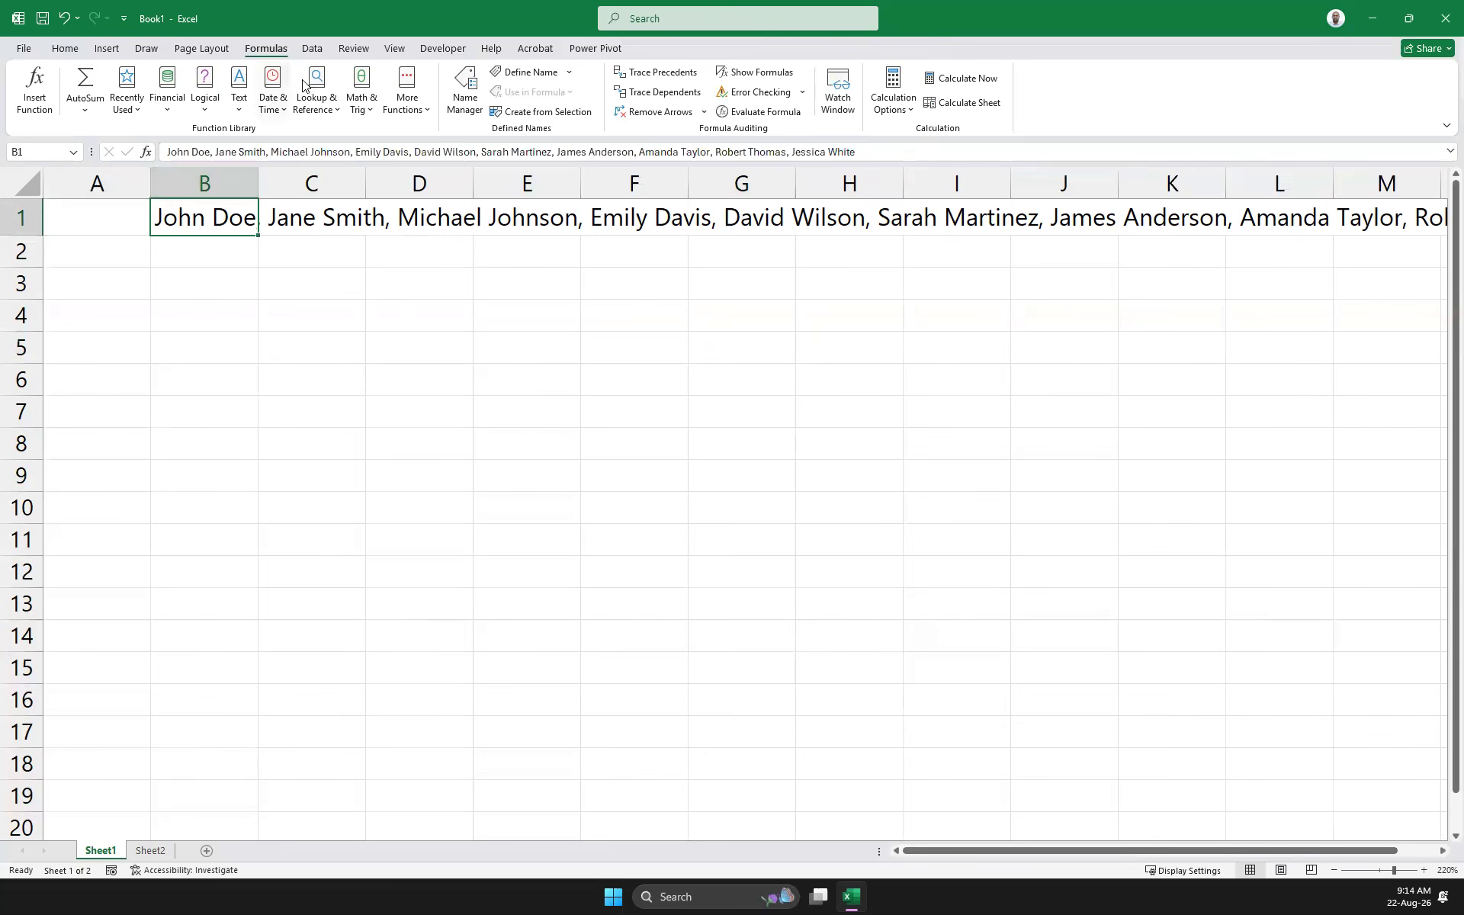
Use Text to Columns (Delimited, Comma) to split B1's names into ten cells across B1:K1
{"action": "left_click", "coordinate": [315, 48]}
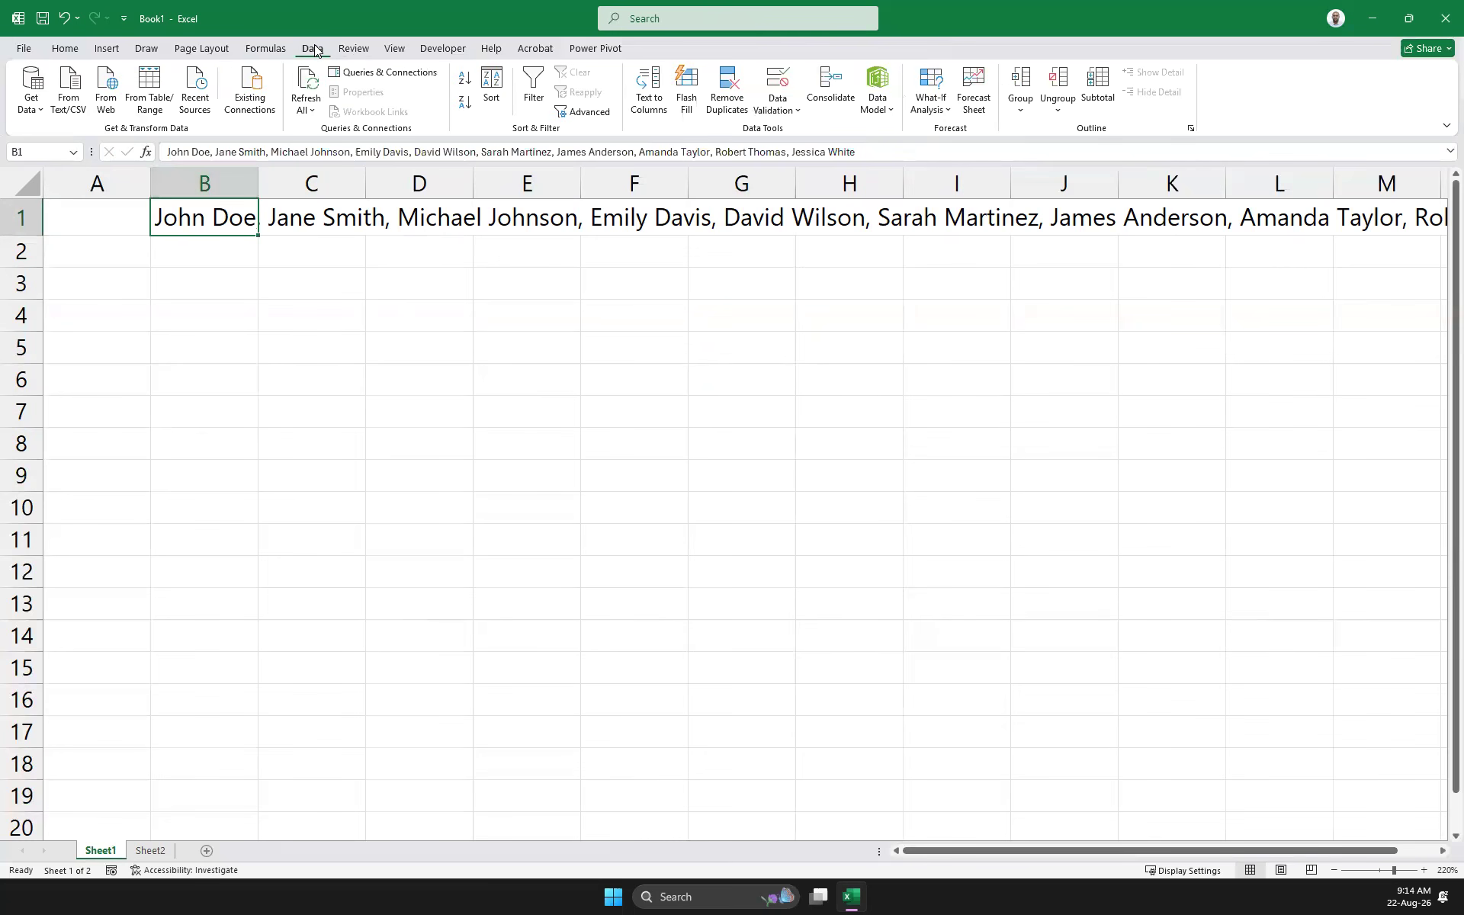
{"action": "left_click", "coordinate": [646, 93]}
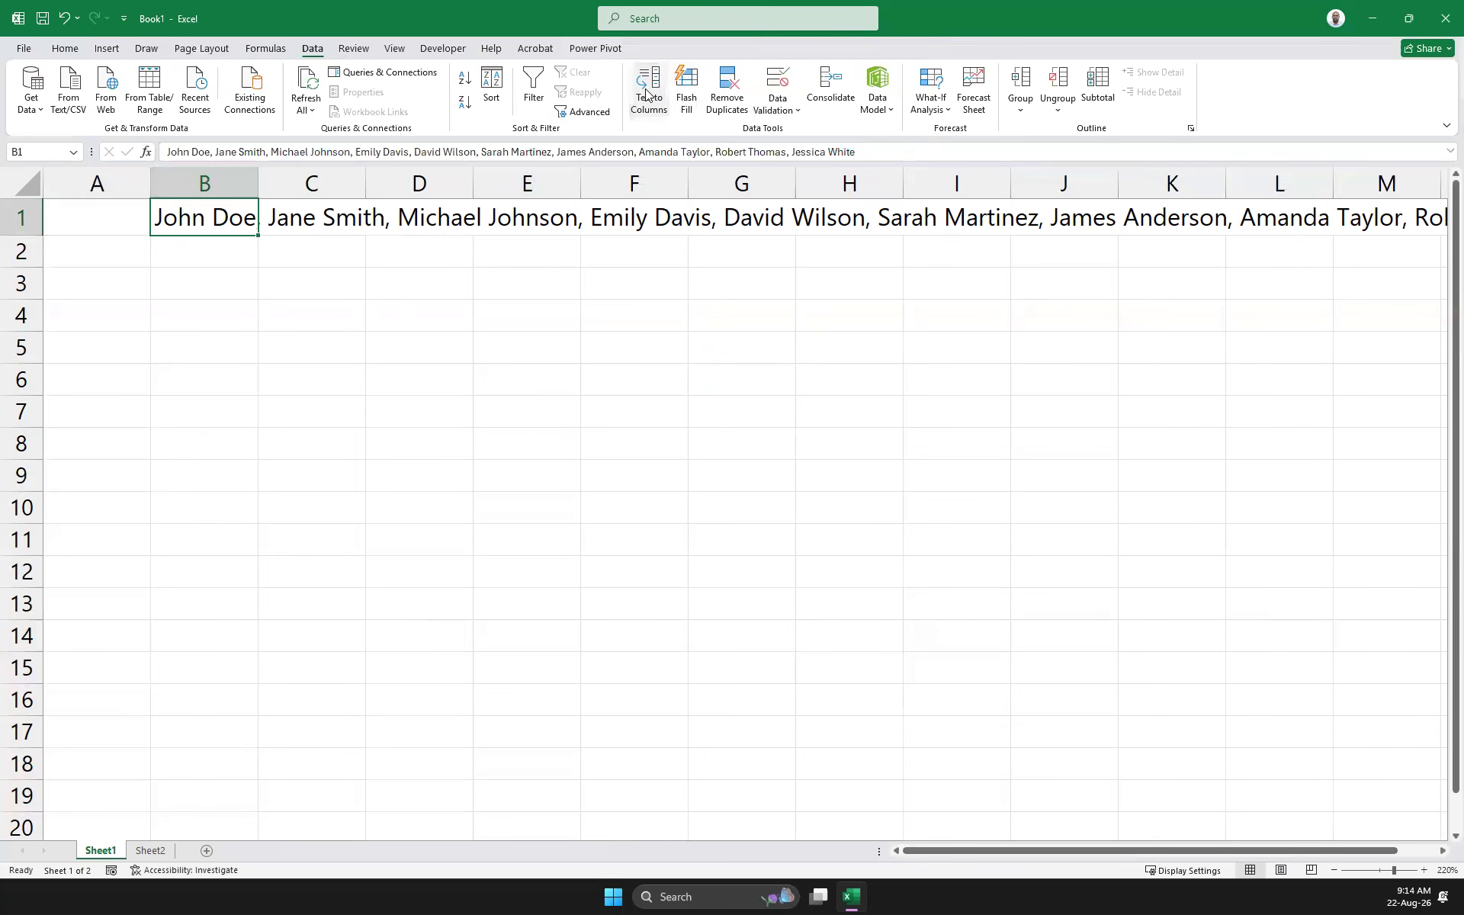
{"action": "left_click", "coordinate": [501, 472]}
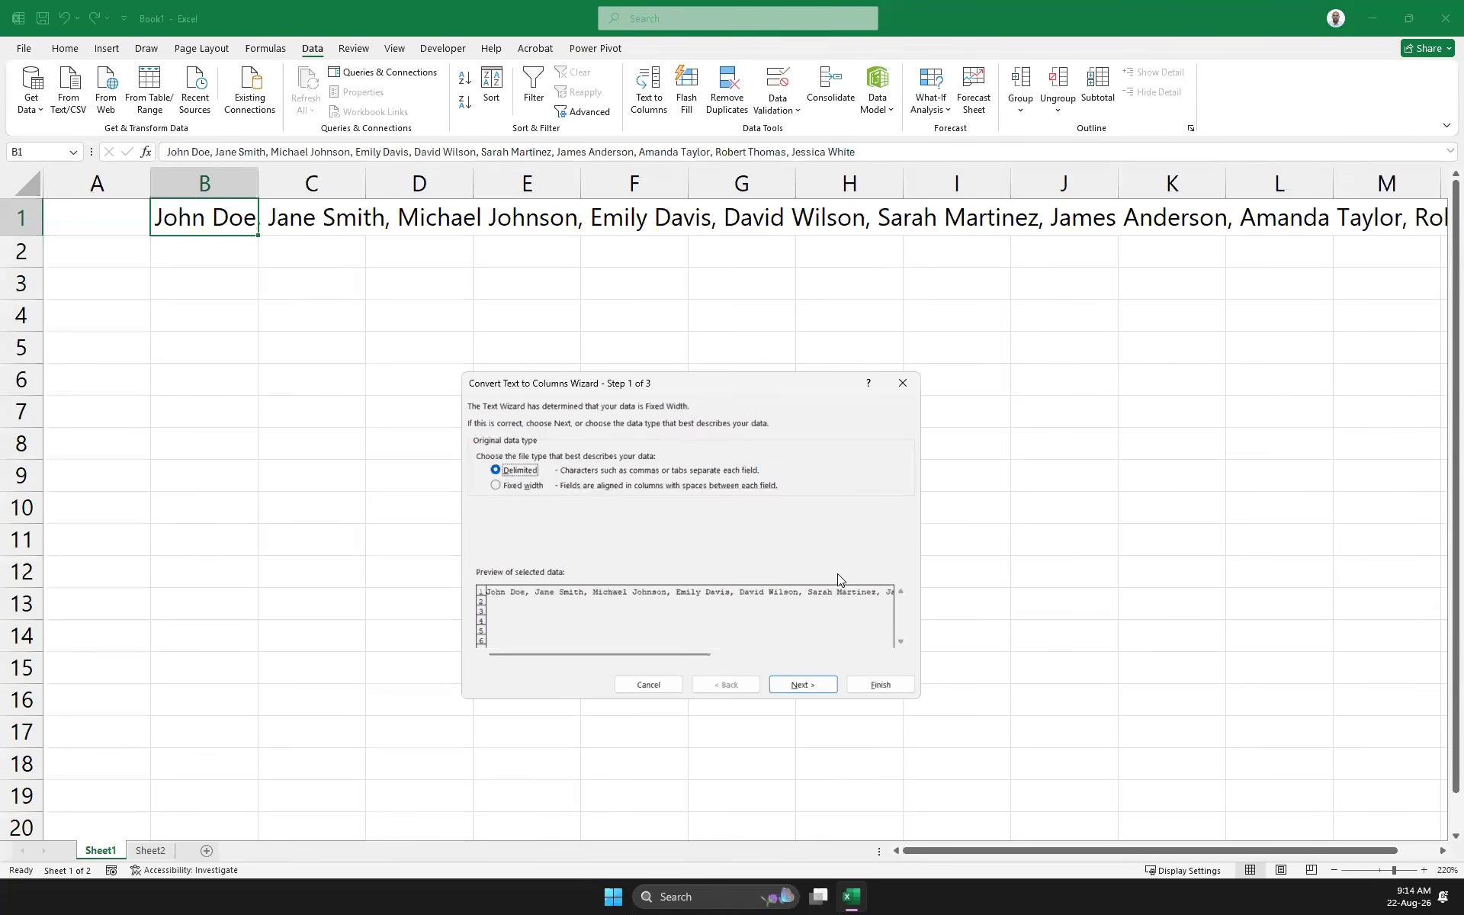
{"action": "left_click", "coordinate": [800, 687]}
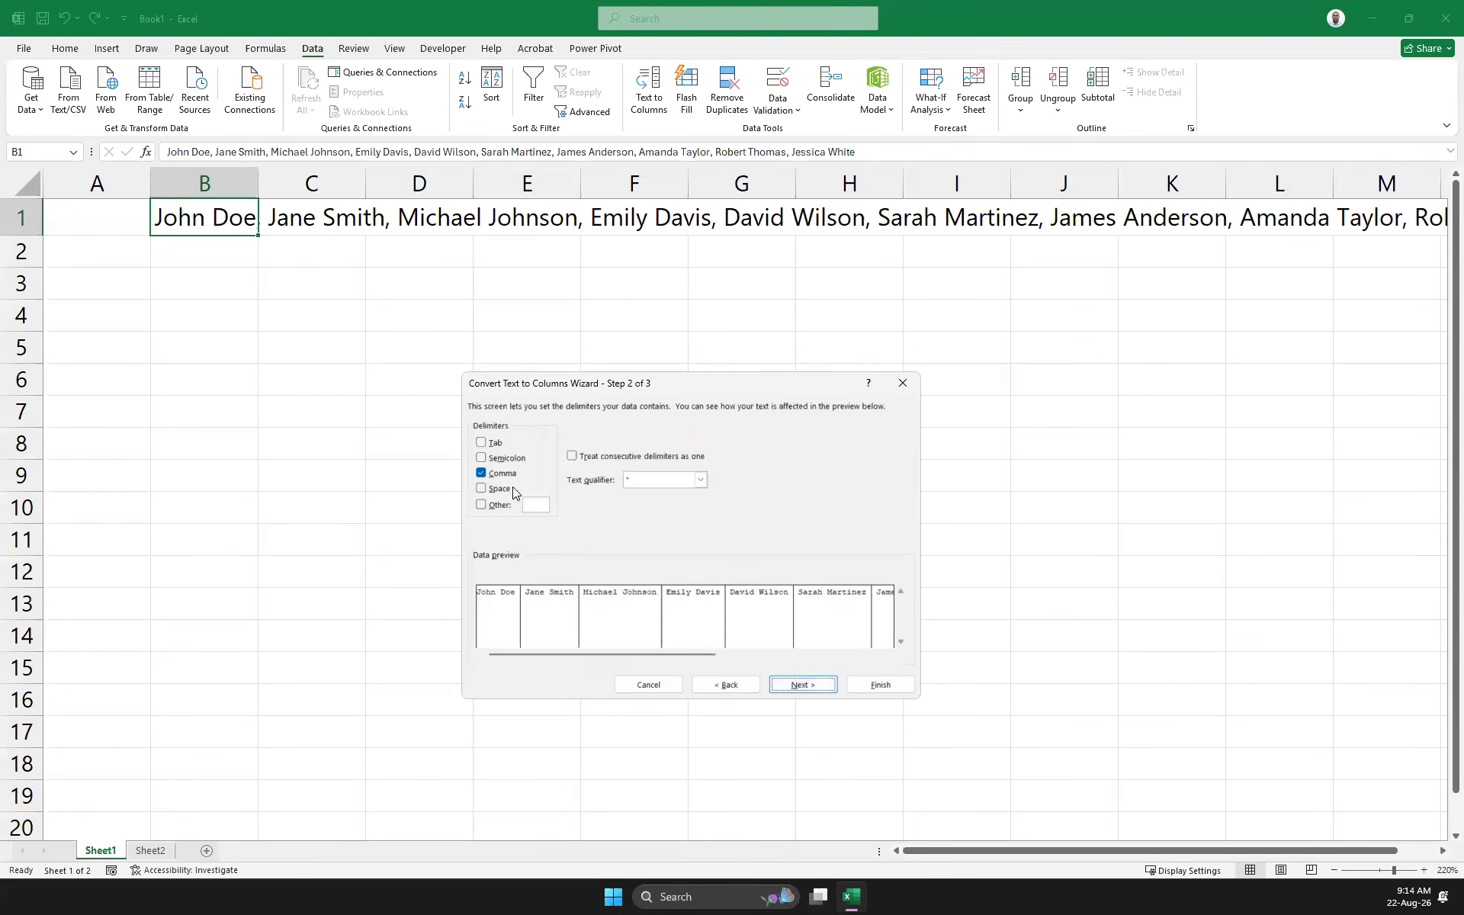
{"action": "left_click", "coordinate": [803, 687]}
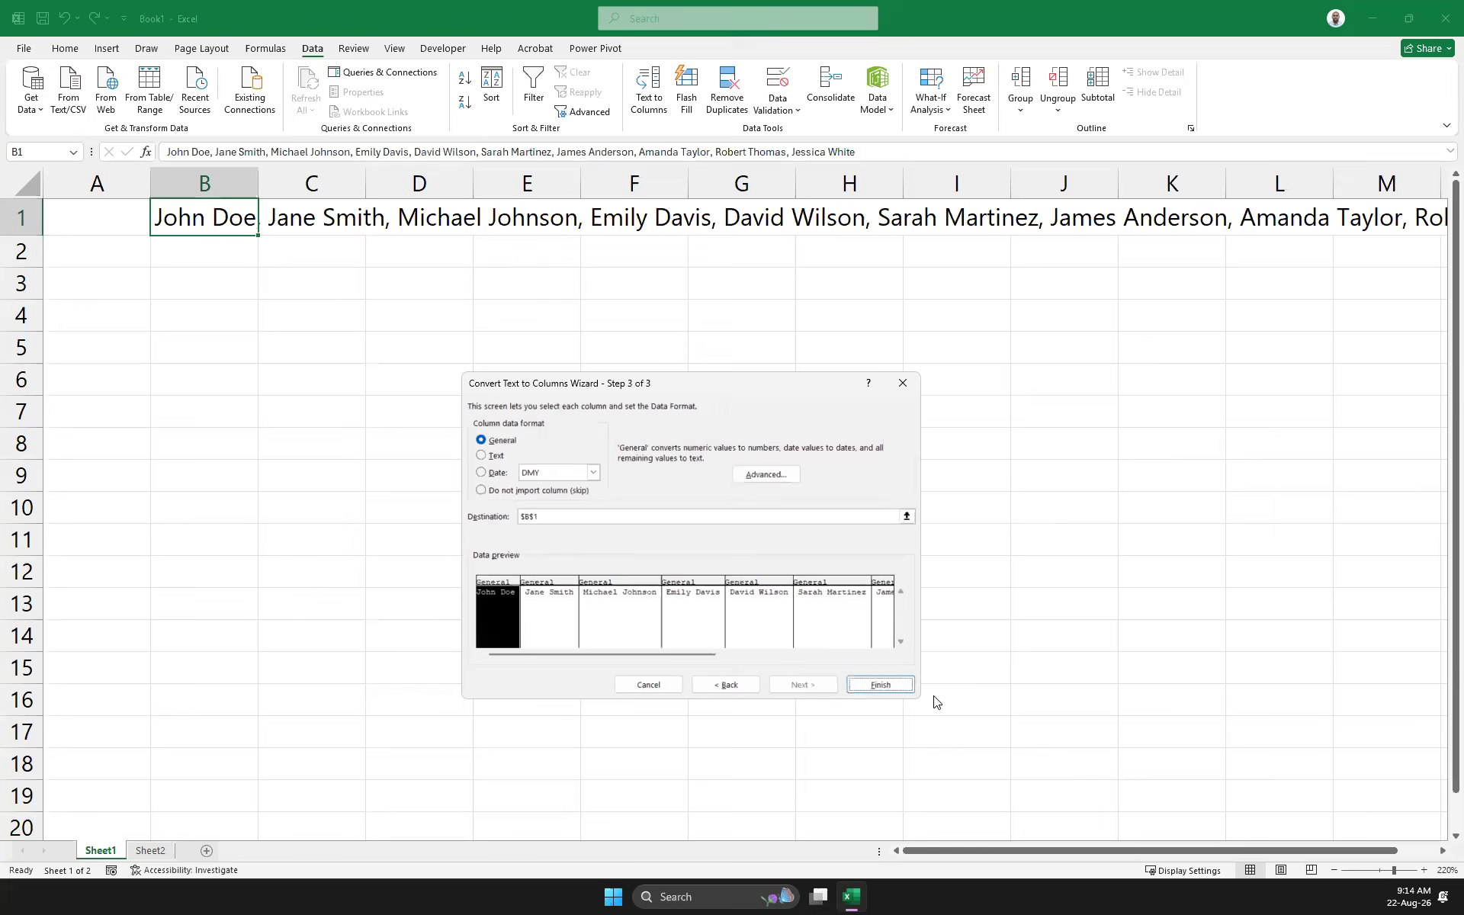
{"action": "left_click", "coordinate": [878, 684]}
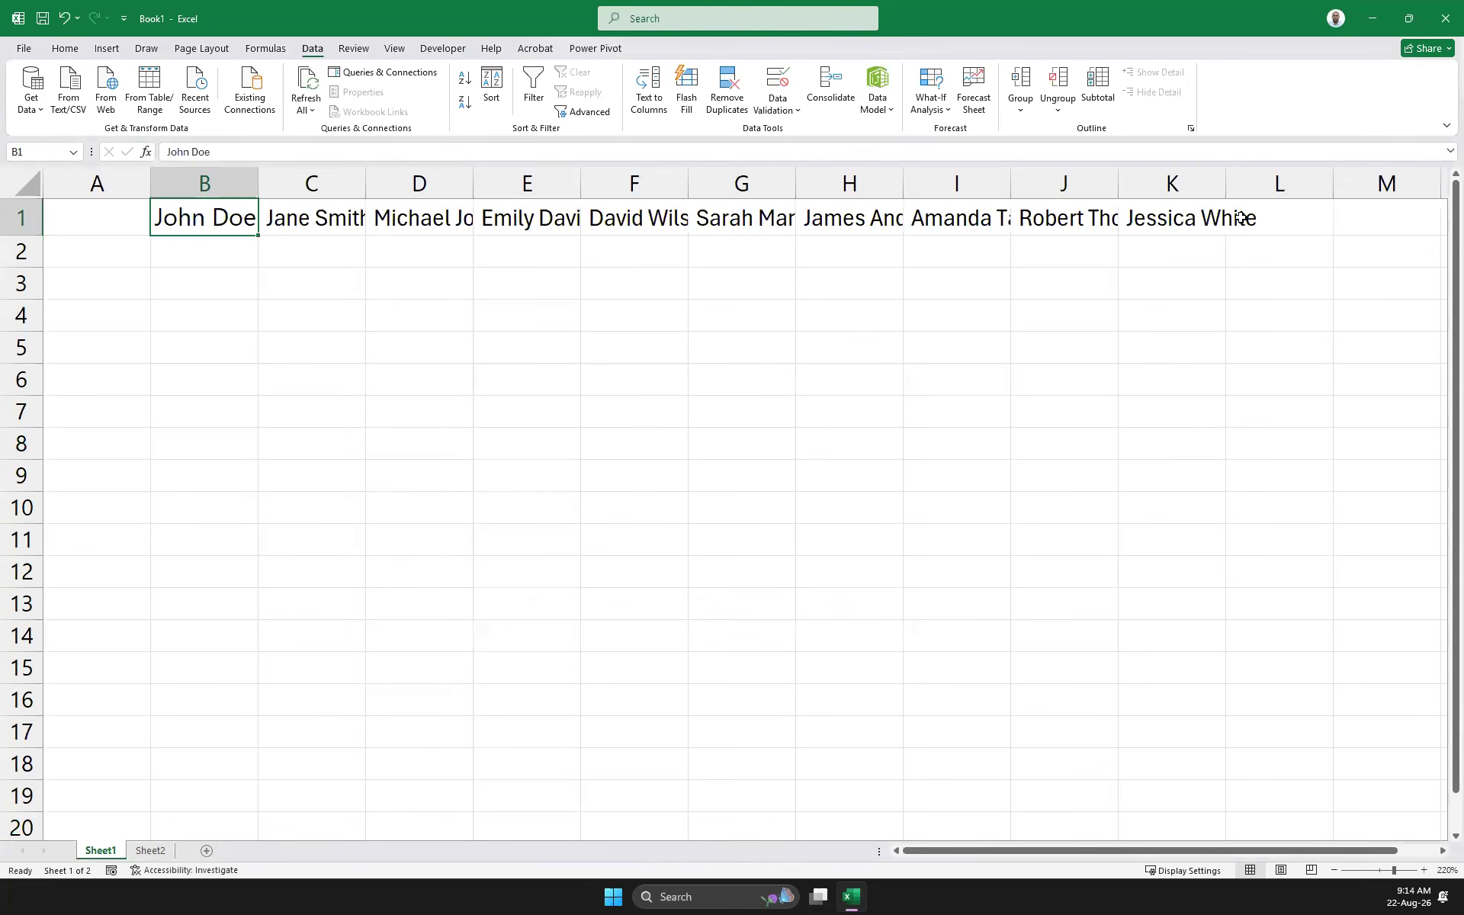
{"action": "left_click_drag", "start_coordinate": [249, 214], "coordinate": [1158, 190]}
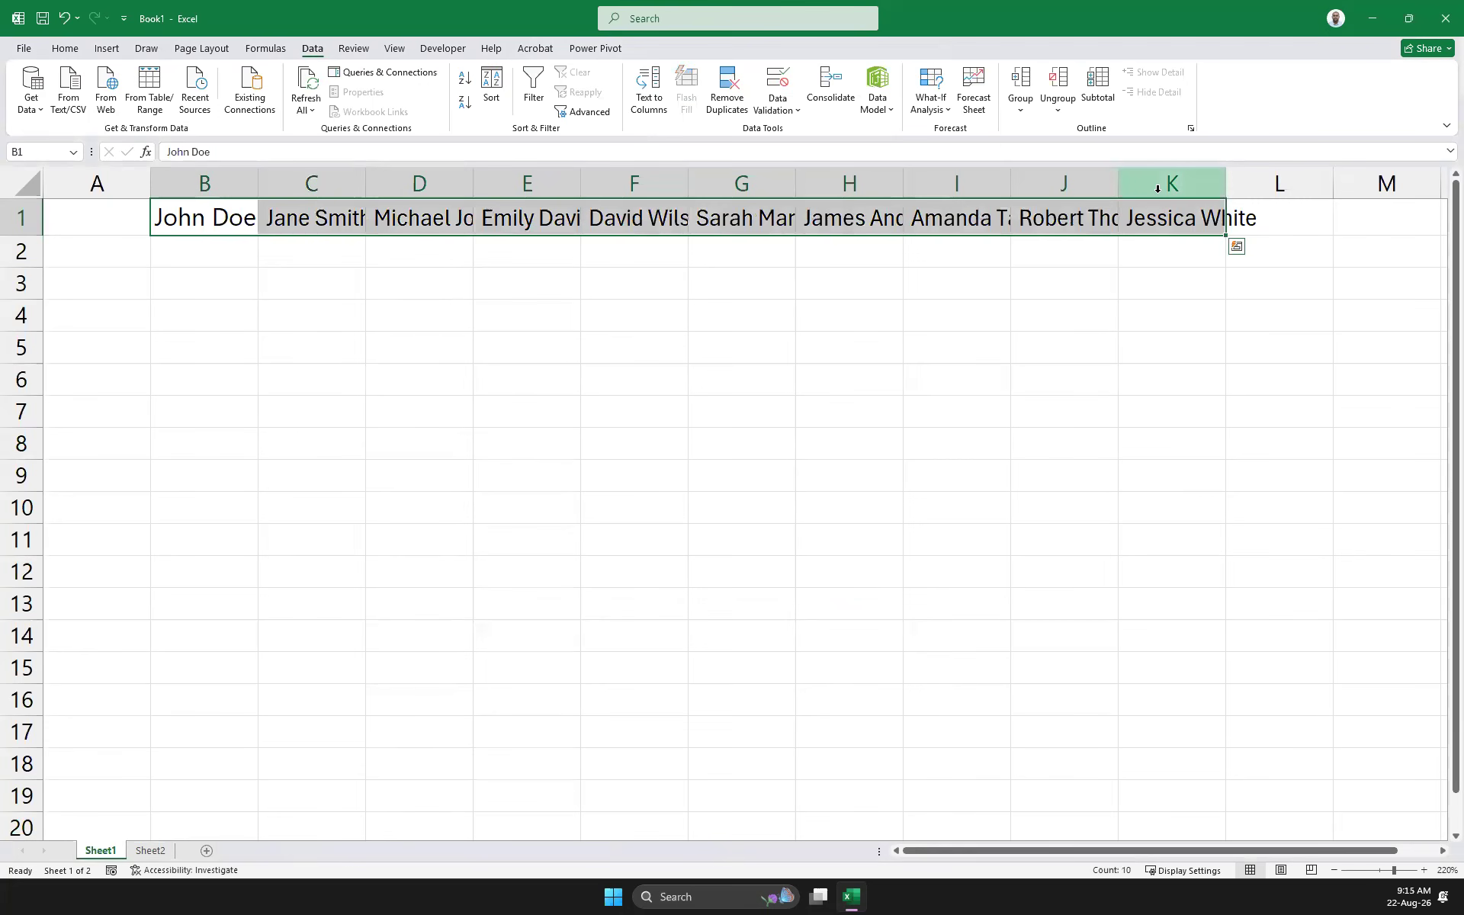
Copy B1:K1, paste it transposed into B2:B11, and clear row 1
{"action": "right_click", "coordinate": [196, 222]}
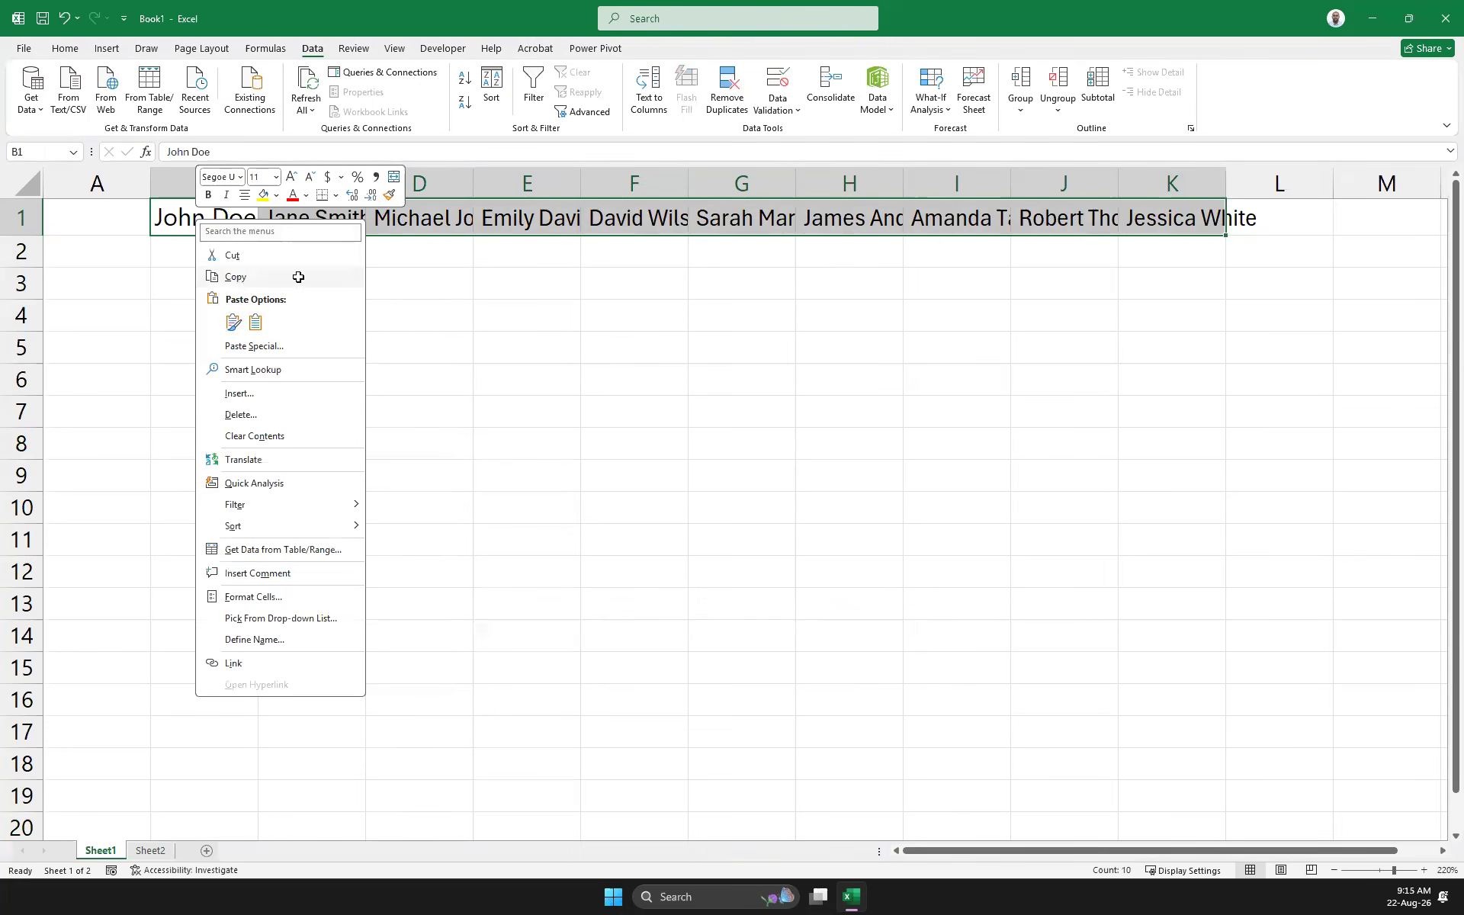
{"action": "left_click", "coordinate": [298, 277]}
{"action": "left_click", "coordinate": [172, 259]}
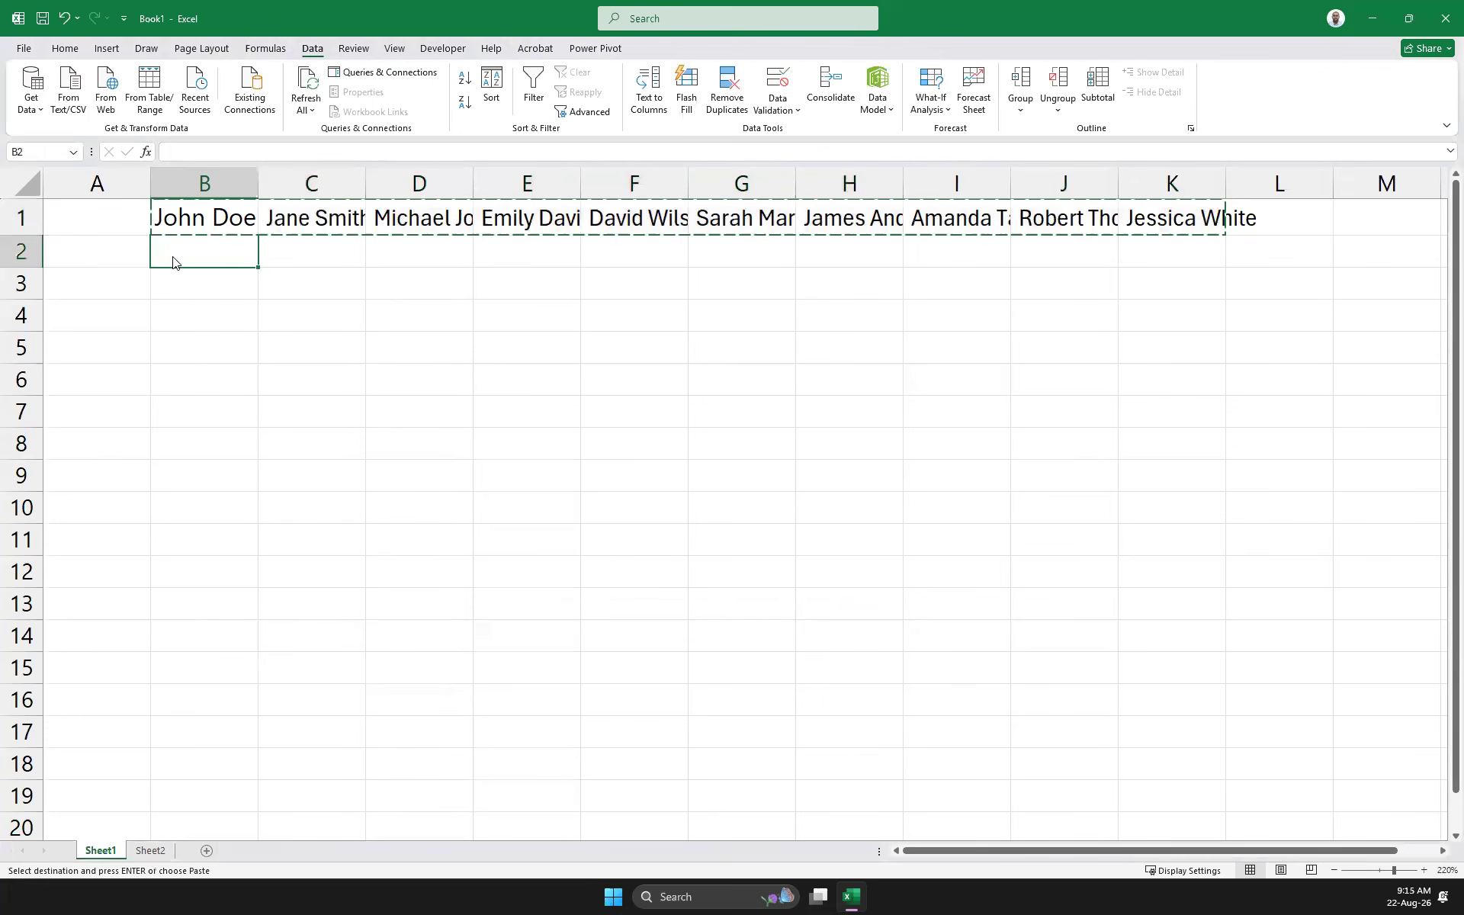
{"action": "right_click", "coordinate": [172, 261]}
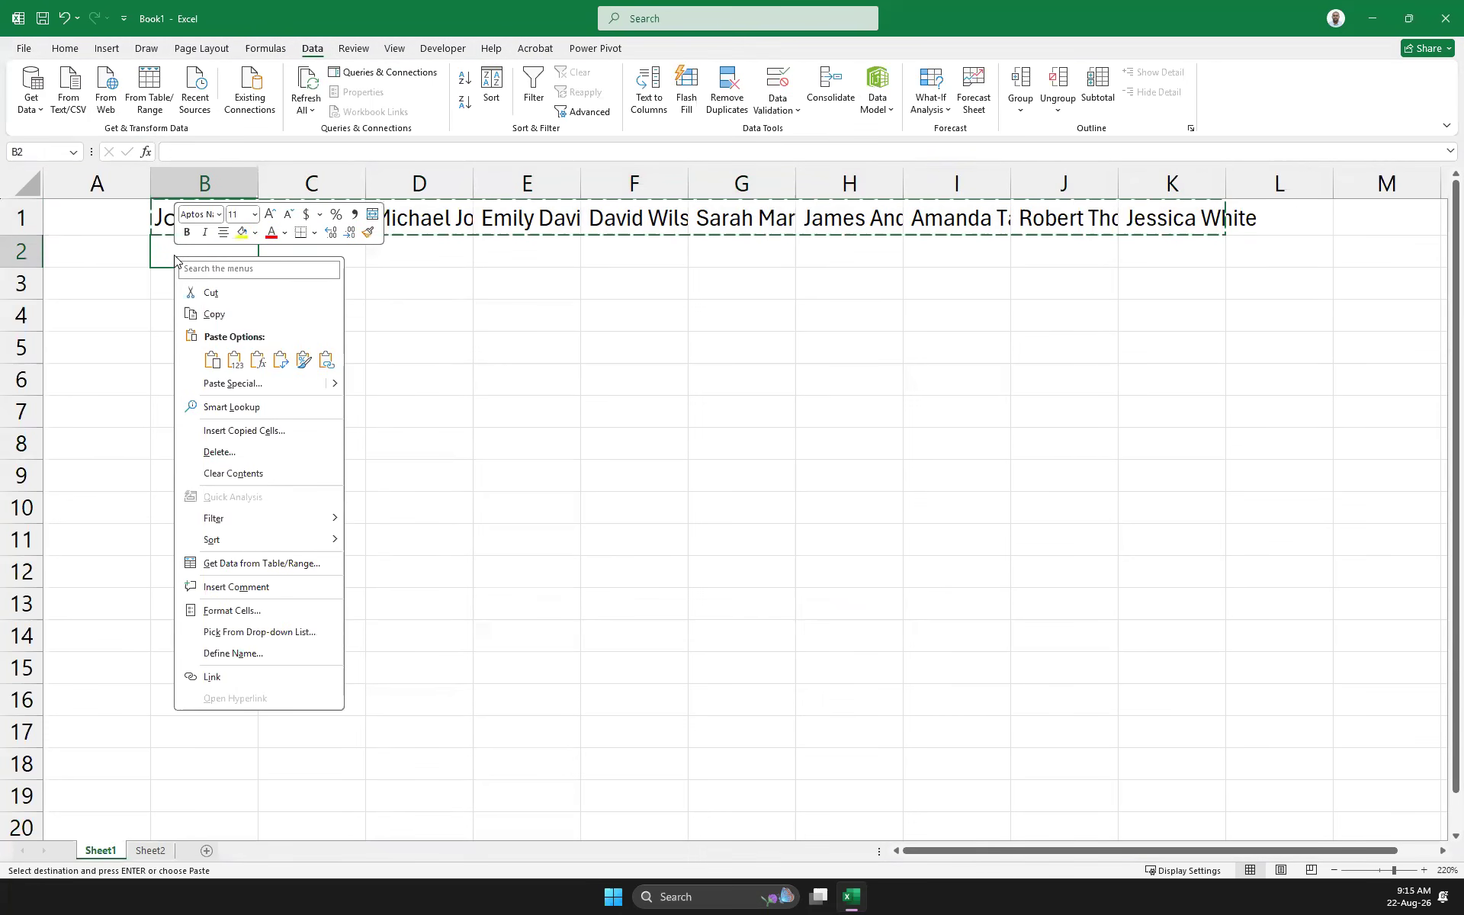
{"action": "mouse_move", "coordinate": [336, 383]}
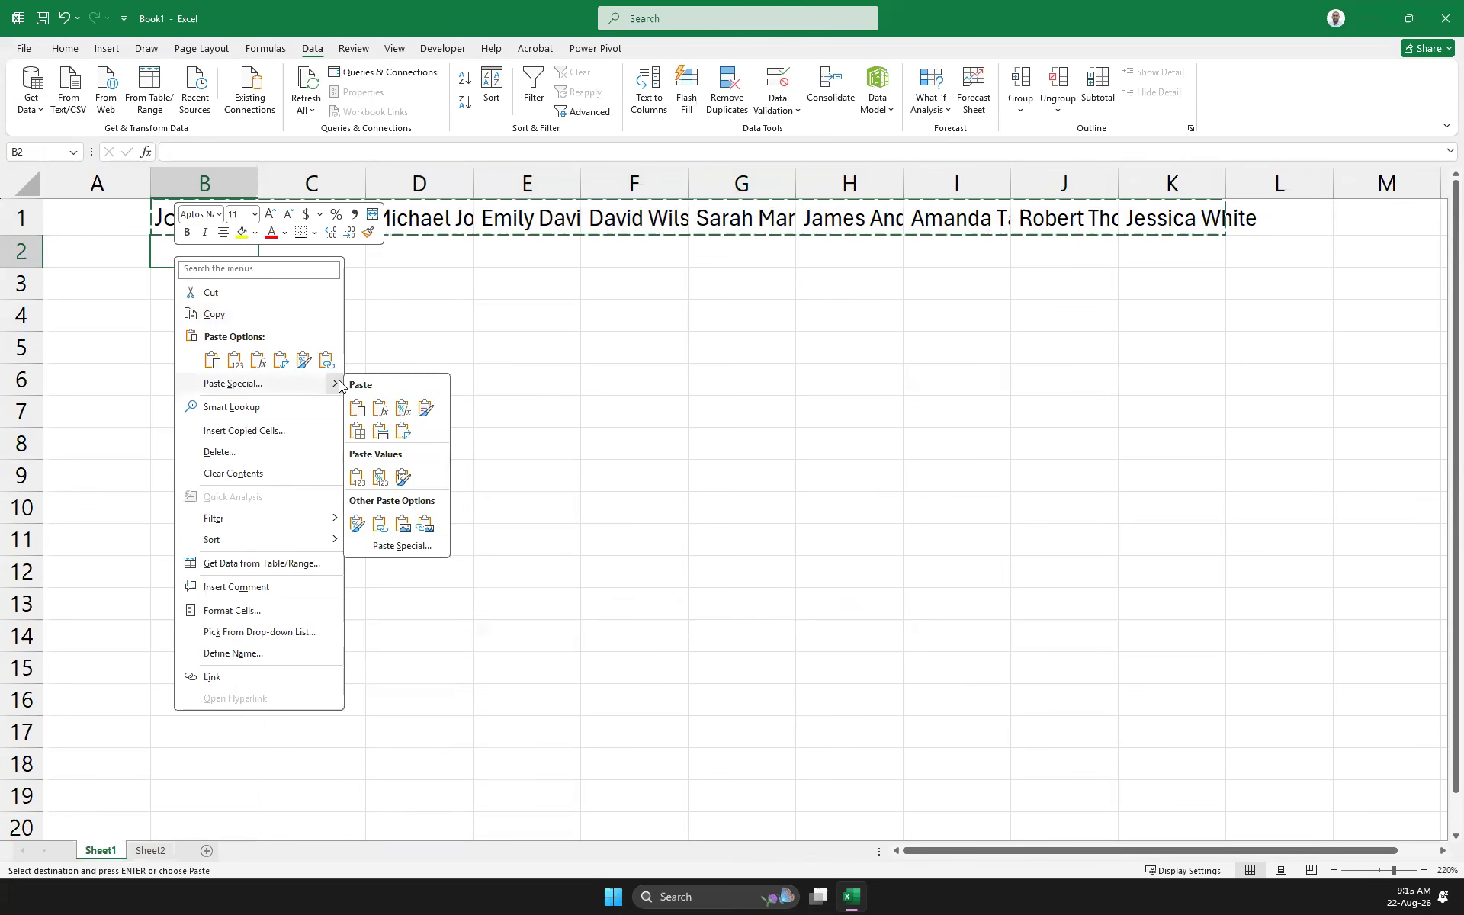
{"action": "left_click", "coordinate": [402, 433]}
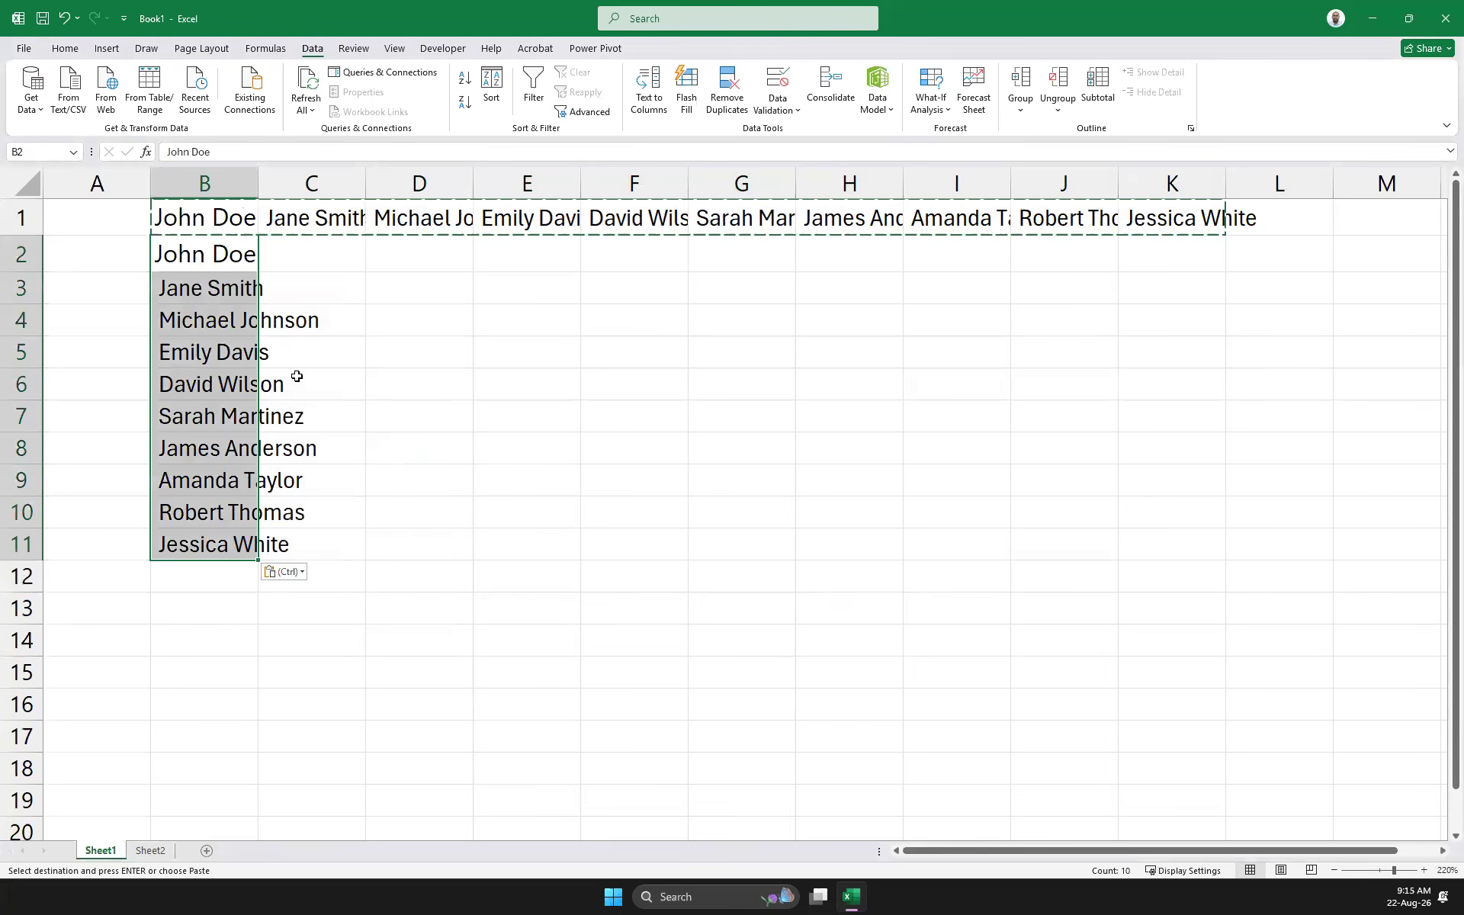
{"action": "left_click", "coordinate": [13, 217]}
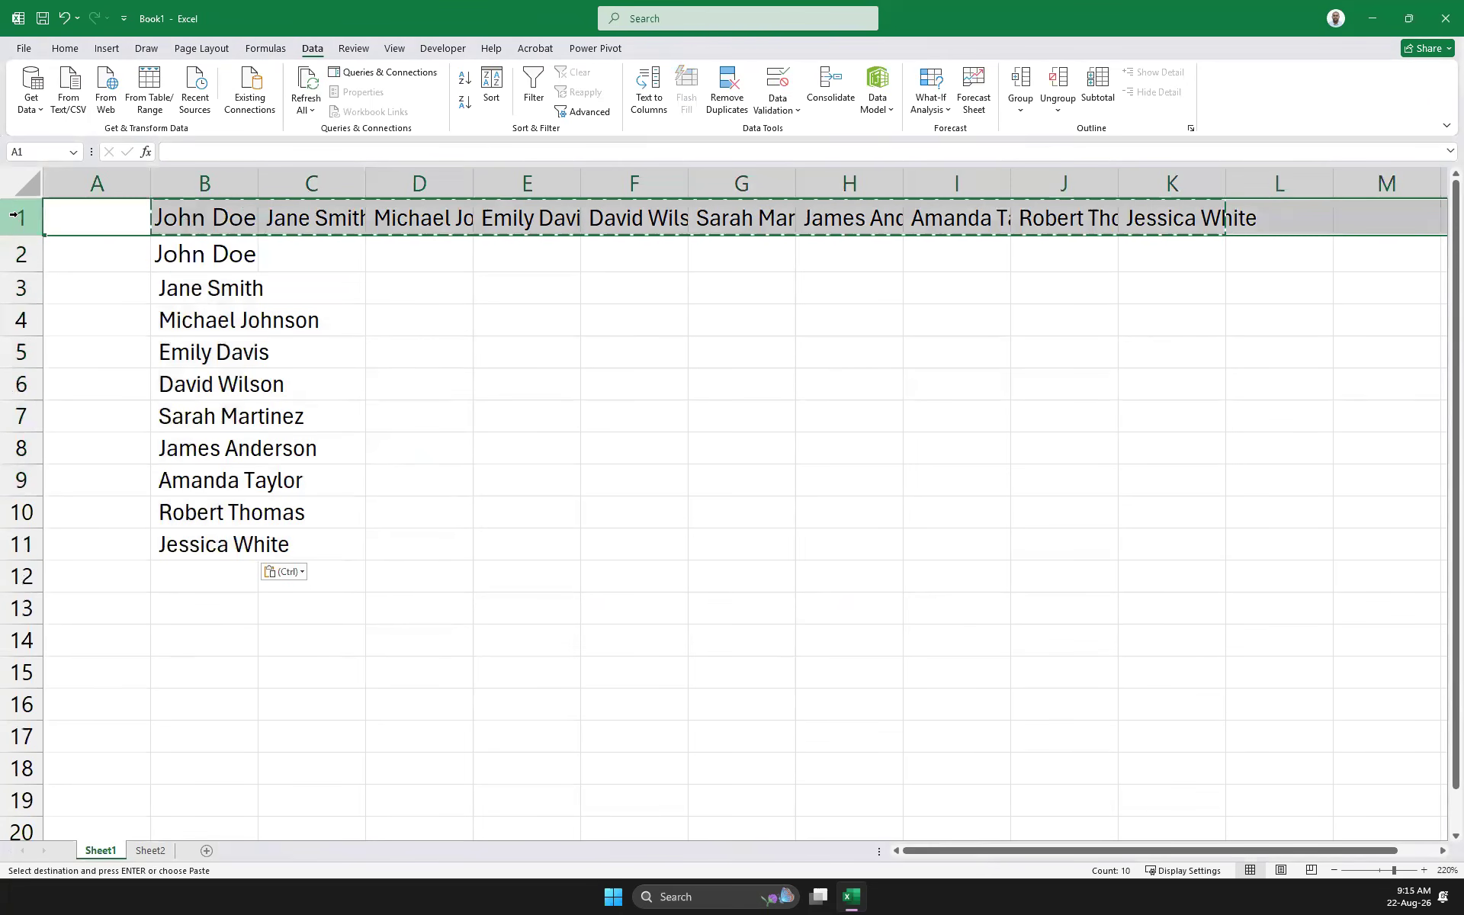
{"action": "key", "text": "Delete"}
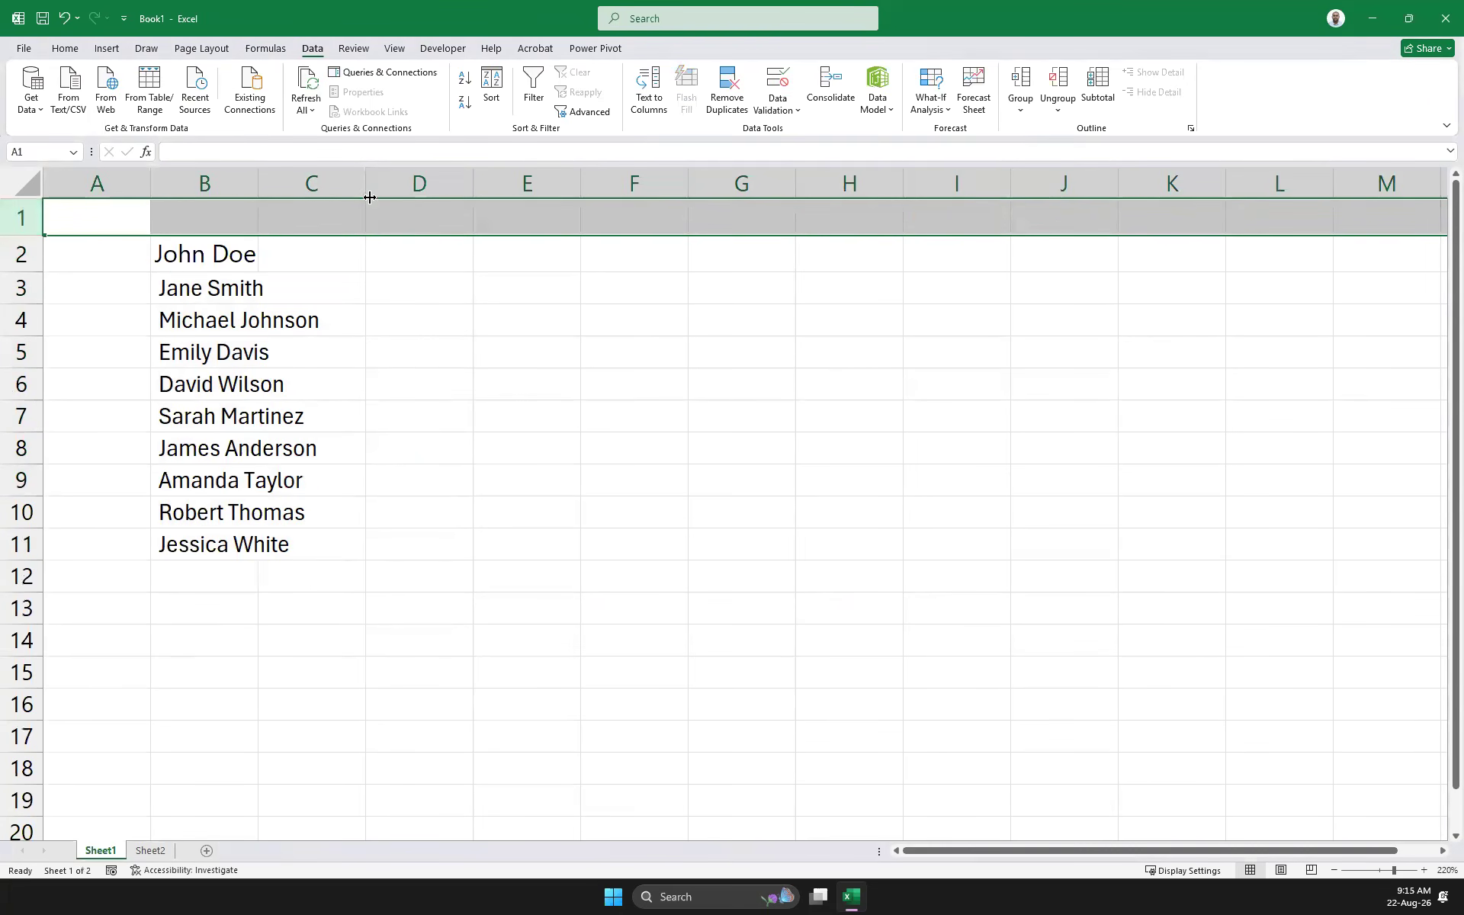
Widen column B to fit the names and check several of them
{"action": "left_click_drag", "start_coordinate": [258, 183], "coordinate": [362, 199]}
{"action": "left_click", "coordinate": [177, 313]}
{"action": "left_click", "coordinate": [169, 352]}
{"action": "left_click", "coordinate": [171, 385]}
{"action": "left_click", "coordinate": [164, 417]}
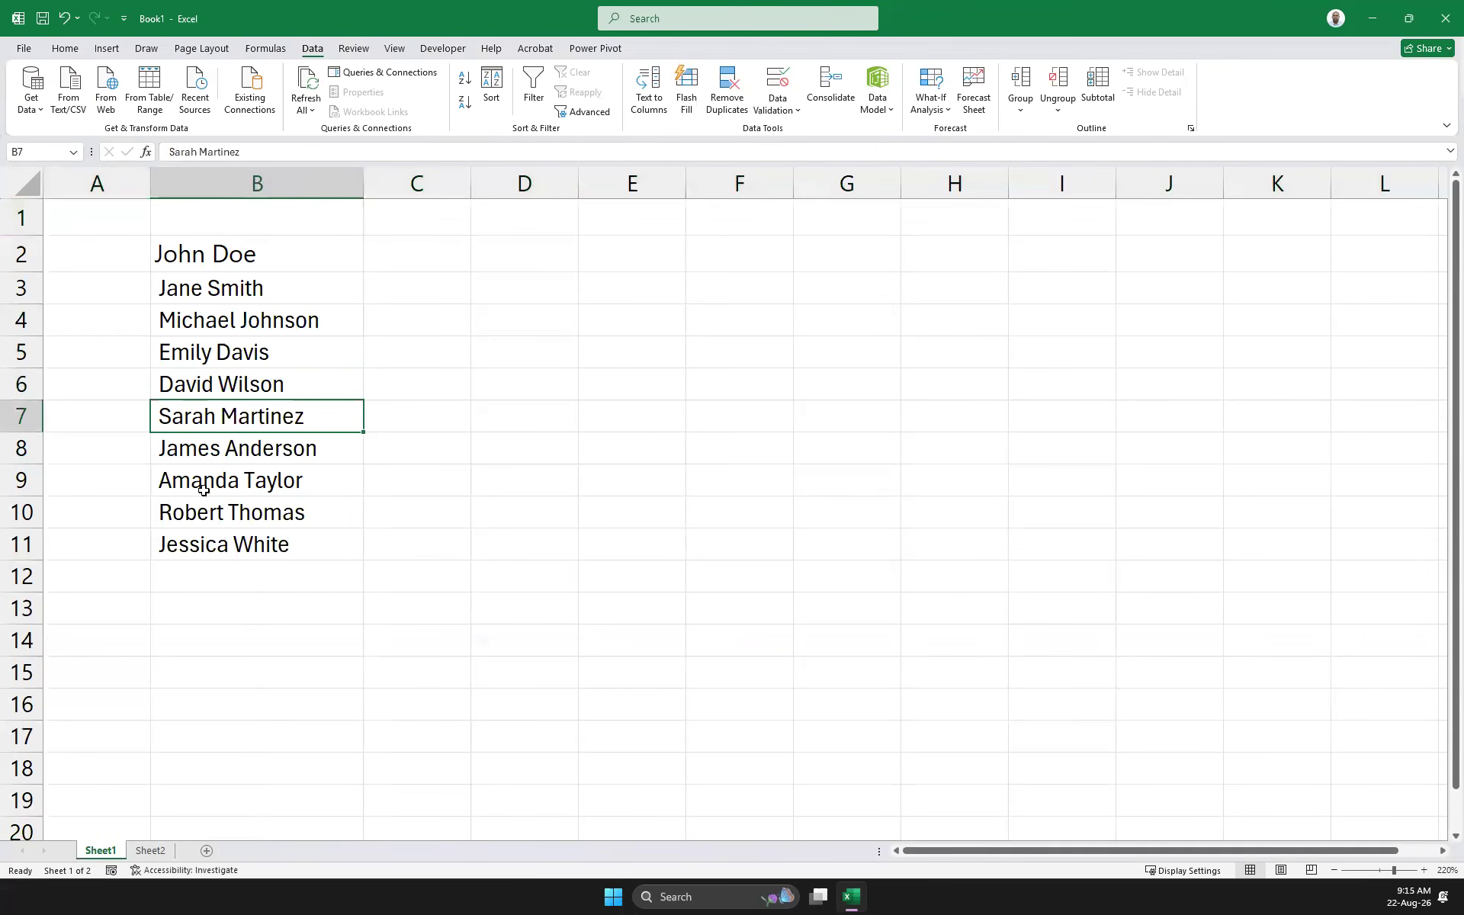
Enter =TRIM(B2) in C2, fill it down to C11, and widen column C
{"action": "left_click", "coordinate": [414, 251]}
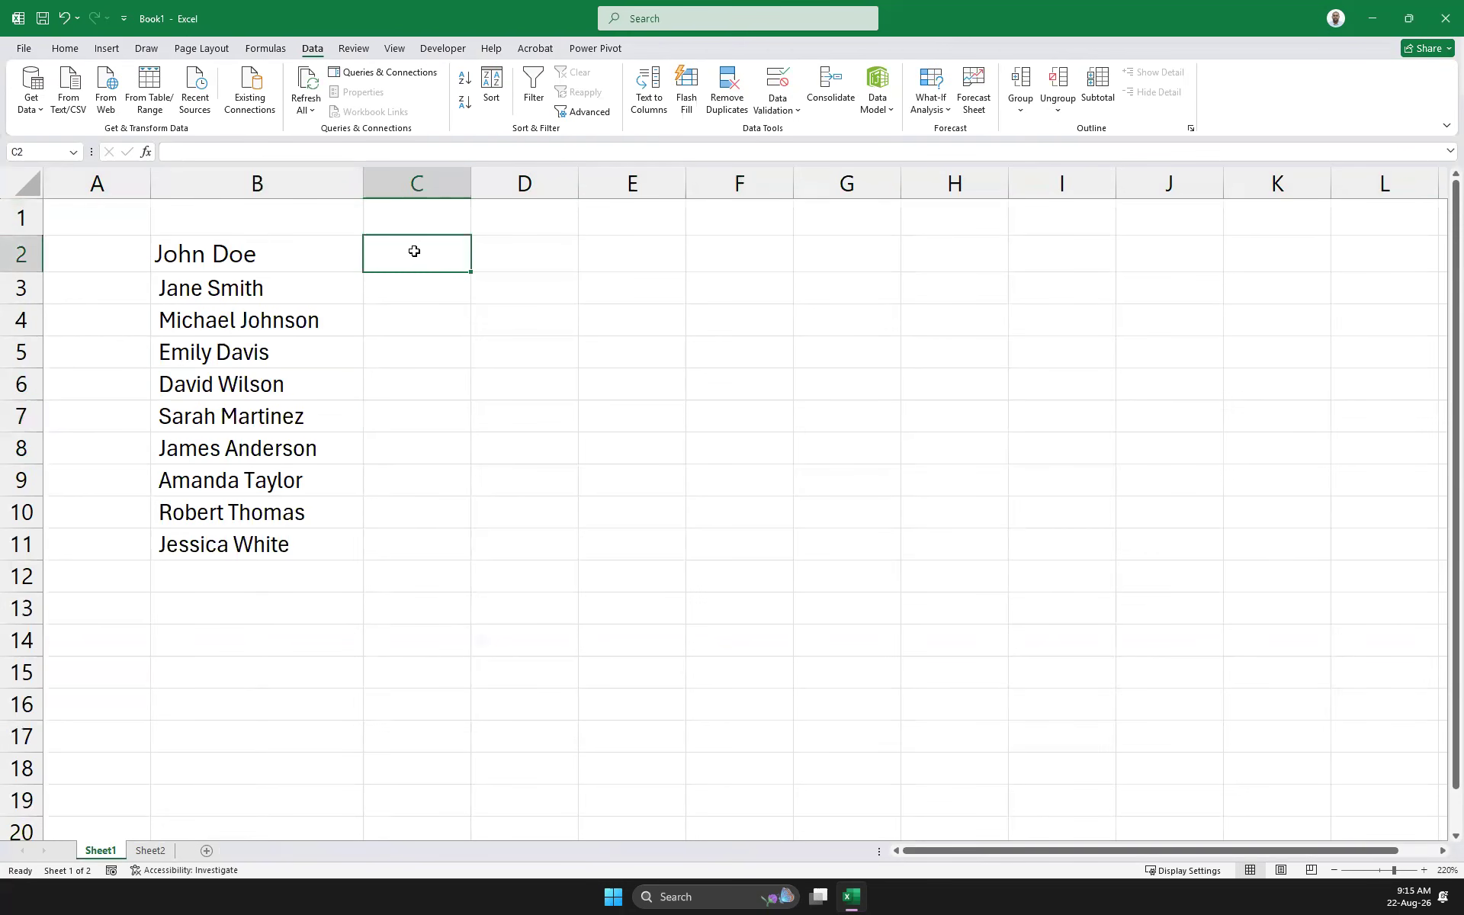
{"action": "type", "text": "="}
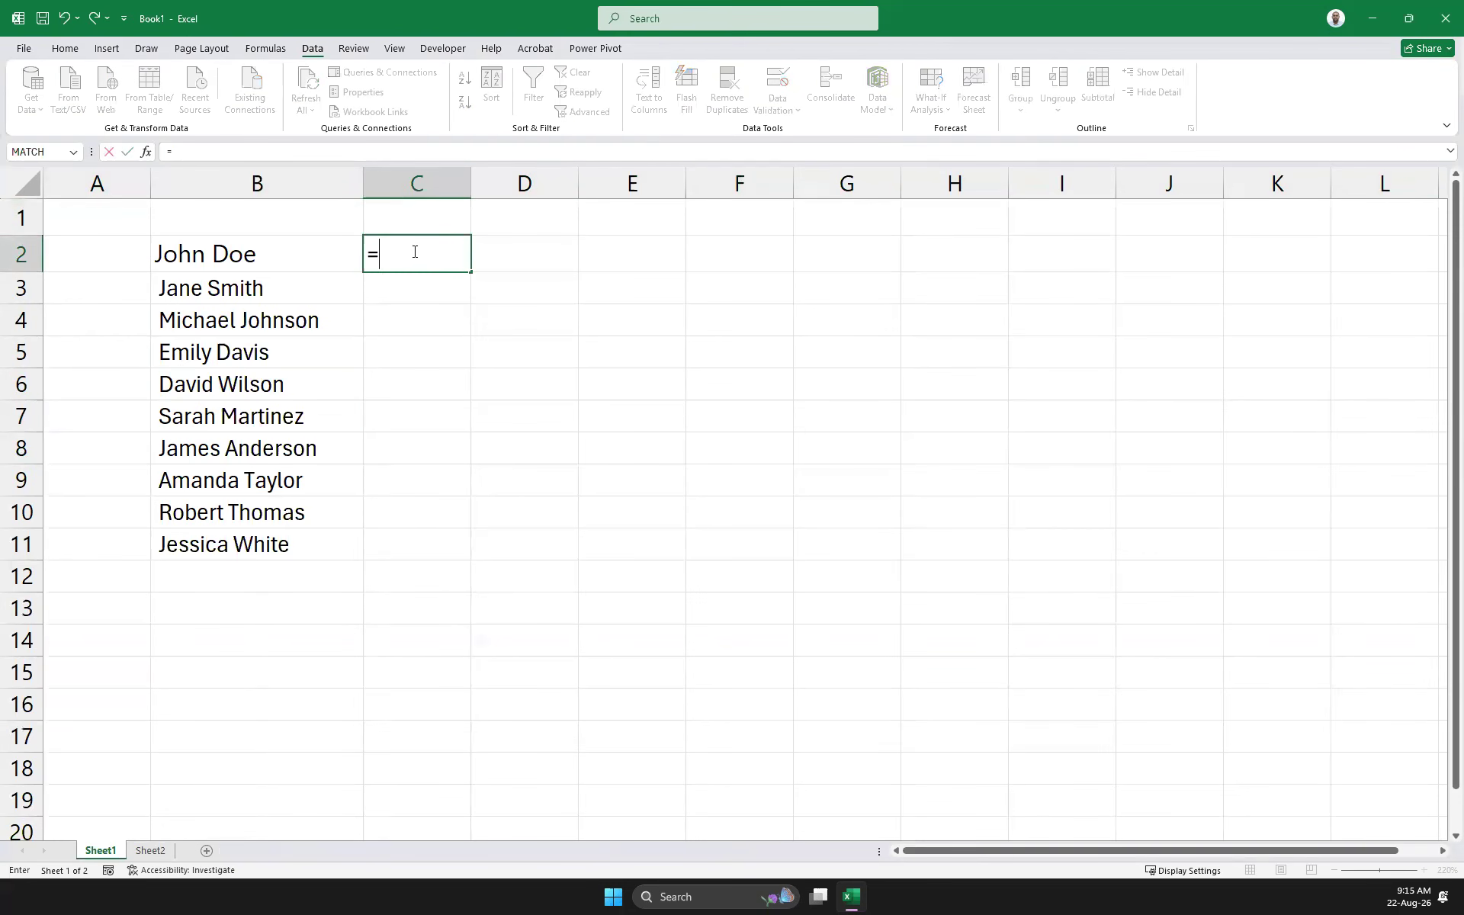
{"action": "type", "text": "trim"}
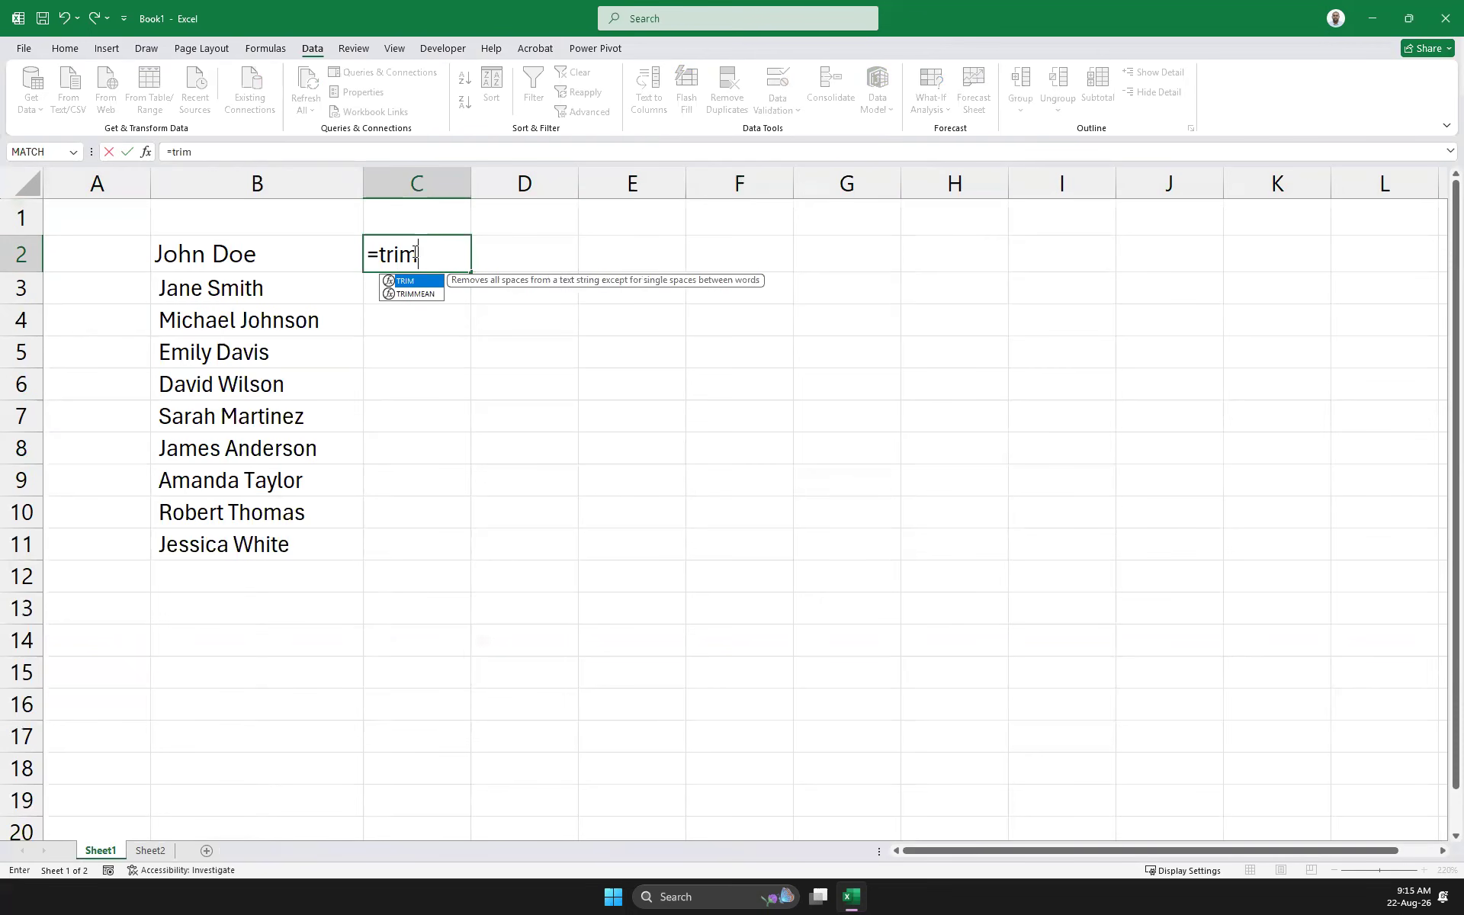
{"action": "type", "text": "("}
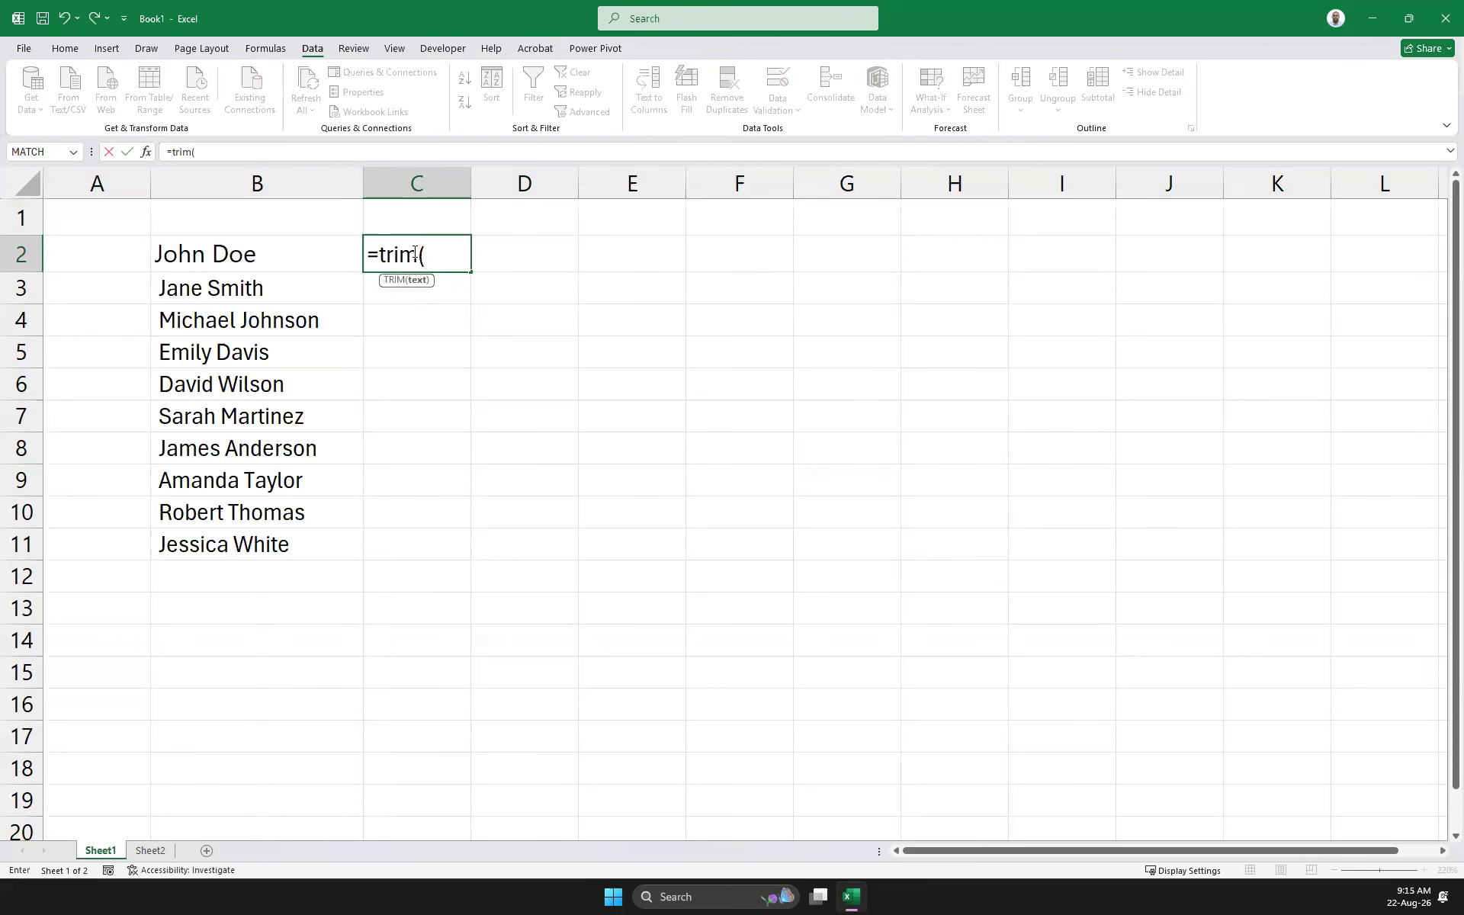
{"action": "left_click", "coordinate": [255, 254]}
{"action": "type", "text": ")"}
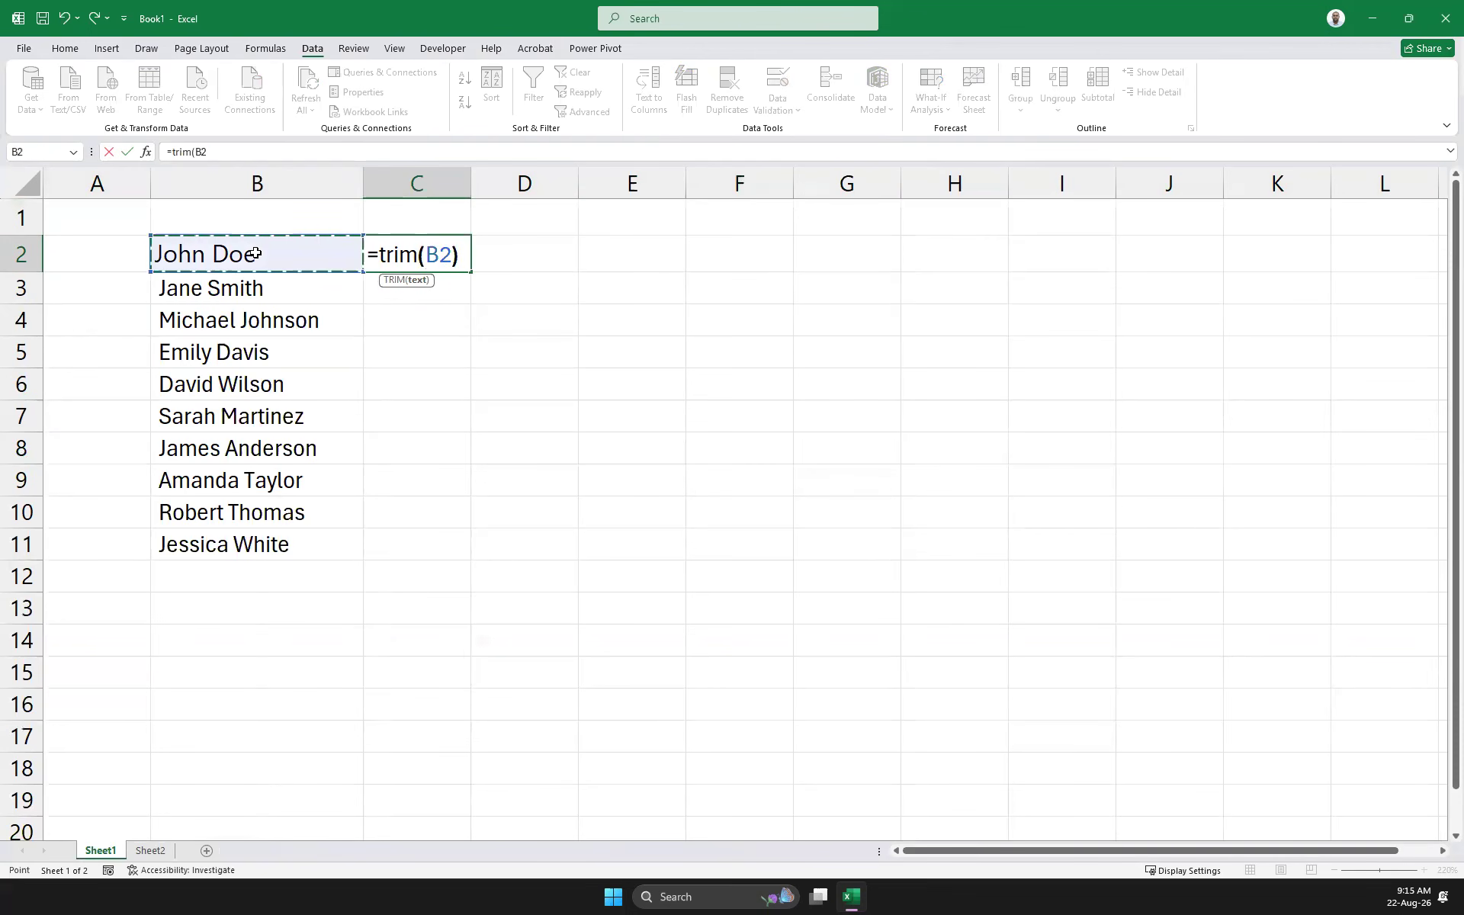
{"action": "key", "text": "Return"}
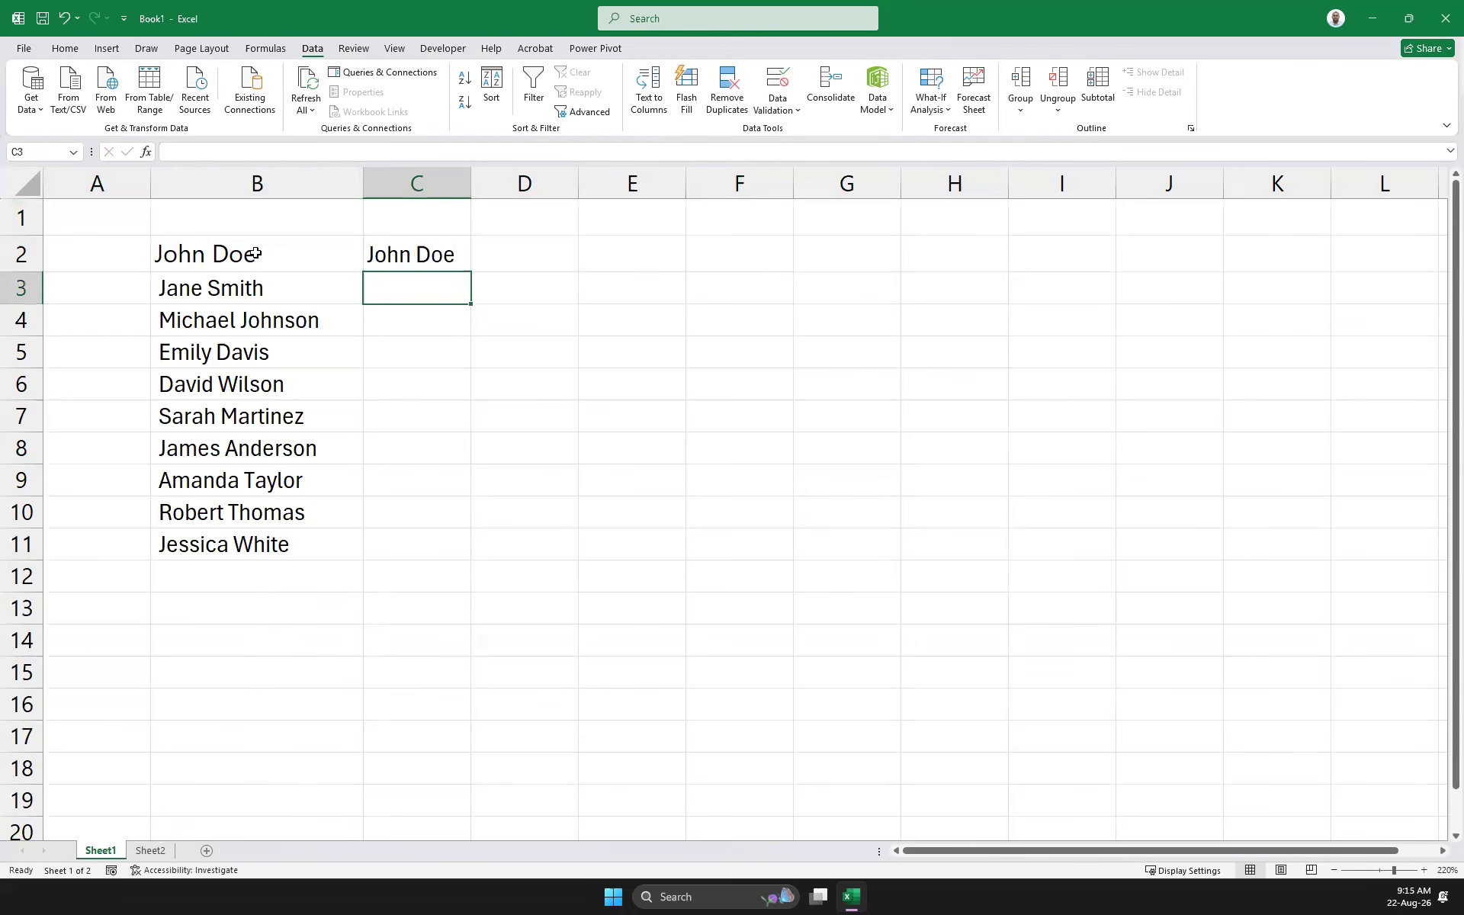
{"action": "left_click", "coordinate": [392, 254]}
{"action": "double_click", "coordinate": [471, 272]}
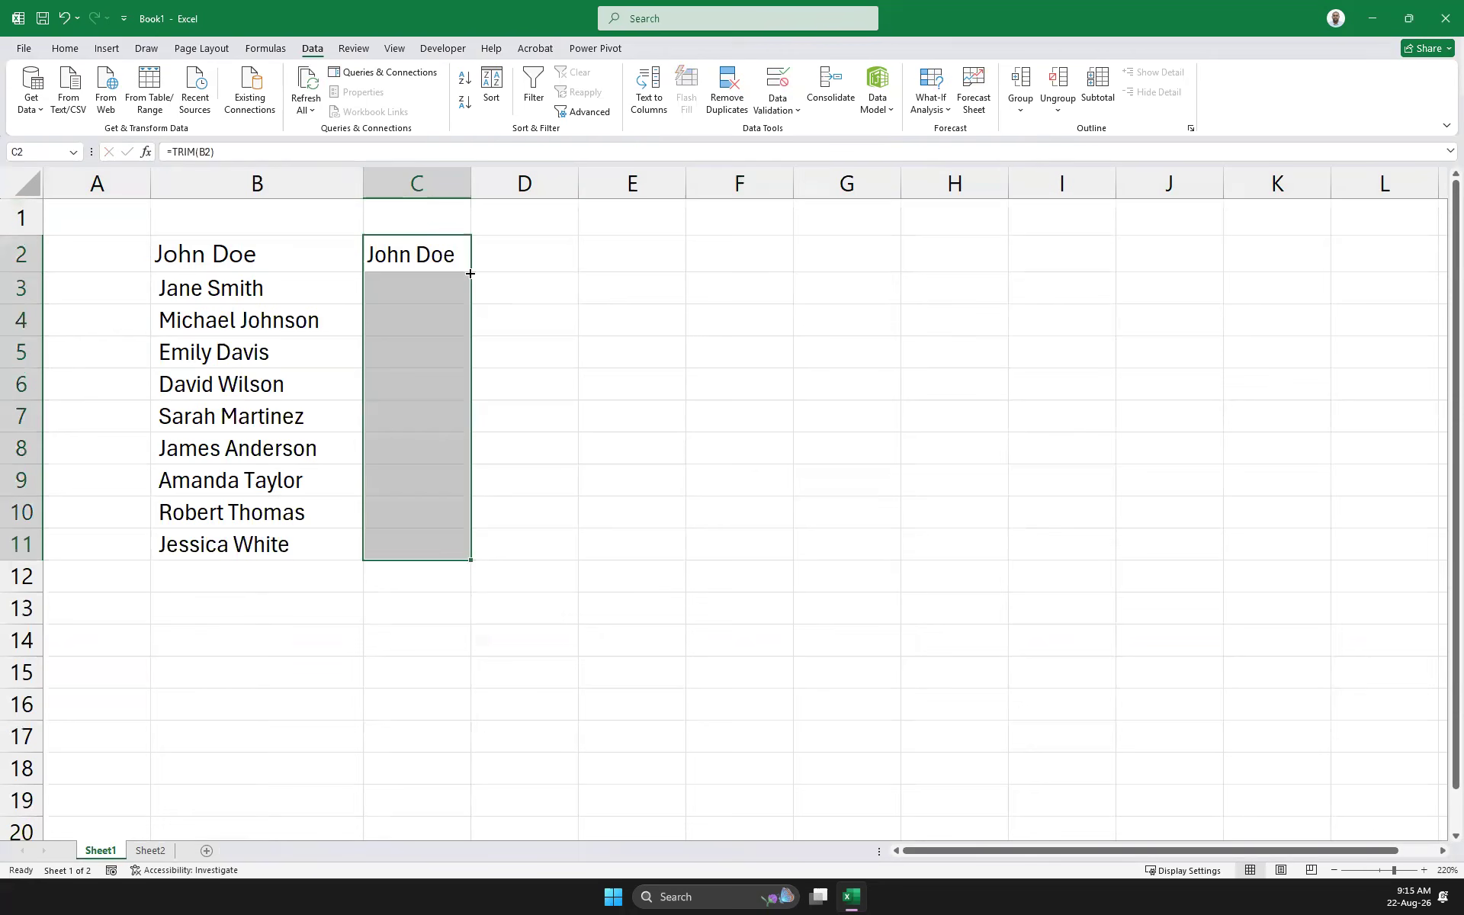
{"action": "left_click_drag", "start_coordinate": [470, 183], "coordinate": [587, 183]}
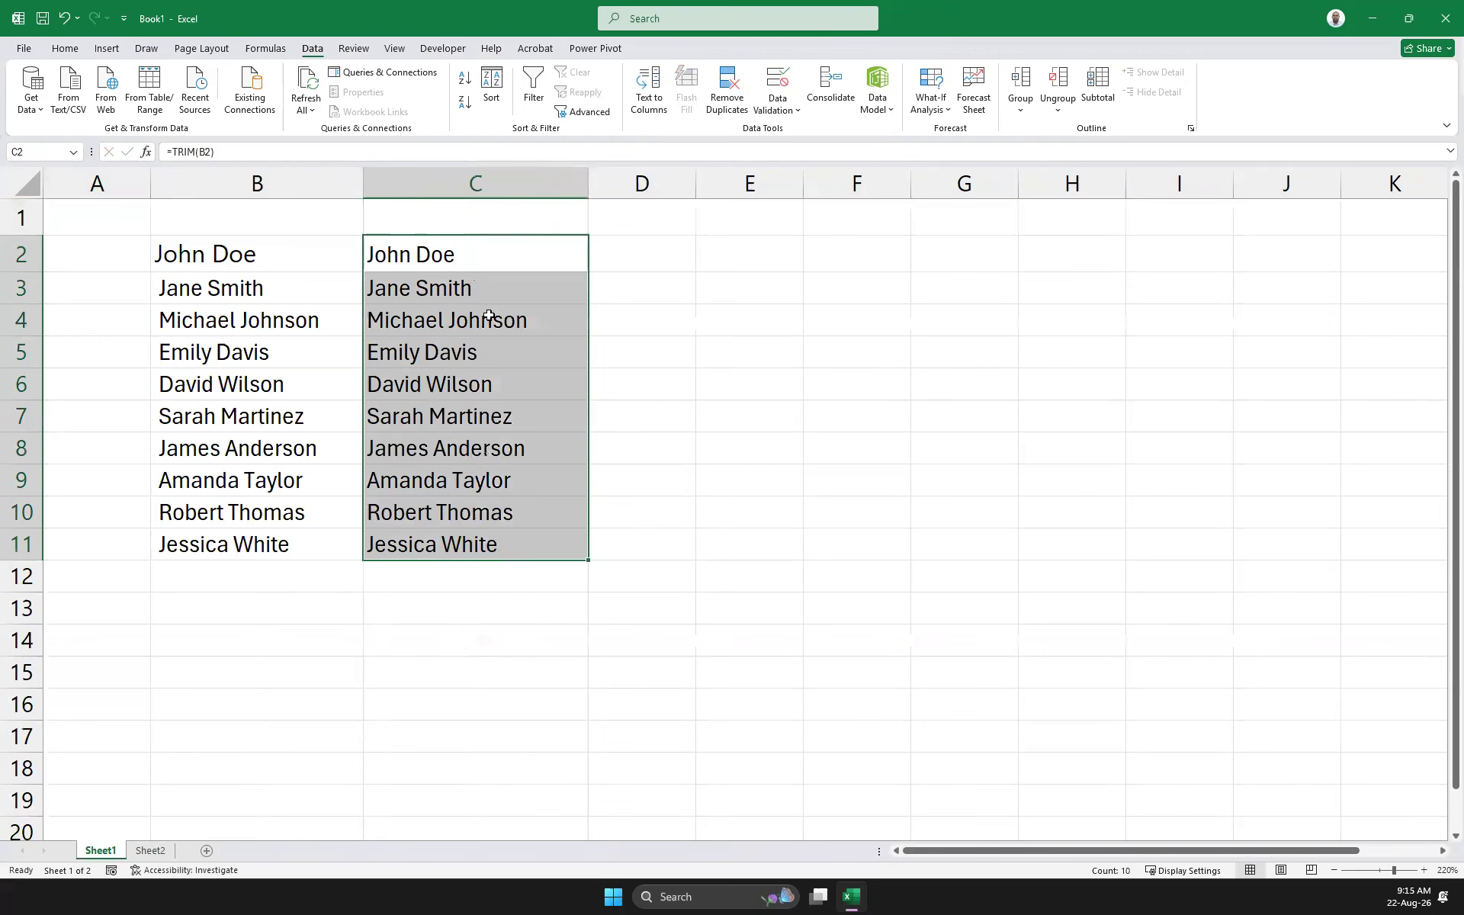
{"action": "left_click", "coordinate": [242, 185]}
Delete column B, then undo the deletion
{"action": "right_click", "coordinate": [242, 184]}
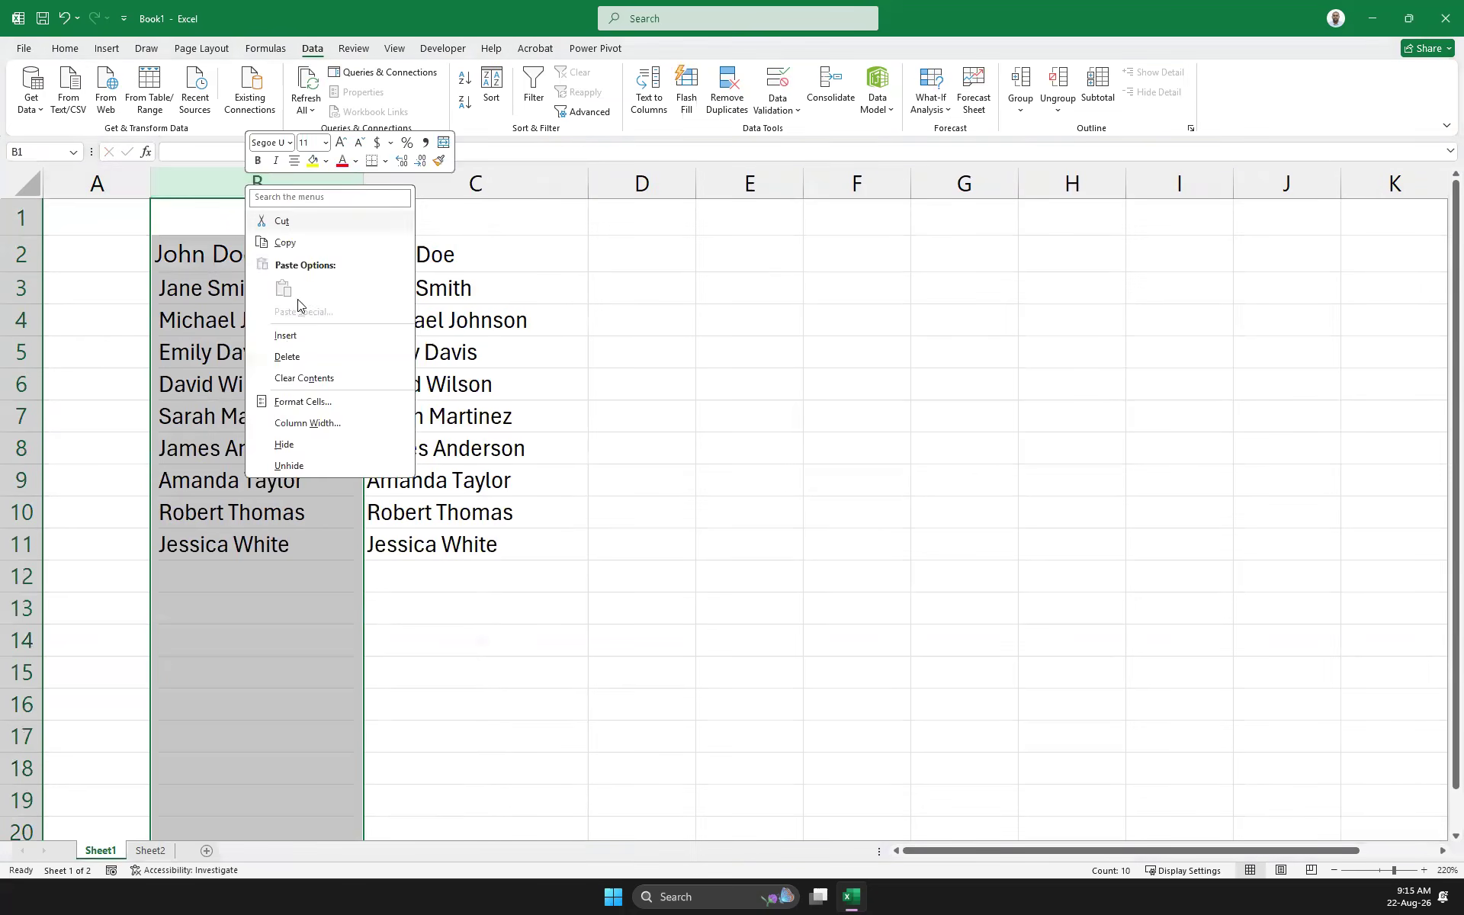
{"action": "left_click", "coordinate": [279, 356]}
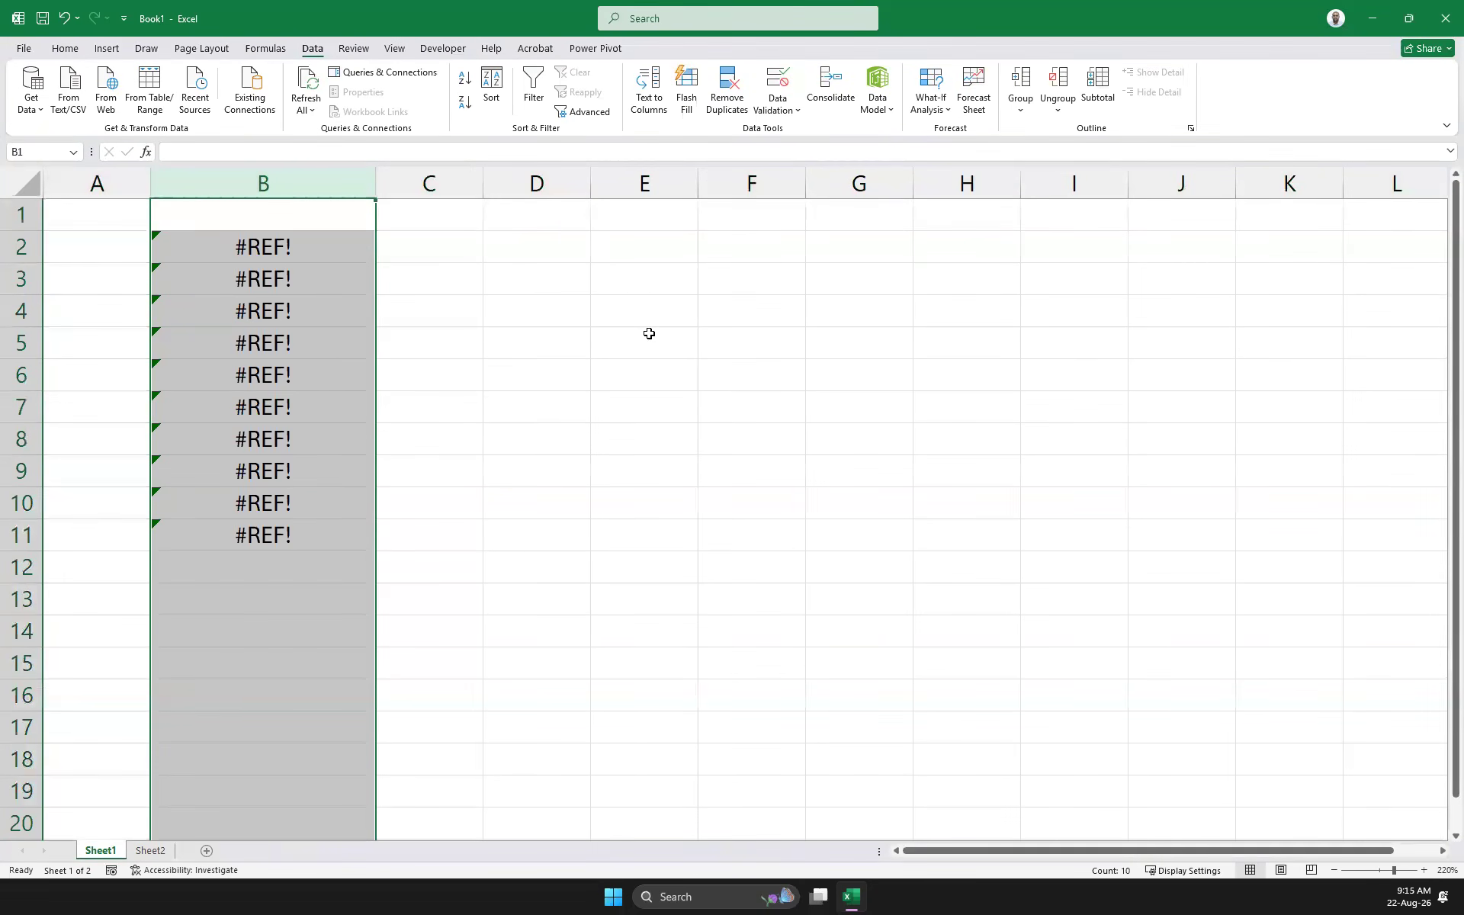
{"action": "key", "text": "ctrl+z"}
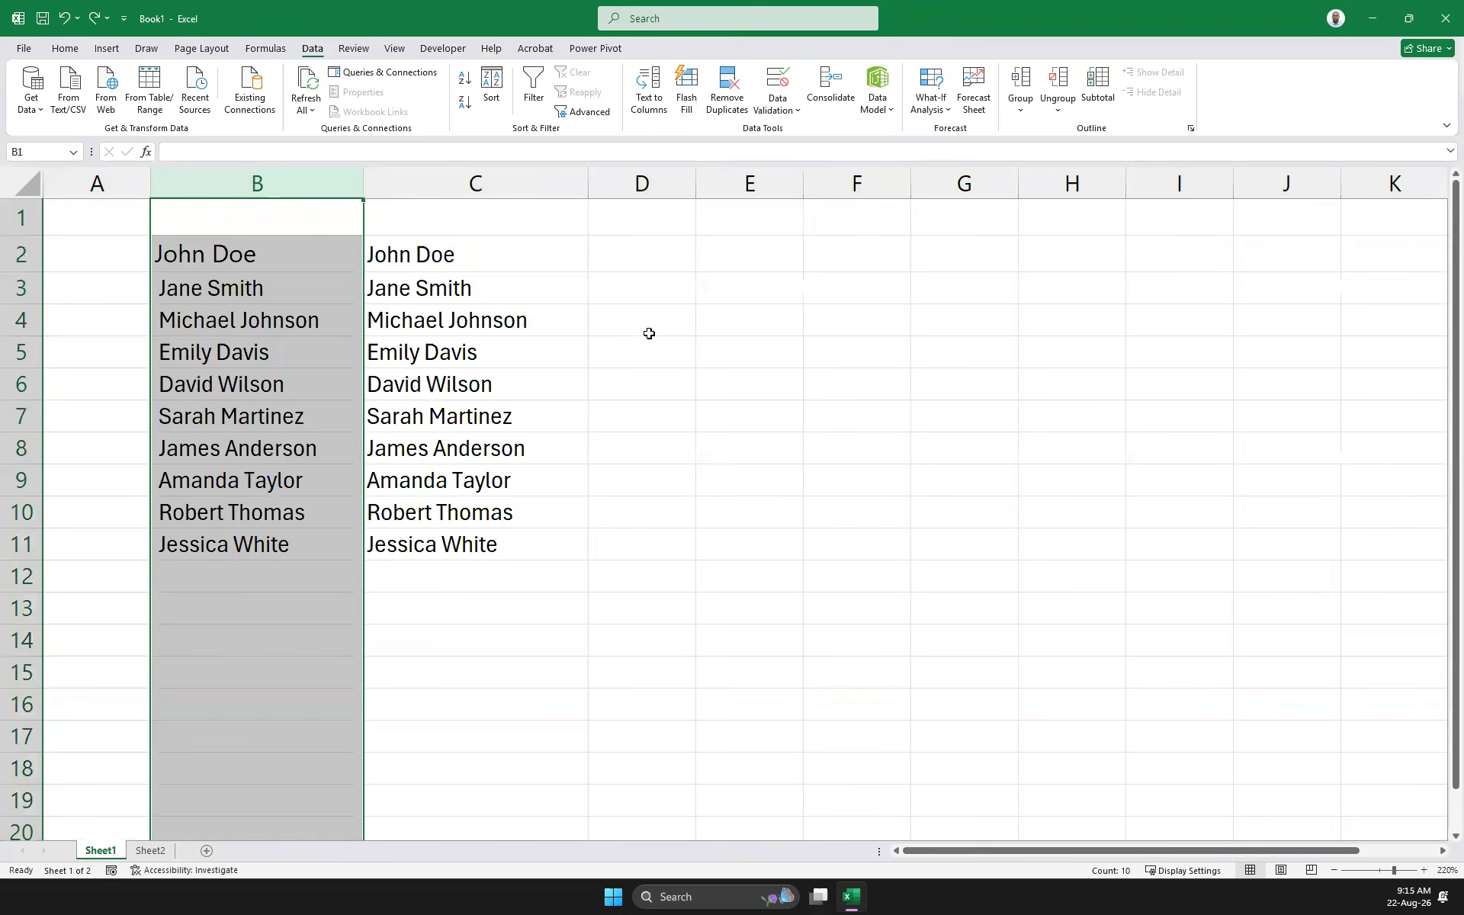
Copy the trimmed names in C2:C11 and paste them back as plain values
{"action": "left_click", "coordinate": [446, 257]}
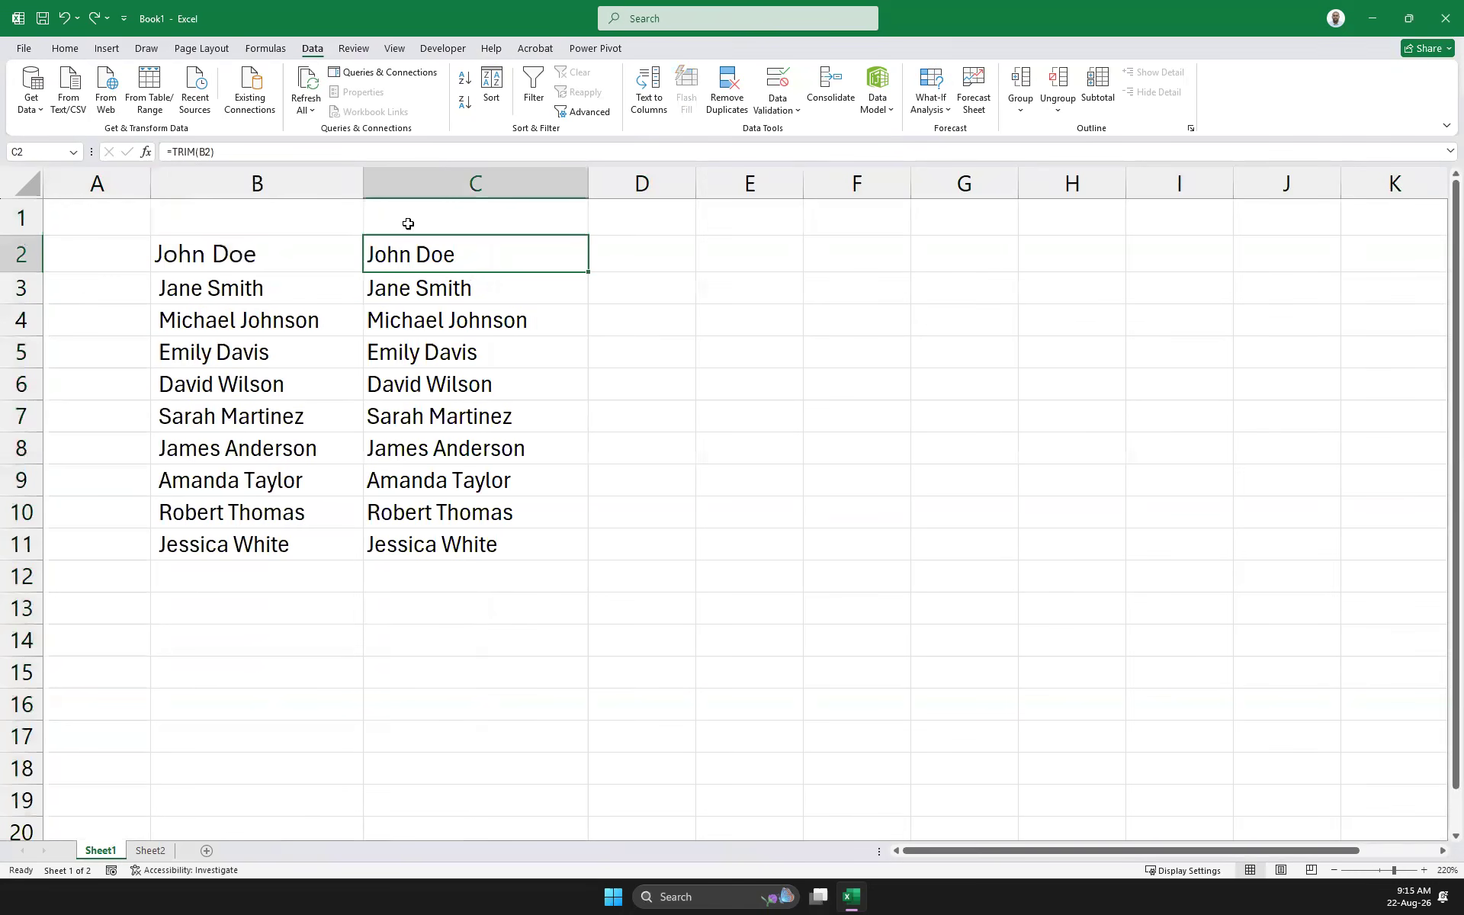
{"action": "left_click", "coordinate": [173, 255]}
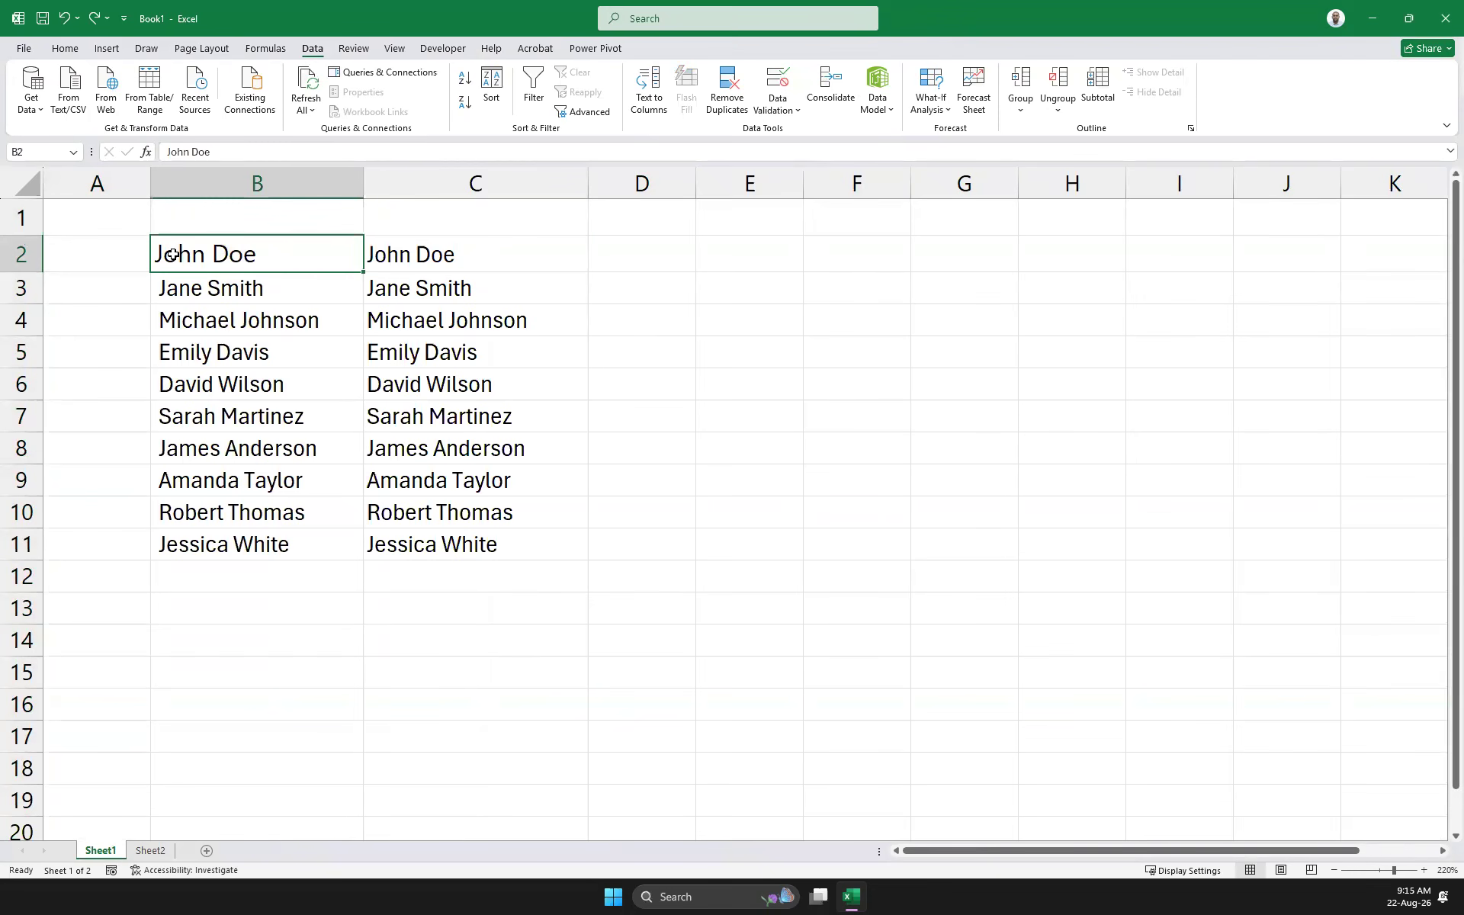
{"action": "left_click_drag", "start_coordinate": [501, 258], "coordinate": [513, 556]}
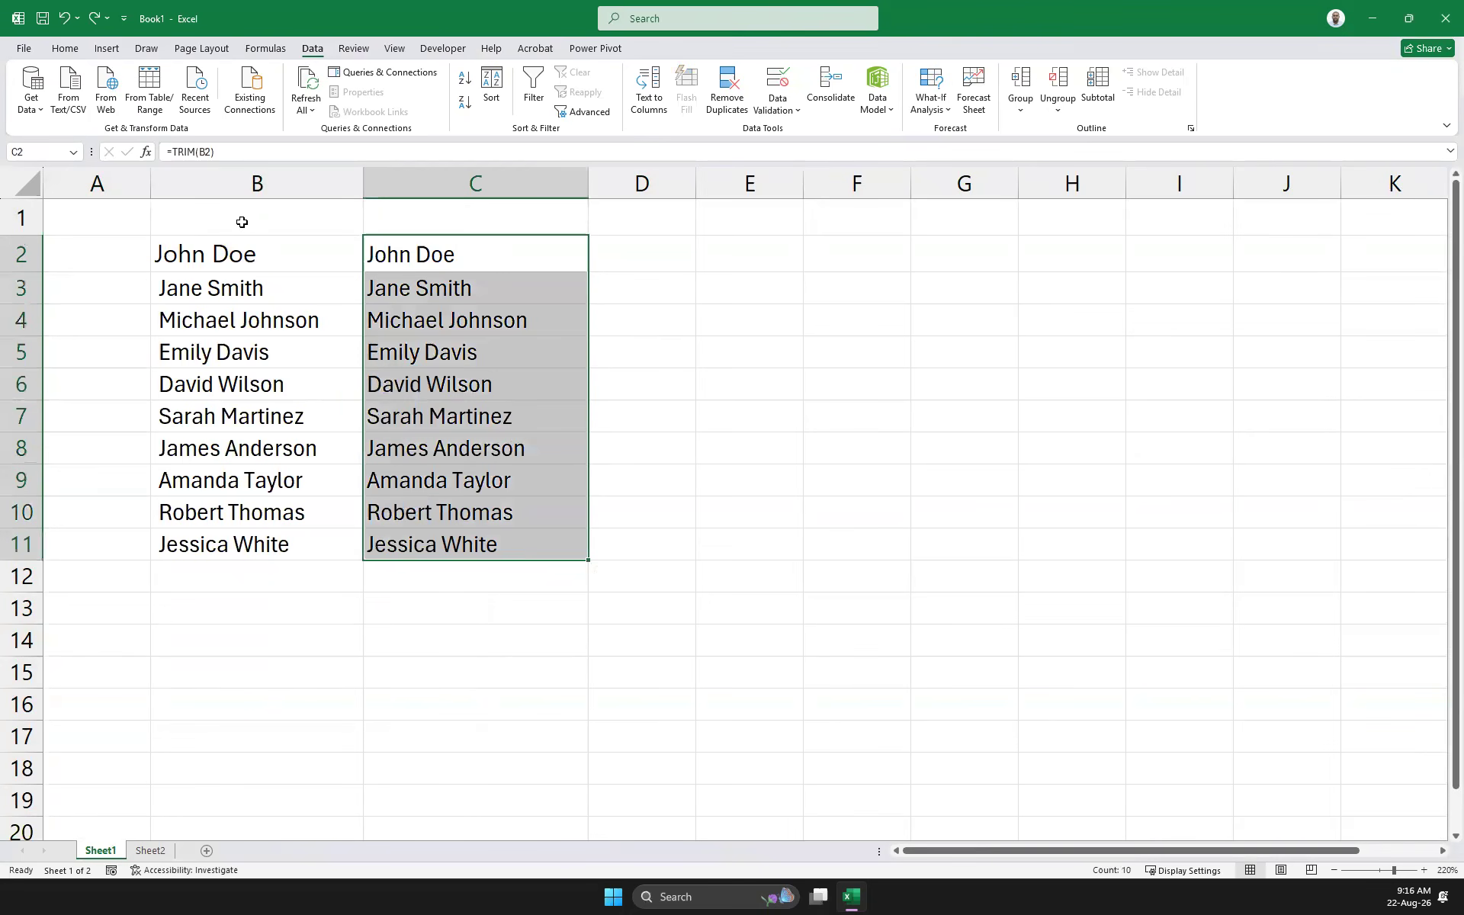
{"action": "left_click", "coordinate": [237, 187]}
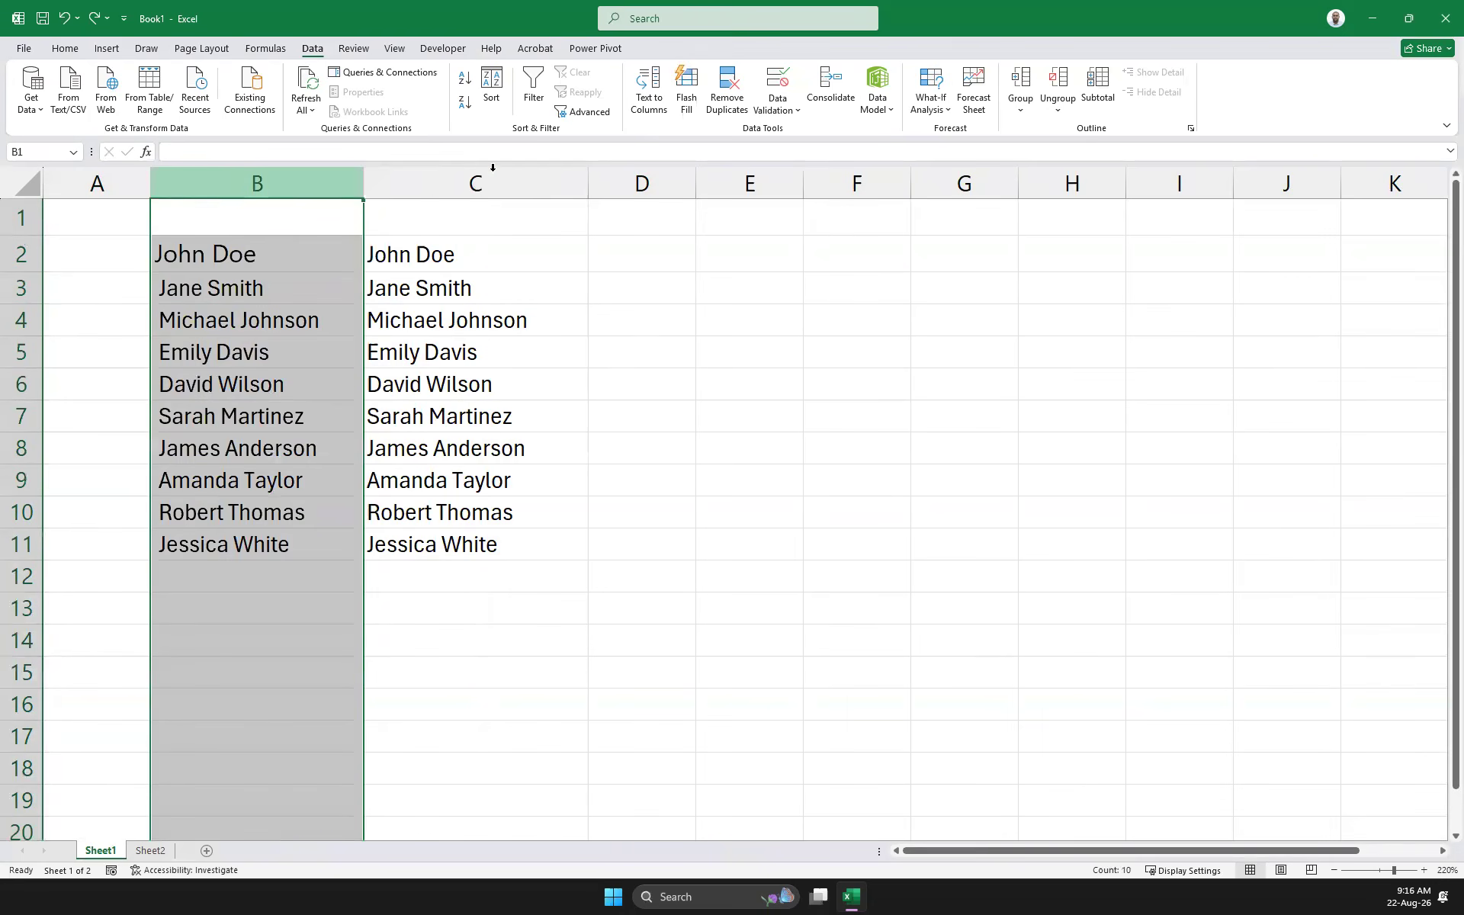
{"action": "left_click", "coordinate": [478, 183]}
{"action": "left_click_drag", "start_coordinate": [477, 267], "coordinate": [506, 564]}
{"action": "key", "text": "ctrl+c"}
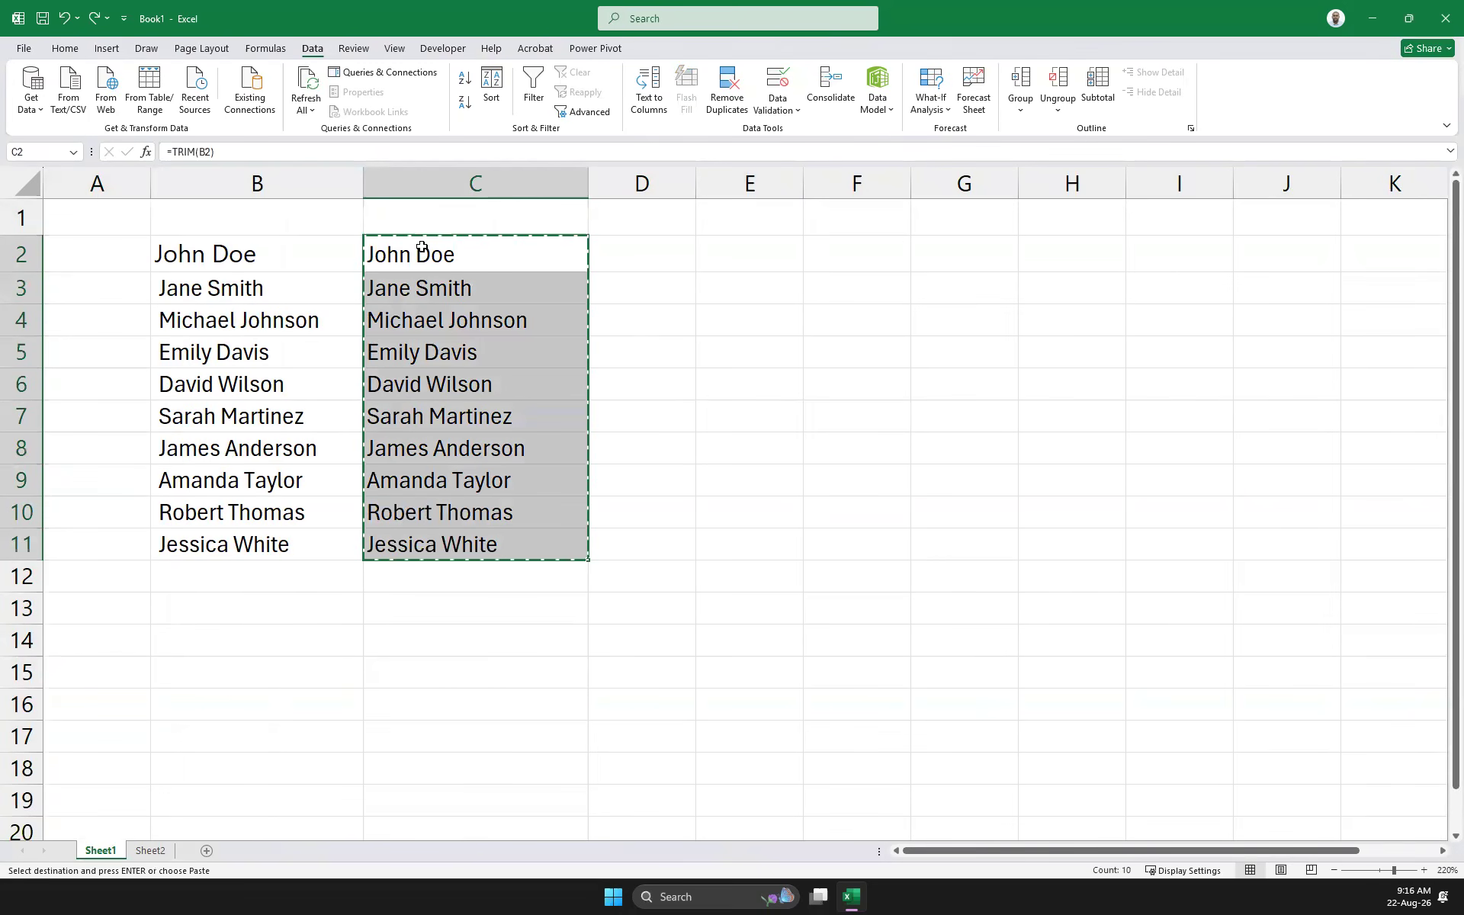
{"action": "right_click", "coordinate": [424, 248]}
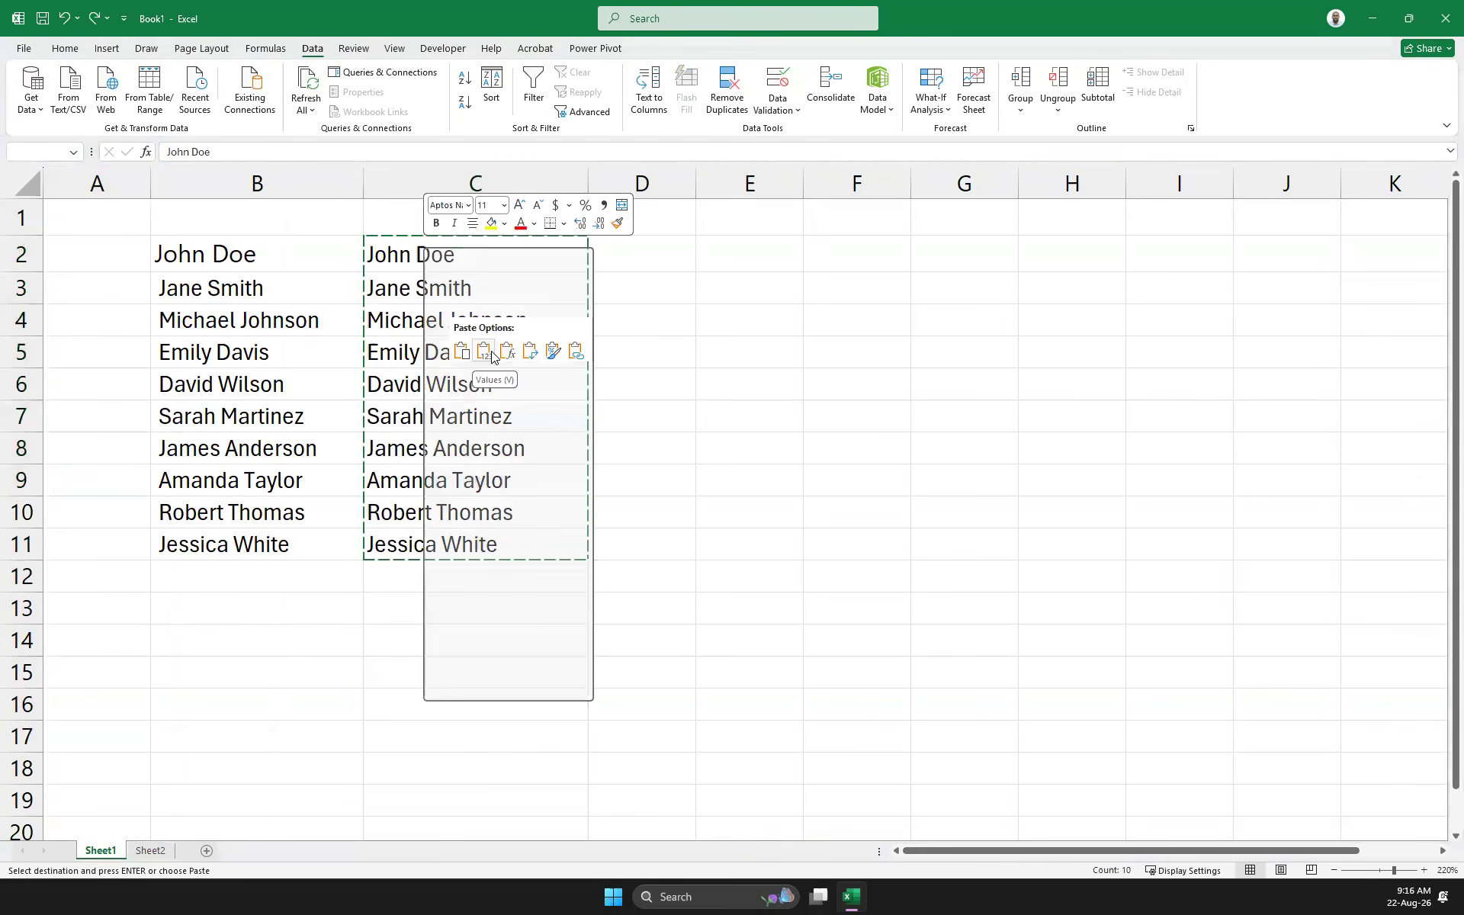
{"action": "left_click", "coordinate": [487, 352]}
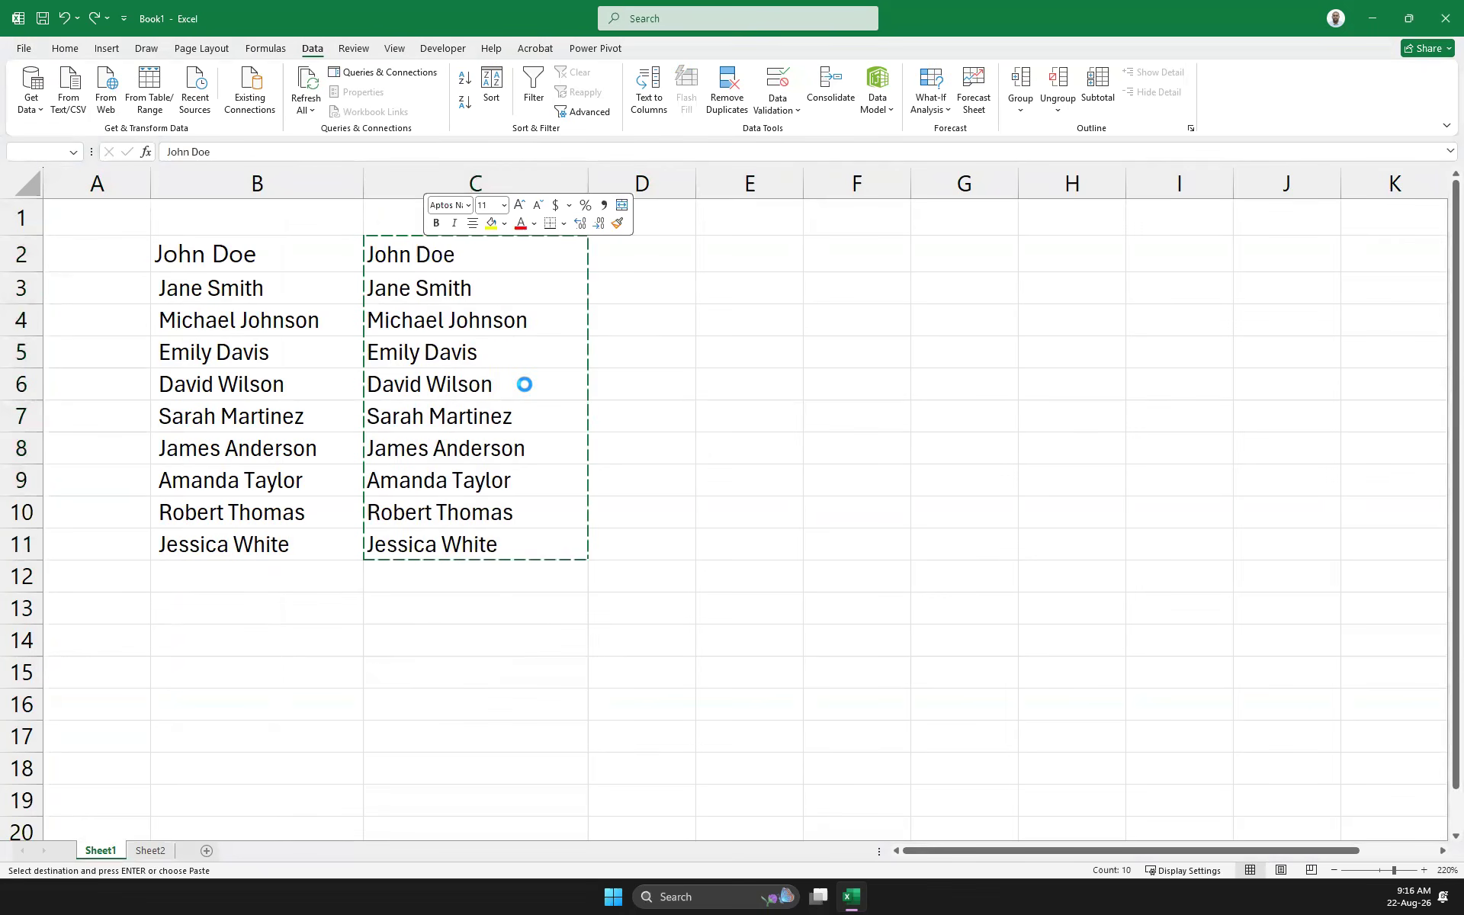
Delete the original untrimmed names column B
{"action": "left_click", "coordinate": [259, 183]}
{"action": "right_click", "coordinate": [287, 246]}
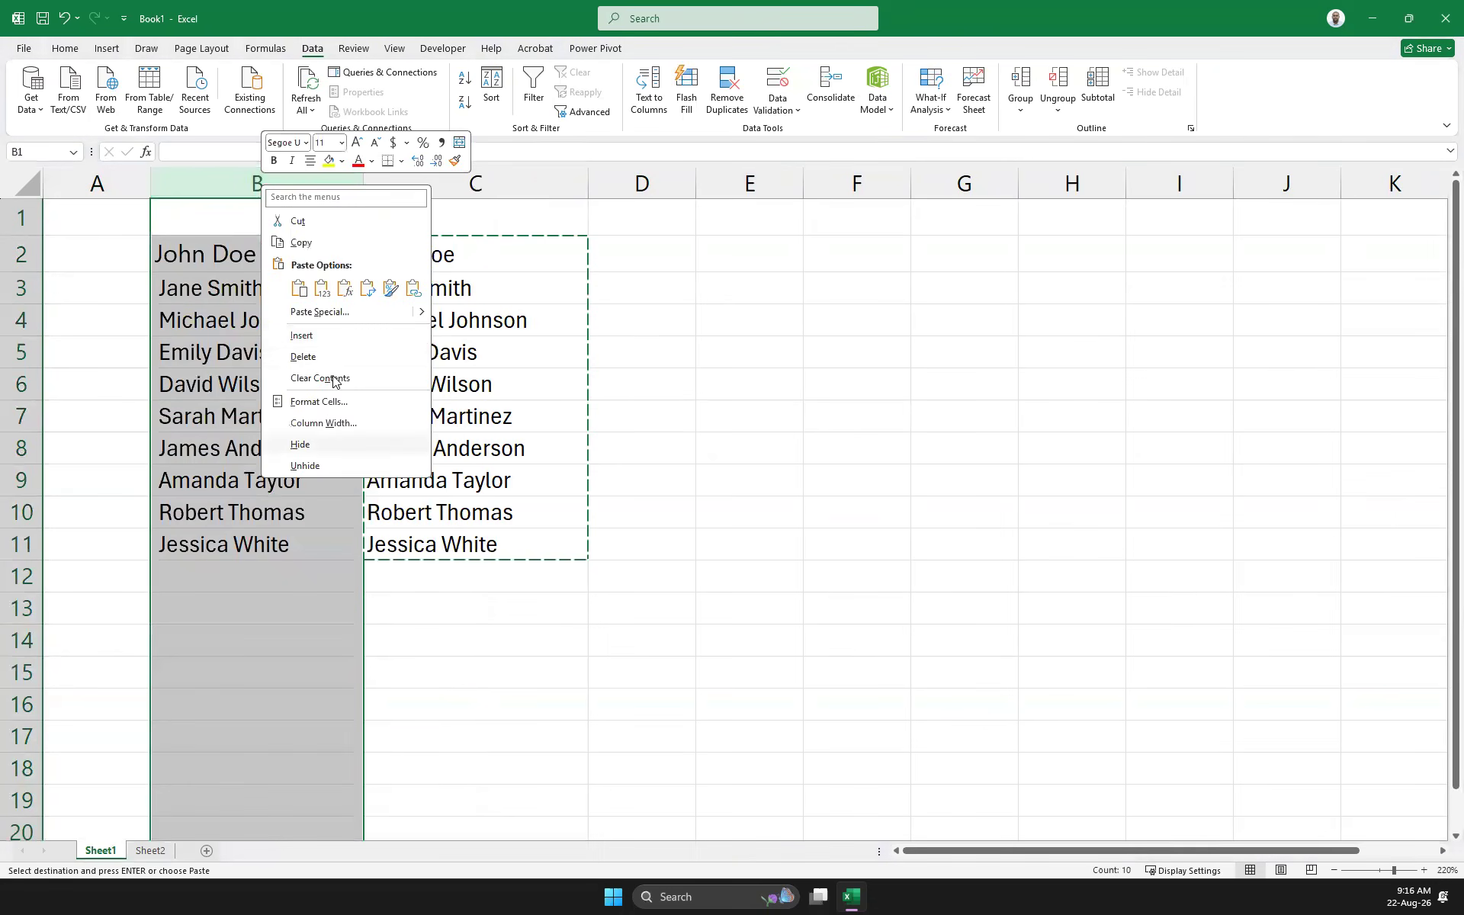
{"action": "left_click", "coordinate": [335, 357]}
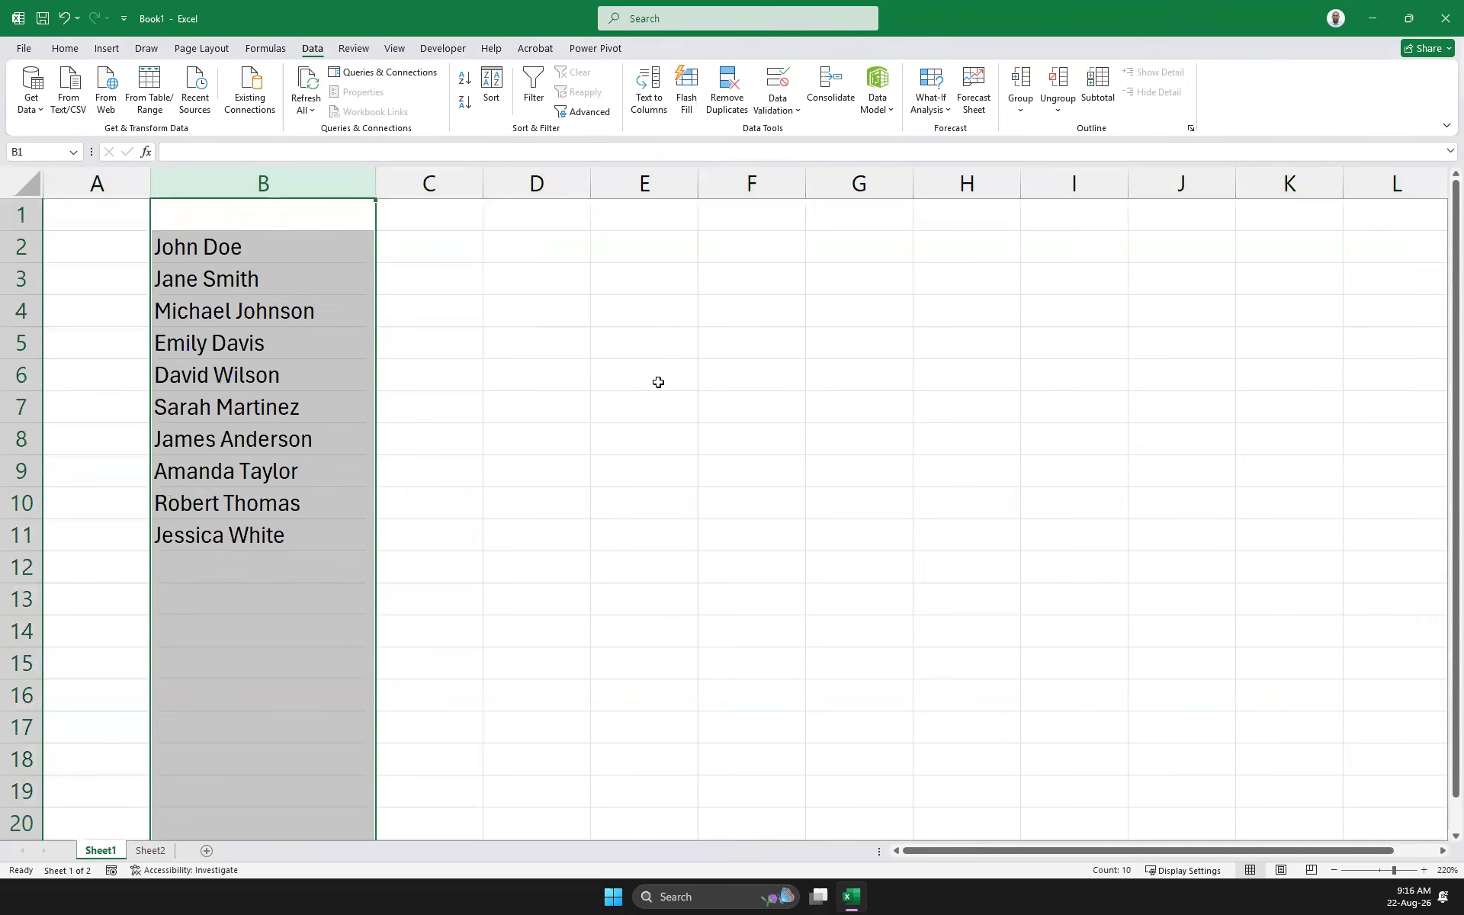
{"action": "left_click", "coordinate": [495, 481]}
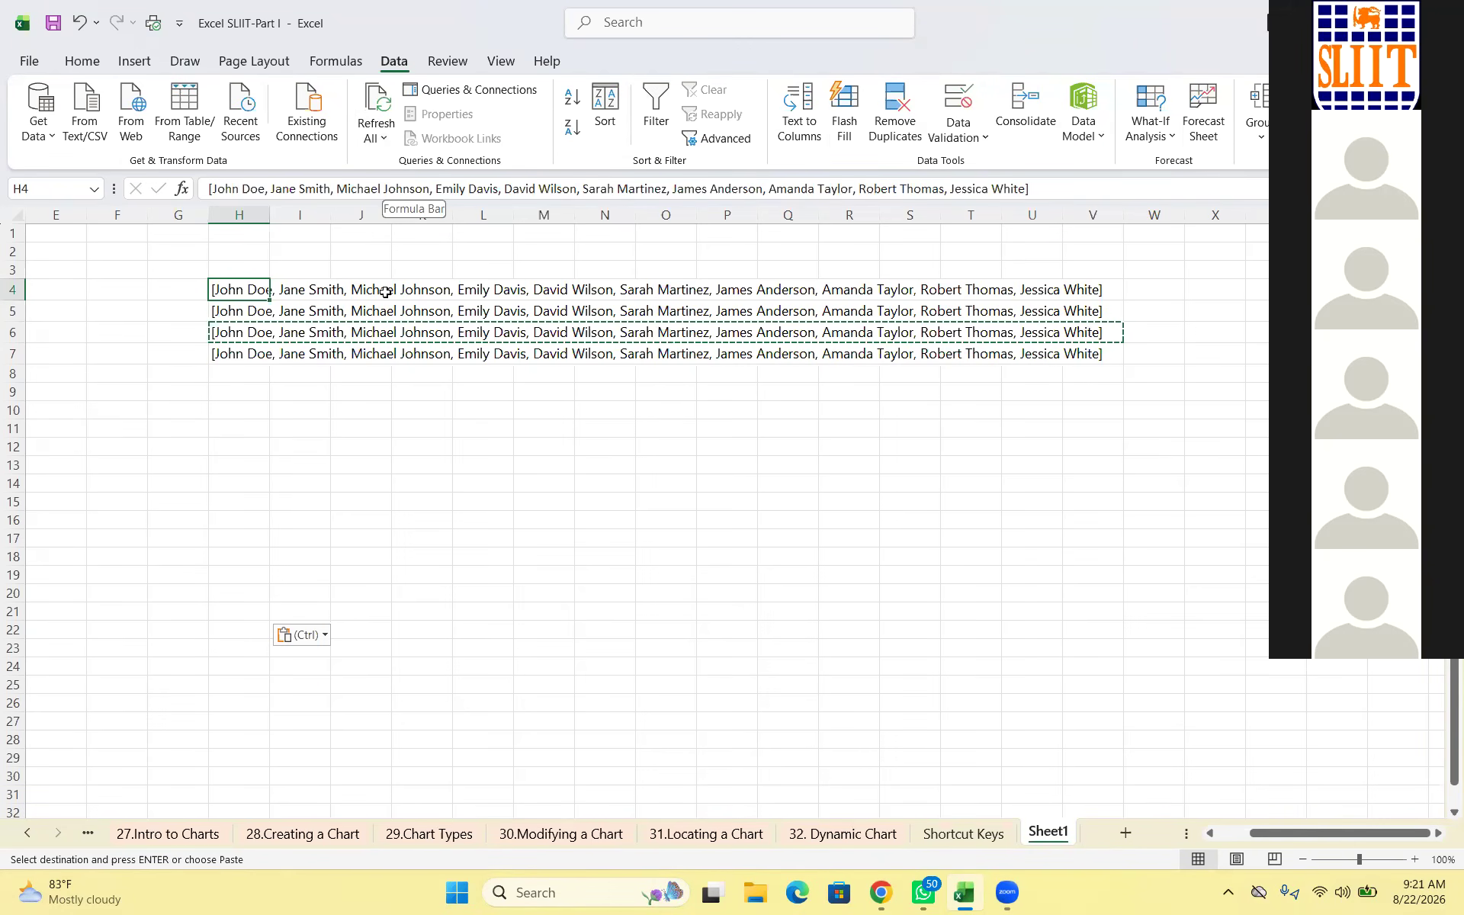
Close the Windows widgets board and return to the worksheet
{"action": "key", "text": "Right"}
{"action": "key", "text": "Right"}
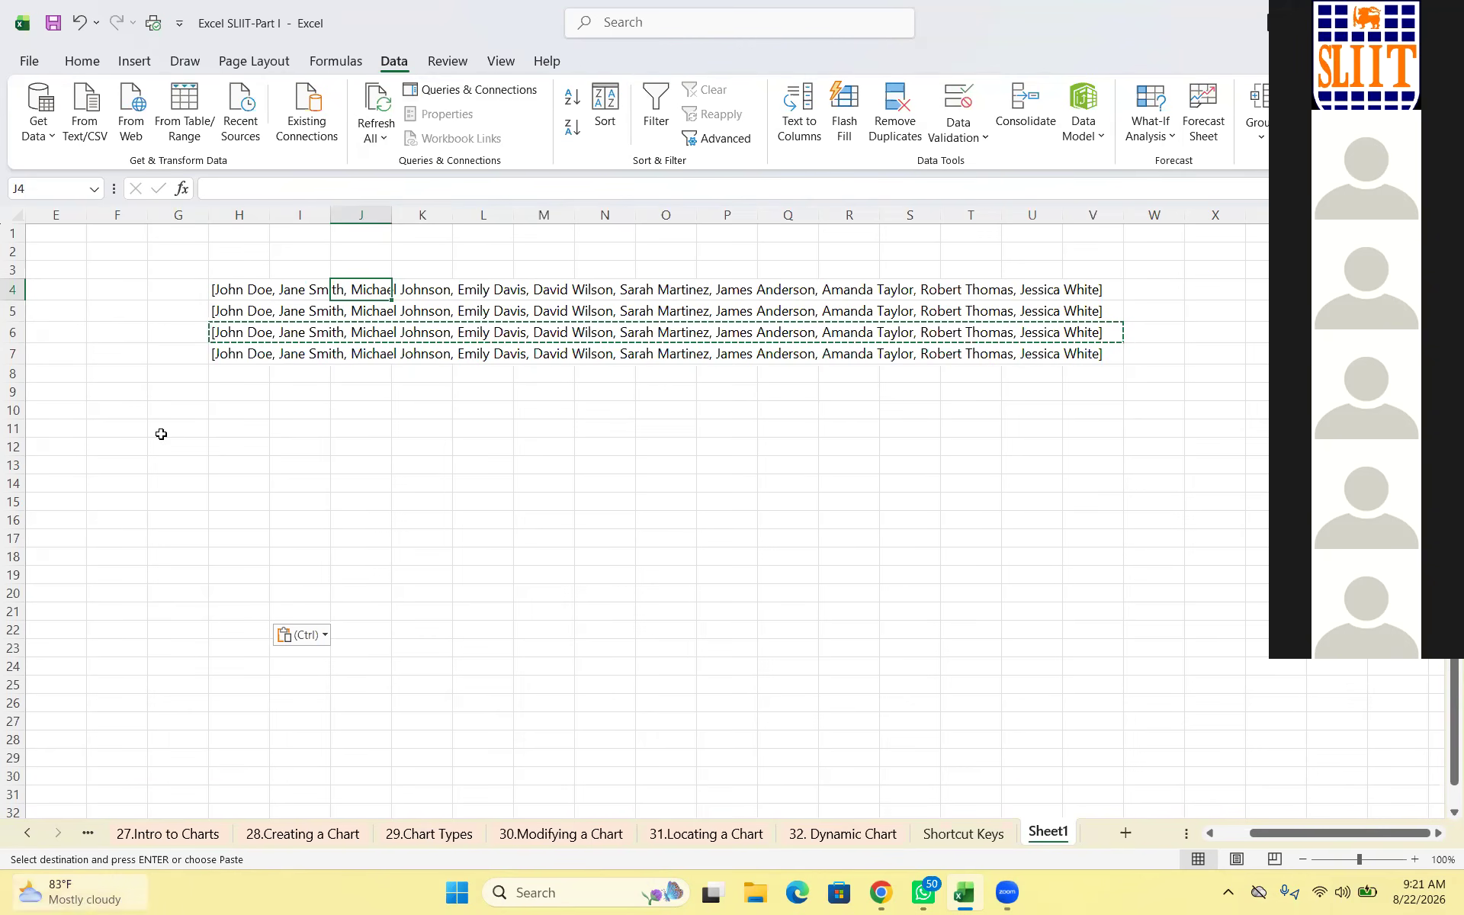
{"action": "key", "text": "super+w"}
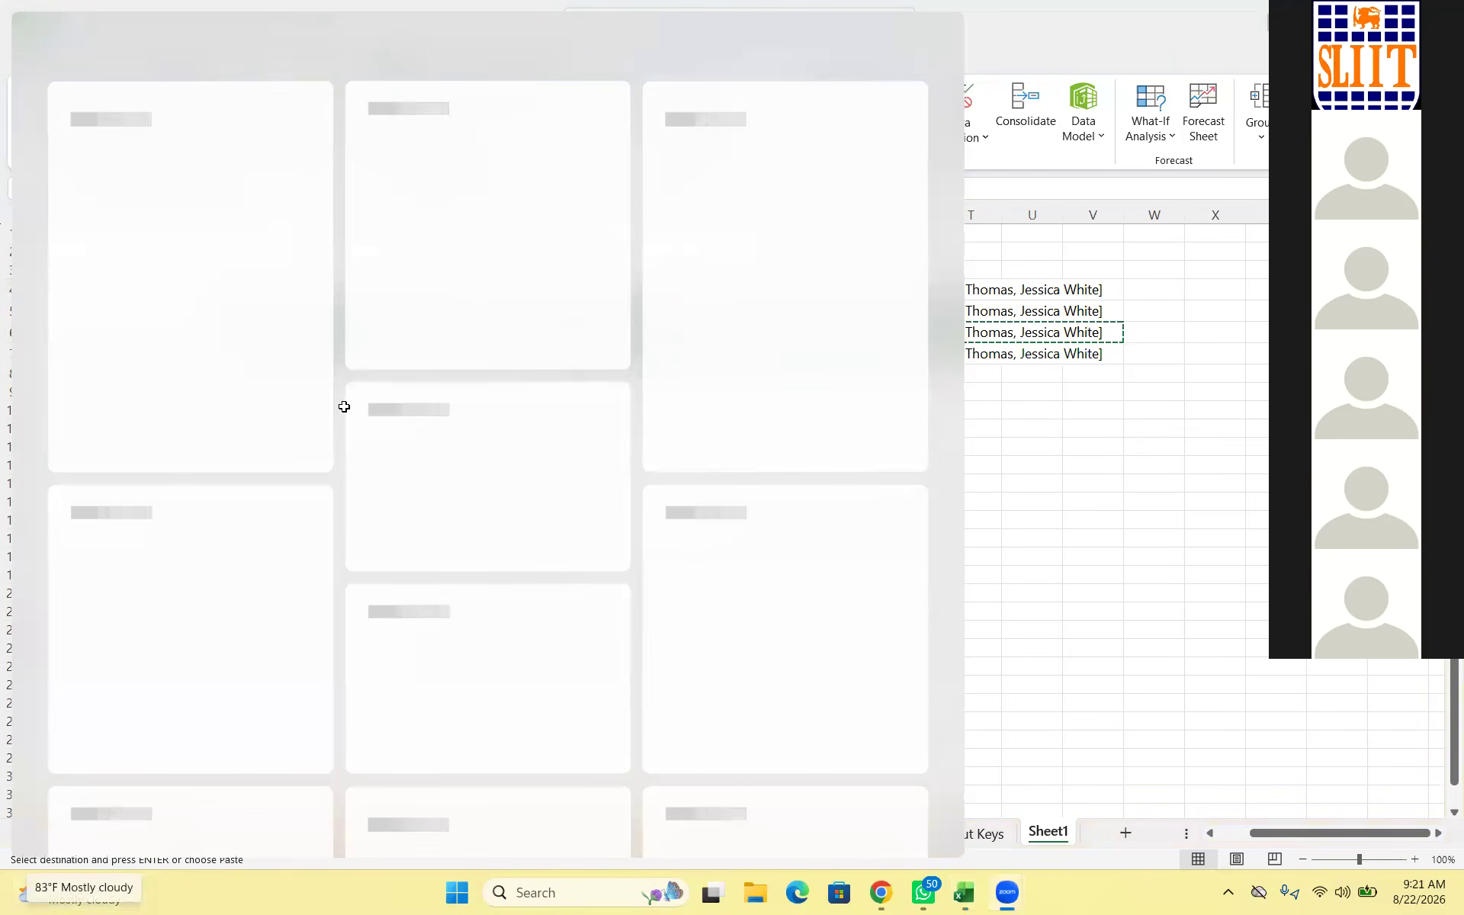
{"action": "key", "text": "super+w"}
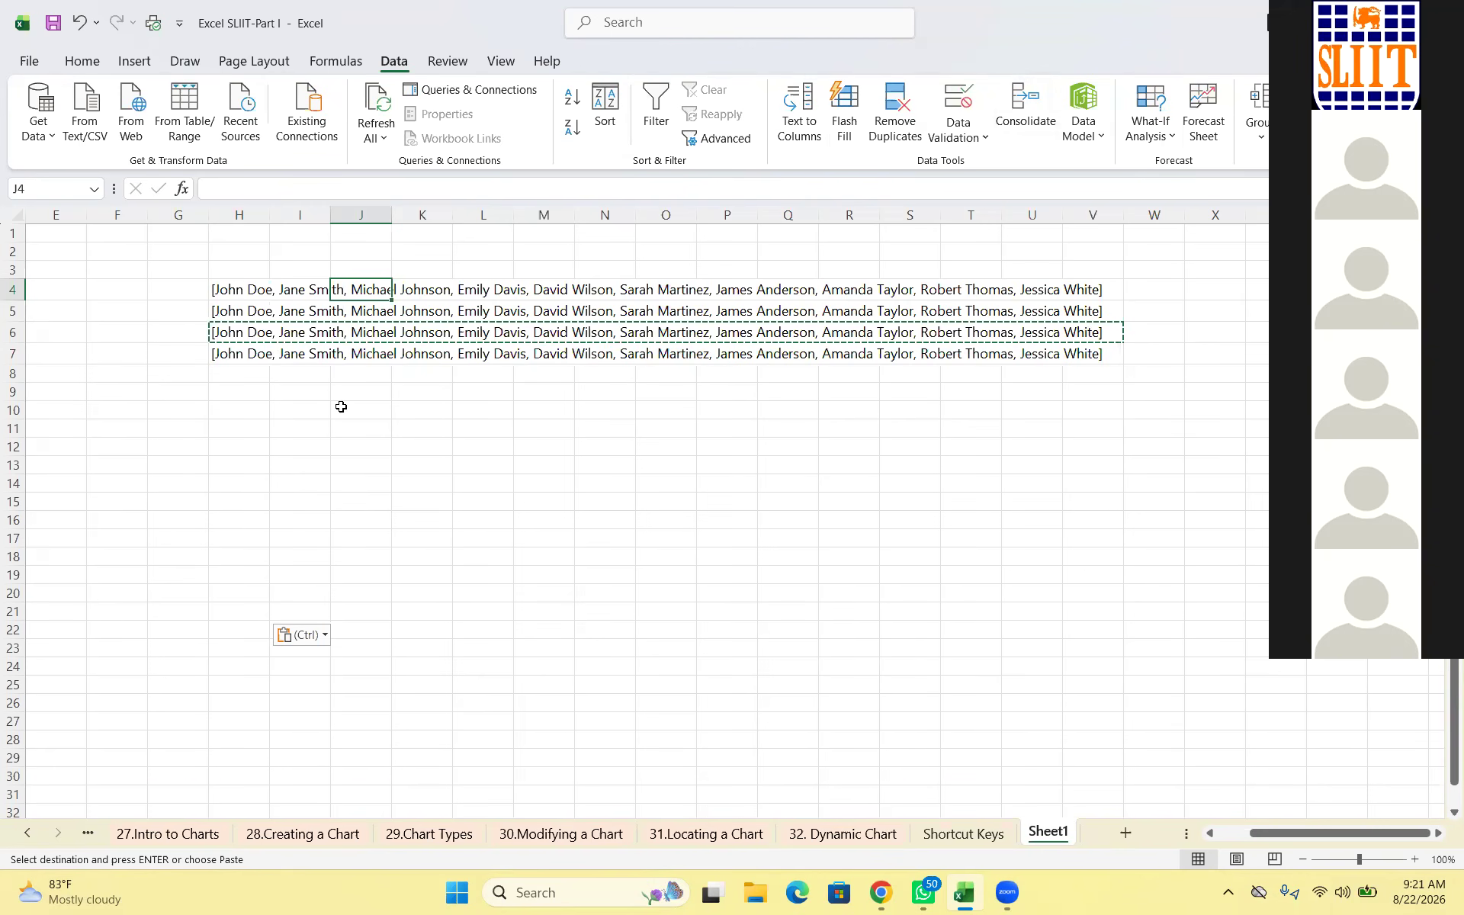
Clear the duplicate name lists from rows 5–7 and reselect the list in H4
{"action": "left_click", "coordinate": [263, 288]}
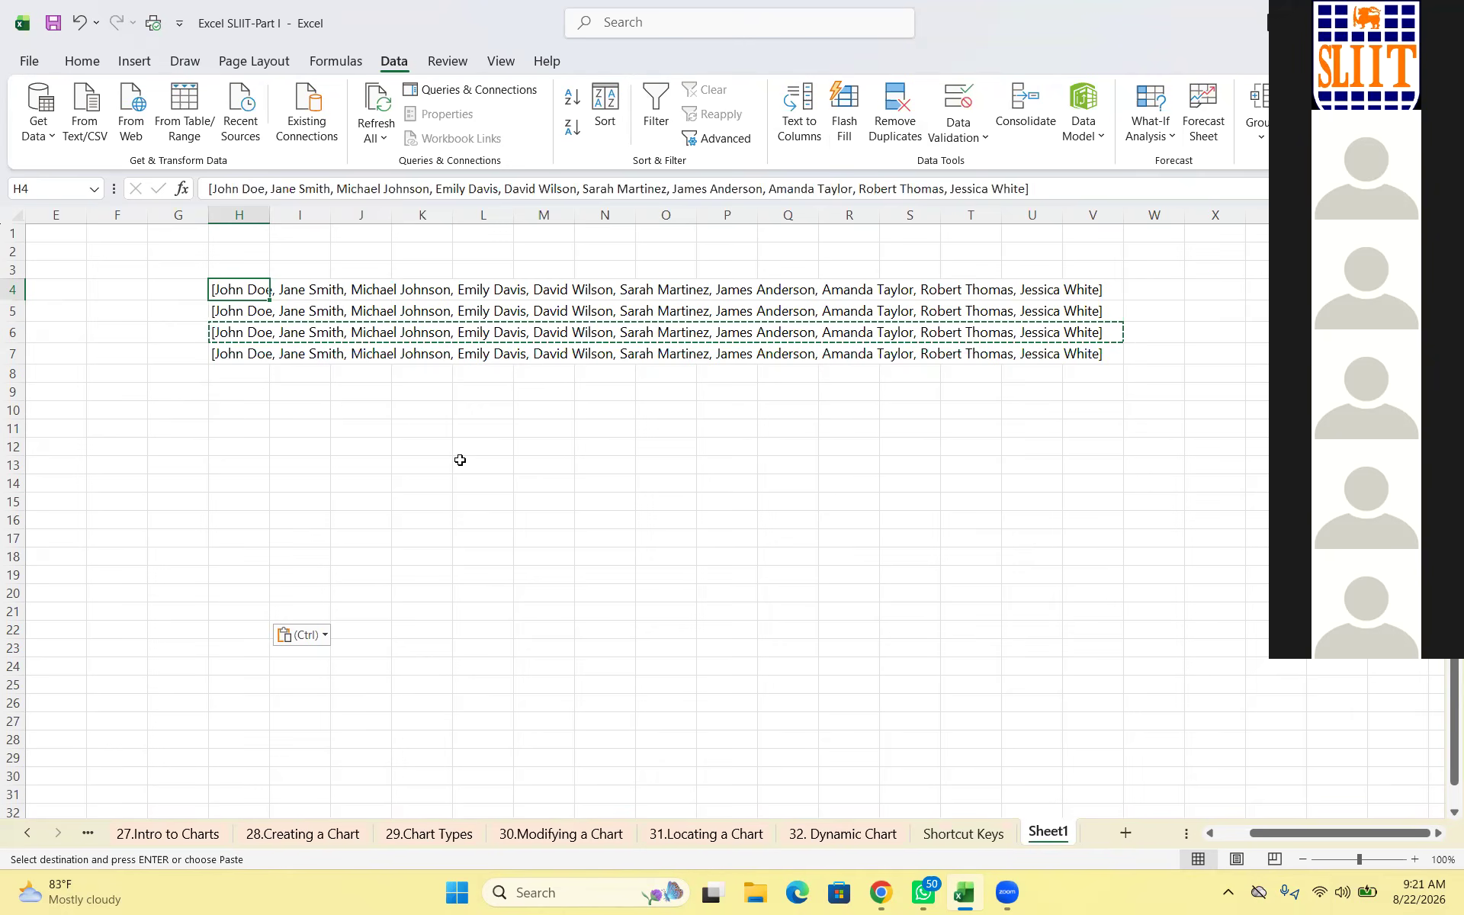
{"action": "left_click_drag", "start_coordinate": [13, 310], "coordinate": [13, 353]}
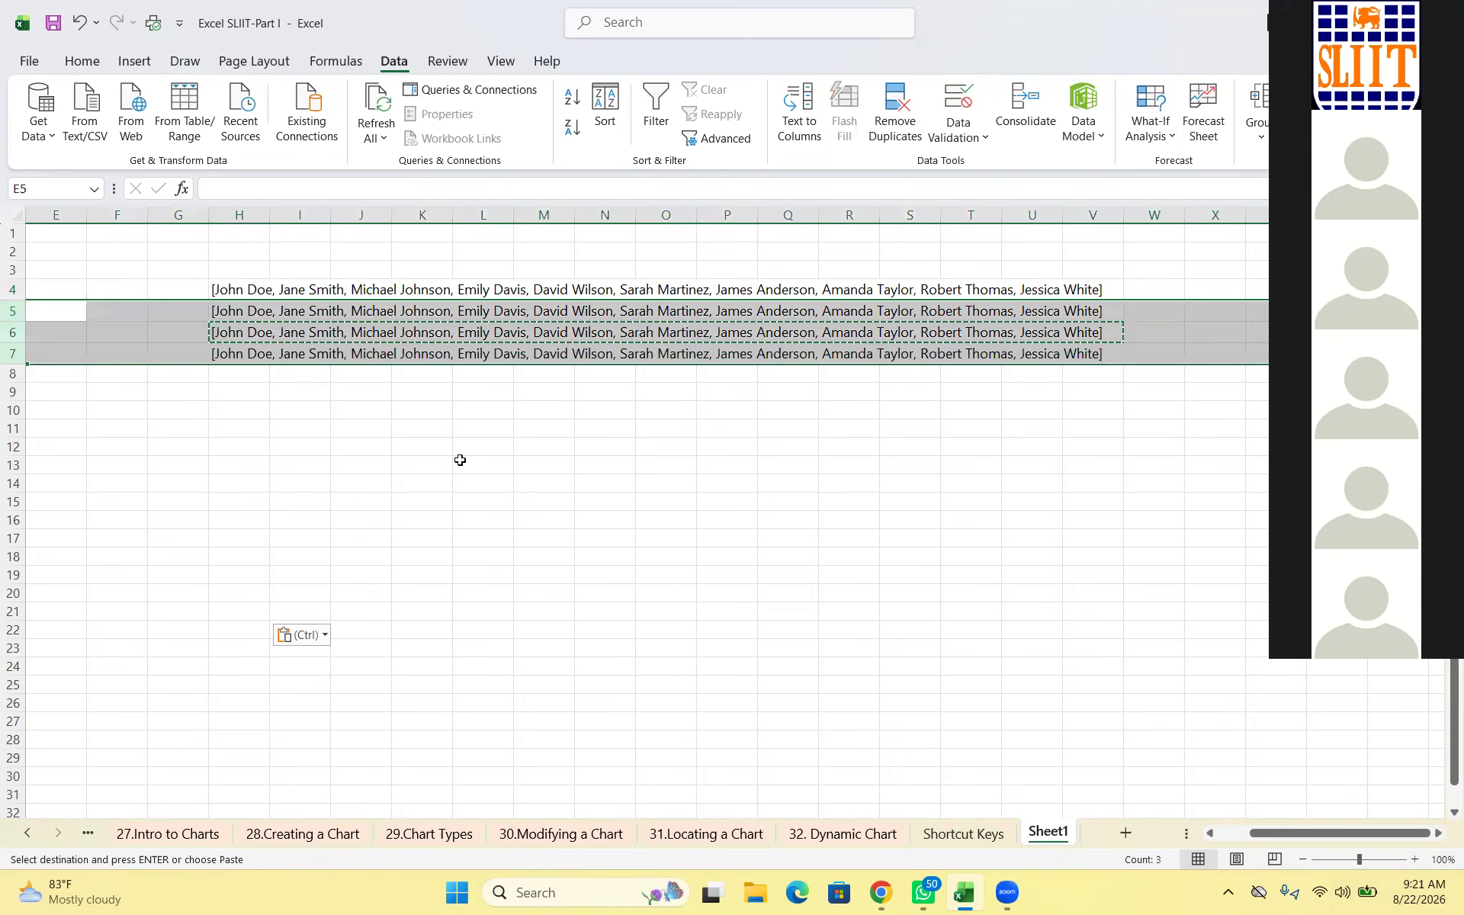
{"action": "key", "text": "Delete"}
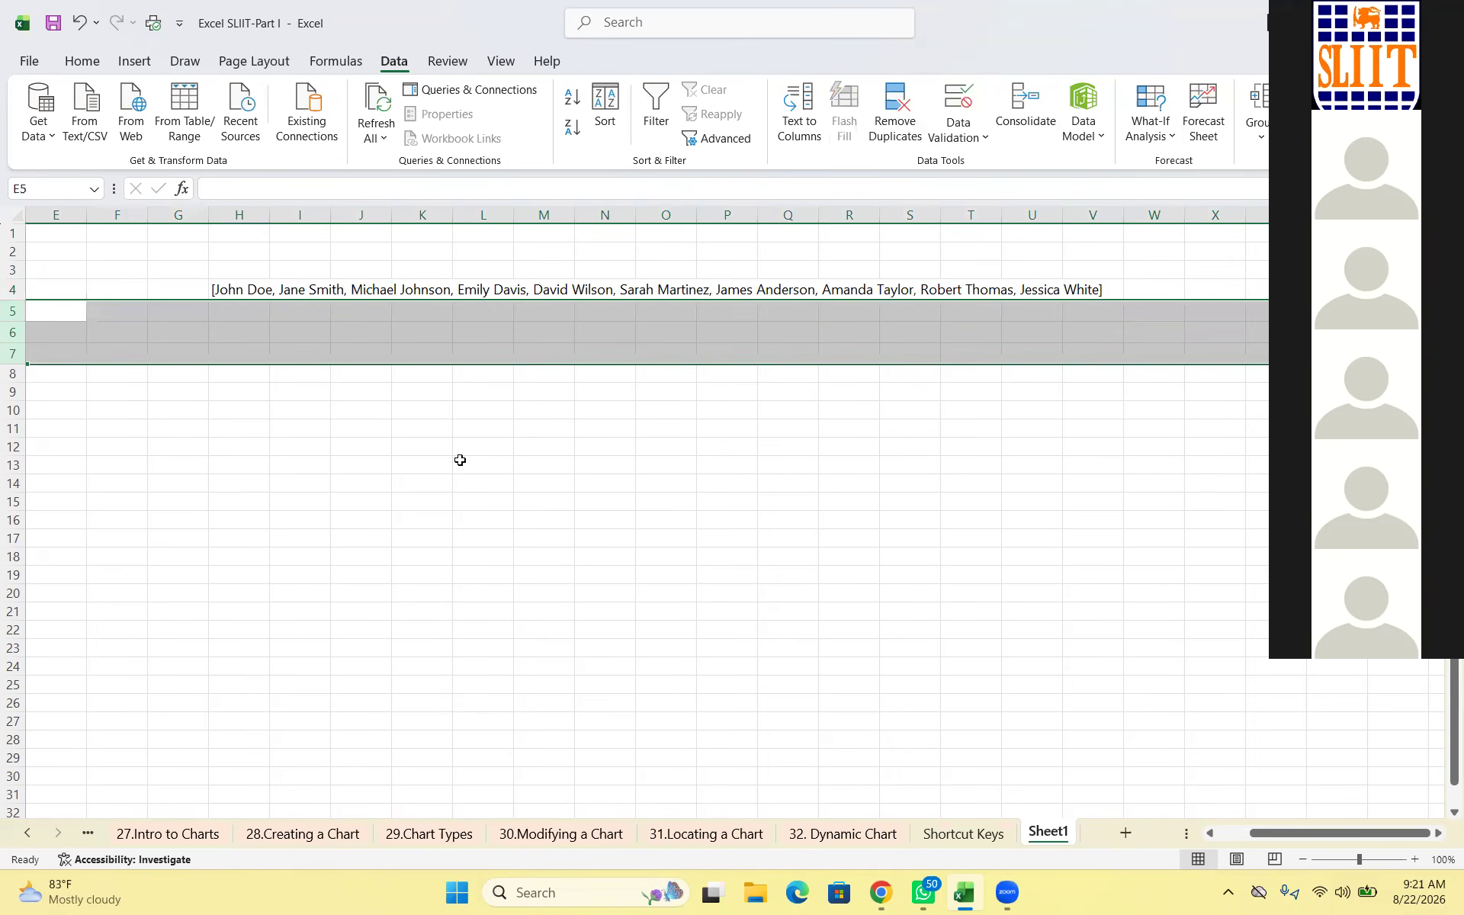
{"action": "left_click", "coordinate": [459, 461]}
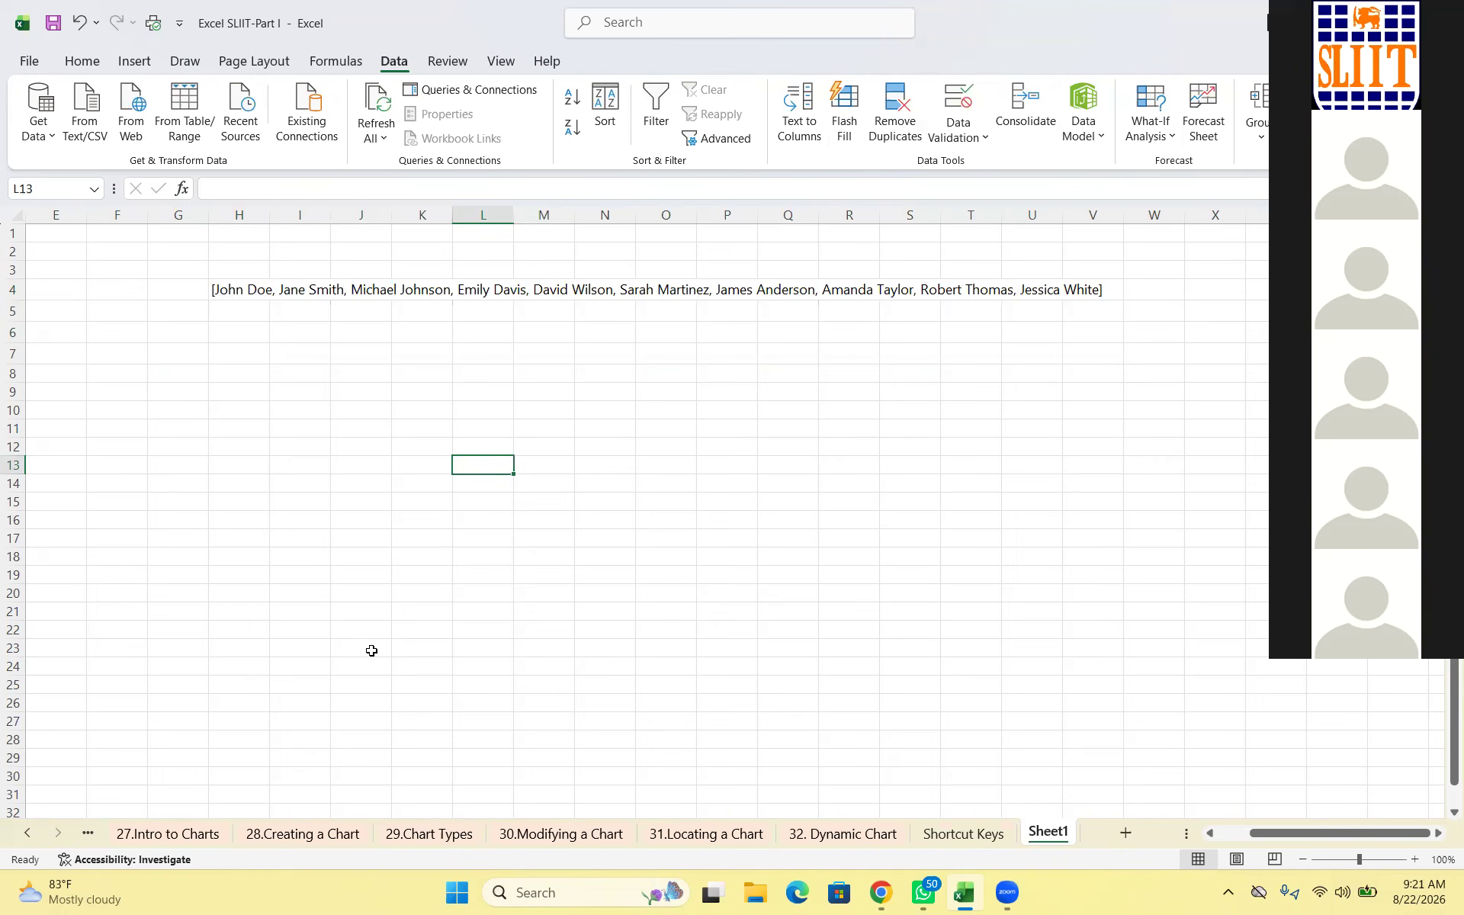
{"action": "left_click", "coordinate": [242, 293]}
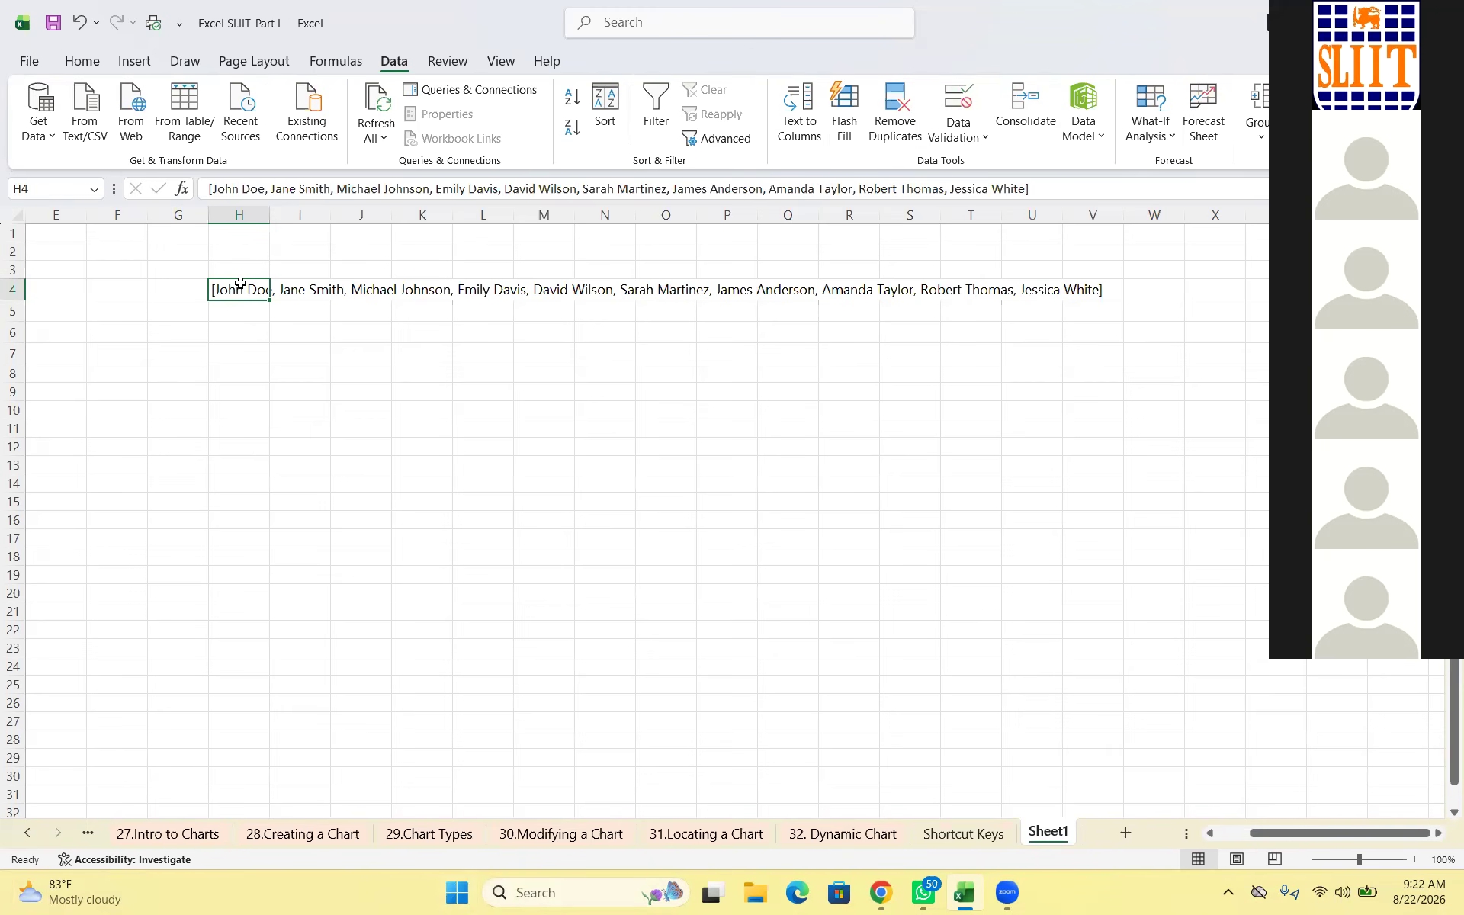
{"action": "key", "text": "Down"}
{"action": "key", "text": "Down"}
{"action": "key", "text": "Down"}
{"action": "key", "text": "Down"}
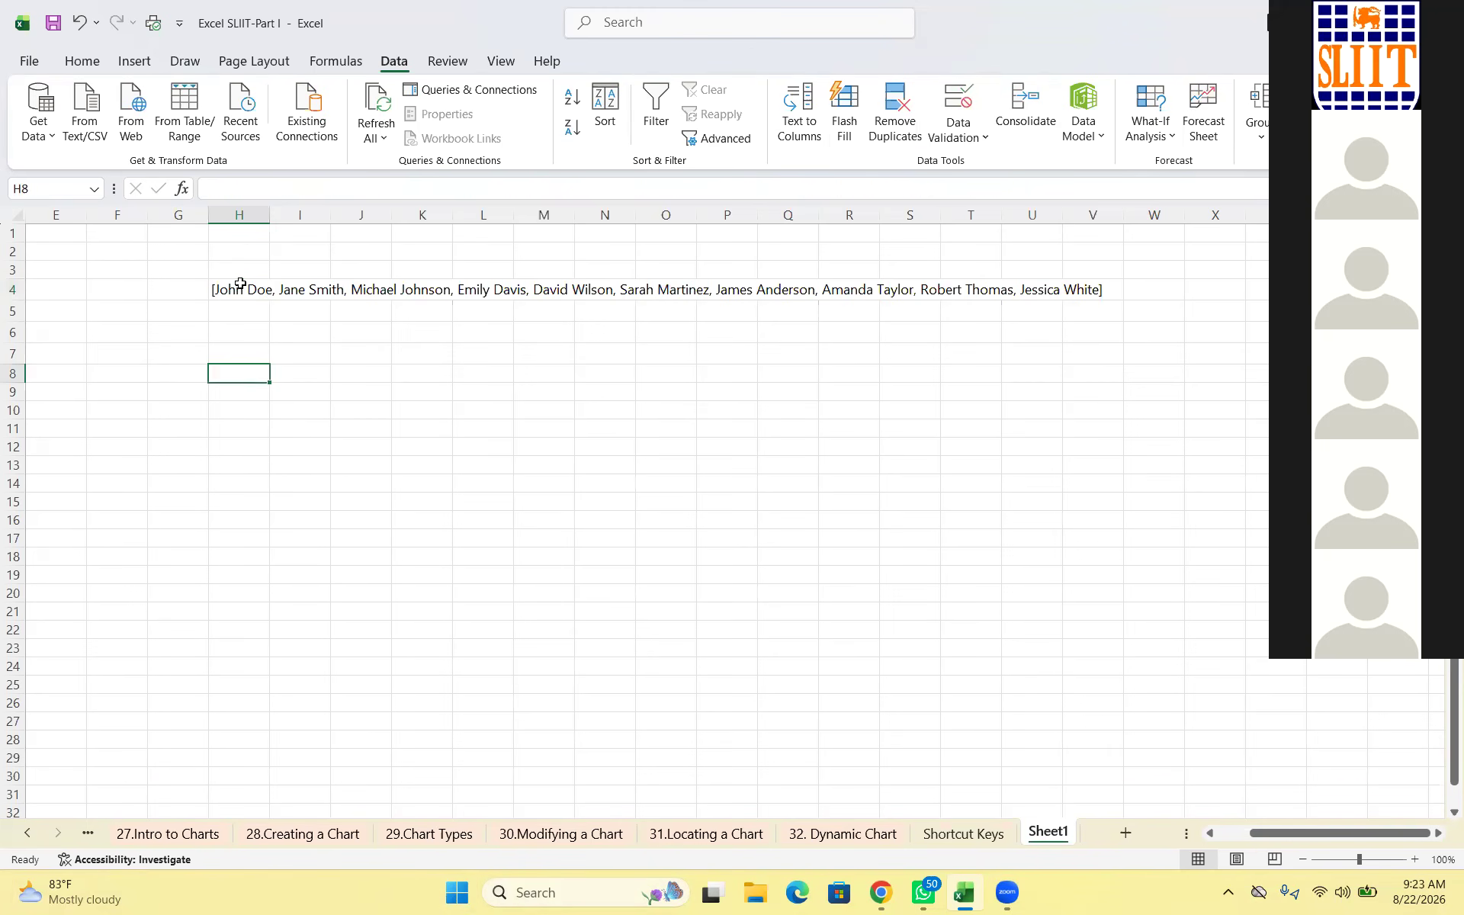
{"action": "left_click", "coordinate": [240, 283]}
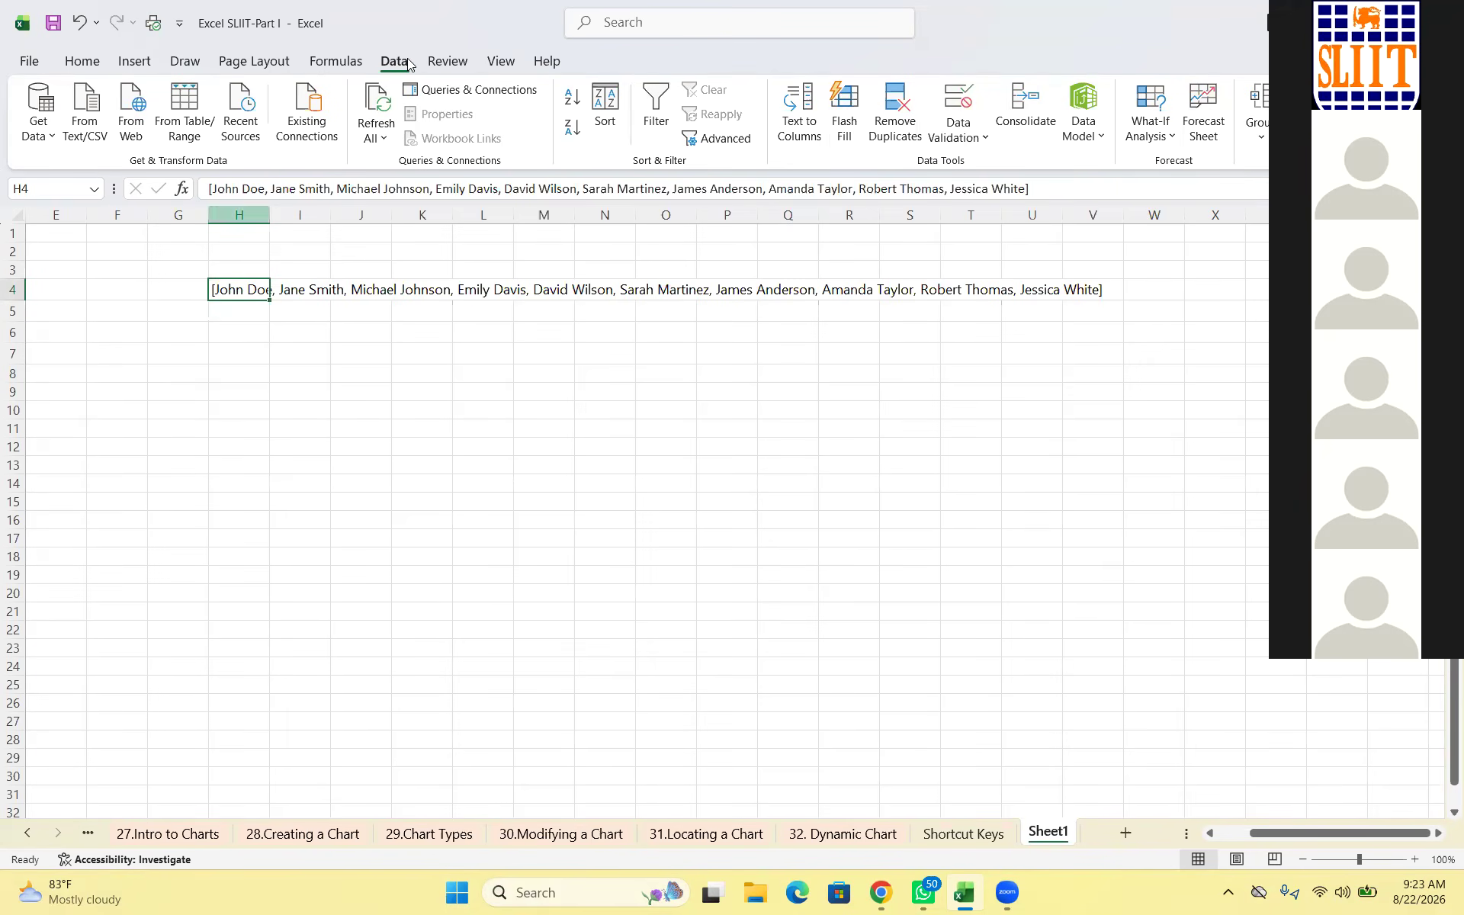
Split the bracketed name list in H4 at commas into one name per cell across H4:Q4
{"action": "left_click", "coordinate": [811, 100]}
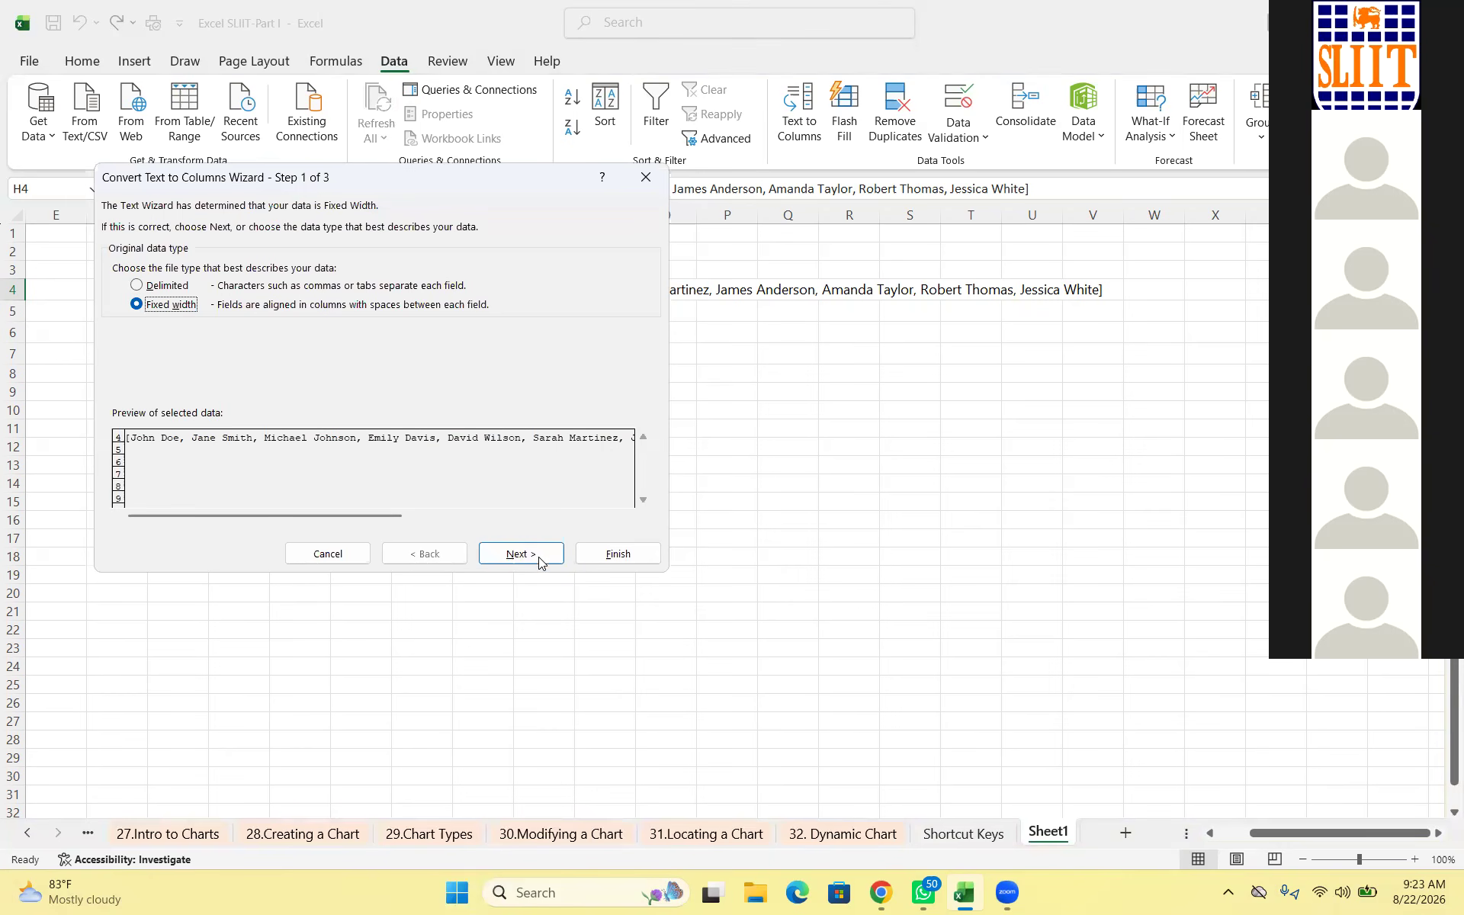
{"action": "key", "text": "Up"}
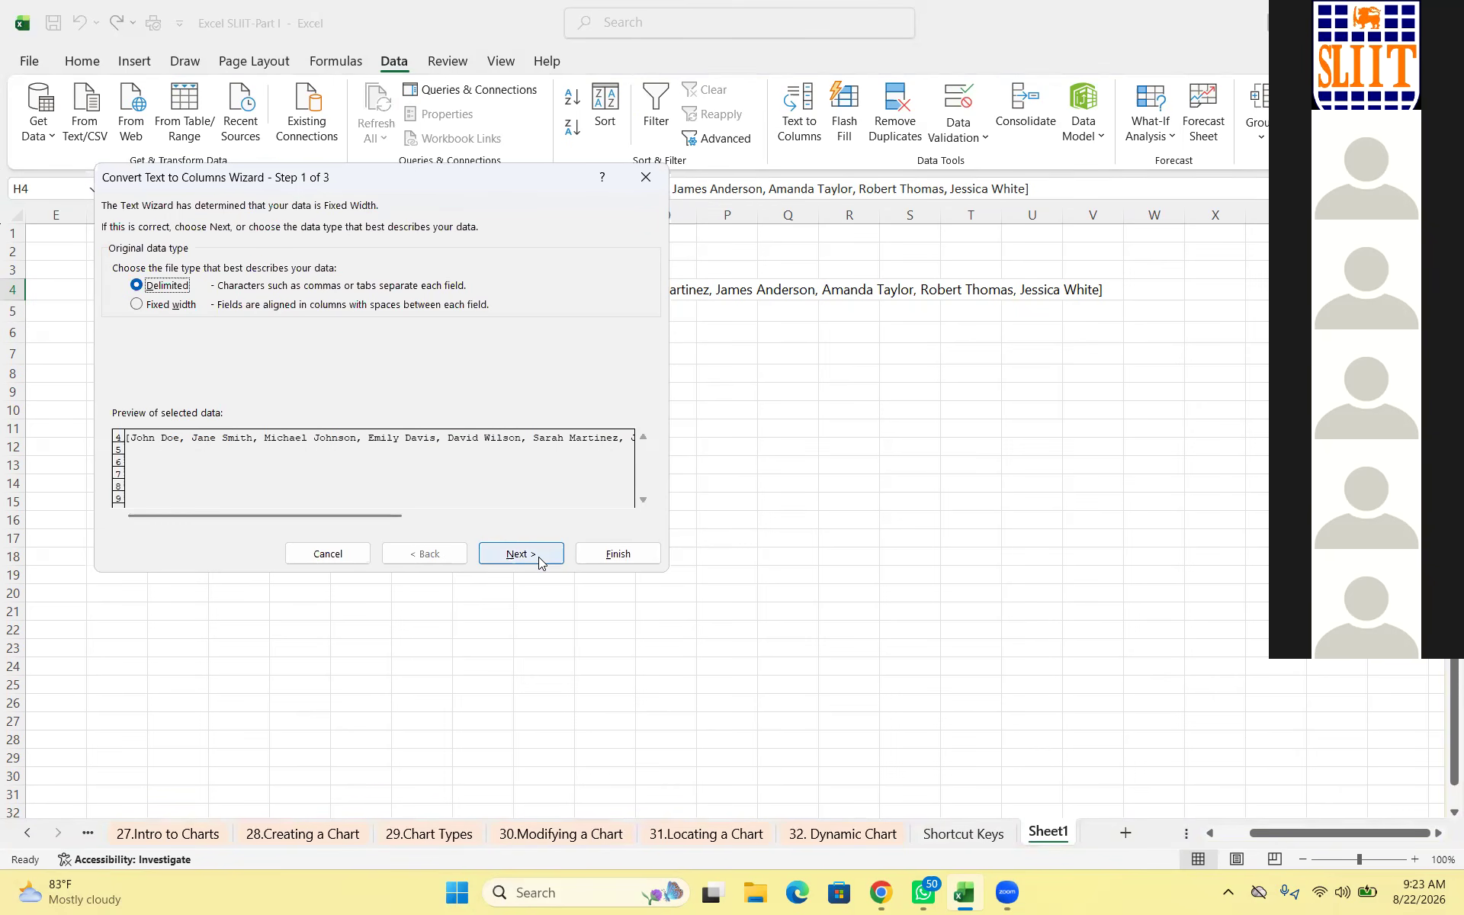
{"action": "left_click", "coordinate": [538, 556]}
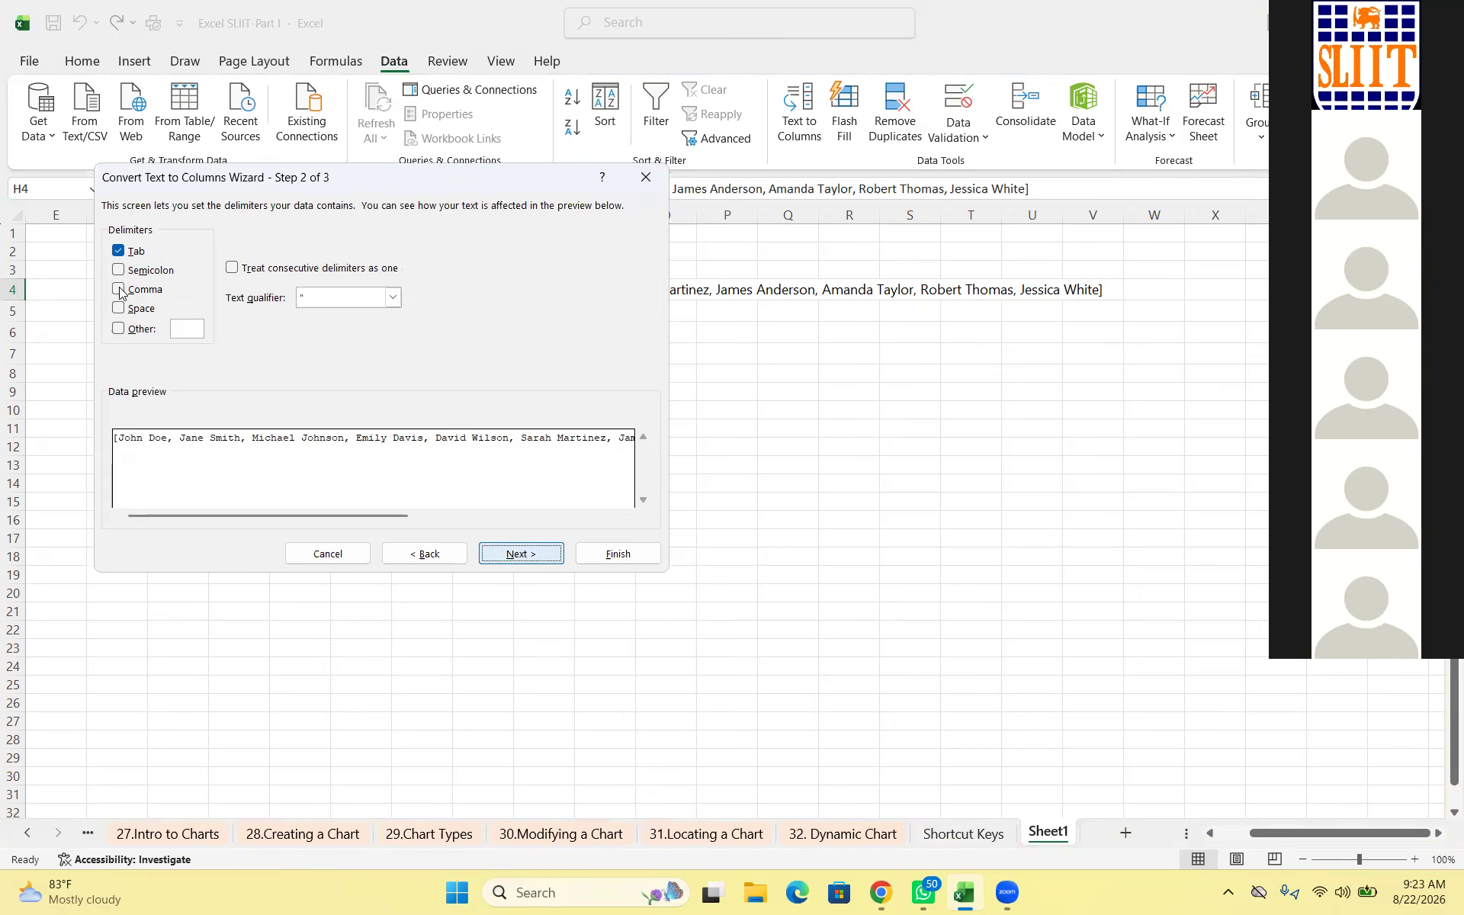
{"action": "key", "text": "alt+t"}
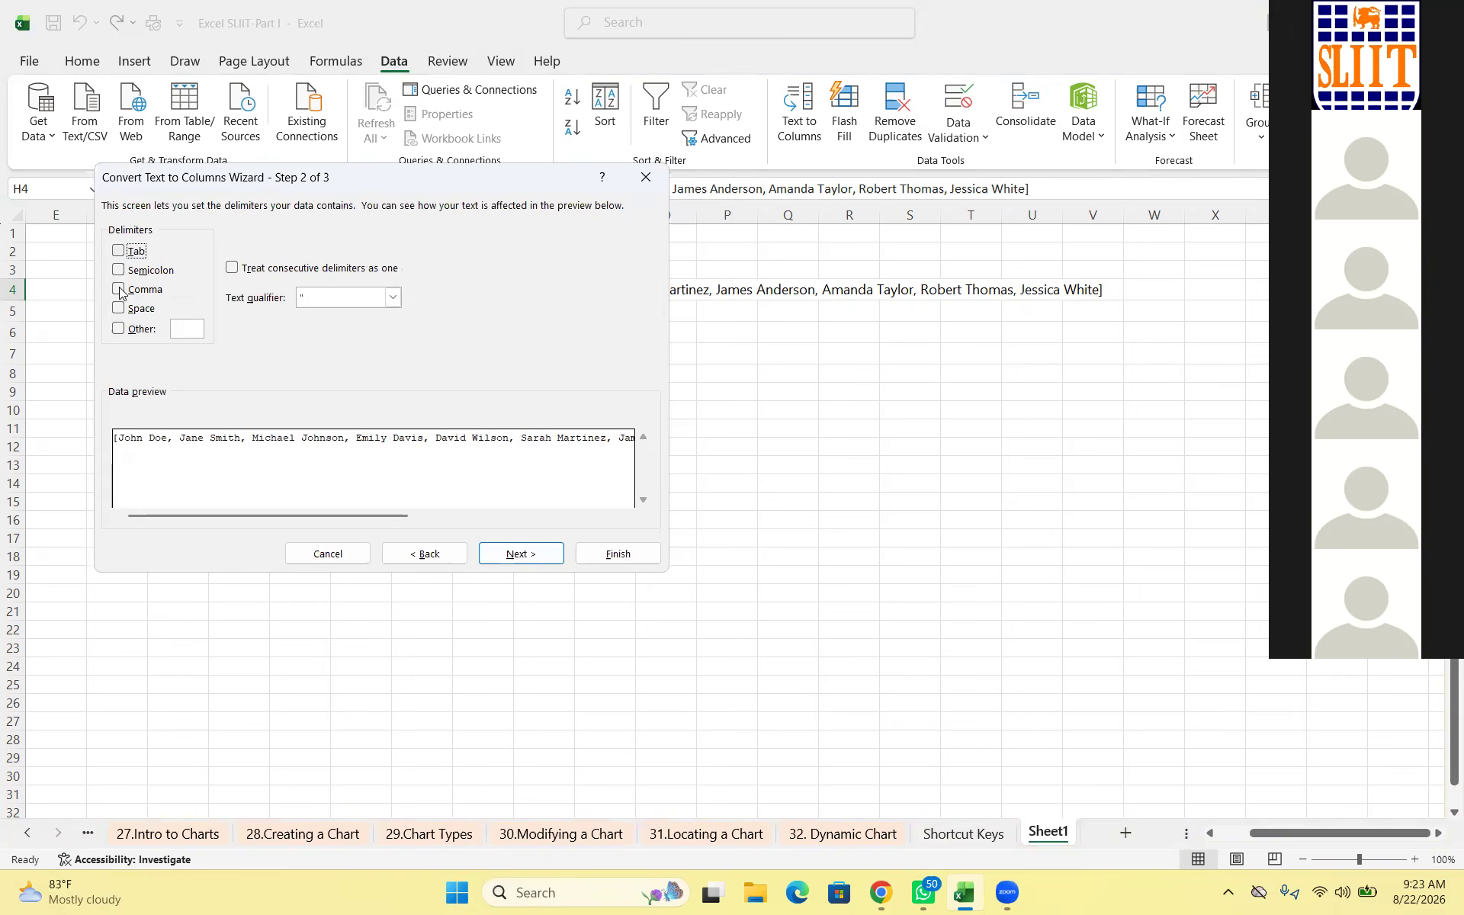
{"action": "left_click", "coordinate": [119, 290]}
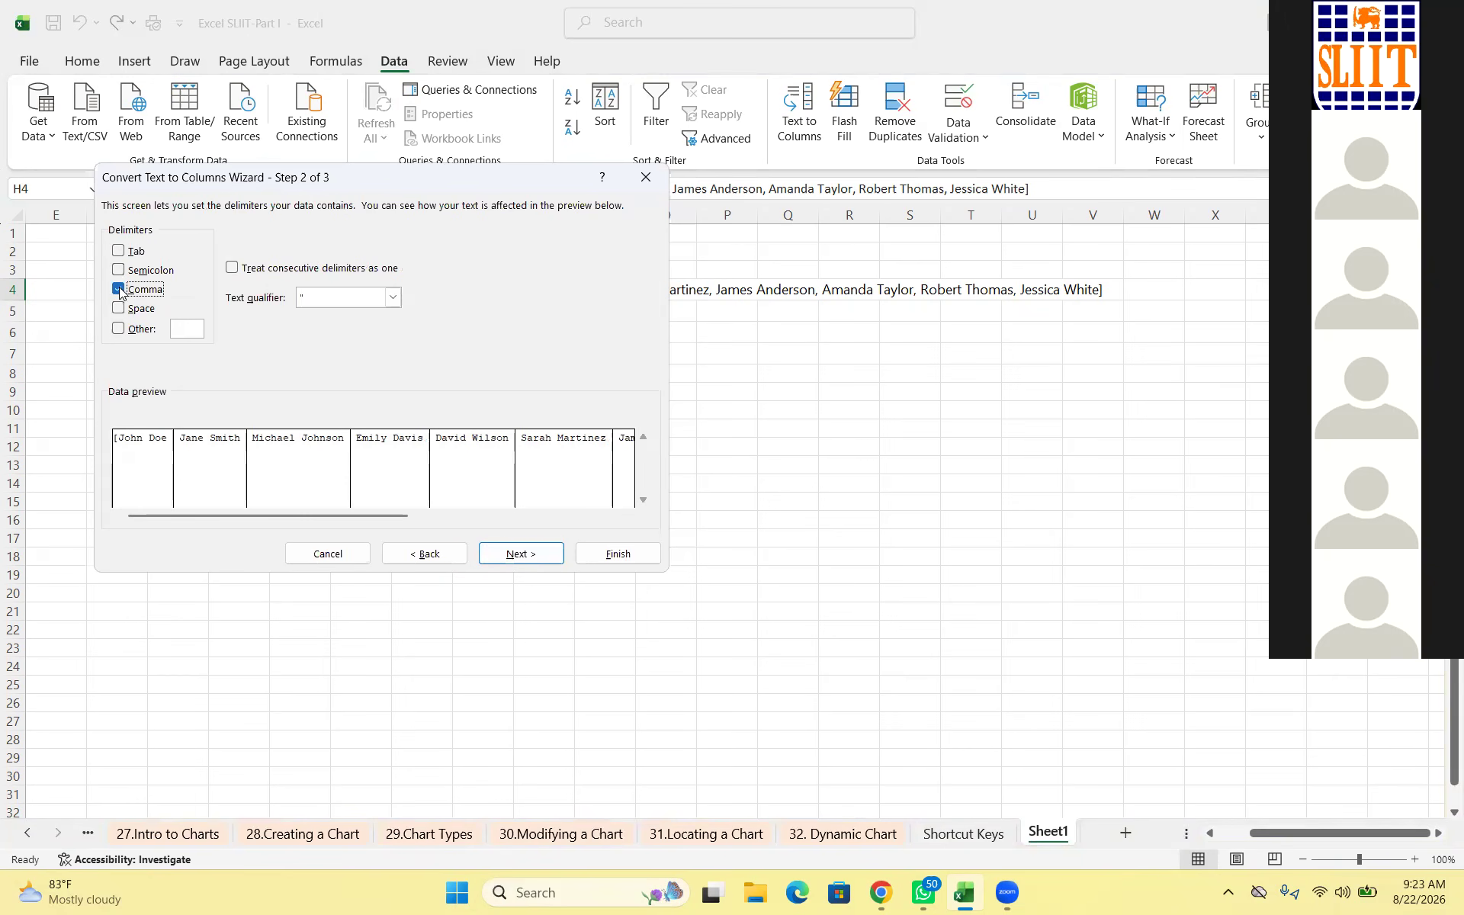
{"action": "left_click", "coordinate": [519, 555]}
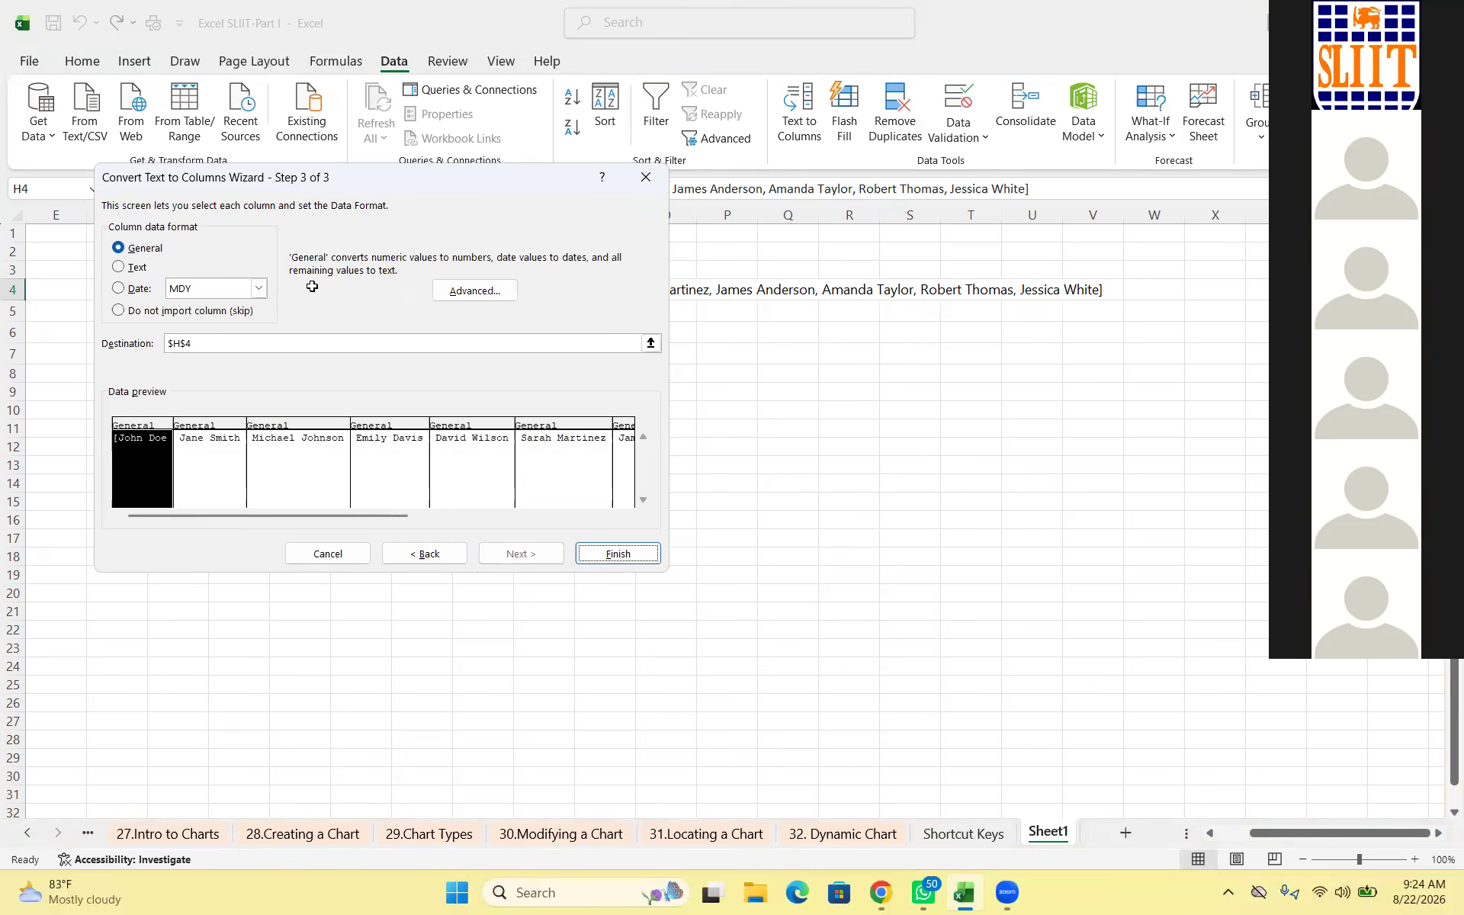
{"action": "key", "text": "Return"}
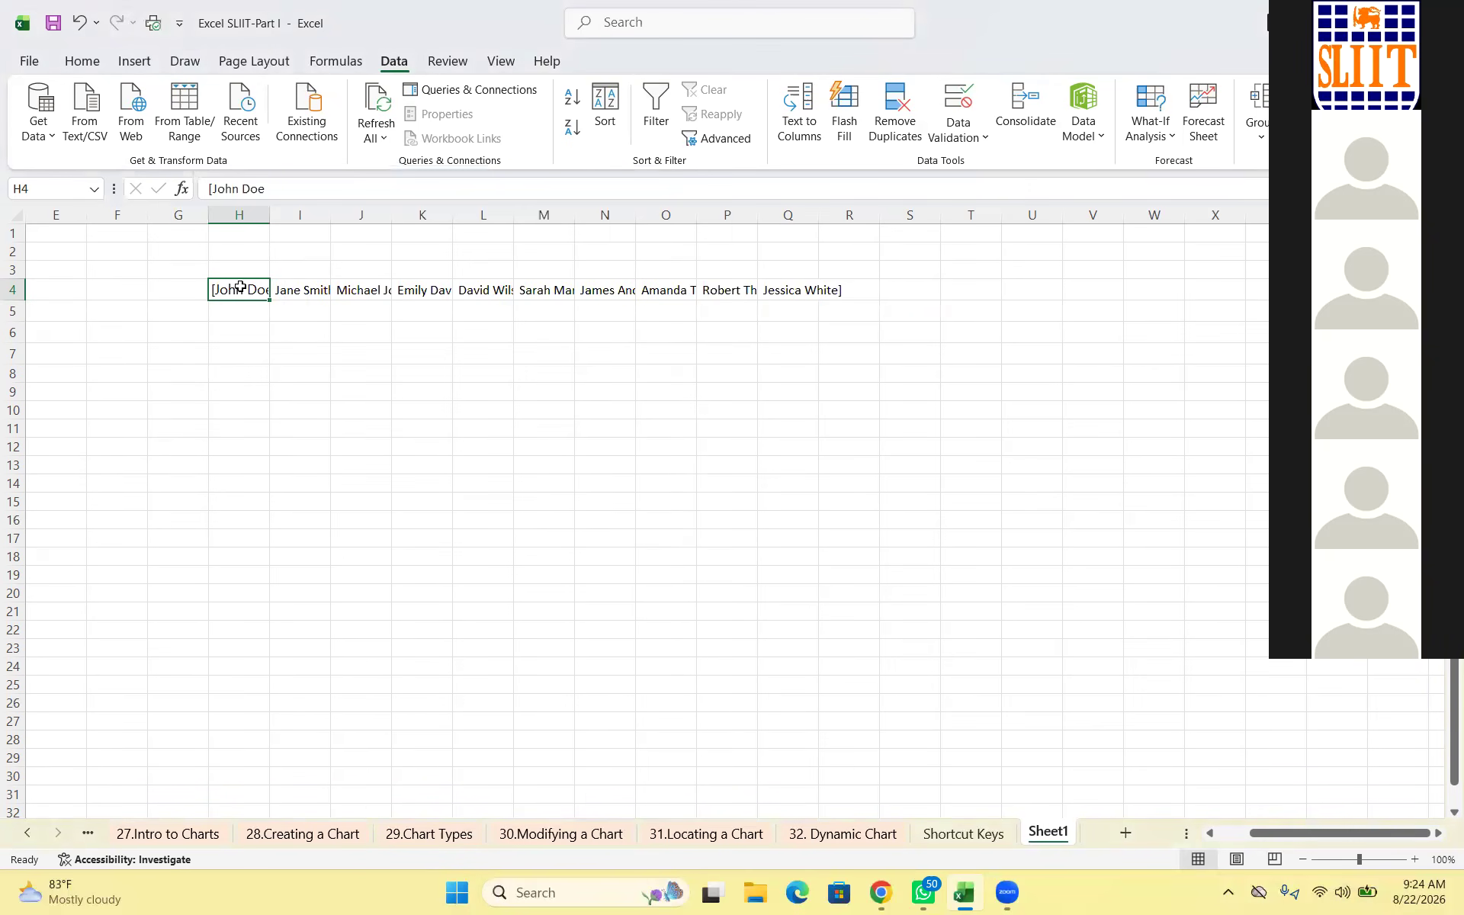
{"action": "key", "text": "Right"}
Select the split names in row 4 and copy them
{"action": "key", "text": "Left"}
{"action": "key", "text": "Down"}
{"action": "key", "text": "Down"}
{"action": "key", "text": "Down"}
{"action": "key", "text": "Down"}
{"action": "key", "text": "Down"}
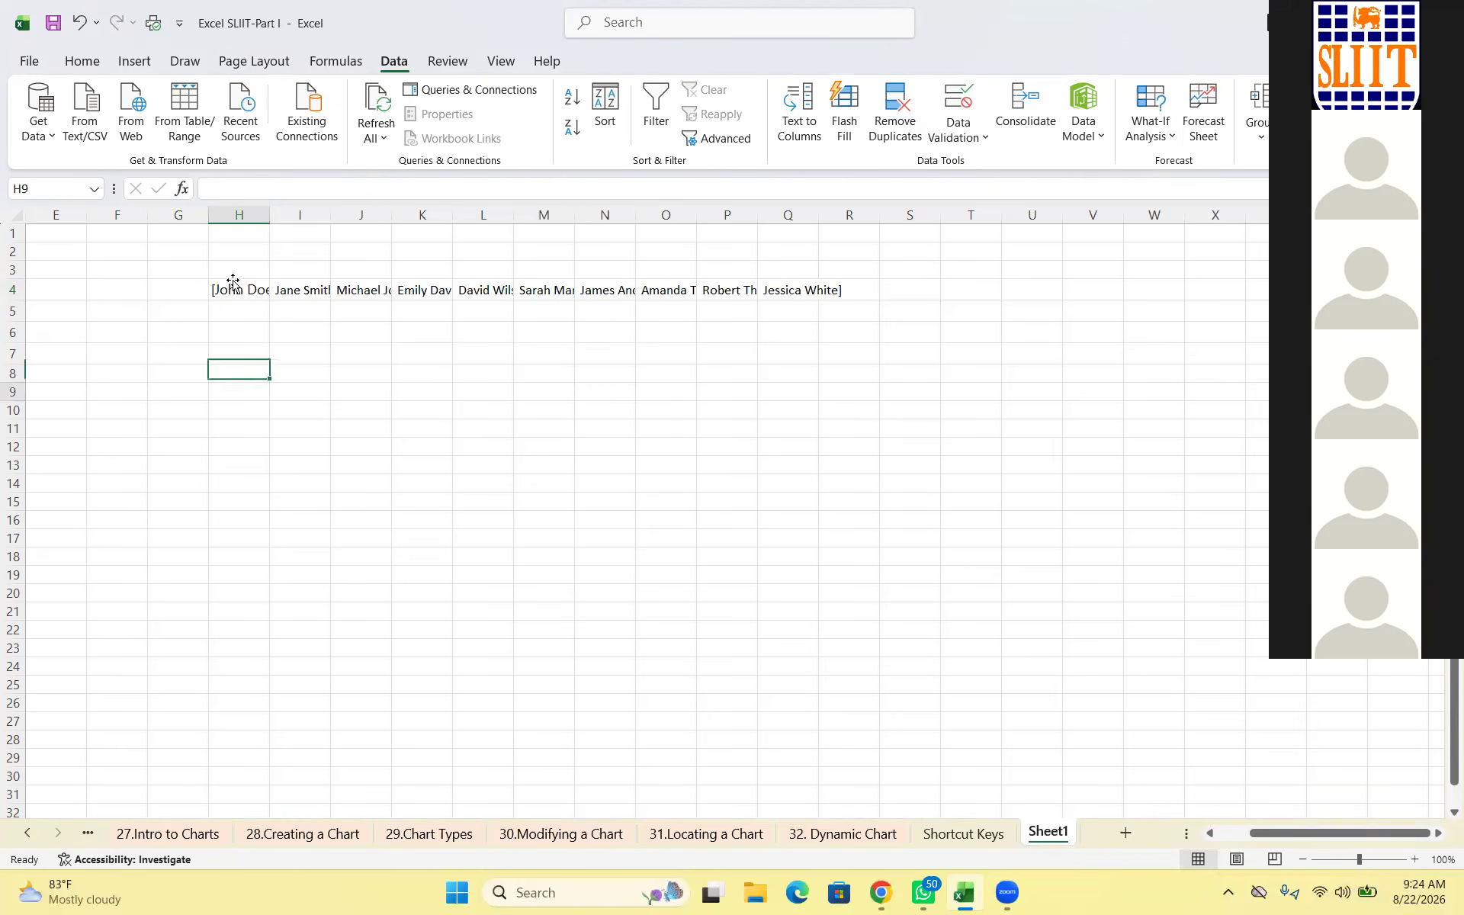
{"action": "left_click_drag", "start_coordinate": [235, 288], "coordinate": [854, 290]}
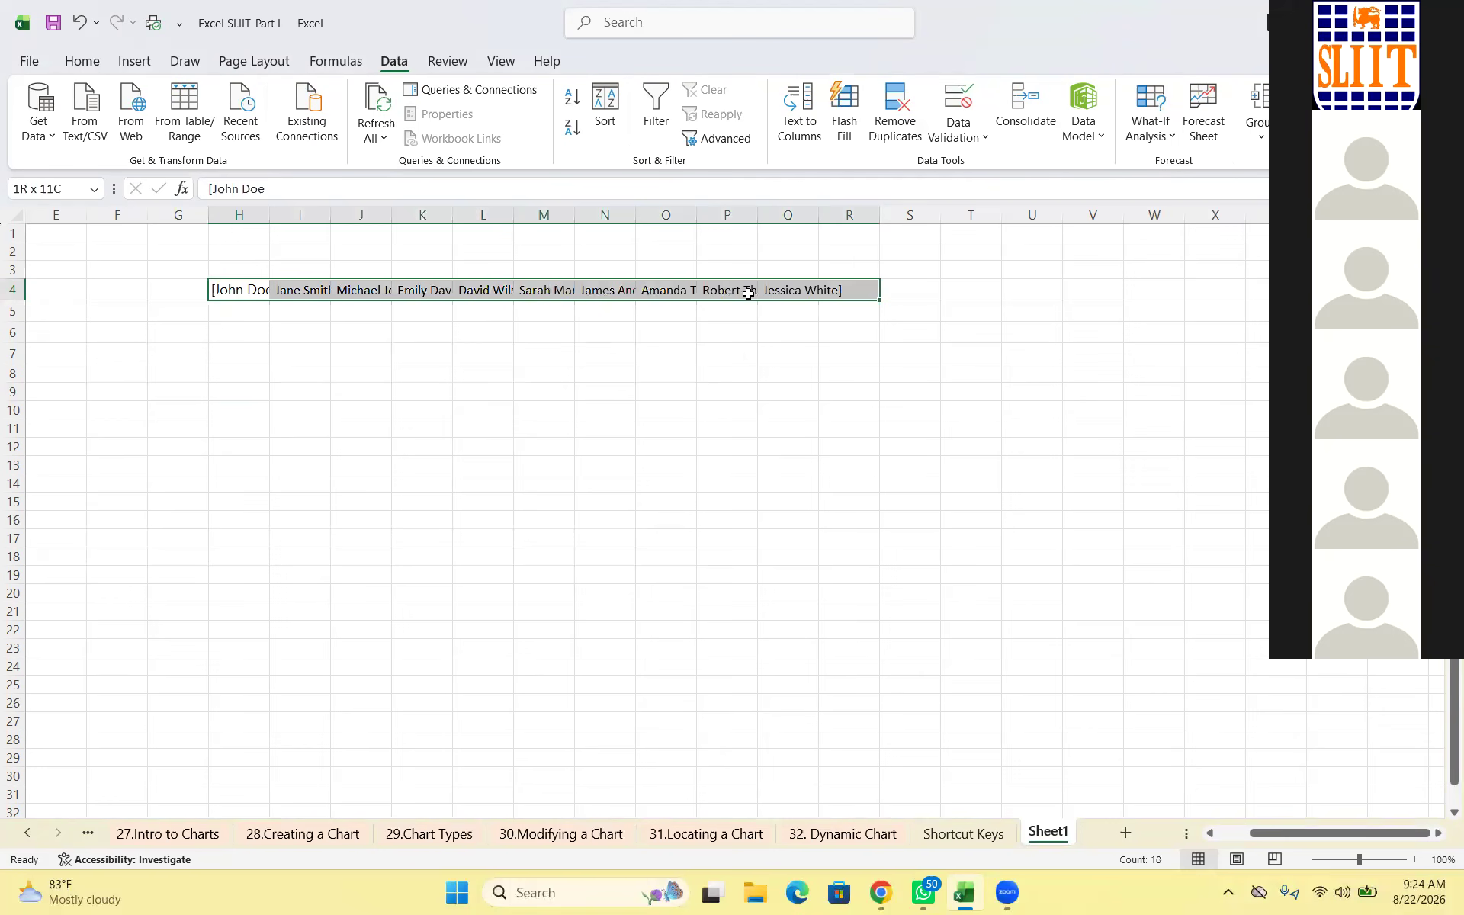
{"action": "right_click", "coordinate": [648, 288]}
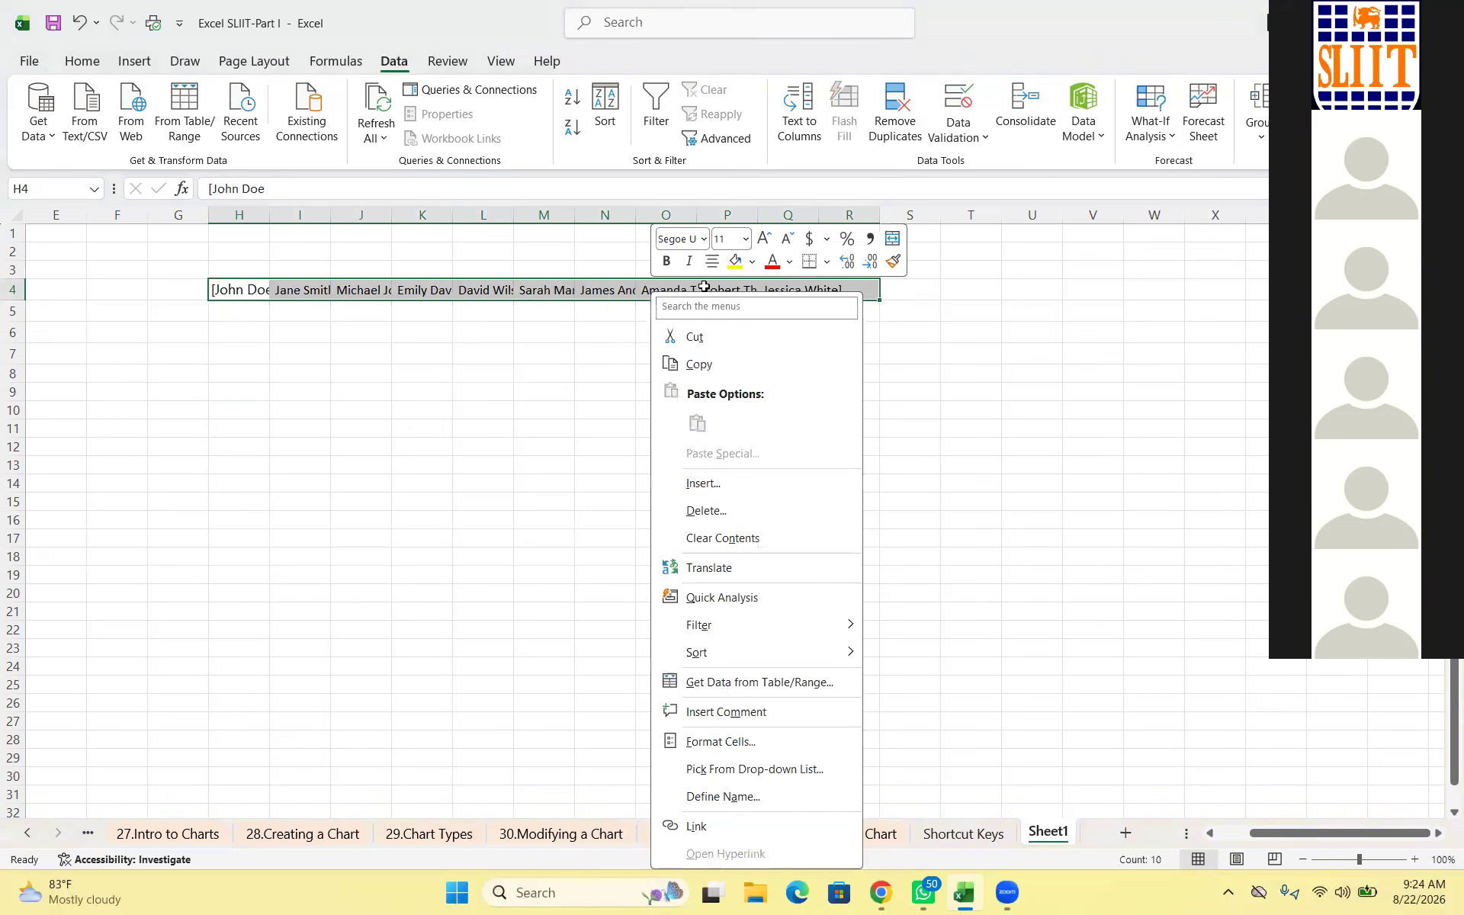
{"action": "key", "text": "Escape"}
{"action": "left_click_drag", "start_coordinate": [236, 290], "coordinate": [728, 290]}
{"action": "left_click_drag", "start_coordinate": [216, 312], "coordinate": [222, 321]}
{"action": "key", "text": "shift+F10"}
{"action": "key", "text": "Down"}
{"action": "key", "text": "Down"}
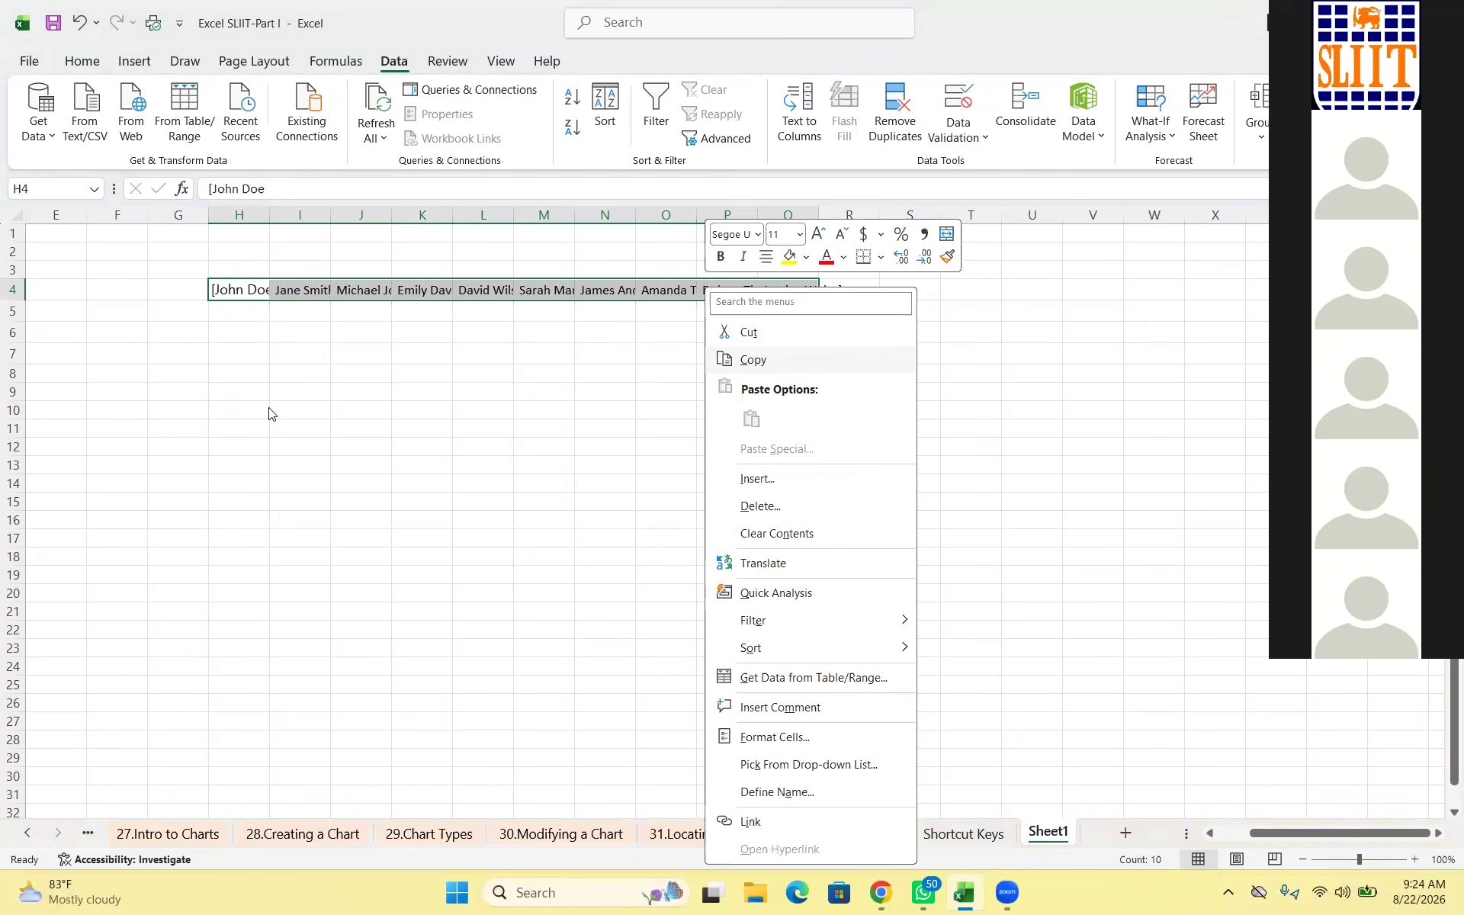
{"action": "key", "text": "Return"}
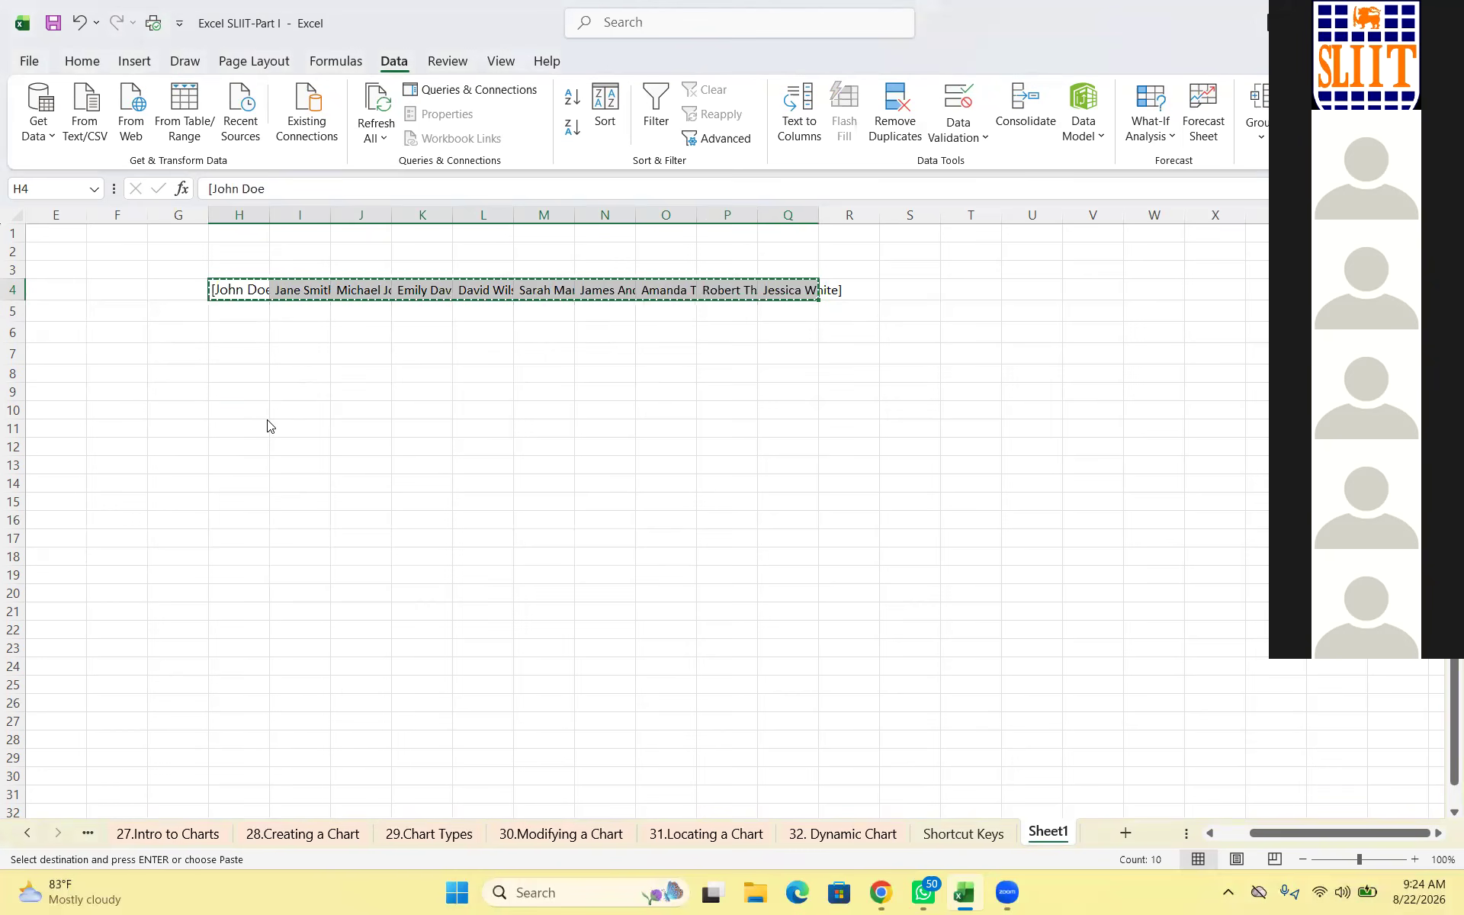
Reselect exactly the ten names in H4:Q4 and copy them again
{"action": "key", "text": "Down"}
{"action": "key", "text": "shift+F10"}
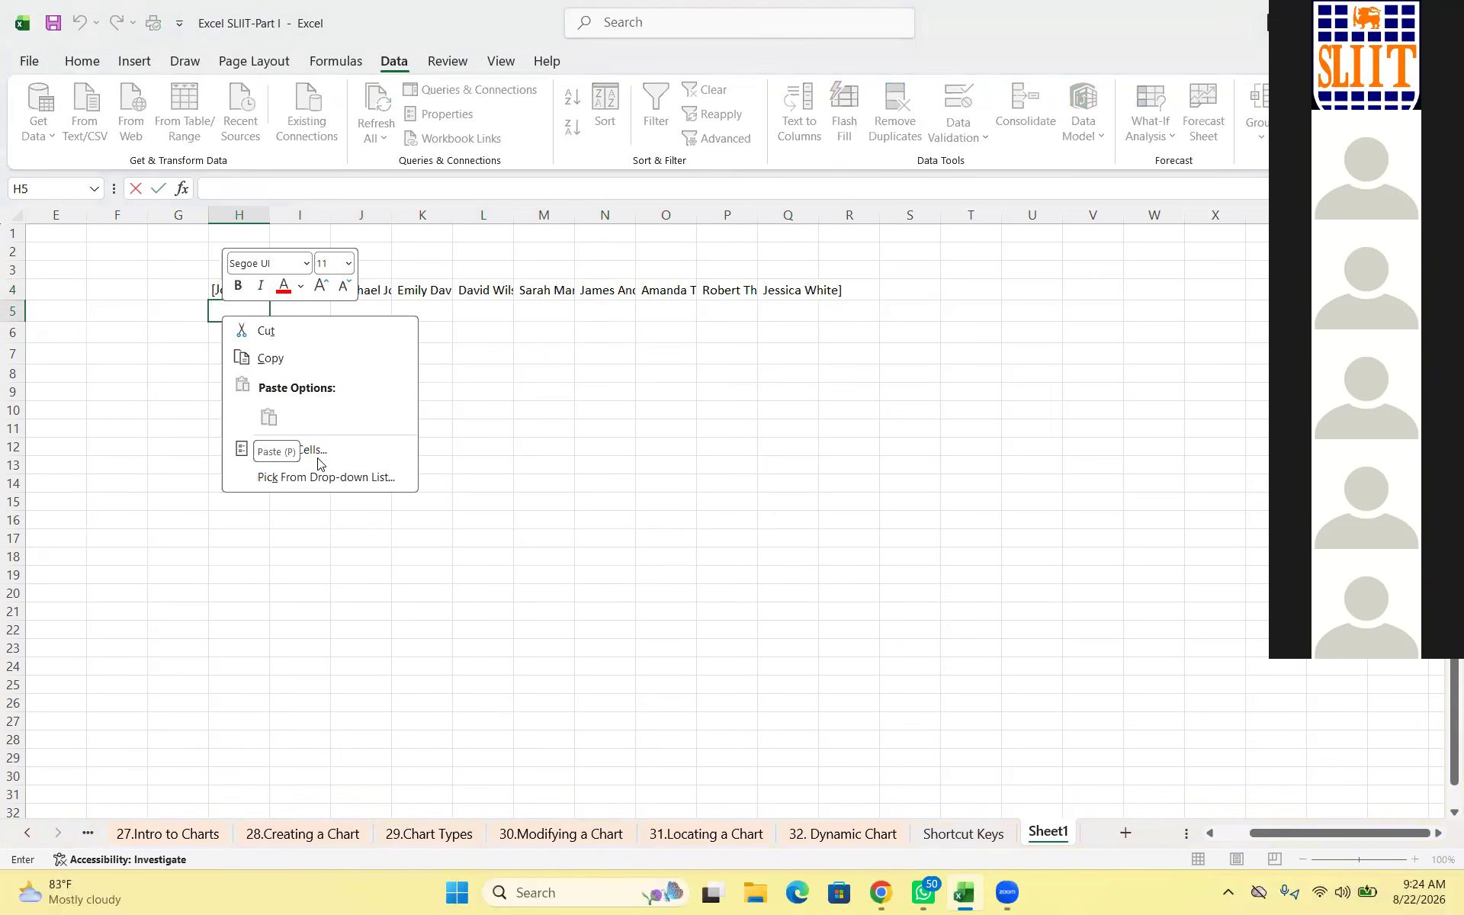
{"action": "key", "text": "Up"}
{"action": "key", "text": "Up"}
{"action": "key", "text": "Escape"}
{"action": "key", "text": "Up"}
{"action": "key", "text": "shift+Right"}
{"action": "key", "text": "shift+Right"}
{"action": "key", "text": "shift+Right"}
{"action": "key", "text": "shift+Right"}
{"action": "key", "text": "shift+Right"}
{"action": "key", "text": "shift+Right"}
{"action": "key", "text": "shift+Right"}
{"action": "key", "text": "shift+Right"}
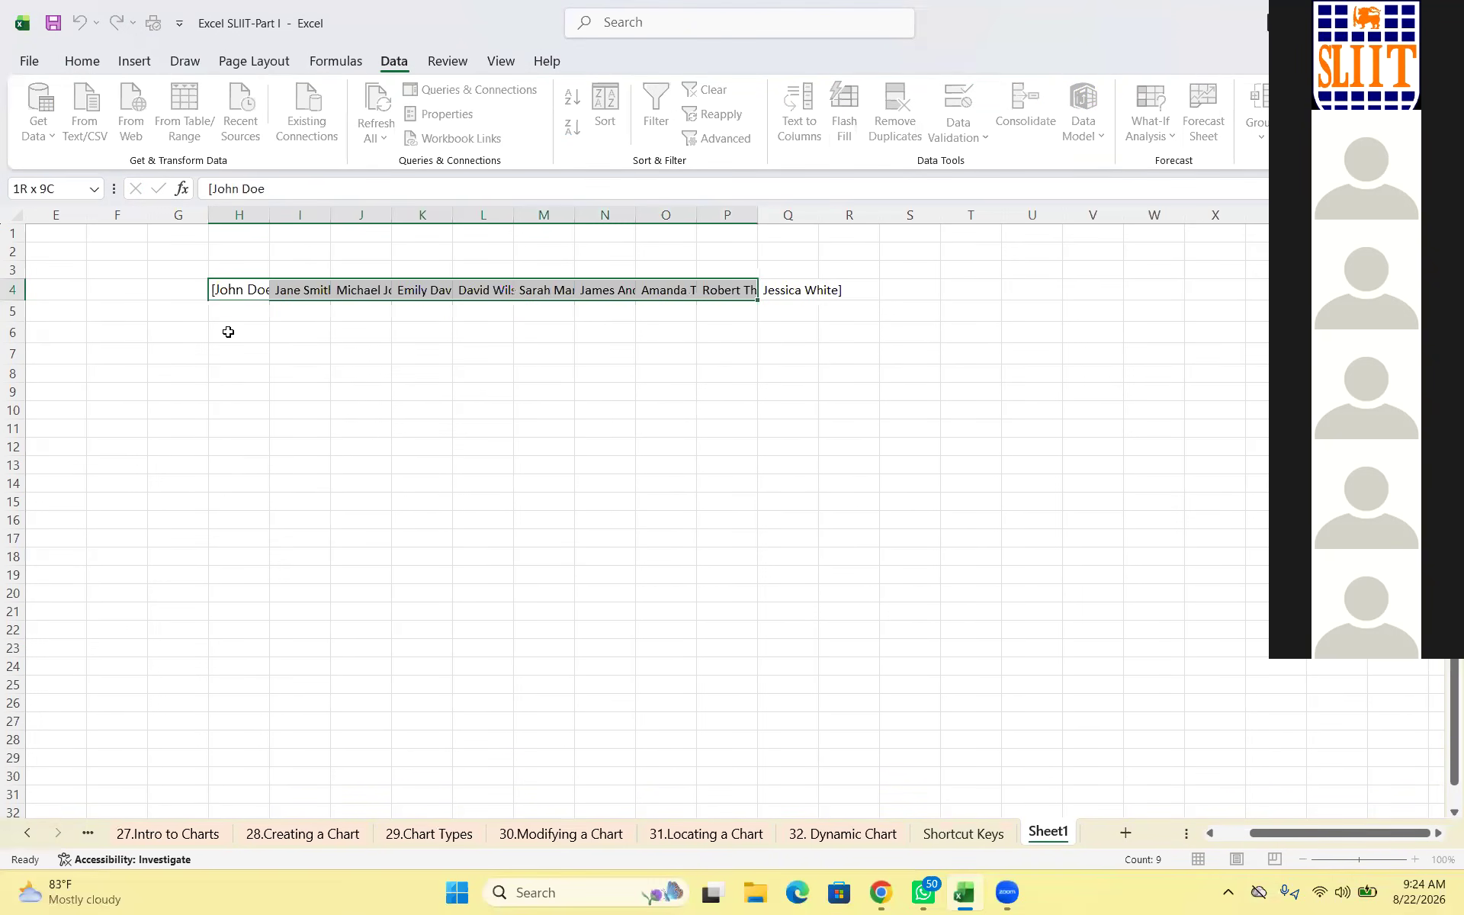
{"action": "key", "text": "shift+Right"}
{"action": "key", "text": "shift+Right"}
{"action": "key", "text": "shift+Left"}
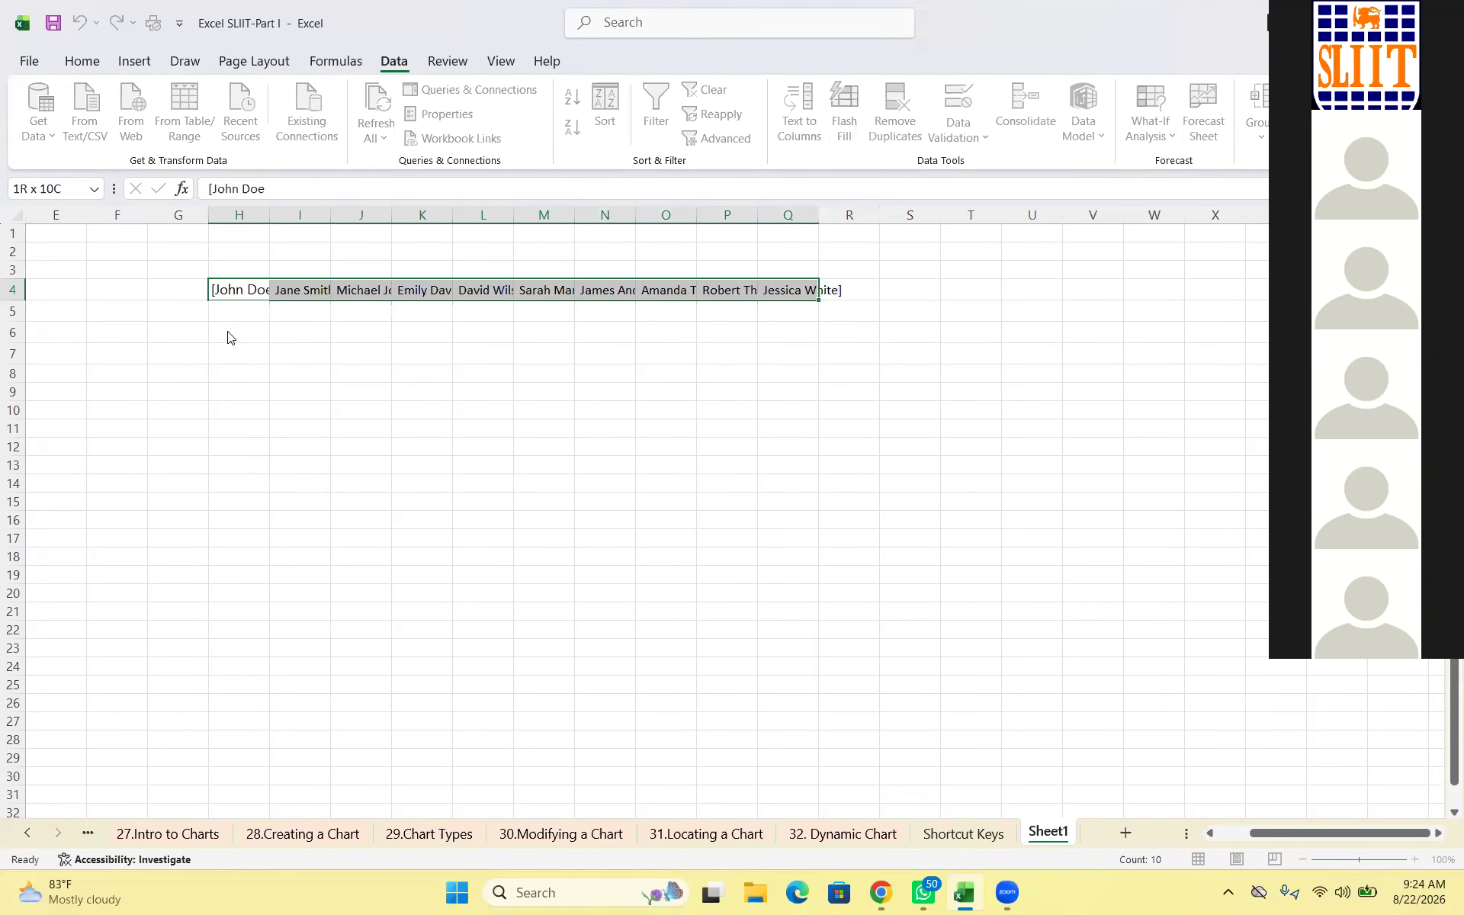
{"action": "key", "text": "shift+F10"}
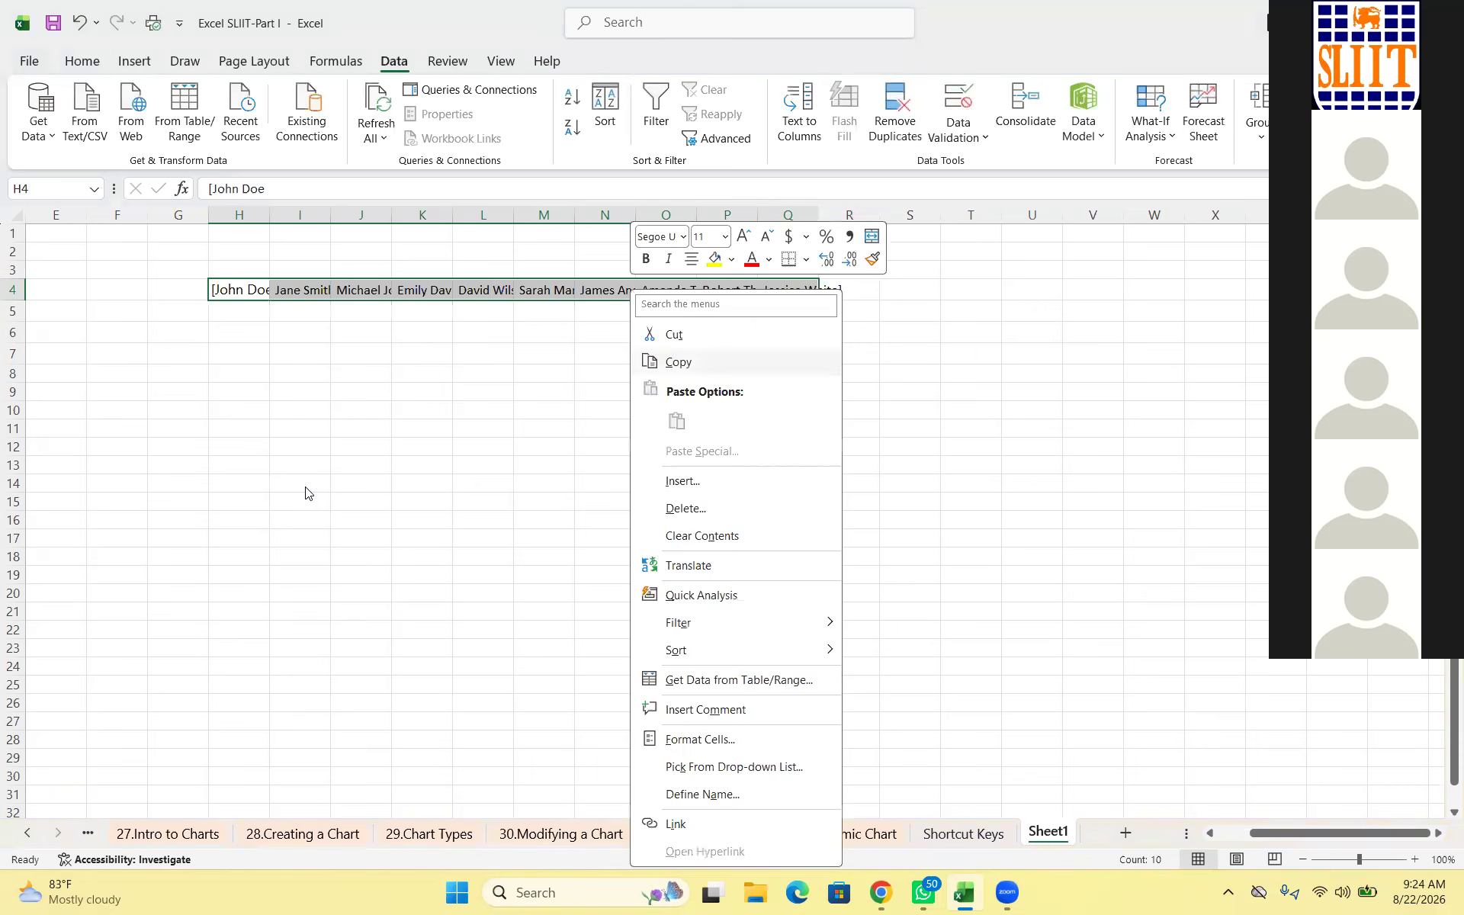
{"action": "key", "text": "Return"}
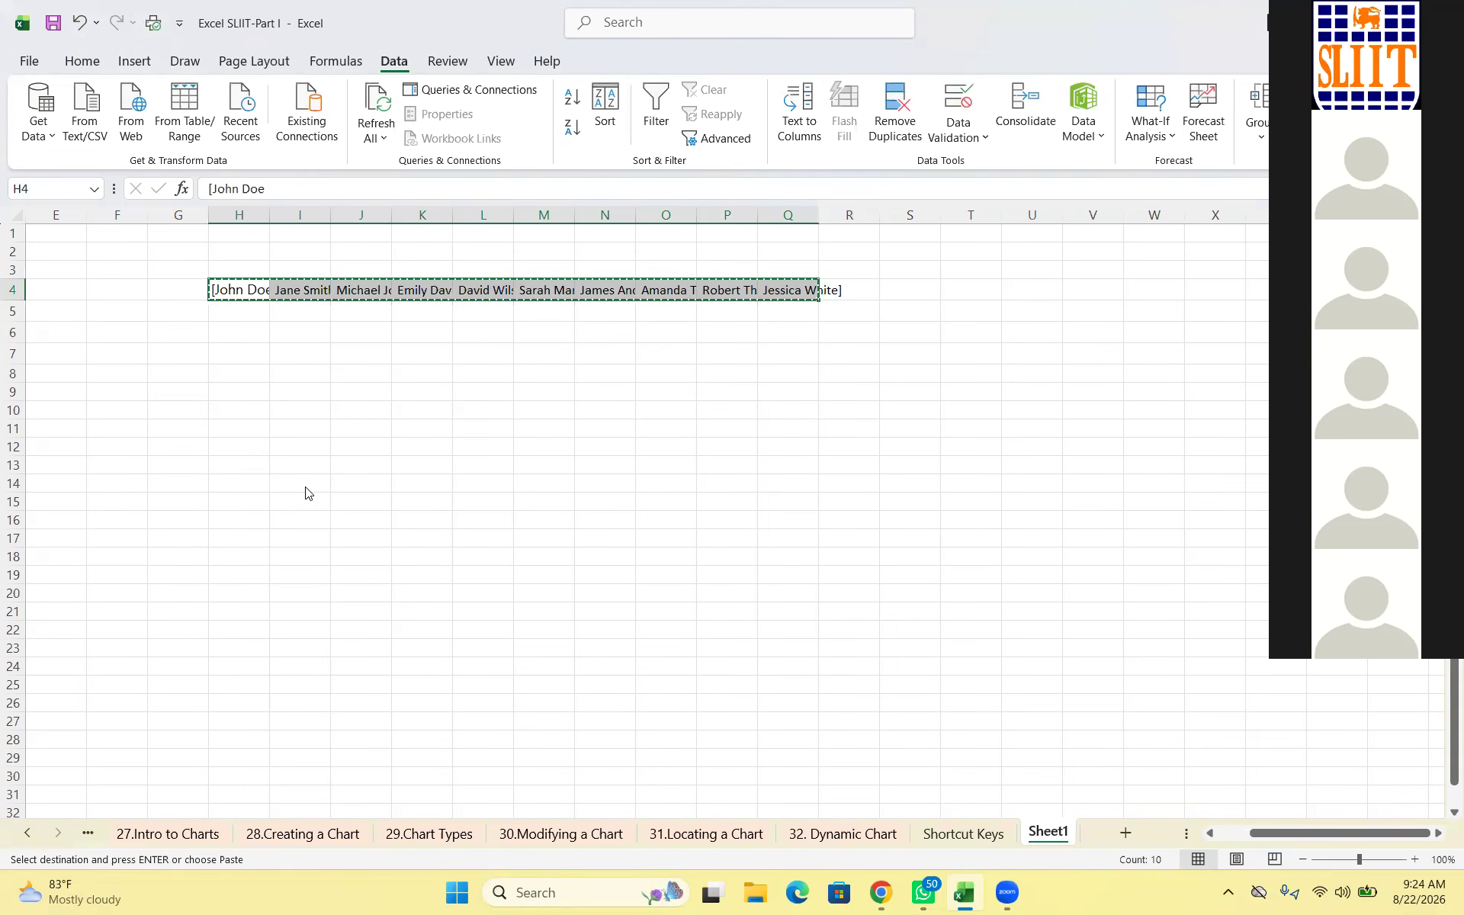
Paste the ten names transposed down H6:H15, then clear the originals in row 4
{"action": "key", "text": "Down"}
{"action": "key", "text": "Down"}
{"action": "key", "text": "shift+F10"}
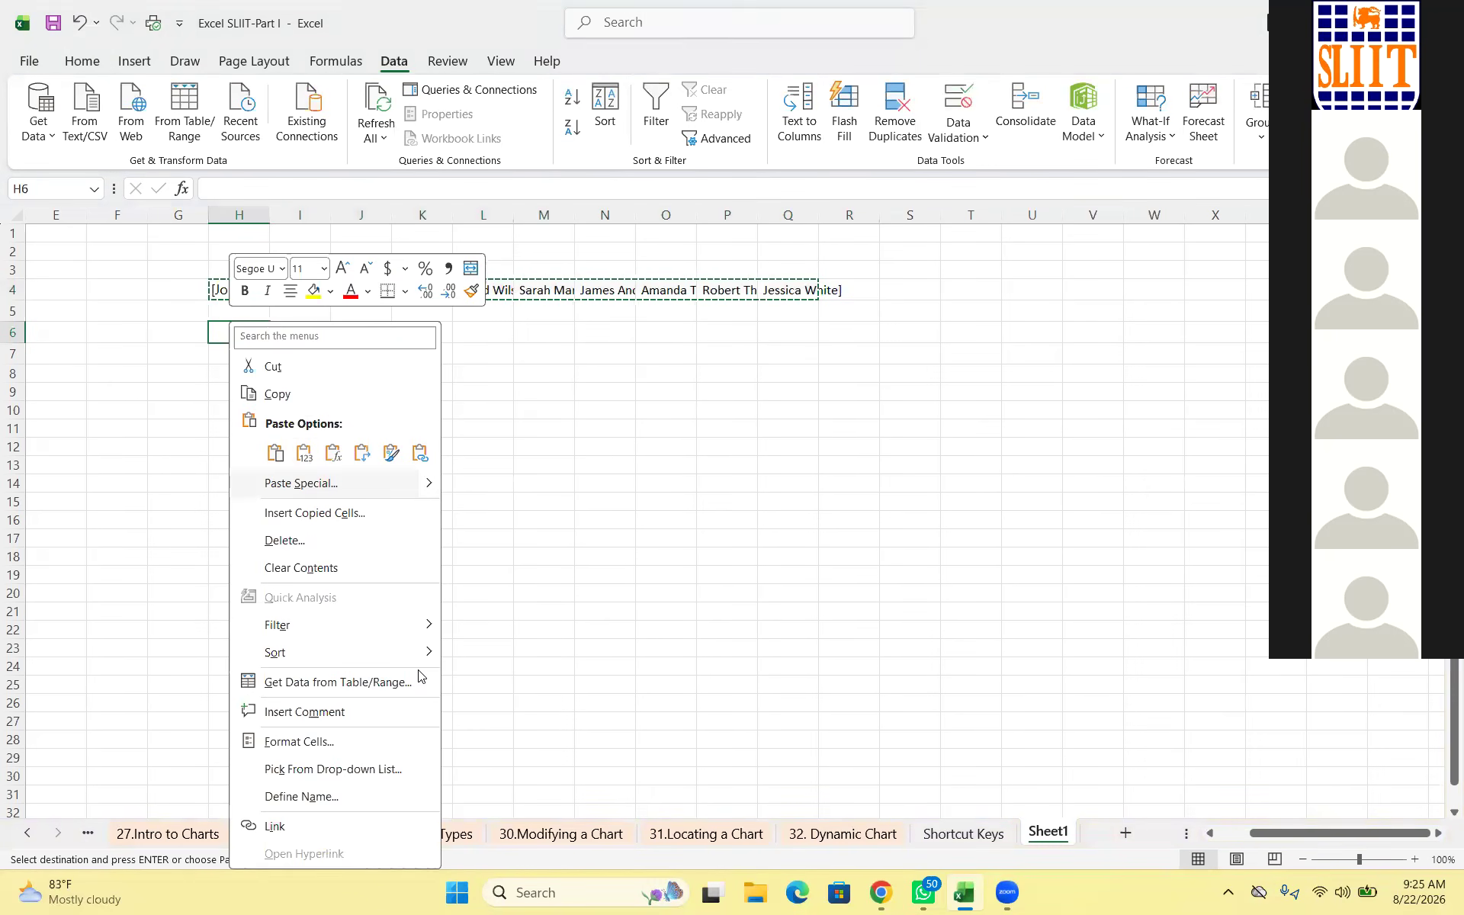
{"action": "key", "text": "s"}
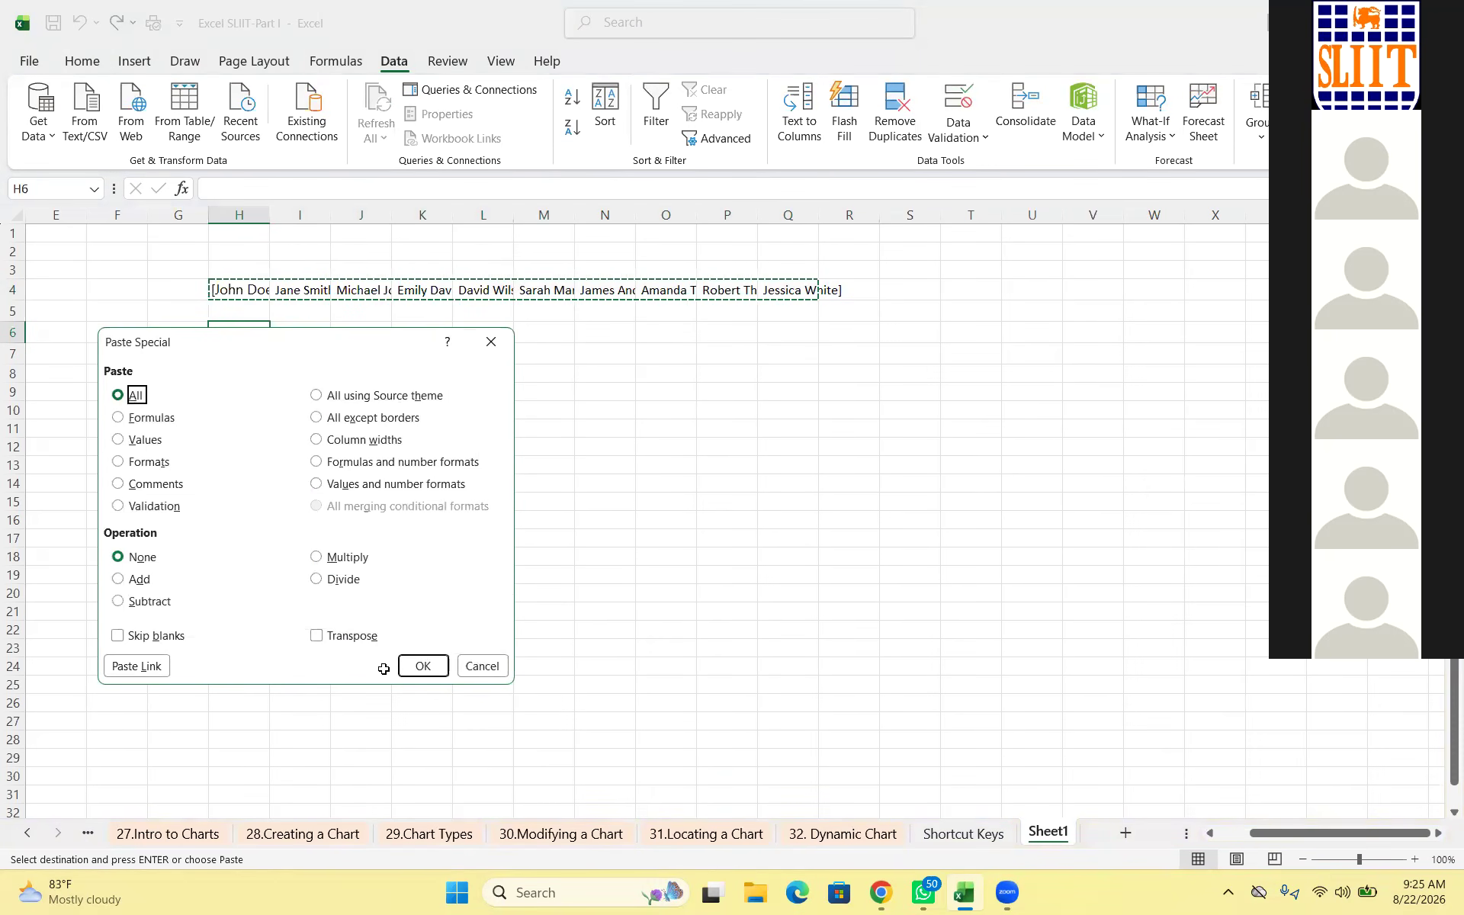
{"action": "key", "text": "e"}
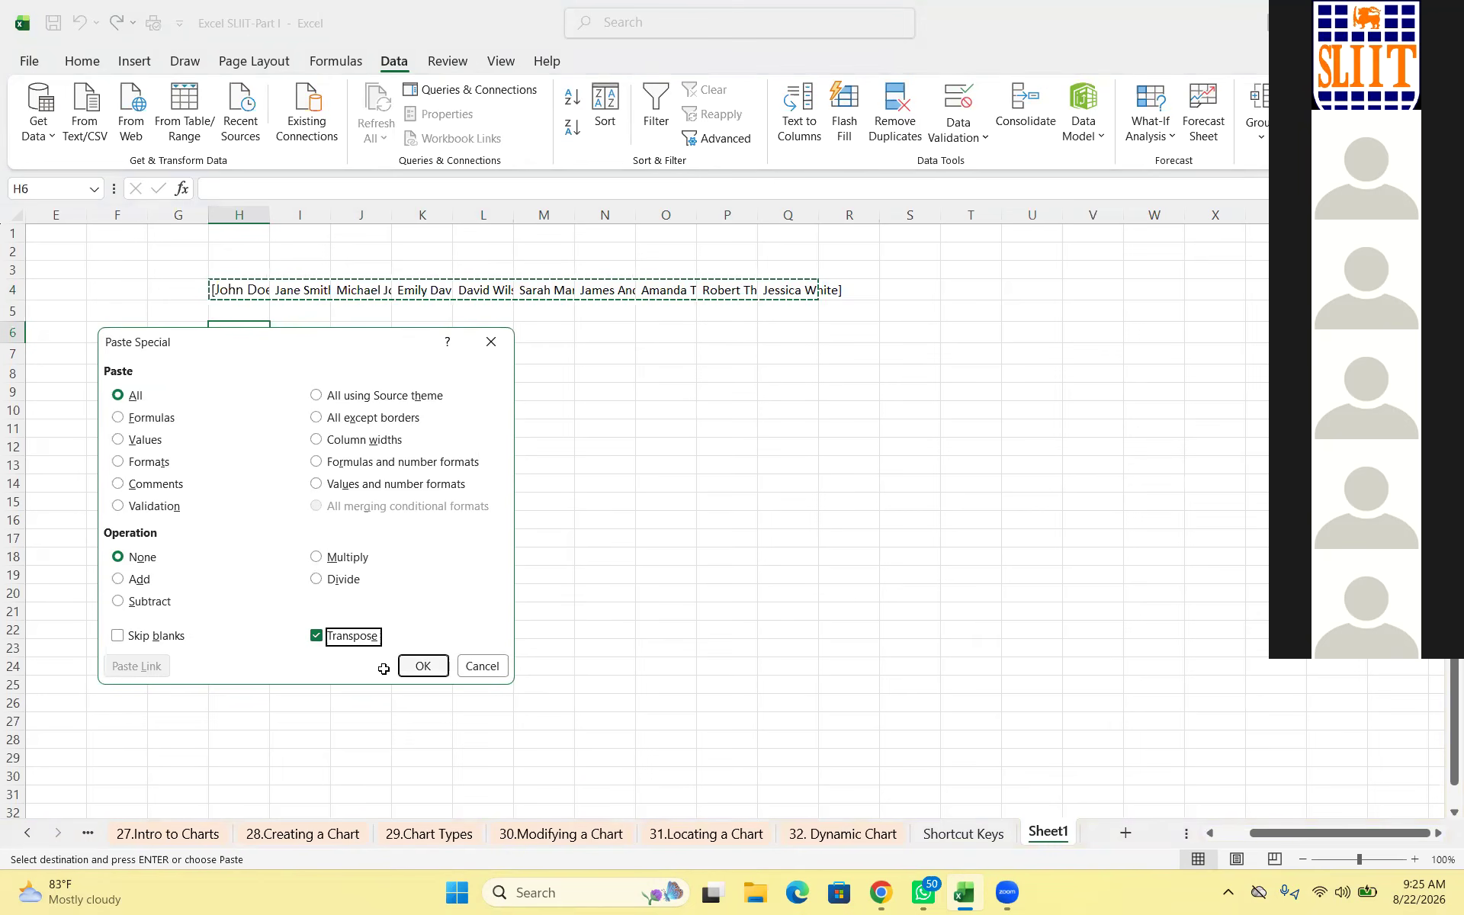
{"action": "key", "text": "Return"}
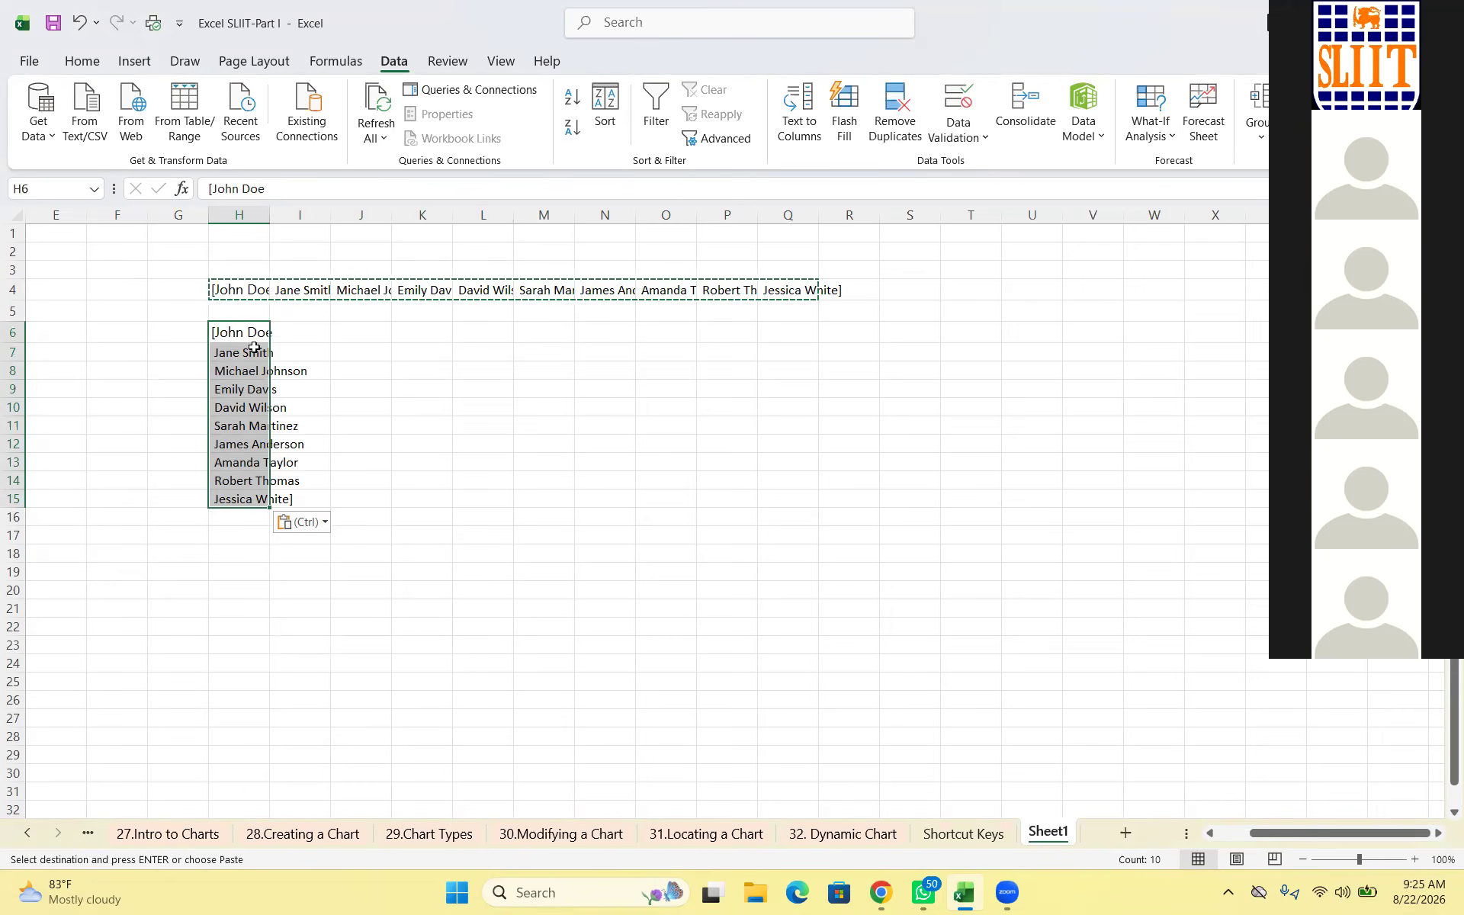
{"action": "left_click", "coordinate": [12, 290]}
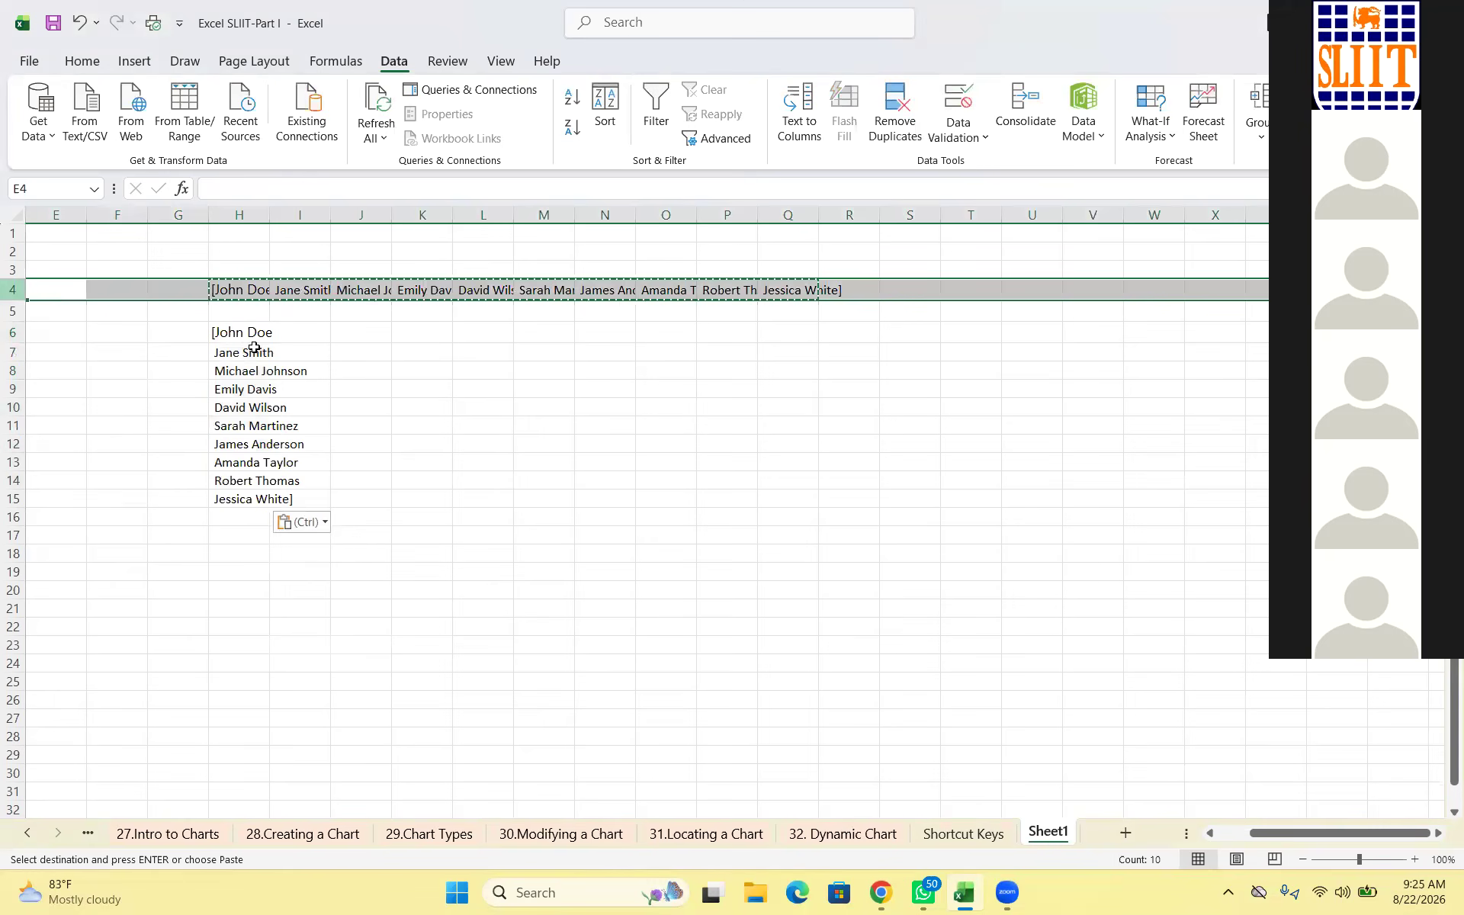
{"action": "key", "text": "Delete"}
{"action": "left_click", "coordinate": [421, 480]}
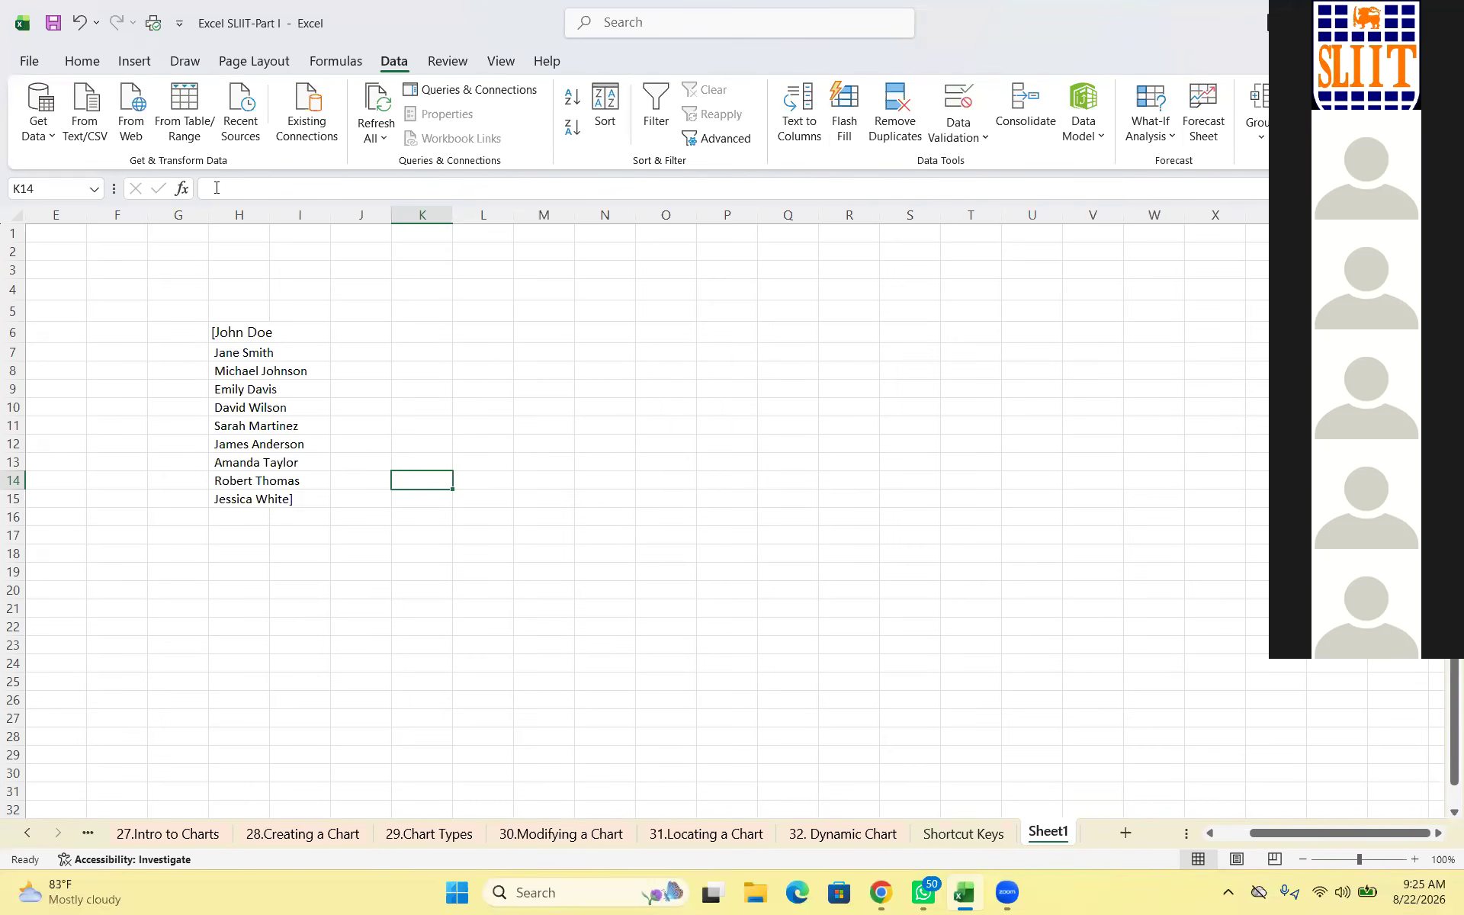
Remove the stray '[' from the start of John Doe in H6
{"action": "left_click", "coordinate": [238, 332]}
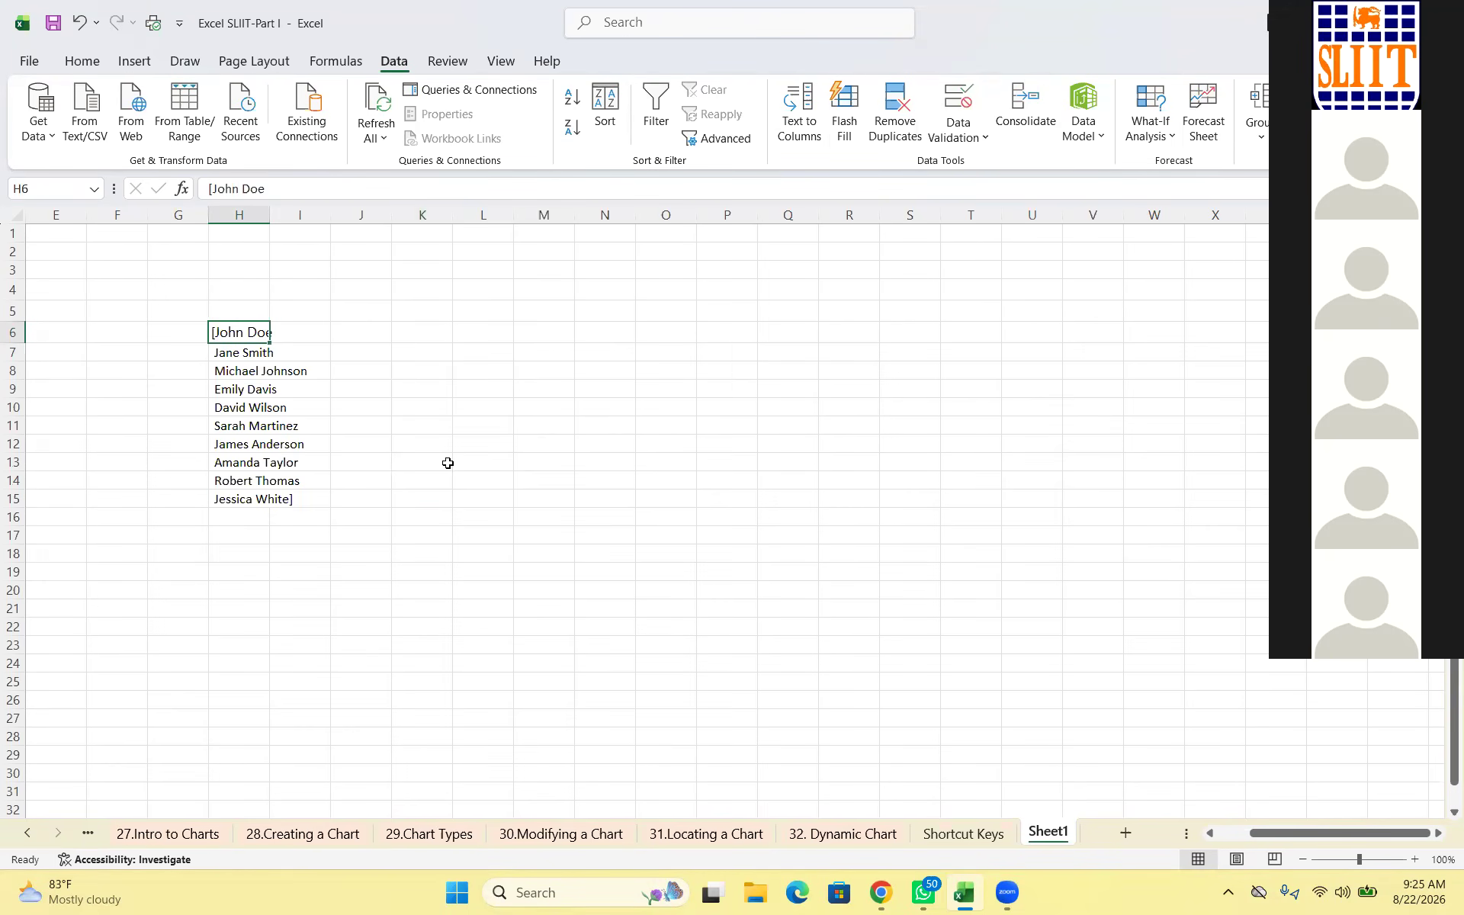
{"action": "left_click", "coordinate": [212, 192]}
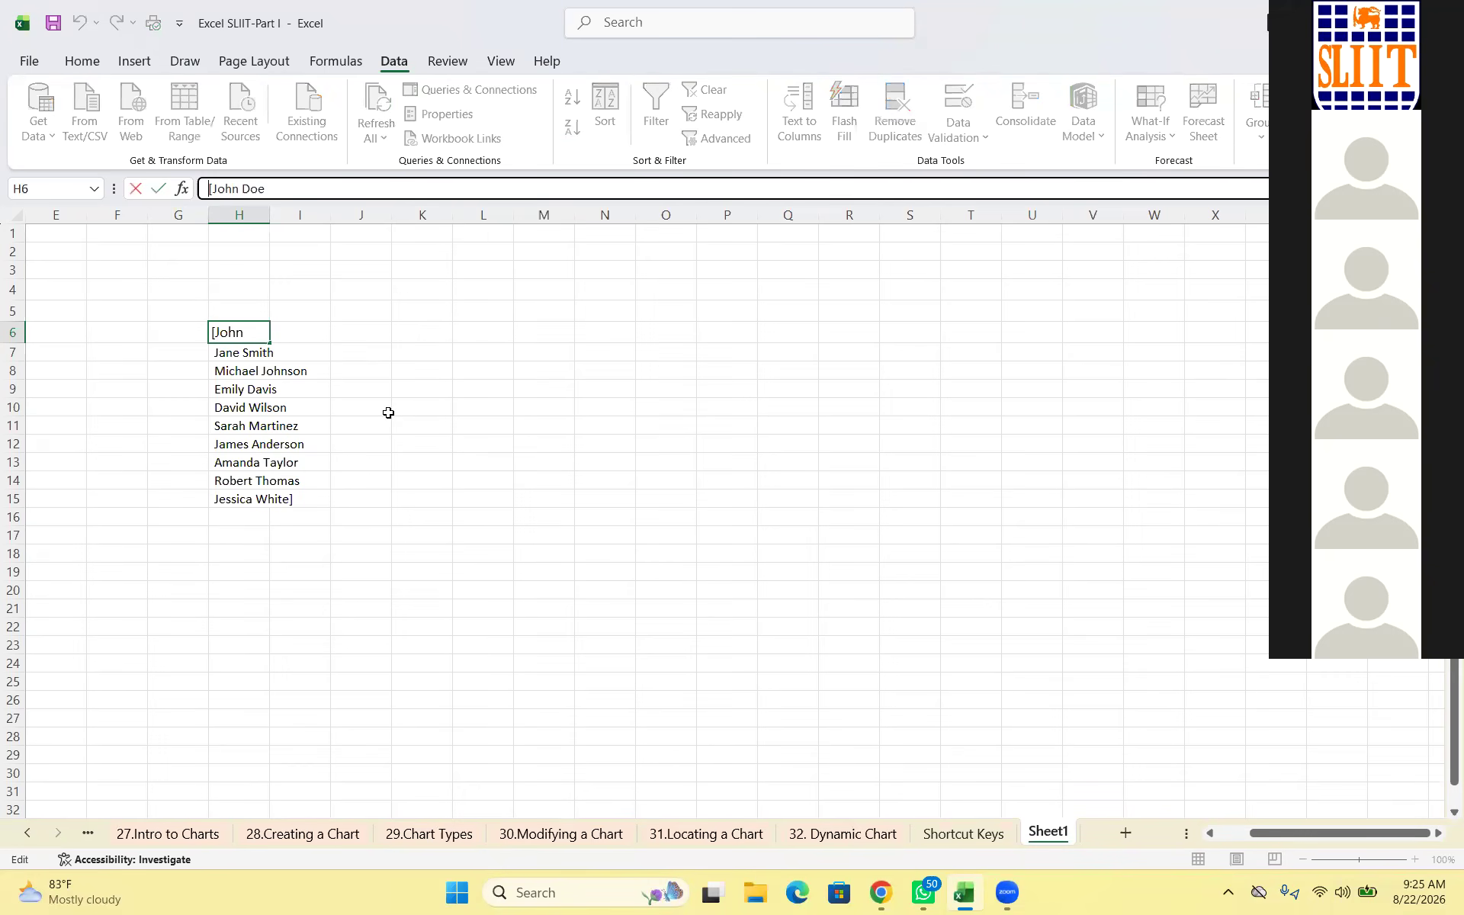
{"action": "left_click", "coordinate": [422, 462]}
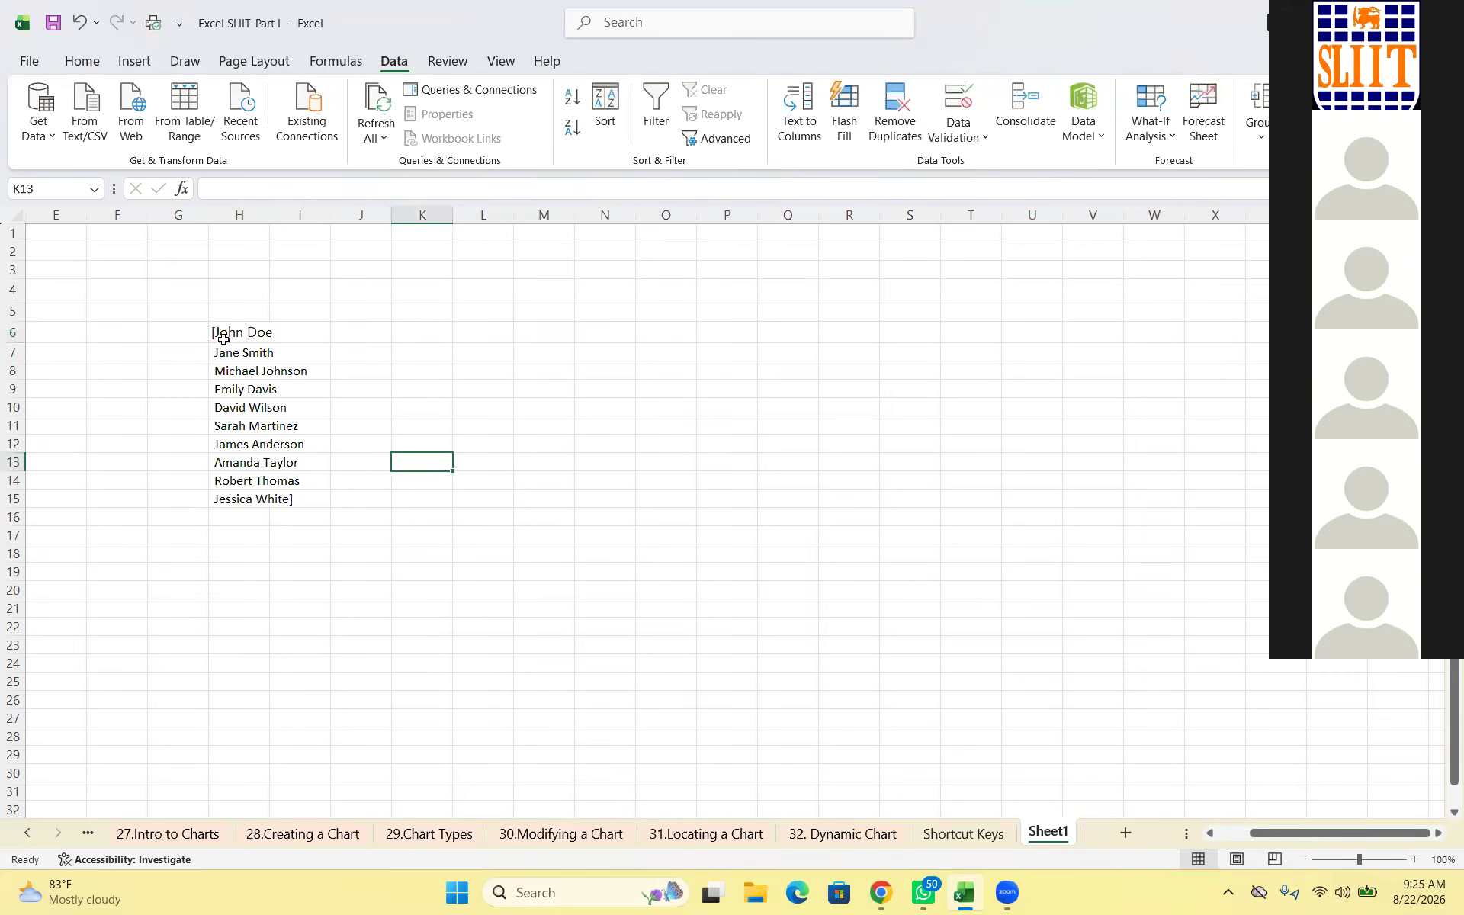
{"action": "left_click", "coordinate": [227, 332]}
{"action": "double_click", "coordinate": [229, 329]}
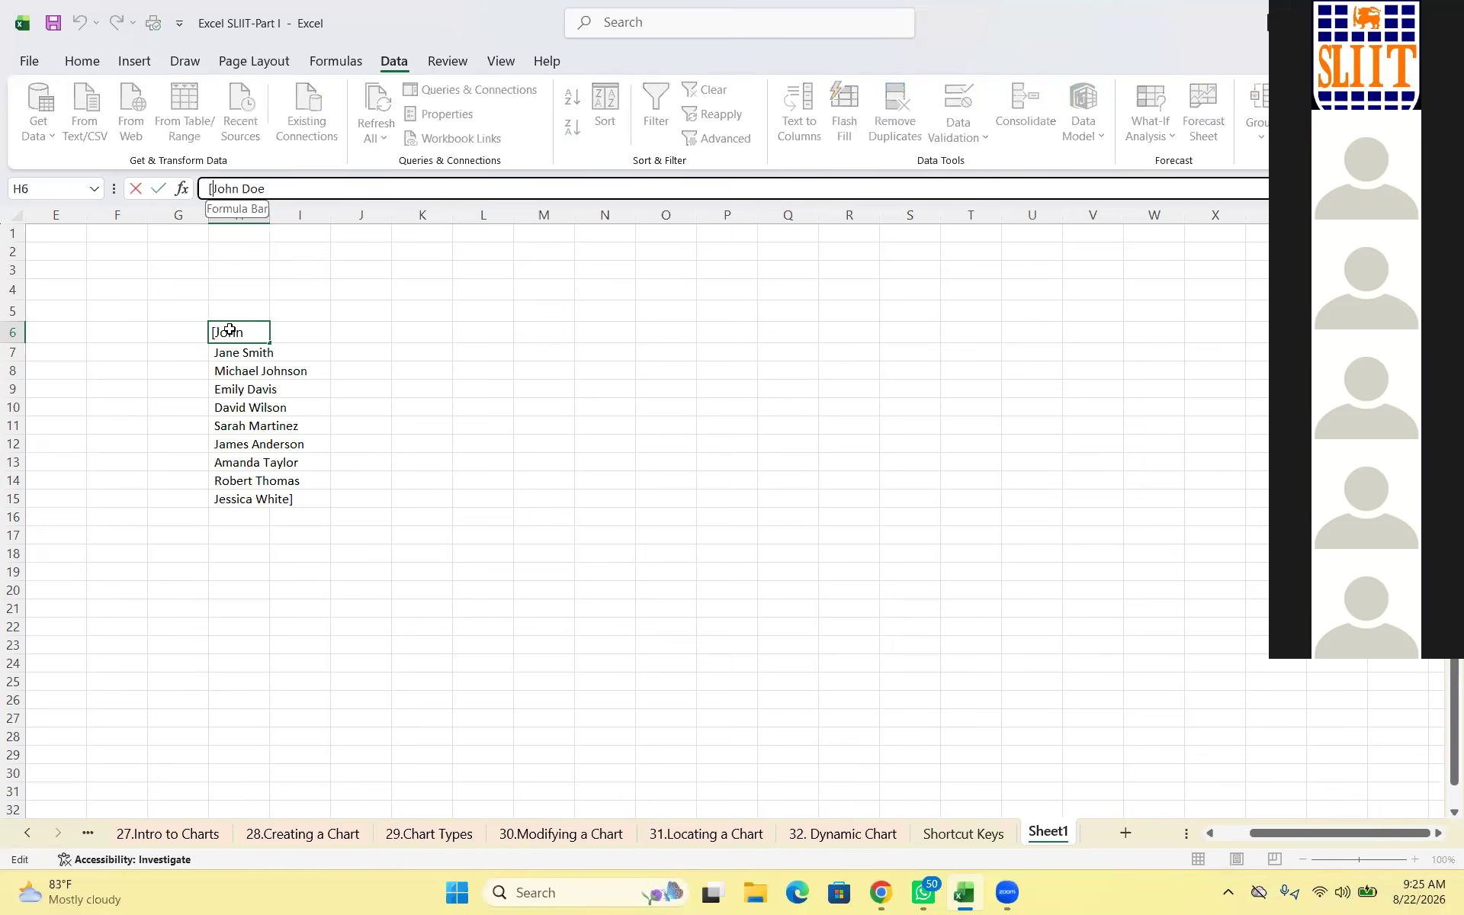
{"action": "key", "text": "Home"}
{"action": "key", "text": "Delete"}
{"action": "key", "text": "Return"}
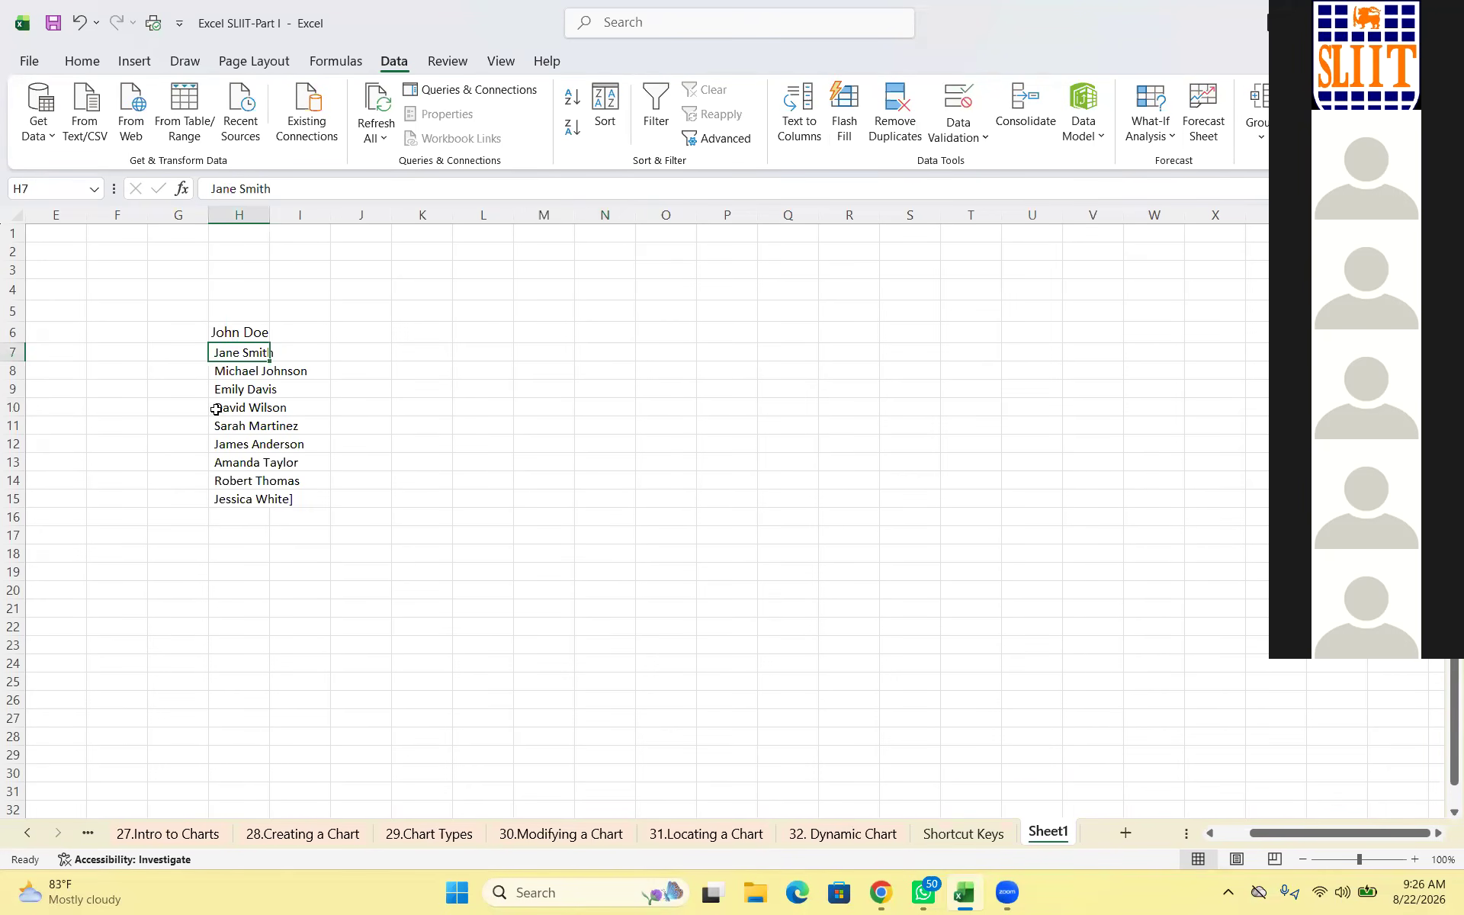
{"action": "key", "text": "F2"}
{"action": "key", "text": "Home"}
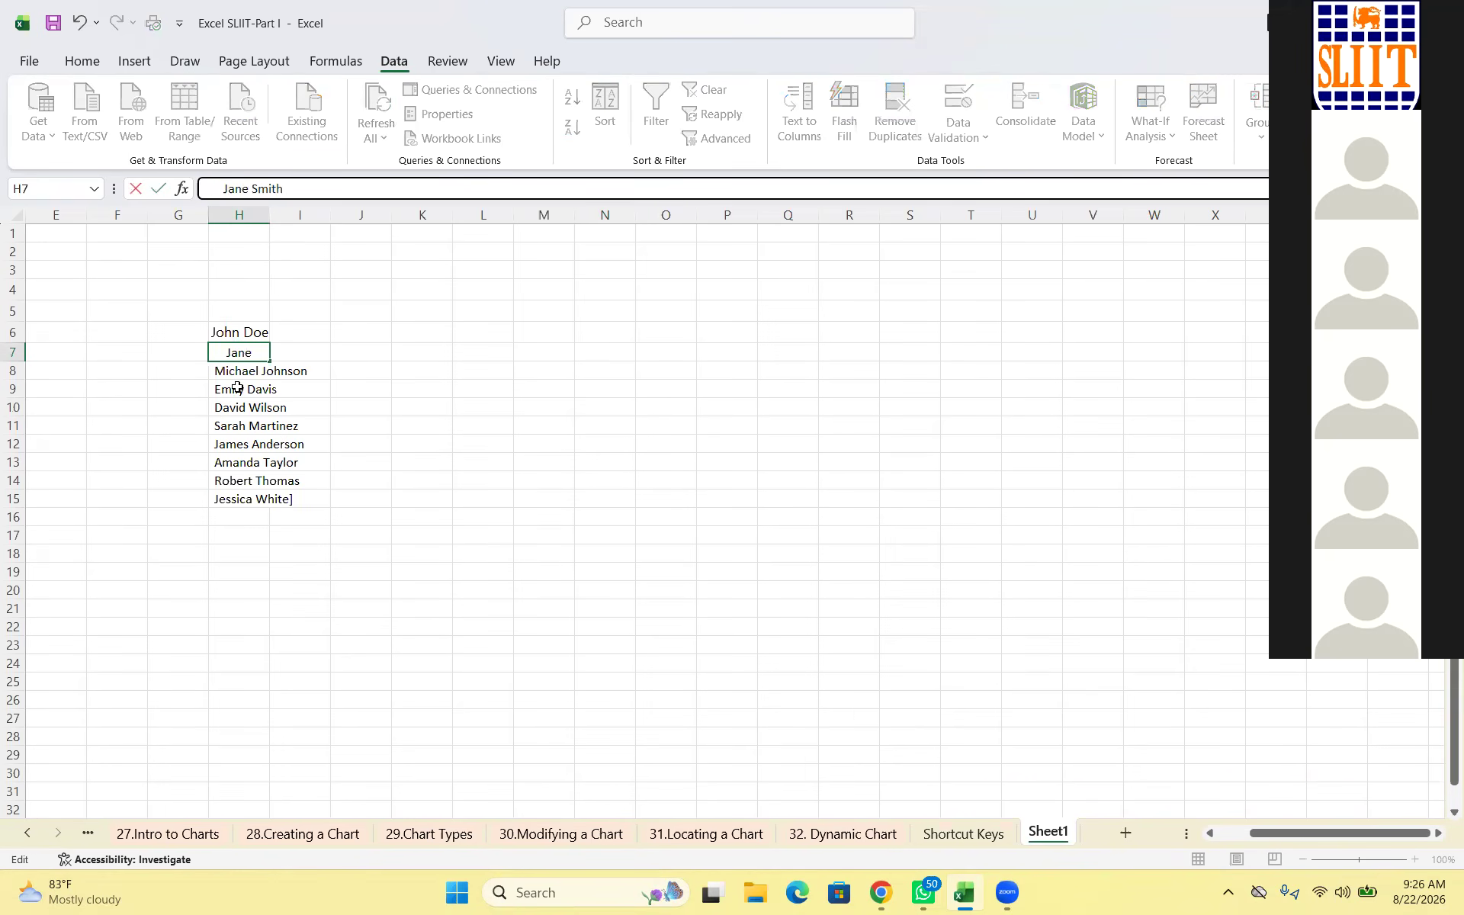
{"action": "key", "text": "Return"}
{"action": "key", "text": "Down"}
{"action": "key", "text": "Down"}
{"action": "key", "text": "F2"}
{"action": "key", "text": "Home"}
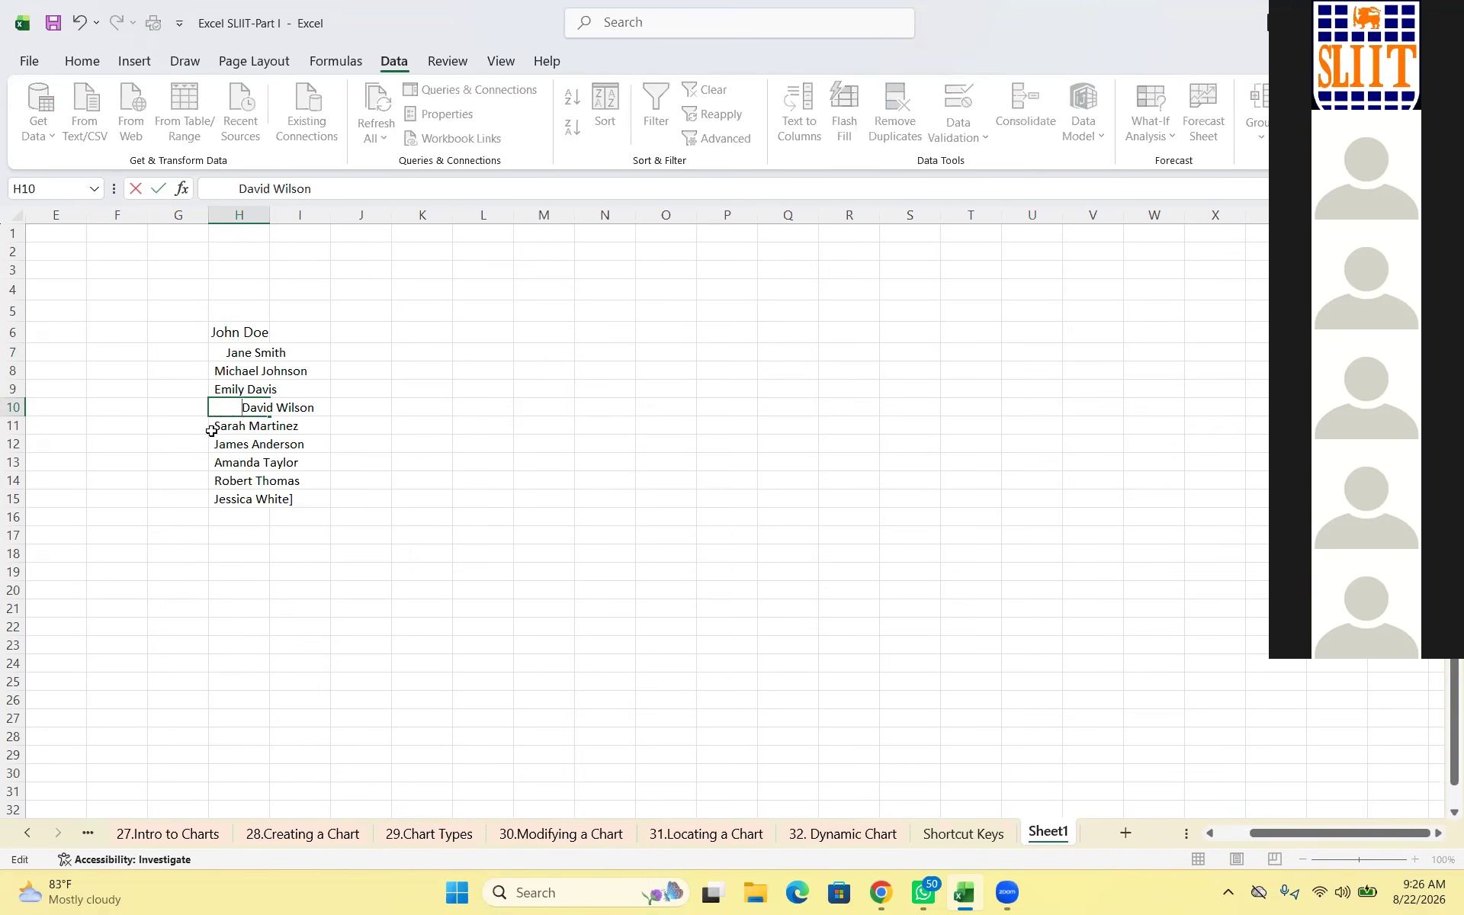
{"action": "left_click", "coordinate": [422, 480]}
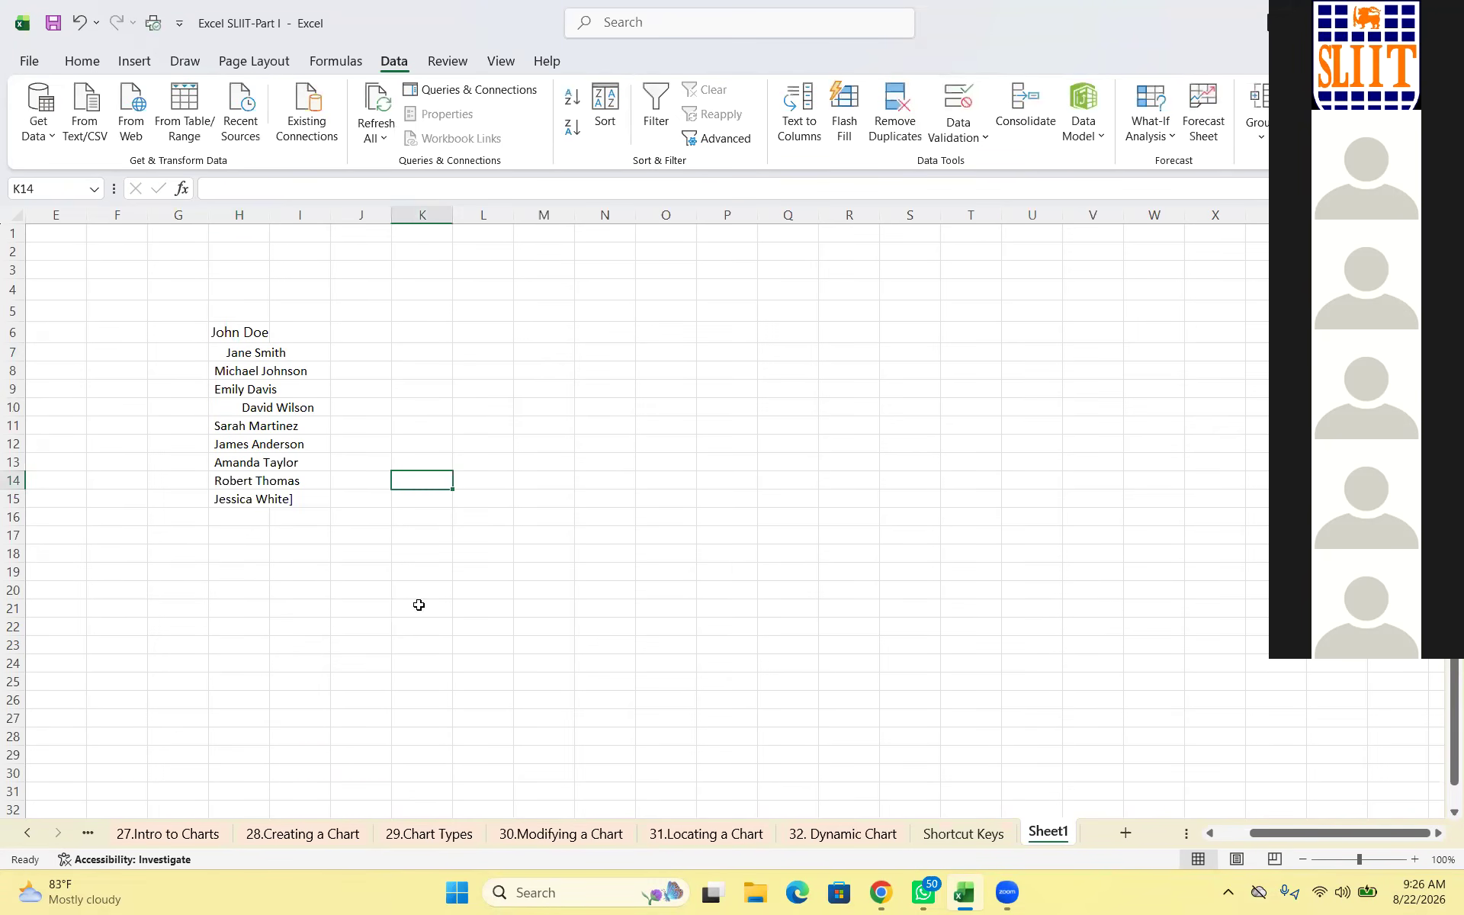
{"action": "key", "text": "Left"}
{"action": "key", "text": "Left"}
{"action": "key", "text": "Left"}
{"action": "key", "text": "Up"}
{"action": "key", "text": "Up"}
{"action": "key", "text": "Up"}
{"action": "key", "text": "Up"}
{"action": "key", "text": "Up"}
{"action": "key", "text": "Up"}
{"action": "key", "text": "F2"}
{"action": "key", "text": "ctrl+Left"}
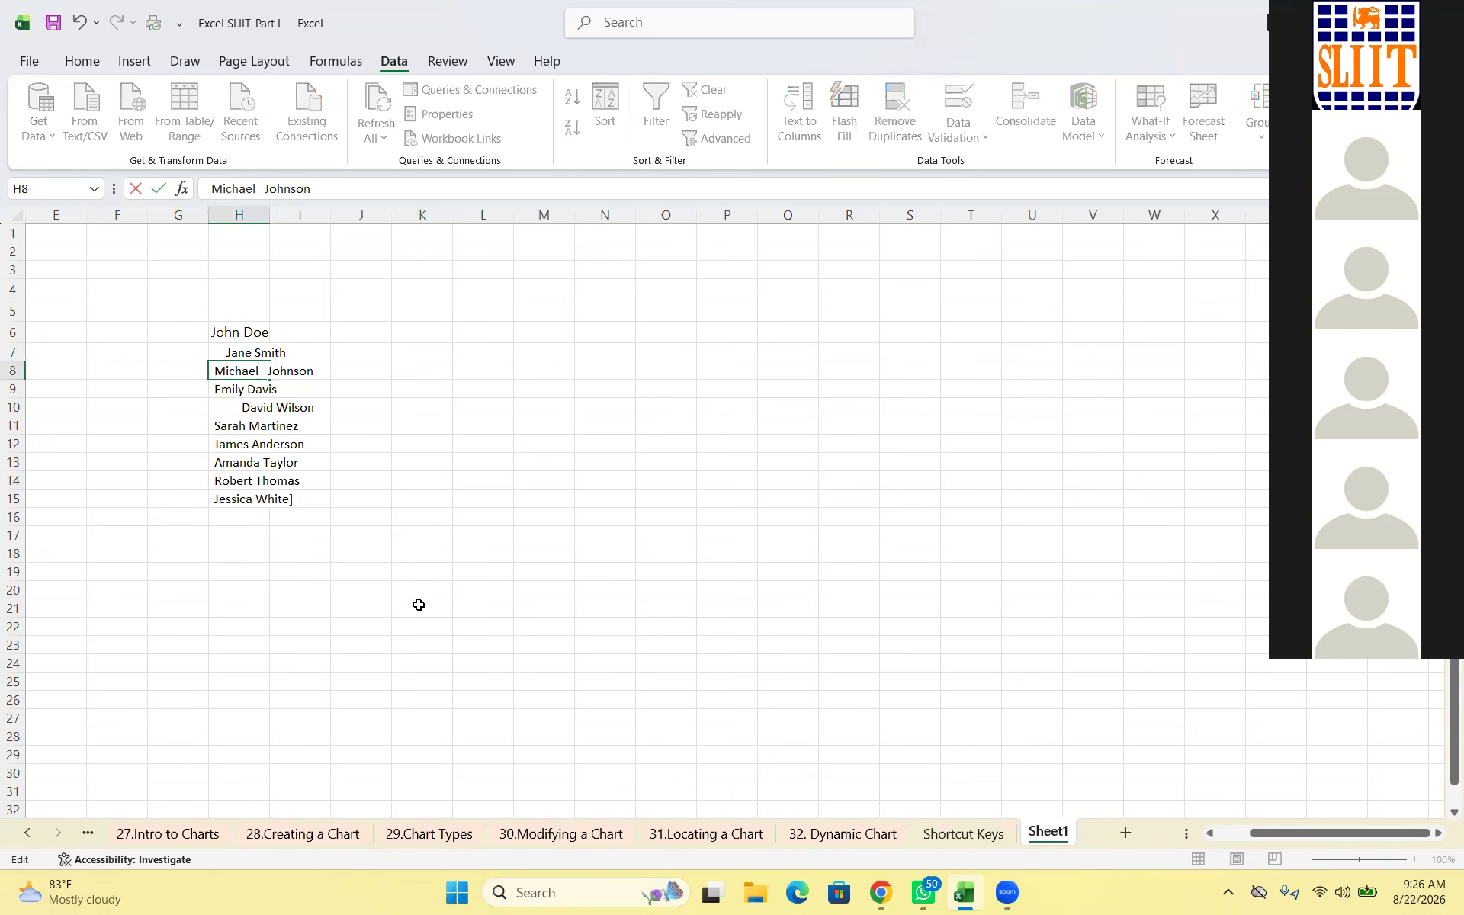
{"action": "key", "text": "Return"}
{"action": "key", "text": "Down"}
{"action": "key", "text": "Down"}
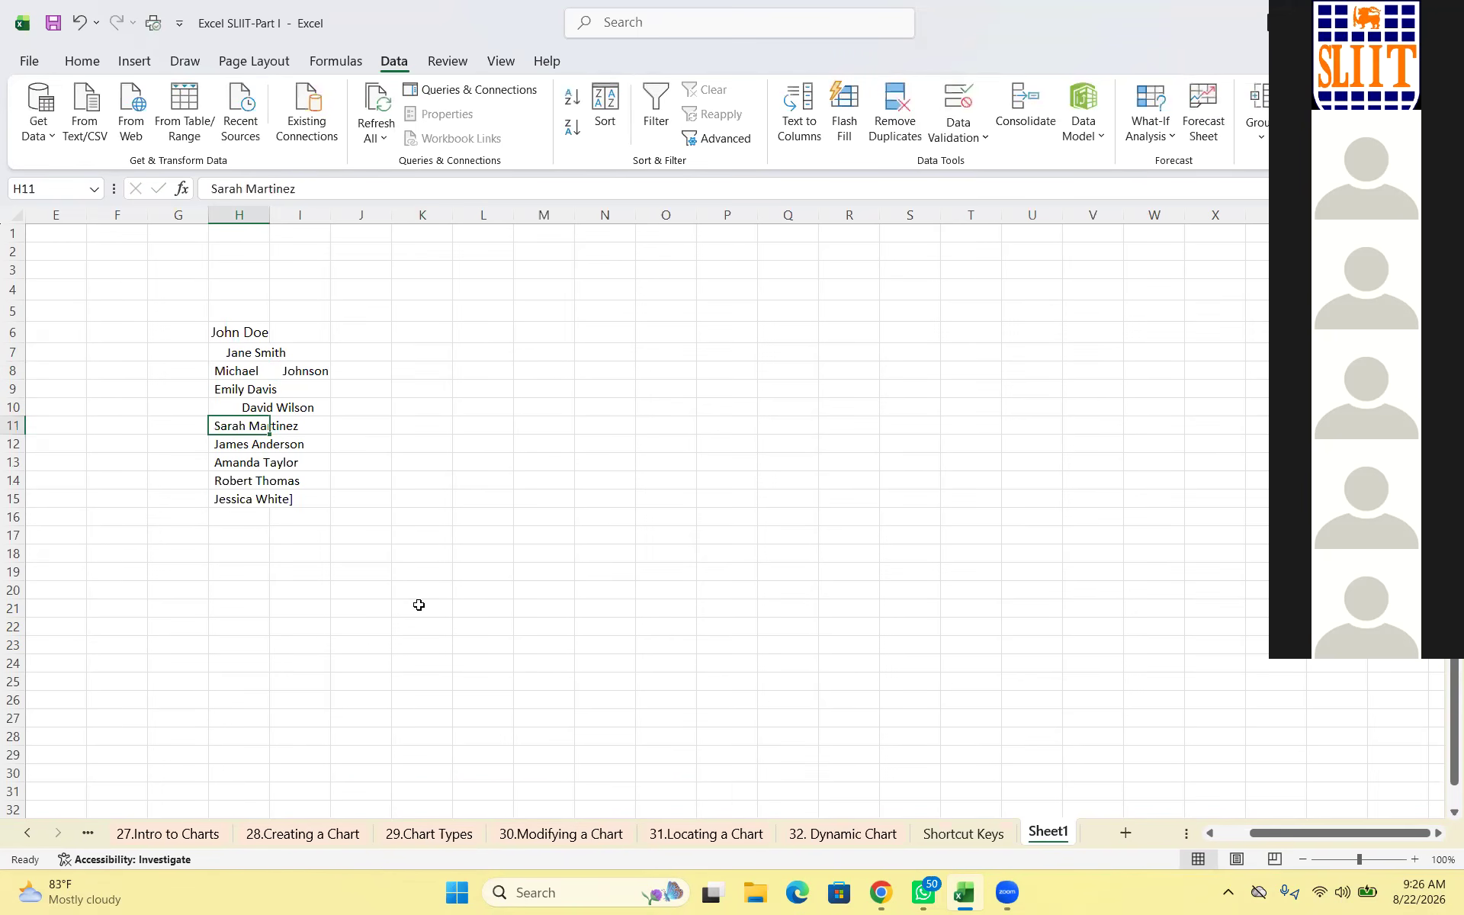
{"action": "left_click", "coordinate": [418, 605]}
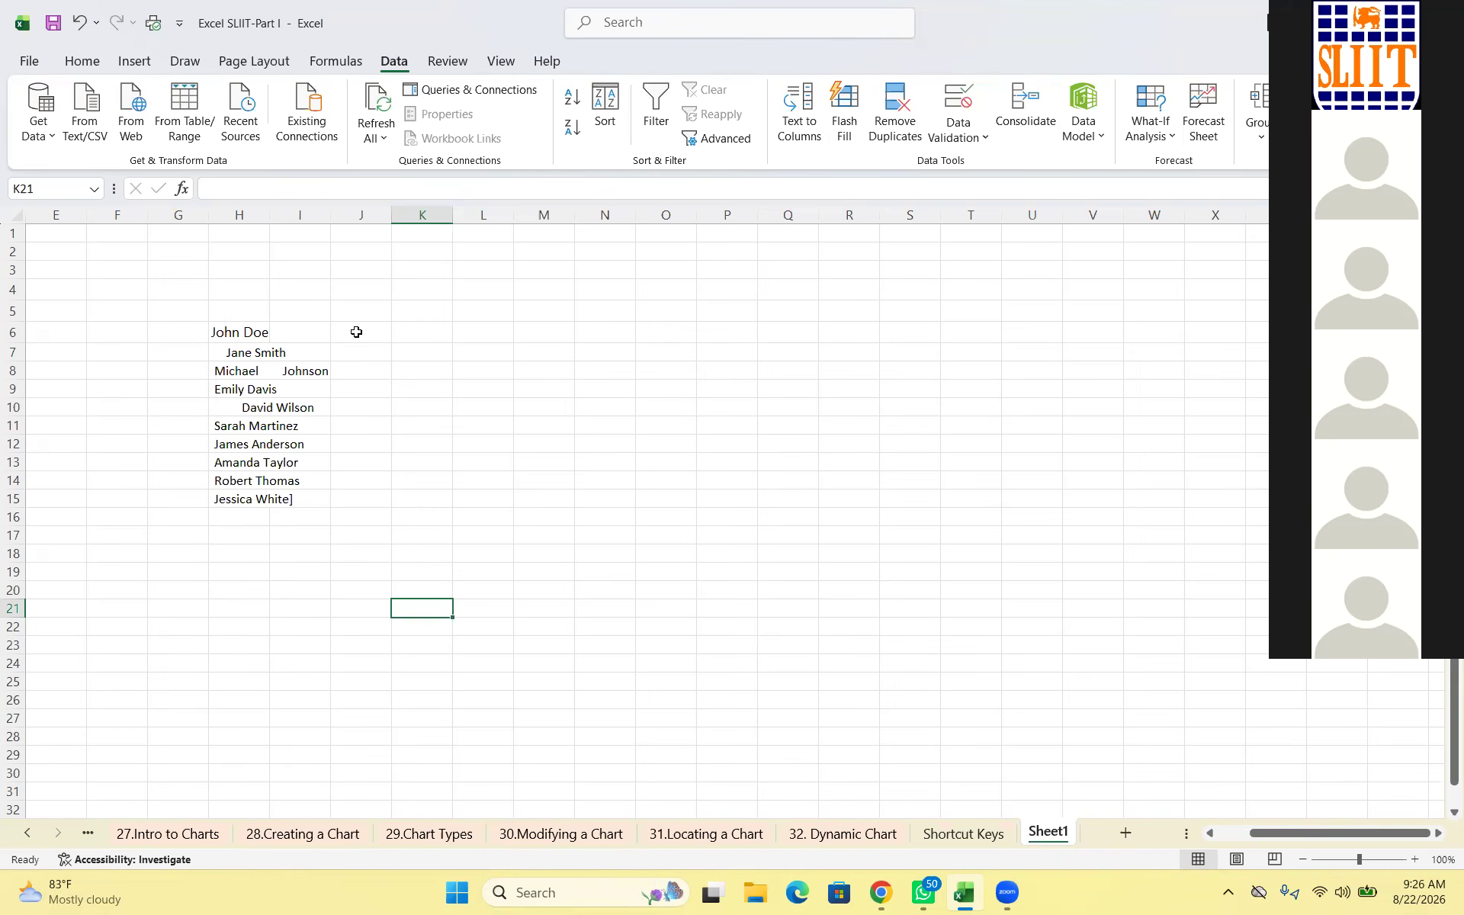
Enter =TRIM(H6) in J6 and fill it down to J15
{"action": "left_click", "coordinate": [239, 332]}
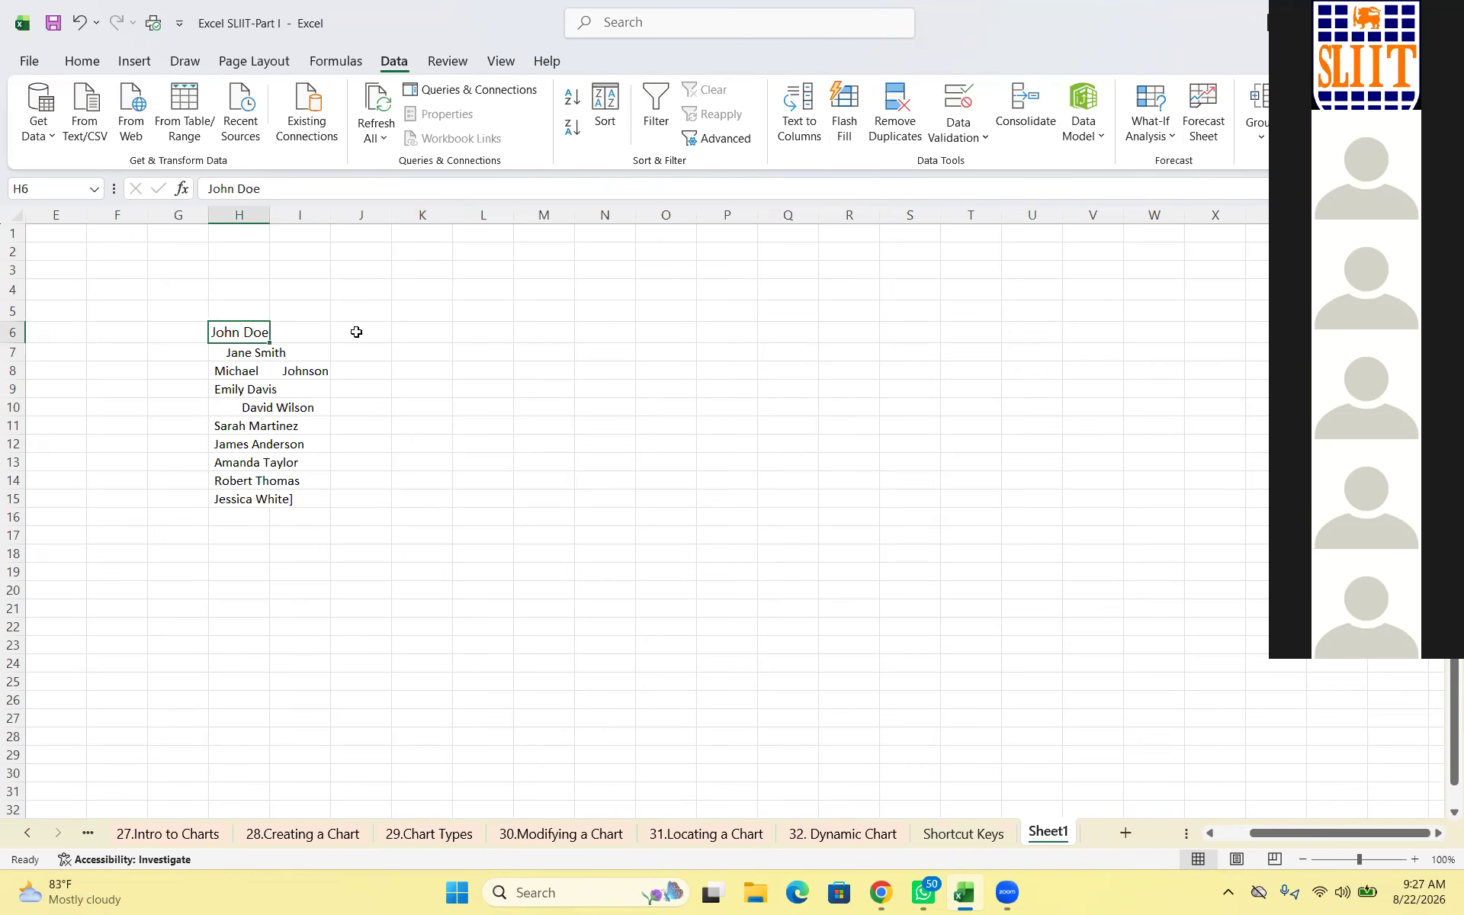
{"action": "left_click", "coordinate": [357, 331]}
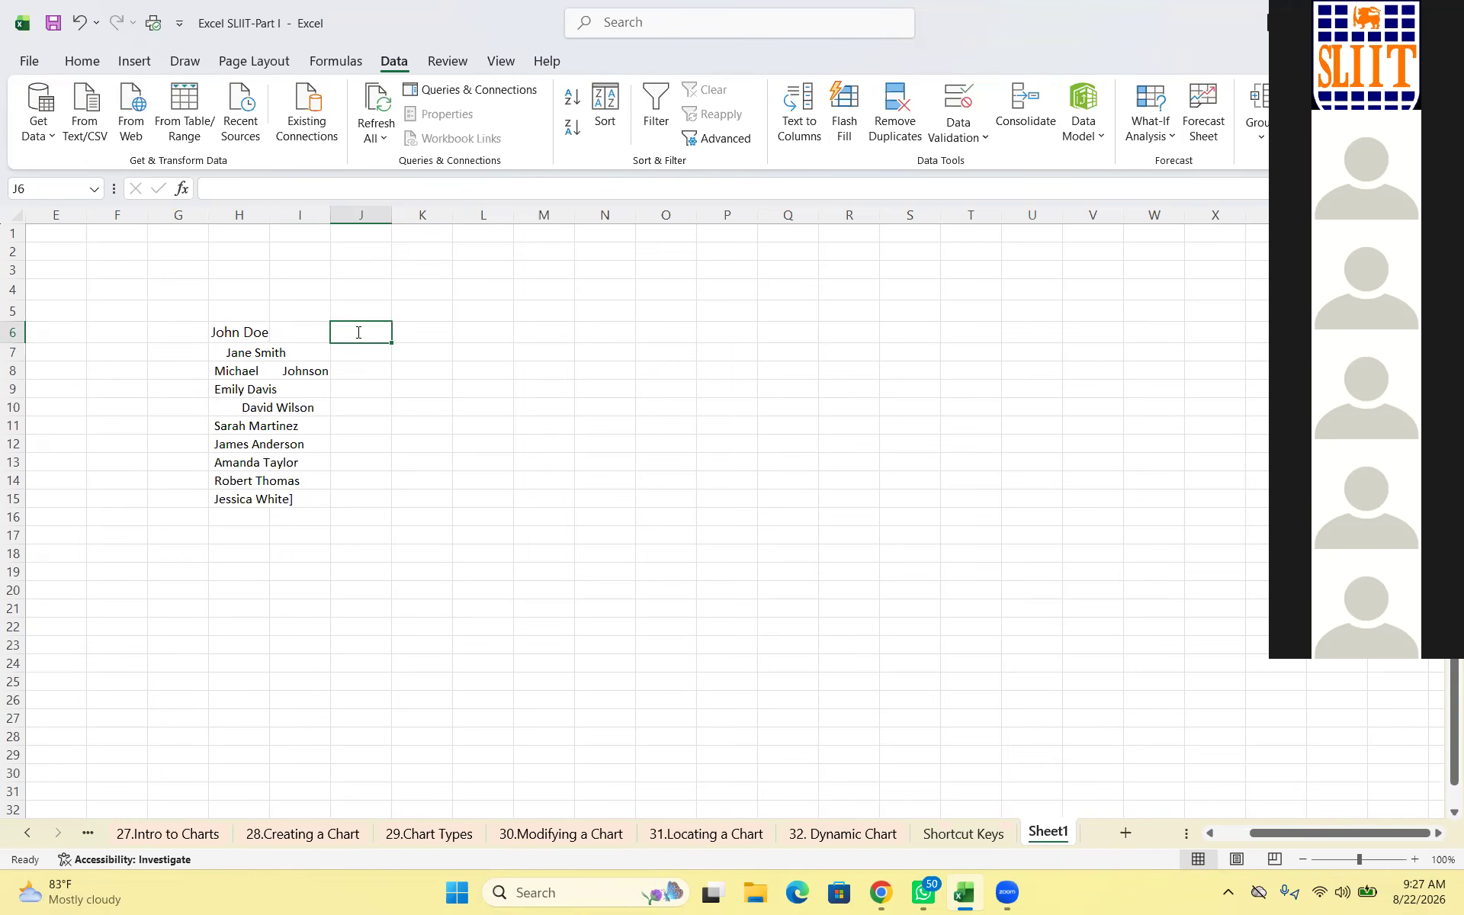
{"action": "type", "text": "="}
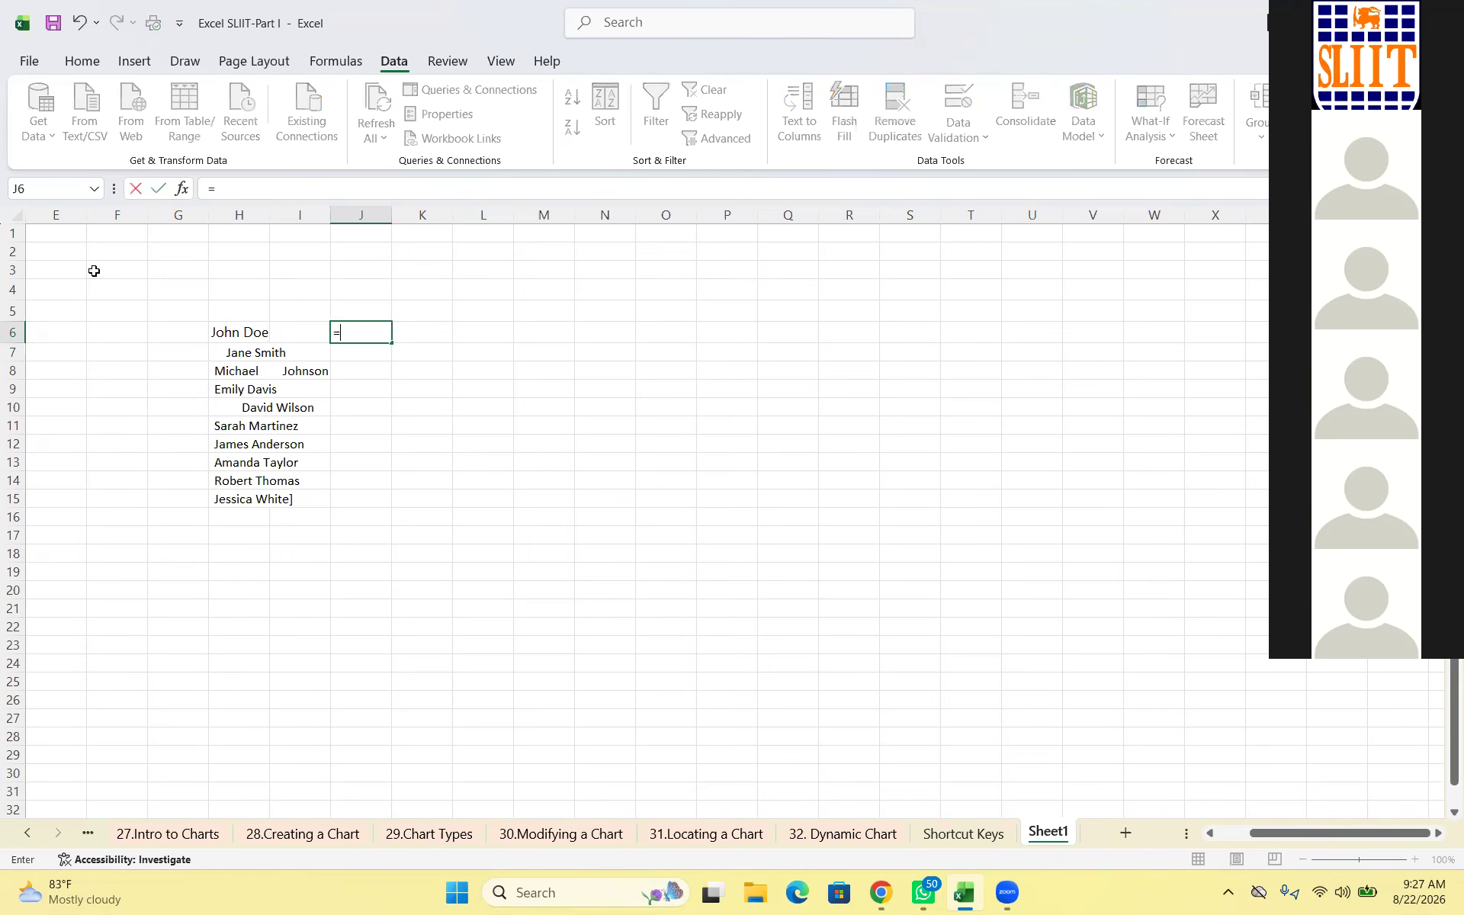
{"action": "type", "text": "tri"}
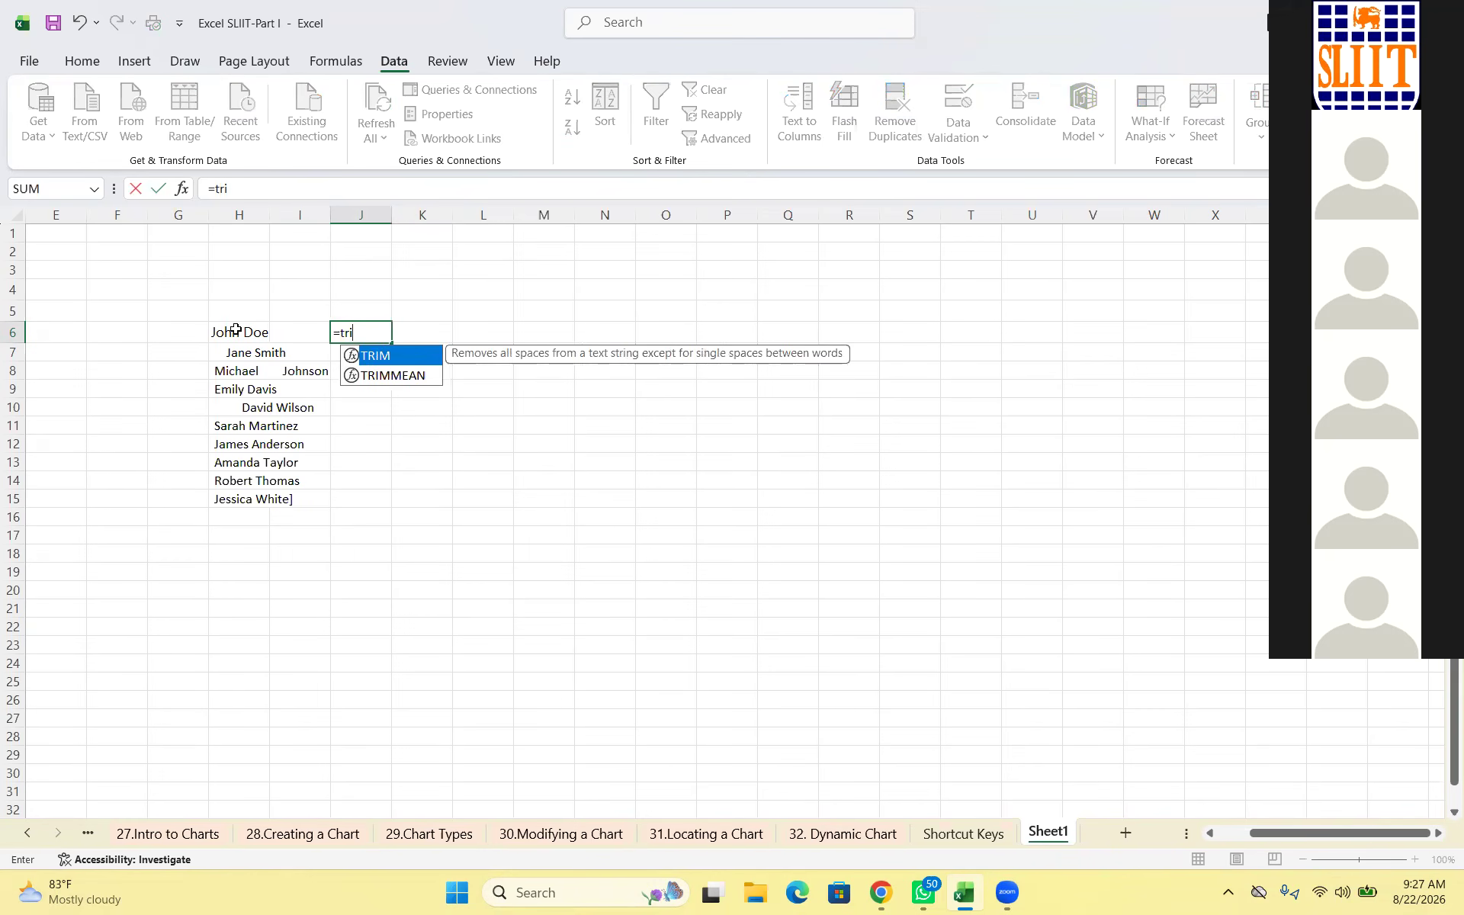
{"action": "type", "text": "m("}
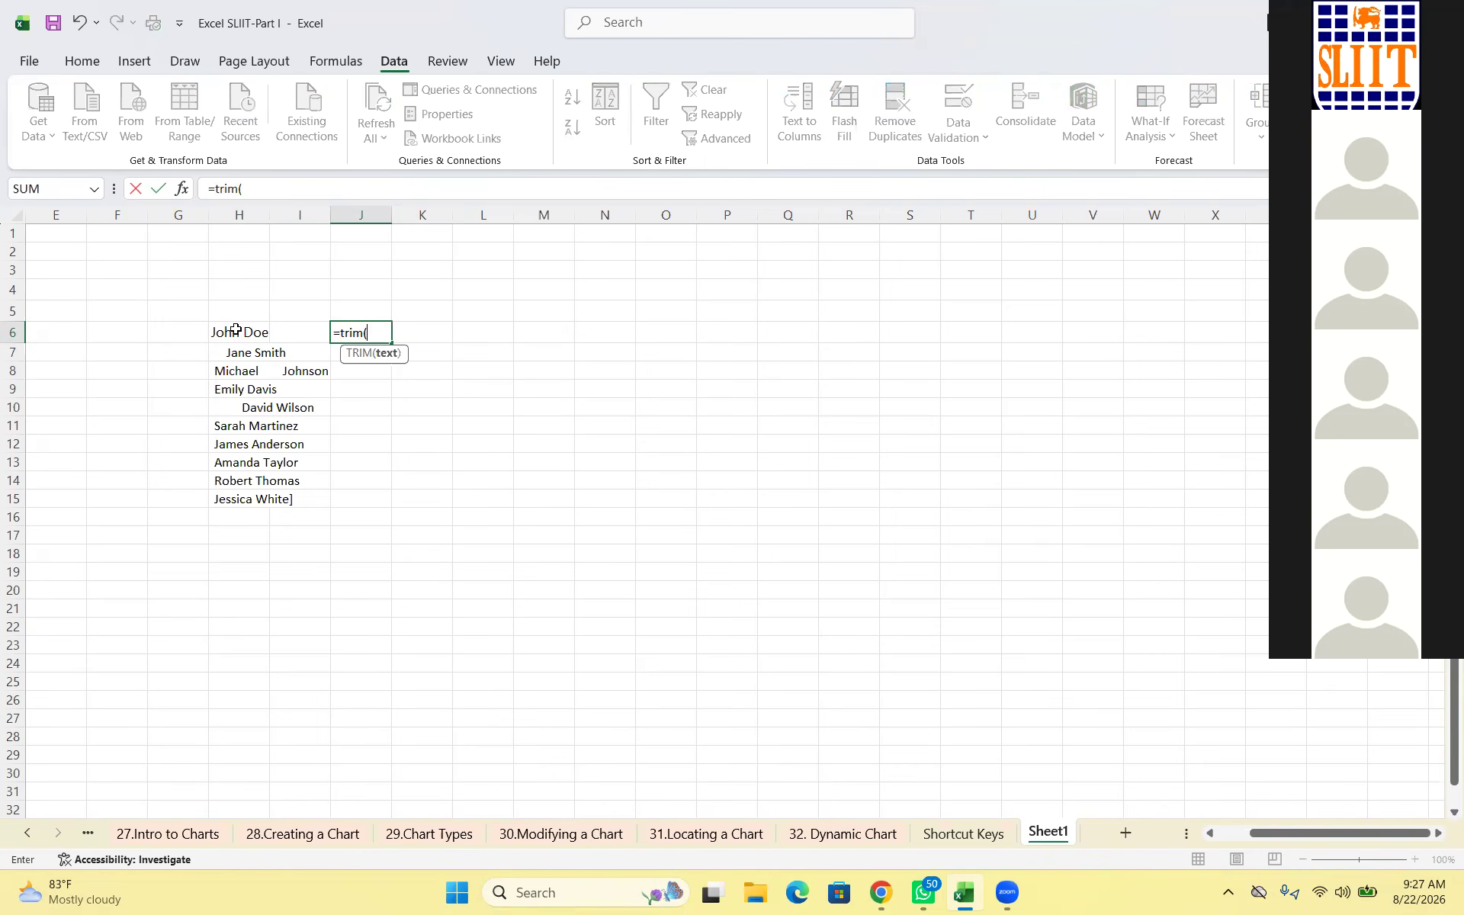
{"action": "key", "text": "Left"}
{"action": "key", "text": "Left"}
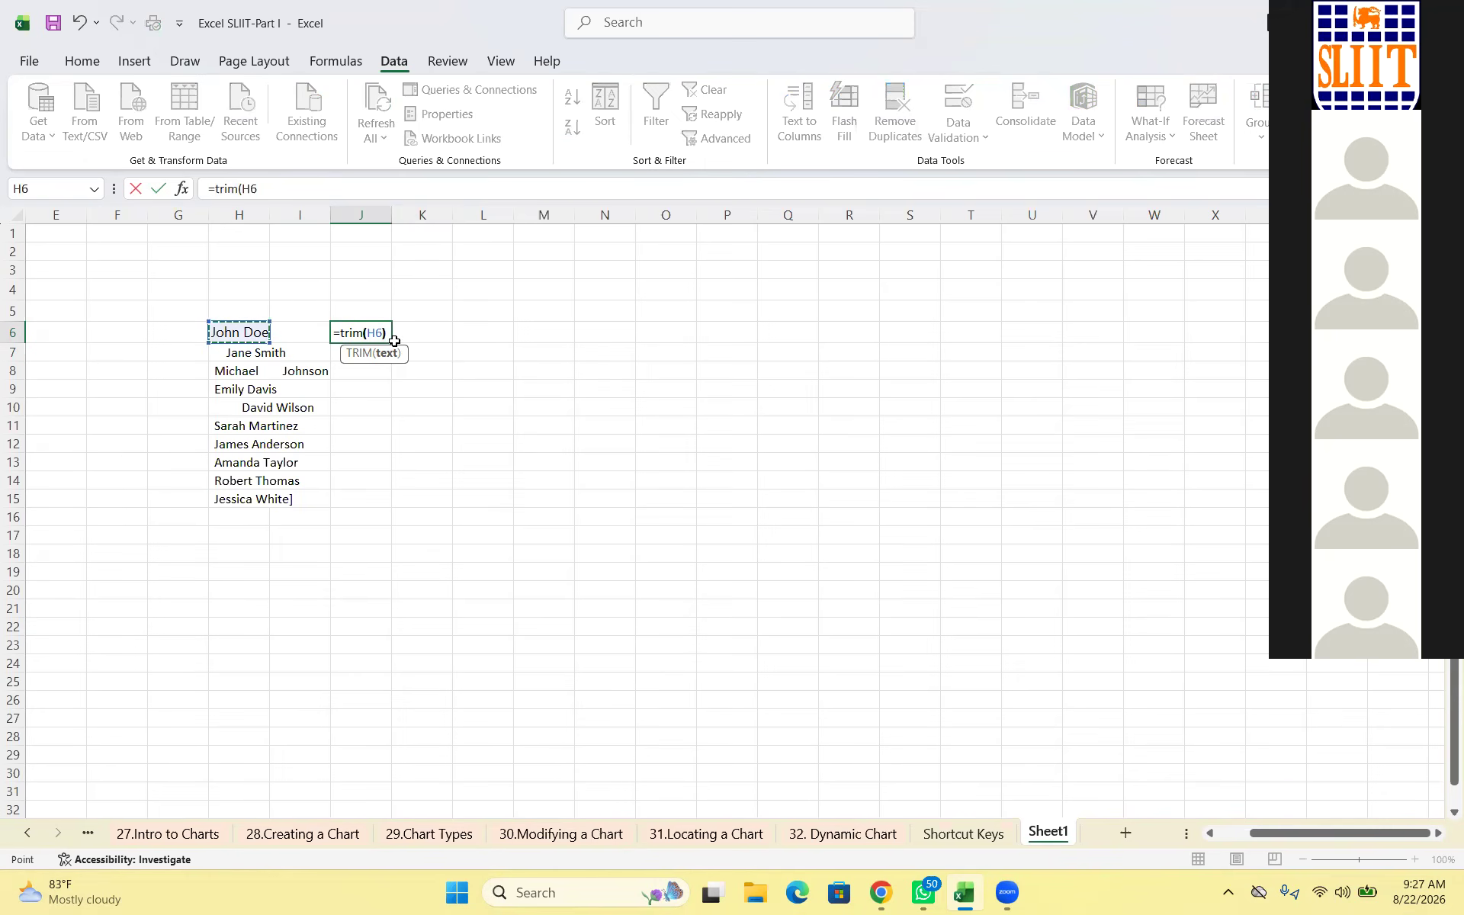
{"action": "type", "text": ")"}
{"action": "key", "text": "Return"}
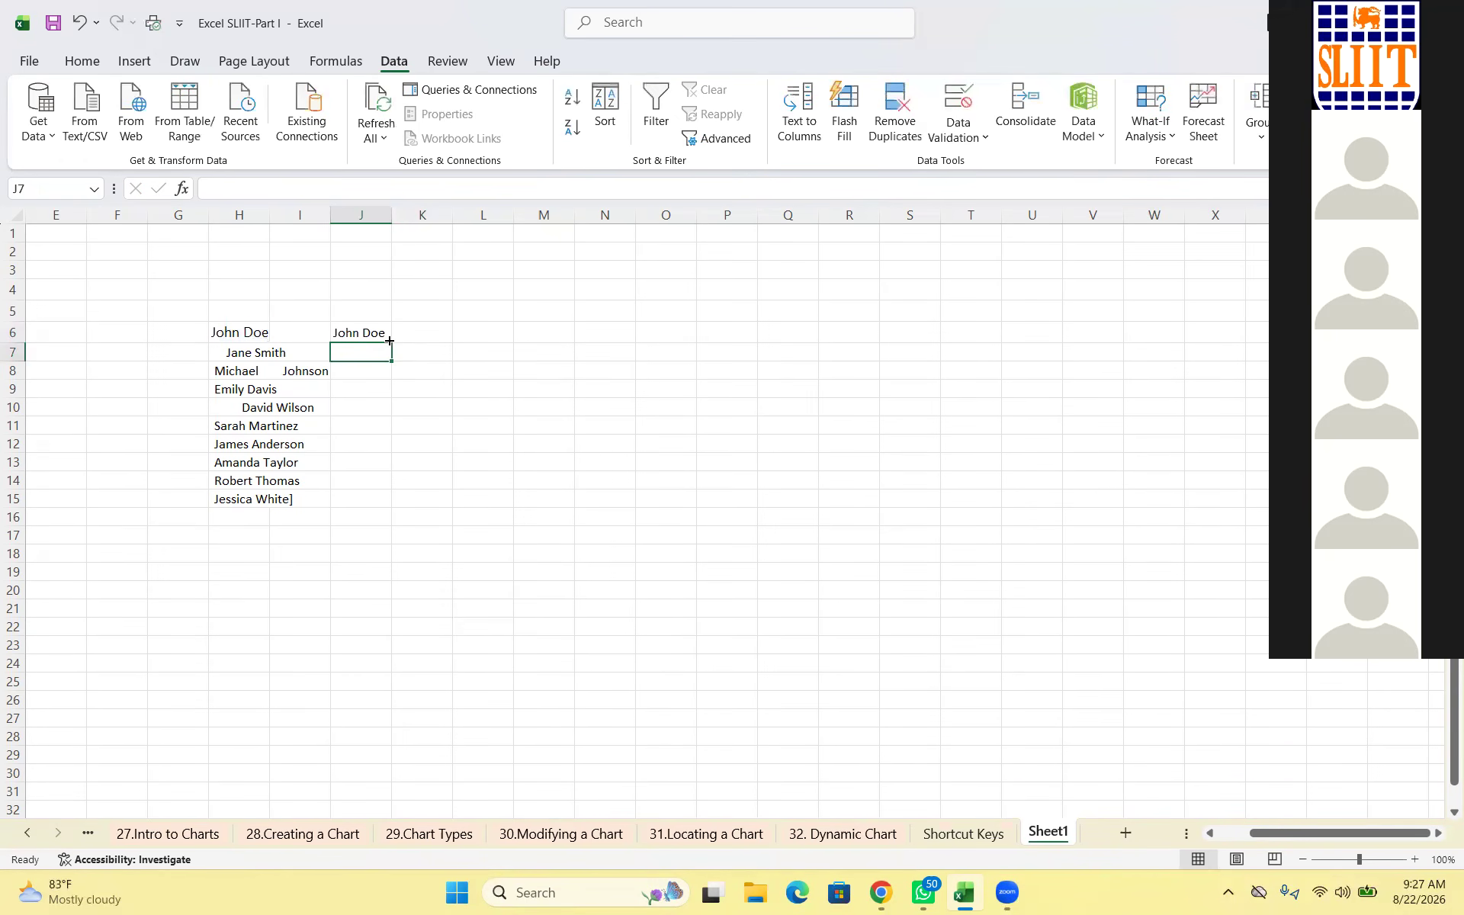
{"action": "key", "text": "Up"}
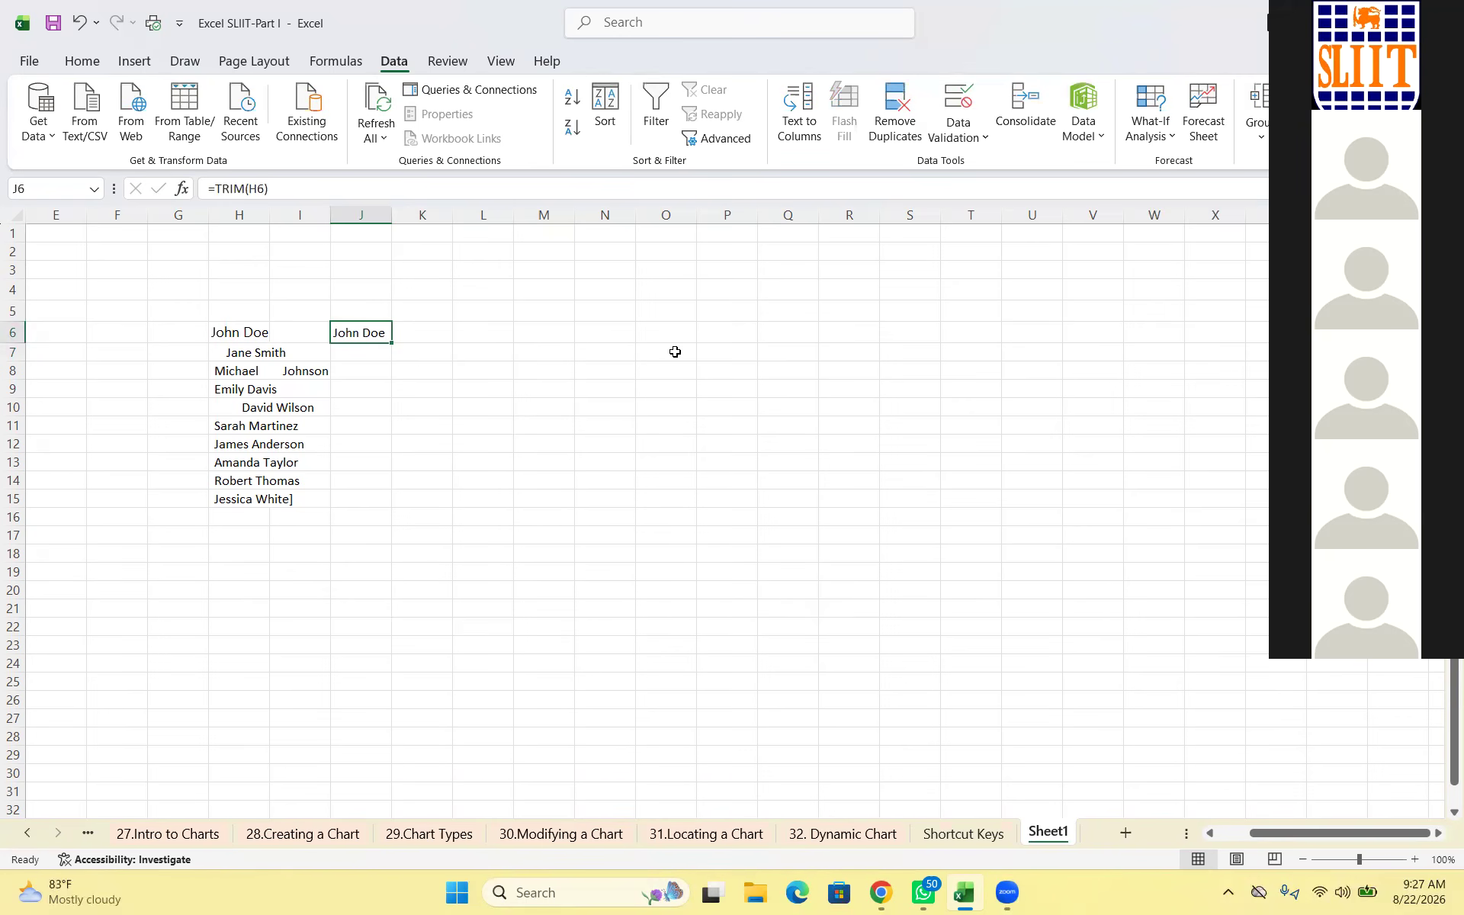
{"action": "left_click_drag", "start_coordinate": [391, 343], "coordinate": [385, 501]}
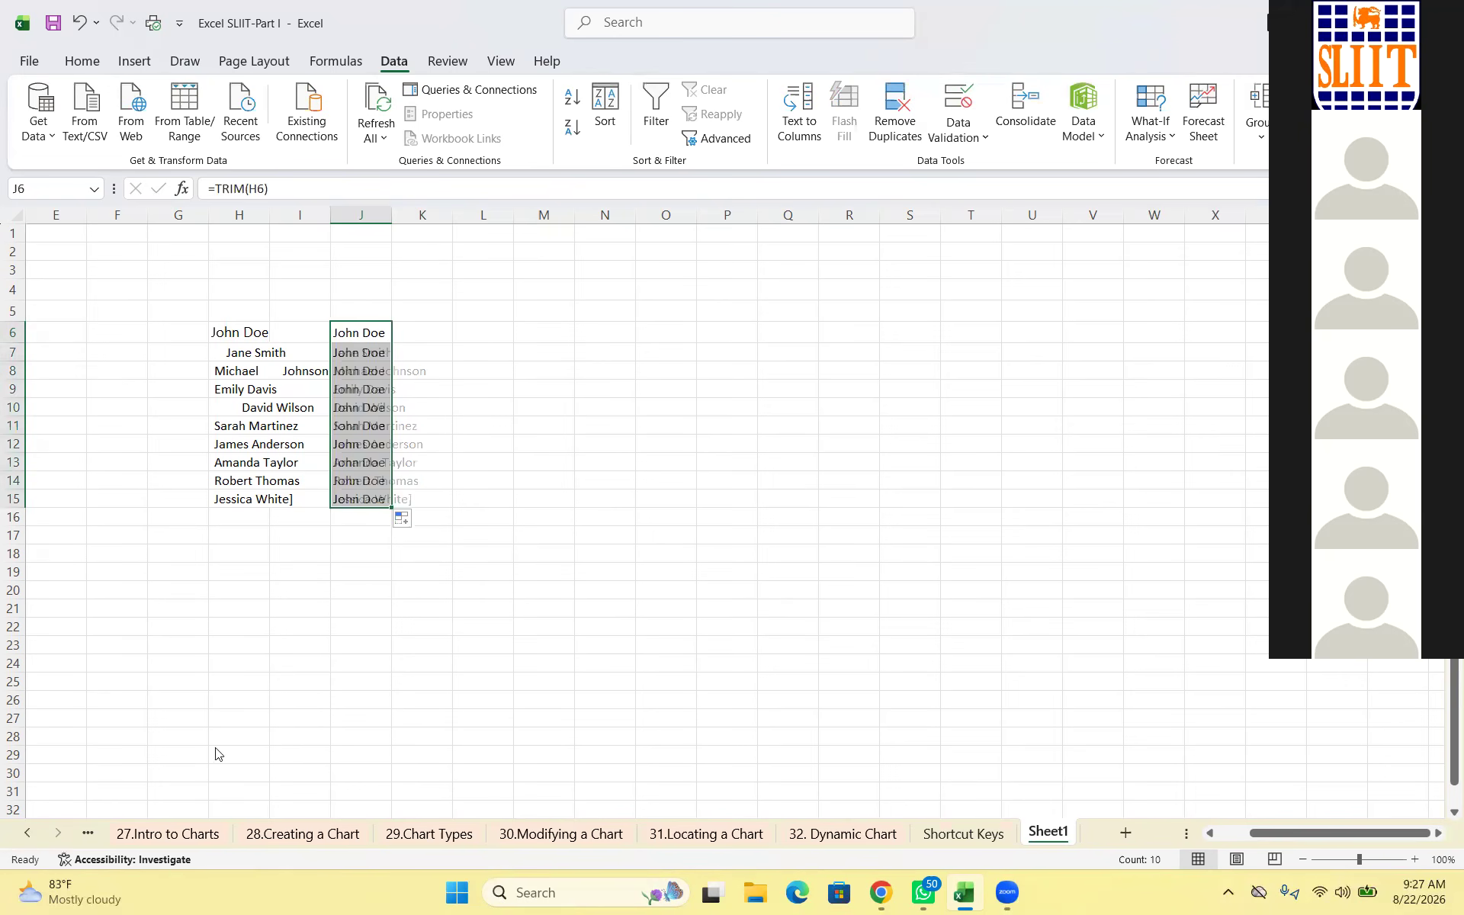
{"action": "left_click", "coordinate": [543, 424]}
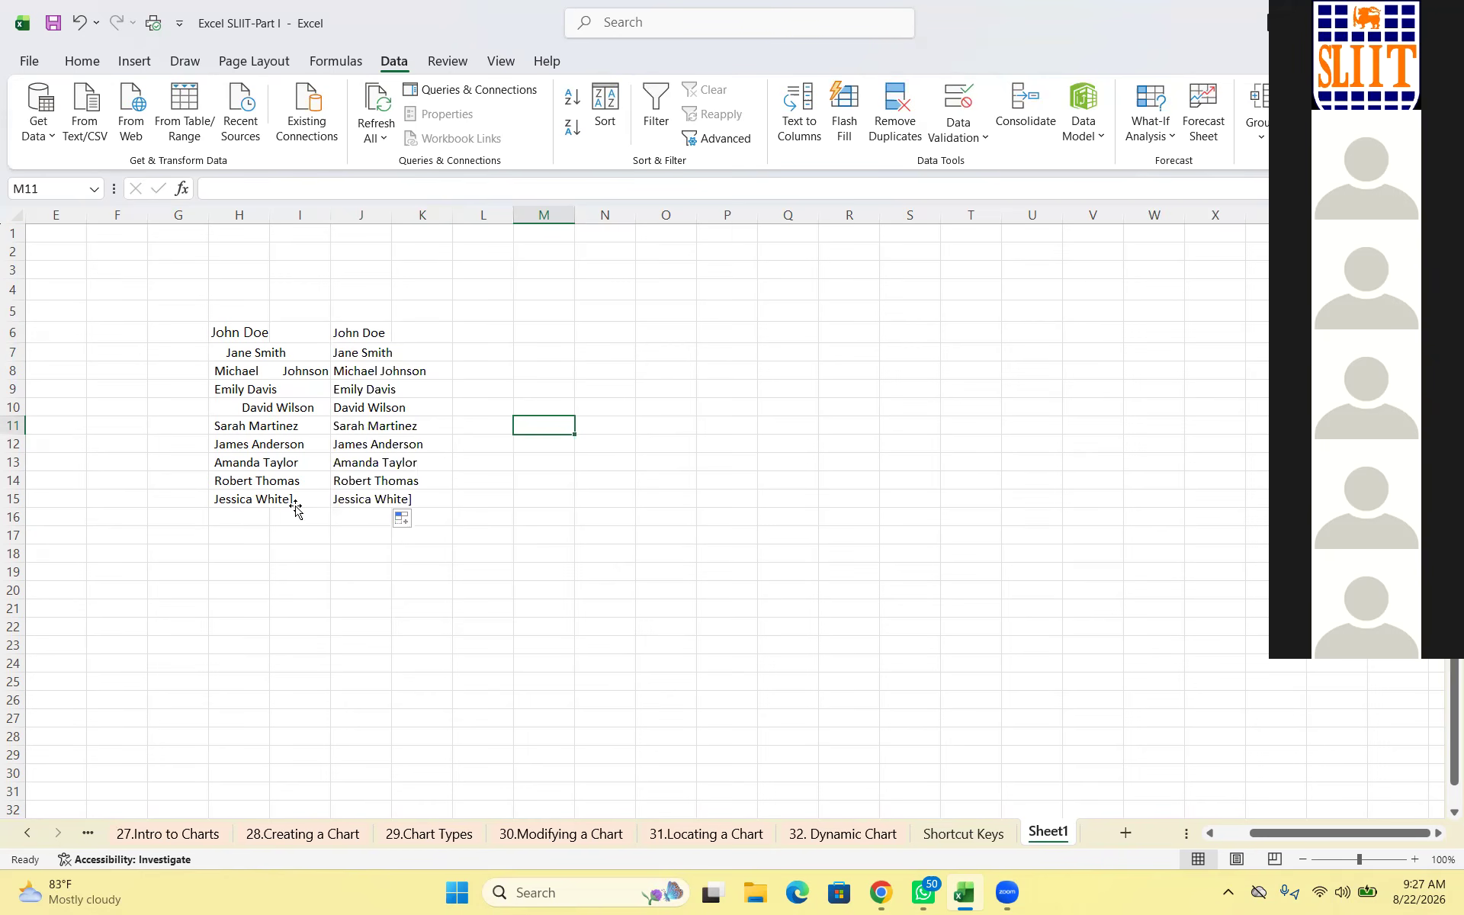
Test clearing the original names in H6:I15, then undo it
{"action": "left_click_drag", "start_coordinate": [239, 333], "coordinate": [313, 499]}
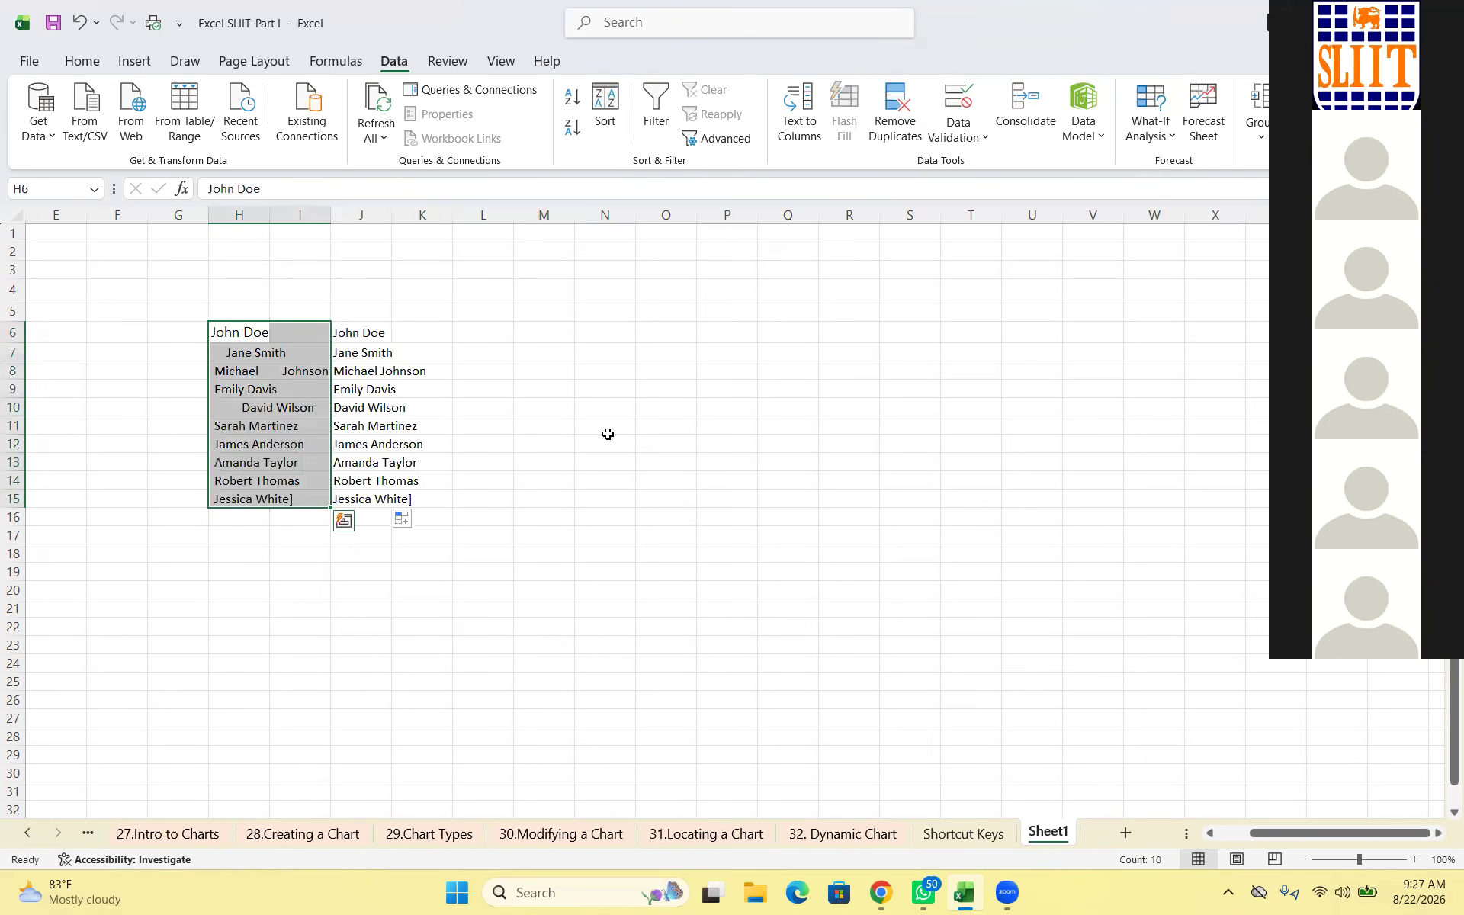
{"action": "key", "text": "Delete"}
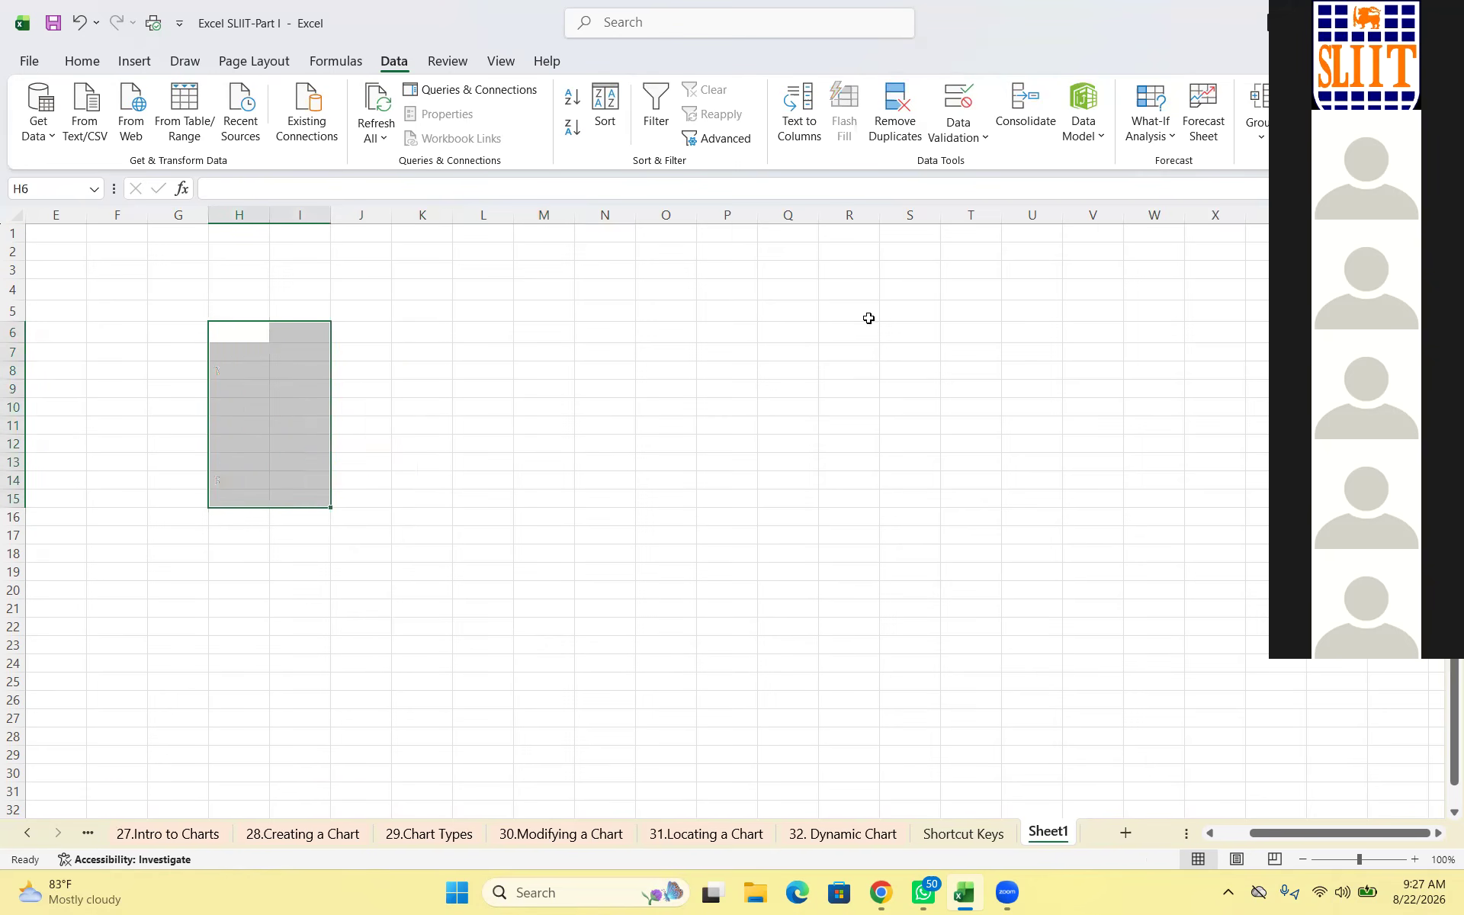
{"action": "left_click", "coordinate": [82, 23]}
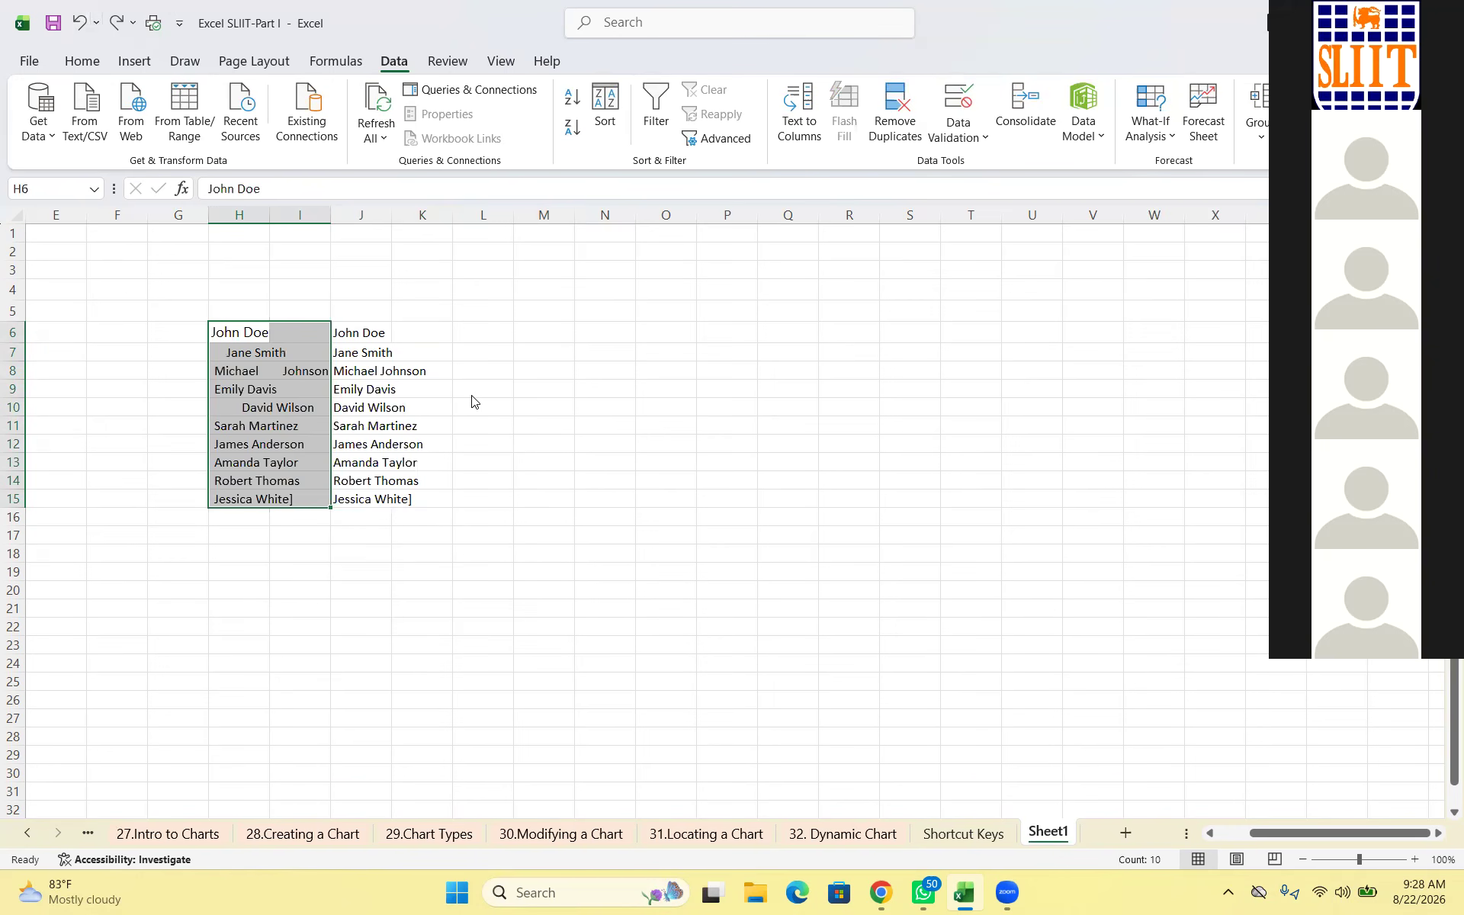
{"action": "left_click", "coordinate": [543, 389]}
Copy the trimmed names in J6:J15
{"action": "left_click_drag", "start_coordinate": [360, 332], "coordinate": [422, 499]}
{"action": "right_click", "coordinate": [414, 324]}
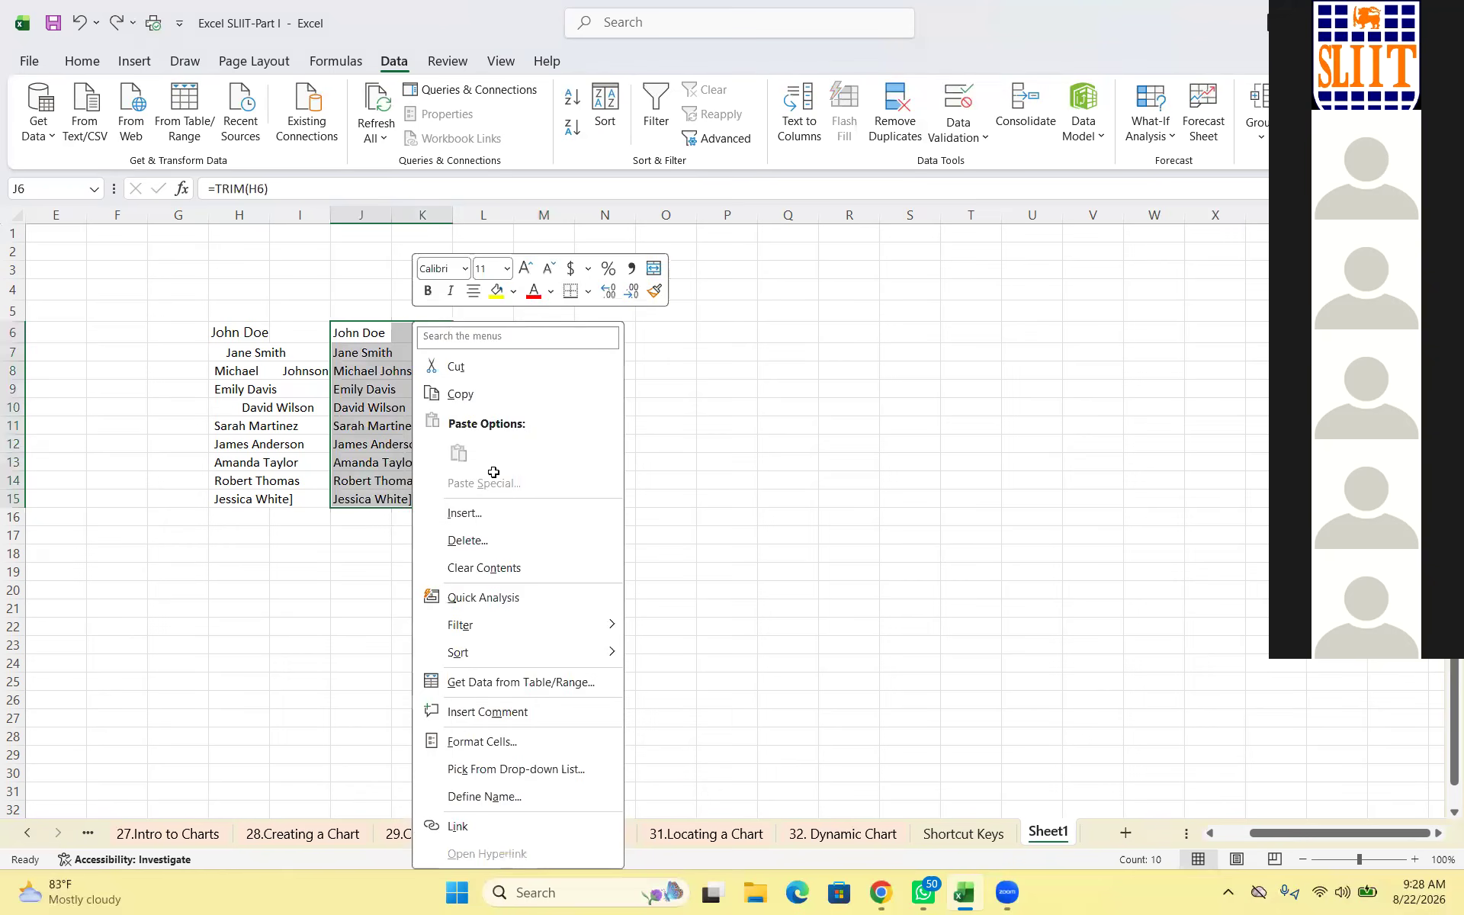
{"action": "key", "text": "Return"}
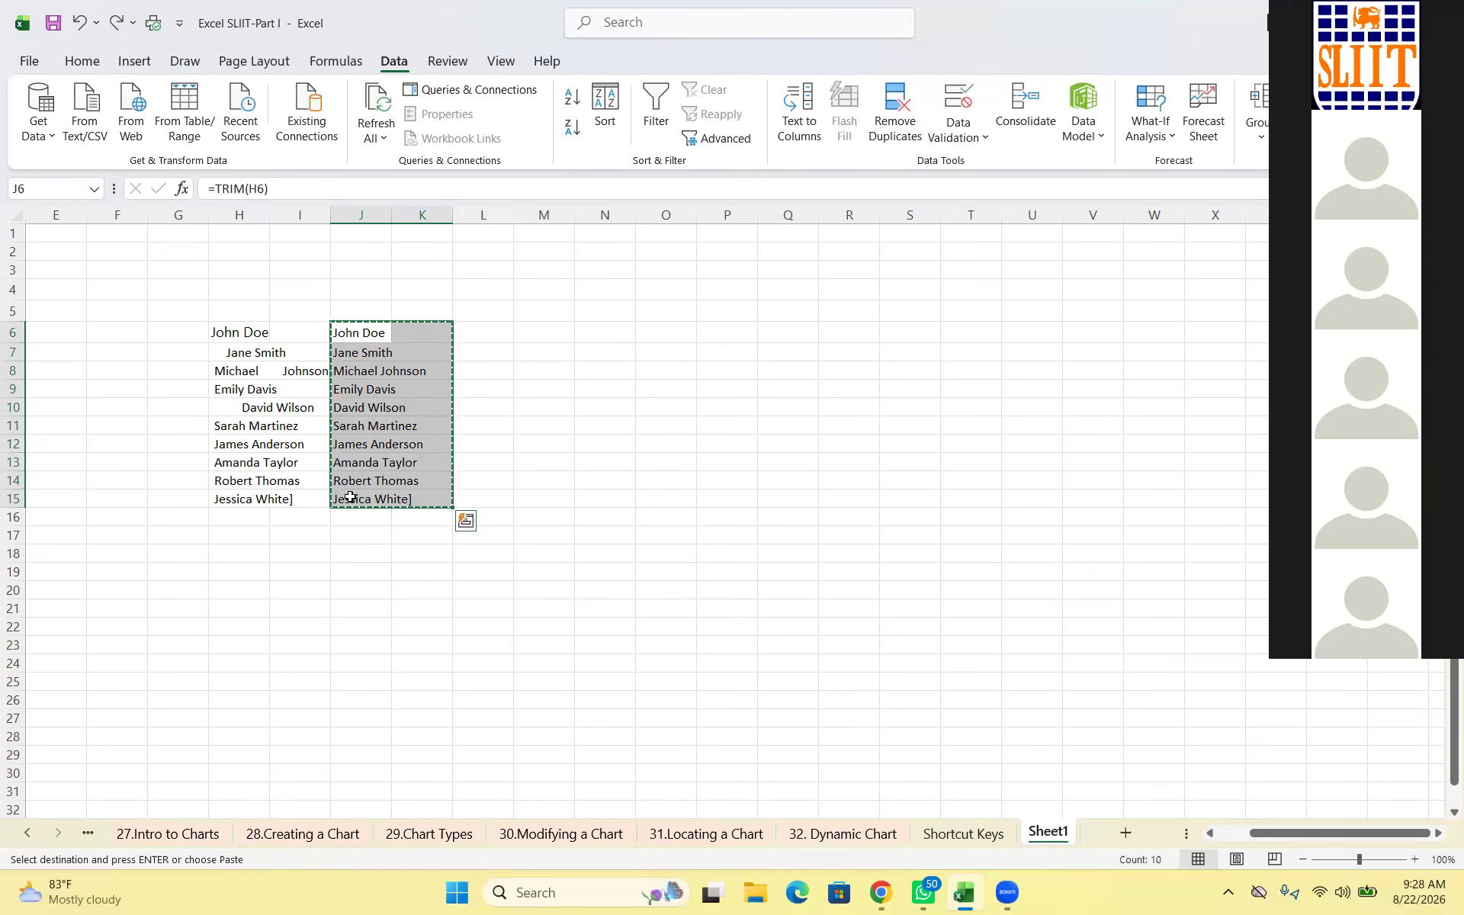
{"action": "key", "text": "Escape"}
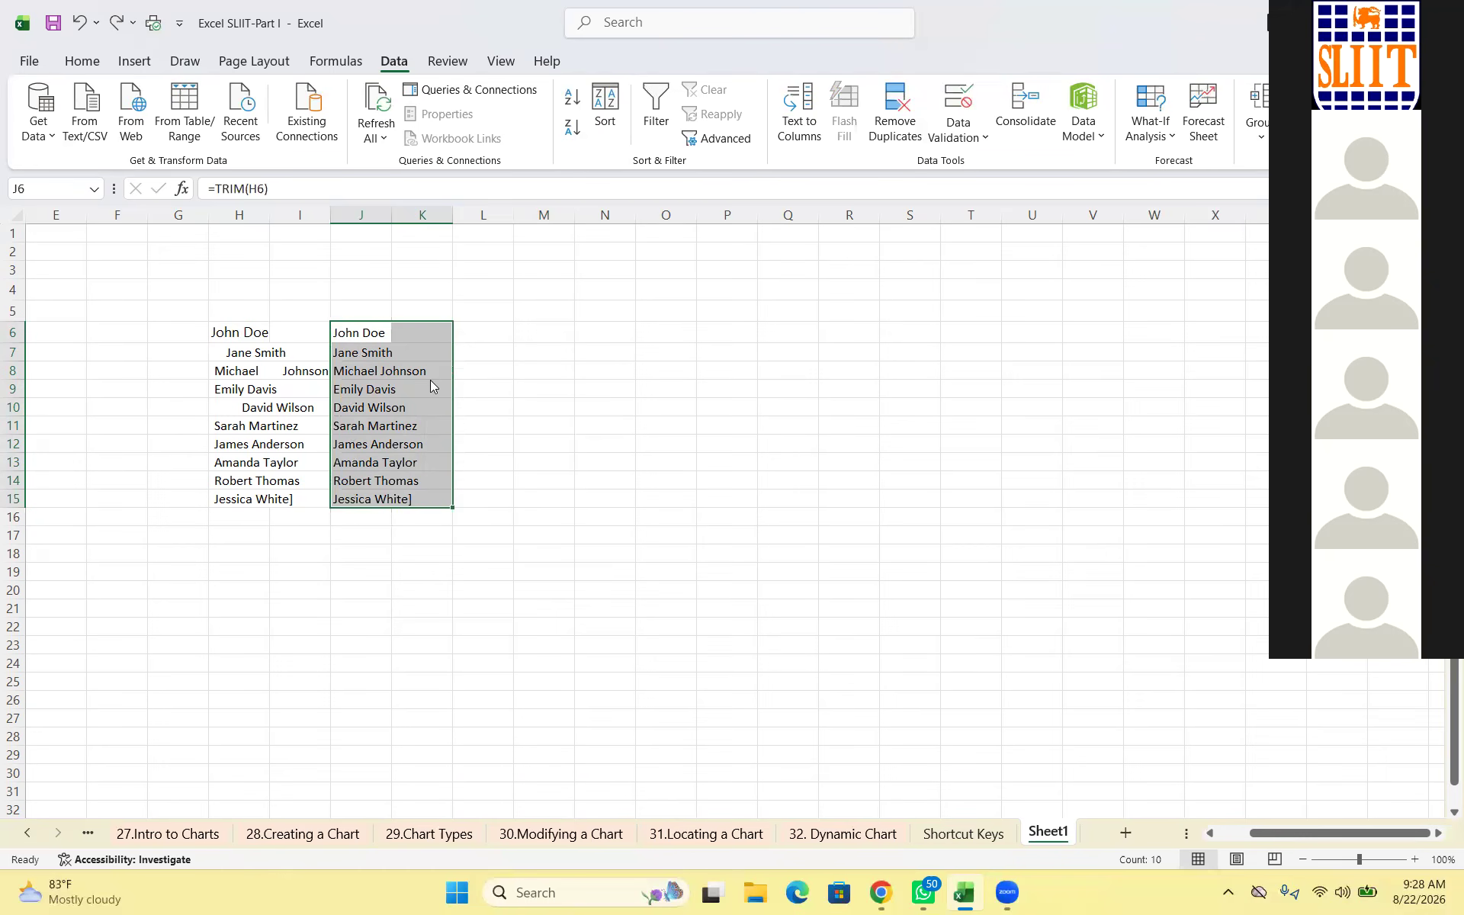
{"action": "left_click", "coordinate": [605, 425]}
{"action": "left_click_drag", "start_coordinate": [360, 333], "coordinate": [387, 503]}
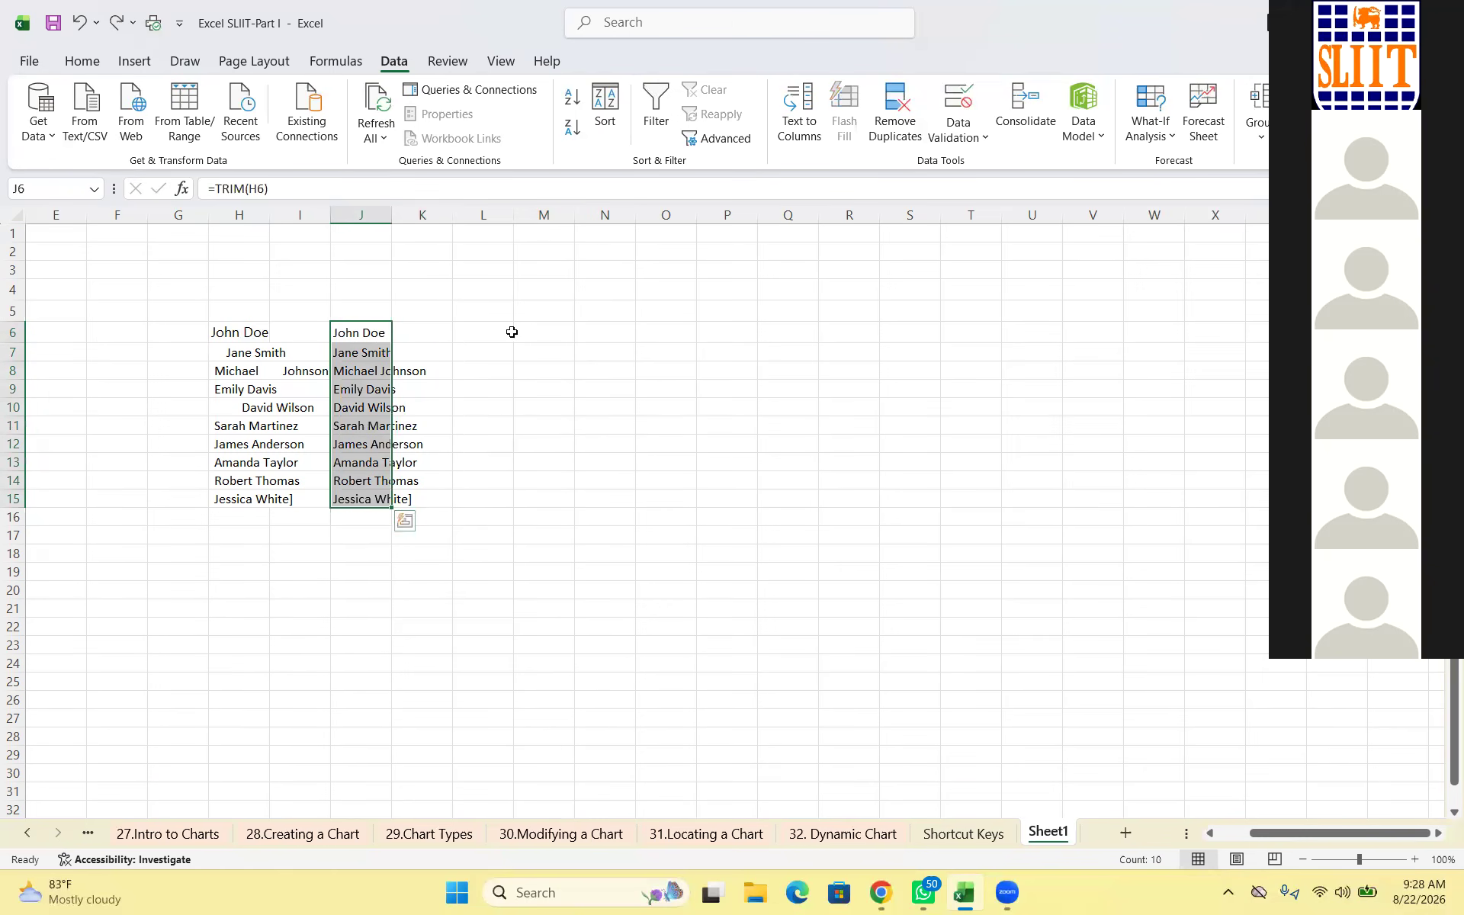
{"action": "right_click", "coordinate": [382, 328]}
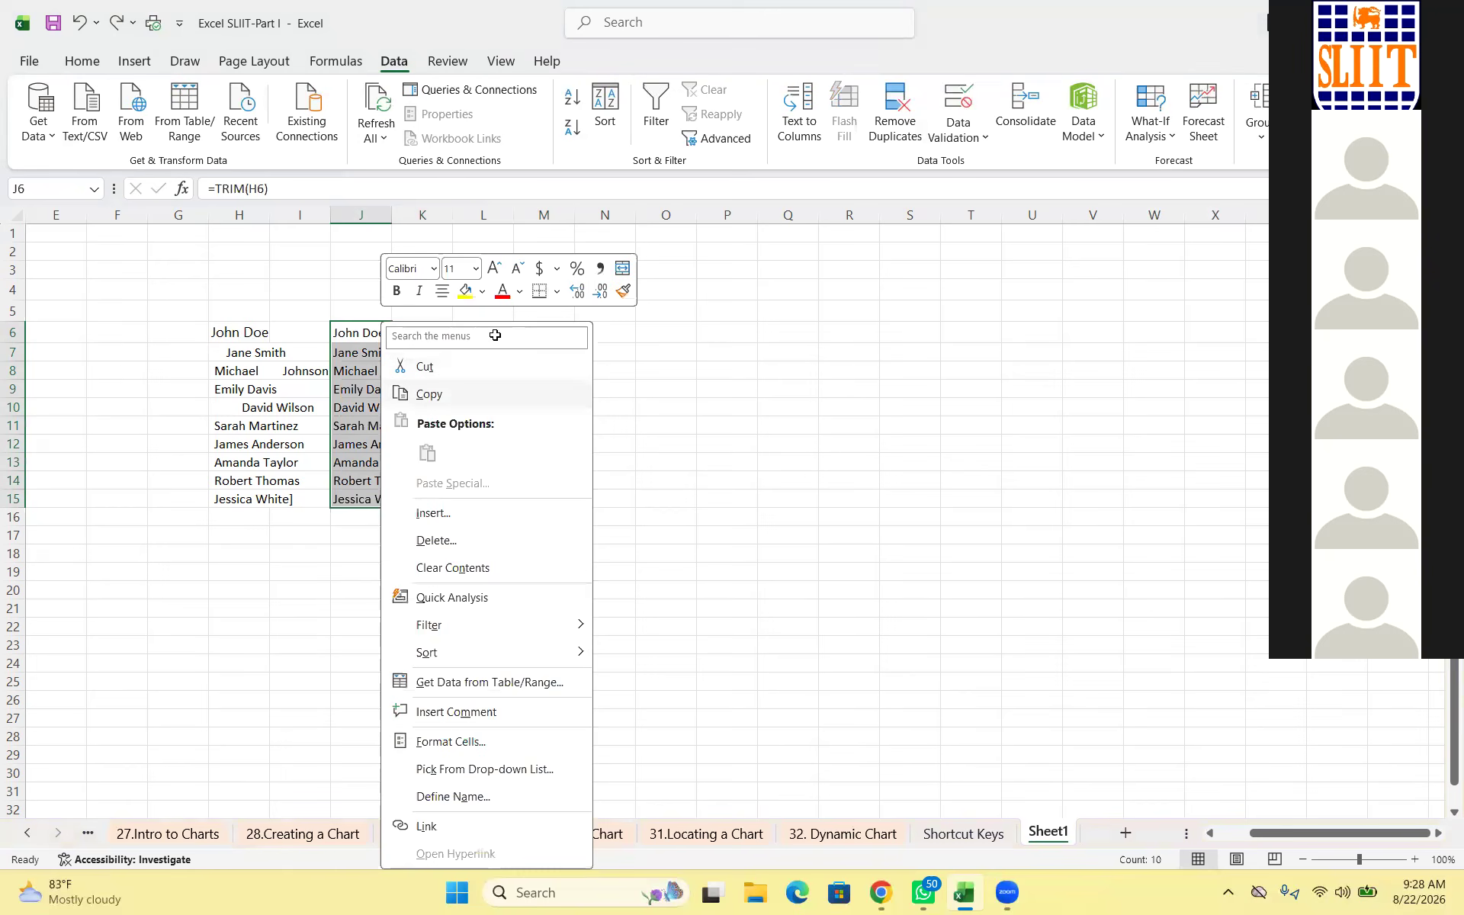
{"action": "key", "text": "Return"}
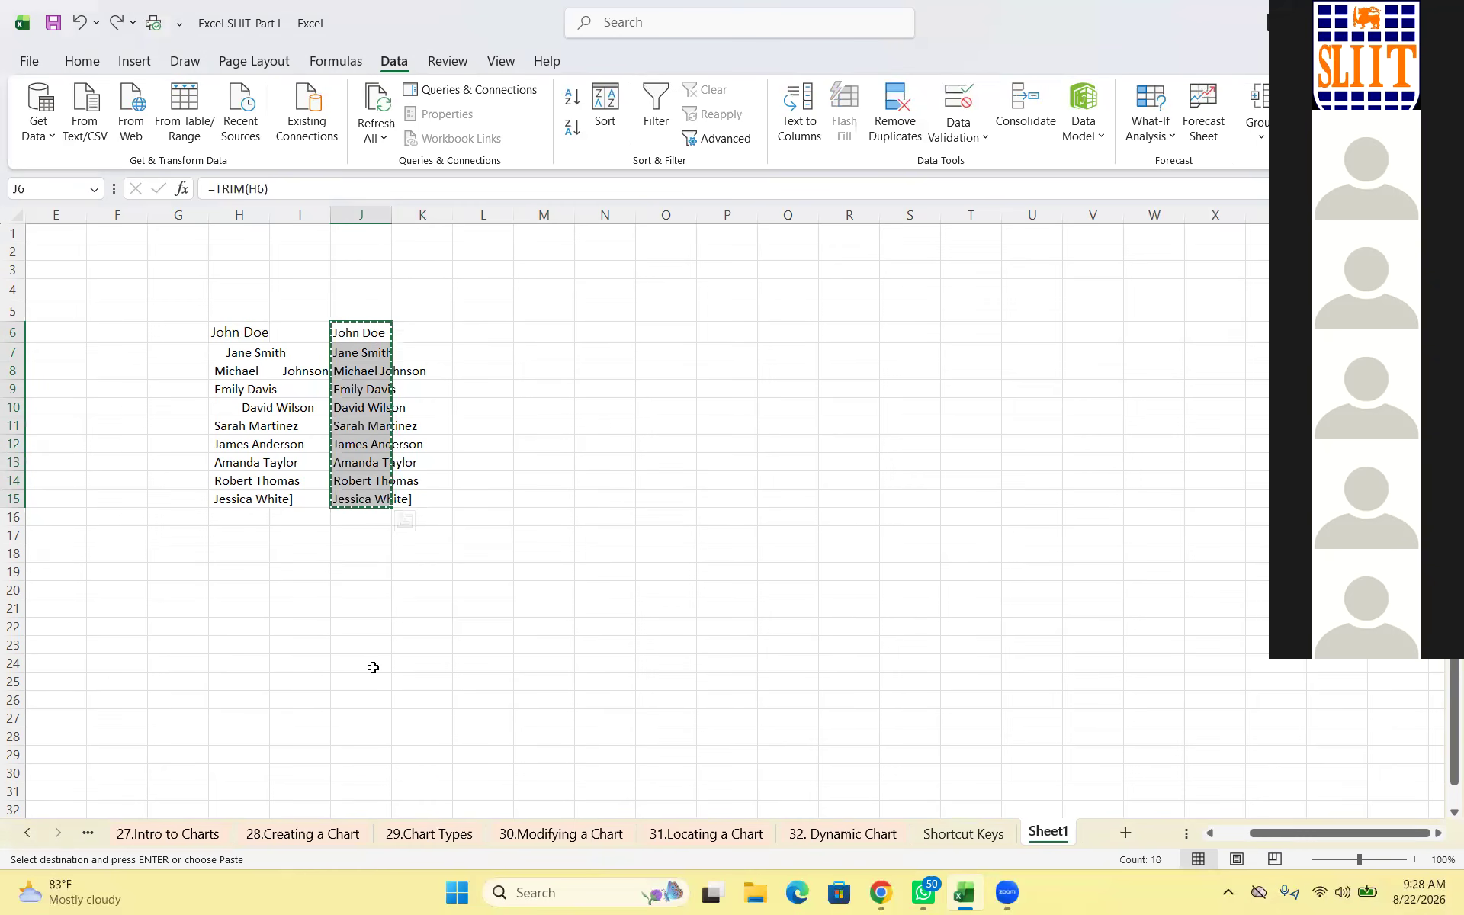
Paste the trimmed names into L6:L15 as values only
{"action": "key", "text": "Right"}
{"action": "key", "text": "Right"}
{"action": "key", "text": "shift+F10"}
{"action": "key", "text": "Down"}
{"action": "key", "text": "Down"}
{"action": "key", "text": "Down"}
{"action": "key", "text": "Right"}
{"action": "key", "text": "Return"}
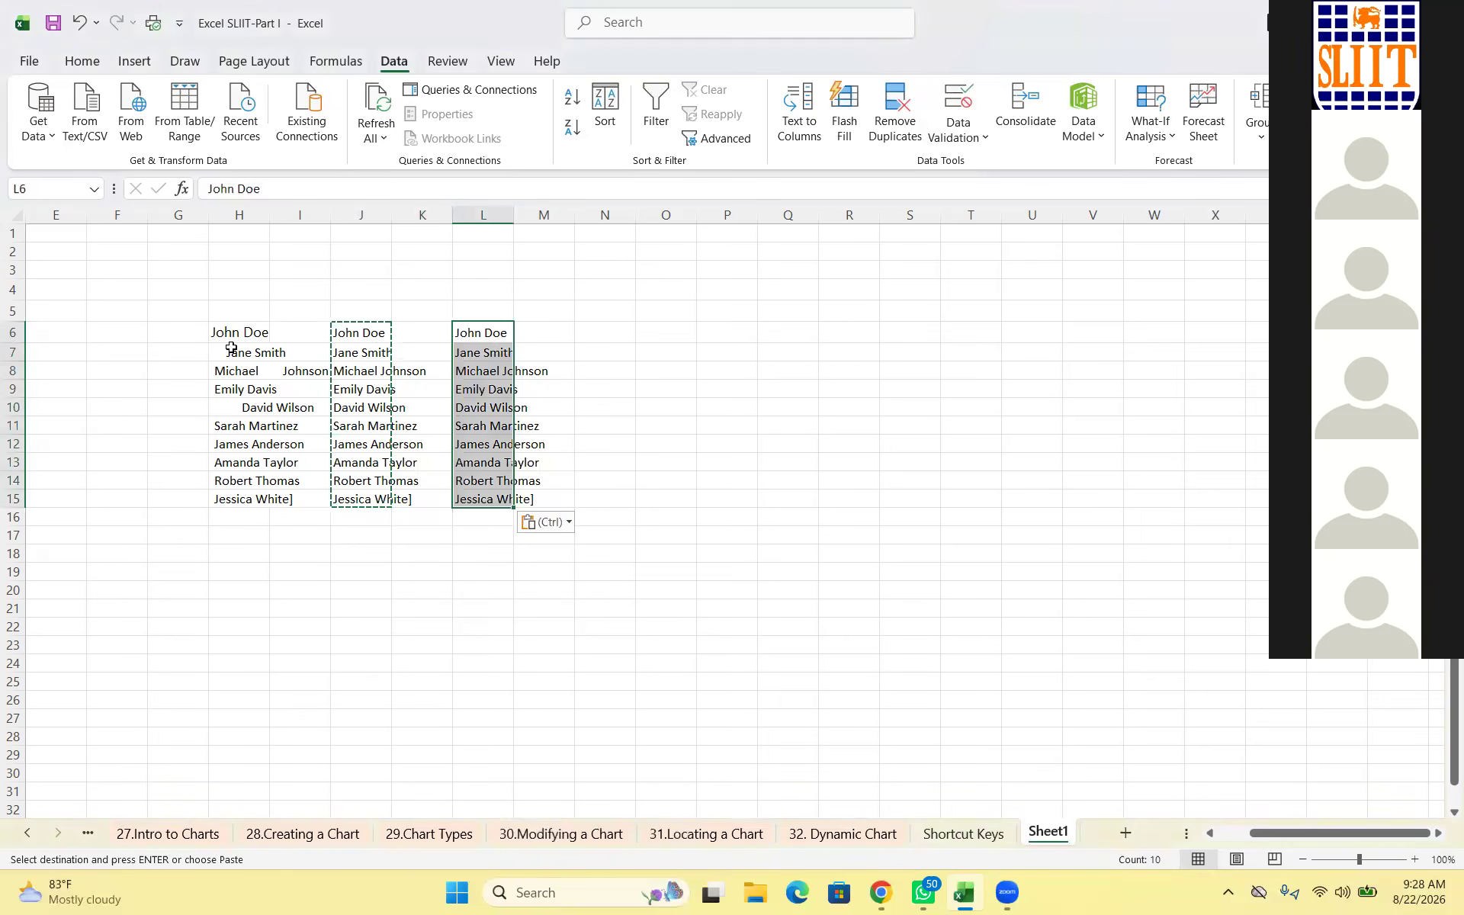
{"action": "key", "text": "Right"}
{"action": "key", "text": "Down"}
{"action": "key", "text": "Down"}
{"action": "key", "text": "Down"}
{"action": "key", "text": "Down"}
{"action": "key", "text": "Down"}
{"action": "key", "text": "Down"}
{"action": "key", "text": "Down"}
{"action": "key", "text": "Down"}
{"action": "key", "text": "Down"}
{"action": "key", "text": "Down"}
{"action": "key", "text": "Down"}
{"action": "key", "text": "Down"}
{"action": "key", "text": "Down"}
{"action": "key", "text": "Down"}
{"action": "key", "text": "Down"}
{"action": "key", "text": "Down"}
{"action": "key", "text": "Down"}
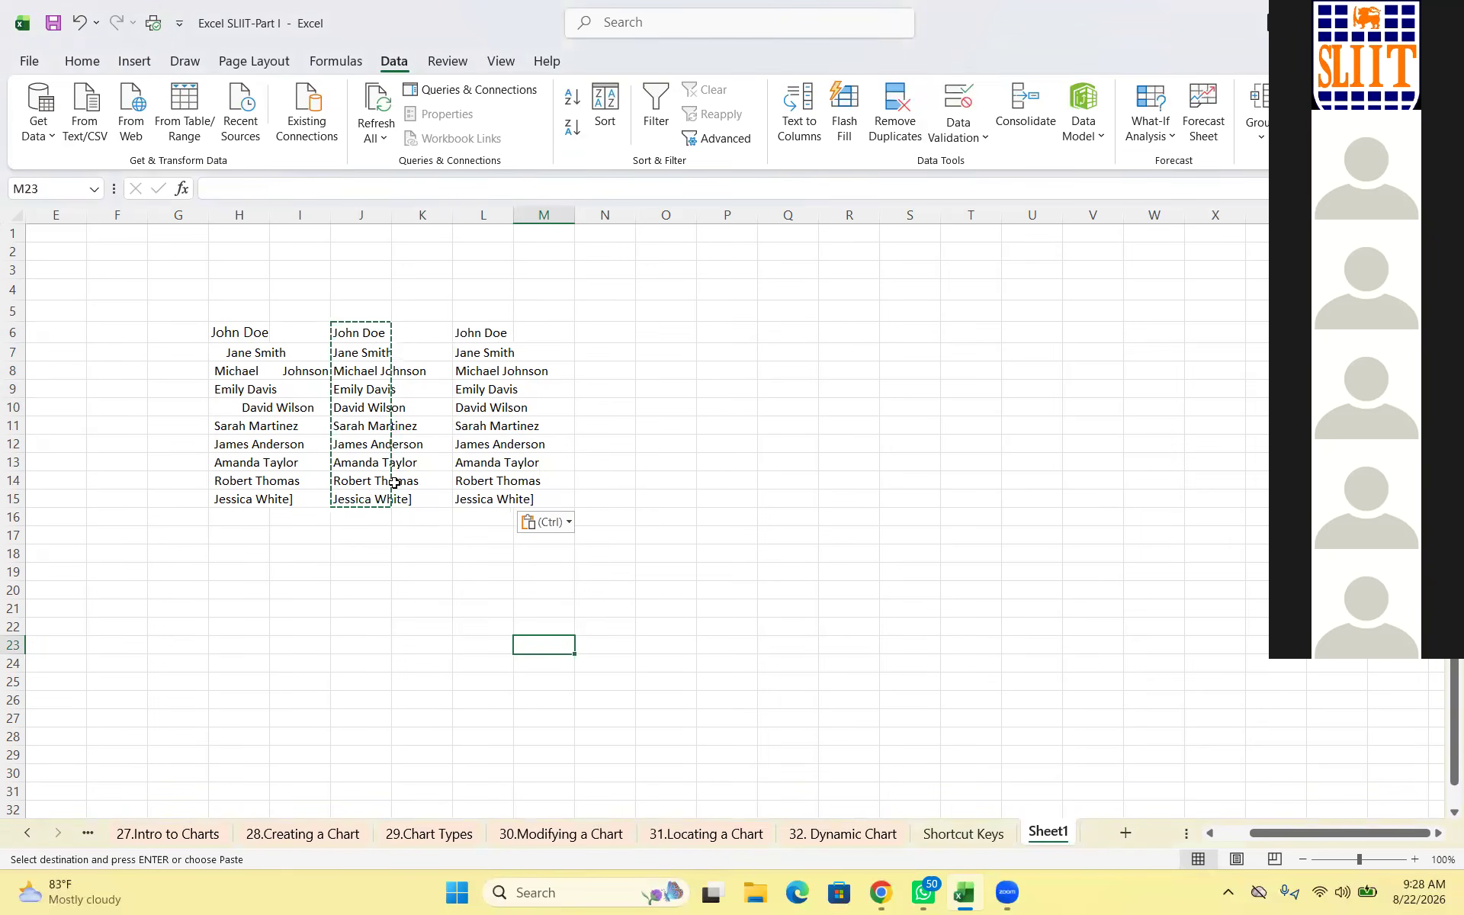
Select the name columns starting from H6 in preparation for clearing them
{"action": "key", "text": "Left"}
{"action": "key", "text": "Left"}
{"action": "key", "text": "Left"}
{"action": "key", "text": "Left"}
{"action": "key", "text": "Left"}
{"action": "key", "text": "Up"}
{"action": "key", "text": "Up"}
{"action": "key", "text": "Up"}
{"action": "key", "text": "ctrl+Up"}
{"action": "key", "text": "ctrl+Up"}
{"action": "key", "text": "shift+Right"}
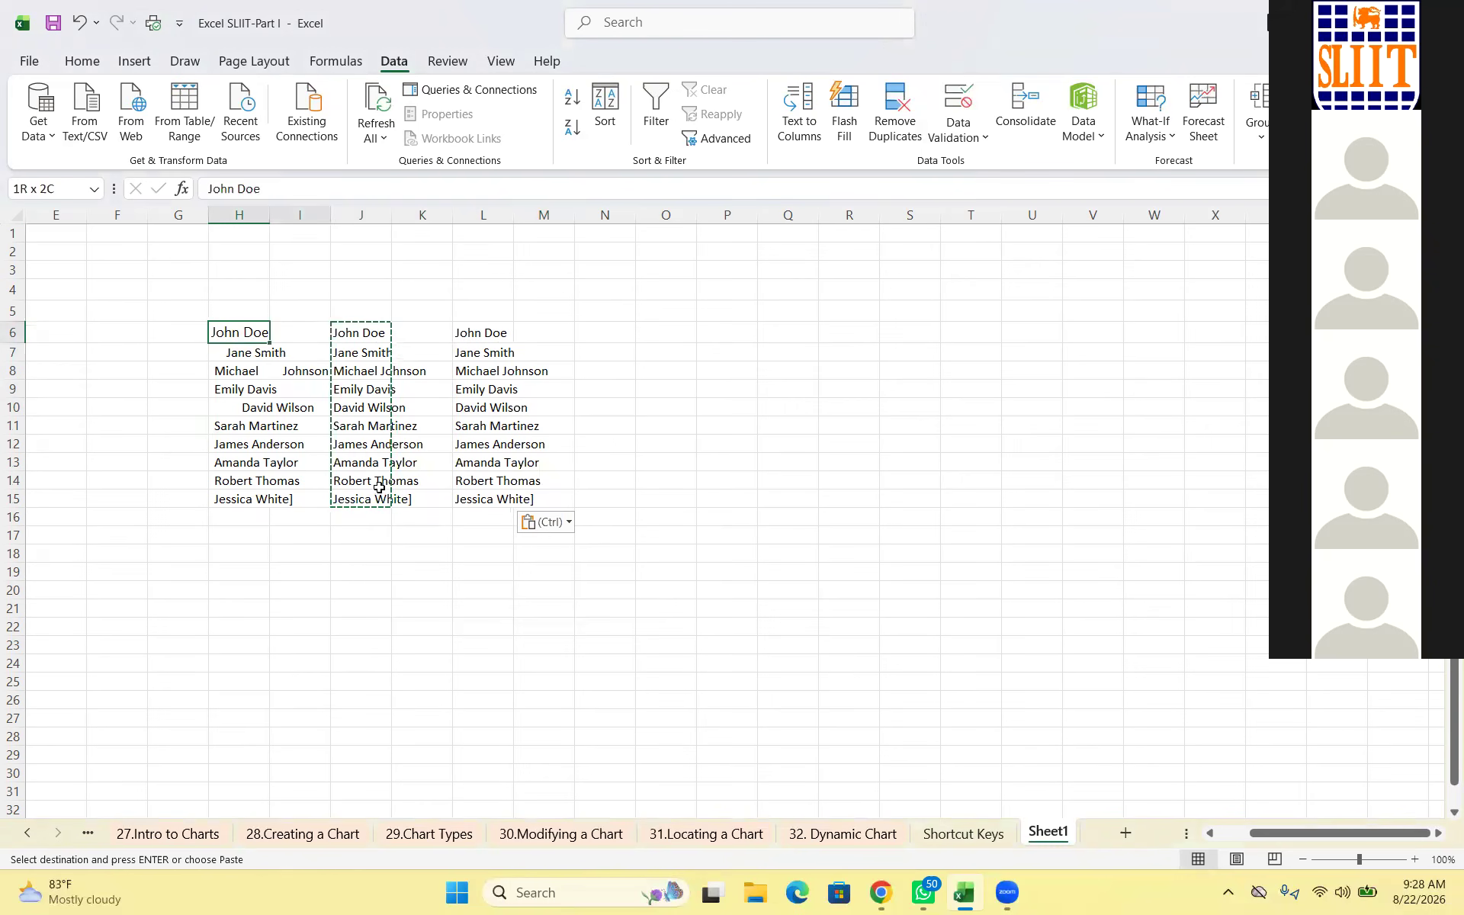
{"action": "key", "text": "shift+Down"}
{"action": "key", "text": "shift+Down"}
{"action": "key", "text": "shift+Down"}
{"action": "key", "text": "shift+Right"}
{"action": "key", "text": "shift+Down"}
{"action": "key", "text": "shift+Down"}
{"action": "key", "text": "shift+Down"}
{"action": "key", "text": "shift+Down"}
{"action": "key", "text": "shift+Down"}
{"action": "key", "text": "shift+Down"}
{"action": "key", "text": "shift+Down"}
Clear the padded names and TRIM formulas in H6:K16, then switch to Book1
{"action": "key", "text": "shift+Right"}
{"action": "key", "text": "shift+Up"}
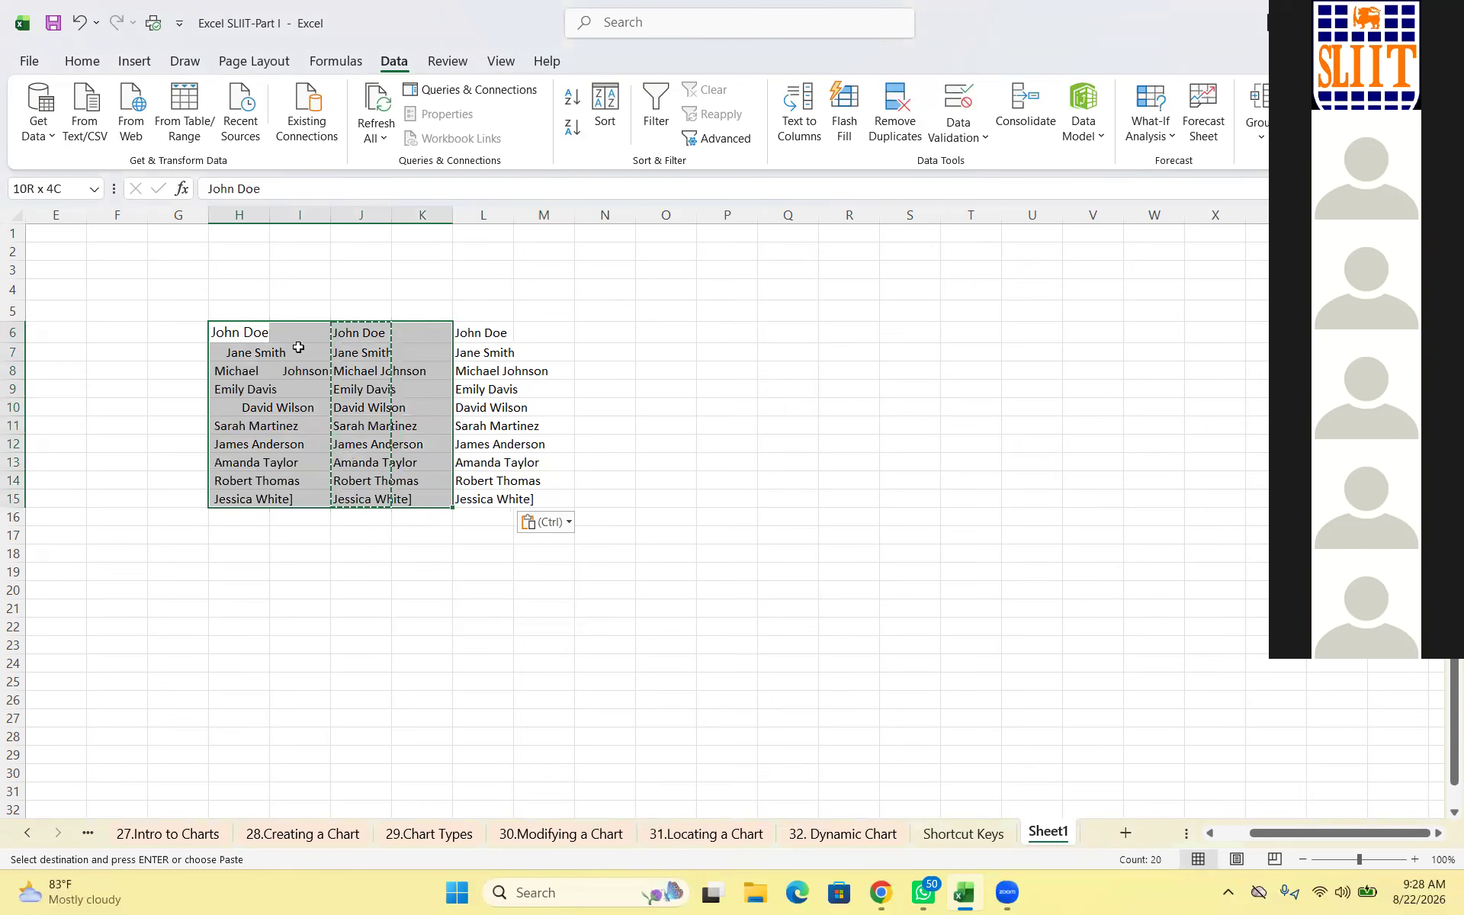
{"action": "key", "text": "BackSpace"}
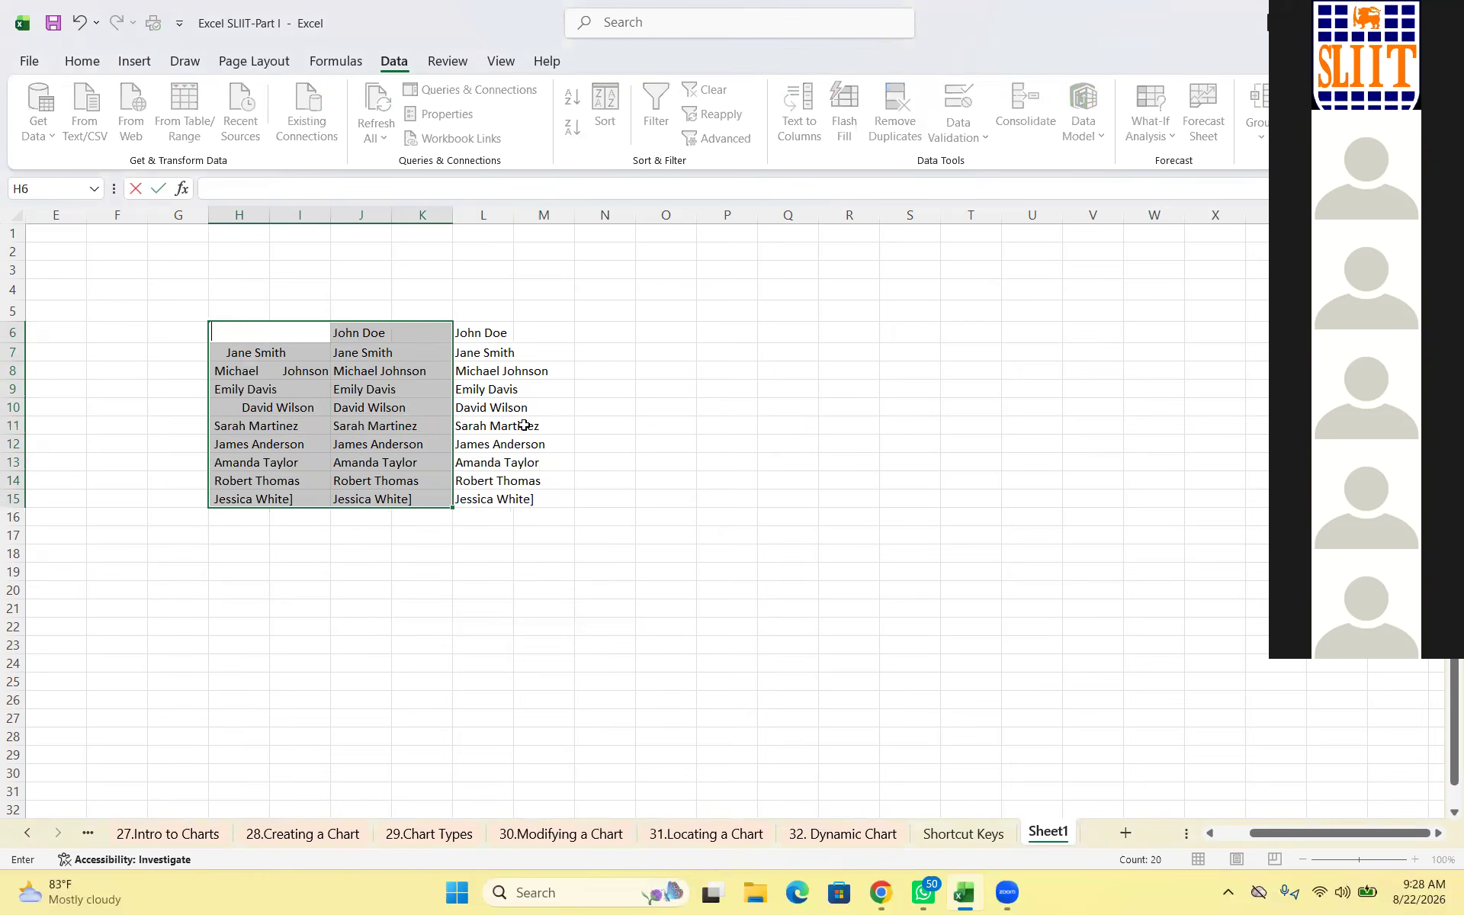
{"action": "key", "text": "Return"}
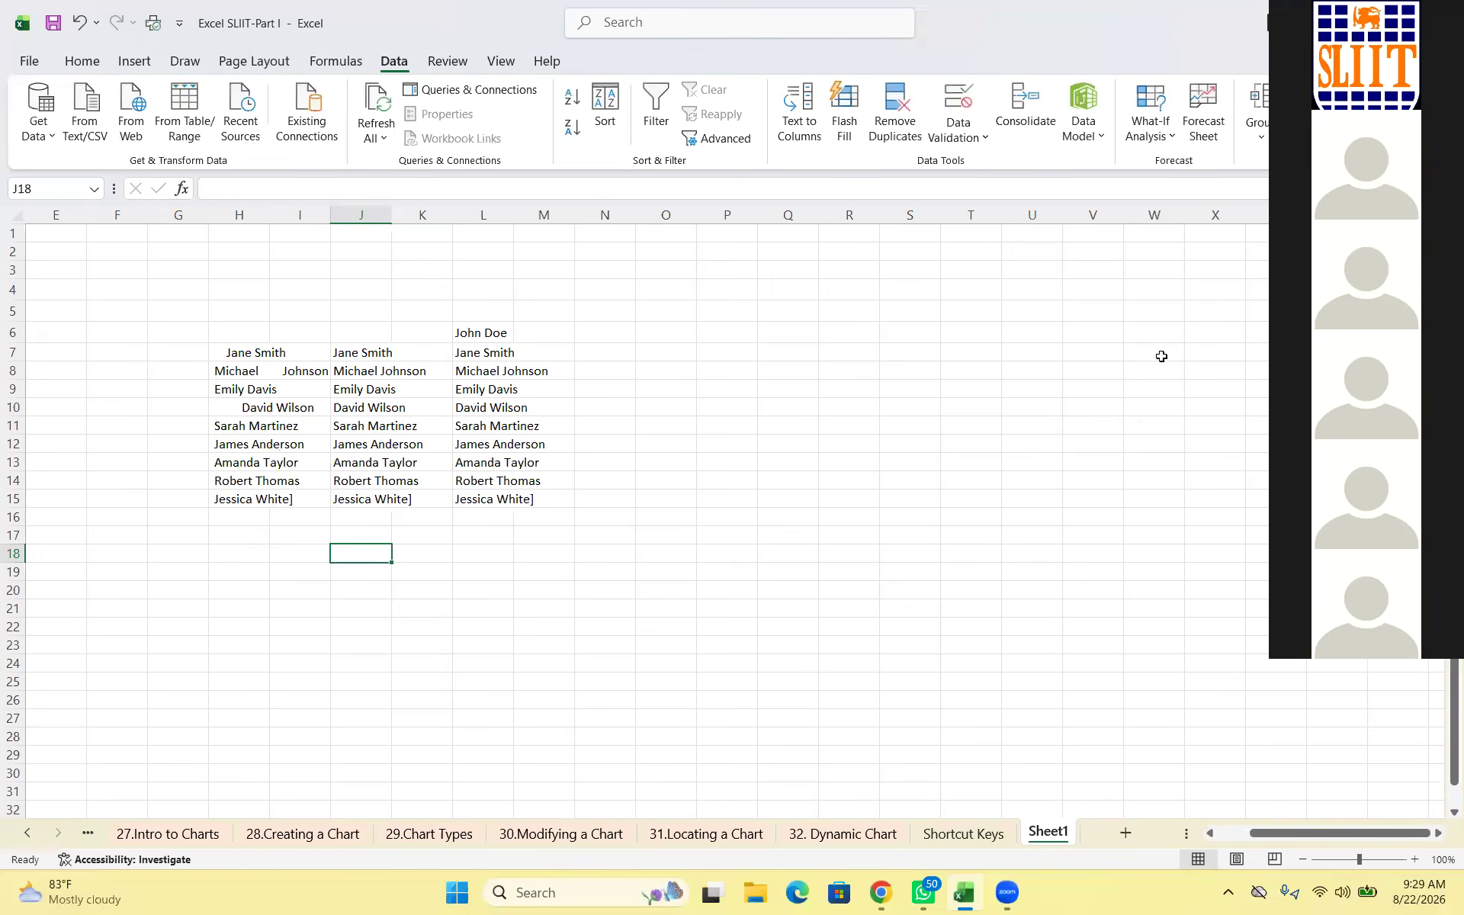
{"action": "key", "text": "ctrl+z"}
{"action": "key", "text": "shift+Right"}
{"action": "key", "text": "shift+Down"}
{"action": "key", "text": "Delete"}
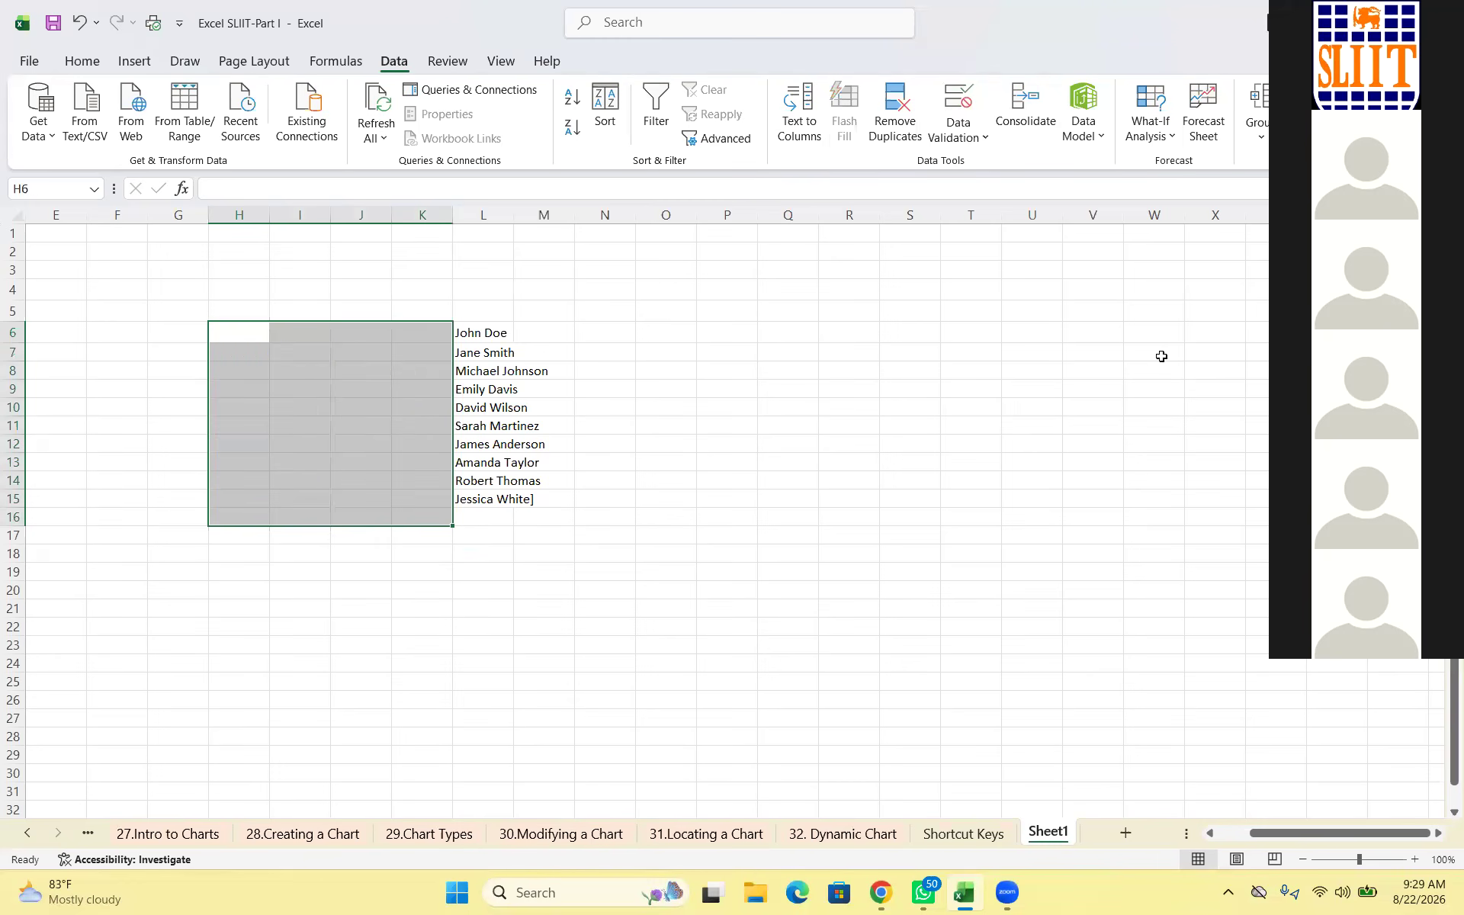
{"action": "left_click", "coordinate": [361, 607]}
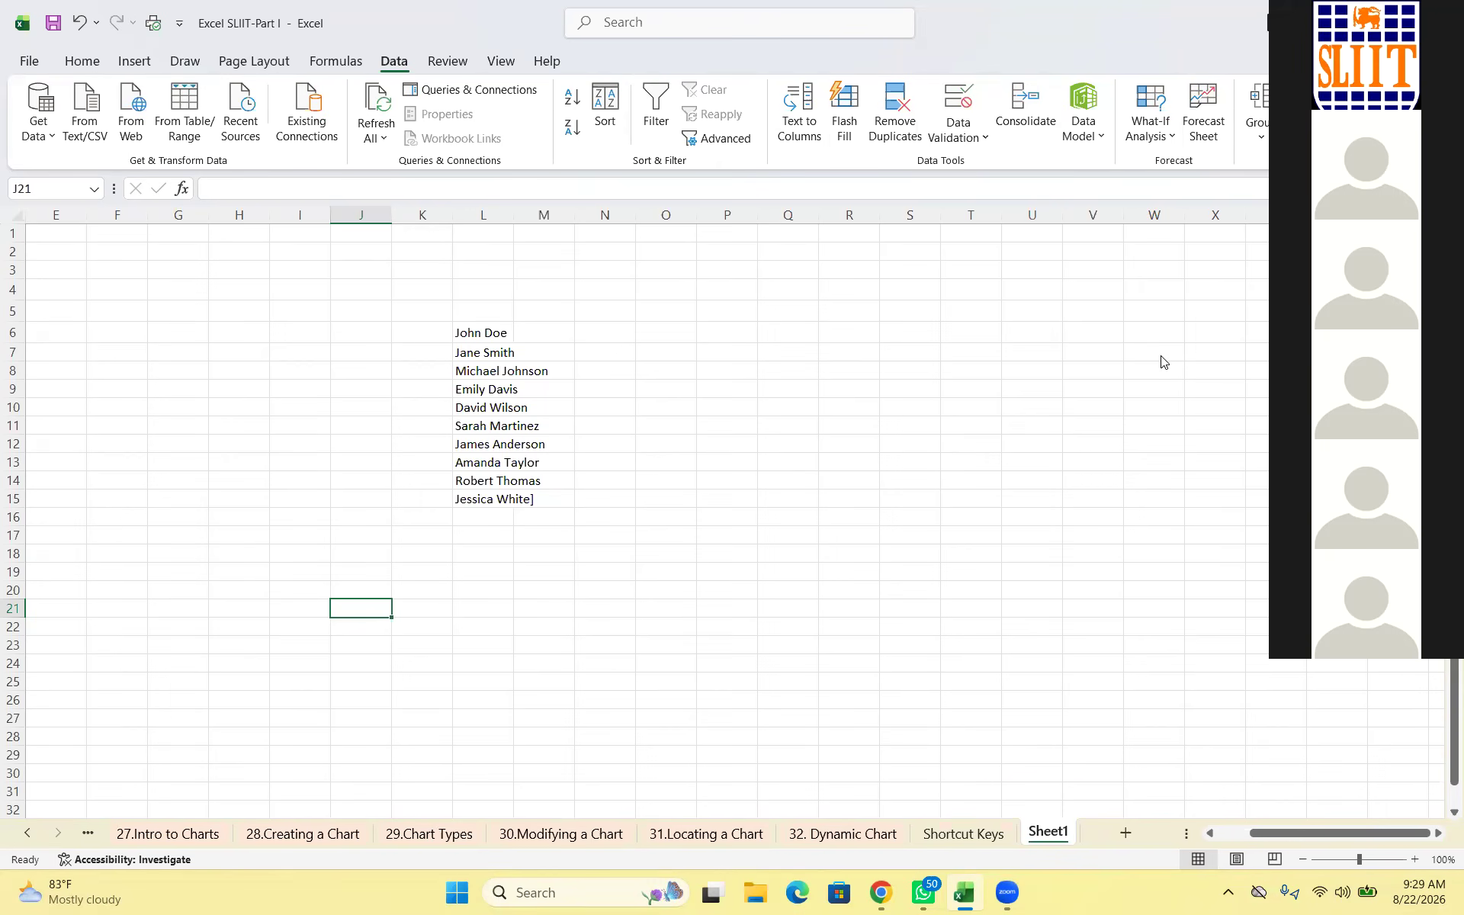
{"action": "left_click", "coordinate": [65, 887]}
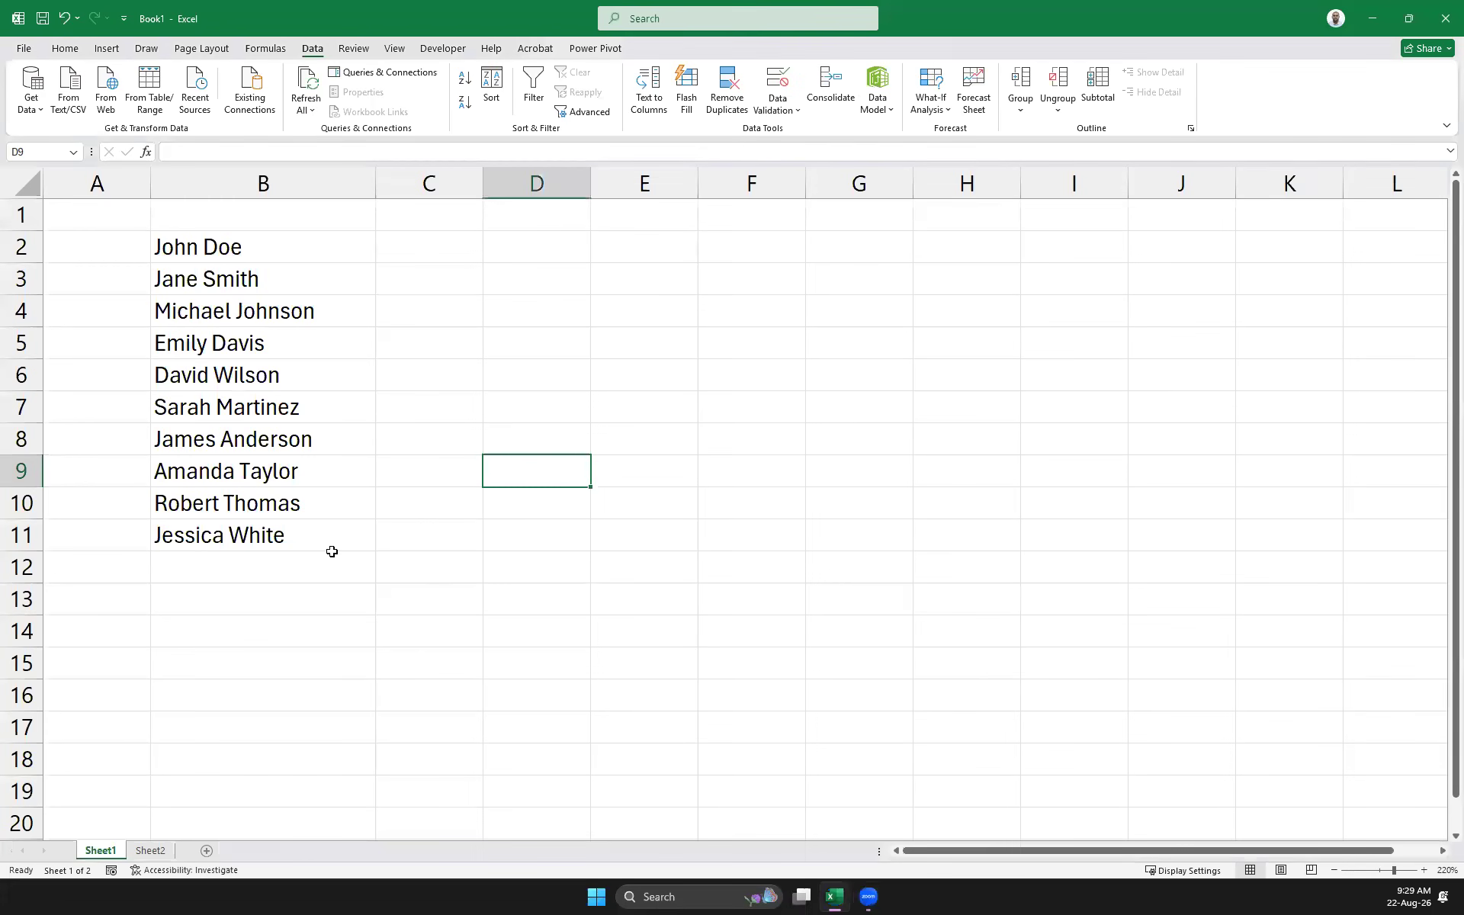
{"action": "key", "text": "Left"}
{"action": "key", "text": "Up"}
{"action": "key", "text": "Up"}
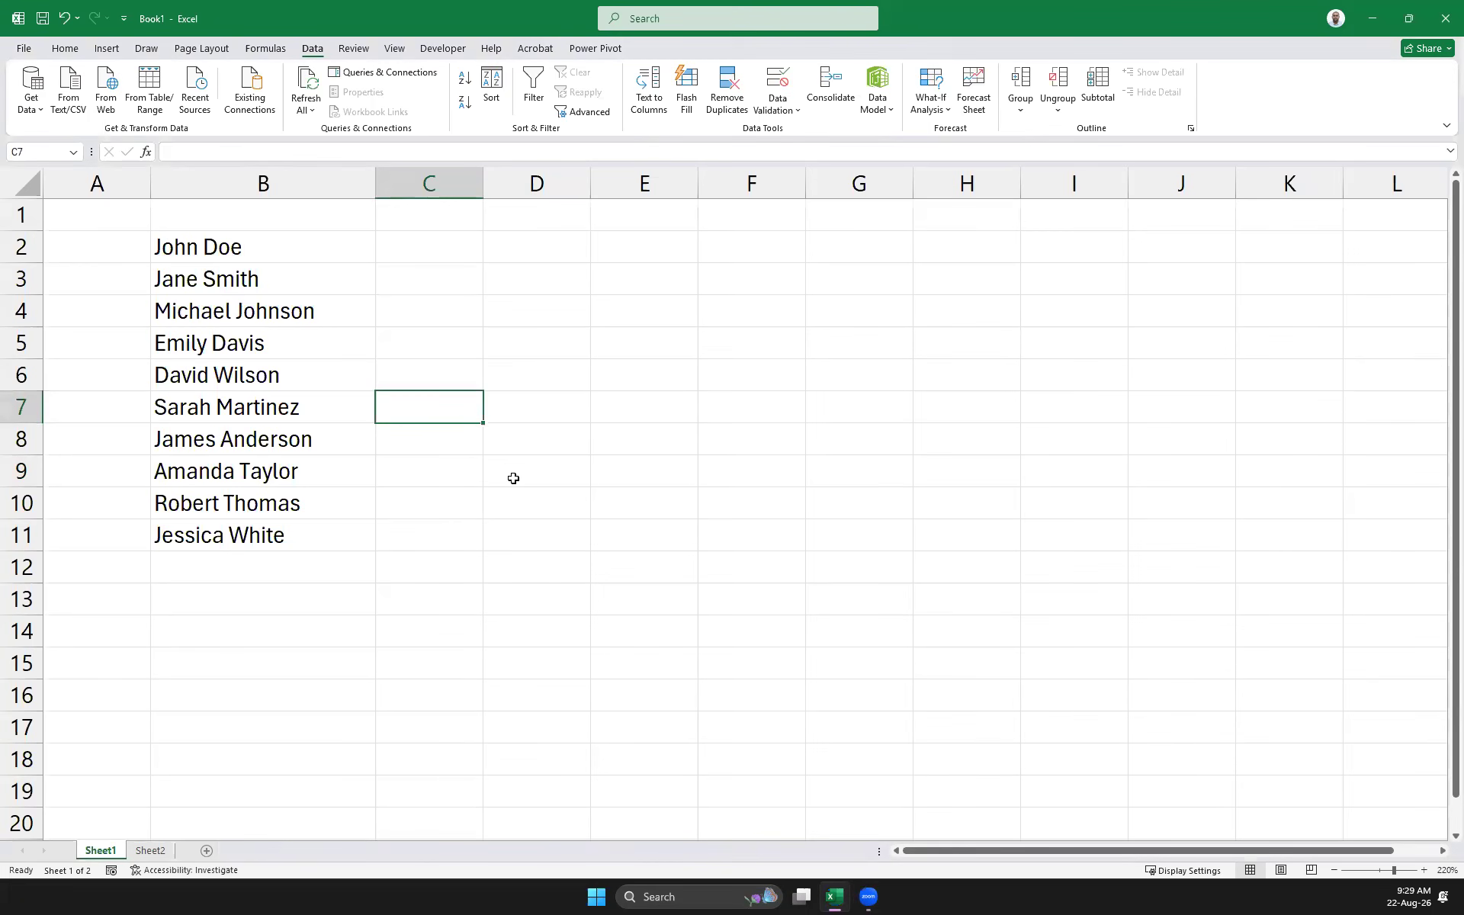
{"action": "left_click", "coordinate": [422, 253]}
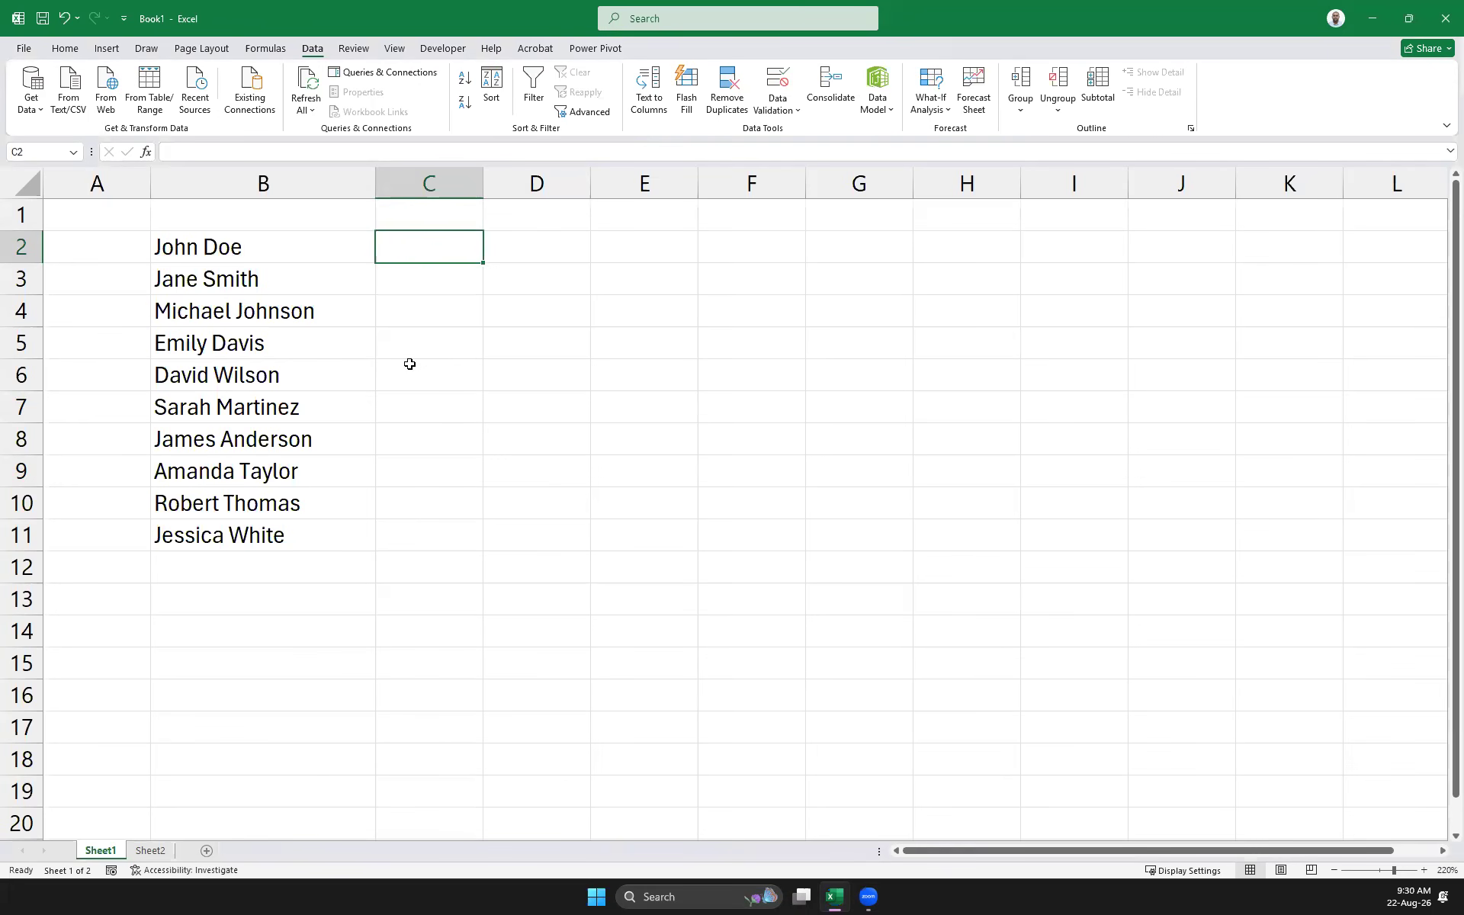
{"action": "type", "text": "J D"}
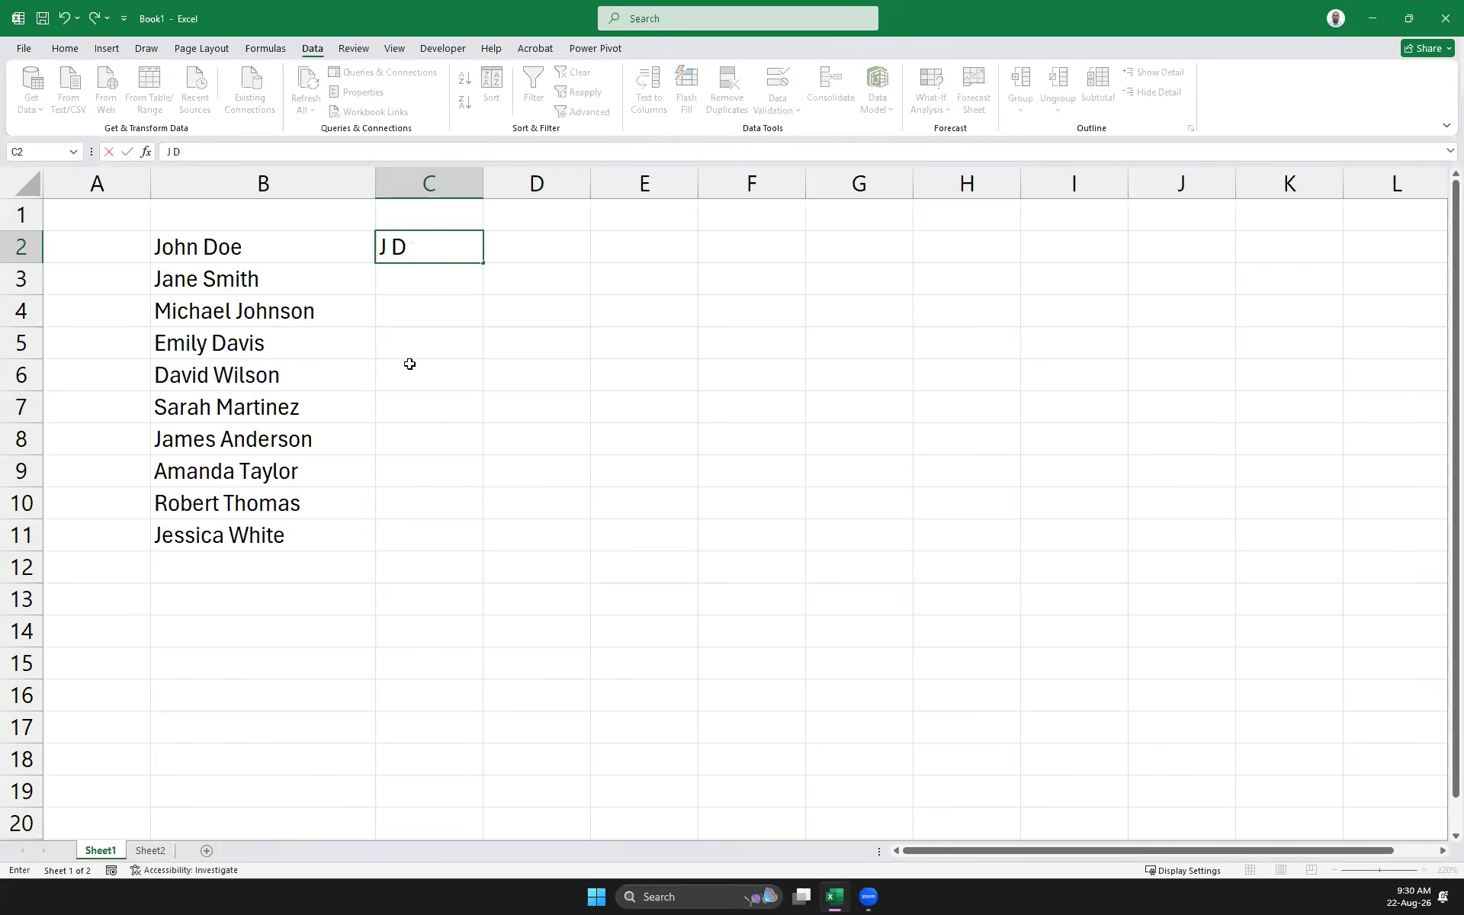
{"action": "key", "text": "Return"}
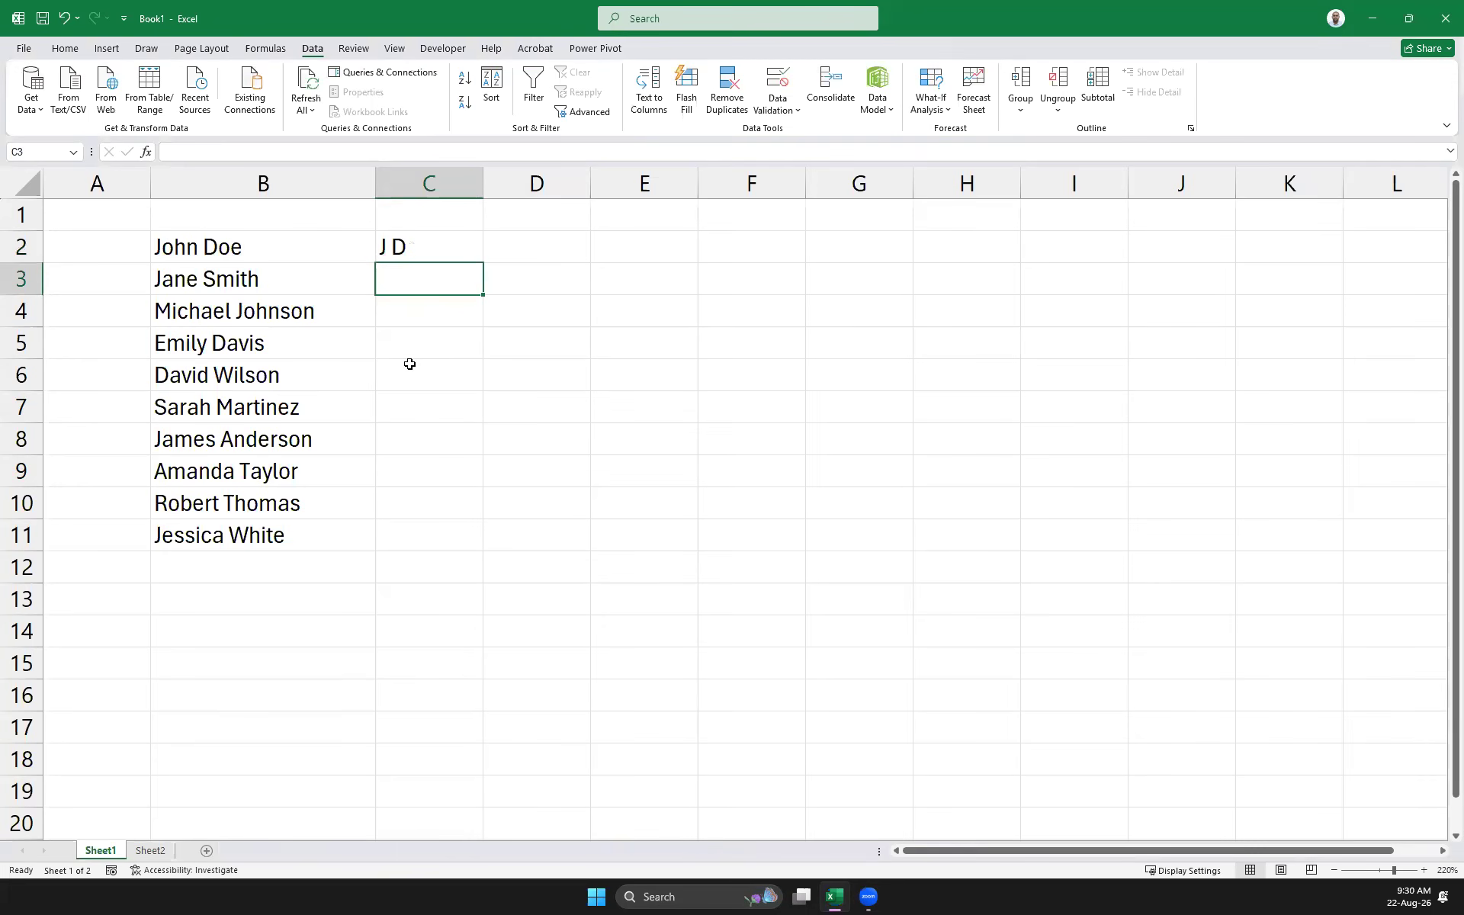
{"action": "type", "text": "J"}
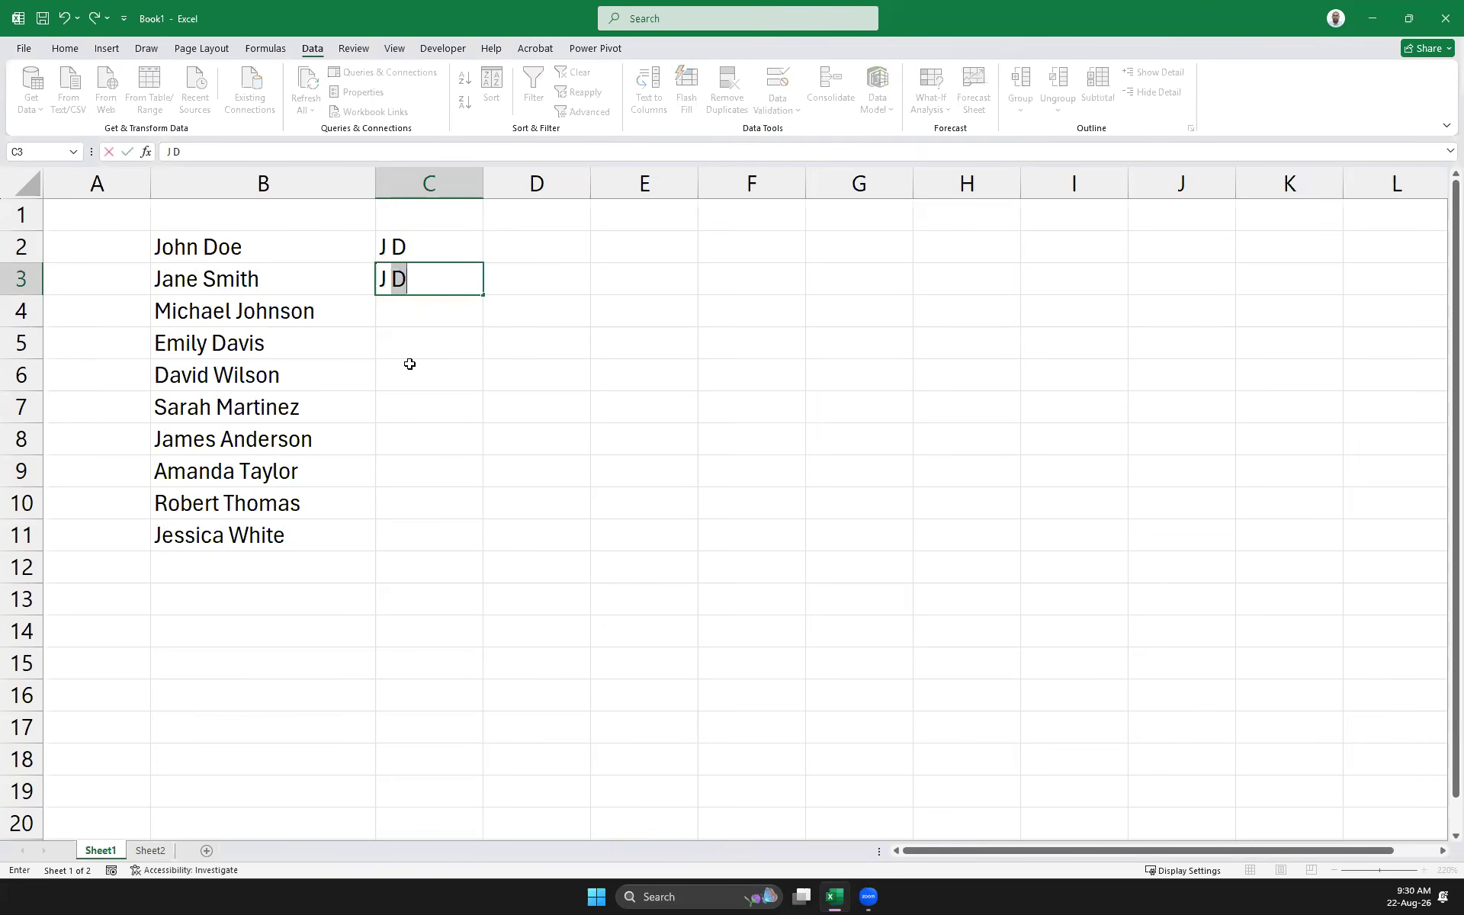
{"action": "type", "text": " S"}
{"action": "key", "text": "Return"}
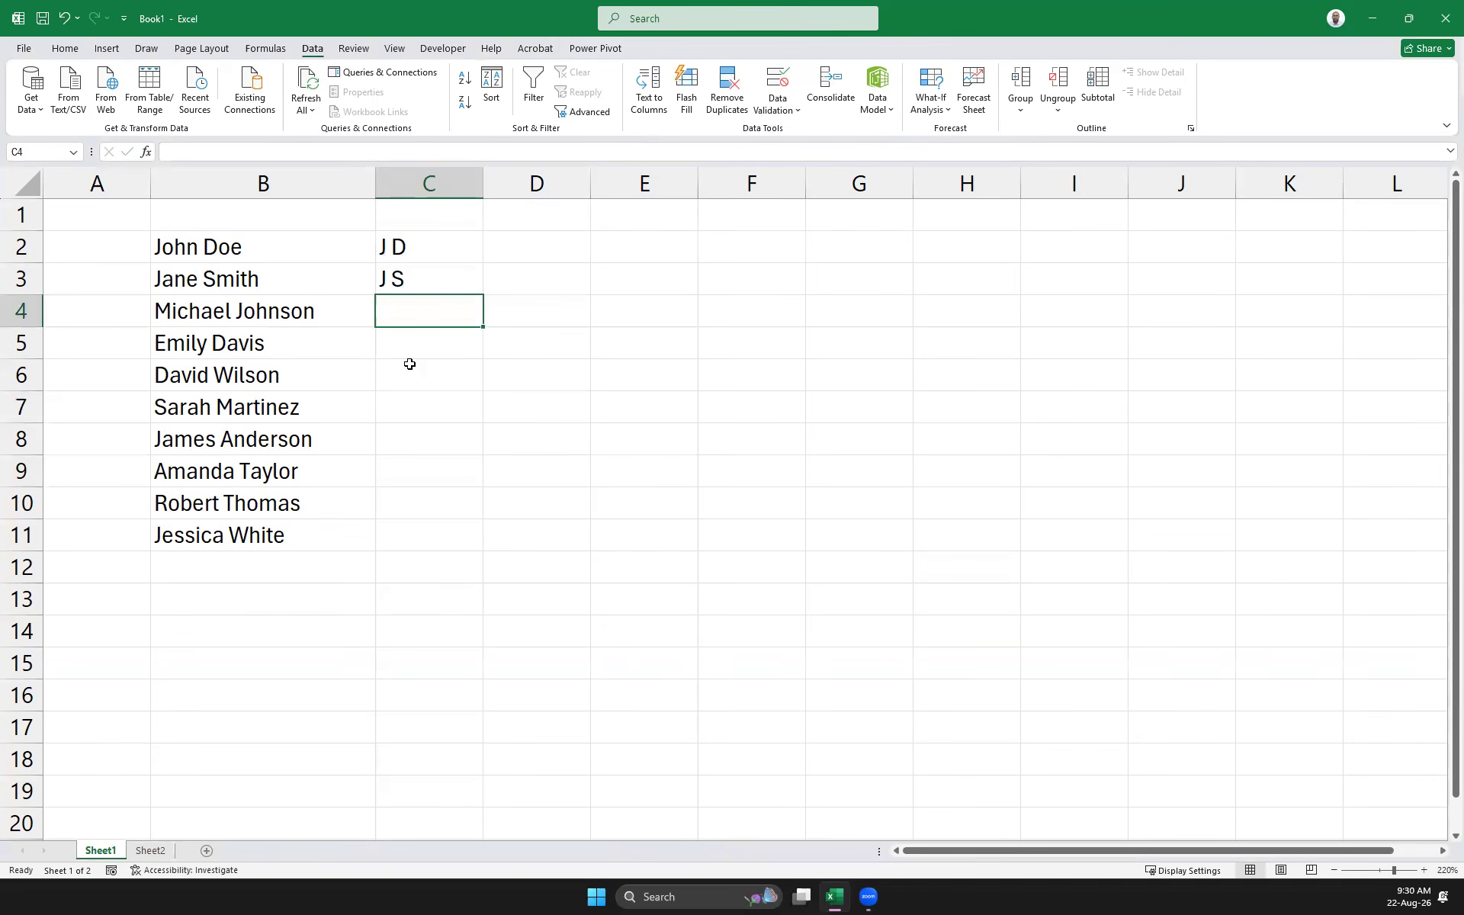
{"action": "type", "text": "M J"}
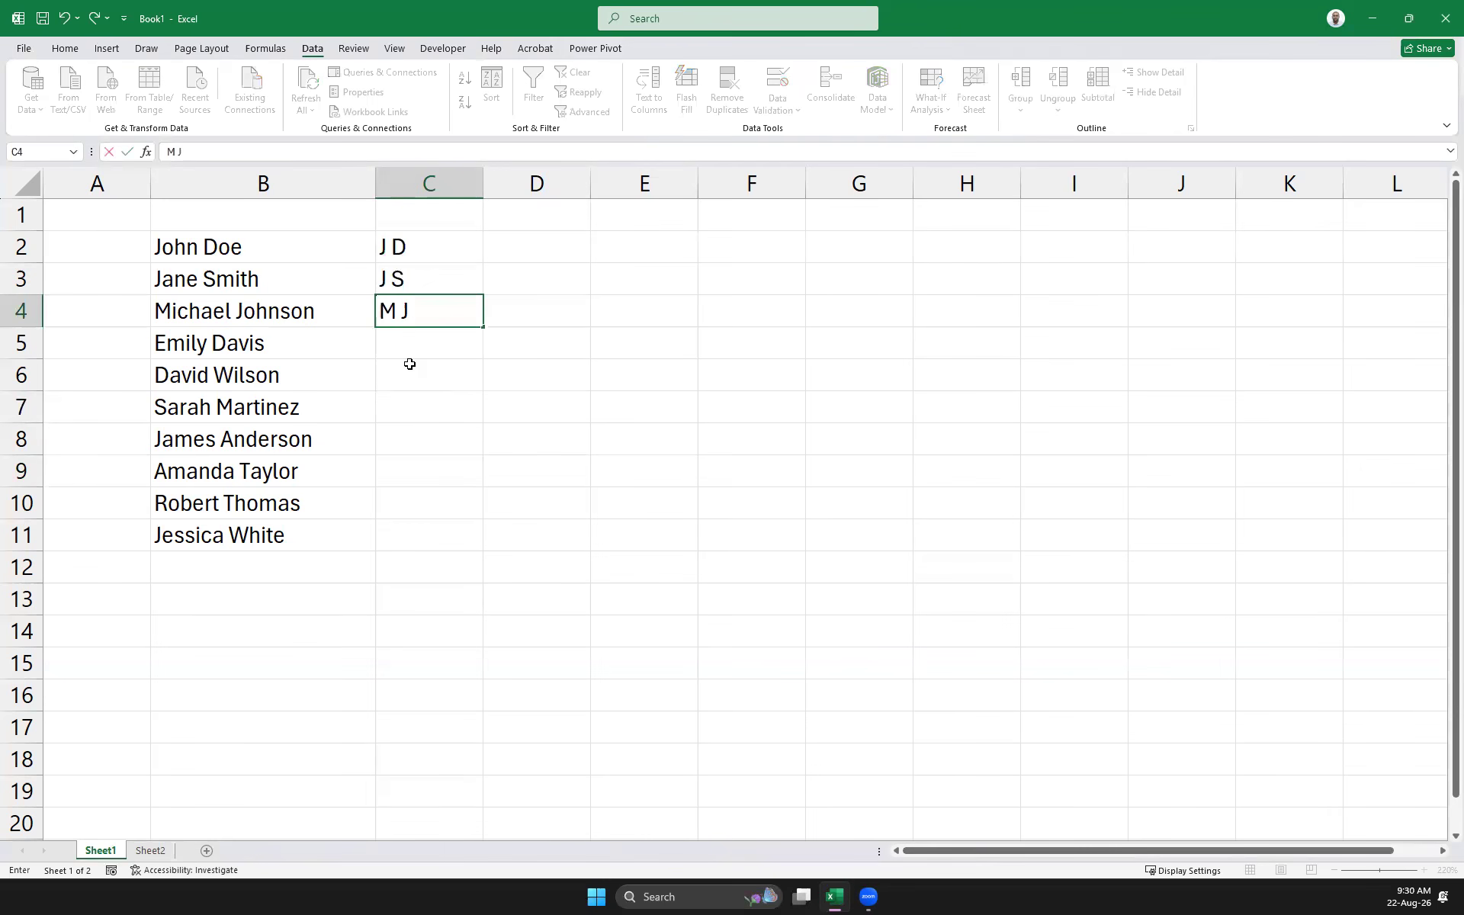
{"action": "key", "text": "Return"}
{"action": "key", "text": "Up"}
{"action": "key", "text": "Up"}
{"action": "key", "text": "Down"}
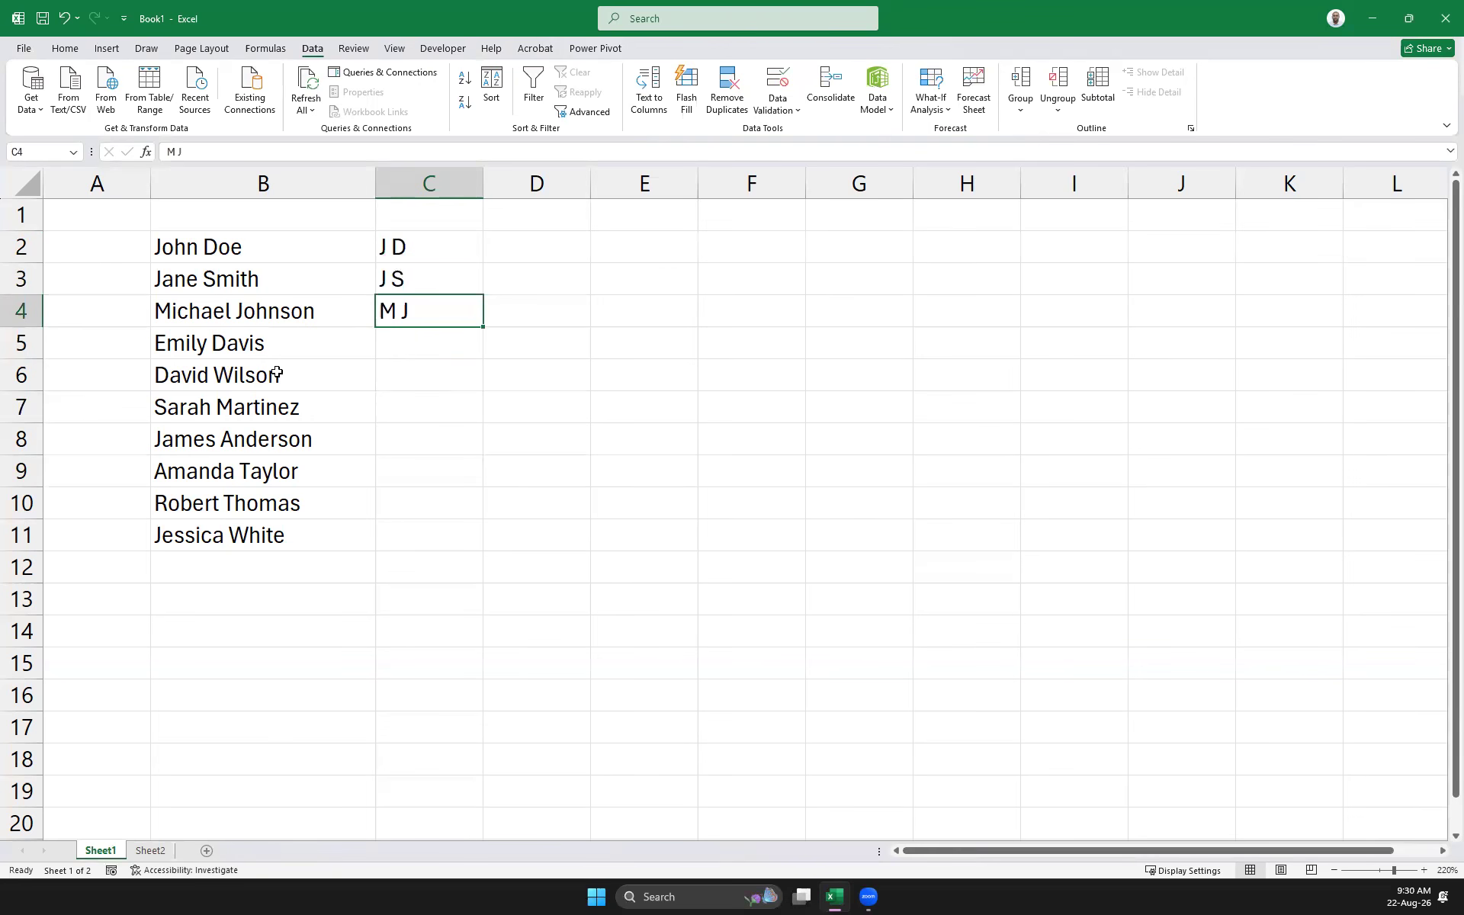
{"action": "left_click", "coordinate": [472, 416]}
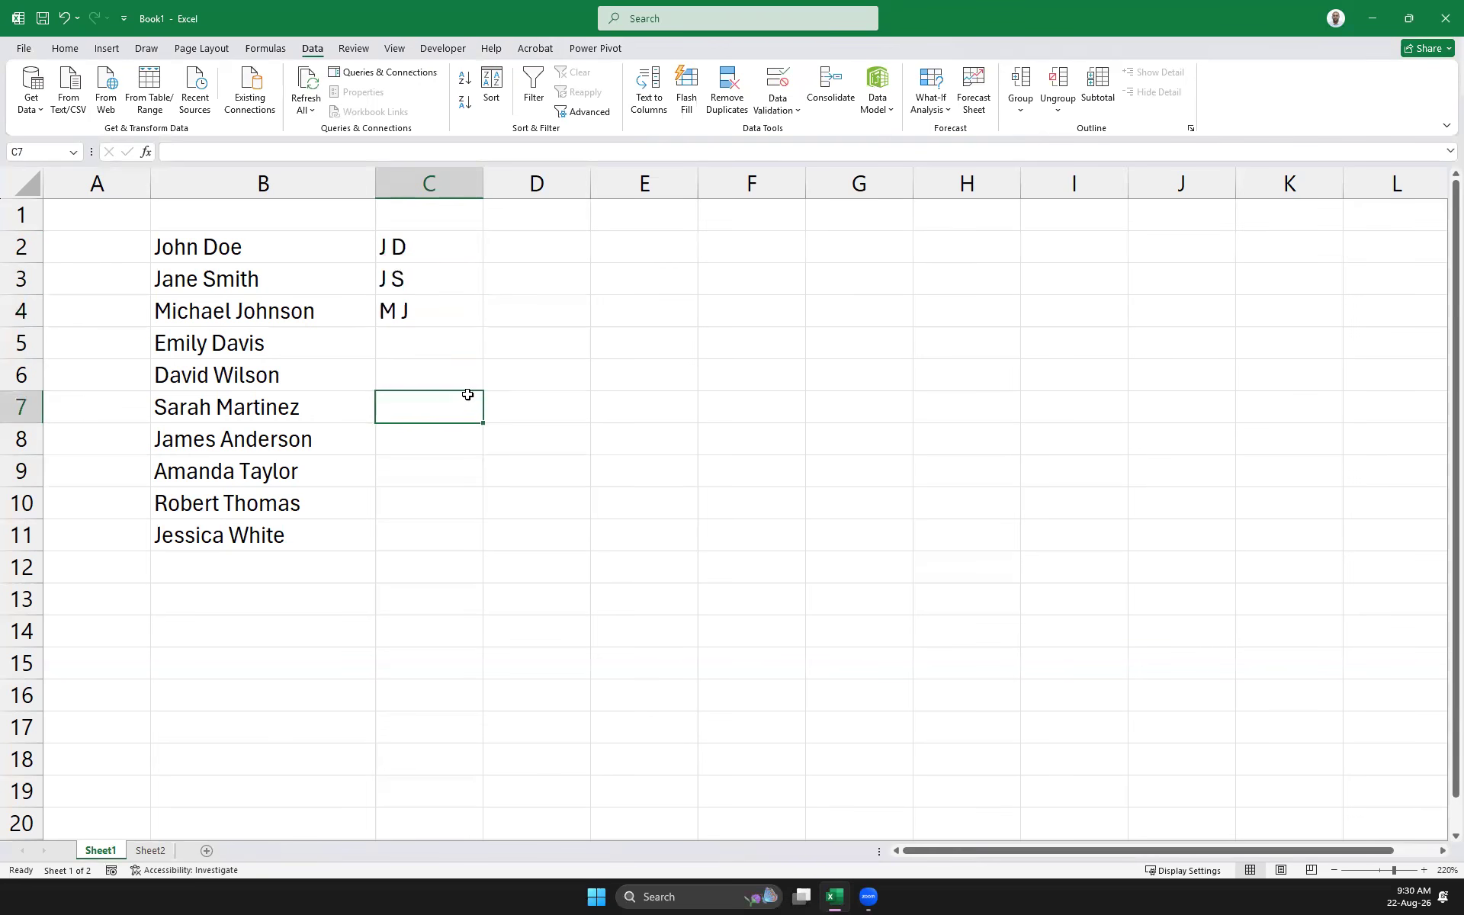
{"action": "left_click", "coordinate": [422, 238]}
{"action": "left_click", "coordinate": [448, 535], "text": "shift"}
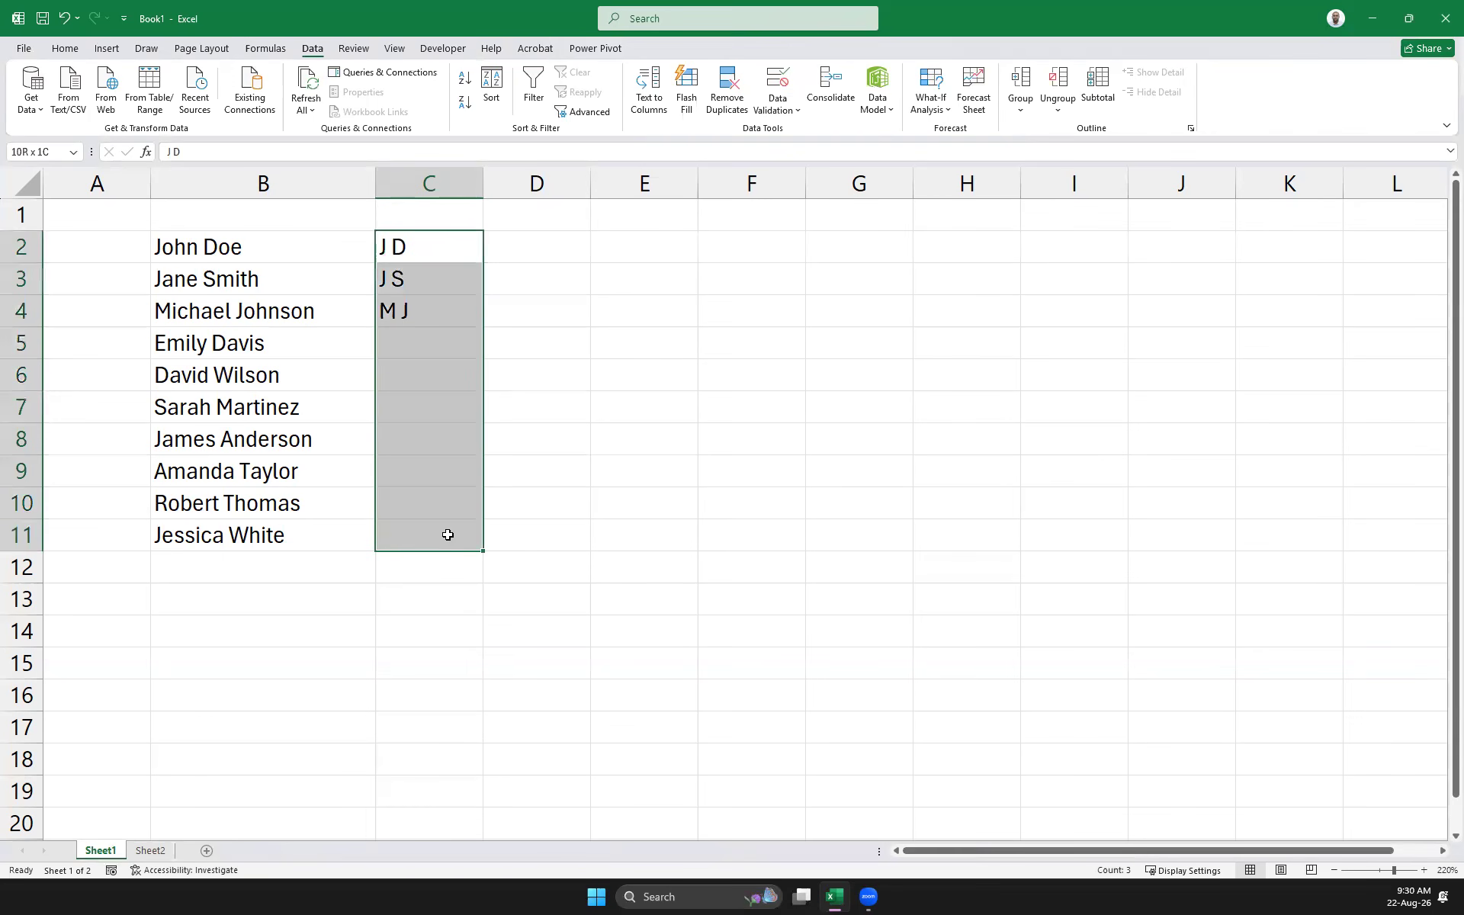
{"action": "key", "text": "ctrl+e"}
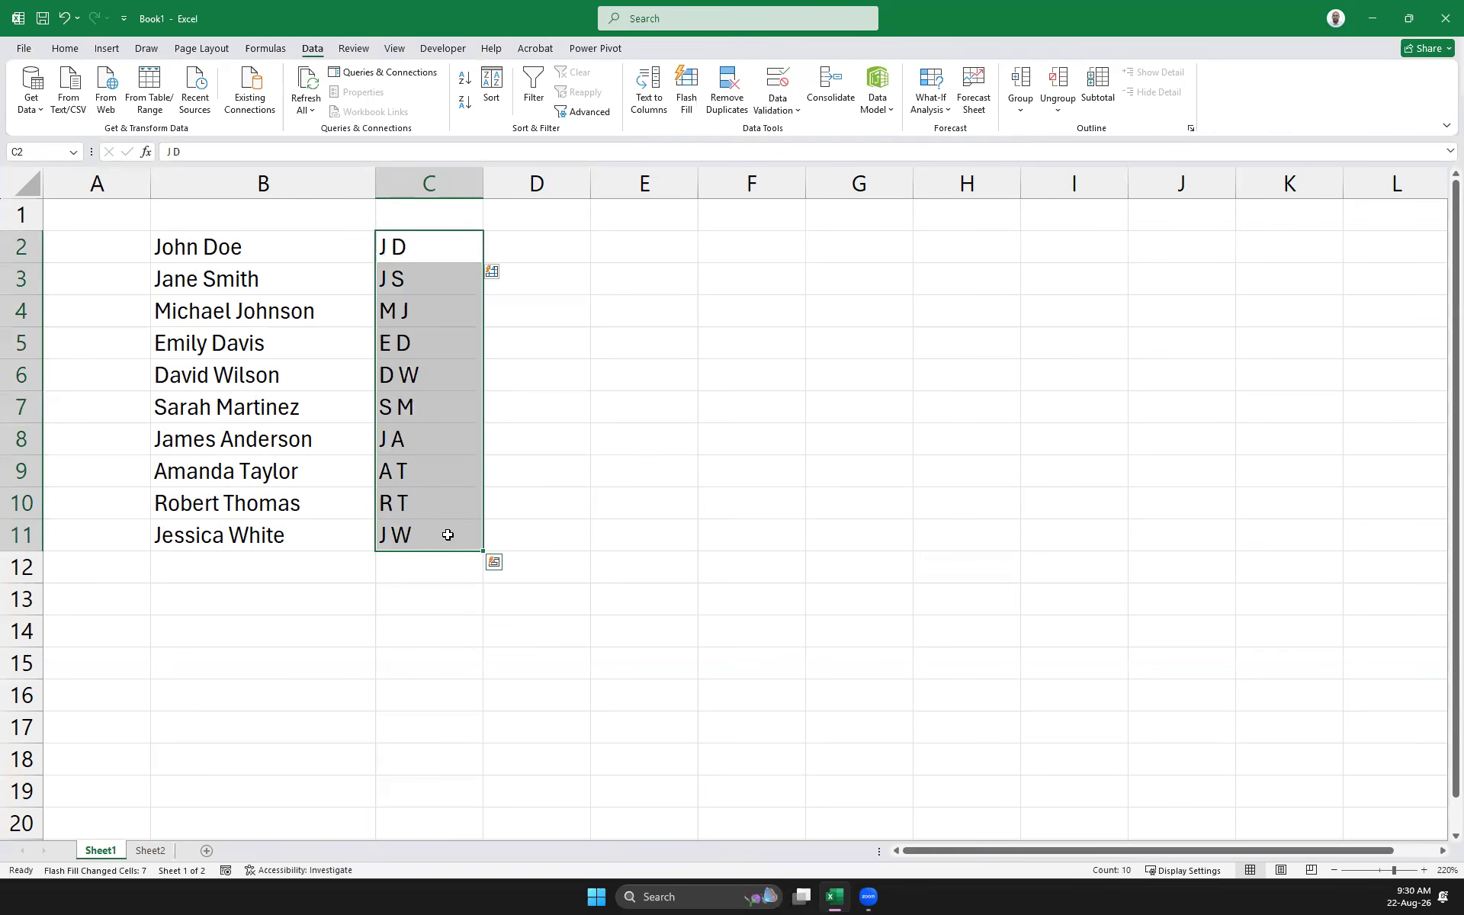
{"action": "left_click", "coordinate": [703, 478]}
{"action": "left_click_drag", "start_coordinate": [424, 279], "coordinate": [430, 546]}
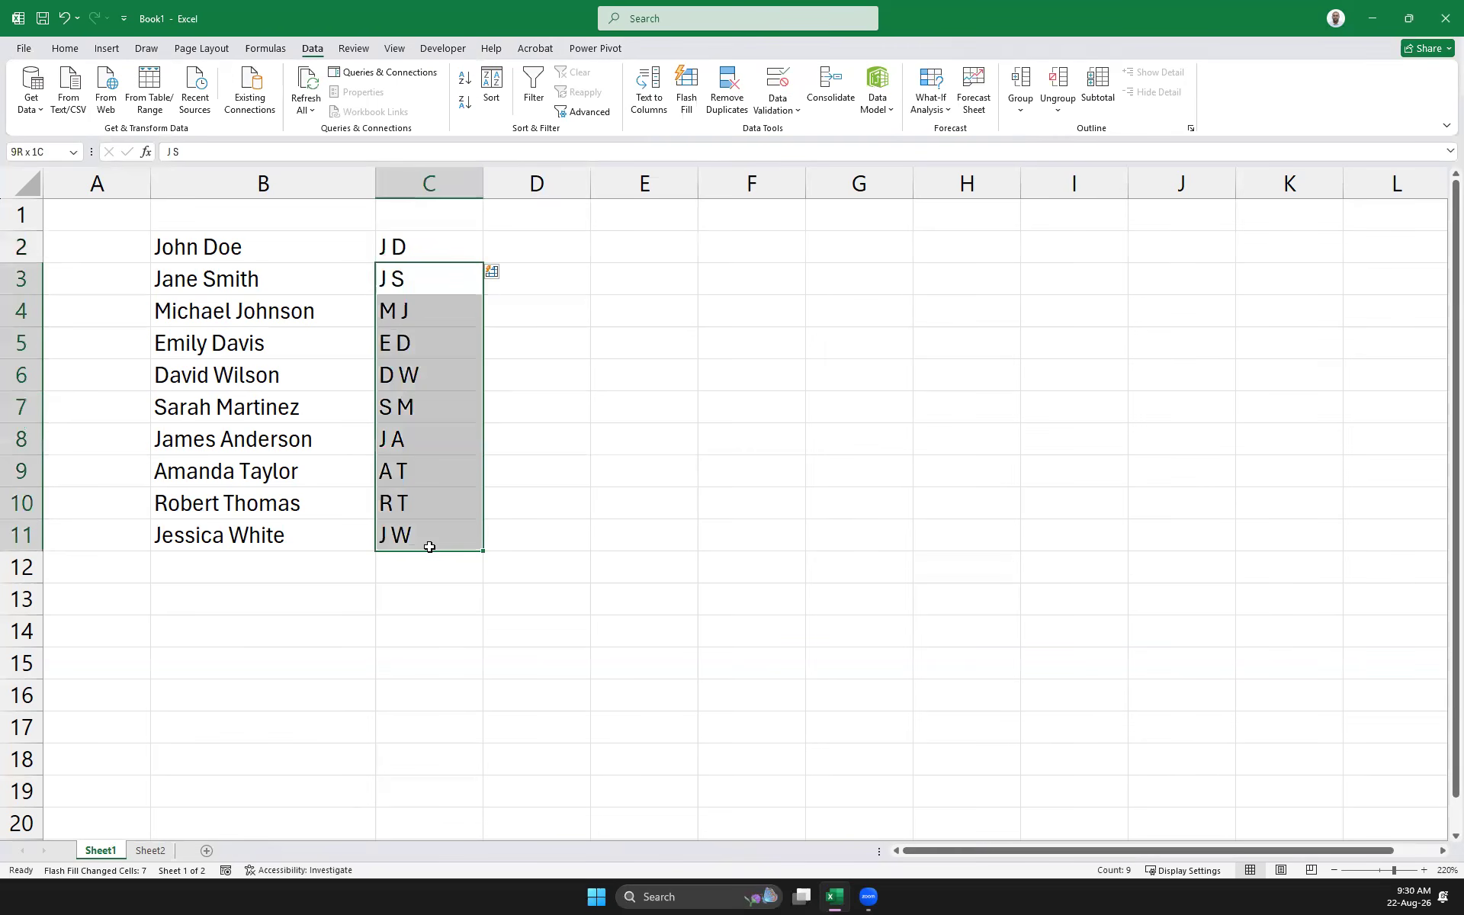
{"action": "key", "text": "Delete"}
{"action": "key", "text": "Up"}
{"action": "key", "text": "Delete"}
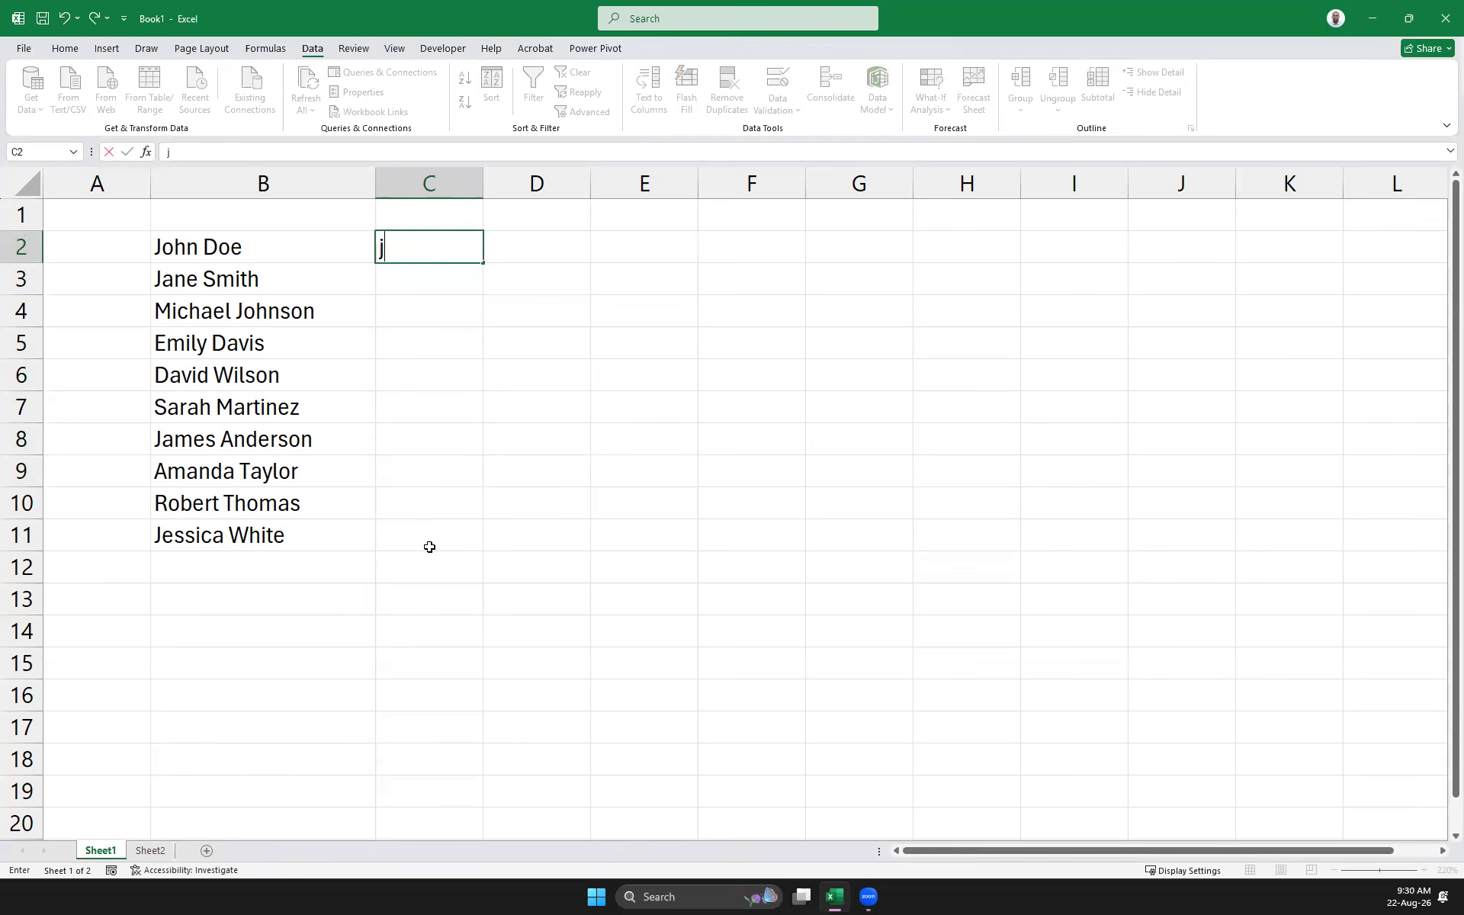
Try flash-filling 'j Doe'-style entries in column C, then delete them
{"action": "type", "text": "j Doe"}
{"action": "key", "text": "Return"}
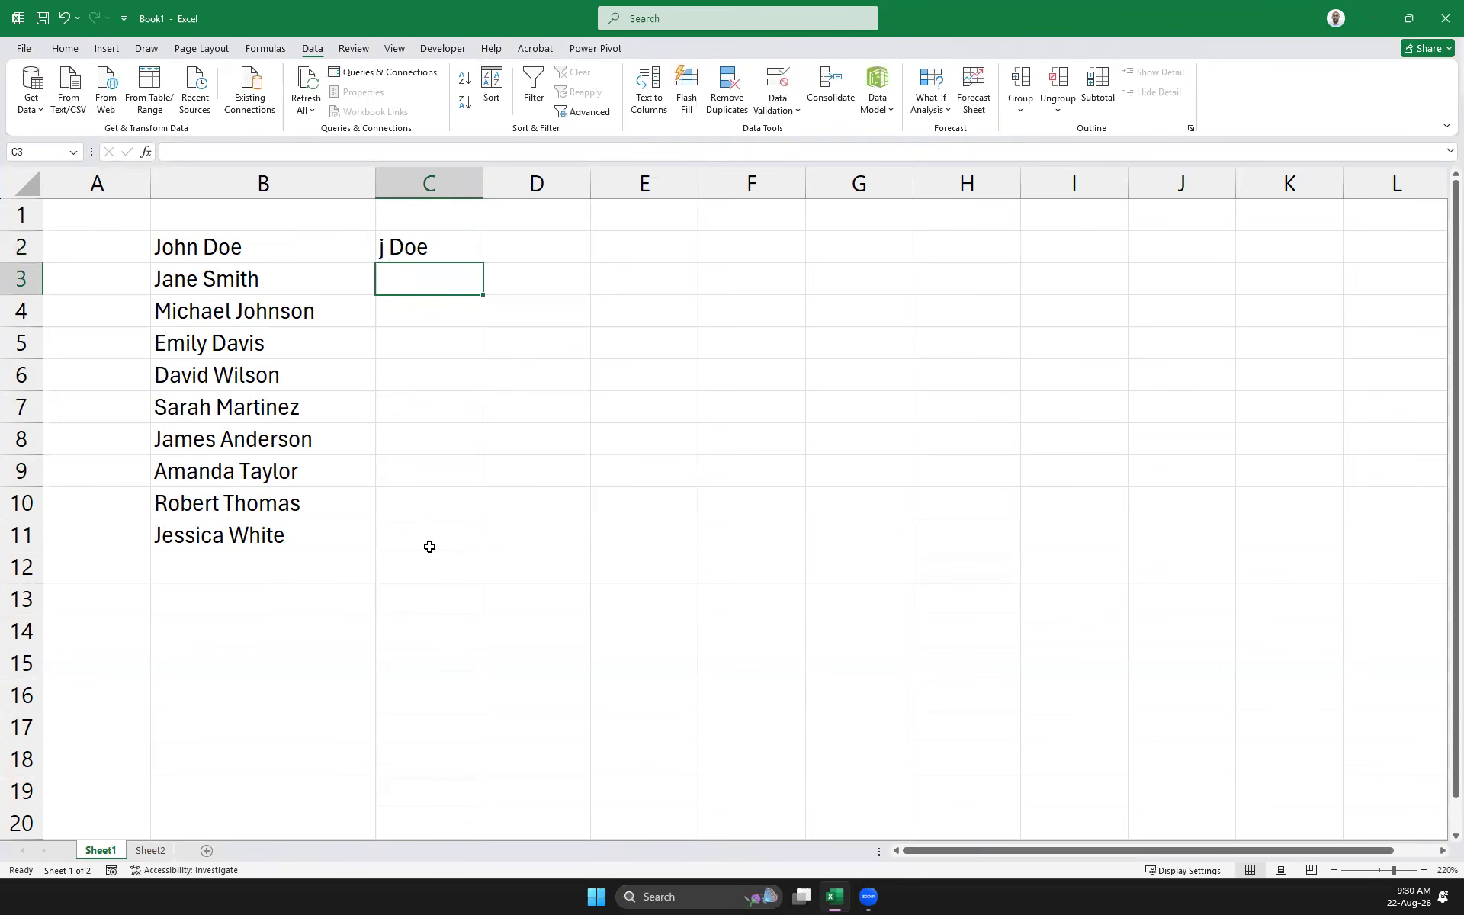
{"action": "type", "text": "j S"}
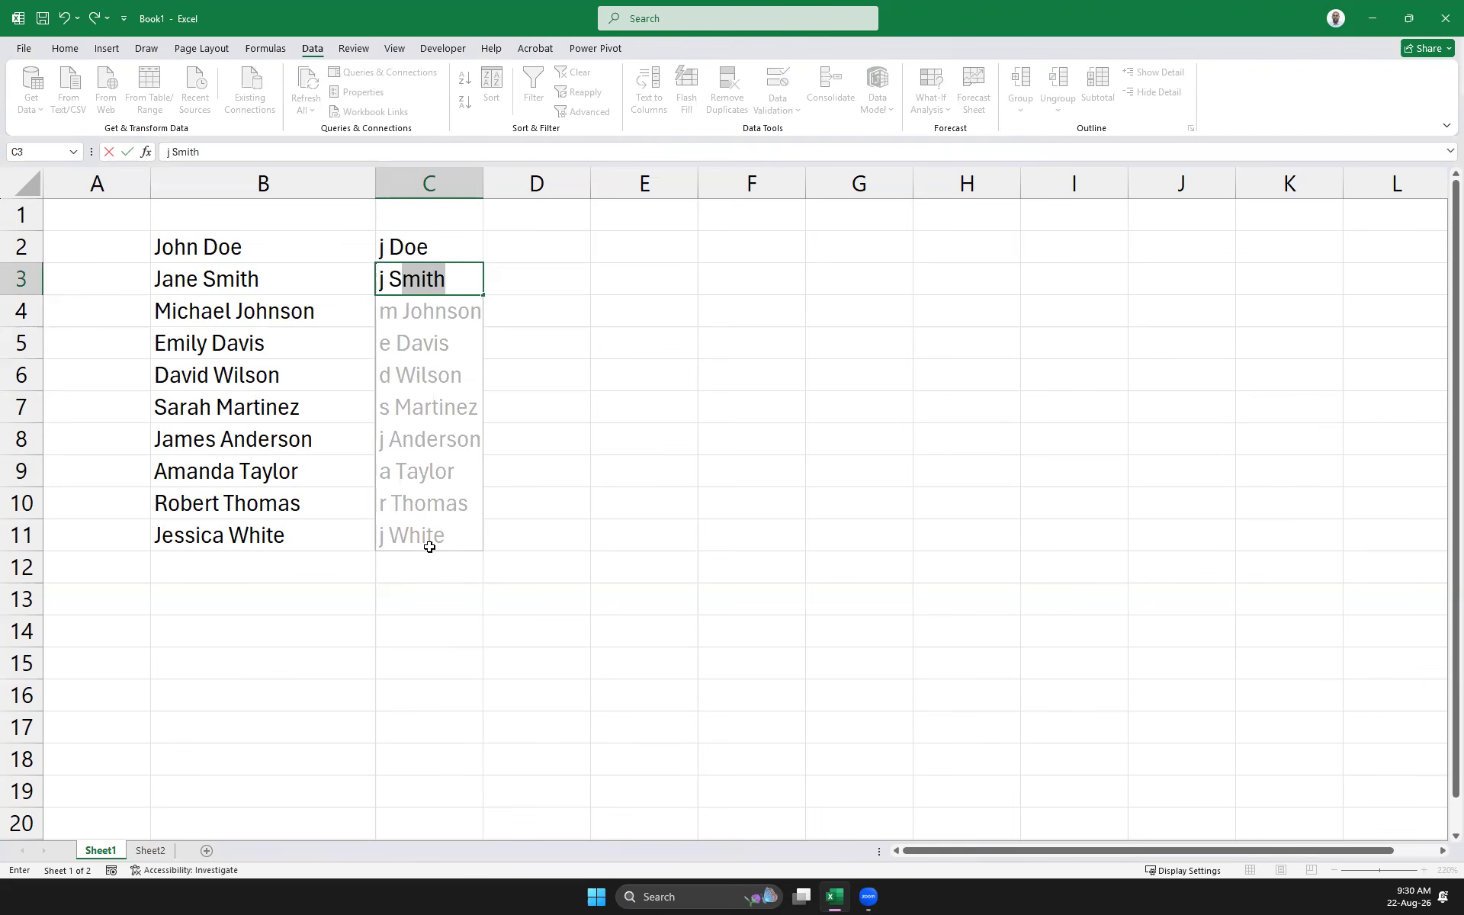
{"action": "key", "text": "Return"}
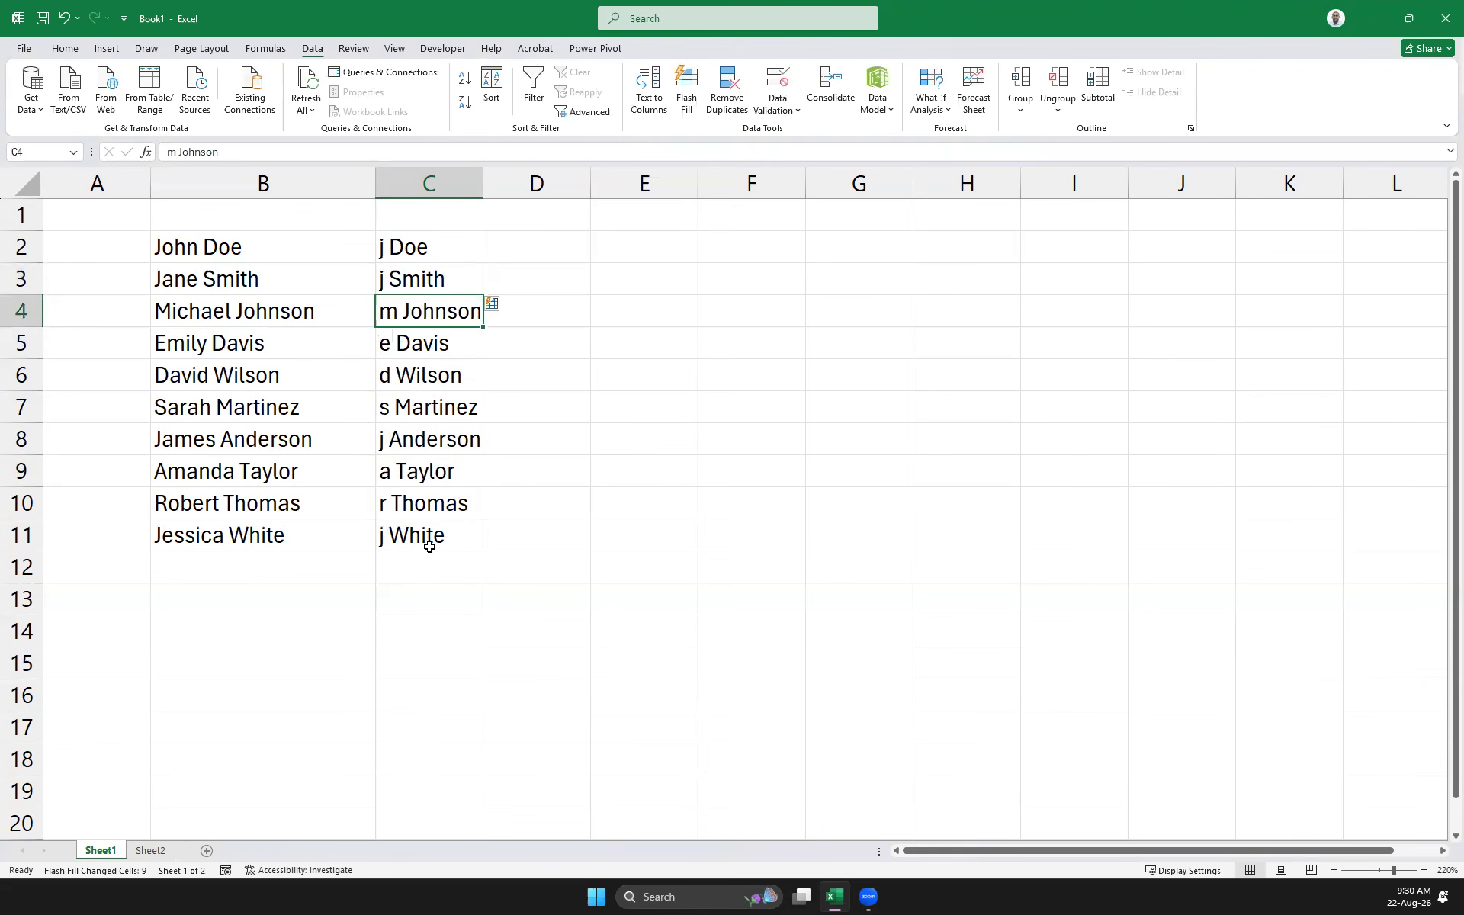
{"action": "left_click_drag", "start_coordinate": [417, 239], "coordinate": [398, 551]}
{"action": "key", "text": "Delete"}
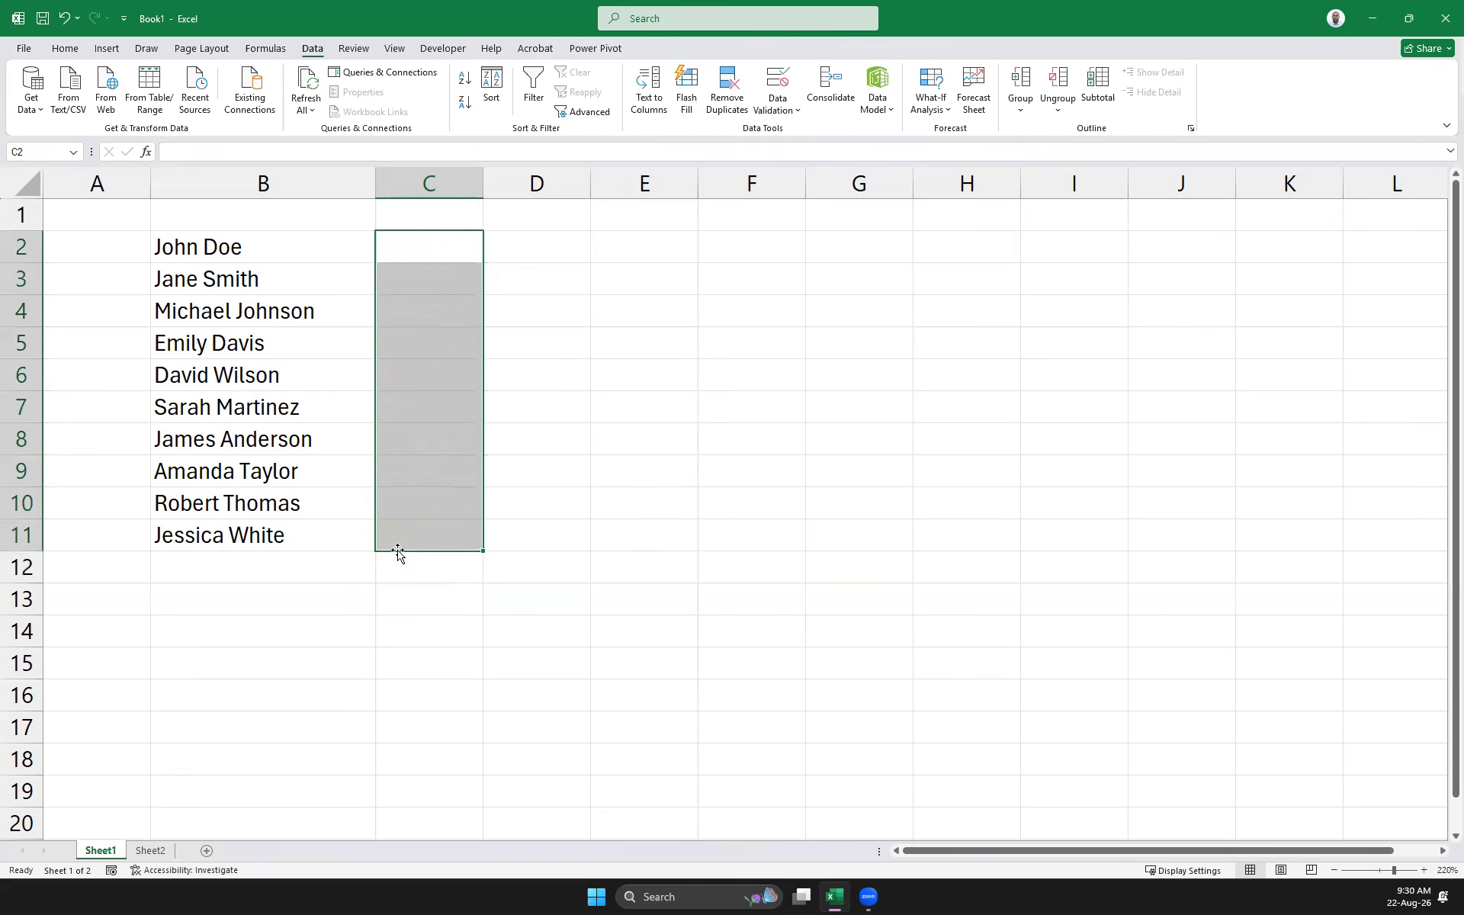
Enter J. Doe in C2 and J. Smith in C3 to flash-fill initial-and-surname names
{"action": "left_click", "coordinate": [416, 251]}
{"action": "double_click", "coordinate": [415, 251]}
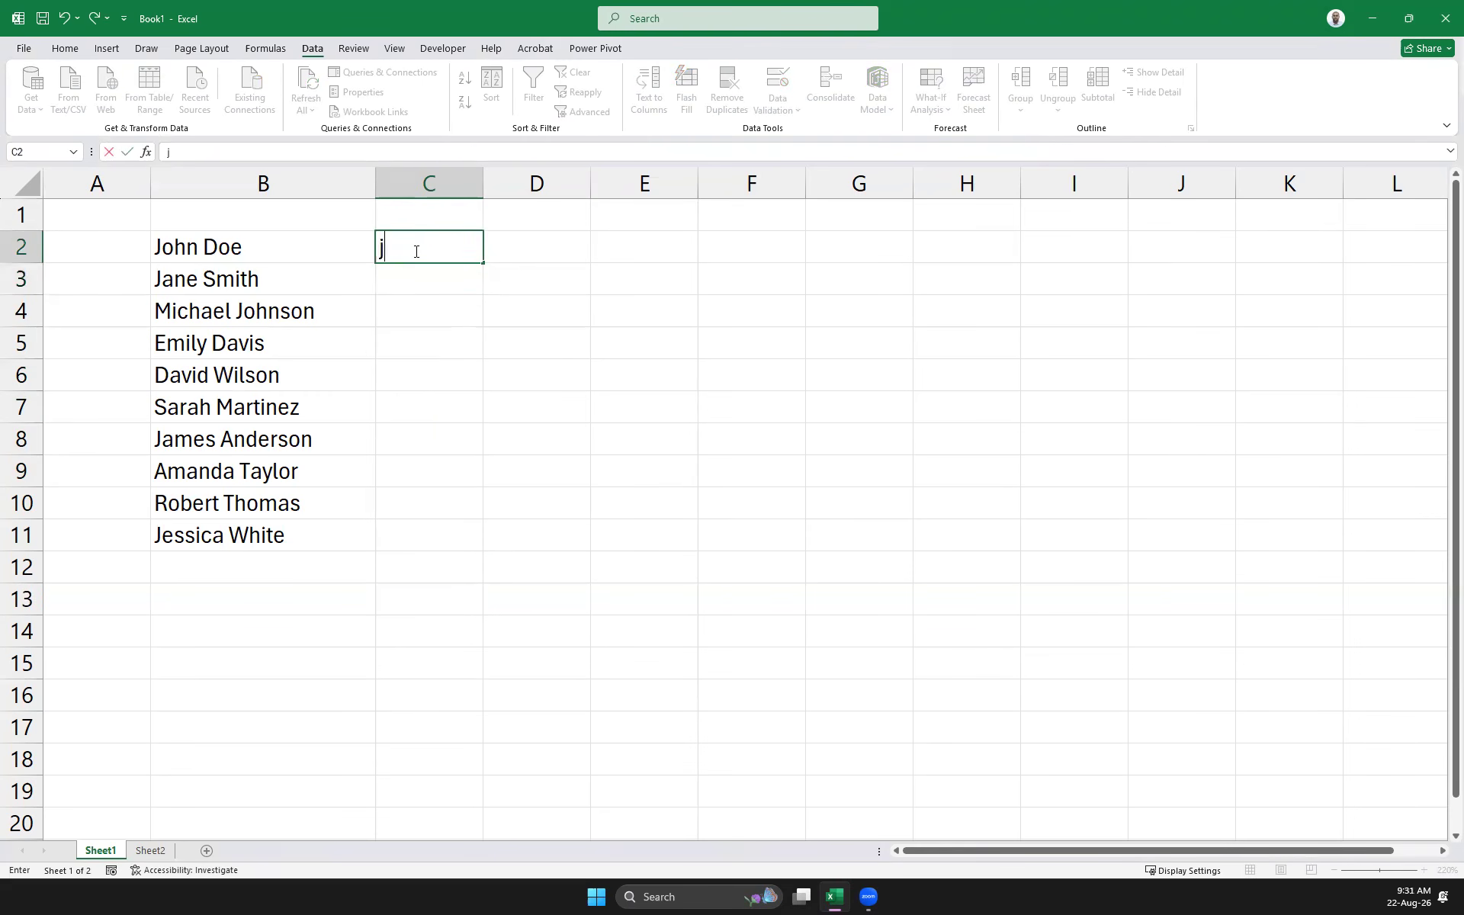
{"action": "type", "text": "j."}
{"action": "key", "text": "BackSpace"}
{"action": "key", "text": "BackSpace"}
{"action": "type", "text": "J. Doe"}
{"action": "key", "text": "Return"}
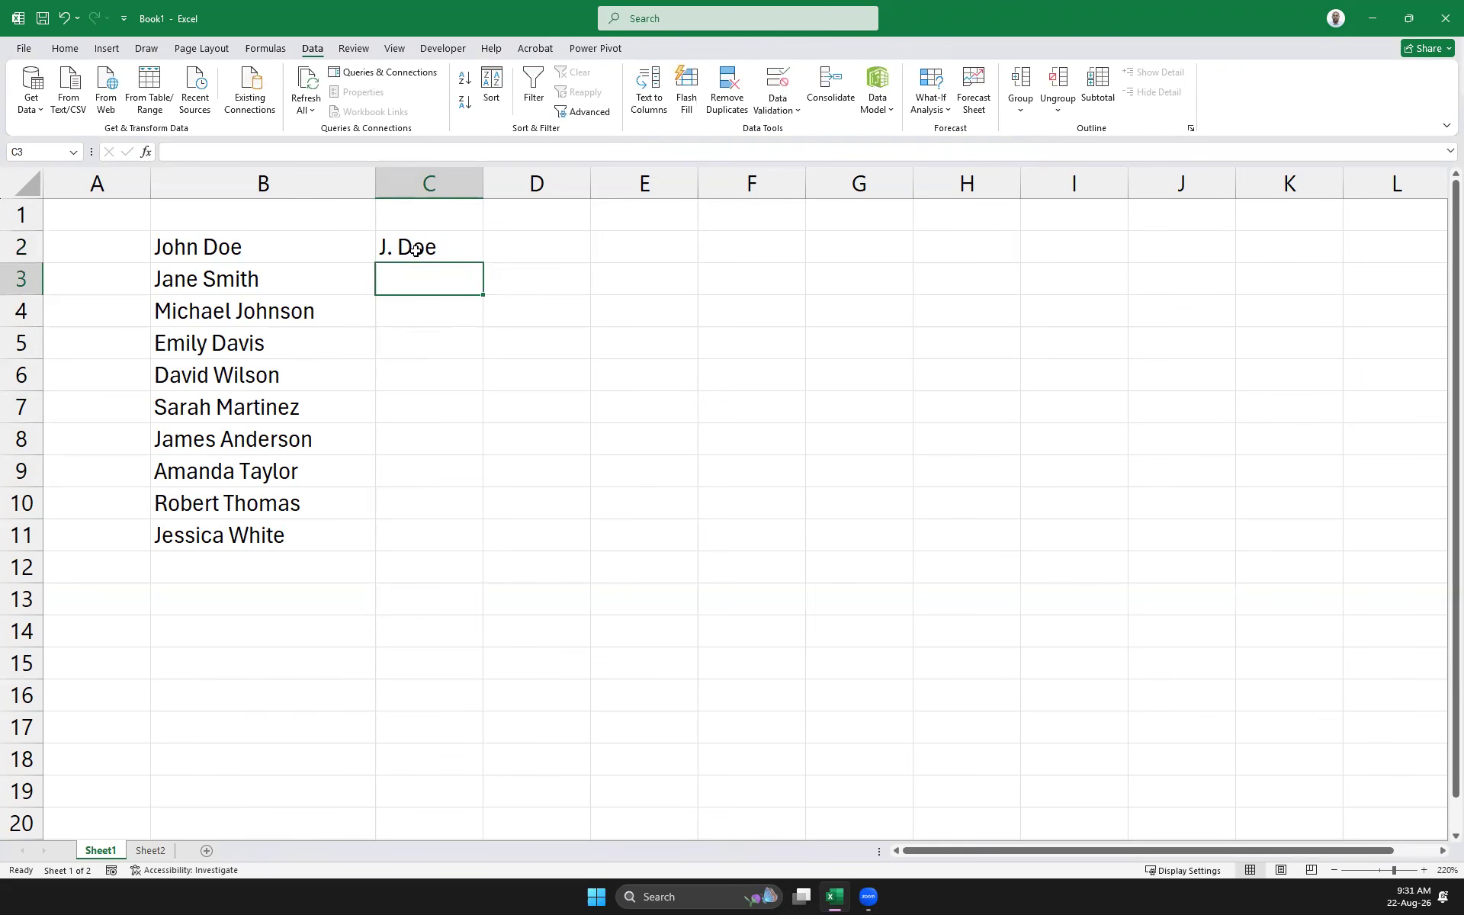
{"action": "type", "text": "J. "}
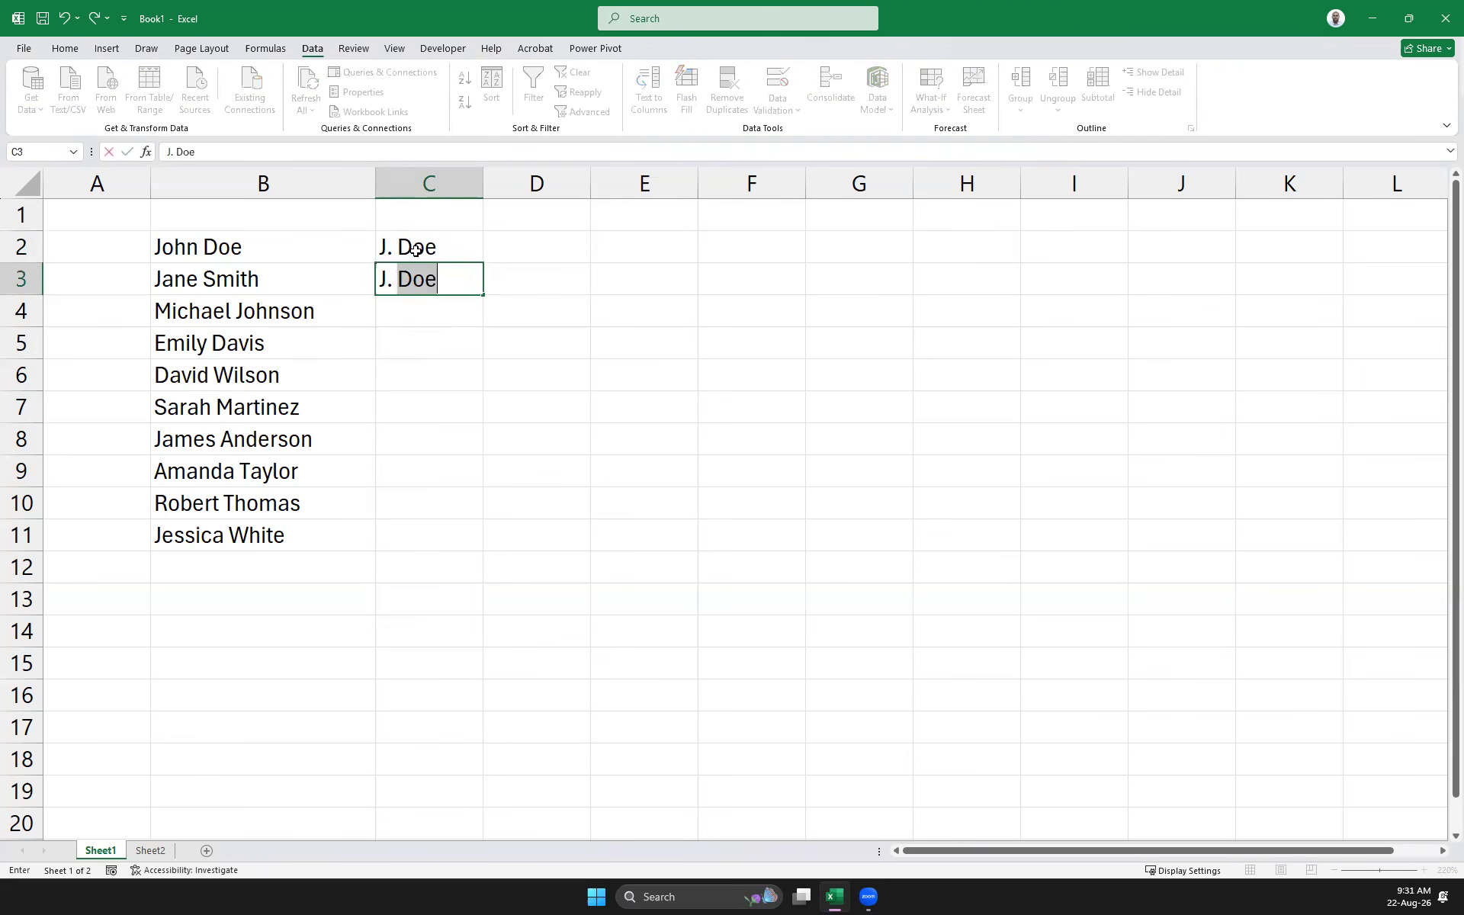
{"action": "type", "text": "Smith"}
{"action": "key", "text": "Return"}
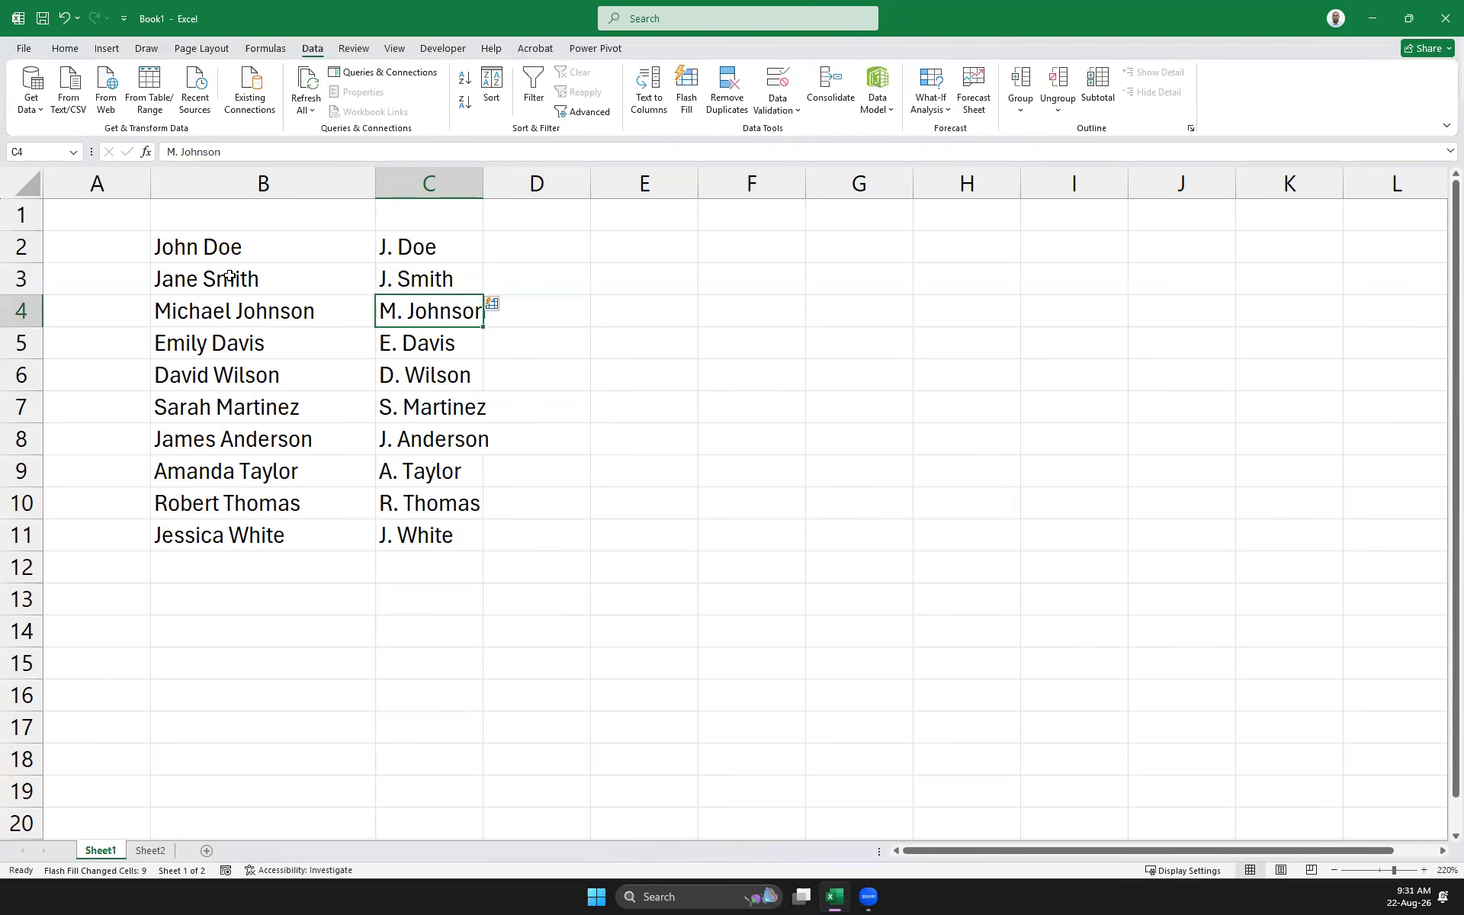
Widen column C to fit the names and select C2:C11
{"action": "left_click_drag", "start_coordinate": [484, 186], "coordinate": [595, 204]}
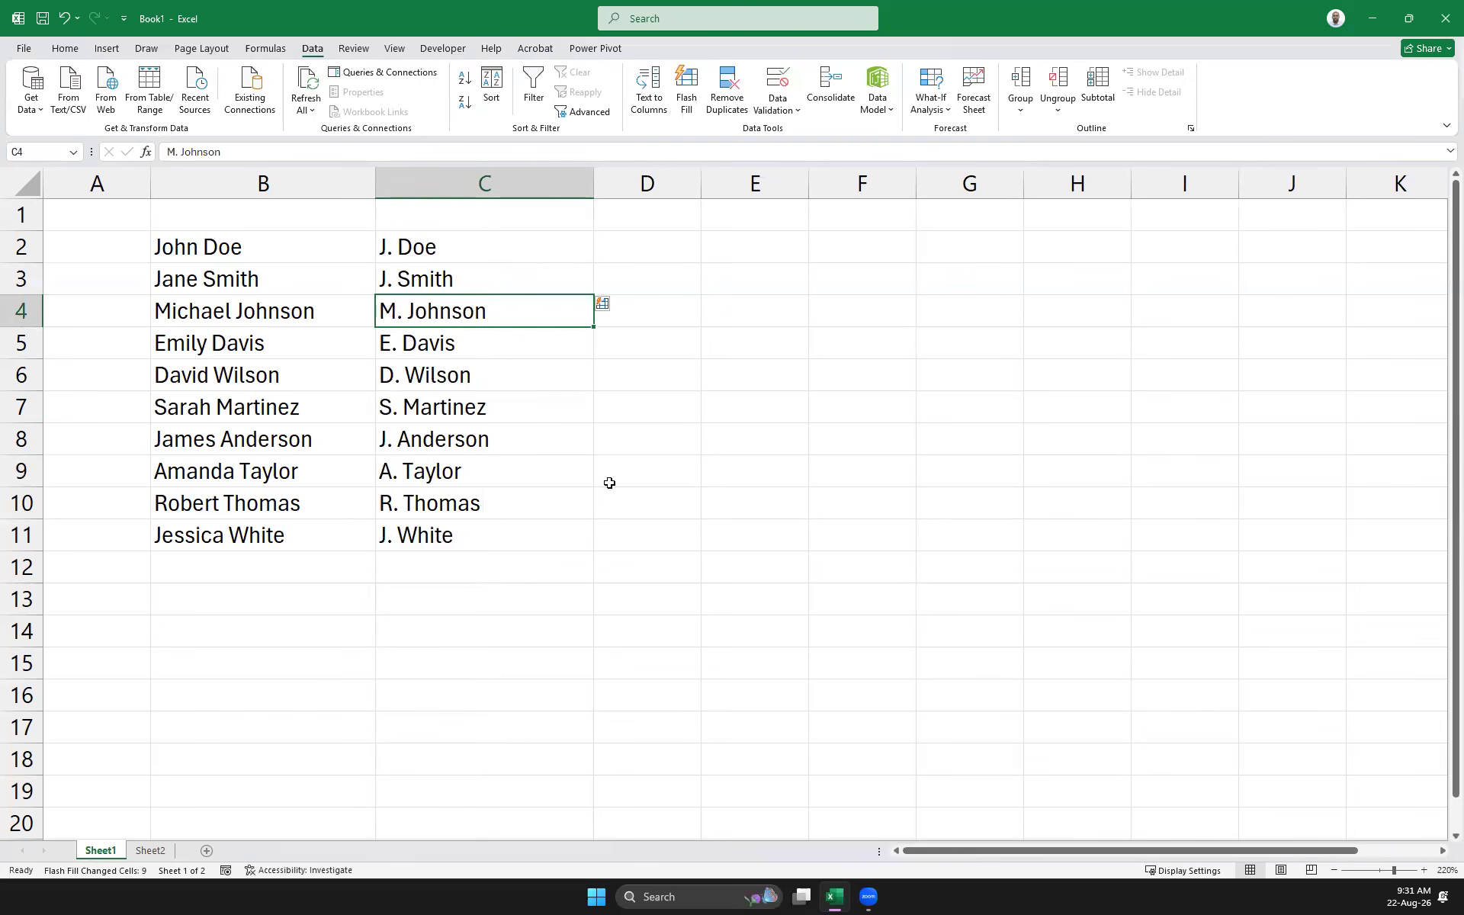
{"action": "left_click", "coordinate": [805, 512]}
{"action": "left_click_drag", "start_coordinate": [460, 246], "coordinate": [475, 556]}
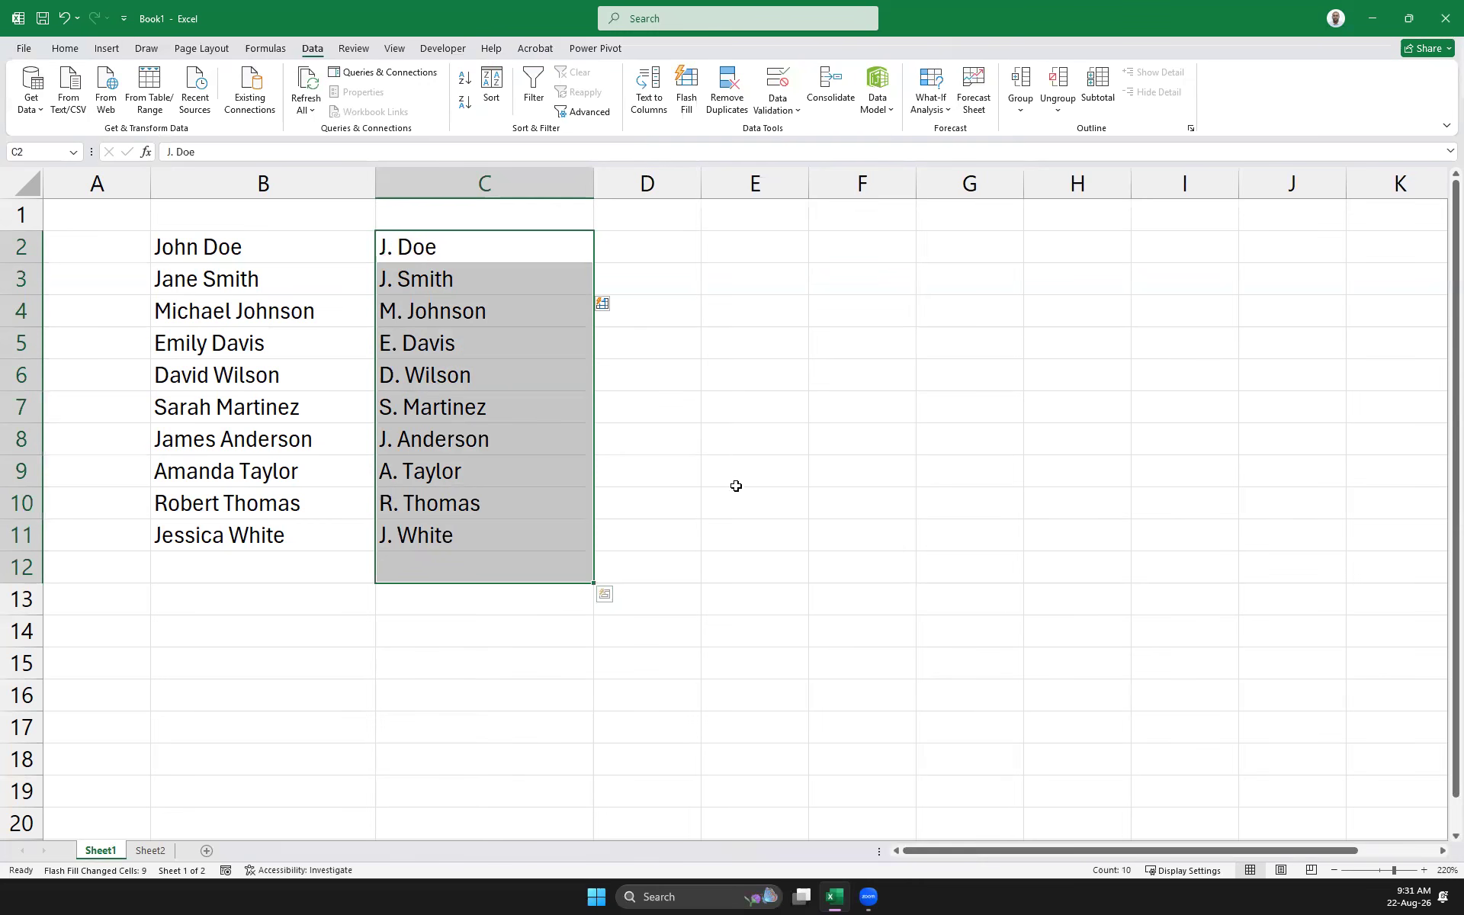
{"action": "left_click", "coordinate": [745, 342]}
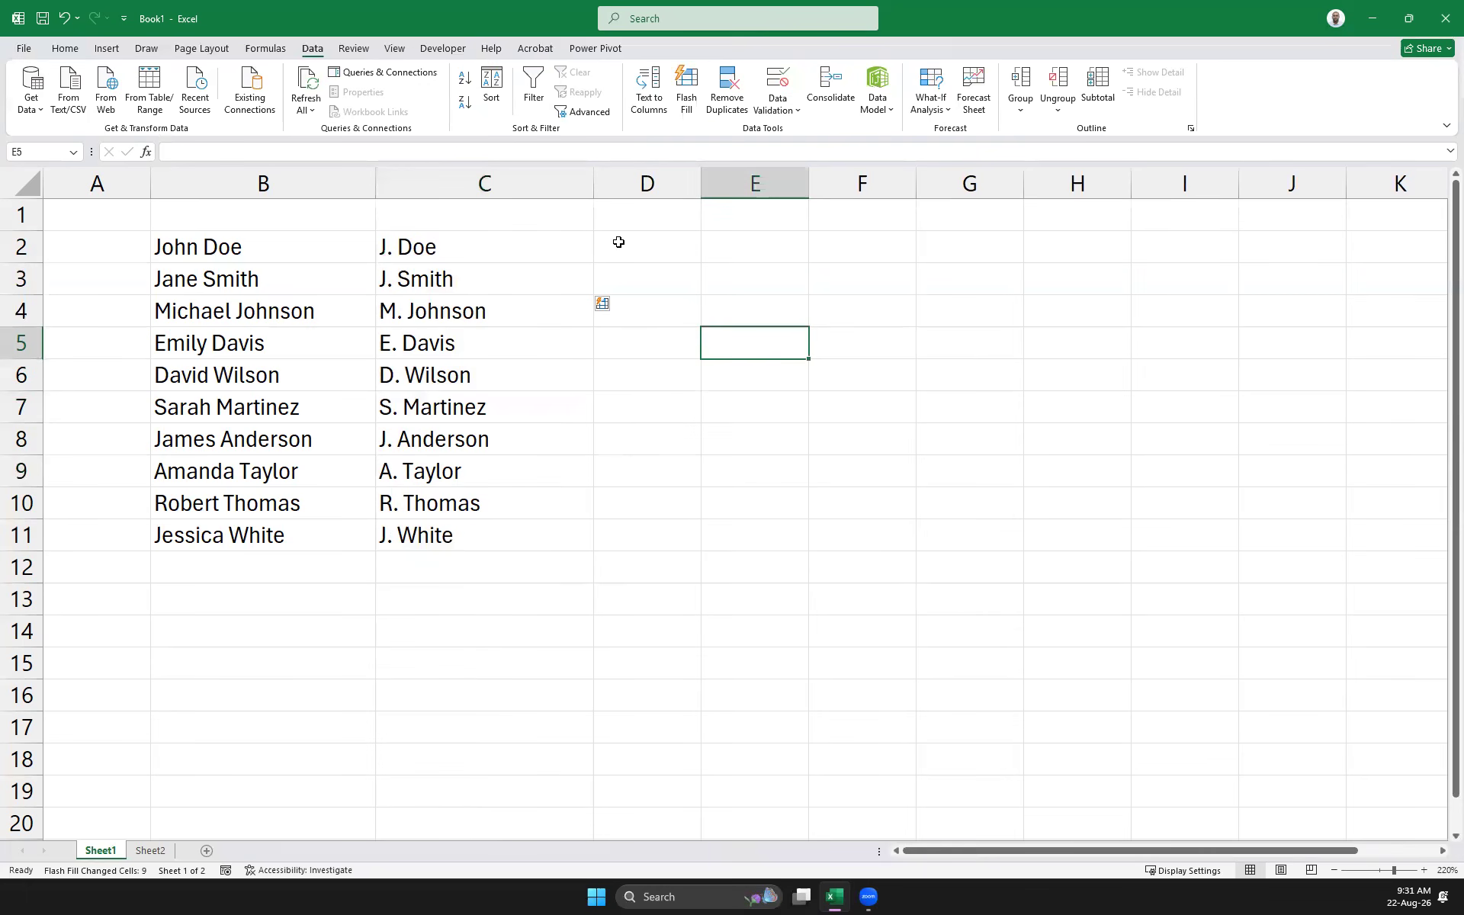
{"action": "left_click_drag", "start_coordinate": [414, 240], "coordinate": [452, 541]}
Replace column C with the username examples jdoe in C2 and jsmith in C3
{"action": "key", "text": "Delete"}
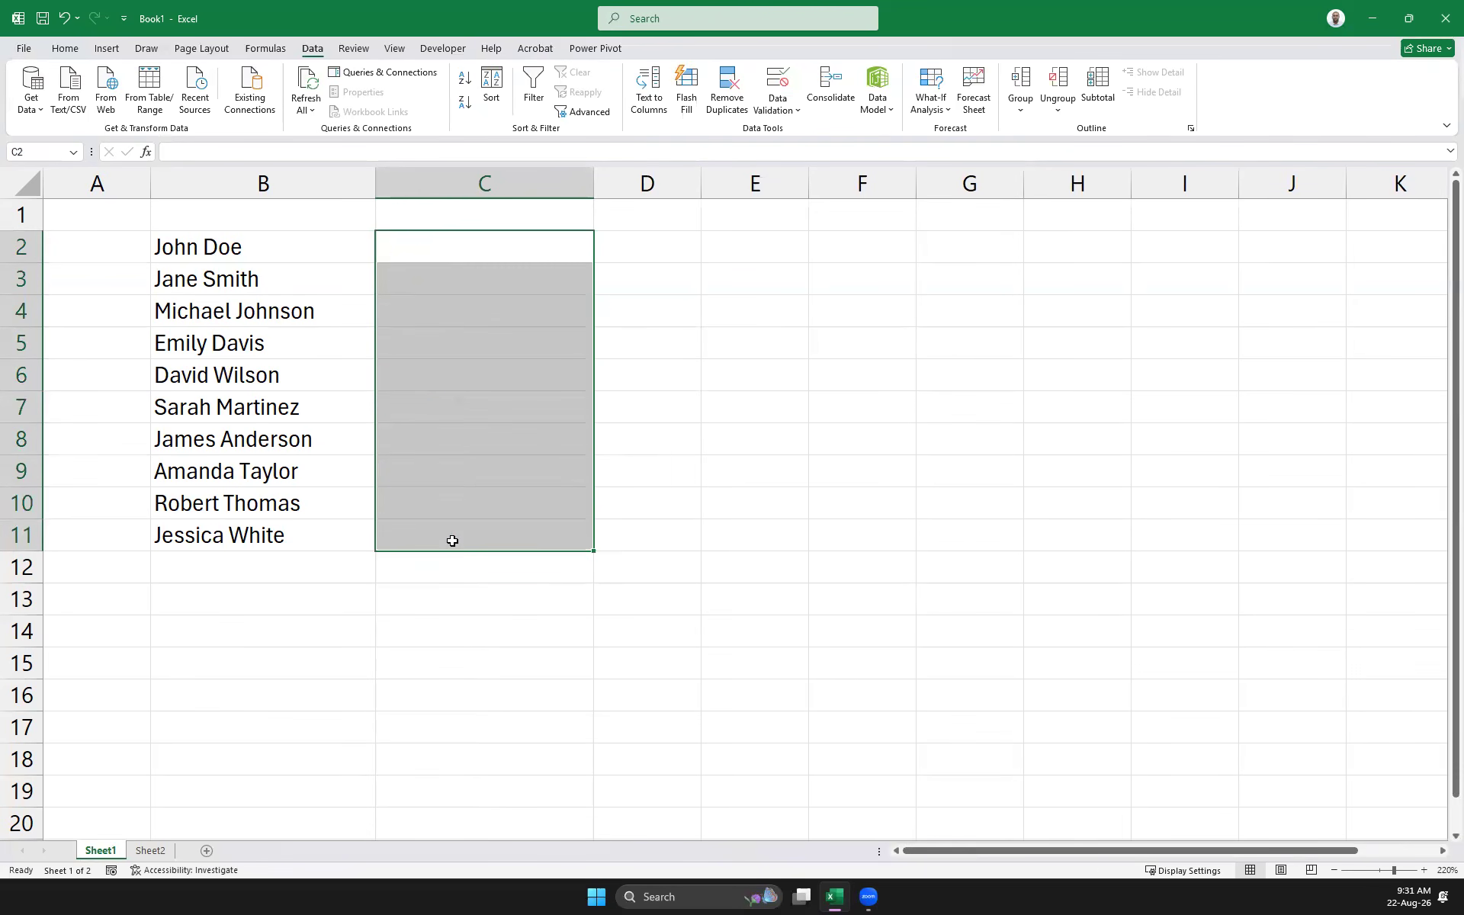
{"action": "type", "text": "jdoe"}
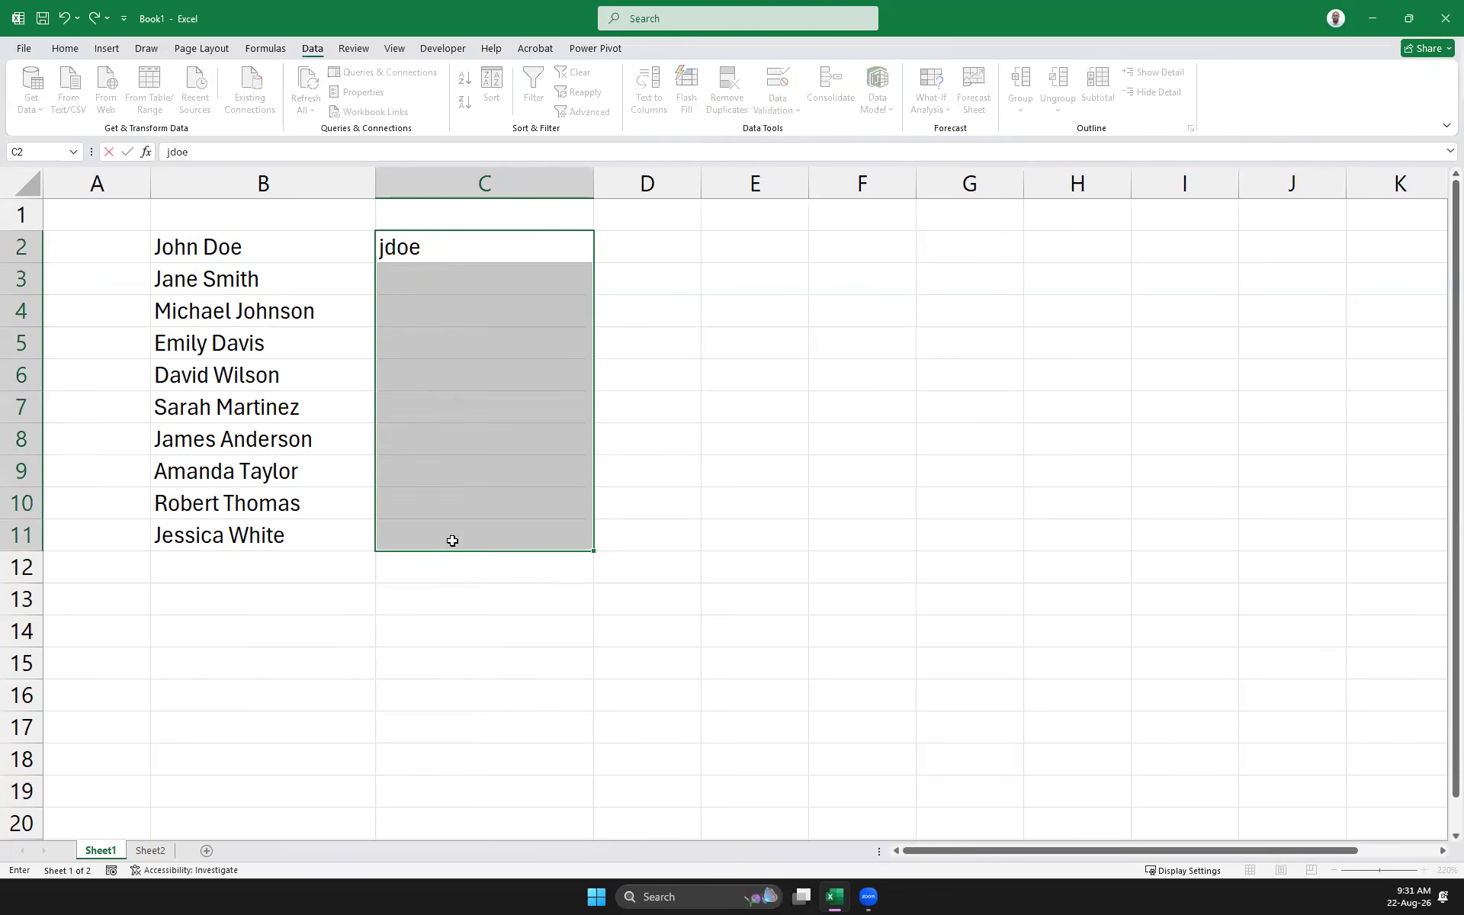
{"action": "key", "text": "Down"}
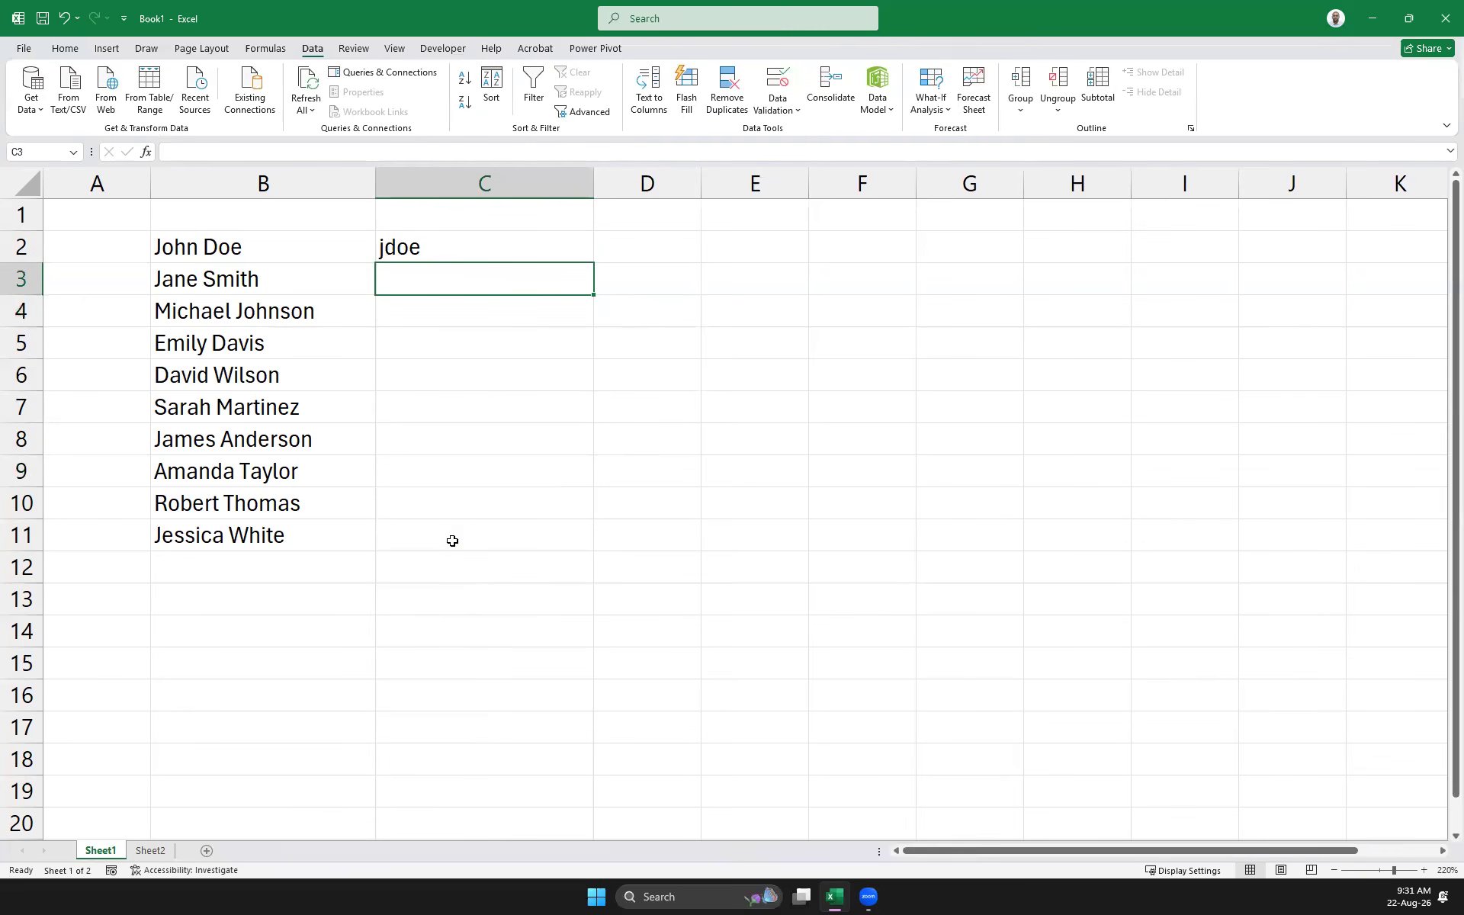
{"action": "type", "text": "jsmith"}
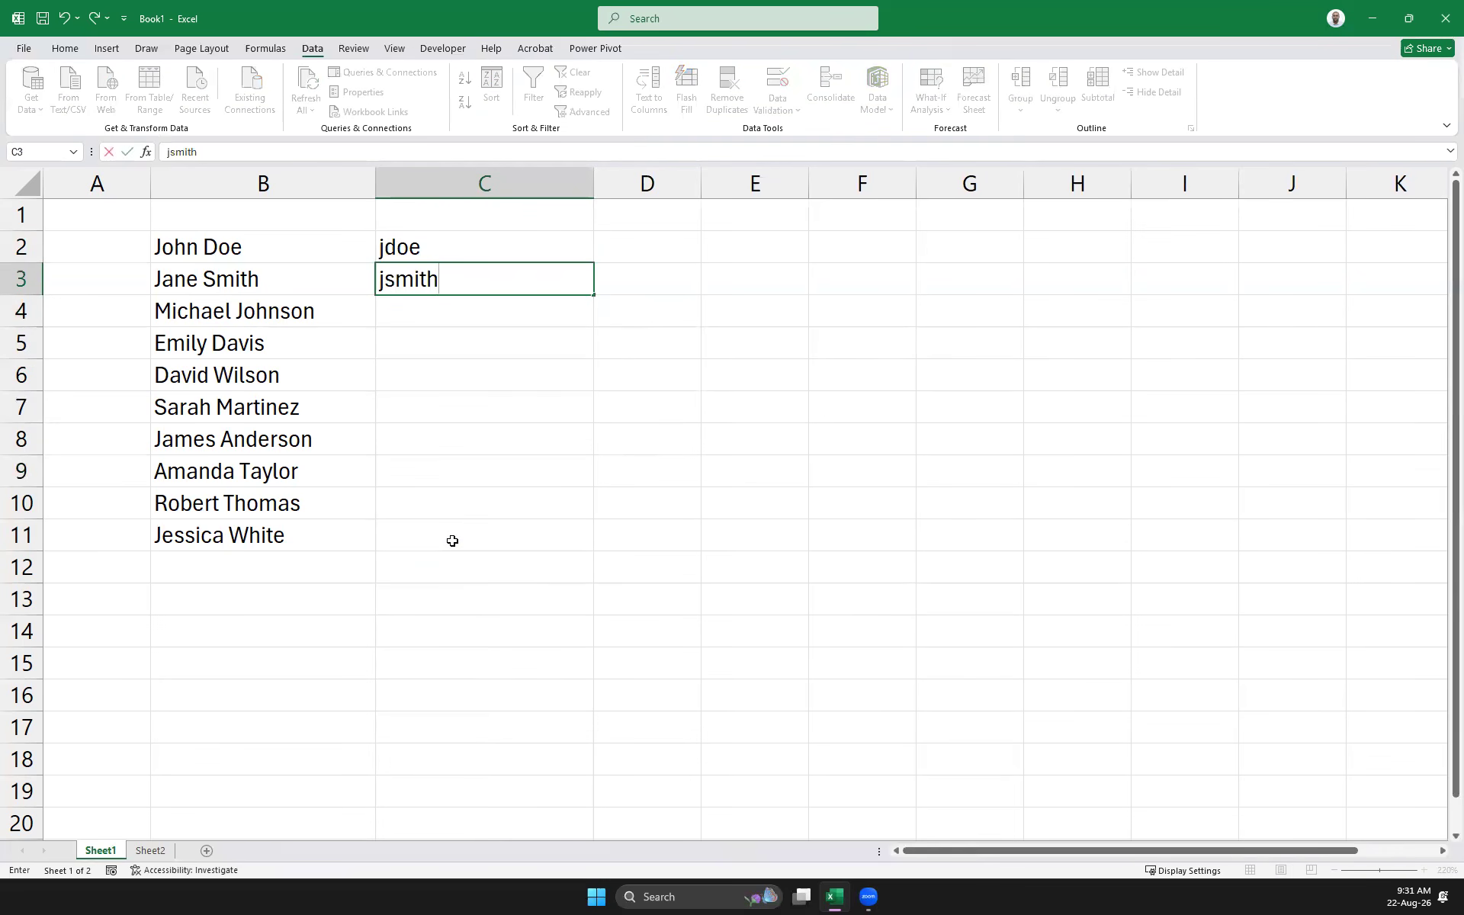
{"action": "key", "text": "Return"}
{"action": "key", "text": "Up"}
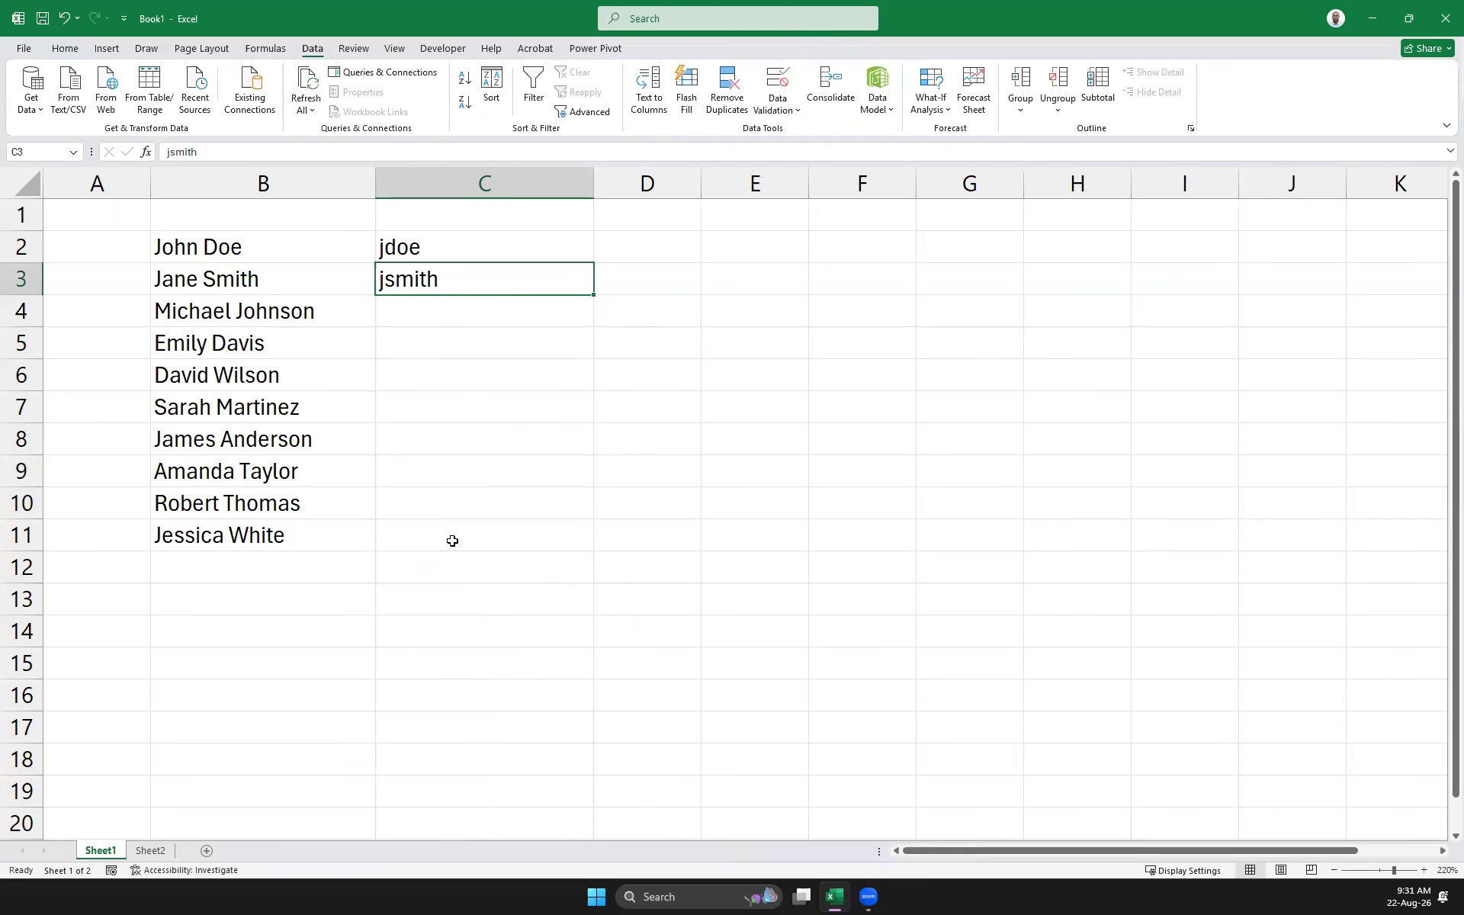
{"action": "type", "text": "jsmith"}
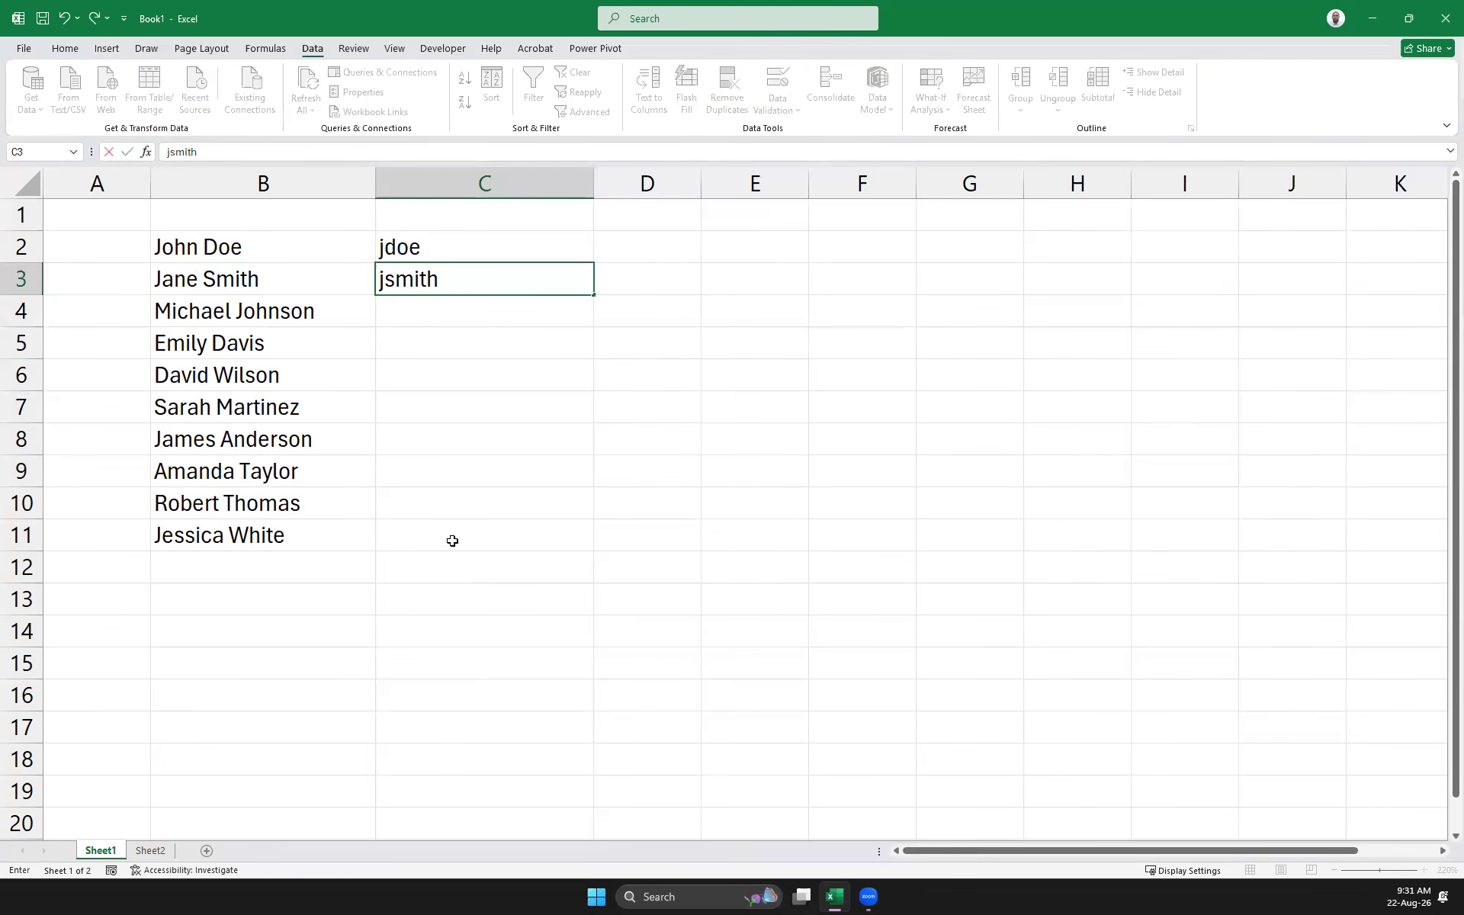
{"action": "key", "text": "Return"}
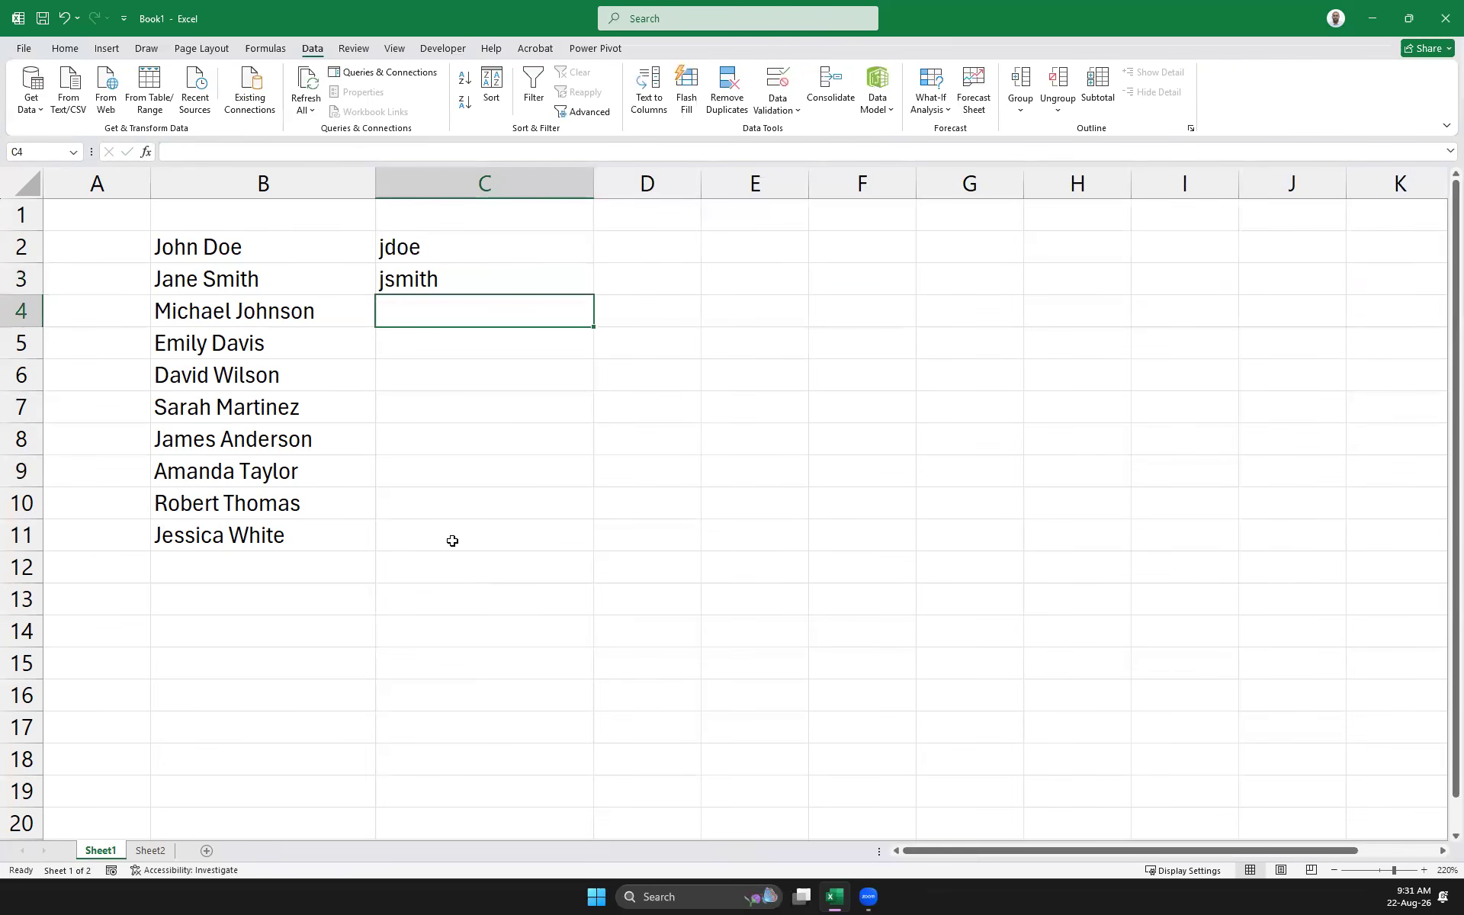
{"action": "left_click", "coordinate": [480, 450]}
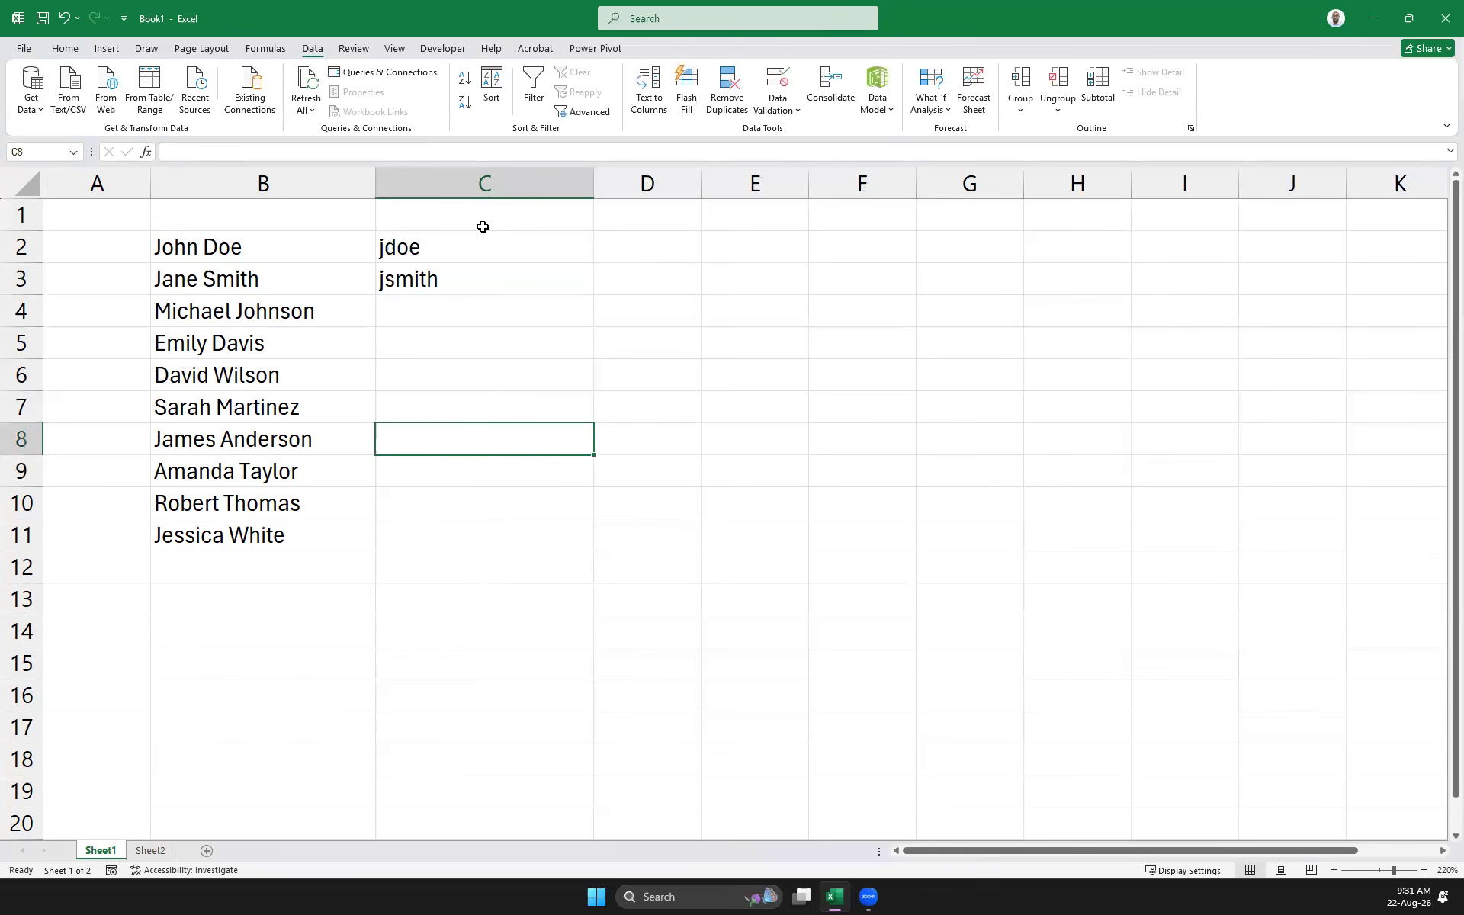
Flash Fill usernames down C2:C11 with Ctrl+E, then clear C3:C11
{"action": "left_click", "coordinate": [411, 240]}
{"action": "left_click_drag", "start_coordinate": [406, 370], "coordinate": [396, 542]}
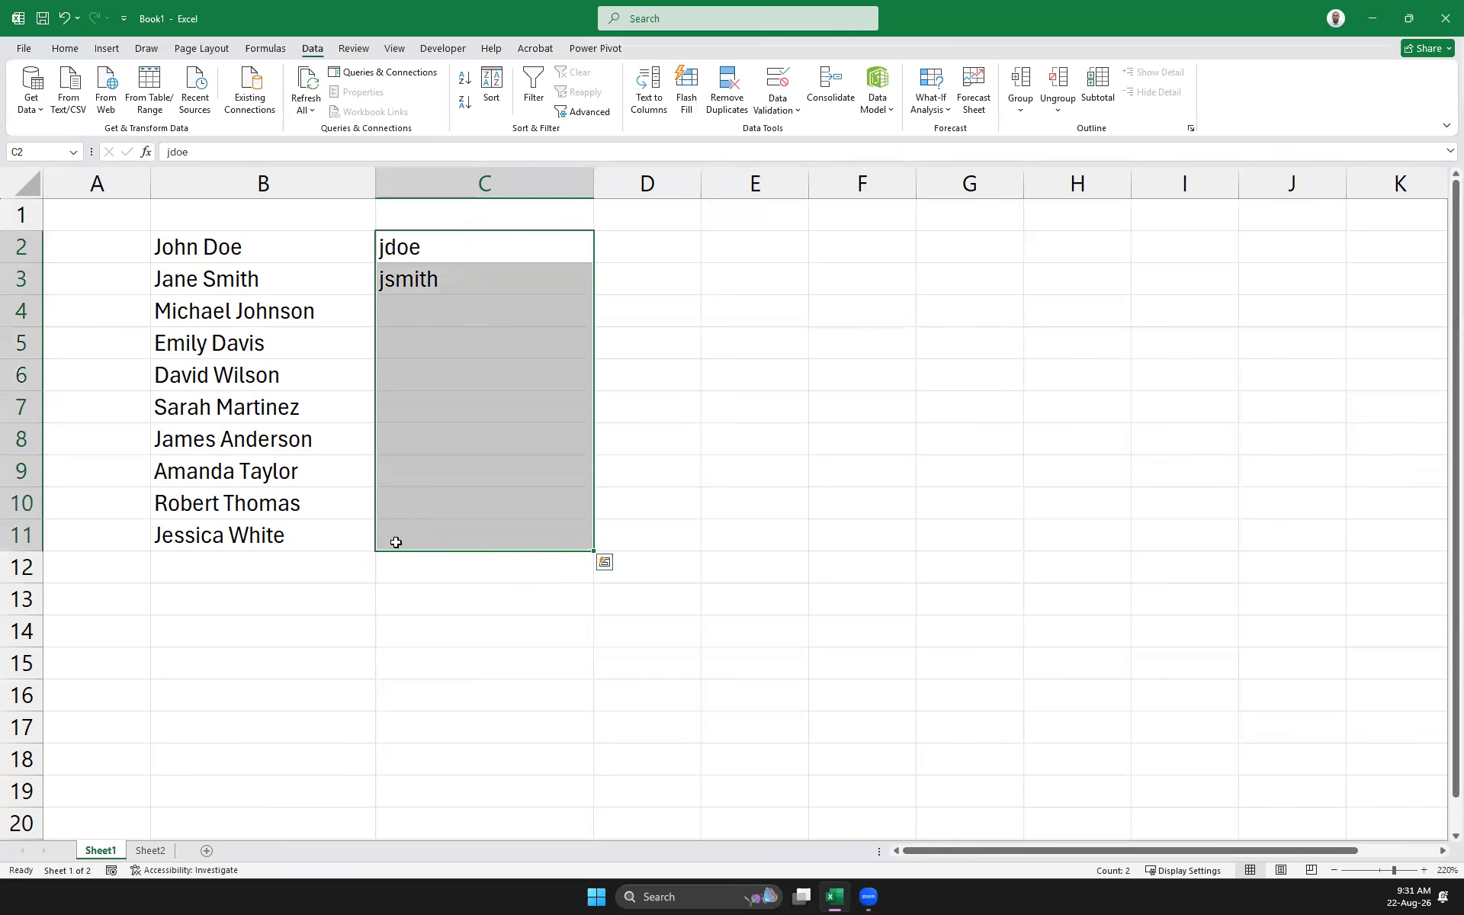
{"action": "key", "text": "ctrl+e"}
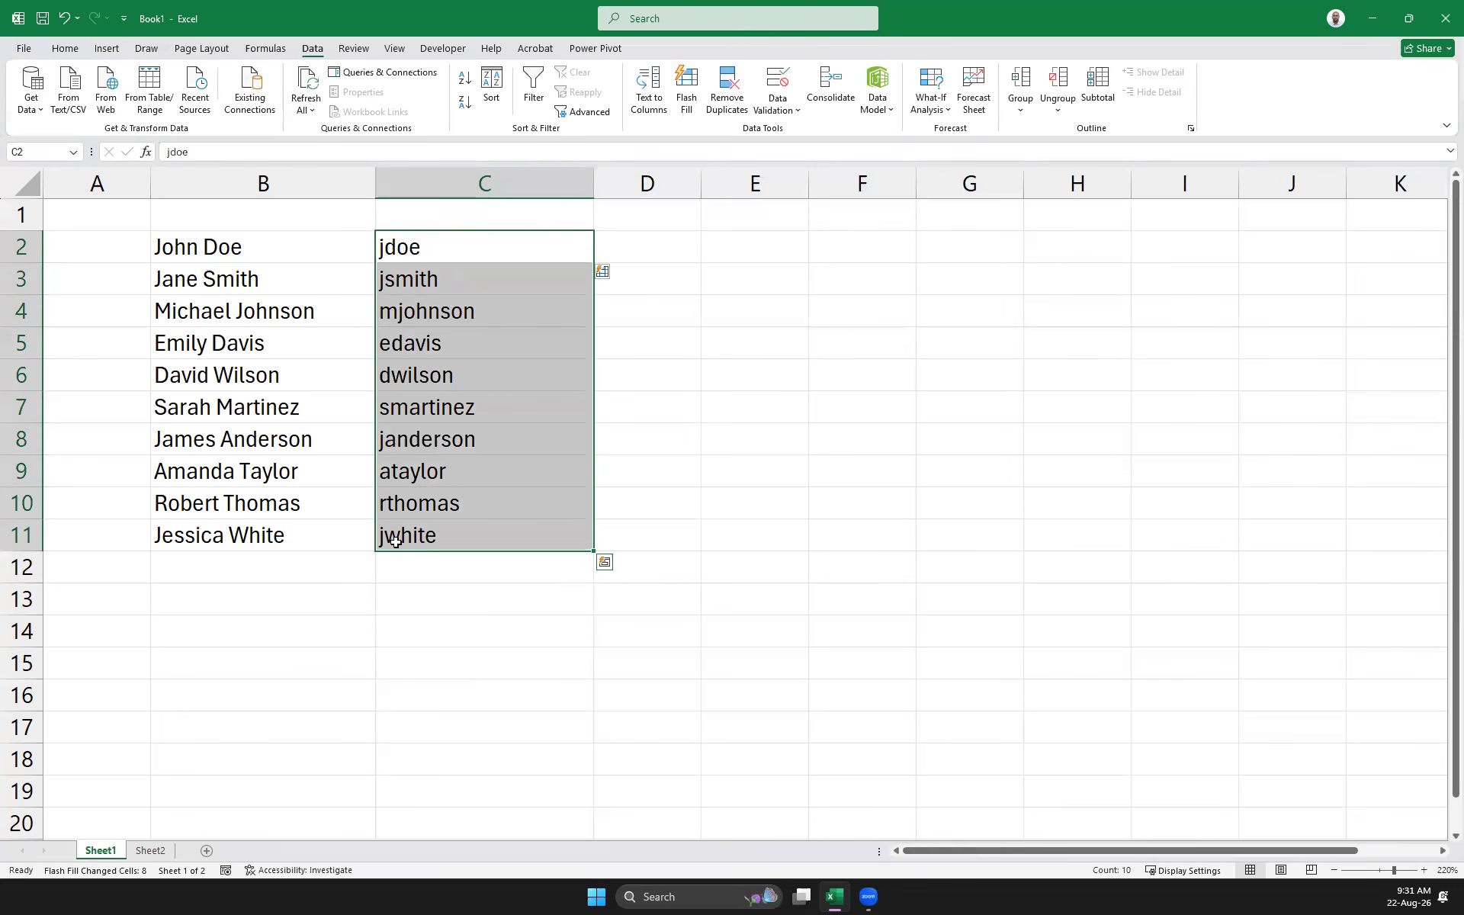
{"action": "left_click", "coordinate": [778, 438]}
{"action": "left_click_drag", "start_coordinate": [454, 279], "coordinate": [516, 542]}
{"action": "key", "text": "Delete"}
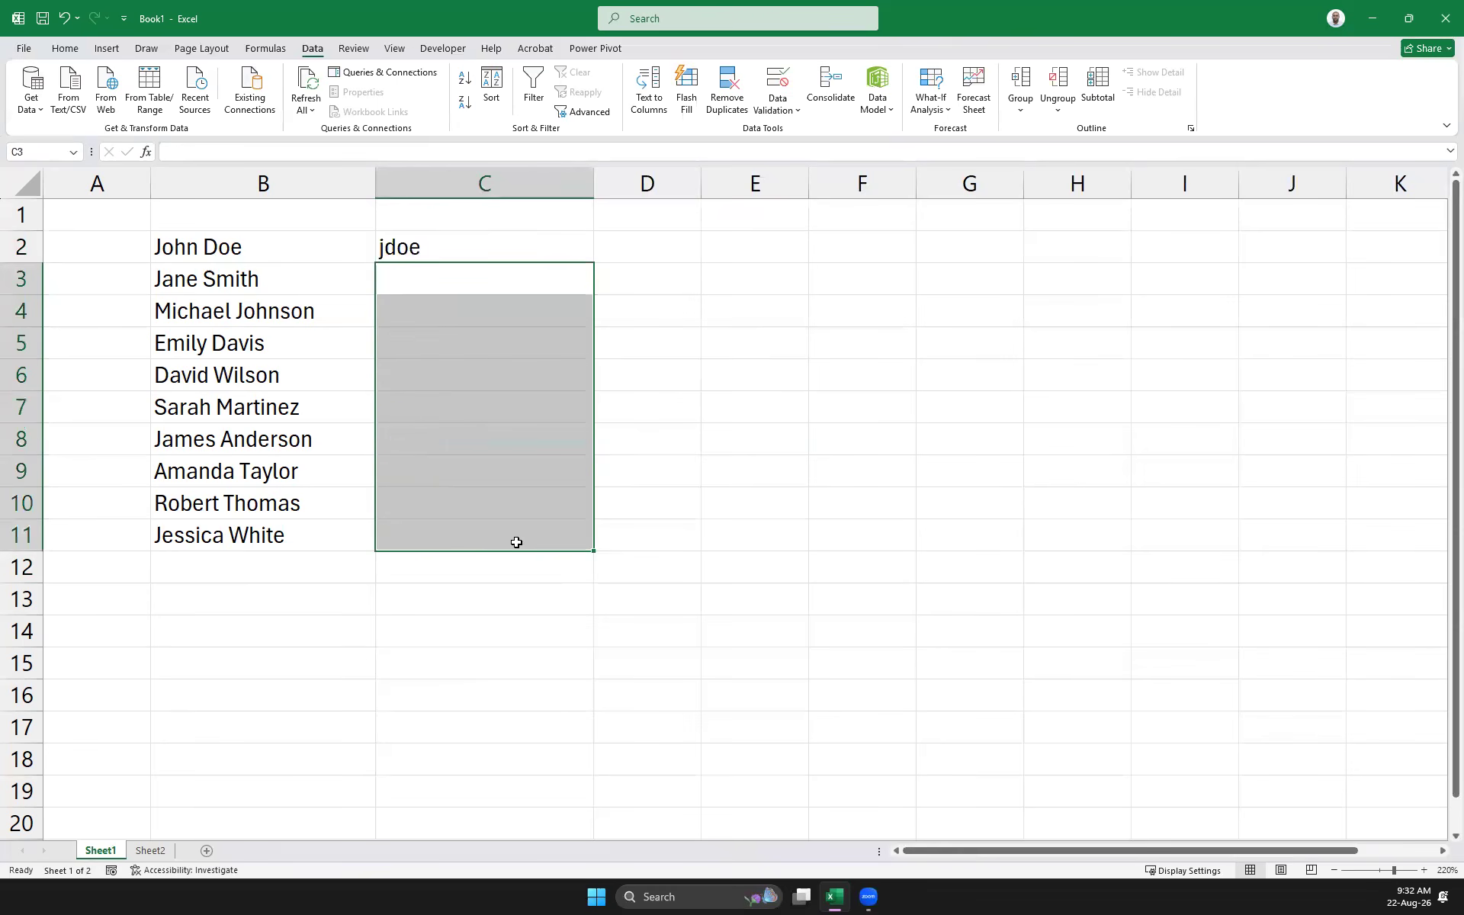
{"action": "left_click", "coordinate": [440, 248]}
{"action": "left_click", "coordinate": [208, 152]}
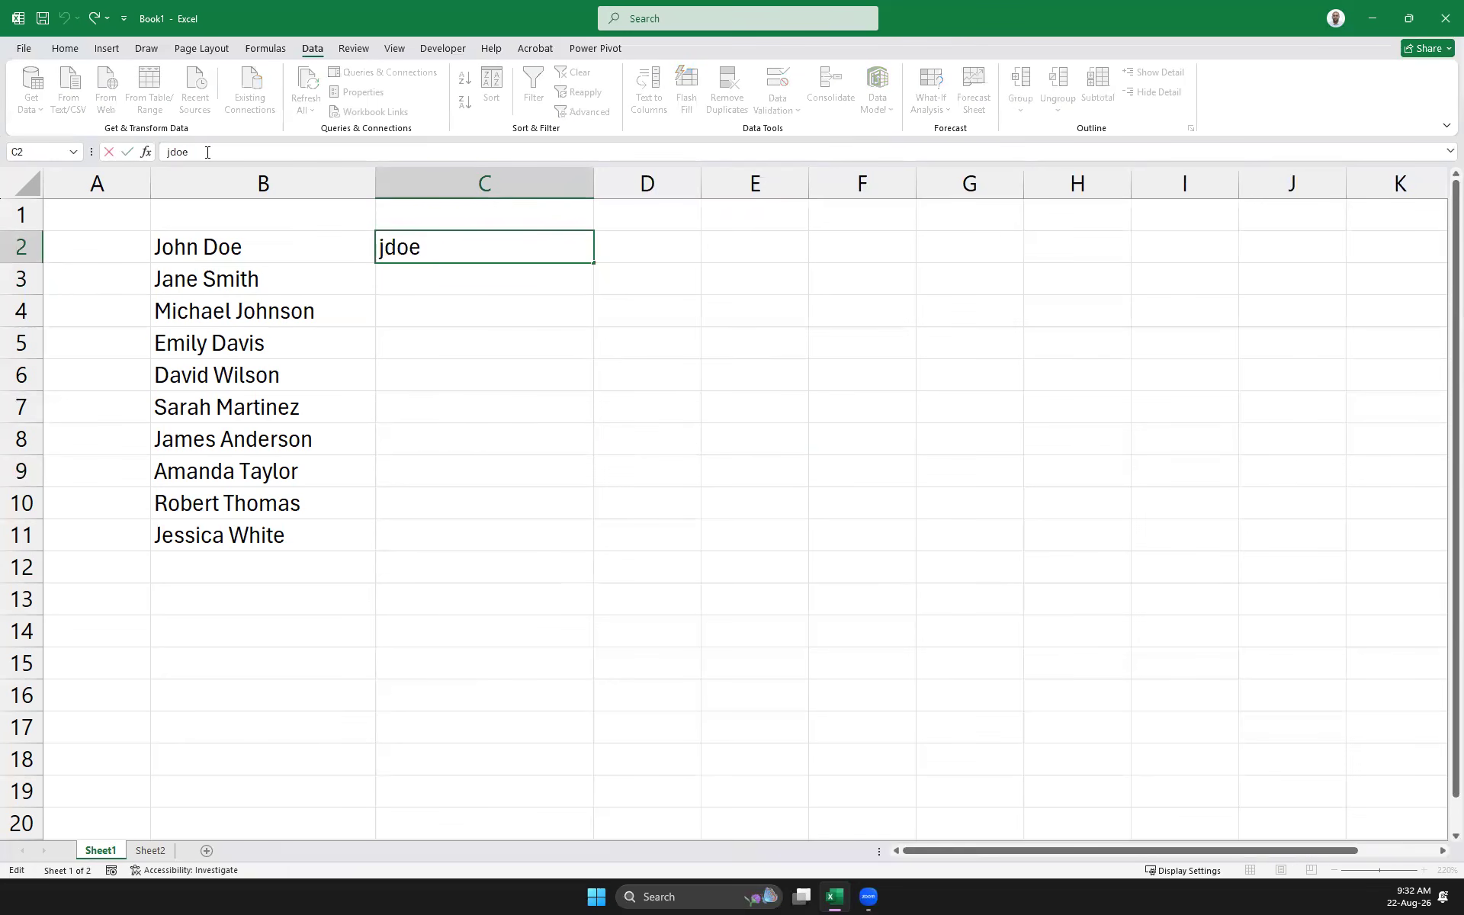
{"action": "type", "text": "@gmail.com"}
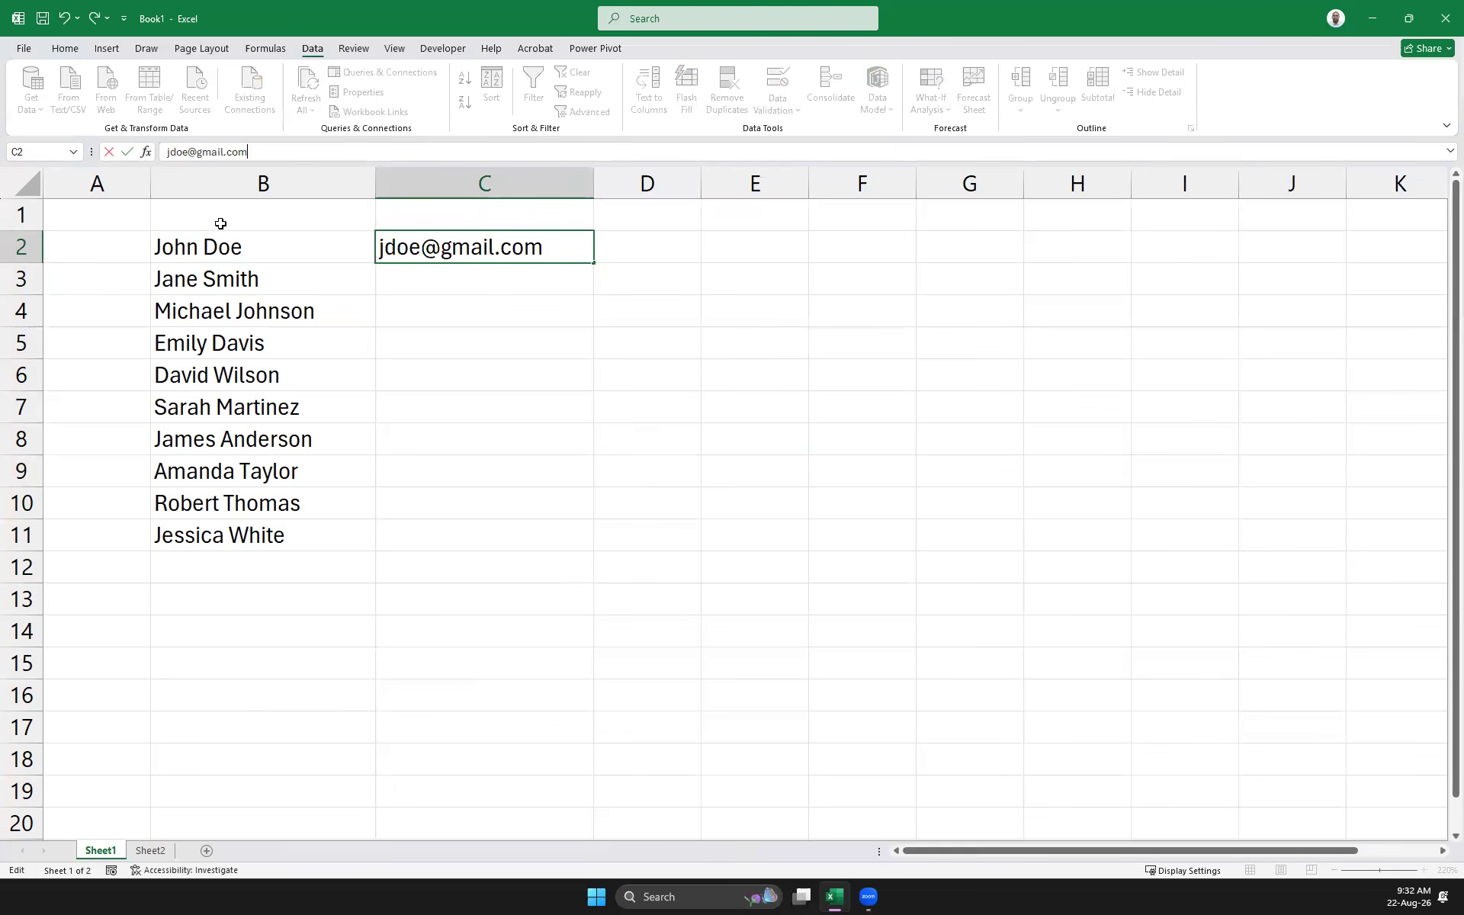
{"action": "left_click", "coordinate": [497, 288]}
{"action": "left_click_drag", "start_coordinate": [465, 246], "coordinate": [562, 549]}
{"action": "key", "text": "ctrl+e"}
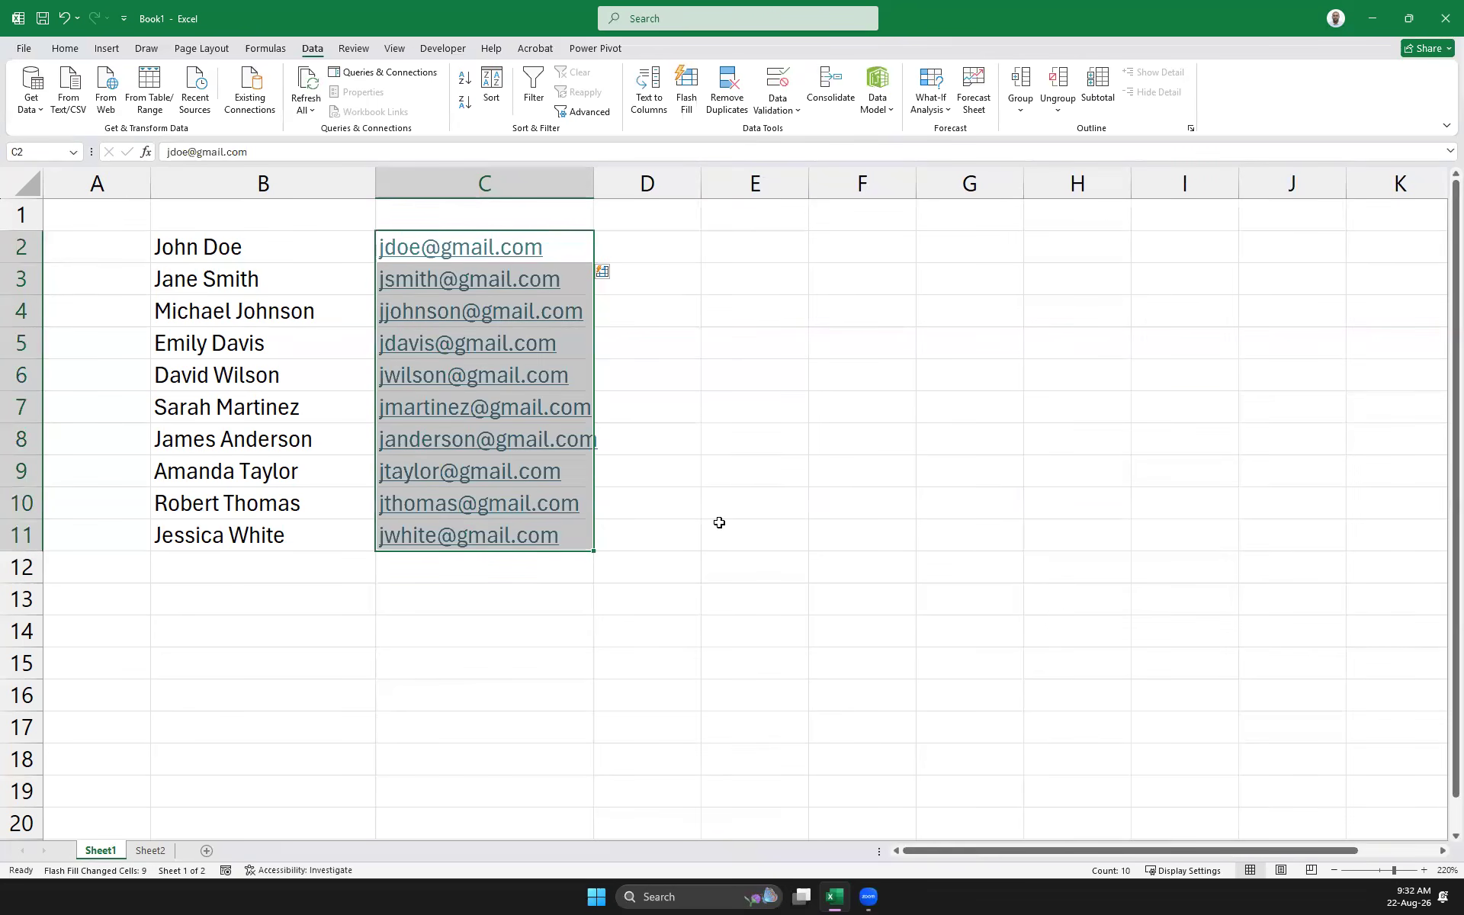
{"action": "left_click", "coordinate": [743, 353]}
{"action": "left_click_drag", "start_coordinate": [598, 181], "coordinate": [692, 201]}
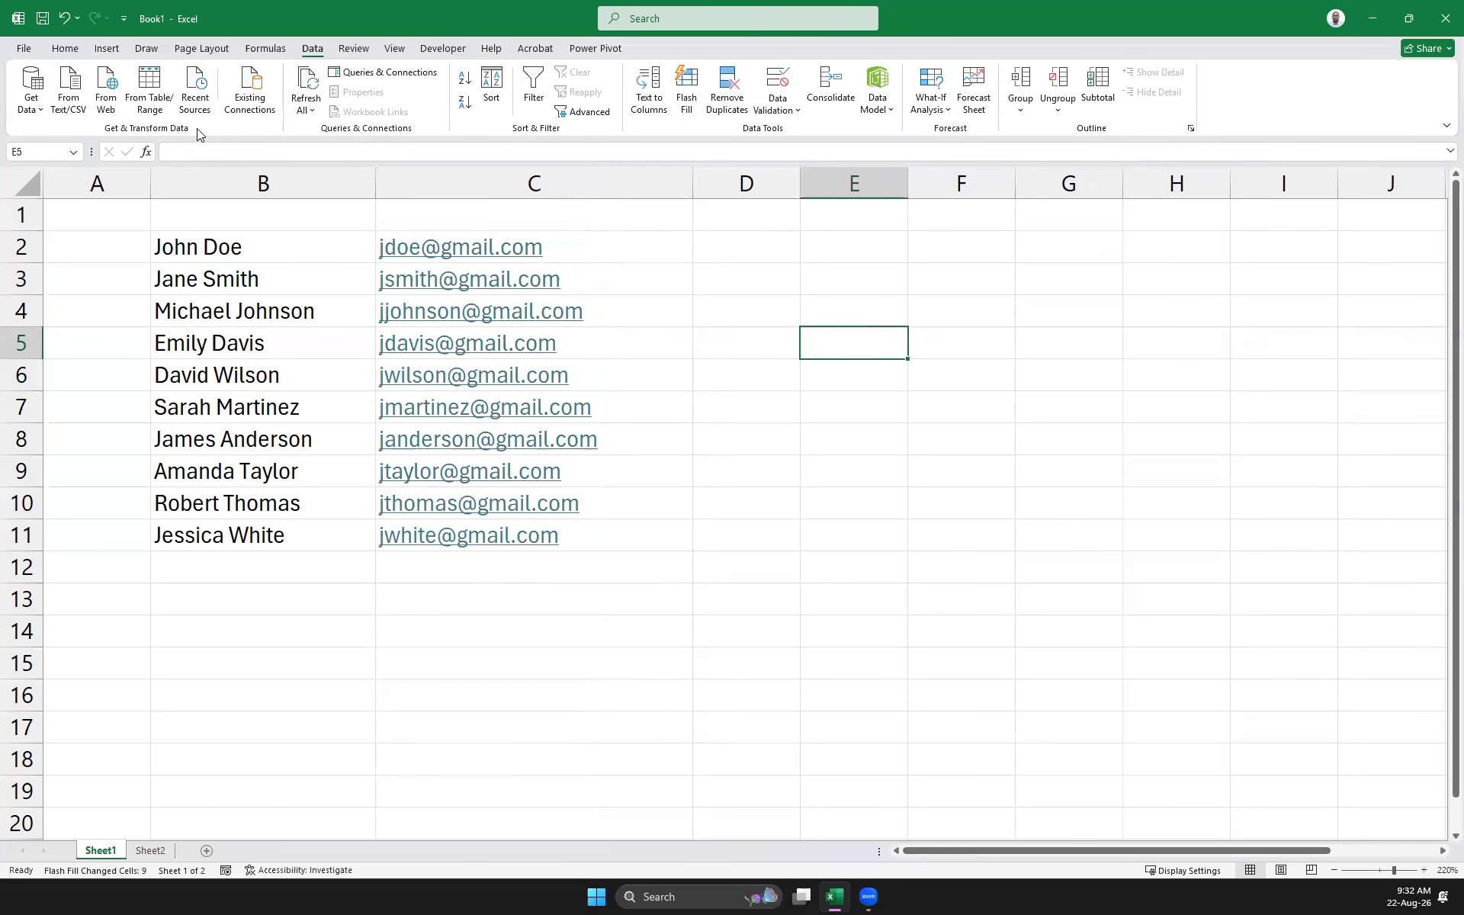
{"action": "left_click", "coordinate": [644, 251]}
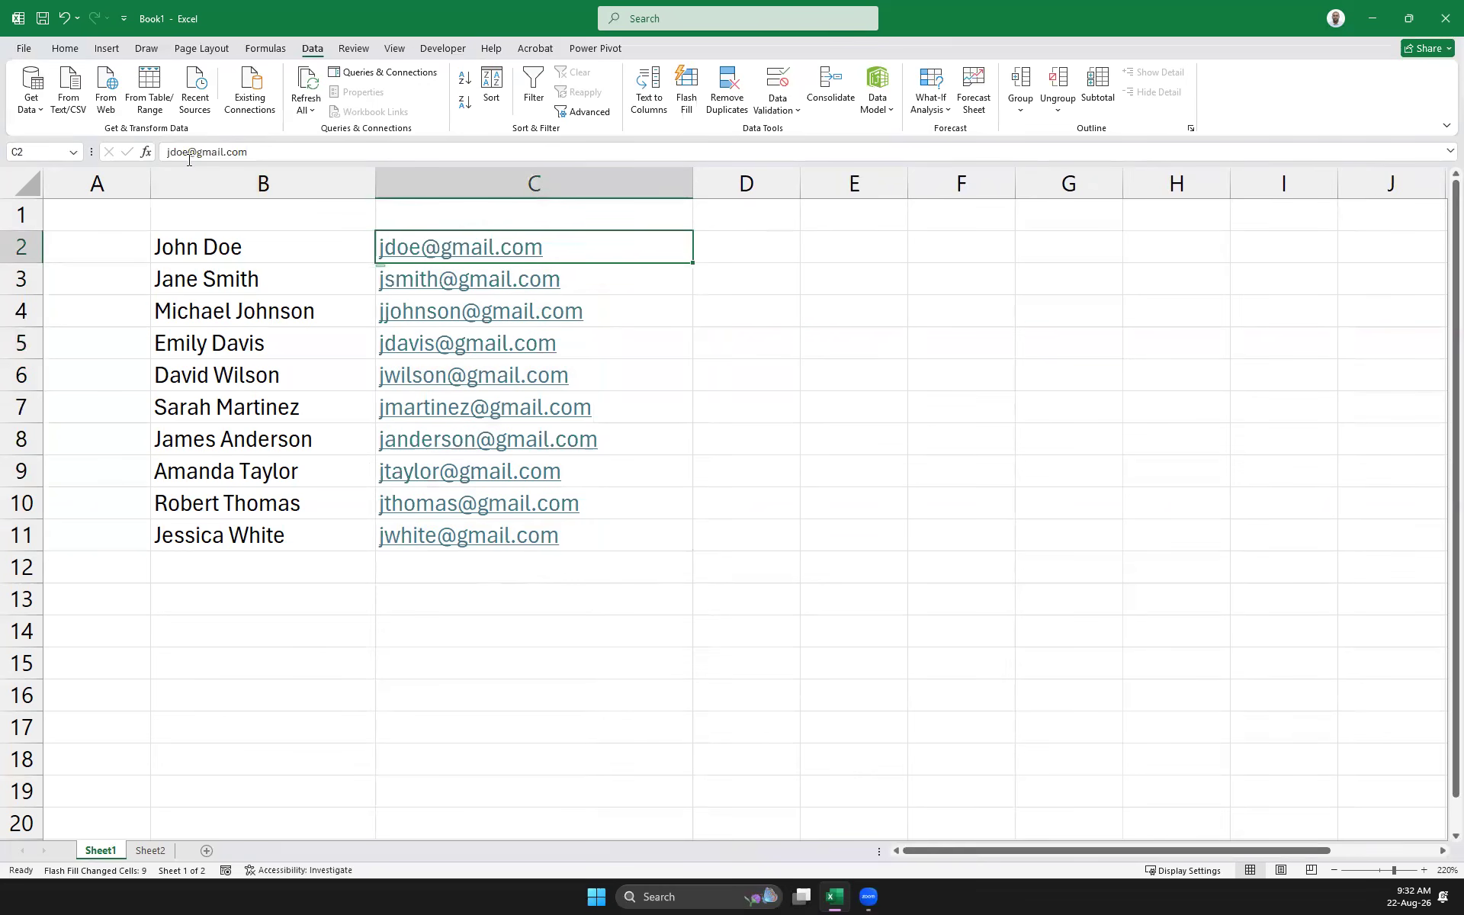
{"action": "left_click_drag", "start_coordinate": [188, 152], "coordinate": [343, 155]}
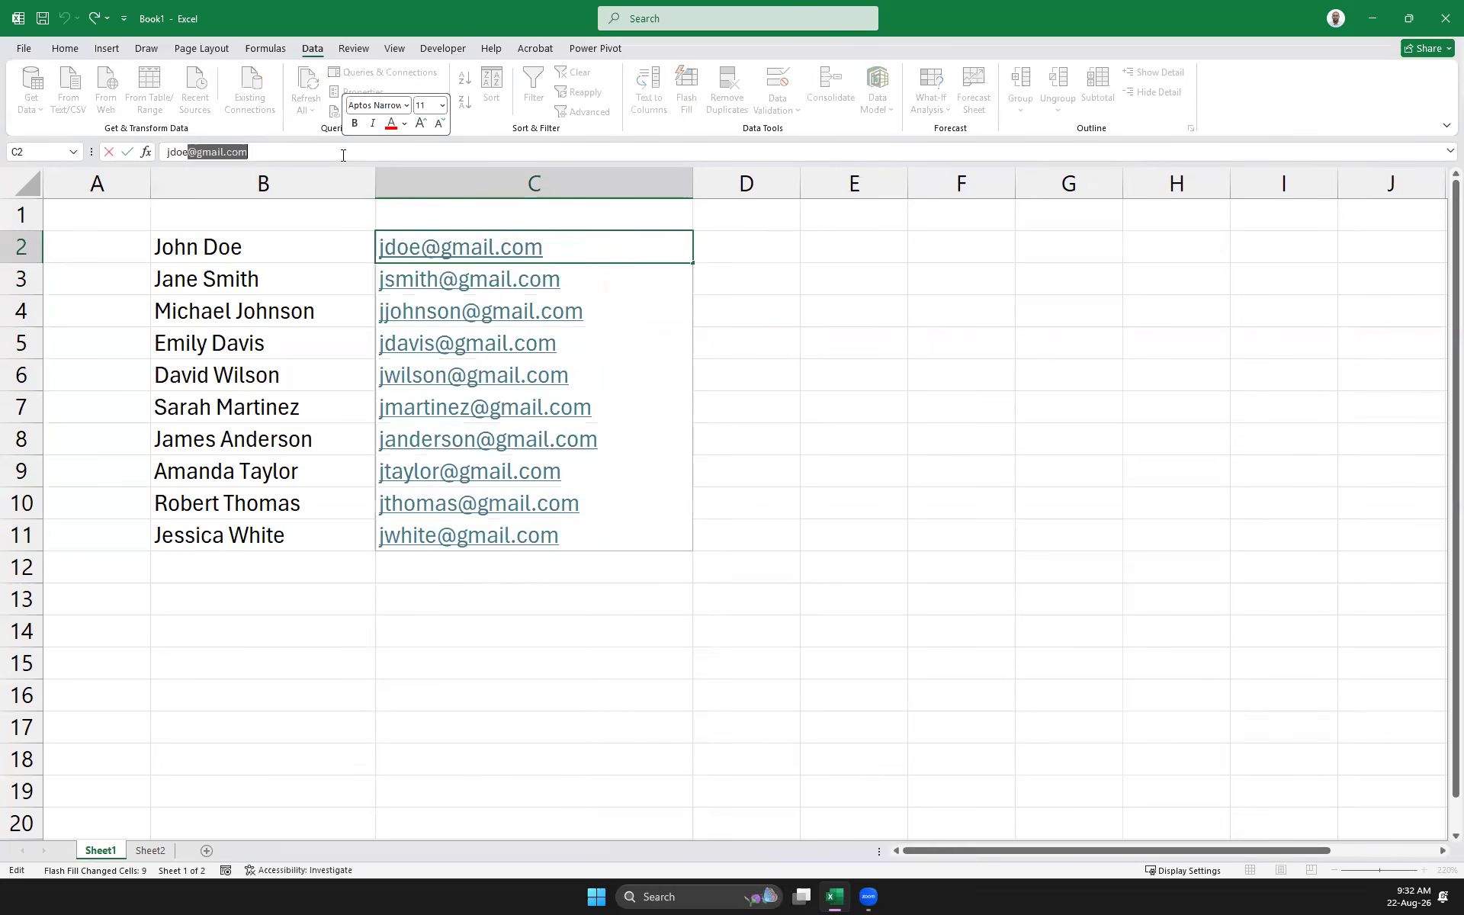
{"action": "type", "text": "@"}
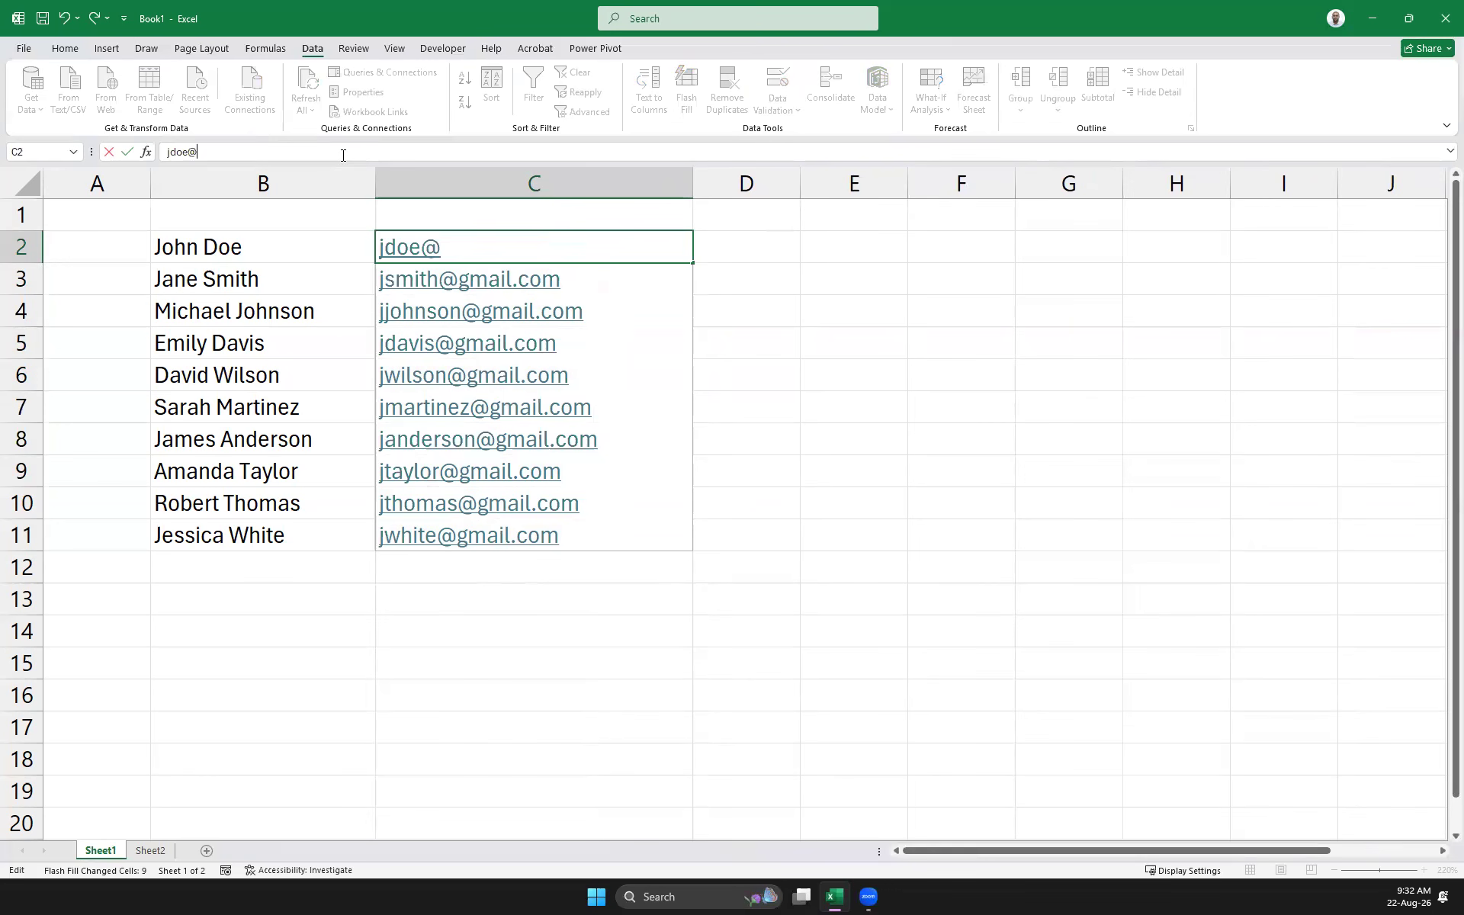
{"action": "type", "text": "abc.com"}
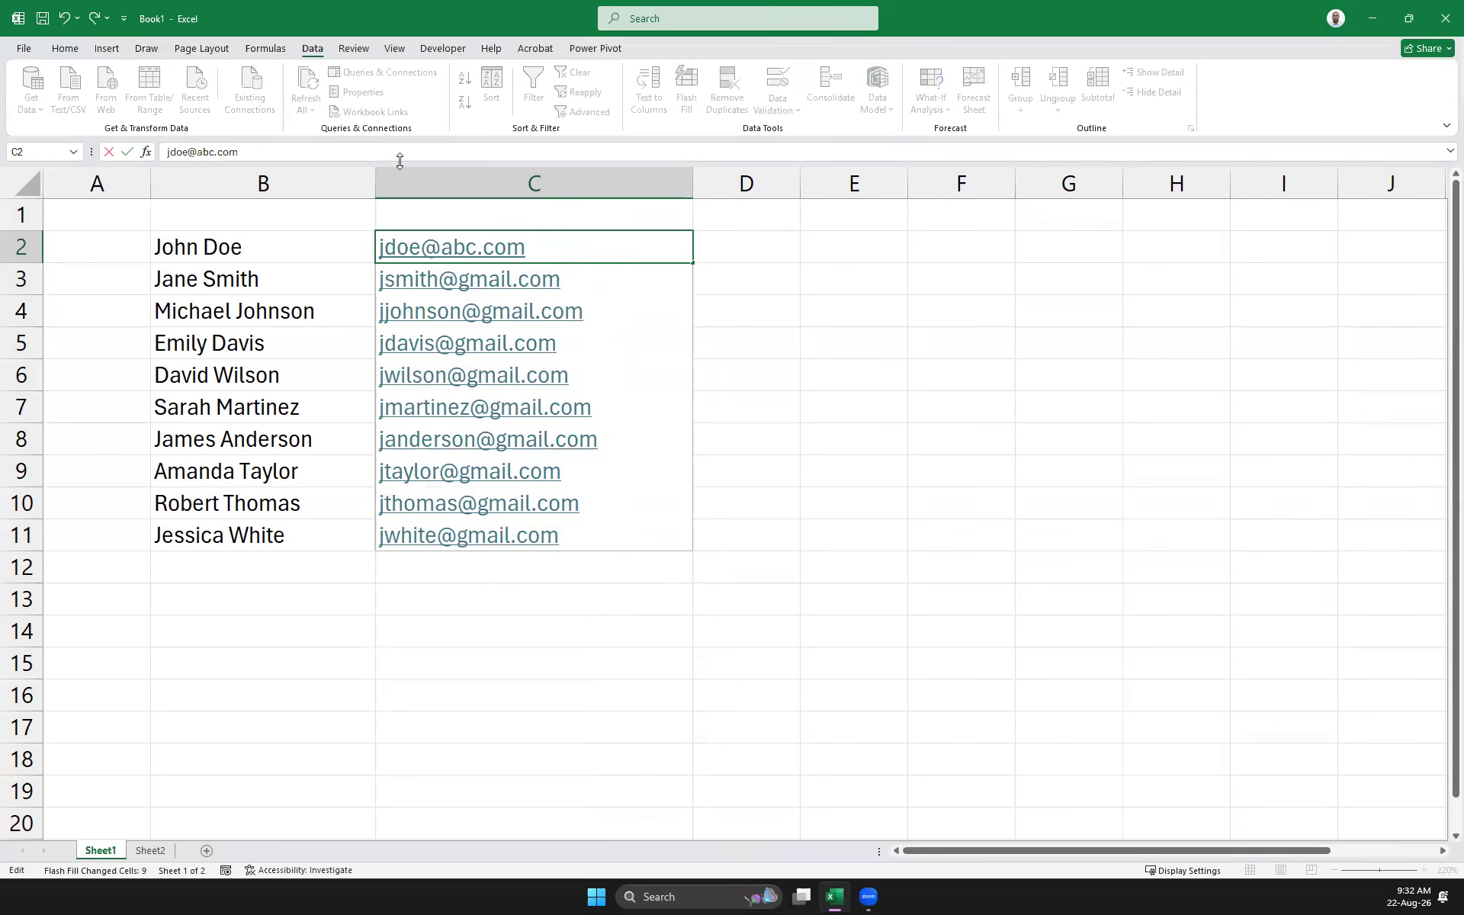
{"action": "left_click", "coordinate": [778, 460]}
{"action": "left_click_drag", "start_coordinate": [465, 662], "coordinate": [426, 246]}
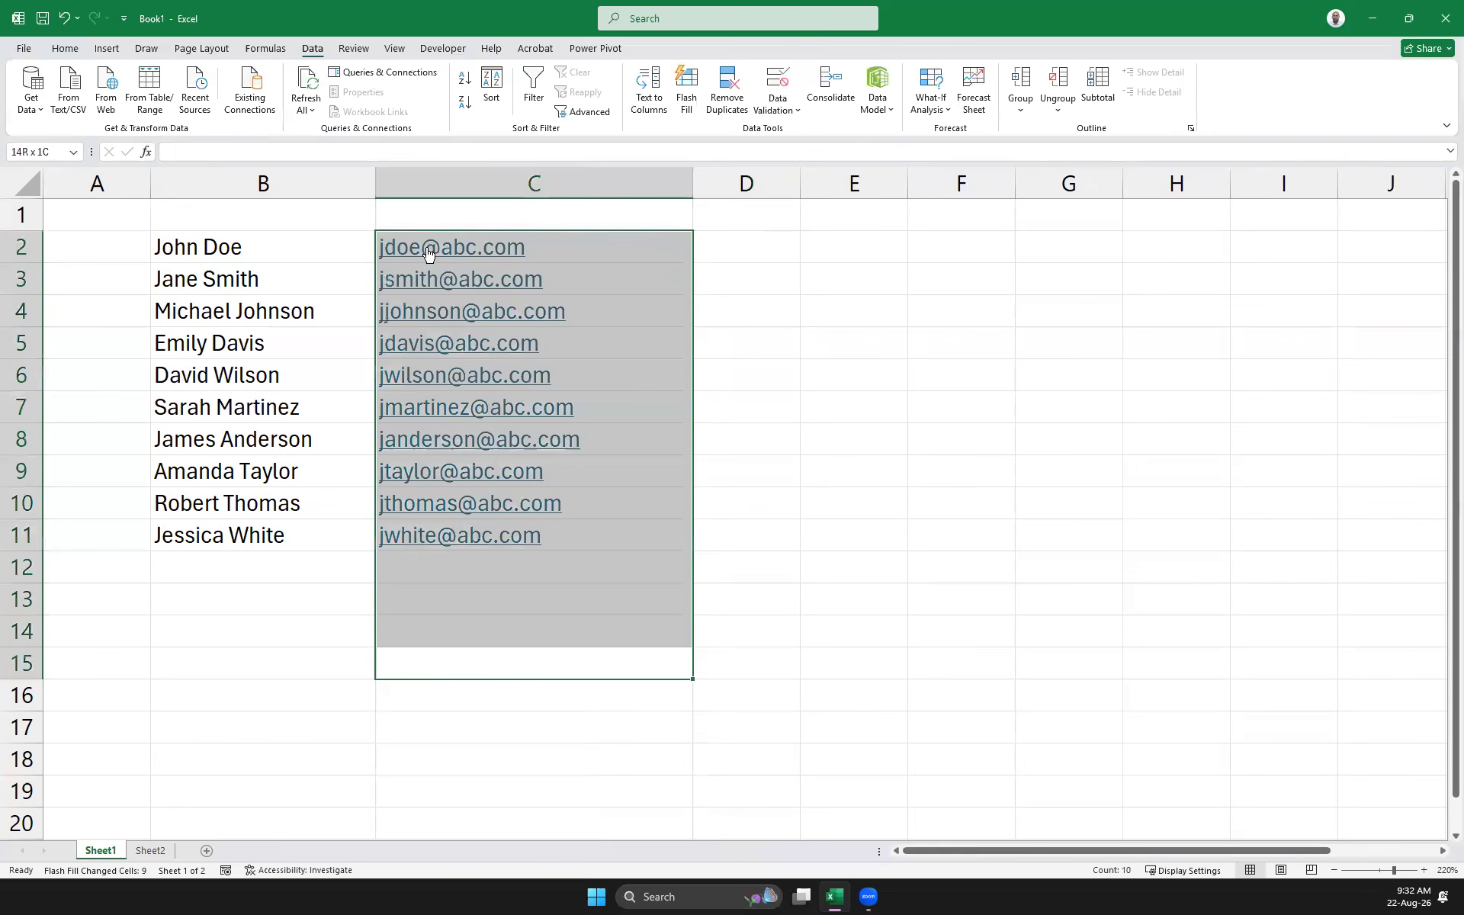
{"action": "key", "text": "Delete"}
{"action": "left_click", "coordinate": [270, 252]}
{"action": "left_click", "coordinate": [484, 251]}
{"action": "type", "text": "j"}
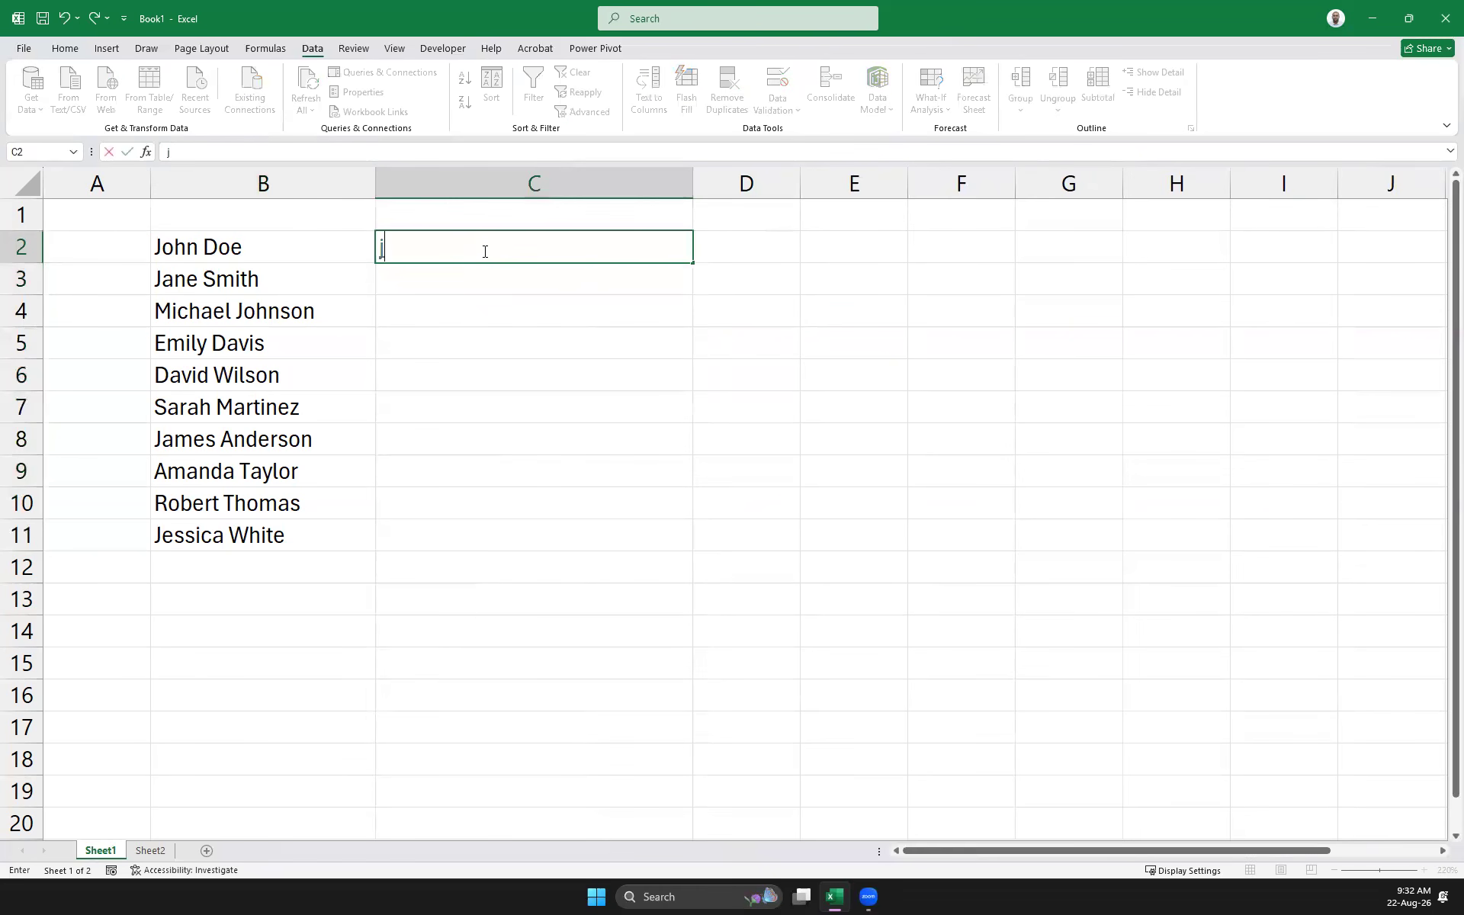
{"action": "type", "text": ".doe@abc."}
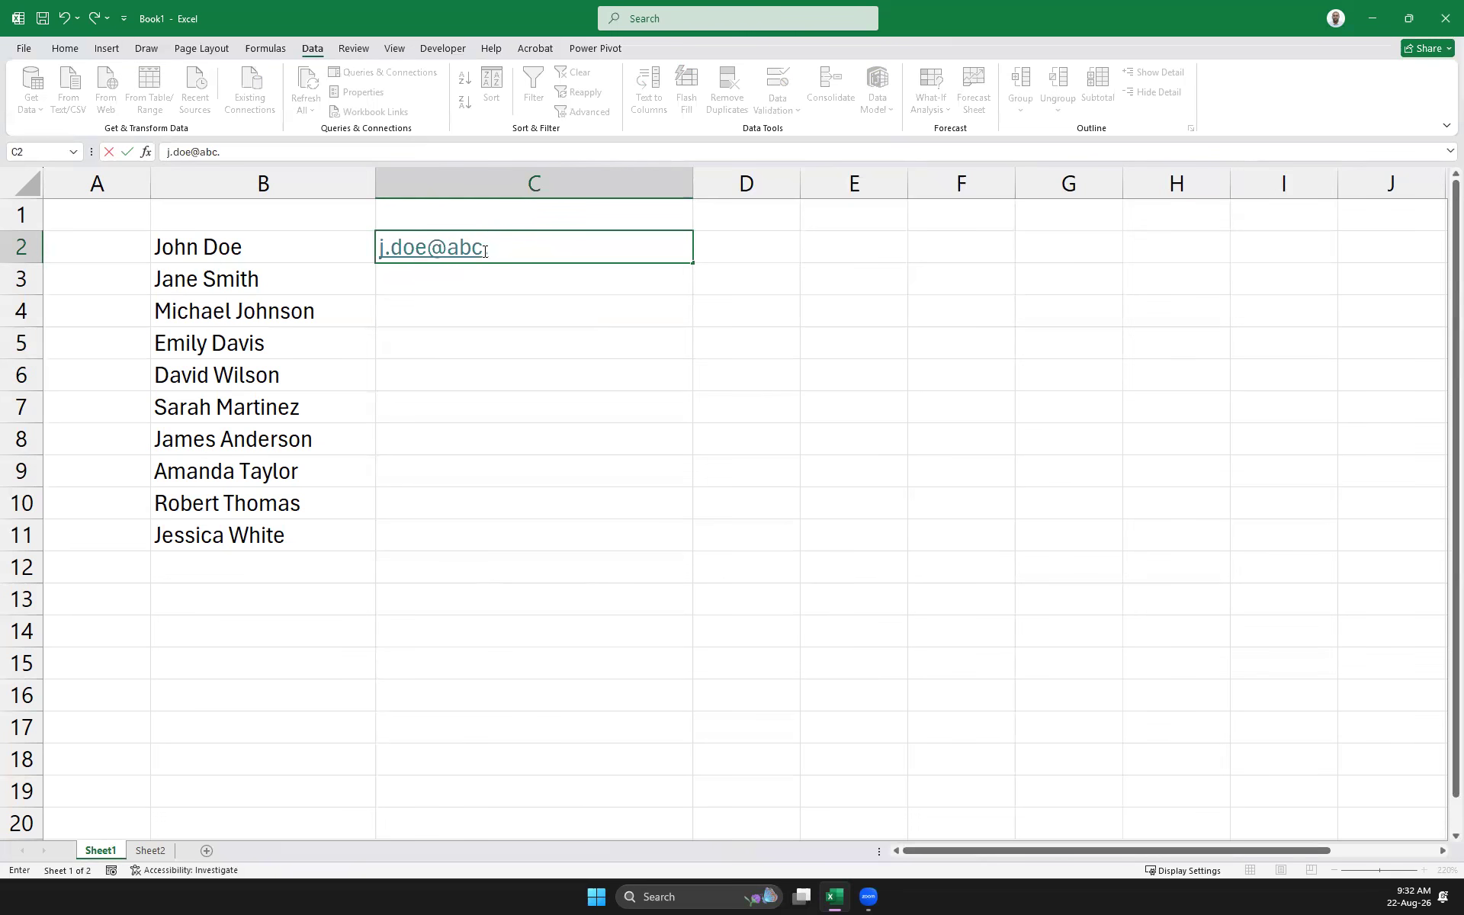
{"action": "type", "text": "cooooo"}
{"action": "key", "text": "BackSpace"}
{"action": "key", "text": "BackSpace"}
{"action": "key", "text": "BackSpace"}
{"action": "key", "text": "BackSpace"}
{"action": "key", "text": "Return"}
Flash fill the abc.co email addresses across C2:C11 with Ctrl+E
{"action": "left_click", "coordinate": [852, 408]}
{"action": "left_click_drag", "start_coordinate": [664, 255], "coordinate": [640, 529]}
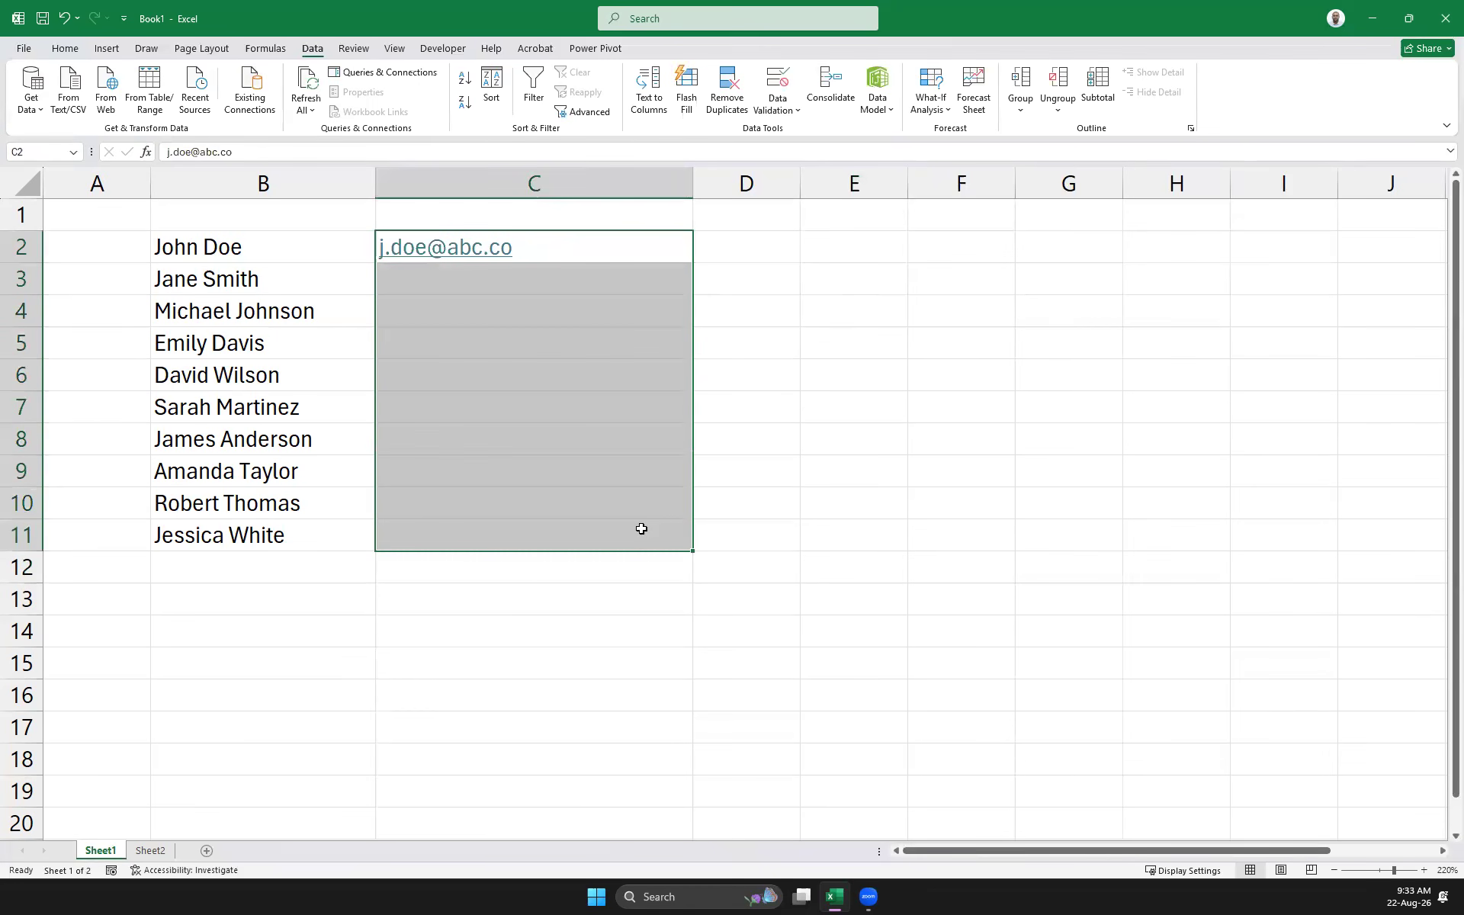
{"action": "key", "text": "ctrl+e"}
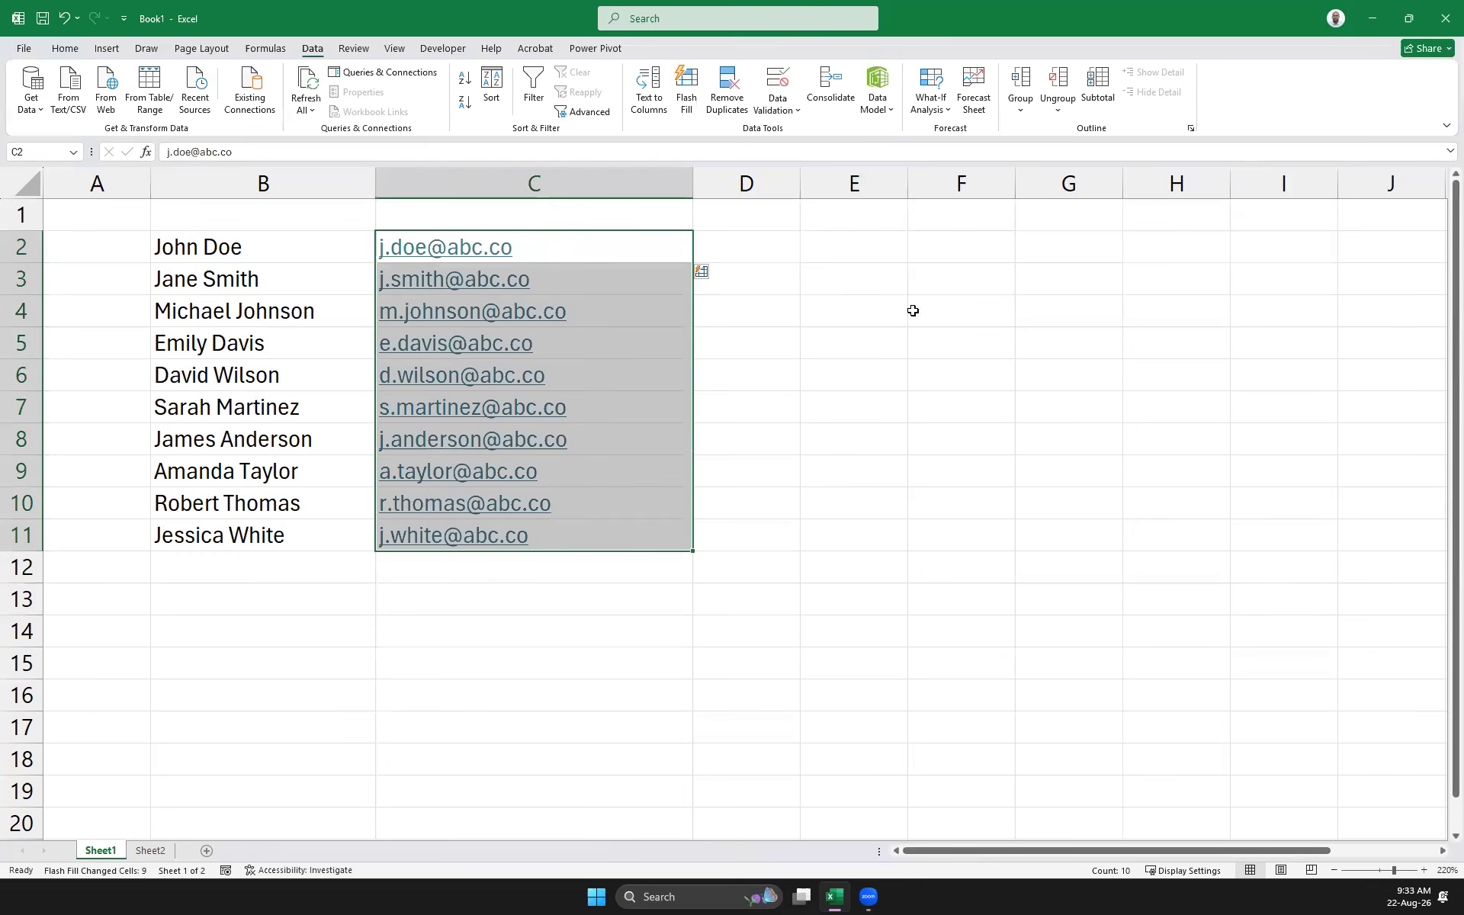
{"action": "left_click", "coordinate": [951, 436]}
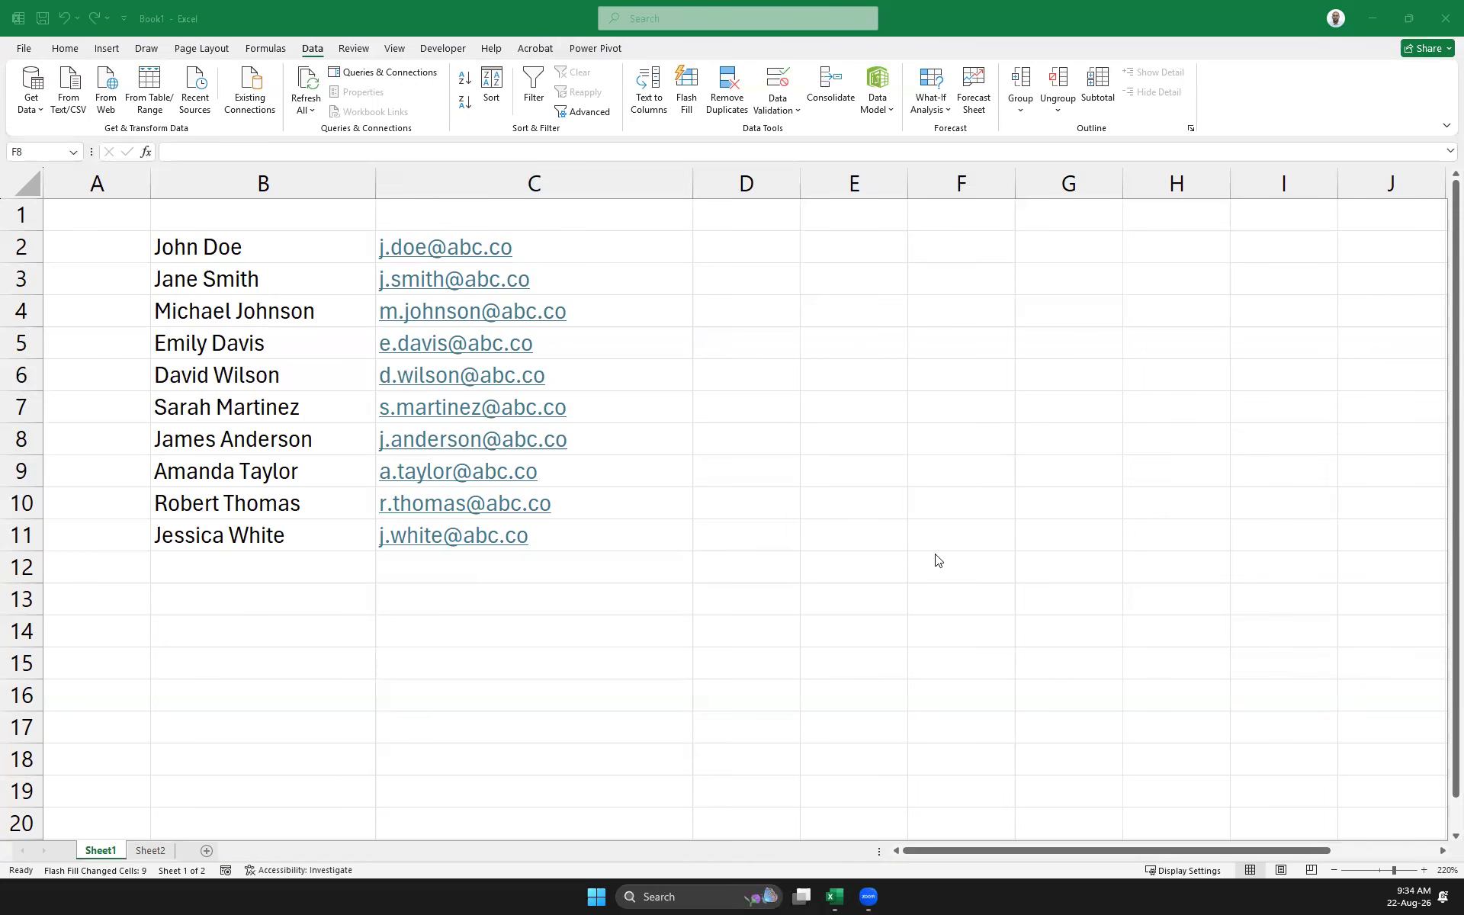
Paste a sample ten-digit number into E7 and widen column E to show it in full
{"action": "left_click", "coordinate": [846, 409]}
{"action": "key", "text": "ctrl+v"}
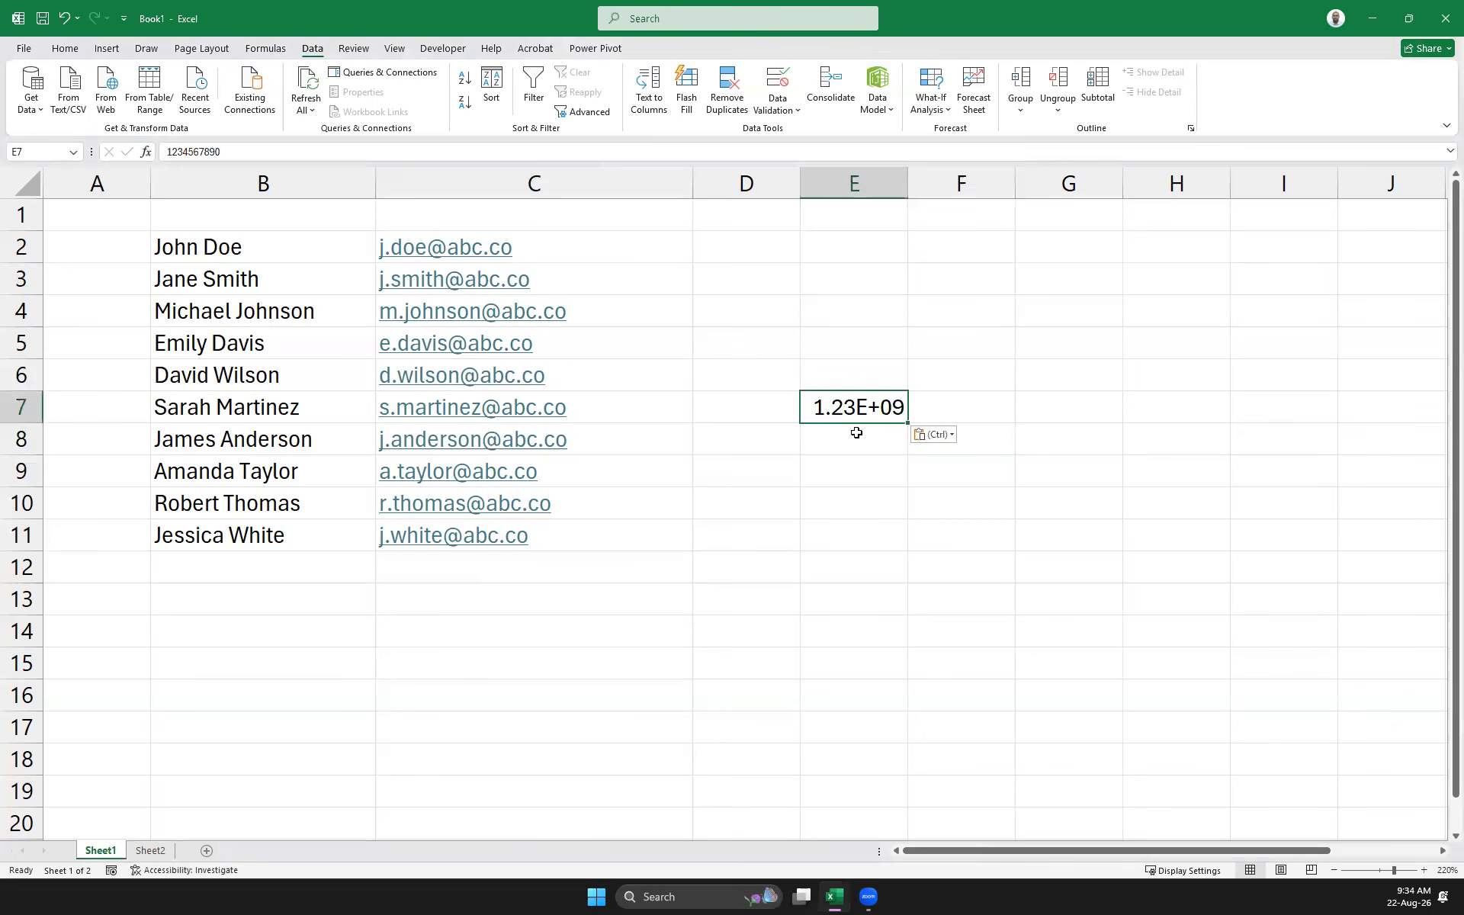
{"action": "left_click_drag", "start_coordinate": [908, 184], "coordinate": [986, 184]}
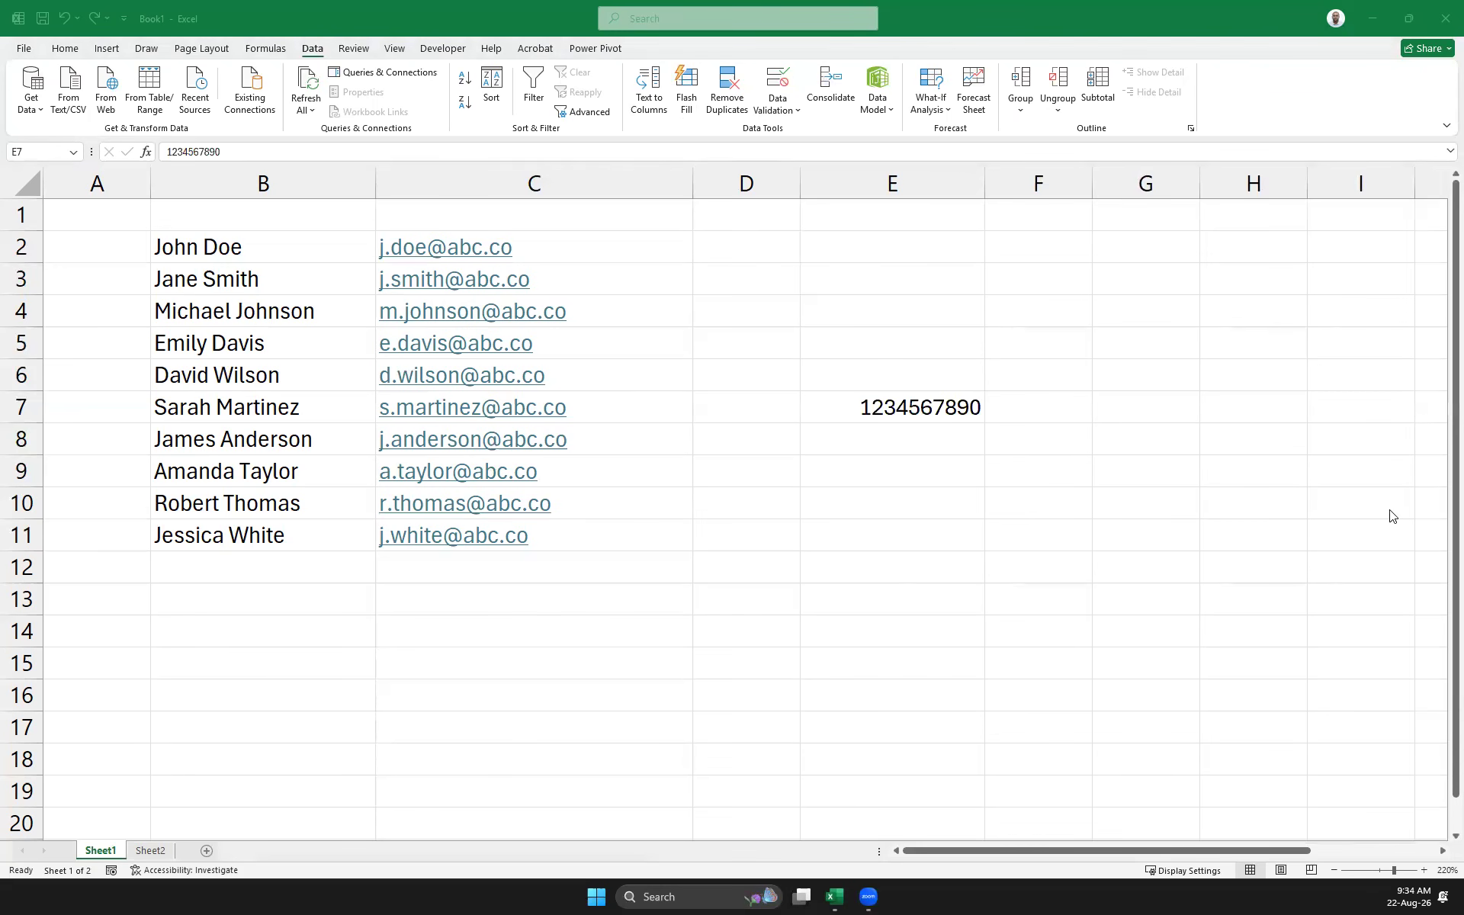
{"action": "left_click", "coordinate": [918, 443]}
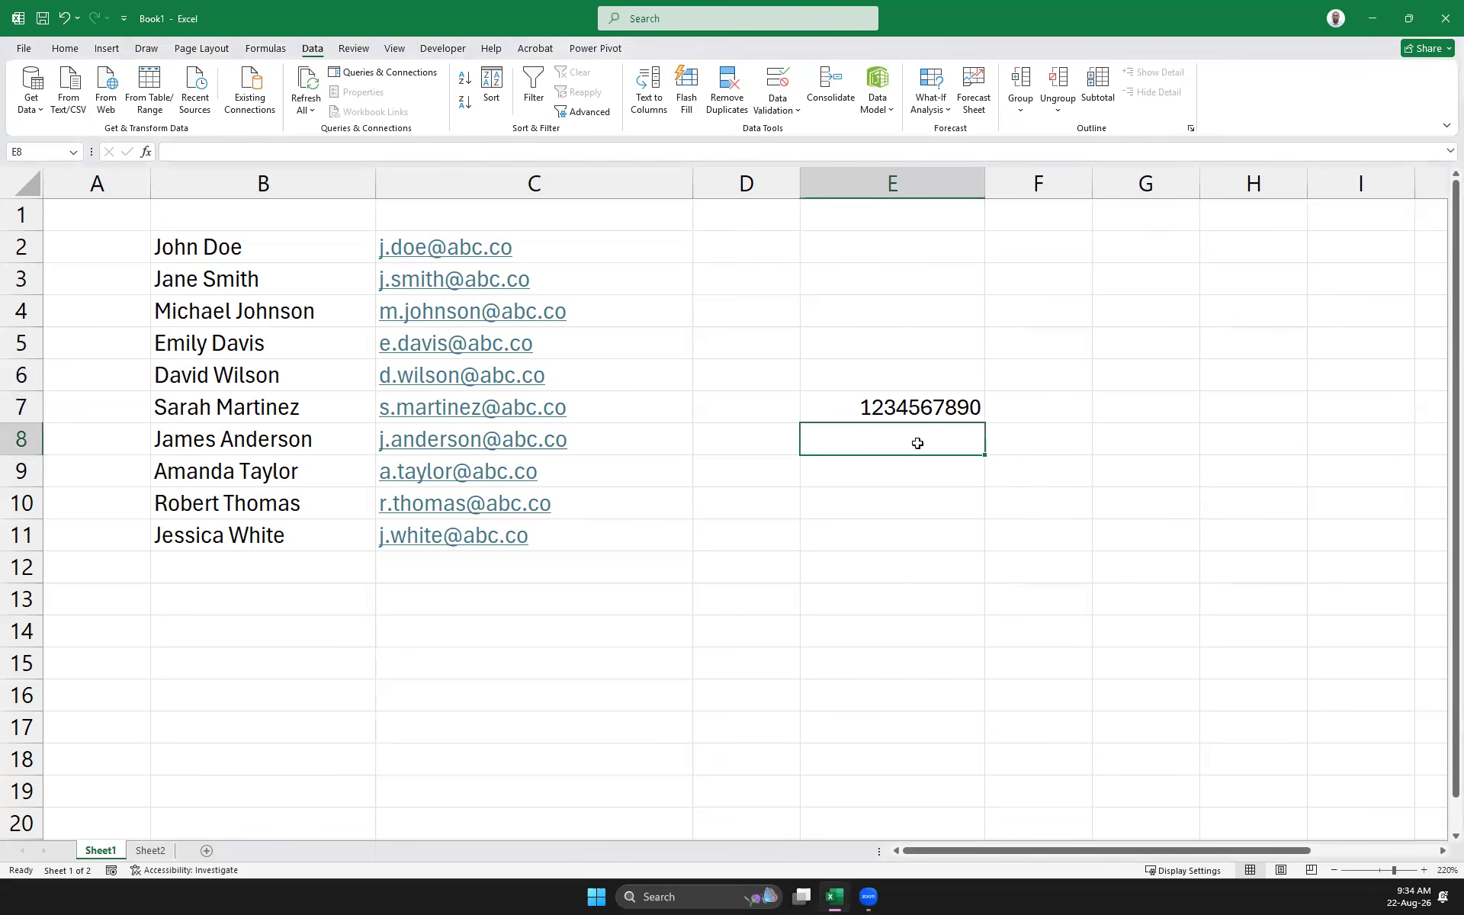
{"action": "key", "text": "ctrl+v"}
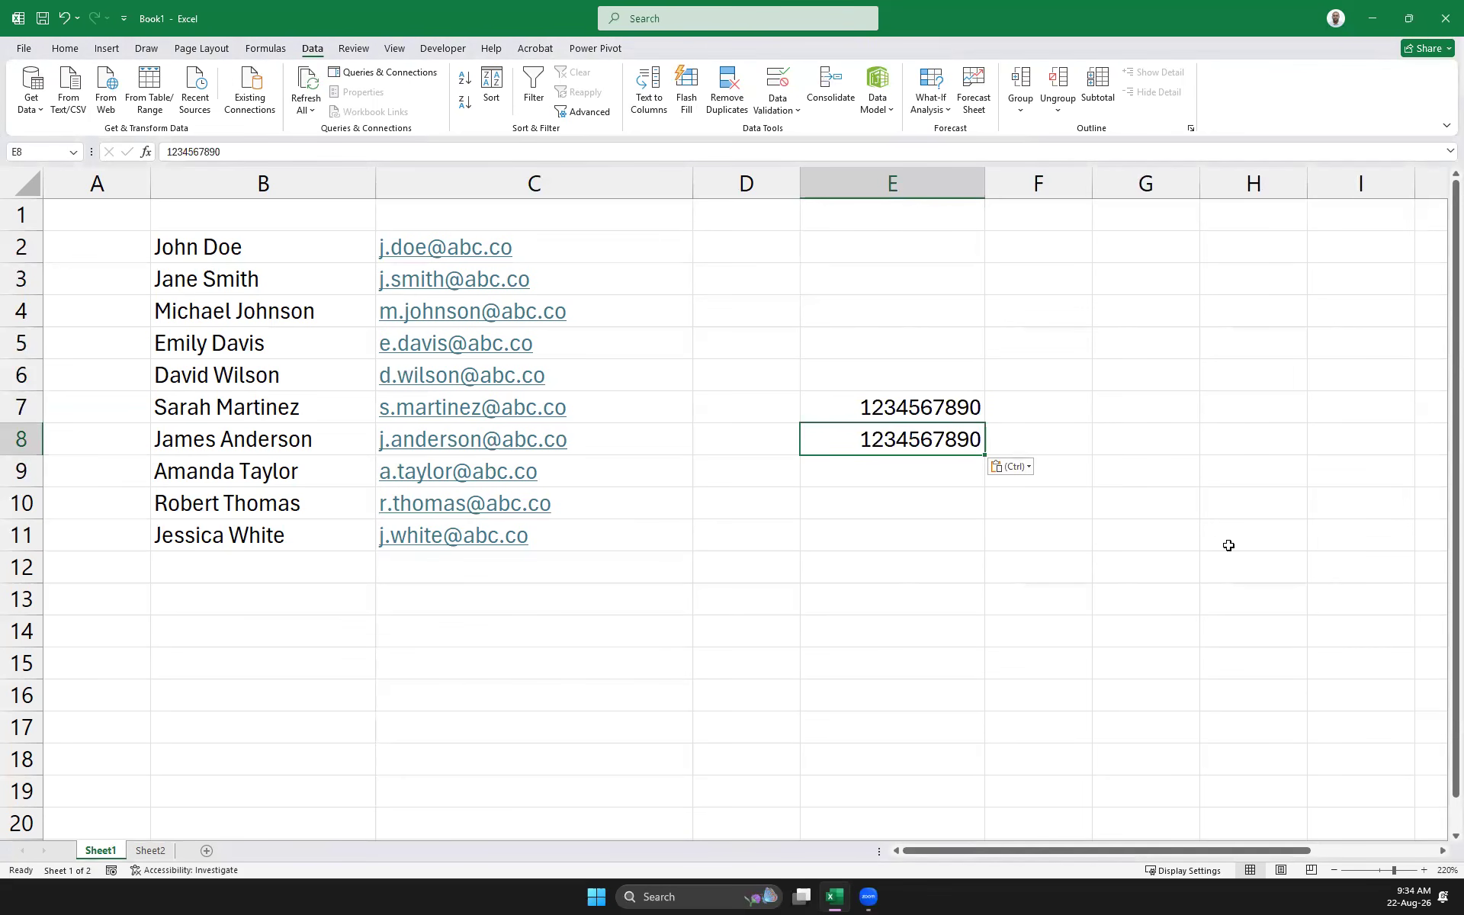
{"action": "key", "text": "ctrl+z"}
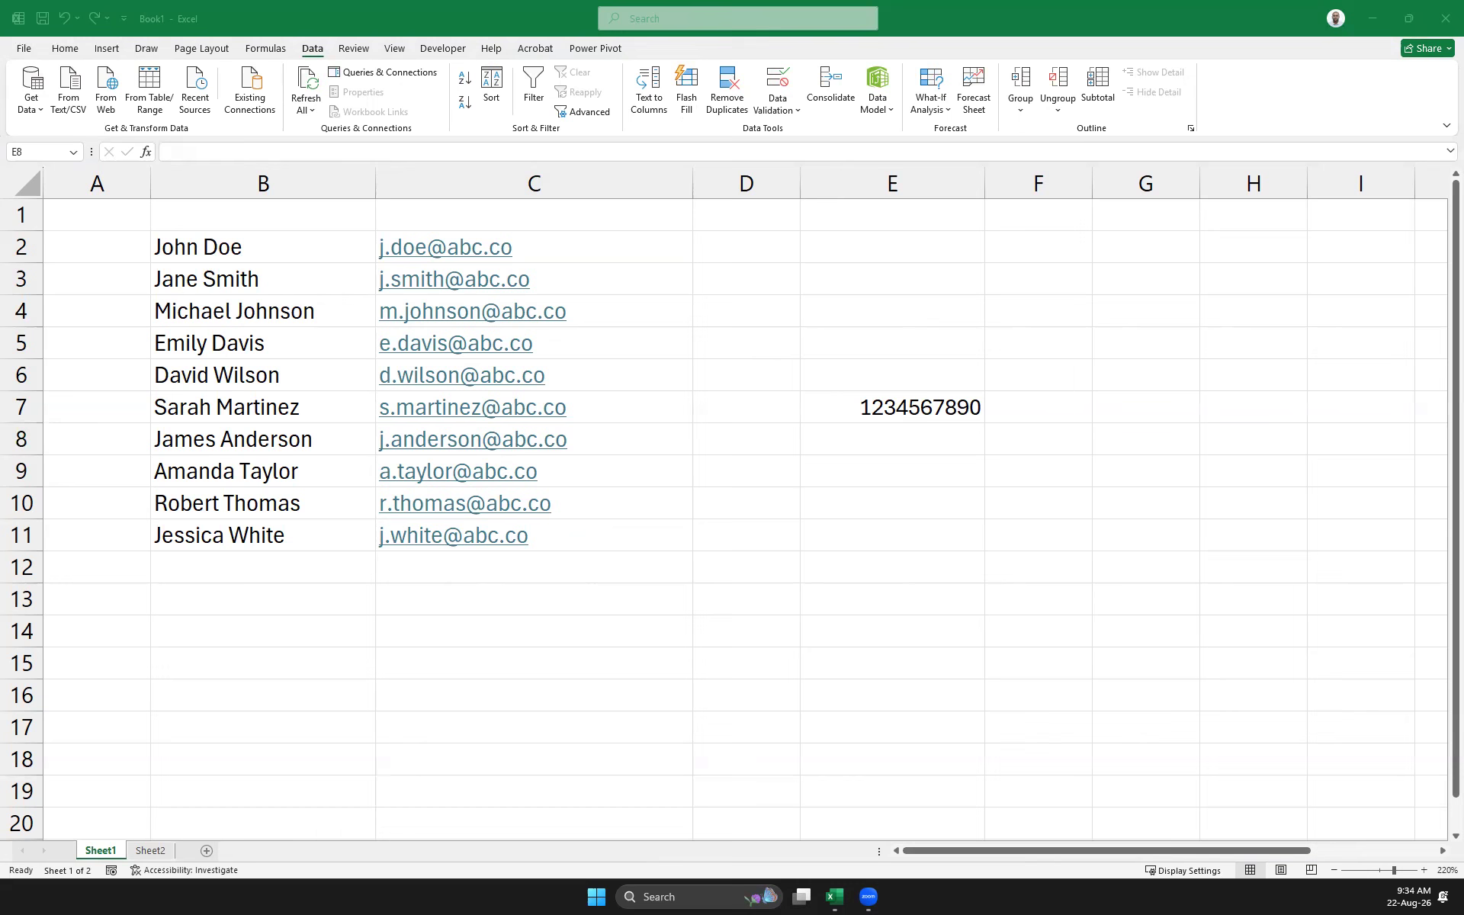
Copy the E7 number and paste ten phone numbers into E2:E11
{"action": "left_click", "coordinate": [948, 419]}
{"action": "key", "text": "ctrl+c"}
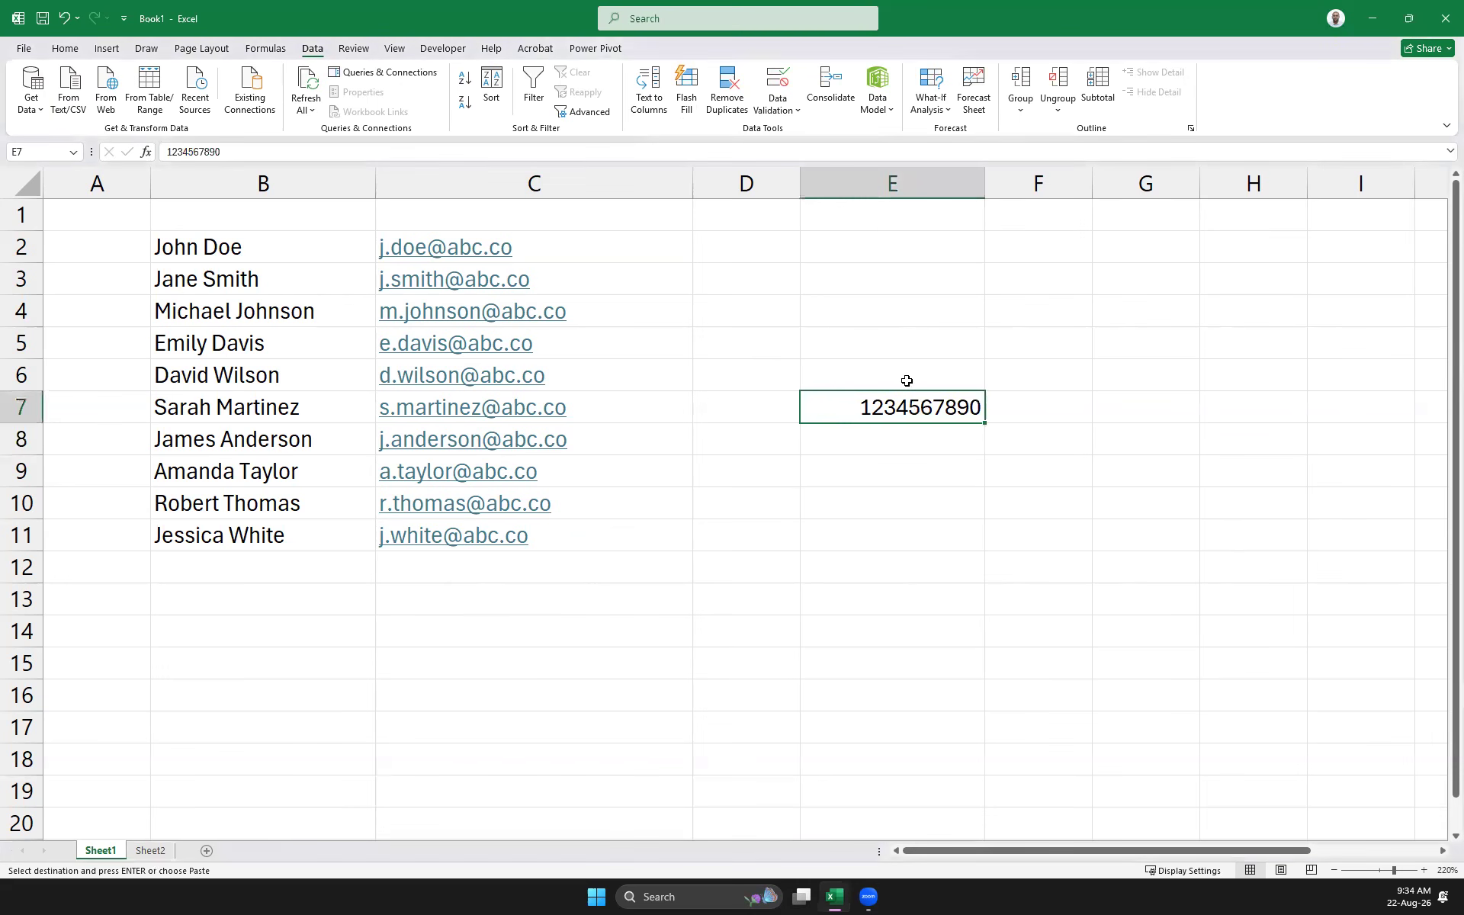
{"action": "left_click", "coordinate": [858, 244]}
{"action": "key", "text": "ctrl+v"}
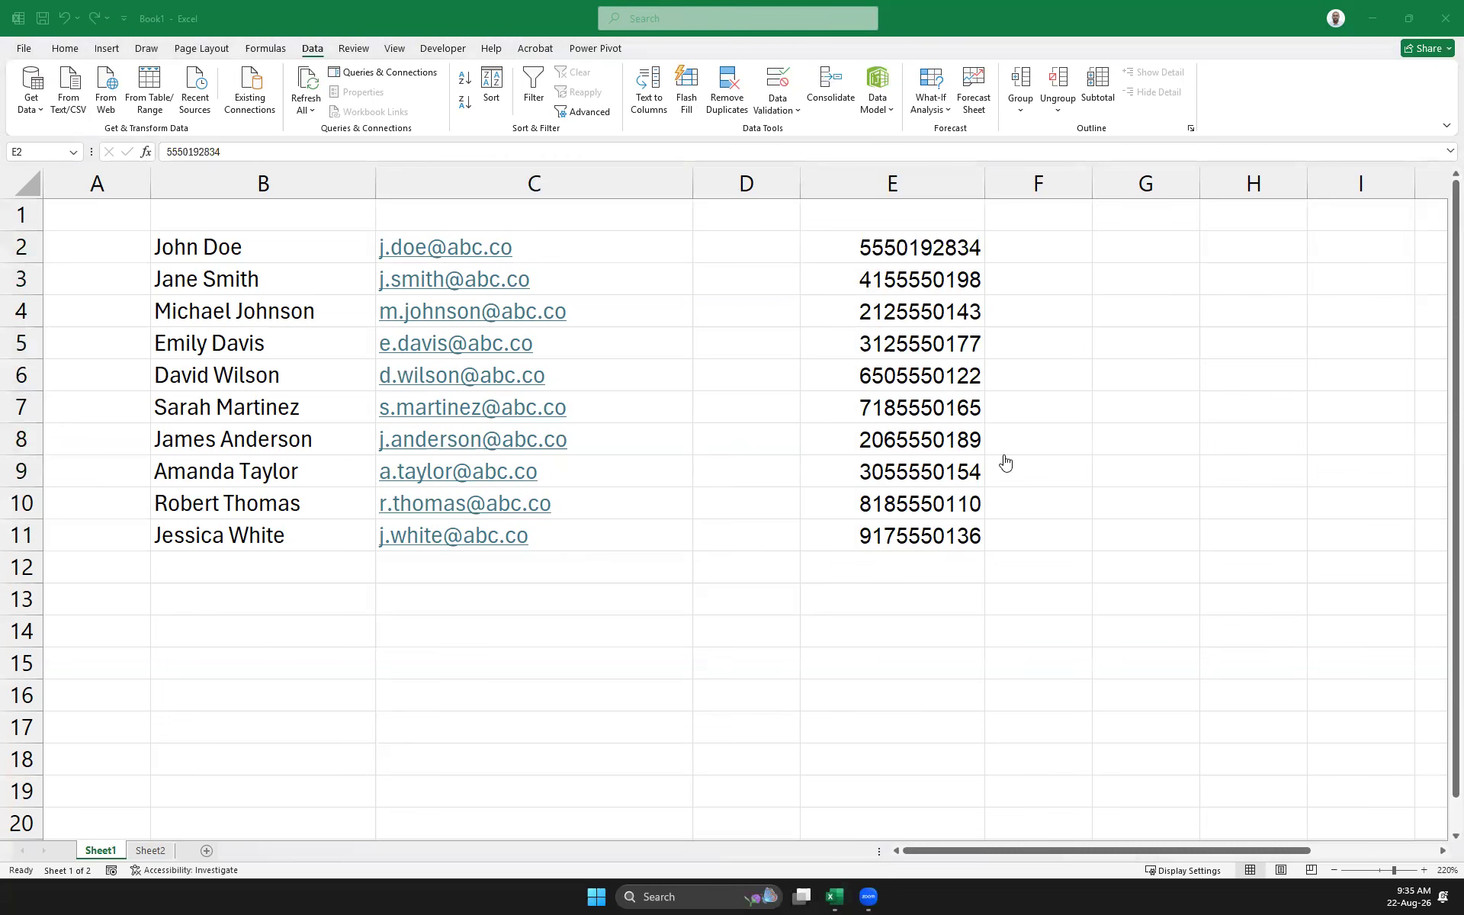
Drag the D/E and C/D column borders left to narrow columns D and C
{"action": "key", "text": "ctrl+shift+Down"}
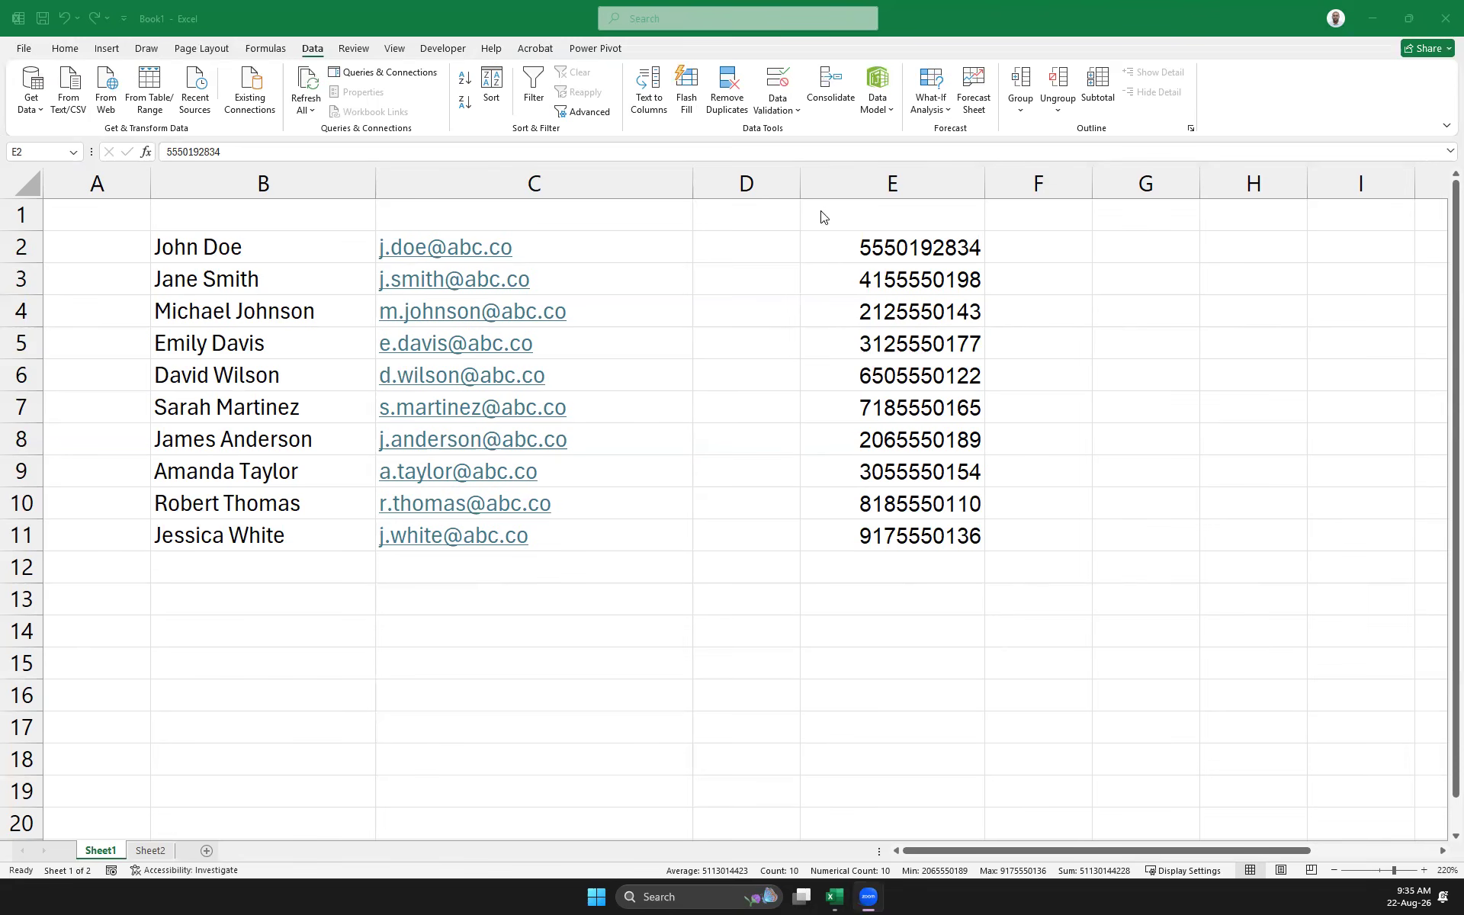
{"action": "left_click", "coordinate": [796, 181]}
{"action": "left_click_drag", "start_coordinate": [797, 183], "coordinate": [748, 183]}
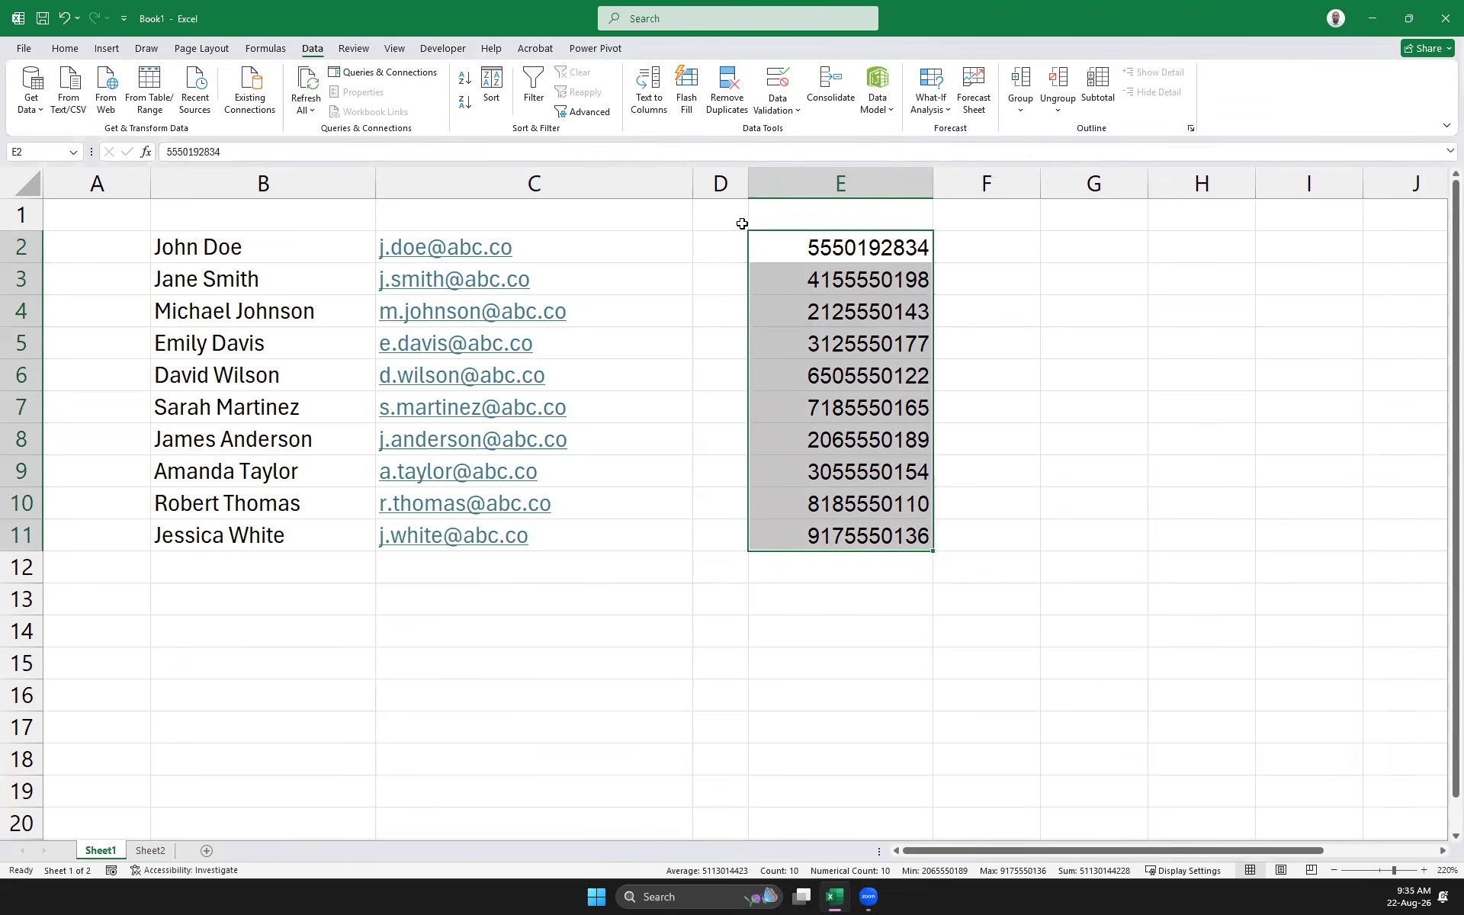
{"action": "left_click_drag", "start_coordinate": [691, 188], "coordinate": [630, 209]}
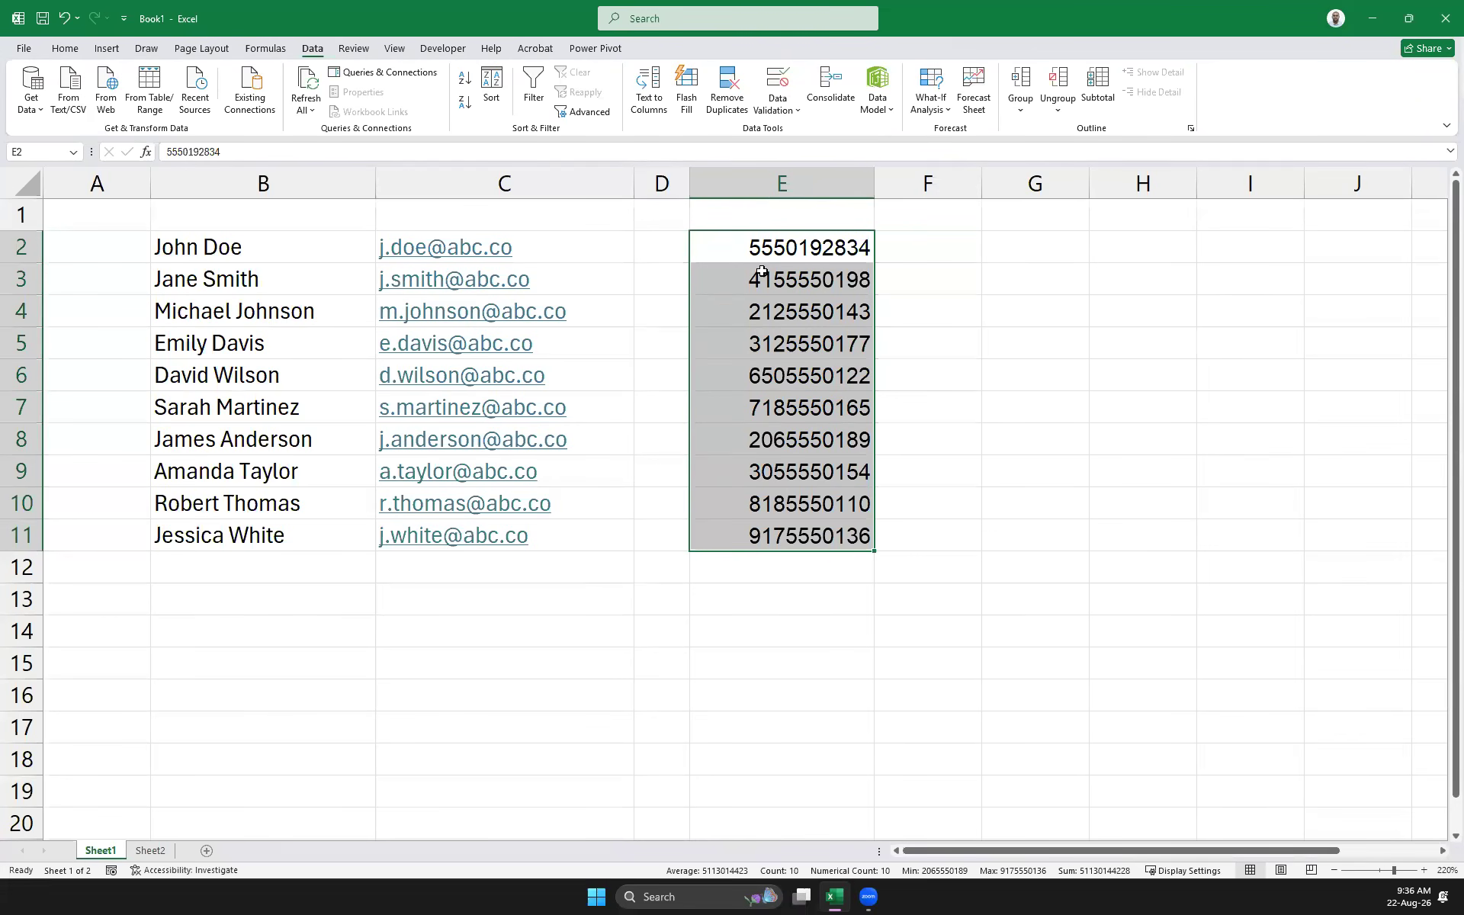
{"action": "left_click", "coordinate": [945, 250]}
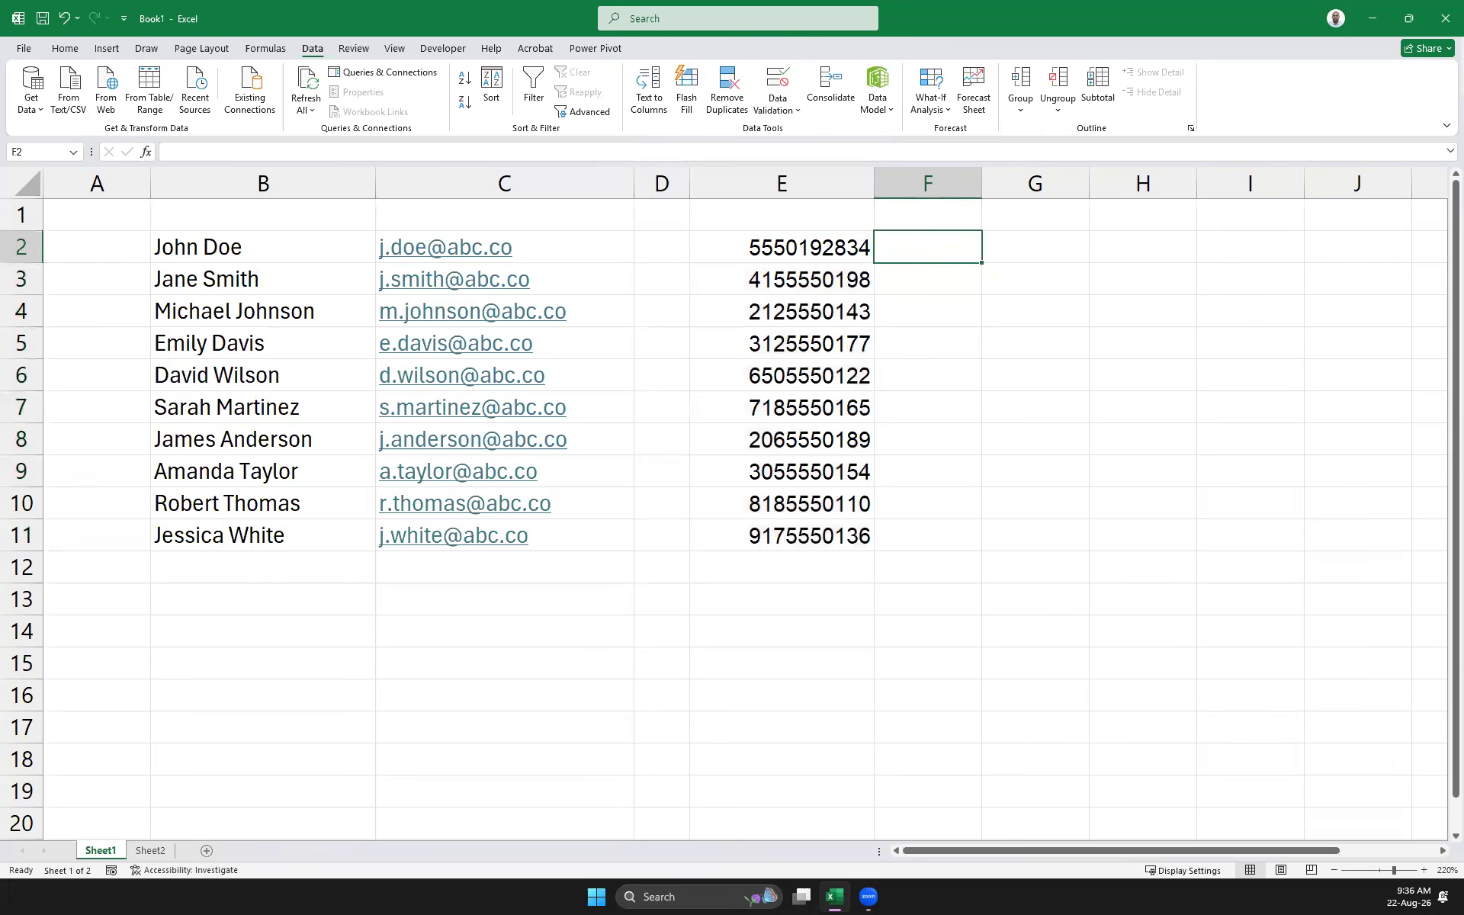
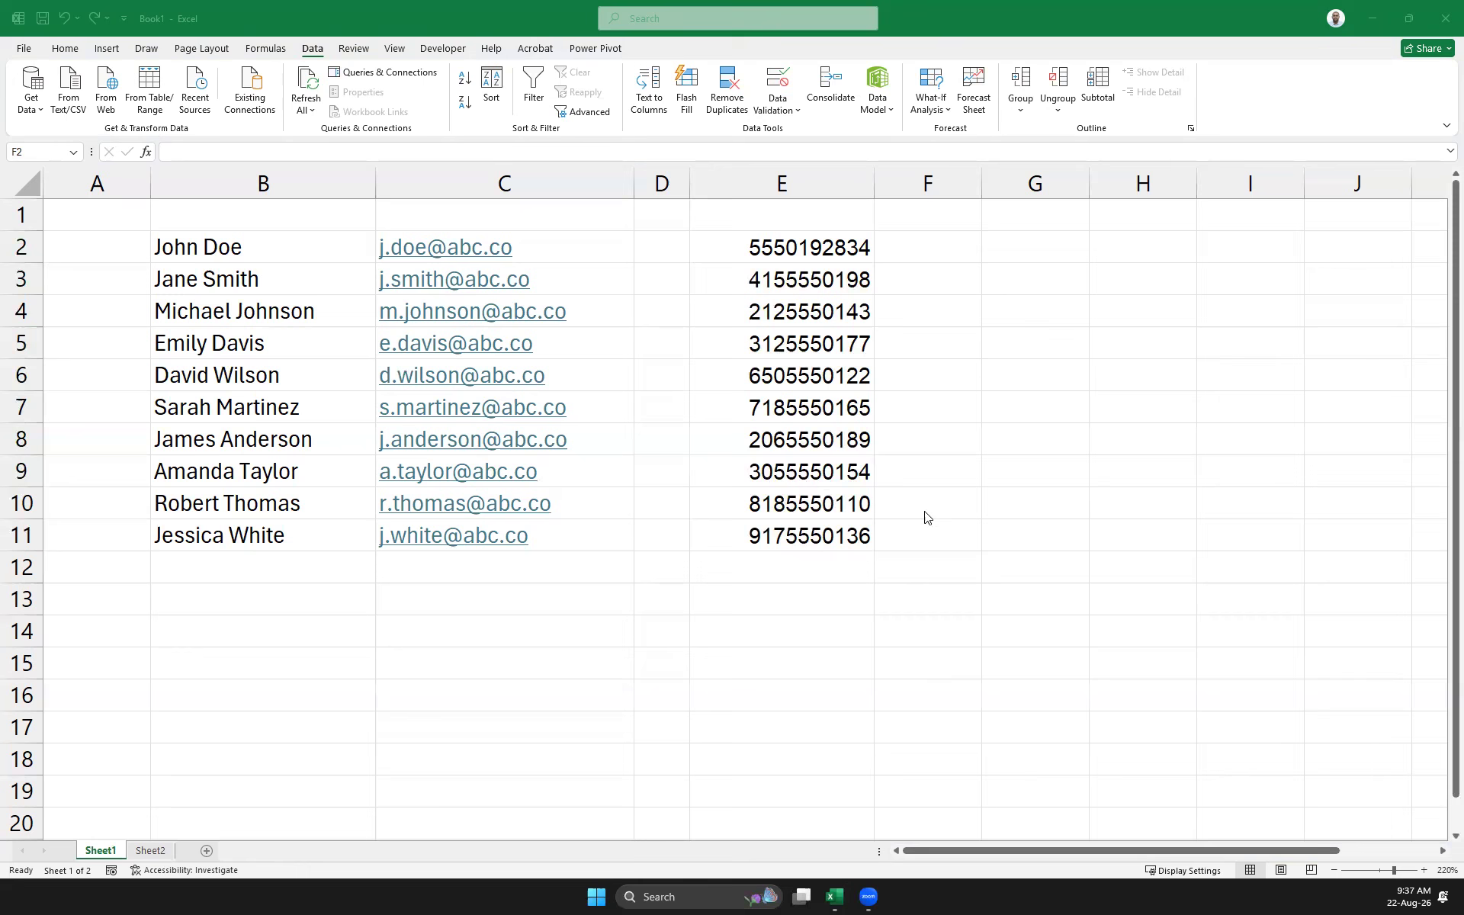
Widen column F and copy the first phone number from E2 into F2
{"action": "left_click", "coordinate": [915, 256]}
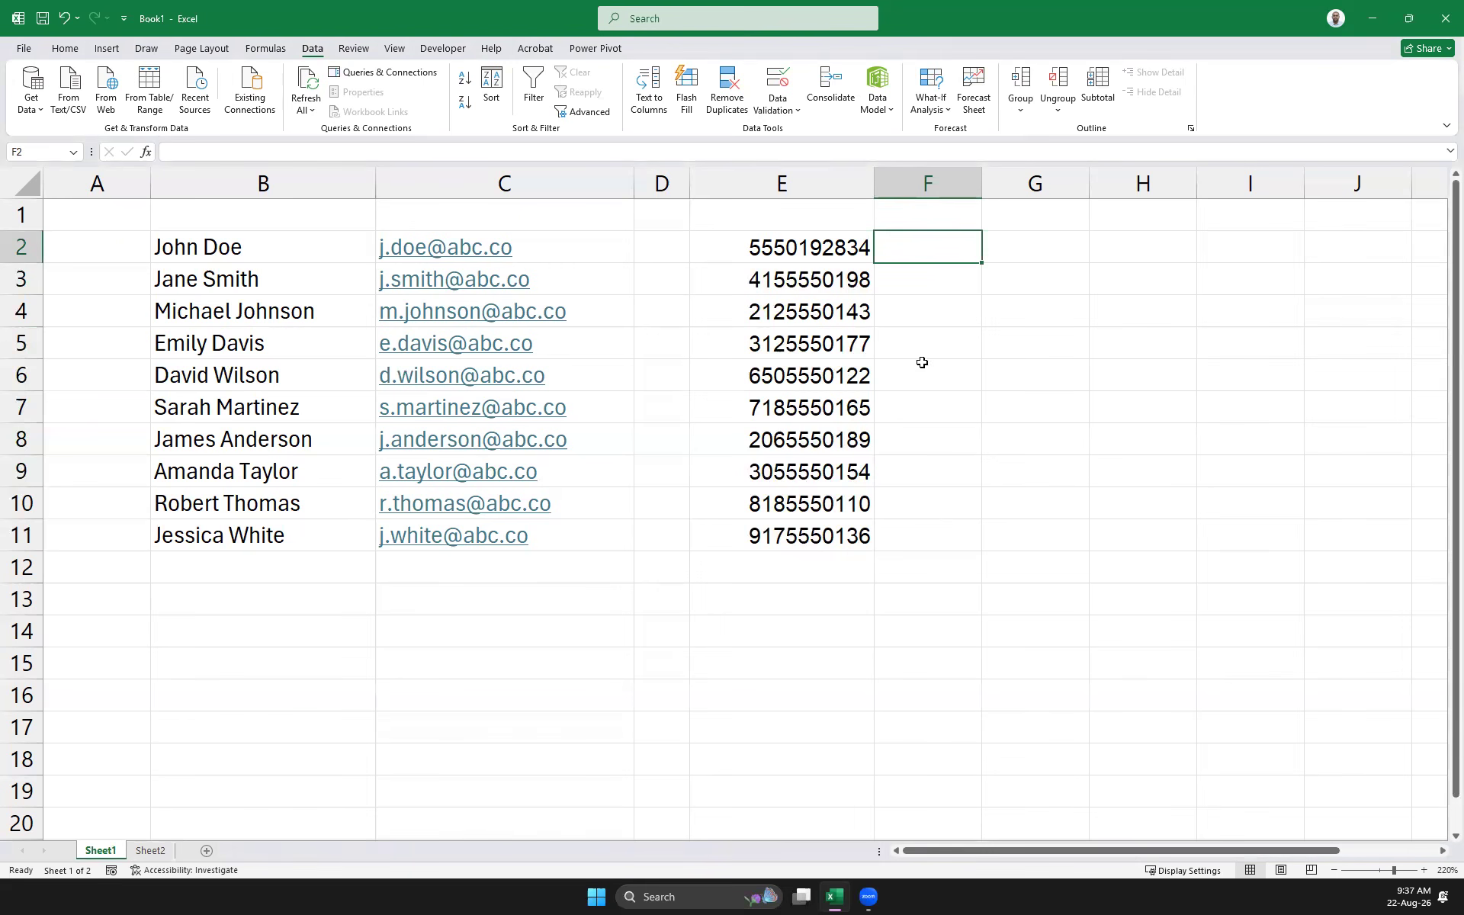
{"action": "left_click_drag", "start_coordinate": [981, 183], "coordinate": [1098, 177]}
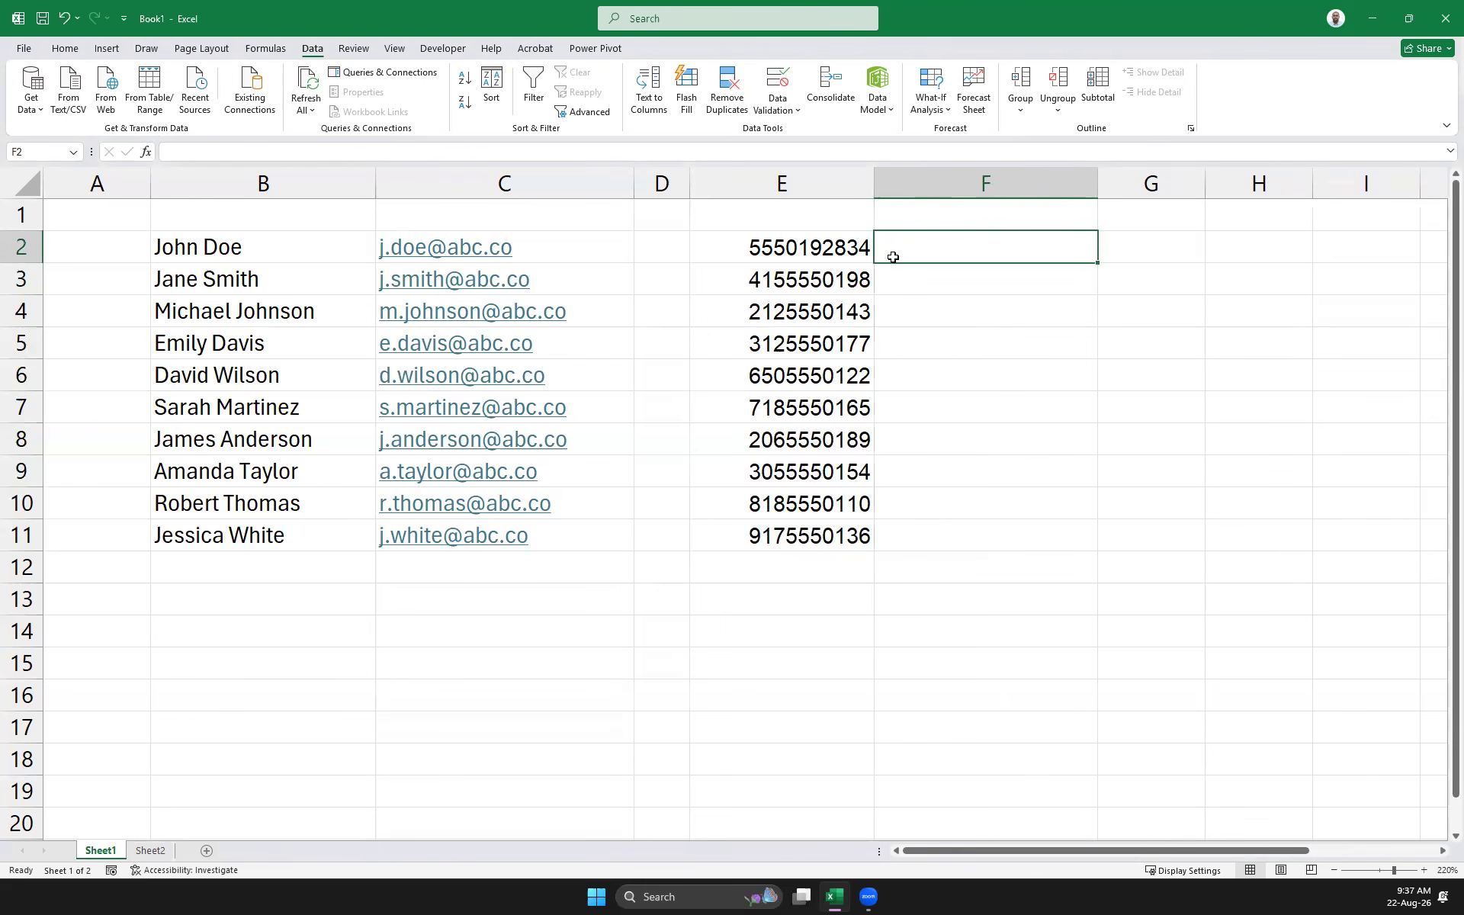
{"action": "left_click", "coordinate": [824, 258]}
{"action": "key", "text": "ctrl+c"}
{"action": "left_click", "coordinate": [921, 247]}
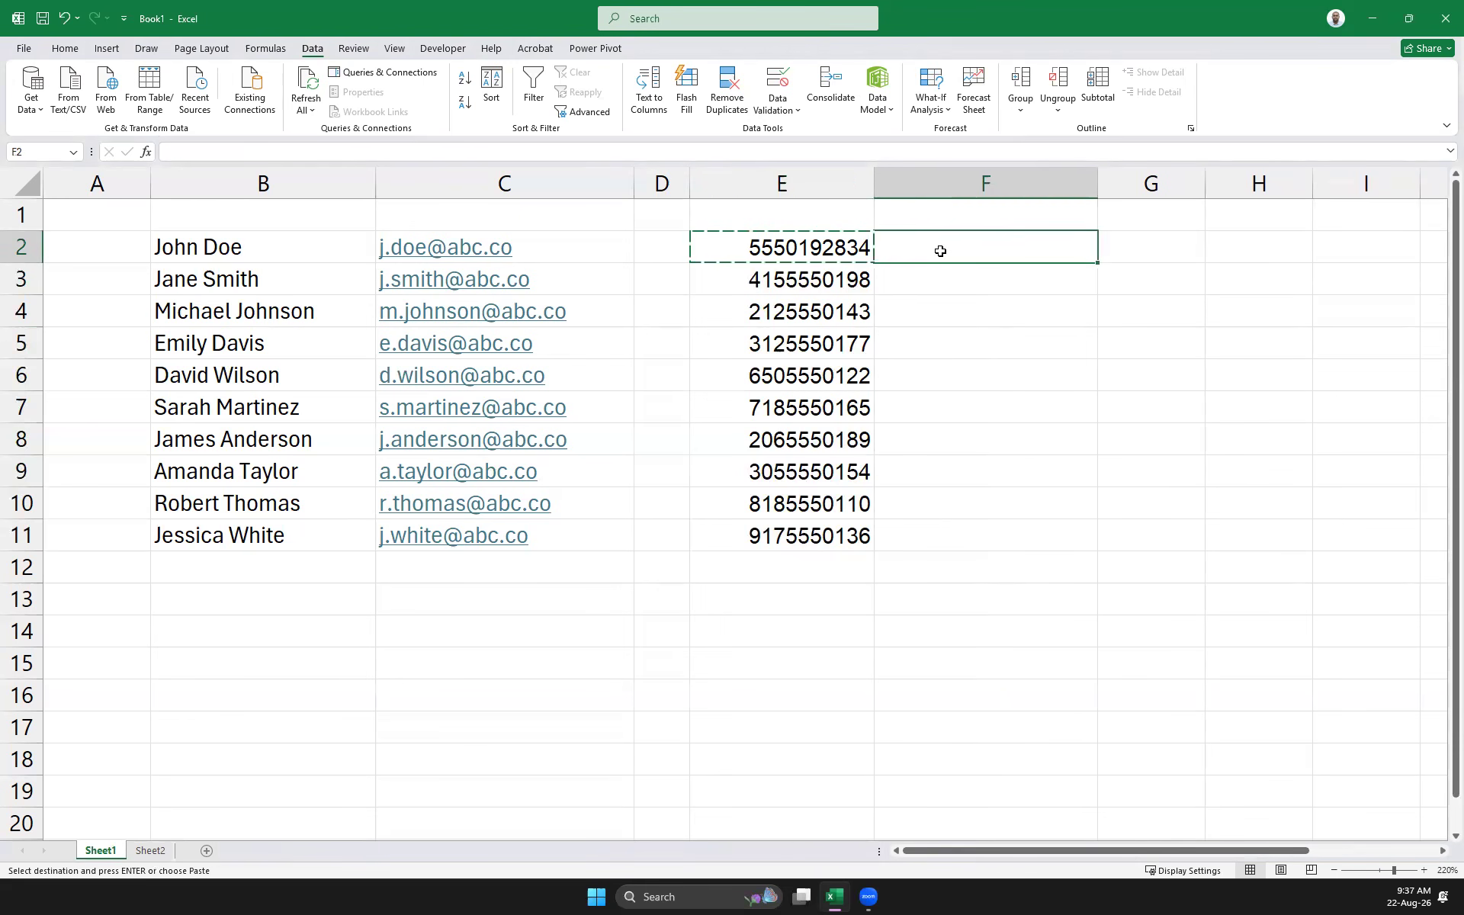
{"action": "key", "text": "ctrl+v"}
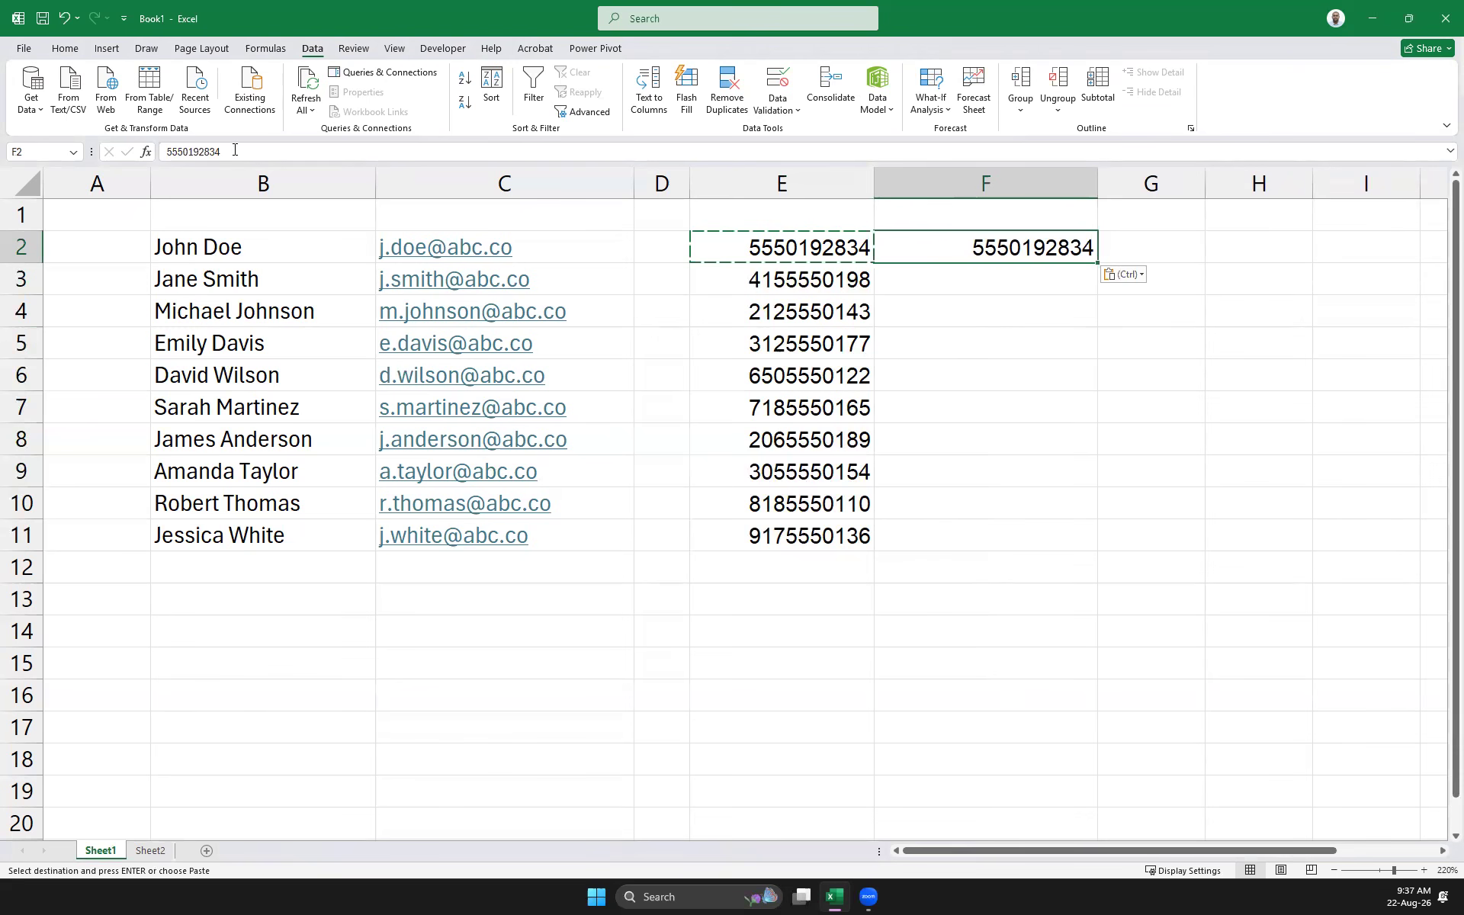
Rewrite F2 with the area code (019) in brackets and a hyphen before 2834
{"action": "left_click", "coordinate": [165, 152]}
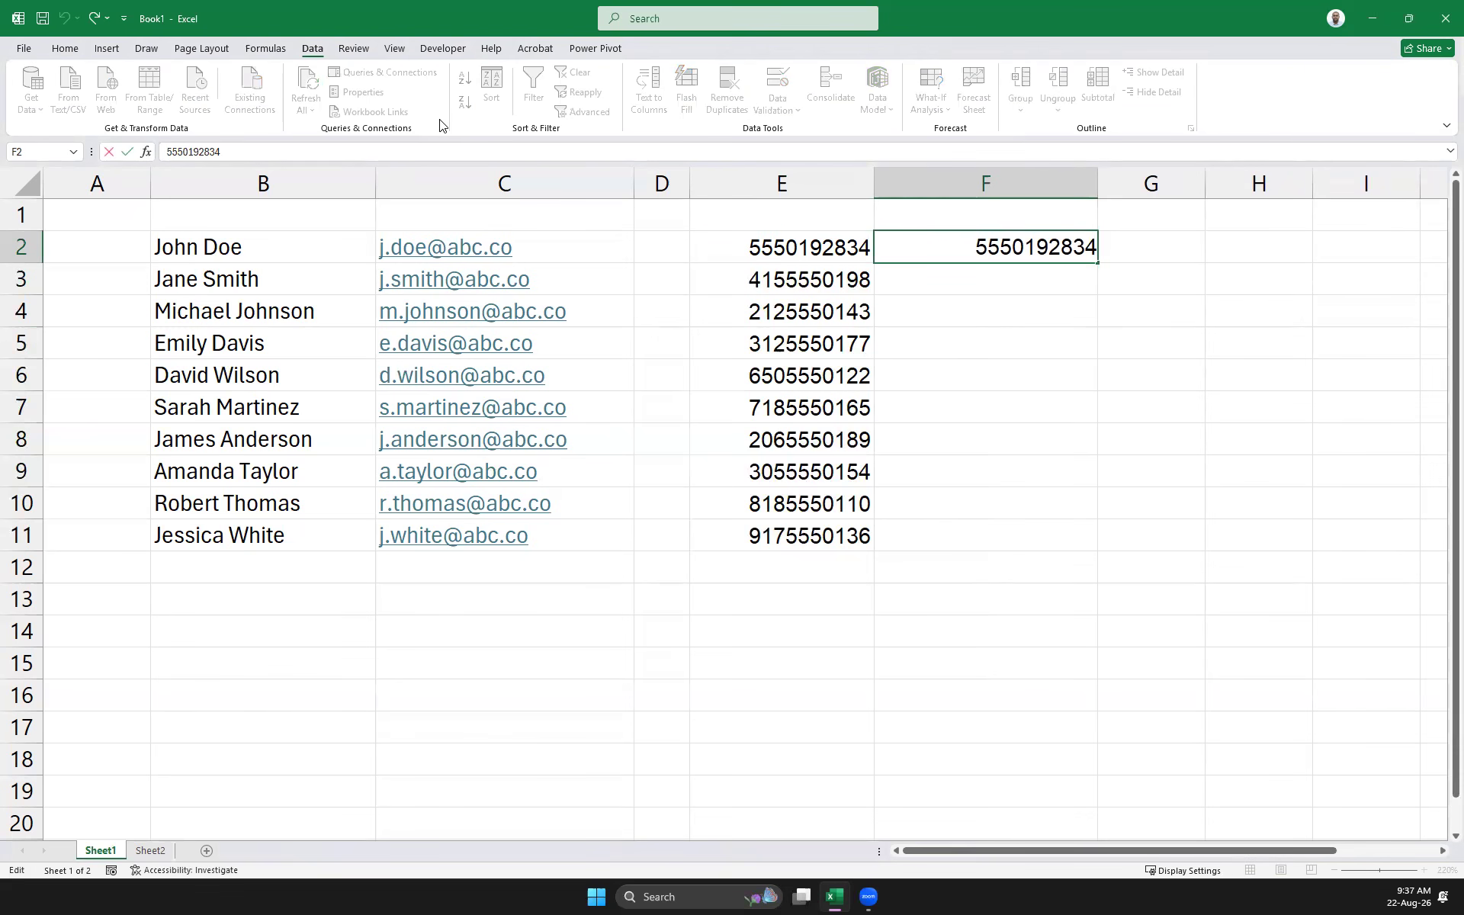
{"action": "type", "text": "("}
{"action": "key", "text": "Right"}
{"action": "key", "text": "Right"}
{"action": "key", "text": "Right"}
{"action": "type", "text": ") 019"}
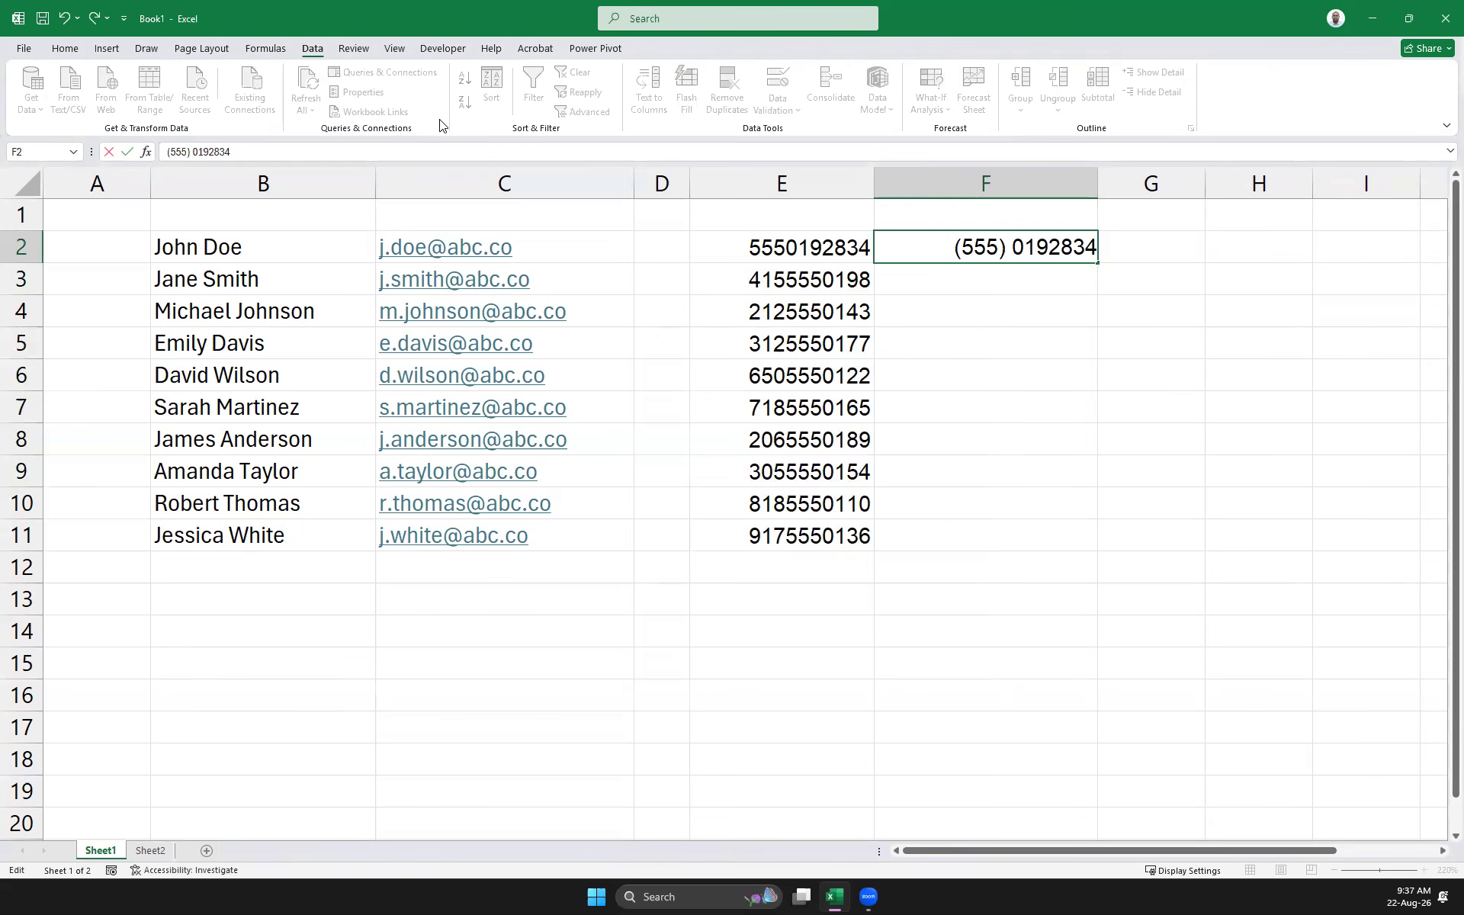
{"action": "type", "text": " -"}
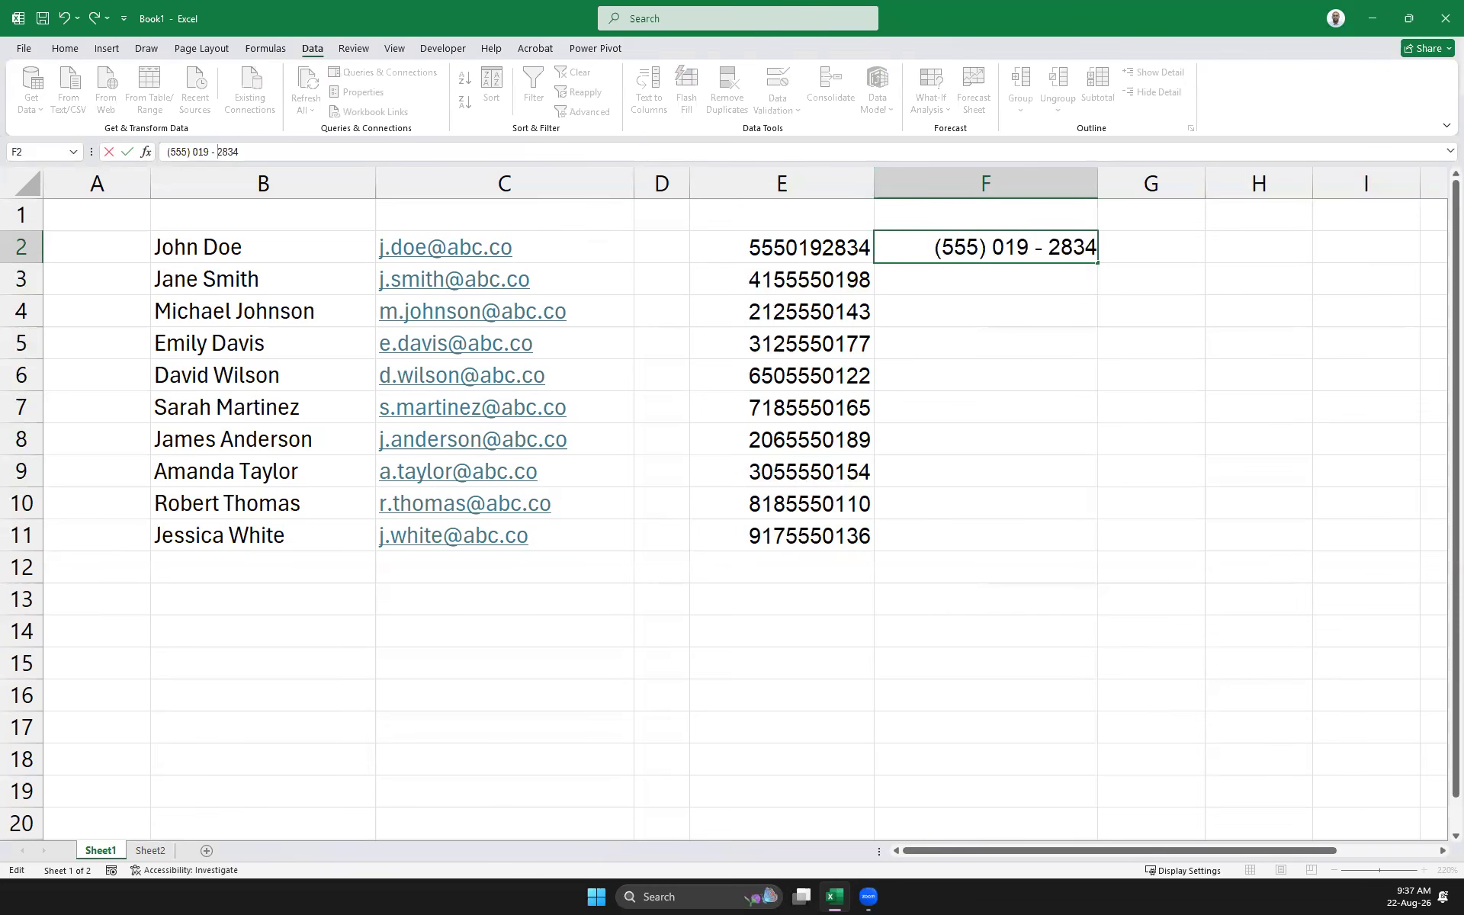
{"action": "left_click", "coordinate": [1034, 249]}
{"action": "key", "text": "Delete"}
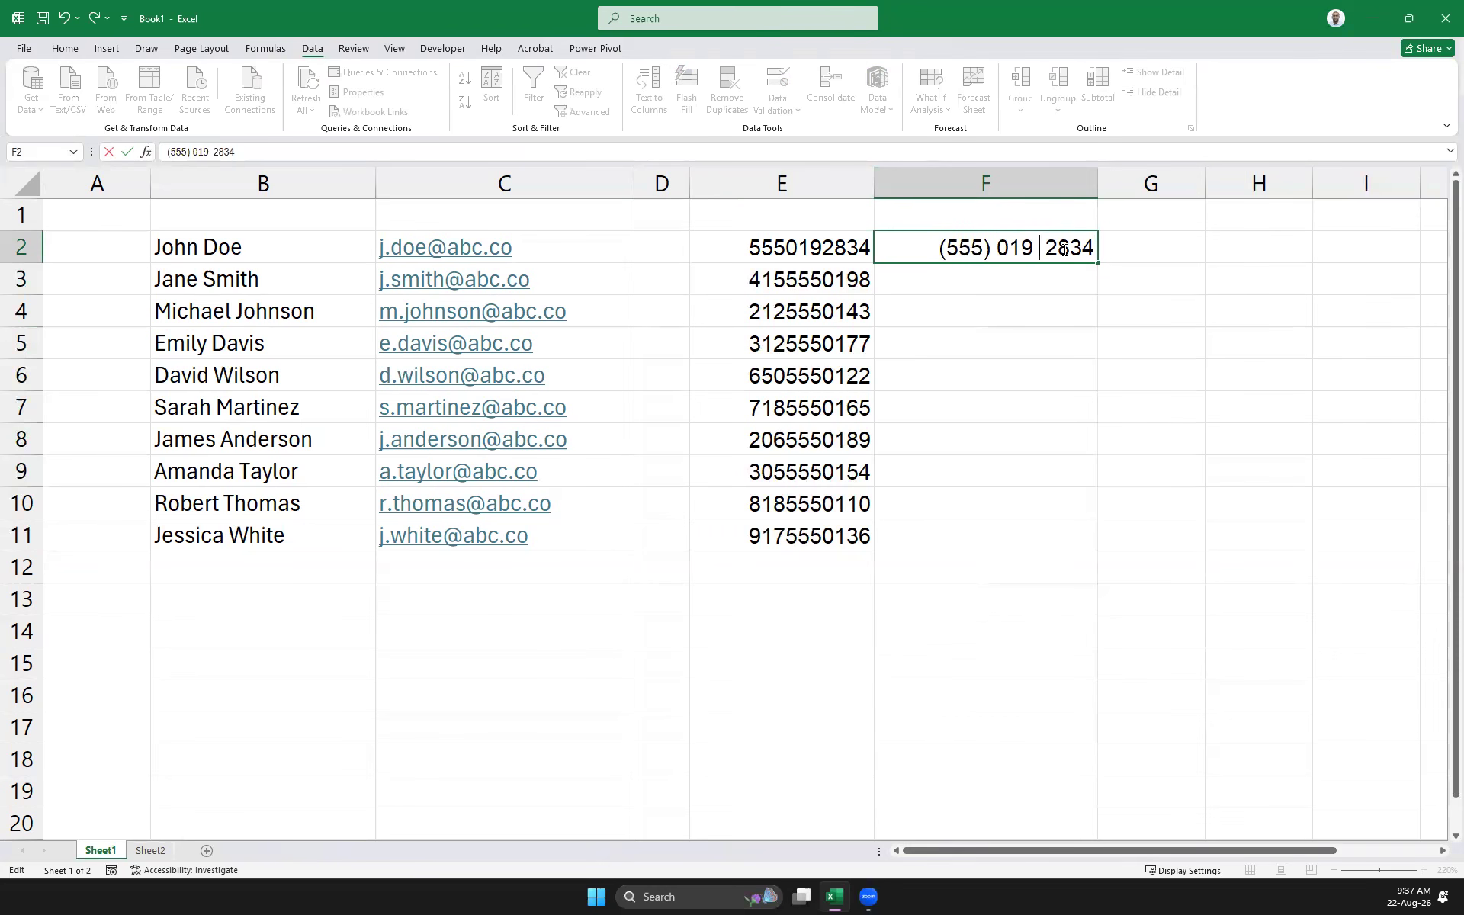
{"action": "key", "text": "Delete"}
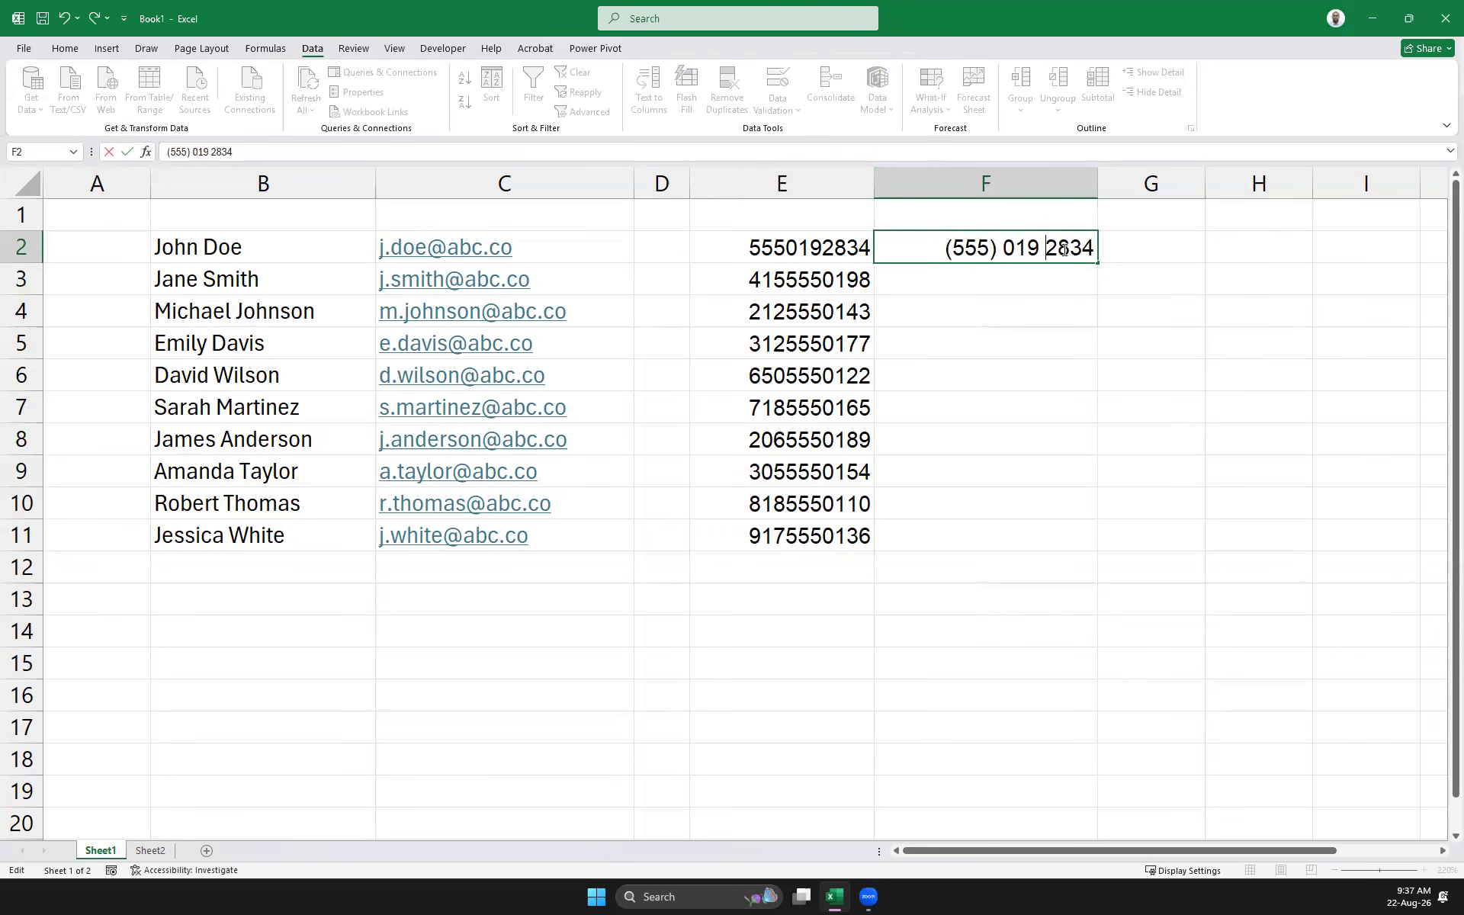
{"action": "key", "text": "BackSpace"}
{"action": "type", "text": "-"}
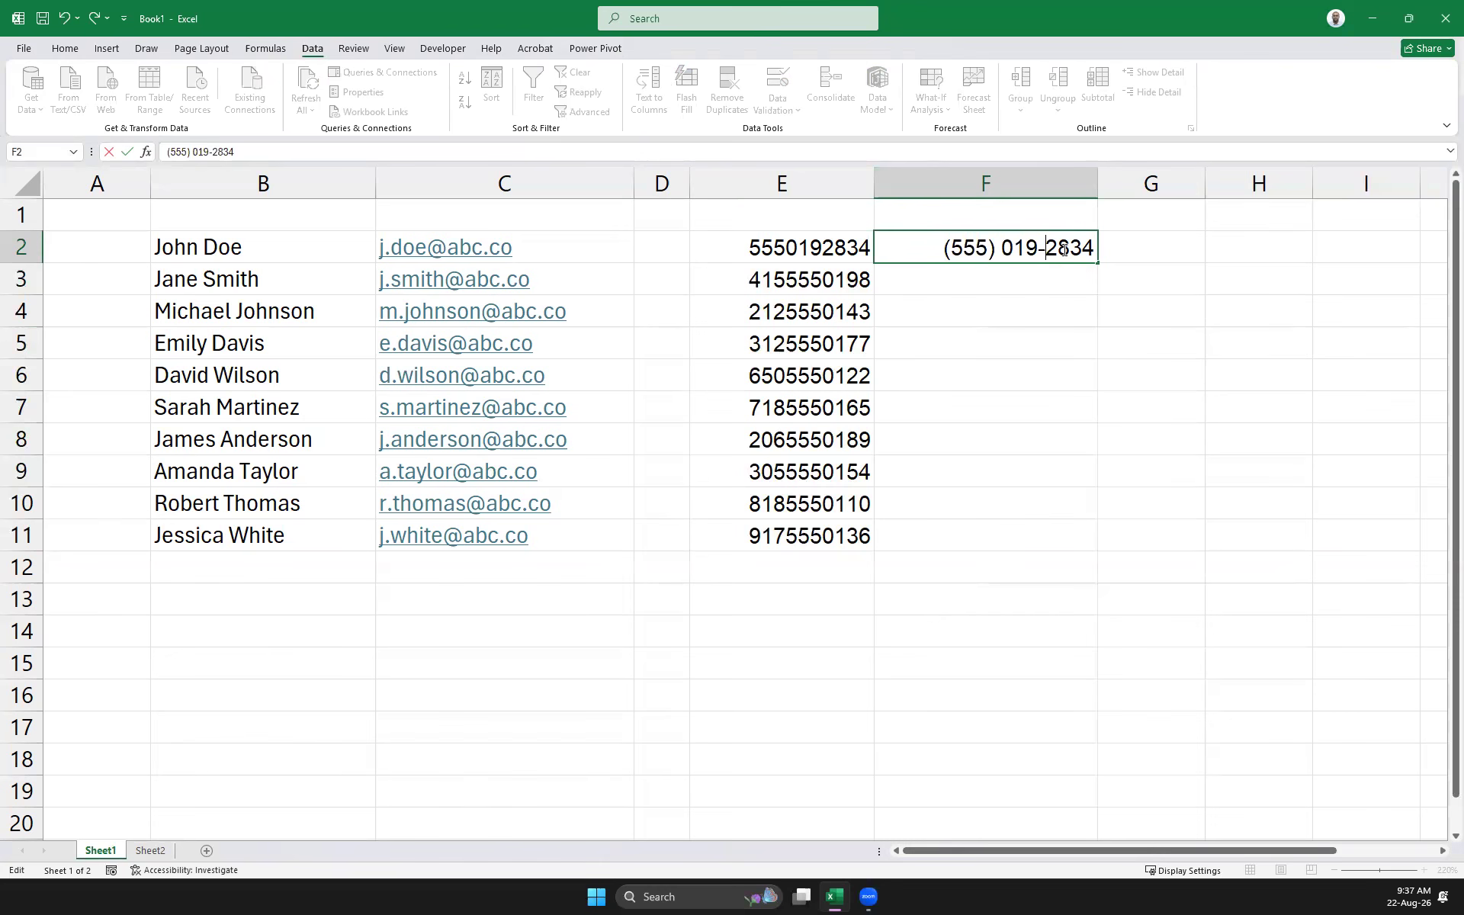
{"action": "key", "text": "Return"}
{"action": "left_click", "coordinate": [1062, 249]}
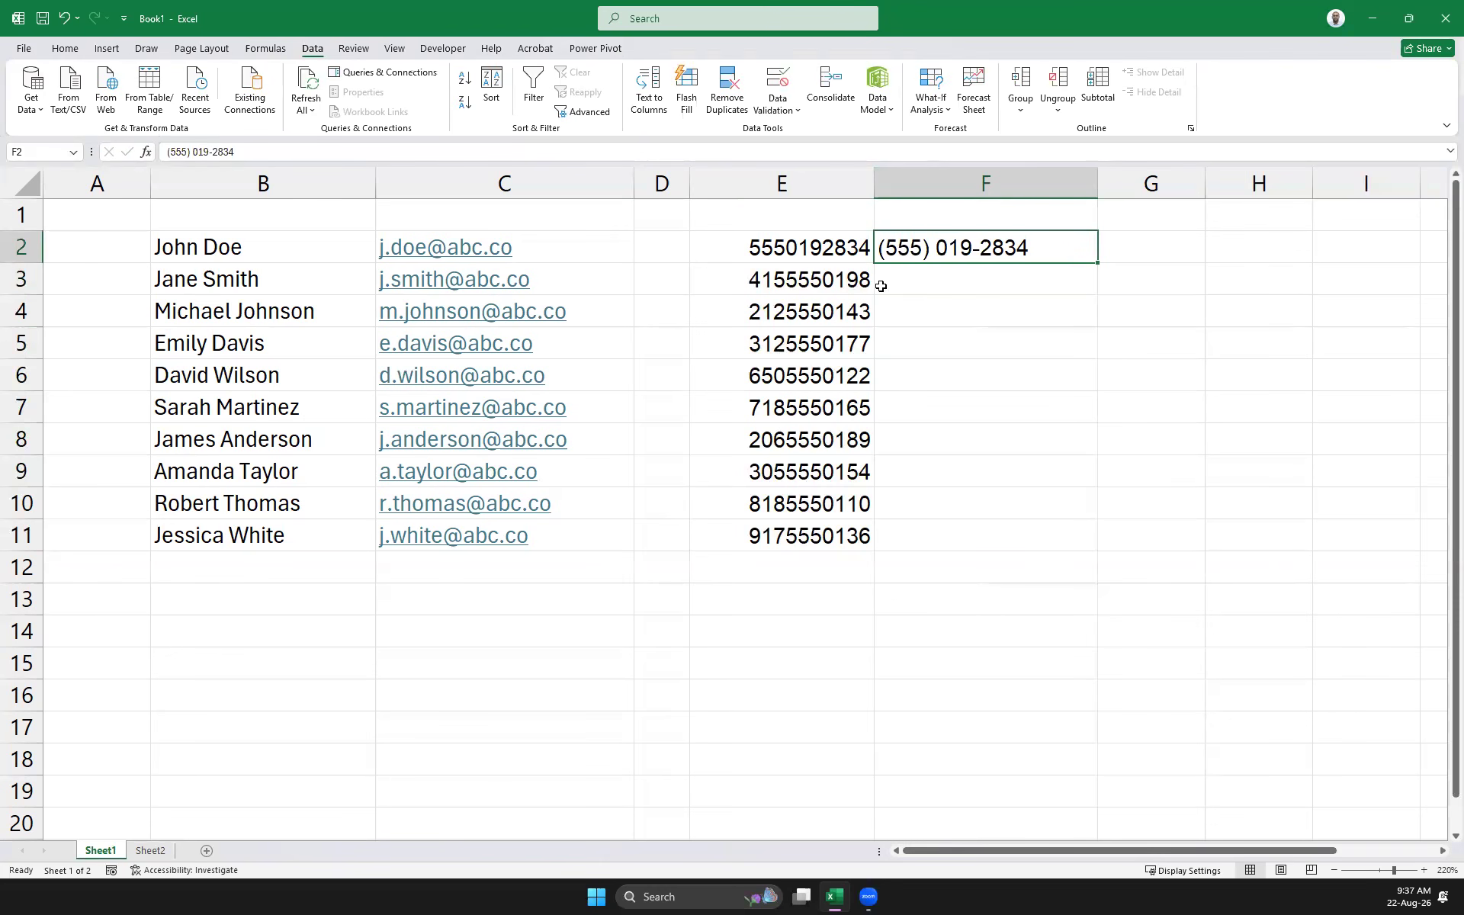
Flash Fill F2:F11 so all ten numbers take the bracketed, hyphenated format
{"action": "left_click", "coordinate": [1012, 336]}
{"action": "left_click_drag", "start_coordinate": [984, 245], "coordinate": [986, 529]}
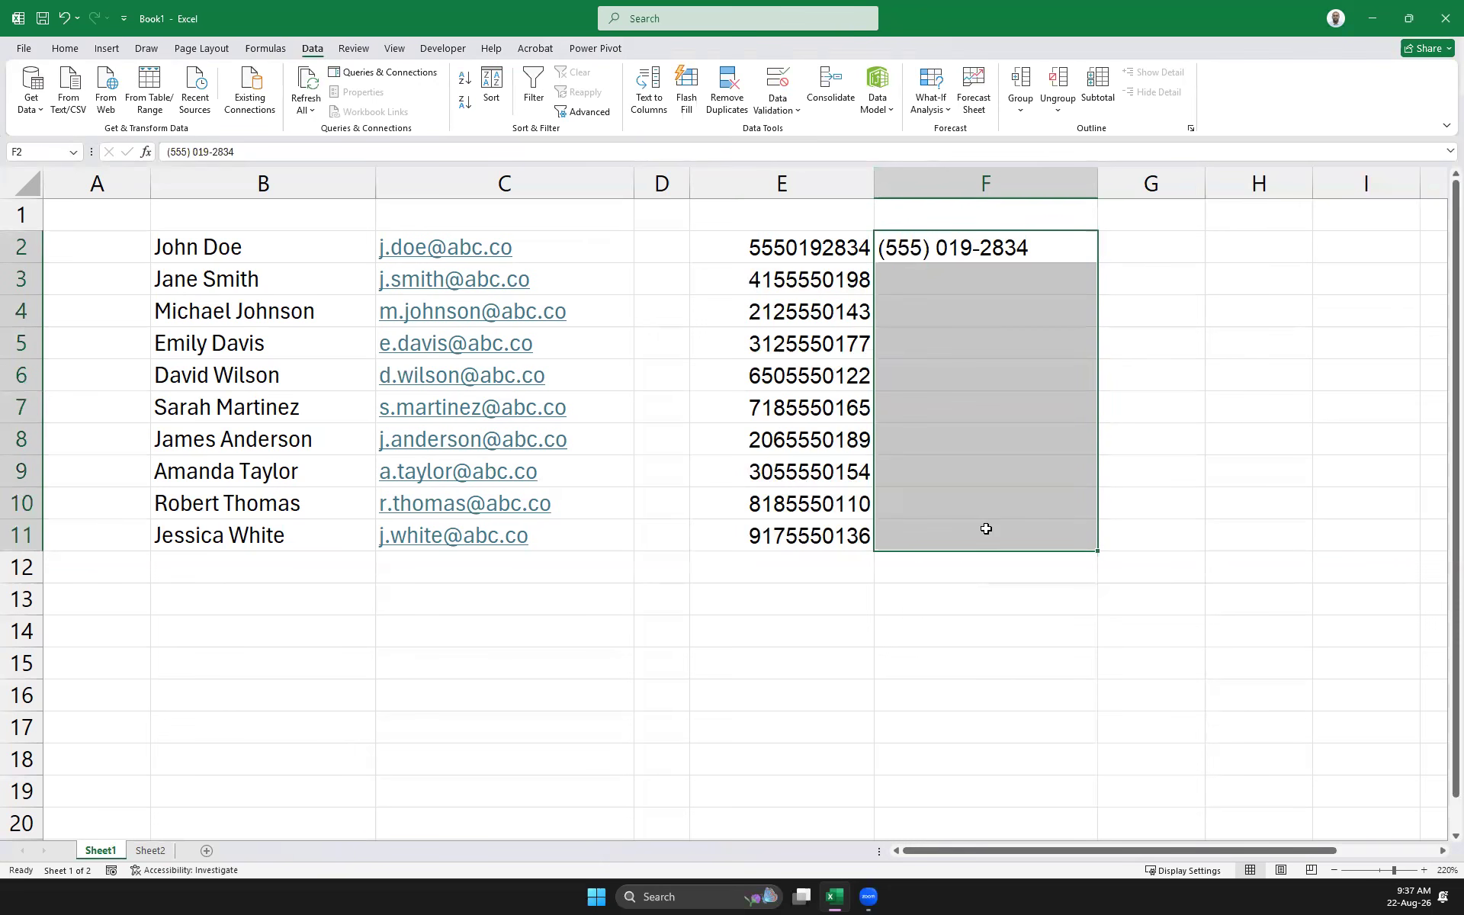
{"action": "key", "text": "ctrl+e"}
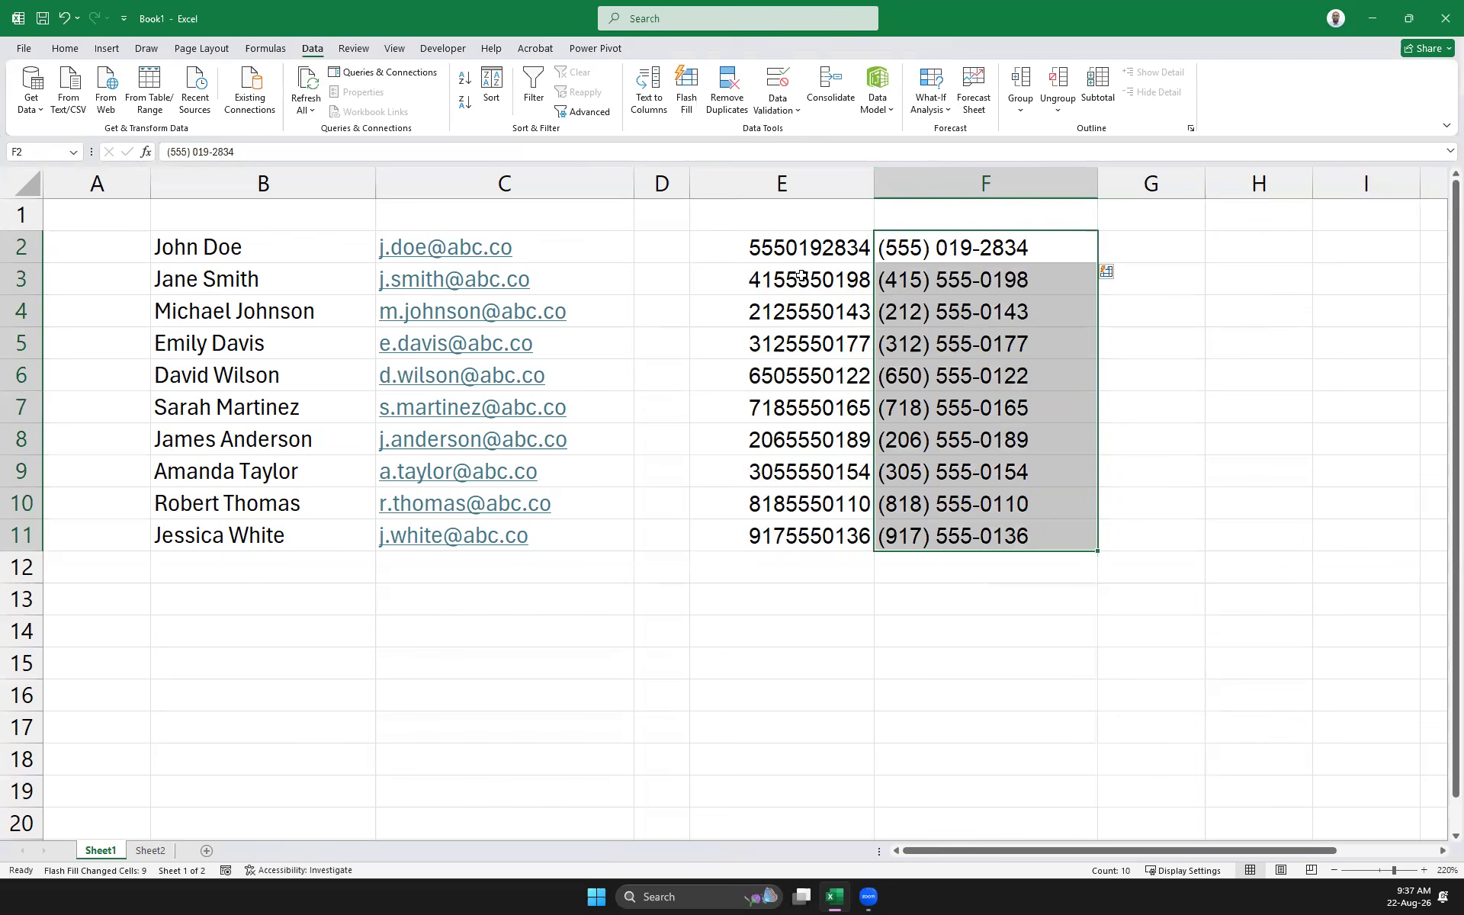
{"action": "left_click", "coordinate": [1218, 449]}
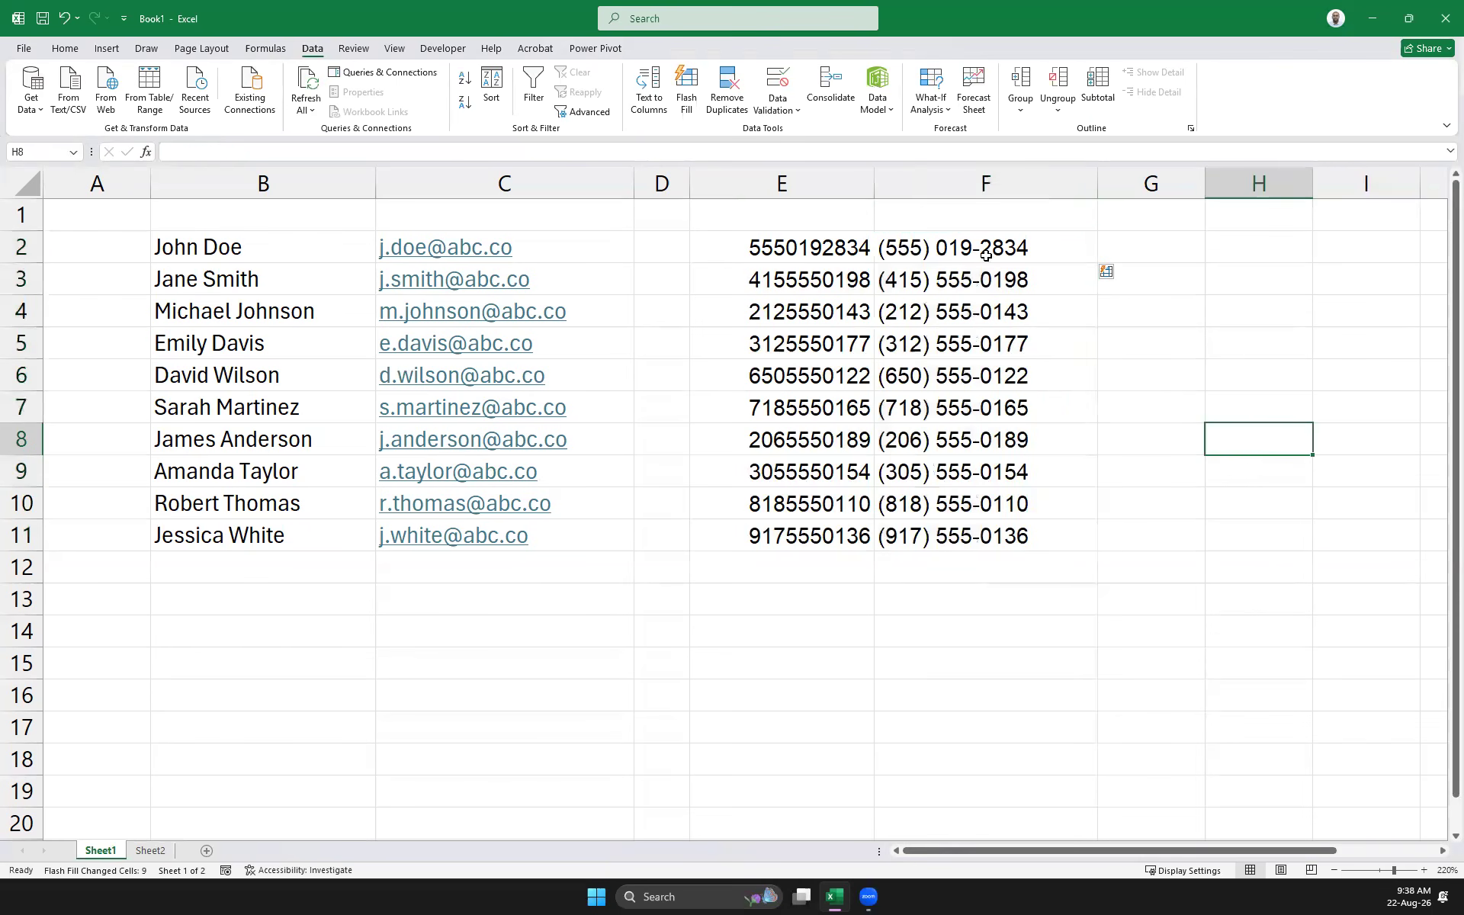
Delete column E of unformatted numbers, then undo to restore it
{"action": "left_click", "coordinate": [786, 183]}
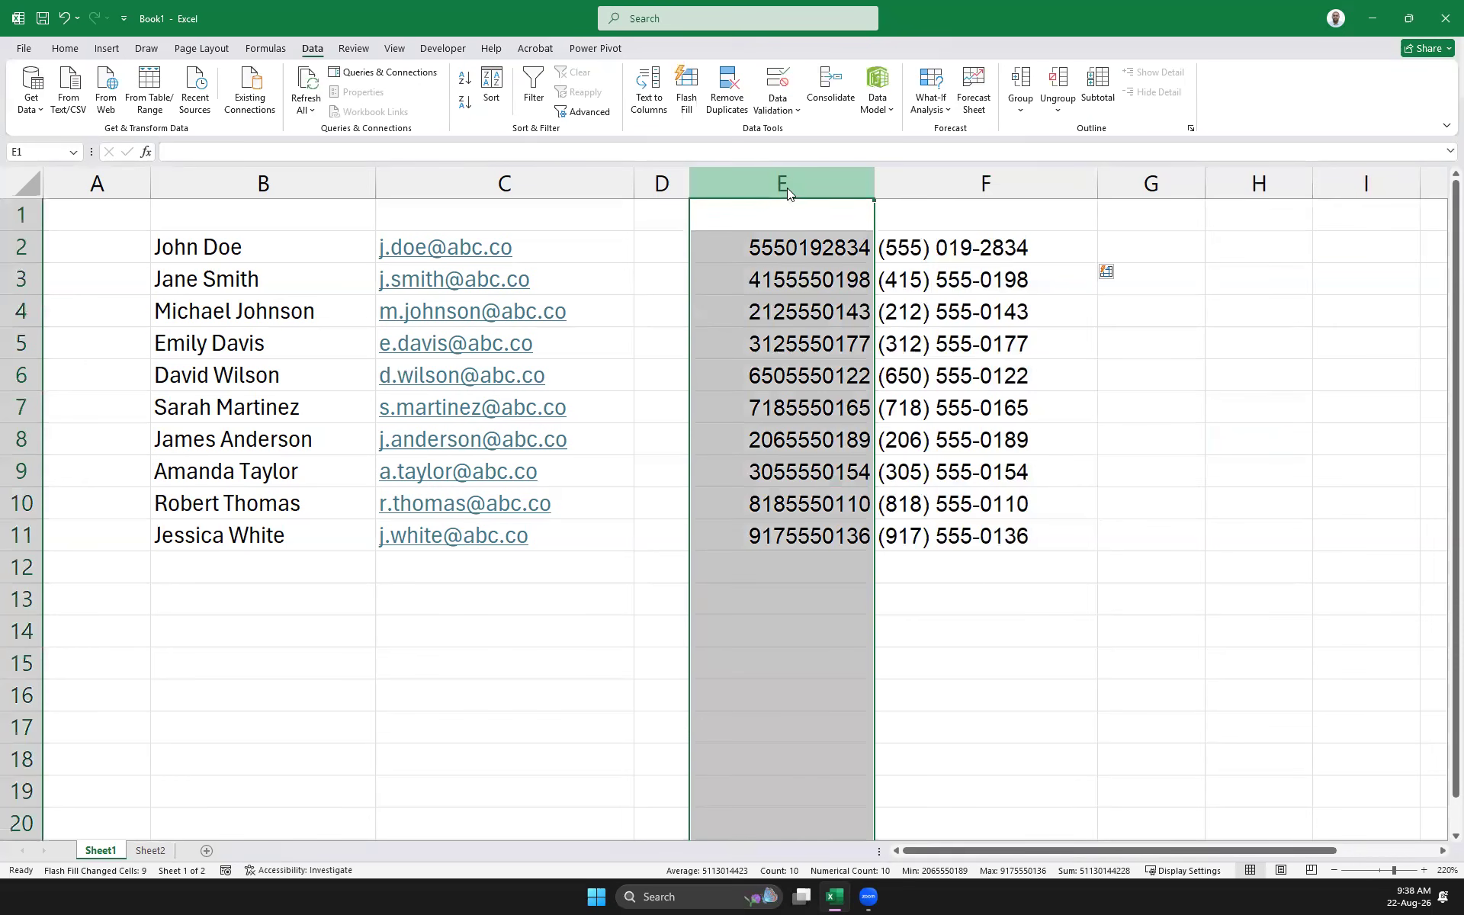
{"action": "right_click", "coordinate": [787, 187]}
{"action": "left_click", "coordinate": [854, 369]}
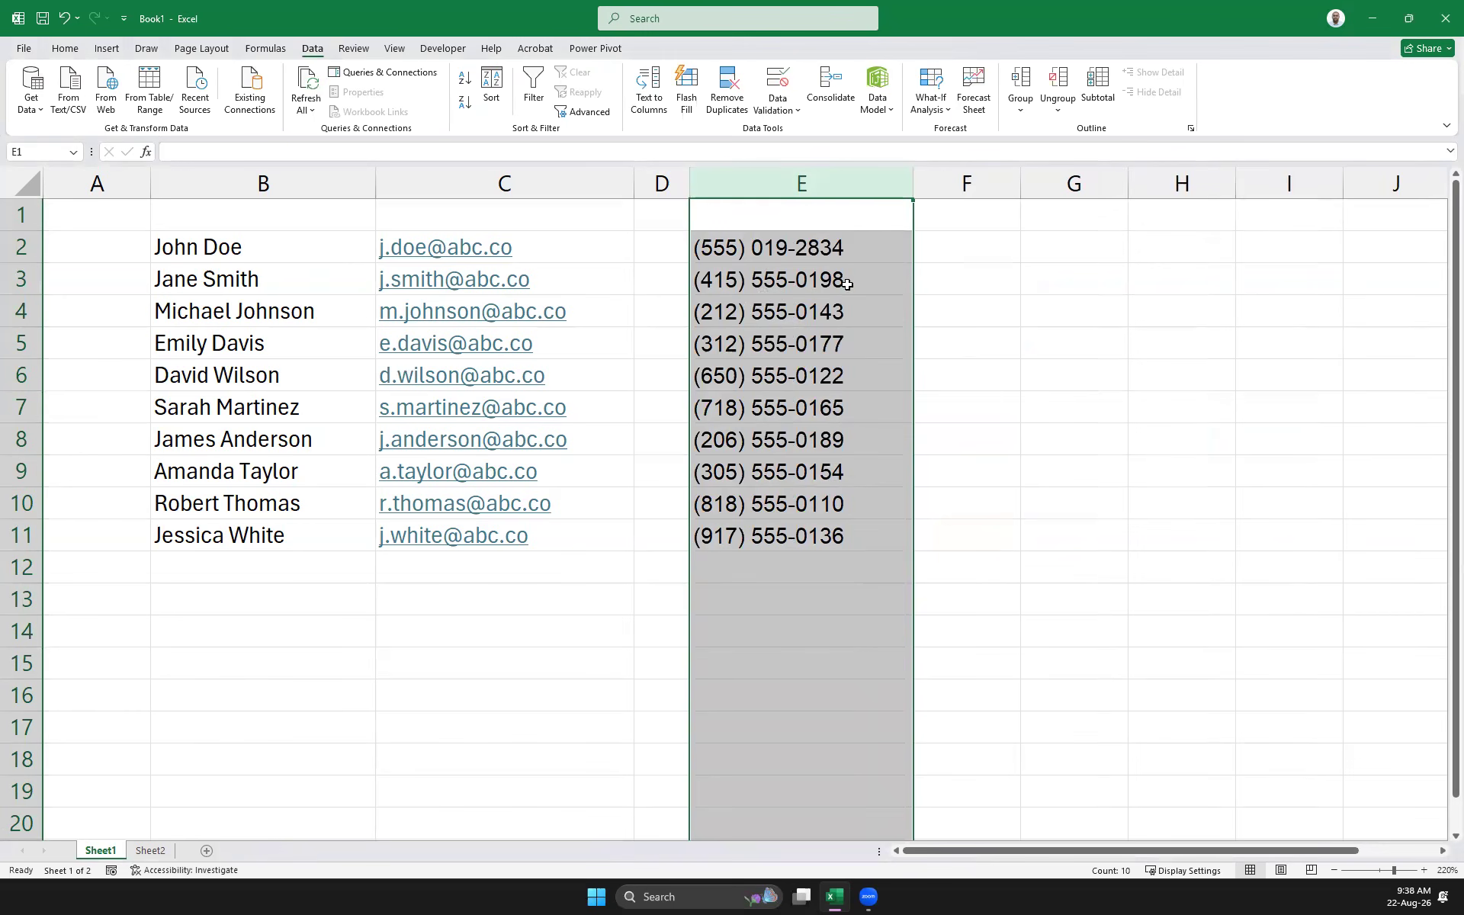
{"action": "left_click", "coordinate": [671, 190]}
{"action": "right_click", "coordinate": [677, 242]}
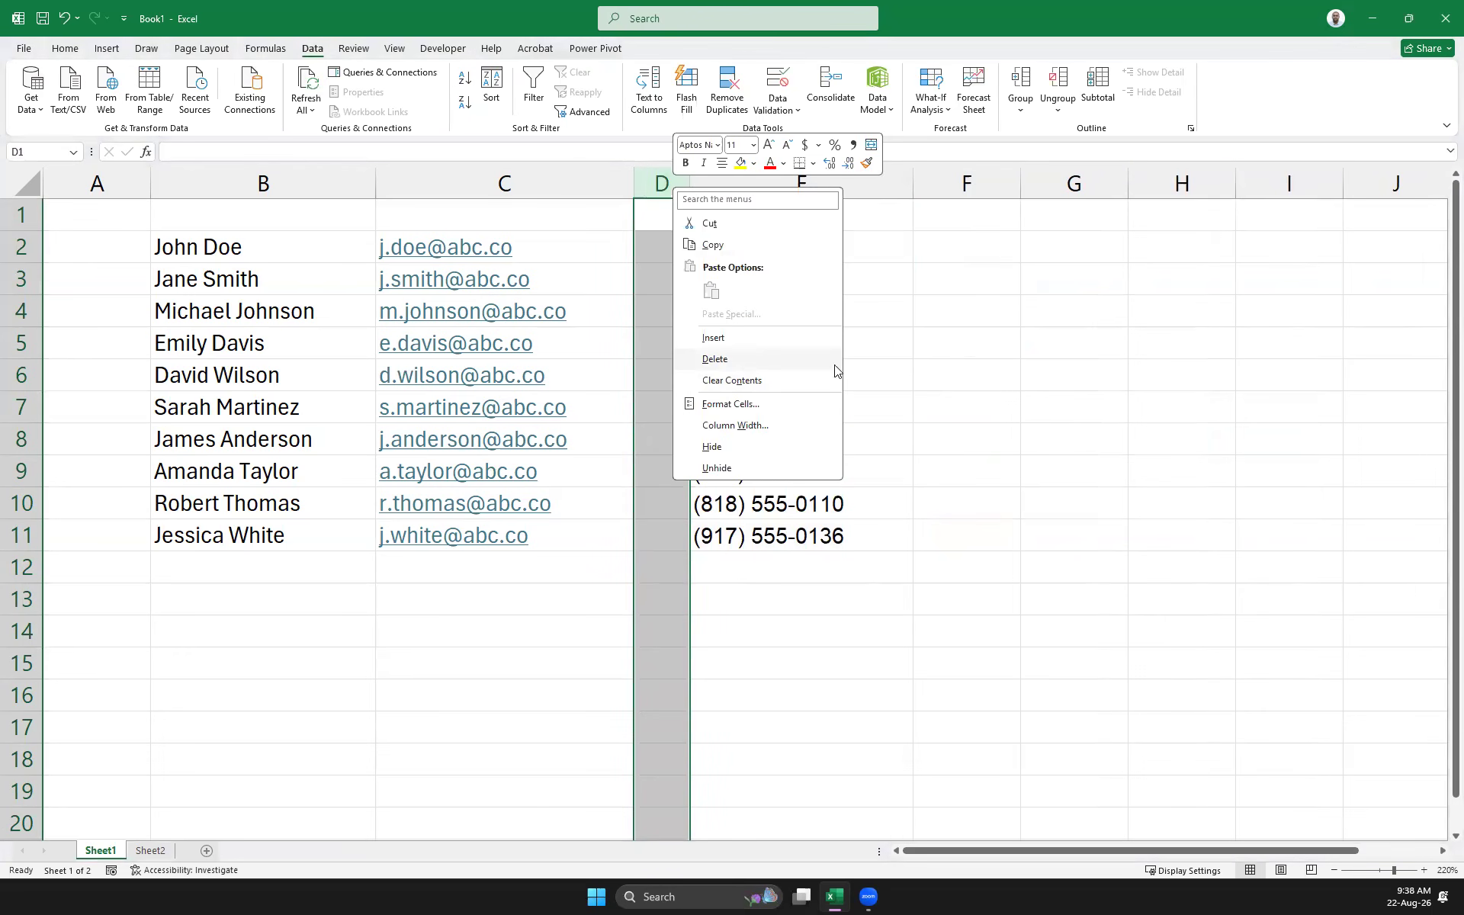
{"action": "key", "text": "Escape"}
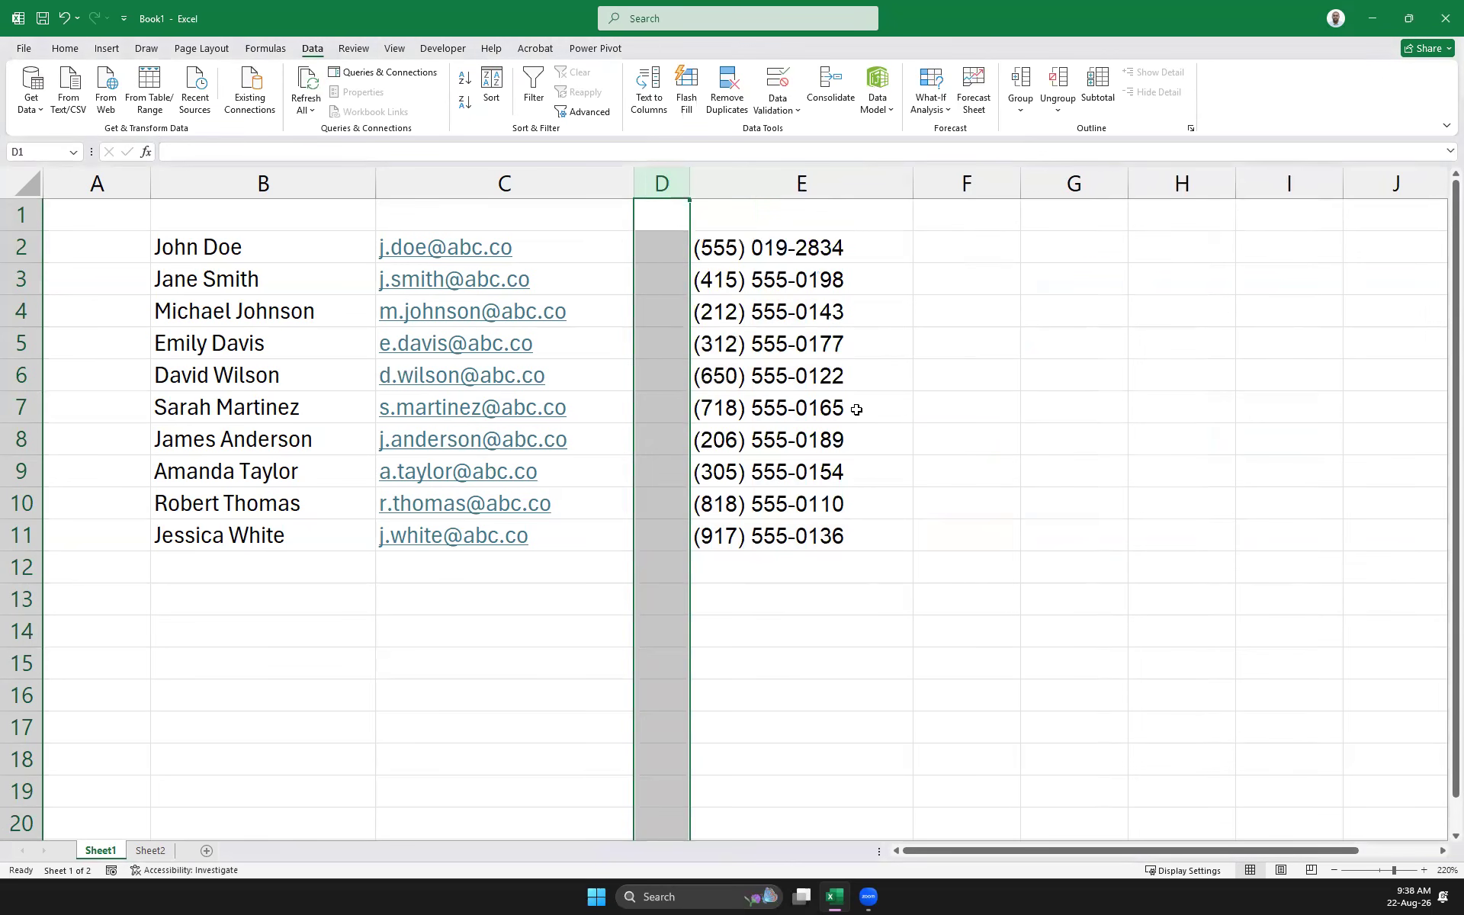
{"action": "key", "text": "ctrl+z"}
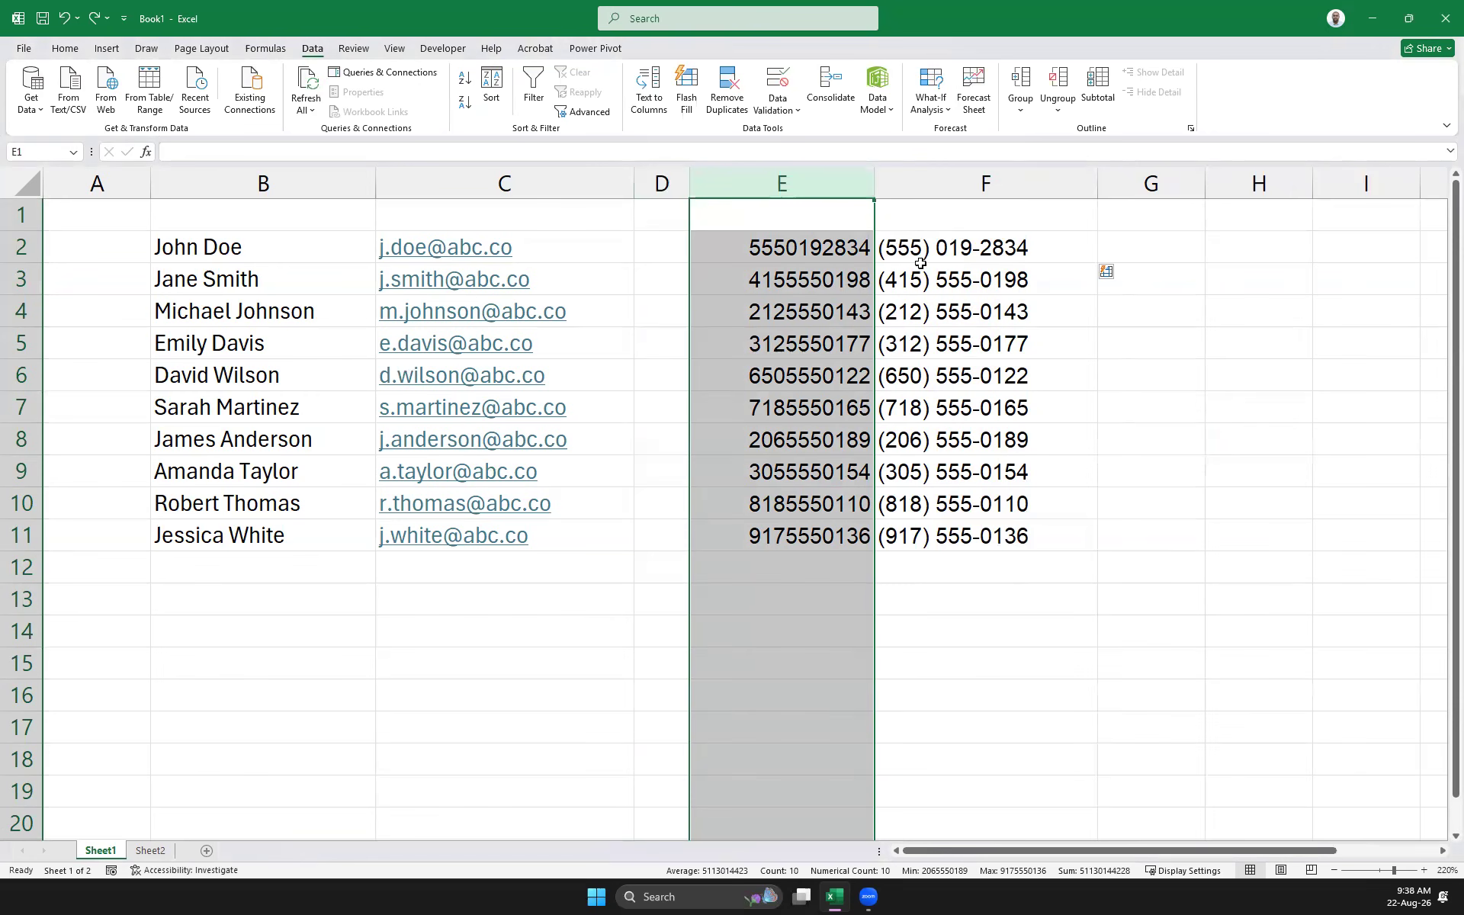
Replace the hyphen after 019 in F2 with a space
{"action": "left_click", "coordinate": [995, 238]}
{"action": "left_click", "coordinate": [211, 151]}
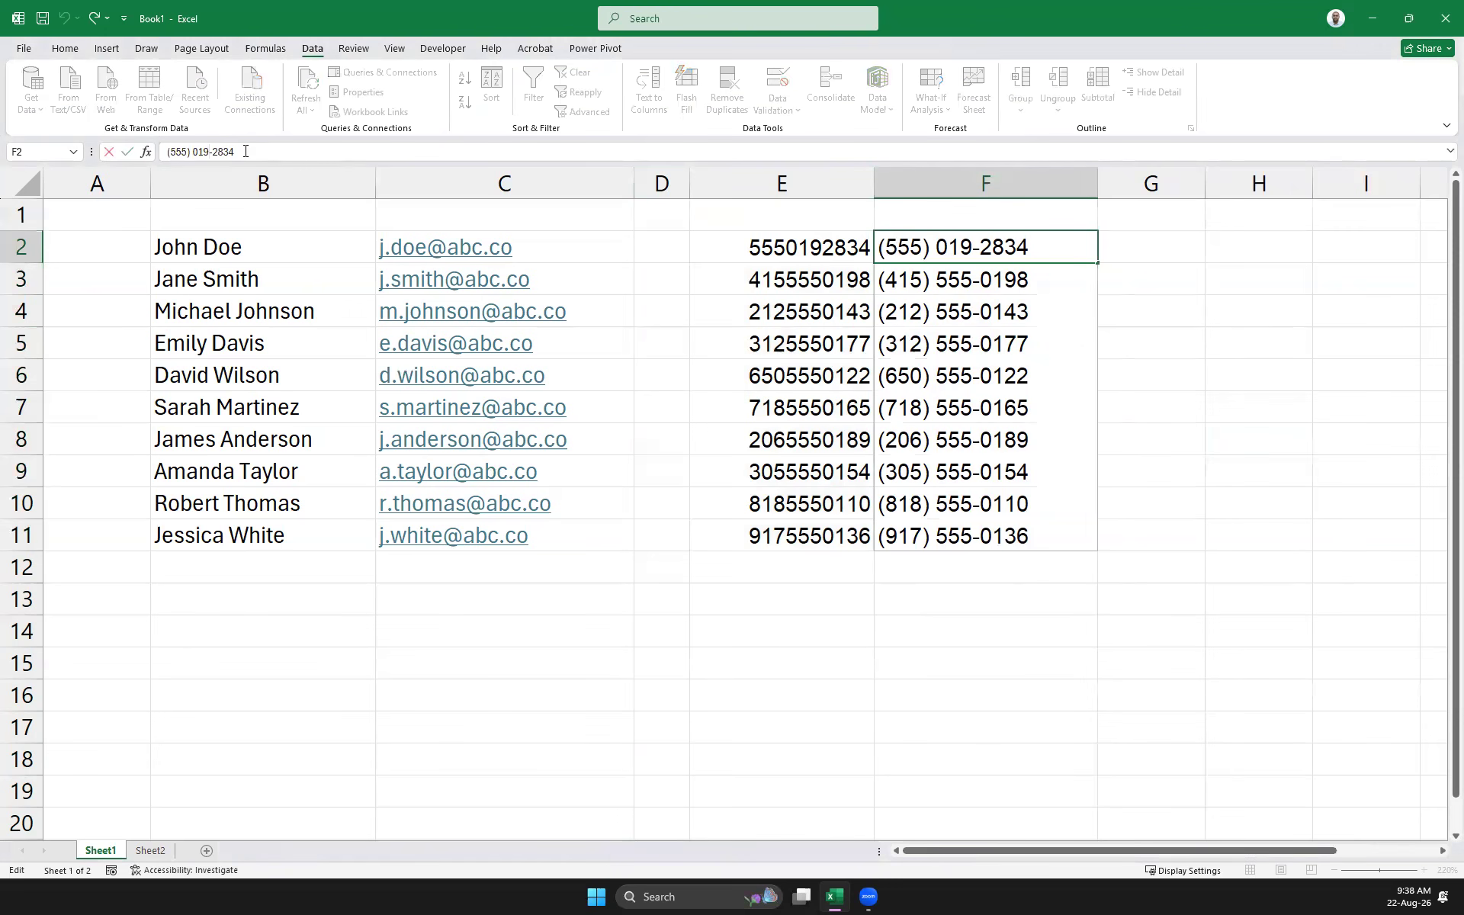
{"action": "key", "text": "Delete"}
{"action": "left_click", "coordinate": [1146, 287]}
Re-run Flash Fill on F2:F11, dismiss the warning, and copy the item list
{"action": "left_click_drag", "start_coordinate": [984, 246], "coordinate": [992, 536]}
{"action": "key", "text": "ctrl+e"}
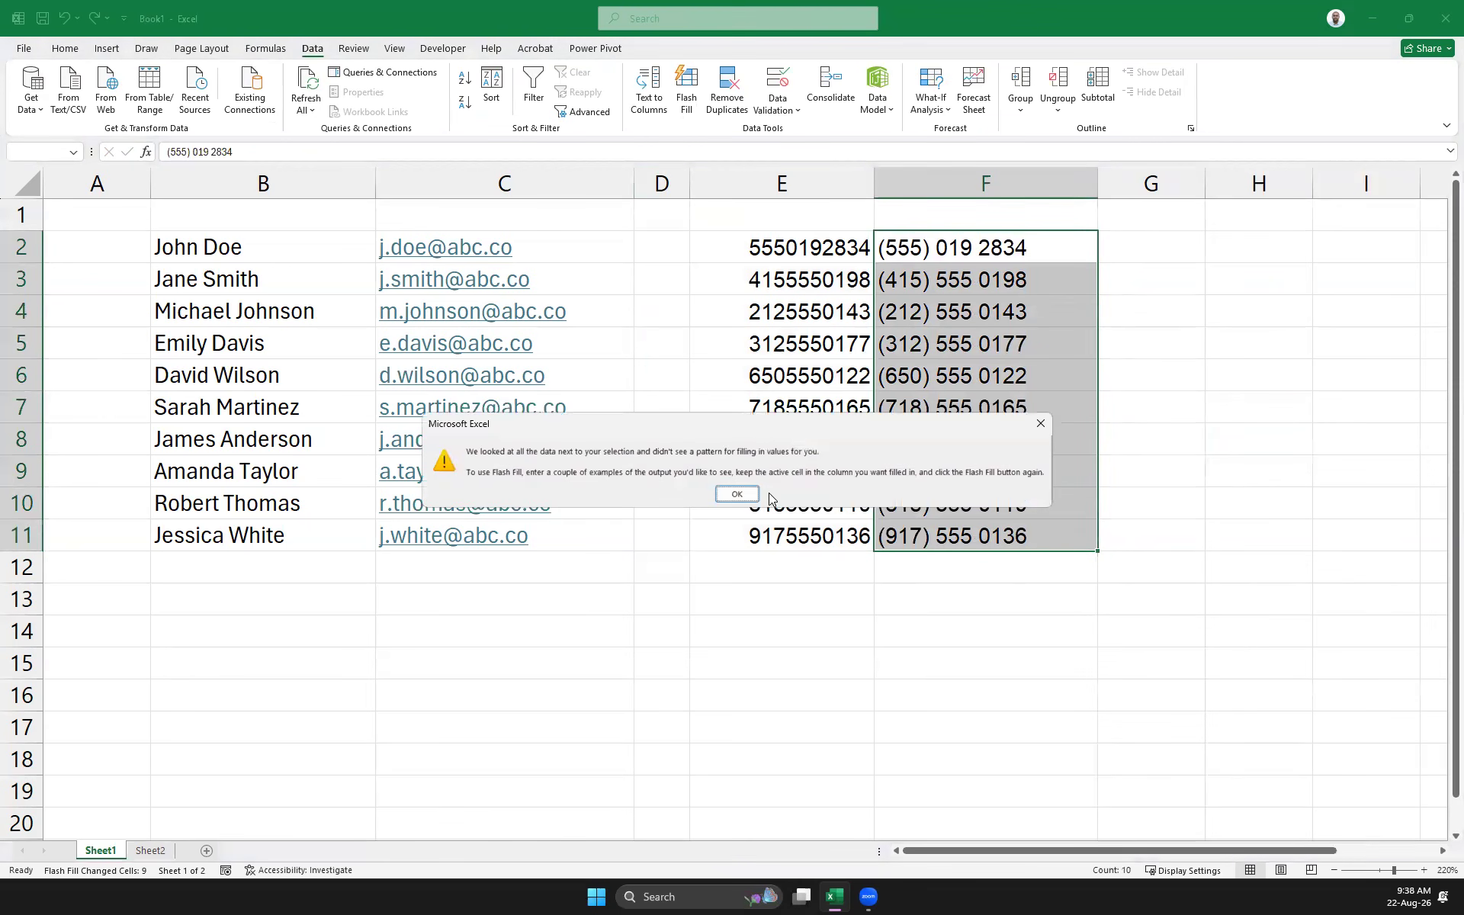
{"action": "left_click", "coordinate": [739, 494]}
{"action": "left_click", "coordinate": [1171, 385]}
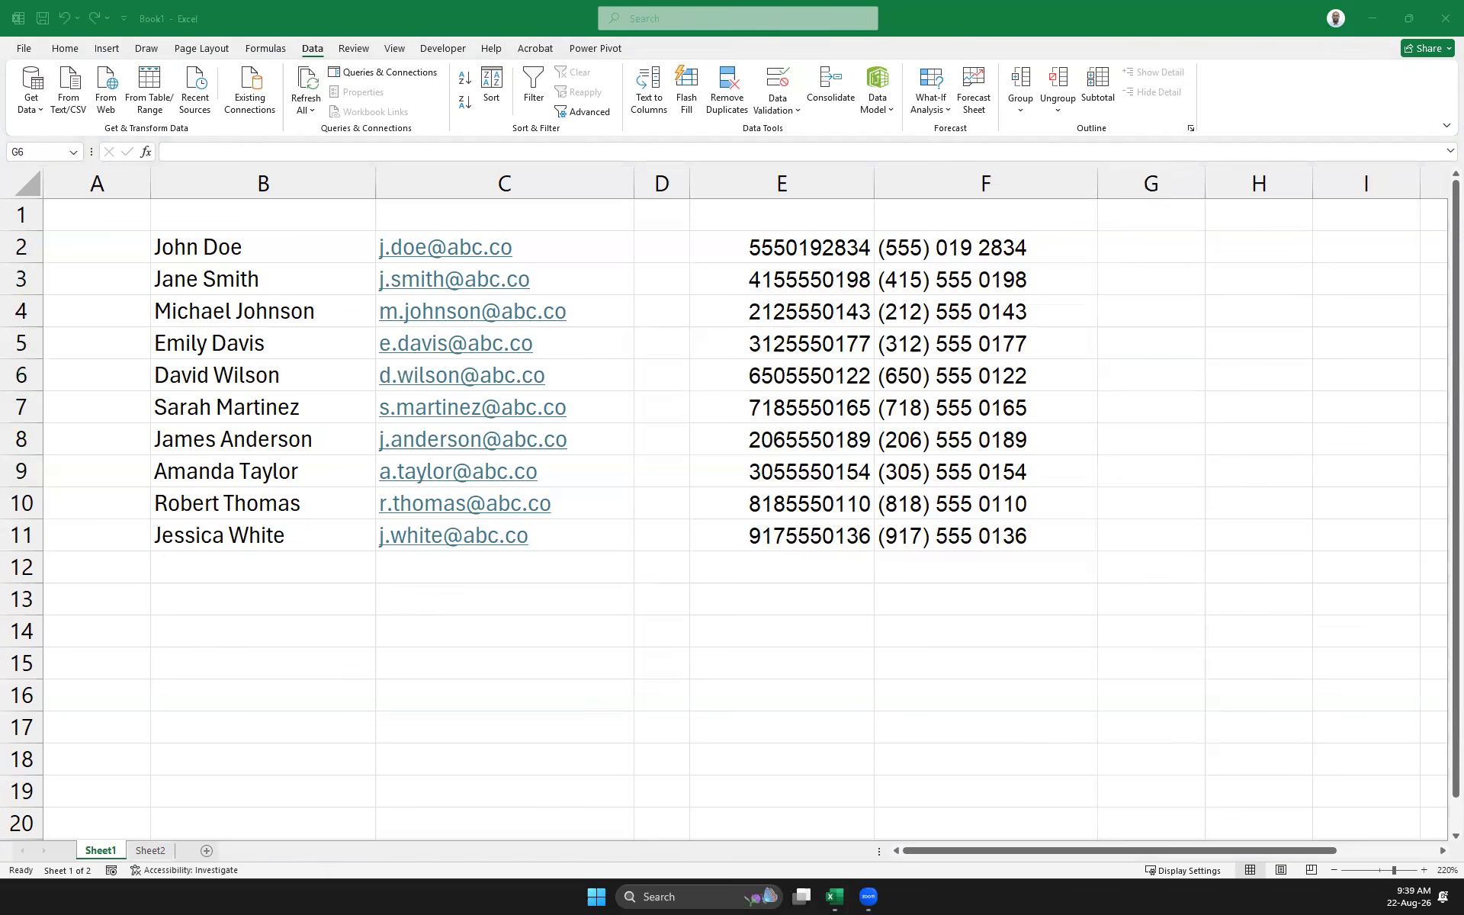
{"action": "key", "text": "ctrl+c"}
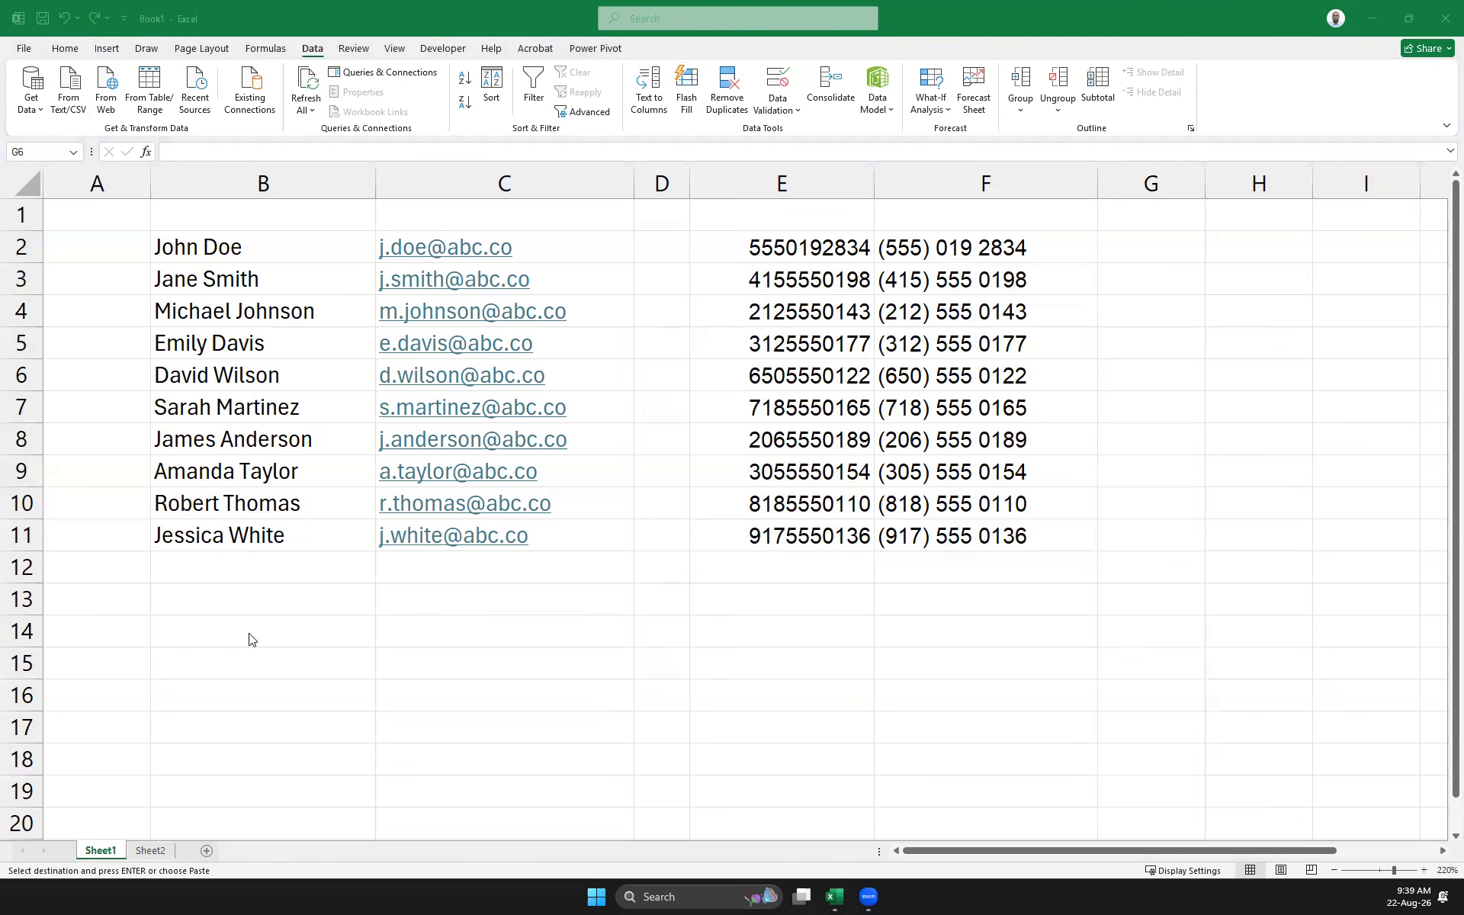
Paste the ten Item # entries into G2 and delete the empty column D
{"action": "left_click", "coordinate": [278, 631]}
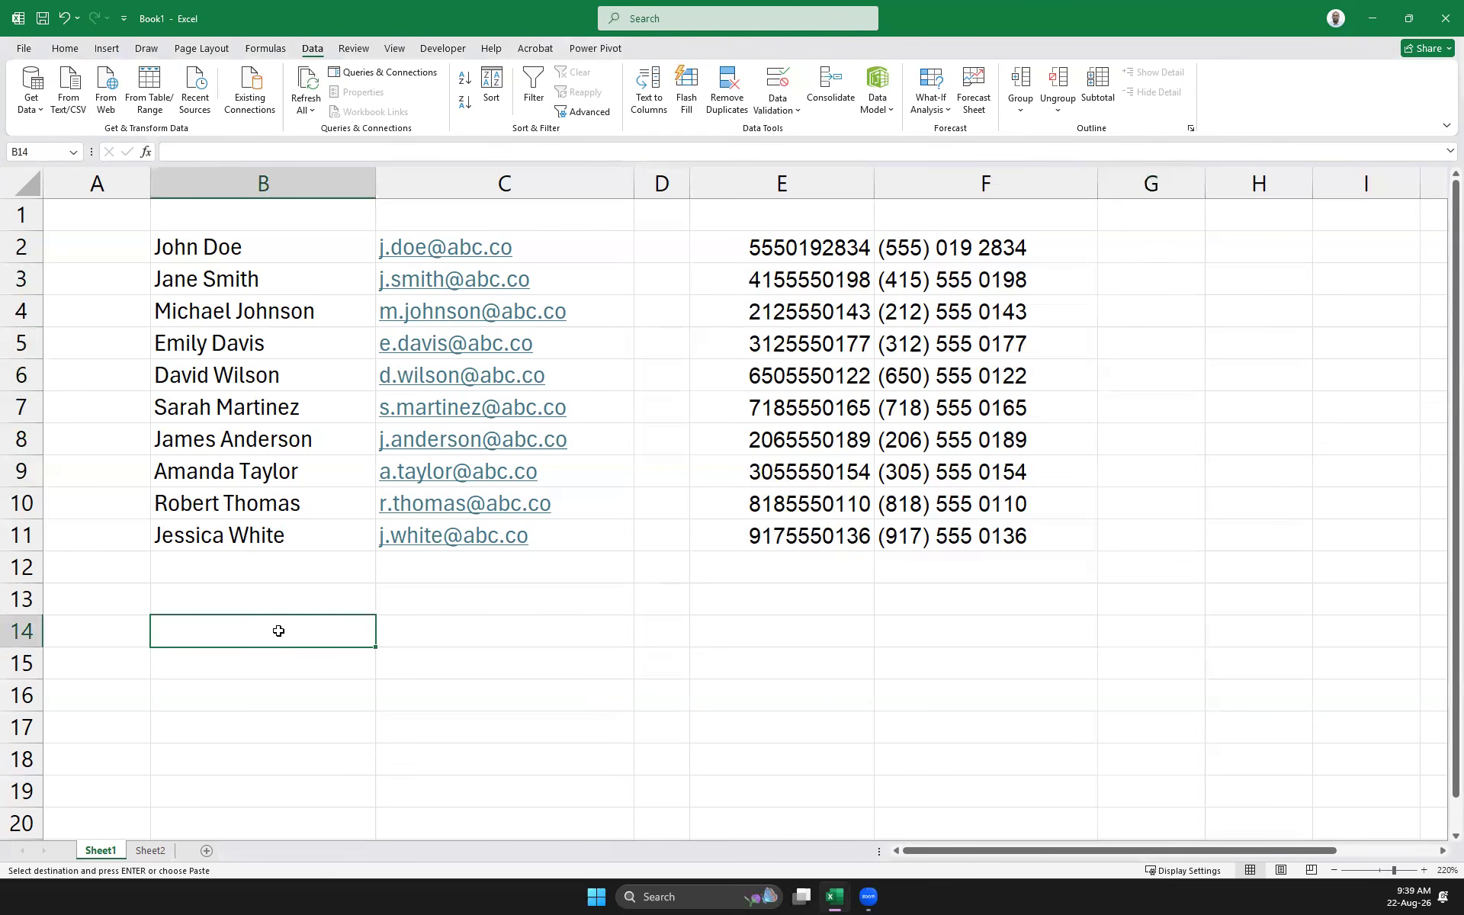
{"action": "left_click", "coordinate": [1163, 248]}
{"action": "key", "text": "ctrl+v"}
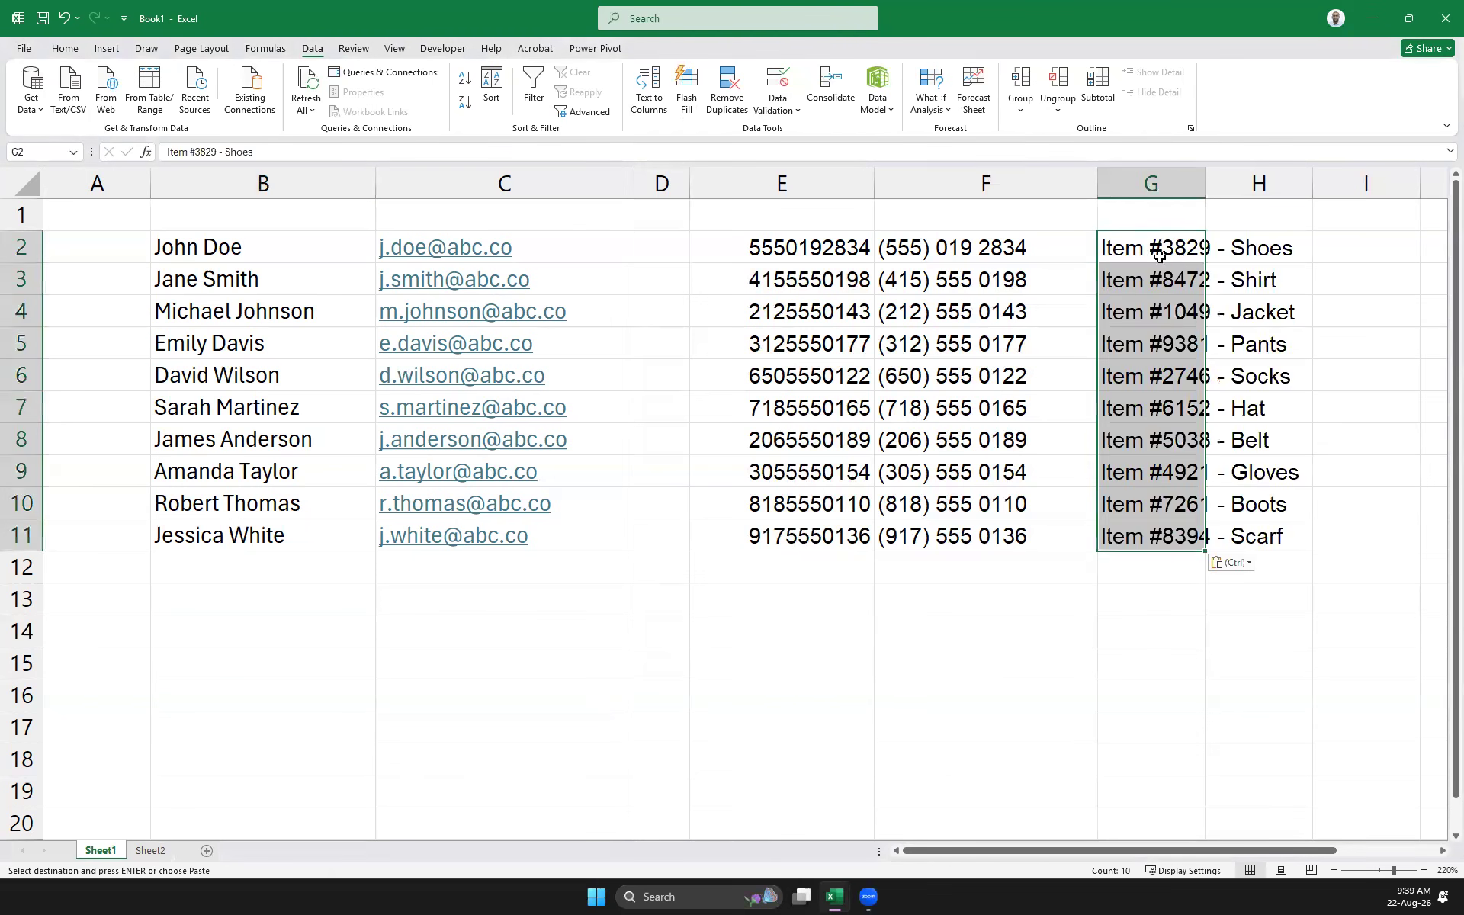
{"action": "left_click", "coordinate": [661, 183]}
{"action": "right_click", "coordinate": [661, 183]}
{"action": "left_click", "coordinate": [702, 353]}
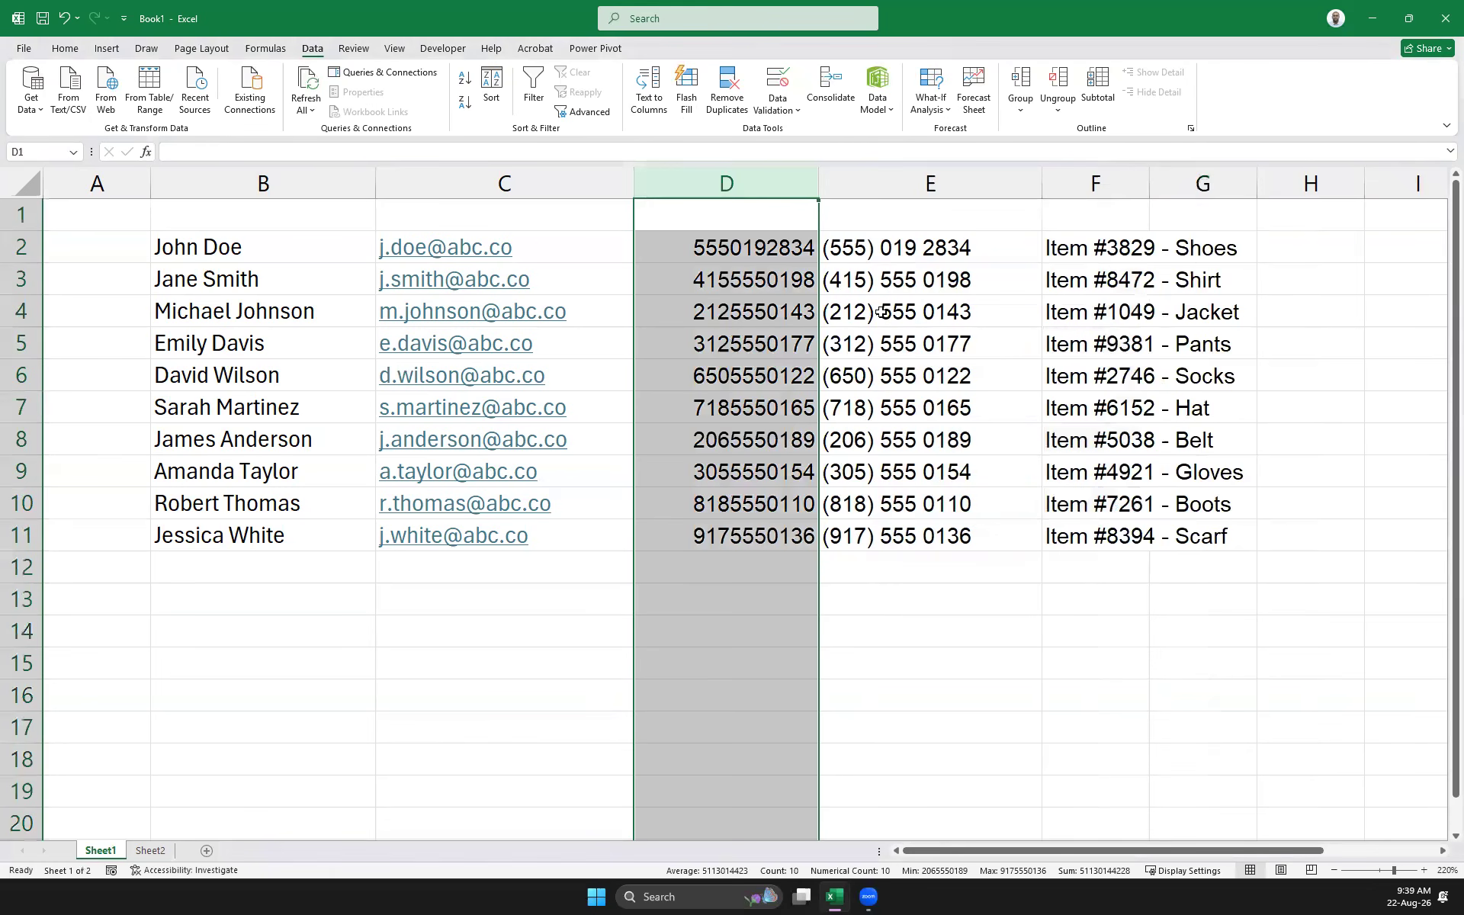
Widen column F to fit entries like 'Item #3829 - Shoes'
{"action": "right_click", "coordinate": [738, 183]}
{"action": "left_click_drag", "start_coordinate": [1014, 849], "coordinate": [1080, 852]}
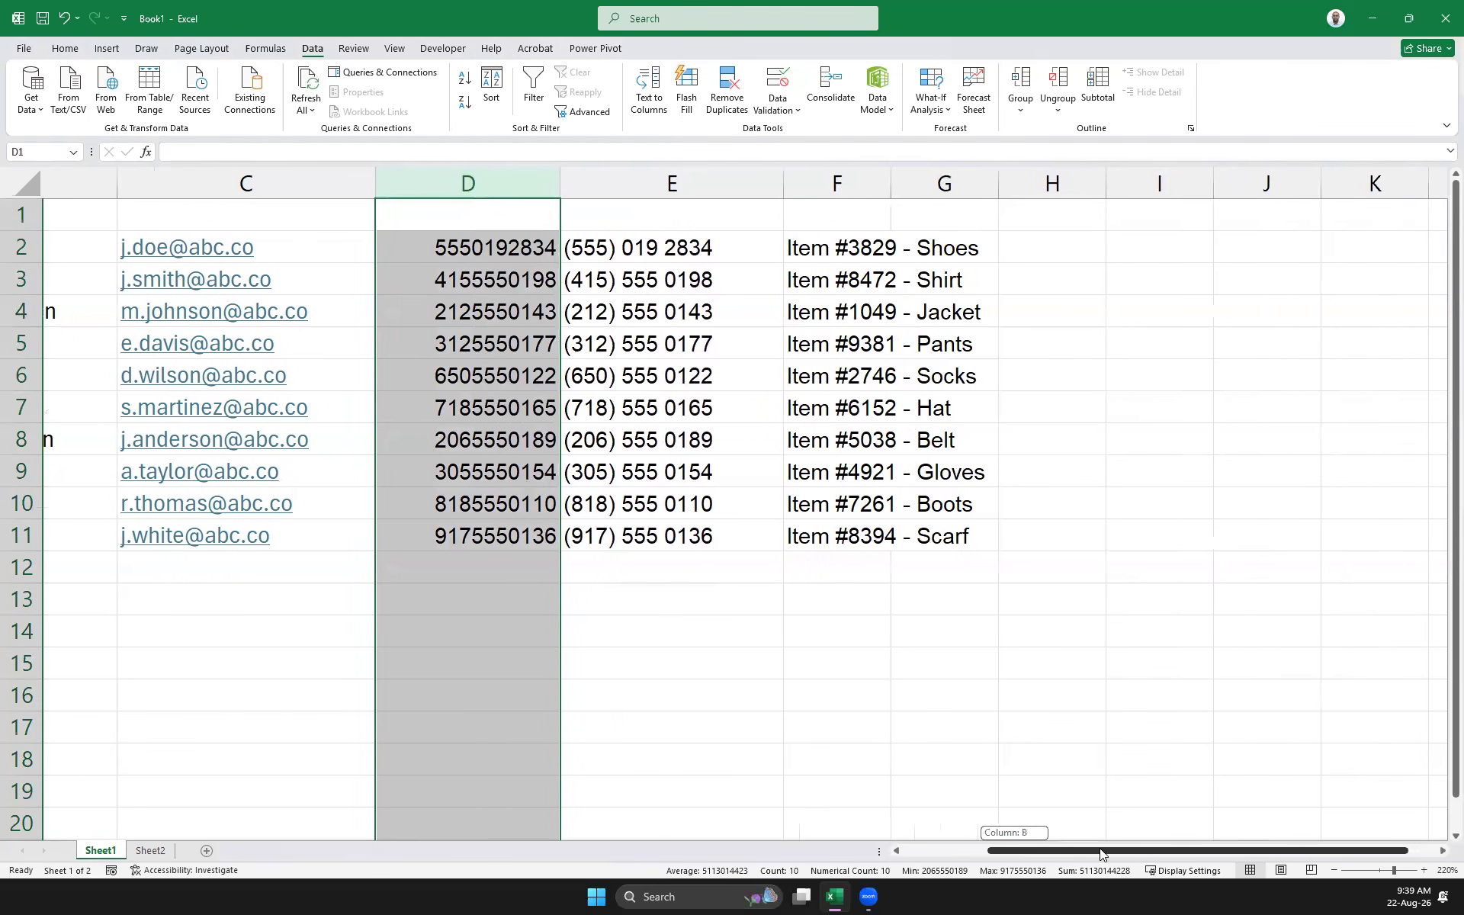
{"action": "left_click", "coordinate": [1085, 737]}
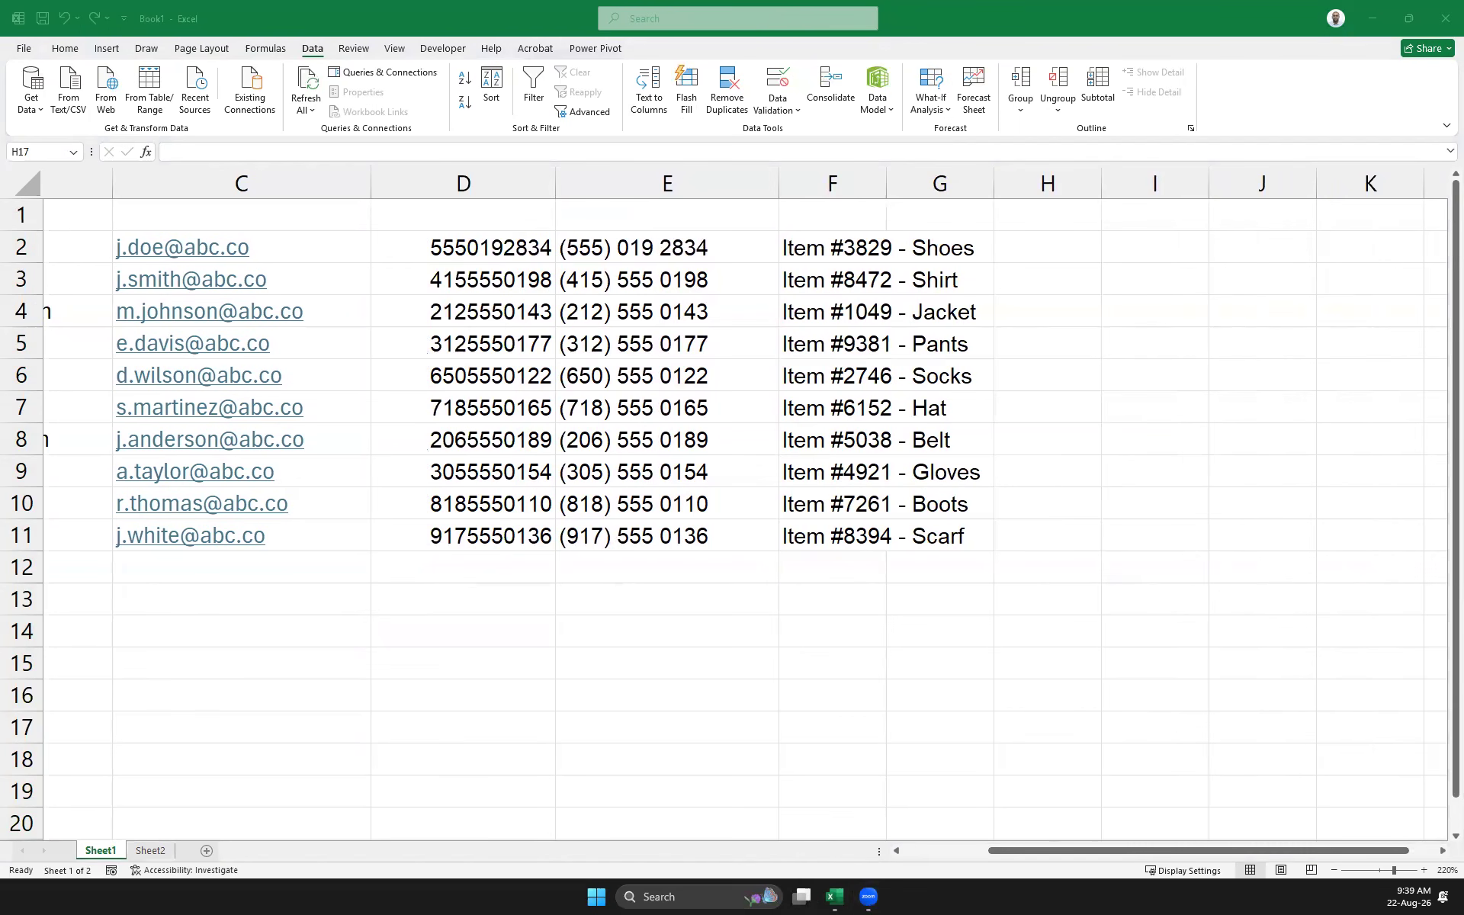
{"action": "type", "text": "="}
{"action": "key", "text": "Escape"}
{"action": "key", "text": "BackSpace"}
{"action": "key", "text": "Escape"}
{"action": "key", "text": "Escape"}
{"action": "left_click_drag", "start_coordinate": [886, 184], "coordinate": [1002, 184]}
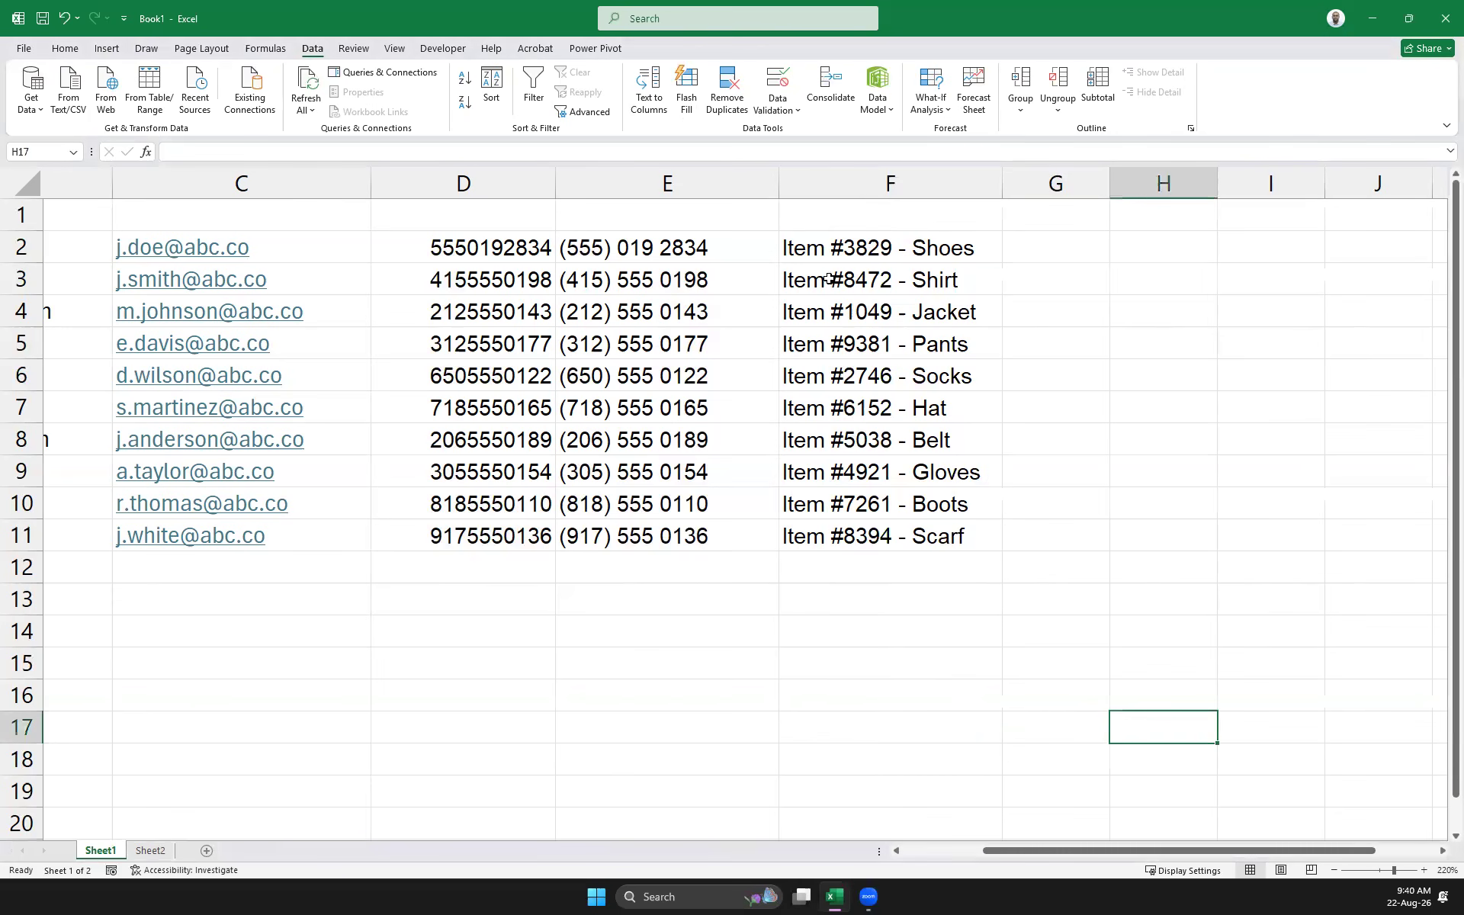
Type example values 3829 in G2 and Shoes in H2, then clear them
{"action": "left_click", "coordinate": [1026, 239]}
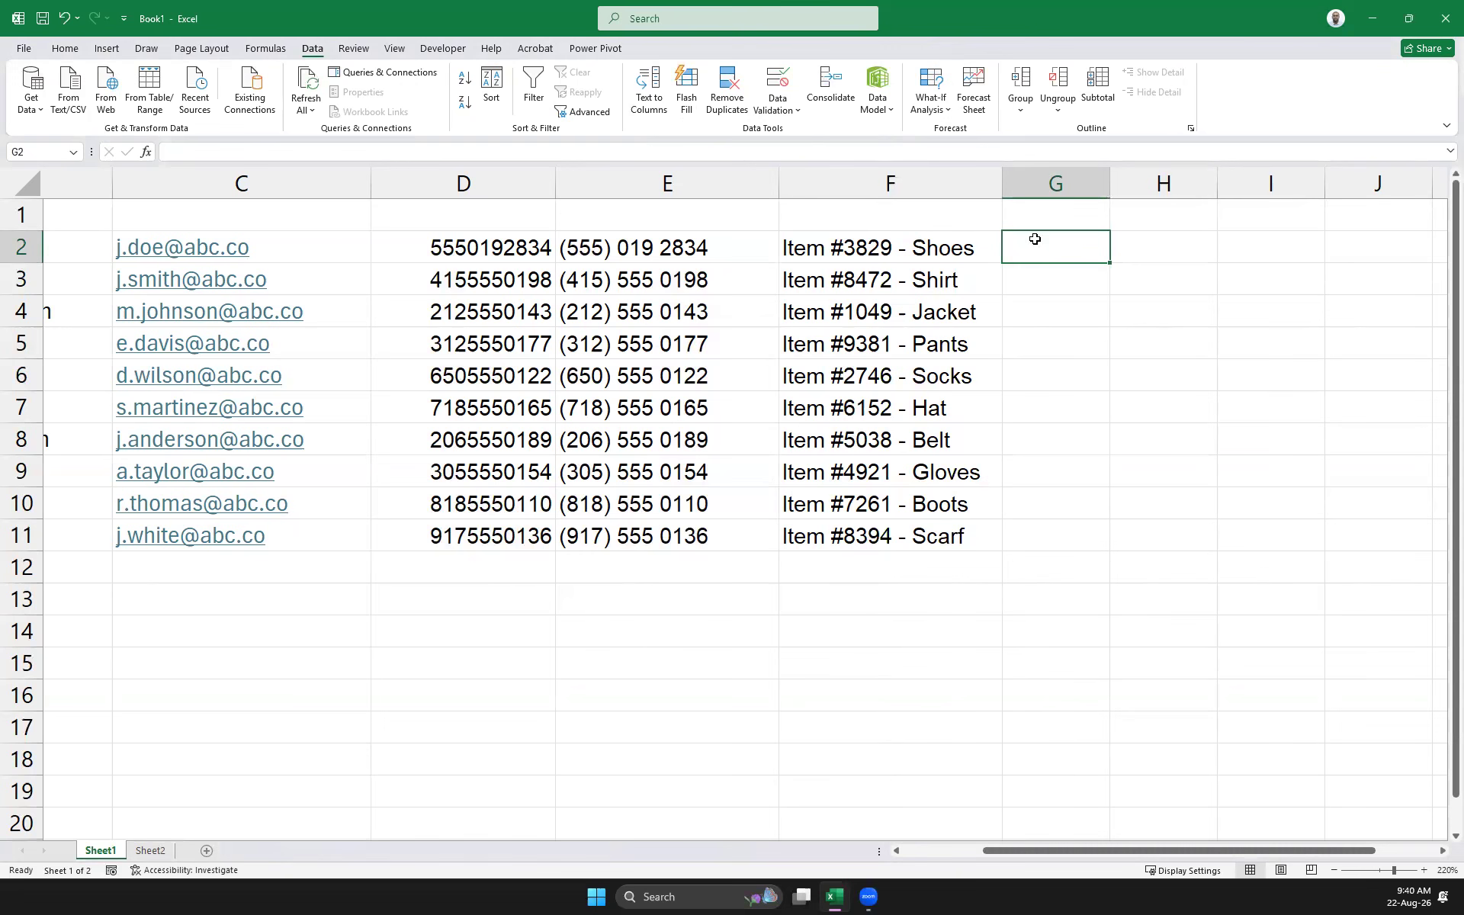
{"action": "type", "text": "3829"}
{"action": "key", "text": "Tab"}
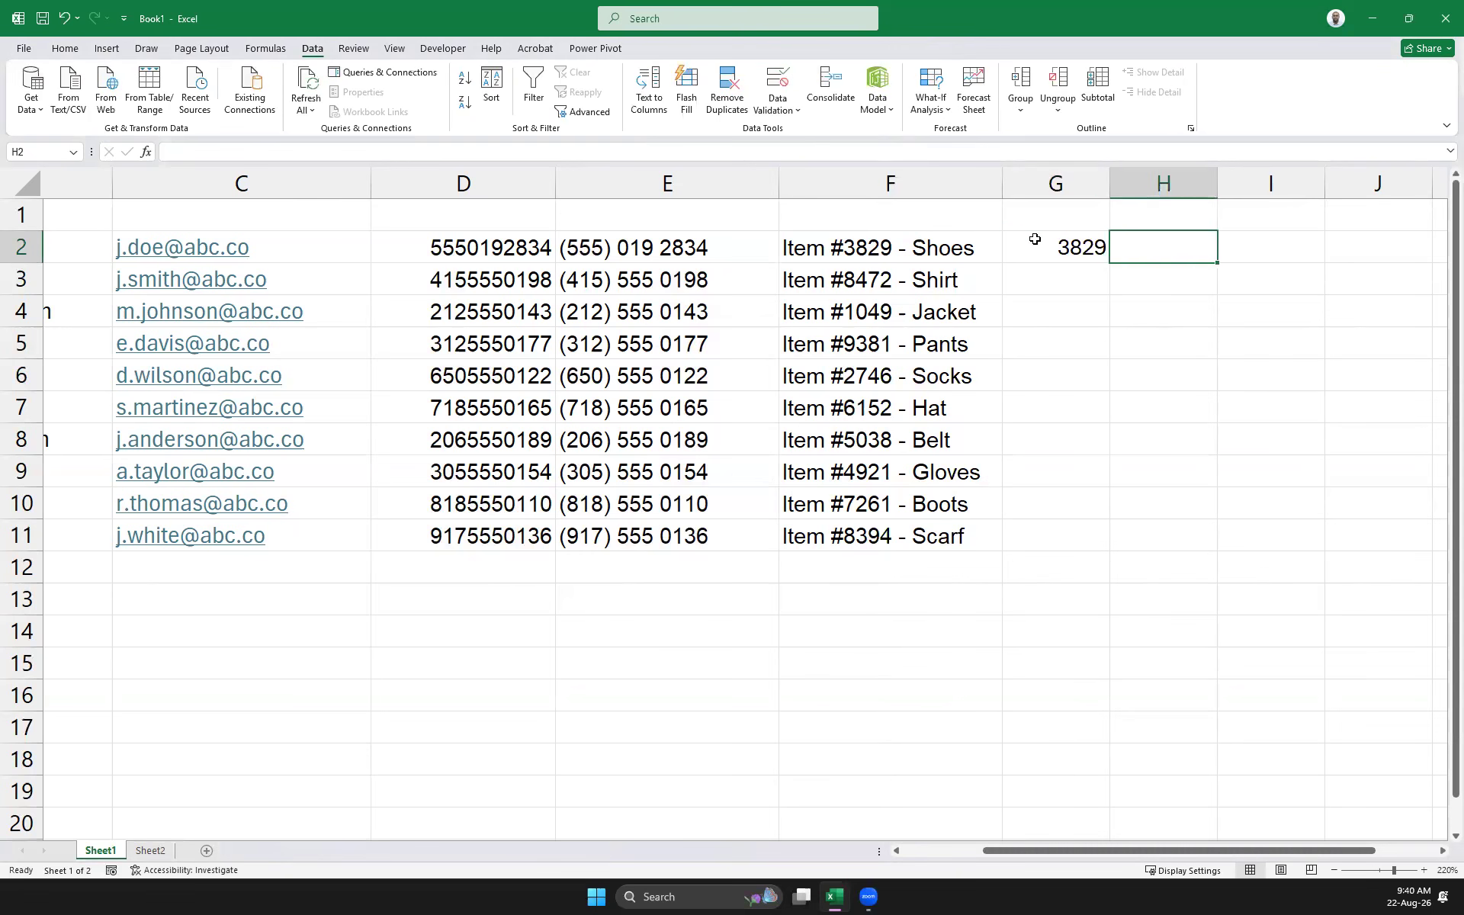
{"action": "type", "text": "Shoe"}
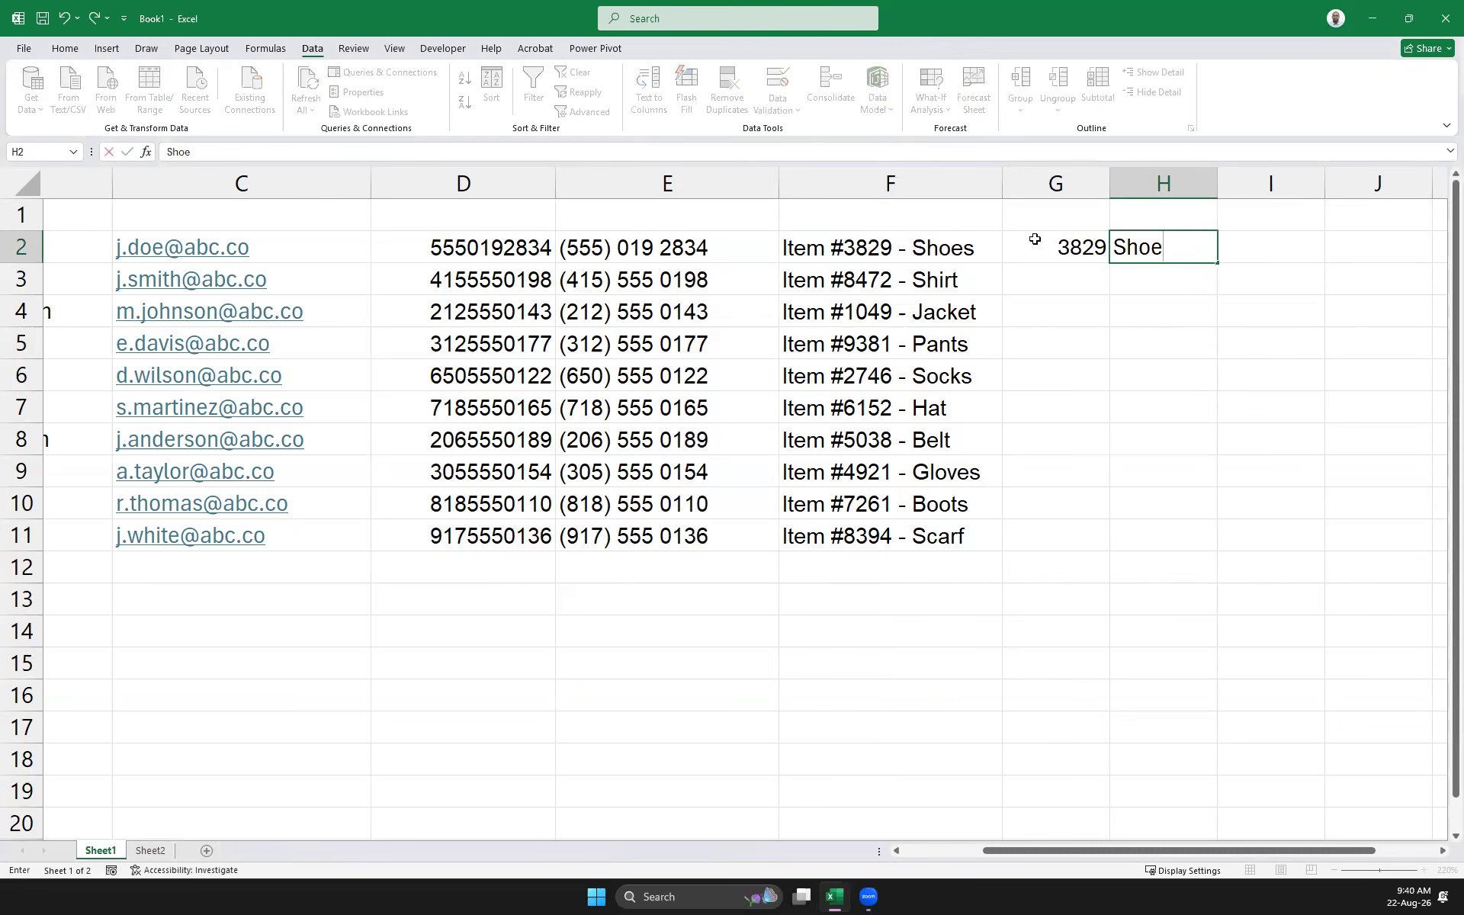
{"action": "type", "text": "s"}
{"action": "key", "text": "Return"}
{"action": "key", "text": "Down"}
{"action": "key", "text": "Down"}
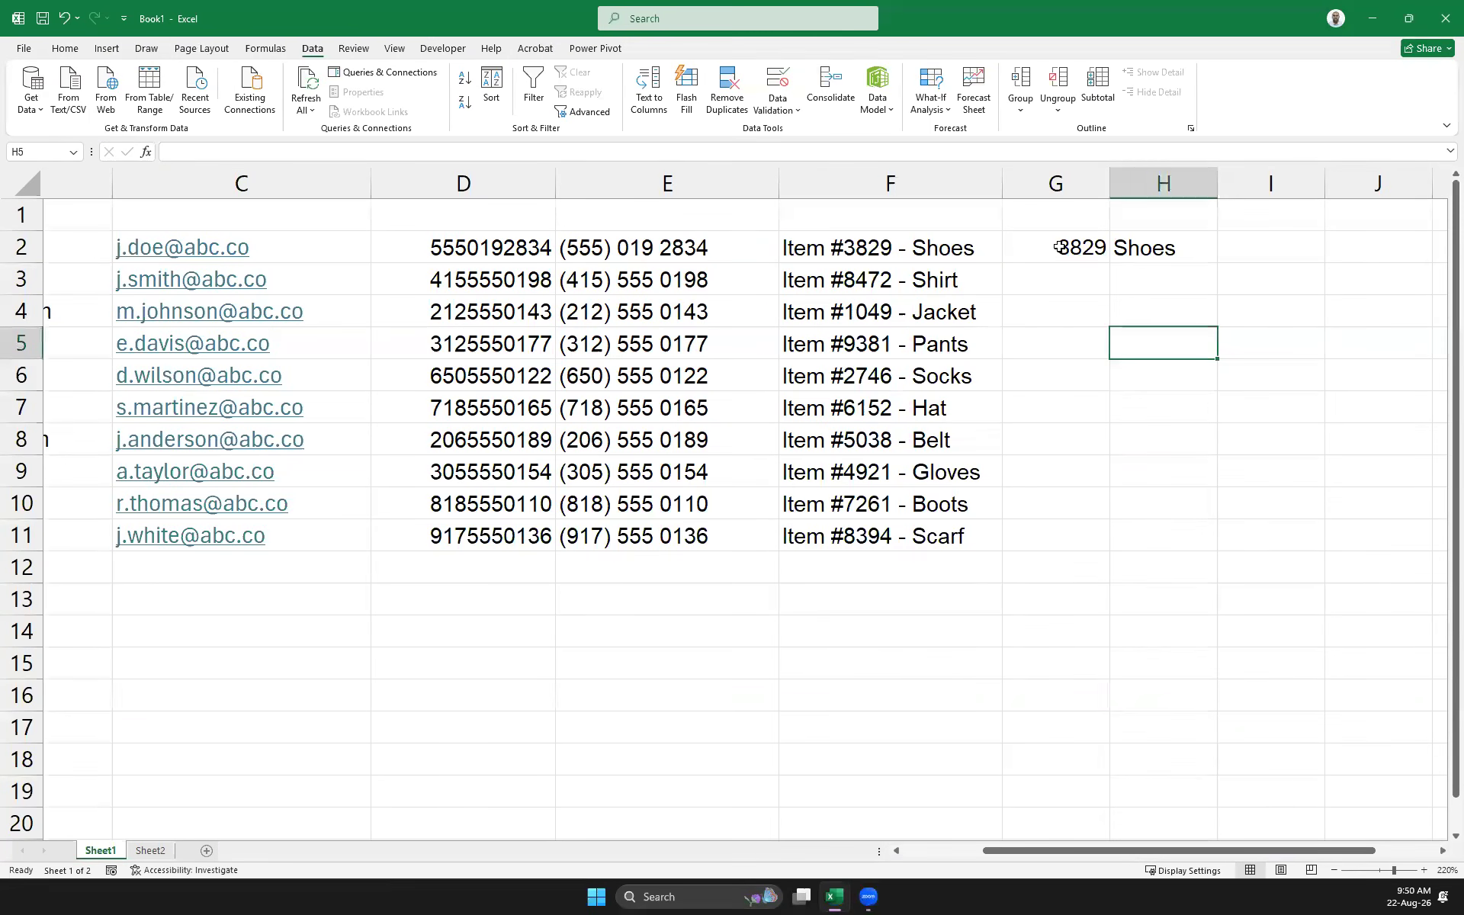
{"action": "left_click", "coordinate": [1060, 242]}
{"action": "left_click_drag", "start_coordinate": [1061, 242], "coordinate": [1128, 245]}
{"action": "key", "text": "Delete"}
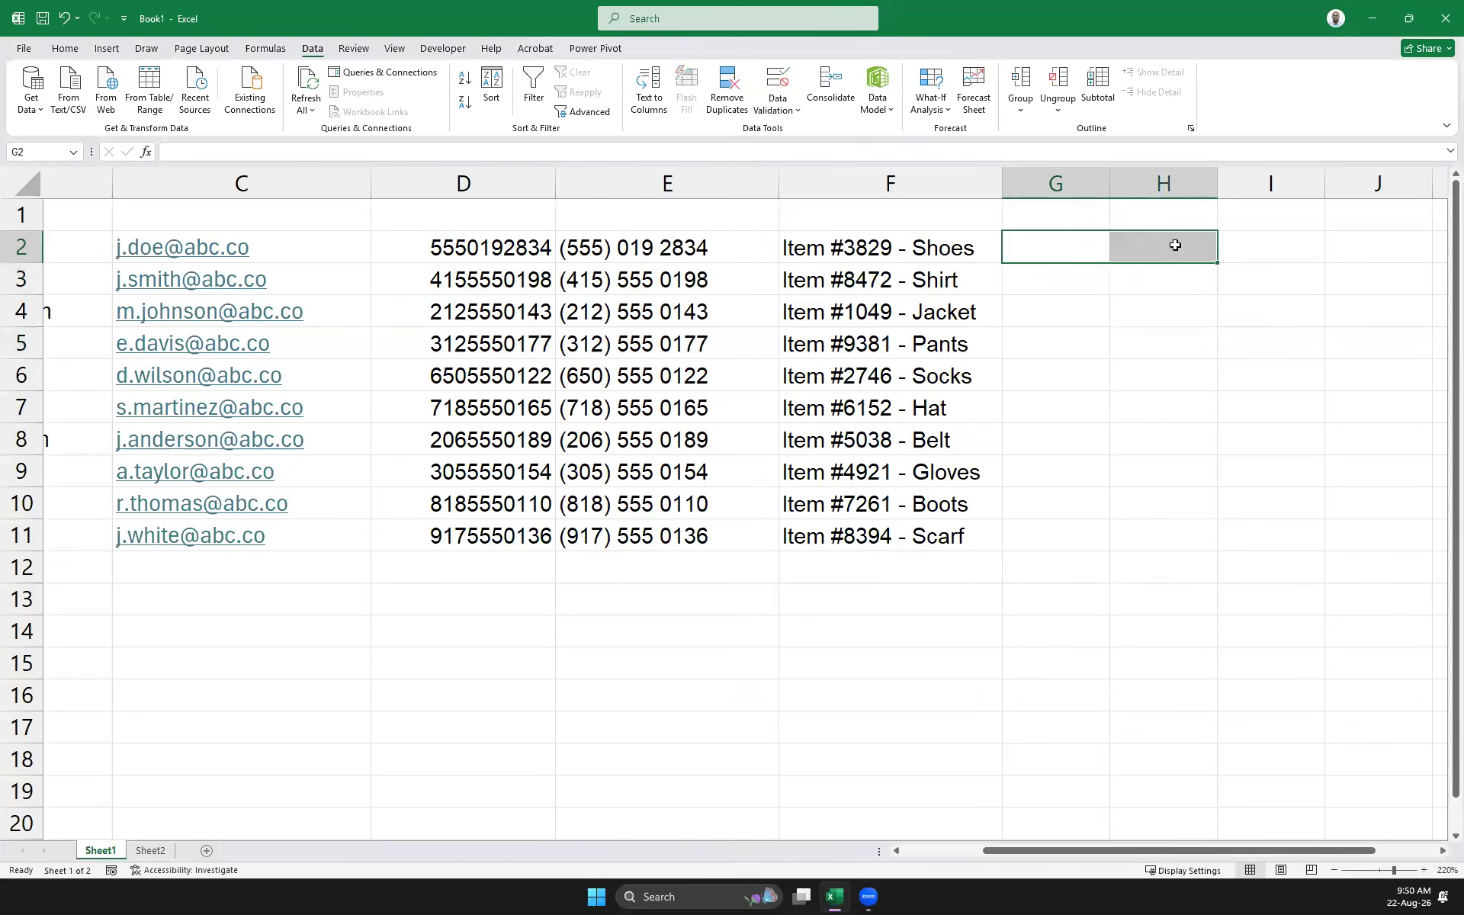
Re-enter the examples 3829 in G2 and Shoes in H2
{"action": "left_click", "coordinate": [829, 249]}
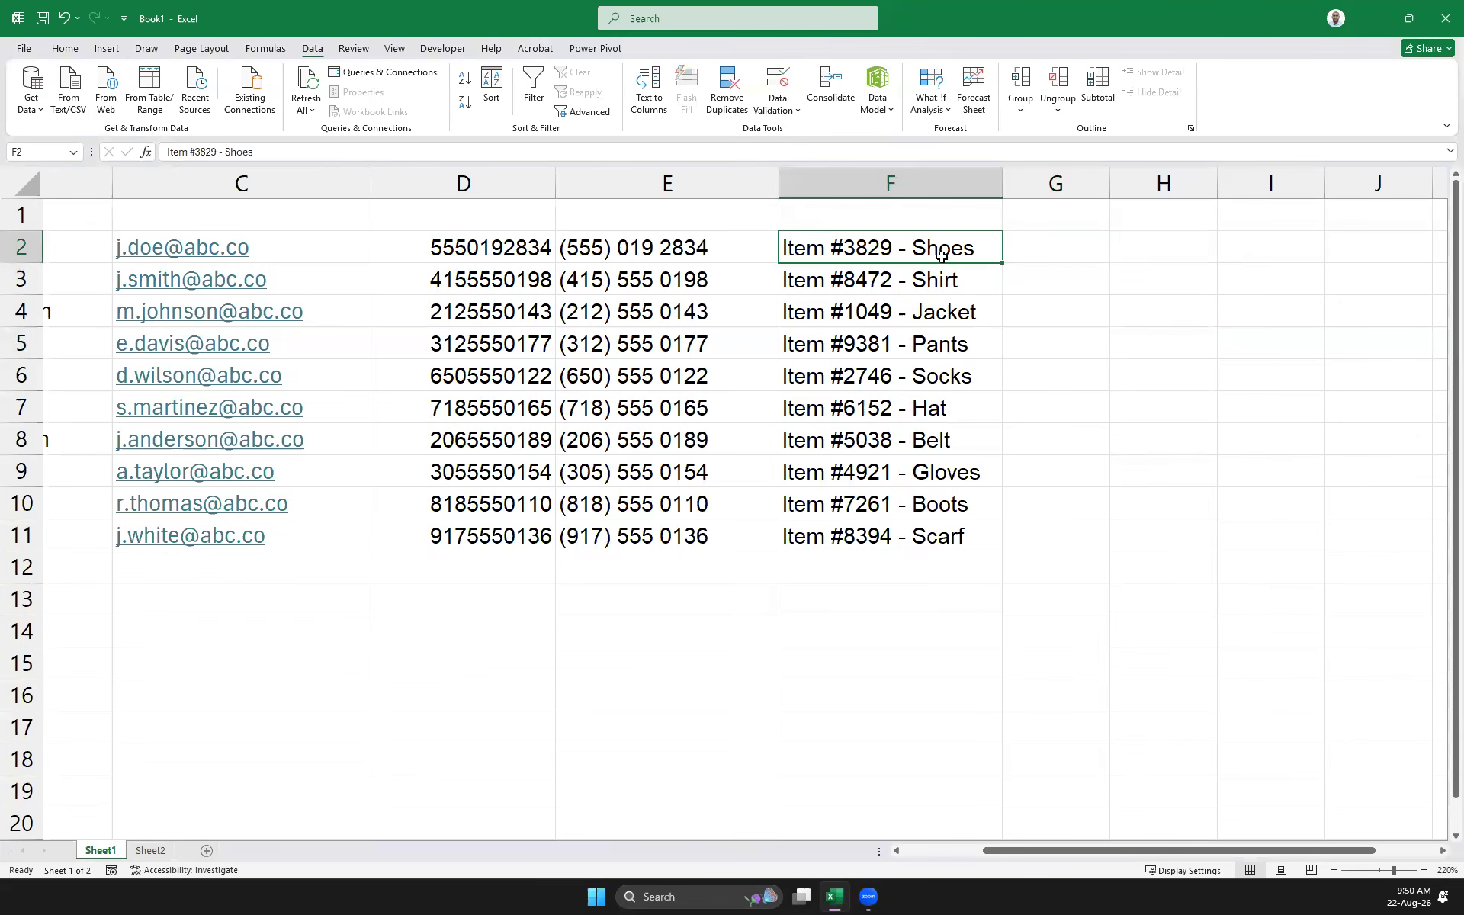
{"action": "left_click", "coordinate": [1080, 247]}
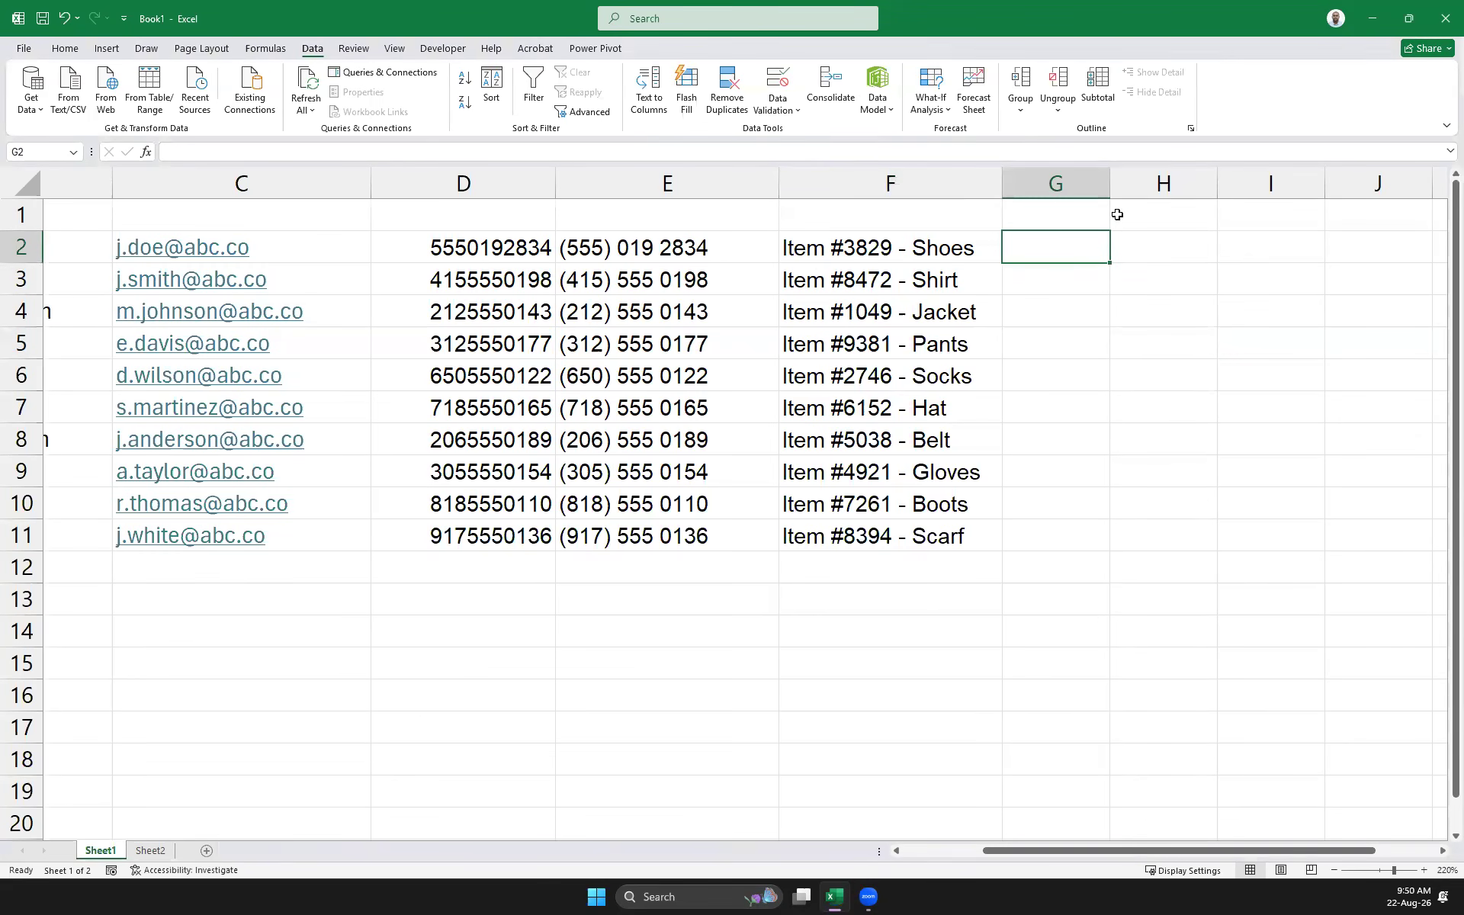
{"action": "type", "text": "3829"}
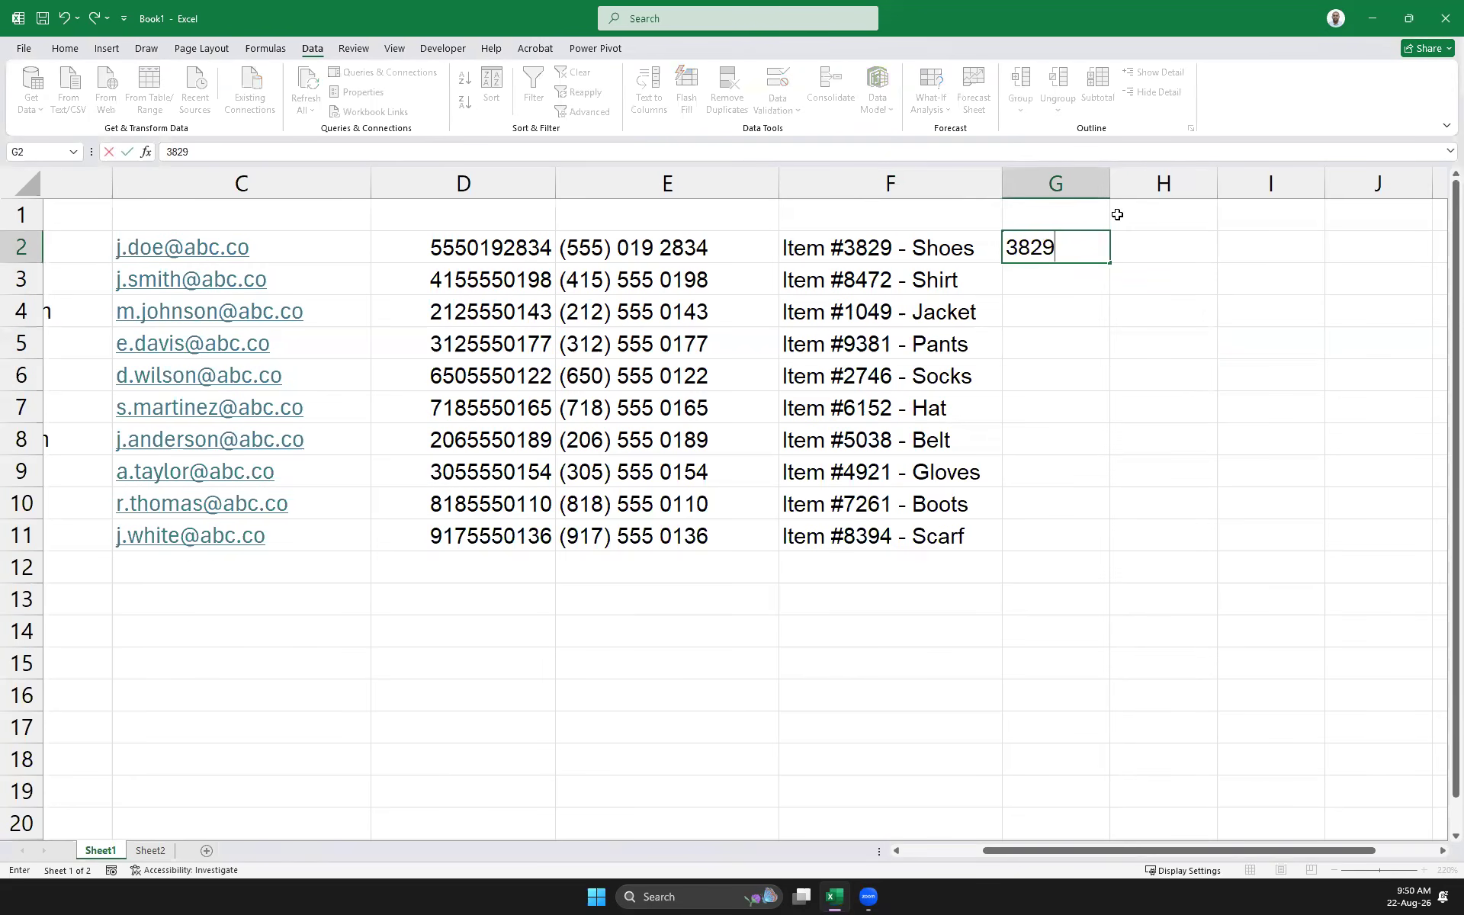
{"action": "key", "text": "Tab"}
{"action": "type", "text": "Shoes"}
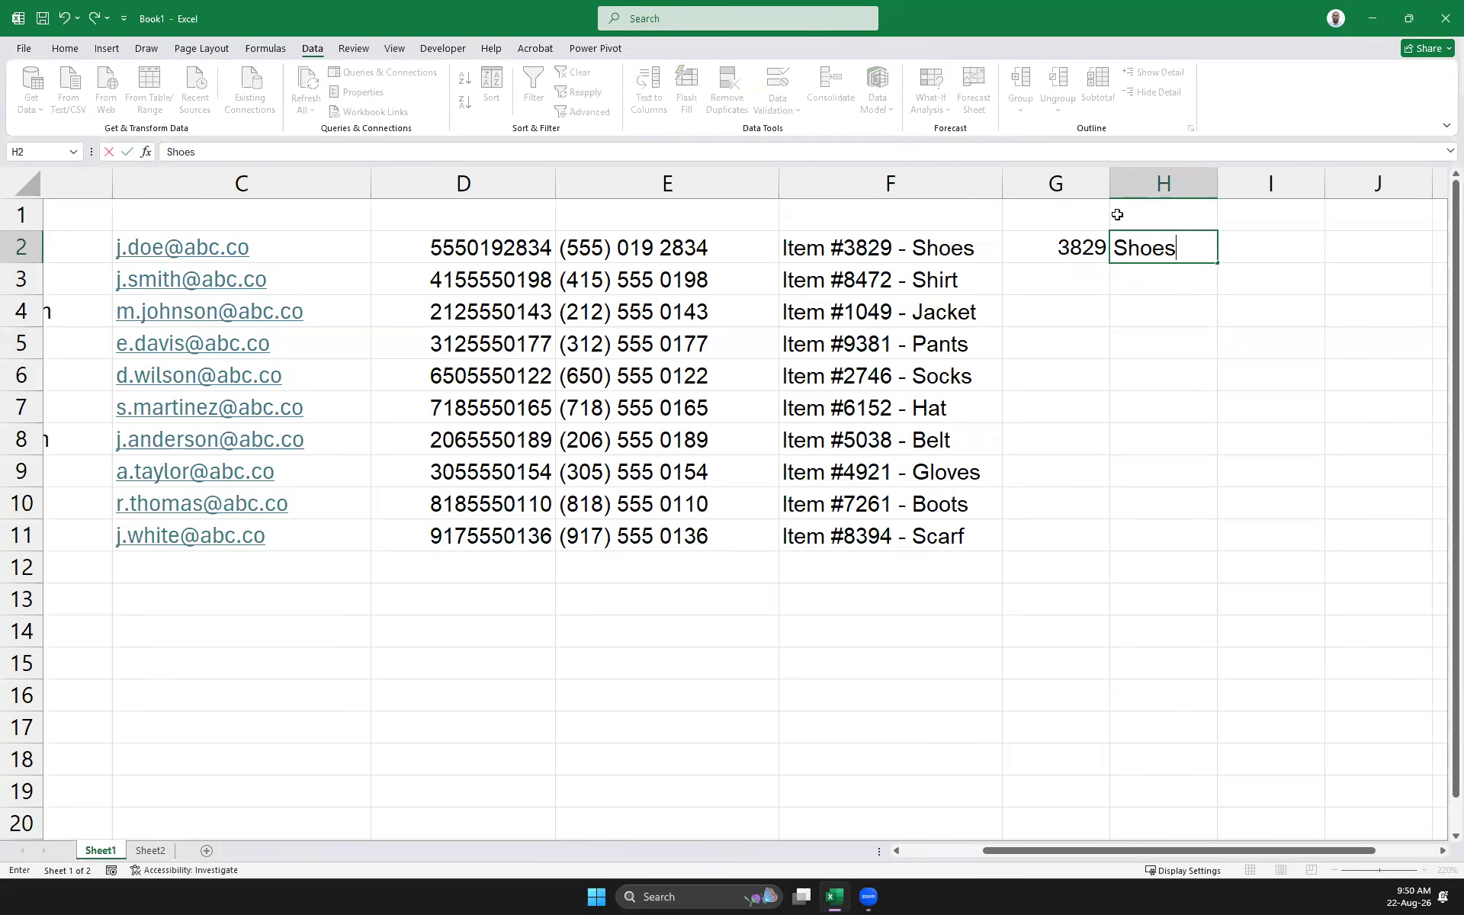
{"action": "key", "text": "Return"}
Flash Fill G2:G11 with item numbers and H2:H11 with product names
{"action": "left_click_drag", "start_coordinate": [1065, 249], "coordinate": [1068, 536]}
{"action": "key", "text": "ctrl+e"}
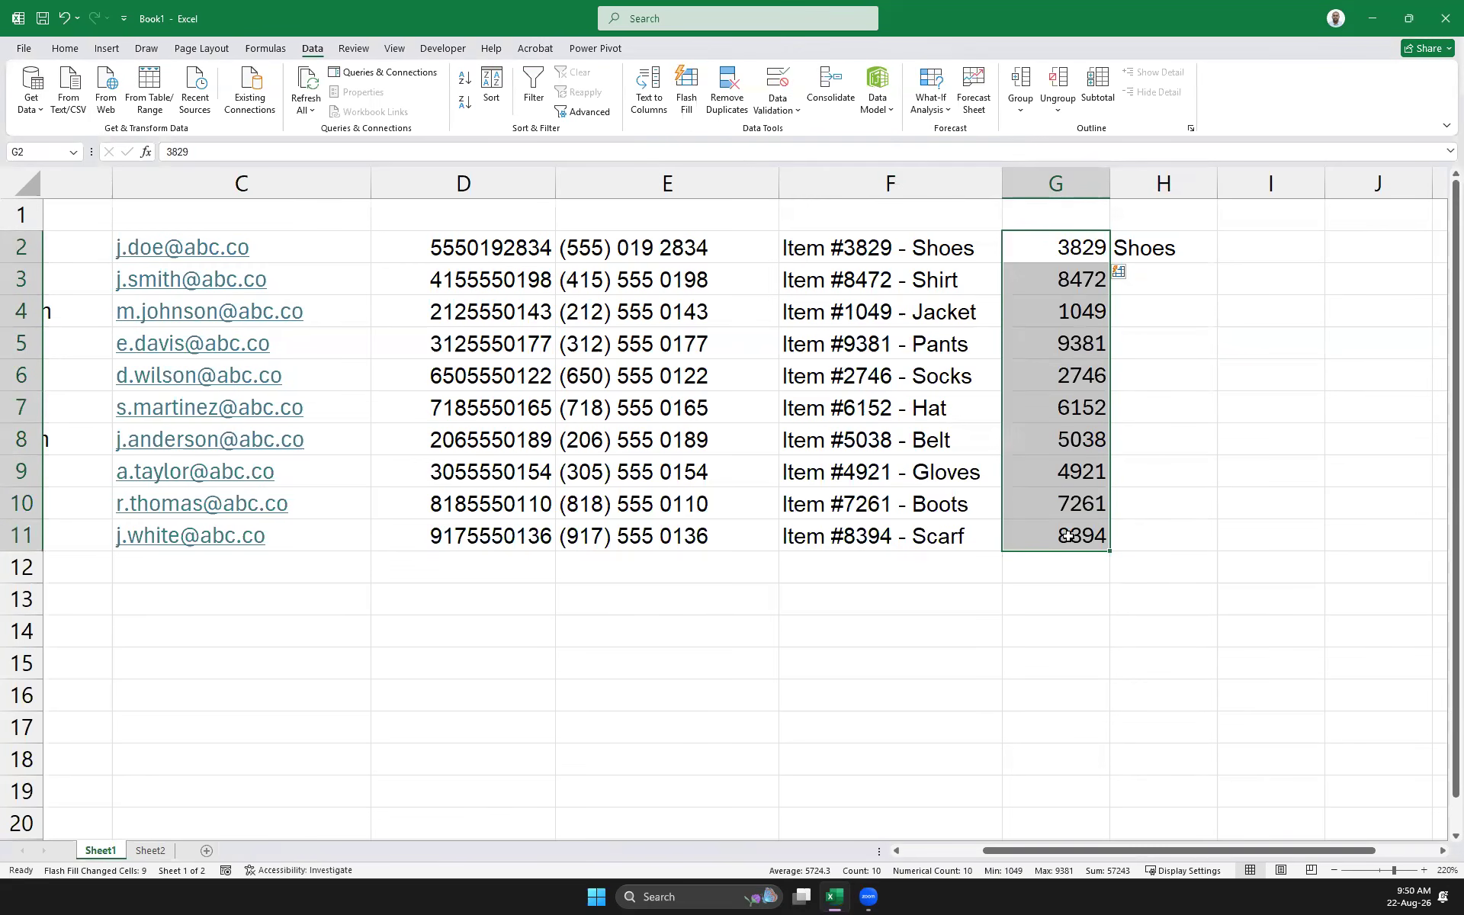
{"action": "key", "text": "Right"}
{"action": "left_click", "coordinate": [1273, 437]}
{"action": "left_click_drag", "start_coordinate": [1156, 252], "coordinate": [1179, 529]}
{"action": "key", "text": "ctrl+e"}
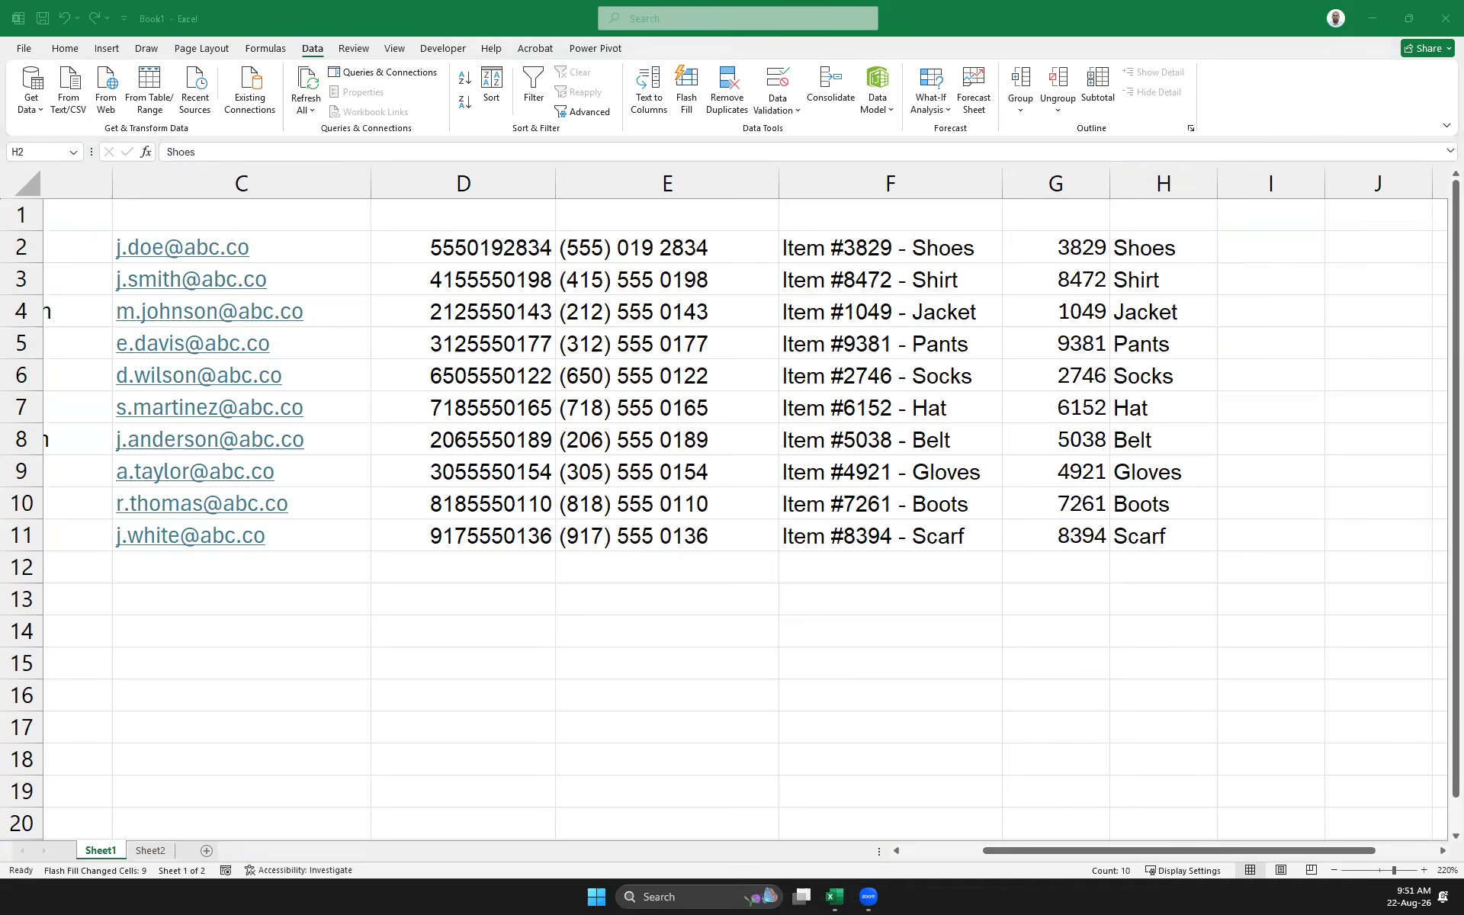
{"action": "left_click", "coordinate": [1163, 247]}
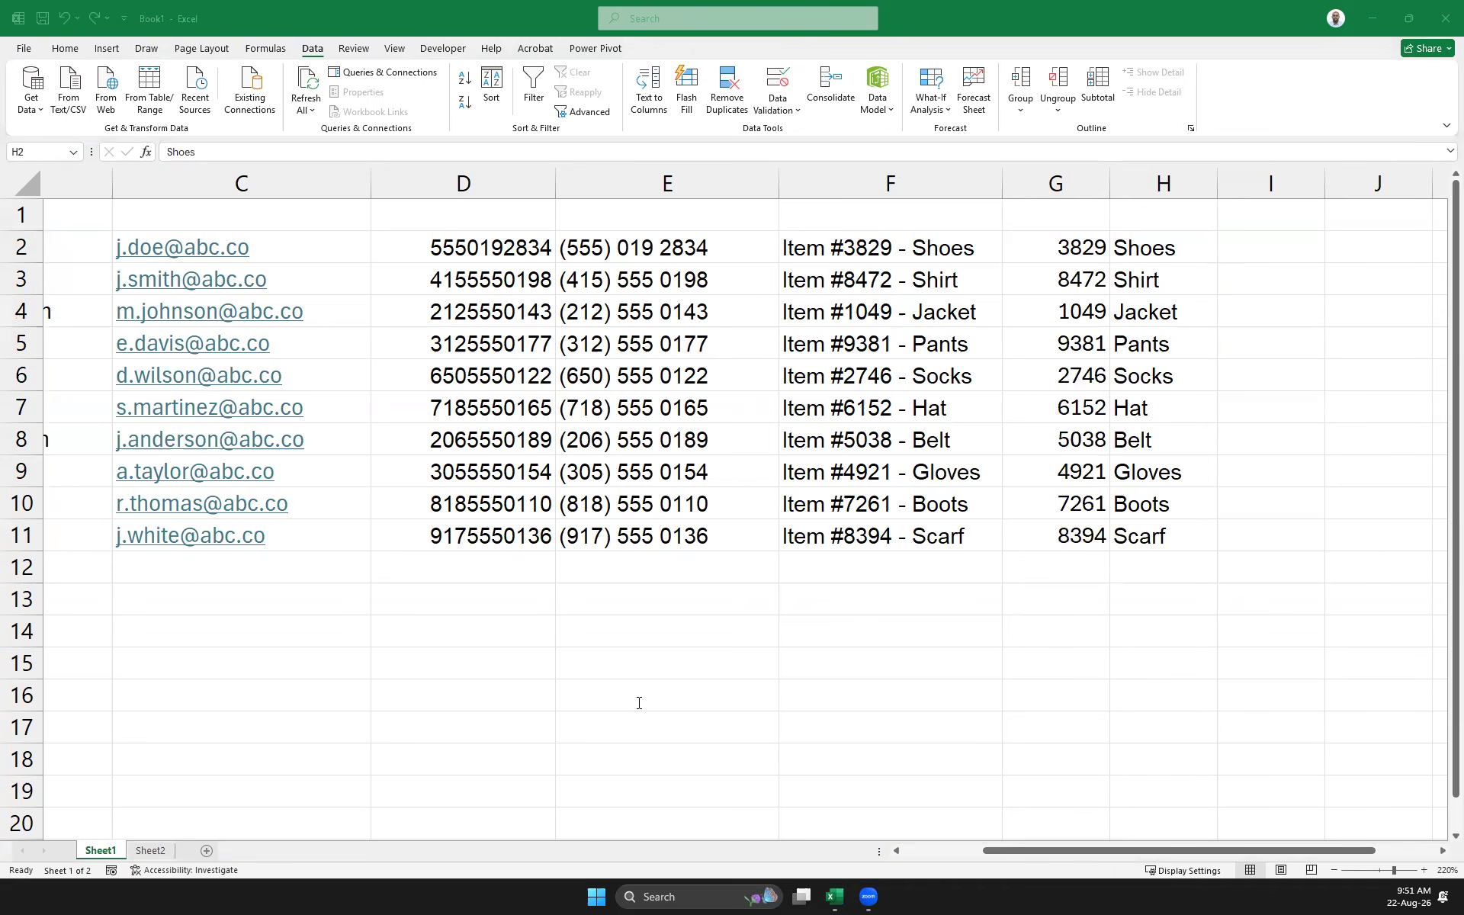
{"action": "left_click", "coordinate": [909, 182]}
{"action": "right_click", "coordinate": [907, 184]}
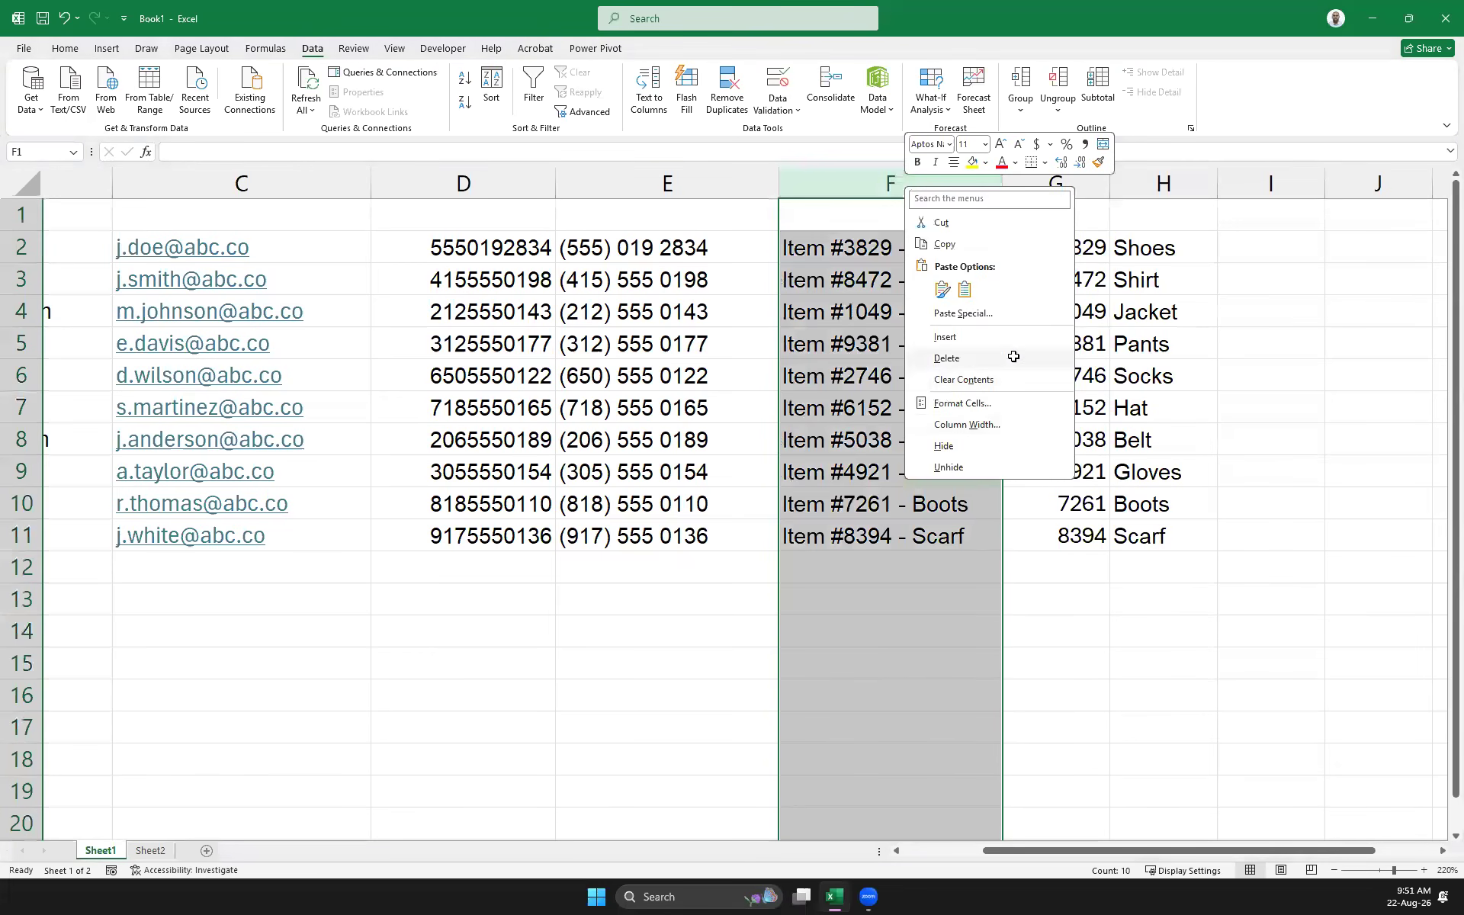
{"action": "left_click", "coordinate": [1013, 356]}
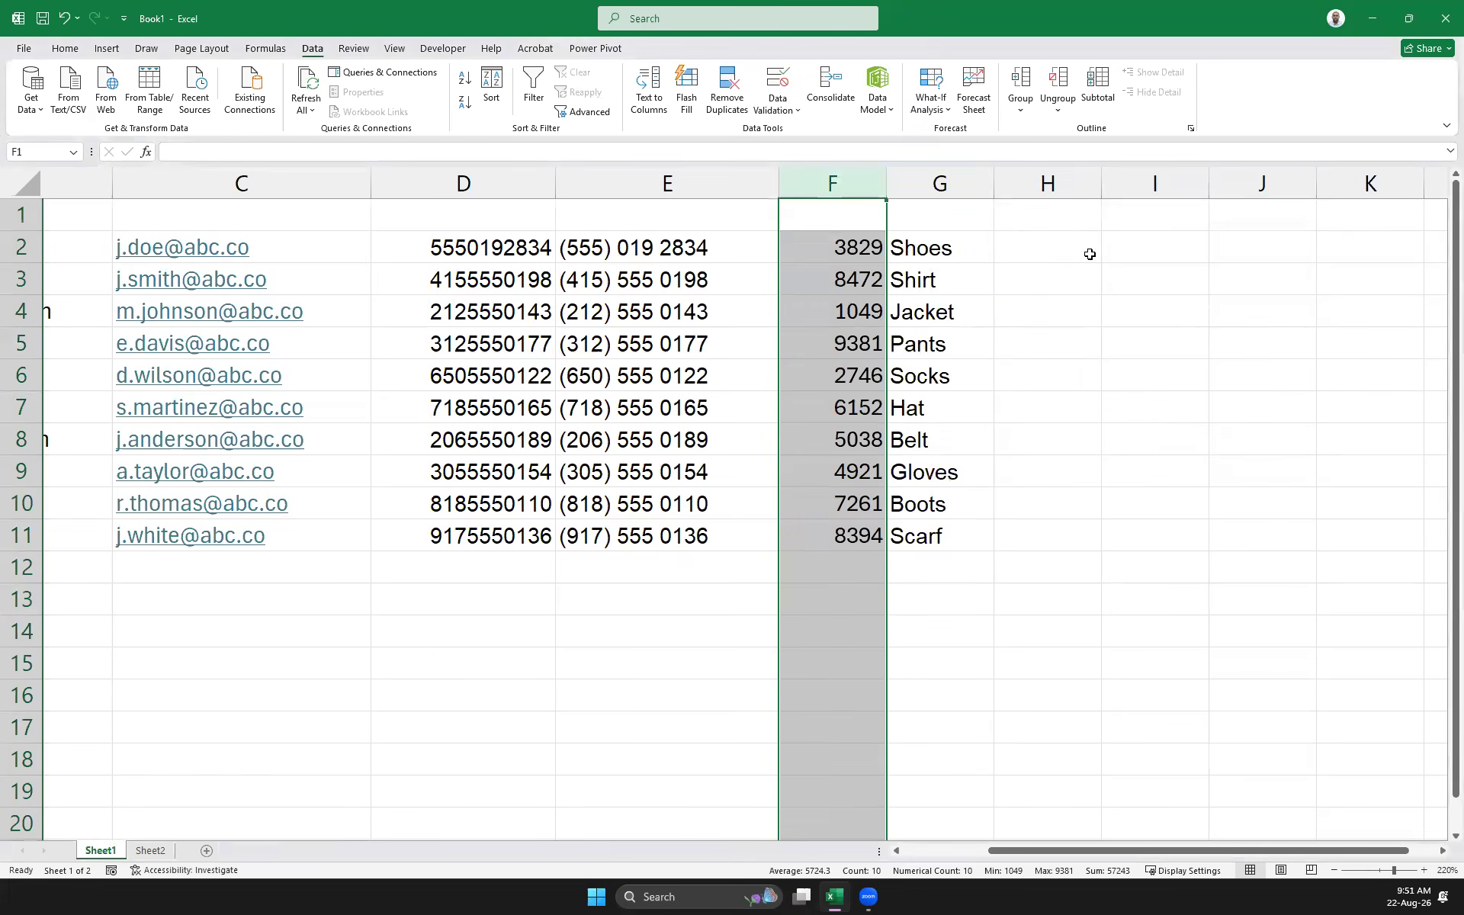
{"action": "left_click", "coordinate": [1139, 251]}
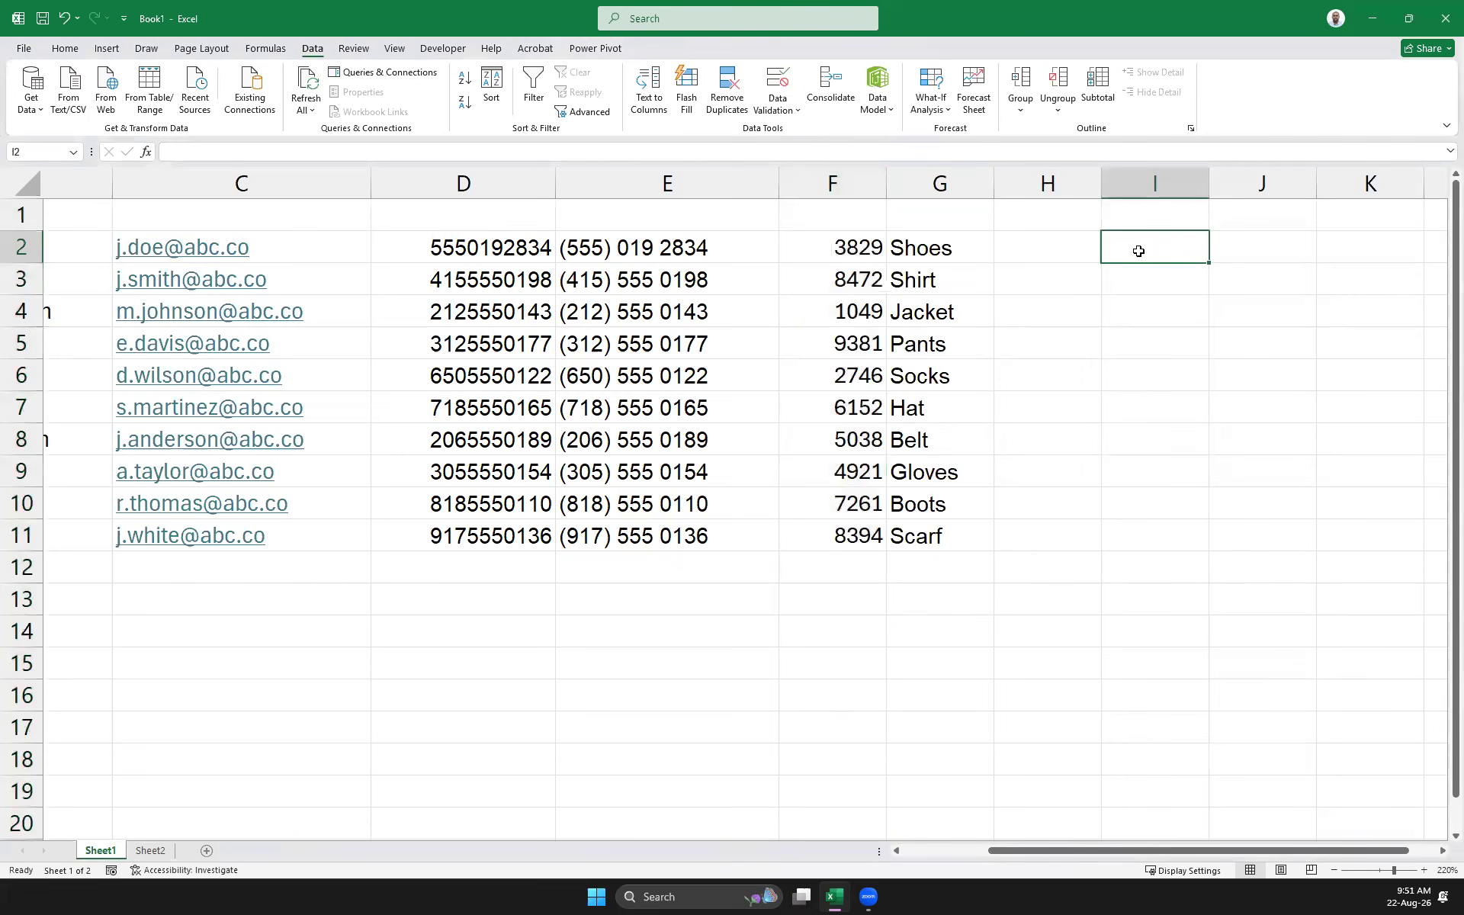
{"action": "key", "text": "ctrl+z"}
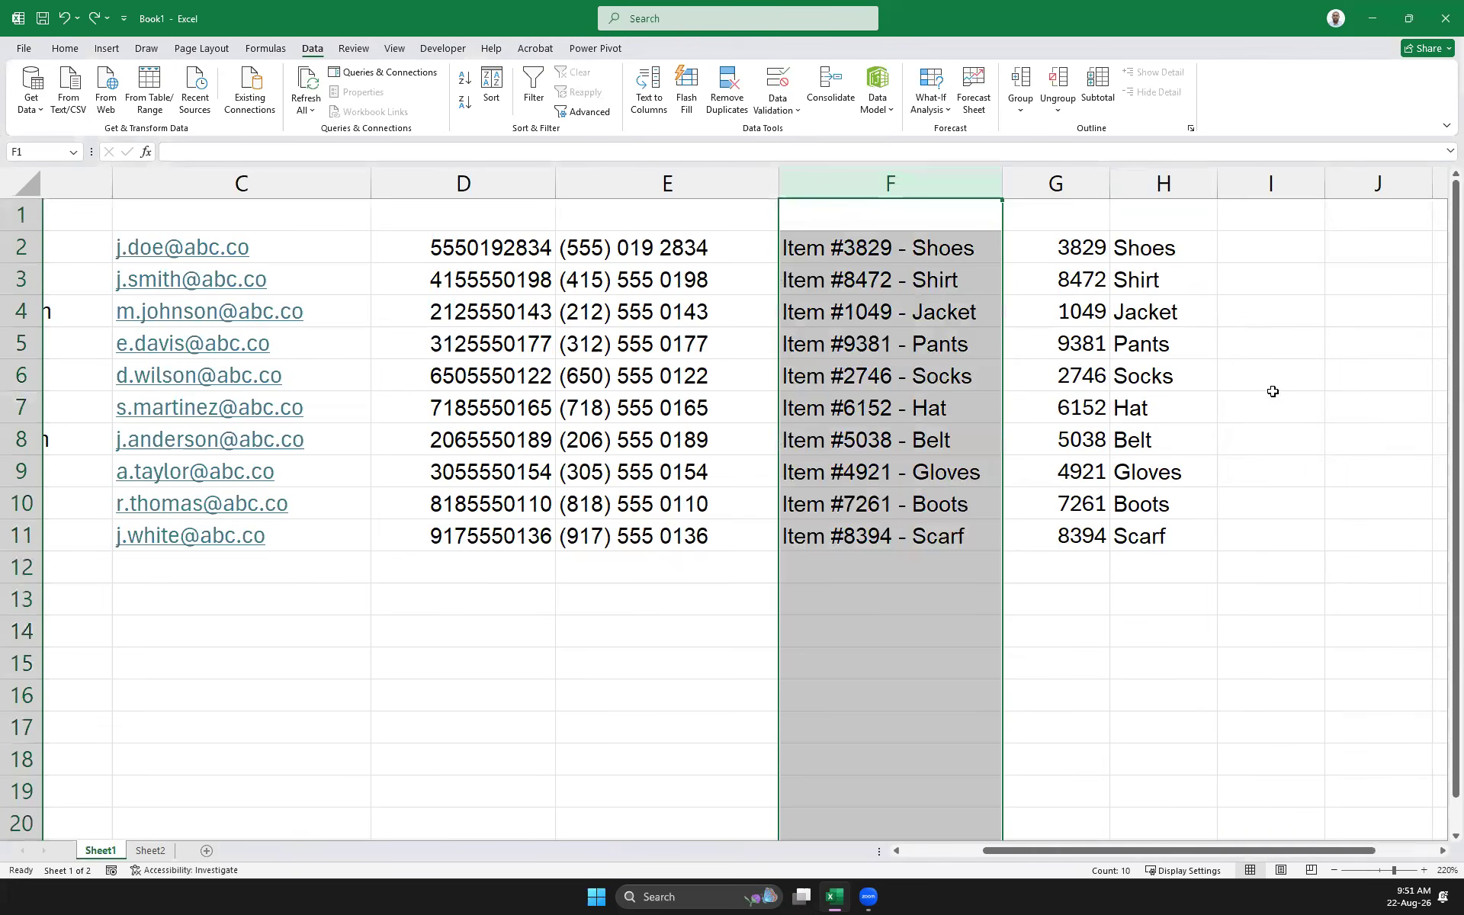
{"action": "left_click", "coordinate": [506, 650]}
{"action": "left_click", "coordinate": [170, 639]}
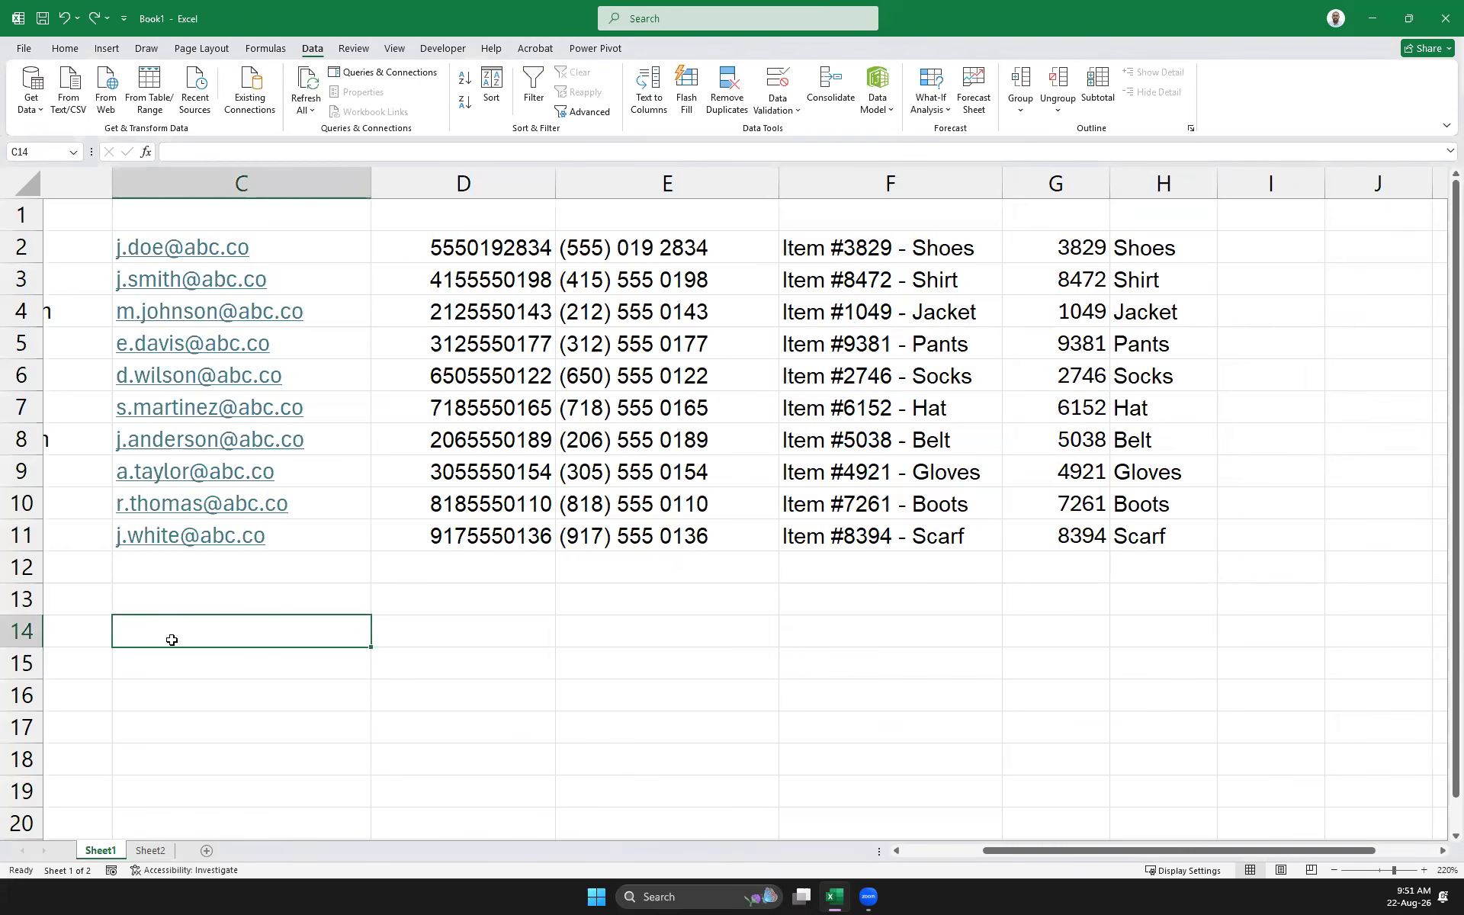
{"action": "left_click_drag", "start_coordinate": [1220, 851], "coordinate": [1281, 851]}
Paste ten dates, 15-Jan-26 to 31-Oct-26, into J2 and widen column J to show them
{"action": "left_click", "coordinate": [1128, 259]}
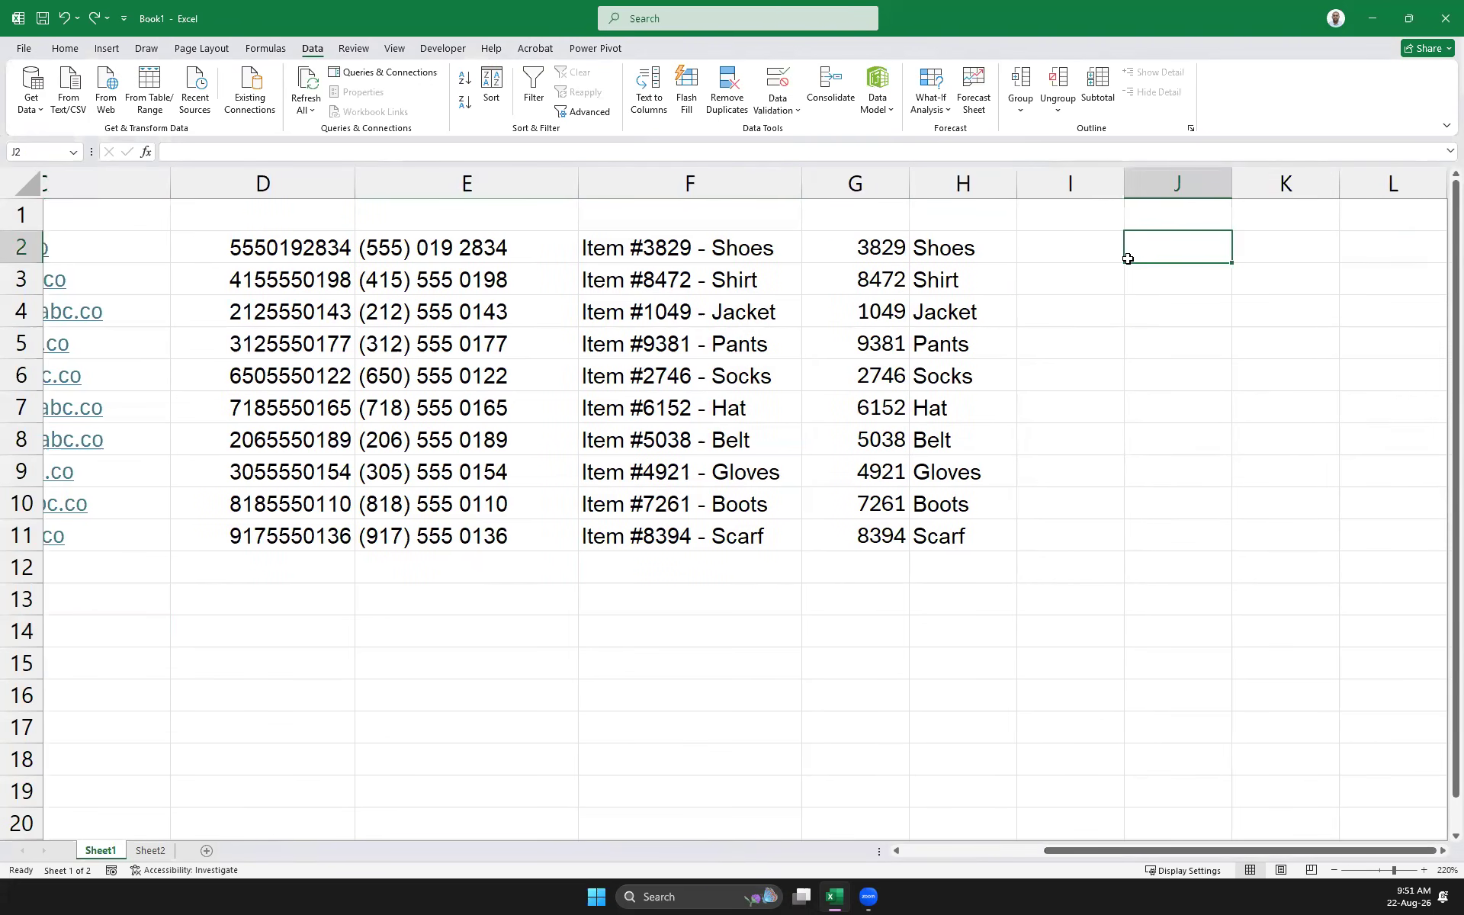
{"action": "type", "text": "15-Jan-26 22-Feb-26 05-Mar-26 18-Apr-26 30-May-26 12-Jun-26 25-Jul-26 09-Aug-26 14-Sep-26 31-Oct-26"}
{"action": "left_click_drag", "start_coordinate": [1232, 182], "coordinate": [1271, 182]}
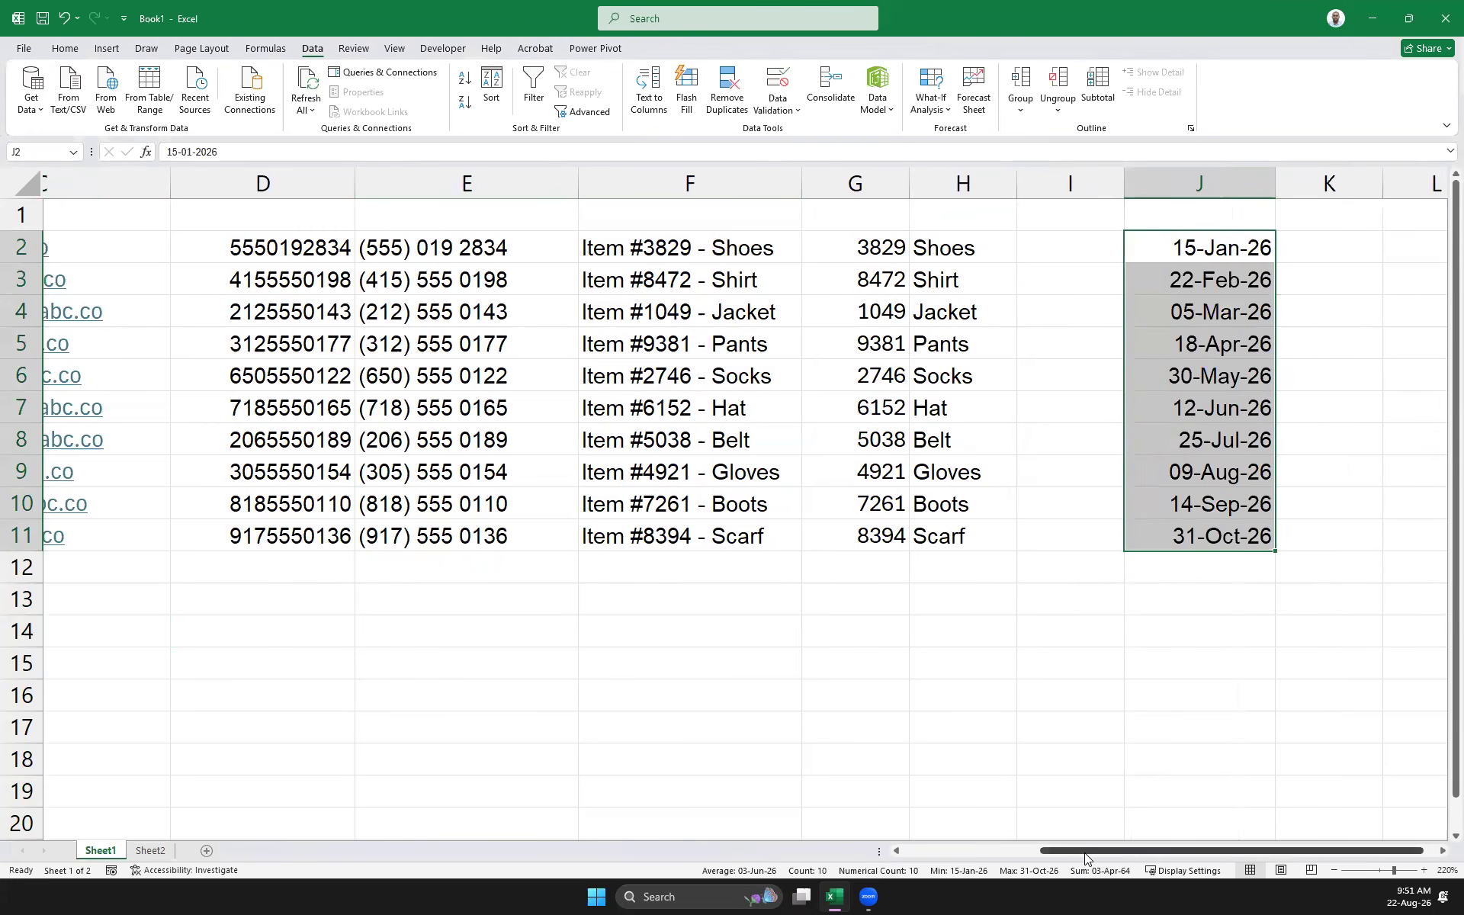
{"action": "scroll", "coordinate": [1077, 853], "scroll_direction": "right", "scroll_amount": 1}
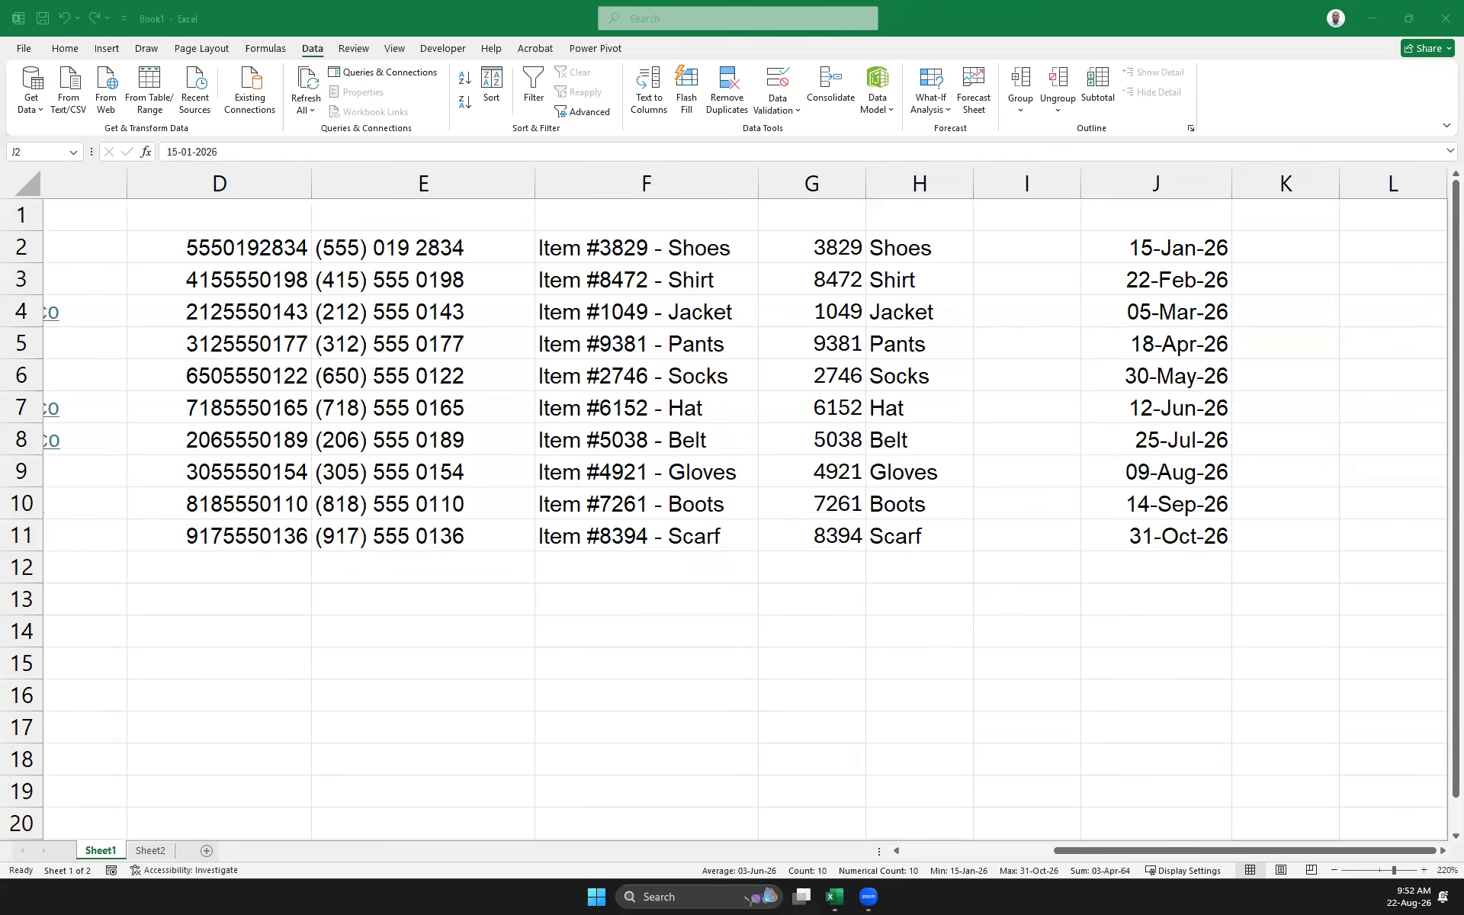
Enter 2026 in K2 as the example year and select K2:K11
{"action": "left_click", "coordinate": [1266, 253]}
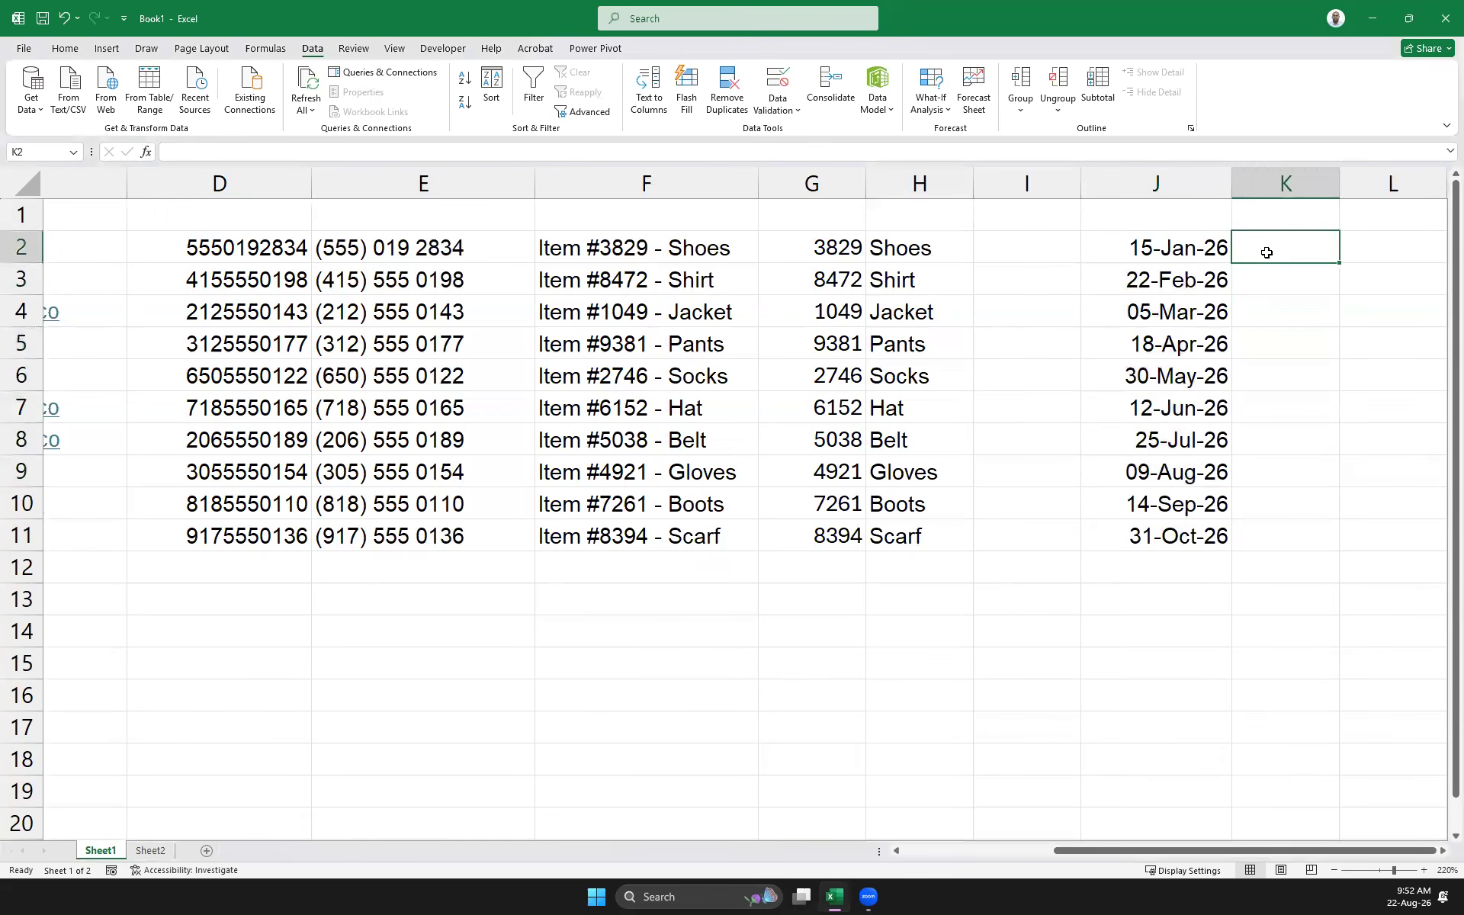
{"action": "type", "text": "2026"}
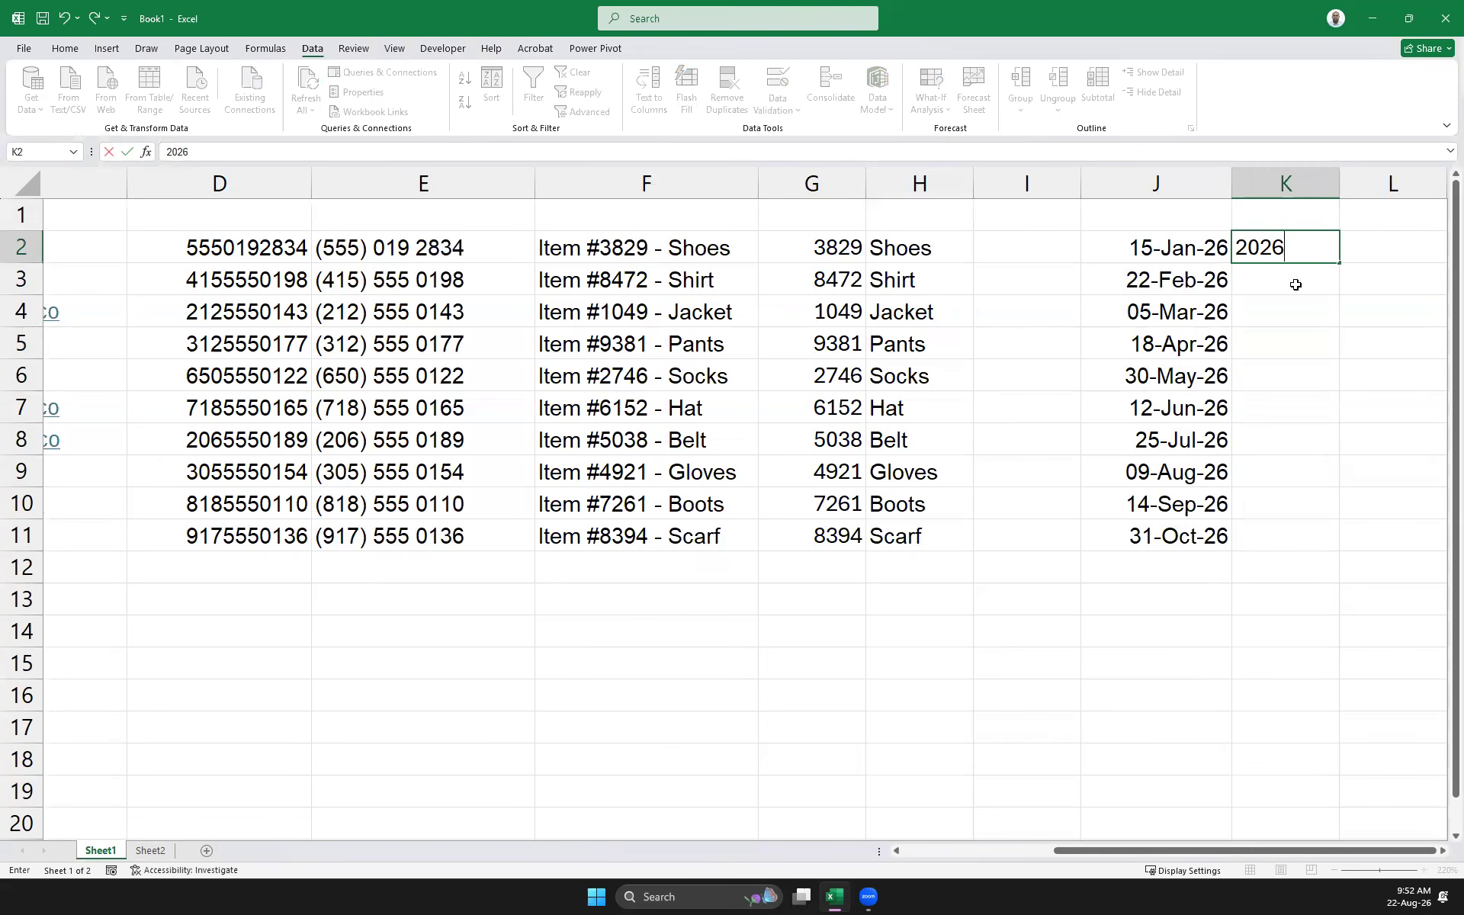
{"action": "left_click", "coordinate": [1345, 305]}
{"action": "left_click", "coordinate": [1151, 242]}
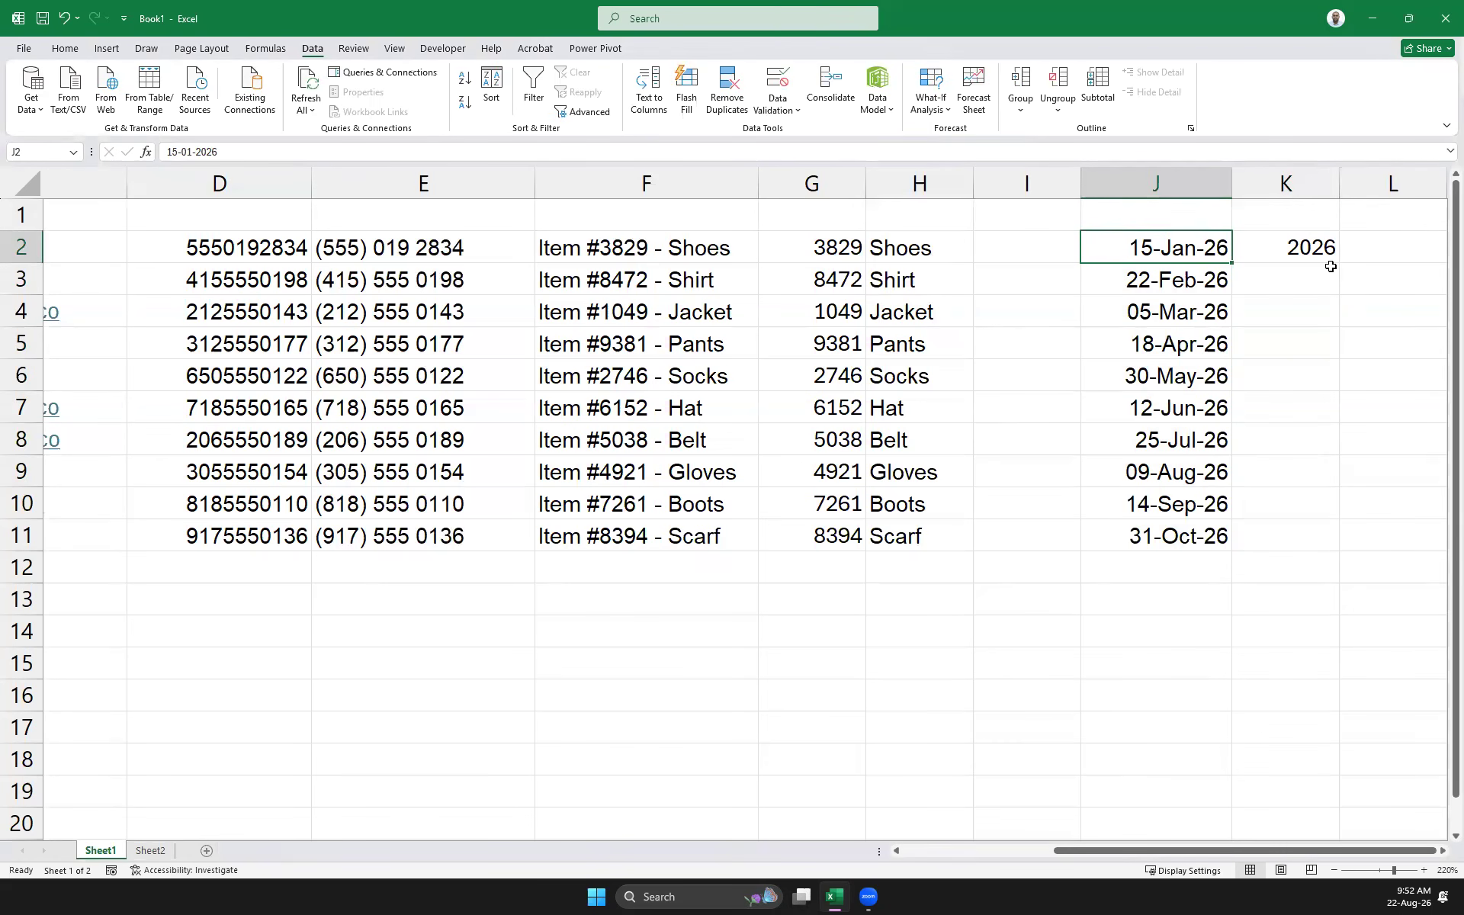
{"action": "left_click", "coordinate": [1297, 246]}
{"action": "left_click_drag", "start_coordinate": [1265, 229], "coordinate": [1287, 542]}
Change the years of the dates in J5 and J6 to 2025 and 2024
{"action": "left_click", "coordinate": [1205, 349]}
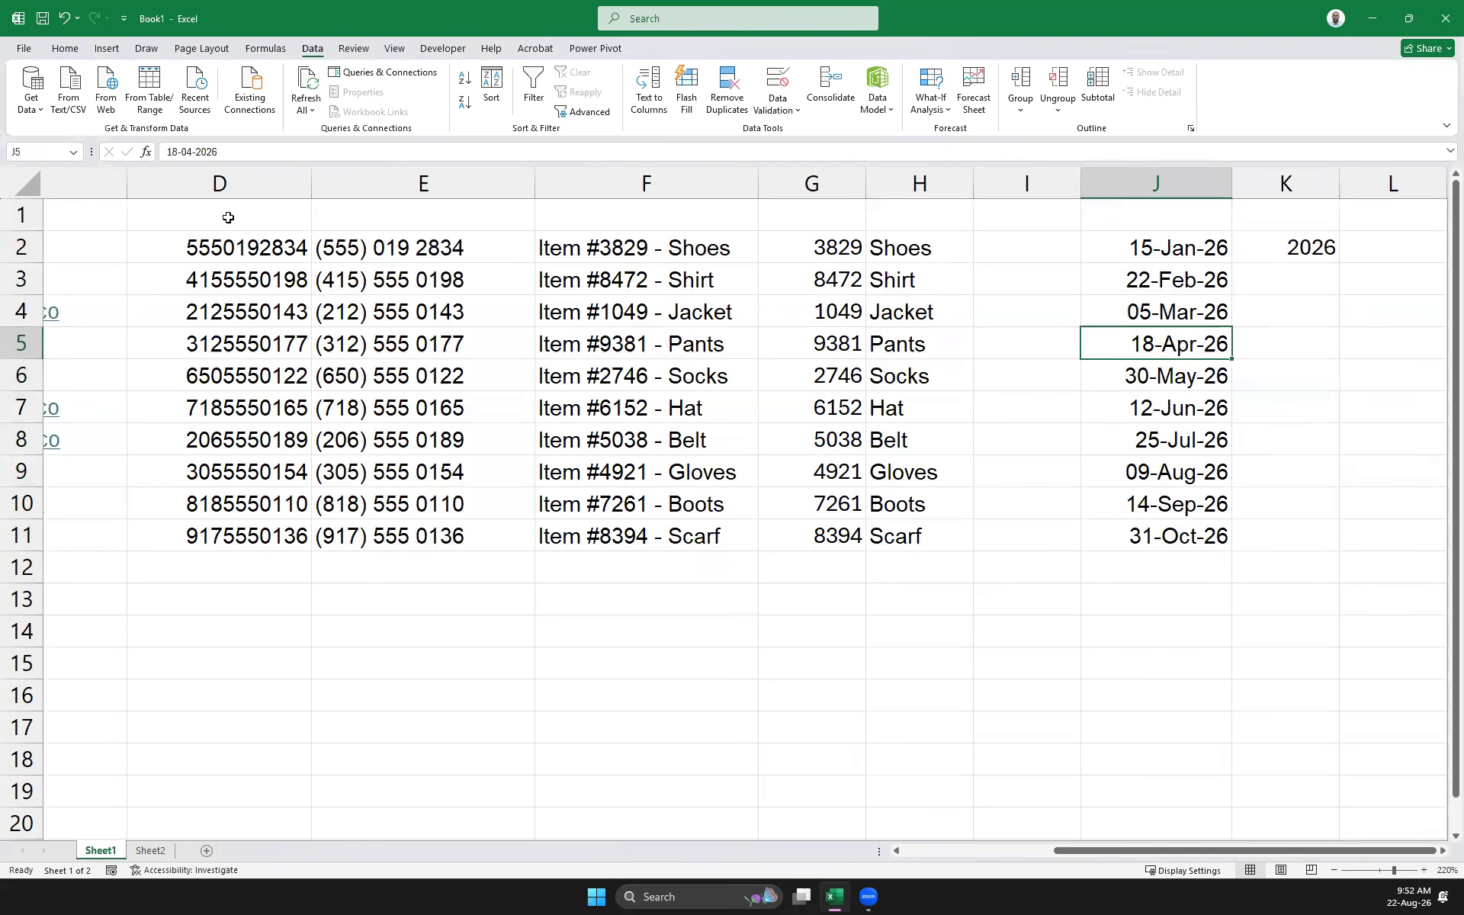
{"action": "left_click", "coordinate": [243, 149]}
{"action": "key", "text": "BackSpace"}
{"action": "type", "text": "5"}
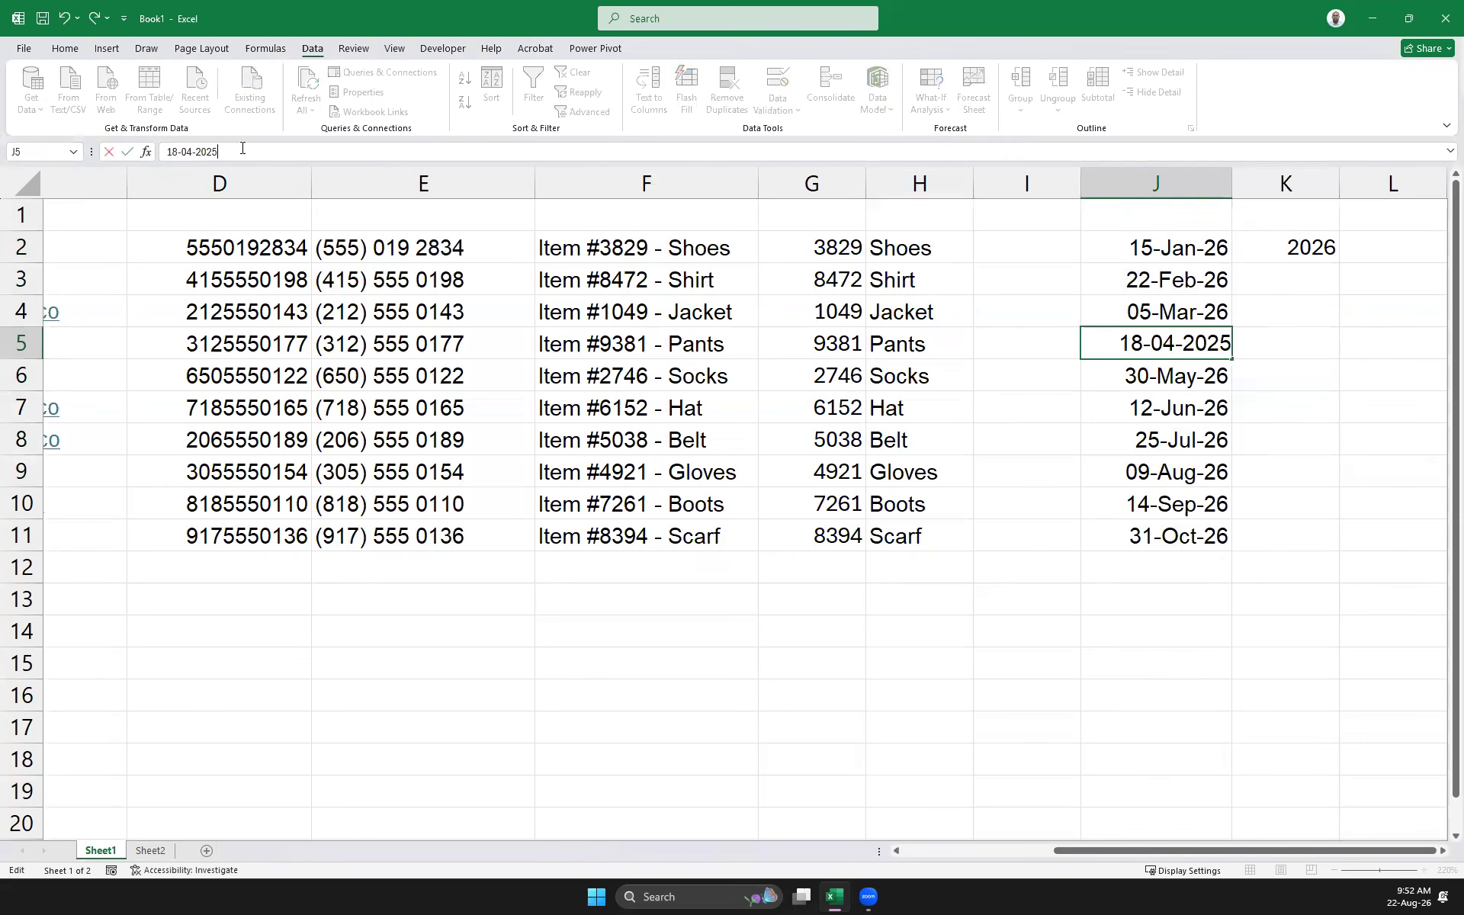
{"action": "key", "text": "Return"}
{"action": "left_click", "coordinate": [229, 150]}
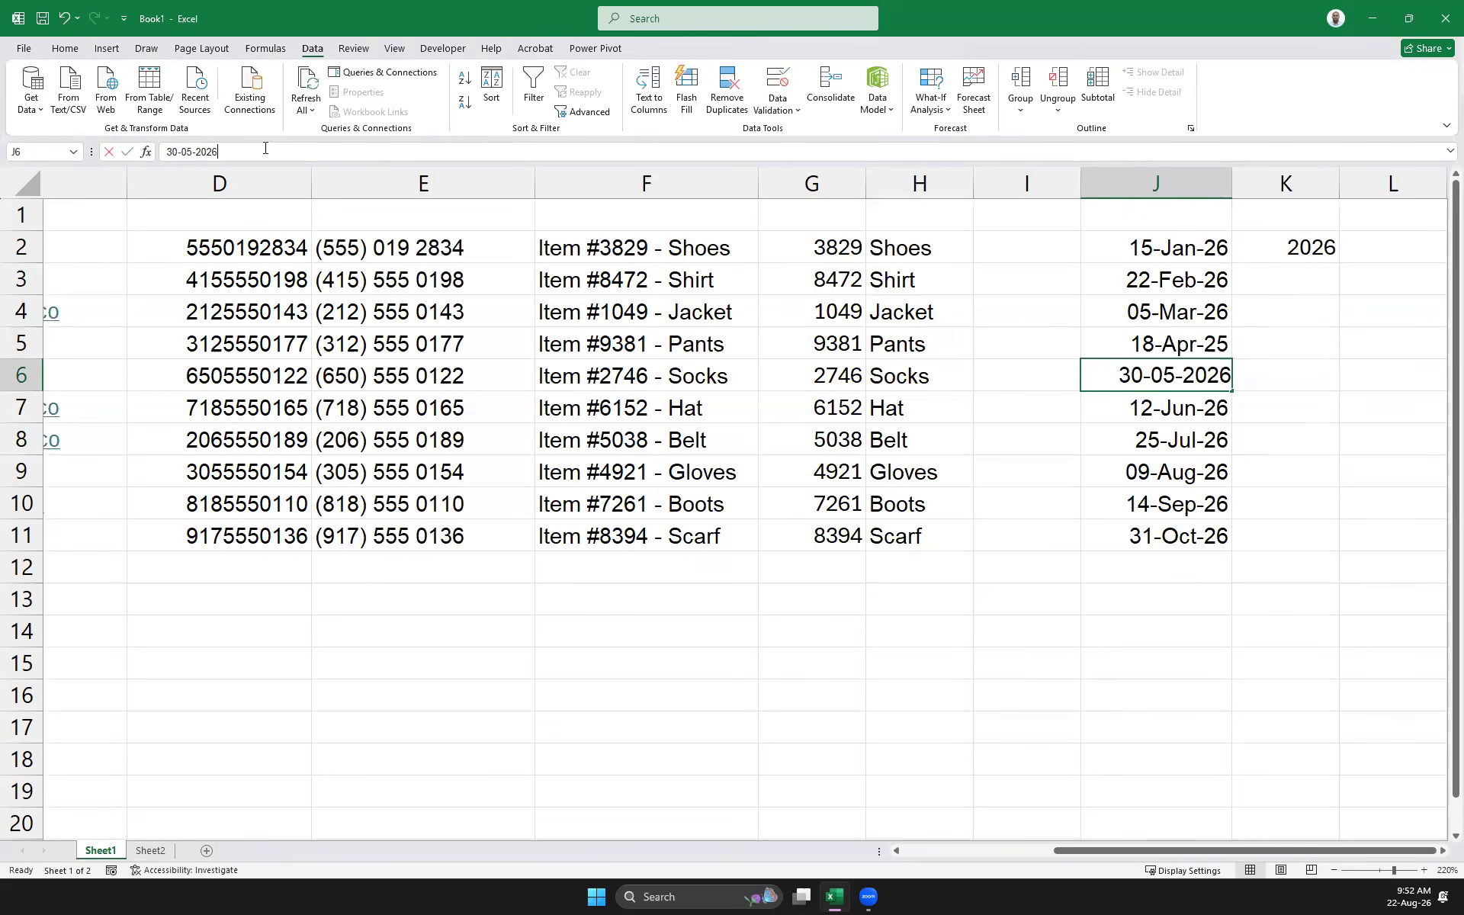
{"action": "key", "text": "BackSpace"}
{"action": "type", "text": "4"}
{"action": "key", "text": "Return"}
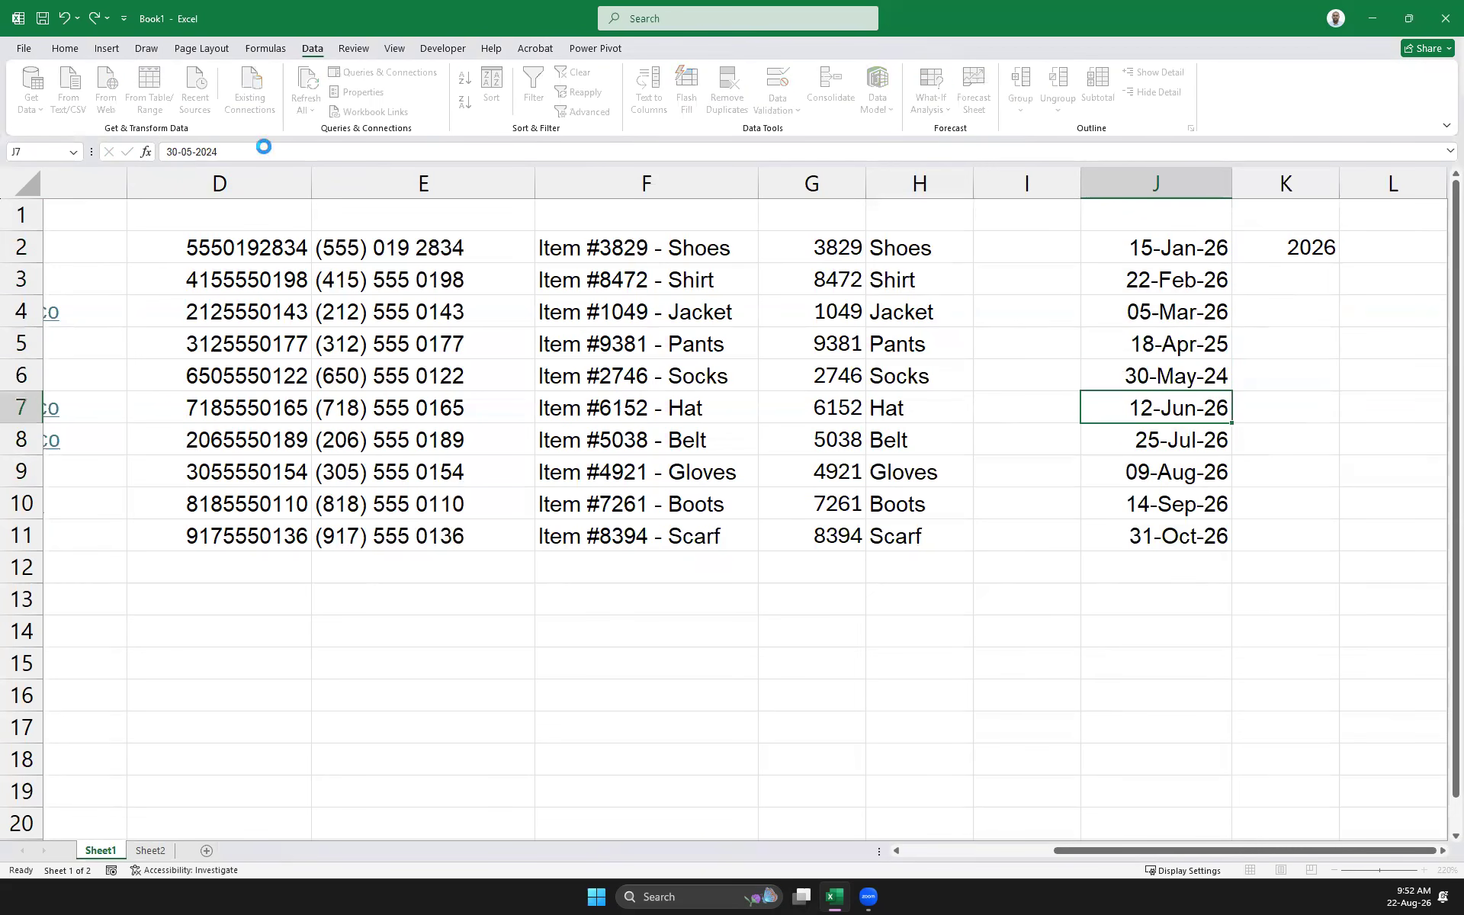
Change the years of the dates in J7 and J8 to 1990 and 1980
{"action": "left_click", "coordinate": [213, 150]}
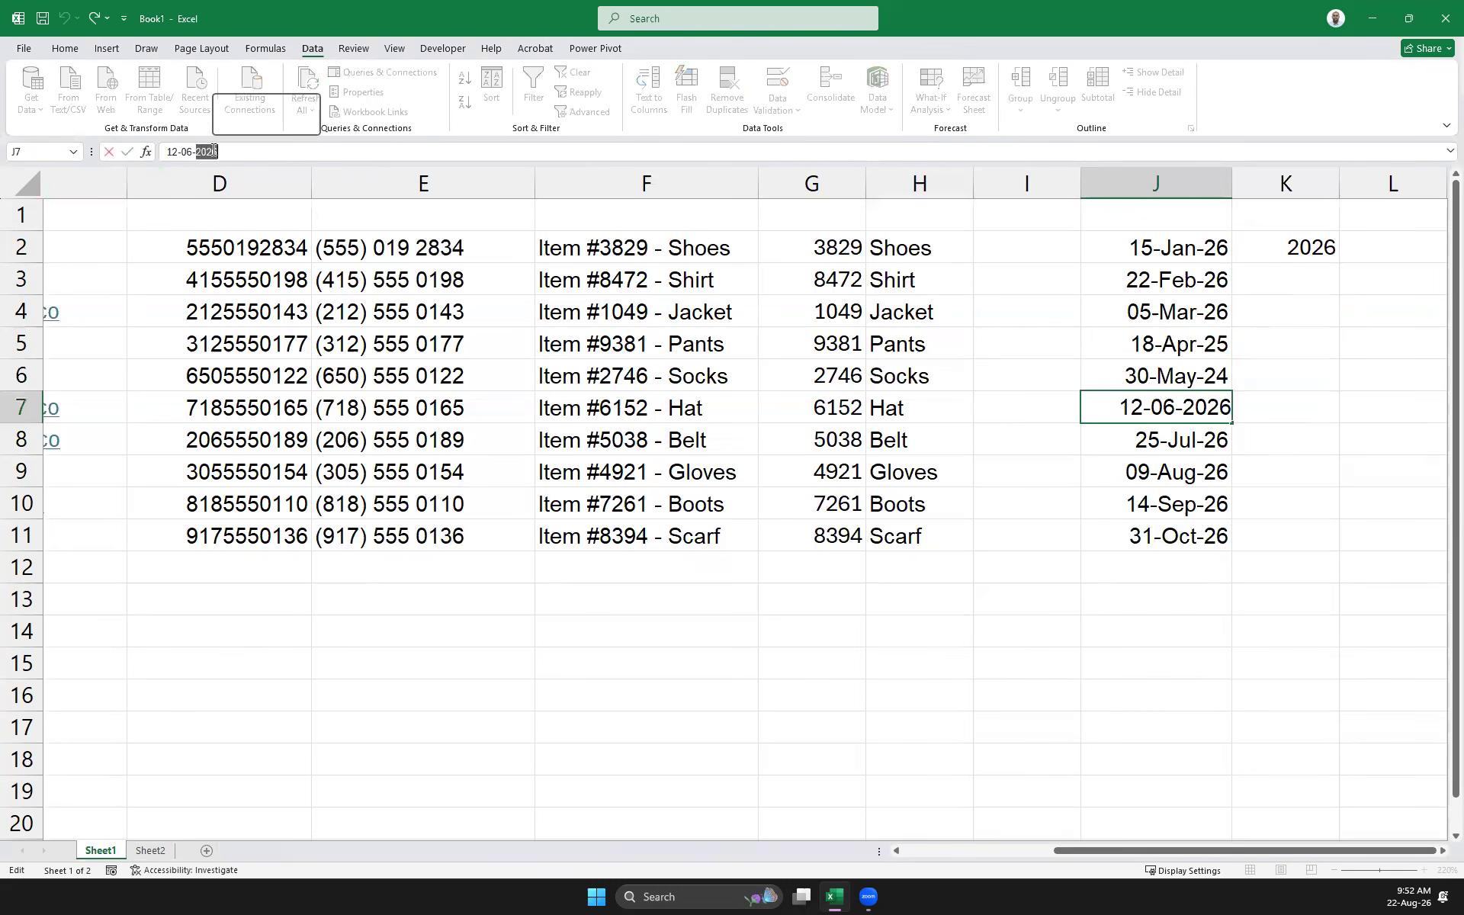
{"action": "key", "text": "BackSpace"}
{"action": "key", "text": "BackSpace"}
{"action": "key", "text": "BackSpace"}
{"action": "key", "text": "BackSpace"}
{"action": "type", "text": "1990"}
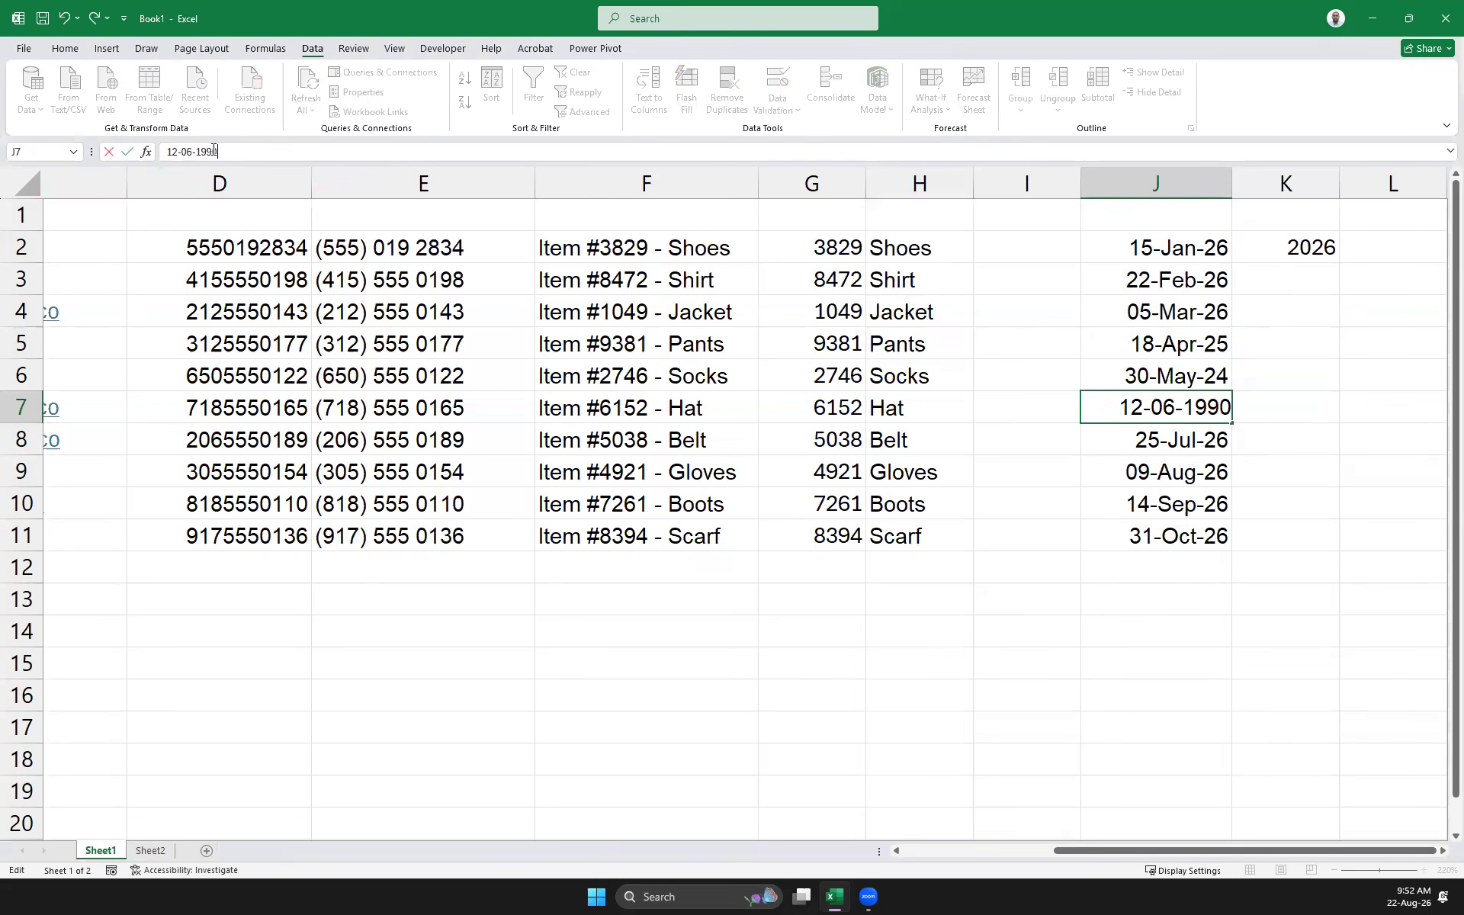
{"action": "key", "text": "Return"}
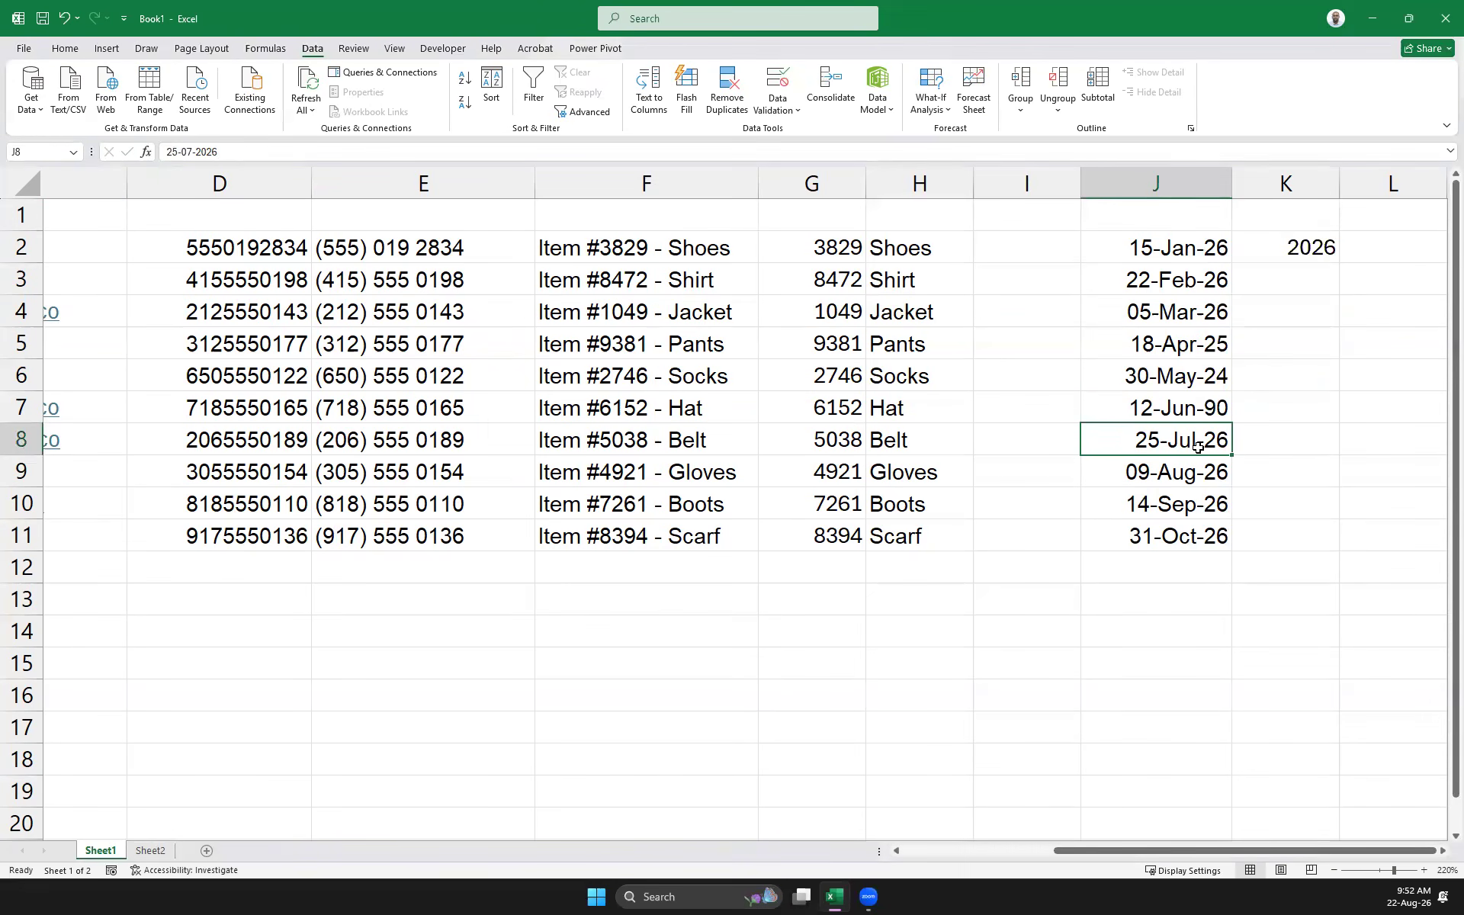
{"action": "double_click", "coordinate": [214, 152]}
{"action": "type", "text": "1980"}
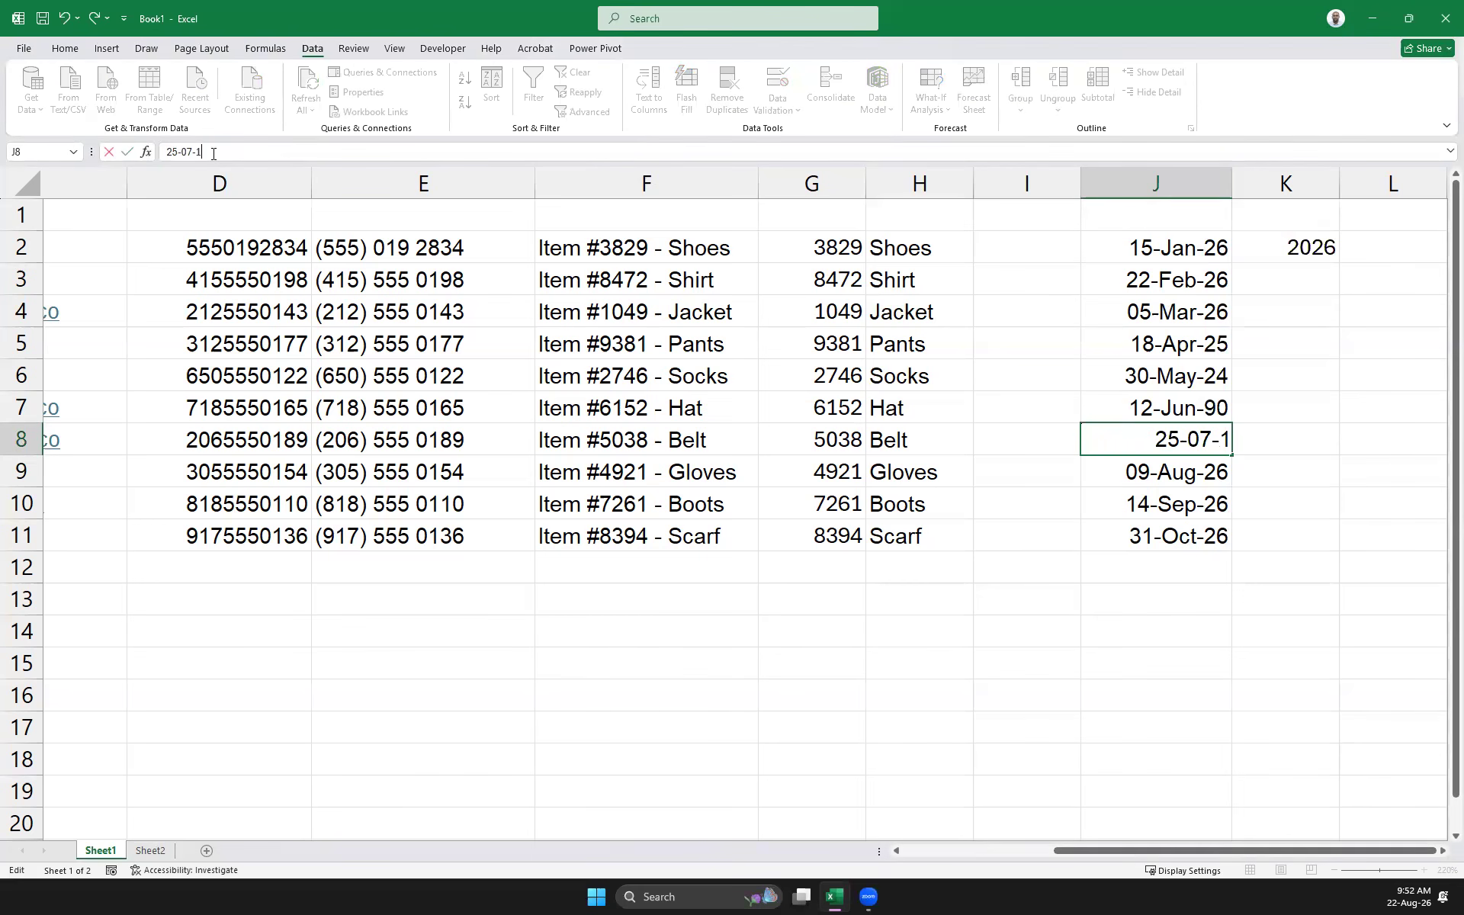
{"action": "key", "text": "Return"}
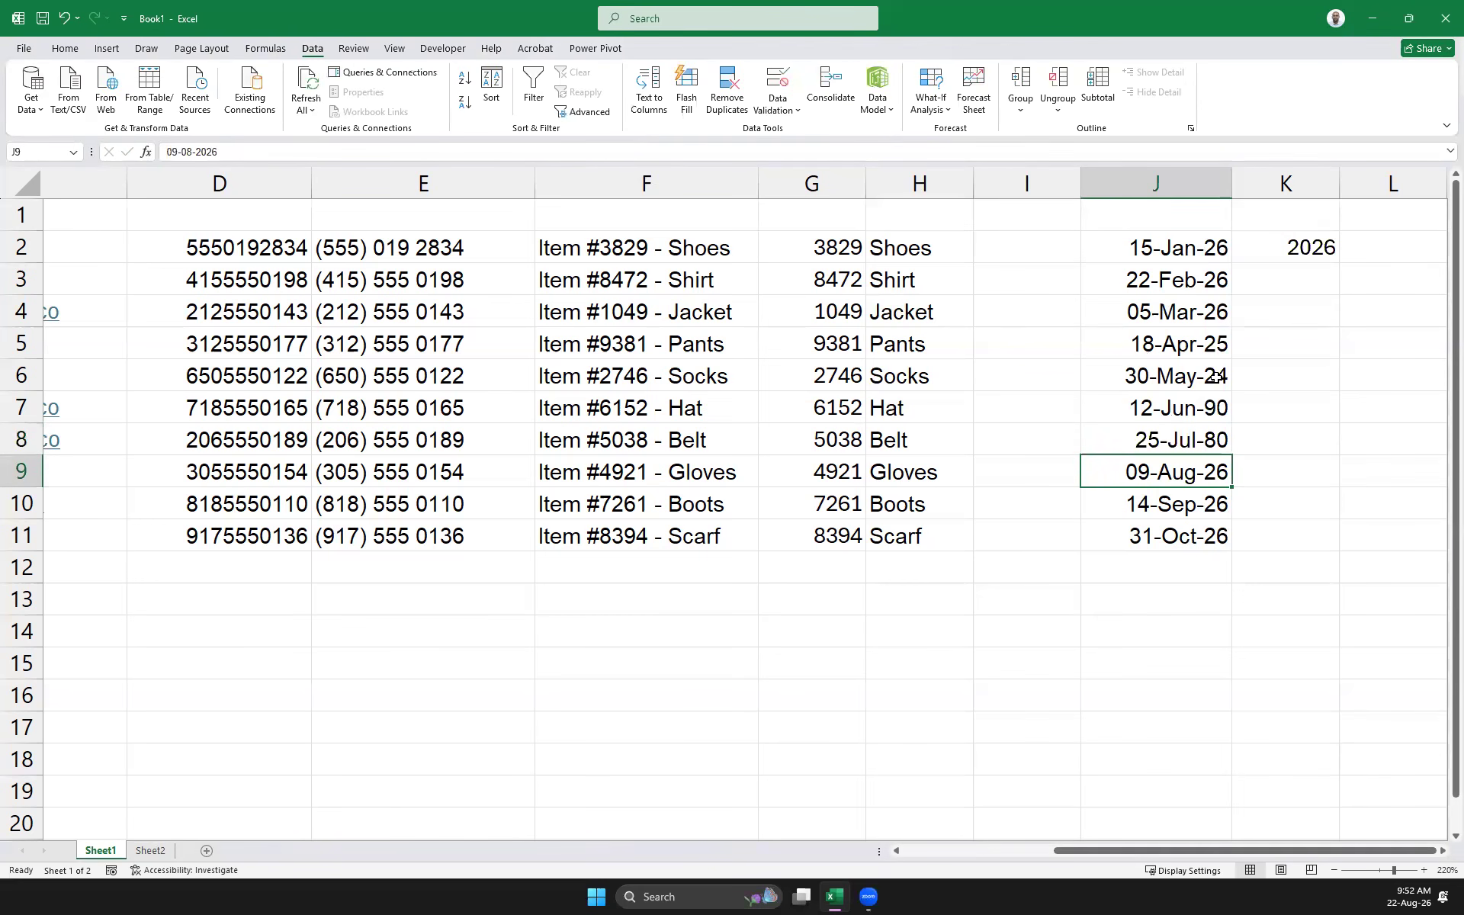
Flash Fill K2:K11 with the year of each date in column J
{"action": "left_click", "coordinate": [1350, 520]}
{"action": "left_click_drag", "start_coordinate": [1300, 250], "coordinate": [1297, 526]}
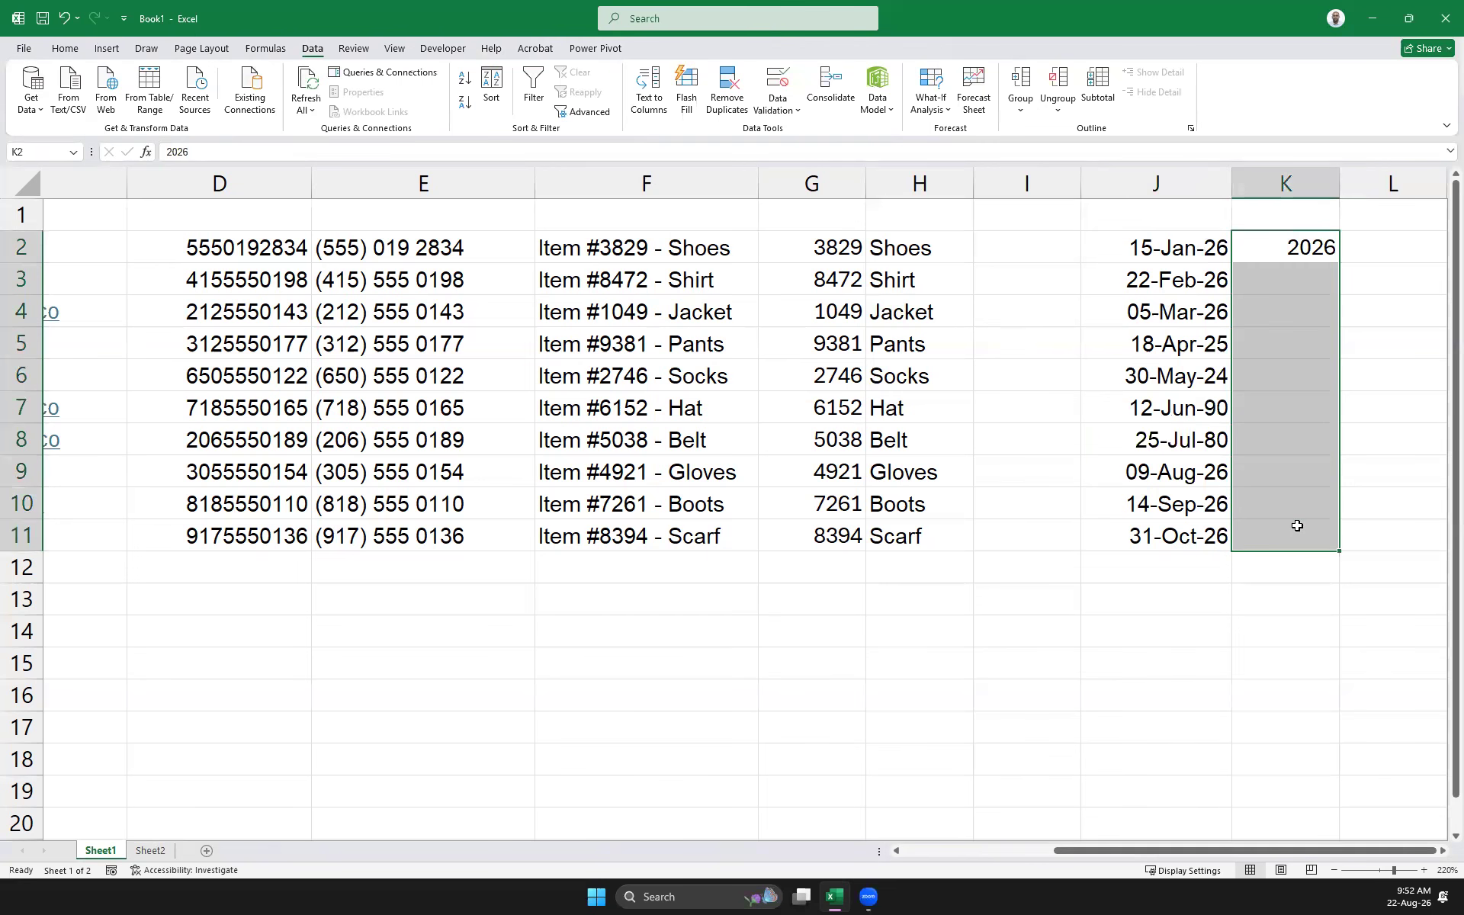
{"action": "key", "text": "ctrl+e"}
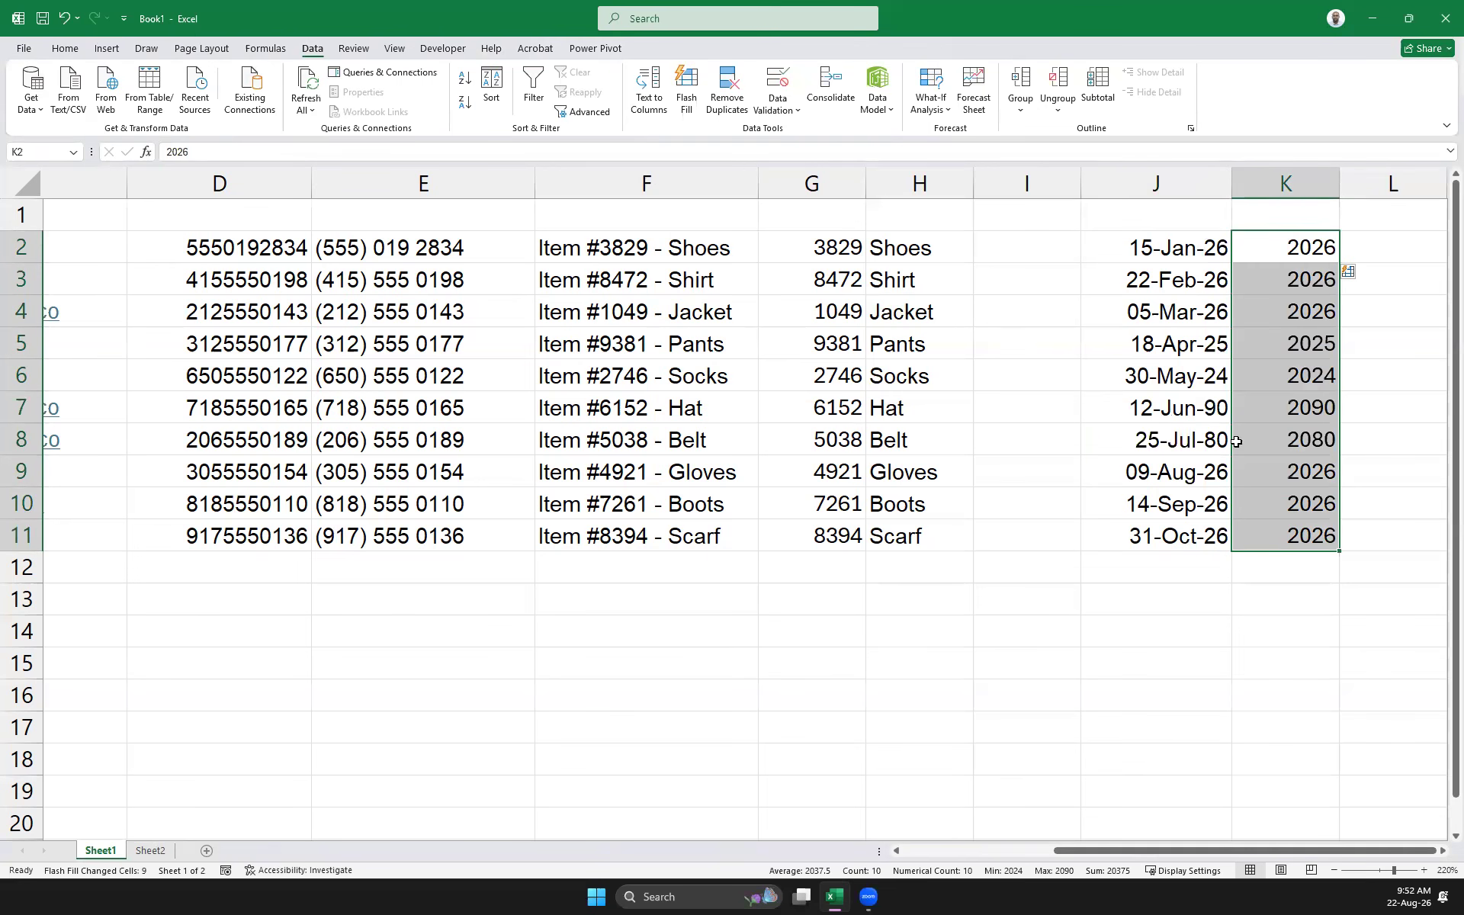
{"action": "left_click", "coordinate": [1187, 409]}
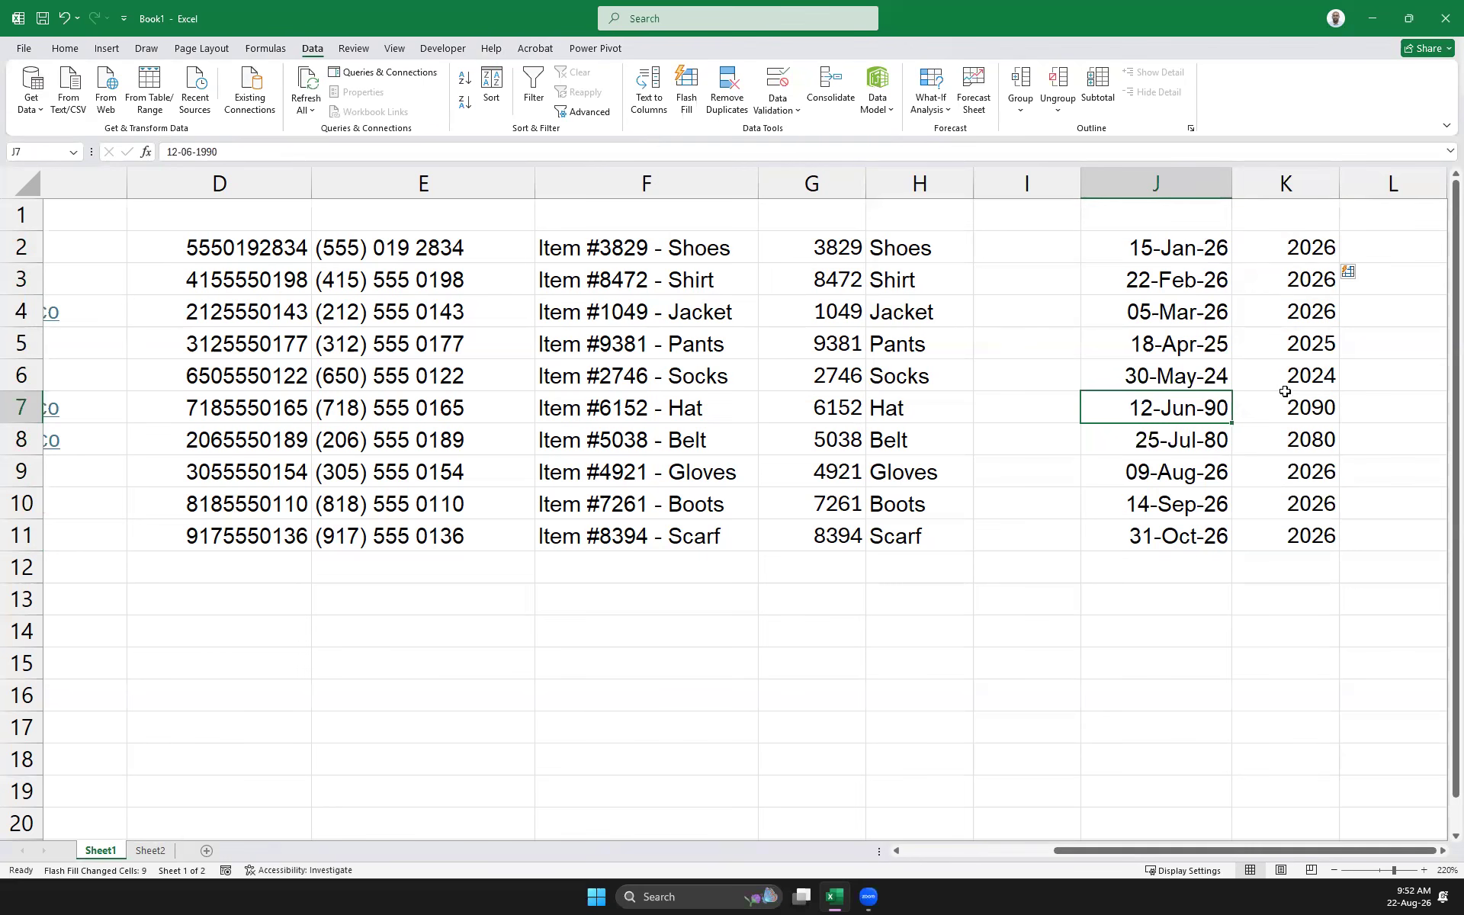
{"action": "left_click_drag", "start_coordinate": [1207, 254], "coordinate": [1202, 539]}
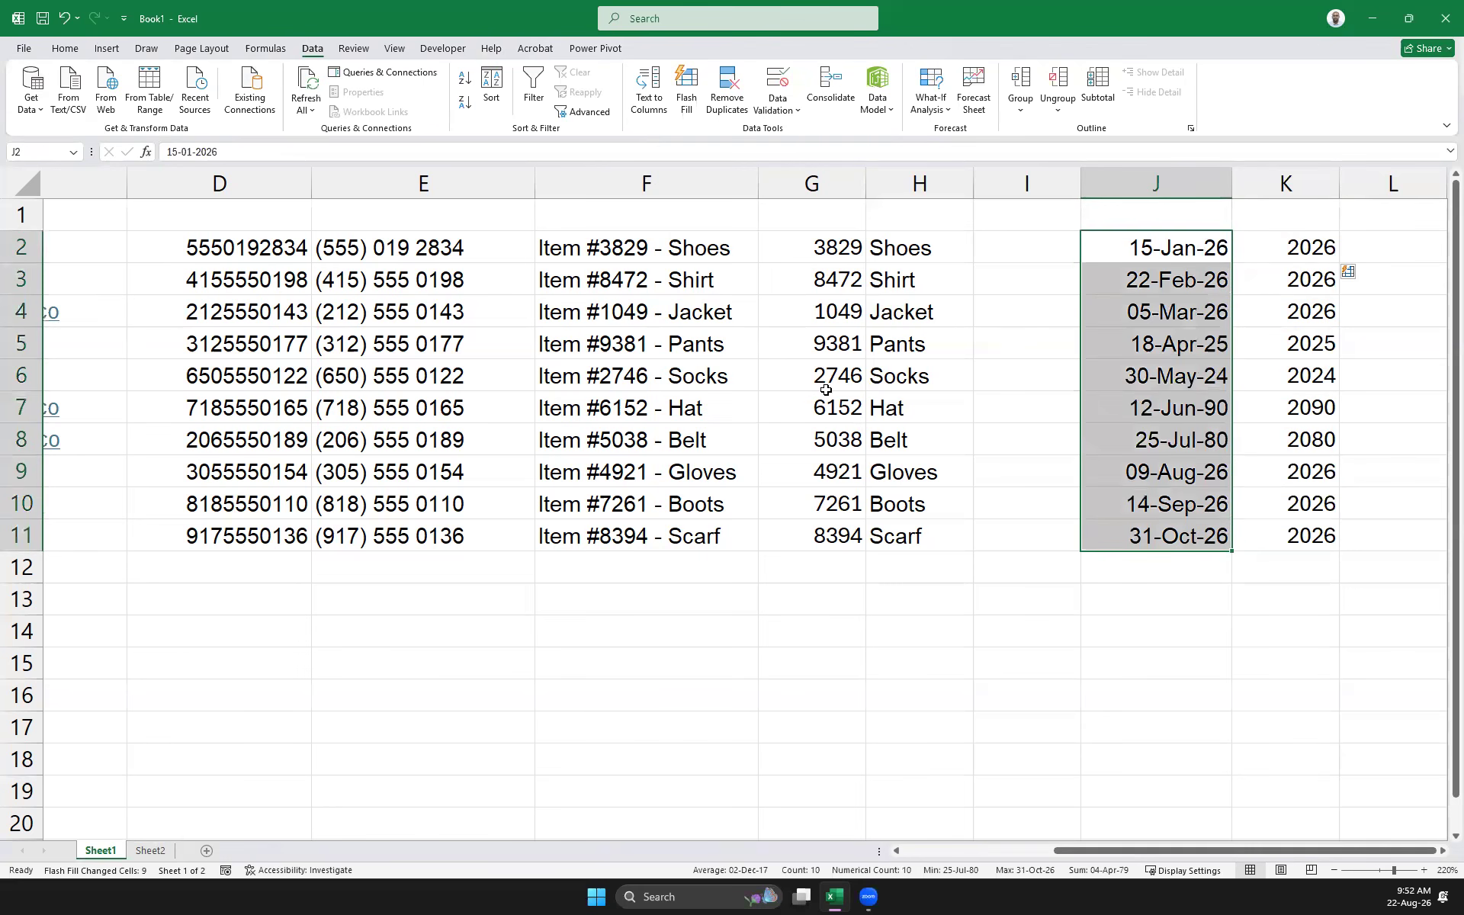
Give J2:J11 the 14-Mar-2012 date format so dates read like 15-Jan-2026
{"action": "left_click", "coordinate": [69, 51]}
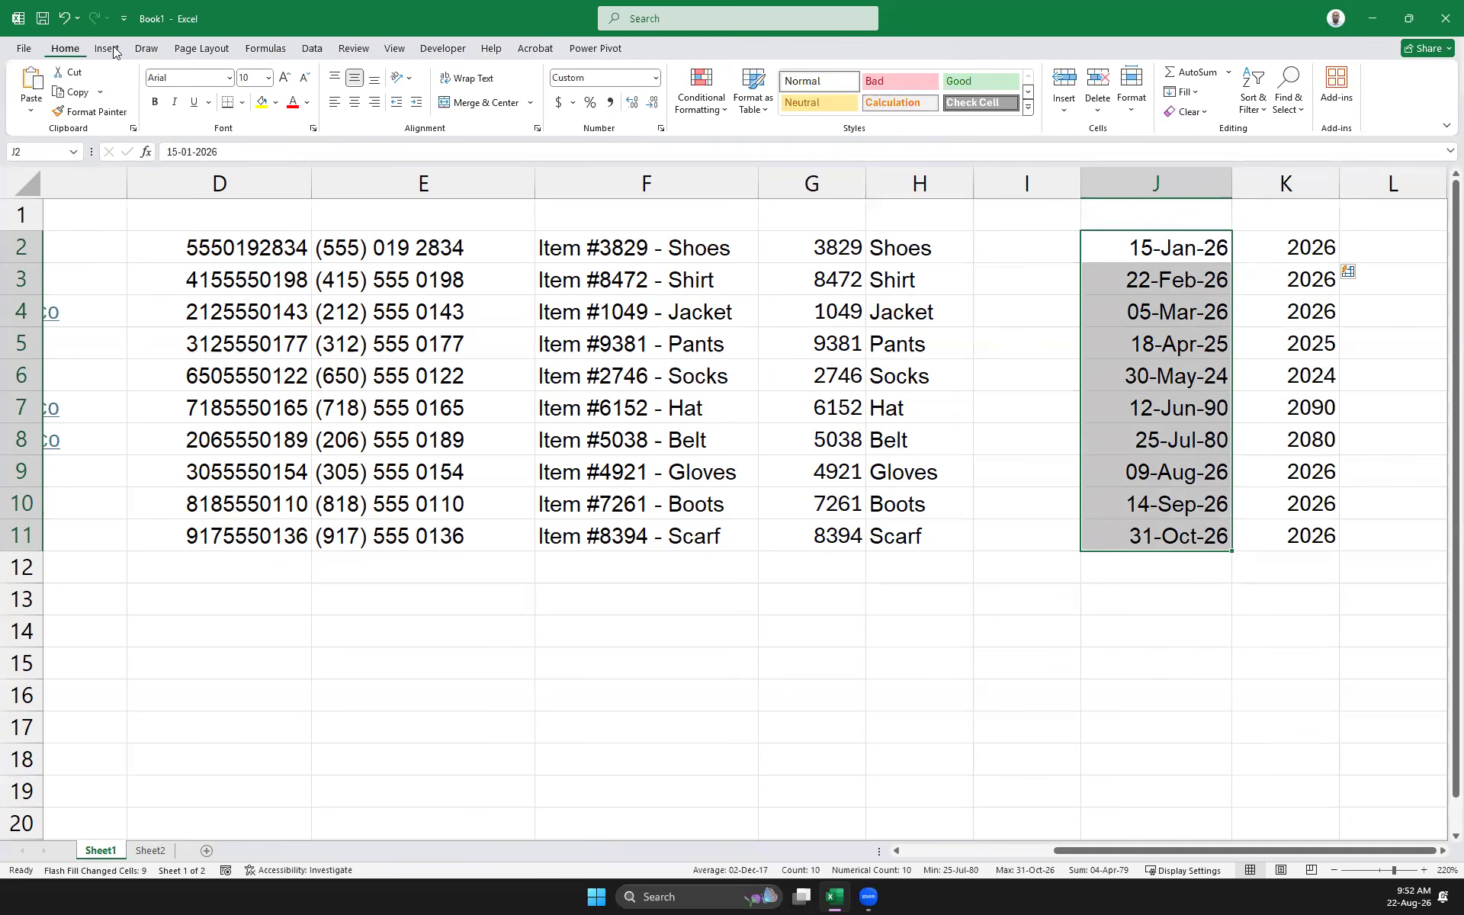
{"action": "left_click", "coordinate": [655, 78]}
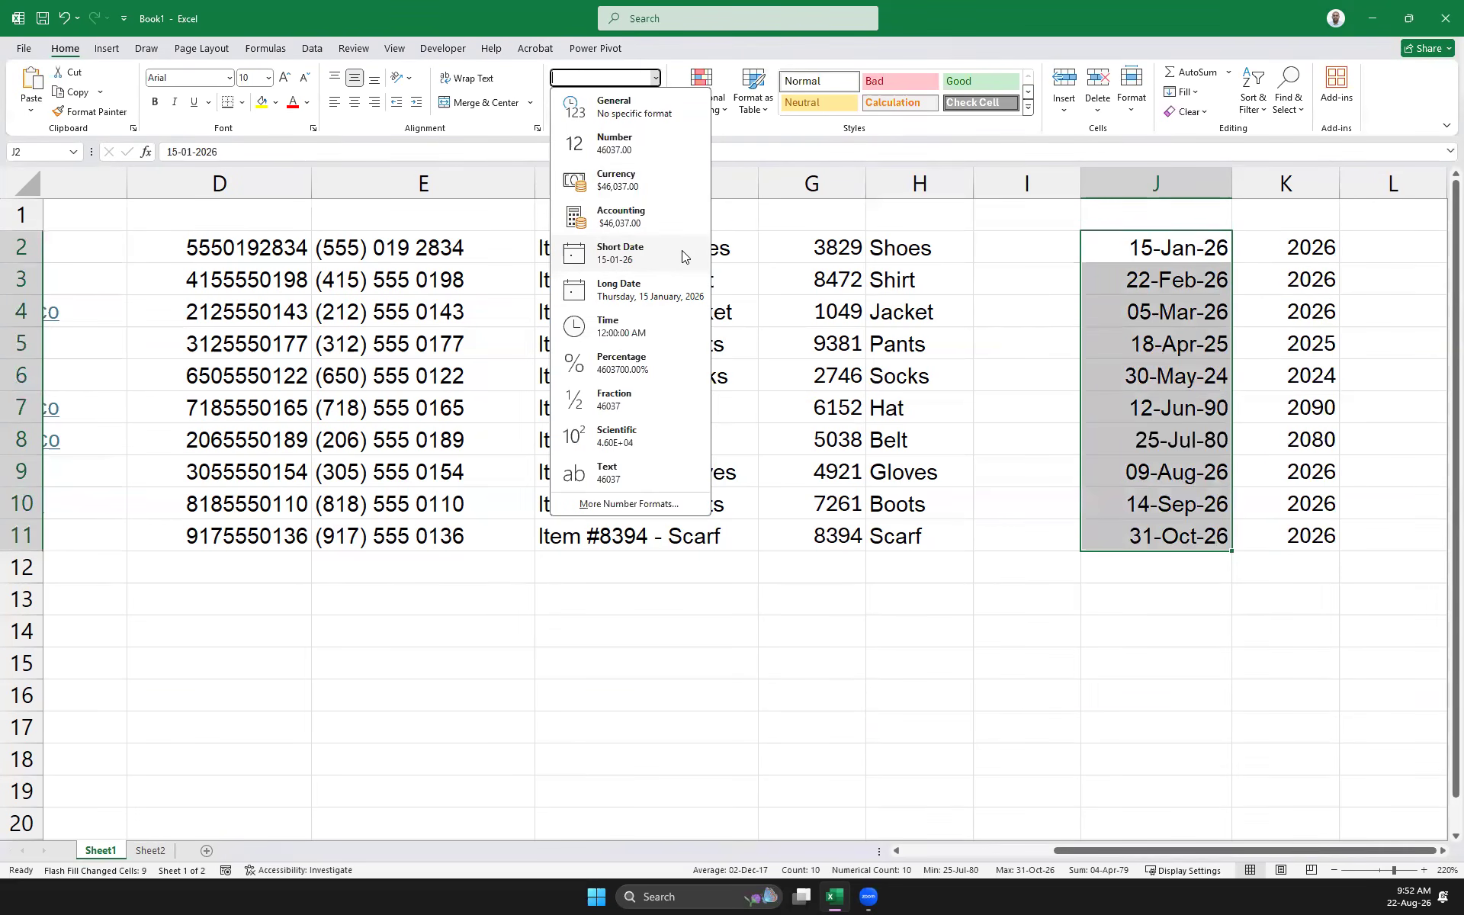
{"action": "left_click", "coordinate": [631, 504]}
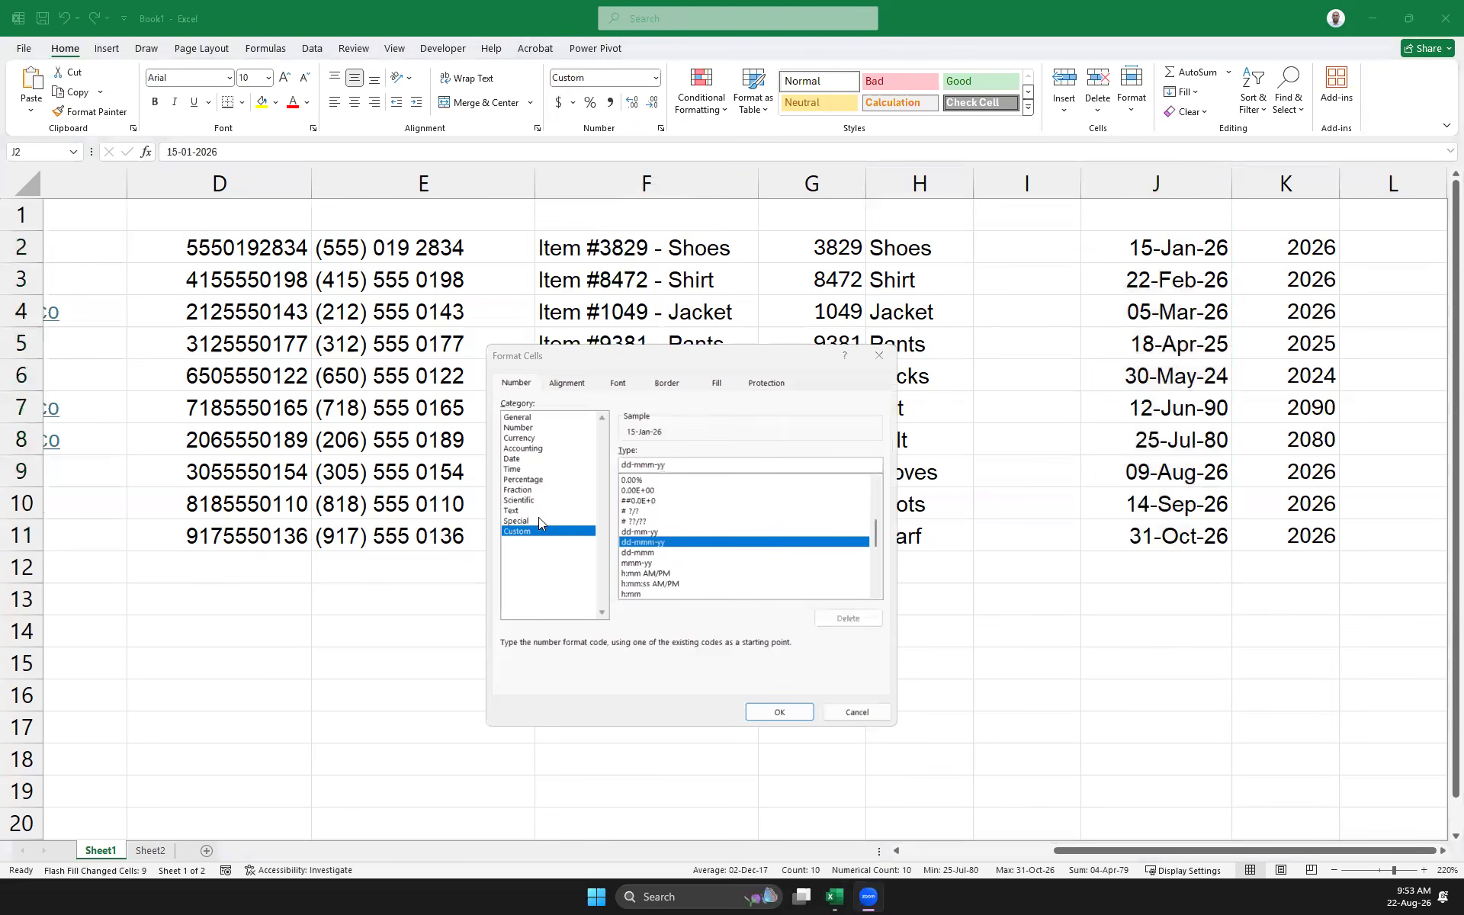
{"action": "left_click", "coordinate": [518, 459]}
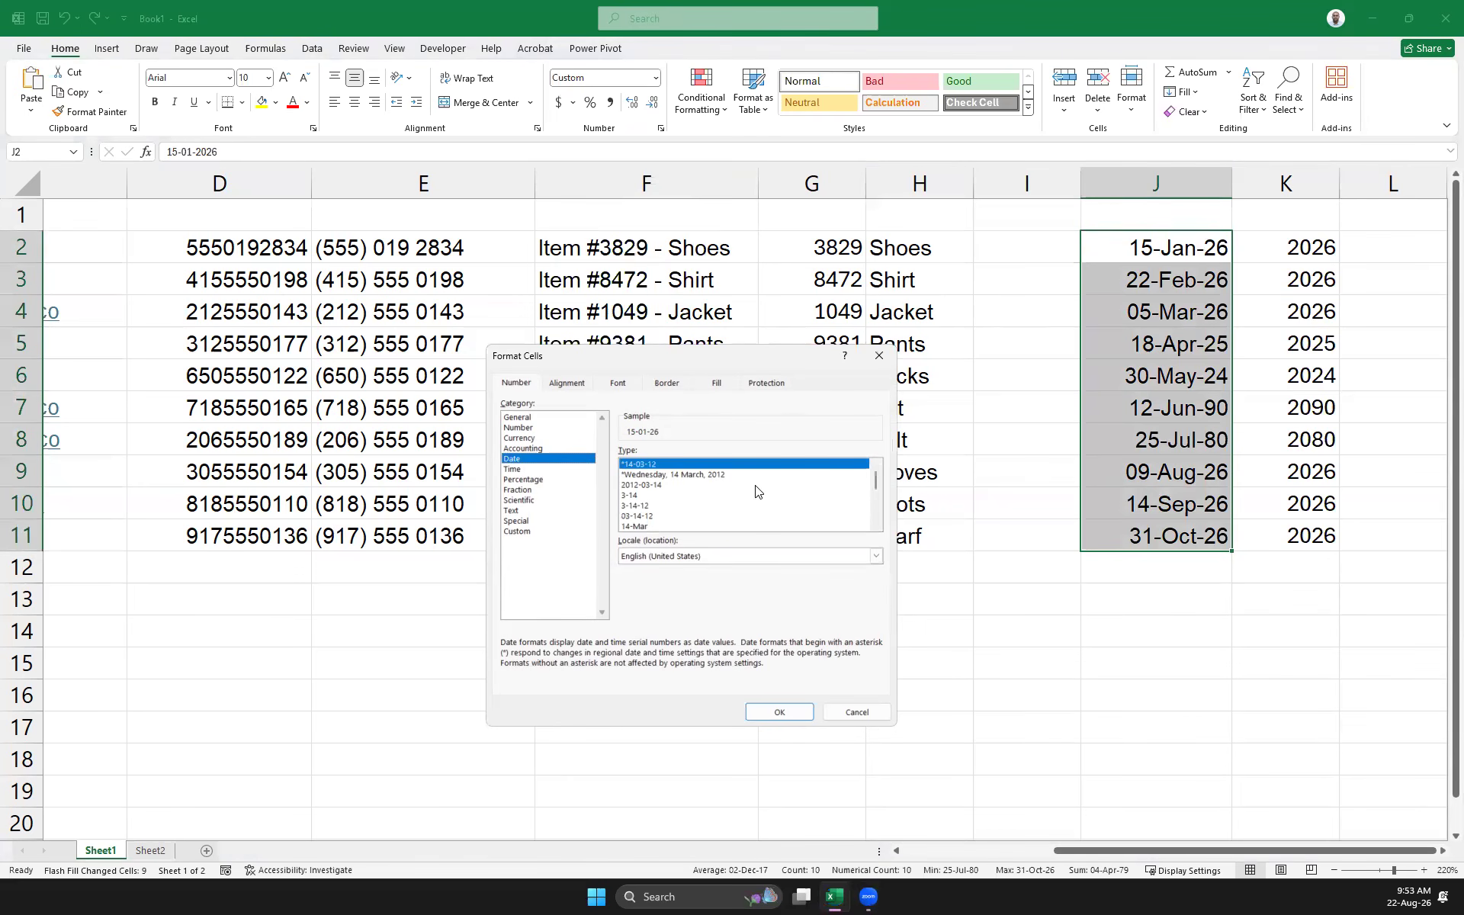
{"action": "left_click_drag", "start_coordinate": [877, 482], "coordinate": [878, 513]}
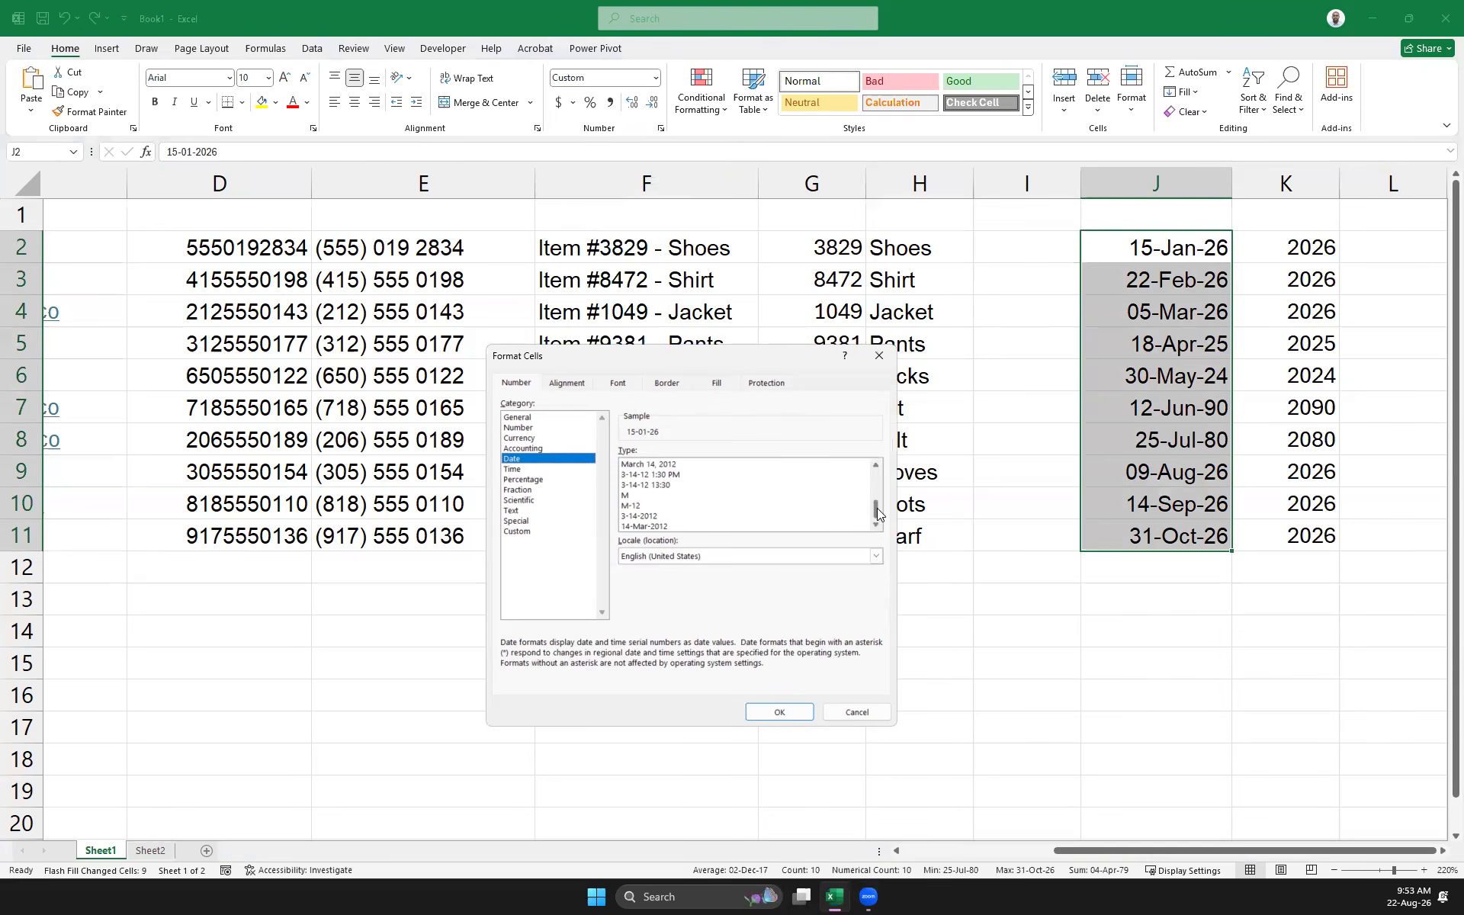
{"action": "left_click", "coordinate": [645, 526]}
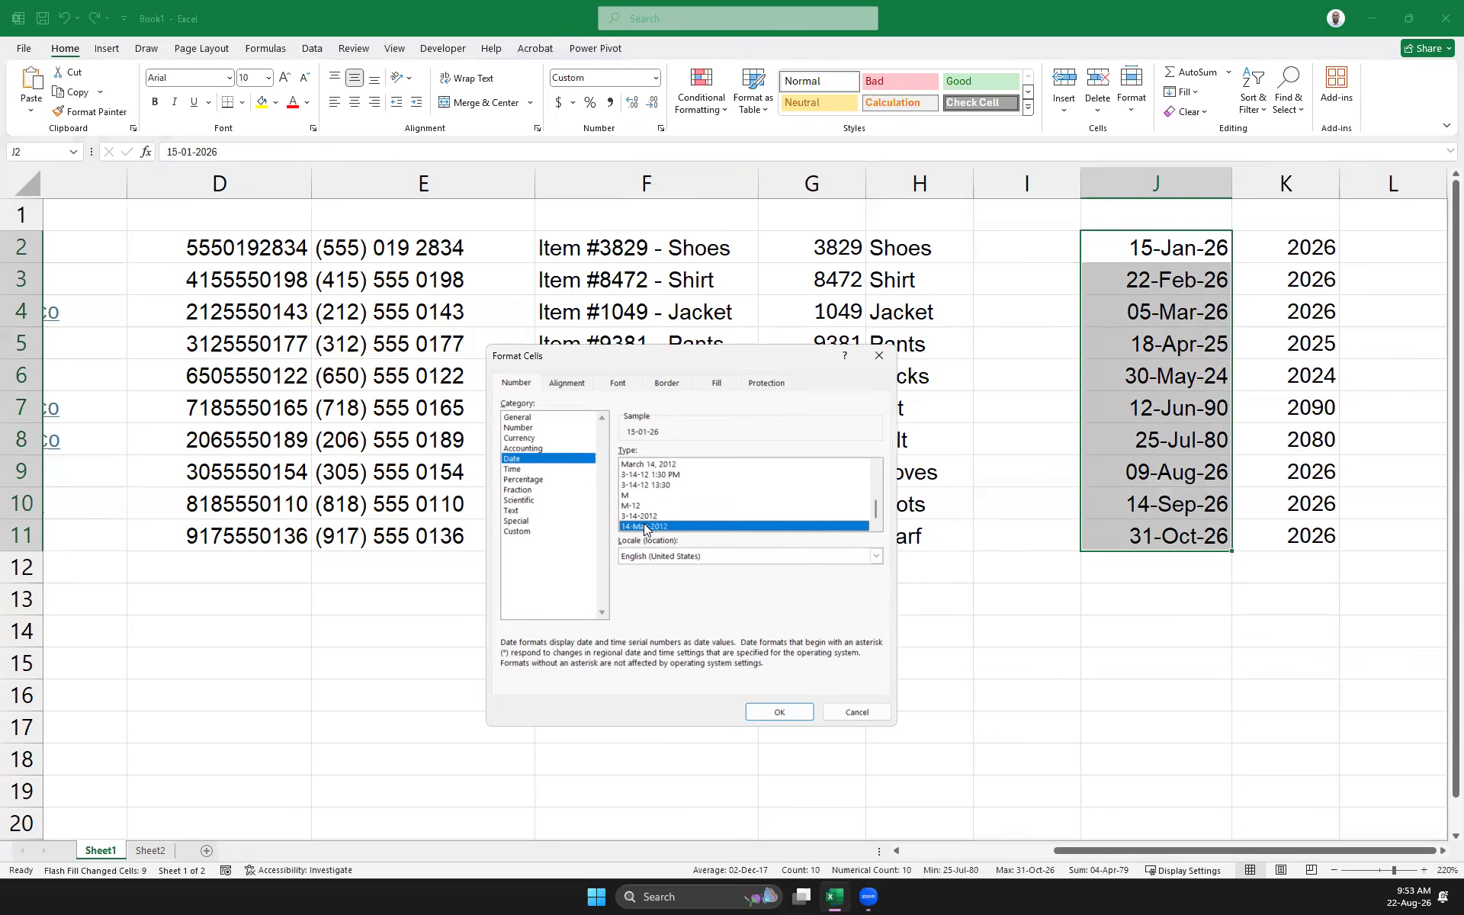
{"action": "left_click", "coordinate": [771, 702]}
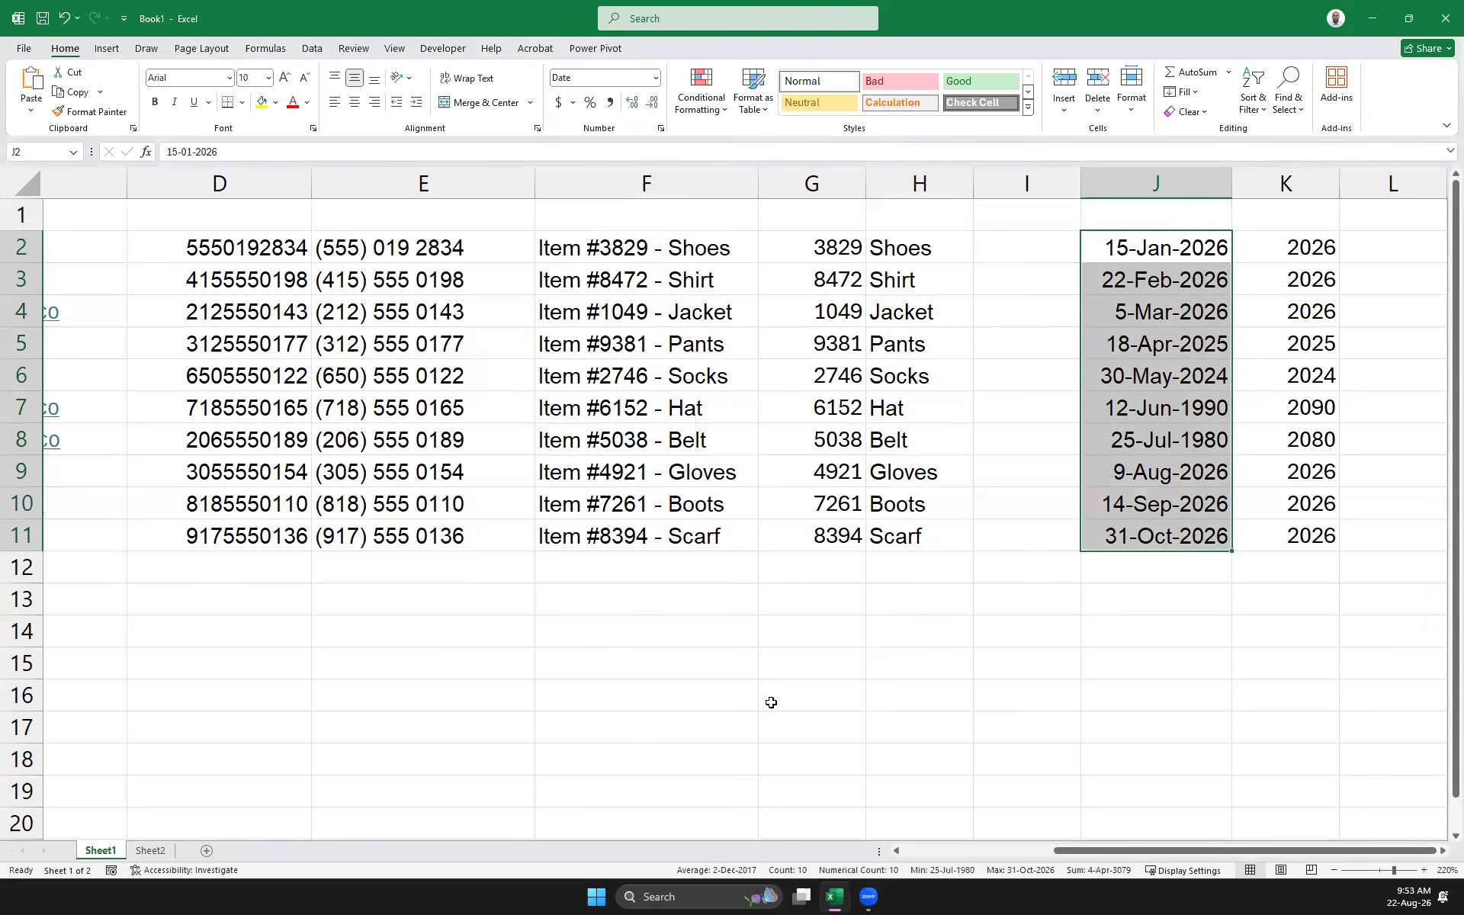
Clear K2:K11, re-enter 2026 in K2 and Flash Fill again to get 1990 and 1980
{"action": "left_click", "coordinate": [1330, 352]}
{"action": "left_click_drag", "start_coordinate": [1307, 253], "coordinate": [1309, 526]}
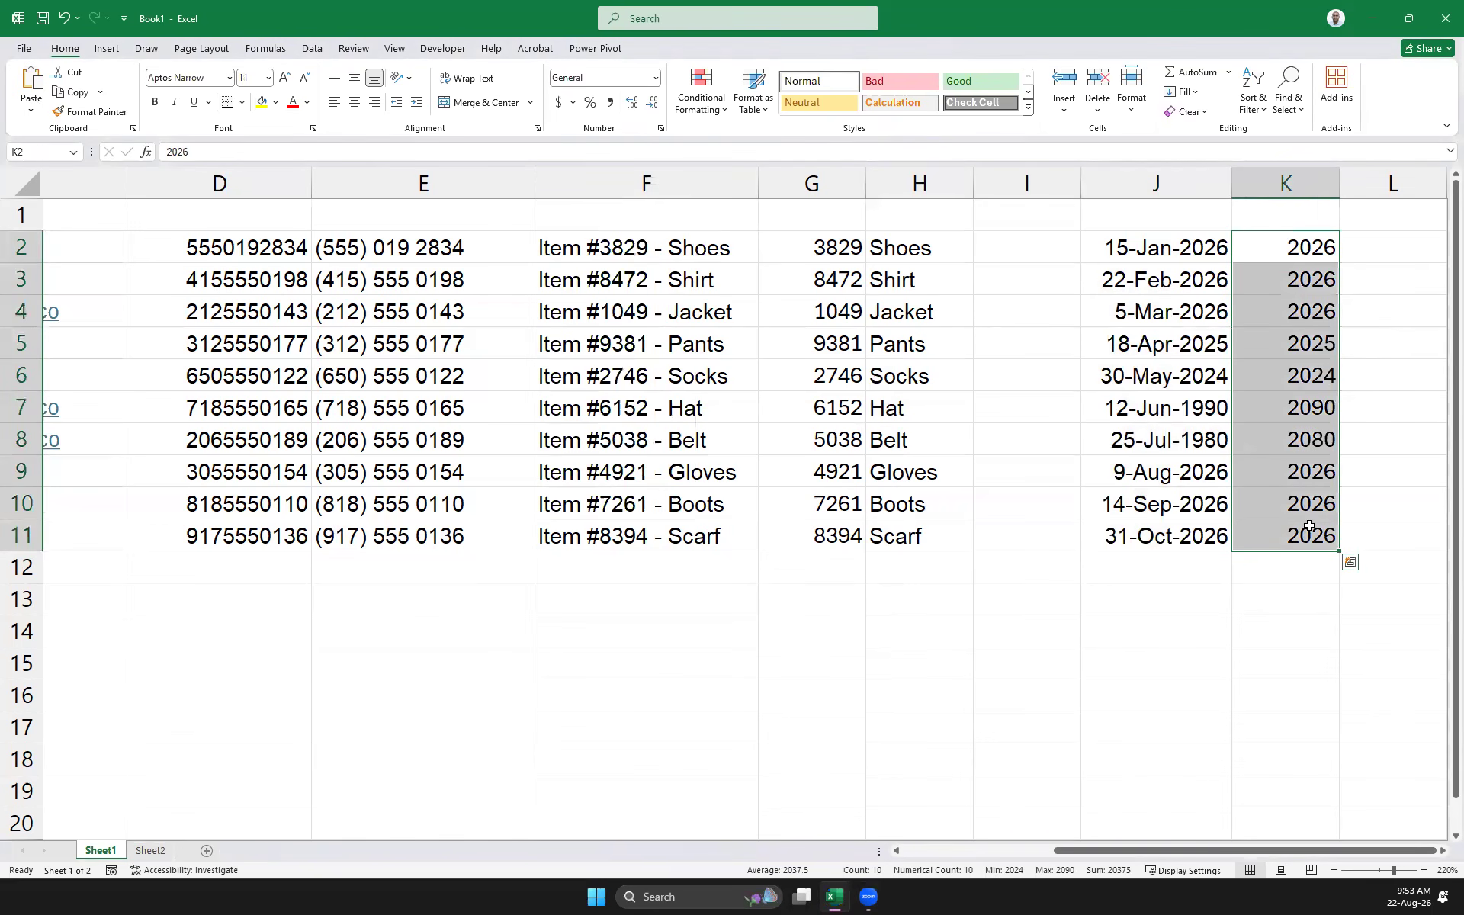
{"action": "key", "text": "Delete"}
{"action": "type", "text": "2026"}
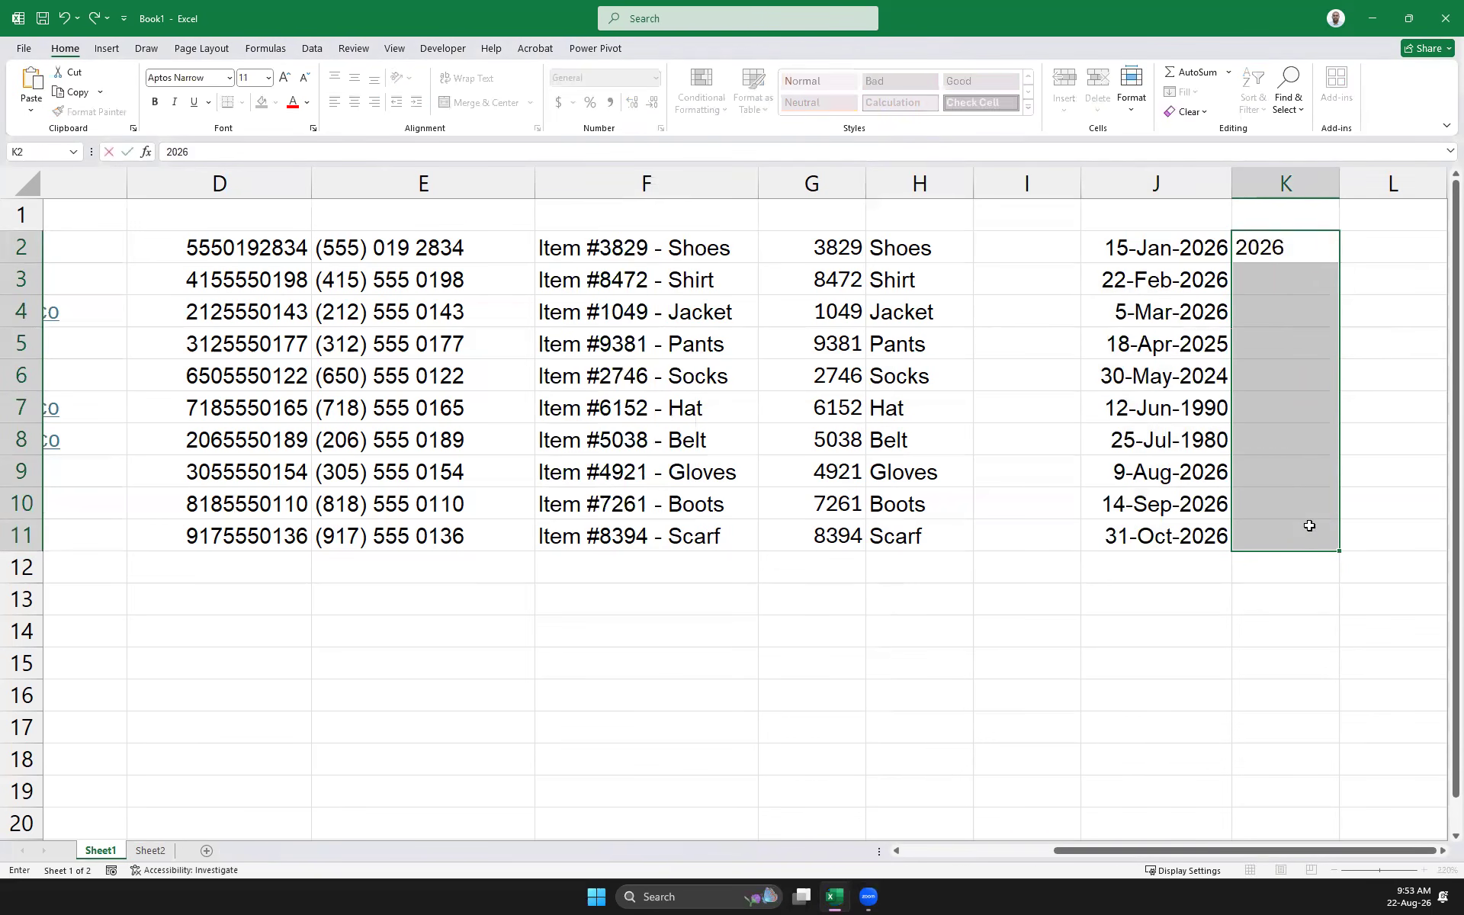
{"action": "key", "text": "Return"}
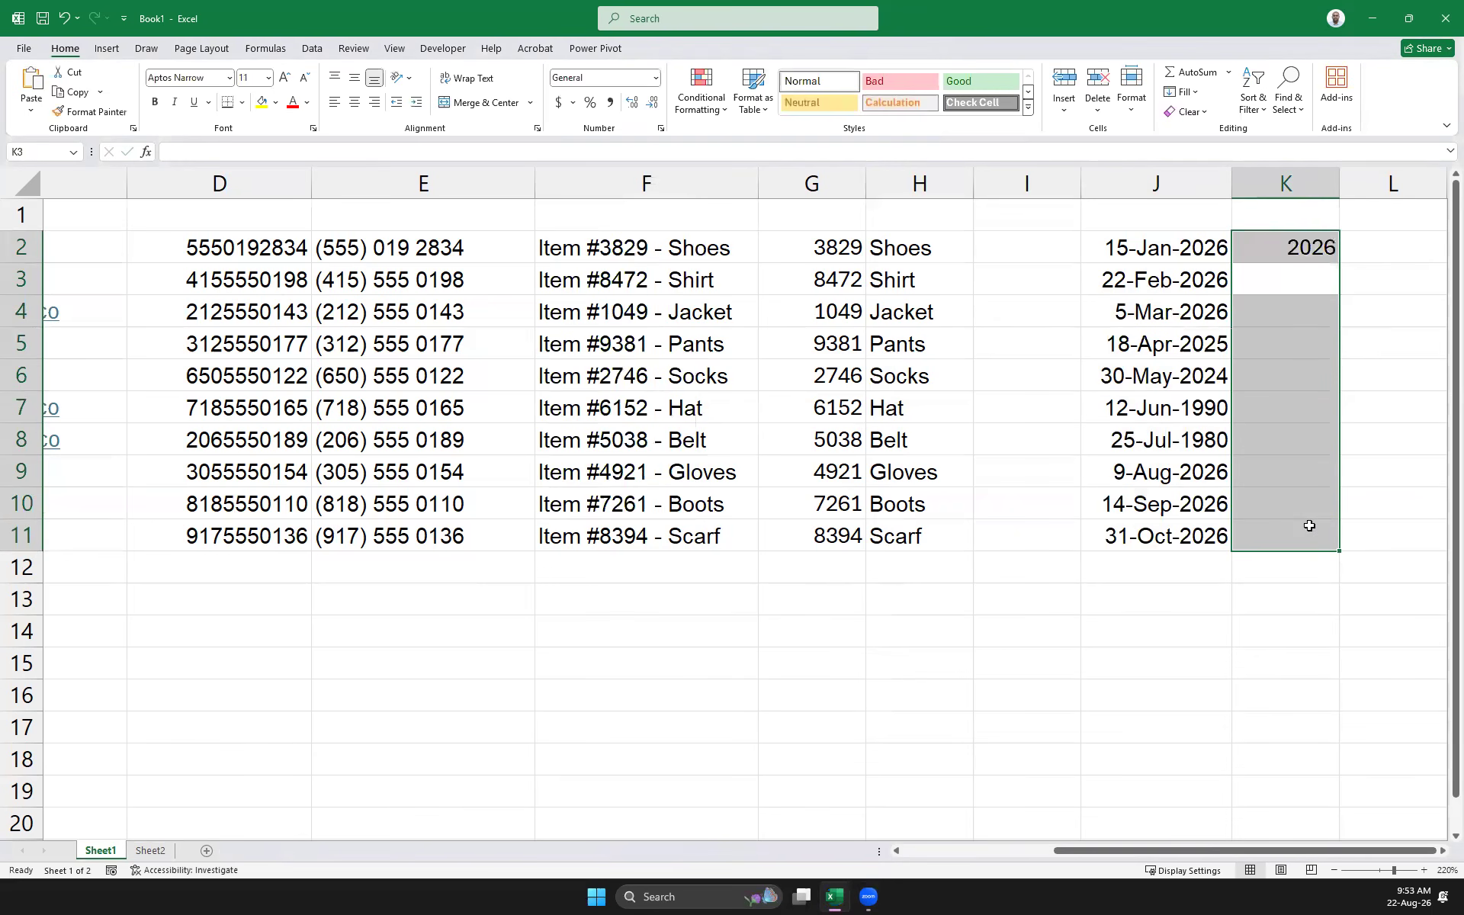
{"action": "left_click", "coordinate": [1277, 654]}
{"action": "left_click_drag", "start_coordinate": [1299, 244], "coordinate": [1318, 545]}
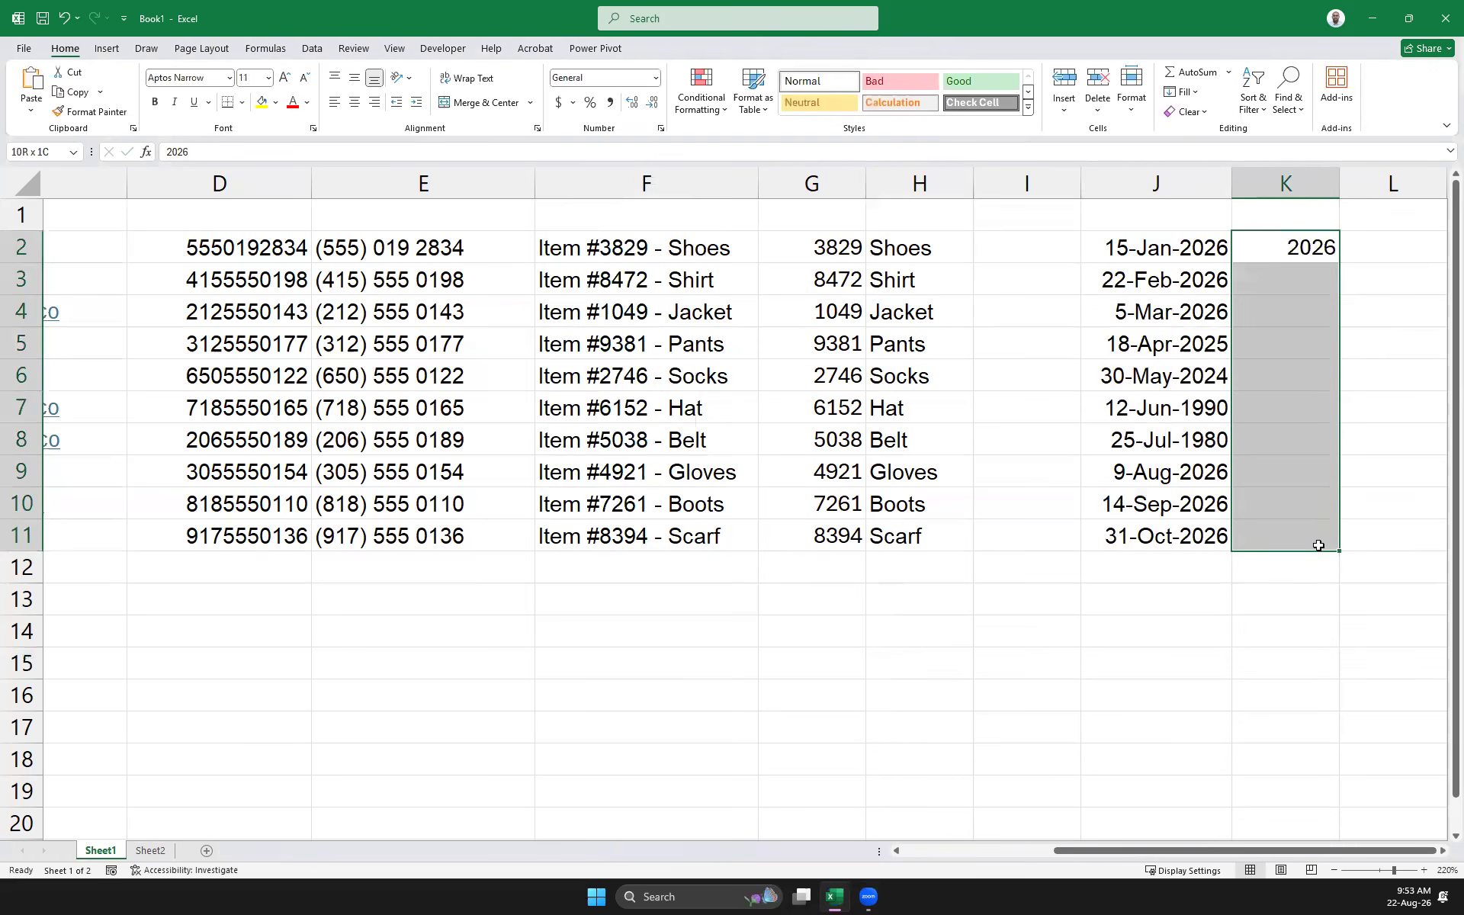
{"action": "key", "text": "ctrl+e"}
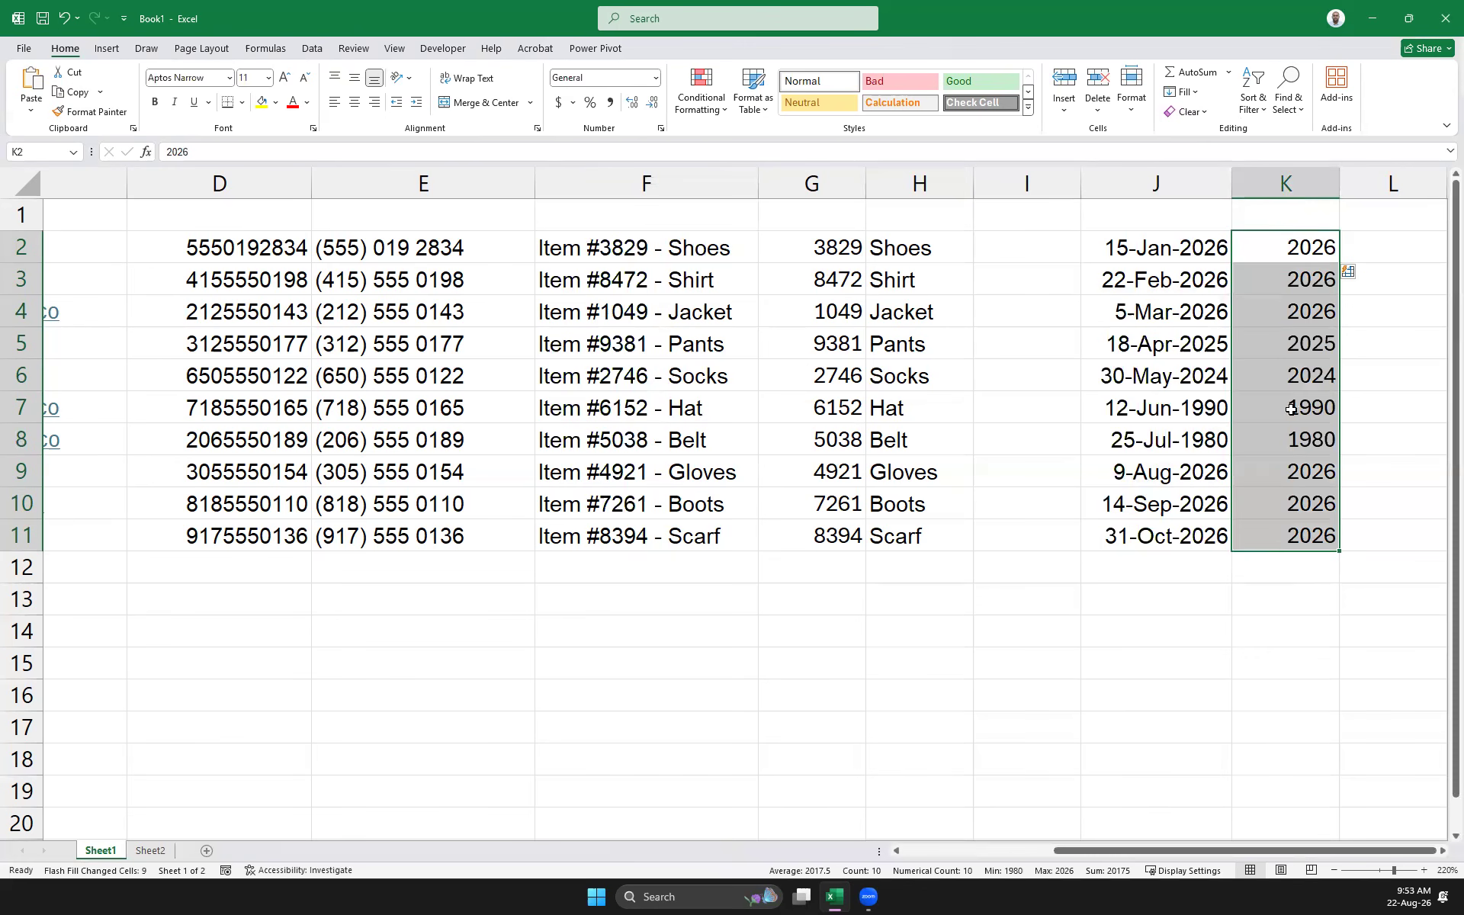
{"action": "left_click", "coordinate": [1380, 243]}
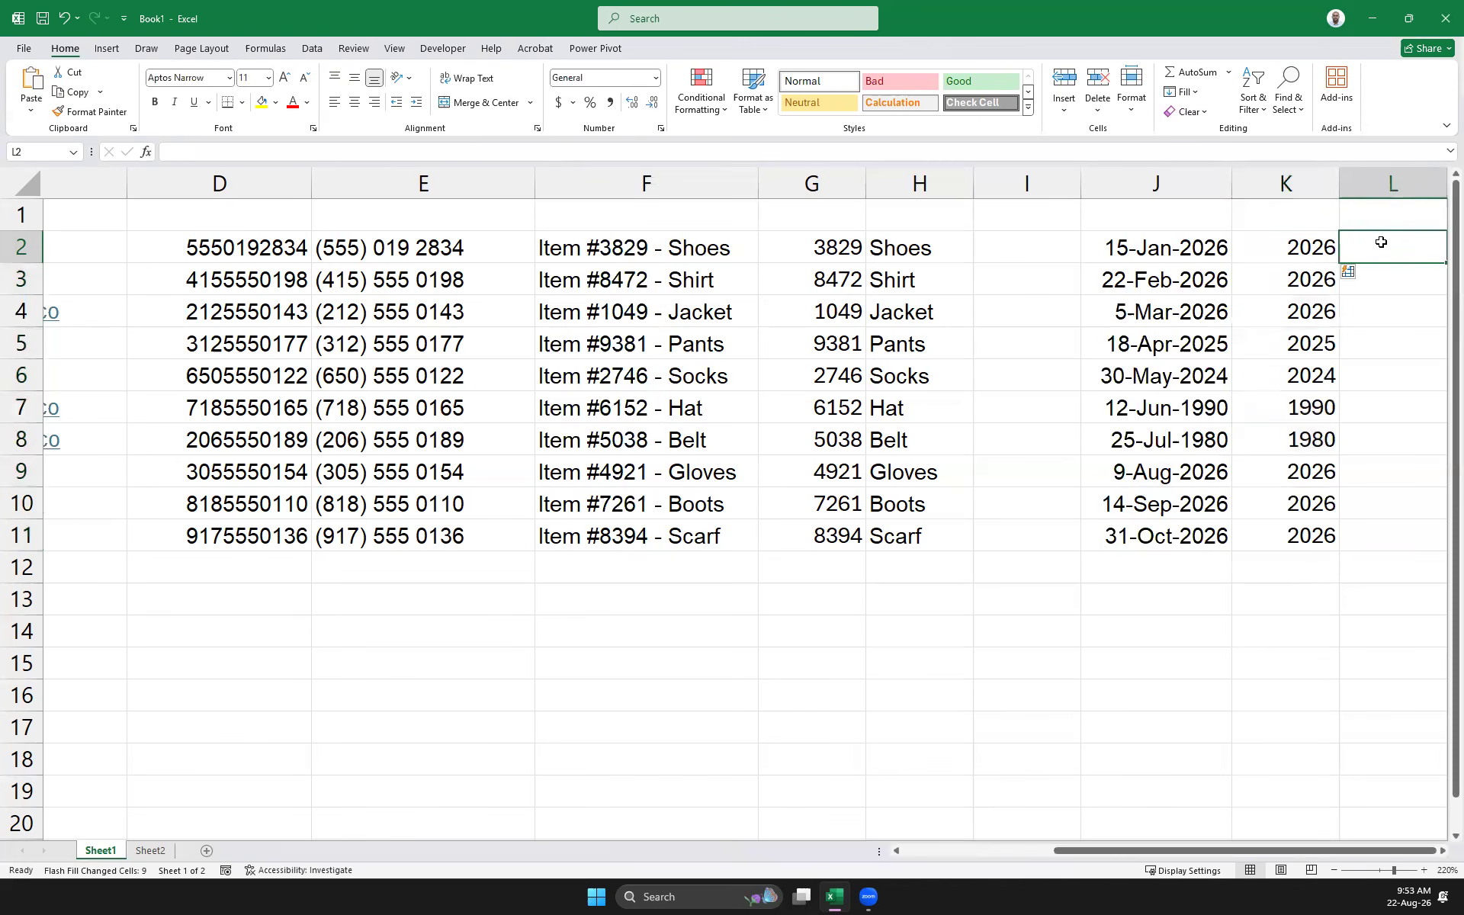
Enter January in L2 and Flash Fill the month names down L2:L11
{"action": "type", "text": "Jsnus"}
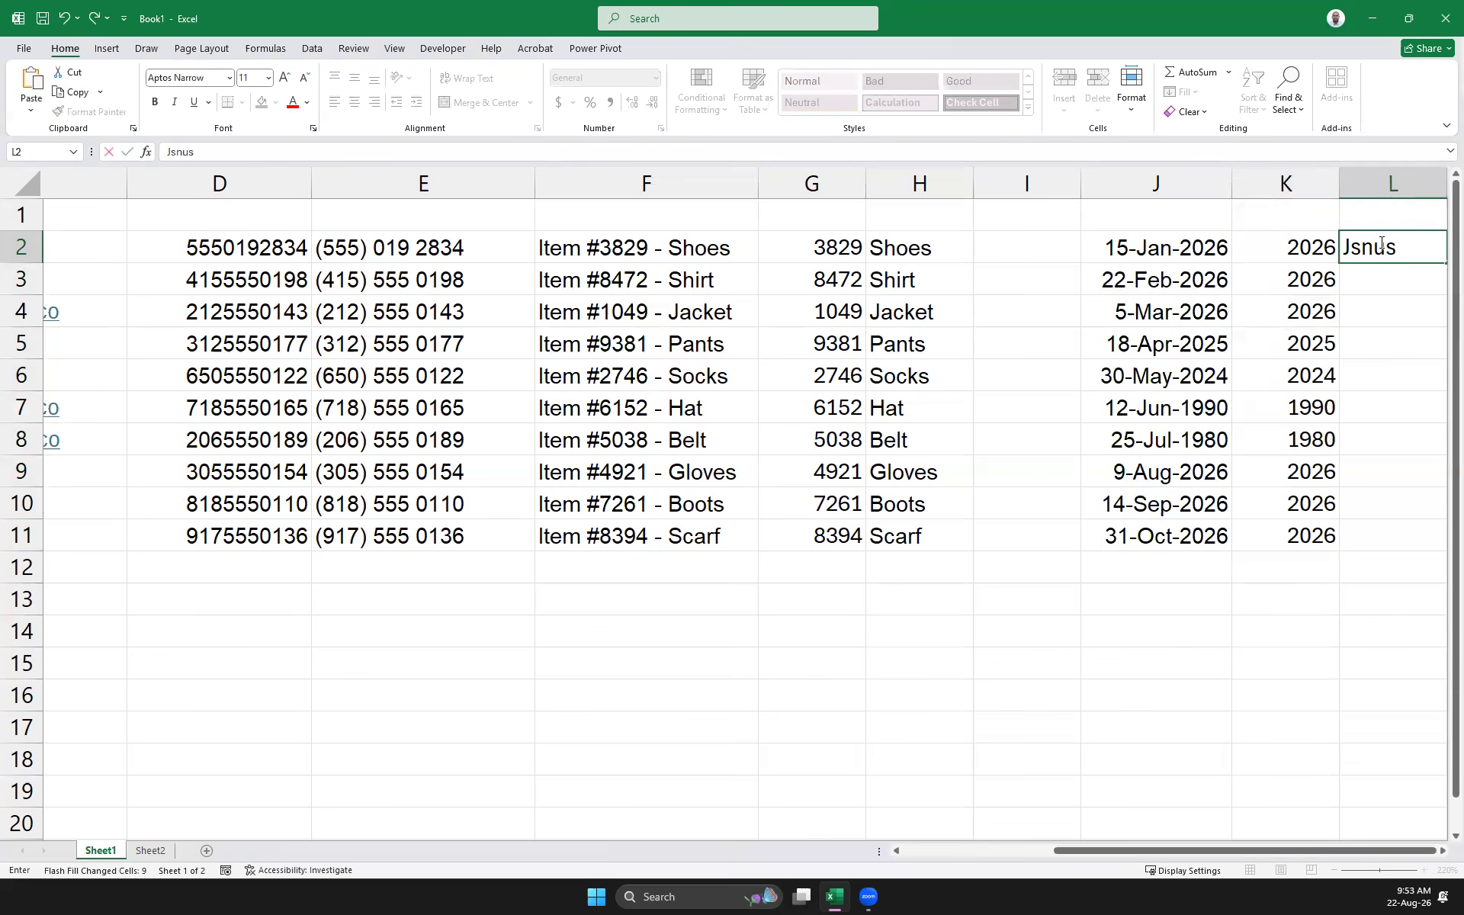
{"action": "type", "text": "ry"}
{"action": "key", "text": "Left"}
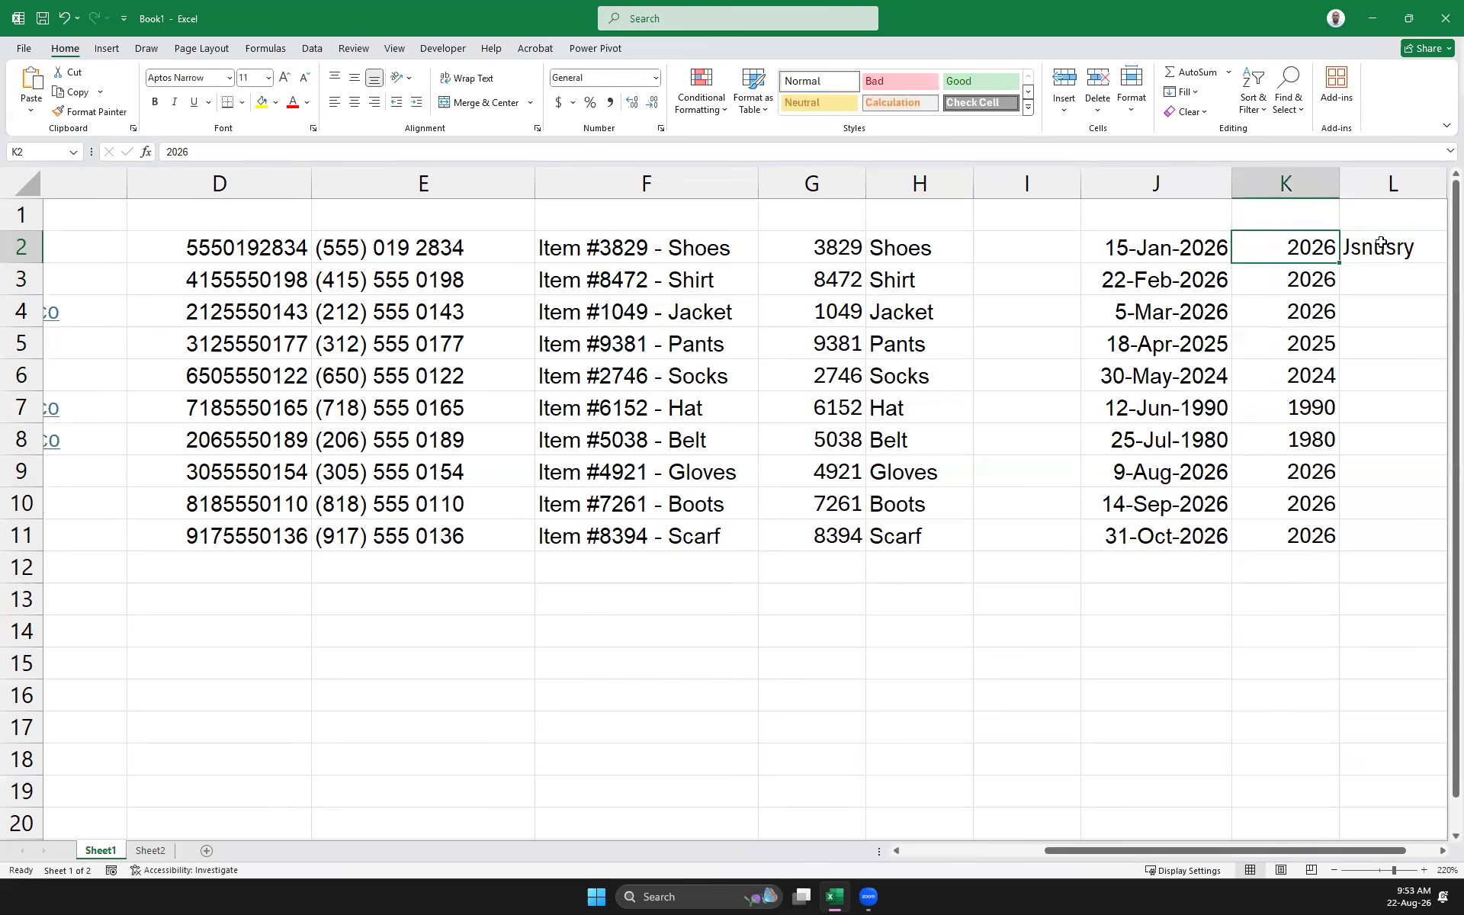
{"action": "key", "text": "Right"}
{"action": "type", "text": "Januar"}
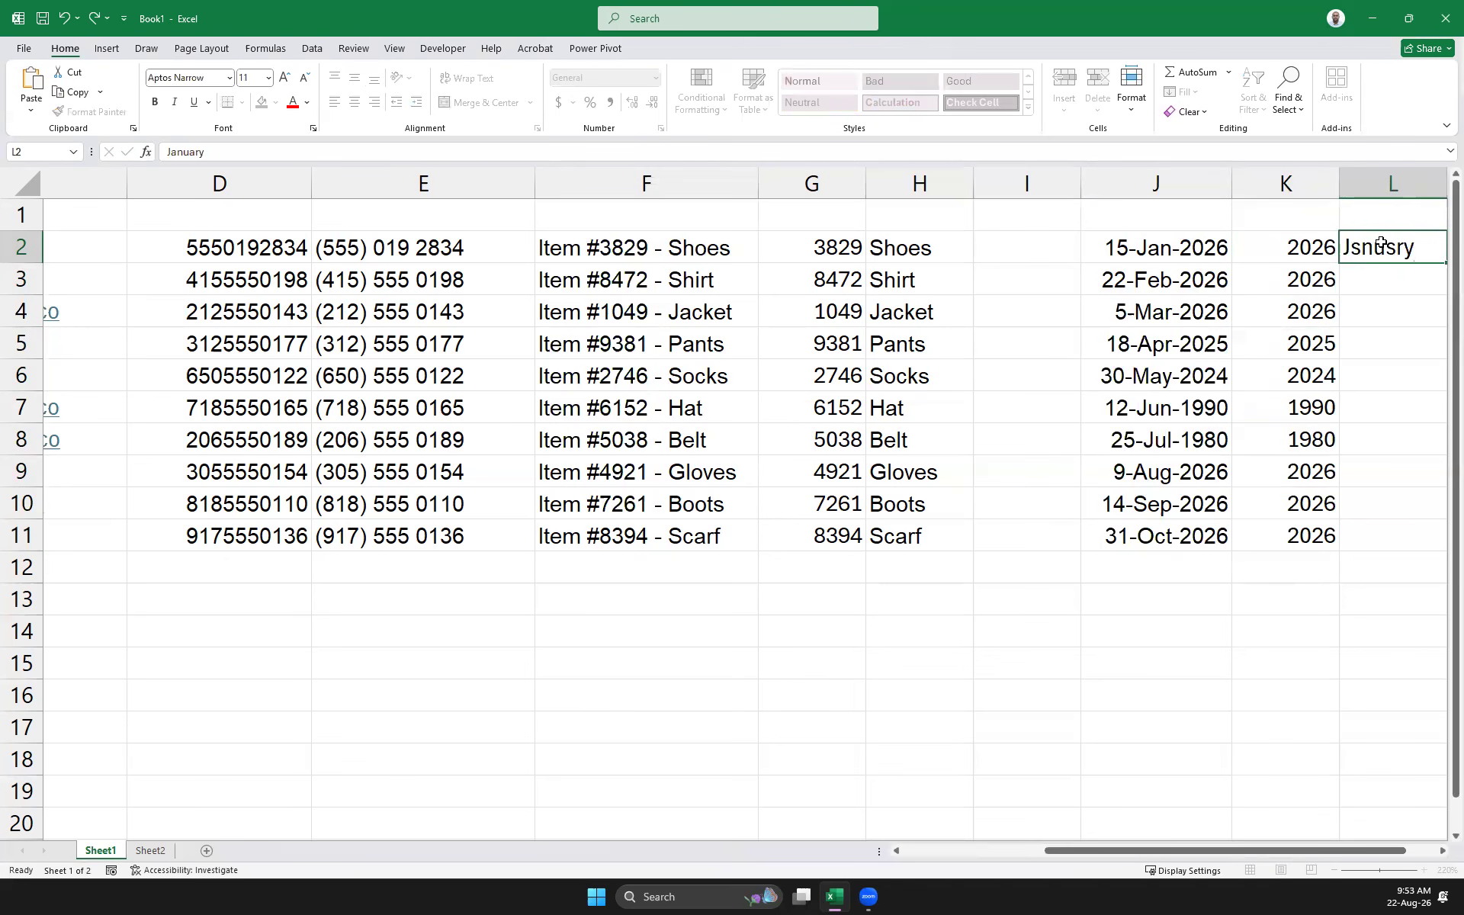
{"action": "key", "text": "Return"}
{"action": "left_click_drag", "start_coordinate": [1382, 246], "coordinate": [1426, 530]}
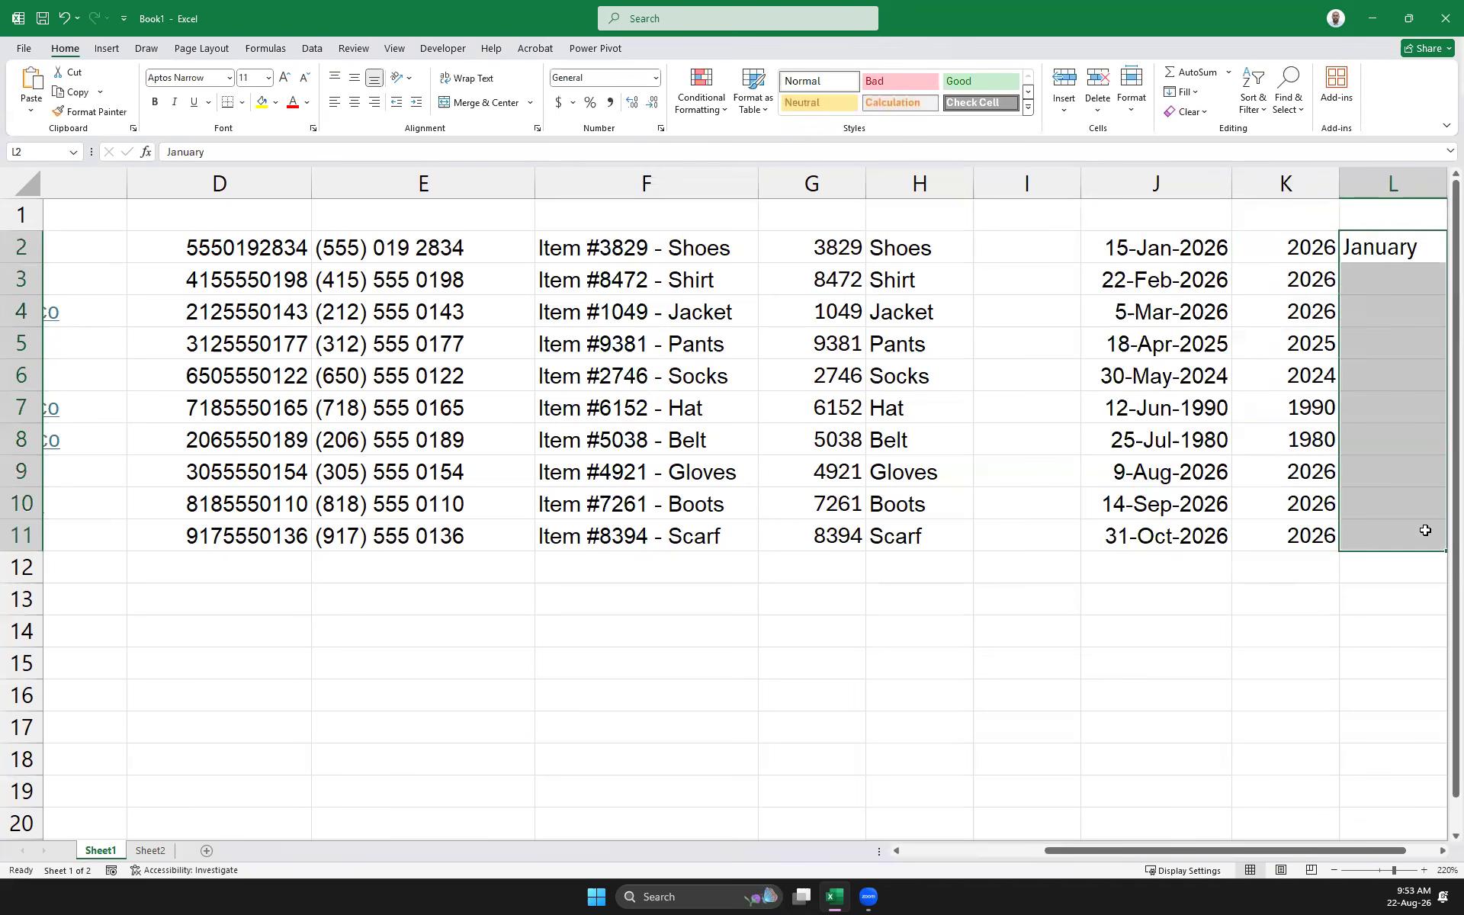
{"action": "key", "text": "ctrl+e"}
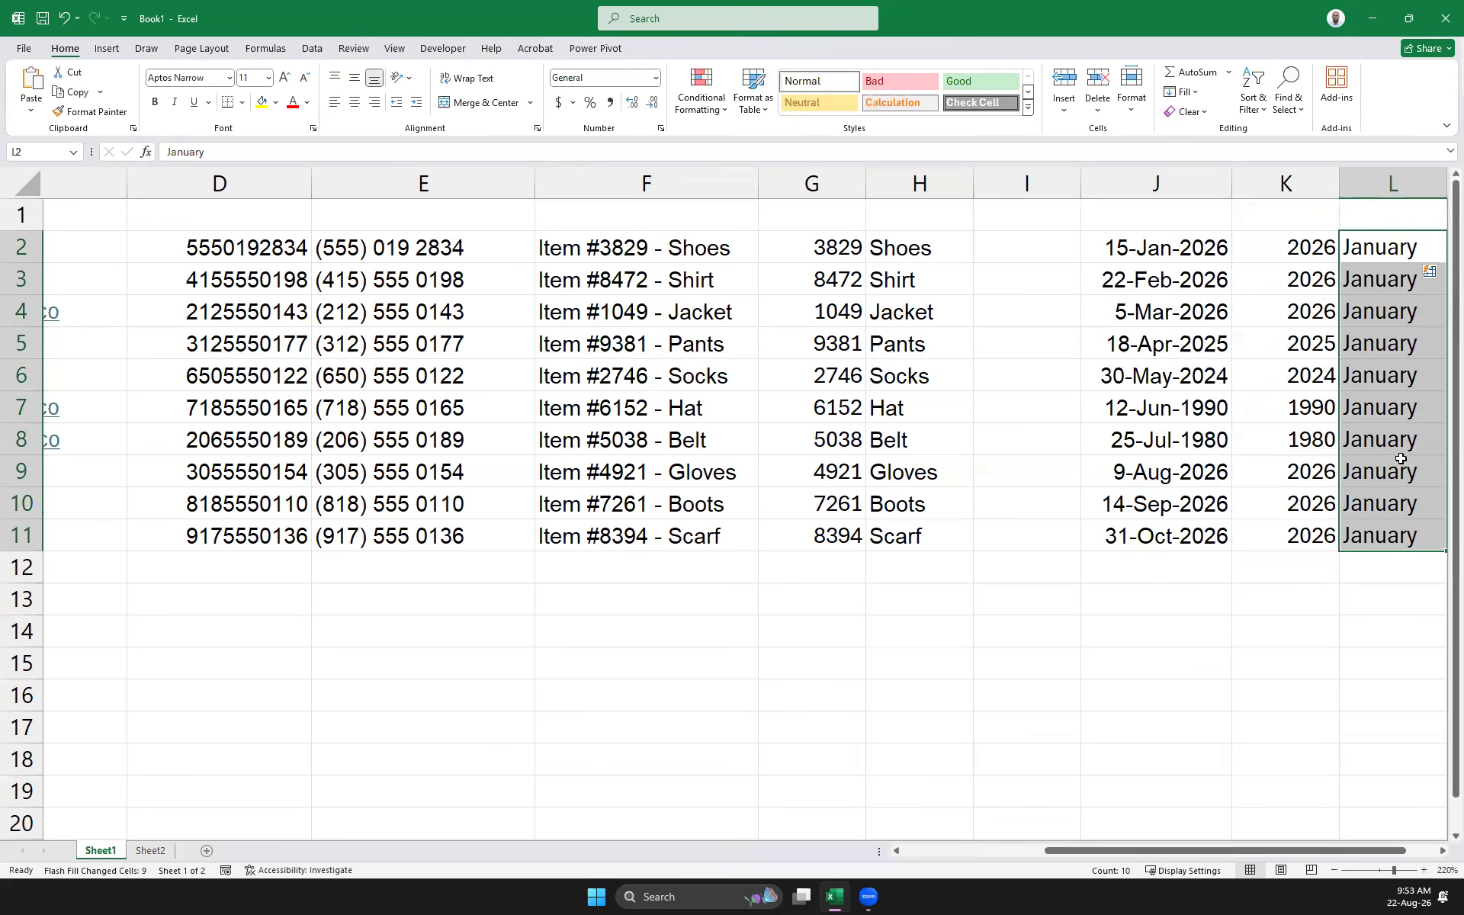
{"action": "left_click", "coordinate": [1377, 248]}
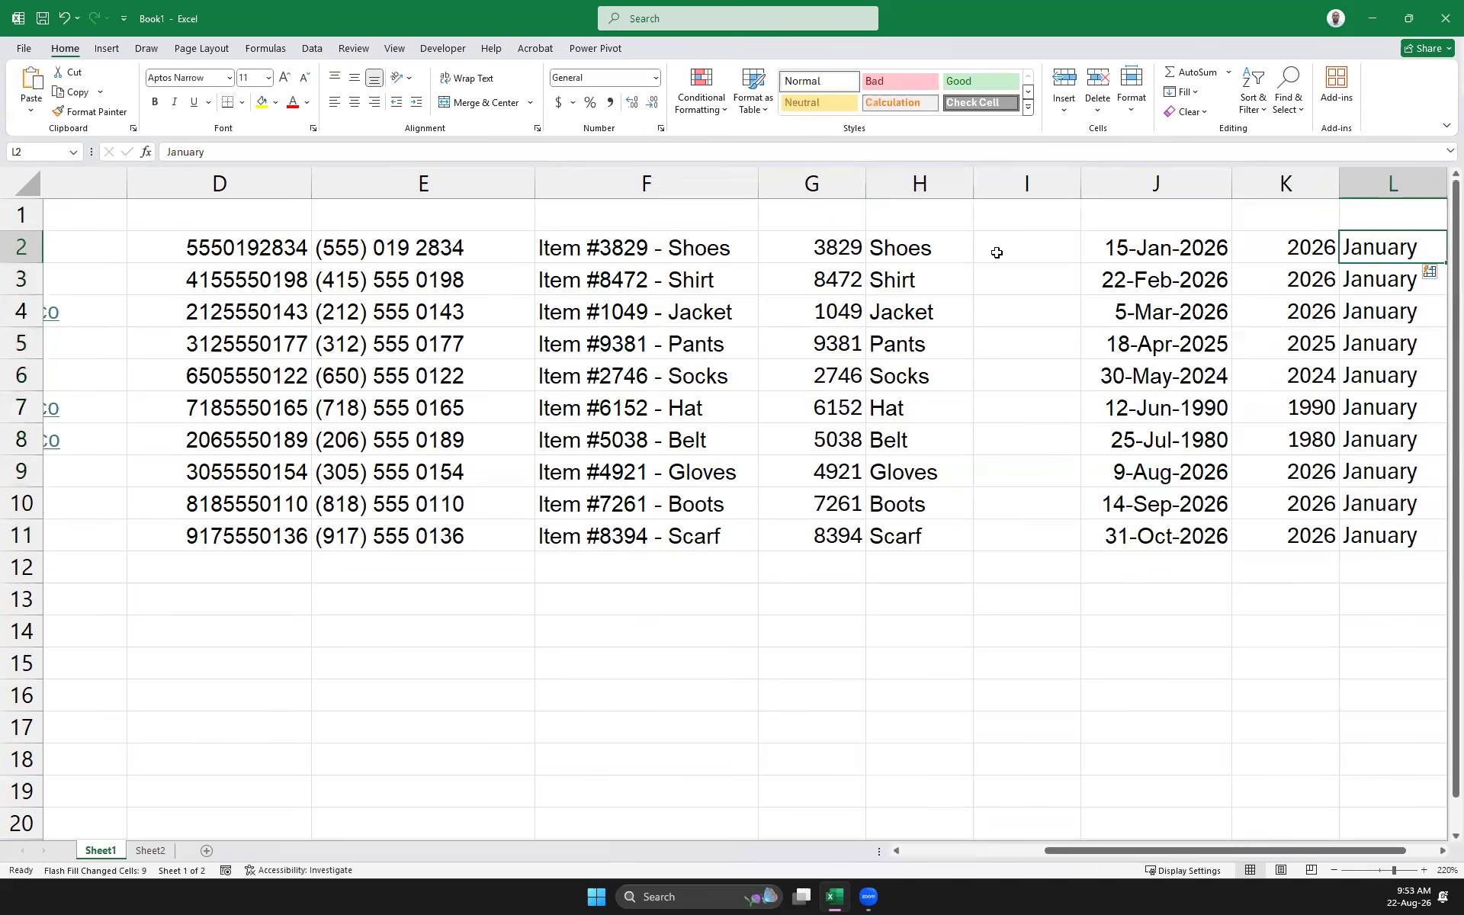
Shorten L2 to Jan so L3:L11 refill as Feb through Oct
{"action": "left_click", "coordinate": [1154, 257]}
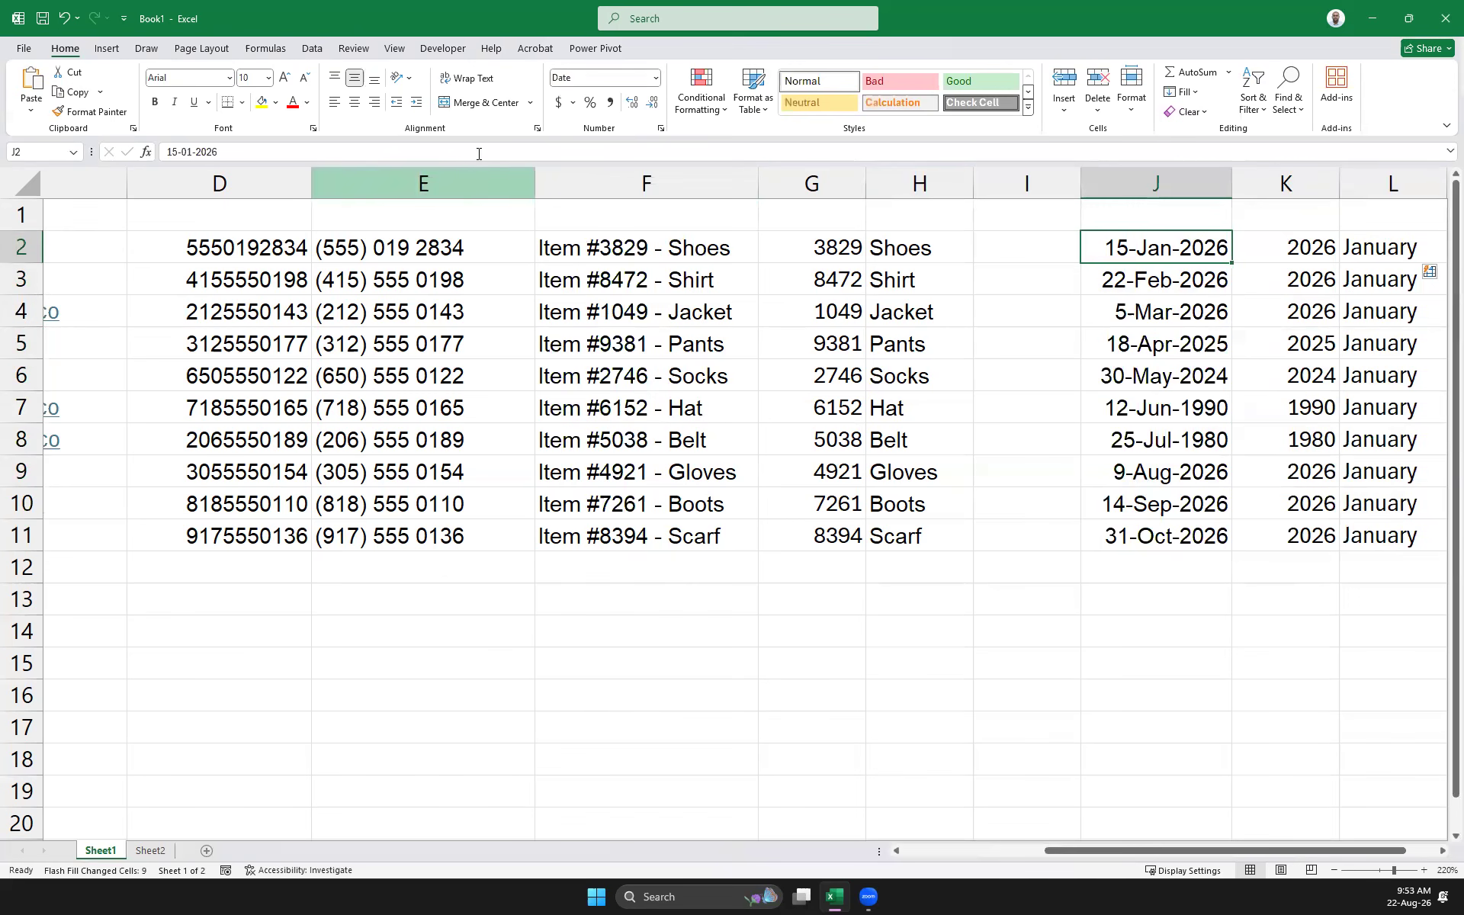
{"action": "left_click", "coordinate": [1354, 247]}
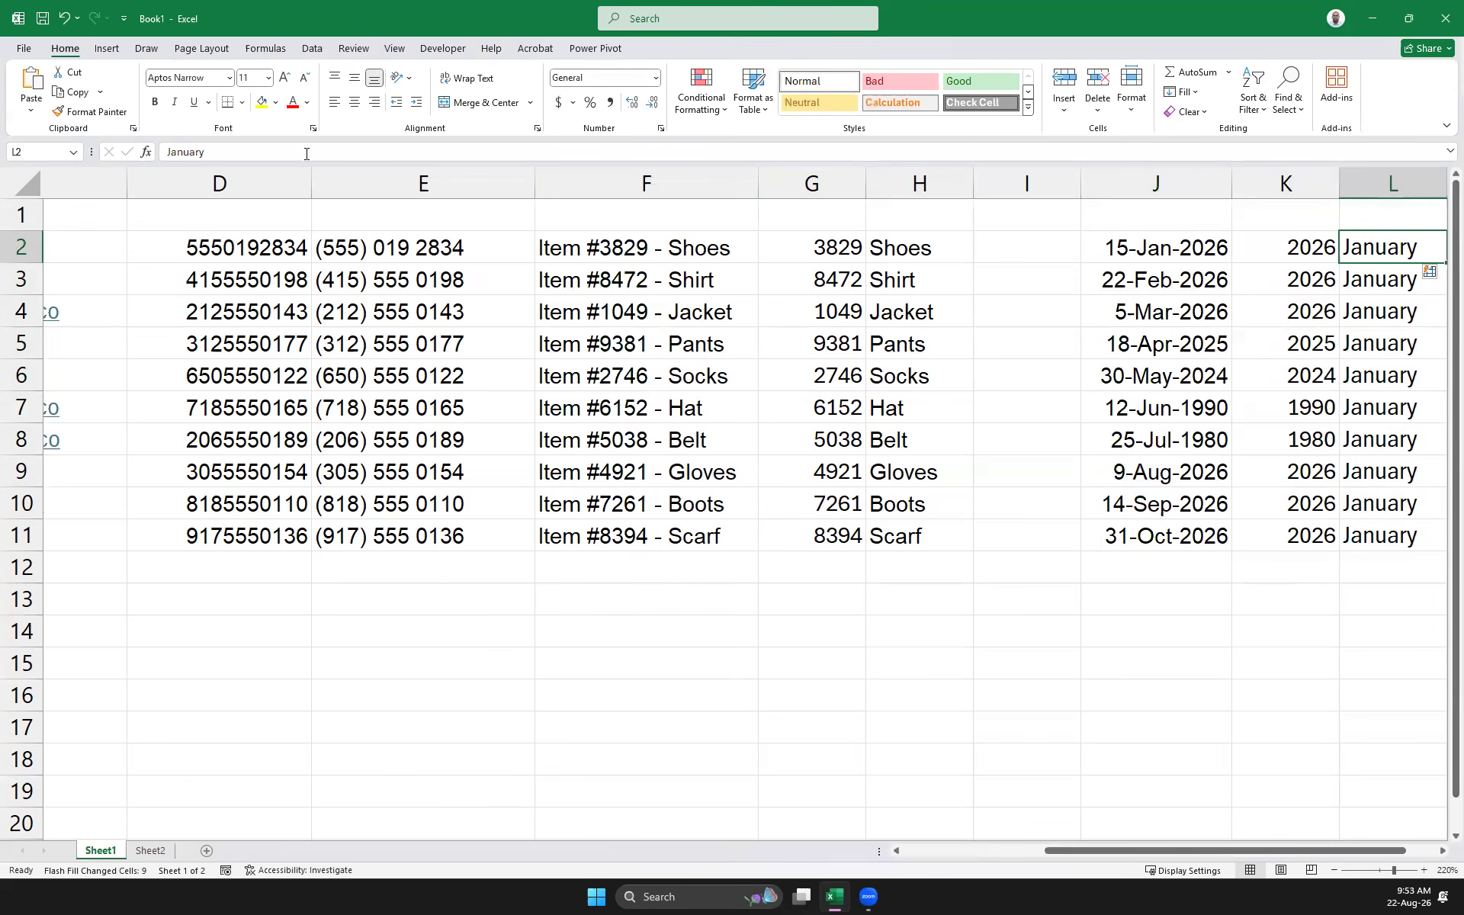
{"action": "left_click_drag", "start_coordinate": [183, 152], "coordinate": [346, 165]}
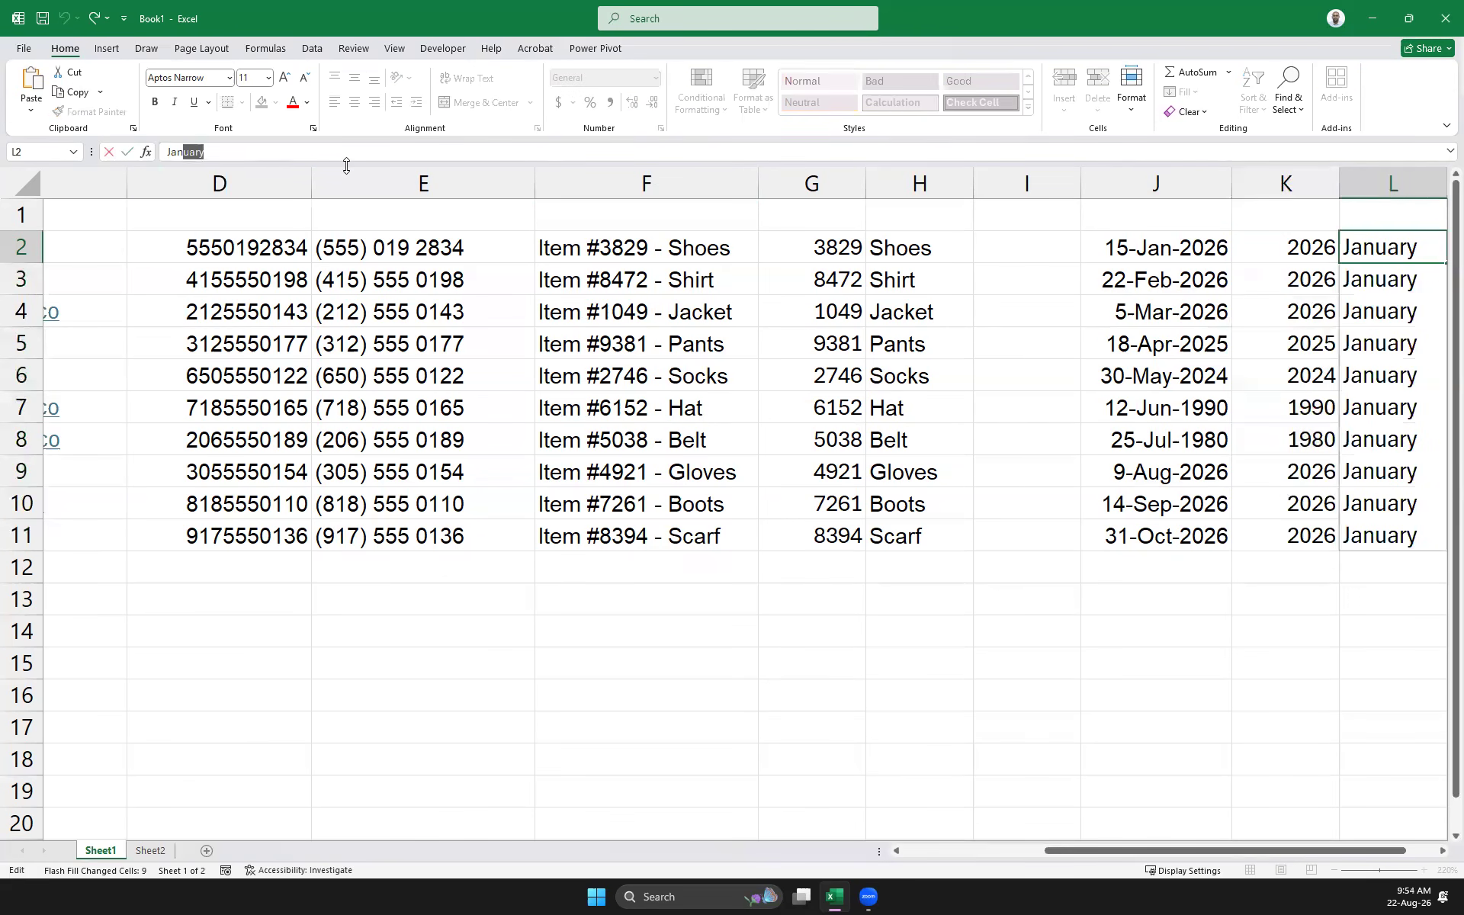
{"action": "key", "text": "BackSpace"}
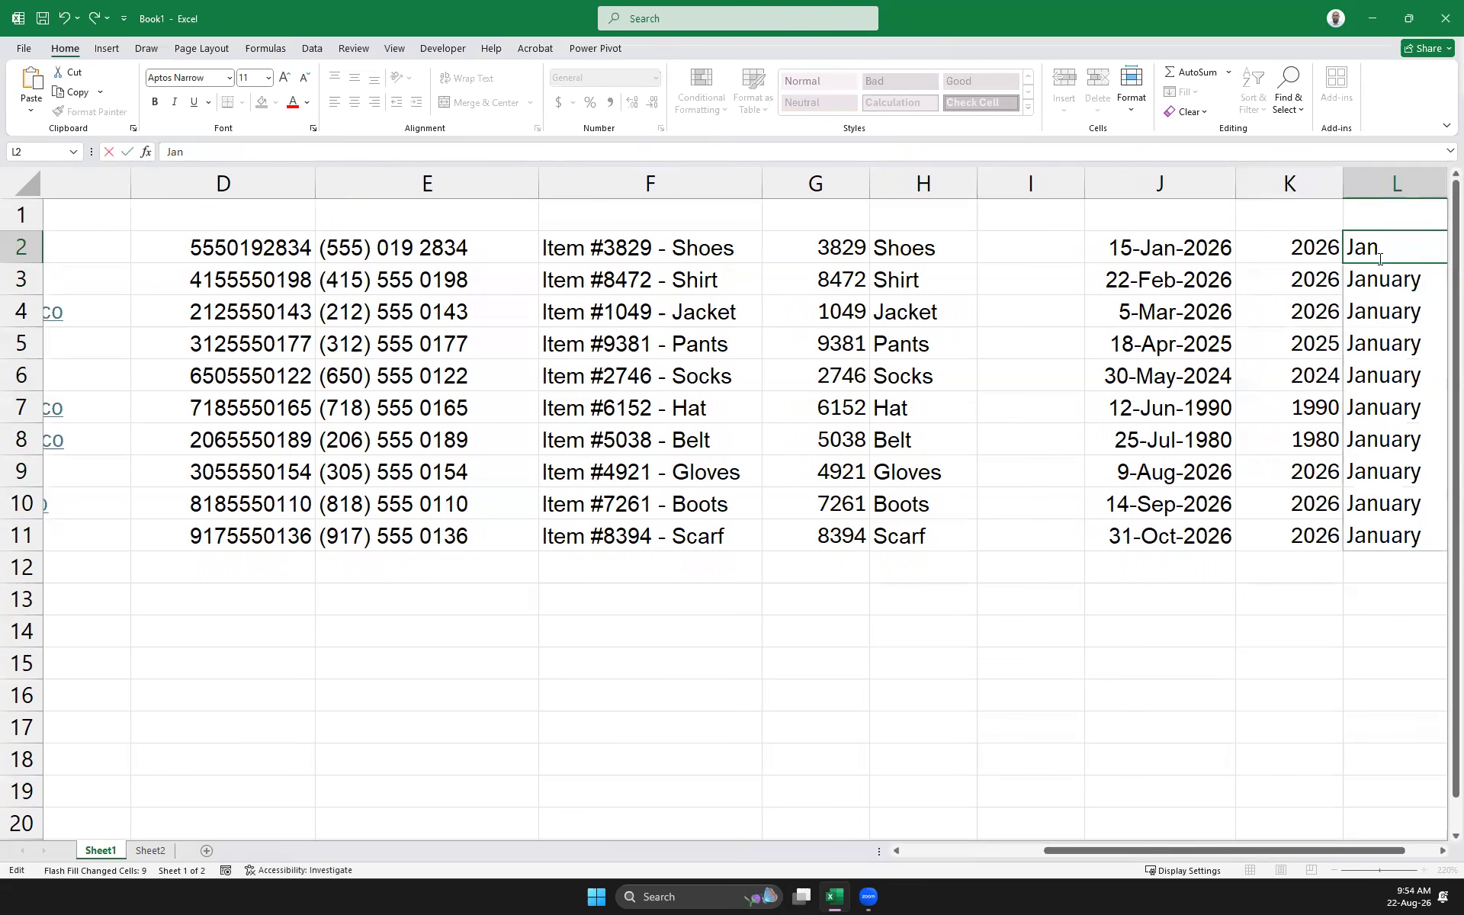
{"action": "left_click", "coordinate": [1320, 758]}
{"action": "left_click_drag", "start_coordinate": [1372, 248], "coordinate": [1382, 537]}
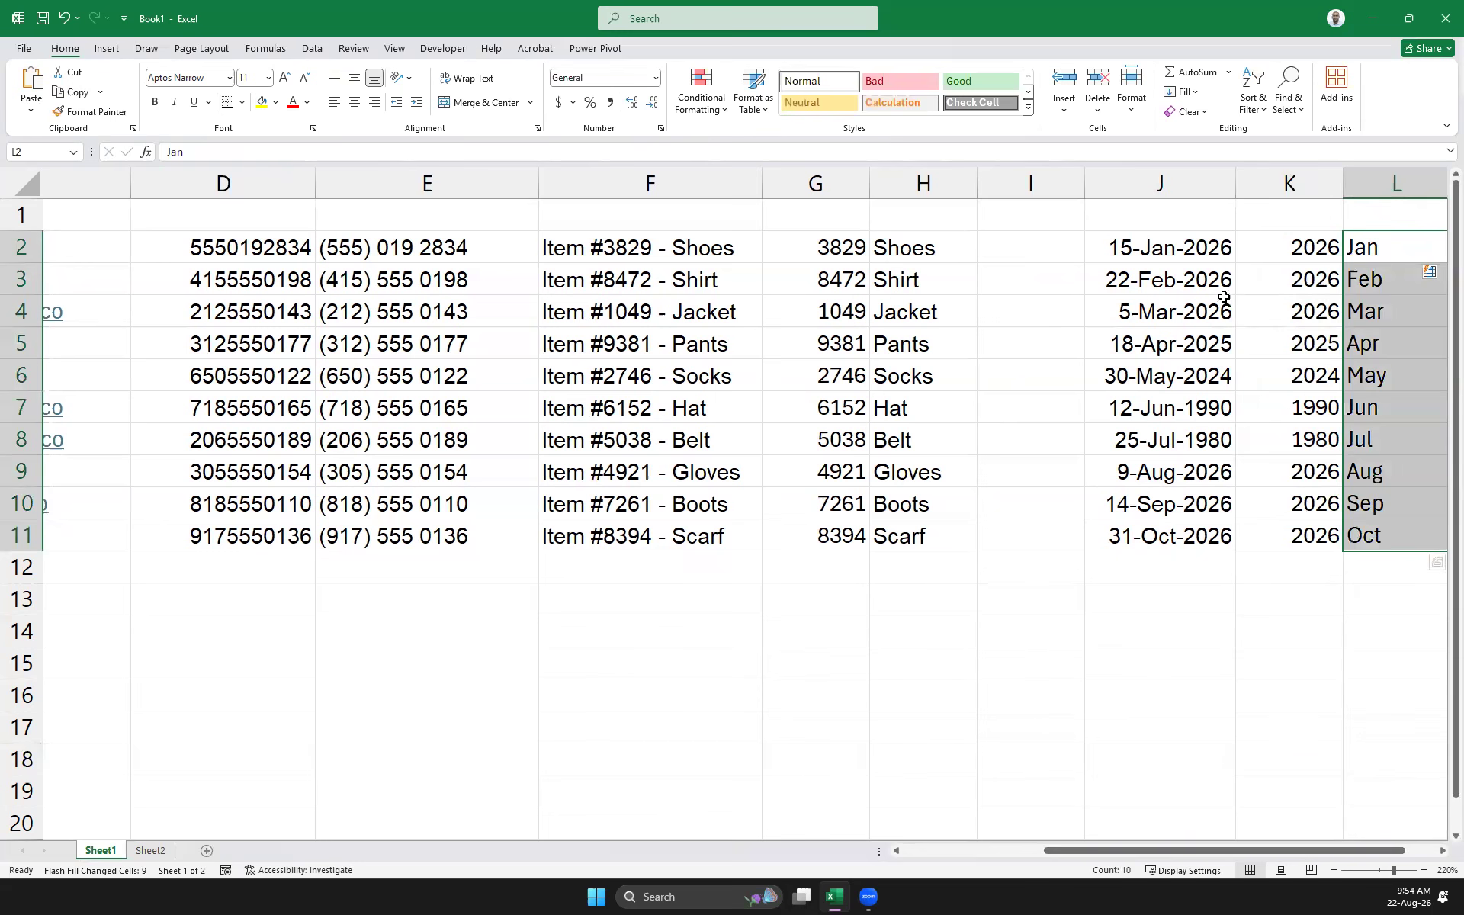
{"action": "left_click", "coordinate": [1175, 241]}
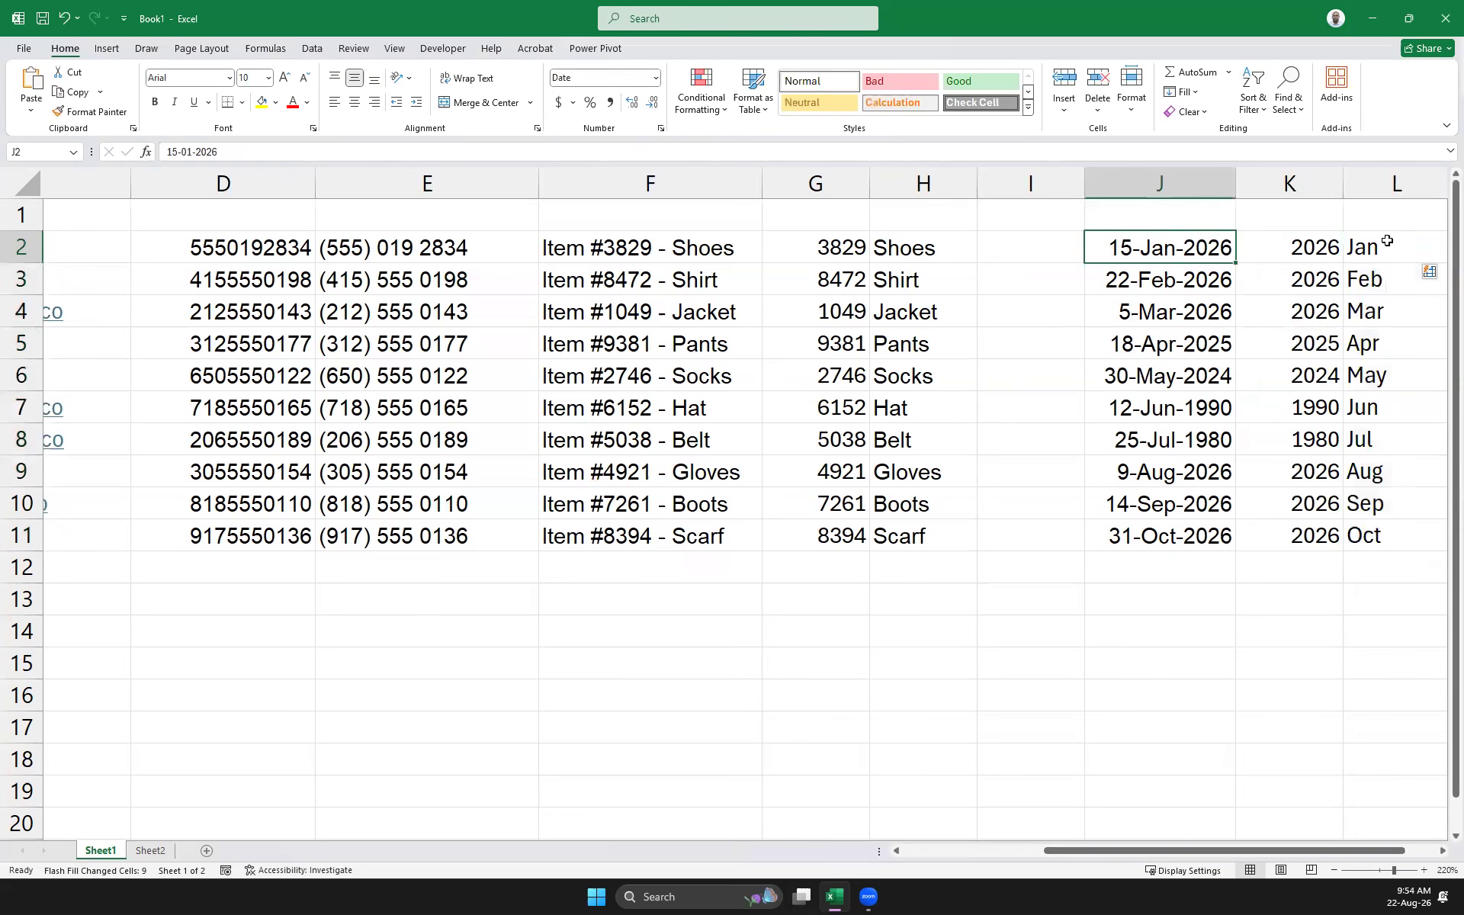
Show J2:J11 as long dates like January 15, 2026, hide column I and widen column J
{"action": "left_click", "coordinate": [1158, 540], "text": "shift"}
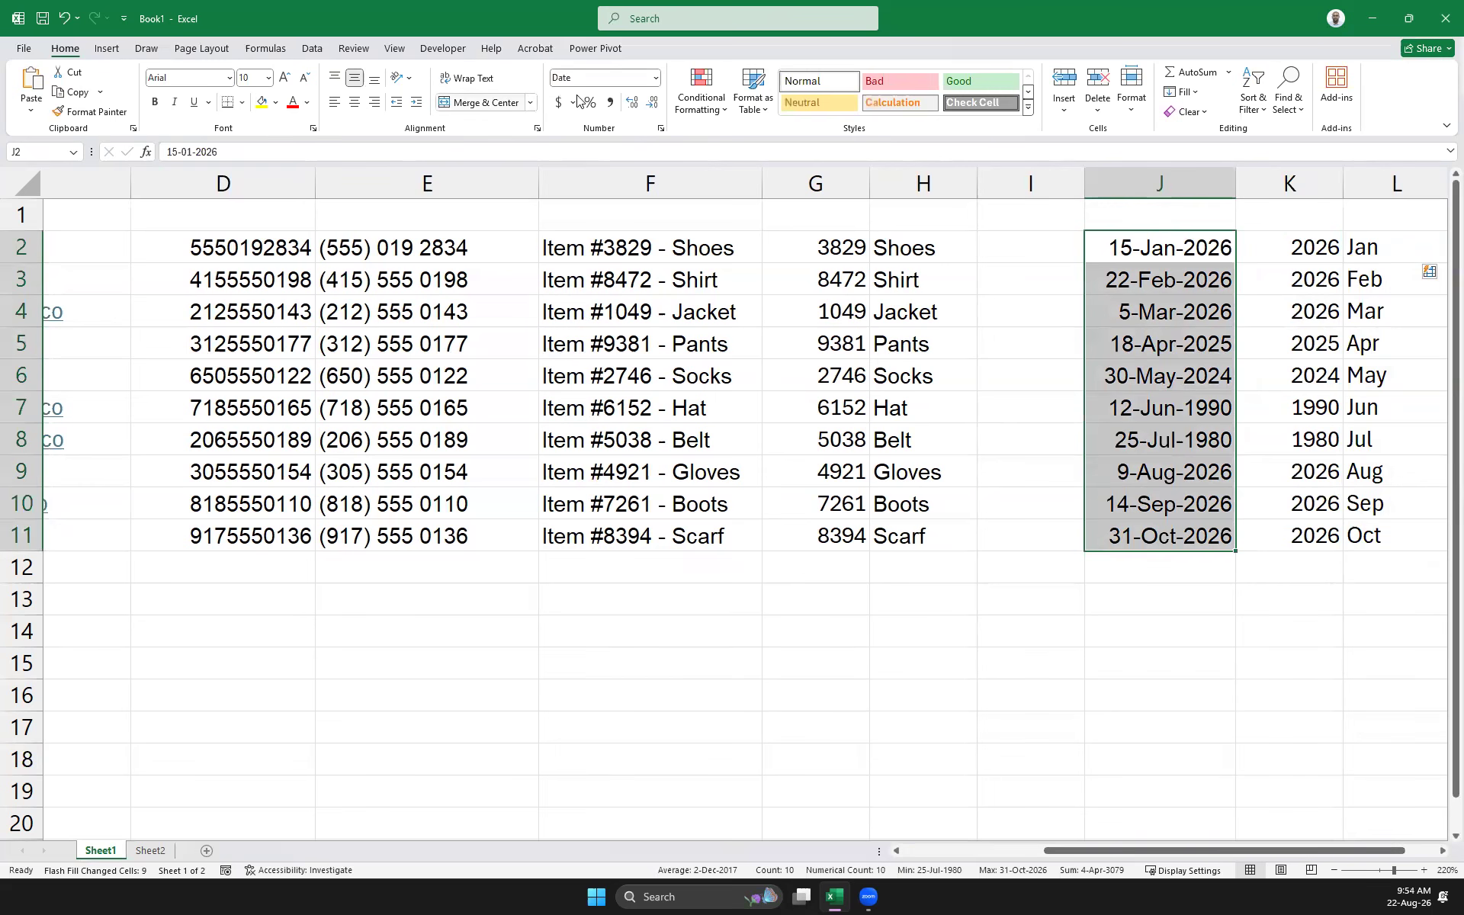
{"action": "left_click", "coordinate": [656, 79]}
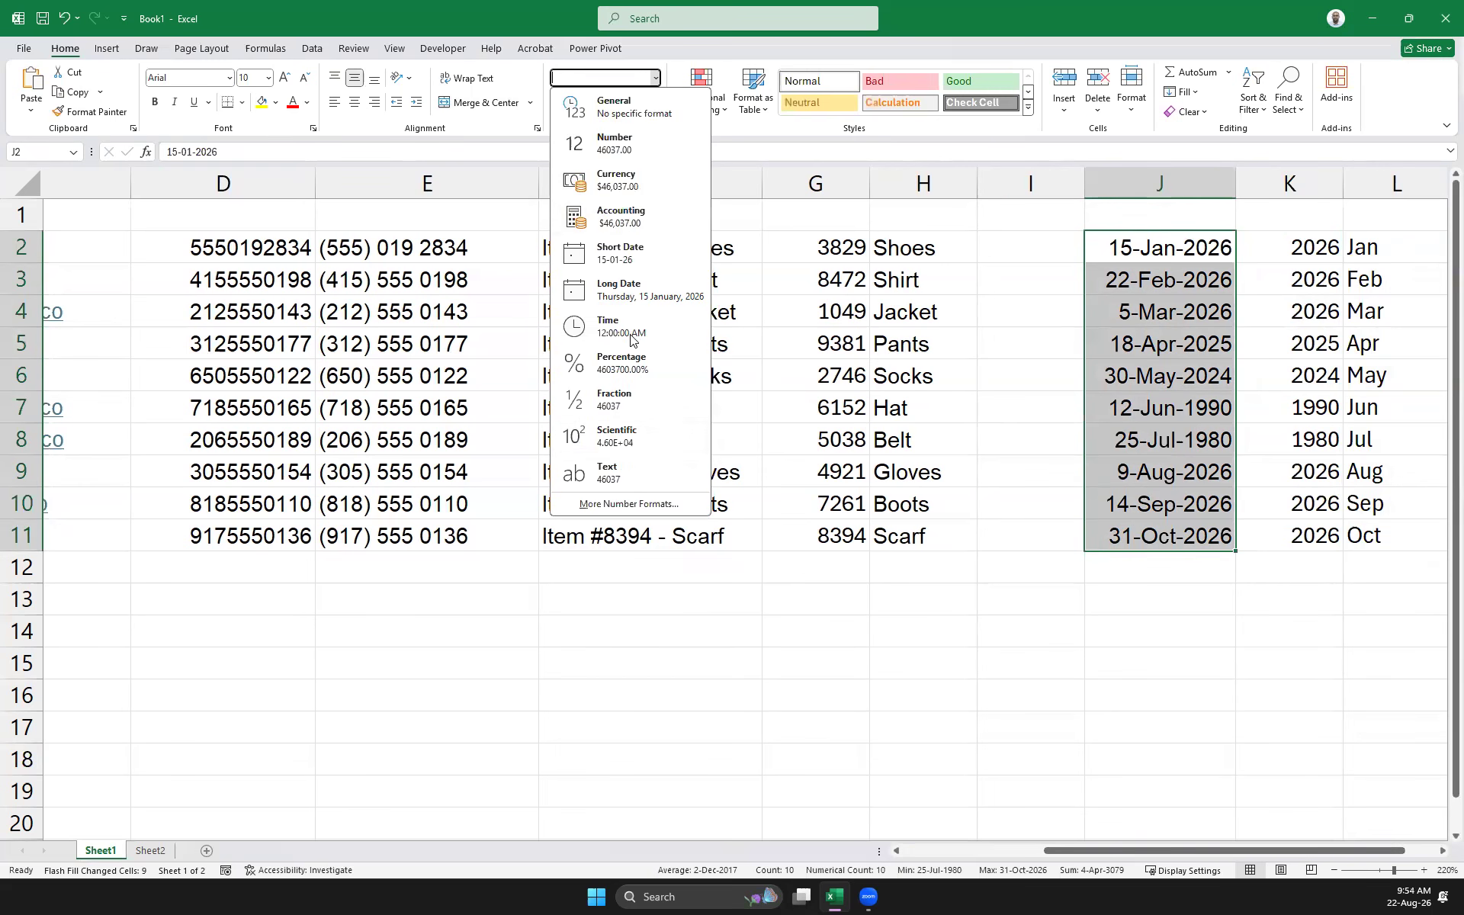
{"action": "left_click", "coordinate": [624, 505]}
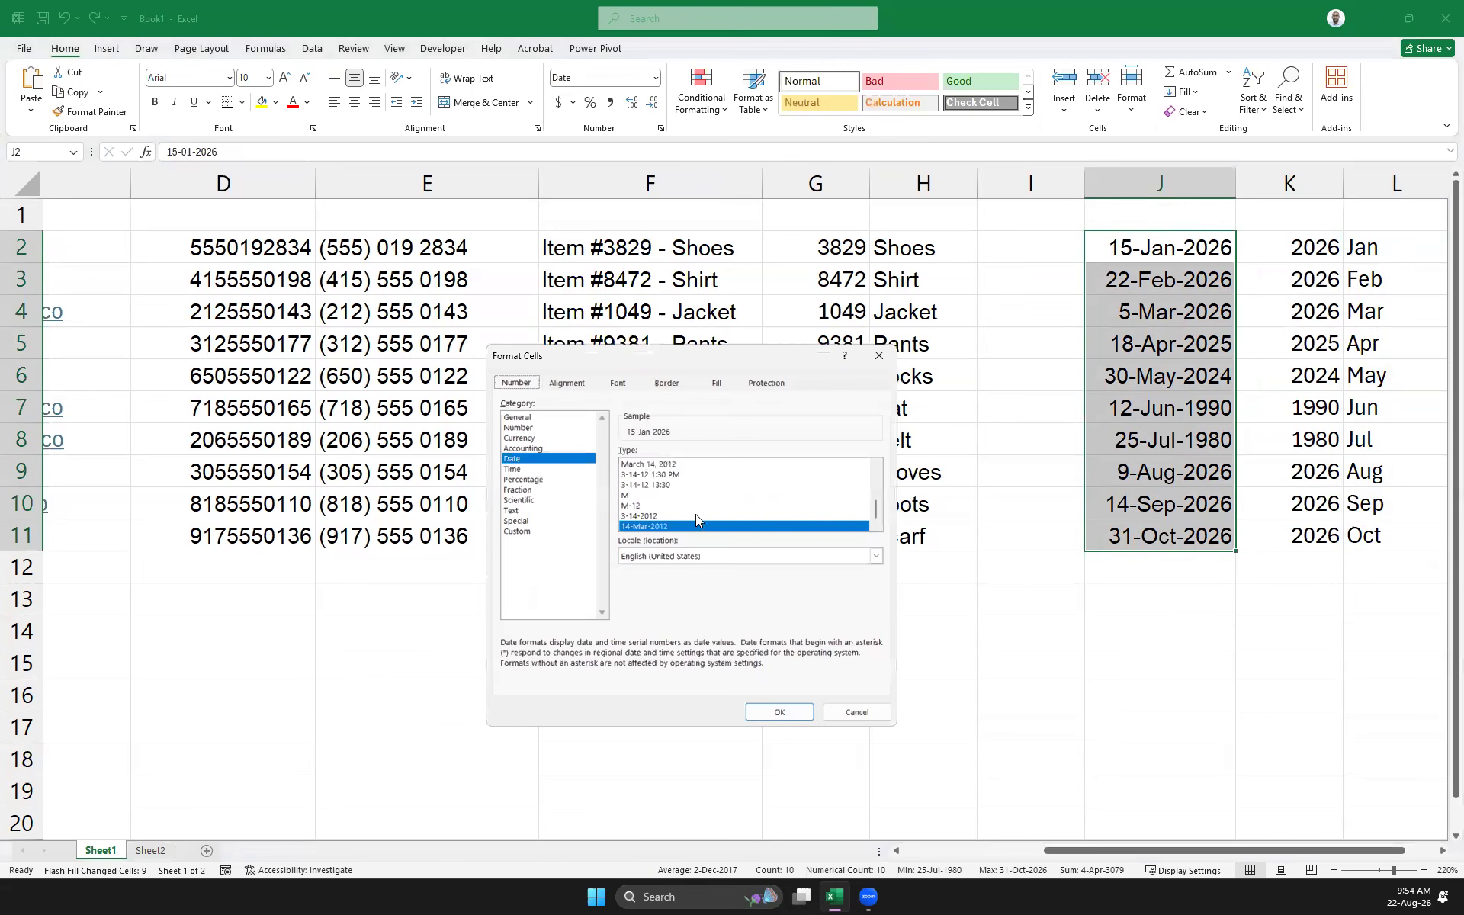
{"action": "scroll", "coordinate": [712, 508], "scroll_direction": "up", "scroll_amount": 4}
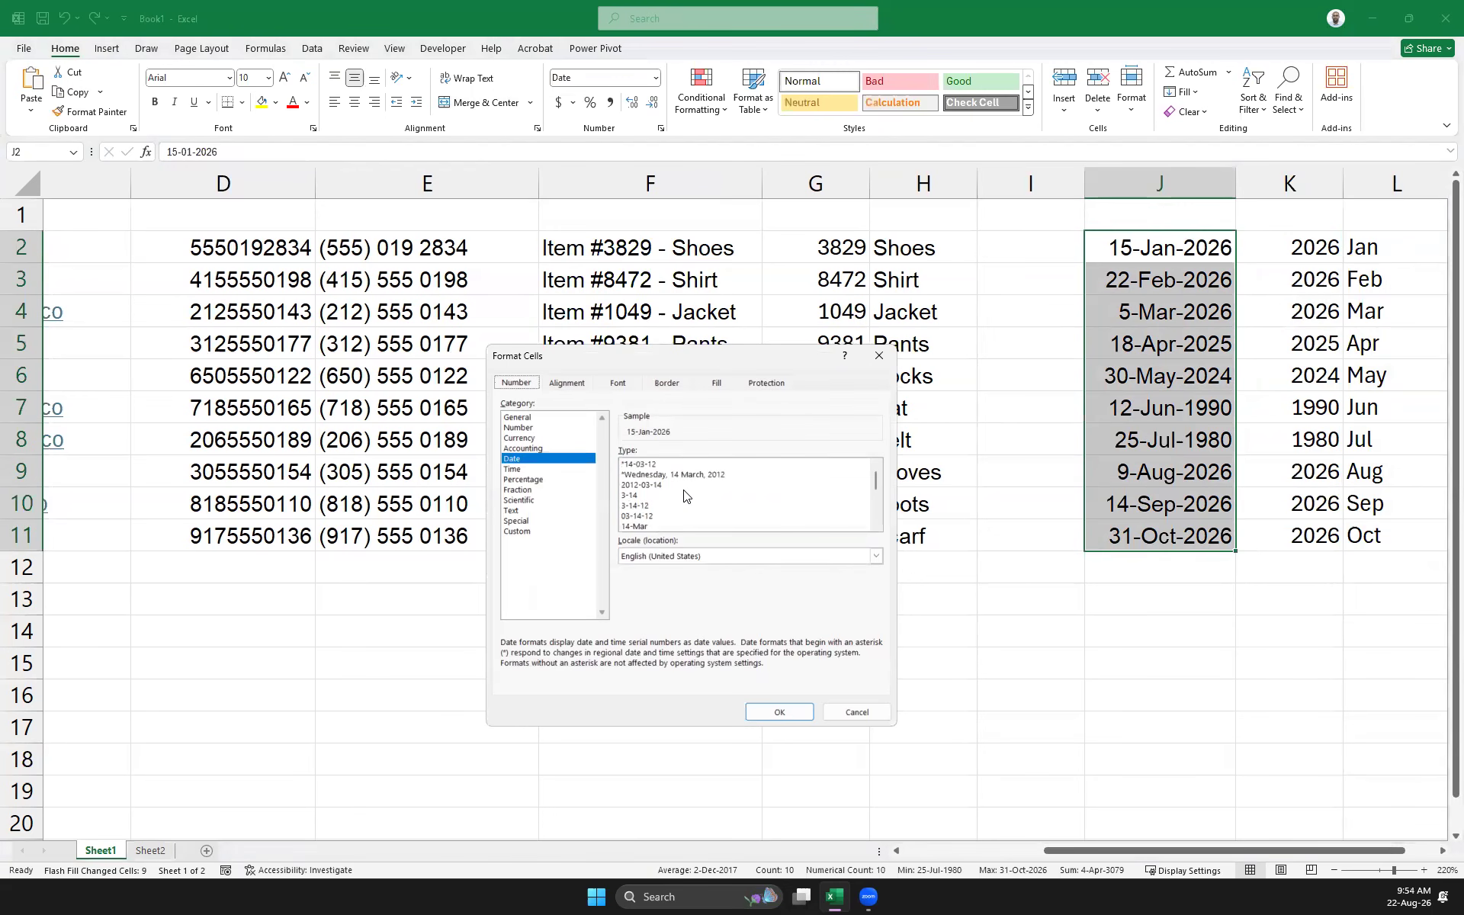
{"action": "scroll", "coordinate": [684, 497], "scroll_direction": "down", "scroll_amount": 3}
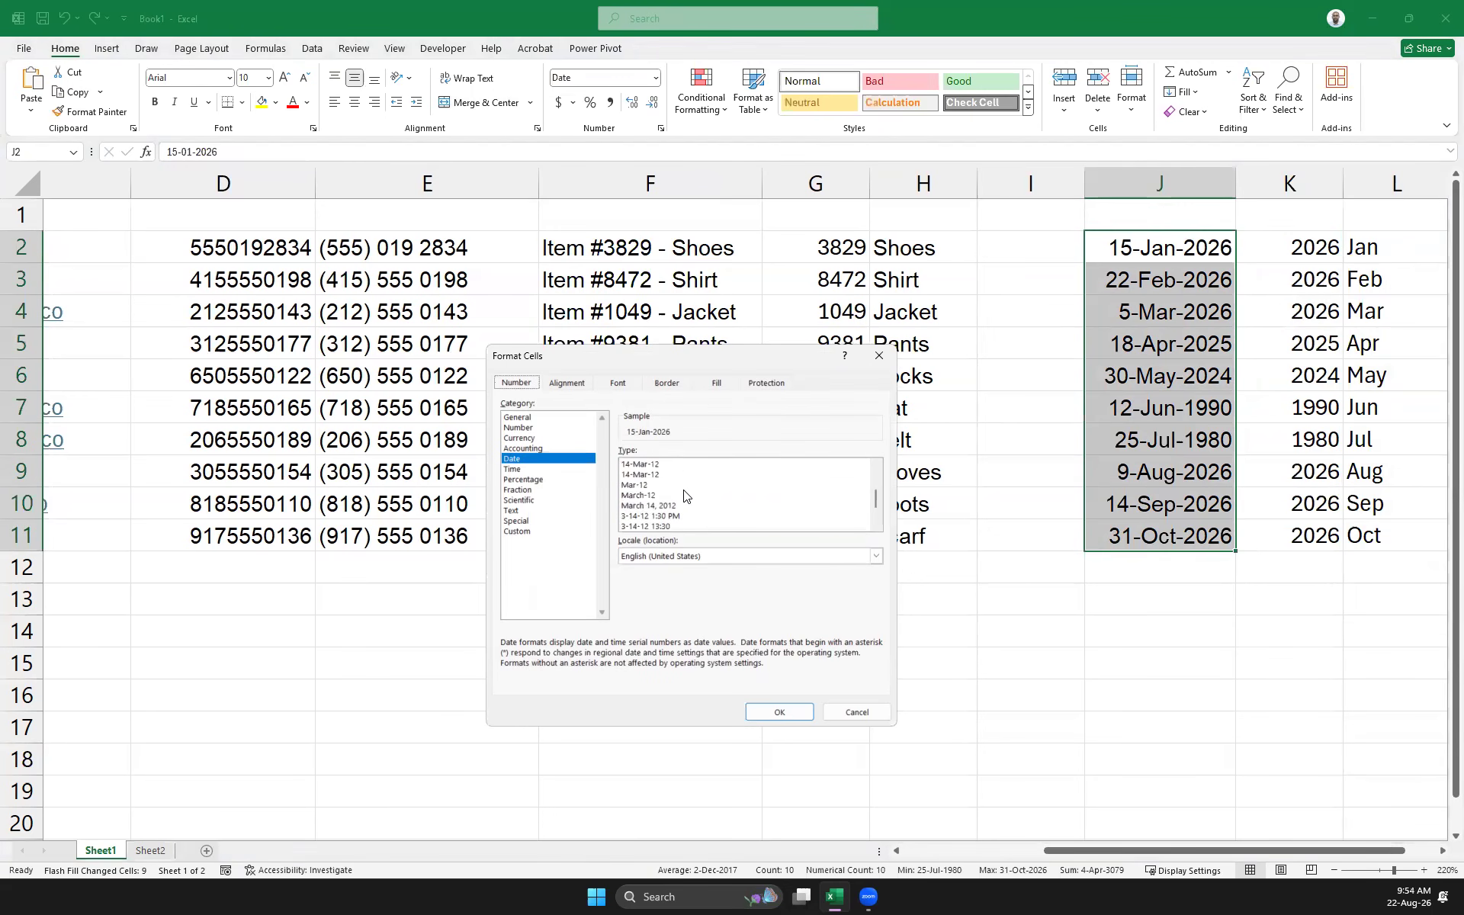
{"action": "scroll", "coordinate": [684, 496], "scroll_direction": "down", "scroll_amount": 2}
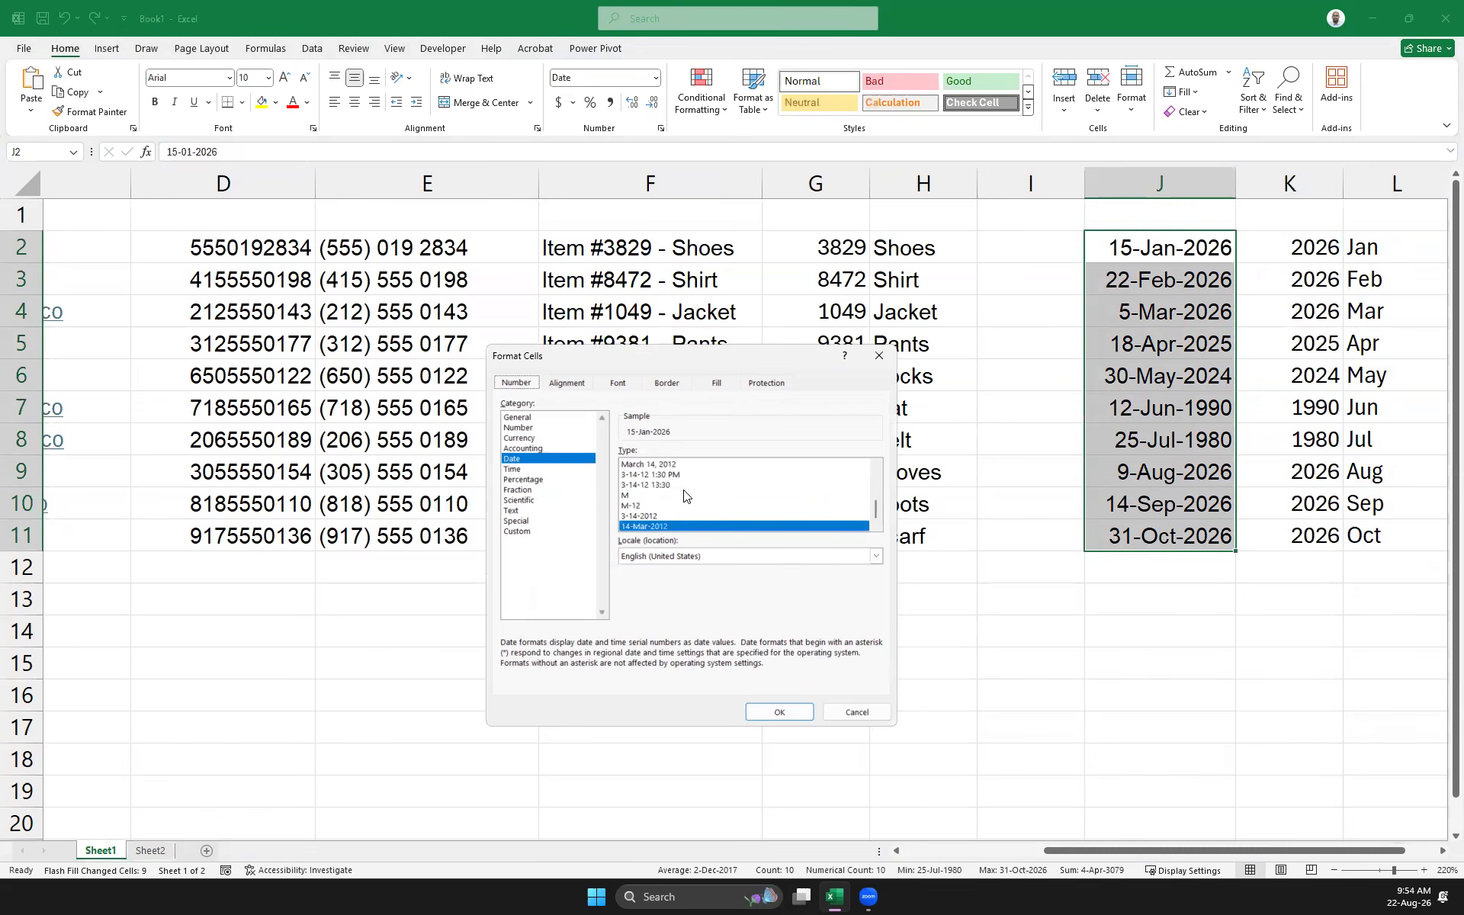
{"action": "scroll", "coordinate": [684, 496], "scroll_direction": "up", "scroll_amount": 2}
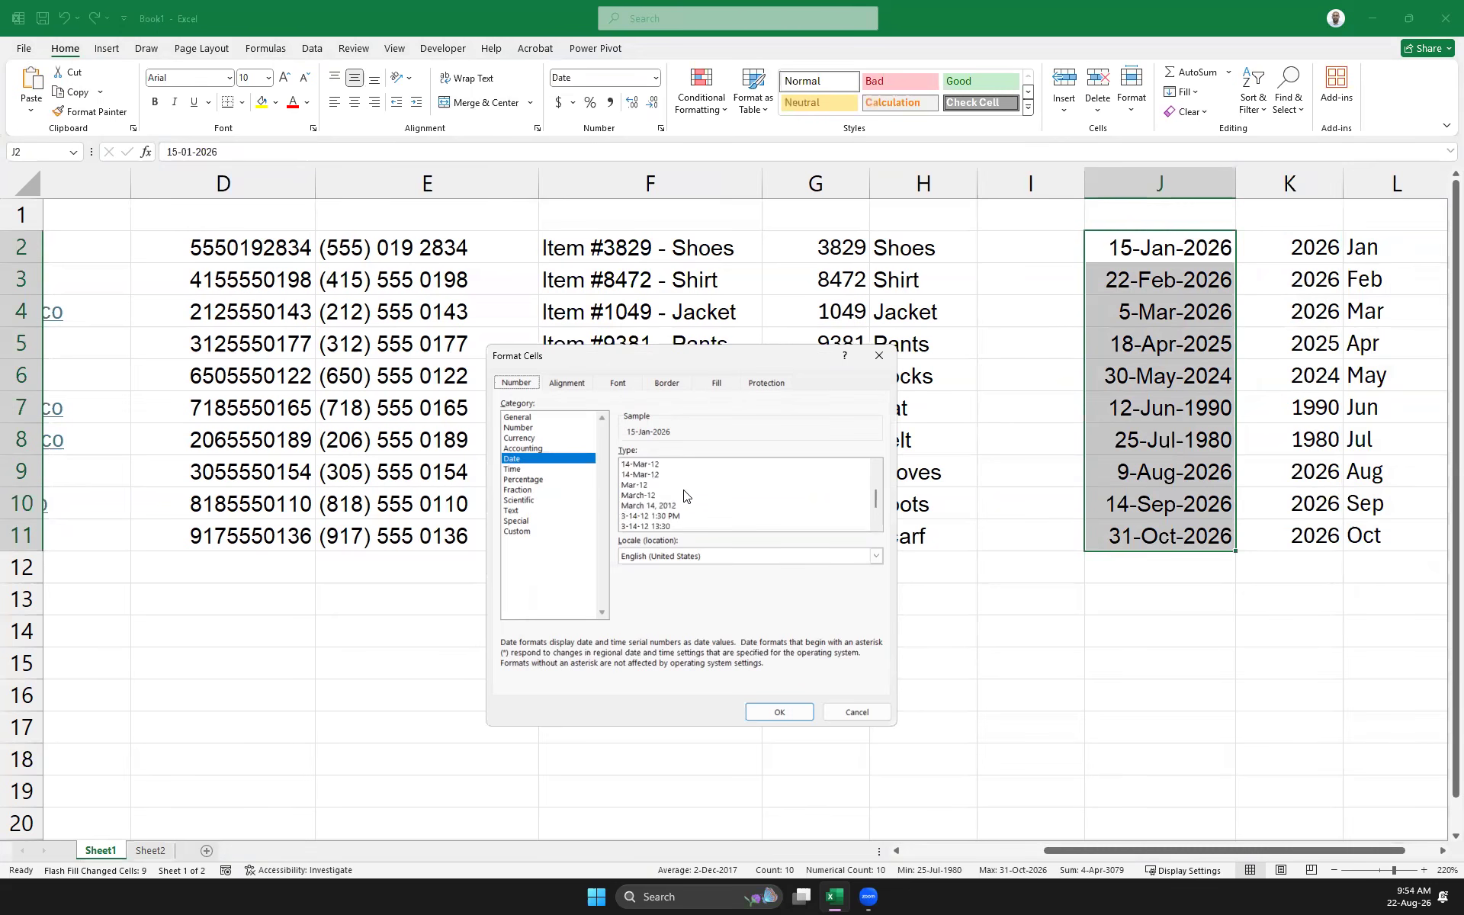
{"action": "left_click", "coordinate": [635, 504]}
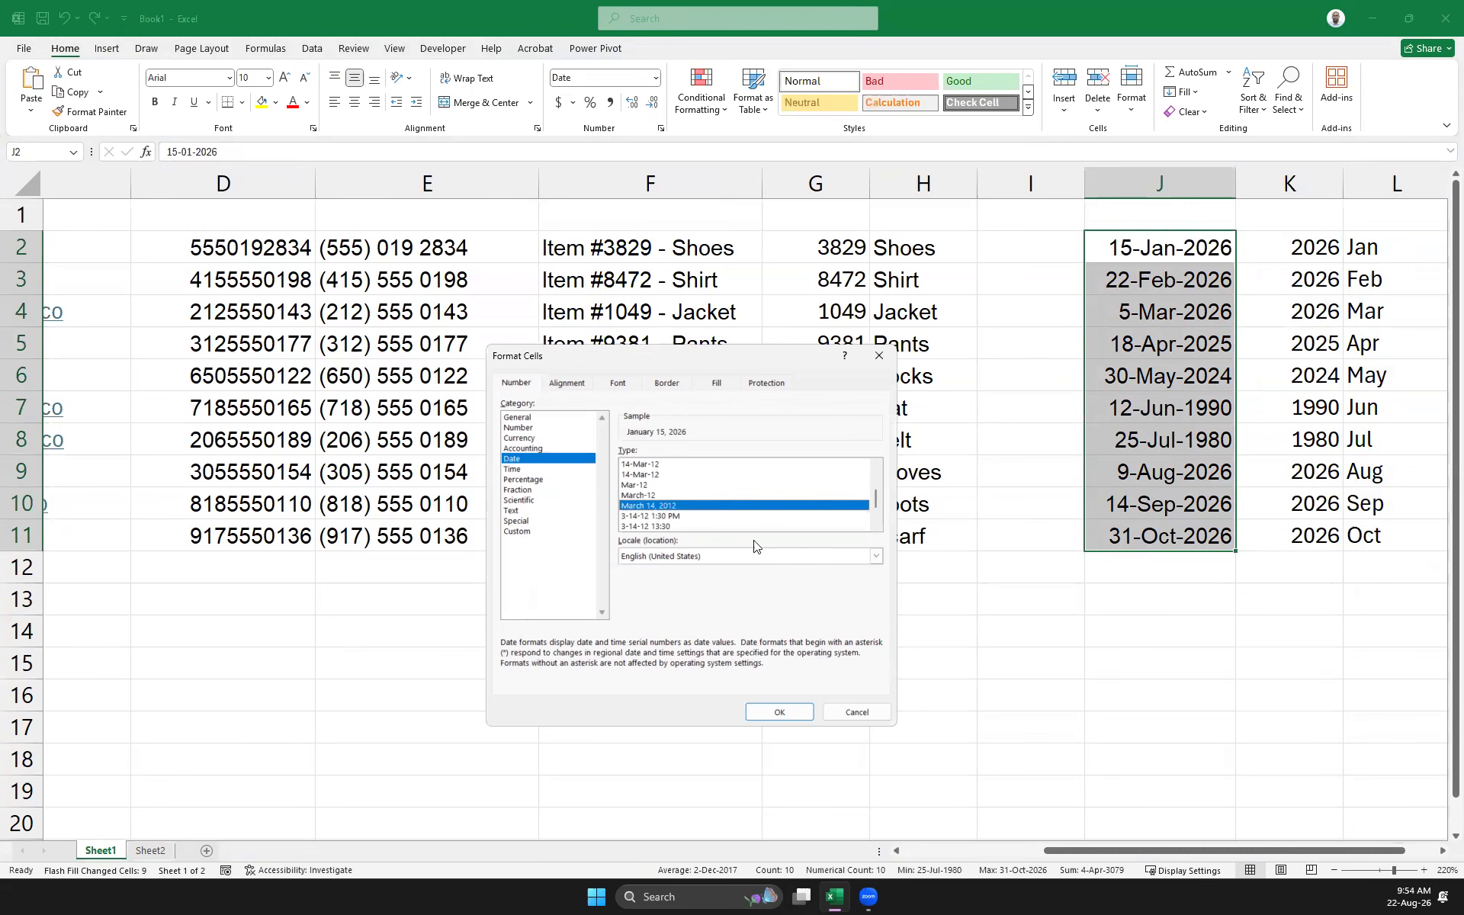
{"action": "left_click", "coordinate": [778, 712]}
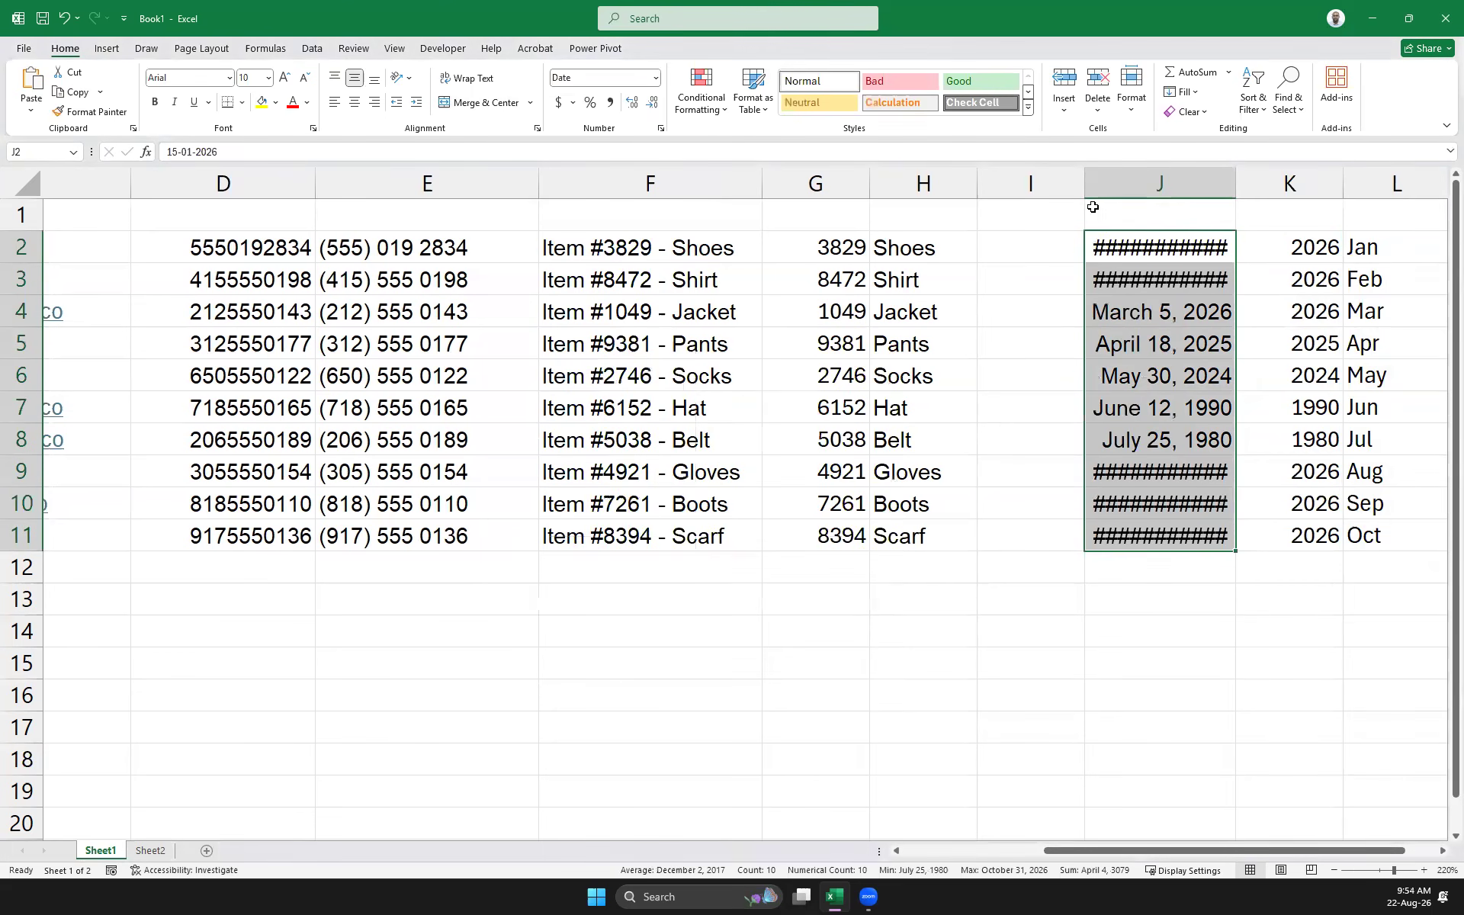
{"action": "left_click_drag", "start_coordinate": [1084, 183], "coordinate": [977, 187]}
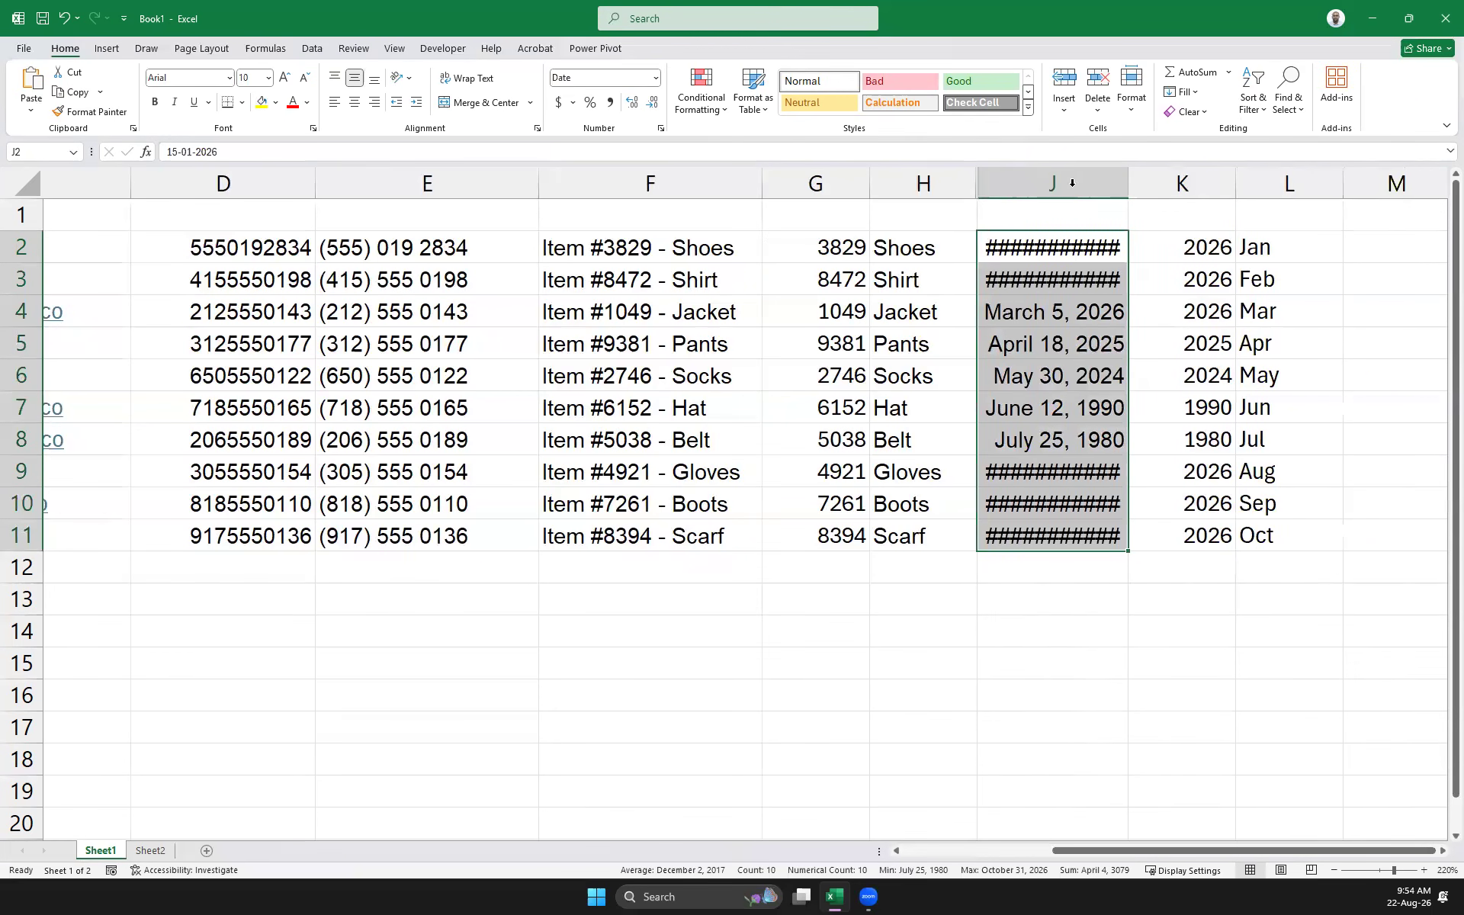
{"action": "left_click_drag", "start_coordinate": [1142, 183], "coordinate": [1183, 179]}
Enter January in L2 and try Flash Fill on L2:L11, dismissing the no-pattern warning
{"action": "left_click", "coordinate": [1304, 243]}
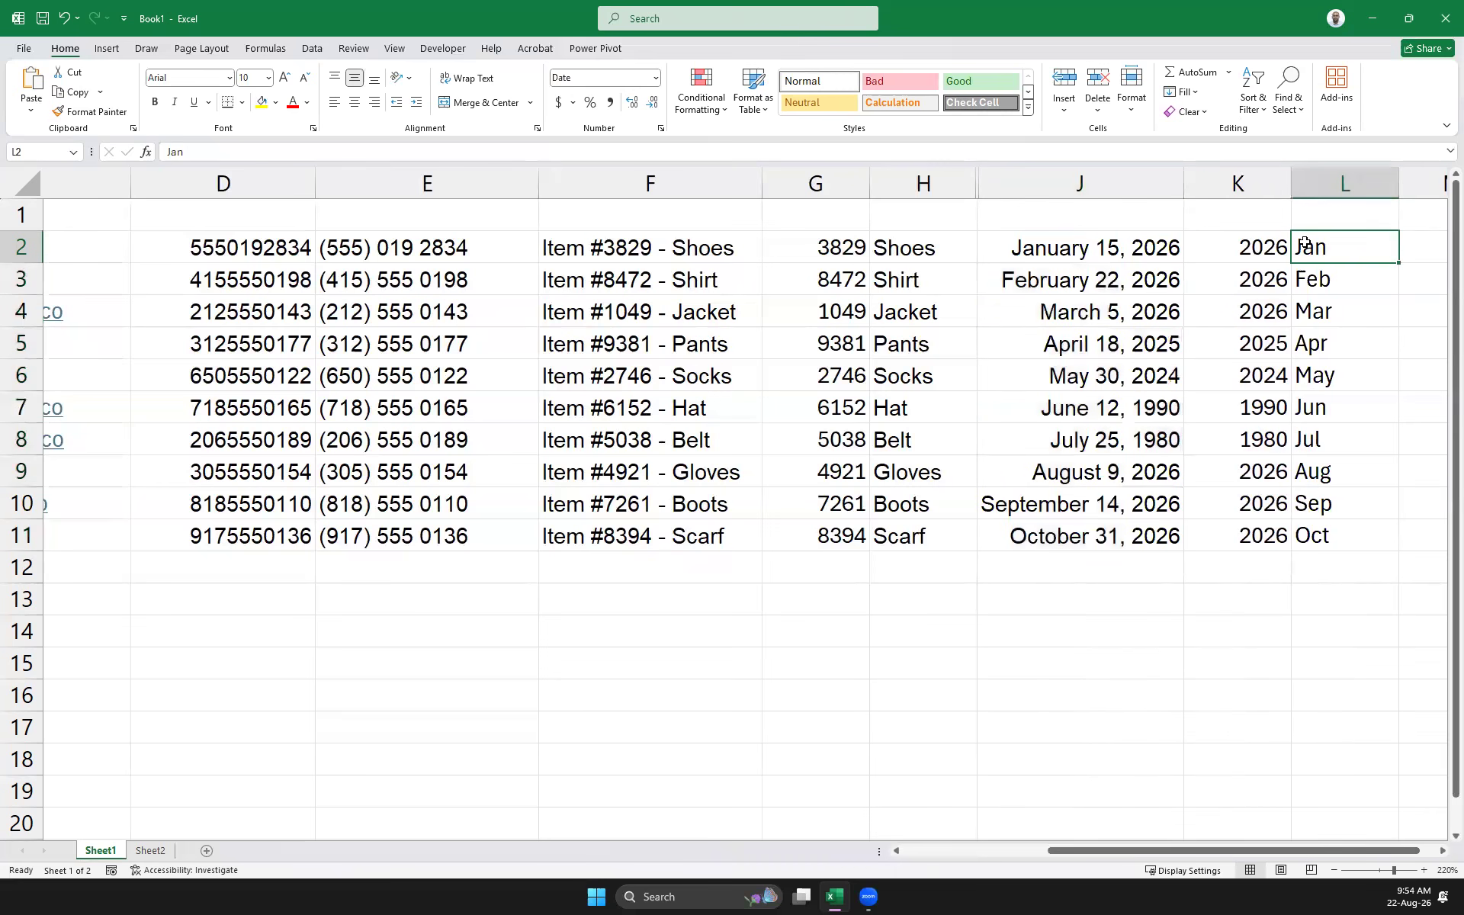
{"action": "type", "text": "January"}
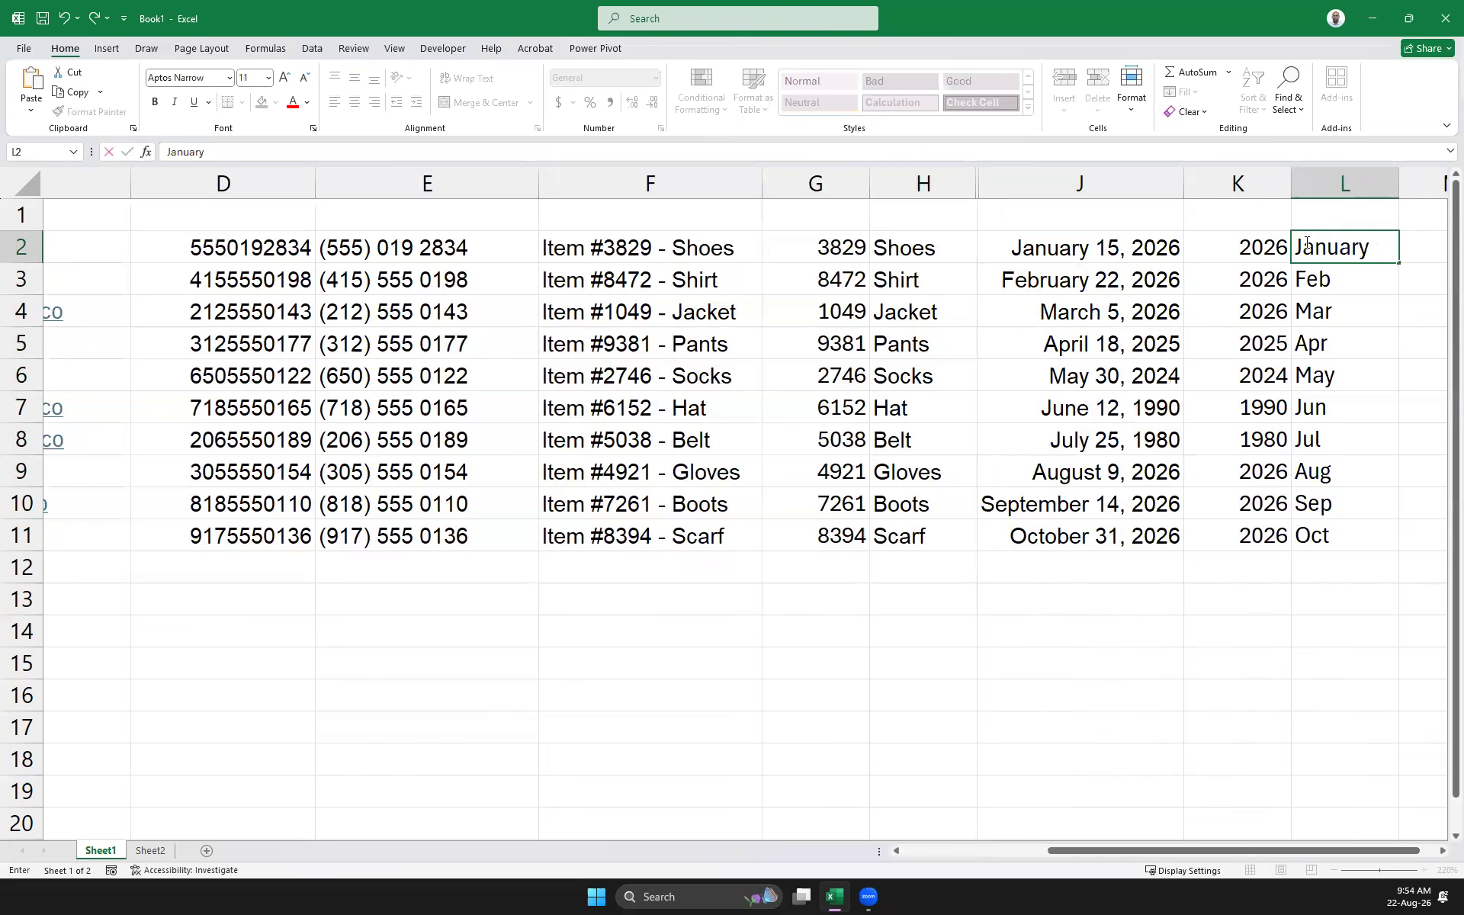
{"action": "key", "text": "Return"}
{"action": "left_click_drag", "start_coordinate": [1335, 257], "coordinate": [1344, 524]}
{"action": "key", "text": "ctrl+e"}
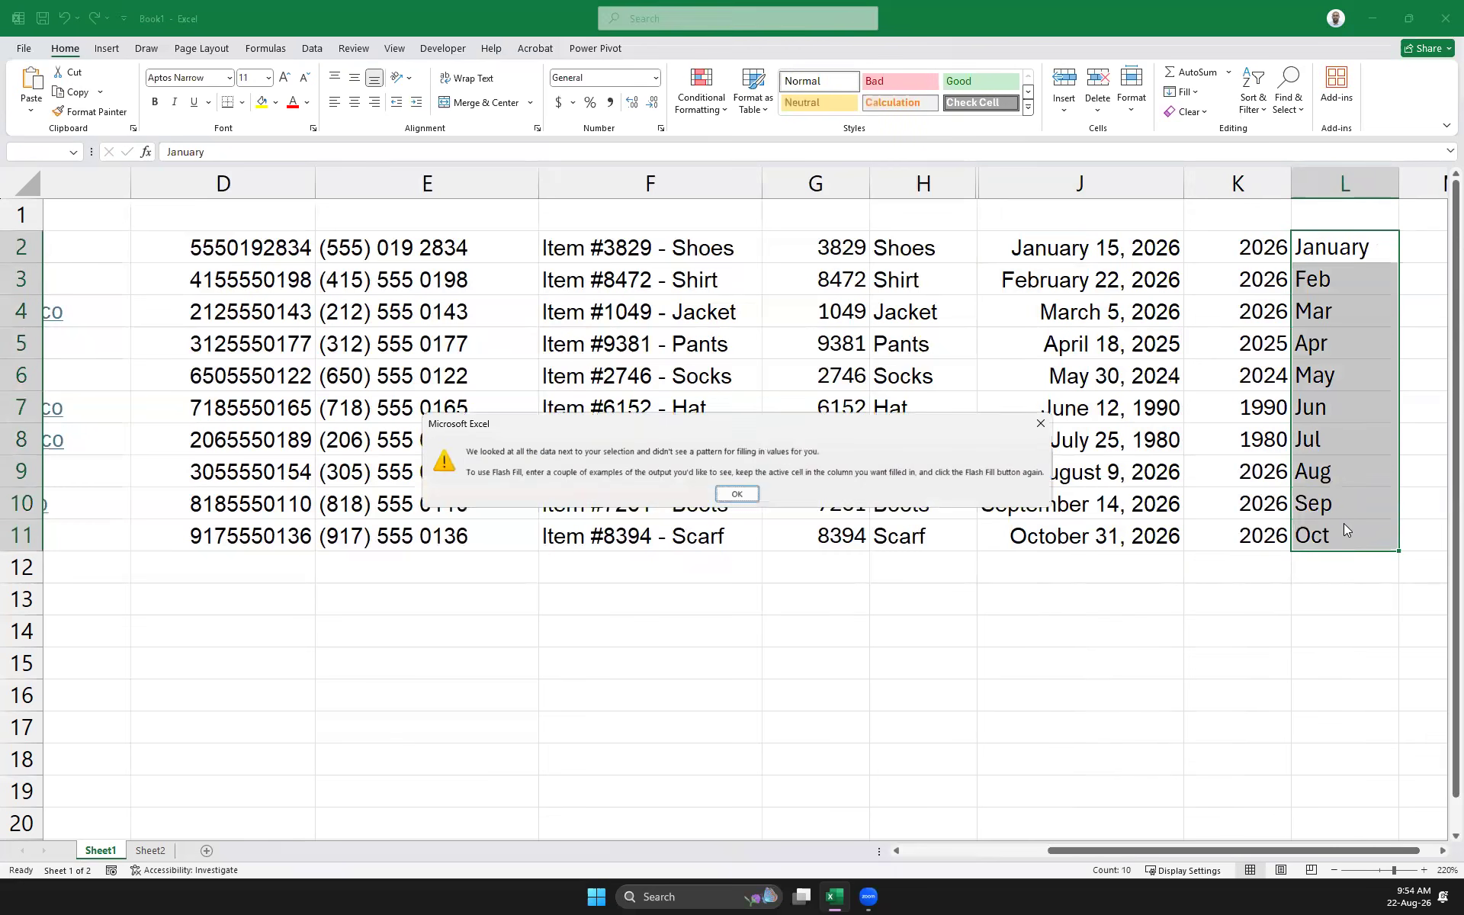
{"action": "left_click", "coordinate": [733, 494]}
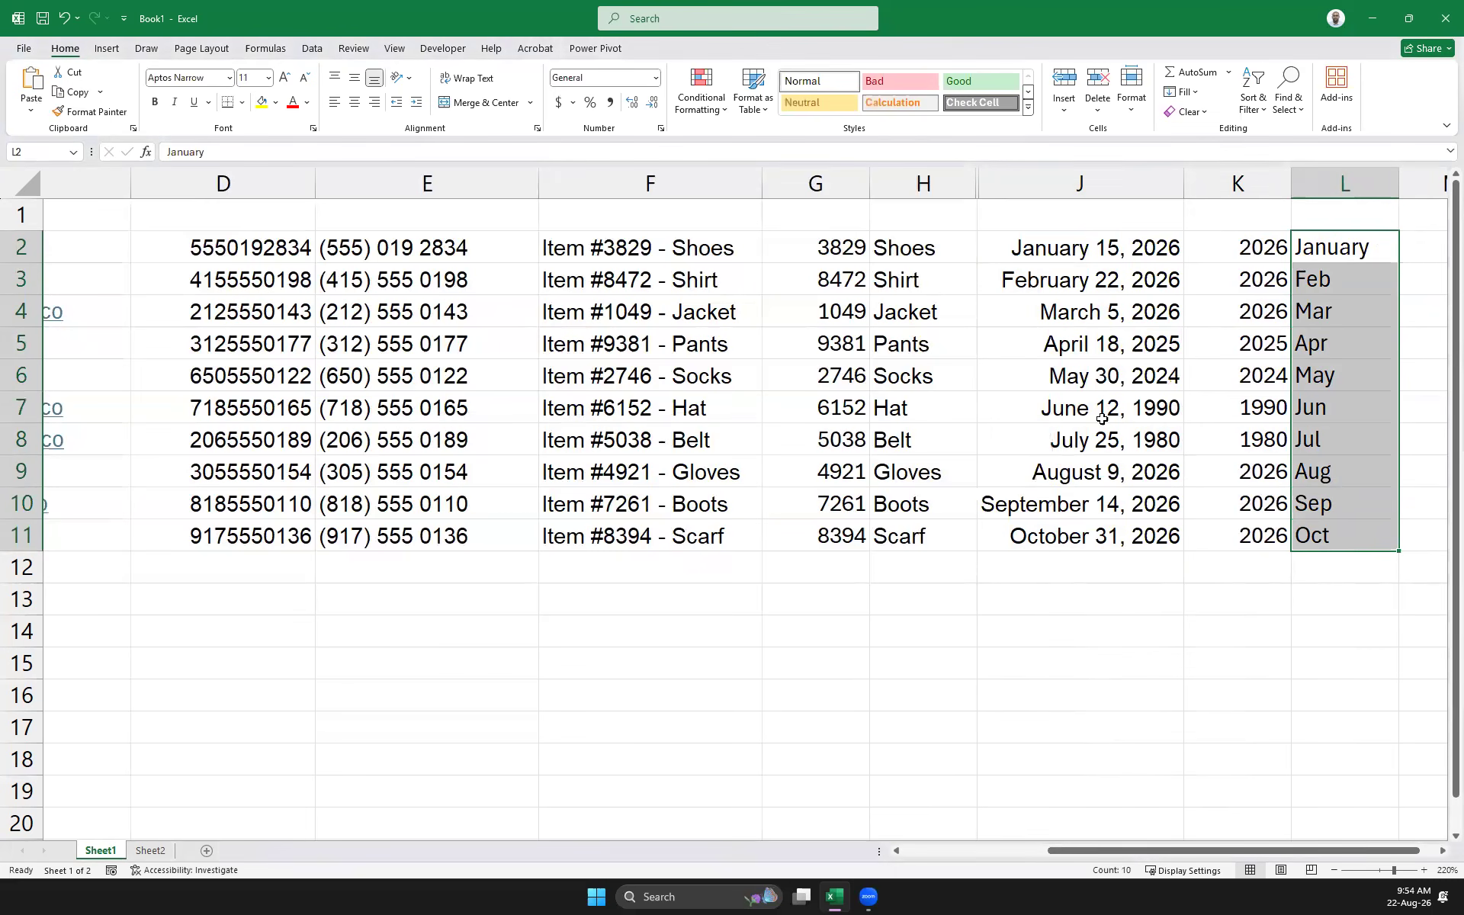
Delete the years column K, undoing an accidental column insert first
{"action": "left_click", "coordinate": [1241, 184]}
{"action": "right_click", "coordinate": [1243, 186]}
{"action": "left_click", "coordinate": [1349, 338]}
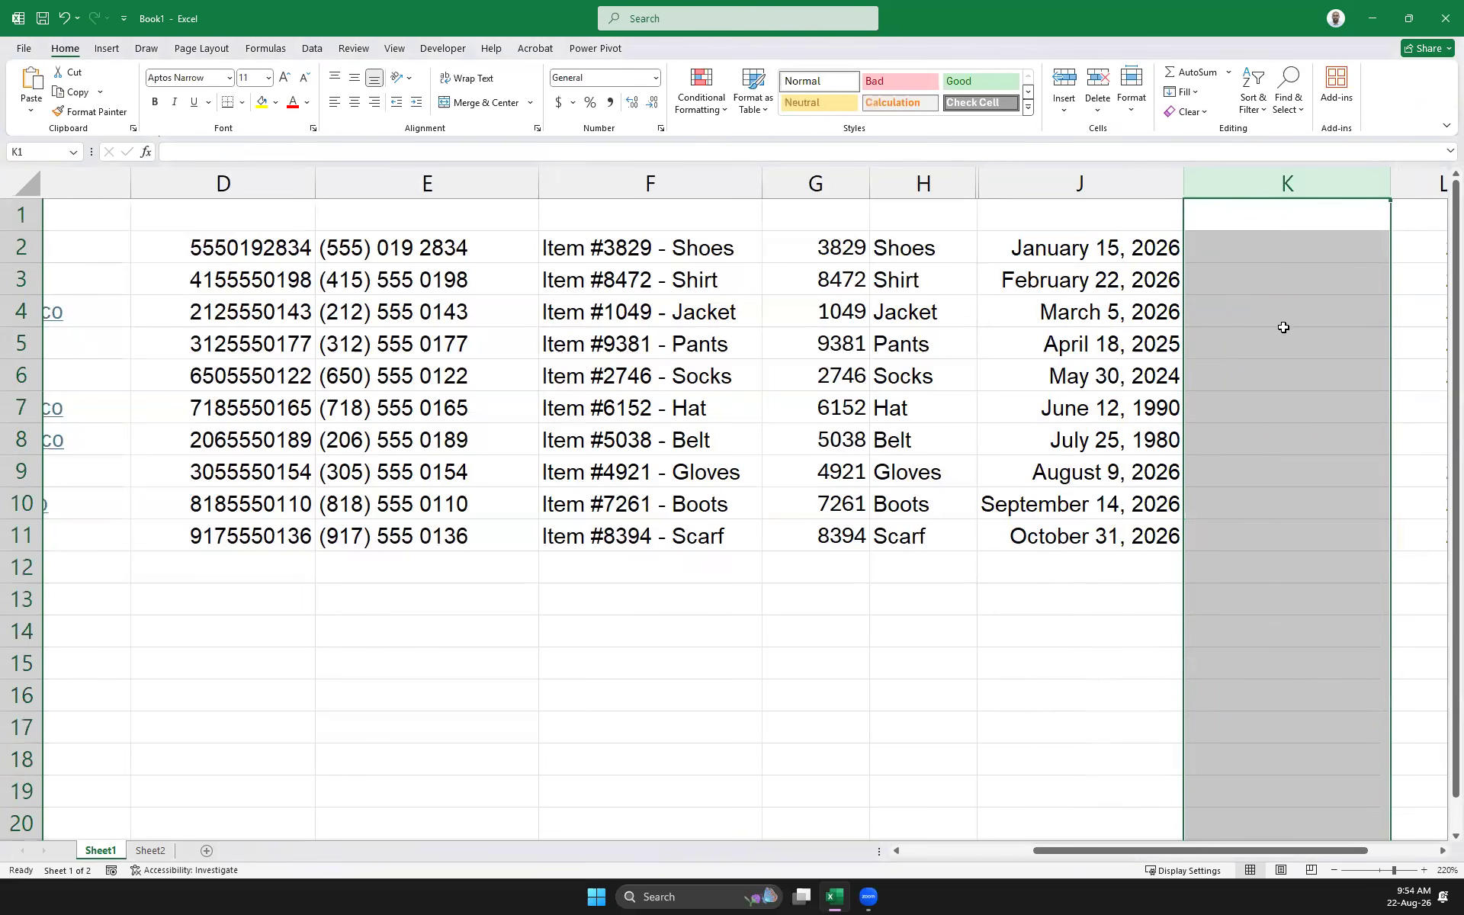
{"action": "key", "text": "ctrl+z"}
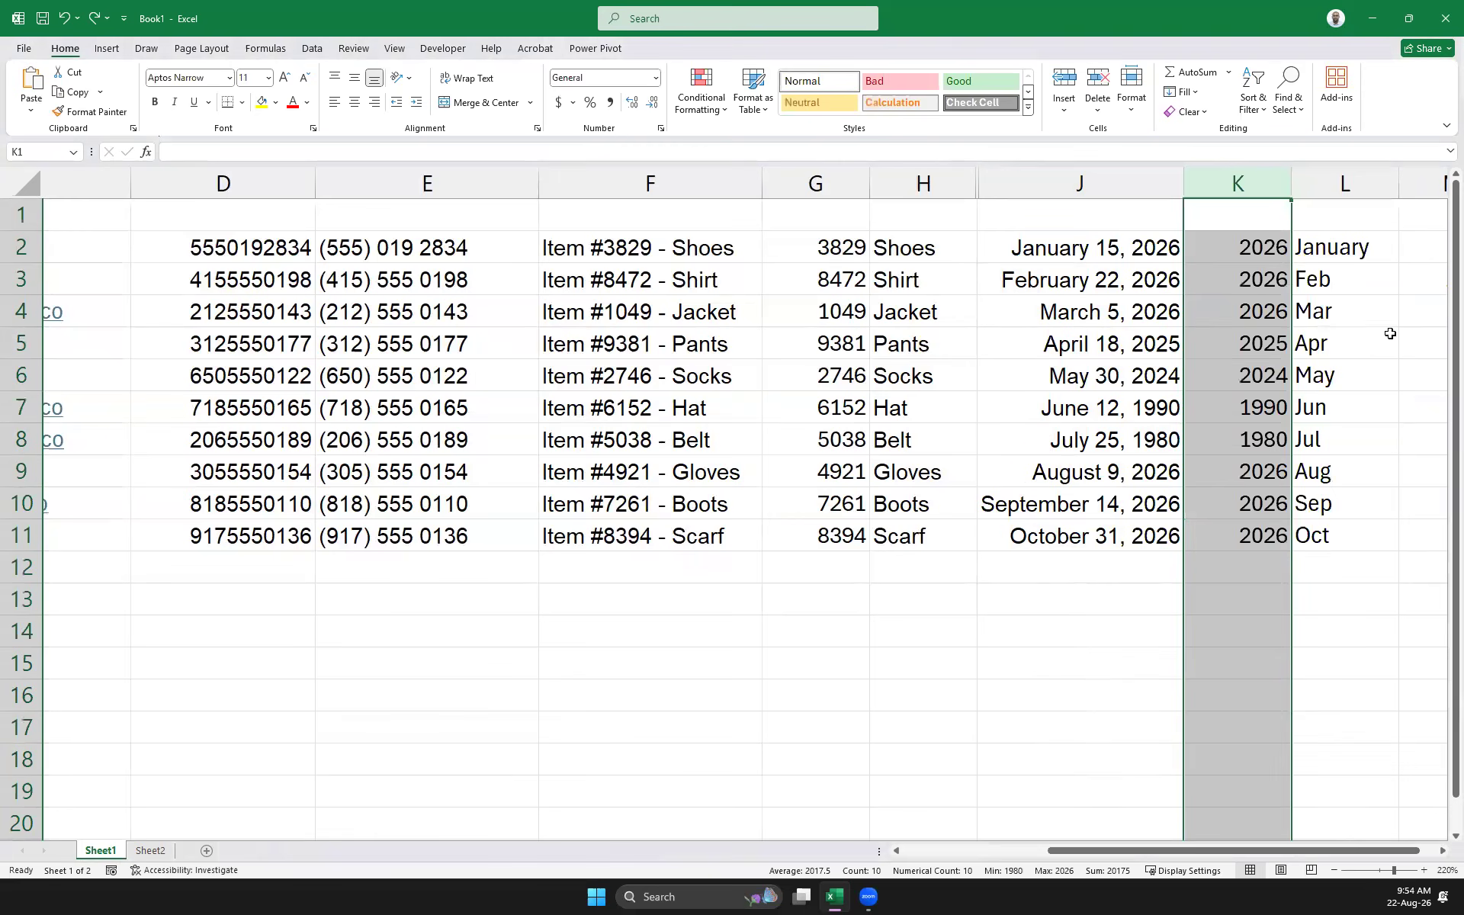
{"action": "left_click_drag", "start_coordinate": [1389, 331], "coordinate": [1388, 343]}
{"action": "left_click", "coordinate": [1248, 190]}
{"action": "right_click", "coordinate": [1243, 246]}
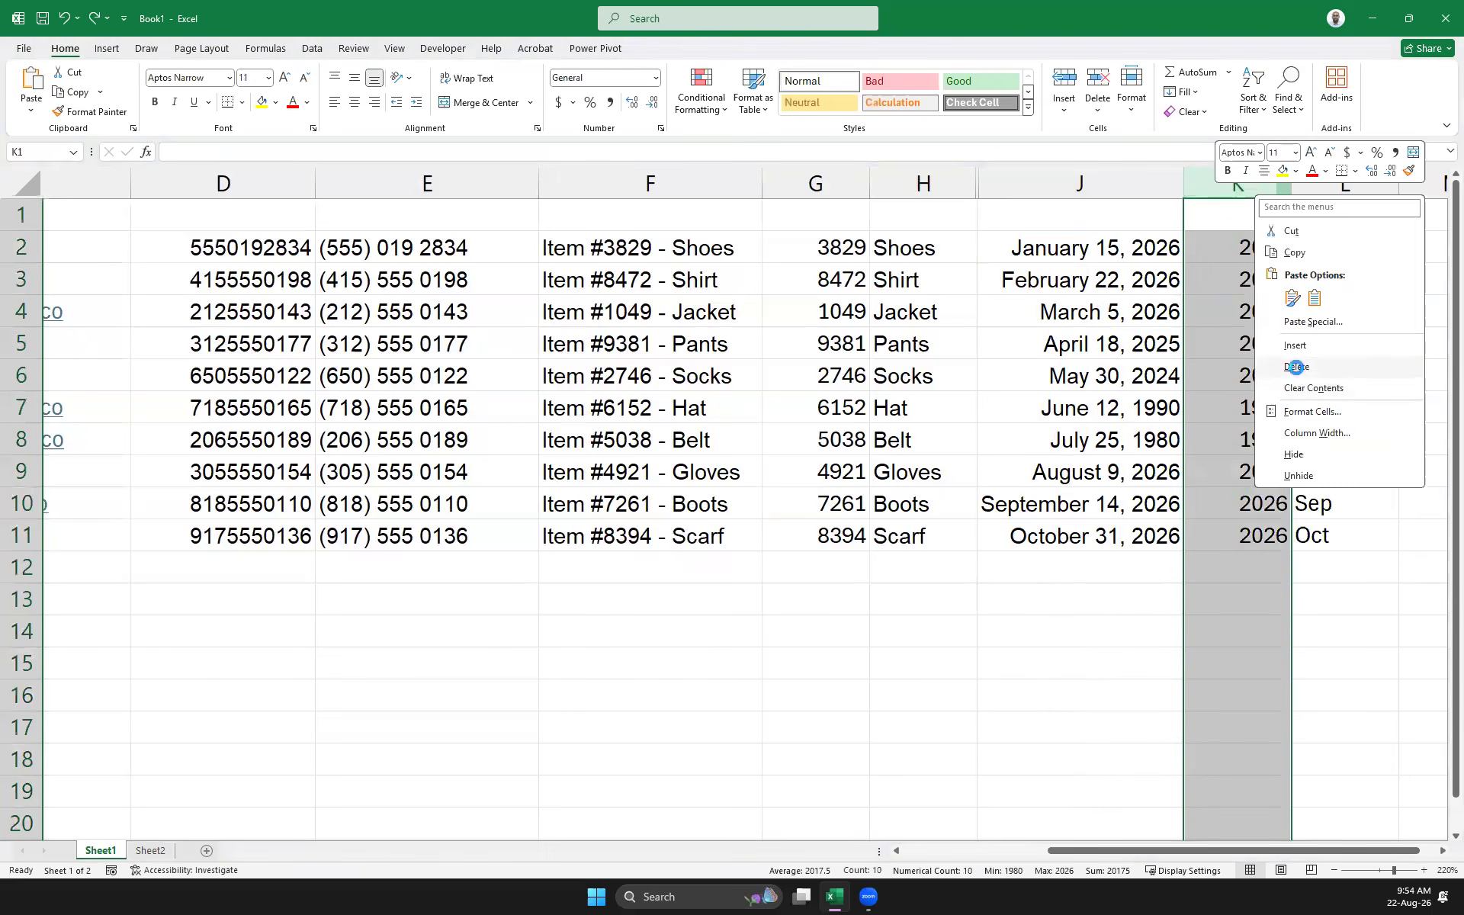
{"action": "left_click", "coordinate": [1296, 369]}
Clear K3:K11 and Flash Fill K2:K11 with full month names January through October
{"action": "left_click", "coordinate": [1234, 261]}
{"action": "left_click_drag", "start_coordinate": [1234, 276], "coordinate": [1239, 536]}
{"action": "key", "text": "Delete"}
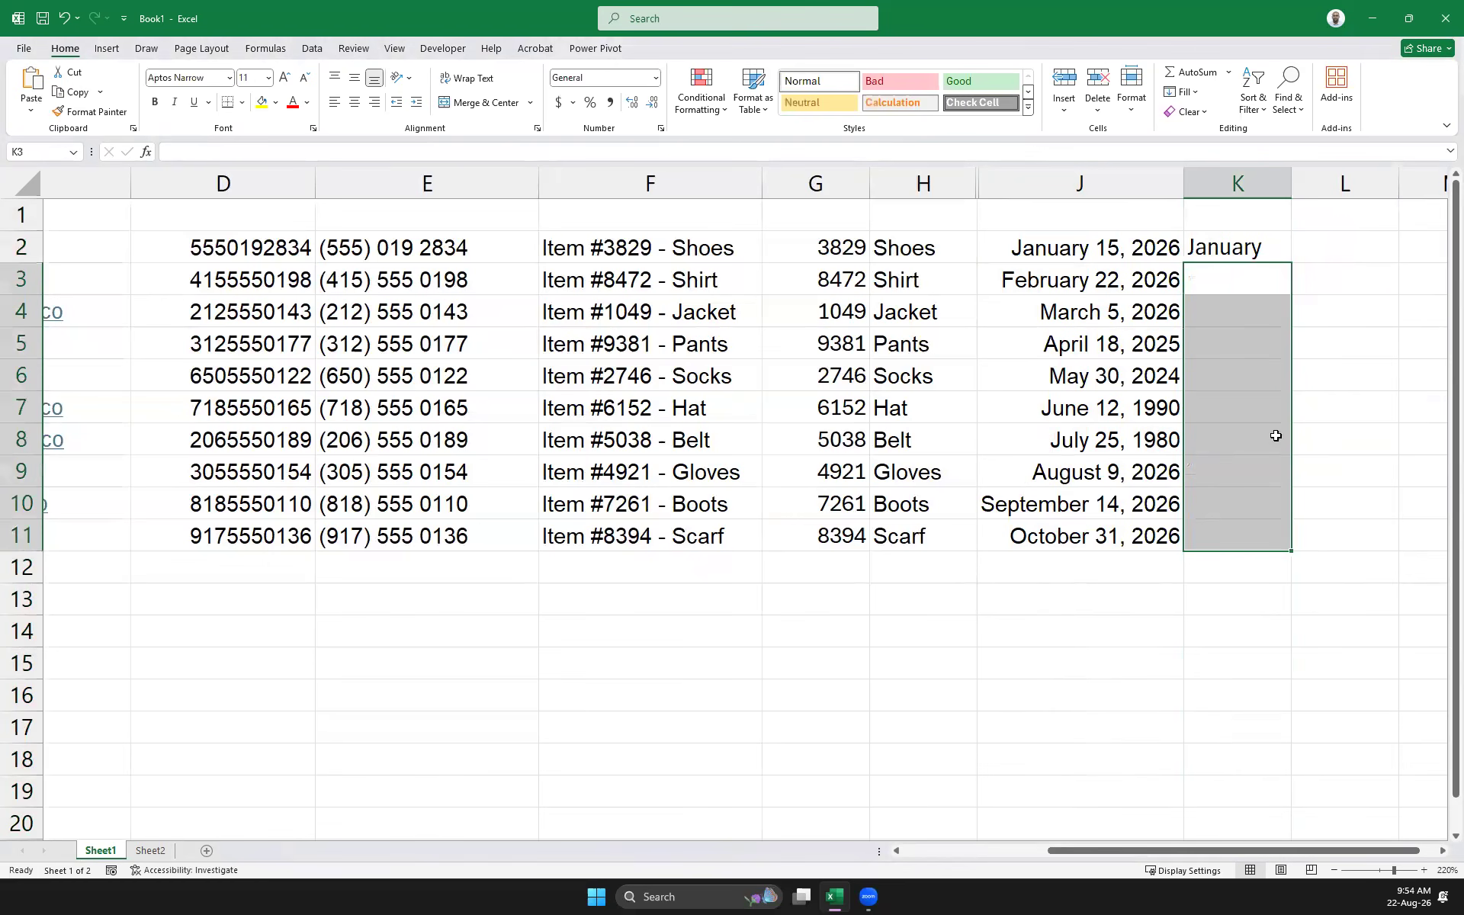
{"action": "left_click", "coordinate": [1312, 439]}
{"action": "left_click", "coordinate": [1232, 248]}
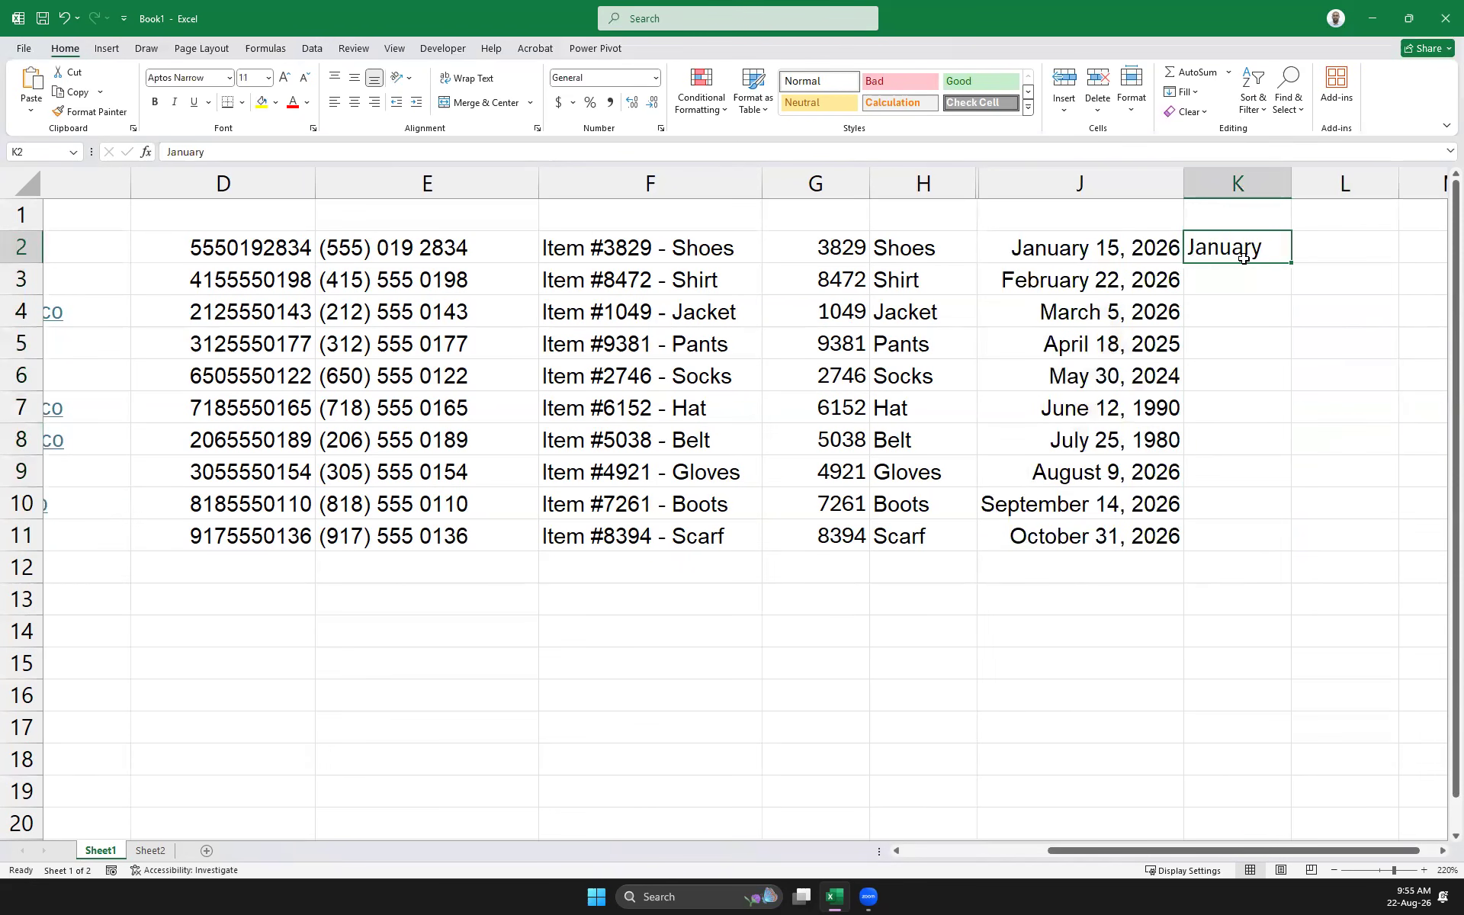
{"action": "key", "text": "Right"}
{"action": "key", "text": "Down"}
{"action": "key", "text": "Down"}
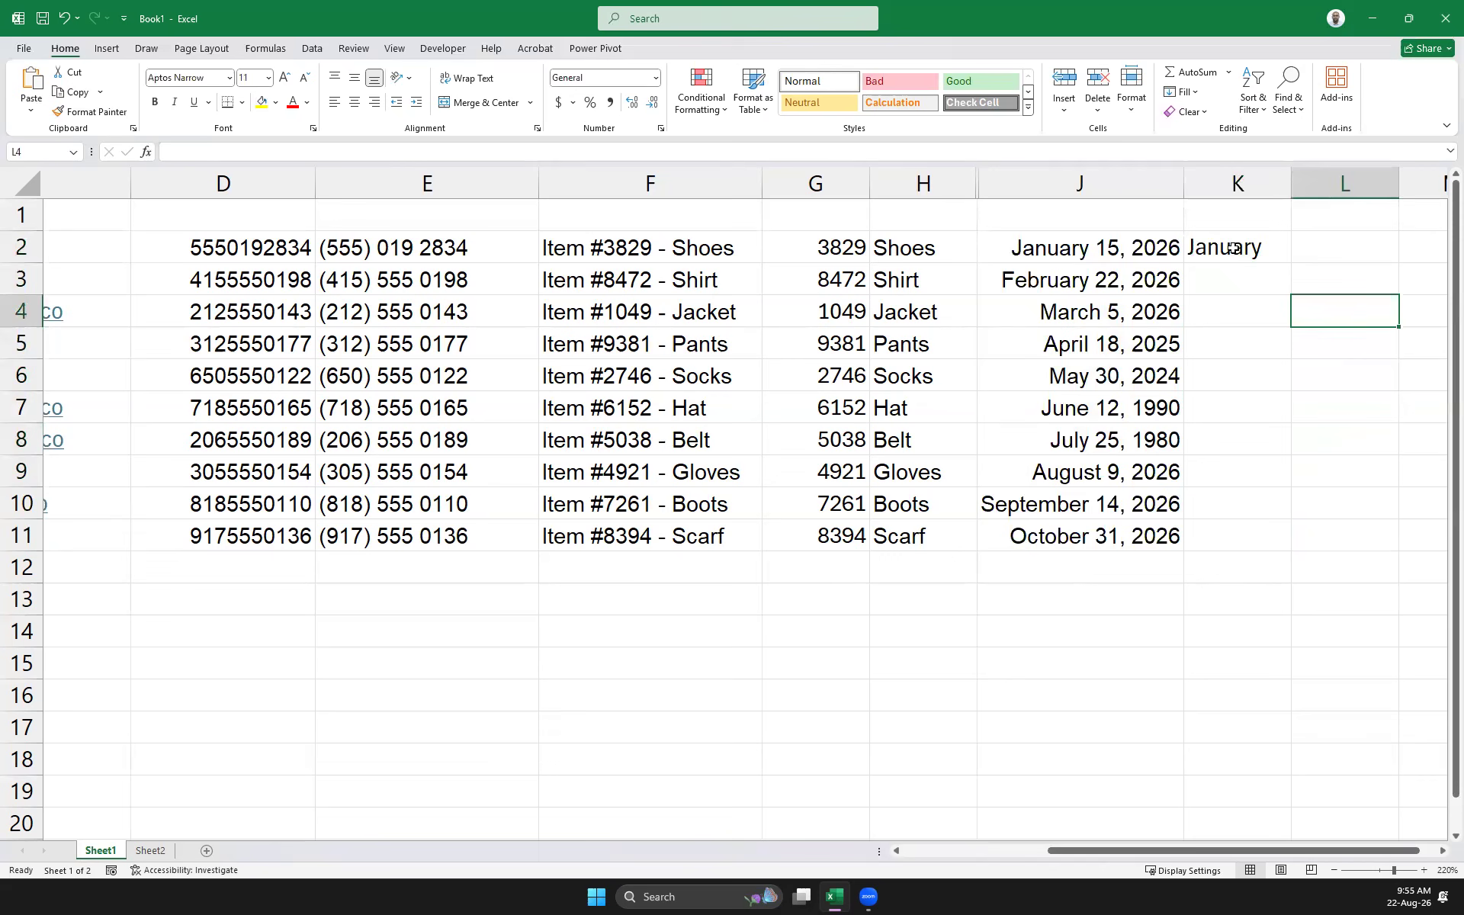
{"action": "left_click_drag", "start_coordinate": [1233, 243], "coordinate": [1248, 545]}
{"action": "key", "text": "ctrl+e"}
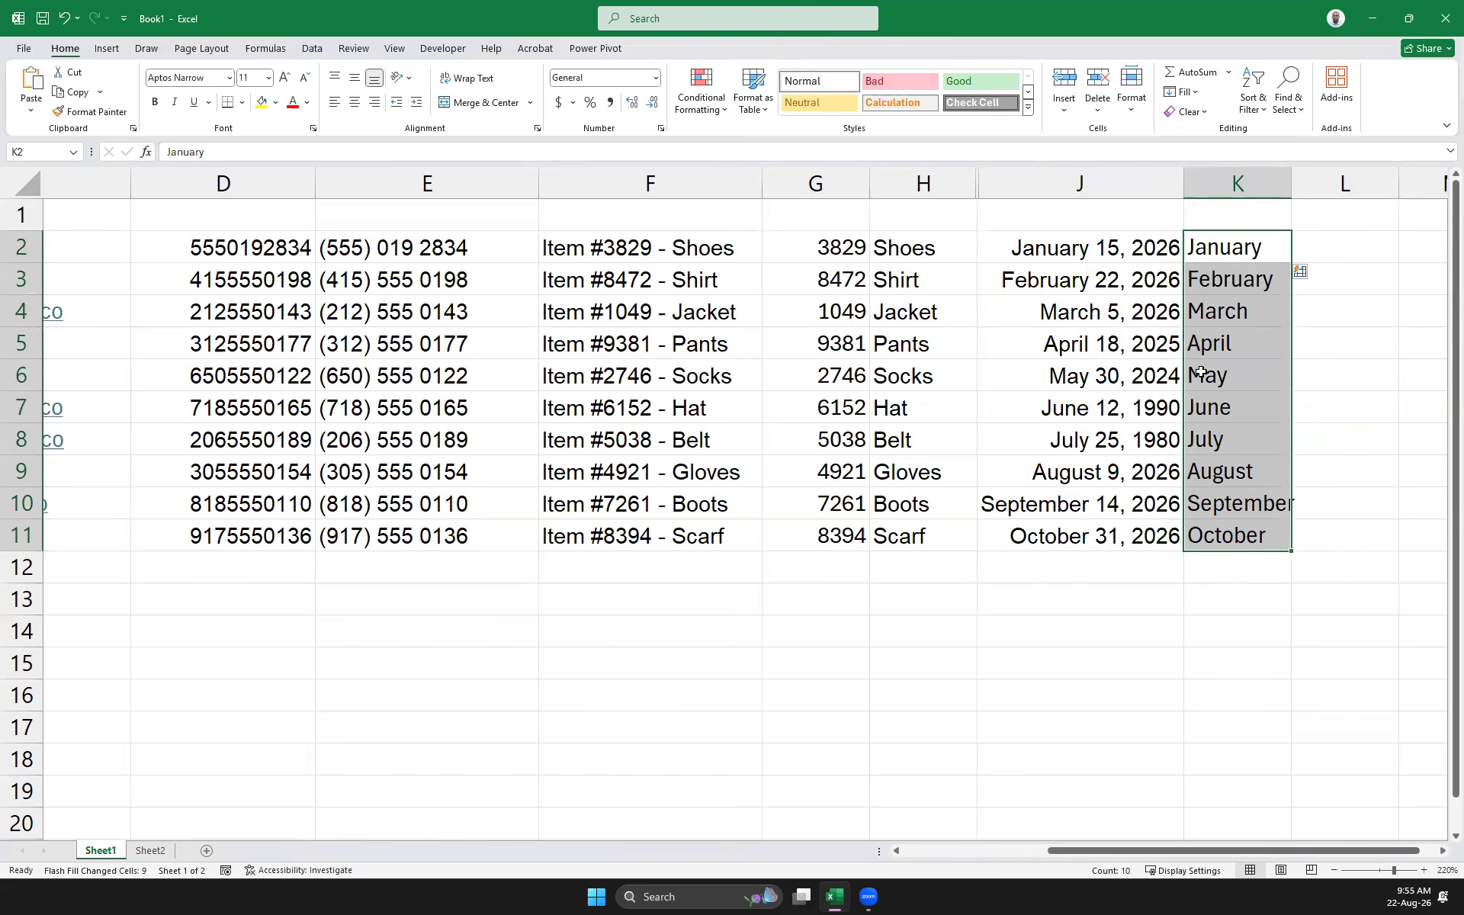
Flash Fill column L with each date's year, starting from 2026 in L2
{"action": "left_click", "coordinate": [1335, 245]}
{"action": "type", "text": "2026"}
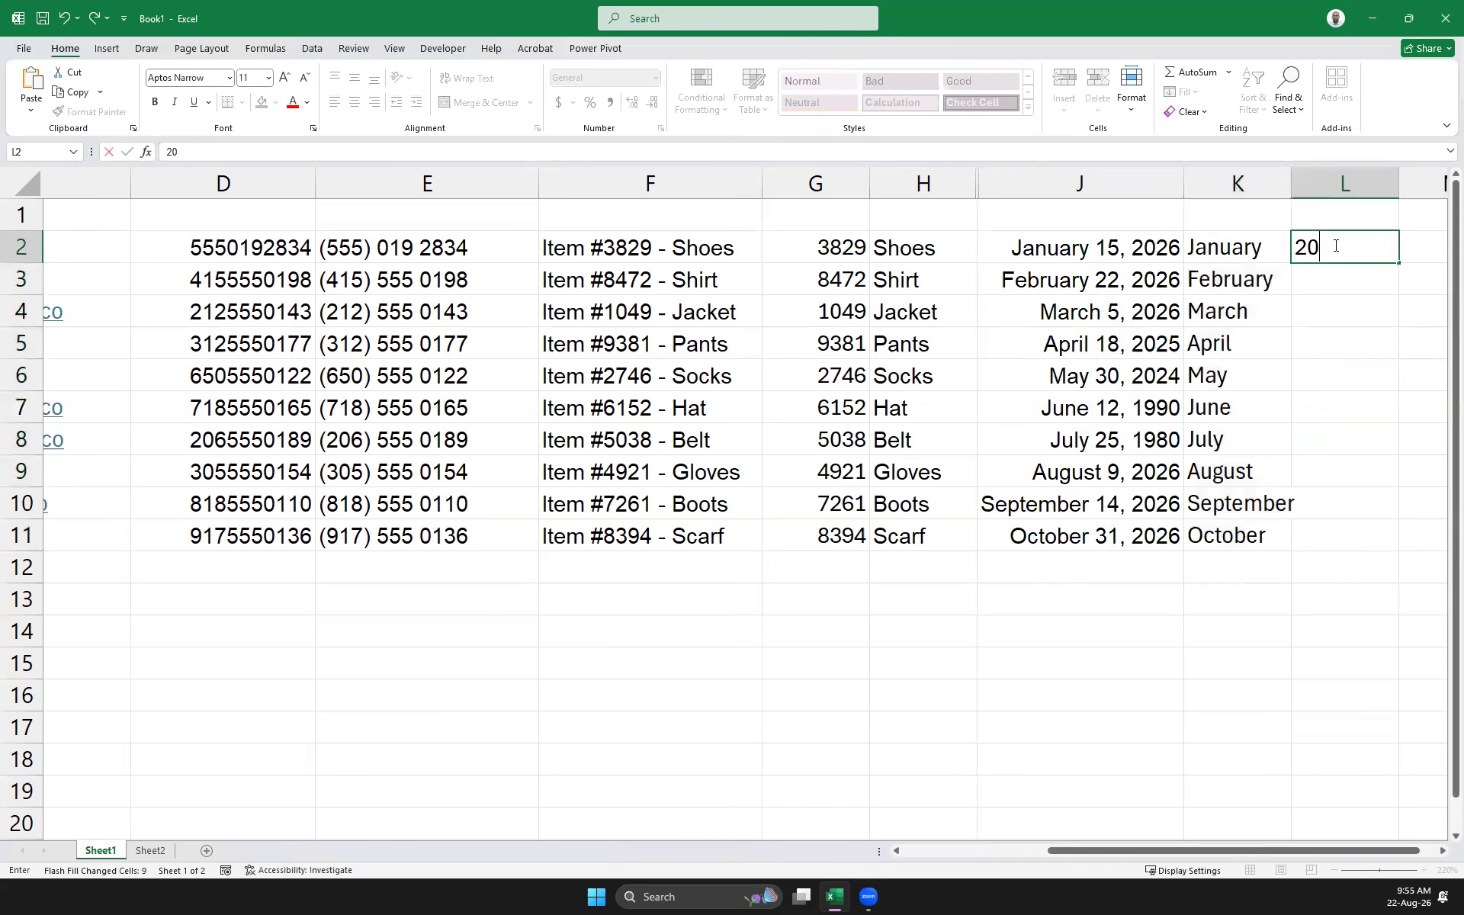
{"action": "key", "text": "Return"}
{"action": "left_click_drag", "start_coordinate": [1335, 245], "coordinate": [1353, 531]}
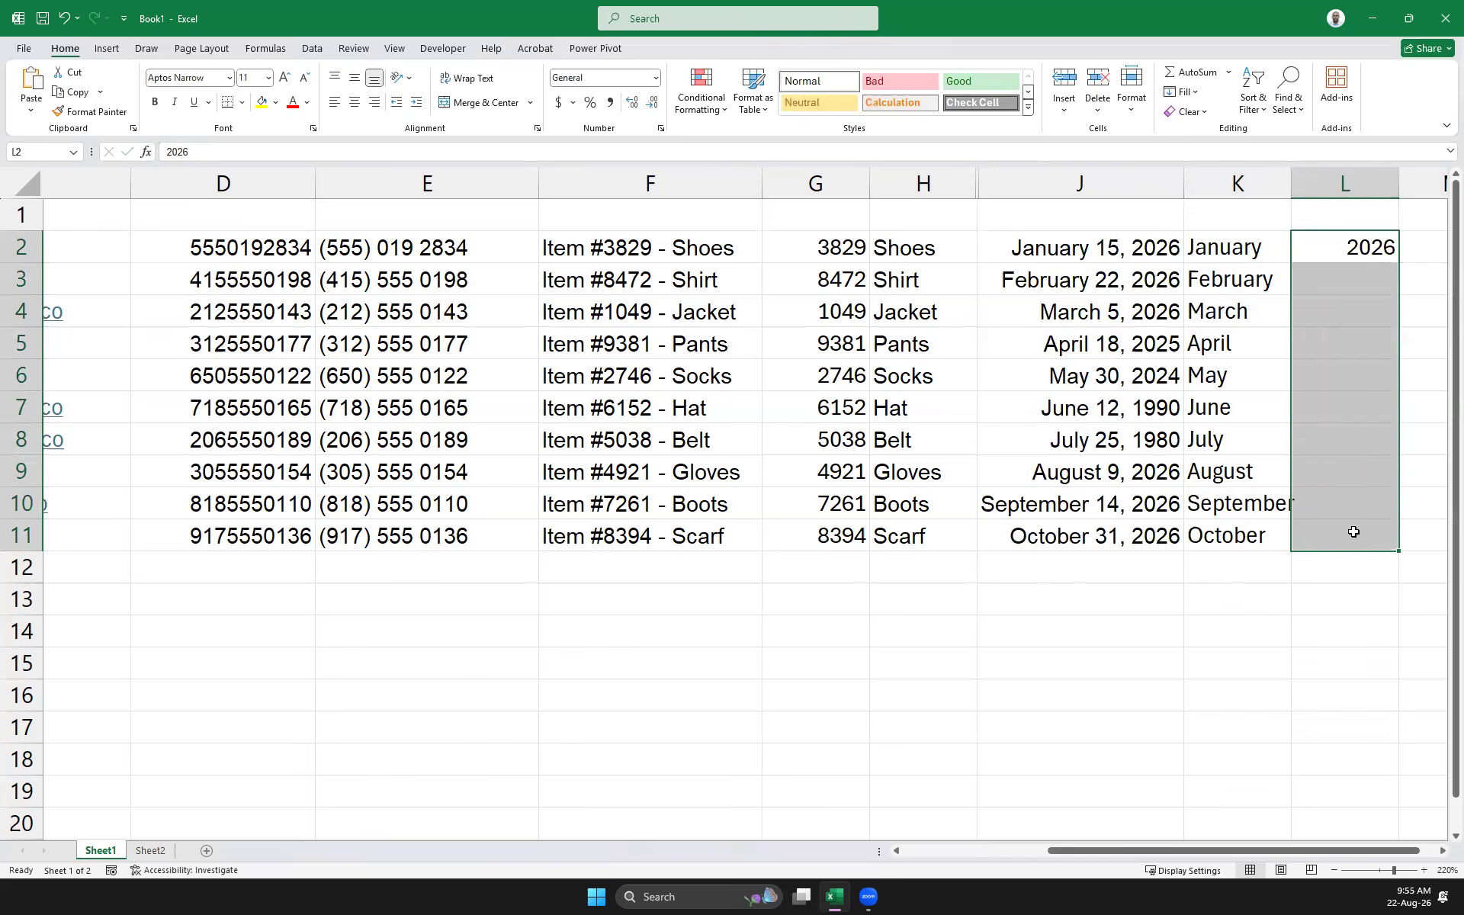
{"action": "key", "text": "ctrl+e"}
Flash Fill column M with each date's day number, starting from 15 in M2
{"action": "left_click", "coordinate": [1436, 249]}
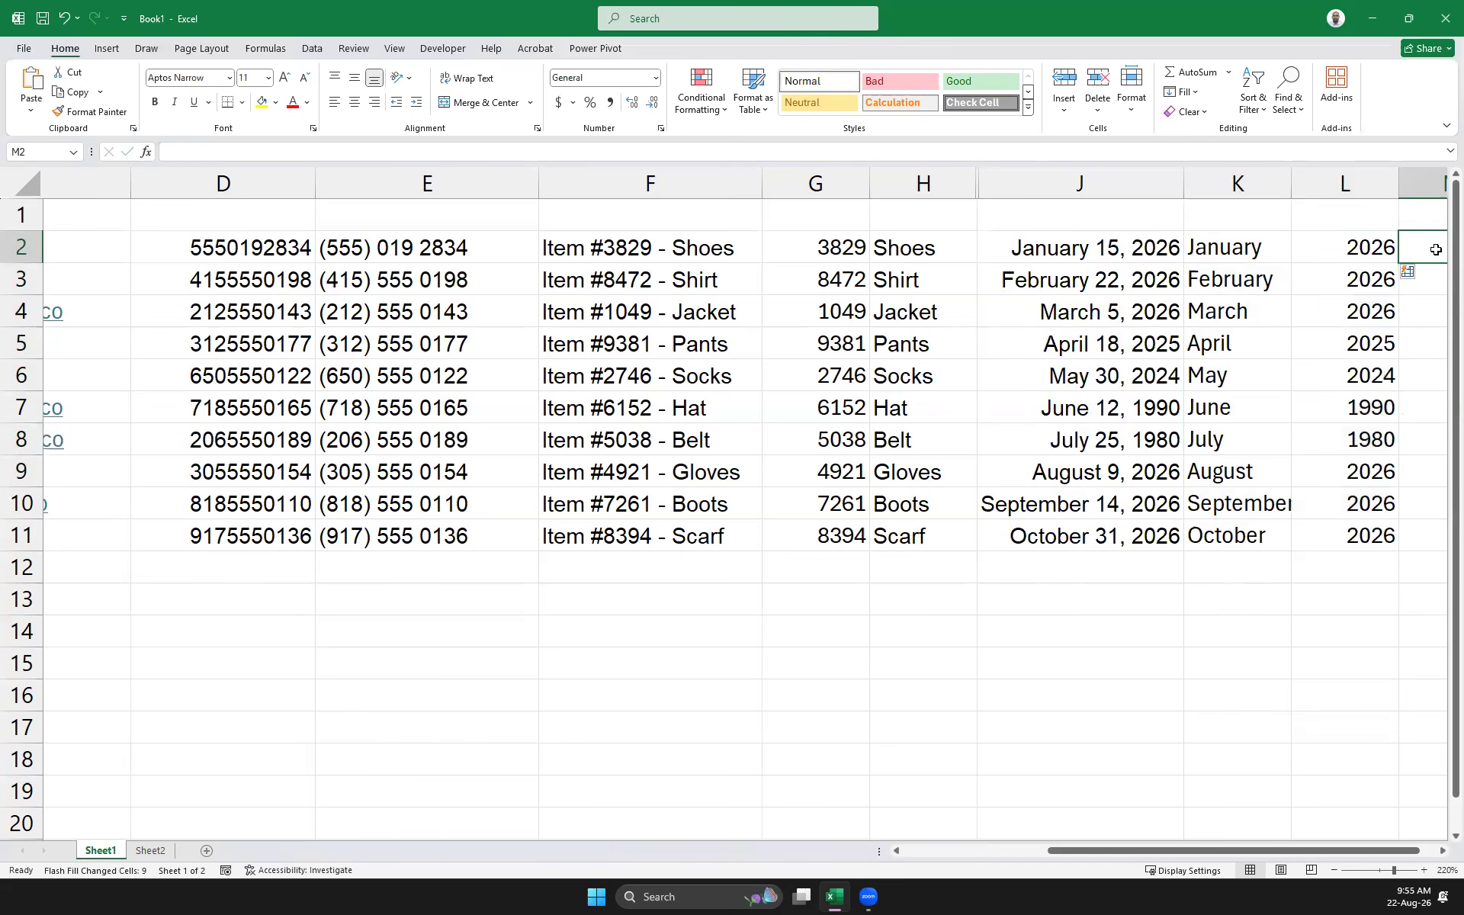
{"action": "type", "text": "15"}
{"action": "key", "text": "Return"}
{"action": "left_click_drag", "start_coordinate": [1366, 255], "coordinate": [1376, 542]}
{"action": "key", "text": "ctrl+e"}
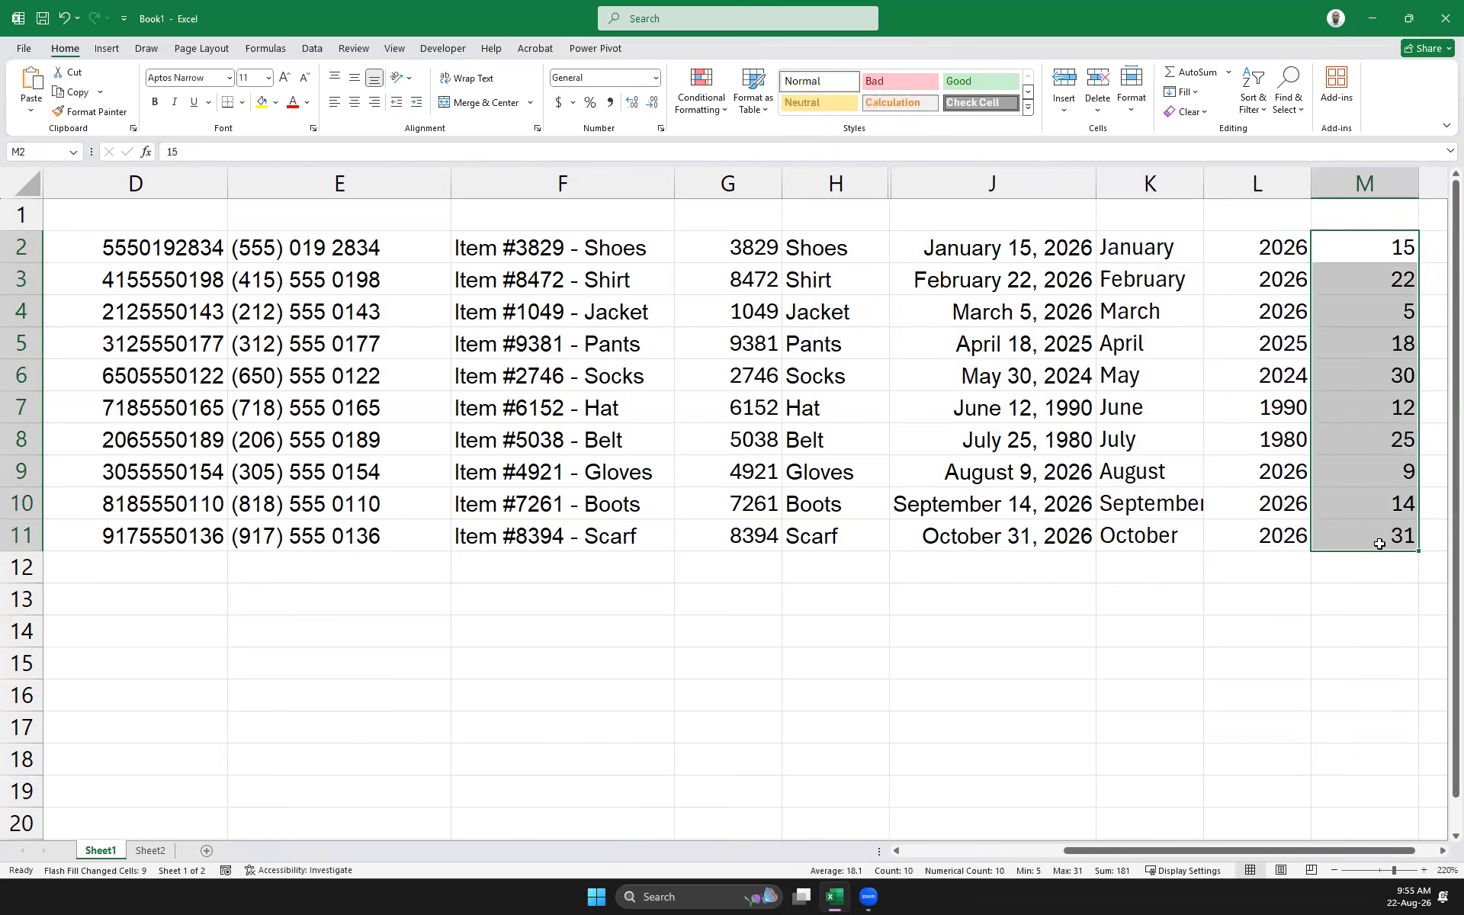
Widen column J to 16.33 so the long-form dates have more room
{"action": "left_click", "coordinate": [1248, 604]}
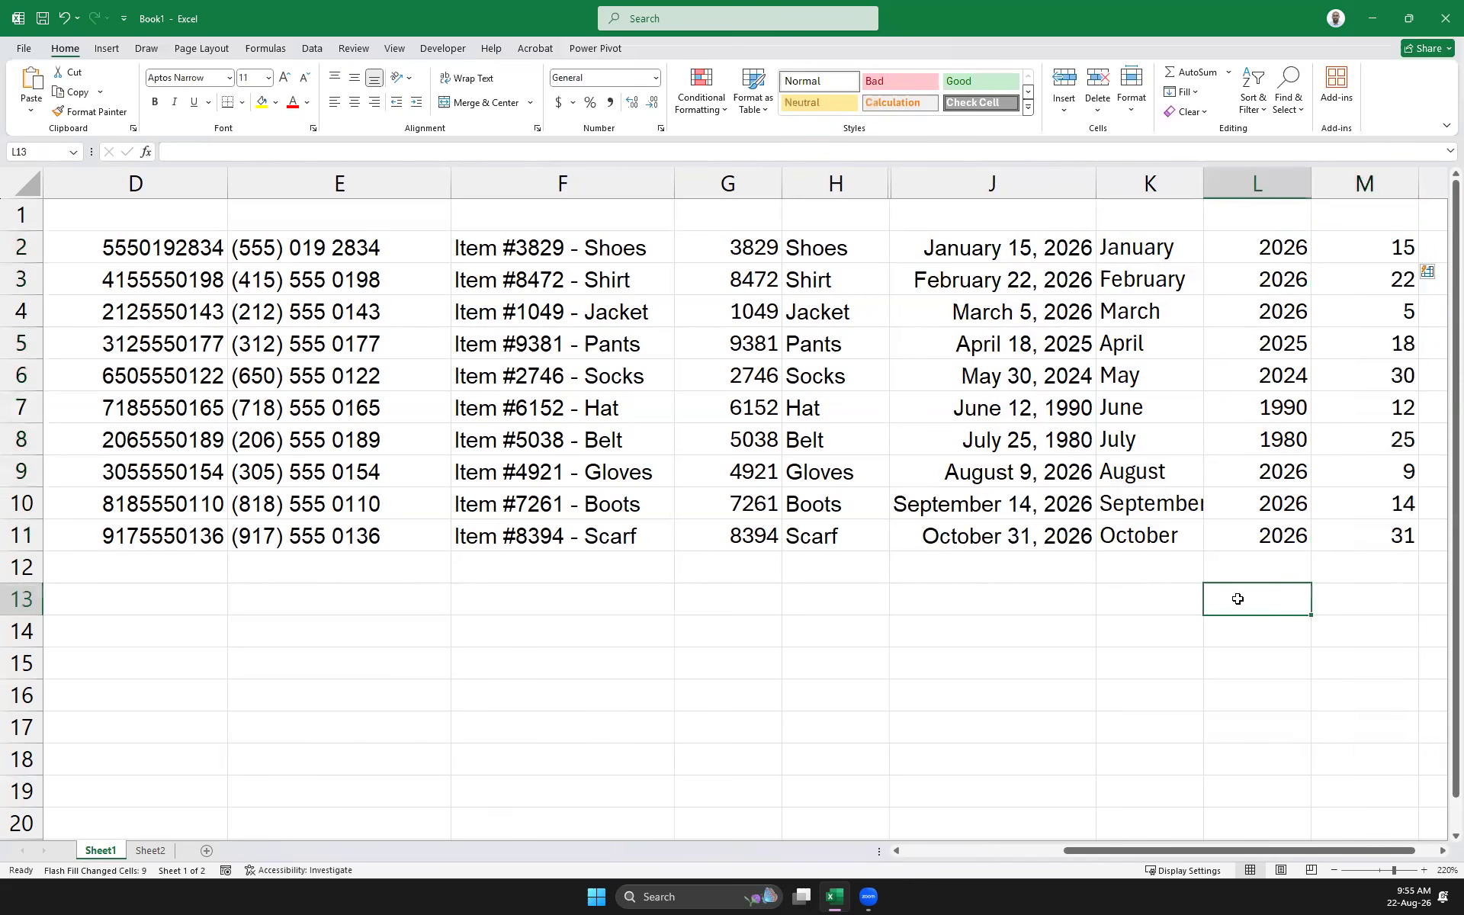
{"action": "left_click_drag", "start_coordinate": [1211, 851], "coordinate": [1329, 851]}
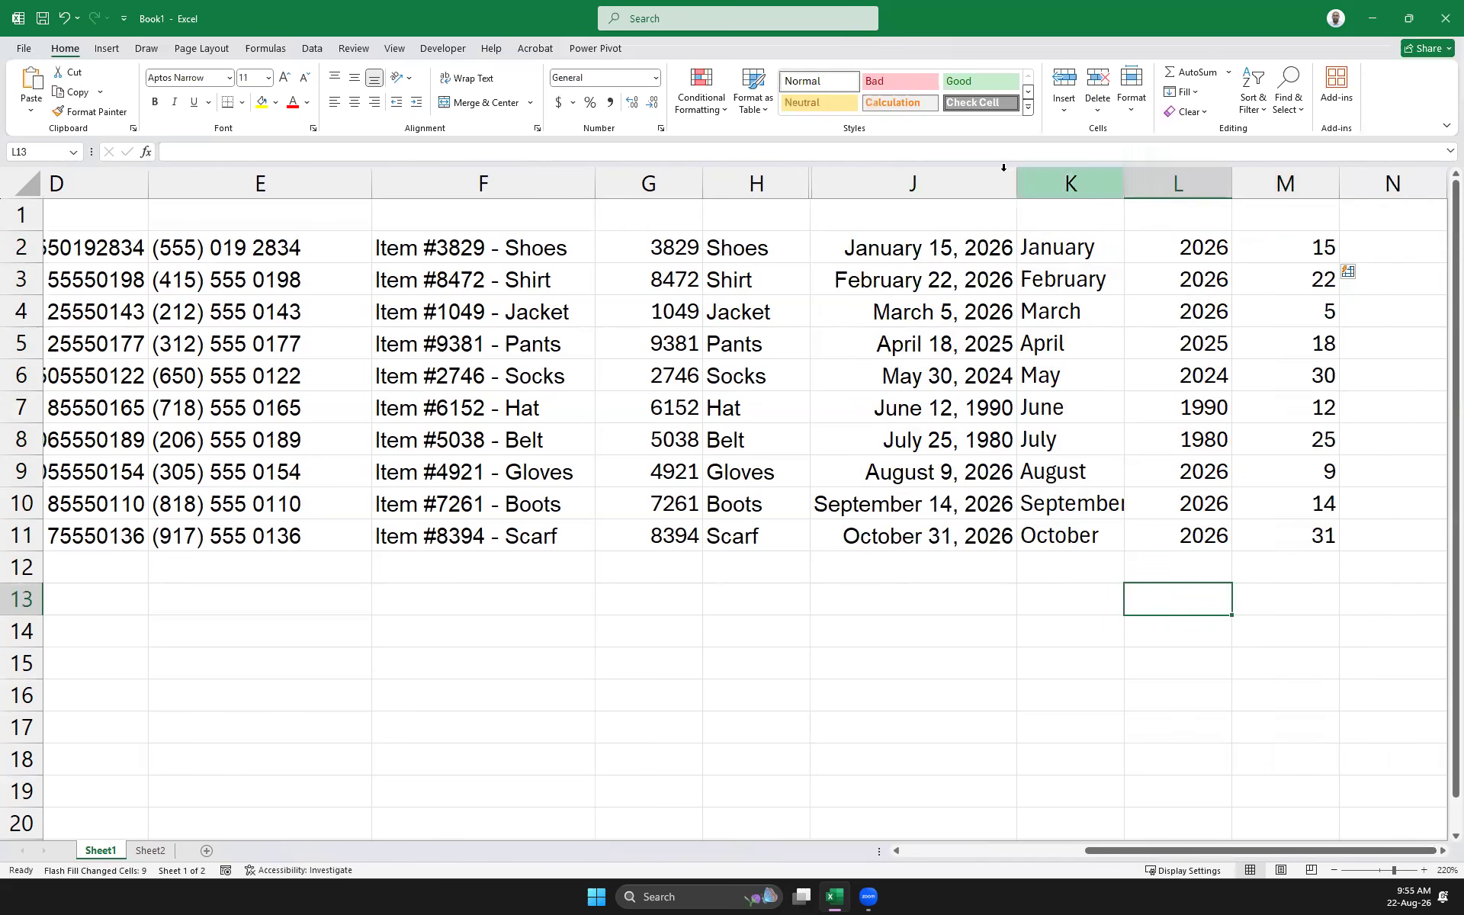
{"action": "left_click_drag", "start_coordinate": [1019, 183], "coordinate": [1056, 178]}
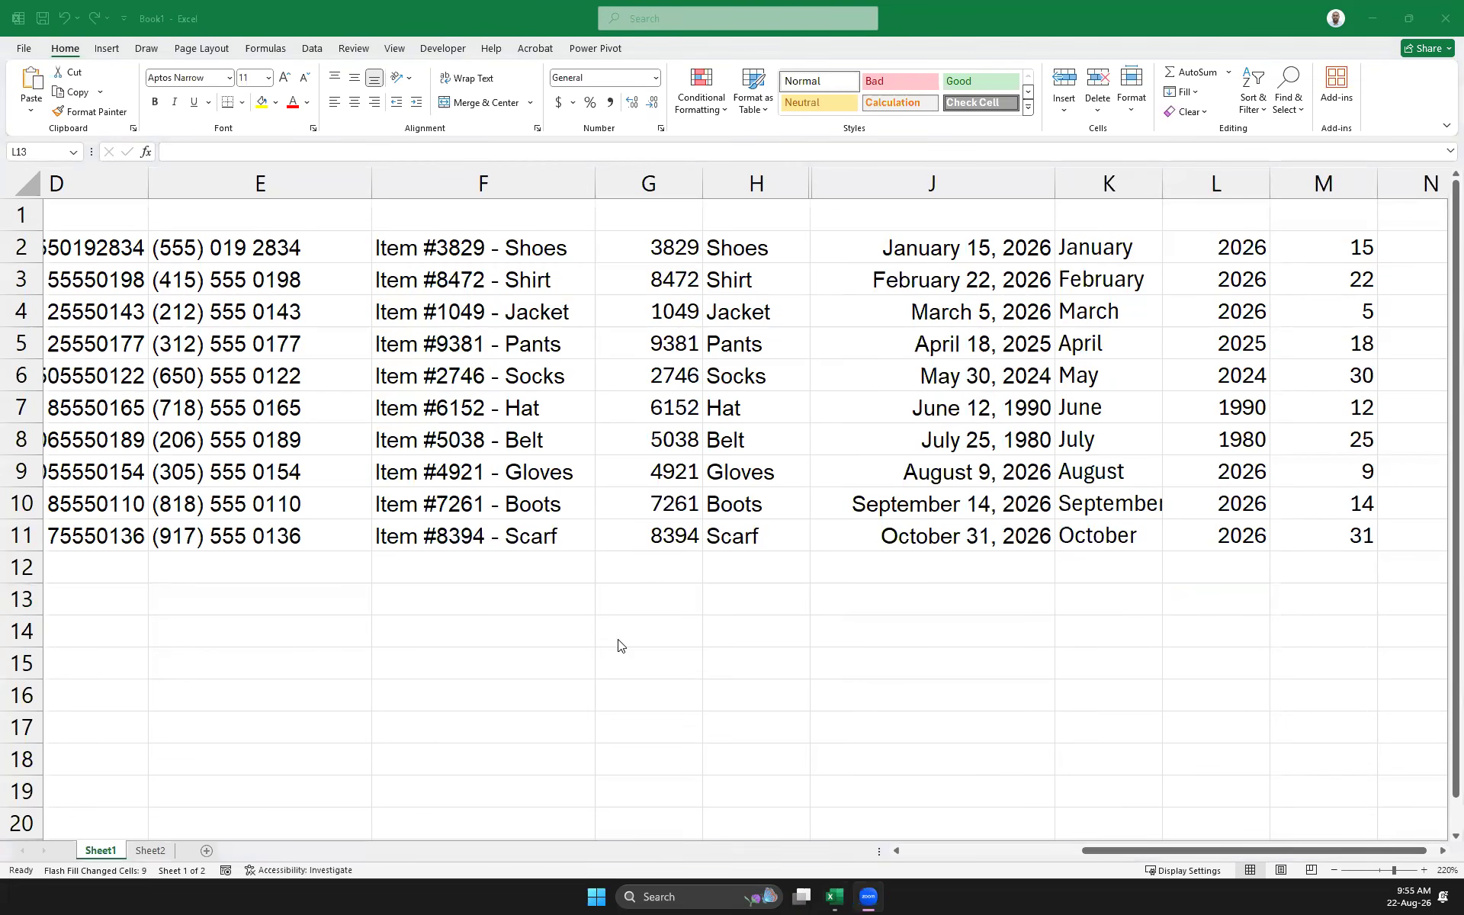
Type 152.25, 15485748.25, 4545.4854, 2165465 and 26554.85 down column E from E14
{"action": "left_click", "coordinate": [282, 632]}
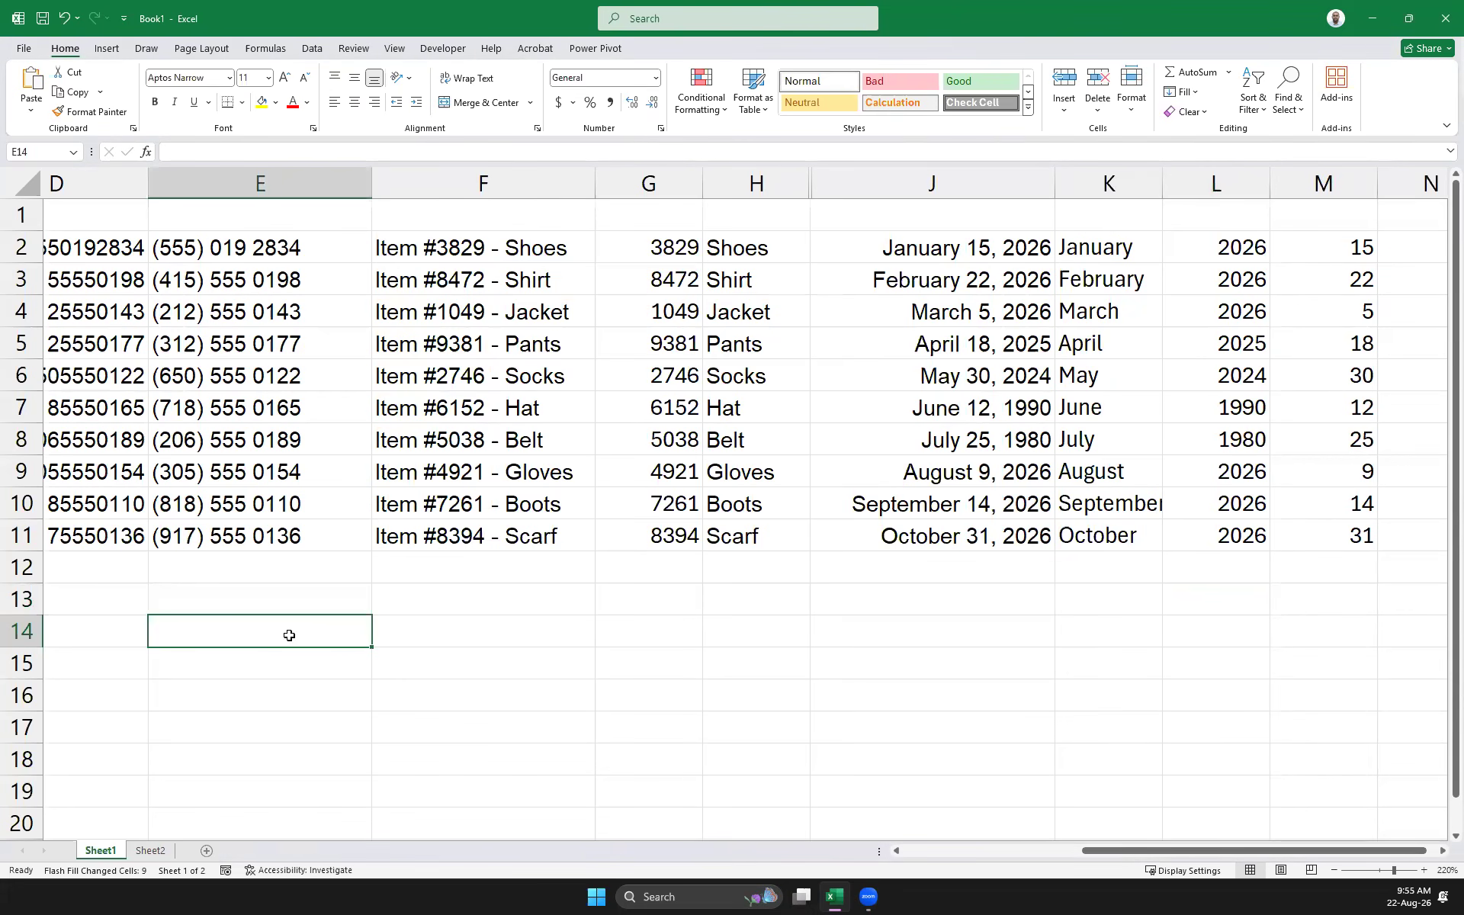
{"action": "type", "text": "152.25"}
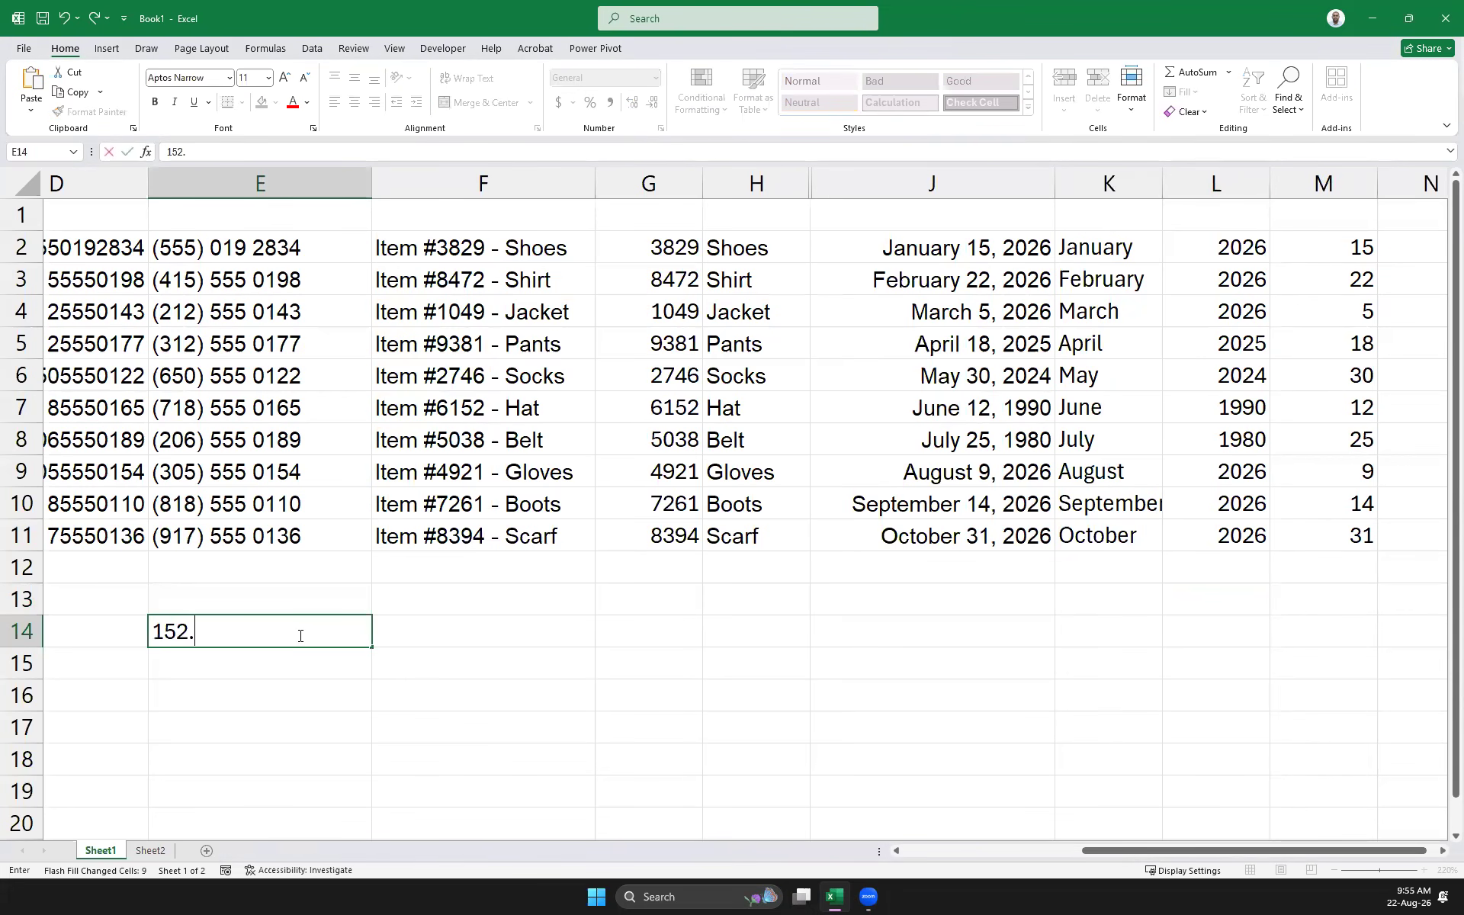
{"action": "key", "text": "Return"}
{"action": "type", "text": "15485748.25"}
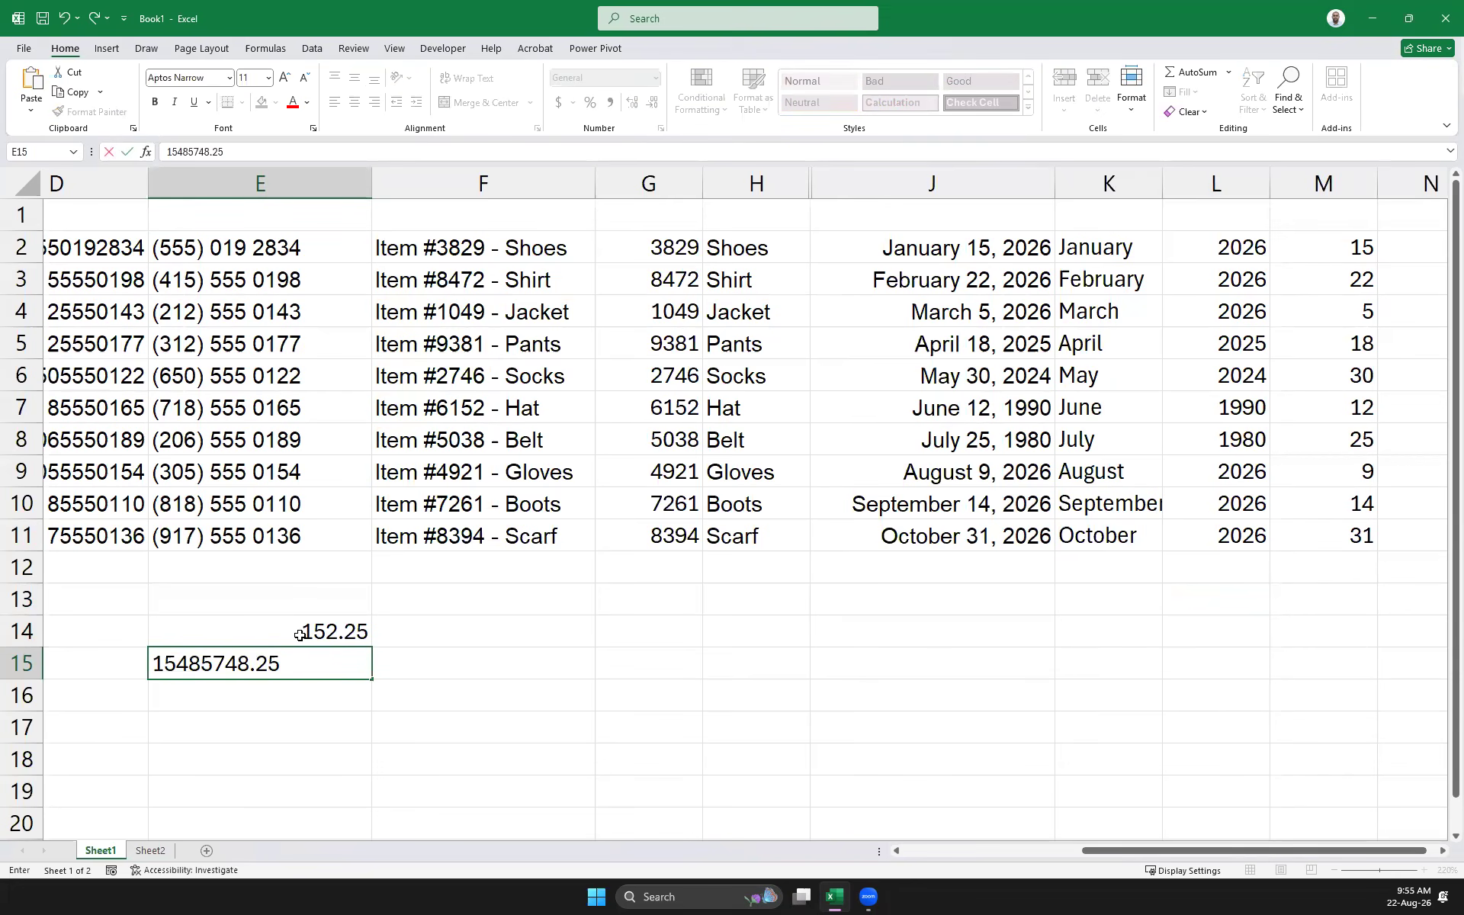
{"action": "key", "text": "Return"}
{"action": "type", "text": "4"}
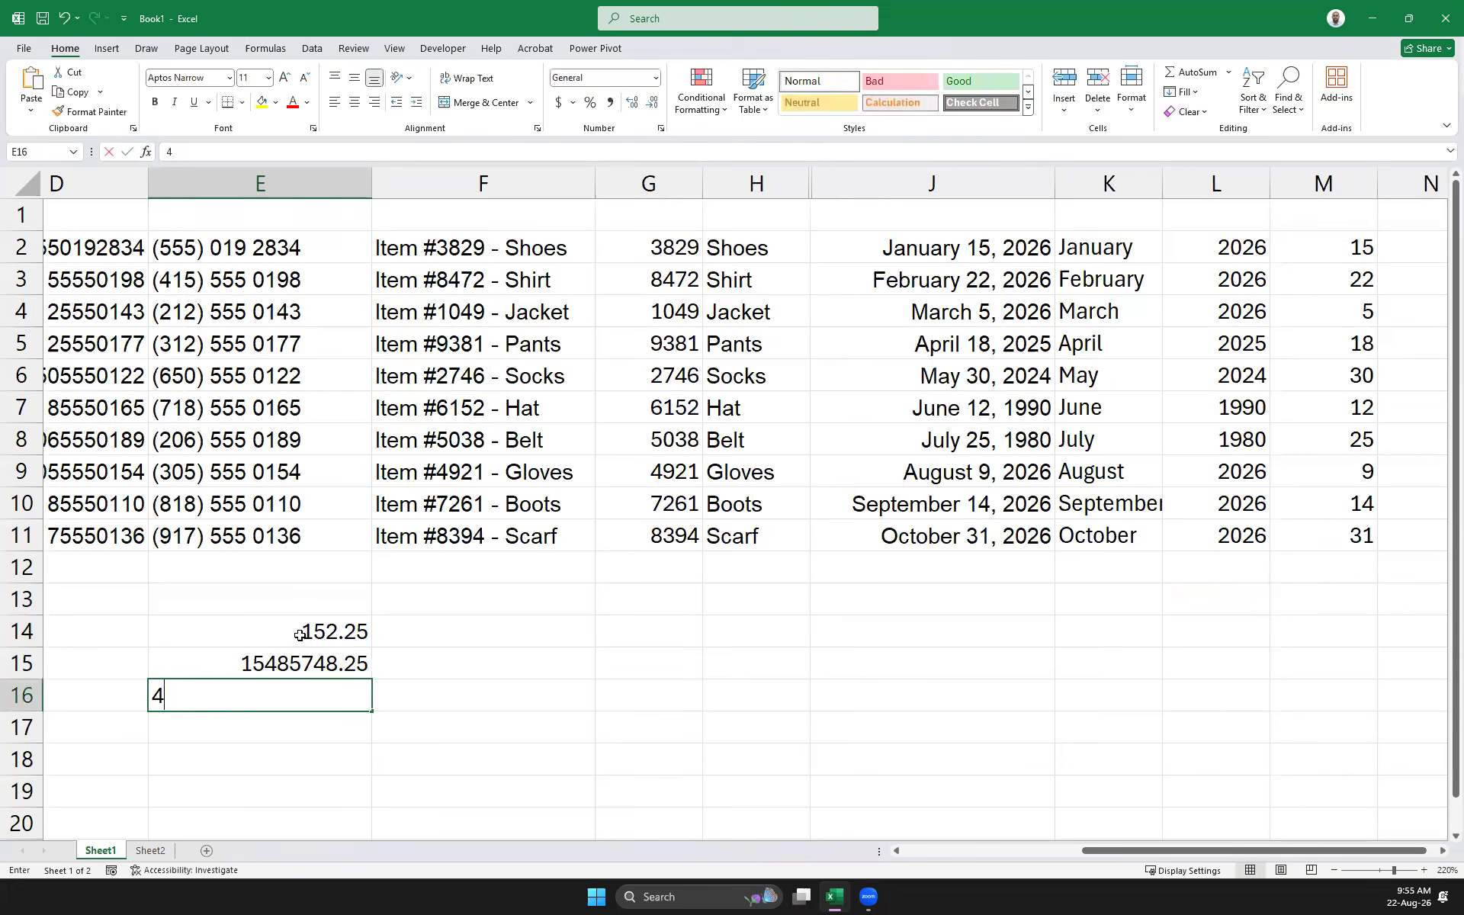
{"action": "type", "text": "545.4854"}
{"action": "key", "text": "Return"}
{"action": "type", "text": "2165465"}
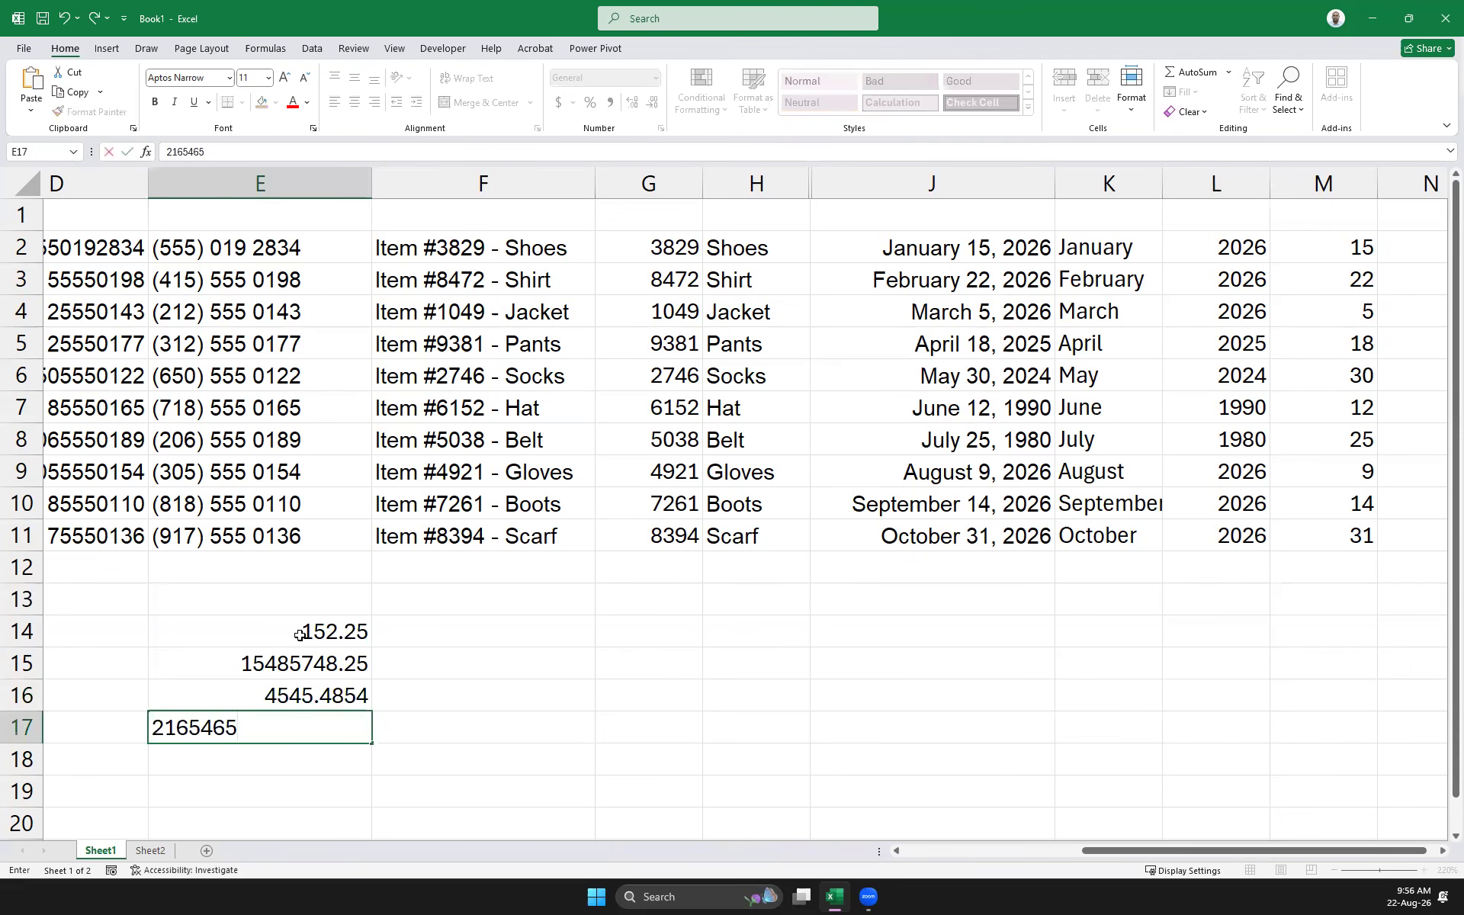
{"action": "key", "text": "Return"}
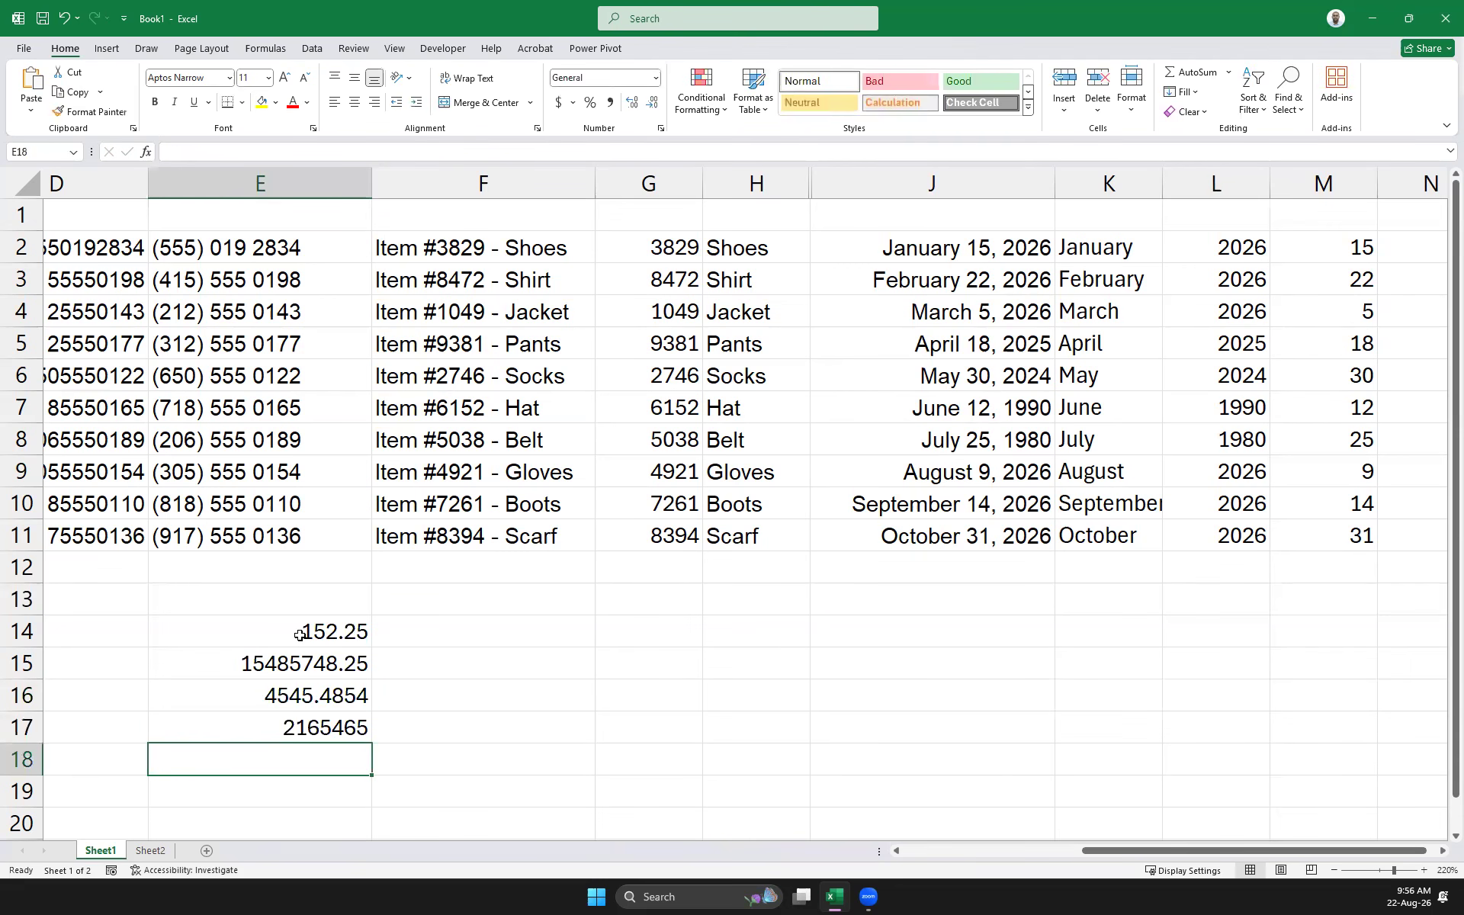
{"action": "type", "text": "26554.85"}
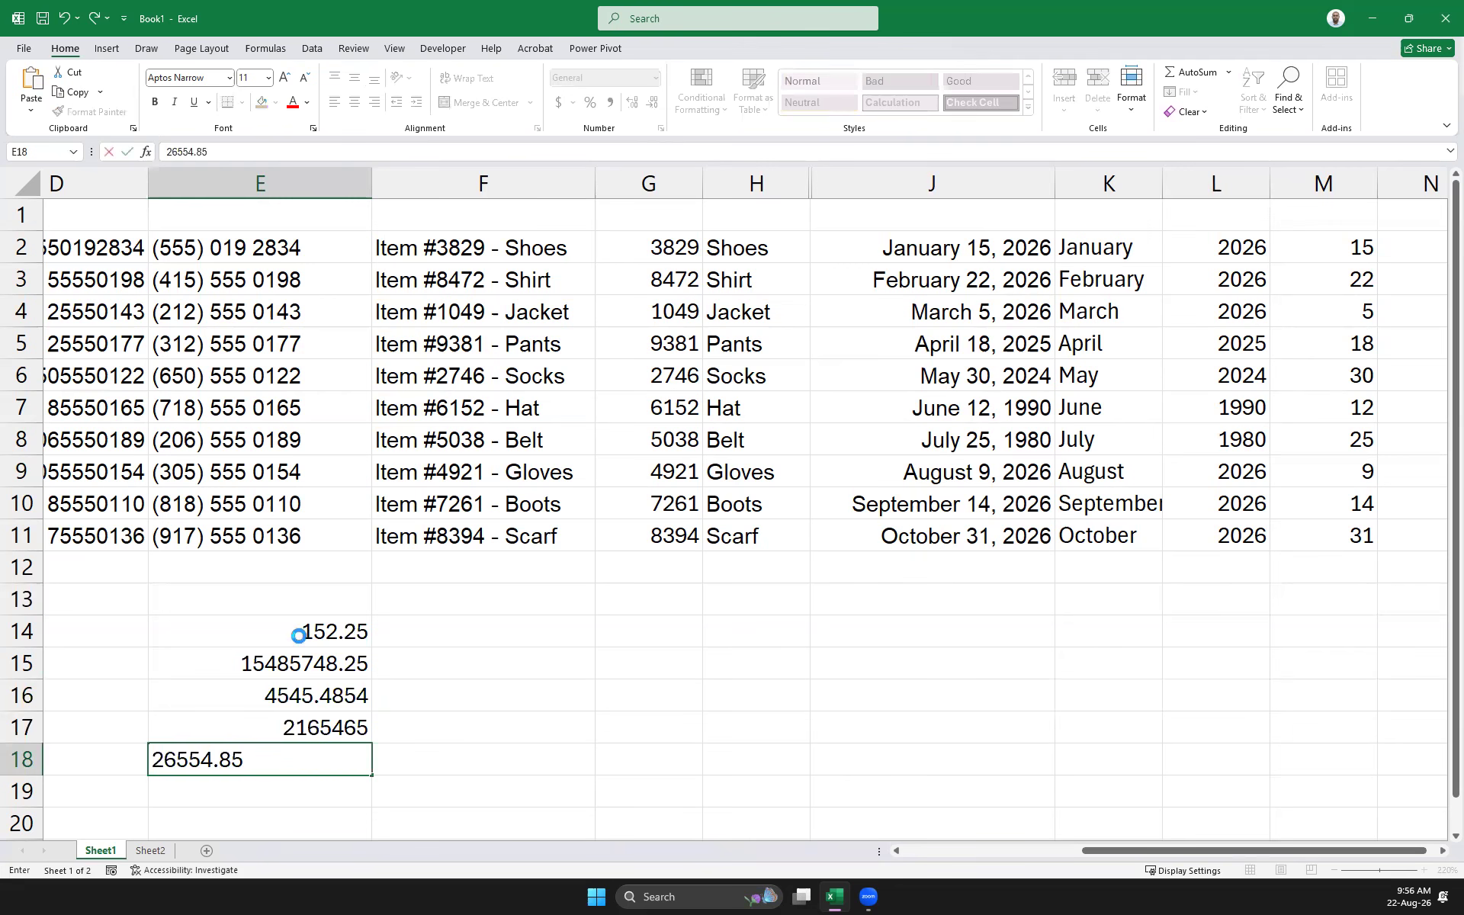
{"action": "key", "text": "Return"}
{"action": "left_click_drag", "start_coordinate": [440, 618], "coordinate": [437, 755]}
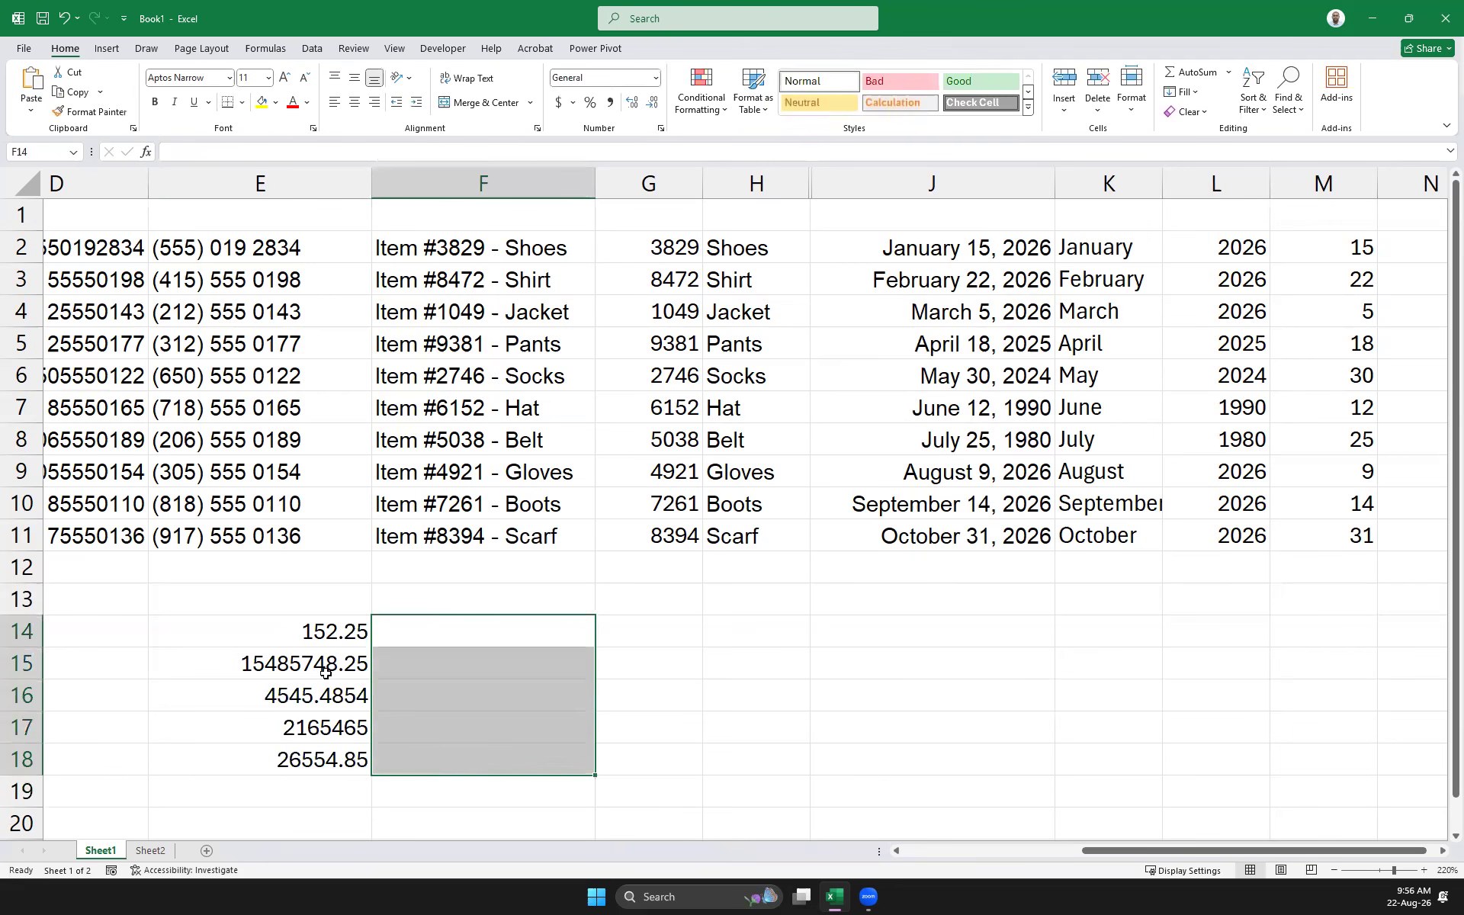
Flash Fill F14:F18 with the whole-number parts, using 152 in F14 as the example
{"action": "left_click", "coordinate": [425, 622]}
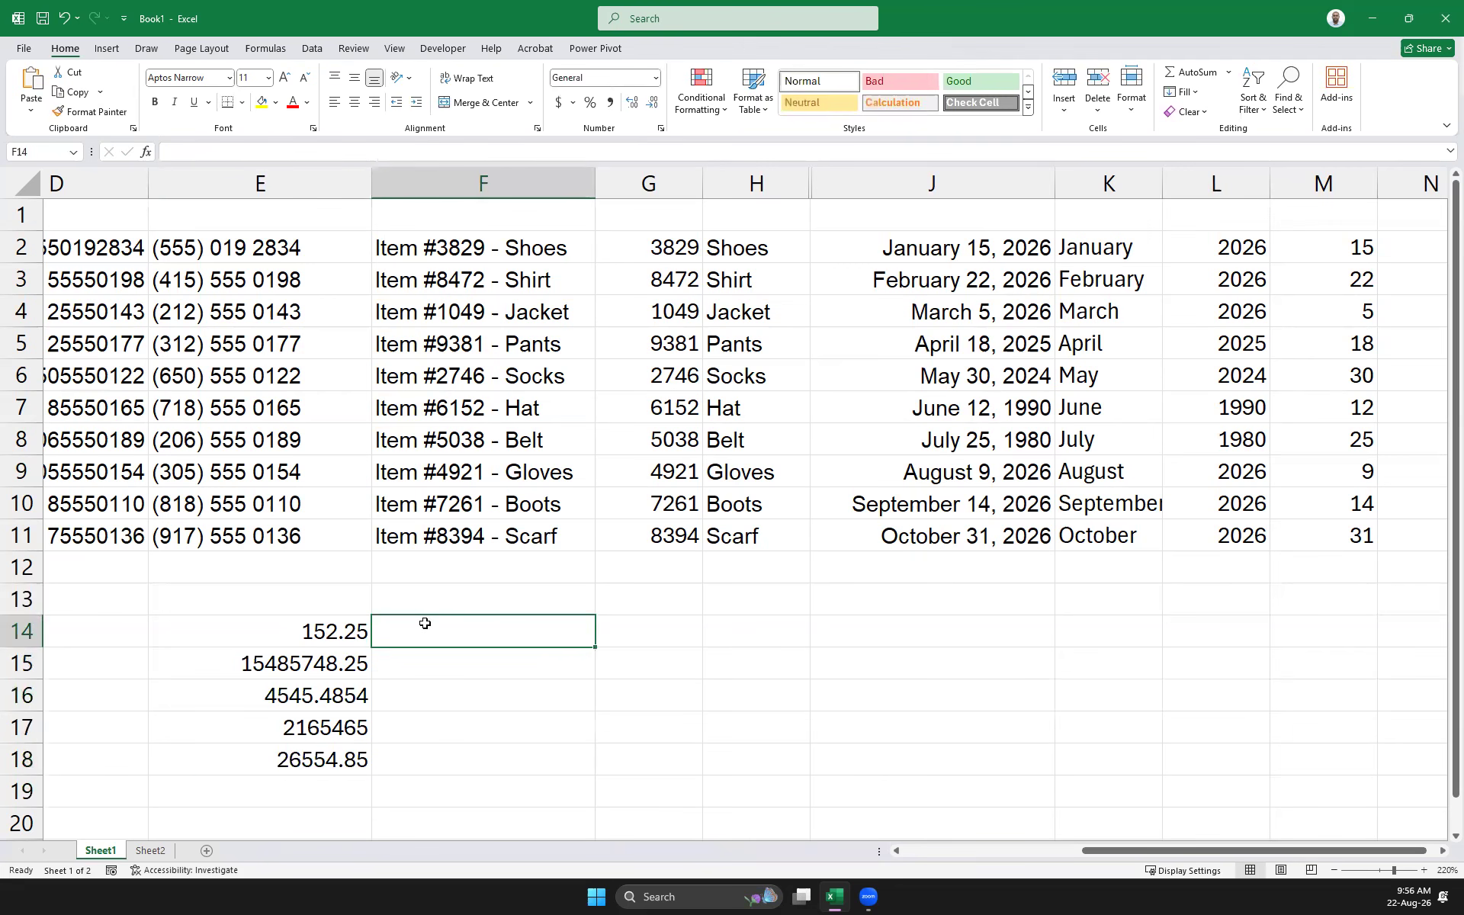
{"action": "type", "text": "15"}
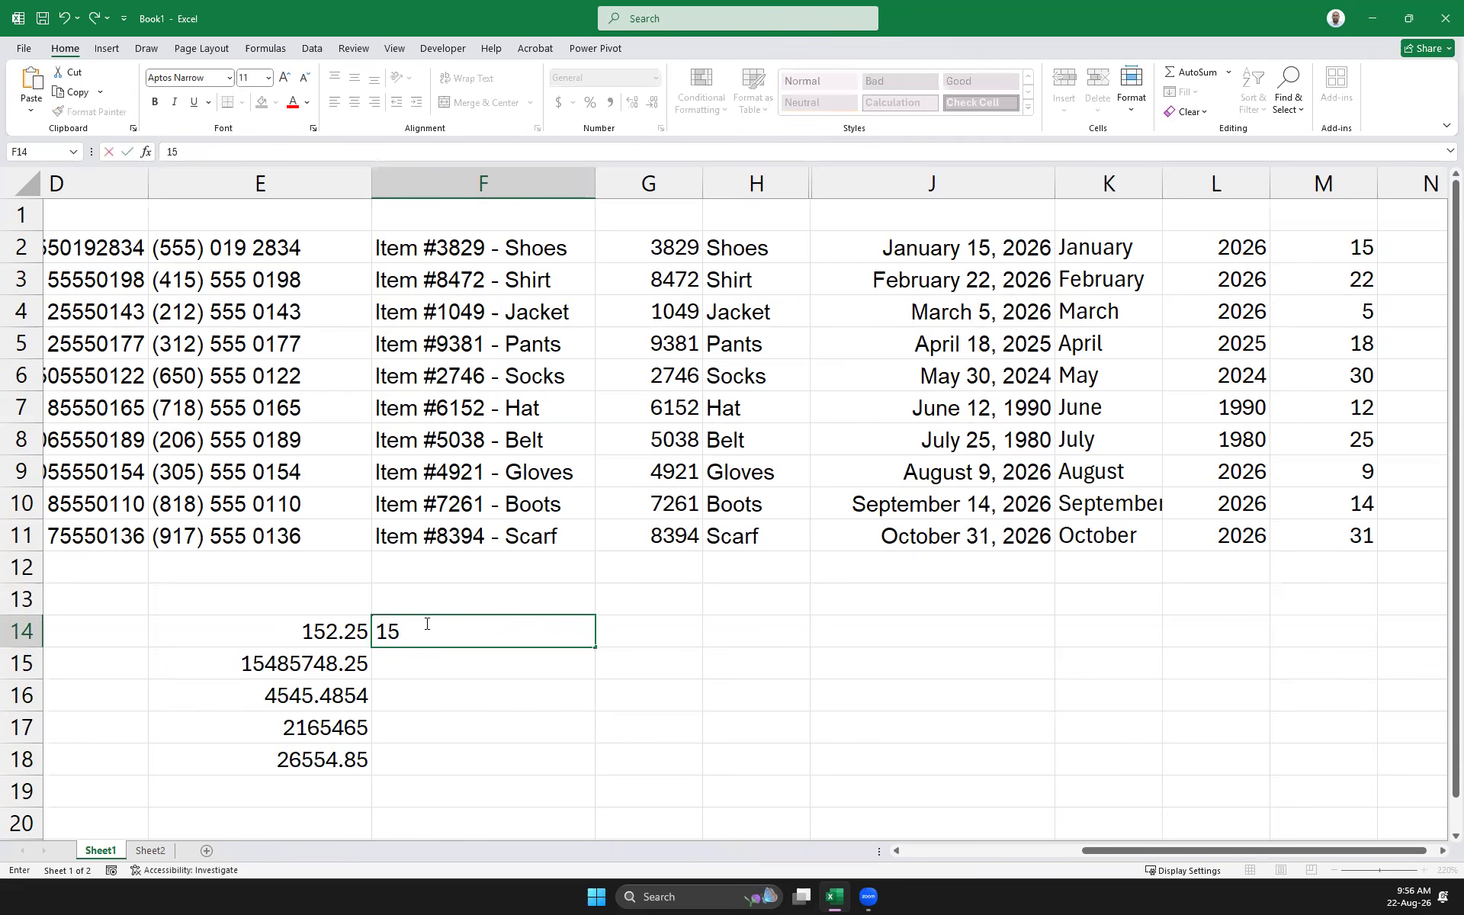
{"action": "type", "text": "2"}
{"action": "left_click", "coordinate": [549, 700]}
{"action": "left_click_drag", "start_coordinate": [464, 637], "coordinate": [458, 762]}
{"action": "key", "text": "ctrl+e"}
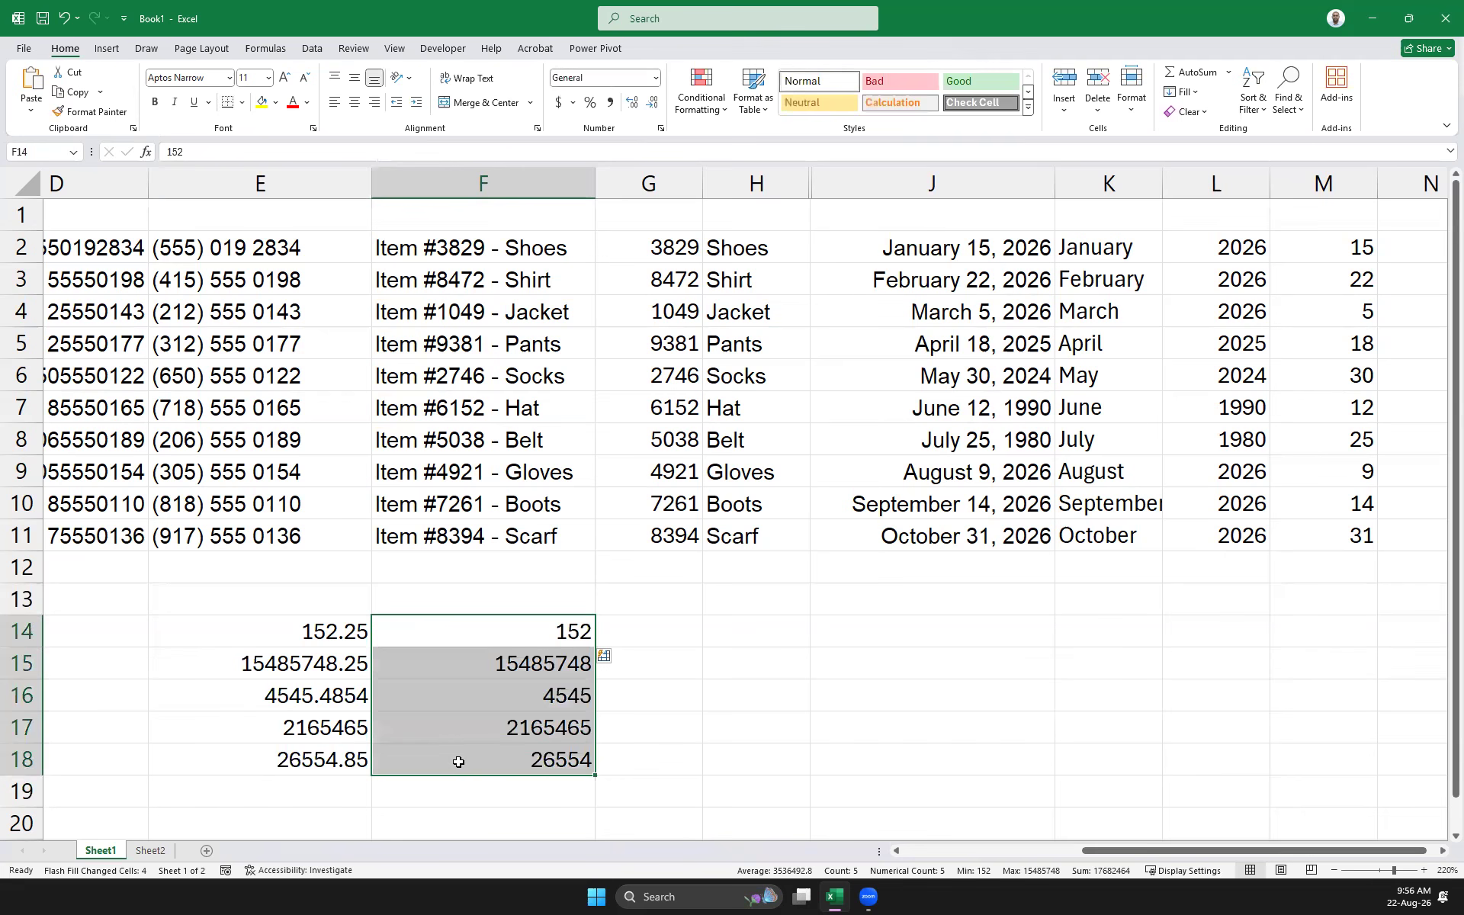
Flash Fill G14:G18 with the decimal digits, using 25 in G14 as the example
{"action": "left_click", "coordinate": [652, 631]}
{"action": "type", "text": "25"}
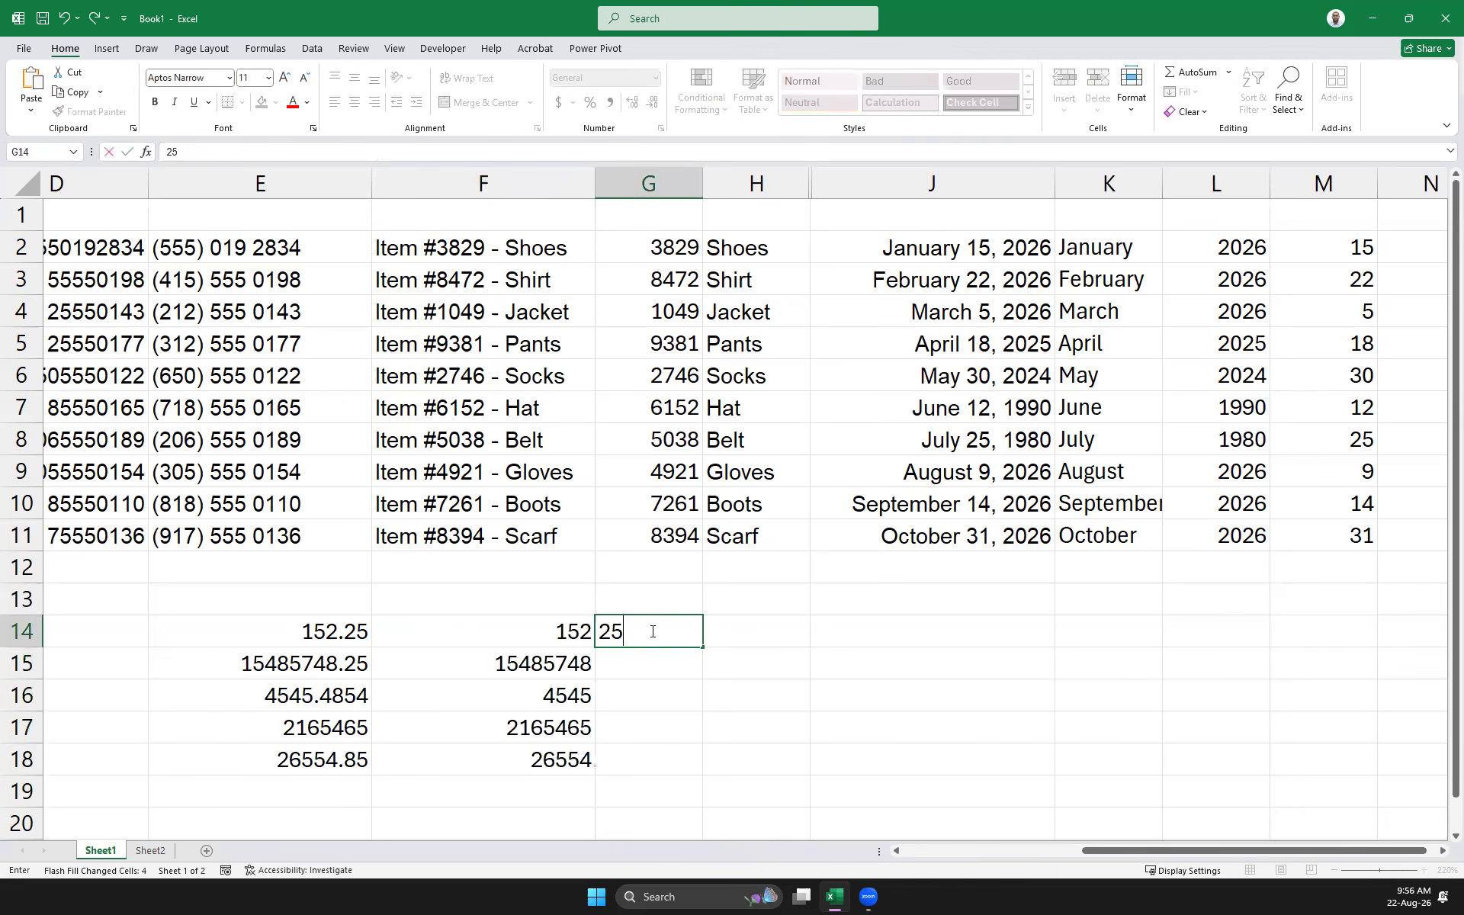
{"action": "left_click", "coordinate": [840, 651]}
{"action": "left_click_drag", "start_coordinate": [656, 631], "coordinate": [660, 771]}
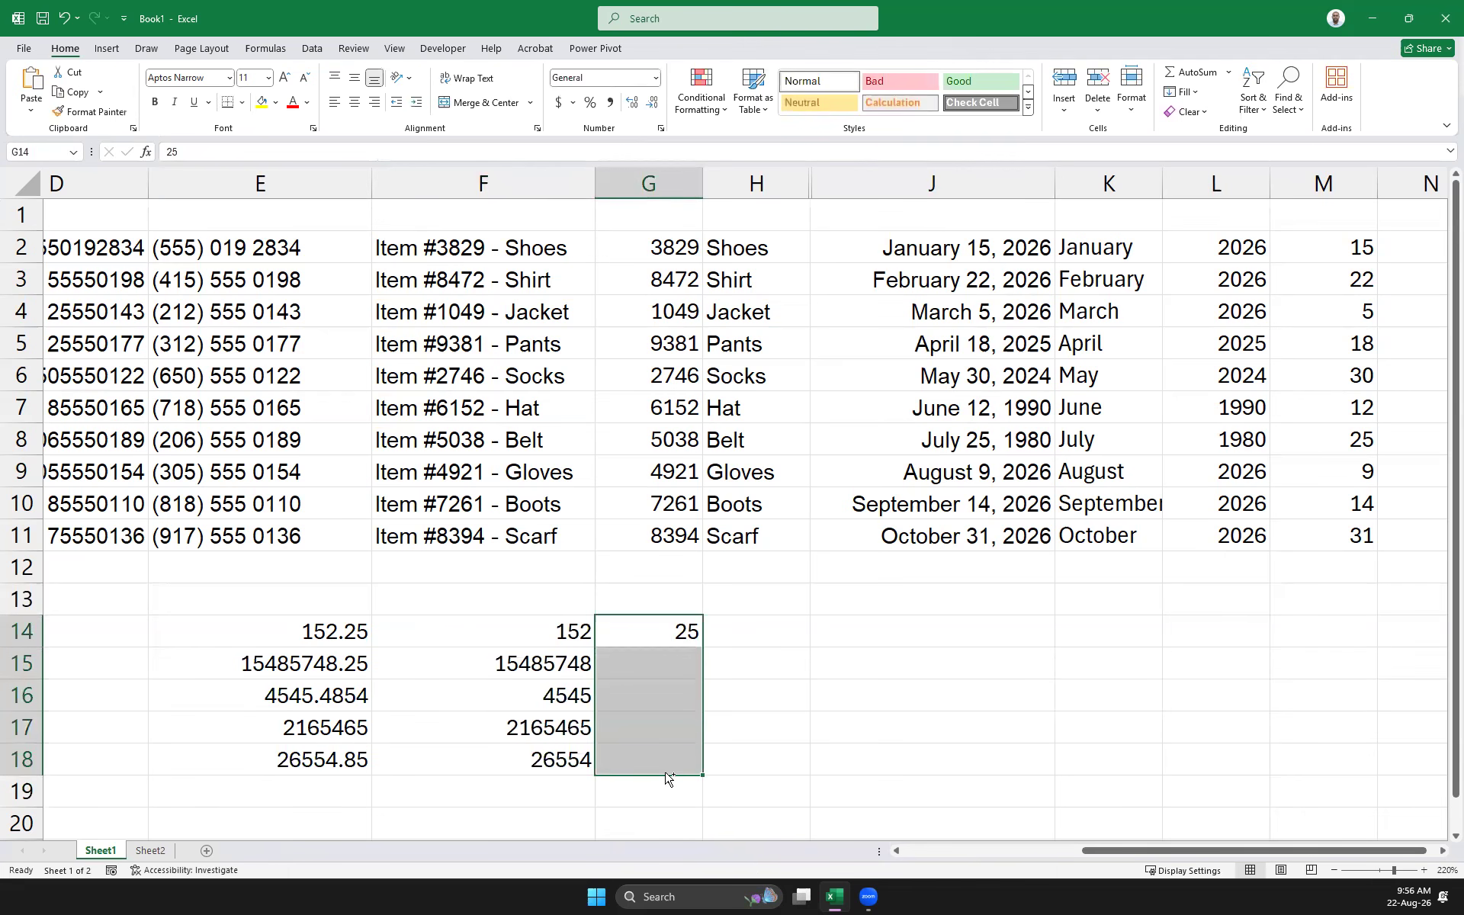
{"action": "key", "text": "ctrl+e"}
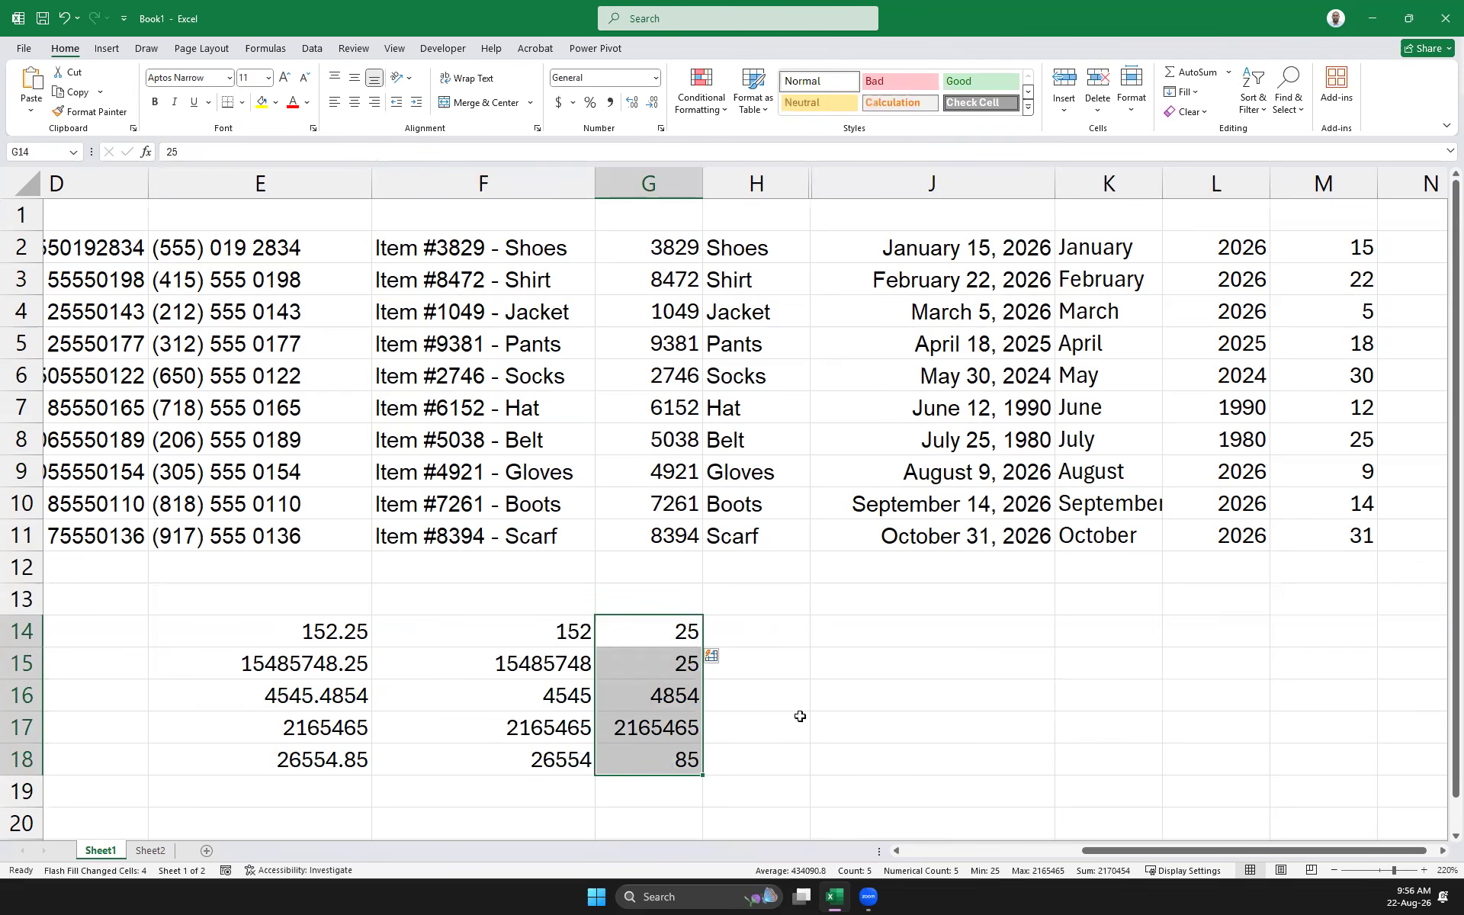
{"action": "left_click", "coordinate": [305, 728]}
Change E17 to 2165465.01
{"action": "left_click", "coordinate": [225, 152]}
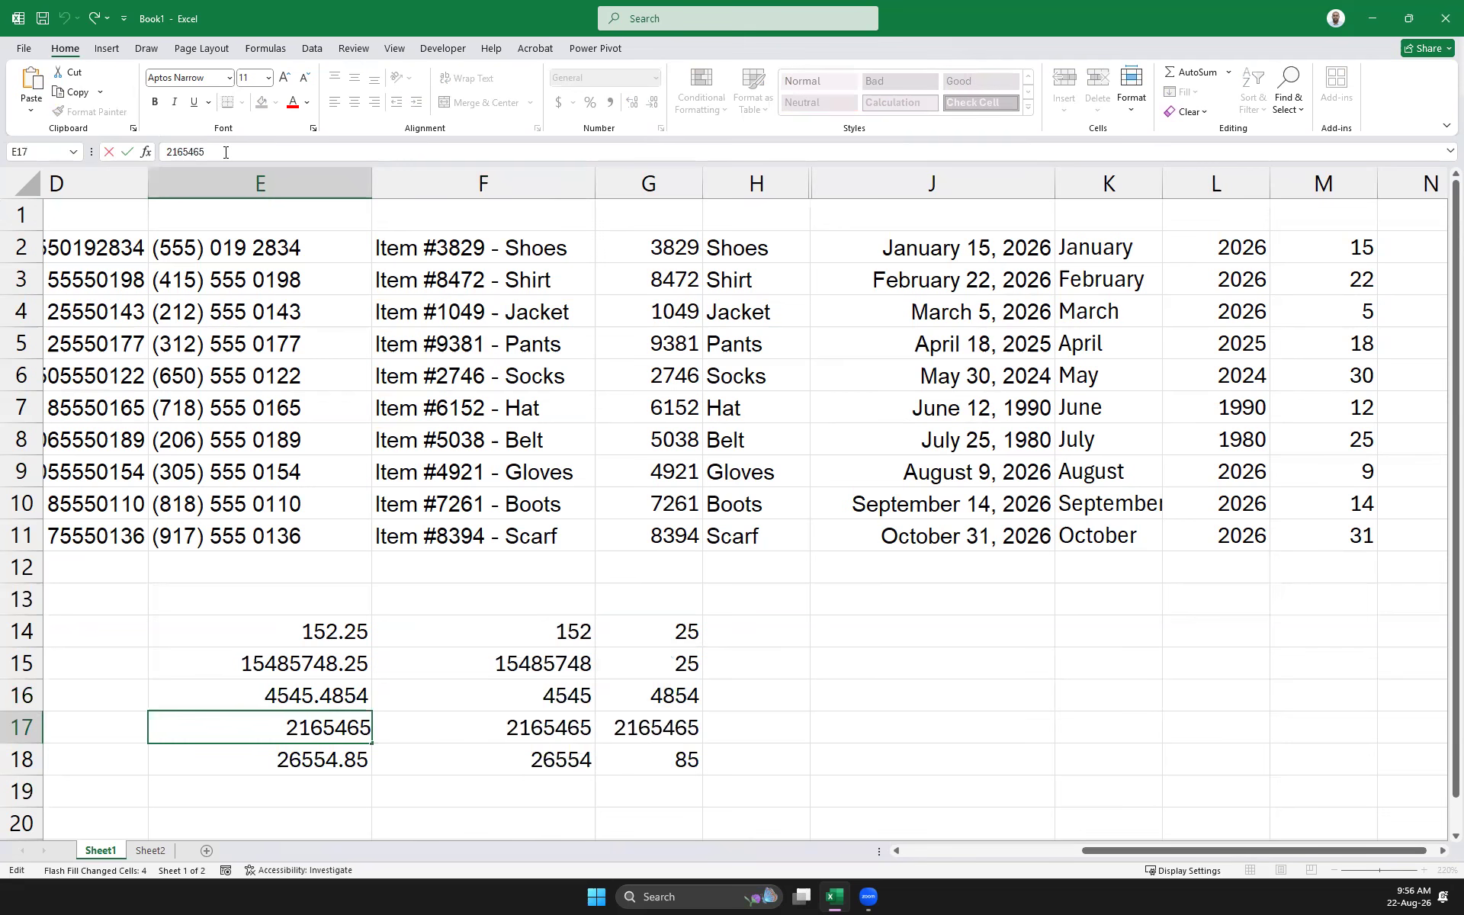
{"action": "type", "text": ".01"}
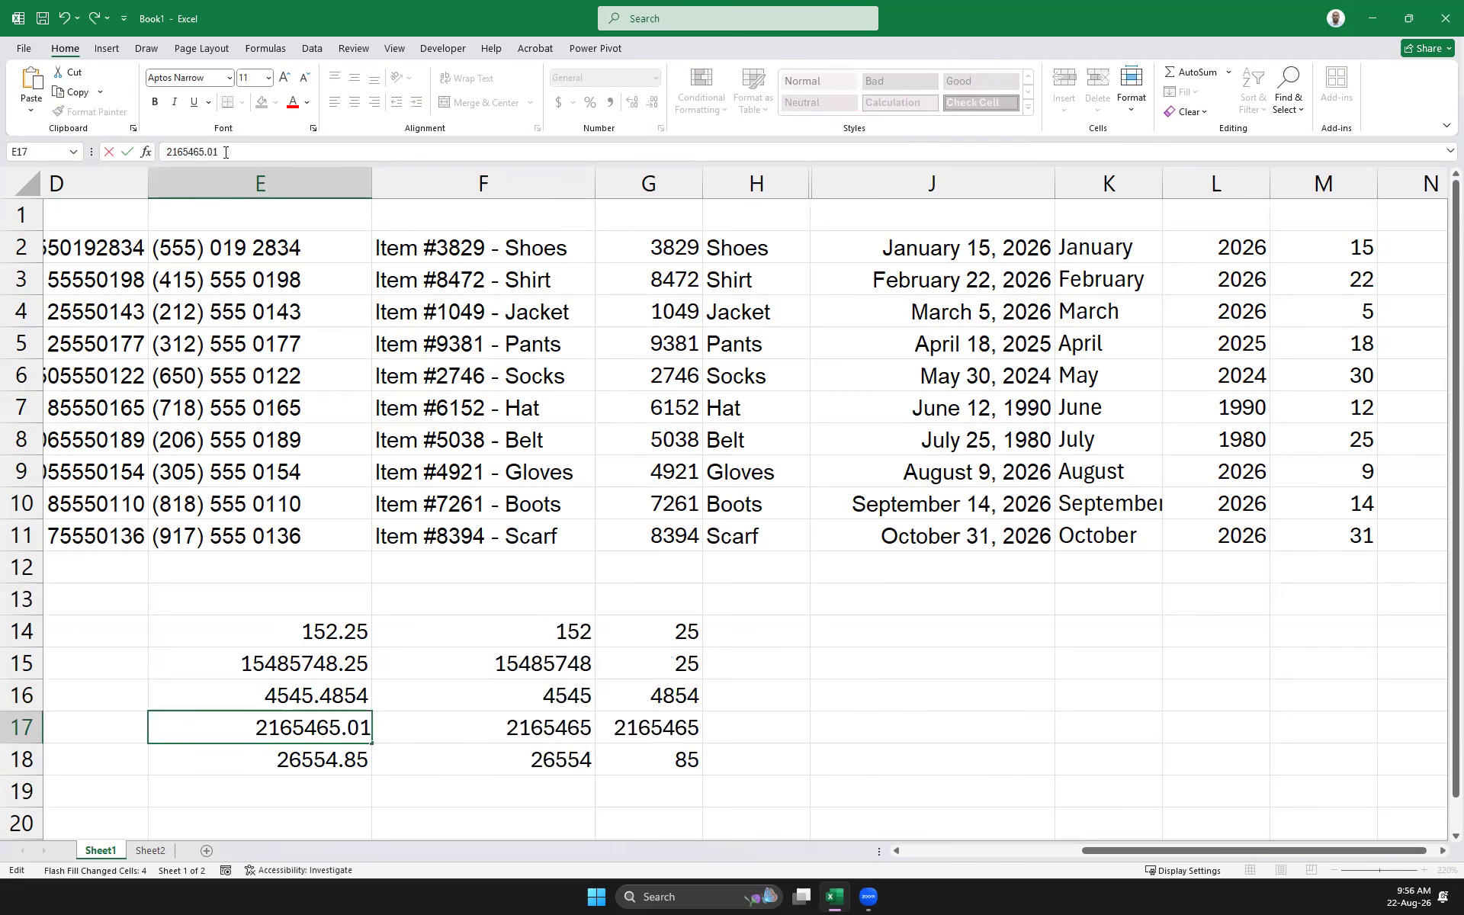
{"action": "key", "text": "Return"}
Clear the old decimal parts and re-run Flash Fill on G14:G19 so G17 shows 1
{"action": "left_click", "coordinate": [686, 721]}
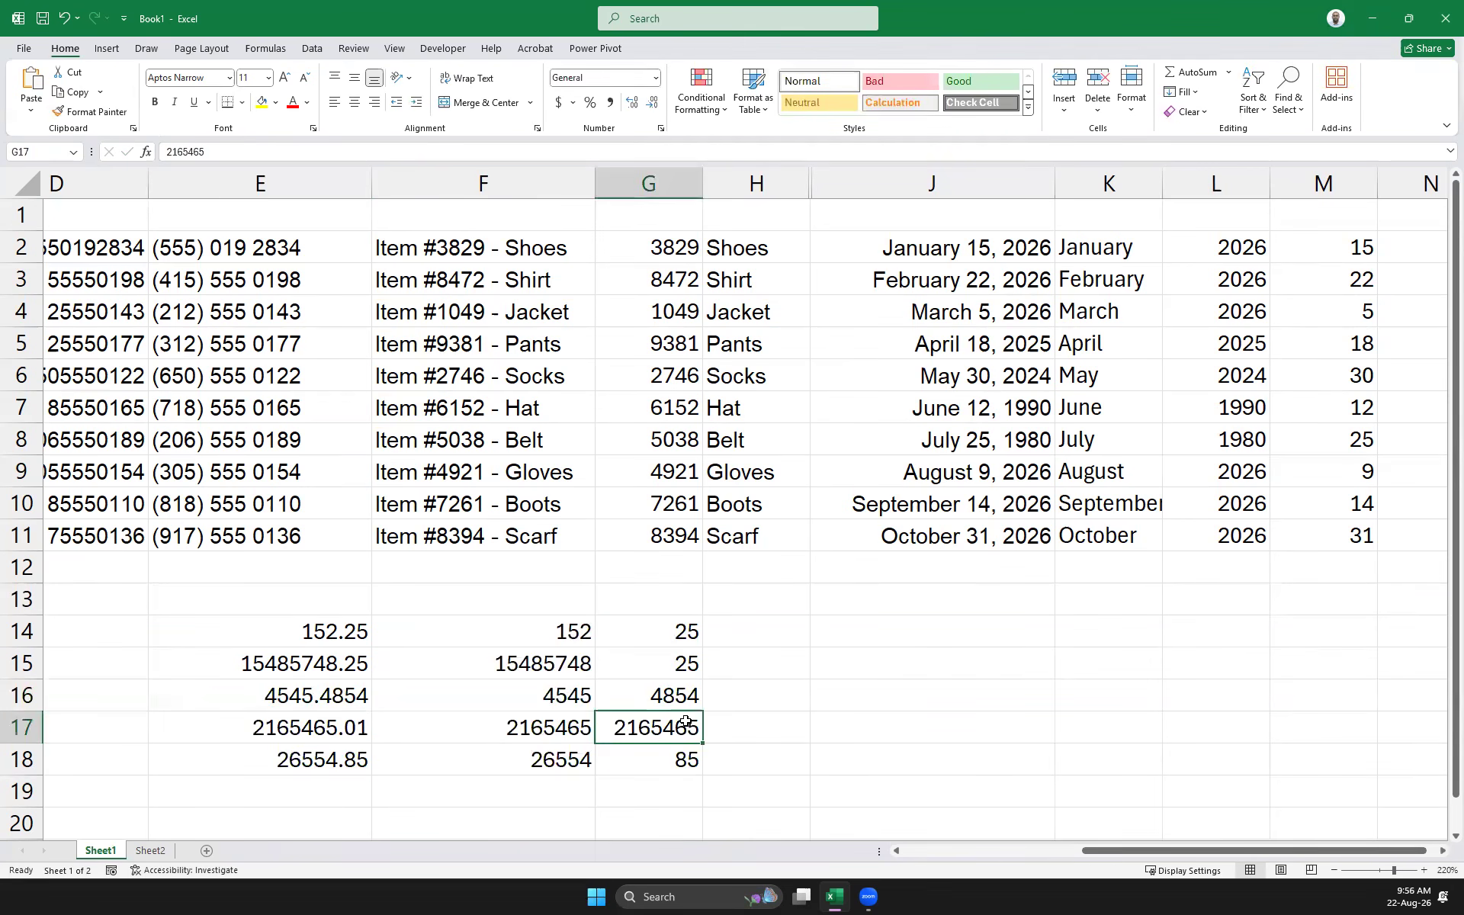
{"action": "key", "text": "Delete"}
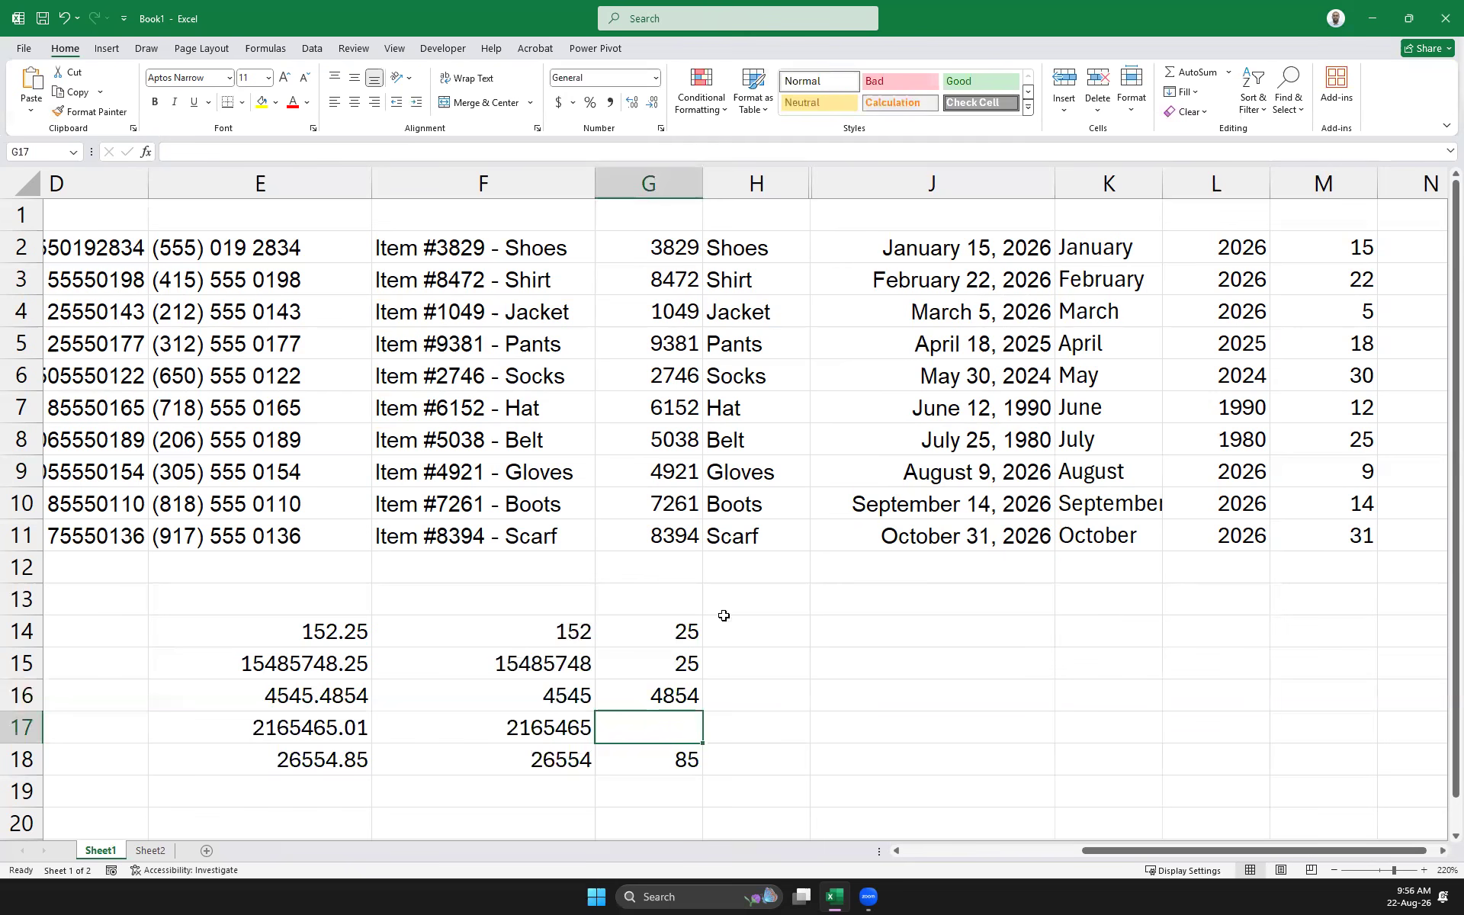
{"action": "left_click", "coordinate": [681, 630]}
{"action": "left_click", "coordinate": [664, 669]}
{"action": "left_click_drag", "start_coordinate": [666, 709], "coordinate": [663, 784]}
{"action": "key", "text": "Delete"}
{"action": "left_click_drag", "start_coordinate": [668, 630], "coordinate": [675, 777]}
{"action": "key", "text": "ctrl+e"}
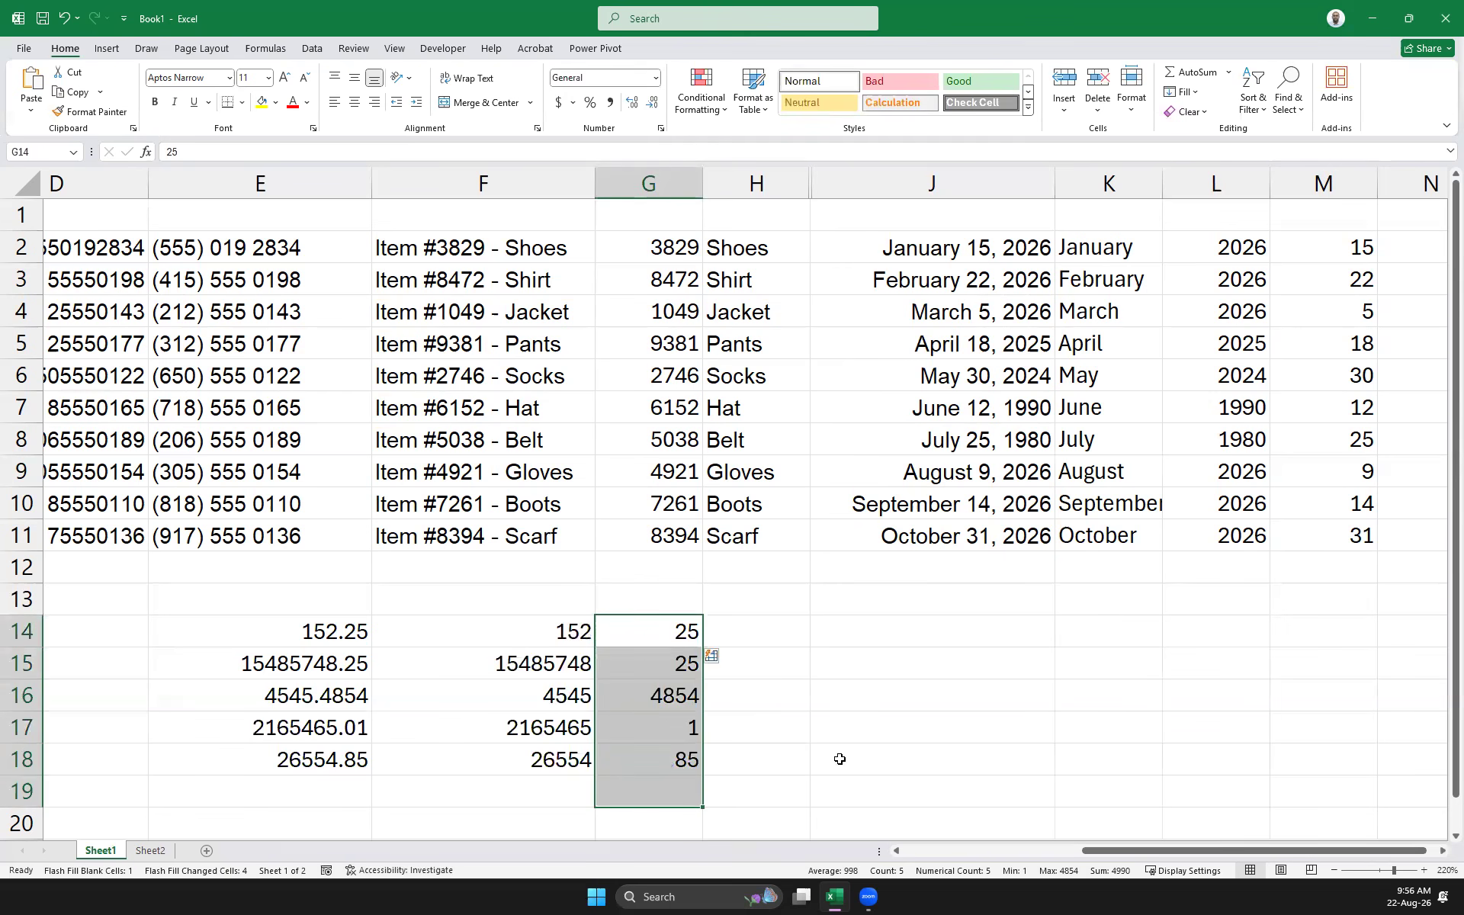
{"action": "left_click", "coordinate": [852, 754]}
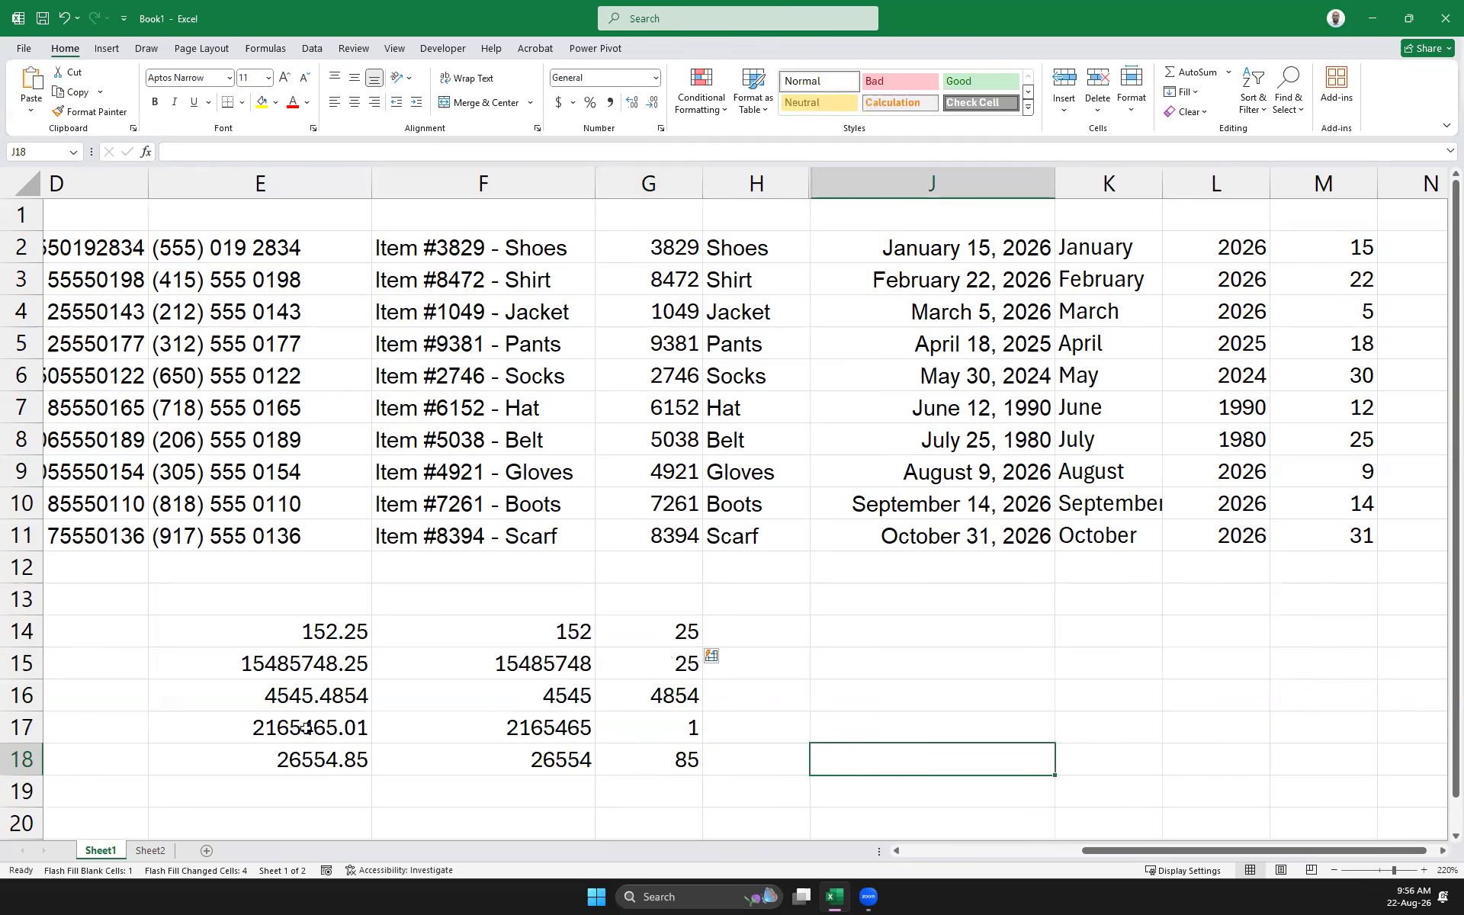
Scroll the sheet back left to the first columns
{"action": "left_click", "coordinate": [853, 668]}
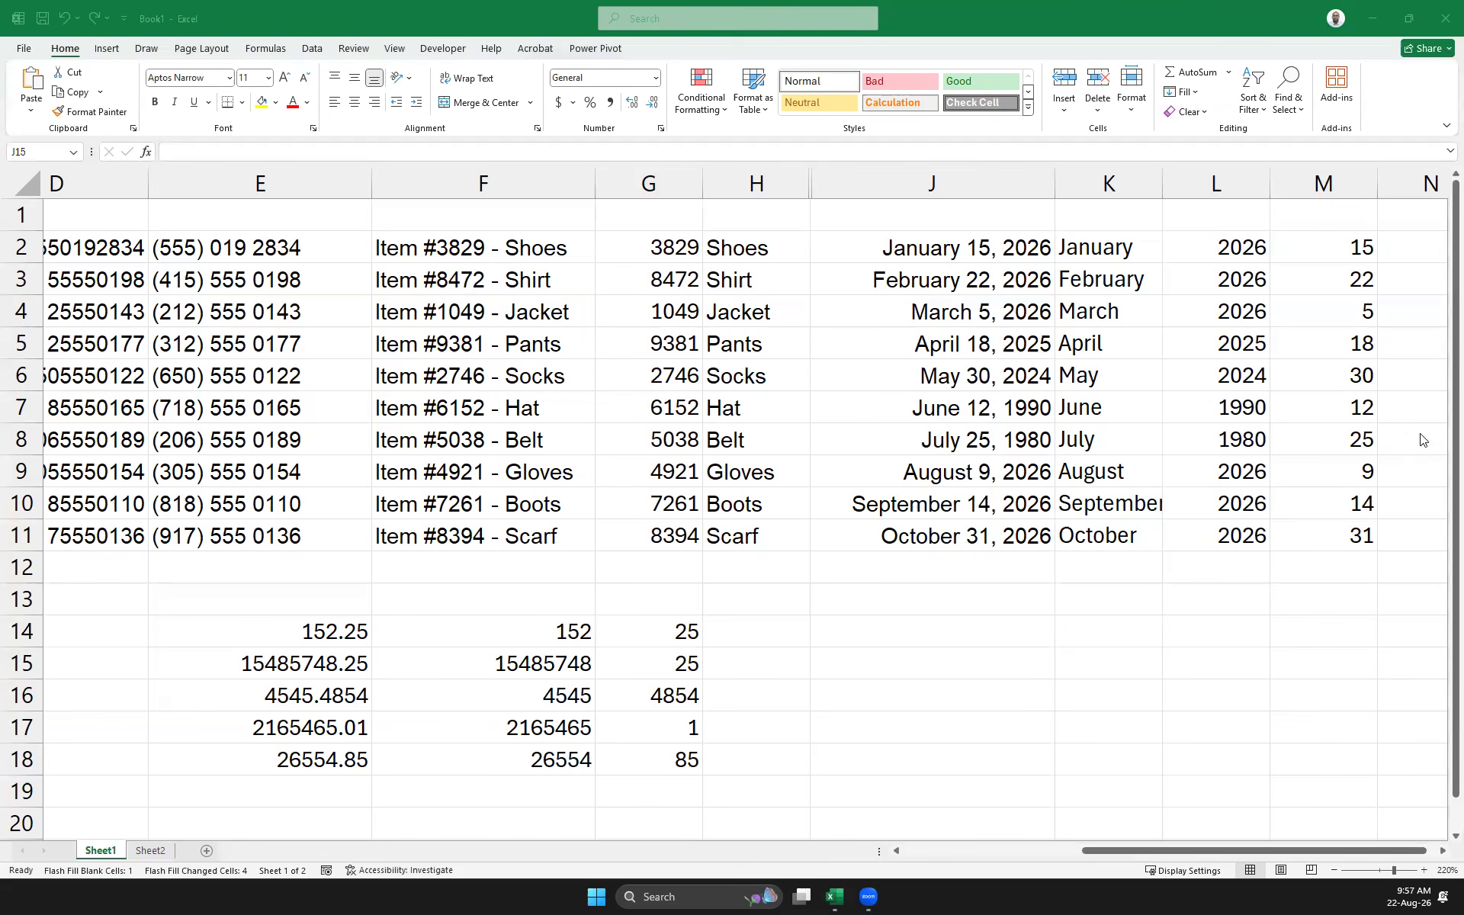
{"action": "left_click_drag", "start_coordinate": [1098, 847], "coordinate": [939, 816]}
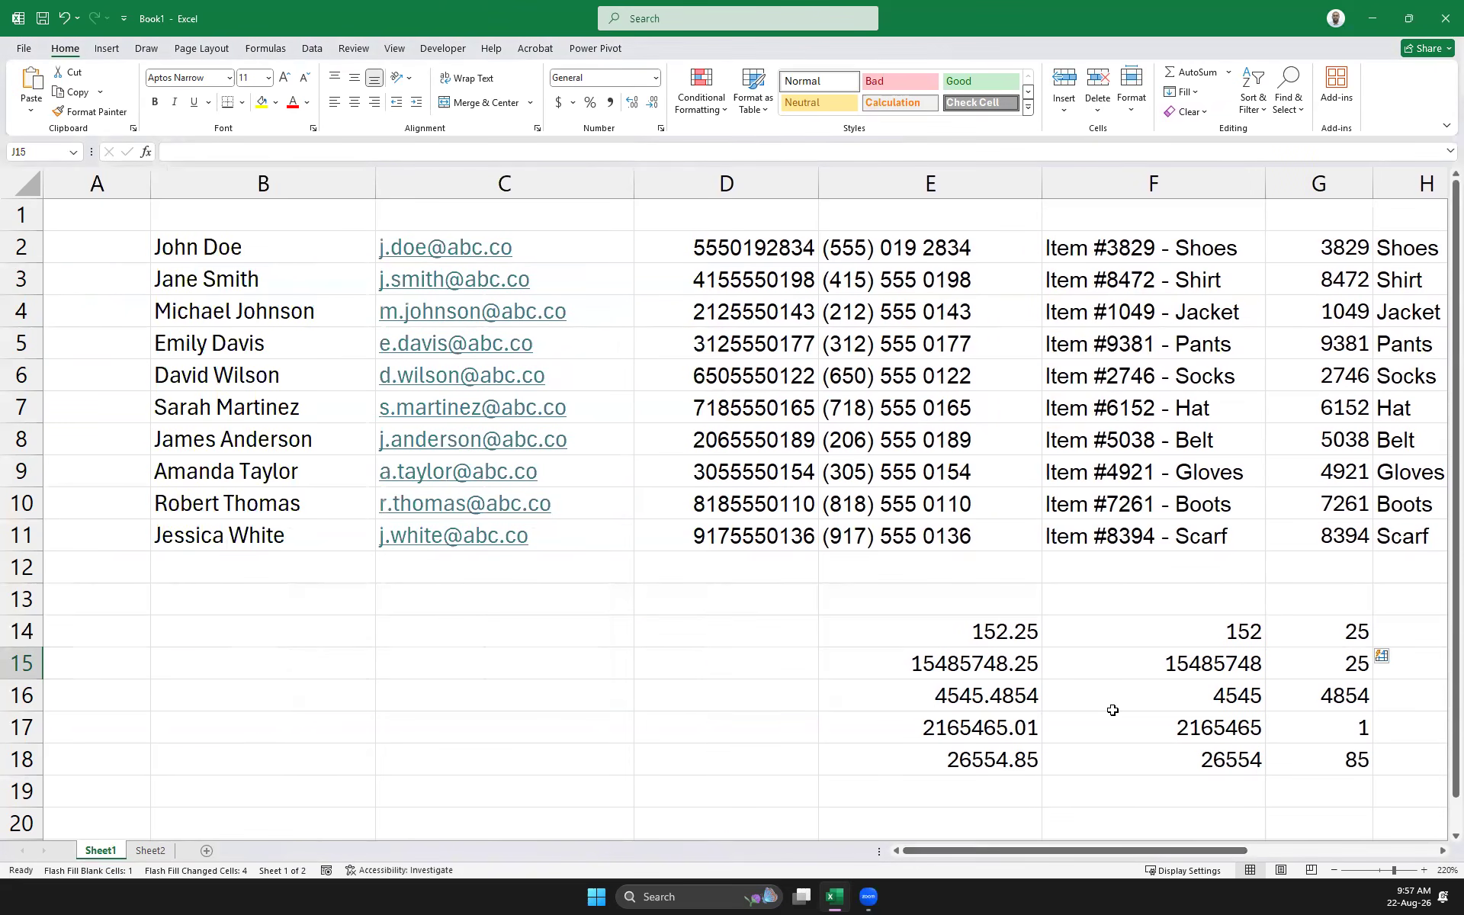
Delete the unformatted phone number column D
{"action": "left_click", "coordinate": [725, 193]}
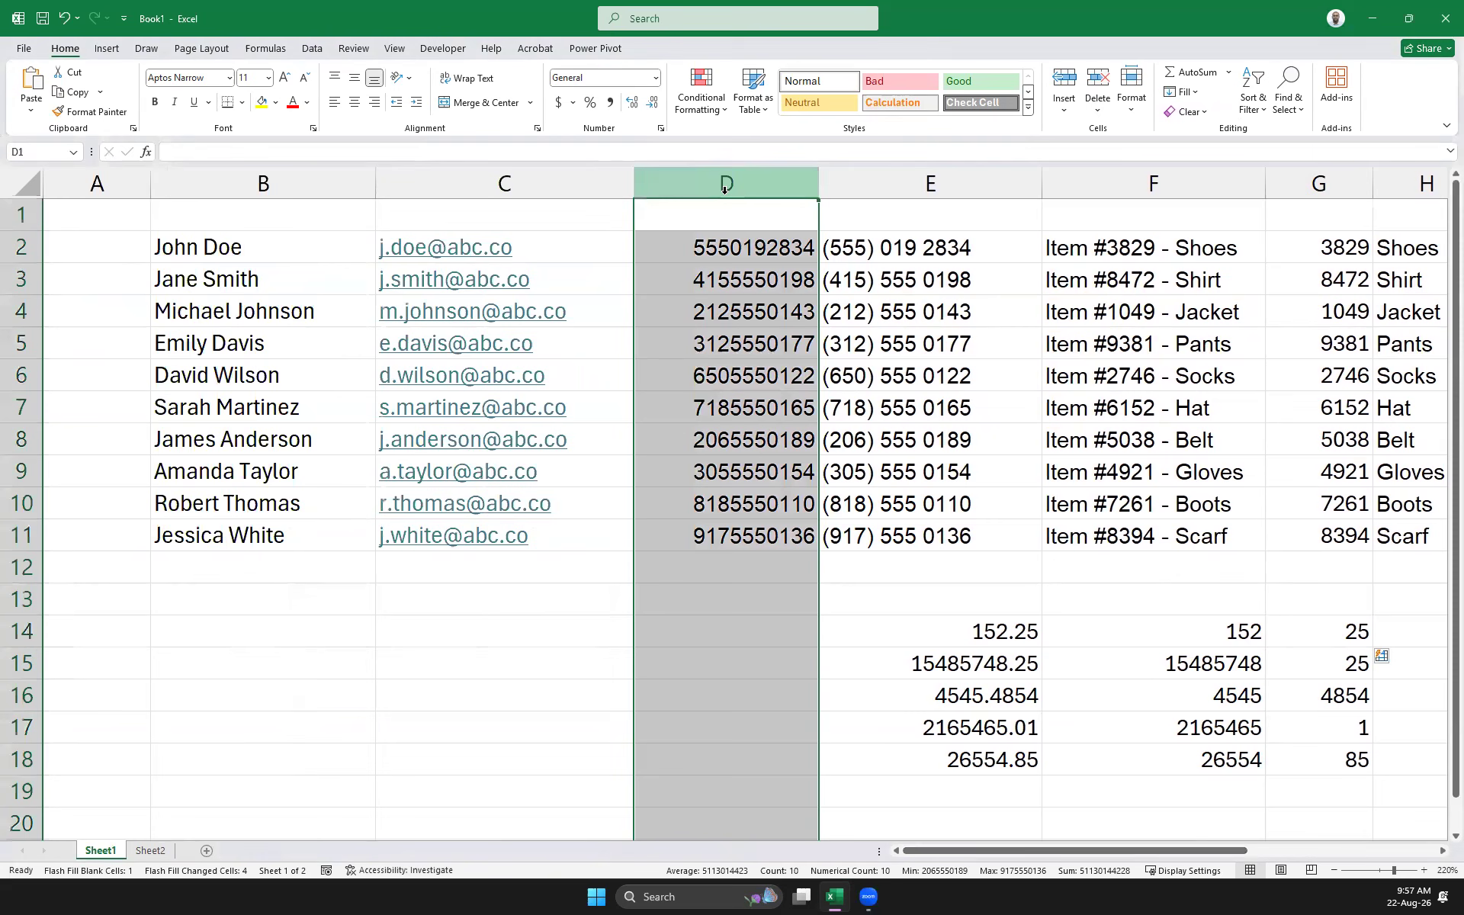
{"action": "right_click", "coordinate": [728, 191]}
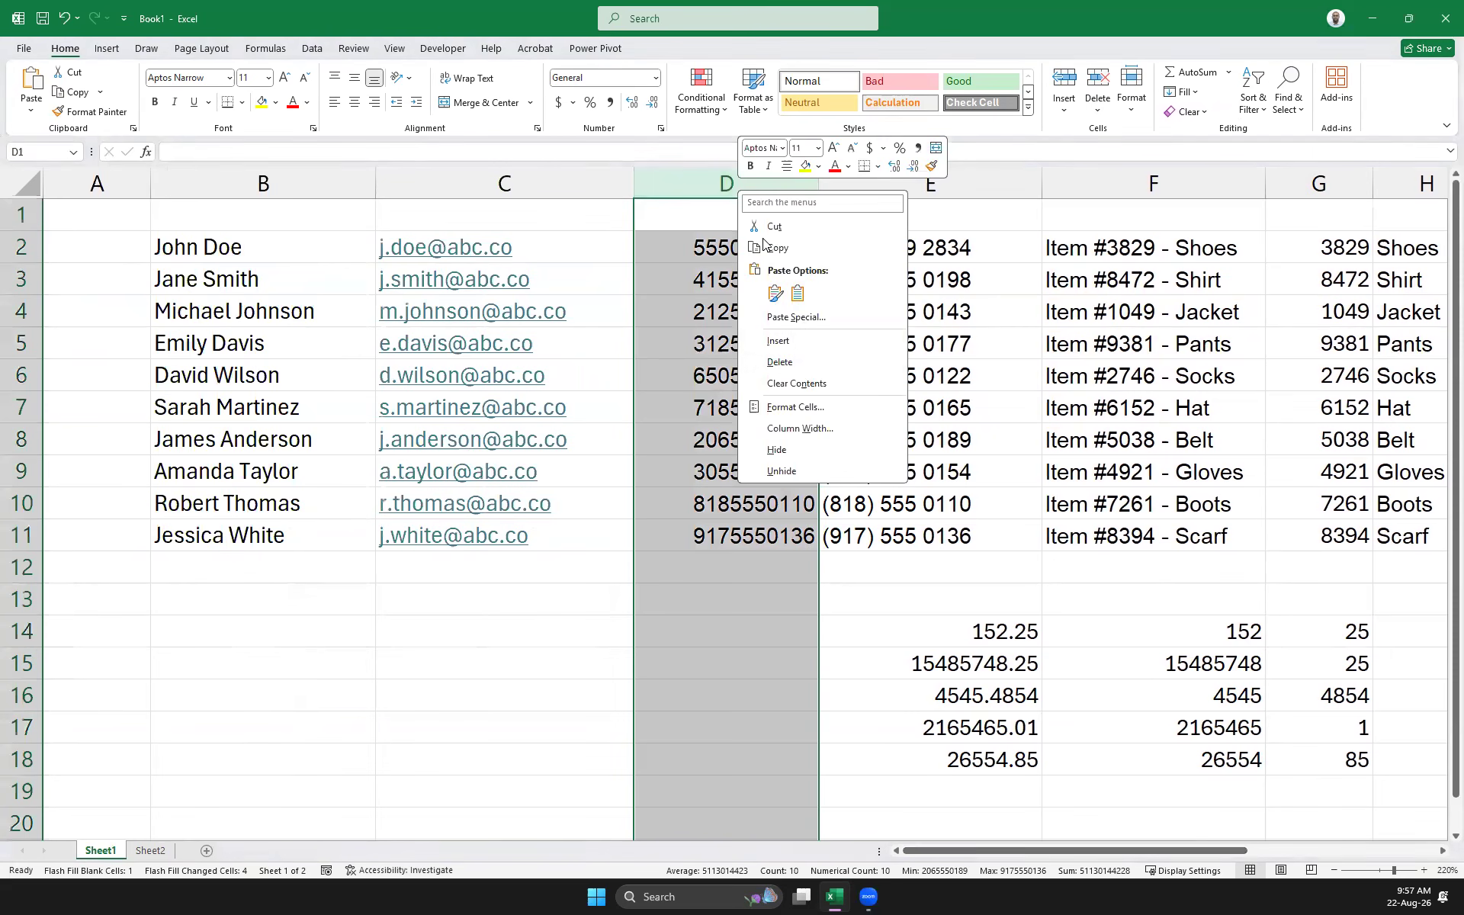
{"action": "left_click", "coordinate": [812, 366]}
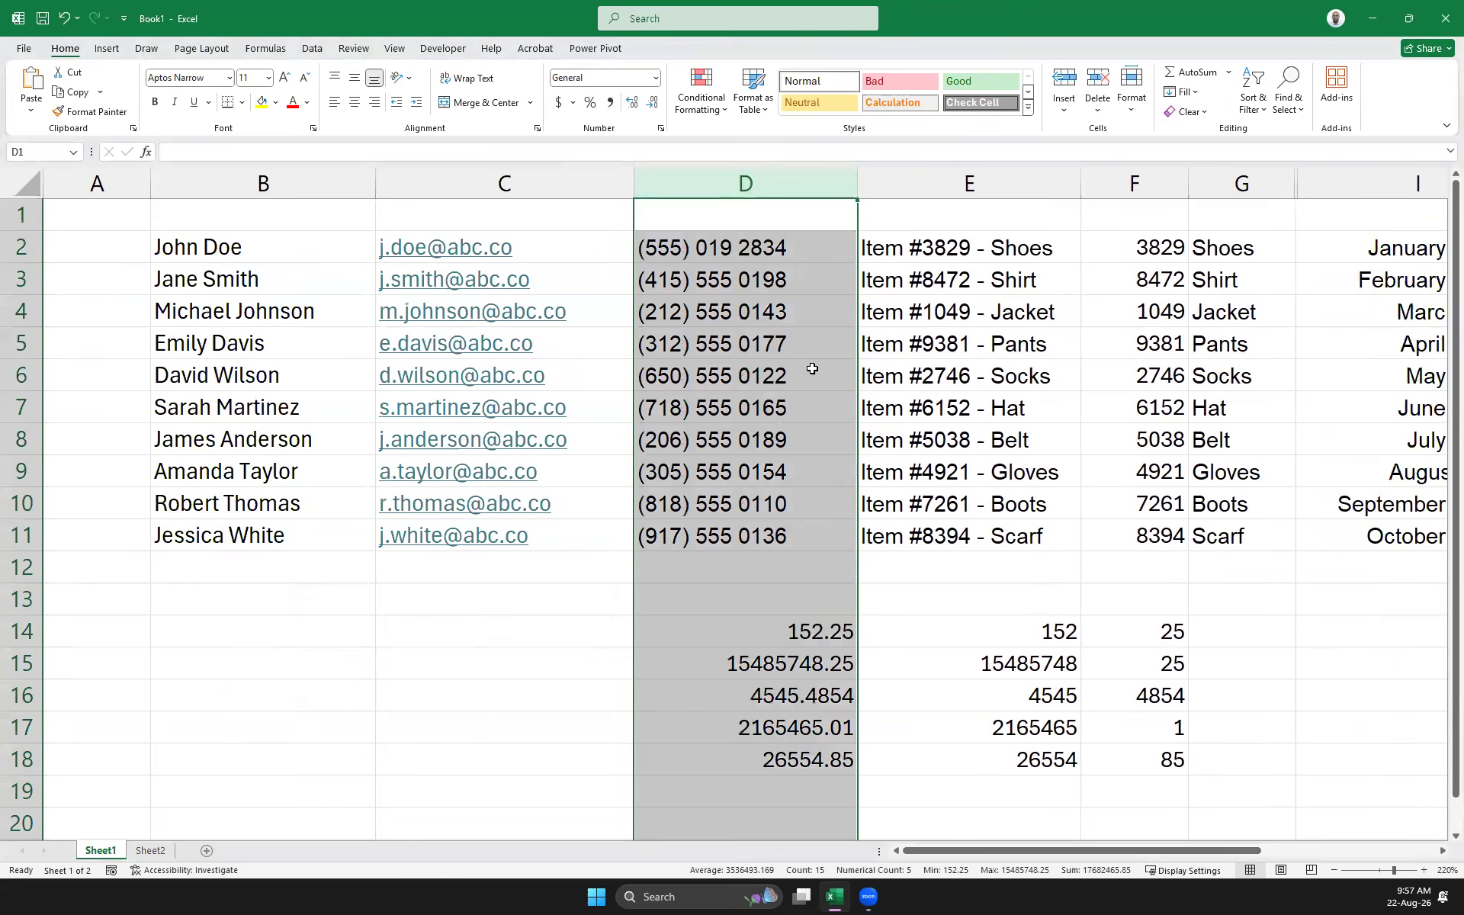
Insert a blank column E before the item list and widen it
{"action": "left_click", "coordinate": [967, 192]}
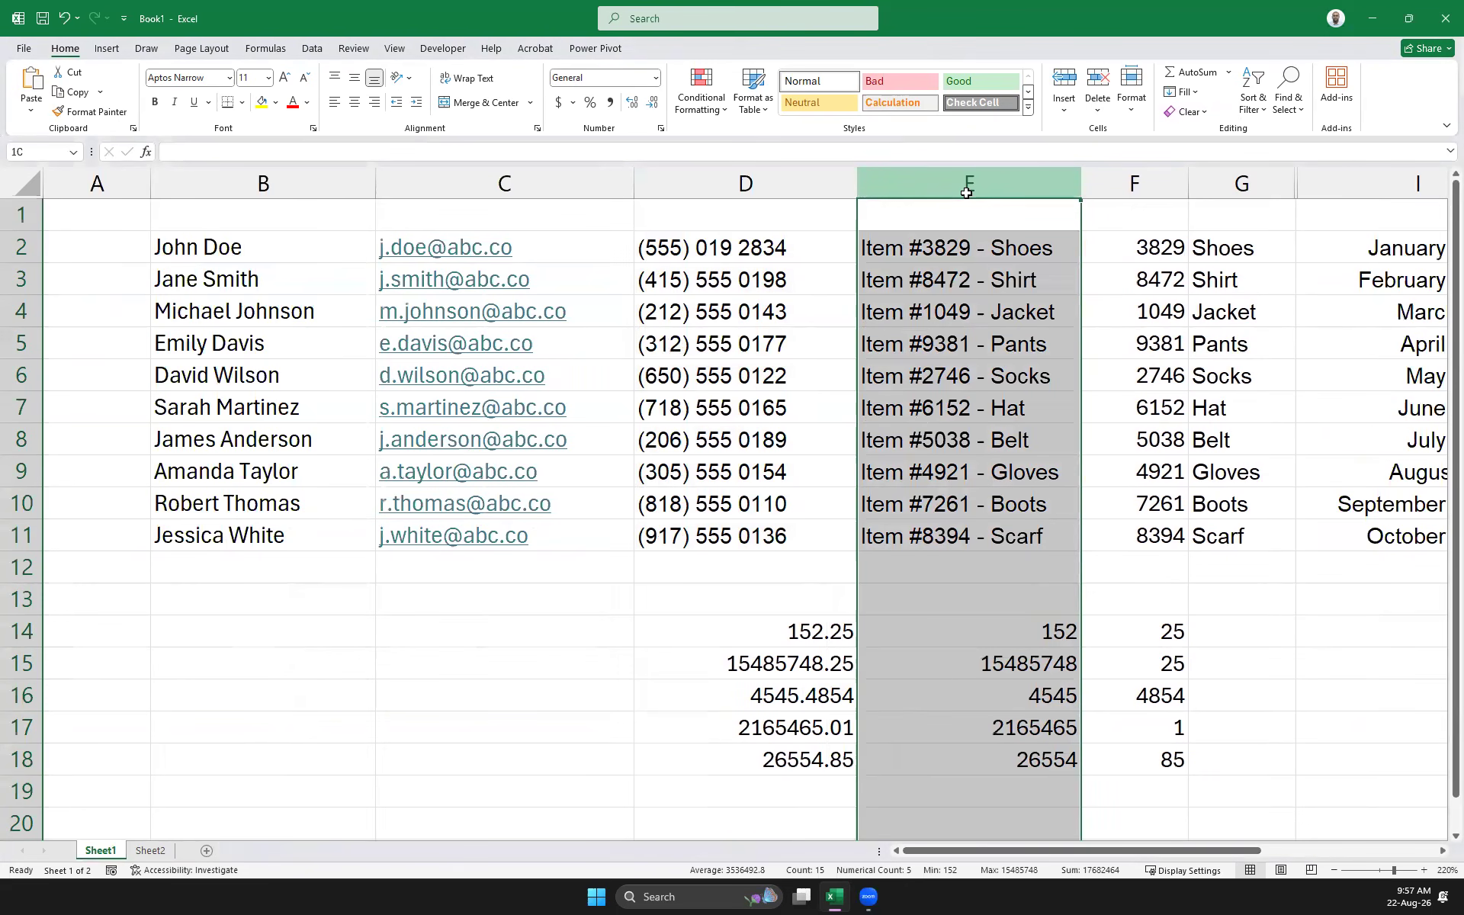
{"action": "right_click", "coordinate": [922, 188]}
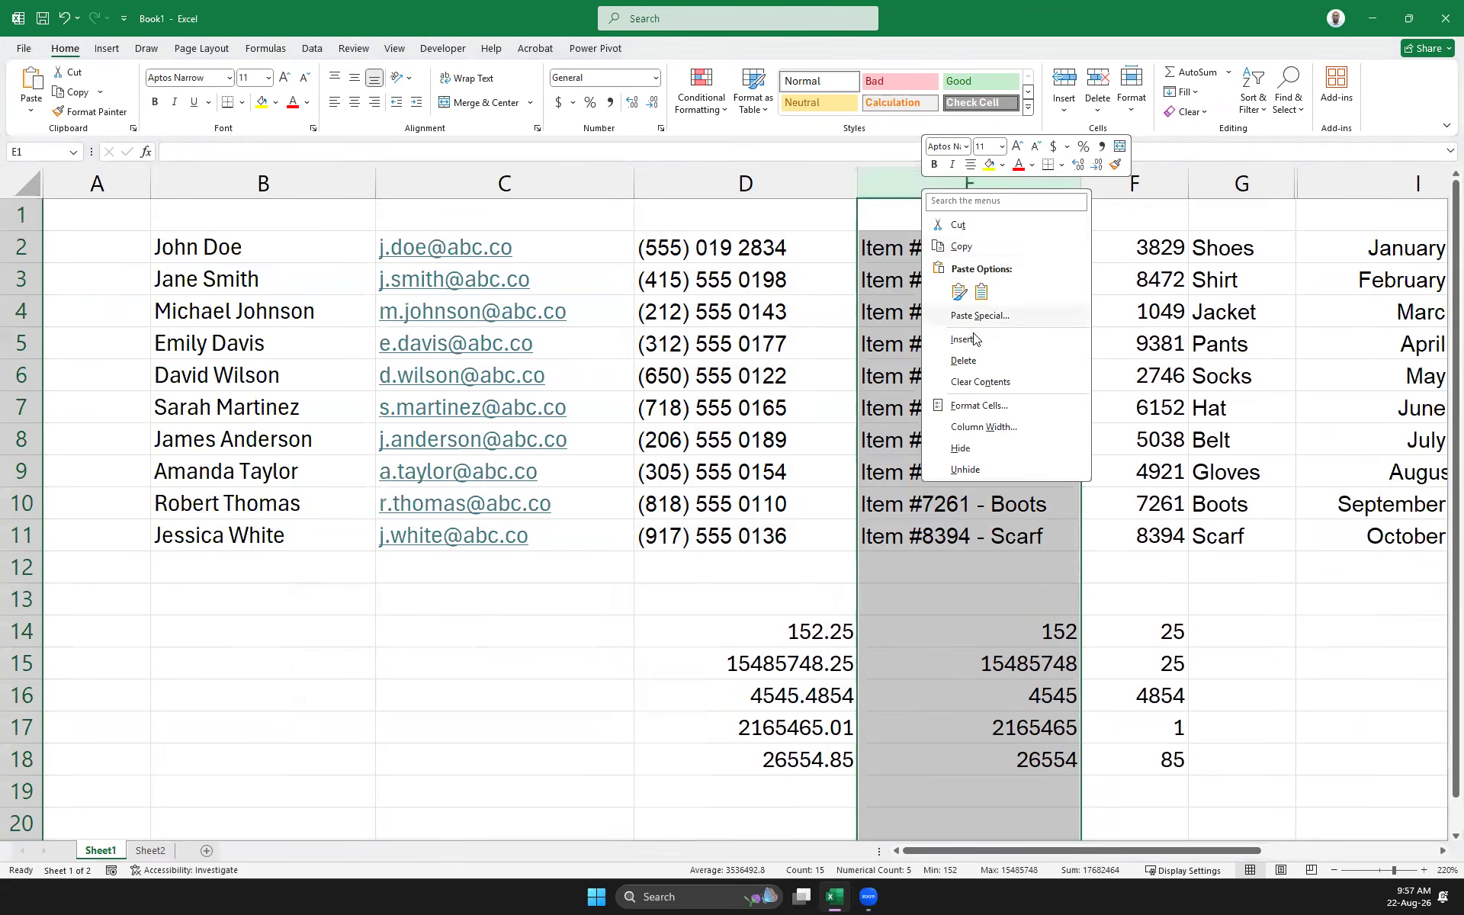
{"action": "left_click", "coordinate": [974, 339]}
{"action": "left_click_drag", "start_coordinate": [1075, 181], "coordinate": [1351, 187]}
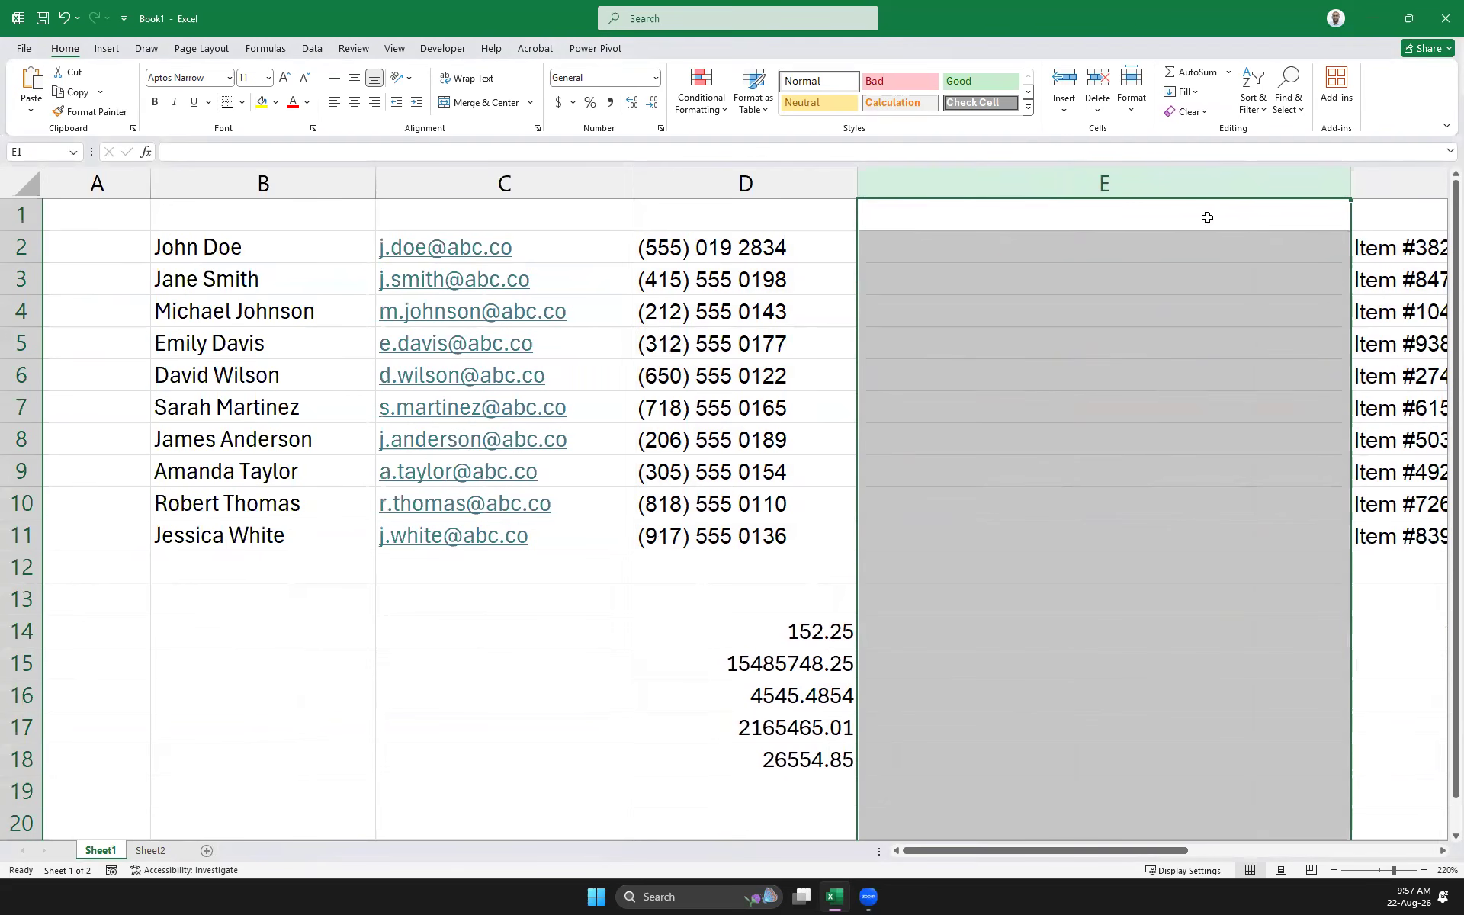
{"action": "left_click", "coordinate": [942, 270]}
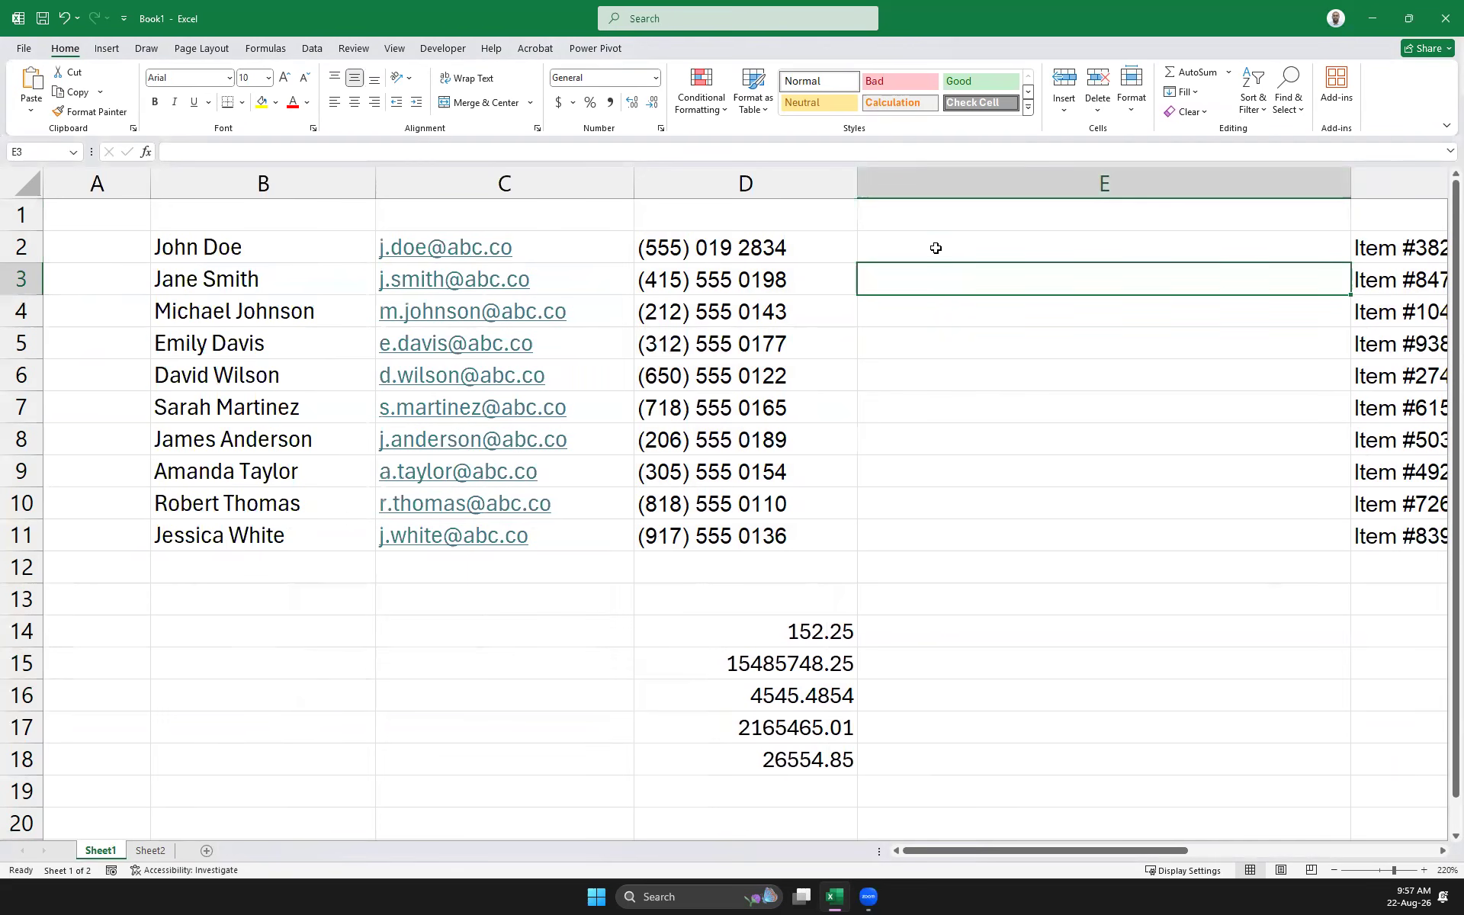
{"action": "left_click", "coordinate": [936, 248]}
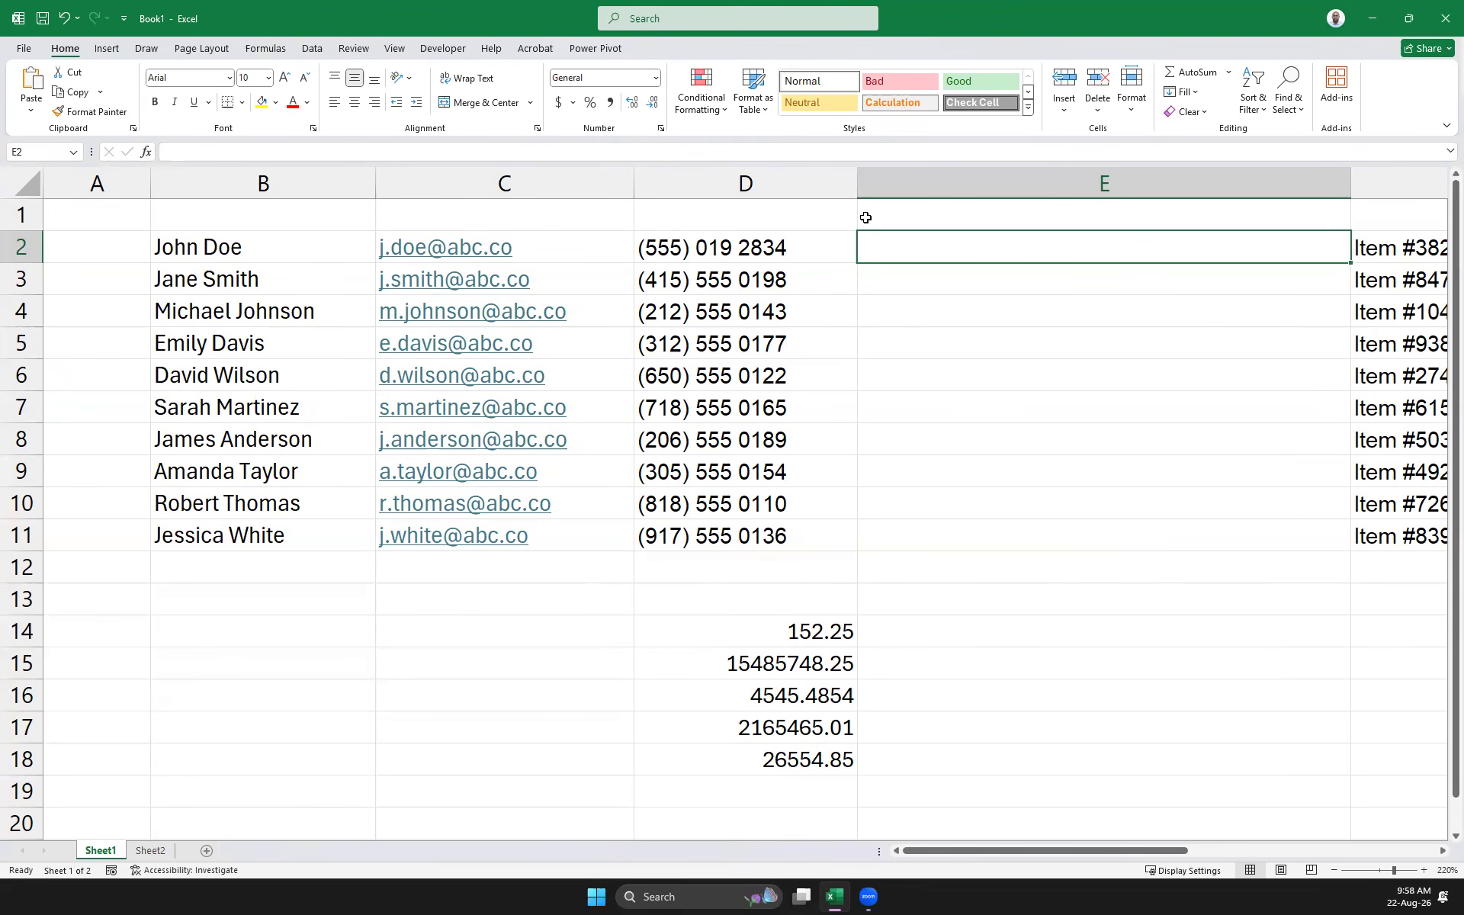
Widen column E further and reduce the sheet to just the Subject and Marks headings in A2:B2
{"action": "left_click", "coordinate": [902, 217]}
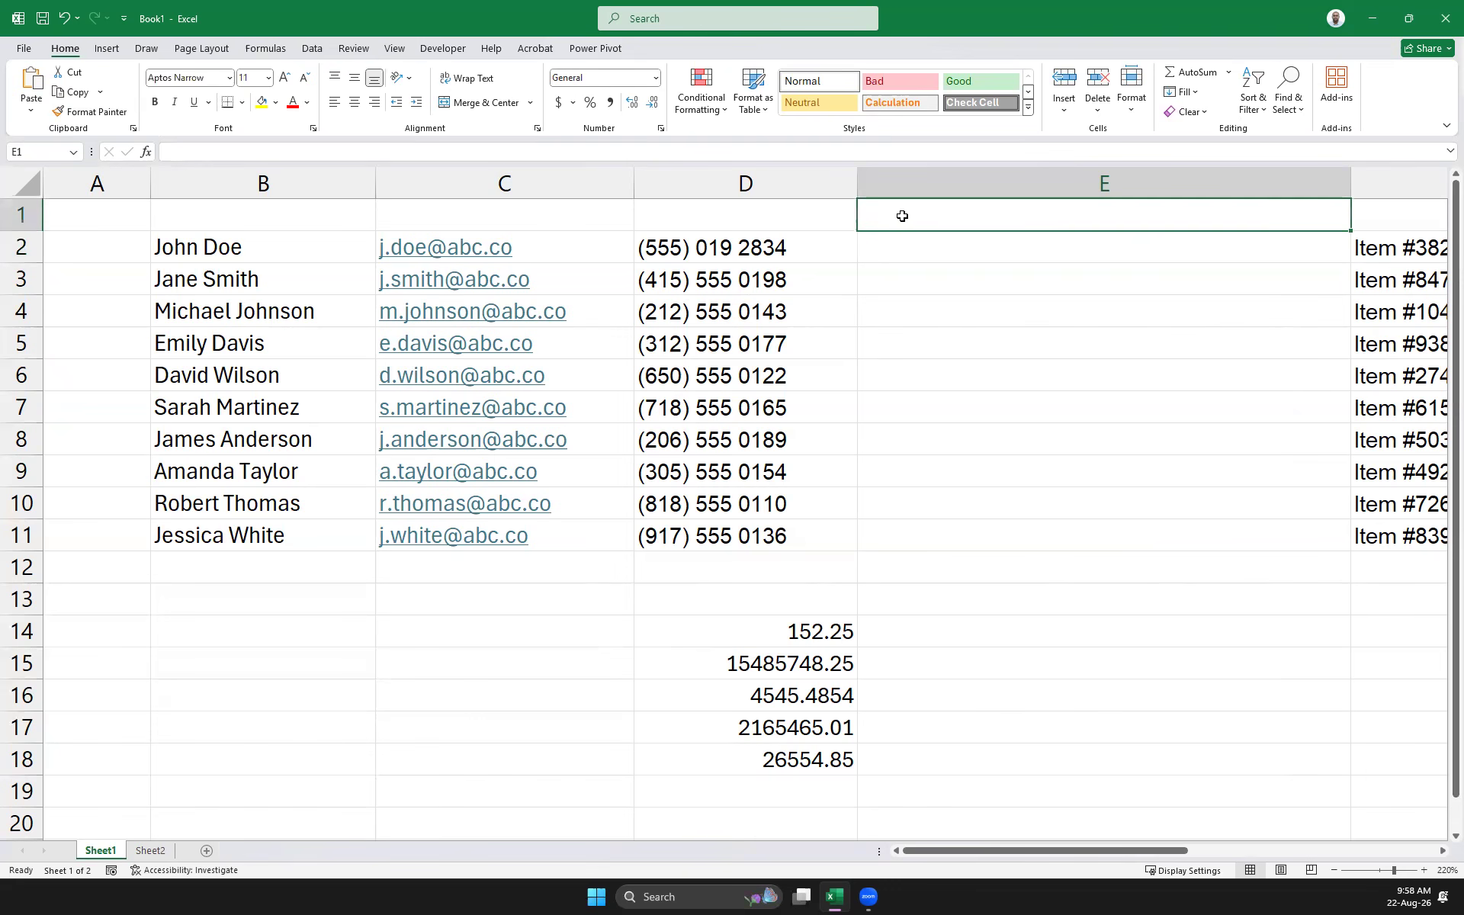
{"action": "mouse_move", "coordinate": [1350, 180]}
{"action": "left_mouse_down"}
{"action": "mouse_move", "coordinate": [1445, 180]}
{"action": "mouse_move", "coordinate": [1331, 202]}
{"action": "left_mouse_up"}
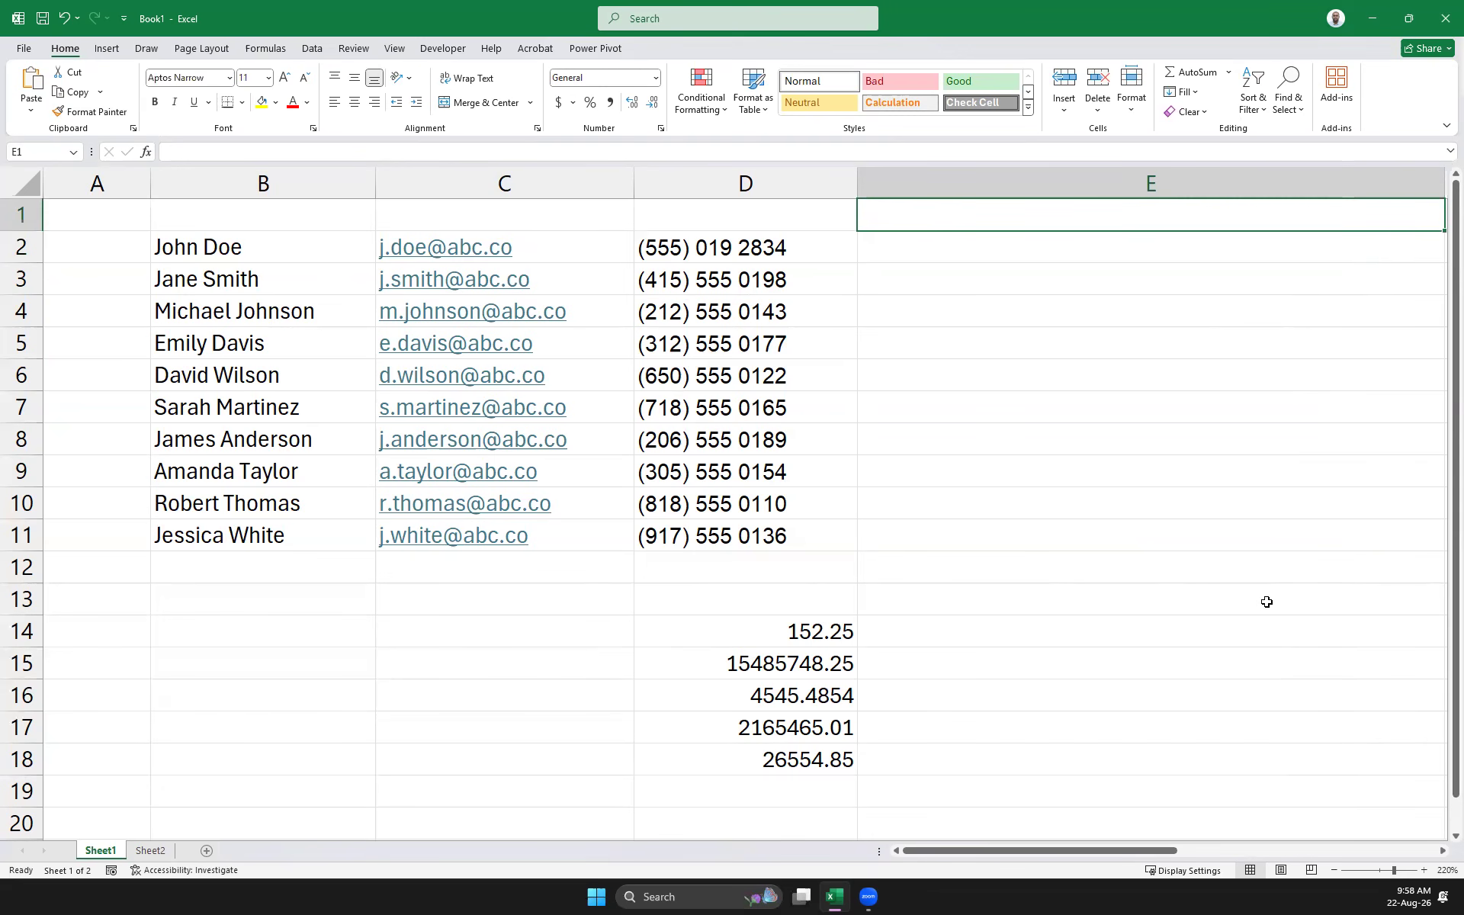
{"action": "left_click_drag", "start_coordinate": [1000, 850], "coordinate": [1105, 855]}
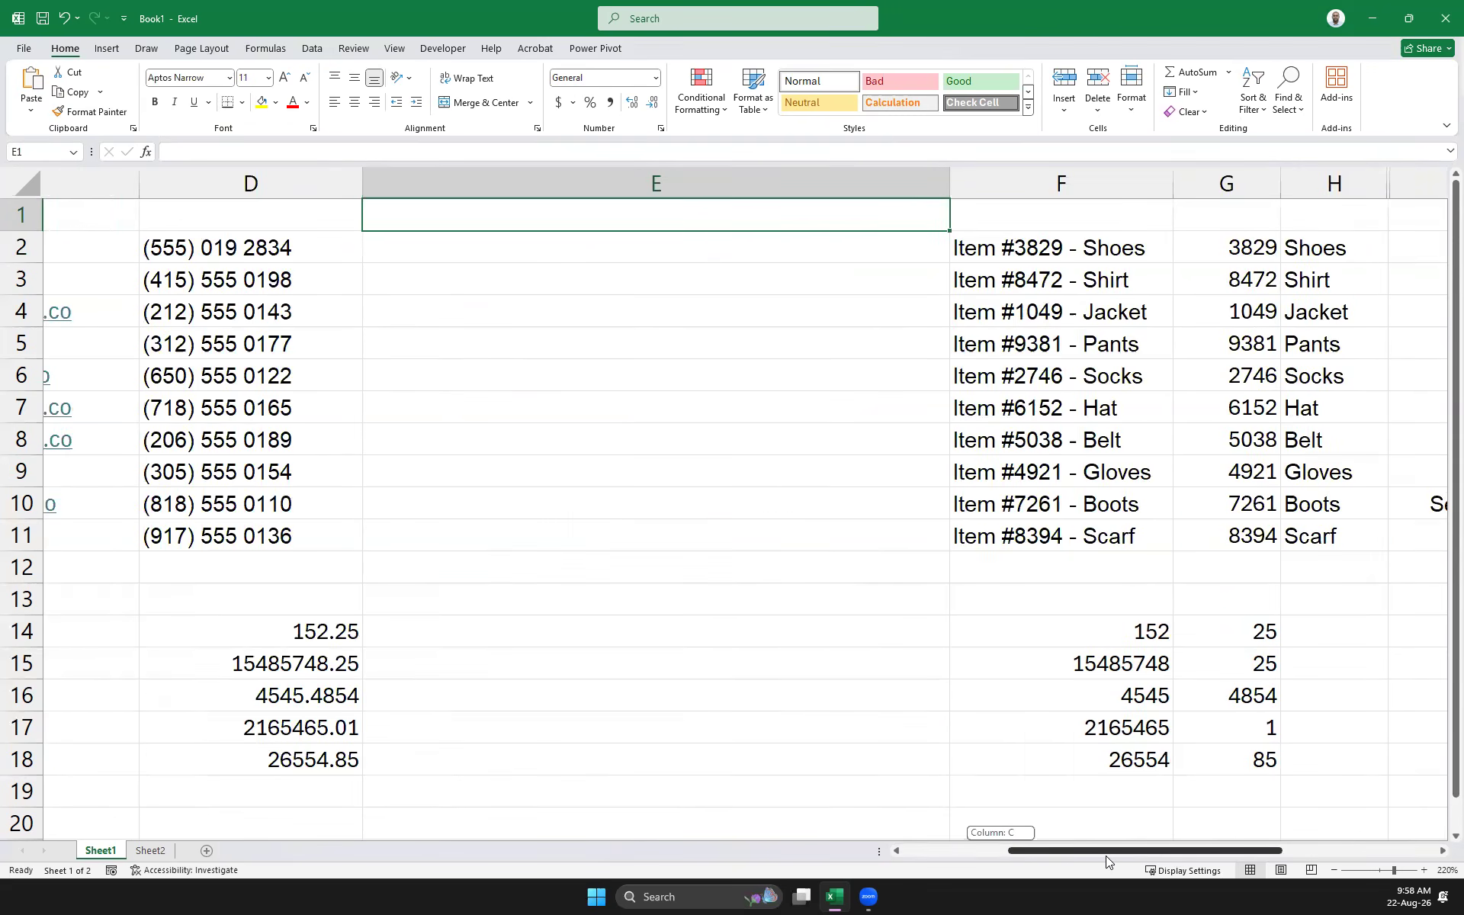
{"action": "left_click_drag", "start_coordinate": [1106, 855], "coordinate": [1032, 859]}
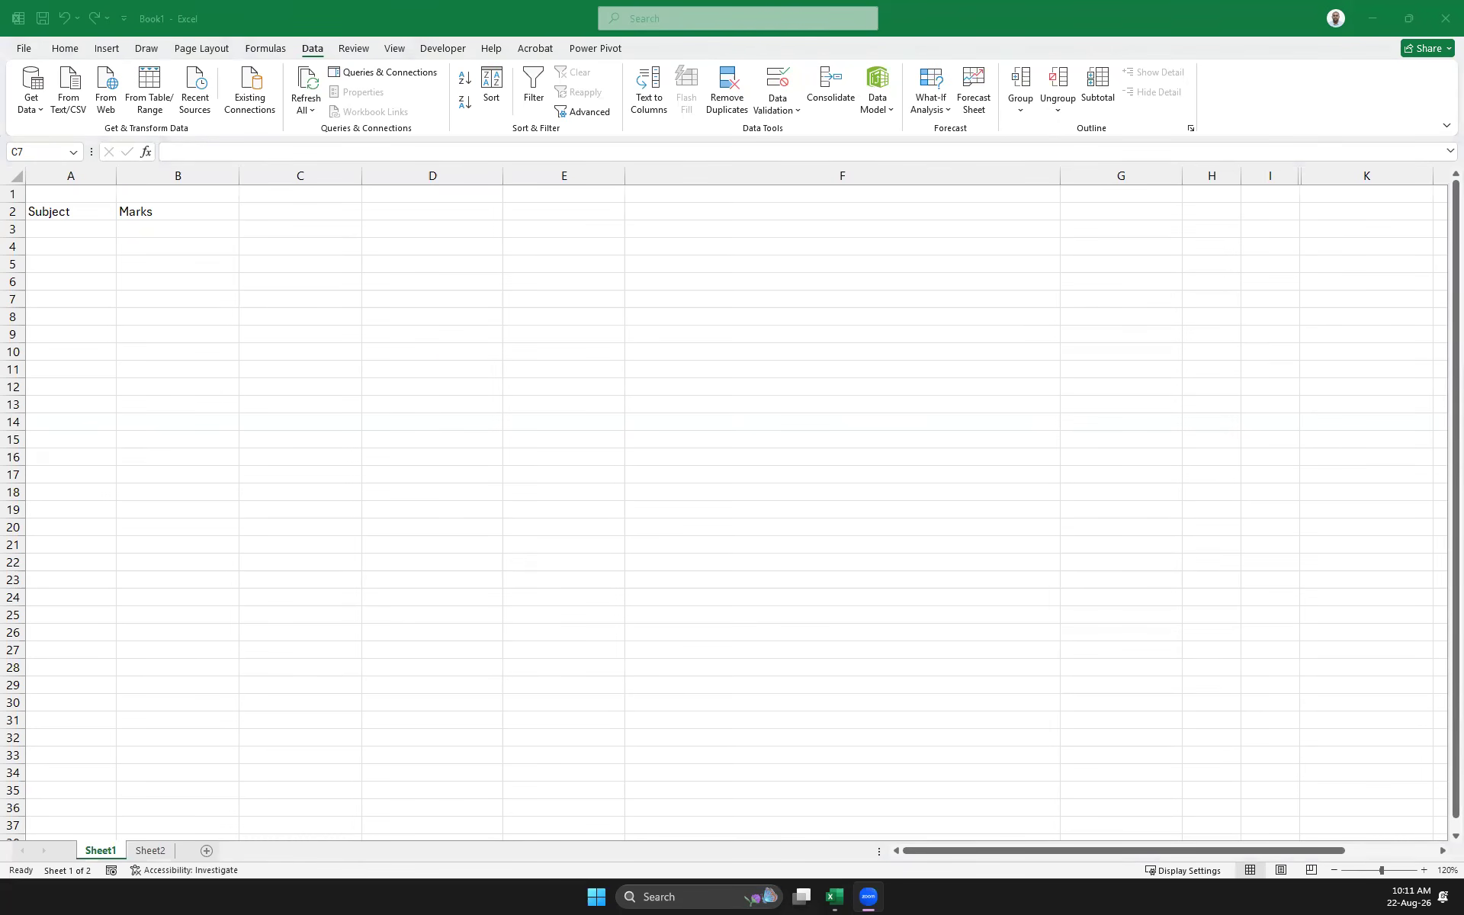
Enter the subjects IT, CS, MM, SE and CN down cells A3:A7
{"action": "left_click", "coordinate": [111, 227], "text": "shift"}
{"action": "left_click", "coordinate": [130, 228]}
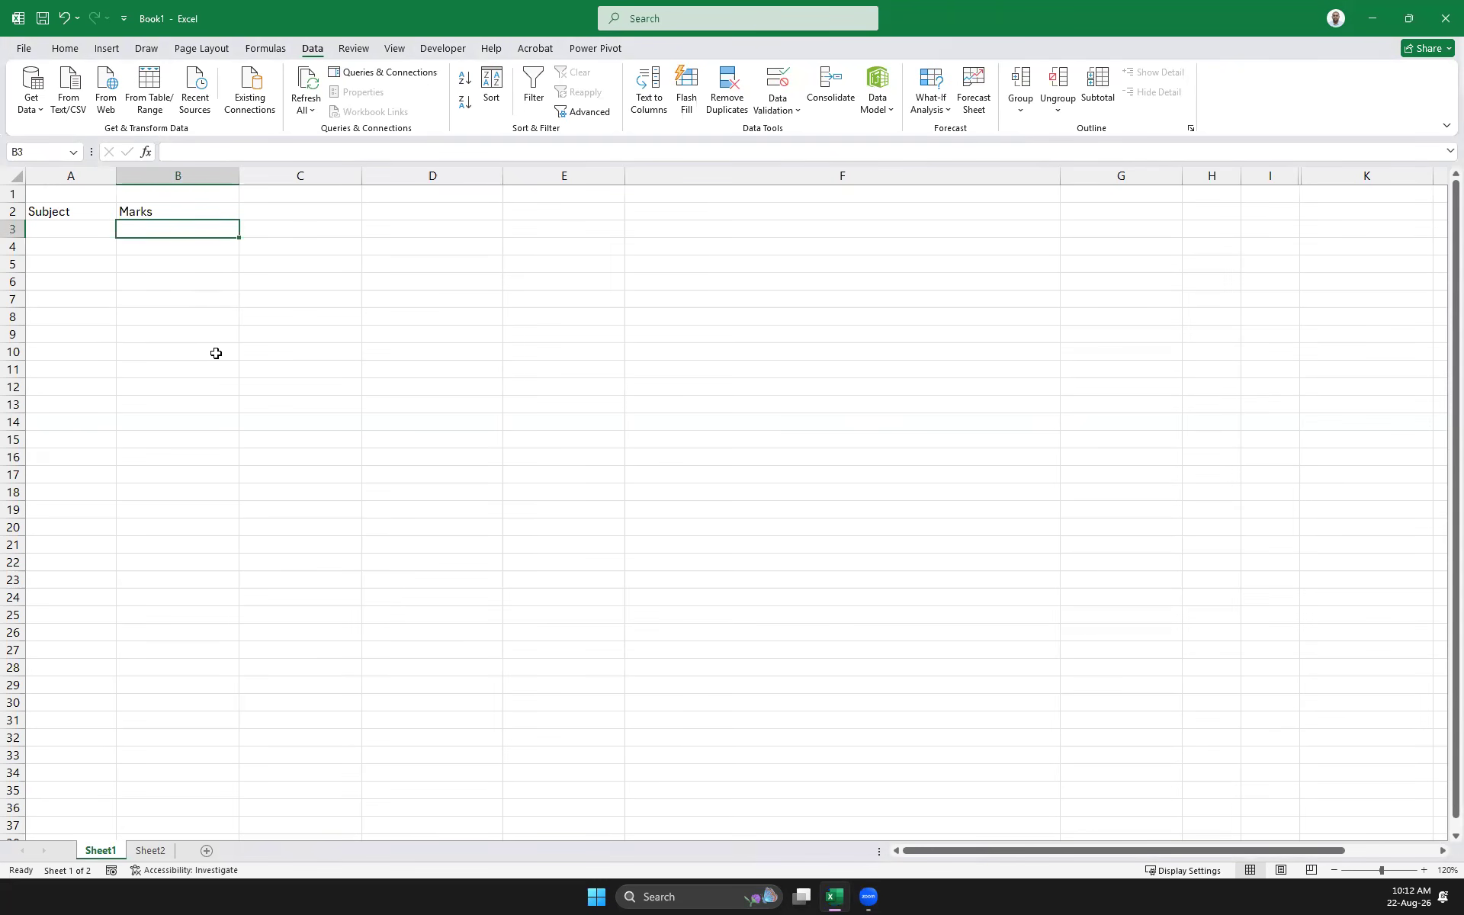
{"action": "left_click", "coordinate": [46, 223]}
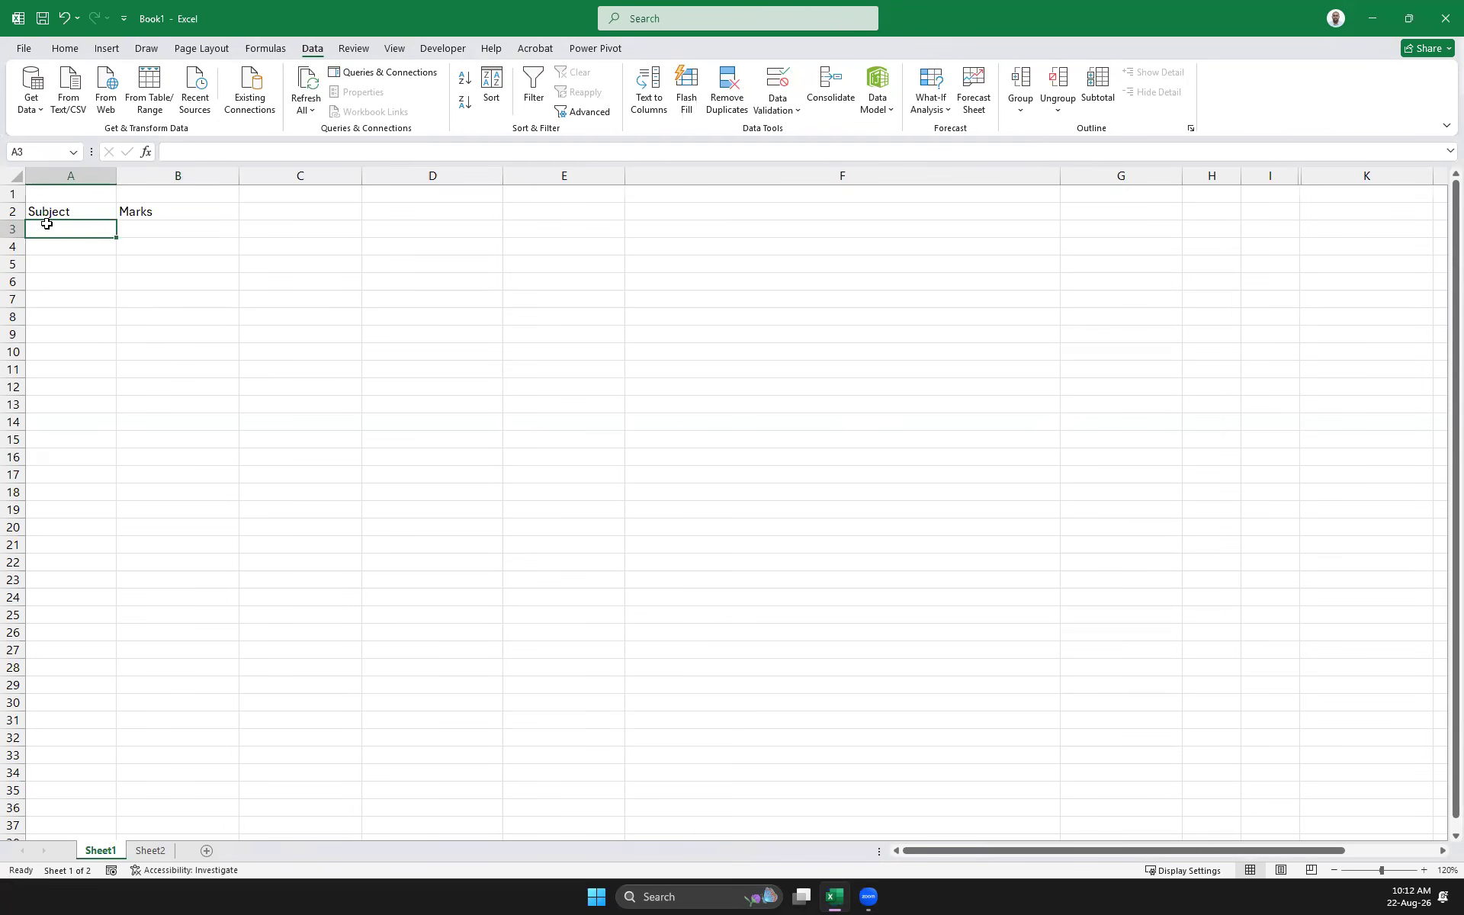
{"action": "type", "text": "IT"}
{"action": "key", "text": "Return"}
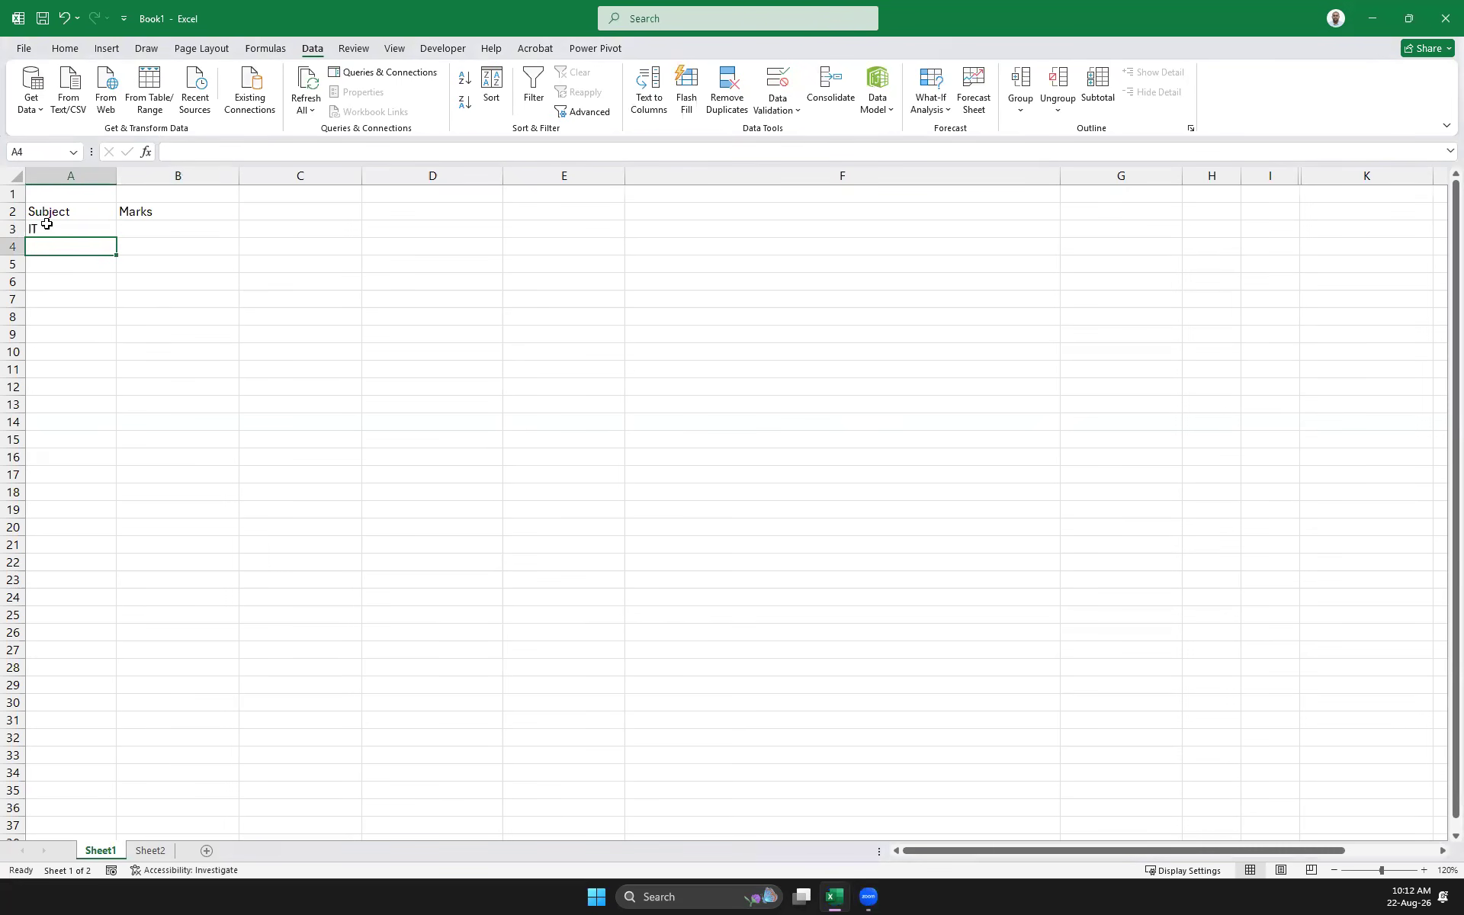
{"action": "type", "text": "CS"}
{"action": "key", "text": "Return"}
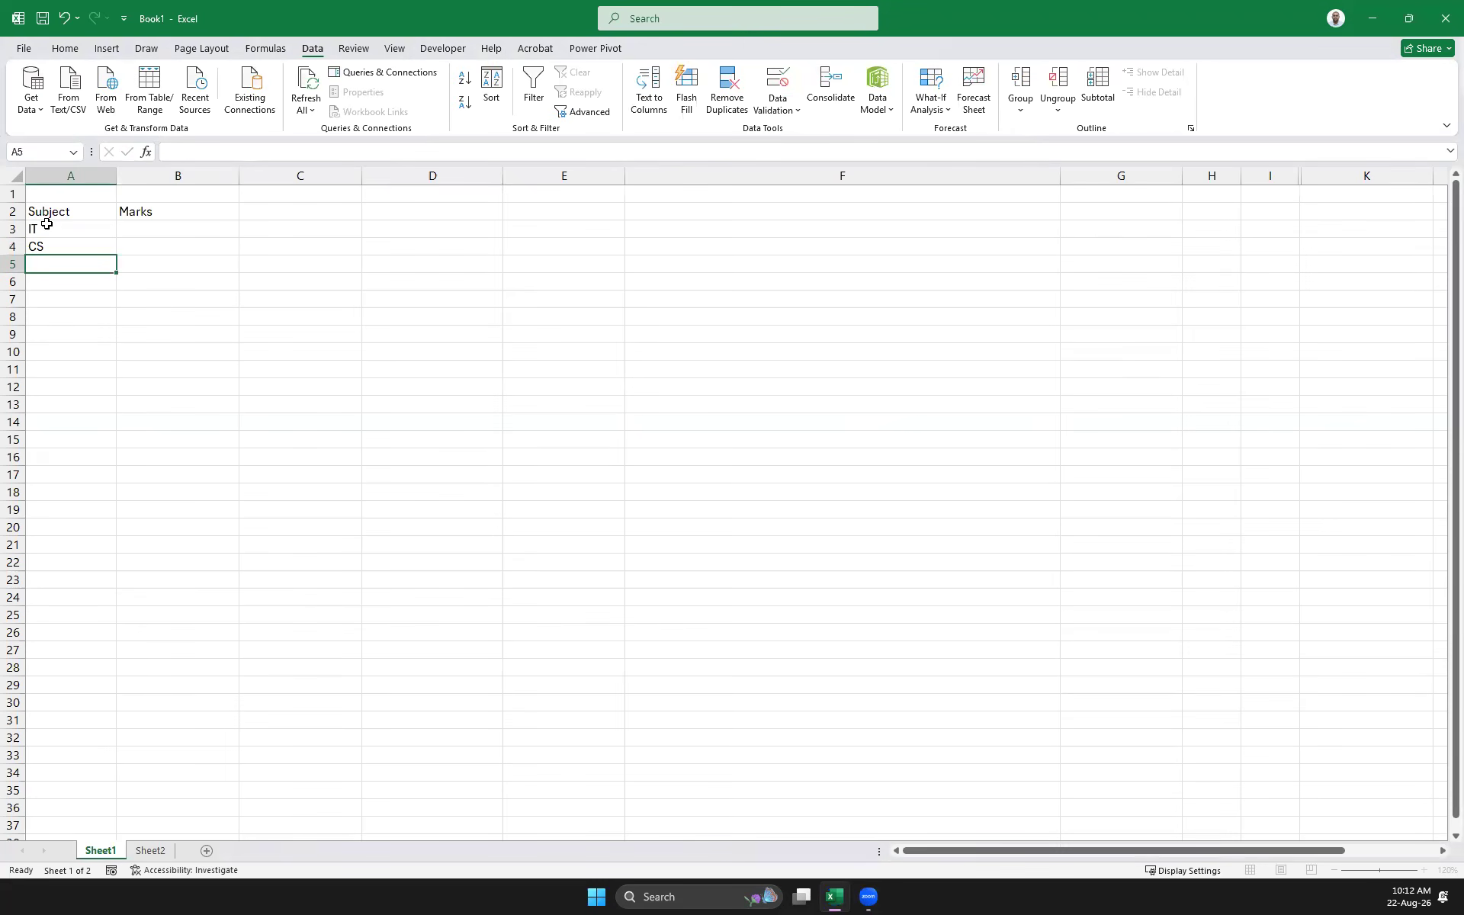
{"action": "type", "text": "MM"}
{"action": "key", "text": "Return"}
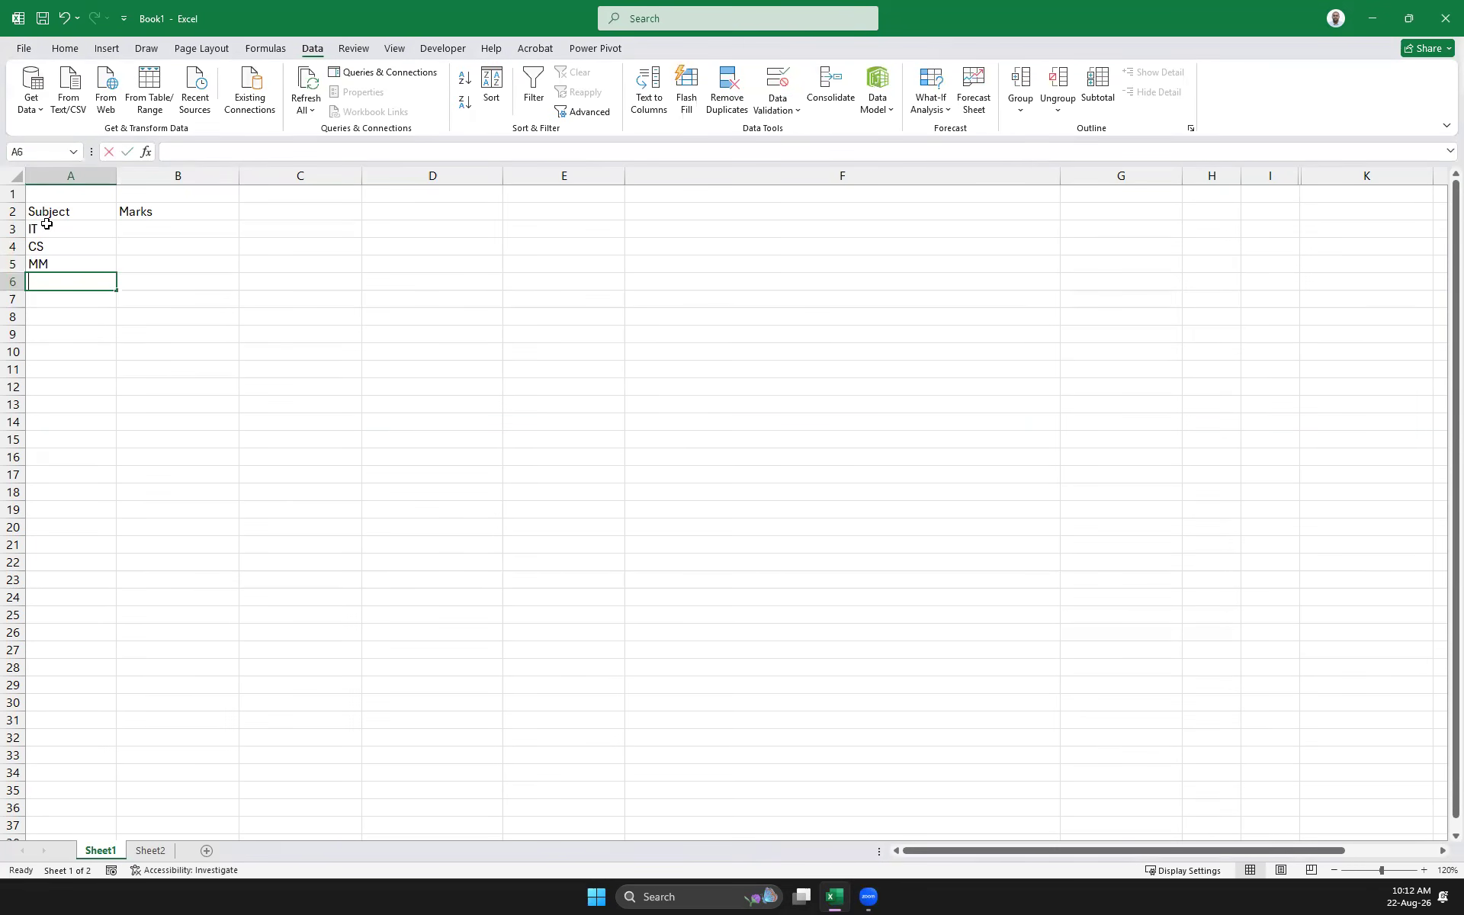
{"action": "type", "text": "SE"}
{"action": "key", "text": "Return"}
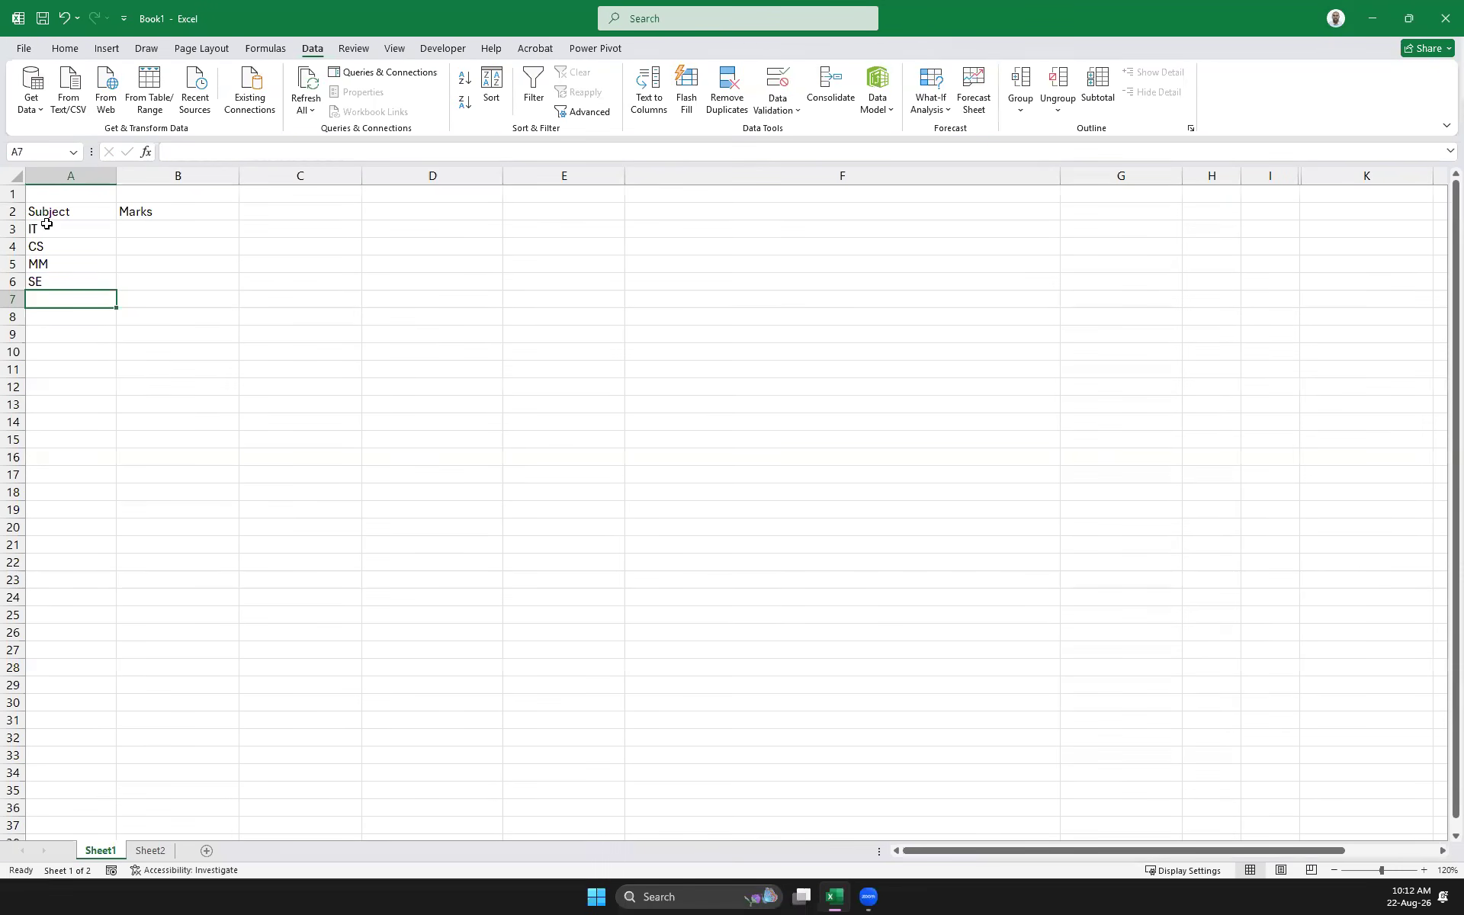
{"action": "type", "text": "CN"}
{"action": "key", "text": "Return"}
{"action": "key", "text": "Up"}
{"action": "key", "text": "Up"}
{"action": "key", "text": "Up"}
{"action": "key", "text": "Up"}
{"action": "key", "text": "Up"}
Narrow column A to fit the subject names
{"action": "left_click_drag", "start_coordinate": [186, 234], "coordinate": [172, 292]}
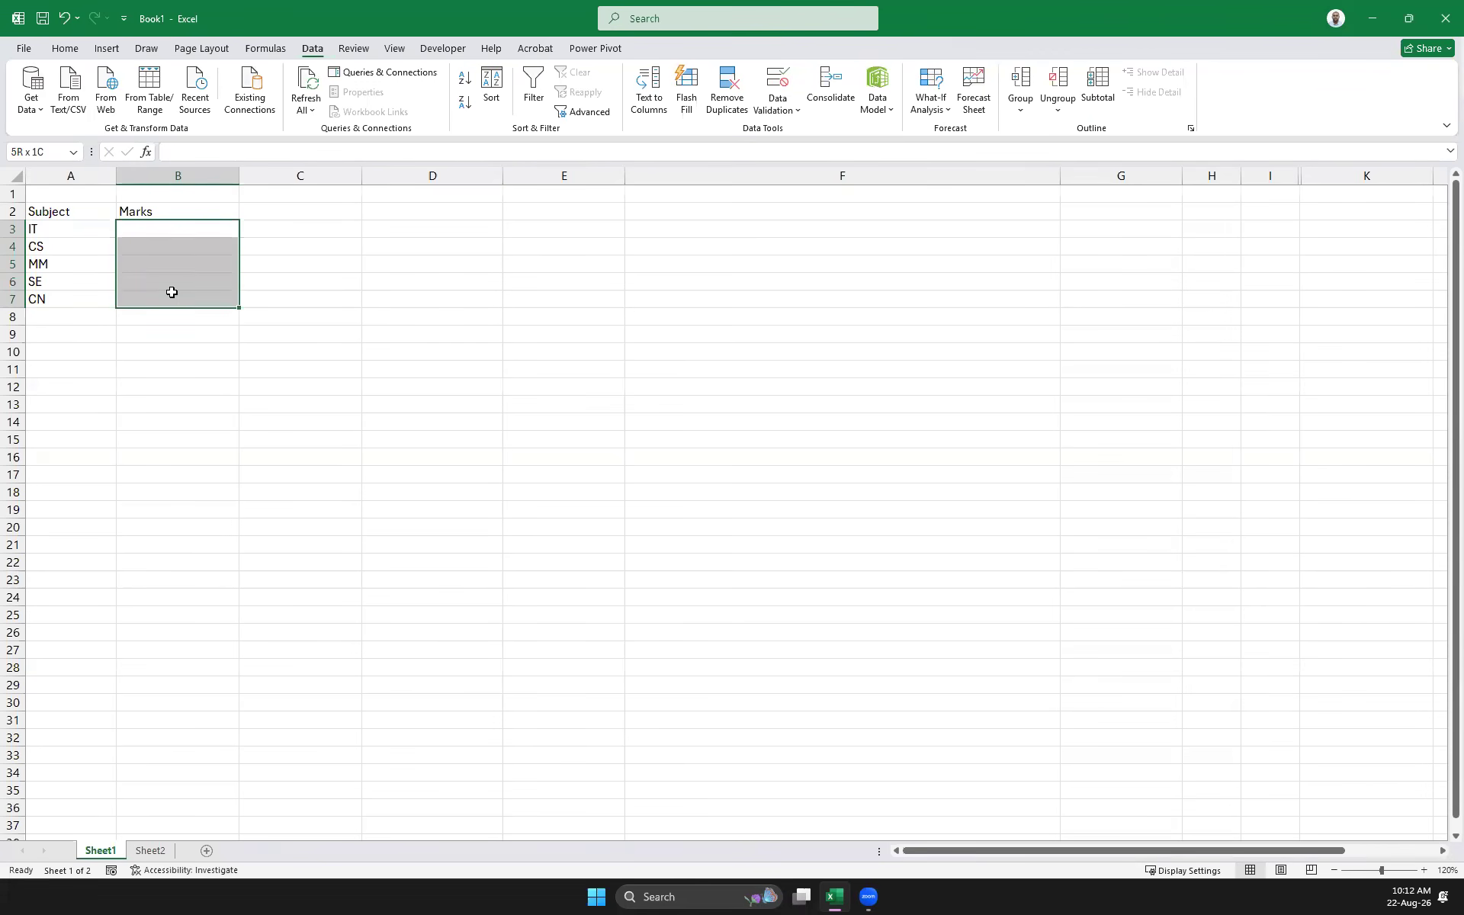
{"action": "left_click_drag", "start_coordinate": [172, 292], "coordinate": [172, 294]}
{"action": "left_click_drag", "start_coordinate": [116, 174], "coordinate": [99, 175]}
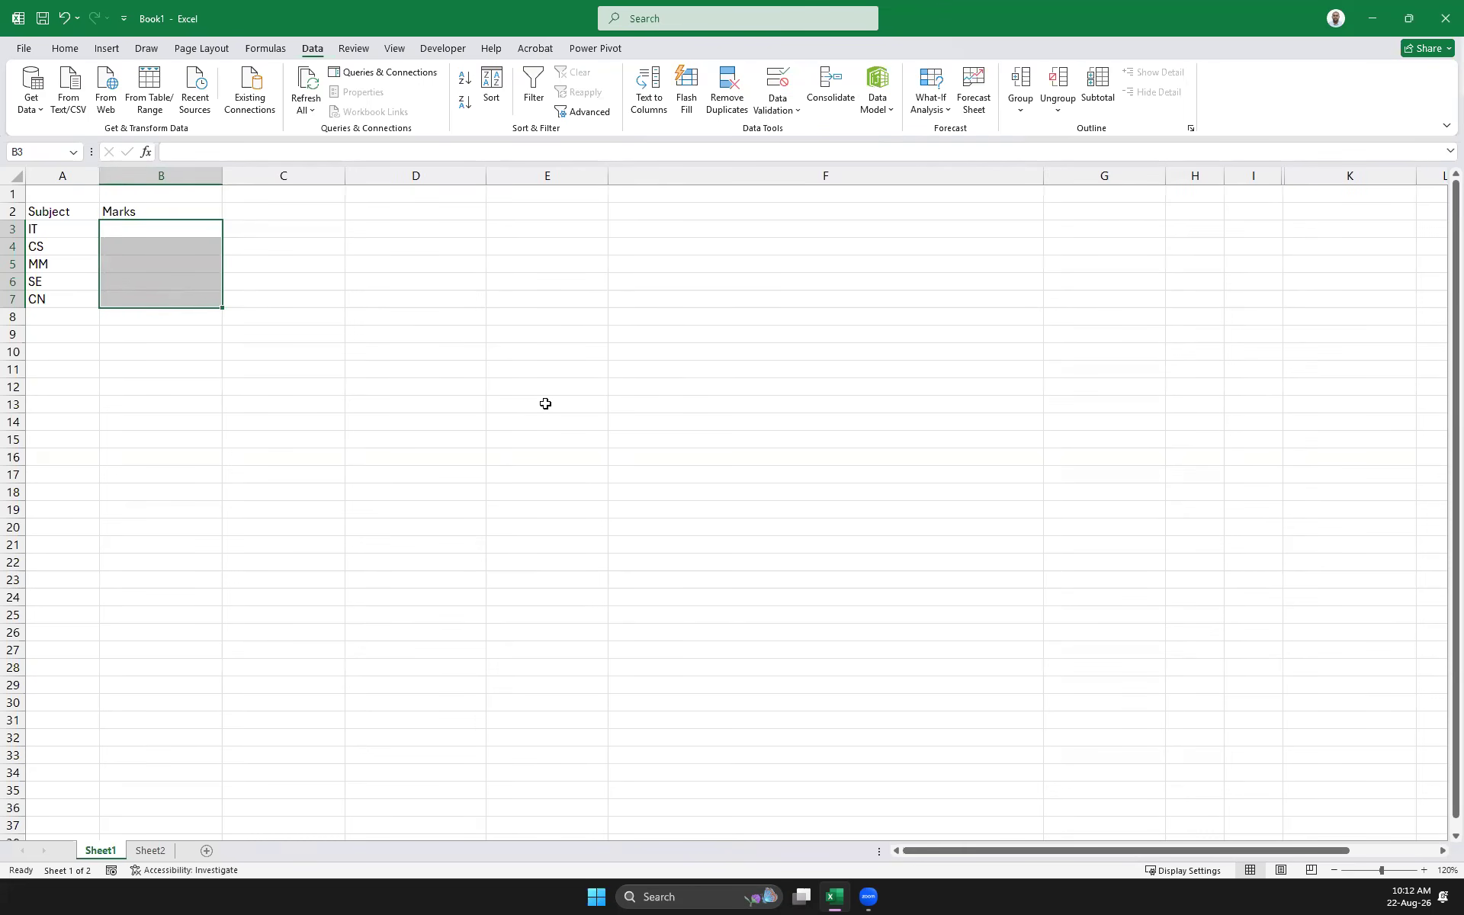
Open the Data Validation dialog for the Marks cells B3:B7
{"action": "left_click", "coordinate": [334, 460]}
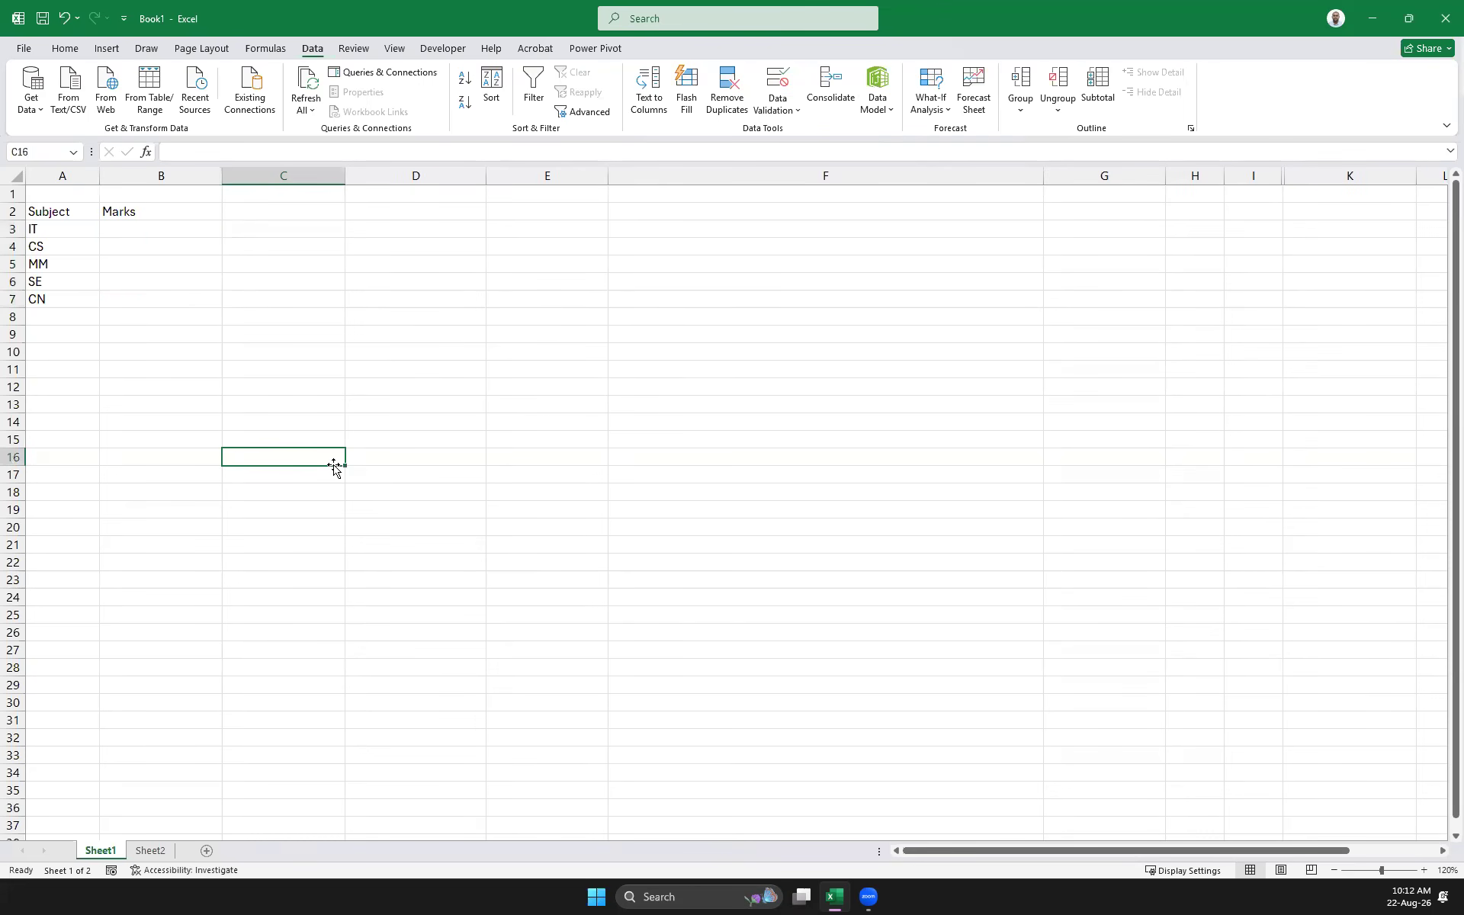
{"action": "left_click_drag", "start_coordinate": [128, 228], "coordinate": [127, 301]}
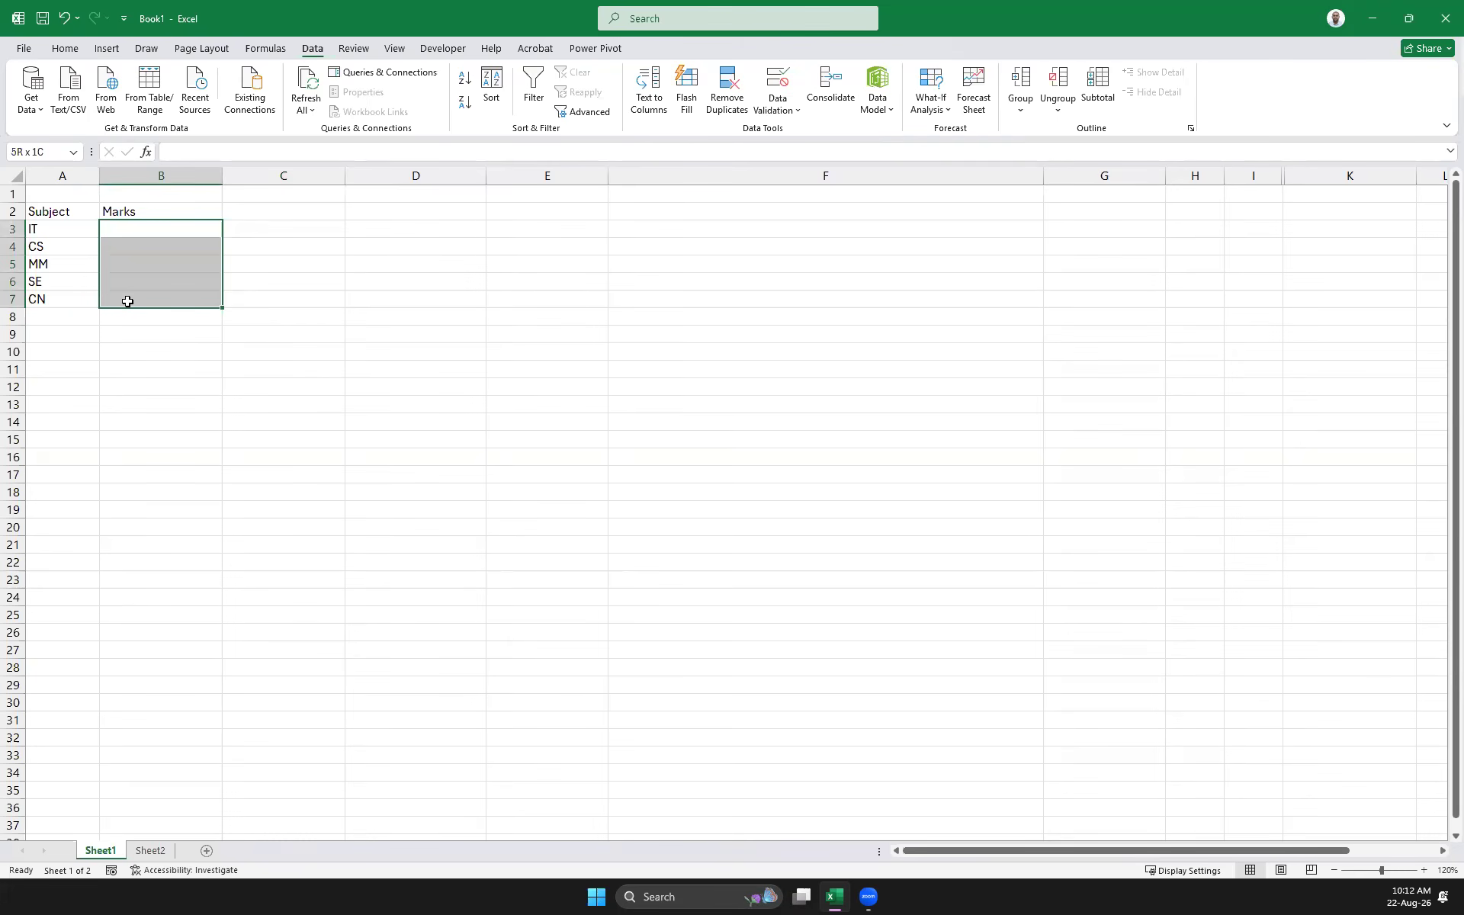
{"action": "left_click", "coordinate": [783, 113]}
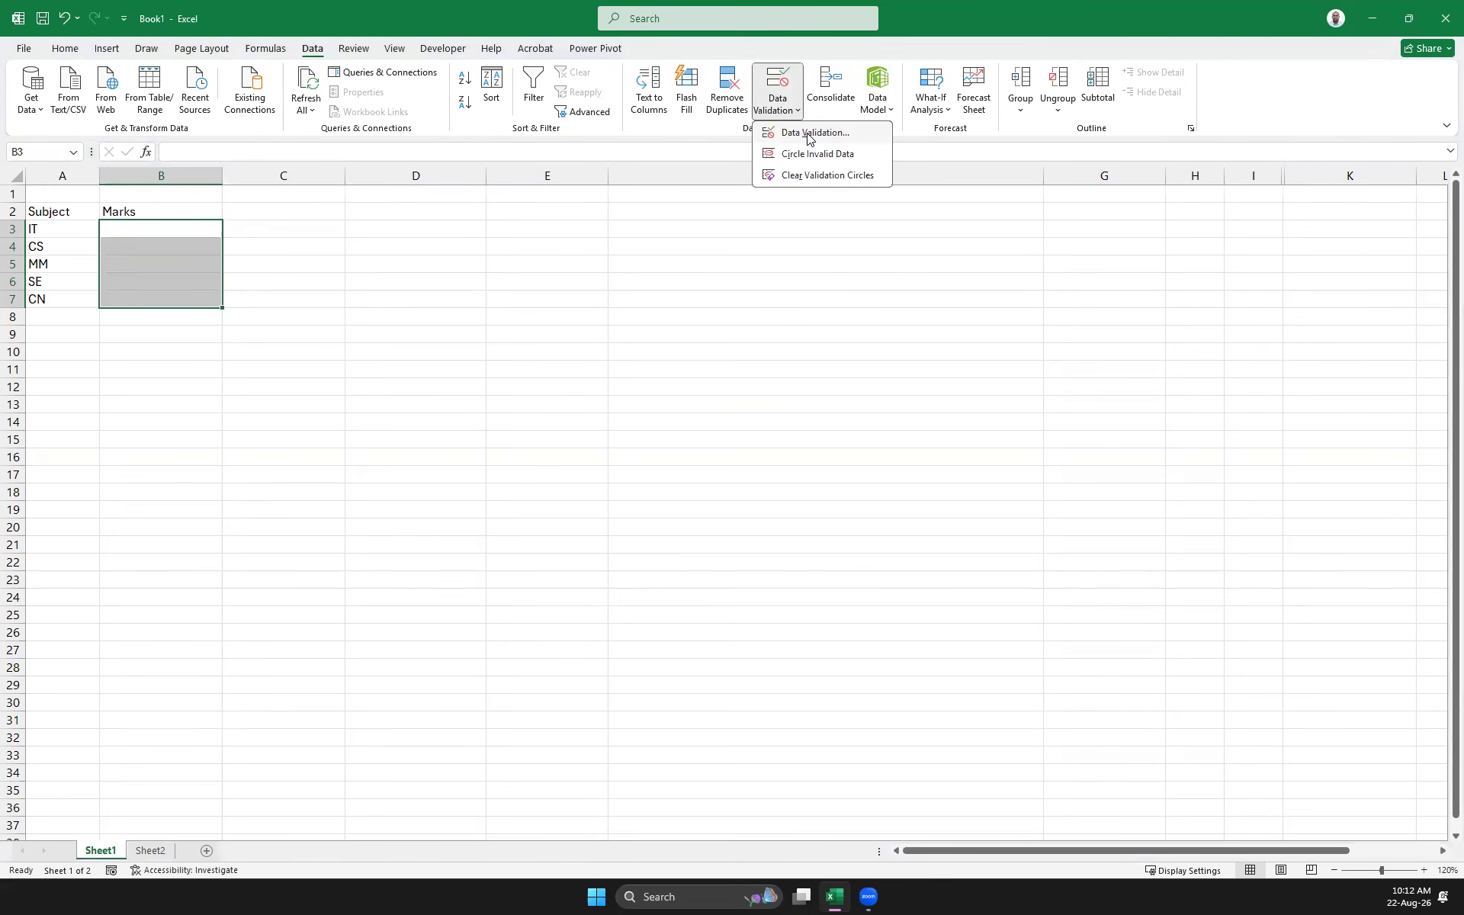
{"action": "left_click", "coordinate": [808, 135]}
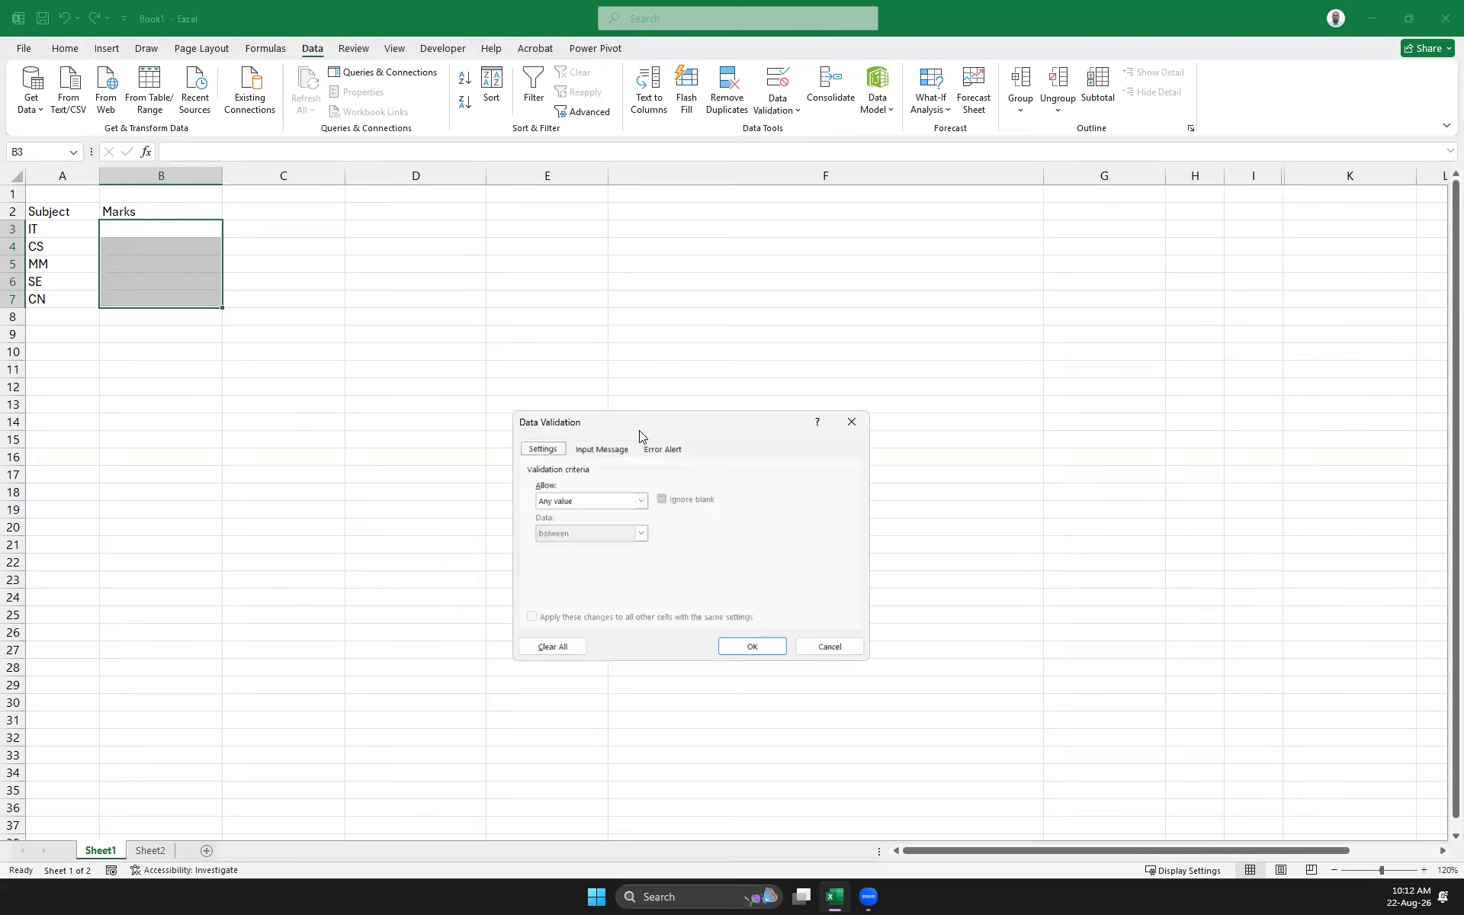
Set B3:B7 validation to allow whole numbers with minimum 0 and maximum 100
{"action": "left_click_drag", "start_coordinate": [639, 432], "coordinate": [802, 361]}
{"action": "left_click", "coordinate": [795, 430]}
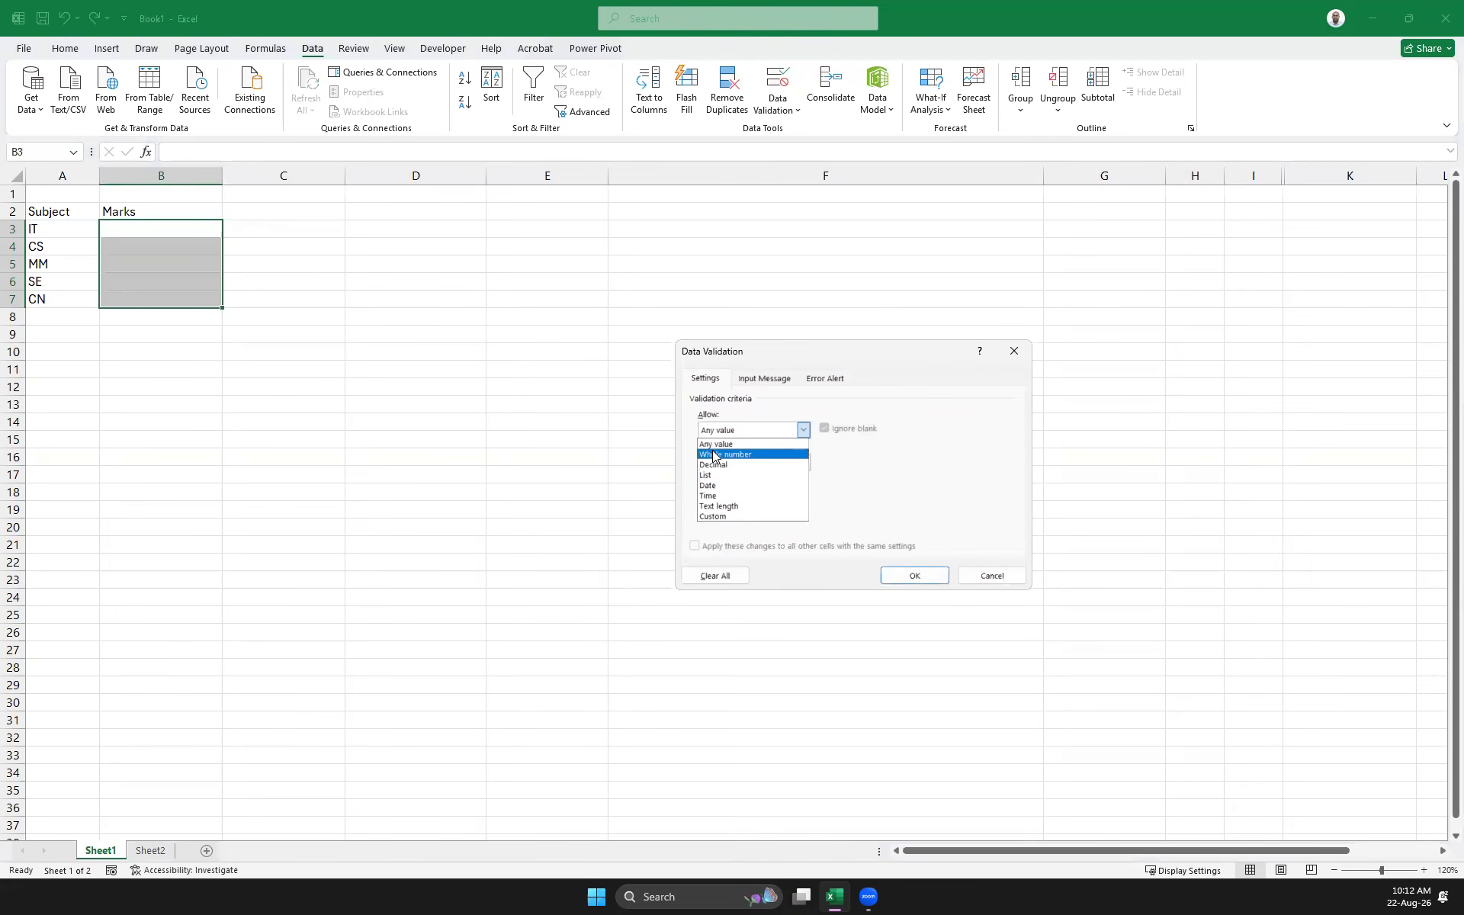
{"action": "left_click", "coordinate": [760, 456]}
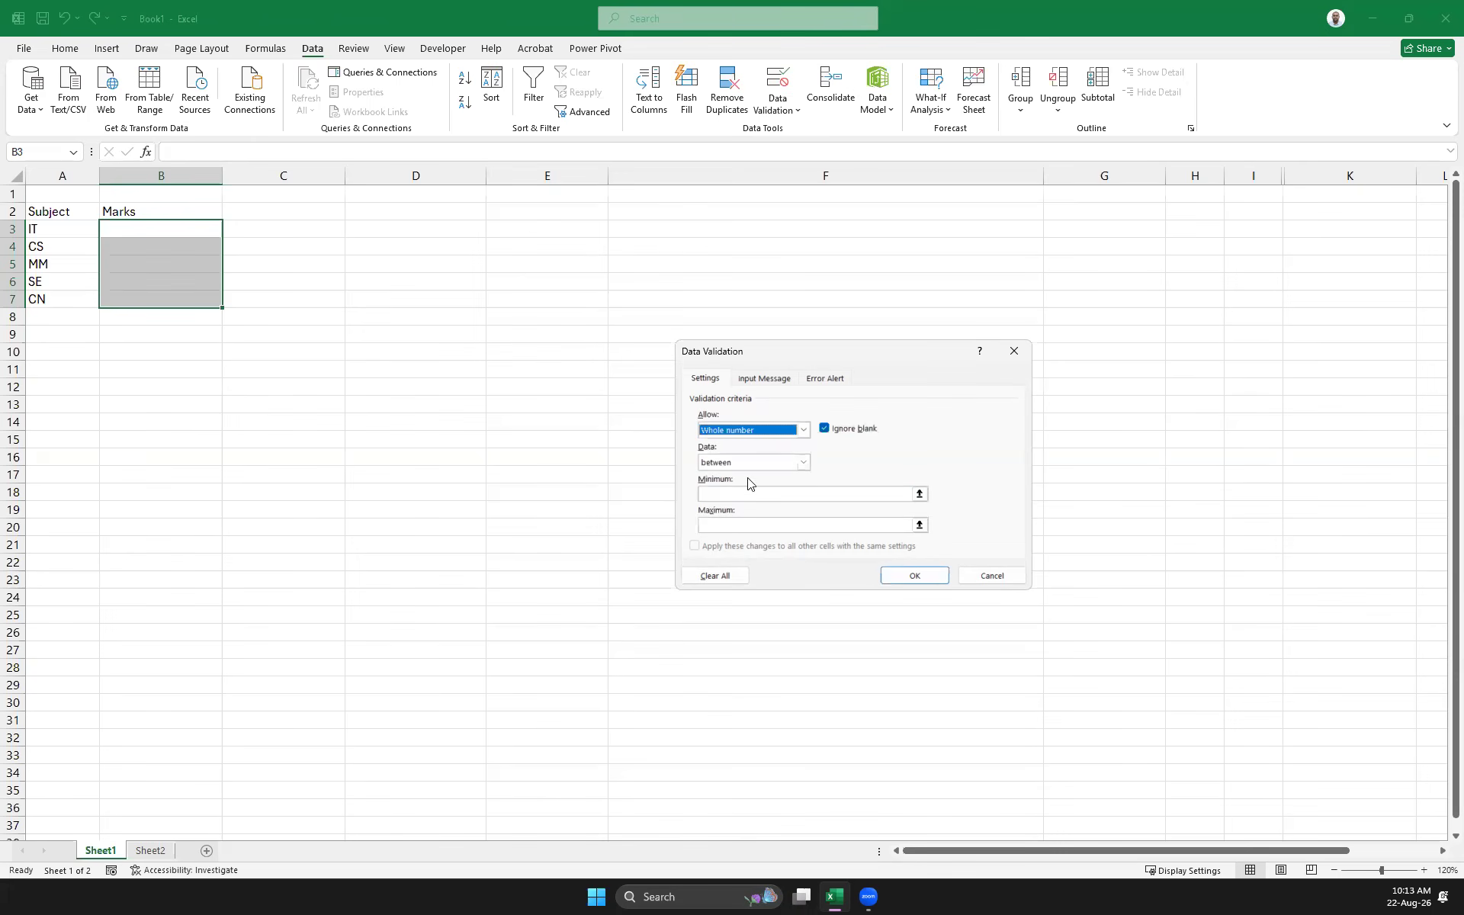
{"action": "left_click", "coordinate": [738, 498]}
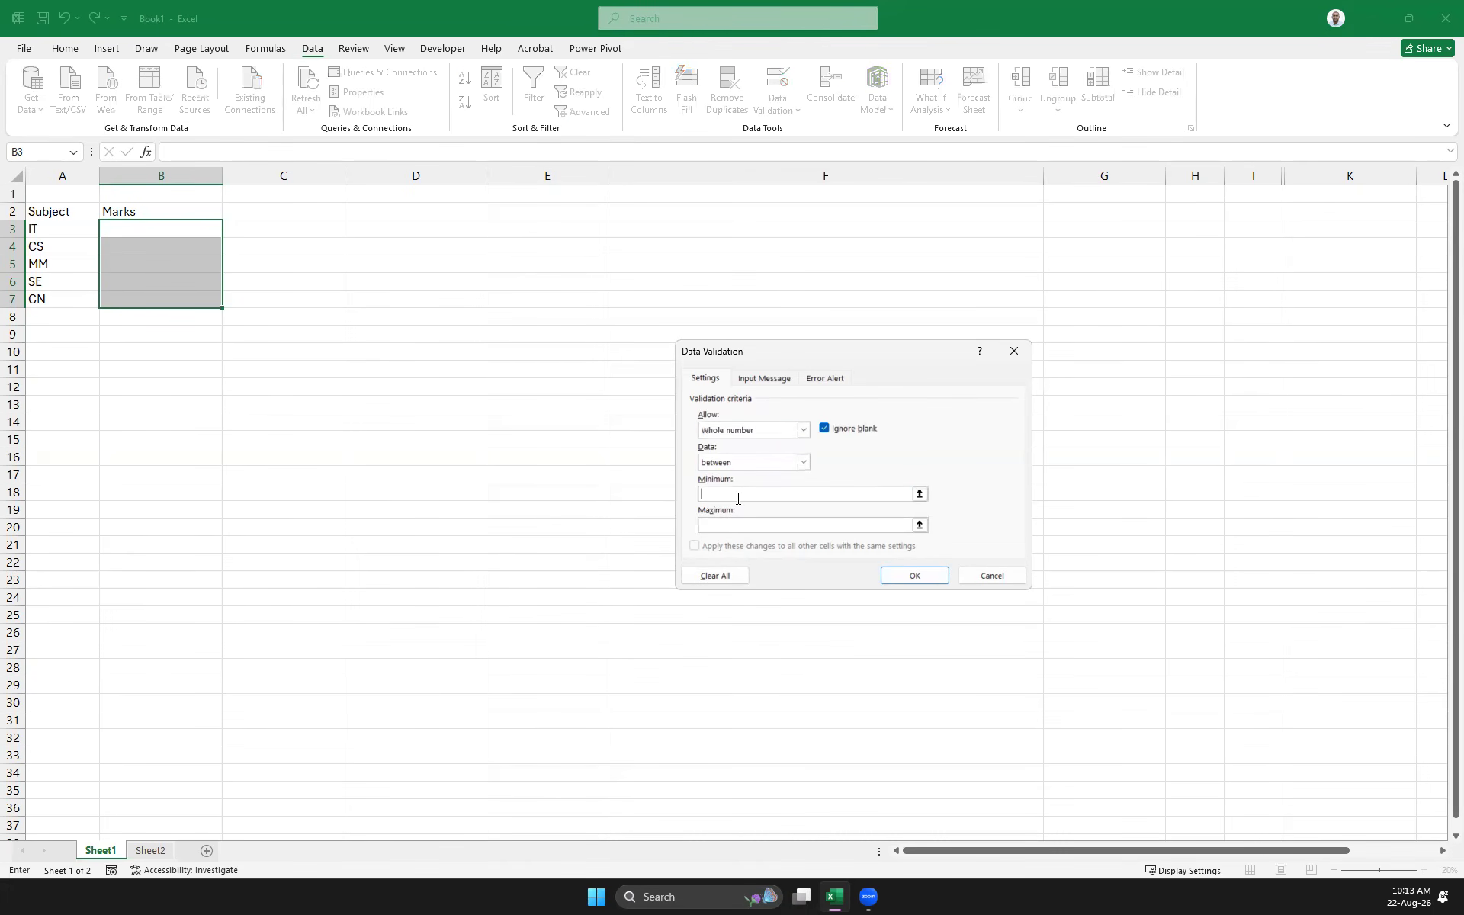
{"action": "type", "text": "0"}
{"action": "left_click", "coordinate": [734, 532]}
{"action": "type", "text": "100"}
{"action": "left_click", "coordinate": [917, 576]}
Enter 10 for IT and confirm that -10, 45.145 and 150 are rejected for CS
{"action": "left_click", "coordinate": [129, 237]}
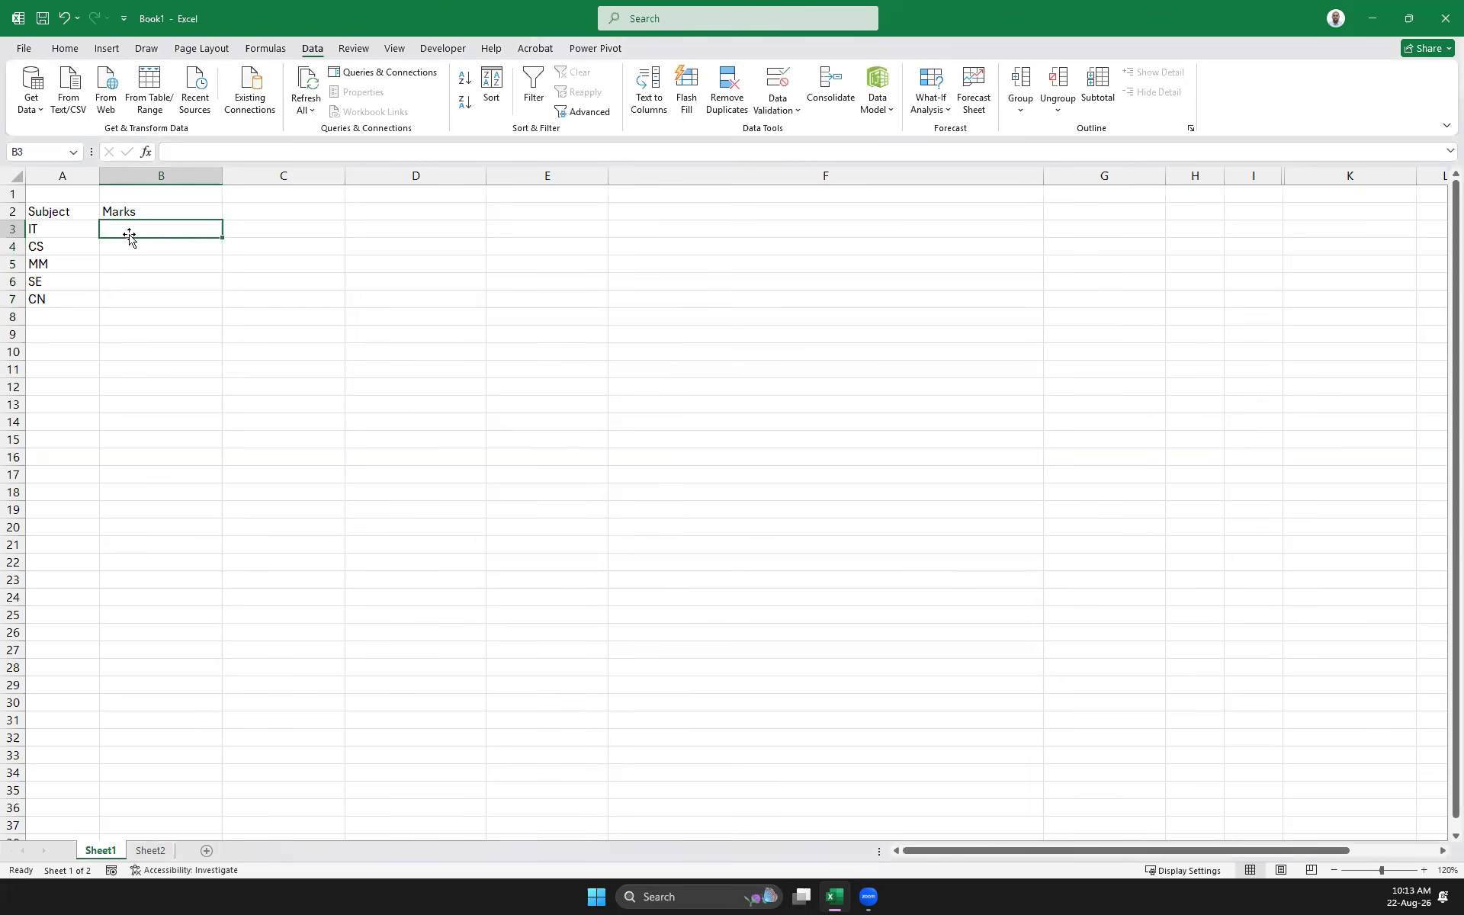
{"action": "type", "text": "10"}
{"action": "key", "text": "Return"}
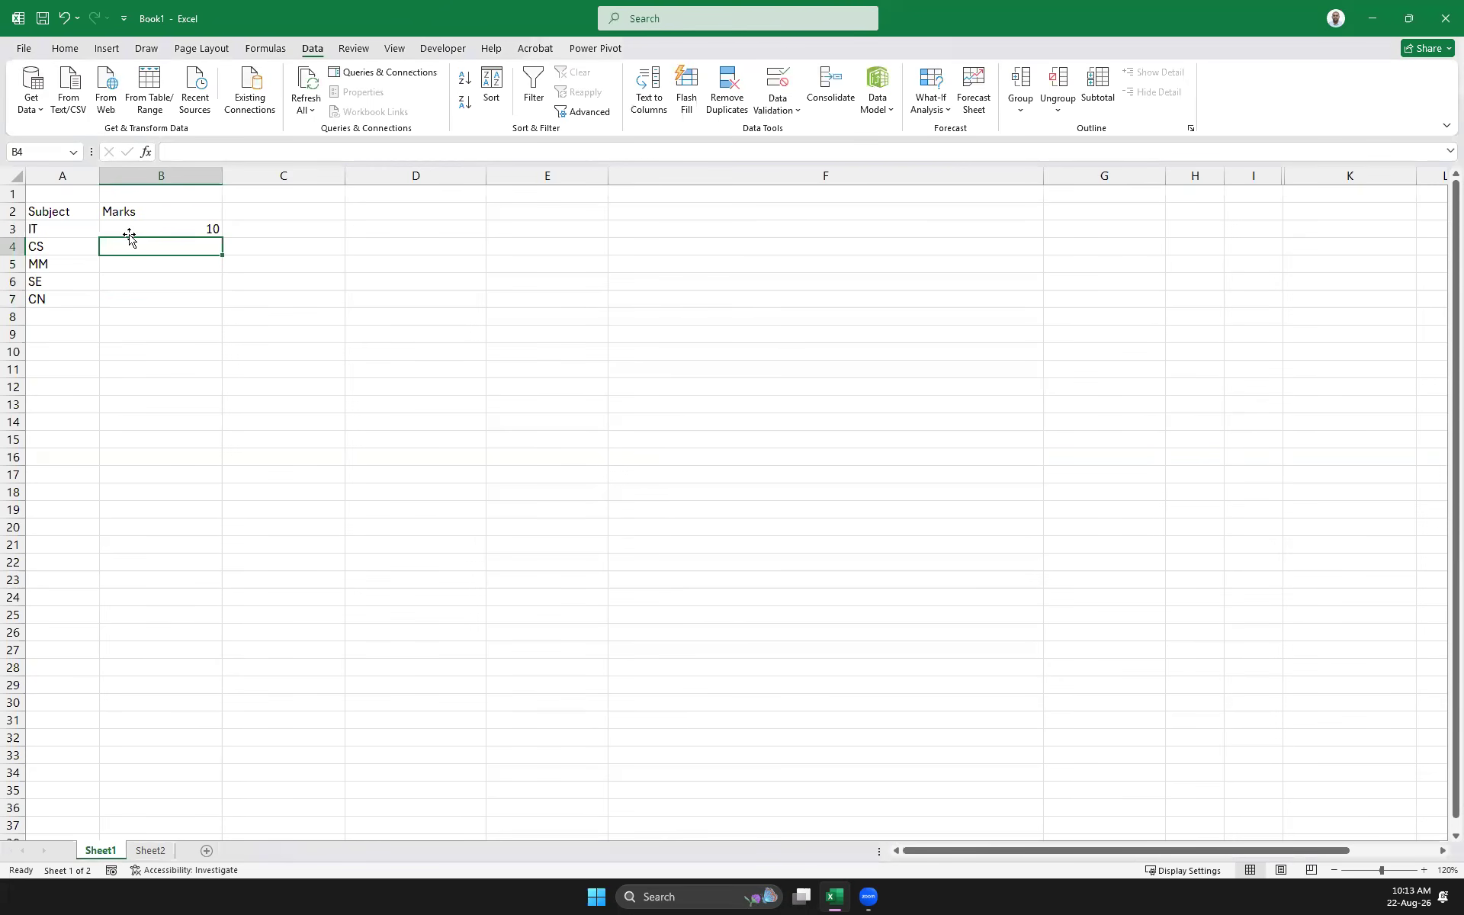
{"action": "type", "text": "-10"}
{"action": "key", "text": "Return"}
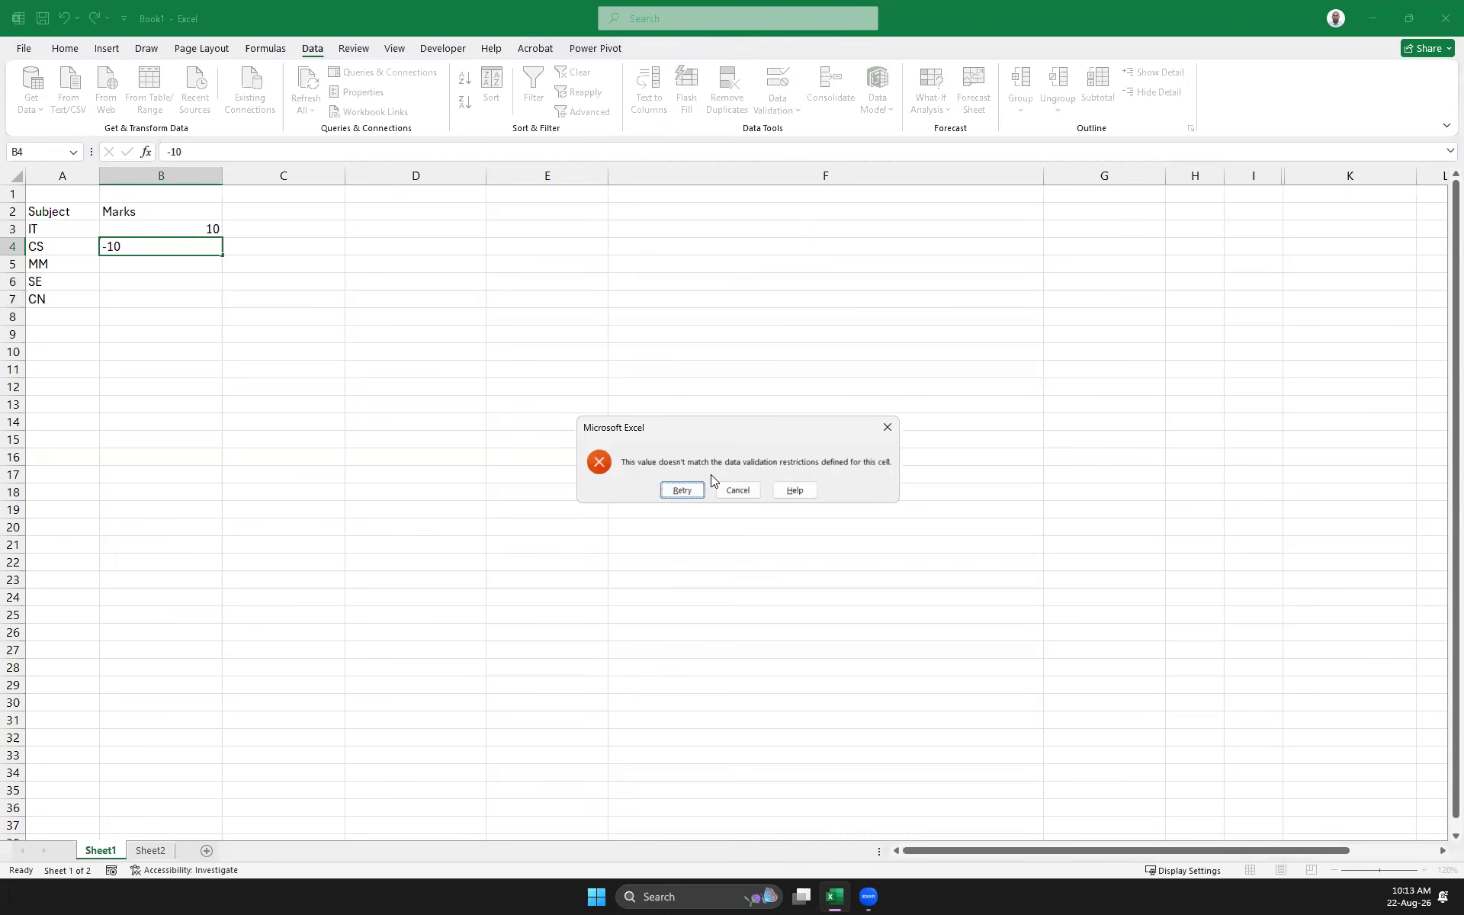
{"action": "left_click", "coordinate": [887, 427]}
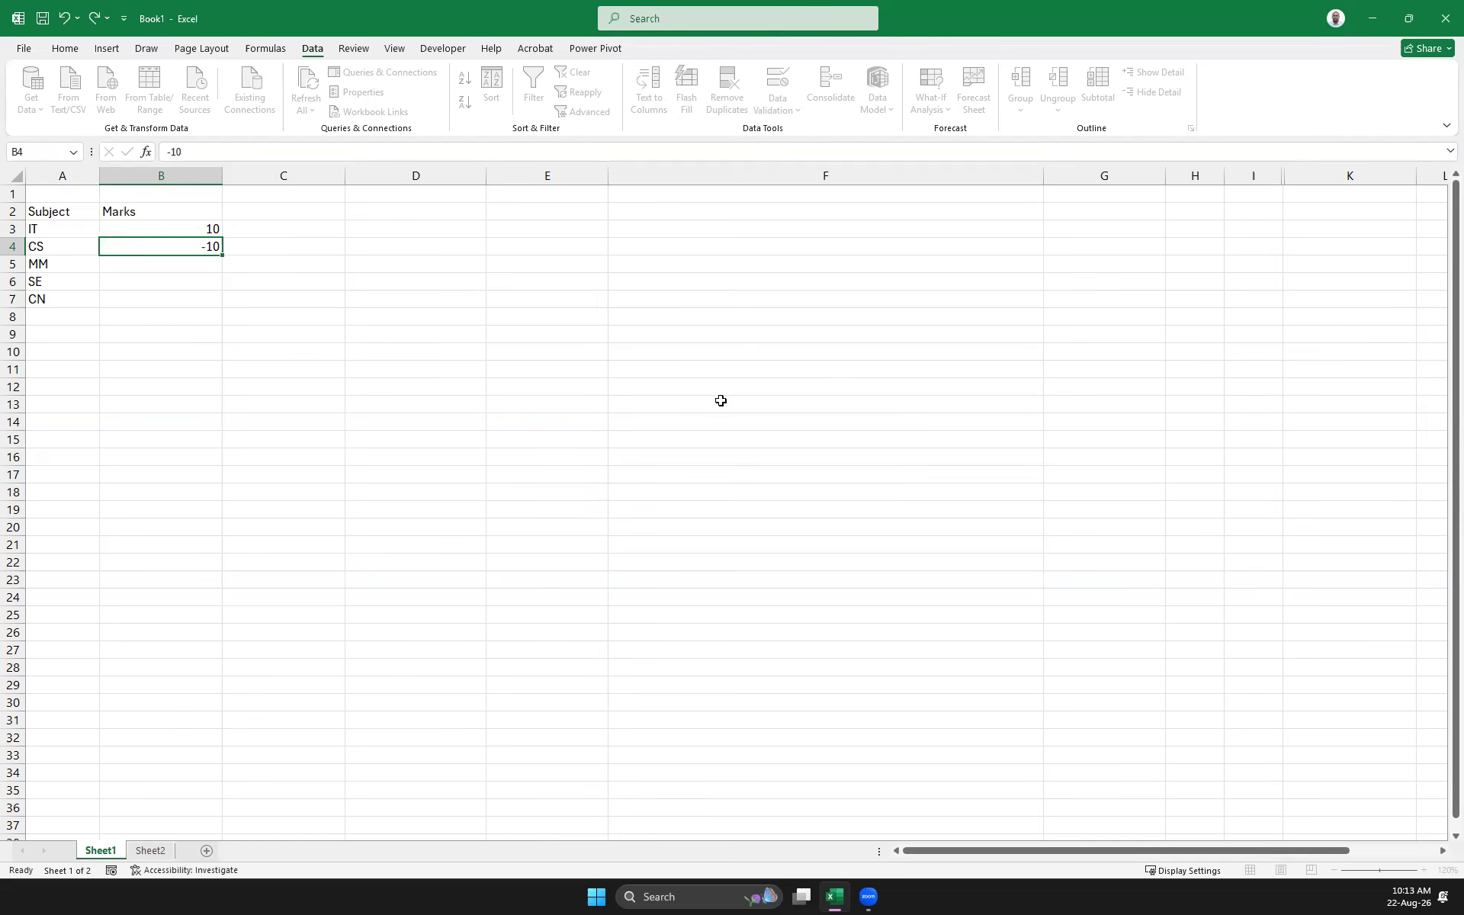
{"action": "type", "text": "45.145"}
{"action": "key", "text": "Return"}
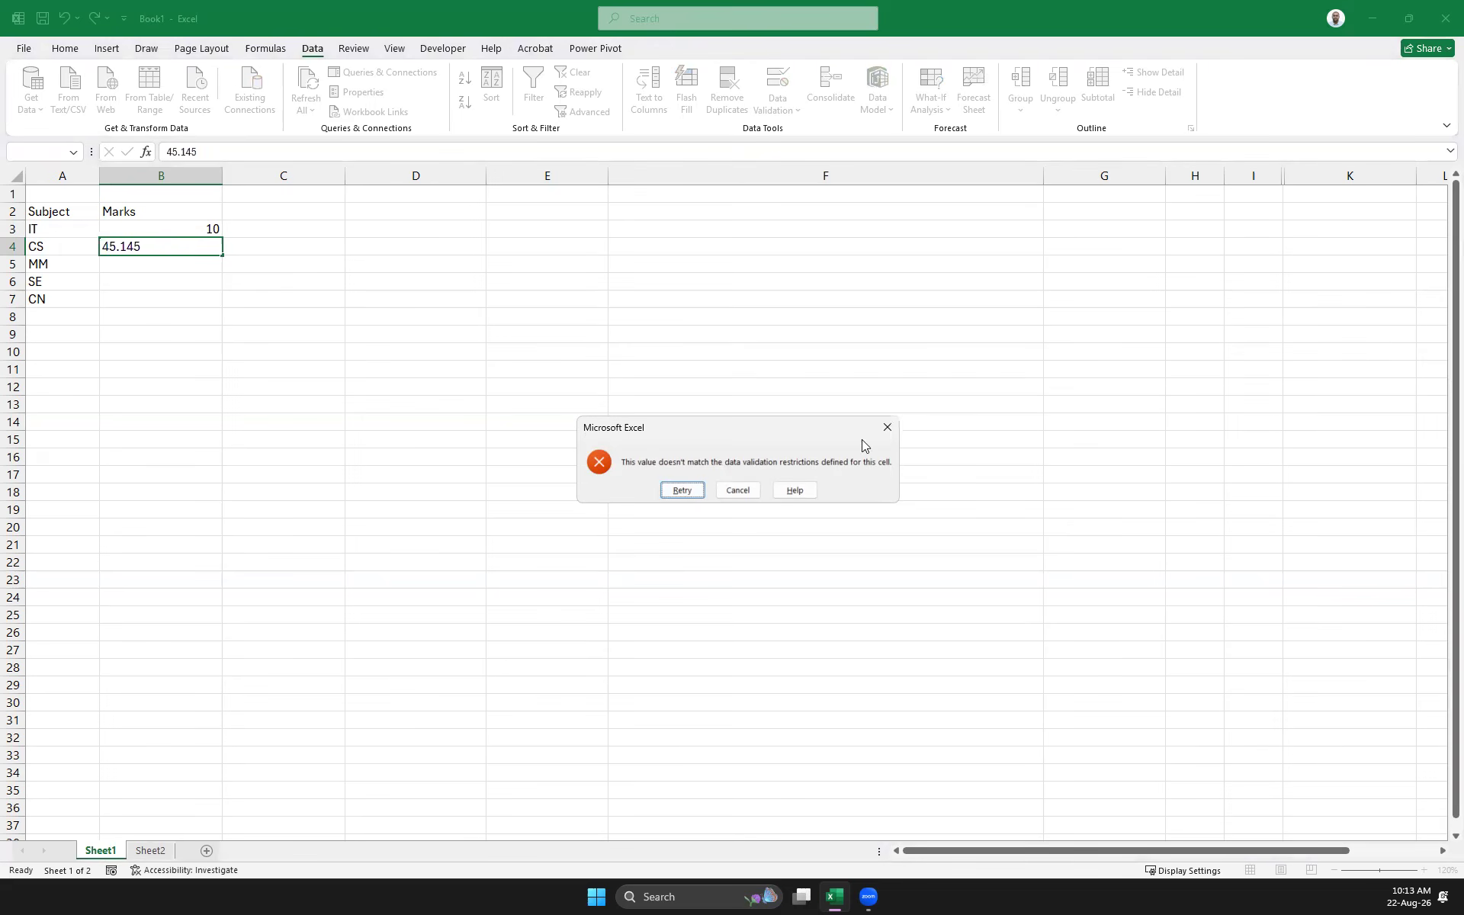
{"action": "left_click", "coordinate": [888, 427]}
{"action": "type", "text": "150"}
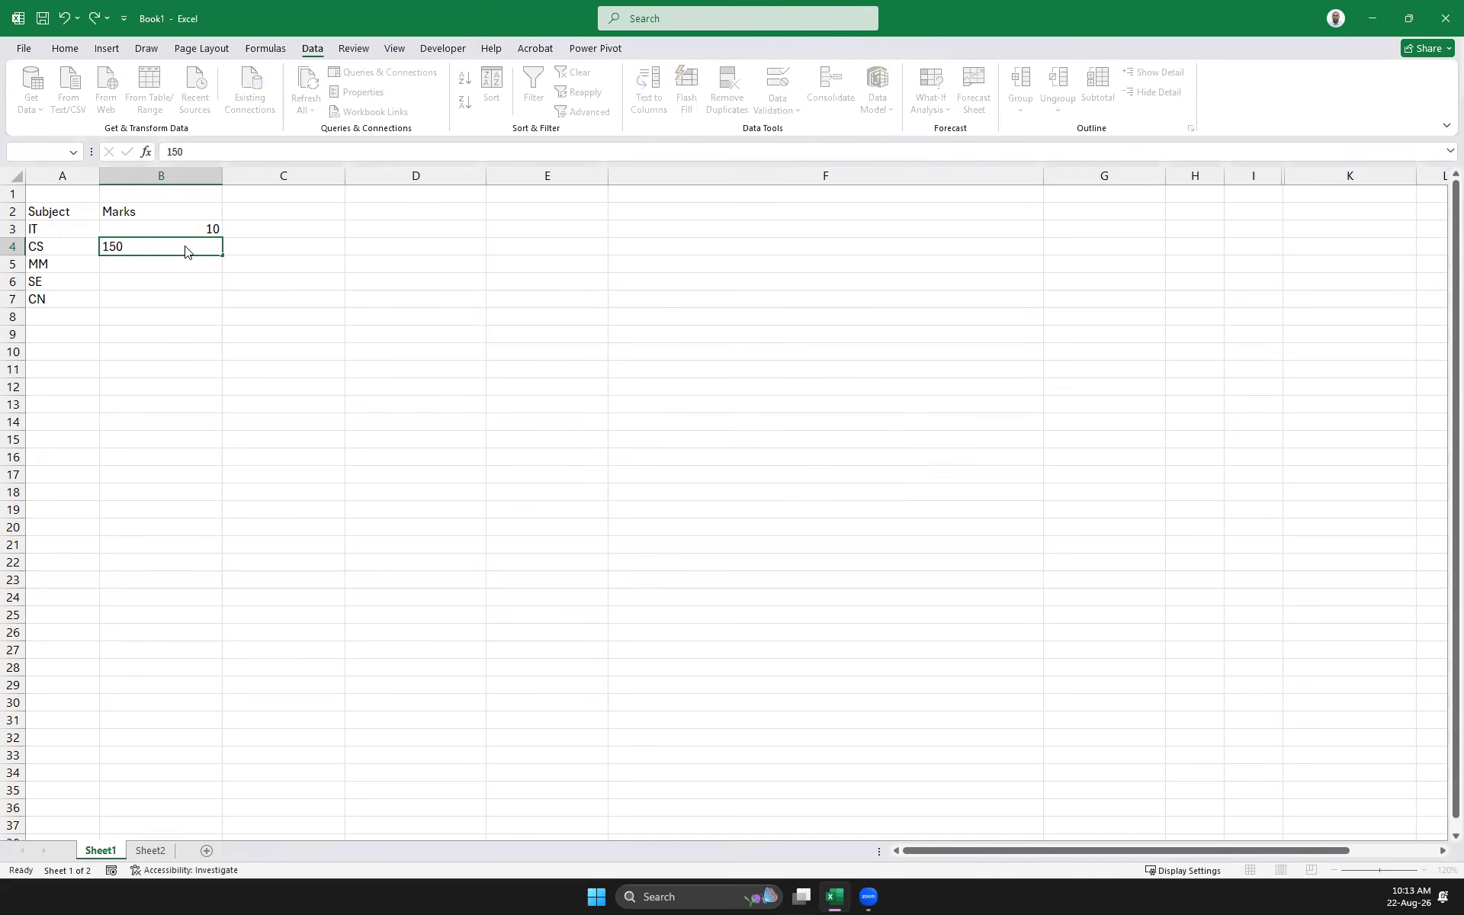
{"action": "key", "text": "Return"}
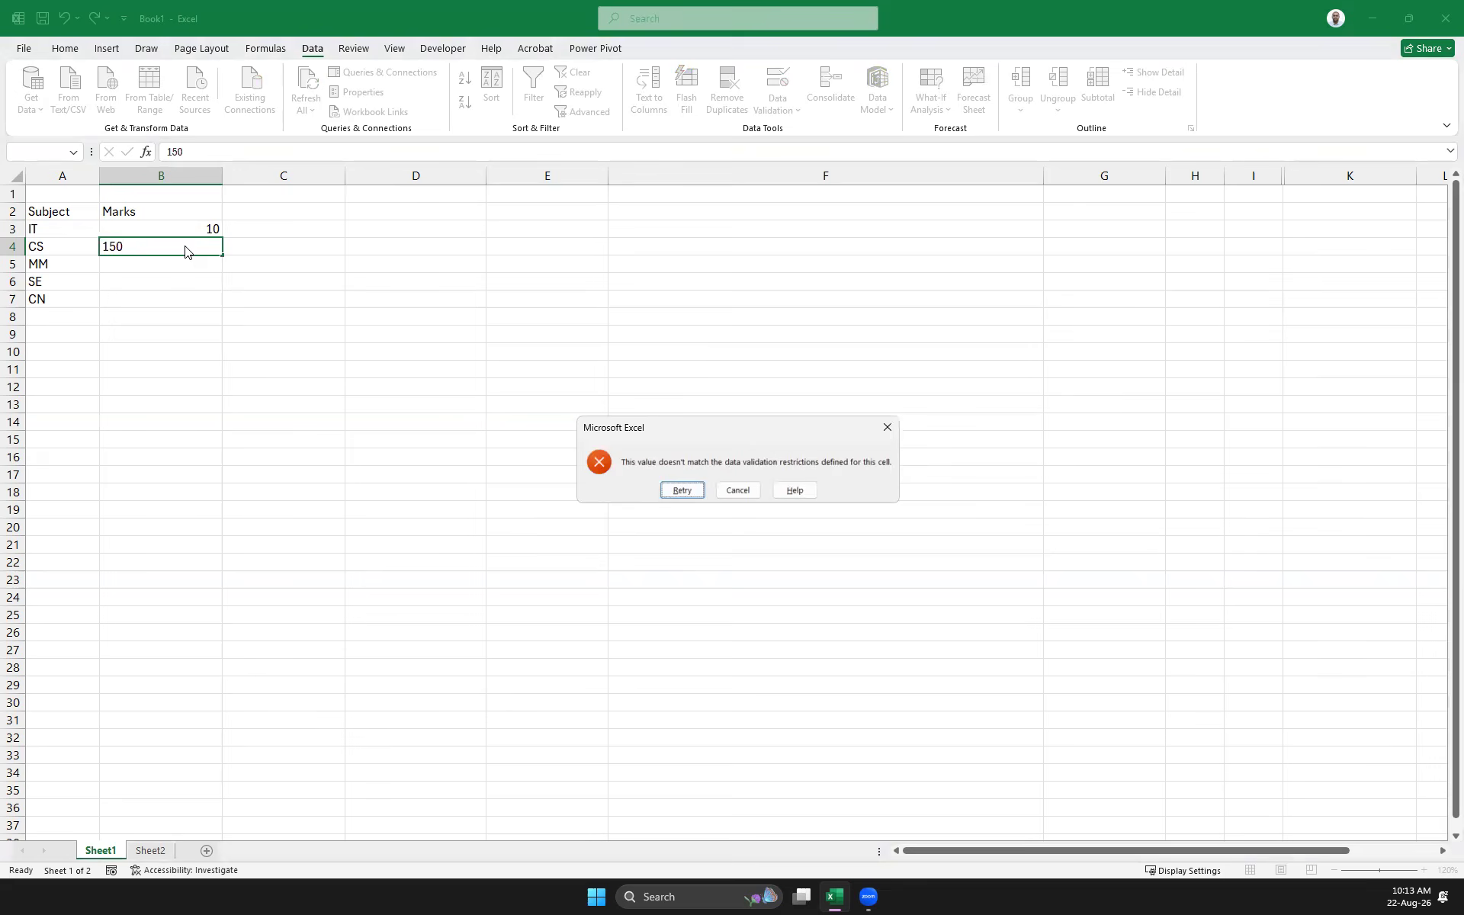
{"action": "left_click", "coordinate": [888, 427]}
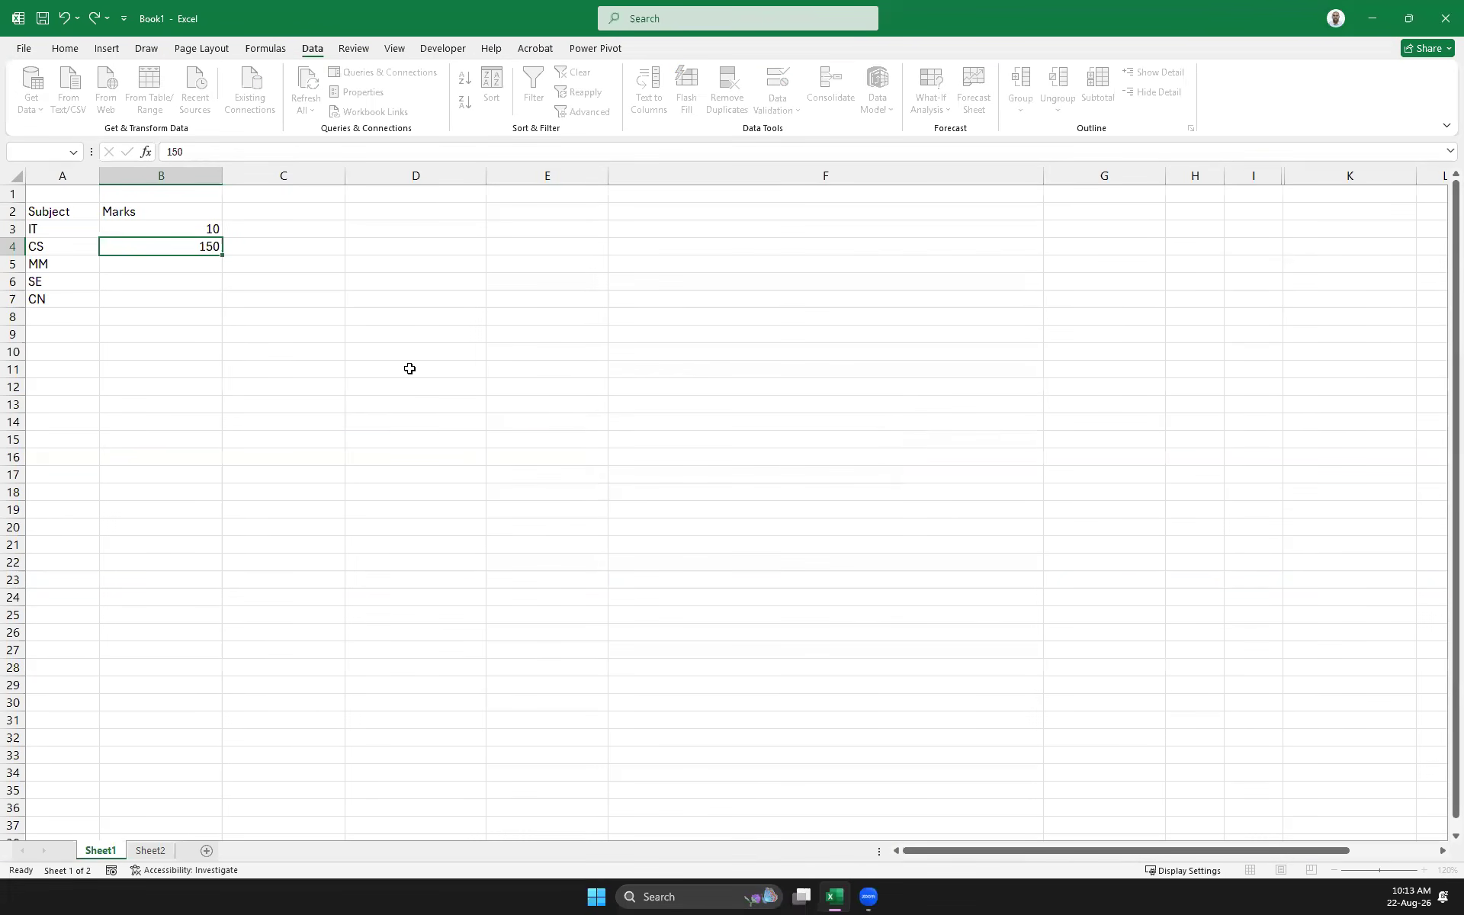
Enter marks 20, 78, 100 and 0 for CS, MM, SE and CN
{"action": "type", "text": "20"}
{"action": "key", "text": "Return"}
{"action": "type", "text": "78"}
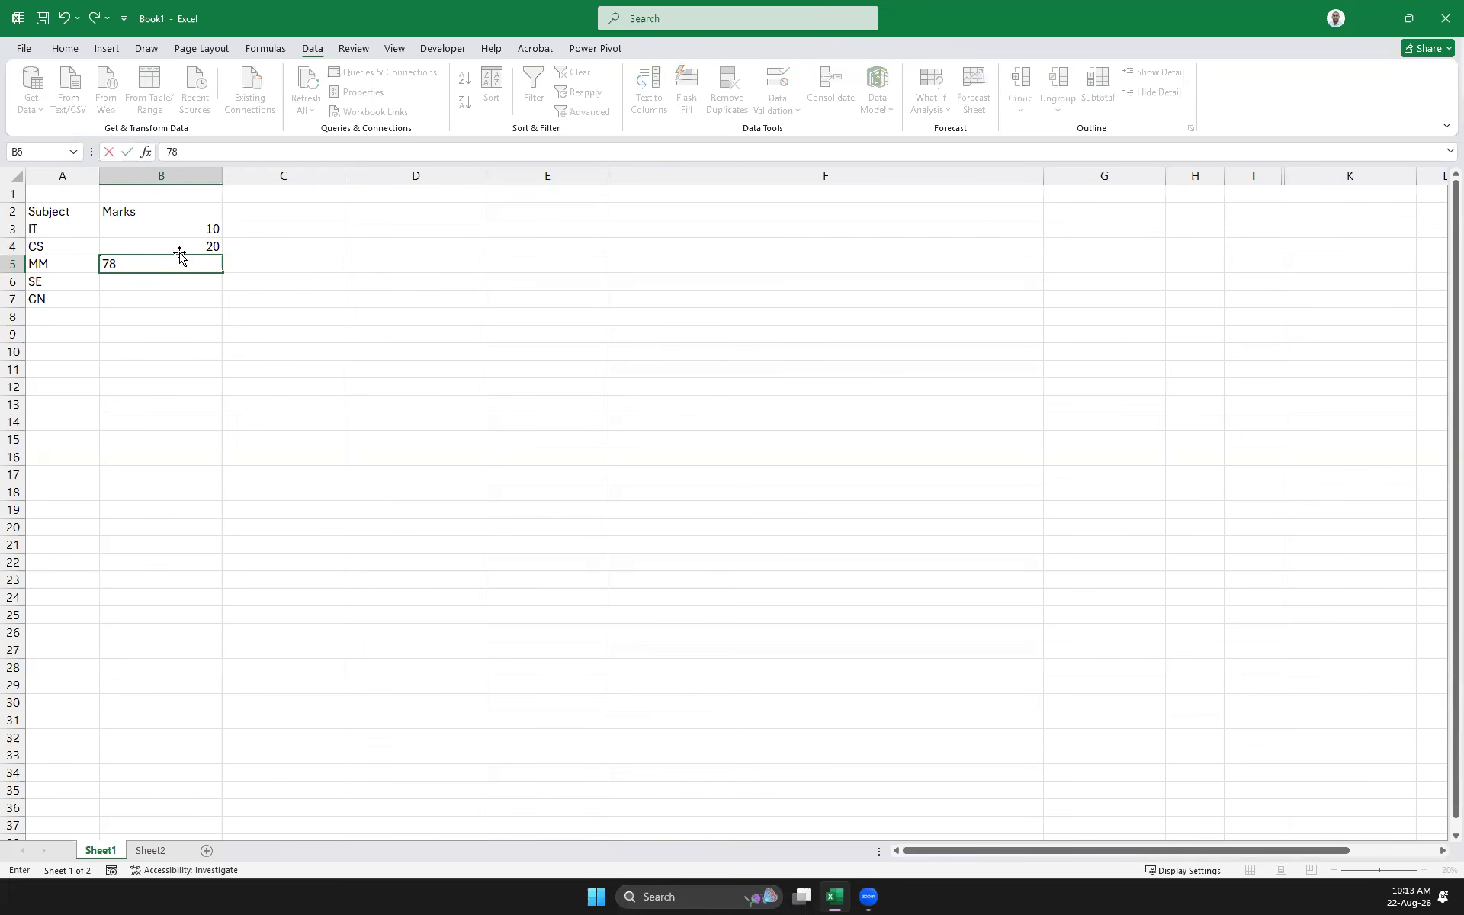
{"action": "key", "text": "Return"}
{"action": "type", "text": "100"}
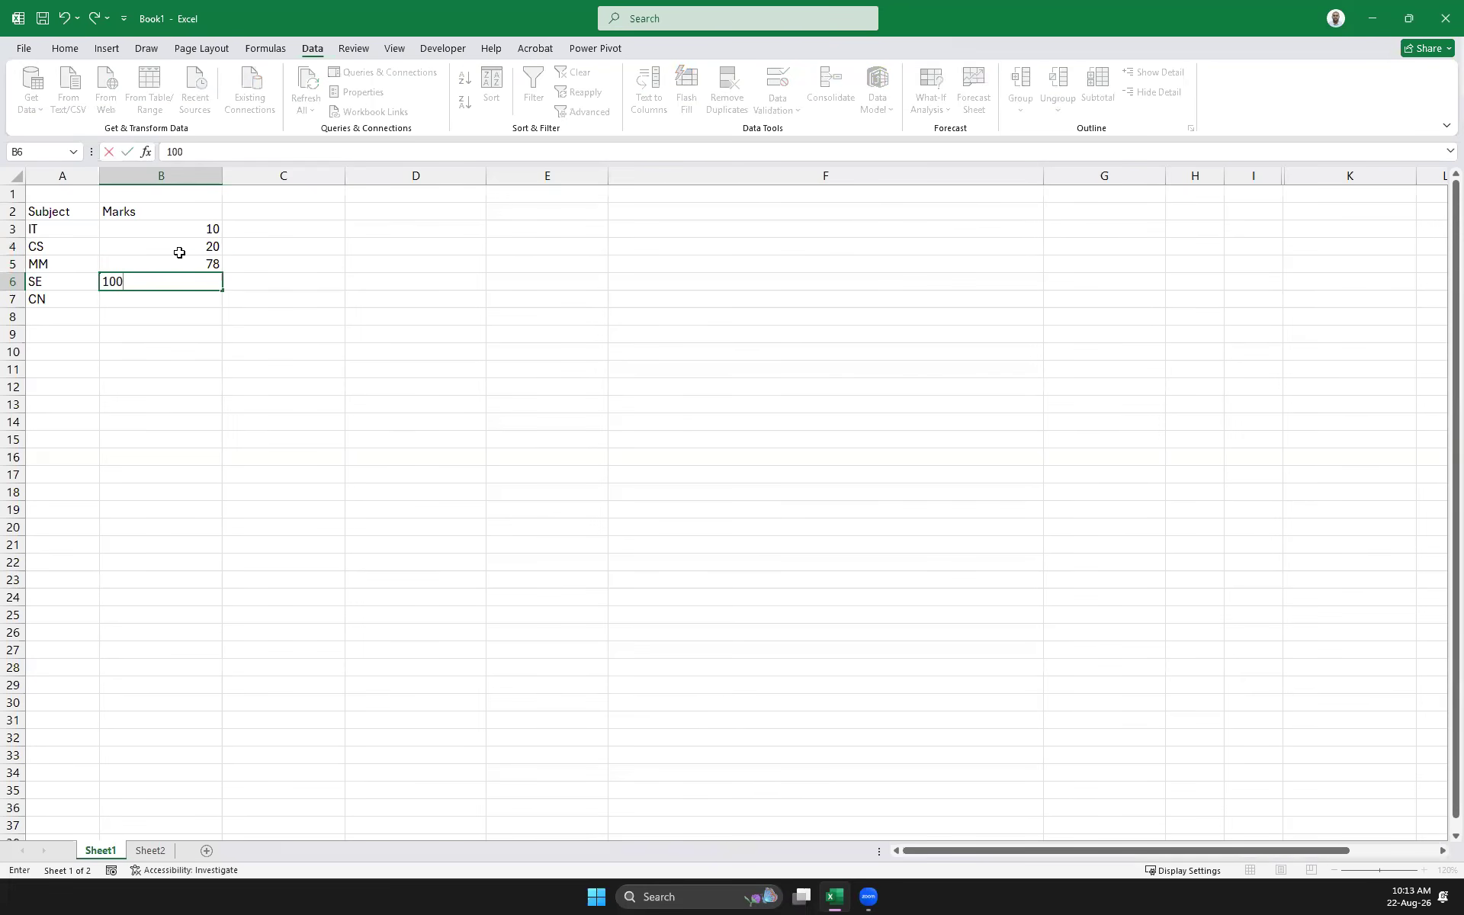
{"action": "key", "text": "Return"}
{"action": "type", "text": "00"}
{"action": "key", "text": "Return"}
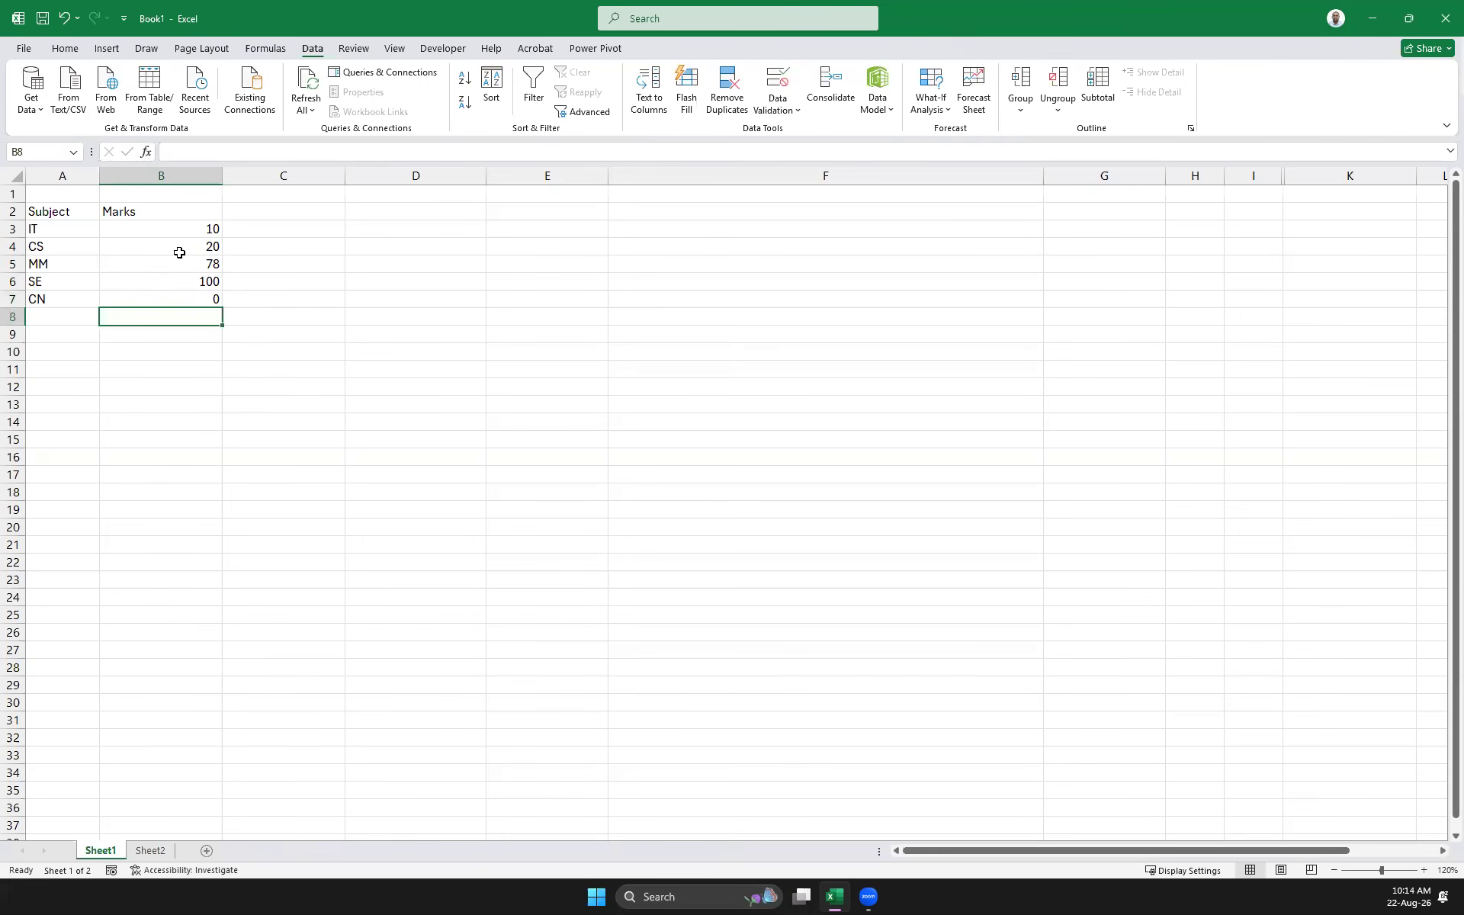
Test text, -4545 and 45.56 in B7, then cancel to keep 0 for CN
{"action": "key", "text": "Up"}
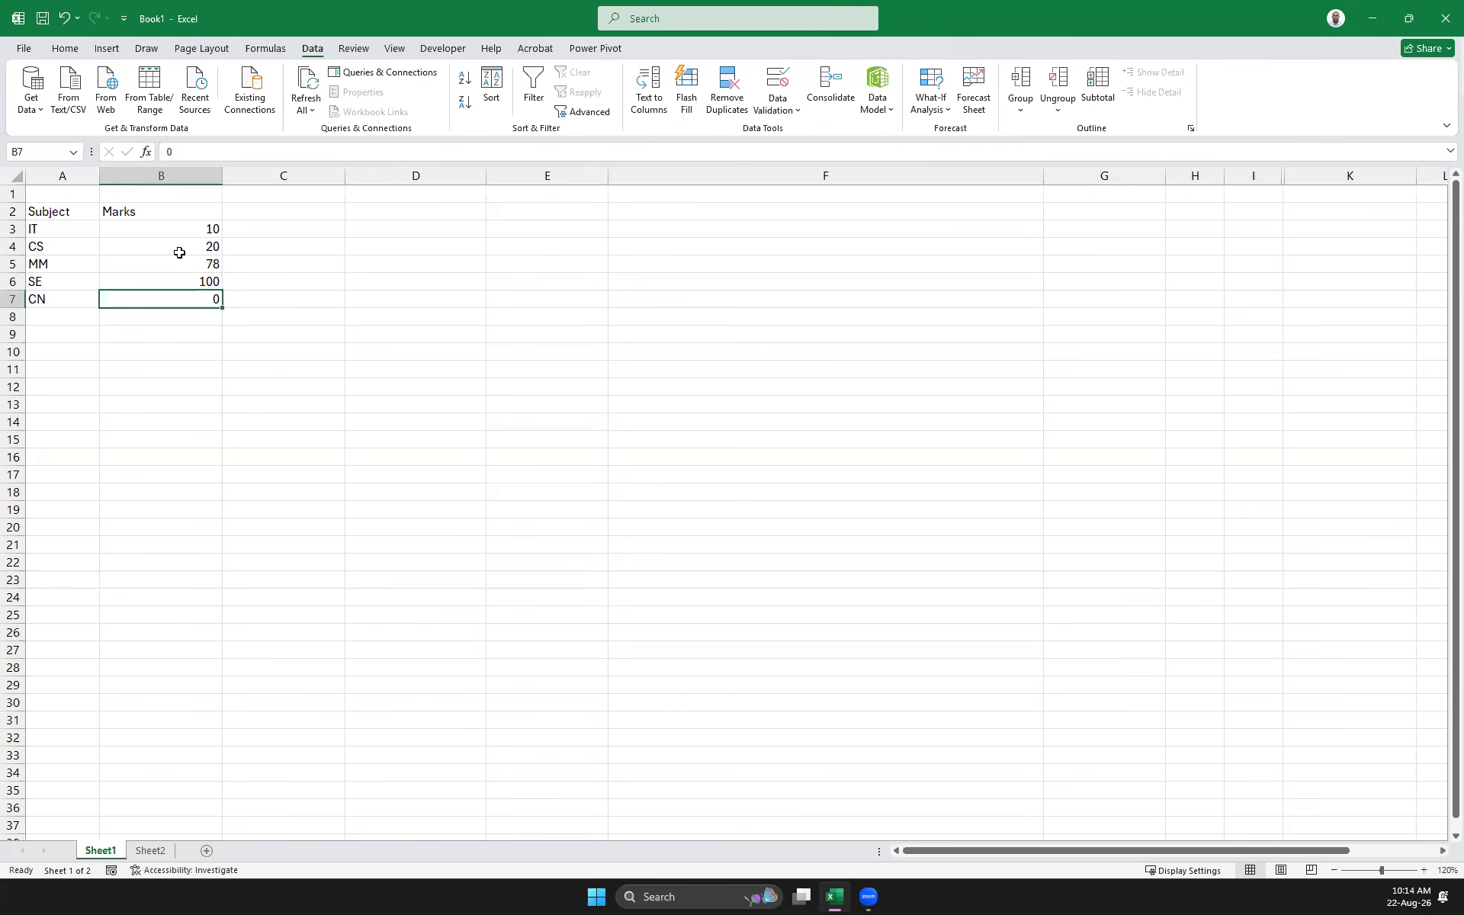
{"action": "type", "text": "kjkl"}
{"action": "key", "text": "Return"}
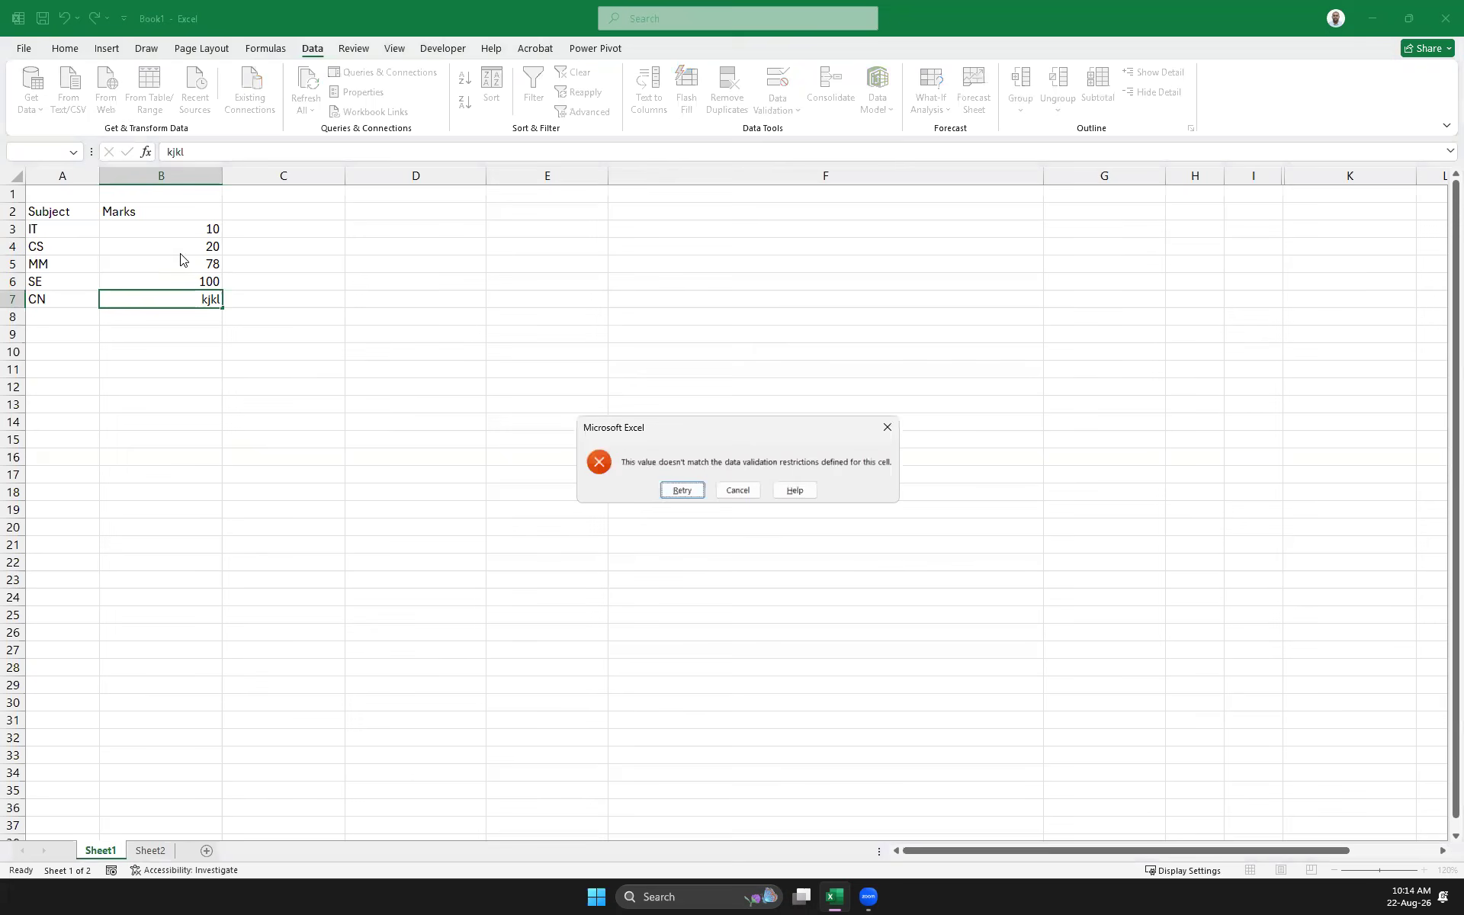
{"action": "key", "text": "Return"}
{"action": "type", "text": "-4545"}
{"action": "key", "text": "Return"}
{"action": "key", "text": "Return"}
{"action": "type", "text": "45.56"}
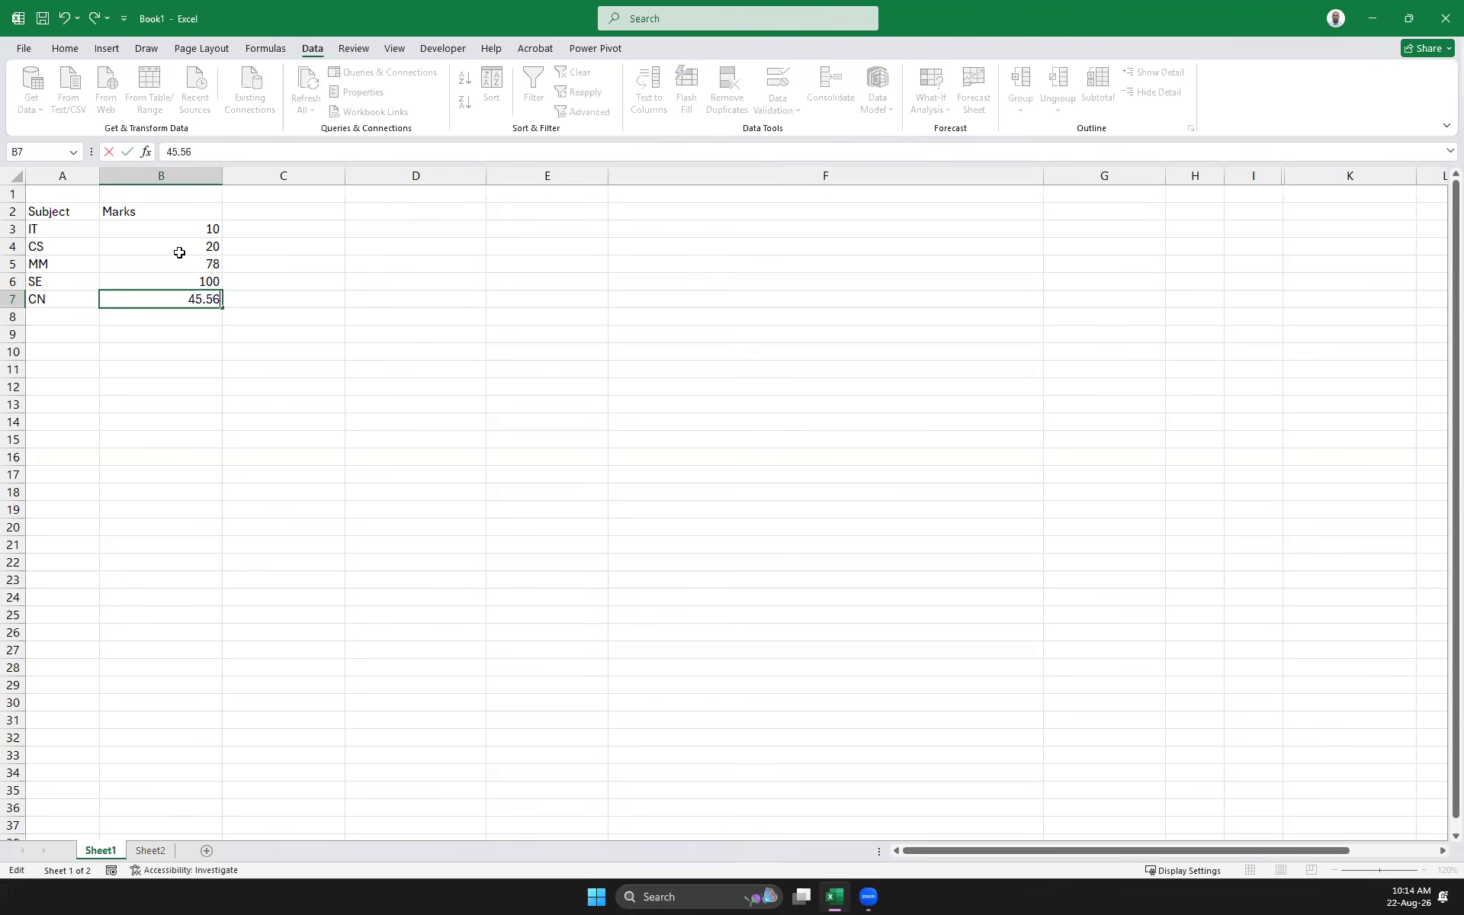
{"action": "key", "text": "Return"}
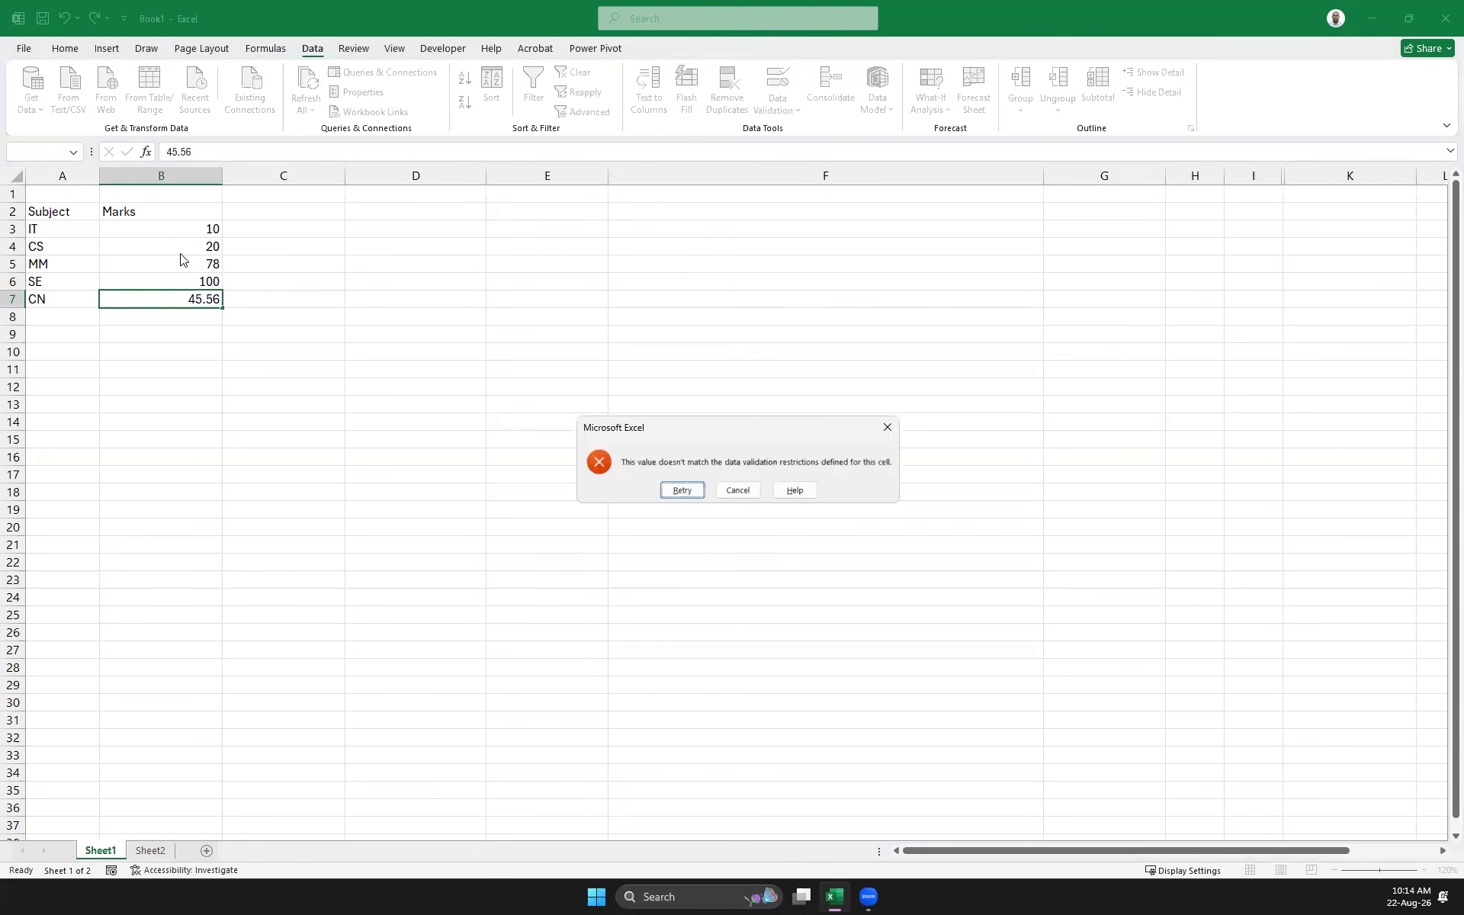
{"action": "key", "text": "Return"}
{"action": "type", "text": "dsdsds"}
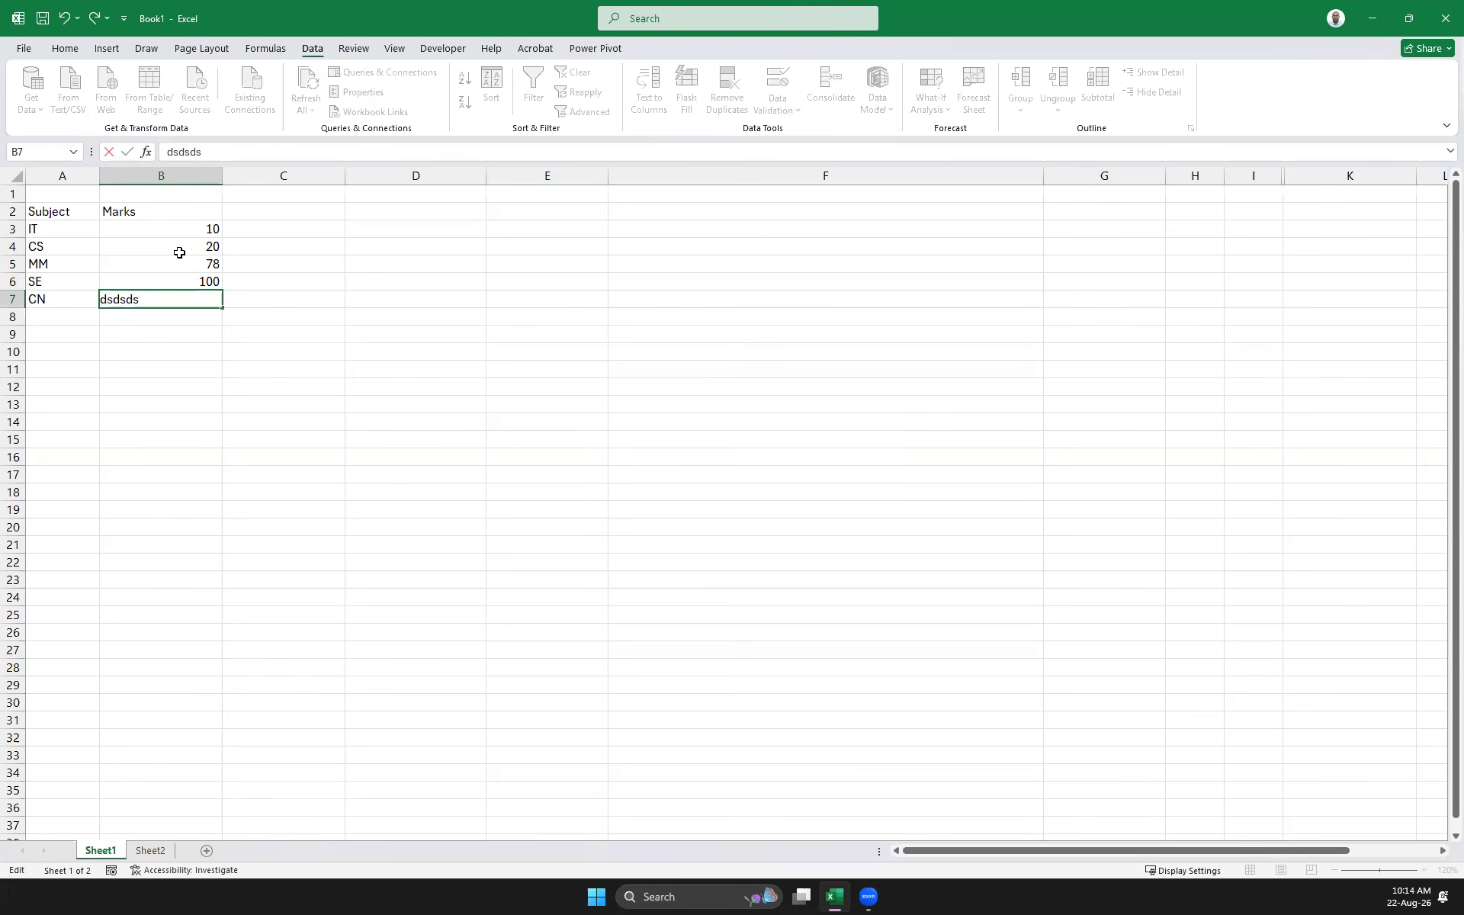
{"action": "key", "text": "Return"}
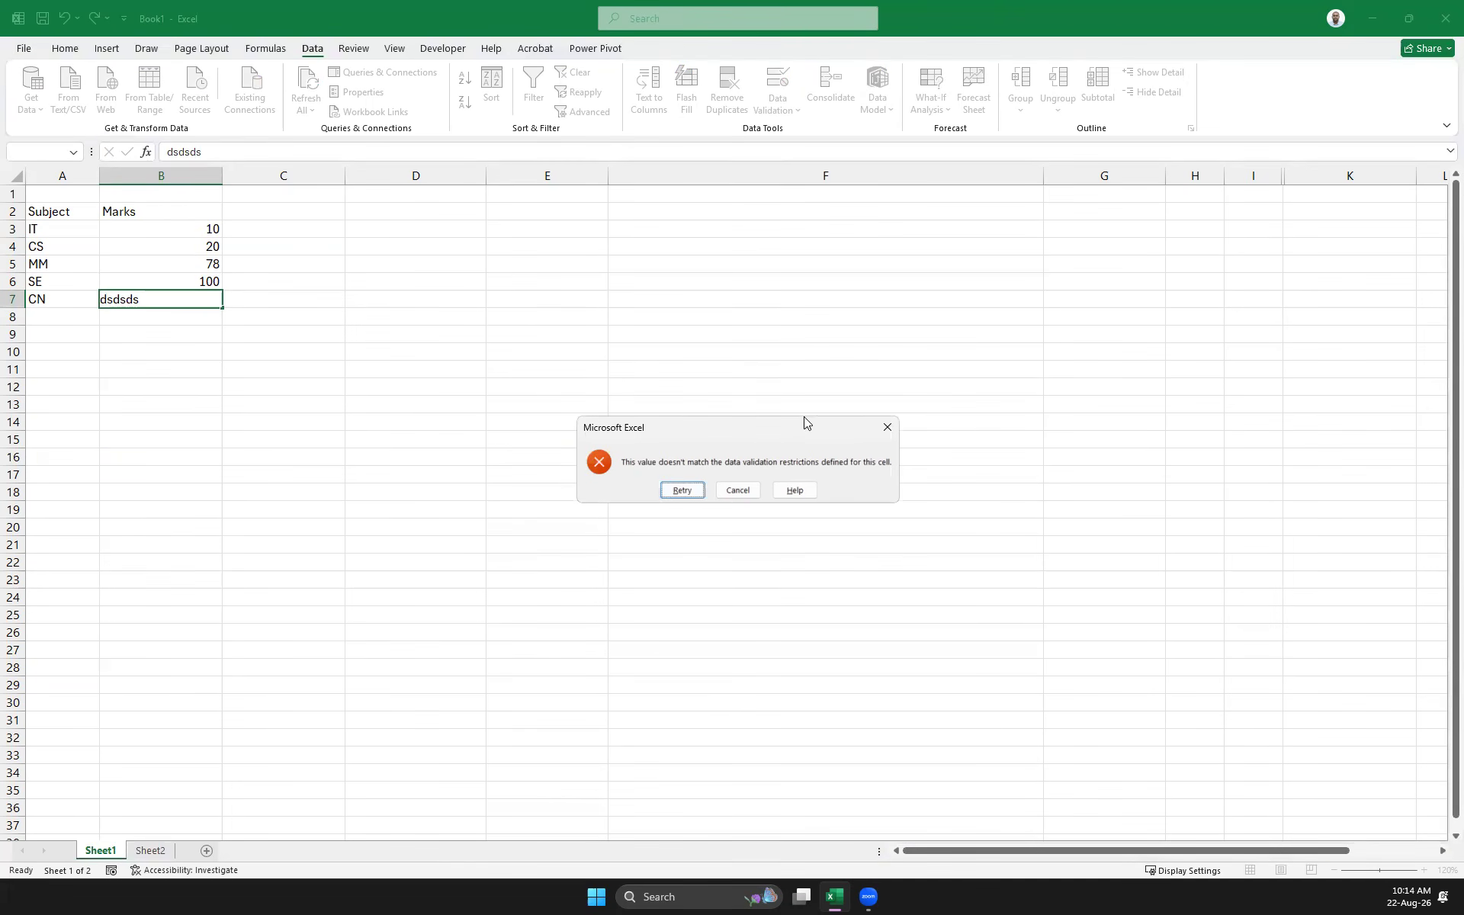
{"action": "left_click", "coordinate": [887, 427]}
Enter 5446 in B11 and the text ;klp;lk in B12, outside the validated range
{"action": "left_click", "coordinate": [138, 369]}
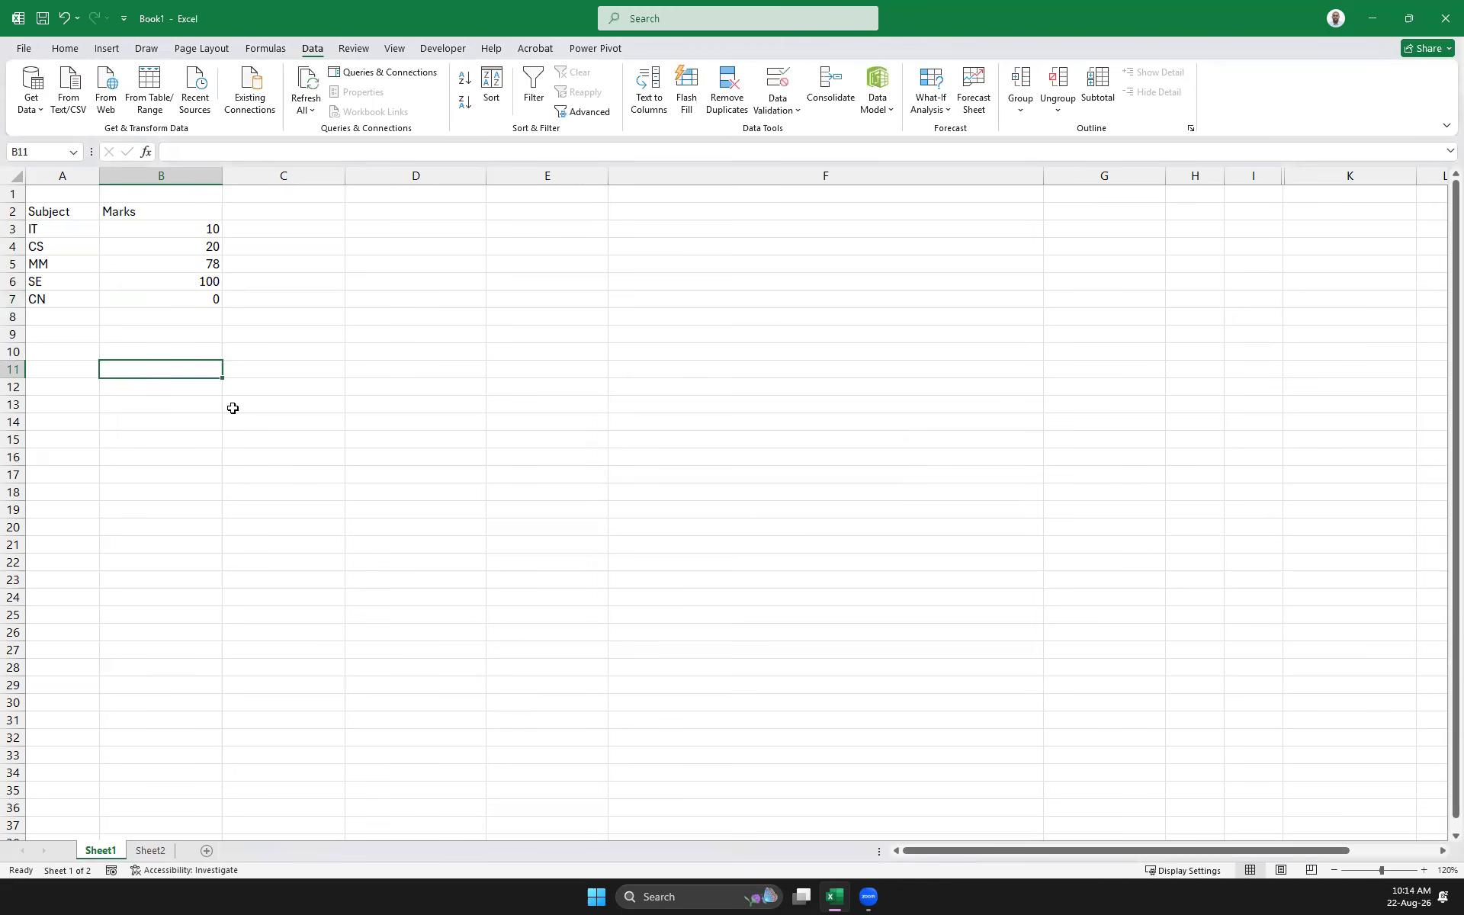
{"action": "type", "text": "5446"}
{"action": "key", "text": "Return"}
{"action": "type", "text": ";klp;lk"}
{"action": "key", "text": "Return"}
Select the Marks values B3:B7 and open the Data Validation dropdown
{"action": "left_click_drag", "start_coordinate": [187, 231], "coordinate": [162, 297]}
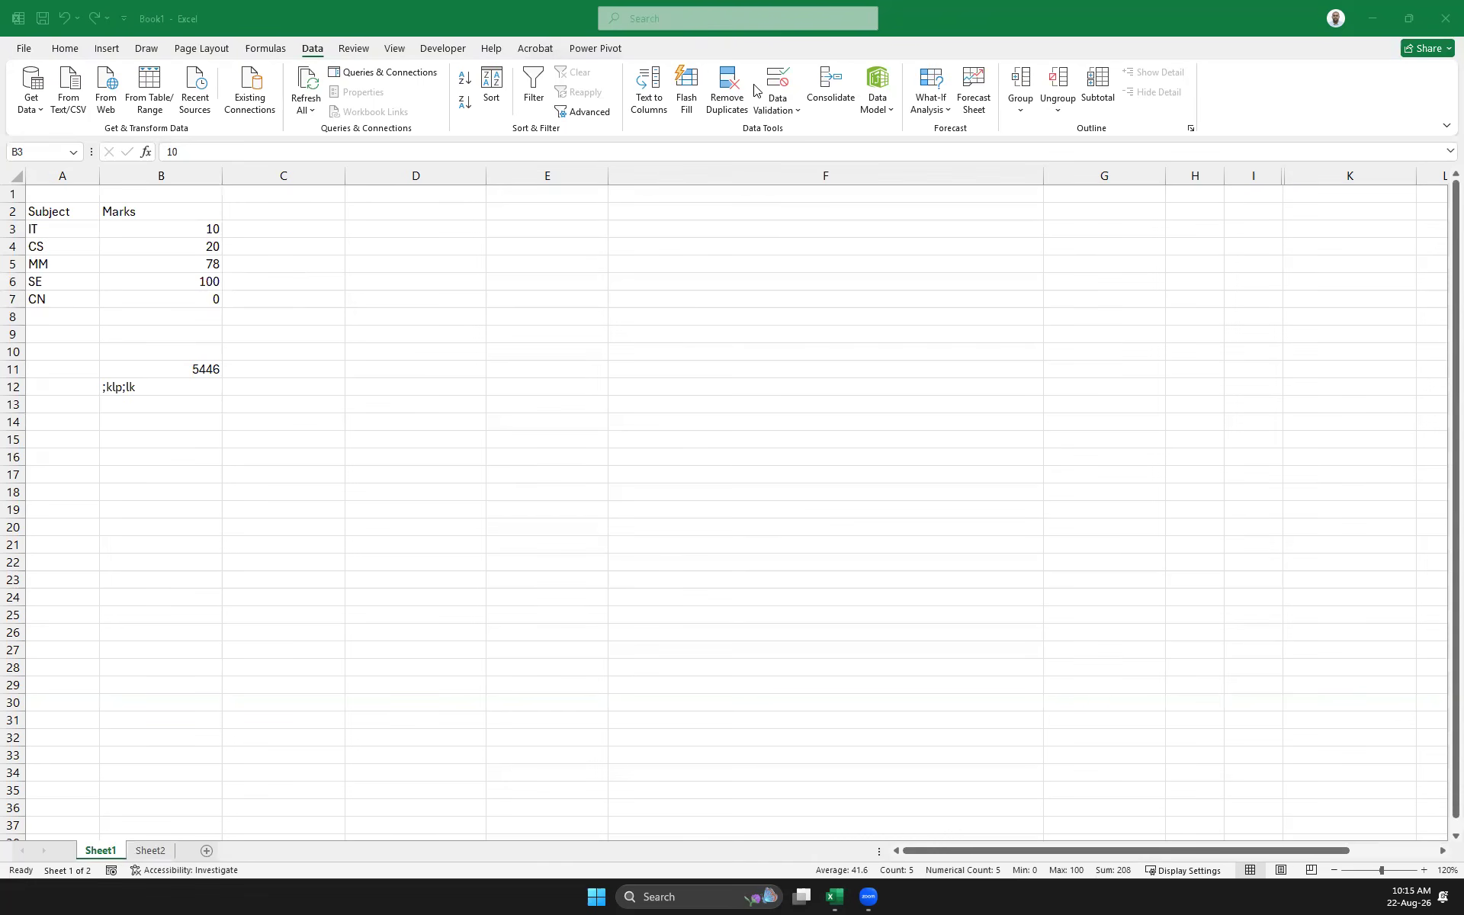
{"action": "key", "text": "ctrl+shift+Down"}
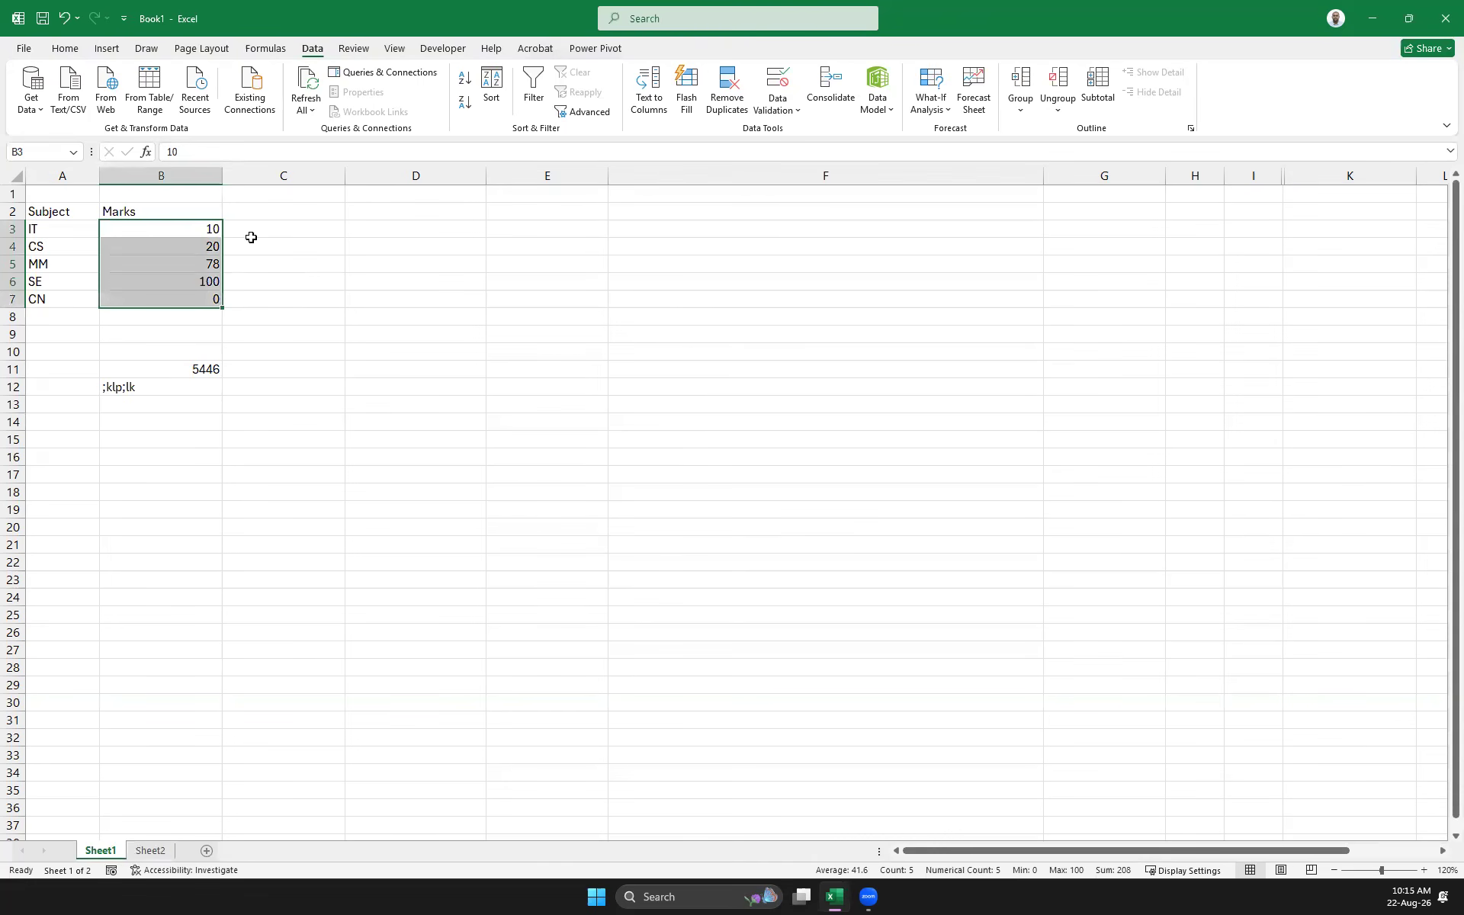
{"action": "left_click", "coordinate": [783, 105]}
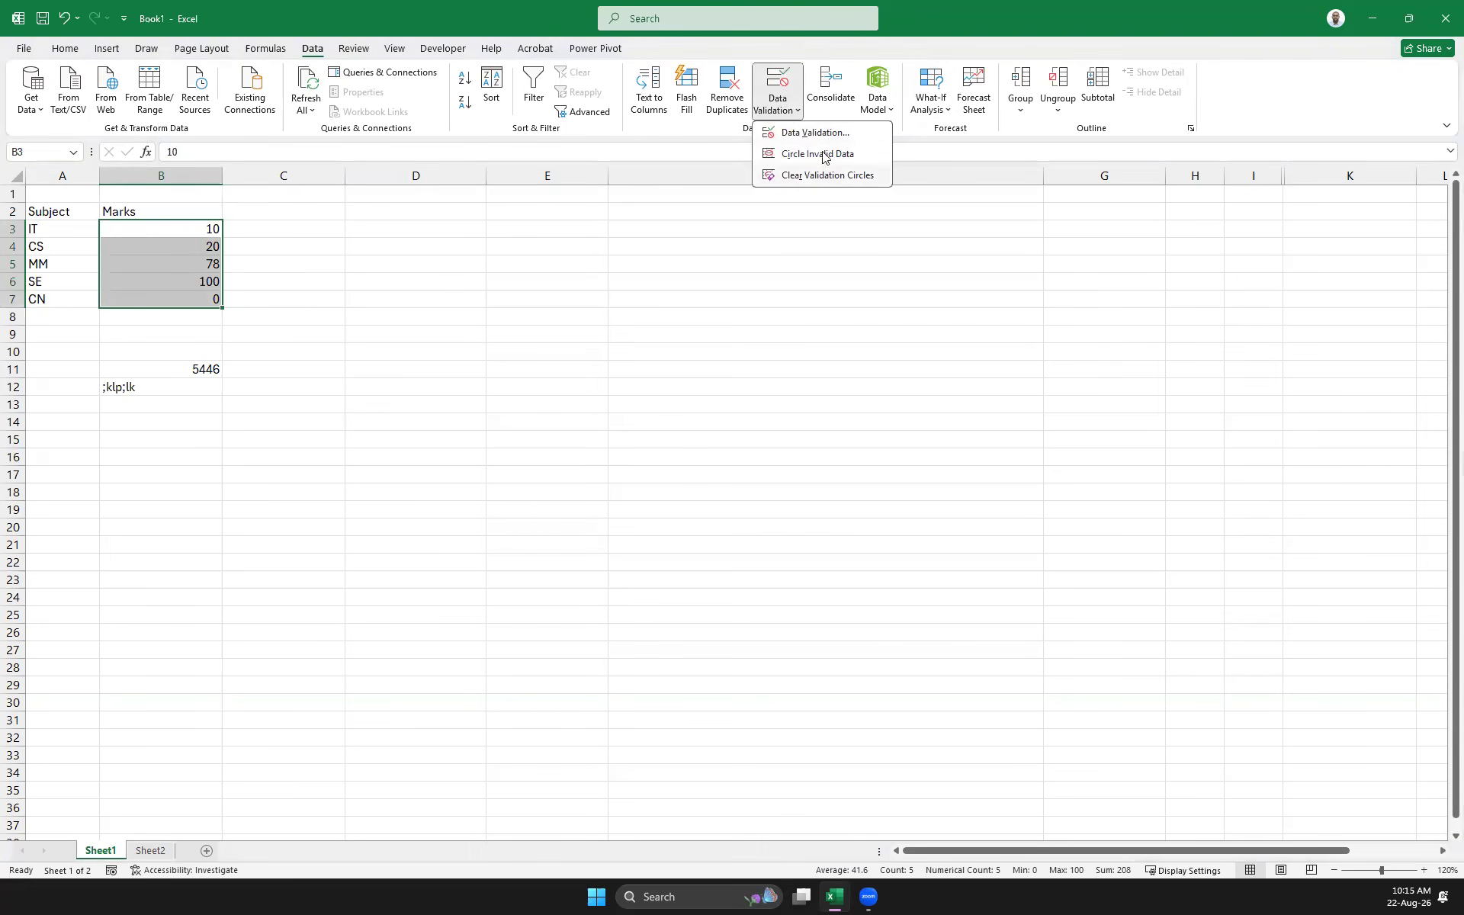
Change the Marks validation Error Alert style to Information and apply it
{"action": "left_click", "coordinate": [808, 132]}
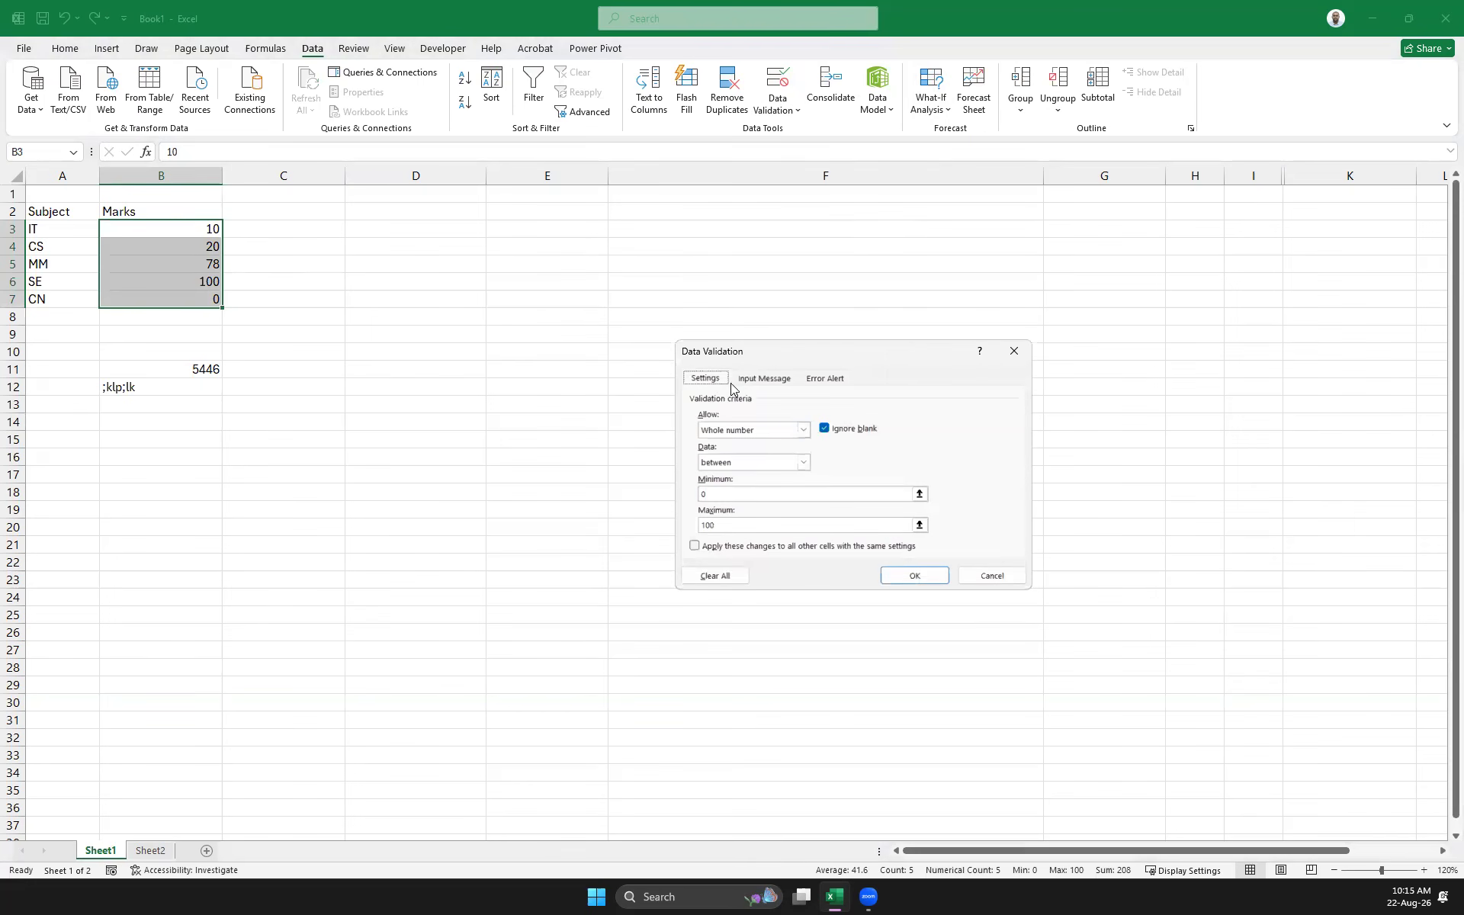
{"action": "left_click", "coordinate": [803, 430]}
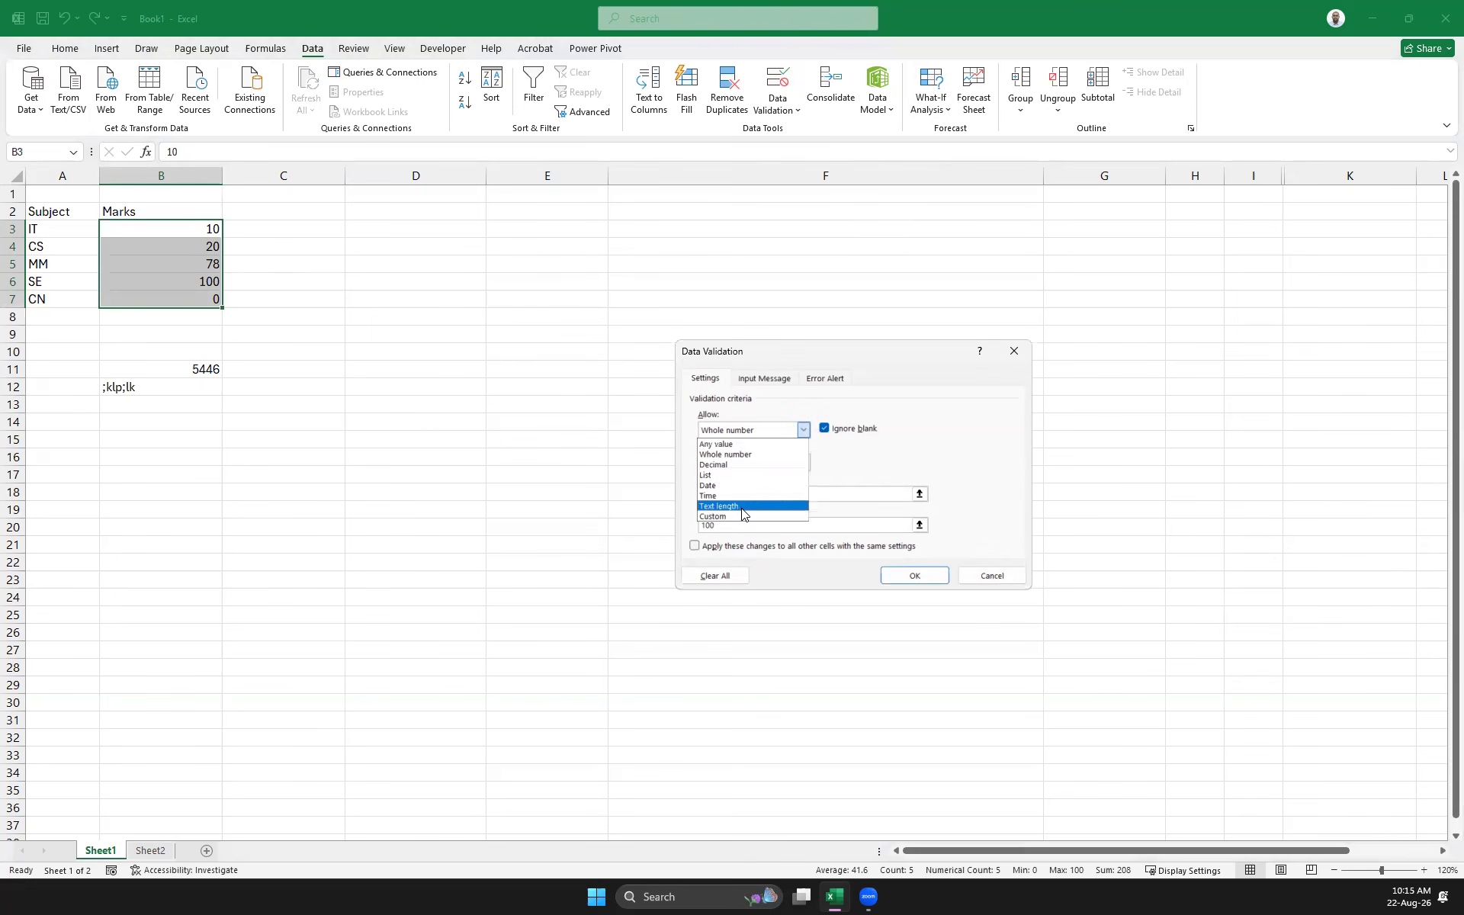
{"action": "left_click", "coordinate": [765, 376]}
{"action": "left_click", "coordinate": [844, 383]}
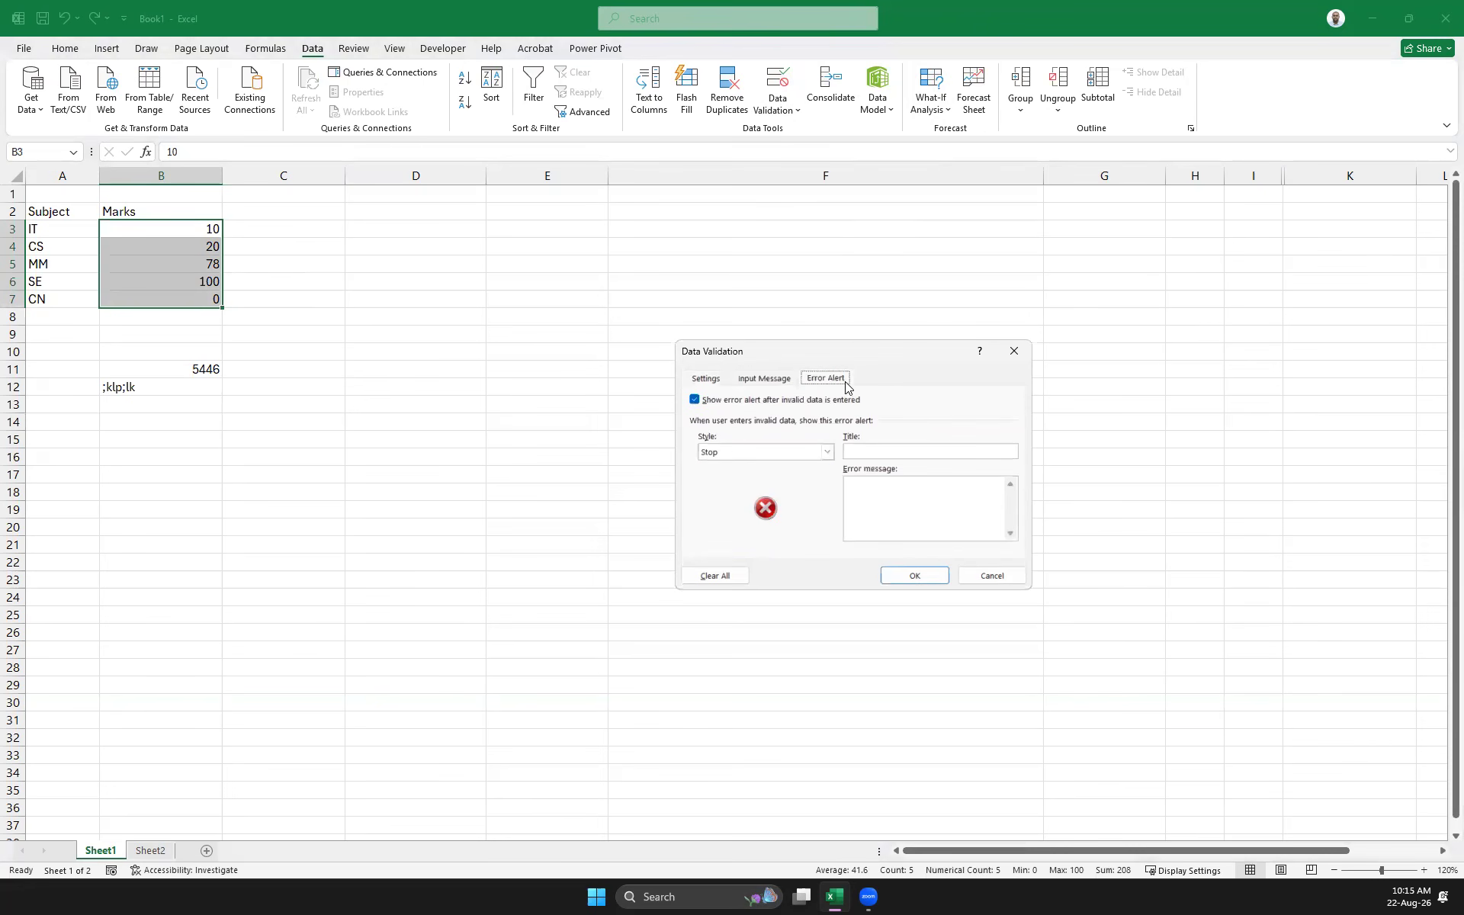
{"action": "left_click", "coordinate": [826, 452]}
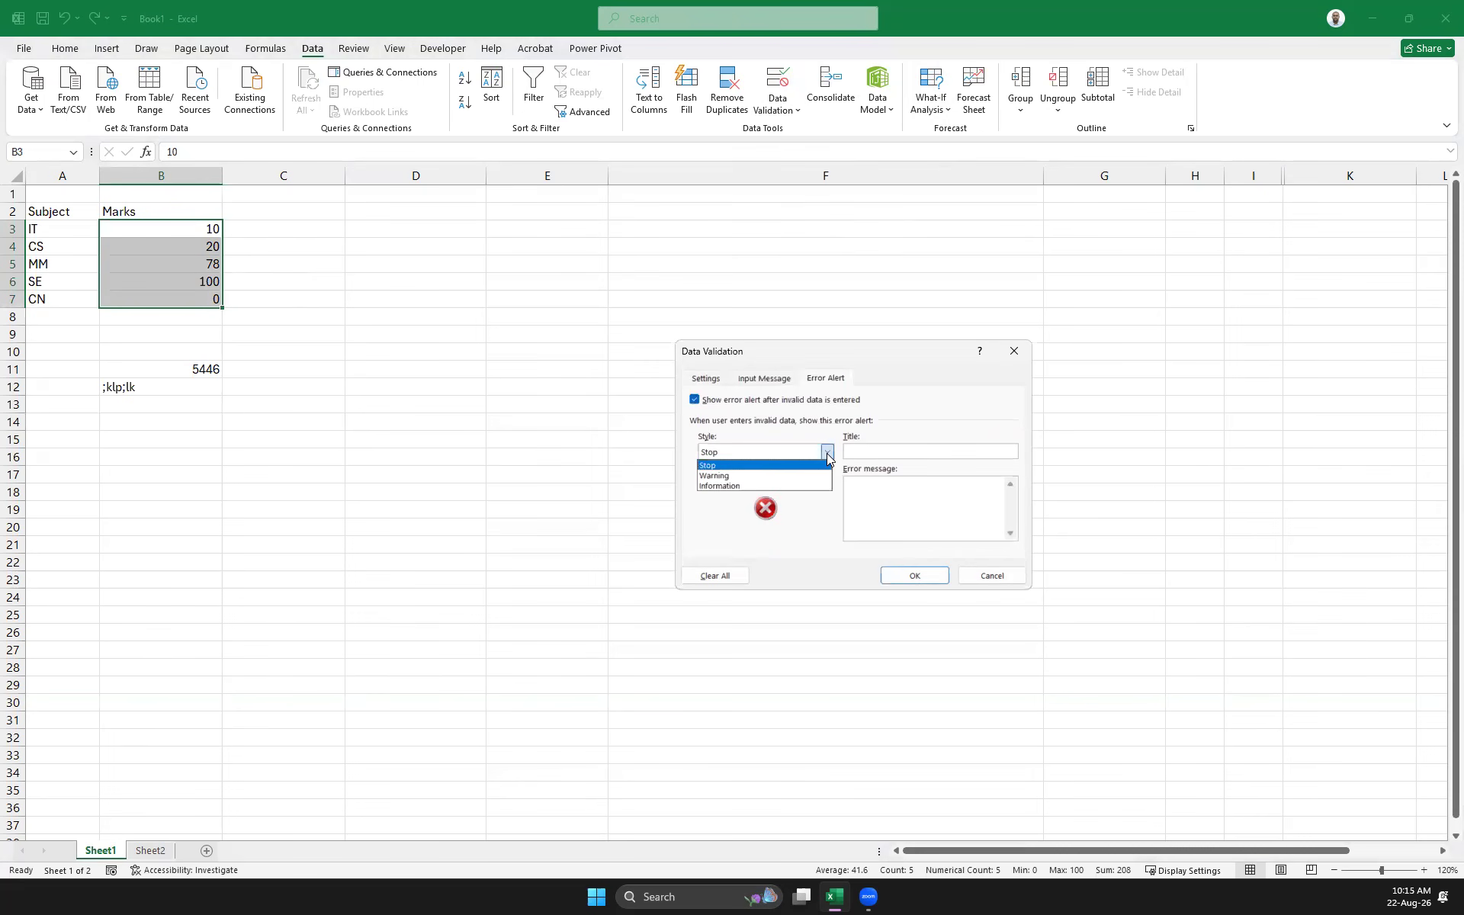
{"action": "left_click", "coordinate": [745, 474]}
{"action": "left_click", "coordinate": [826, 452]}
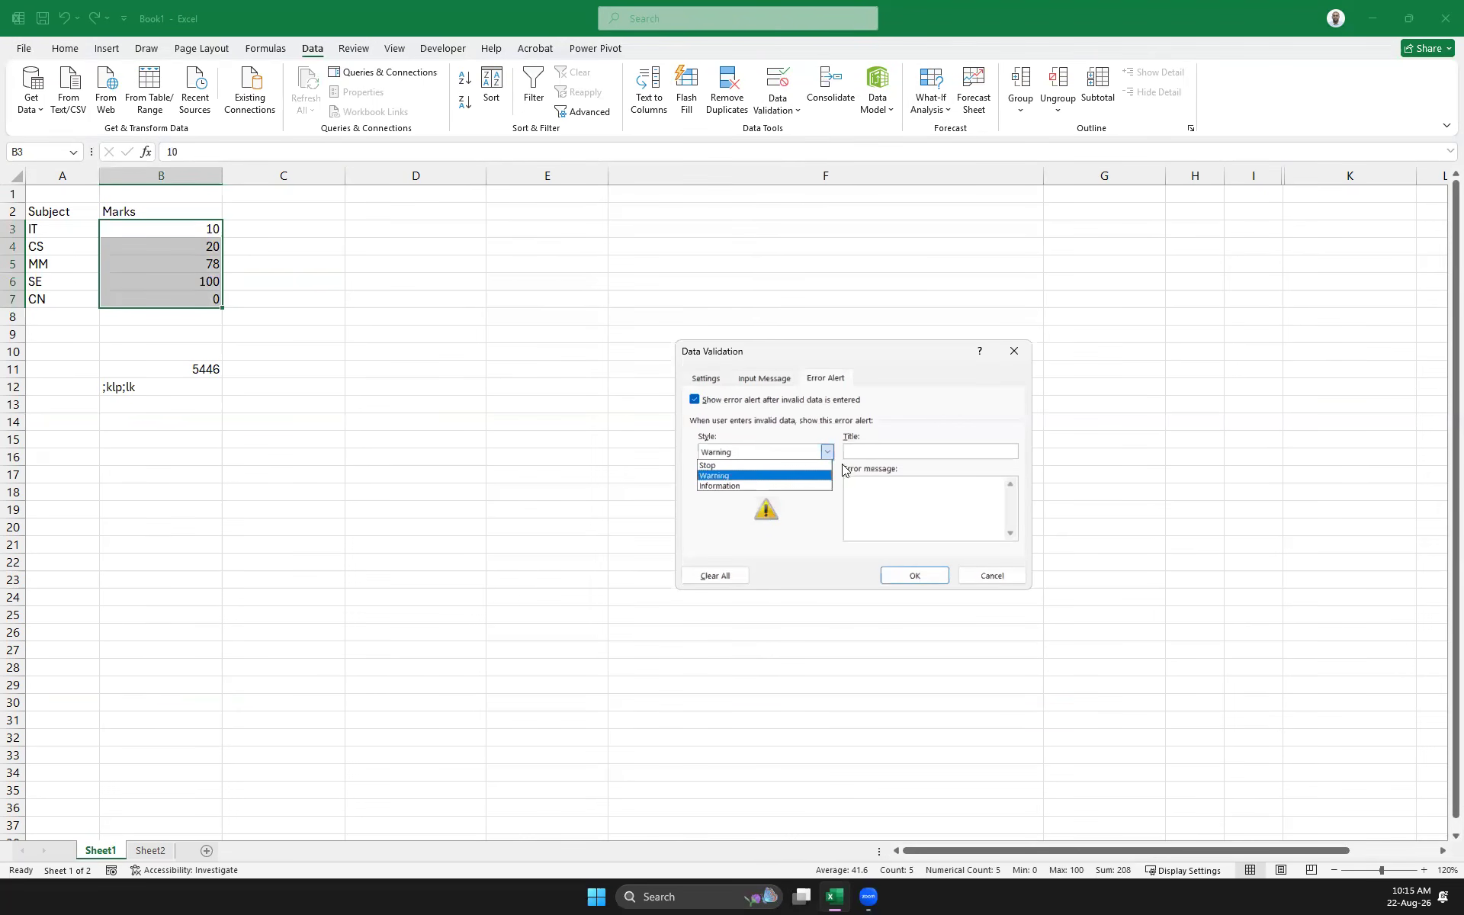
{"action": "key", "text": "Down"}
{"action": "key", "text": "Return"}
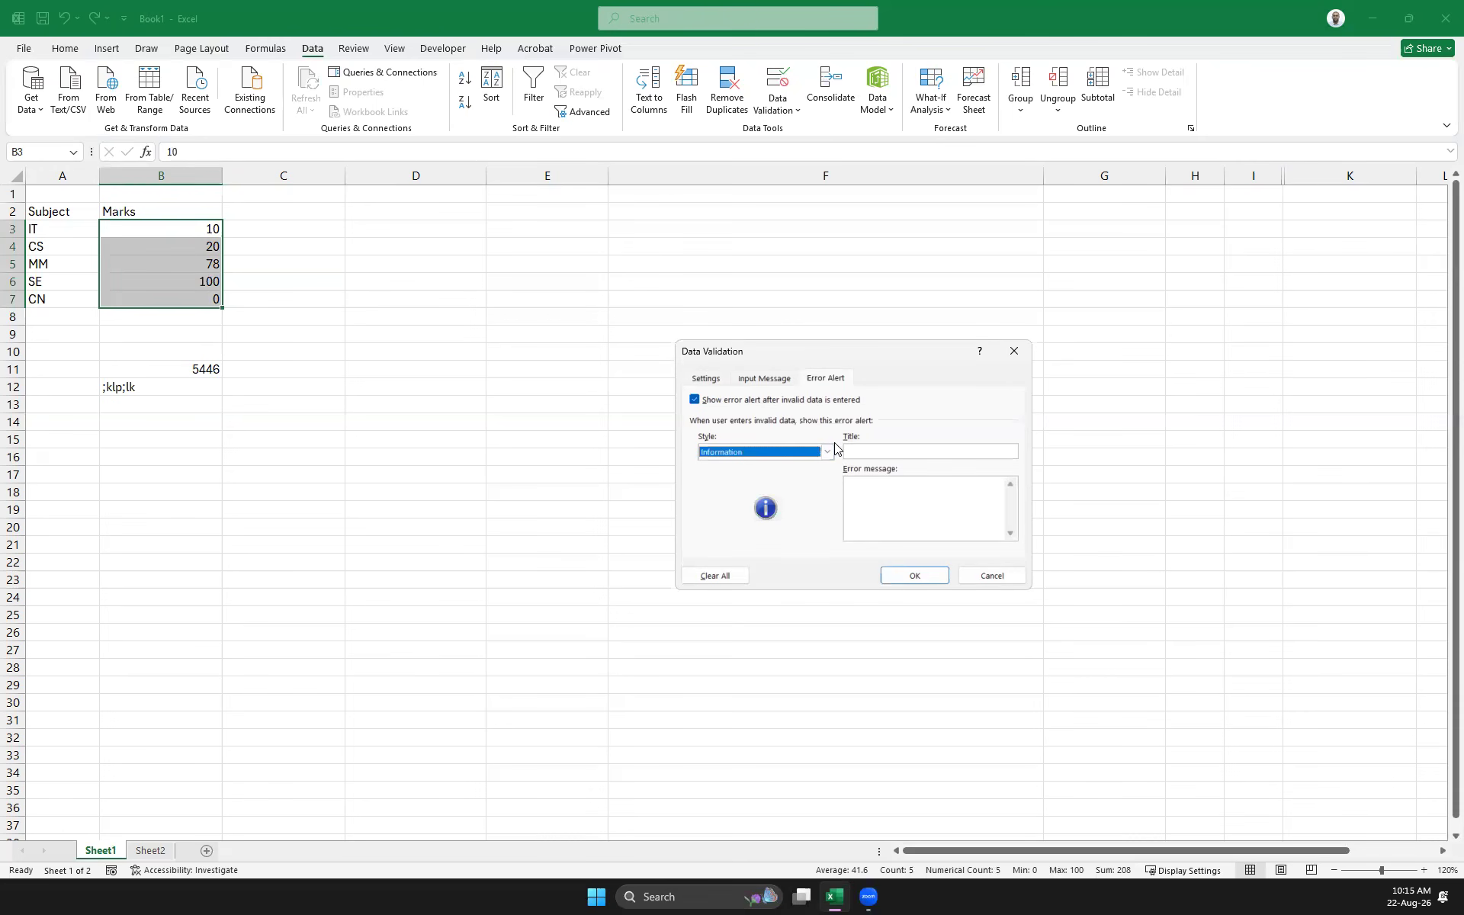
{"action": "left_click", "coordinate": [937, 573]}
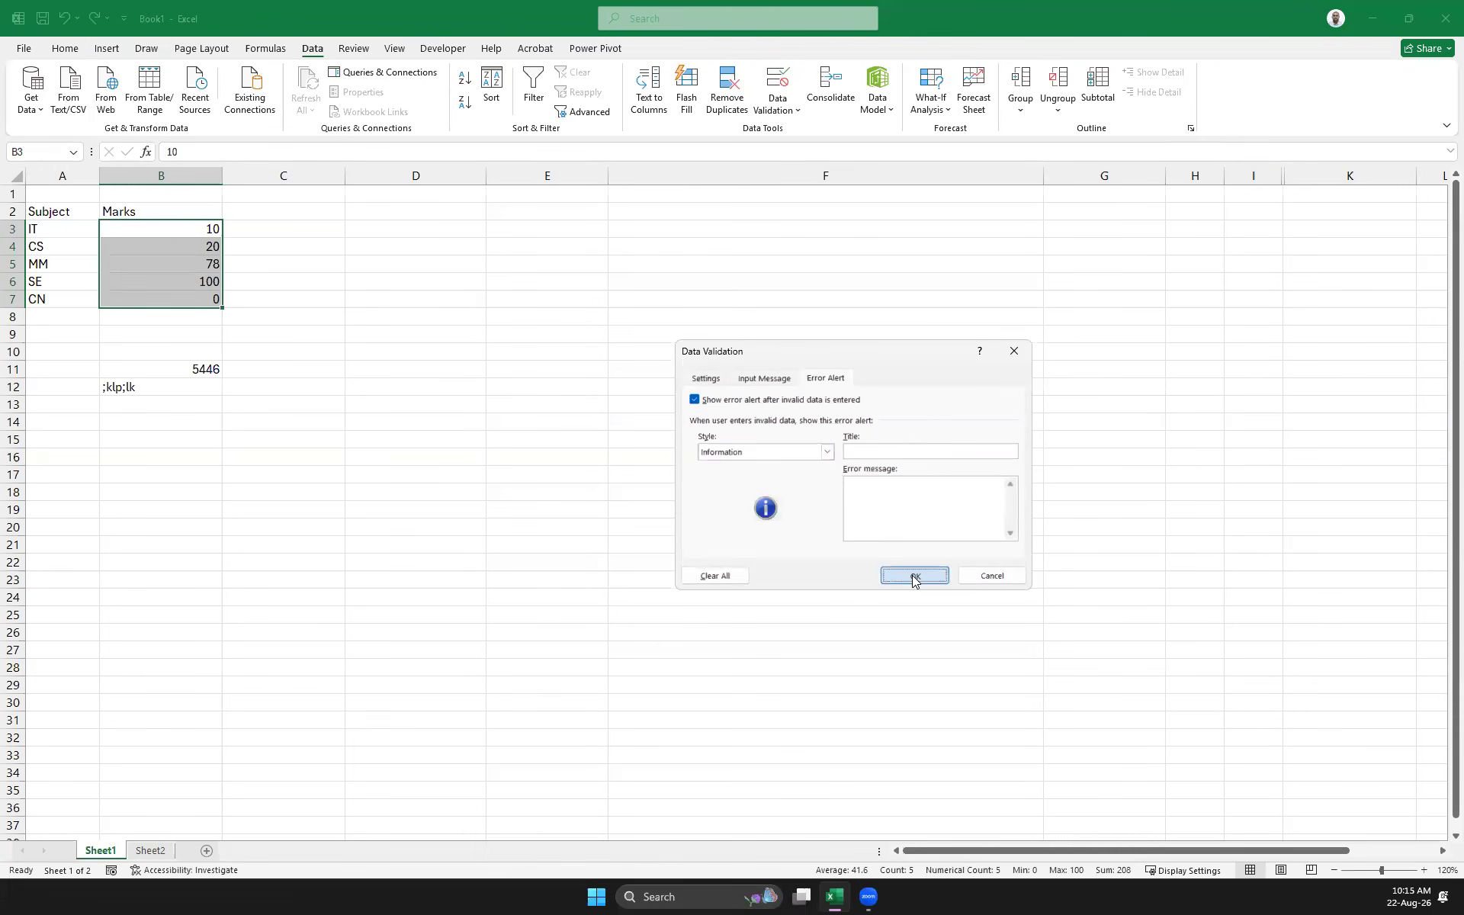
{"action": "left_click", "coordinate": [264, 320]}
{"action": "left_click", "coordinate": [196, 269]}
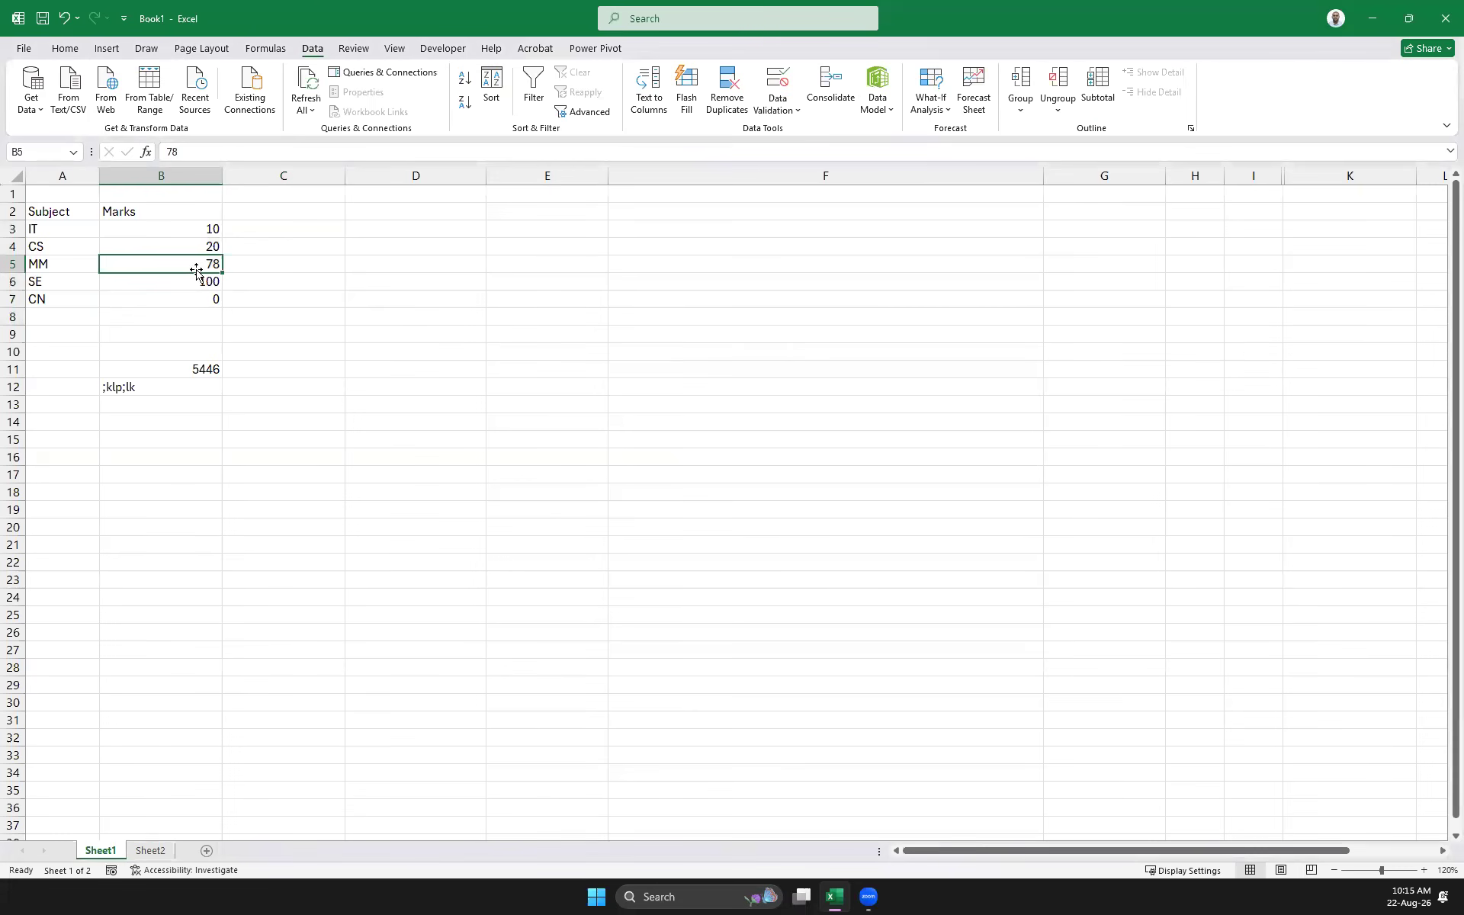
Enter 455.454 as the MM mark in B5, accepting it past the information alert
{"action": "type", "text": "455.454"}
{"action": "key", "text": "Return"}
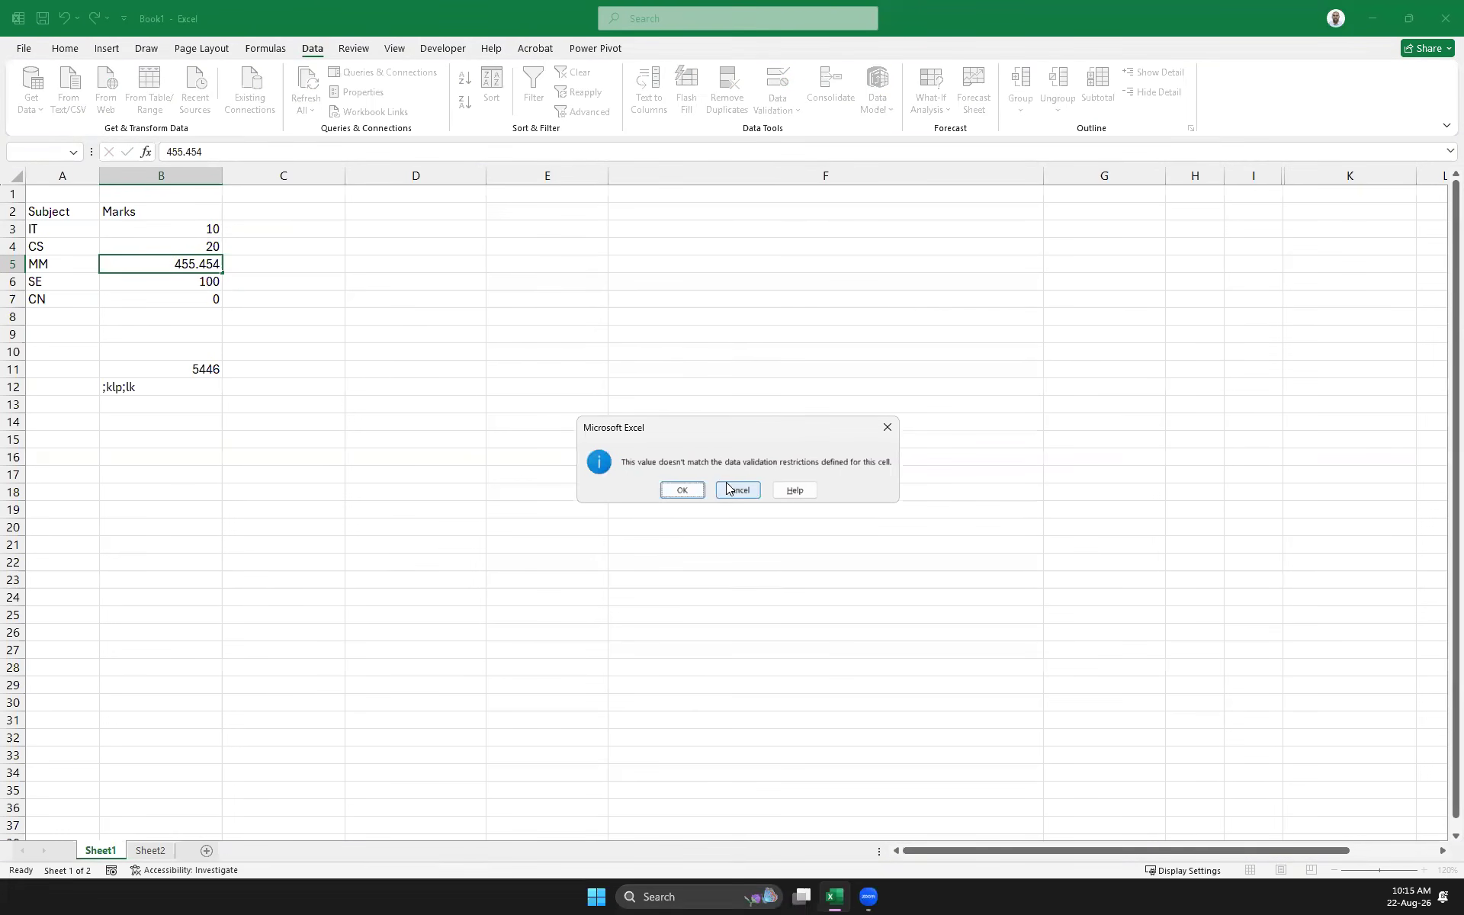
{"action": "left_click", "coordinate": [681, 490]}
Accept the text 'dfdfdfdfdf' as the SE mark in B6, then clear B3:B7
{"action": "left_click", "coordinate": [204, 249]}
{"action": "left_click", "coordinate": [202, 269]}
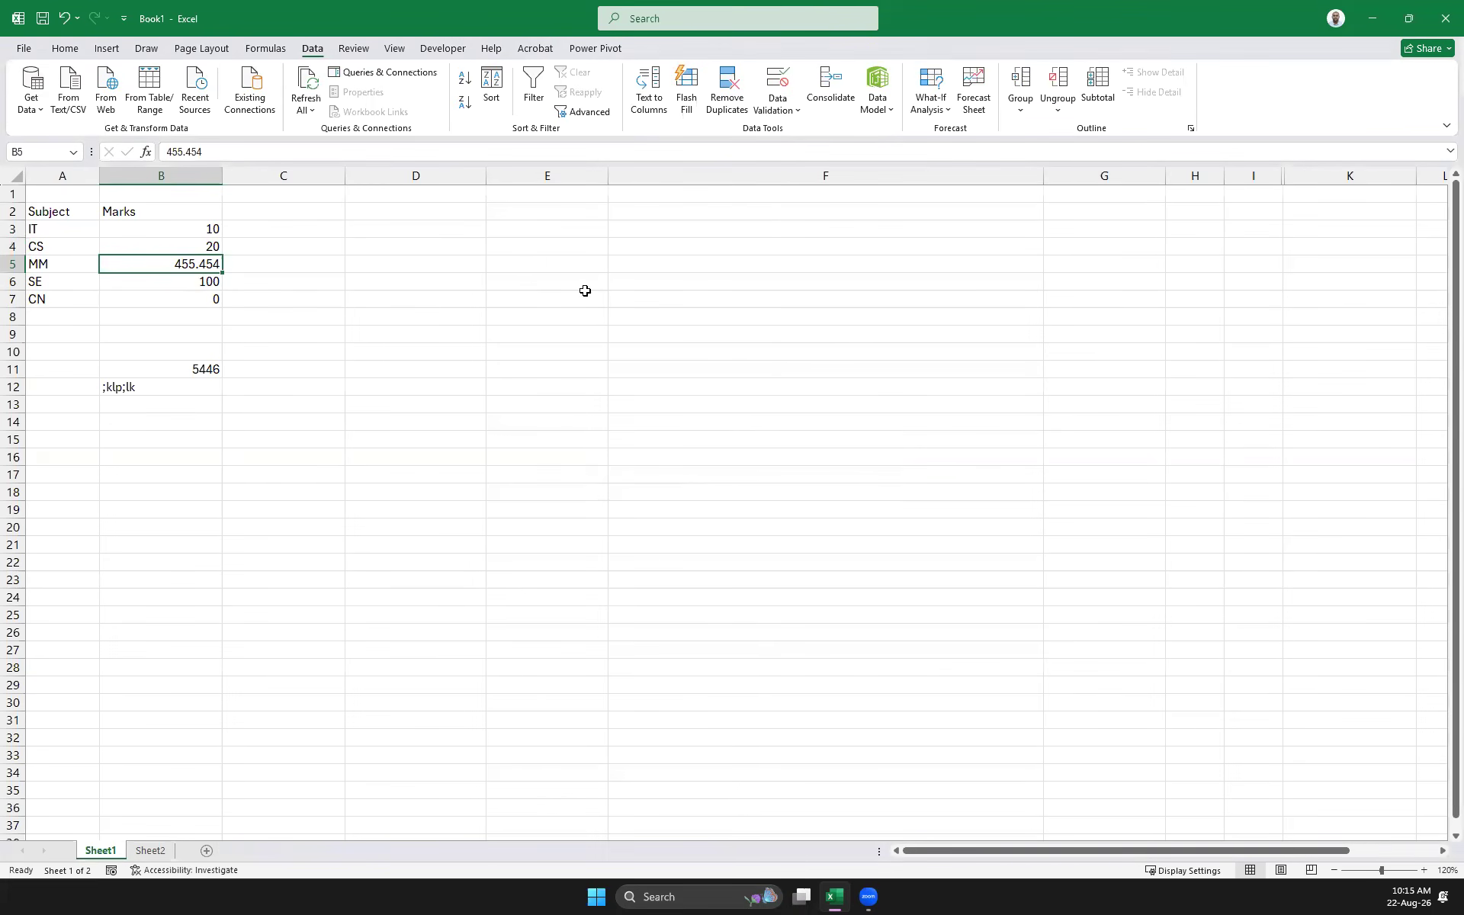
{"action": "left_click", "coordinate": [212, 284]}
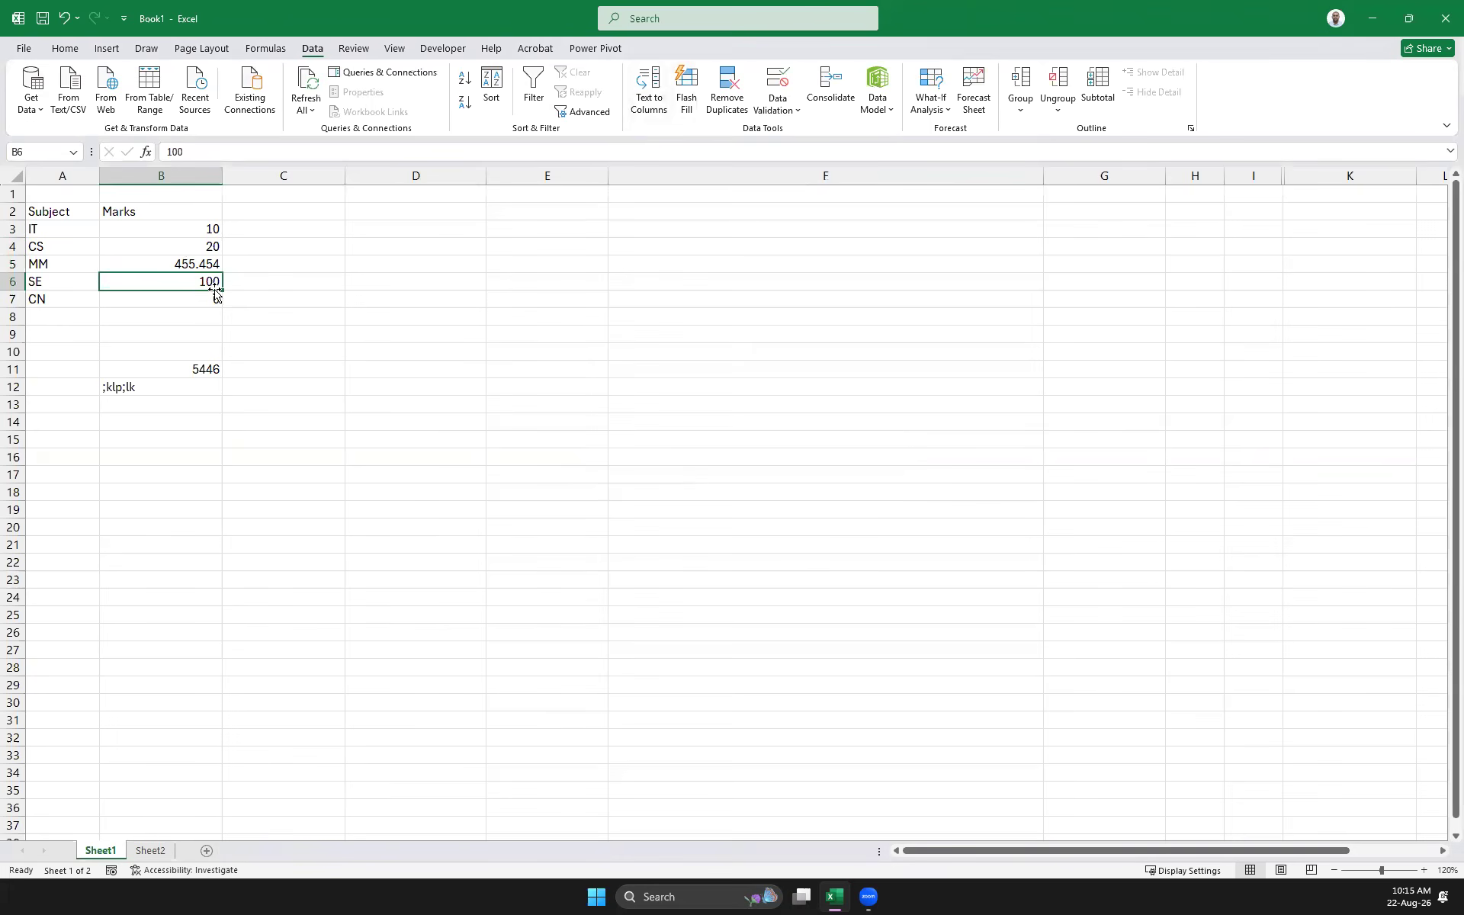
{"action": "type", "text": "dfdfdfdfdf"}
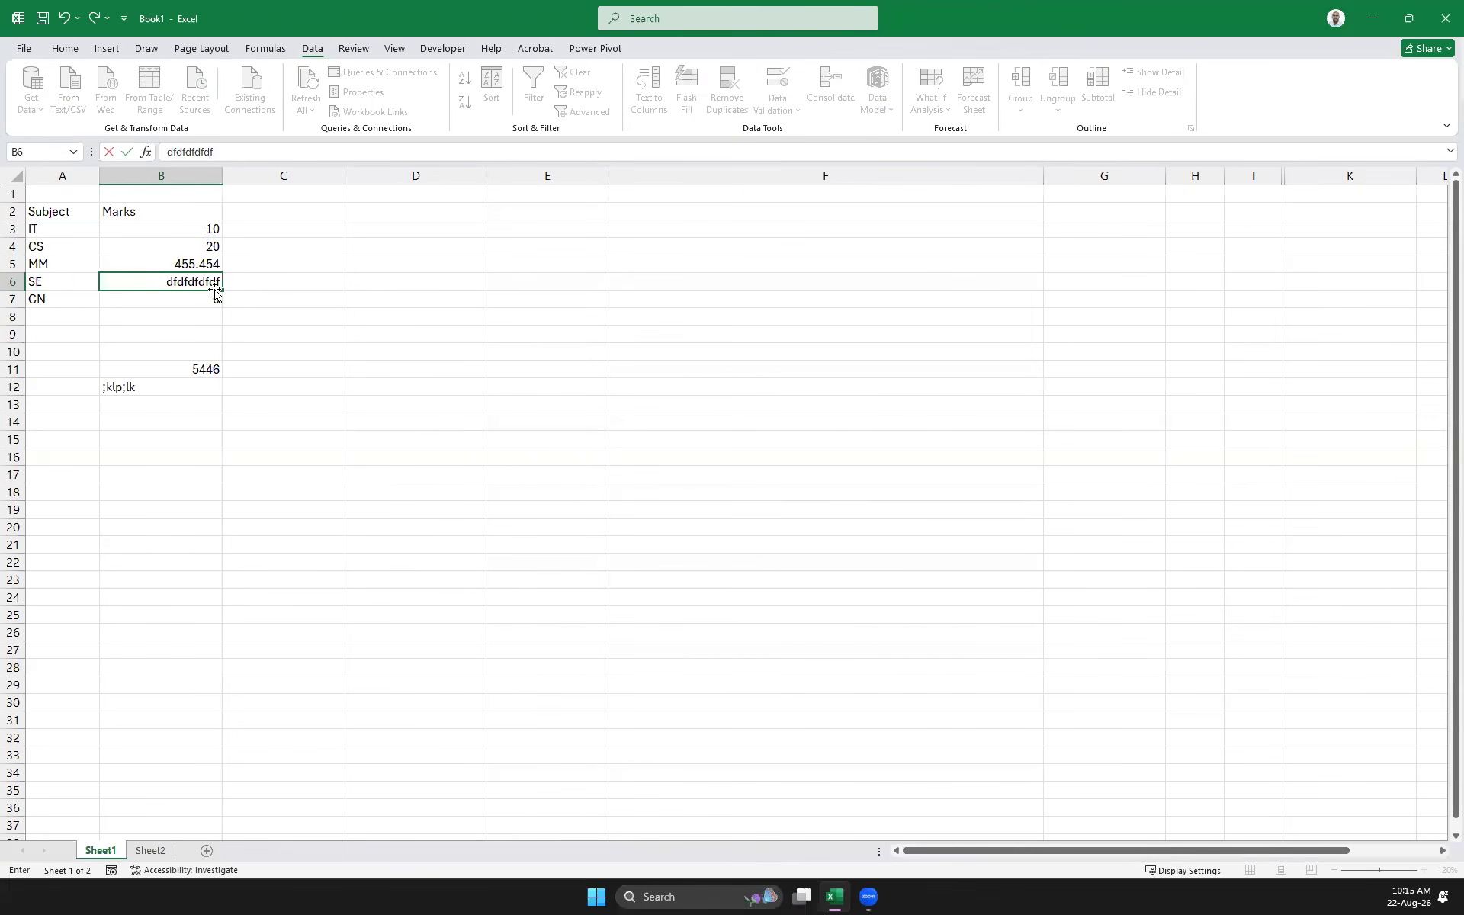
{"action": "key", "text": "Return"}
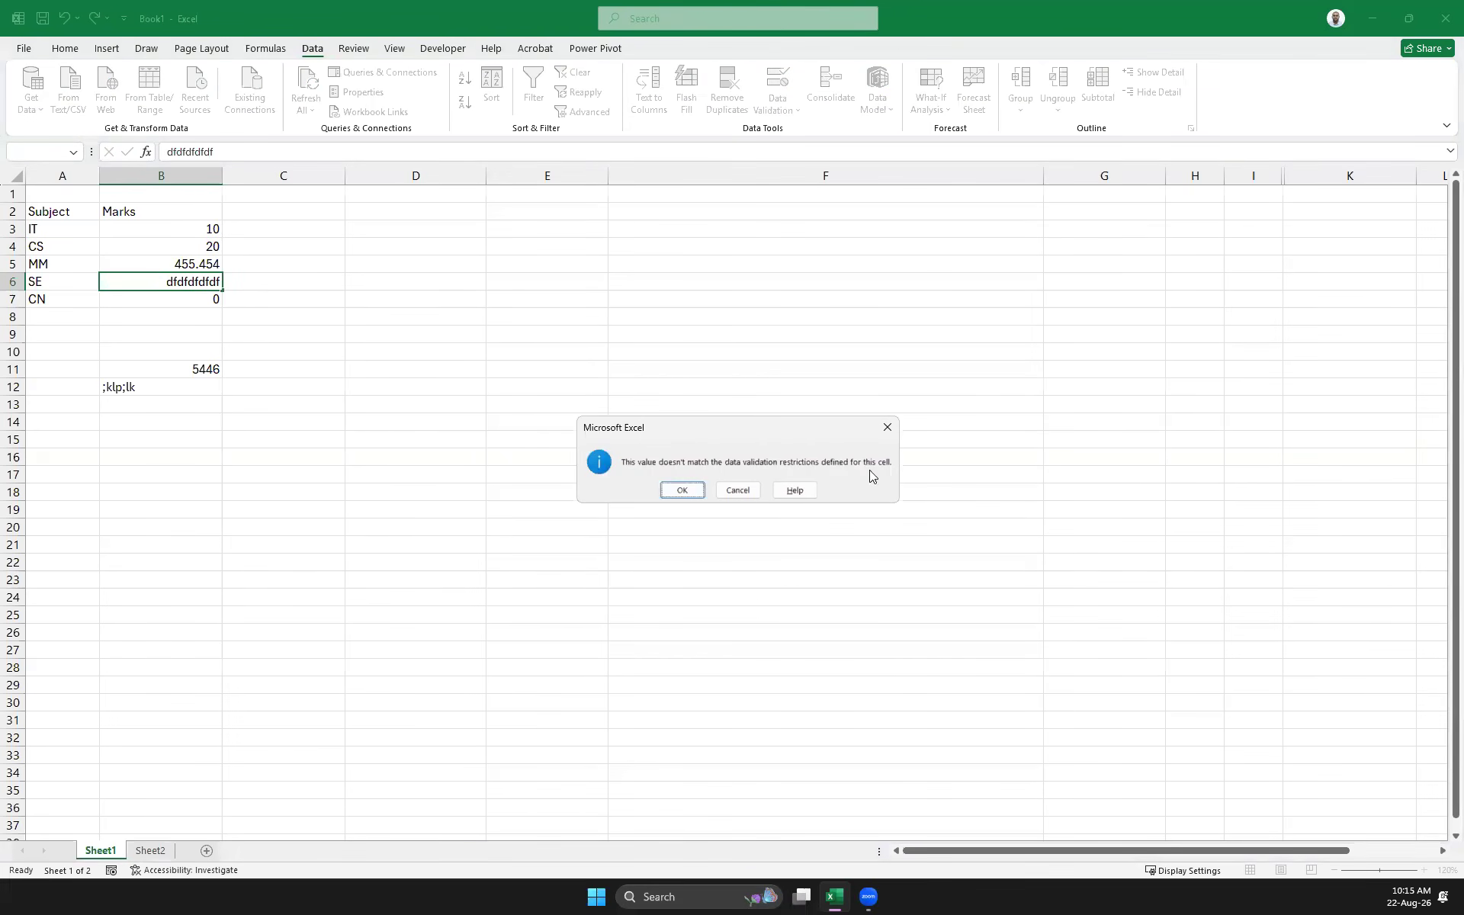
{"action": "left_click", "coordinate": [682, 489]}
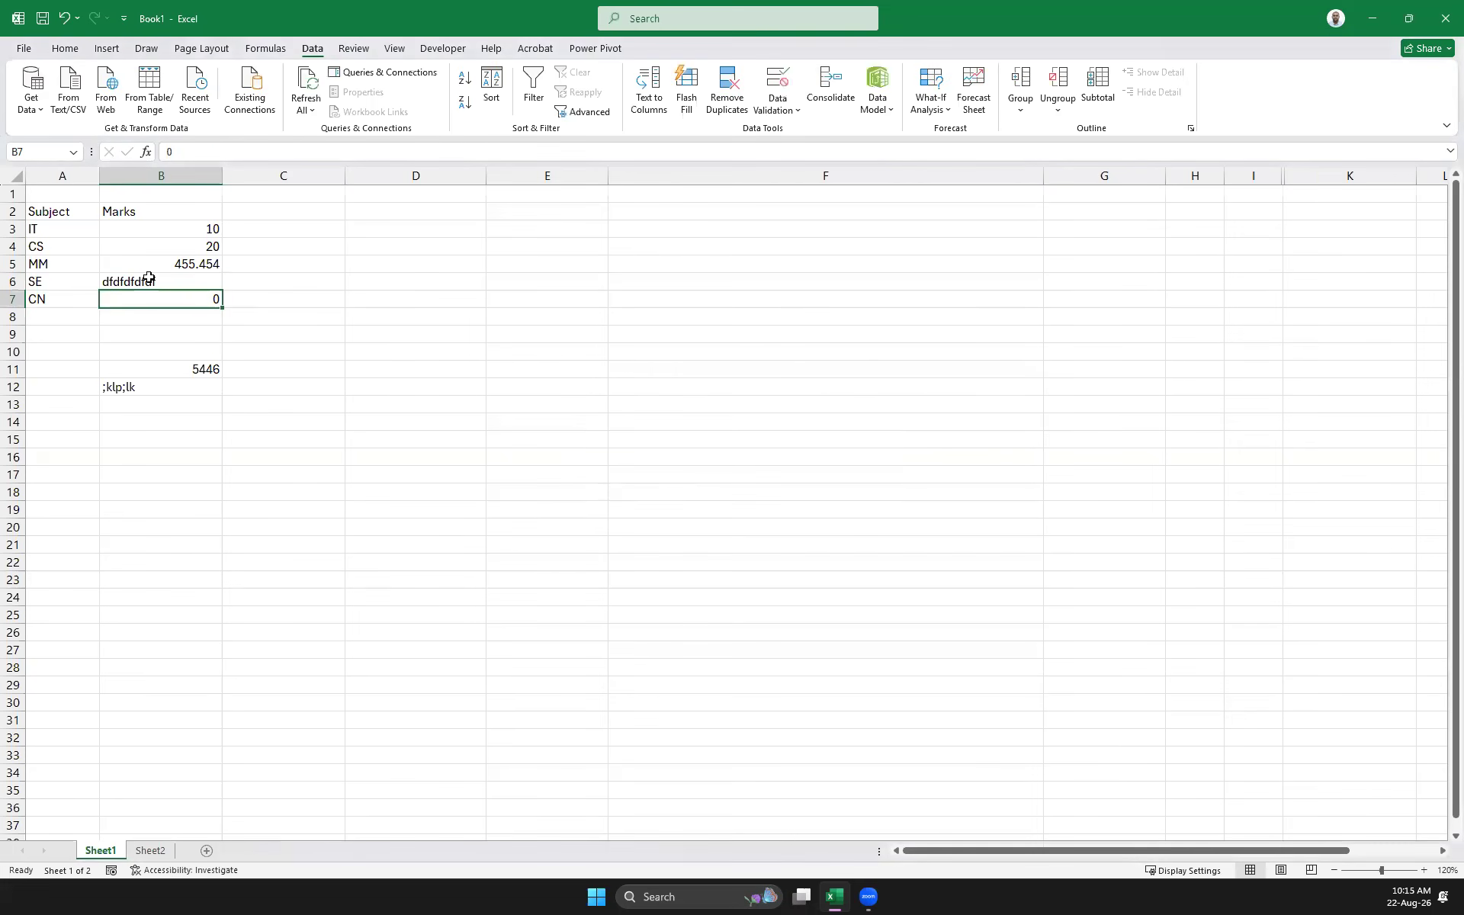
{"action": "left_click_drag", "start_coordinate": [179, 229], "coordinate": [189, 308]}
{"action": "key", "text": "Delete"}
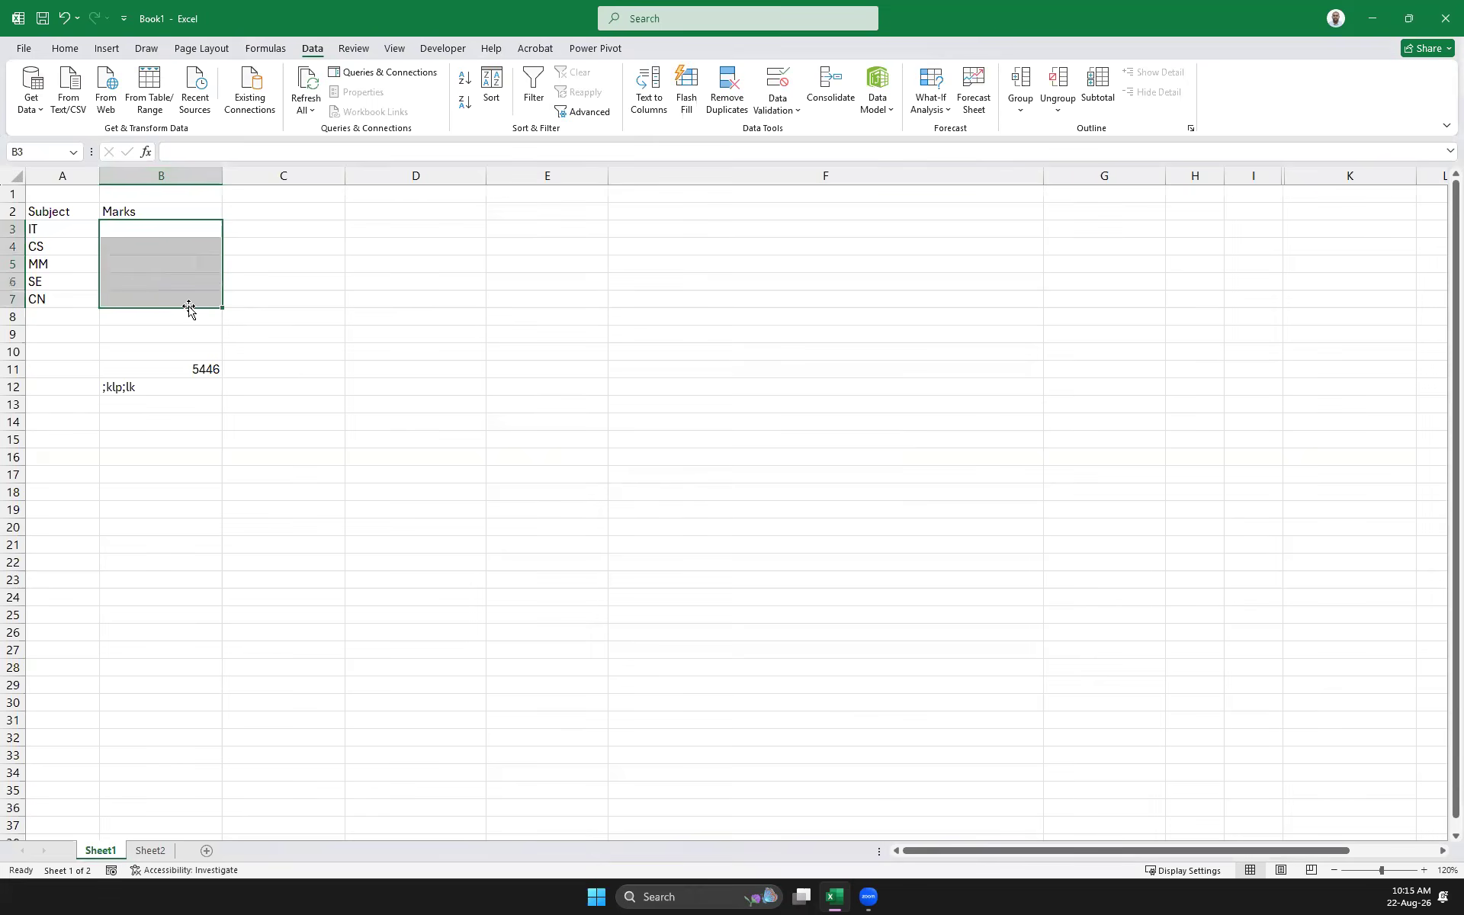
Set the Marks validation Error Alert style to Warning
{"action": "left_click", "coordinate": [777, 109]}
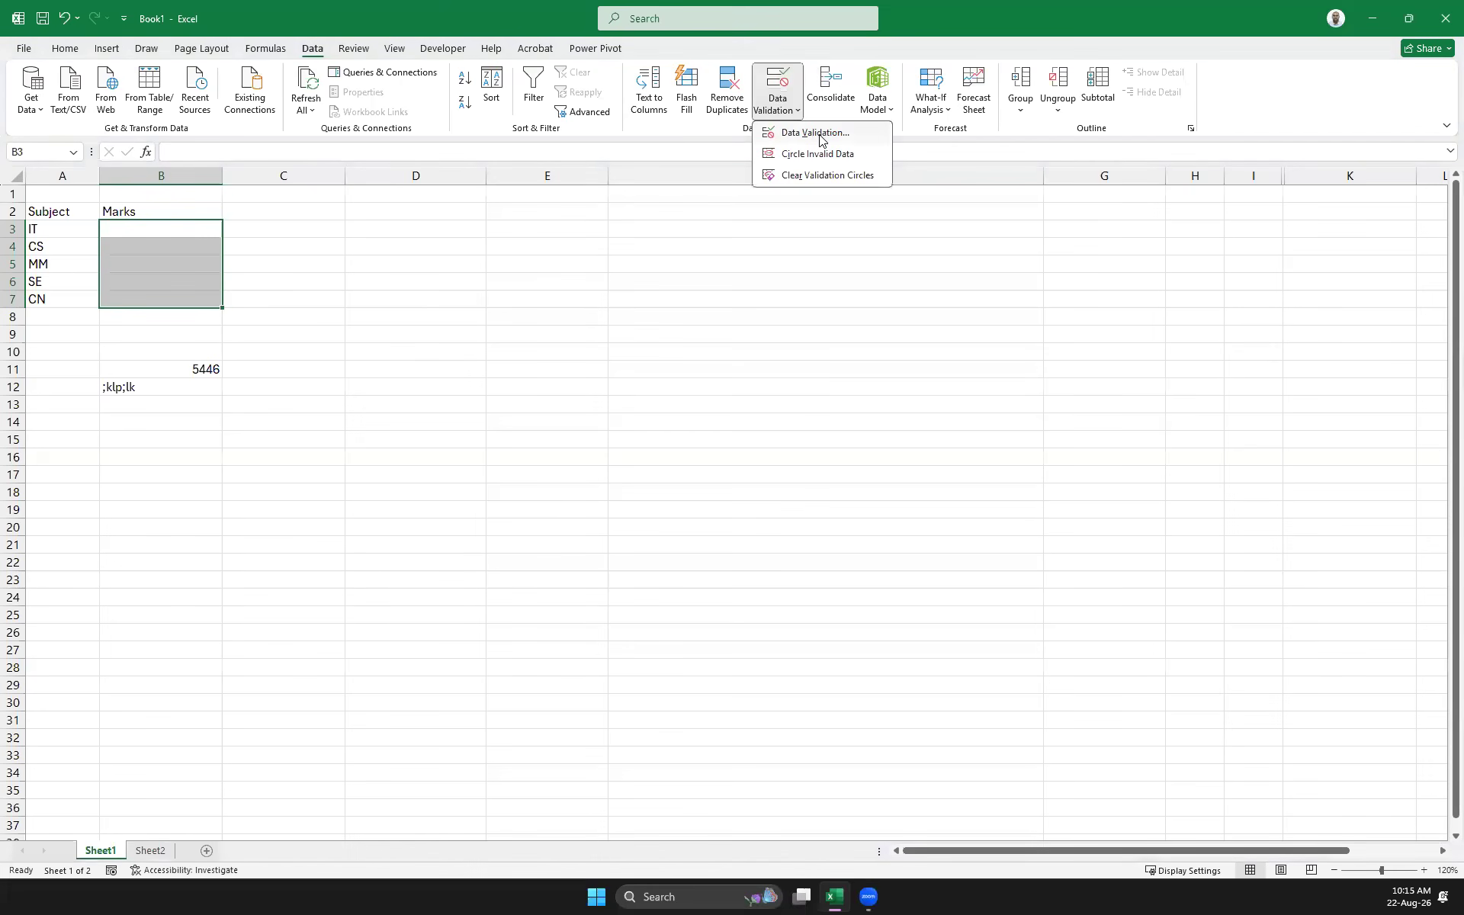
{"action": "left_click", "coordinate": [816, 134]}
{"action": "left_click", "coordinate": [768, 453]}
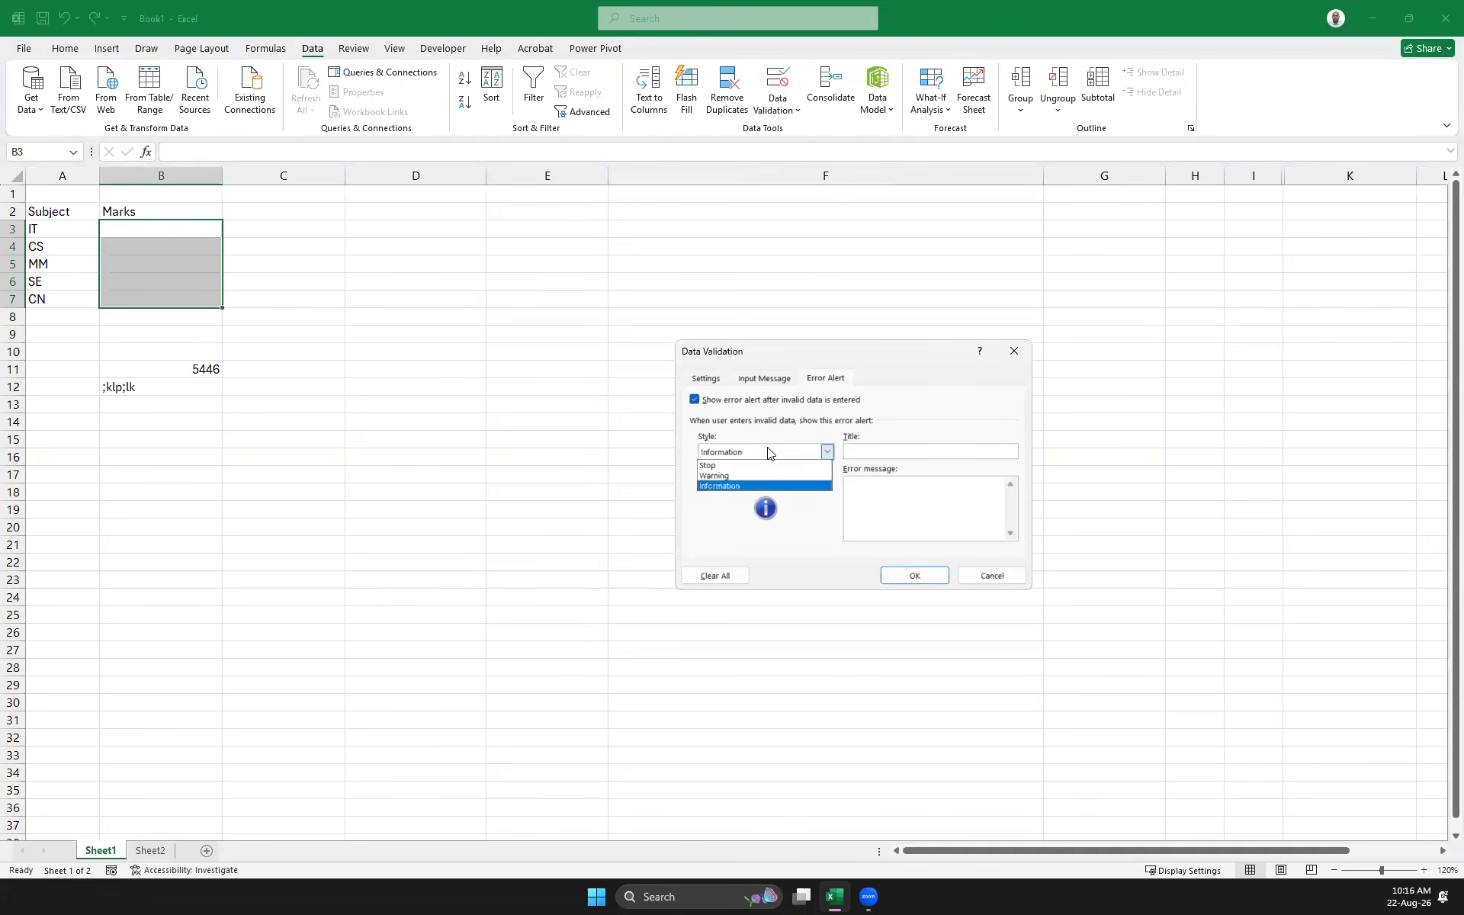
{"action": "left_click", "coordinate": [728, 476]}
{"action": "left_click", "coordinate": [914, 576]}
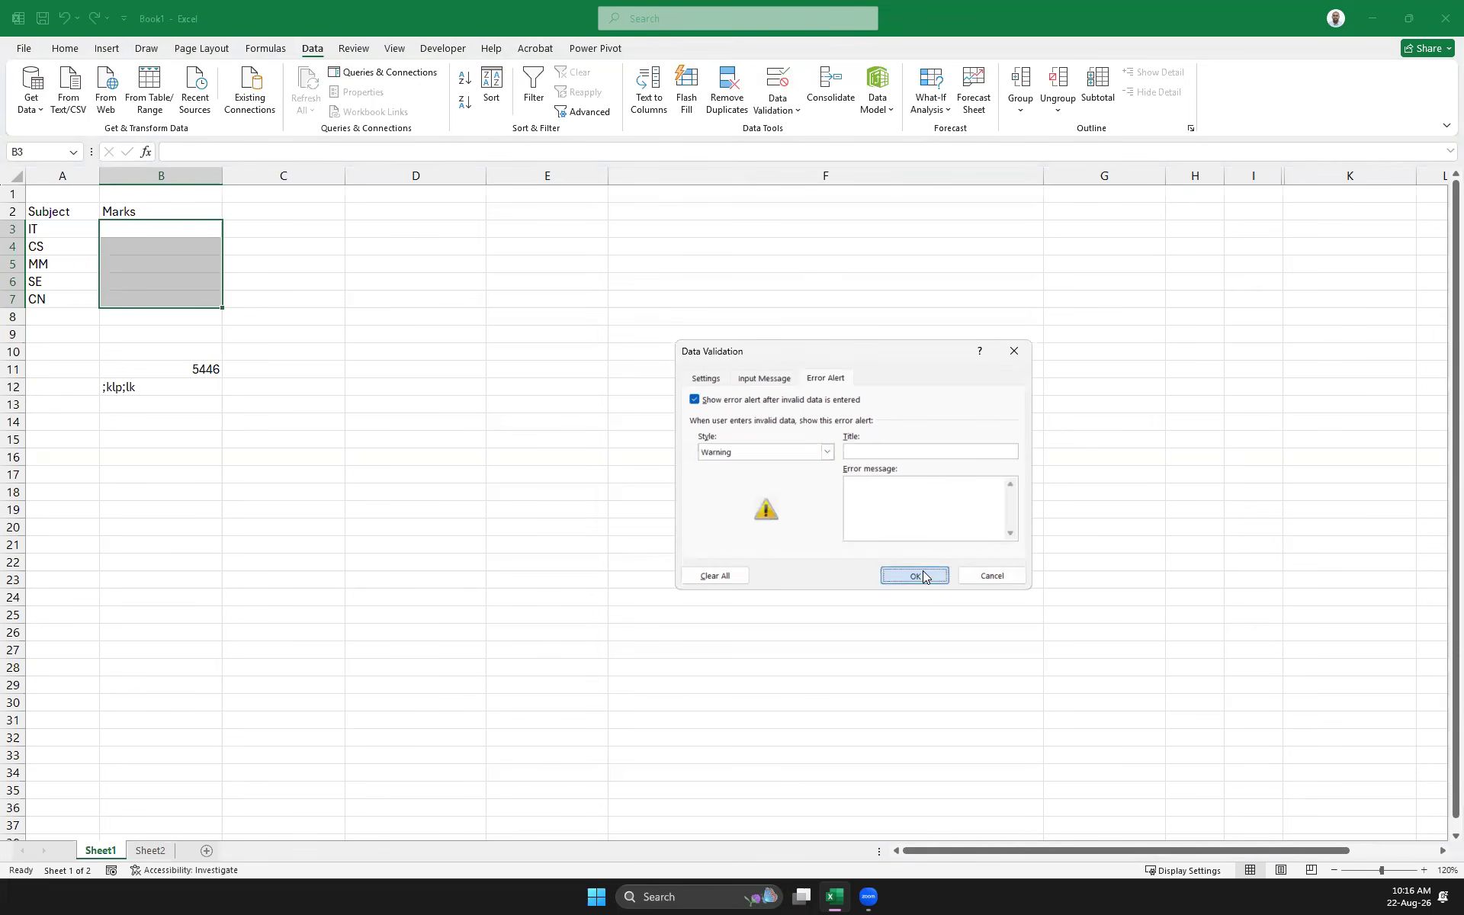
Test the text 'dfdfdf' in B4, accept it past the warning, then delete it
{"action": "left_click", "coordinate": [158, 241]}
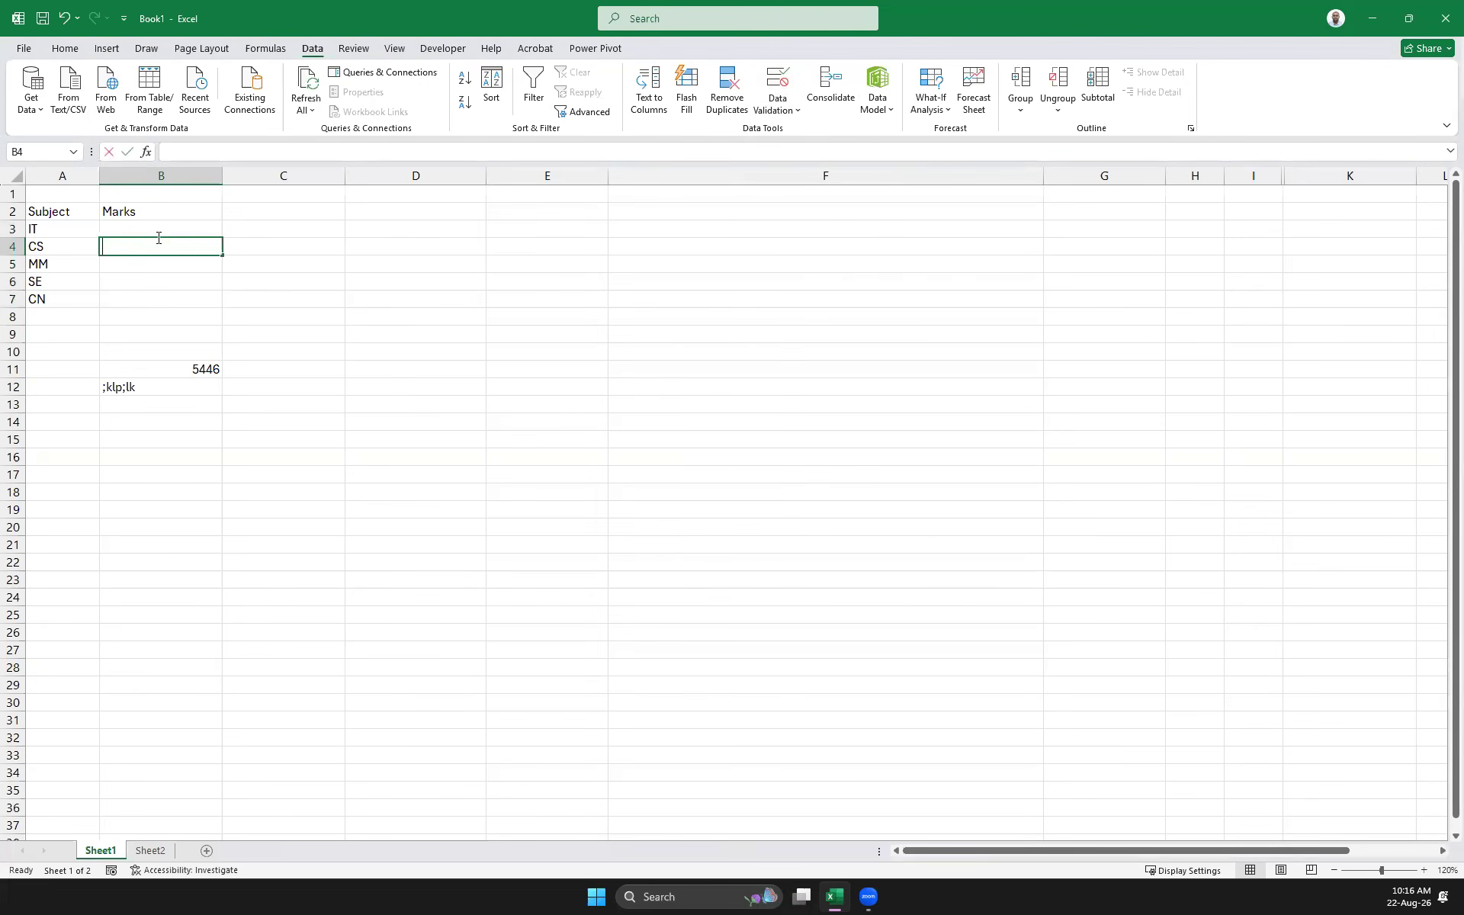
{"action": "type", "text": "dfdfdf"}
{"action": "key", "text": "Return"}
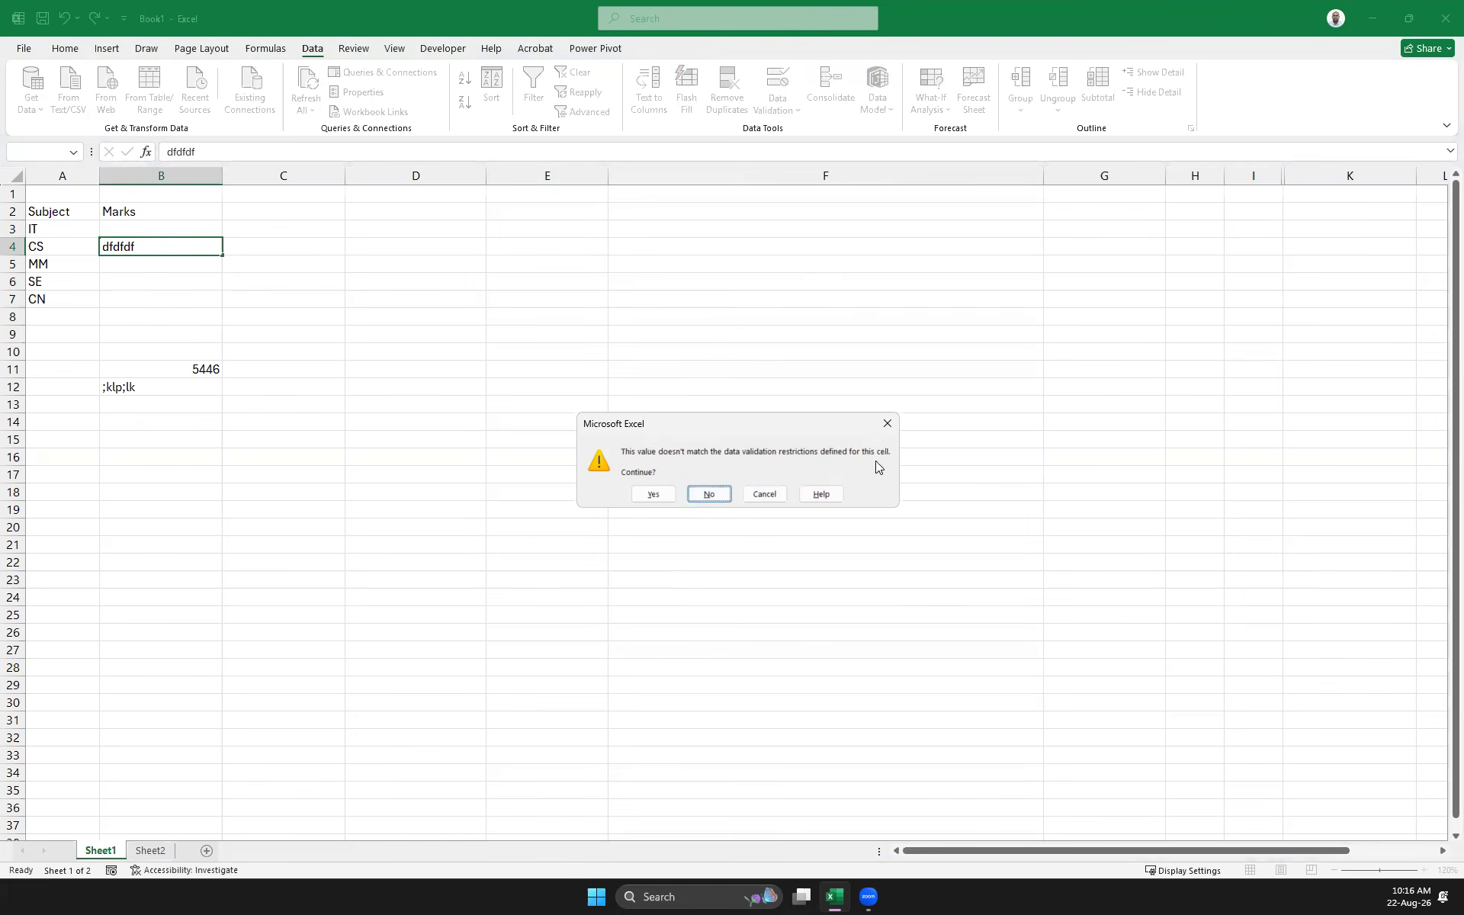
{"action": "left_click", "coordinate": [652, 495]}
{"action": "left_click", "coordinate": [405, 471]}
{"action": "left_click", "coordinate": [135, 265]}
{"action": "left_click", "coordinate": [127, 243]}
{"action": "key", "text": "Delete"}
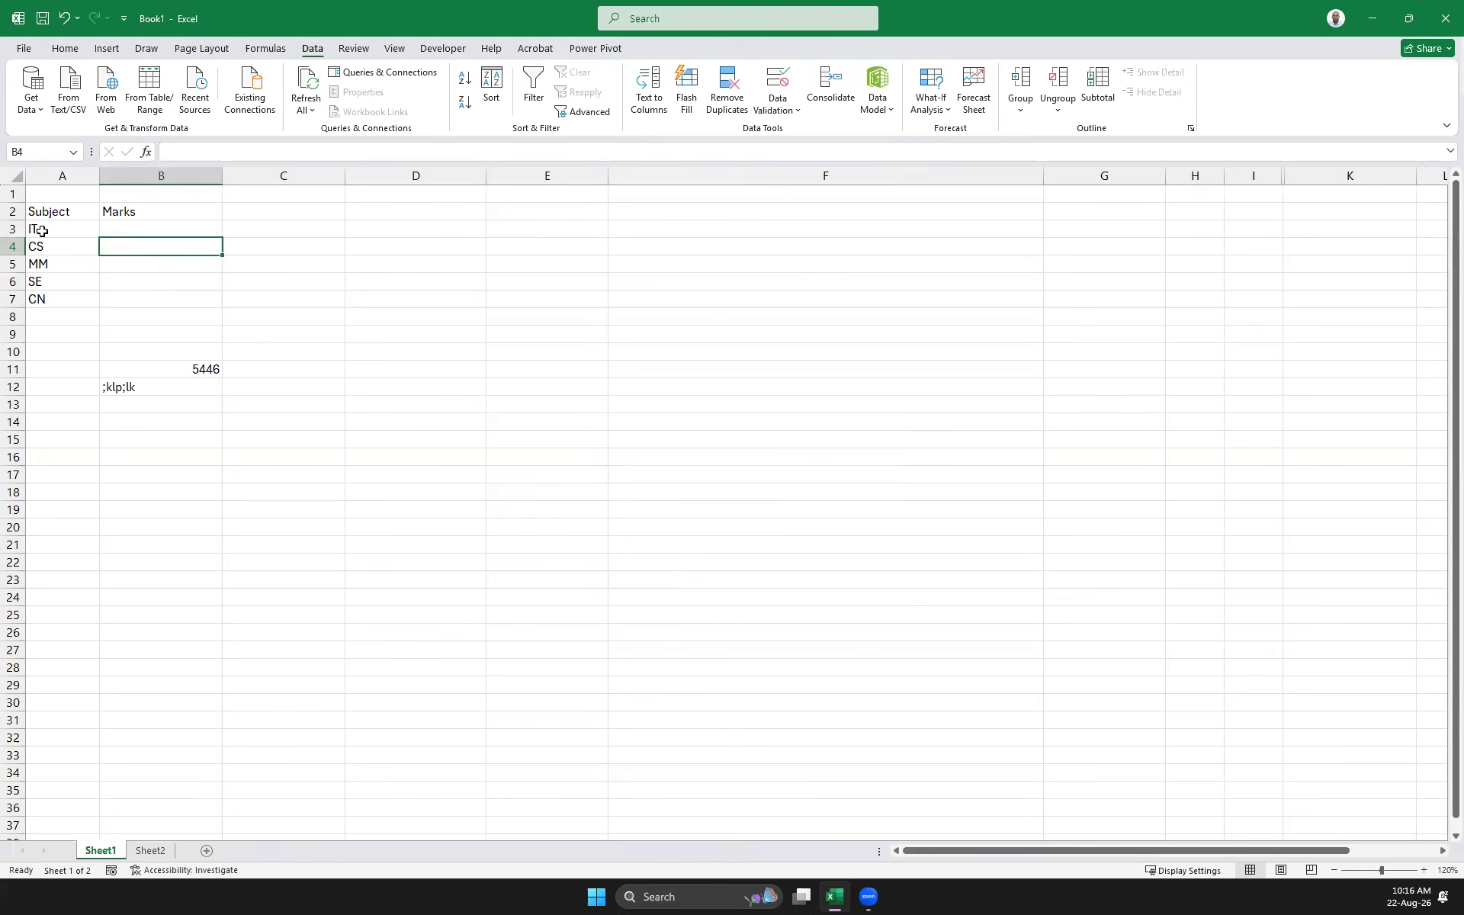
Copy the subject names IT through CN from column A
{"action": "left_click_drag", "start_coordinate": [39, 229], "coordinate": [40, 298]}
{"action": "left_click_drag", "start_coordinate": [259, 440], "coordinate": [98, 347]}
{"action": "left_click", "coordinate": [549, 279]}
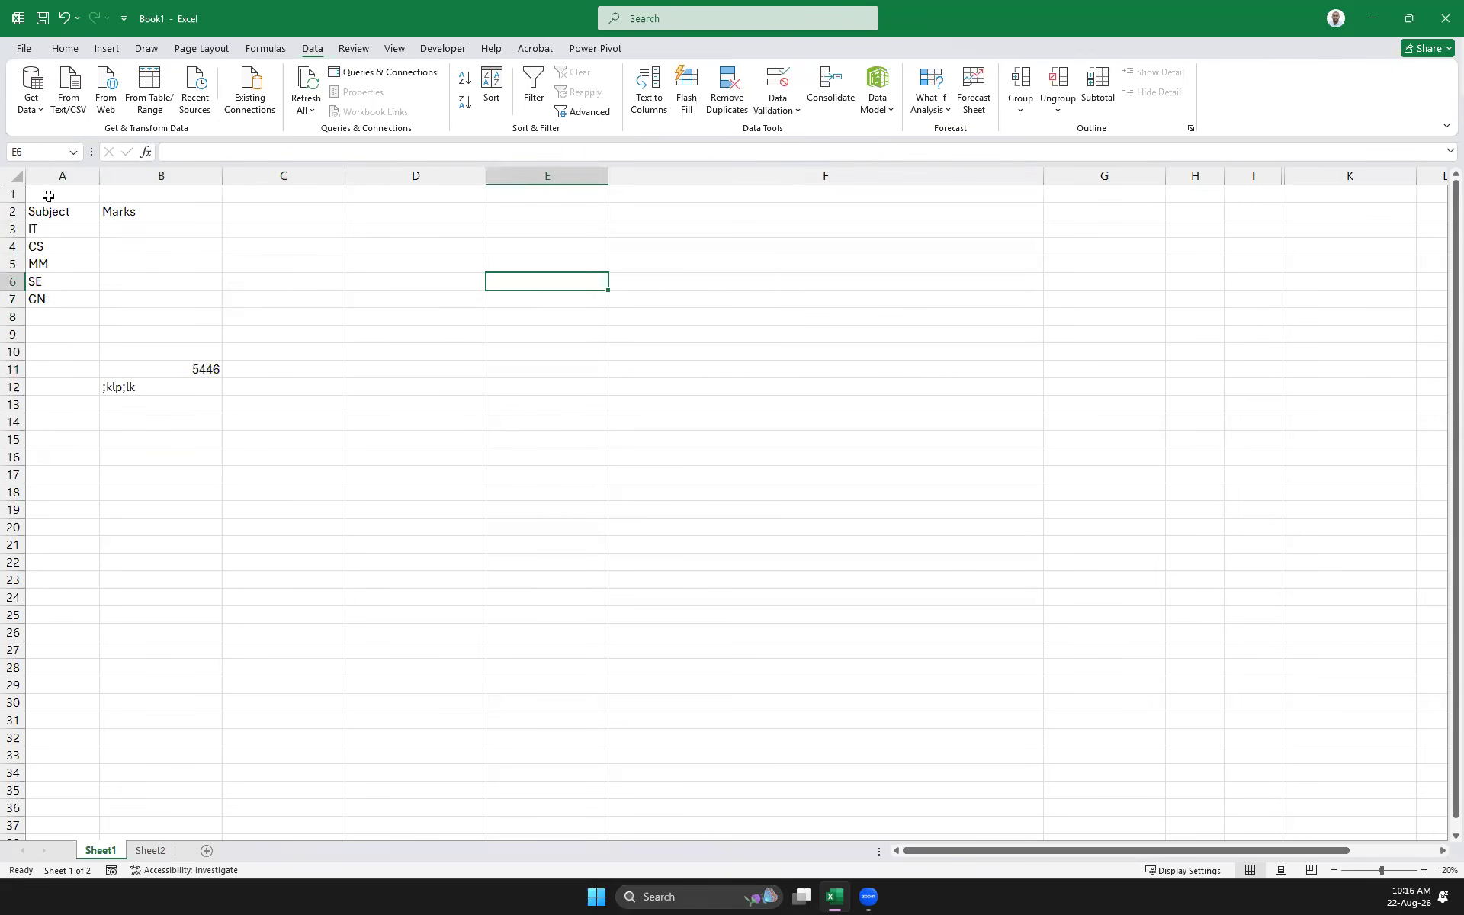
{"action": "left_click", "coordinate": [49, 176]}
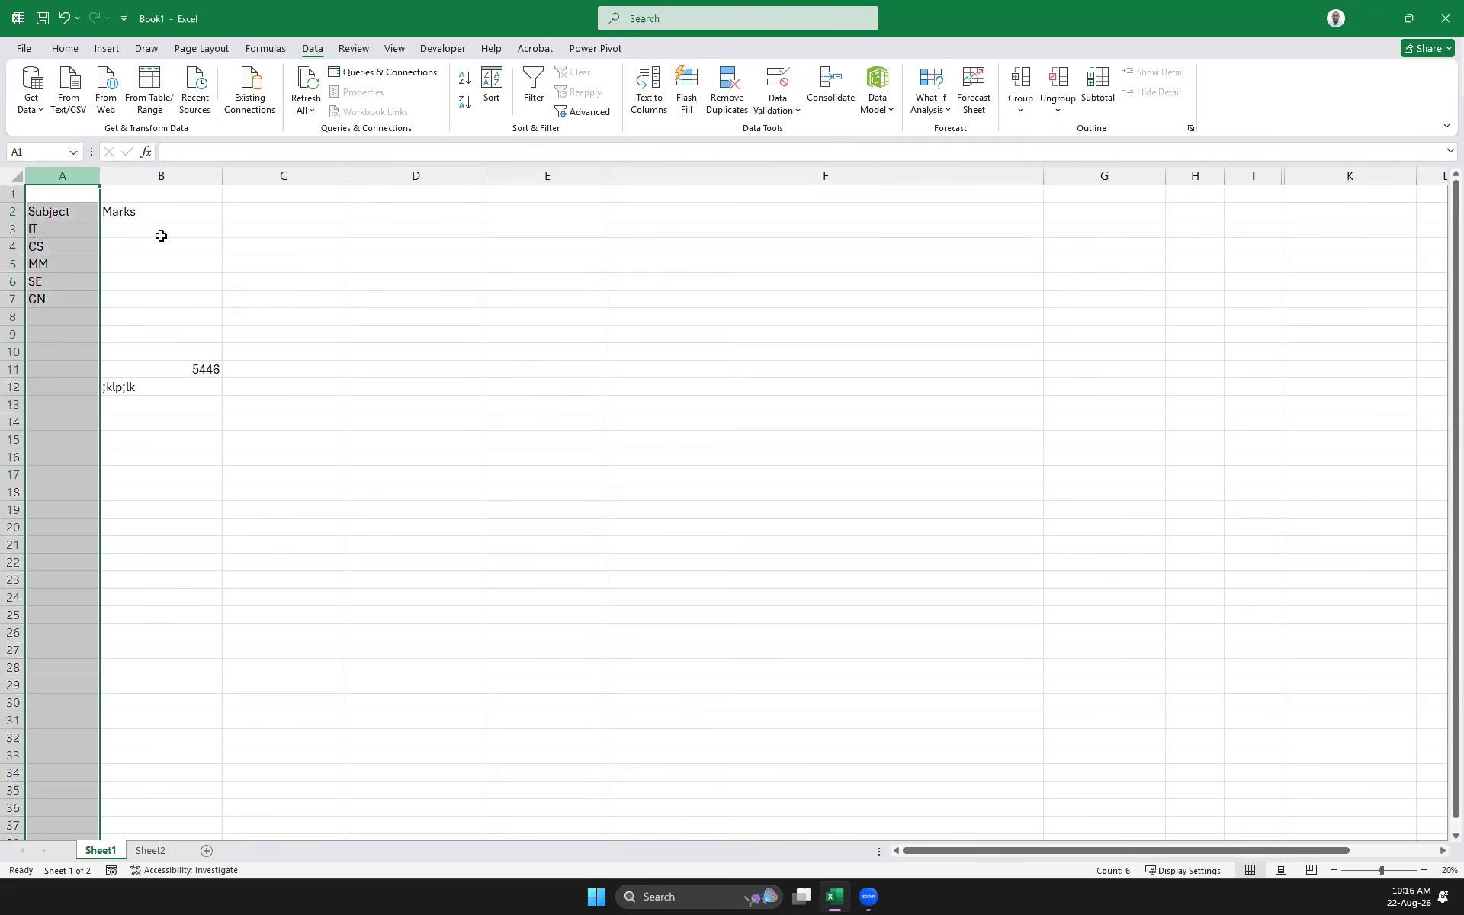
{"action": "left_click_drag", "start_coordinate": [34, 229], "coordinate": [48, 301]}
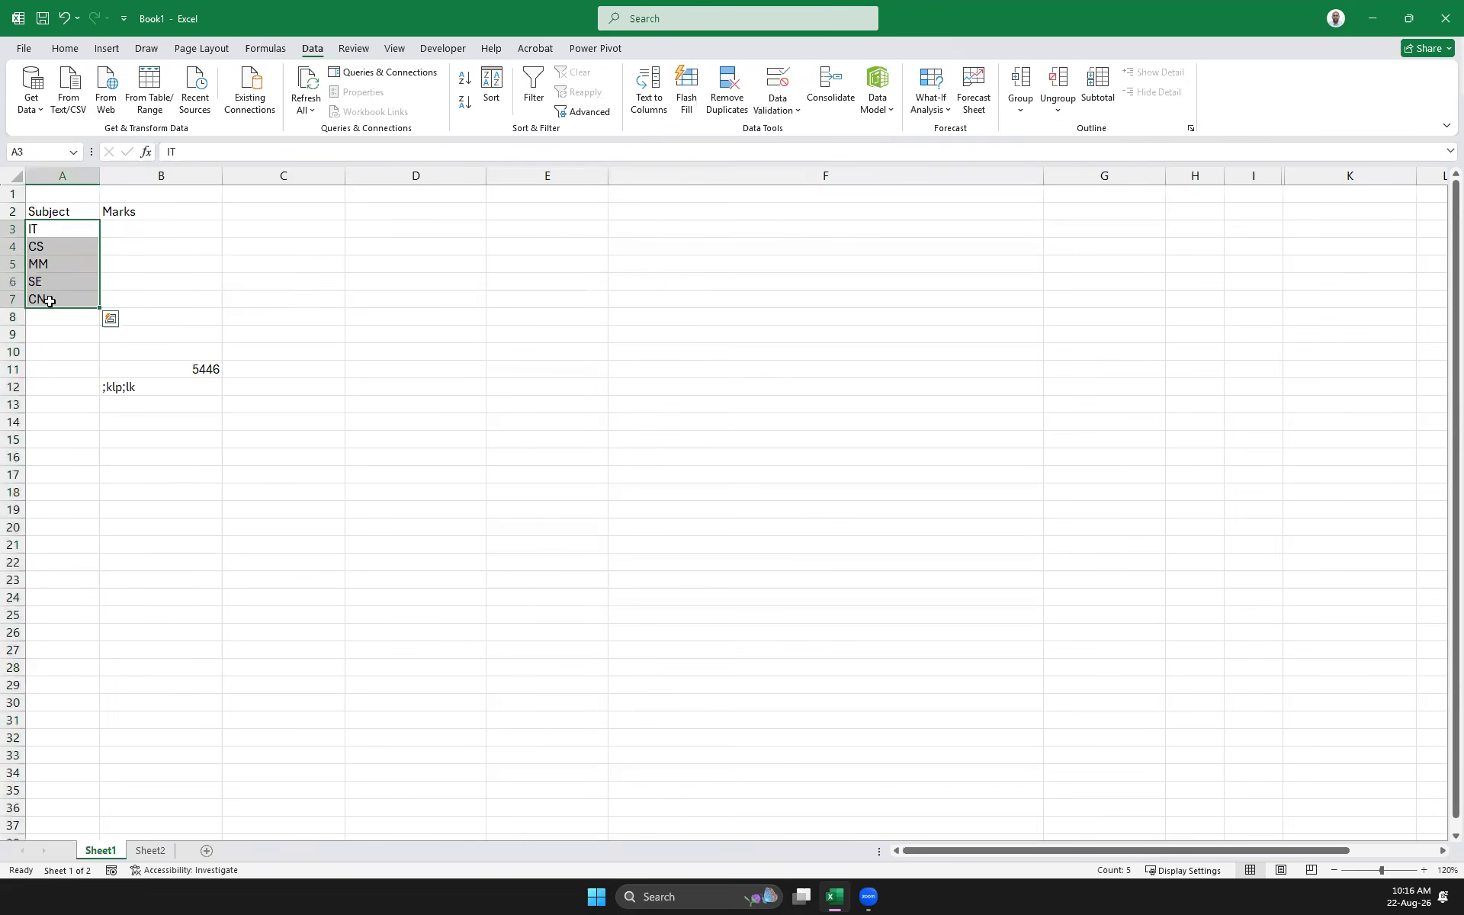
{"action": "key", "text": "ctrl+c"}
Enter 'Name' and 'Subject' headers in D6:E6 and clear the header's formatting
{"action": "left_click", "coordinate": [410, 286]}
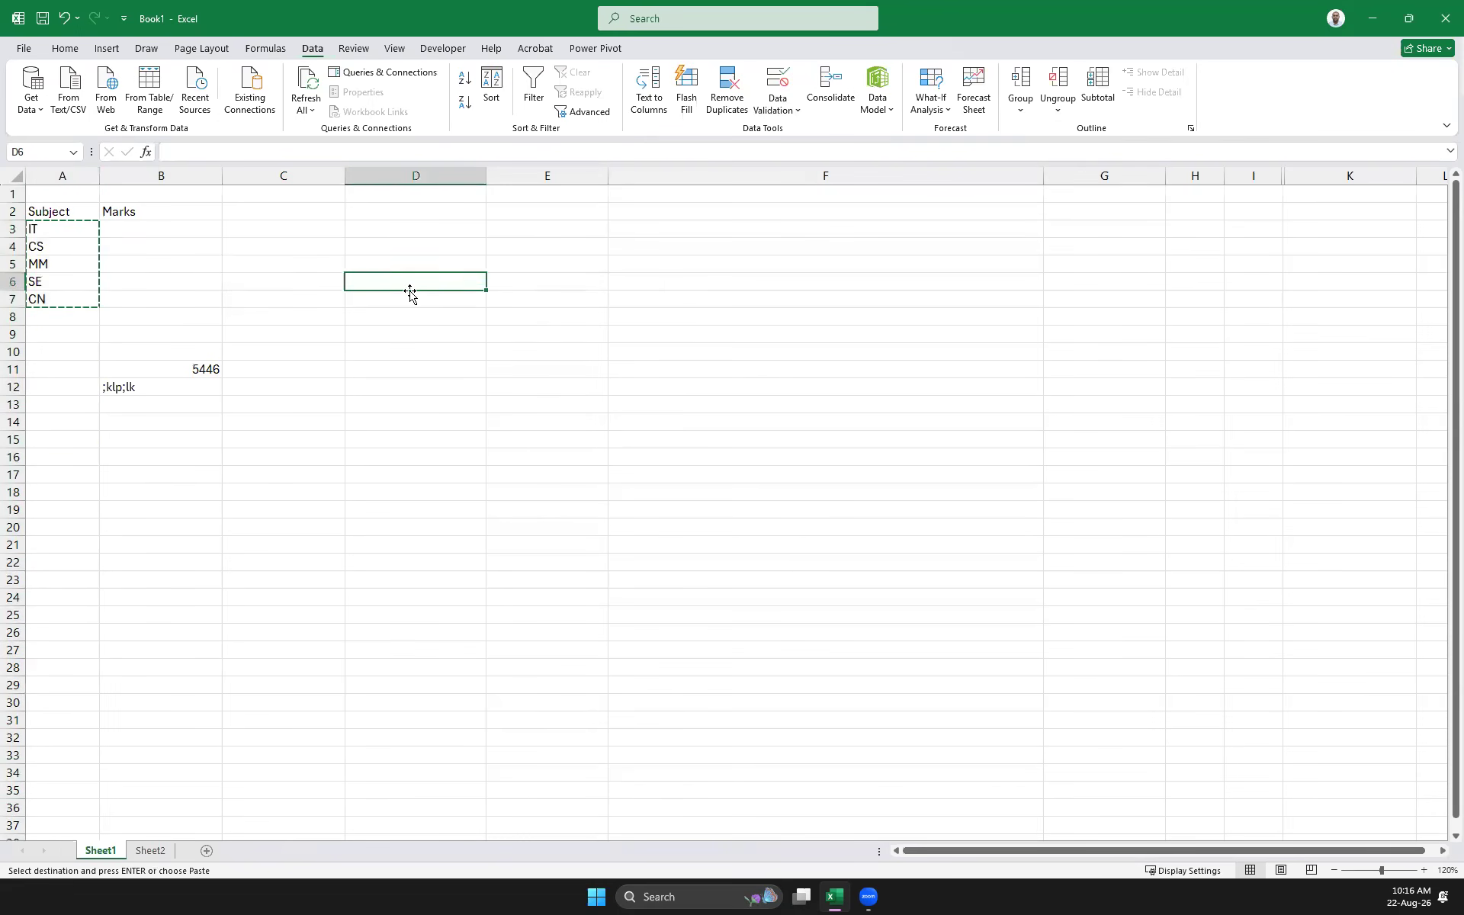
{"action": "type", "text": "Name"}
{"action": "key", "text": "Tab"}
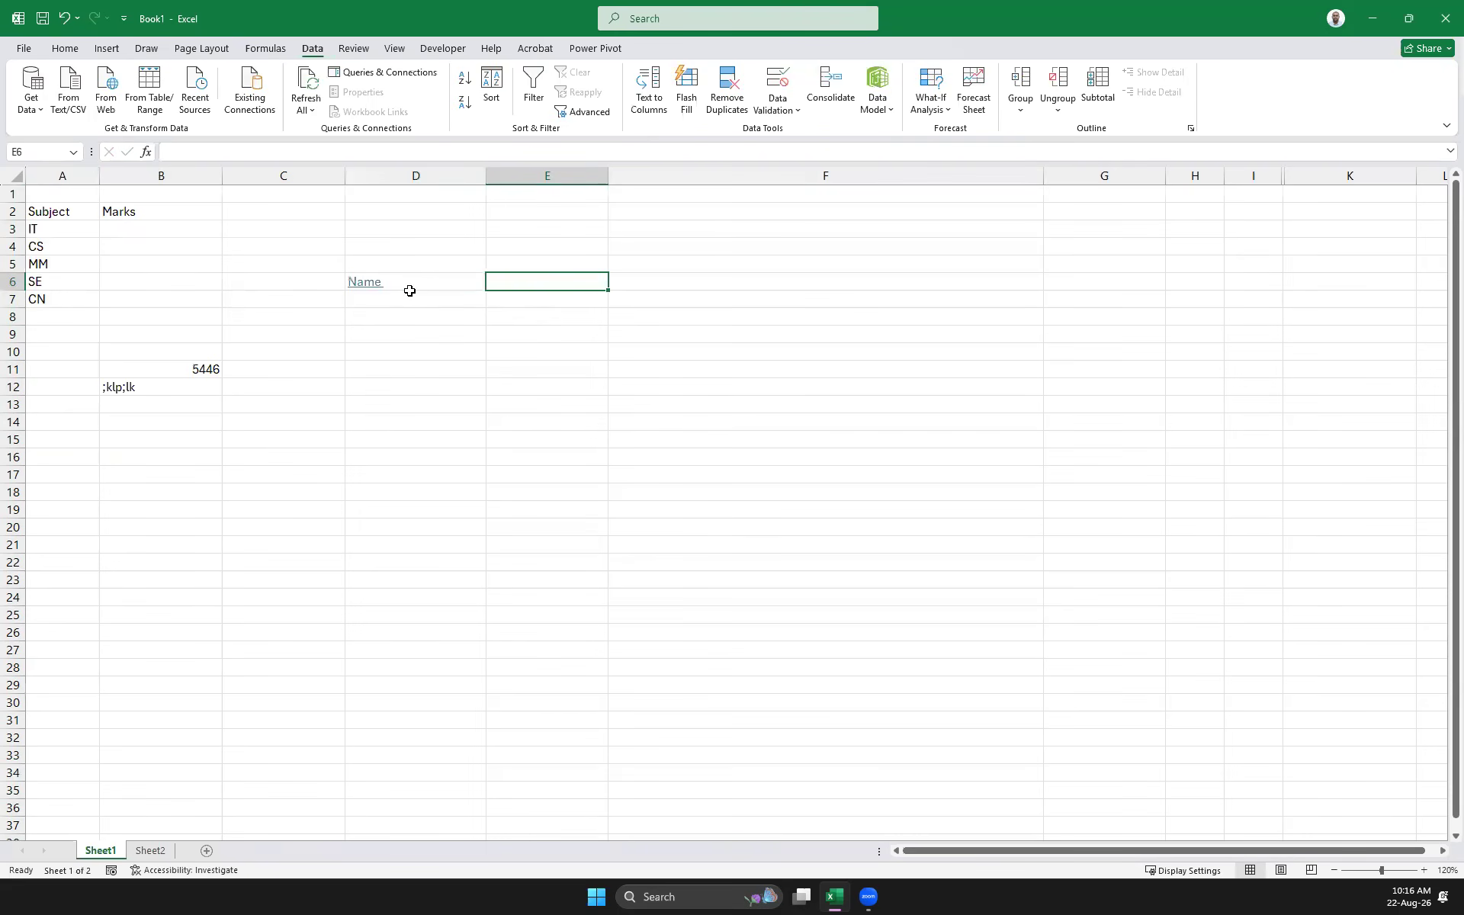
{"action": "type", "text": "Subject"}
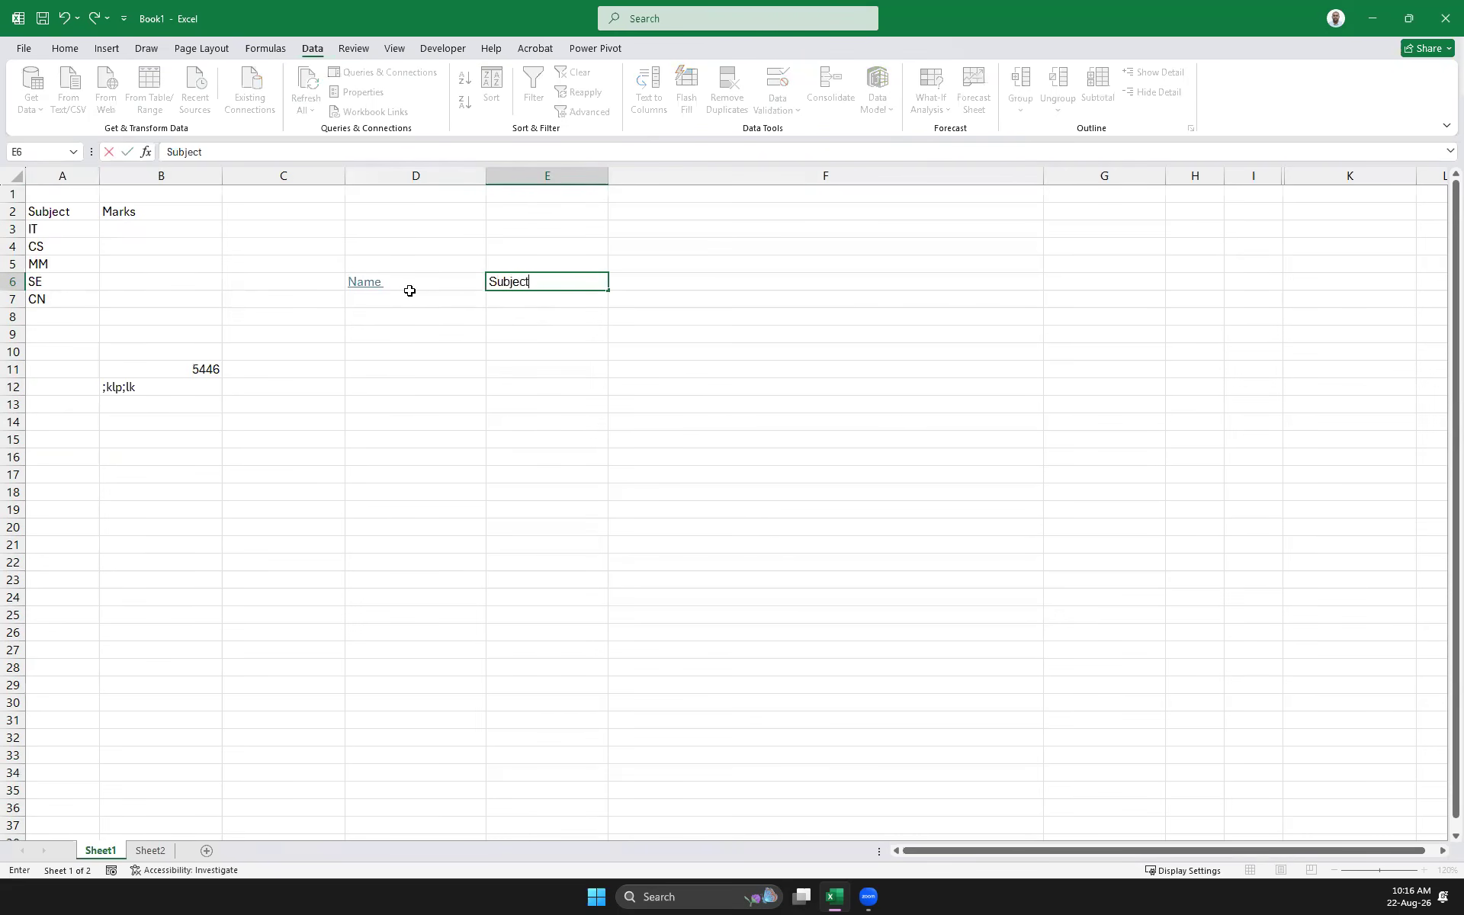
{"action": "left_click", "coordinate": [410, 290]}
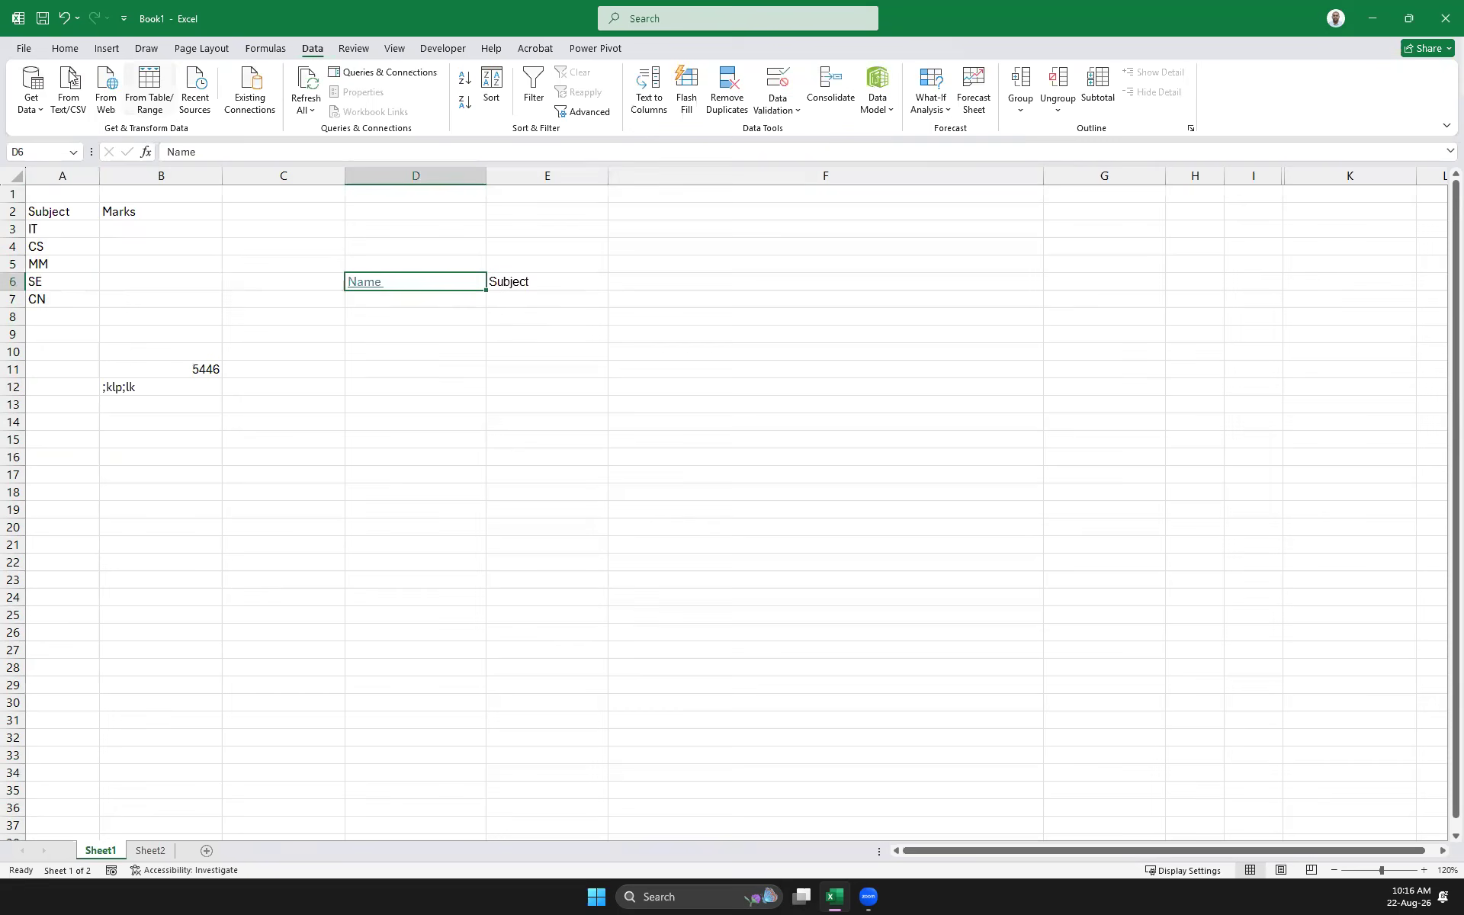
{"action": "left_click", "coordinate": [67, 49]}
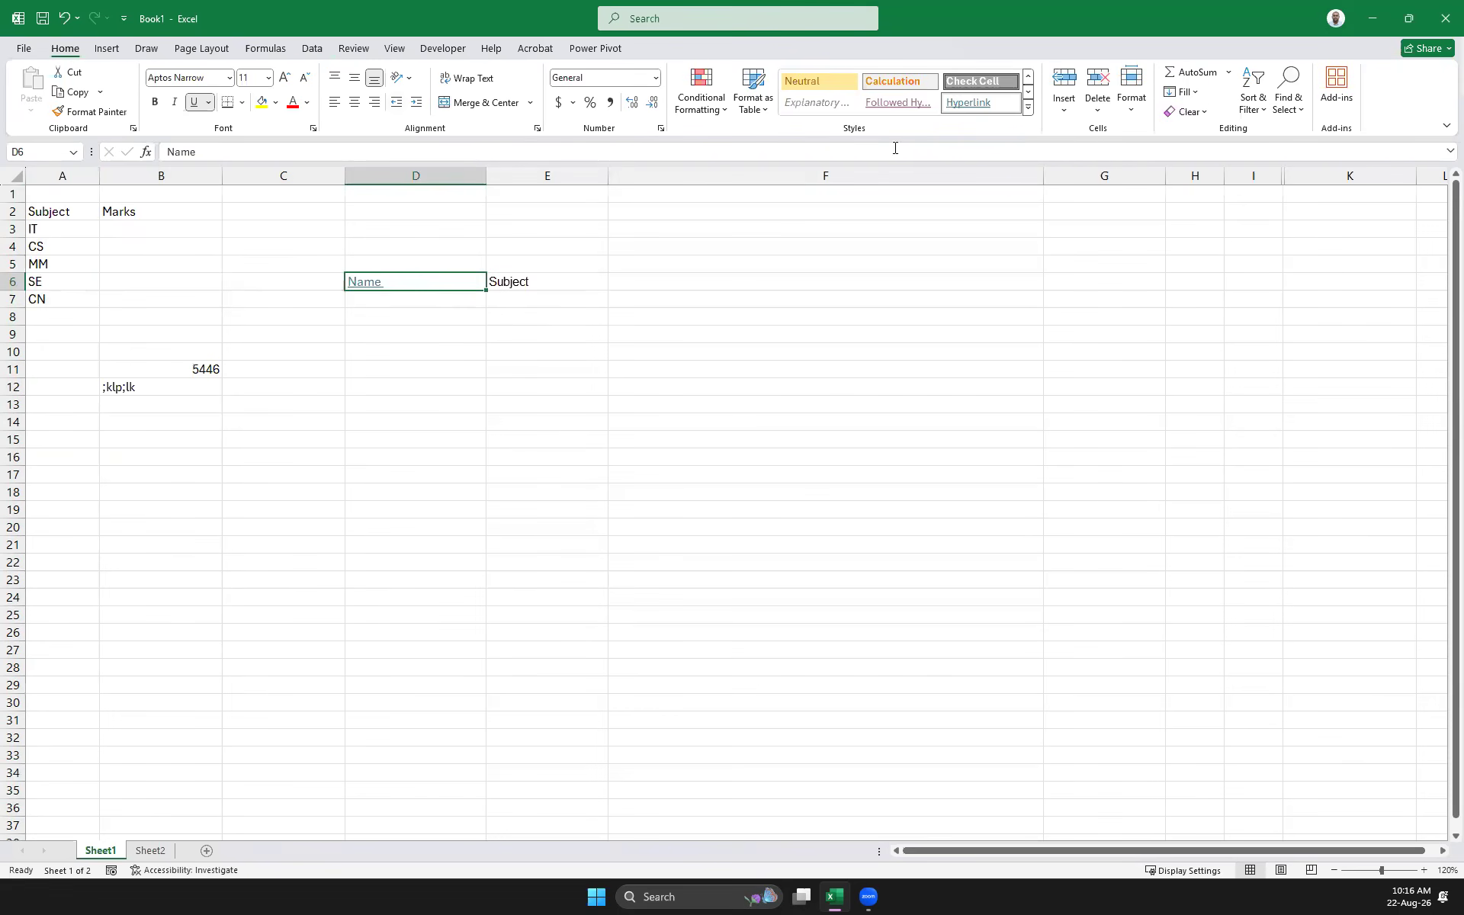
{"action": "left_click", "coordinate": [1201, 112]}
{"action": "left_click", "coordinate": [1240, 155]}
{"action": "left_click", "coordinate": [598, 298]}
Enter two student names under Name in D7:D8 and clear their formatting
{"action": "left_click", "coordinate": [404, 299]}
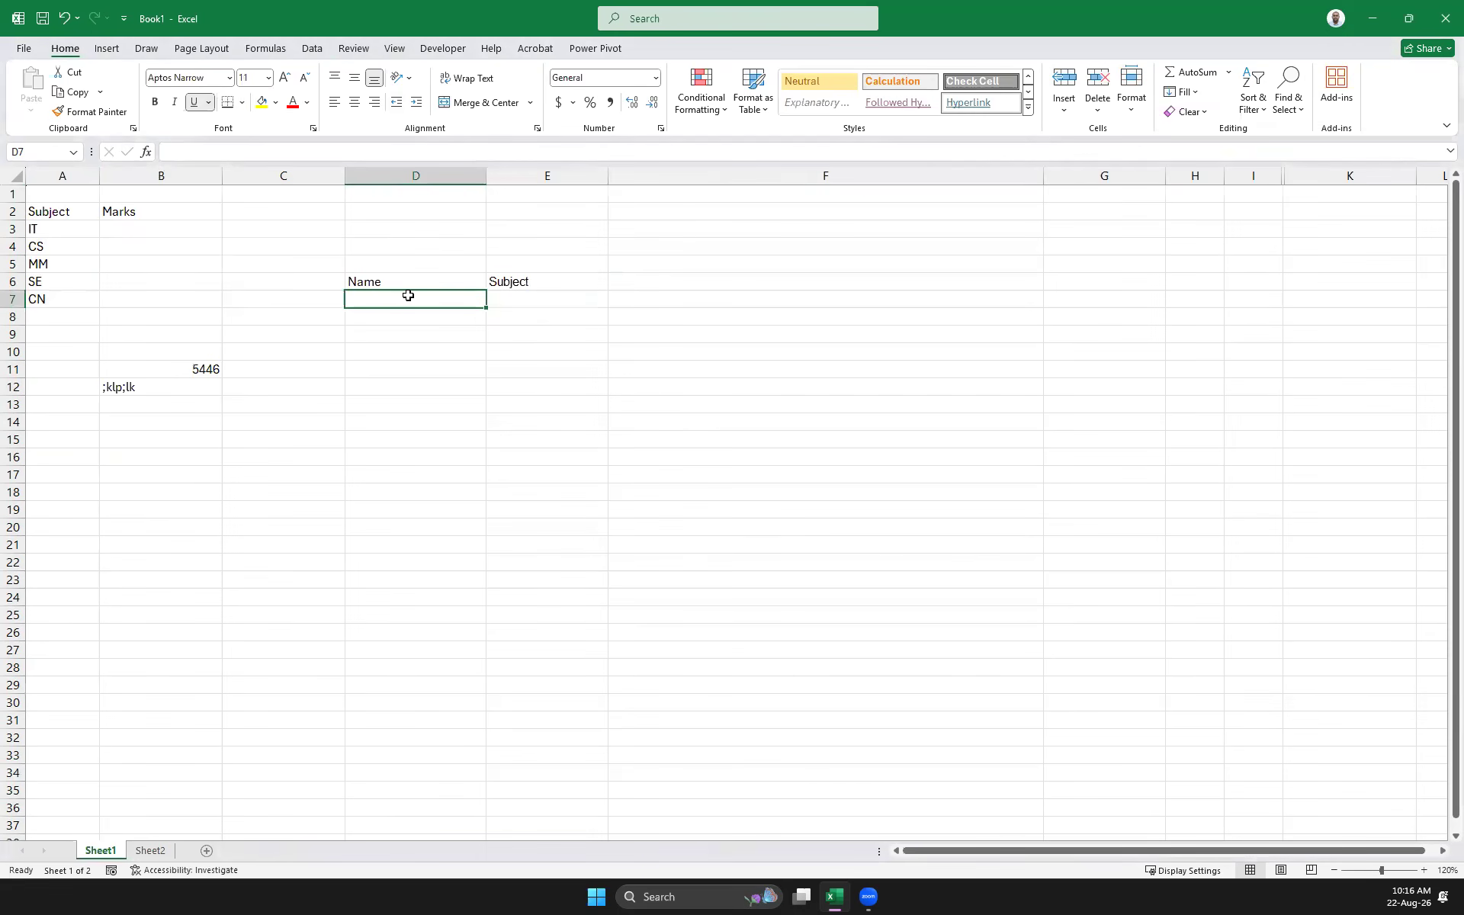
{"action": "type", "text": "Jane Doe"}
{"action": "key", "text": "Return"}
{"action": "type", "text": "Jog"}
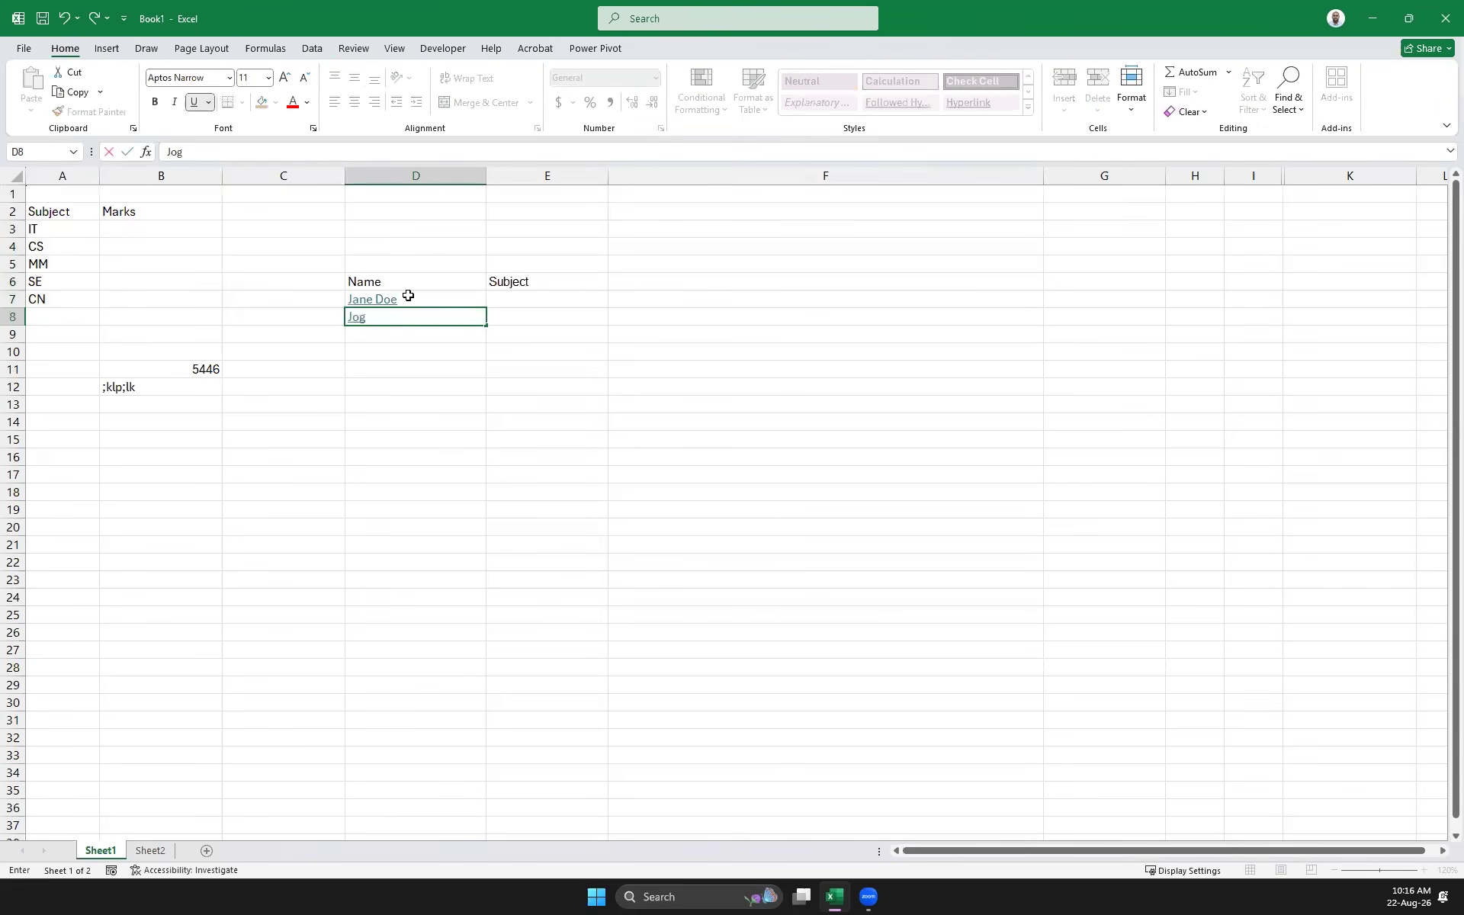
{"action": "type", "text": "n Smith"}
{"action": "left_click", "coordinate": [436, 349]}
{"action": "left_click_drag", "start_coordinate": [352, 279], "coordinate": [599, 510]}
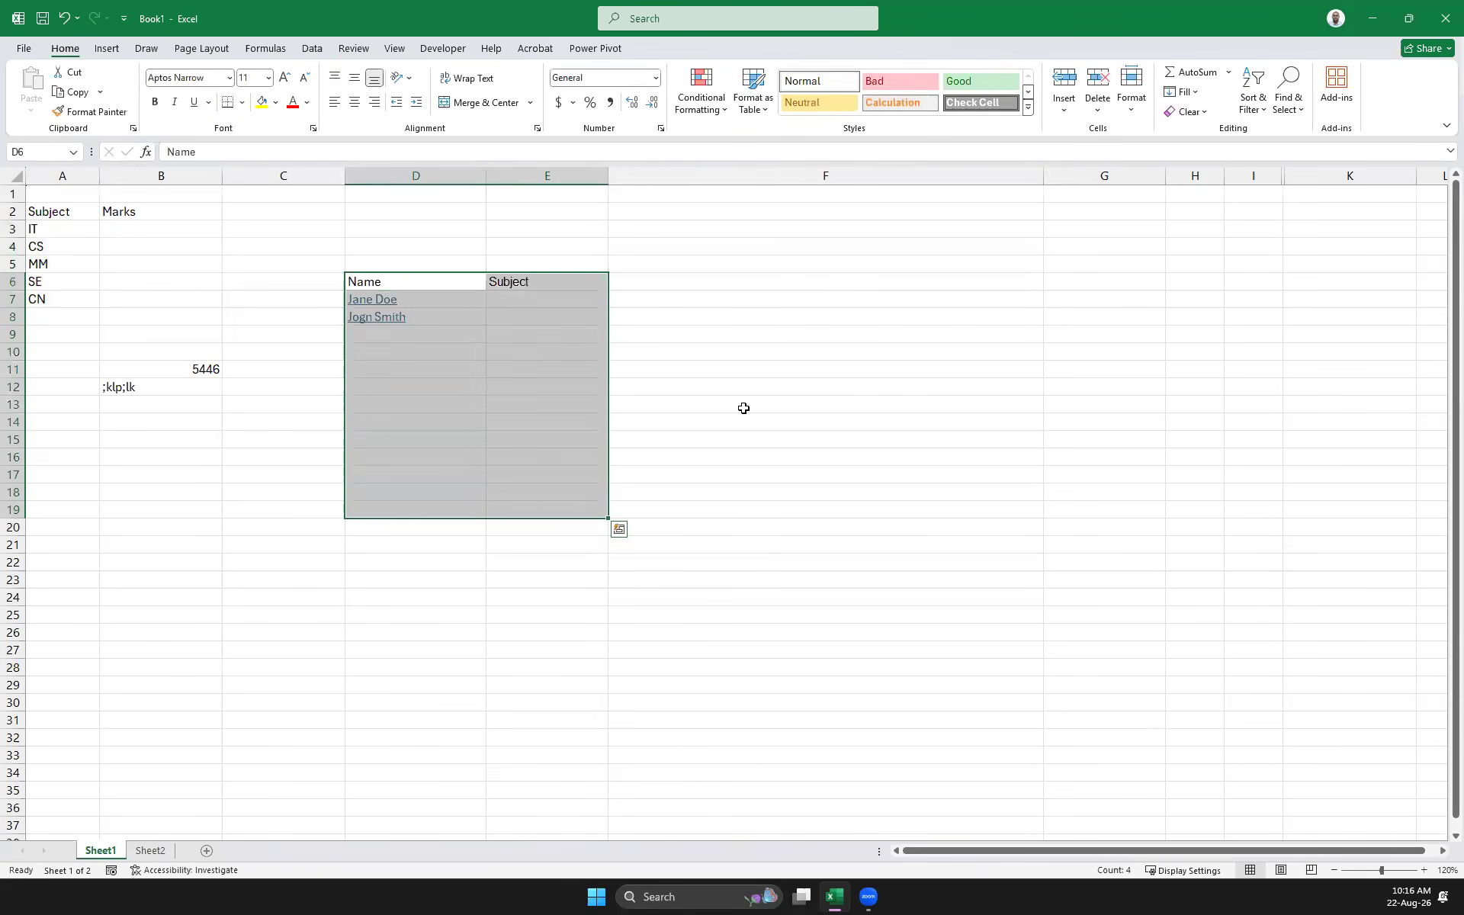
{"action": "left_click", "coordinate": [1189, 112]}
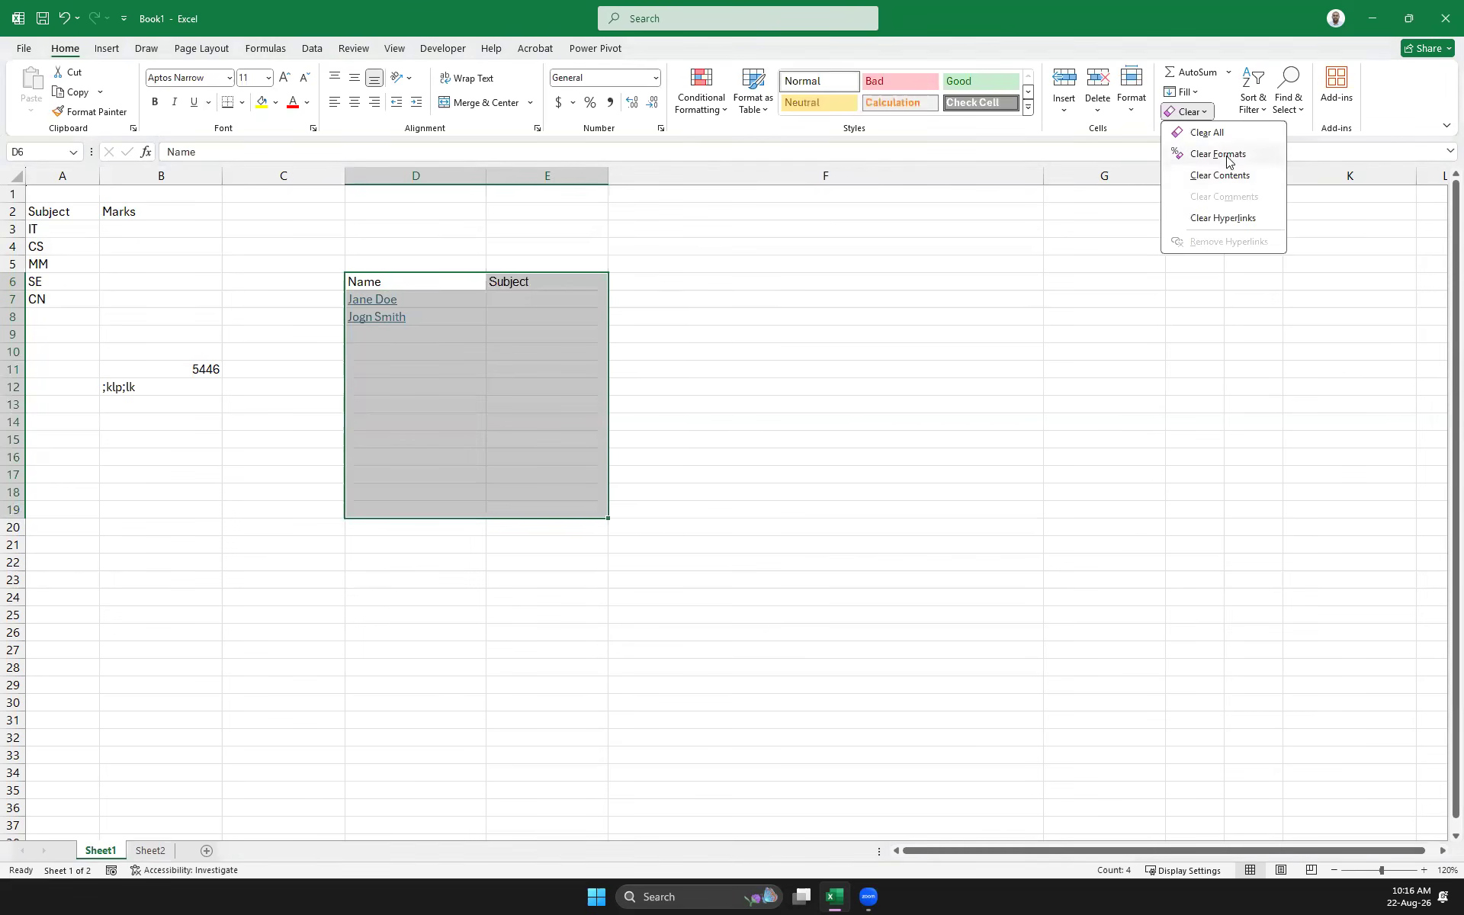
{"action": "left_click", "coordinate": [1220, 155]}
{"action": "left_click", "coordinate": [602, 343]}
Apply All Borders to the Name/Subject table cells D6:E8
{"action": "left_click_drag", "start_coordinate": [376, 281], "coordinate": [533, 315]}
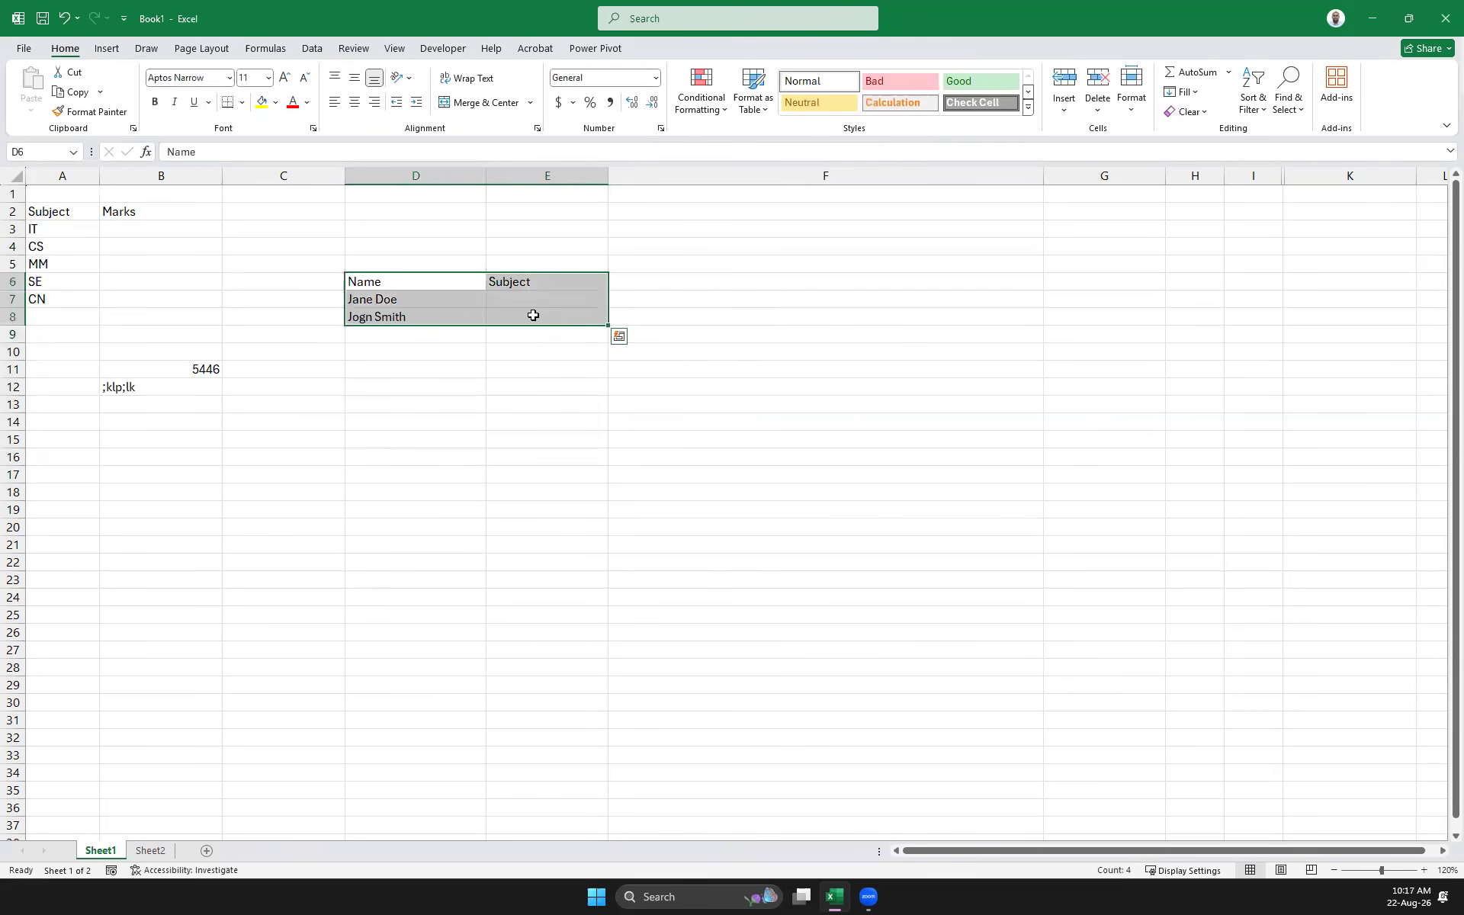
{"action": "left_click", "coordinate": [242, 101]}
{"action": "left_click", "coordinate": [275, 256]}
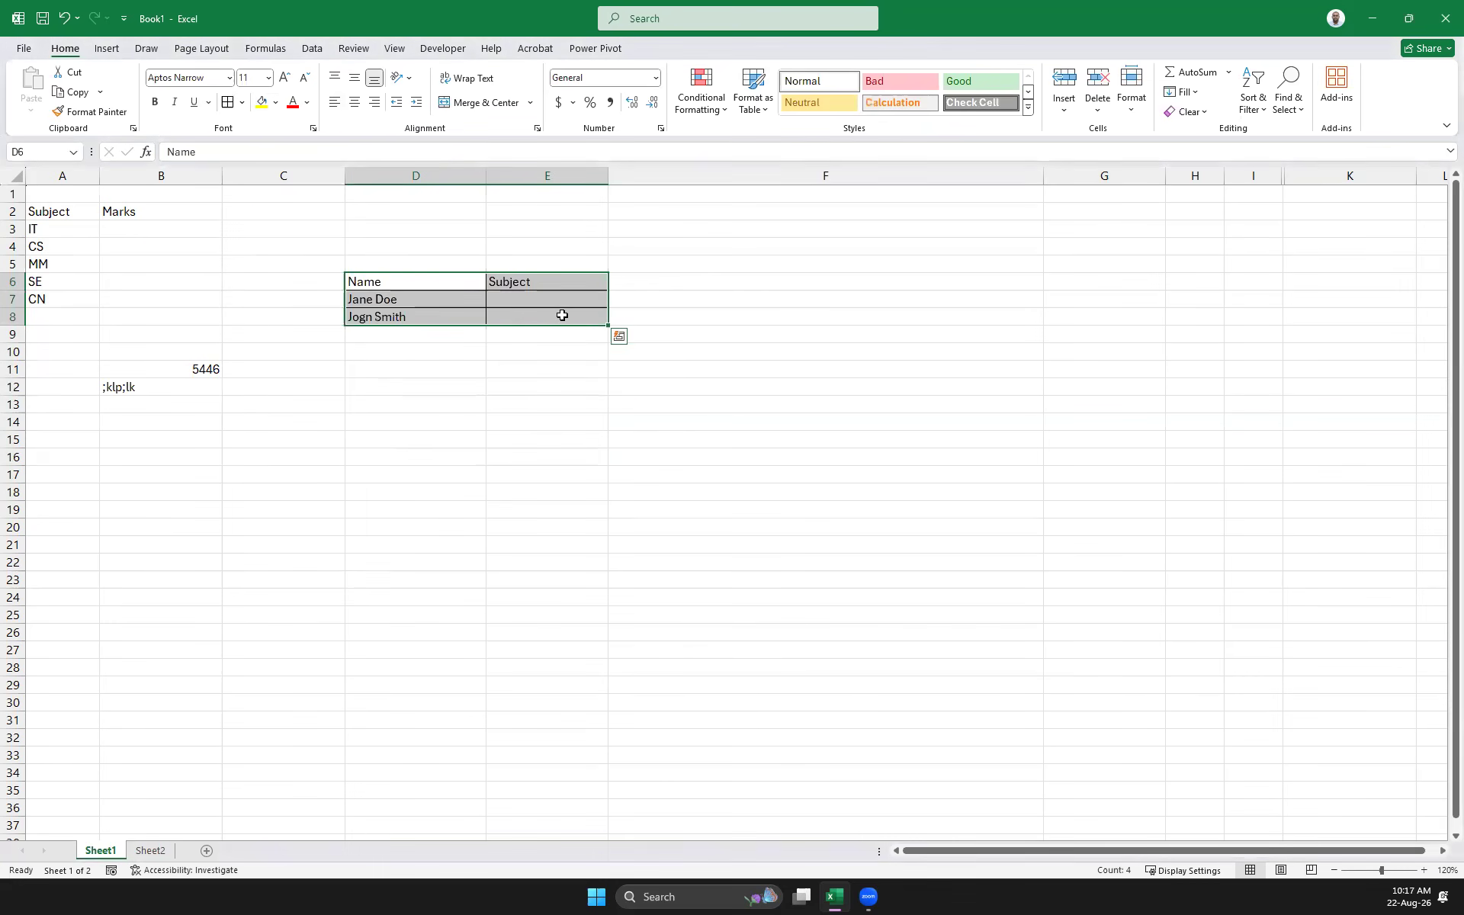
{"action": "left_click", "coordinate": [533, 299]}
Rename the A2 header from 'Subject' to 'Subject List'
{"action": "left_click_drag", "start_coordinate": [55, 229], "coordinate": [60, 297]}
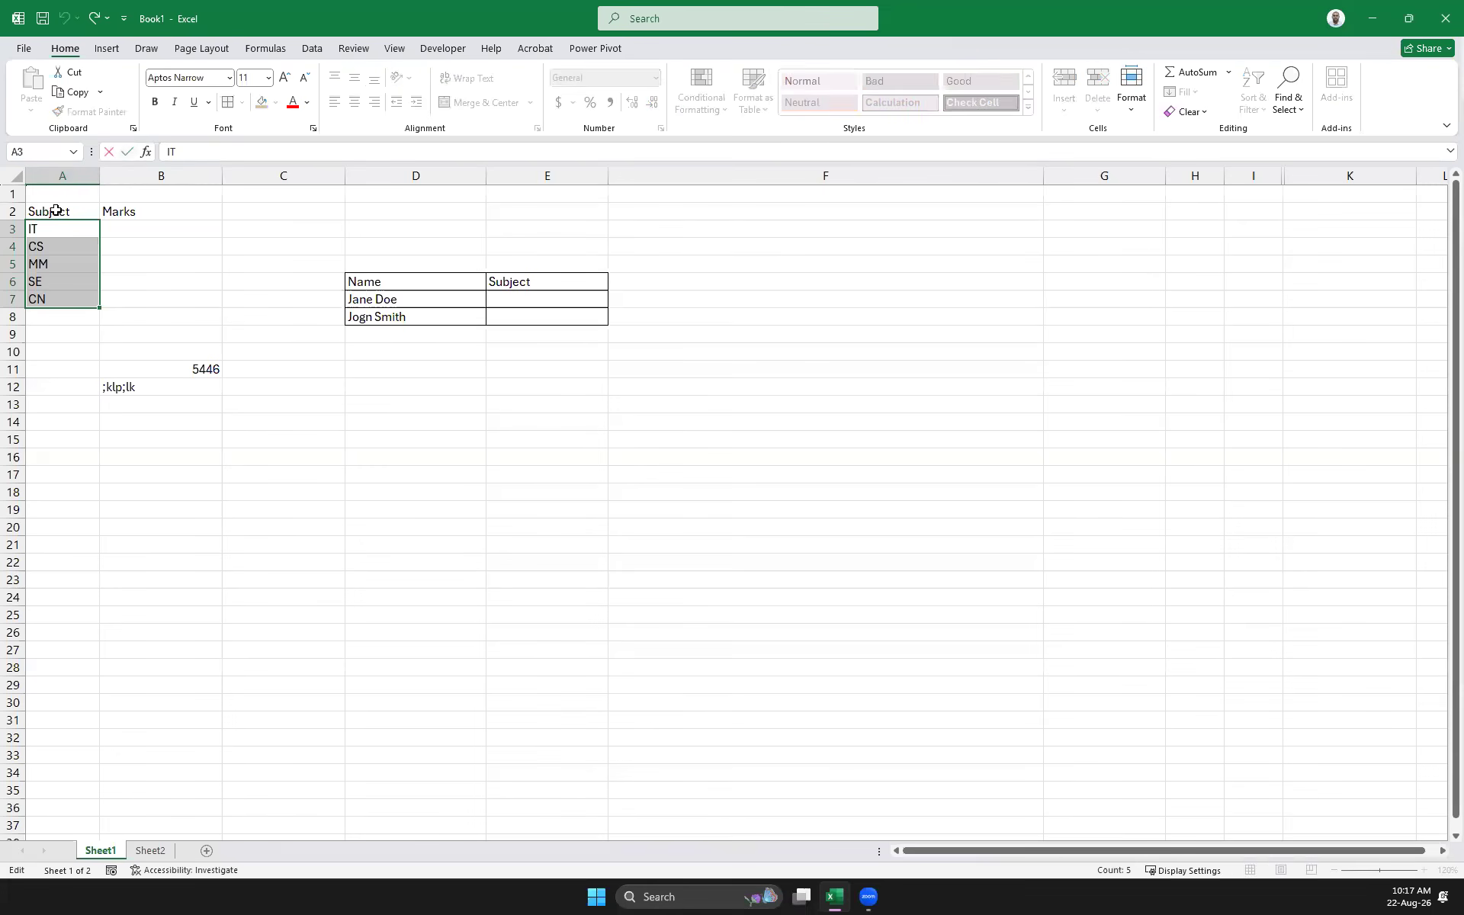
{"action": "left_click", "coordinate": [56, 211]}
{"action": "left_click", "coordinate": [239, 156]}
{"action": "type", "text": "List"}
{"action": "key", "text": "Return"}
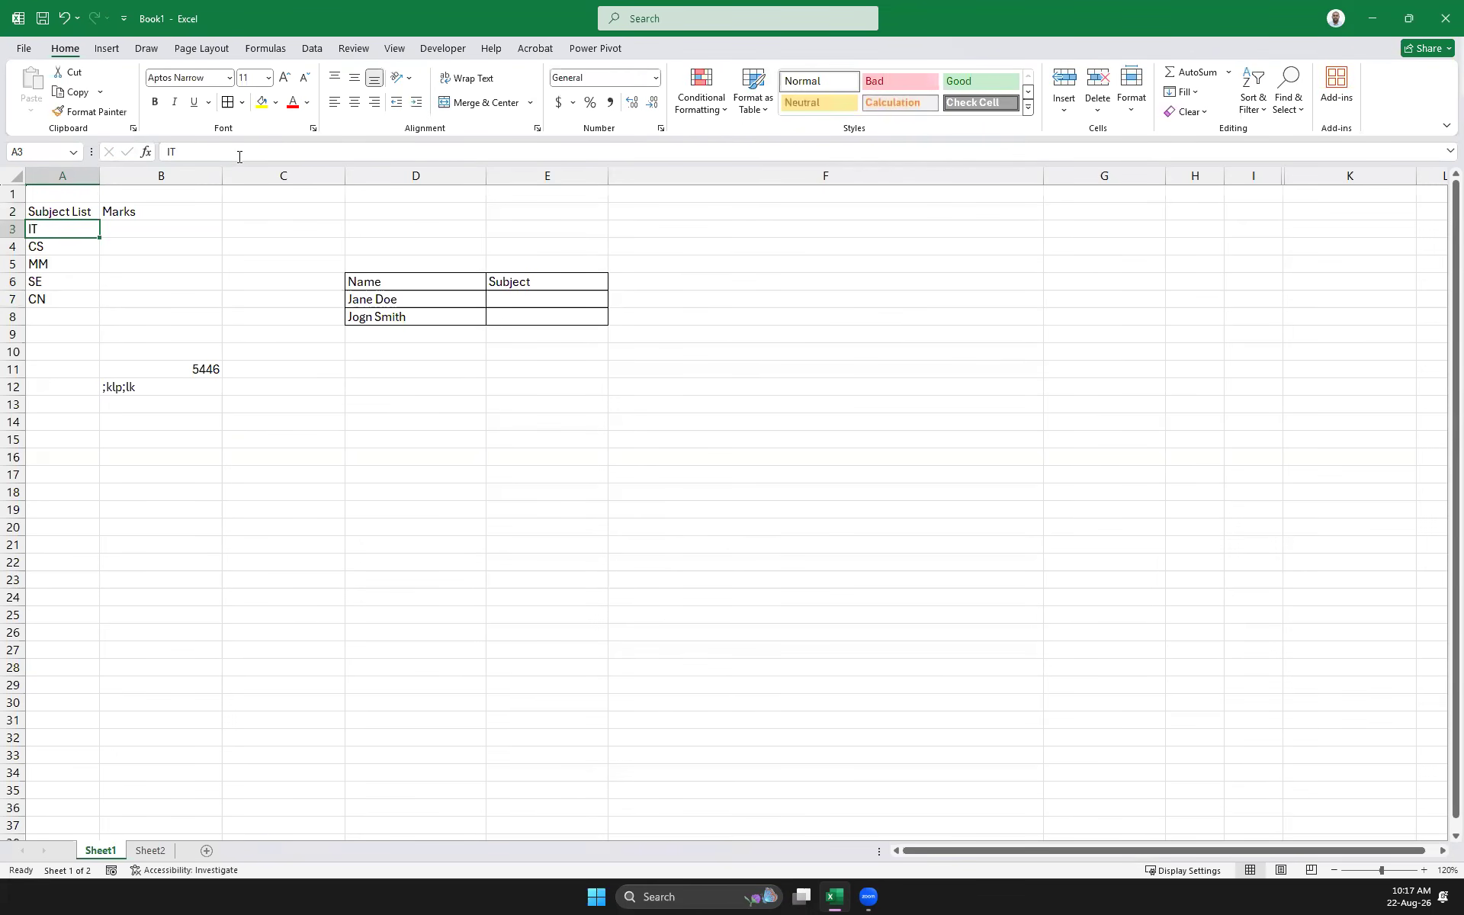
Delete the Marks column and reselect the subject list cells
{"action": "left_click", "coordinate": [215, 175]}
{"action": "right_click", "coordinate": [181, 177]}
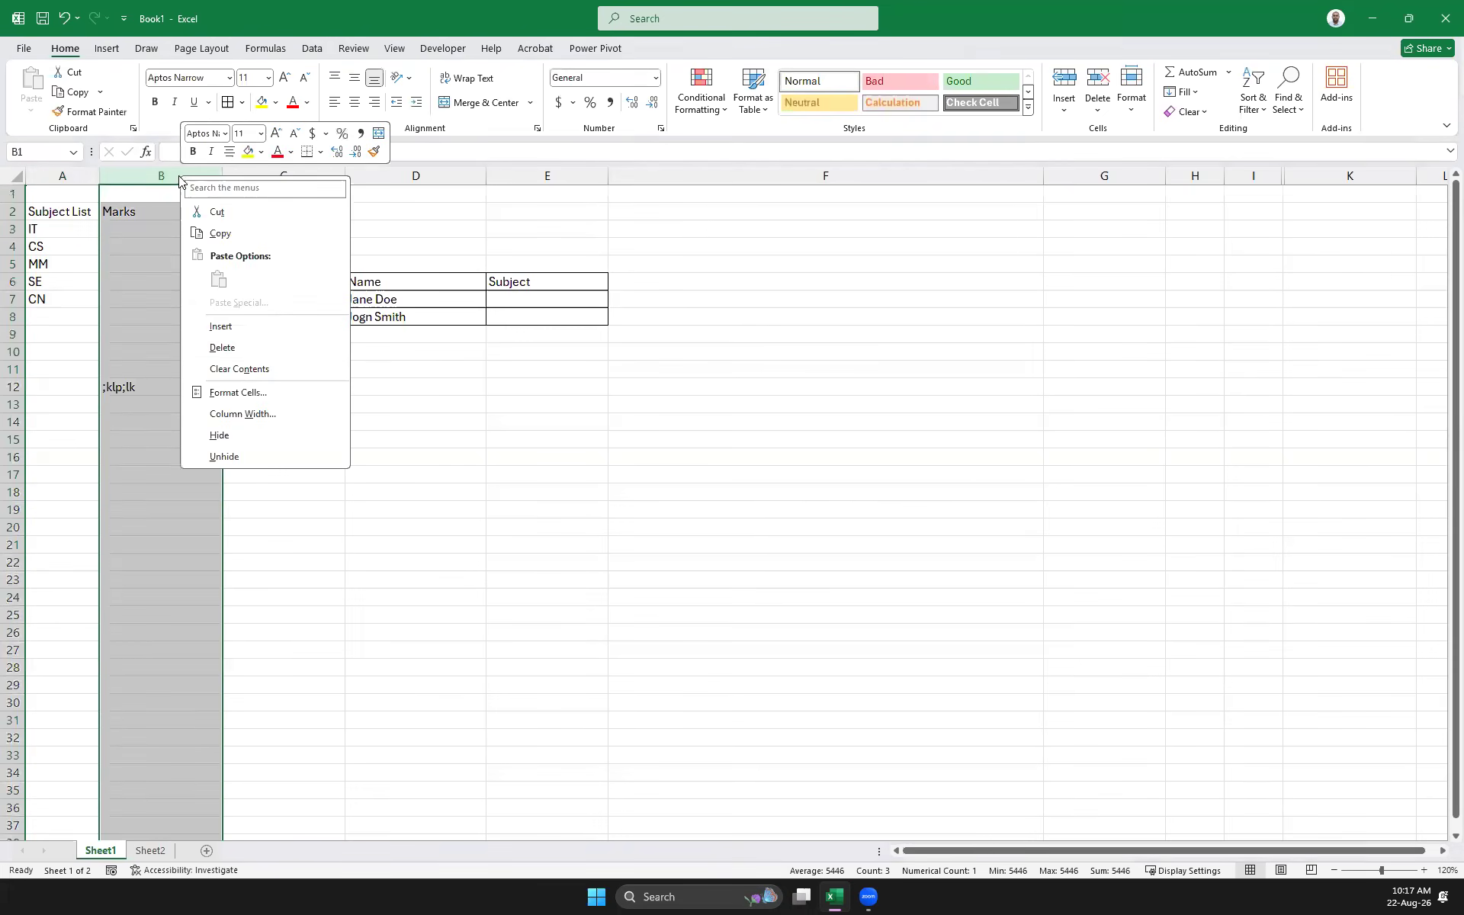
{"action": "left_click", "coordinate": [264, 348]}
{"action": "left_click_drag", "start_coordinate": [51, 229], "coordinate": [46, 294]}
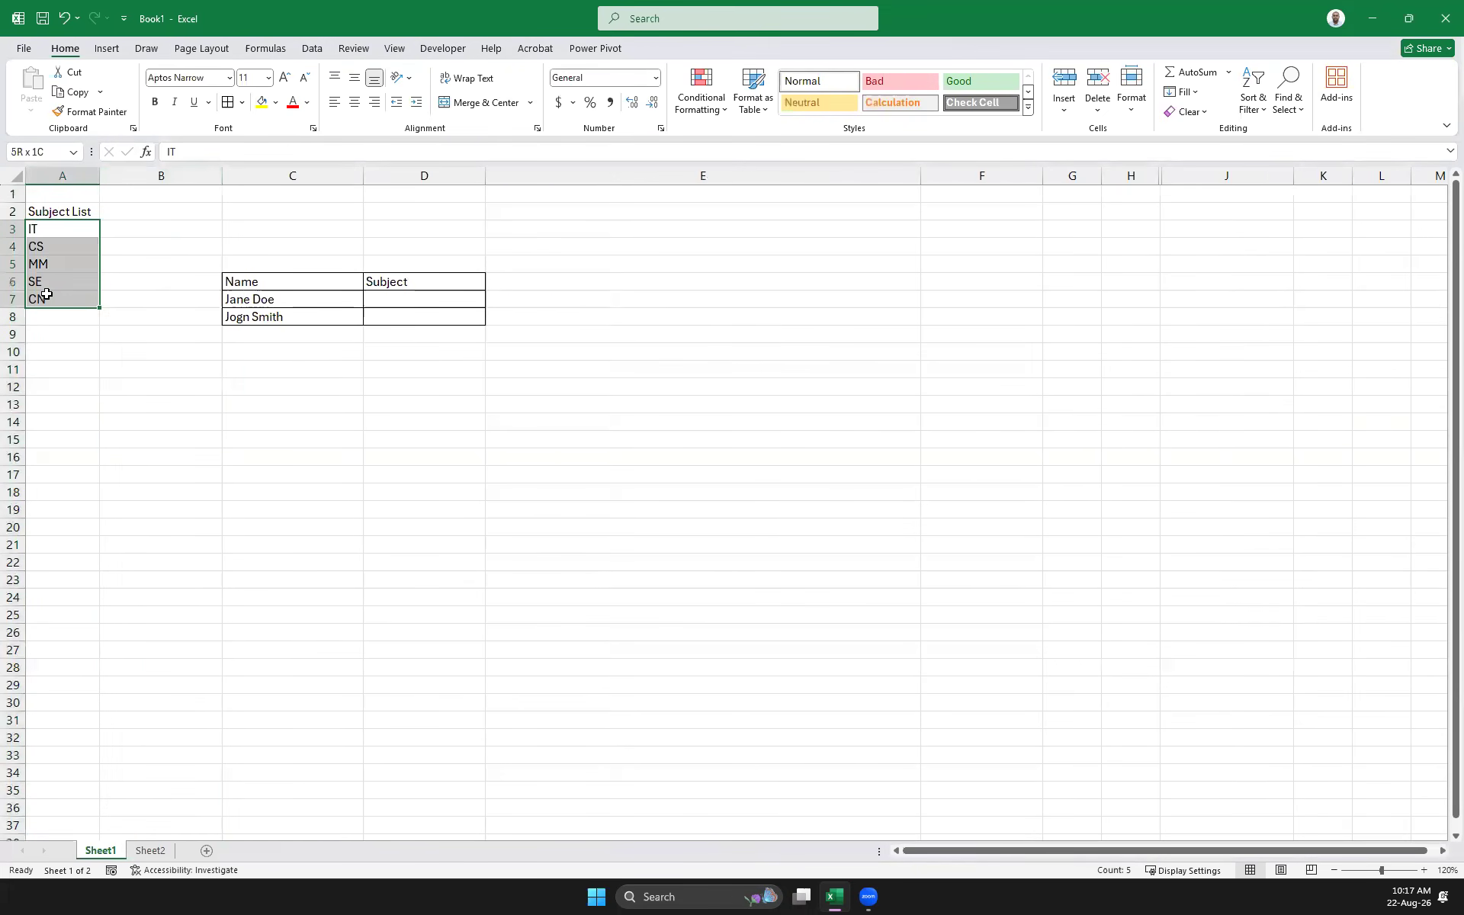
{"action": "left_click", "coordinate": [404, 296]}
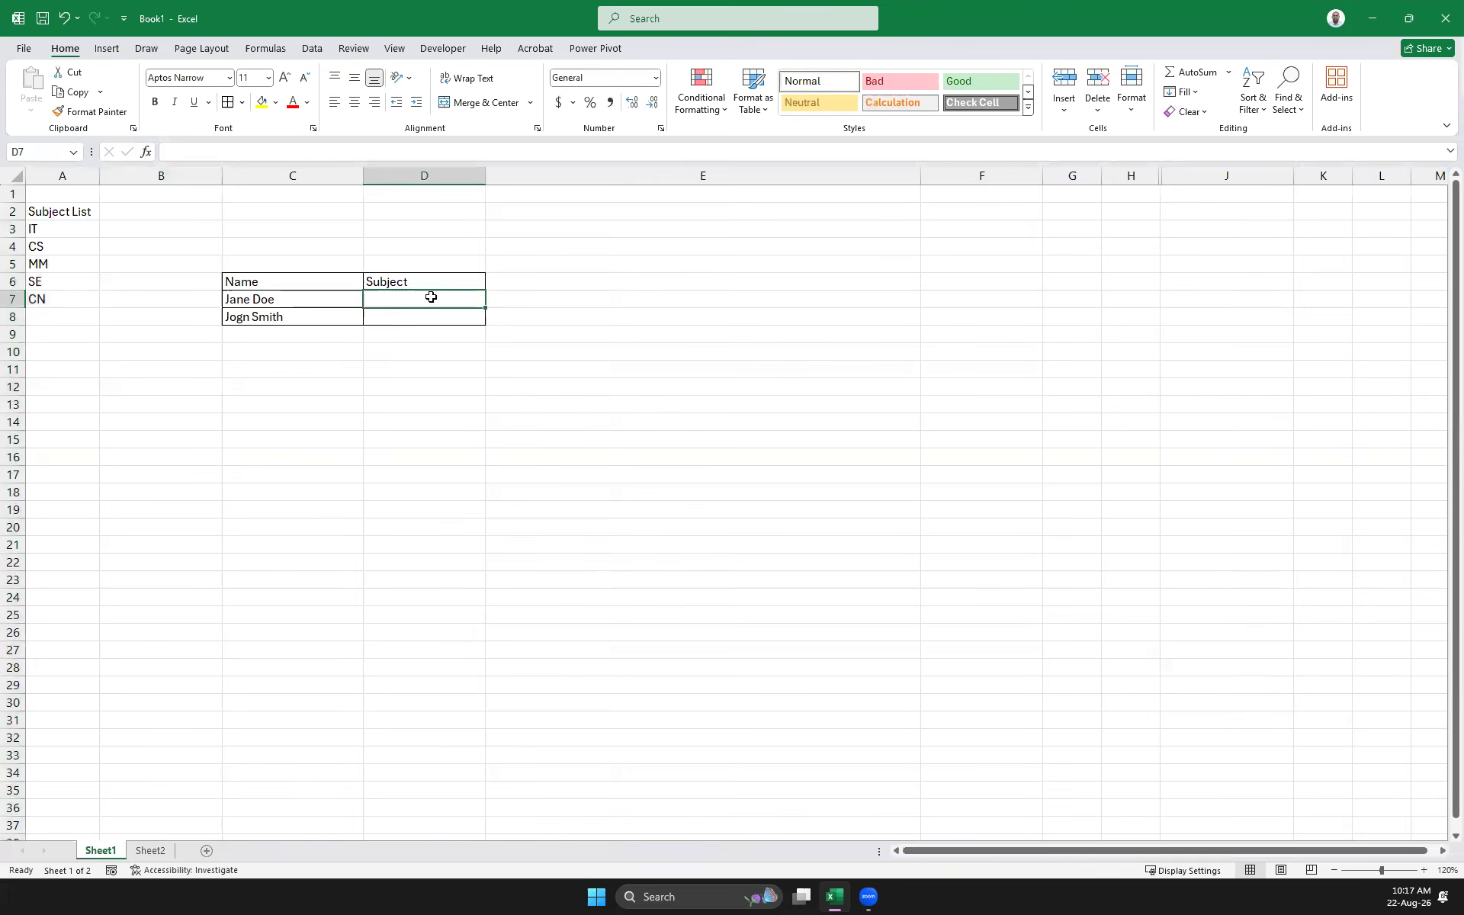
{"action": "left_click", "coordinate": [38, 215]}
{"action": "left_click_drag", "start_coordinate": [53, 233], "coordinate": [52, 297]}
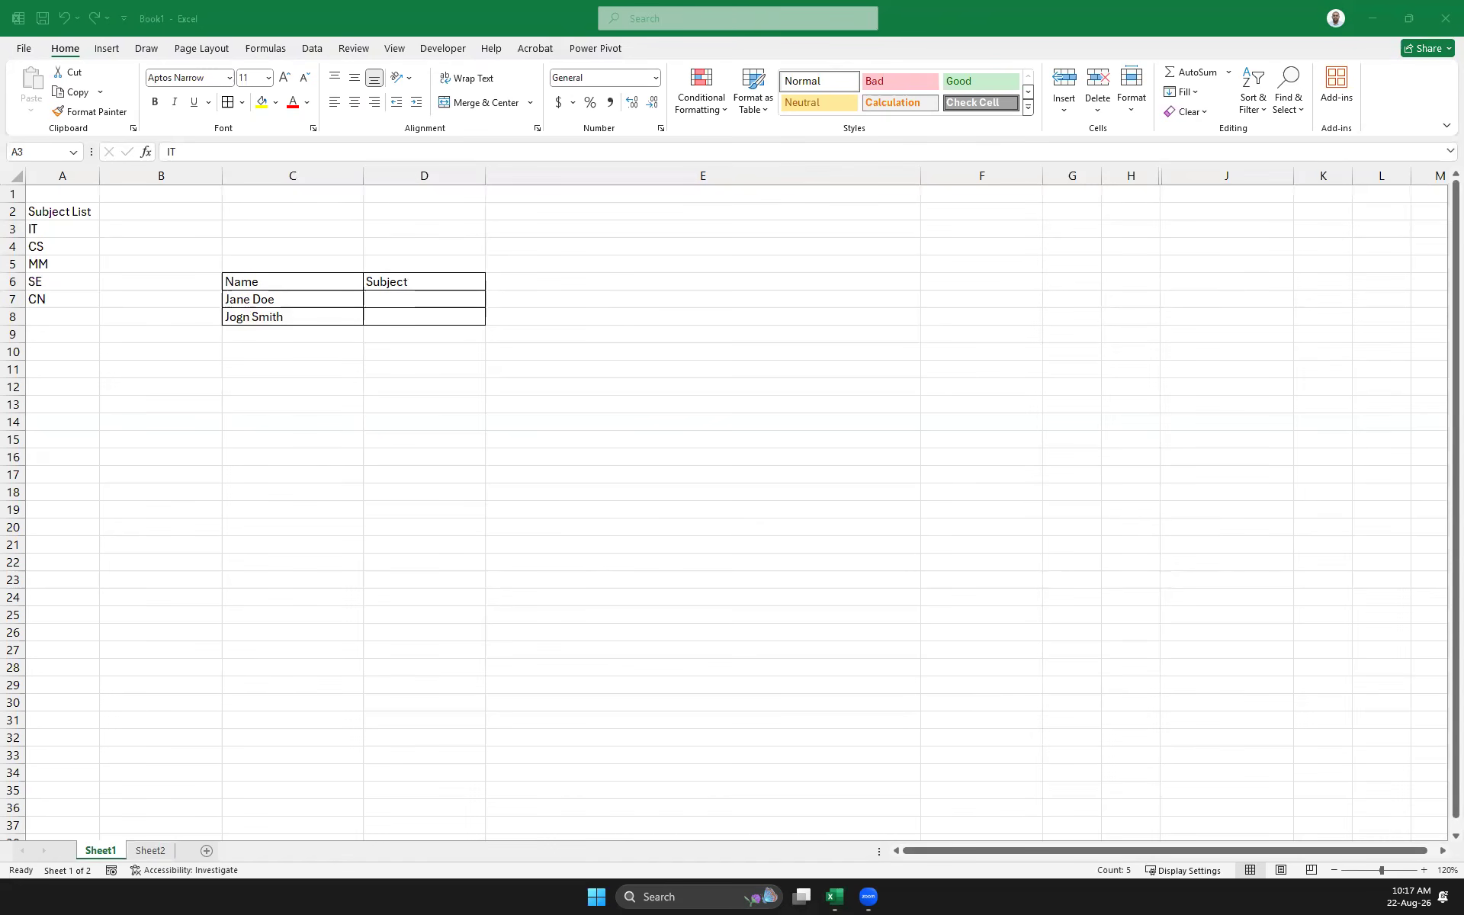
{"action": "left_click", "coordinate": [63, 228]}
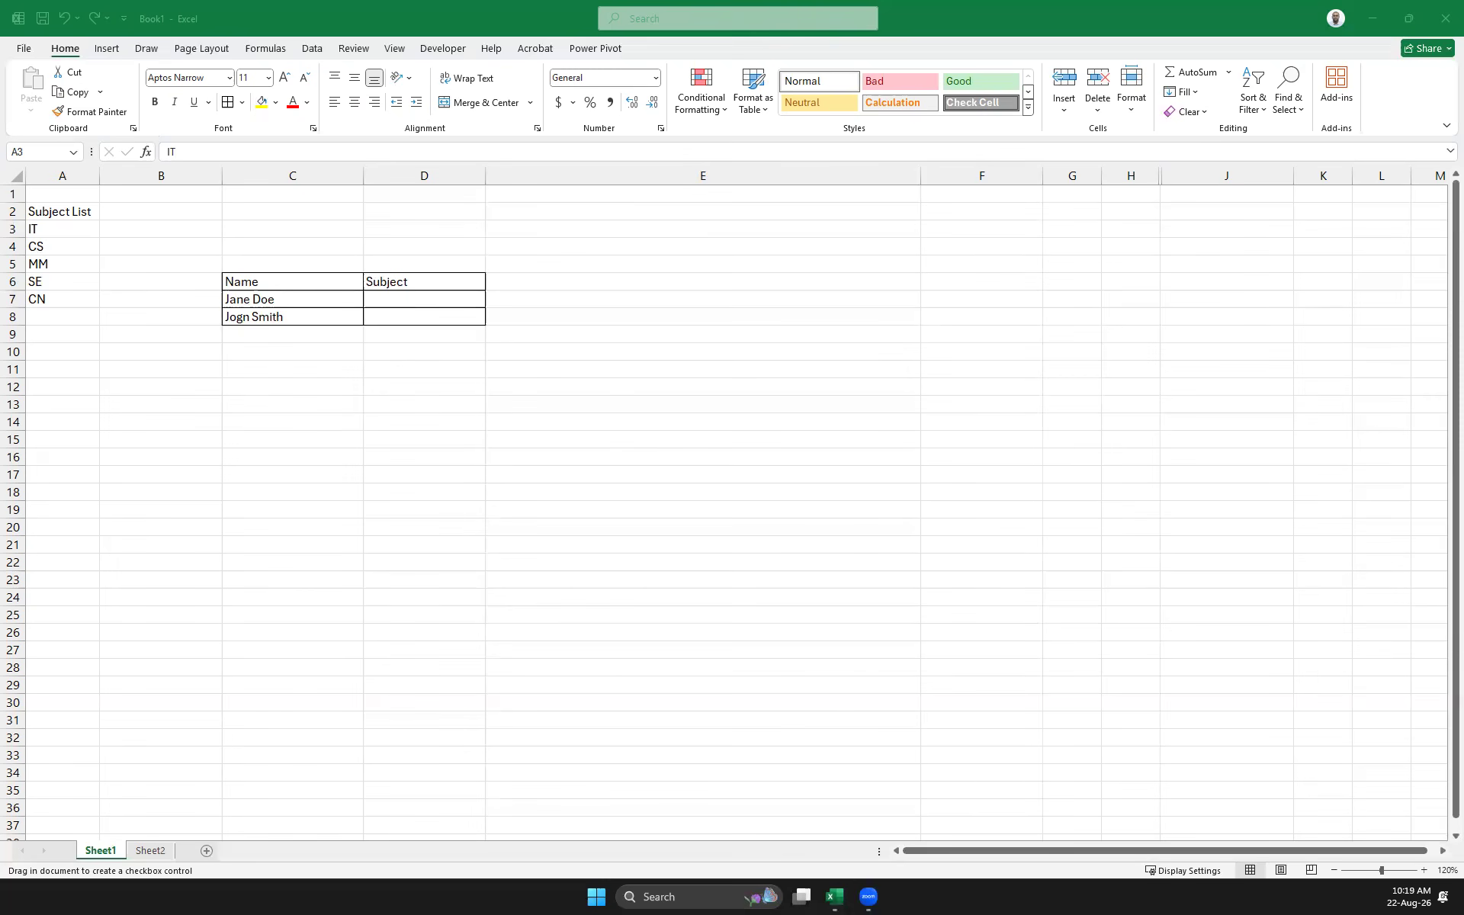
{"action": "key", "text": "Escape"}
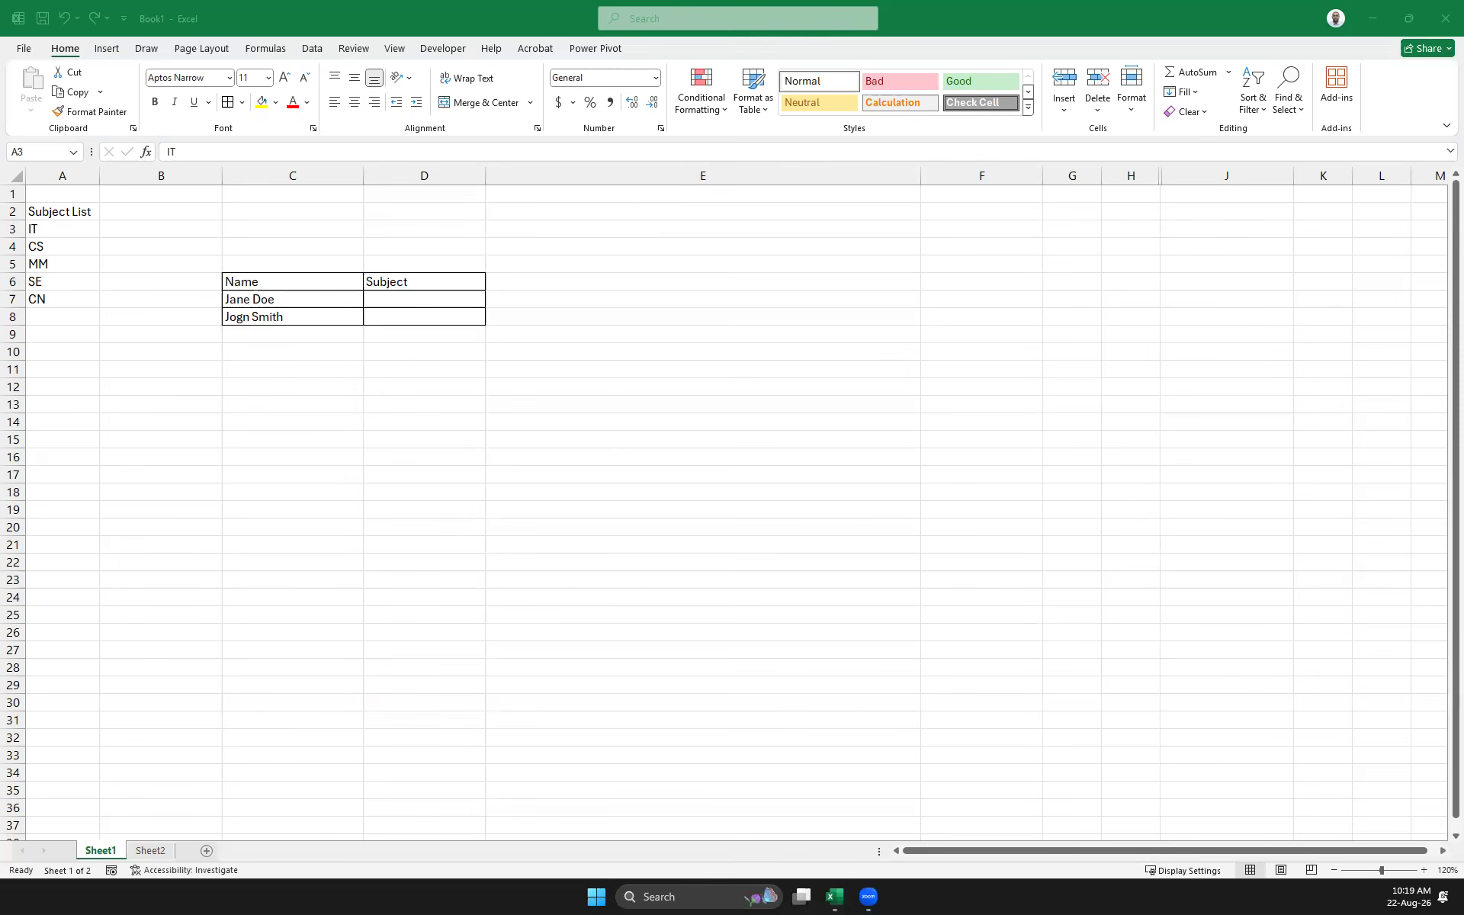
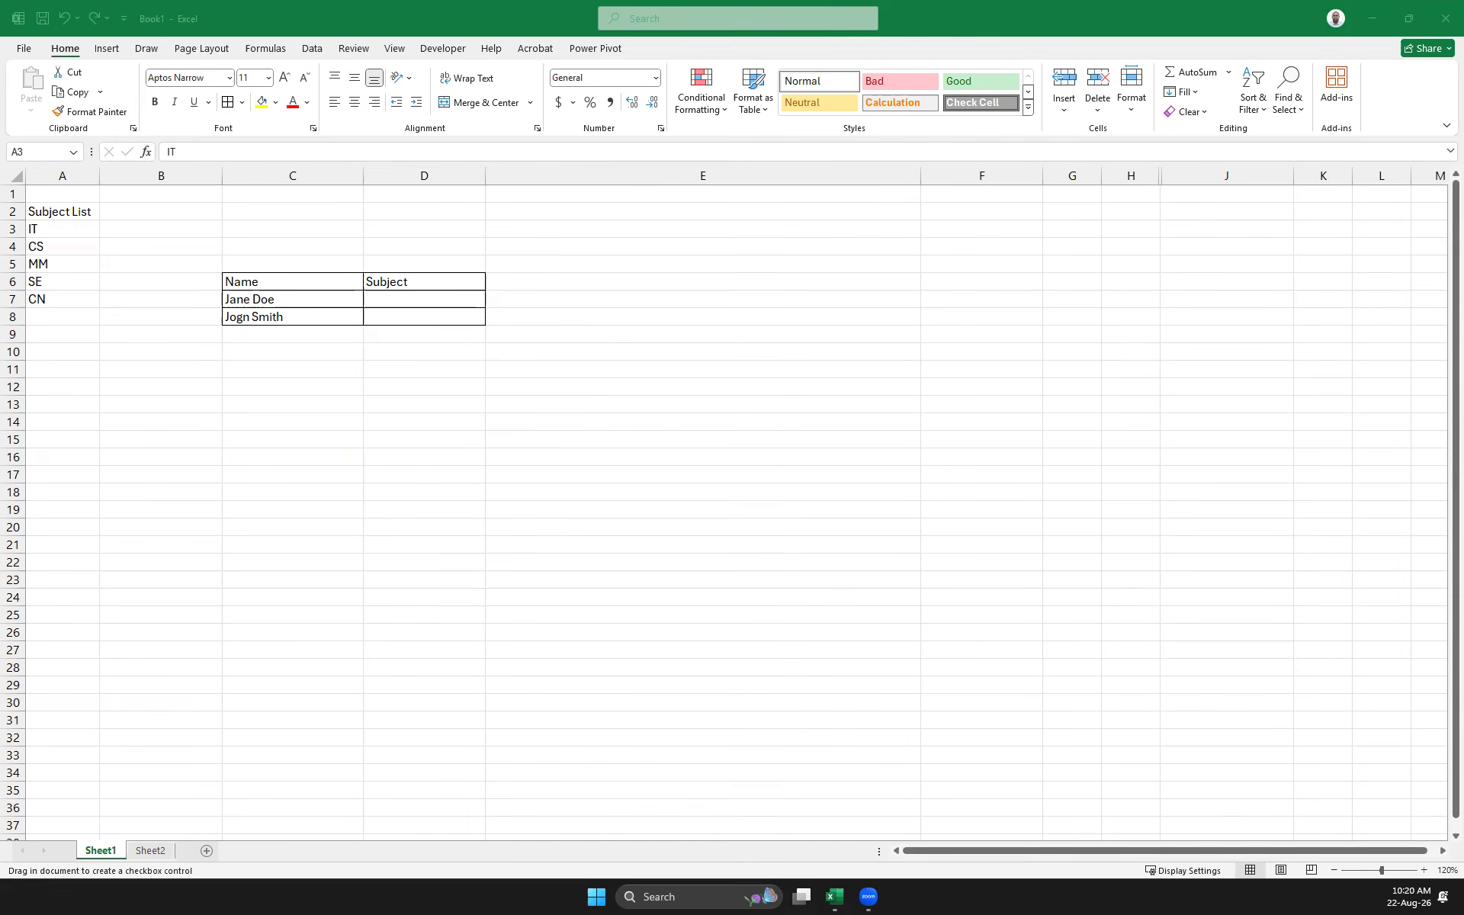
Cancel the checkbox placement so the sheet returns to Ready mode
{"action": "key", "text": "Escape"}
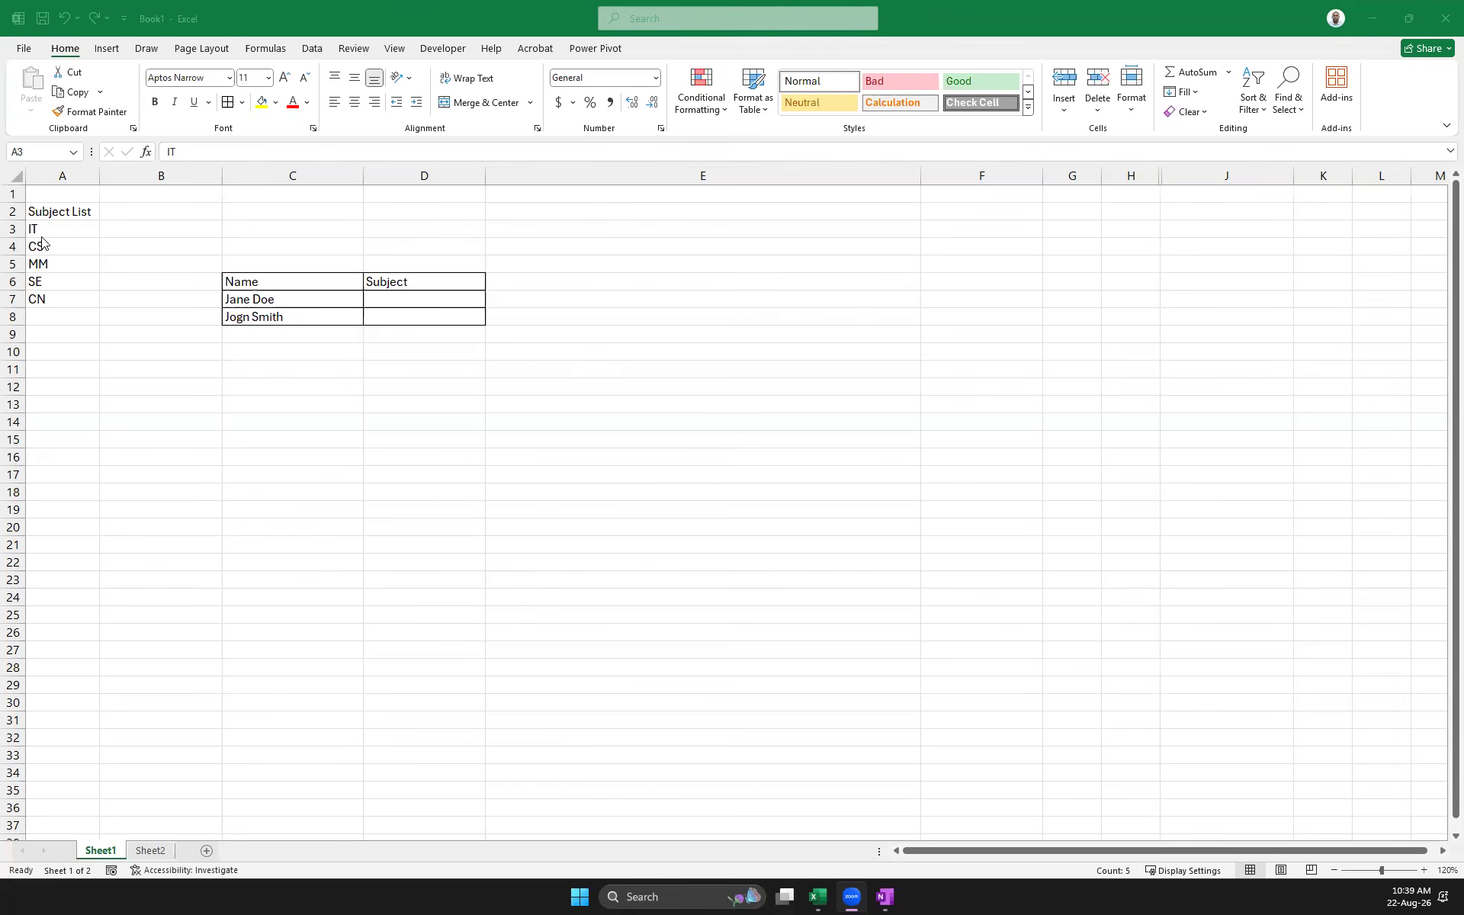
Copy the subject entries IT through CN from column A
{"action": "left_click_drag", "start_coordinate": [35, 232], "coordinate": [35, 298]}
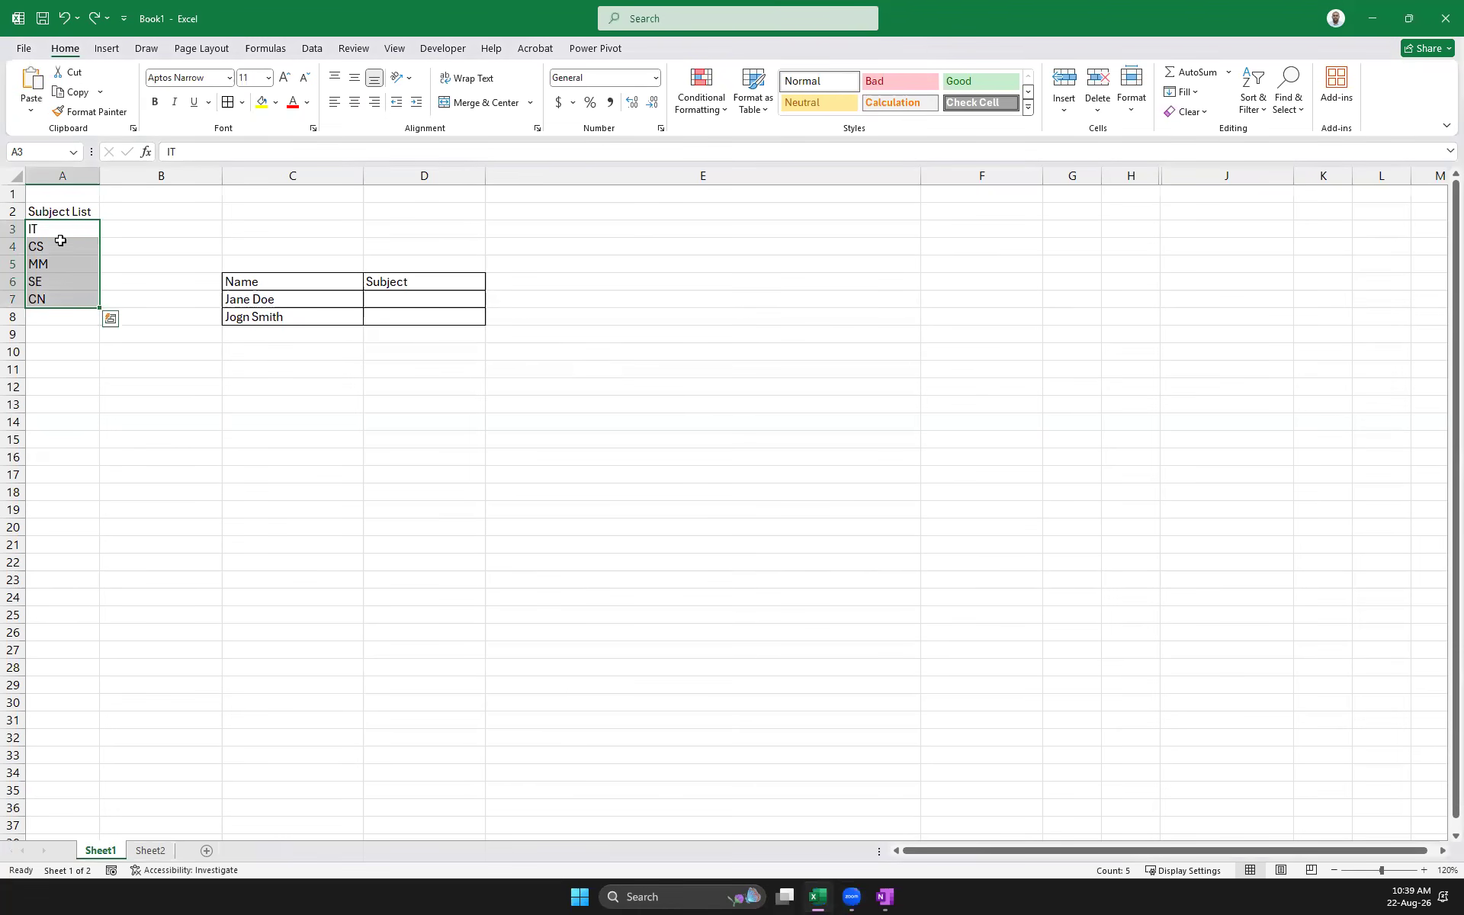
{"action": "left_click_drag", "start_coordinate": [39, 228], "coordinate": [43, 296]}
{"action": "key", "text": "ctrl+c"}
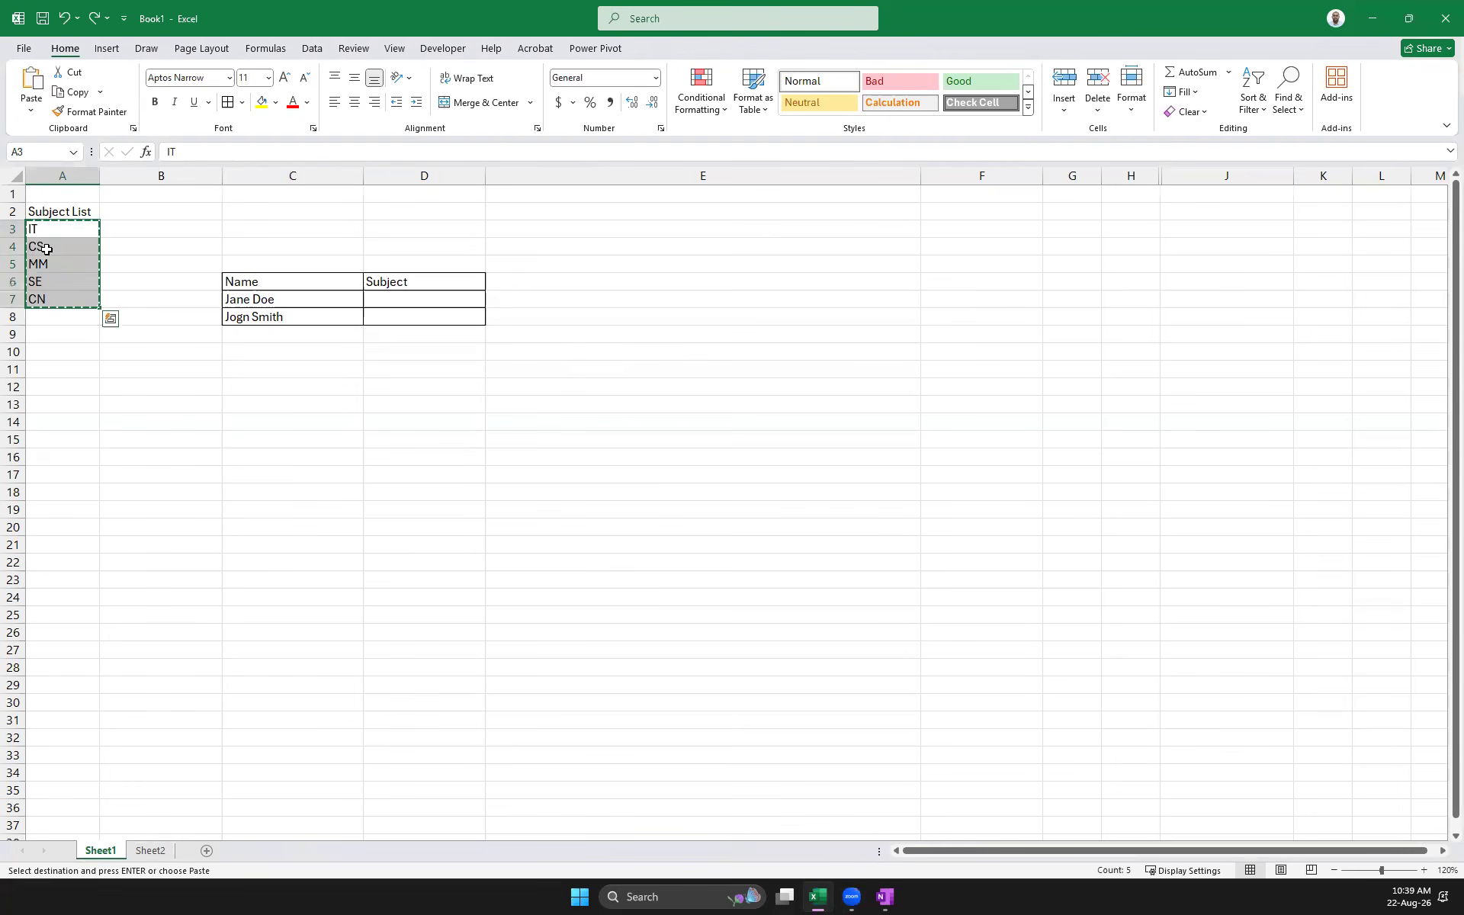
{"action": "left_click", "coordinate": [490, 343]}
{"action": "left_click", "coordinate": [395, 295]}
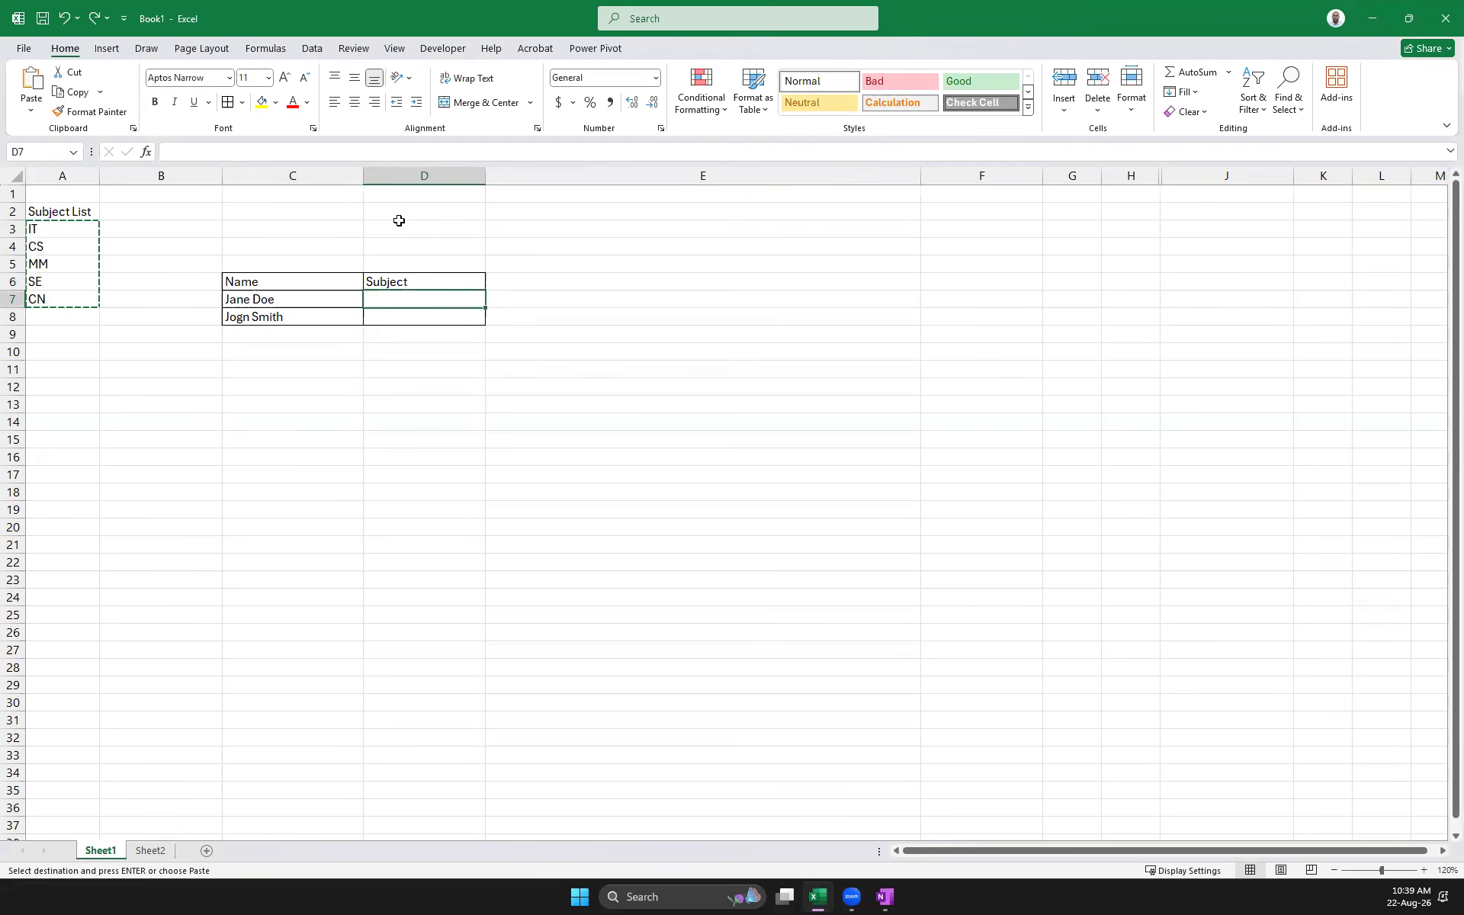
{"action": "left_click", "coordinate": [384, 169]}
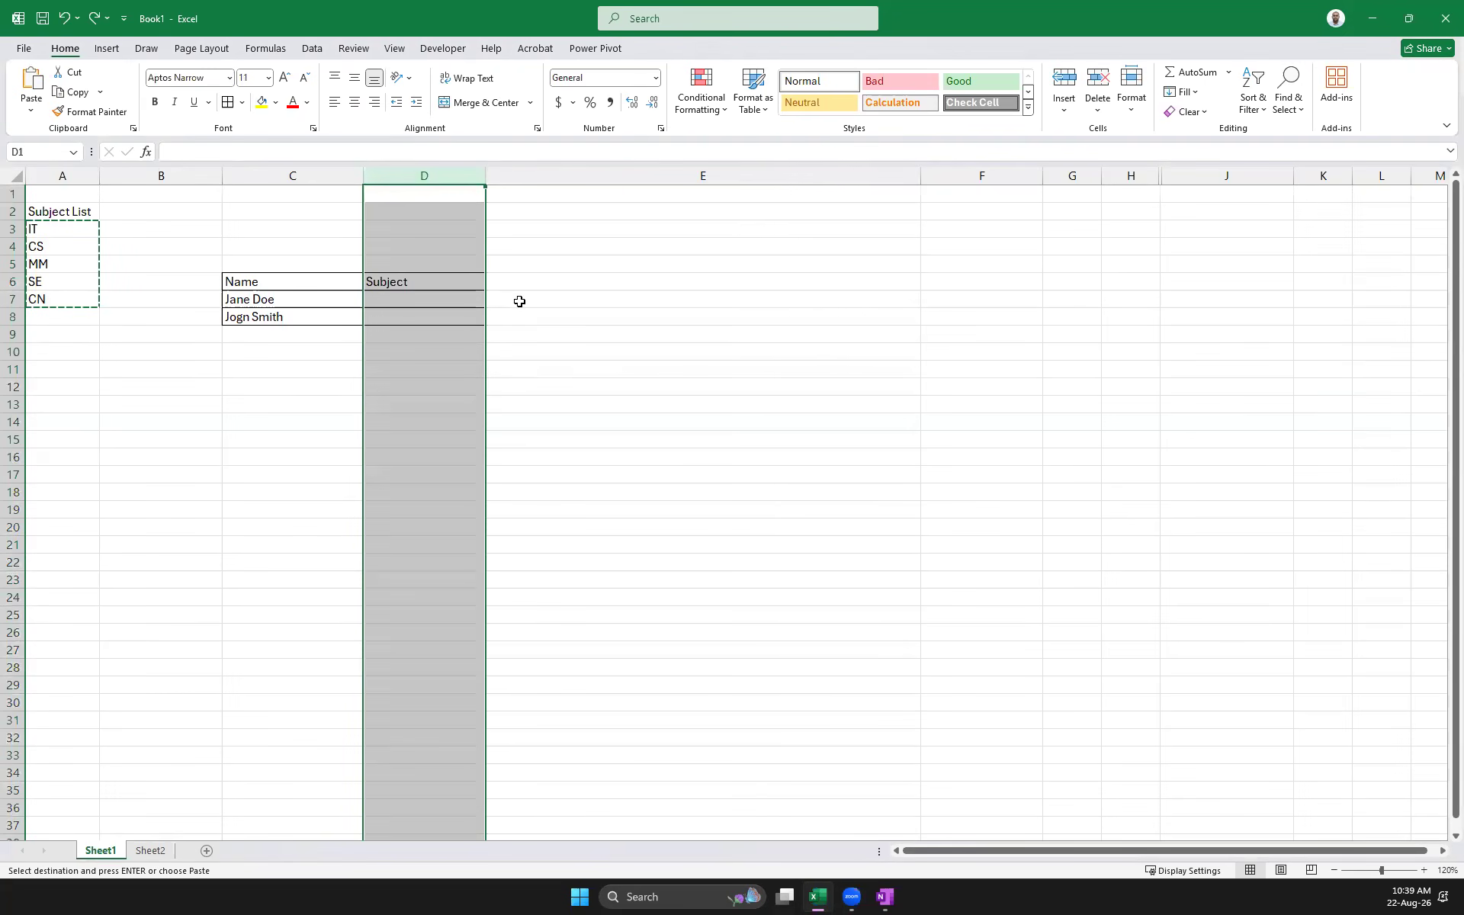
{"action": "scroll", "coordinate": [384, 460], "scroll_direction": "down", "scroll_amount": 20}
{"action": "scroll", "coordinate": [383, 460], "scroll_direction": "up", "scroll_amount": 20}
Apply All Borders to C7:D28 and select the Name/Subject range C6:D28
{"action": "left_click", "coordinate": [631, 454]}
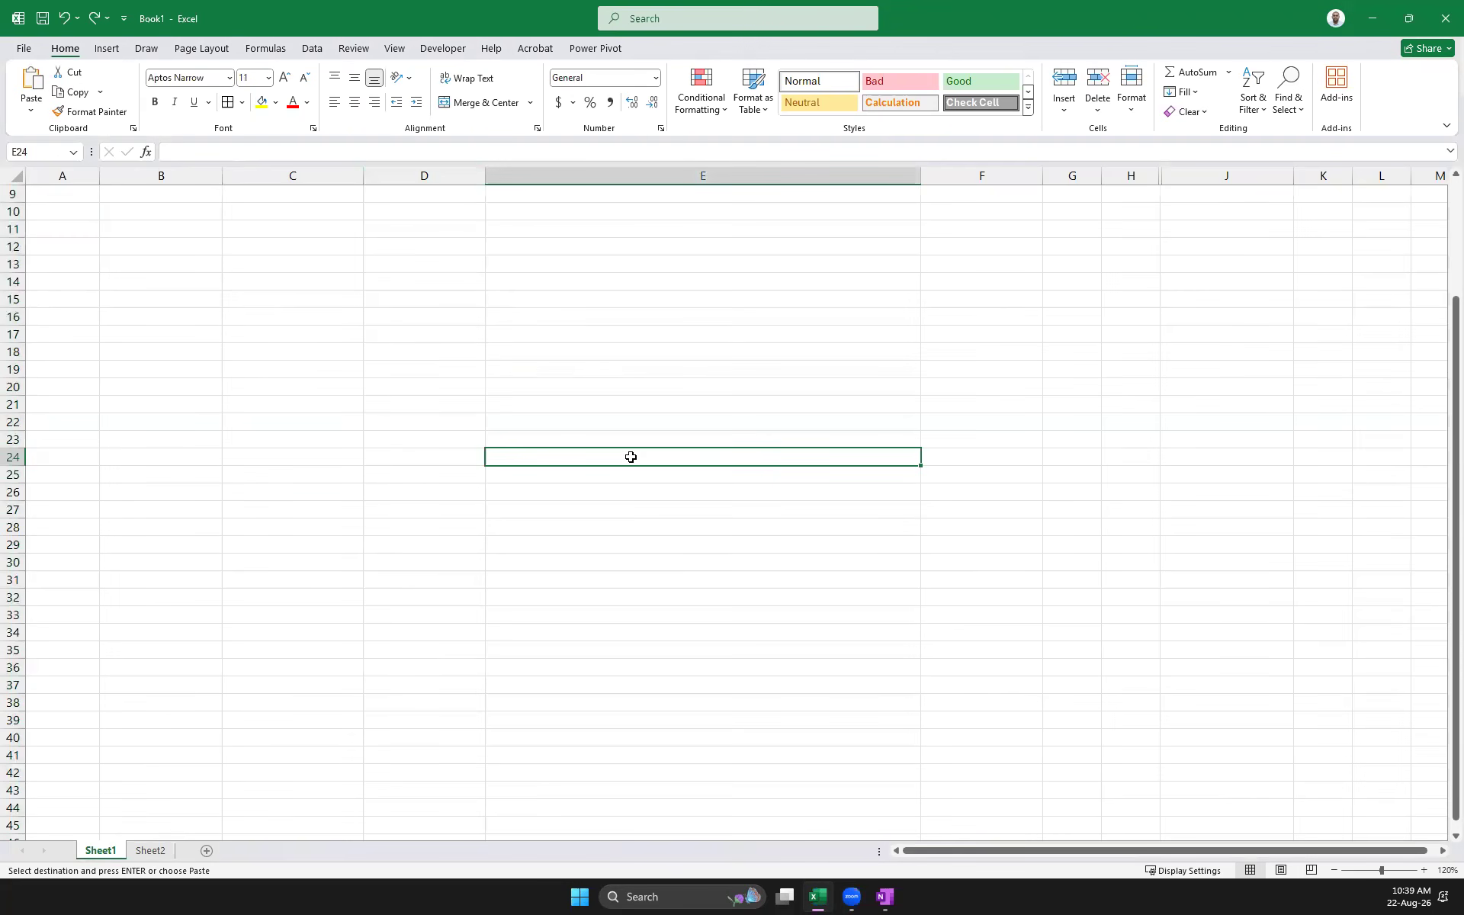
{"action": "scroll", "coordinate": [520, 451], "scroll_direction": "up", "scroll_amount": 3}
{"action": "left_click_drag", "start_coordinate": [396, 298], "coordinate": [272, 303]}
{"action": "left_click", "coordinate": [597, 686]}
{"action": "left_click", "coordinate": [227, 102]}
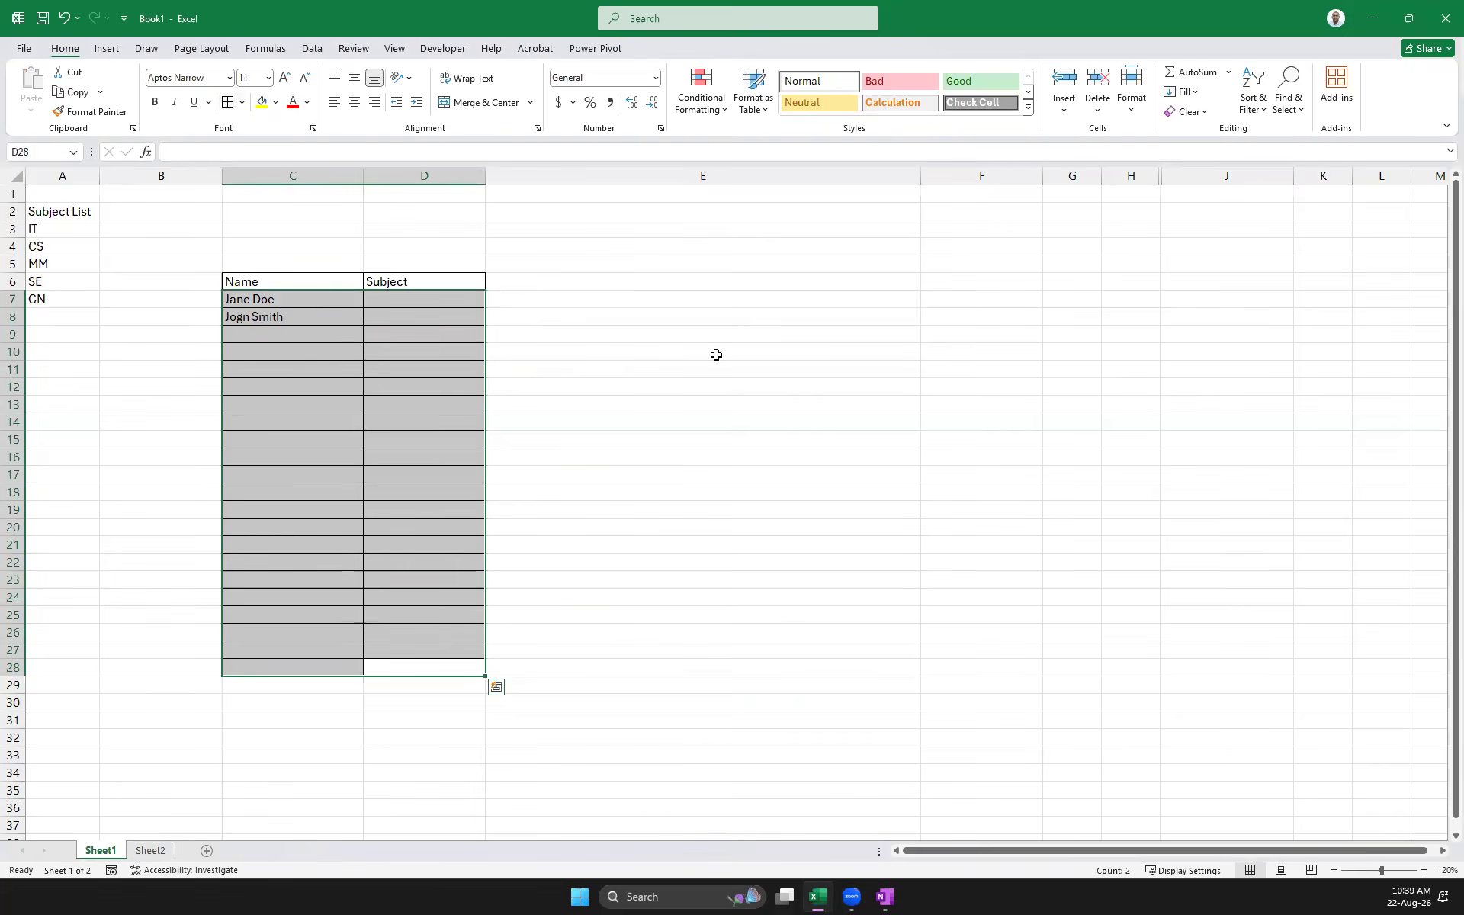
{"action": "left_click", "coordinate": [715, 353]}
{"action": "left_click", "coordinate": [239, 276]}
{"action": "left_click_drag", "start_coordinate": [244, 281], "coordinate": [458, 666]}
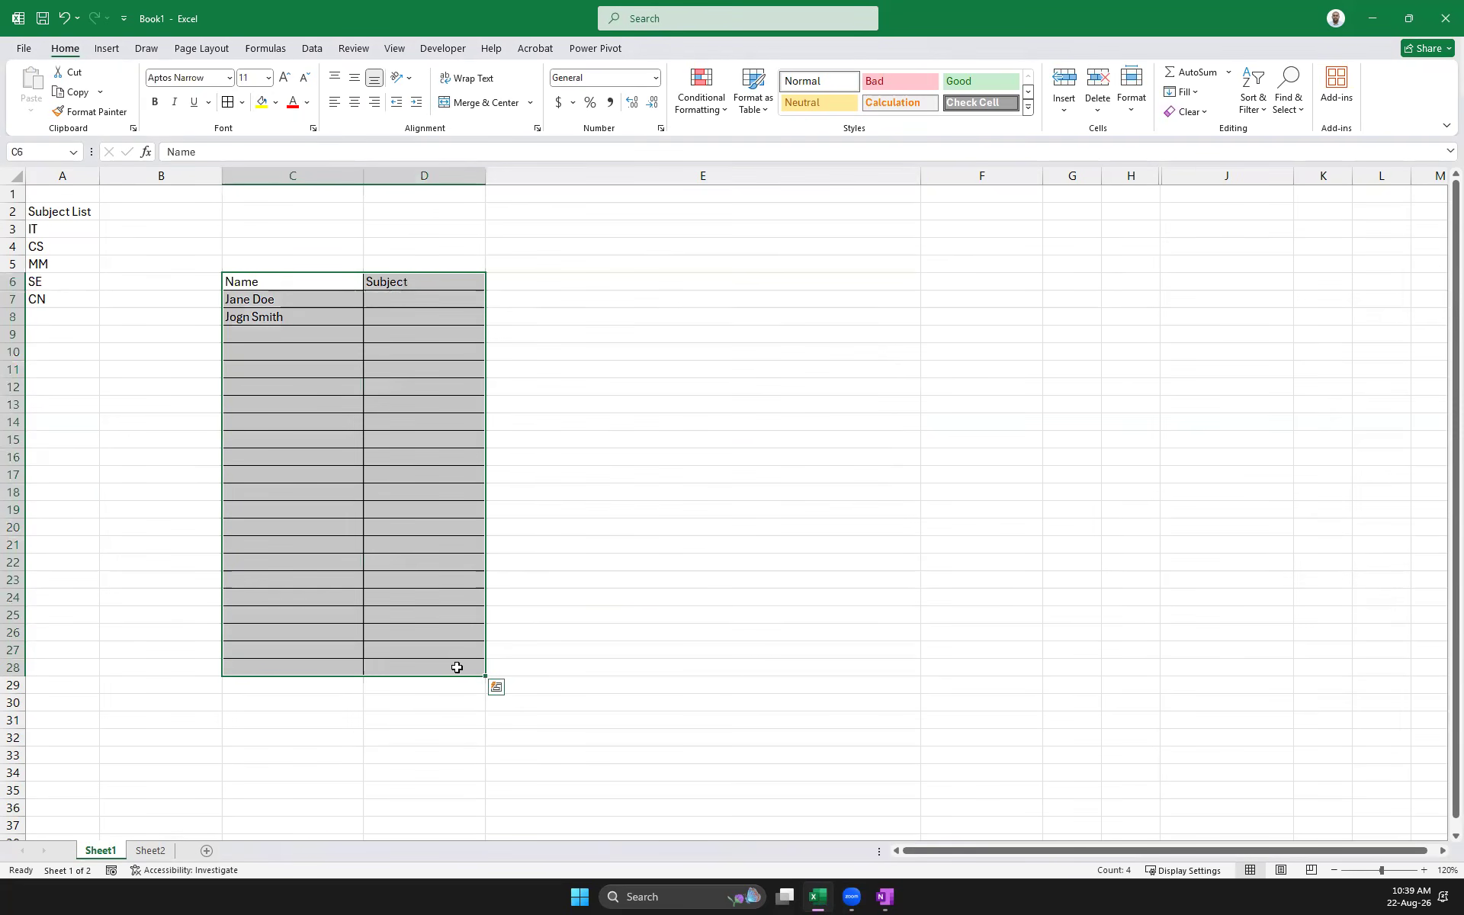
Create a table, then undo it because it added generic Column1/Column2 headers
{"action": "key", "text": "ctrl+t"}
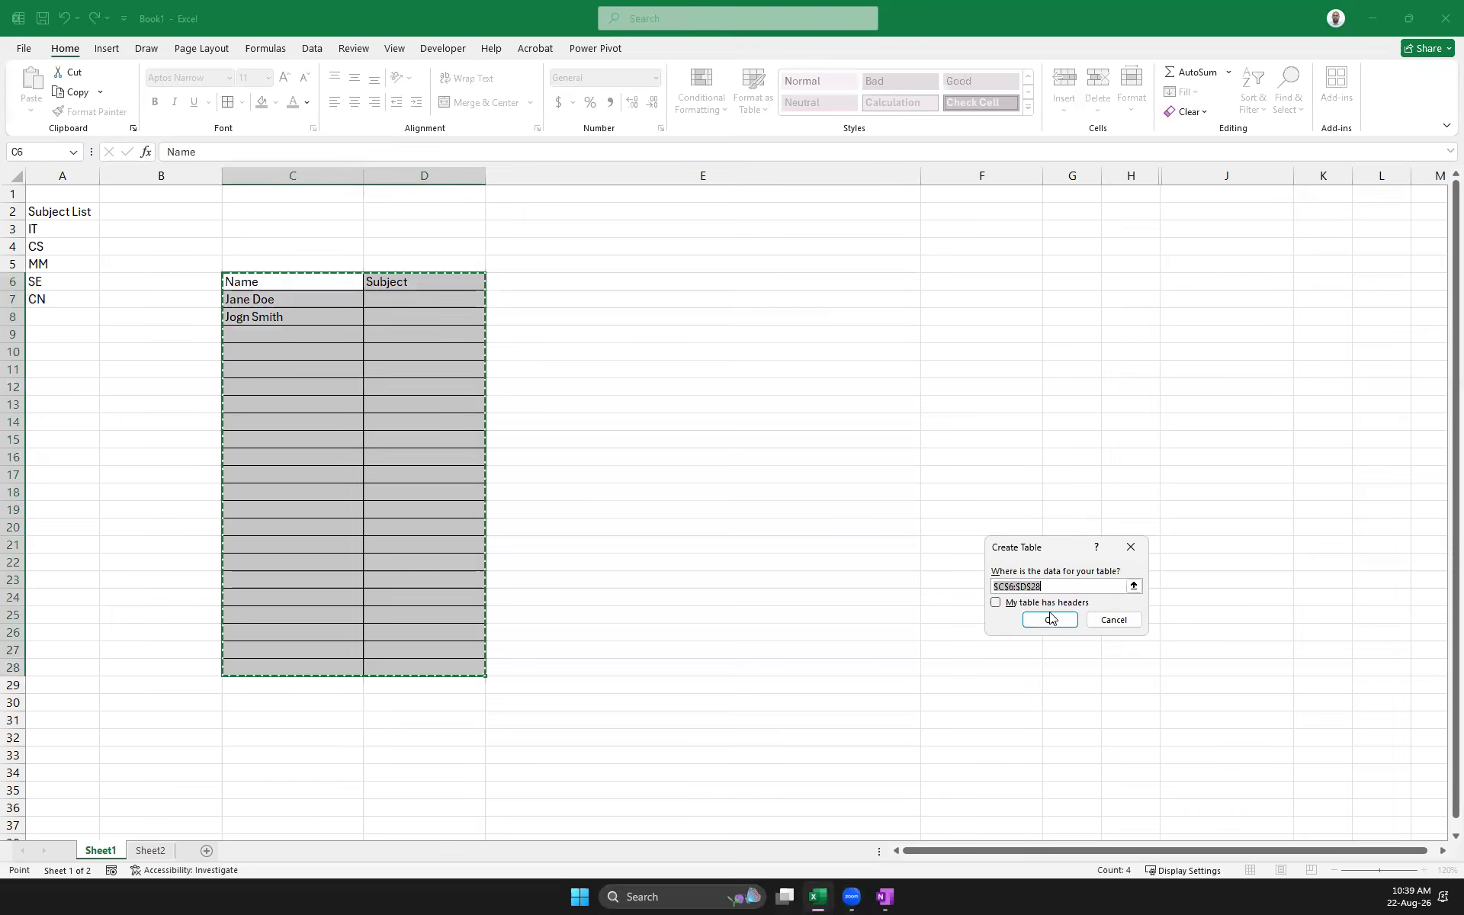
{"action": "key", "text": "Return"}
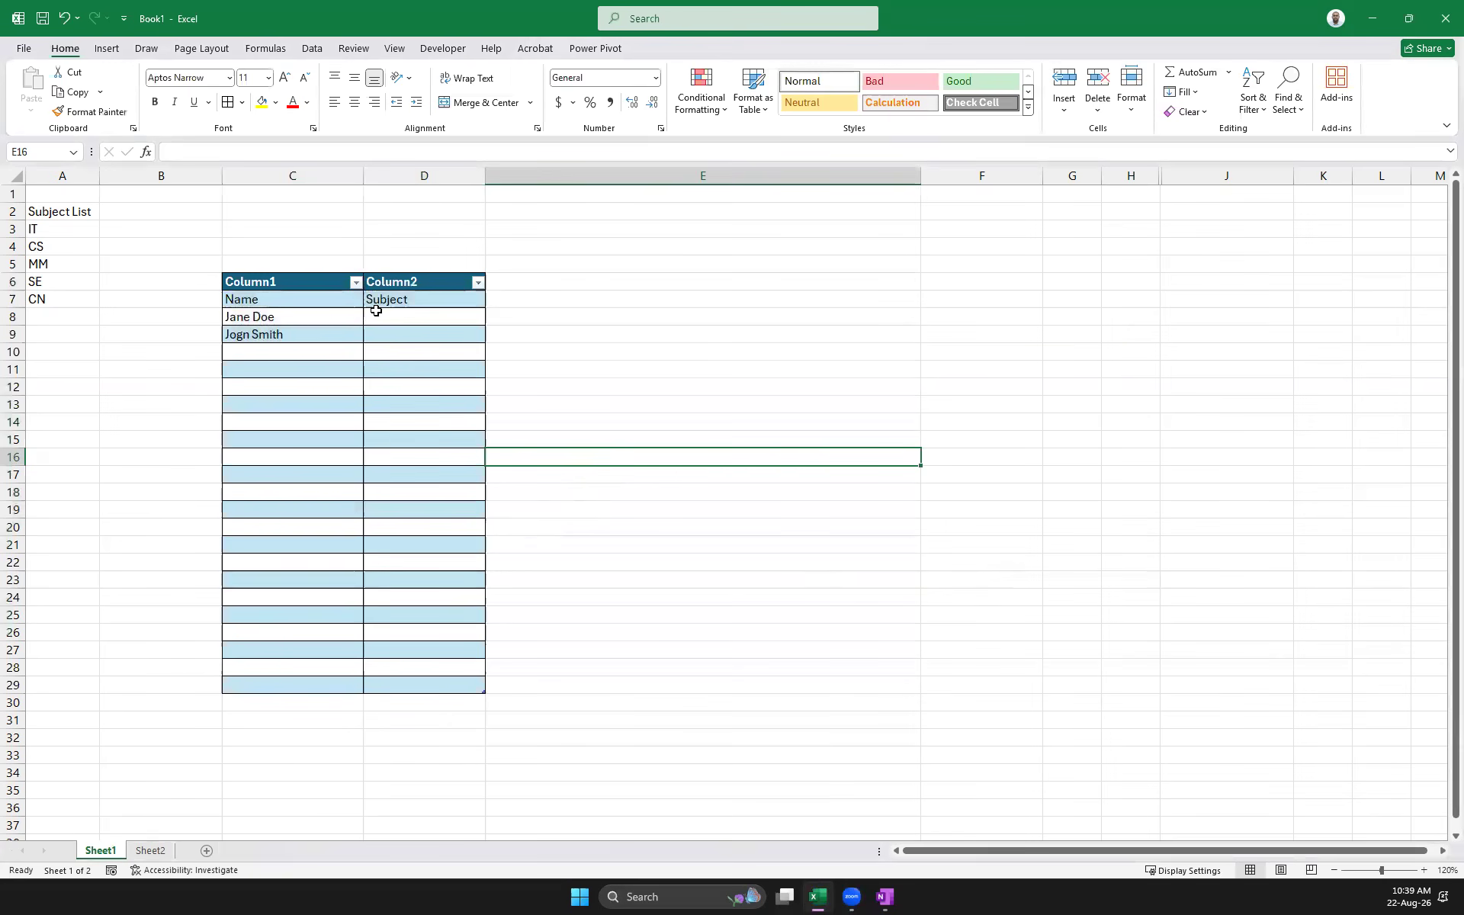
{"action": "left_click", "coordinate": [404, 298]}
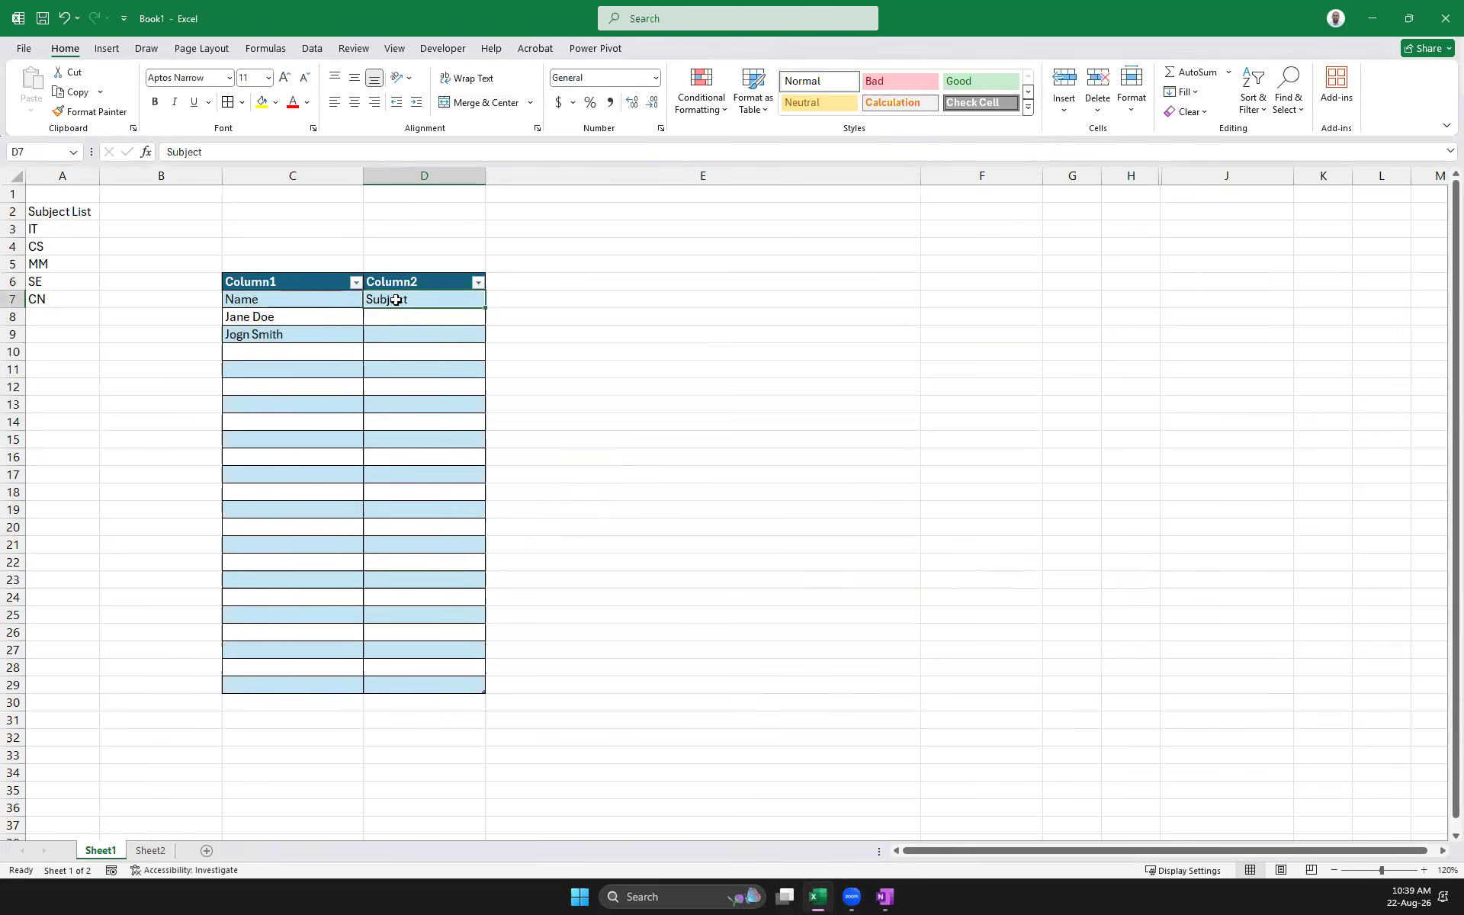
{"action": "left_click_drag", "start_coordinate": [392, 298], "coordinate": [248, 298]}
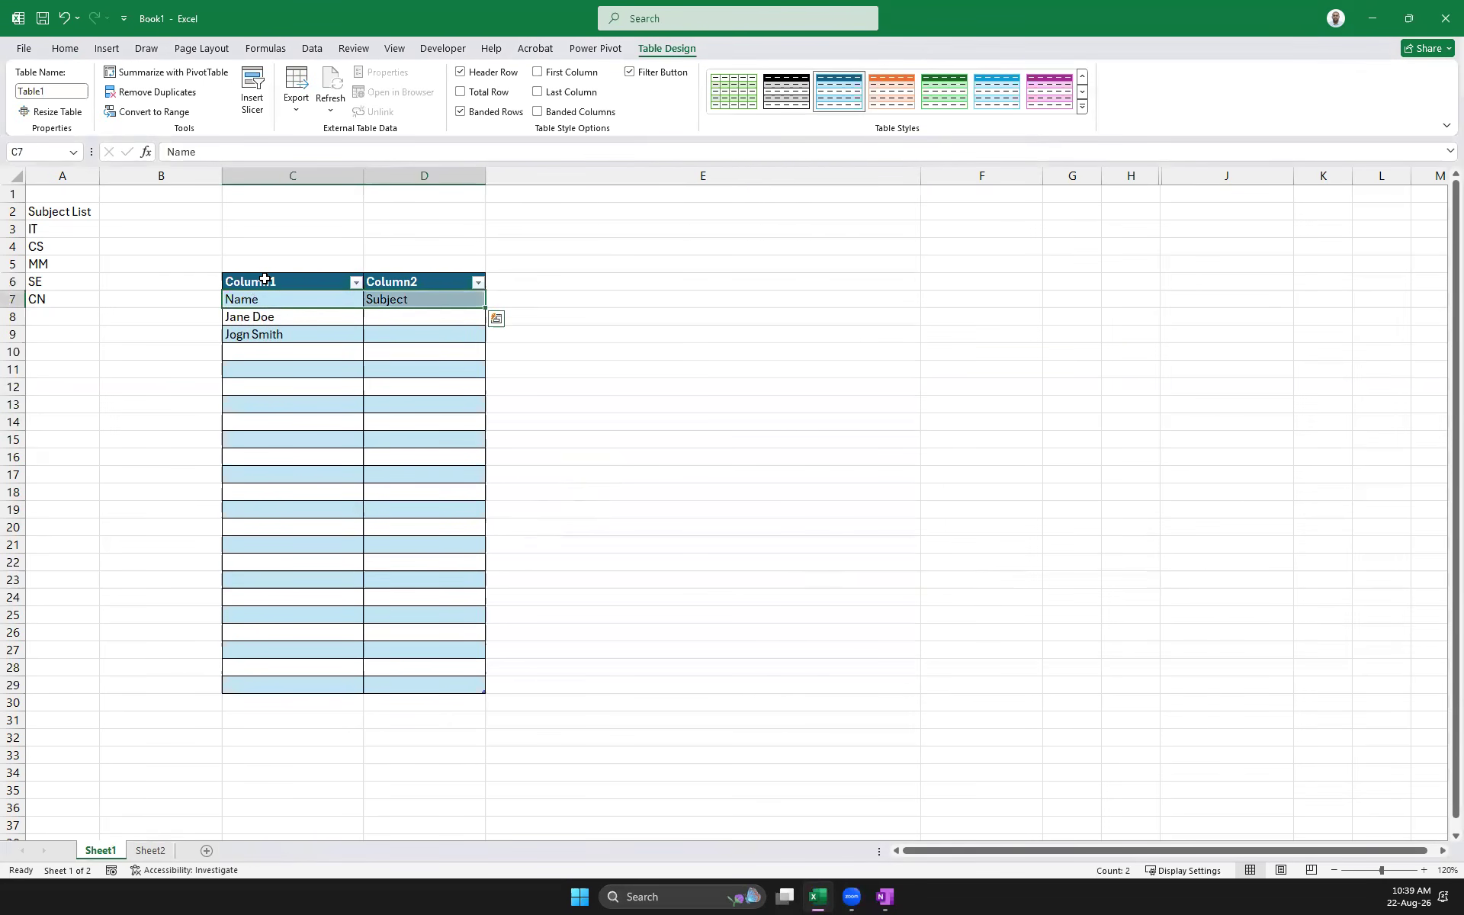
{"action": "left_click", "coordinate": [265, 279]}
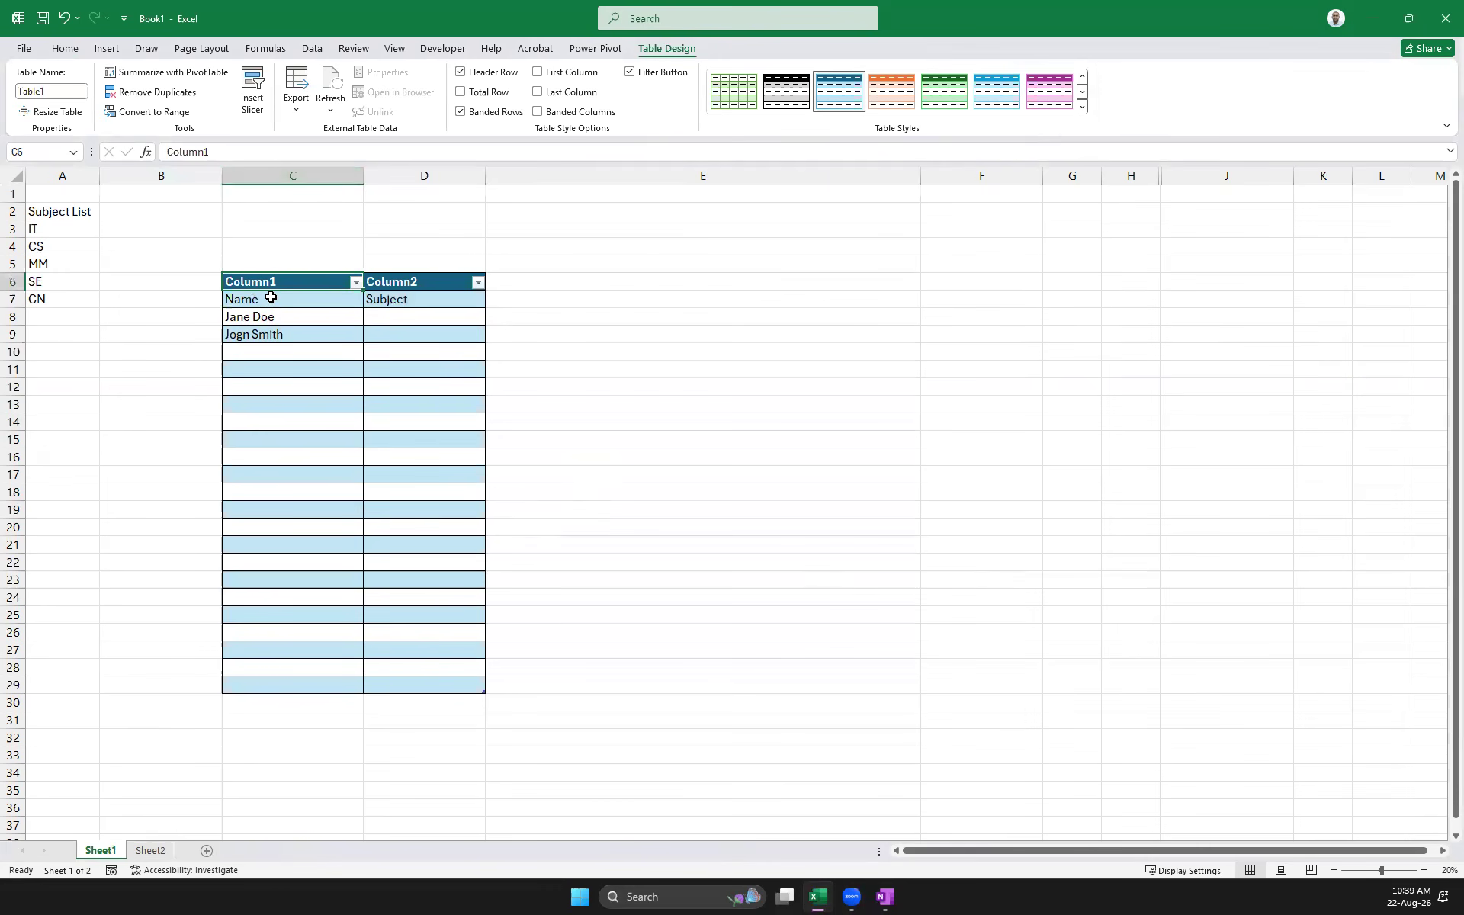
{"action": "key", "text": "ctrl+z"}
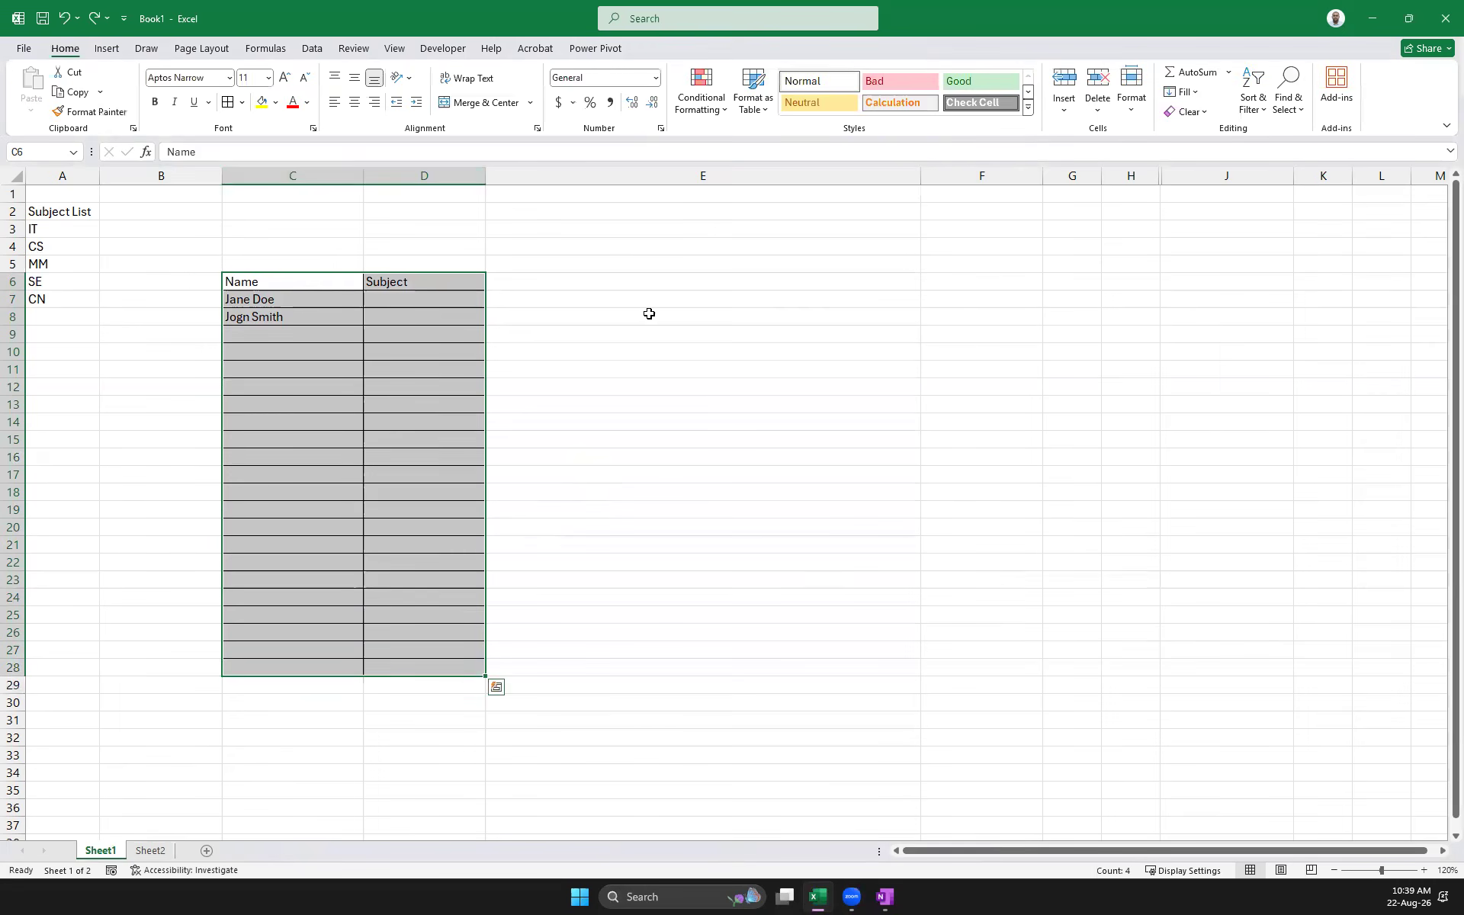
Convert C6:D28 into a table with headers, using Name and Subject as the header row
{"action": "left_click_drag", "start_coordinate": [273, 308], "coordinate": [475, 671]}
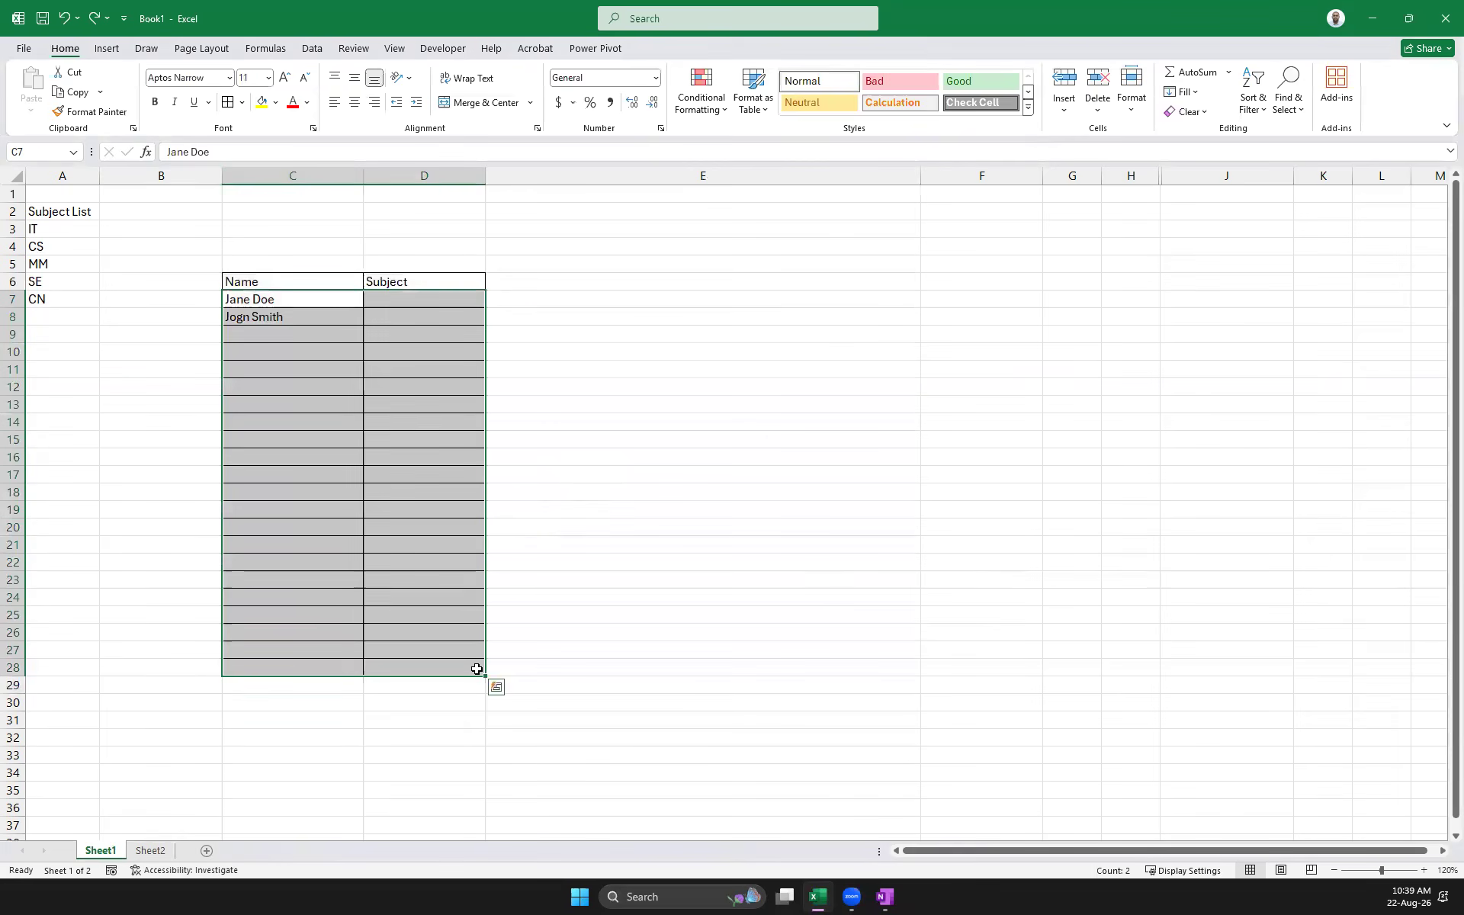
{"action": "key", "text": "ctrl+t"}
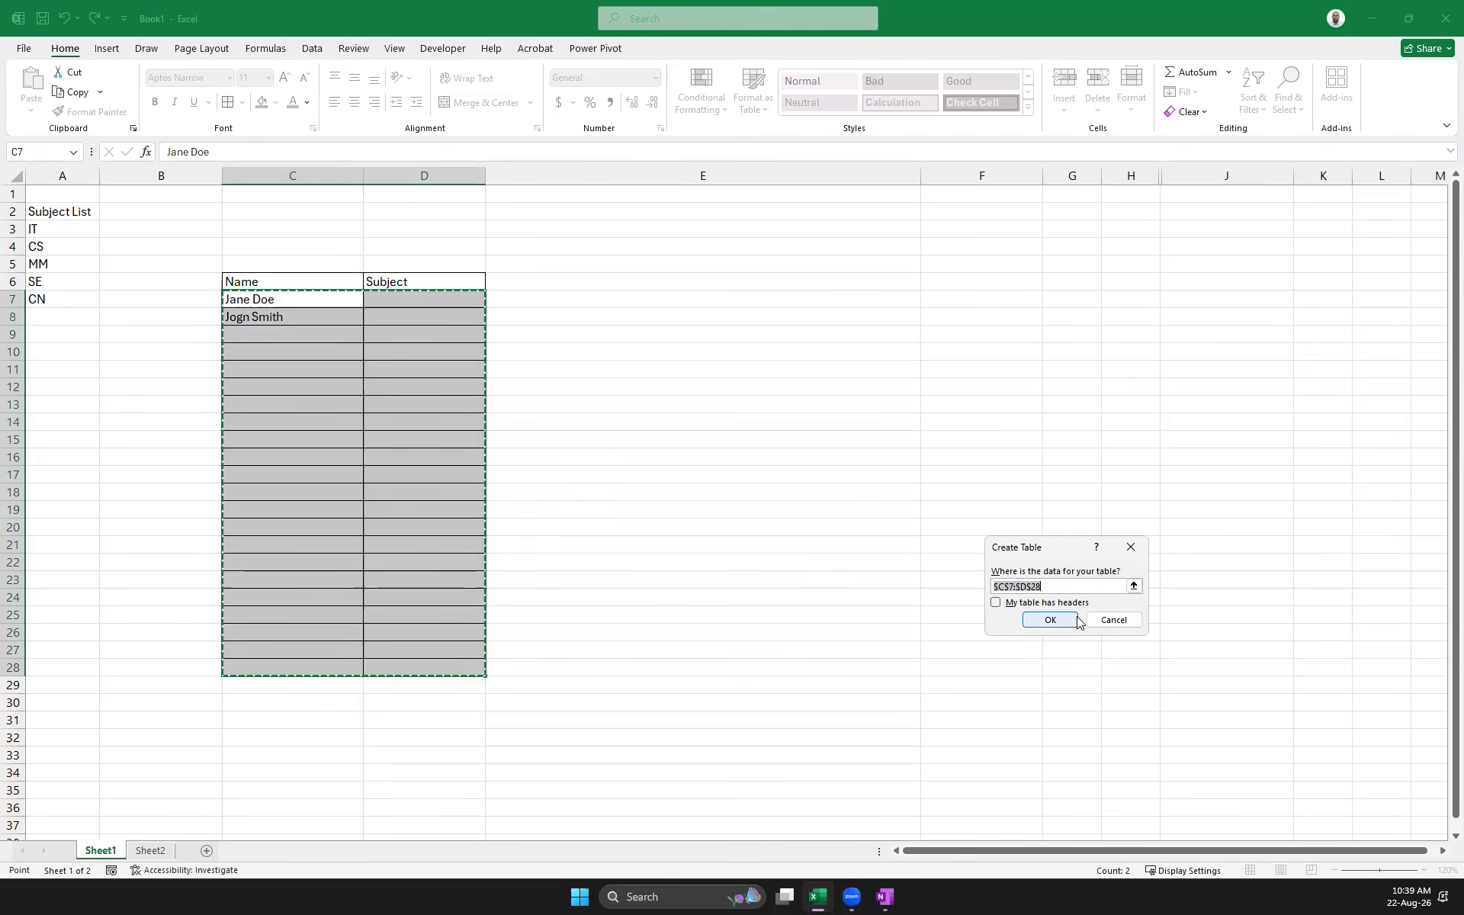
{"action": "left_click", "coordinate": [1022, 604]}
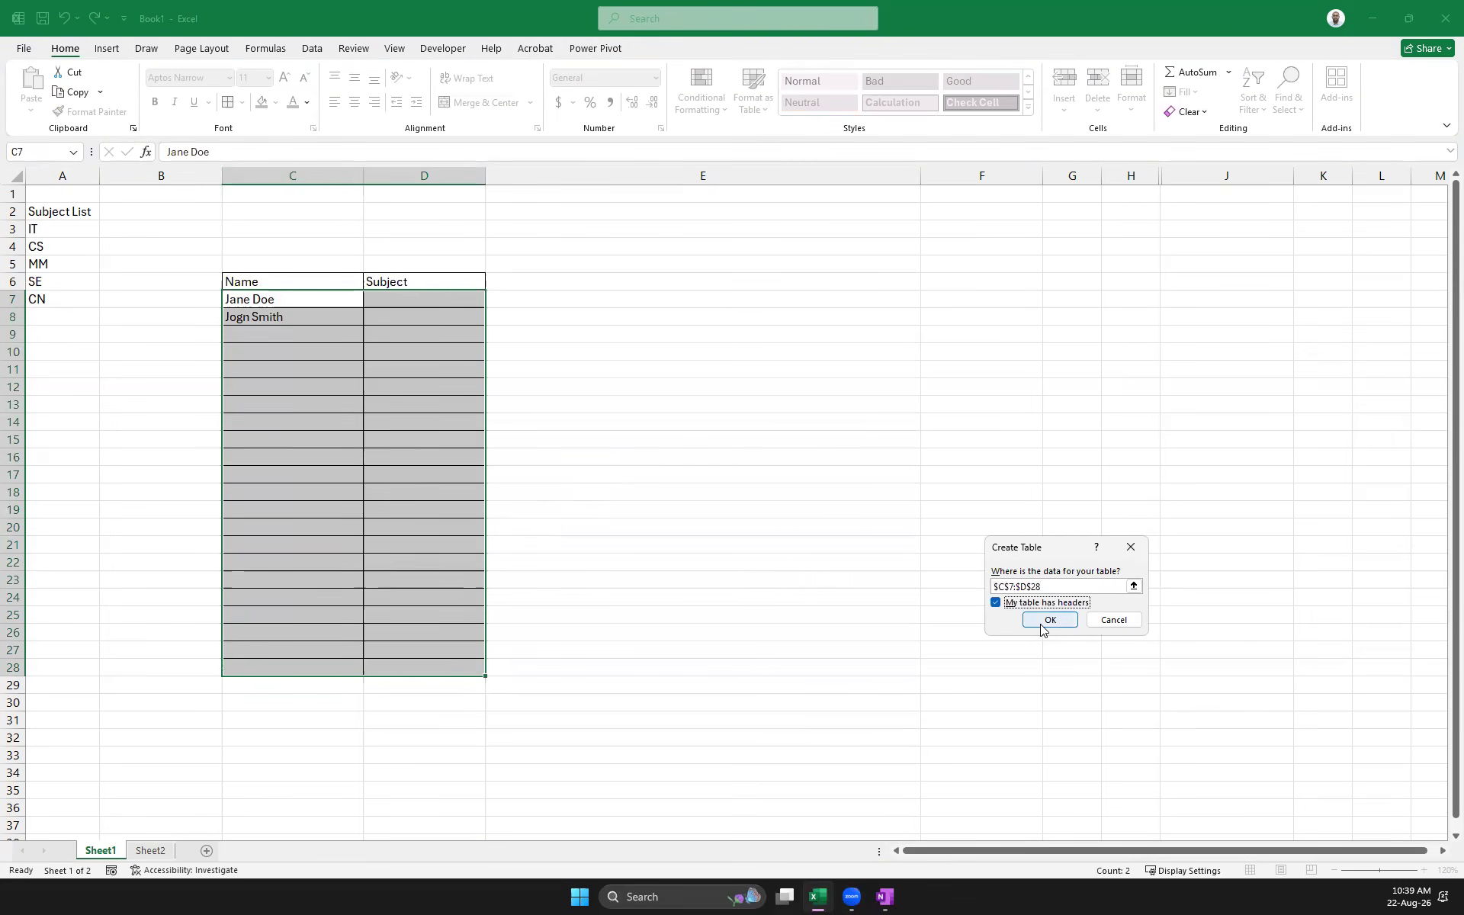
{"action": "left_click", "coordinate": [1131, 547]}
{"action": "left_click", "coordinate": [242, 284]}
{"action": "left_click", "coordinate": [445, 671], "text": "shift"}
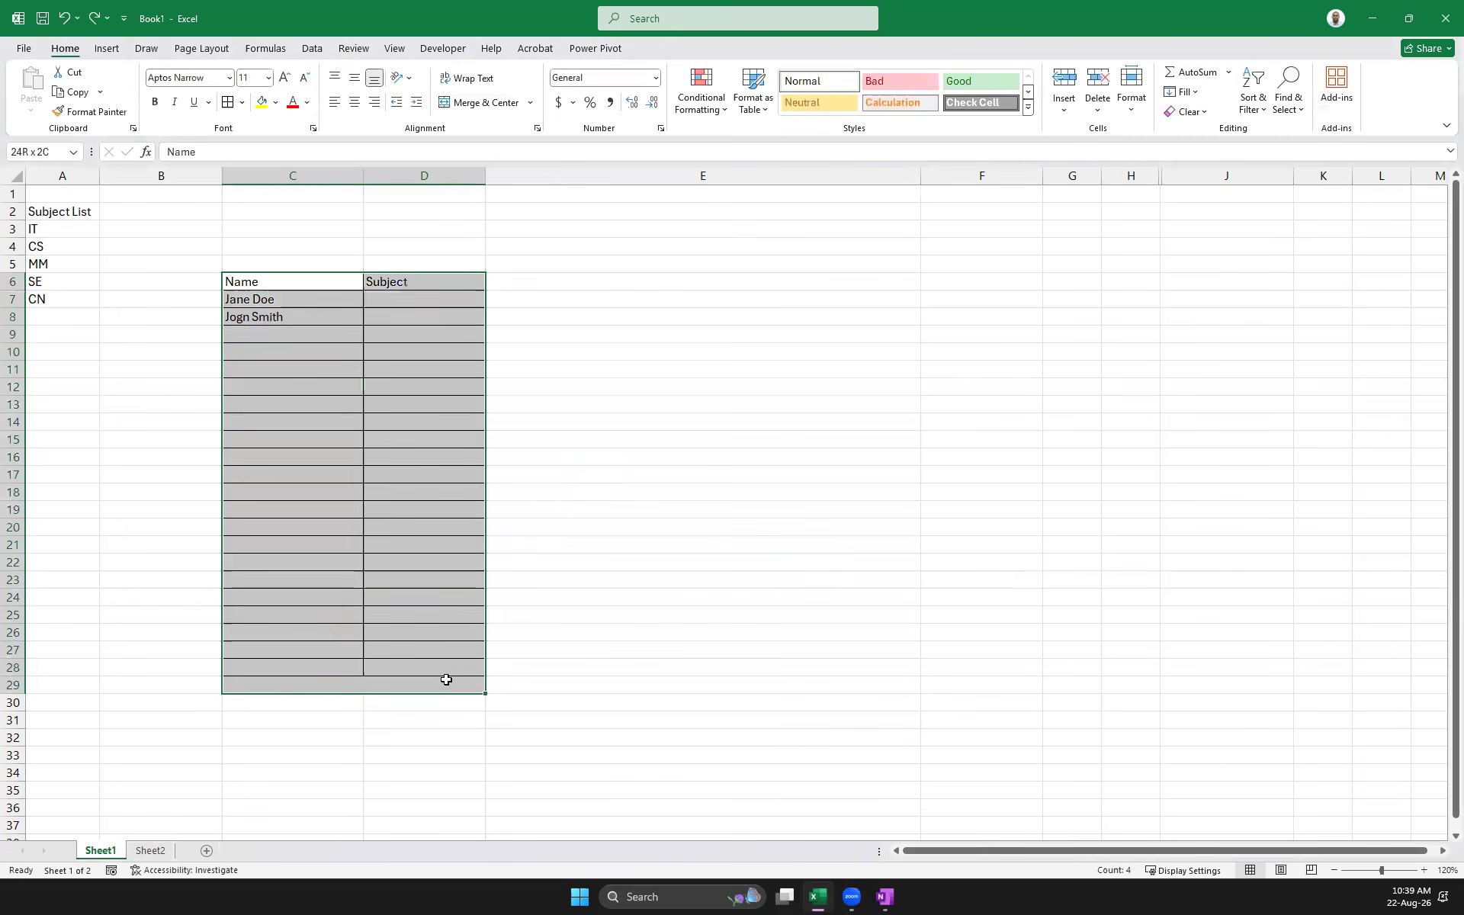
{"action": "key", "text": "ctrl+t"}
{"action": "left_click", "coordinate": [996, 602]}
{"action": "left_click", "coordinate": [1050, 619]}
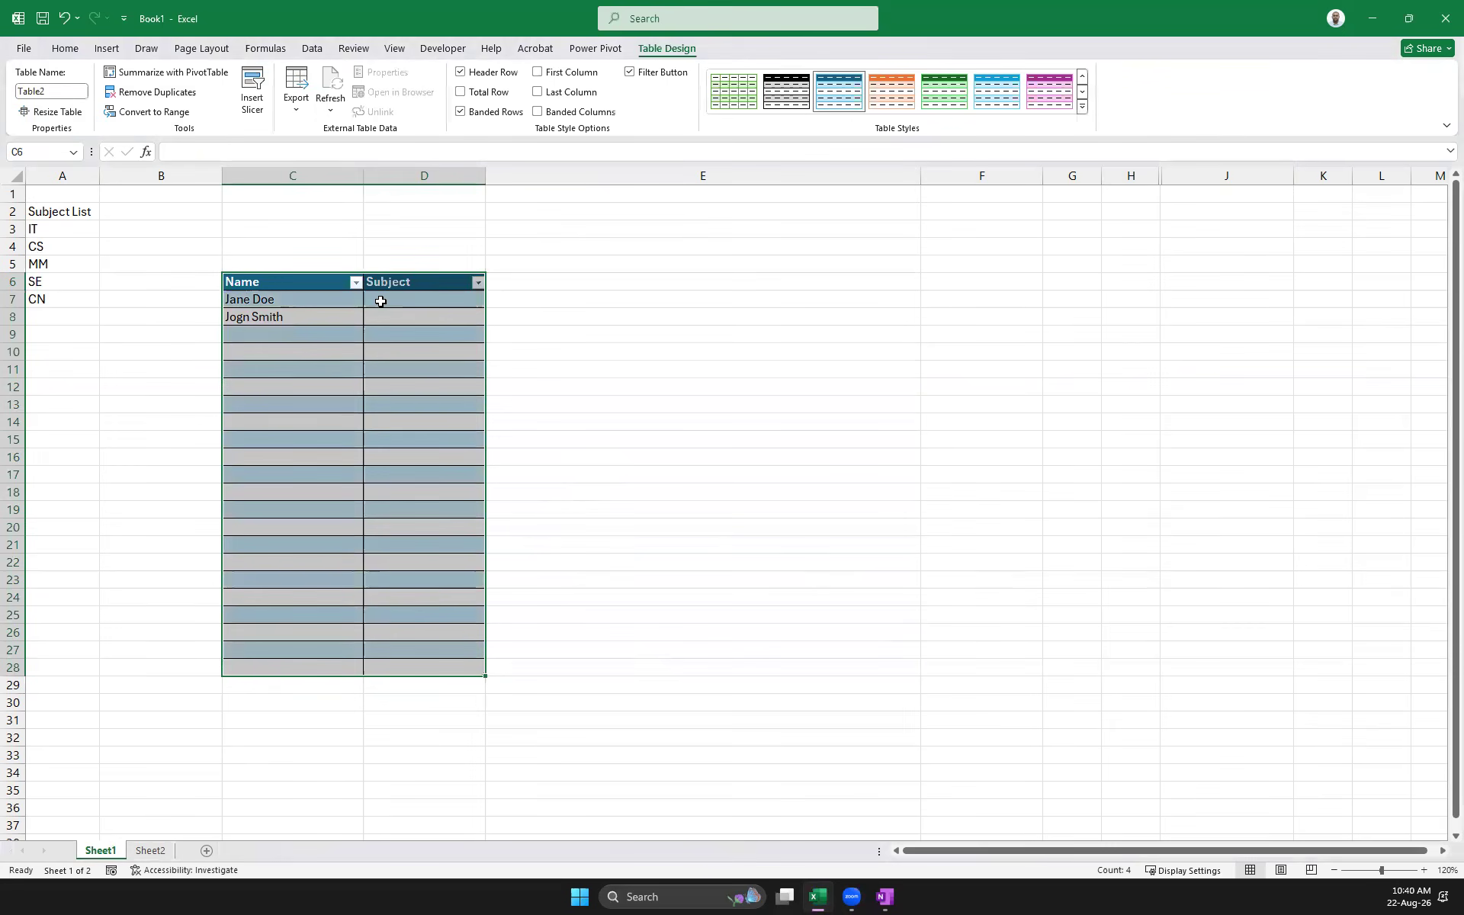
{"action": "left_click", "coordinate": [709, 416]}
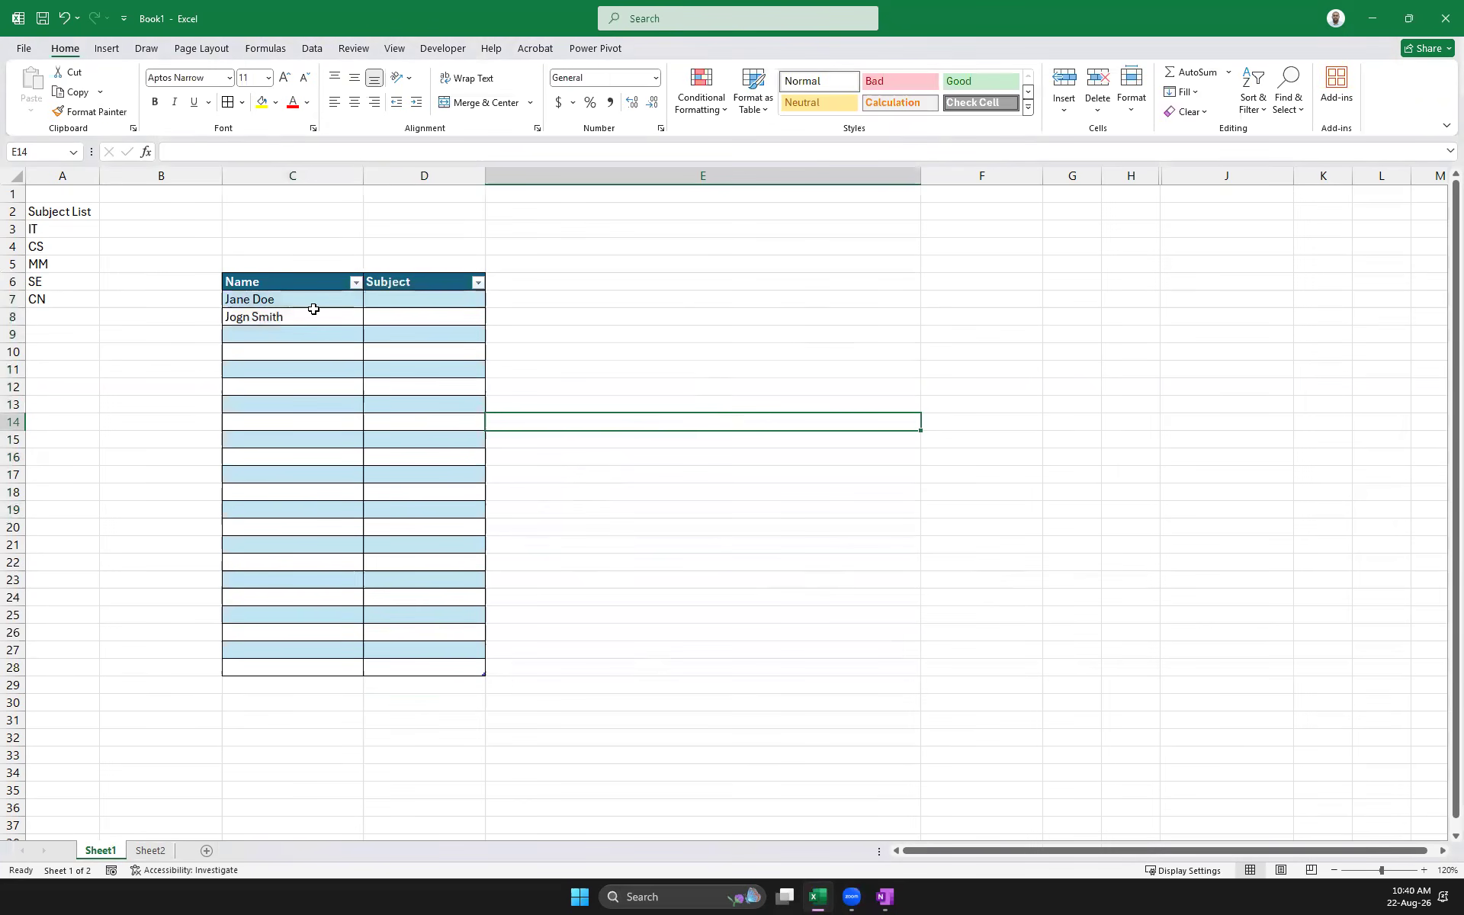
Add List data validation to the Subject cells with source =$A$3:$A$7
{"action": "left_click_drag", "start_coordinate": [386, 301], "coordinate": [414, 658]}
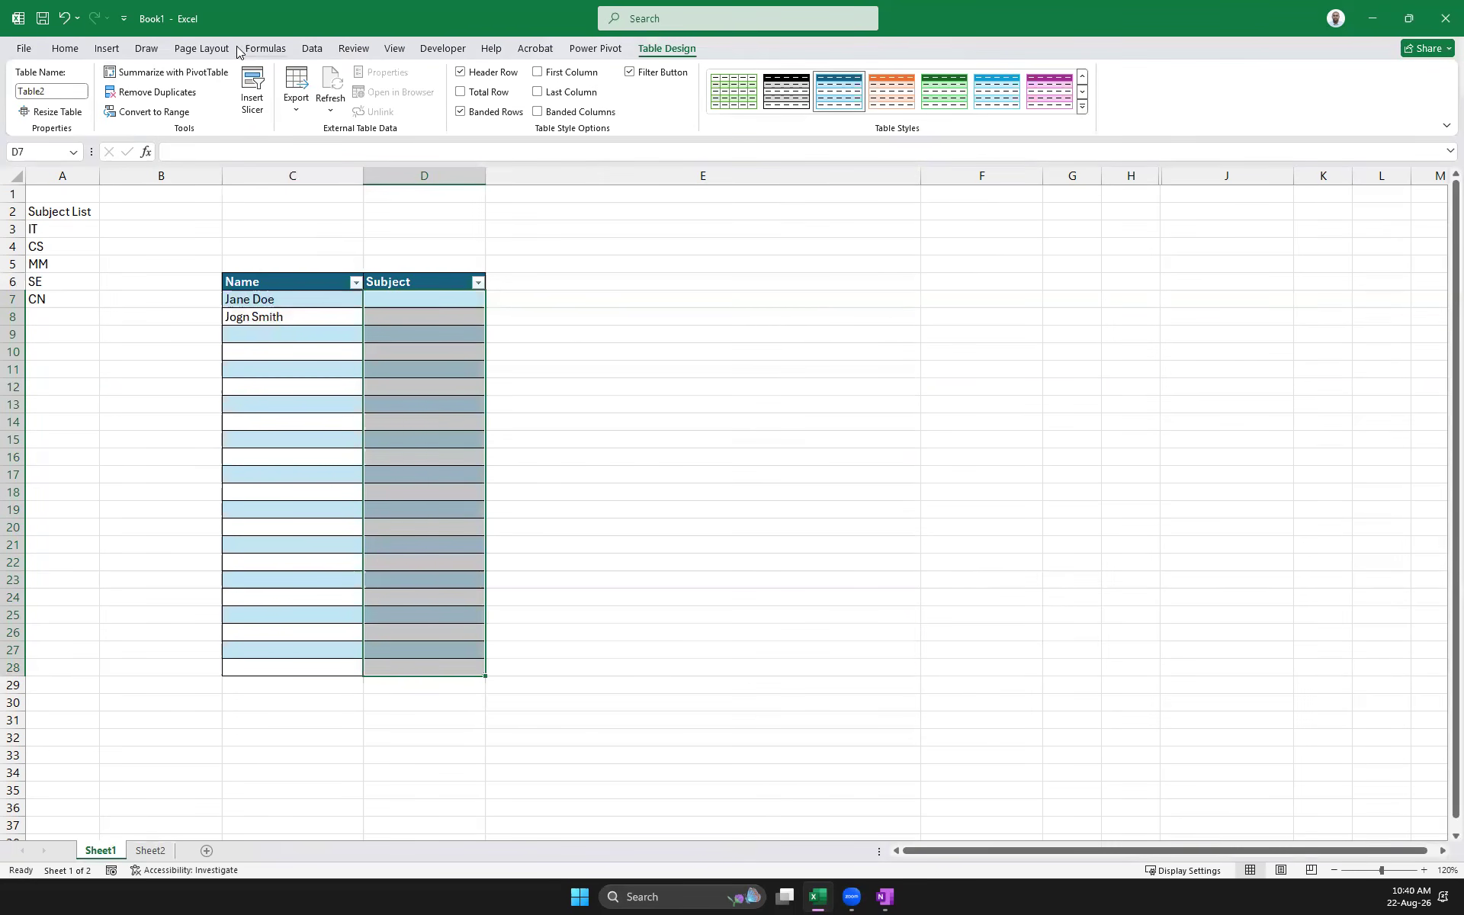
{"action": "left_click", "coordinate": [308, 48]}
{"action": "left_click", "coordinate": [792, 111]}
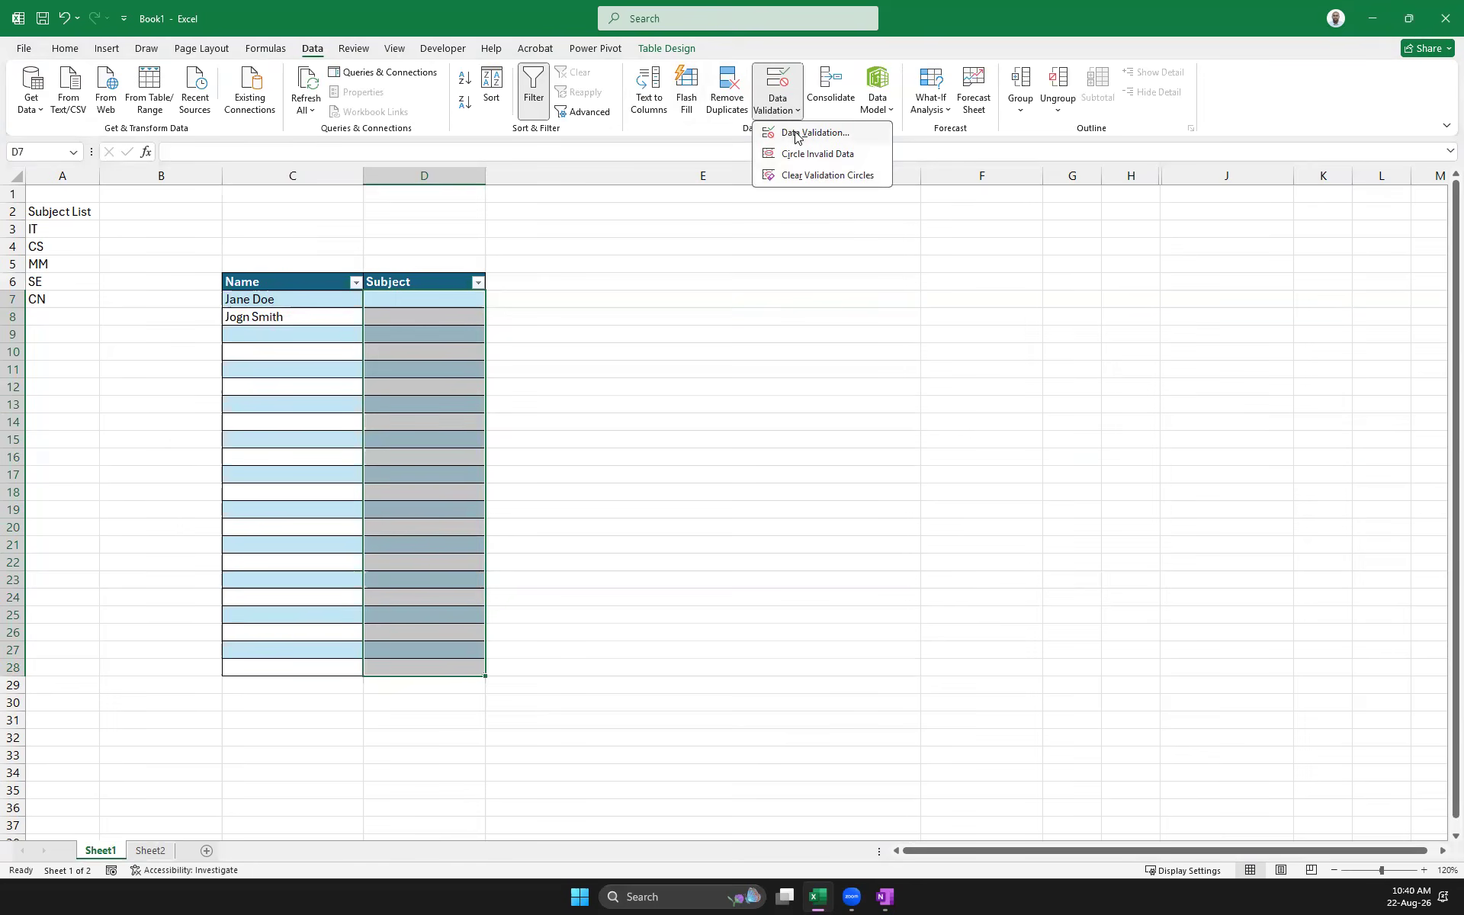
{"action": "left_click", "coordinate": [796, 134]}
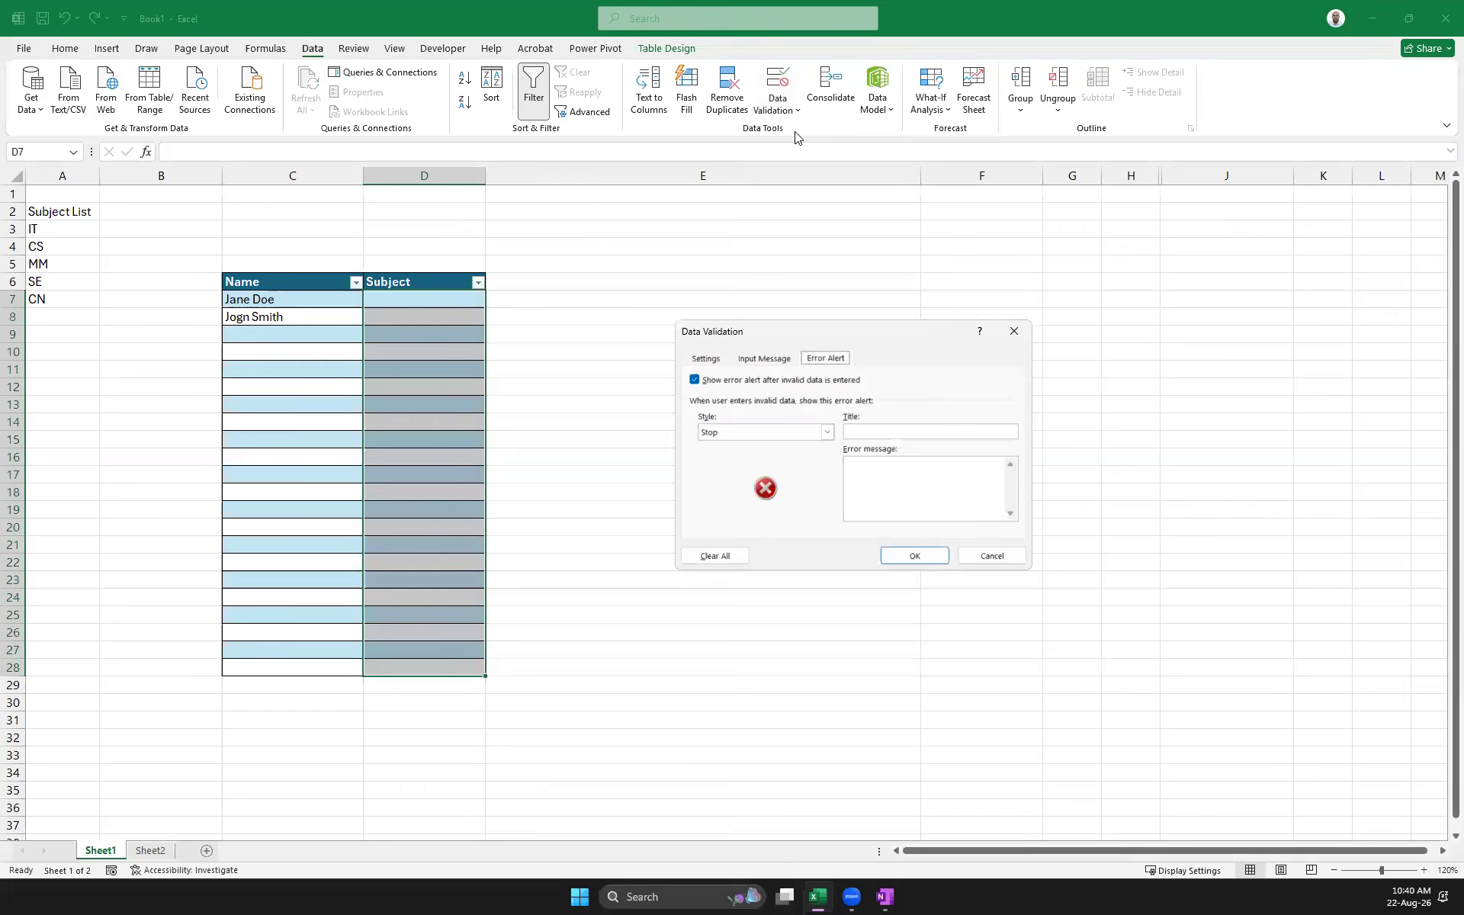
{"action": "left_click", "coordinate": [705, 358]}
{"action": "left_click", "coordinate": [803, 411]}
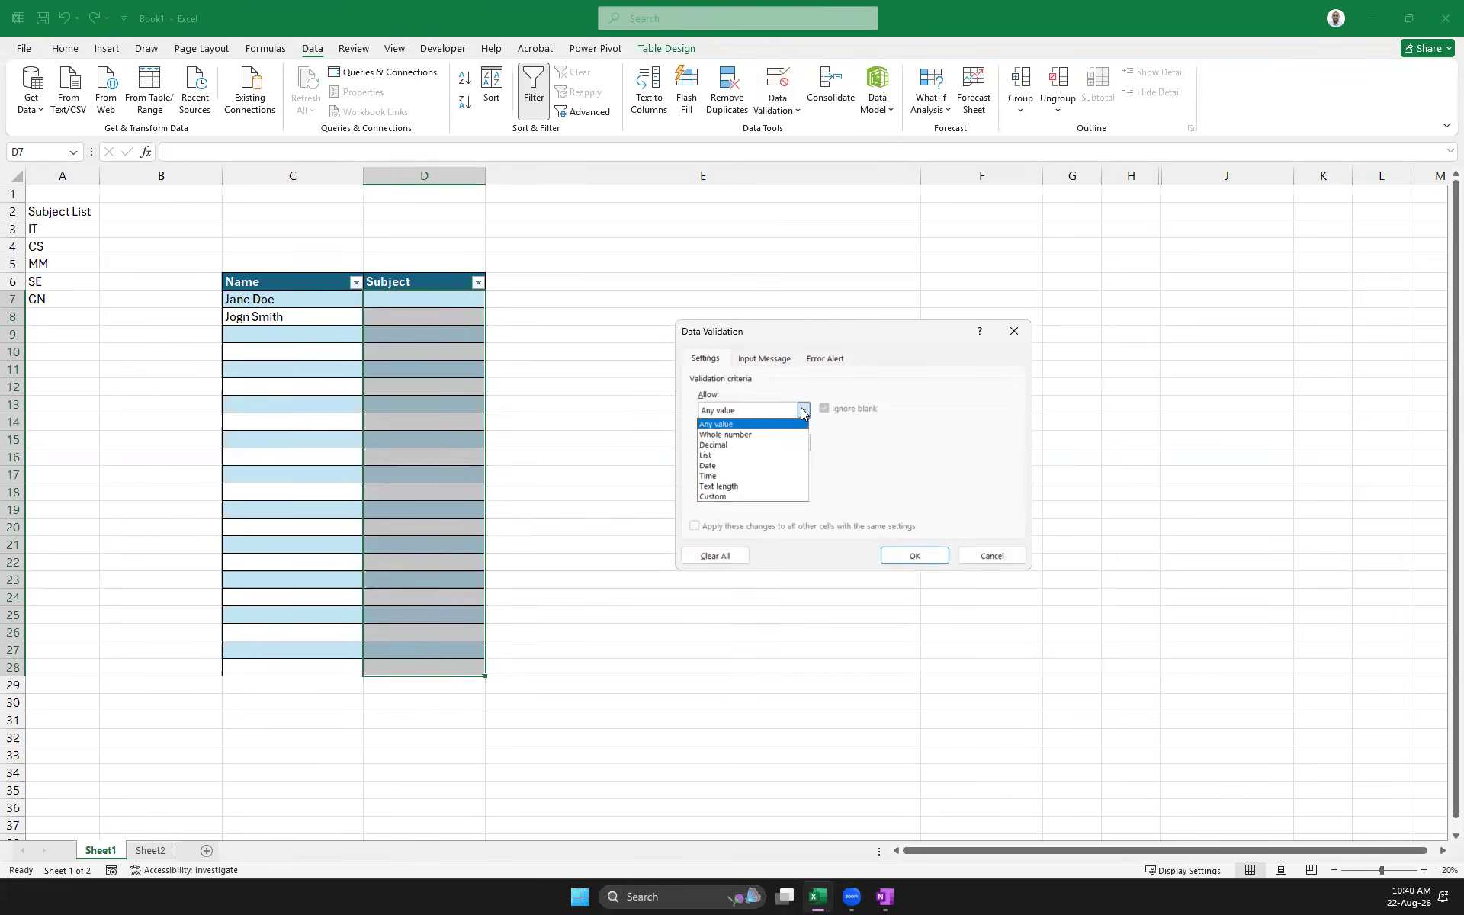
{"action": "left_click", "coordinate": [755, 455]}
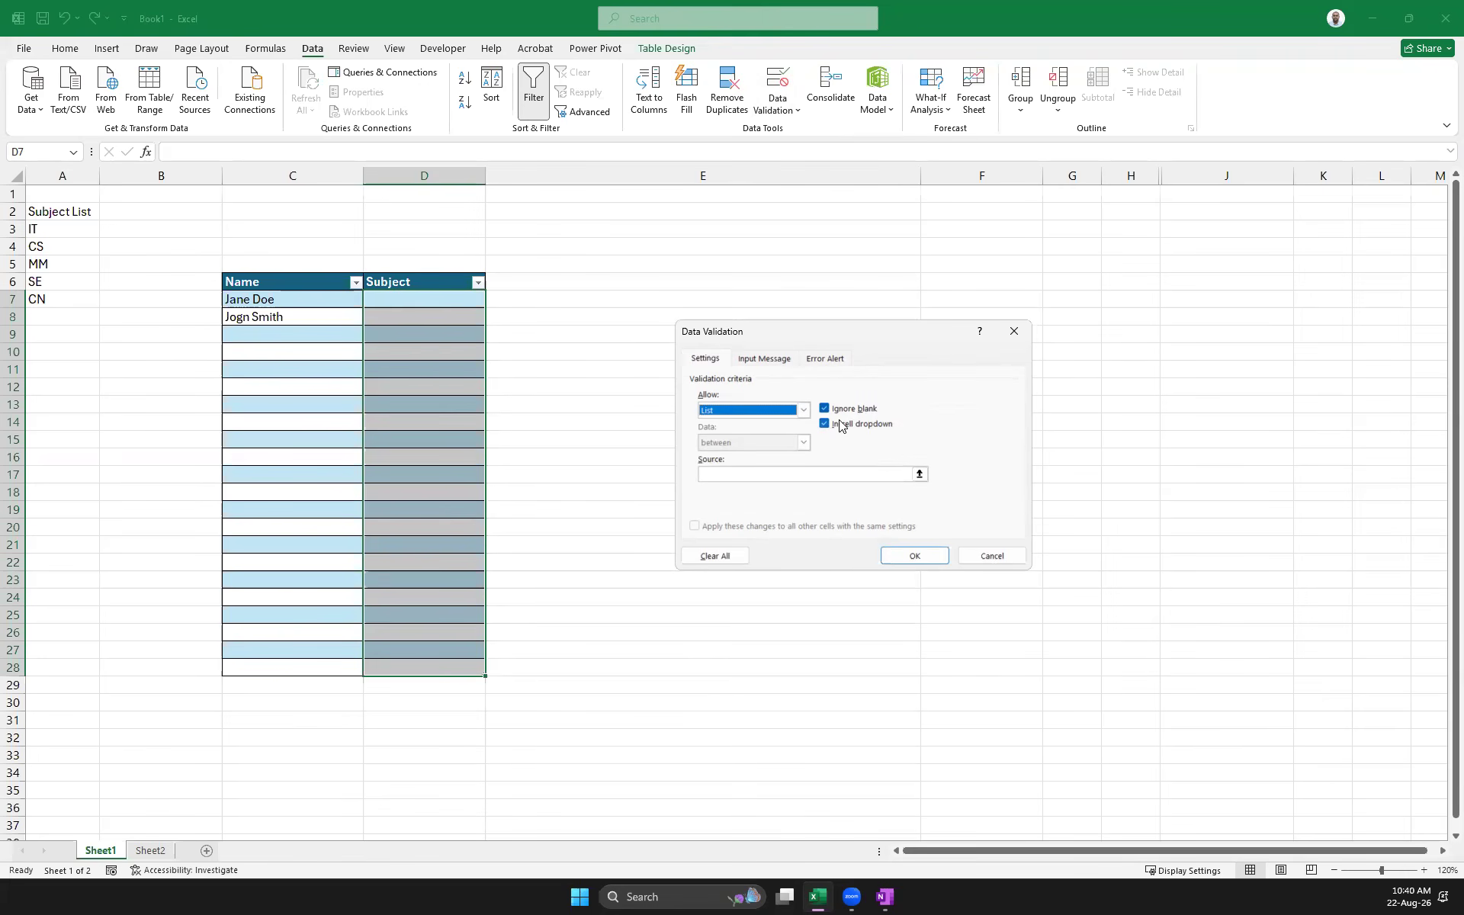
{"action": "left_click", "coordinate": [913, 473]}
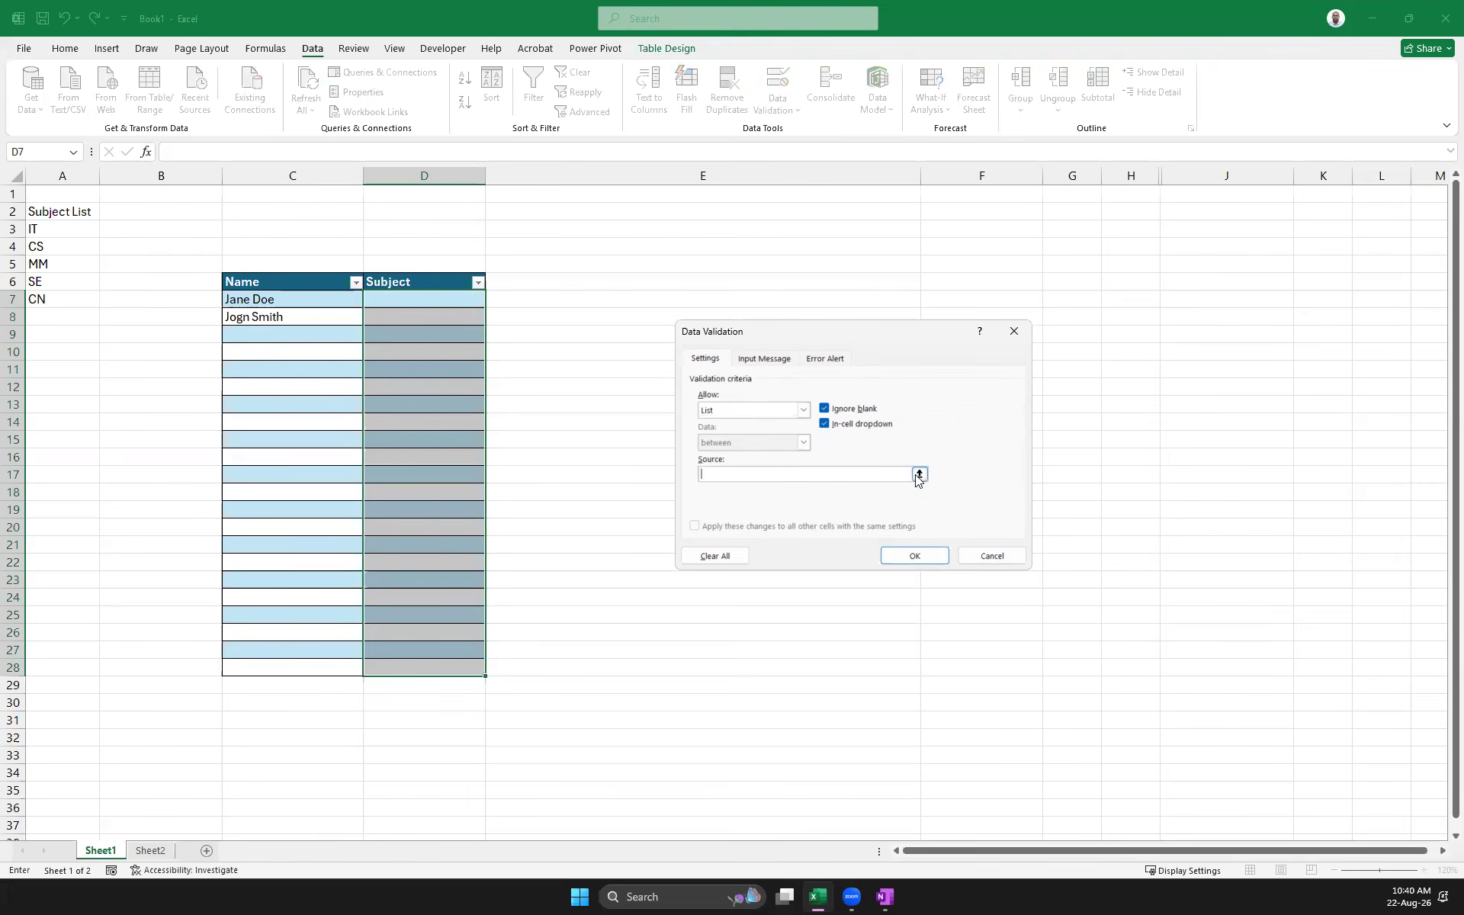
{"action": "left_click", "coordinate": [918, 475]}
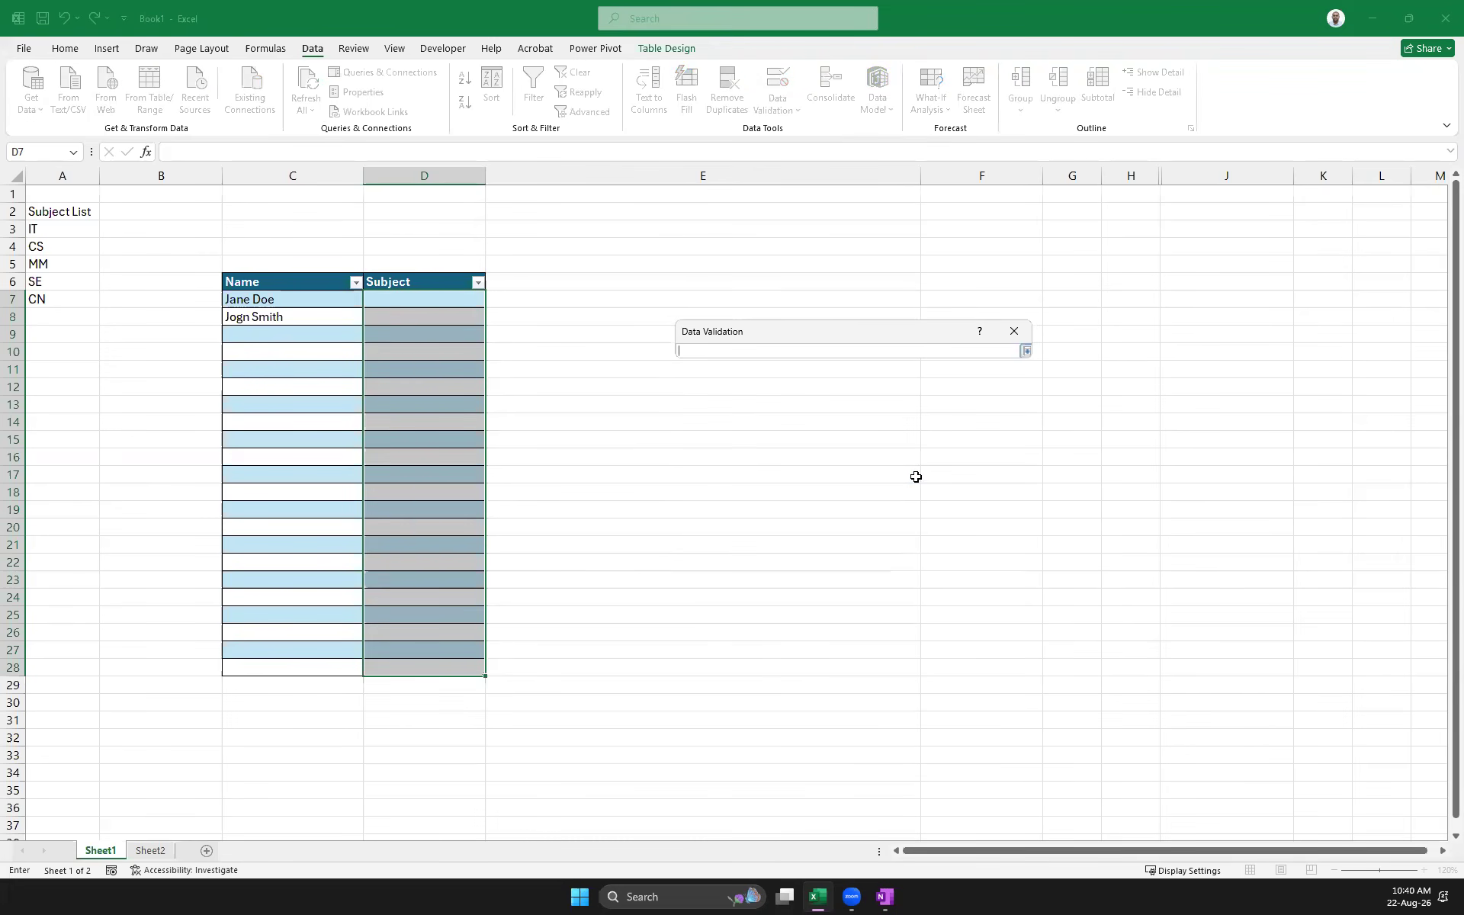
{"action": "left_click_drag", "start_coordinate": [32, 230], "coordinate": [45, 299]}
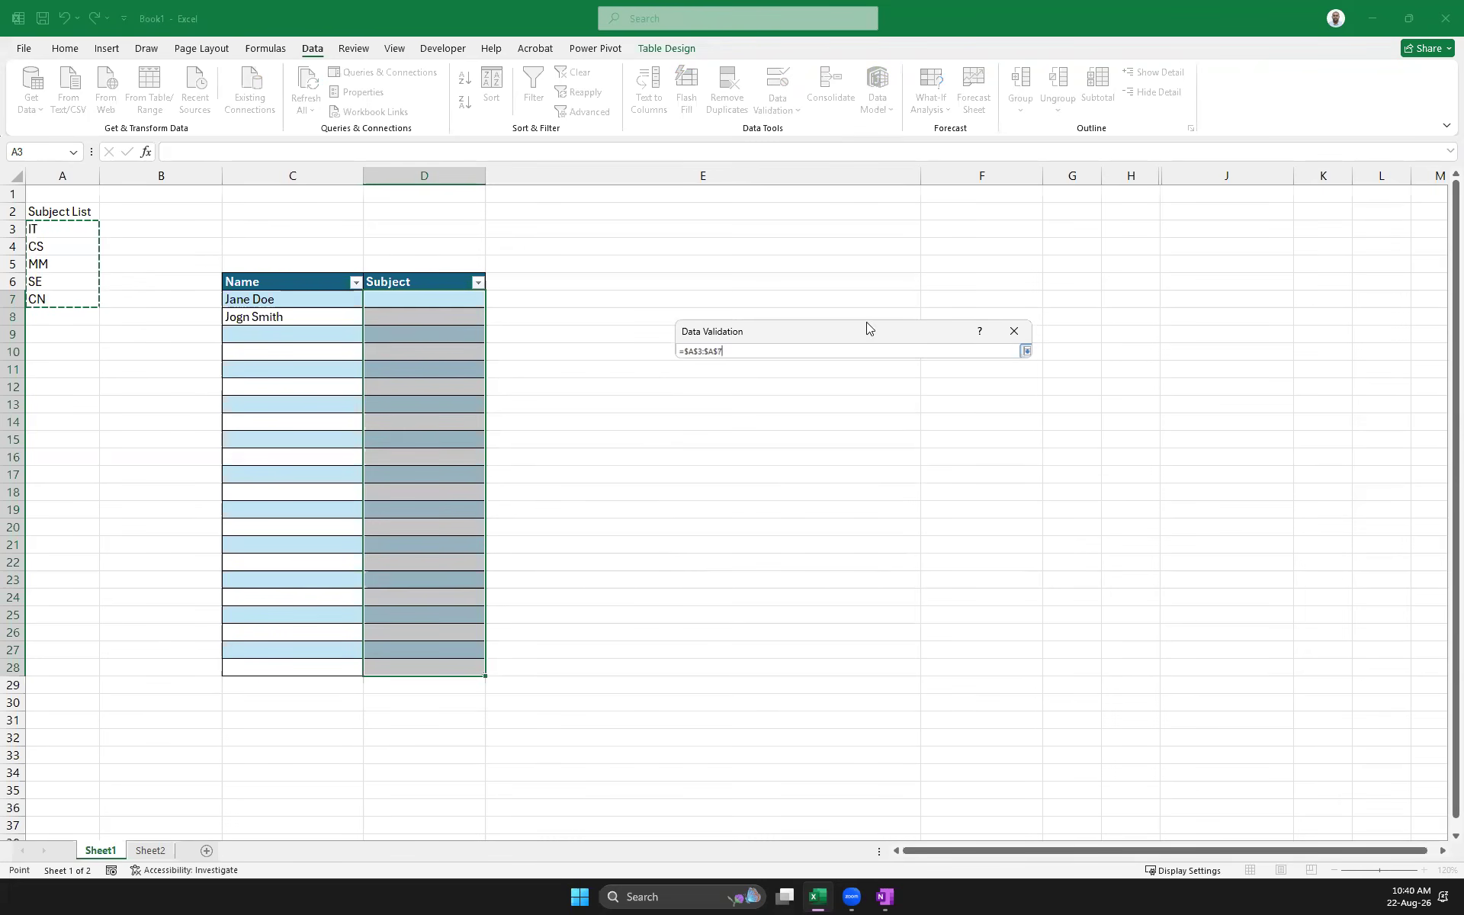
{"action": "left_click", "coordinate": [1026, 351]}
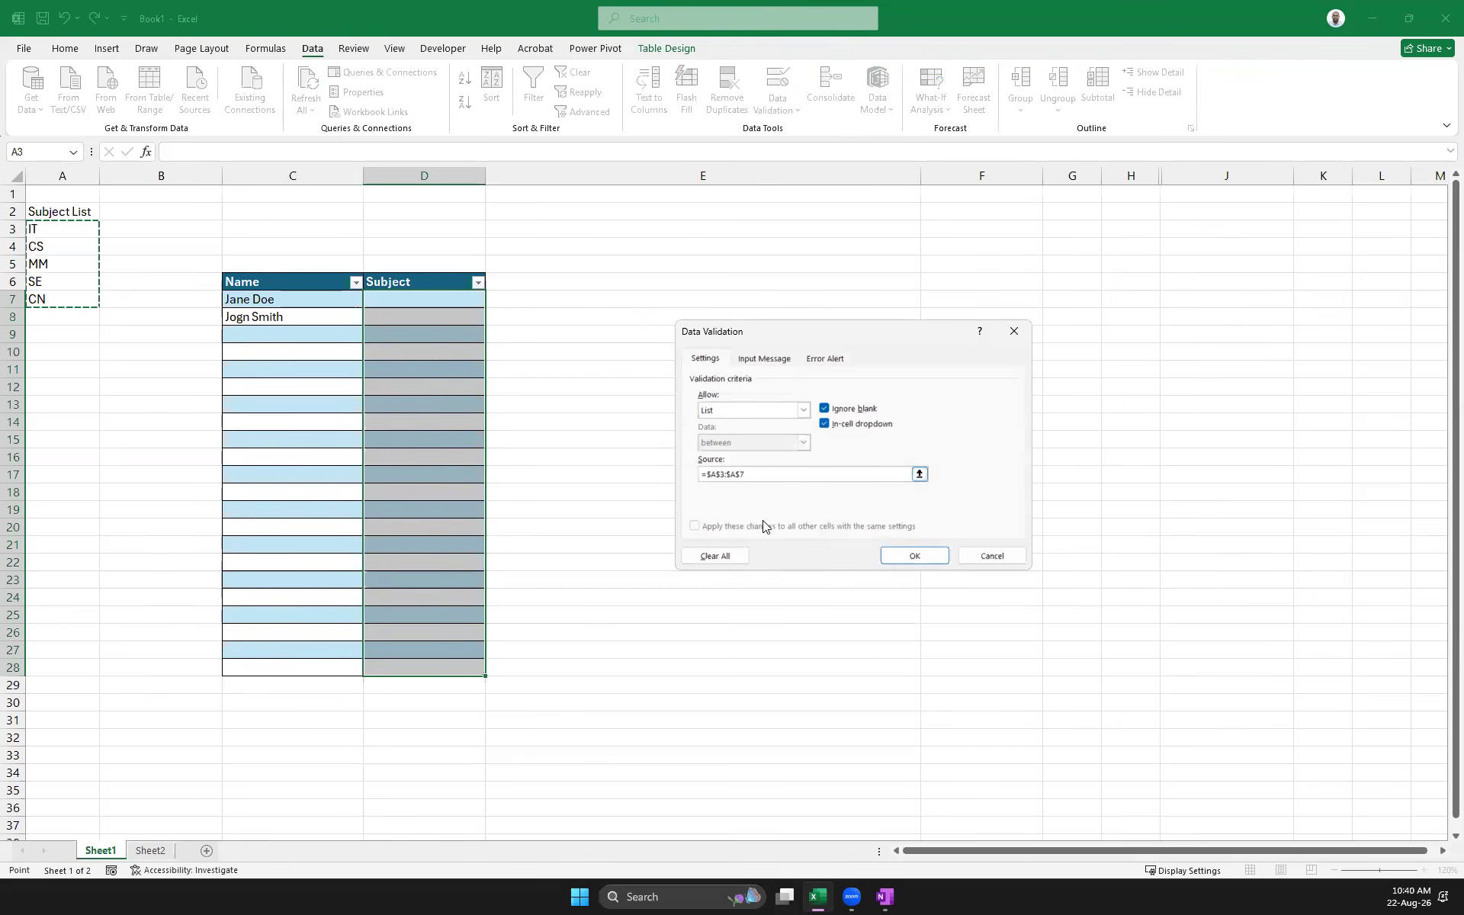
{"action": "left_click", "coordinate": [912, 557]}
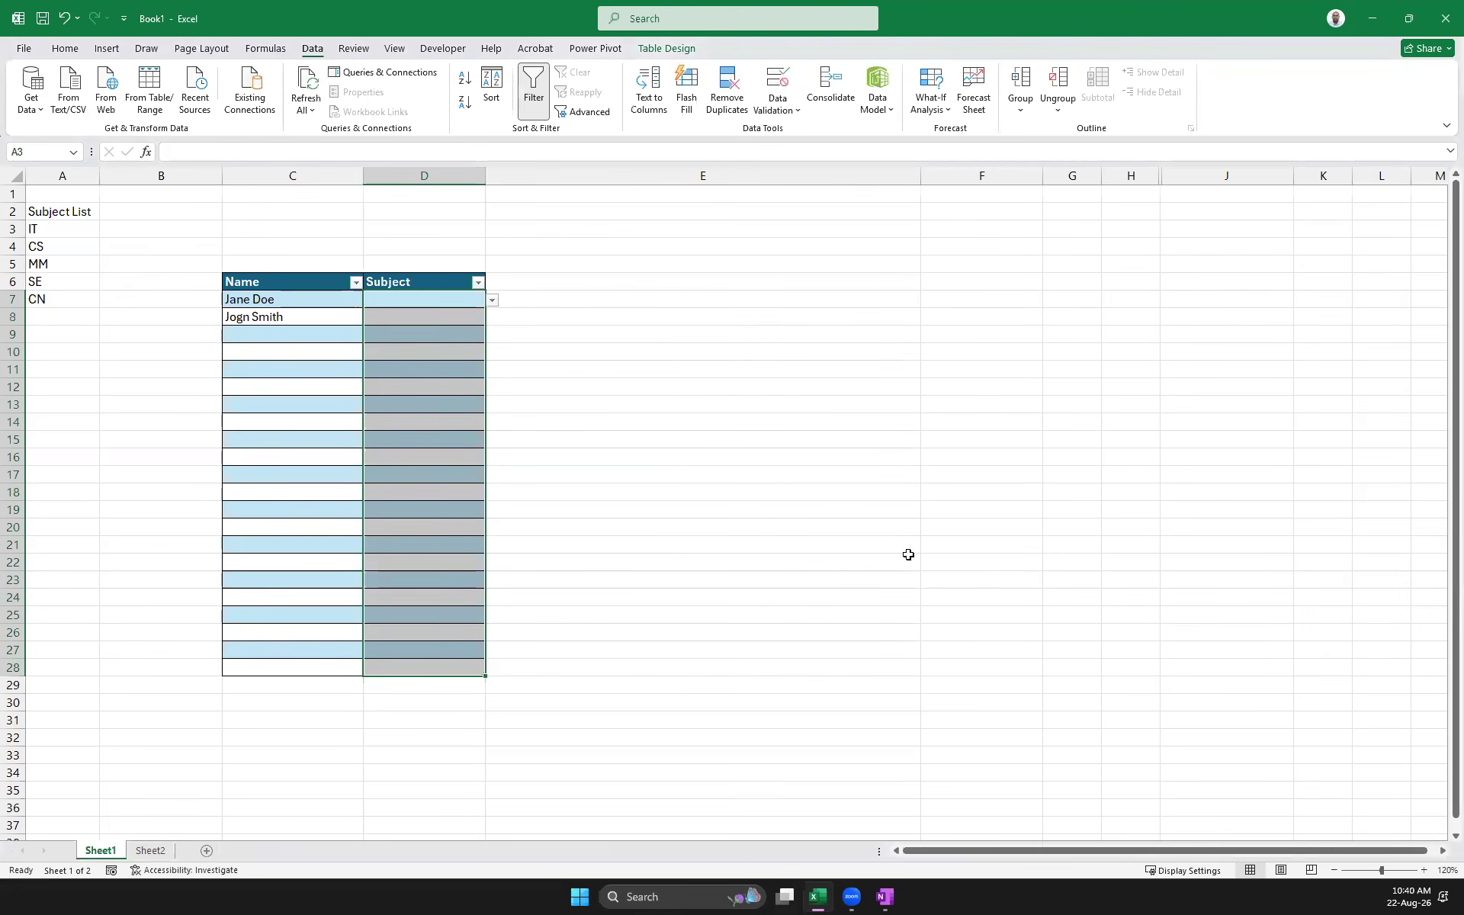
Confirm D7 rejects the invalid entries 'dfdfdfdfdf' and 'fgfg'
{"action": "left_click", "coordinate": [435, 301]}
{"action": "double_click", "coordinate": [437, 303]}
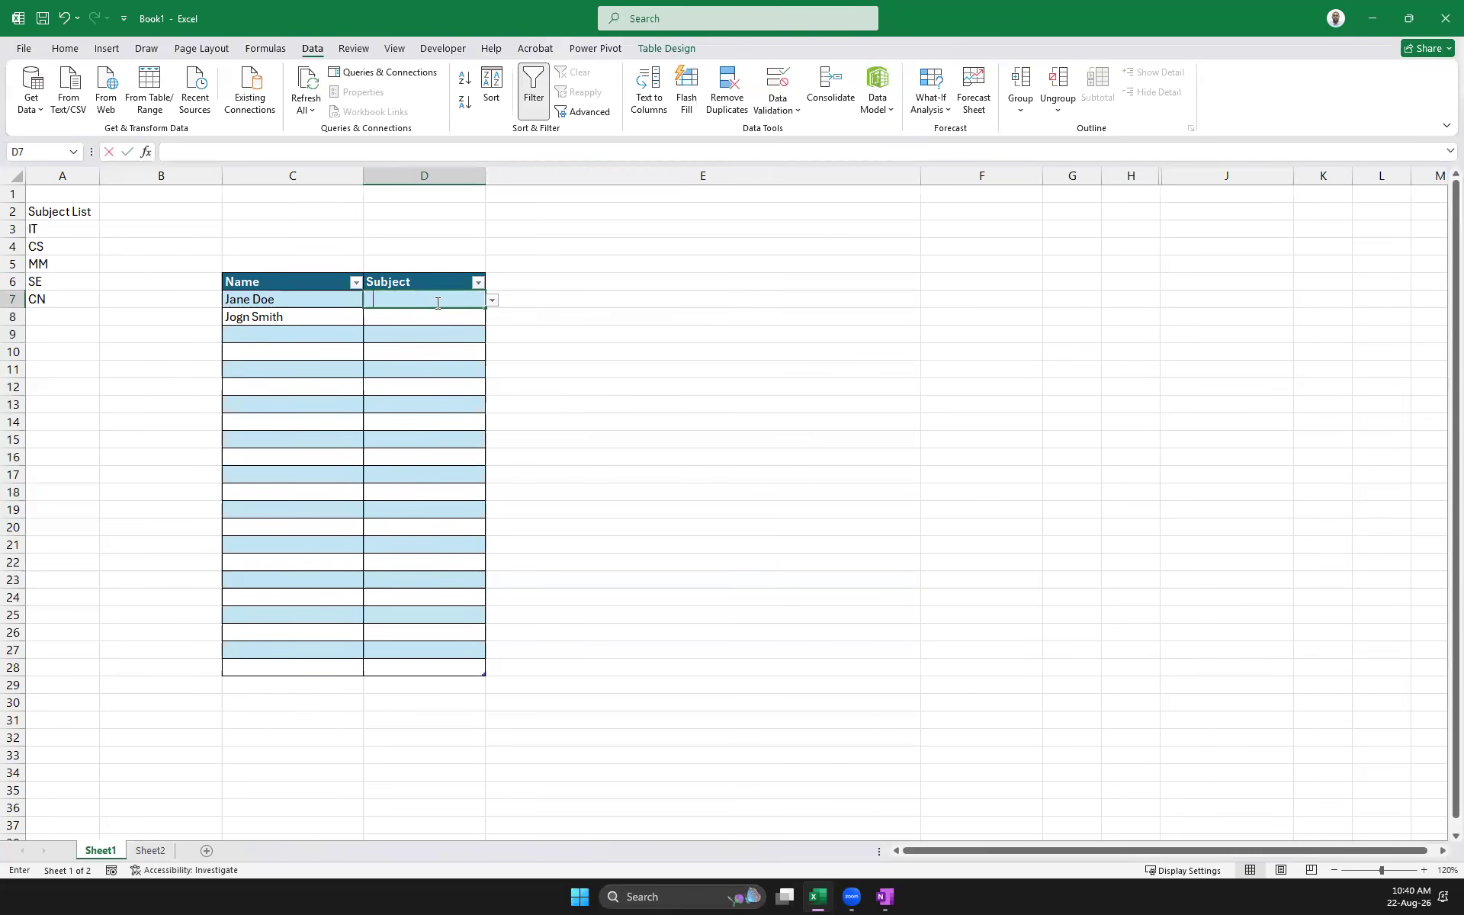
{"action": "type", "text": "dfdfdfdfdf"}
{"action": "key", "text": "Return"}
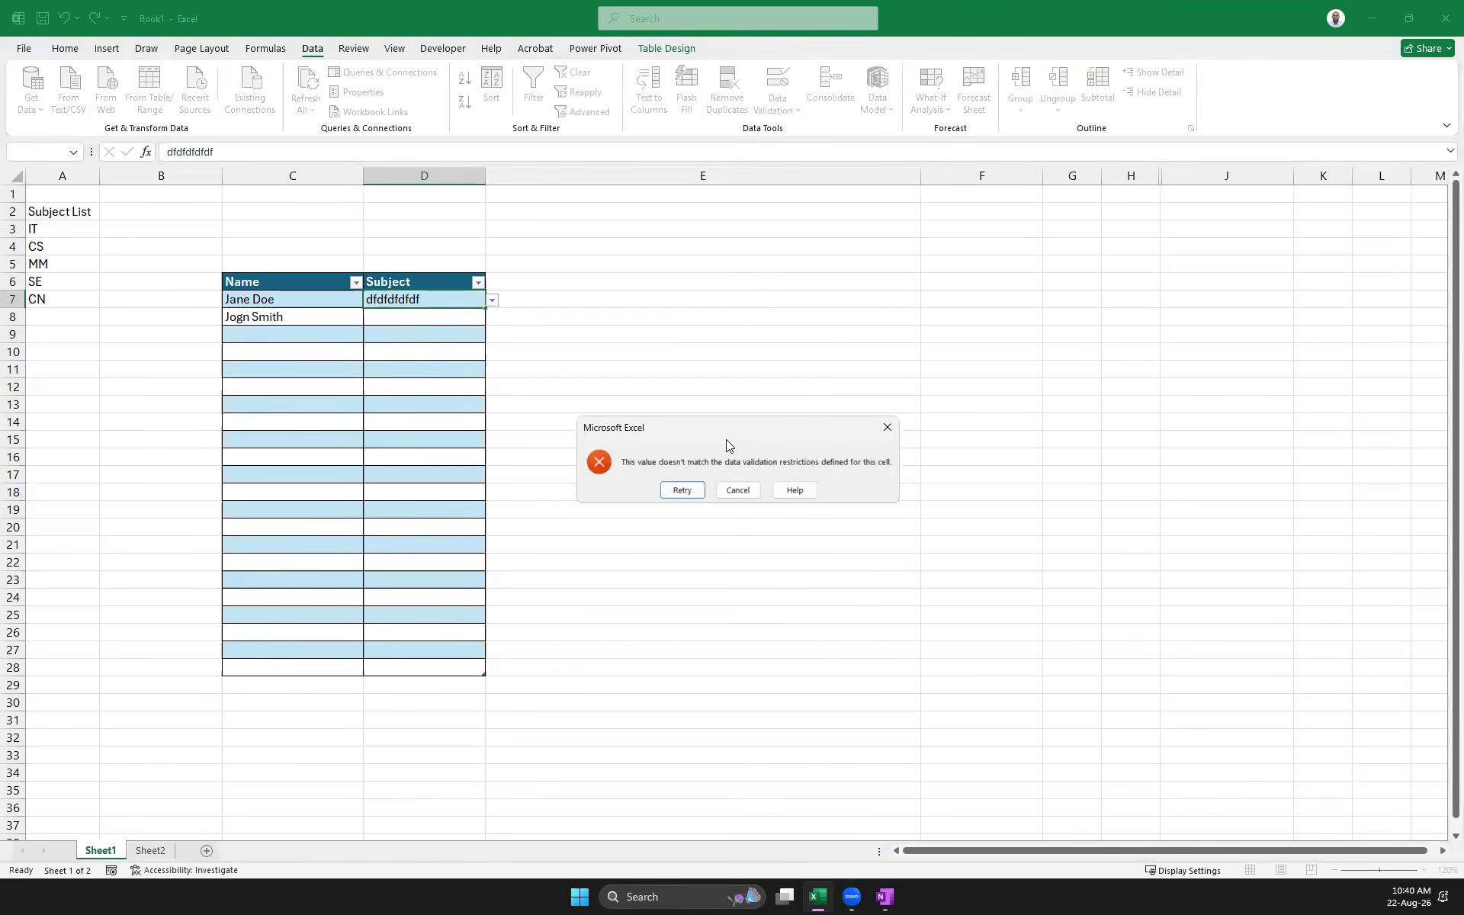
{"action": "left_click", "coordinate": [887, 427]}
{"action": "type", "text": "fgfg"}
{"action": "key", "text": "Return"}
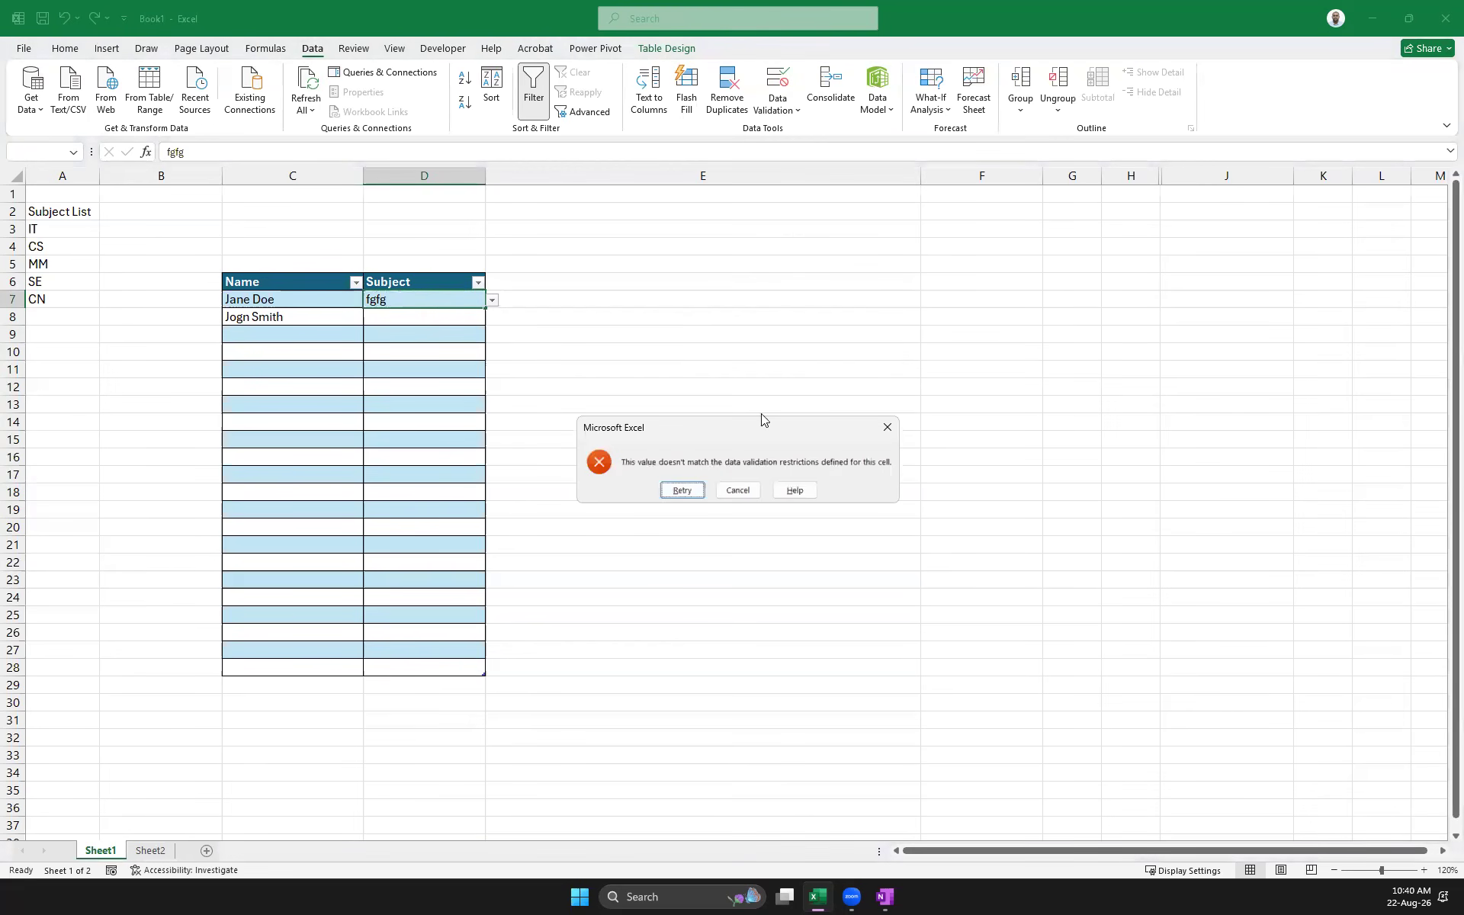
{"action": "left_click", "coordinate": [886, 427]}
Pick IT for D7, MM for D8, CN for D9 and MM for D11 from the dropdowns
{"action": "left_click", "coordinate": [492, 300]}
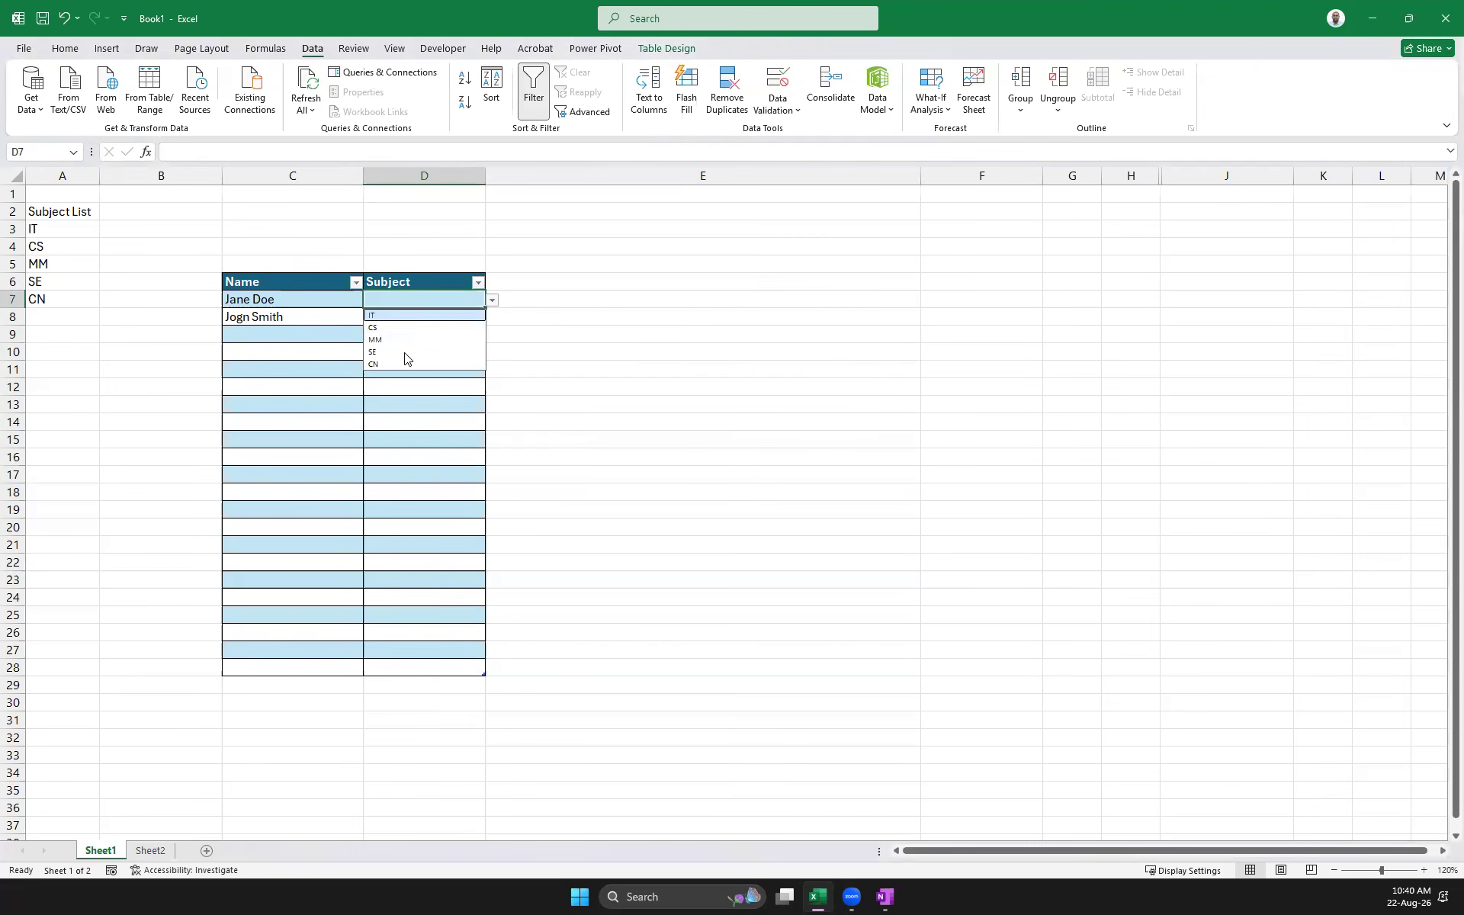
{"action": "left_click", "coordinate": [397, 315]}
{"action": "left_click", "coordinate": [398, 321]}
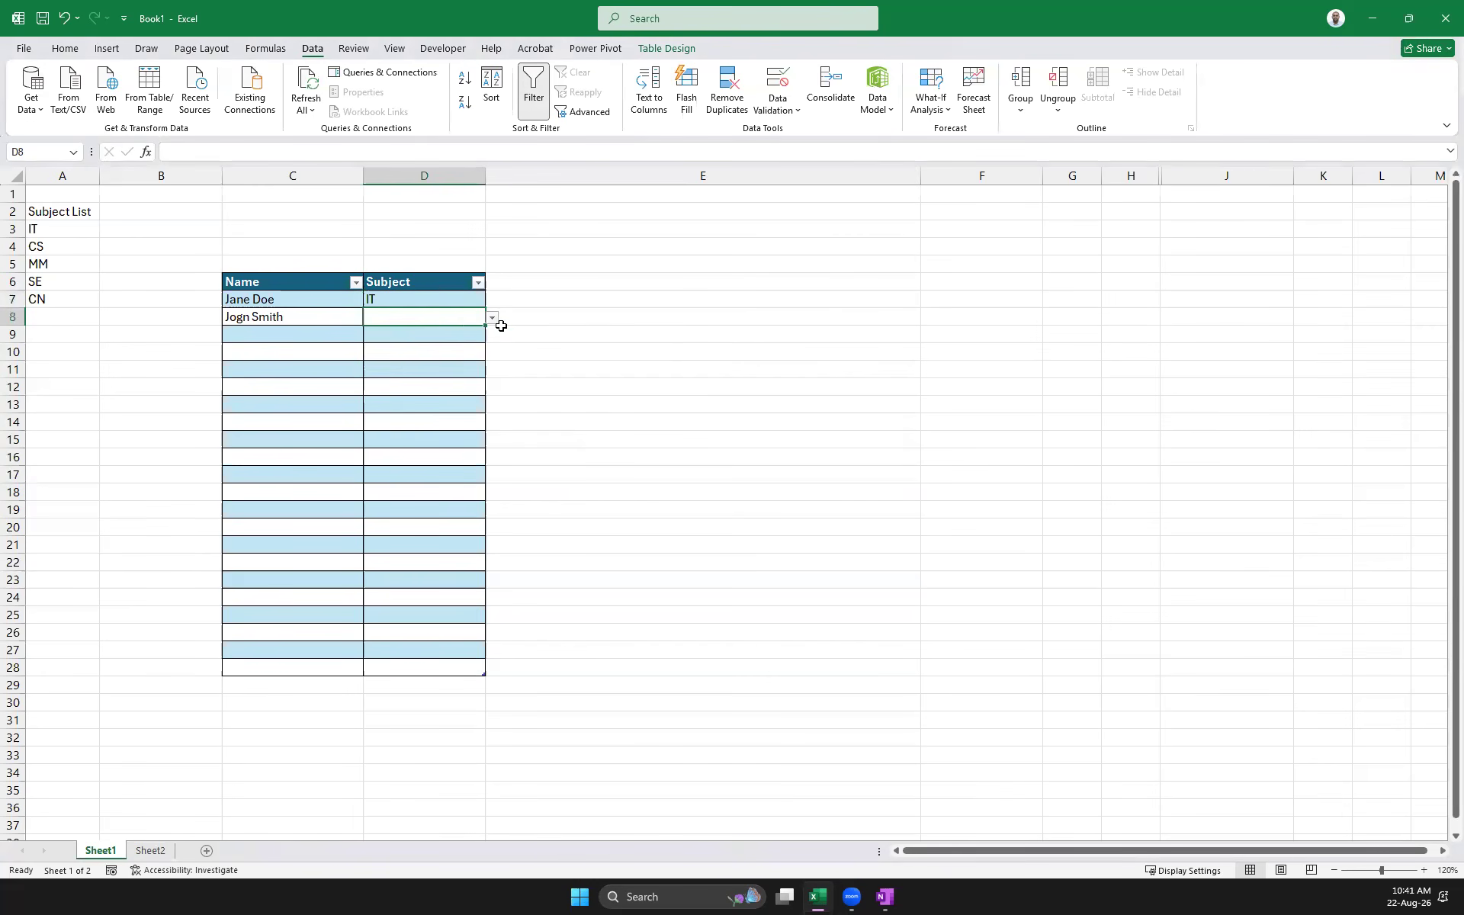
{"action": "left_click", "coordinate": [492, 318]}
{"action": "left_click", "coordinate": [385, 357]}
{"action": "left_click", "coordinate": [412, 335]}
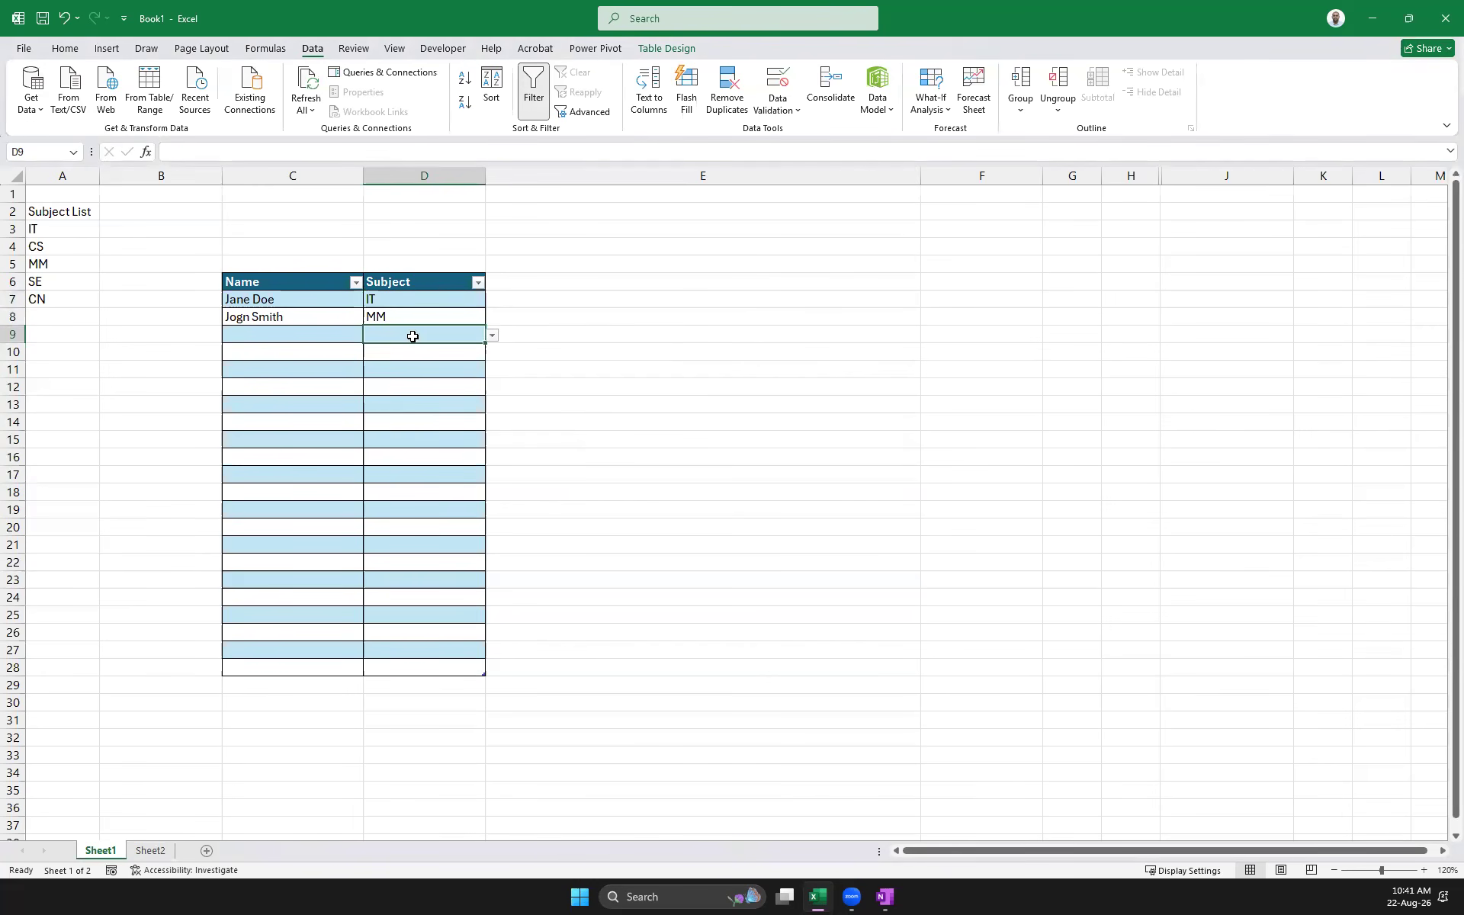
{"action": "left_click", "coordinate": [492, 335]}
{"action": "left_click", "coordinate": [402, 399]}
{"action": "left_click", "coordinate": [421, 366]}
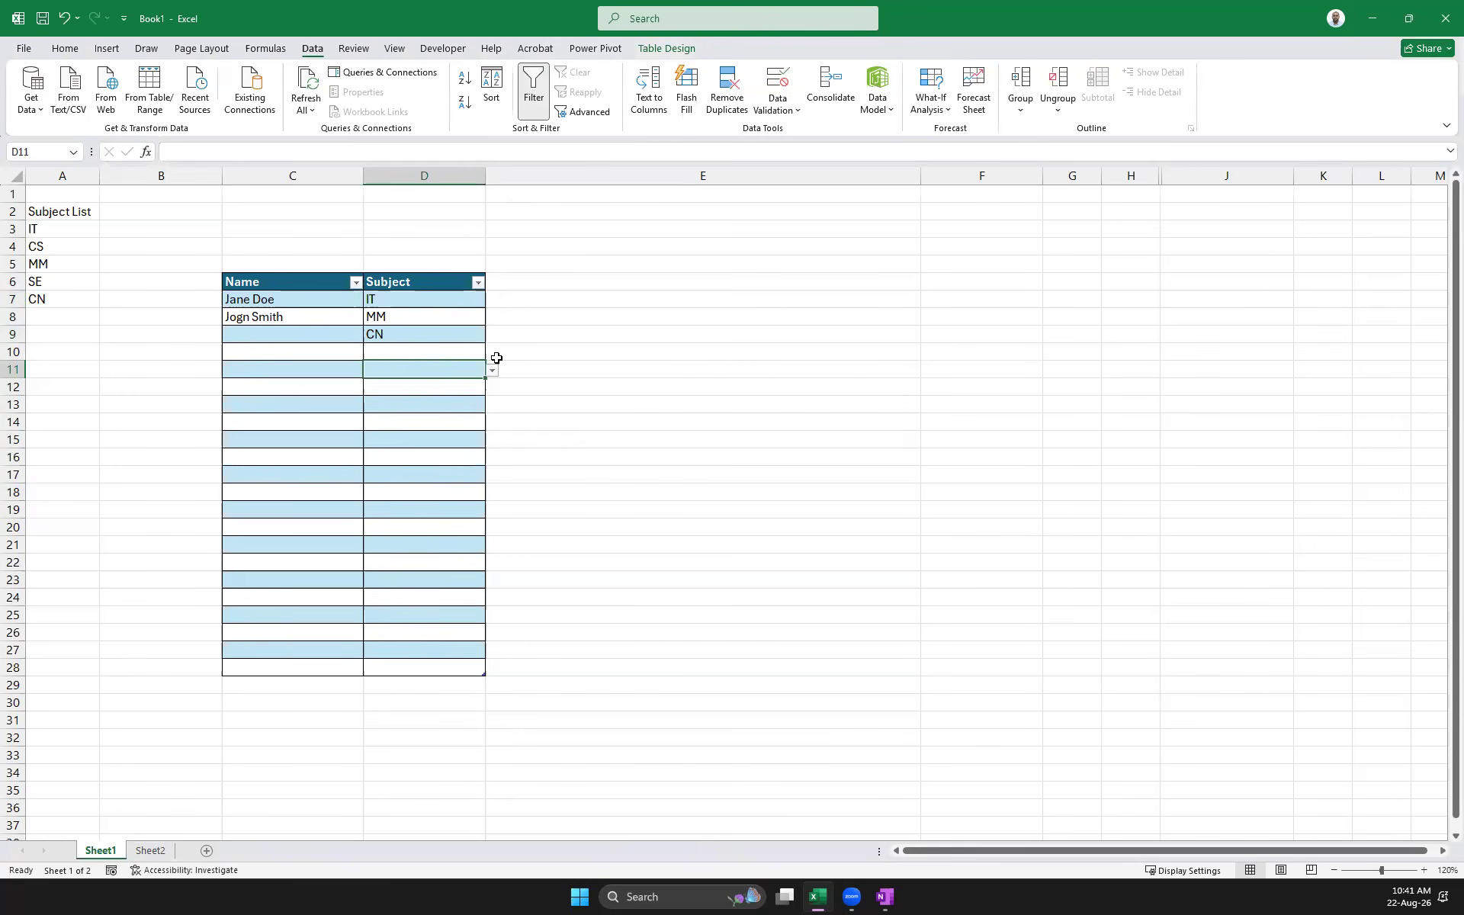
{"action": "left_click", "coordinate": [492, 370]}
{"action": "left_click", "coordinate": [396, 410]}
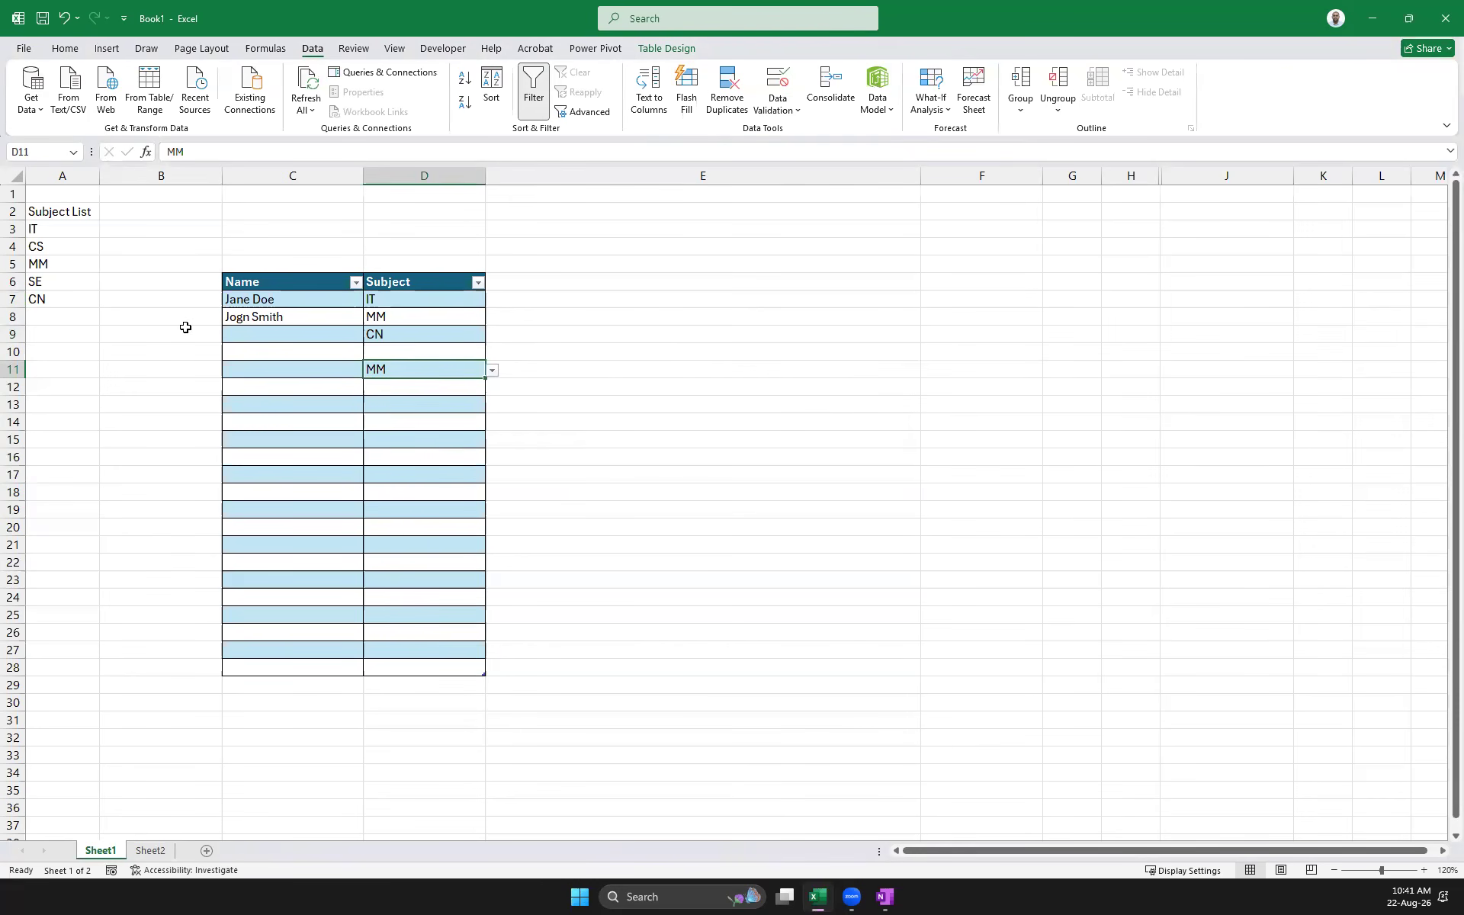
{"action": "left_click", "coordinate": [88, 260]}
Rename the subject MM to NN in cell A5
{"action": "left_click_drag", "start_coordinate": [192, 151], "coordinate": [161, 145]}
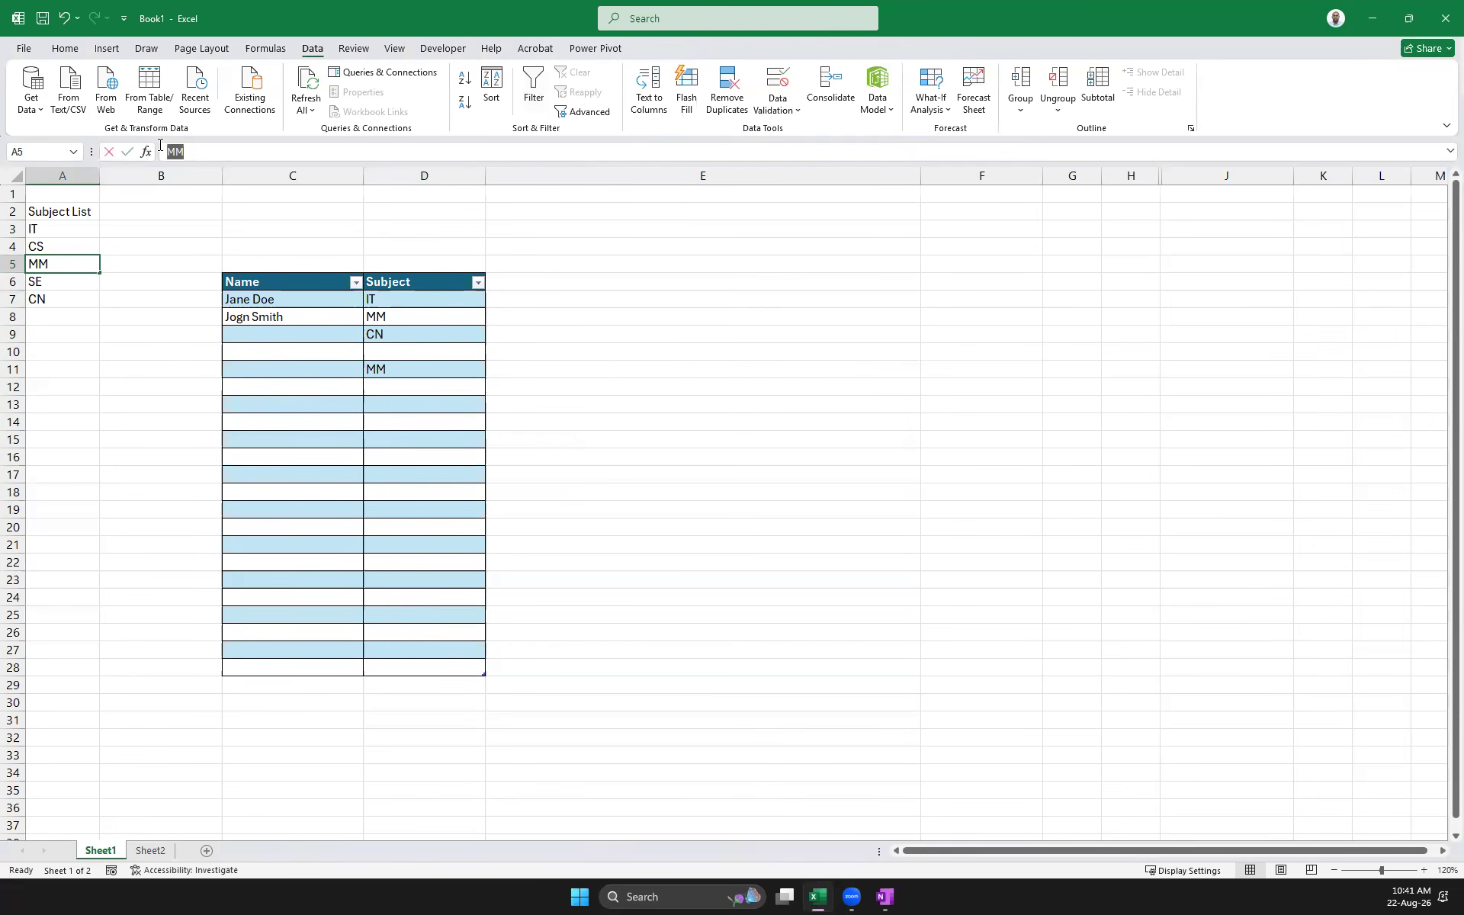
{"action": "type", "text": "NN"}
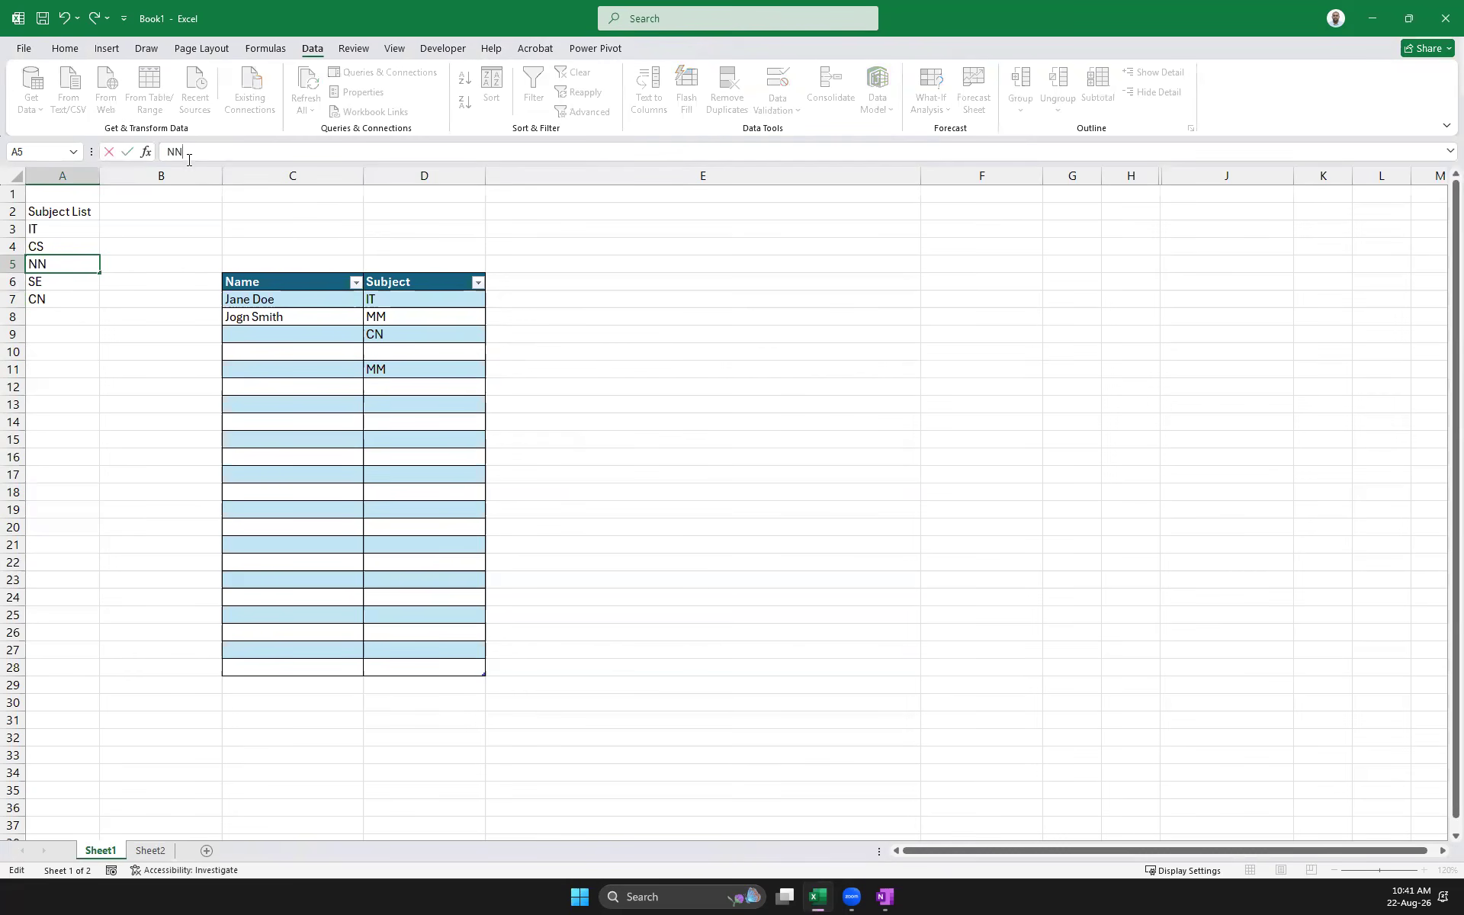
{"action": "left_click", "coordinate": [661, 369]}
Pick NN for D8 and SE for D11 from the updated dropdown
{"action": "left_click", "coordinate": [405, 316]}
{"action": "left_click", "coordinate": [492, 317]}
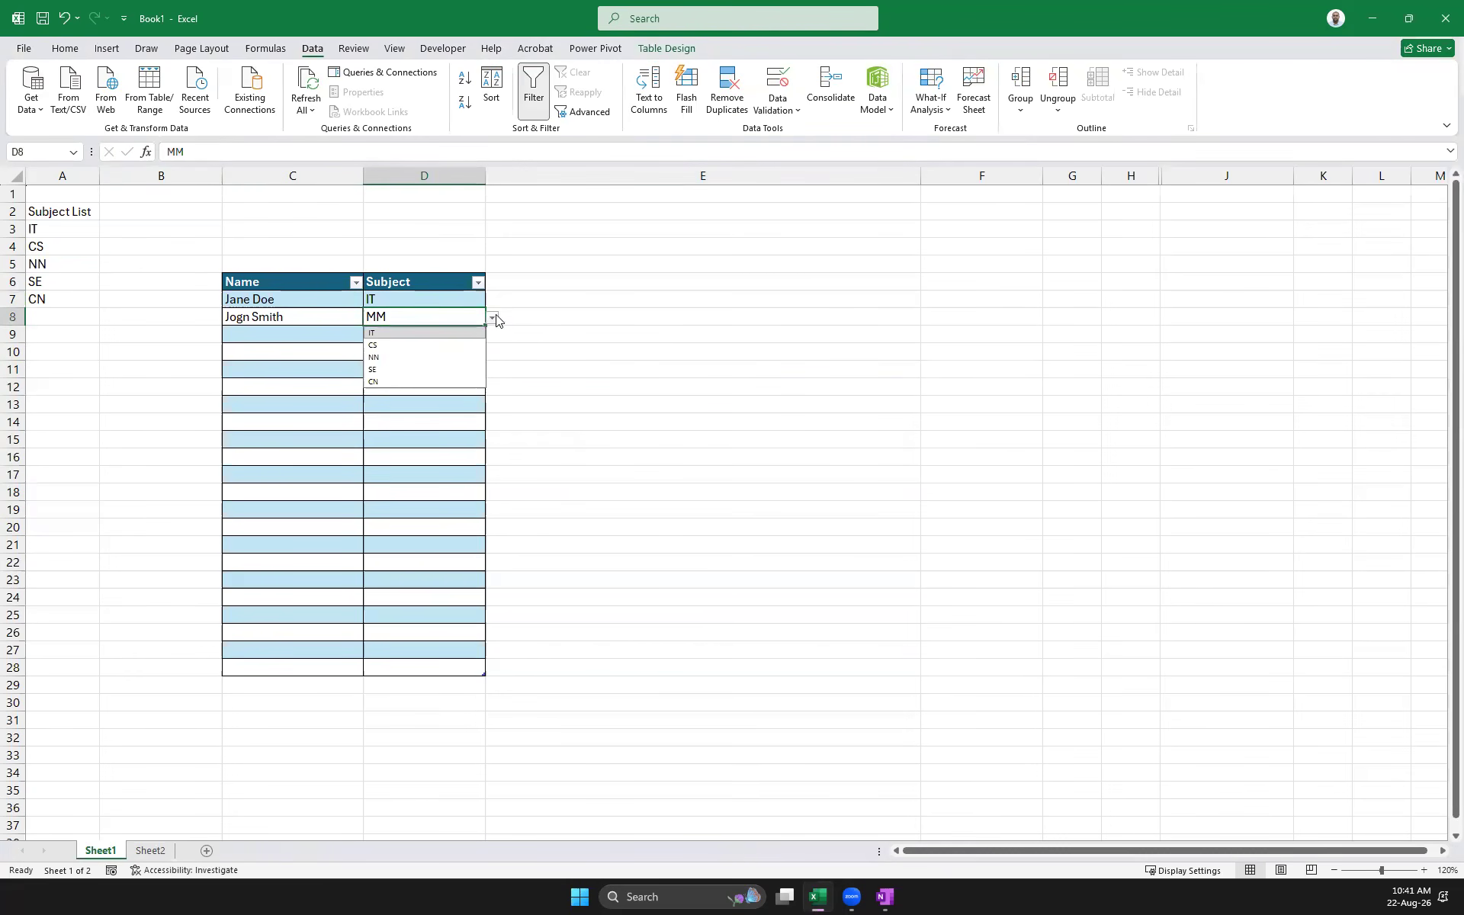
{"action": "left_click", "coordinate": [411, 357]}
{"action": "left_click", "coordinate": [419, 333]}
{"action": "left_click", "coordinate": [440, 353]}
{"action": "left_click", "coordinate": [447, 370]}
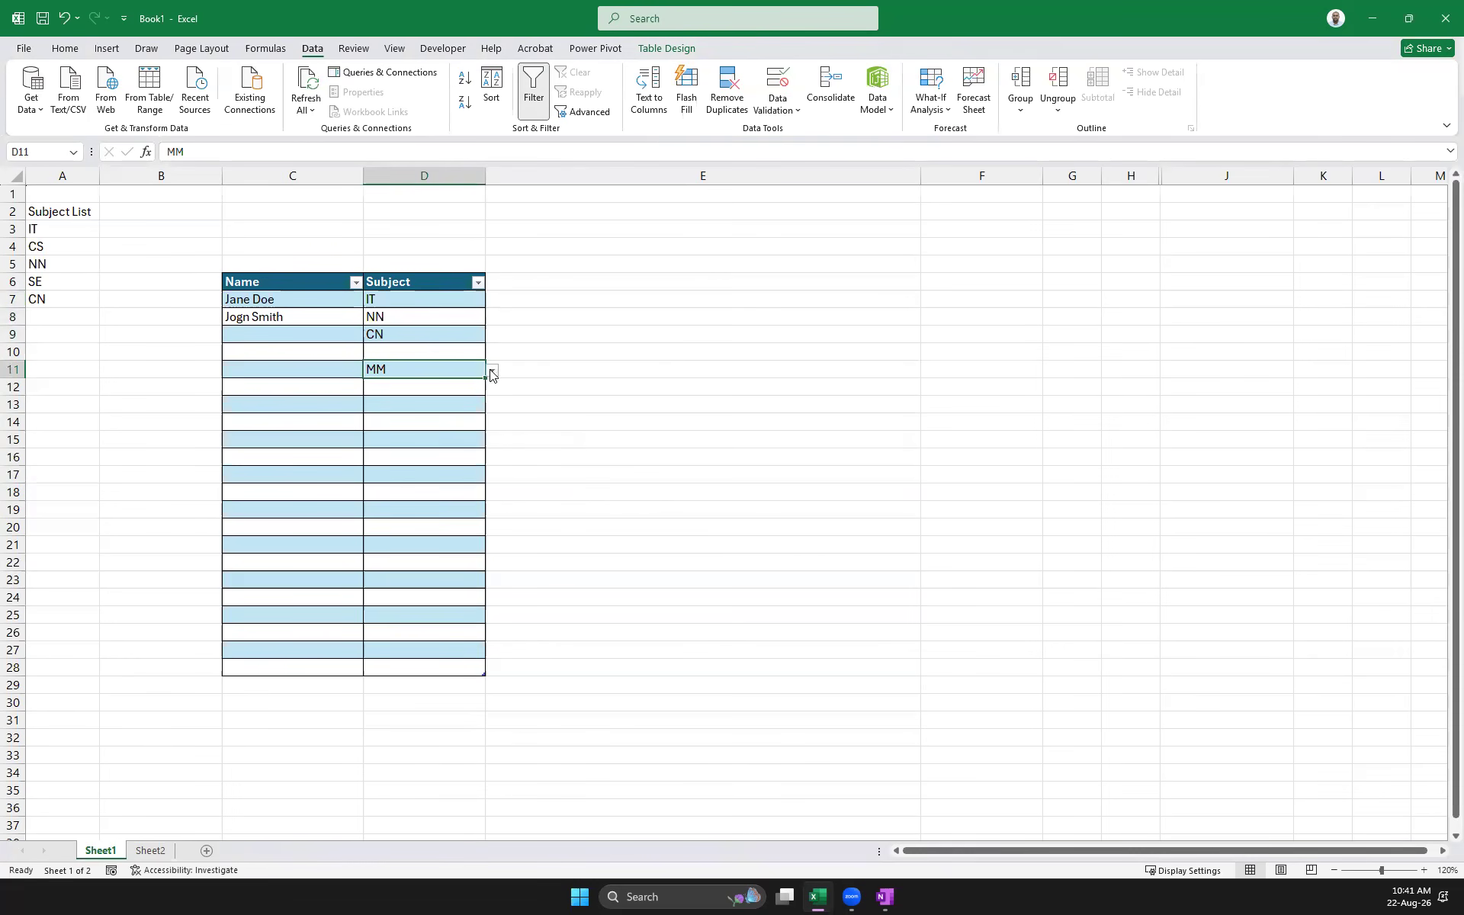
{"action": "left_click", "coordinate": [493, 369]}
{"action": "left_click", "coordinate": [387, 427]}
Confirm the invalid entries 'dff' in D10 and 'rtrt' in D12 are rejected
{"action": "left_click", "coordinate": [394, 353]}
{"action": "type", "text": "dff"}
{"action": "key", "text": "Return"}
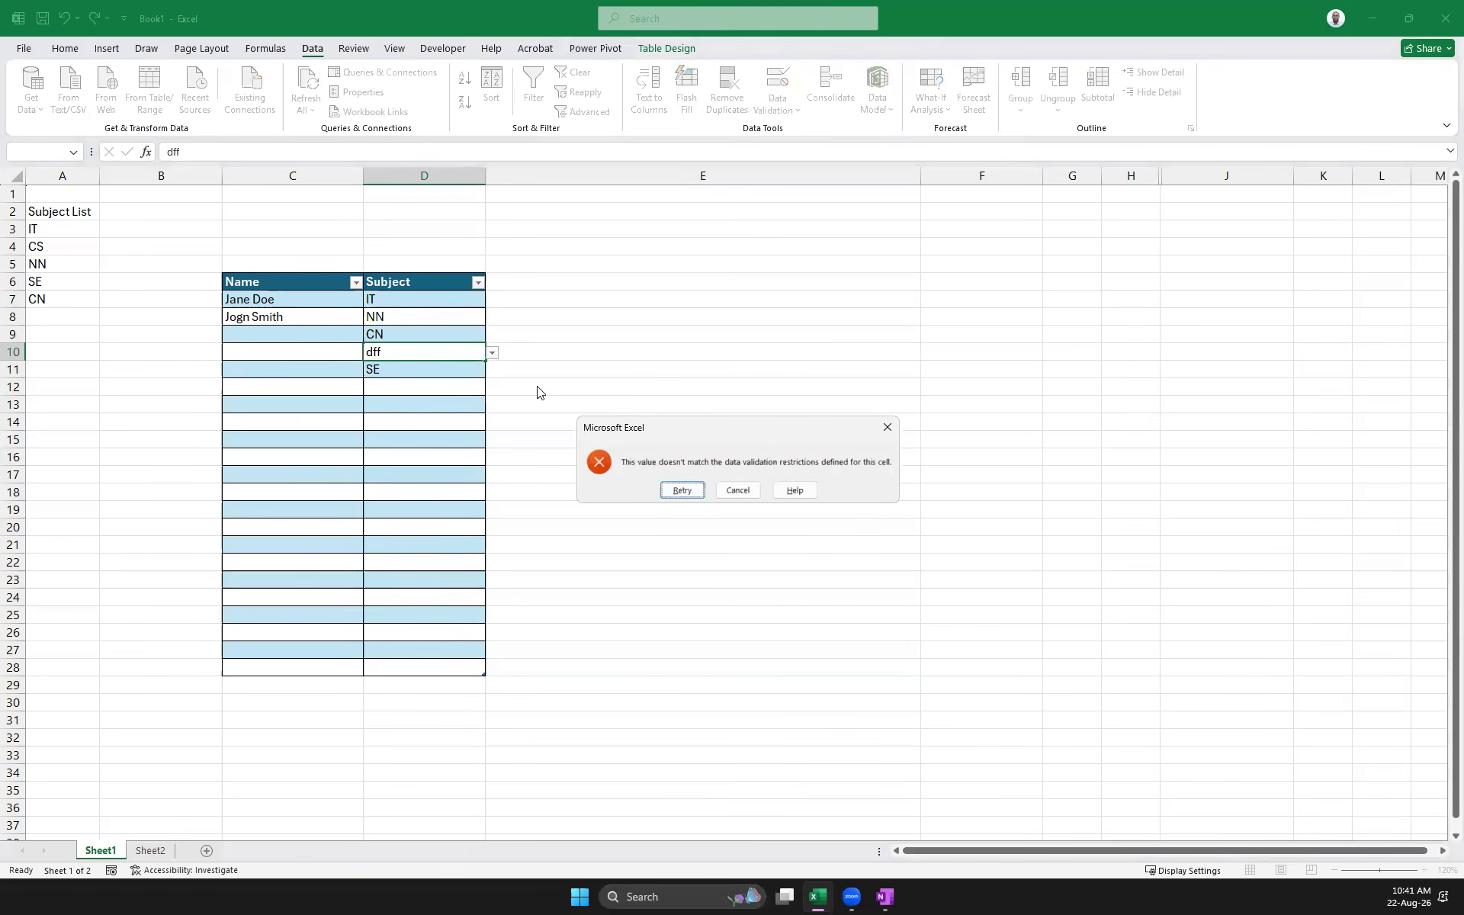
{"action": "key", "text": "Escape"}
{"action": "left_click", "coordinate": [395, 386]}
{"action": "type", "text": "rtrt"}
{"action": "key", "text": "Return"}
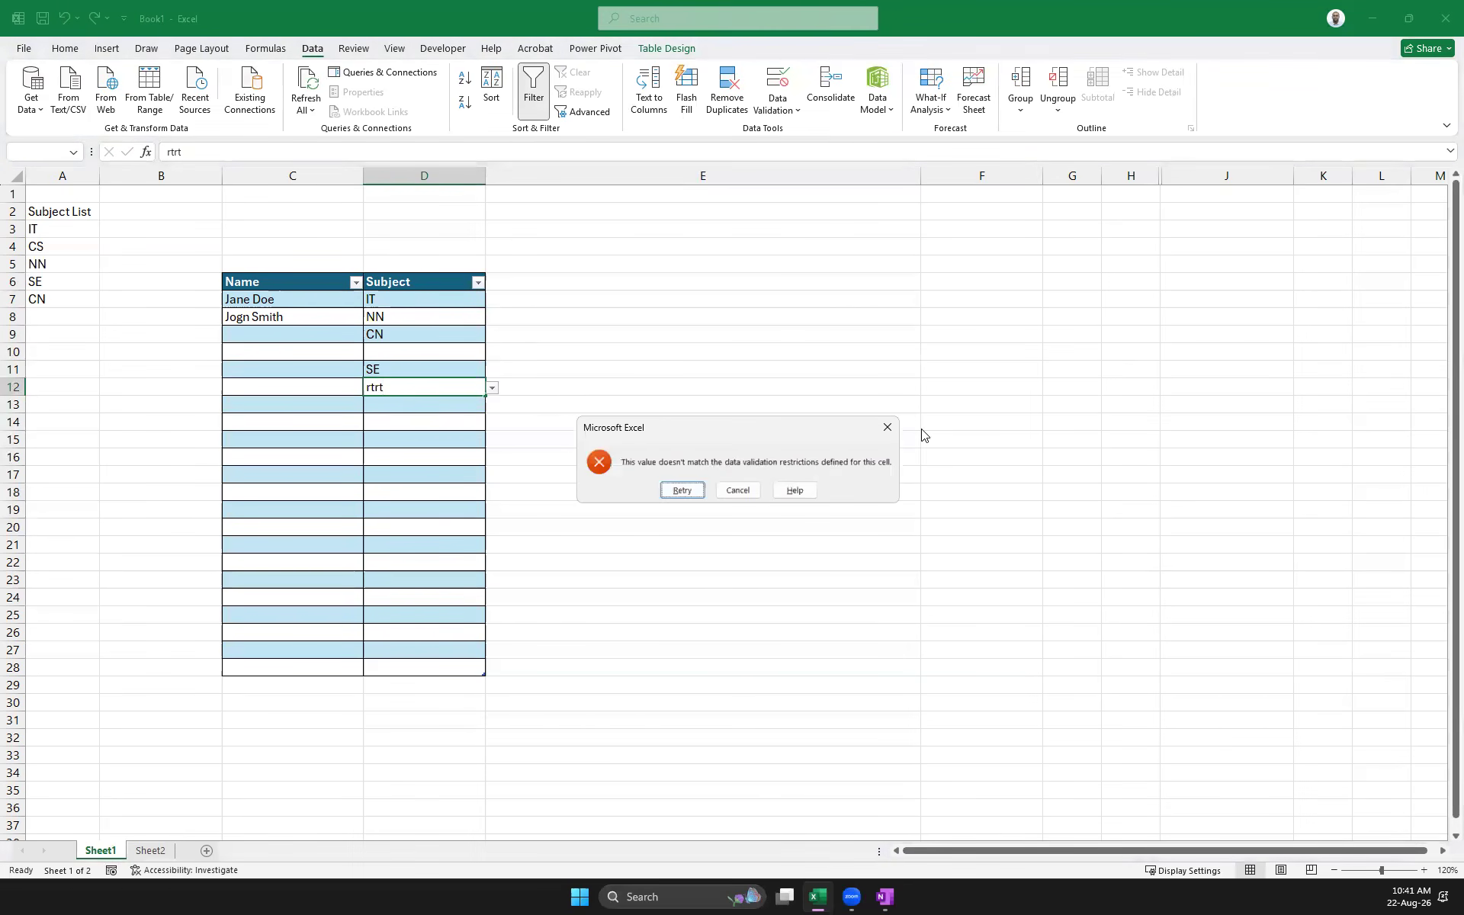
{"action": "left_click", "coordinate": [889, 424]}
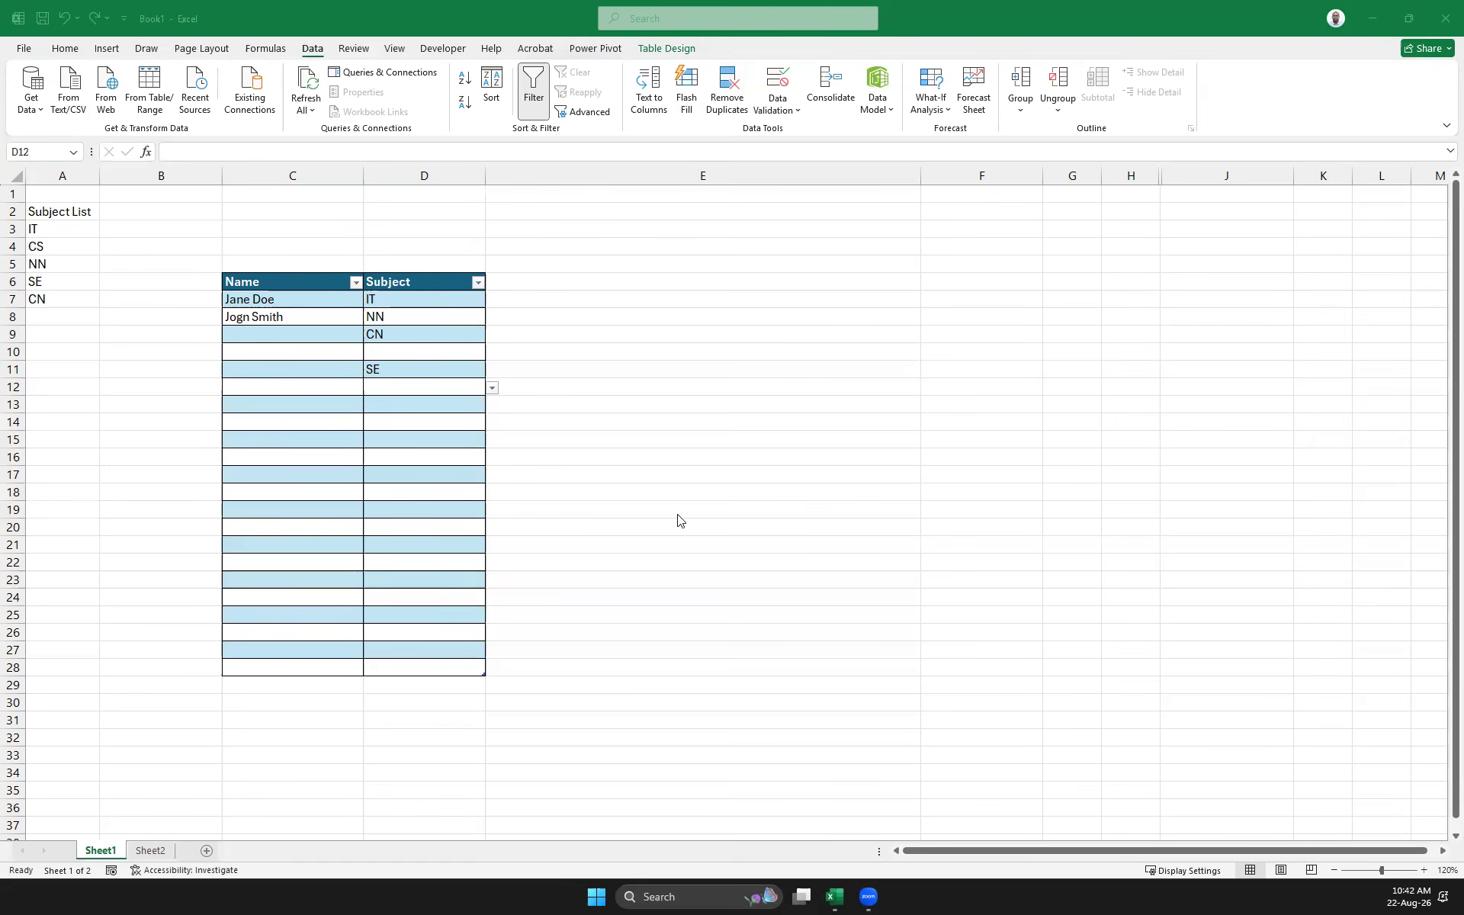
Return focus to the workbook, then open Windows Task View with Win+Tab
{"action": "left_click", "coordinate": [295, 335]}
{"action": "key", "text": "super+Tab"}
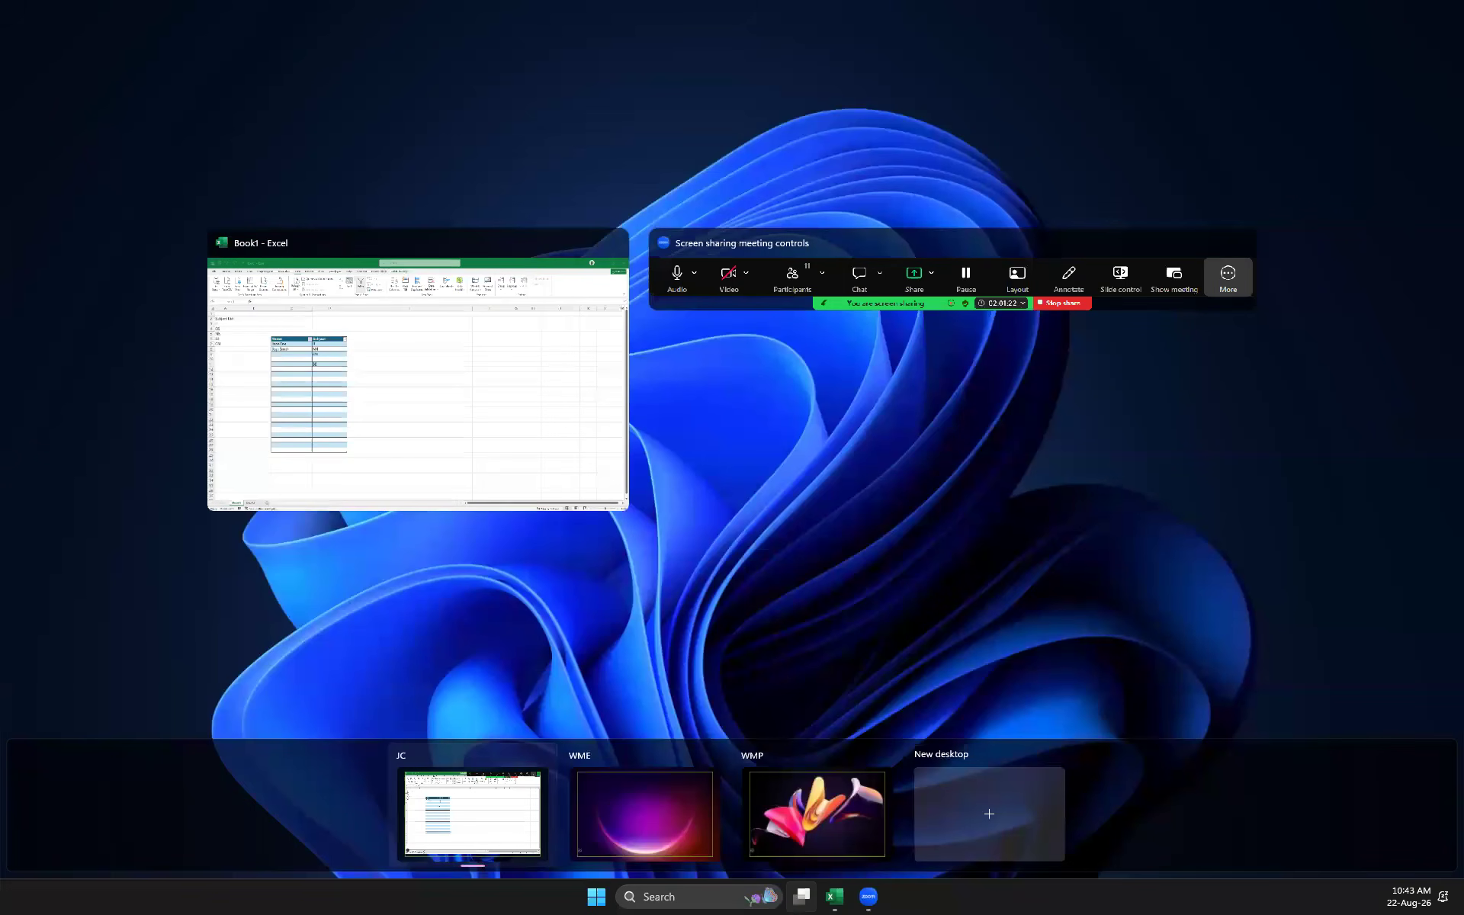
Close Task View to bring the Excel workbook back on screen
{"action": "key", "text": "Escape"}
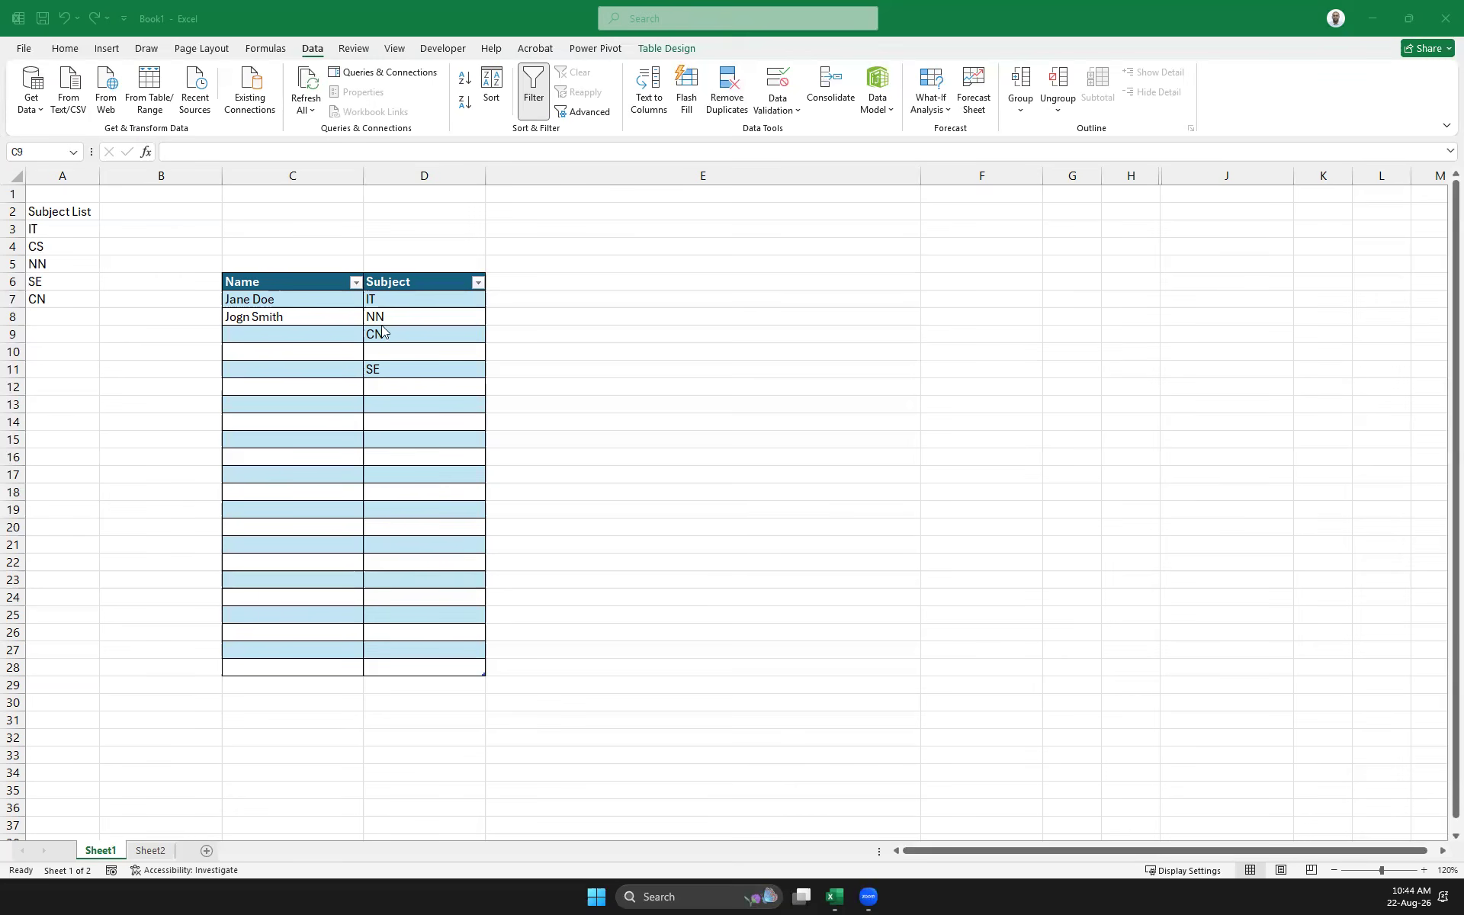
{"action": "left_click", "coordinate": [284, 301]}
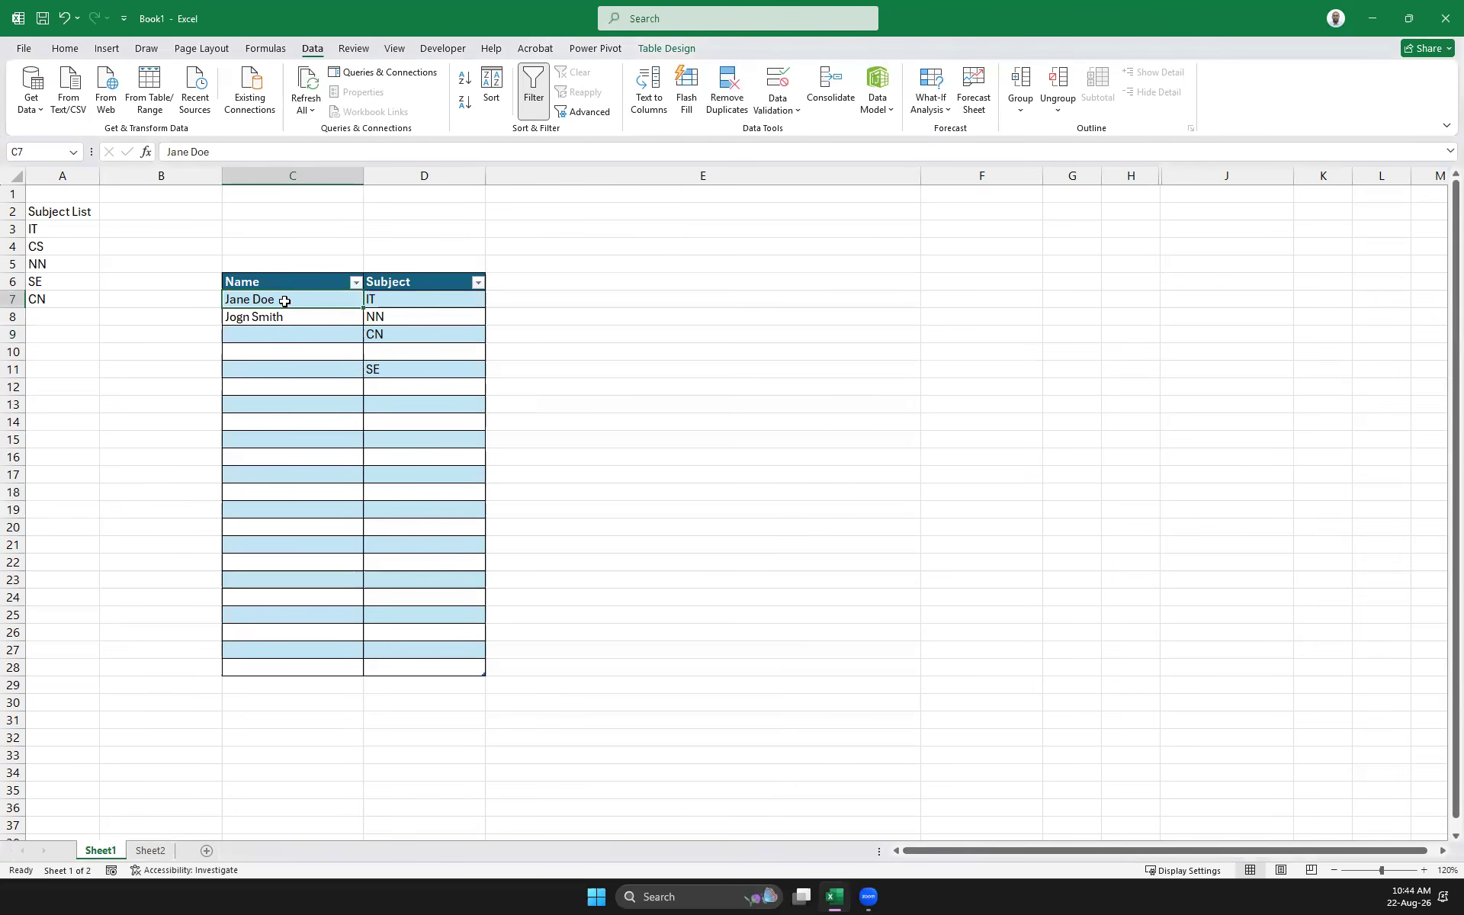
{"action": "key", "text": "ctrl+v"}
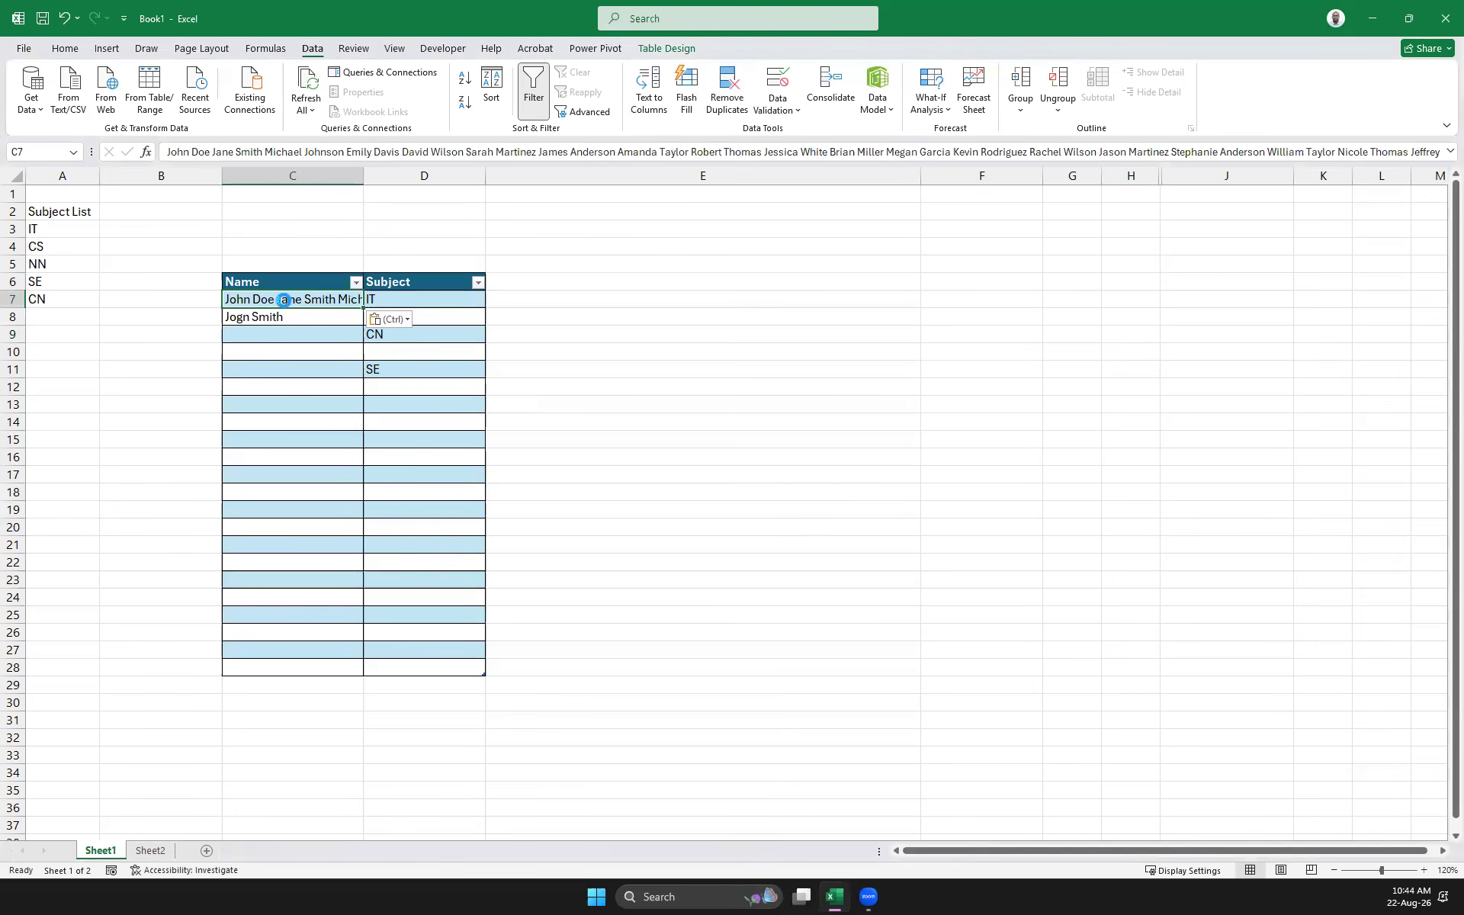
{"action": "key", "text": "ctrl+z"}
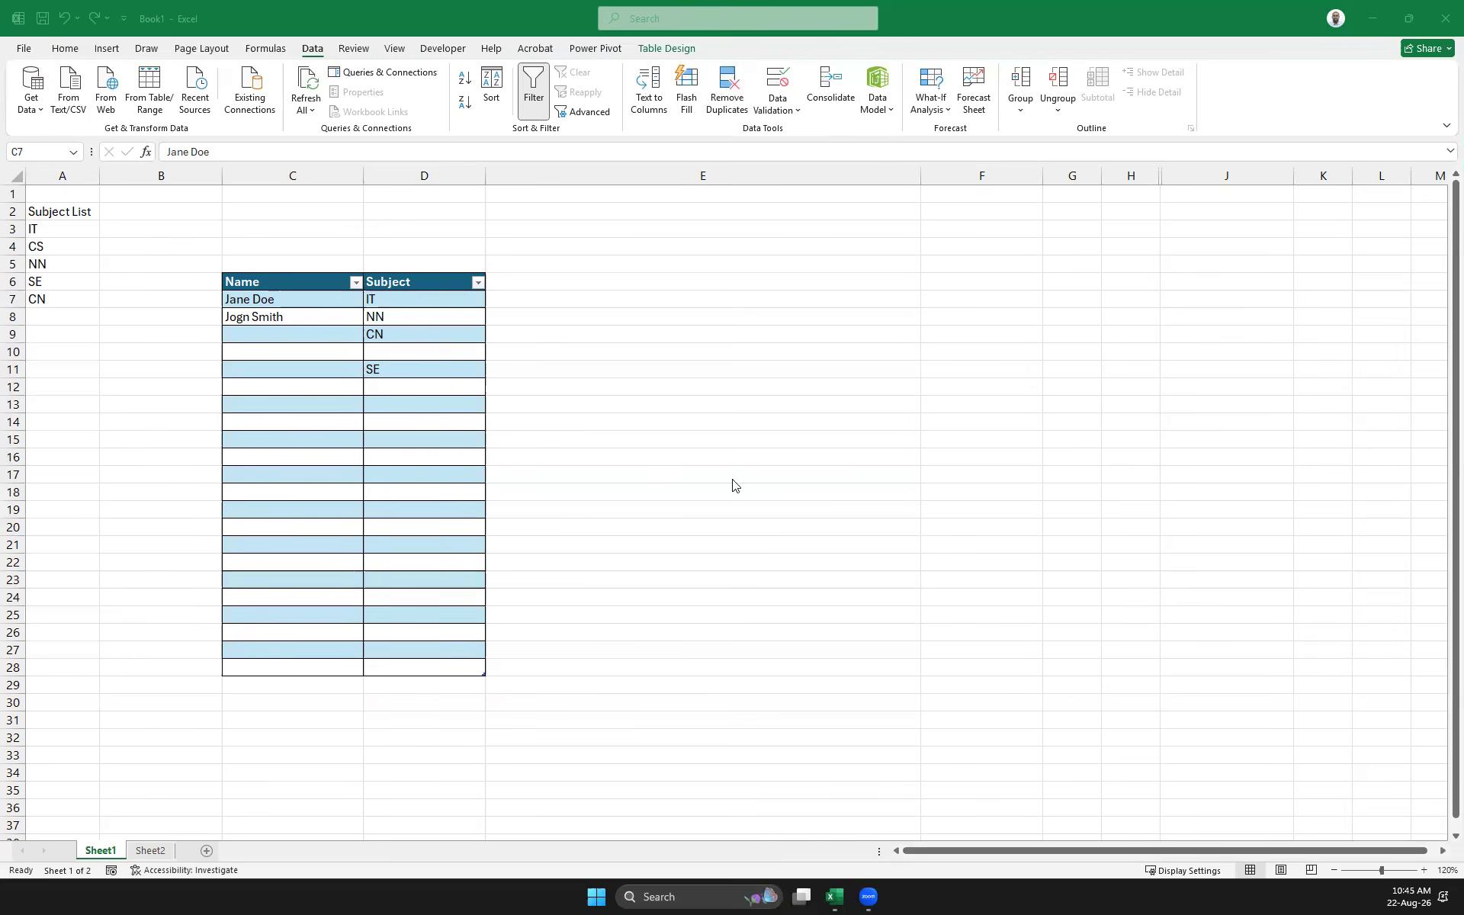
Delete the Sheet1 tab and confirm the deletion, leaving only the blank Sheet2
{"action": "left_click", "coordinate": [347, 300]}
{"action": "left_click_drag", "start_coordinate": [597, 742], "coordinate": [2, 51]}
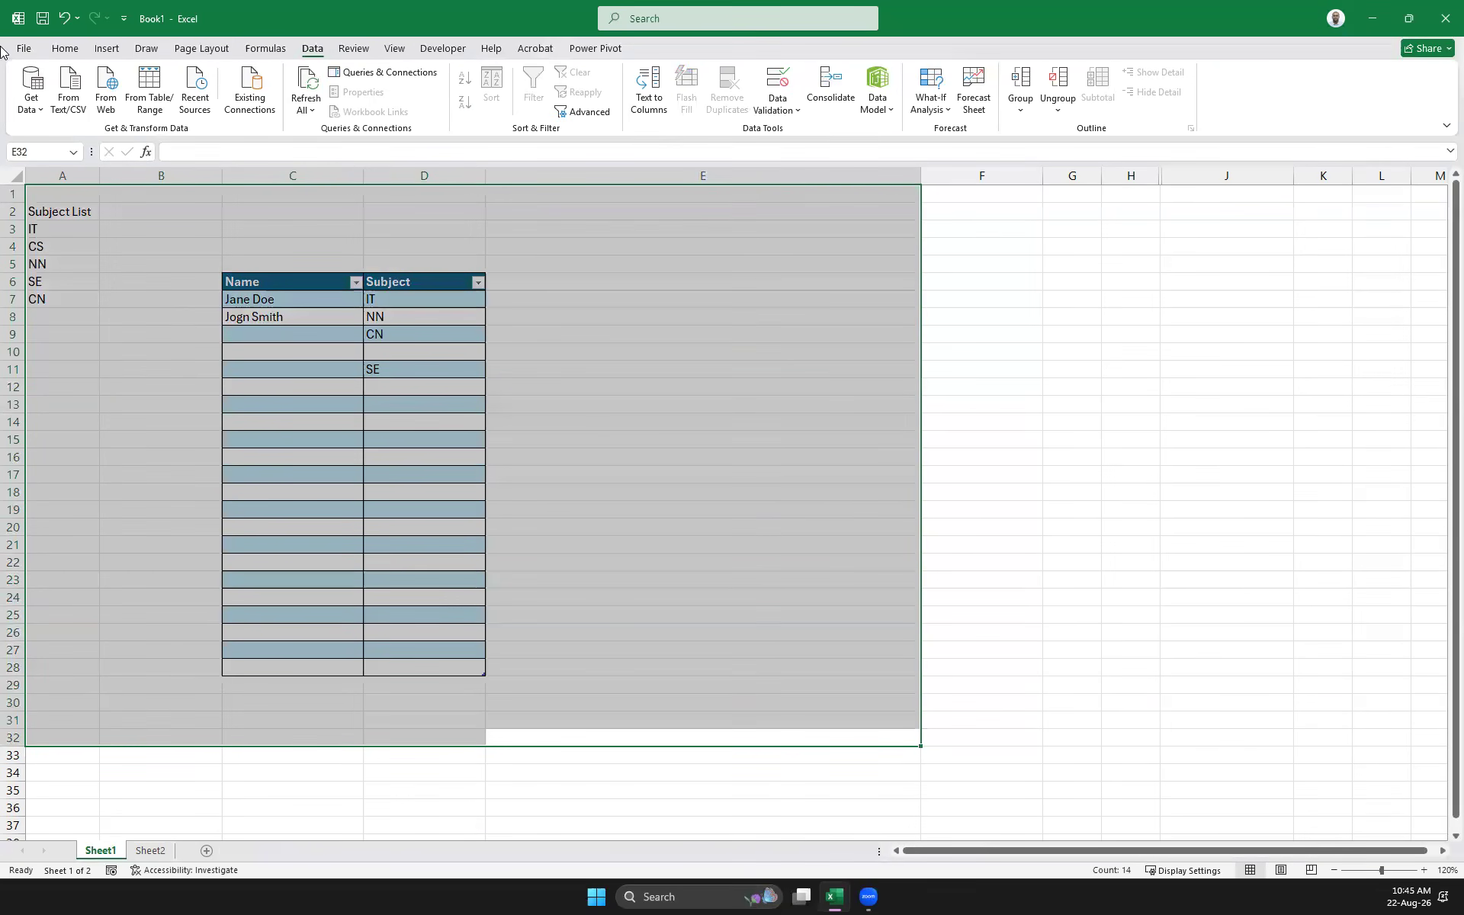
{"action": "right_click", "coordinate": [112, 848]}
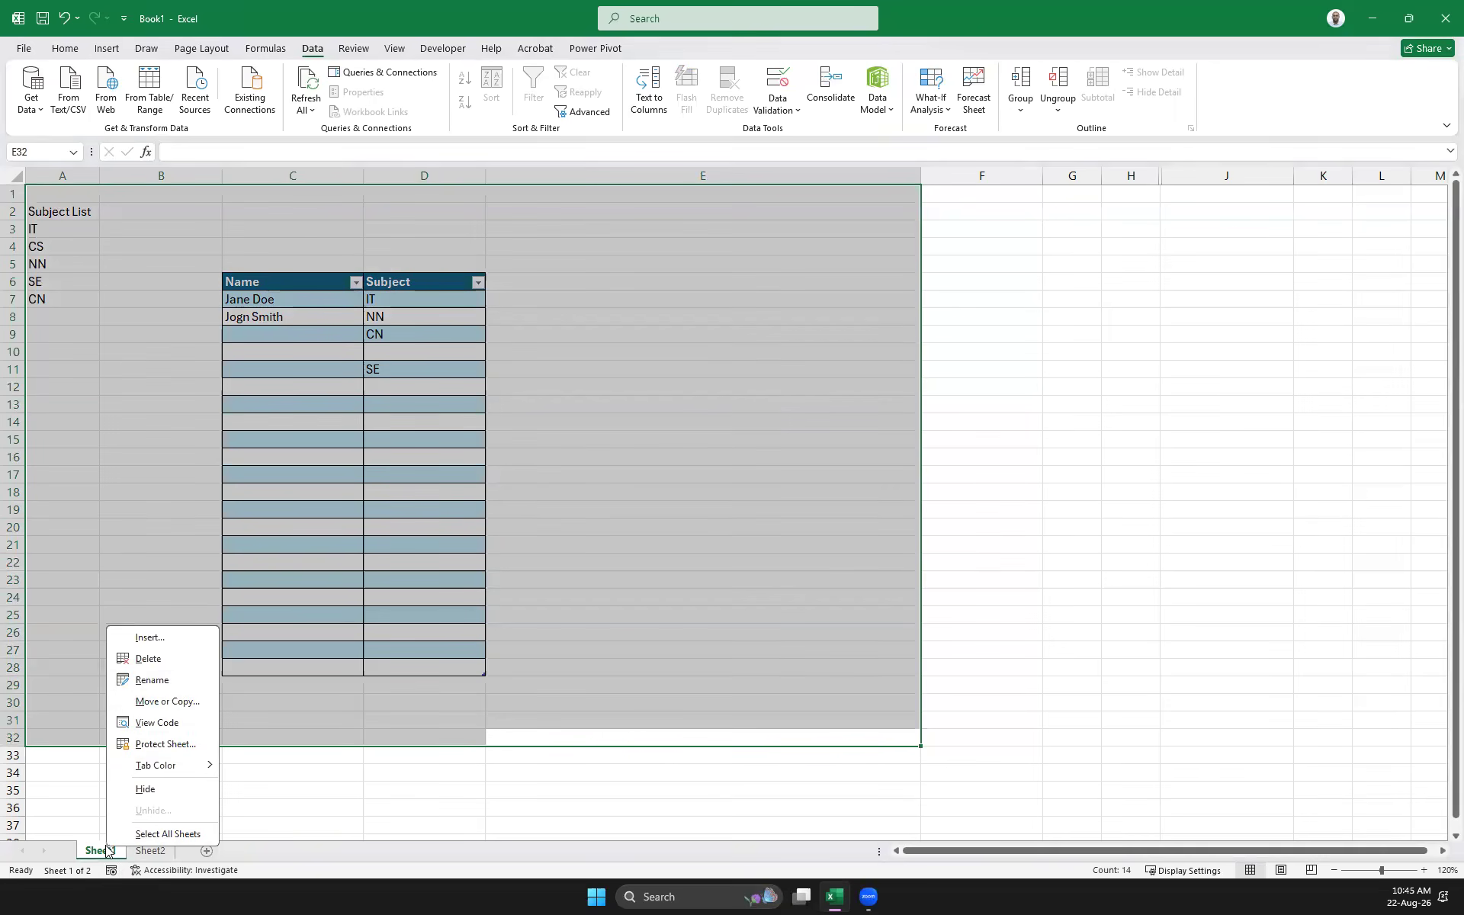
{"action": "left_click", "coordinate": [145, 661]}
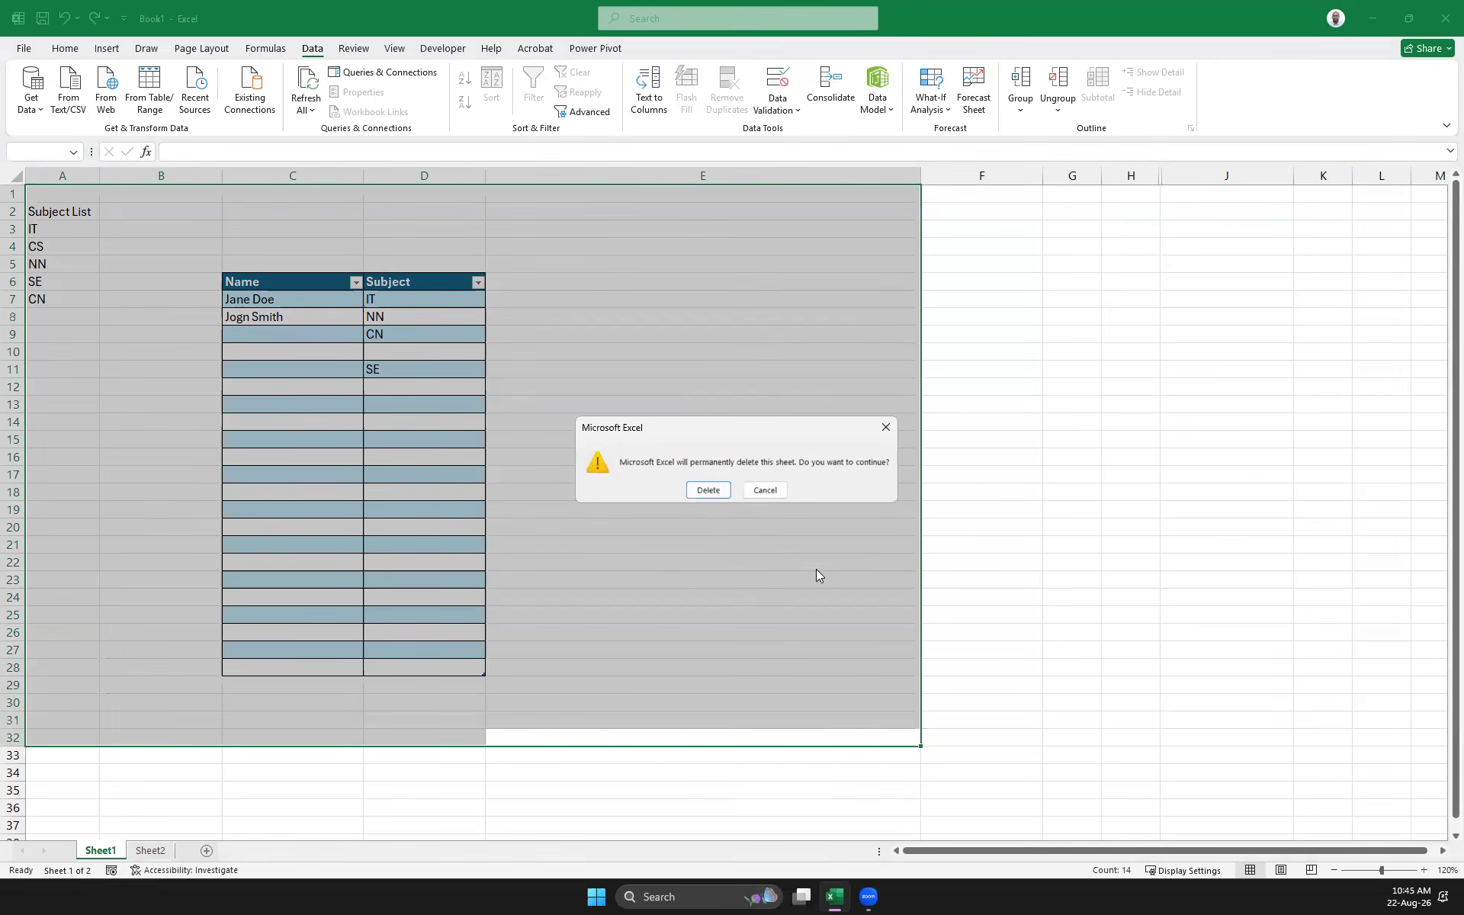
{"action": "left_click", "coordinate": [707, 490]}
{"action": "left_click", "coordinate": [543, 466]}
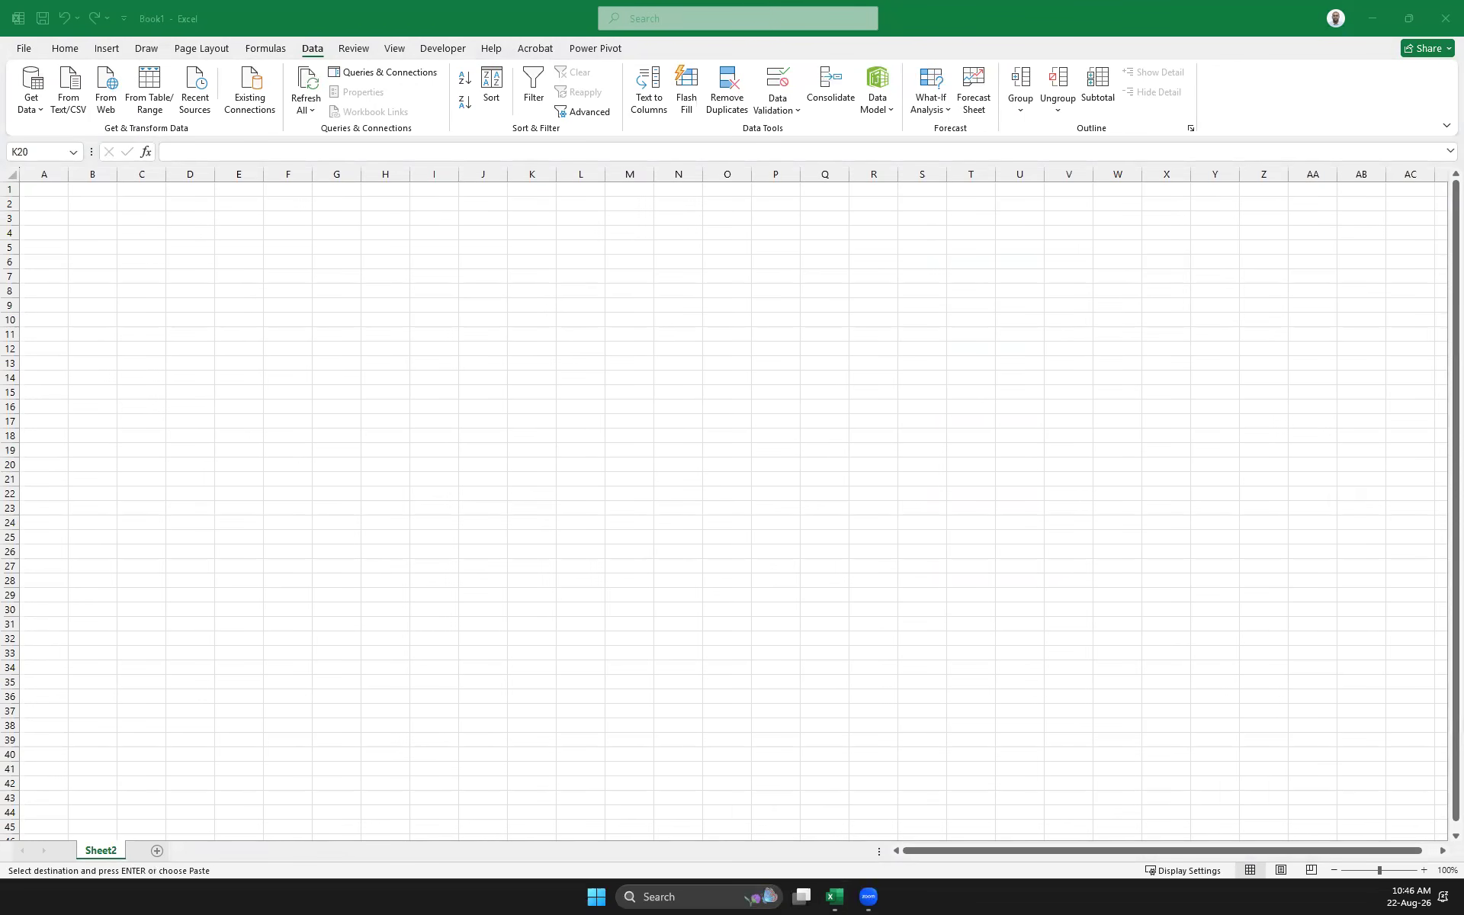
Paste the copied Month/Sales/Expenses table at B4 on Sheet2
{"action": "left_click", "coordinate": [86, 234]}
{"action": "key", "text": "ctrl+v"}
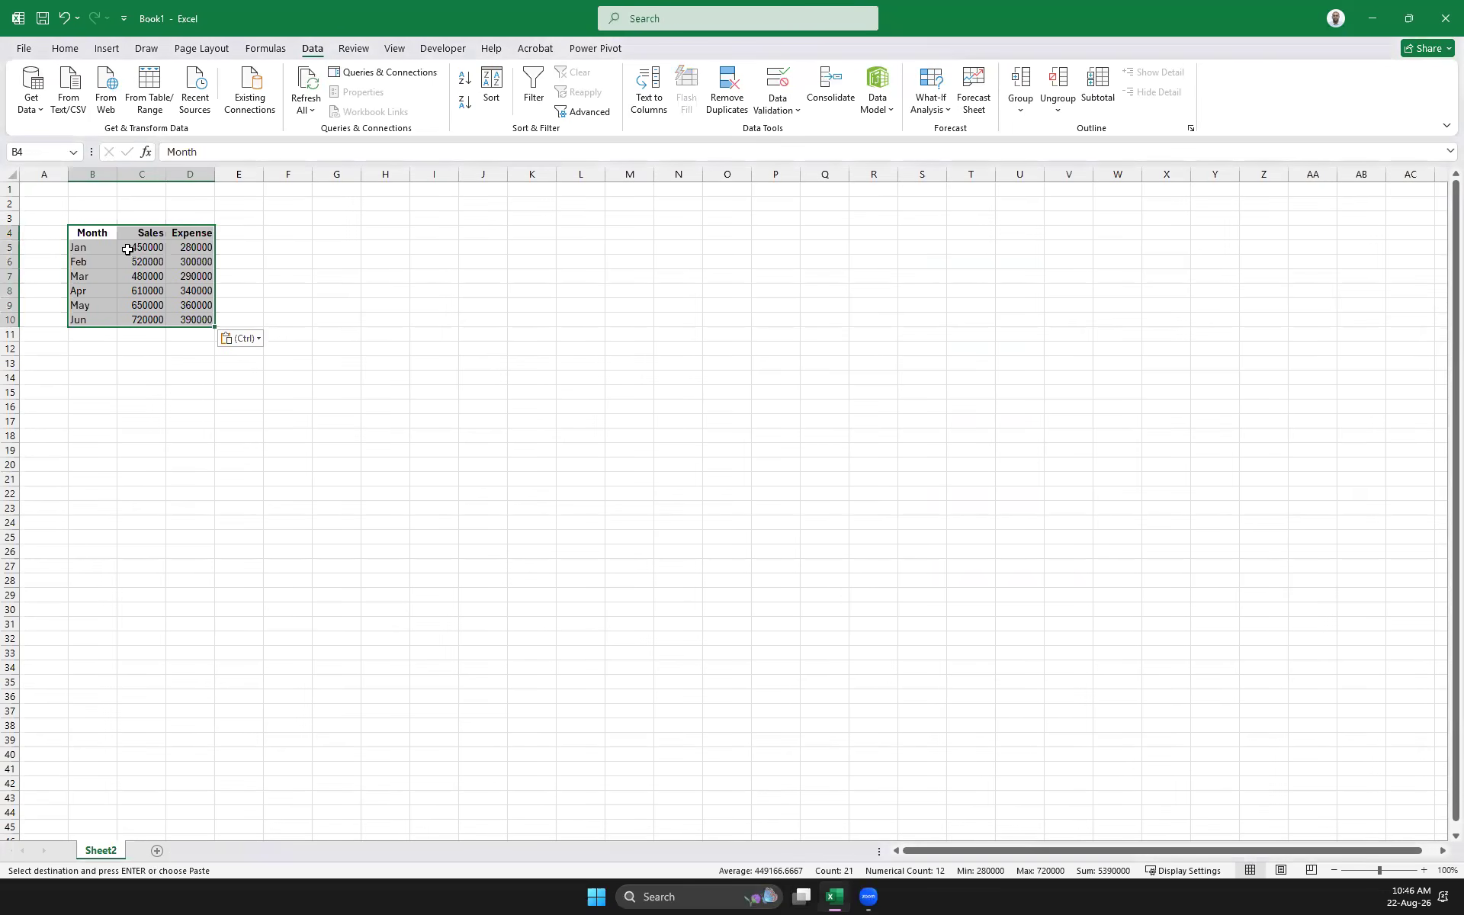
{"action": "scroll", "coordinate": [212, 287], "scroll_direction": "up", "scroll_amount": 8}
{"action": "scroll", "coordinate": [212, 288], "scroll_direction": "up", "scroll_amount": 4}
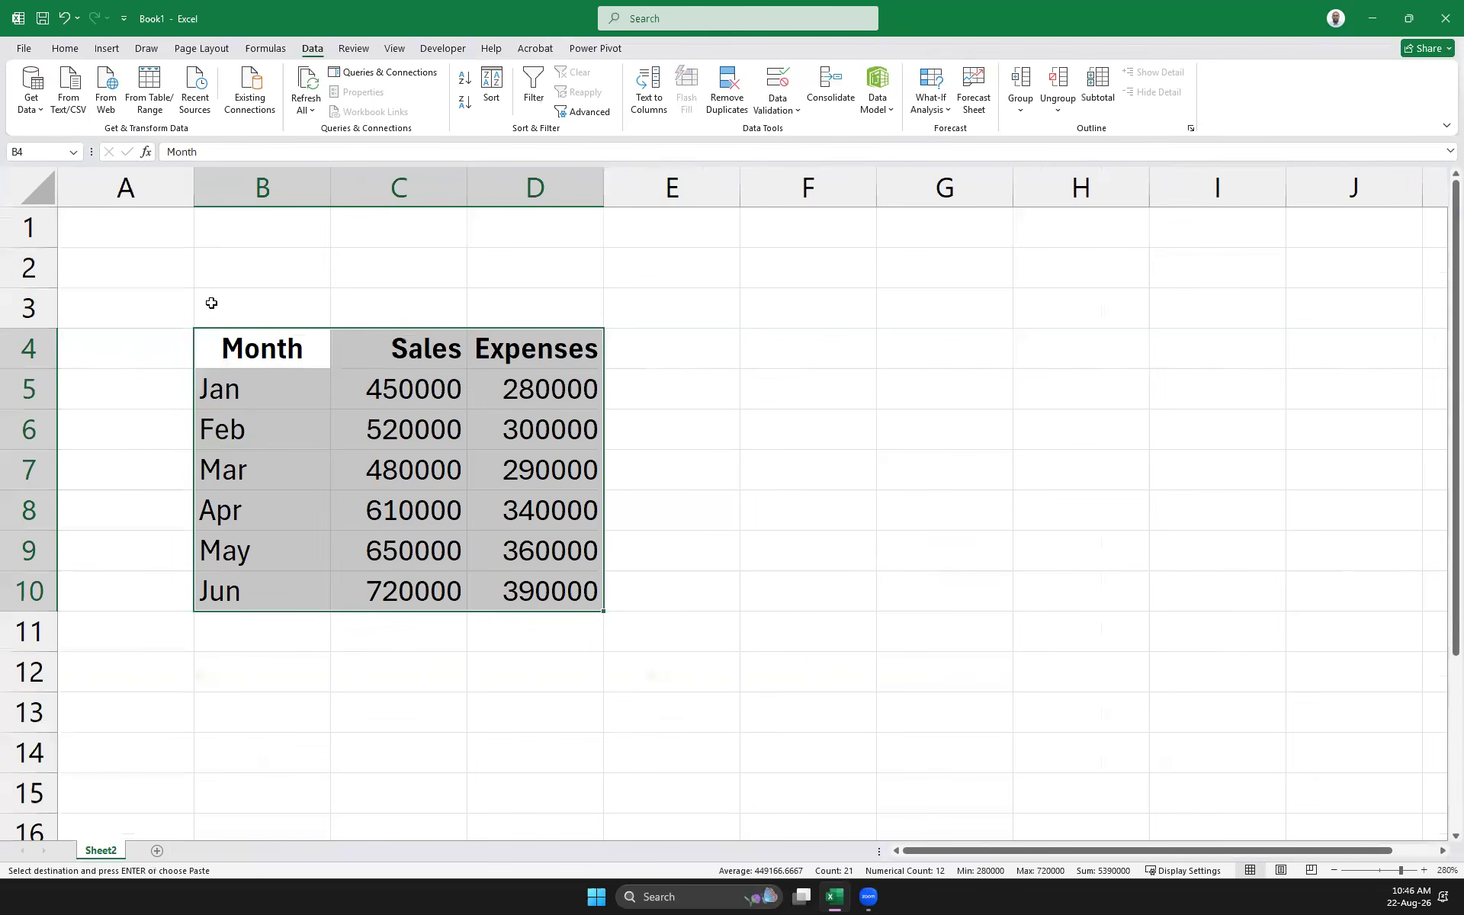
Insert a blank row 6 and paste a copy of the Jan row into it
{"action": "left_click", "coordinate": [225, 418]}
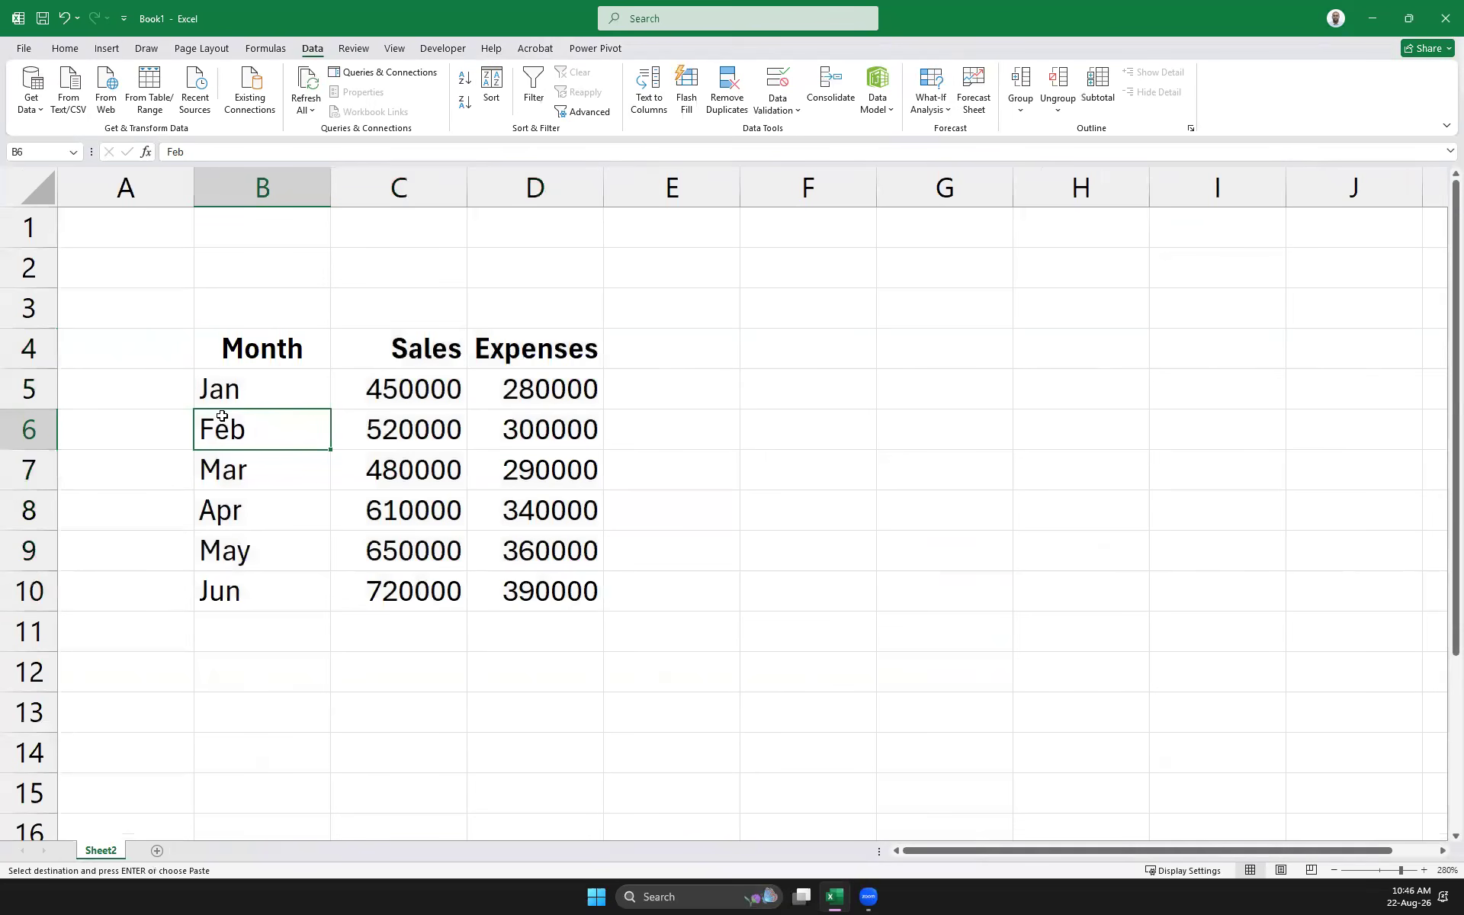
{"action": "left_click", "coordinate": [211, 393]}
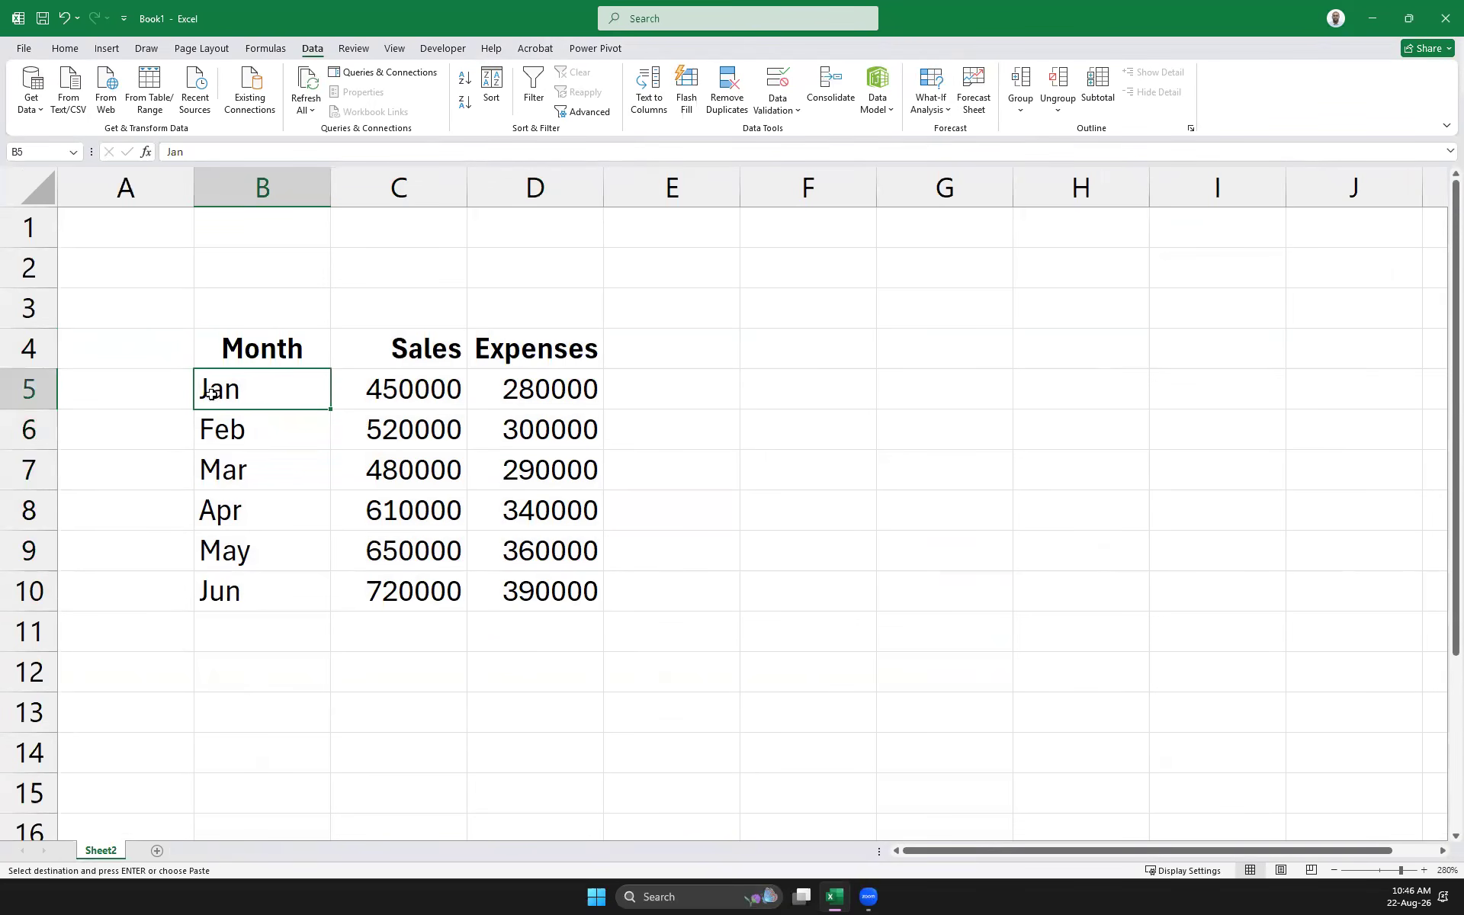
{"action": "left_click", "coordinate": [38, 428]}
{"action": "right_click", "coordinate": [43, 429]}
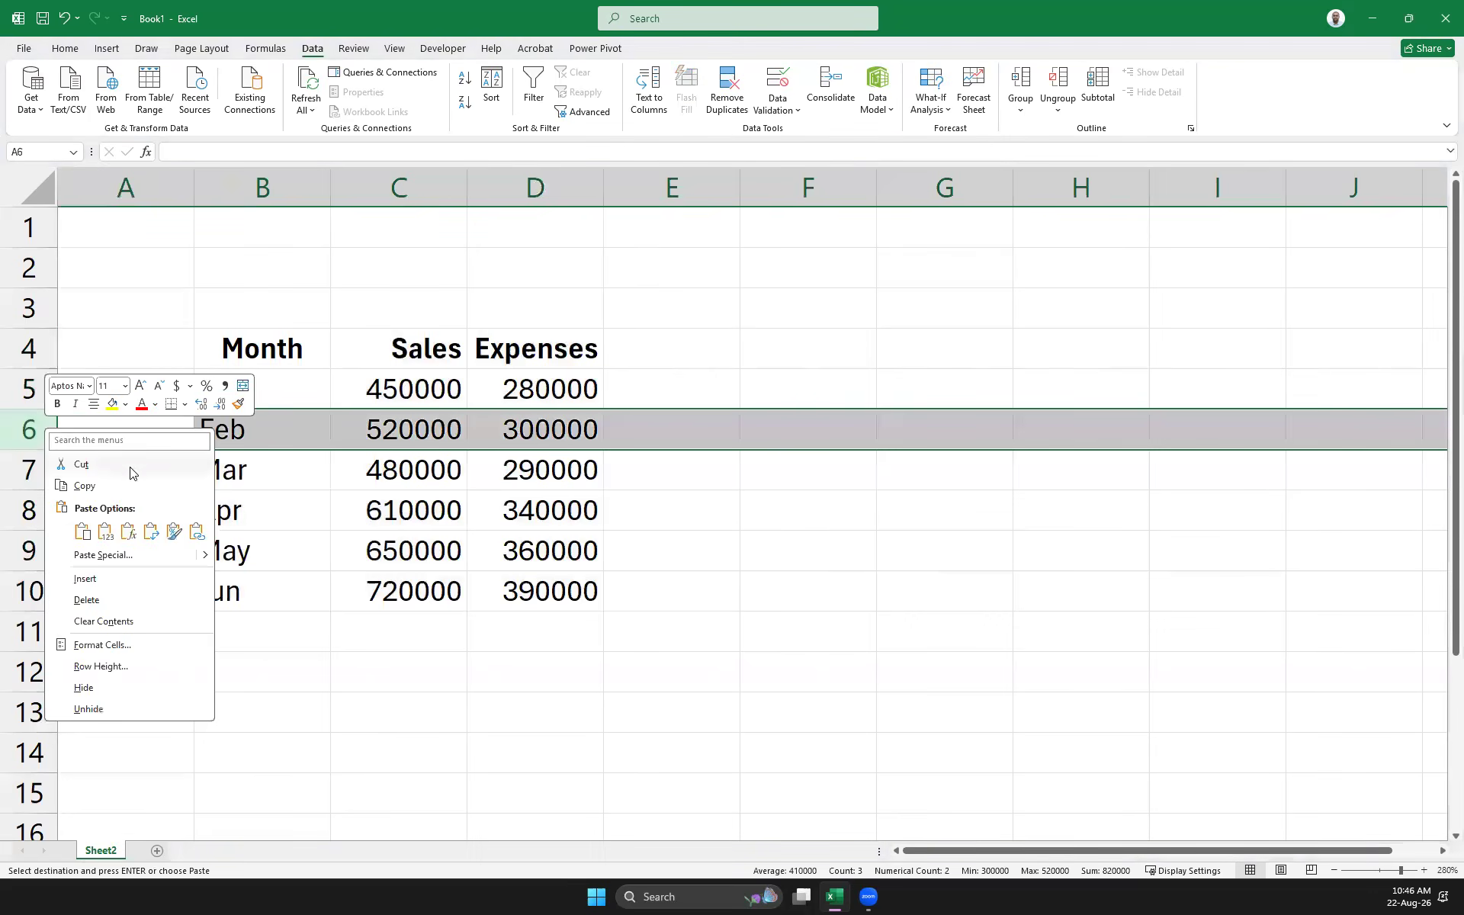
{"action": "left_click", "coordinate": [118, 578]}
{"action": "left_click", "coordinate": [320, 400]}
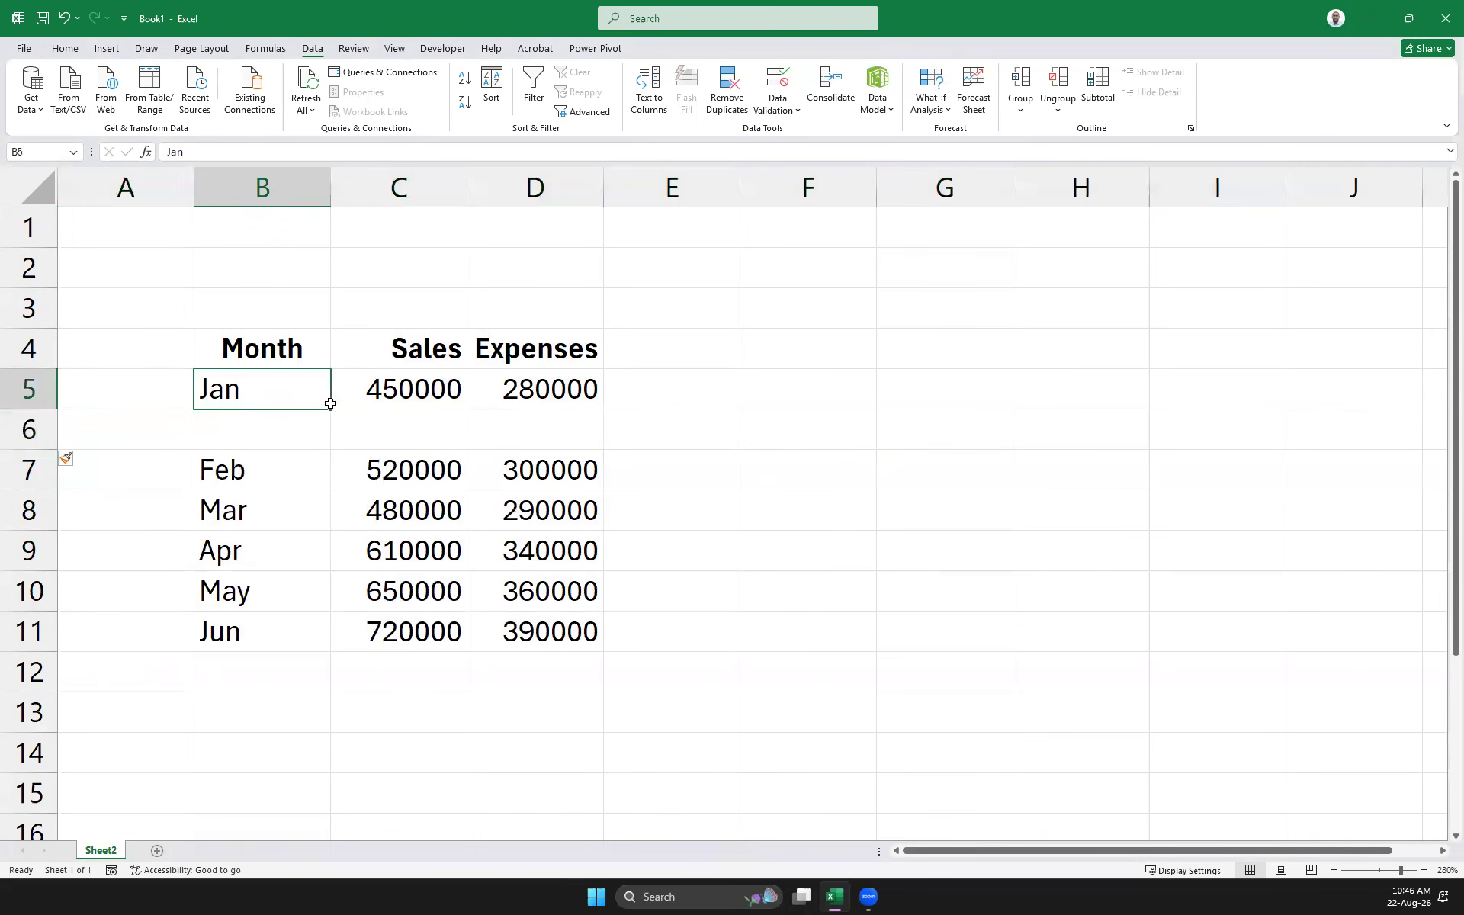
{"action": "left_click_drag", "start_coordinate": [330, 404], "coordinate": [602, 391]}
{"action": "key", "text": "ctrl+c"}
{"action": "left_click", "coordinate": [276, 434]}
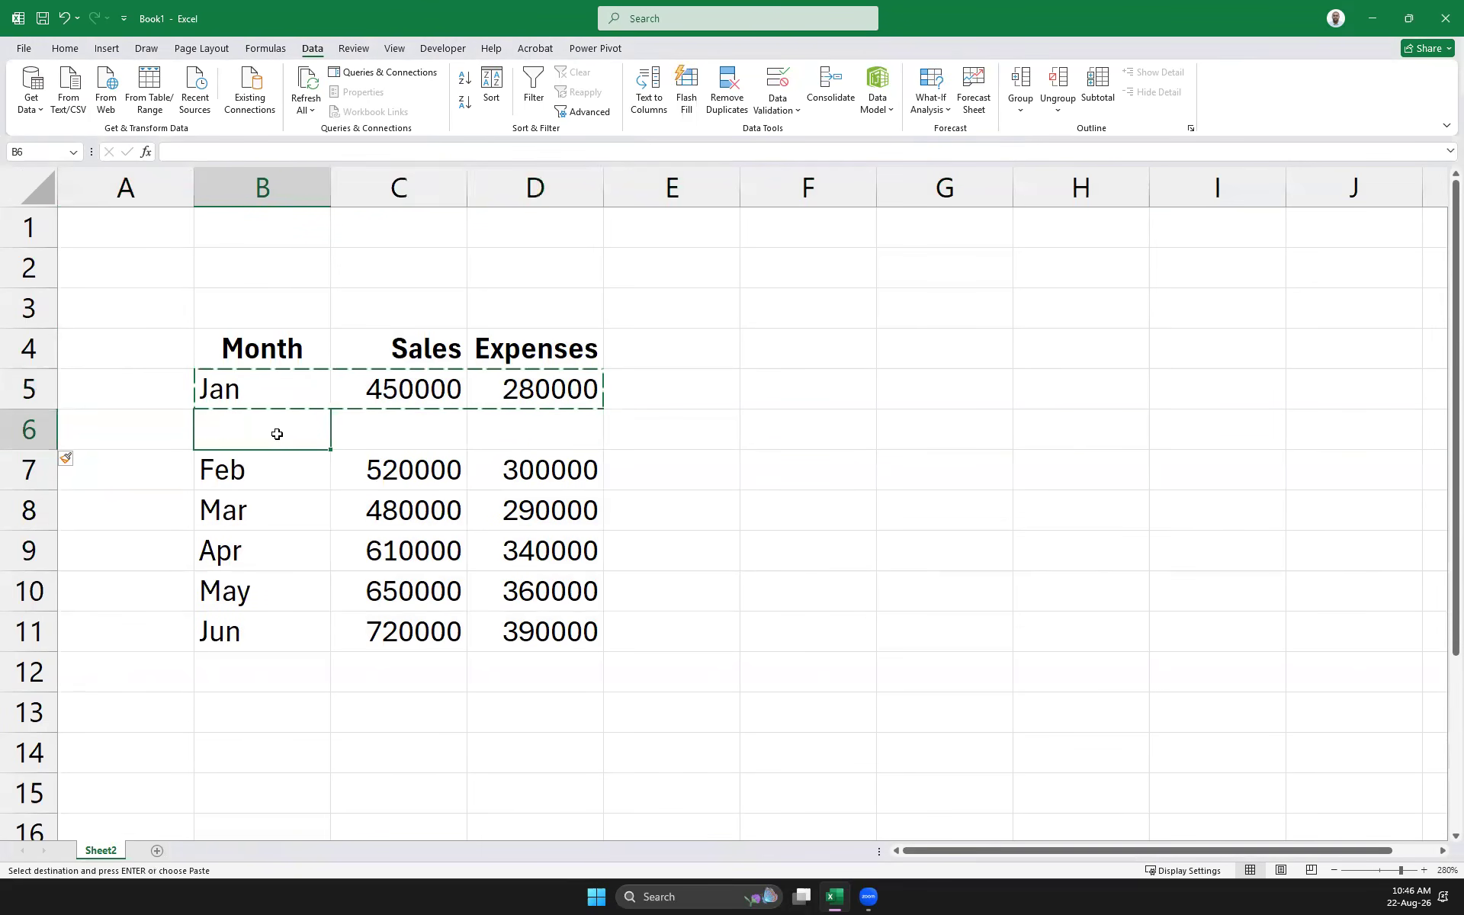
{"action": "key", "text": "ctrl+v"}
{"action": "left_click", "coordinate": [903, 448]}
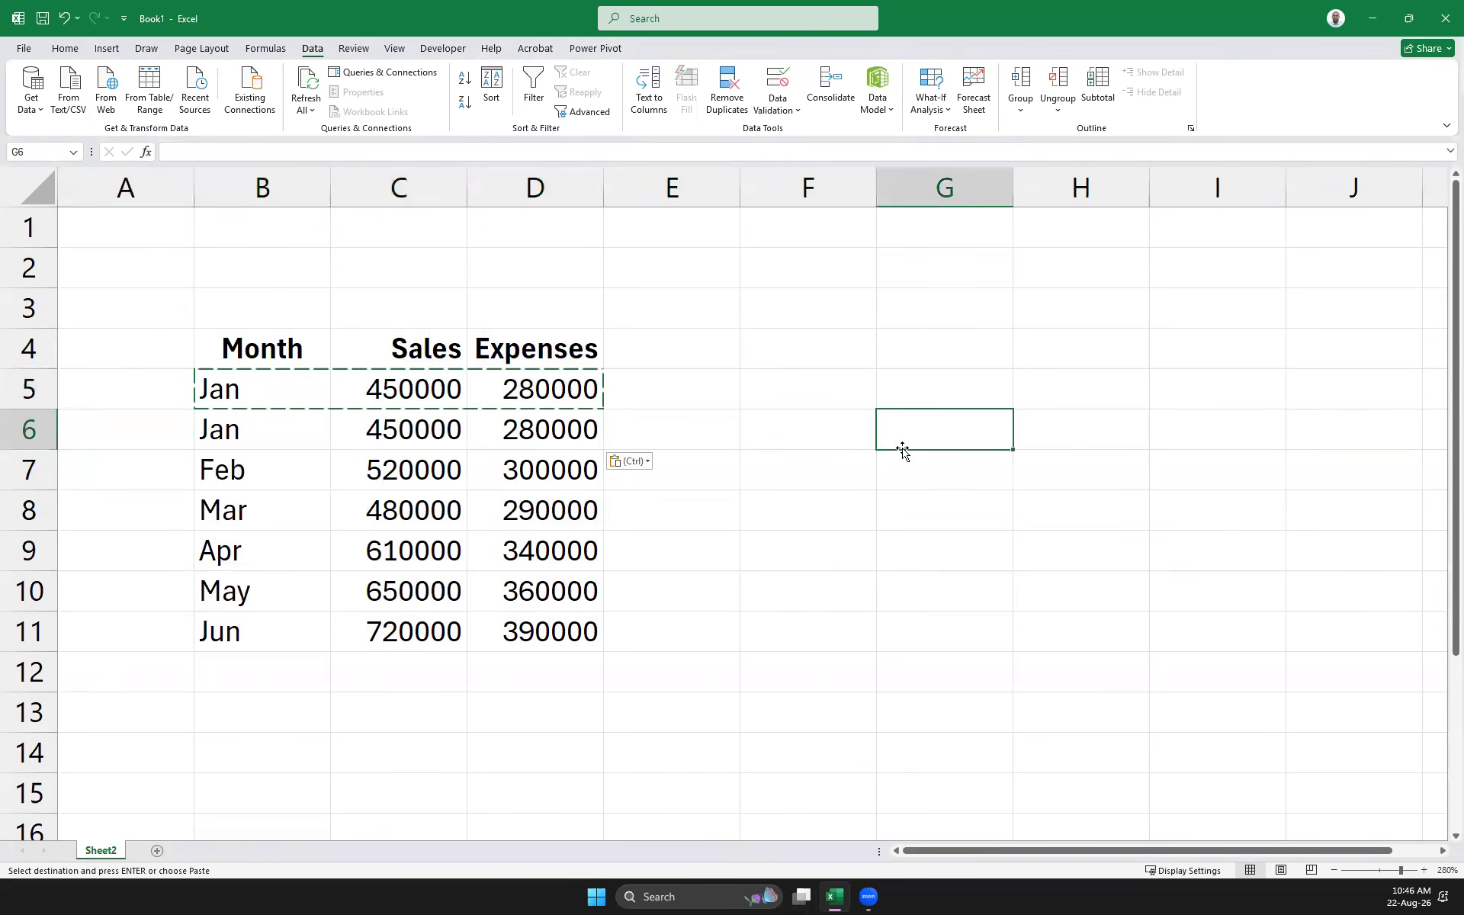
Copy the Feb row into row 12
{"action": "left_click", "coordinate": [31, 472]}
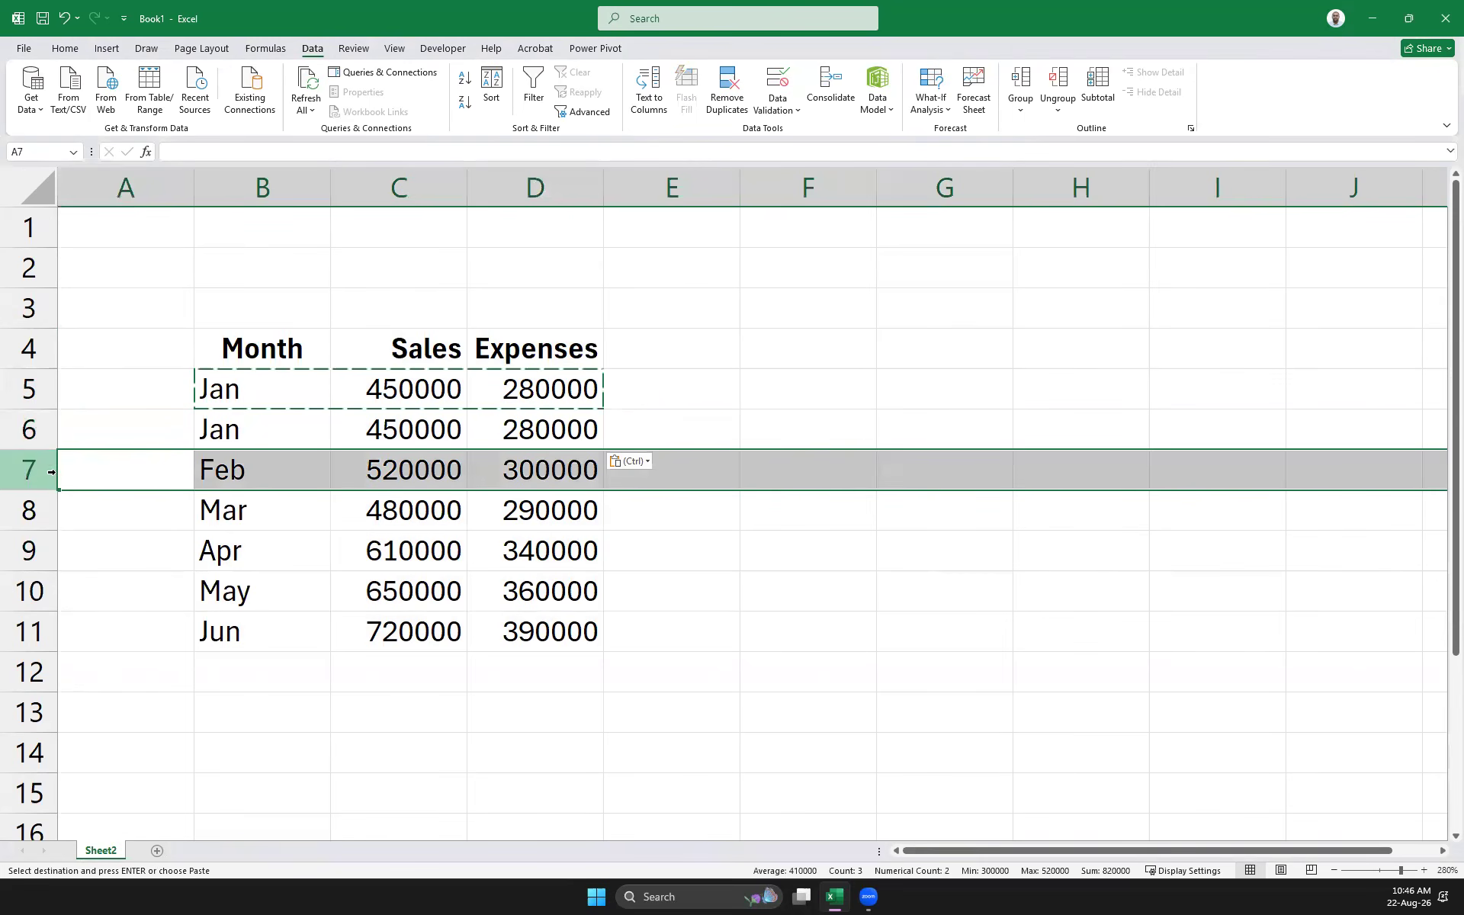
{"action": "left_click", "coordinate": [750, 556]}
{"action": "left_click_drag", "start_coordinate": [304, 480], "coordinate": [493, 469]}
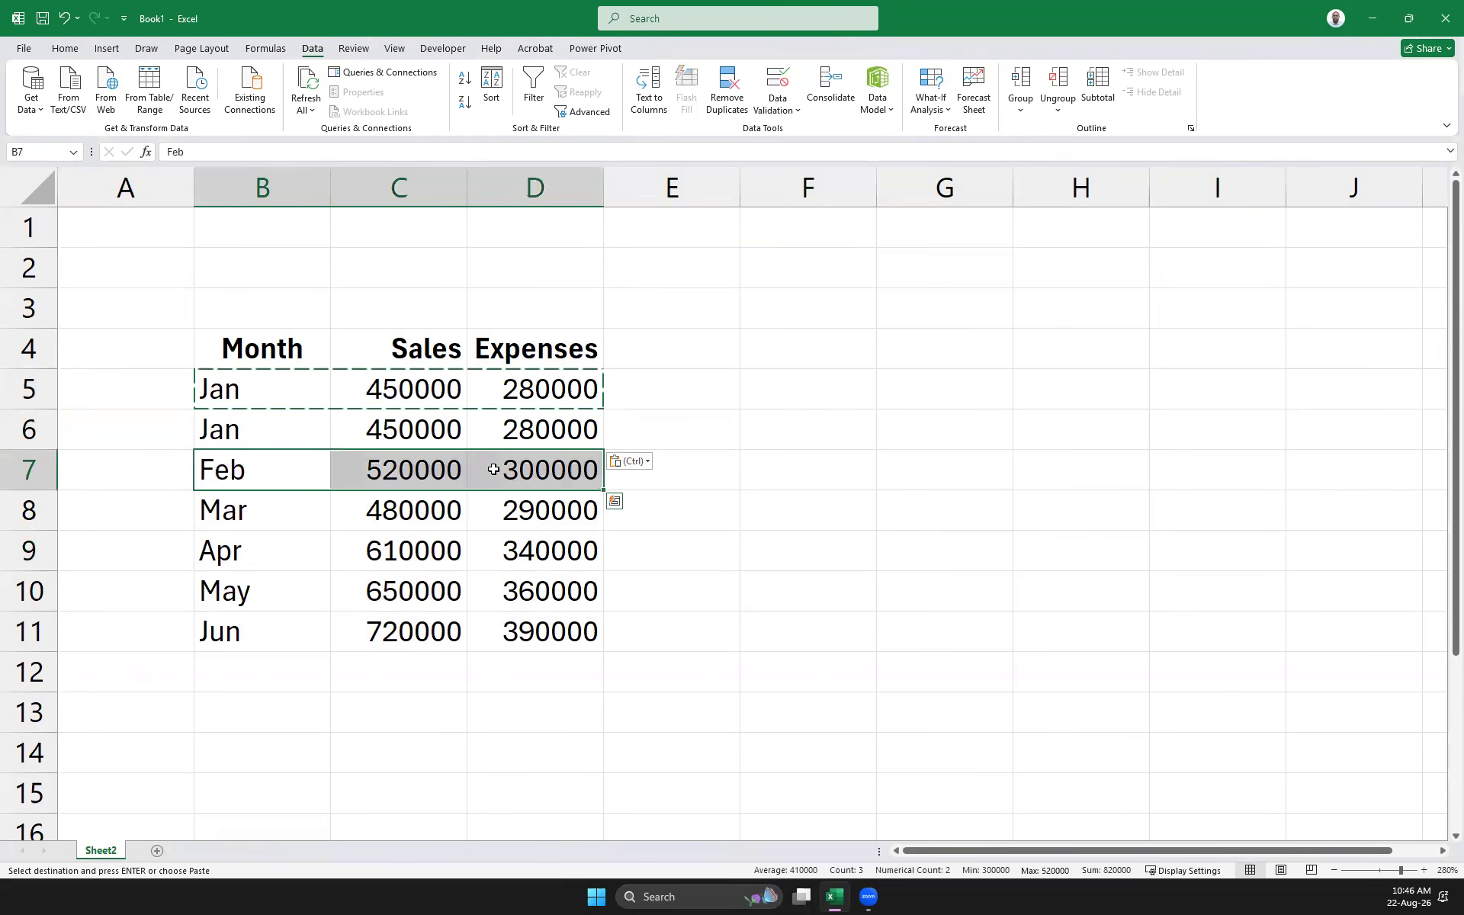
{"action": "key", "text": "ctrl+c"}
{"action": "left_click", "coordinate": [34, 551]}
{"action": "right_click", "coordinate": [38, 551]}
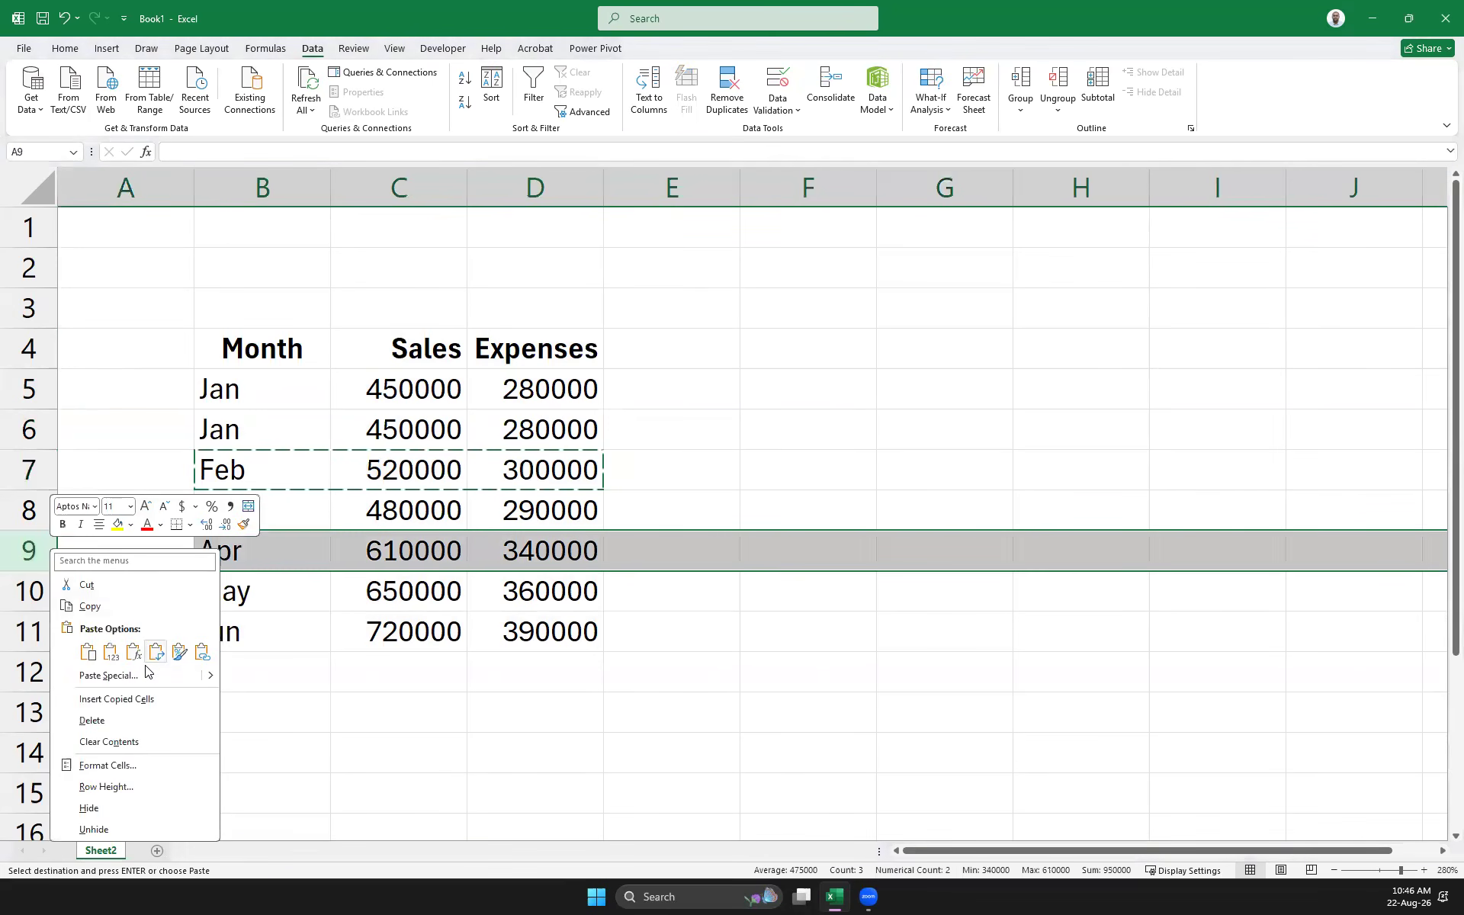
{"action": "key", "text": "Escape"}
{"action": "key", "text": "Escape"}
{"action": "left_click", "coordinate": [495, 701]}
{"action": "left_click", "coordinate": [268, 669]}
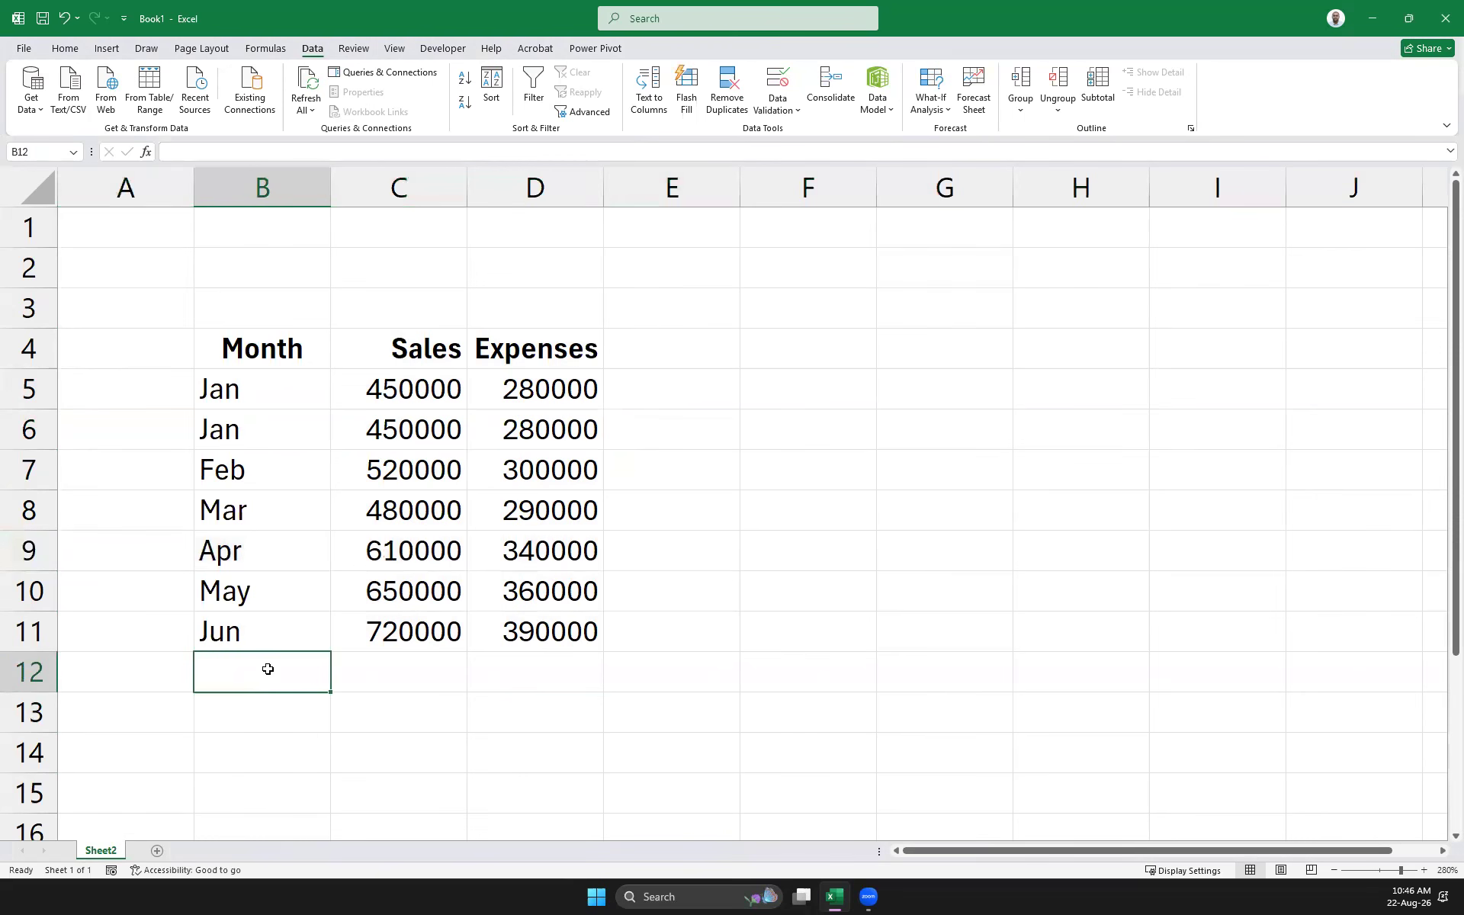
{"action": "key", "text": "ctrl+c"}
{"action": "left_click_drag", "start_coordinate": [227, 478], "coordinate": [474, 480]}
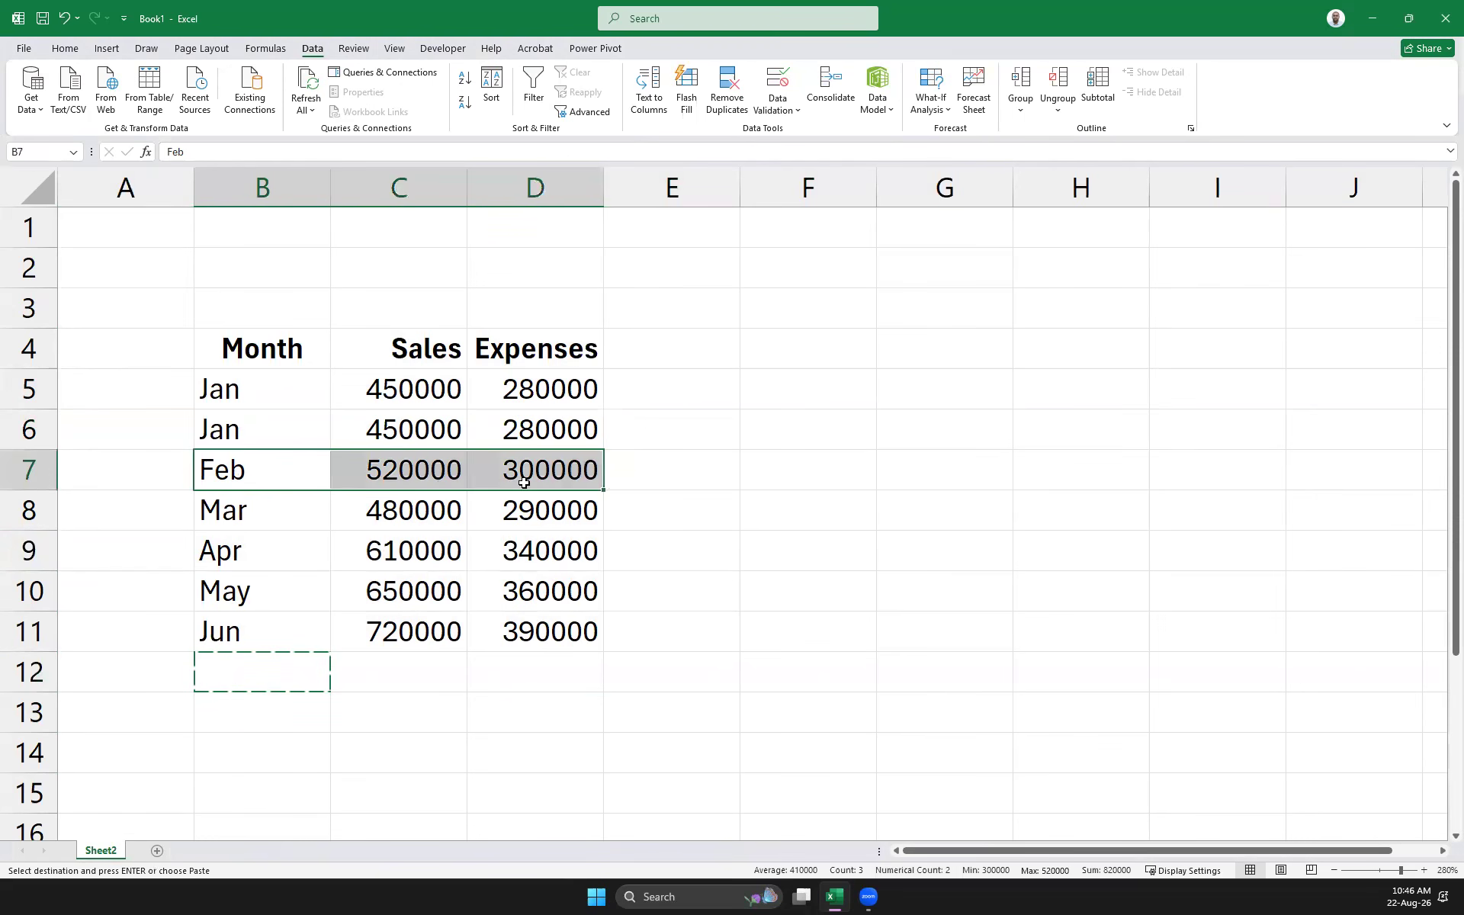
{"action": "key", "text": "ctrl+c"}
{"action": "left_click", "coordinate": [243, 657]}
{"action": "key", "text": "ctrl+v"}
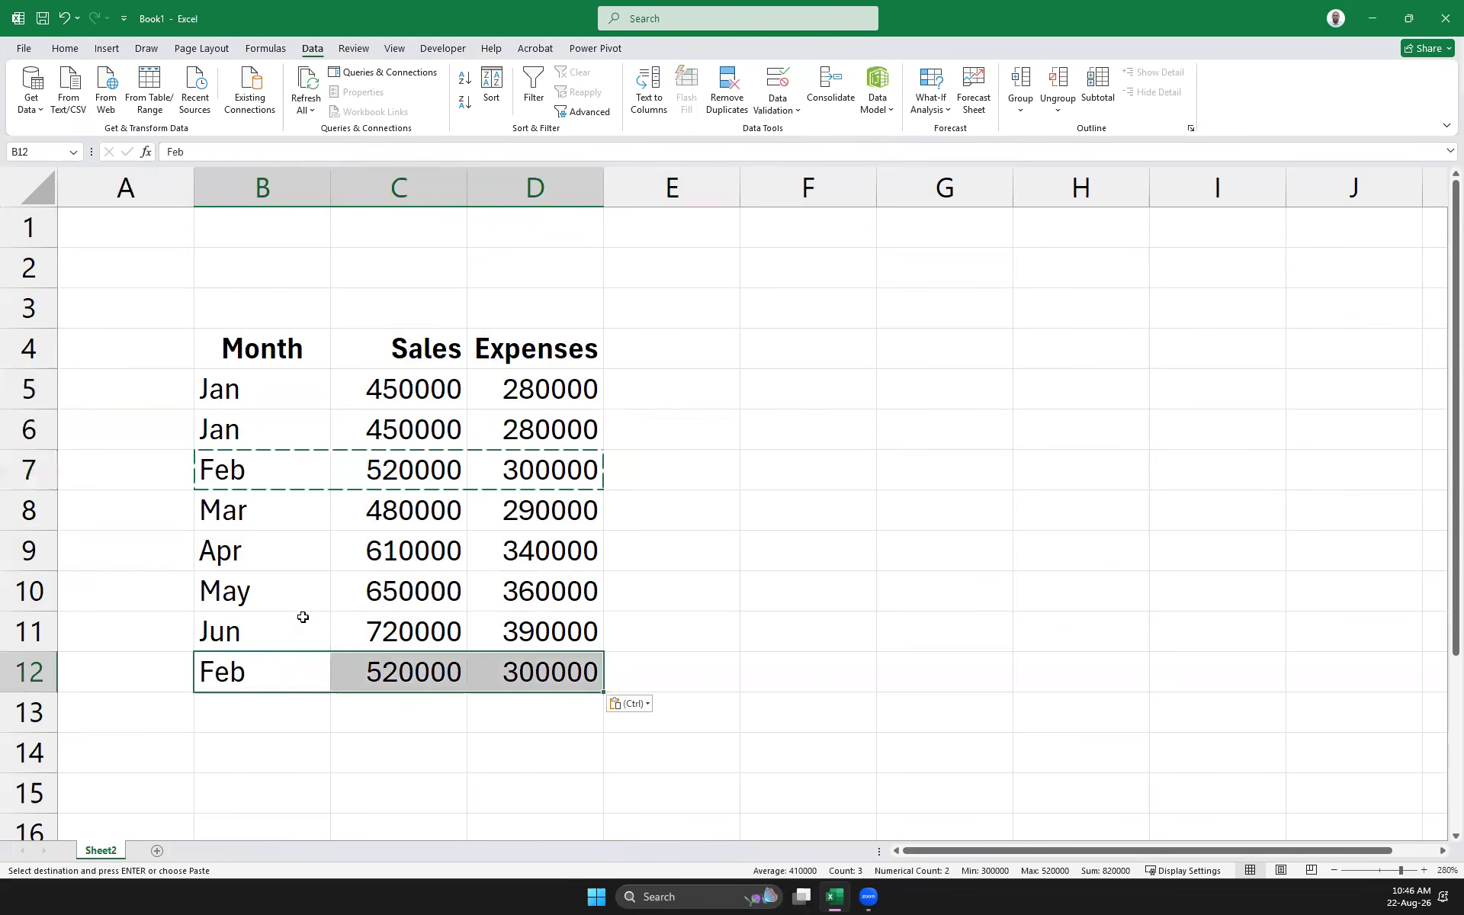
Copy the Apr row into row 13 and the Jun row into row 14
{"action": "left_click_drag", "start_coordinate": [223, 553], "coordinate": [509, 560]}
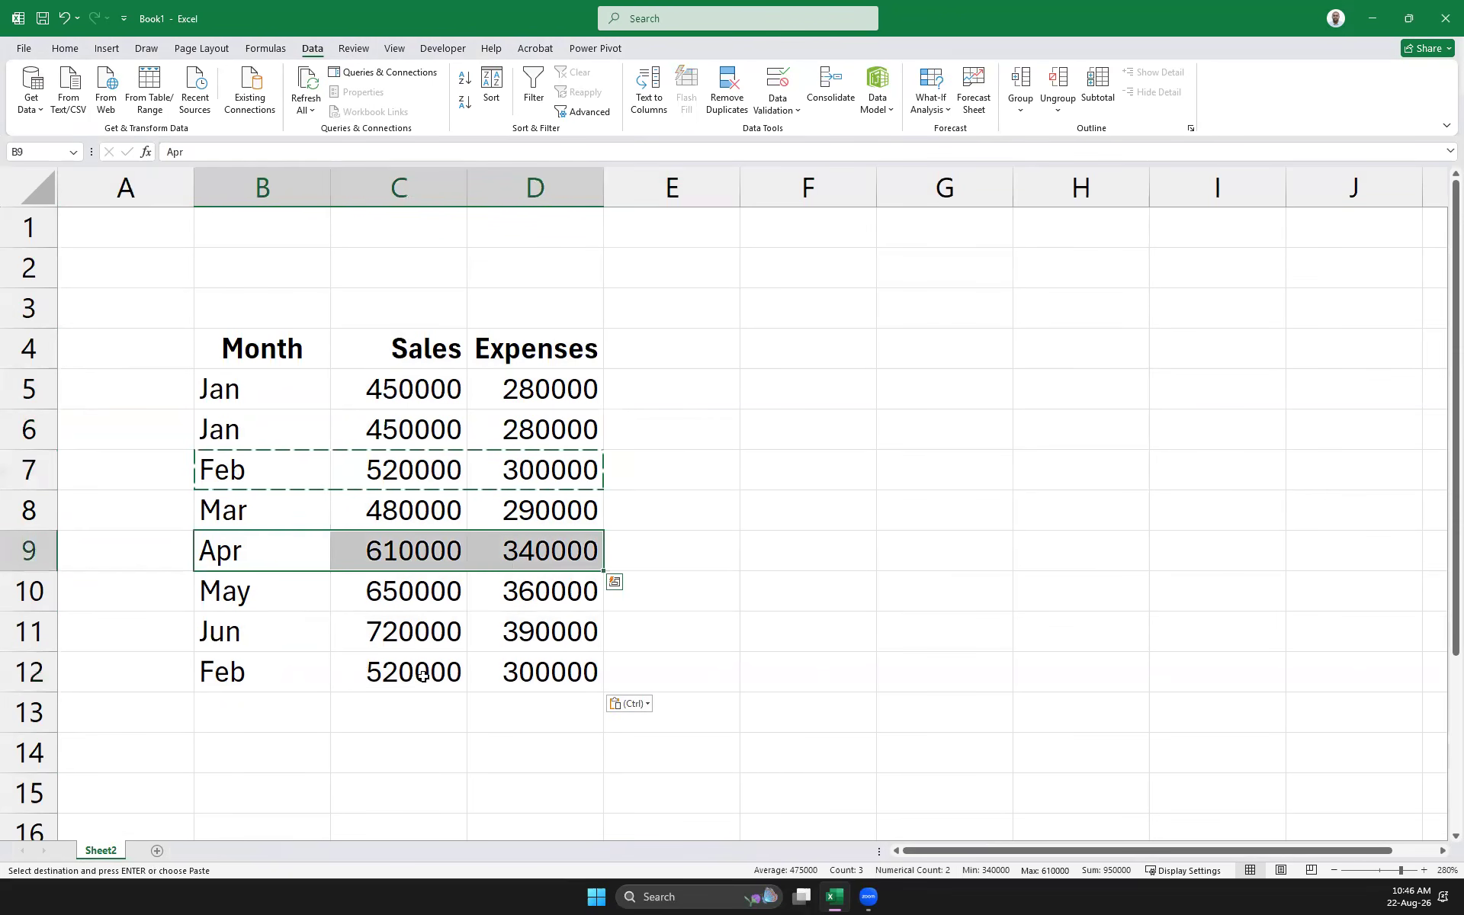
{"action": "key", "text": "ctrl+c"}
{"action": "left_click", "coordinate": [268, 706]}
{"action": "key", "text": "ctrl+v"}
{"action": "left_click", "coordinate": [227, 593]}
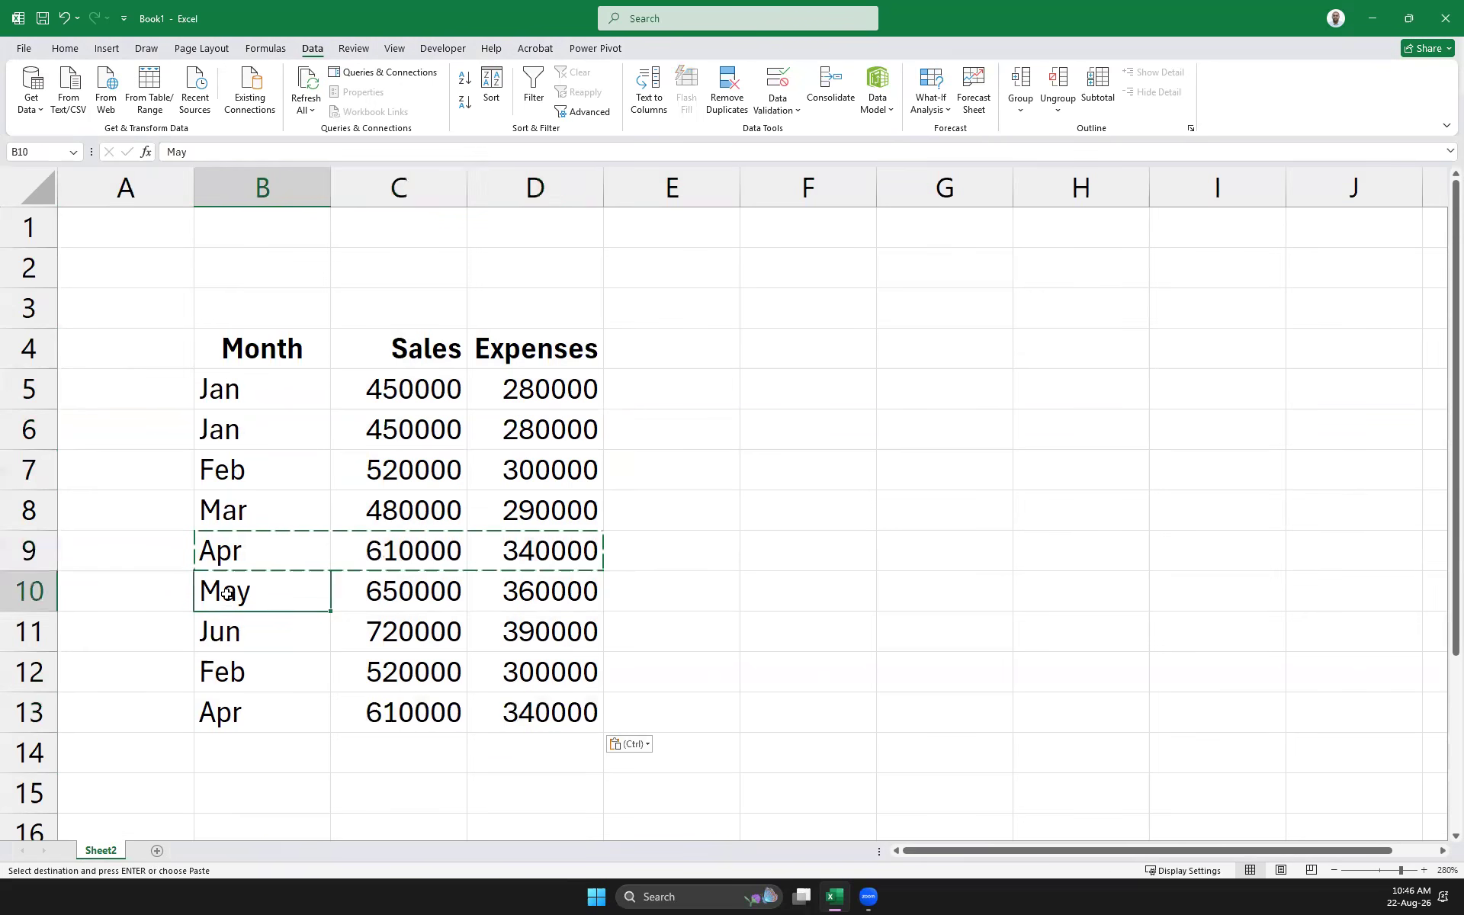
{"action": "left_click_drag", "start_coordinate": [229, 634], "coordinate": [545, 645]}
{"action": "key", "text": "ctrl+c"}
{"action": "left_click", "coordinate": [252, 751]}
{"action": "key", "text": "ctrl+v"}
Paste the Mar row into row 15 and select the whole month table
{"action": "scroll", "coordinate": [314, 607], "scroll_direction": "down", "scroll_amount": 3}
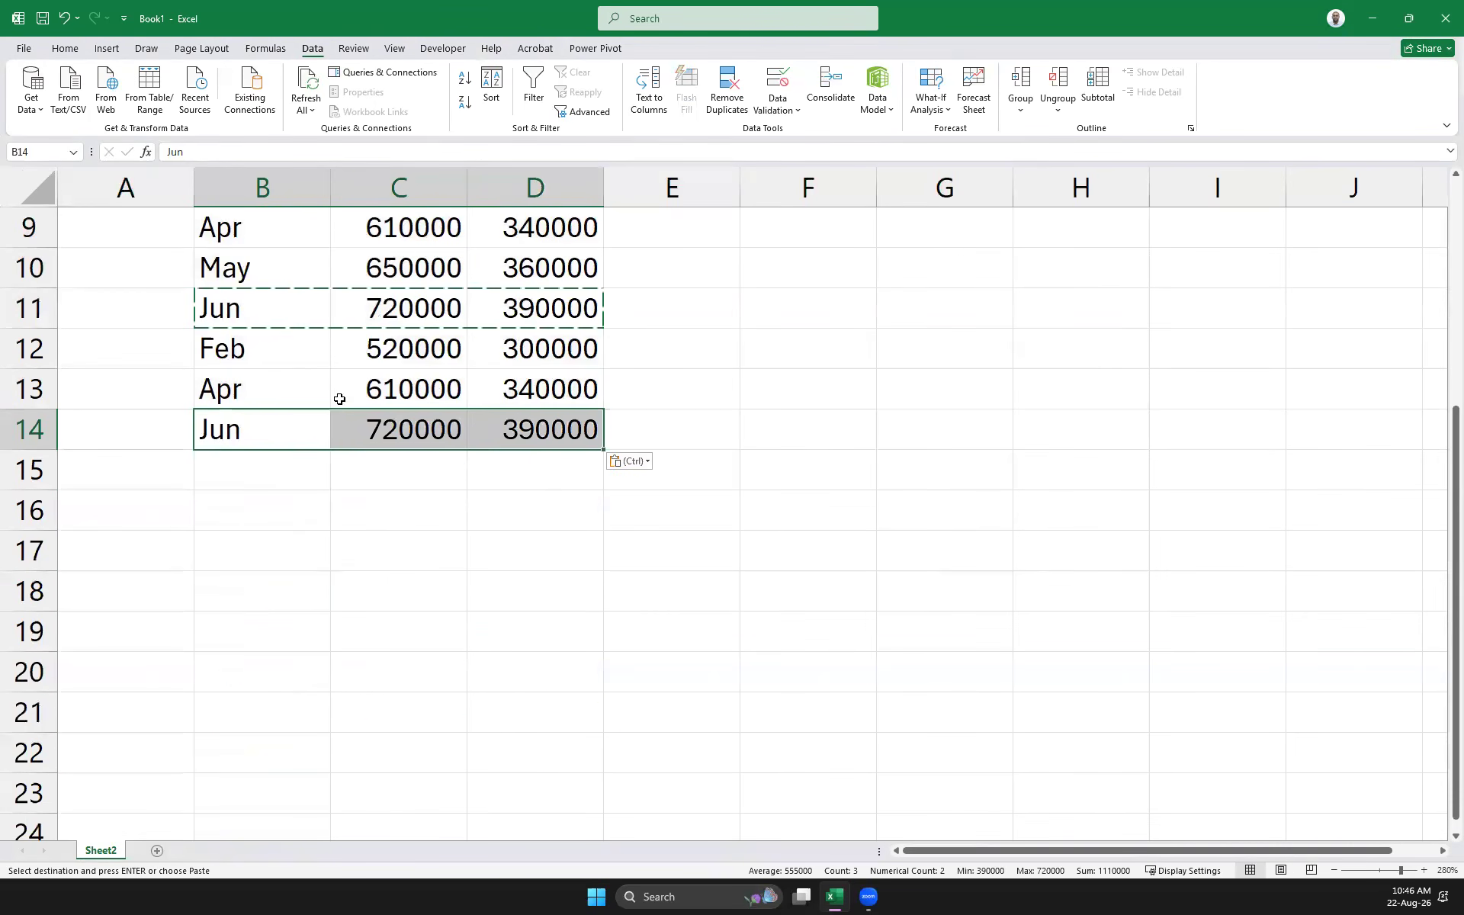
{"action": "scroll", "coordinate": [327, 418], "scroll_direction": "up", "scroll_amount": 3}
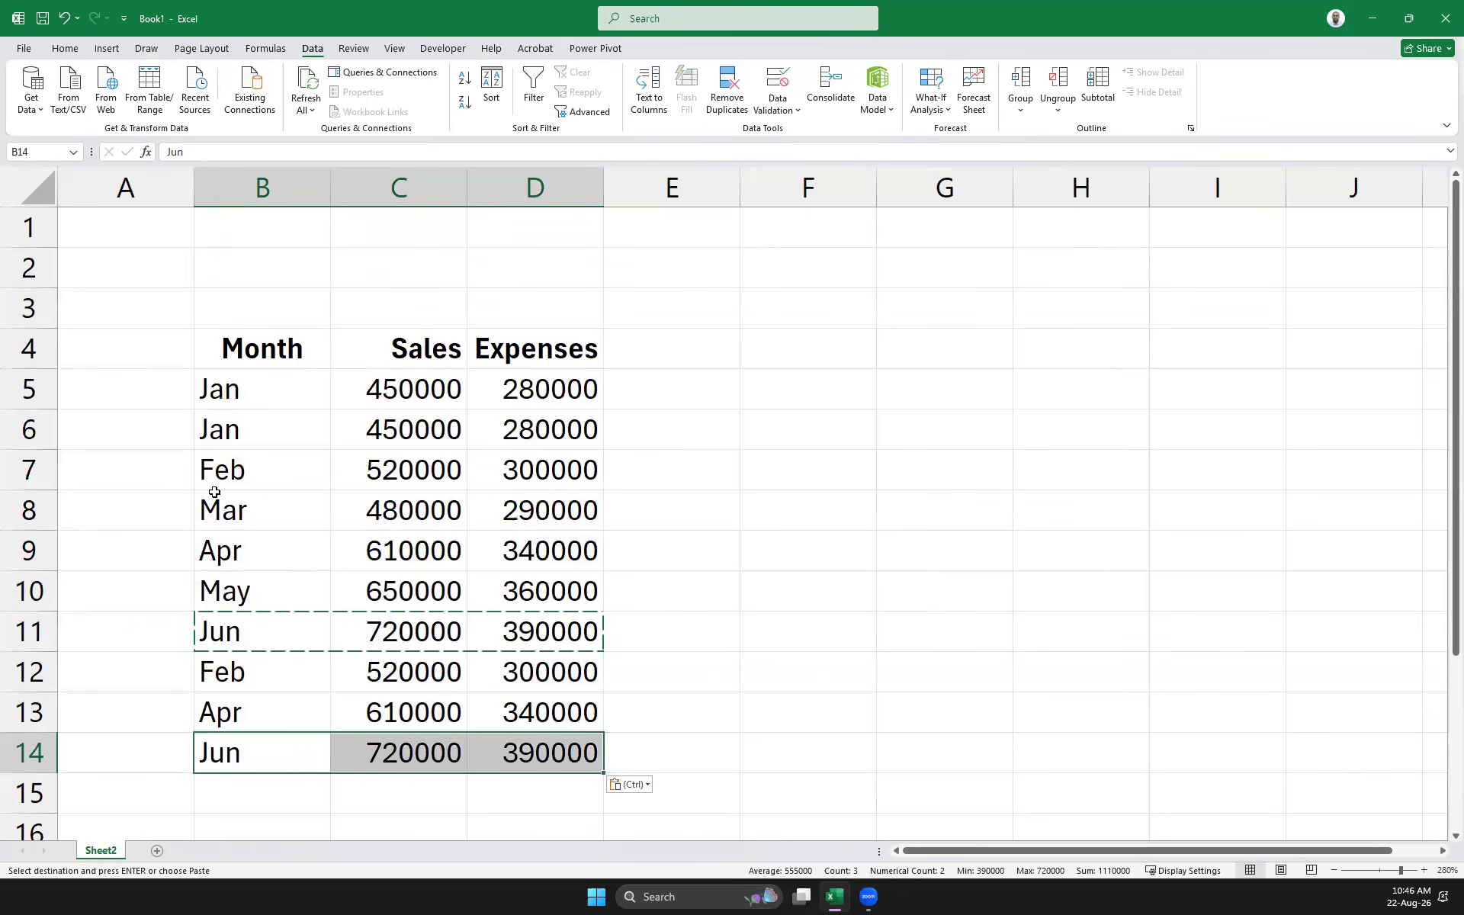
{"action": "left_click_drag", "start_coordinate": [214, 492], "coordinate": [526, 509]}
{"action": "scroll", "coordinate": [474, 556], "scroll_direction": "down", "scroll_amount": 3}
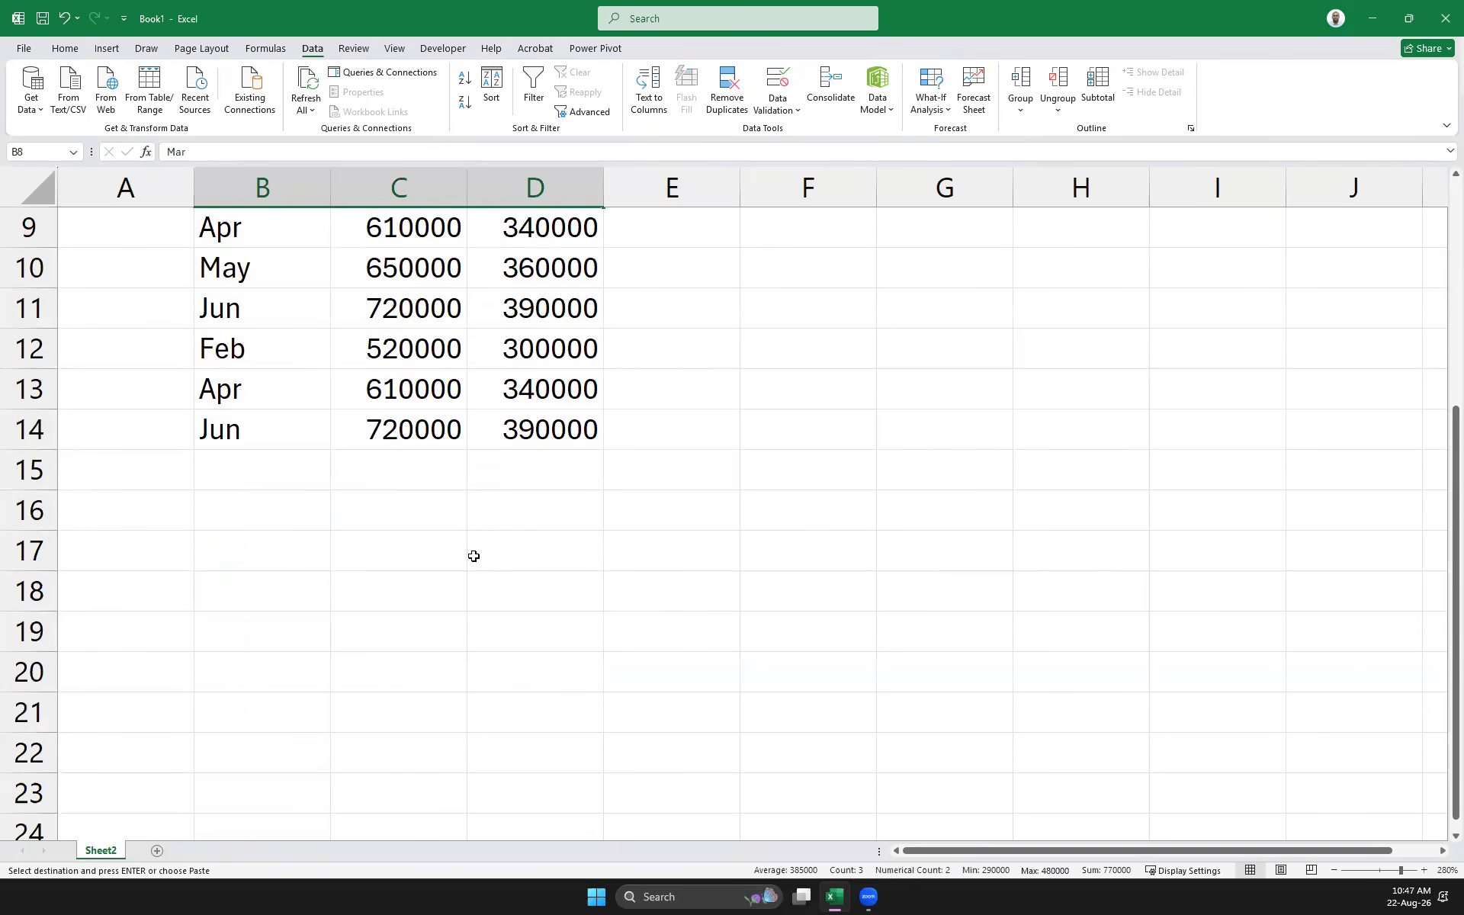
{"action": "left_click_drag", "start_coordinate": [203, 467], "coordinate": [534, 470]}
{"action": "key", "text": "ctrl+v"}
{"action": "scroll", "coordinate": [556, 480], "scroll_direction": "up", "scroll_amount": 3}
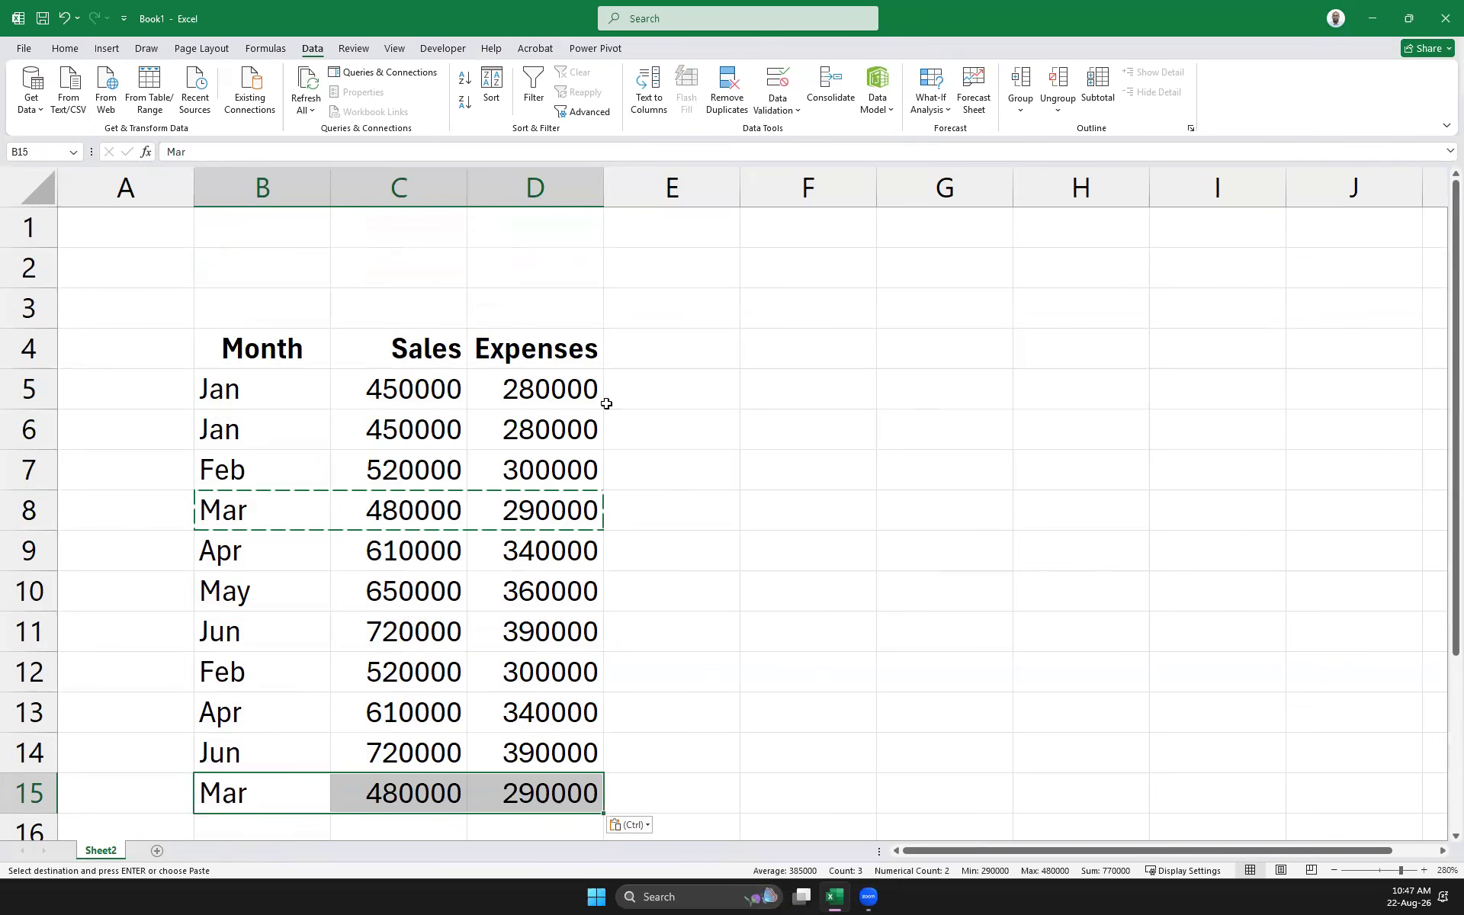
{"action": "left_click_drag", "start_coordinate": [202, 355], "coordinate": [544, 789]}
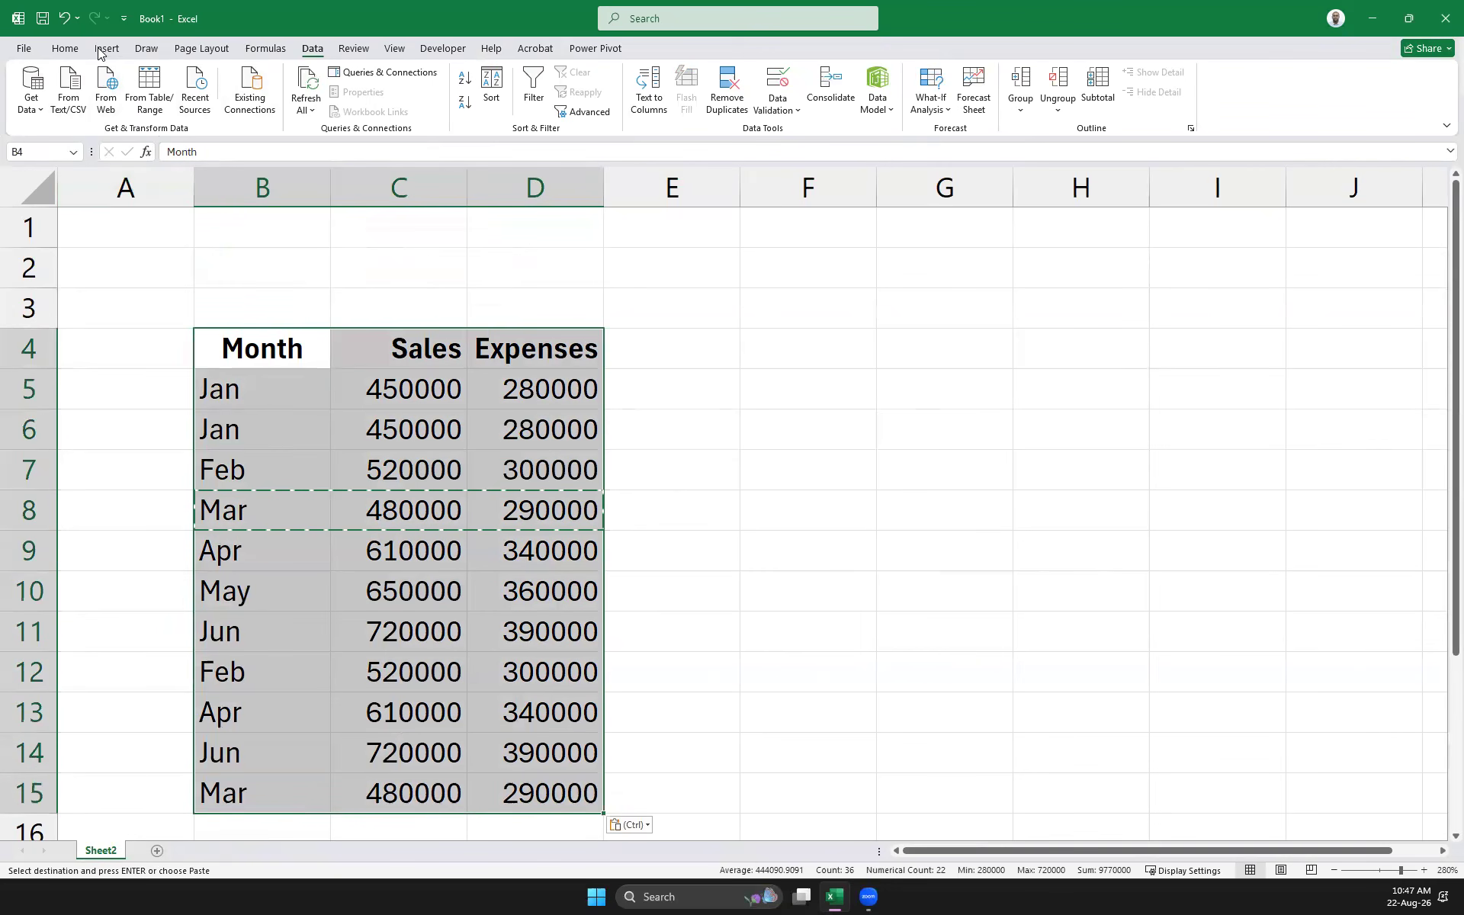
Convert B4:D15 into banded table Table3 and widen the Sales and Expenses columns
{"action": "key", "text": "Escape"}
{"action": "key", "text": "ctrl+t"}
{"action": "left_click", "coordinate": [649, 337]}
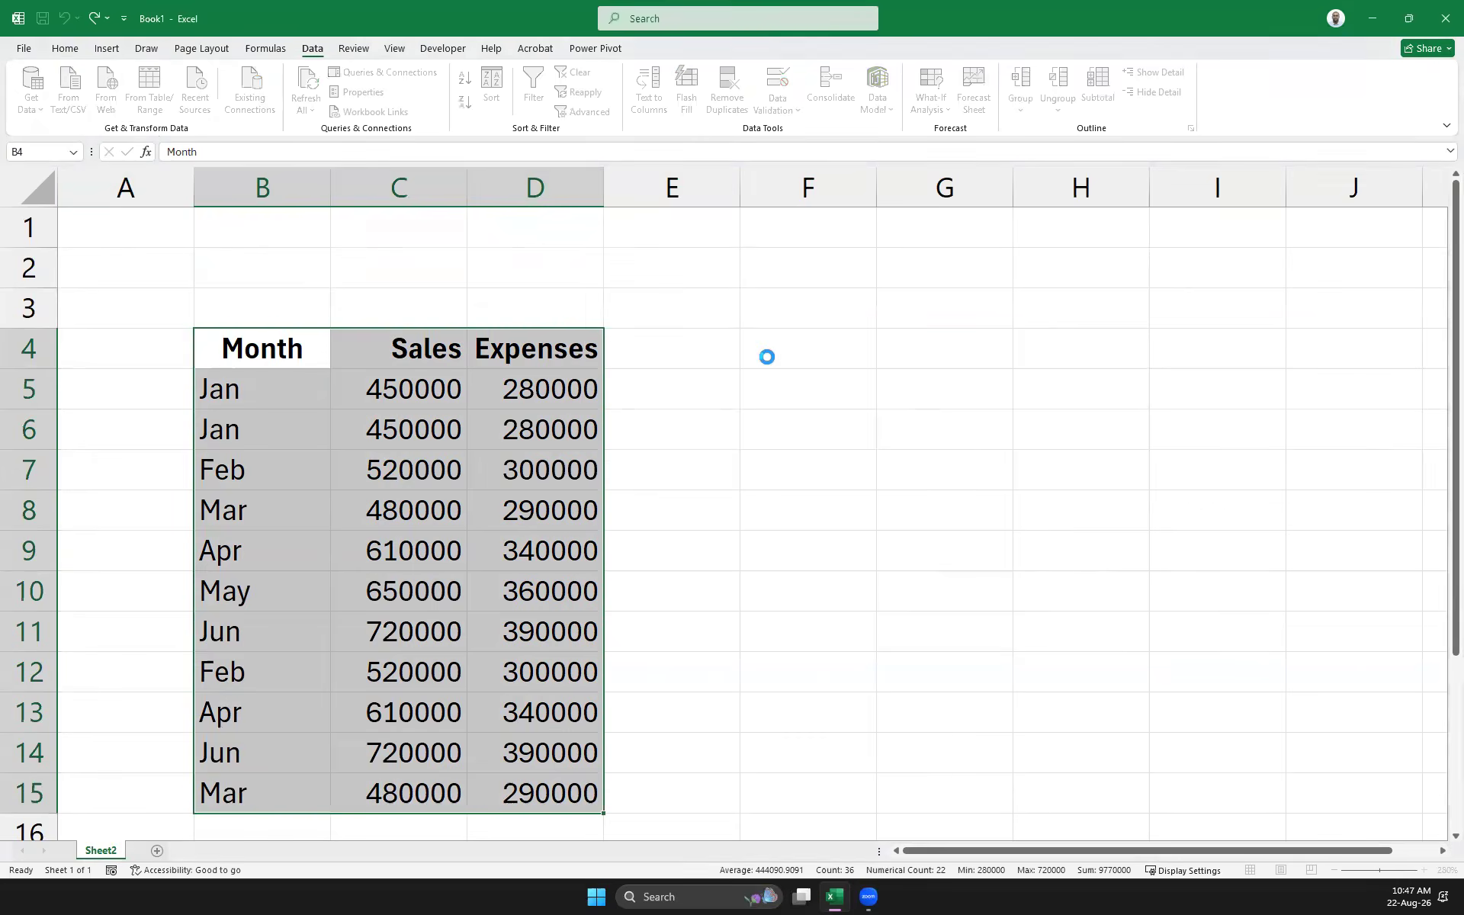
{"action": "left_click_drag", "start_coordinate": [464, 182], "coordinate": [507, 186]}
{"action": "left_click_drag", "start_coordinate": [649, 186], "coordinate": [723, 193]}
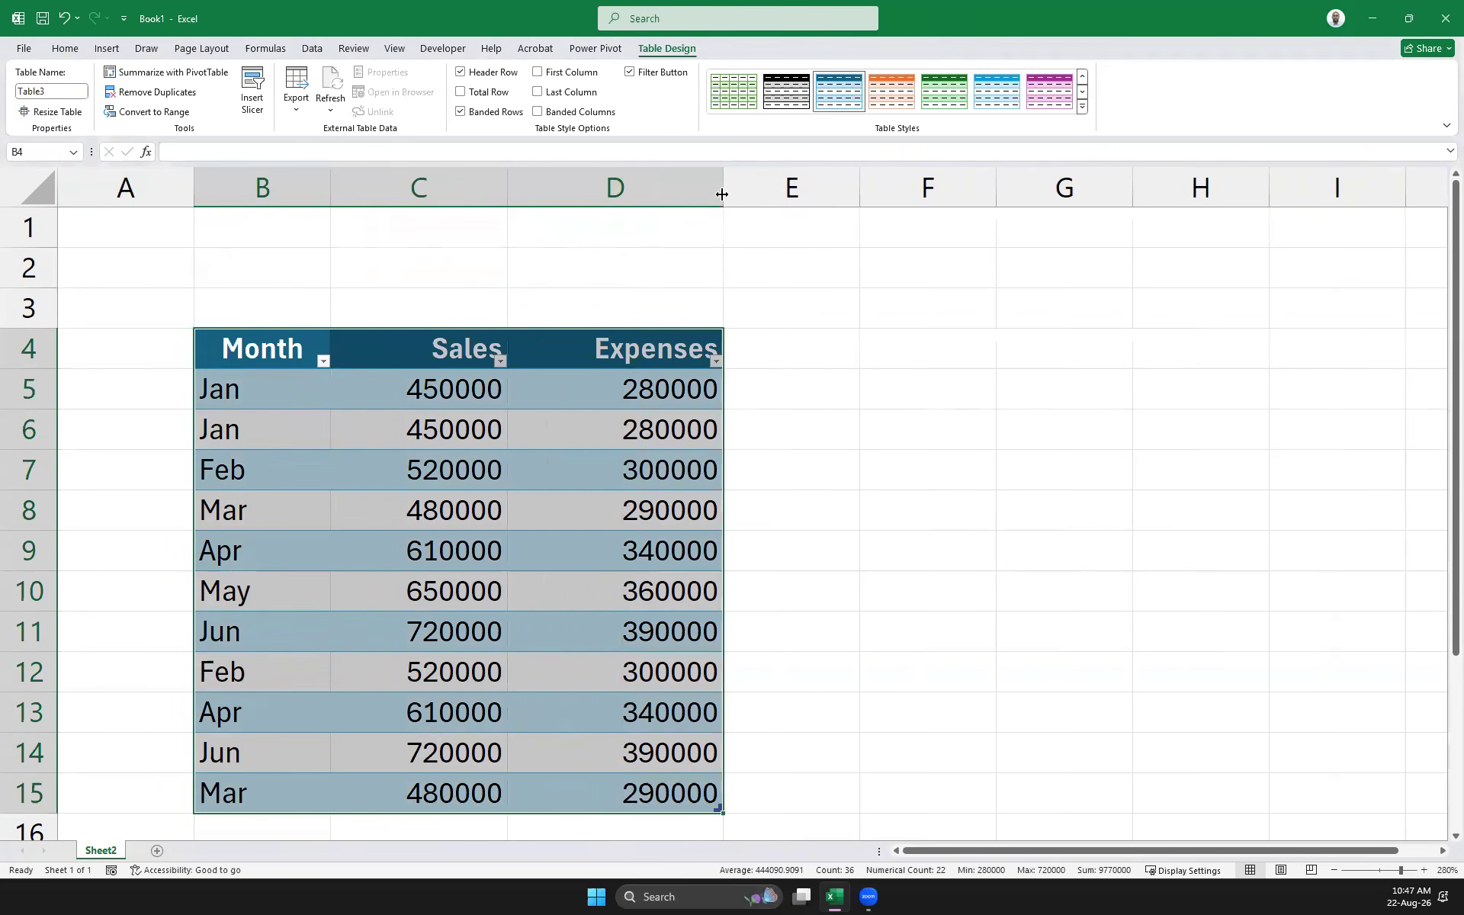
{"action": "left_click", "coordinate": [309, 50]}
{"action": "left_click_drag", "start_coordinate": [278, 350], "coordinate": [732, 822]}
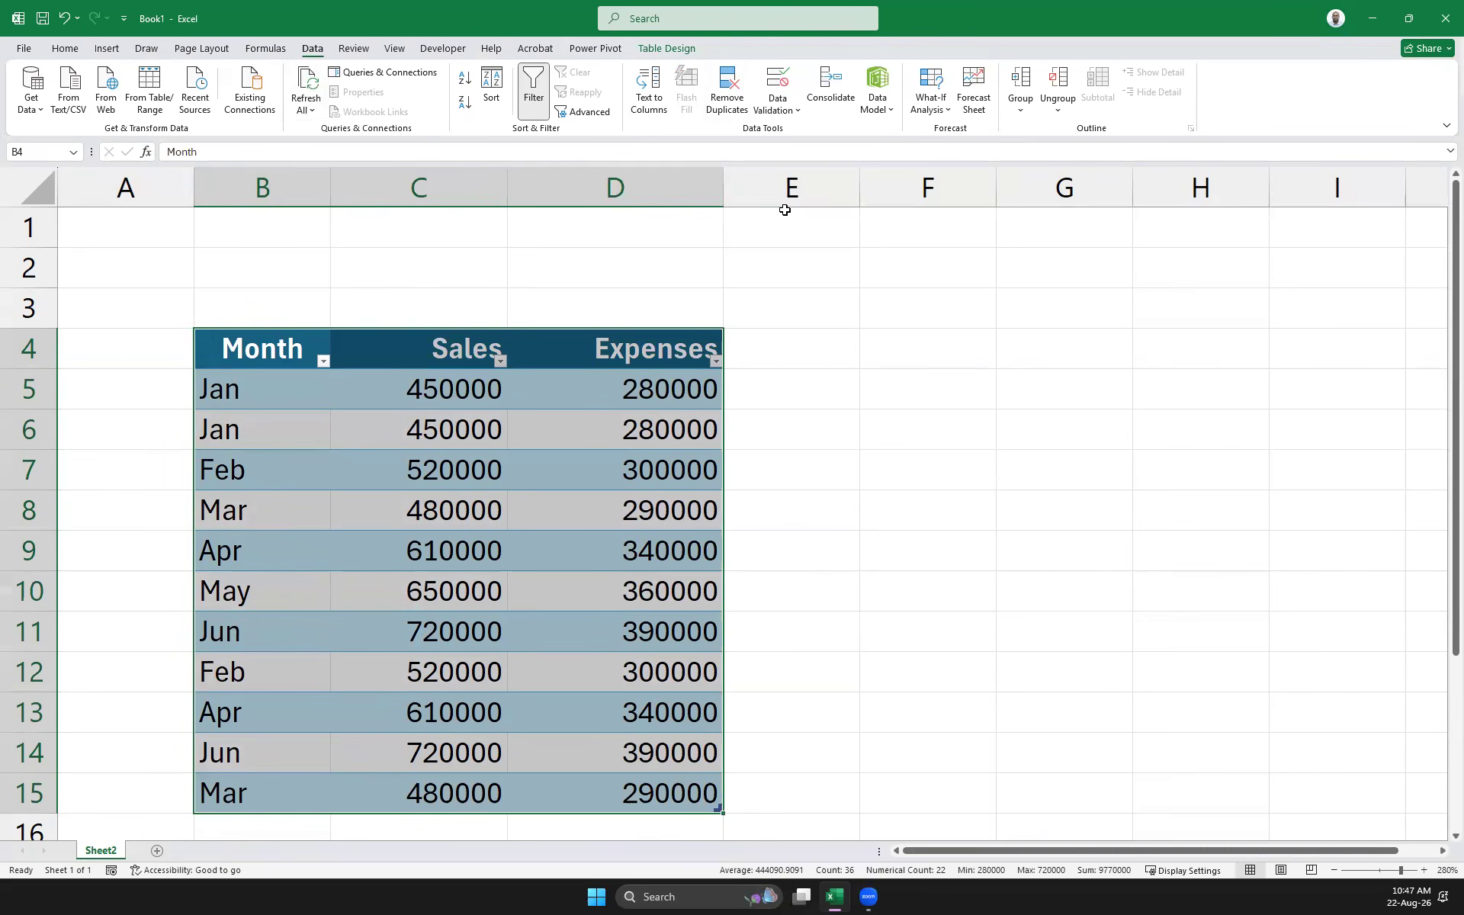
Open Remove Duplicates and toggle the column checkboxes, leaving Sales out of the comparison
{"action": "left_click", "coordinate": [725, 107]}
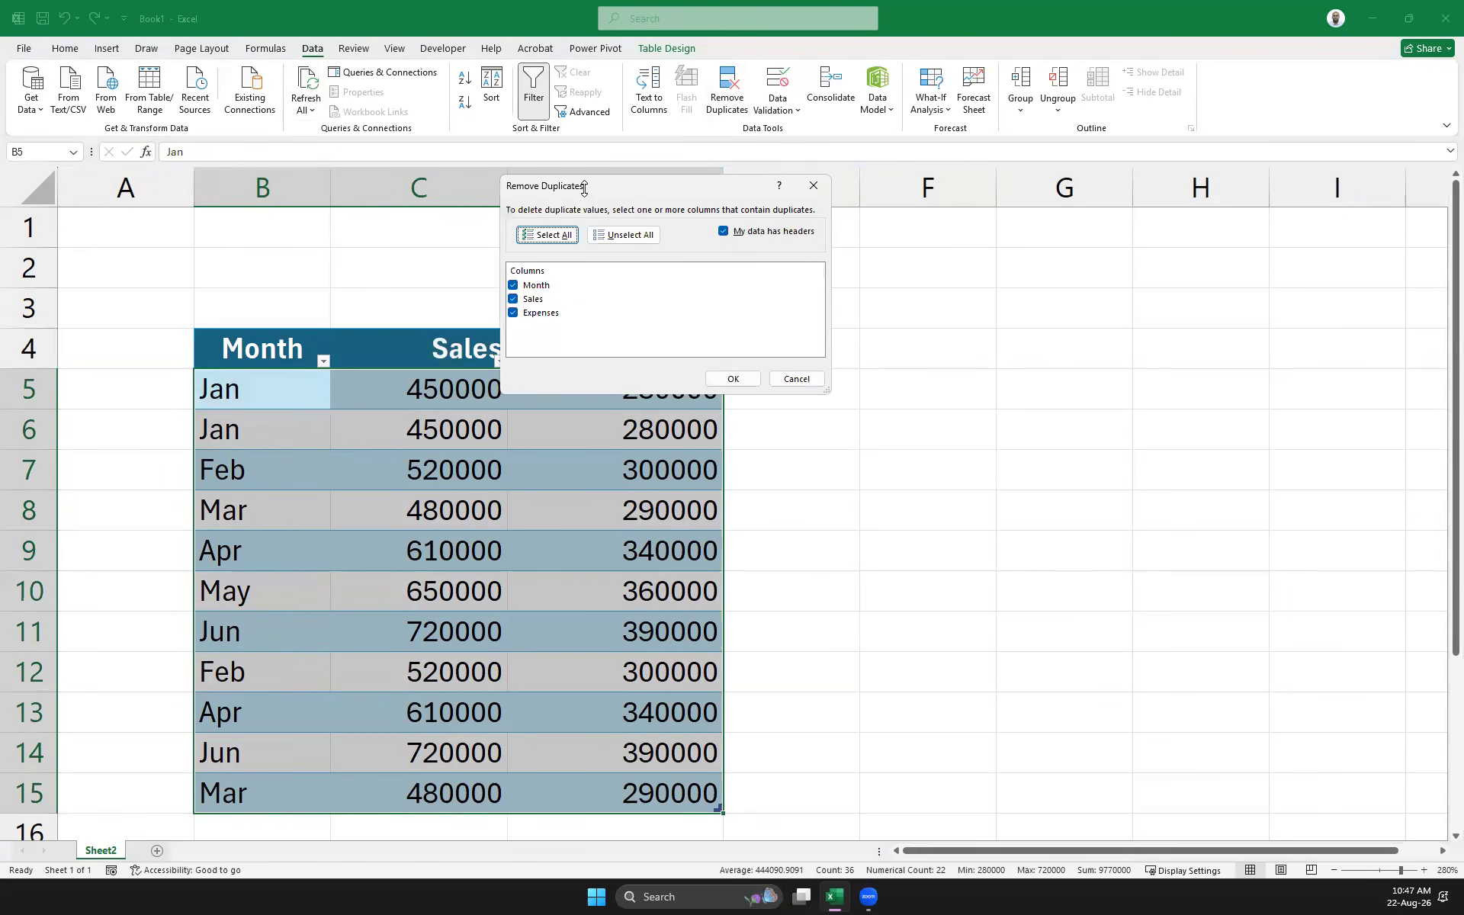
{"action": "left_click_drag", "start_coordinate": [584, 188], "coordinate": [944, 489]}
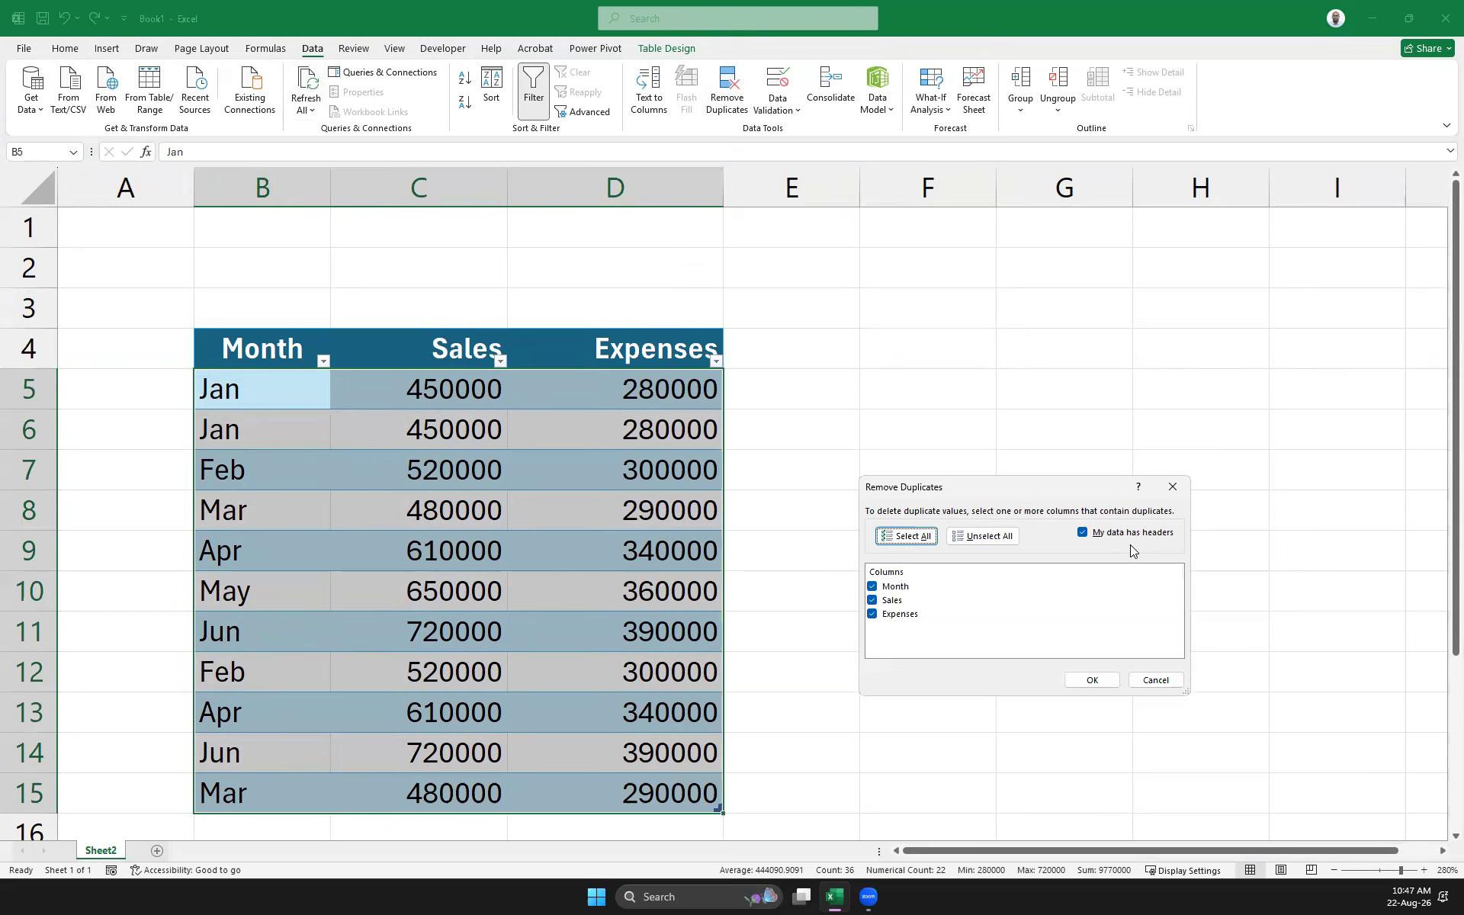
{"action": "left_click", "coordinate": [871, 586]}
{"action": "left_click", "coordinate": [874, 602]}
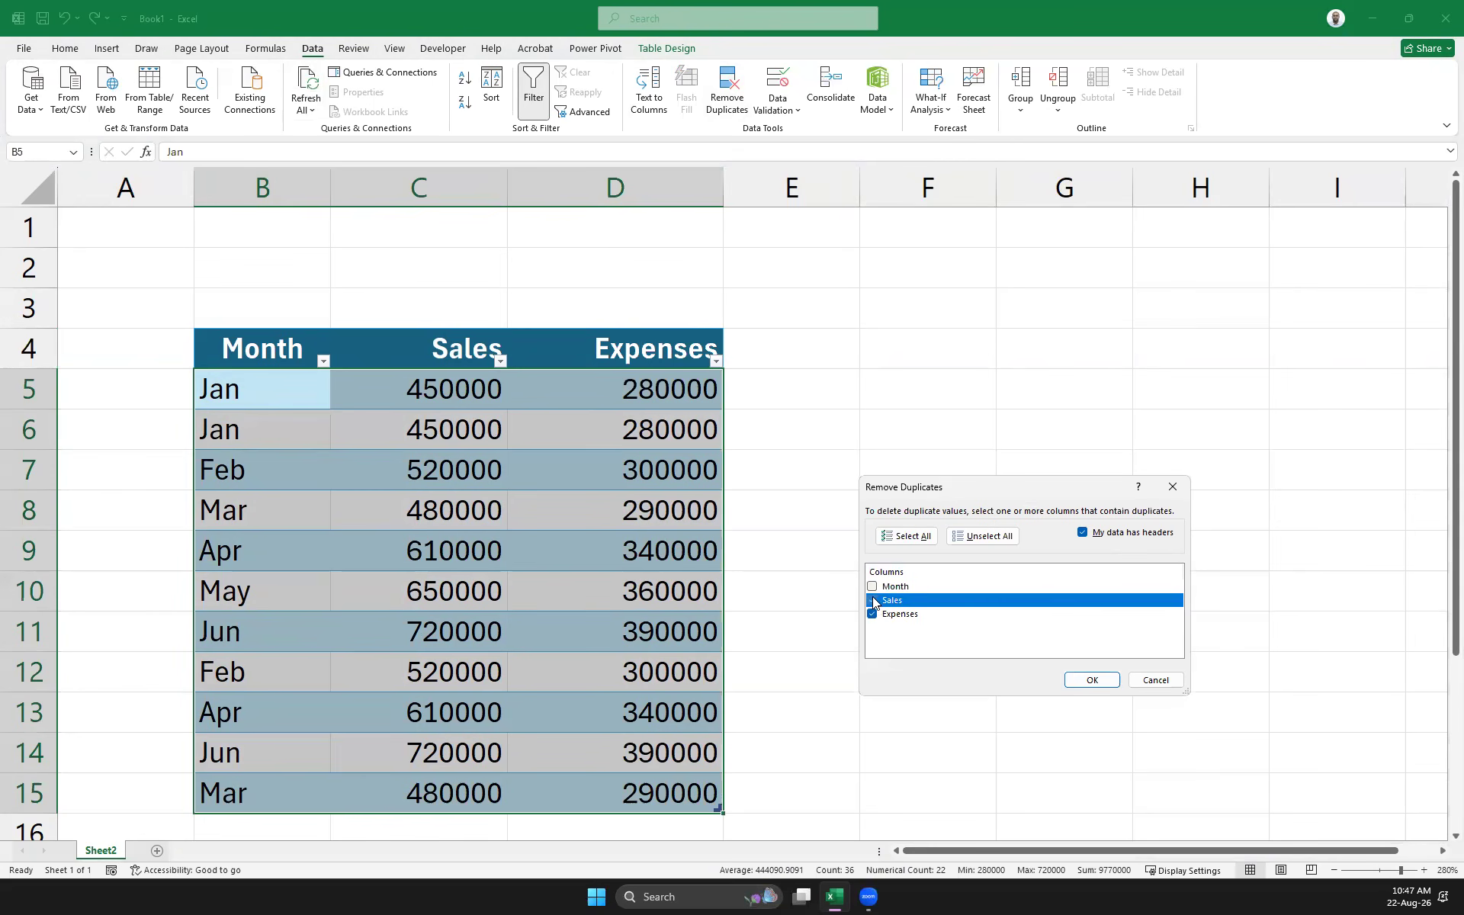
{"action": "left_click", "coordinate": [872, 614]}
{"action": "left_click", "coordinate": [888, 588]}
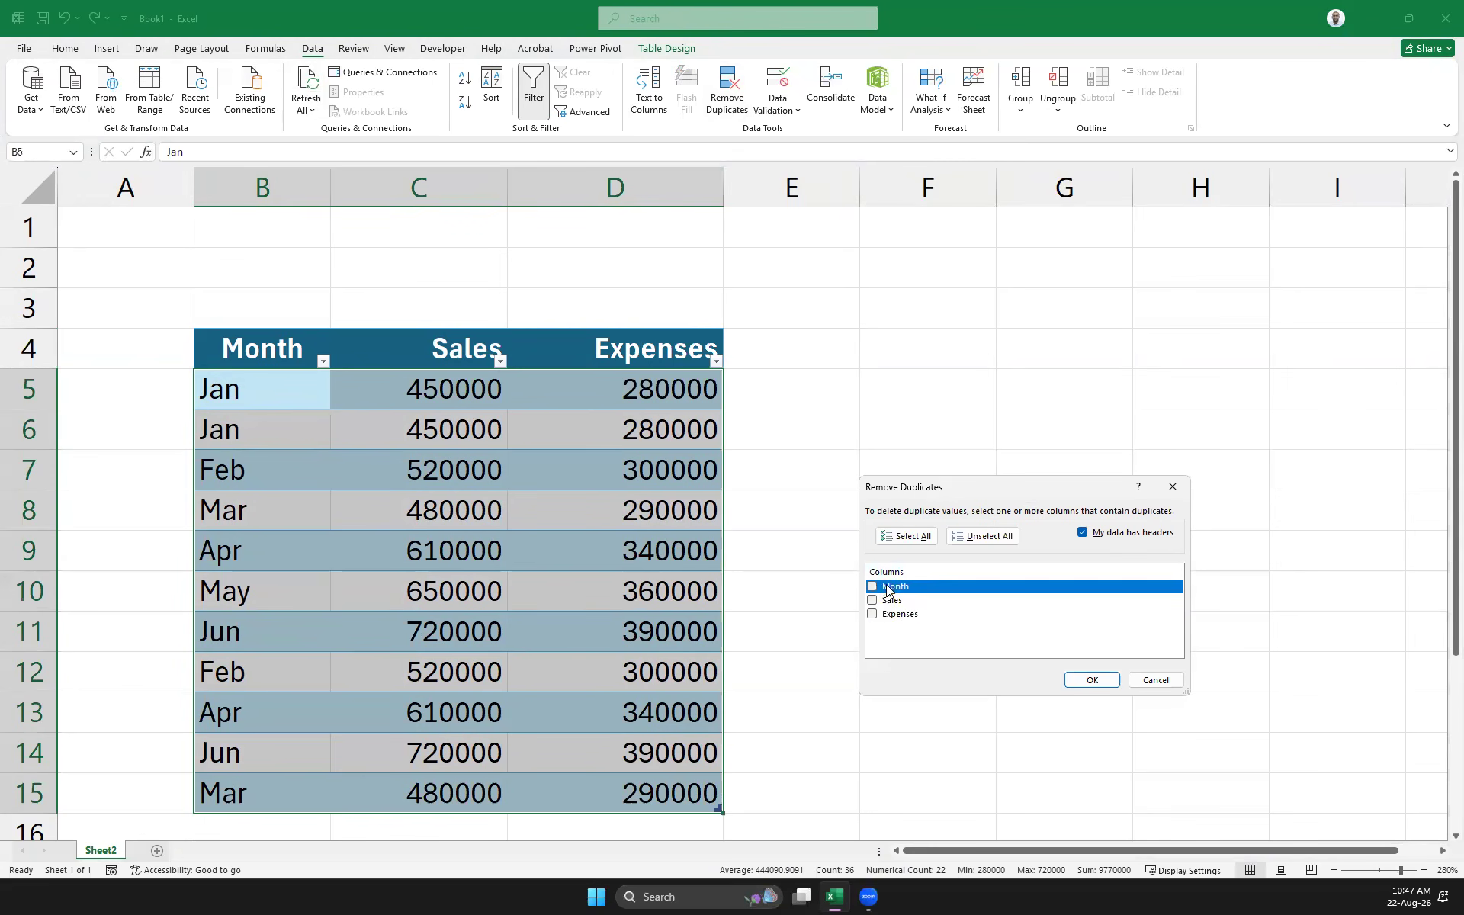
{"action": "left_click", "coordinate": [872, 586]}
{"action": "left_click", "coordinate": [871, 600]}
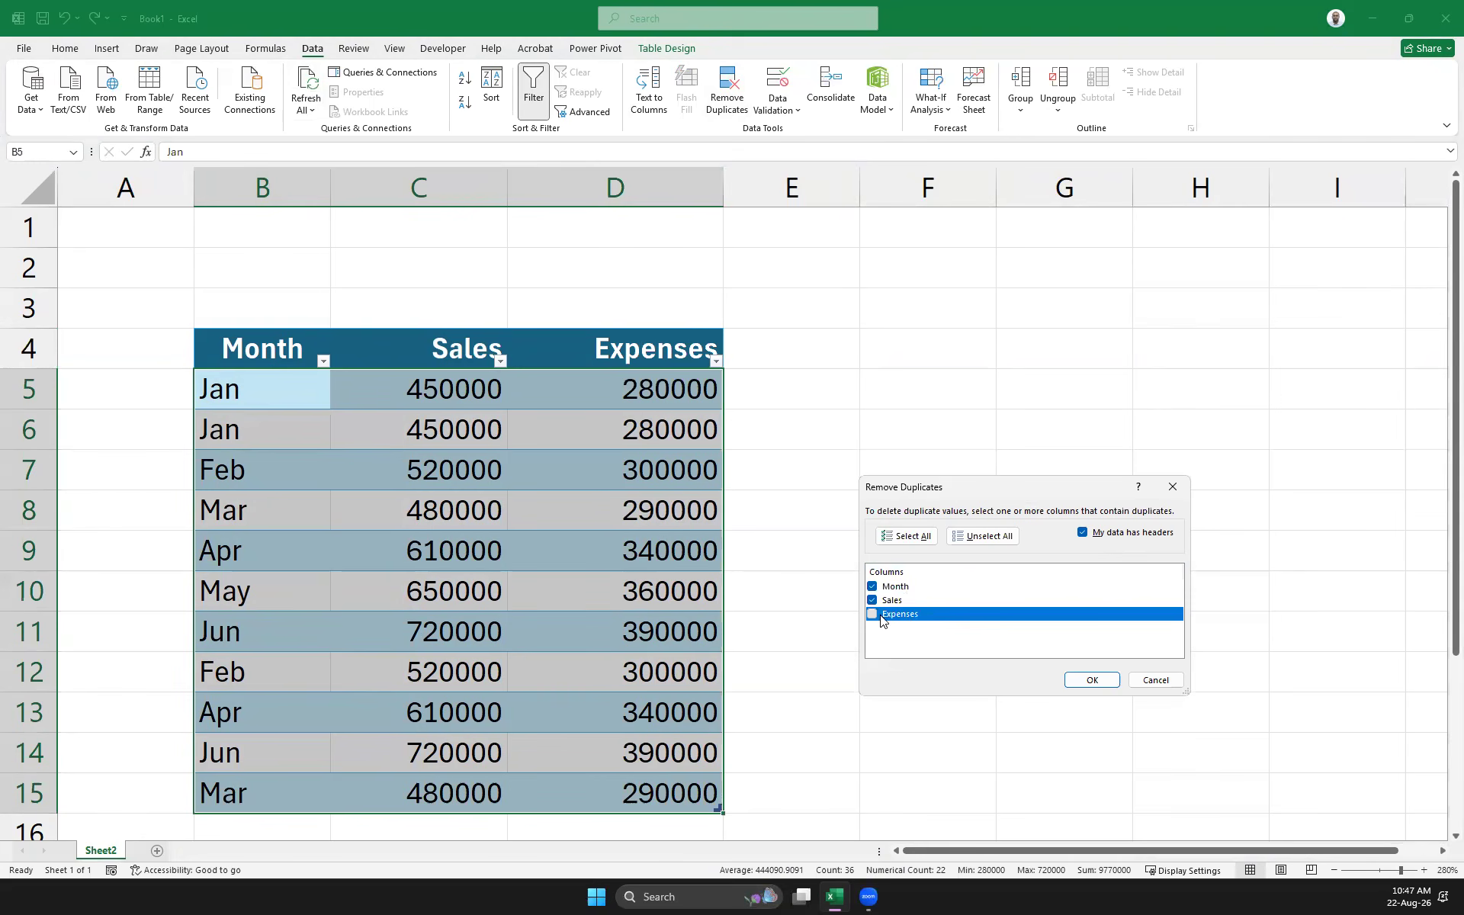
{"action": "left_click", "coordinate": [873, 616]}
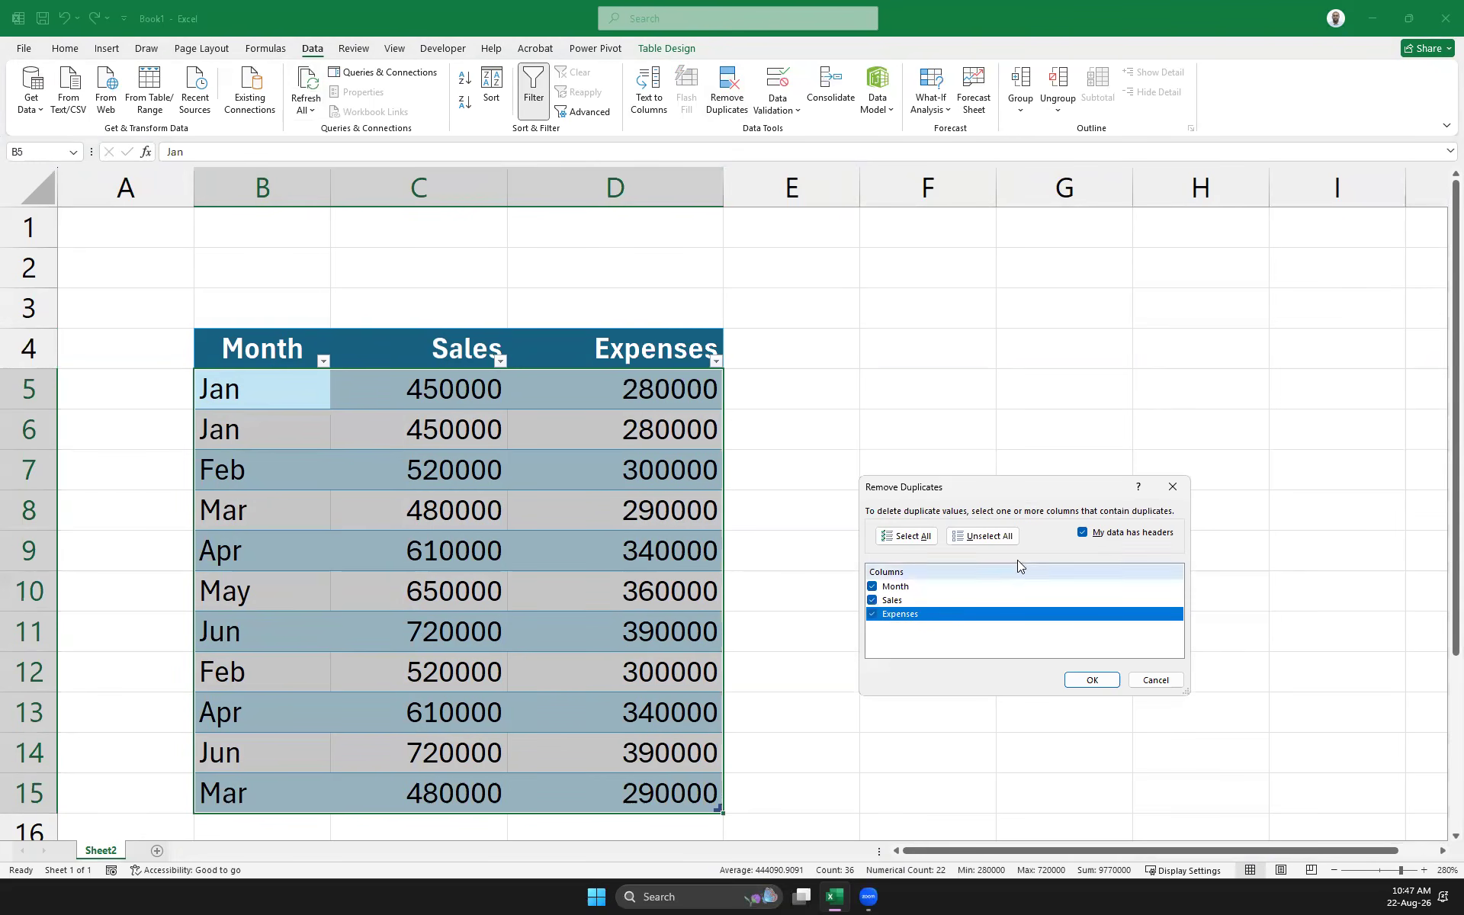
{"action": "left_click", "coordinate": [871, 600]}
{"action": "left_click", "coordinate": [887, 613]}
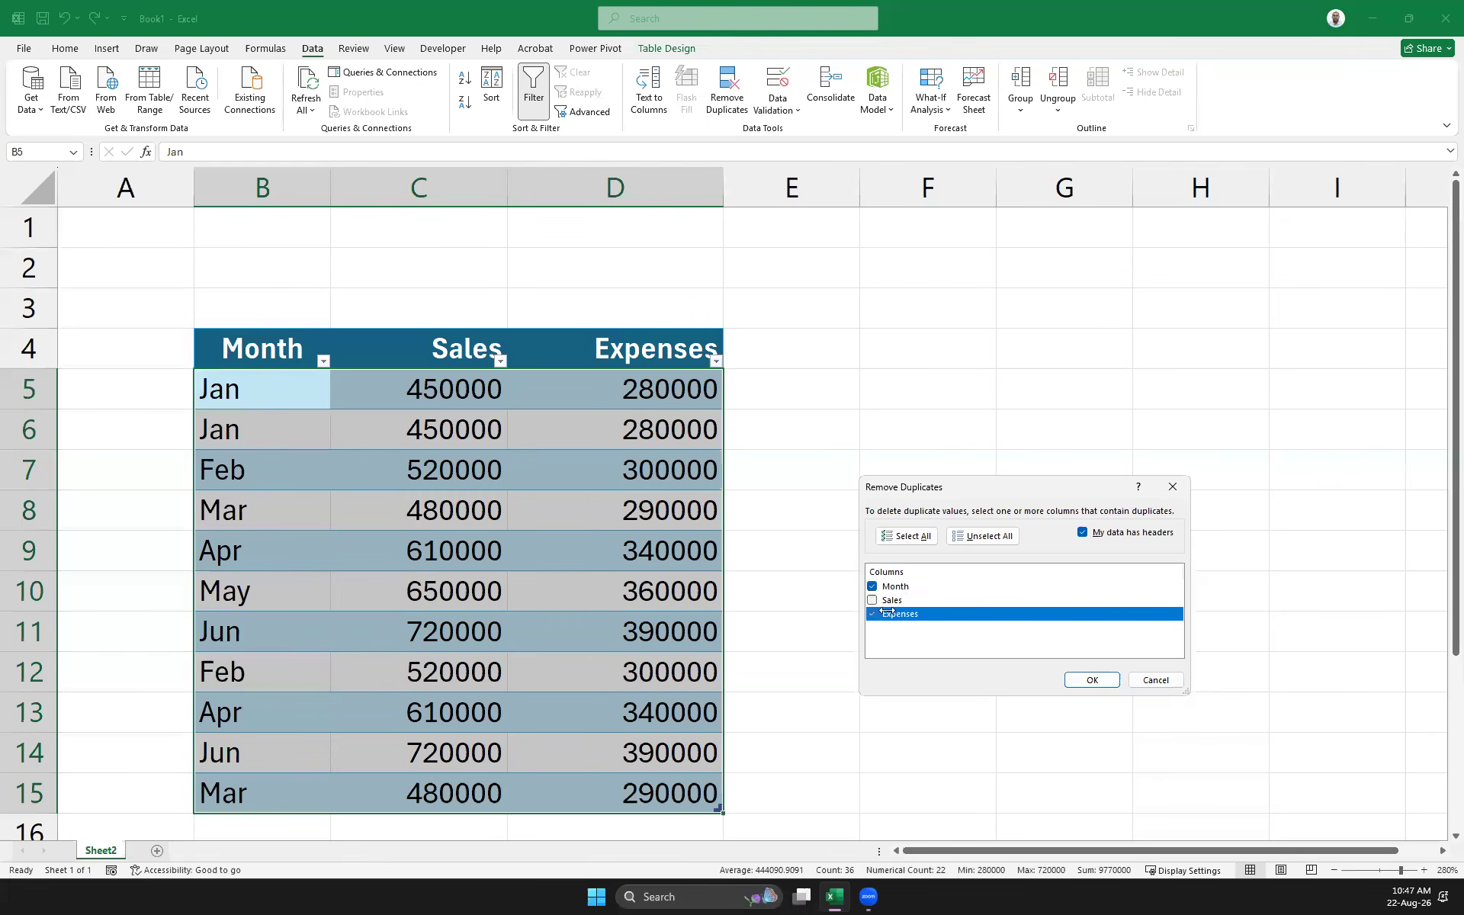
Remove the 5 duplicate rows, leaving Jan through Jun, and select the remaining rows
{"action": "left_click", "coordinate": [1093, 679]}
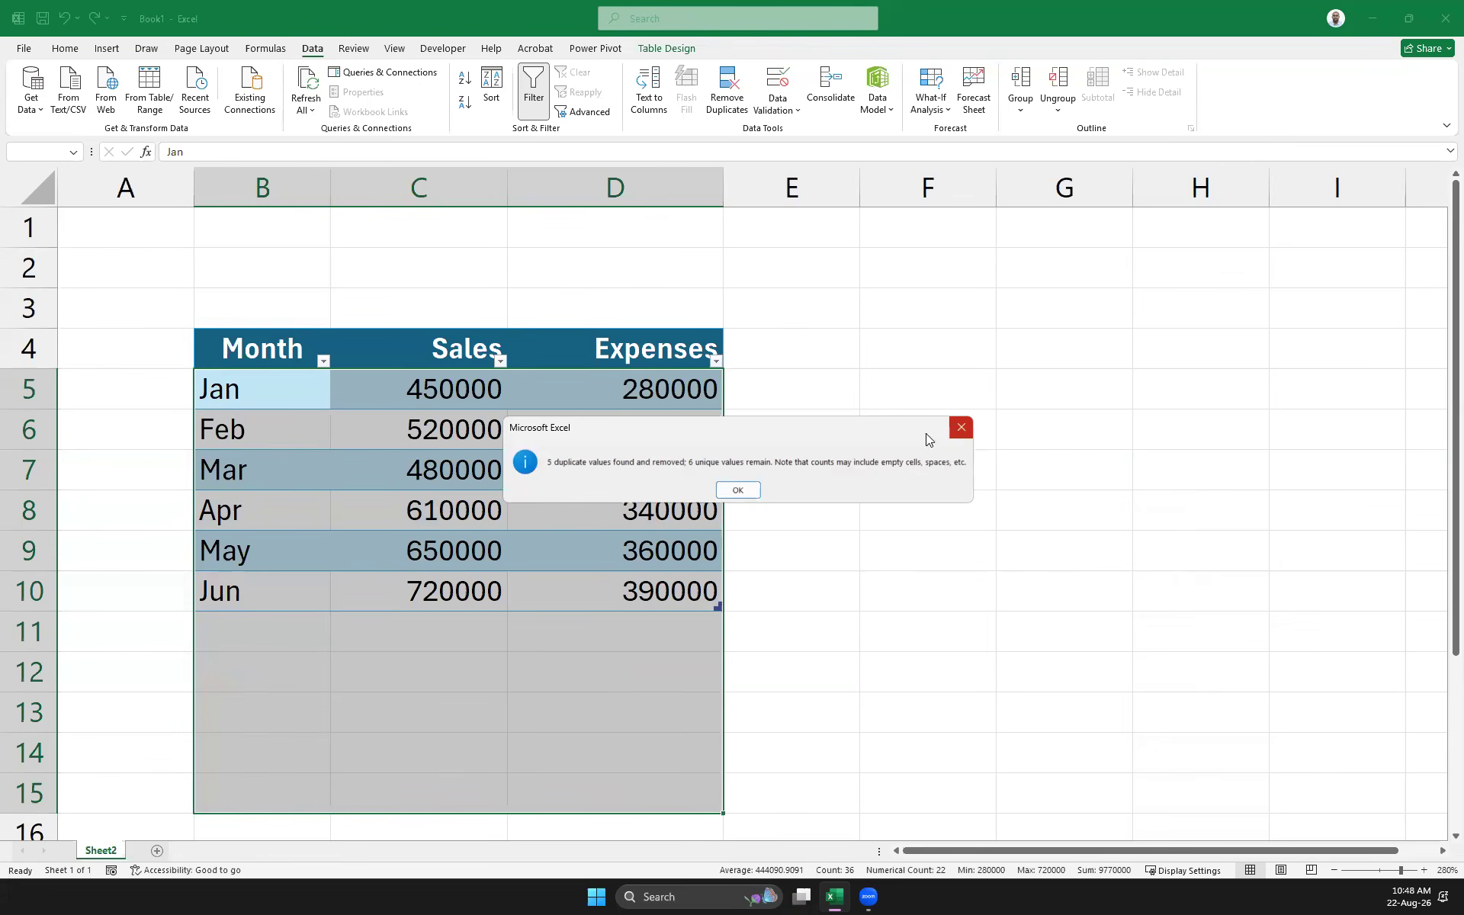
{"action": "left_click", "coordinate": [738, 489]}
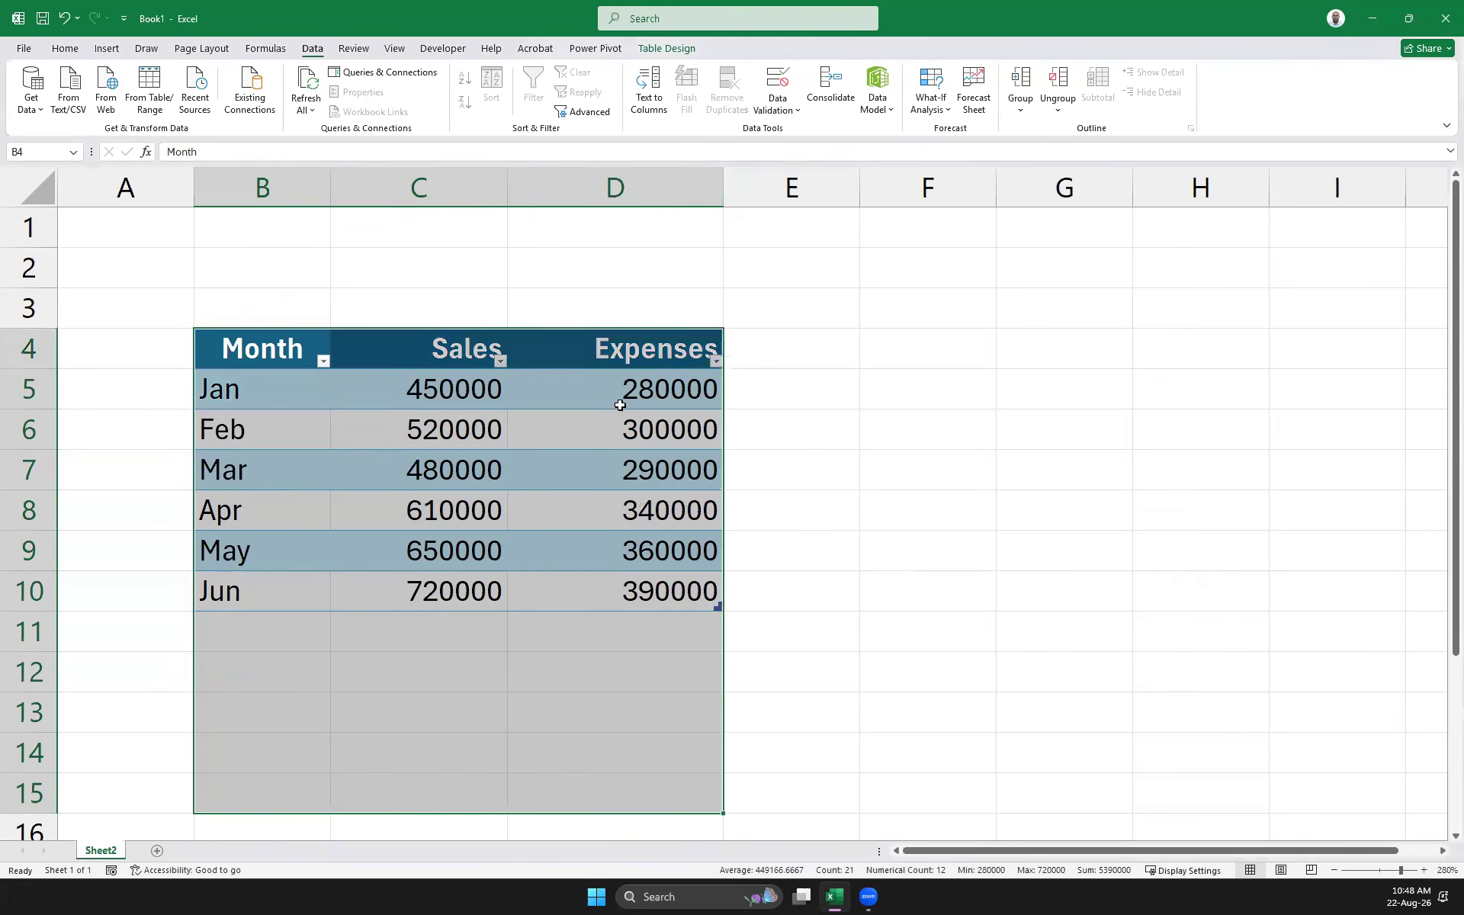
{"action": "left_click", "coordinate": [925, 523]}
{"action": "left_click", "coordinate": [241, 352]}
{"action": "mouse_move", "coordinate": [240, 352]}
{"action": "left_mouse_down"}
{"action": "mouse_move", "coordinate": [611, 546]}
{"action": "mouse_move", "coordinate": [610, 587]}
{"action": "left_mouse_up"}
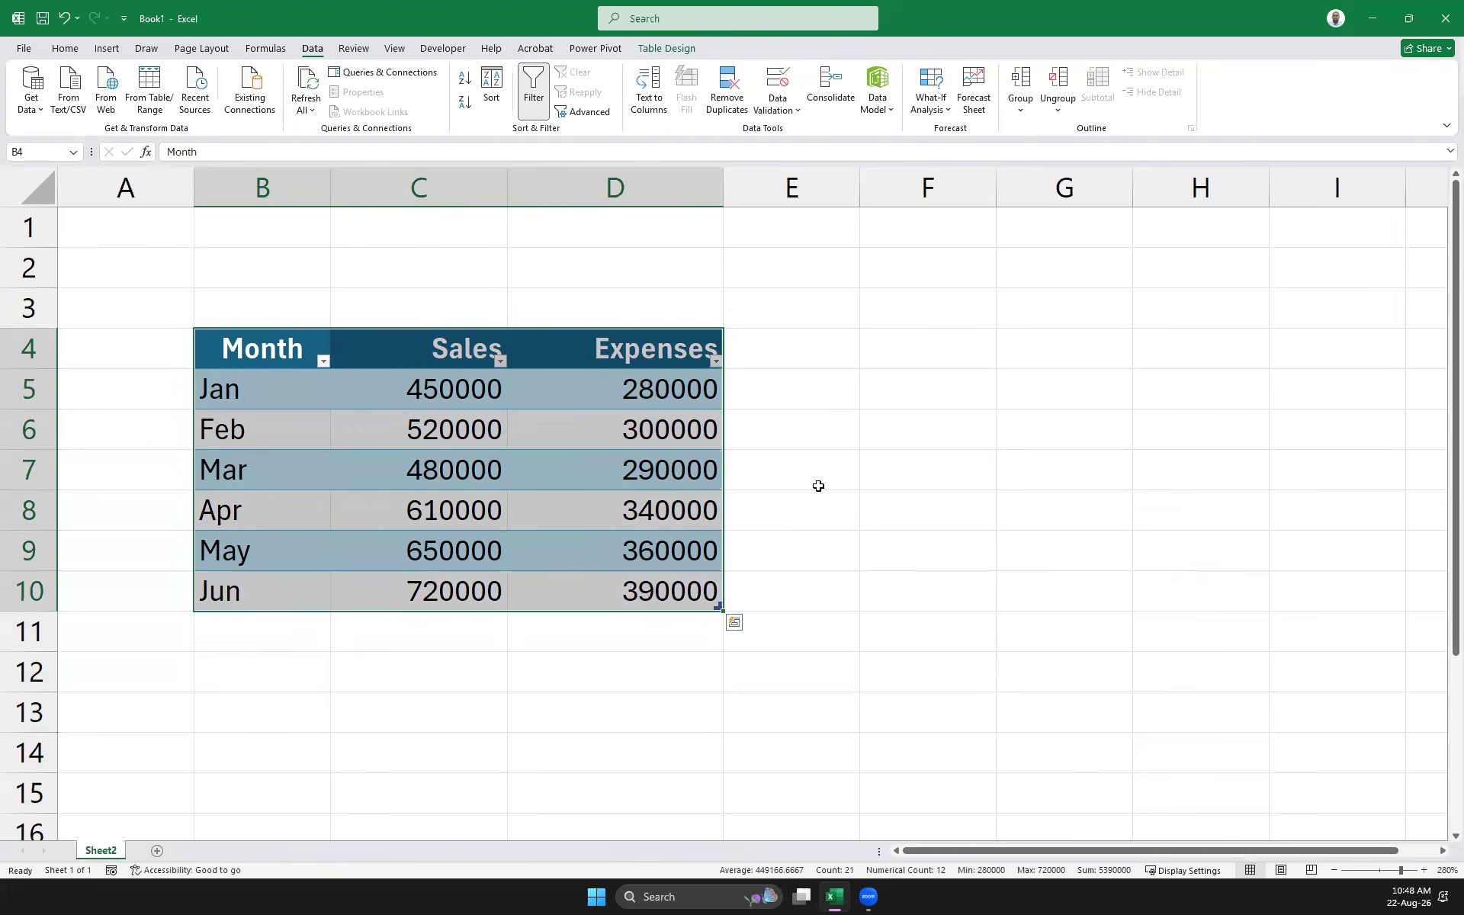
Undo Remove Duplicates to restore the eleven-row table in B4:D15
{"action": "key", "text": "ctrl+z"}
{"action": "key", "text": "ctrl+q"}
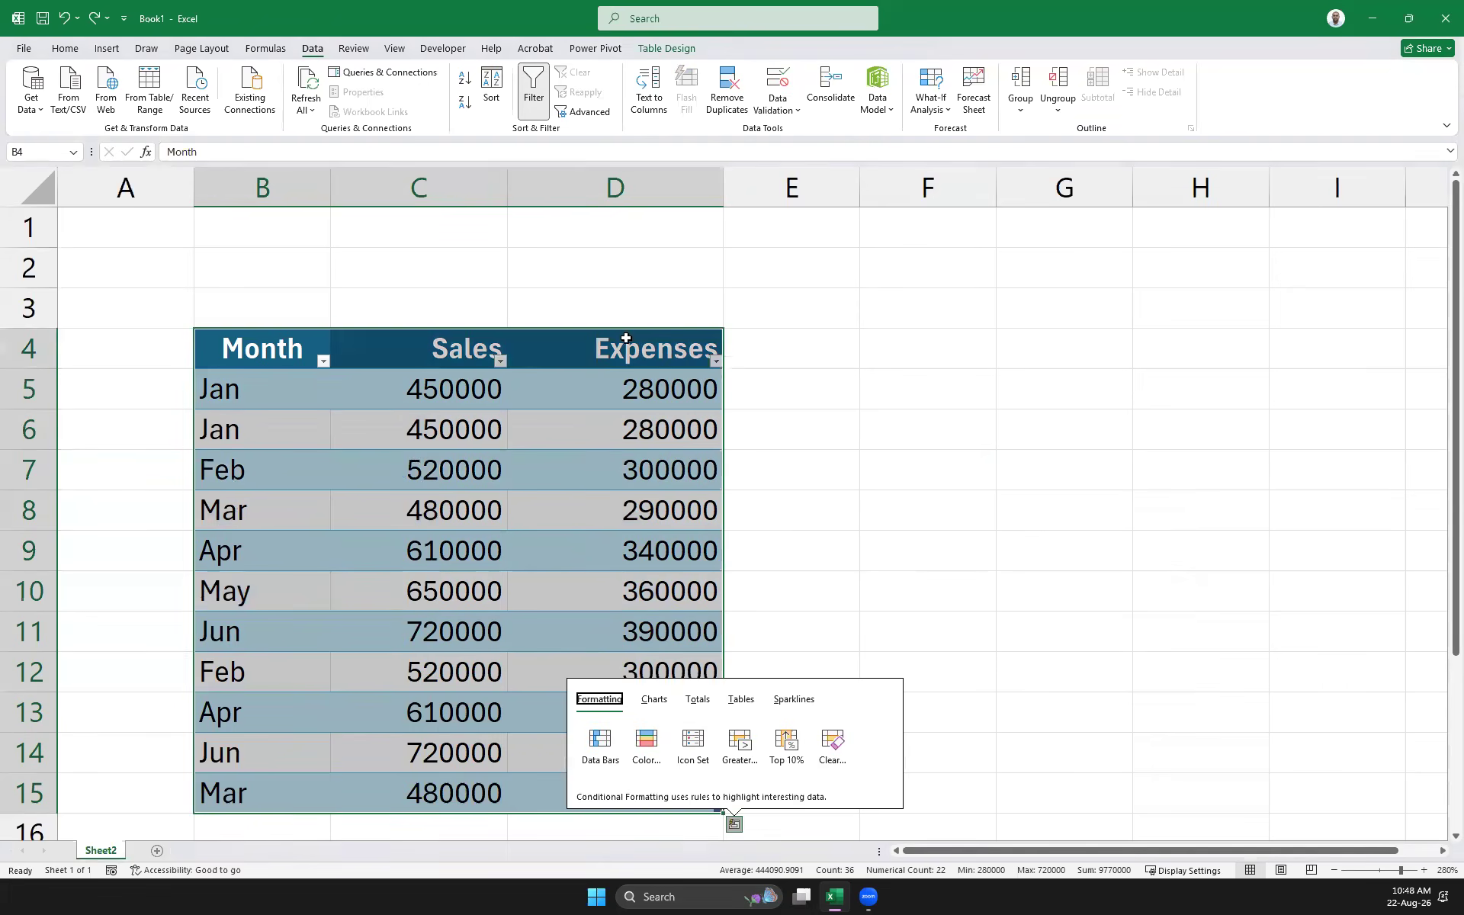
{"action": "left_click", "coordinate": [894, 359]}
{"action": "scroll", "coordinate": [1187, 511], "scroll_direction": "down", "scroll_amount": 5}
{"action": "scroll", "coordinate": [1187, 511], "scroll_direction": "up", "scroll_amount": 5}
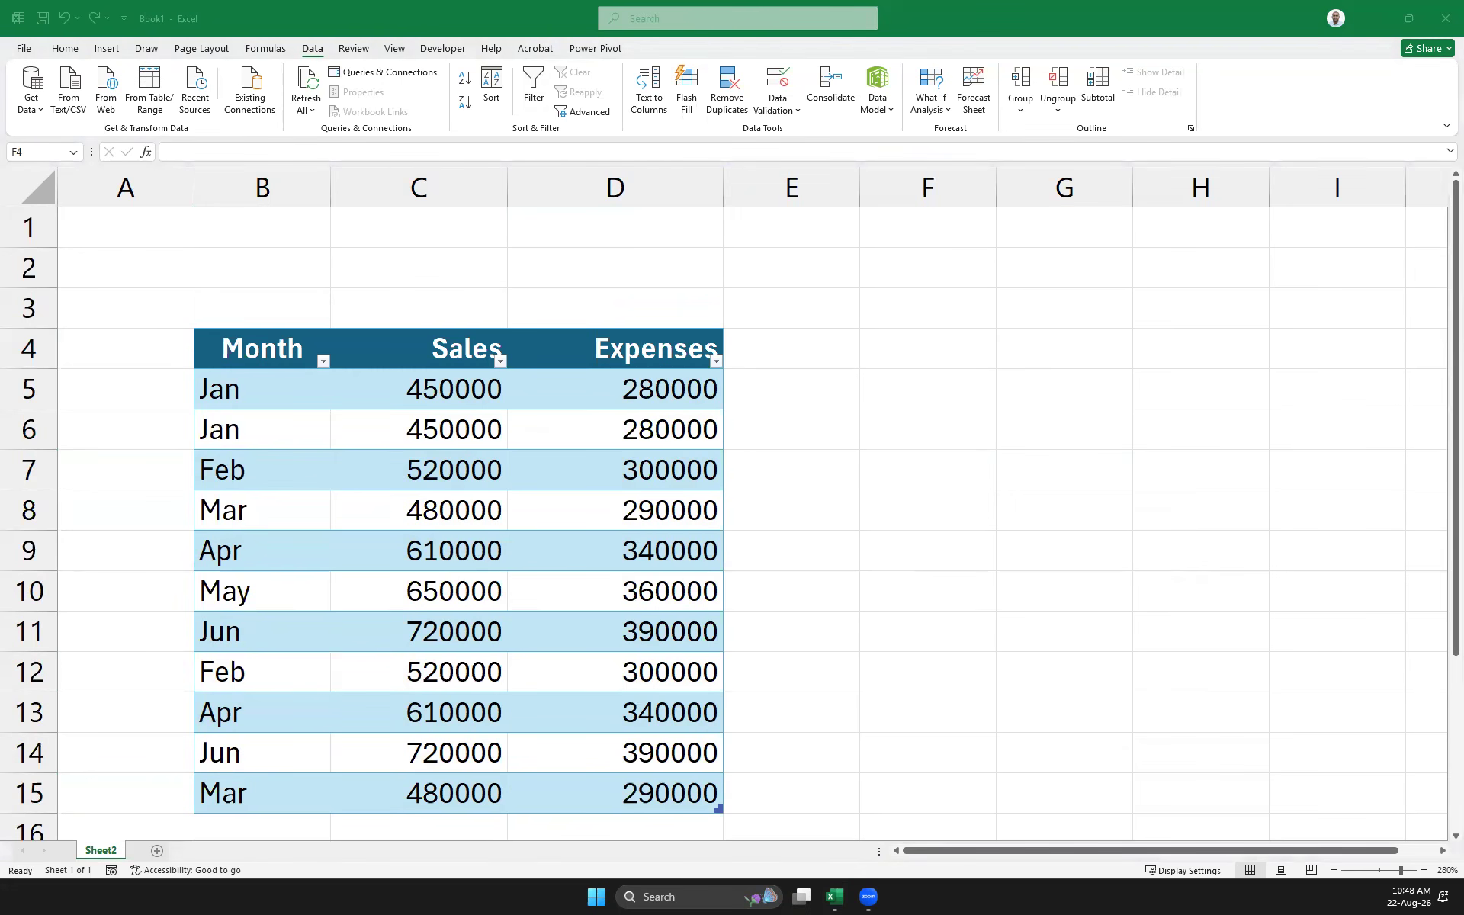
{"action": "scroll", "coordinate": [892, 480], "scroll_direction": "down", "scroll_amount": 3}
{"action": "scroll", "coordinate": [892, 480], "scroll_direction": "up", "scroll_amount": 3}
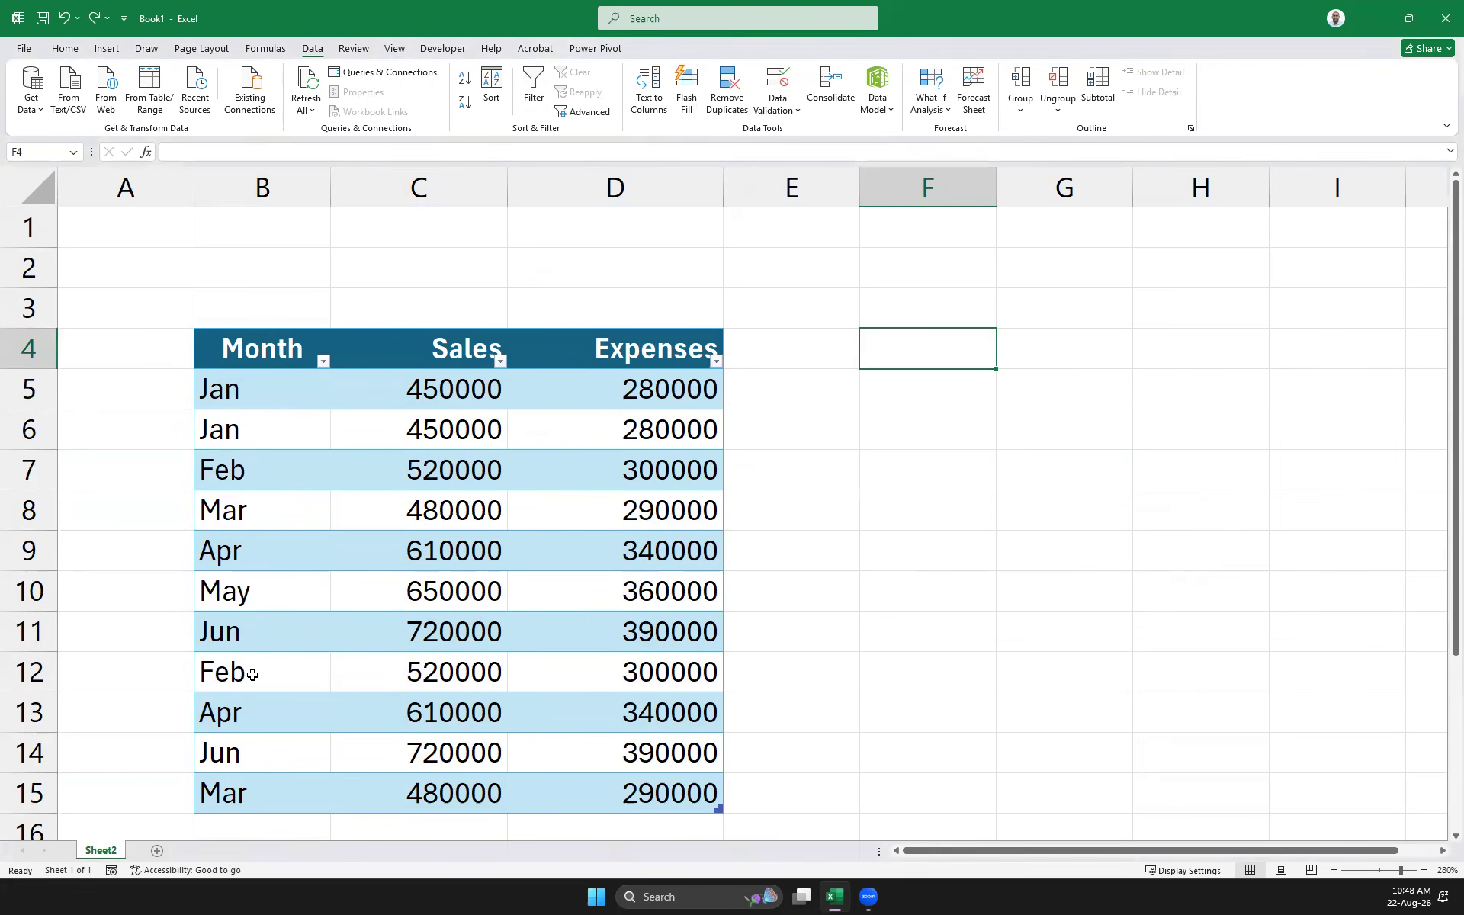
Change the second Jan row's Expenses in D6 to 450000
{"action": "left_click", "coordinate": [245, 402]}
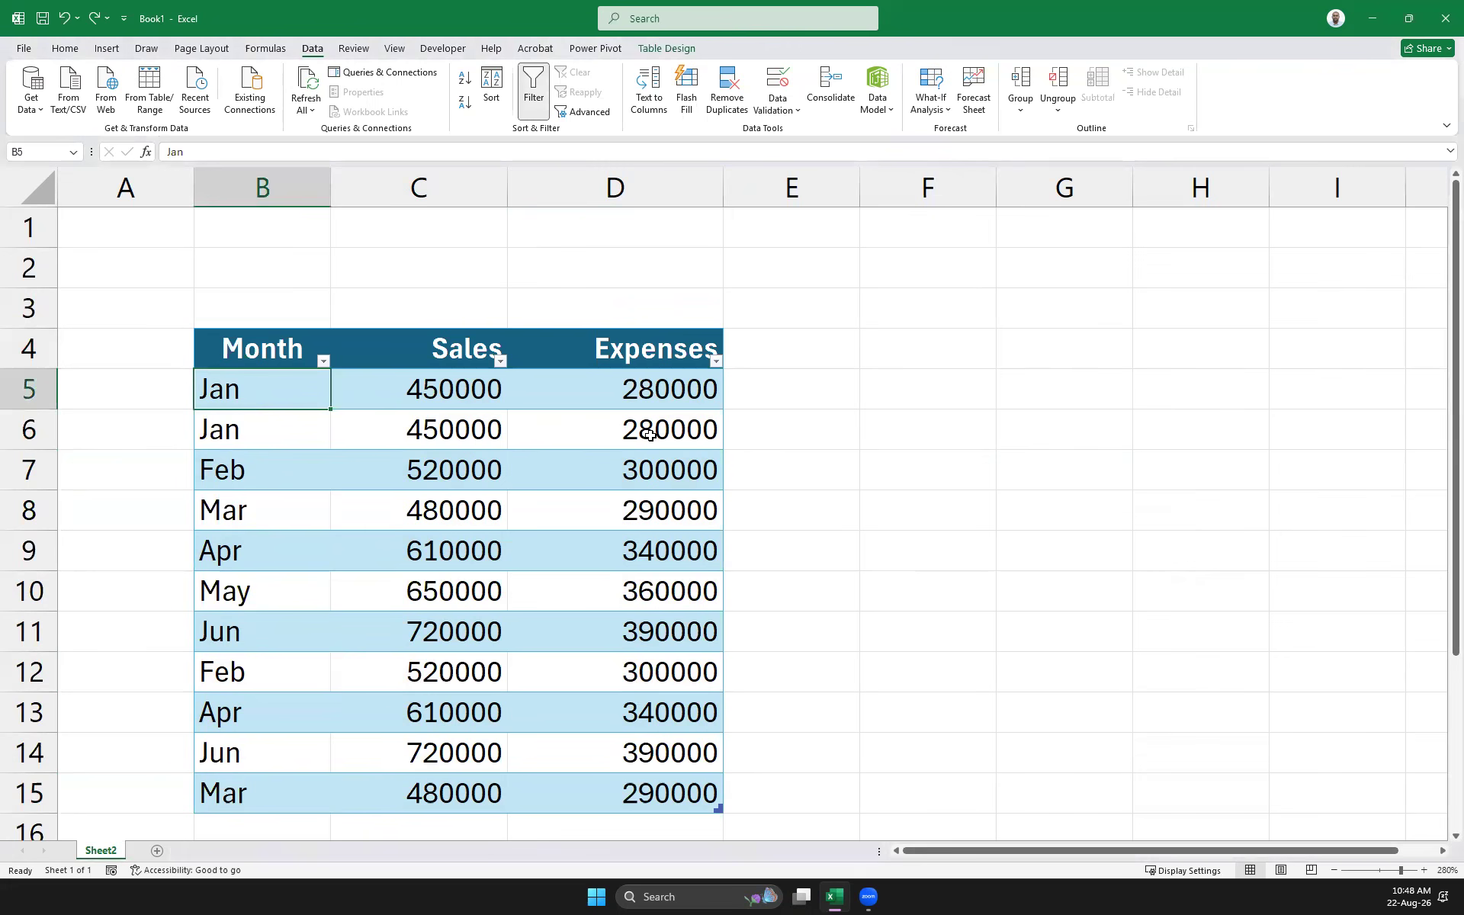
{"action": "left_click", "coordinate": [676, 425]}
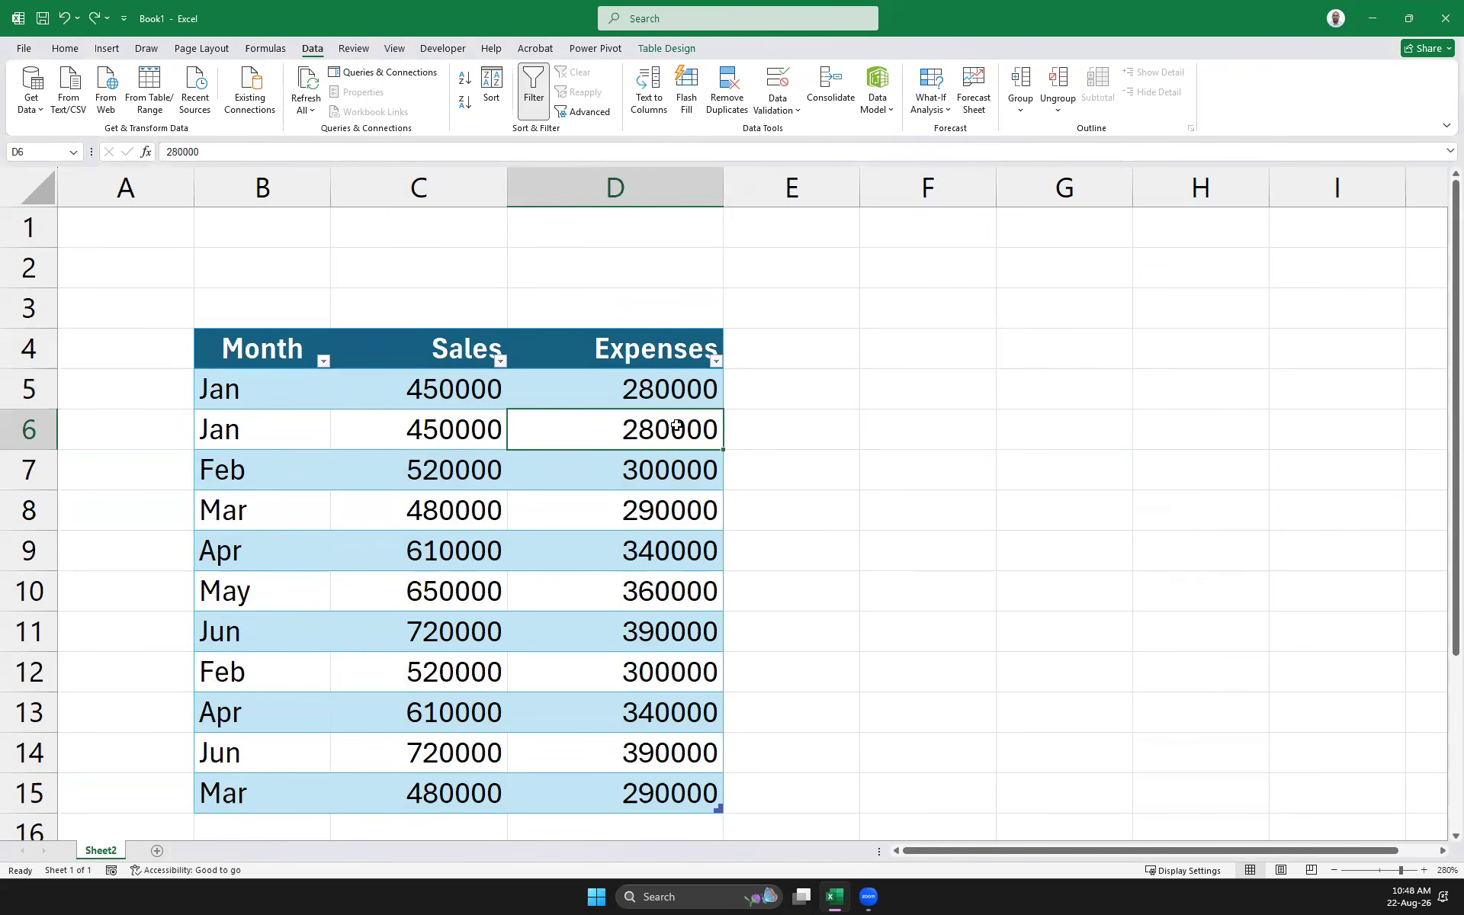
{"action": "type", "text": "450000"}
{"action": "key", "text": "Return"}
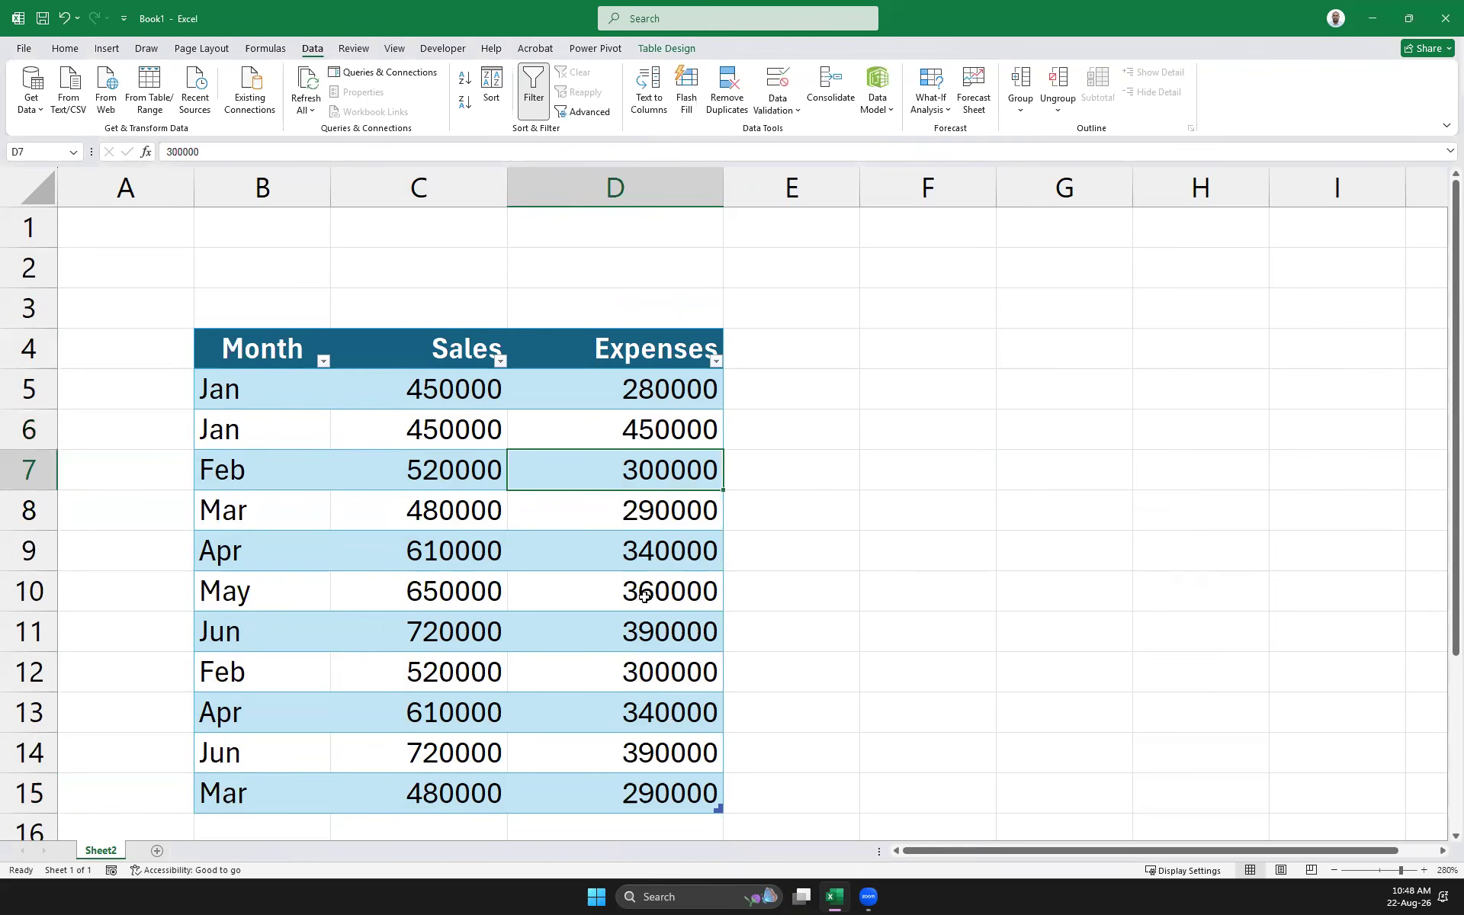
Copy the first Jan row's values and paste them into row 16
{"action": "scroll", "coordinate": [324, 671], "scroll_direction": "down", "scroll_amount": 2}
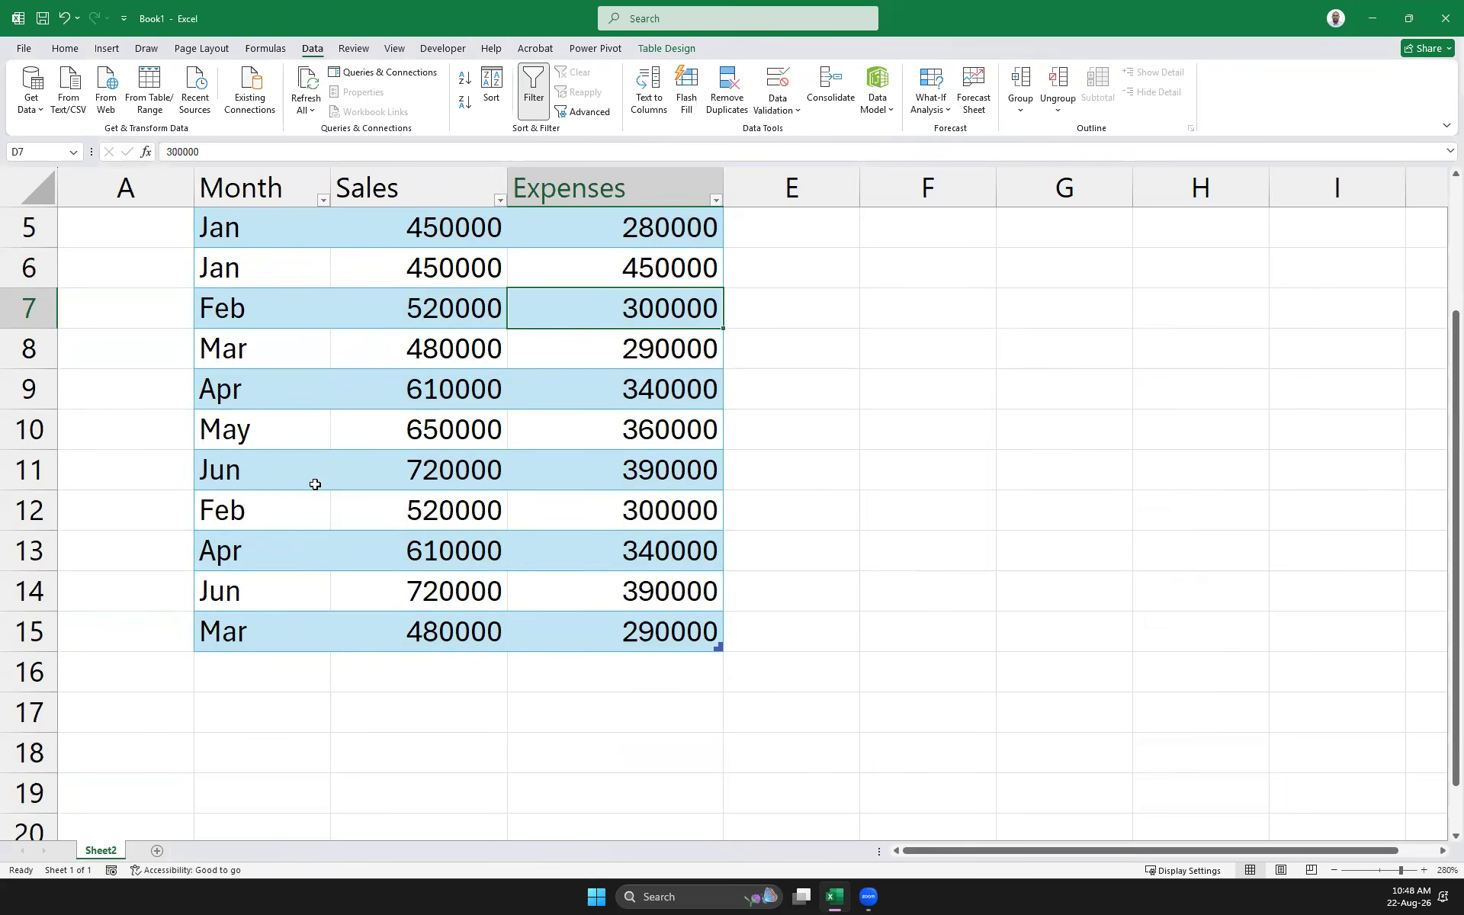
{"action": "scroll", "coordinate": [315, 484], "scroll_direction": "up", "scroll_amount": 2}
{"action": "left_click_drag", "start_coordinate": [259, 389], "coordinate": [639, 386]}
{"action": "key", "text": "ctrl+c"}
{"action": "scroll", "coordinate": [274, 610], "scroll_direction": "down", "scroll_amount": 4}
{"action": "left_click", "coordinate": [268, 505]}
{"action": "key", "text": "ctrl+v"}
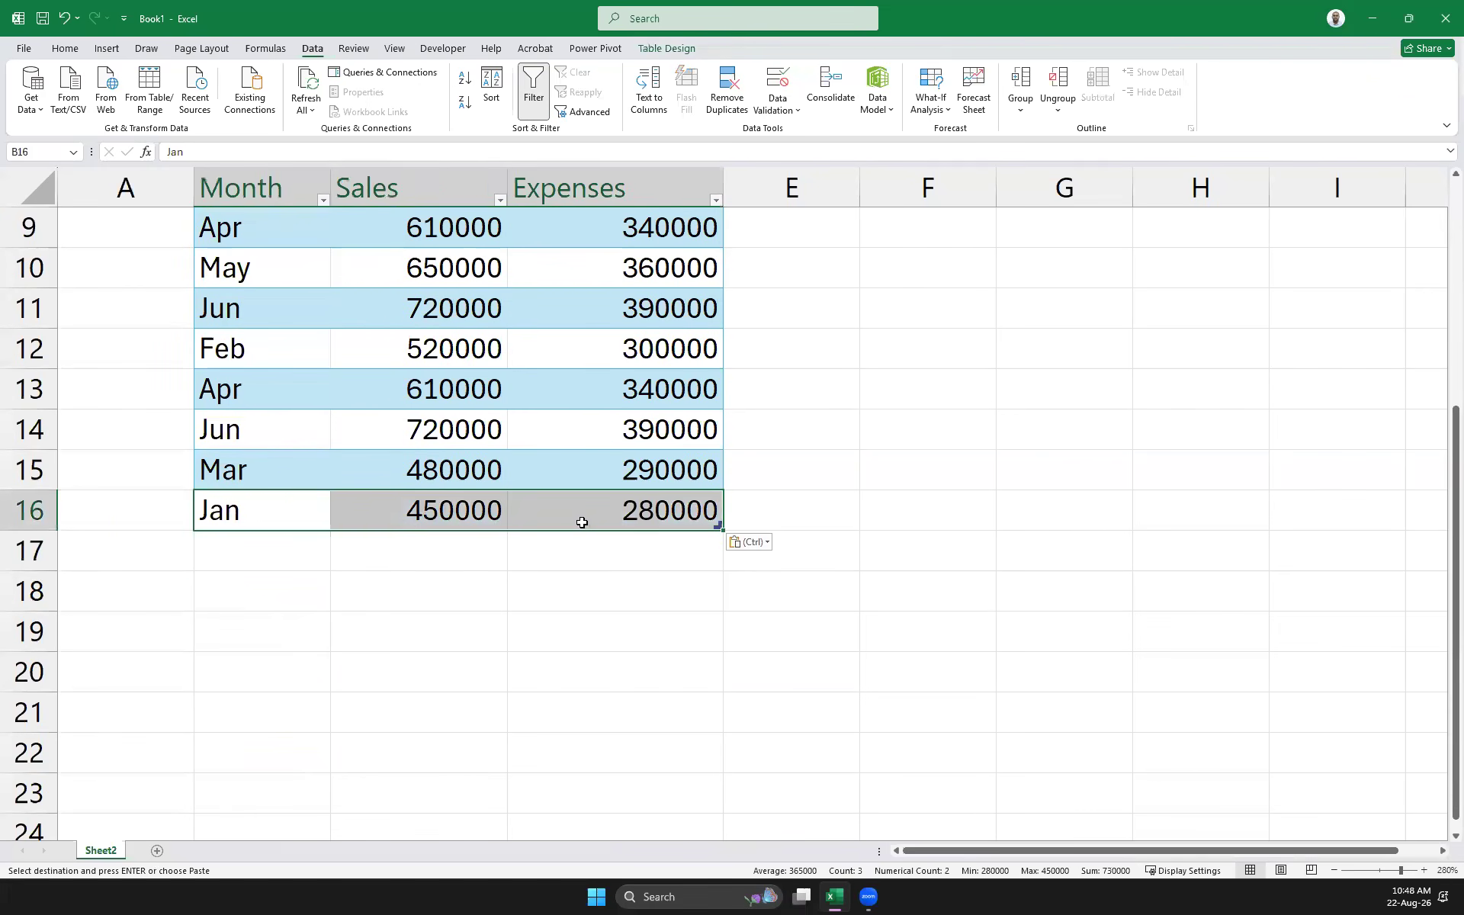
Set the new row's Expenses in D16 to 9999
{"action": "left_click", "coordinate": [643, 505]}
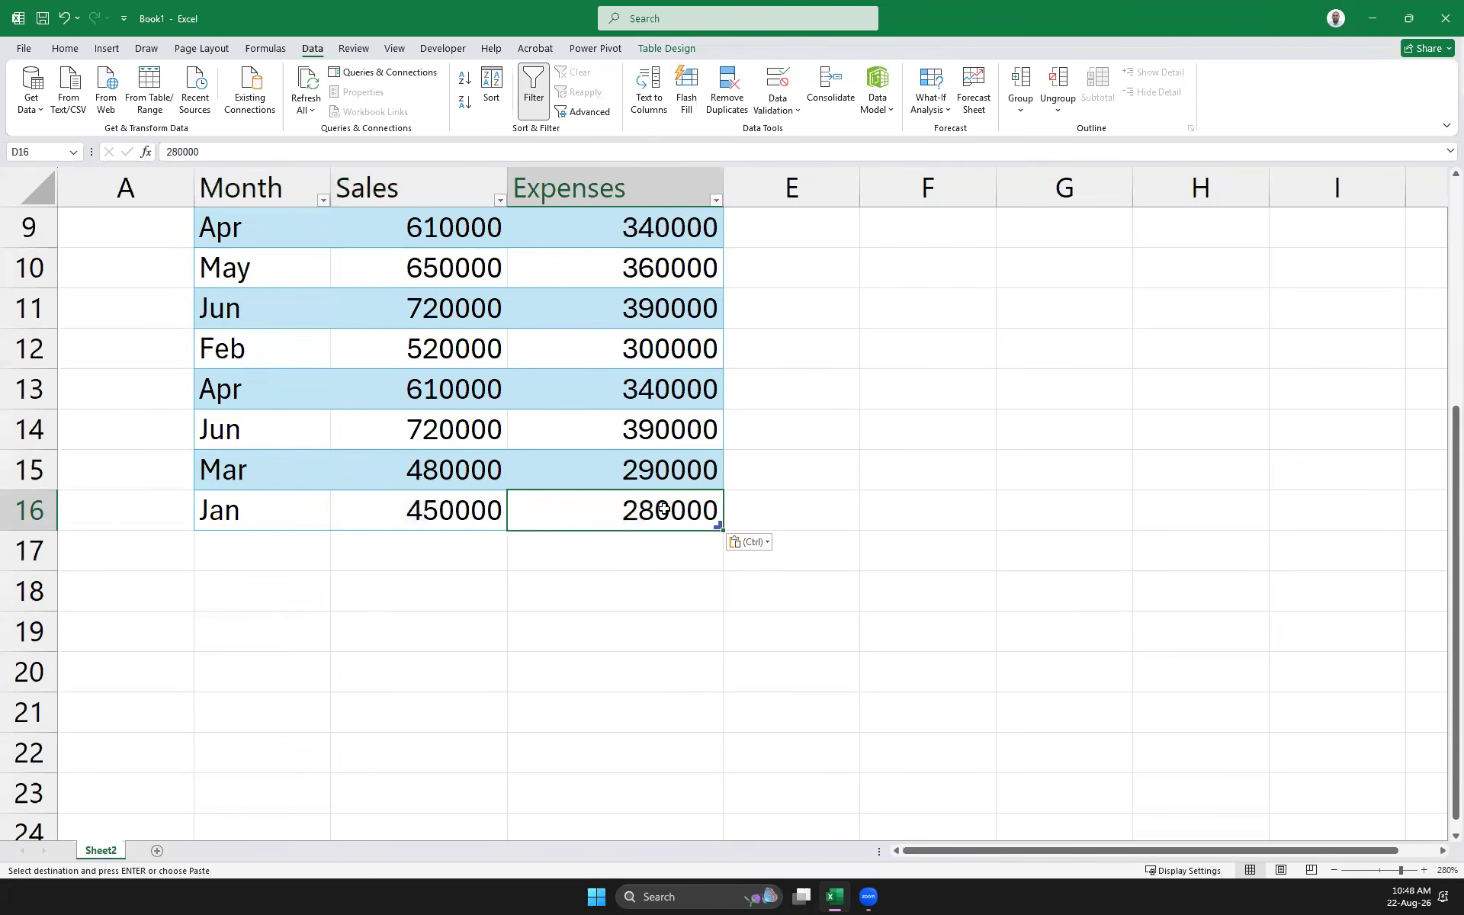
{"action": "type", "text": "45"}
{"action": "key", "text": "BackSpace"}
{"action": "key", "text": "BackSpace"}
{"action": "type", "text": "9999"}
{"action": "key", "text": "Return"}
Select the new row 16 and the extended B4:D16 table to review it
{"action": "left_click_drag", "start_coordinate": [663, 509], "coordinate": [304, 491]}
{"action": "left_click", "coordinate": [309, 560]}
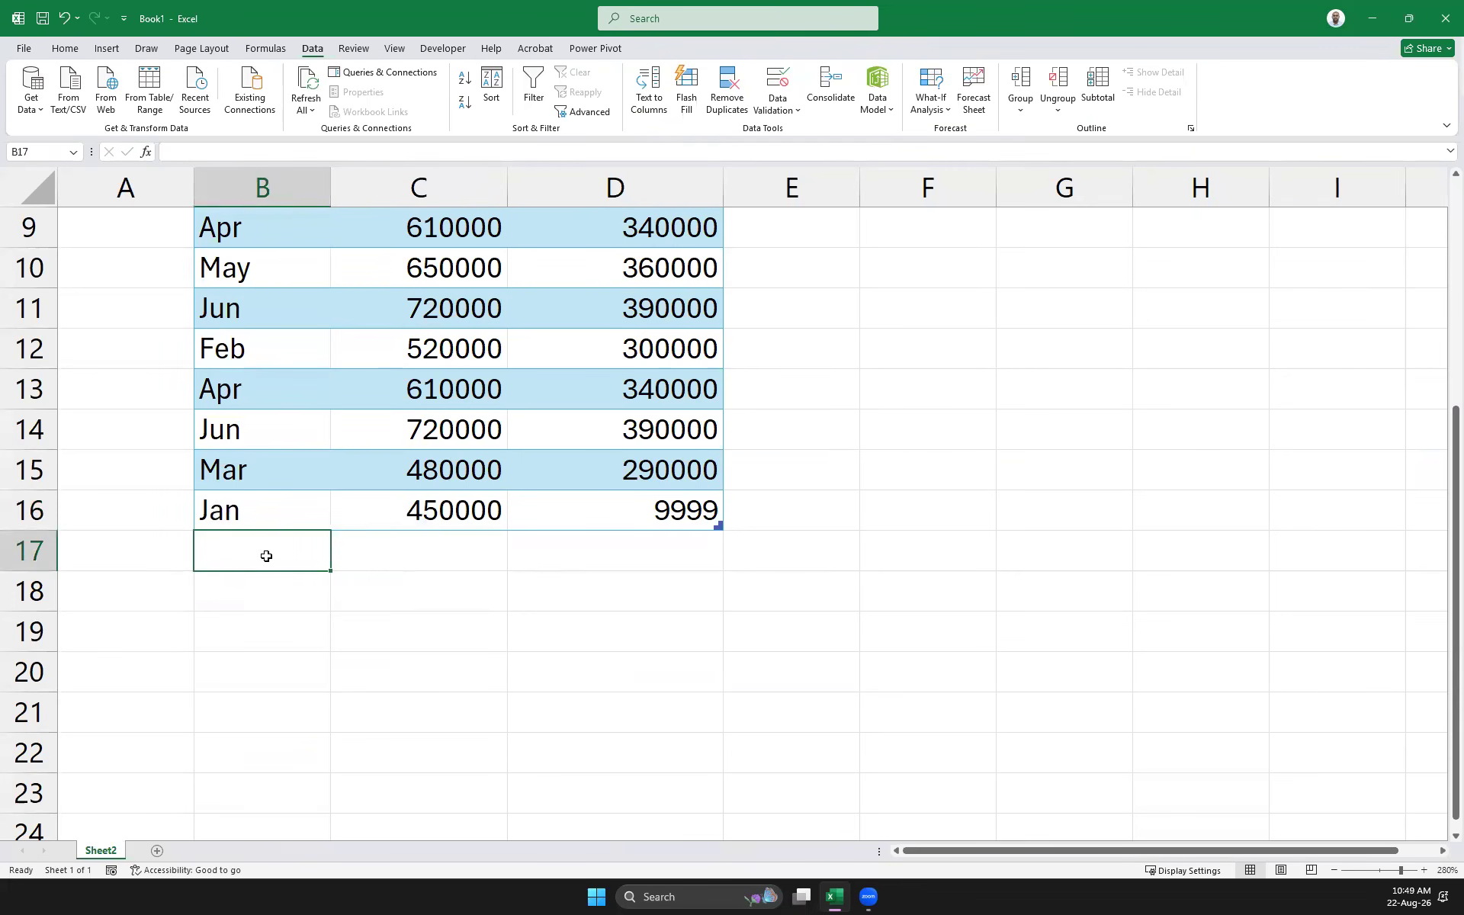
{"action": "scroll", "coordinate": [266, 556], "scroll_direction": "up", "scroll_amount": 3}
{"action": "scroll", "coordinate": [266, 556], "scroll_direction": "down", "scroll_amount": 2}
{"action": "scroll", "coordinate": [563, 587], "scroll_direction": "up", "scroll_amount": 2}
{"action": "scroll", "coordinate": [564, 586], "scroll_direction": "down", "scroll_amount": 2}
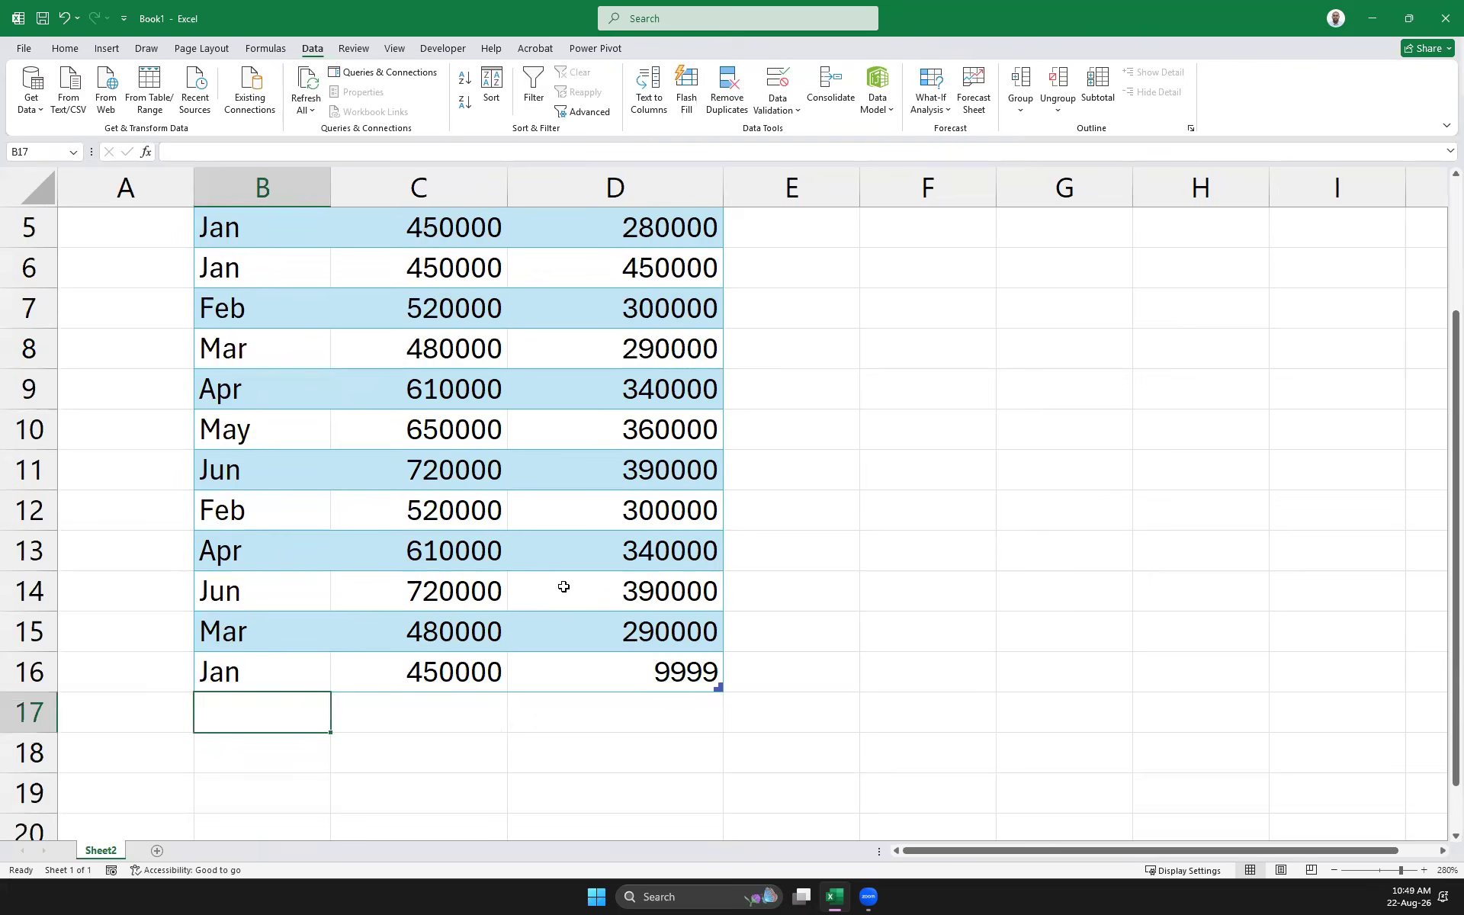
{"action": "scroll", "coordinate": [564, 586], "scroll_direction": "up", "scroll_amount": 2}
{"action": "scroll", "coordinate": [563, 586], "scroll_direction": "down", "scroll_amount": 2}
{"action": "left_click_drag", "start_coordinate": [681, 673], "coordinate": [222, 266]}
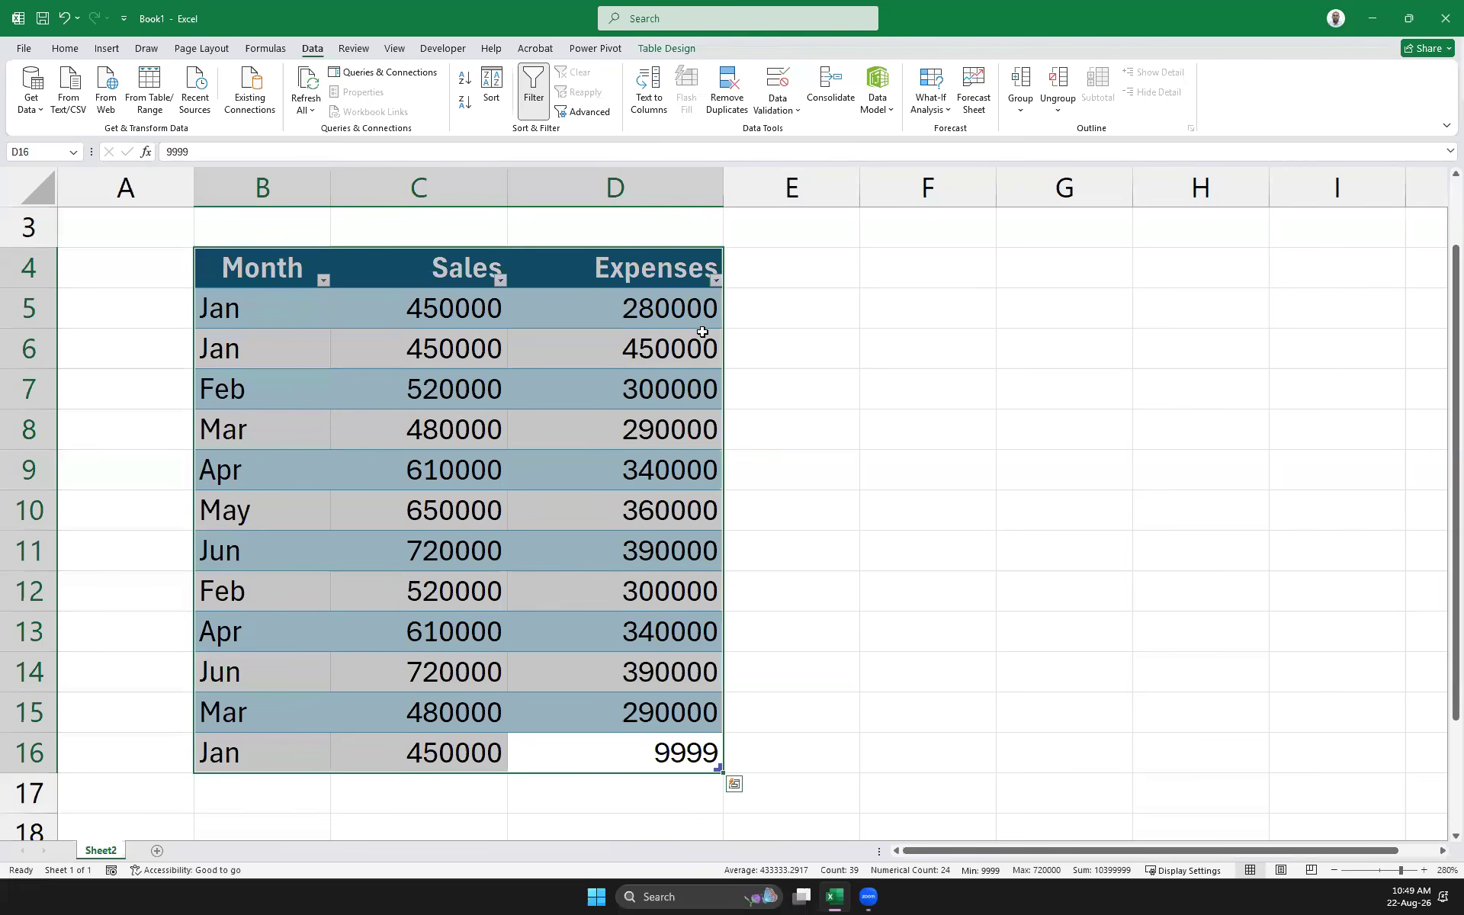
{"action": "left_click", "coordinate": [991, 559]}
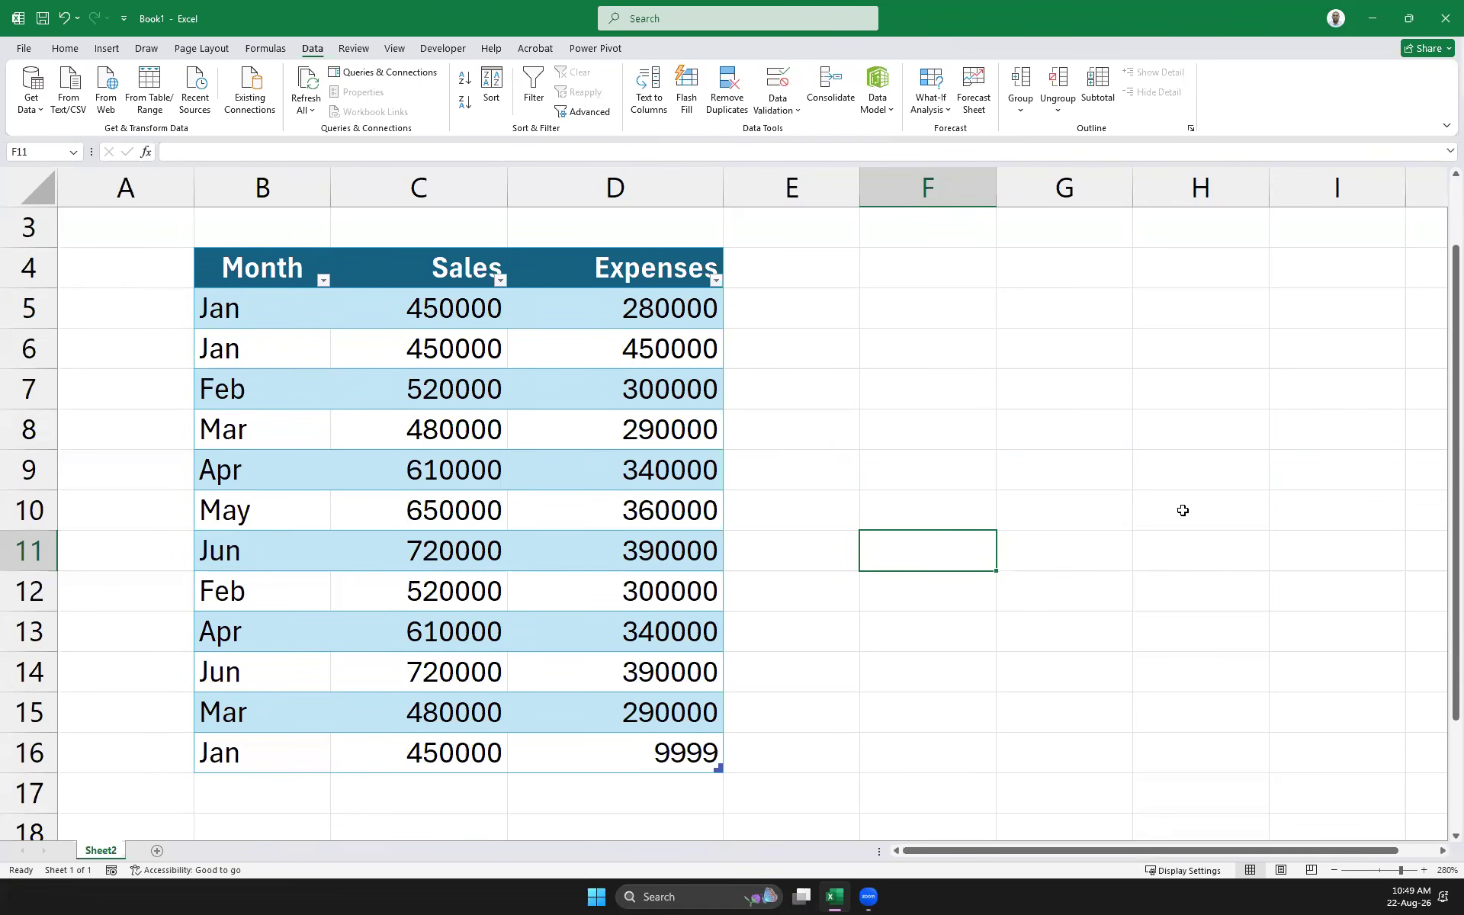
Apply the Duplicate Values highlight rule to the current selection
{"action": "left_click", "coordinate": [68, 47]}
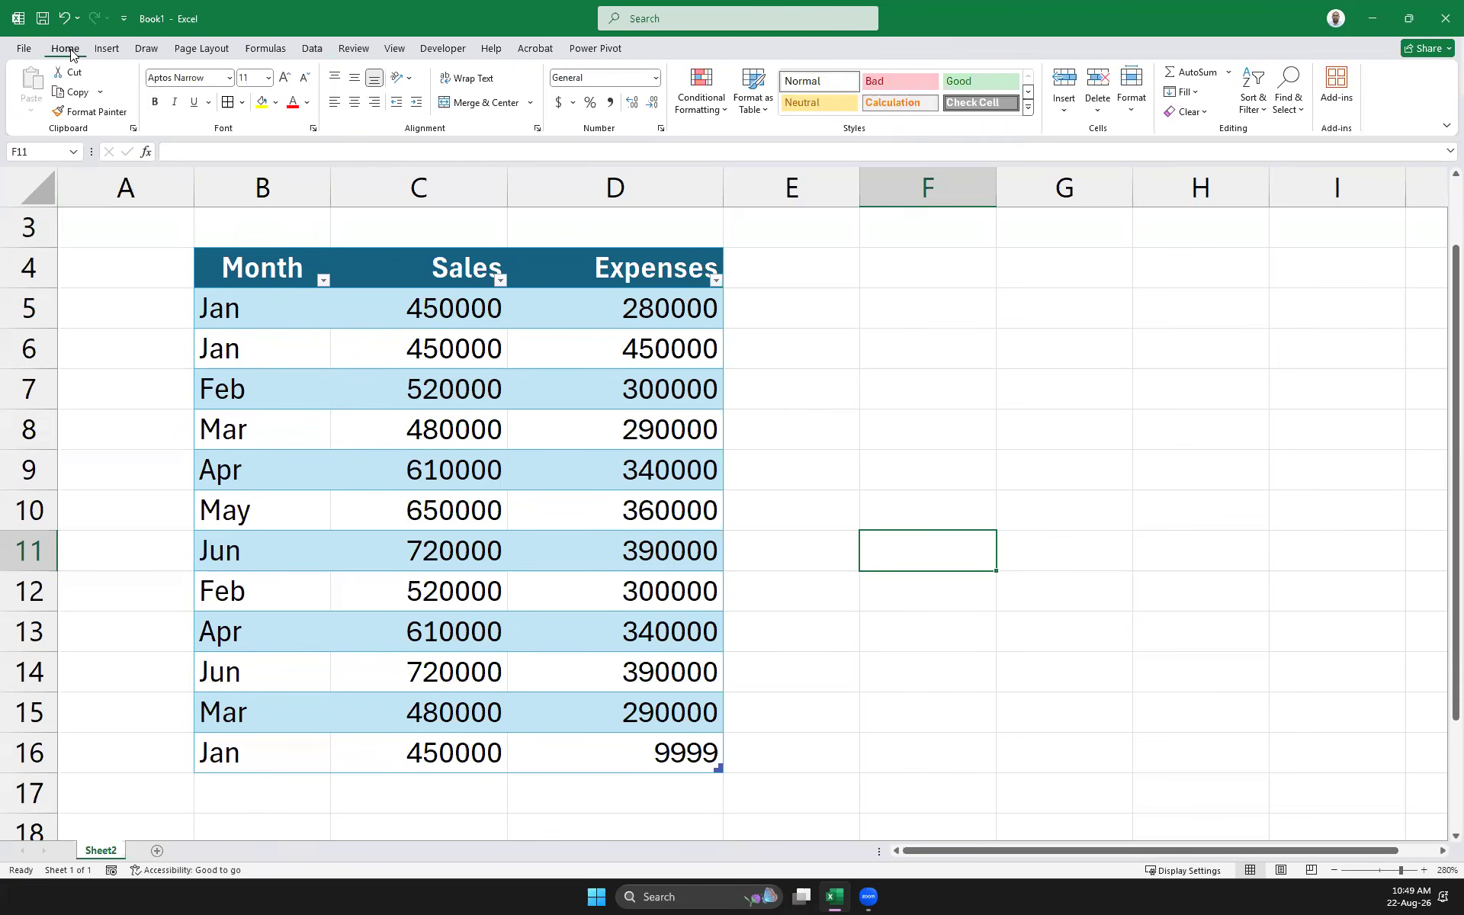
{"action": "left_click", "coordinate": [724, 114]}
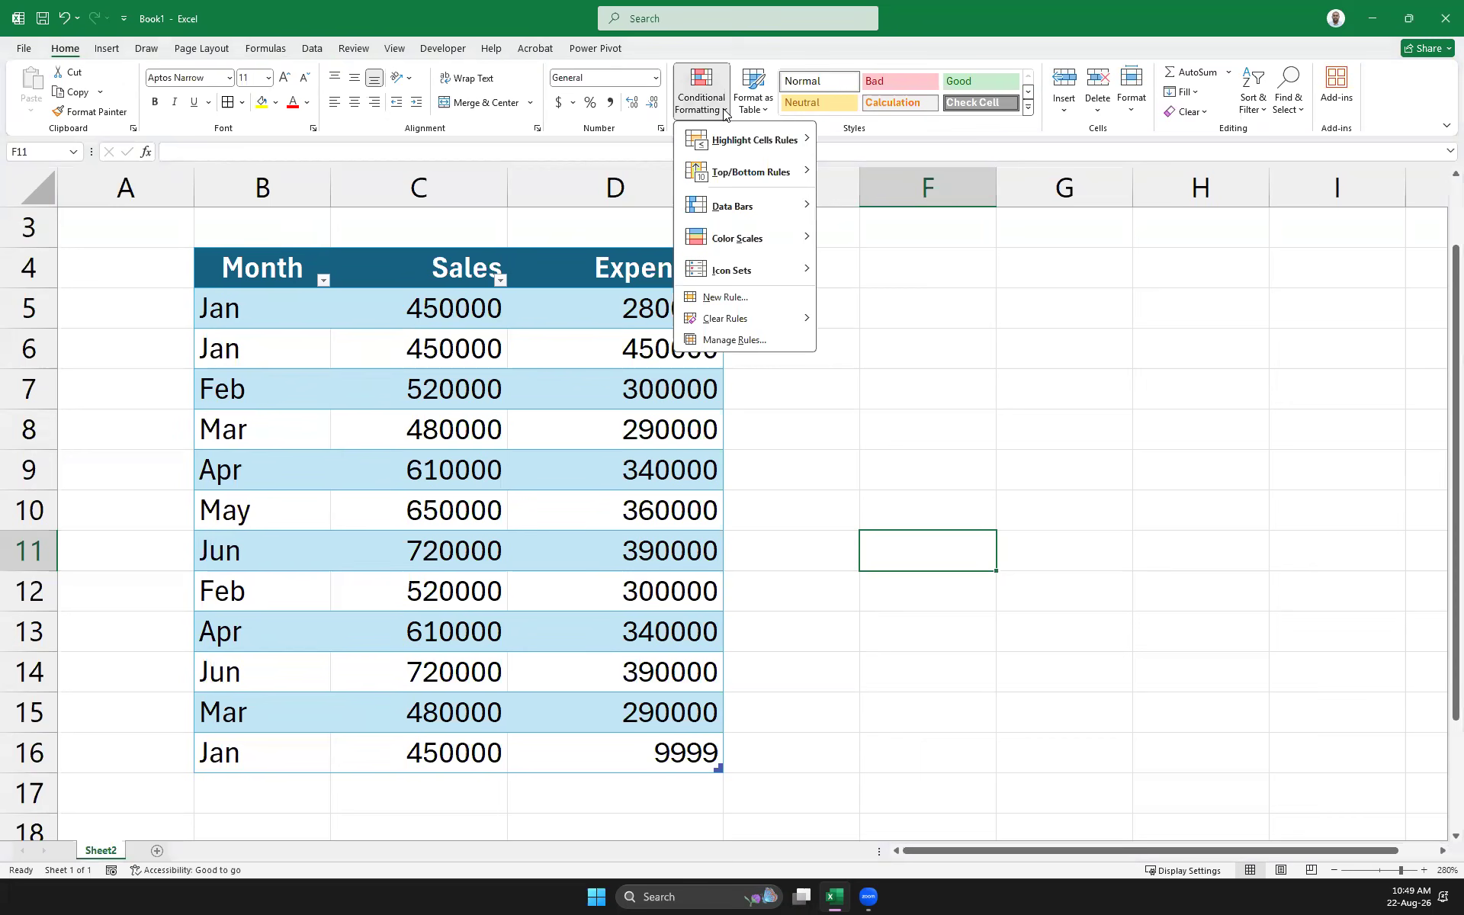
{"action": "mouse_move", "coordinate": [770, 137]}
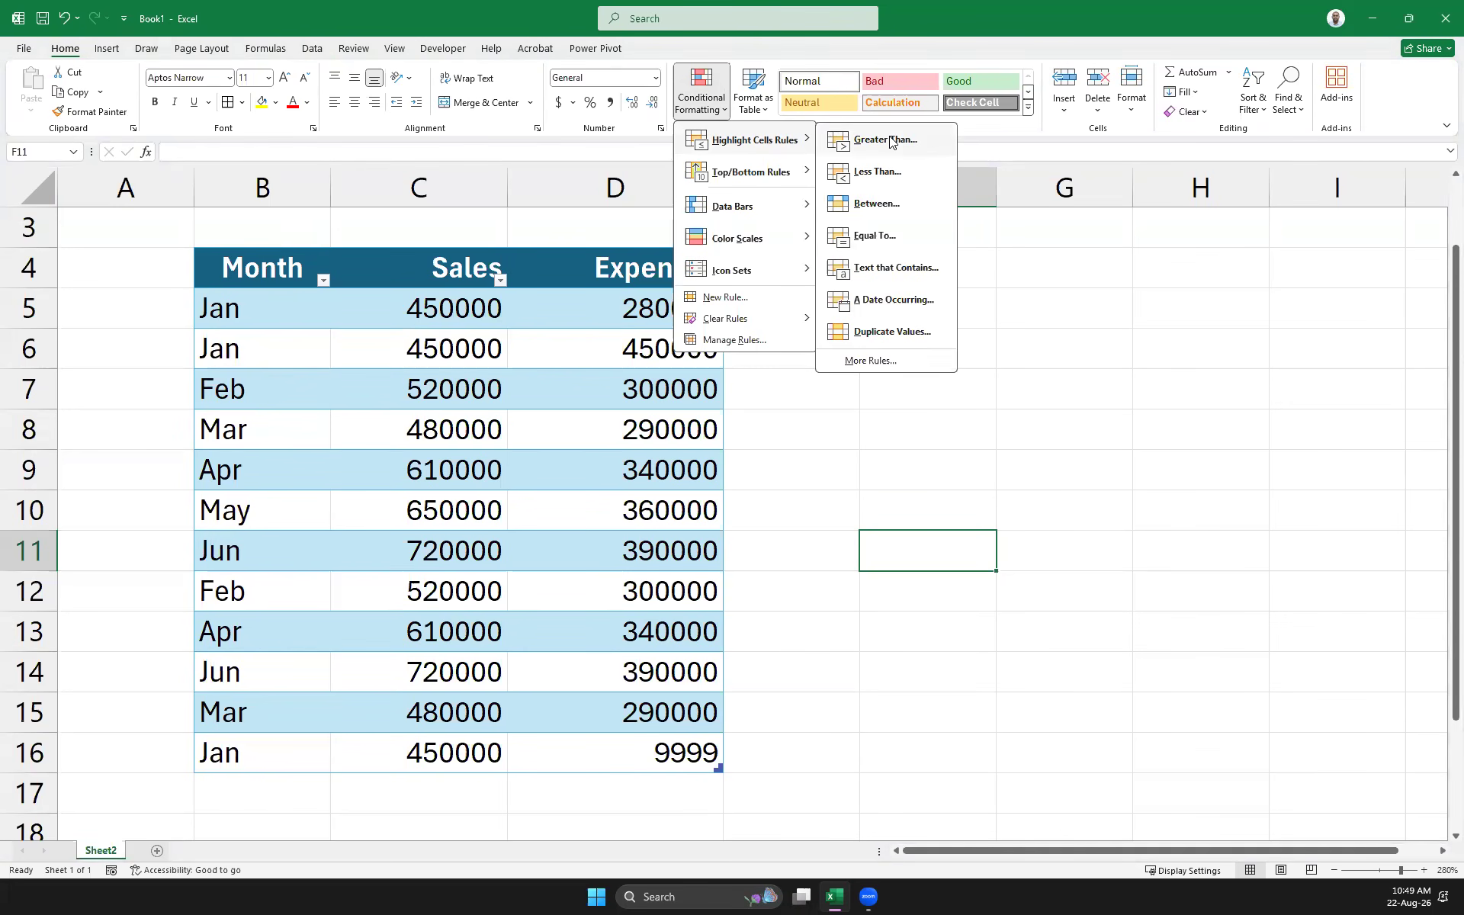
{"action": "left_click", "coordinate": [890, 331]}
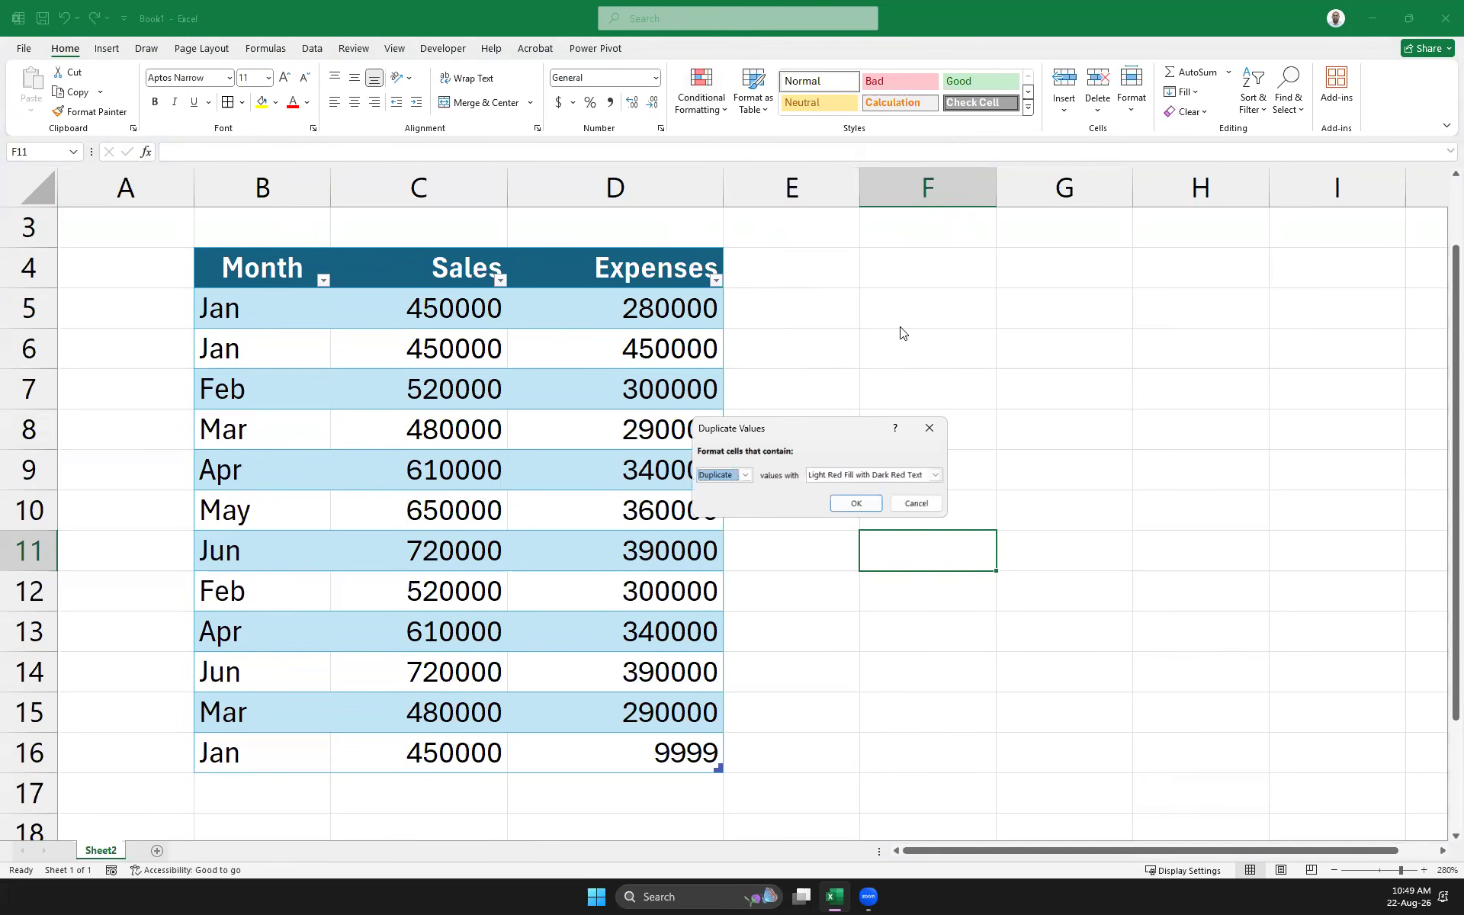
{"action": "left_click", "coordinate": [840, 506]}
Select the whole Month column and apply the light red Duplicate Values rule
{"action": "left_click_drag", "start_coordinate": [259, 308], "coordinate": [638, 751]}
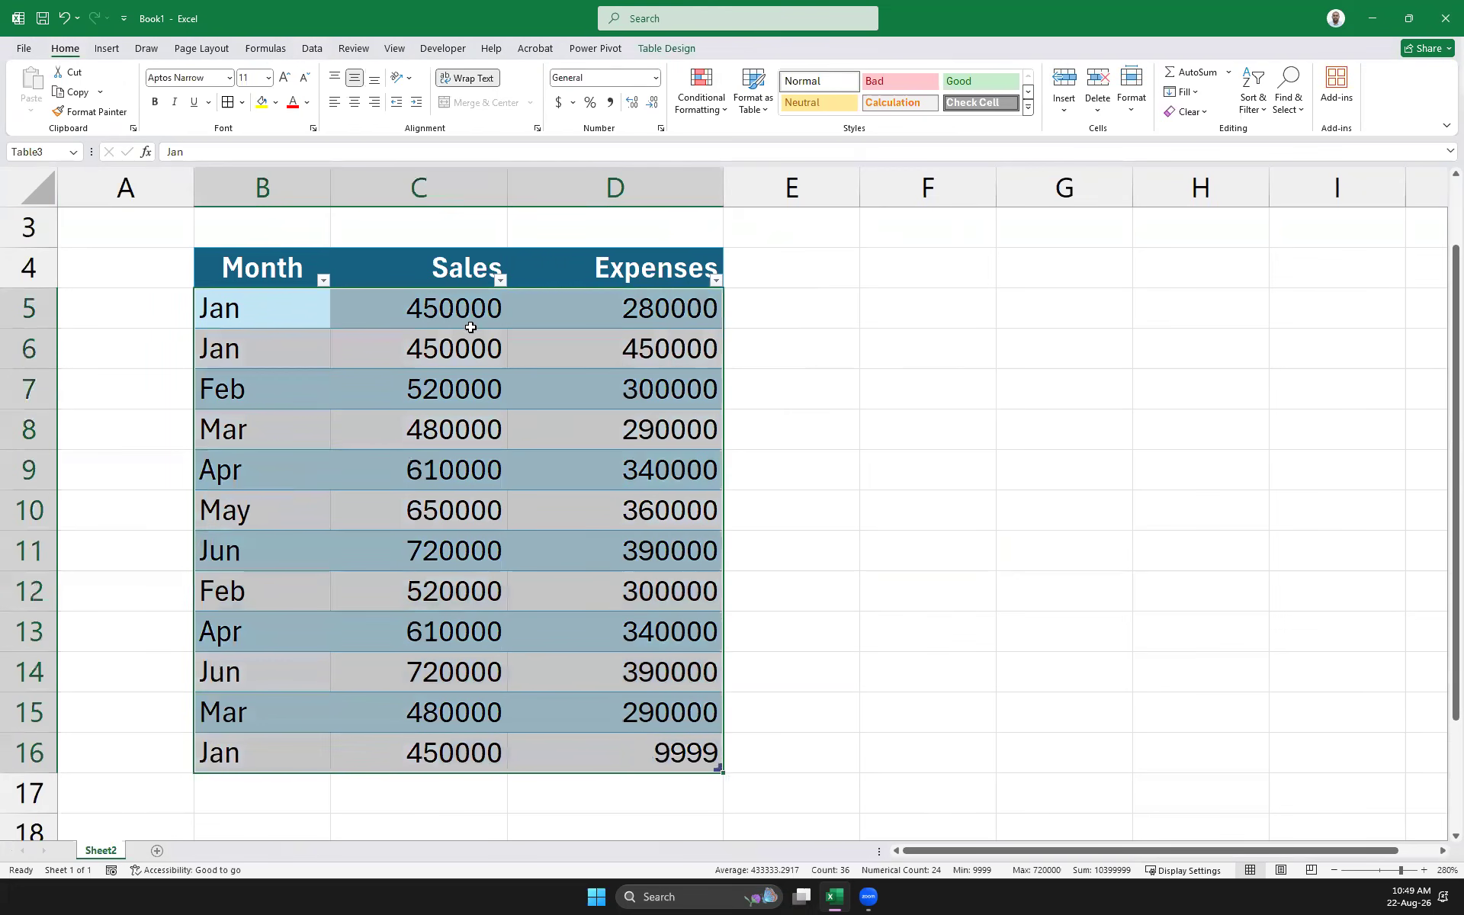
{"action": "left_click", "coordinate": [259, 190]}
{"action": "left_click", "coordinate": [279, 374]}
{"action": "left_click", "coordinate": [261, 188]}
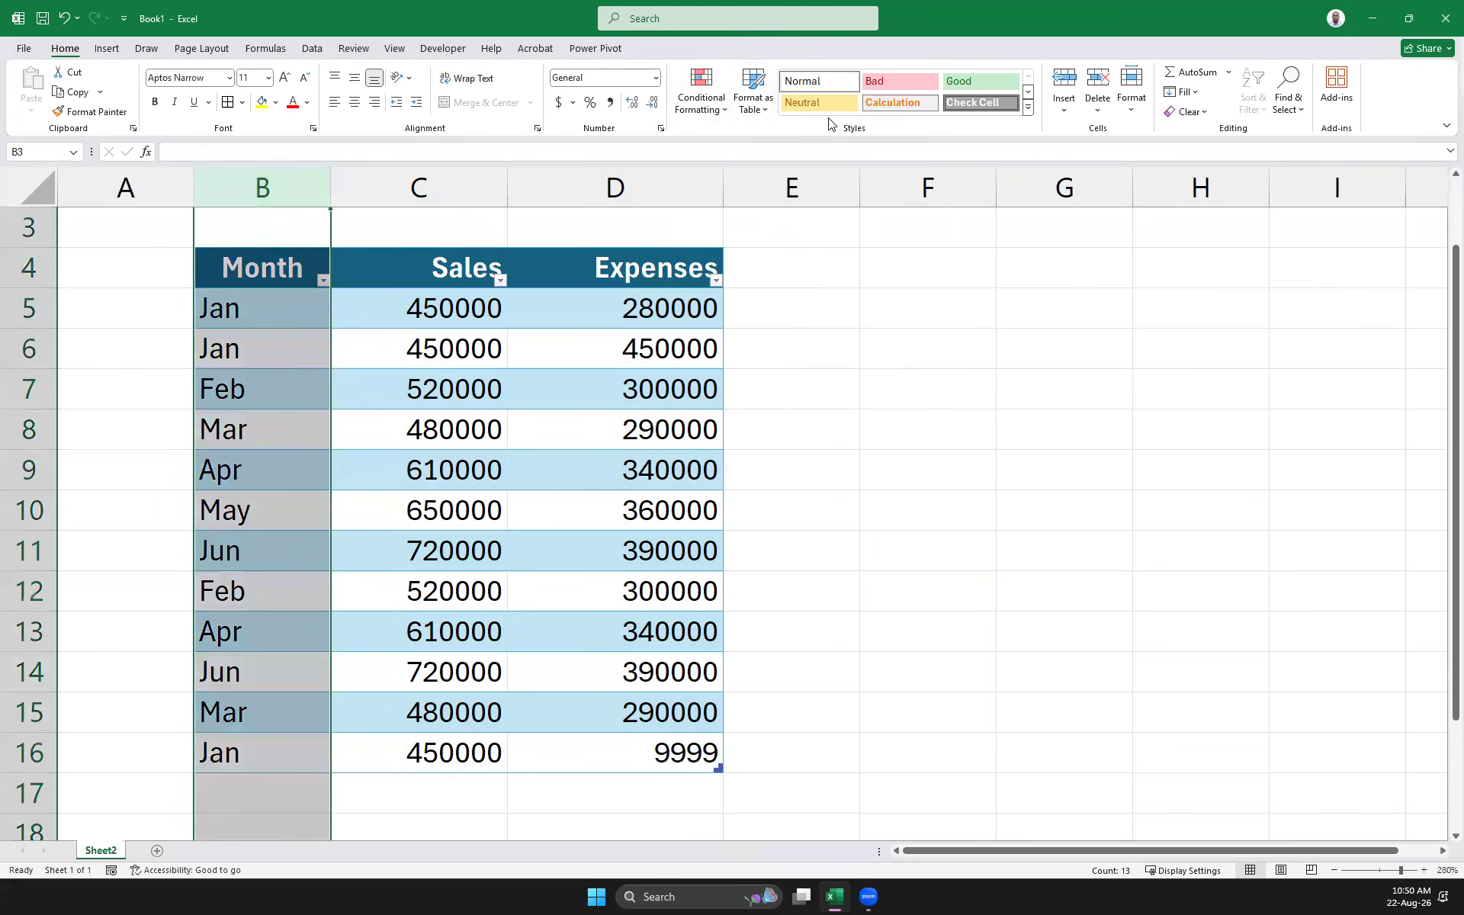
{"action": "left_click", "coordinate": [713, 103]}
{"action": "mouse_move", "coordinate": [752, 139]}
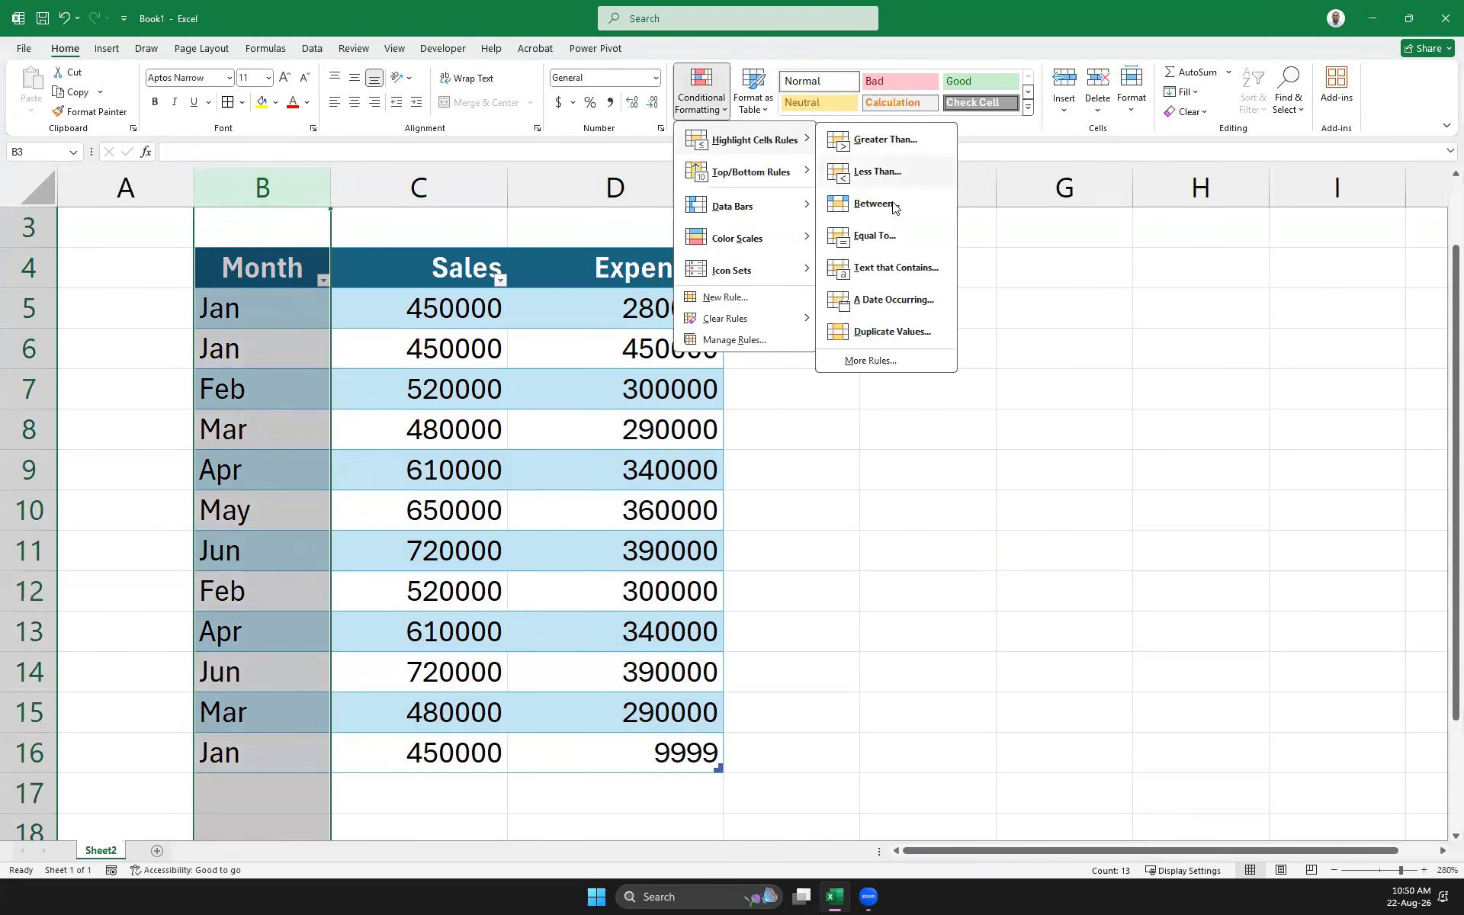
{"action": "left_click", "coordinate": [903, 332]}
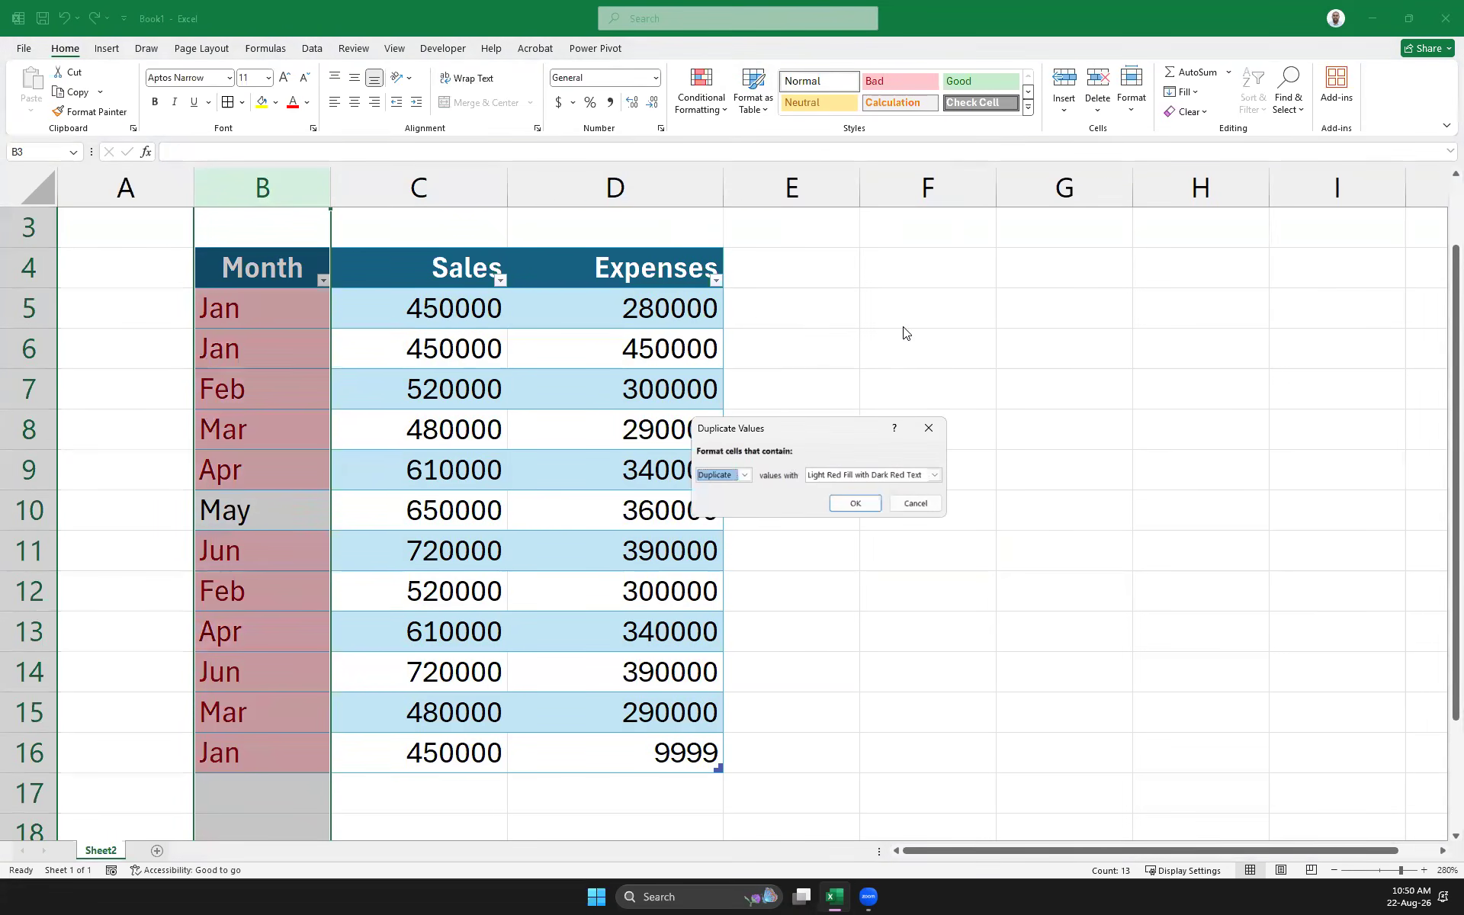
{"action": "left_click", "coordinate": [838, 500]}
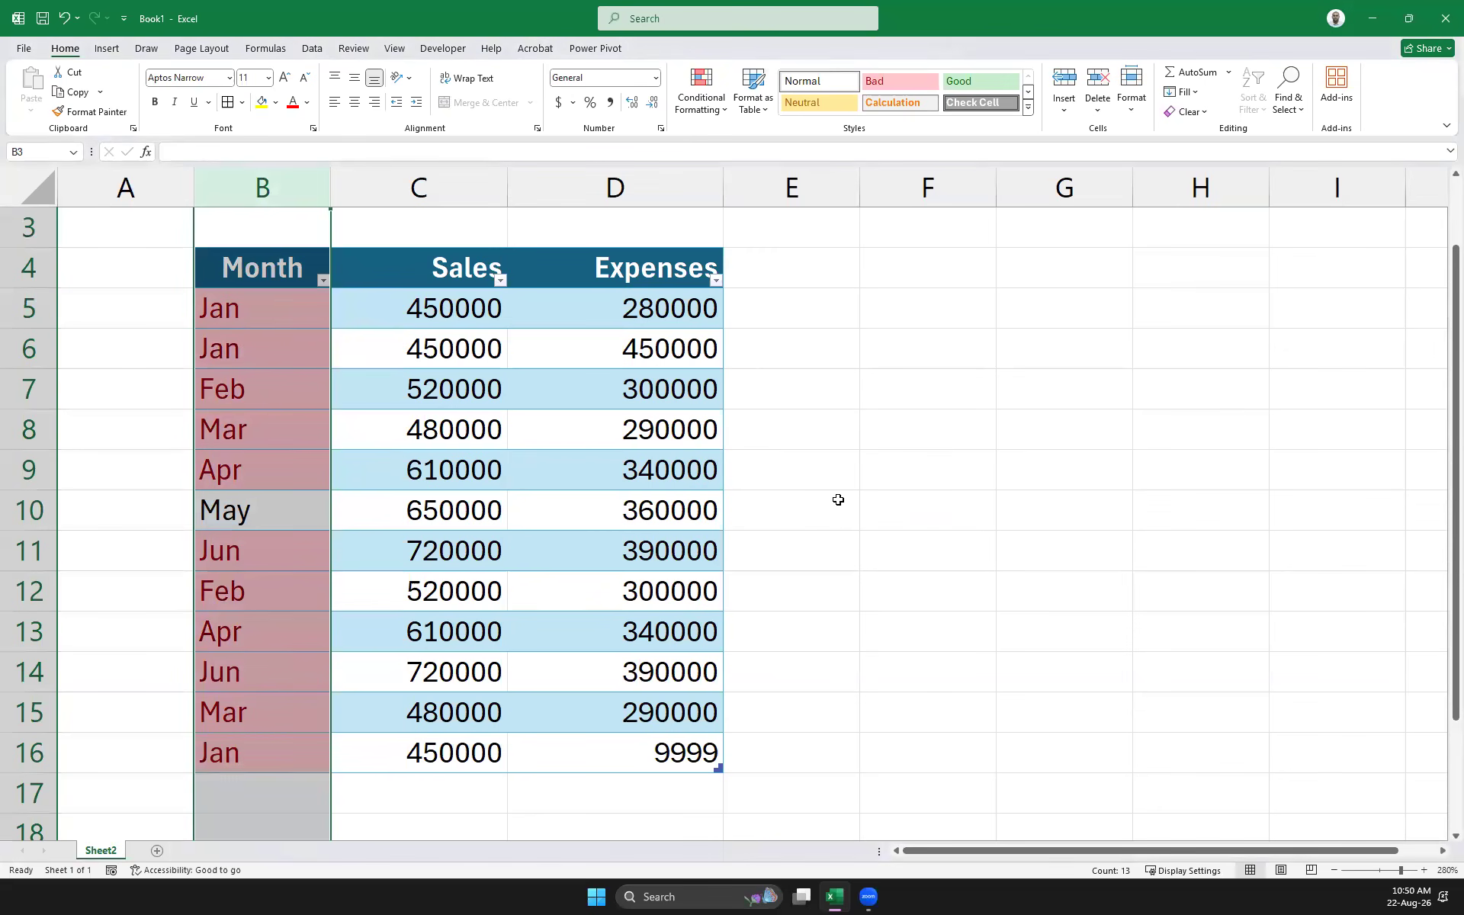
Check the highlighted Jan, Feb, Mar and Apr cells
{"action": "left_click", "coordinate": [252, 329]}
{"action": "left_click", "coordinate": [249, 398]}
{"action": "left_click", "coordinate": [201, 477]}
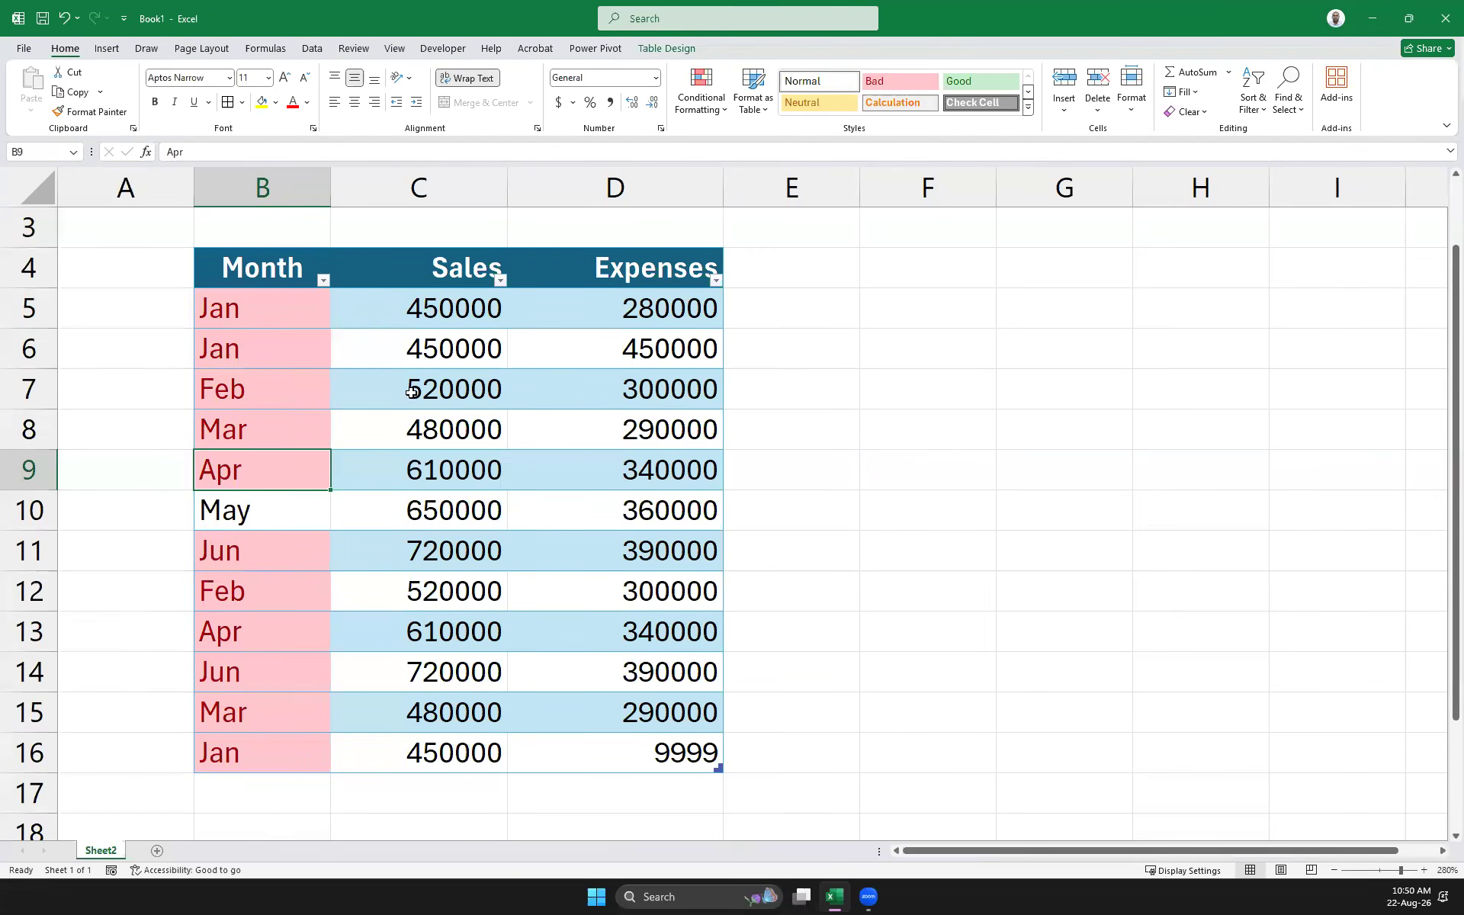
{"action": "left_click", "coordinate": [303, 302]}
{"action": "left_click", "coordinate": [257, 387]}
{"action": "left_click", "coordinate": [263, 432]}
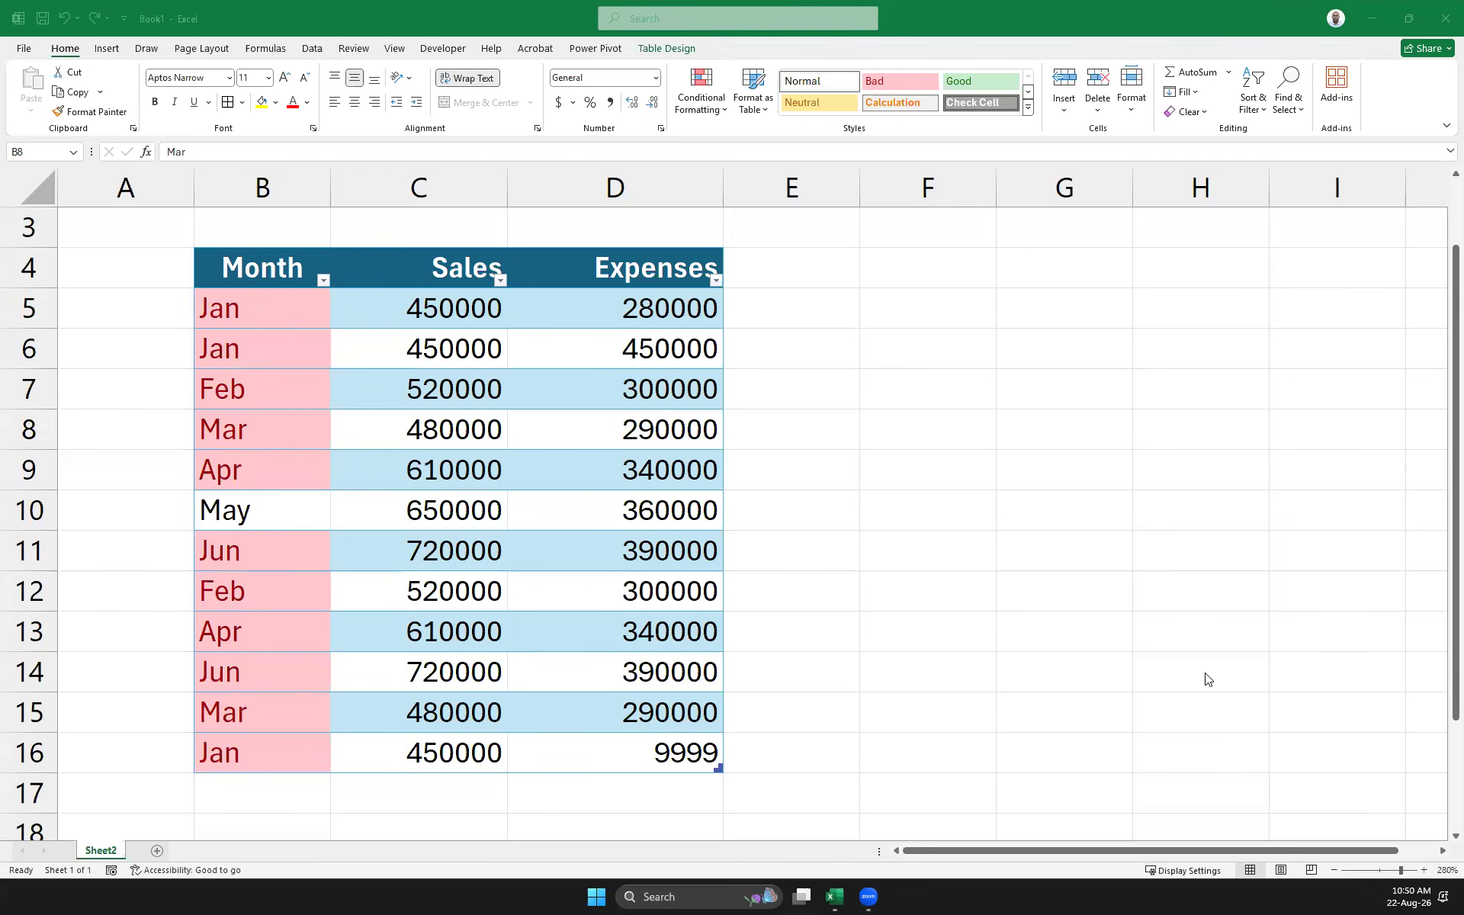
Select the sales table and turn its header filters off
{"action": "left_click_drag", "start_coordinate": [671, 751], "coordinate": [226, 262]}
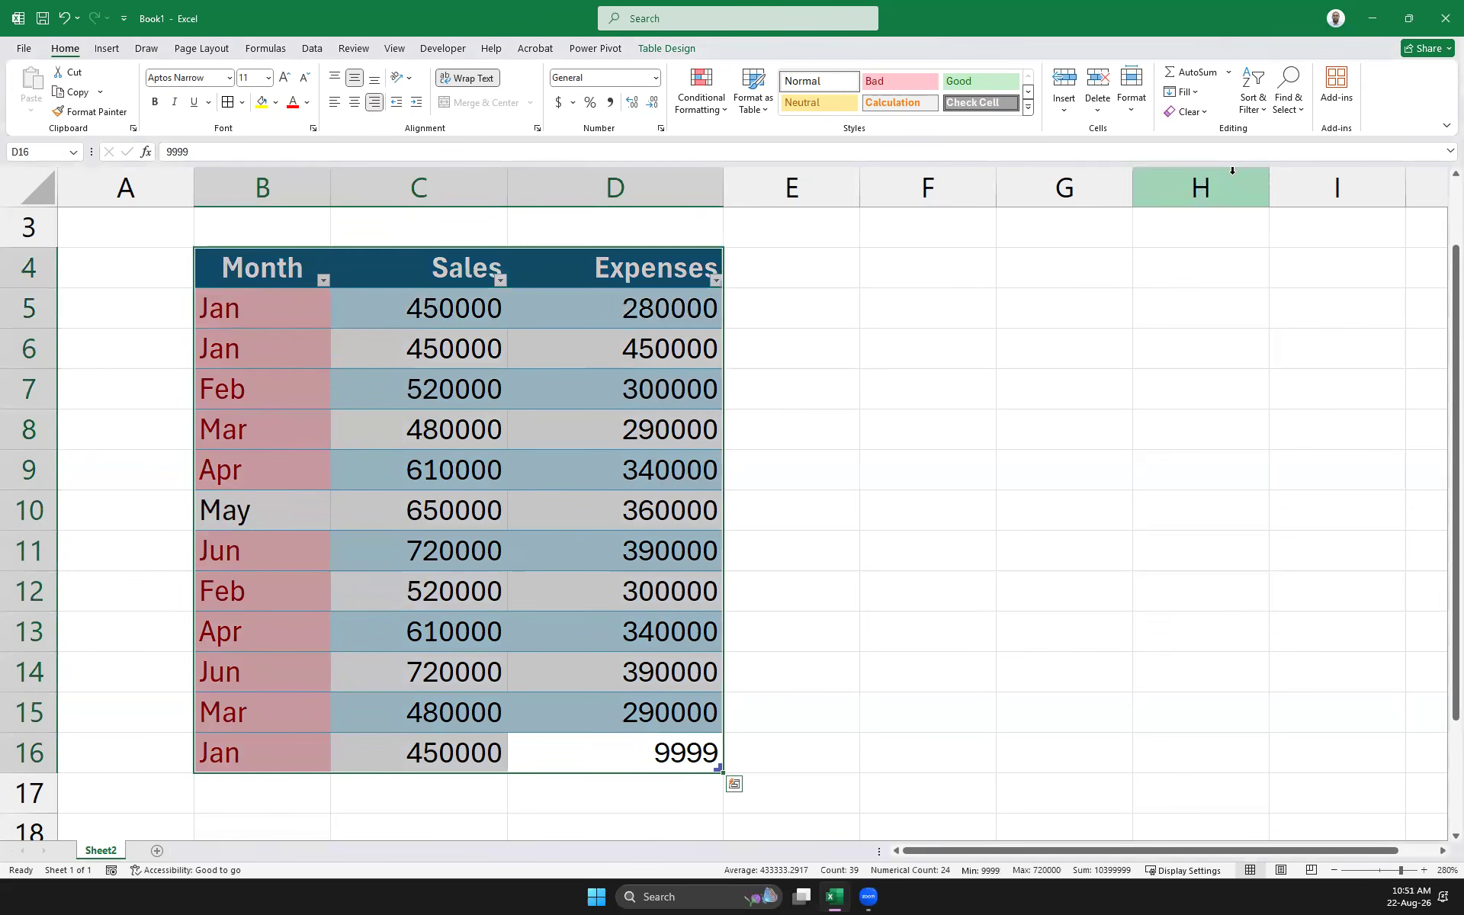
{"action": "scroll", "coordinate": [1129, 246], "scroll_direction": "up", "scroll_amount": 1}
{"action": "scroll", "coordinate": [583, 239], "scroll_direction": "down", "scroll_amount": 2}
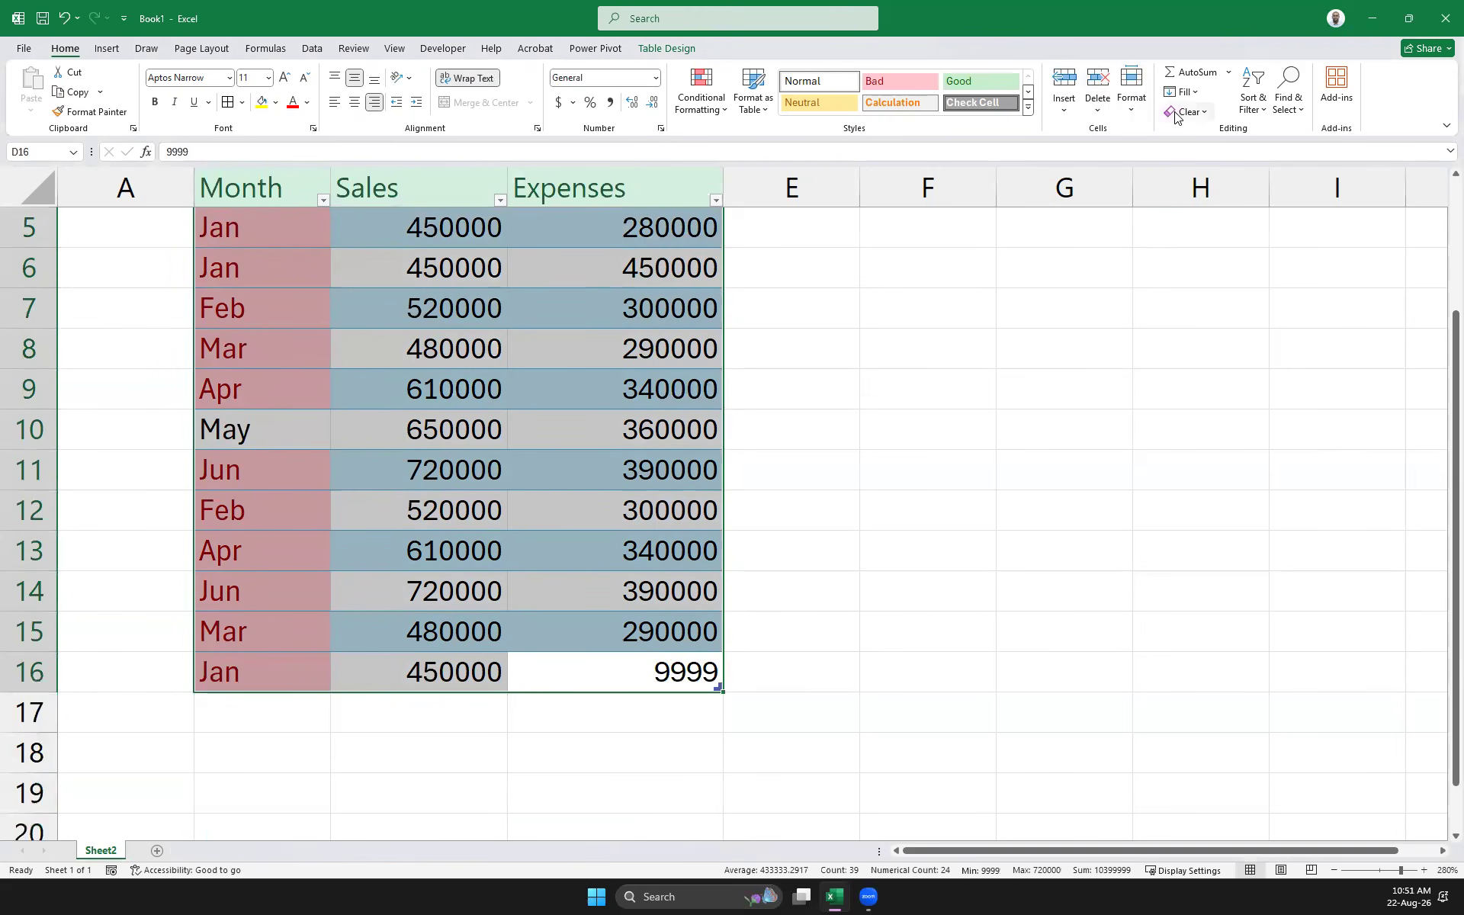
{"action": "left_click", "coordinate": [1260, 107]}
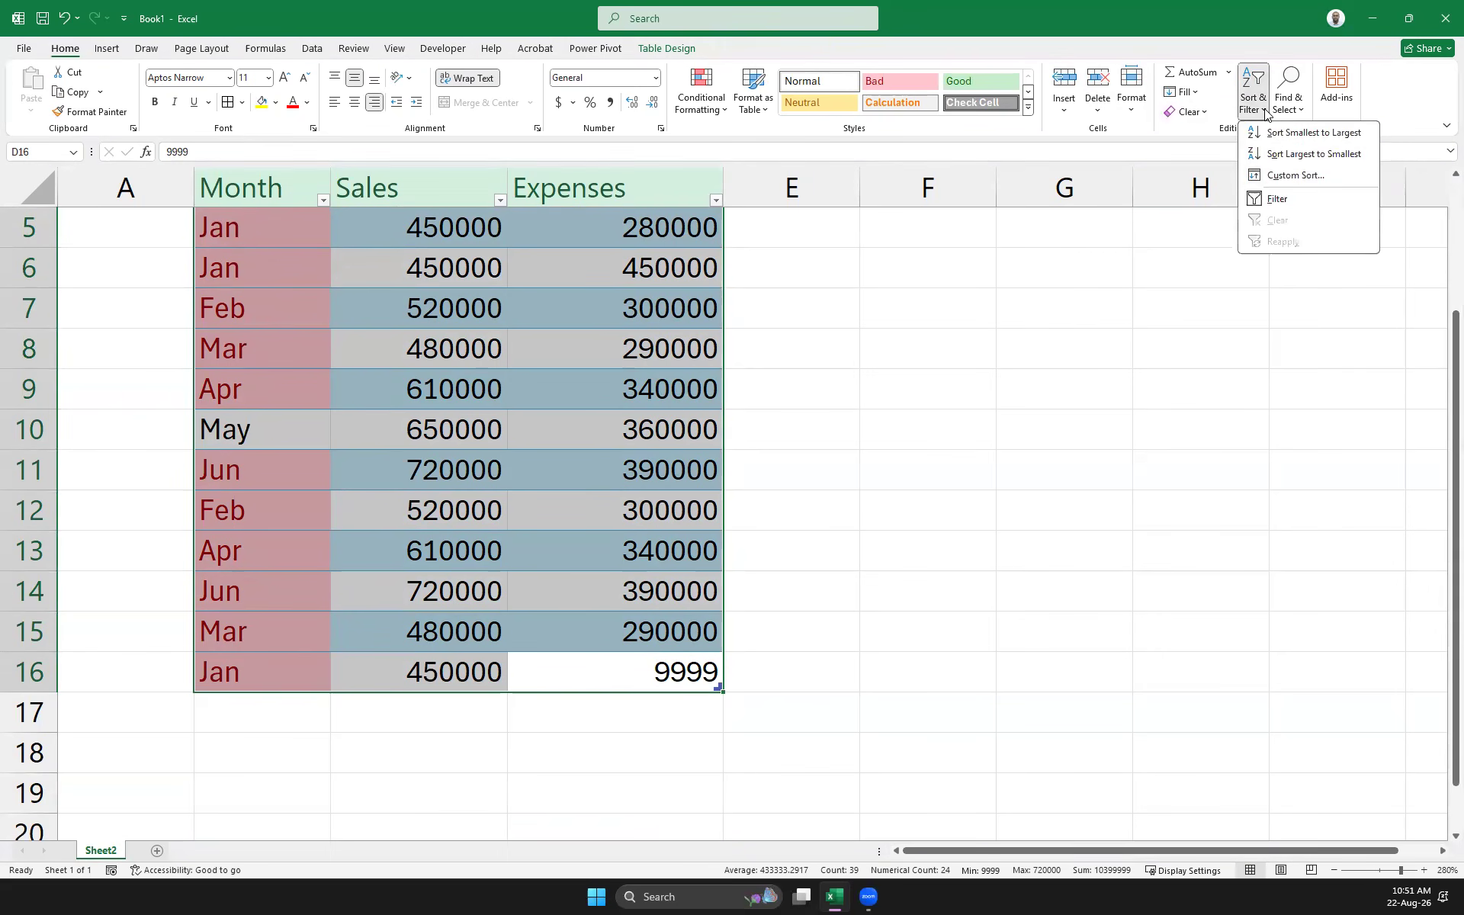
{"action": "left_click", "coordinate": [1281, 200]}
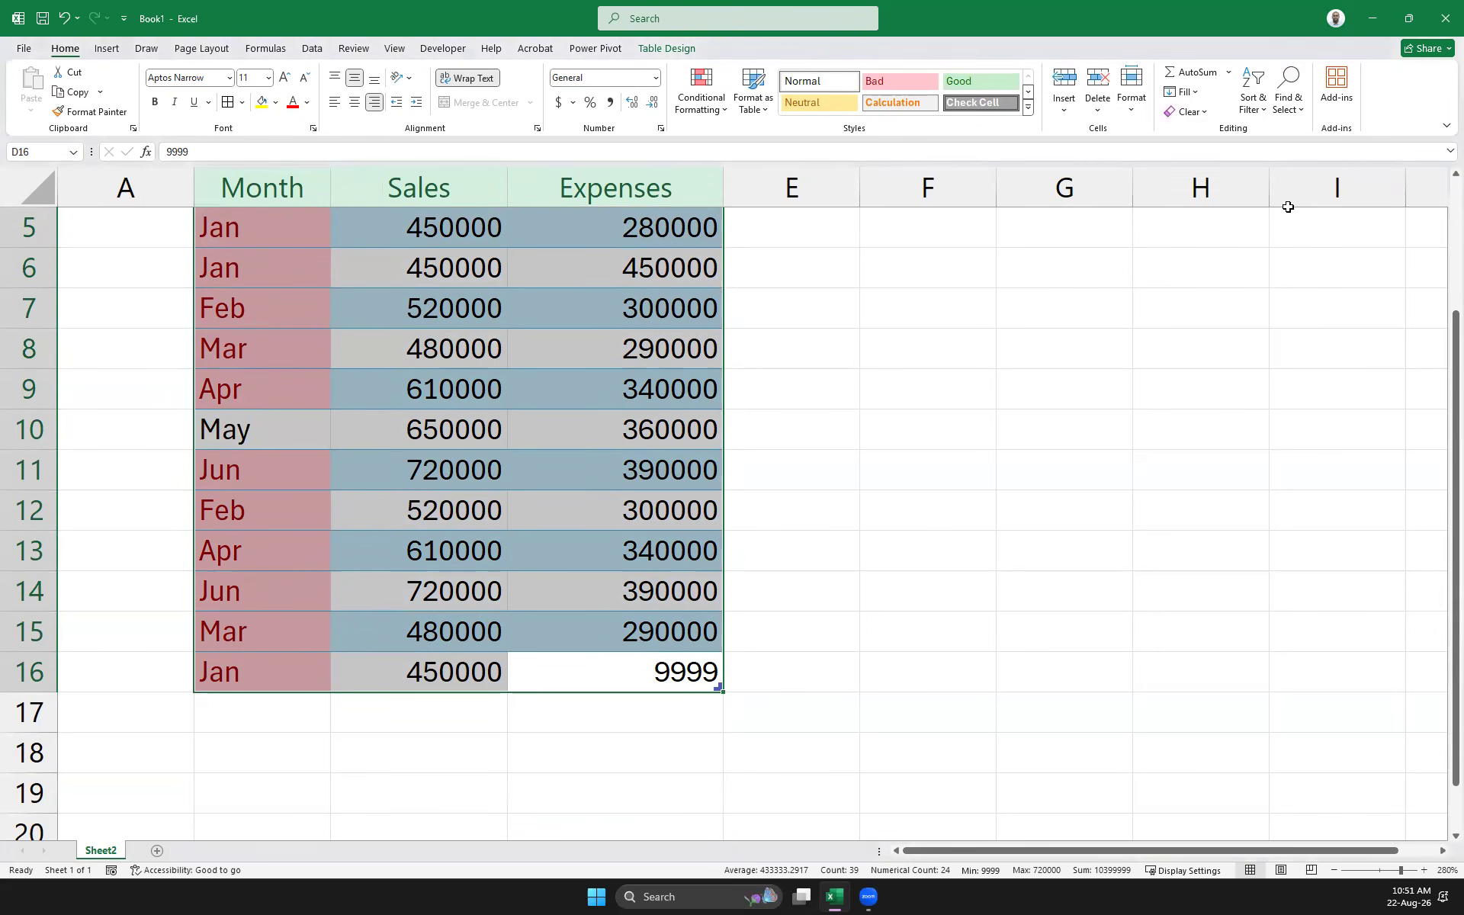
{"action": "left_click", "coordinate": [1288, 208]}
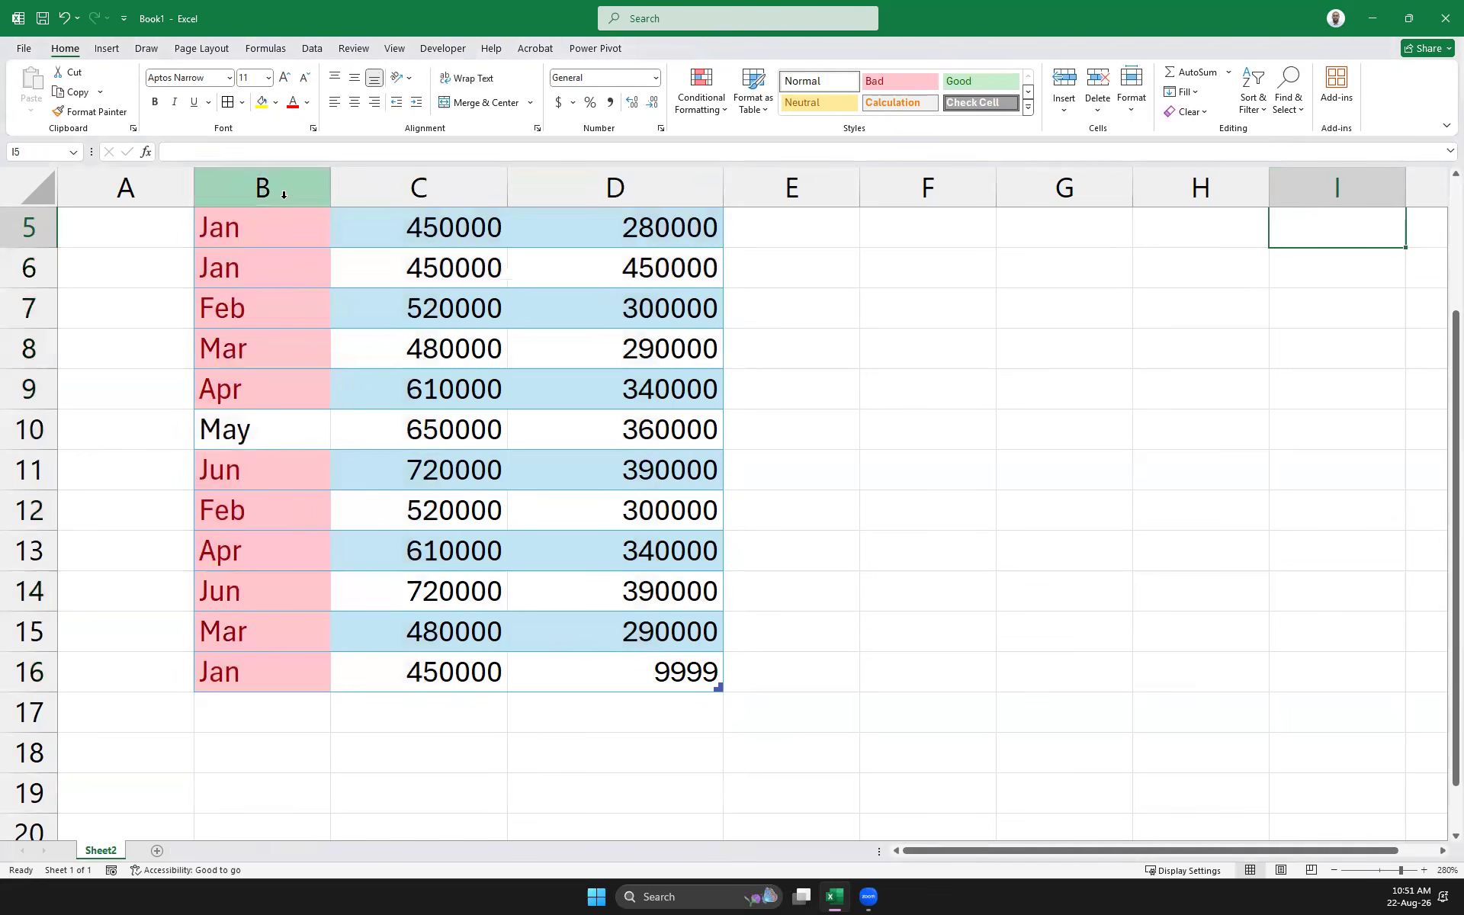
Turn the header filters back on and open the Month column's filter menu
{"action": "scroll", "coordinate": [286, 287], "scroll_direction": "up", "scroll_amount": 2}
{"action": "left_click", "coordinate": [203, 347]}
{"action": "left_click", "coordinate": [236, 345]}
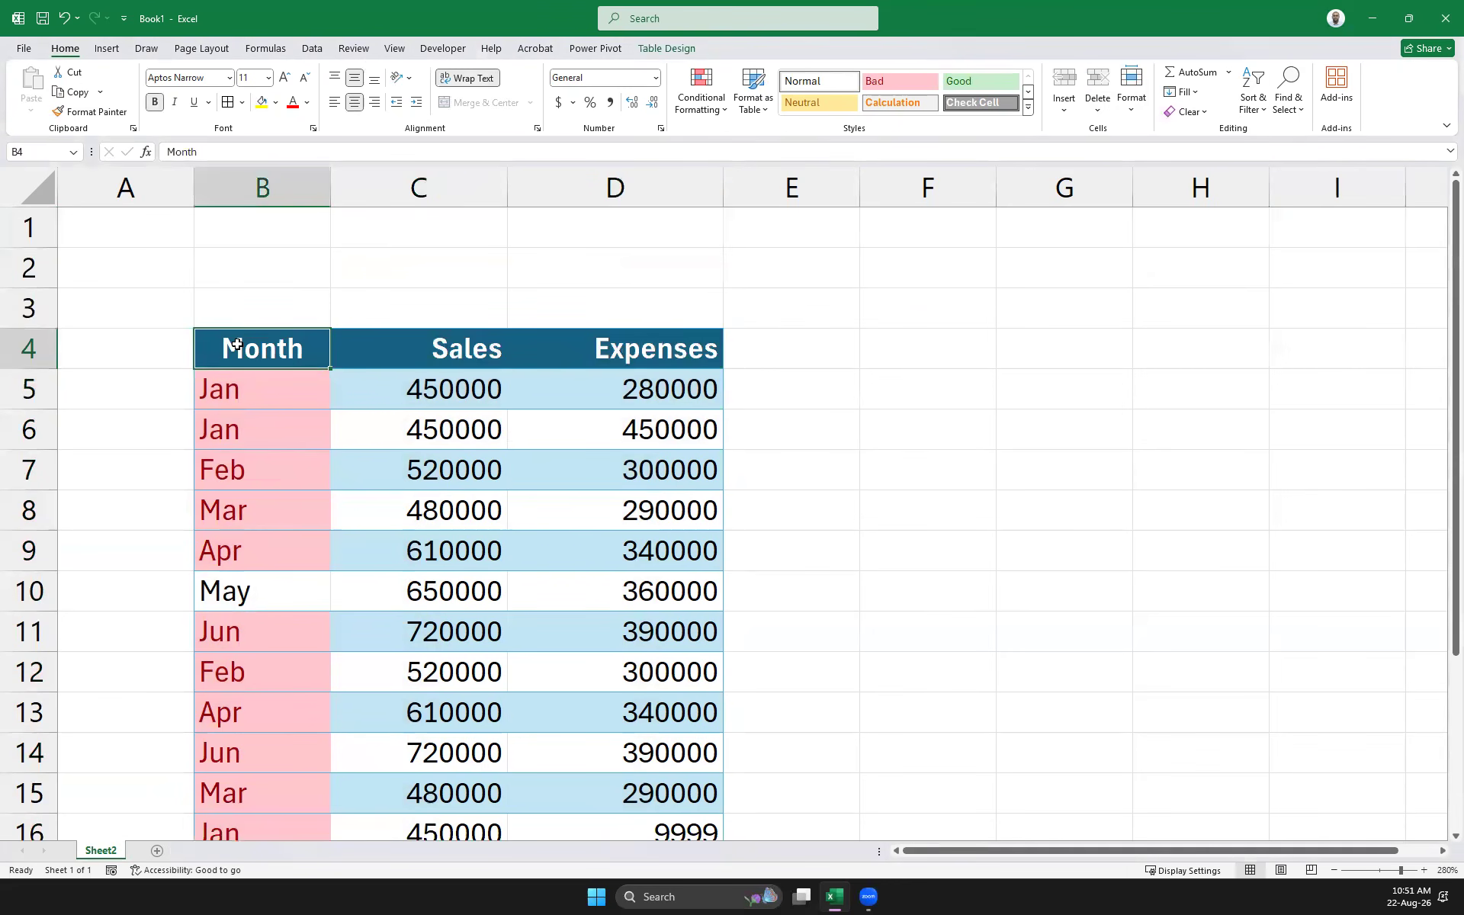
{"action": "key", "text": "ctrl+a"}
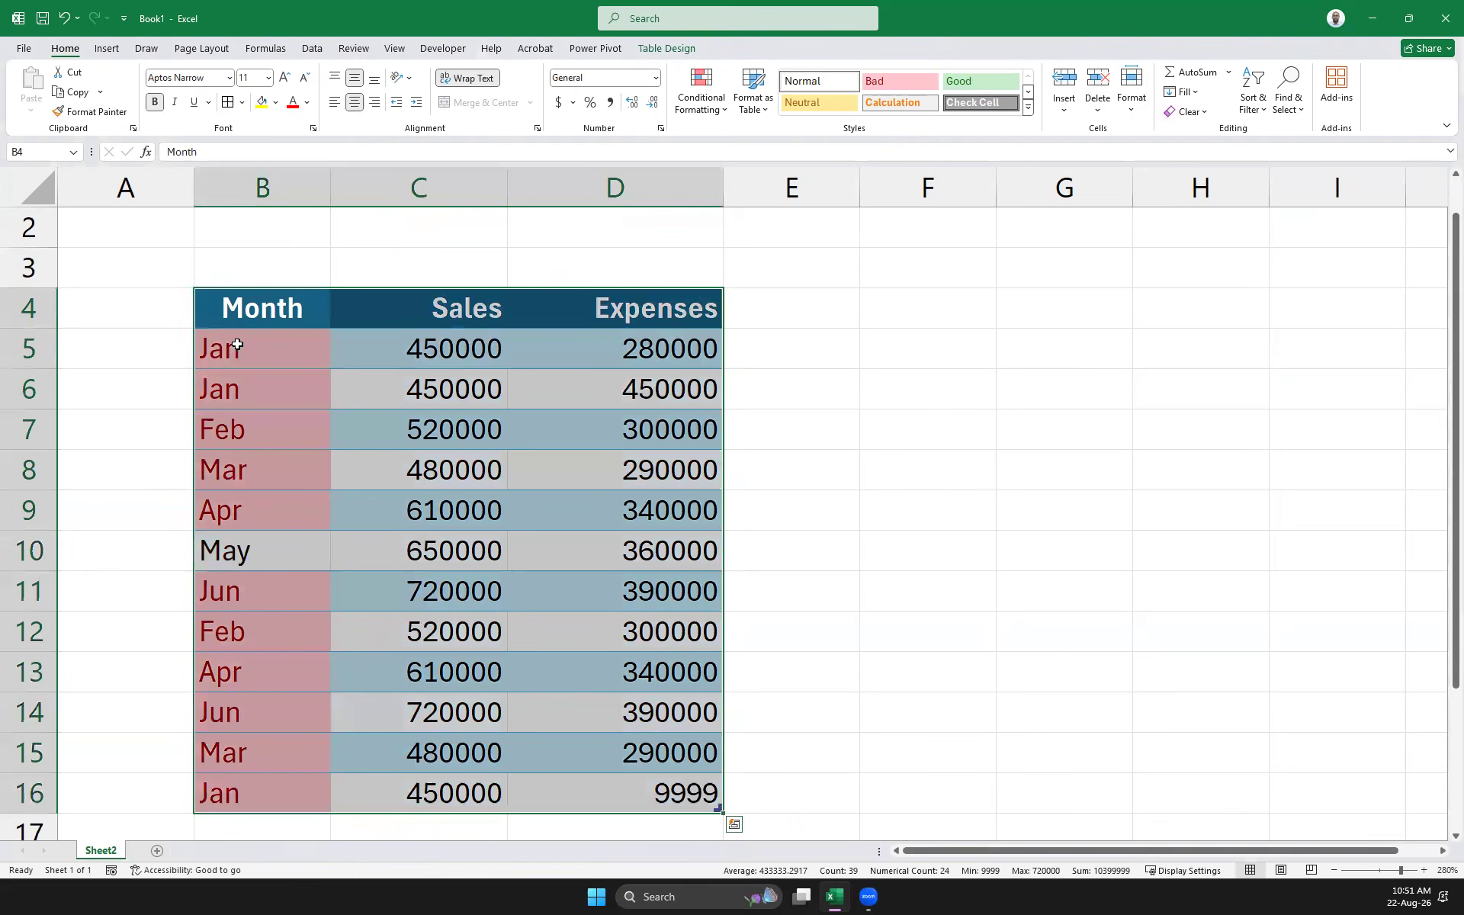
{"action": "left_click", "coordinate": [1258, 114]}
{"action": "left_click", "coordinate": [1274, 201]}
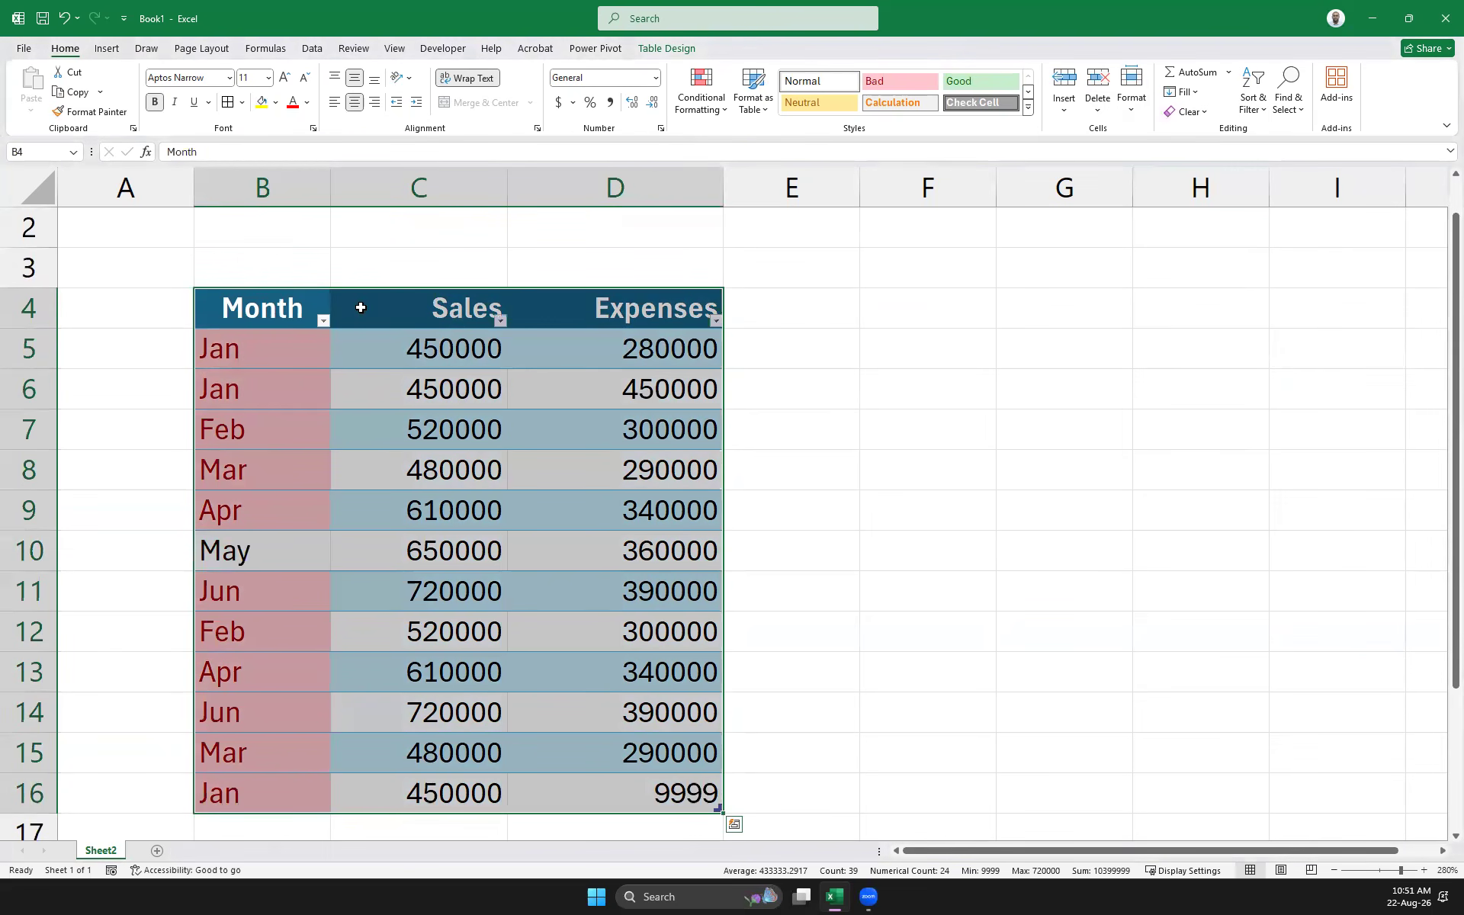
{"action": "left_click", "coordinate": [324, 322]}
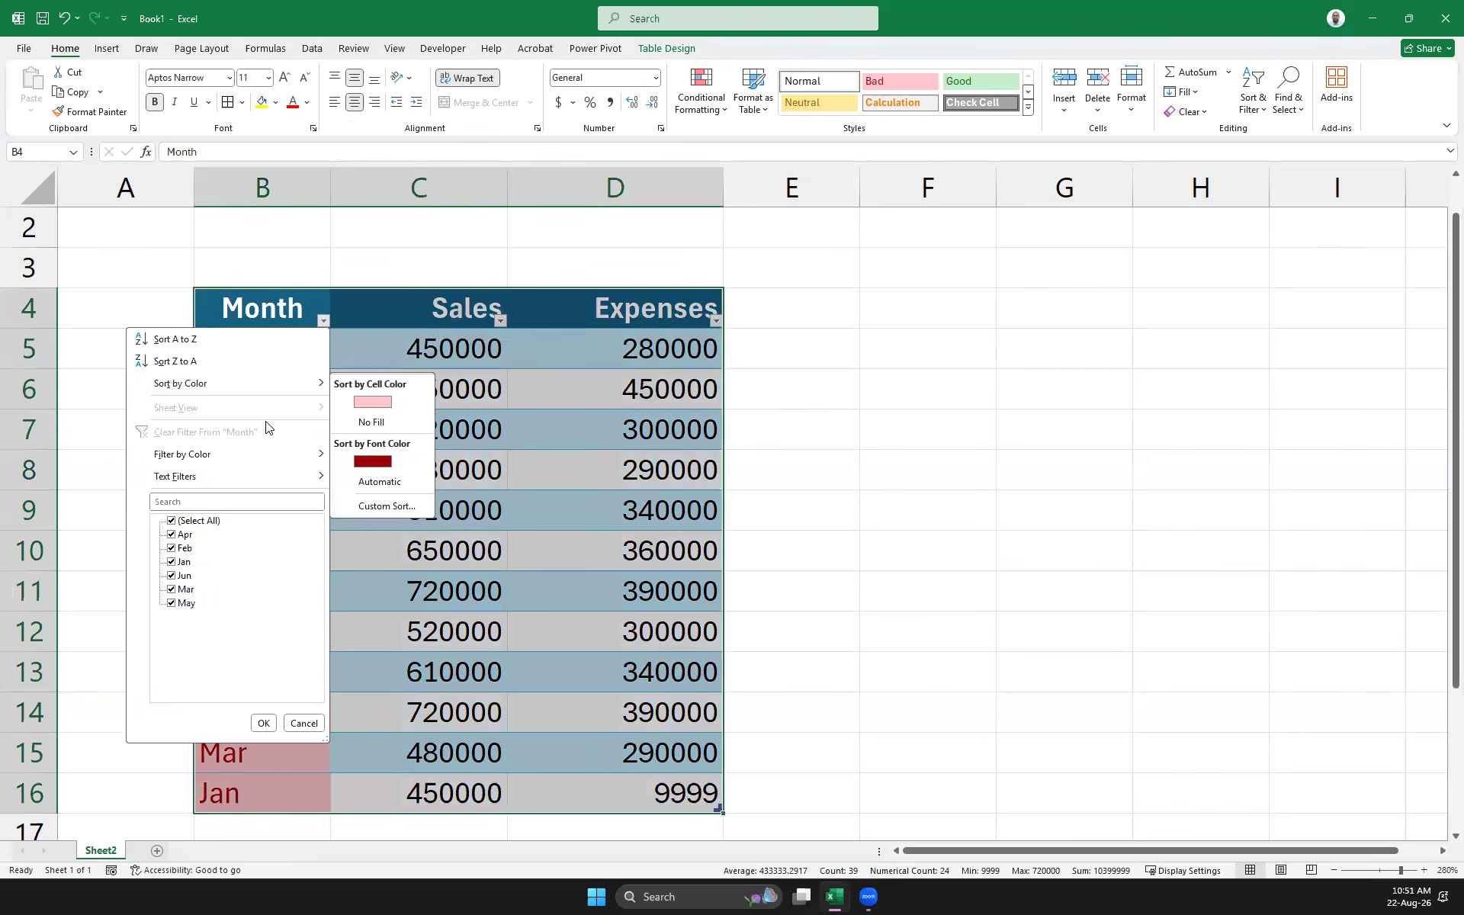
{"action": "mouse_move", "coordinate": [251, 479]}
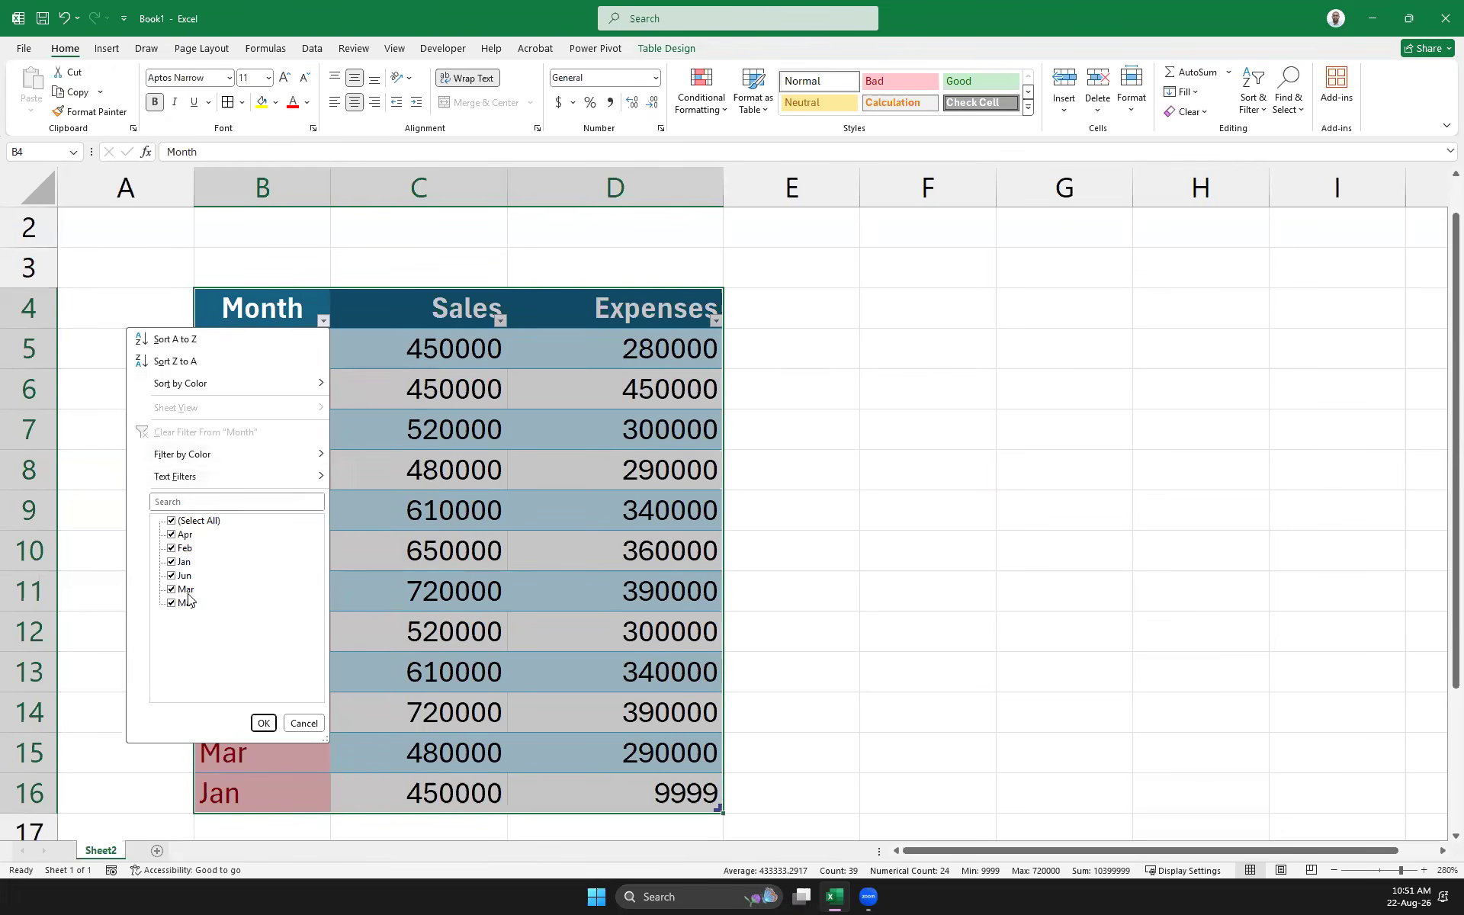
{"action": "left_click", "coordinate": [171, 521]}
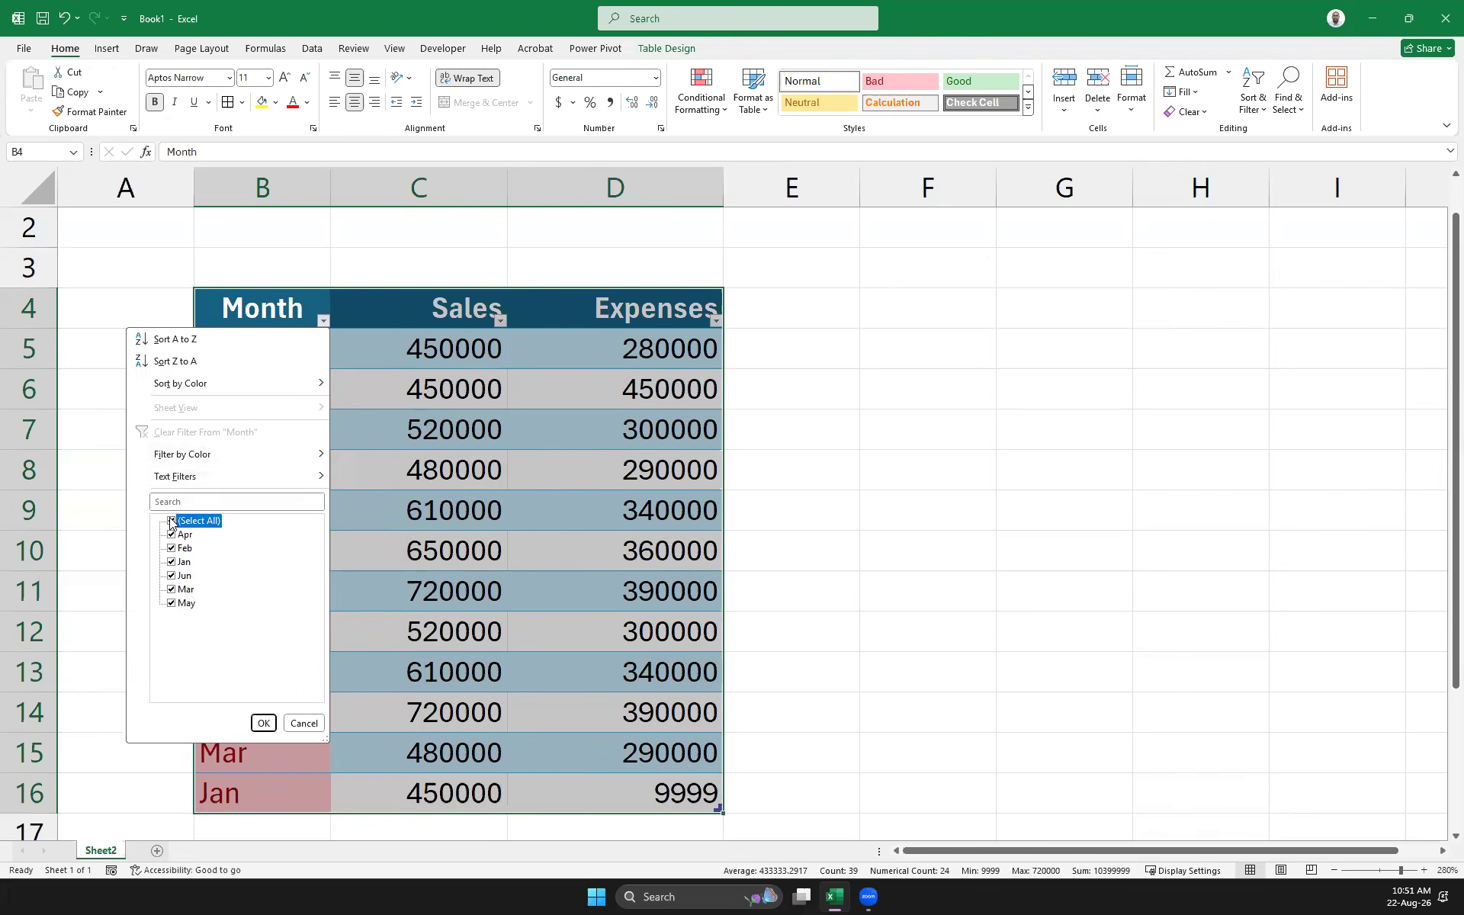
{"action": "left_click", "coordinate": [172, 564]}
{"action": "left_click", "coordinate": [263, 722]}
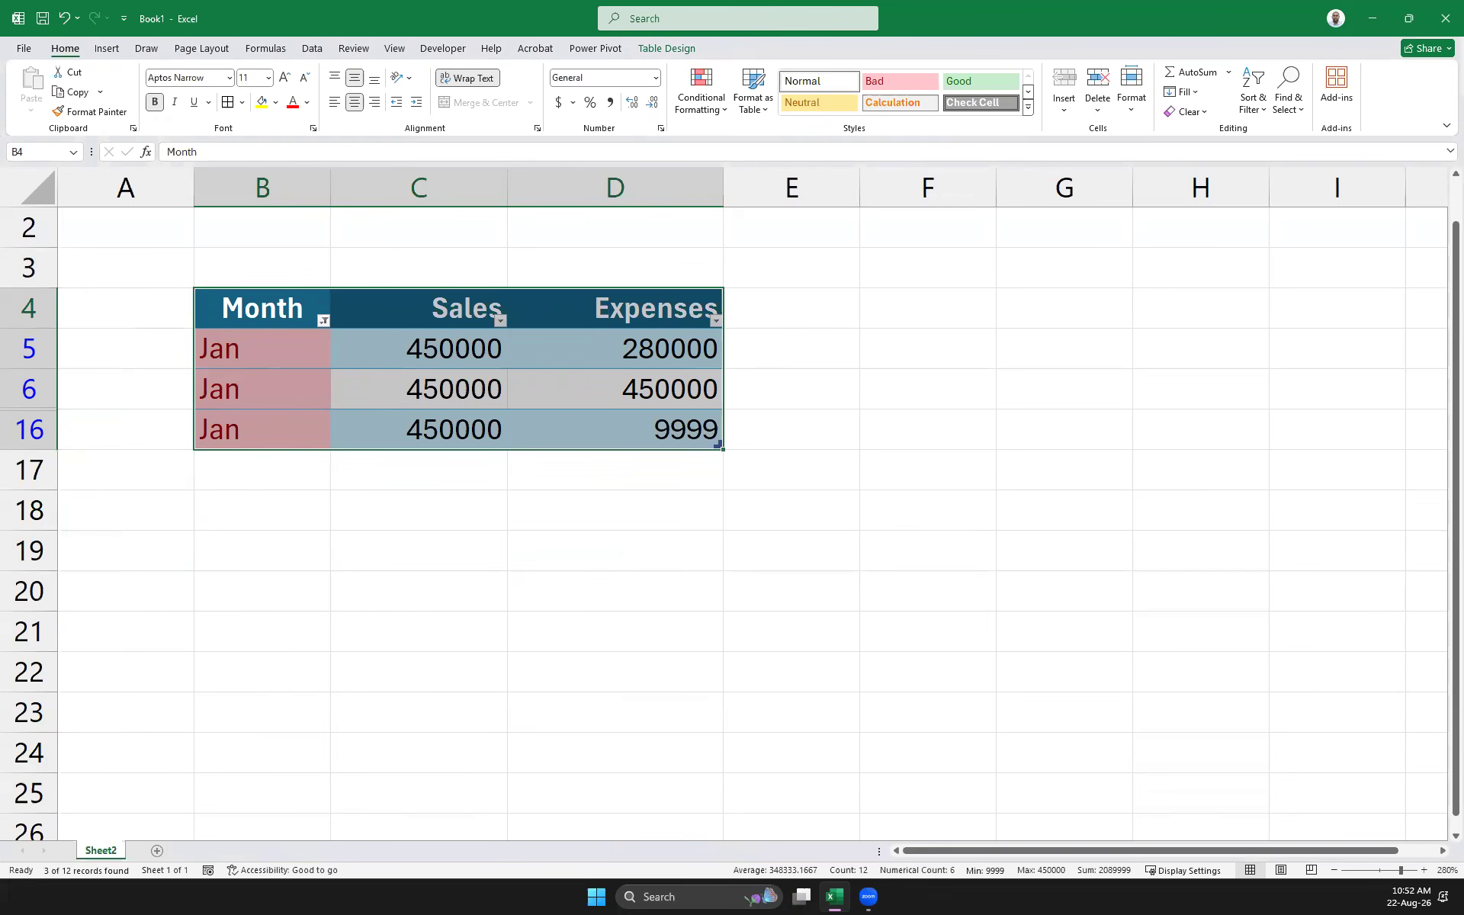
{"action": "key", "text": "ctrl+z"}
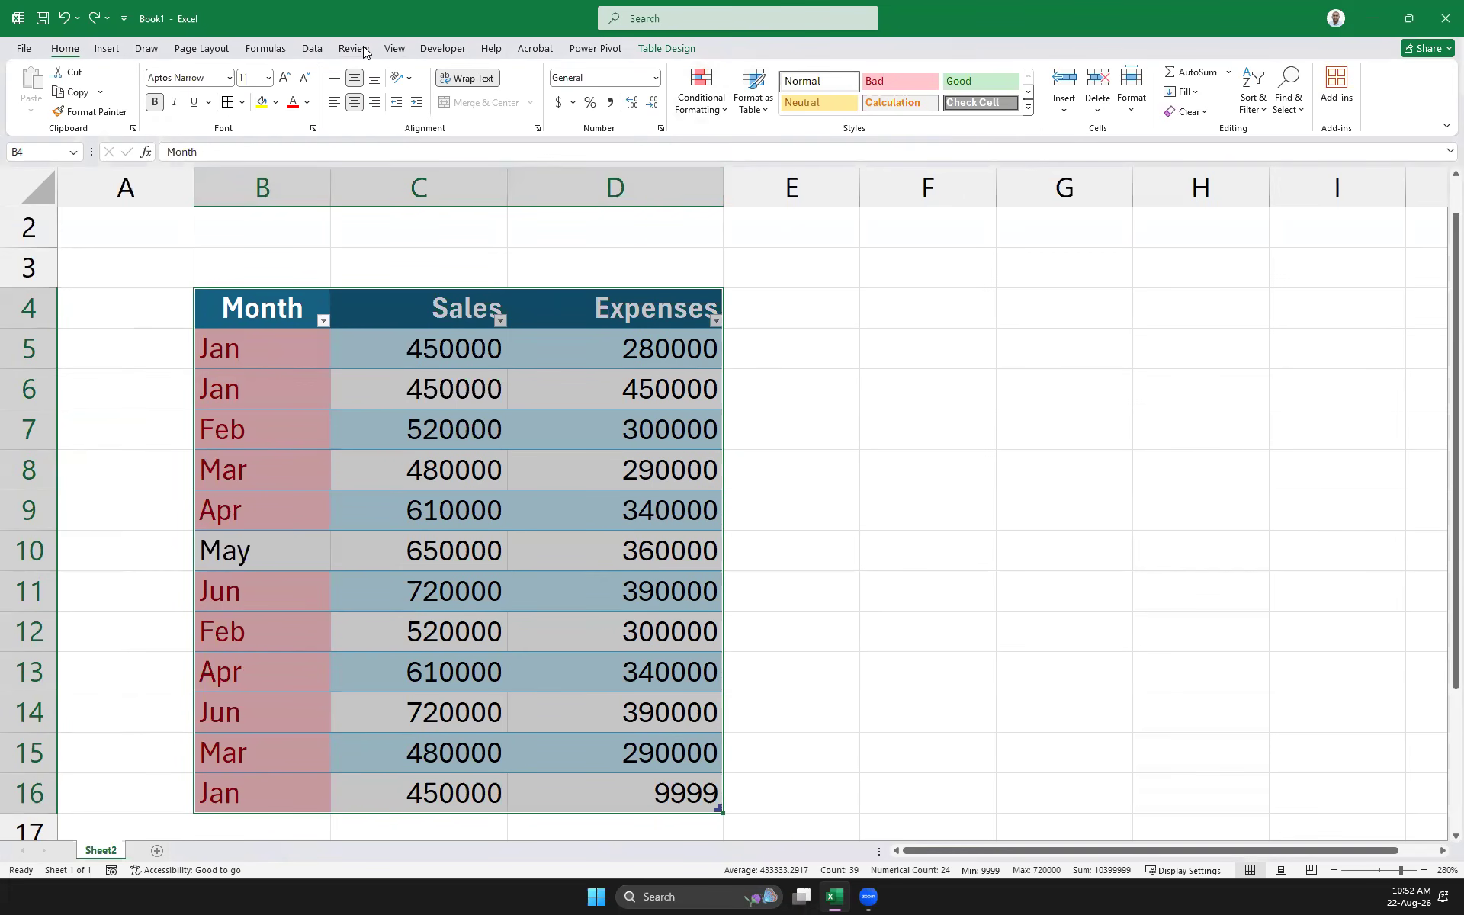
Set Advanced Filter to copy unique records from B4:D16 to G4:I16
{"action": "left_click", "coordinate": [321, 46]}
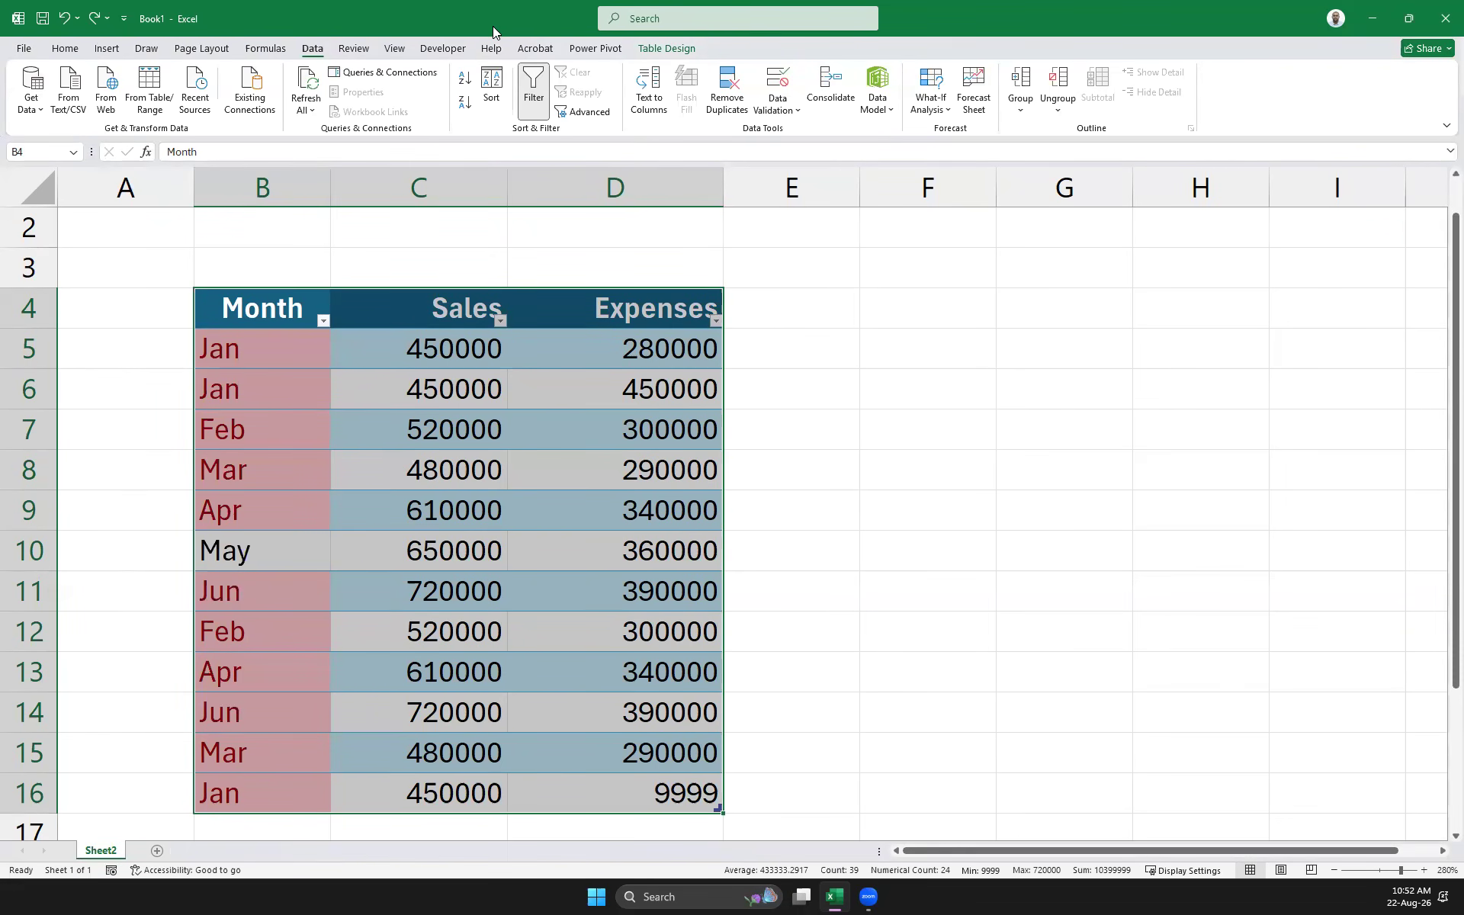
{"action": "left_click", "coordinate": [602, 113]}
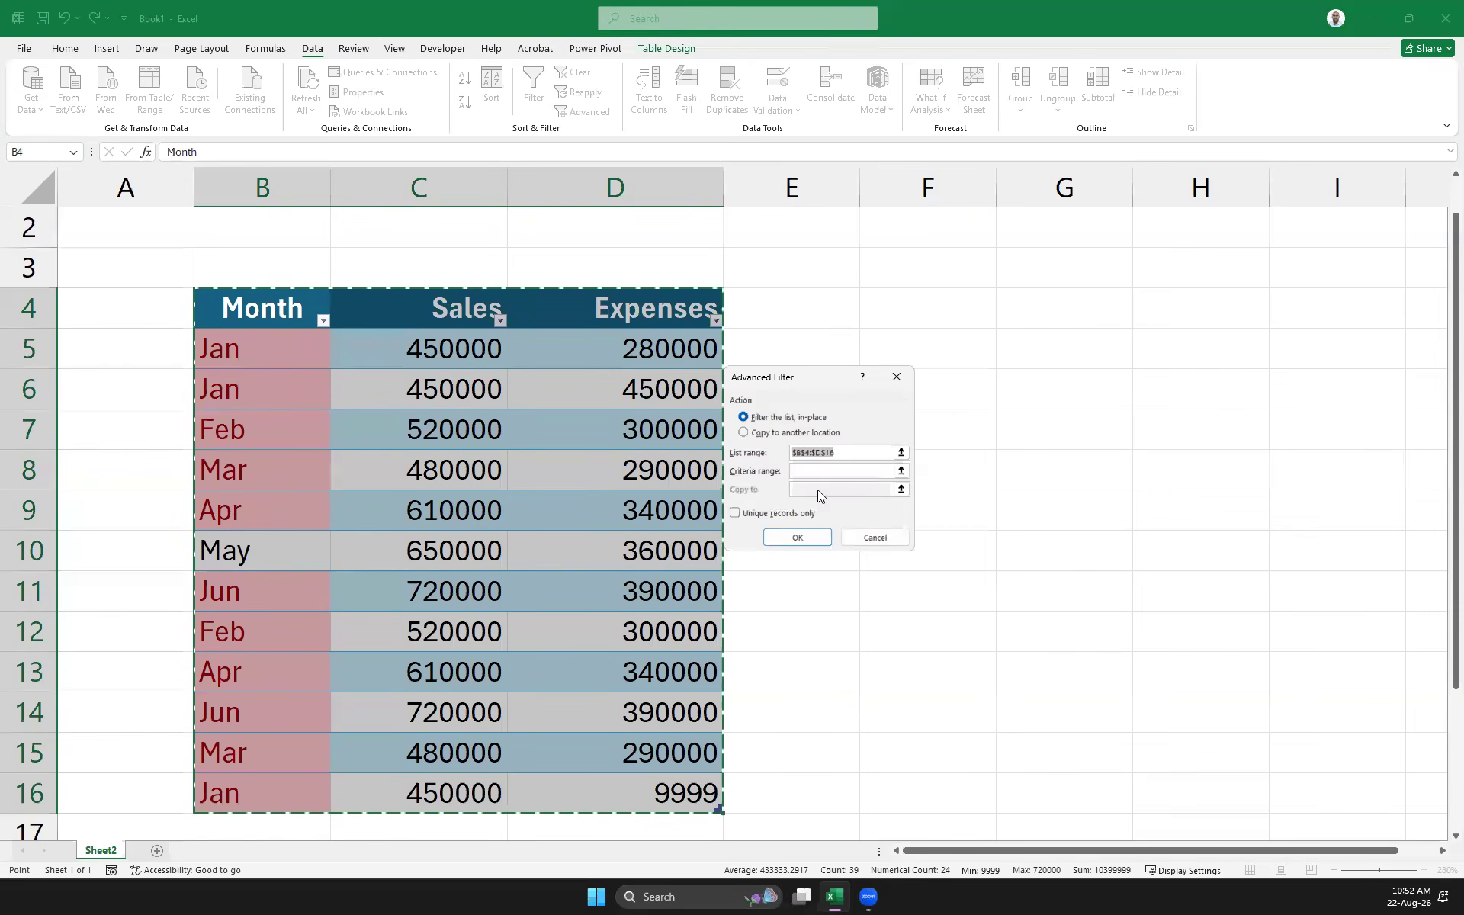
{"action": "left_click", "coordinate": [737, 514]}
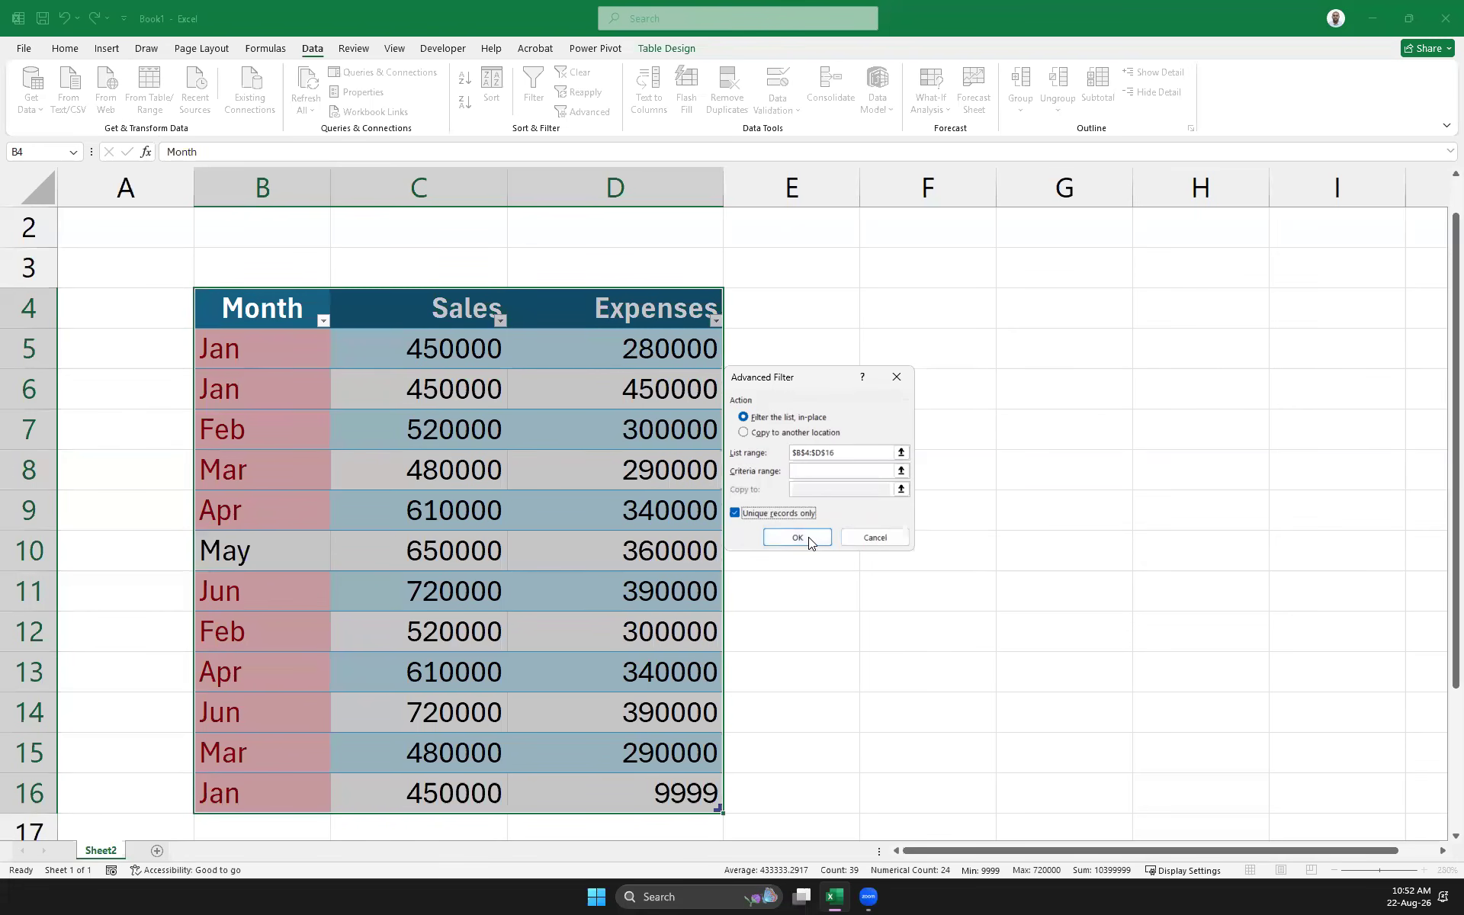
{"action": "key", "text": "Tab"}
{"action": "left_click", "coordinate": [763, 440]}
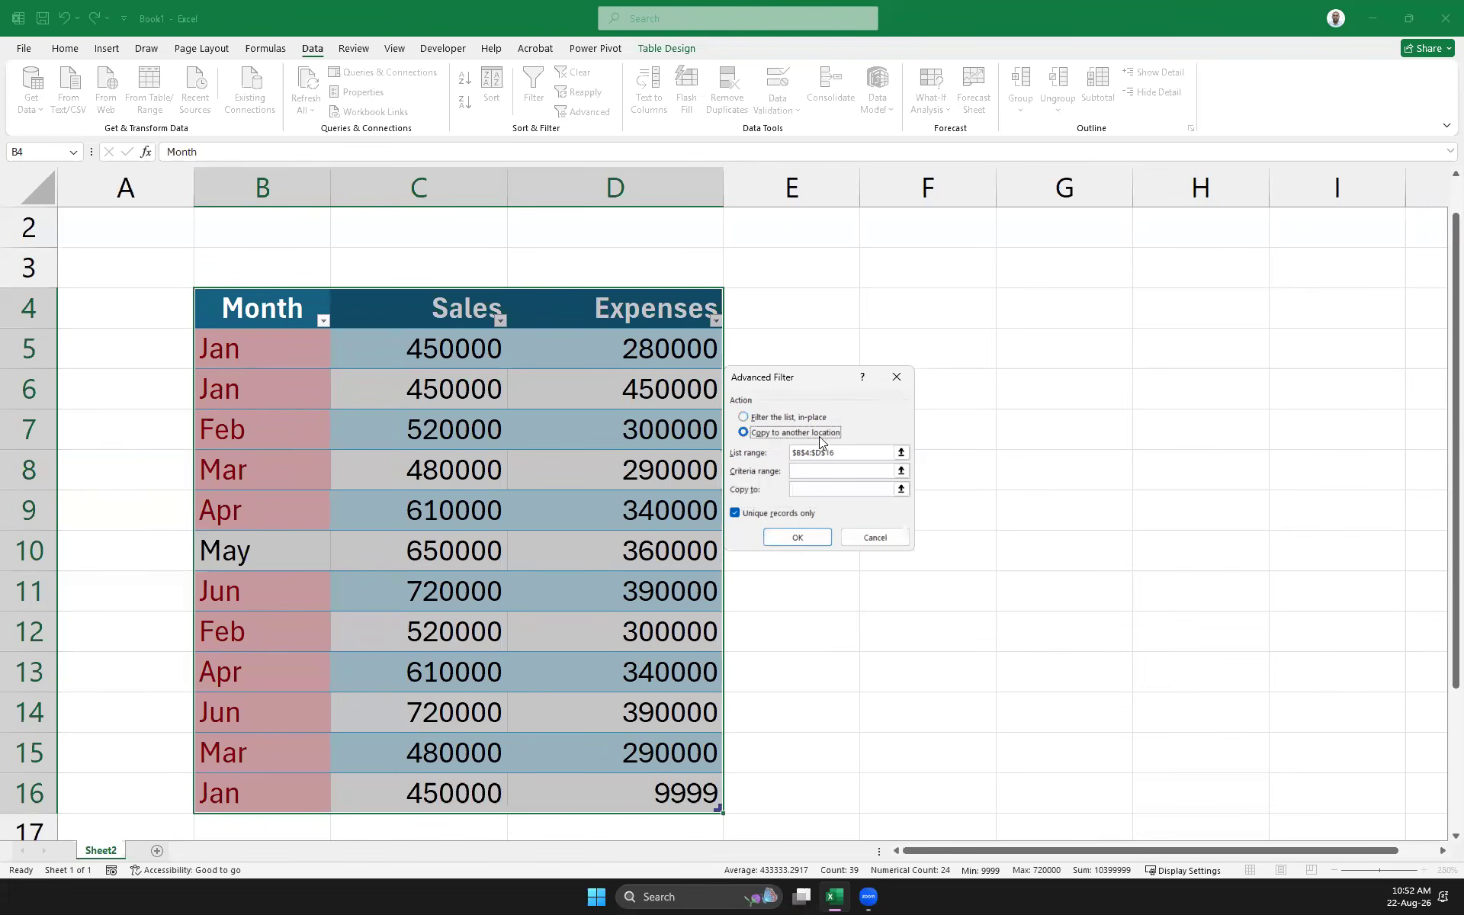
{"action": "left_click", "coordinate": [901, 489]}
{"action": "left_click_drag", "start_coordinate": [1032, 314], "coordinate": [1363, 792]}
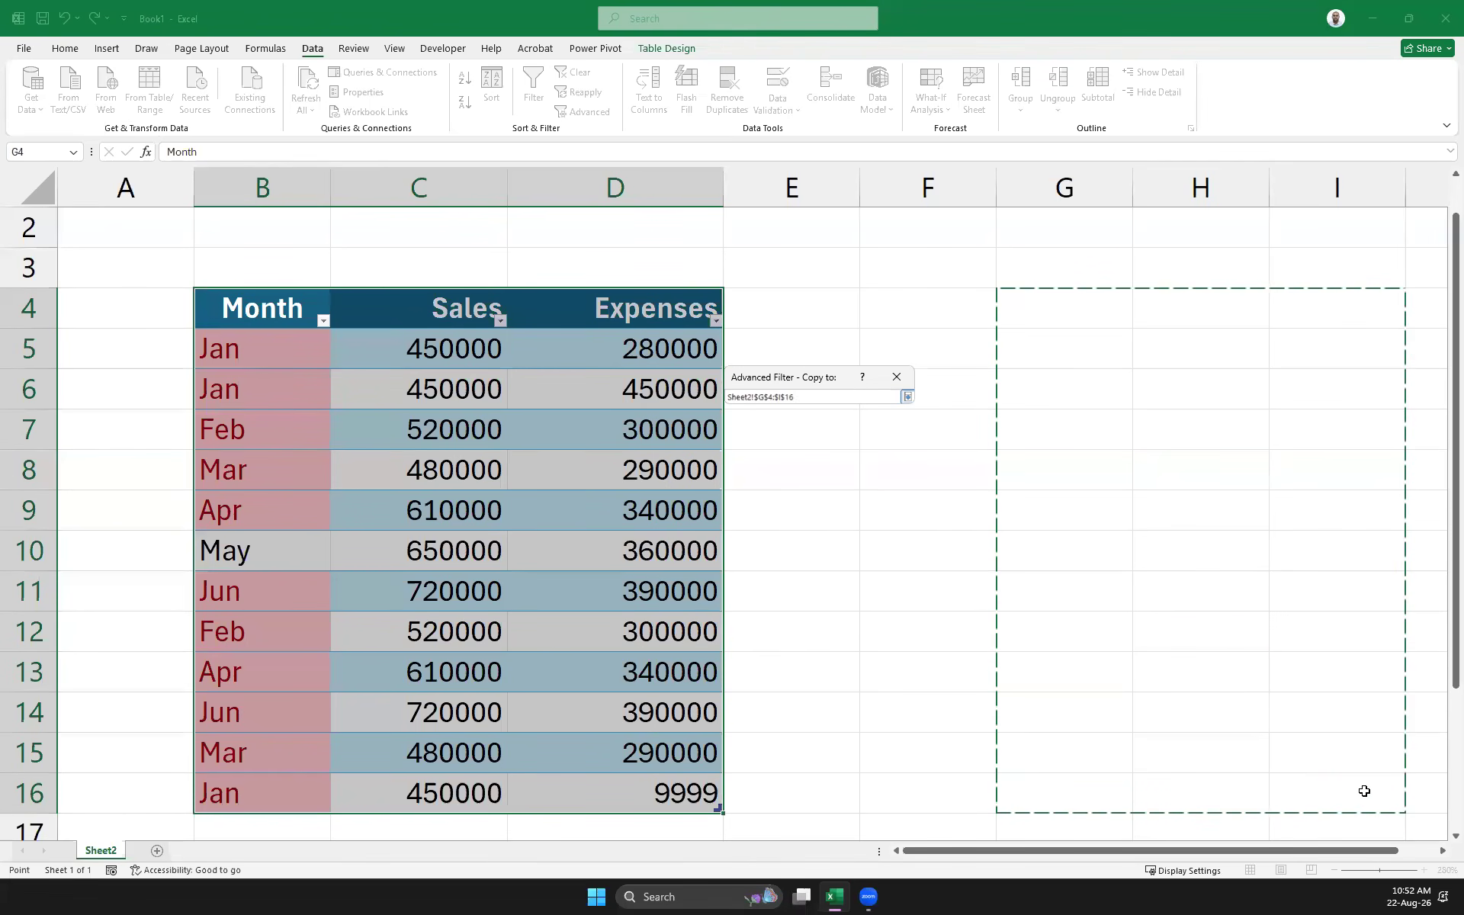
{"action": "left_click", "coordinate": [907, 398]}
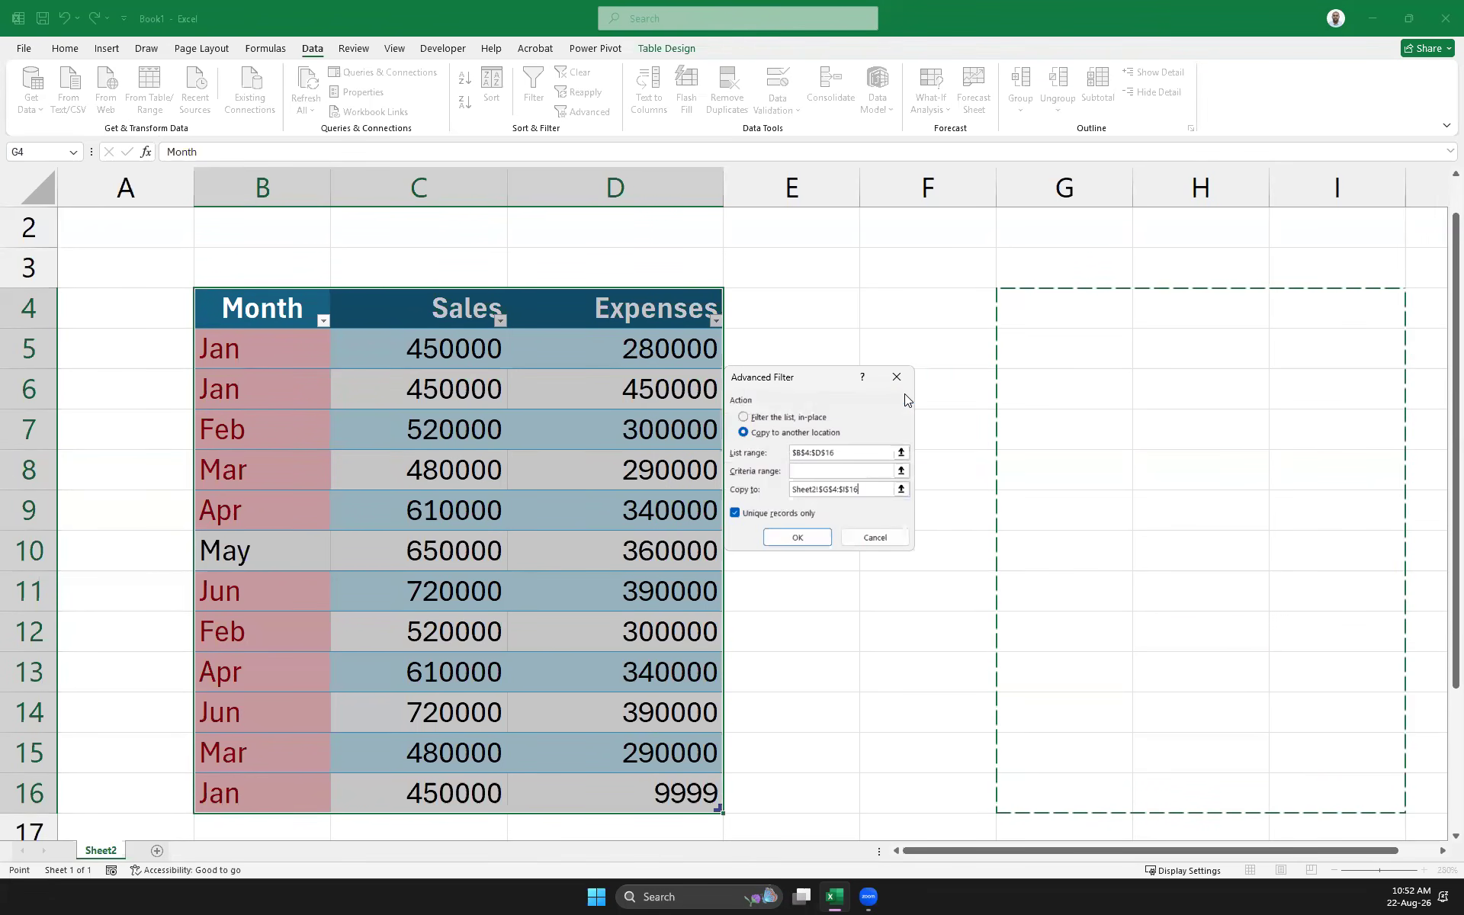
{"action": "left_click", "coordinate": [798, 538]}
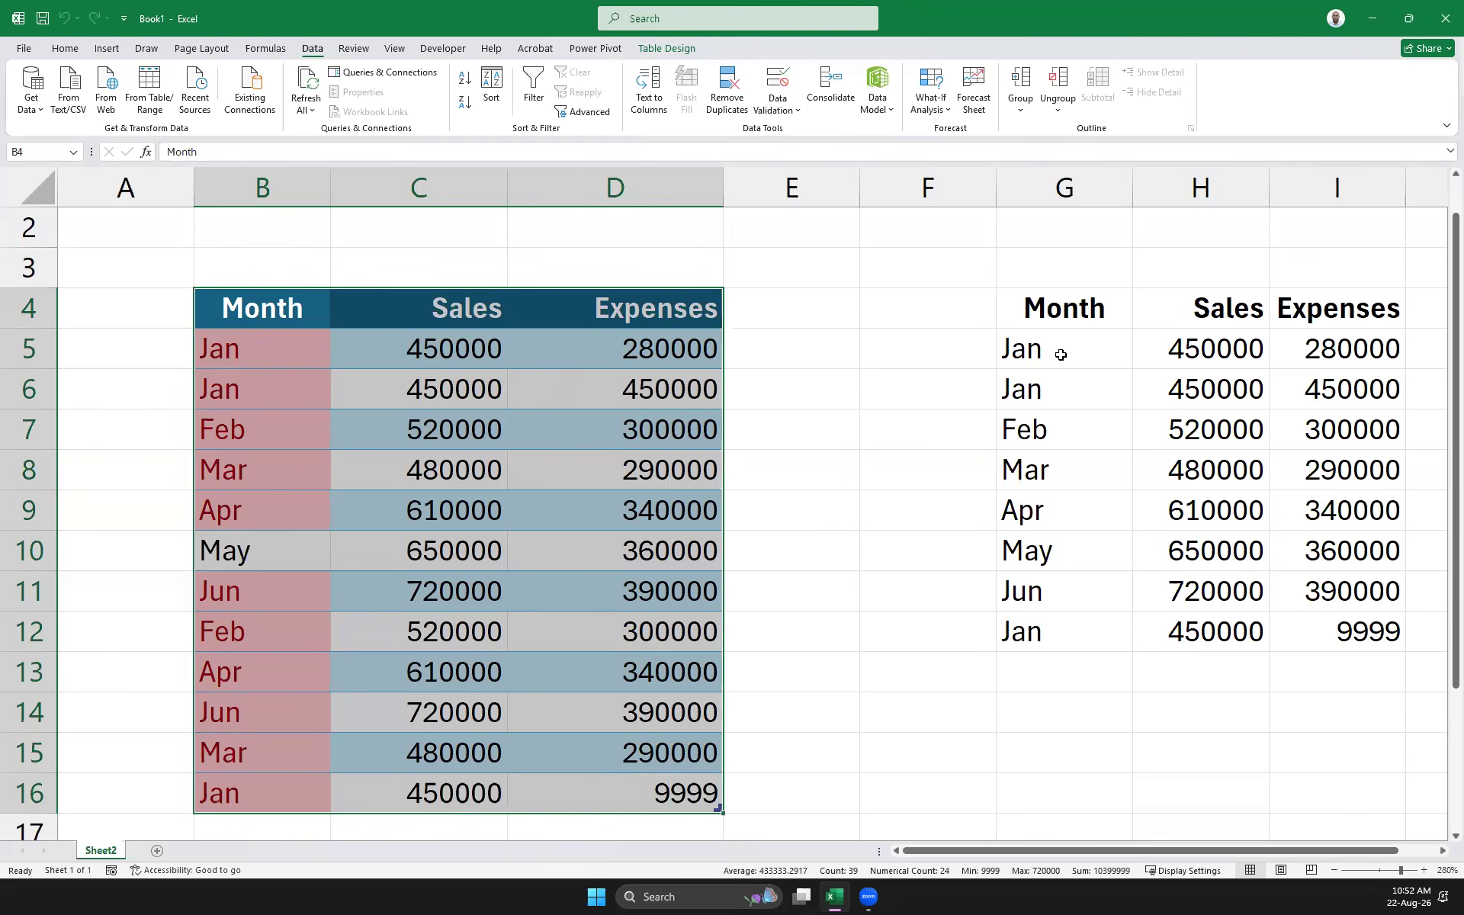
{"action": "left_click", "coordinate": [1361, 385]}
{"action": "left_click_drag", "start_coordinate": [1046, 352], "coordinate": [1355, 389]}
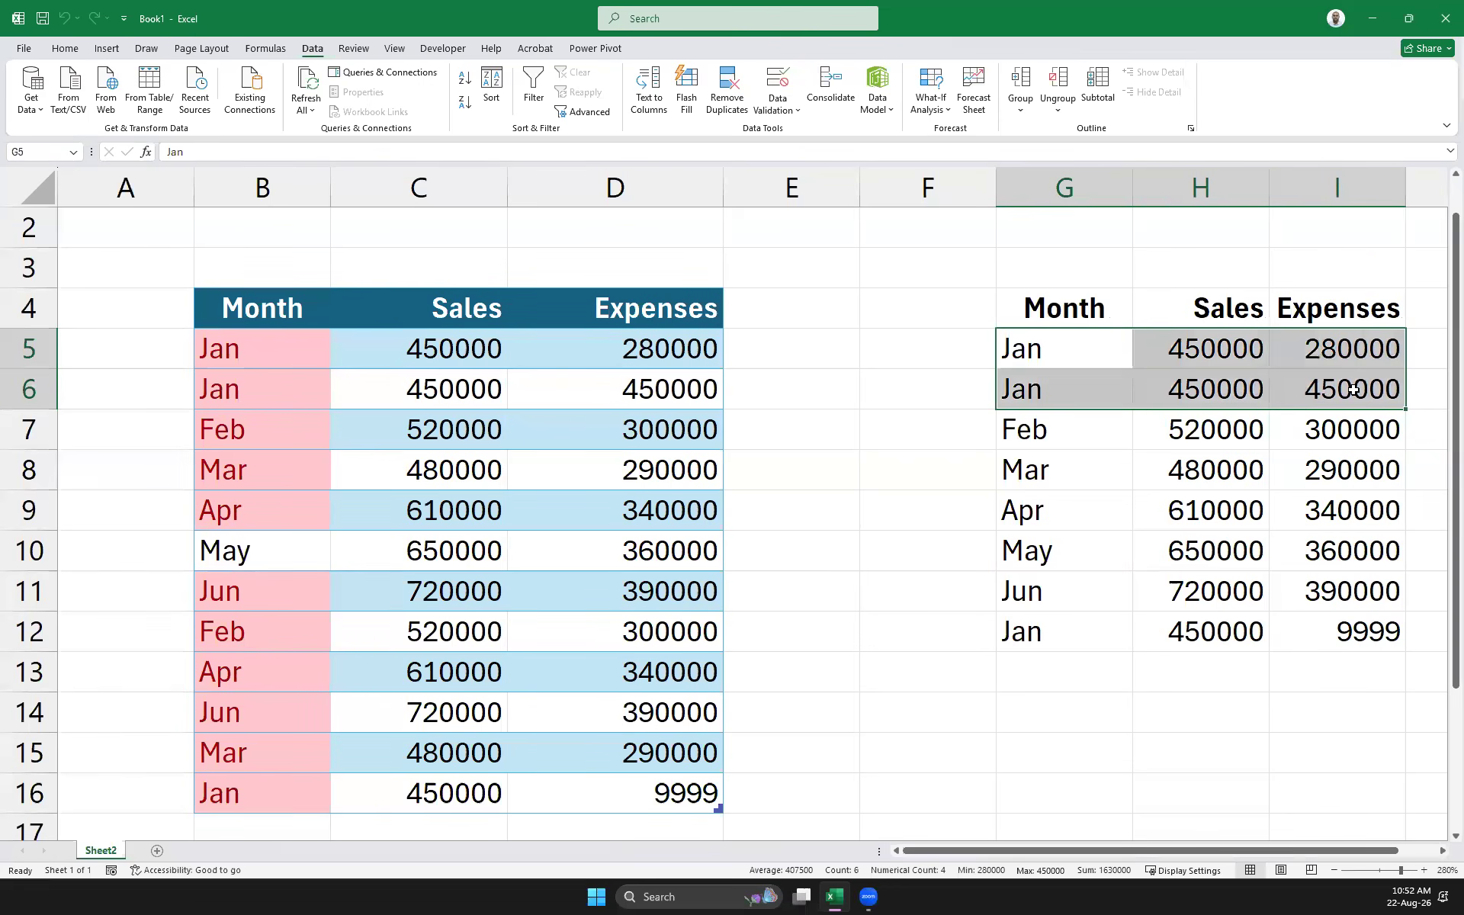
{"action": "left_click_drag", "start_coordinate": [1047, 347], "coordinate": [1286, 372]}
{"action": "left_click", "coordinate": [1336, 355]}
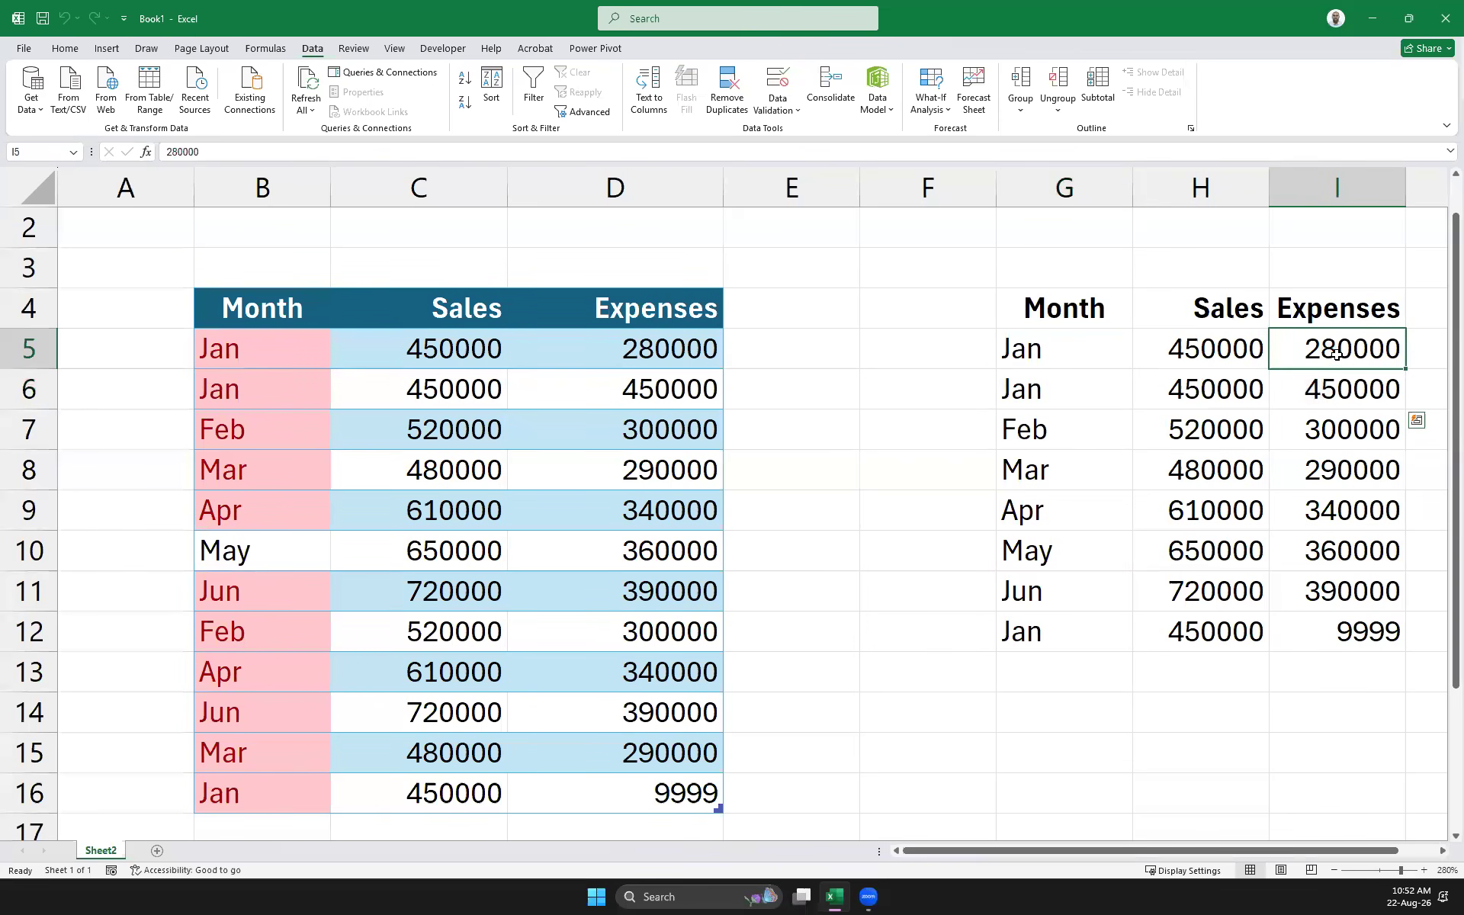
{"action": "left_click", "coordinate": [1340, 384]}
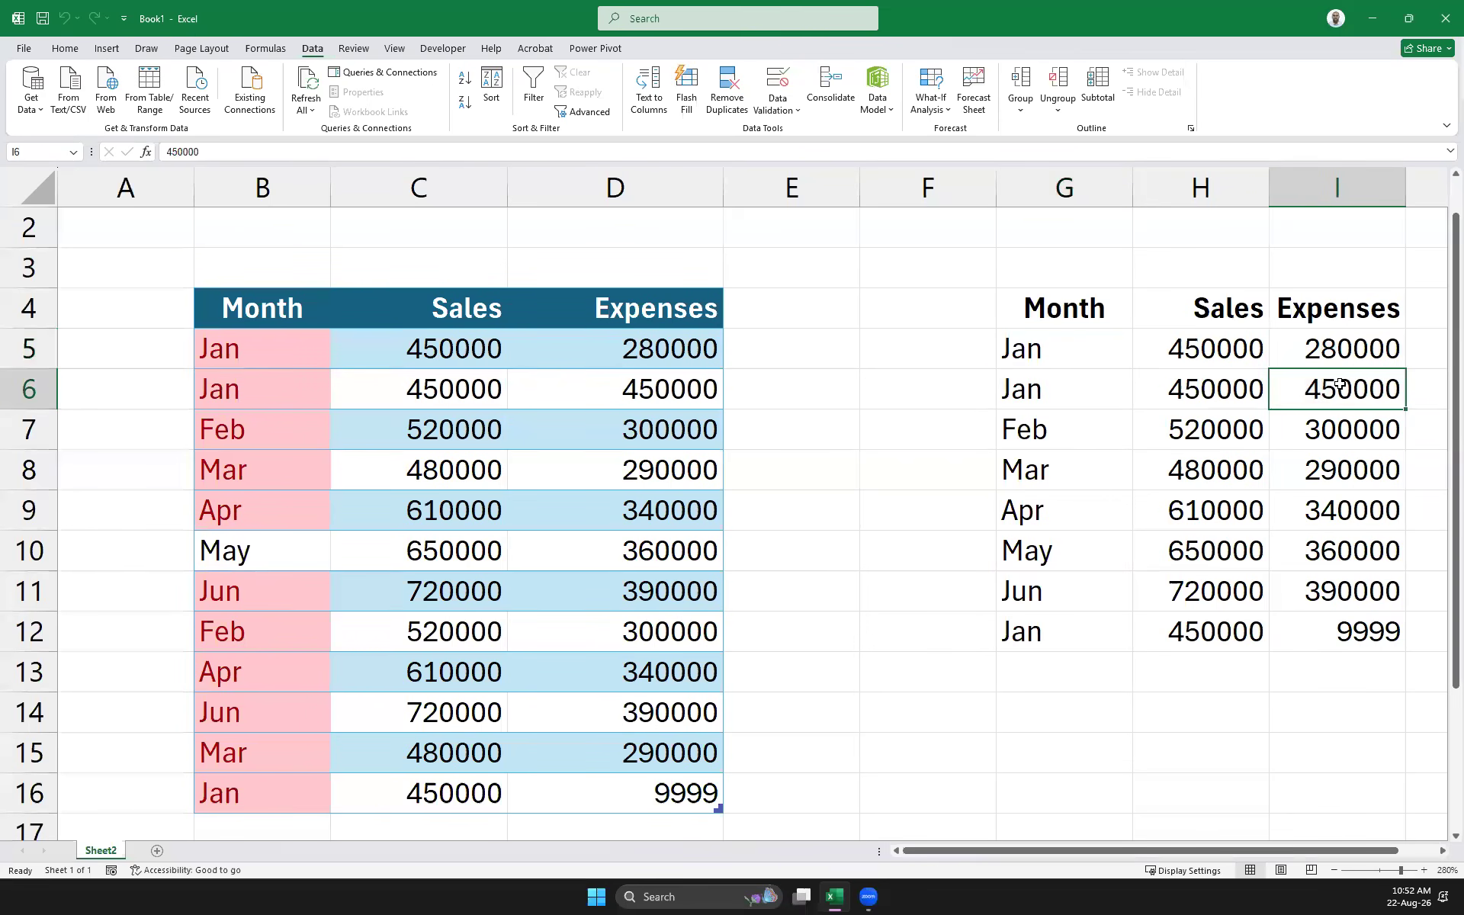
{"action": "left_click", "coordinate": [1365, 630]}
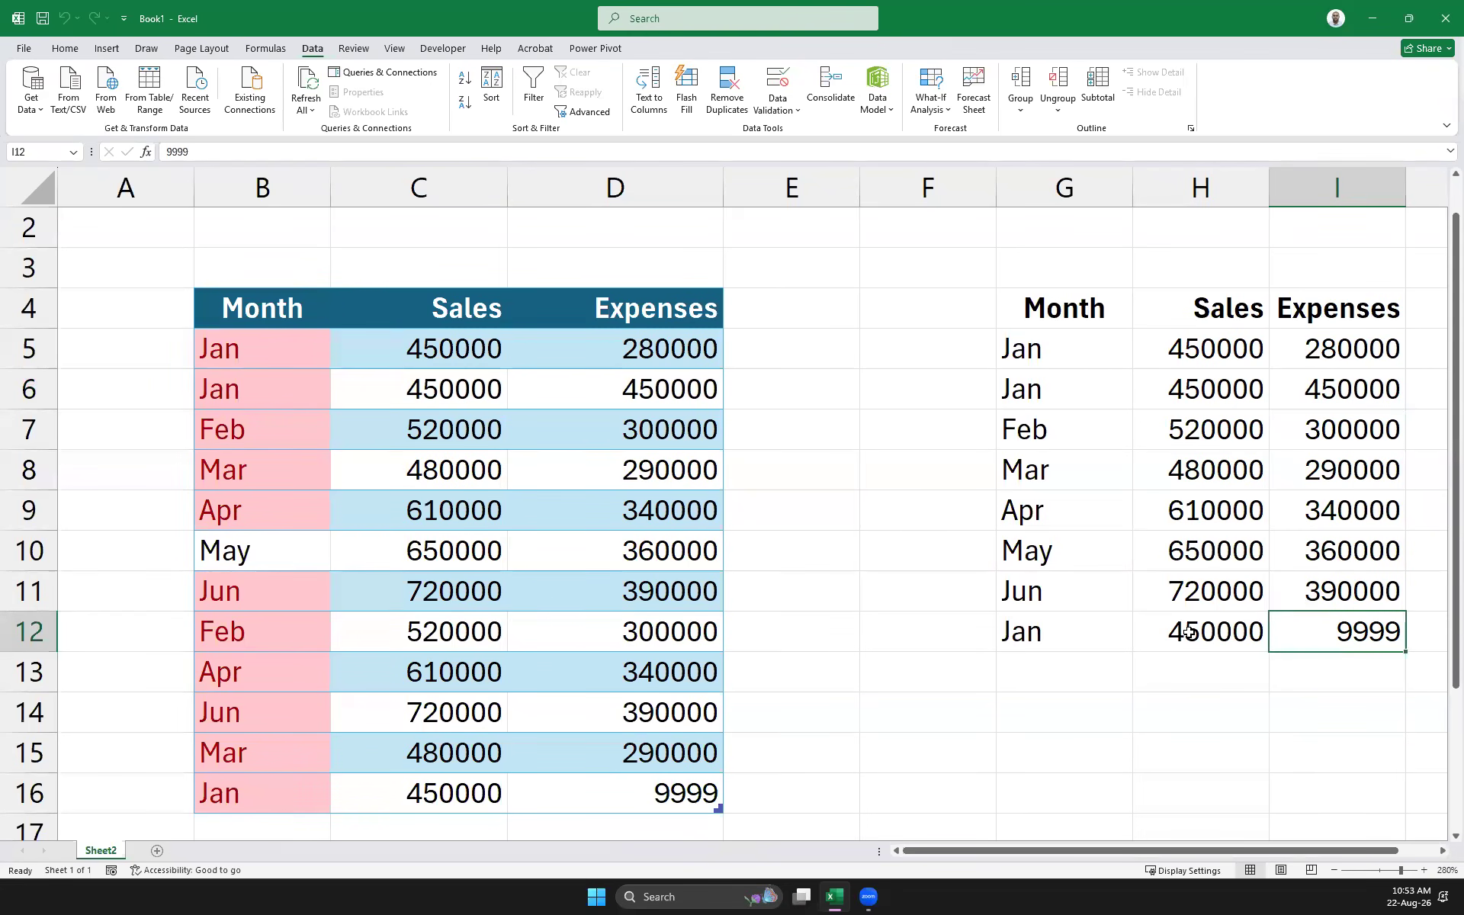
{"action": "mouse_move", "coordinate": [1020, 318]}
{"action": "left_mouse_down"}
{"action": "mouse_move", "coordinate": [1235, 602]}
{"action": "mouse_move", "coordinate": [1348, 639]}
{"action": "left_mouse_up"}
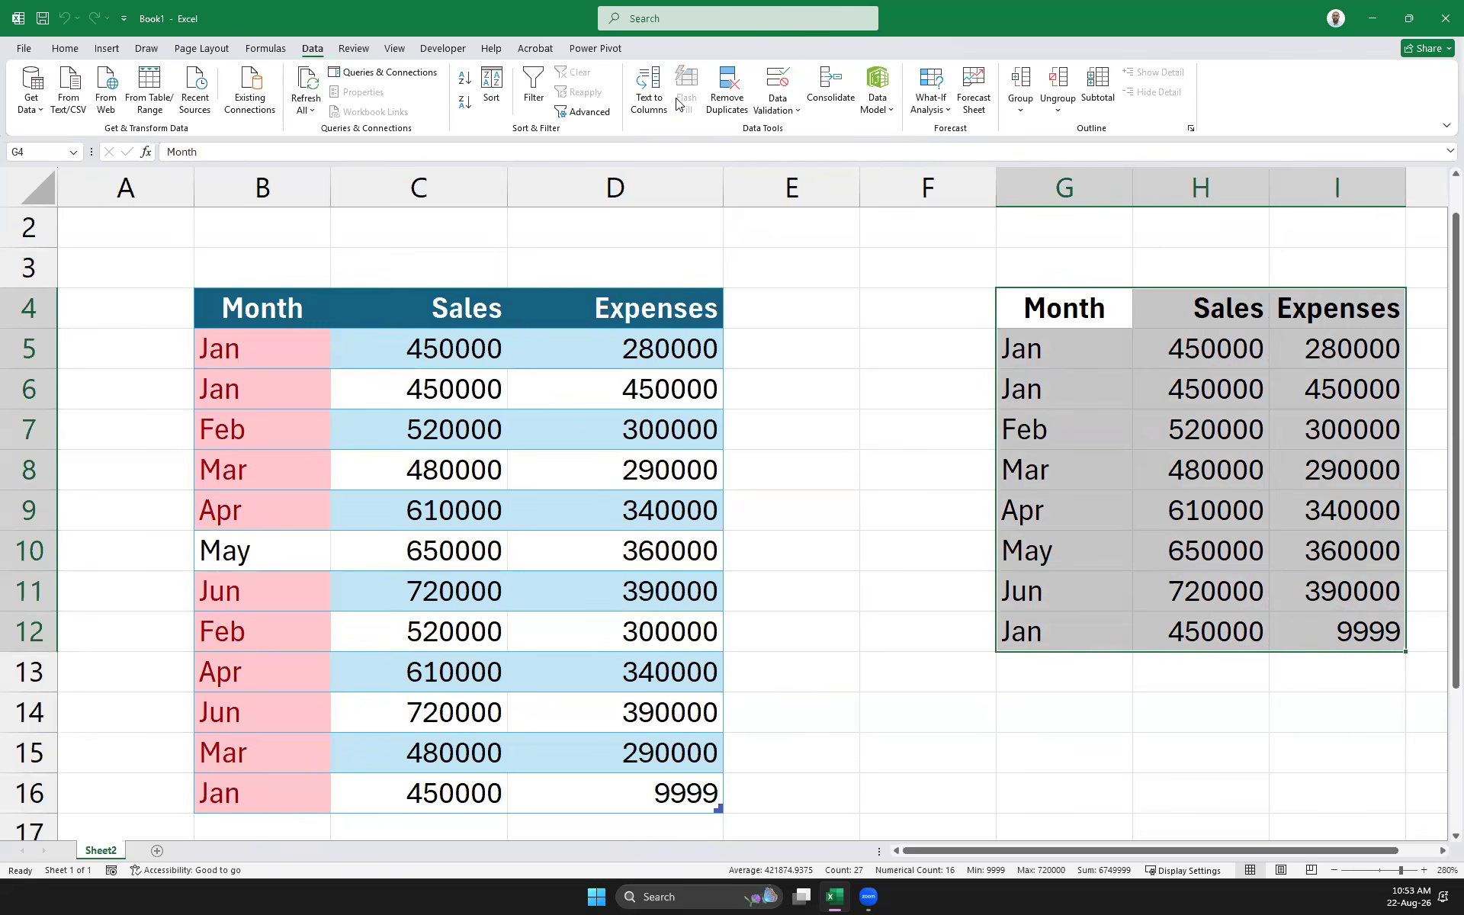
{"action": "left_click_drag", "start_coordinate": [1060, 361], "coordinate": [1321, 627]}
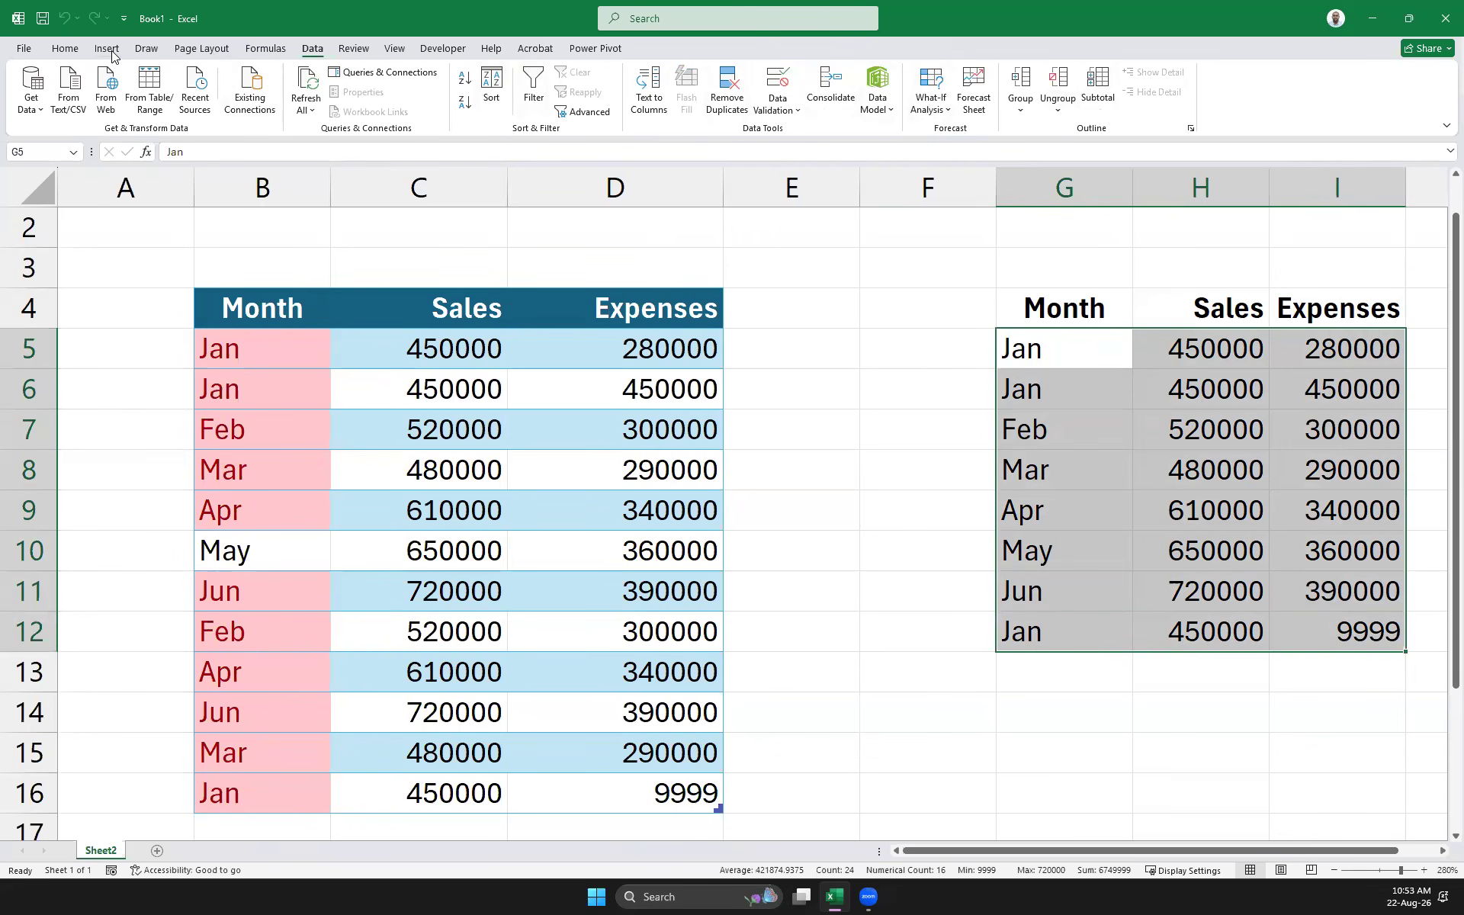
{"action": "left_click", "coordinate": [65, 48]}
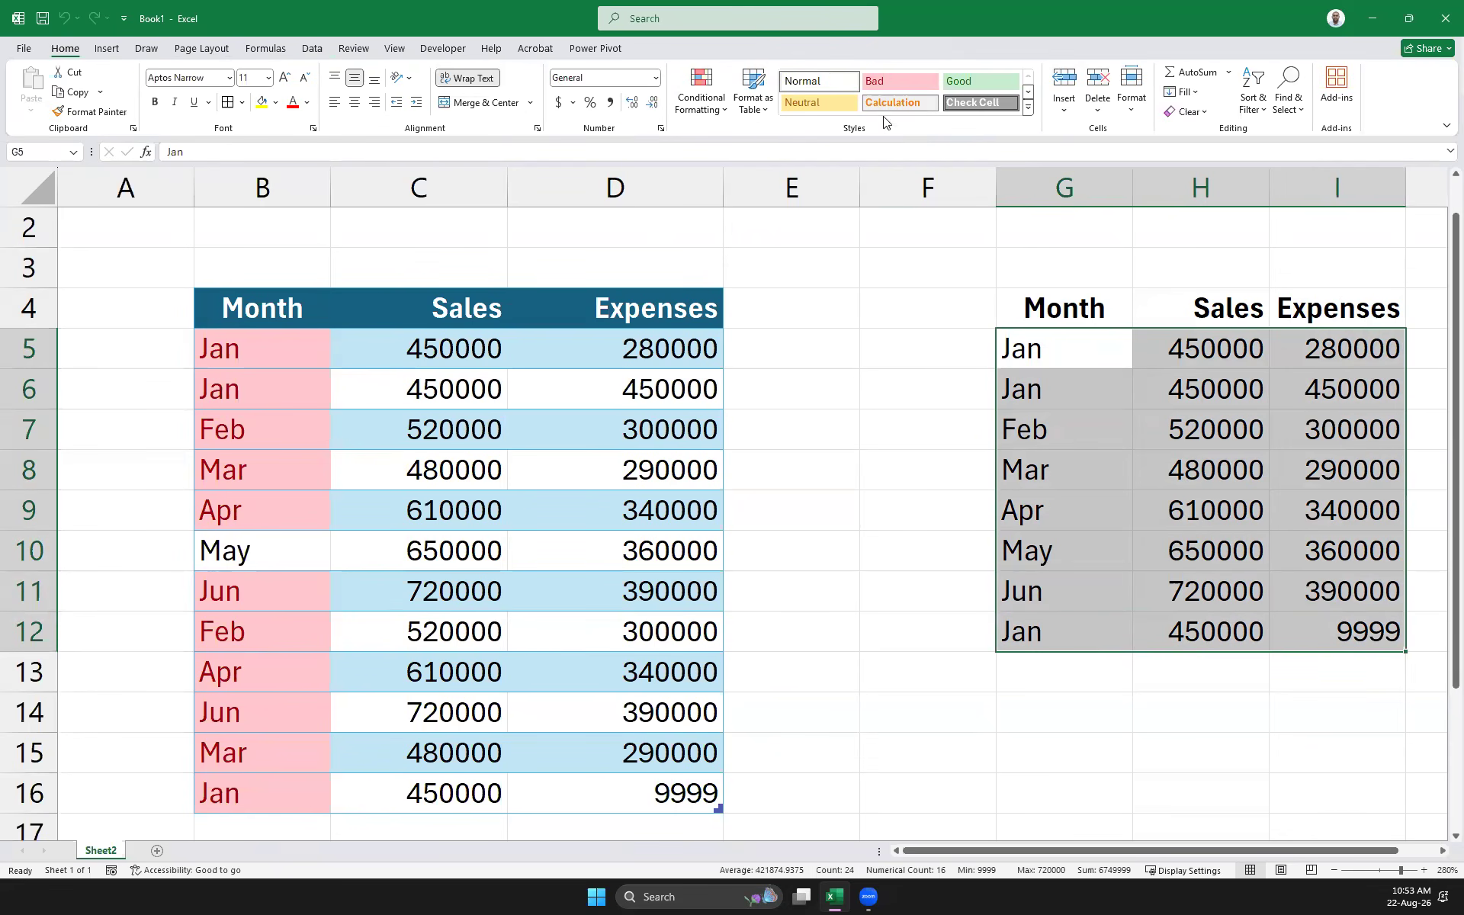
Custom-sort the copied rows by Month using the Jan, Feb, Mar… list, then select the Jan cells
{"action": "left_click", "coordinate": [1251, 99]}
{"action": "left_click", "coordinate": [1294, 175]}
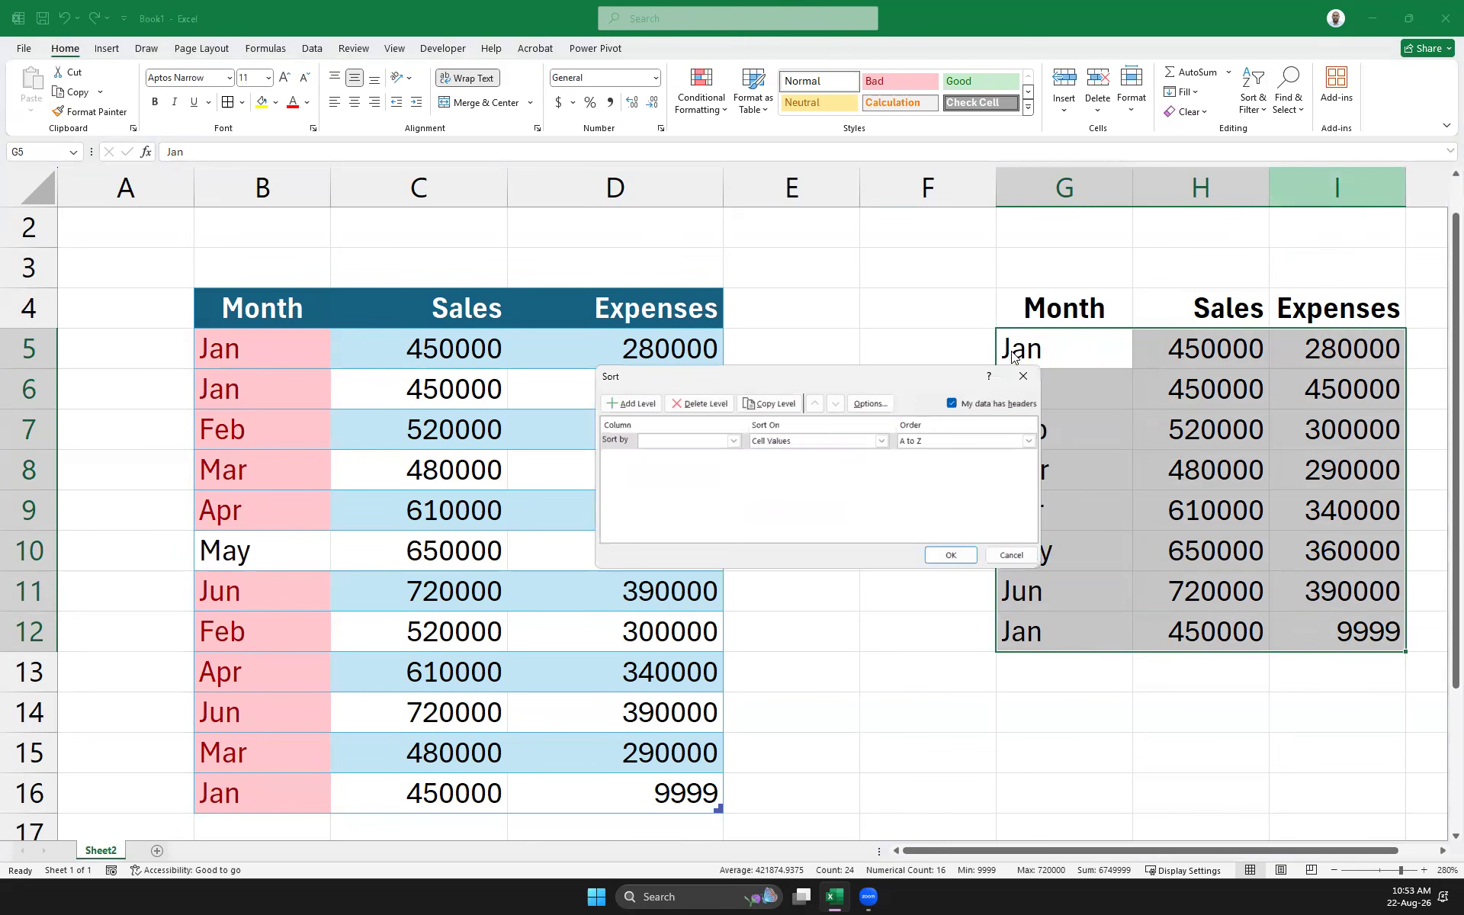
{"action": "left_click", "coordinate": [733, 441]}
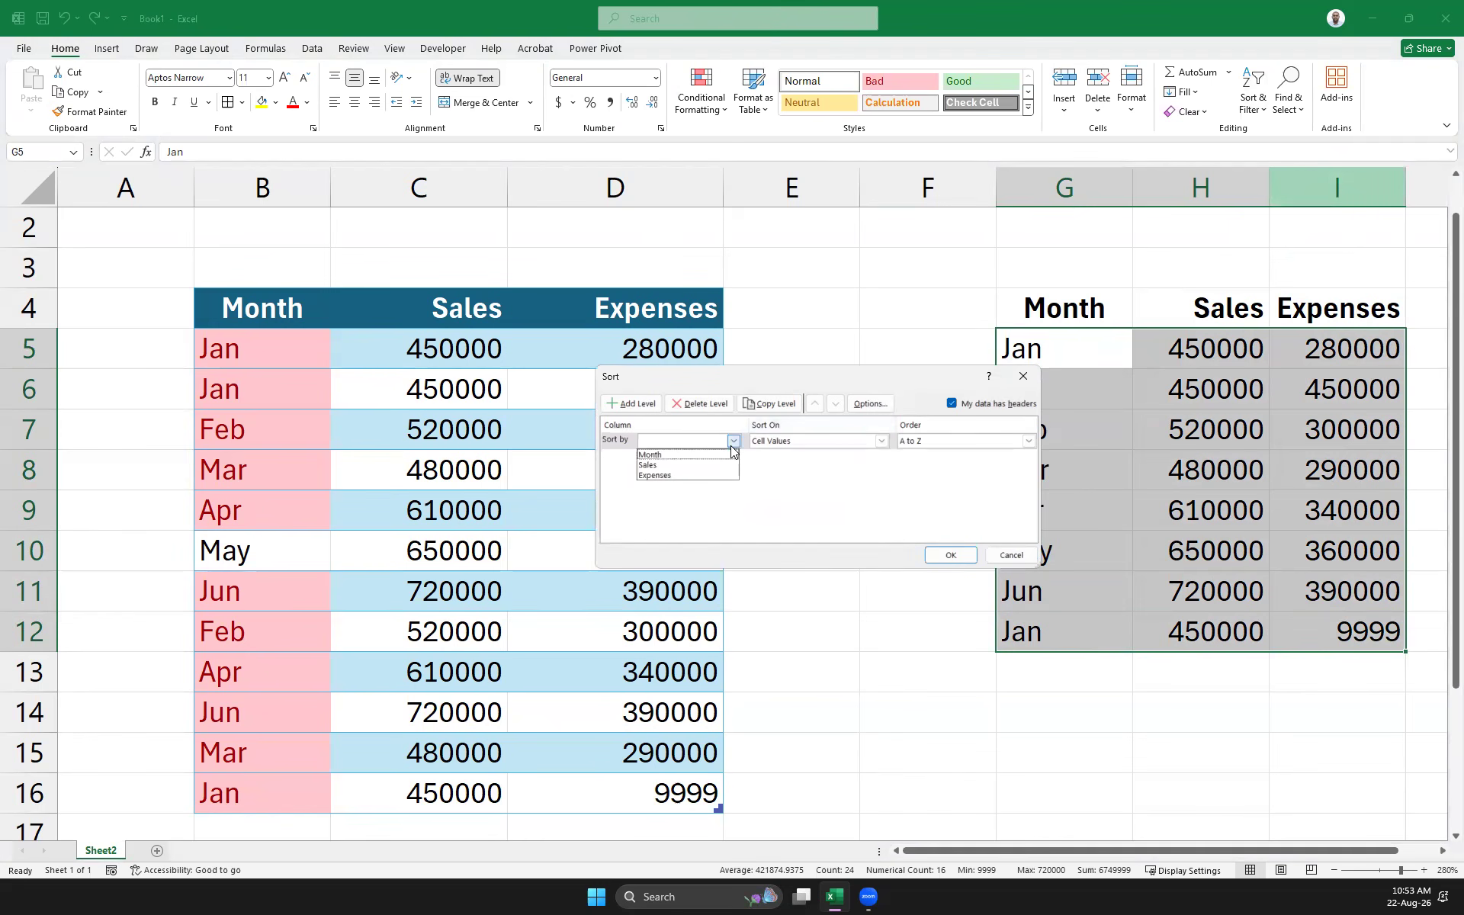
{"action": "left_click", "coordinate": [693, 454]}
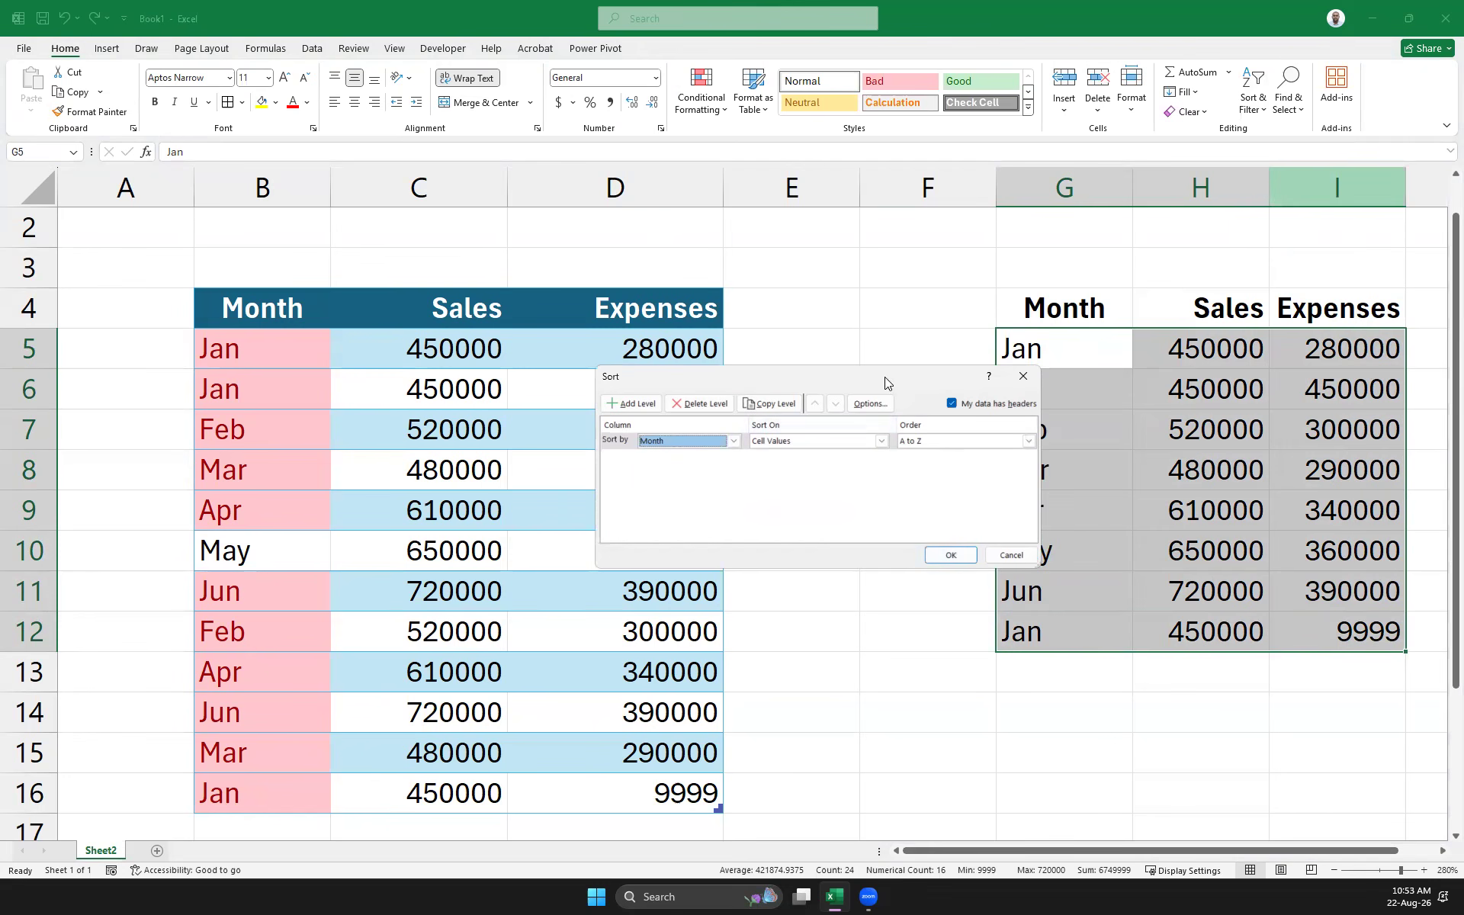
{"action": "left_click_drag", "start_coordinate": [884, 378], "coordinate": [674, 260]}
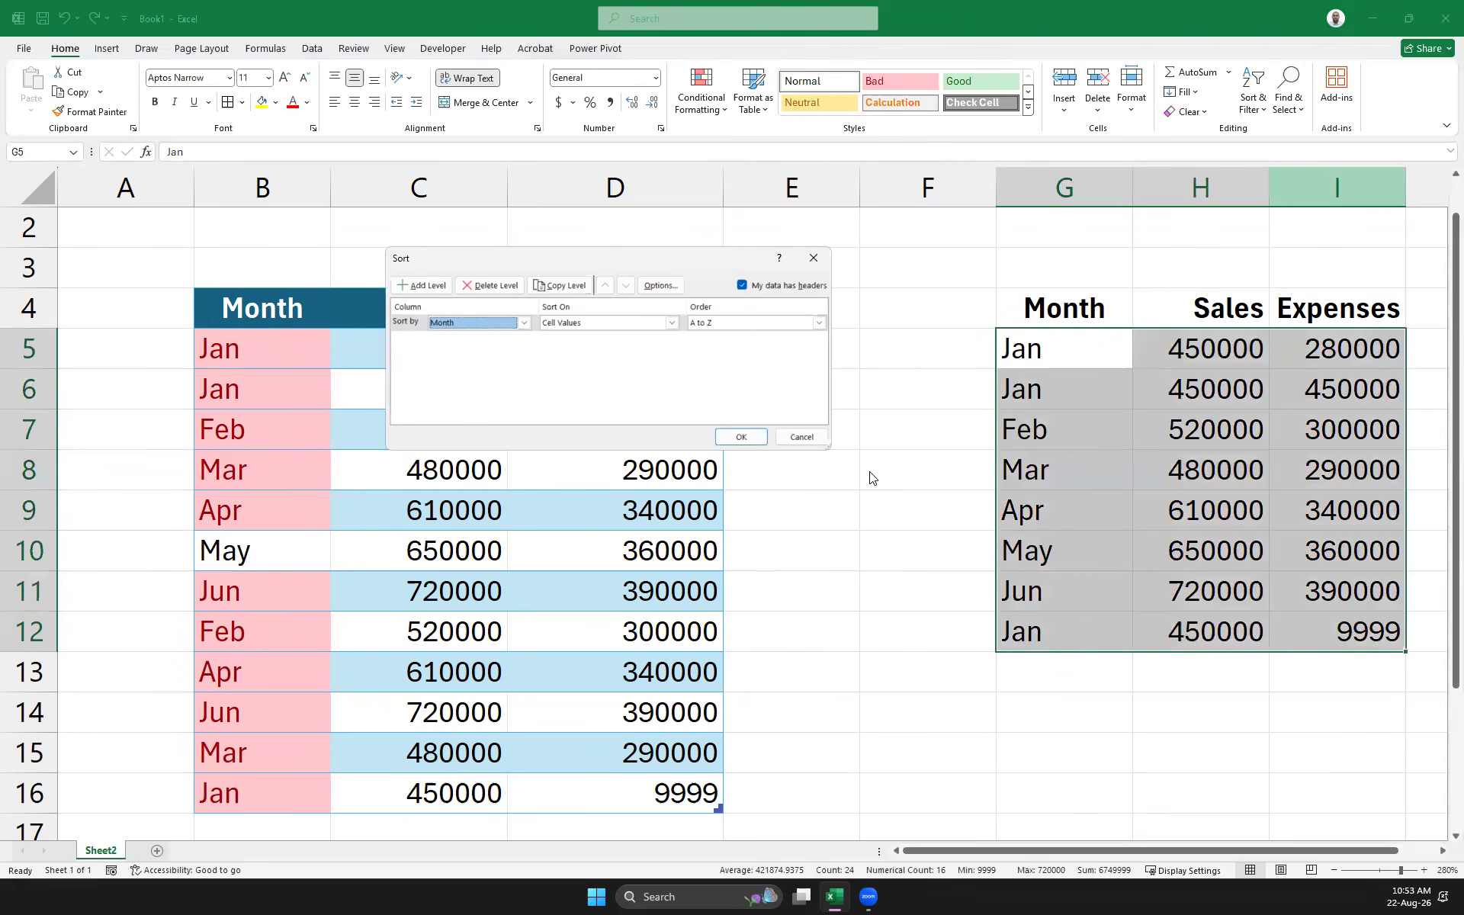
{"action": "left_click", "coordinate": [820, 323]}
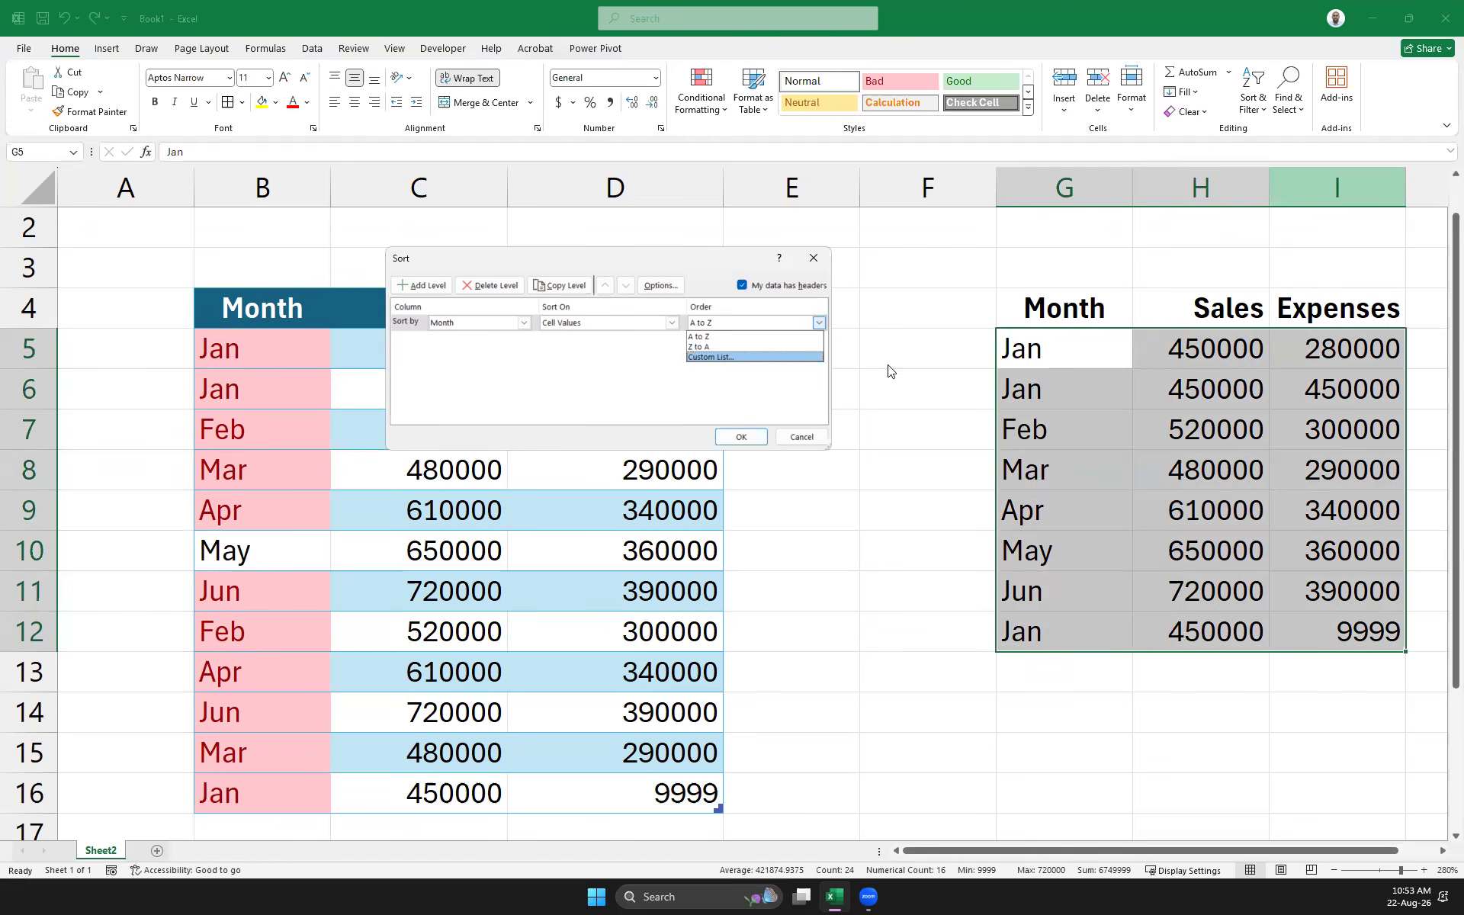
{"action": "left_click", "coordinate": [724, 358]}
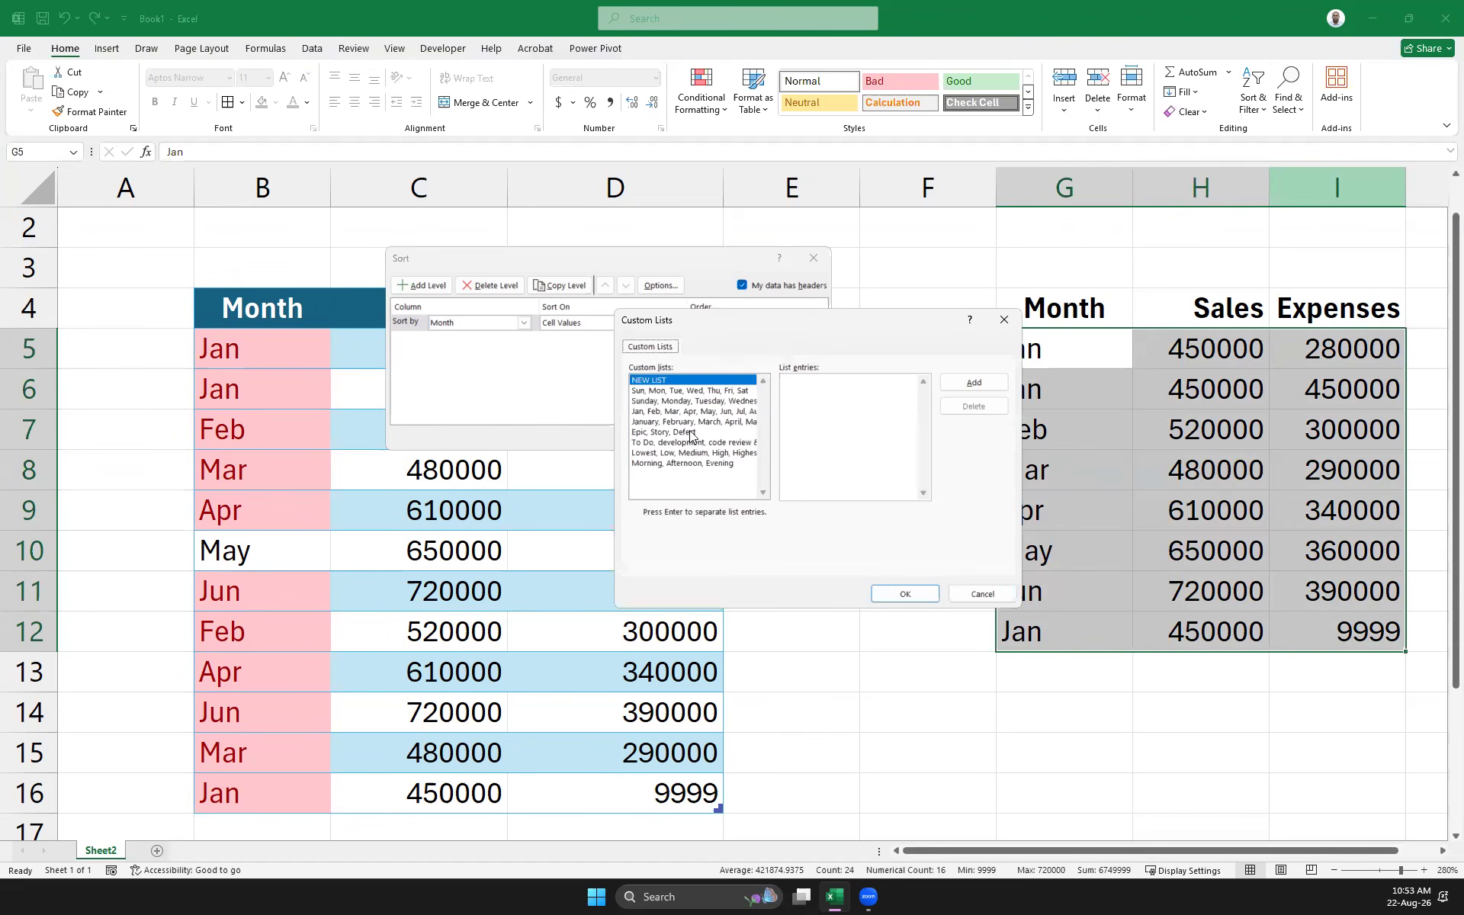
{"action": "left_click", "coordinate": [659, 415]}
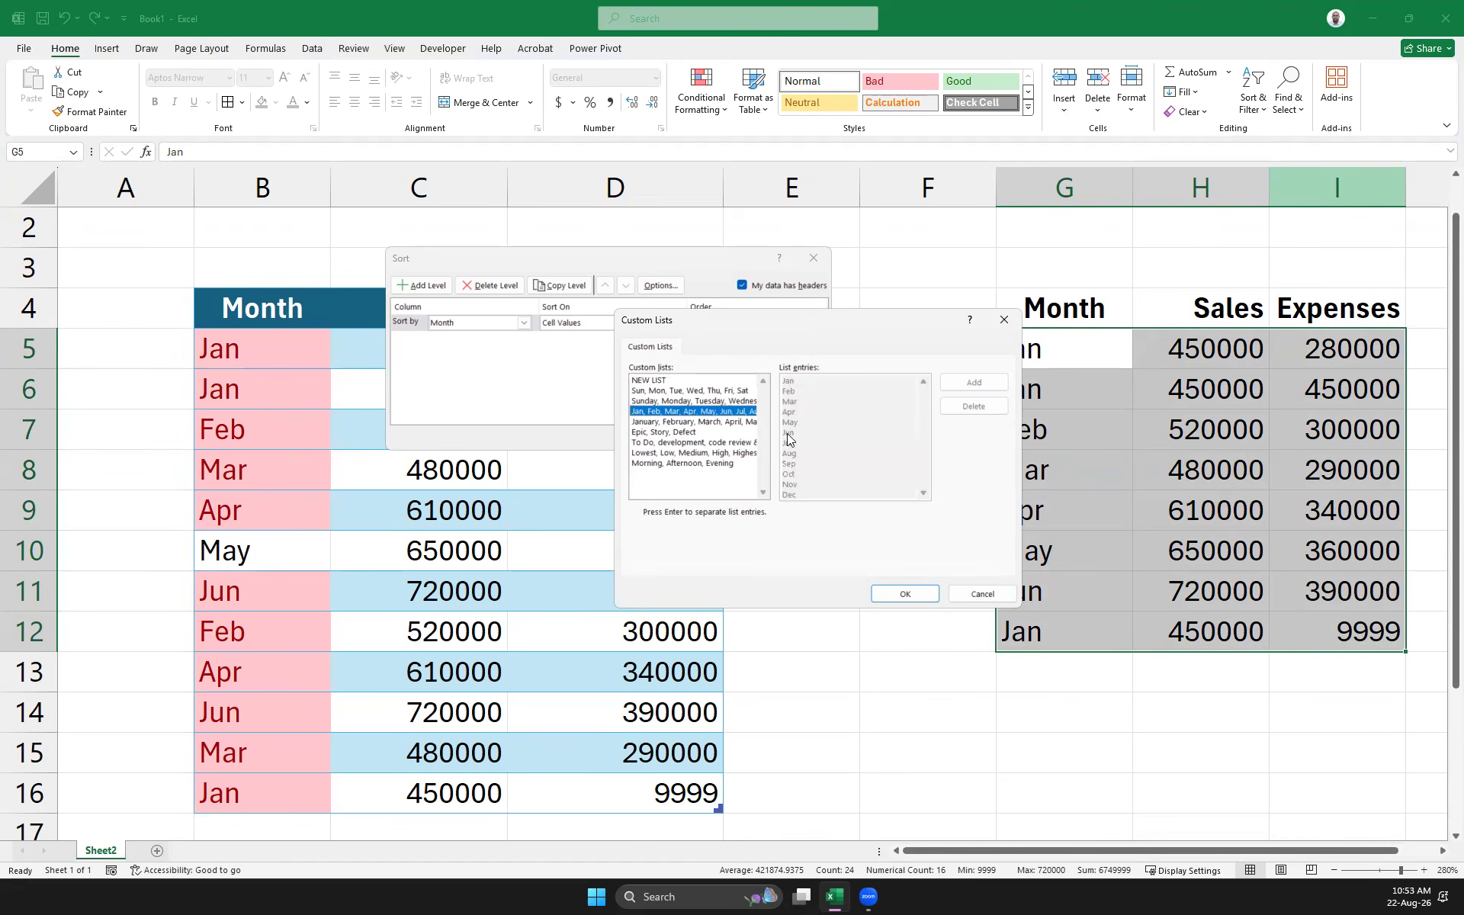
{"action": "left_click", "coordinate": [899, 602]}
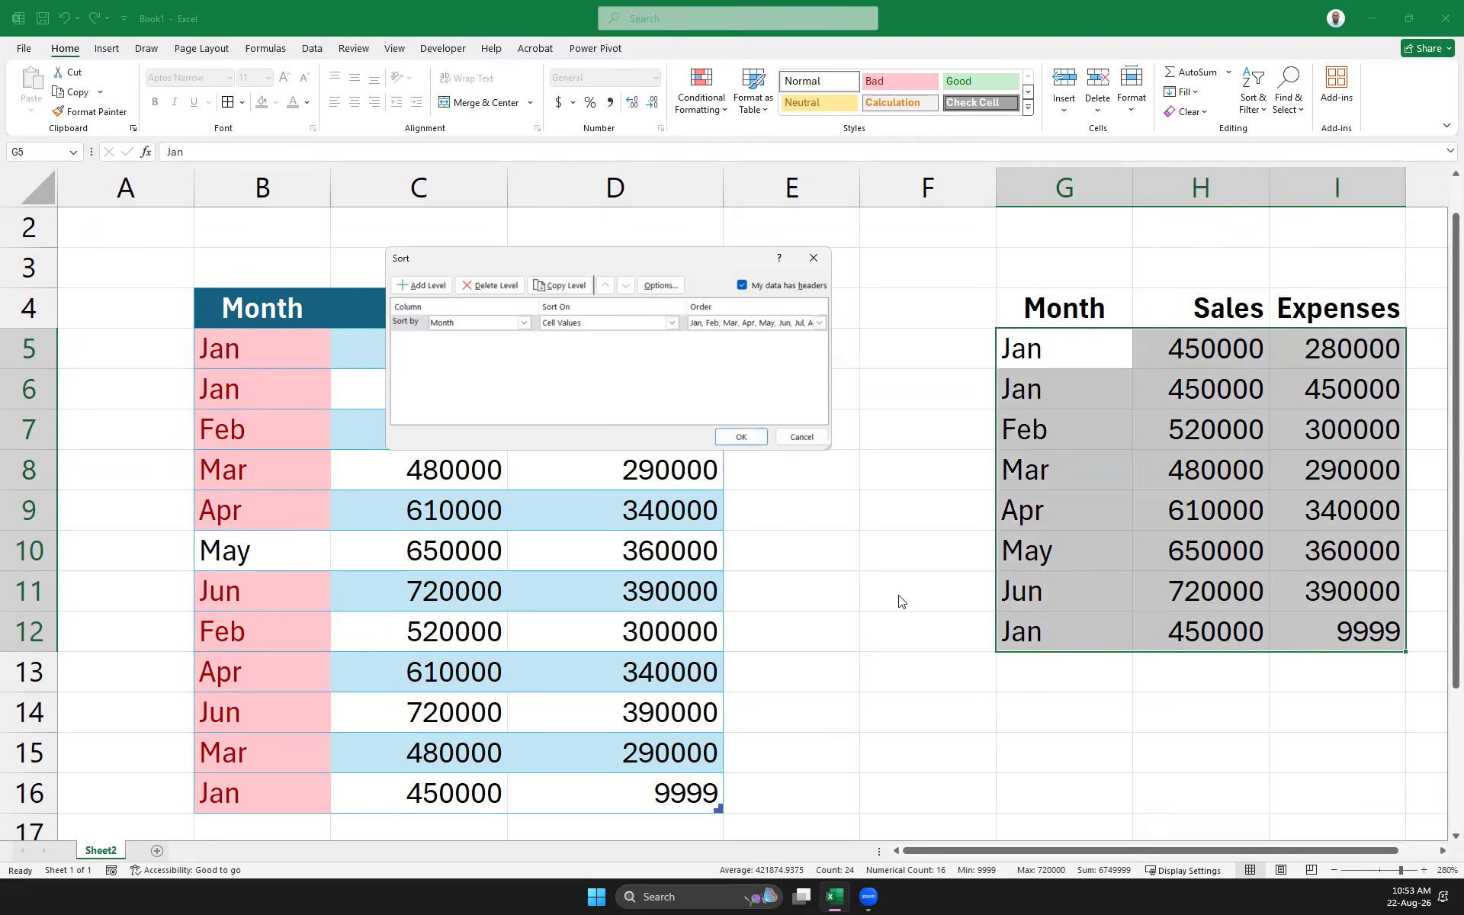
{"action": "left_click", "coordinate": [742, 437]}
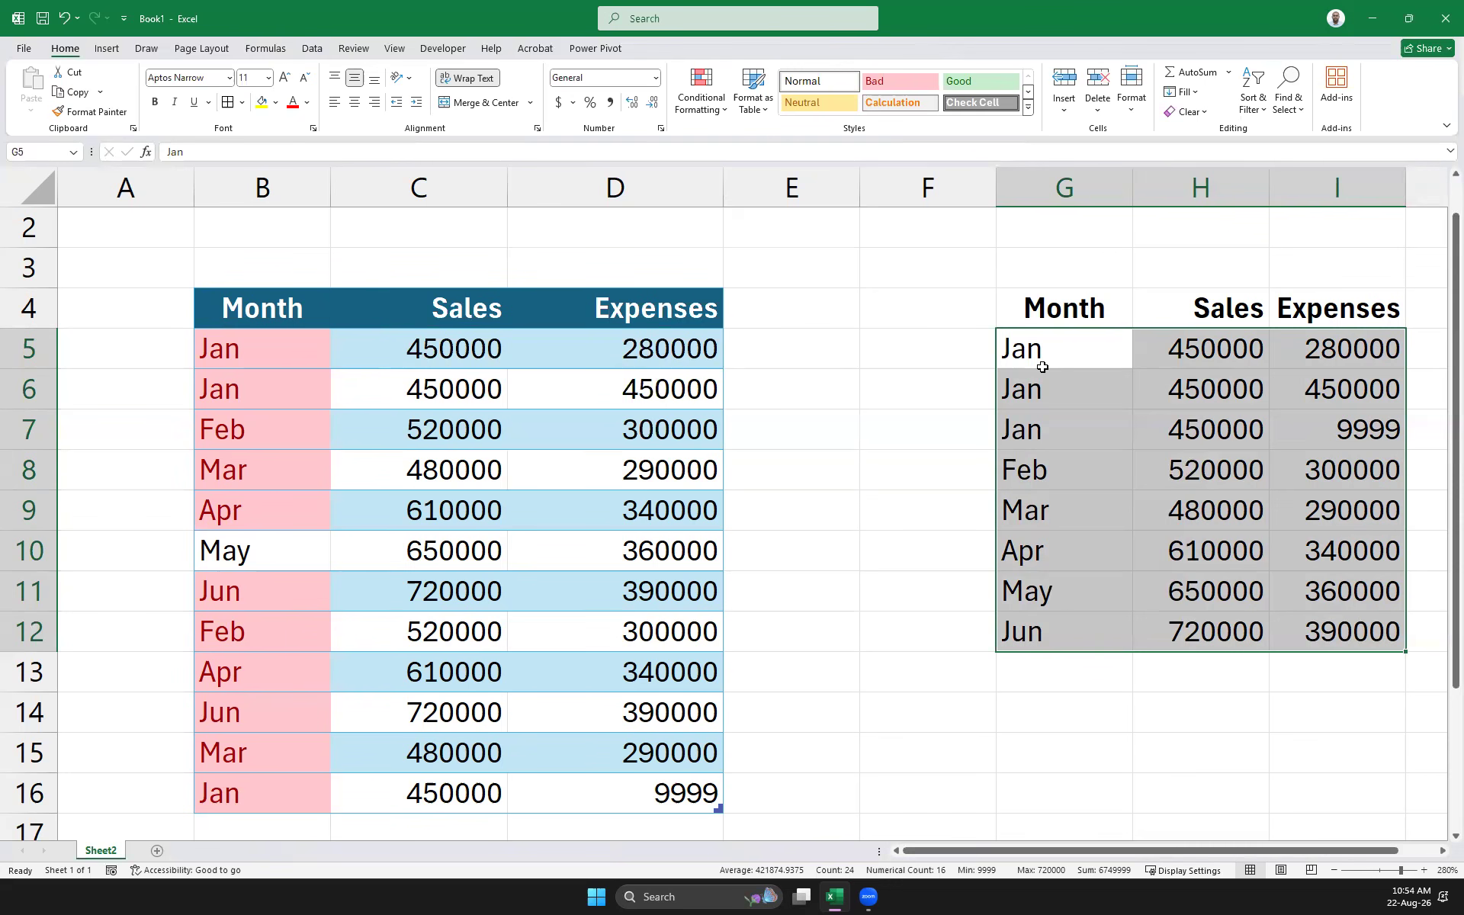
{"action": "left_click_drag", "start_coordinate": [1040, 367], "coordinate": [1294, 424]}
Compare the three Jan Expenses values, then reopen Advanced Filter on B4:D16 with Copy to another location
{"action": "left_click_drag", "start_coordinate": [1352, 349], "coordinate": [1344, 425]}
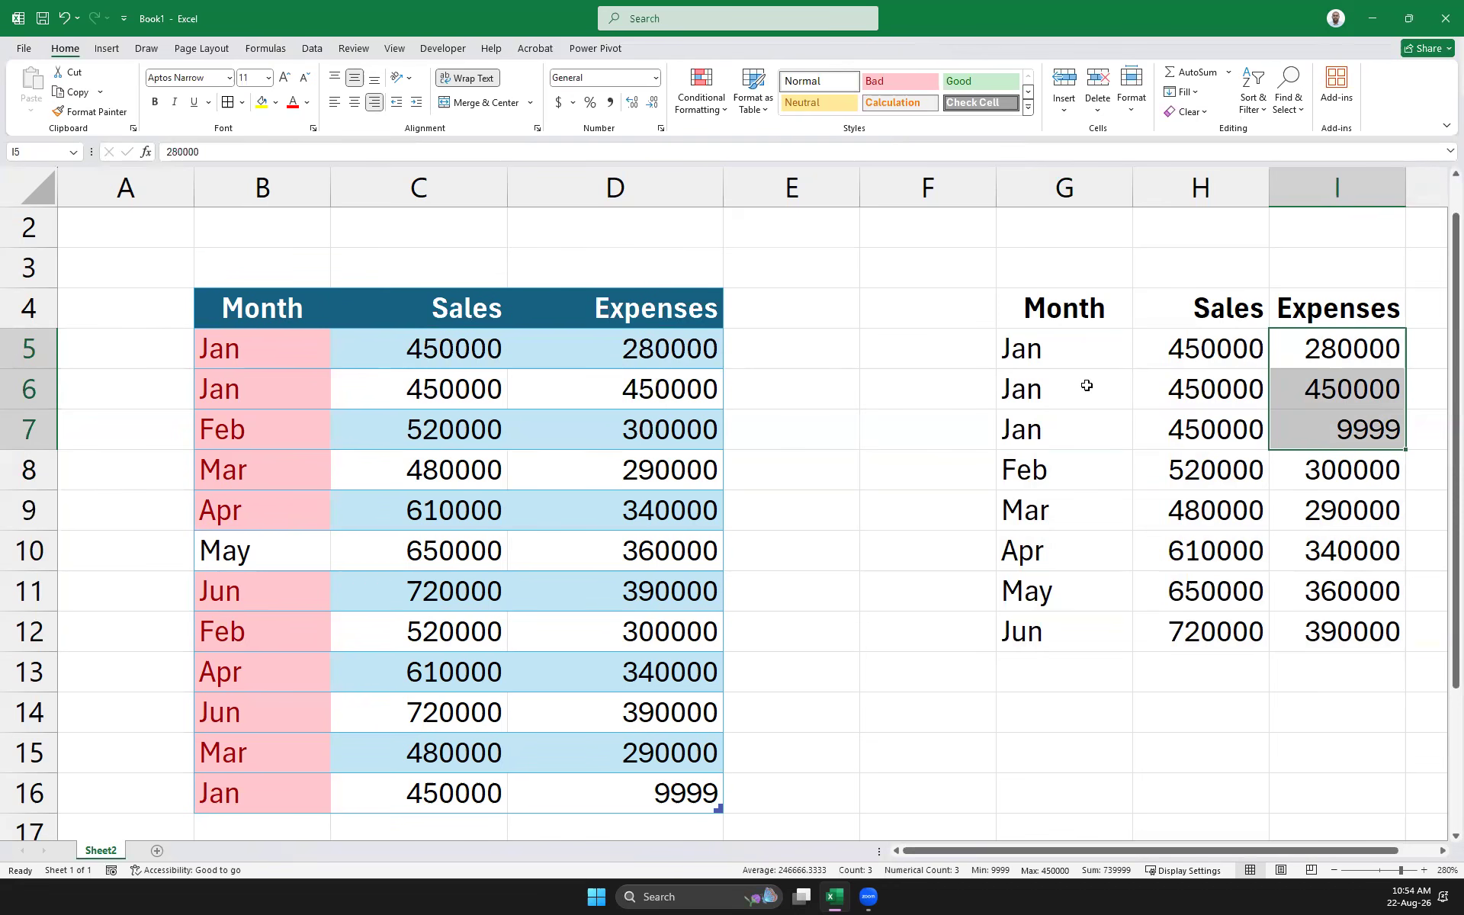
{"action": "left_click_drag", "start_coordinate": [260, 309], "coordinate": [614, 793]}
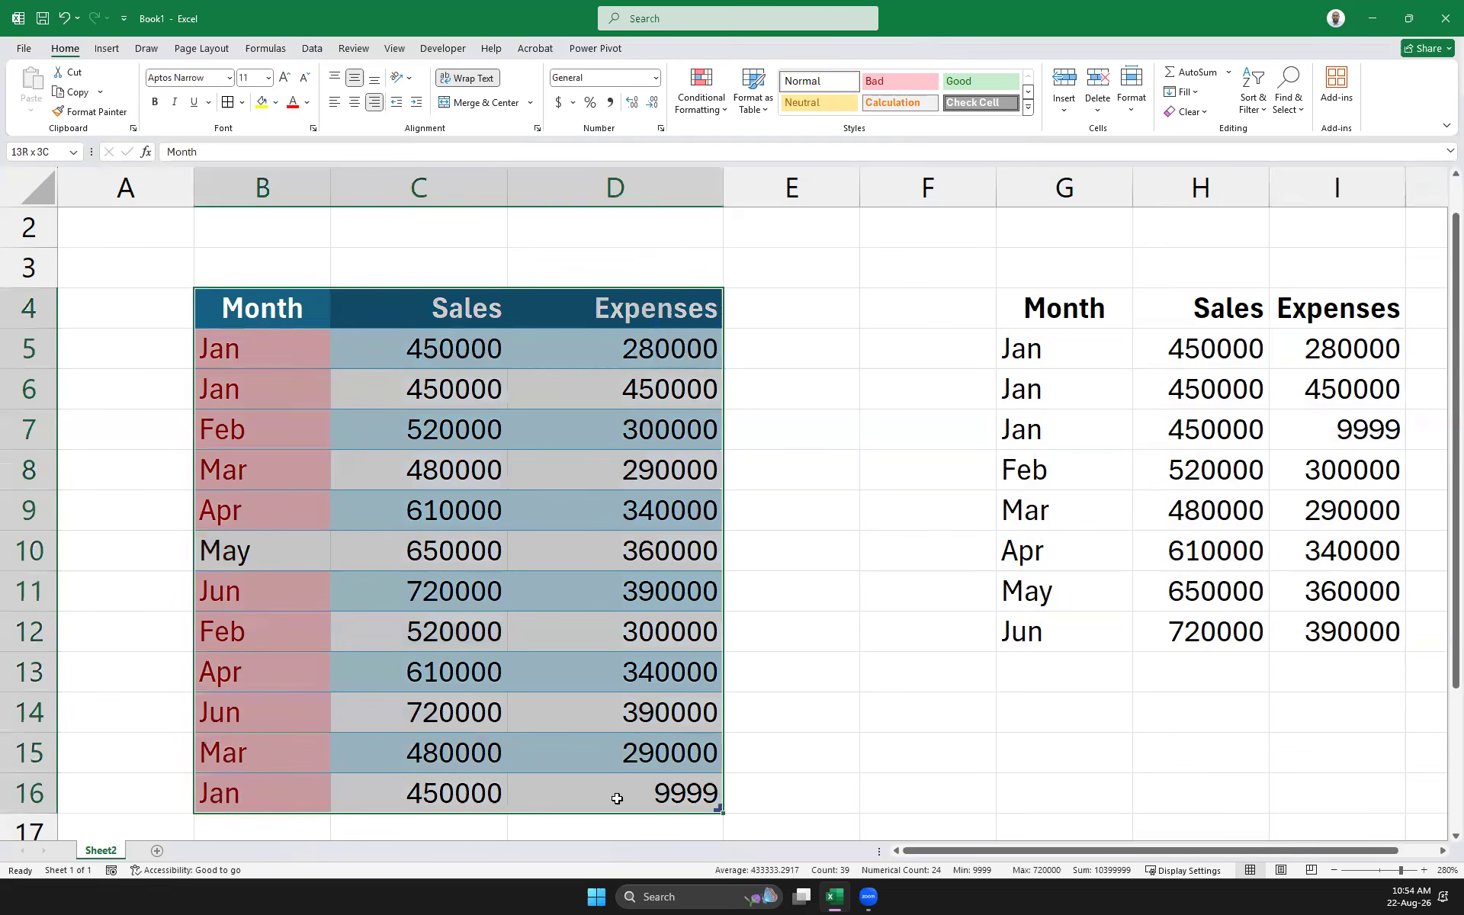
{"action": "left_click", "coordinate": [309, 51]}
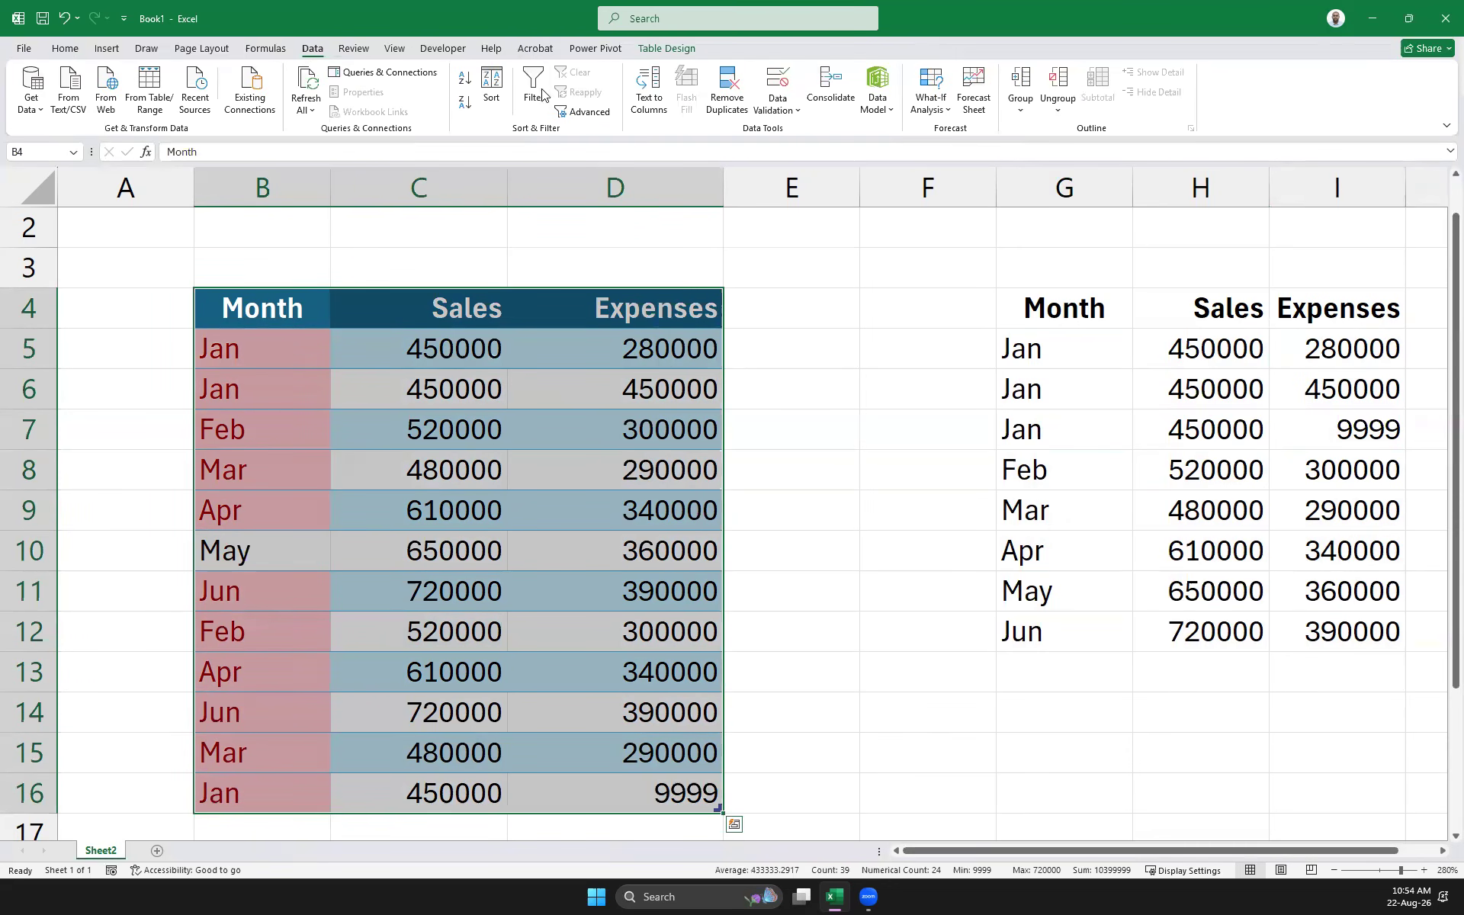
{"action": "left_click", "coordinate": [603, 113]}
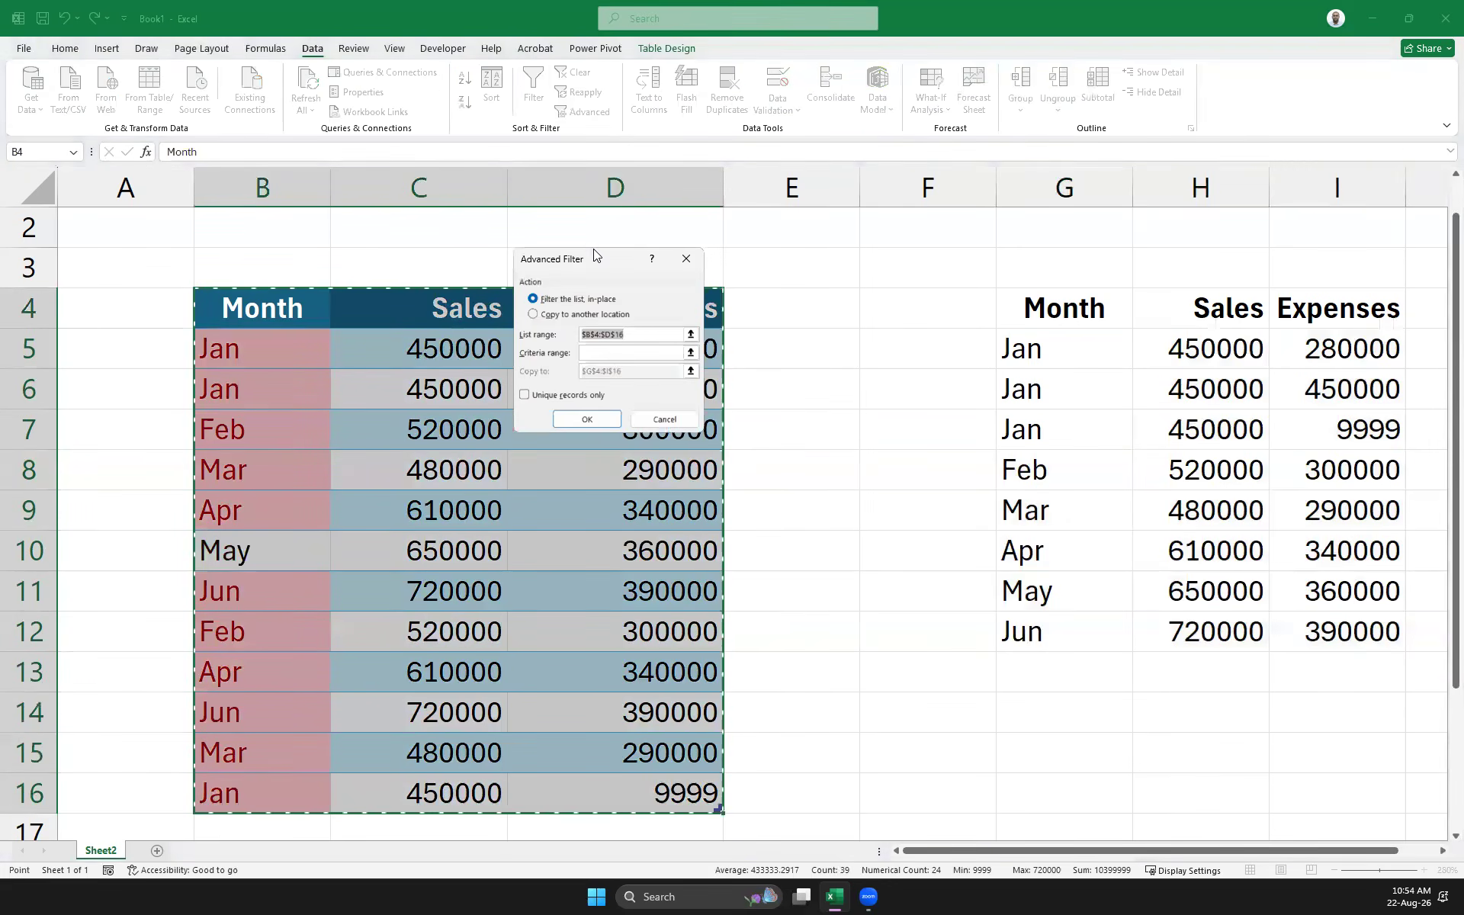
{"action": "left_click", "coordinate": [534, 314]}
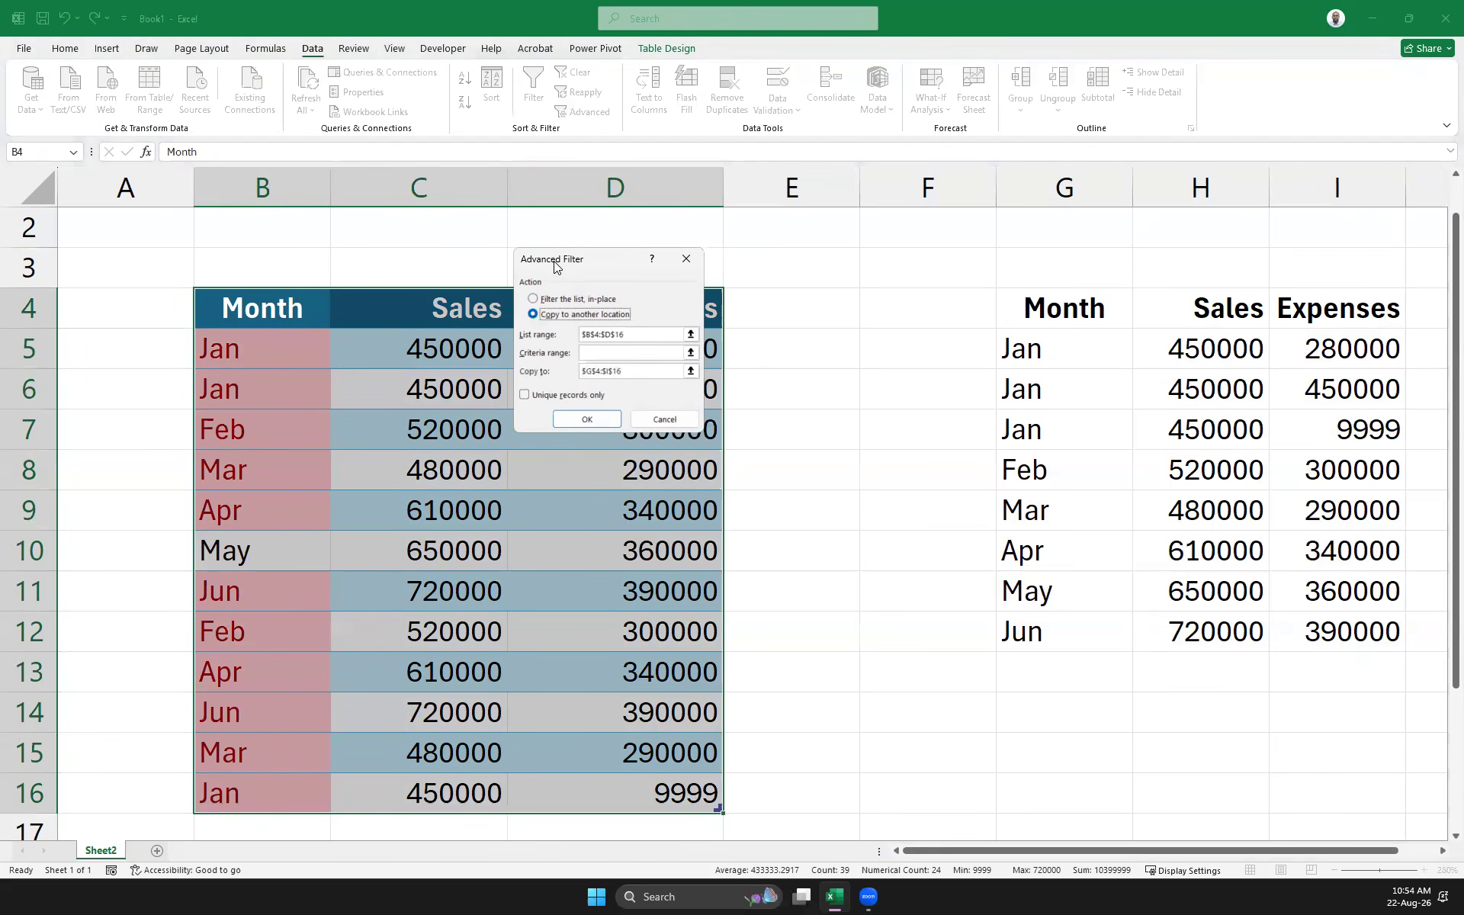
{"action": "left_click_drag", "start_coordinate": [555, 265], "coordinate": [738, 178]}
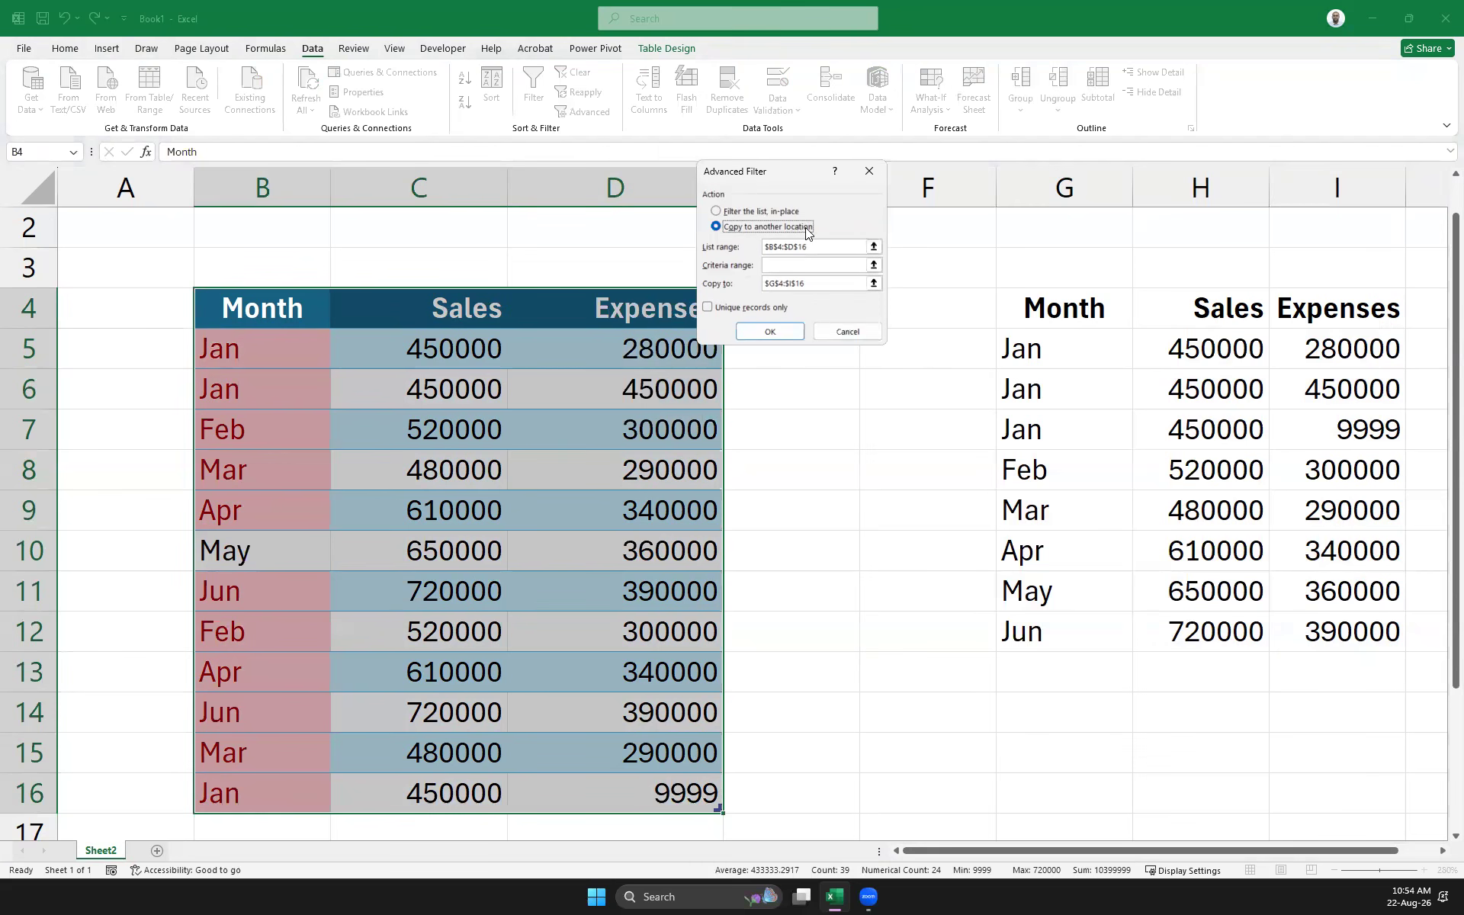
{"action": "left_click_drag", "start_coordinate": [826, 282], "coordinate": [739, 280]}
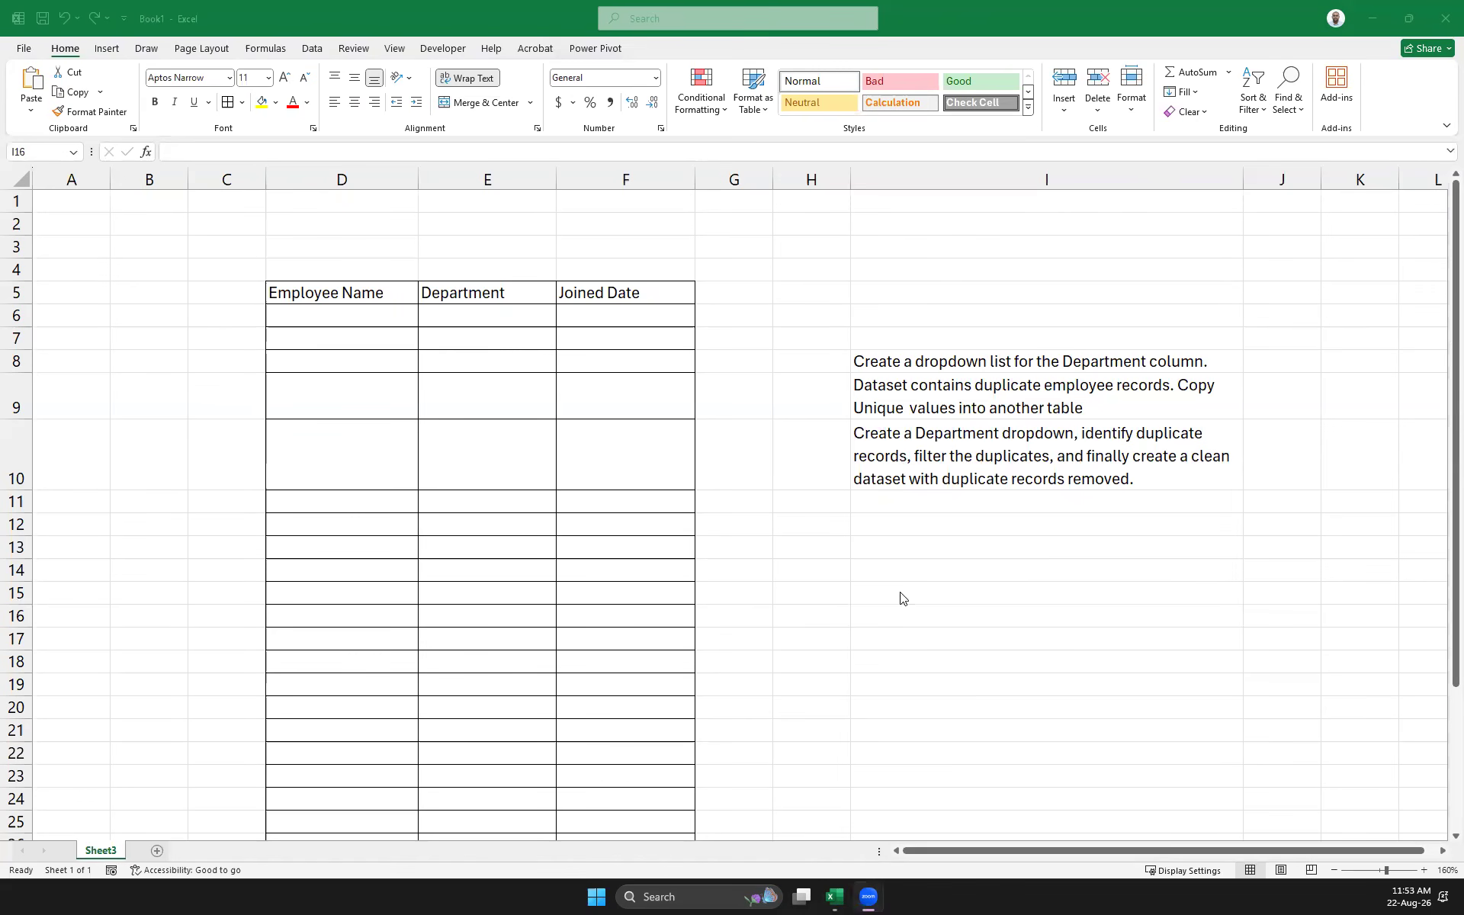
Paste the comma-separated employee names into F1 and copy the cell
{"action": "left_click", "coordinate": [599, 202]}
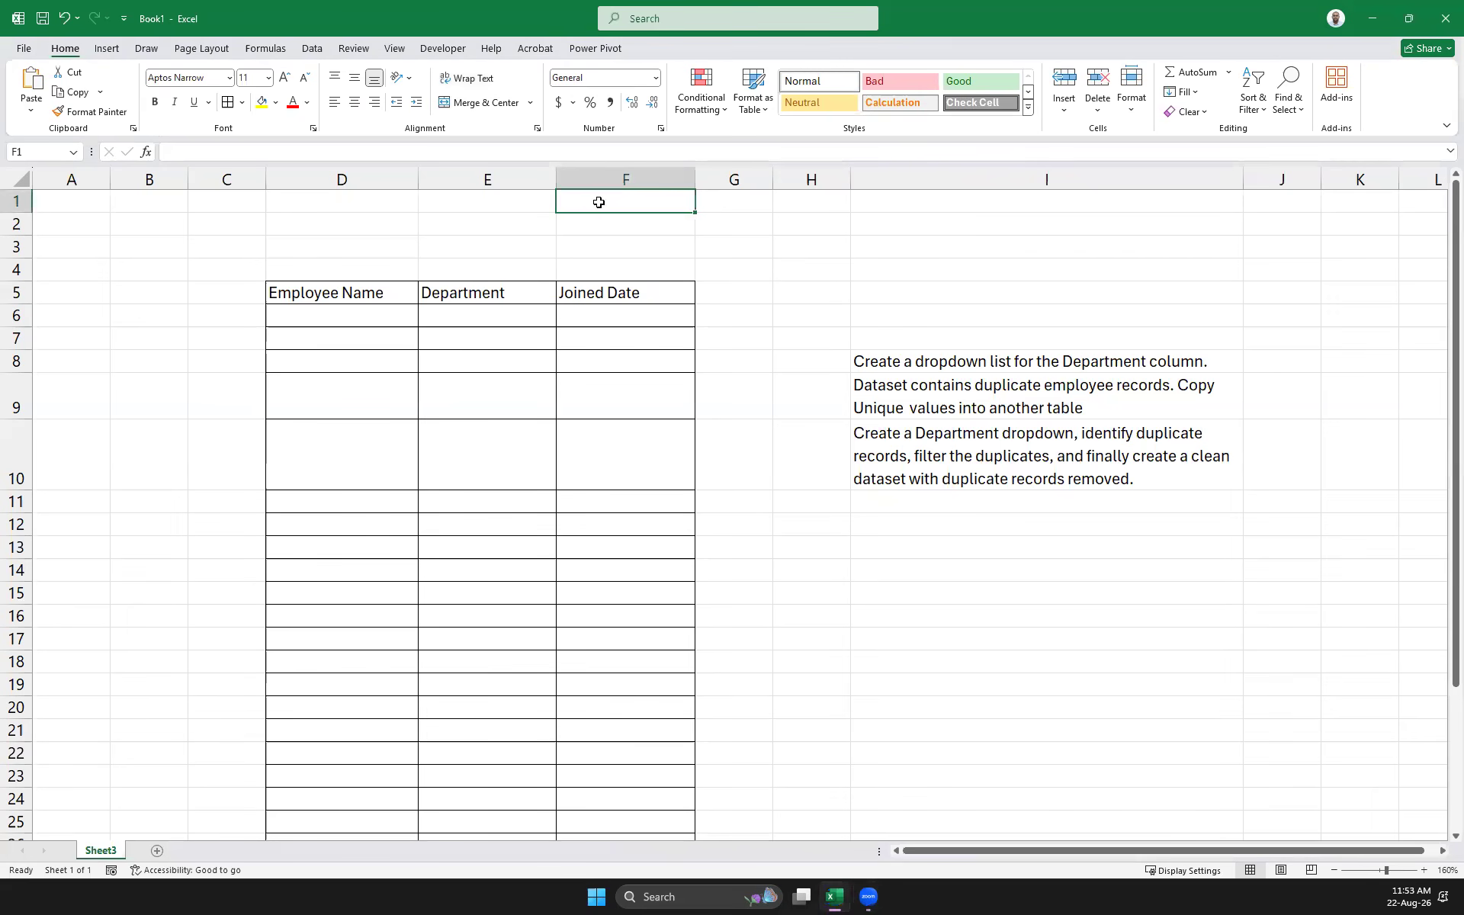
{"action": "key", "text": "ctrl+v"}
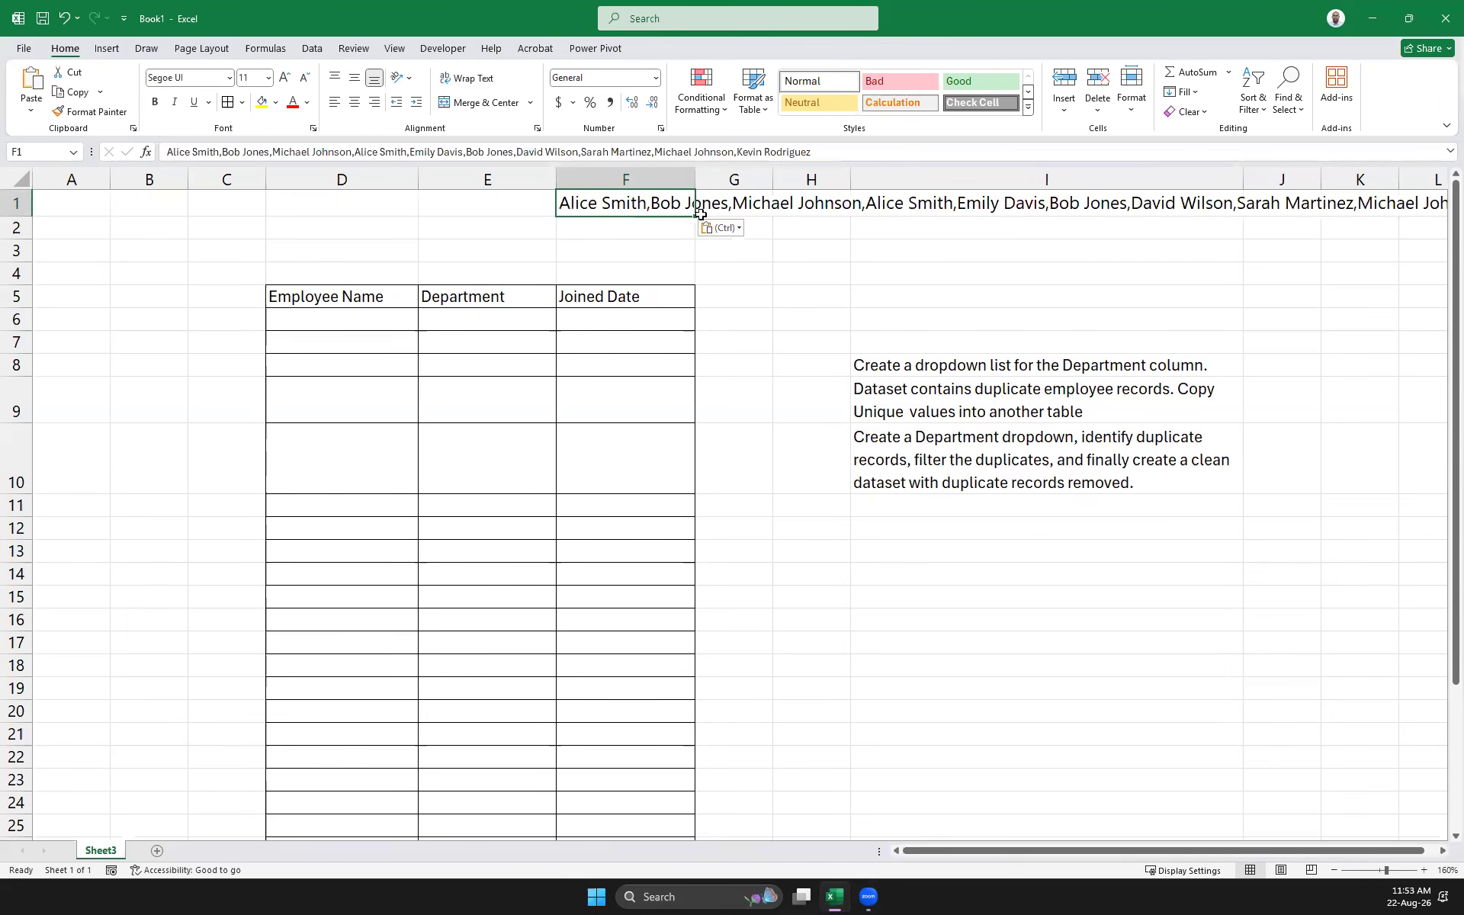
{"action": "right_click", "coordinate": [578, 202]}
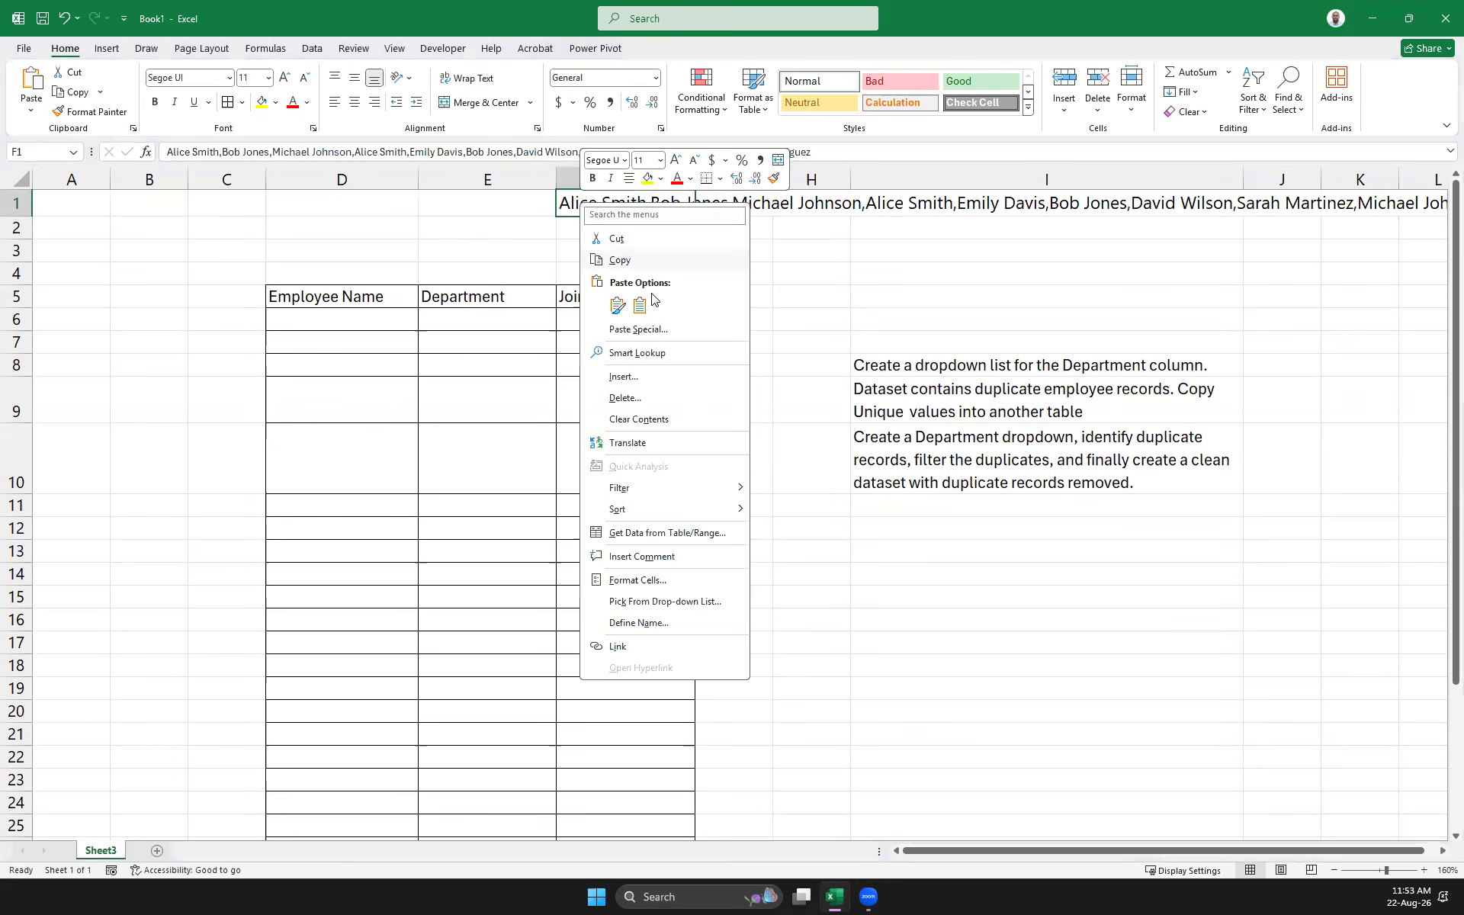
{"action": "left_click", "coordinate": [610, 259]}
Start a paste at J3, cancel it, and reselect F1
{"action": "left_click", "coordinate": [1286, 256]}
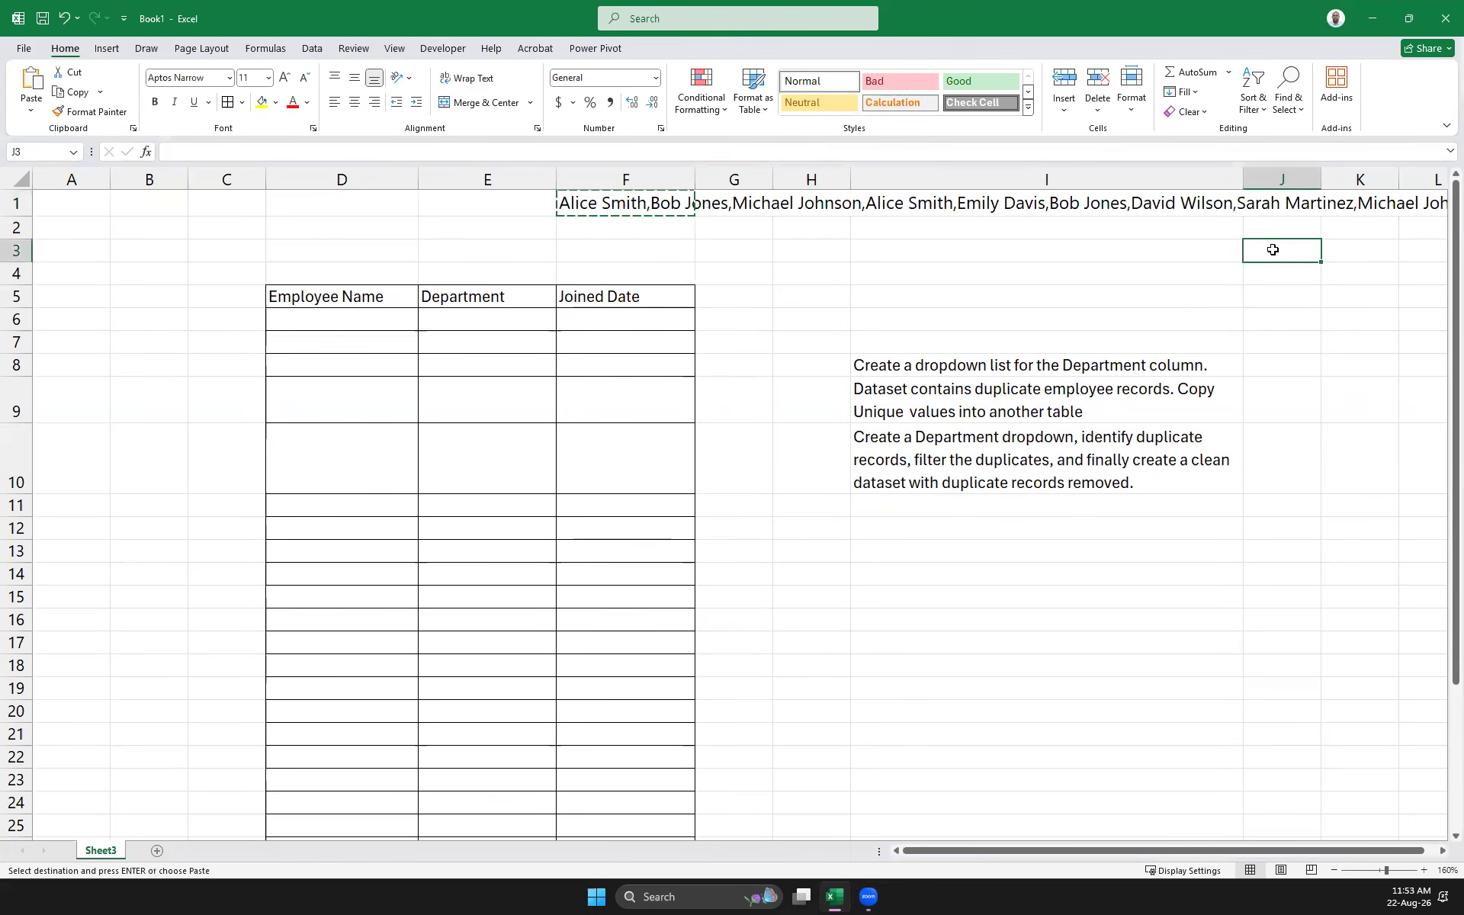
{"action": "right_click", "coordinate": [1274, 249]}
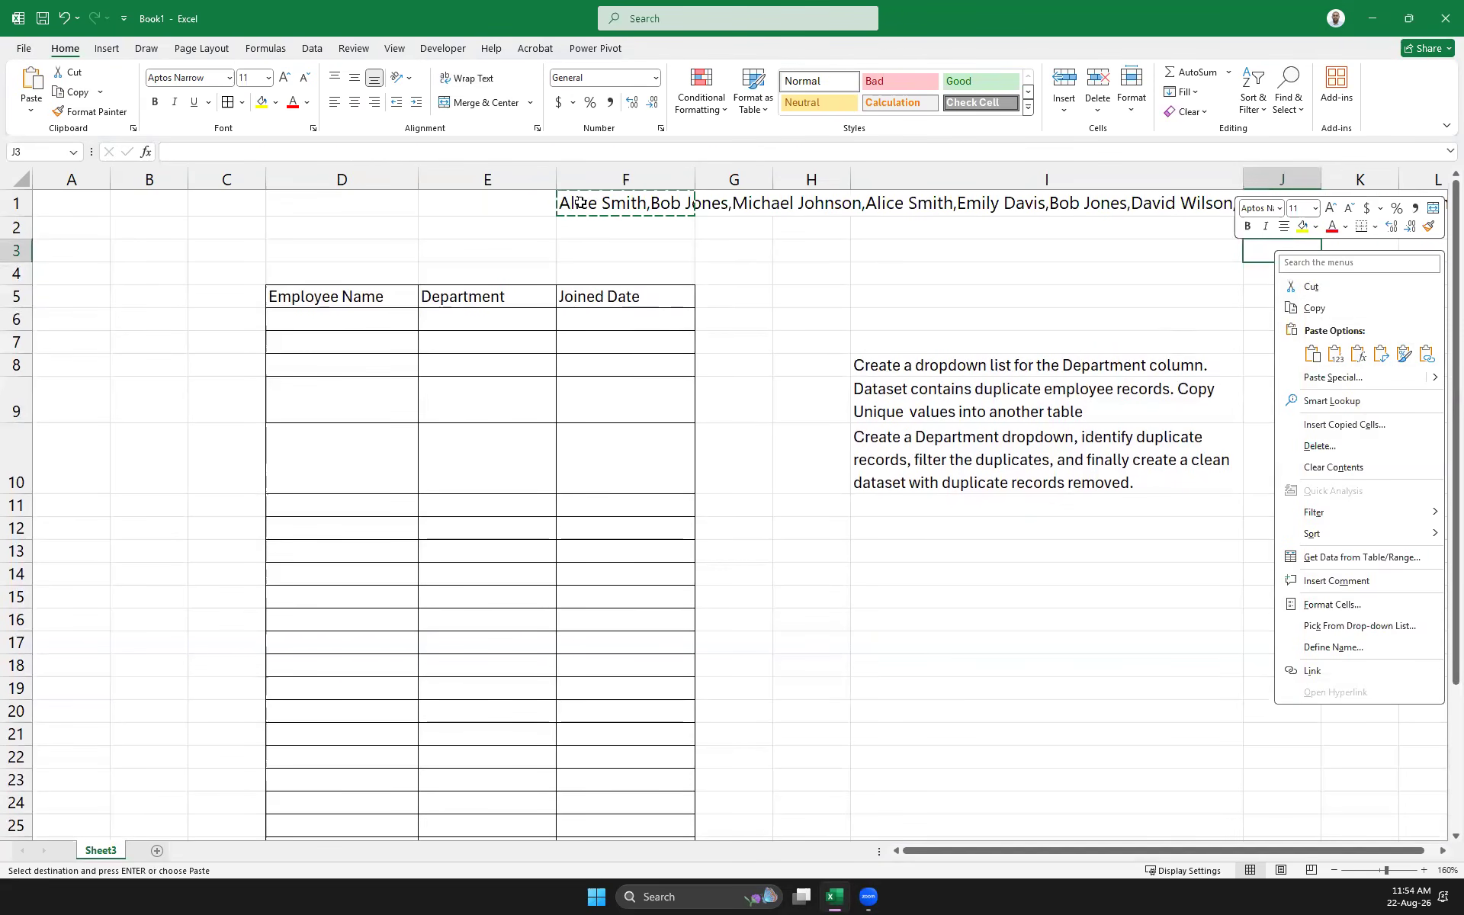
{"action": "left_click", "coordinate": [588, 227]}
{"action": "left_click", "coordinate": [604, 203]}
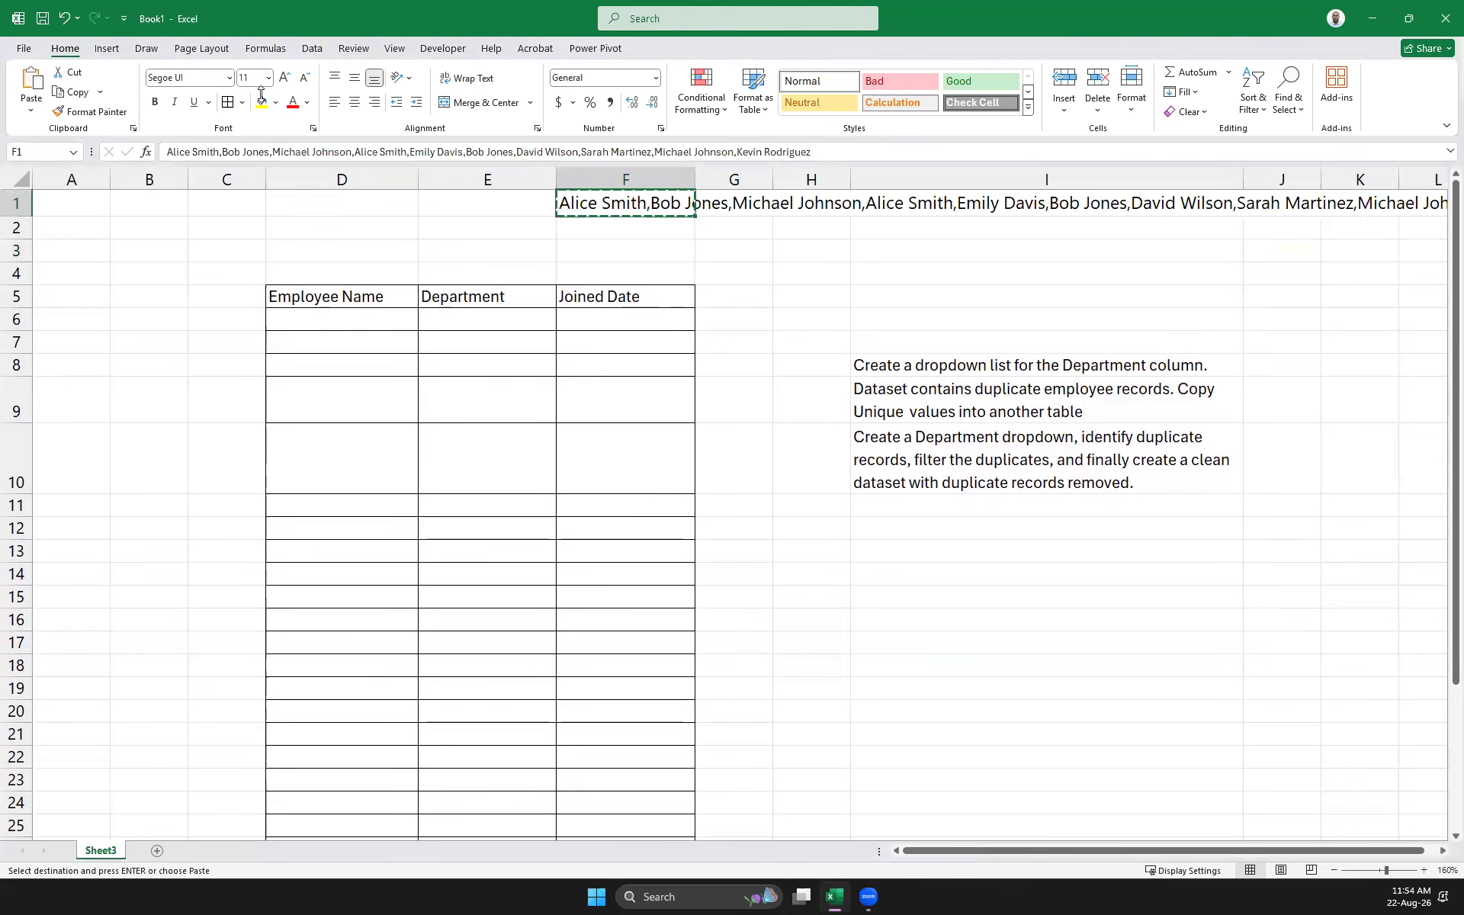
{"action": "left_click", "coordinate": [313, 50]}
Split F1's comma-separated names into ten cells F1:O1 with Text to Columns, using the comma delimiter only
{"action": "left_click", "coordinate": [643, 106]}
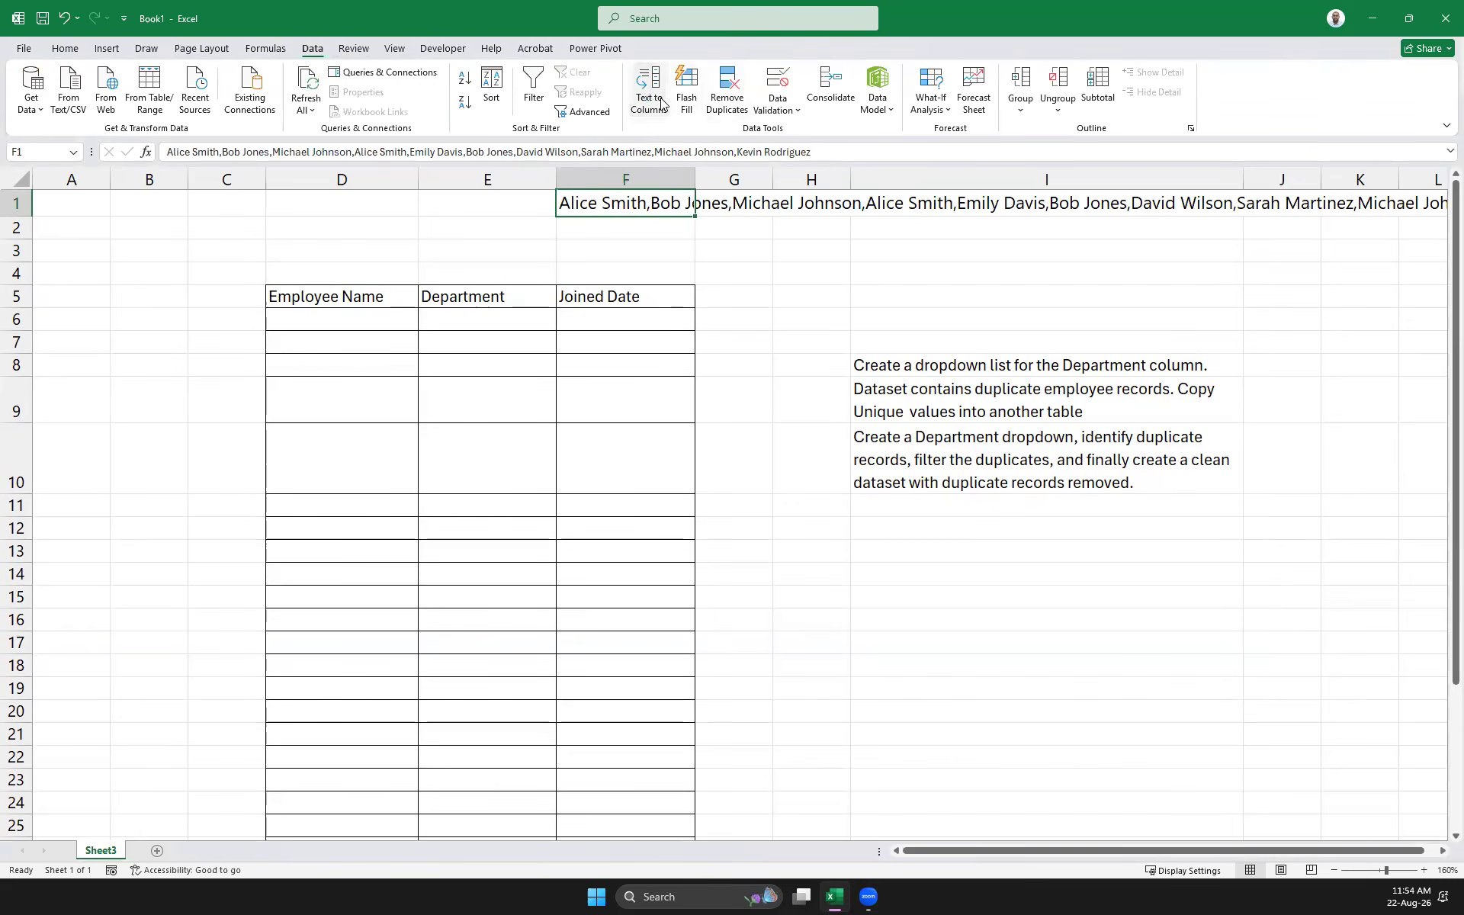
{"action": "left_click", "coordinate": [564, 363]}
{"action": "left_click", "coordinate": [826, 576]}
{"action": "left_click", "coordinate": [523, 381]}
{"action": "left_click", "coordinate": [533, 364]}
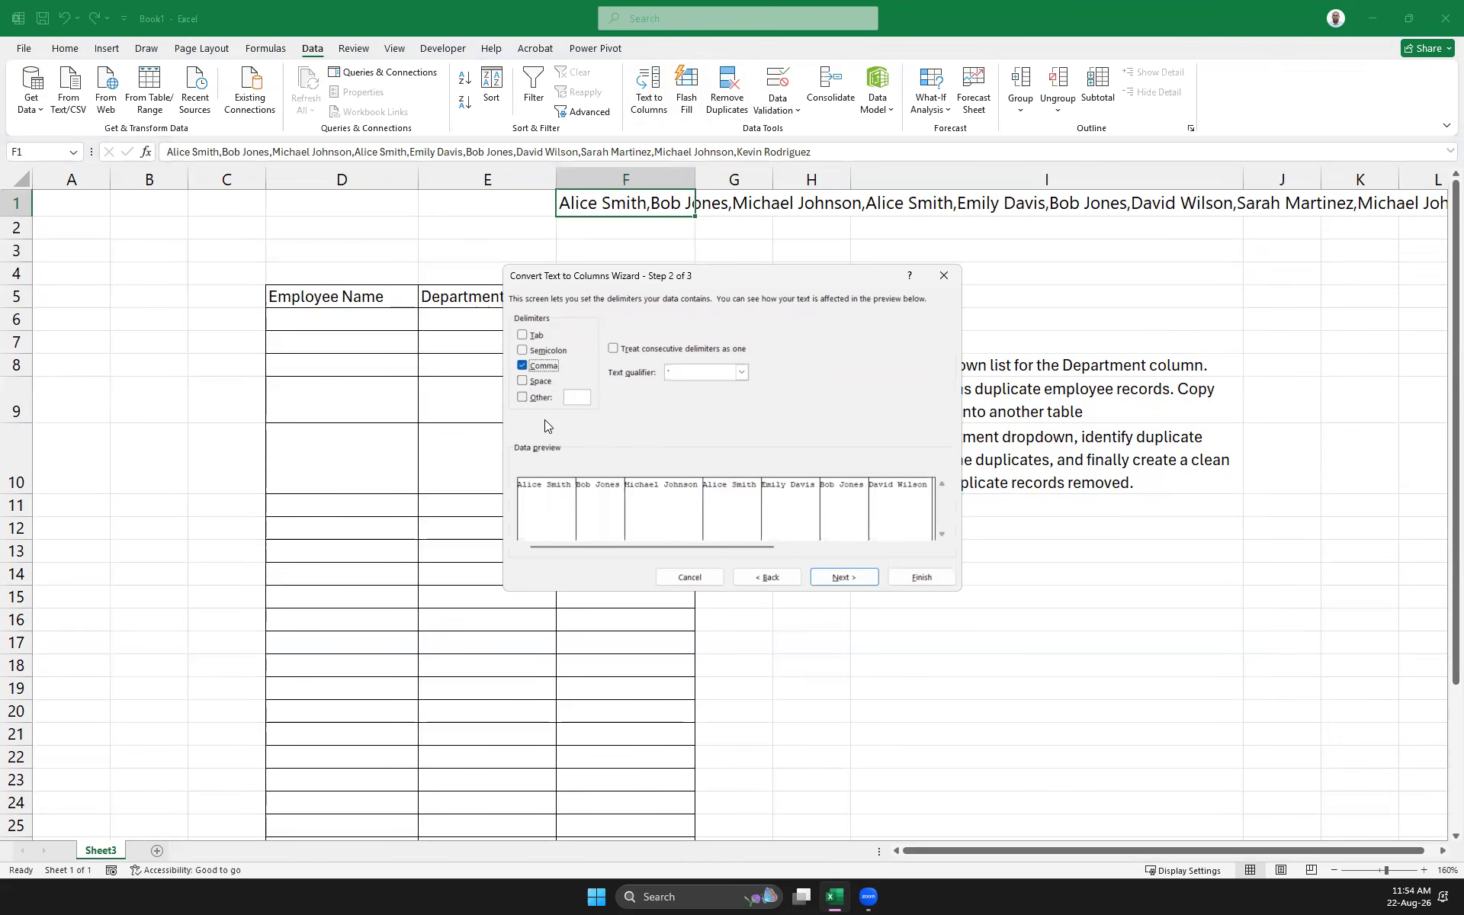
{"action": "left_click", "coordinate": [842, 578]}
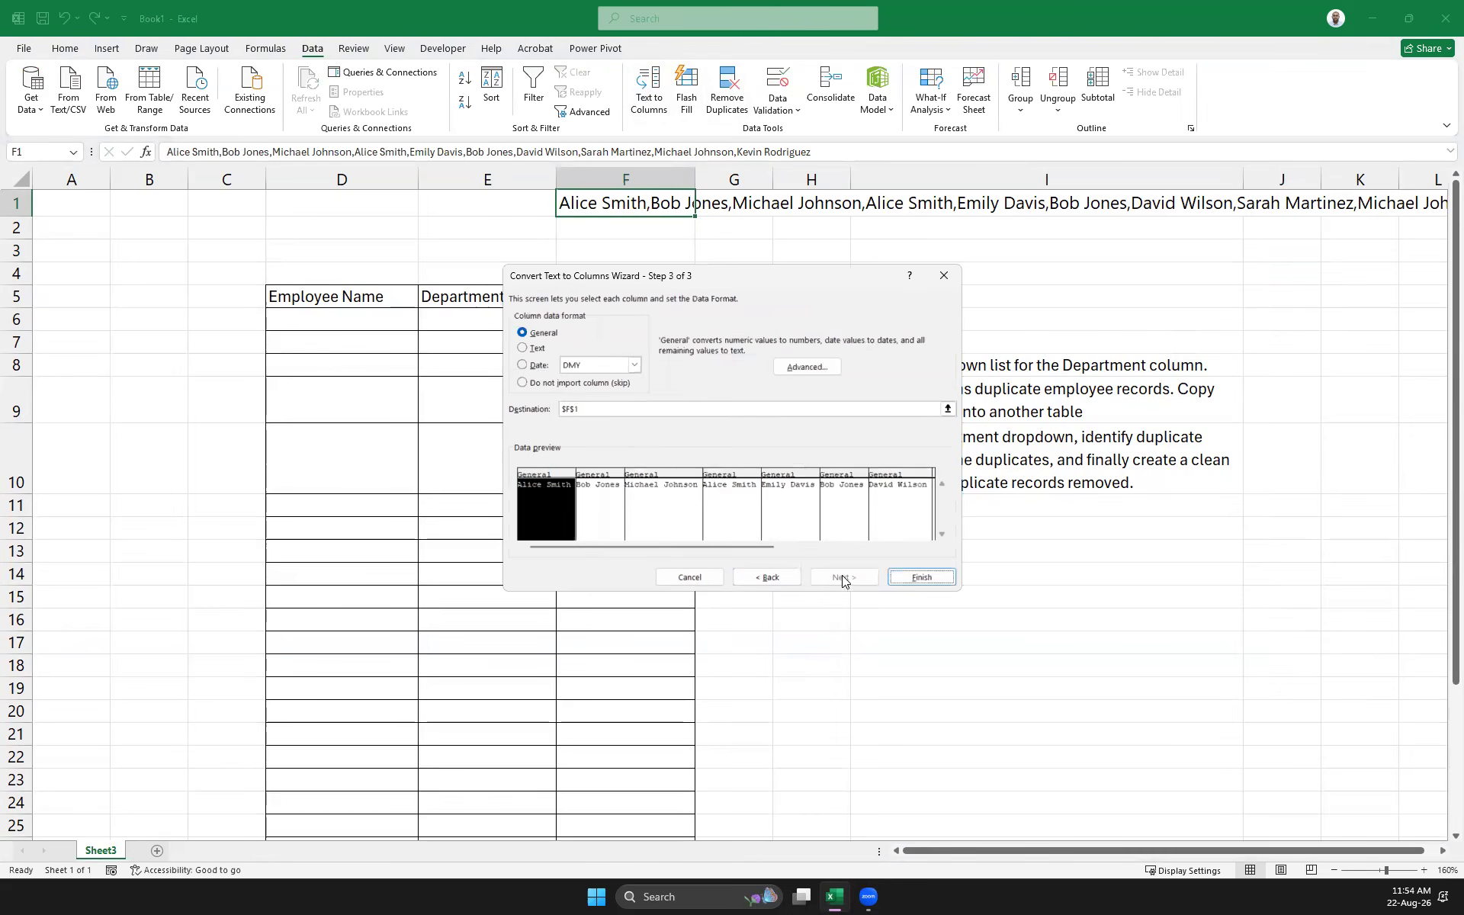
{"action": "left_click", "coordinate": [921, 577]}
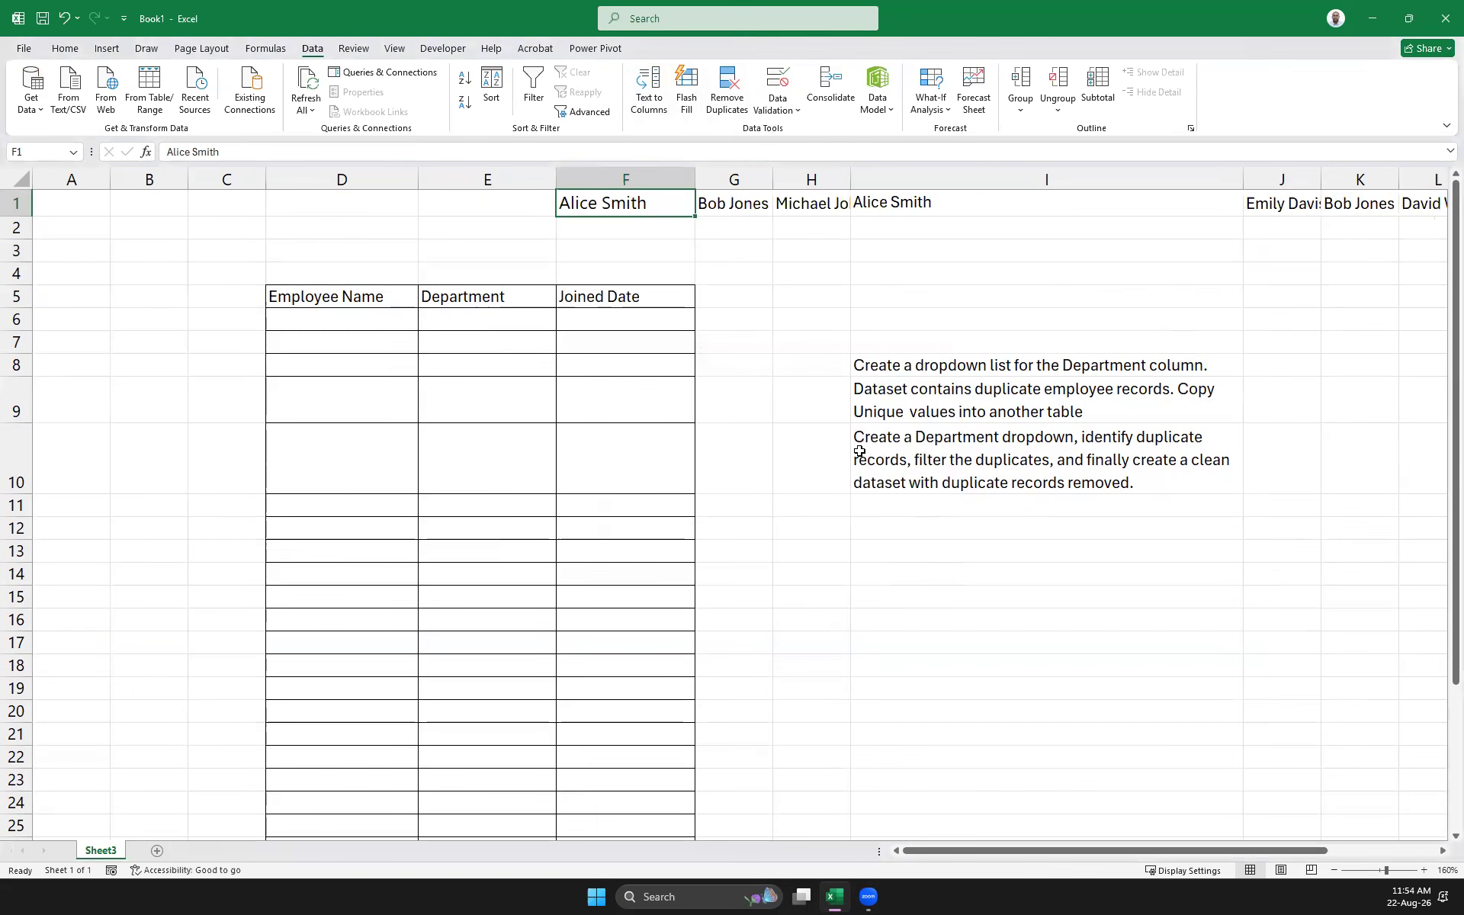
{"action": "left_click", "coordinate": [579, 179]}
Copy the ten names in F1:O1 and paste them transposed down column K from K3
{"action": "left_click", "coordinate": [591, 202]}
{"action": "key", "text": "ctrl+shift+Right"}
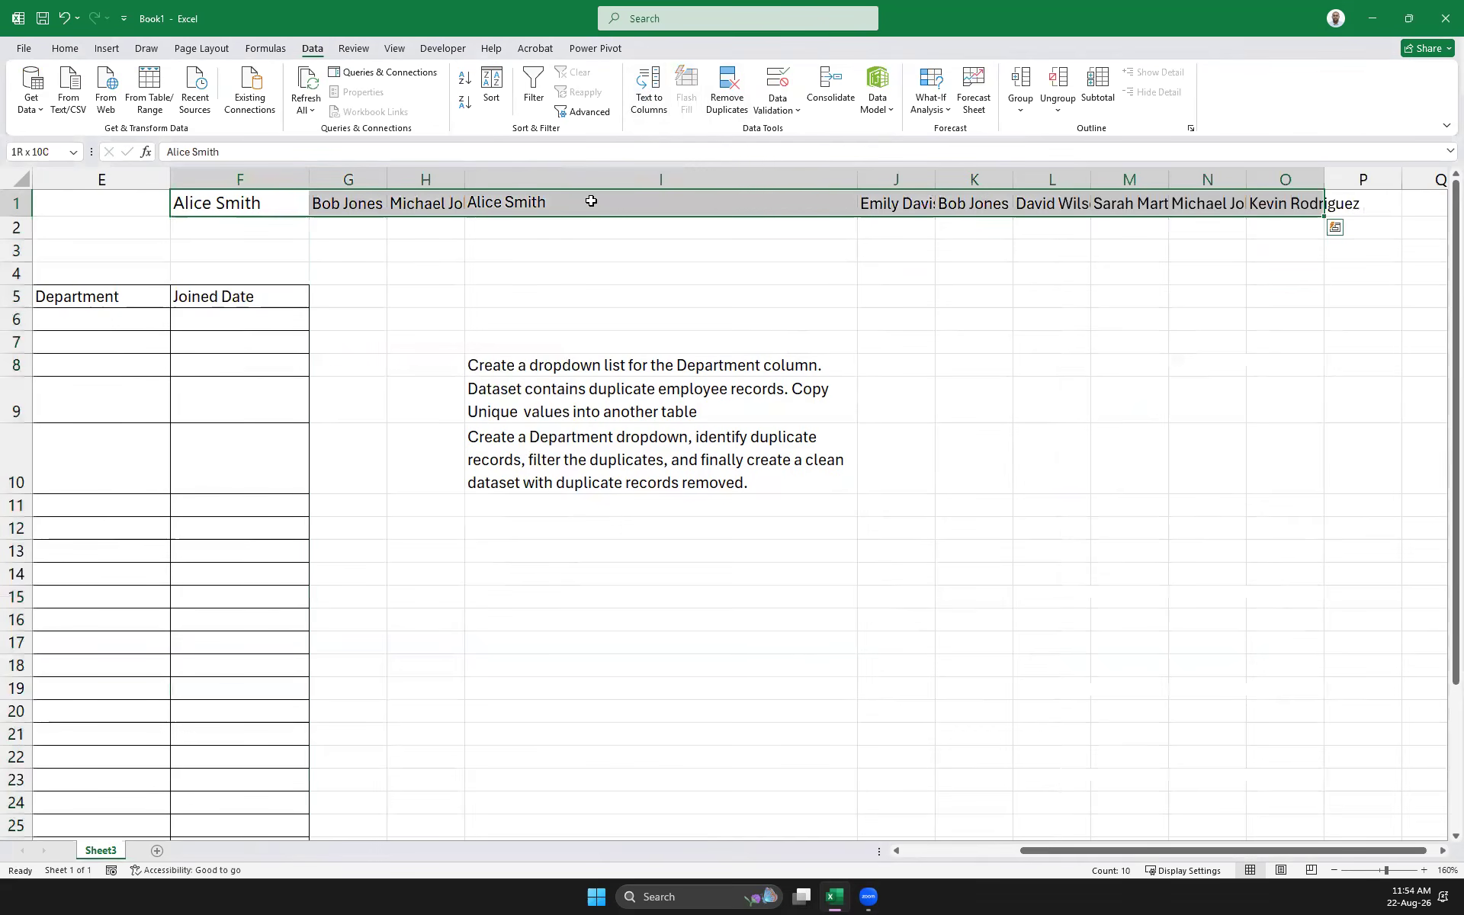
{"action": "key", "text": "ctrl+c"}
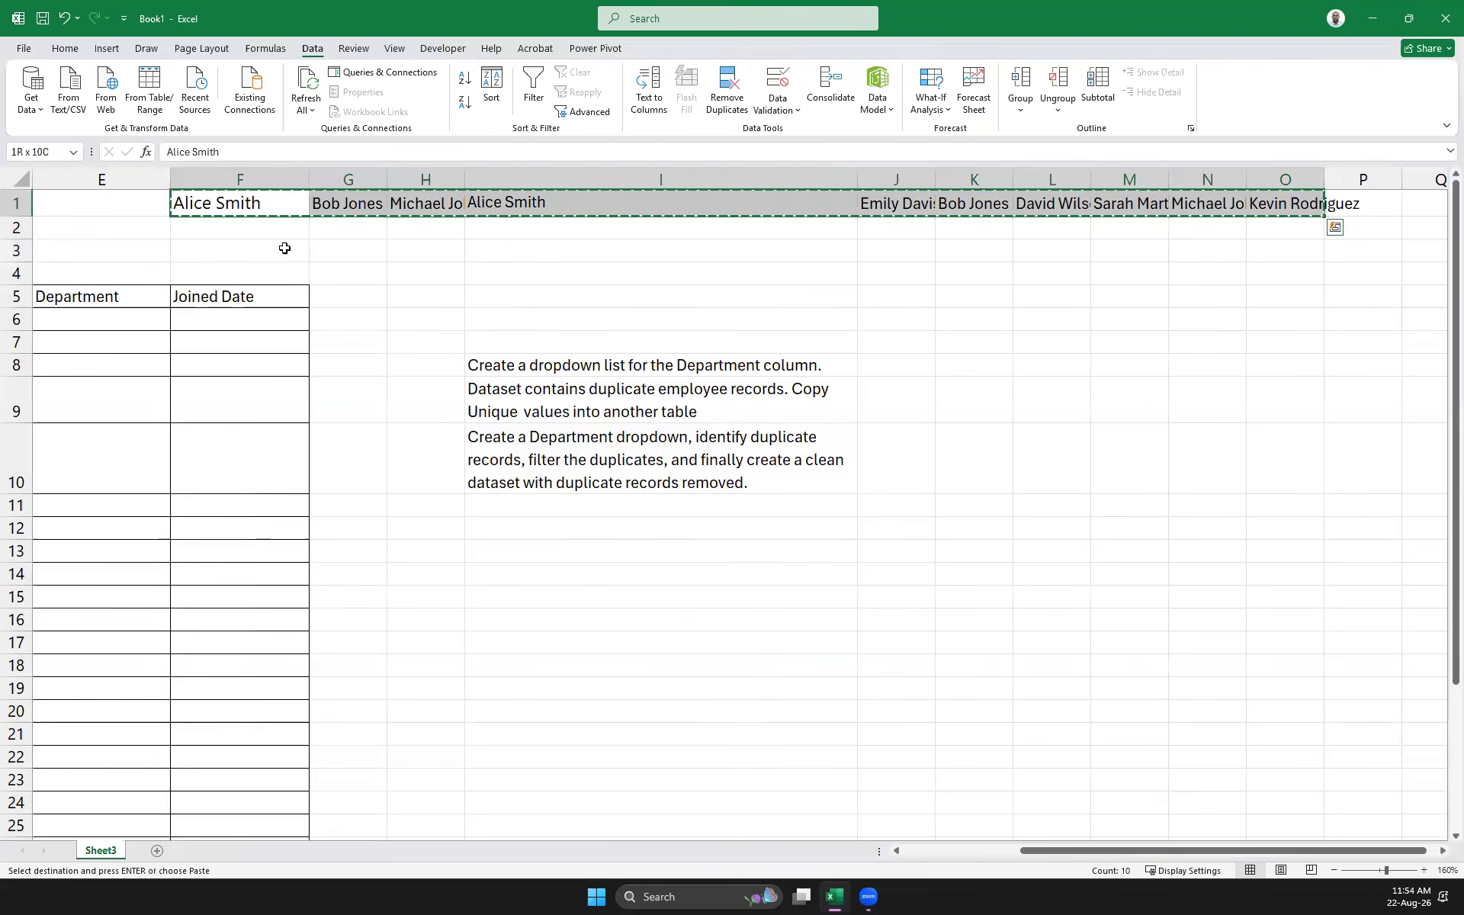
{"action": "left_click", "coordinate": [991, 251]}
{"action": "right_click", "coordinate": [990, 255]}
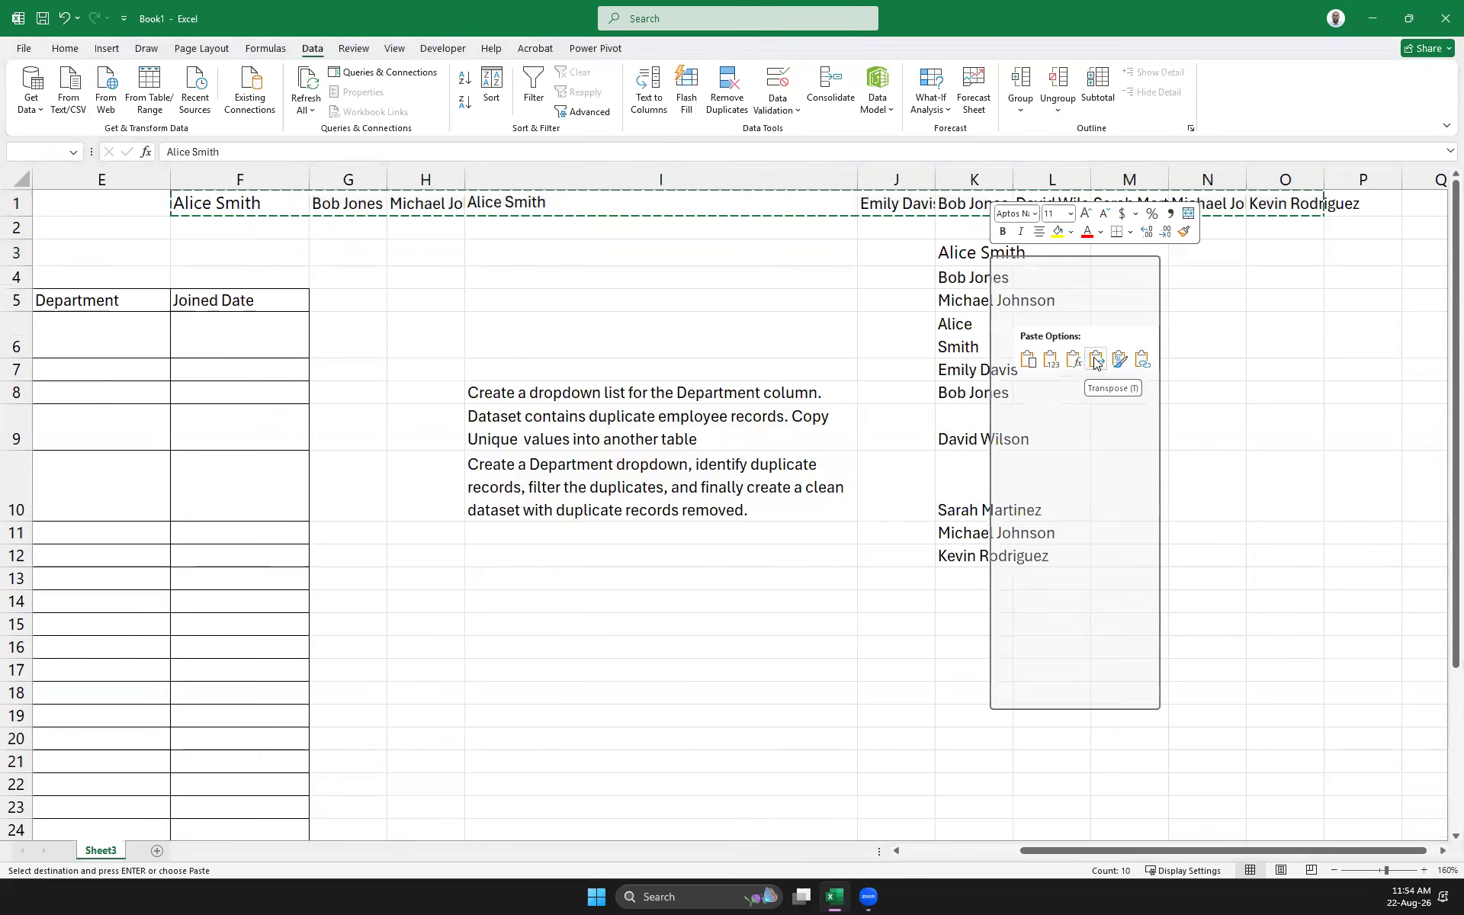
{"action": "left_click", "coordinate": [1094, 361]}
Copy the names in K3:K12 into the Employee Name column at D6:D15
{"action": "left_click_drag", "start_coordinate": [988, 254], "coordinate": [1014, 563]}
{"action": "key", "text": "ctrl+c"}
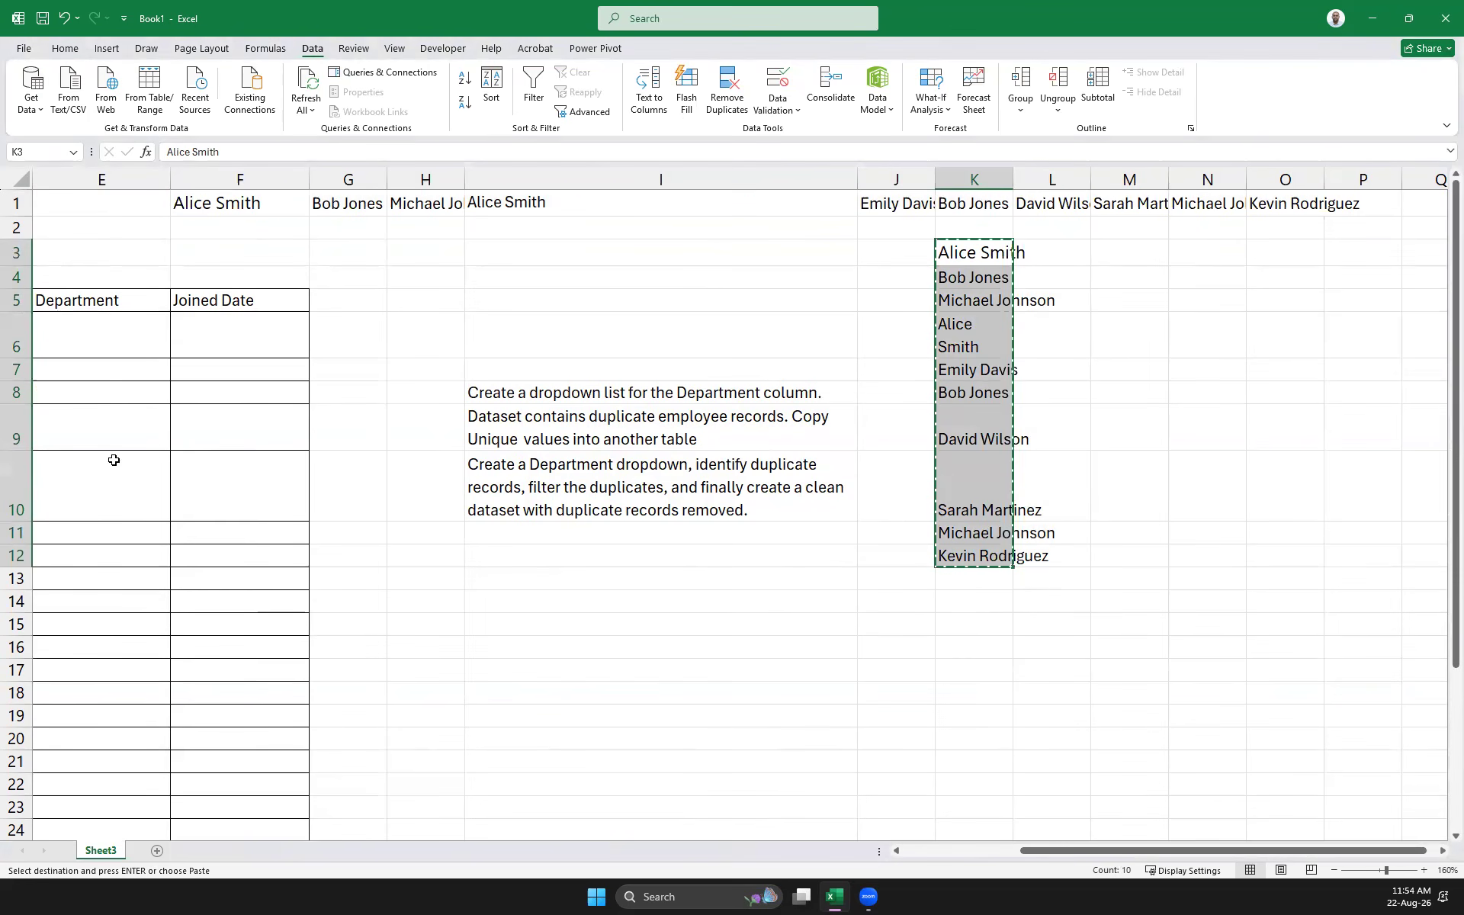
{"action": "left_click", "coordinate": [957, 851]}
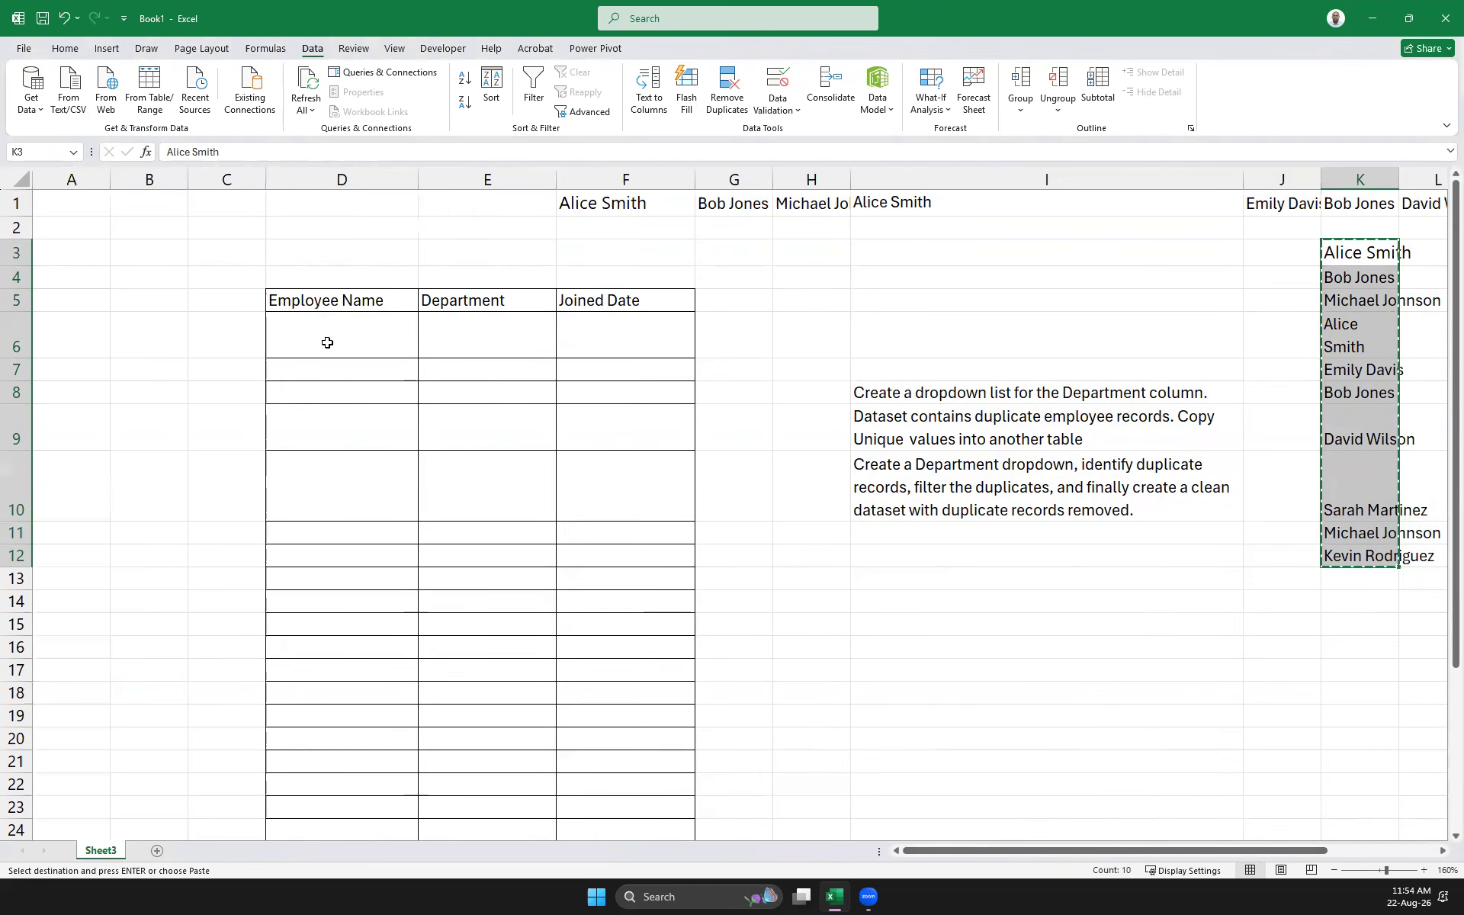
{"action": "left_click", "coordinate": [327, 342]}
{"action": "key", "text": "ctrl+v"}
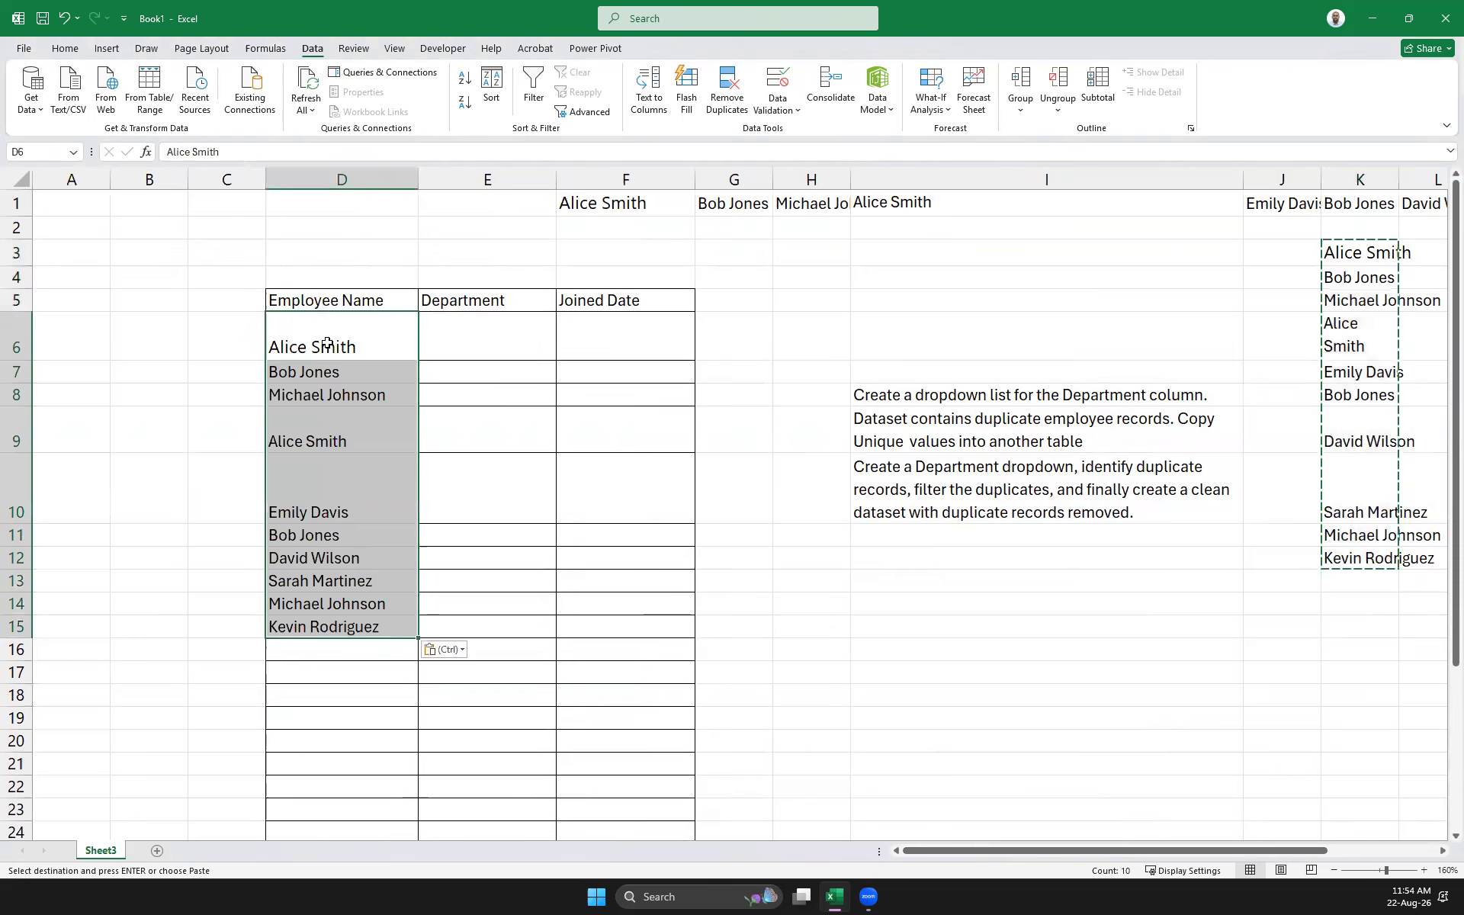
Delete the empty table rows 16 to 32
{"action": "scroll", "coordinate": [76, 610], "scroll_direction": "down", "scroll_amount": 3}
{"action": "left_click_drag", "start_coordinate": [16, 374], "coordinate": [23, 748]}
{"action": "right_click", "coordinate": [20, 640]}
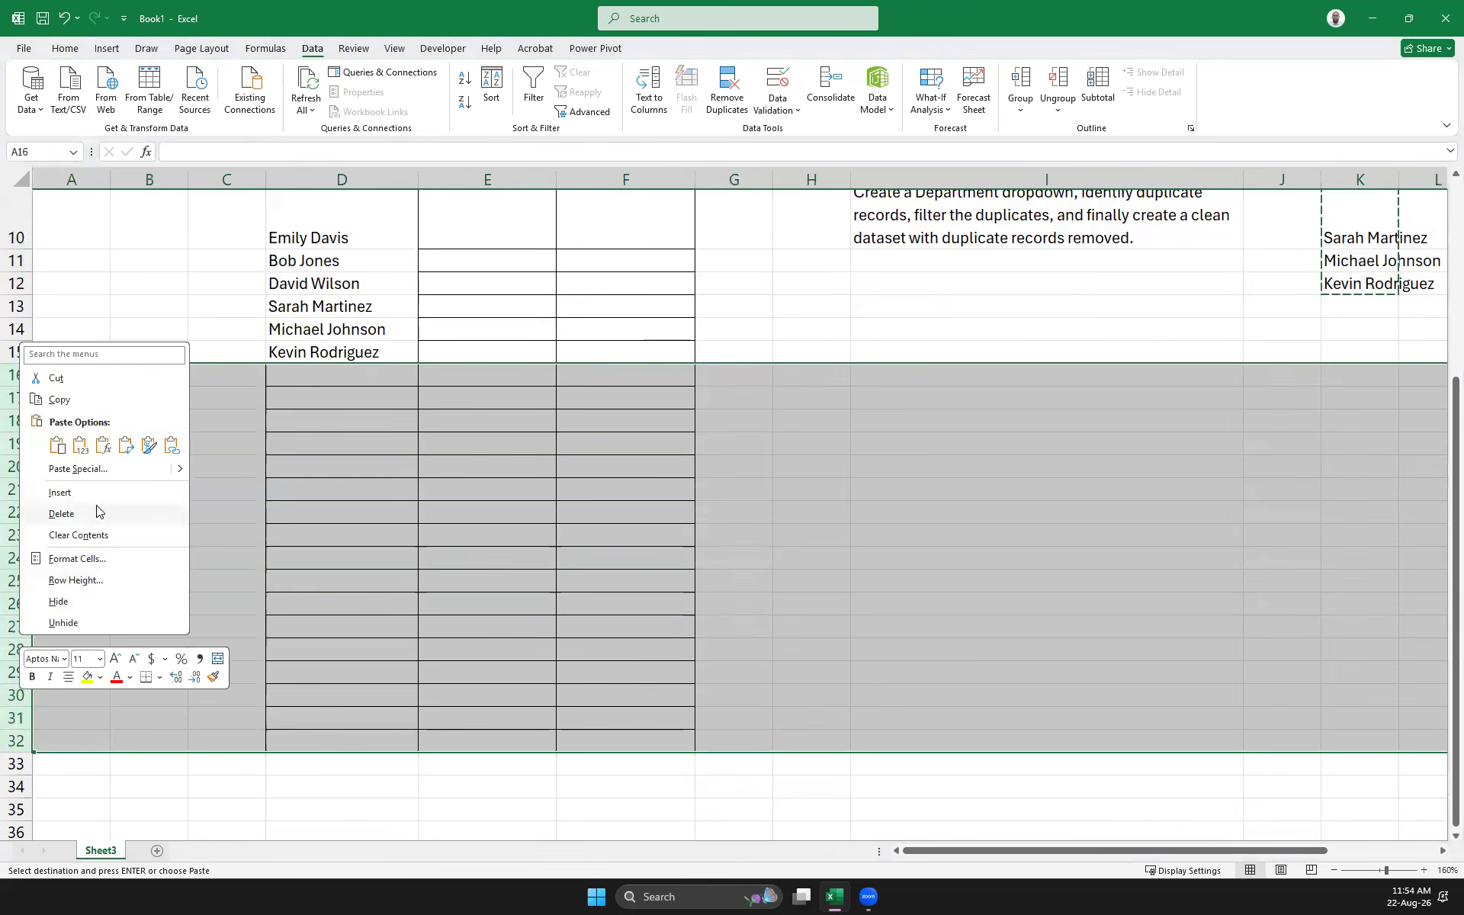
{"action": "left_click", "coordinate": [61, 513]}
{"action": "scroll", "coordinate": [862, 647], "scroll_direction": "up", "scroll_amount": 3}
{"action": "left_click", "coordinate": [1128, 623]}
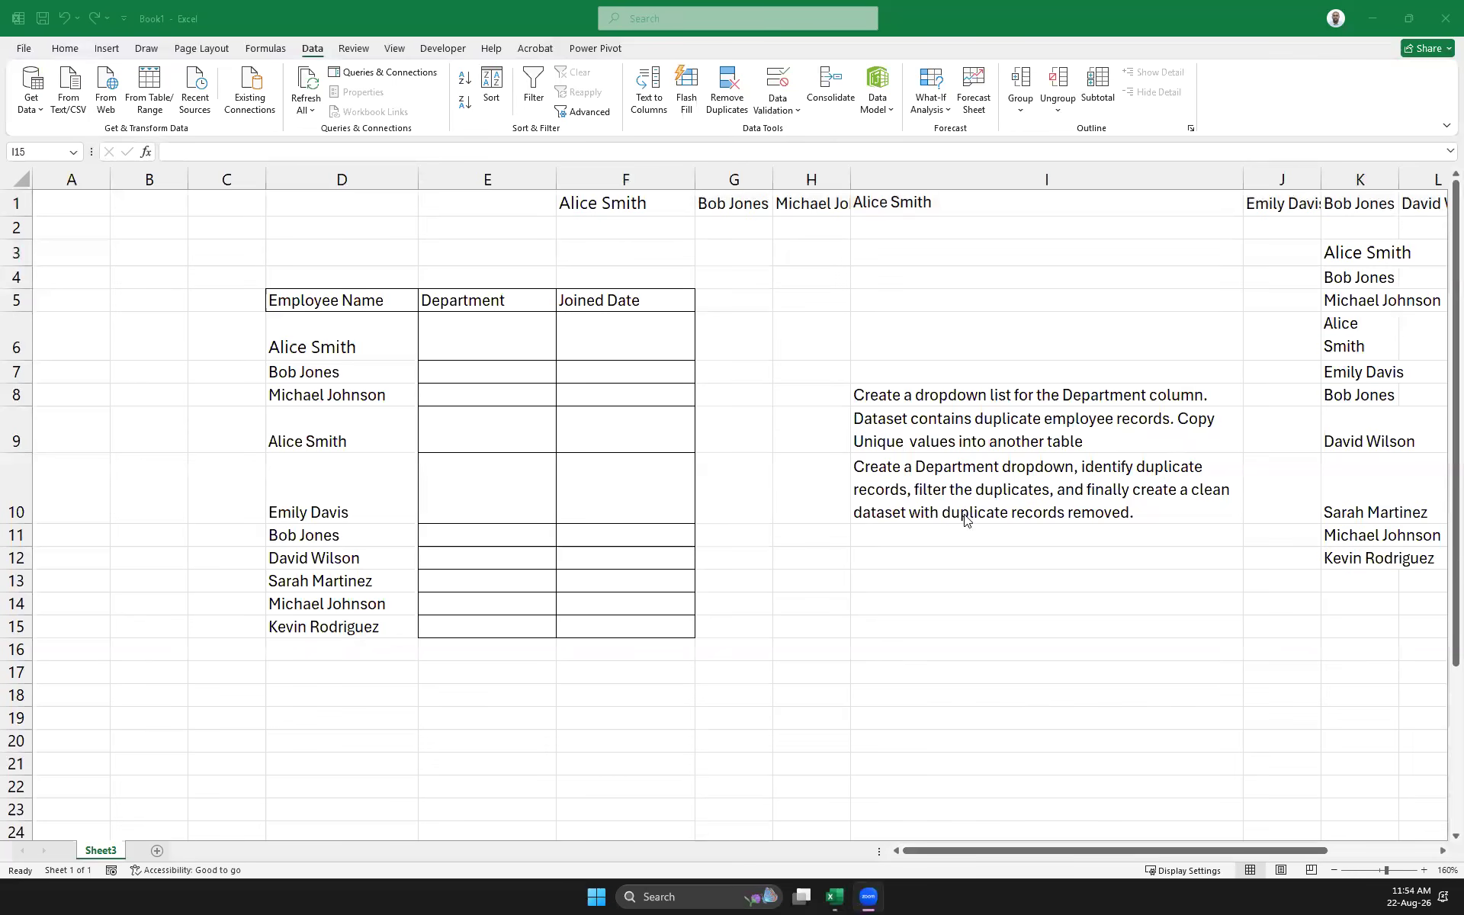
Paste the department list into F1 and split it by comma into F1:O1, Sales through Finance
{"action": "left_click", "coordinate": [588, 200]}
{"action": "key", "text": "ctrl+z"}
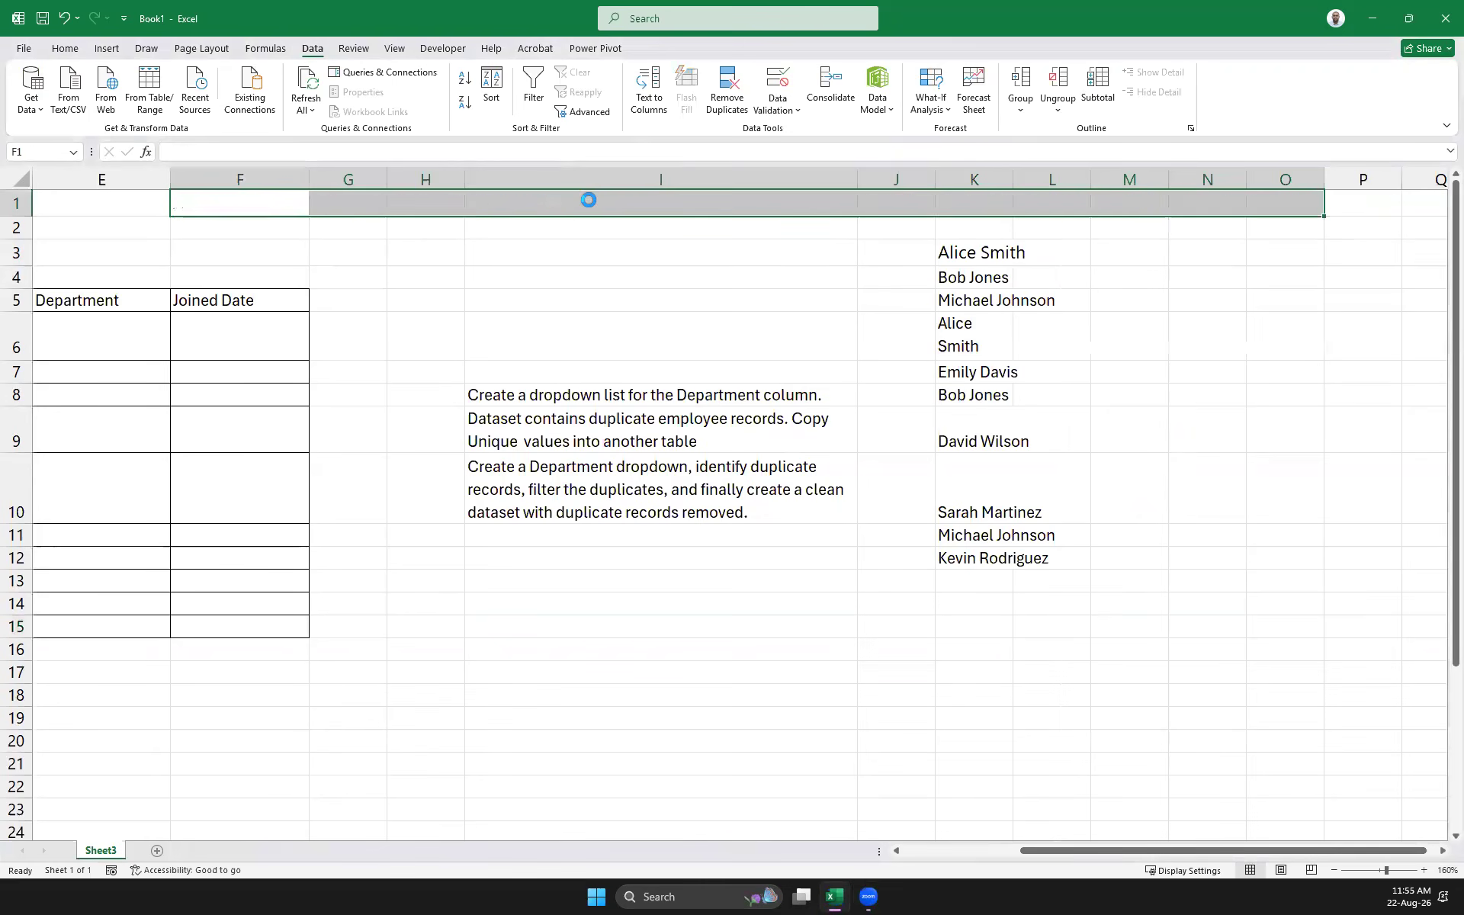
{"action": "key", "text": "ctrl+v"}
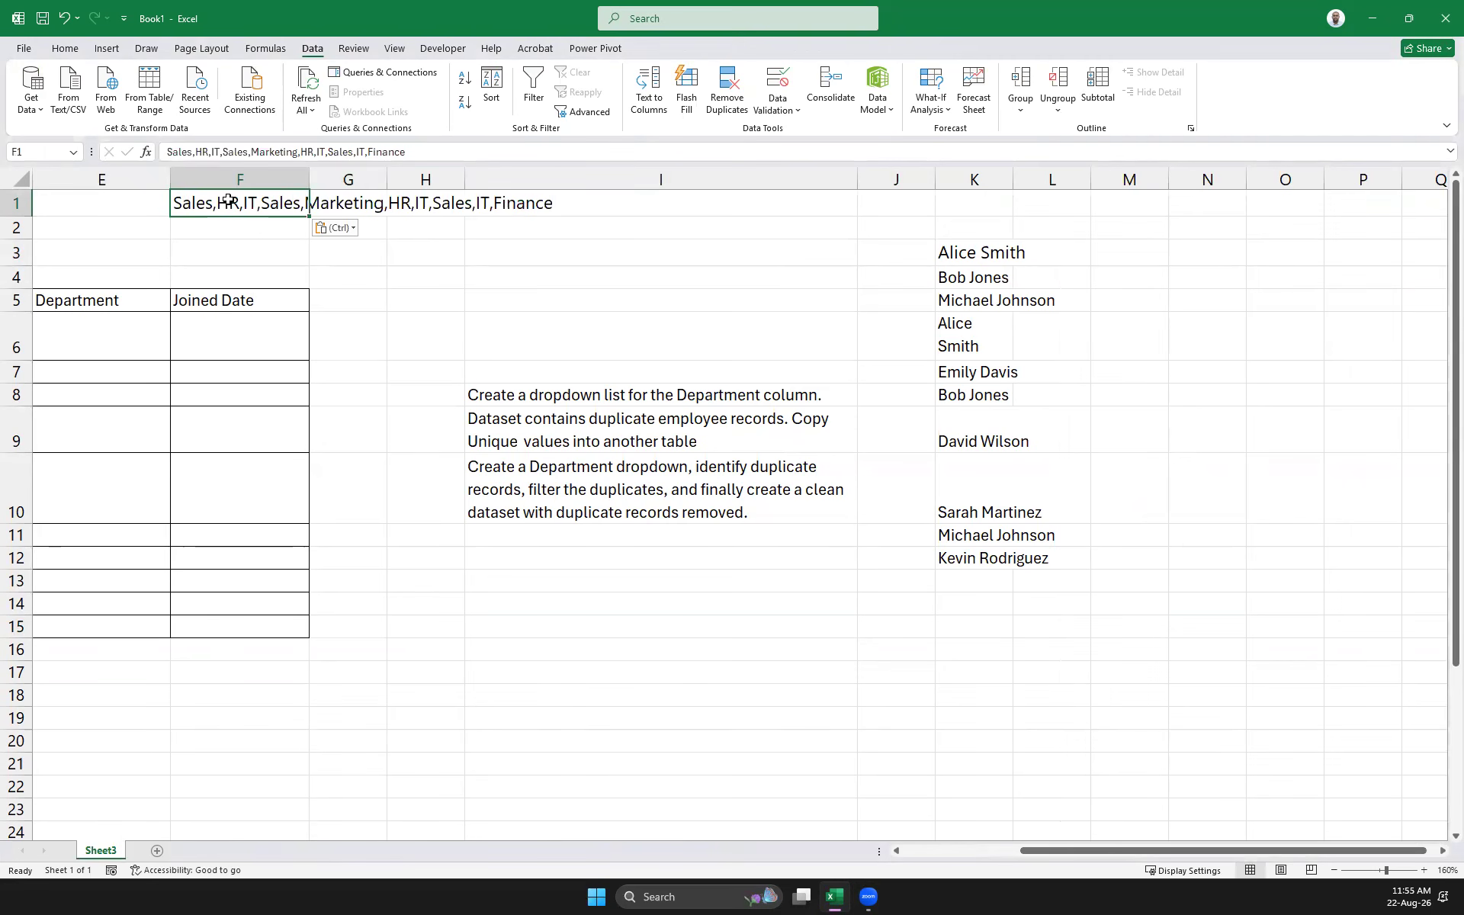
{"action": "left_click", "coordinate": [661, 95]}
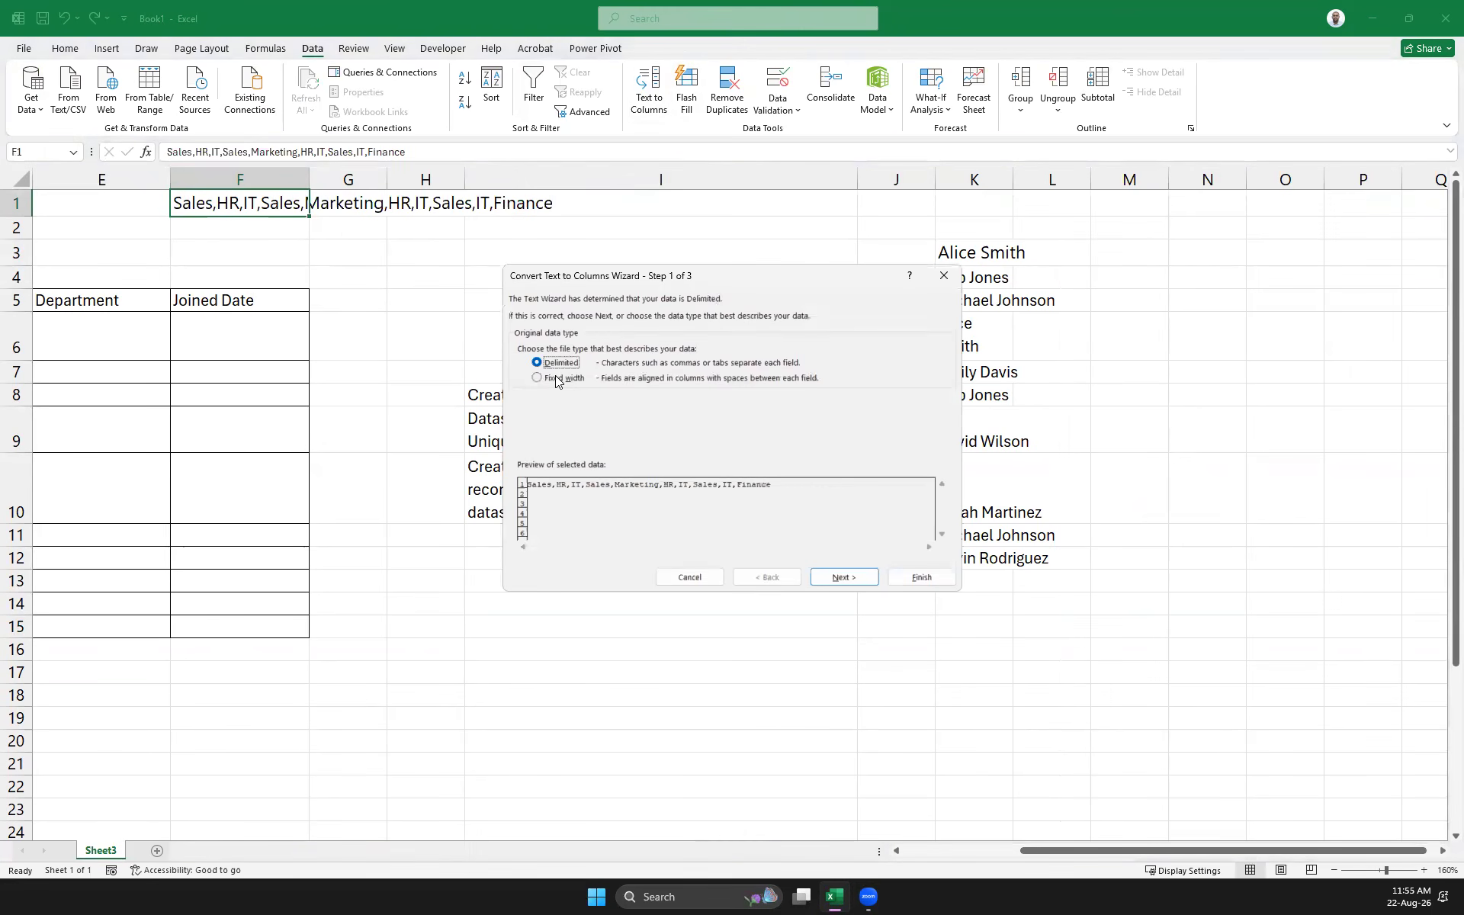
{"action": "left_click", "coordinate": [843, 577]}
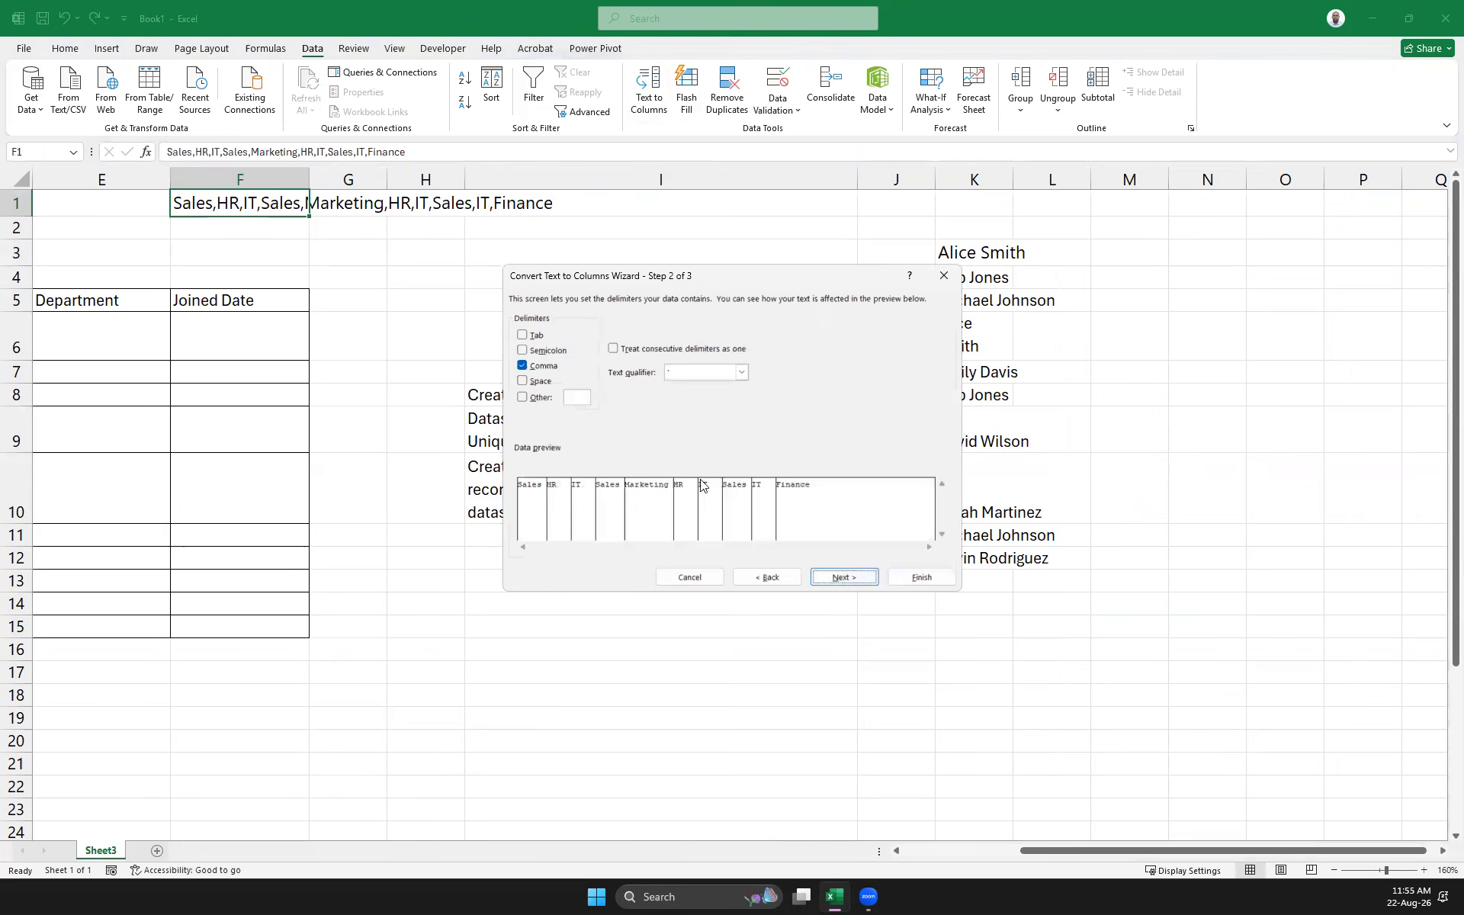
{"action": "left_click", "coordinate": [854, 583]}
{"action": "left_click", "coordinate": [922, 577]}
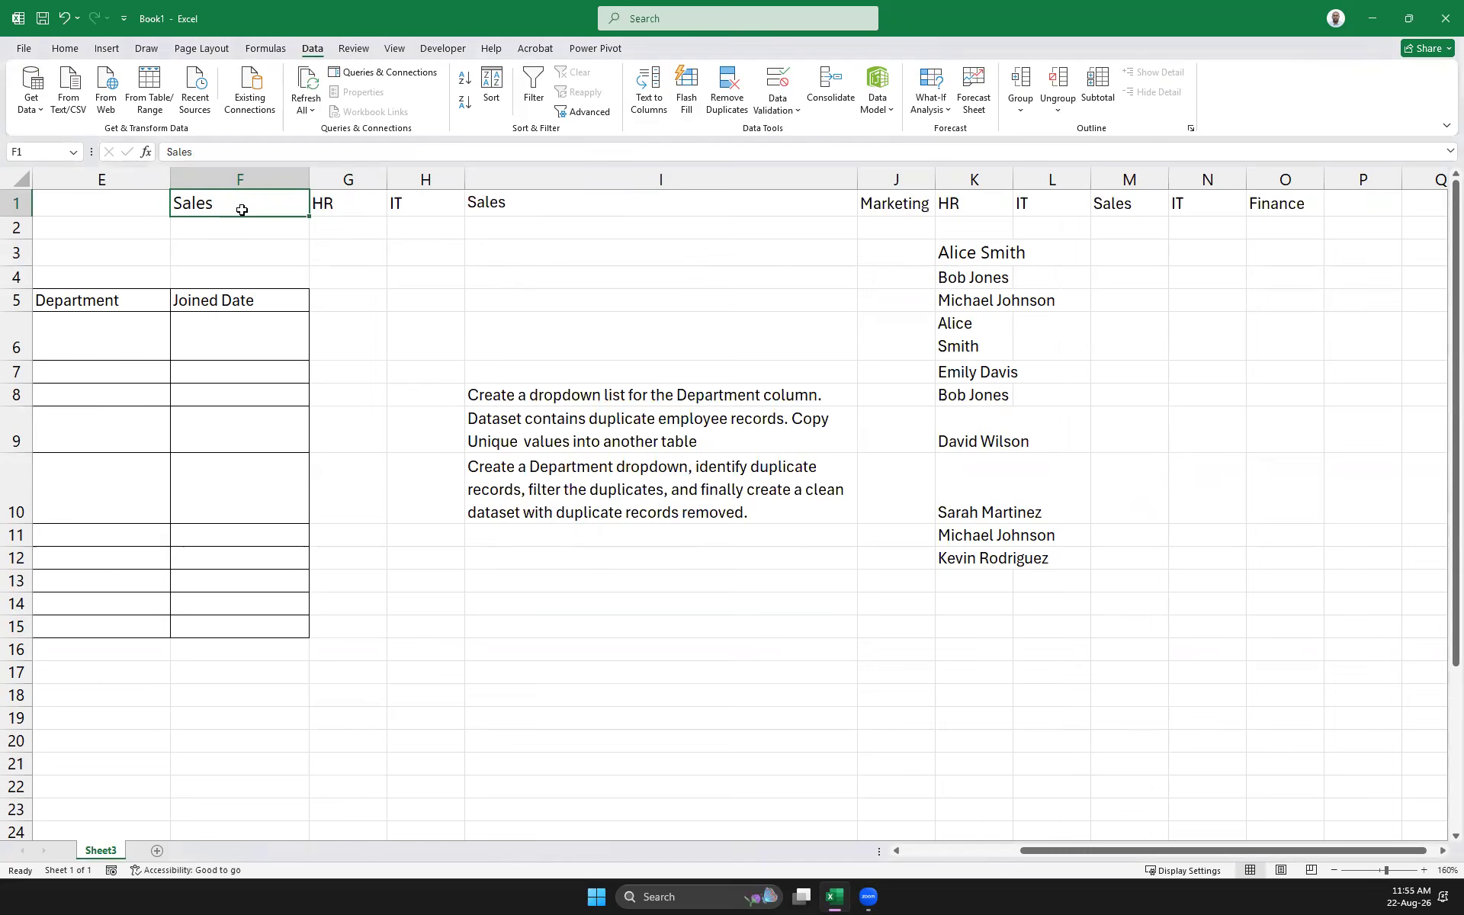
{"action": "key", "text": "ctrl+shift+Right"}
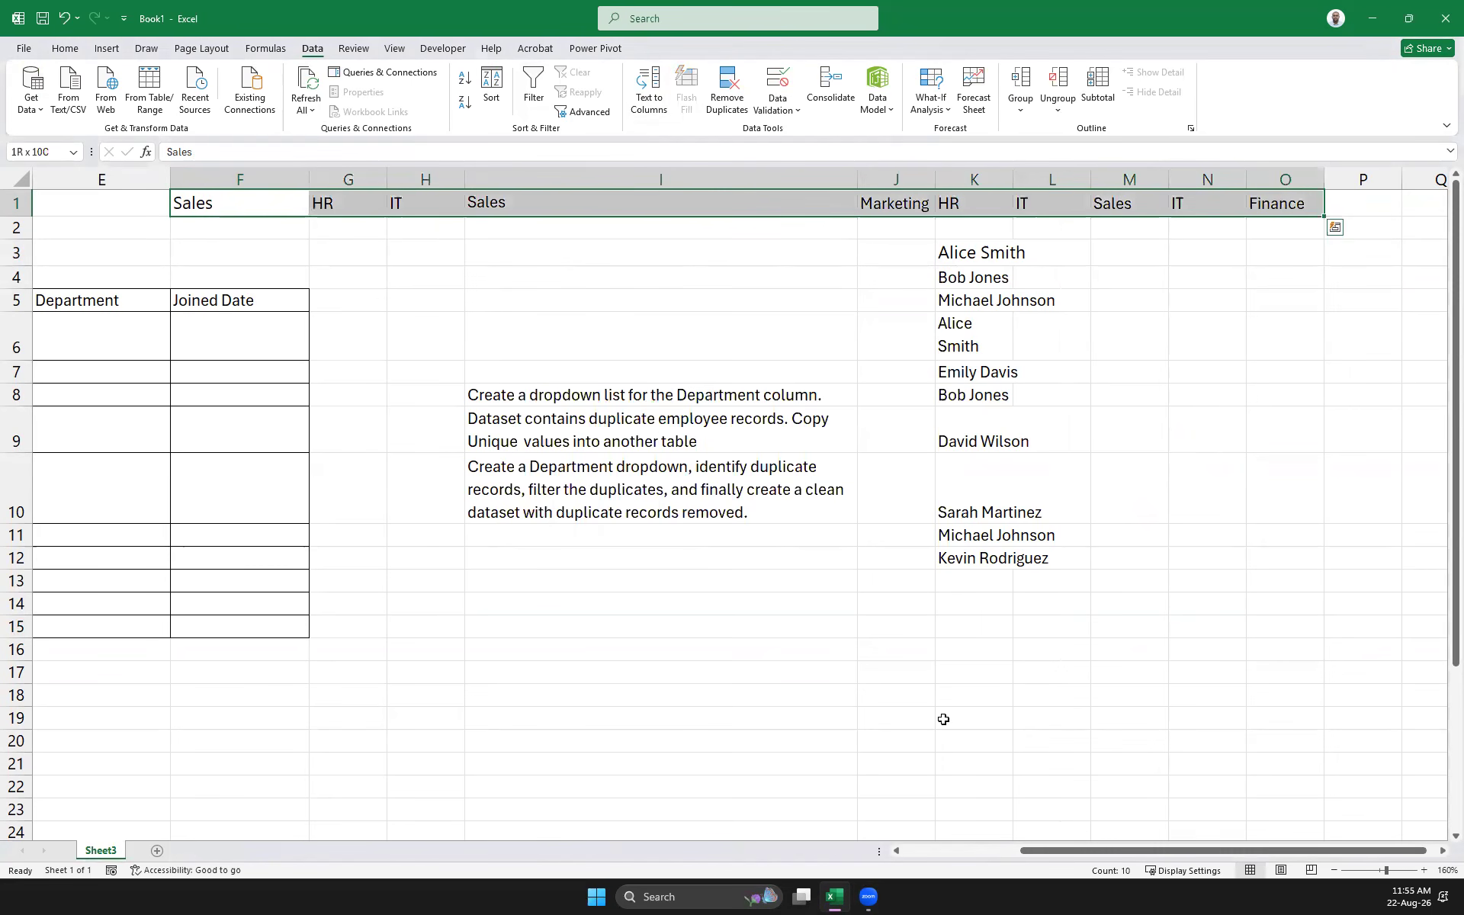
{"action": "left_click_drag", "start_coordinate": [1051, 850], "coordinate": [849, 852]}
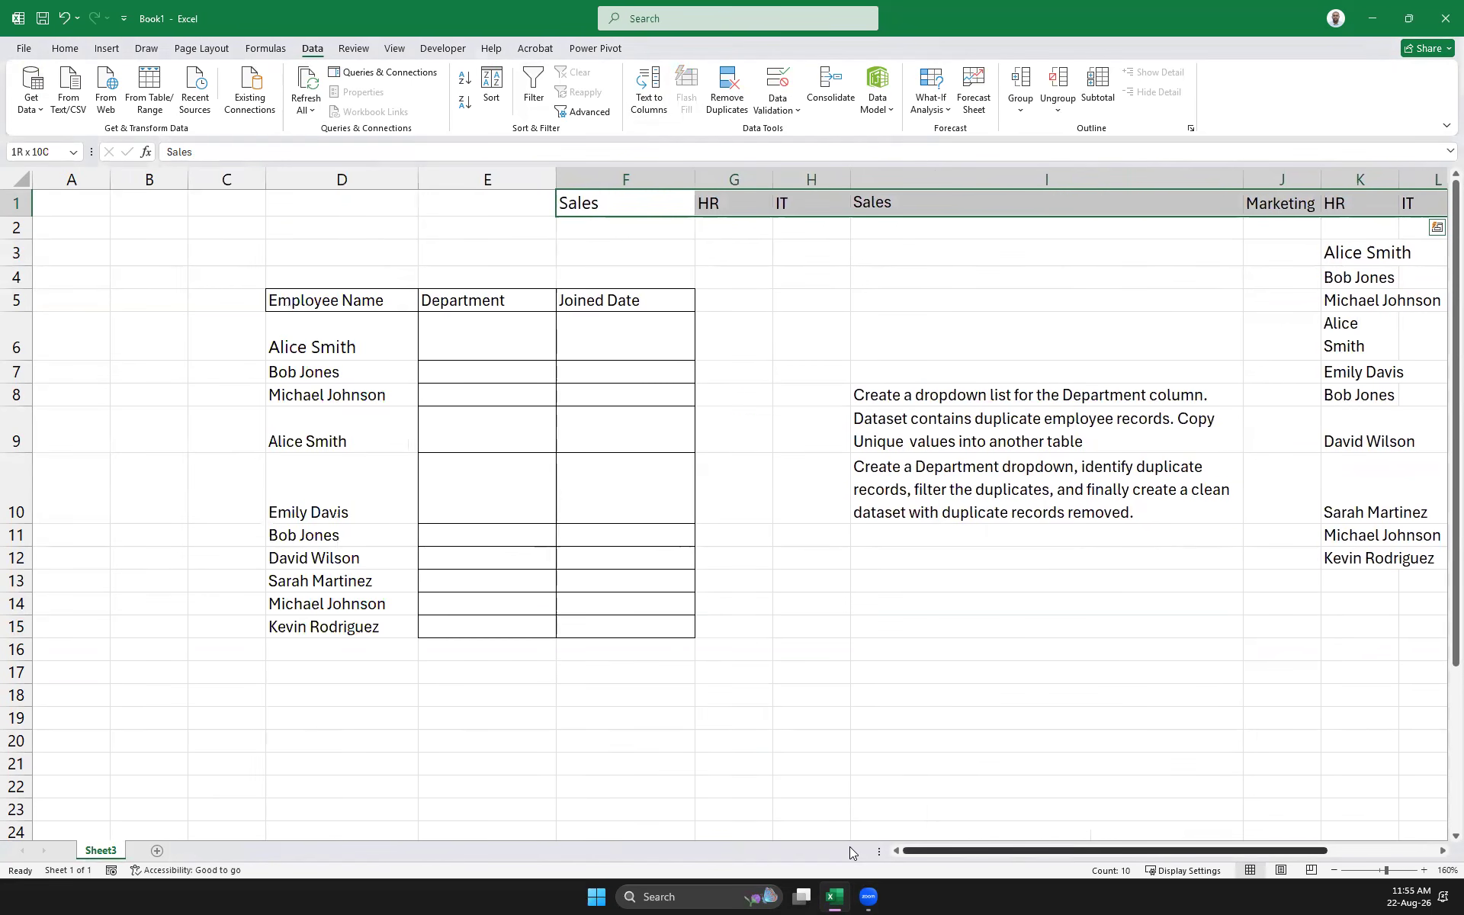
{"action": "left_click_drag", "start_coordinate": [497, 340], "coordinate": [497, 625]}
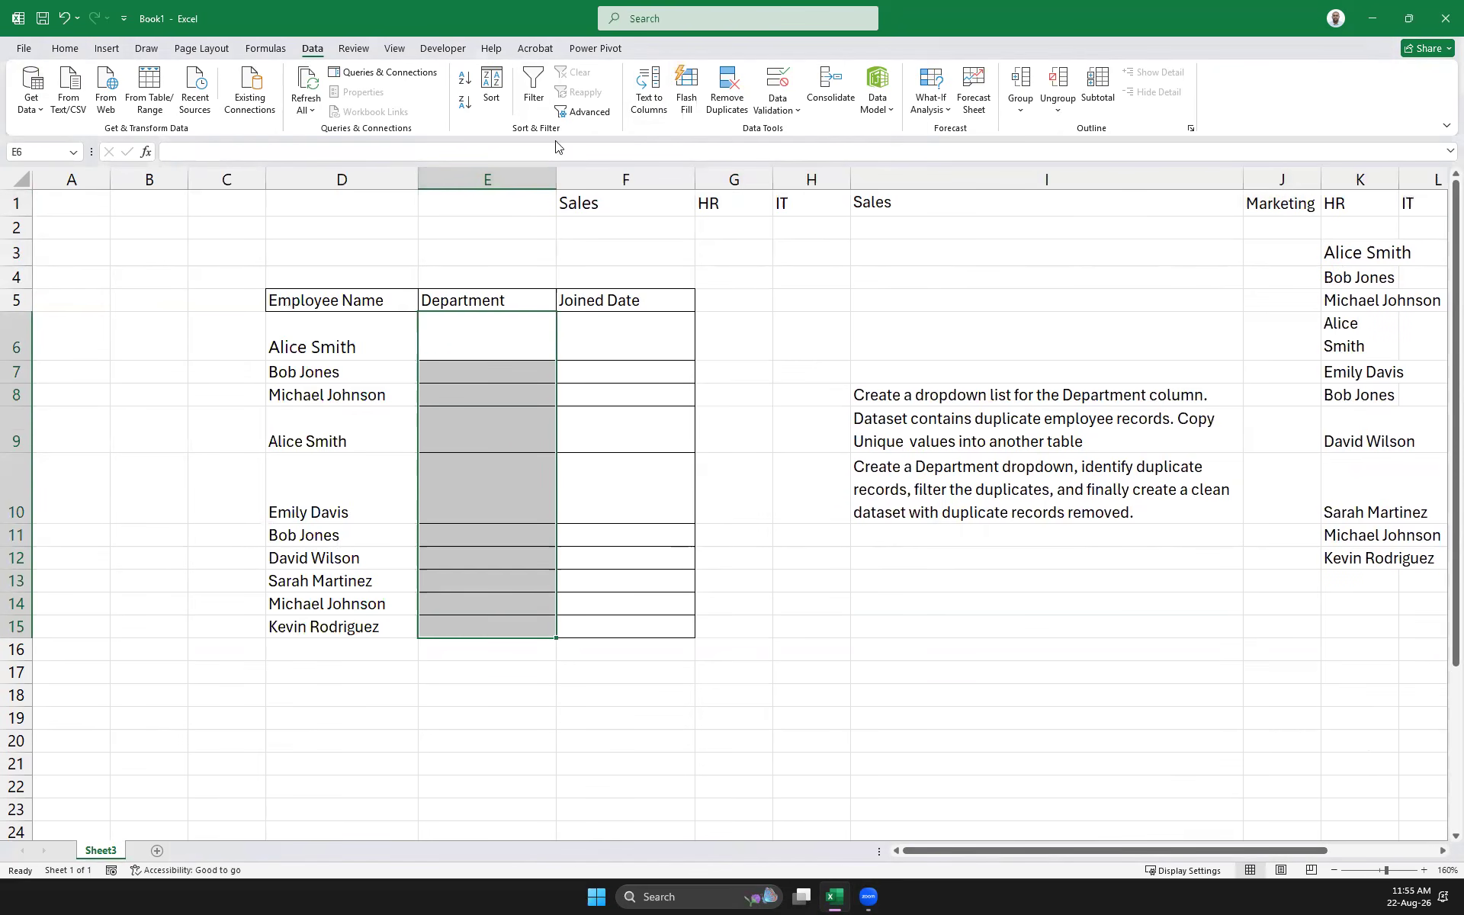
Add List data validation to E6:E15 with source =$F$1:$O$1
{"action": "left_click", "coordinate": [778, 104]}
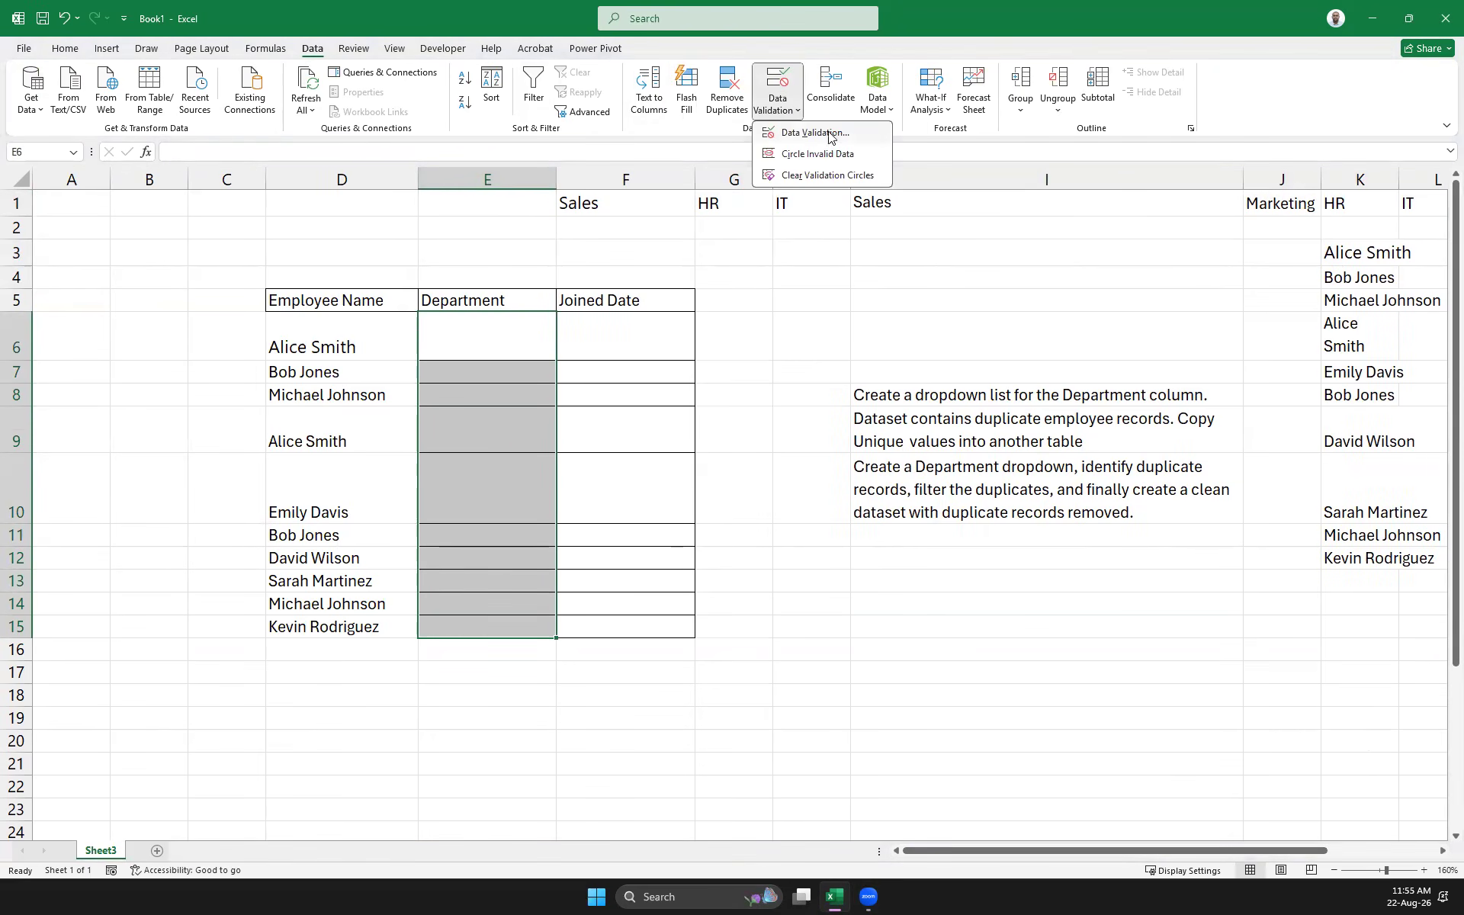
{"action": "left_click", "coordinate": [829, 134]}
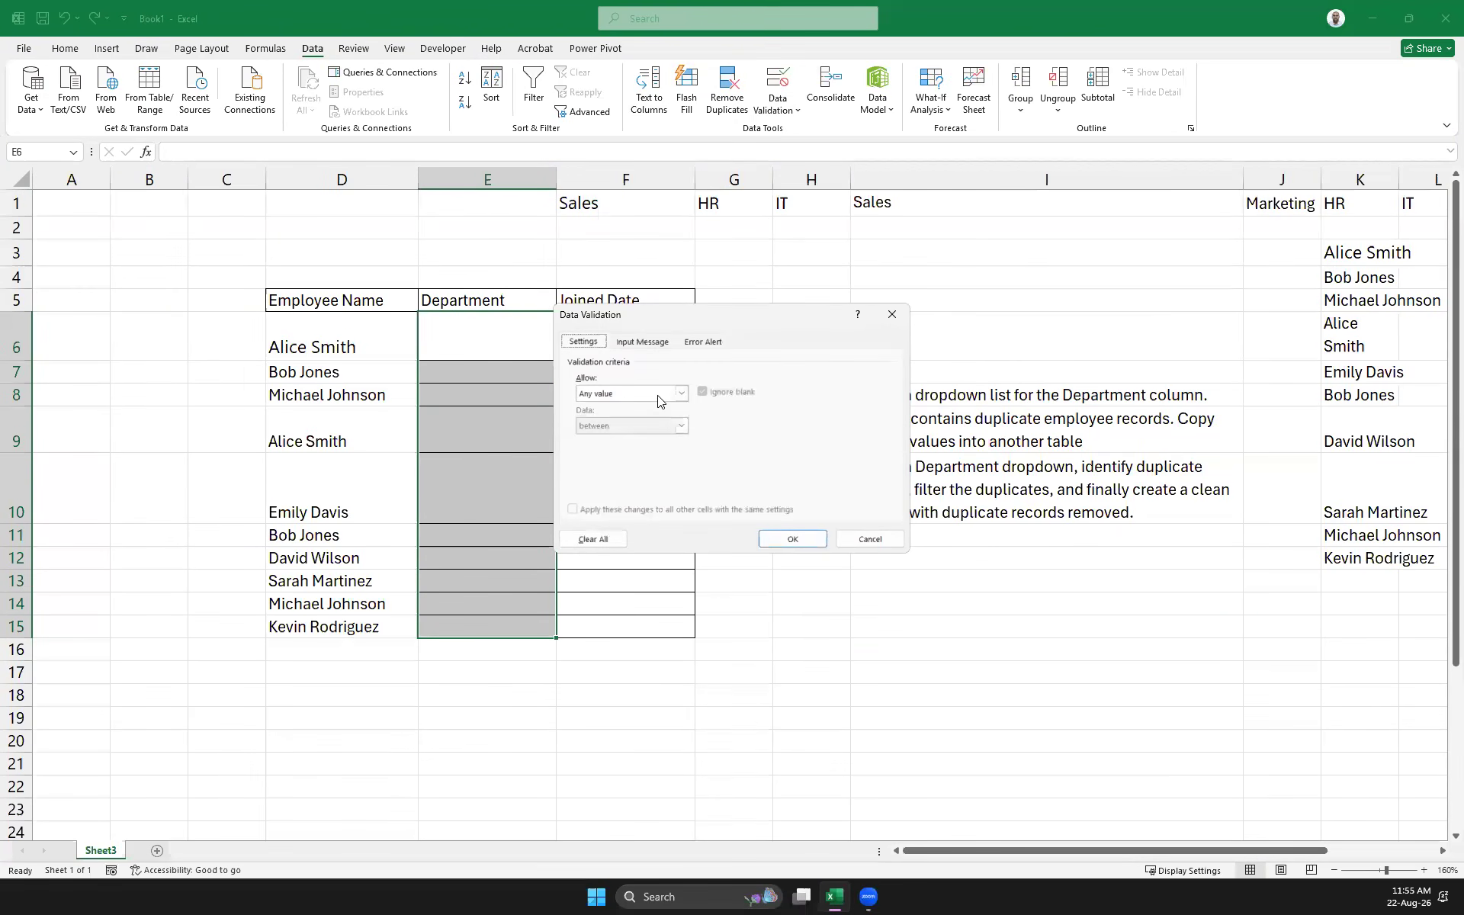
{"action": "left_click", "coordinate": [658, 393]}
{"action": "left_click", "coordinate": [662, 439]}
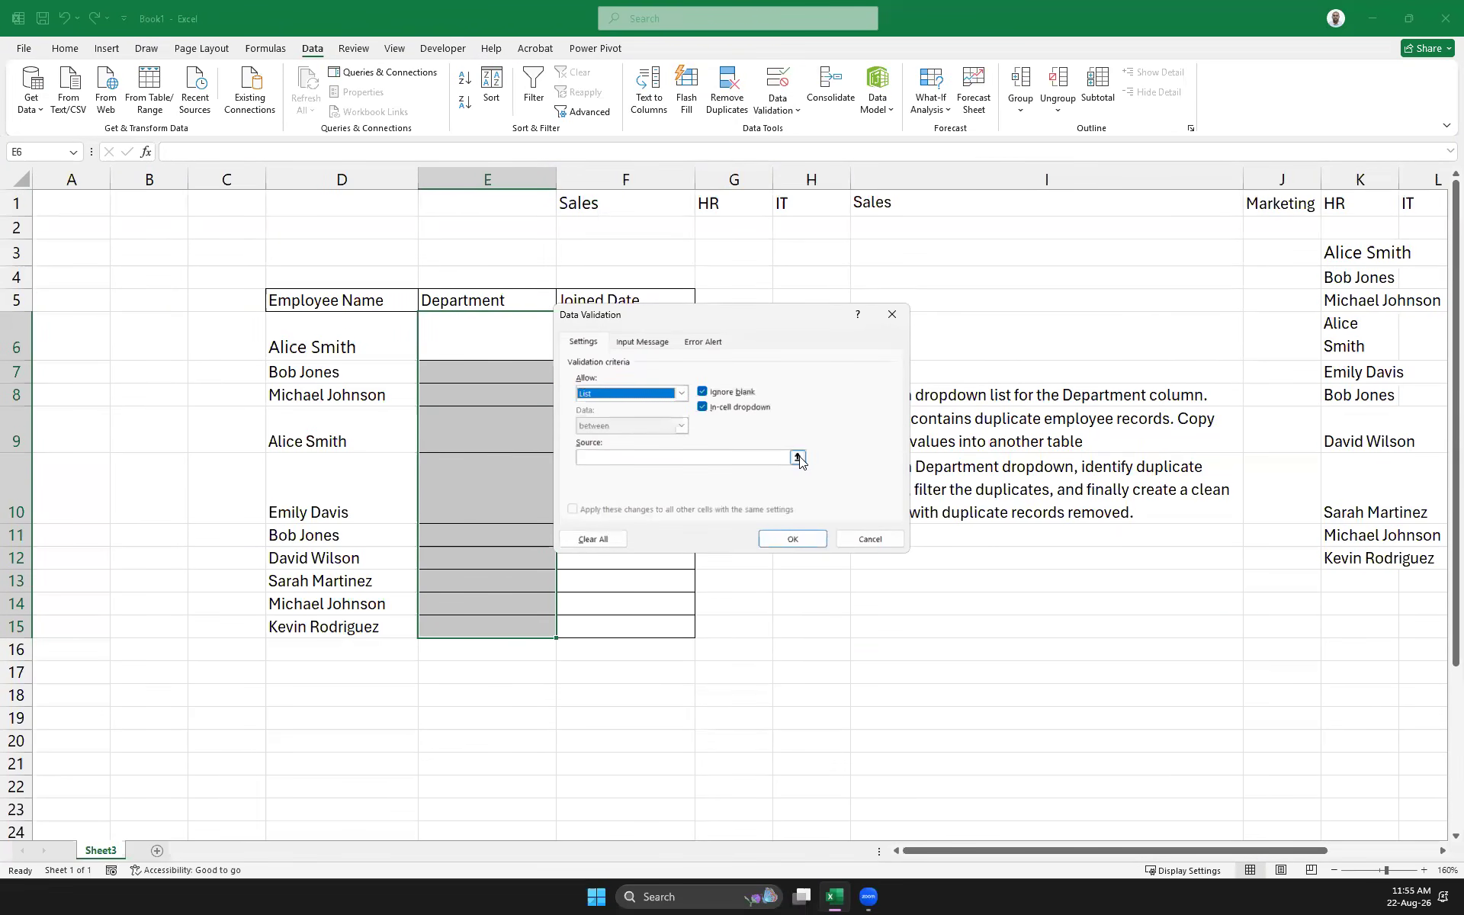
{"action": "left_click", "coordinate": [797, 458]}
{"action": "left_click_drag", "start_coordinate": [588, 204], "coordinate": [1281, 212]}
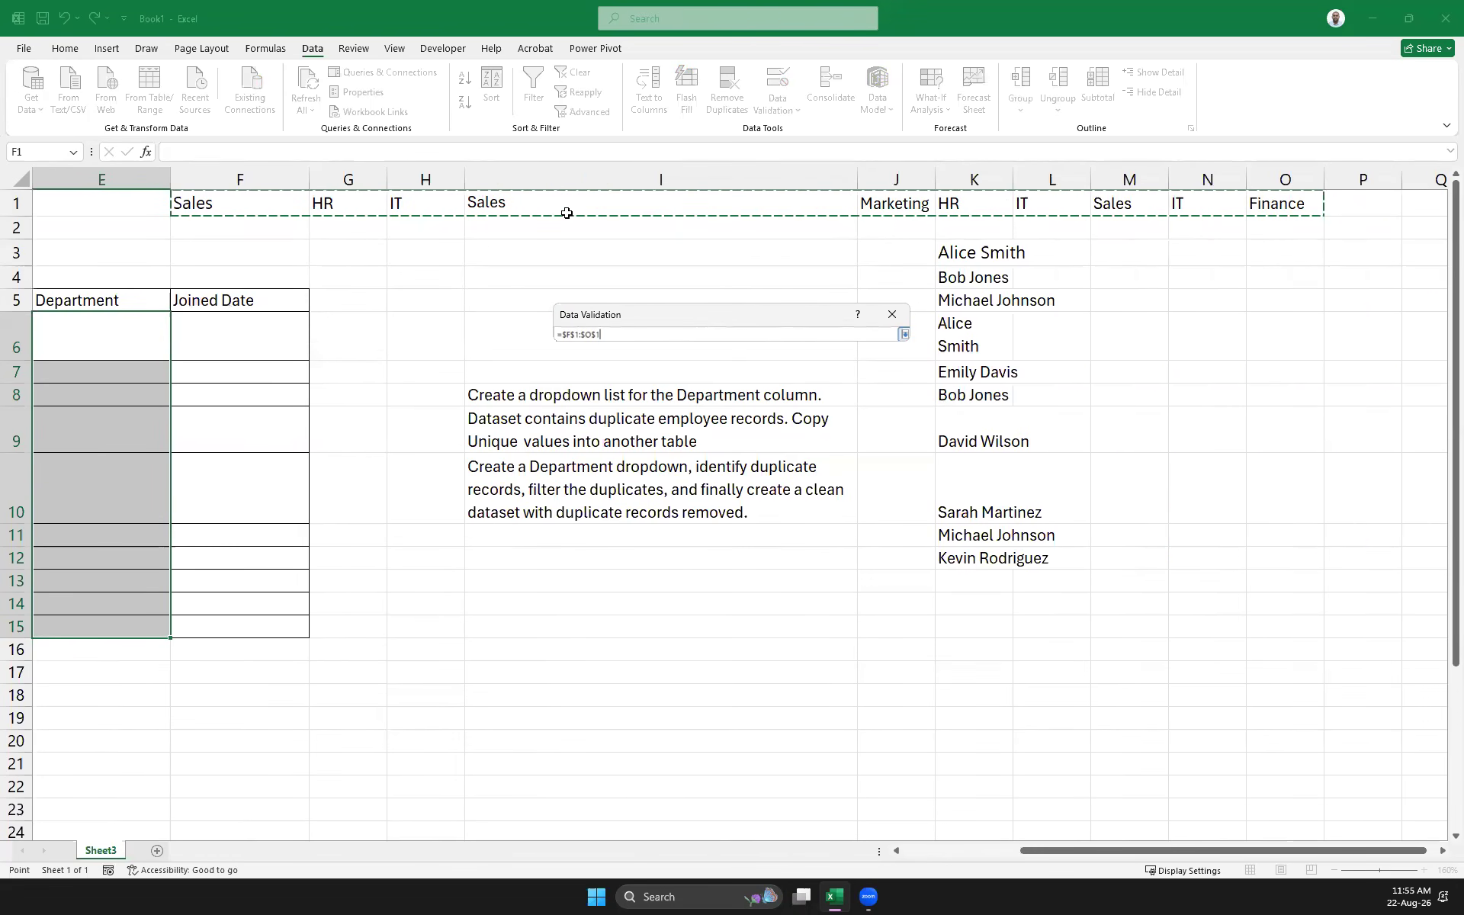
{"action": "left_click", "coordinate": [905, 334]}
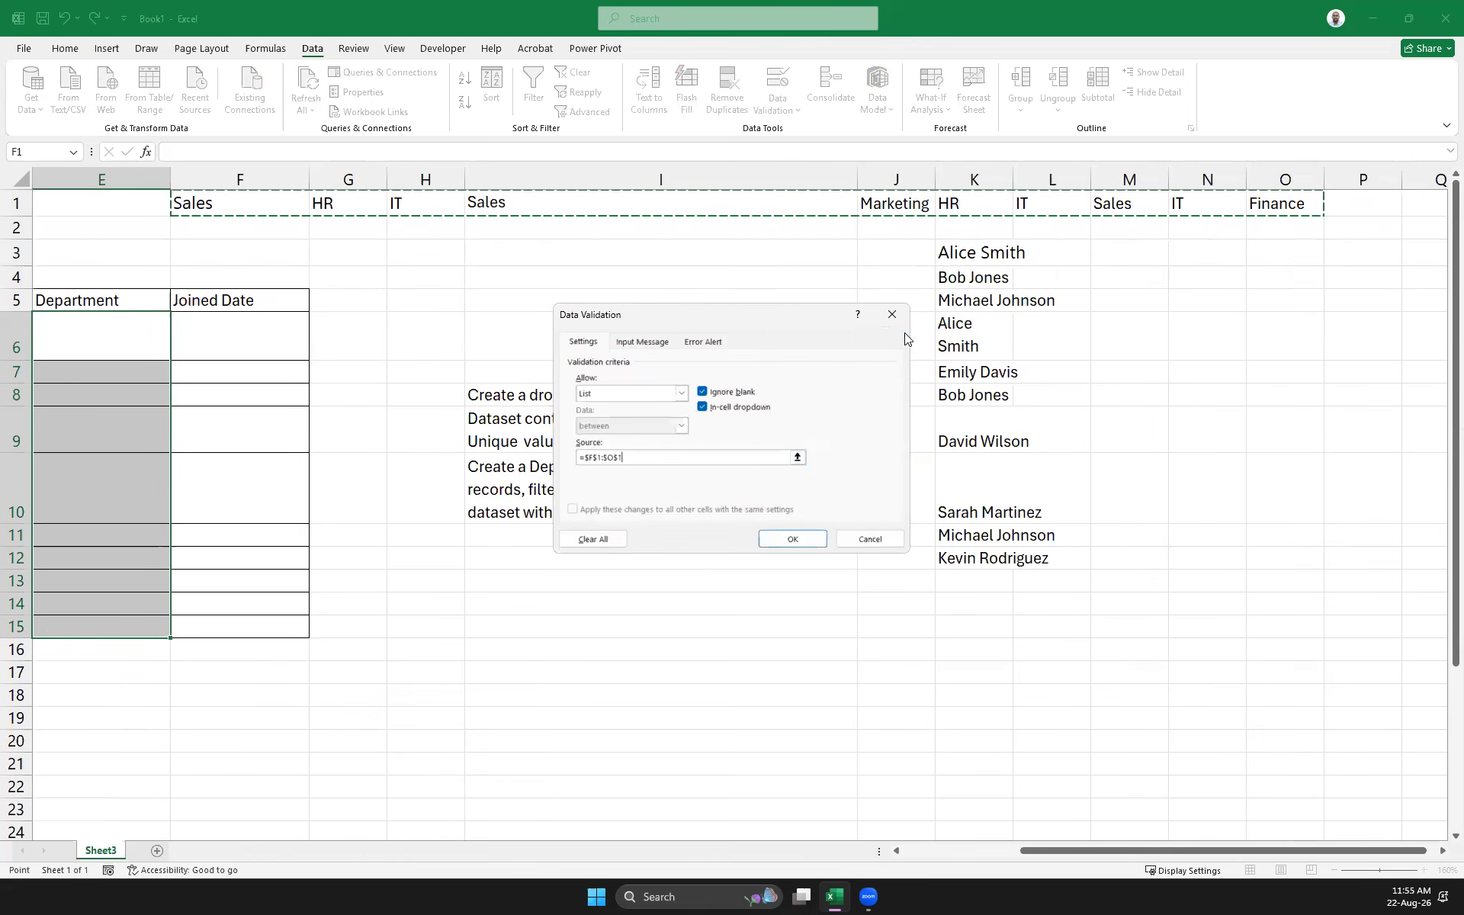
{"action": "left_click", "coordinate": [793, 539]}
{"action": "left_click_drag", "start_coordinate": [1102, 849], "coordinate": [729, 819]}
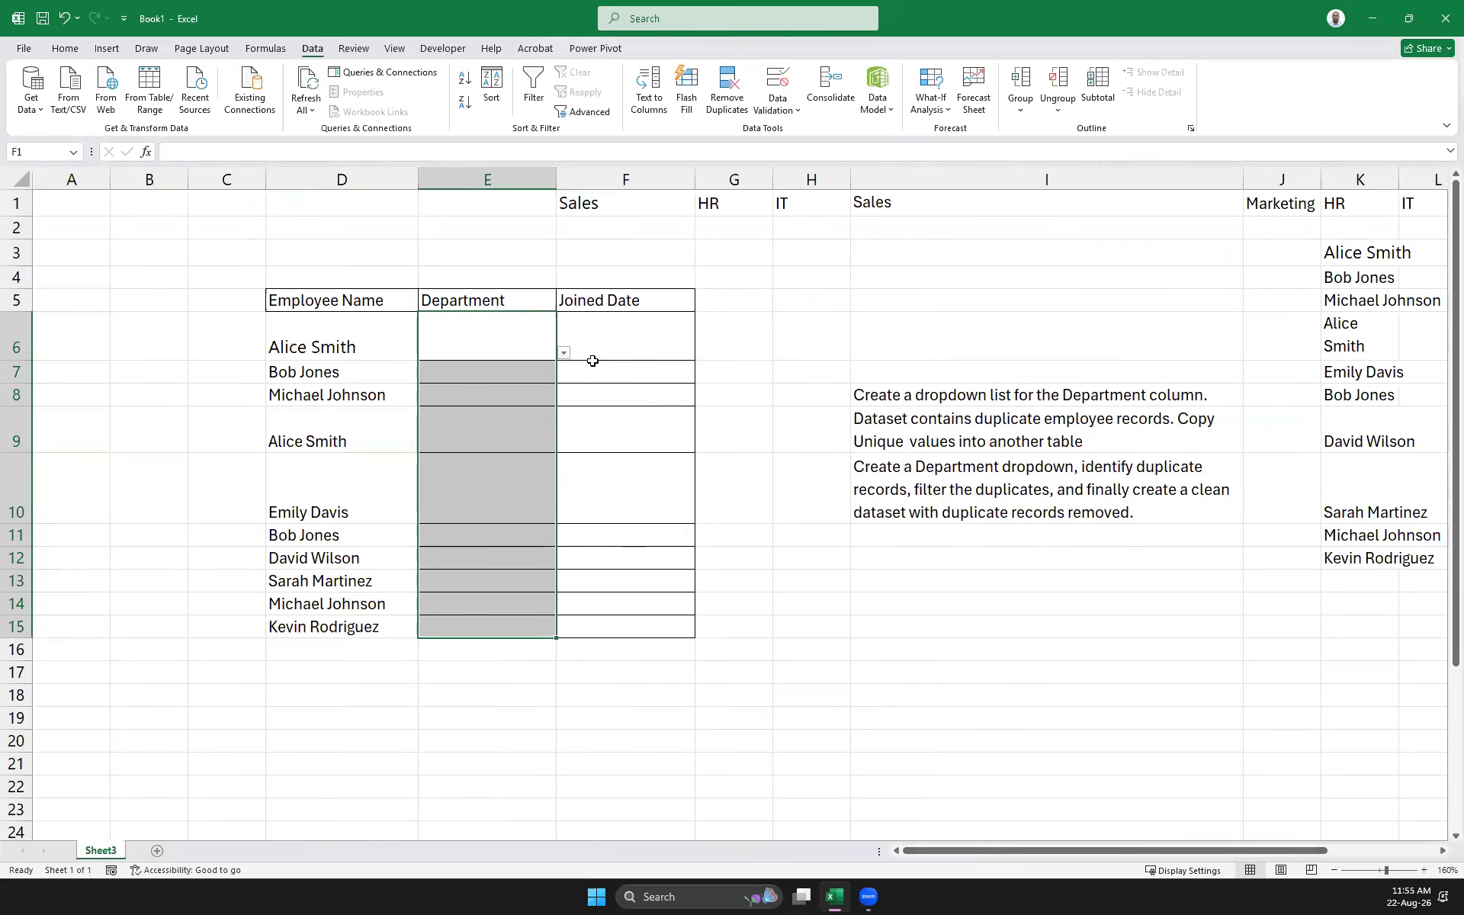
Copy the departments in F1:O1 and paste them transposed into E6:E15
{"action": "left_click", "coordinate": [501, 342]}
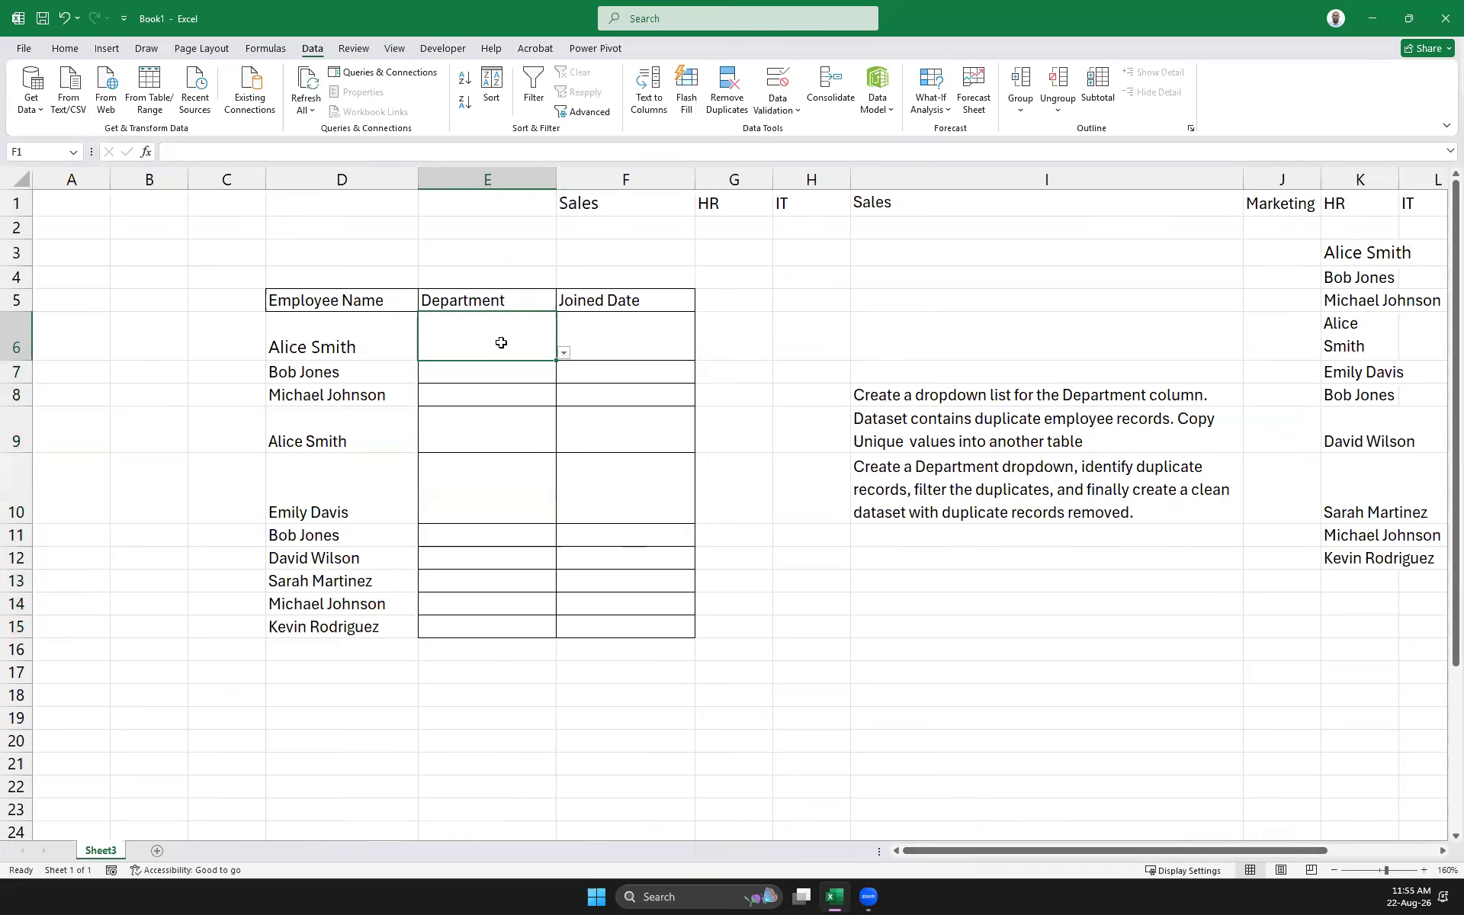
{"action": "left_click", "coordinate": [564, 353]}
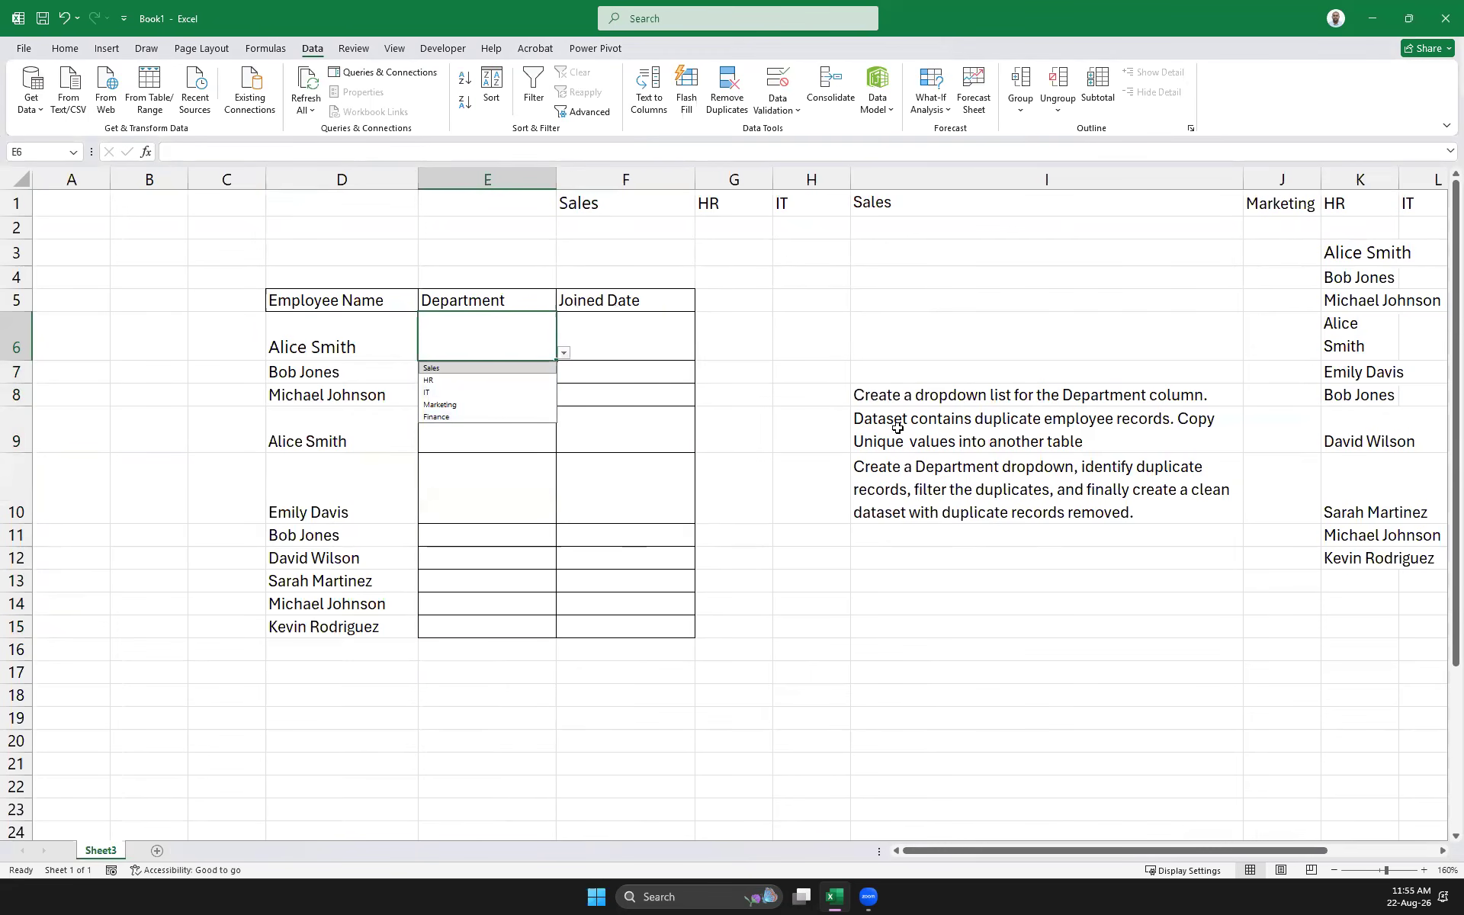
{"action": "left_click", "coordinate": [588, 207]}
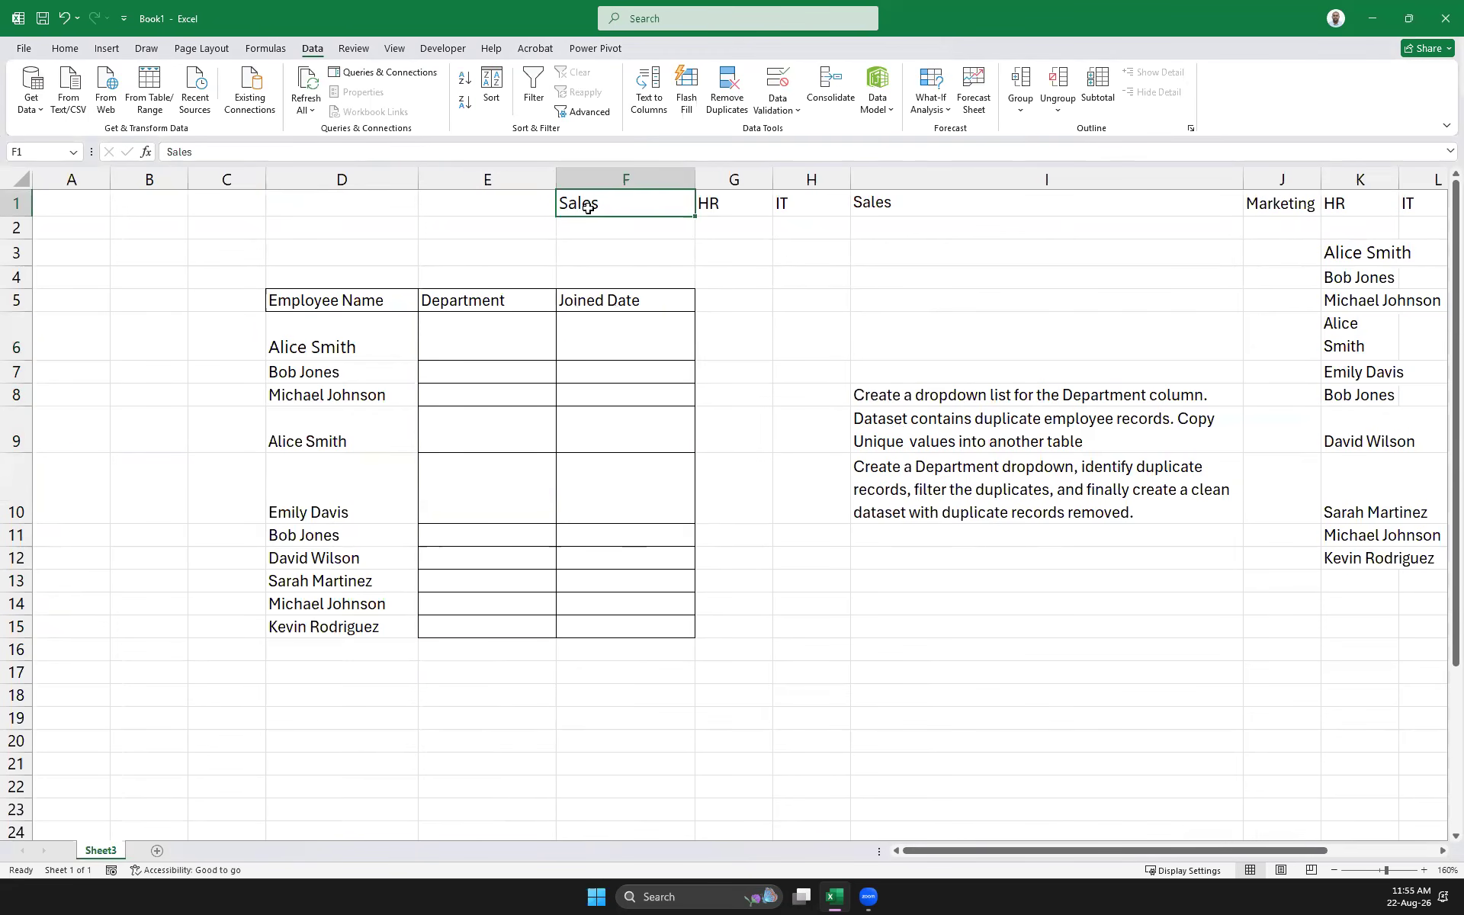
{"action": "key", "text": "ctrl+shift+Right"}
{"action": "key", "text": "ctrl+c"}
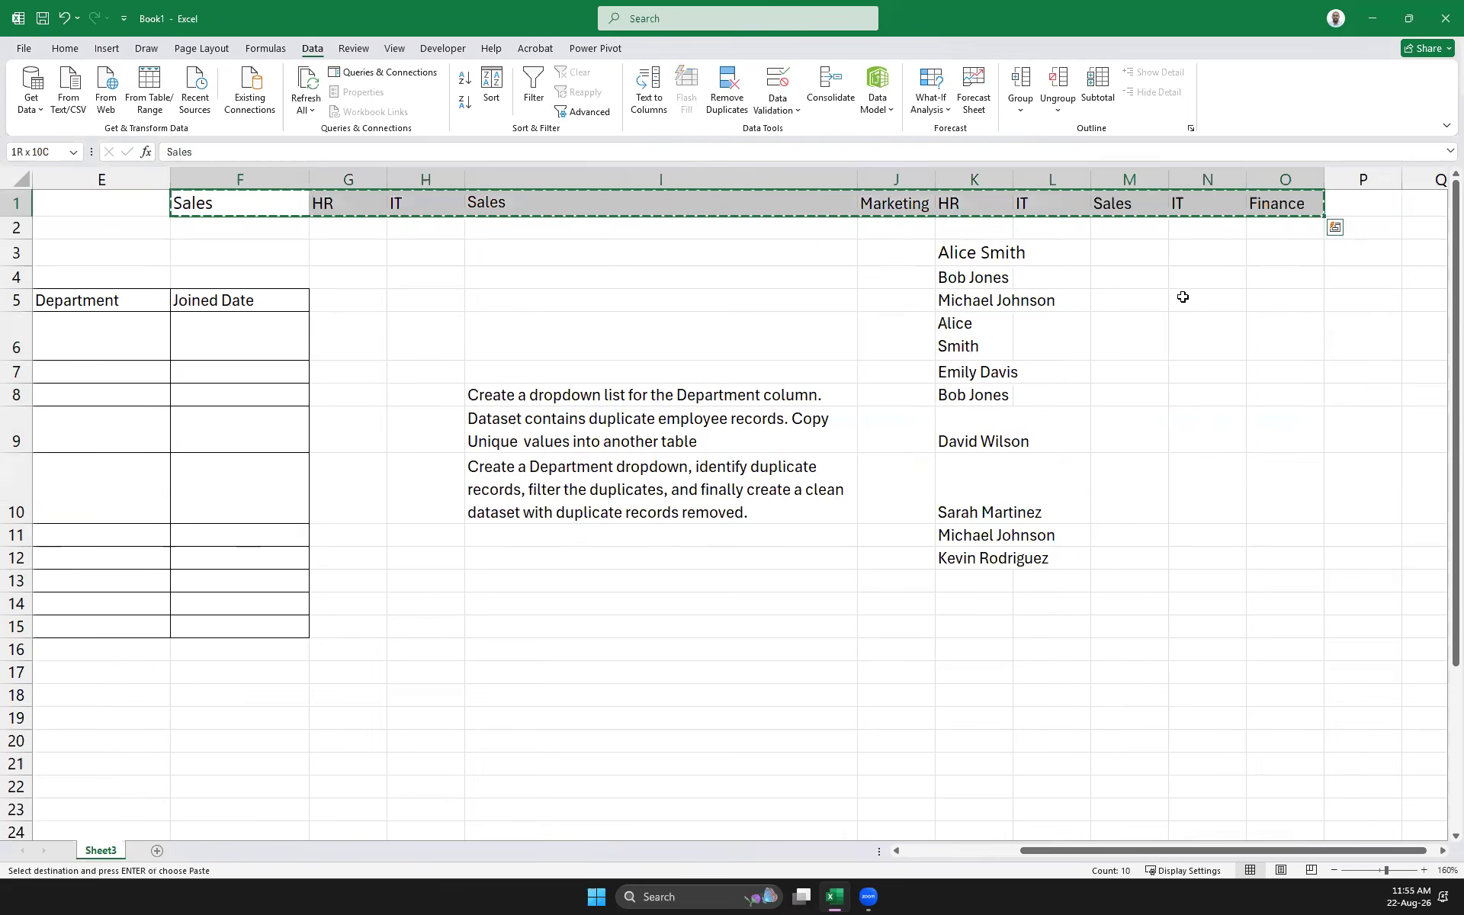
{"action": "key", "text": "ctrl+q"}
{"action": "left_click", "coordinate": [118, 335]}
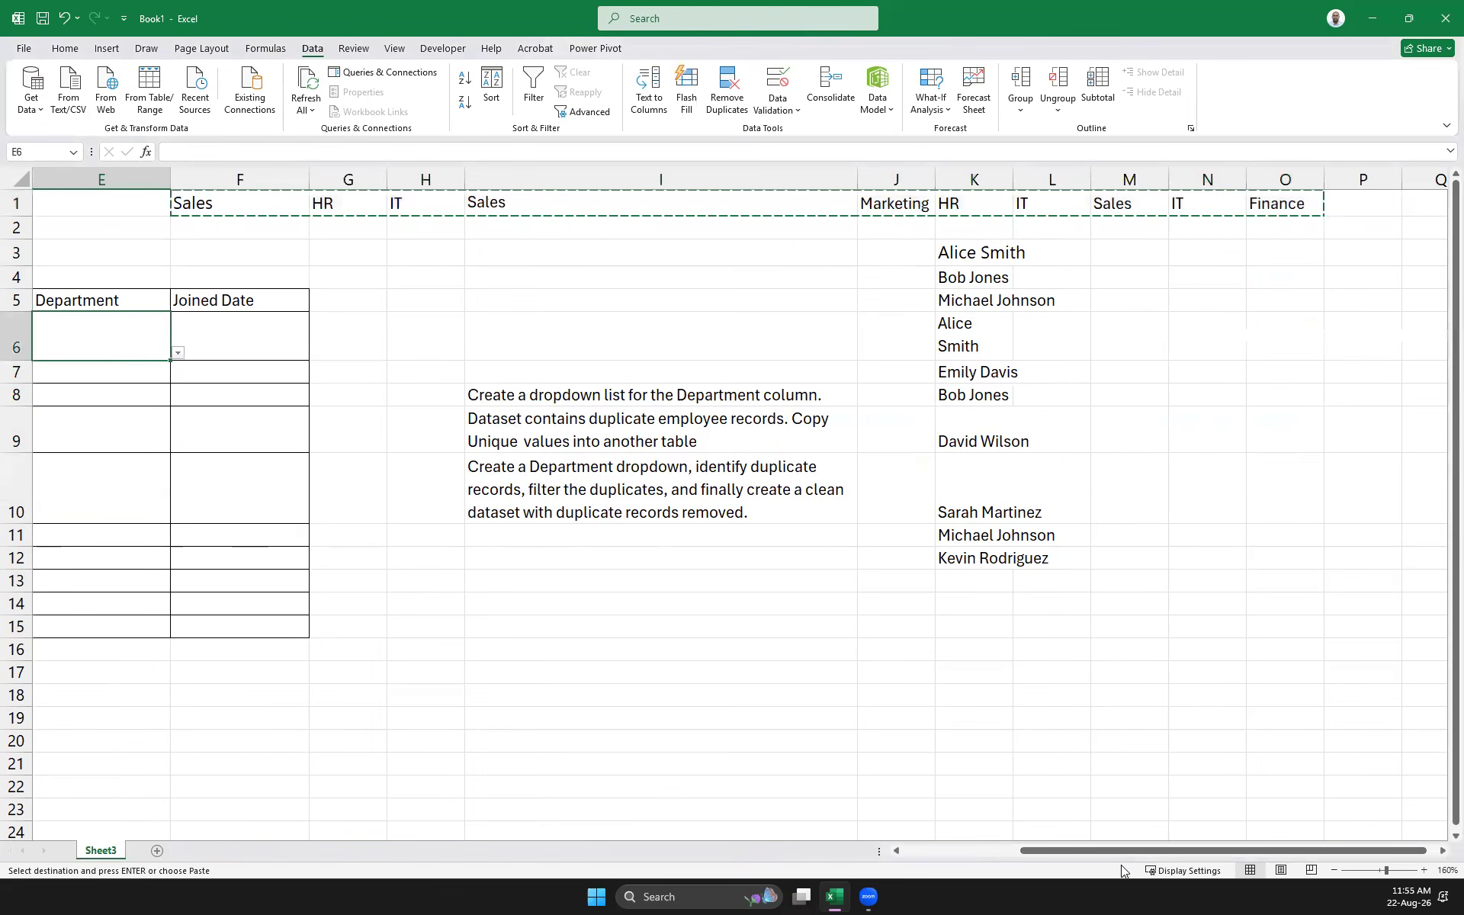
{"action": "left_click", "coordinate": [975, 848]}
{"action": "right_click", "coordinate": [497, 337]}
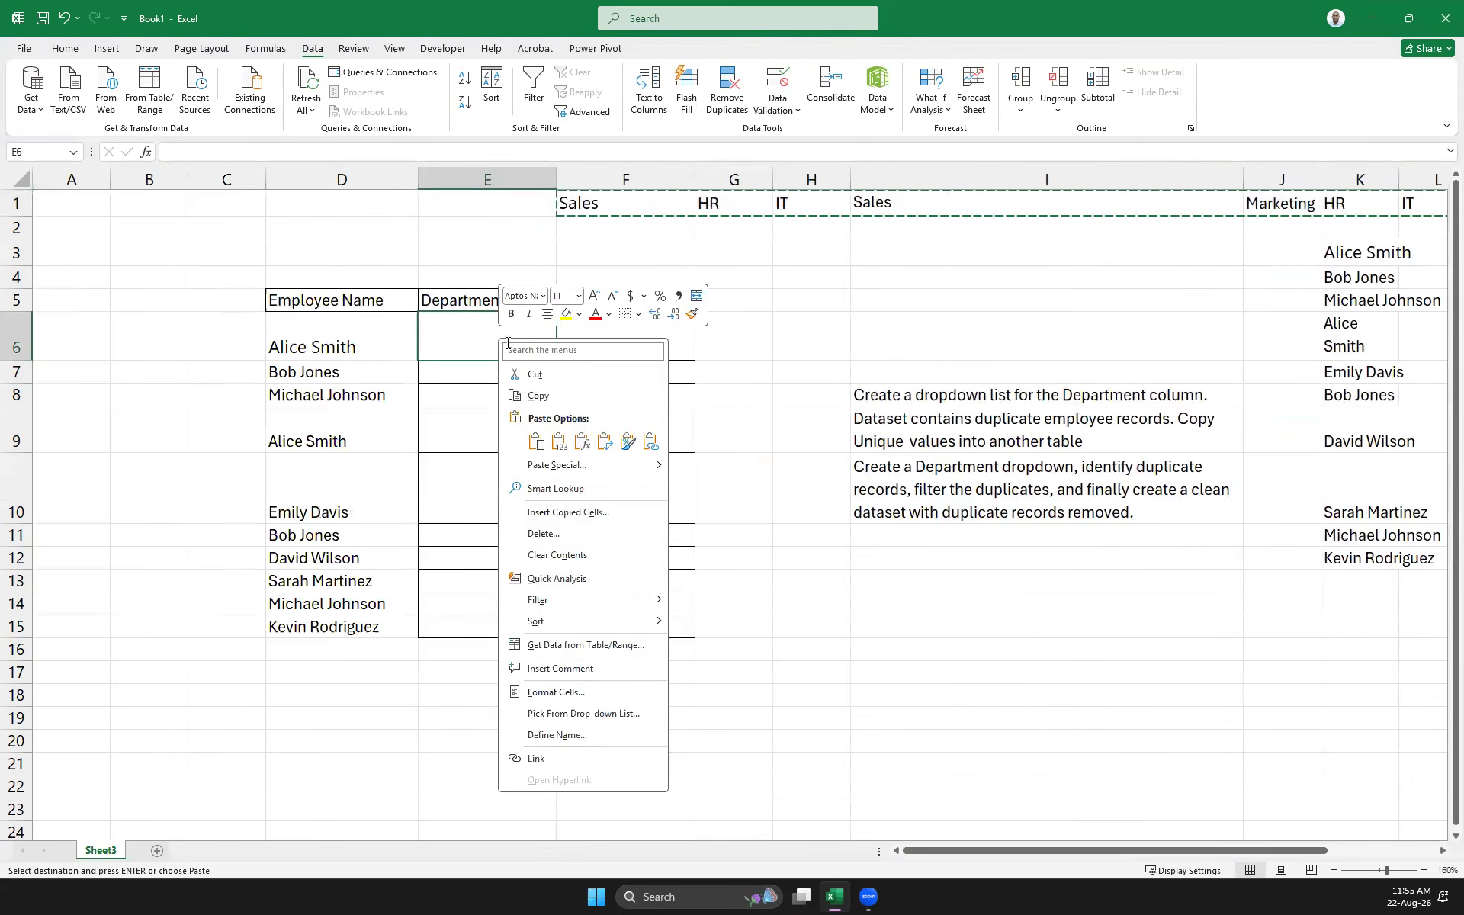
{"action": "left_click", "coordinate": [607, 448]}
Check the pasted department values from Sales down to Finance in E6:E15
{"action": "left_click", "coordinate": [796, 628]}
{"action": "left_click", "coordinate": [506, 354]}
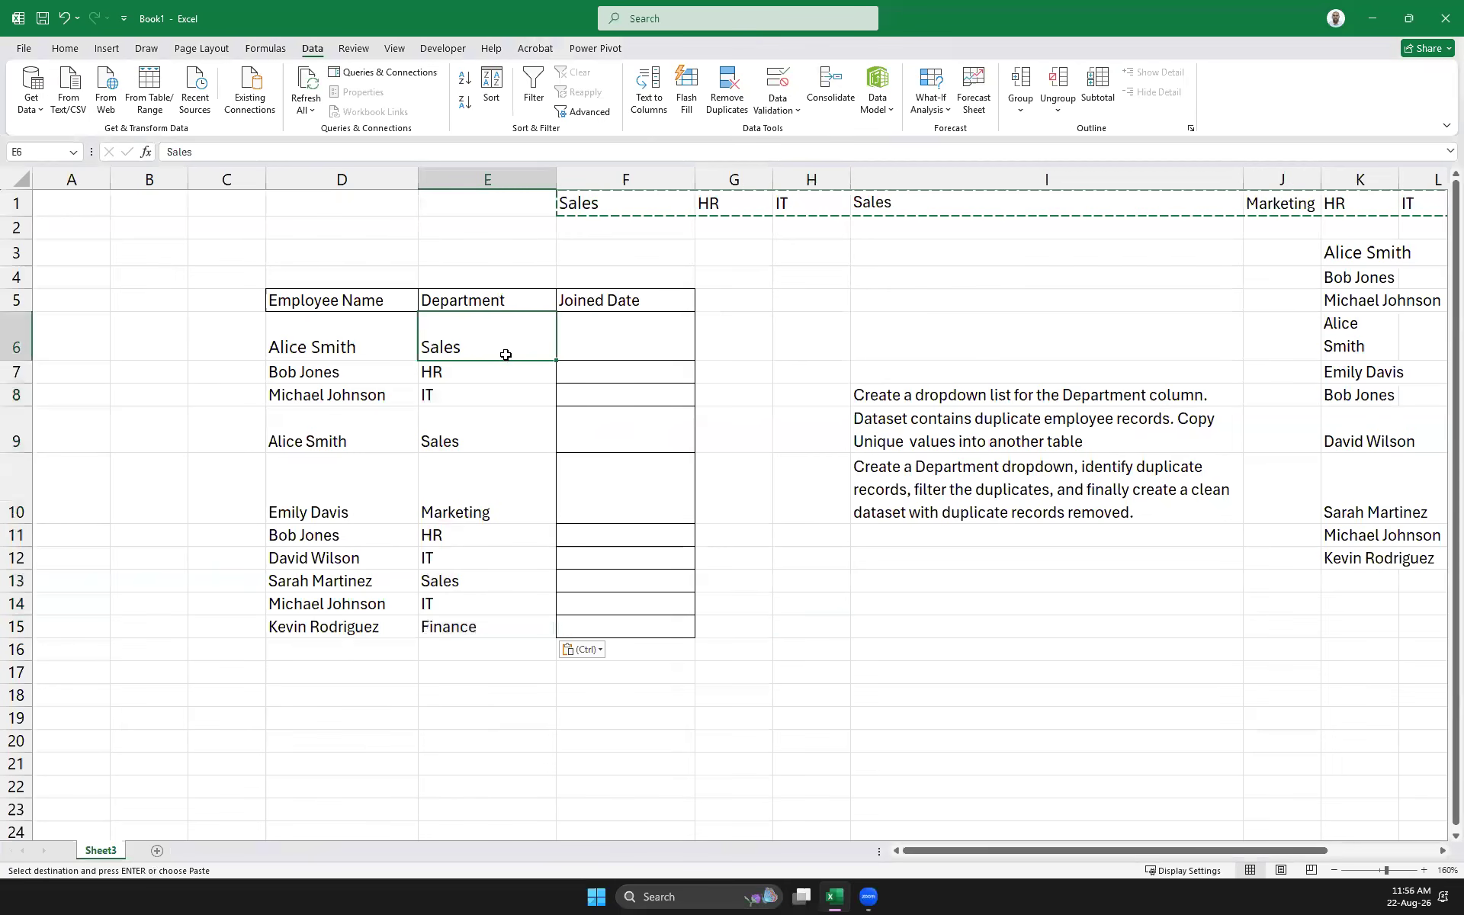
{"action": "left_click", "coordinate": [498, 420]}
{"action": "left_click", "coordinate": [474, 518]}
{"action": "left_click", "coordinate": [474, 557]}
{"action": "left_click", "coordinate": [472, 583]}
{"action": "left_click", "coordinate": [465, 606]}
{"action": "left_click", "coordinate": [504, 338]}
{"action": "left_click", "coordinate": [515, 631]}
{"action": "left_click", "coordinate": [522, 579]}
{"action": "left_click", "coordinate": [513, 434]}
{"action": "left_click", "coordinate": [486, 332]}
{"action": "left_click", "coordinate": [483, 396]}
{"action": "left_click", "coordinate": [489, 345]}
{"action": "left_click", "coordinate": [614, 368]}
{"action": "left_click", "coordinate": [482, 345]}
{"action": "left_click", "coordinate": [461, 651]}
{"action": "left_click", "coordinate": [488, 629]}
{"action": "key", "text": "Delete"}
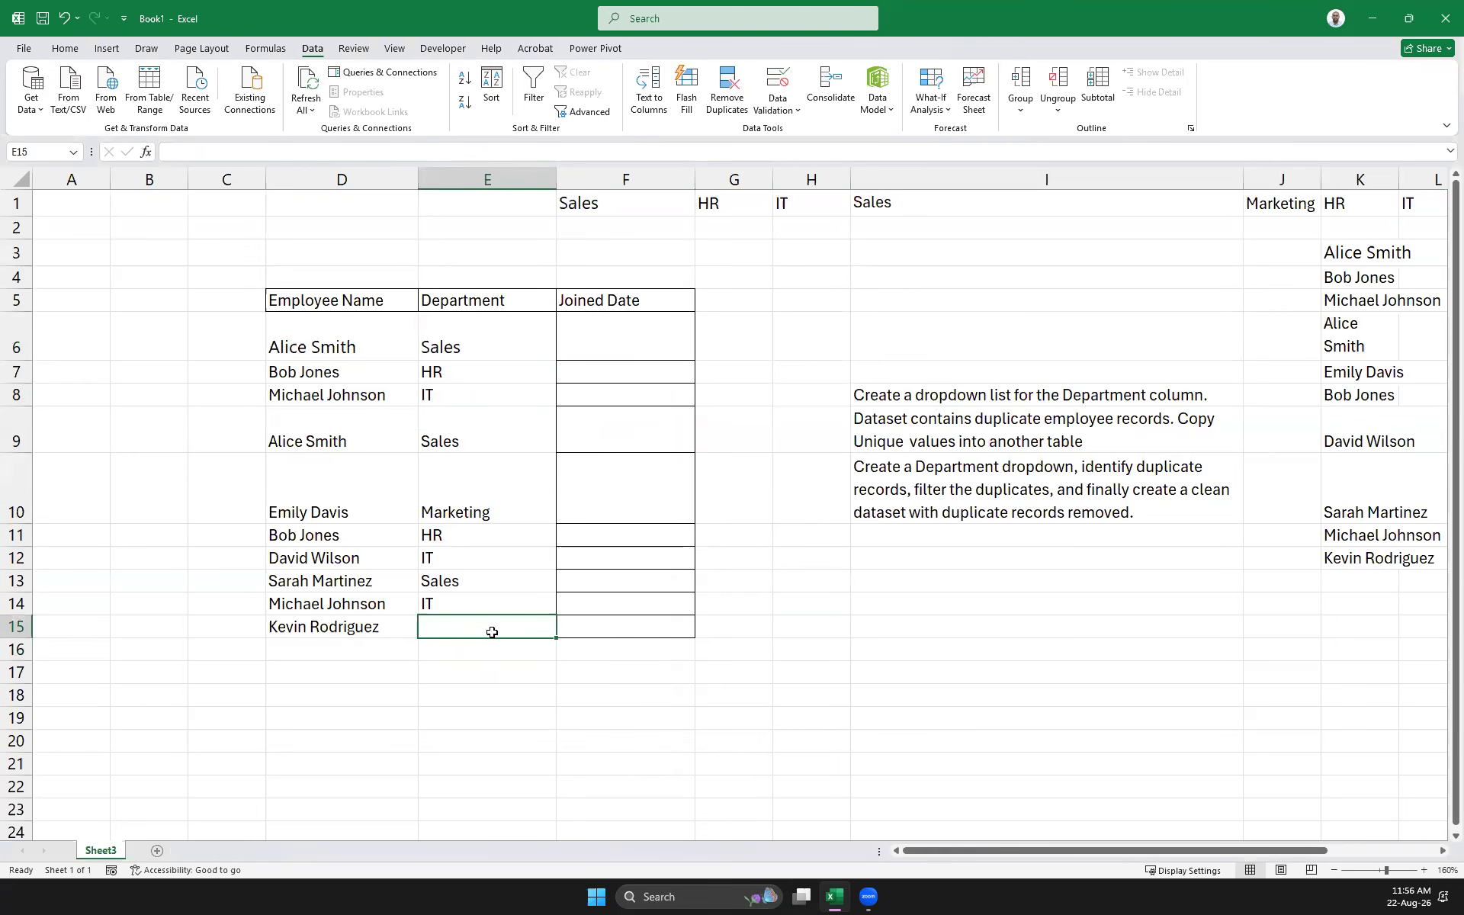
{"action": "key", "text": "ctrl+c"}
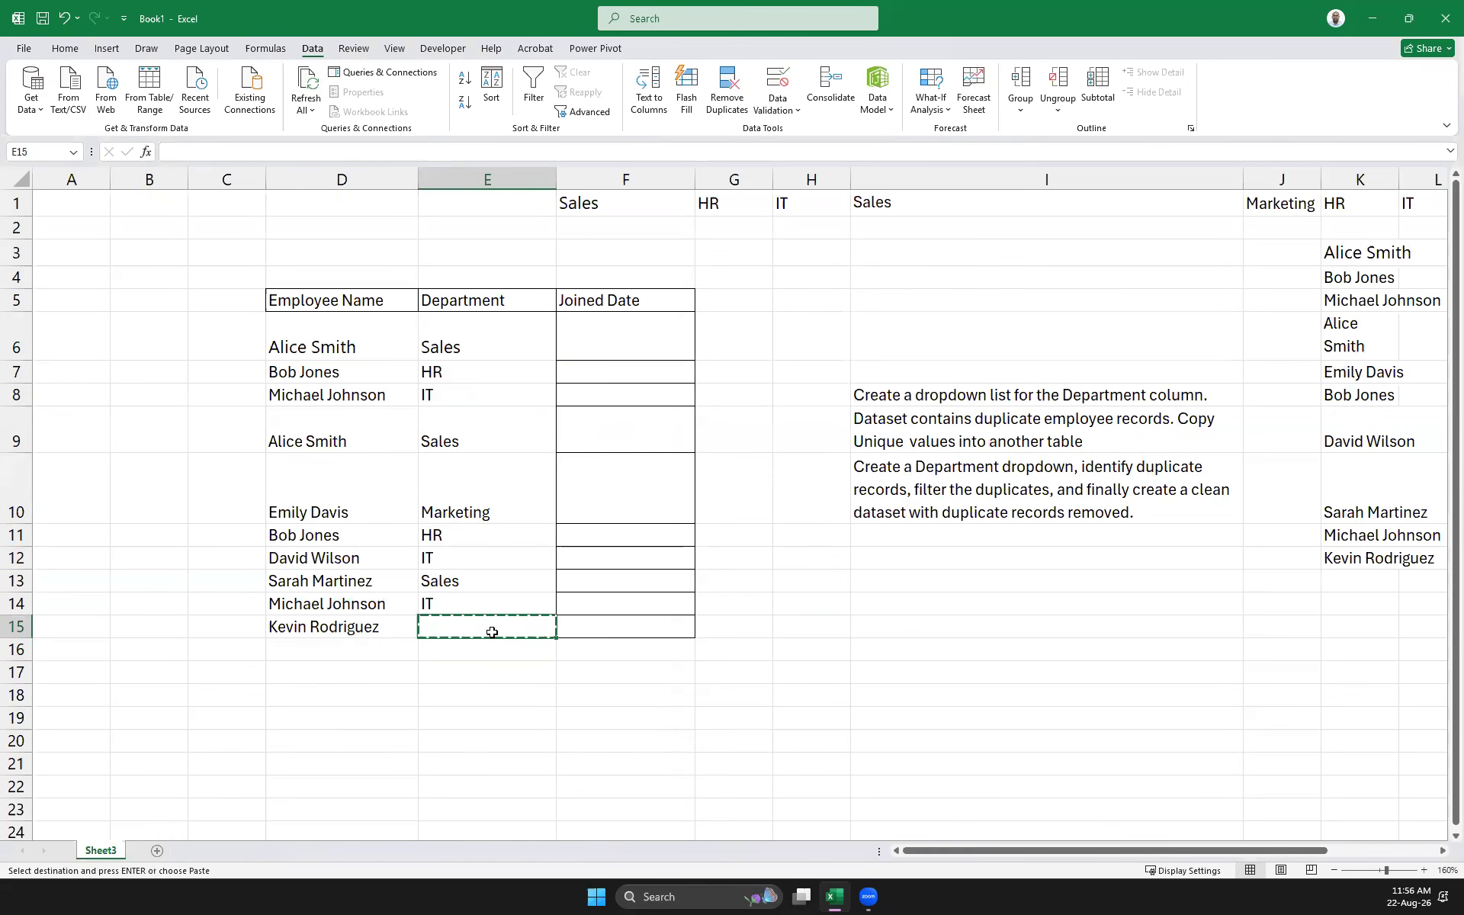
{"action": "key", "text": "ctrl+z"}
{"action": "left_click", "coordinate": [484, 674]}
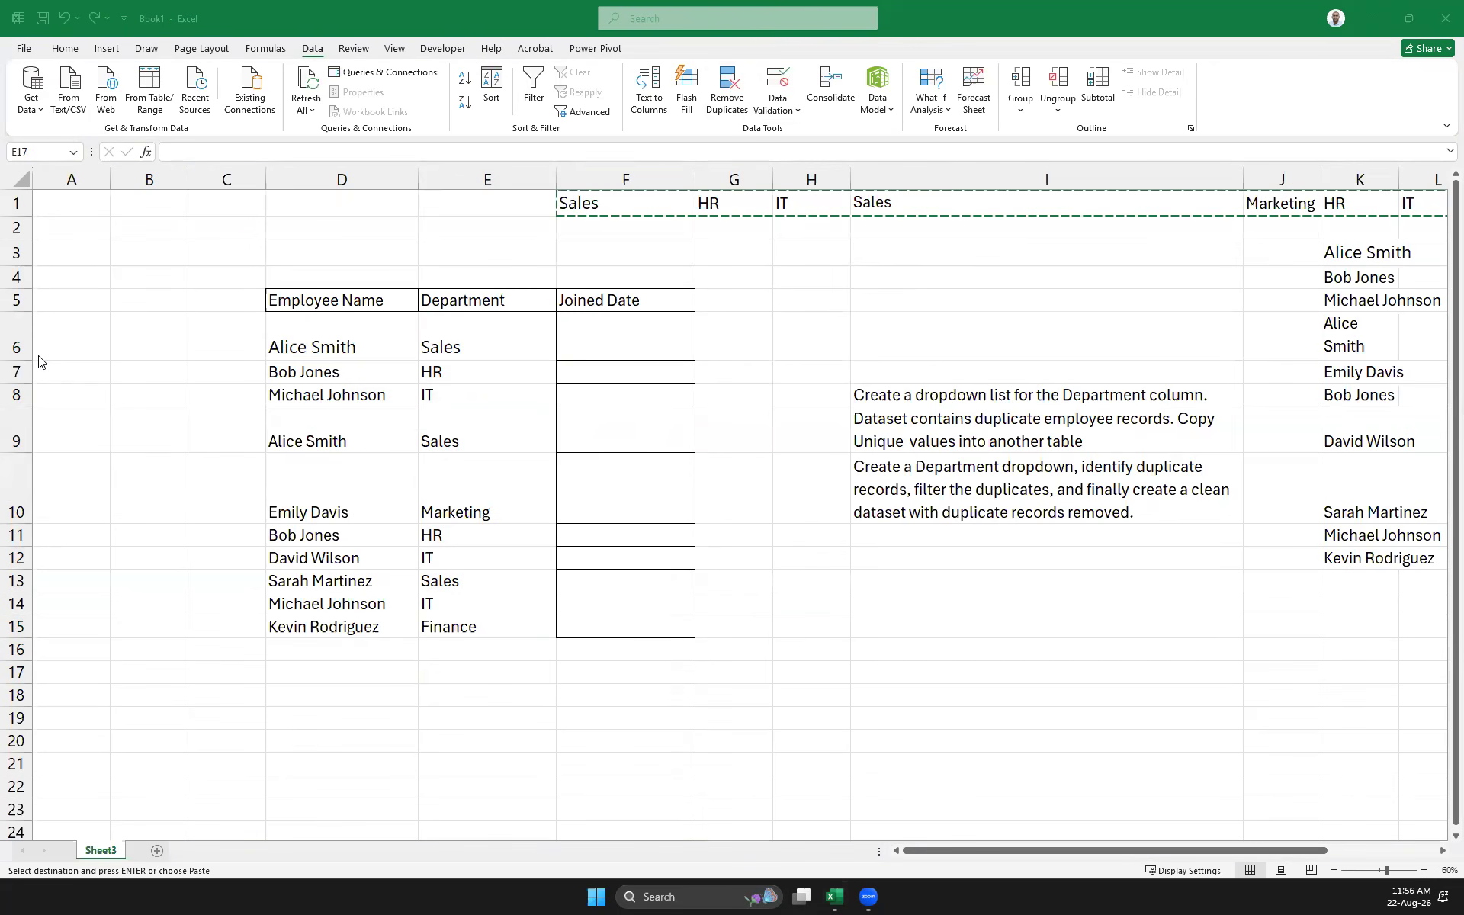
Clear the department names from F1:O1 and paste the comma-separated joined-date list into F1
{"action": "key", "text": "Escape"}
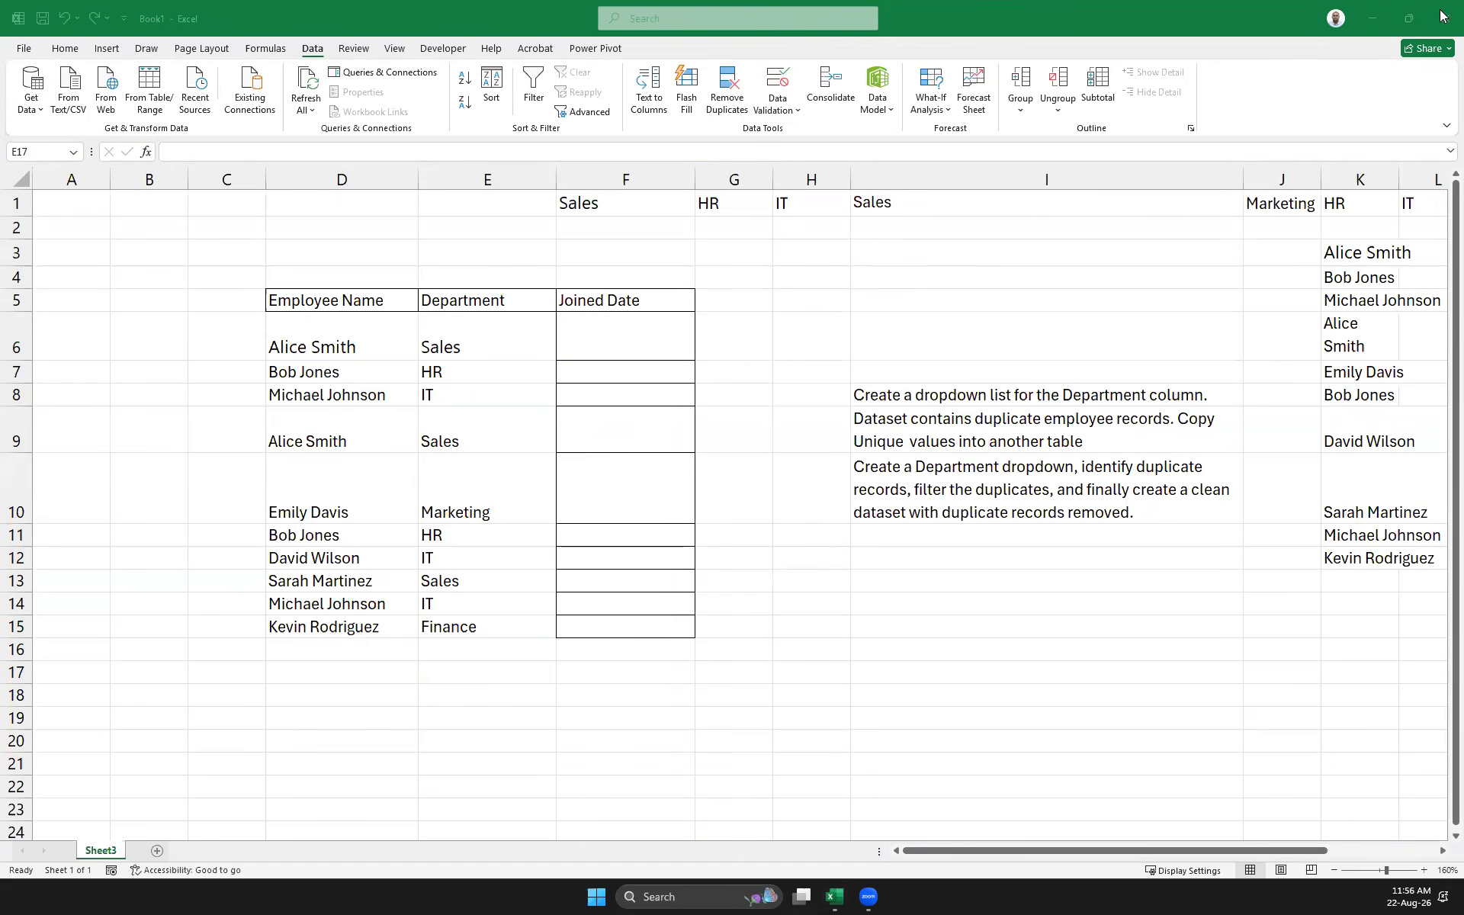
{"action": "left_click", "coordinate": [582, 200]}
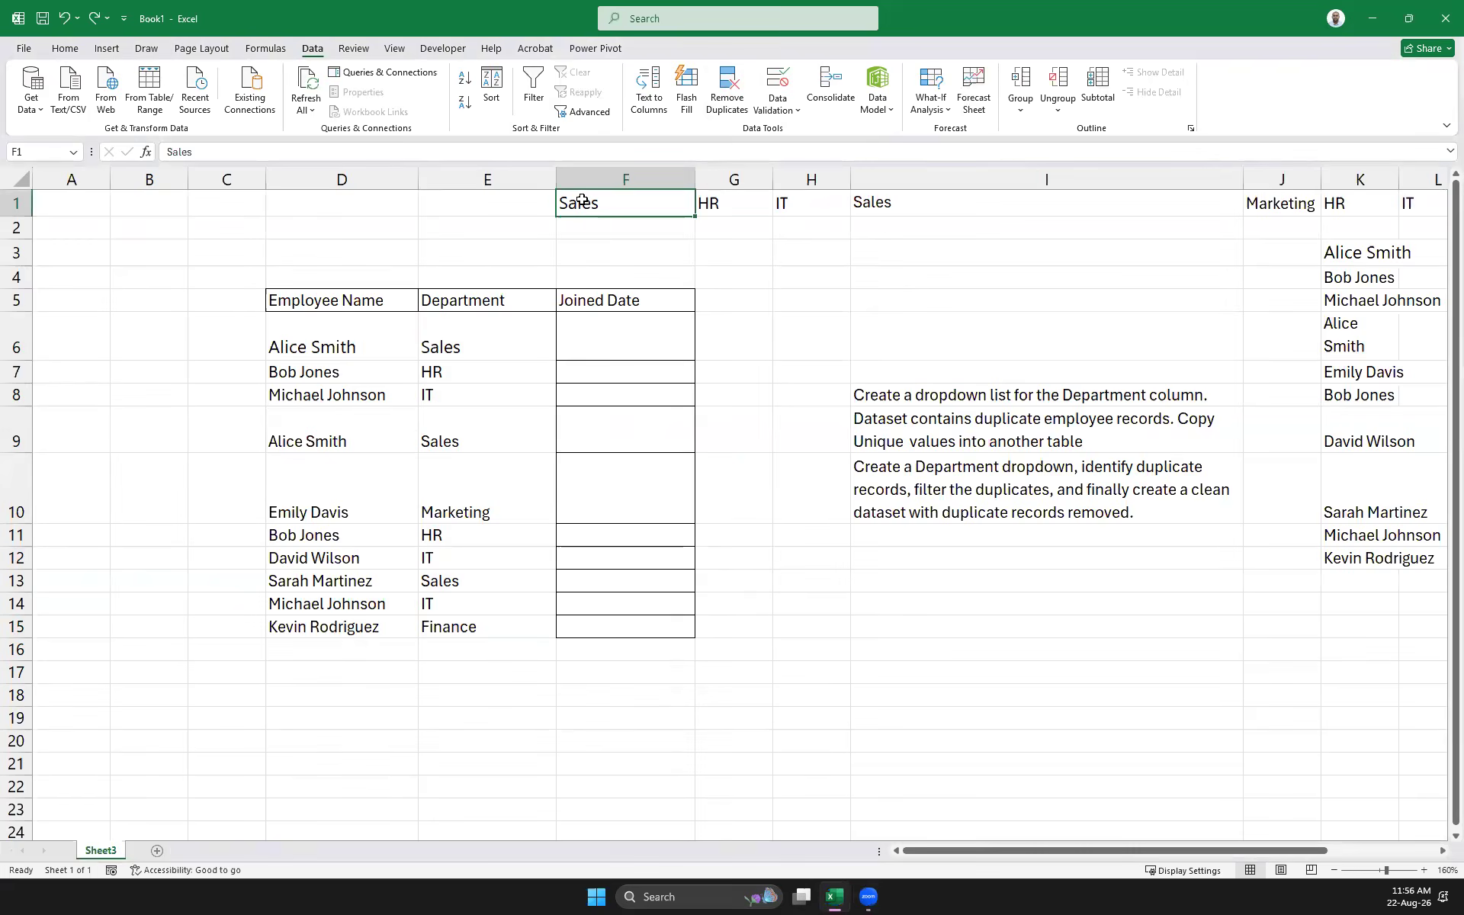
{"action": "key", "text": "ctrl+shift+Right"}
{"action": "key", "text": "Delete"}
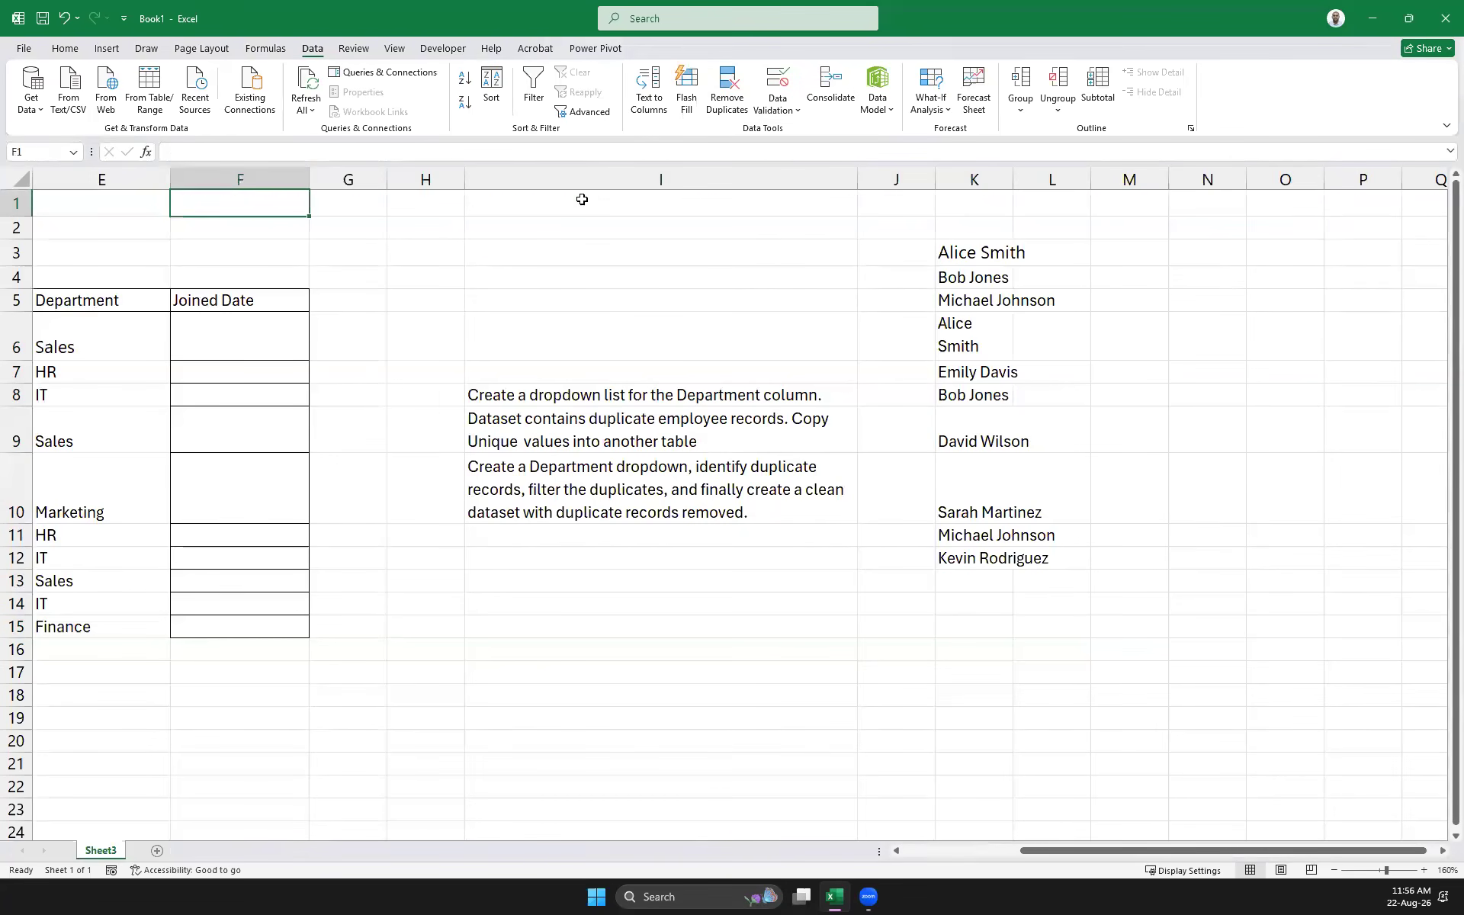
{"action": "key", "text": "ctrl+v"}
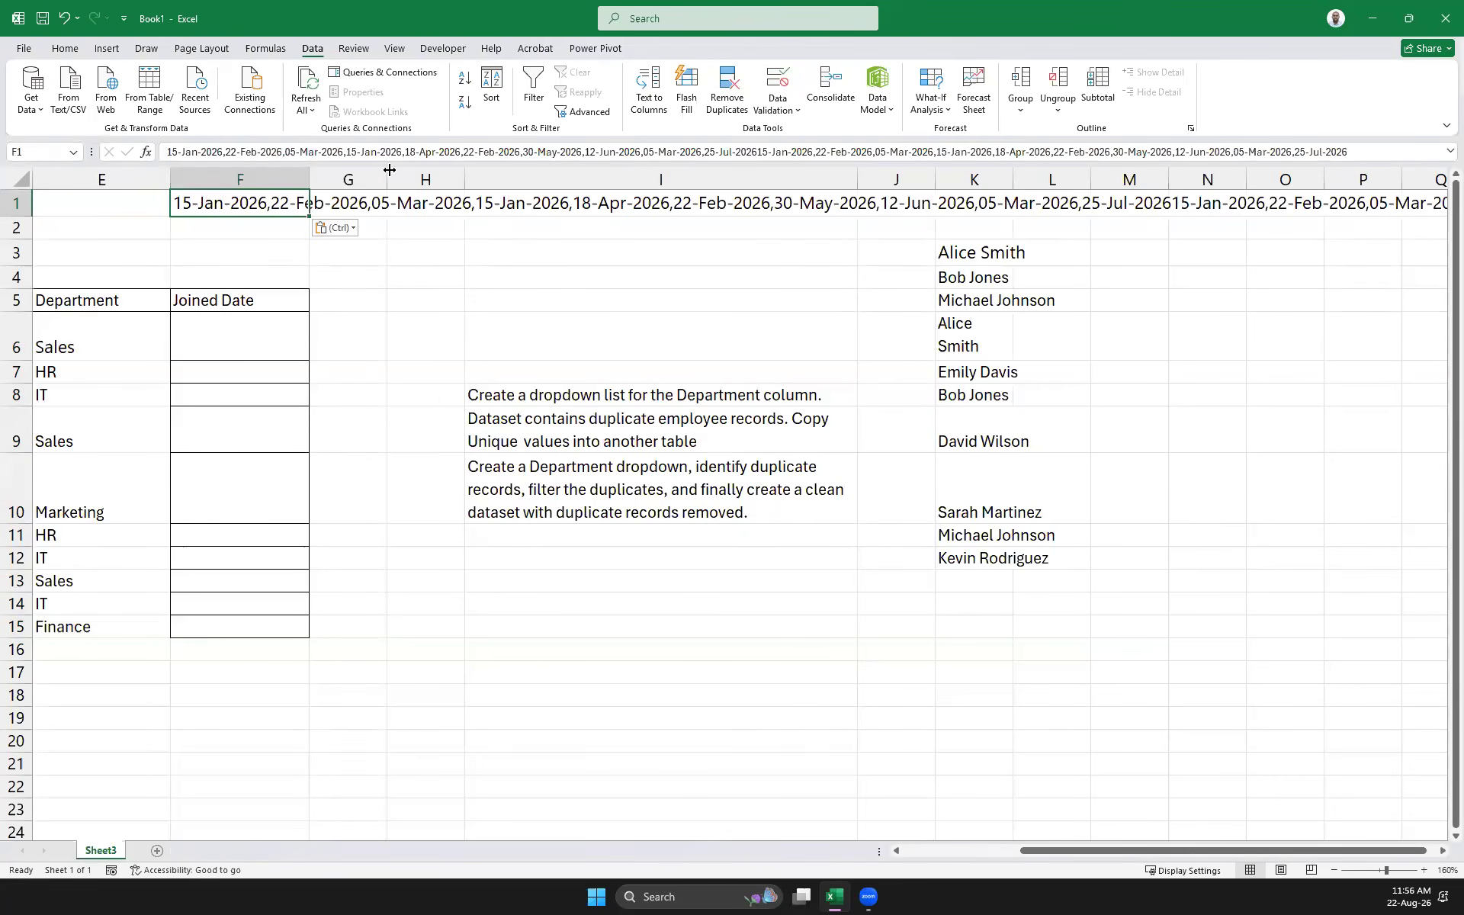
Split the dates by comma across row 1 from F1 and copy the whole row of dates
{"action": "left_click", "coordinate": [647, 96]}
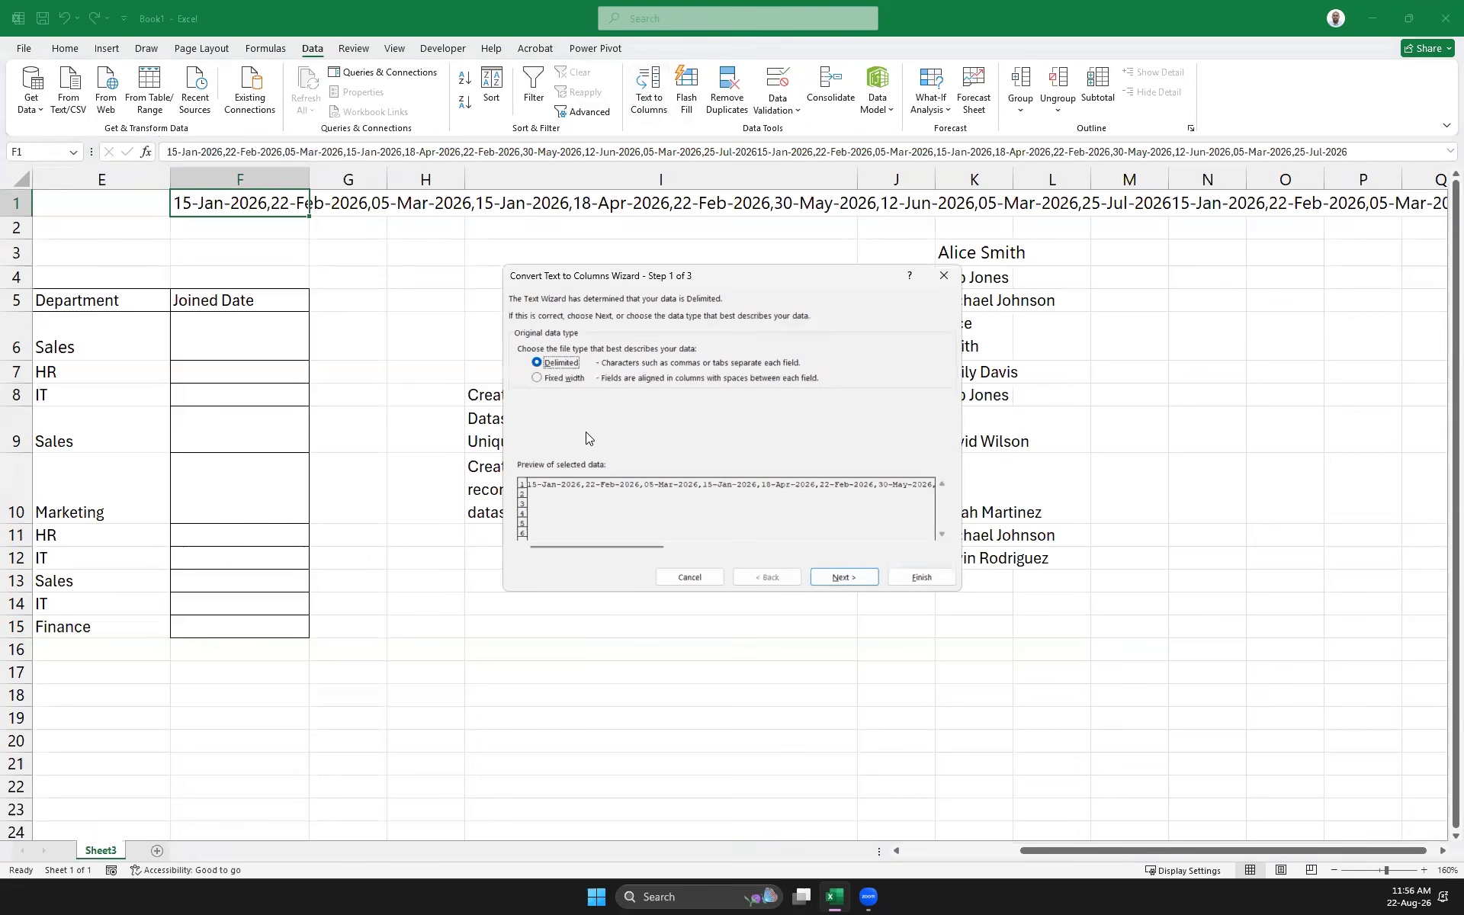
{"action": "left_click", "coordinate": [841, 577]}
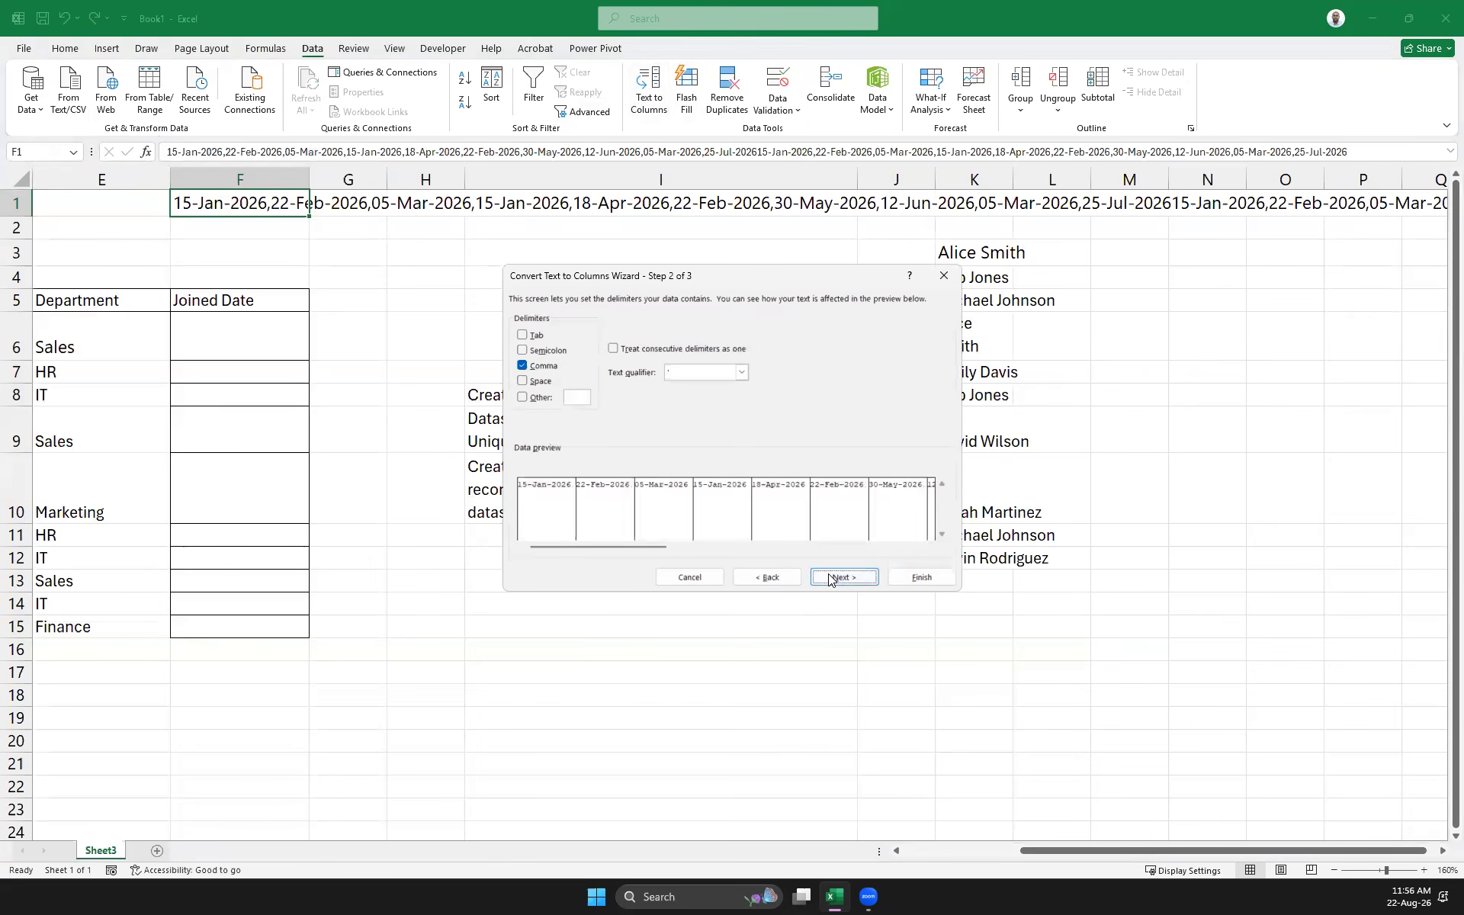
{"action": "left_click", "coordinate": [842, 577]}
{"action": "left_click", "coordinate": [920, 578]}
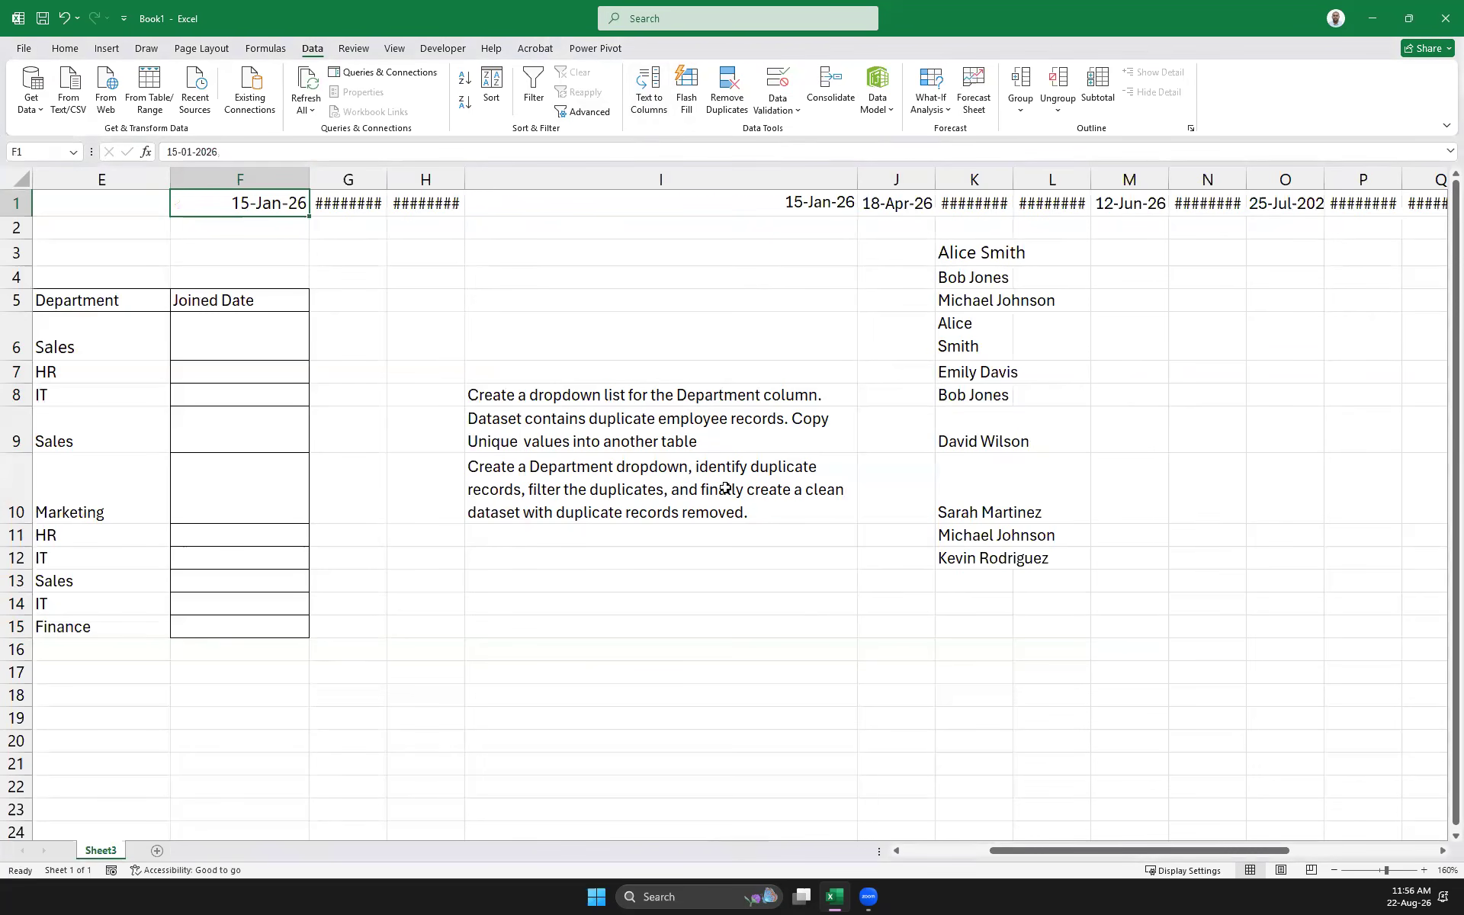
{"action": "key", "text": "ctrl+shift+Right"}
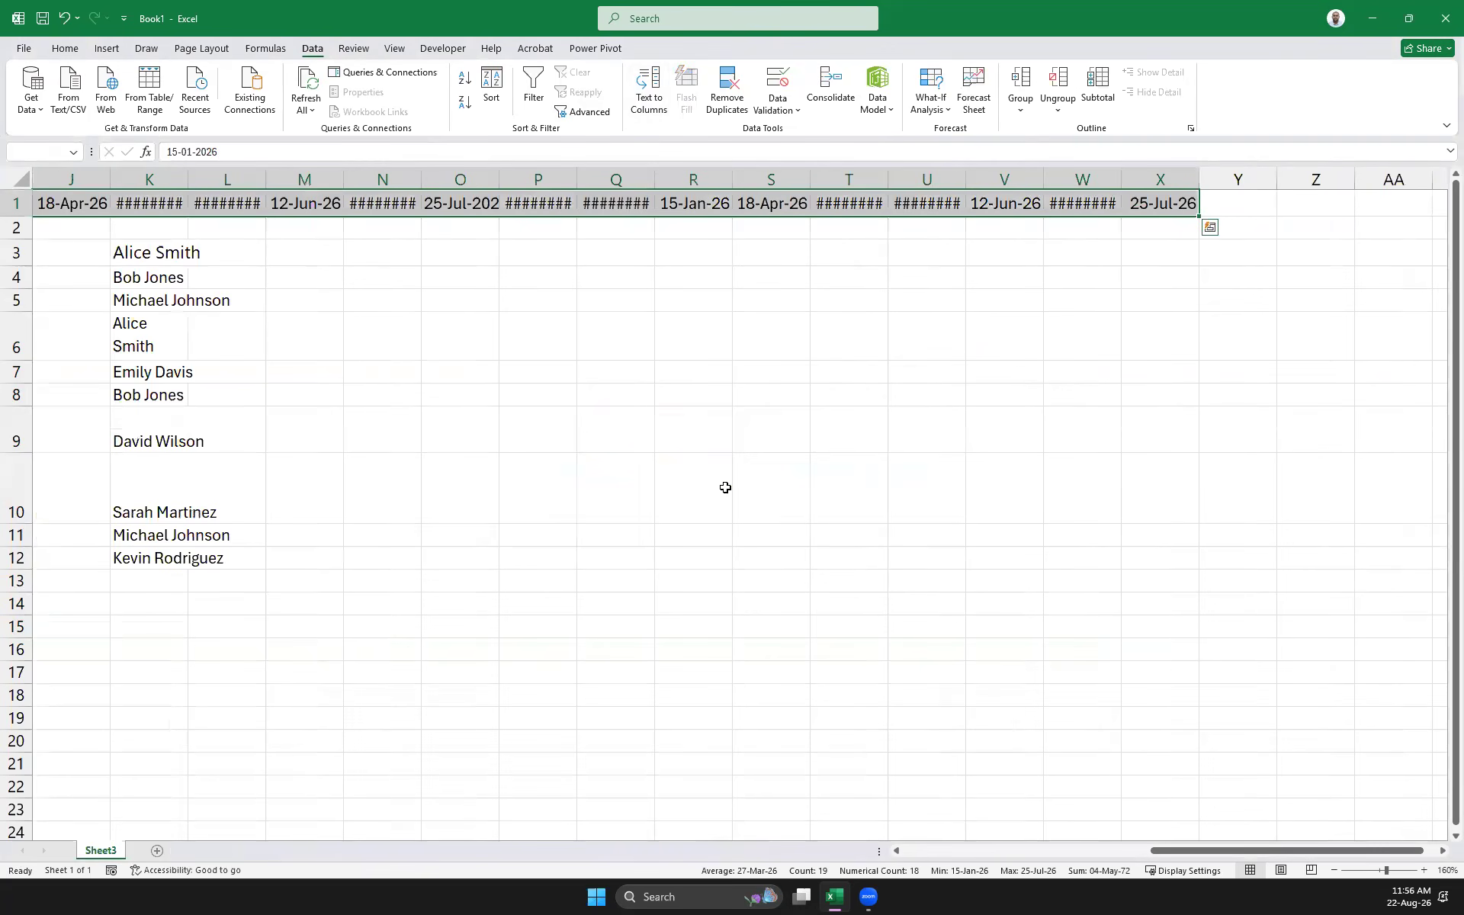
{"action": "key", "text": "ctrl+c"}
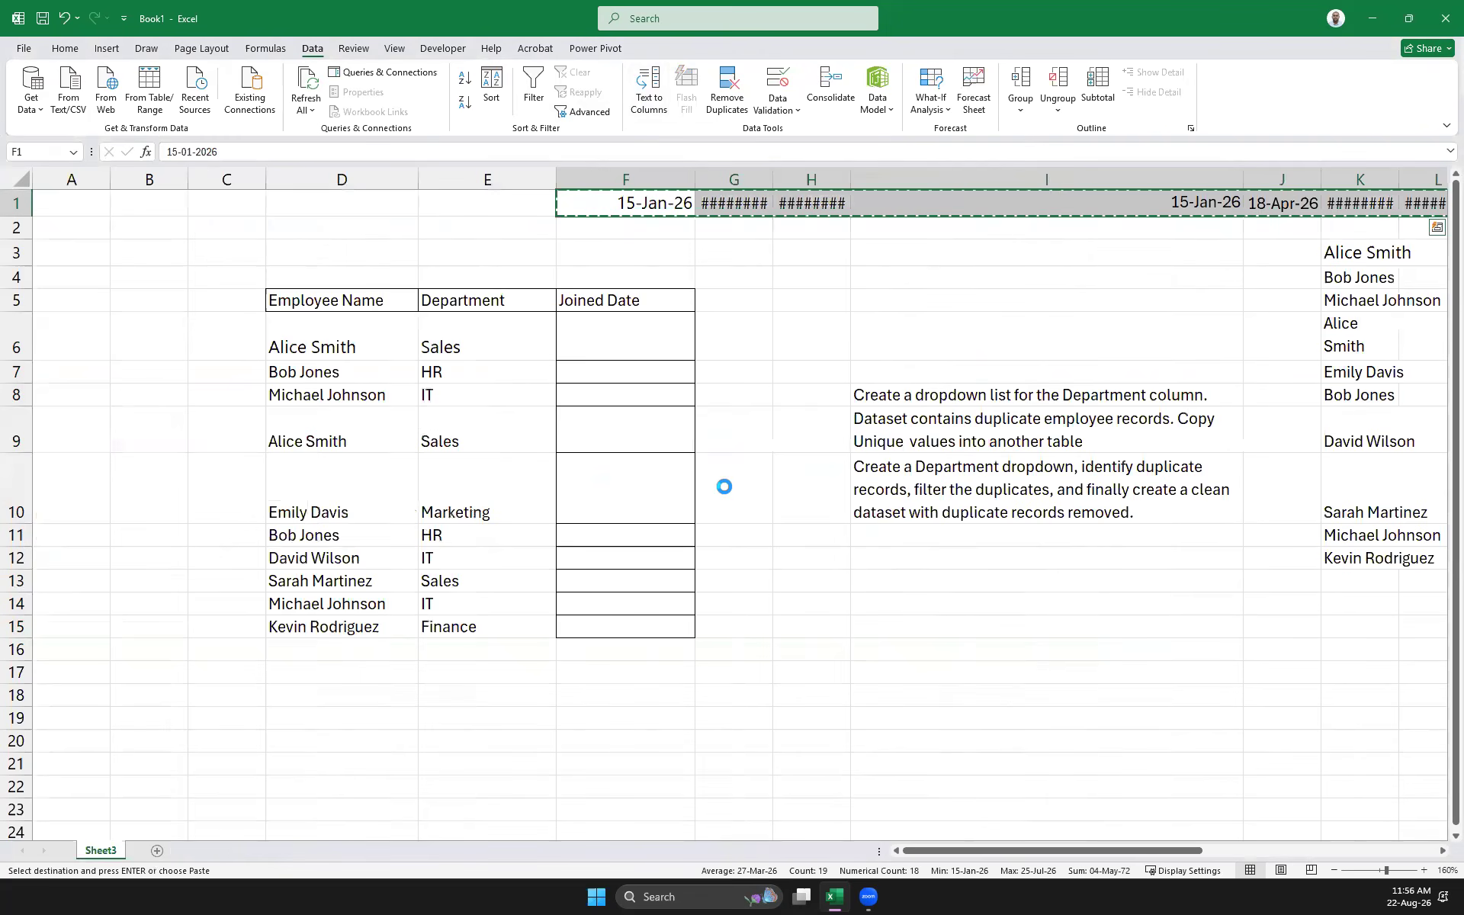
Paste the dates transposed down the Joined Date column starting at F6
{"action": "right_click", "coordinate": [589, 335]}
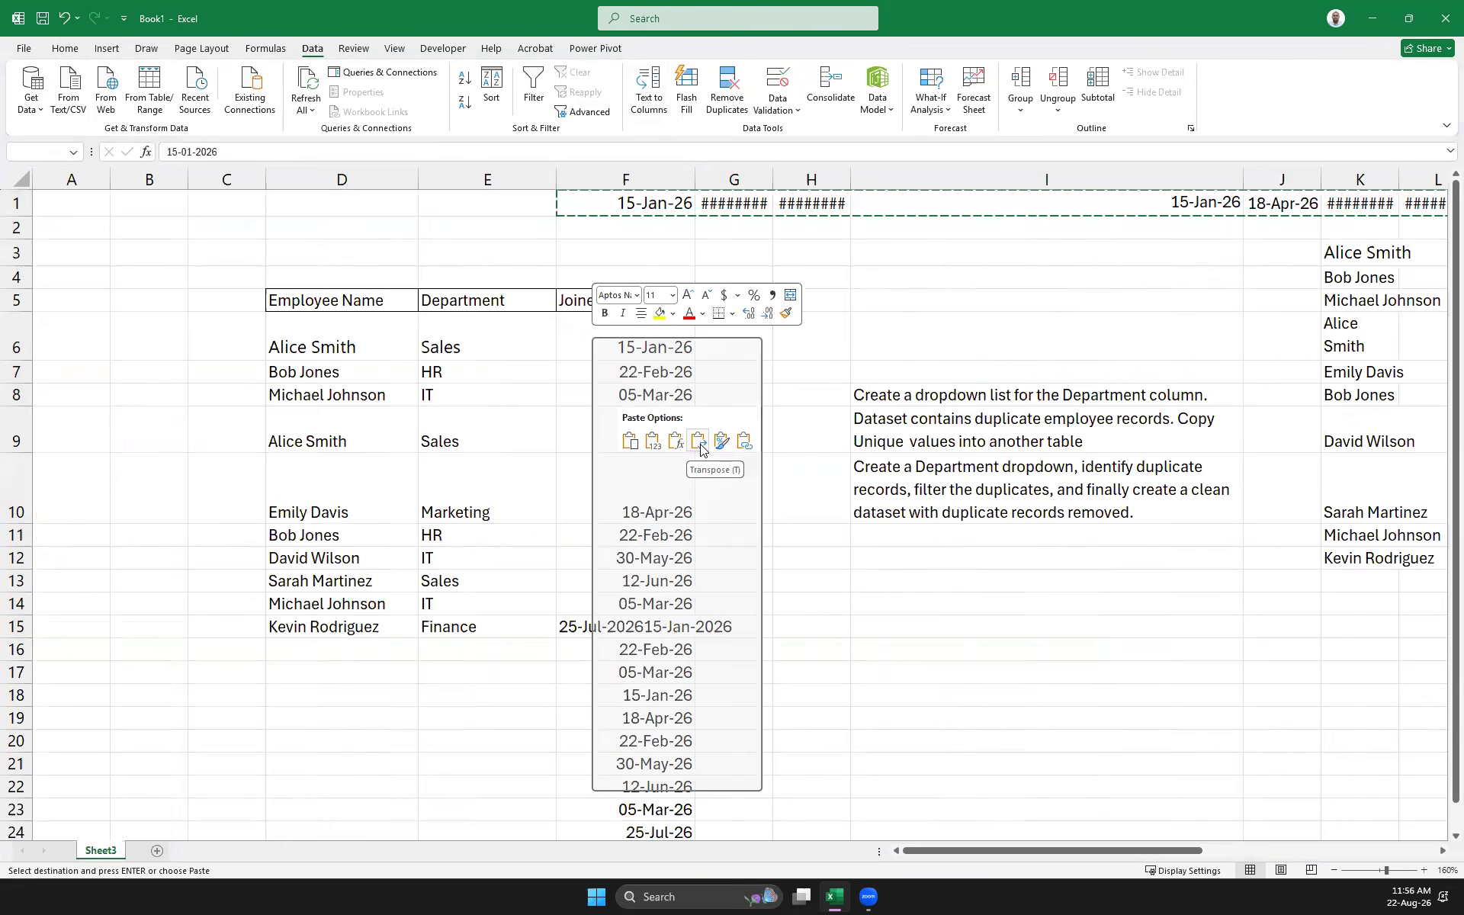
{"action": "key", "text": "Escape"}
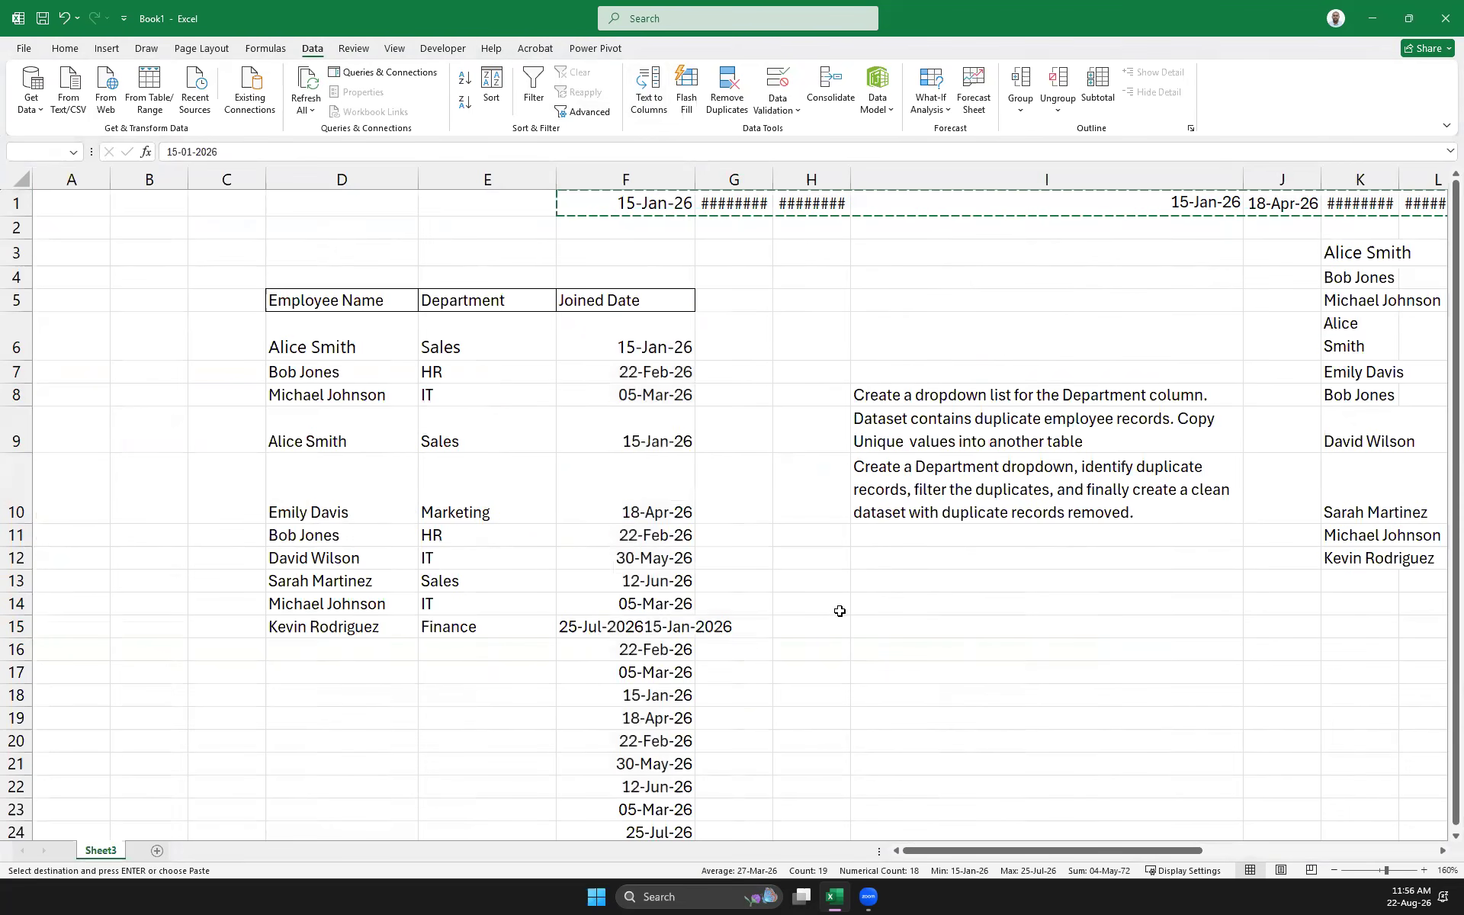
{"action": "scroll", "coordinate": [821, 592], "scroll_direction": "down", "scroll_amount": 1}
{"action": "scroll", "coordinate": [791, 549], "scroll_direction": "up", "scroll_amount": 1}
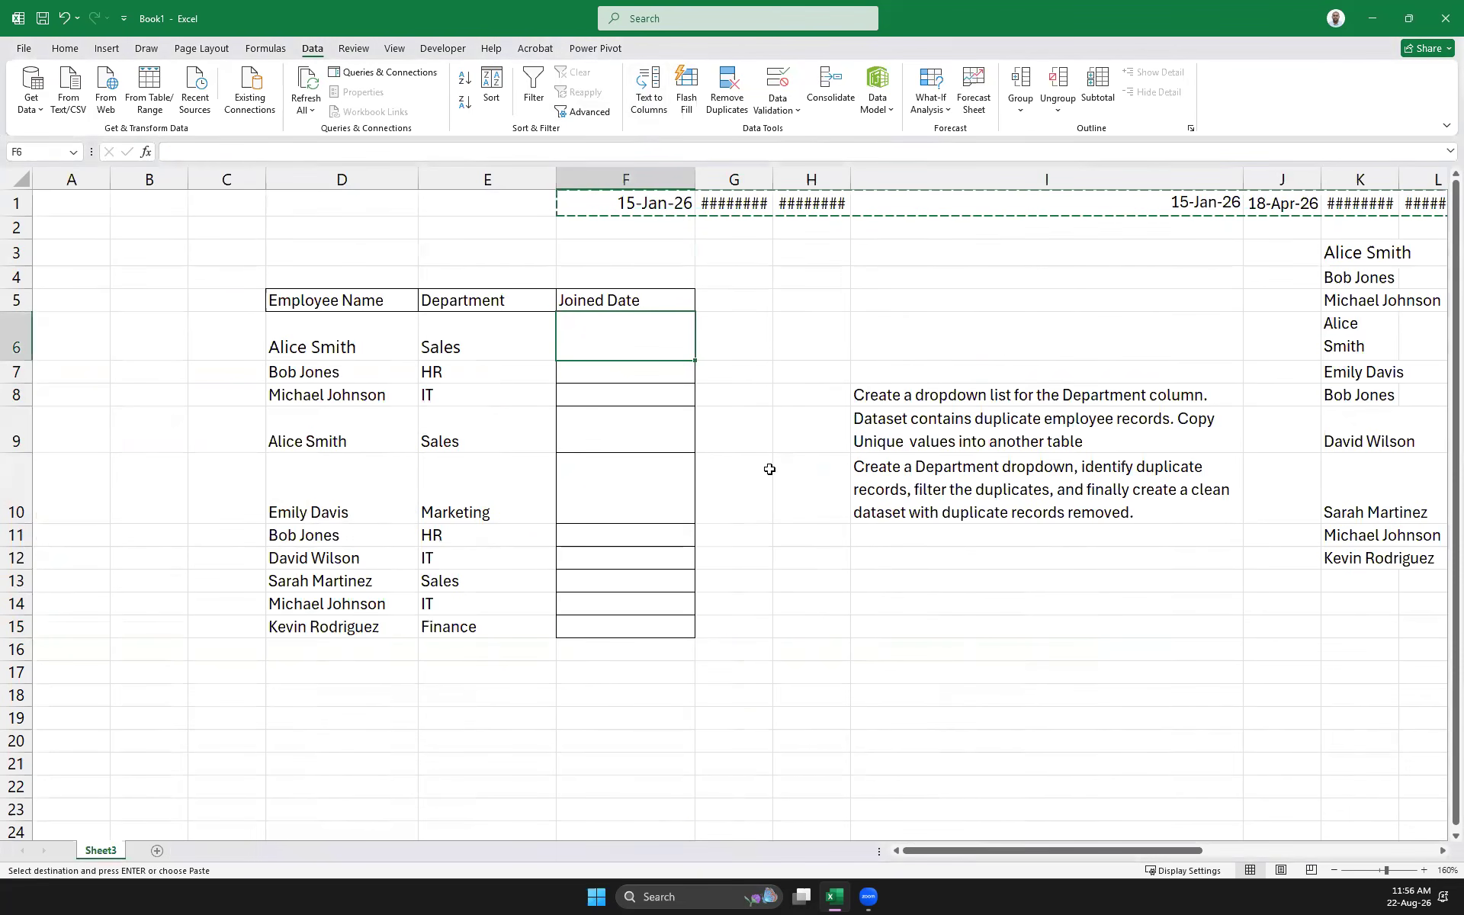
{"action": "left_click_drag", "start_coordinate": [941, 848], "coordinate": [778, 788]}
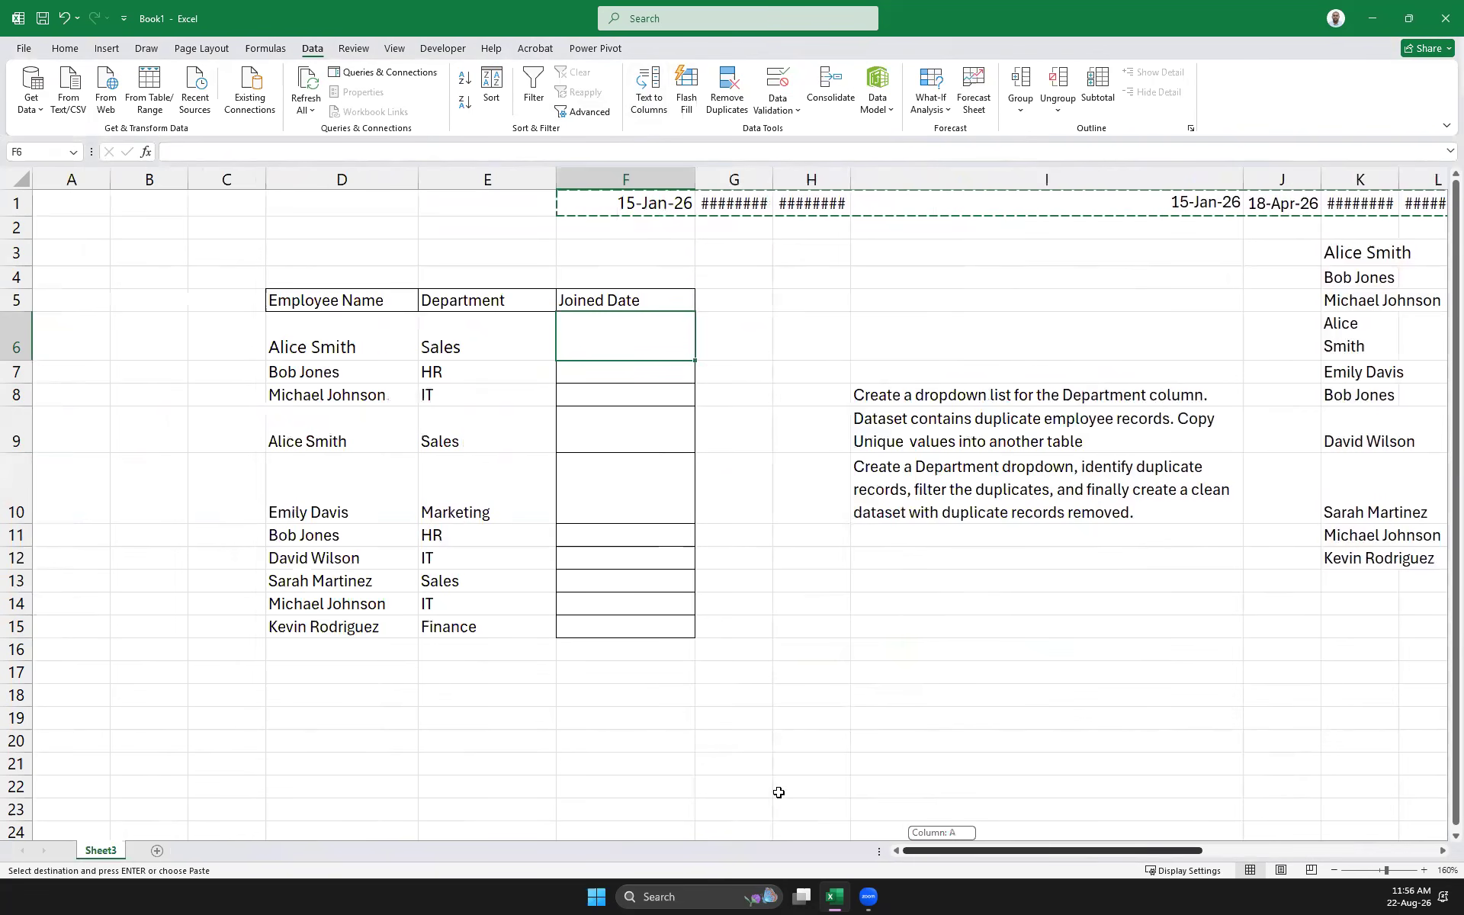
{"action": "right_click", "coordinate": [592, 353]}
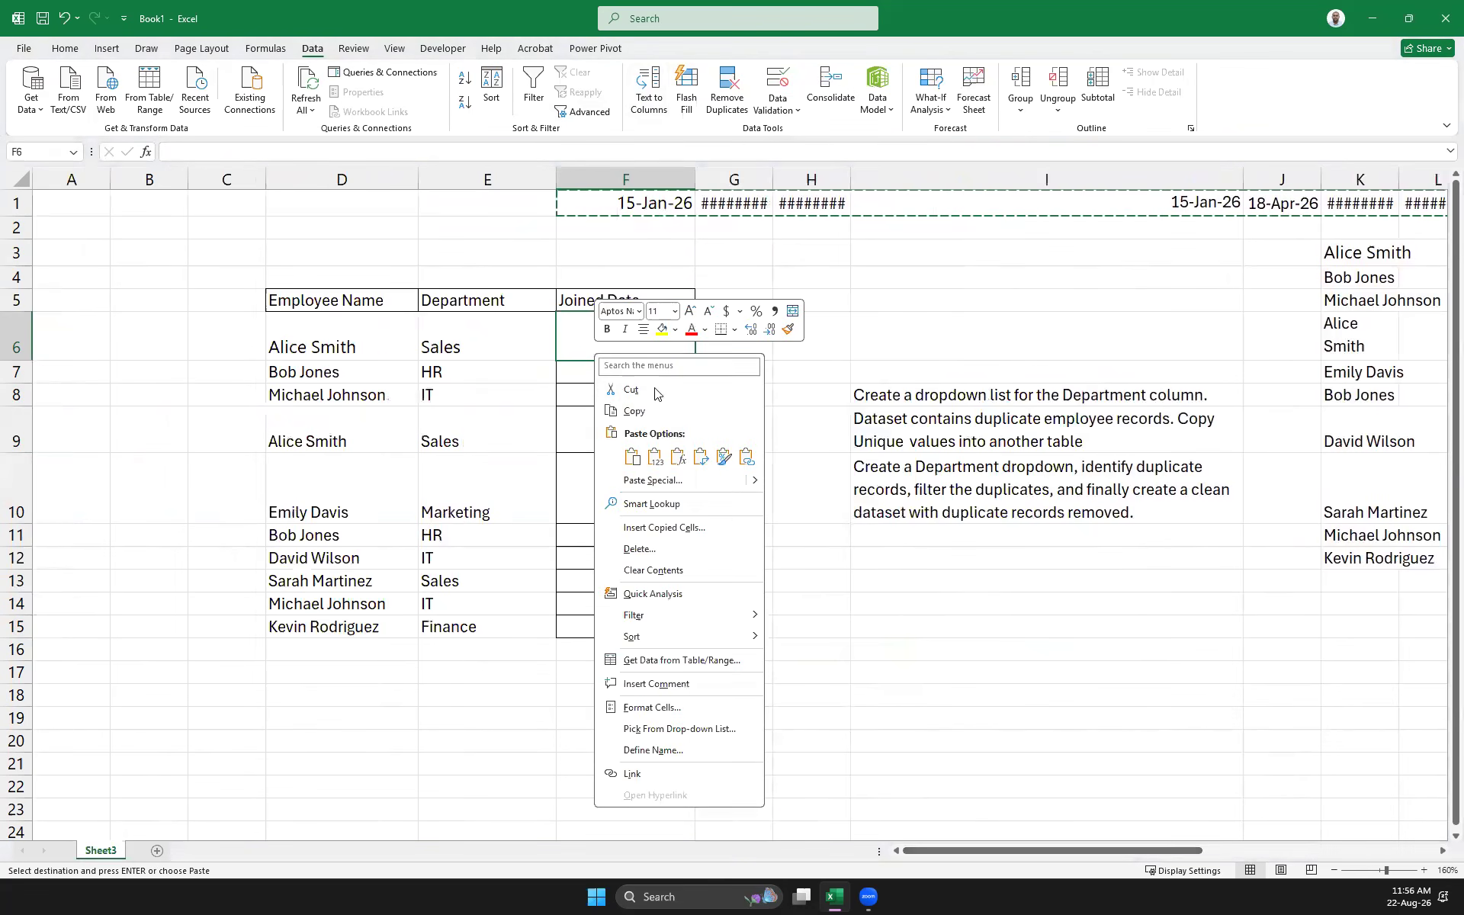
{"action": "left_click", "coordinate": [709, 454]}
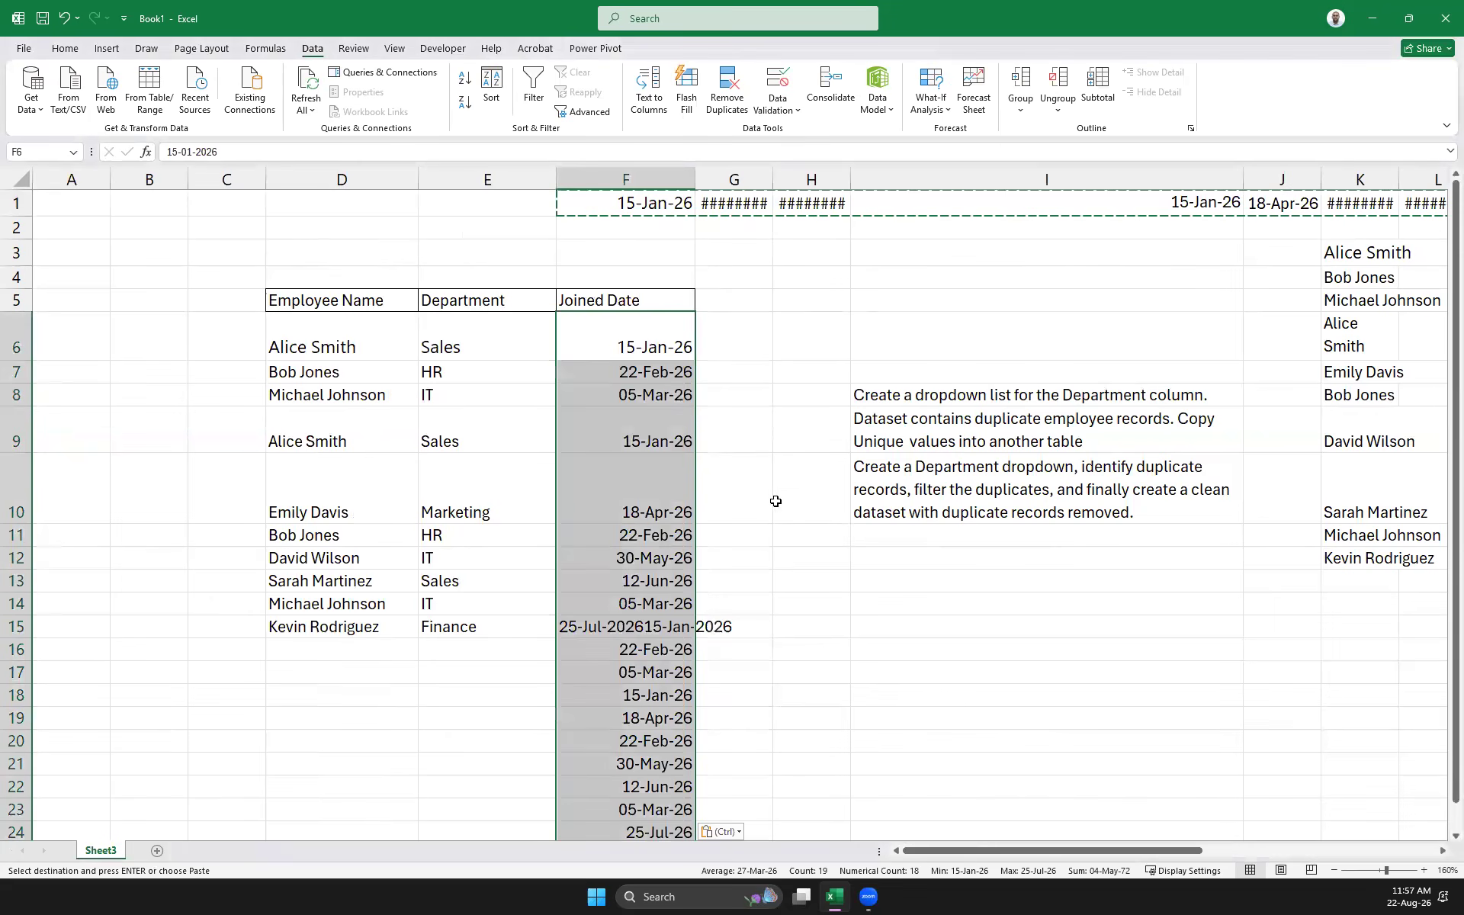
{"action": "left_click", "coordinate": [909, 608]}
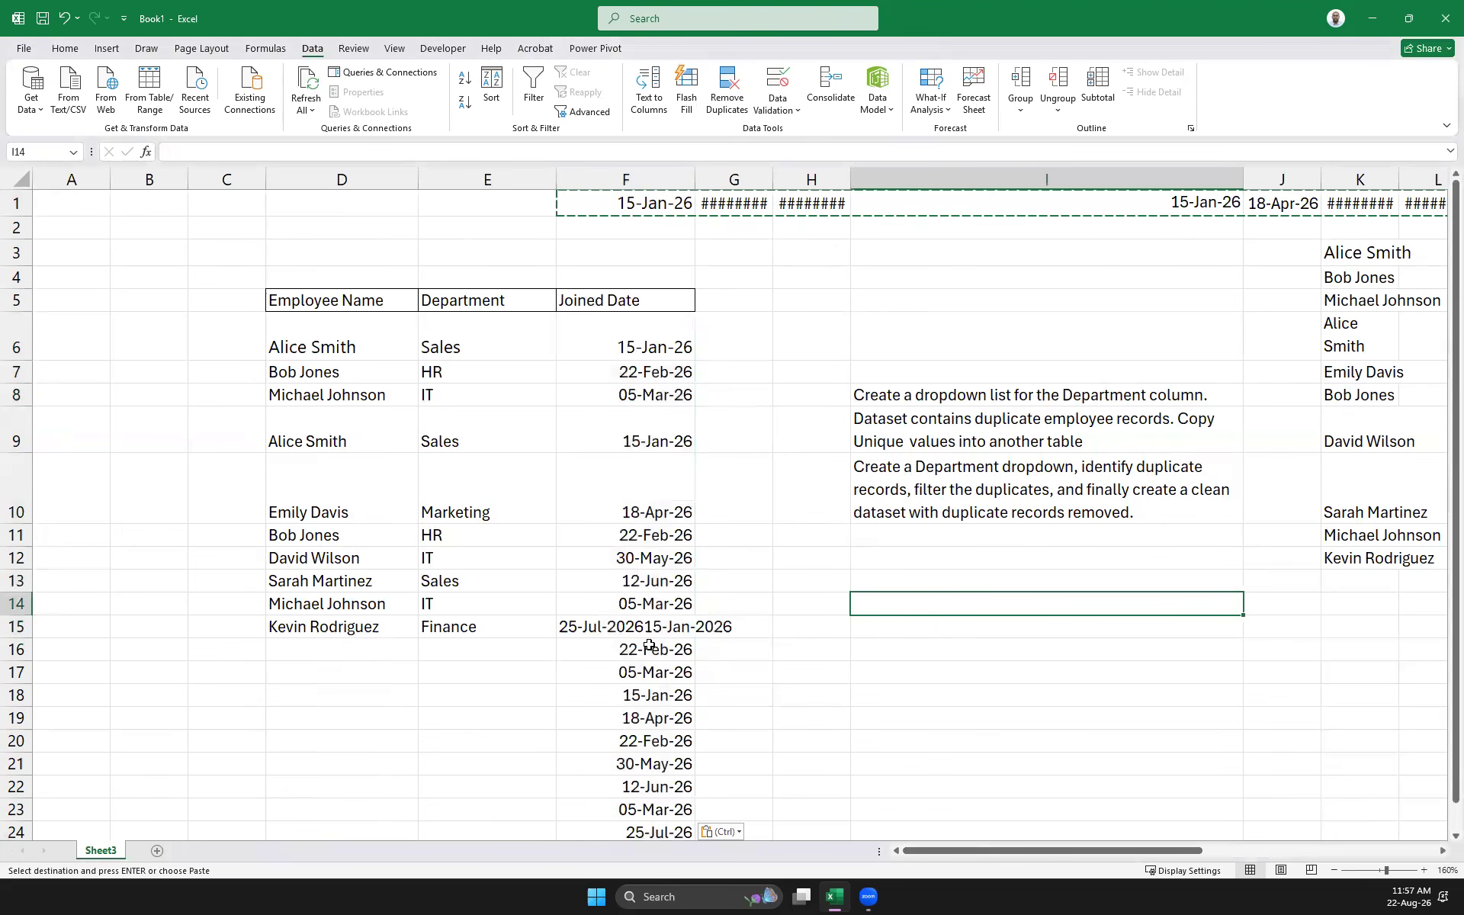
Clear the overflow dates that landed below the table
{"action": "left_click_drag", "start_coordinate": [656, 650], "coordinate": [671, 552]}
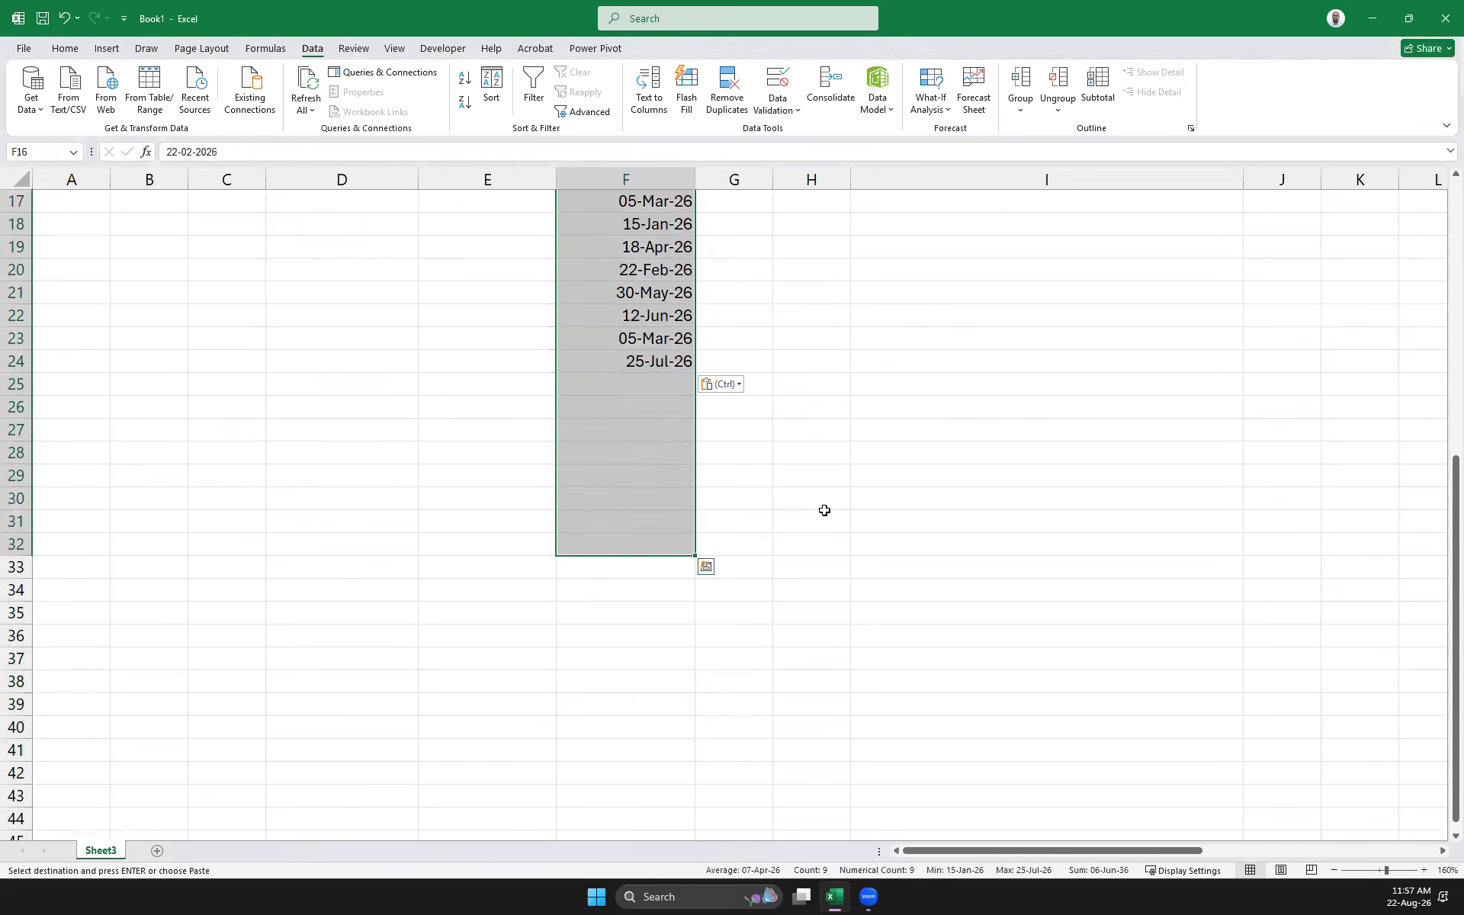
{"action": "scroll", "coordinate": [824, 506], "scroll_direction": "up", "scroll_amount": 5}
{"action": "left_click_drag", "start_coordinate": [984, 851], "coordinate": [949, 845]}
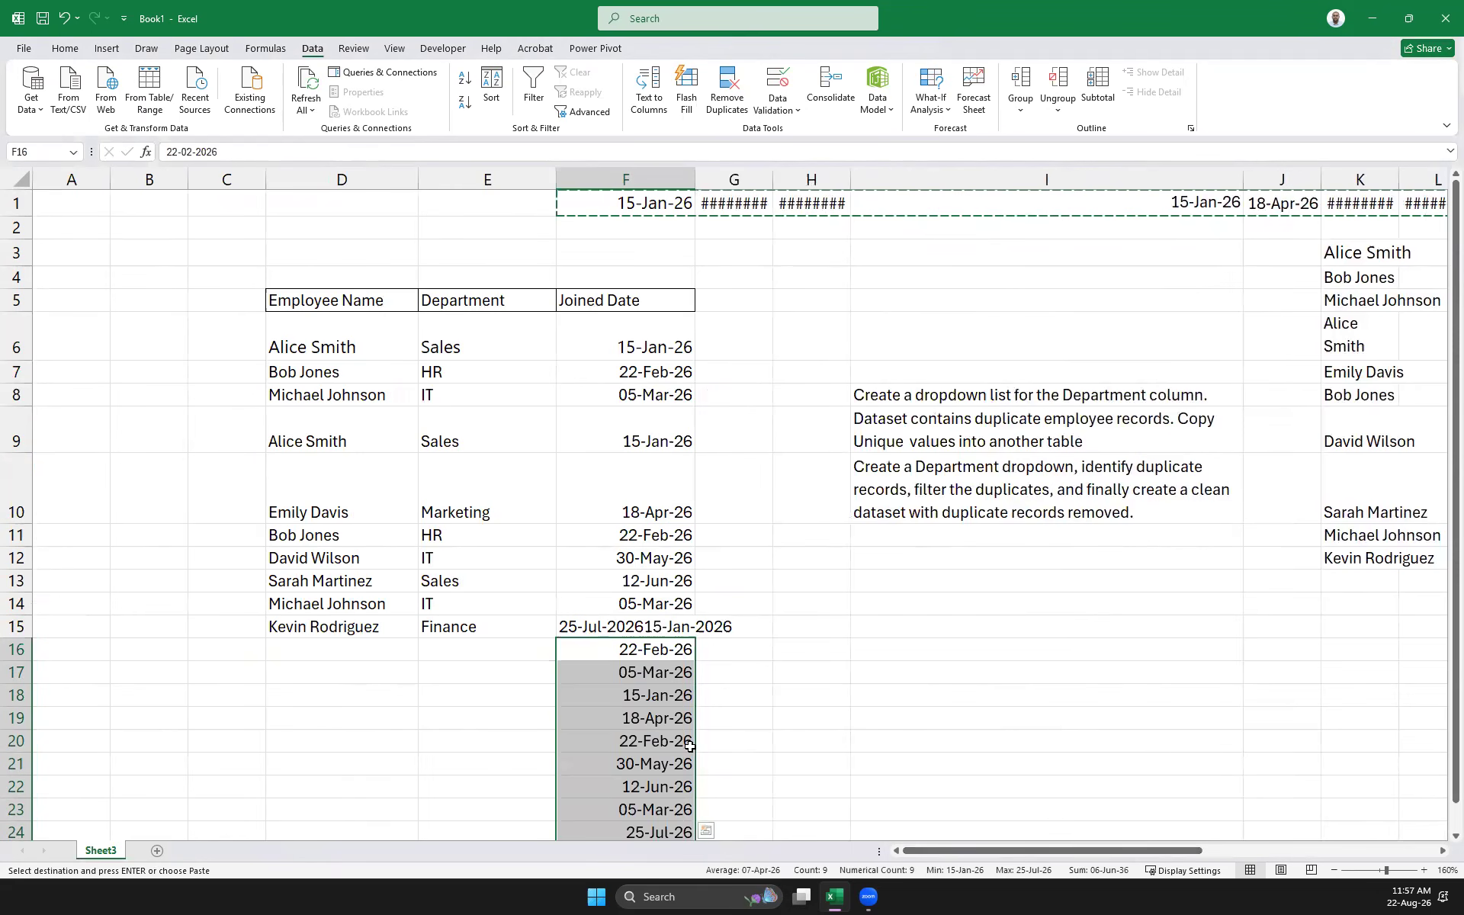
{"action": "left_click", "coordinate": [660, 695]}
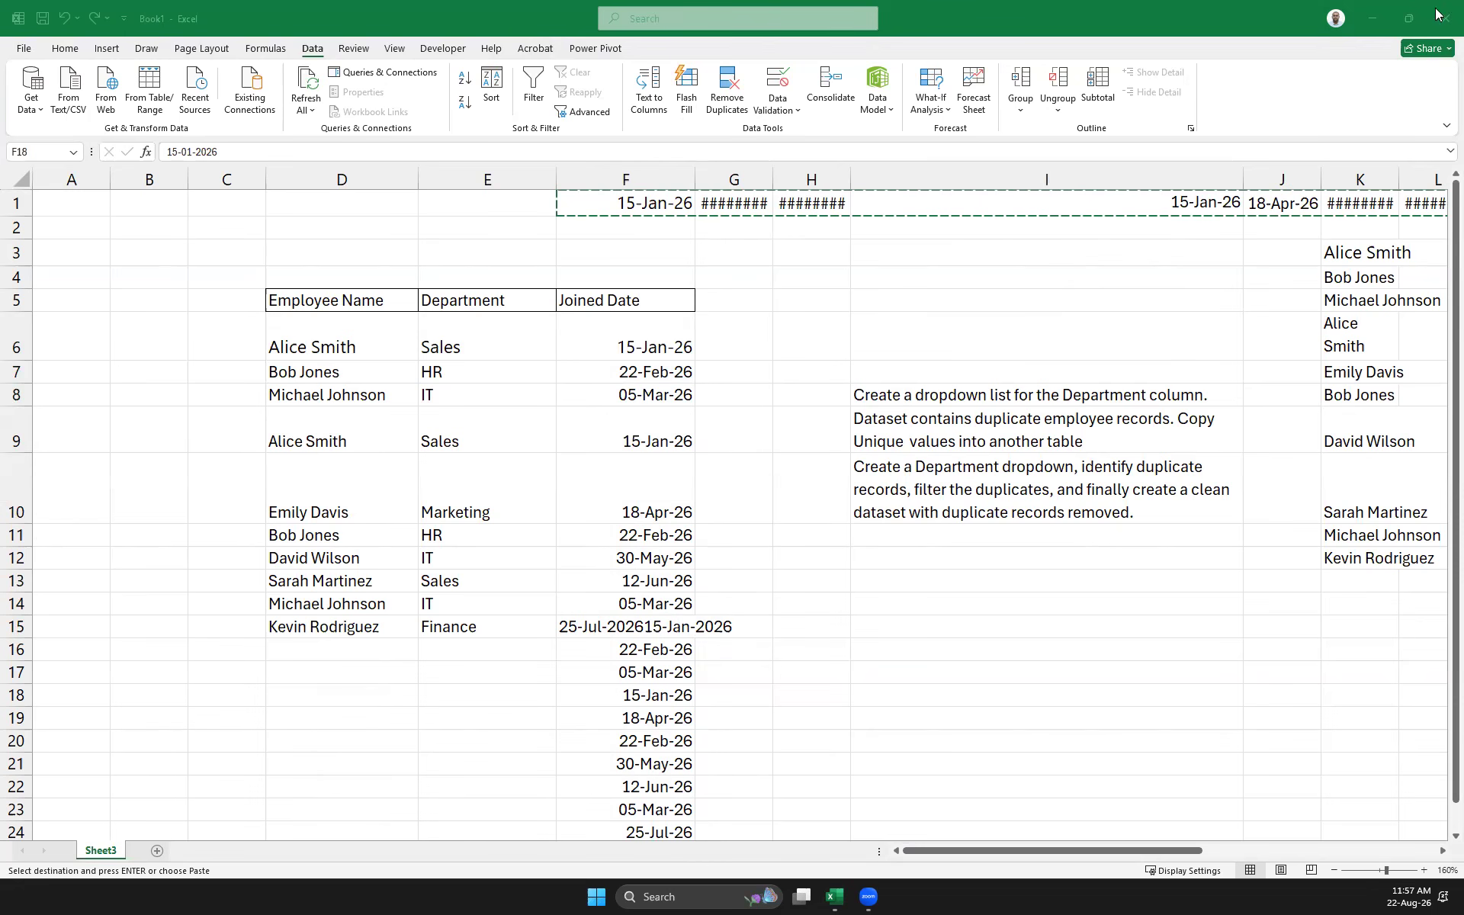
{"action": "left_click", "coordinate": [654, 629]}
{"action": "left_click_drag", "start_coordinate": [642, 647], "coordinate": [670, 896]}
{"action": "key", "text": "ctrl+v"}
{"action": "key", "text": "Delete"}
{"action": "left_click", "coordinate": [615, 297]}
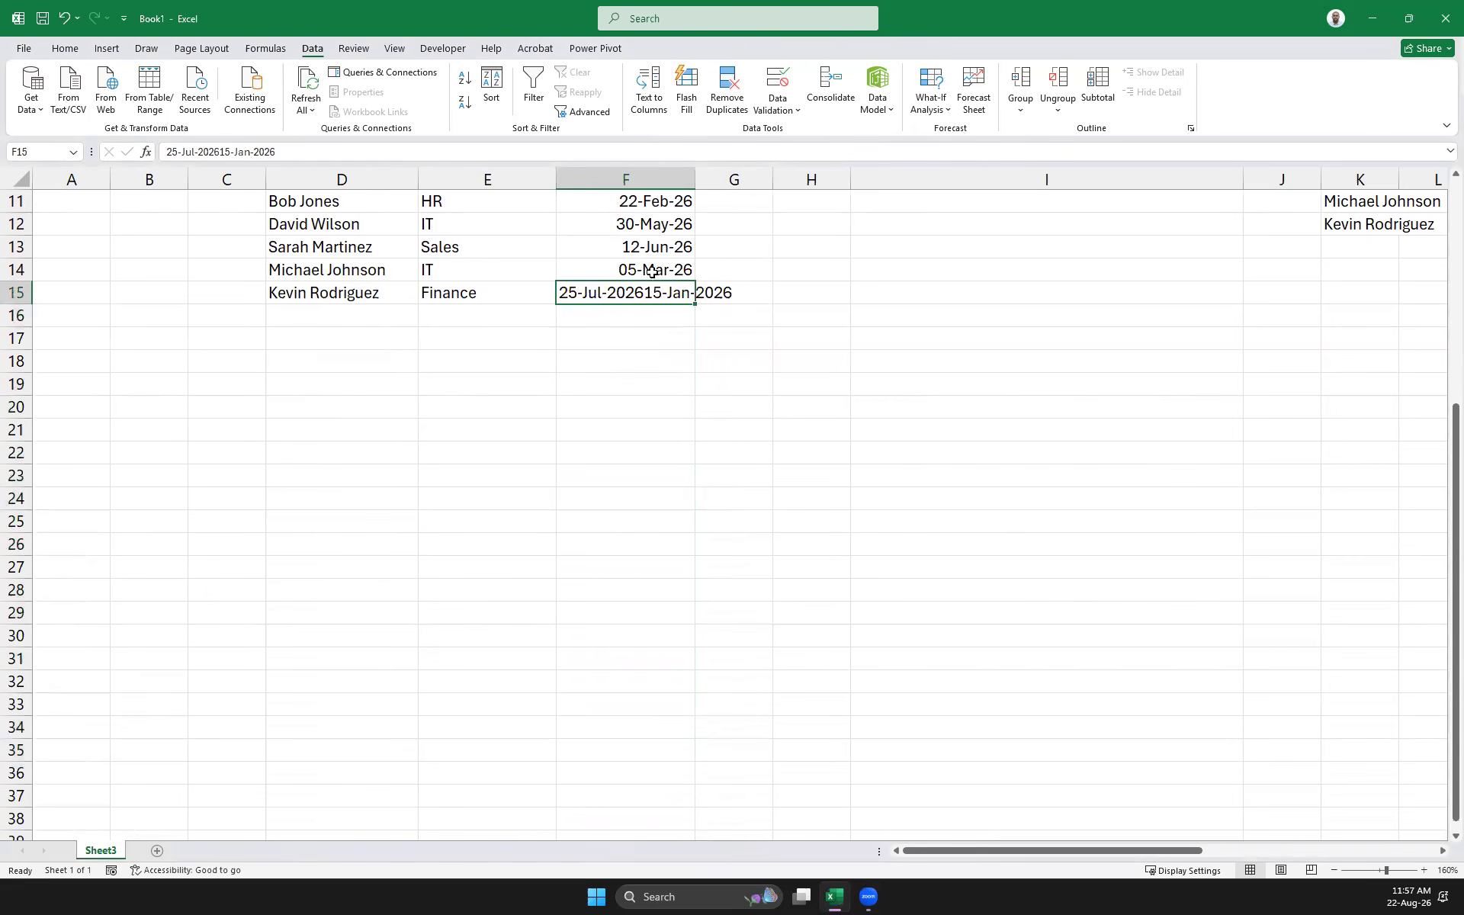
{"action": "left_click_drag", "start_coordinate": [224, 151], "coordinate": [506, 153]}
{"action": "key", "text": "Delete"}
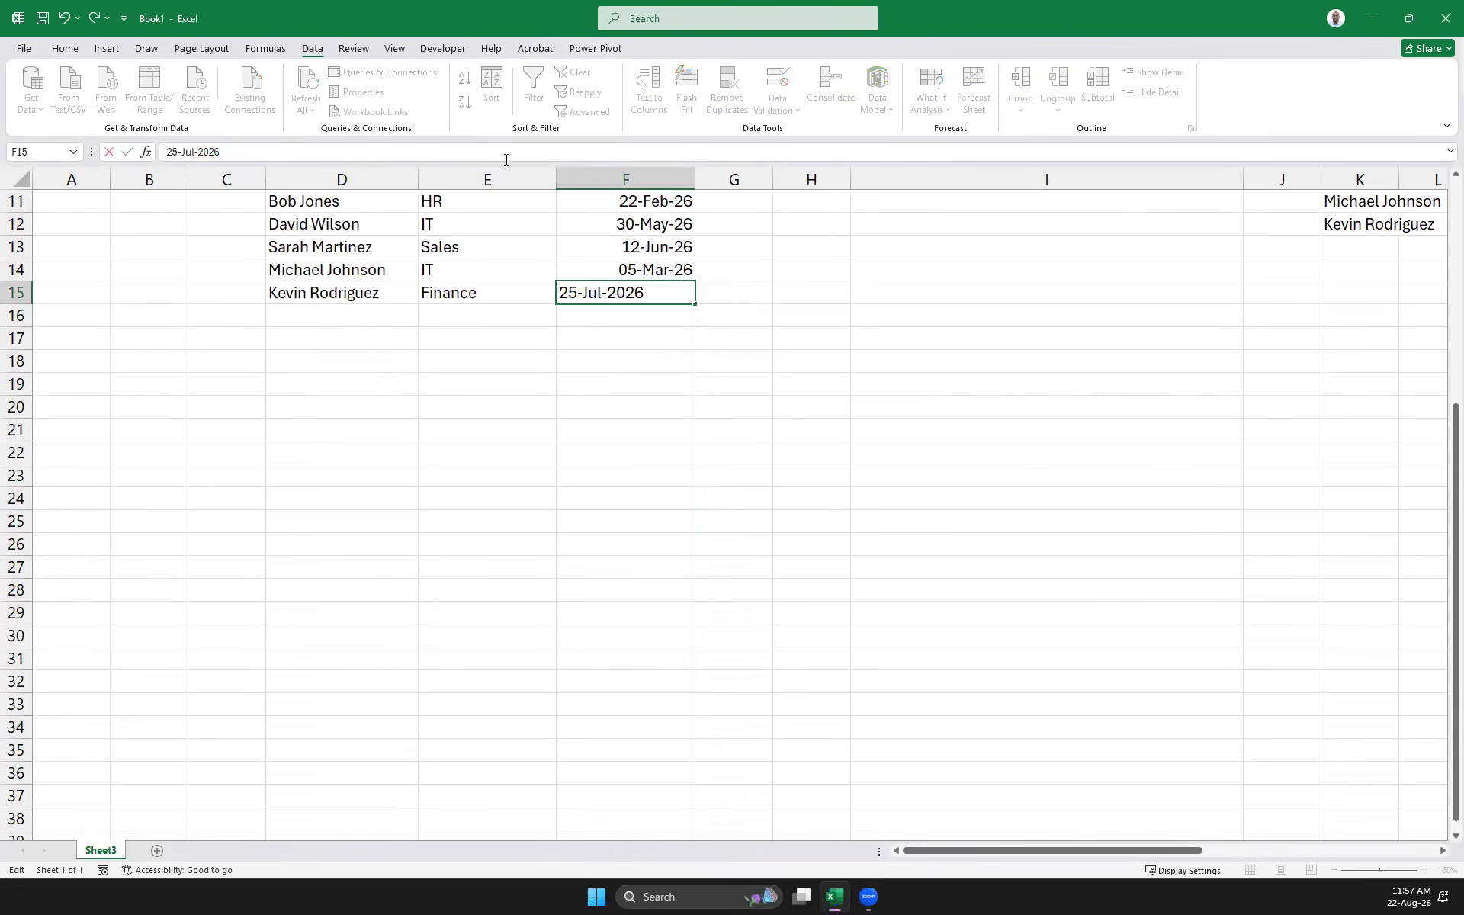
{"action": "left_click", "coordinate": [699, 503]}
Format D5:F15 as a table with headers and clear the helper dates in row 1
{"action": "scroll", "coordinate": [659, 486], "scroll_direction": "up", "scroll_amount": 4}
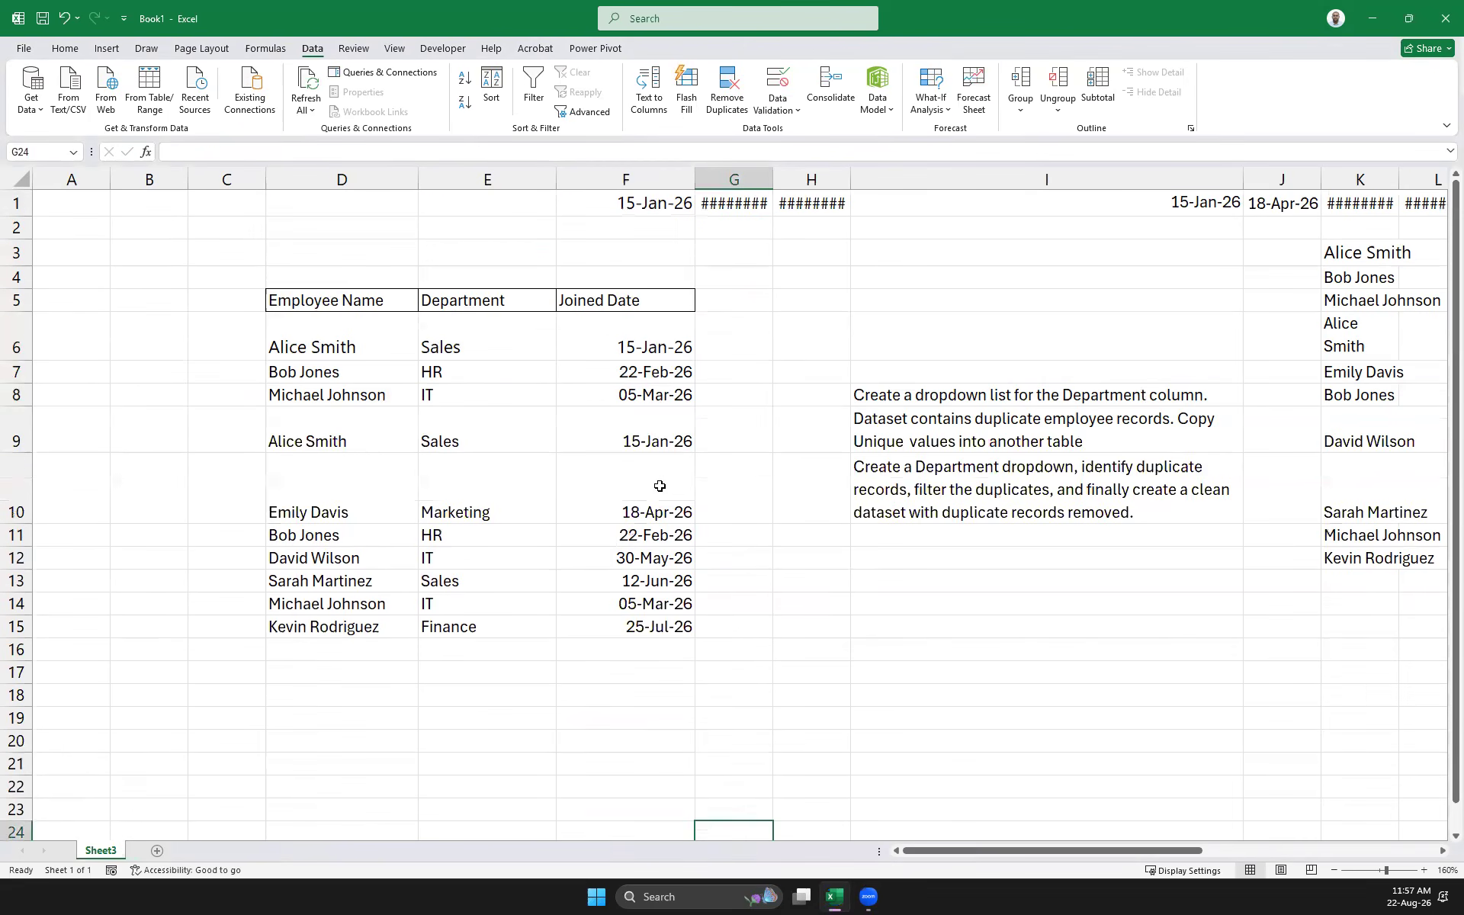
{"action": "left_click_drag", "start_coordinate": [670, 624], "coordinate": [301, 296]}
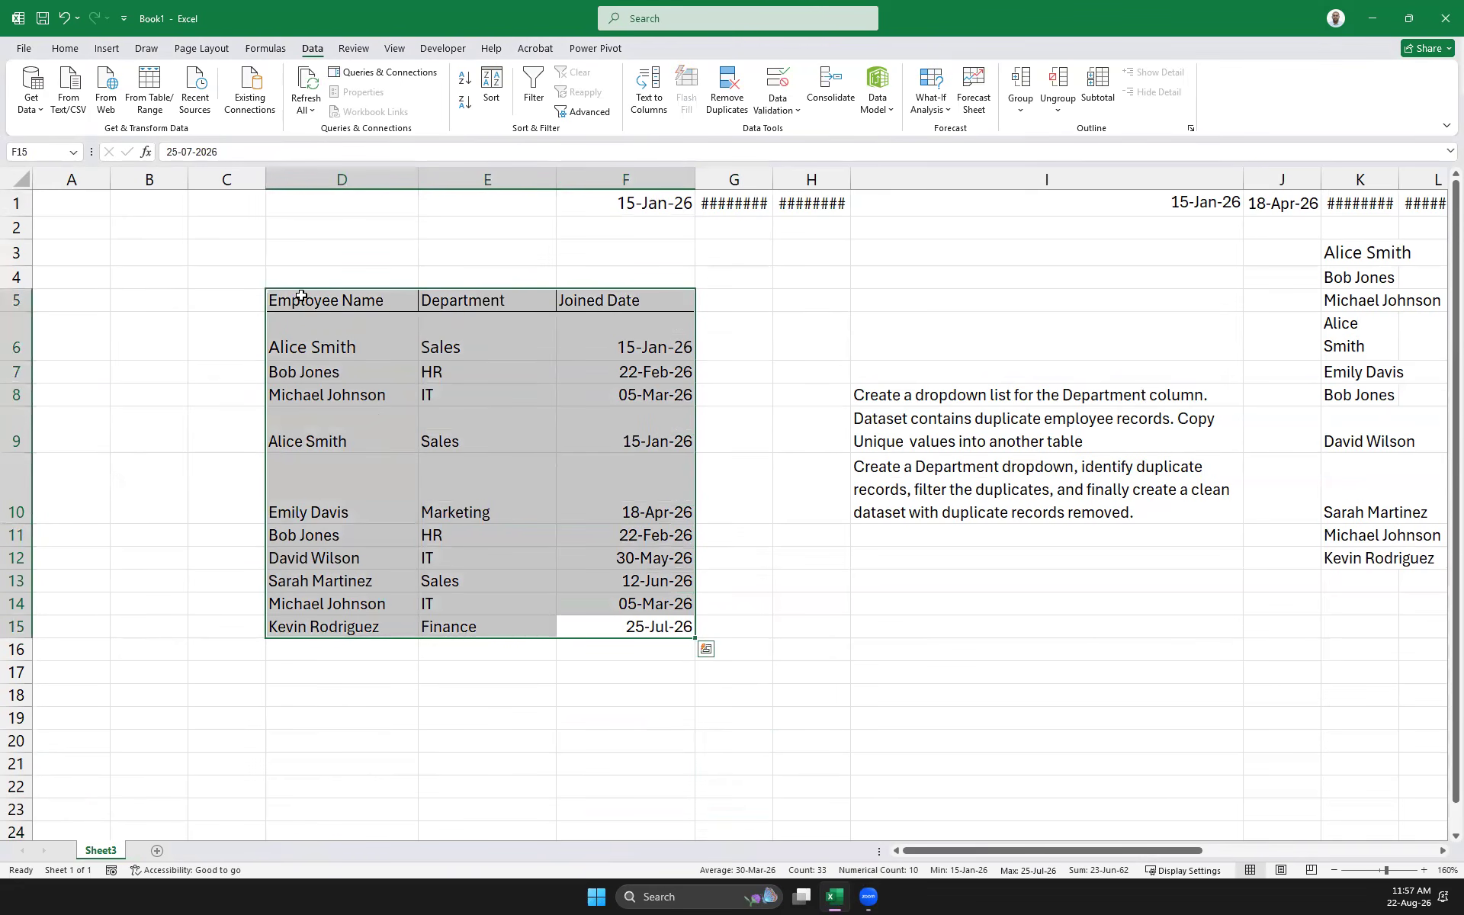
{"action": "key", "text": "ctrl+t"}
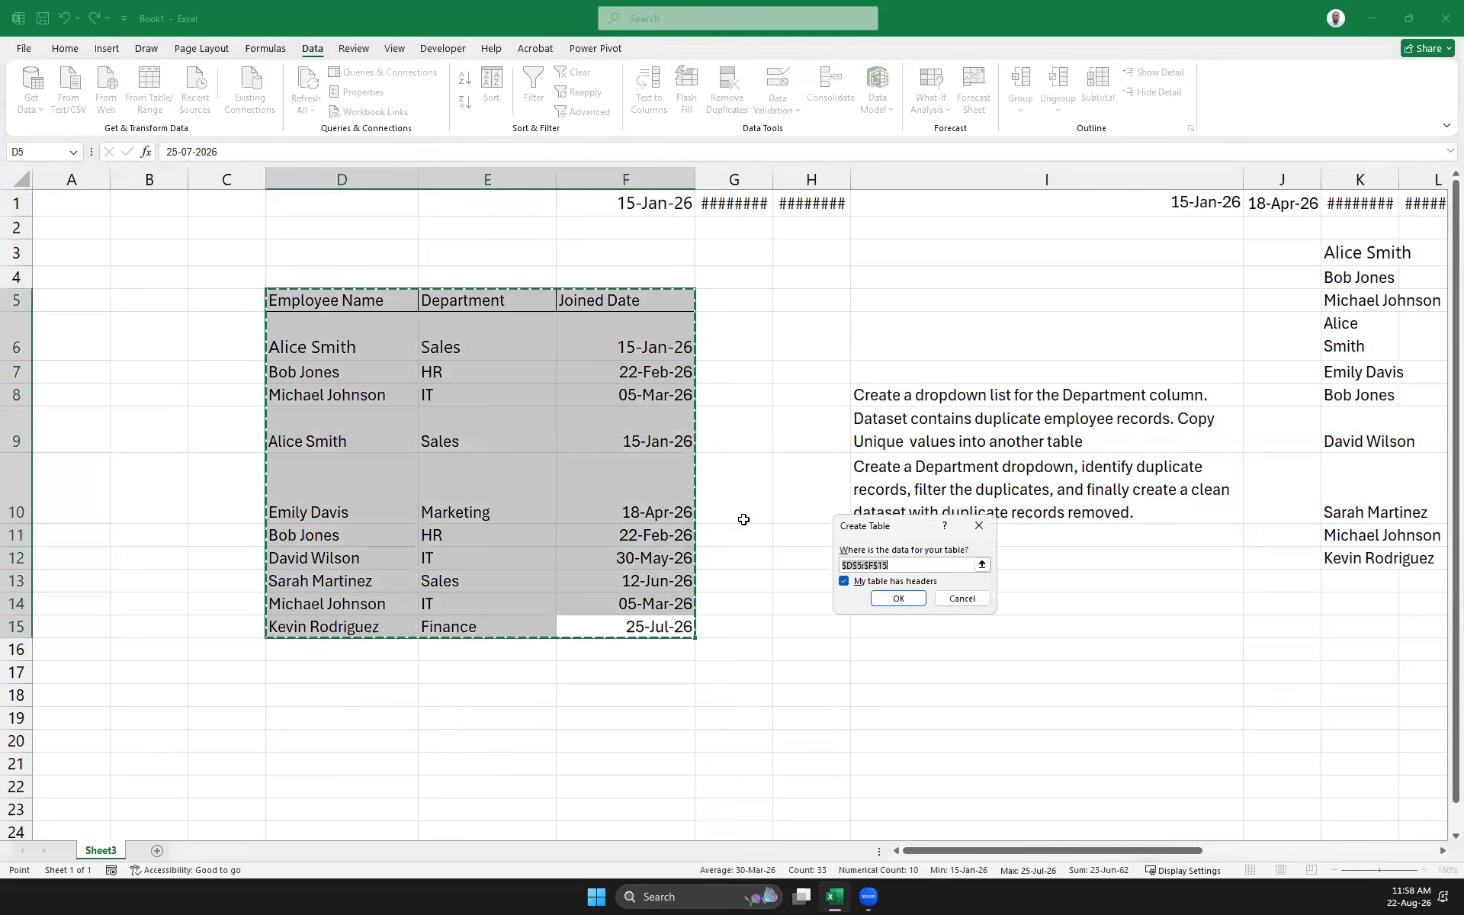
{"action": "left_click", "coordinate": [890, 600]}
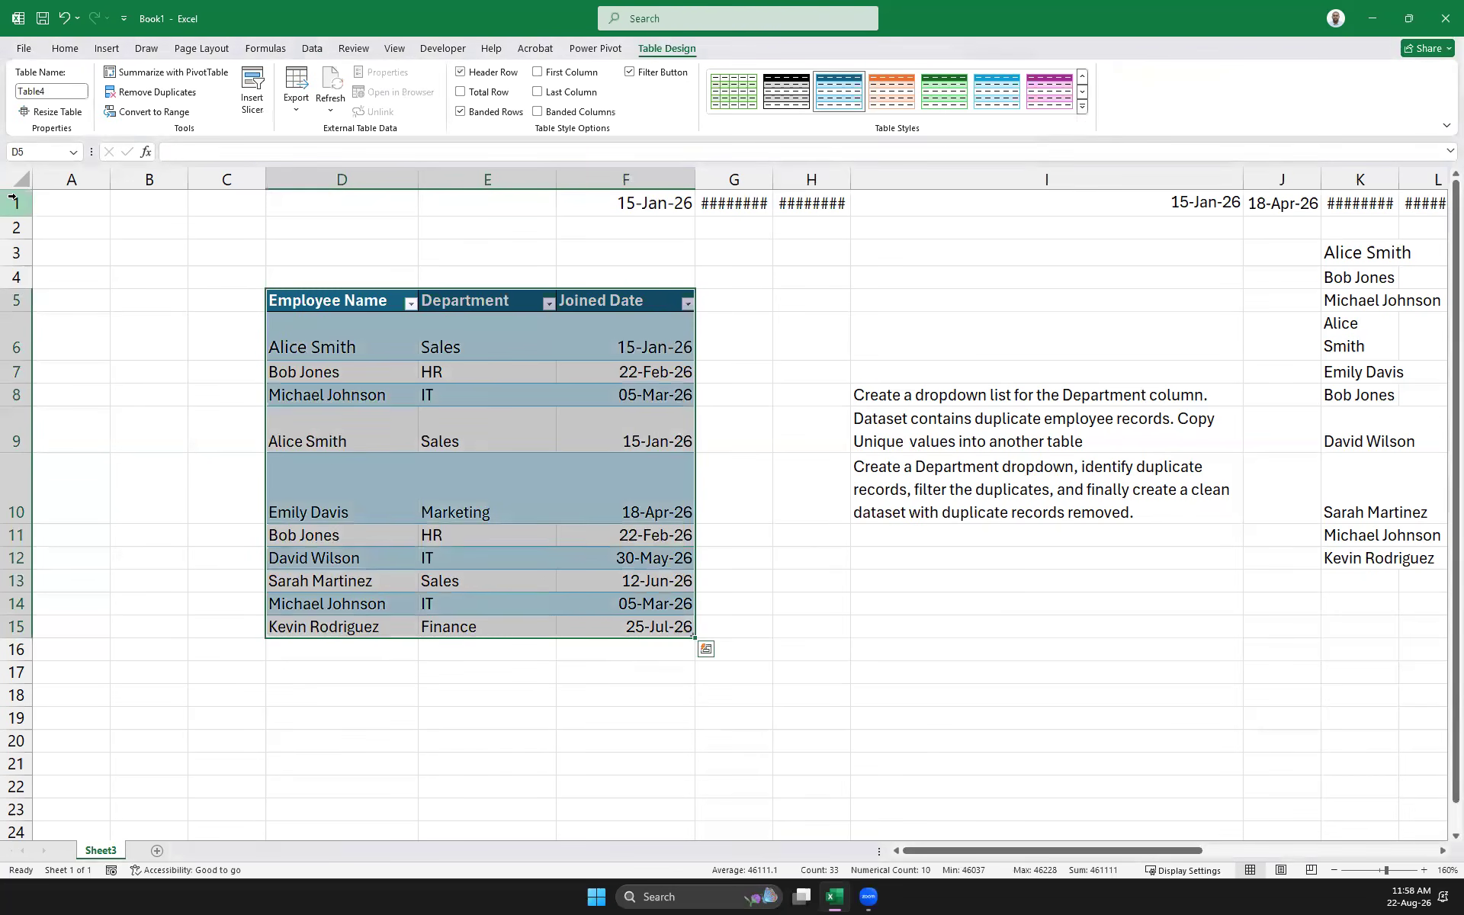
{"action": "left_click", "coordinate": [11, 200]}
{"action": "key", "text": "Delete"}
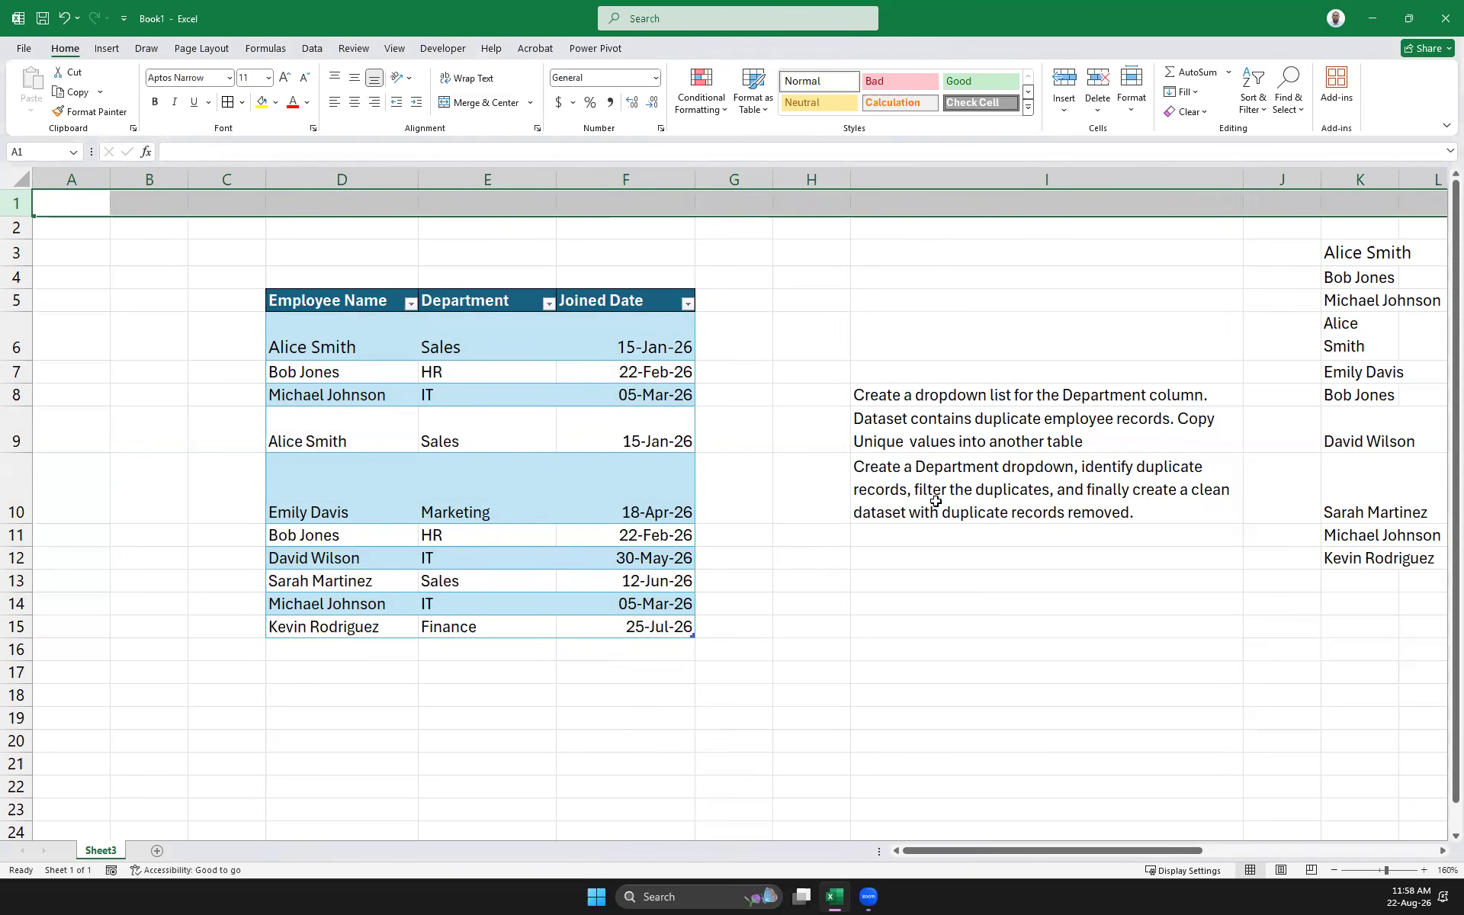
Clear the instruction notes in columns I–P and the name list in J2:N13
{"action": "left_click_drag", "start_coordinate": [867, 370], "coordinate": [1258, 496]}
{"action": "left_click_drag", "start_coordinate": [1378, 515], "coordinate": [1235, 583]}
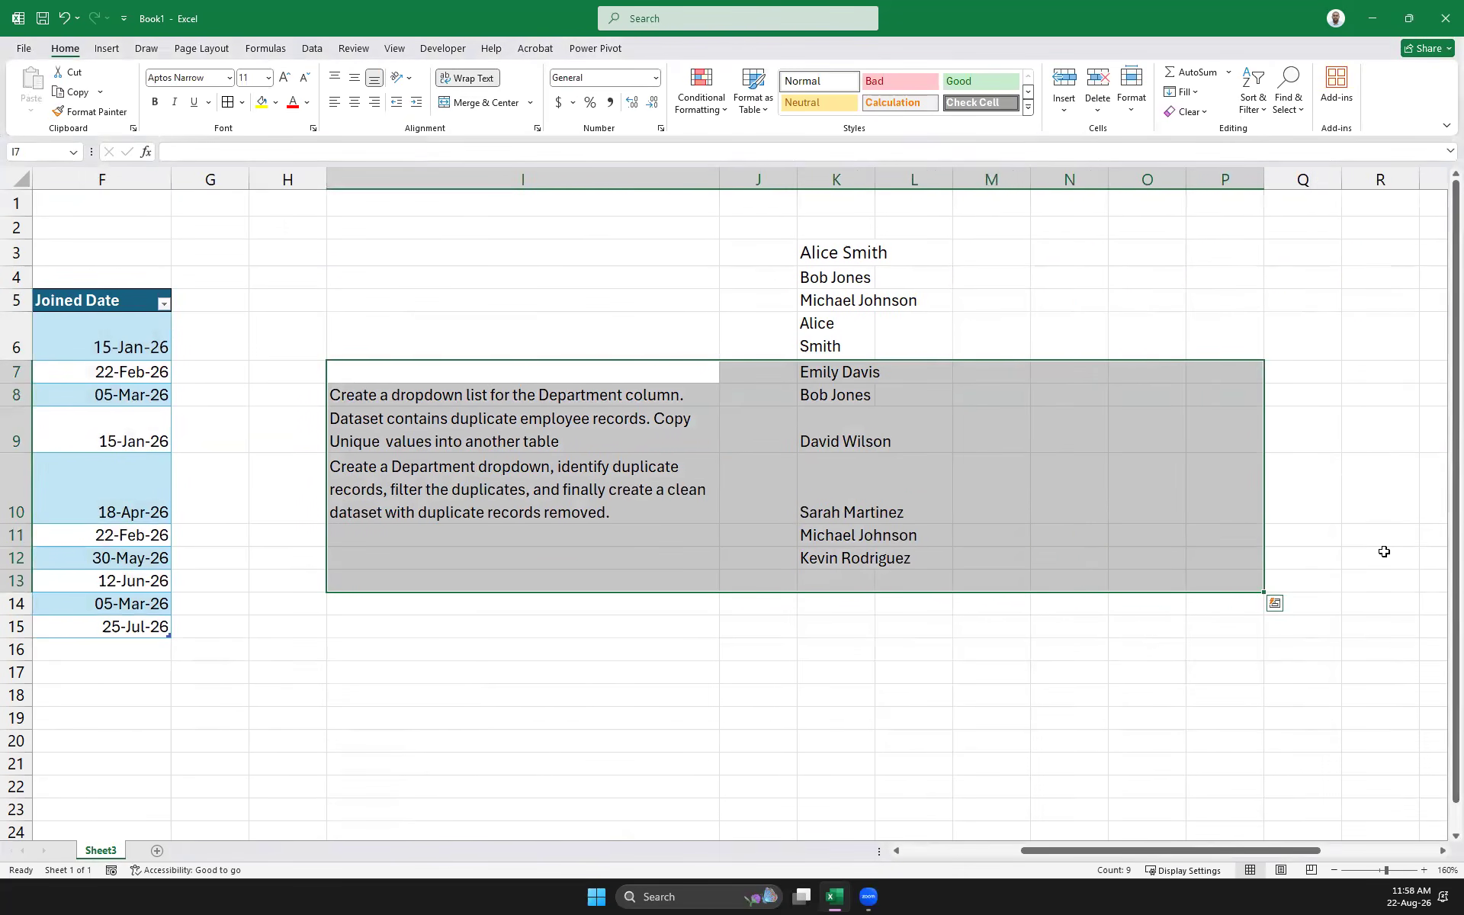
{"action": "key", "text": "Delete"}
{"action": "left_click_drag", "start_coordinate": [796, 216], "coordinate": [1091, 510]}
{"action": "key", "text": "Delete"}
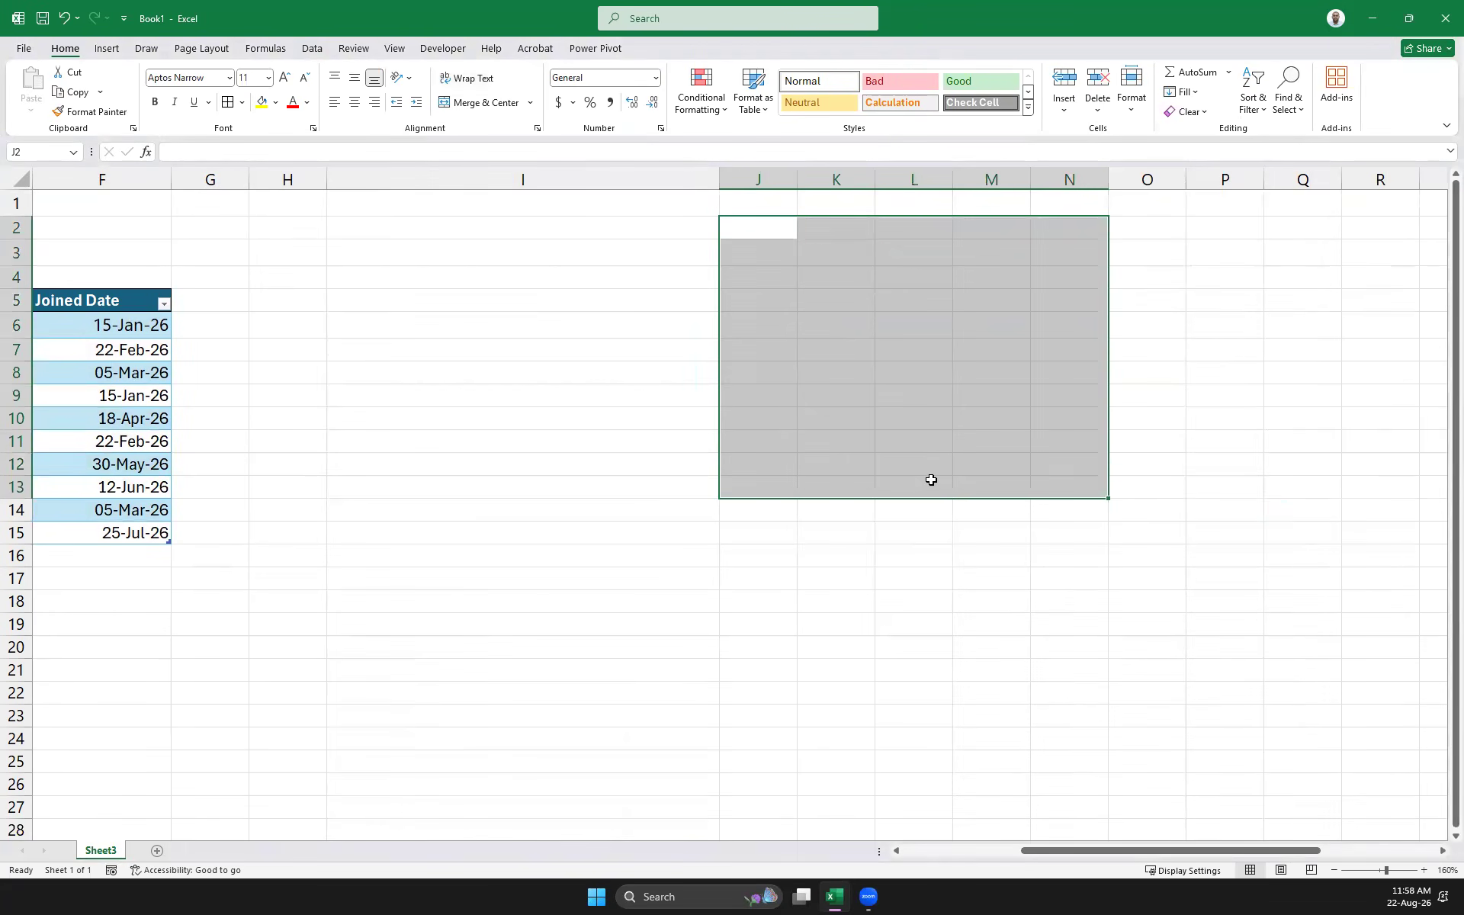
{"action": "left_click", "coordinate": [712, 481]}
{"action": "left_click_drag", "start_coordinate": [1111, 851], "coordinate": [697, 821]}
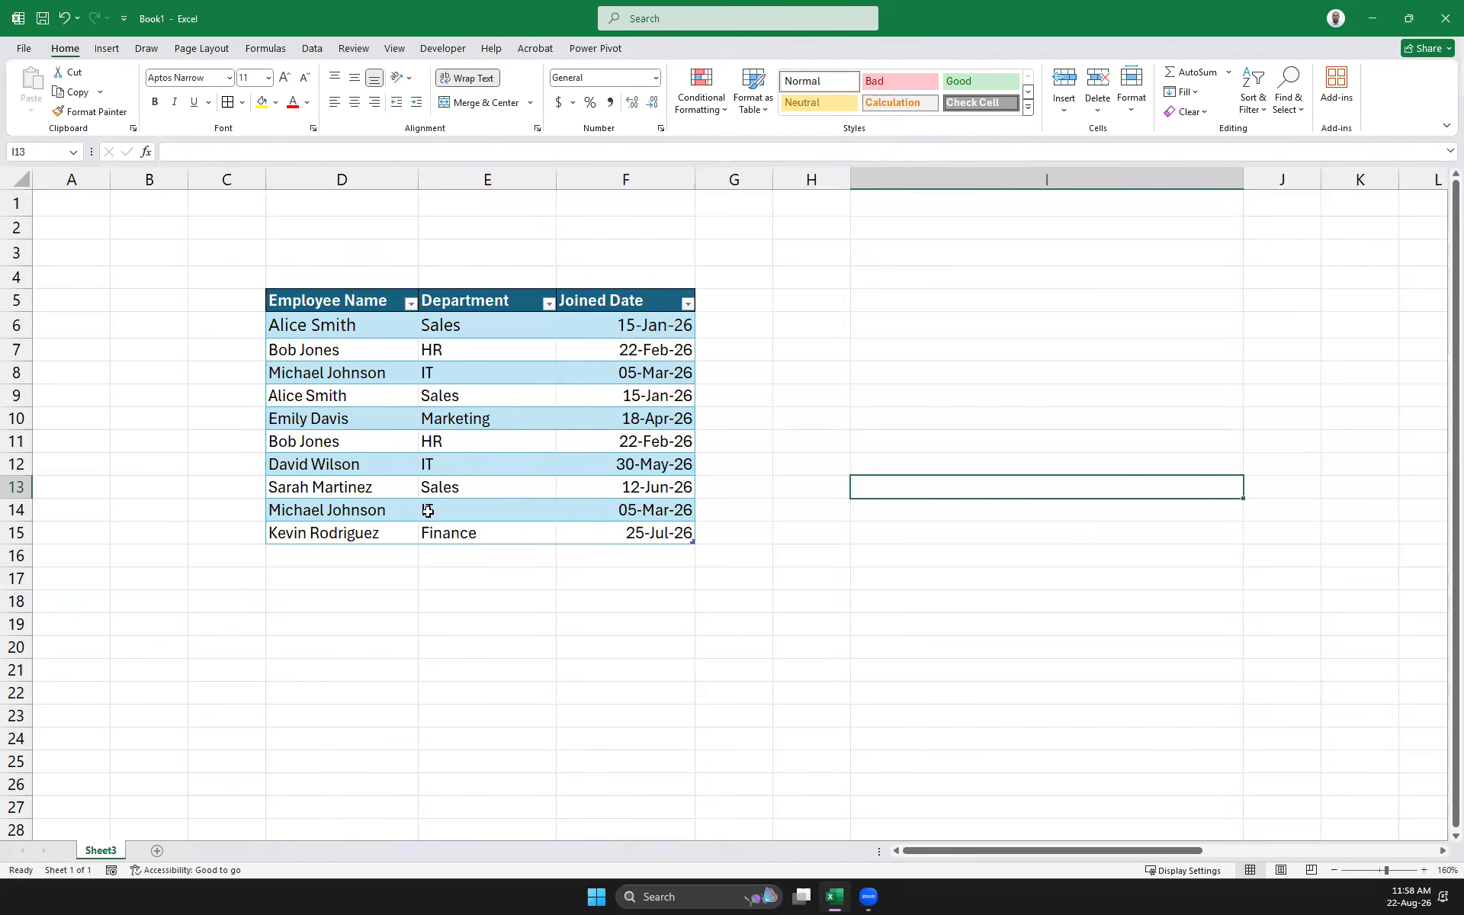
Select the whole employee table in D5:F15
{"action": "left_click", "coordinate": [324, 533]}
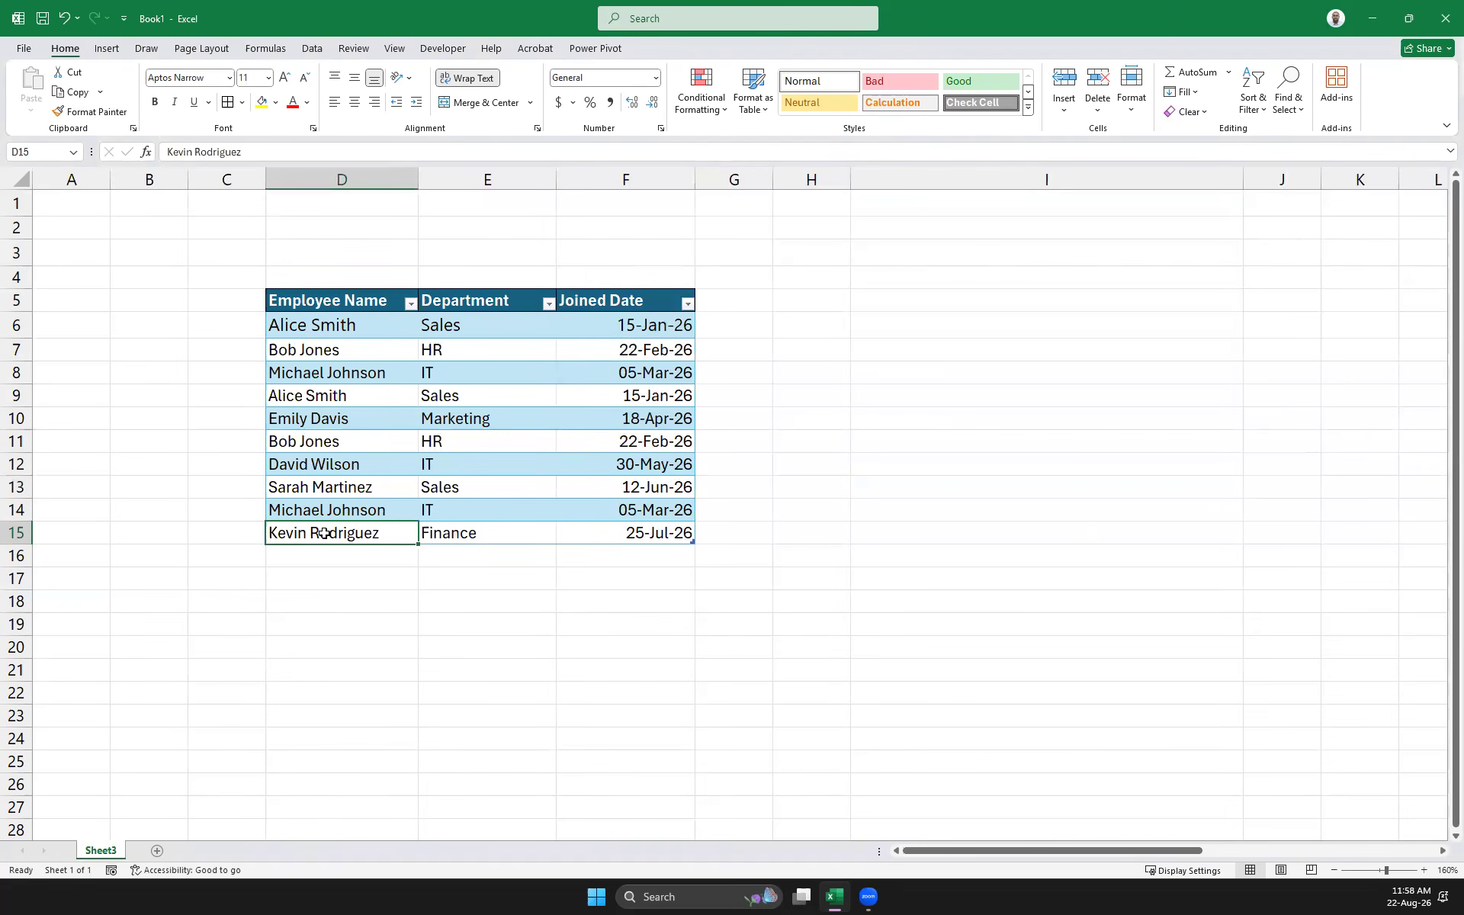
{"action": "left_click", "coordinate": [803, 597]}
{"action": "left_click", "coordinate": [663, 533]}
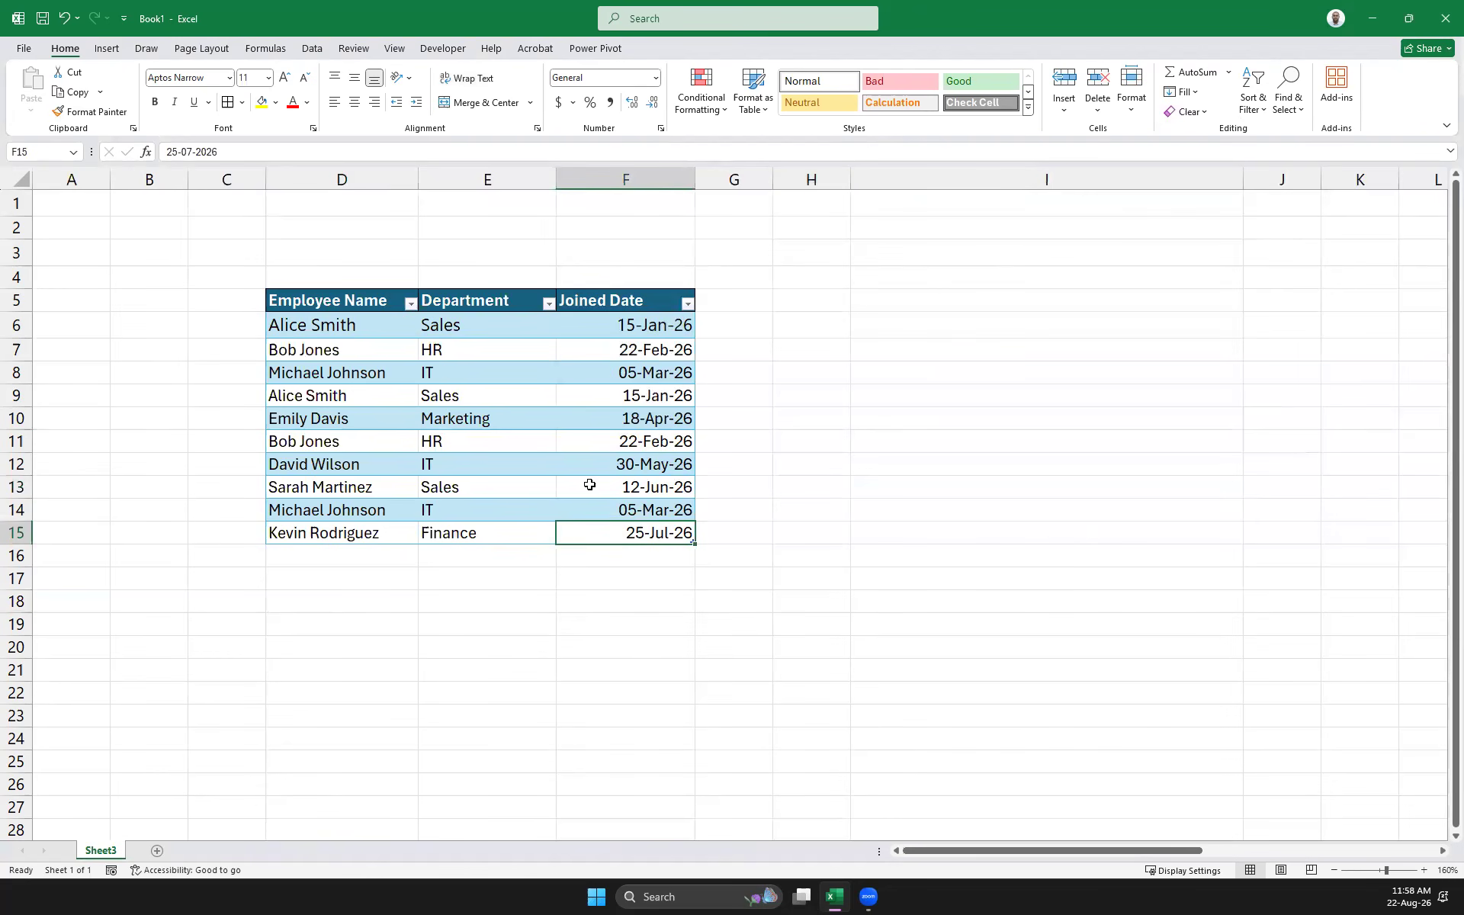
{"action": "left_click", "coordinate": [346, 294], "text": "shift"}
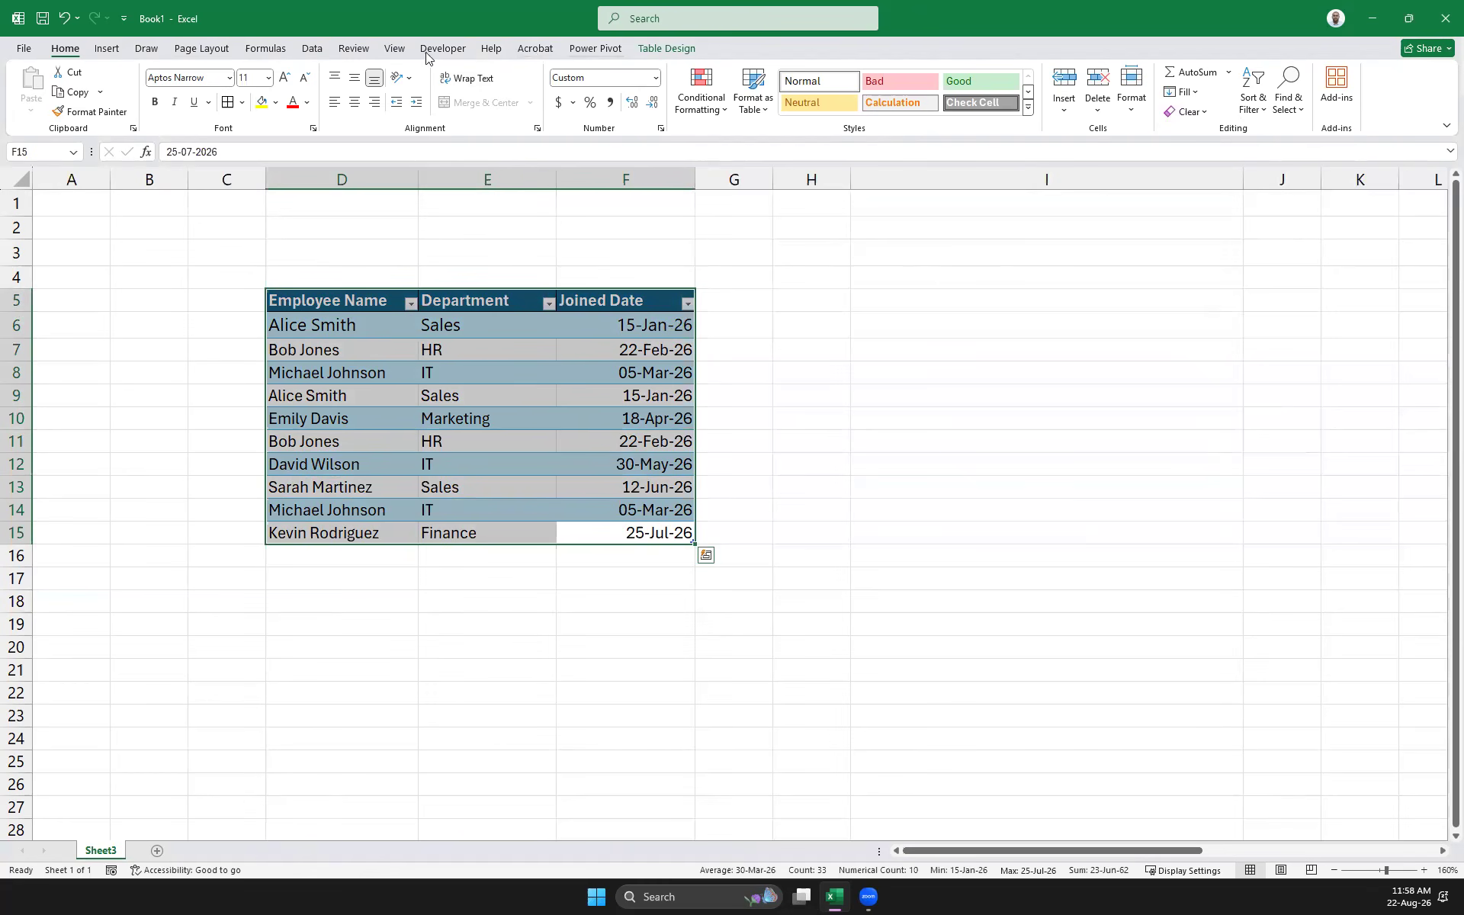
Use Advanced Filter to copy unique records only from the employee table to I5:K15
{"action": "left_click", "coordinate": [312, 48]}
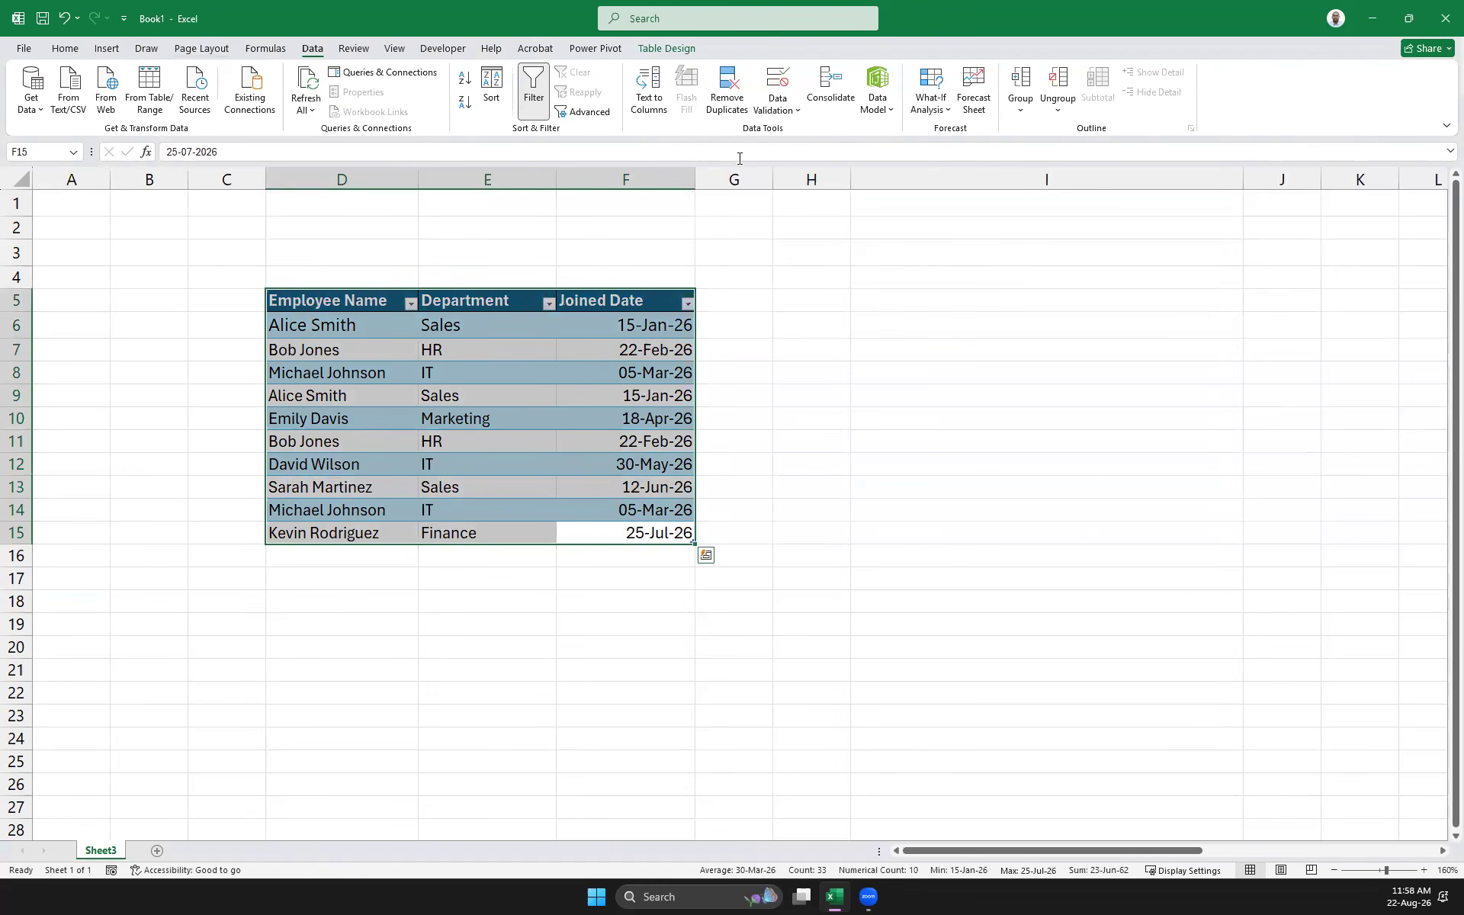
{"action": "left_click", "coordinate": [533, 81]}
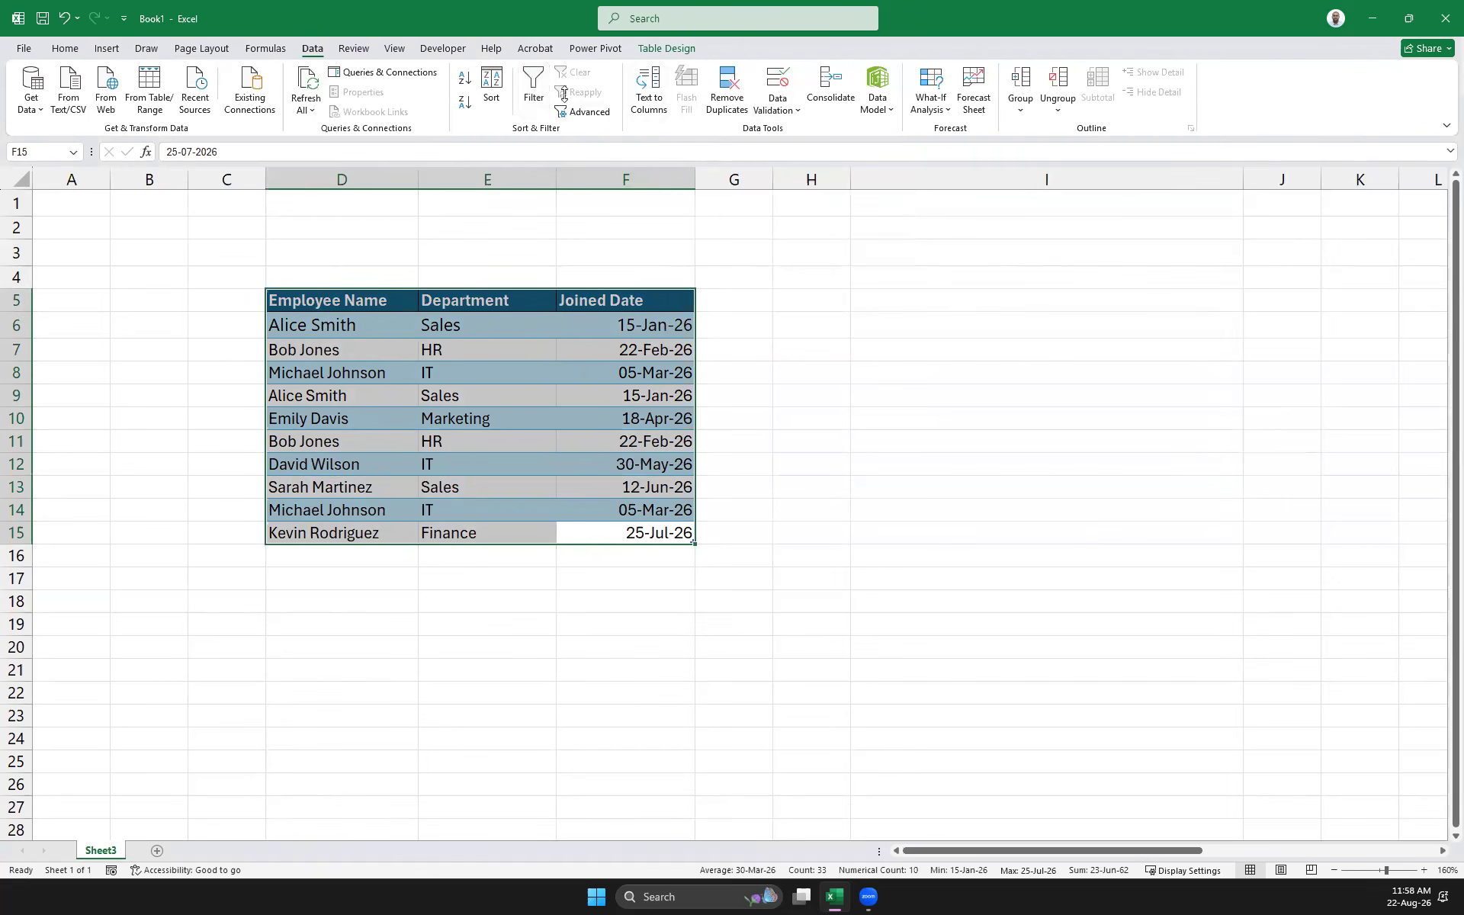
{"action": "left_click", "coordinate": [526, 78]}
{"action": "left_click", "coordinate": [584, 112]}
{"action": "left_click", "coordinate": [672, 402]}
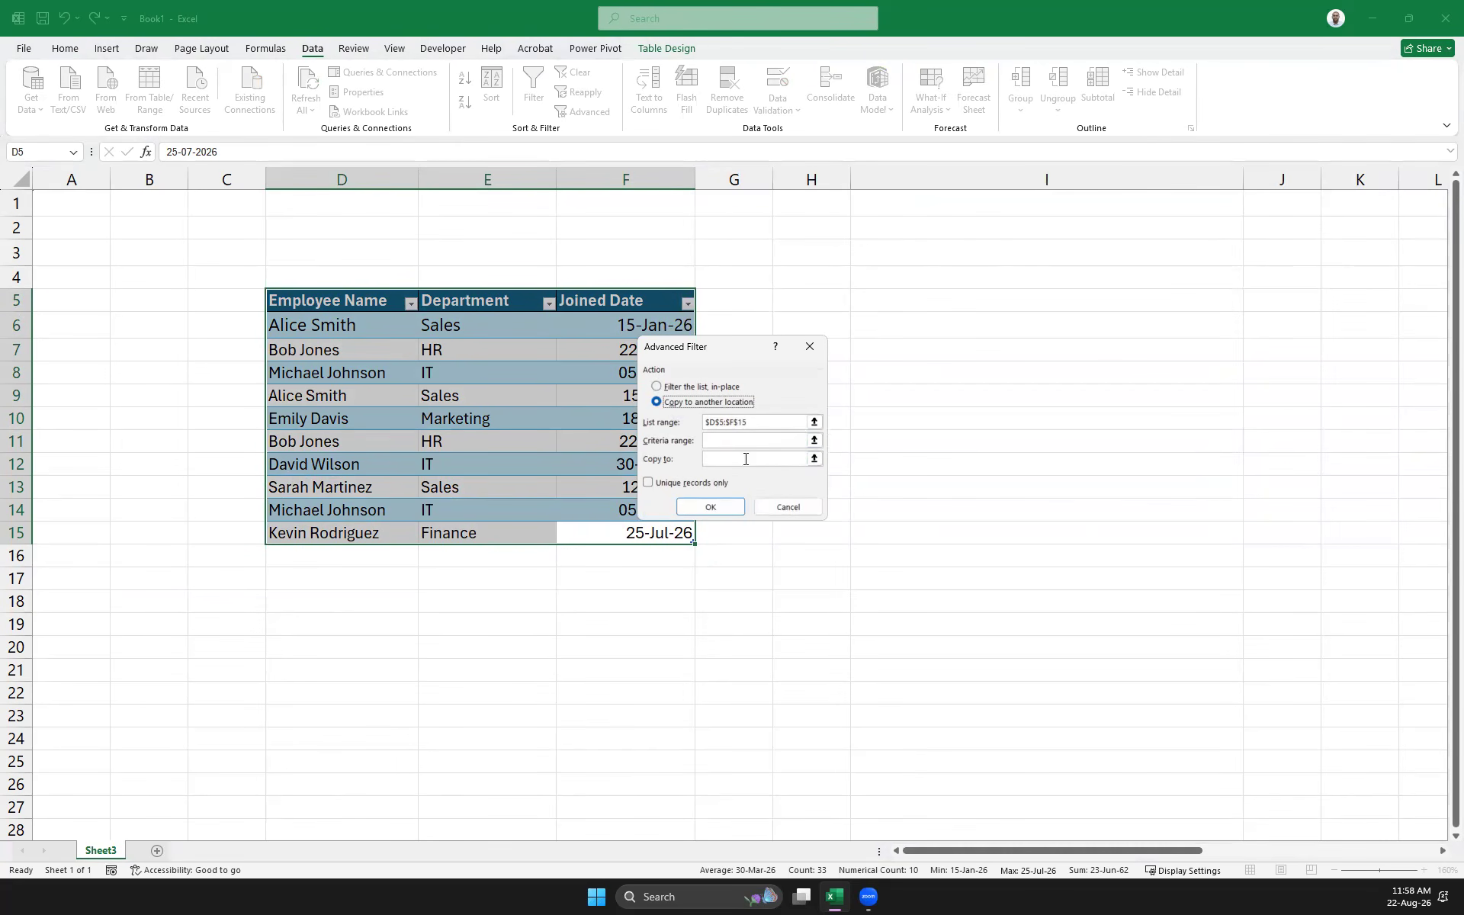
{"action": "left_click", "coordinate": [647, 482]}
{"action": "left_click", "coordinate": [814, 458]}
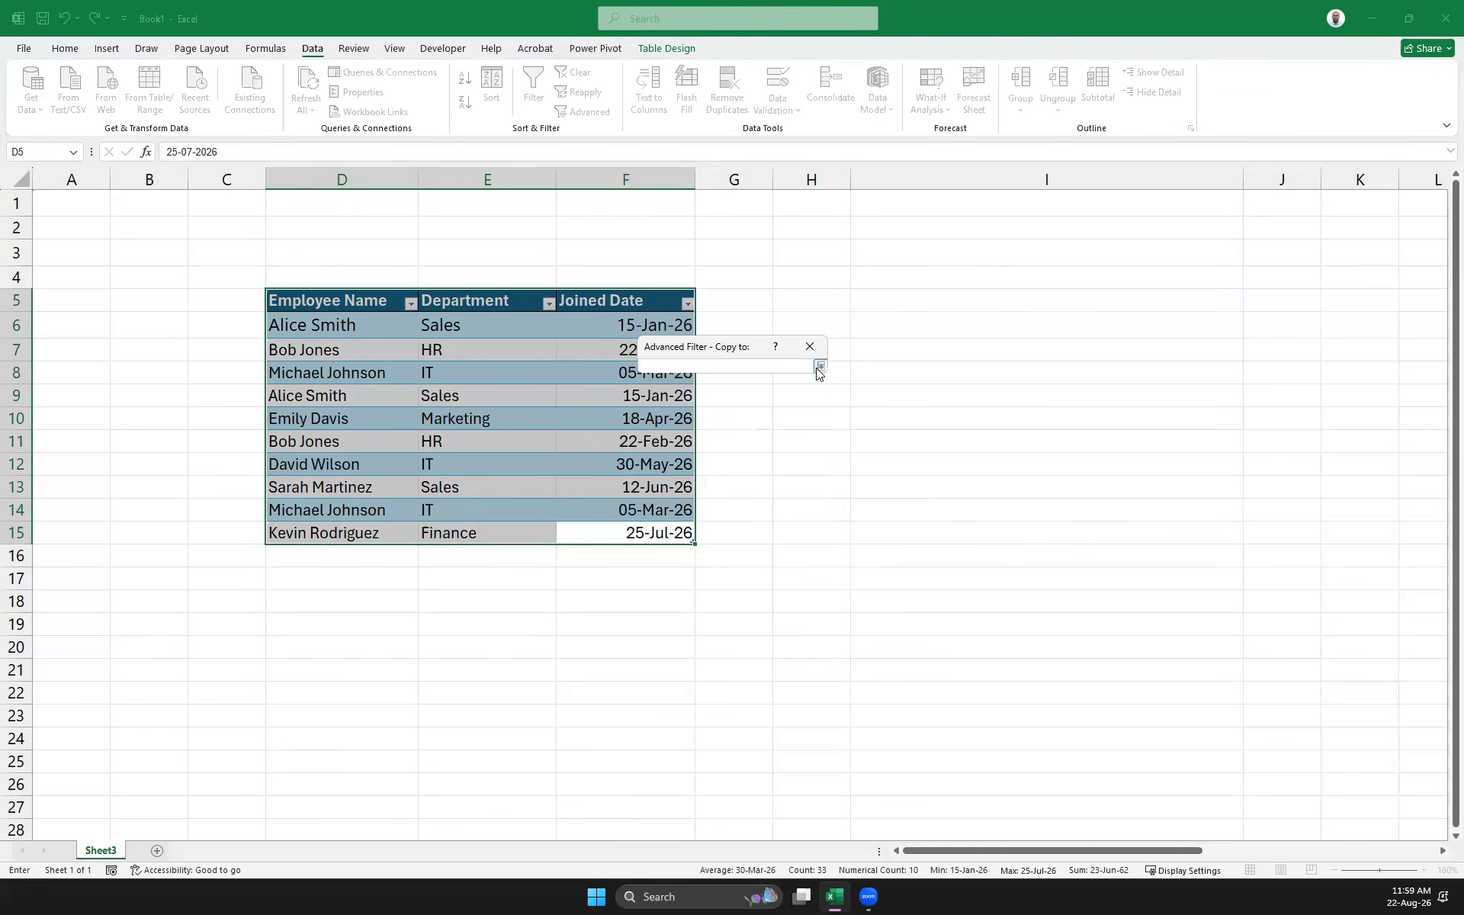
{"action": "left_click", "coordinate": [820, 366]}
{"action": "left_click", "coordinate": [814, 459]}
{"action": "left_click_drag", "start_coordinate": [866, 301], "coordinate": [1332, 536]}
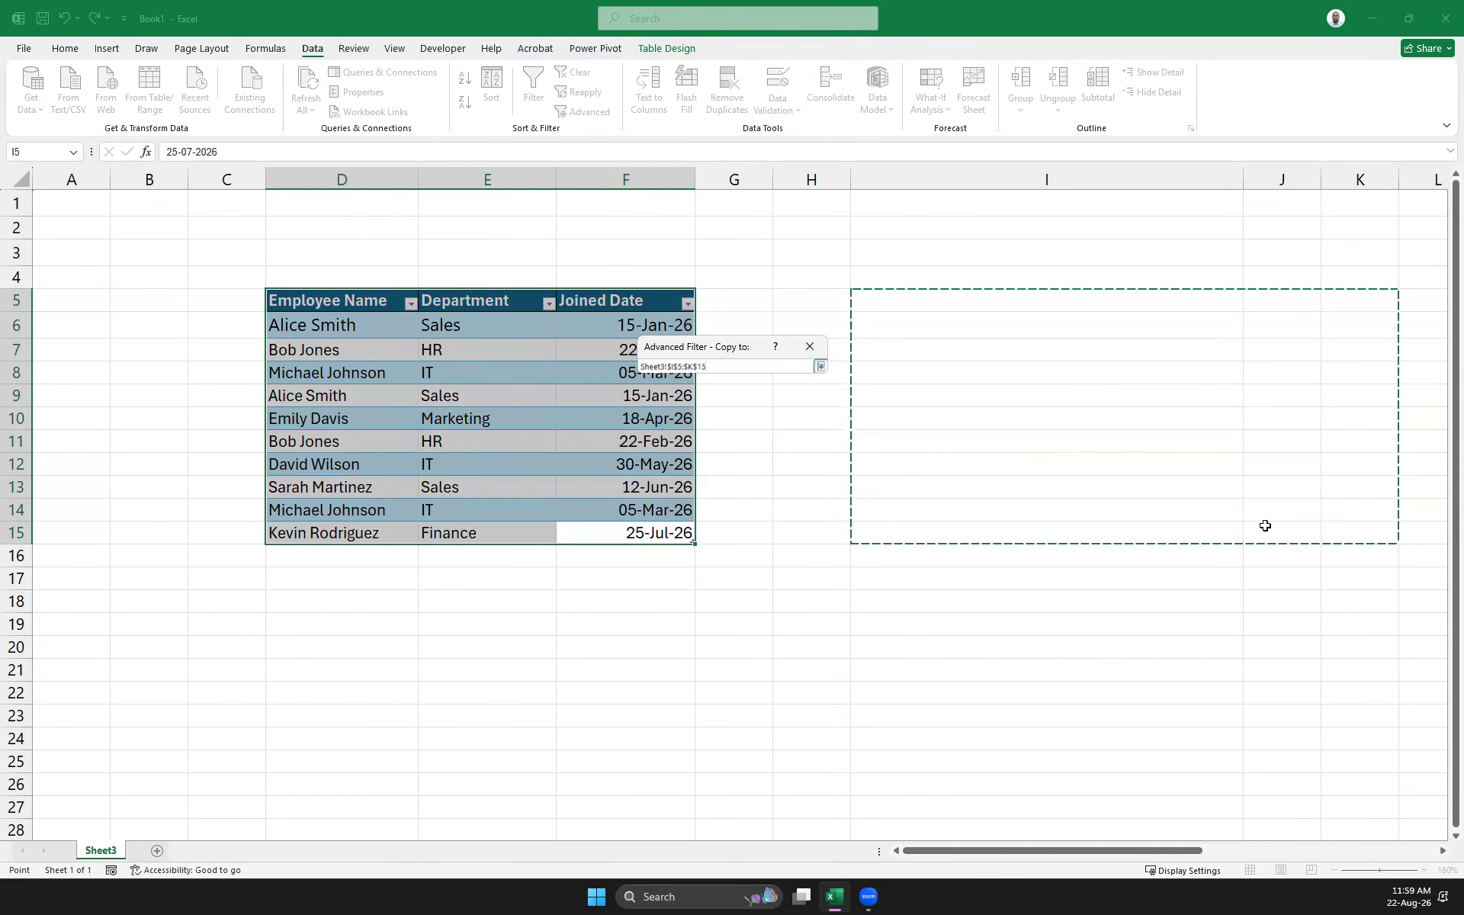
{"action": "left_click", "coordinate": [822, 367]}
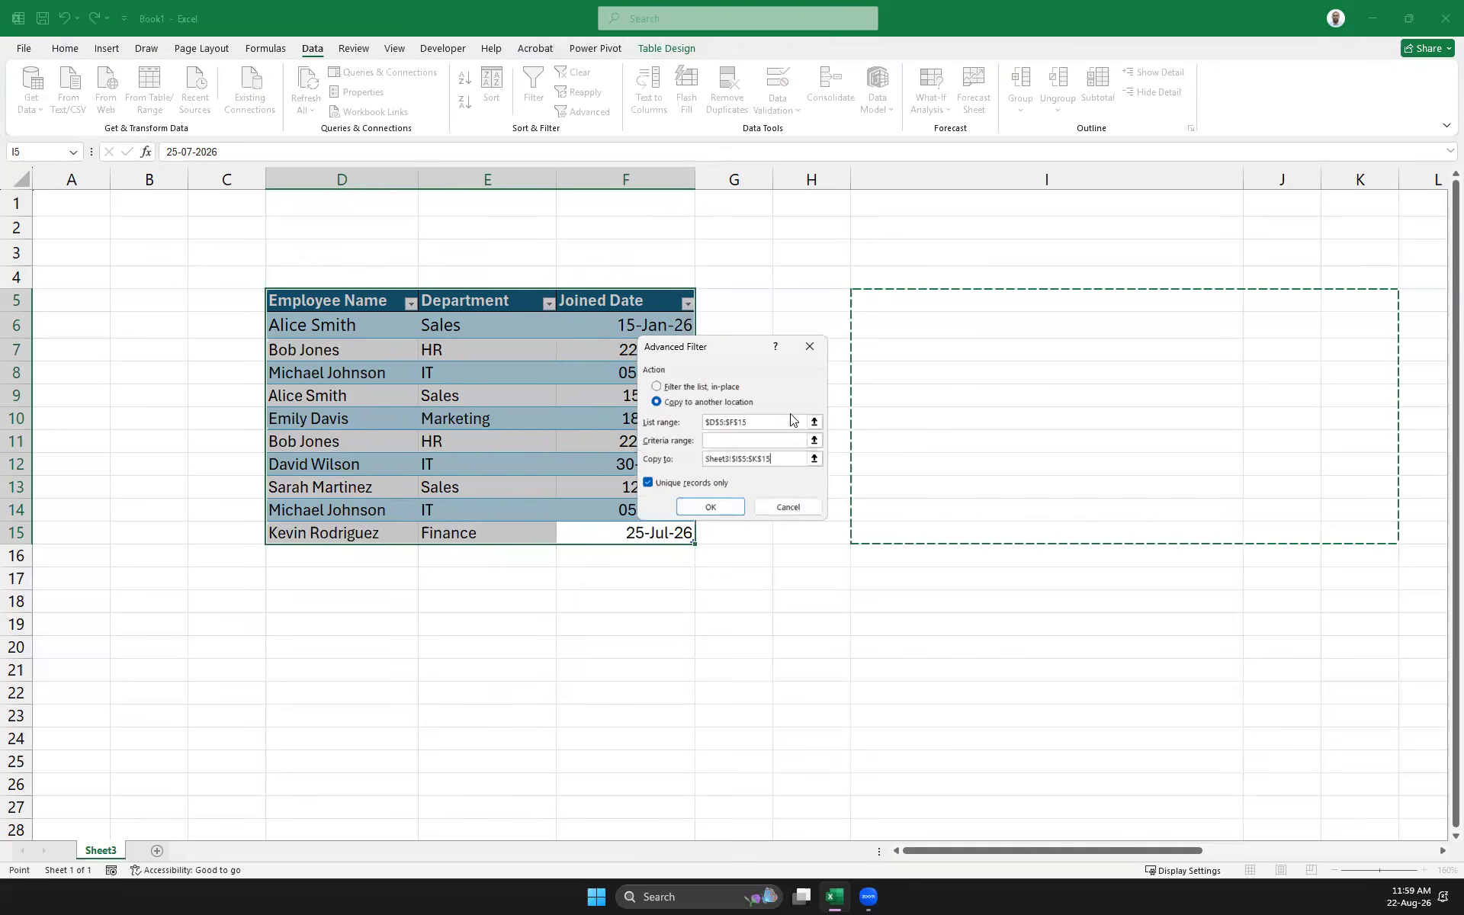
{"action": "left_click", "coordinate": [717, 506]}
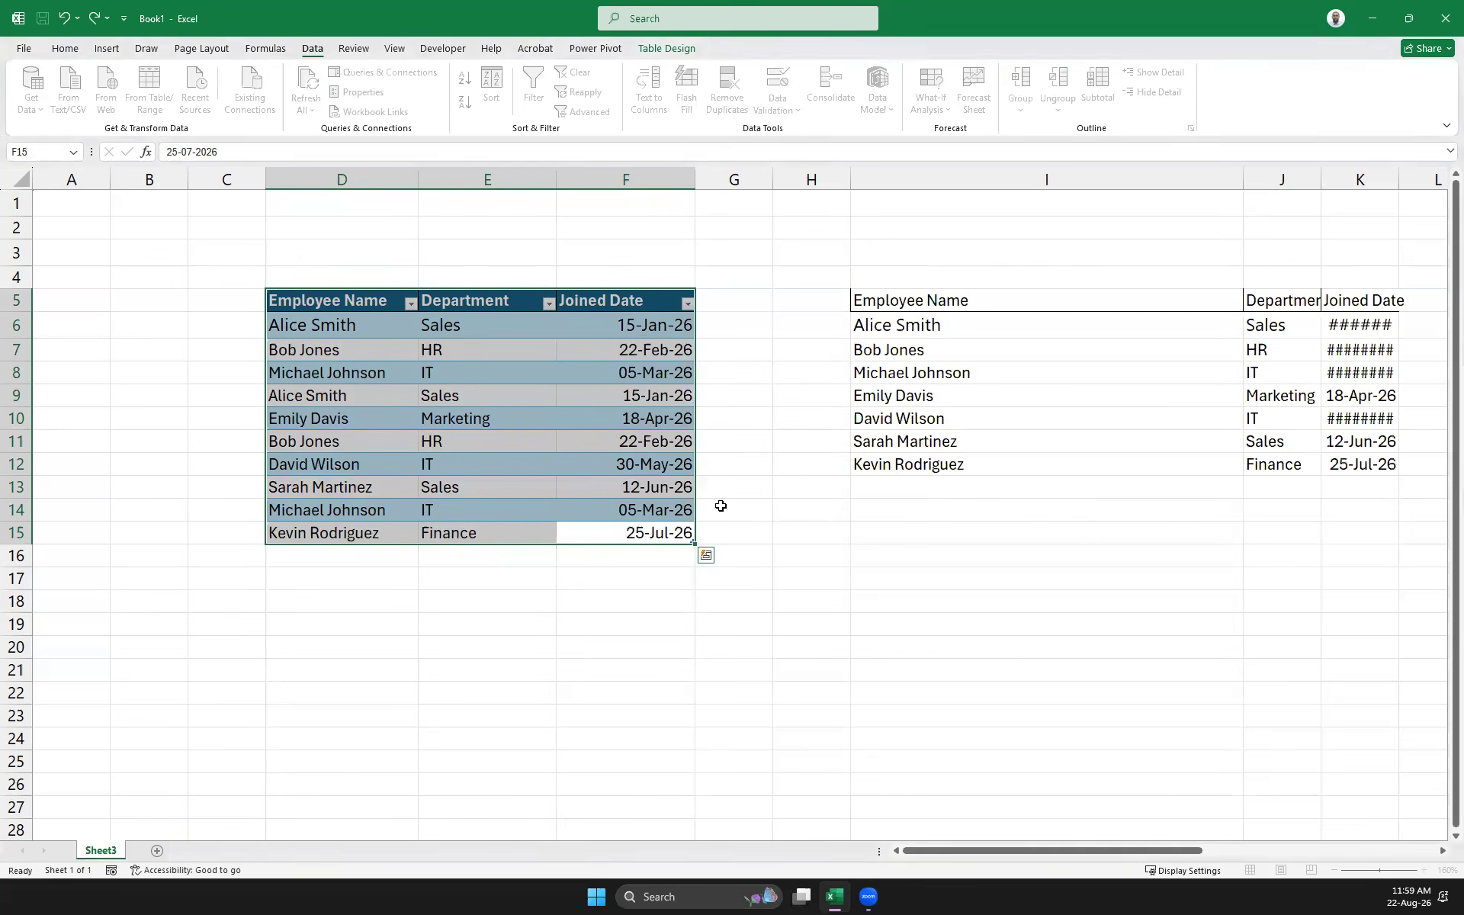
Narrow column I to fit the names and widen column K so the dates show fully
{"action": "left_click", "coordinate": [888, 299]}
{"action": "left_click_drag", "start_coordinate": [1243, 175], "coordinate": [1018, 194]}
{"action": "left_click_drag", "start_coordinate": [1176, 186], "coordinate": [1236, 188]}
Format the unique-records list I5:K12 as an Excel table with header filters and banded rows
{"action": "left_click", "coordinate": [1058, 532]}
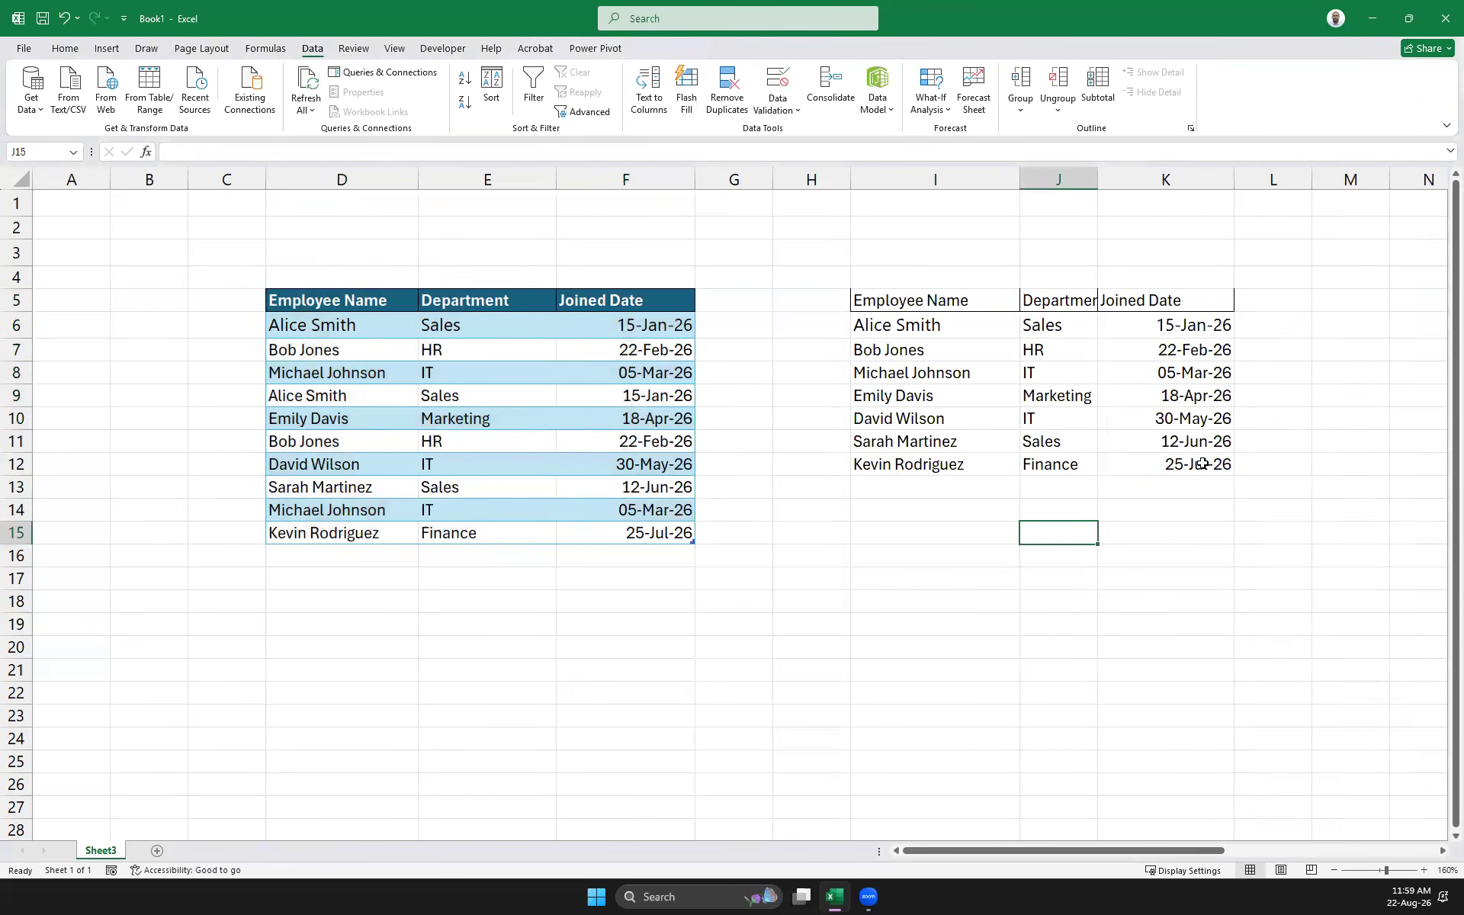
{"action": "left_click_drag", "start_coordinate": [1165, 464], "coordinate": [887, 308]}
{"action": "key", "text": "ctrl+t"}
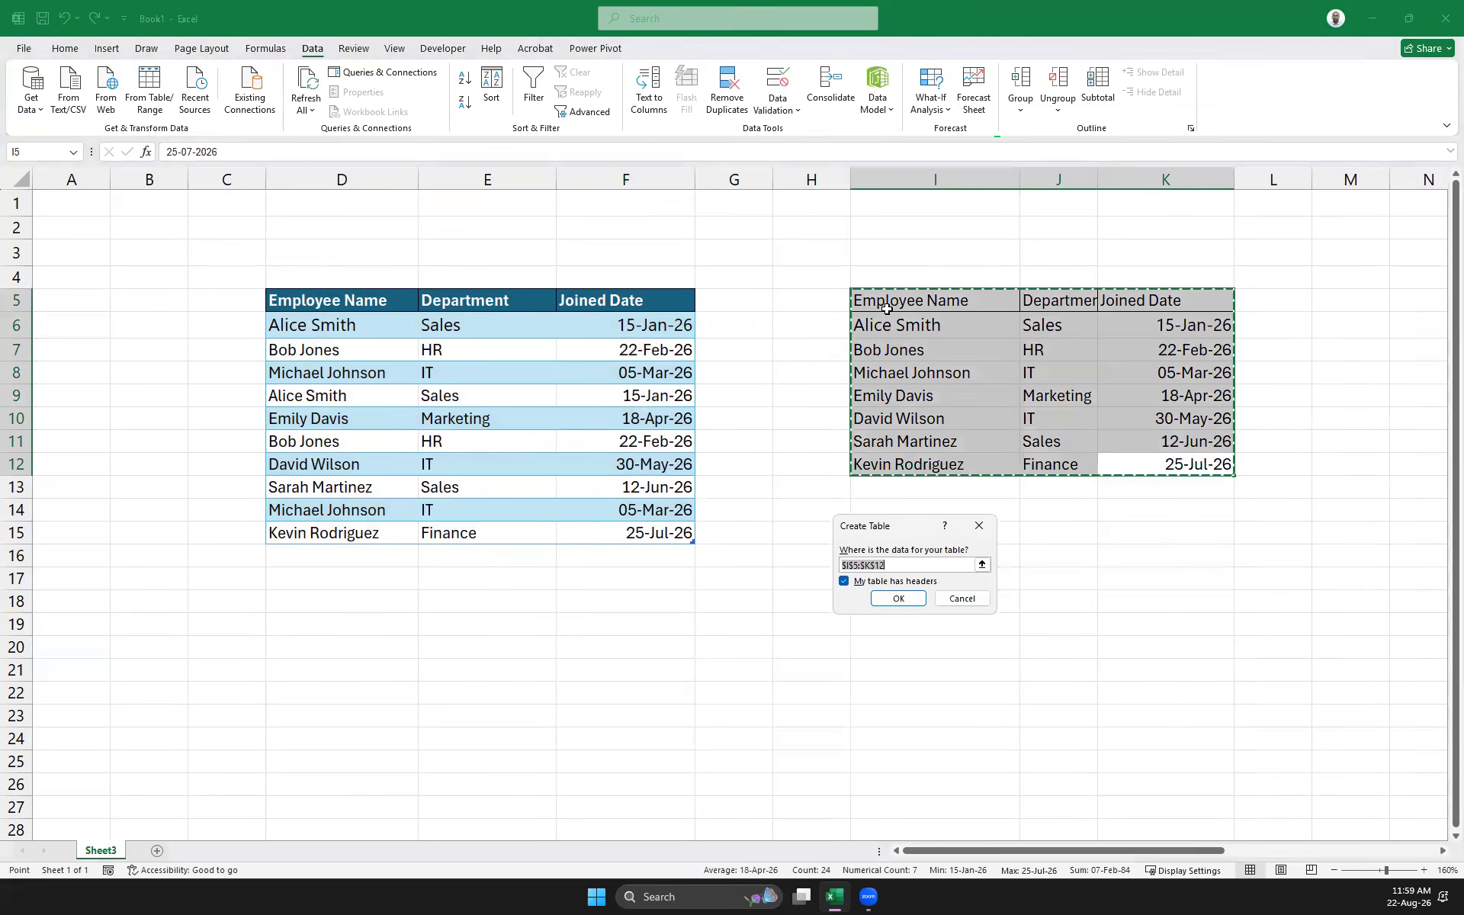
{"action": "key", "text": "Return"}
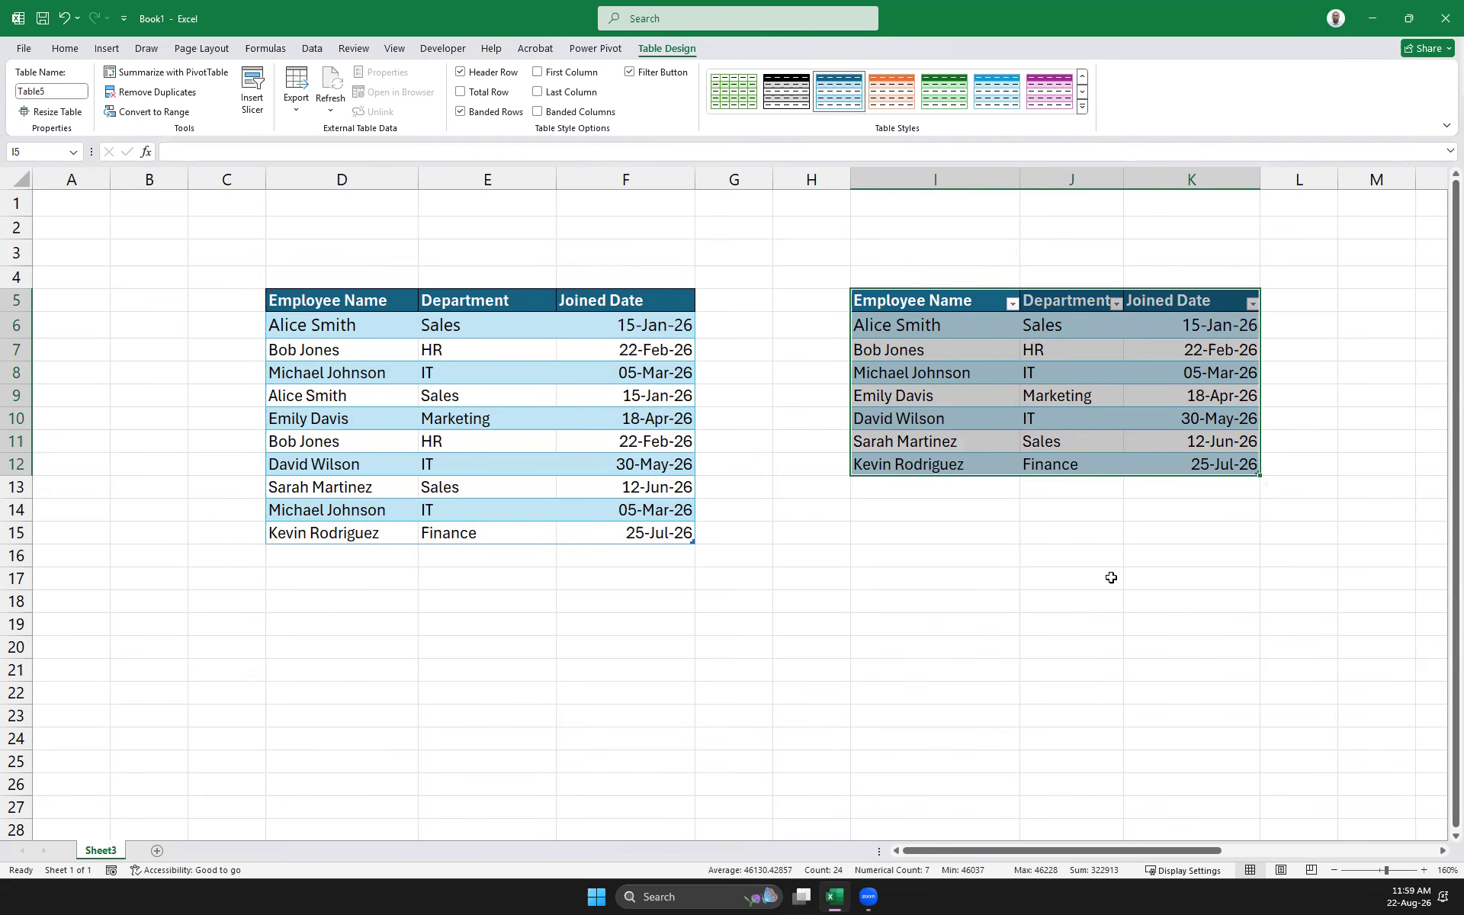
{"action": "left_click", "coordinate": [683, 538]}
Copy the whole original employee table and paste it at D19
{"action": "key", "text": "ctrl+a"}
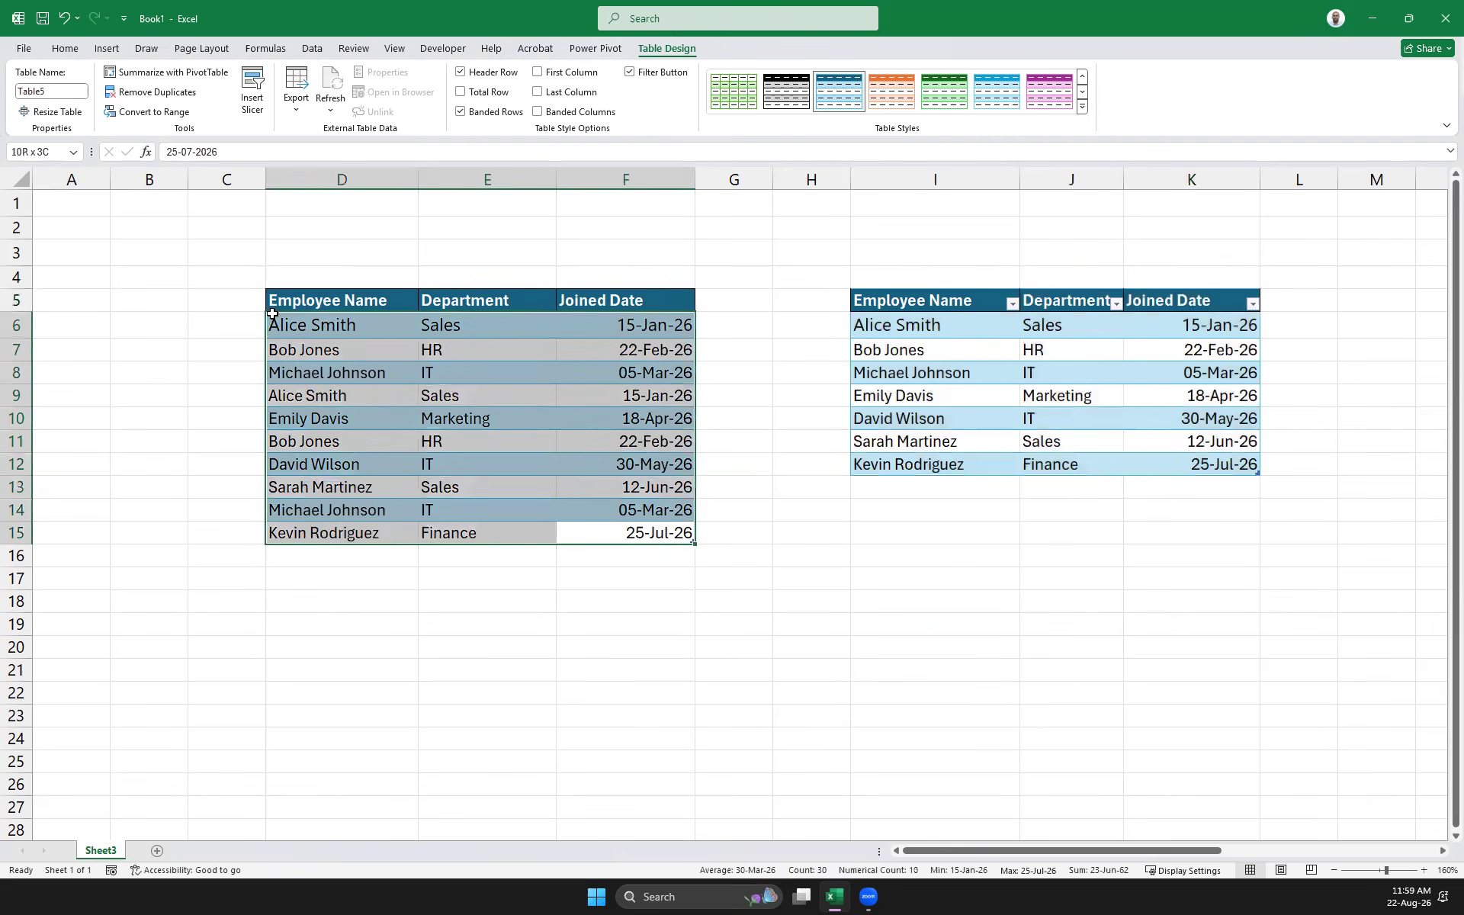
{"action": "key", "text": "ctrl+c"}
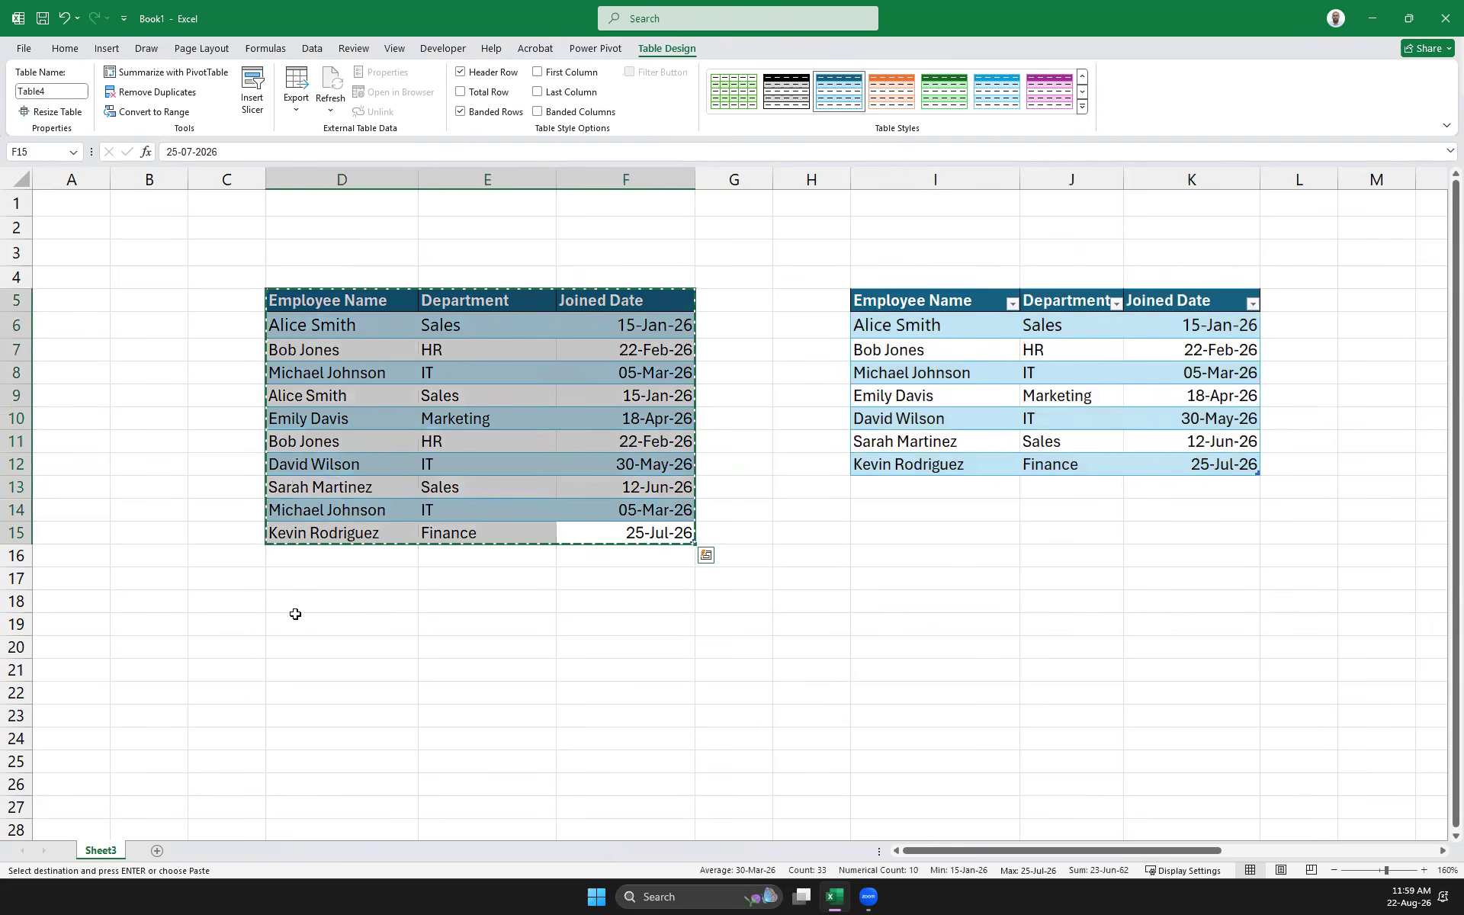
{"action": "left_click", "coordinate": [294, 614]}
{"action": "key", "text": "ctrl+v"}
{"action": "scroll", "coordinate": [461, 598], "scroll_direction": "down", "scroll_amount": 3}
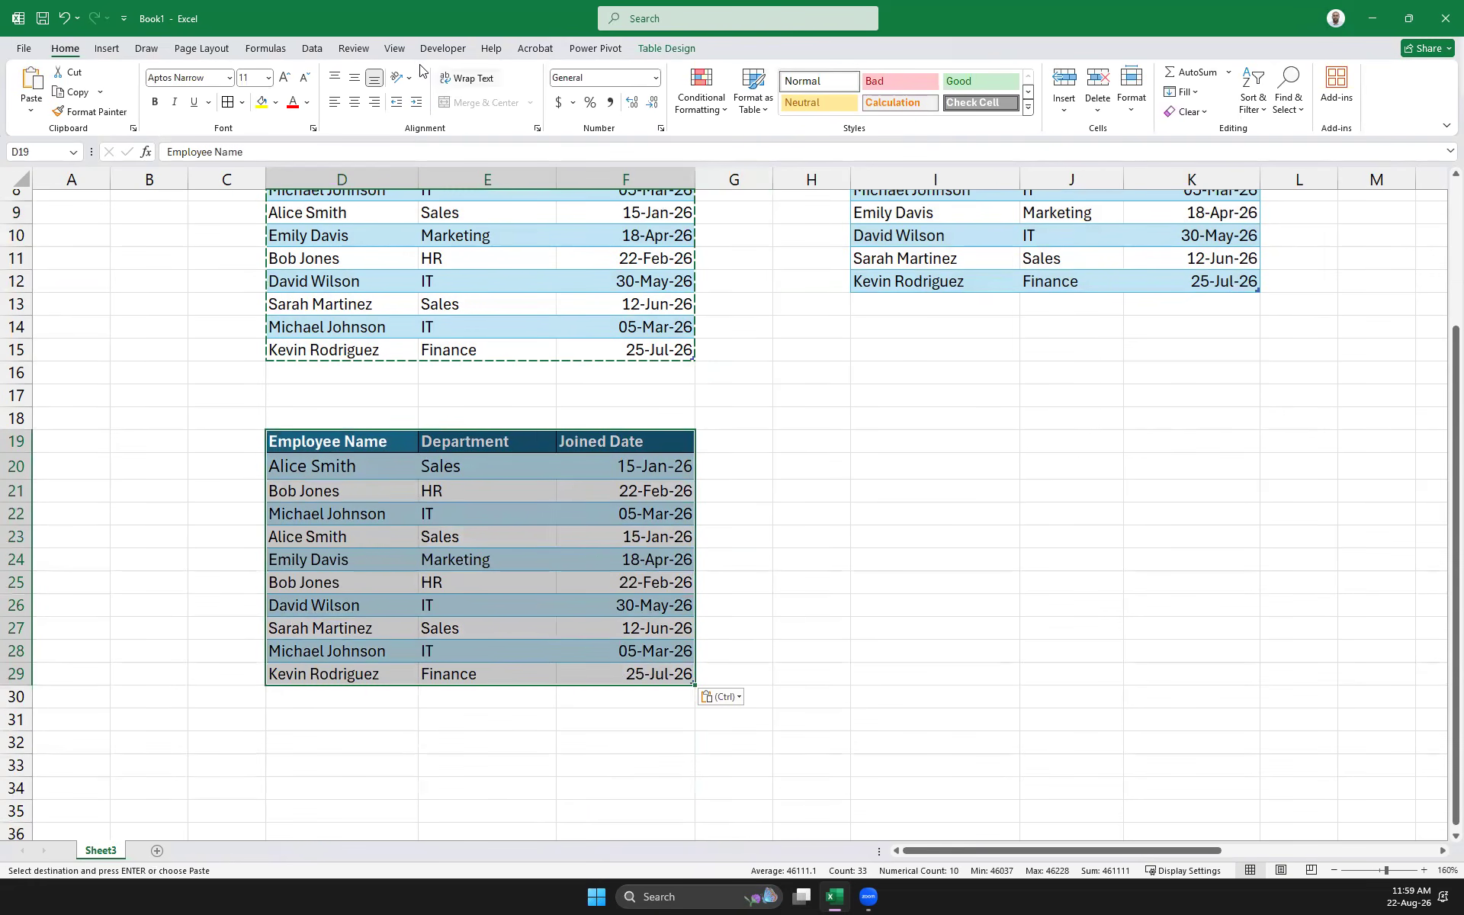
Remove duplicates from the copy comparing only Employee Name, leaving seven unique records
{"action": "left_click", "coordinate": [309, 49]}
{"action": "left_click", "coordinate": [722, 107]}
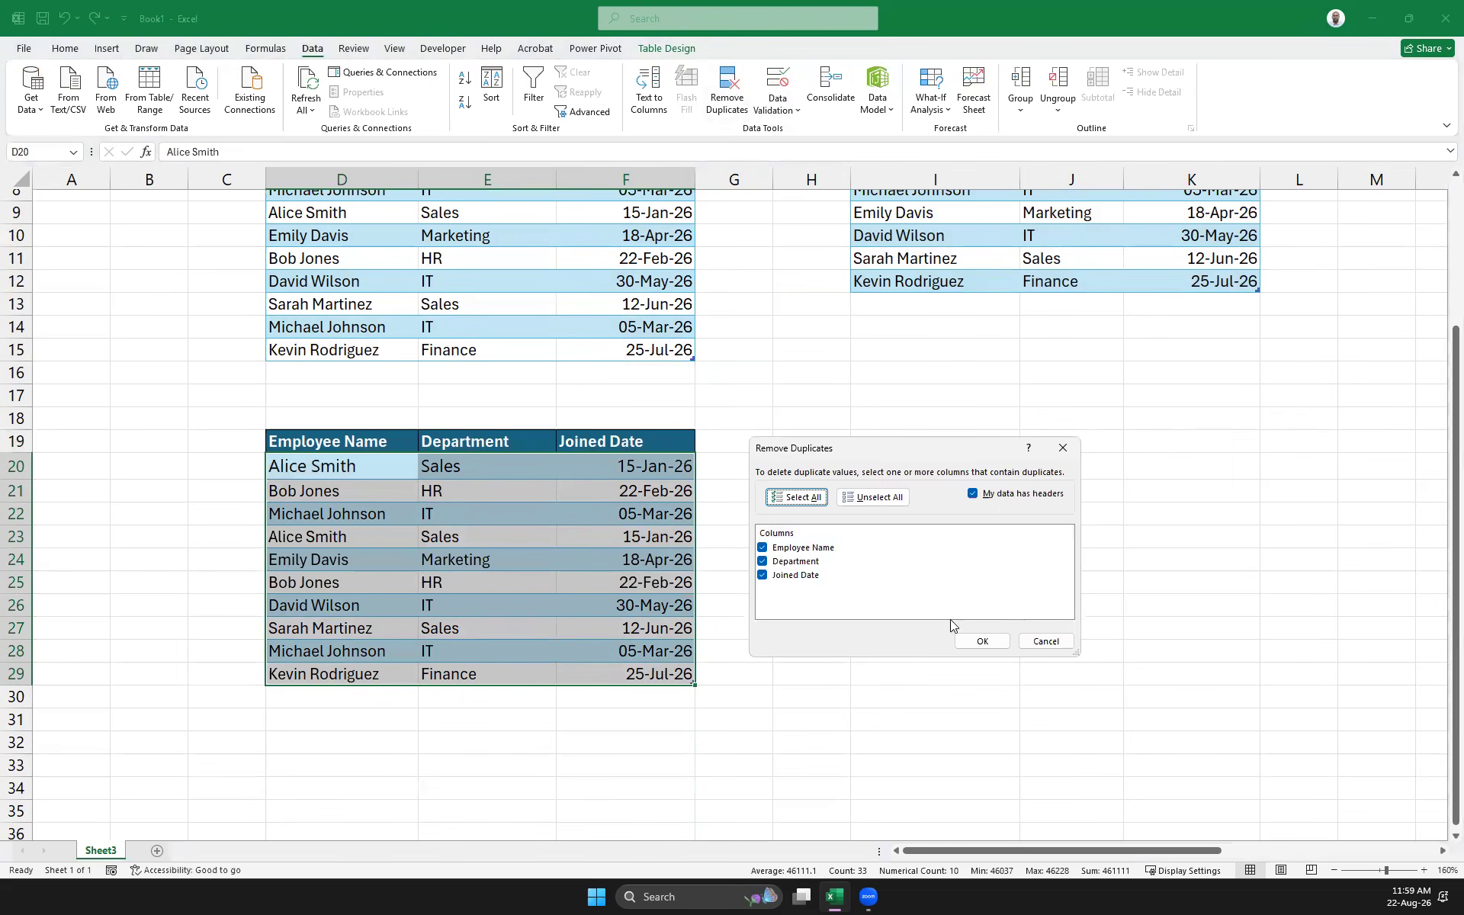
{"action": "left_click", "coordinate": [762, 561]}
{"action": "left_click", "coordinate": [762, 575]}
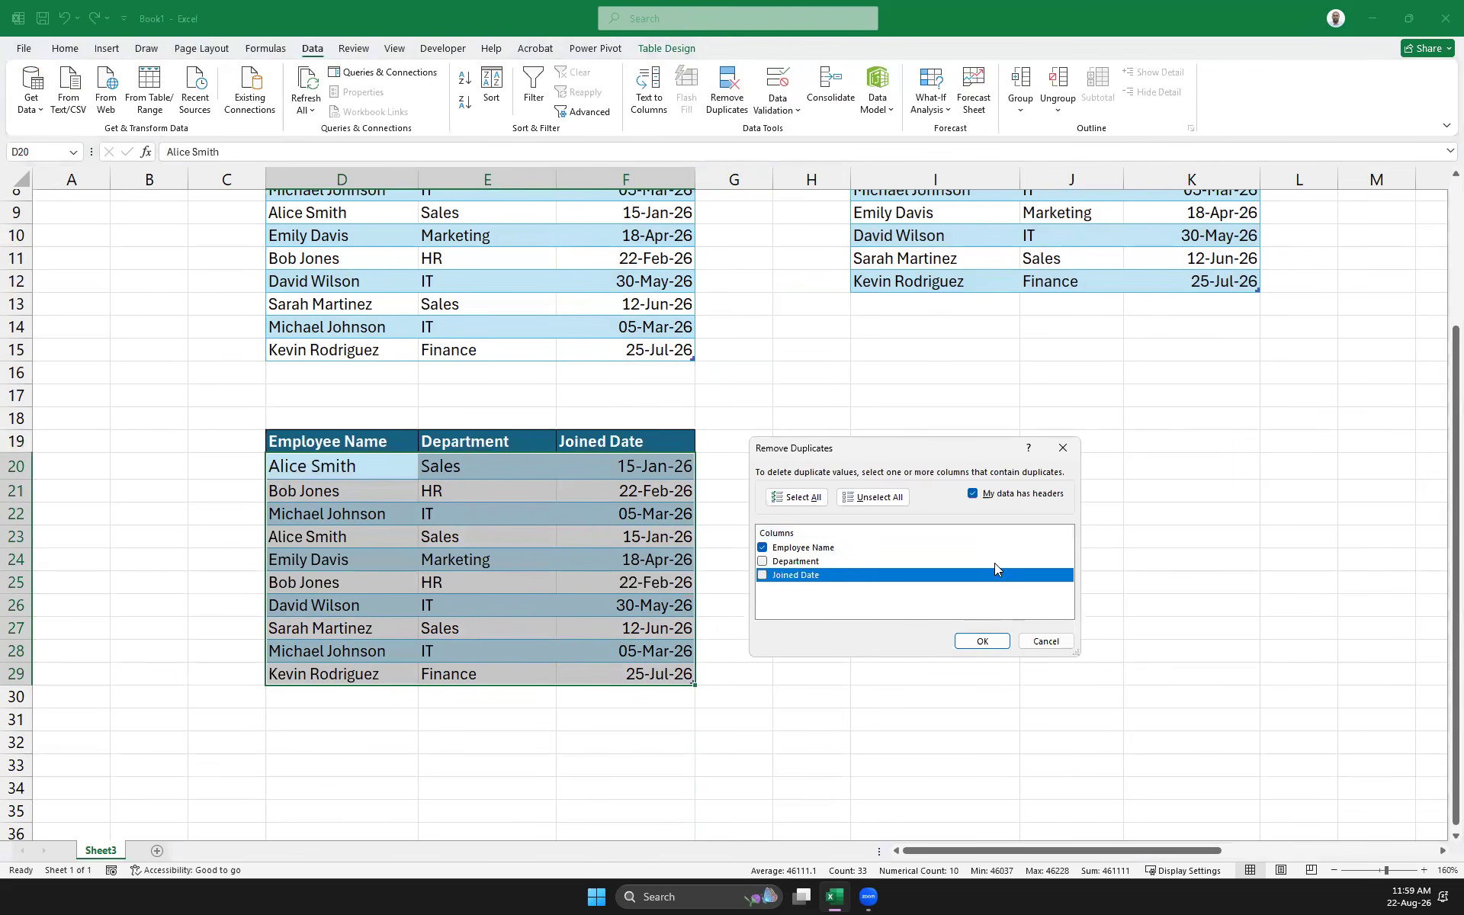
{"action": "left_click", "coordinate": [983, 642]}
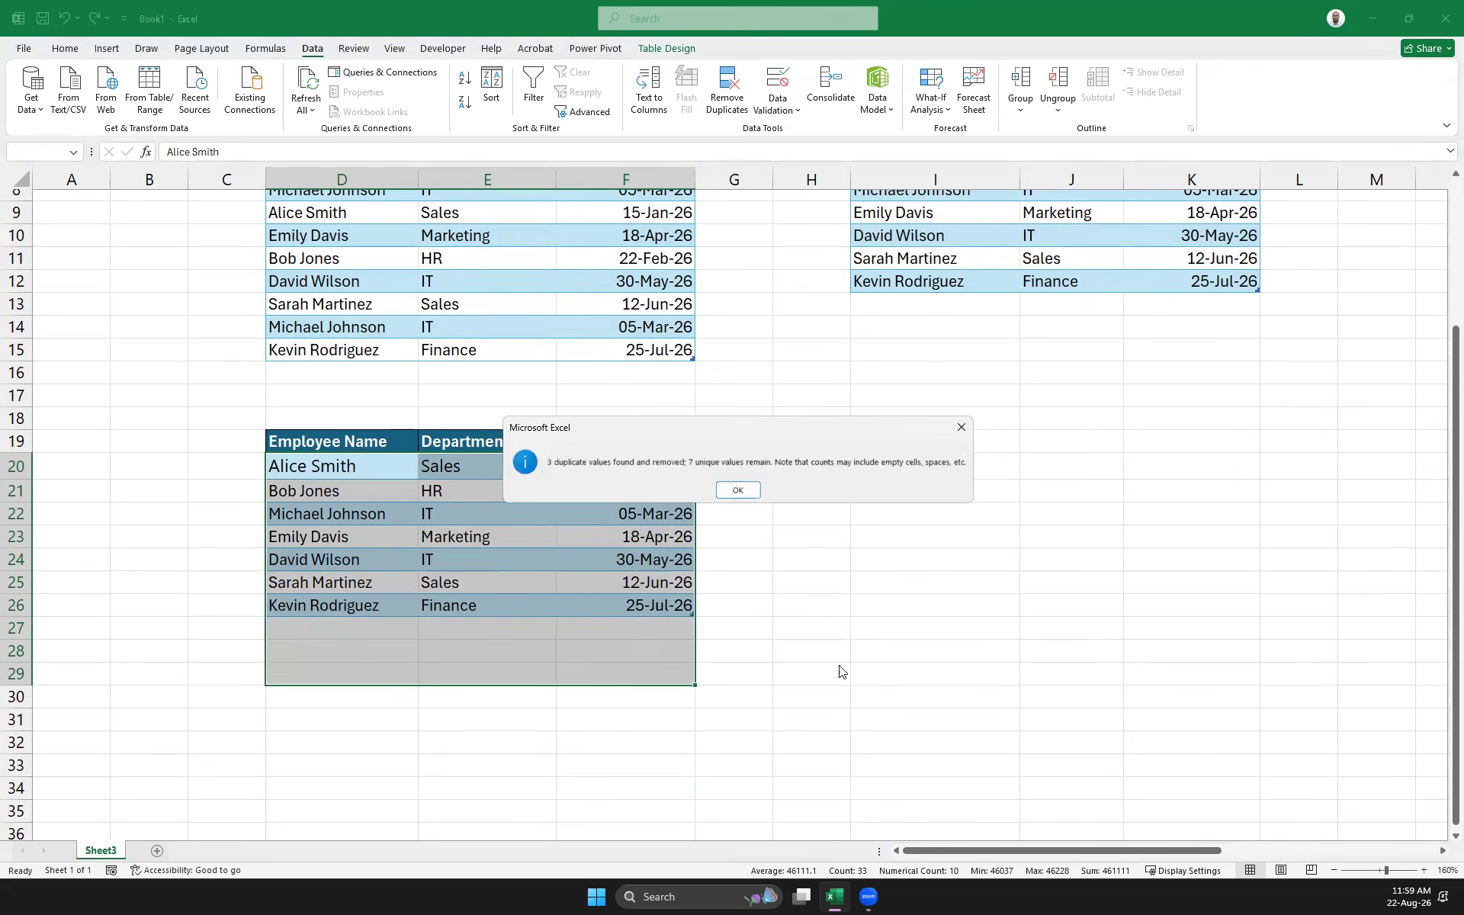
{"action": "left_click", "coordinate": [738, 491]}
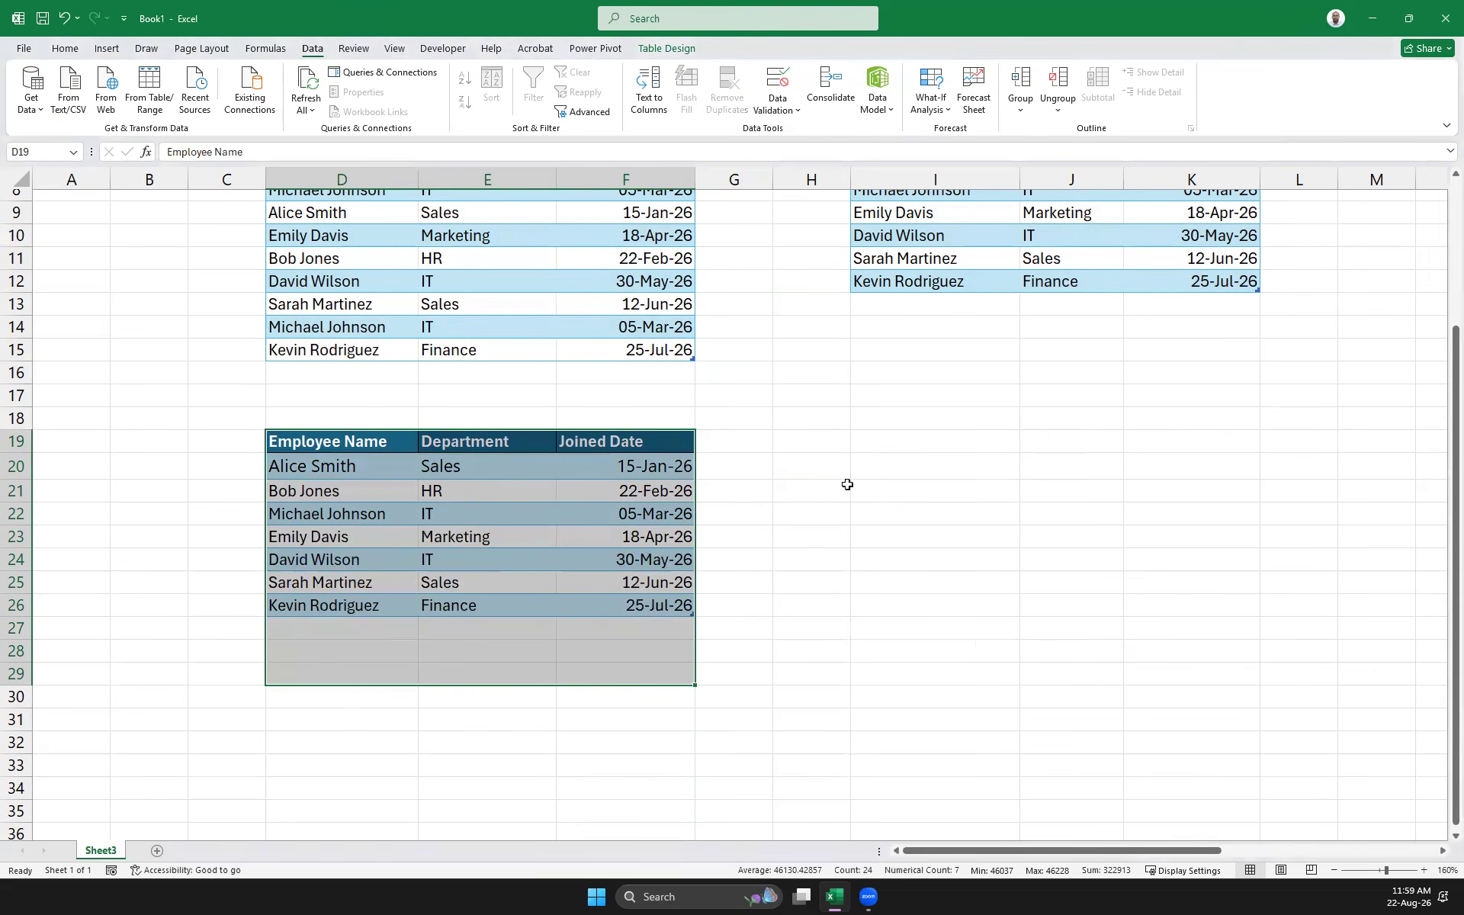
{"action": "scroll", "coordinate": [847, 480], "scroll_direction": "up", "scroll_amount": 3}
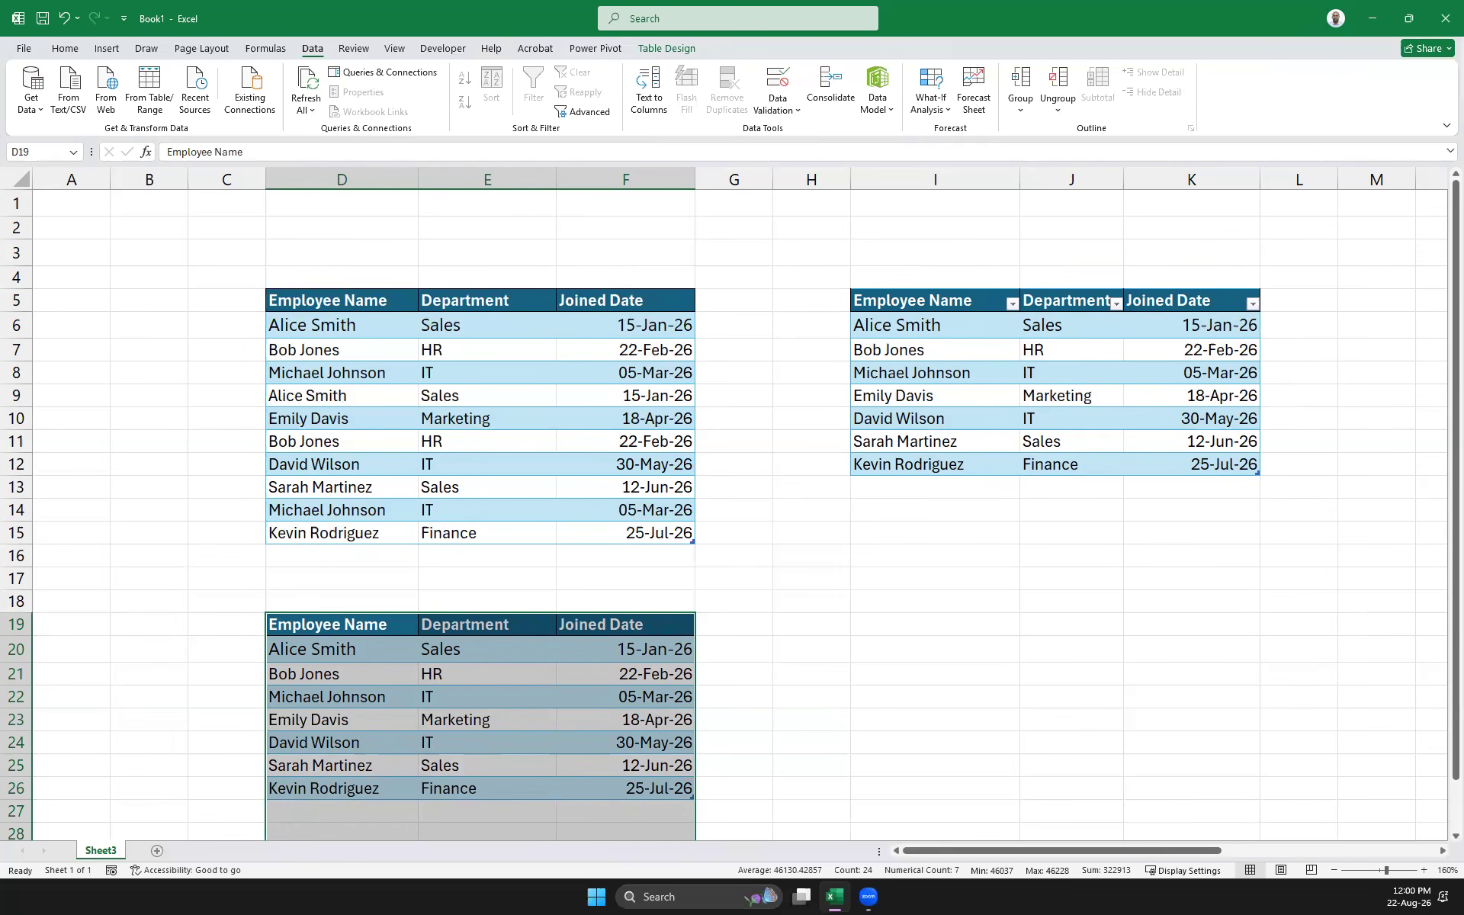
{"action": "left_click_drag", "start_coordinate": [667, 536], "coordinate": [293, 301]}
Apply Duplicate Values highlighting (Light Red Fill with Dark Red Text) to the names in D6:D15
{"action": "left_click", "coordinate": [63, 50]}
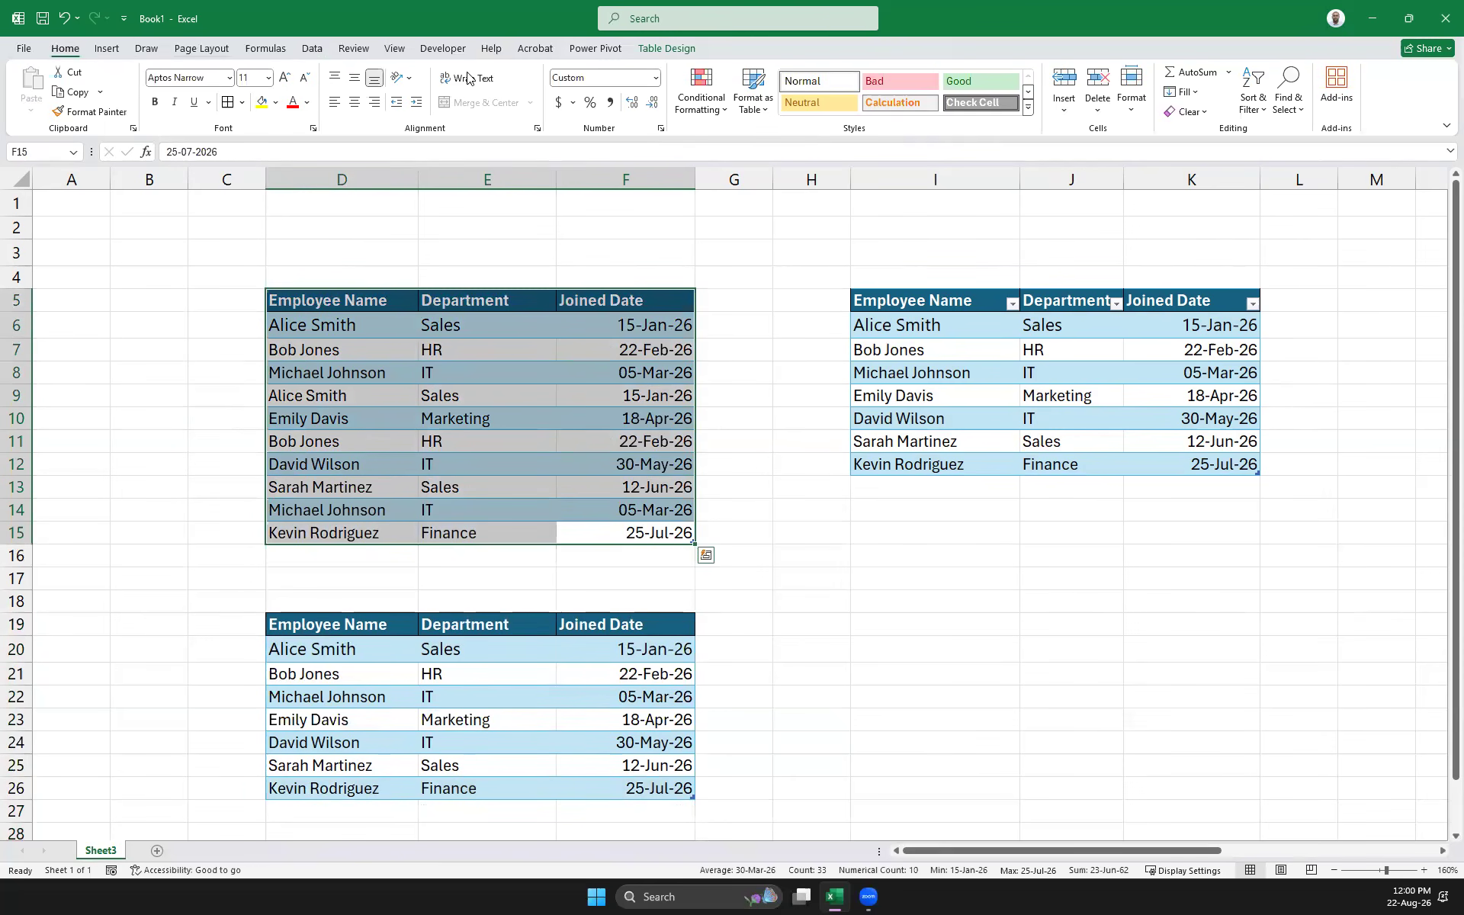
{"action": "left_click", "coordinate": [701, 90]}
{"action": "mouse_move", "coordinate": [758, 140]}
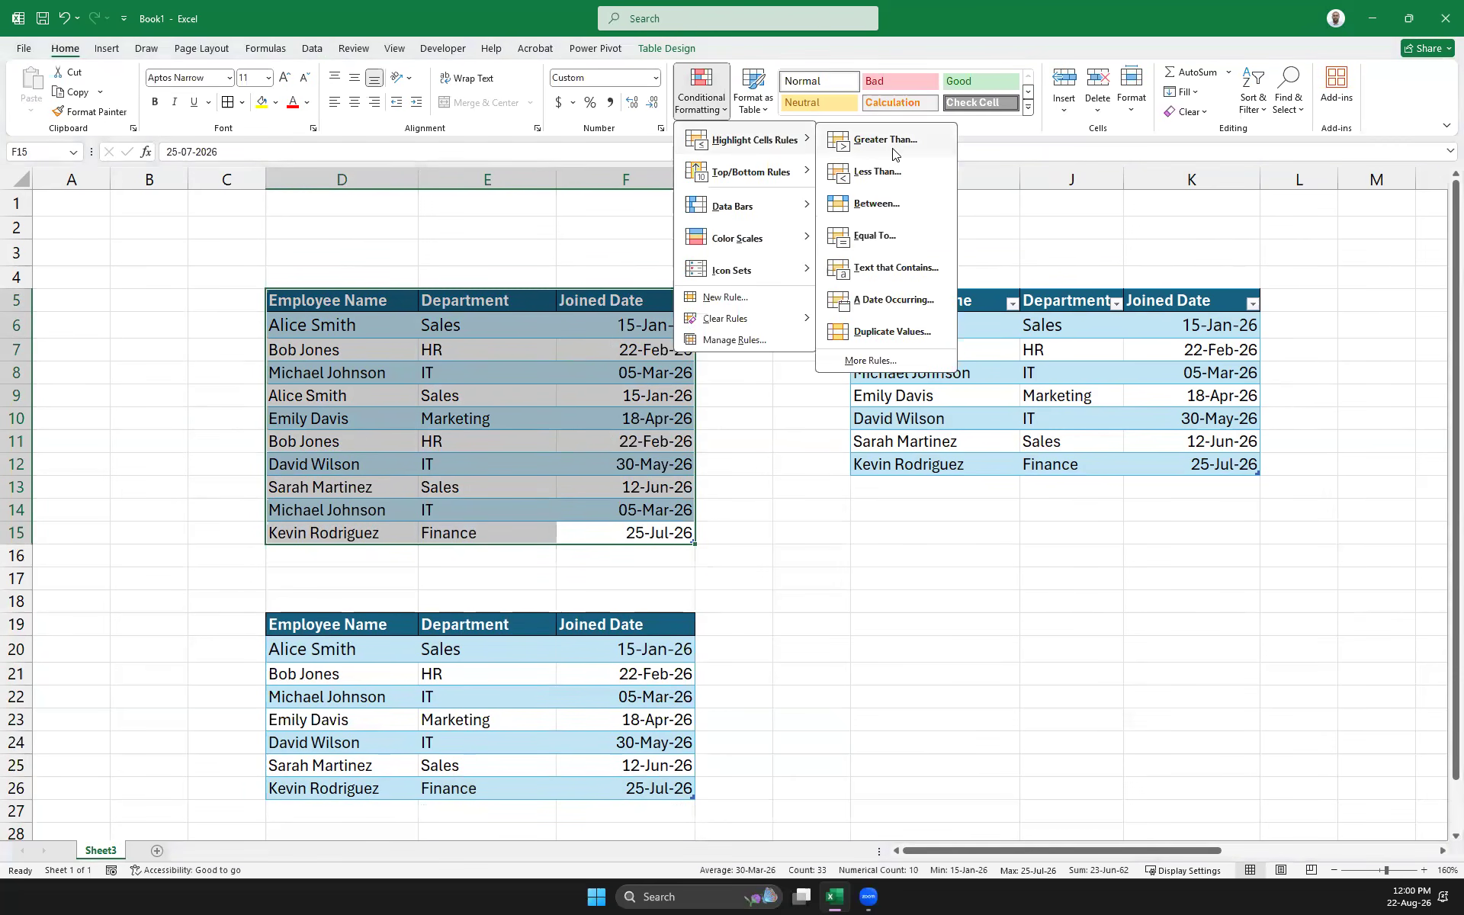
{"action": "left_click", "coordinate": [459, 466]}
{"action": "left_click", "coordinate": [343, 325]}
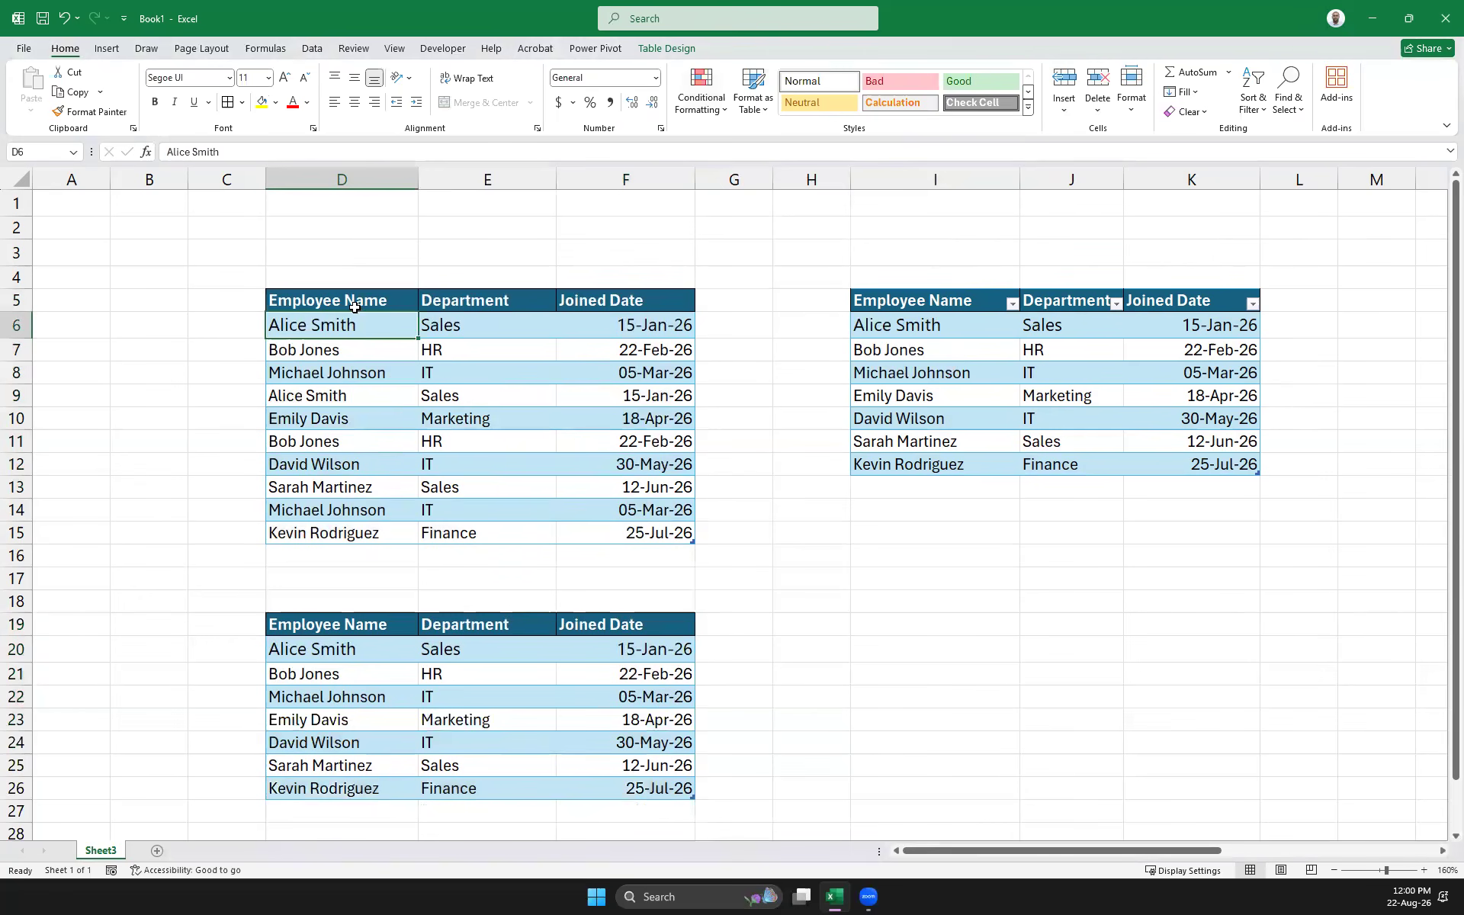
{"action": "left_click_drag", "start_coordinate": [352, 314], "coordinate": [353, 530]}
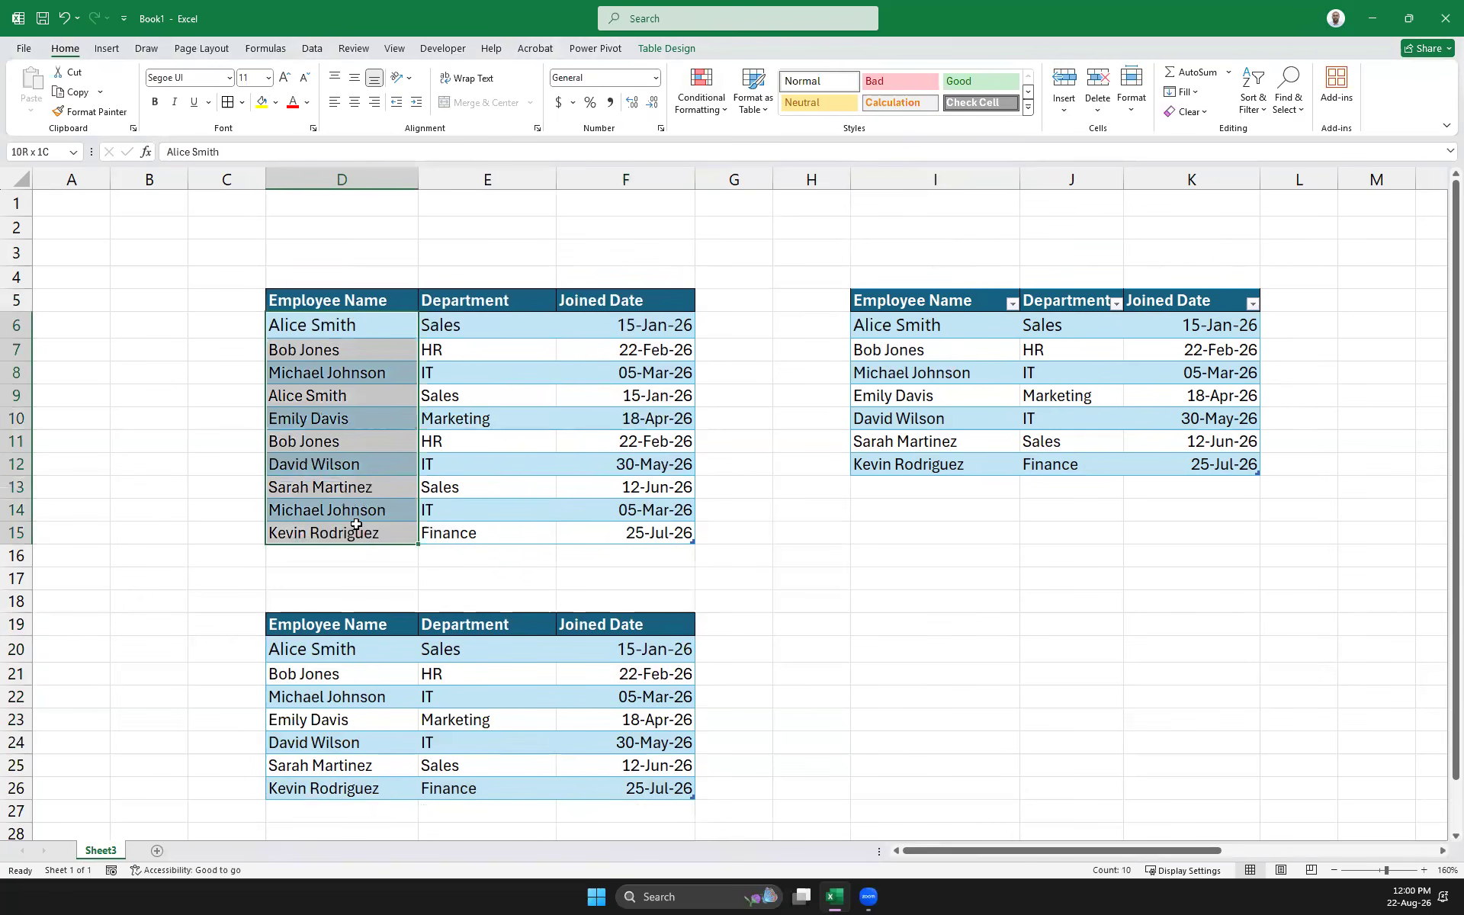
{"action": "left_click", "coordinate": [719, 106]}
{"action": "mouse_move", "coordinate": [774, 150]}
{"action": "left_click", "coordinate": [875, 334]}
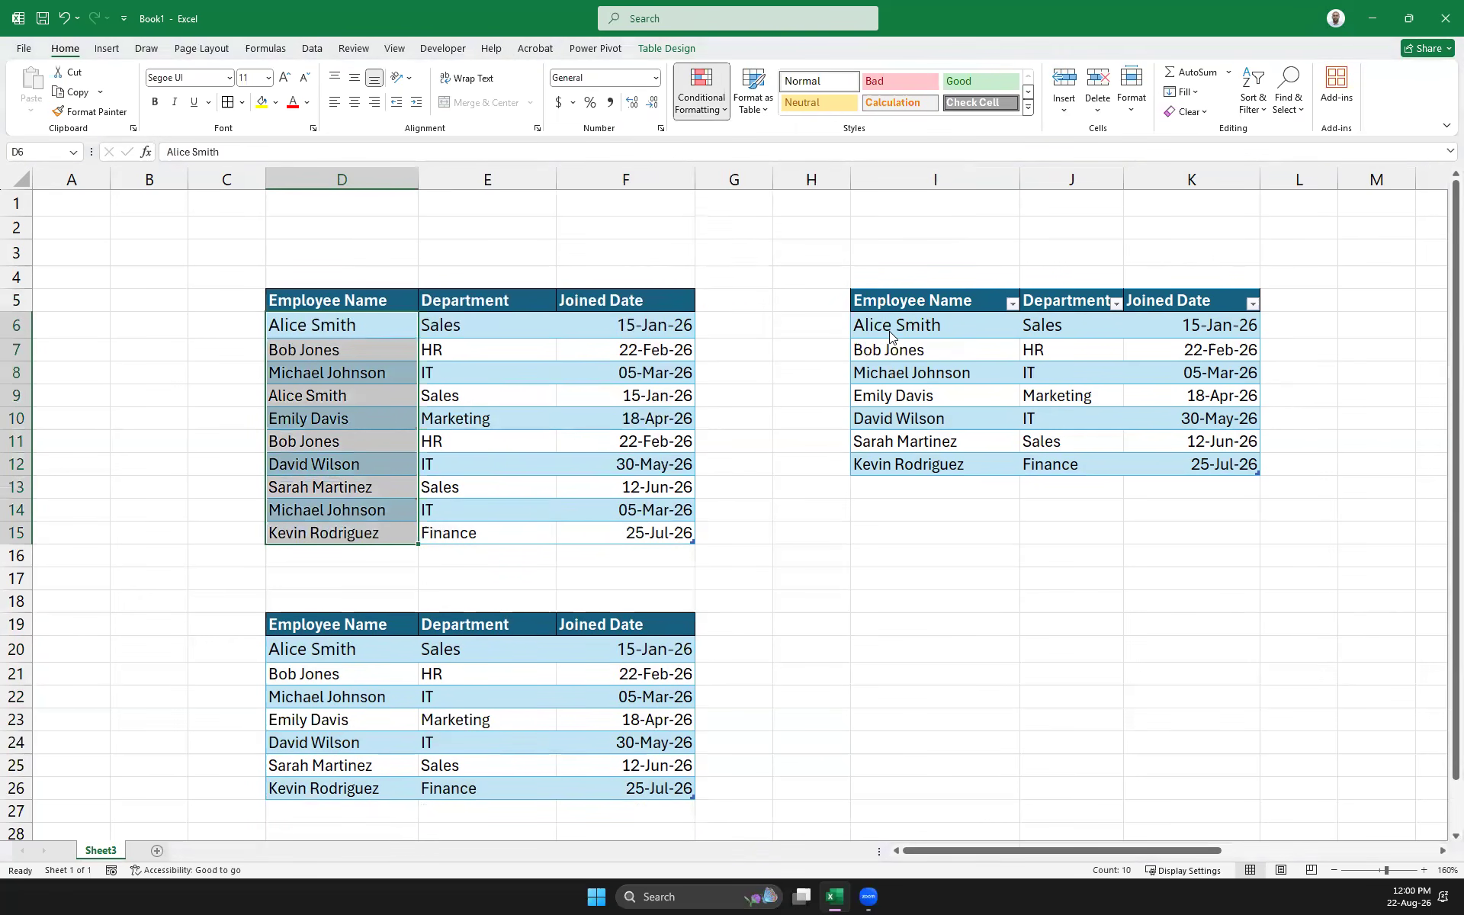
{"action": "left_click", "coordinate": [769, 472]}
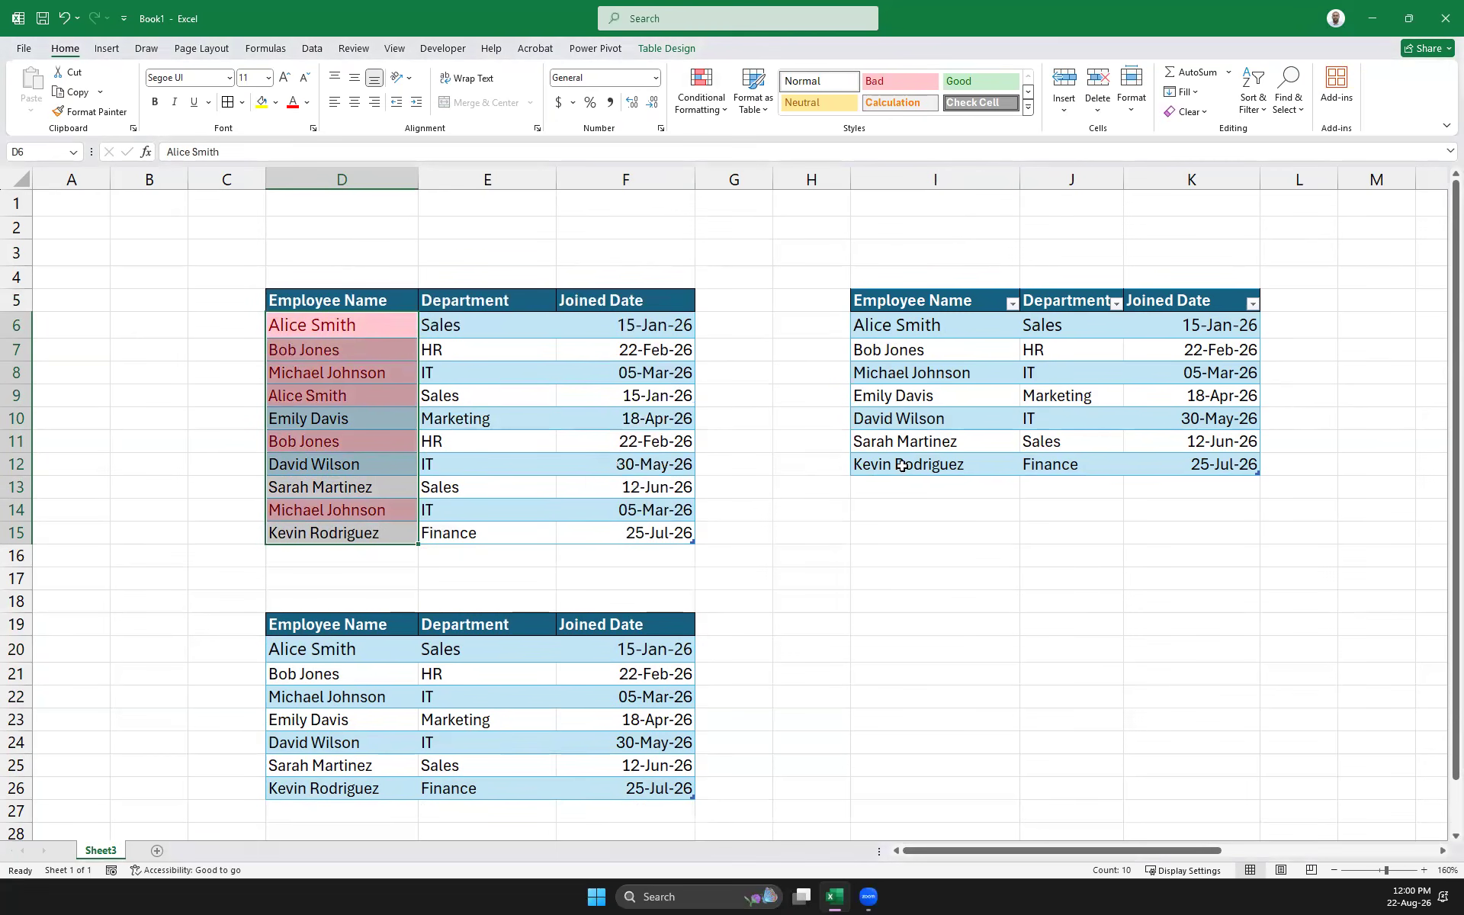
{"action": "left_click", "coordinate": [341, 332]}
{"action": "left_click", "coordinate": [327, 348]}
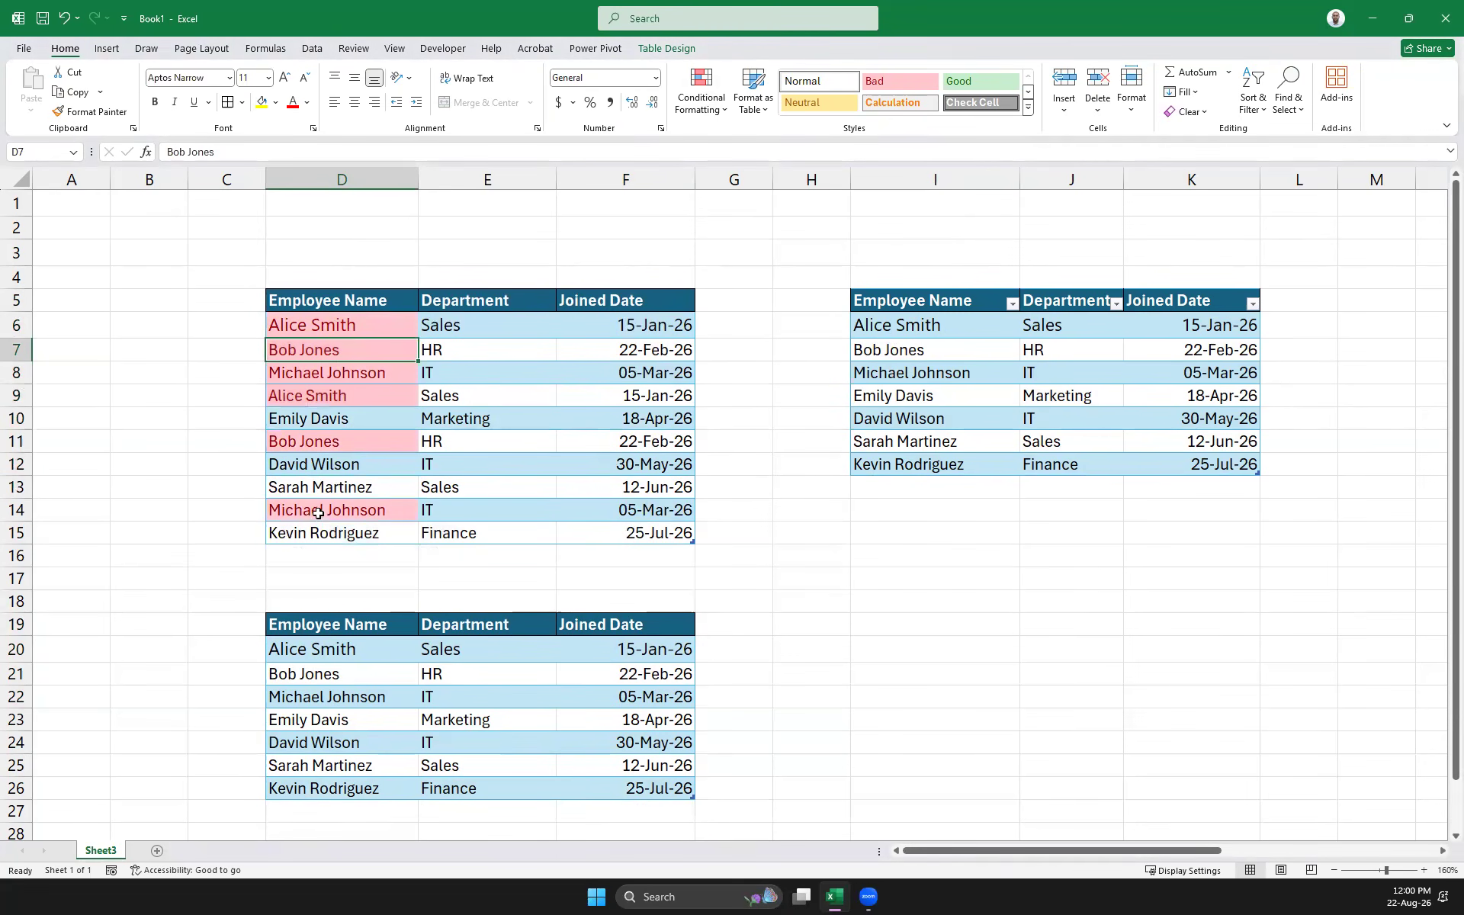
{"action": "left_click", "coordinate": [324, 396]}
{"action": "left_click", "coordinate": [330, 320]}
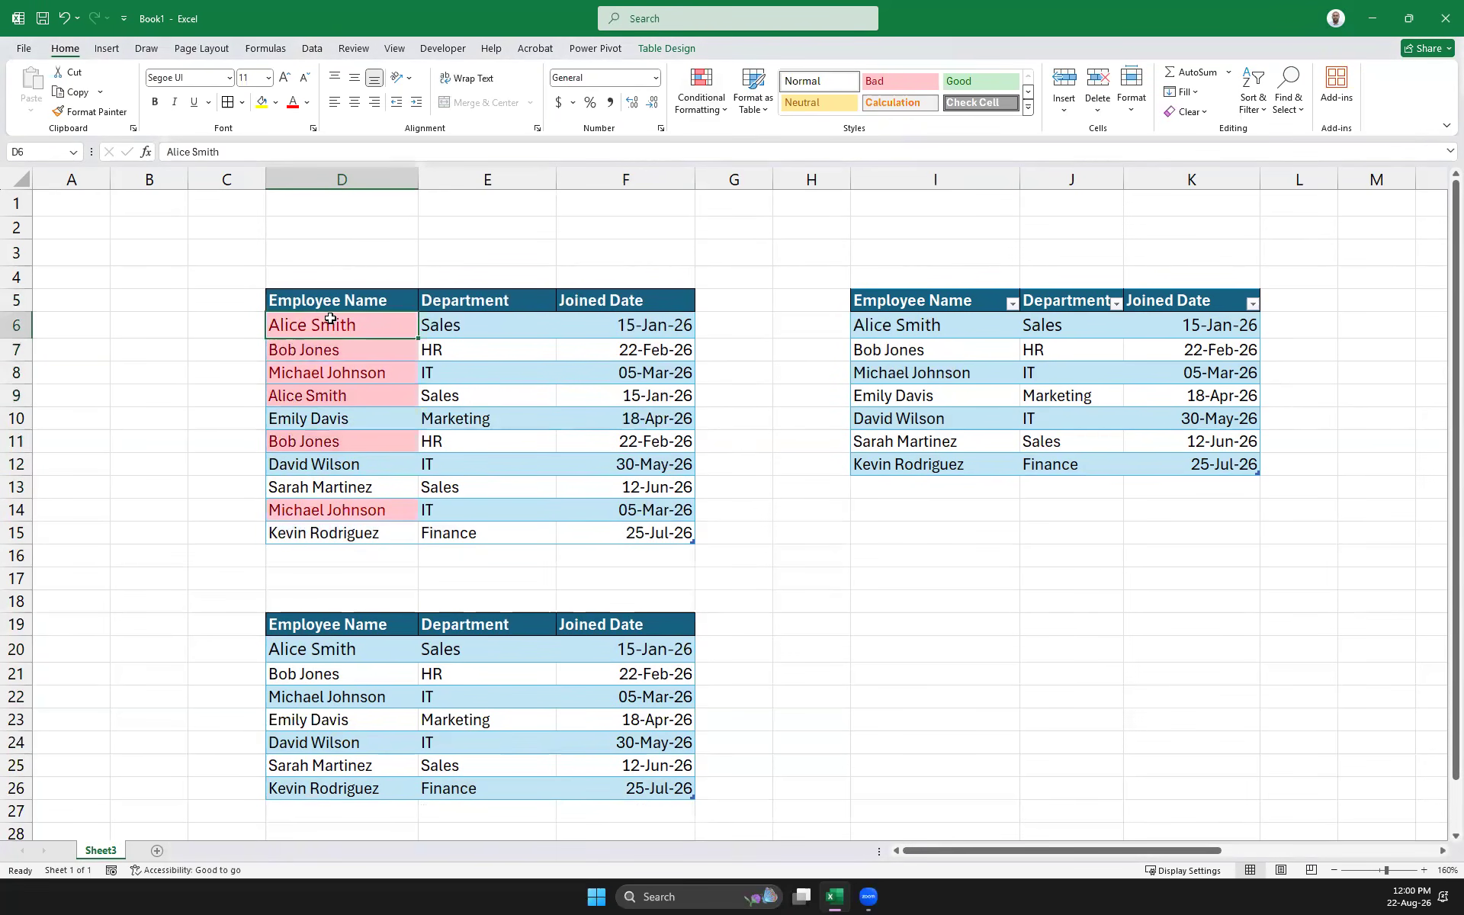
{"action": "left_click", "coordinate": [305, 355]}
{"action": "left_click", "coordinate": [312, 446]}
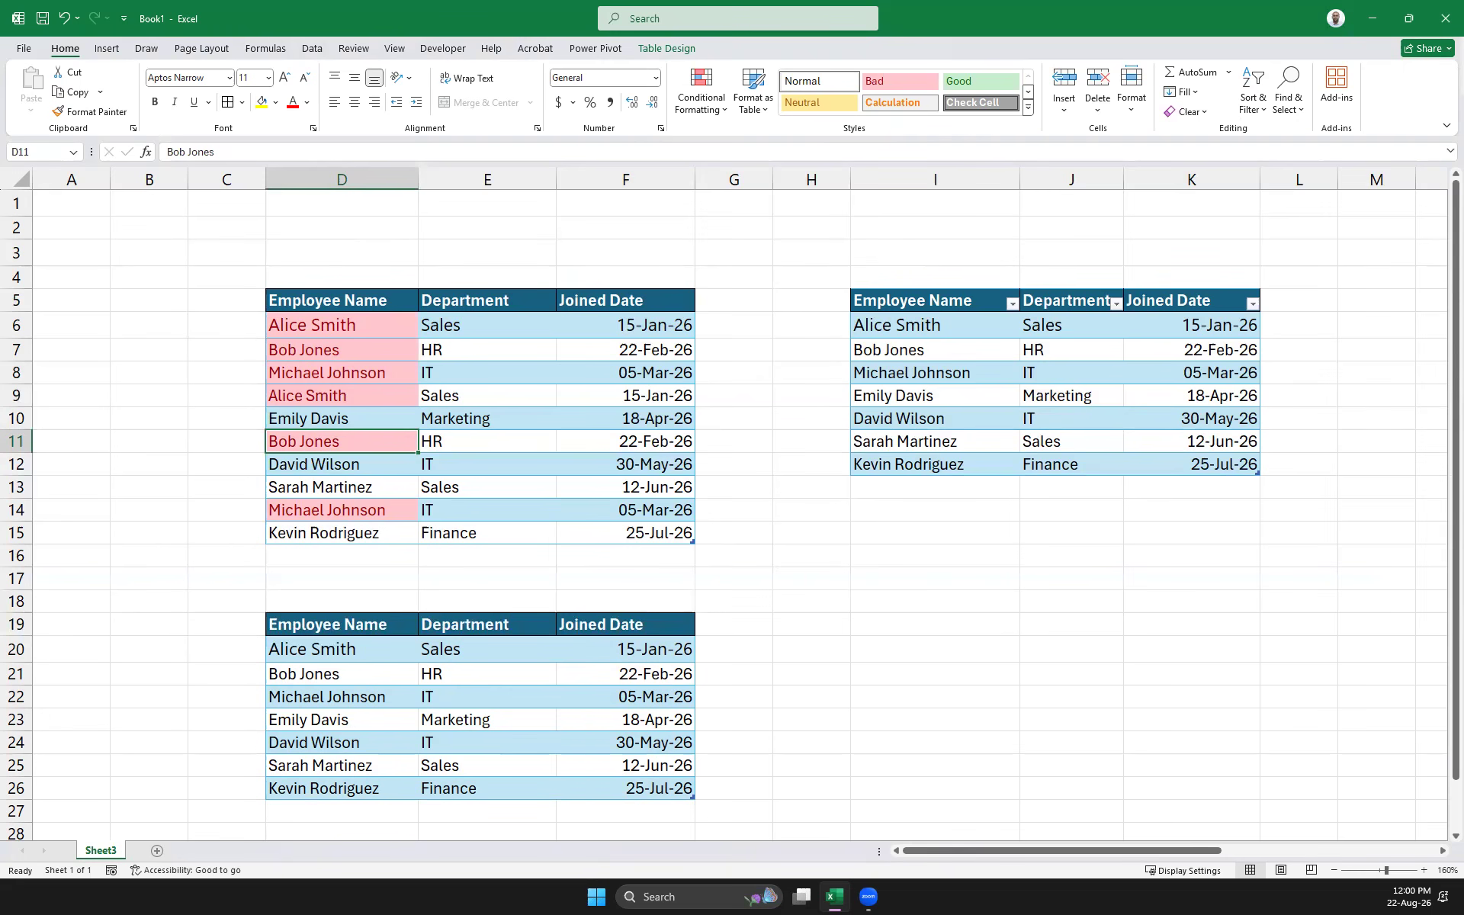
Give Department cells E6:E15 a List validation with source Sales,HR,IT,Marketing,Finance
{"action": "left_click_drag", "start_coordinate": [494, 328], "coordinate": [507, 534]}
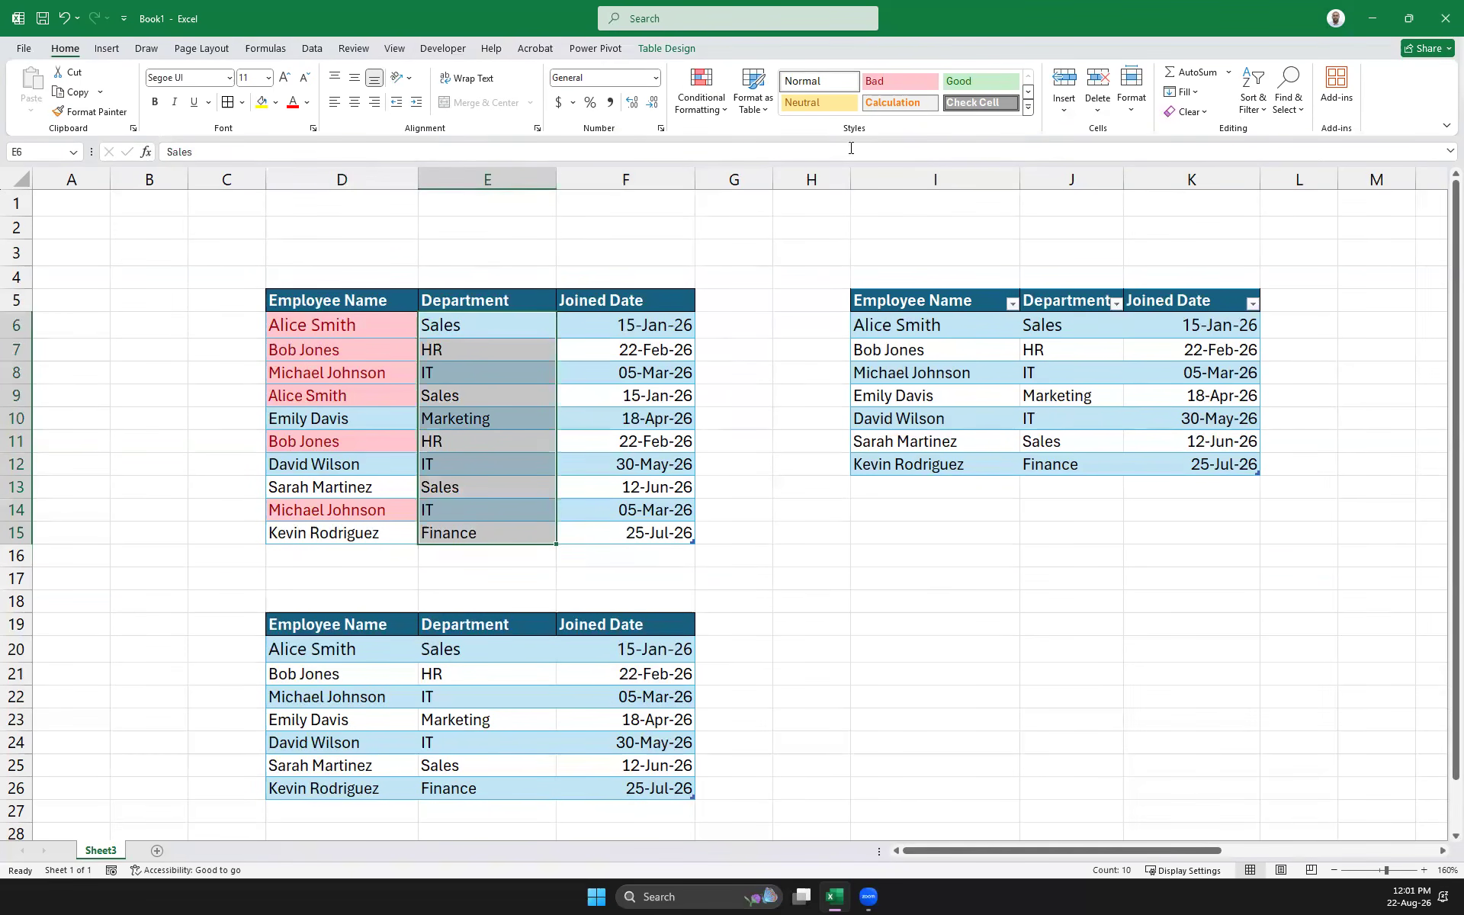
{"action": "left_click", "coordinate": [308, 50]}
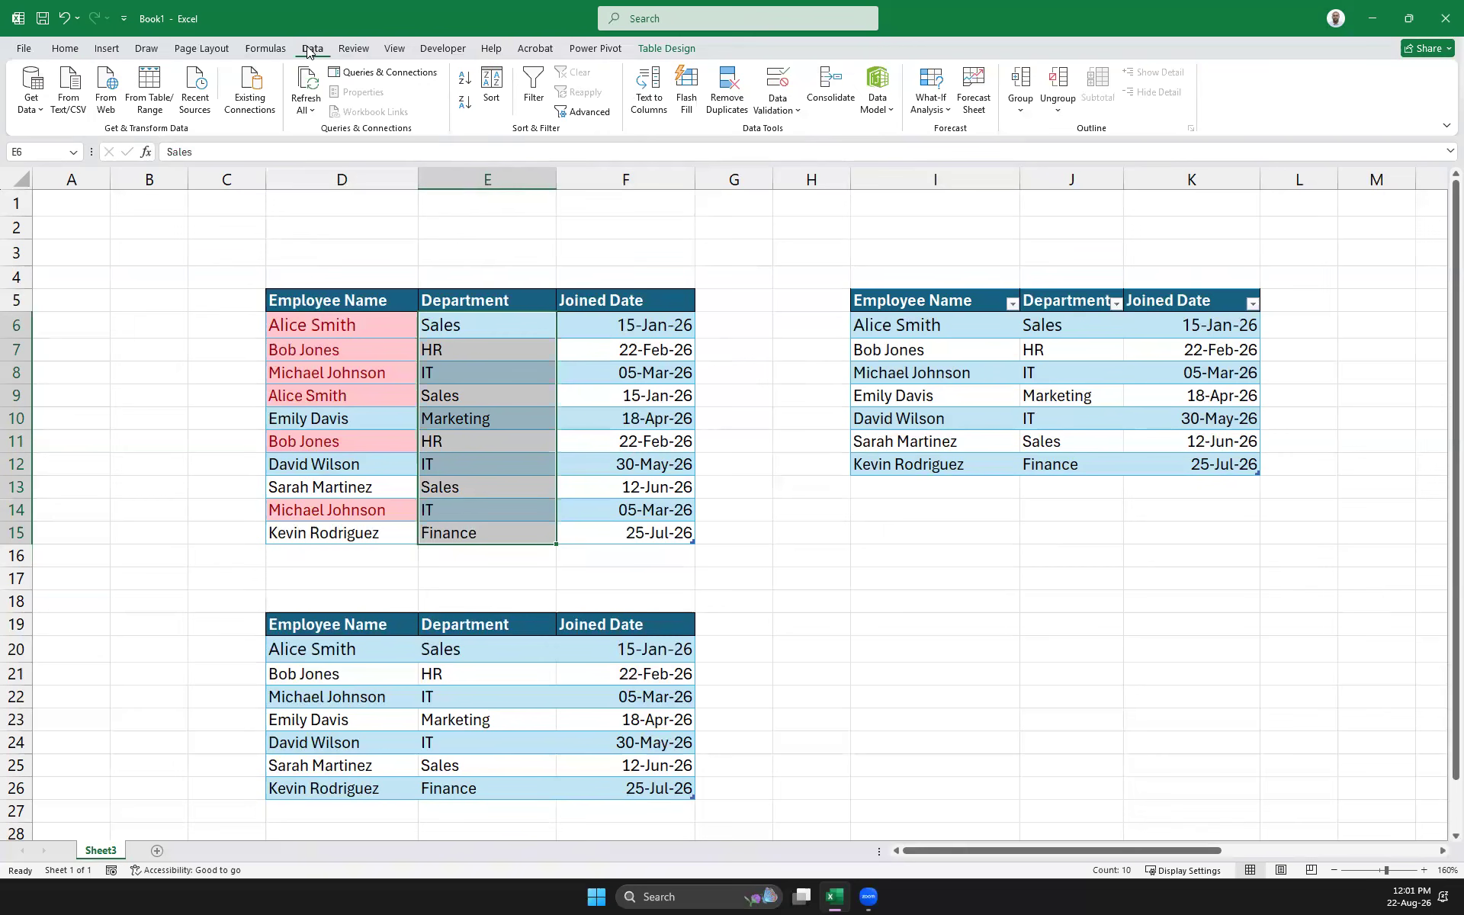
{"action": "left_click", "coordinate": [778, 107]}
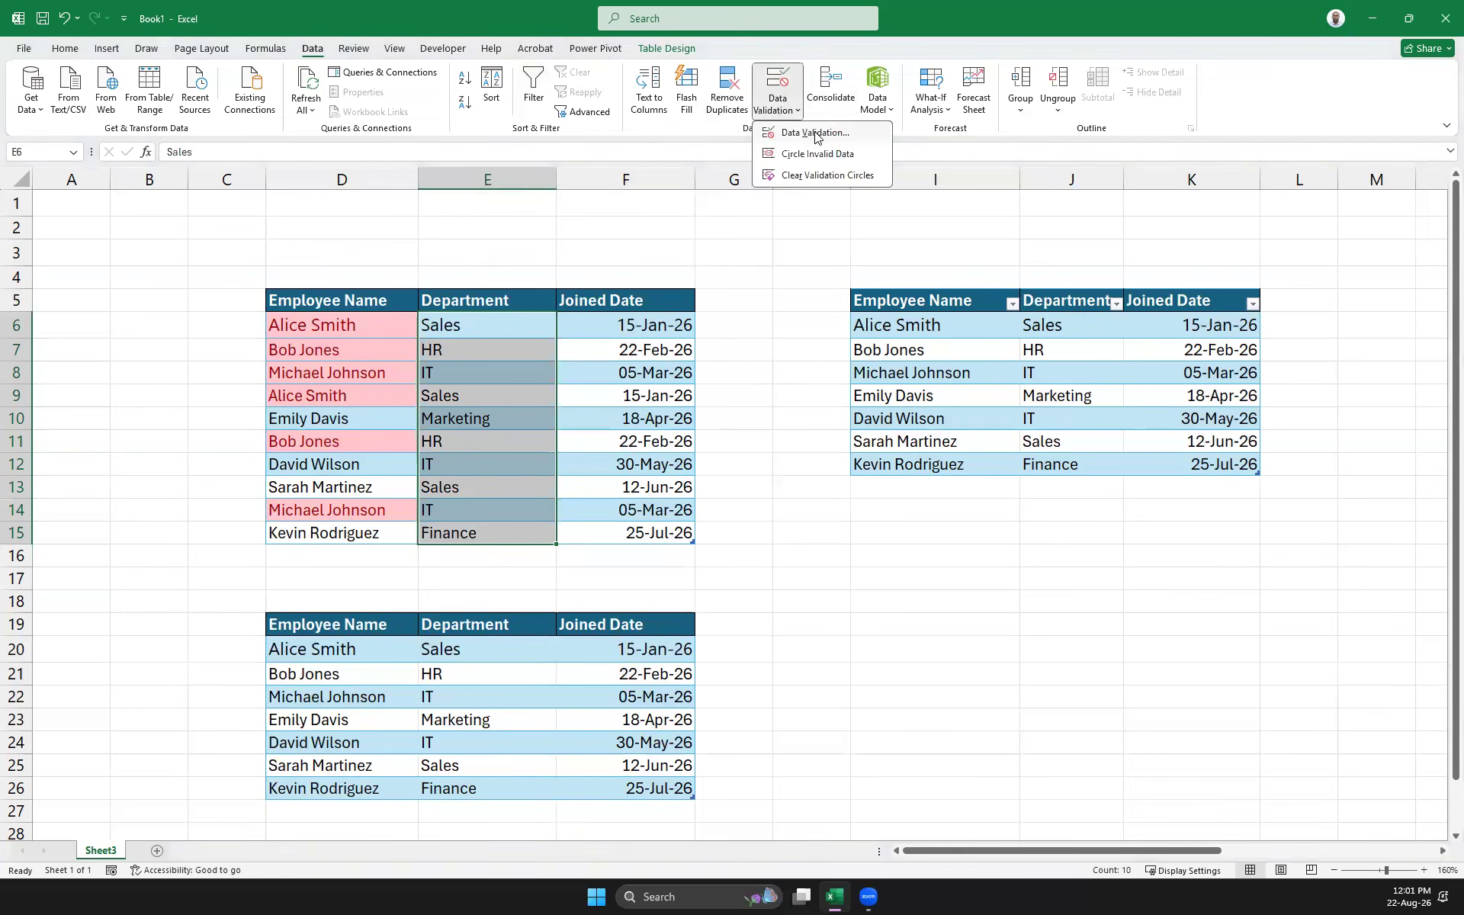
{"action": "left_click", "coordinate": [936, 213]}
{"action": "left_click", "coordinate": [676, 392]}
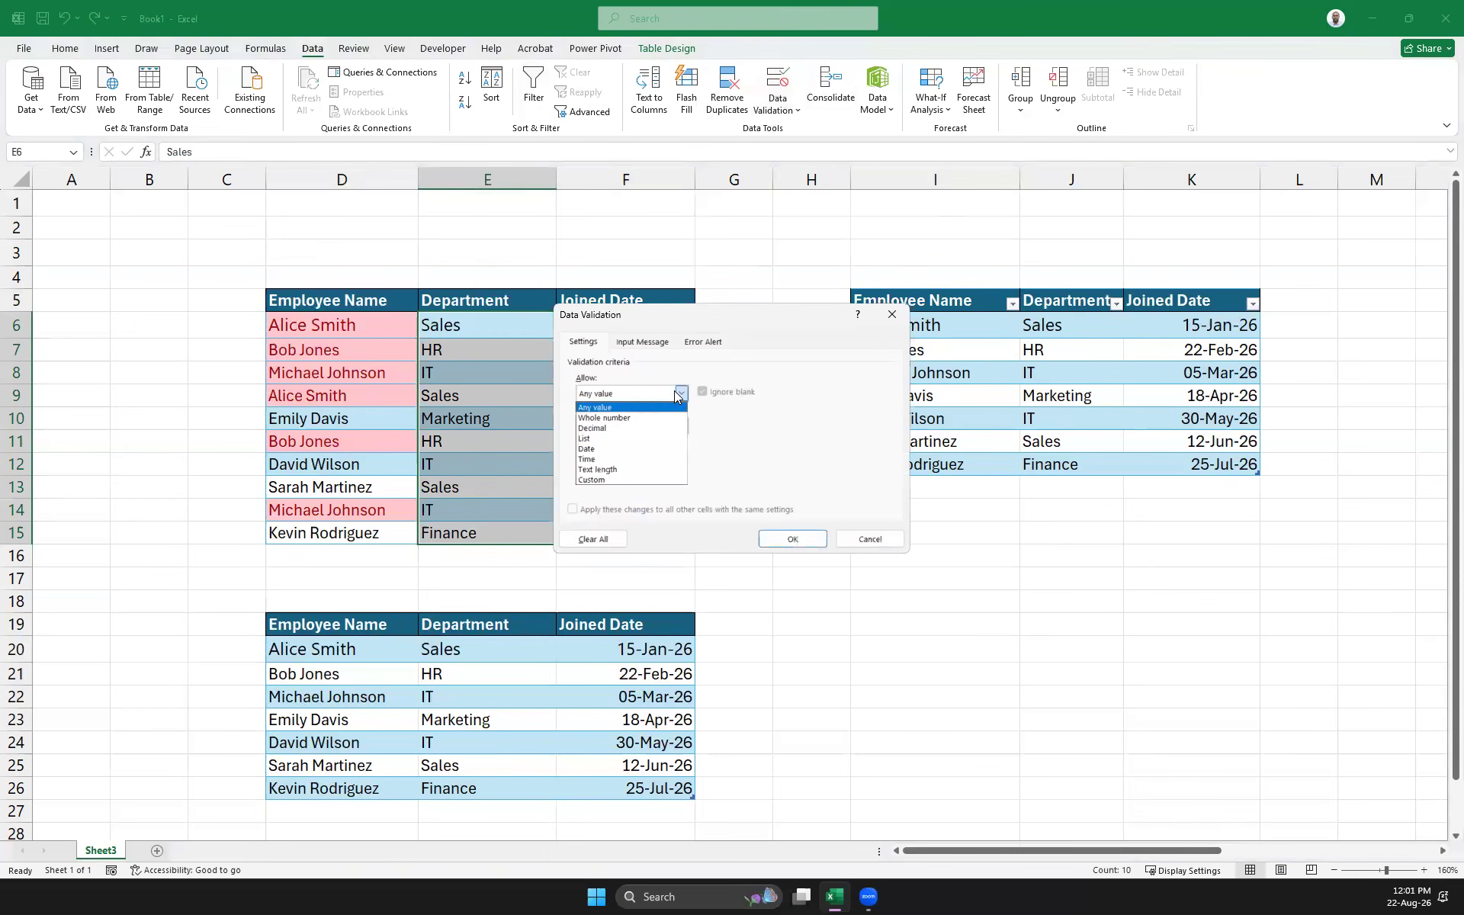
{"action": "left_click", "coordinate": [625, 439]}
{"action": "left_click", "coordinate": [657, 457]}
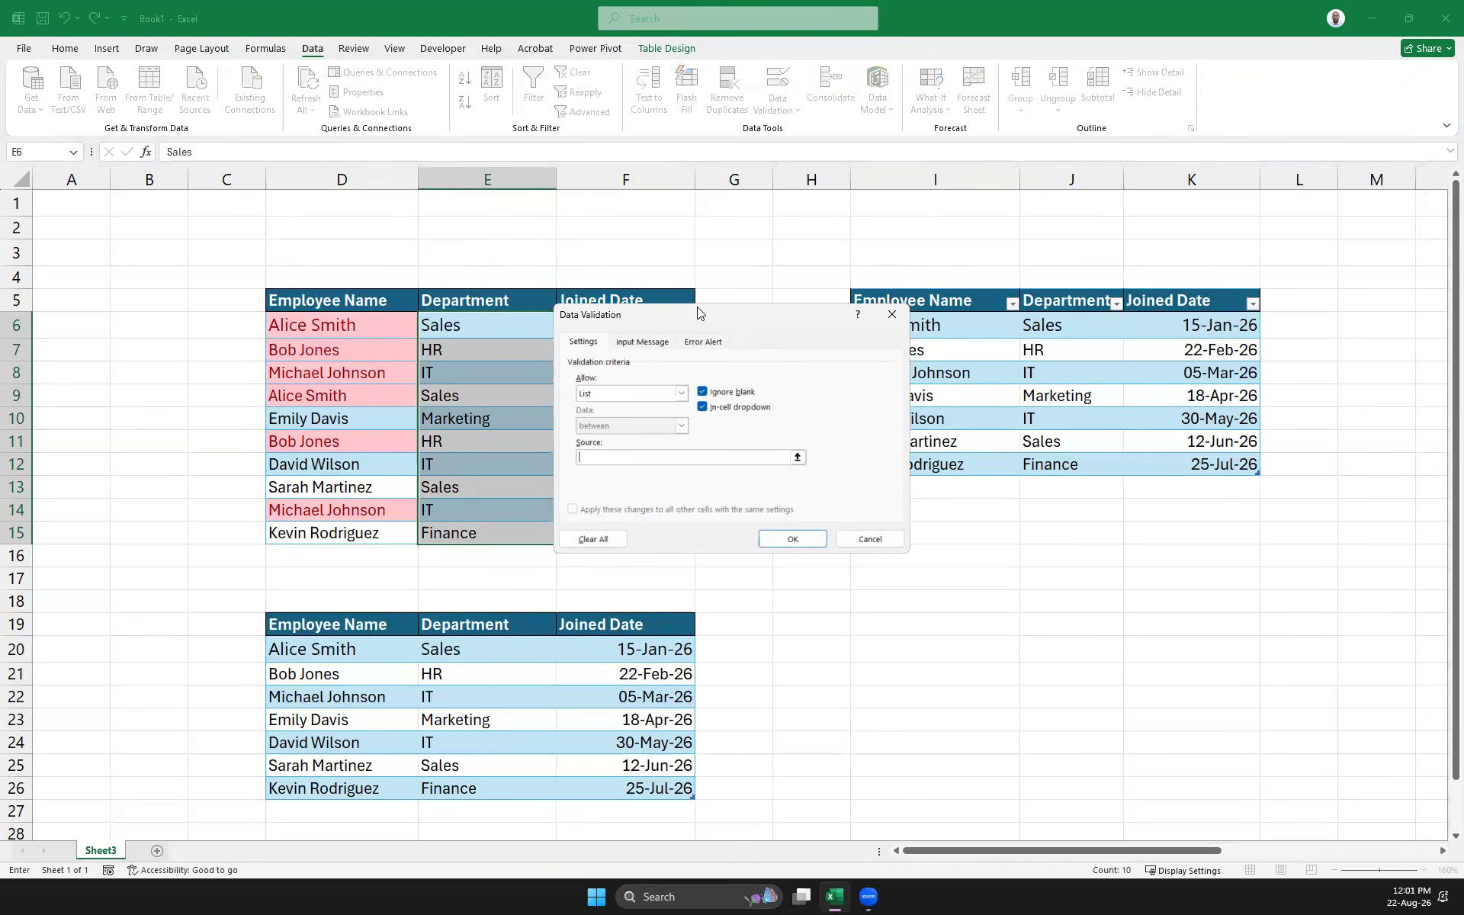
{"action": "left_click_drag", "start_coordinate": [694, 311], "coordinate": [972, 353]}
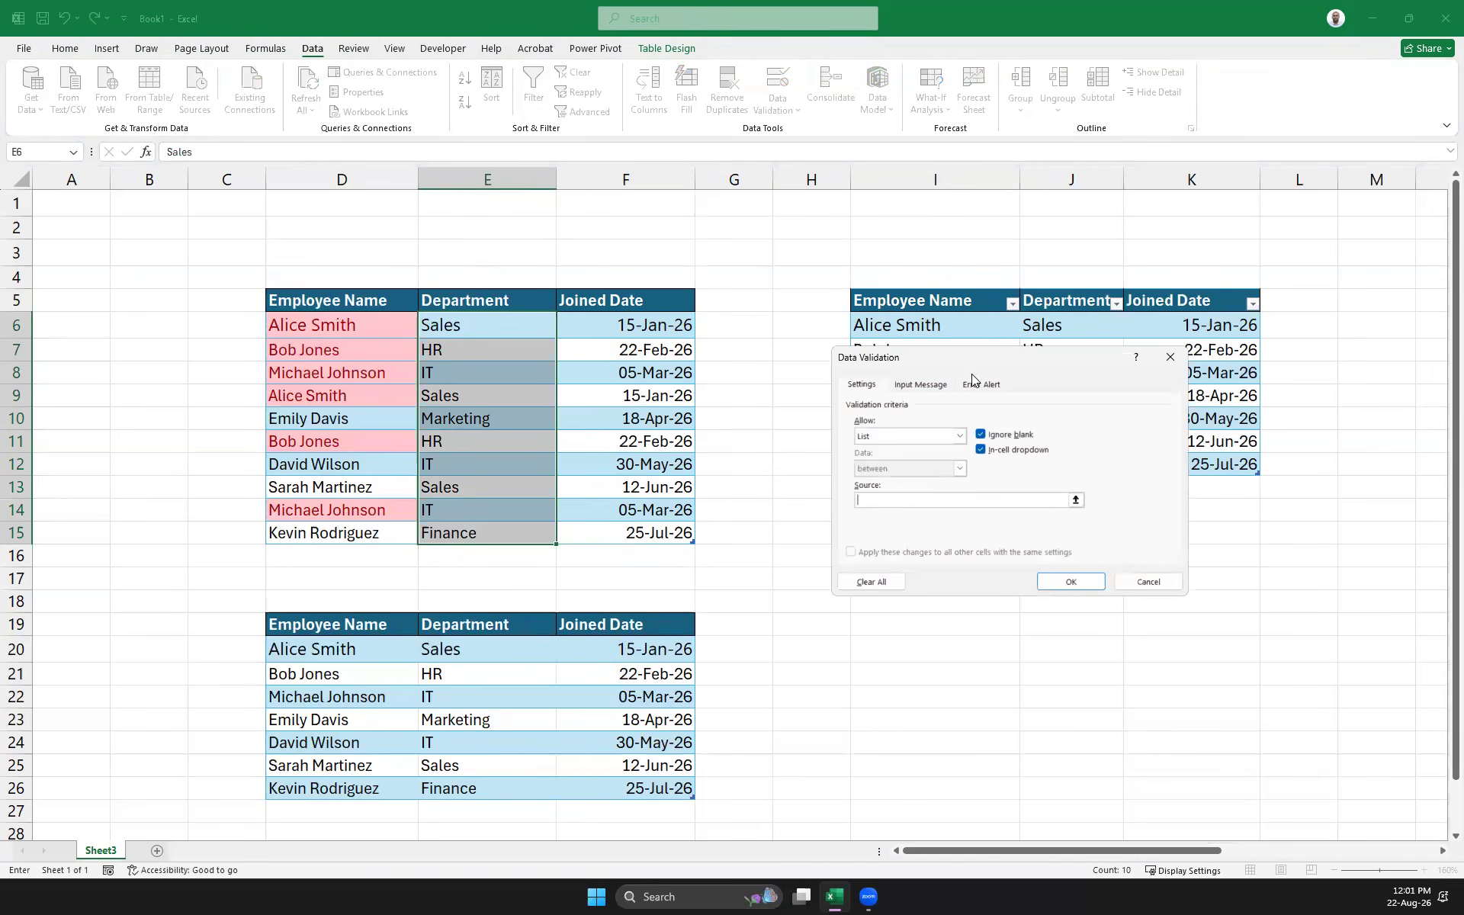
{"action": "type", "text": "Sales,HR,"}
{"action": "left_click", "coordinate": [1078, 580]}
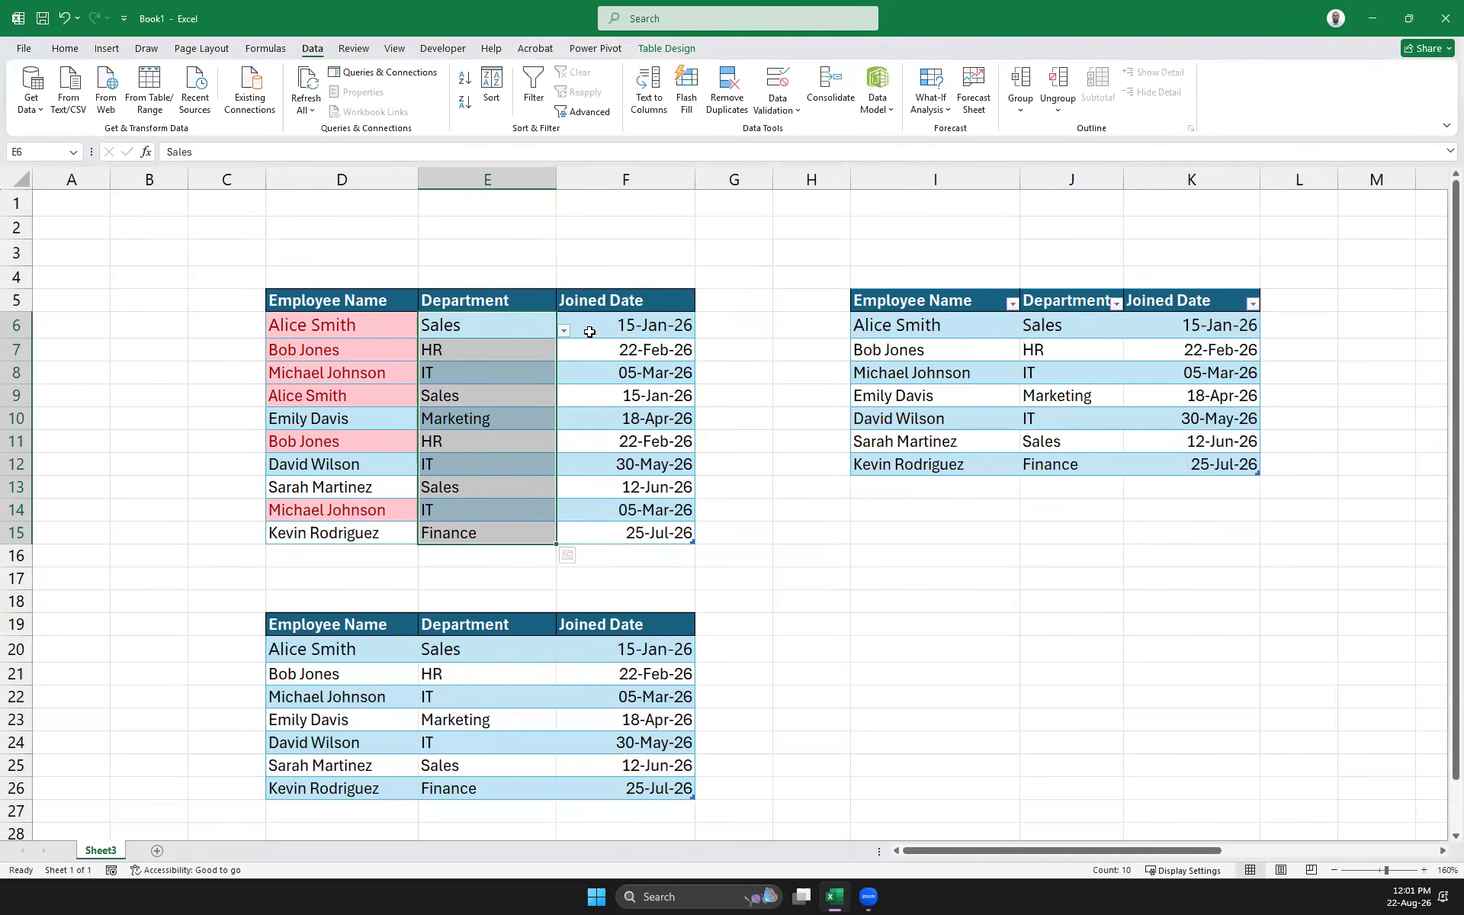
{"action": "left_click", "coordinate": [481, 560]}
{"action": "left_click", "coordinate": [536, 530]}
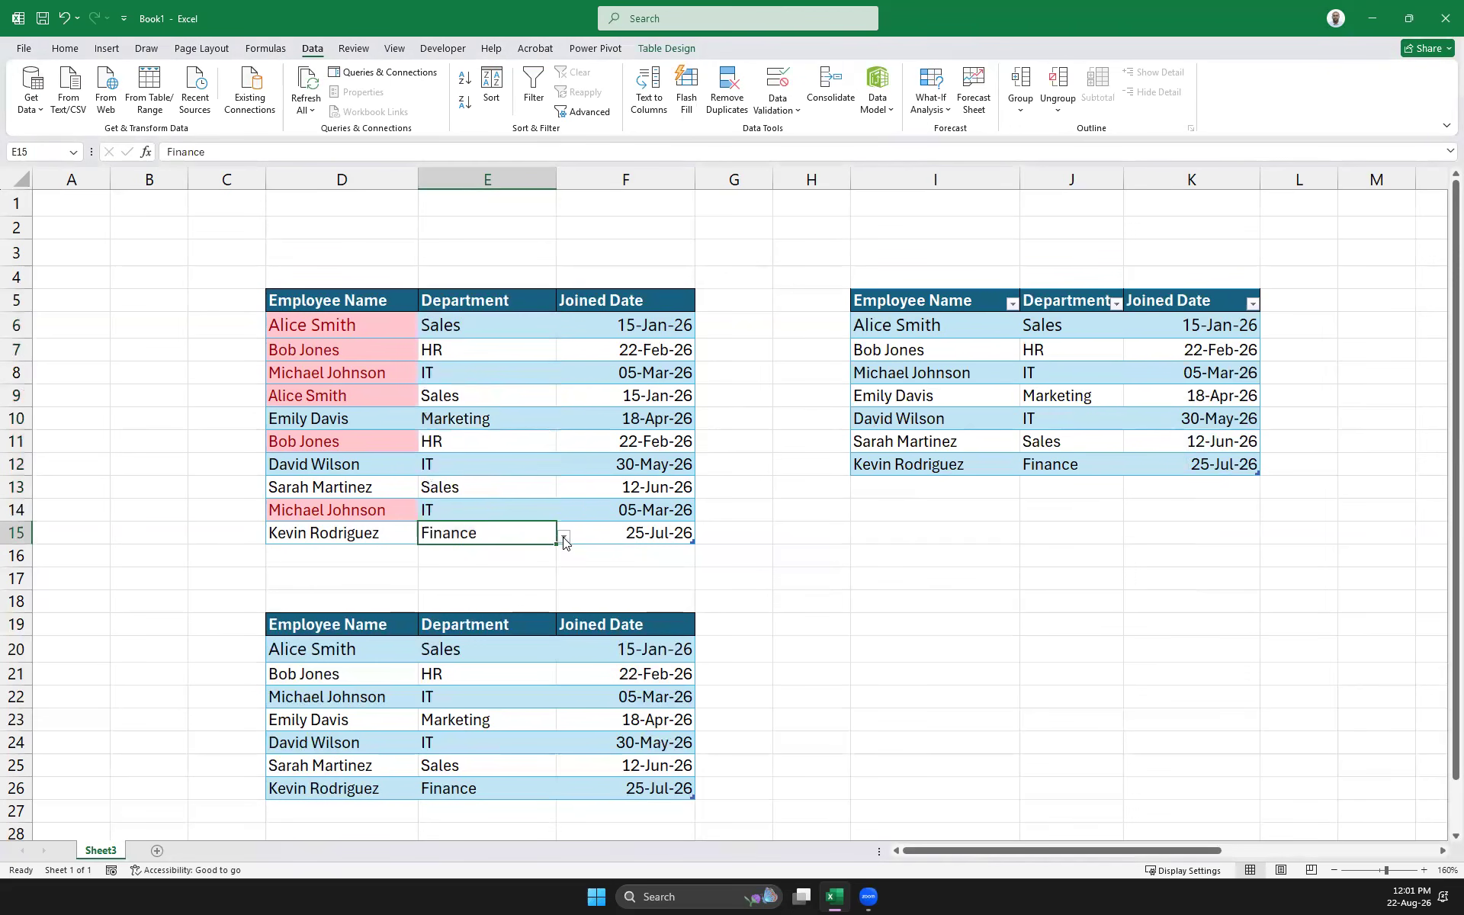
{"action": "left_click", "coordinate": [563, 537]}
{"action": "left_click", "coordinate": [510, 559]}
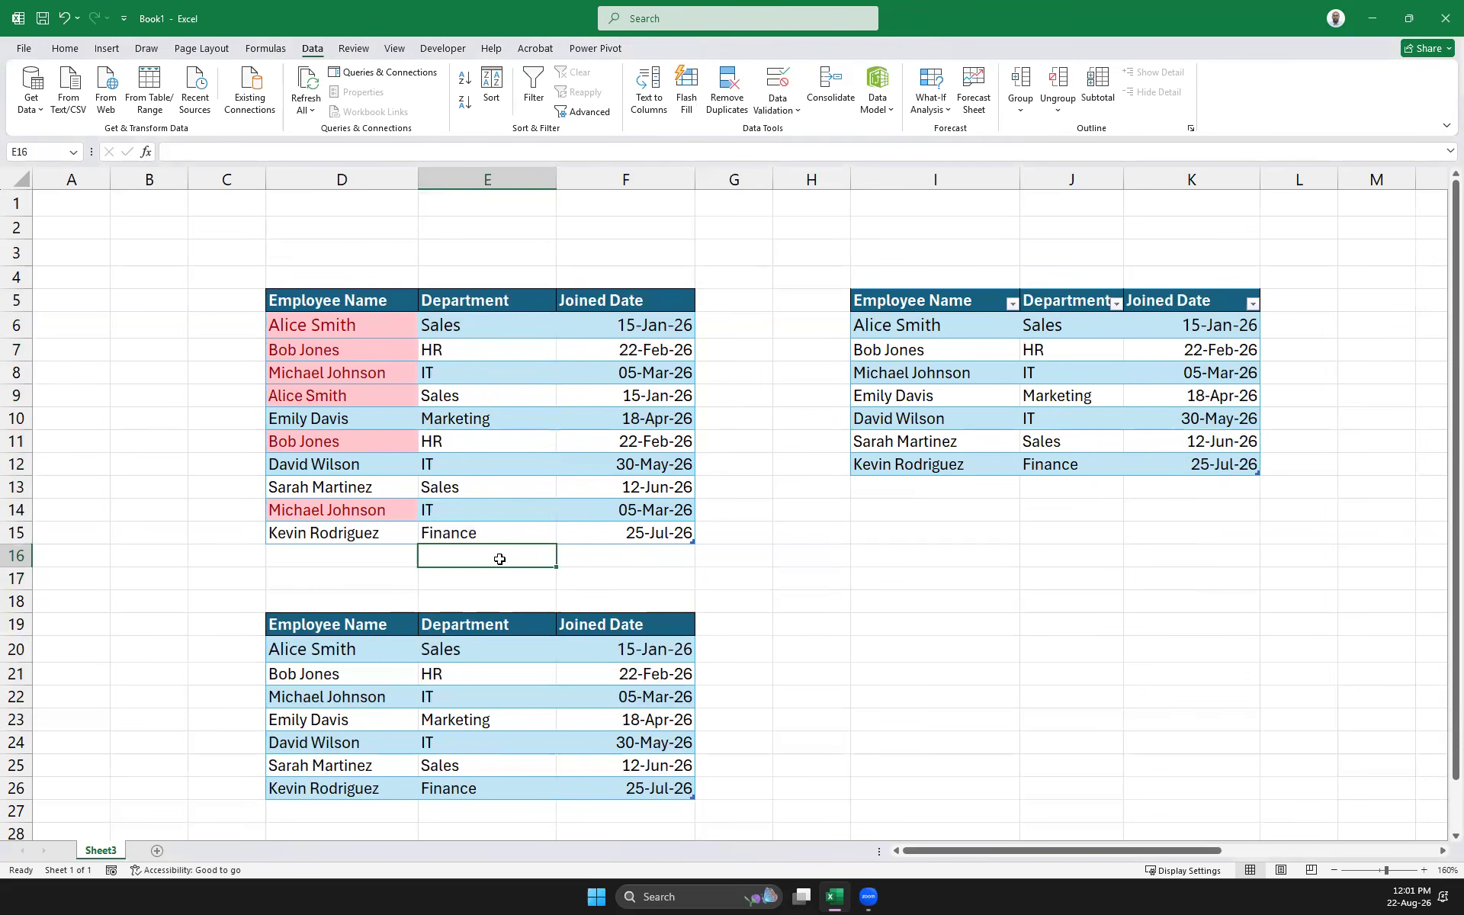
{"action": "type", "text": "sdsdsd"}
{"action": "key", "text": "Return"}
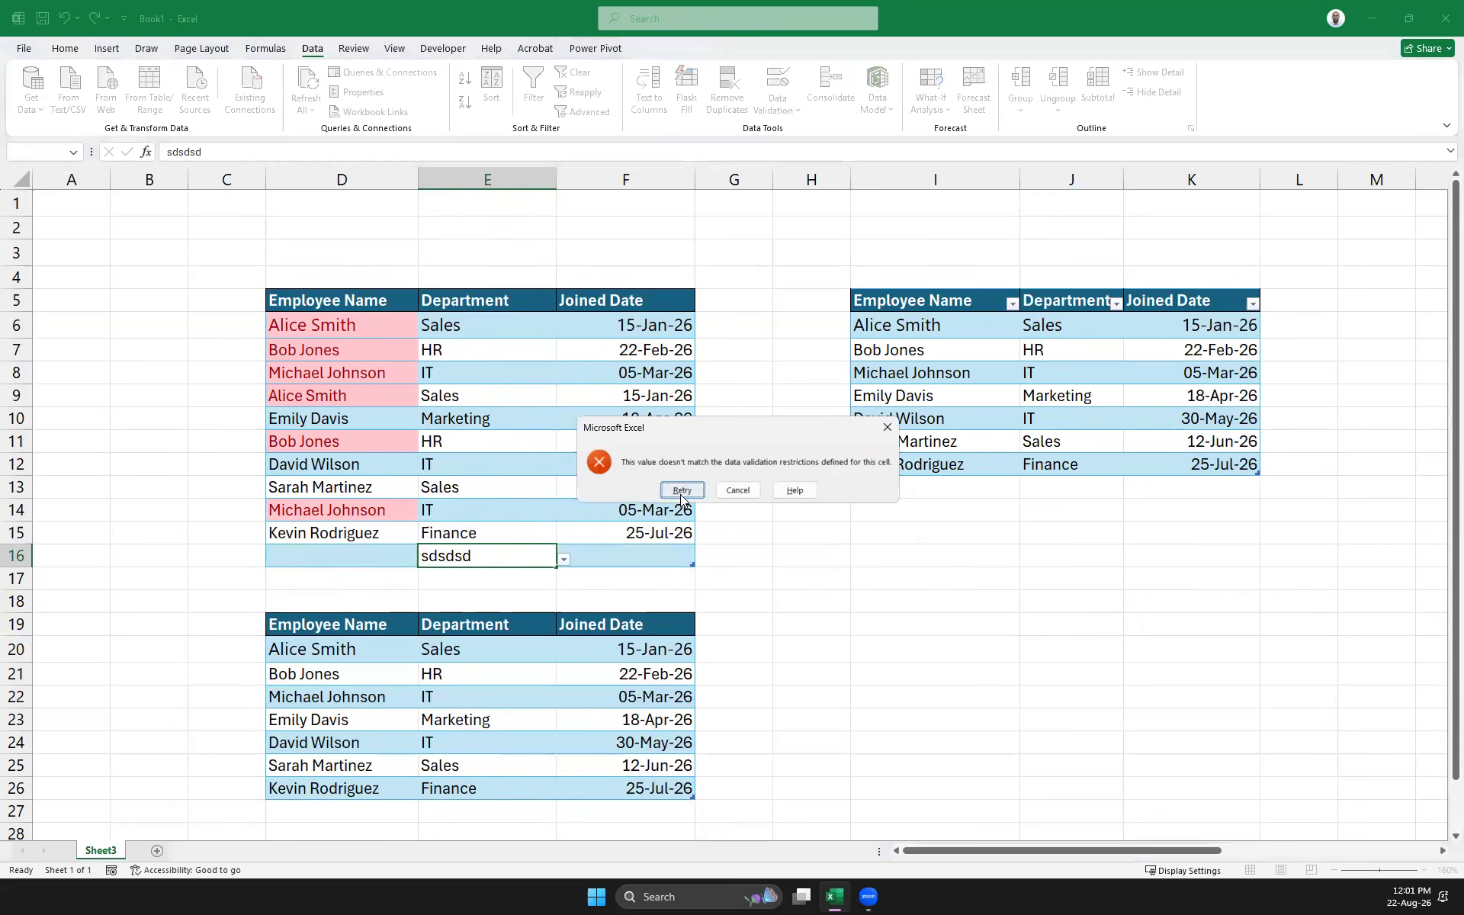
{"action": "left_click", "coordinate": [745, 495]}
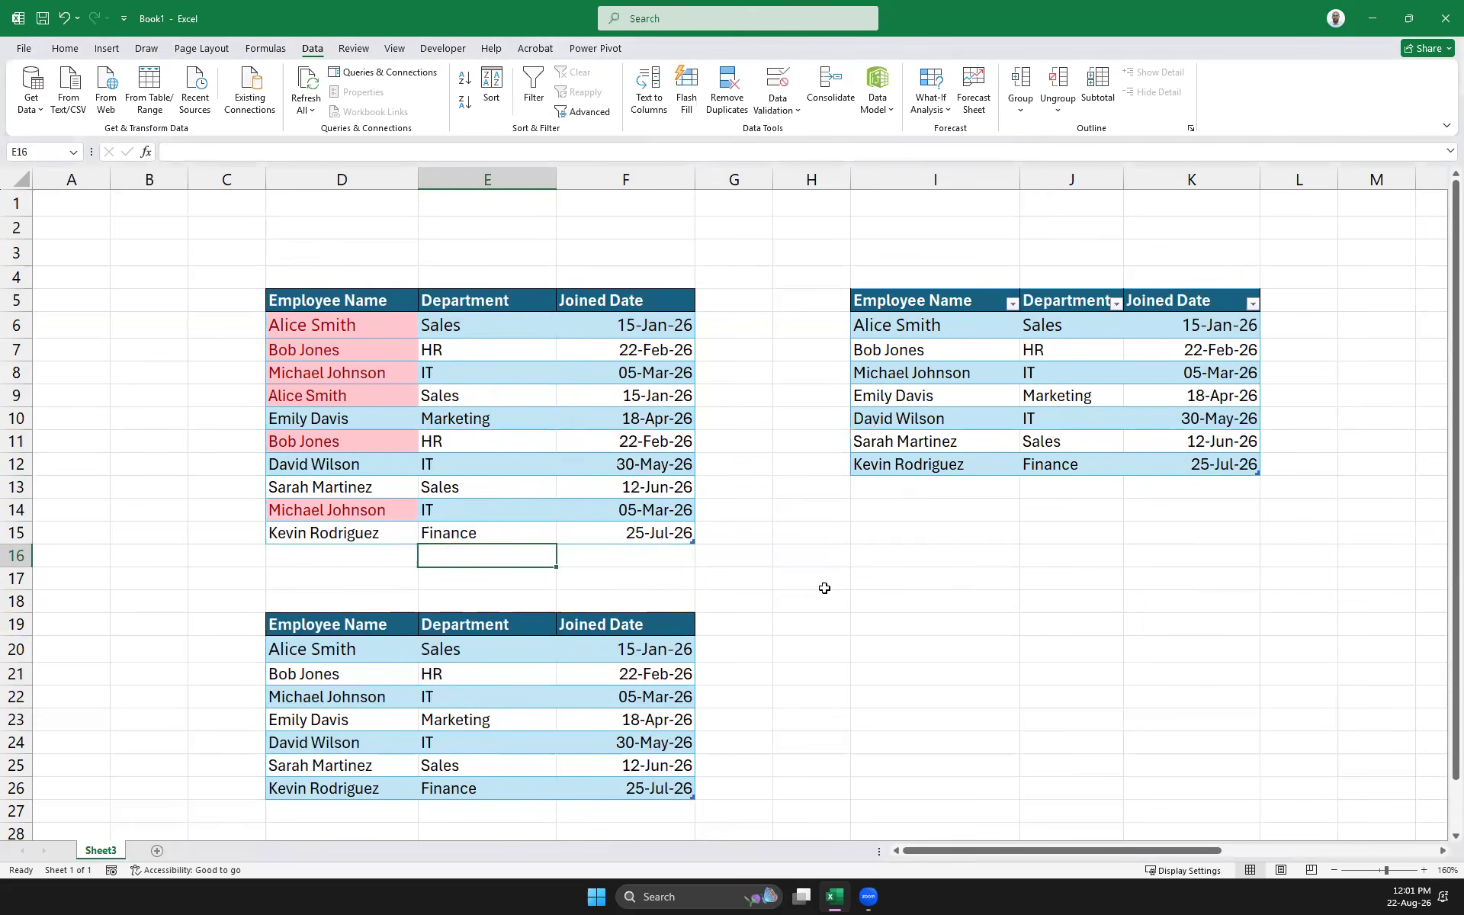
{"action": "left_click", "coordinate": [944, 618]}
{"action": "left_click", "coordinate": [495, 442]}
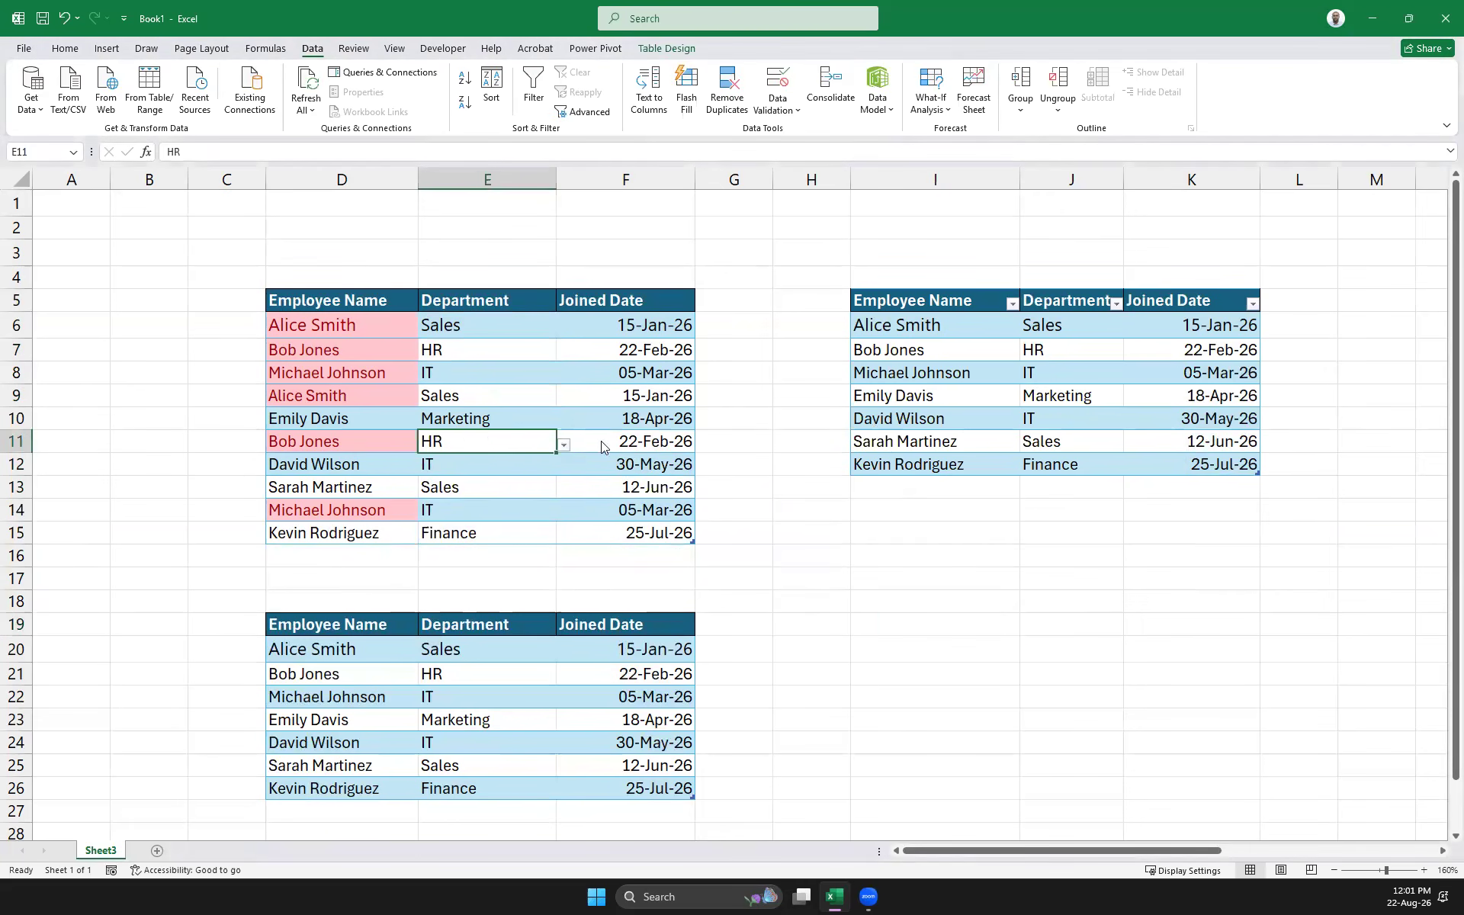
{"action": "left_click", "coordinate": [528, 420]}
{"action": "left_click", "coordinate": [563, 422]}
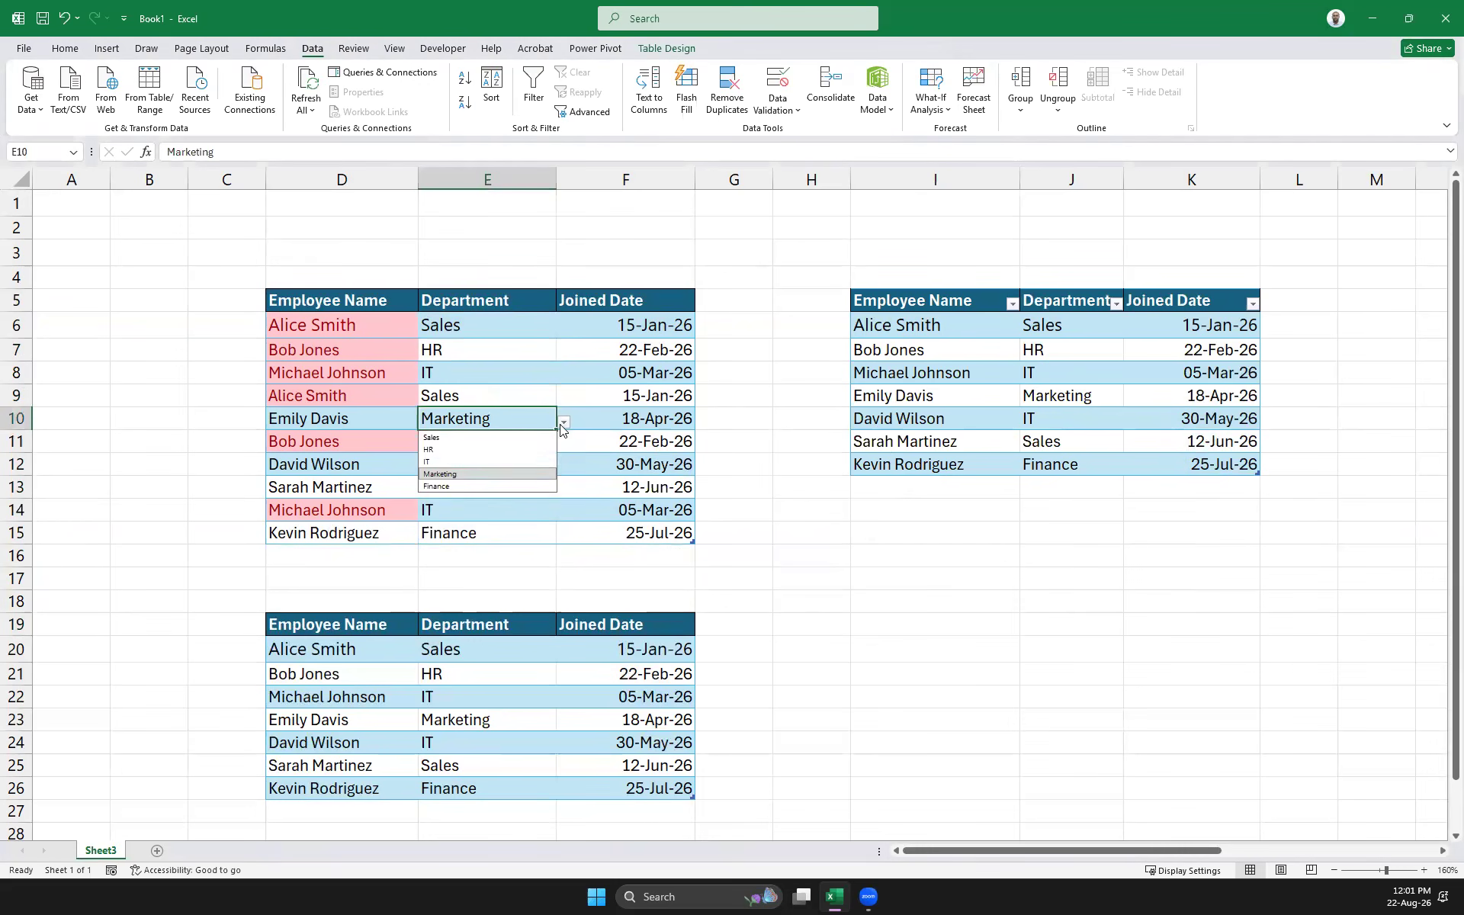
{"action": "left_click", "coordinate": [470, 440]}
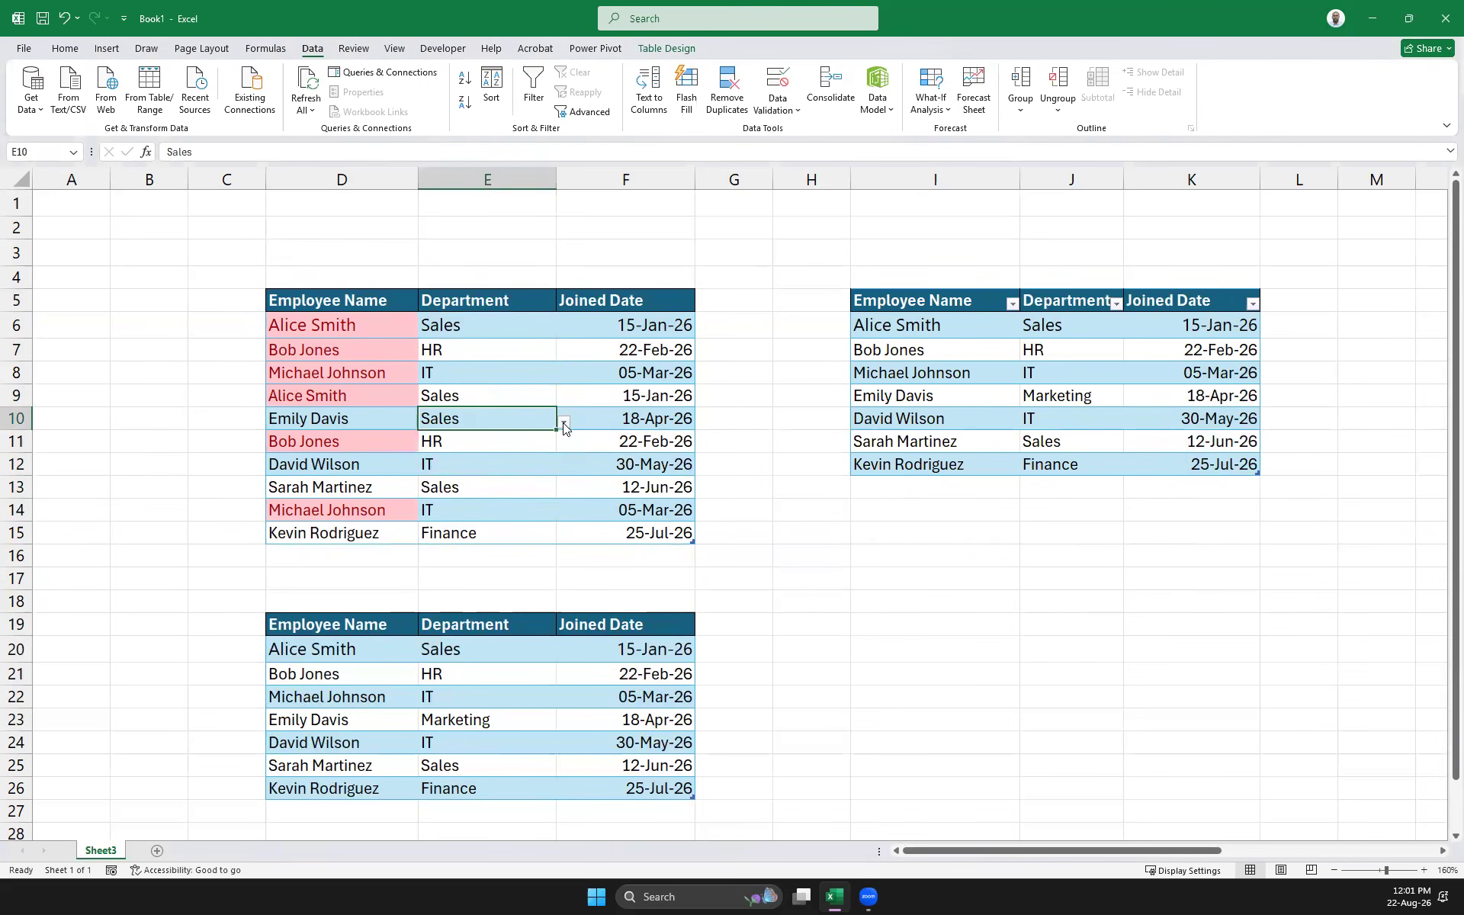
{"action": "left_click", "coordinate": [564, 422]}
{"action": "left_click", "coordinate": [465, 475]}
{"action": "left_click", "coordinate": [863, 598]}
{"action": "left_click", "coordinate": [485, 334]}
{"action": "left_click", "coordinate": [476, 376]}
{"action": "left_click", "coordinate": [503, 442]}
{"action": "left_click", "coordinate": [493, 505]}
{"action": "left_click", "coordinate": [529, 437]}
{"action": "left_click", "coordinate": [533, 376]}
{"action": "left_click", "coordinate": [536, 348]}
{"action": "left_click", "coordinate": [522, 419]}
{"action": "left_click", "coordinate": [506, 488]}
{"action": "left_click", "coordinate": [501, 550]}
{"action": "left_click", "coordinate": [526, 533]}
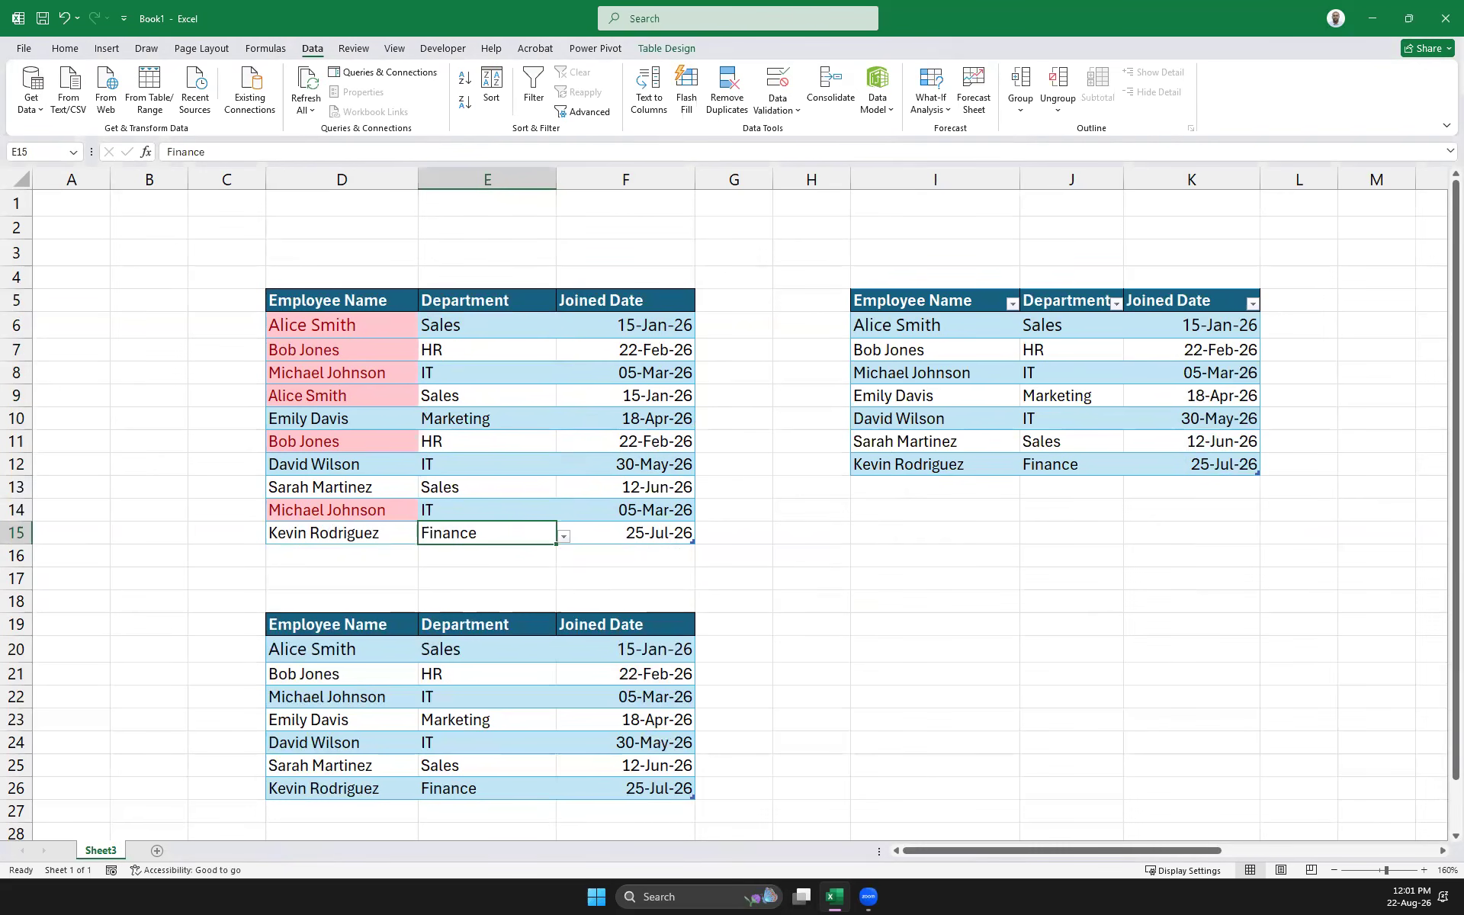
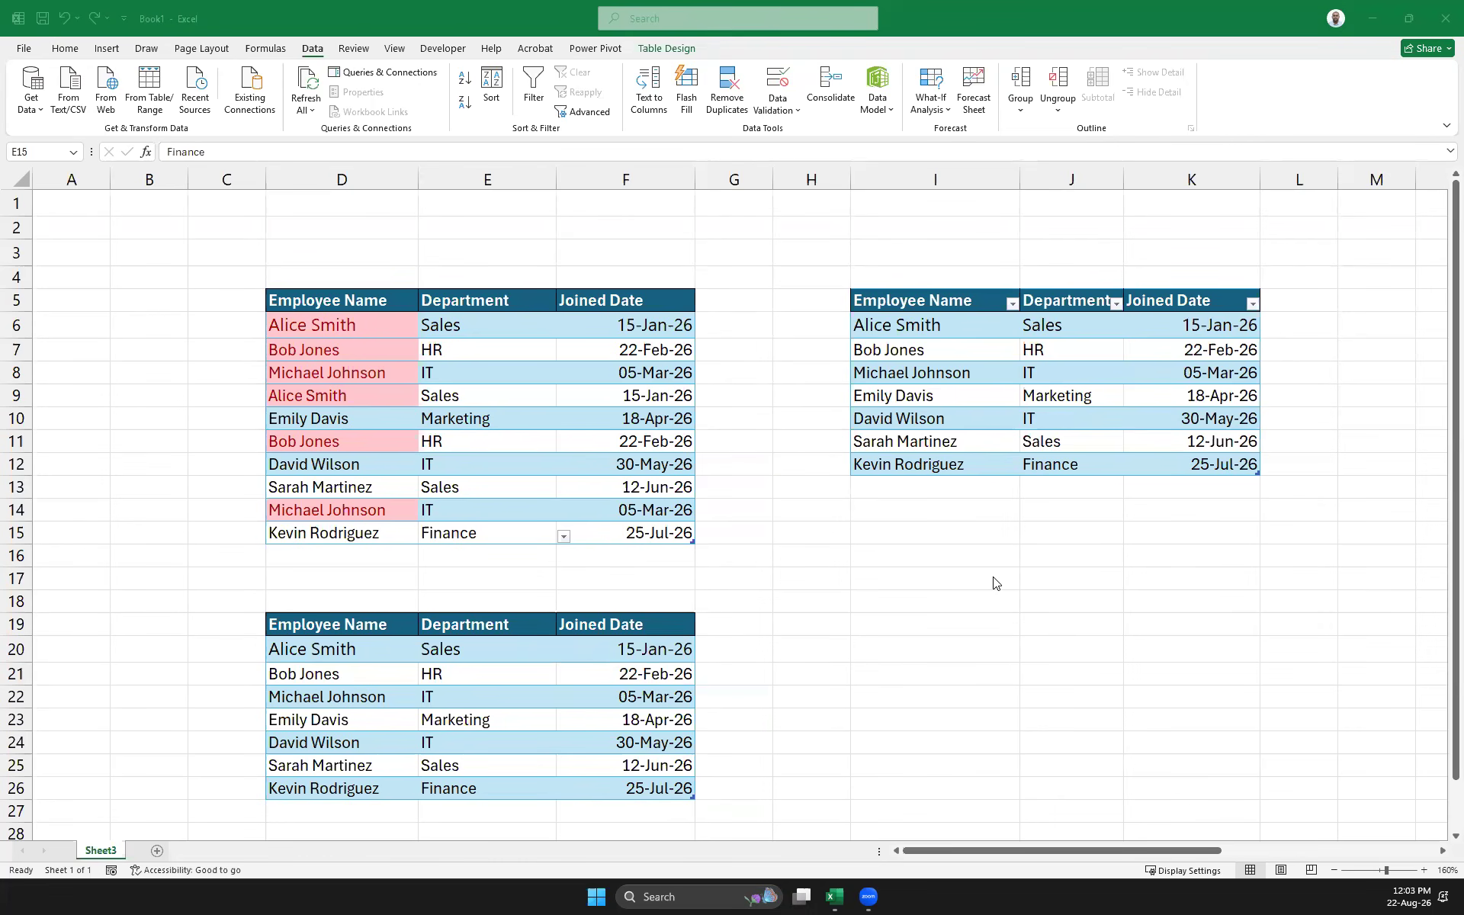
Select the upper-left employee table D5:F15, including its headers
{"action": "scroll", "coordinate": [991, 587], "scroll_direction": "down", "scroll_amount": 4}
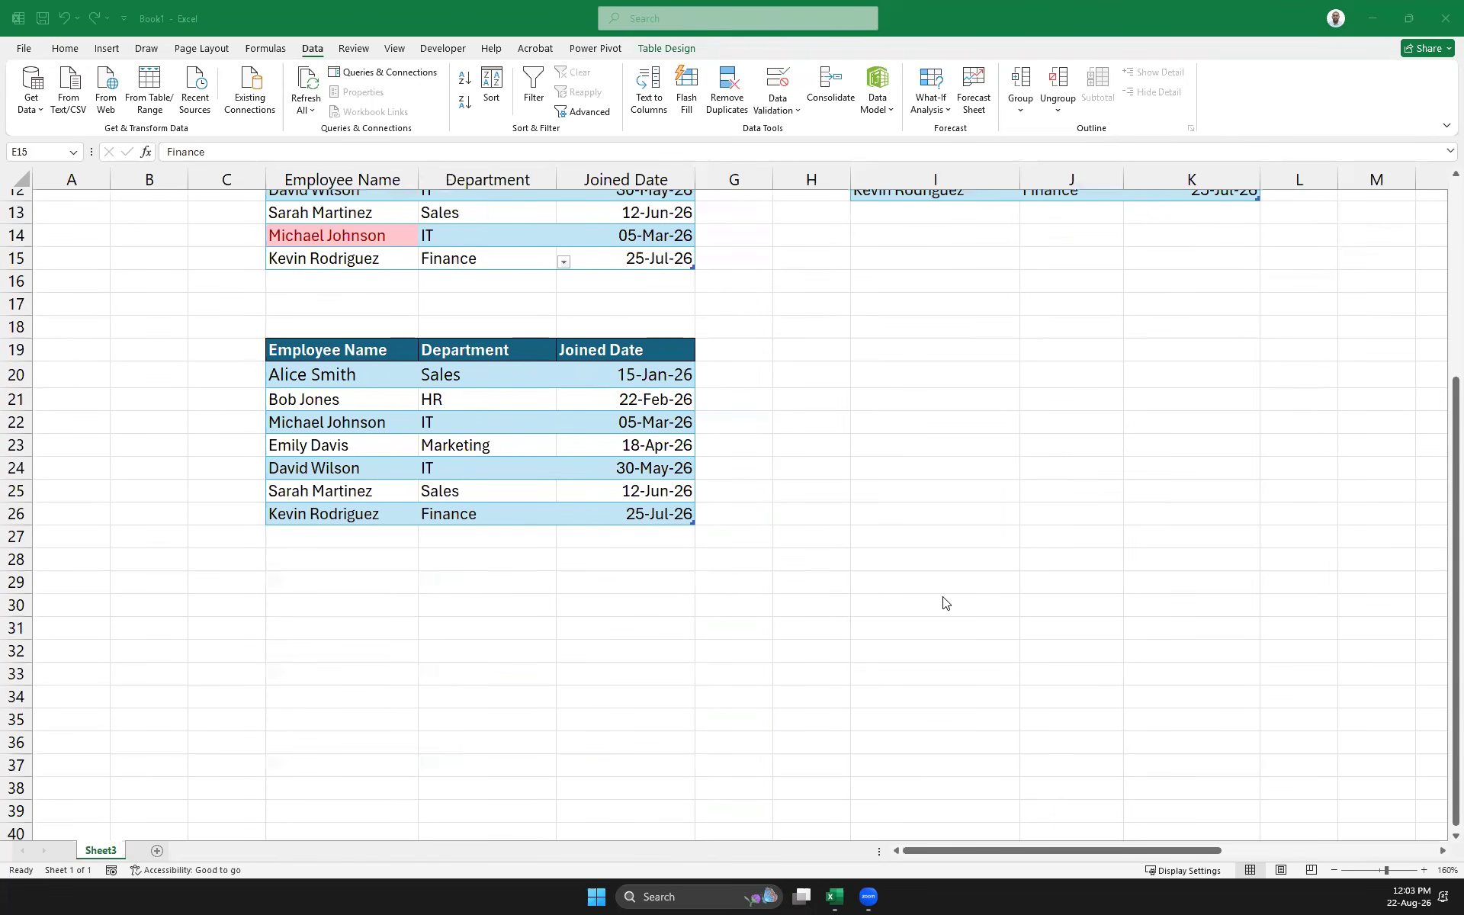
{"action": "scroll", "coordinate": [944, 602], "scroll_direction": "up", "scroll_amount": 3}
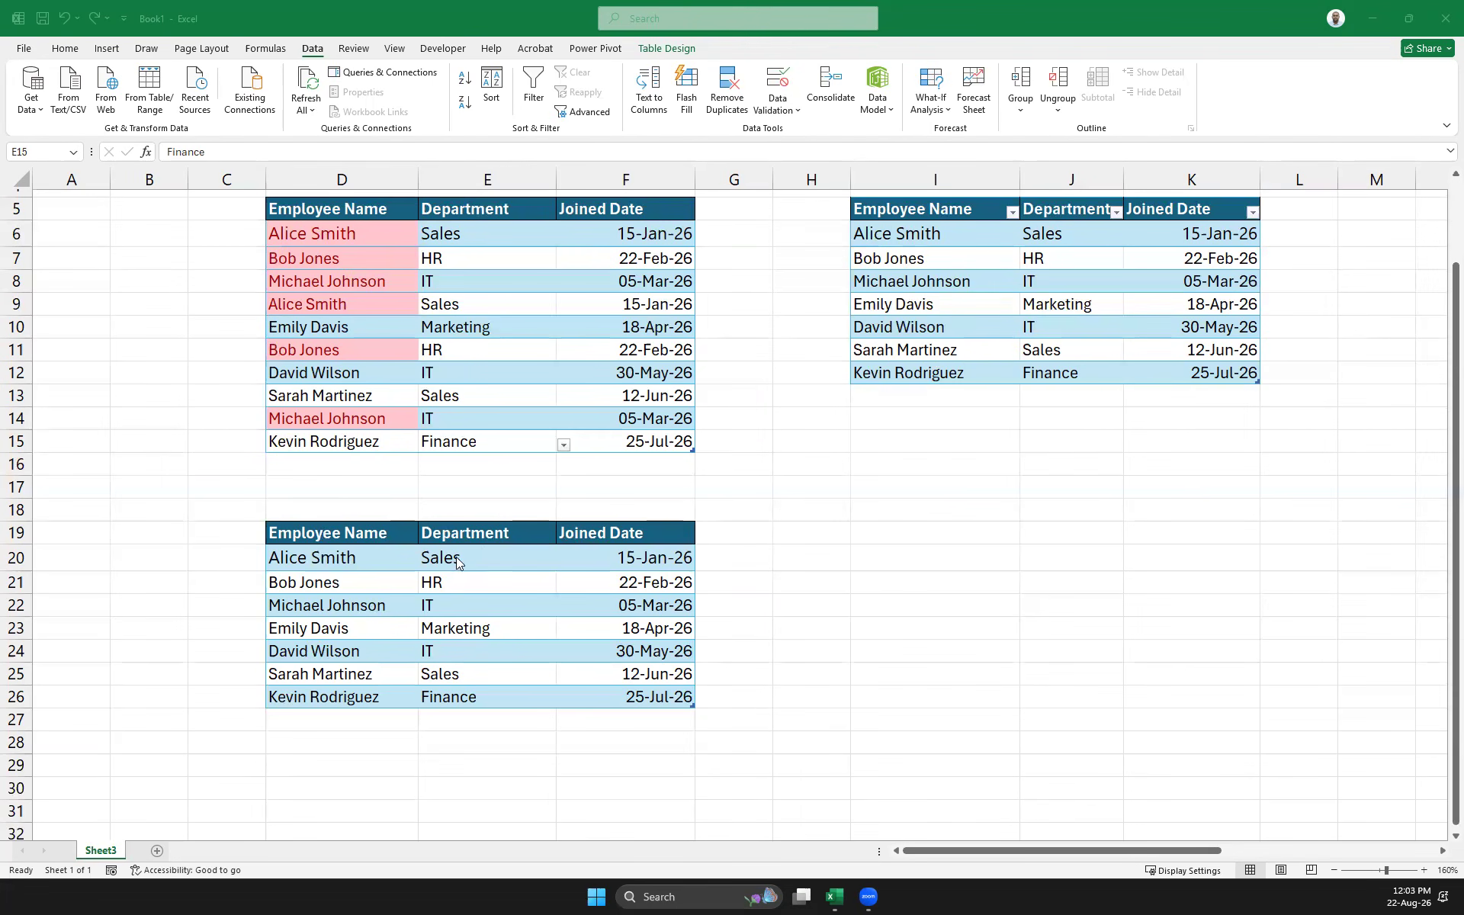
{"action": "left_click", "coordinate": [488, 628]}
{"action": "left_click", "coordinate": [462, 687]}
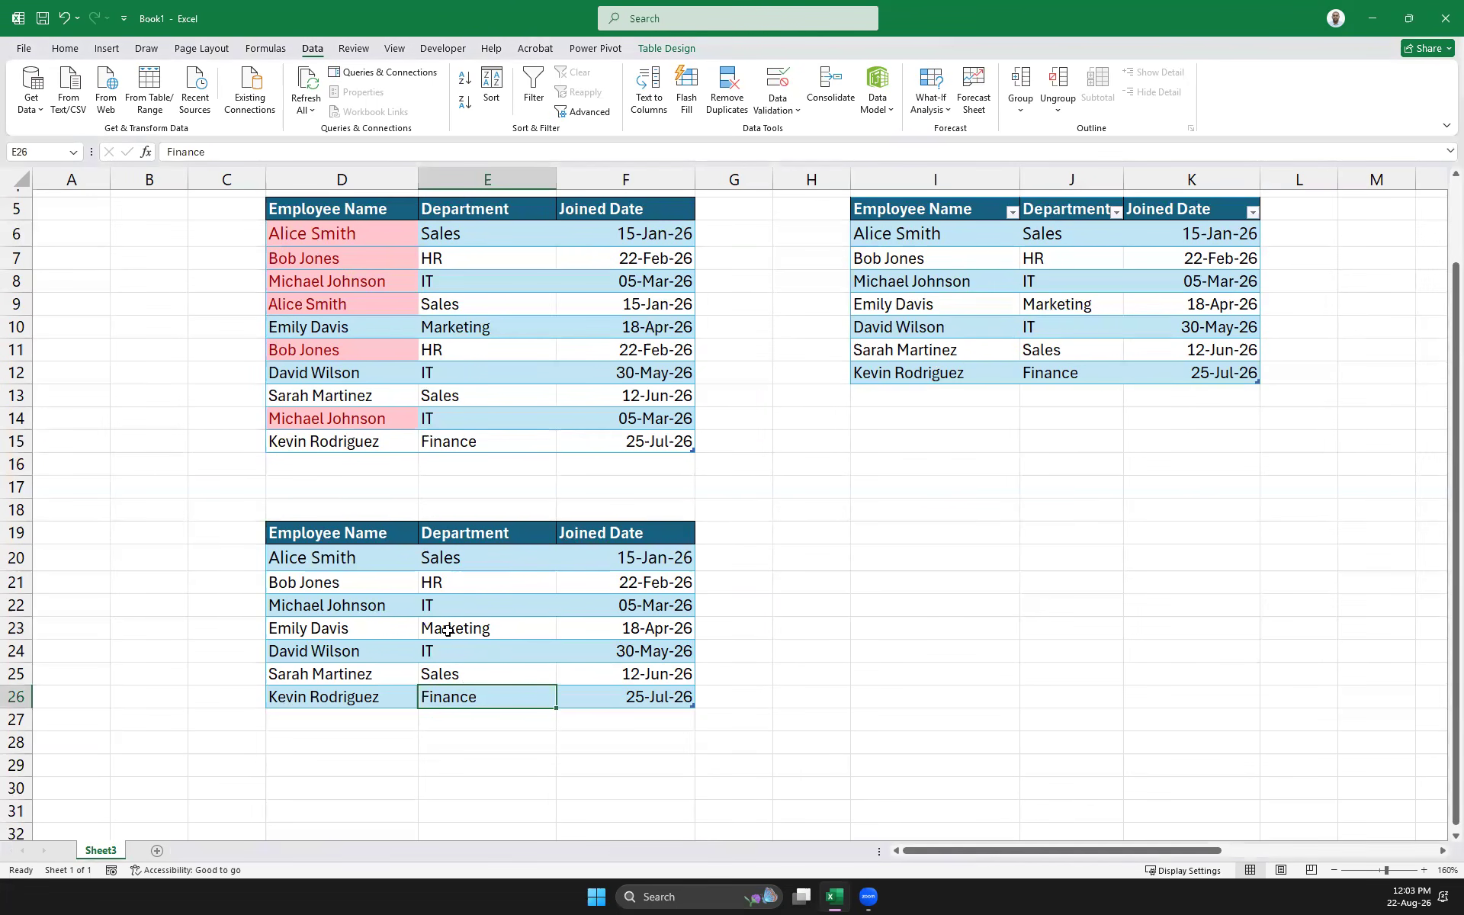
{"action": "left_click_drag", "start_coordinate": [309, 563], "coordinate": [632, 700]}
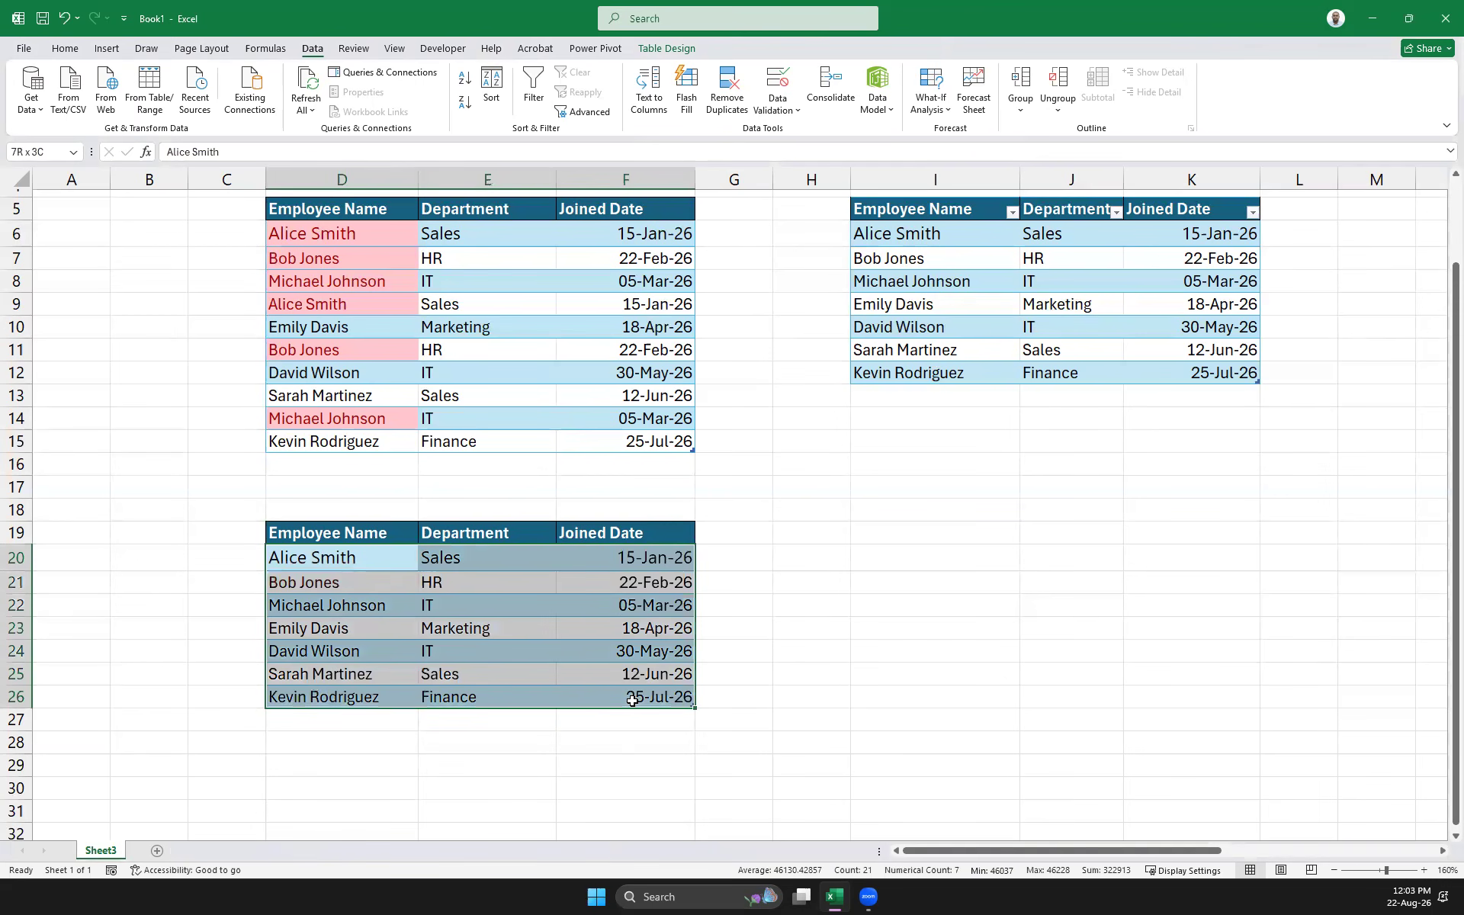
{"action": "left_click_drag", "start_coordinate": [661, 439], "coordinate": [365, 222]}
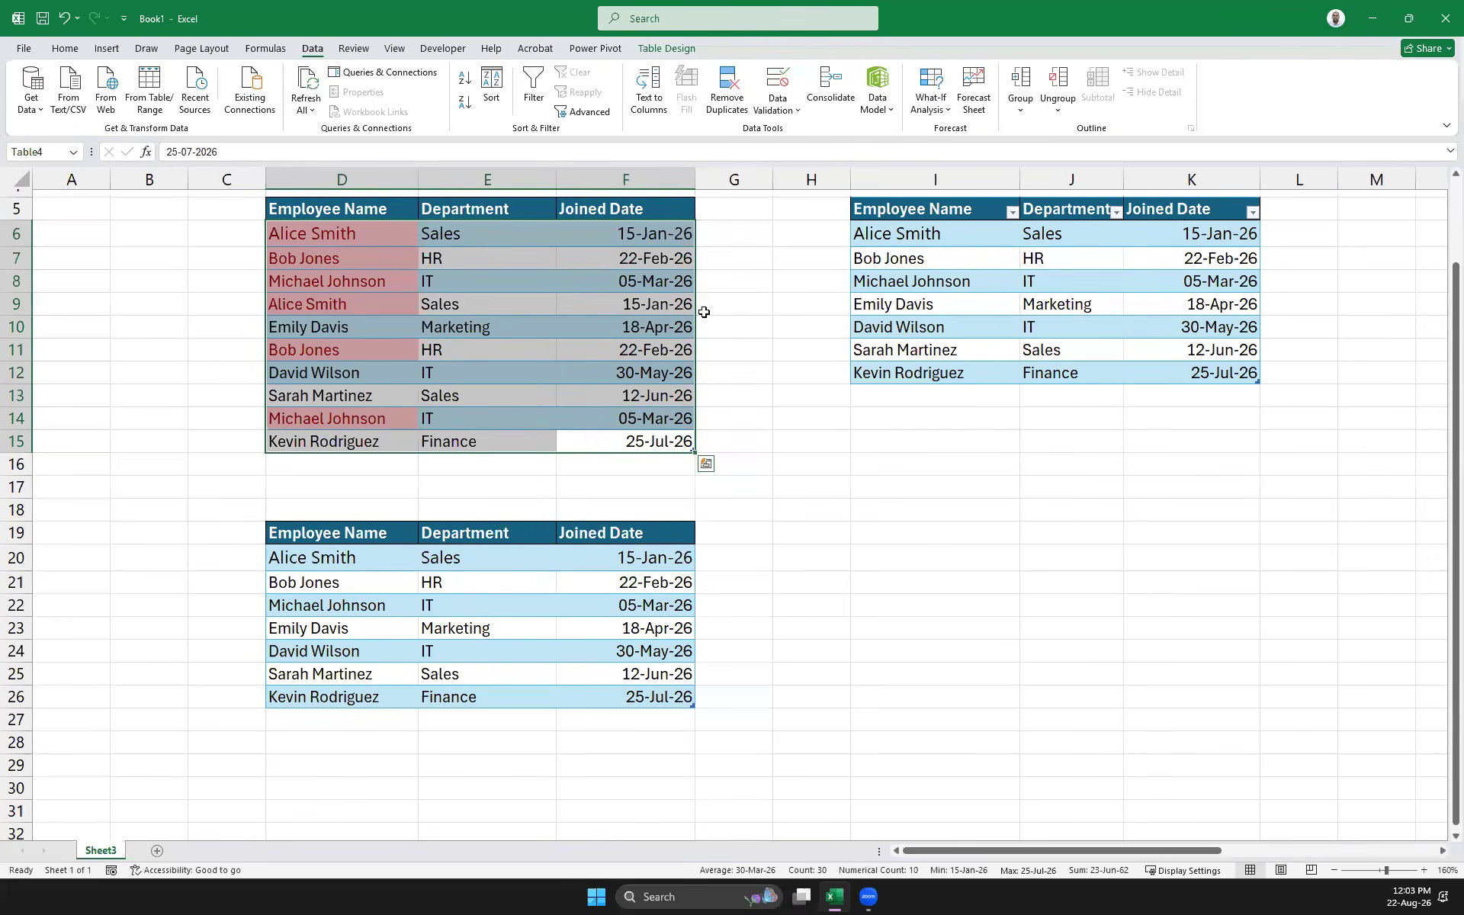
{"action": "left_click", "coordinate": [960, 612]}
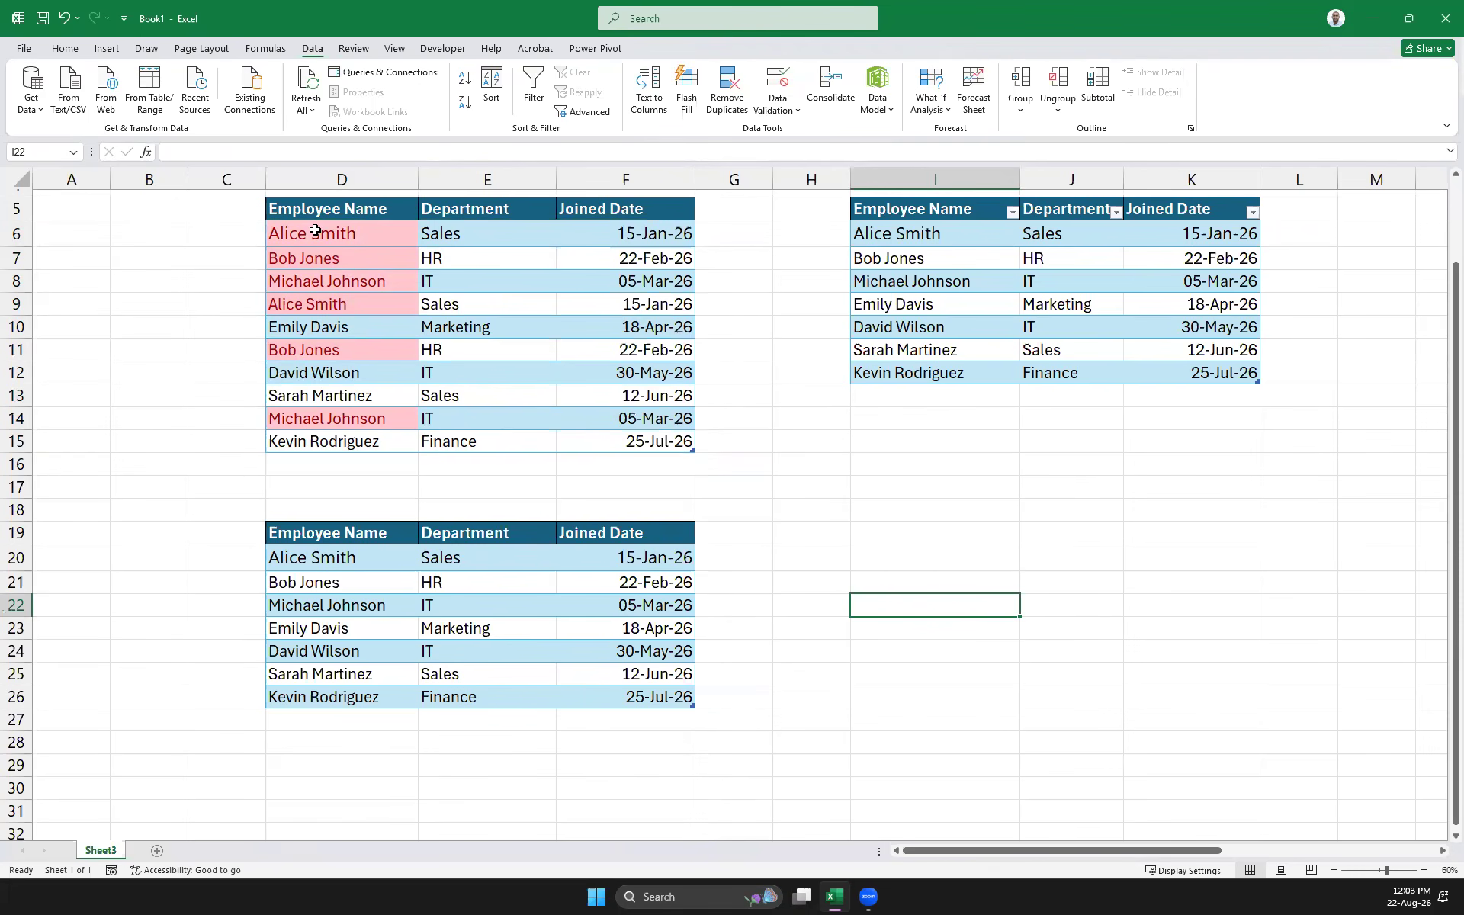
{"action": "left_click_drag", "start_coordinate": [671, 441], "coordinate": [328, 233]}
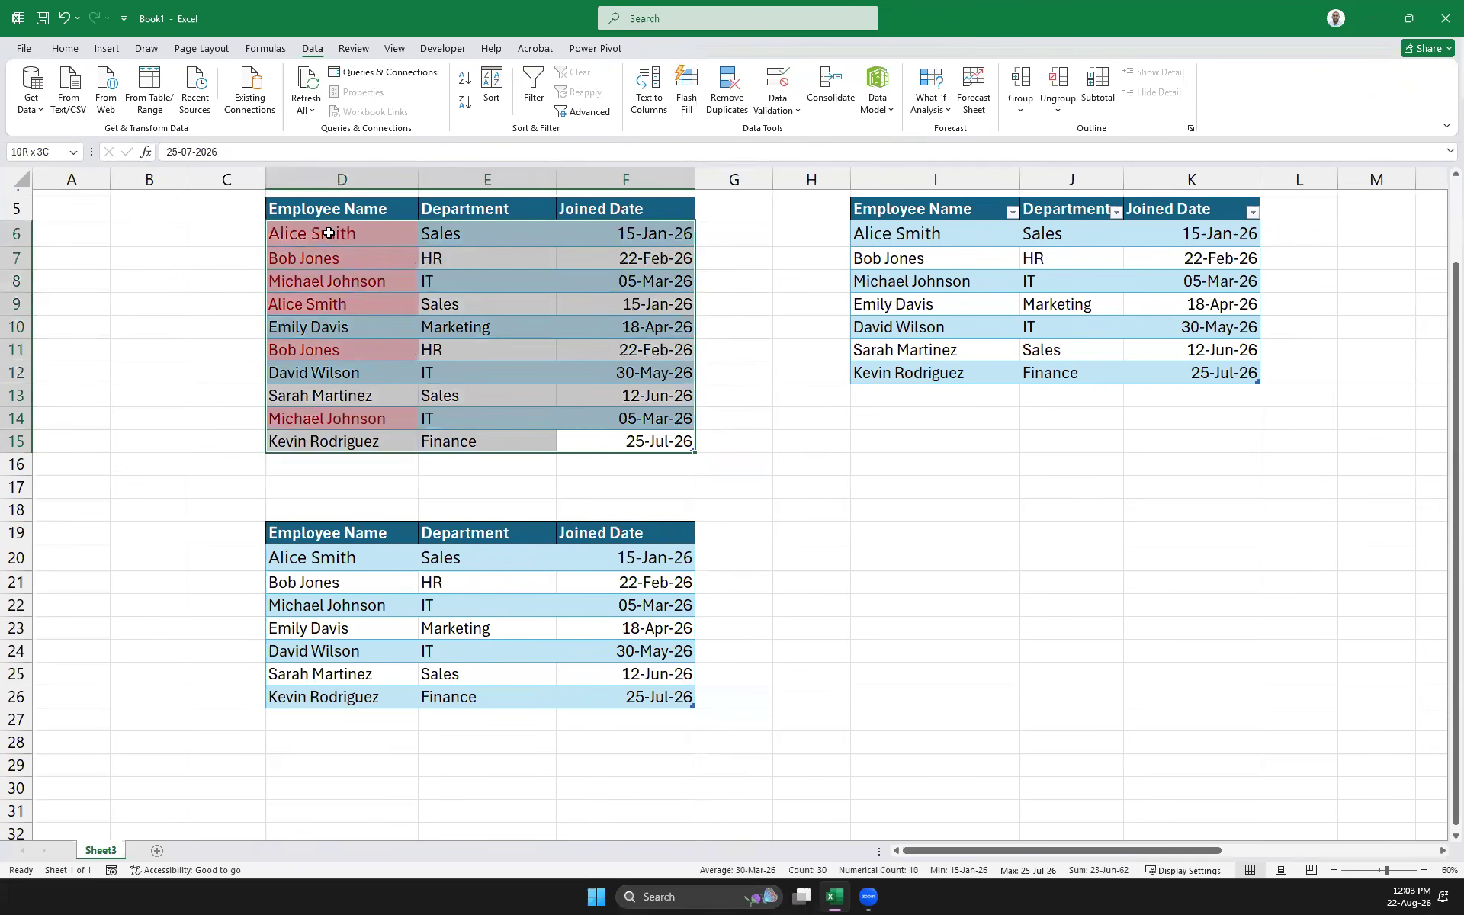
{"action": "left_click", "coordinate": [521, 274]}
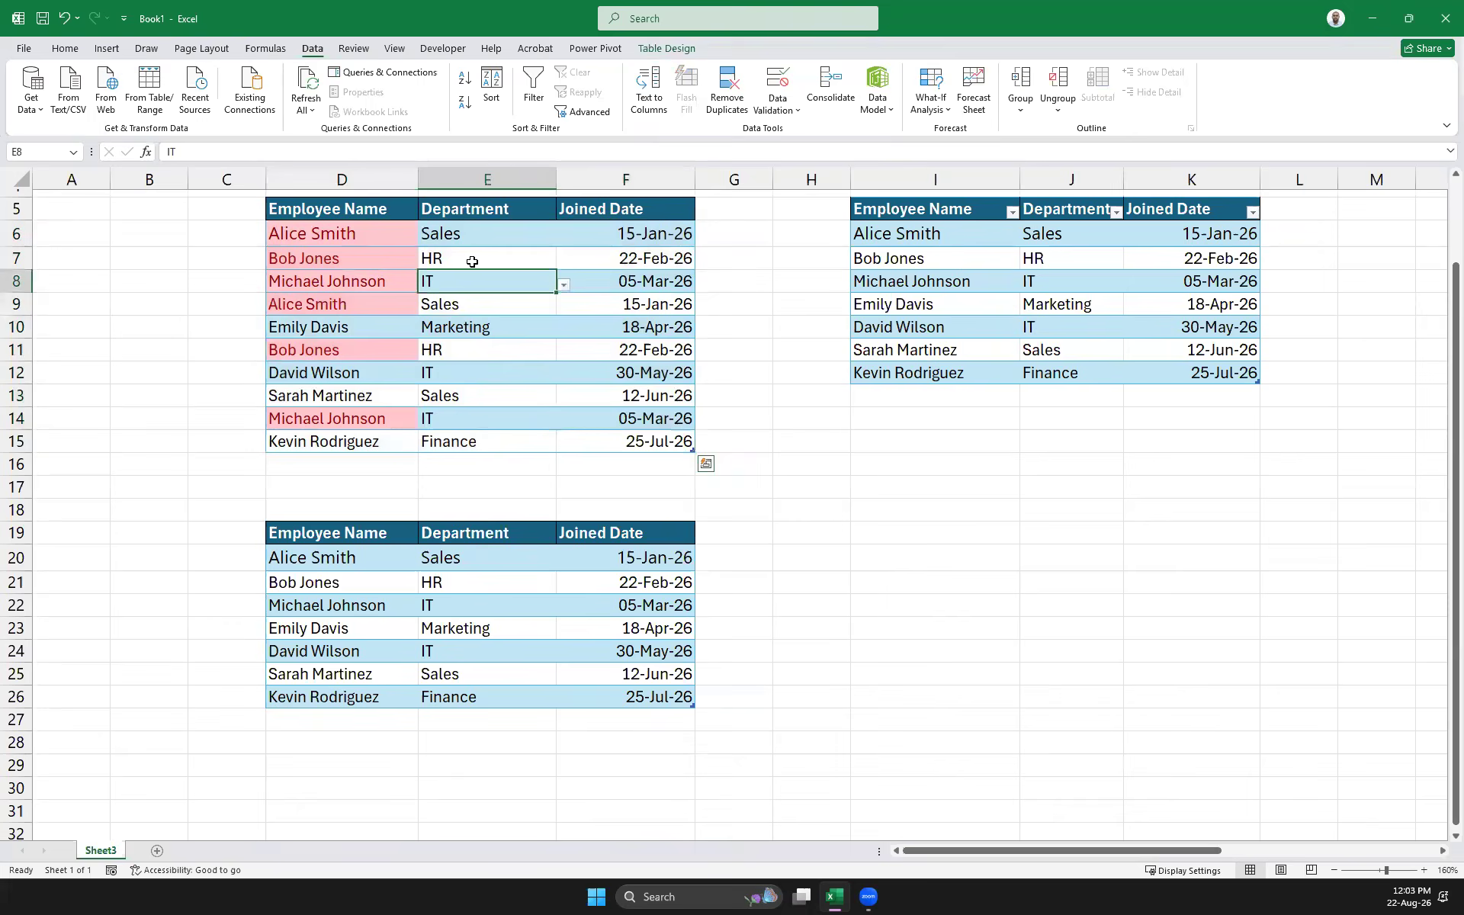
{"action": "left_click_drag", "start_coordinate": [317, 203], "coordinate": [663, 442]}
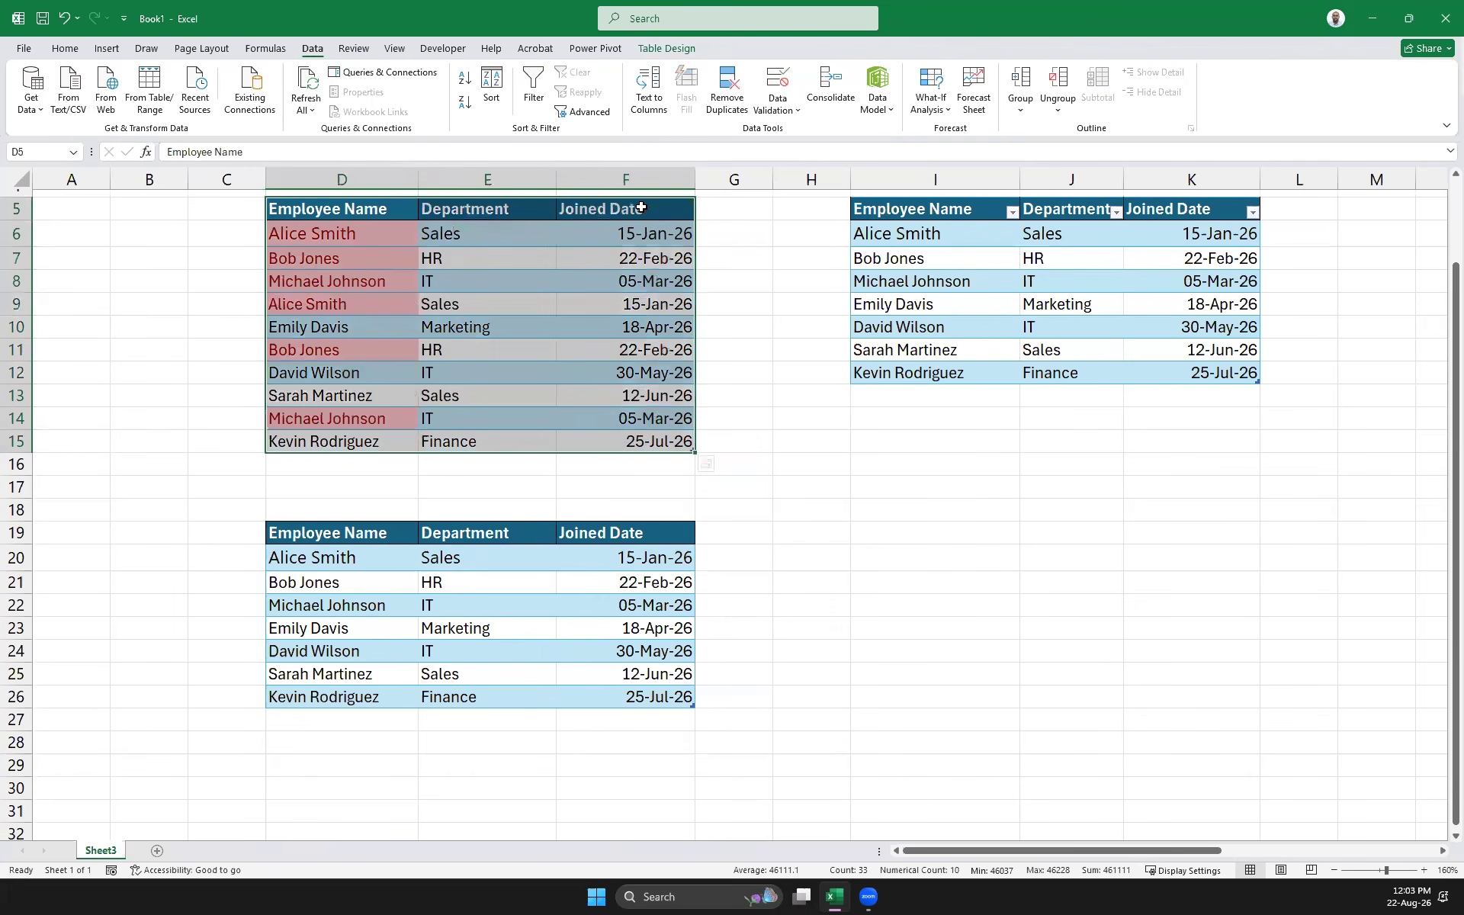
{"action": "scroll", "coordinate": [663, 416], "scroll_direction": "up", "scroll_amount": 2}
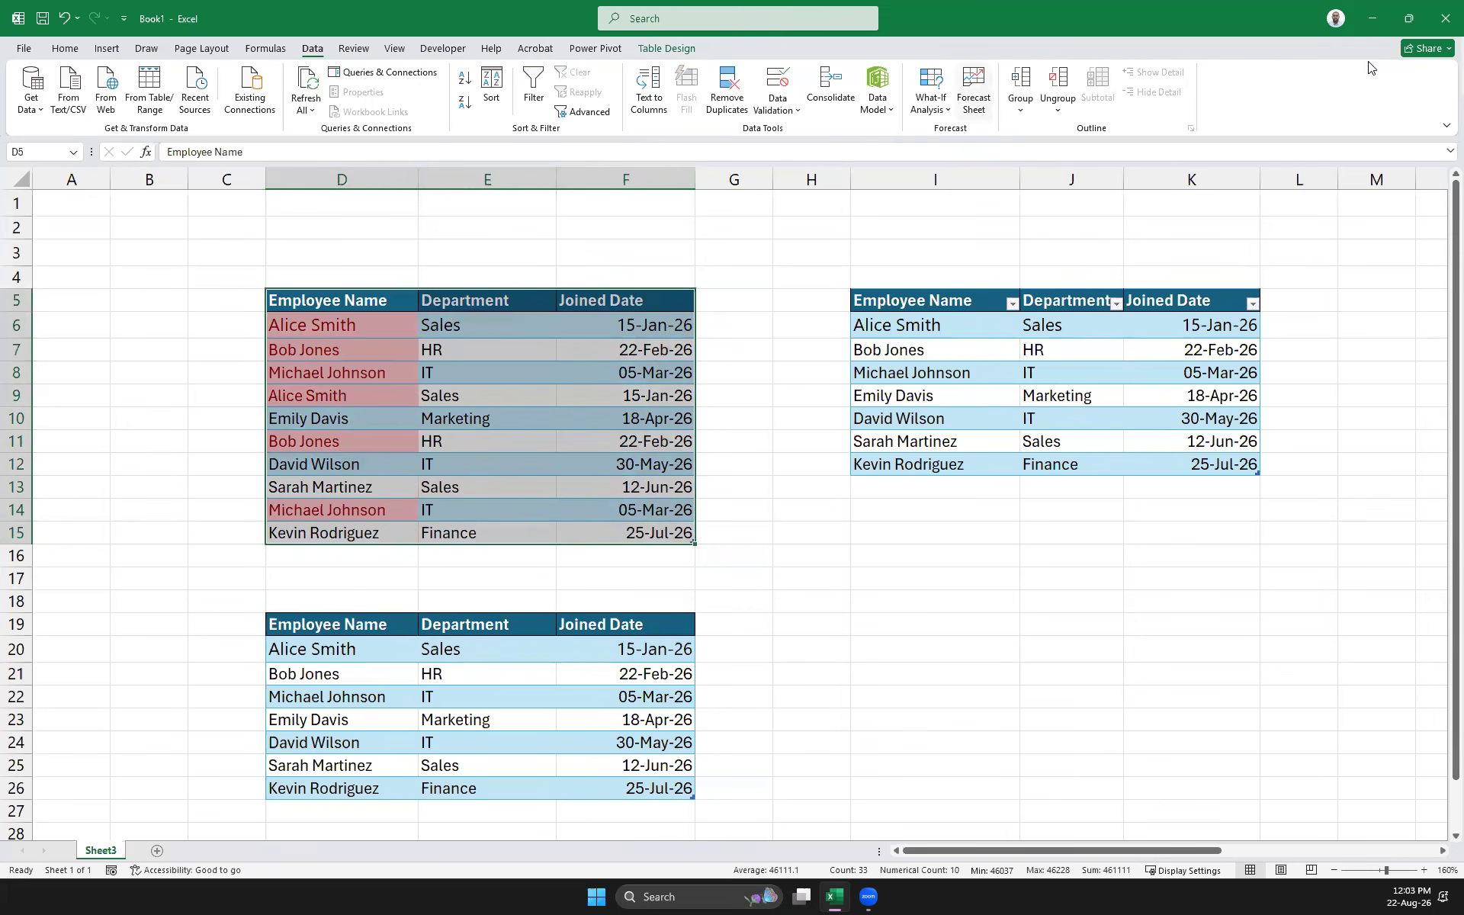
Custom Sort the selected table by Employee Name, A to Z
{"action": "left_click", "coordinate": [67, 51]}
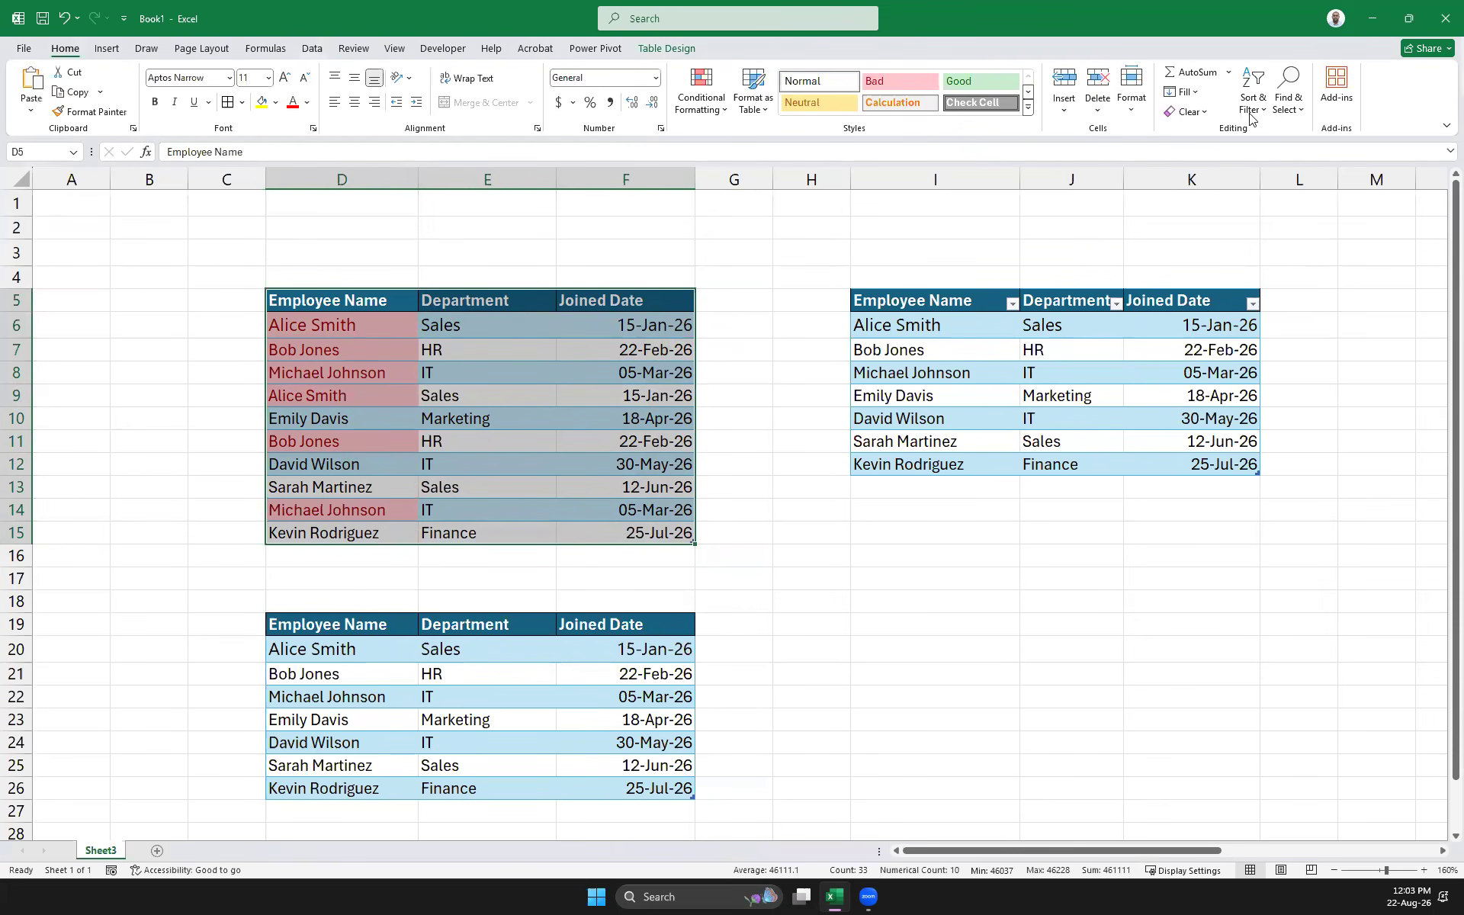
{"action": "left_click", "coordinate": [1251, 114]}
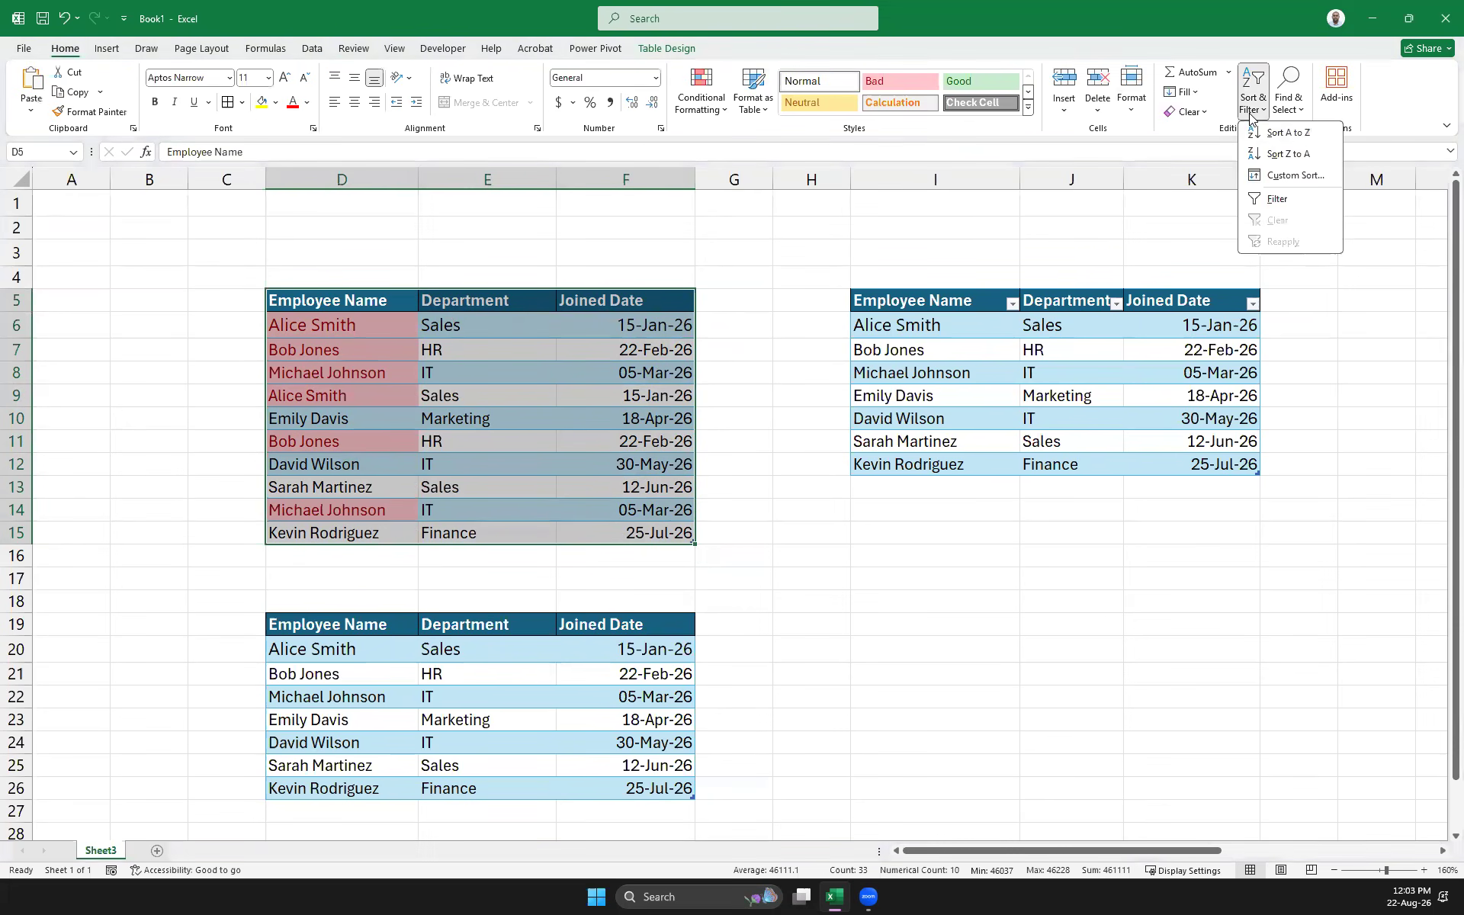
{"action": "left_click", "coordinate": [1288, 175]}
{"action": "left_click", "coordinate": [923, 454]}
{"action": "left_click", "coordinate": [877, 467]}
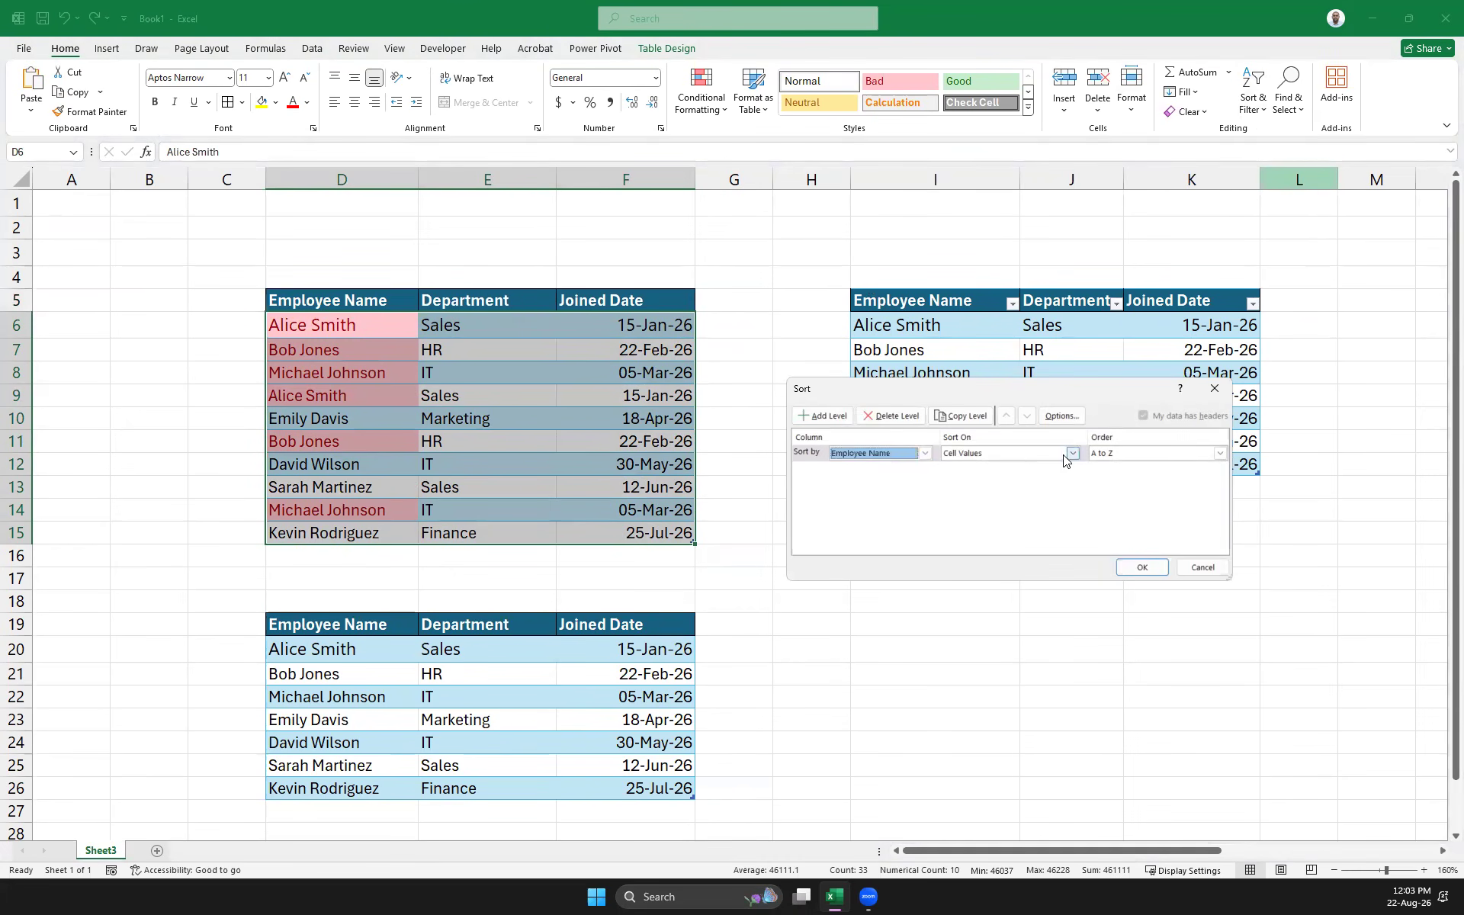
{"action": "left_click", "coordinate": [1139, 568]}
{"action": "left_click", "coordinate": [1141, 569]}
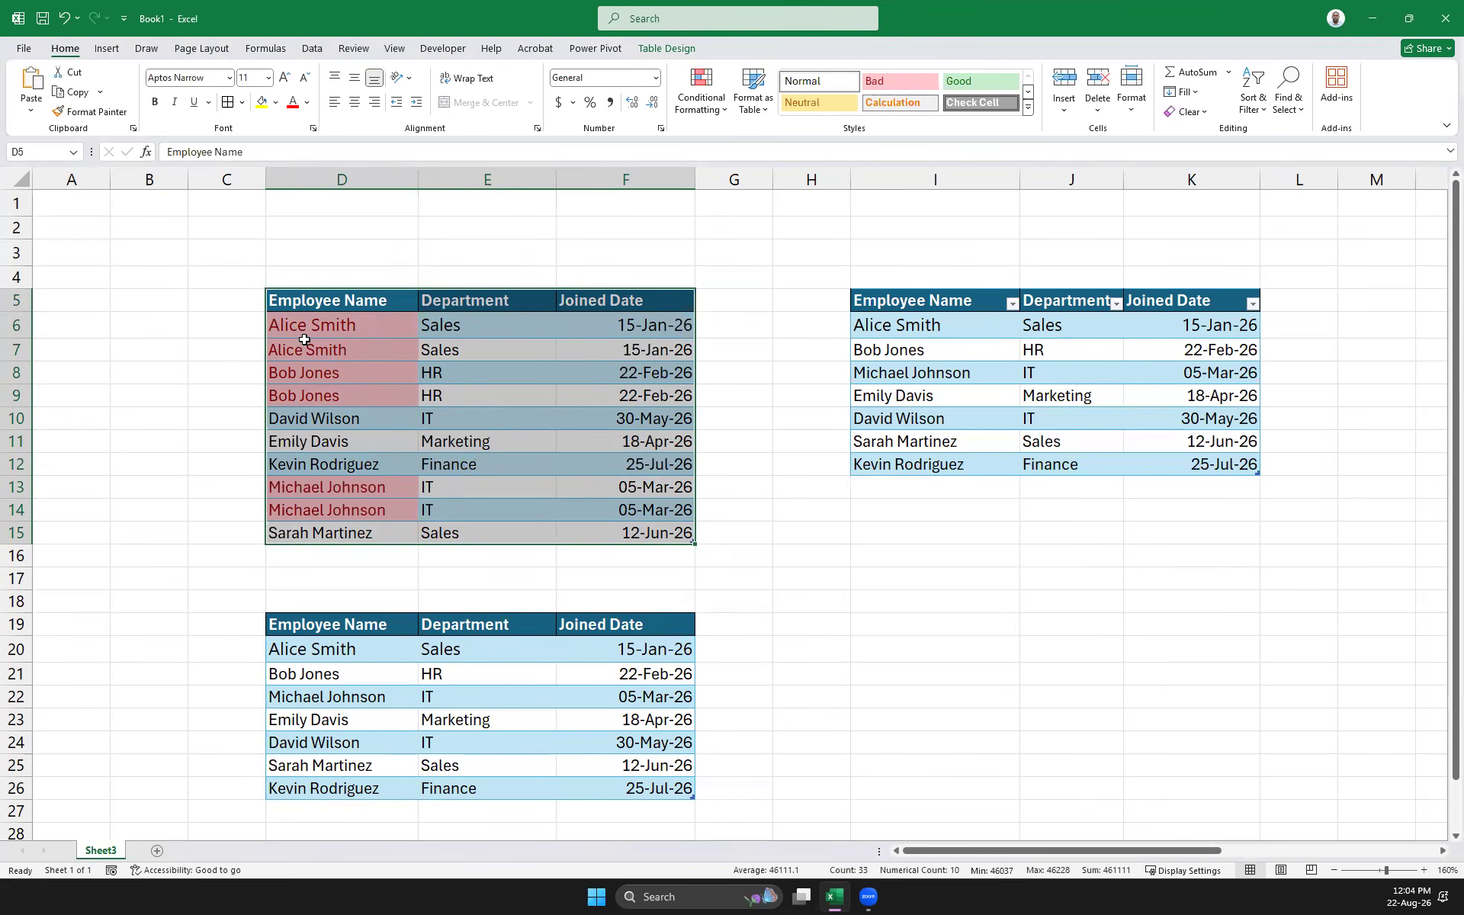
Use the dropdowns to set E7 to IT, E9 to Sales and E13 to Finance, then select D5:F15
{"action": "left_click", "coordinate": [496, 349]}
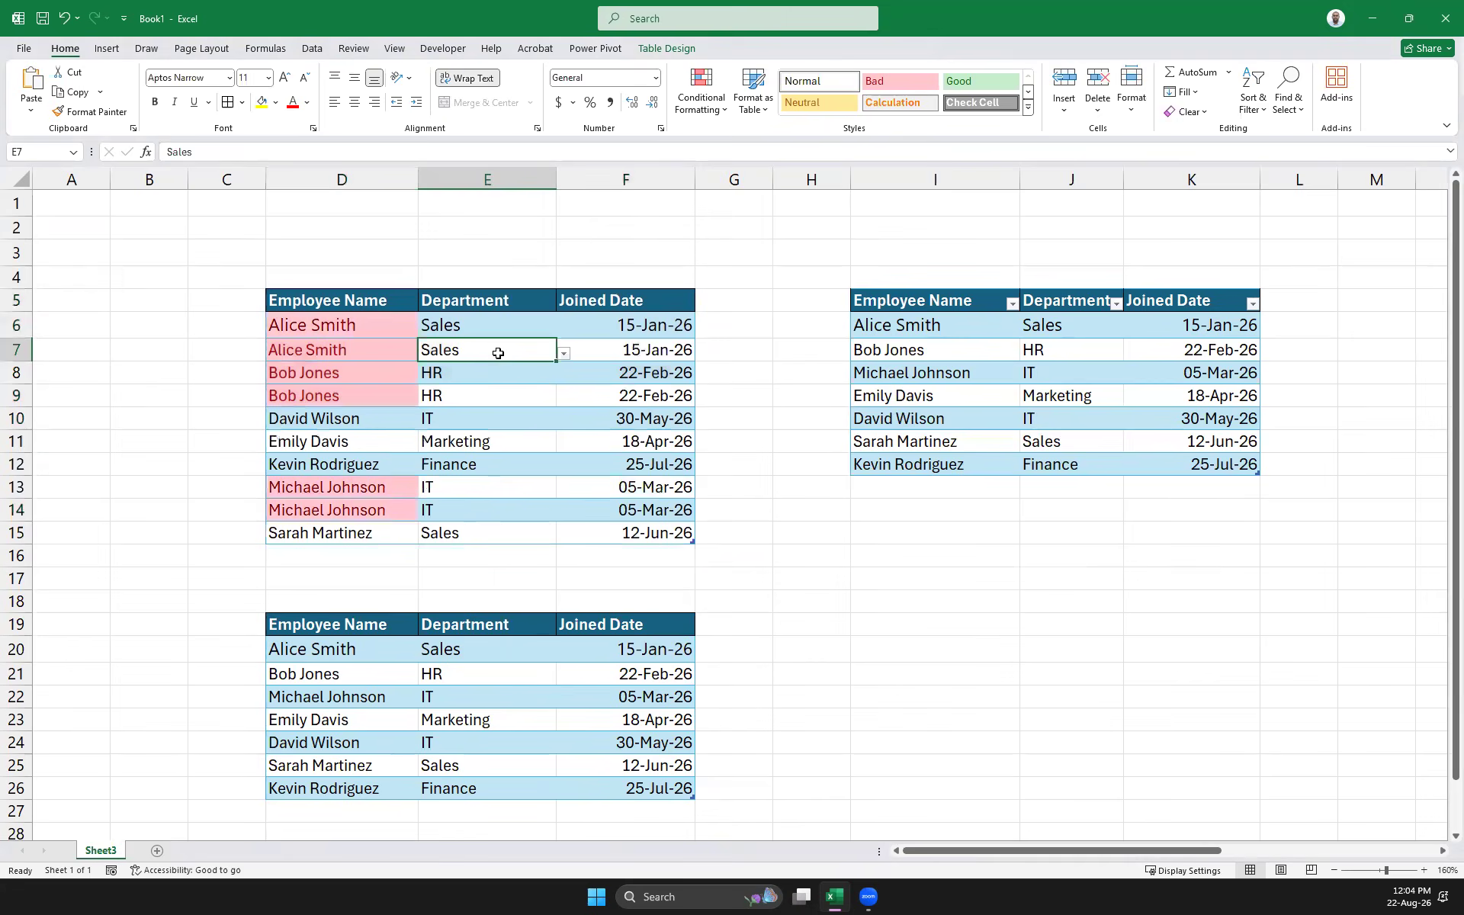
{"action": "left_click", "coordinate": [562, 354]}
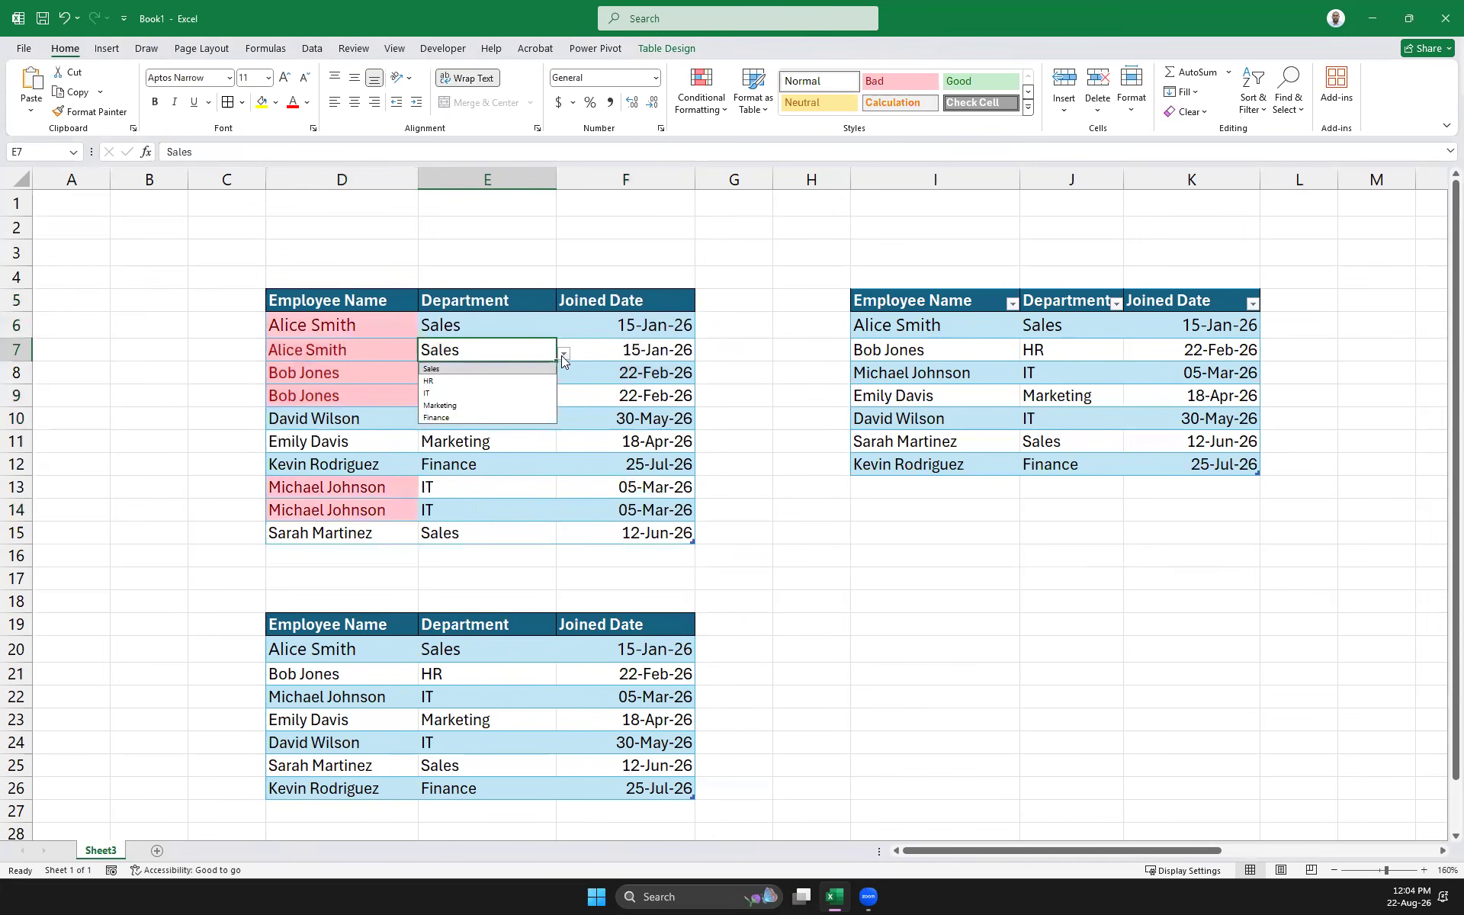
{"action": "left_click", "coordinate": [437, 392]}
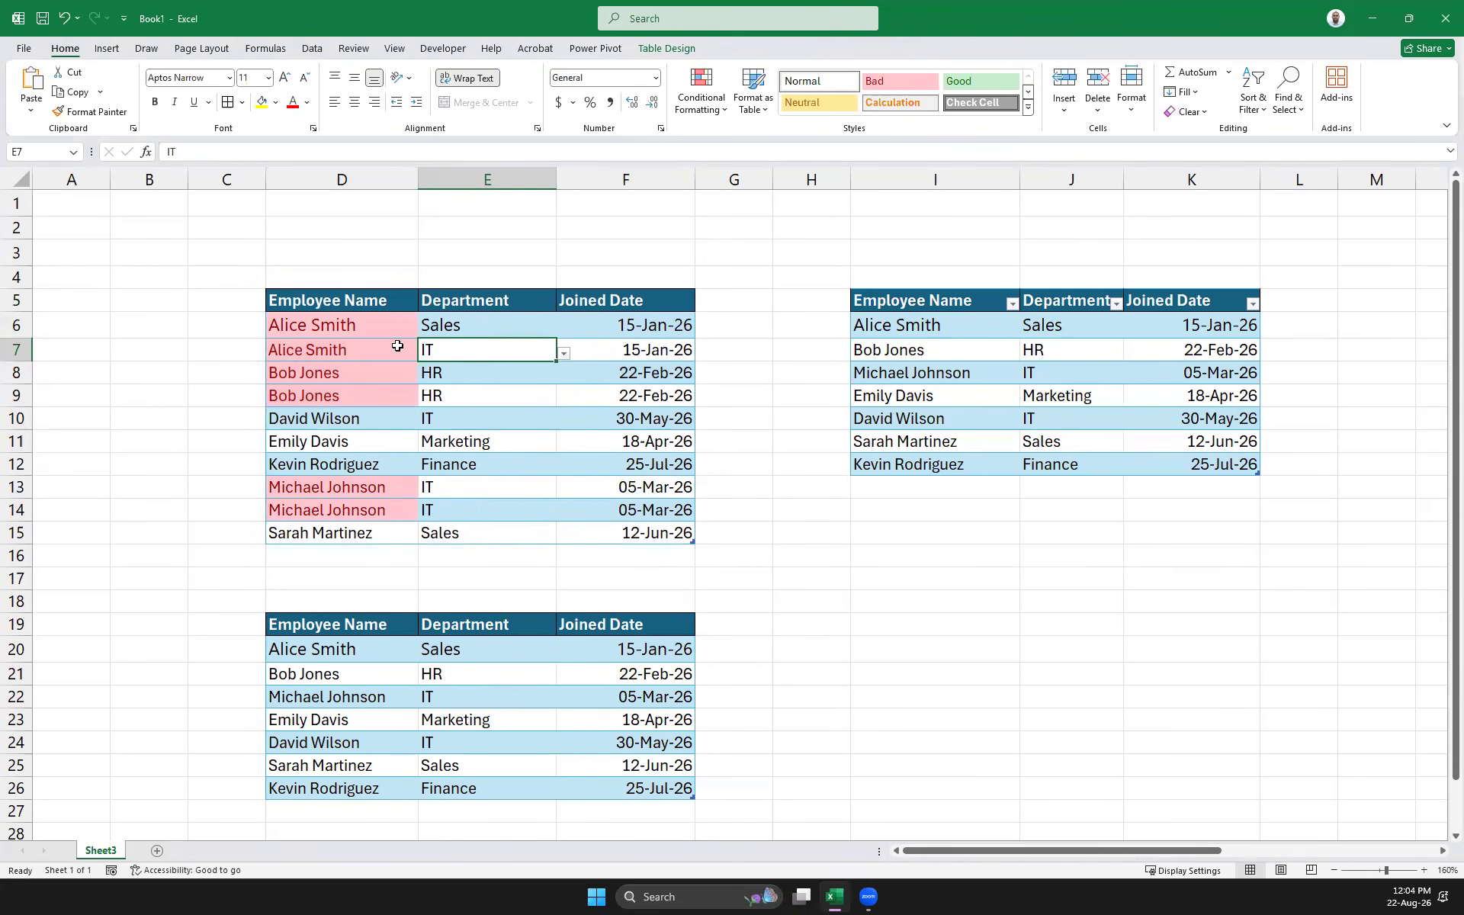
{"action": "left_click", "coordinate": [526, 396]}
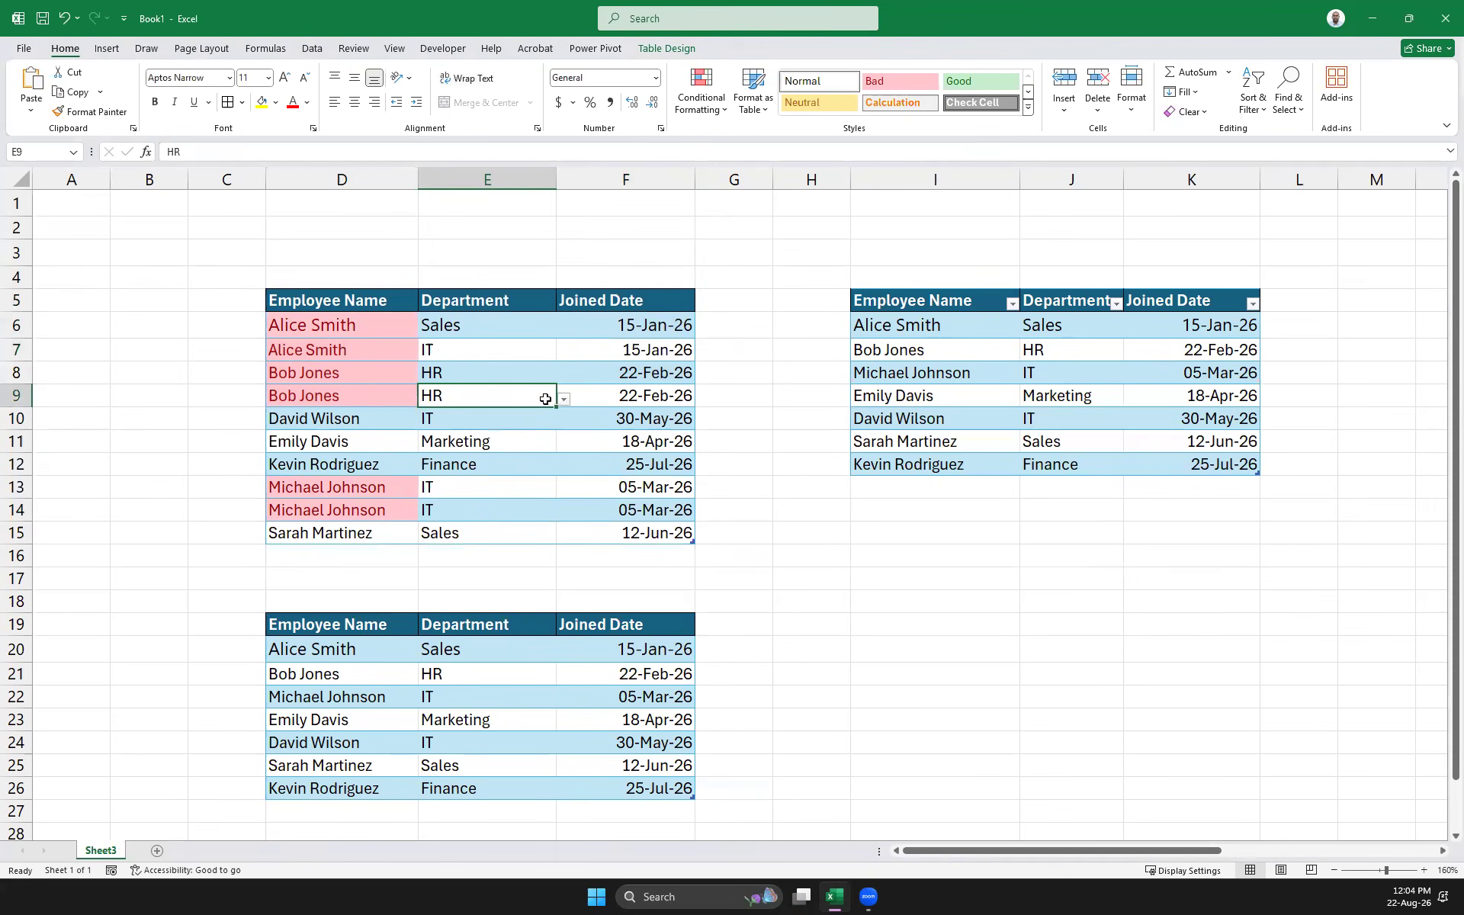
{"action": "left_click", "coordinate": [565, 399]}
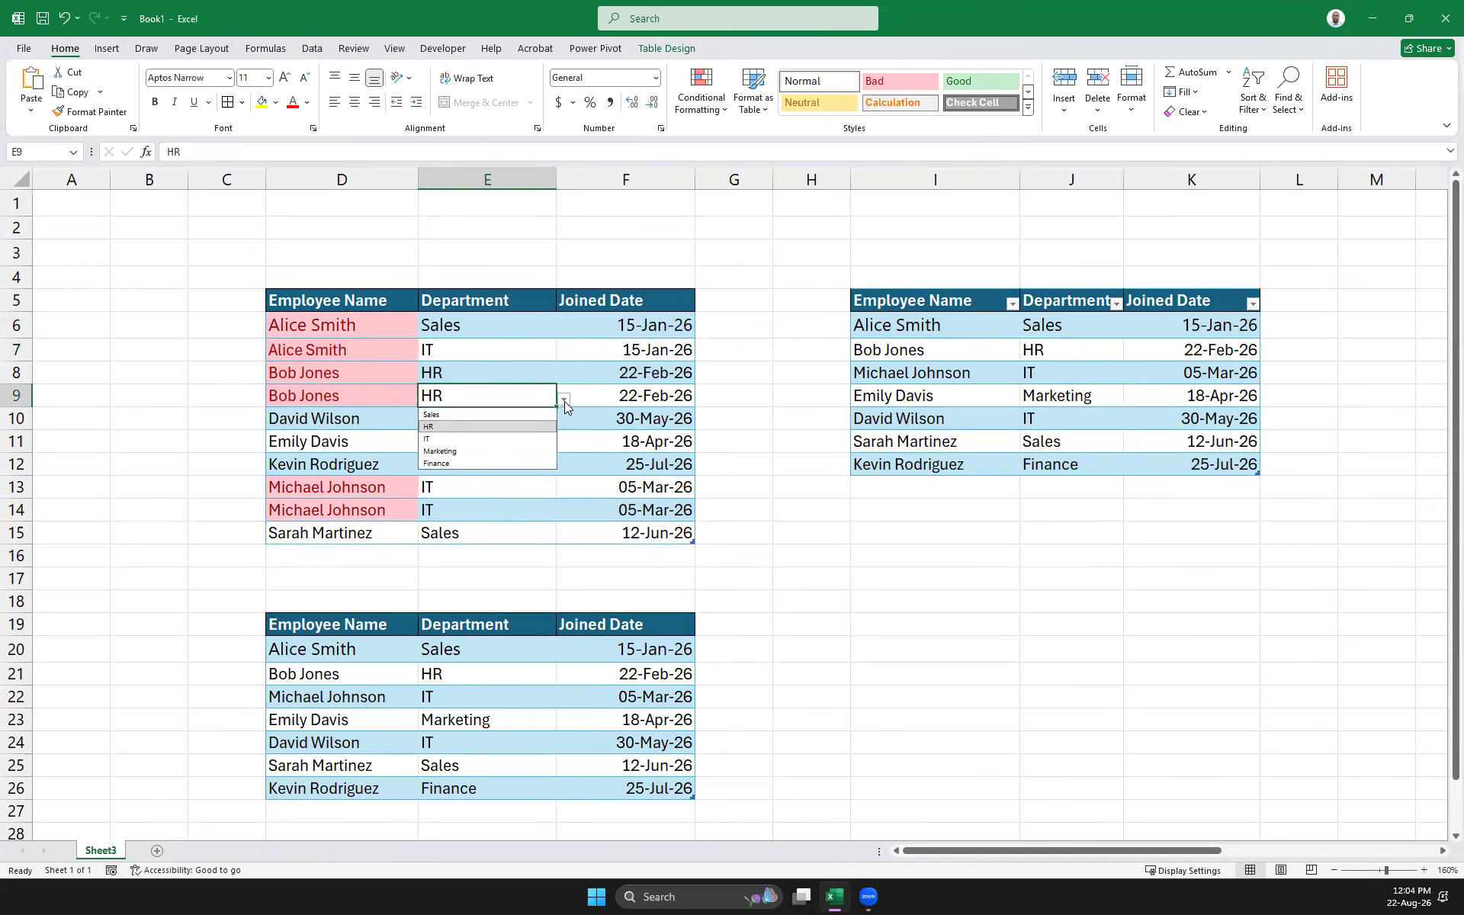
{"action": "left_click", "coordinate": [453, 415]}
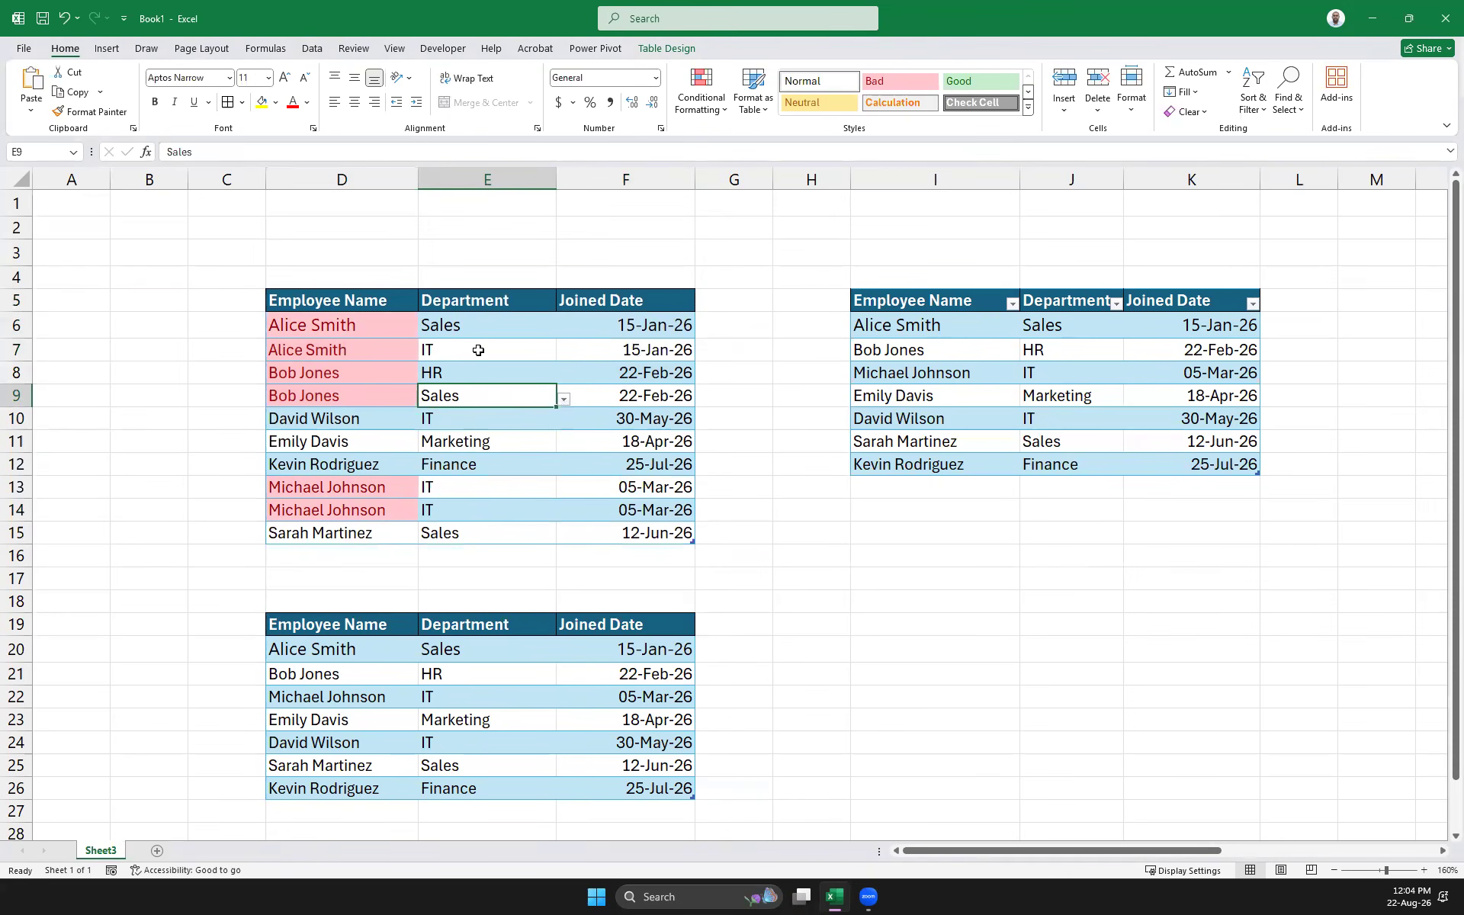
{"action": "left_click", "coordinate": [503, 486]}
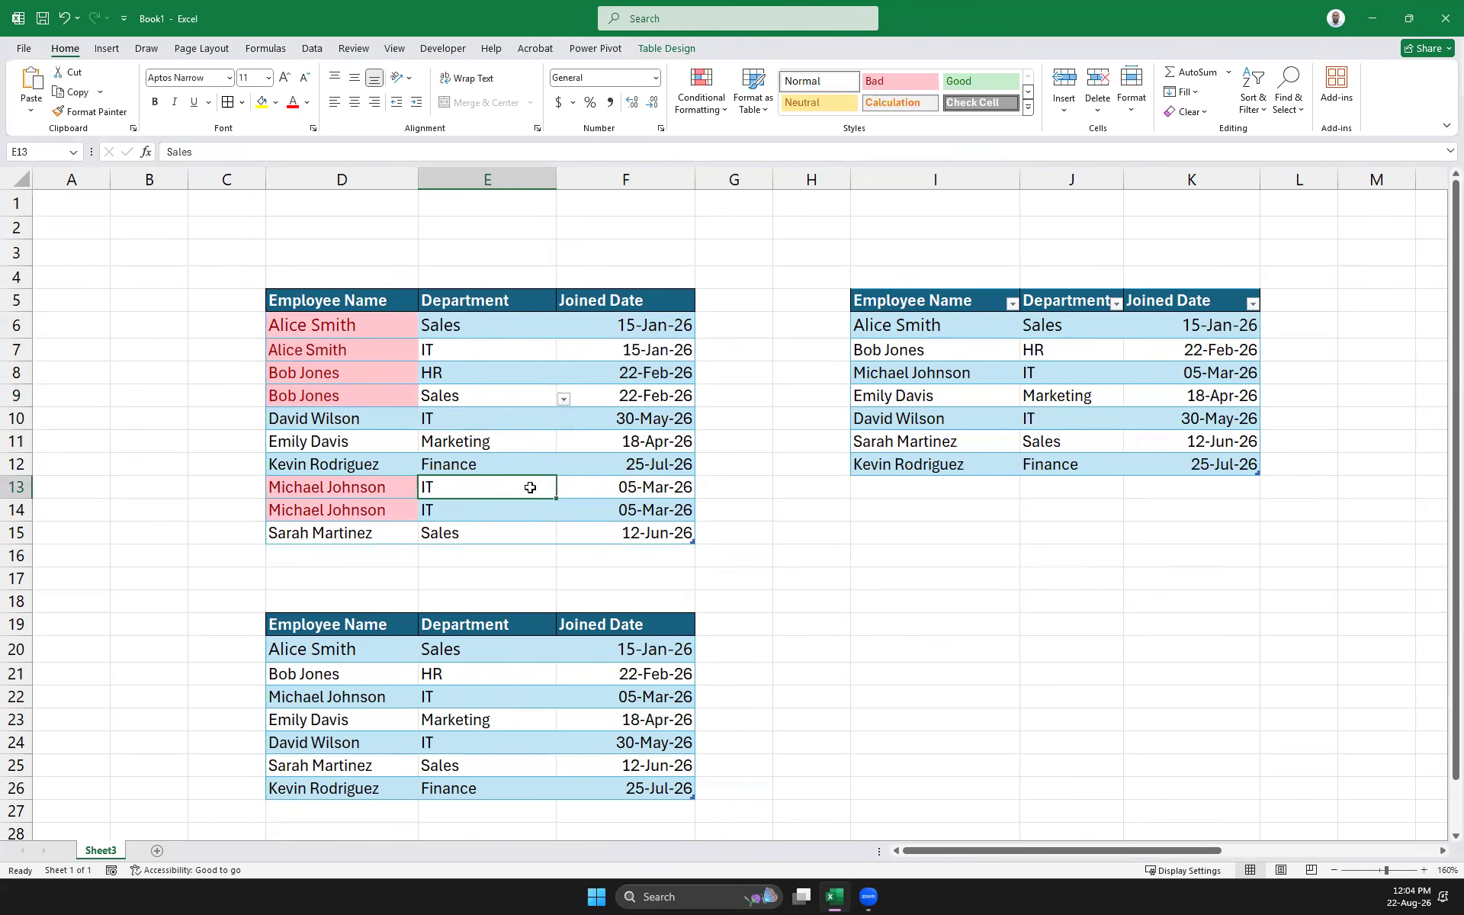
{"action": "left_click", "coordinate": [564, 491]}
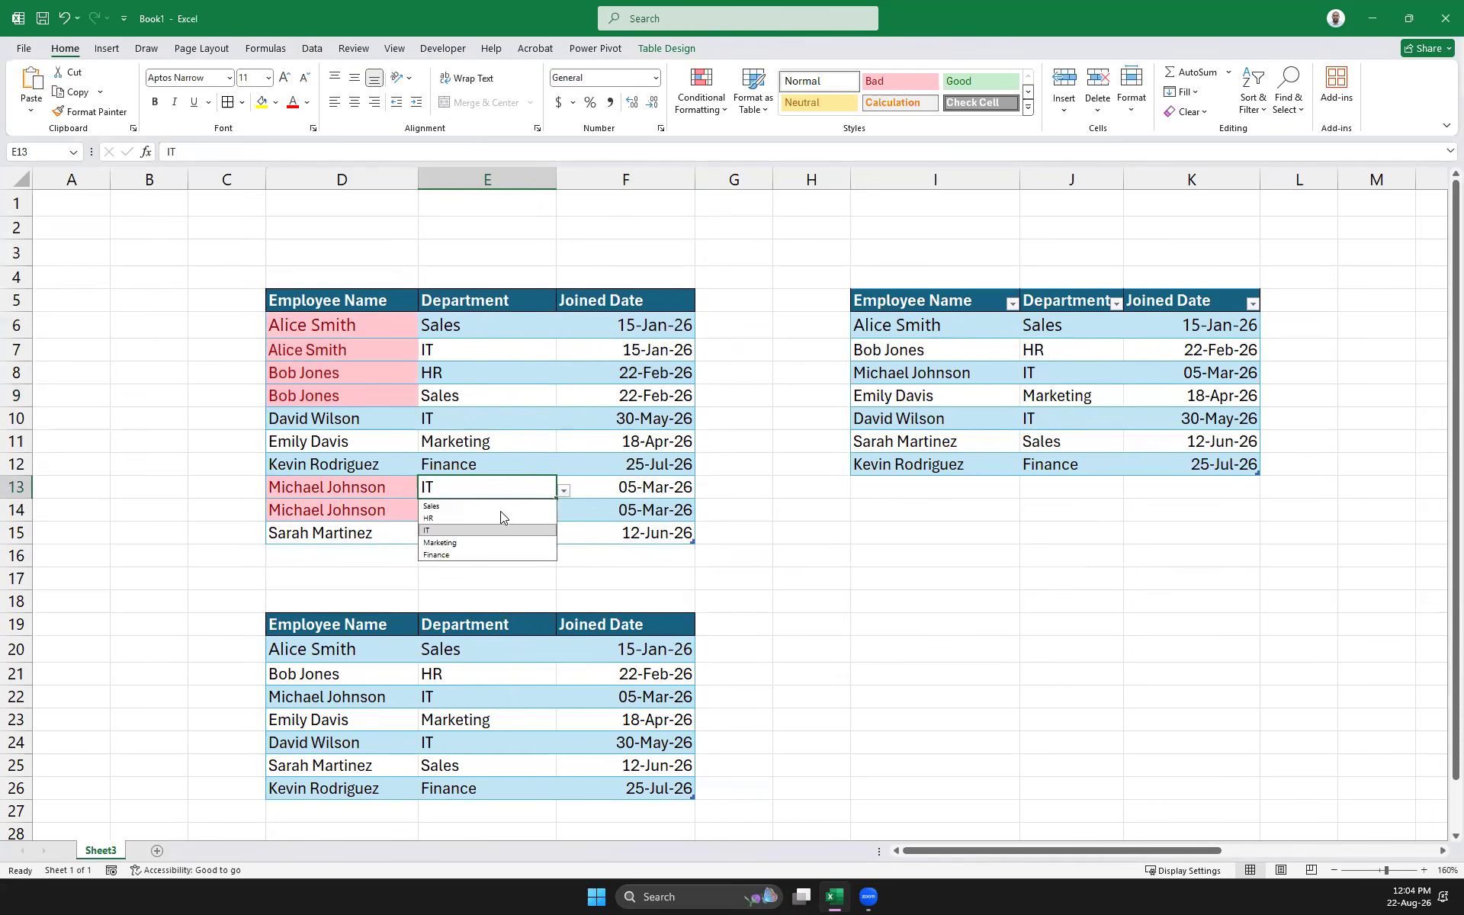
{"action": "left_click", "coordinate": [458, 555]}
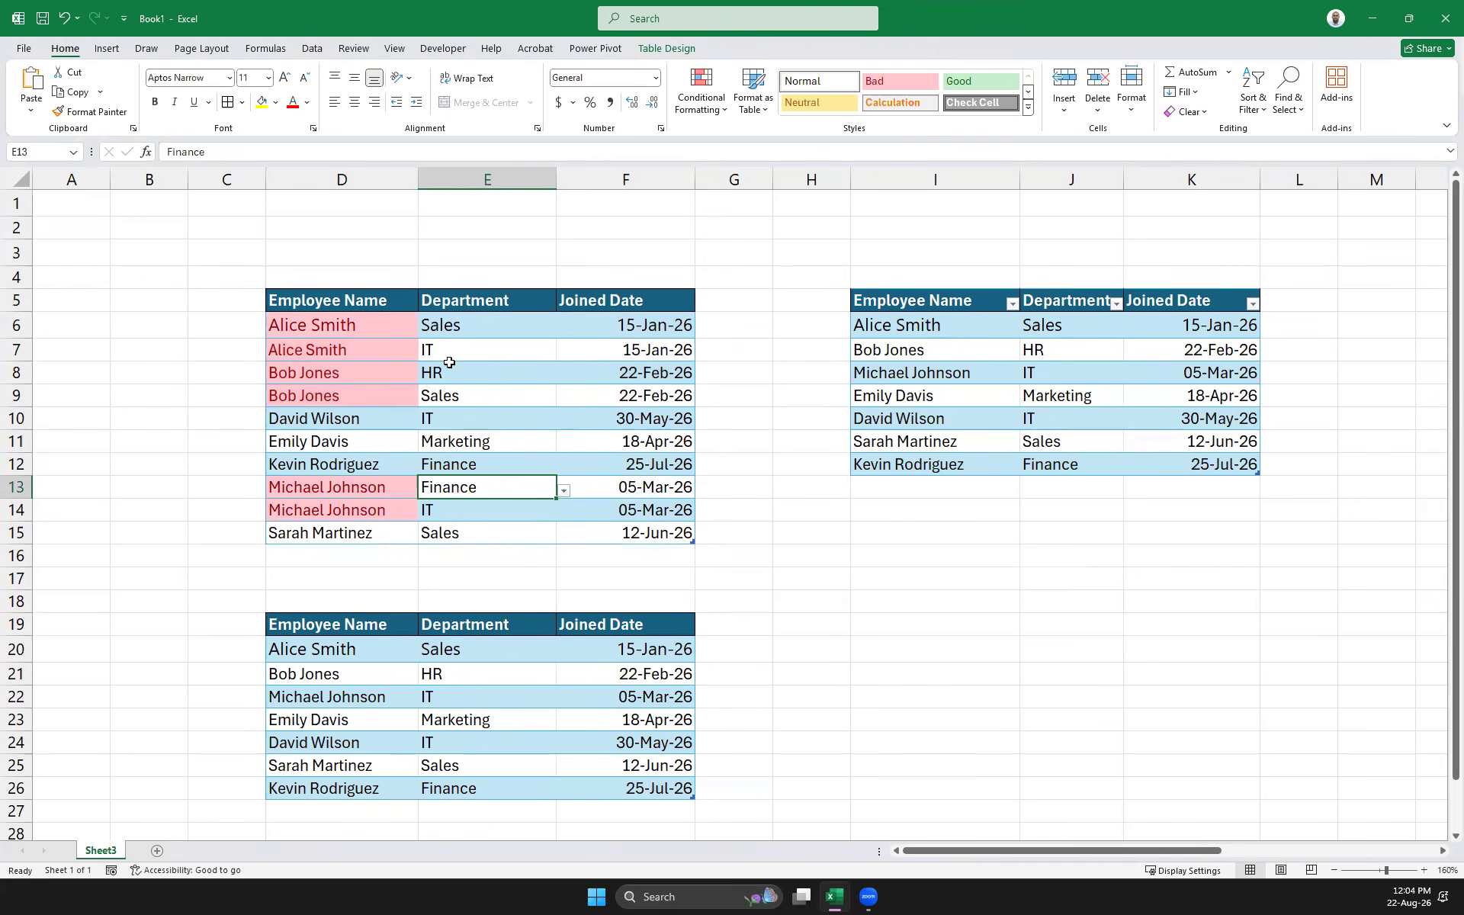
{"action": "left_click", "coordinate": [277, 303]}
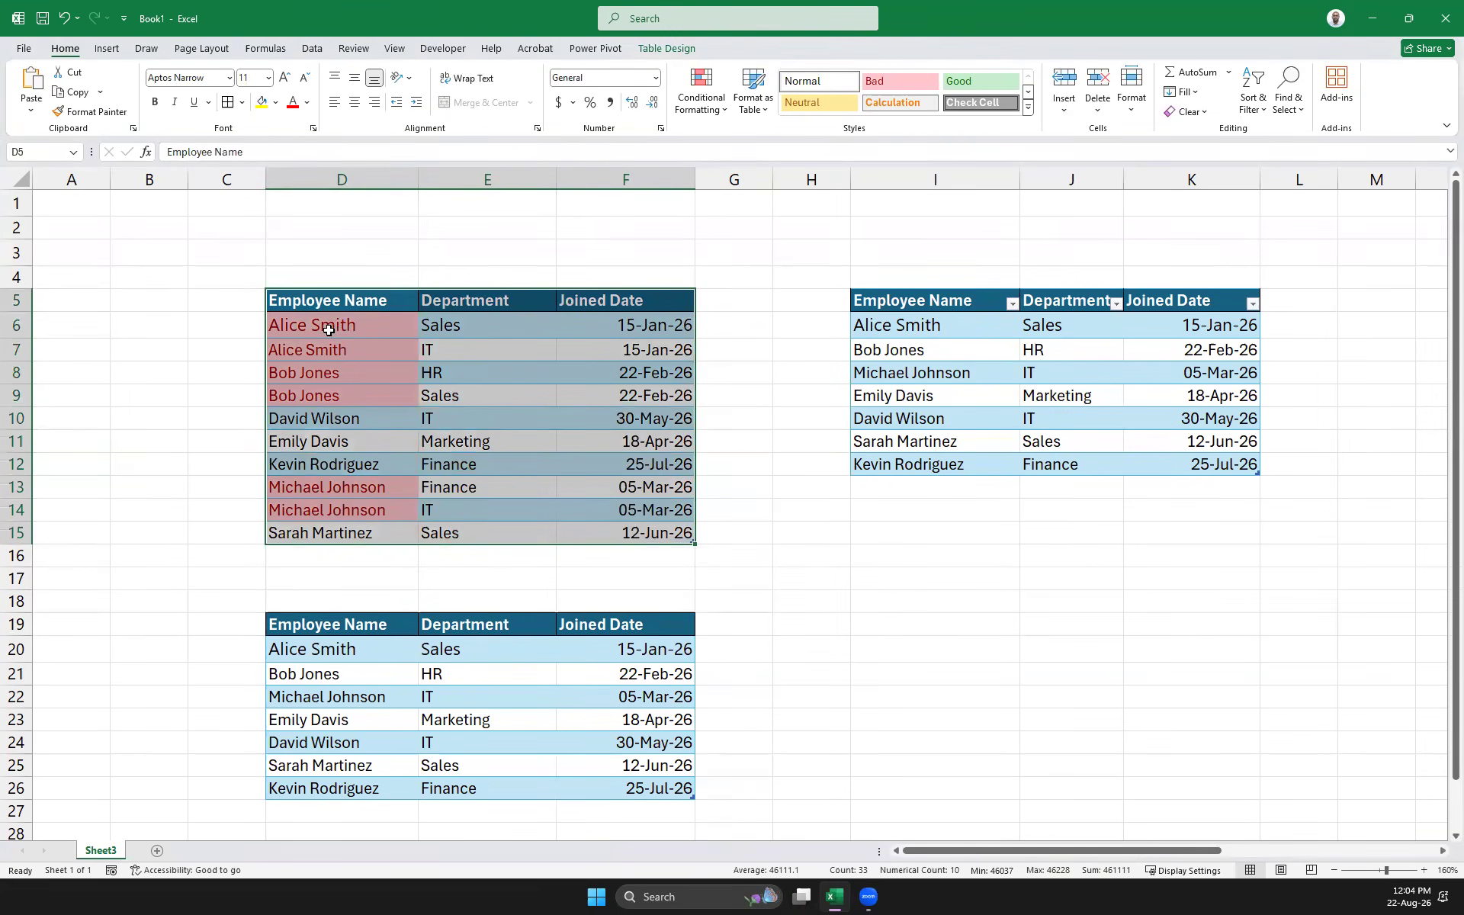
Change the joined dates in F7 to 15-May-25 and in F9 to 22-Aug-26
{"action": "left_click", "coordinate": [628, 352]}
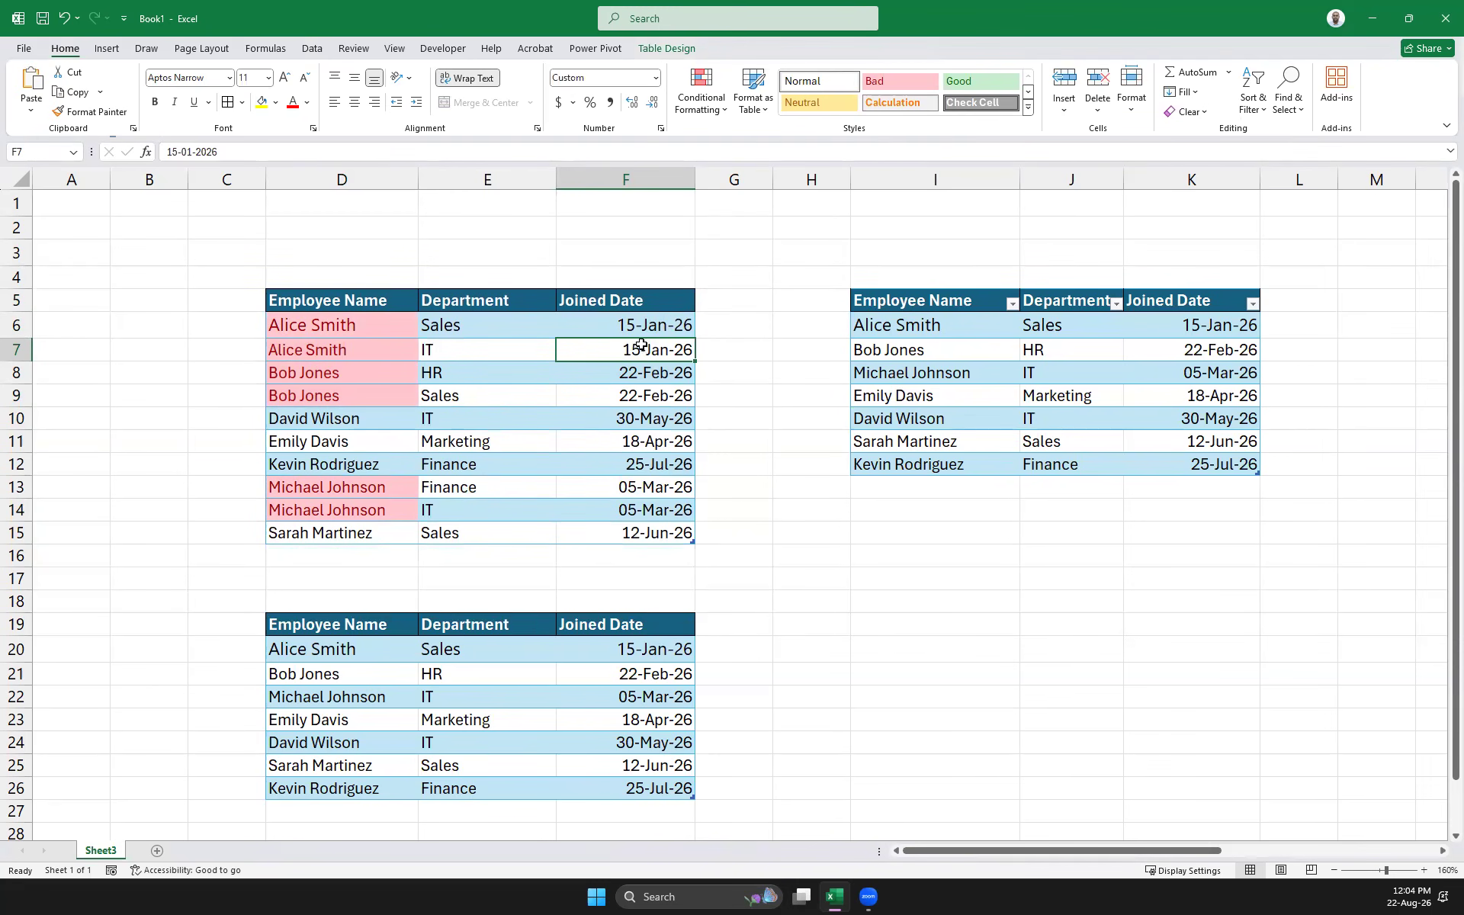
{"action": "left_click", "coordinate": [213, 151]}
{"action": "key", "text": "BackSpace"}
{"action": "type", "text": "5"}
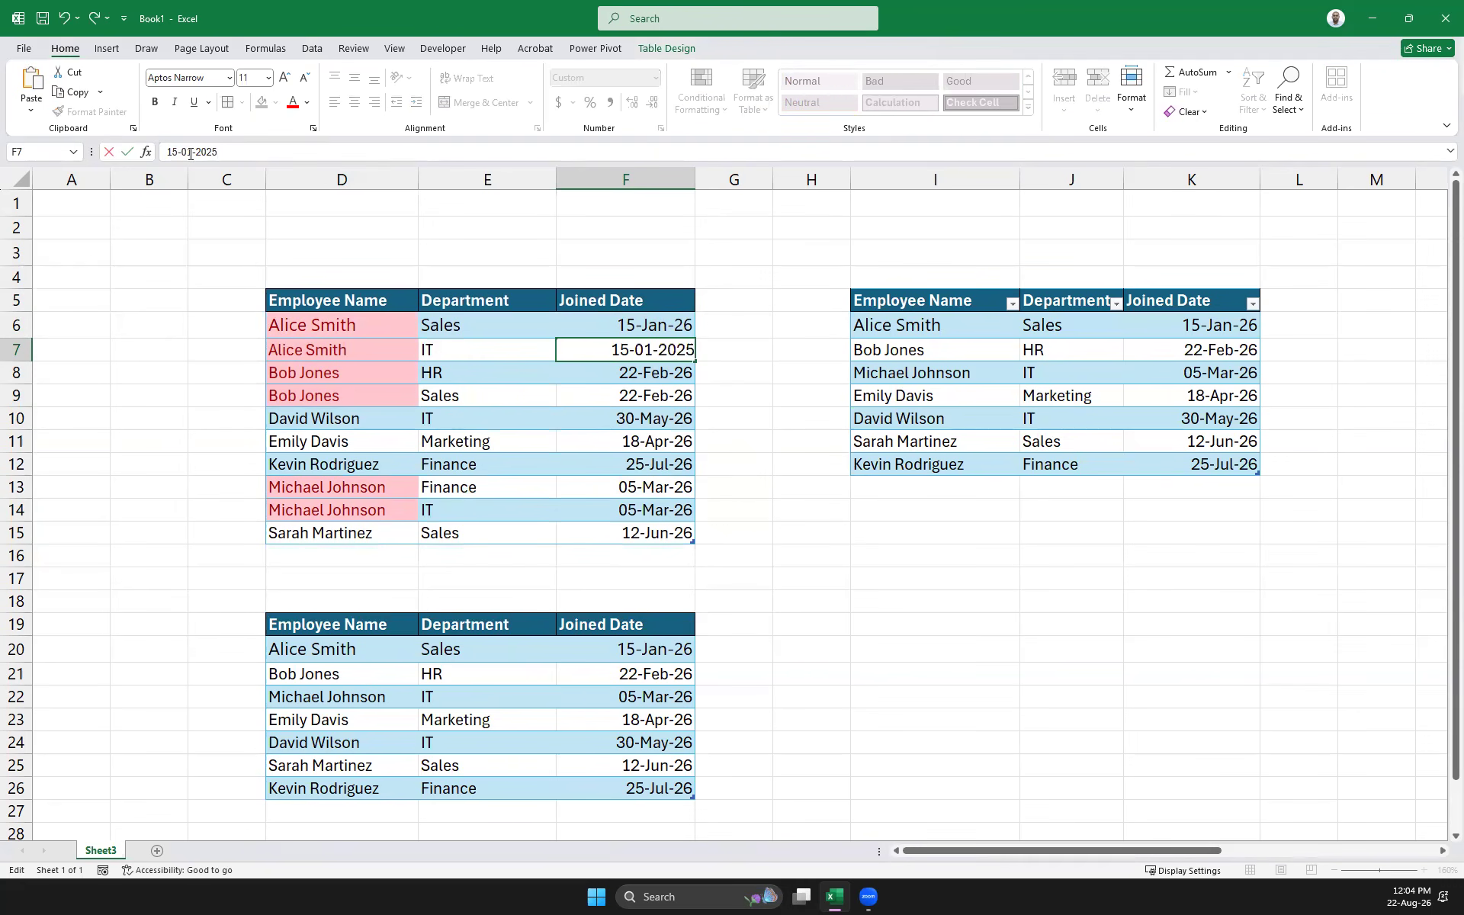
{"action": "key", "text": "BackSpace"}
{"action": "type", "text": "5"}
{"action": "key", "text": "Delete"}
{"action": "key", "text": "Return"}
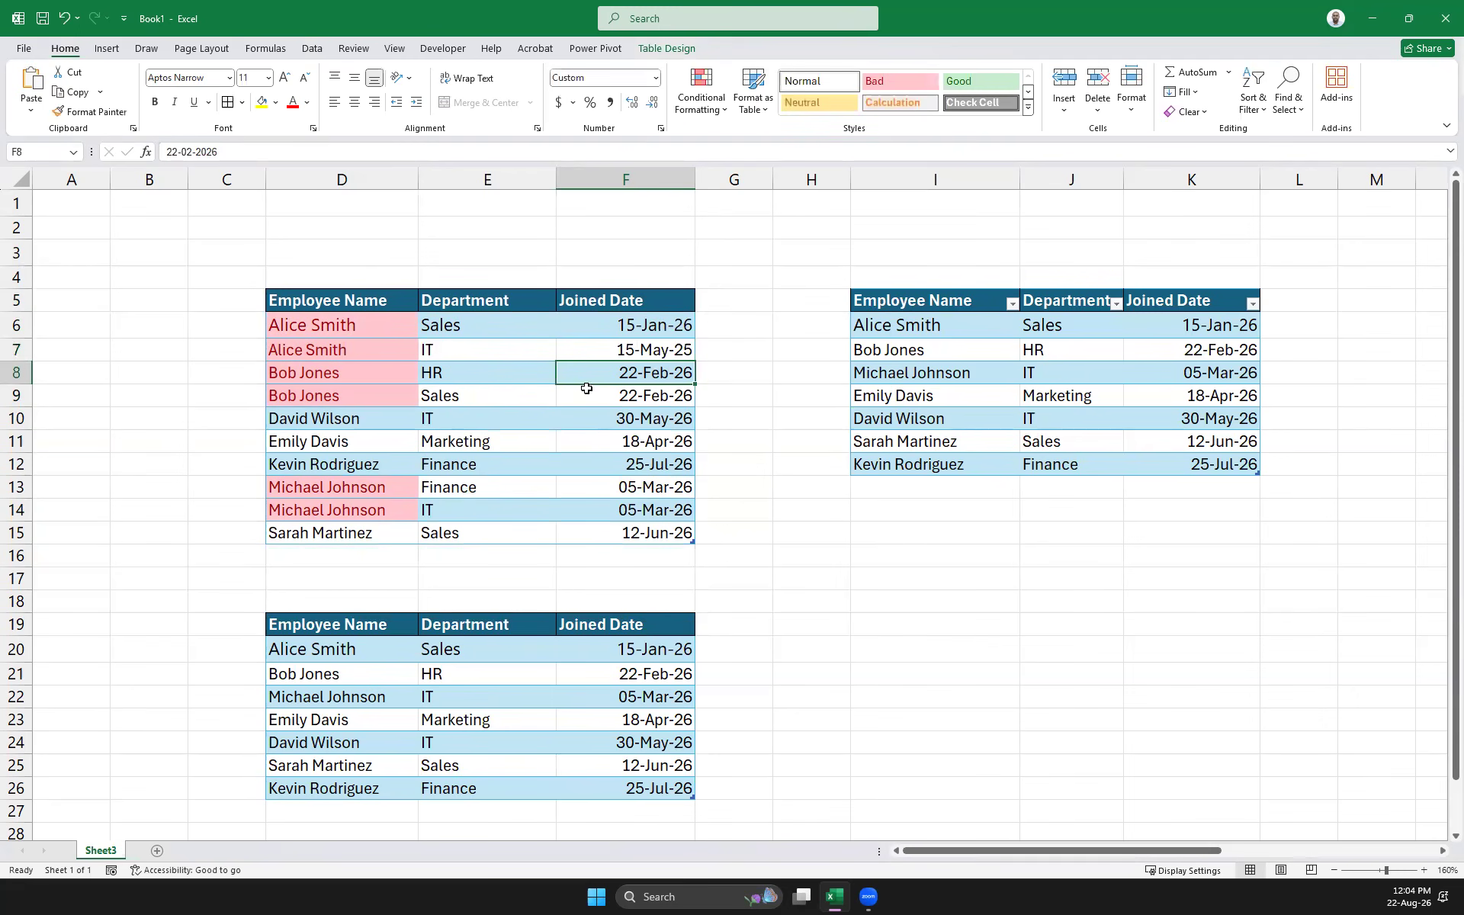
{"action": "left_click", "coordinate": [658, 398]}
{"action": "left_click", "coordinate": [198, 152]}
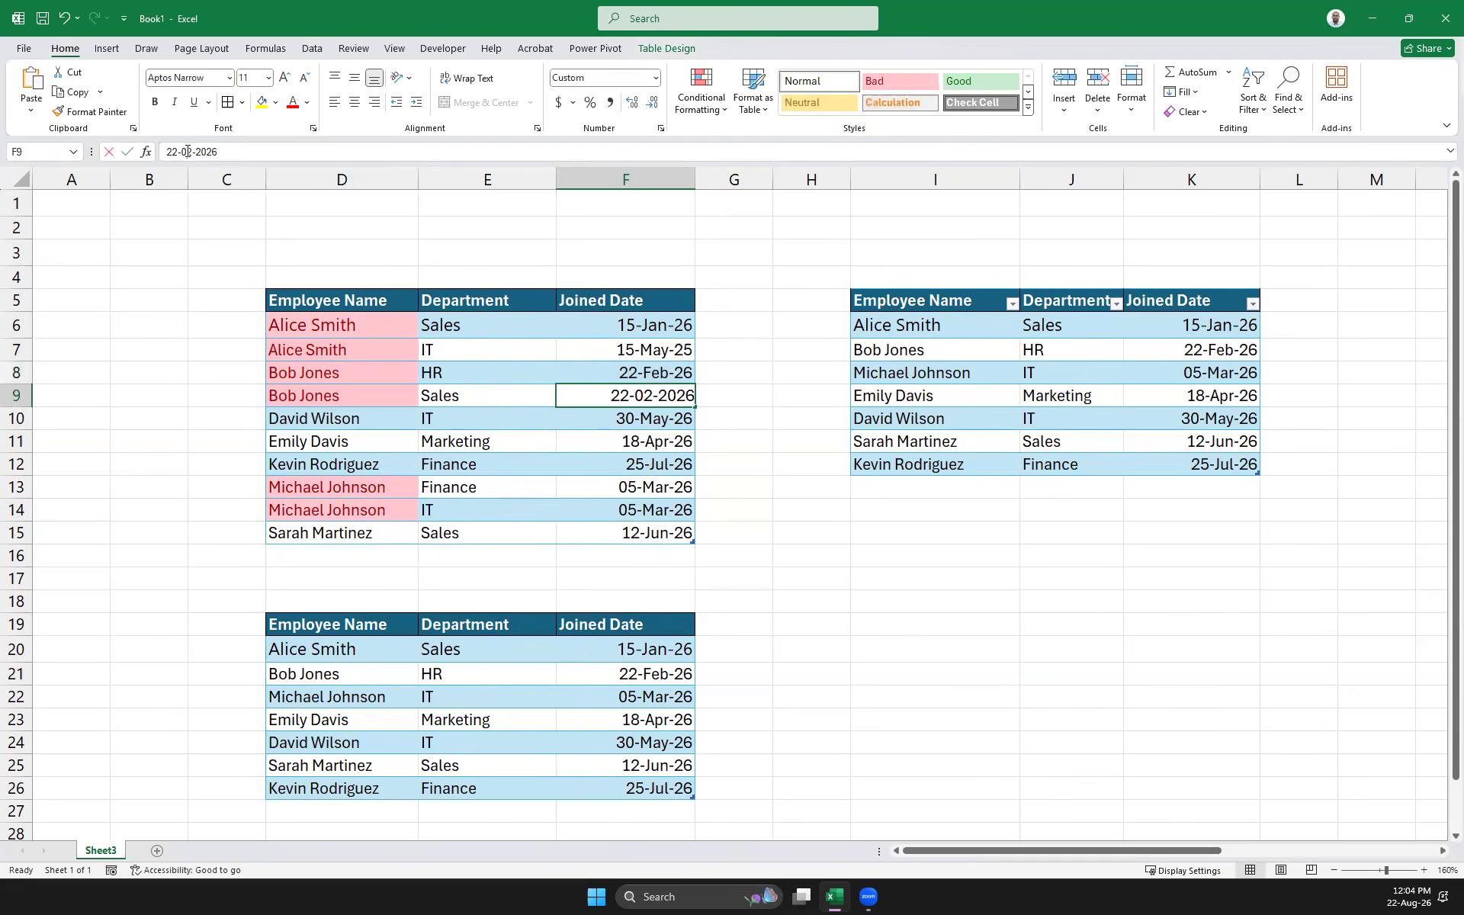
{"action": "key", "text": "Delete"}
{"action": "type", "text": "8"}
{"action": "key", "text": "Return"}
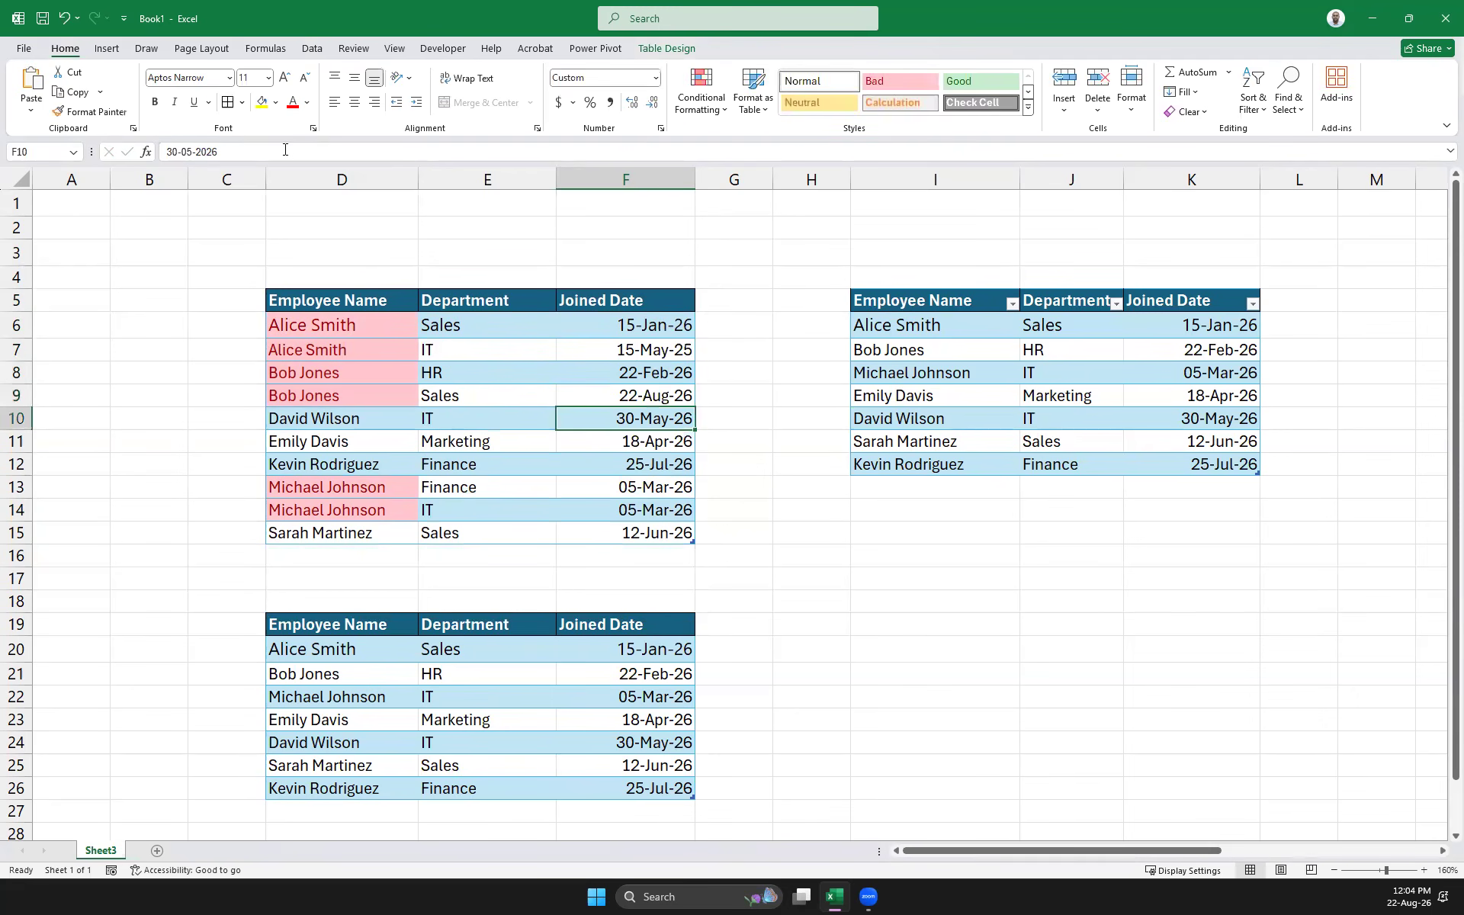
Correct F13's joined date to 15-Jan-26, then select the table's data rows
{"action": "left_click", "coordinate": [659, 492]}
{"action": "left_click", "coordinate": [222, 151]}
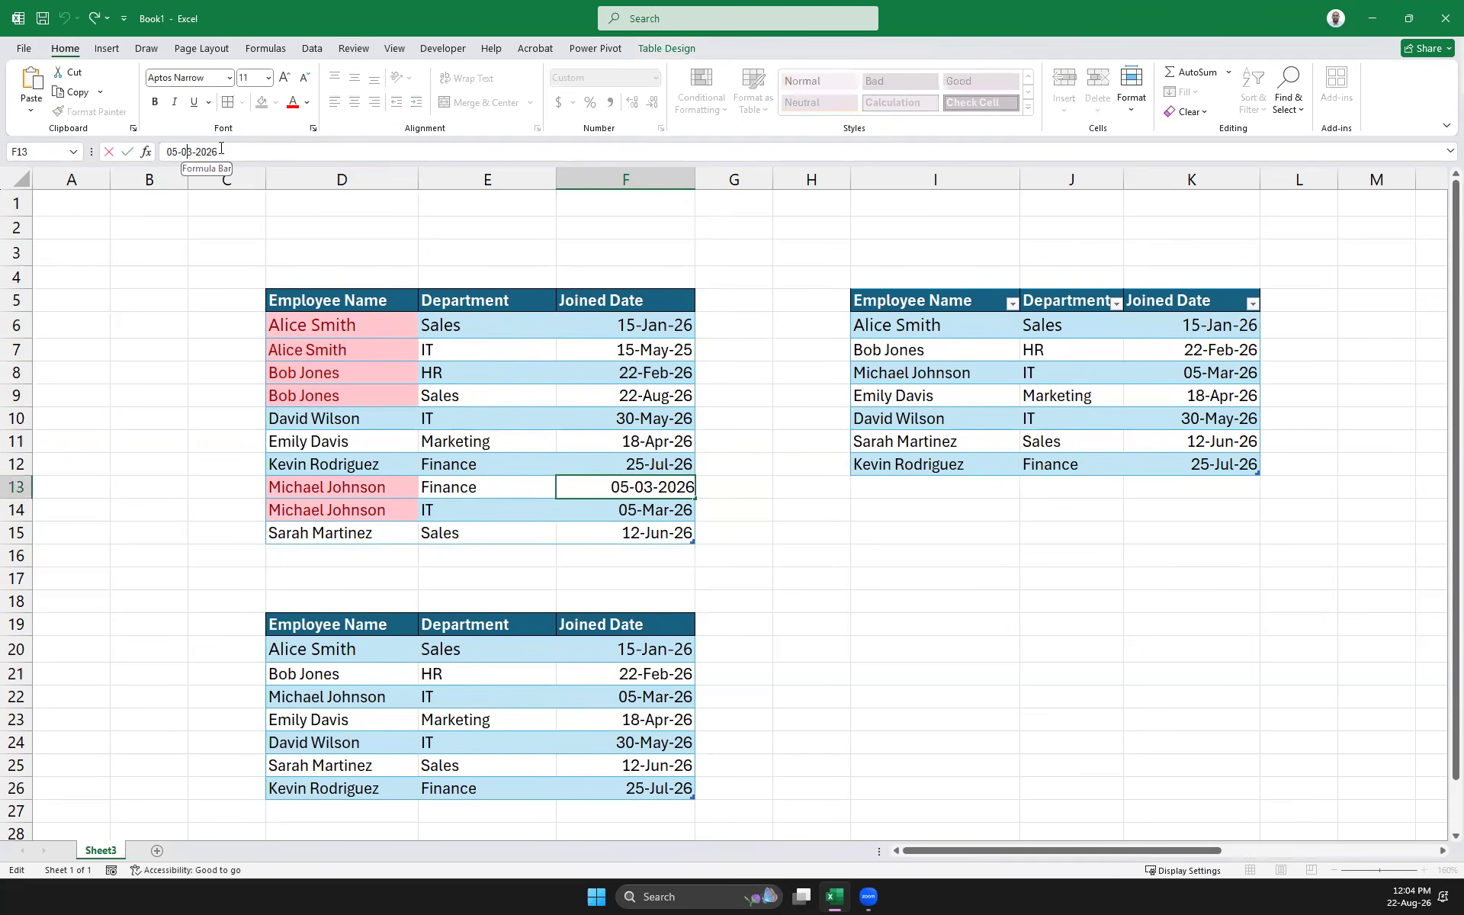
{"action": "key", "text": "Left"}
{"action": "key", "text": "Left"}
{"action": "key", "text": "Left"}
{"action": "key", "text": "Left"}
{"action": "key", "text": "Left"}
{"action": "key", "text": "BackSpace"}
{"action": "type", "text": "1"}
{"action": "key", "text": "Delete"}
{"action": "type", "text": "1"}
{"action": "key", "text": "Return"}
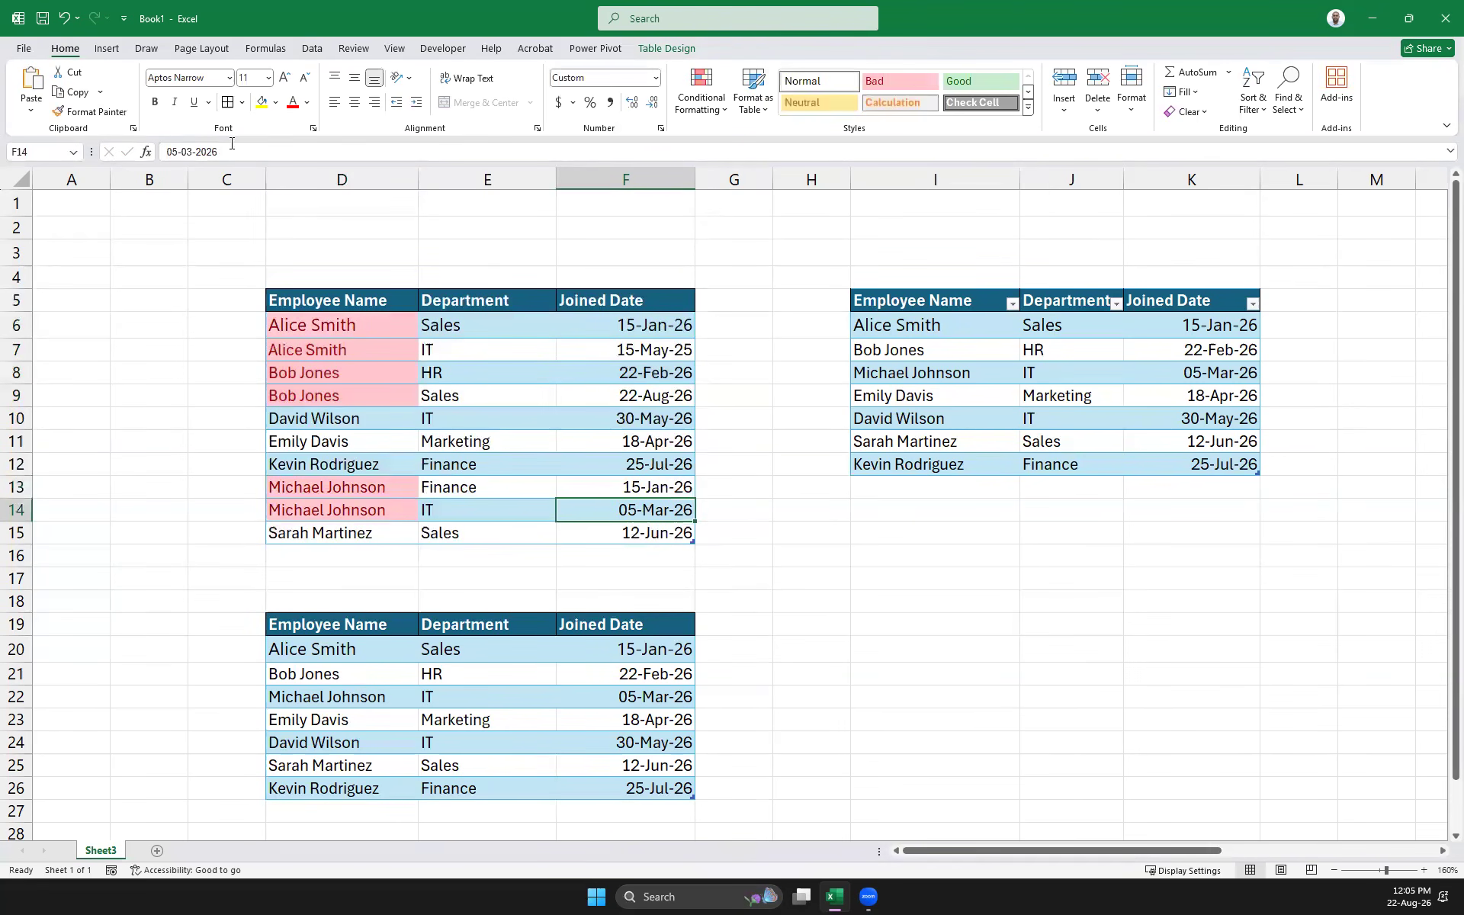
{"action": "left_click", "coordinate": [755, 559]}
{"action": "left_click_drag", "start_coordinate": [656, 533], "coordinate": [287, 302]}
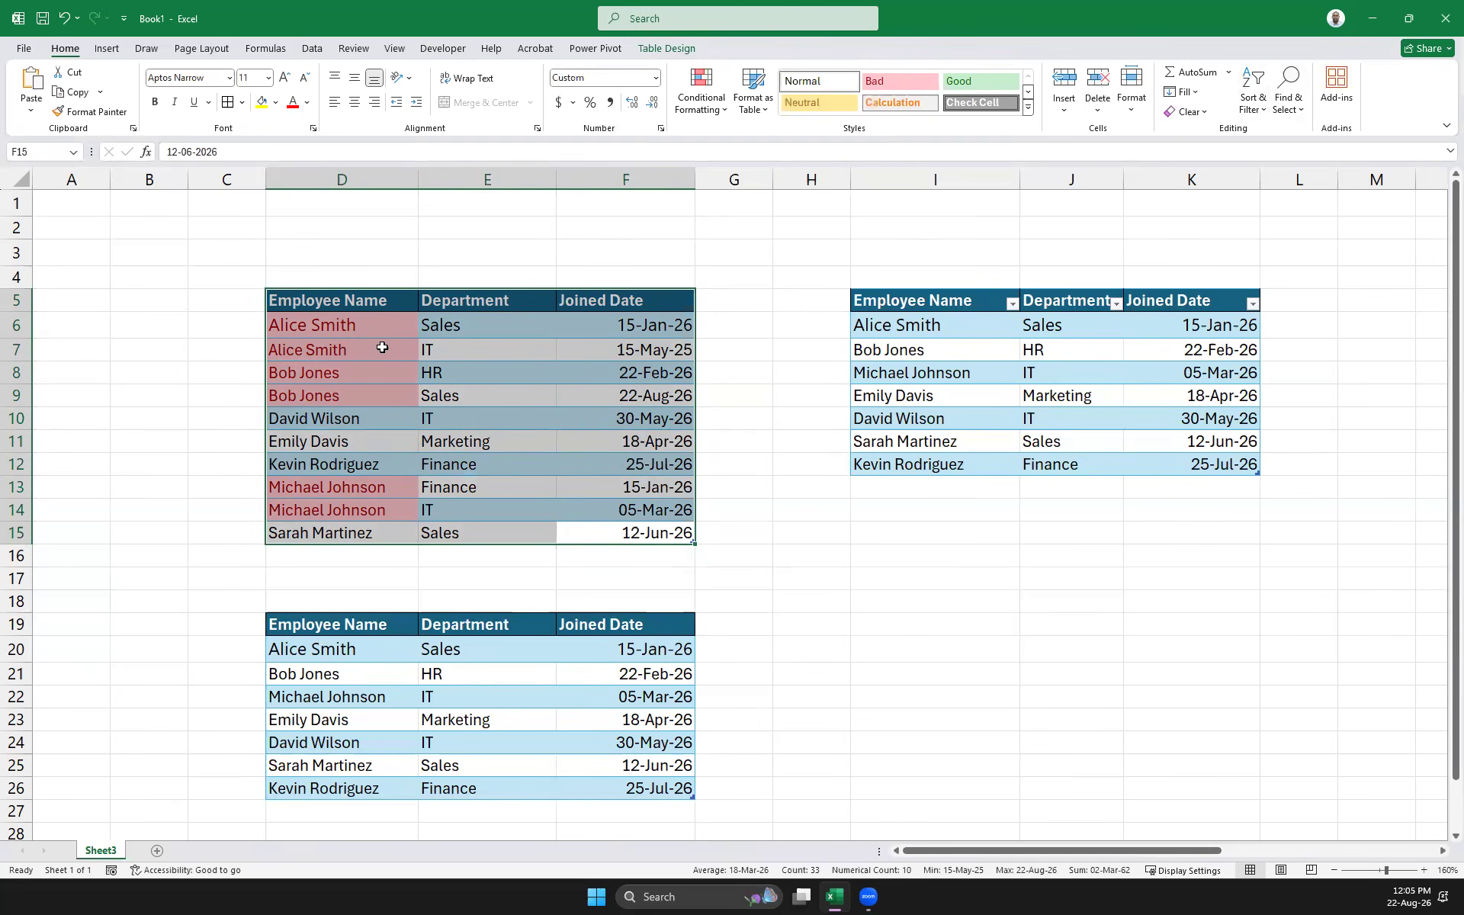
In Custom Sort, add a second level on Department and choose Custom List as its order
{"action": "left_click", "coordinate": [1255, 110]}
{"action": "left_click", "coordinate": [1269, 176]}
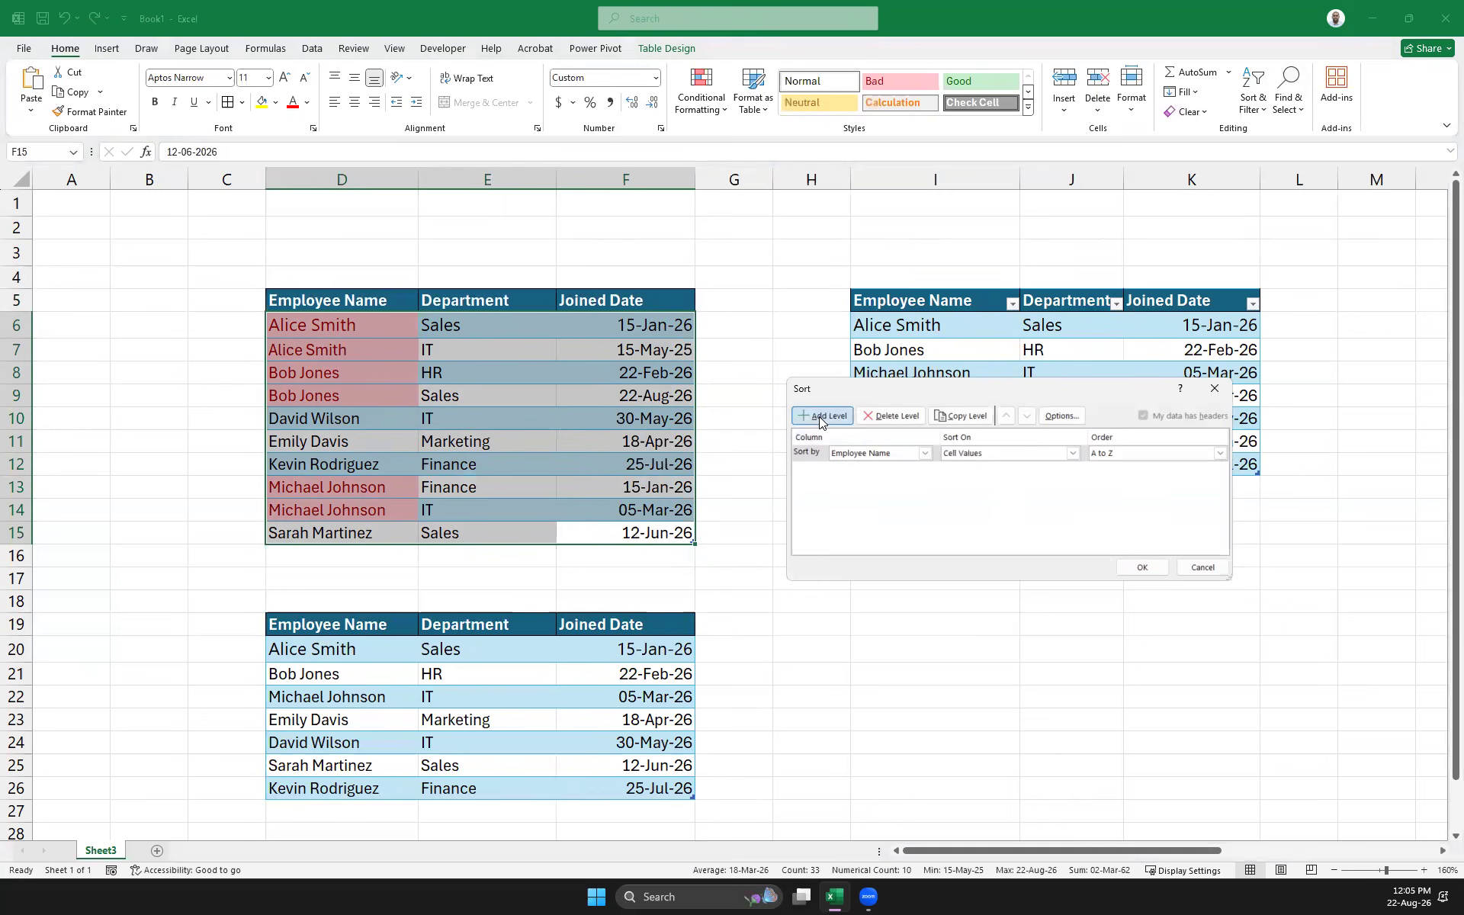
{"action": "left_click", "coordinate": [820, 418]}
{"action": "left_click", "coordinate": [924, 469]}
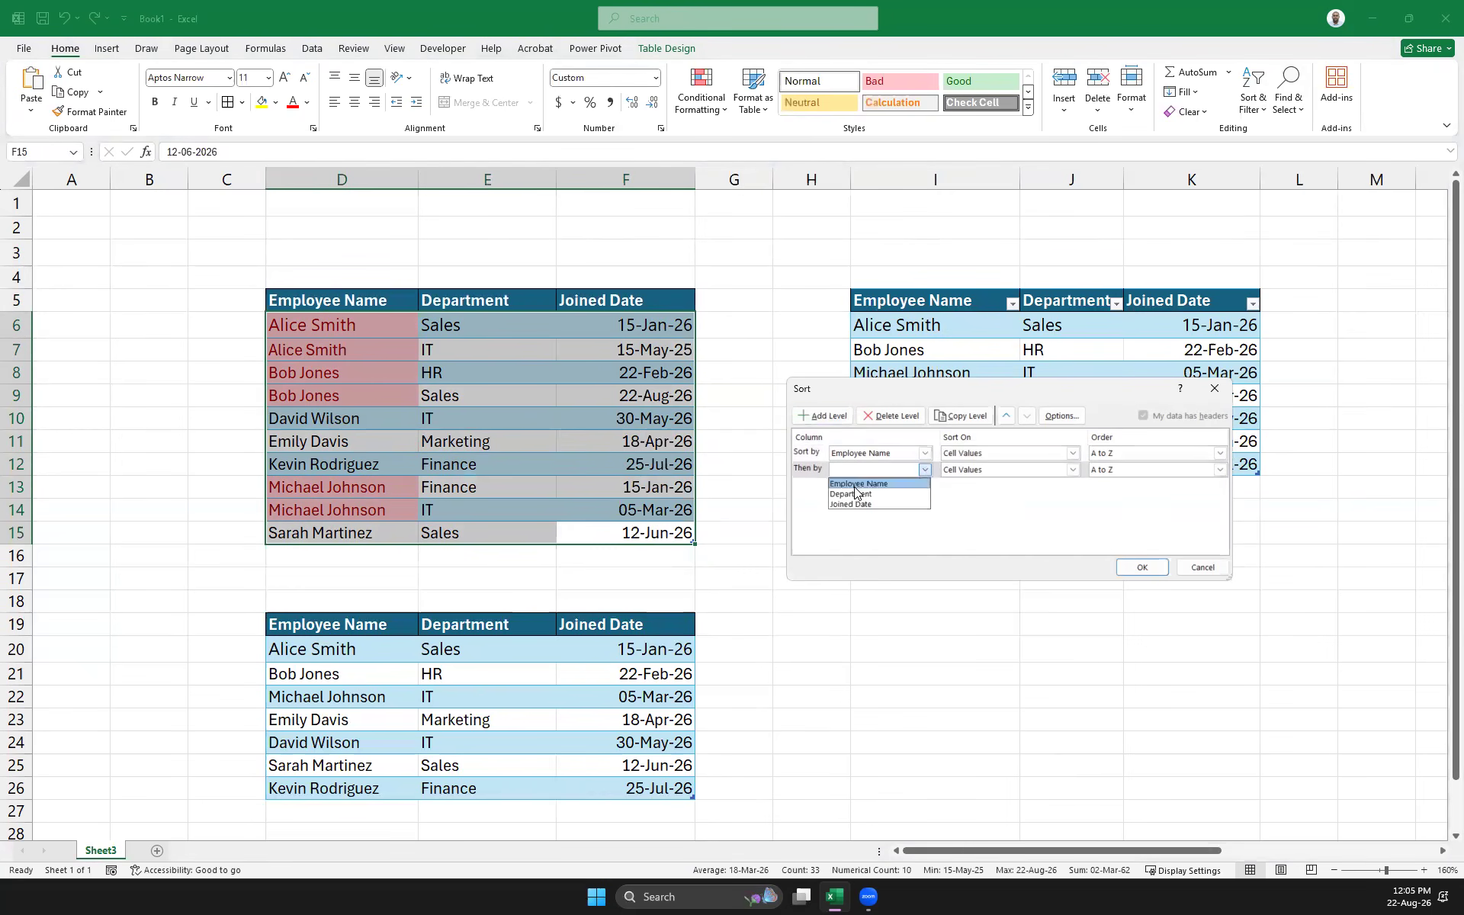
{"action": "left_click", "coordinate": [856, 499]}
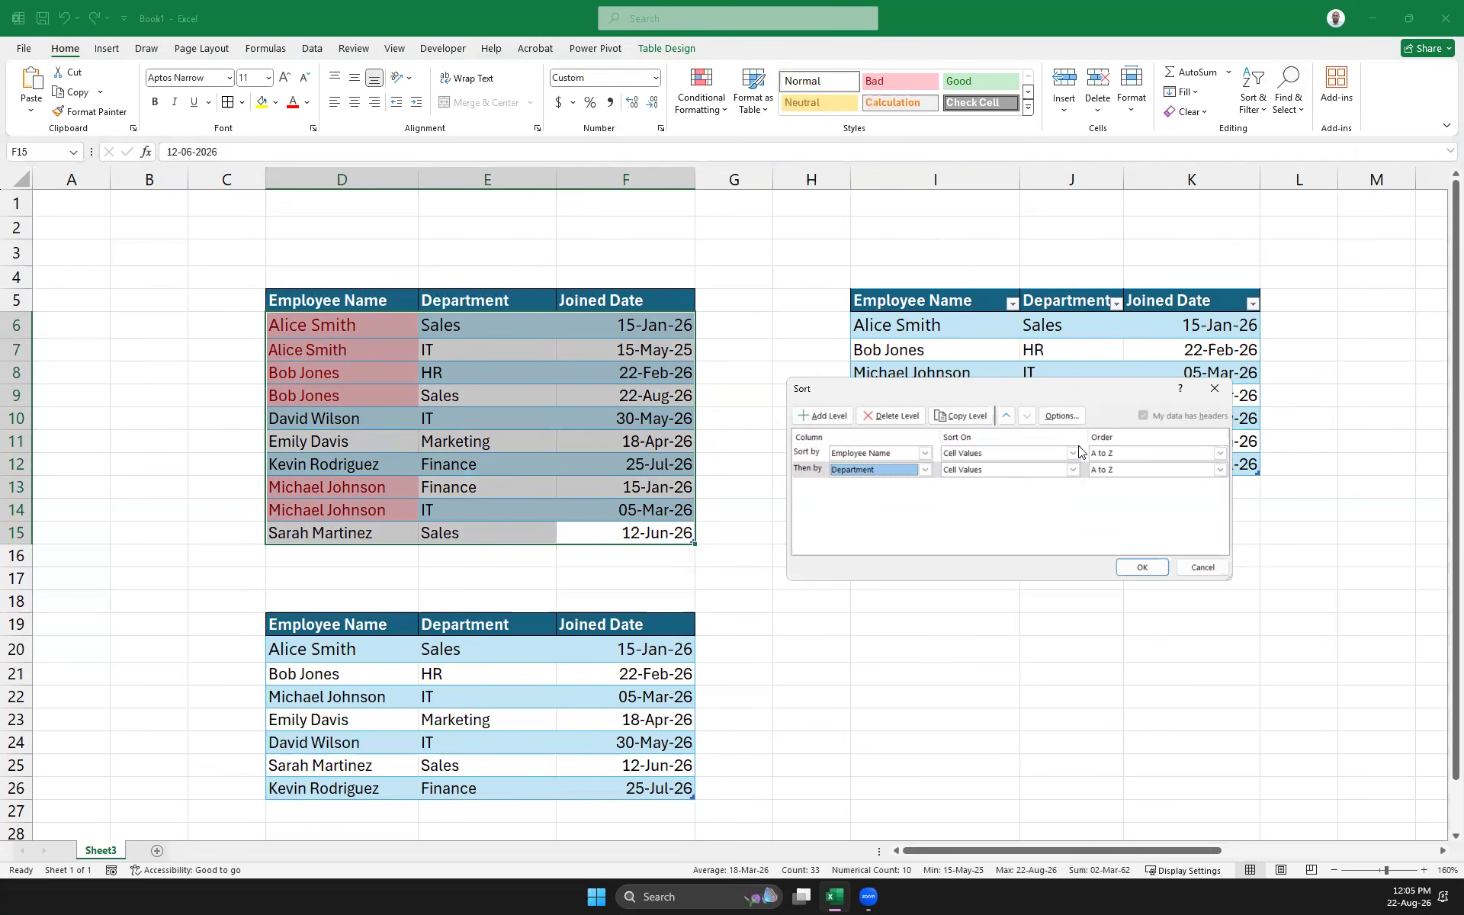
{"action": "left_click", "coordinate": [1220, 470]}
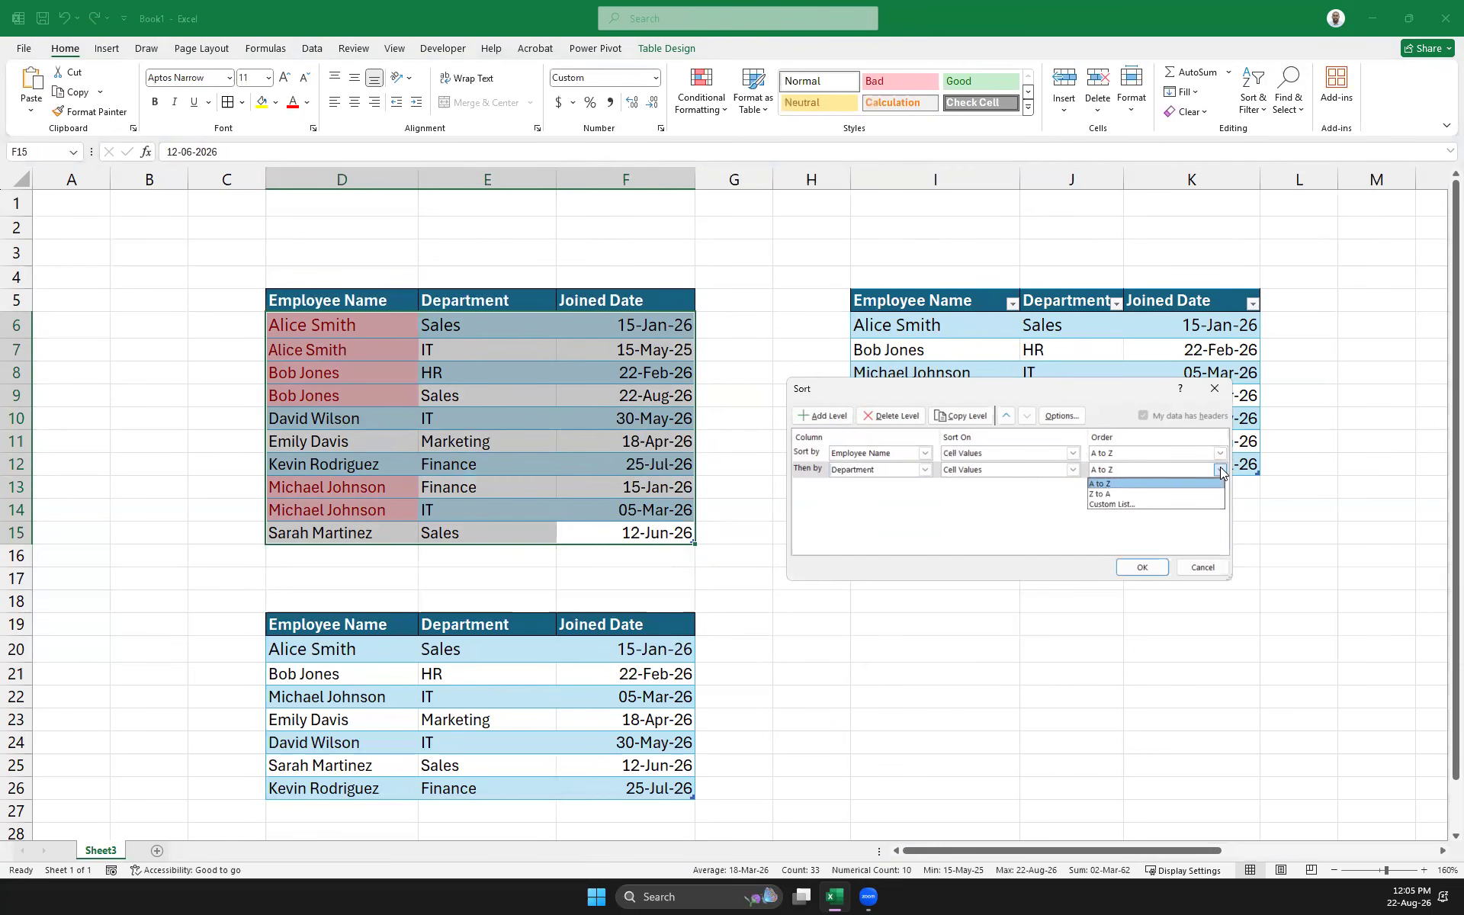
{"action": "left_click", "coordinate": [1113, 505]}
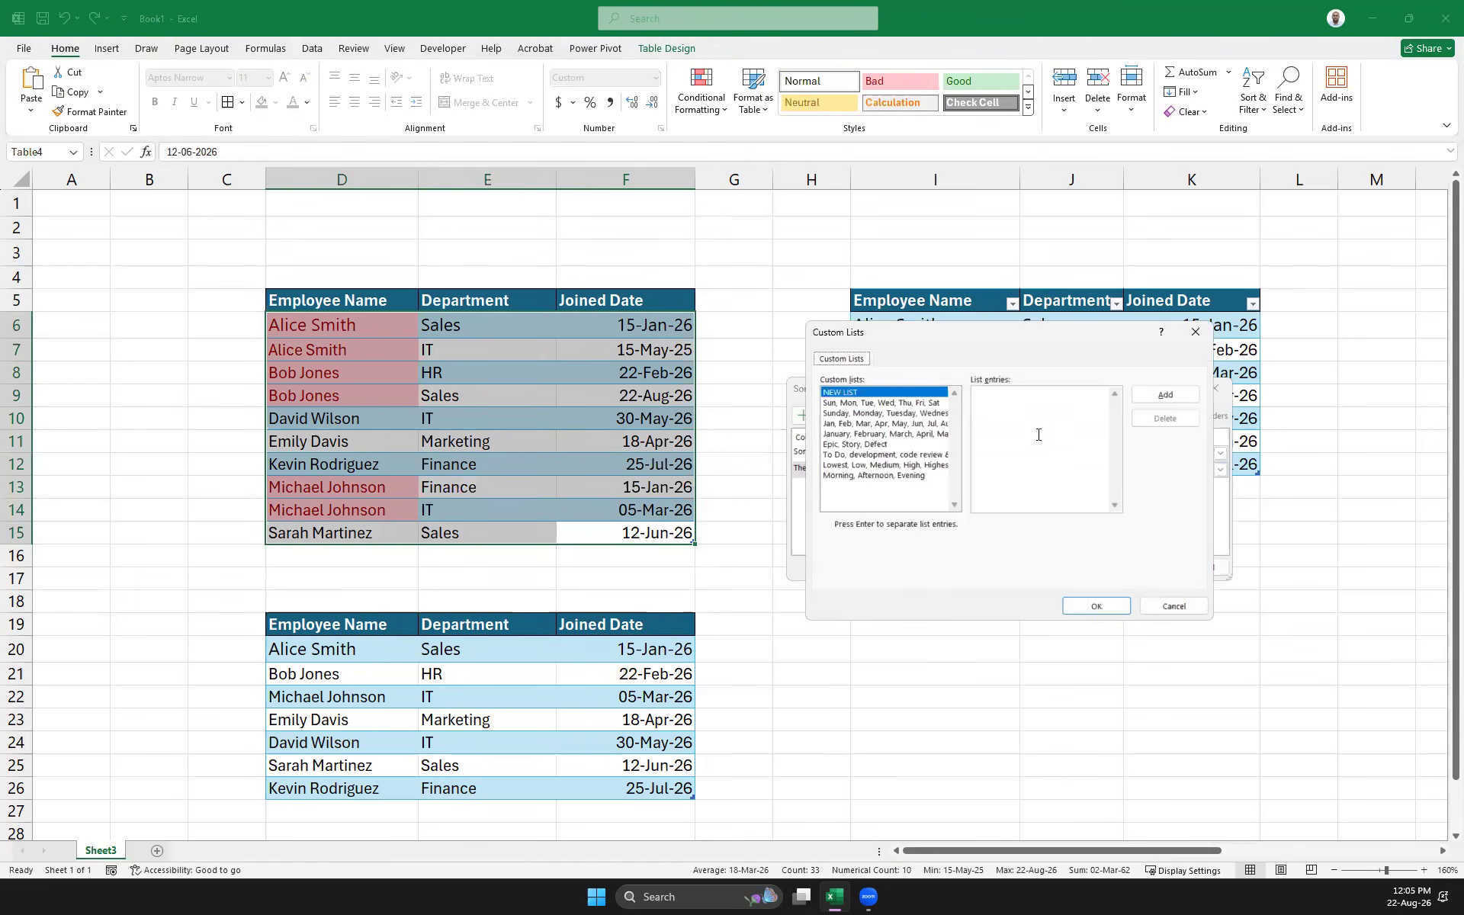
Close Custom Lists without adding a list and apply the Employee Name then Department sort
{"action": "left_click", "coordinate": [1003, 390]}
{"action": "left_click_drag", "start_coordinate": [941, 334], "coordinate": [1059, 542]}
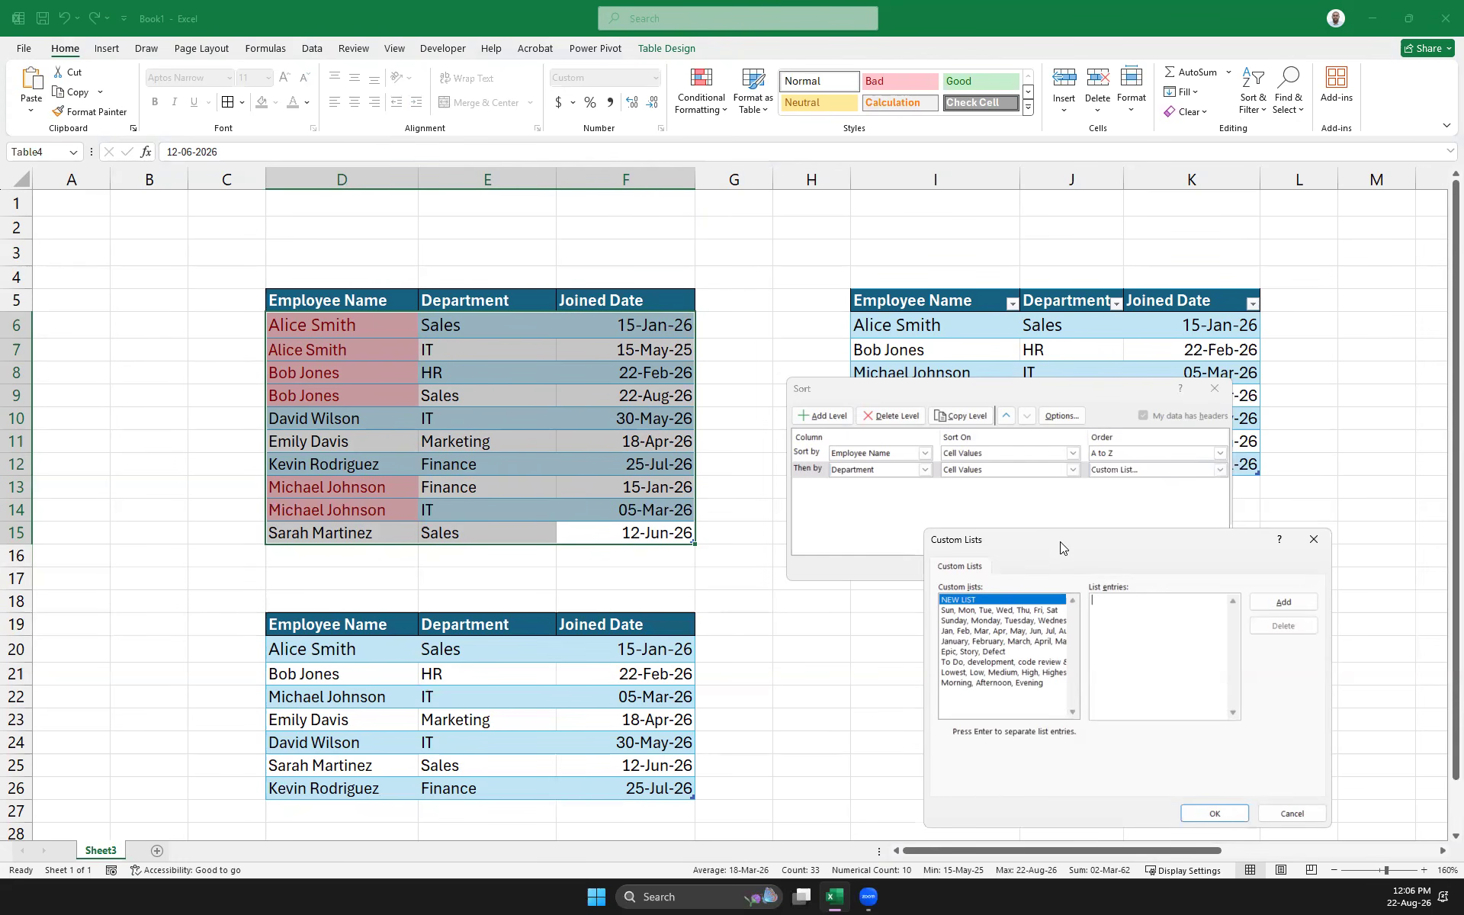
{"action": "left_click", "coordinate": [1313, 539]}
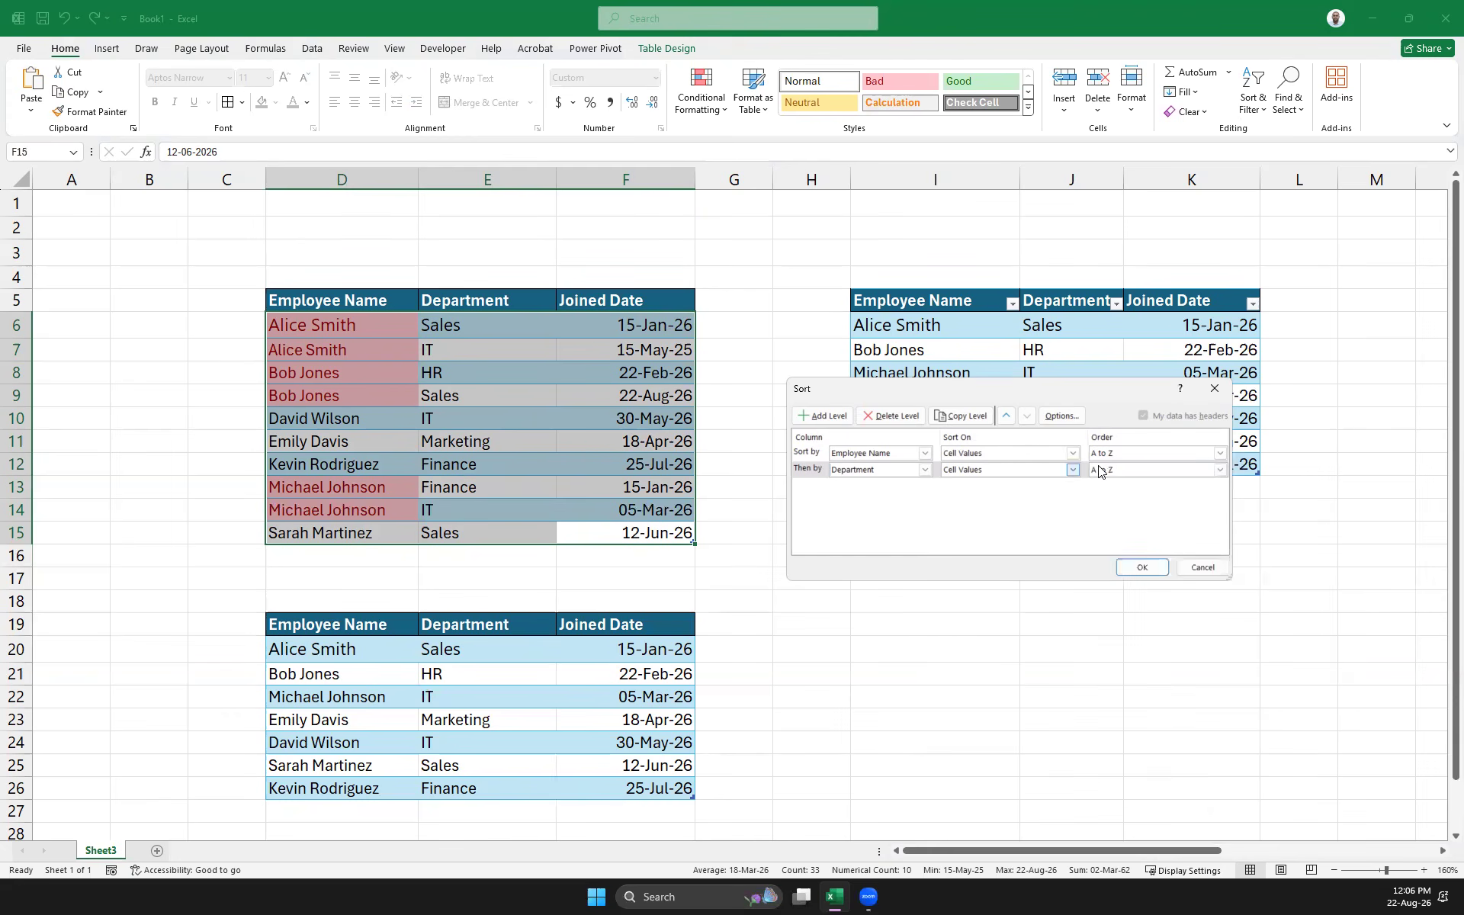
{"action": "left_click", "coordinate": [1134, 566]}
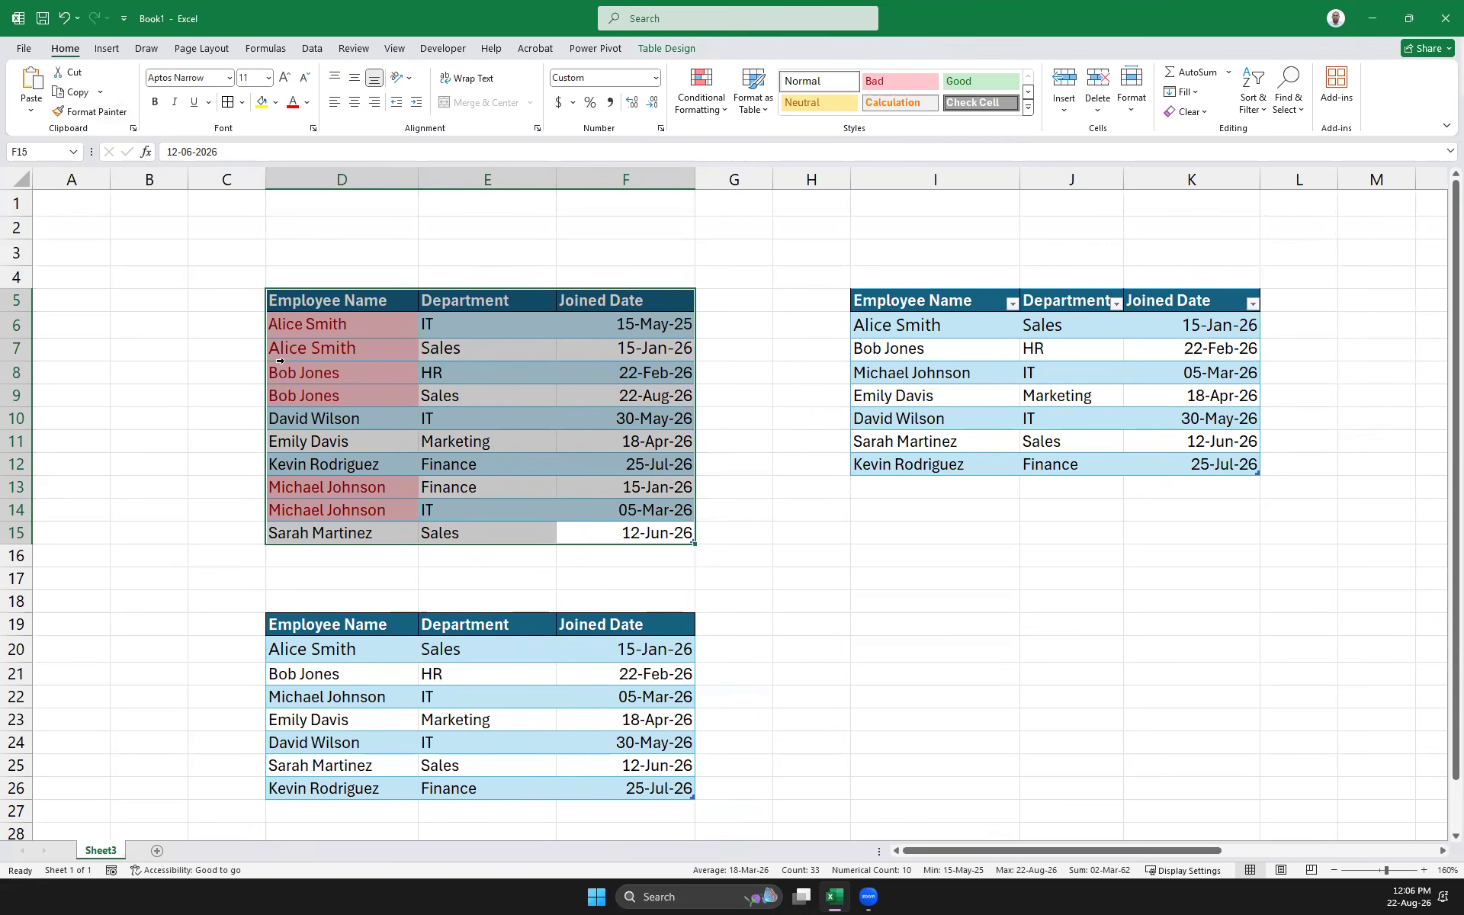
Bring up and dismiss the row 8 right-click menu without inserting anything
{"action": "left_click", "coordinate": [17, 373]}
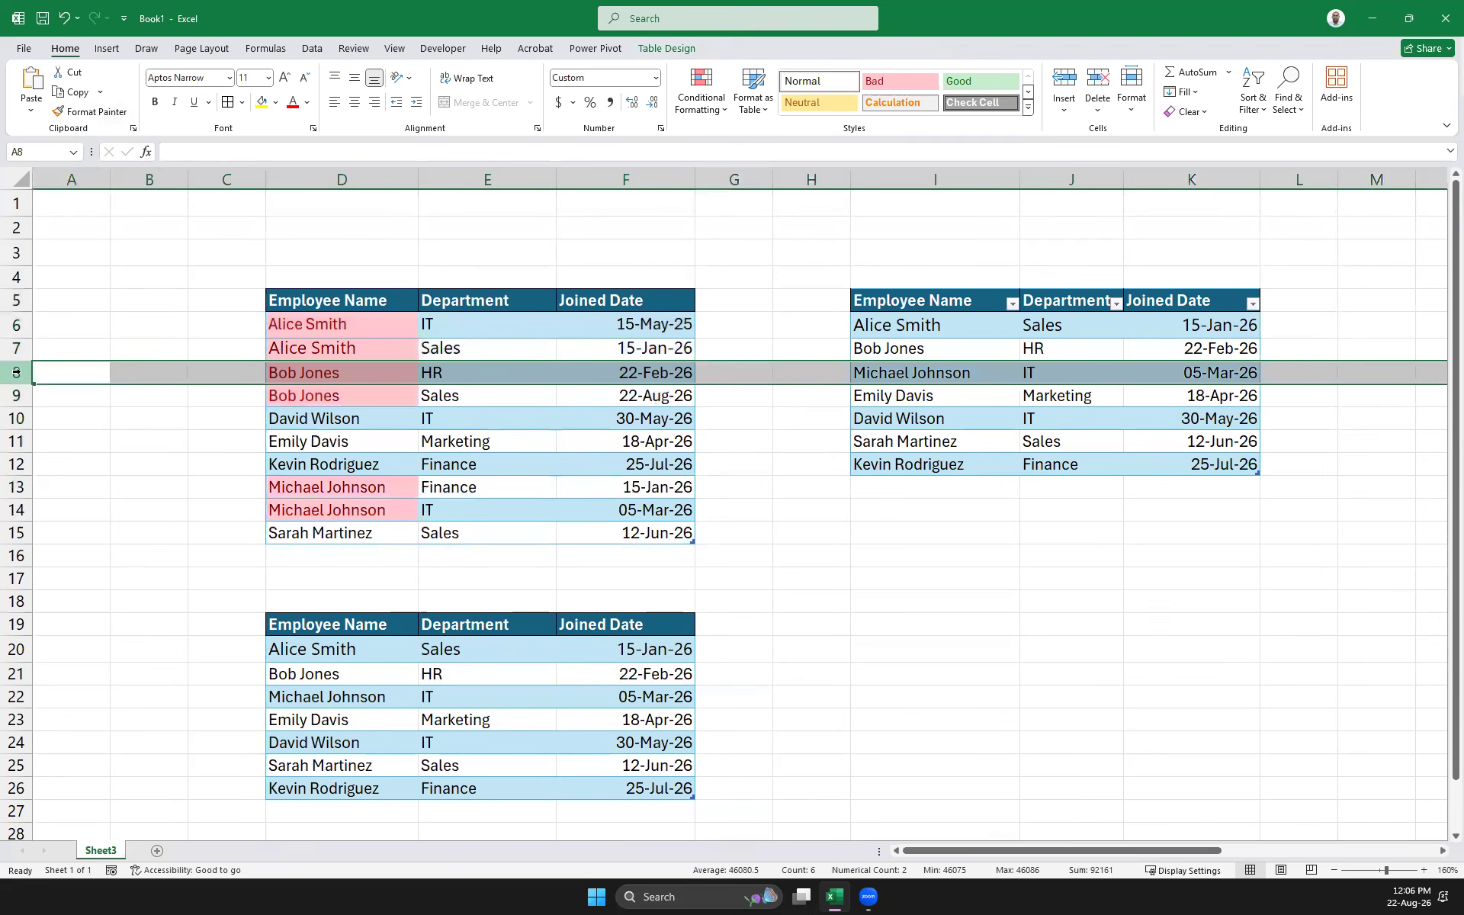
{"action": "right_click", "coordinate": [18, 373]}
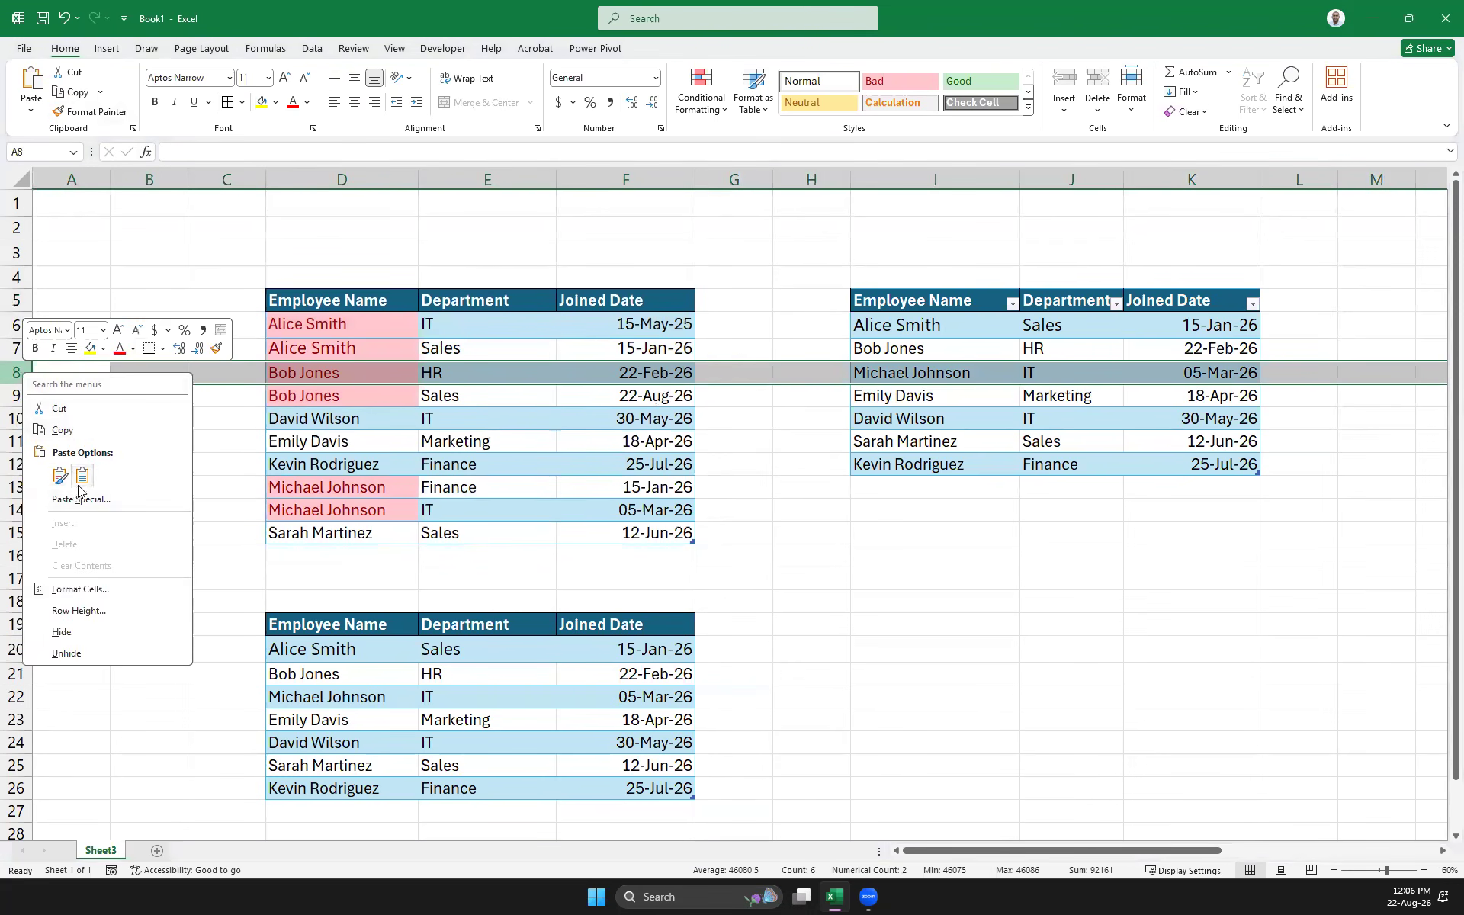
{"action": "key", "text": "Escape"}
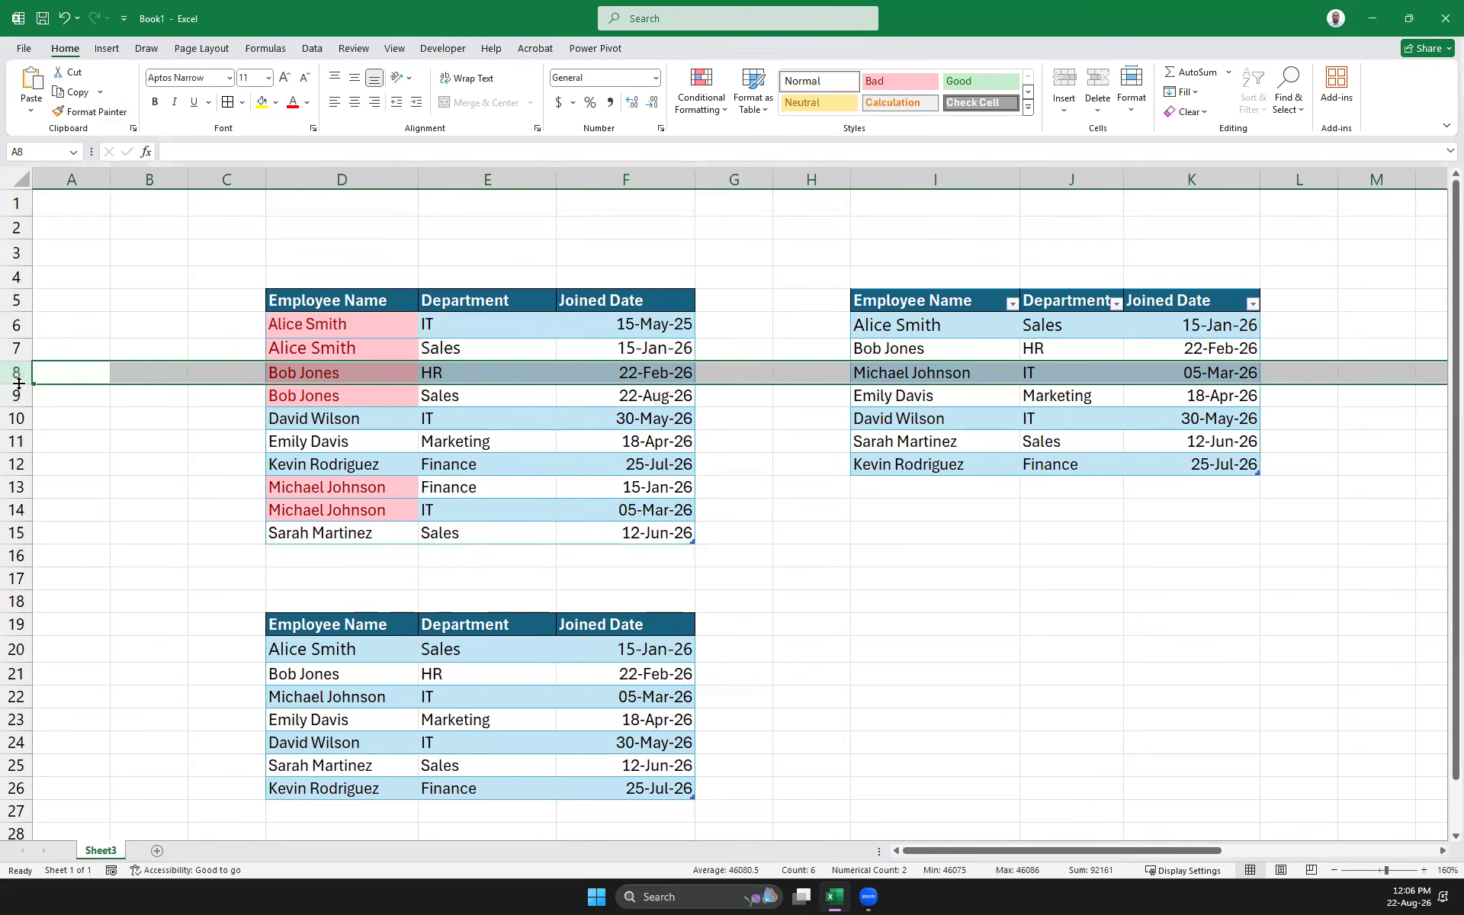
{"action": "right_click", "coordinate": [18, 379]}
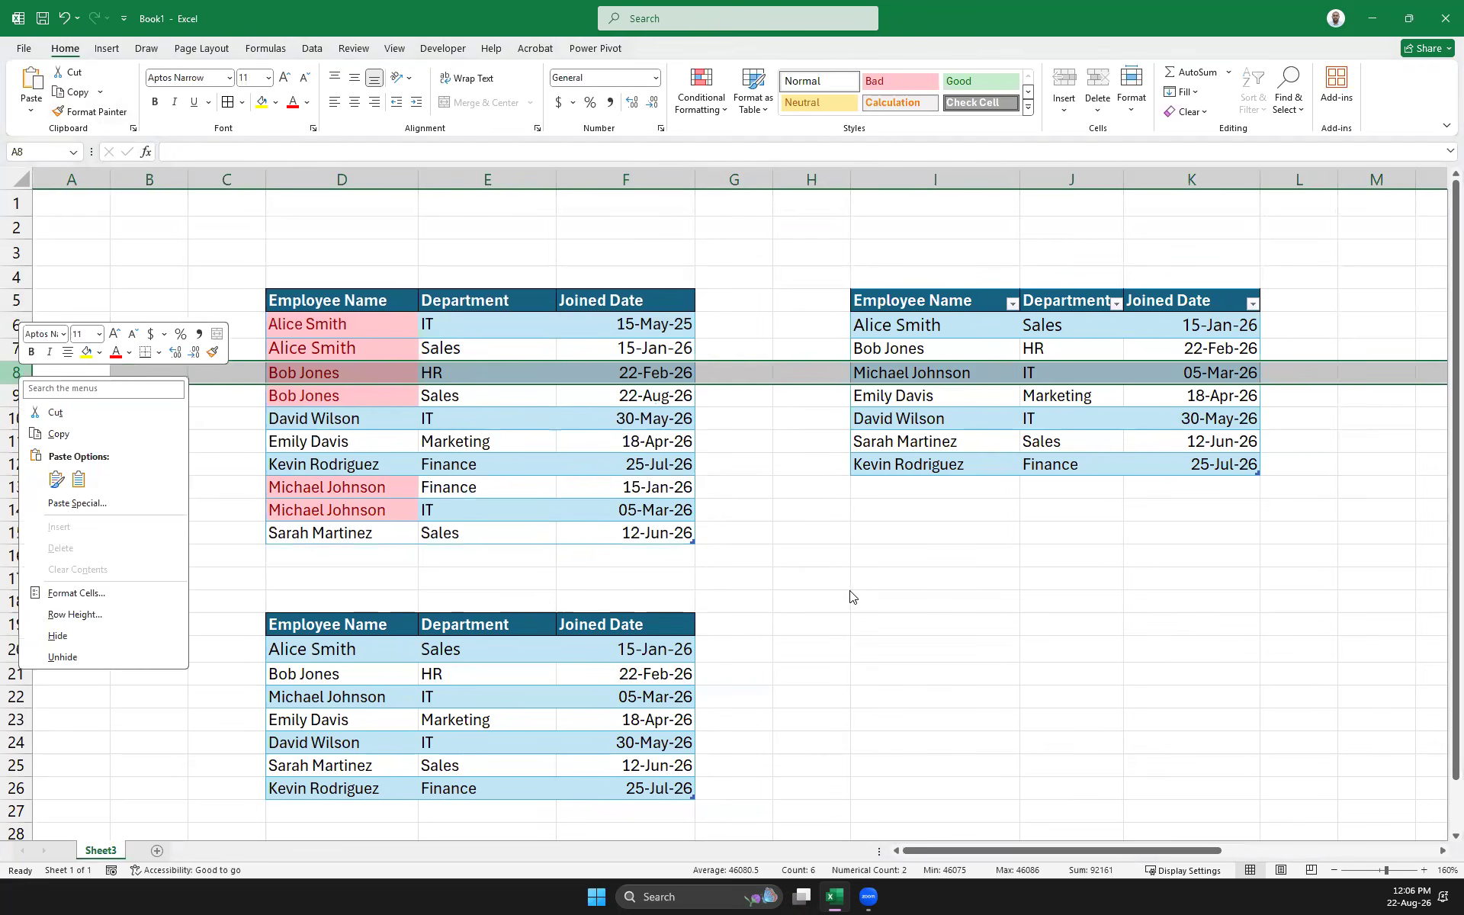
{"action": "left_click", "coordinate": [878, 581]}
{"action": "left_click", "coordinate": [810, 576]}
{"action": "left_click", "coordinate": [458, 578]}
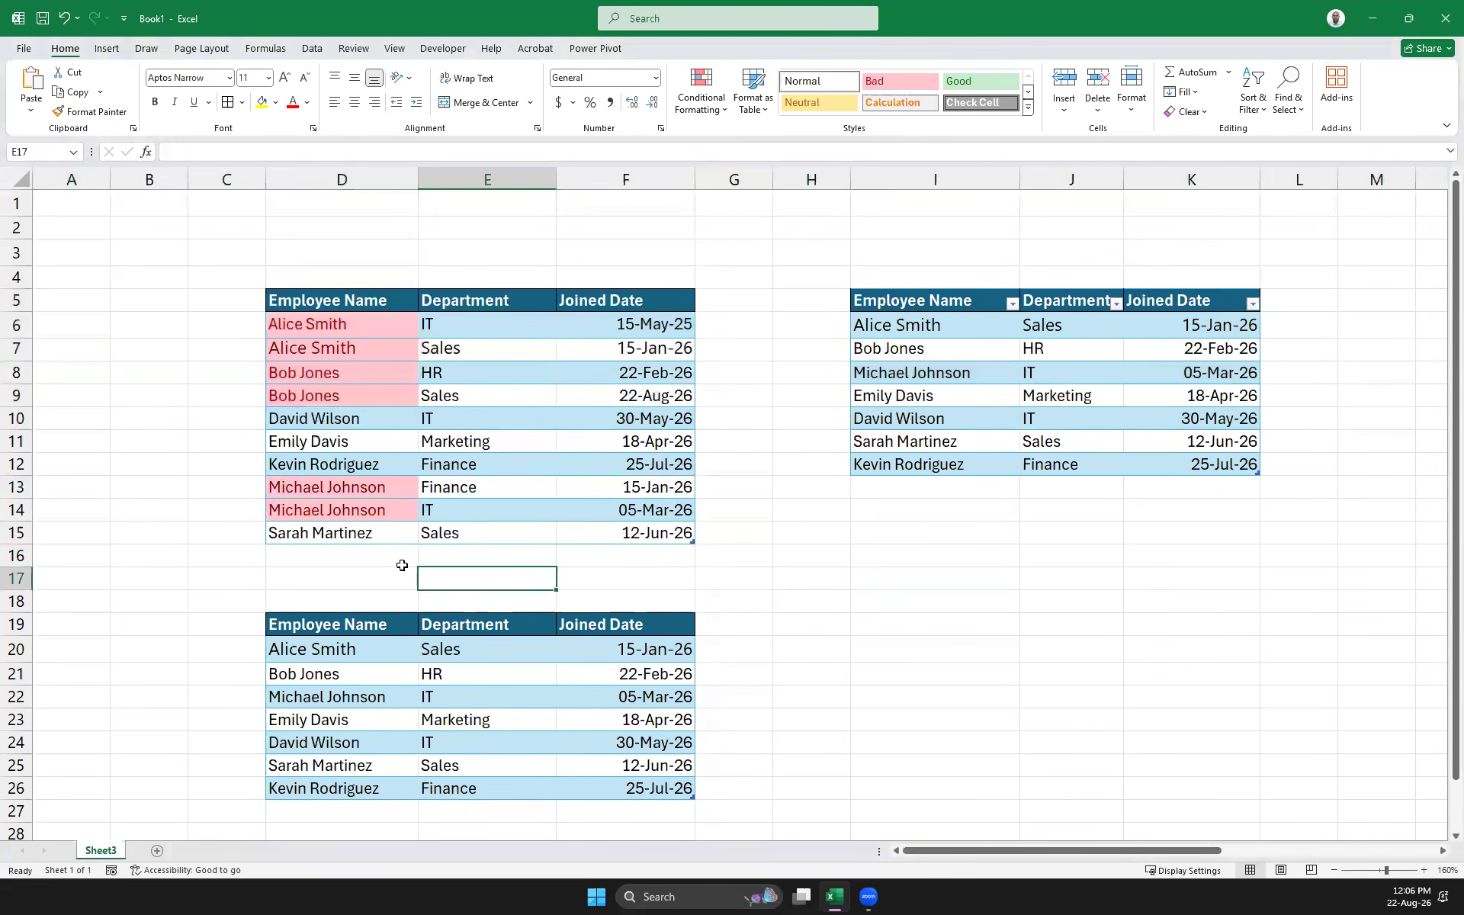
{"action": "right_click", "coordinate": [17, 373]}
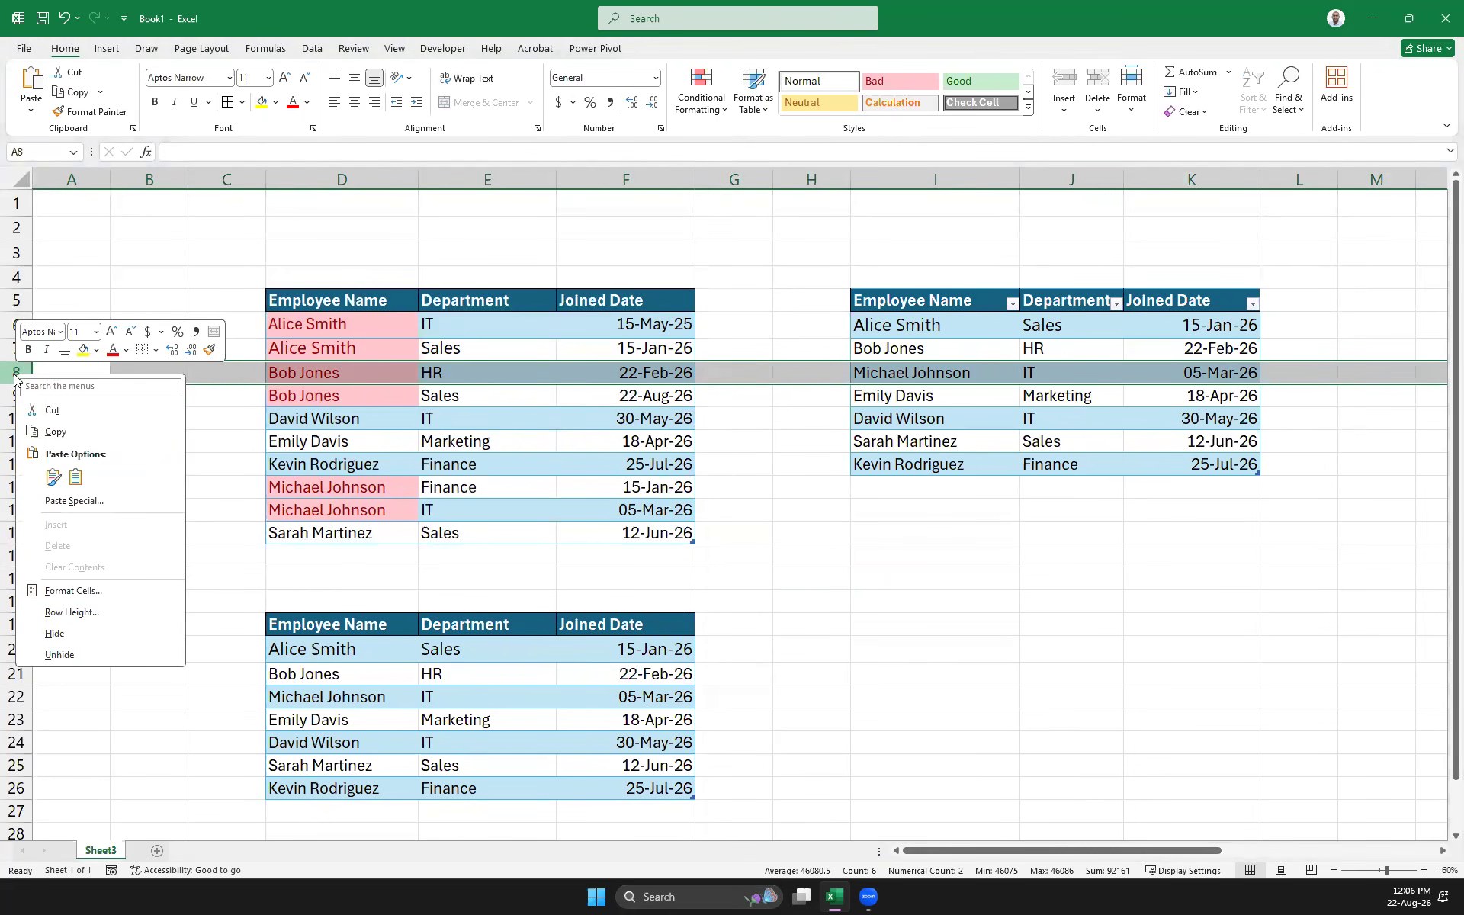
{"action": "left_click", "coordinate": [421, 565]}
{"action": "left_click", "coordinate": [416, 563]}
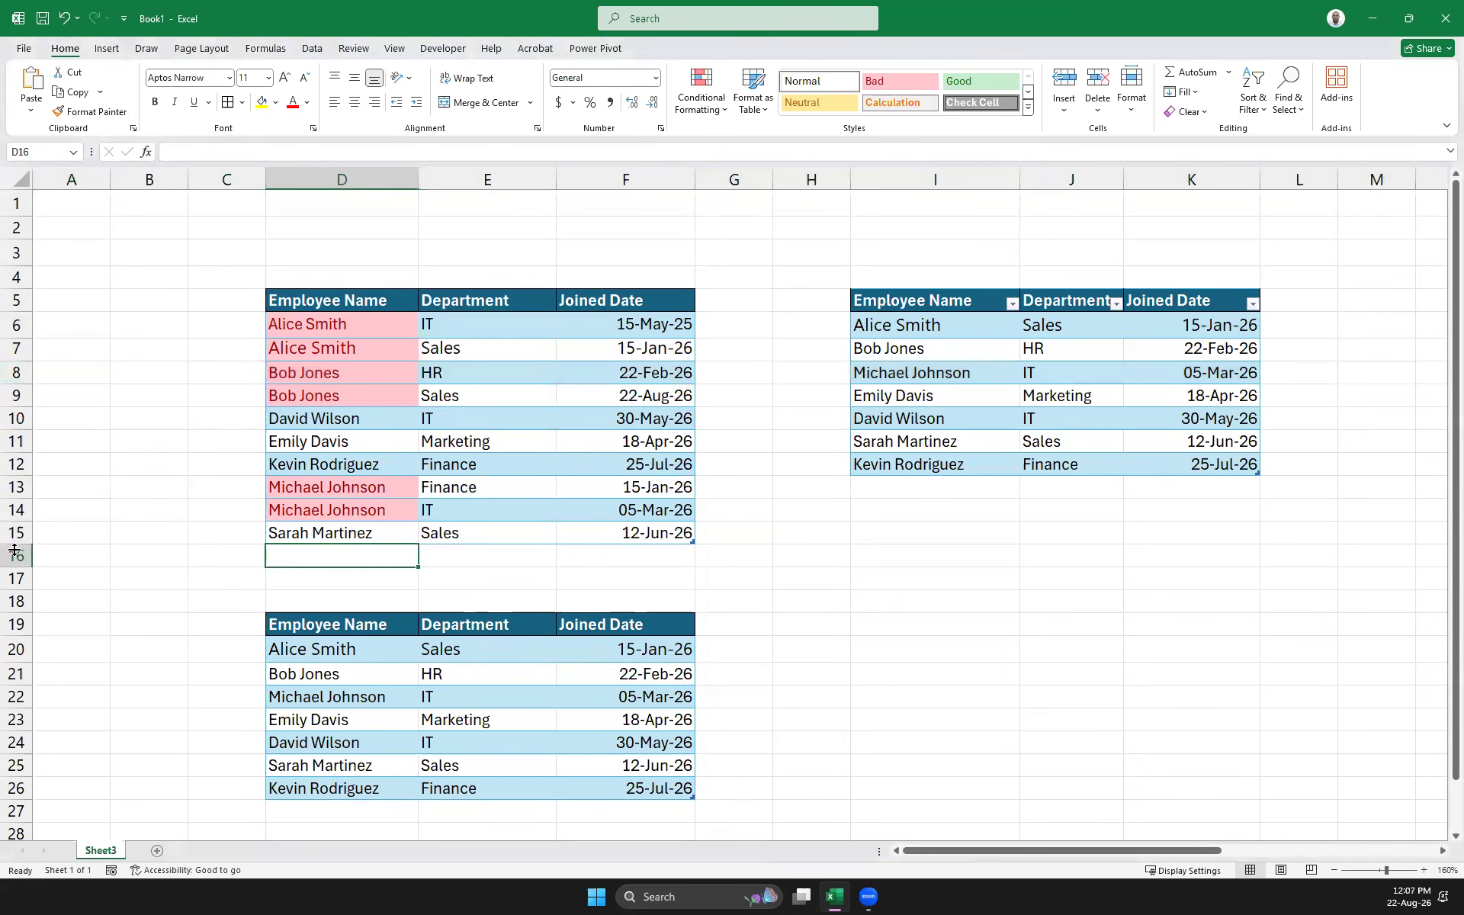
{"action": "left_click", "coordinate": [526, 424]}
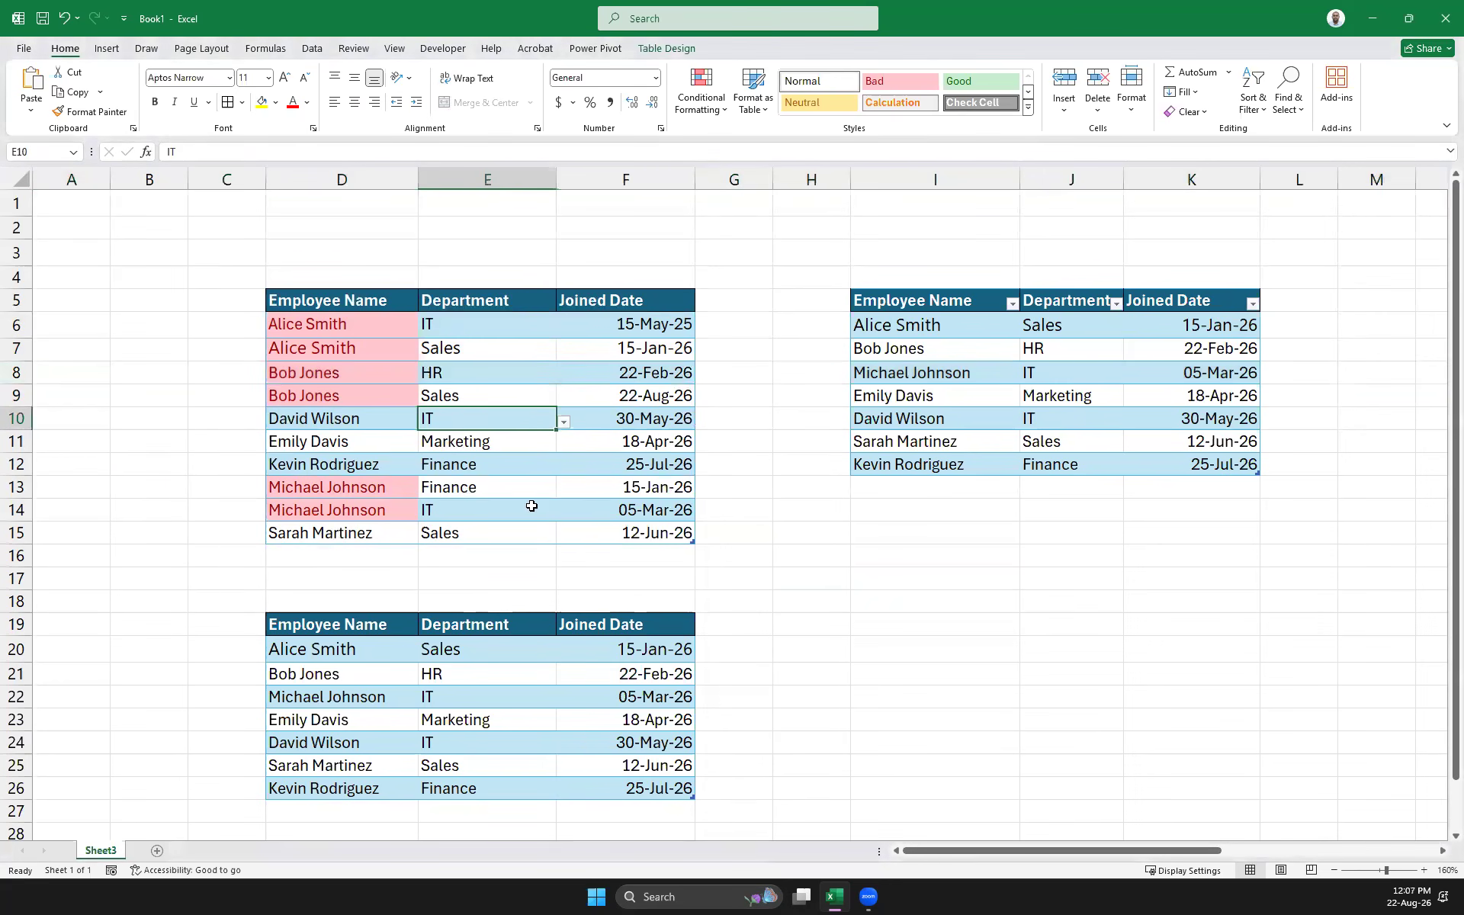
{"action": "right_click", "coordinate": [550, 425]}
{"action": "mouse_move", "coordinate": [694, 586]}
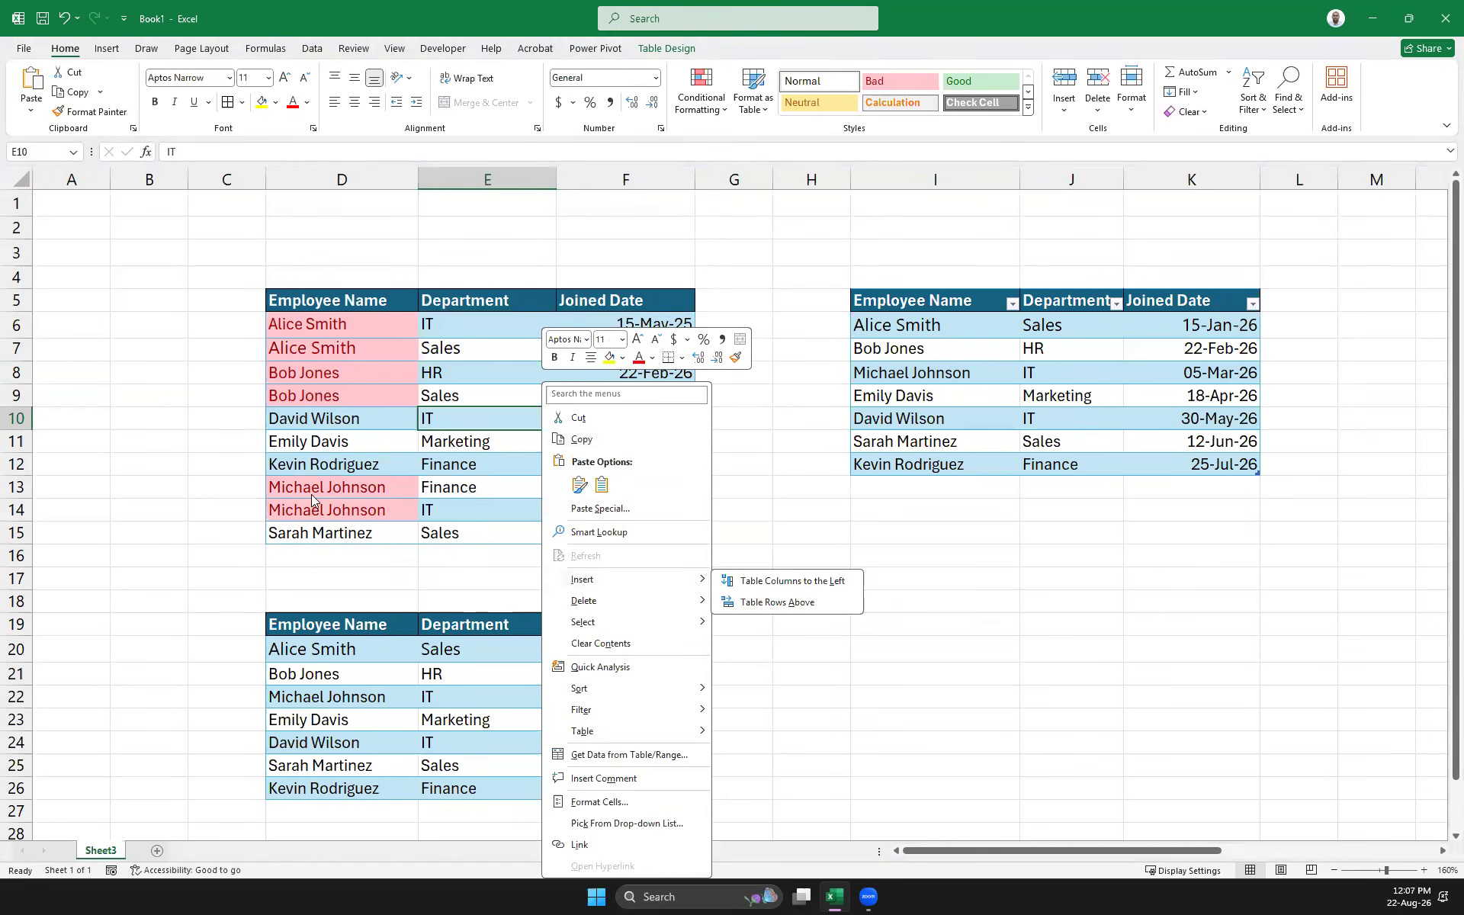
{"action": "left_click", "coordinate": [16, 418]}
{"action": "right_click", "coordinate": [16, 418]}
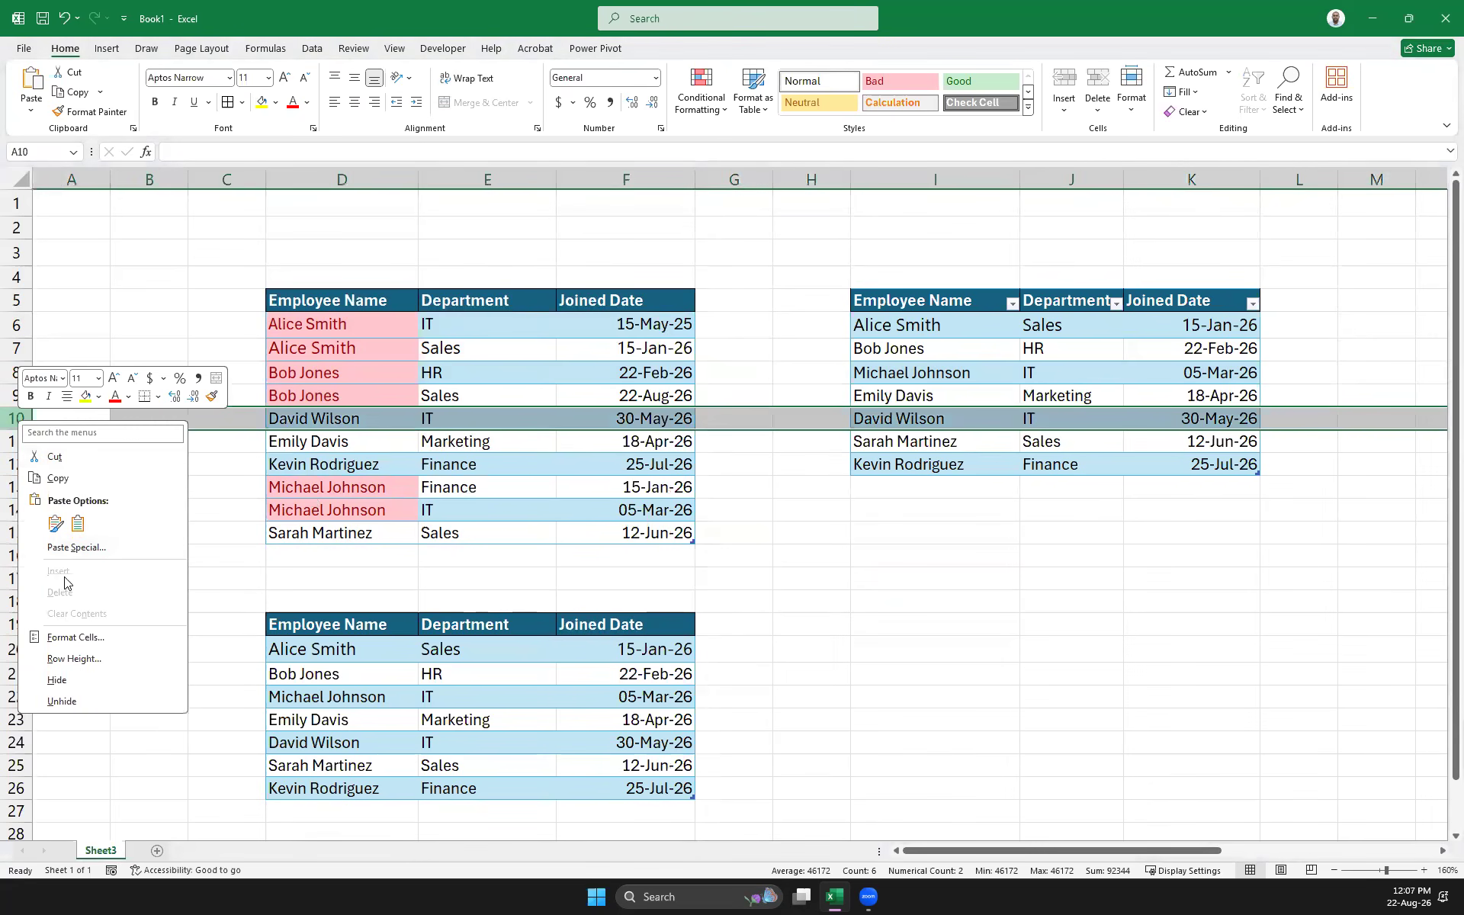
{"action": "right_click", "coordinate": [469, 413]}
{"action": "right_click", "coordinate": [469, 413]}
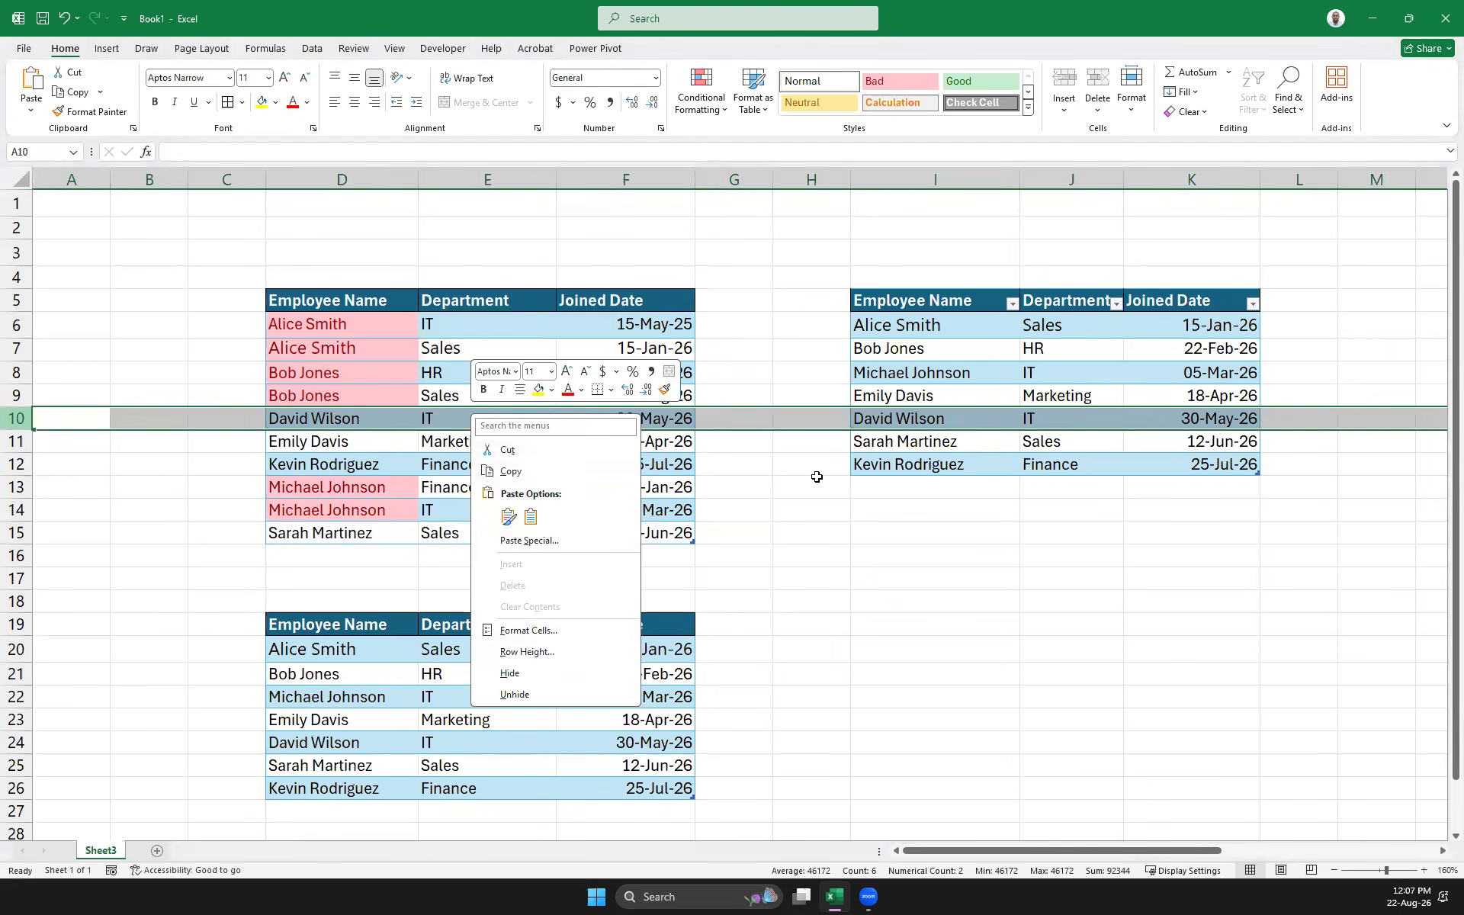
{"action": "left_click", "coordinate": [594, 421]}
{"action": "left_click", "coordinate": [285, 417]}
{"action": "left_click", "coordinate": [488, 421]}
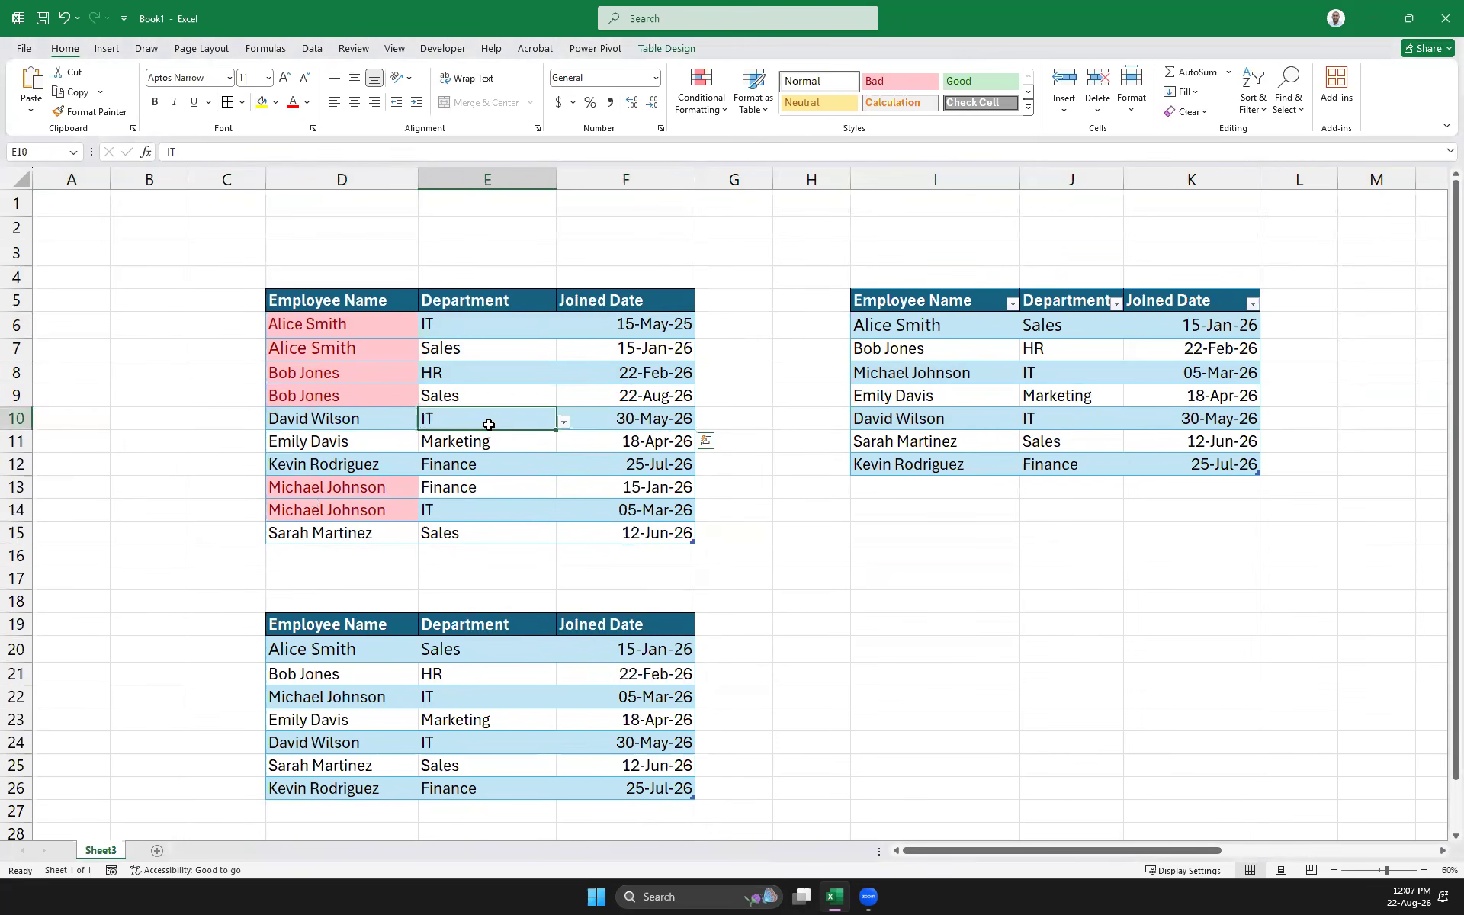
{"action": "right_click", "coordinate": [490, 420]}
{"action": "mouse_move", "coordinate": [633, 580]}
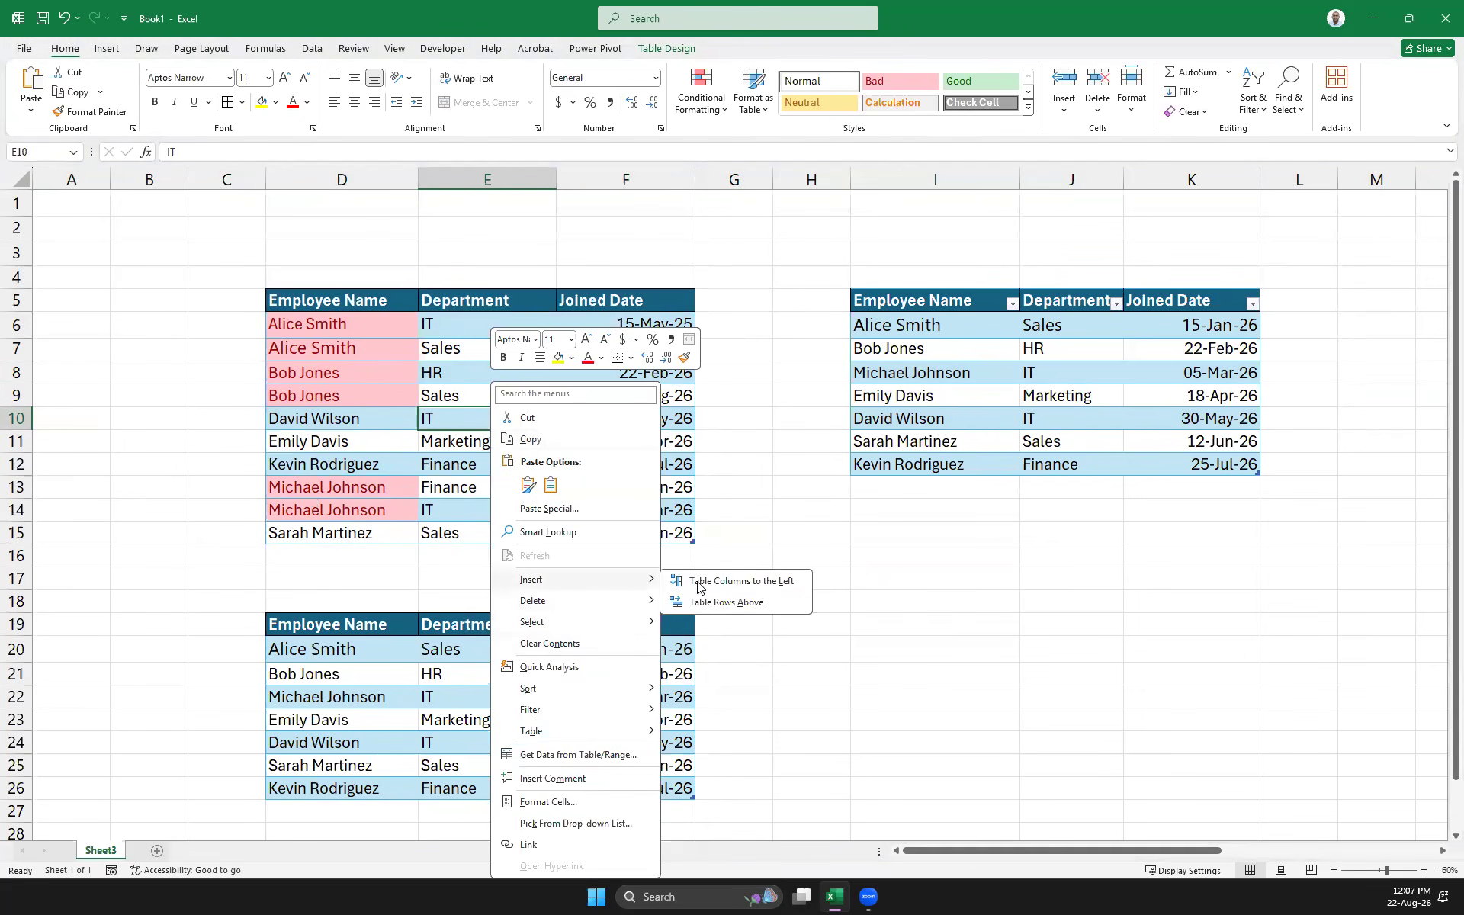
{"action": "left_click", "coordinate": [765, 602]}
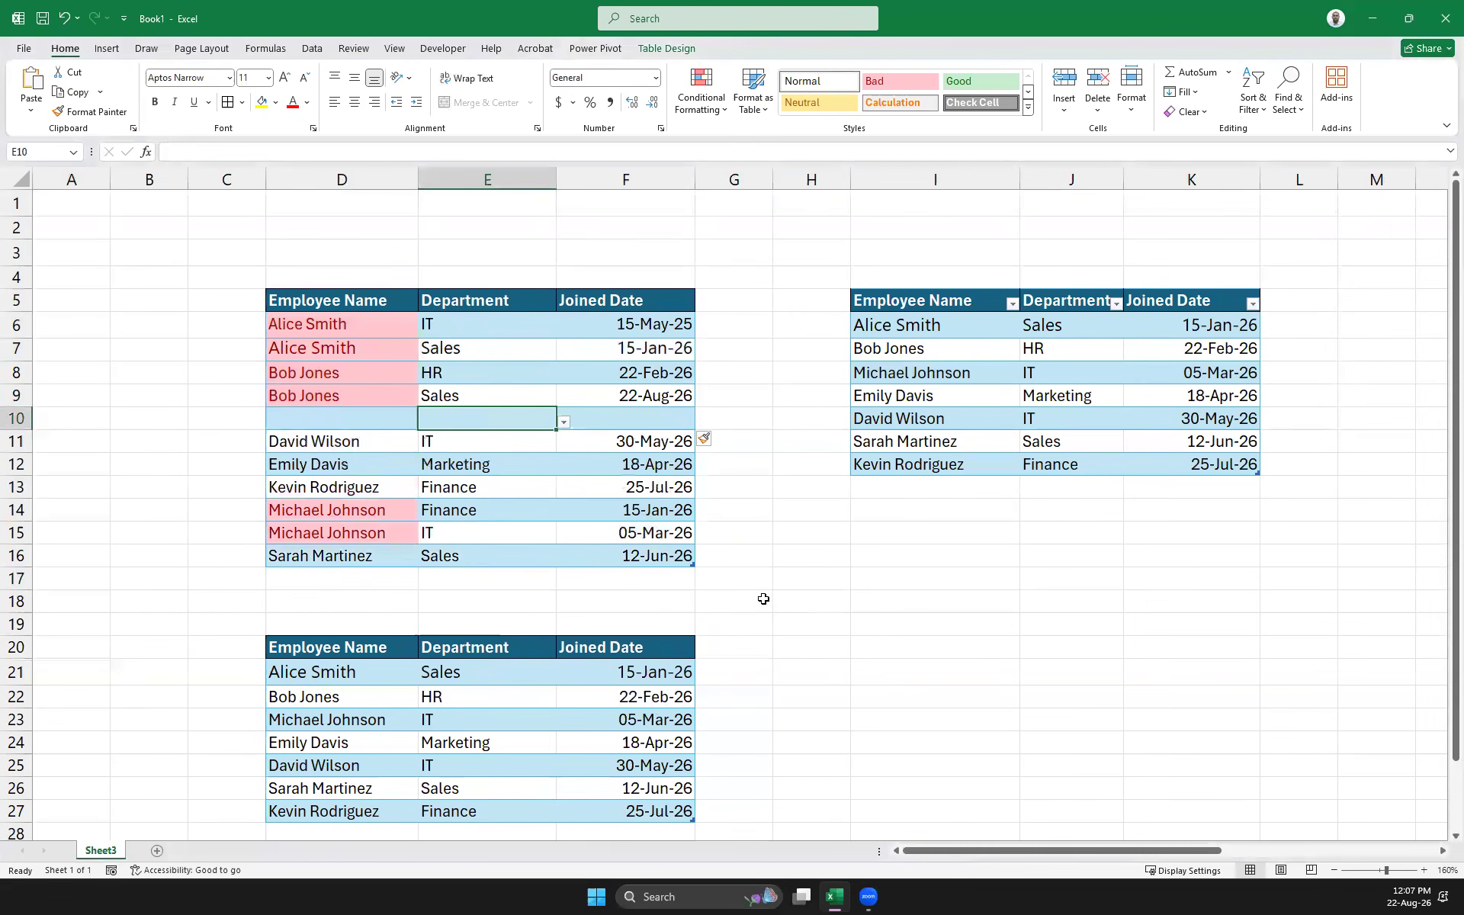
{"action": "left_click", "coordinate": [462, 373]}
{"action": "right_click", "coordinate": [462, 374]}
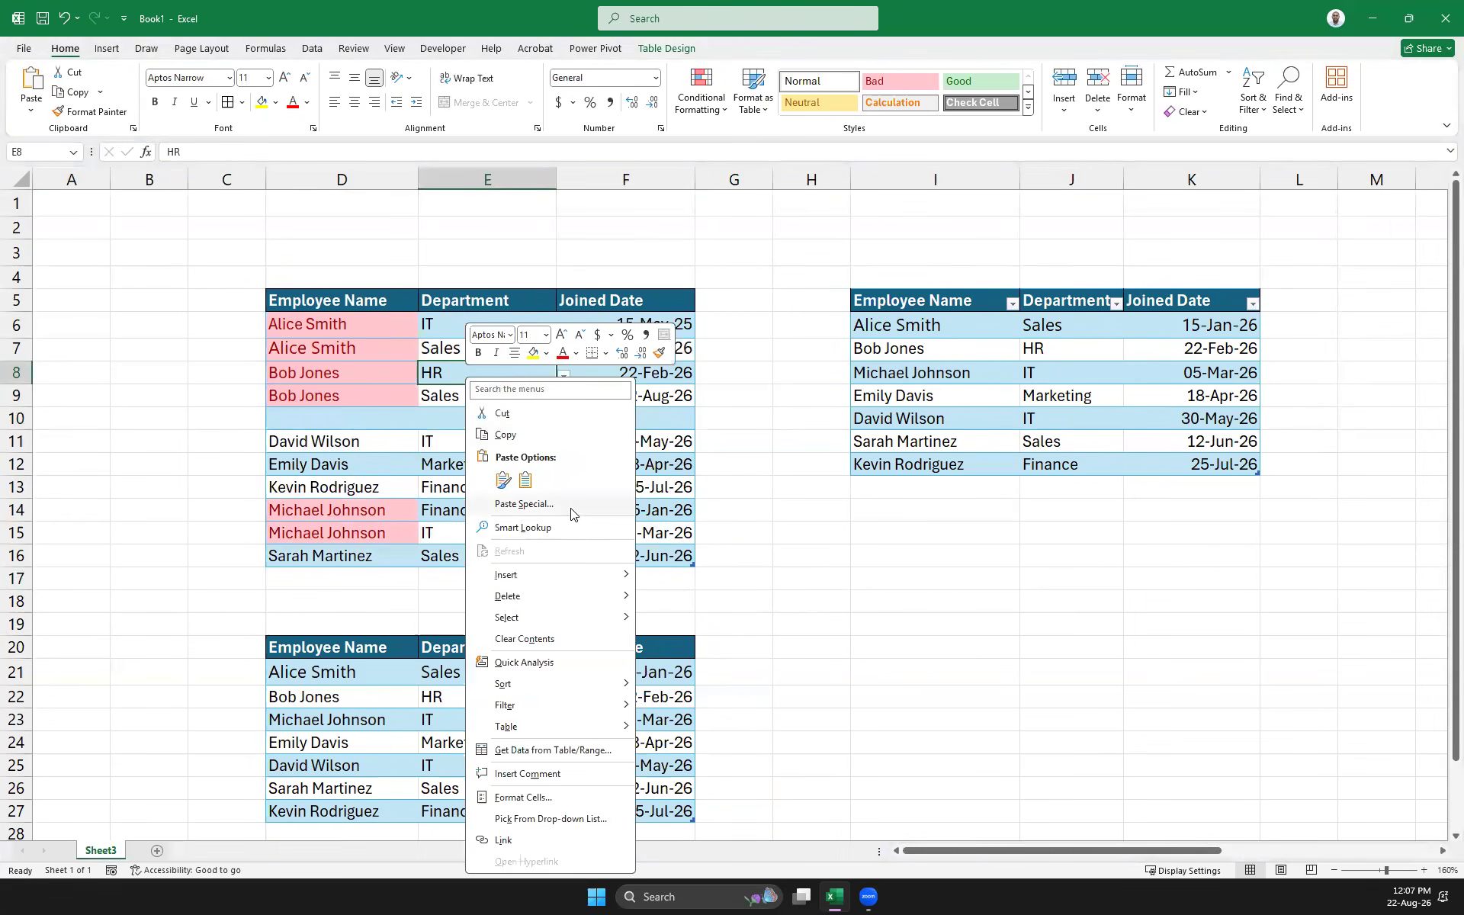
{"action": "mouse_move", "coordinate": [546, 578]}
{"action": "left_click", "coordinate": [713, 596]}
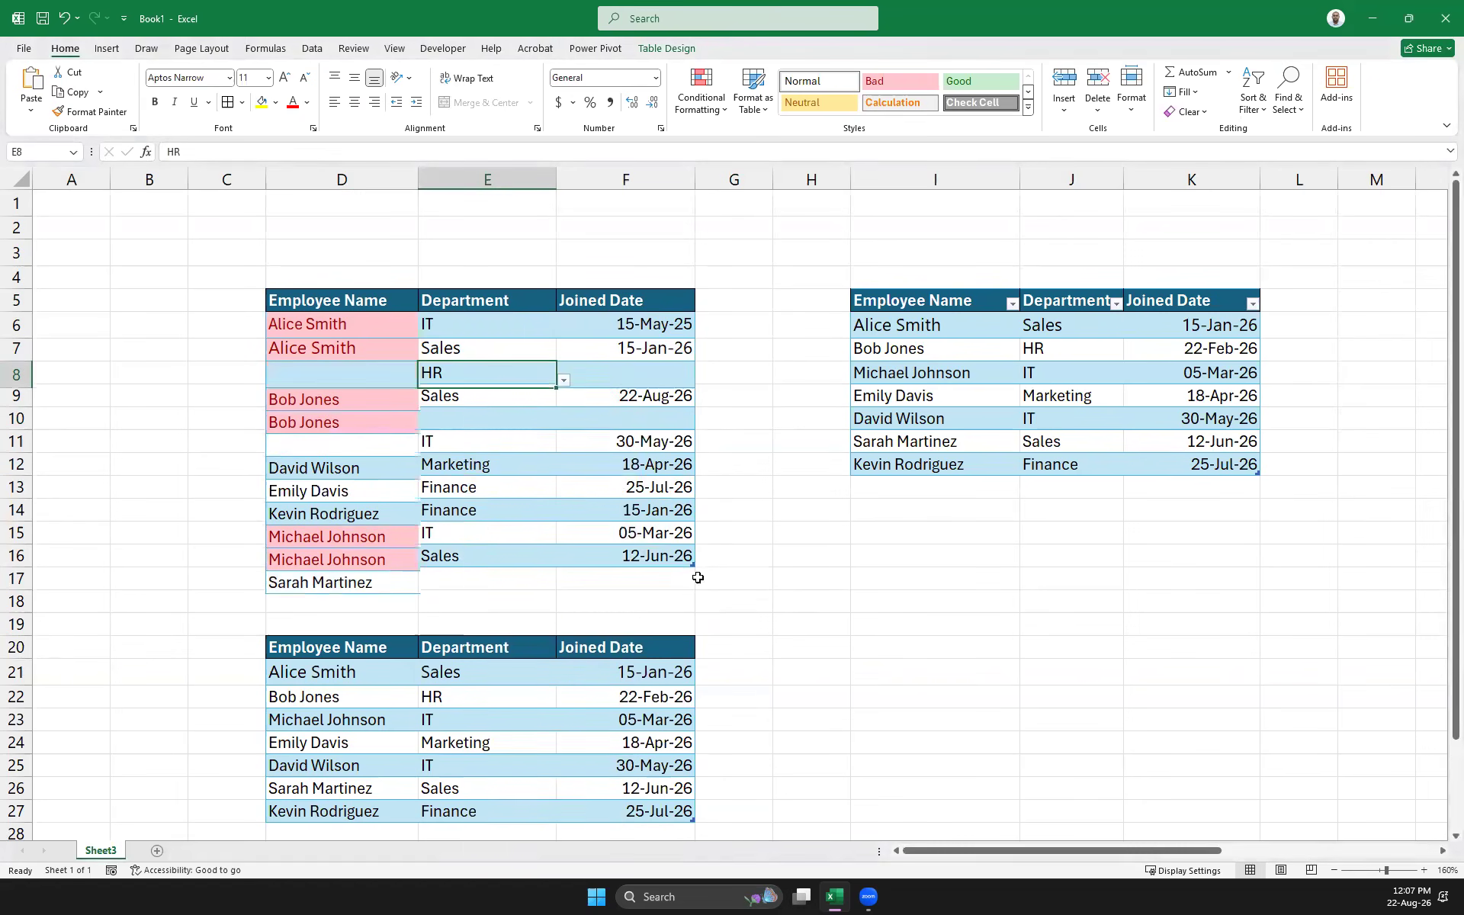
{"action": "left_click_drag", "start_coordinate": [321, 354], "coordinate": [448, 359]}
{"action": "key", "text": "ctrl+c"}
{"action": "left_click", "coordinate": [338, 373]}
{"action": "key", "text": "ctrl+v"}
{"action": "left_click", "coordinate": [650, 382]}
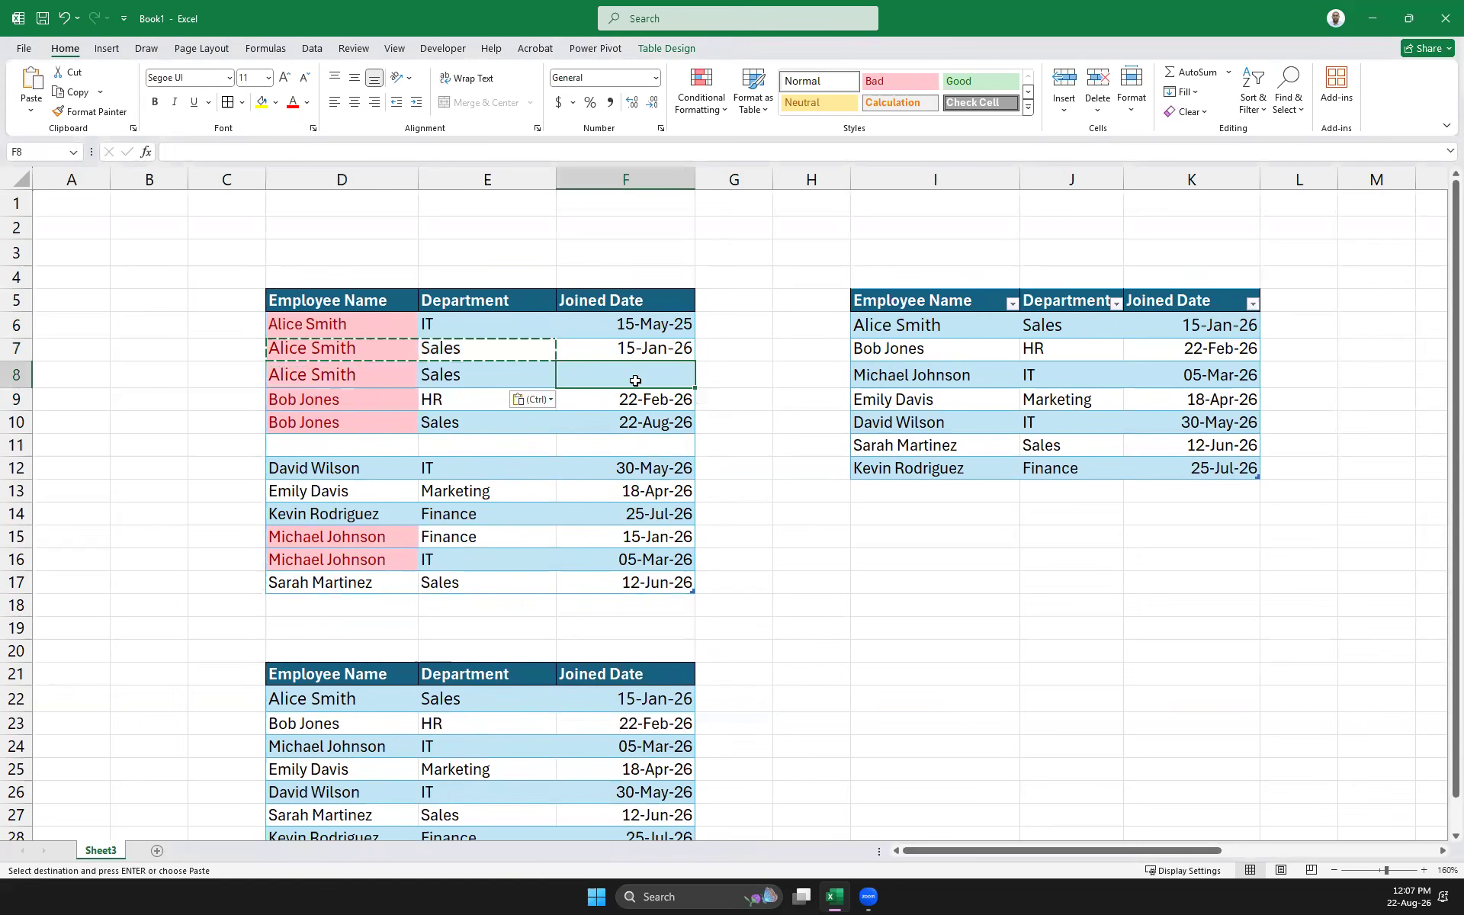
{"action": "left_click", "coordinate": [639, 347]}
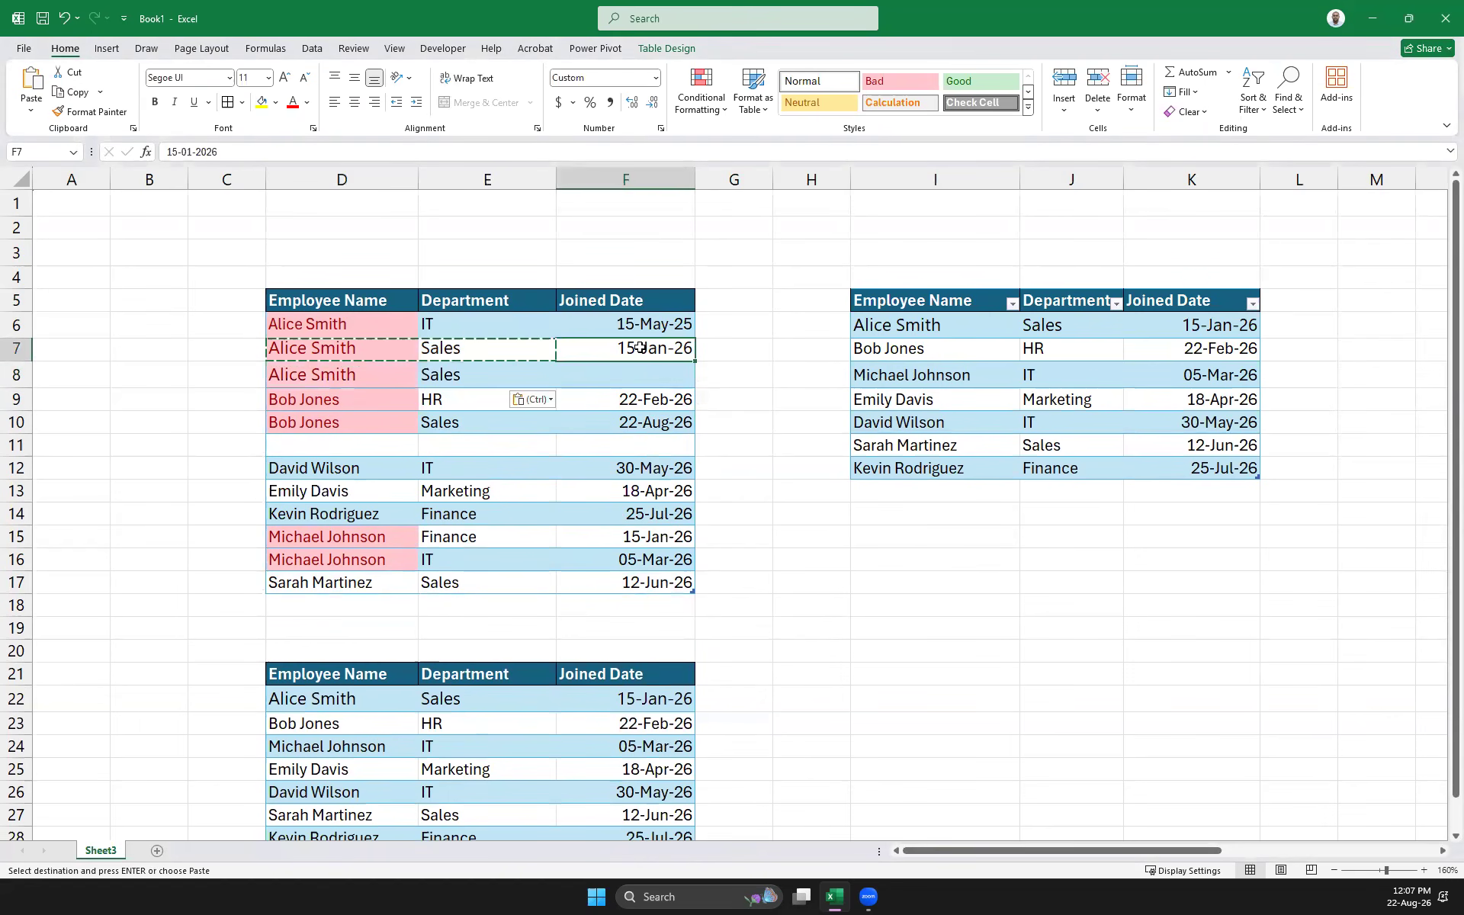
{"action": "key", "text": "ctrl+c"}
{"action": "left_click", "coordinate": [627, 374]}
{"action": "key", "text": "ctrl+v"}
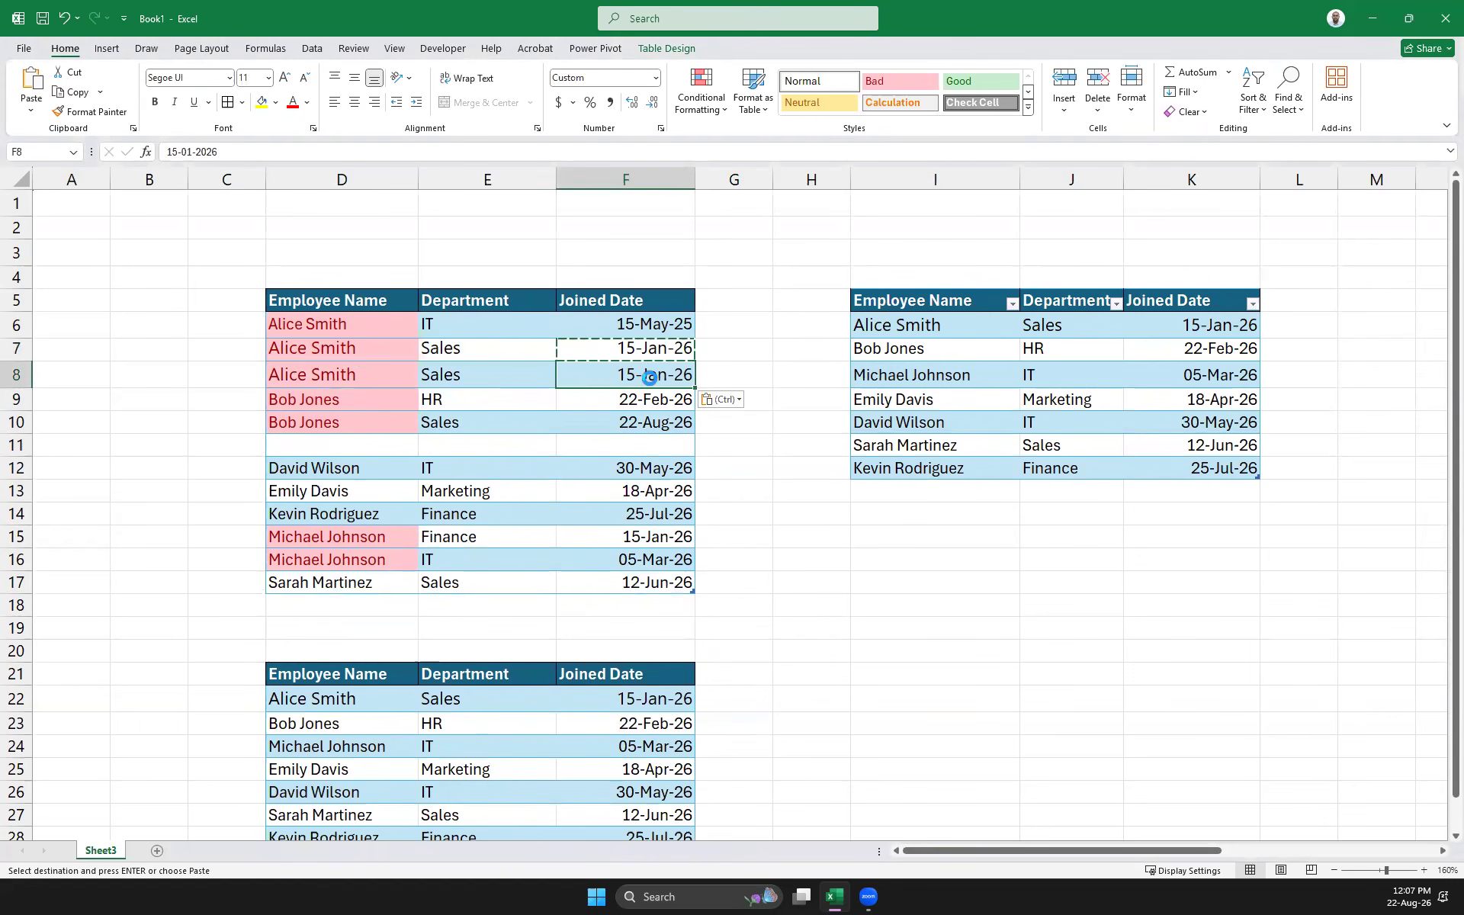
Change F8's joined date to 25-Mar-24
{"action": "left_click", "coordinate": [168, 152]}
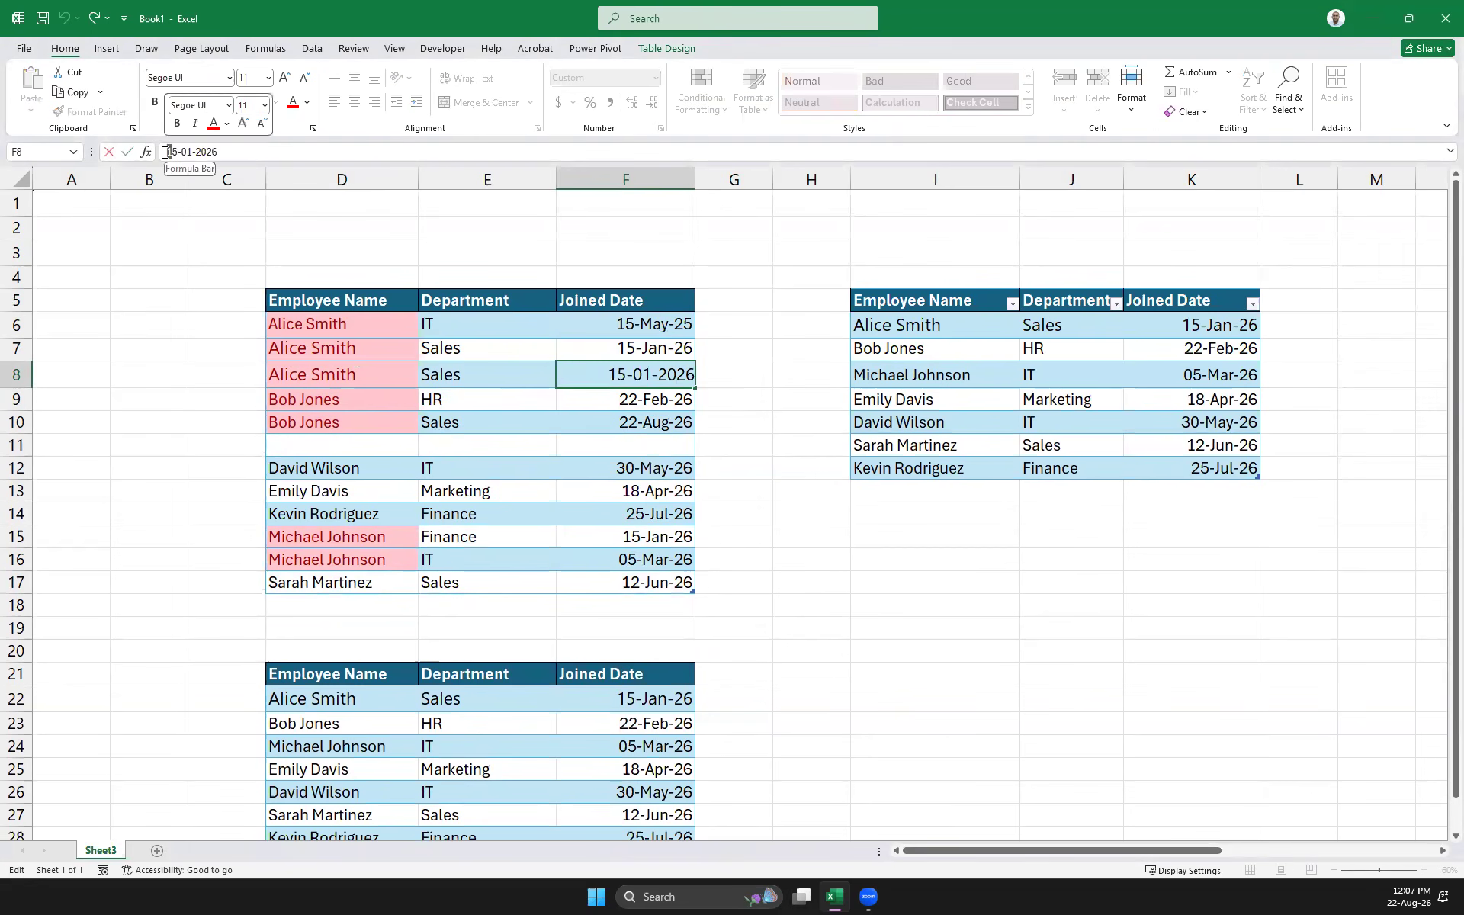
{"action": "key", "text": "Delete"}
{"action": "type", "text": "2"}
{"action": "key", "text": "Right"}
{"action": "key", "text": "Right"}
{"action": "key", "text": "Right"}
{"action": "key", "text": "Delete"}
{"action": "type", "text": "3"}
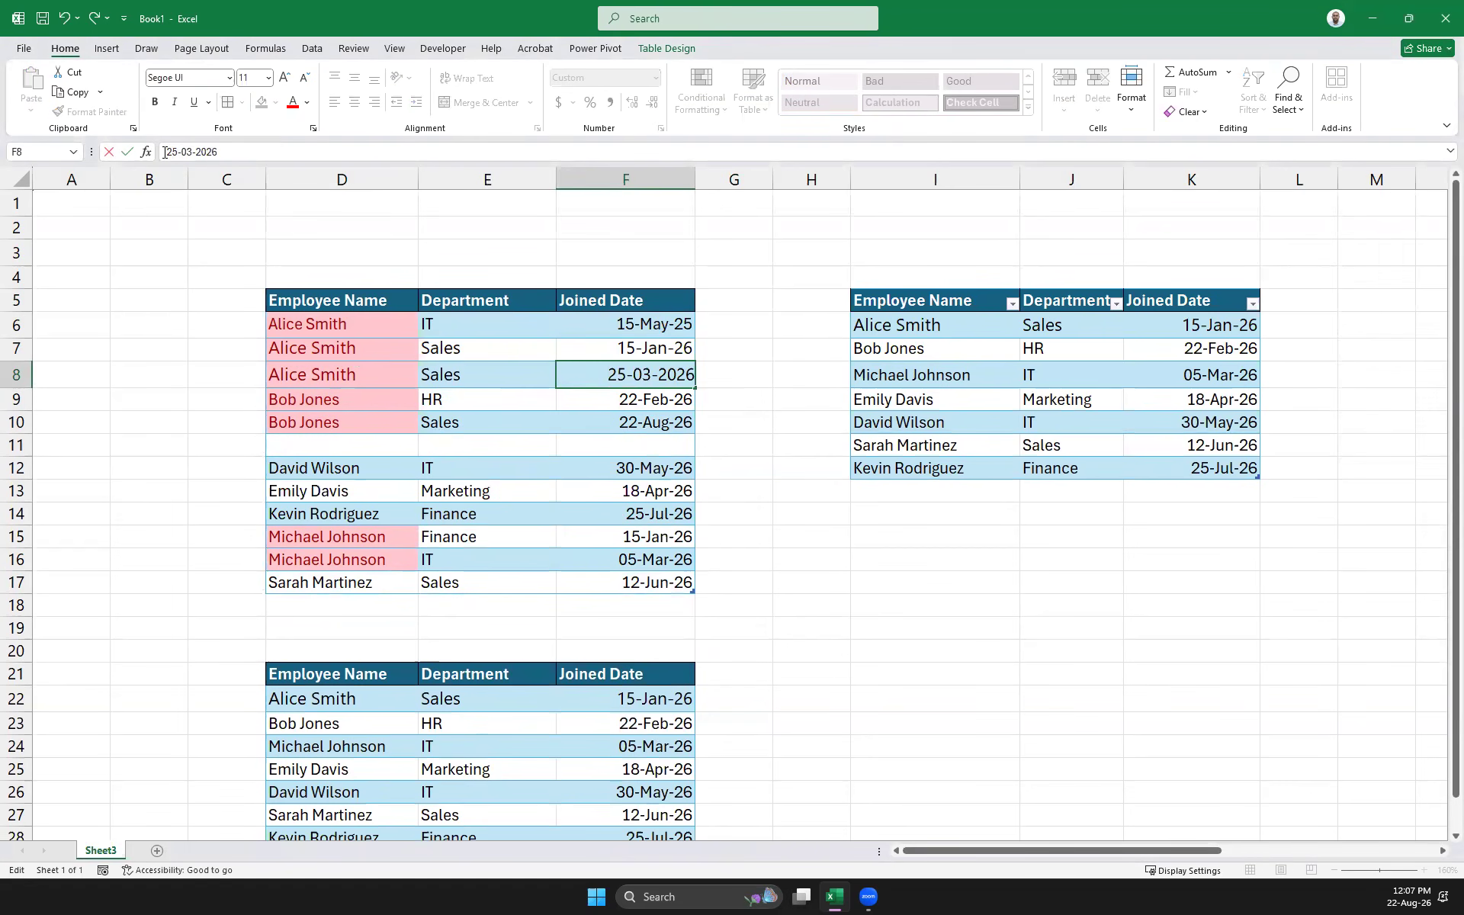
{"action": "key", "text": "BackSpace"}
{"action": "type", "text": "4"}
{"action": "key", "text": "Return"}
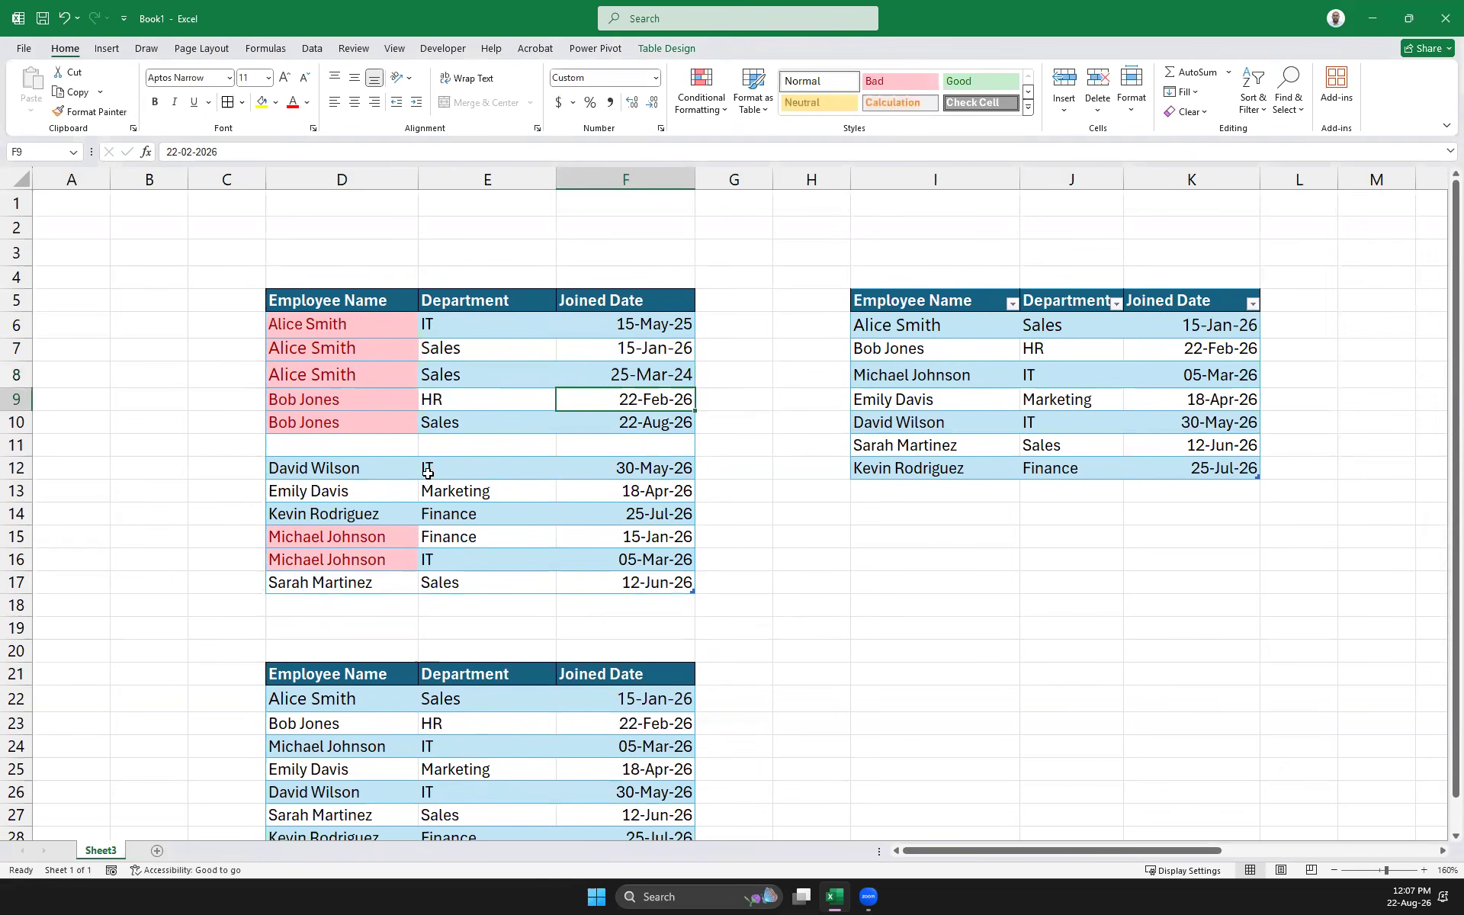
{"action": "left_click_drag", "start_coordinate": [352, 466], "coordinate": [571, 469]}
{"action": "key", "text": "ctrl+c"}
{"action": "left_click", "coordinate": [363, 445]}
{"action": "key", "text": "ctrl+v"}
{"action": "key", "text": "Escape"}
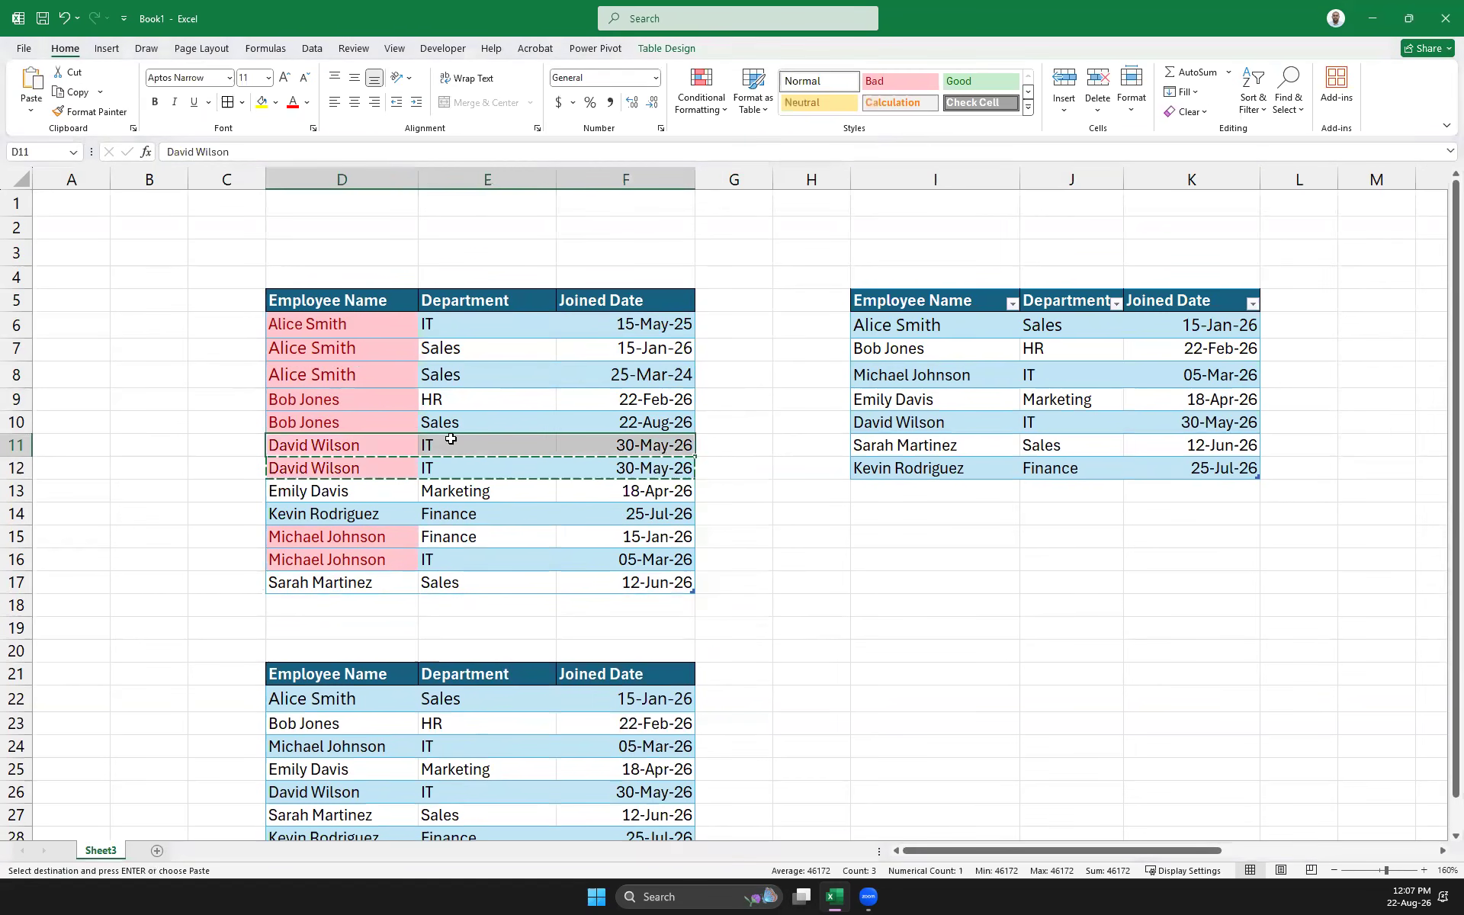
{"action": "left_click", "coordinate": [647, 450]}
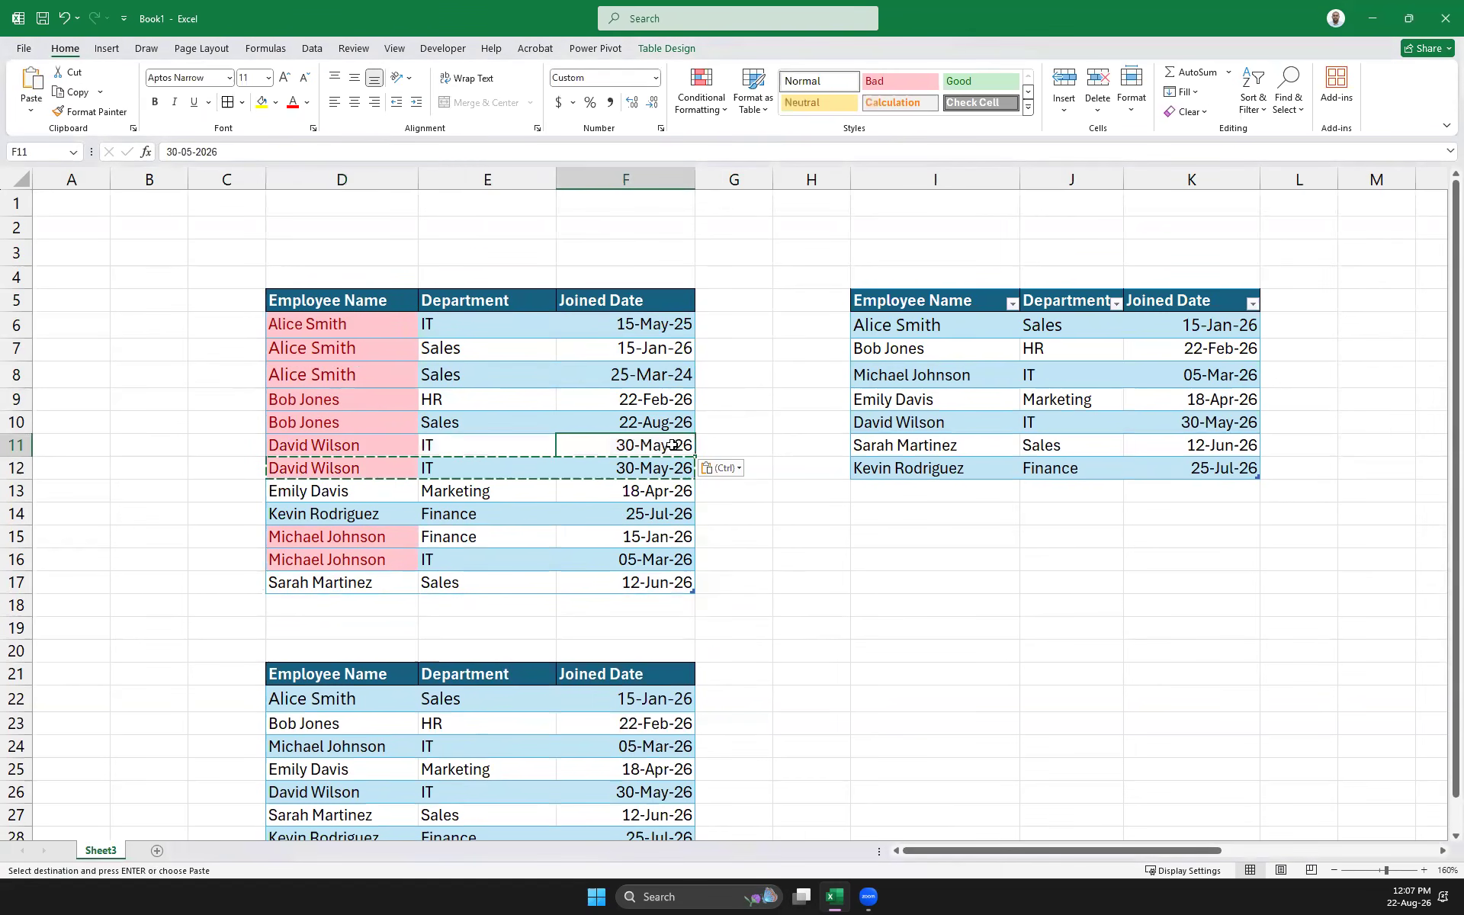
{"action": "left_click", "coordinate": [235, 153]}
{"action": "key", "text": "BackSpace"}
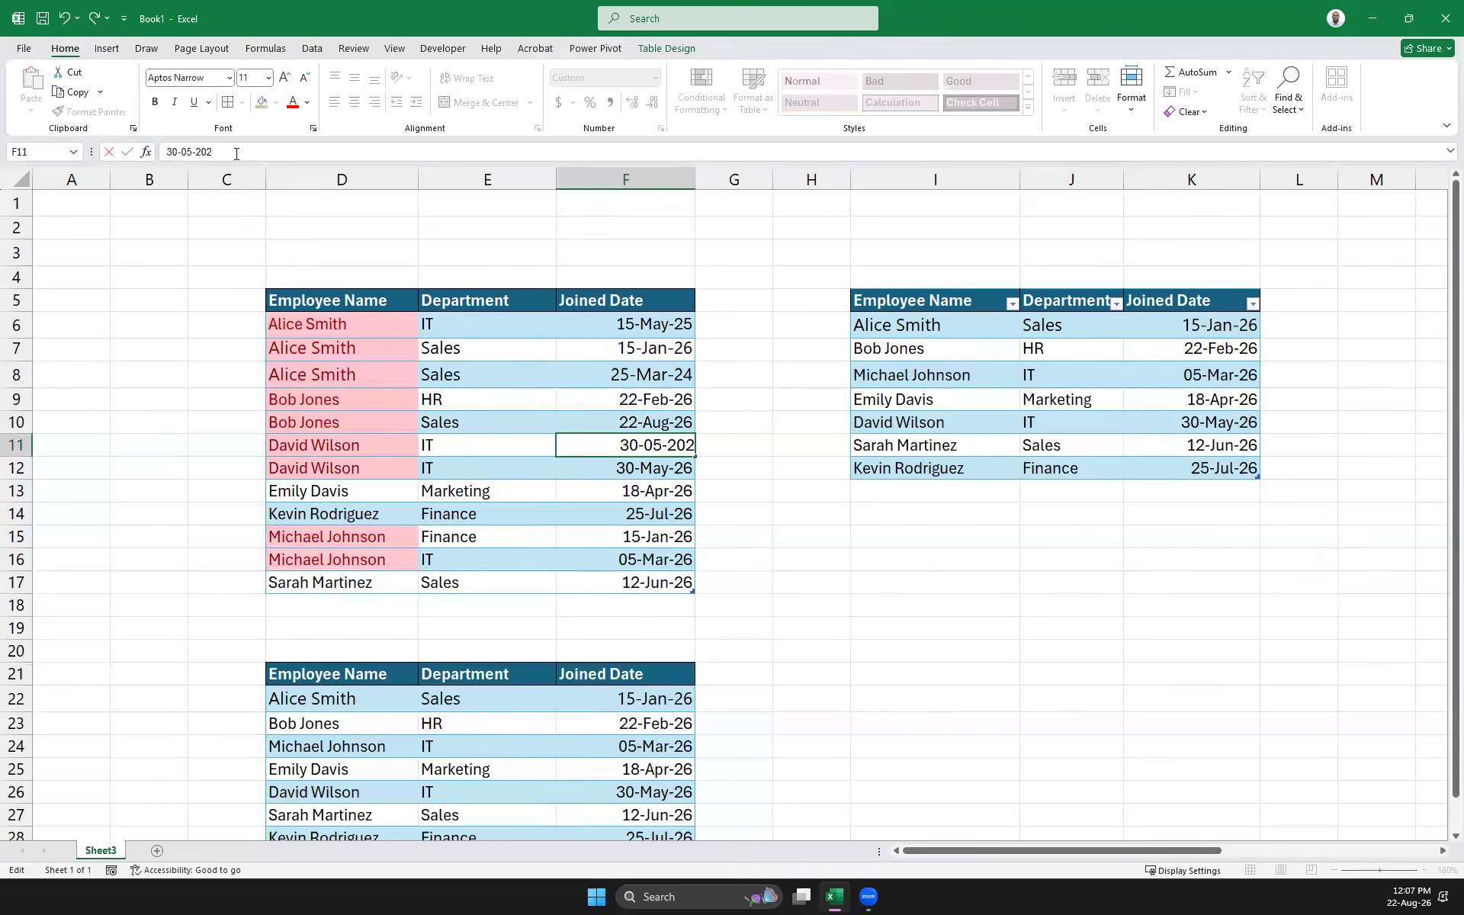
{"action": "type", "text": "5"}
{"action": "key", "text": "Return"}
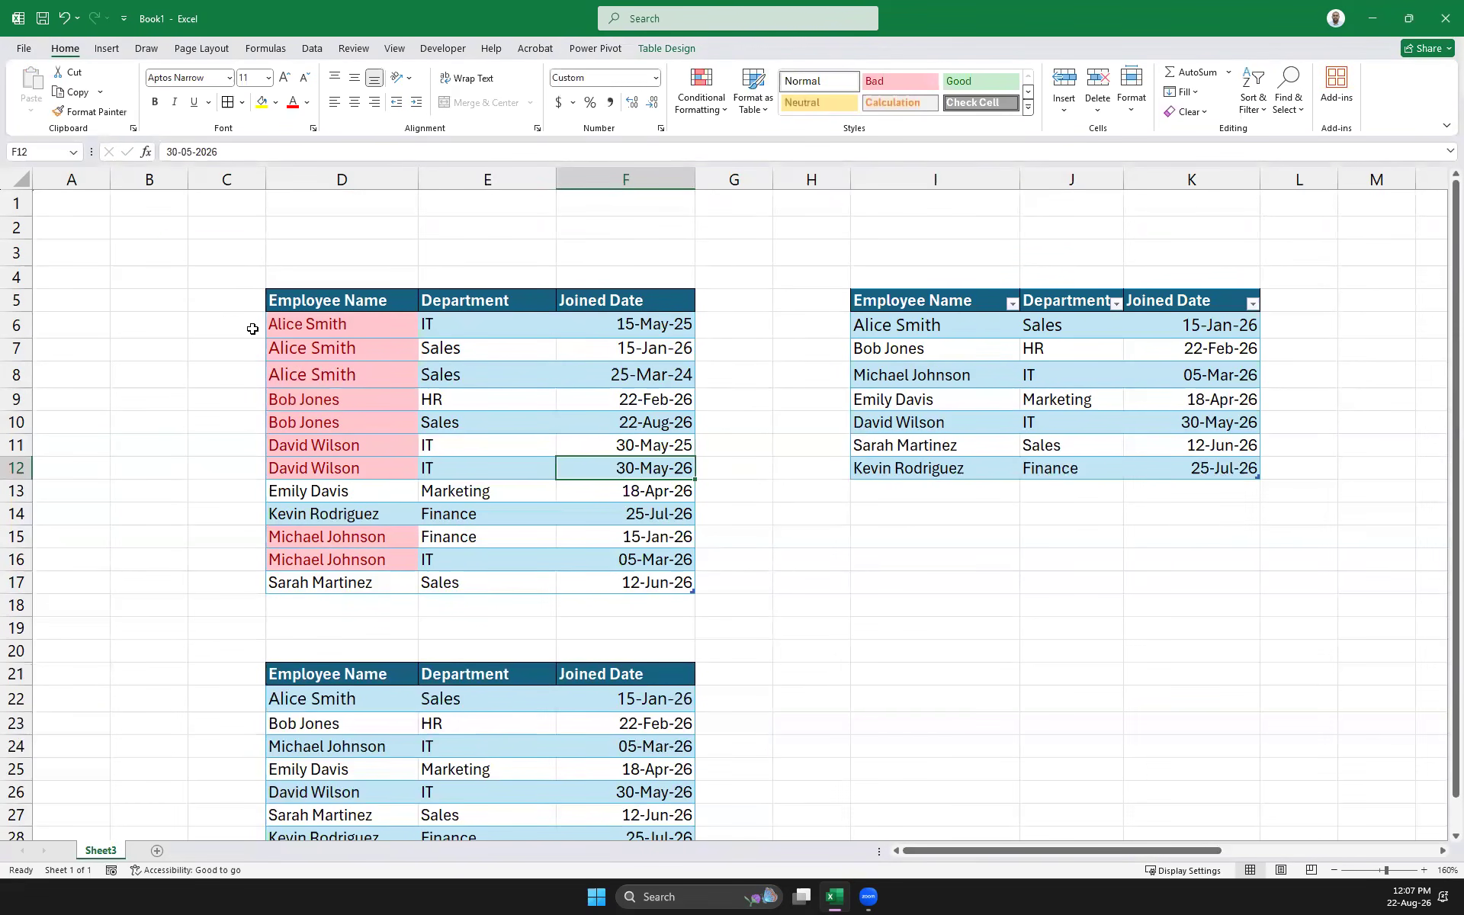
{"action": "left_click", "coordinate": [777, 610]}
{"action": "left_click_drag", "start_coordinate": [649, 578], "coordinate": [273, 328]}
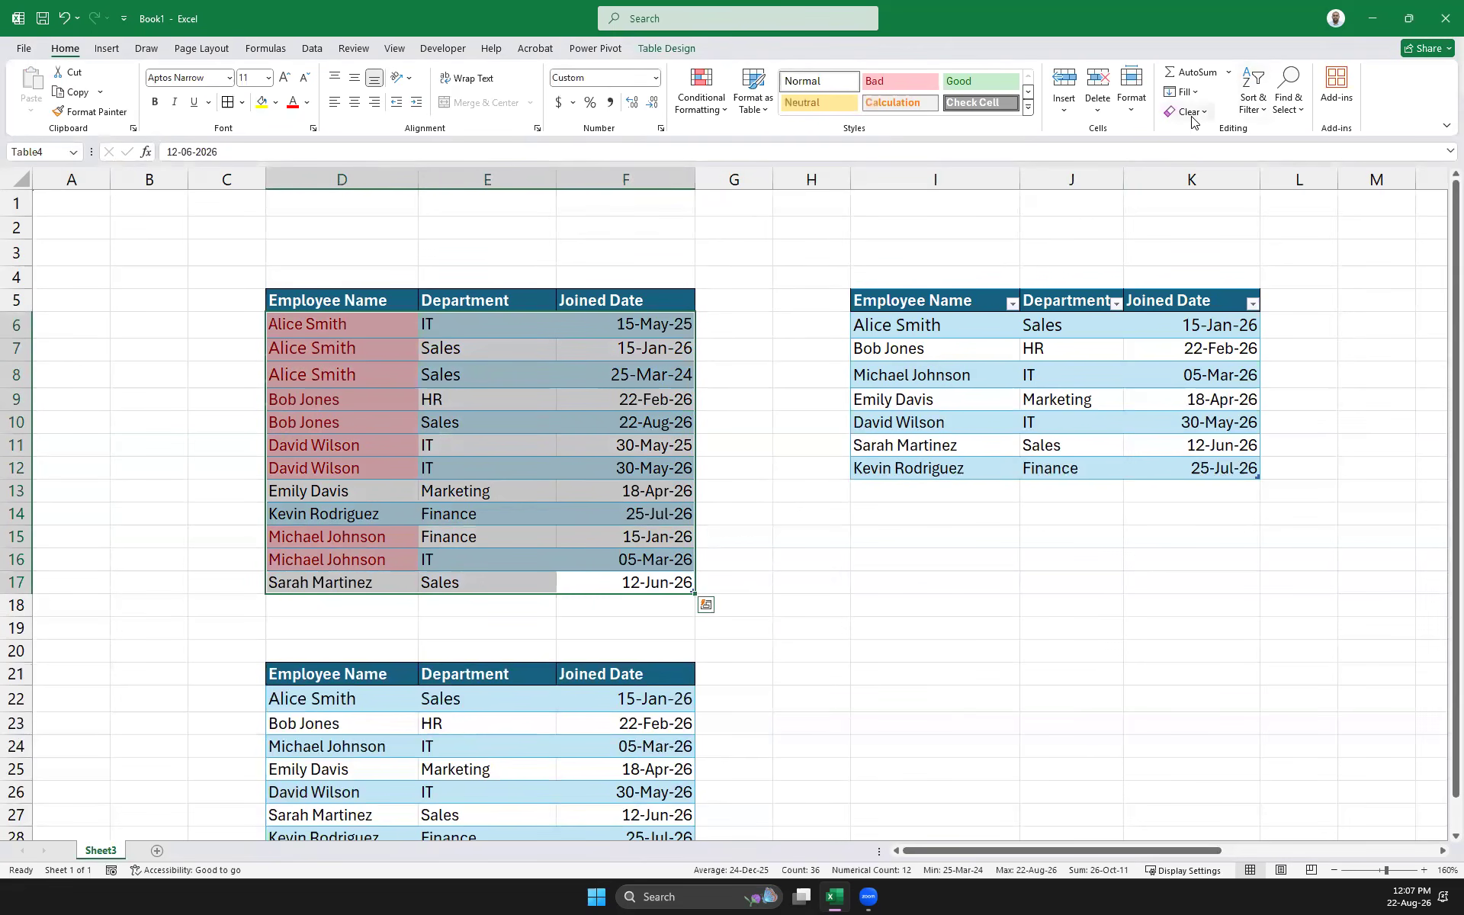
Rebuild the Custom Sort levels: Employee Name first, then Department on cell values
{"action": "left_click", "coordinate": [1262, 112]}
{"action": "left_click", "coordinate": [1284, 178]}
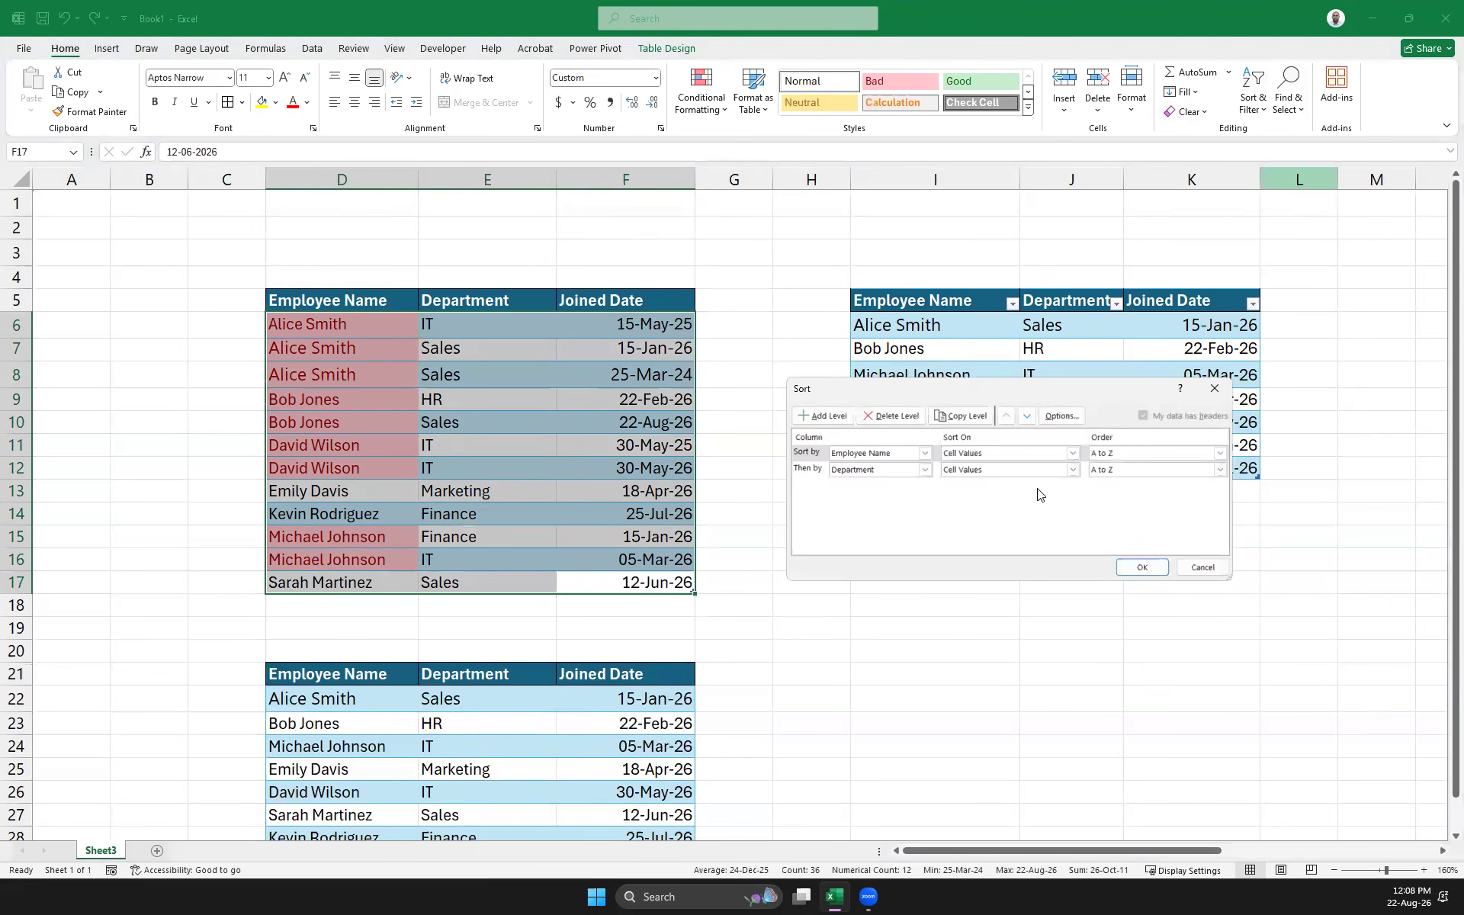
{"action": "left_click", "coordinate": [894, 415]}
{"action": "left_click", "coordinate": [904, 415]}
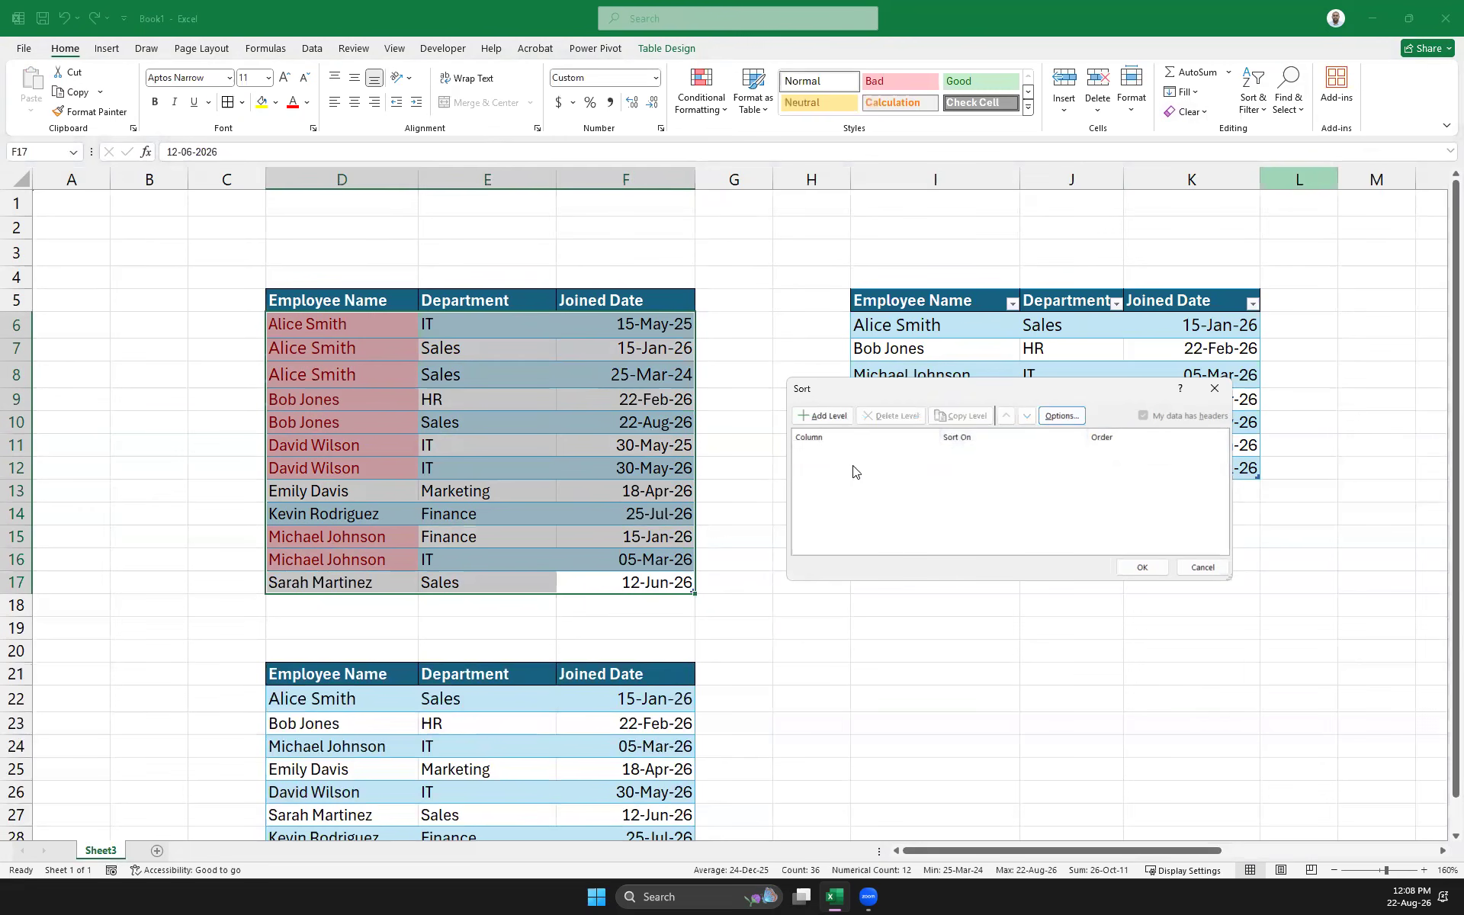
{"action": "left_click", "coordinate": [826, 413]}
{"action": "left_click", "coordinate": [926, 453]}
{"action": "left_click", "coordinate": [912, 462]}
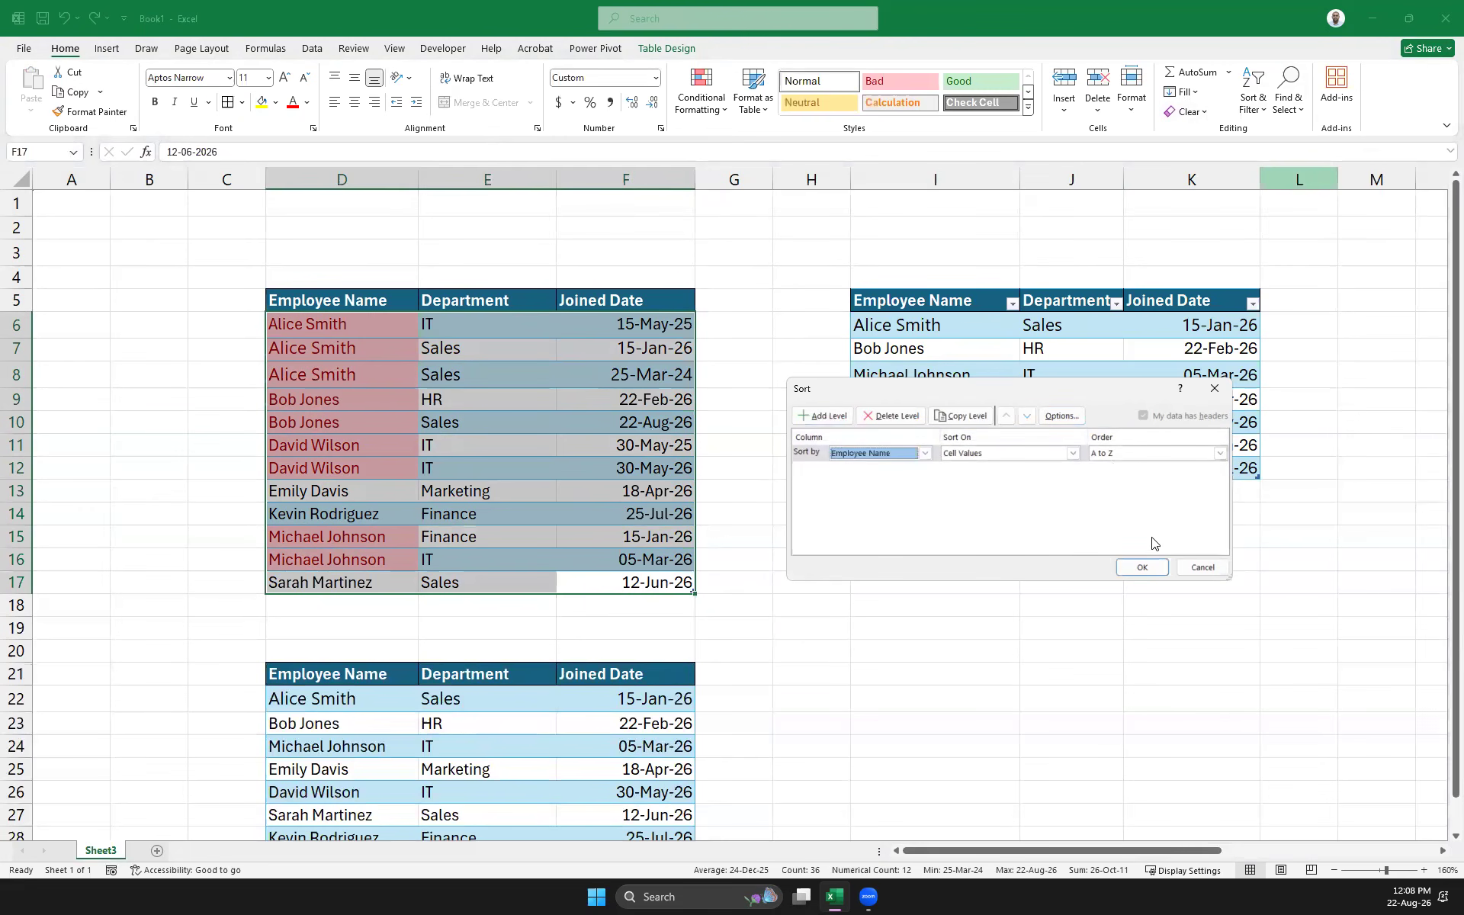
{"action": "left_click", "coordinate": [824, 416]}
{"action": "left_click", "coordinate": [924, 469]}
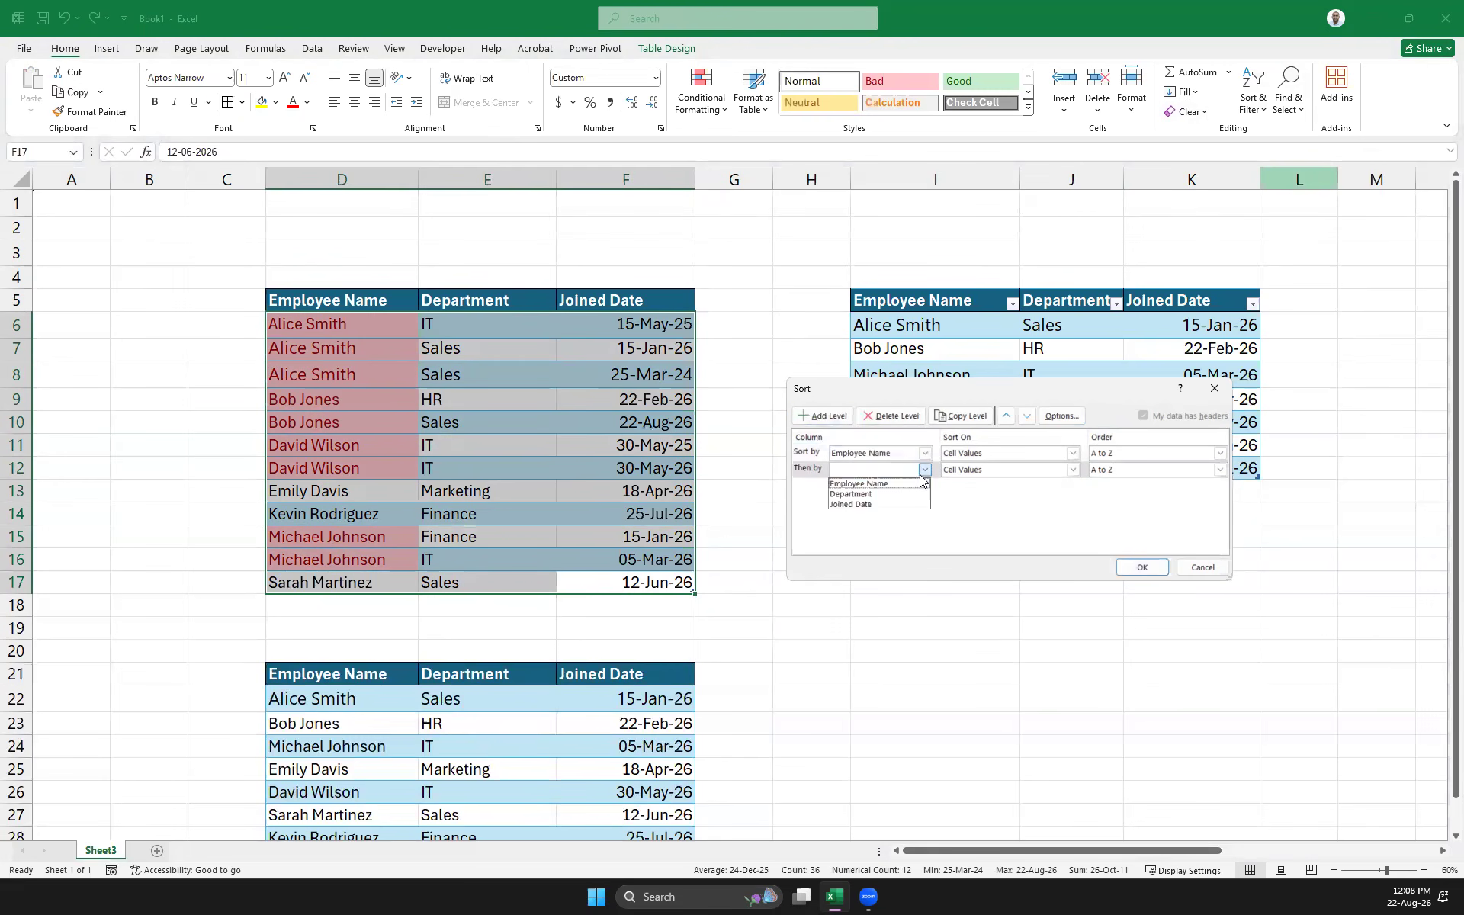
{"action": "left_click", "coordinate": [854, 494]}
{"action": "left_click", "coordinate": [1071, 473]}
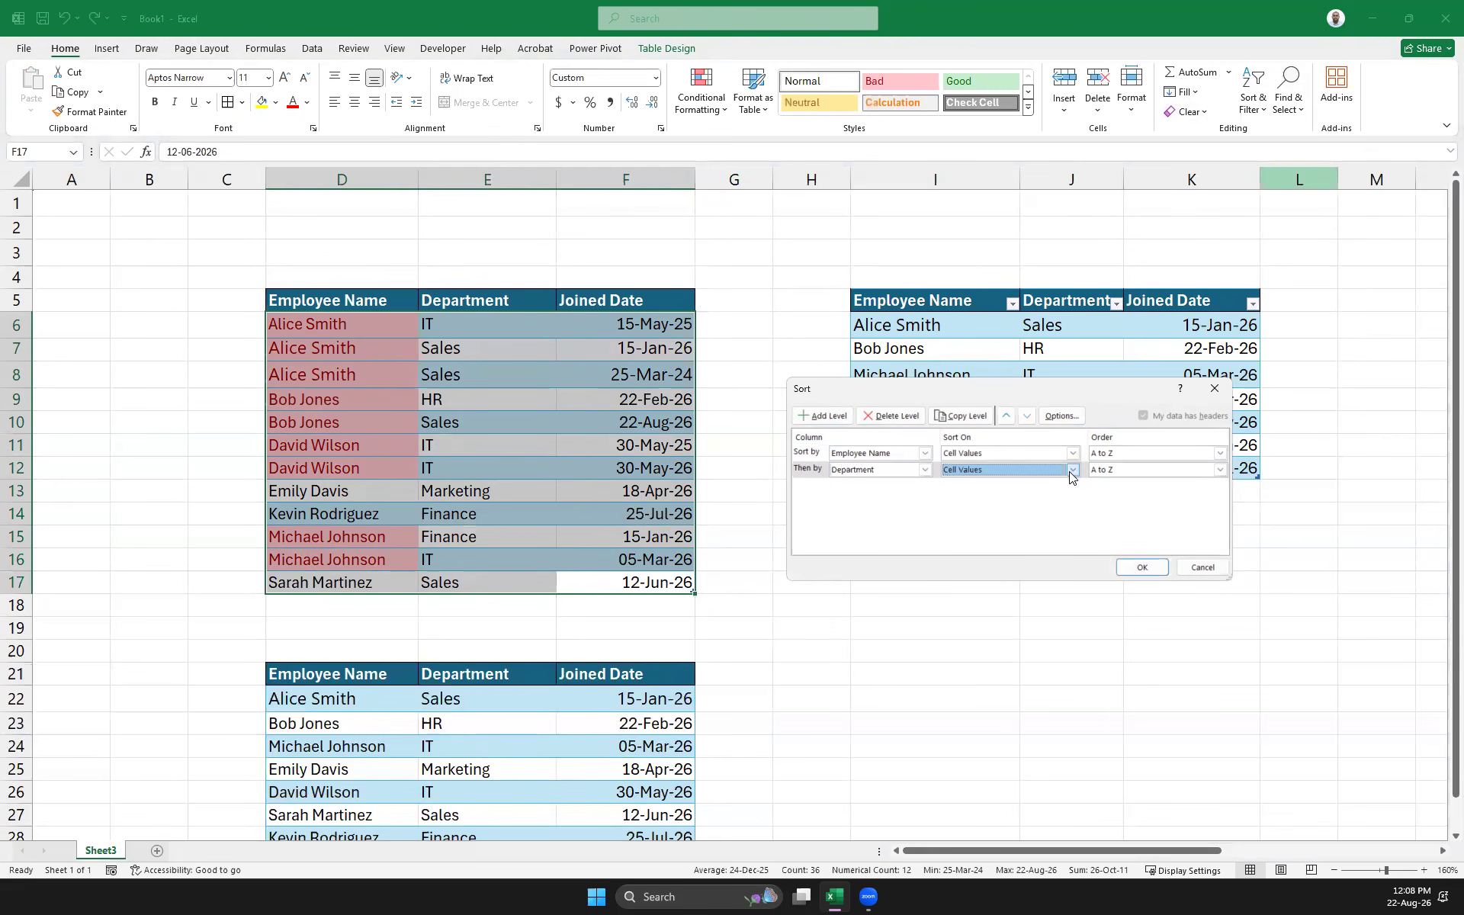
Add a third level on Joined Date, Newest to Oldest, and apply the sort
{"action": "left_click", "coordinate": [834, 418]}
{"action": "left_click", "coordinate": [925, 486]}
{"action": "left_click", "coordinate": [854, 523]}
{"action": "left_click", "coordinate": [1059, 487]}
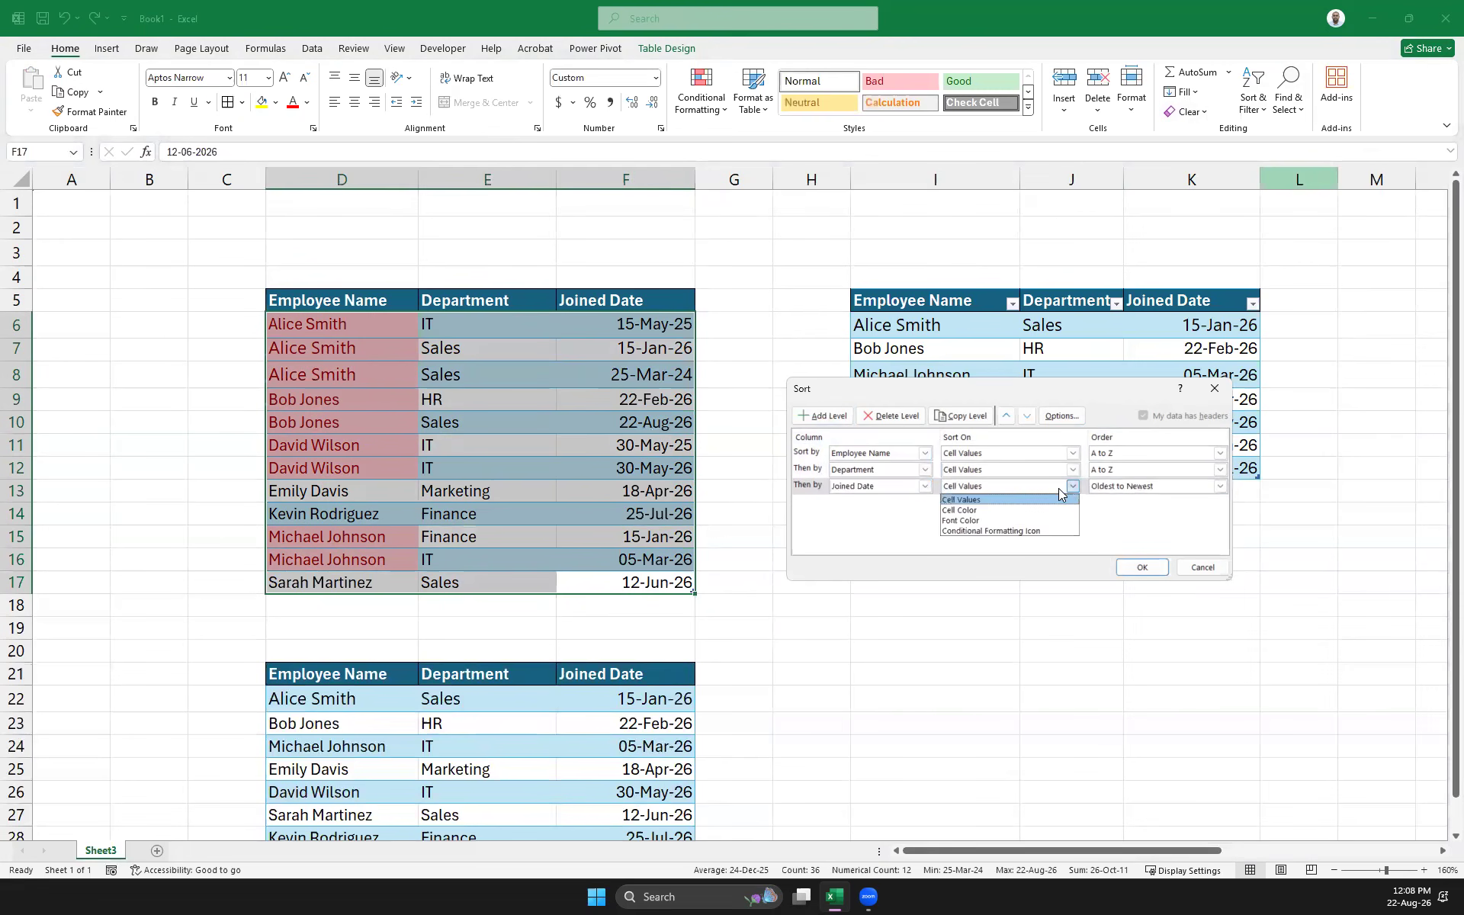
{"action": "left_click", "coordinate": [1054, 487]}
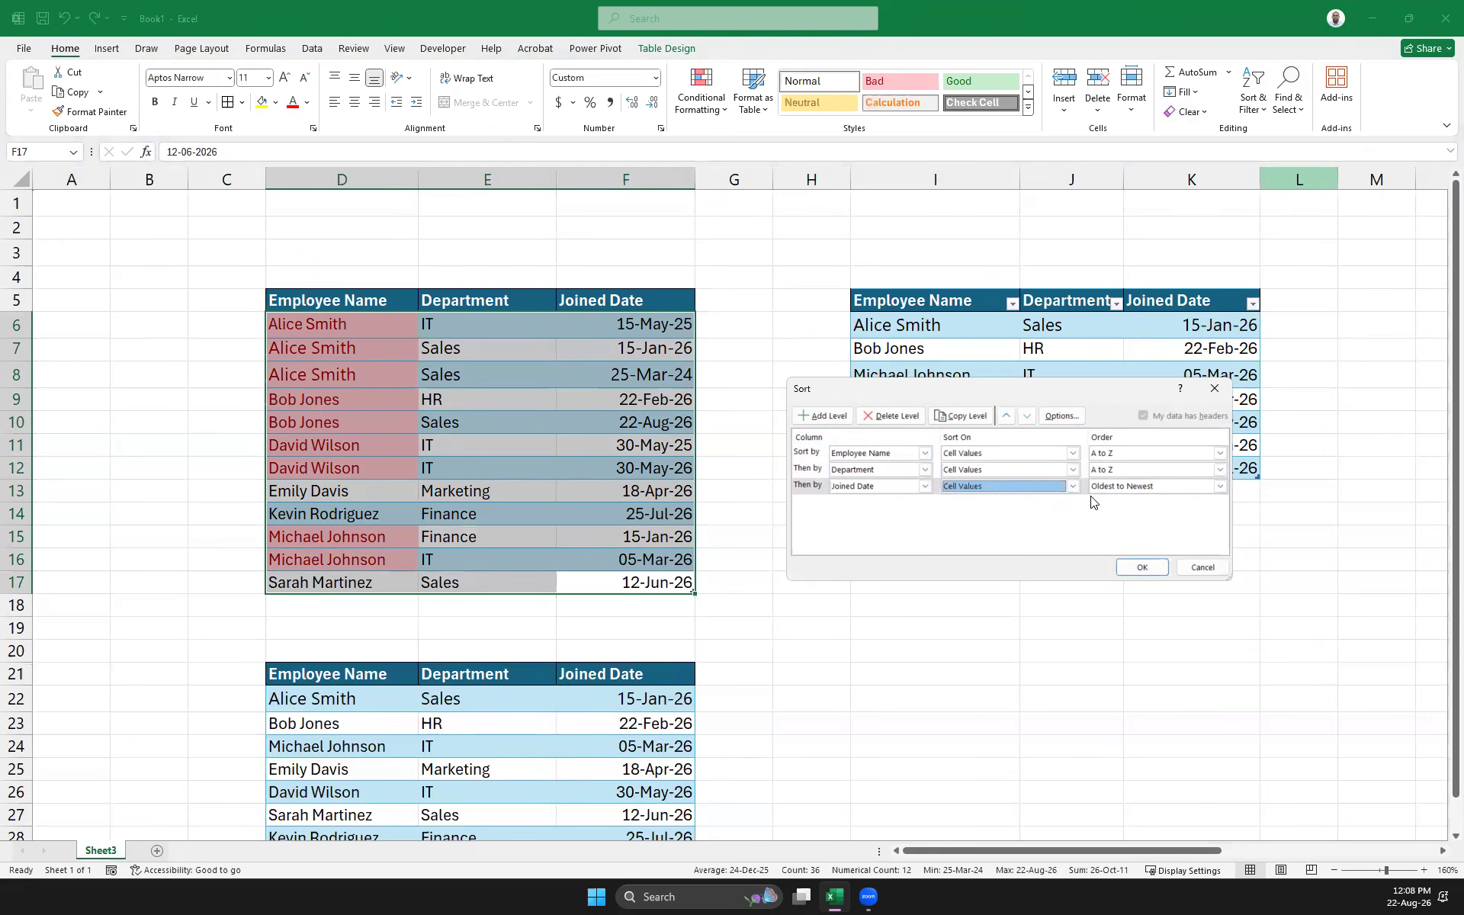
{"action": "left_click", "coordinate": [1171, 490]}
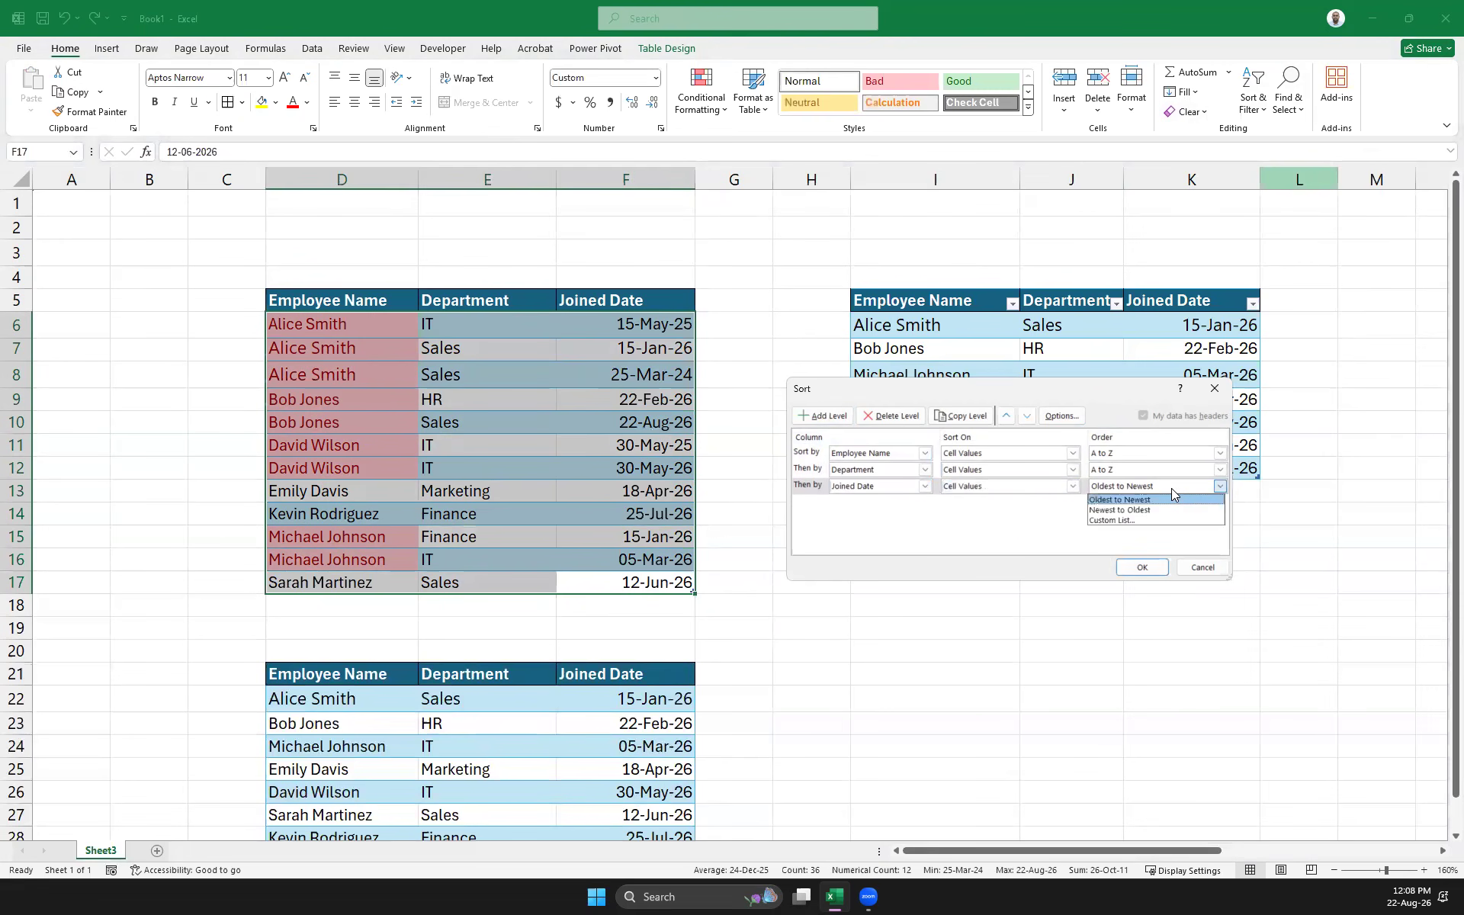
{"action": "left_click", "coordinate": [1137, 509]}
{"action": "left_click", "coordinate": [1141, 568]}
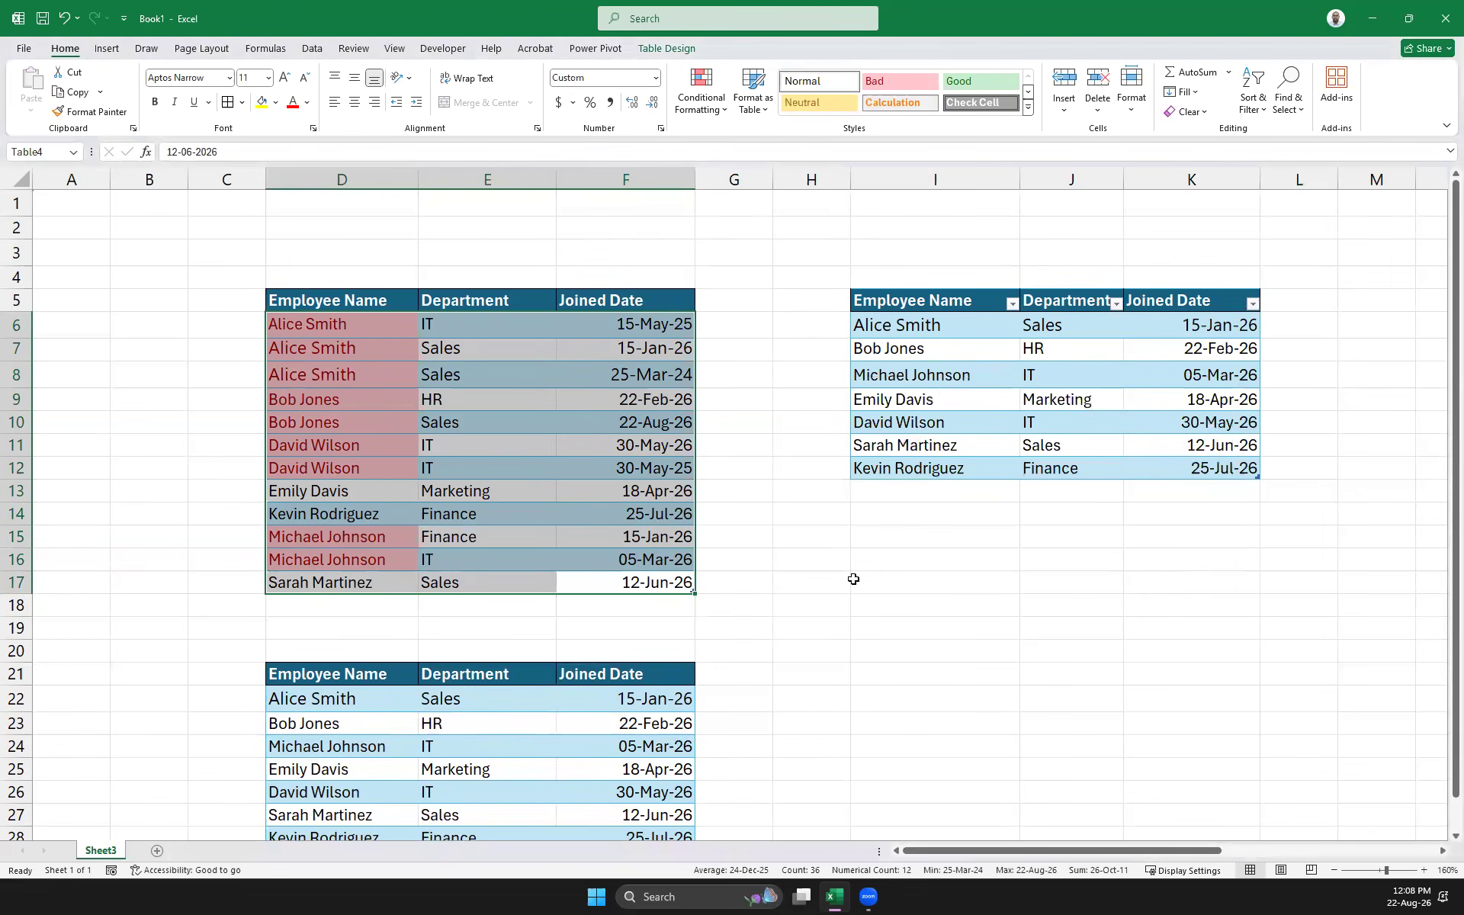
{"action": "left_click", "coordinate": [783, 580]}
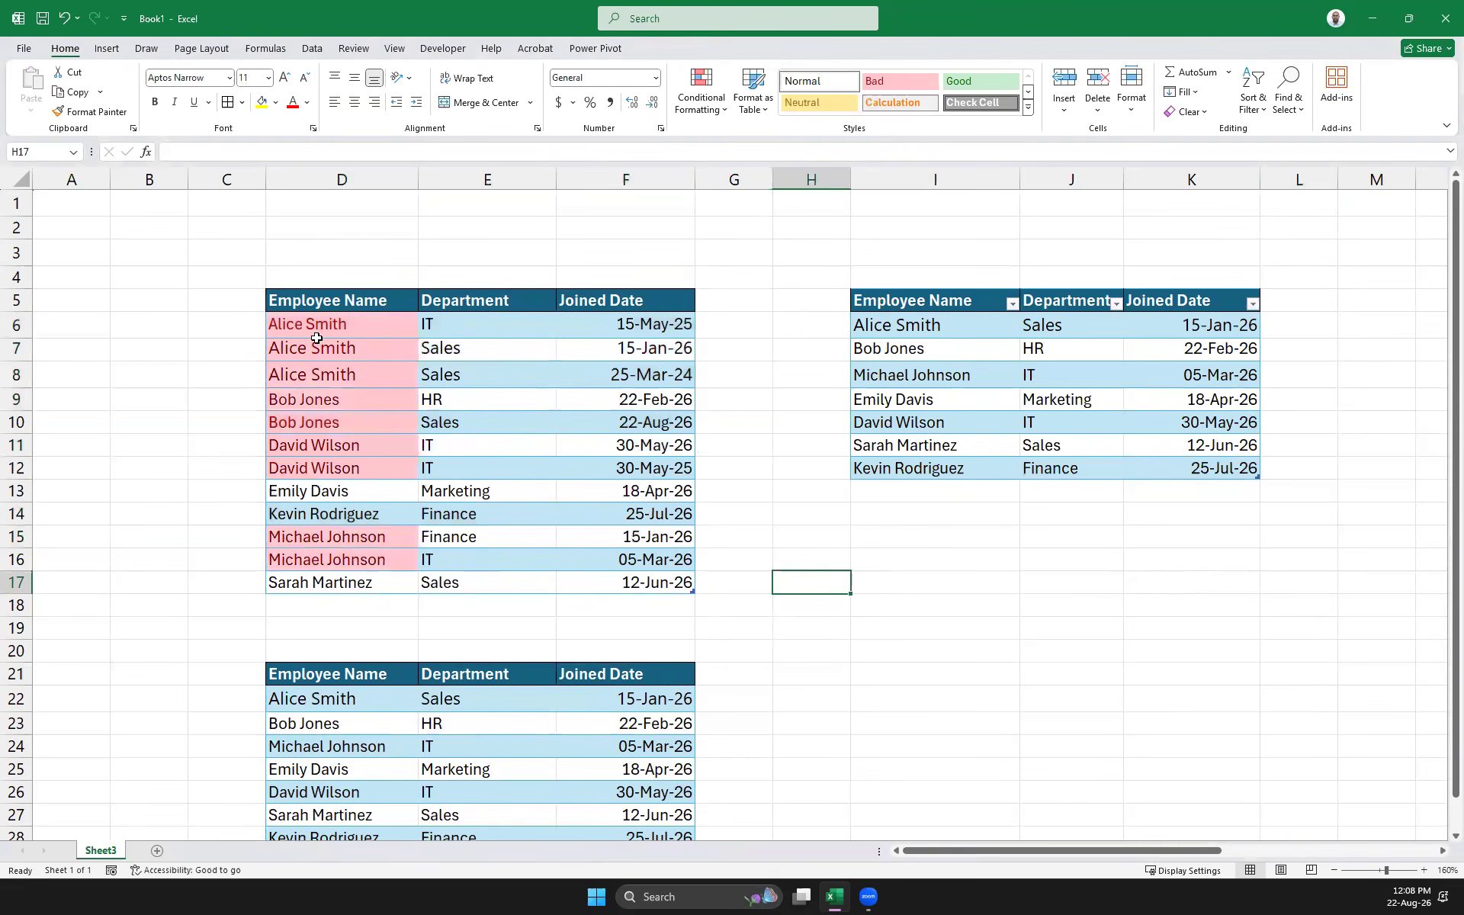
{"action": "left_click_drag", "start_coordinate": [298, 328], "coordinate": [315, 377]}
{"action": "left_click", "coordinate": [448, 353]}
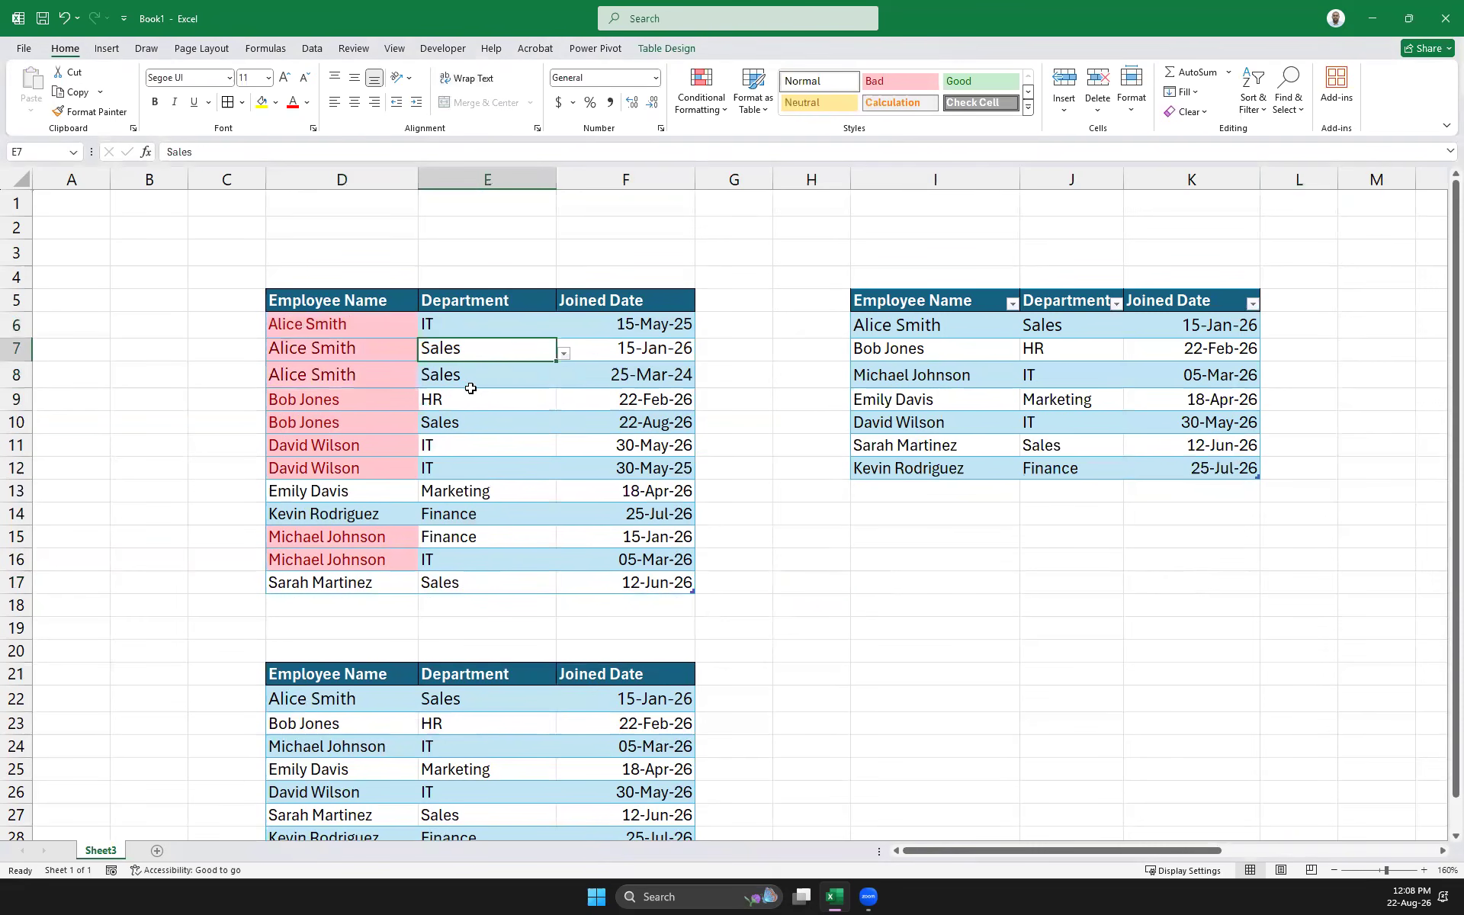
{"action": "left_click", "coordinate": [668, 378]}
{"action": "left_click", "coordinate": [668, 350]}
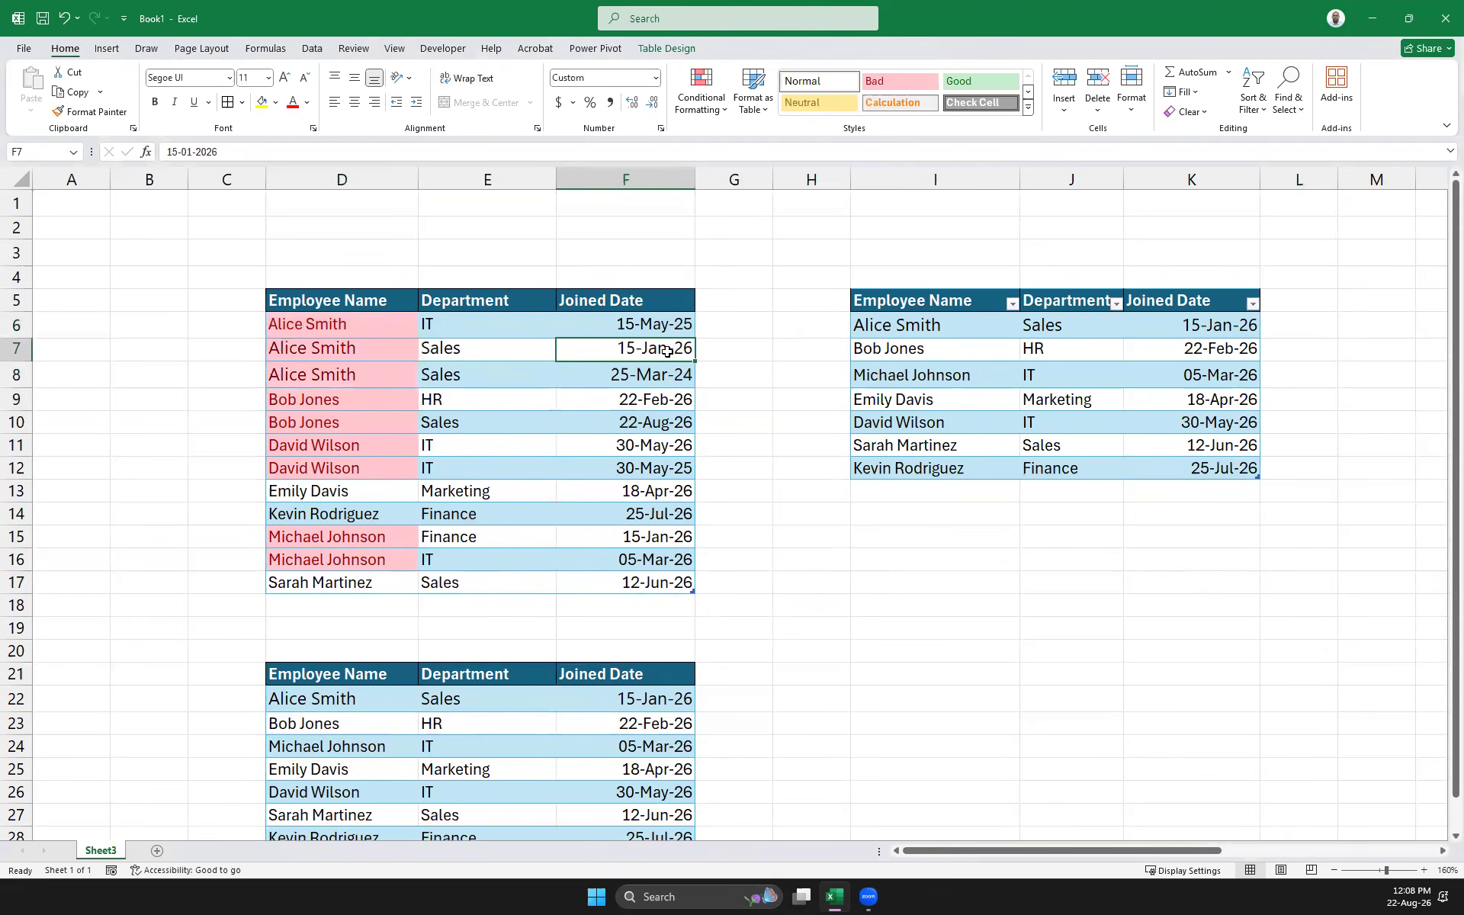
{"action": "left_click", "coordinate": [675, 374]}
{"action": "left_click", "coordinate": [664, 345]}
{"action": "left_click", "coordinate": [672, 378]}
{"action": "left_click", "coordinate": [656, 350]}
{"action": "left_click", "coordinate": [500, 351]}
{"action": "left_click", "coordinate": [667, 383]}
{"action": "left_click_drag", "start_coordinate": [658, 349], "coordinate": [662, 375]}
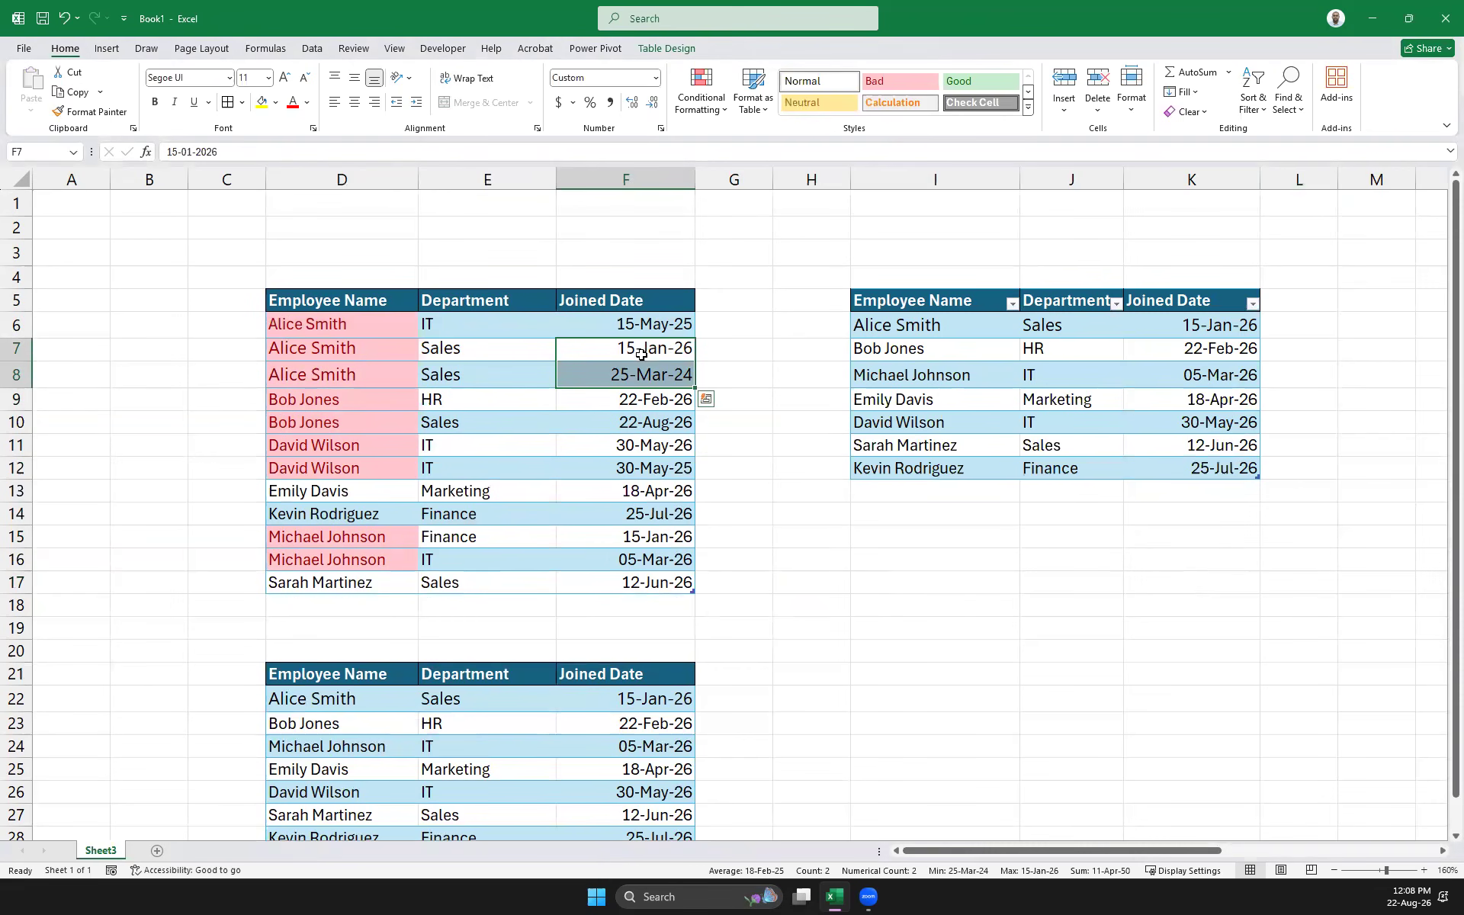
{"action": "left_click_drag", "start_coordinate": [639, 352], "coordinate": [639, 372]}
{"action": "left_click_drag", "start_coordinate": [671, 445], "coordinate": [656, 538]}
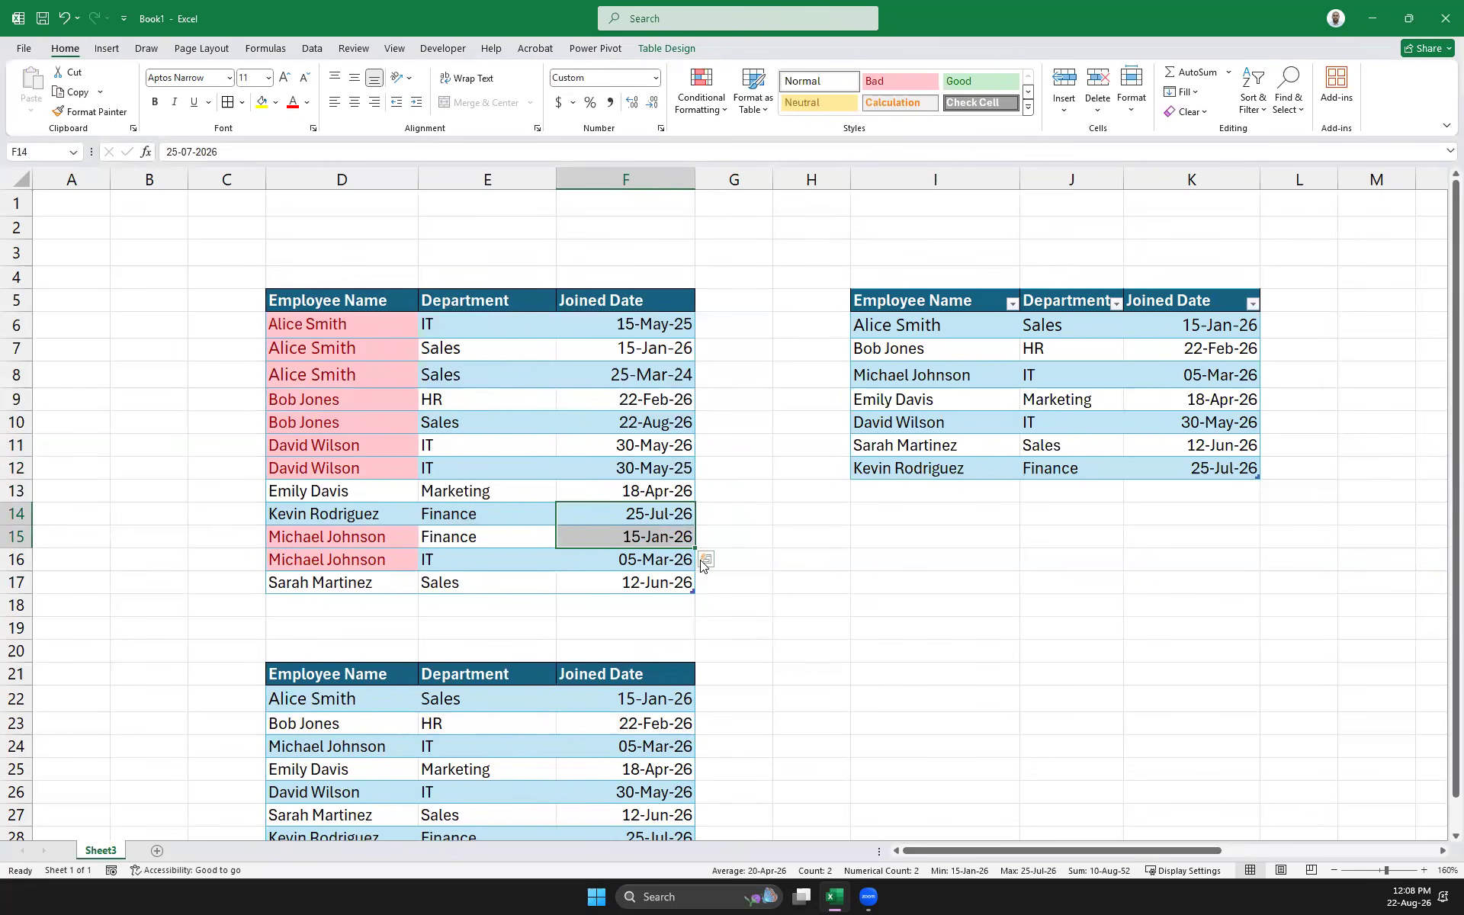
{"action": "left_click_drag", "start_coordinate": [660, 587], "coordinate": [294, 299]}
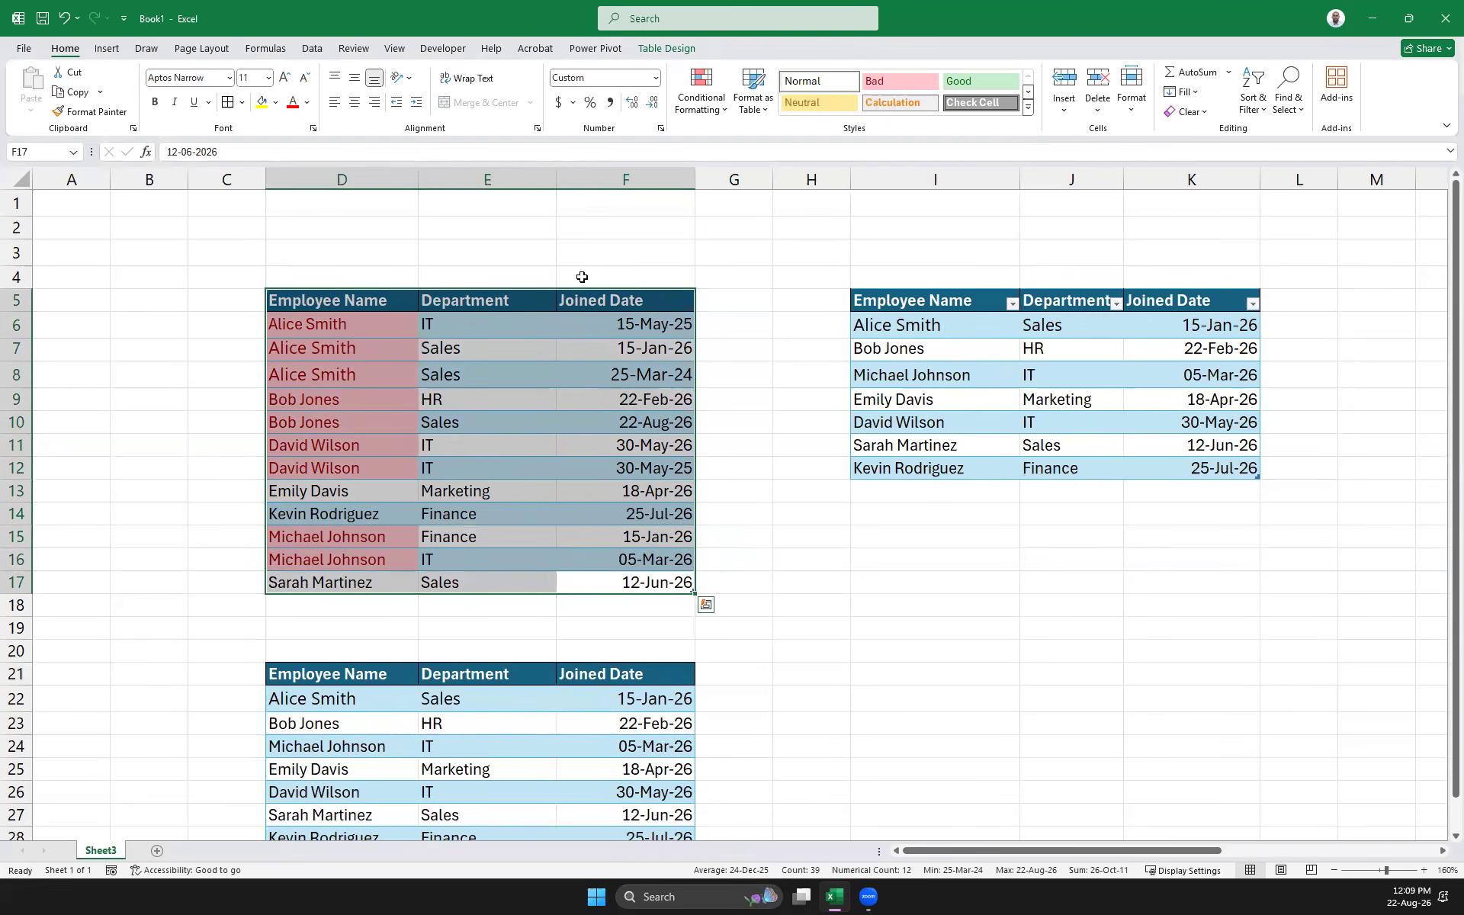
Insert a table column left of Department at E5 and head it 'Shift'
{"action": "left_click", "coordinate": [962, 610]}
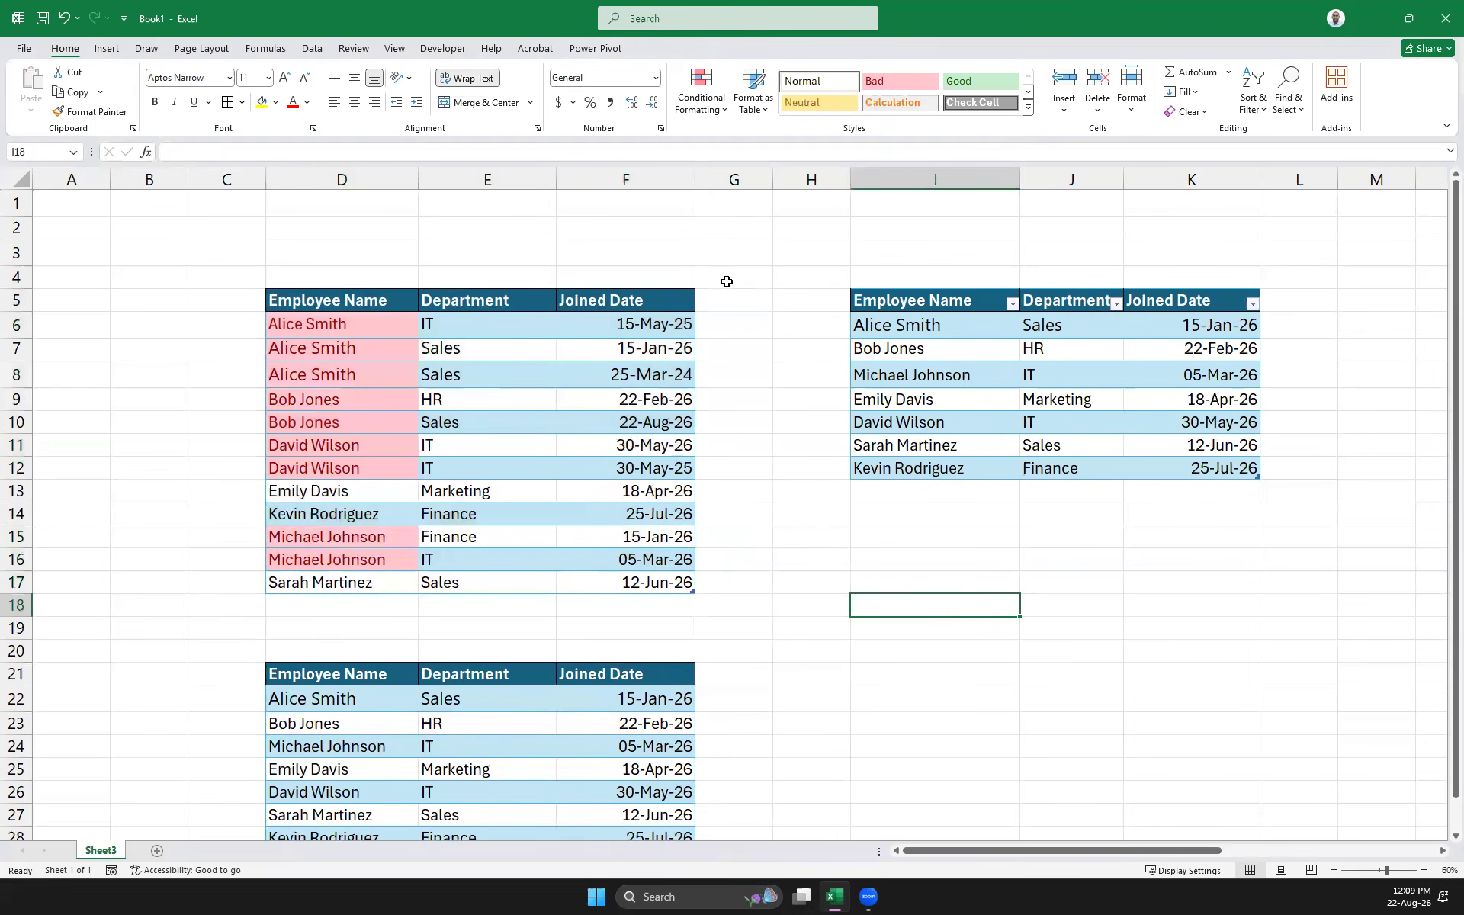
{"action": "left_click", "coordinate": [480, 298]}
{"action": "right_click", "coordinate": [483, 302]}
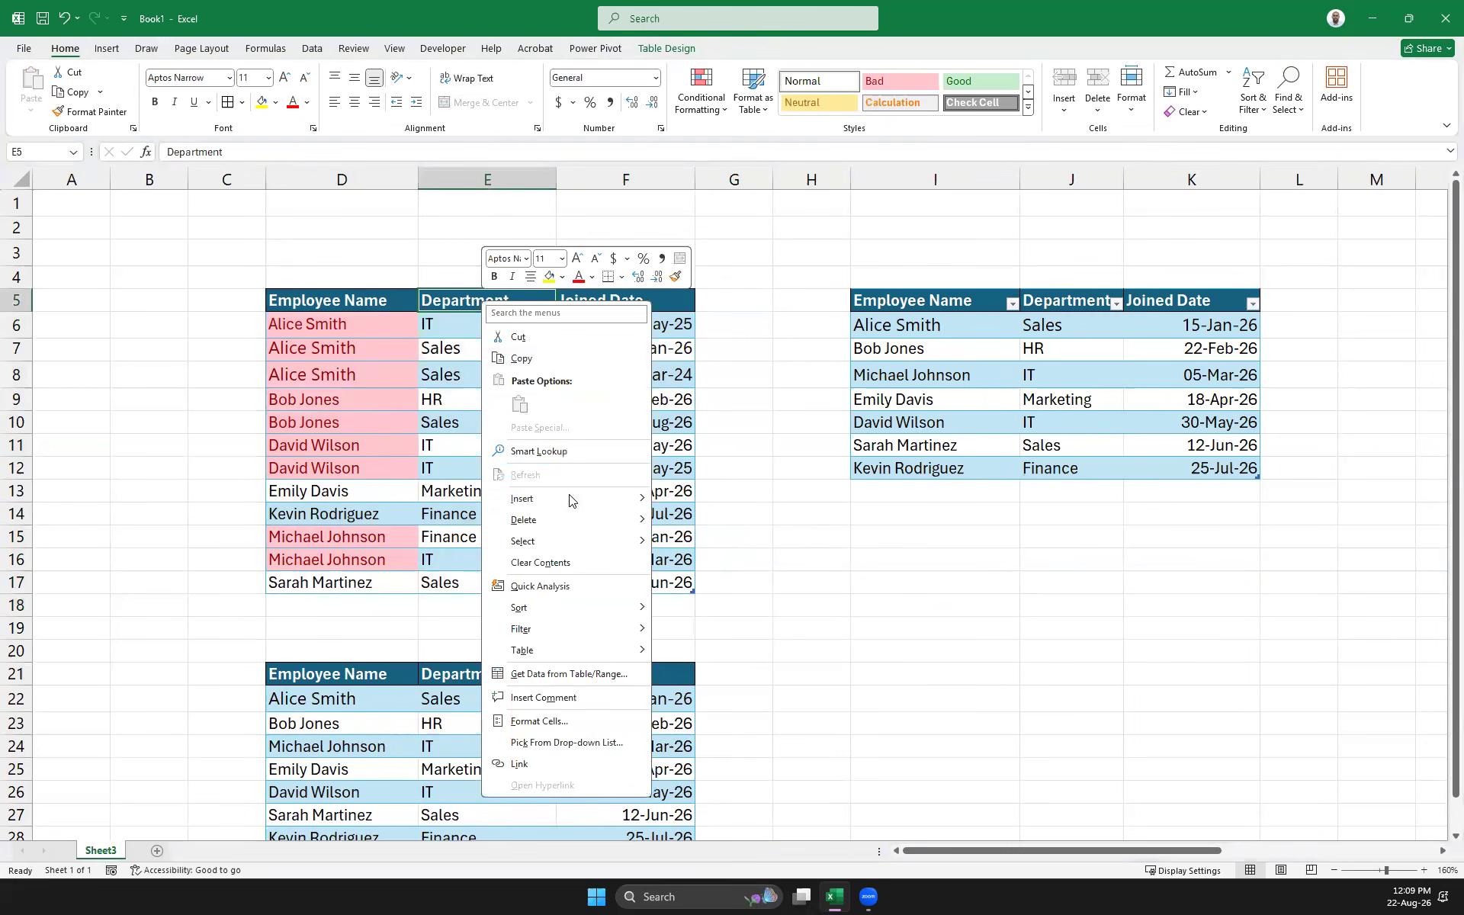
{"action": "mouse_move", "coordinate": [572, 499]}
{"action": "left_click", "coordinate": [773, 505]}
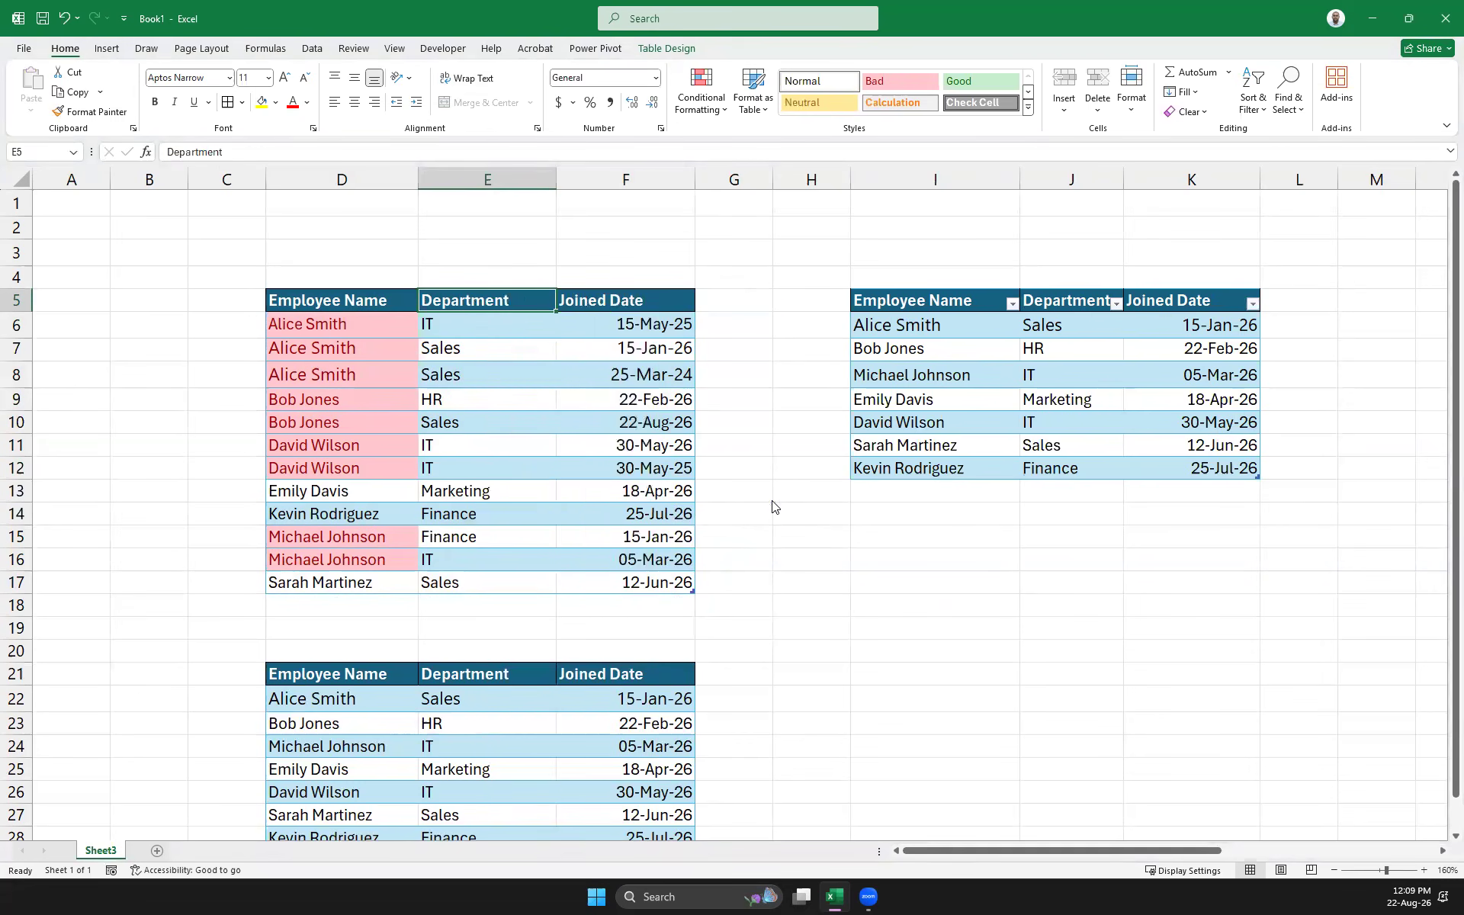
{"action": "type", "text": "S"}
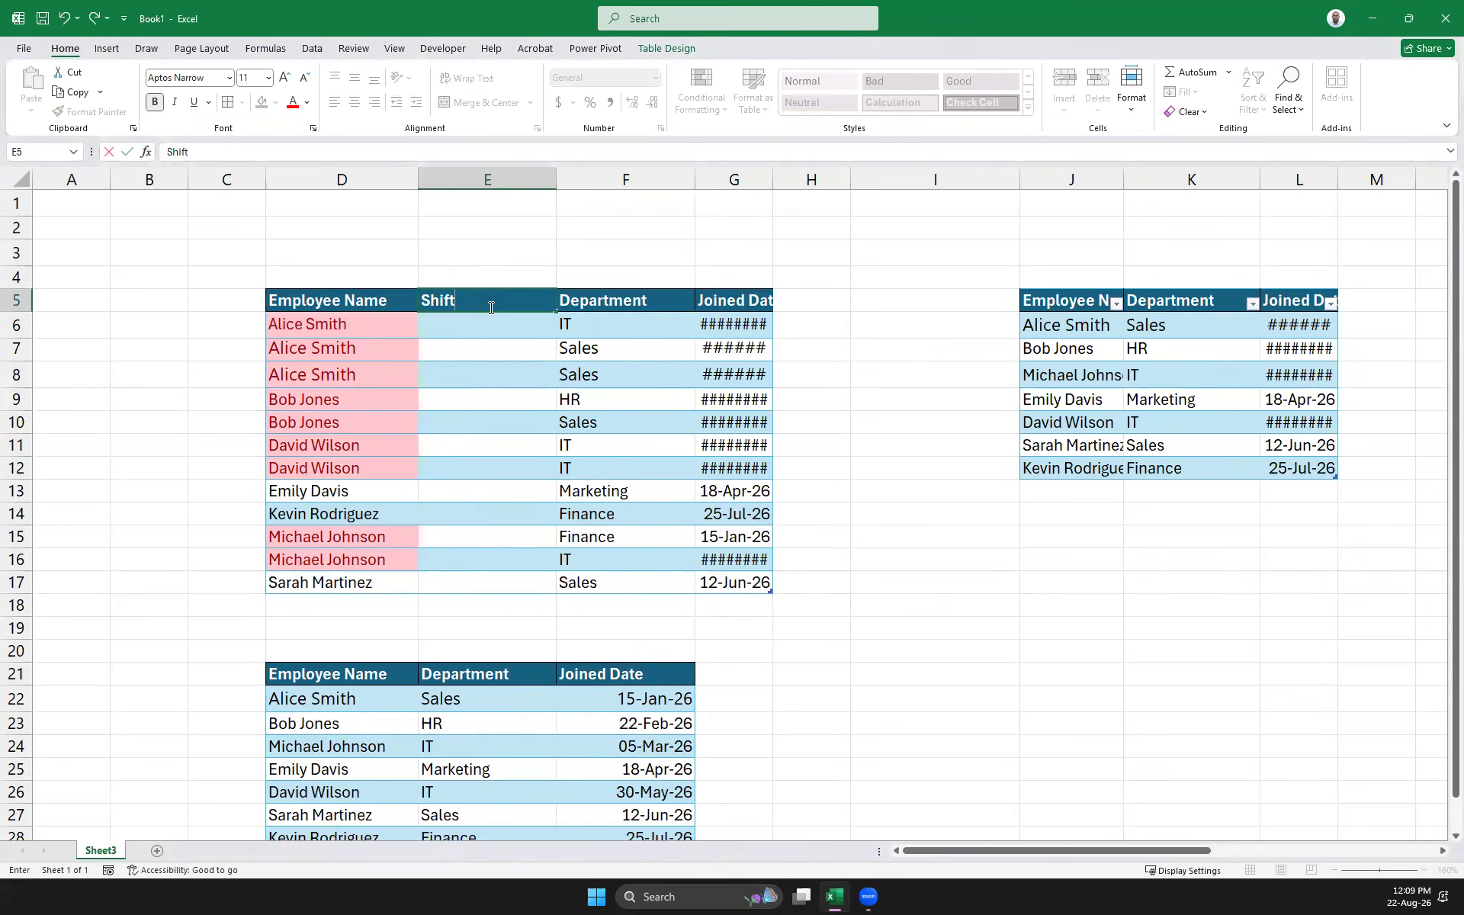
{"action": "type", "text": "hift"}
{"action": "key", "text": "Return"}
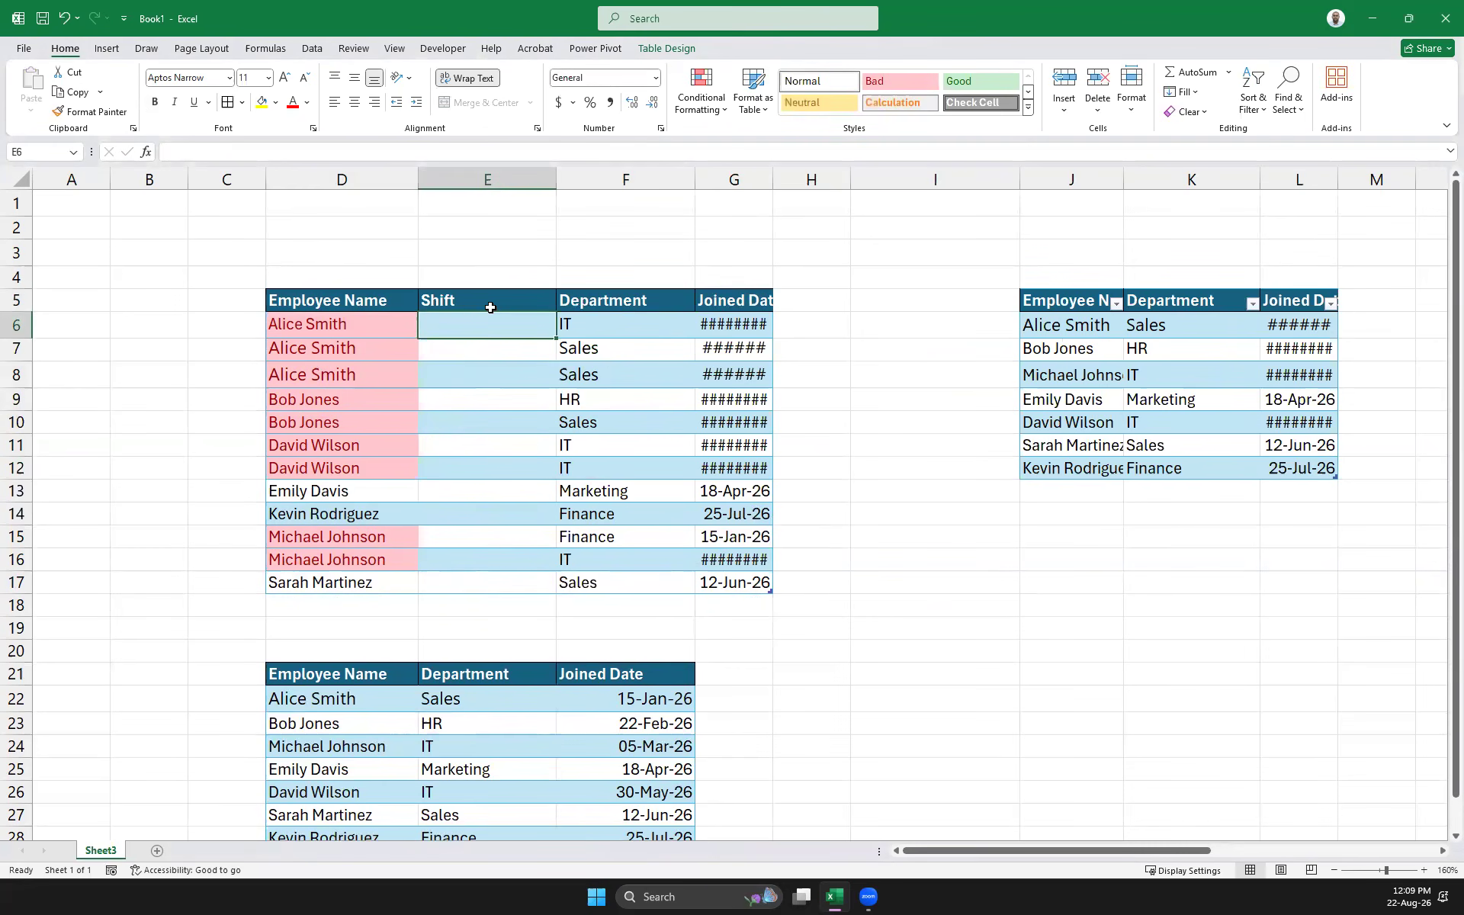
{"action": "type", "text": "M"}
{"action": "key", "text": "BackSpace"}
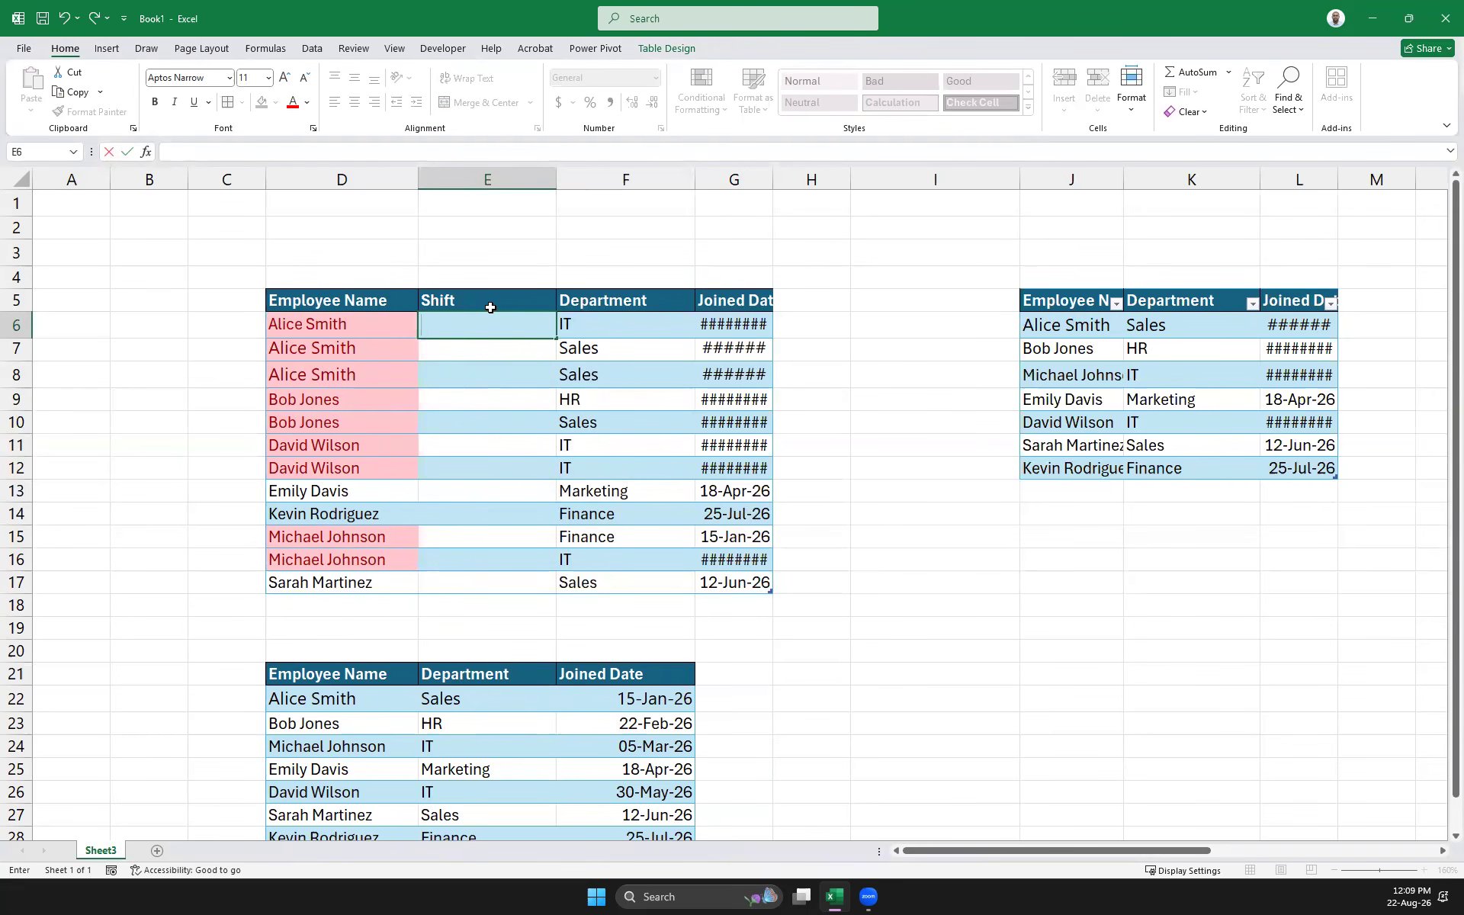
Enter the first shifts: Morning in E6, Evening in E7 and Night in E8
{"action": "type", "text": "Morningt"}
{"action": "key", "text": "Return"}
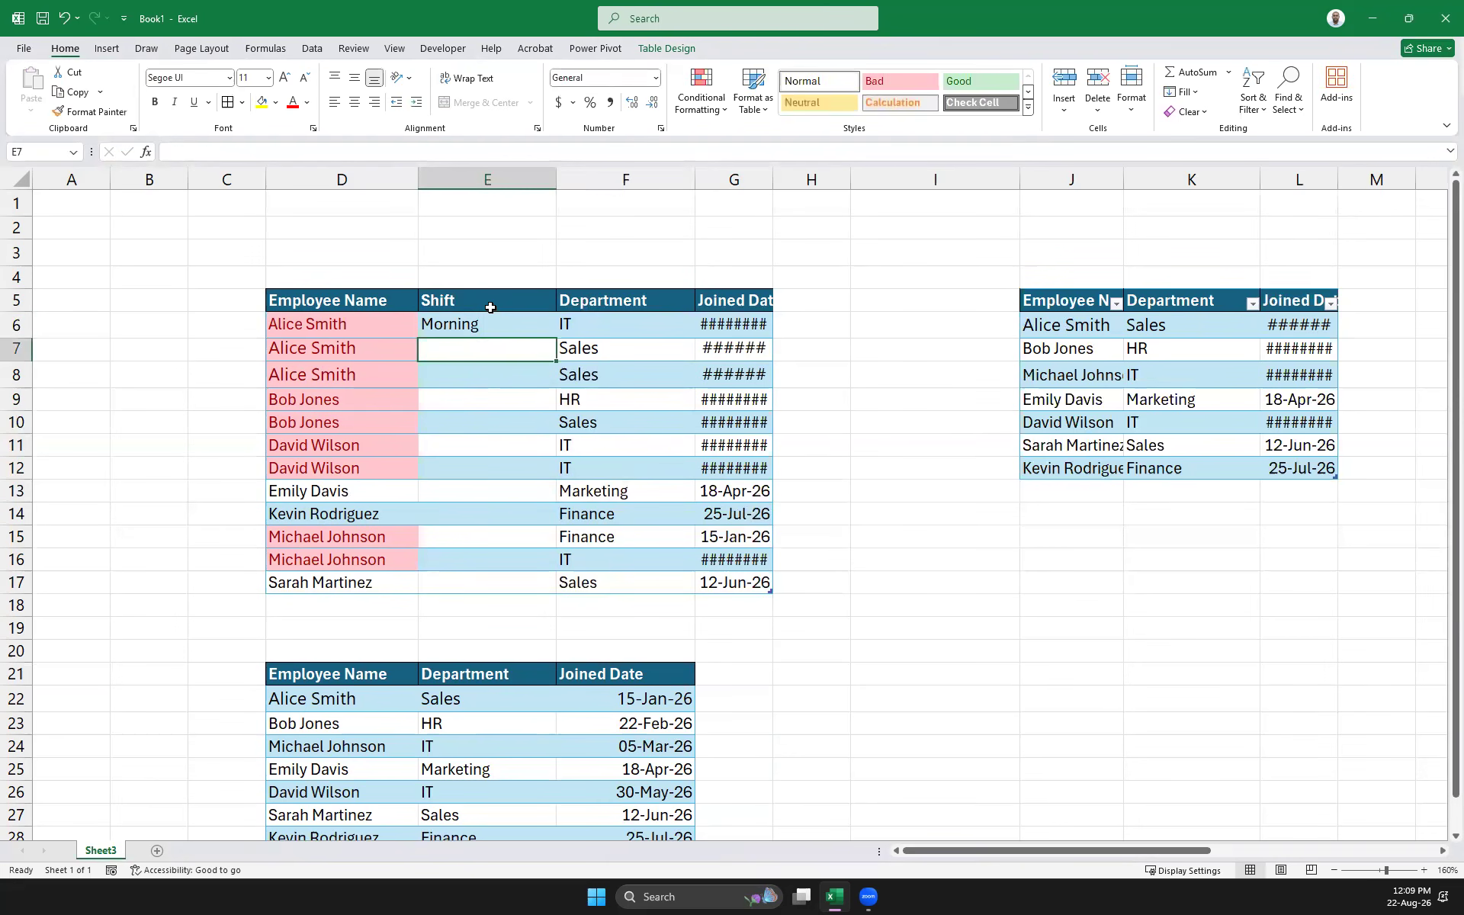
{"action": "key", "text": "Down"}
{"action": "key", "text": "Up"}
{"action": "key", "text": "Down"}
{"action": "key", "text": "Up"}
{"action": "key", "text": "ctrl+z"}
{"action": "type", "text": "Evening"}
{"action": "key", "text": "Return"}
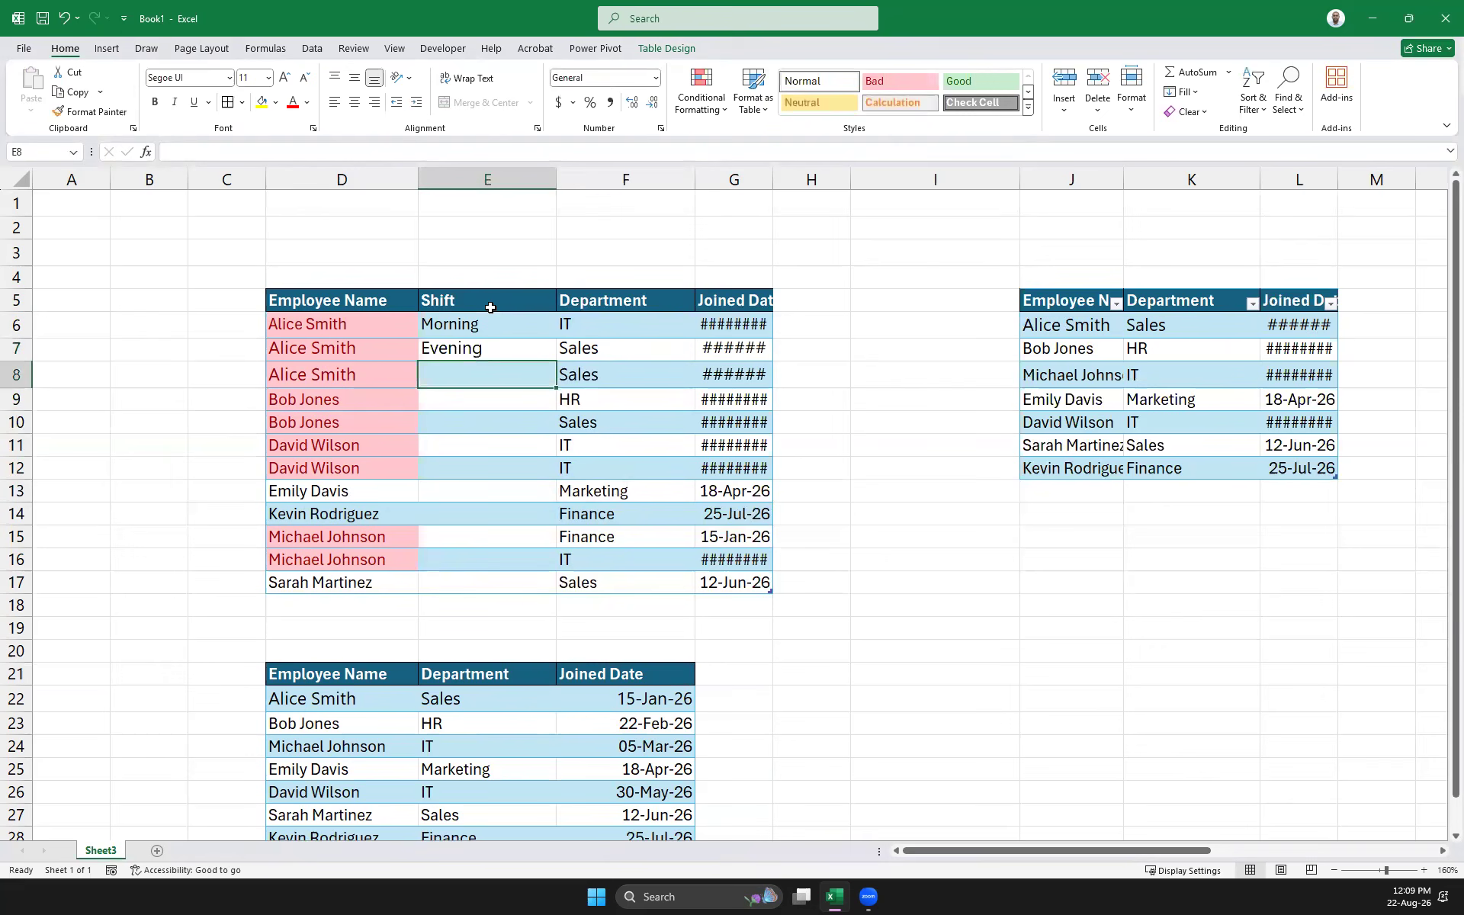
{"action": "type", "text": "NIgh"}
{"action": "key", "text": "Left"}
{"action": "key", "text": "Down"}
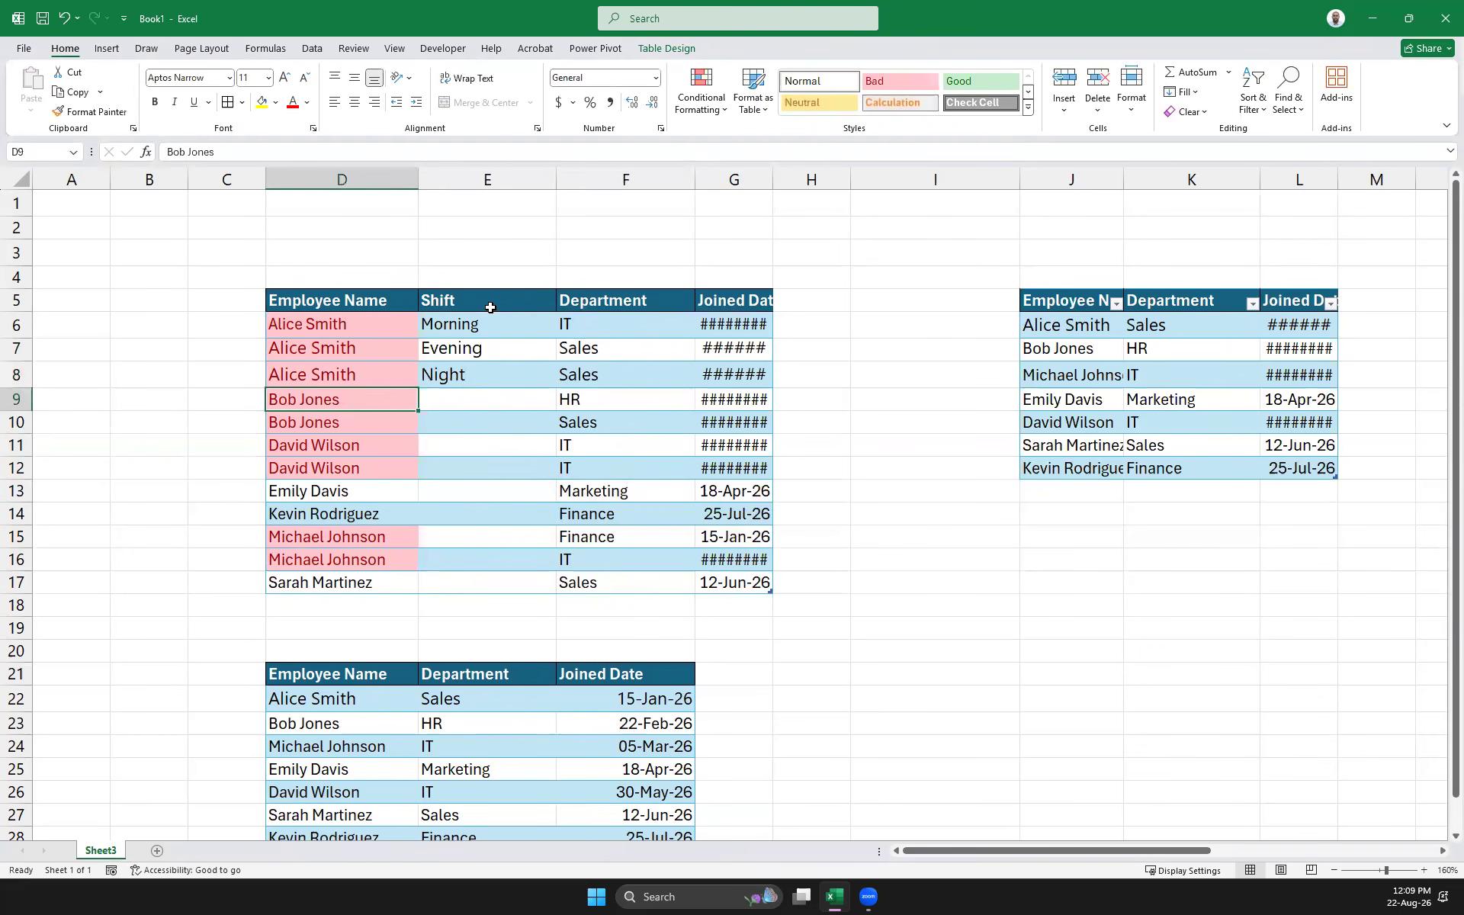
Copy Night from E8 into E10, E13, E15 and E17
{"action": "left_click", "coordinate": [449, 372]}
{"action": "key", "text": "ctrl+c"}
{"action": "key", "text": "Down"}
{"action": "key", "text": "Down"}
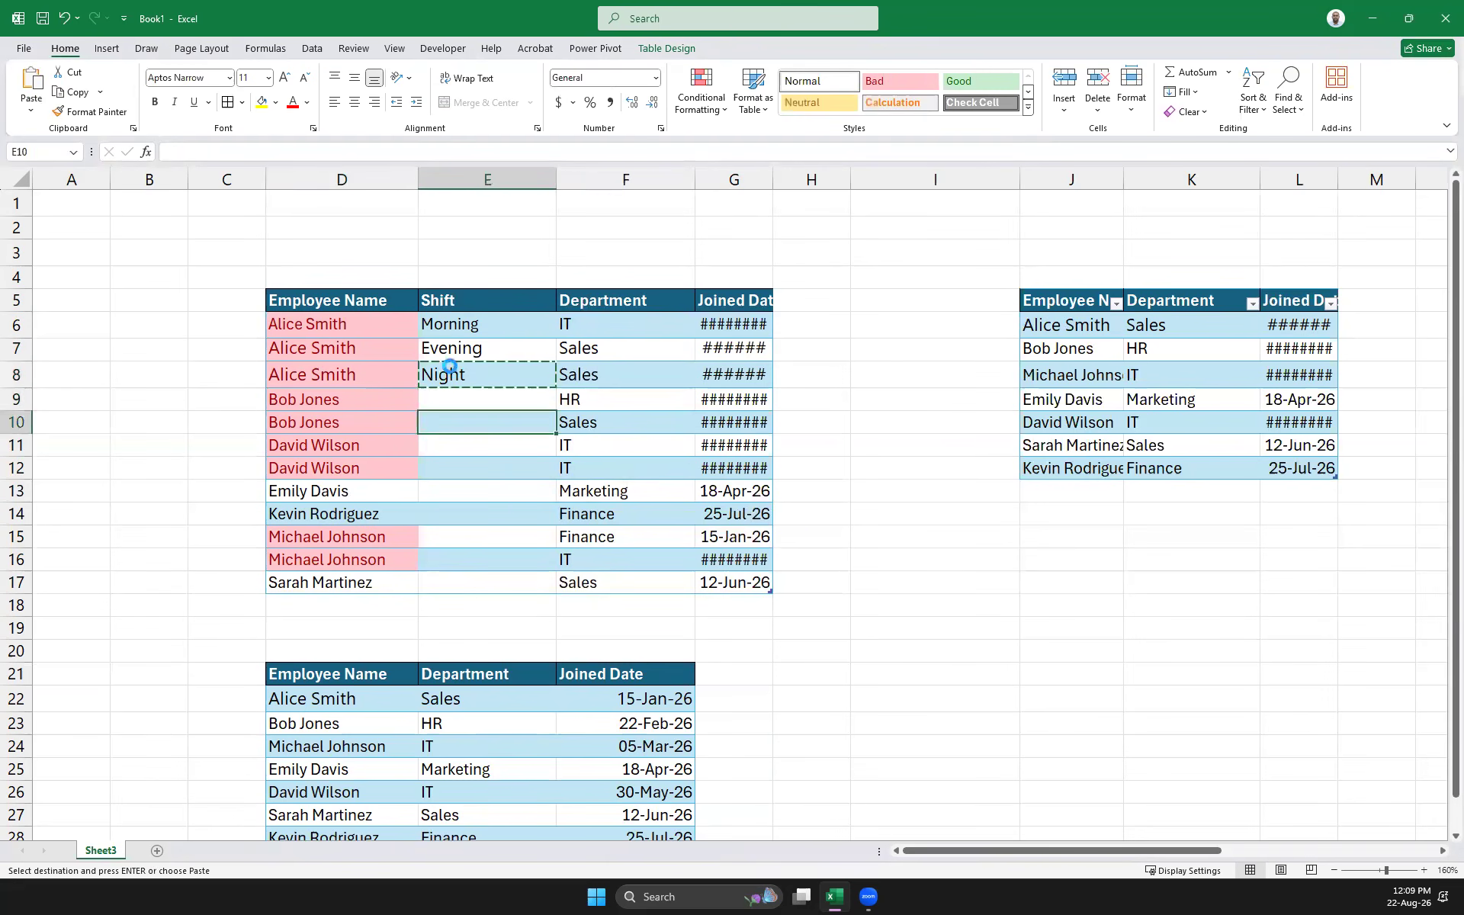
{"action": "key", "text": "ctrl+v"}
{"action": "key", "text": "Down"}
{"action": "key", "text": "Down"}
{"action": "key", "text": "Down"}
{"action": "key", "text": "Down"}
{"action": "key", "text": "Down"}
{"action": "key", "text": "Down"}
{"action": "key", "text": "Down"}
{"action": "key", "text": "Down"}
{"action": "key", "text": "Up"}
{"action": "key", "text": "ctrl+v"}
{"action": "key", "text": "Up"}
{"action": "key", "text": "Up"}
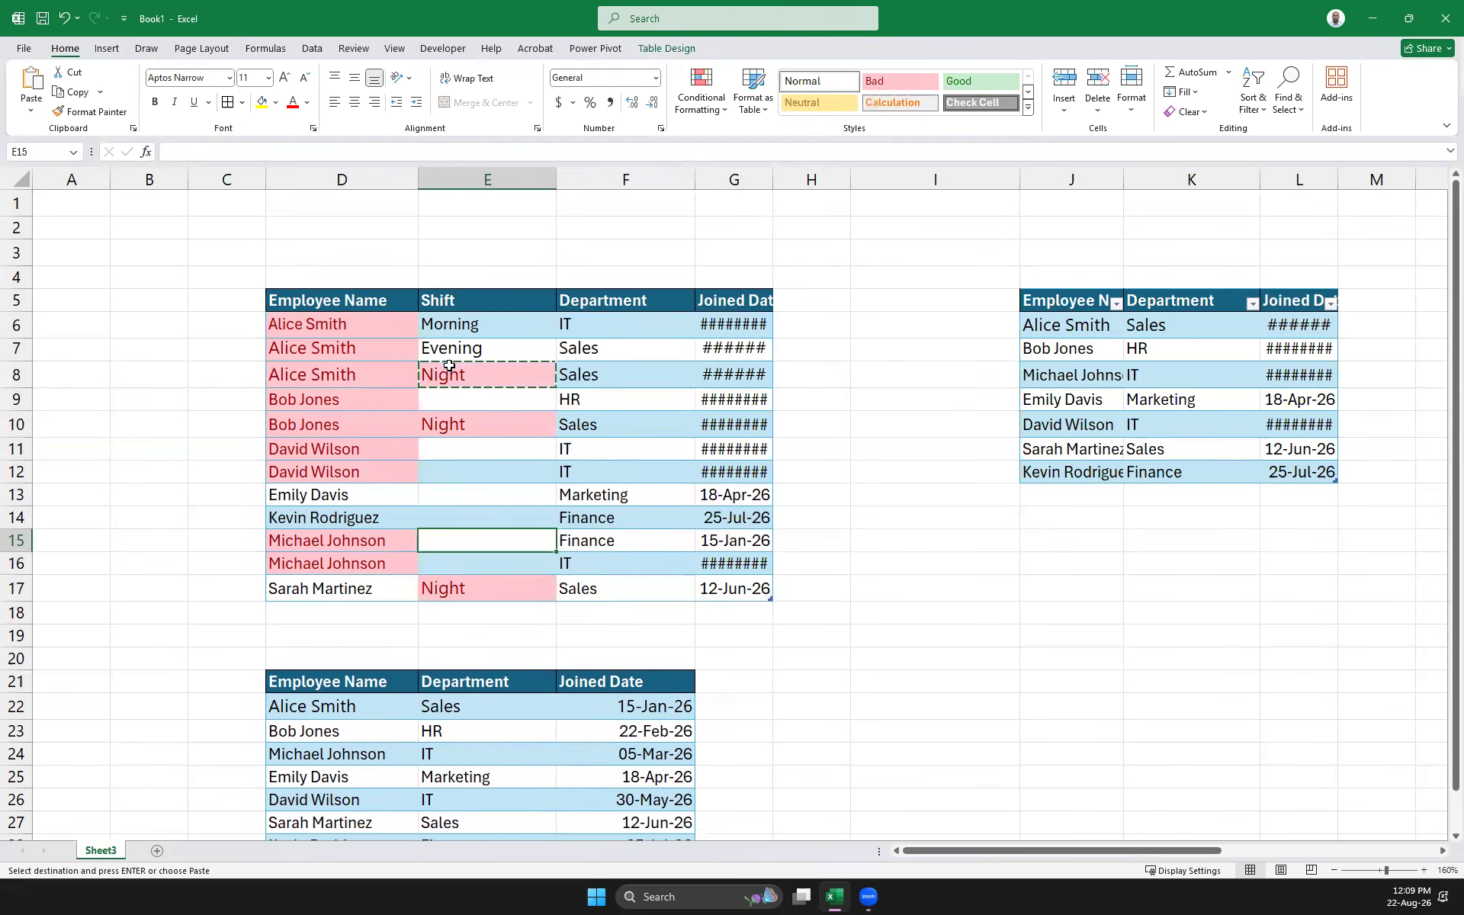
{"action": "key", "text": "ctrl+v"}
{"action": "key", "text": "Up"}
{"action": "key", "text": "Up"}
{"action": "key", "text": "ctrl+v"}
Copy Evening from E7 into E9, E11, E12 and E14
{"action": "left_click", "coordinate": [478, 350]}
{"action": "key", "text": "ctrl+c"}
{"action": "key", "text": "Down"}
{"action": "key", "text": "Down"}
{"action": "key", "text": "ctrl+v"}
{"action": "key", "text": "Down"}
{"action": "key", "text": "Down"}
{"action": "key", "text": "ctrl+v"}
{"action": "key", "text": "Down"}
{"action": "key", "text": "ctrl+v"}
{"action": "key", "text": "Down"}
{"action": "key", "text": "Down"}
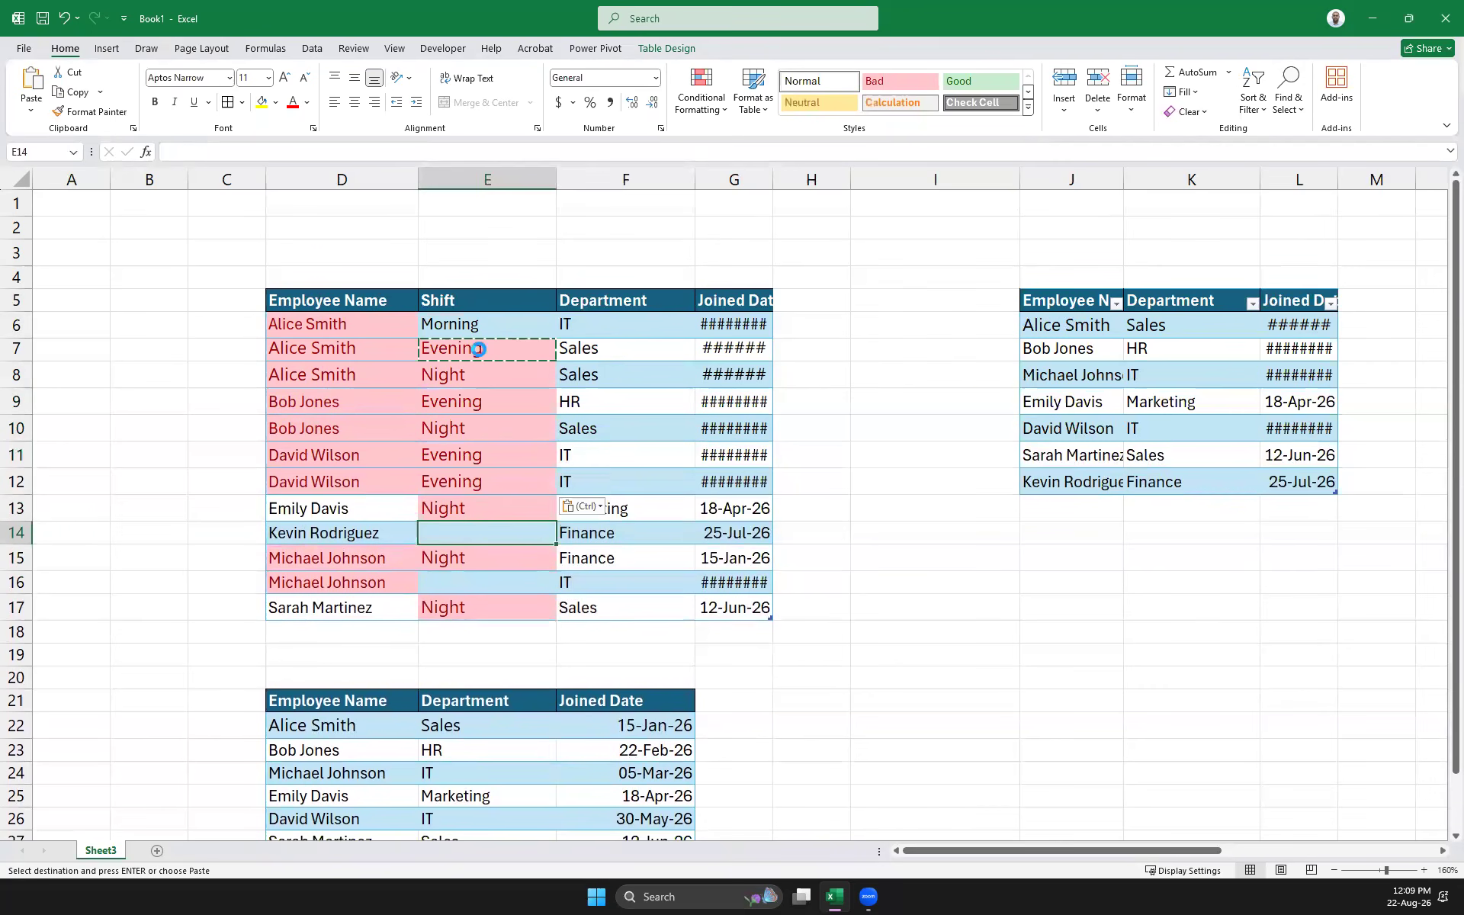
{"action": "key", "text": "ctrl+v"}
Copy Morning from E6 into E16
{"action": "left_click", "coordinate": [452, 329]}
{"action": "key", "text": "ctrl+c"}
{"action": "key", "text": "ctrl+Down"}
{"action": "key", "text": "ctrl+Down"}
{"action": "key", "text": "Up"}
{"action": "key", "text": "ctrl+v"}
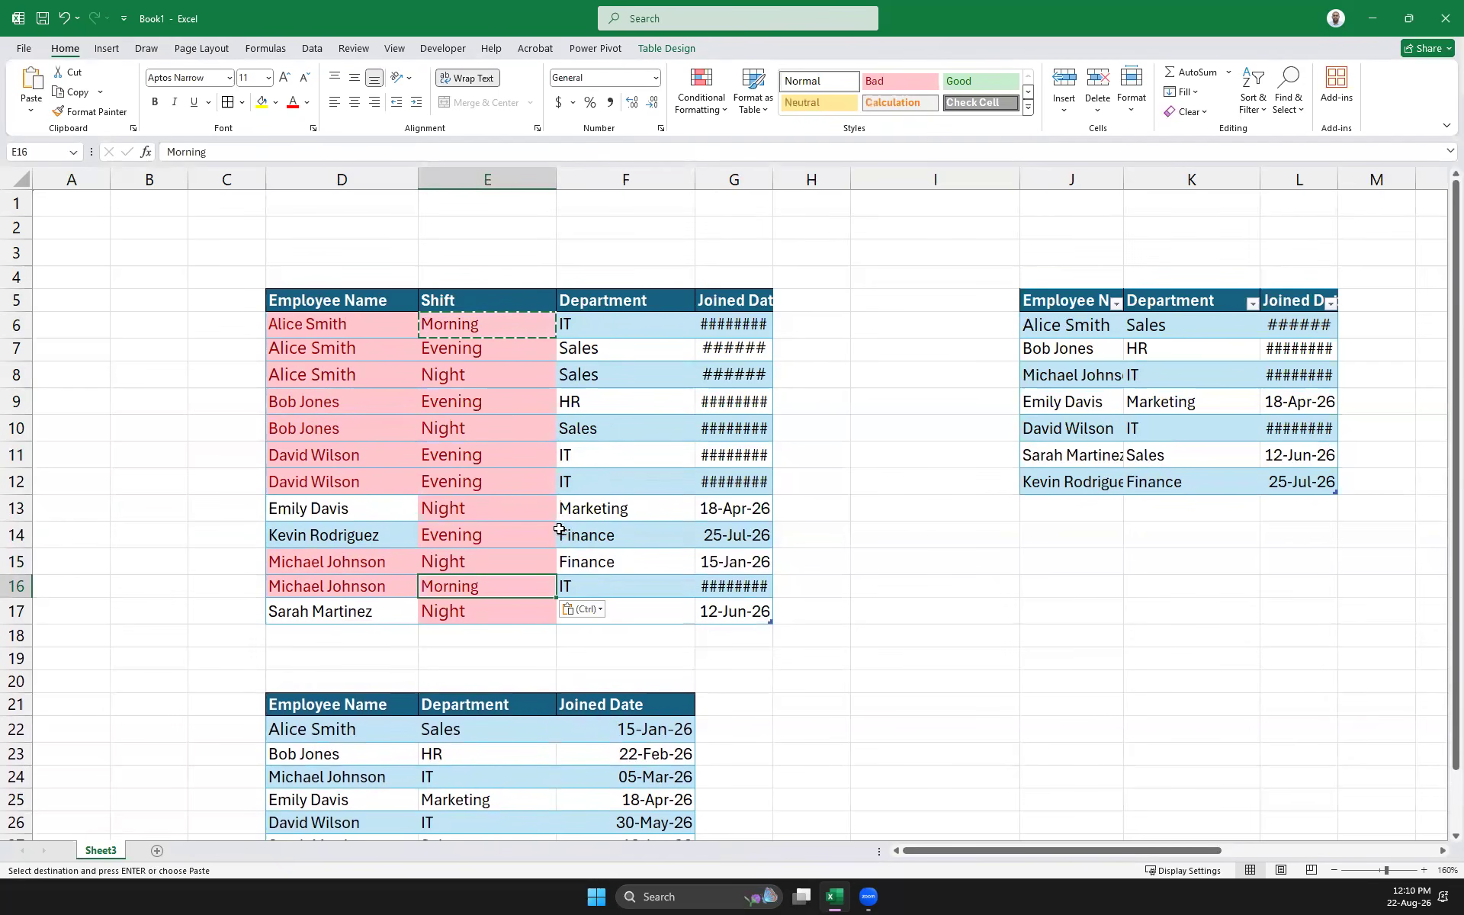
Clear the conditional formatting rules from the Shift cells E6:E17
{"action": "left_click", "coordinate": [808, 635]}
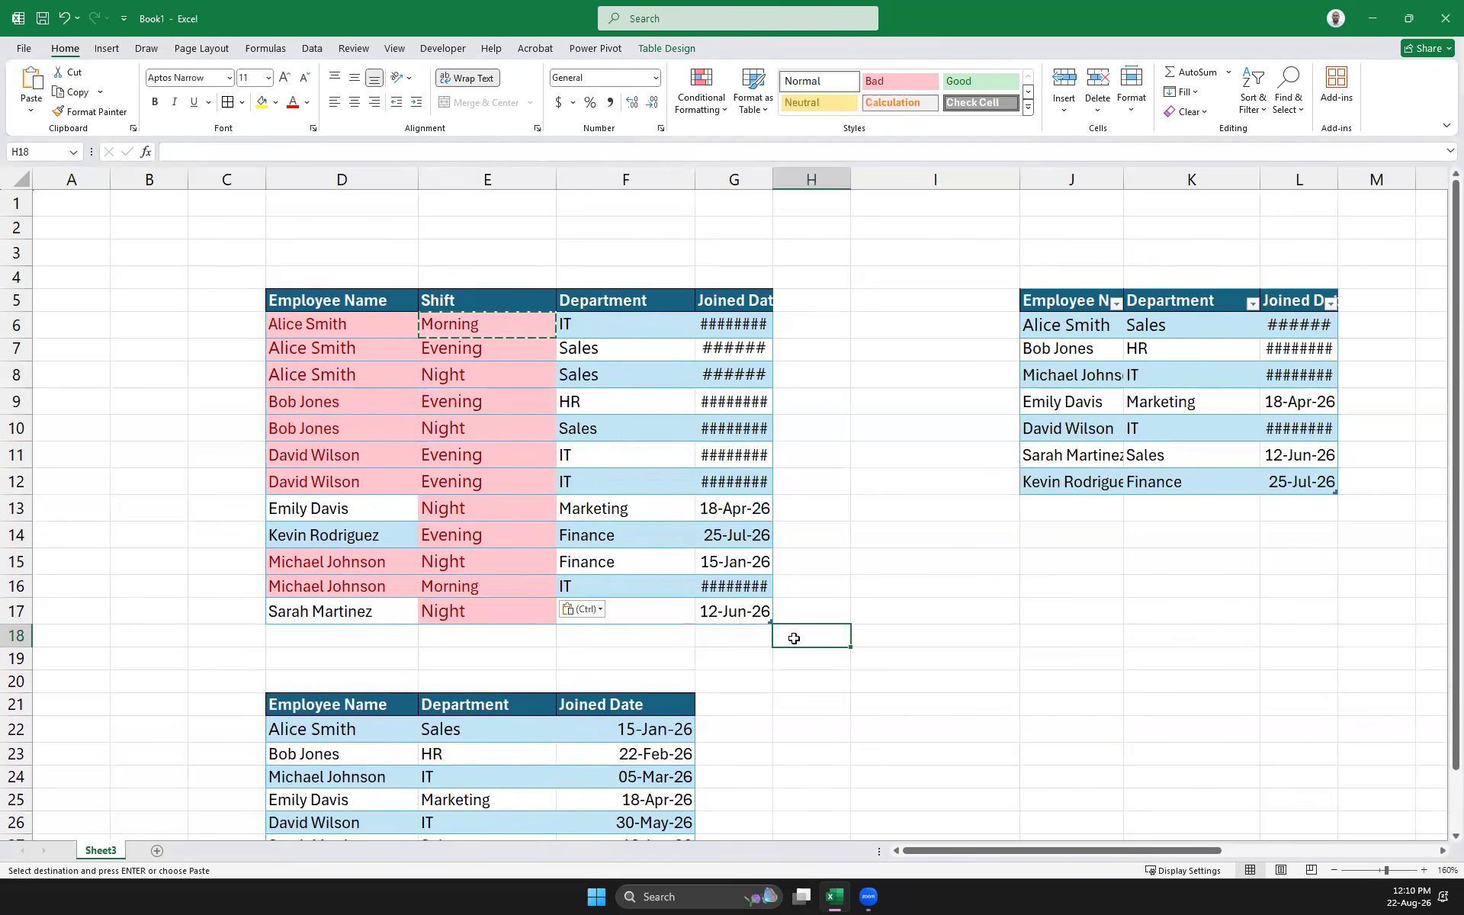
{"action": "left_click_drag", "start_coordinate": [757, 614], "coordinate": [281, 287]}
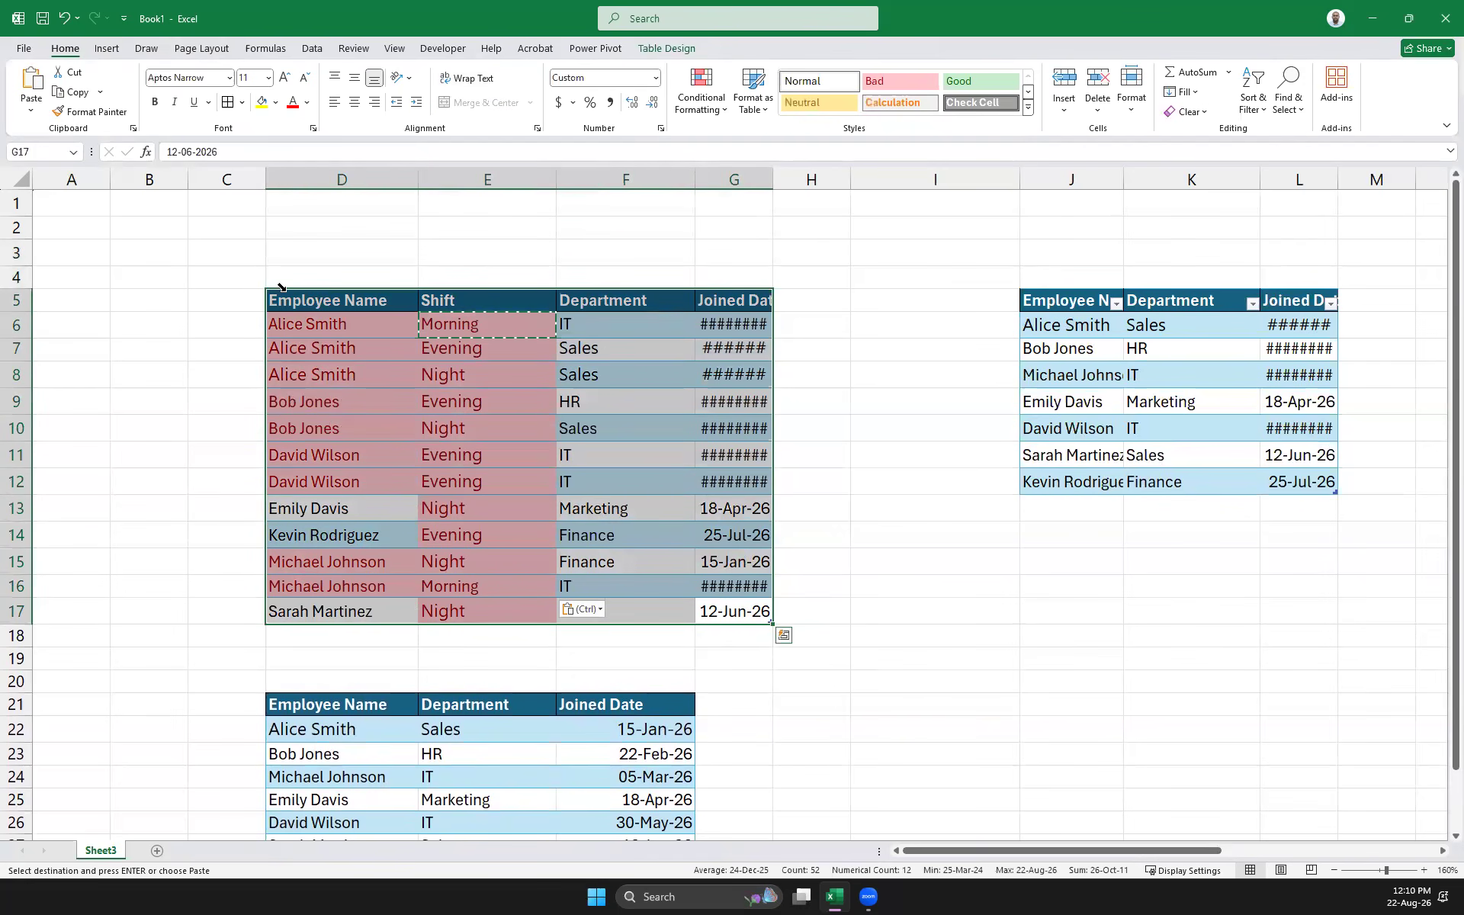
{"action": "left_click", "coordinate": [915, 348]}
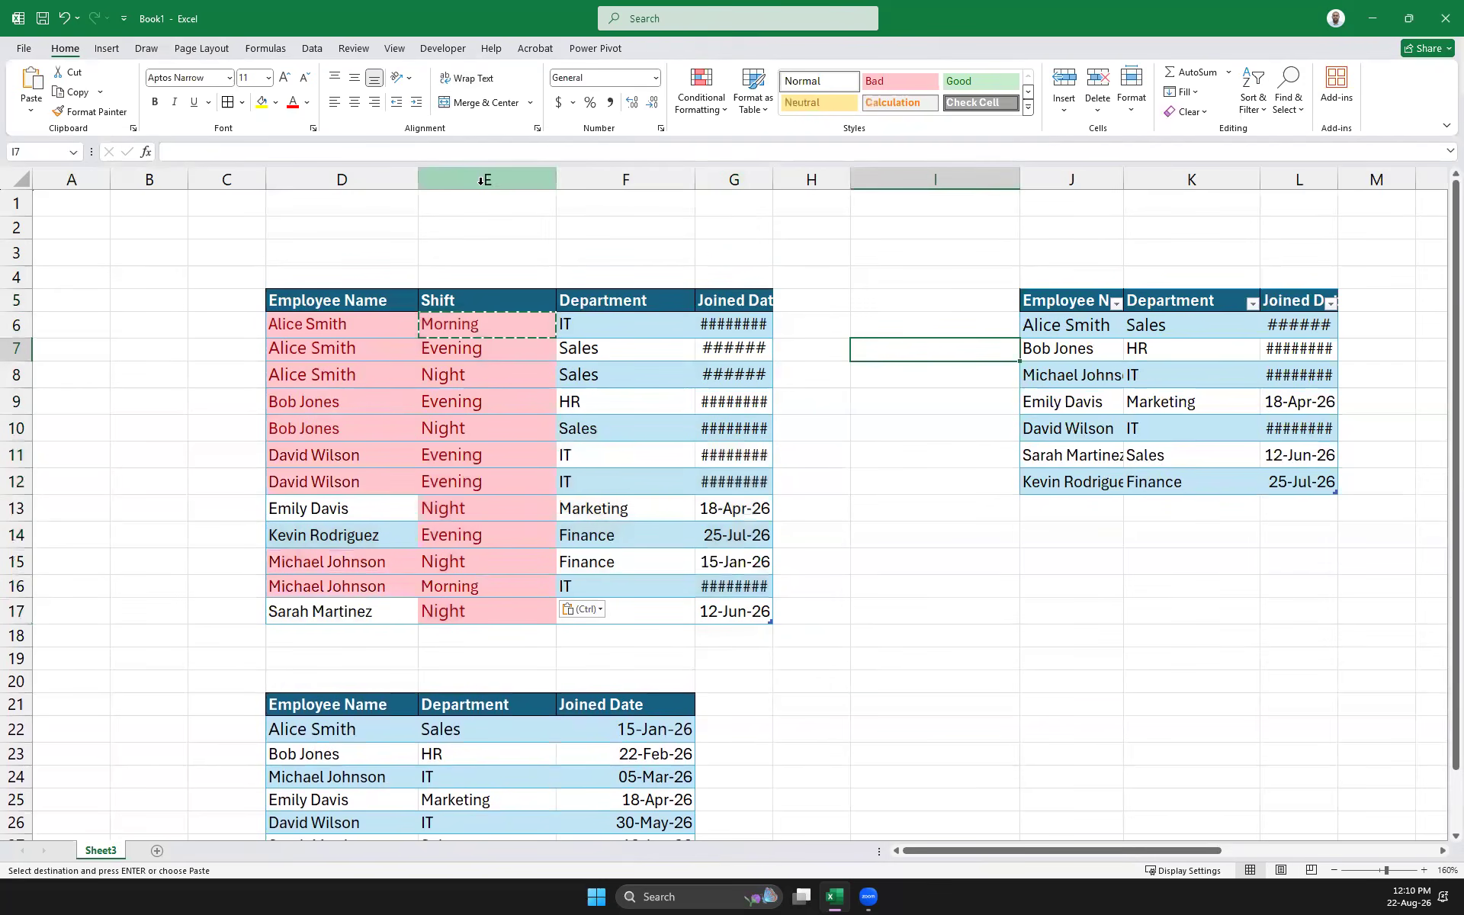
{"action": "left_click_drag", "start_coordinate": [469, 321], "coordinate": [490, 598]}
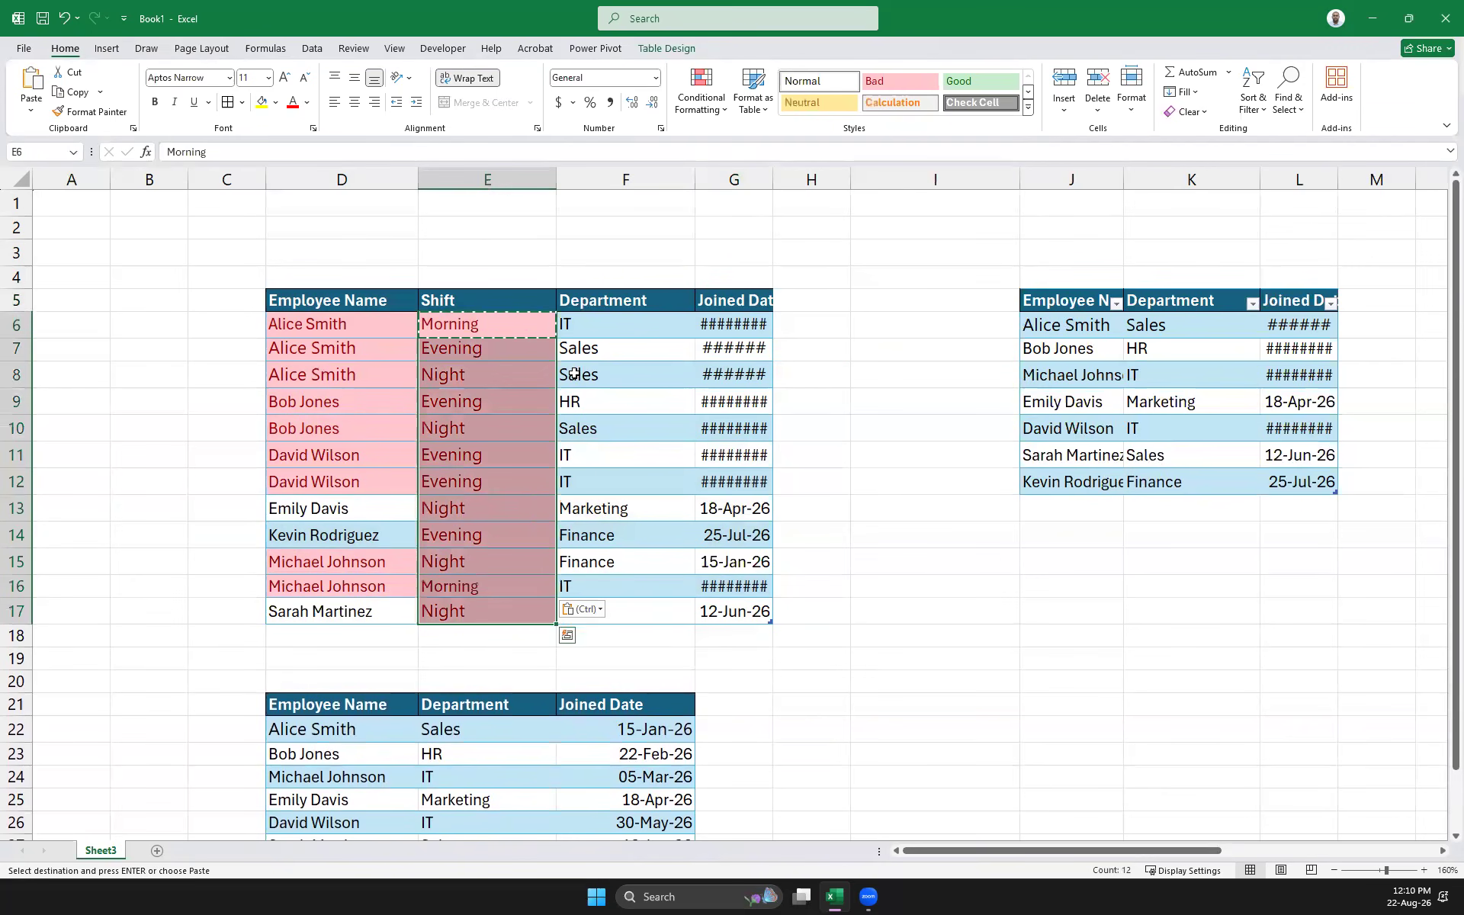
{"action": "left_click", "coordinate": [722, 116]}
{"action": "mouse_move", "coordinate": [736, 320]}
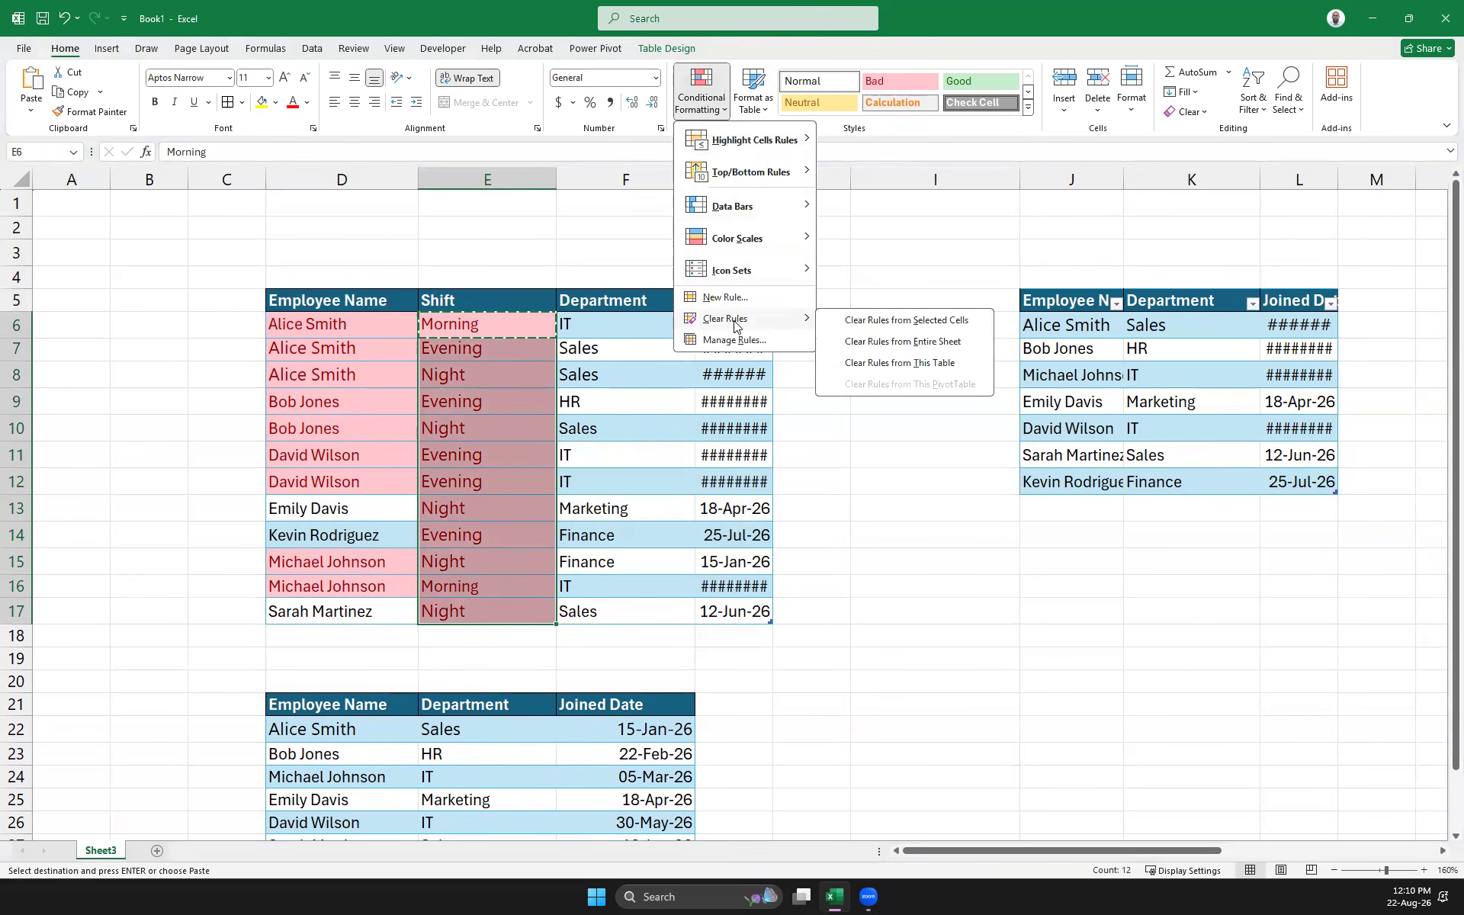
{"action": "left_click", "coordinate": [901, 321]}
{"action": "left_click", "coordinate": [889, 403]}
Widen column G so the Joined Date values show and narrow column F
{"action": "left_click_drag", "start_coordinate": [773, 181], "coordinate": [811, 195]}
{"action": "left_click_drag", "start_coordinate": [694, 191], "coordinate": [643, 196]}
{"action": "left_click", "coordinate": [804, 641]}
{"action": "left_click_drag", "start_coordinate": [743, 614], "coordinate": [328, 303]}
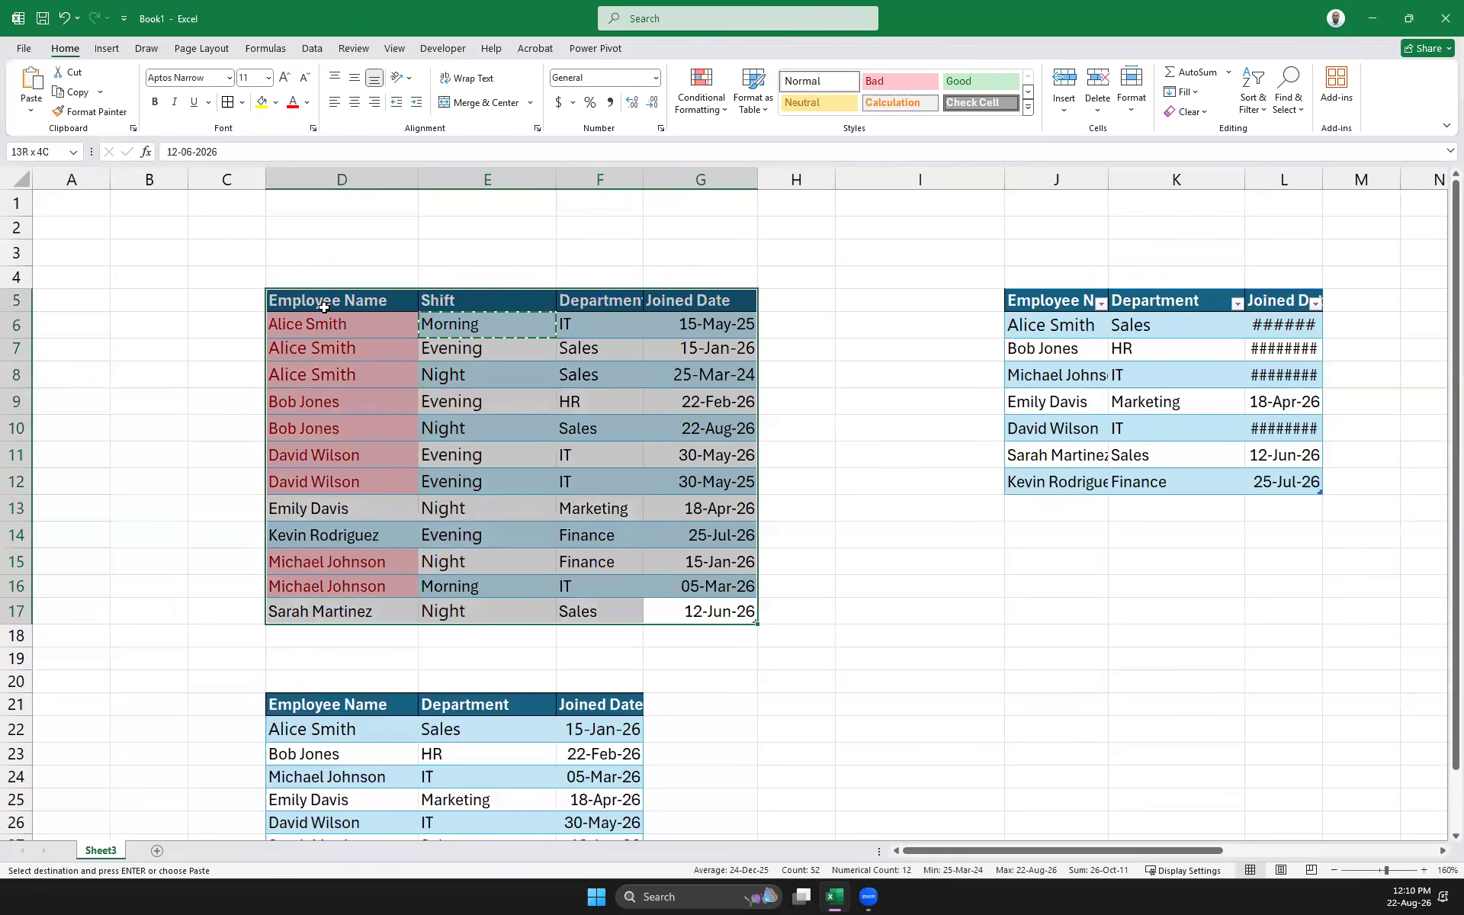
{"action": "left_click", "coordinate": [1047, 593]}
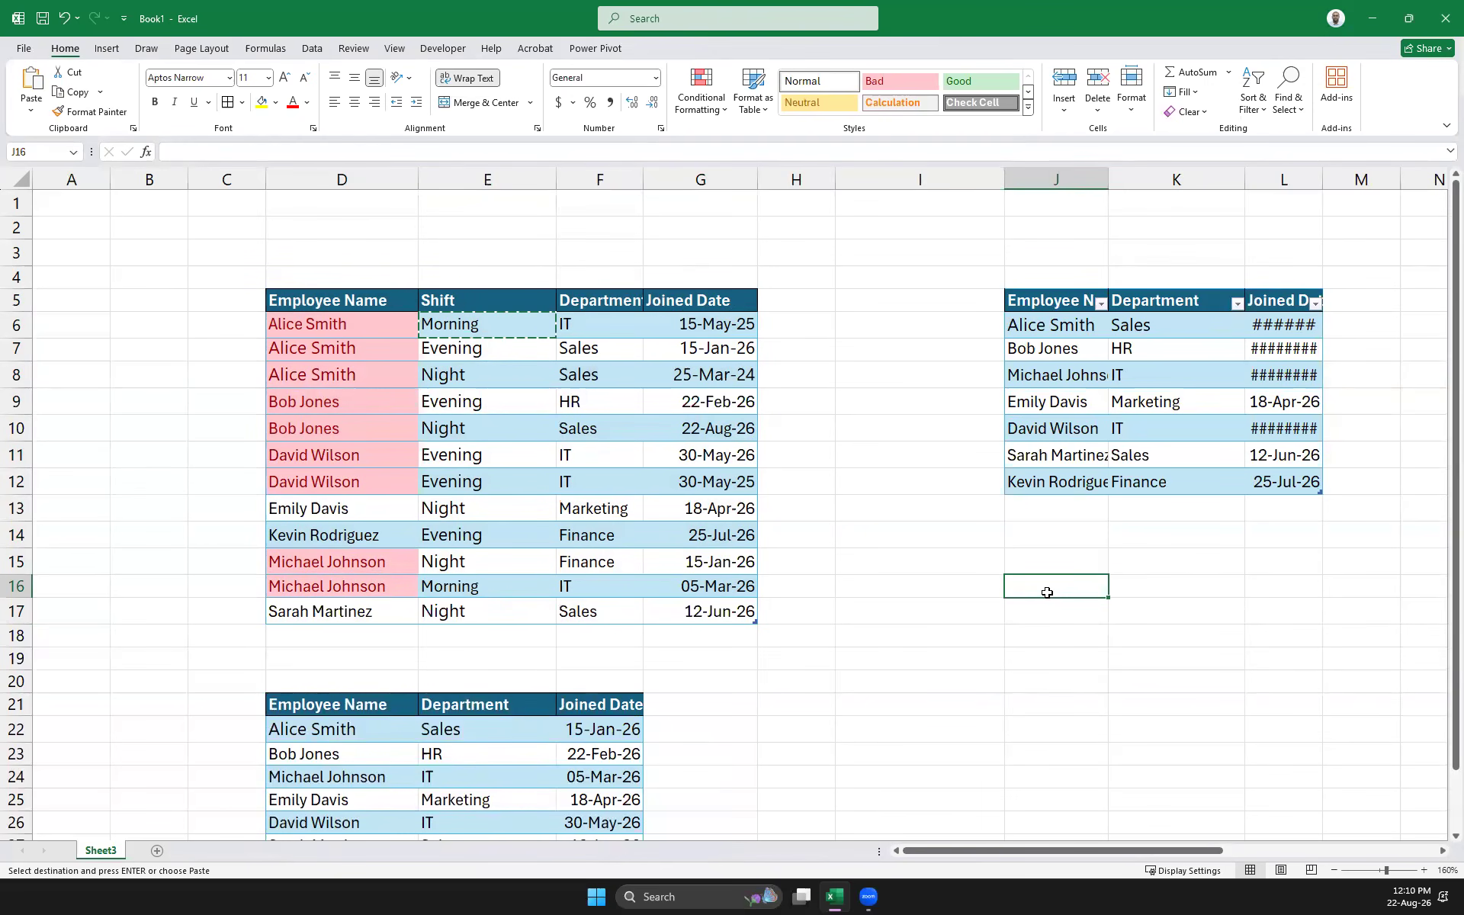
Copy Evening from E7 over Night in E8
{"action": "left_click", "coordinate": [288, 294]}
{"action": "left_click", "coordinate": [920, 456]}
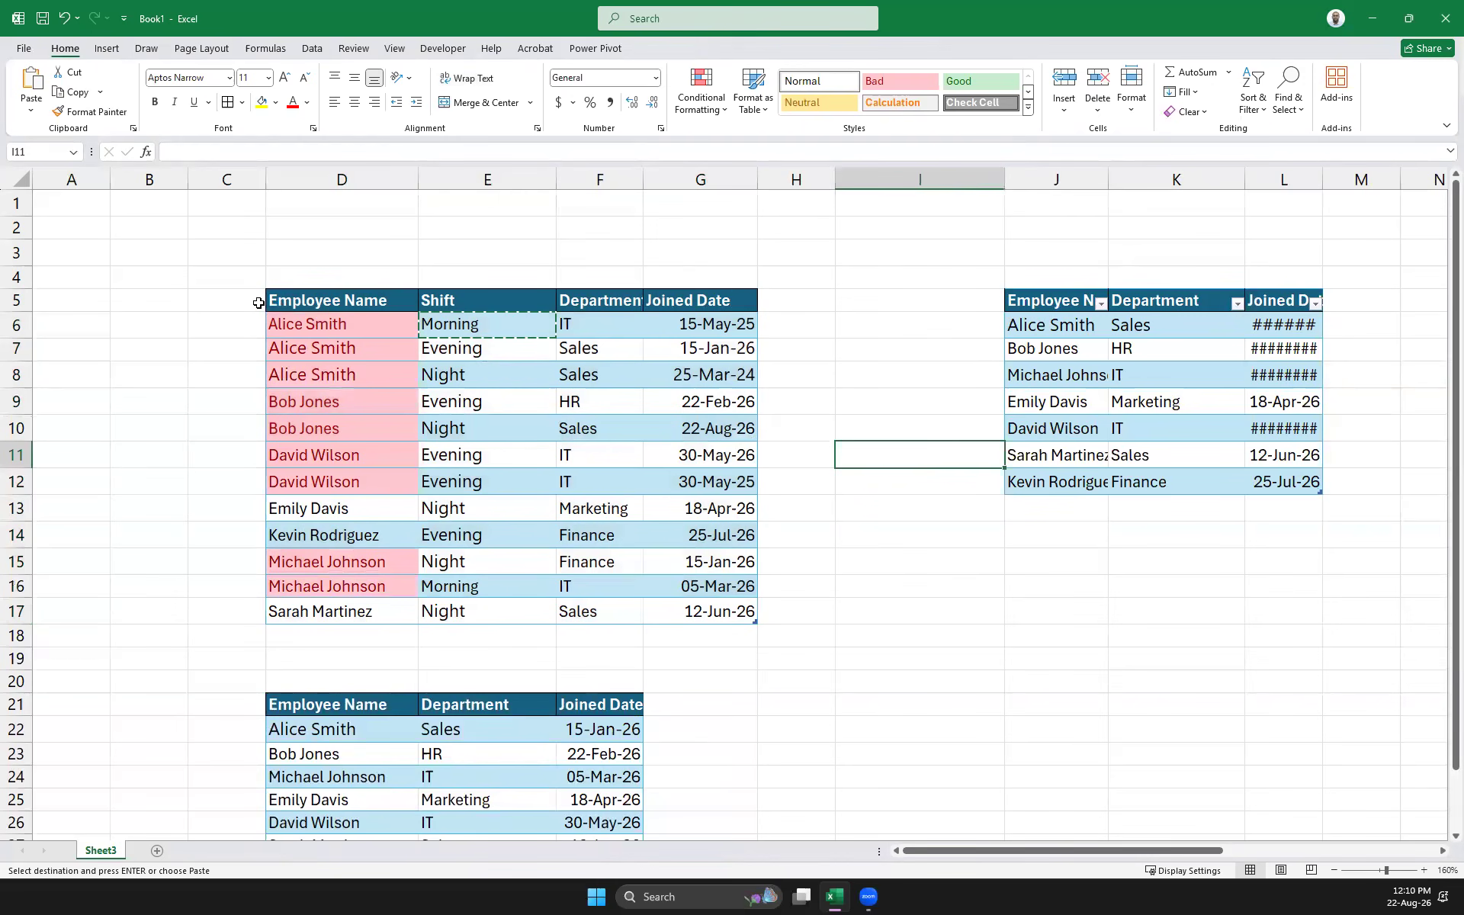
{"action": "left_click", "coordinate": [308, 299]}
{"action": "key", "text": "ctrl+a"}
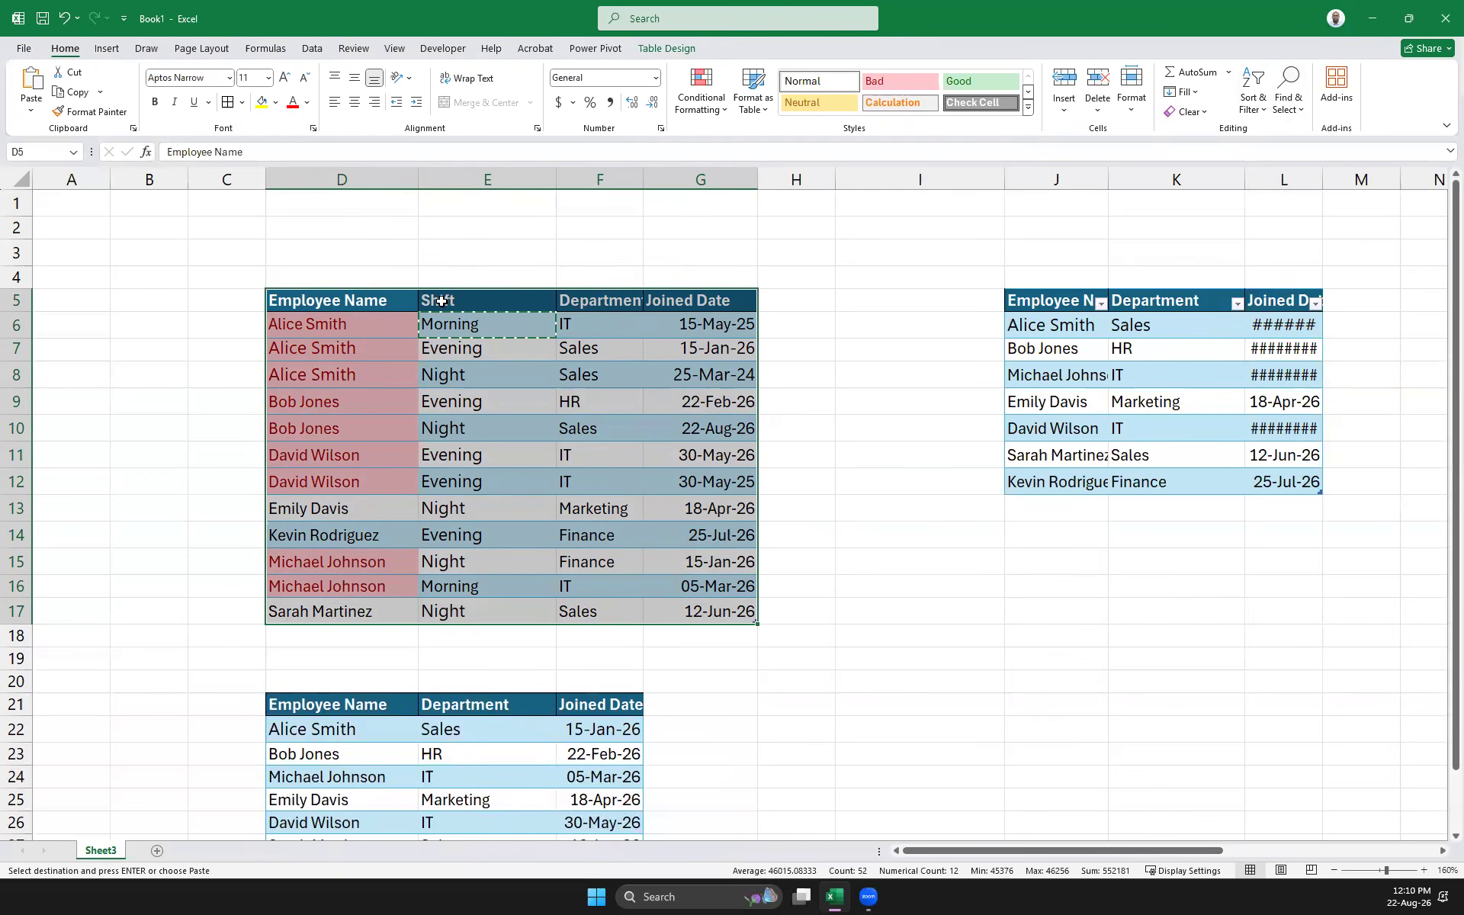
{"action": "left_click", "coordinate": [298, 319]}
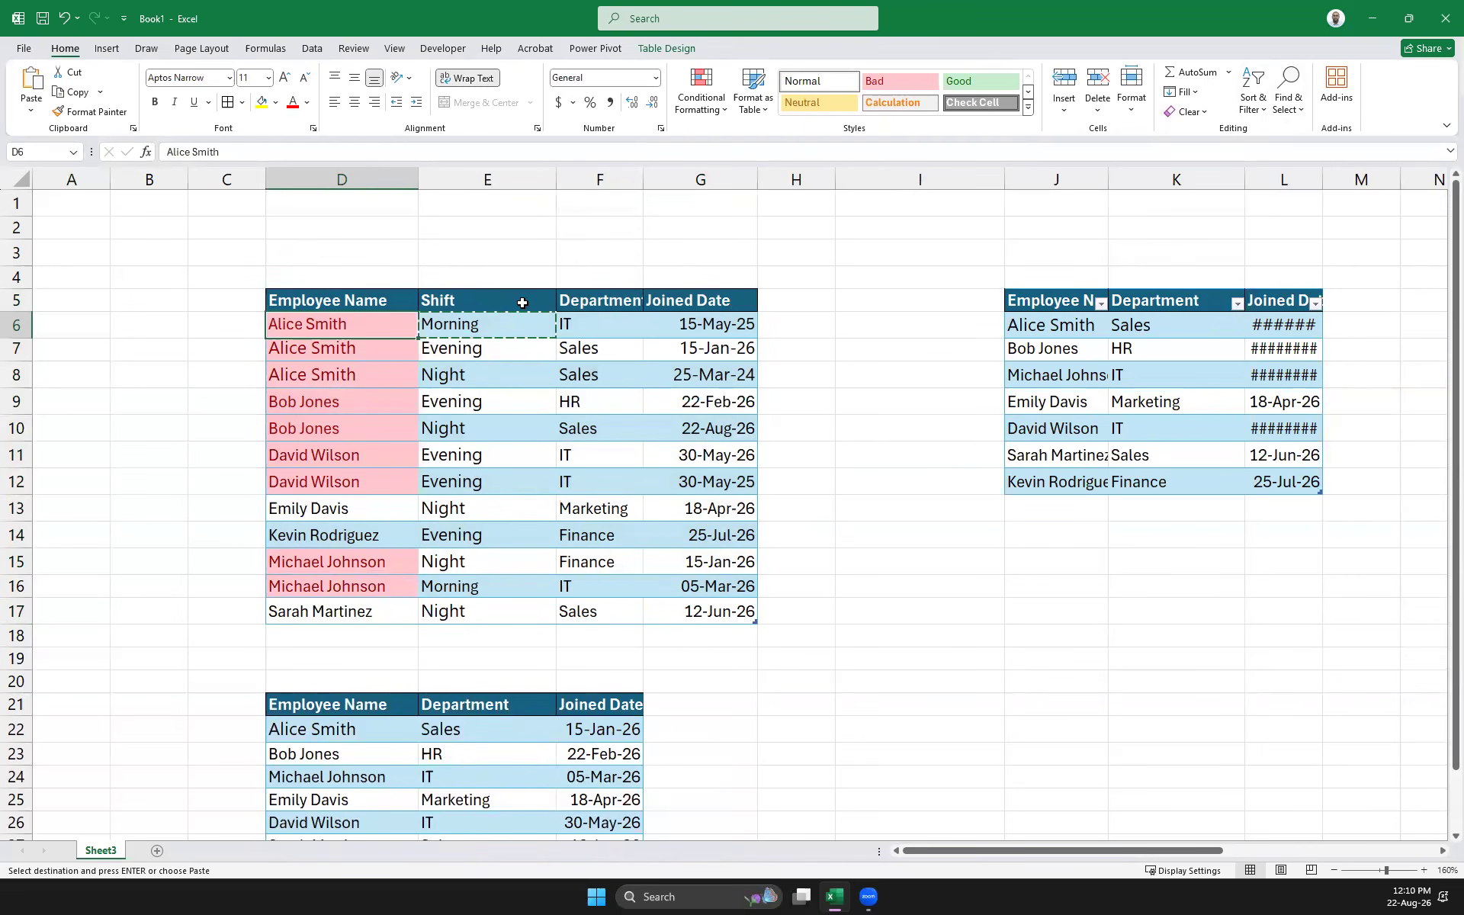
{"action": "left_click", "coordinate": [455, 355]}
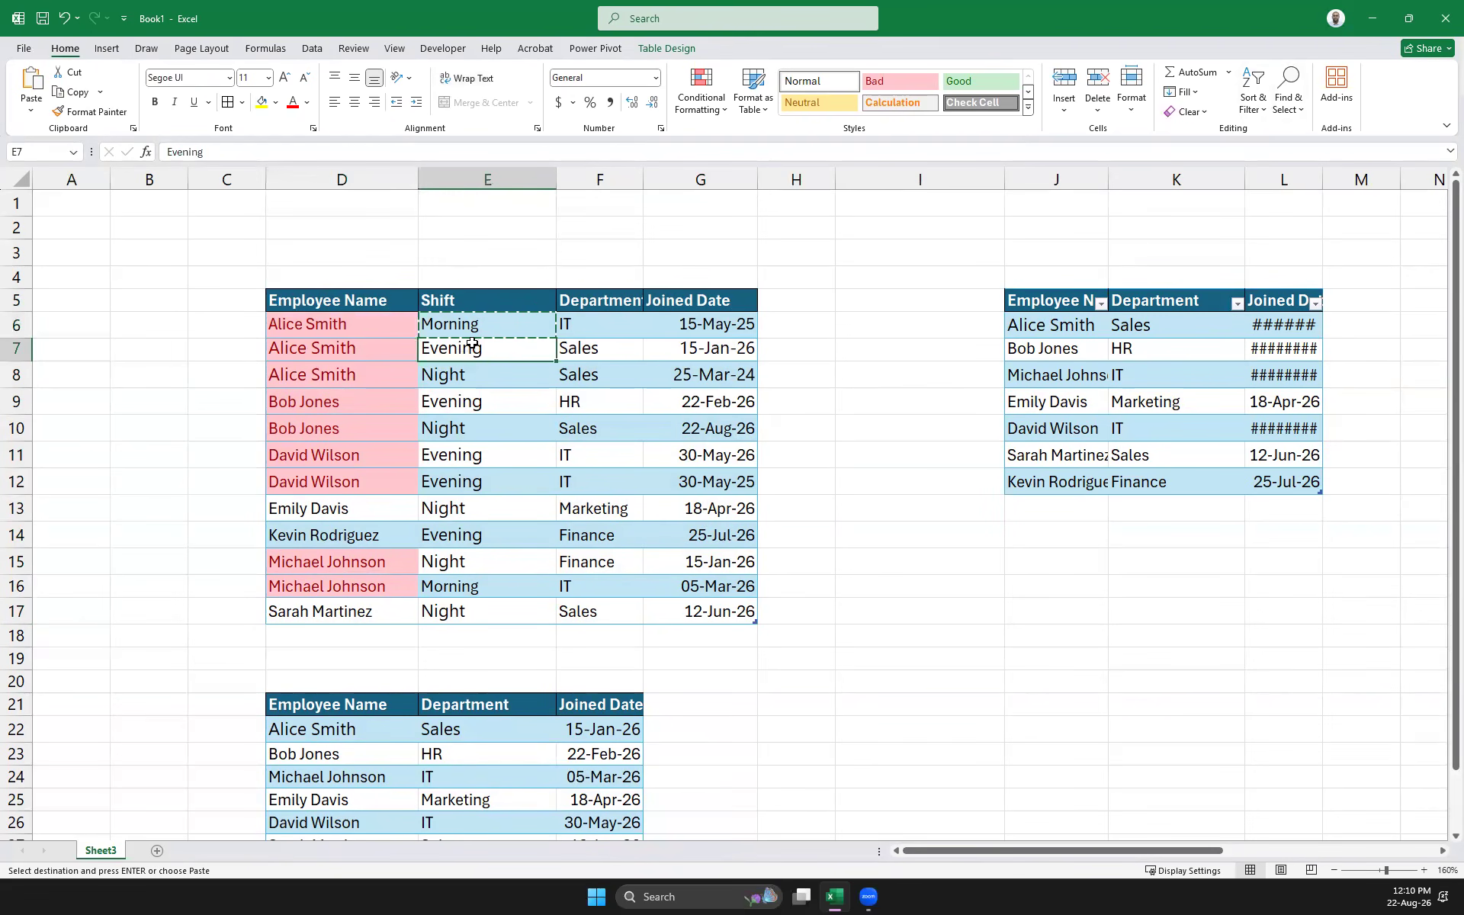
{"action": "left_click", "coordinate": [462, 371]}
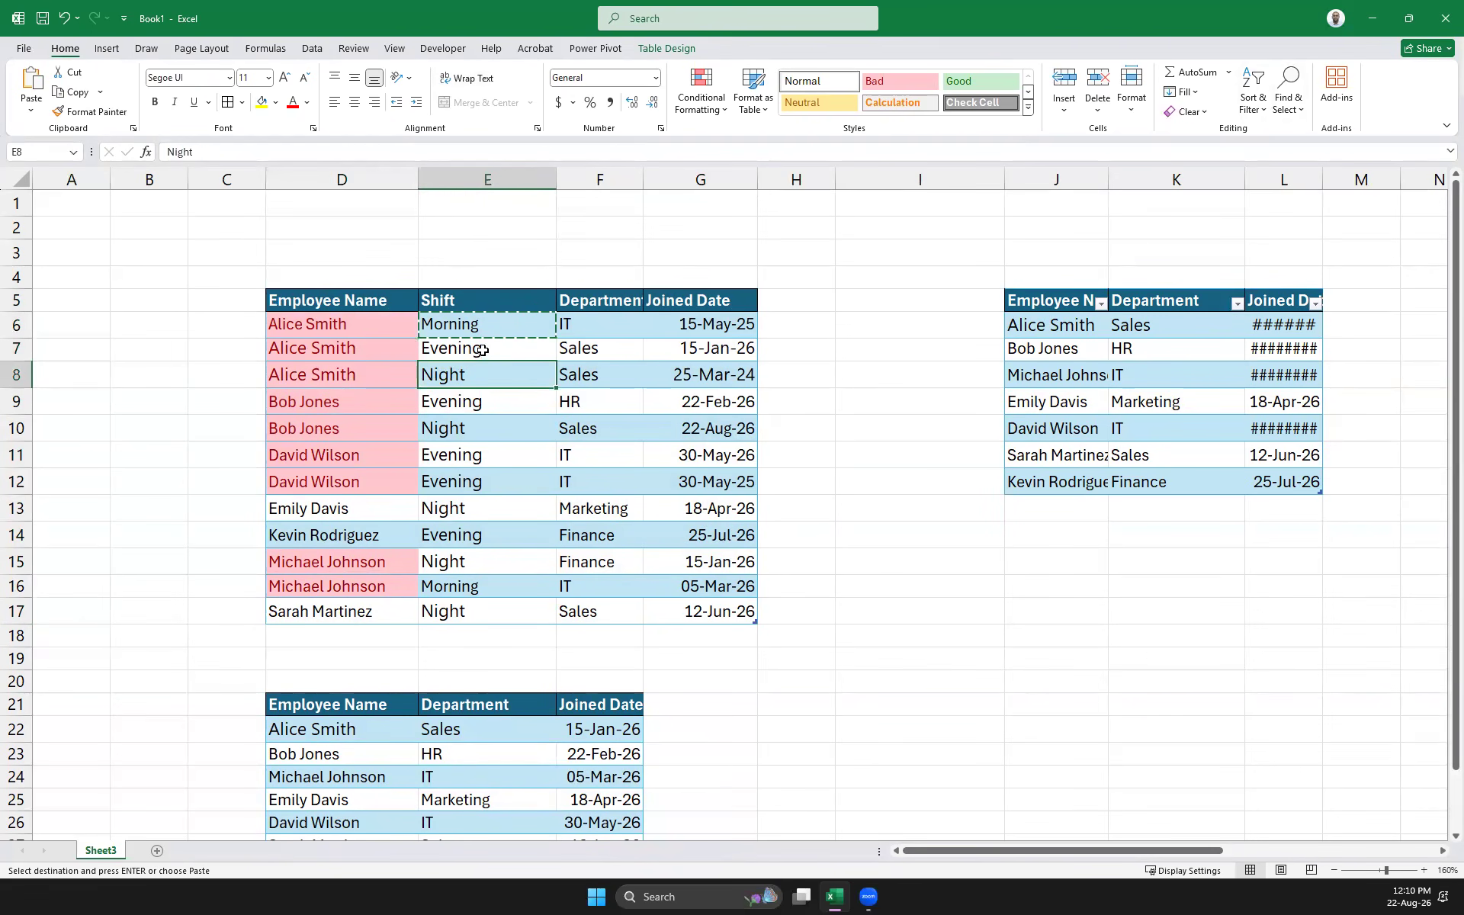
{"action": "left_click", "coordinate": [482, 350]}
{"action": "key", "text": "ctrl+c"}
{"action": "left_click", "coordinate": [480, 373]}
{"action": "key", "text": "ctrl+v"}
Retype E7 as Night
{"action": "left_click", "coordinate": [485, 350]}
{"action": "key", "text": "Escape"}
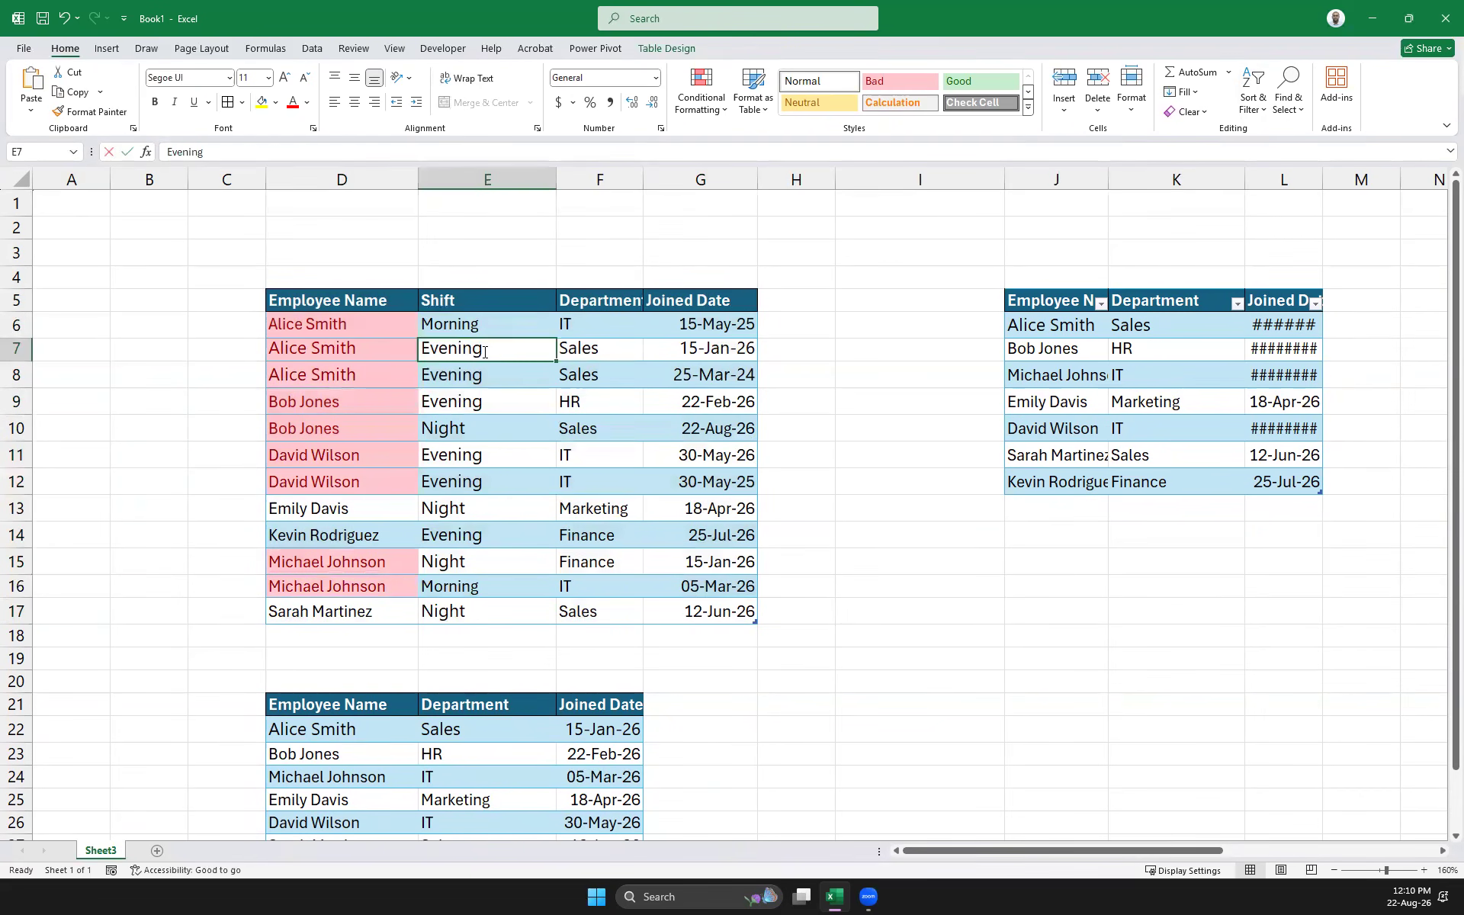
{"action": "type", "text": "Night"}
{"action": "key", "text": "Return"}
{"action": "key", "text": "Down"}
{"action": "key", "text": "Down"}
{"action": "key", "text": "Up"}
{"action": "key", "text": "Up"}
{"action": "key", "text": "Up"}
{"action": "key", "text": "Up"}
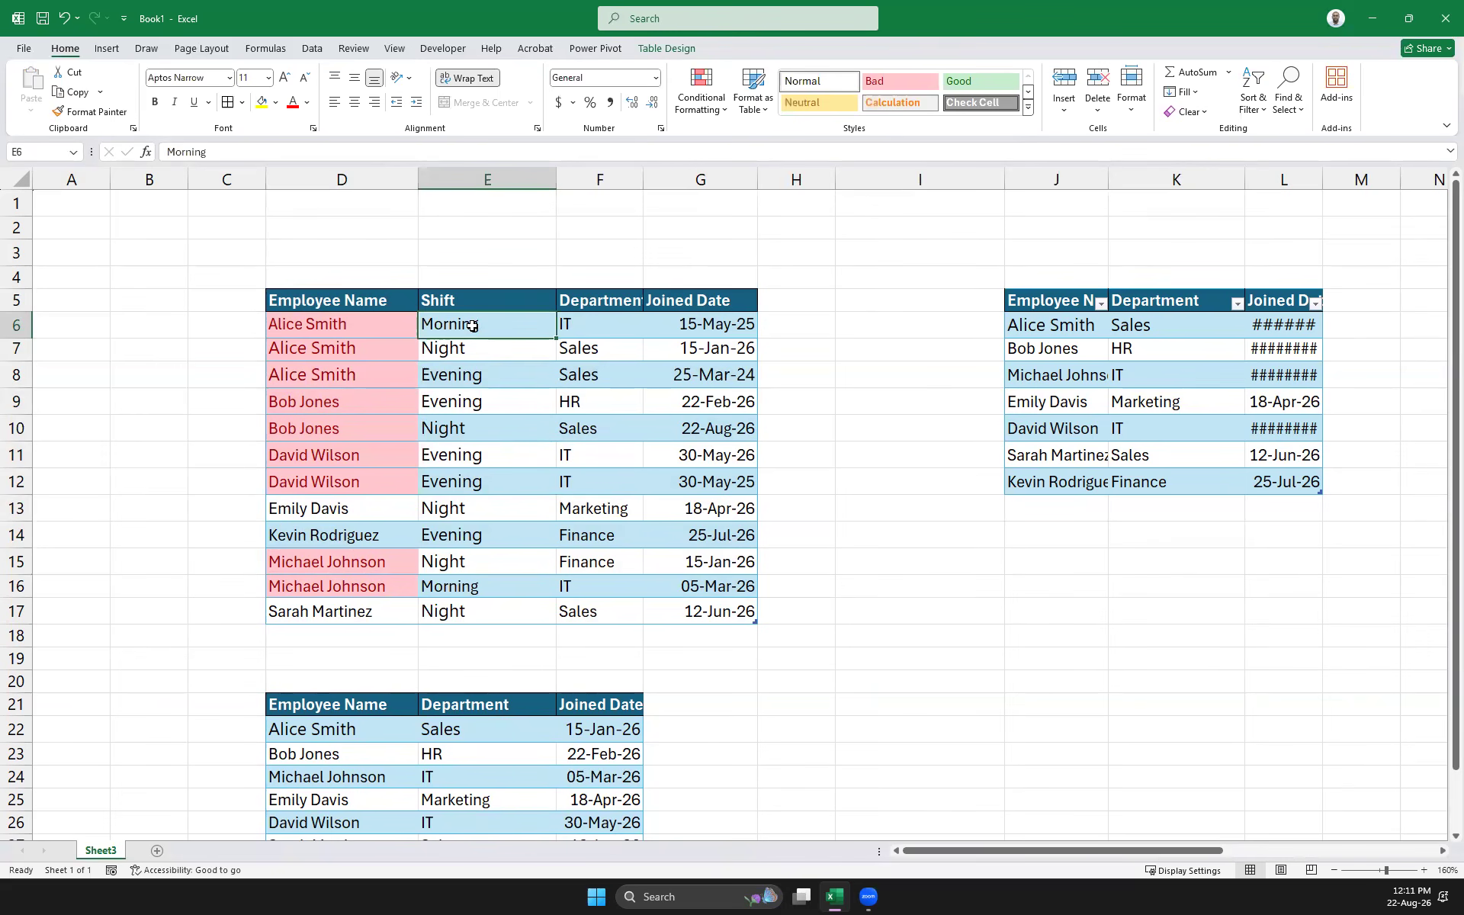
Copy Morning from E6 into E8 and Evening from E9 into E6
{"action": "key", "text": "ctrl+c"}
{"action": "left_click", "coordinate": [478, 381]}
{"action": "key", "text": "ctrl+v"}
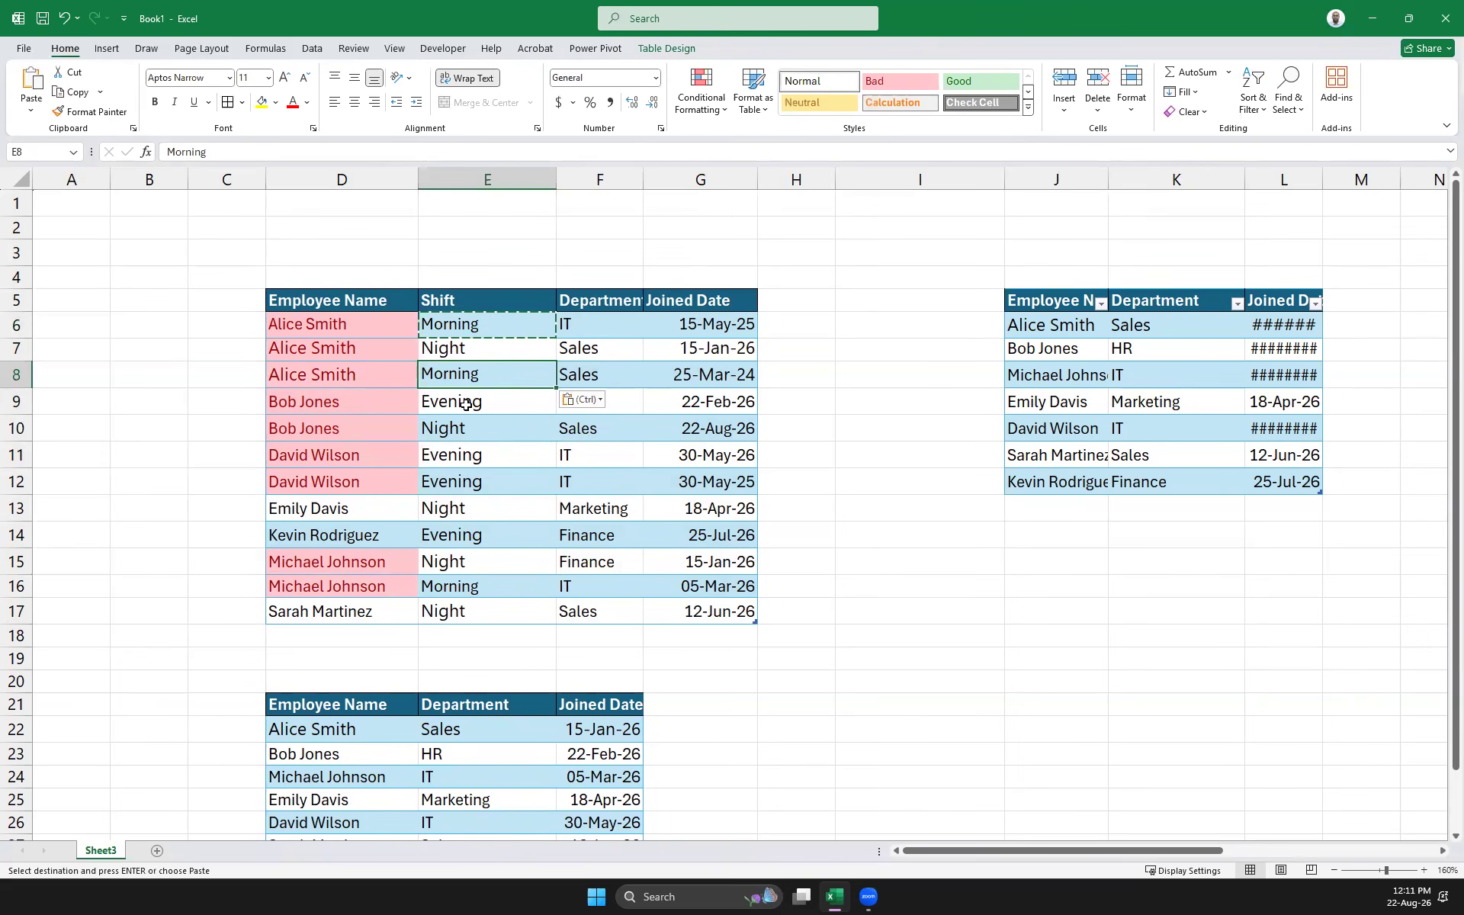
{"action": "left_click", "coordinate": [466, 404]}
{"action": "key", "text": "ctrl+c"}
{"action": "left_click", "coordinate": [487, 320]}
{"action": "key", "text": "ctrl+v"}
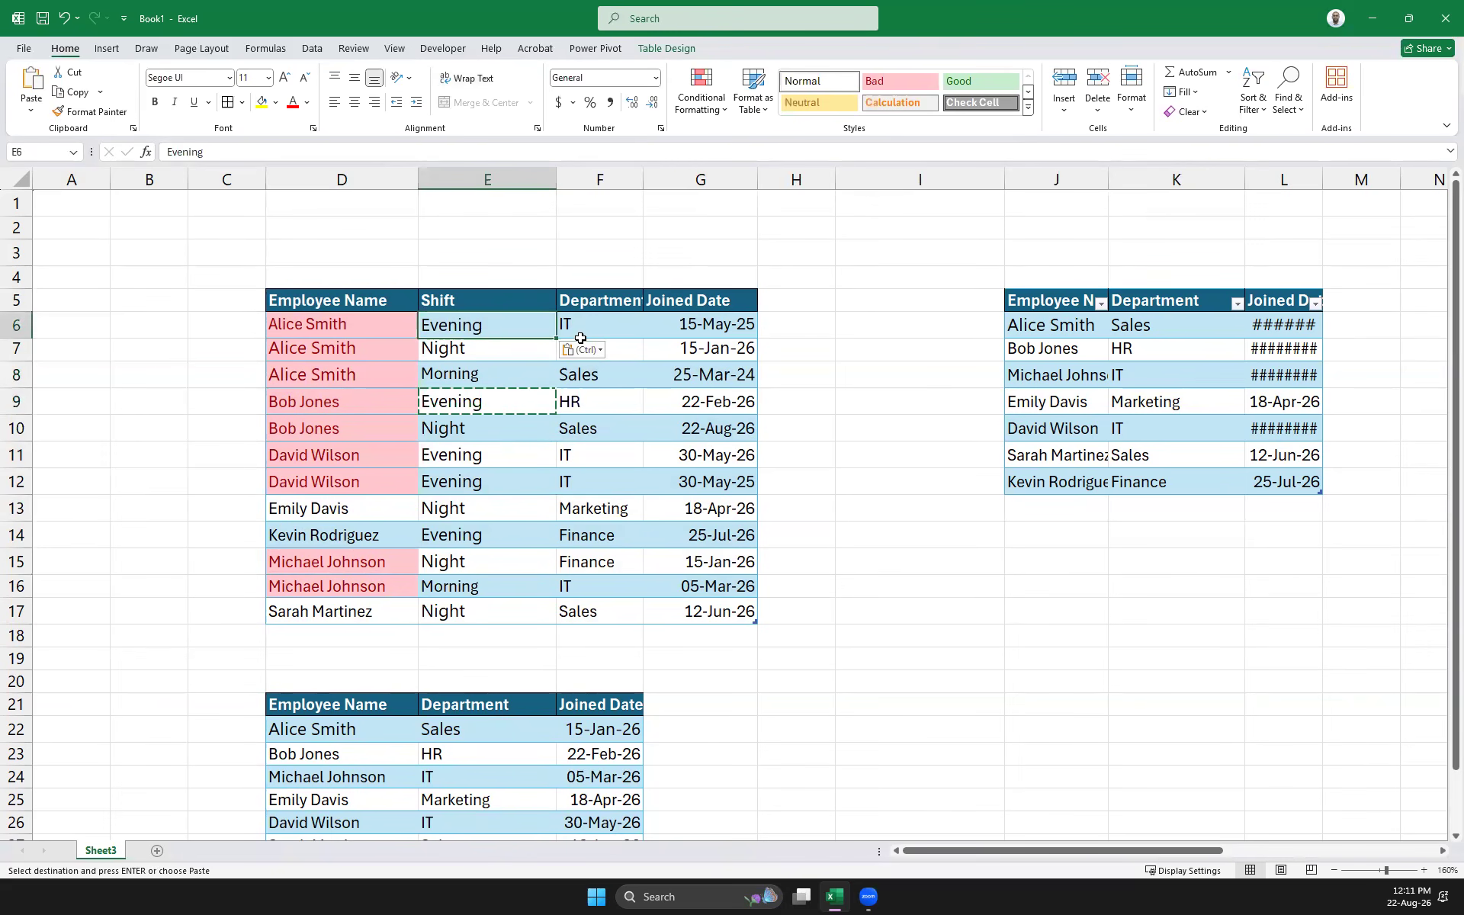
{"action": "left_click", "coordinate": [927, 578]}
{"action": "left_click", "coordinate": [894, 487]}
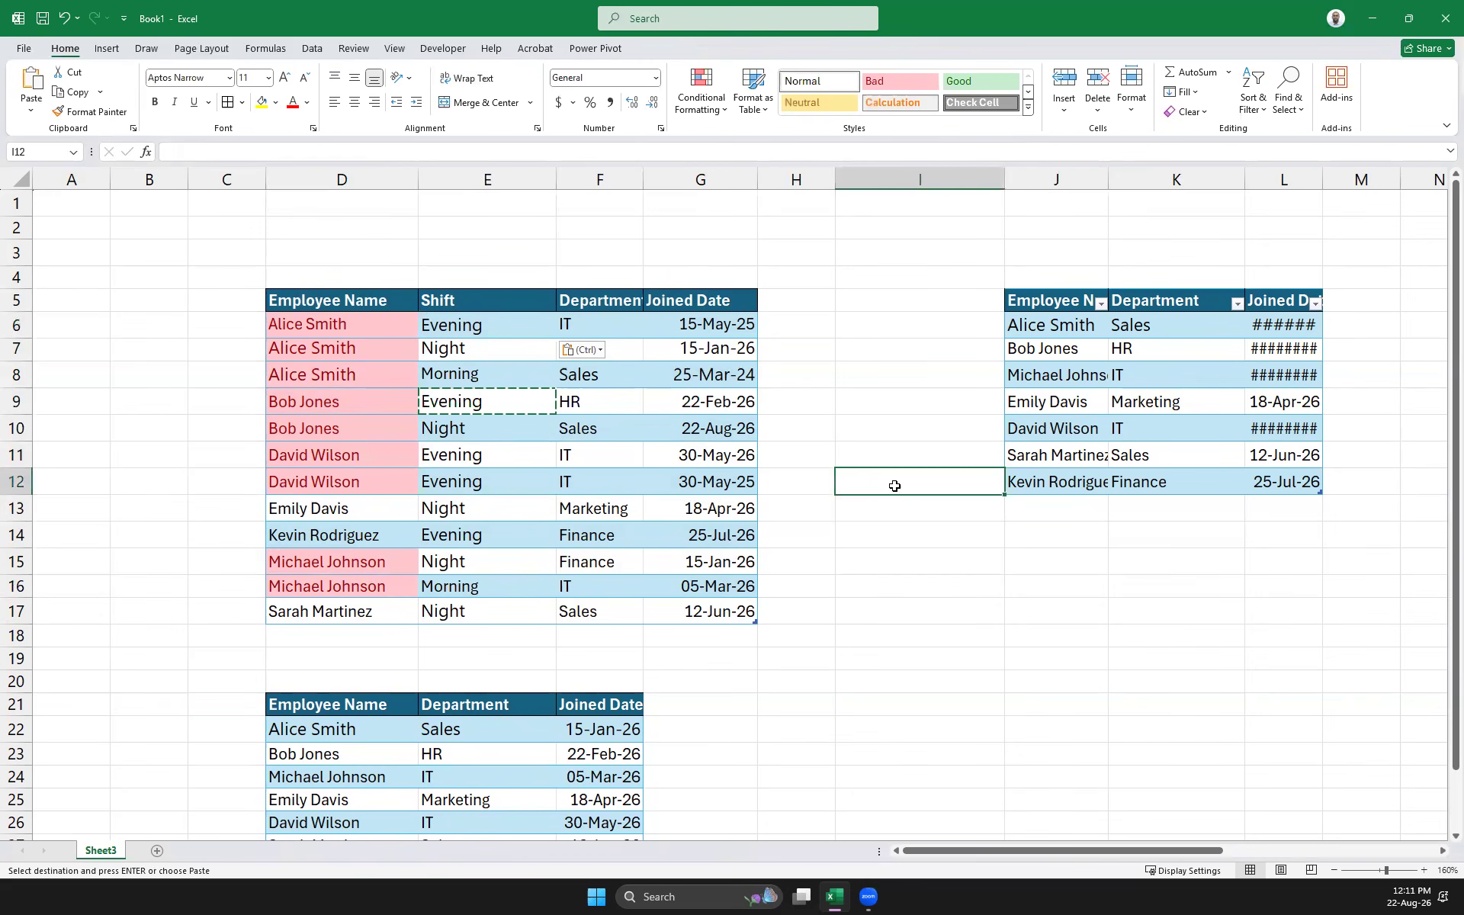
{"action": "left_click", "coordinate": [928, 666]}
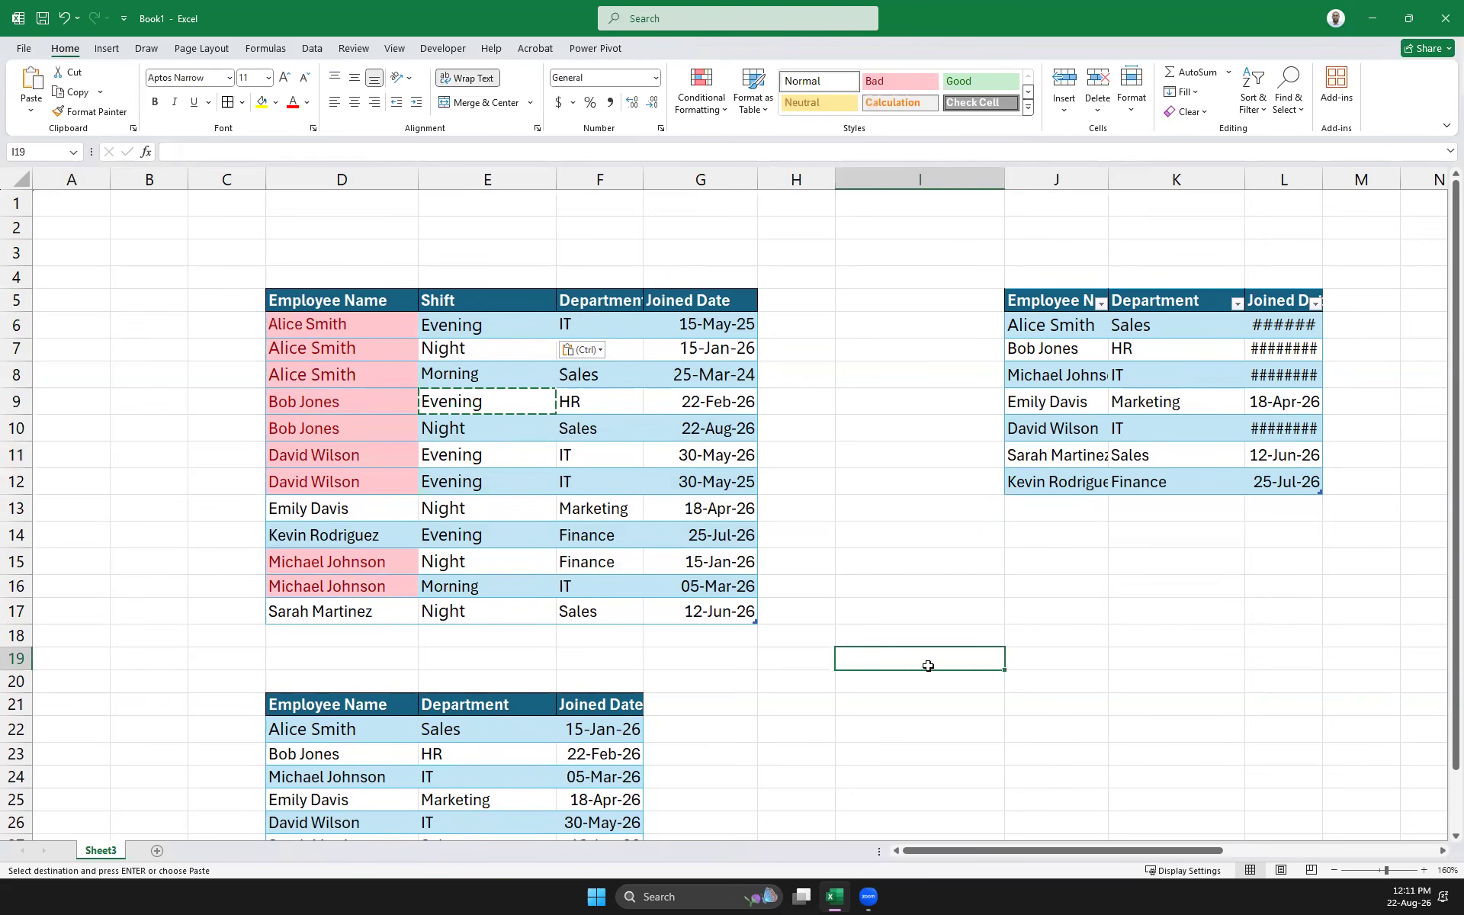
{"action": "key", "text": "Escape"}
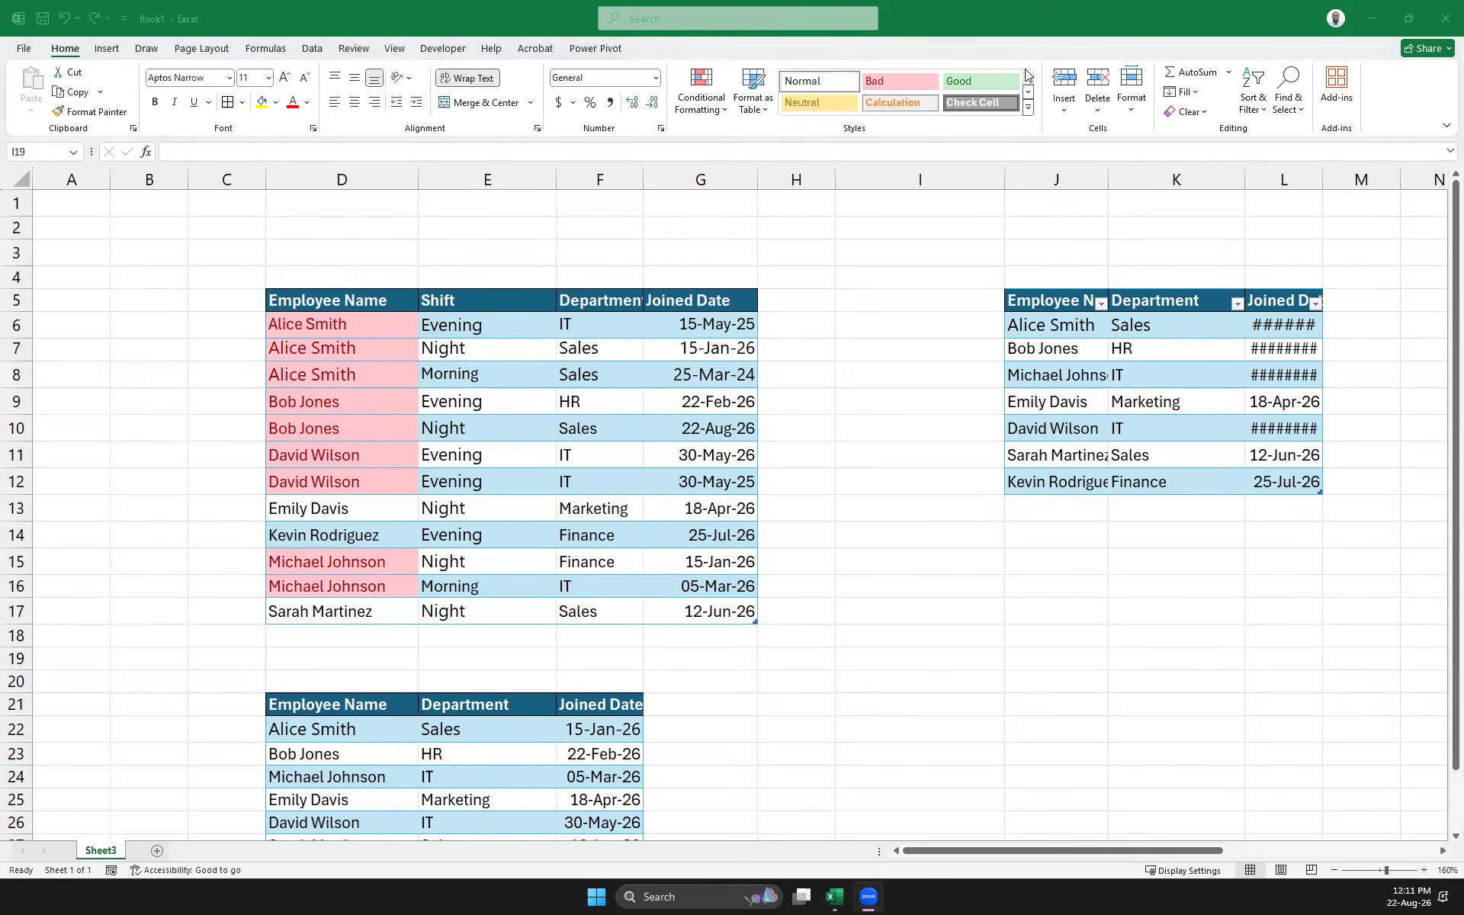
In Custom Sort, add a fourth Shift level after Joined Date with Custom List order
{"action": "left_click", "coordinate": [1024, 40]}
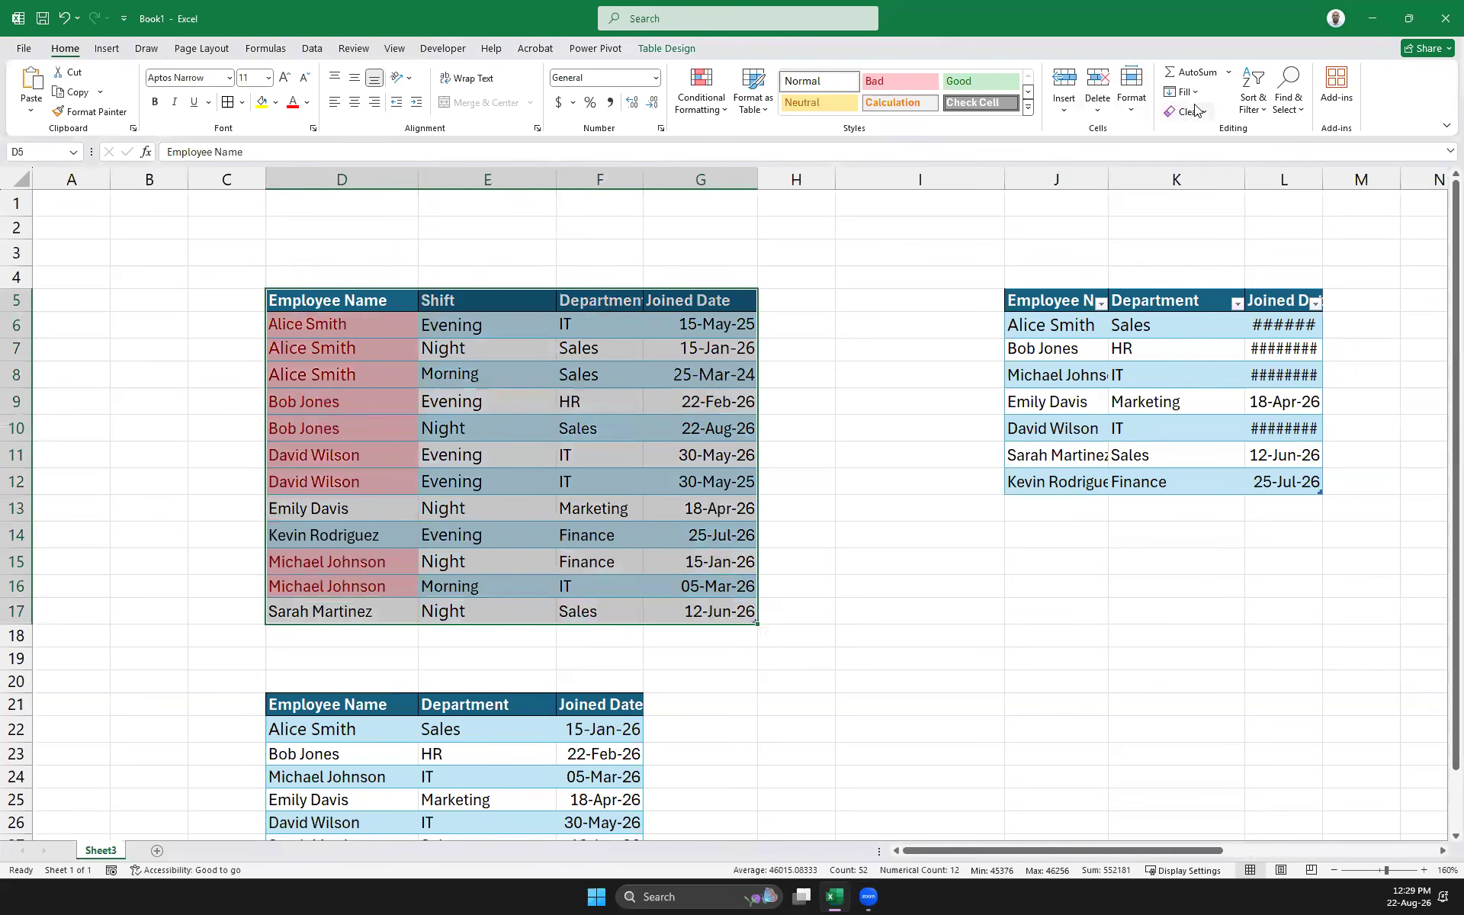
{"action": "left_click", "coordinate": [1260, 111]}
{"action": "left_click", "coordinate": [1285, 176]}
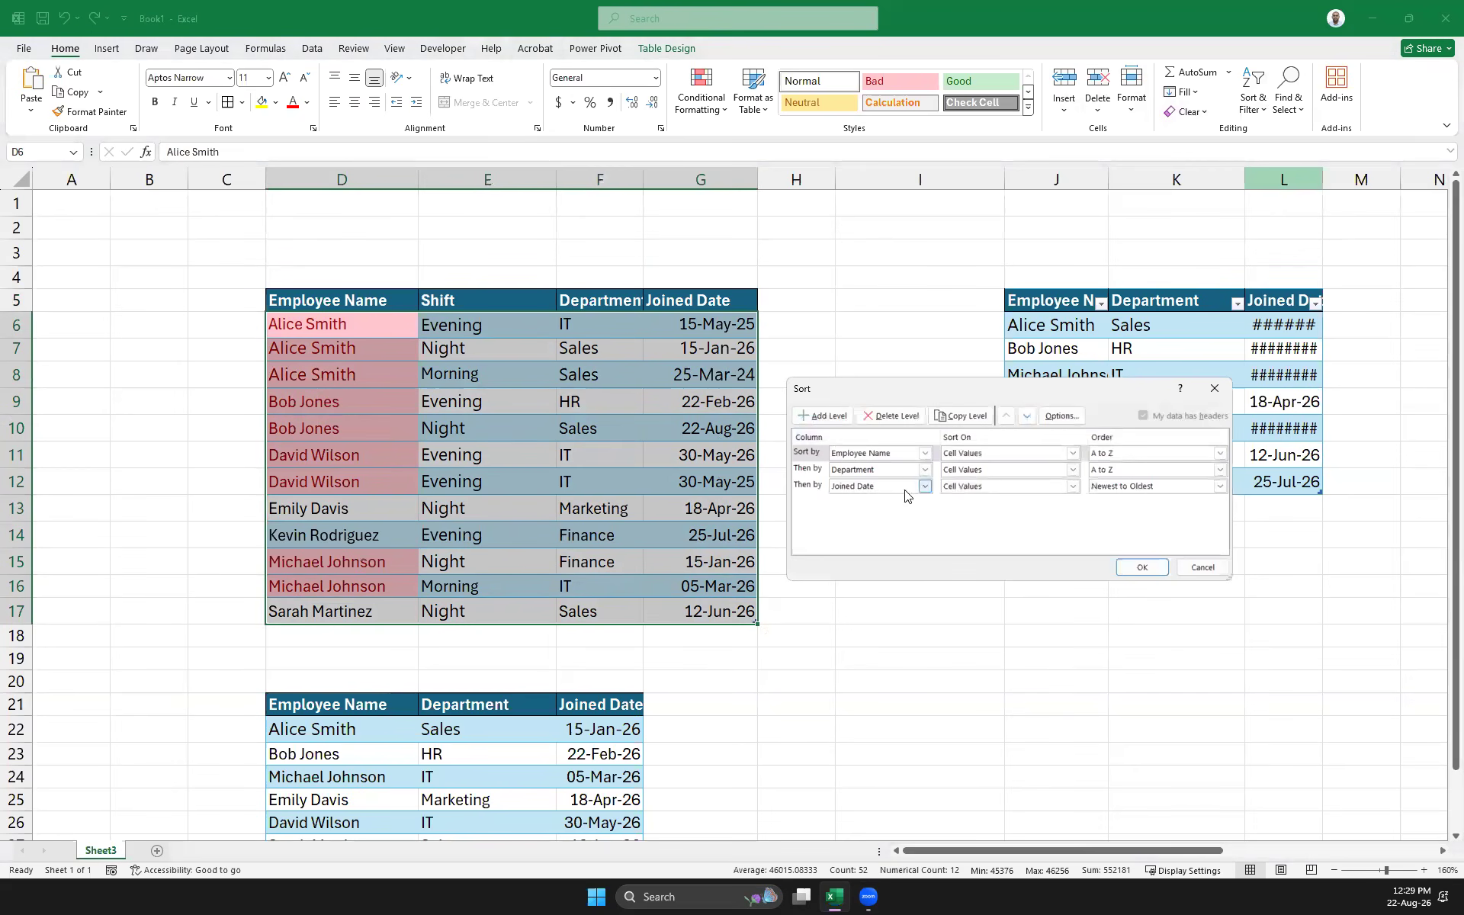
{"action": "left_click", "coordinate": [816, 470]}
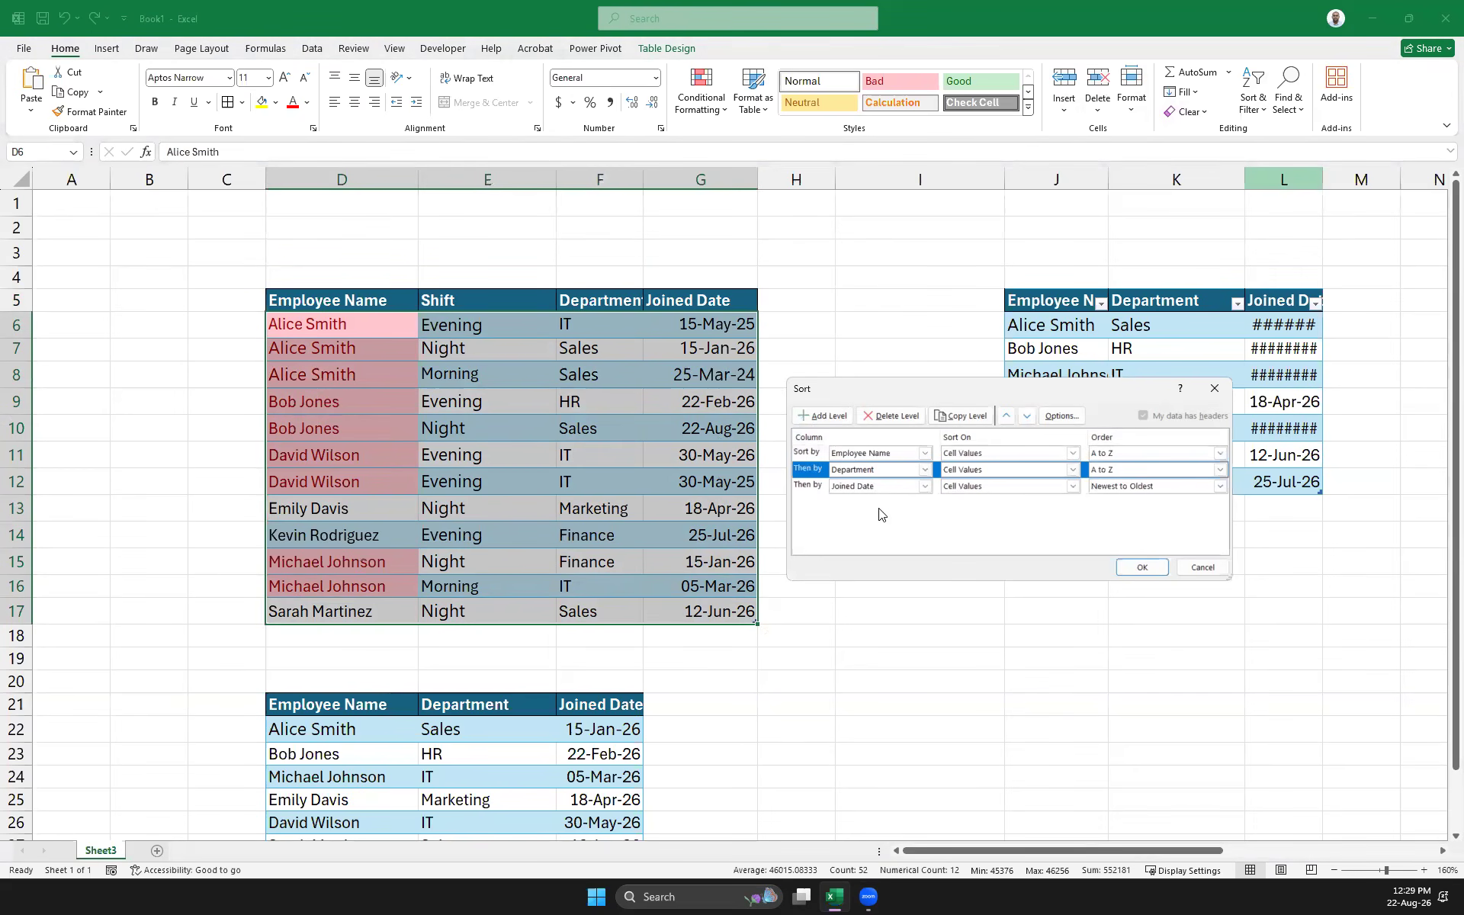
{"action": "left_click", "coordinate": [810, 488]}
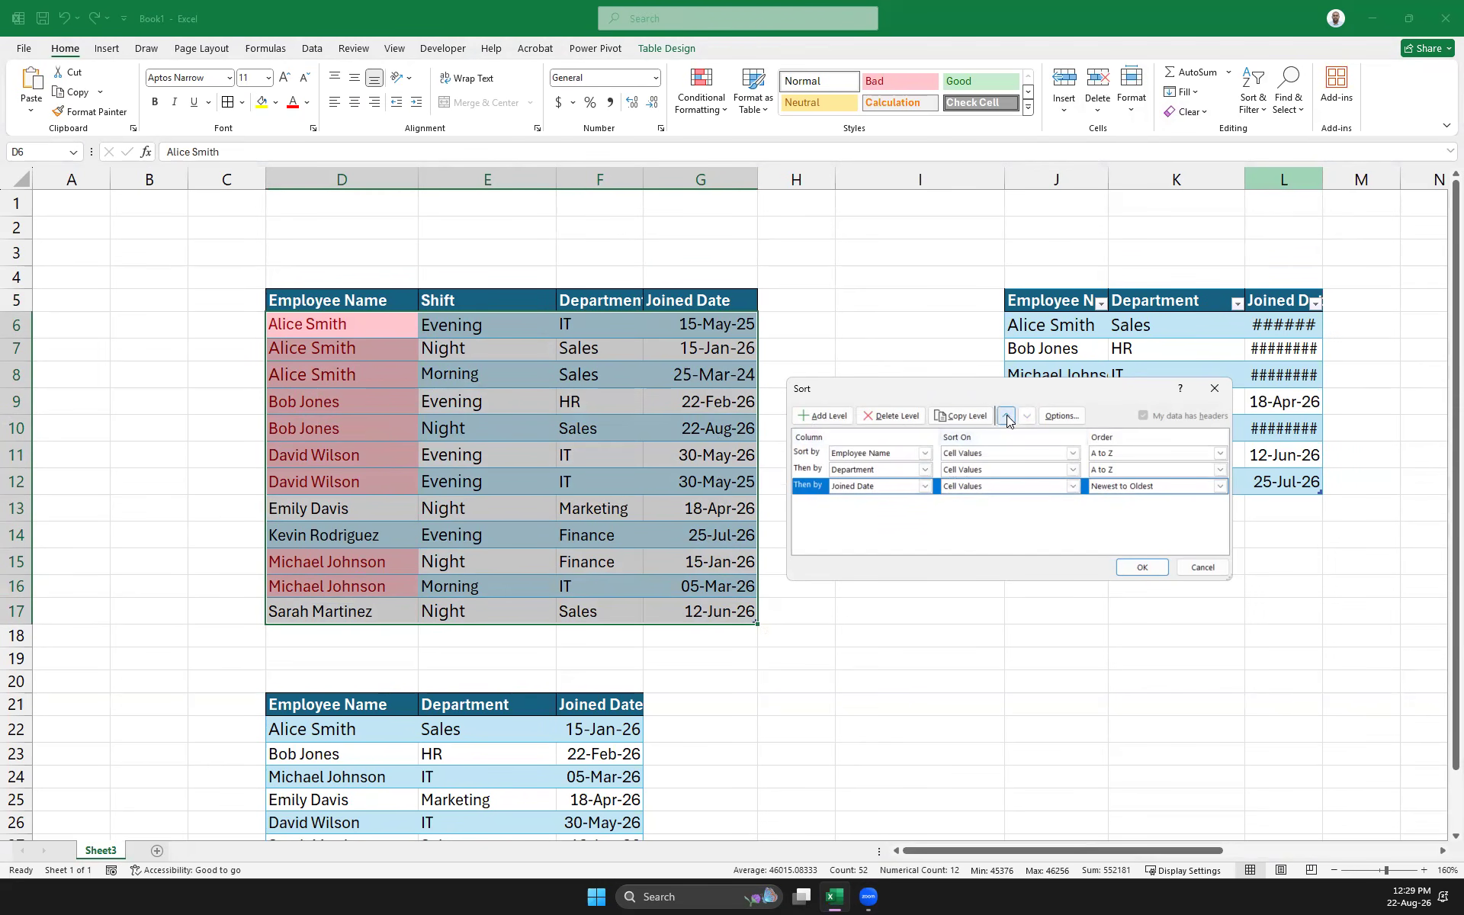
{"action": "left_click", "coordinate": [824, 416]}
{"action": "left_click", "coordinate": [859, 503]}
{"action": "left_click", "coordinate": [911, 523]}
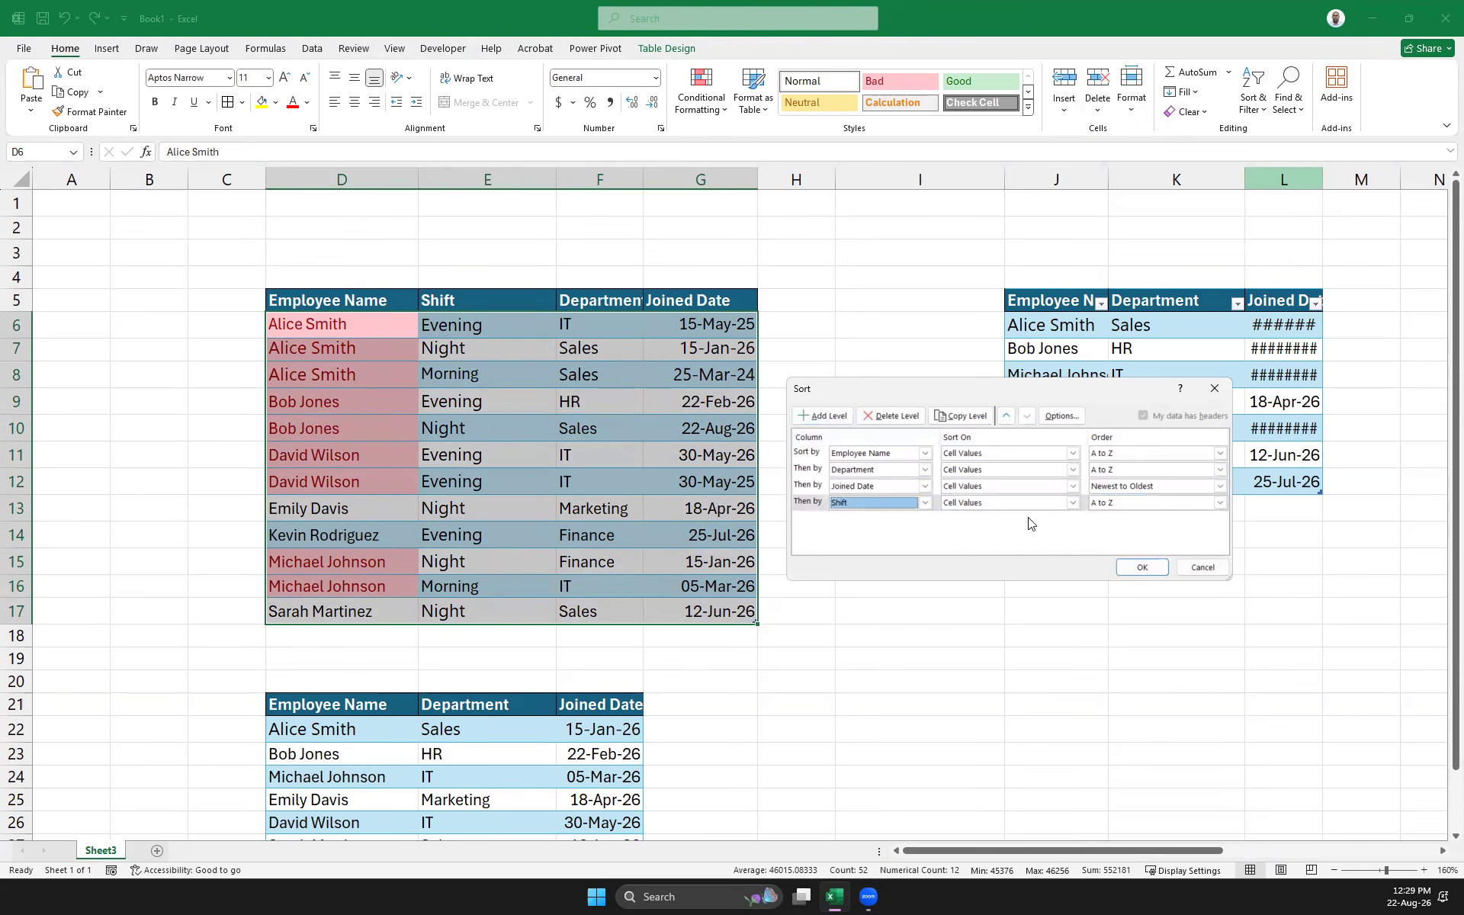
{"action": "left_click", "coordinate": [1219, 503]}
{"action": "left_click", "coordinate": [1120, 537]}
{"action": "left_click", "coordinate": [998, 396]}
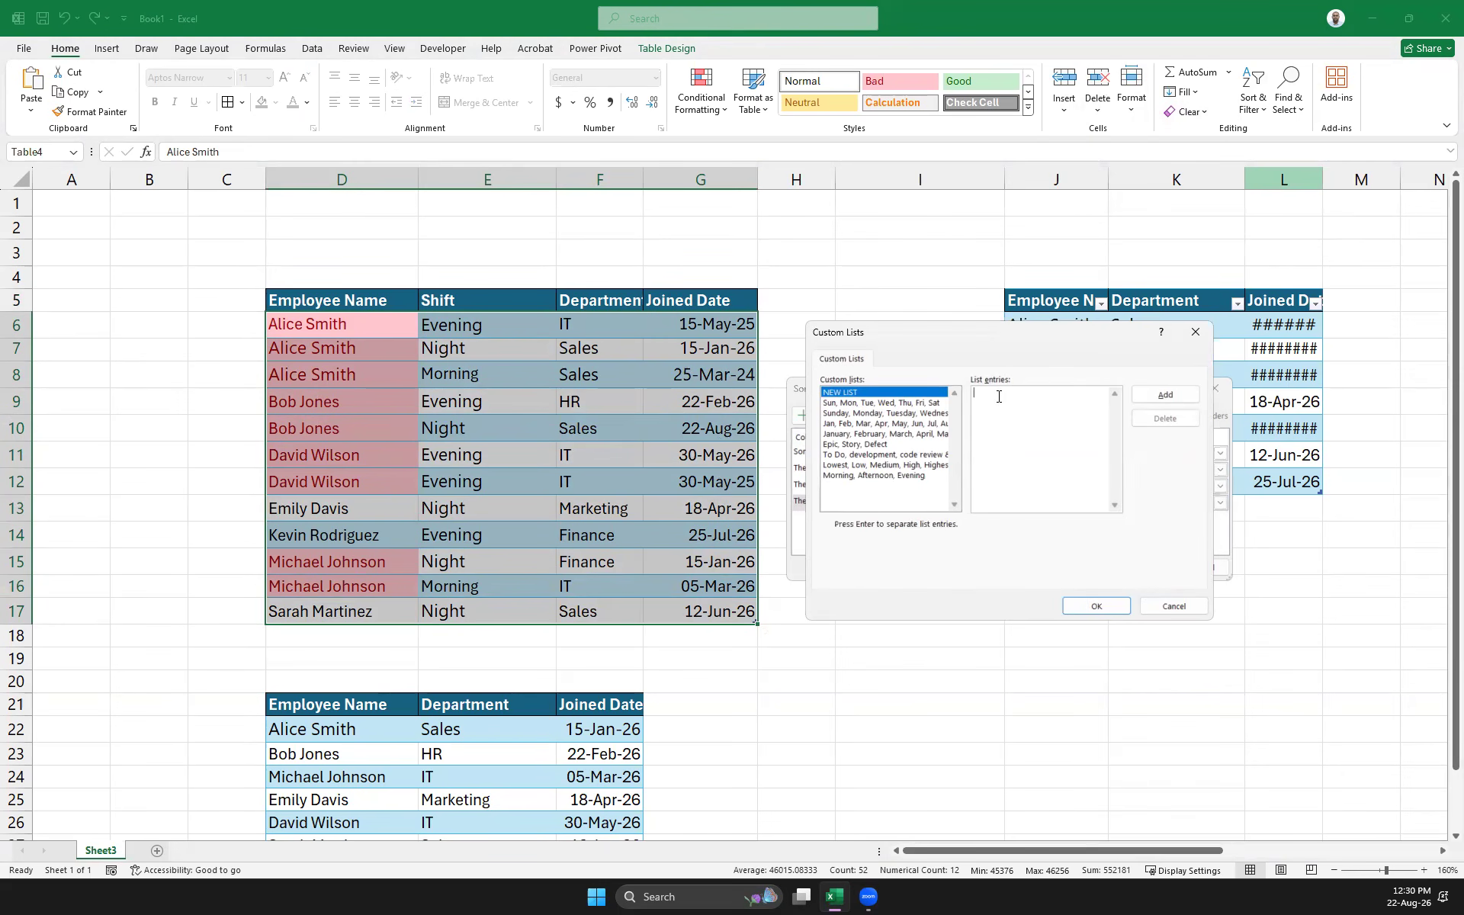
Add a 'Morning, Evening, Night' custom list and use it as the Shift order
{"action": "type", "text": "Mornin"}
{"action": "key", "text": "BackSpace"}
{"action": "type", "text": "ing, Evening, Nigh"}
{"action": "left_click", "coordinate": [1166, 395]}
{"action": "left_click", "coordinate": [871, 488]}
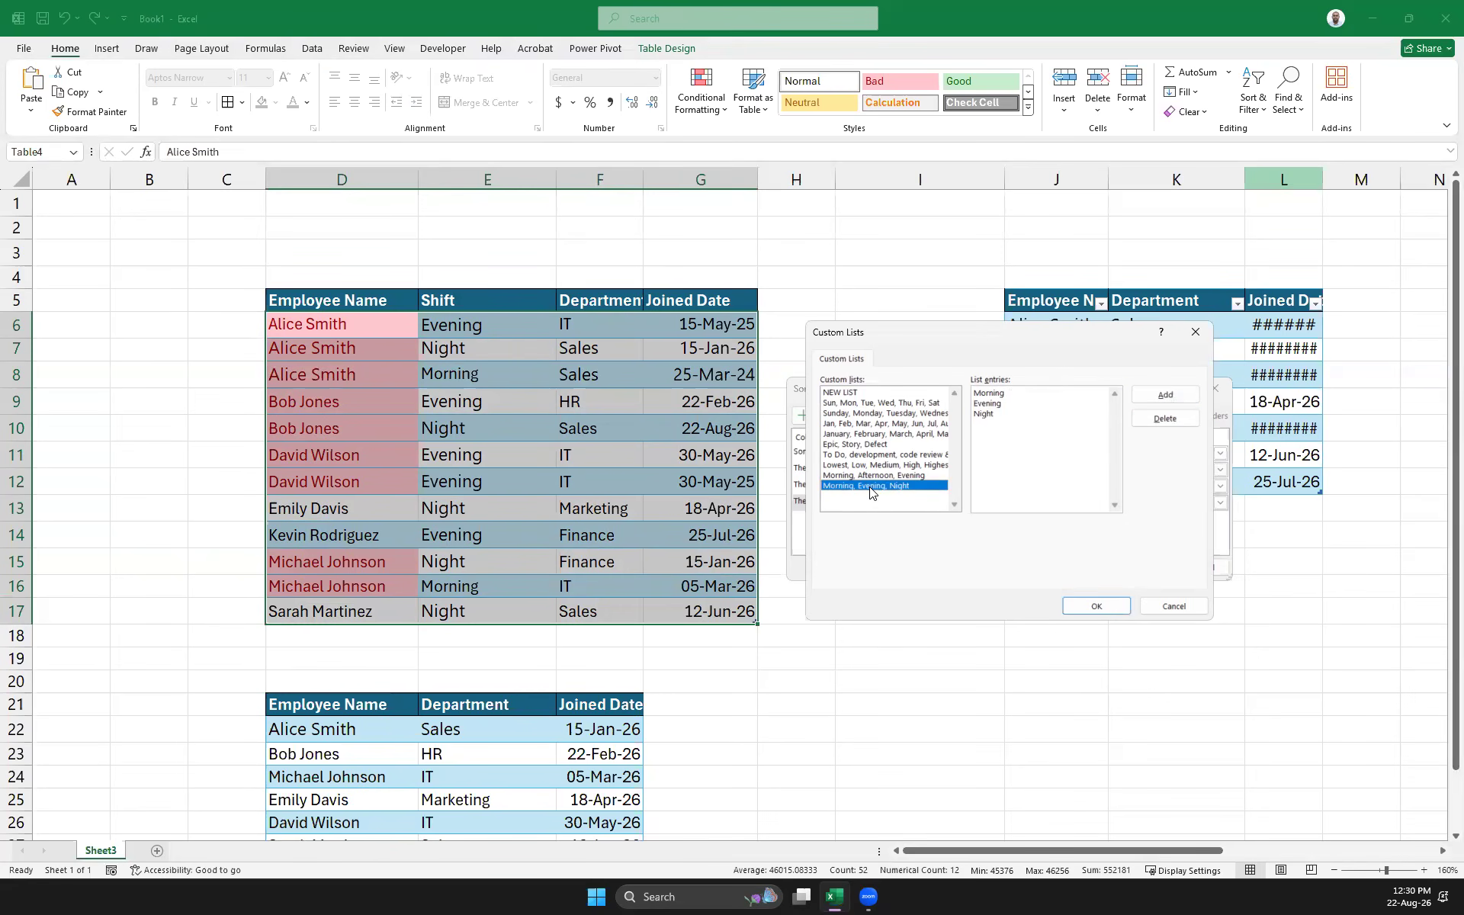
{"action": "left_click", "coordinate": [1102, 602]}
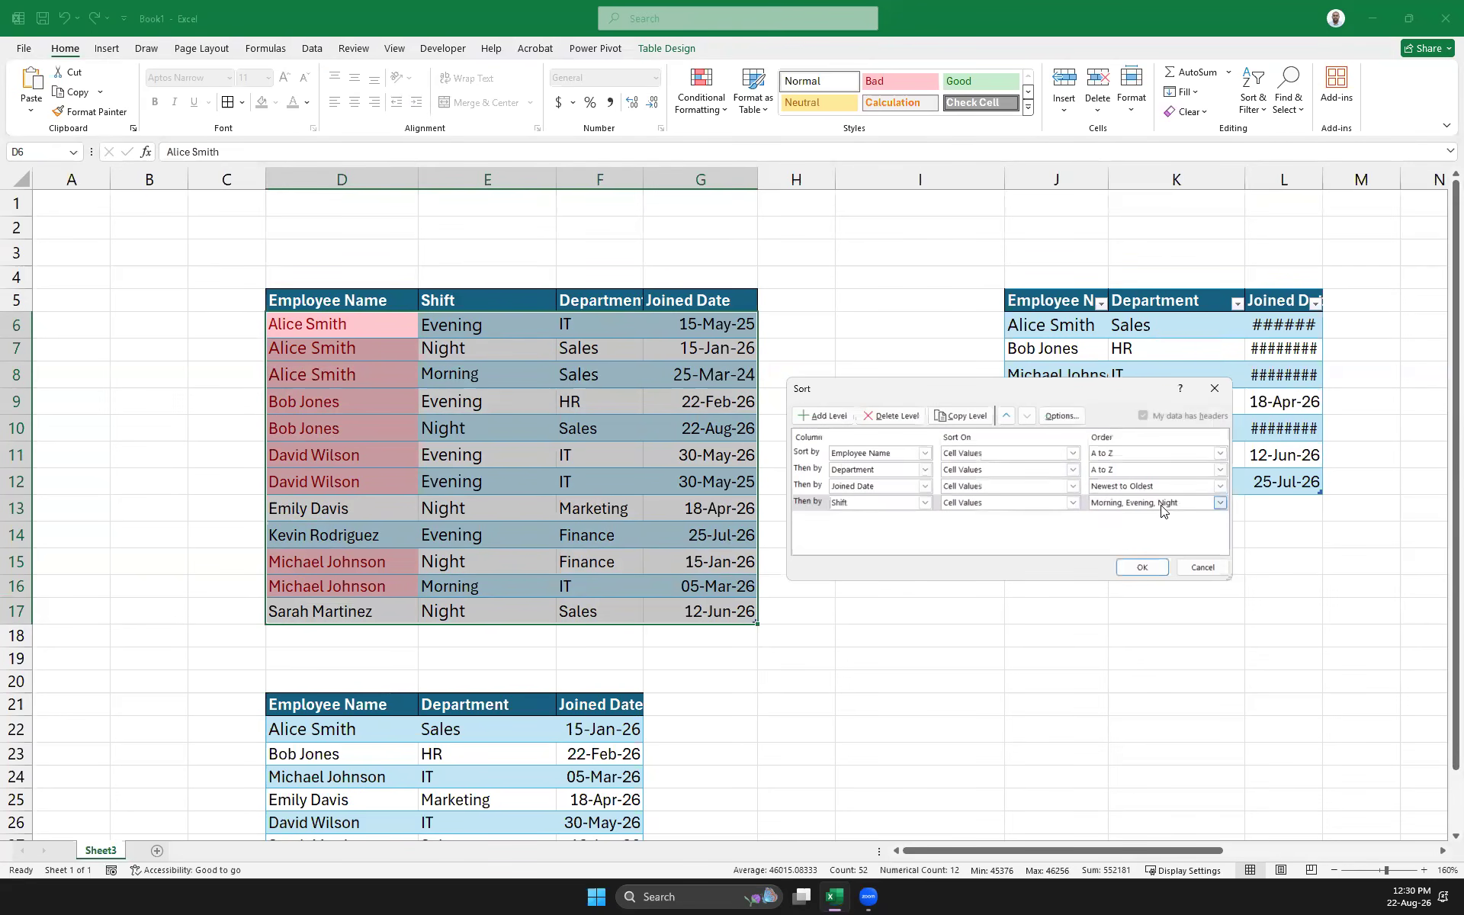
Place the Shift level second, below Employee Name, and apply the sort
{"action": "left_click", "coordinate": [800, 502]}
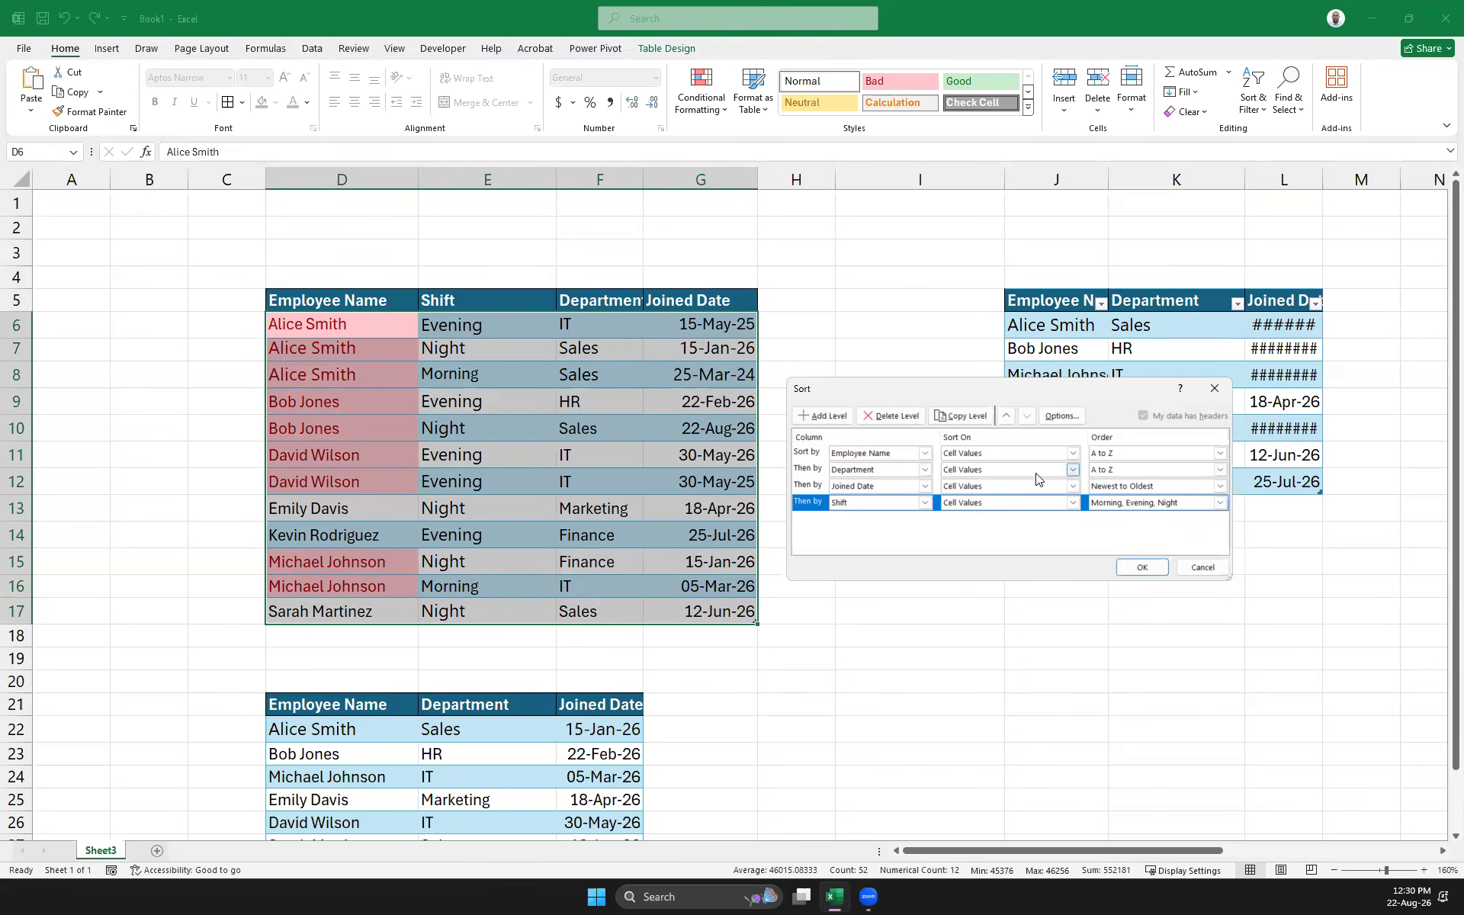
{"action": "left_click", "coordinate": [1007, 416]}
{"action": "left_click", "coordinate": [1006, 415]}
{"action": "left_click", "coordinate": [1006, 416]}
{"action": "left_click", "coordinate": [1026, 416]}
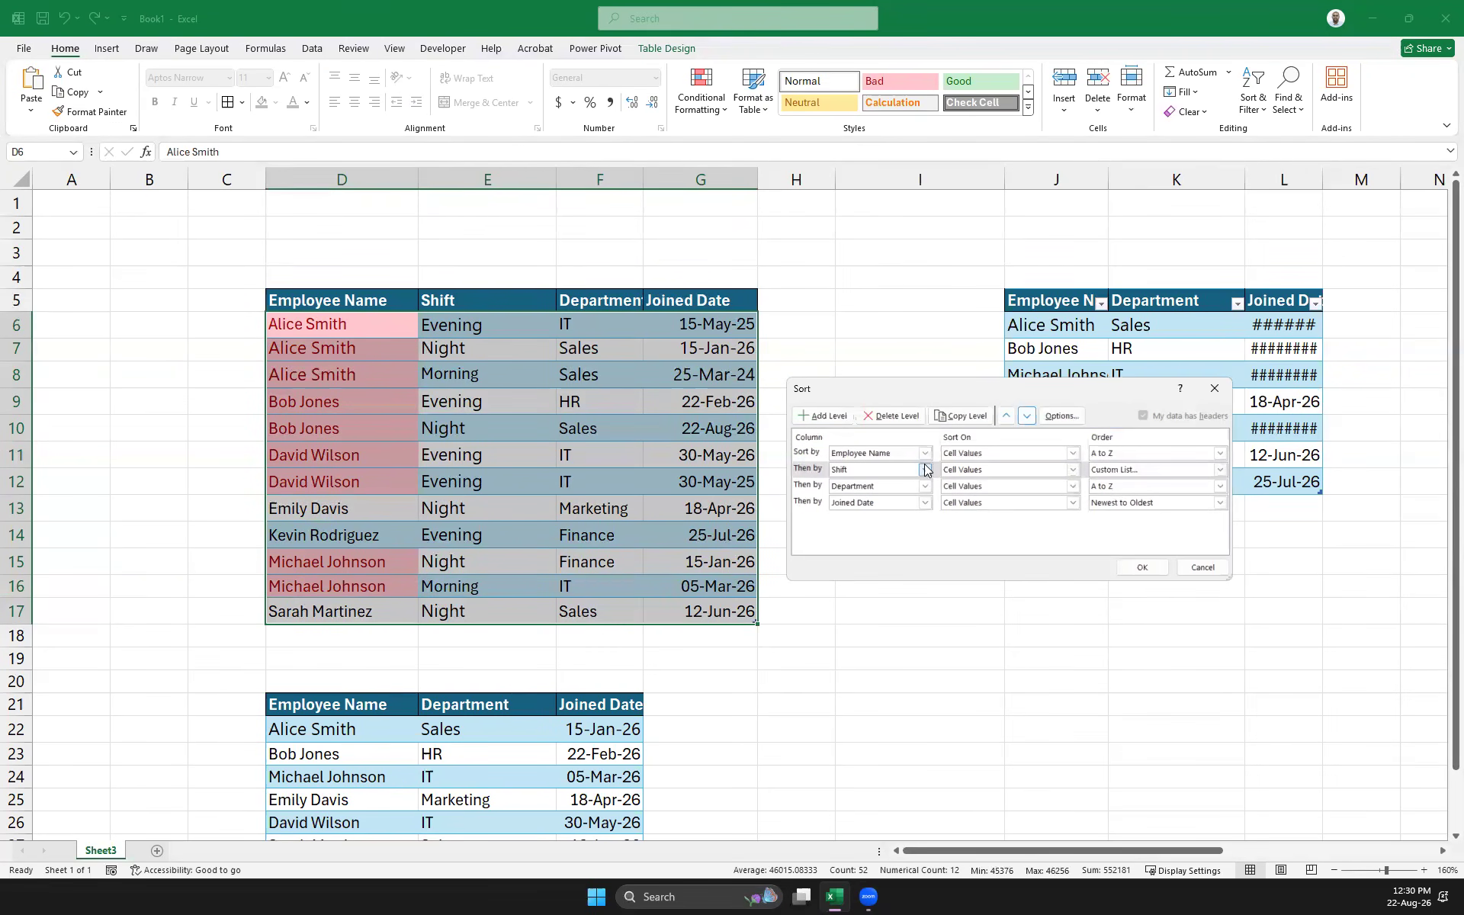
{"action": "left_click", "coordinate": [1142, 567]}
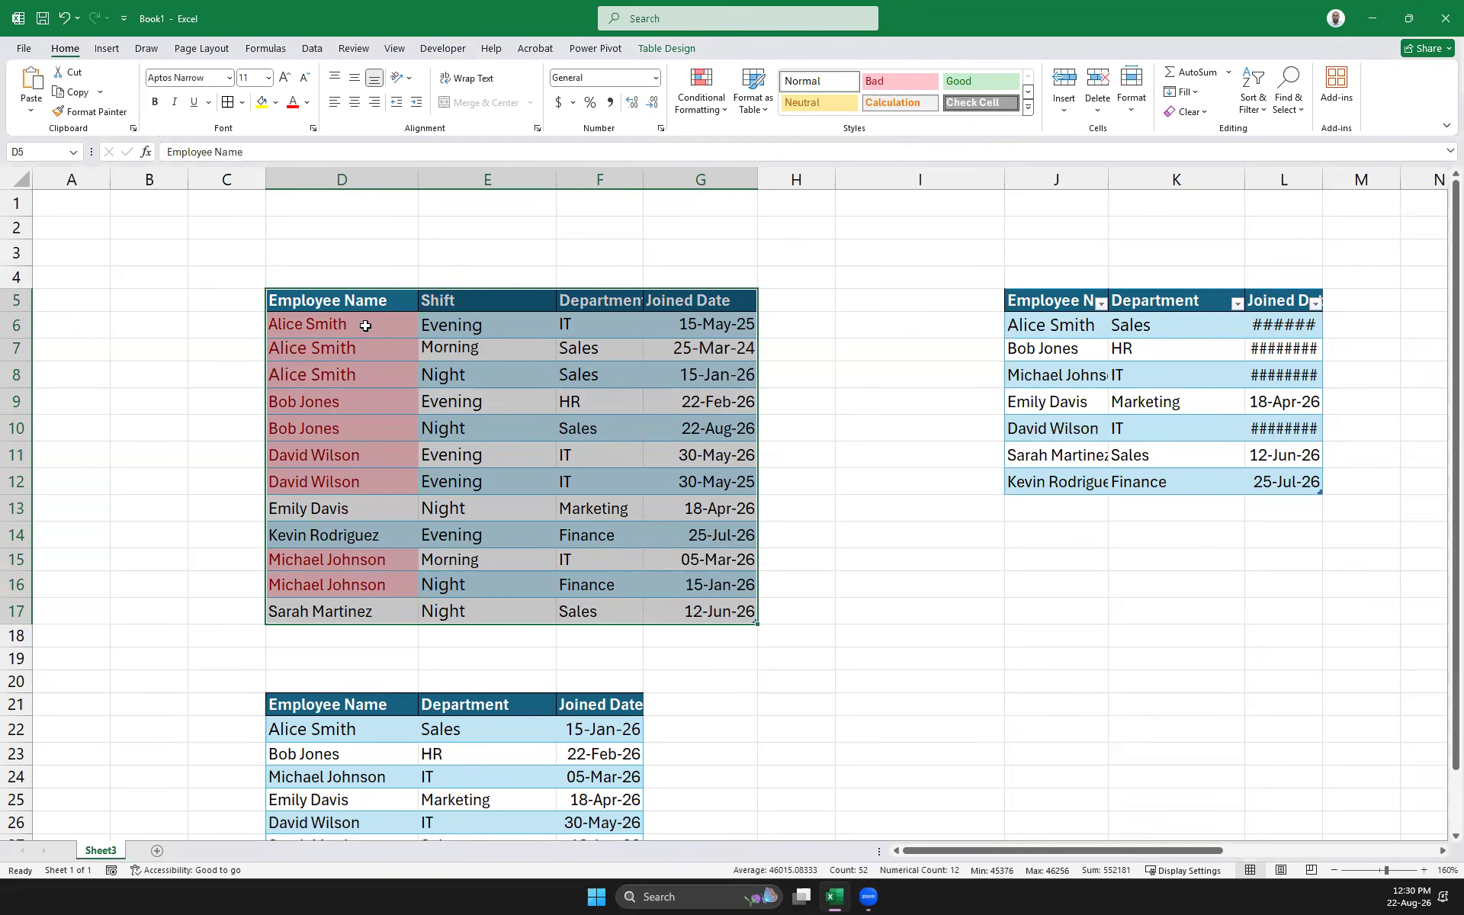
Sort the table D5:G17 with the Shift level ordered Z to A
{"action": "left_click", "coordinate": [483, 328]}
{"action": "left_click", "coordinate": [457, 364]}
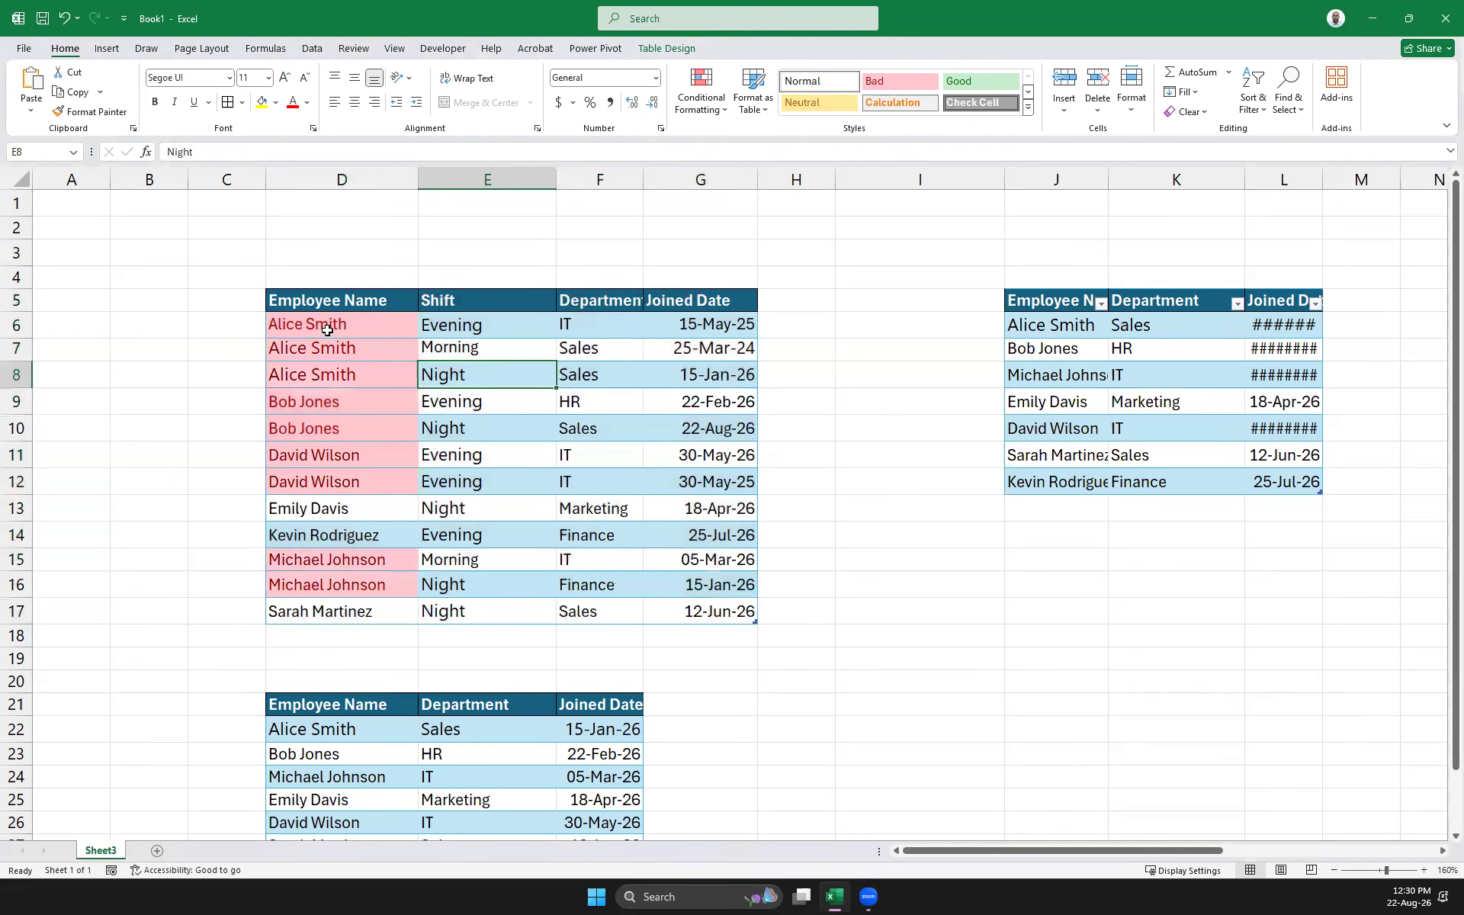
{"action": "left_click", "coordinate": [588, 505]}
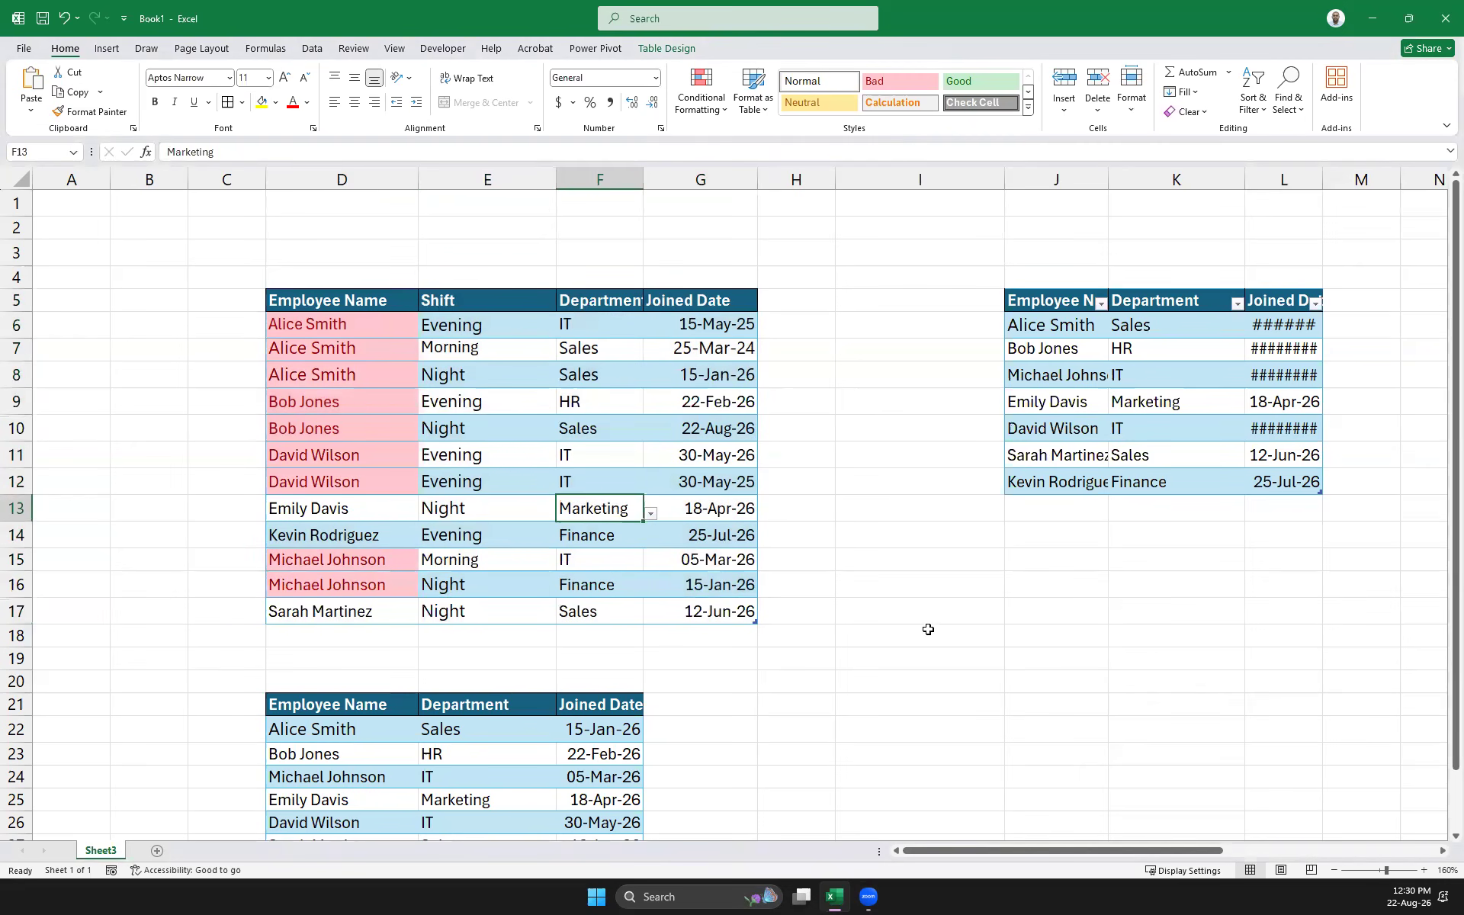
{"action": "left_click_drag", "start_coordinate": [325, 303], "coordinate": [724, 610]}
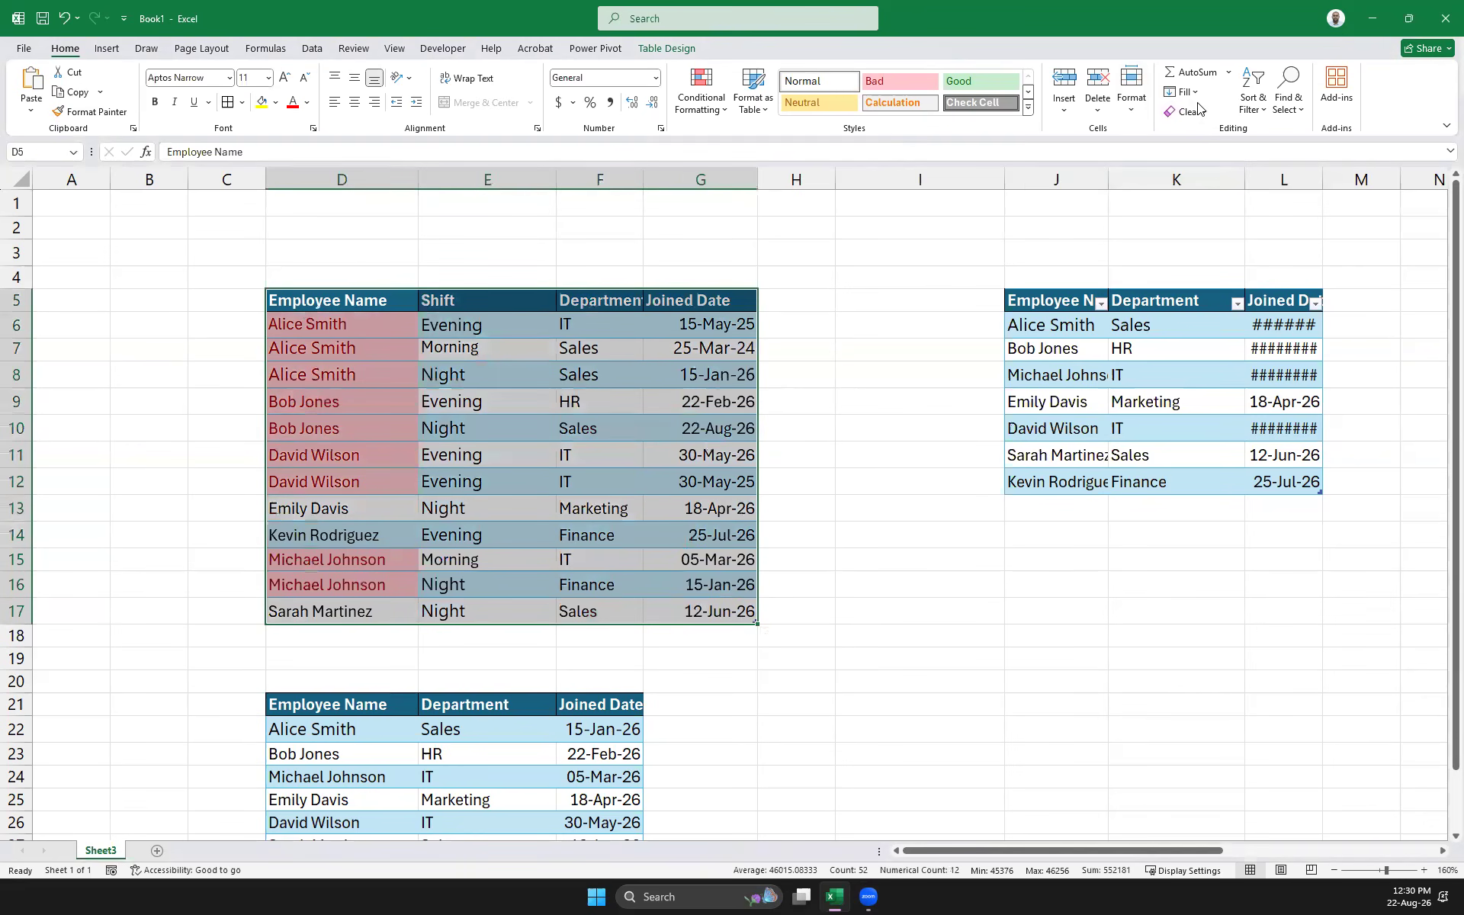
{"action": "left_click", "coordinate": [1260, 113]}
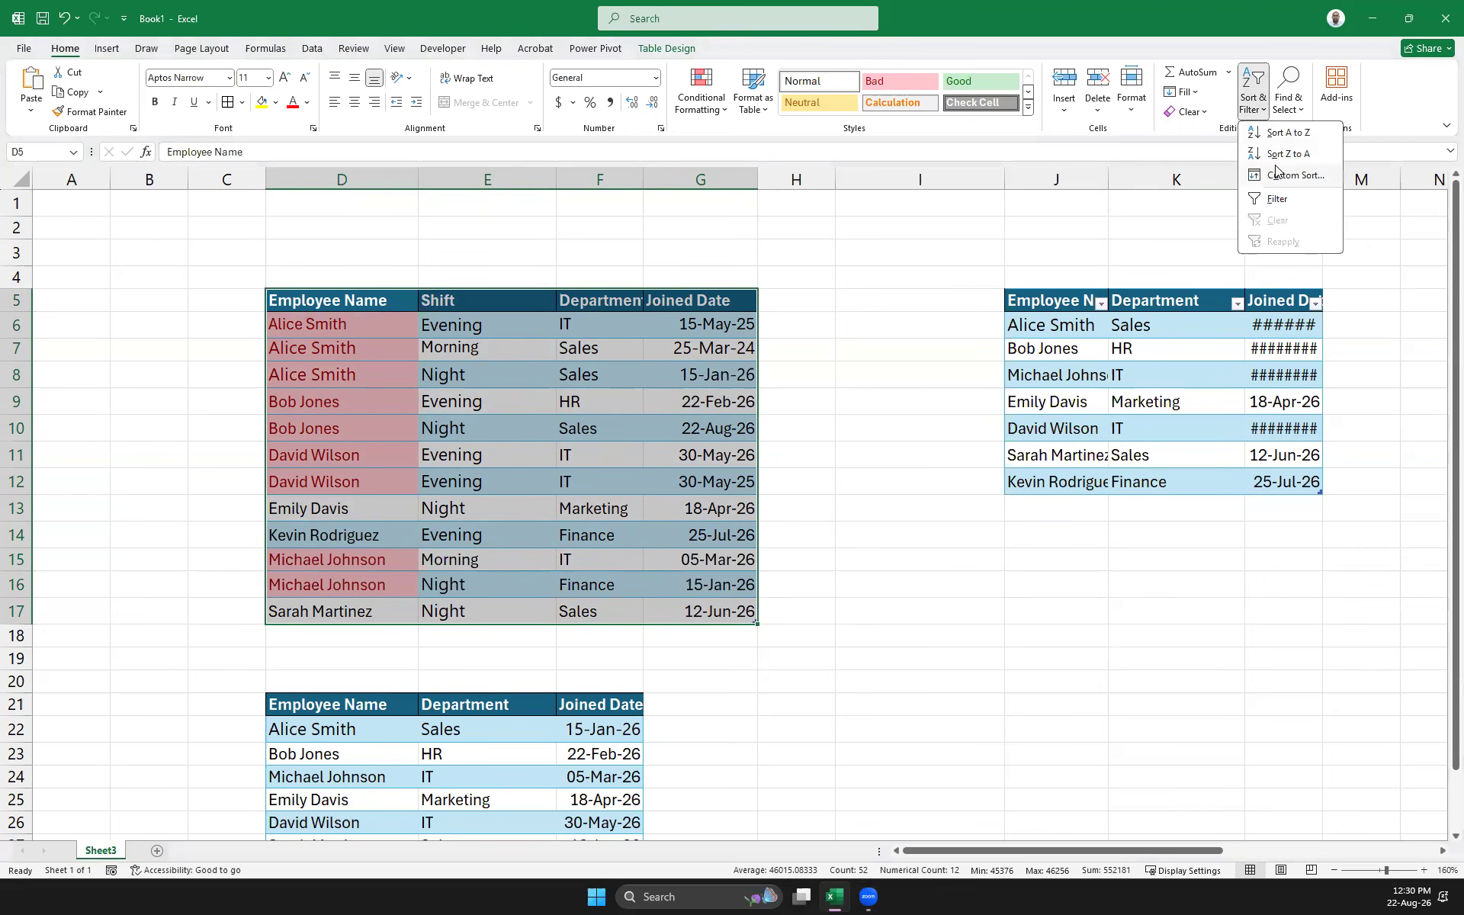
{"action": "left_click", "coordinate": [1289, 174]}
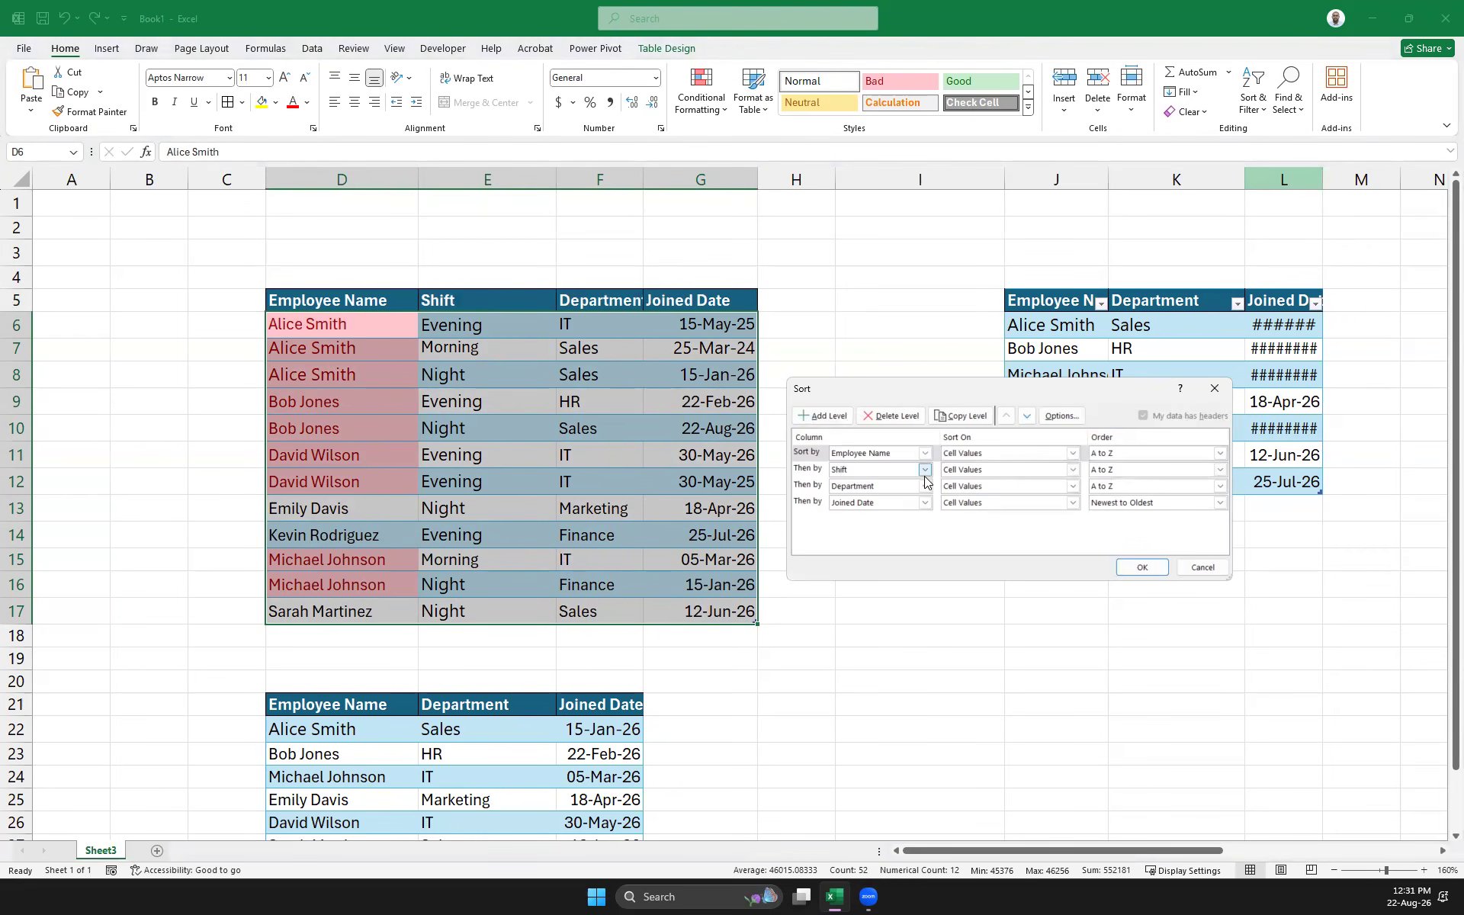
{"action": "left_click", "coordinate": [1120, 472]}
{"action": "left_click", "coordinate": [1117, 494]}
{"action": "left_click", "coordinate": [1147, 563]}
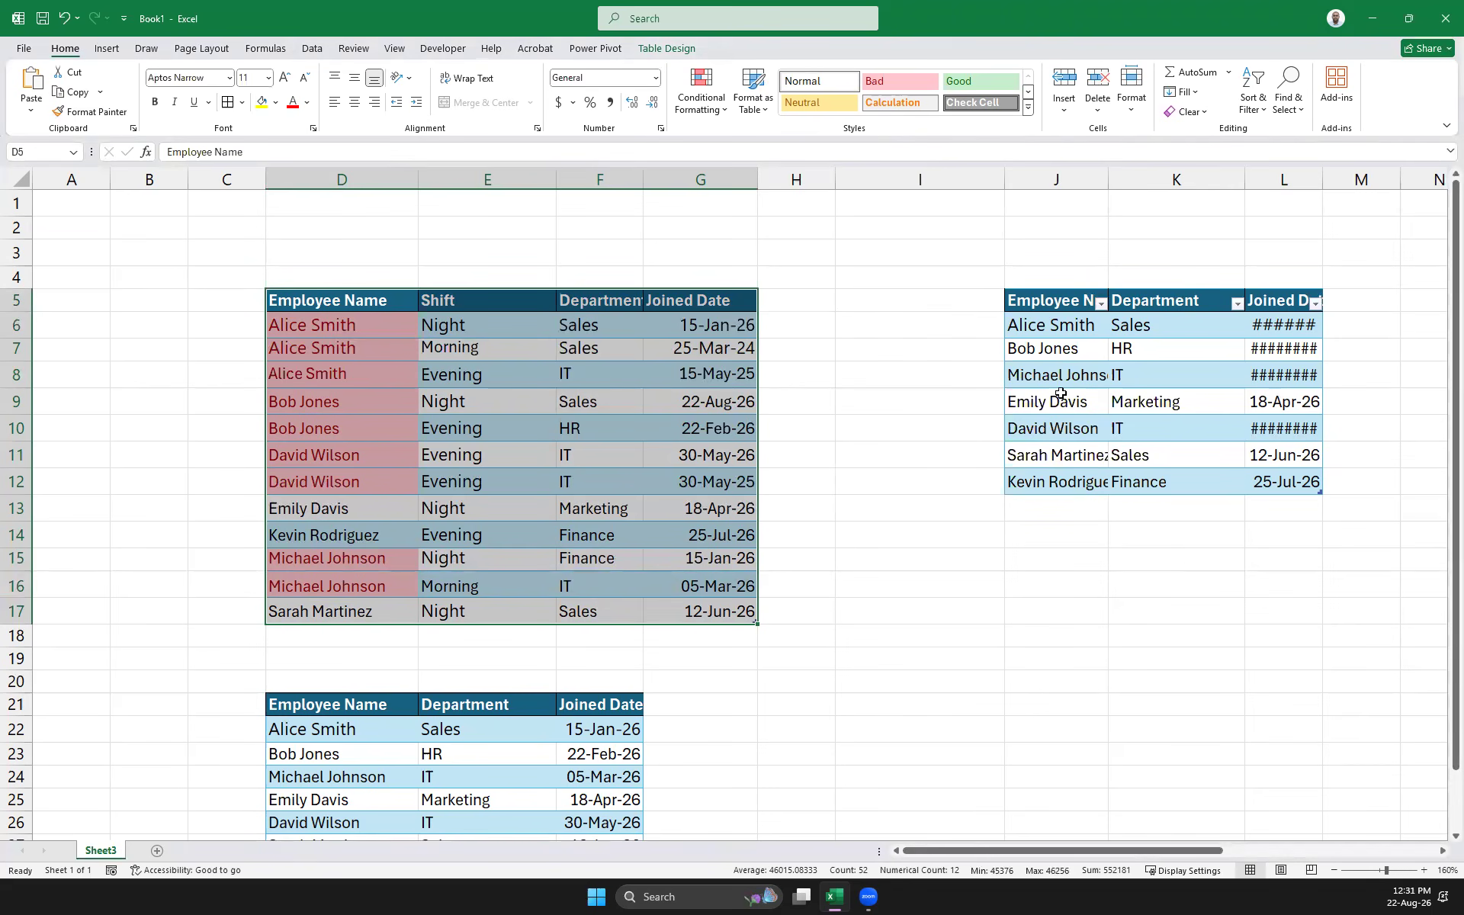
Re-sort with Shift ordered by the Morning, Evening, Night custom list
{"action": "left_click", "coordinate": [1251, 111]}
{"action": "left_click", "coordinate": [1284, 180]}
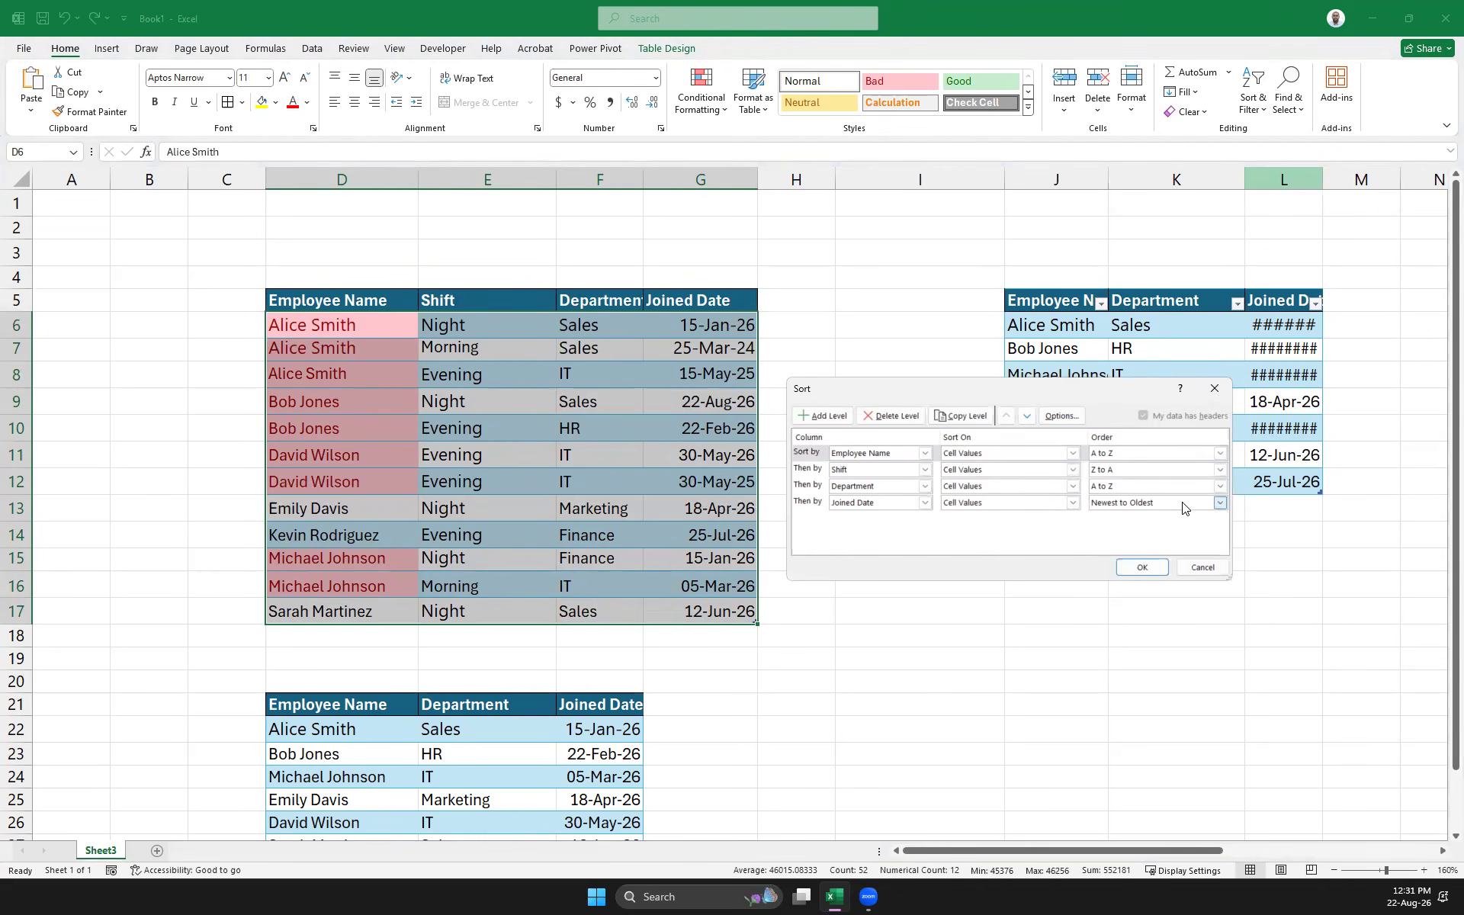
{"action": "left_click", "coordinate": [1166, 470]}
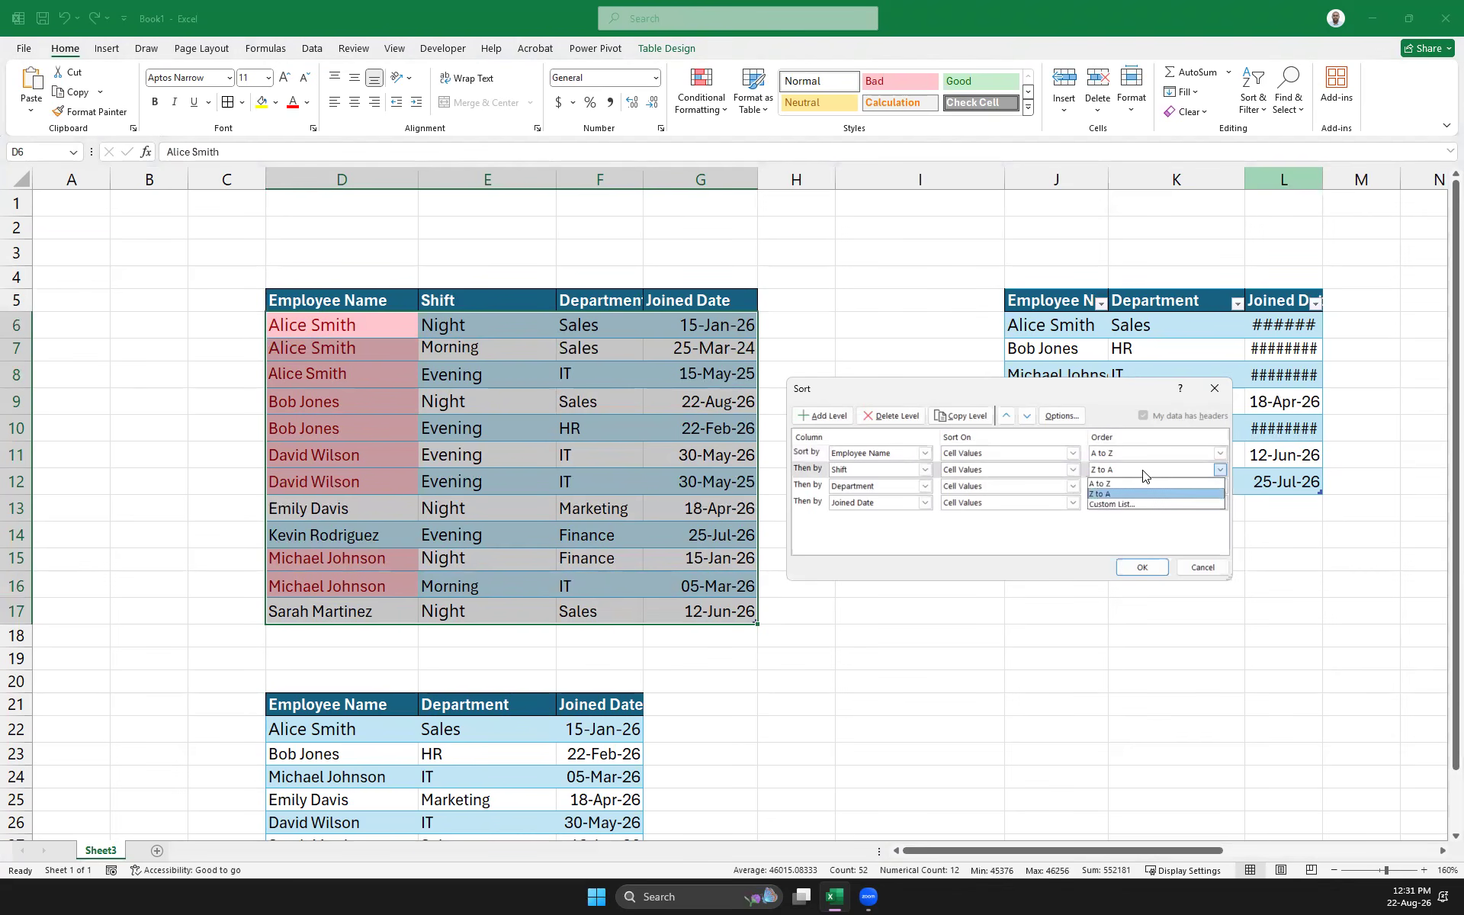
{"action": "left_click", "coordinate": [1113, 504]}
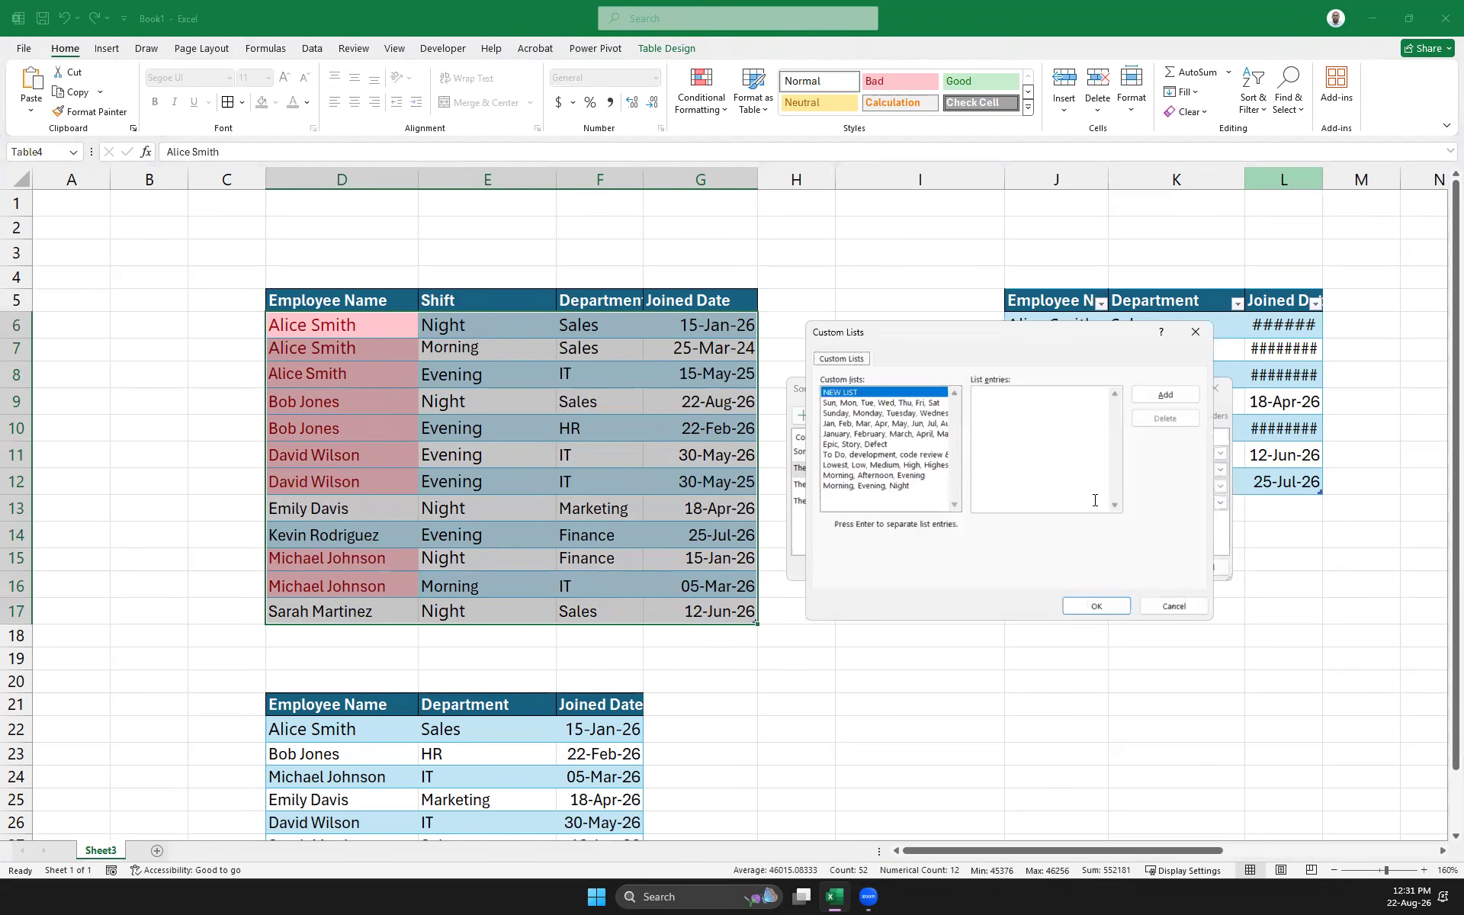
{"action": "left_click", "coordinate": [858, 486]}
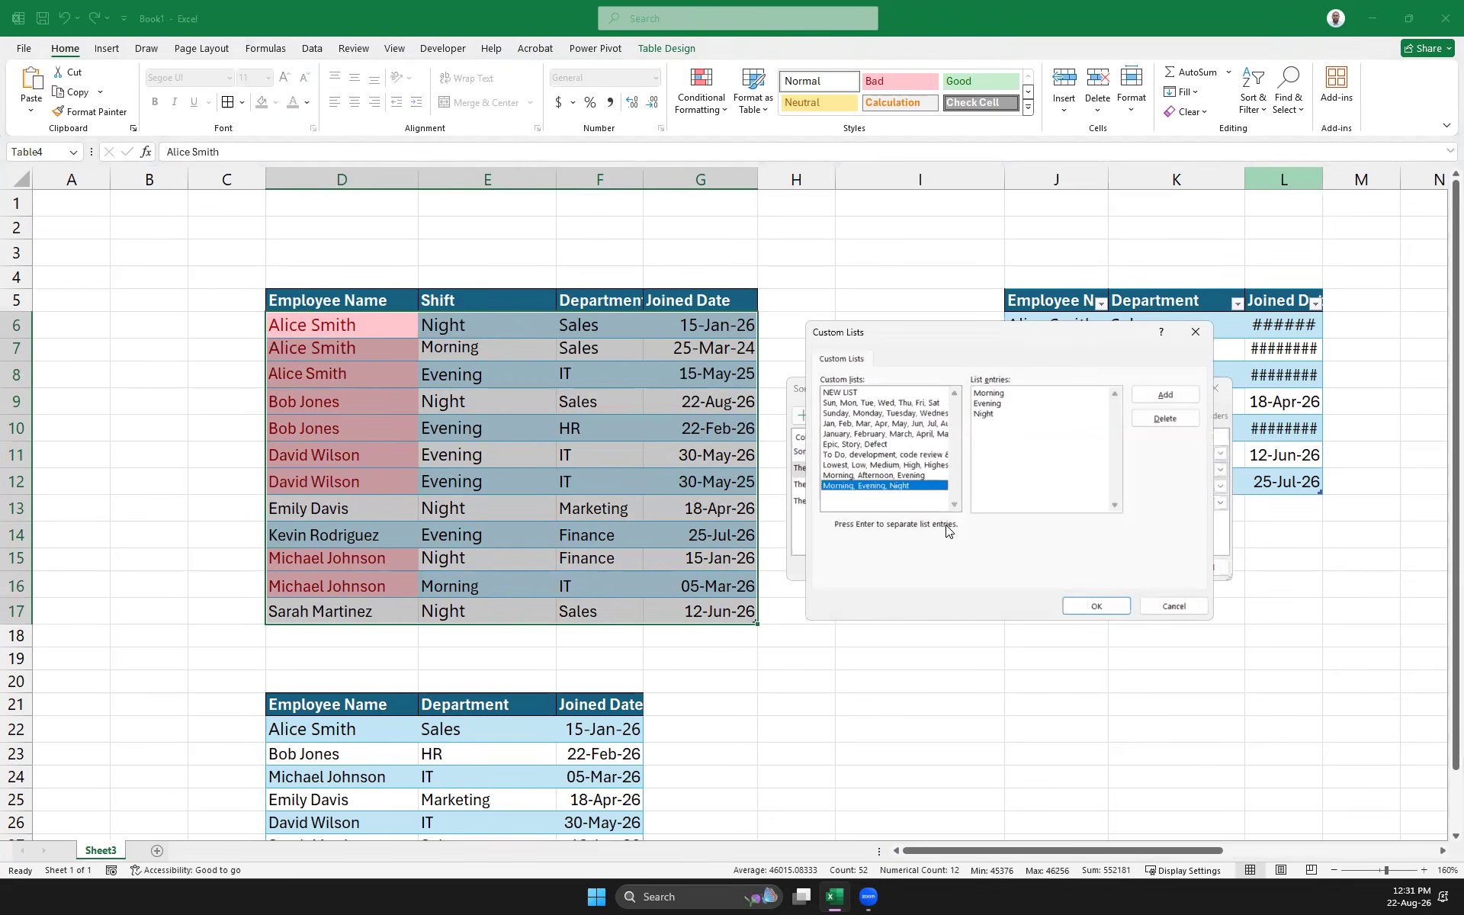
{"action": "left_click", "coordinate": [1098, 606]}
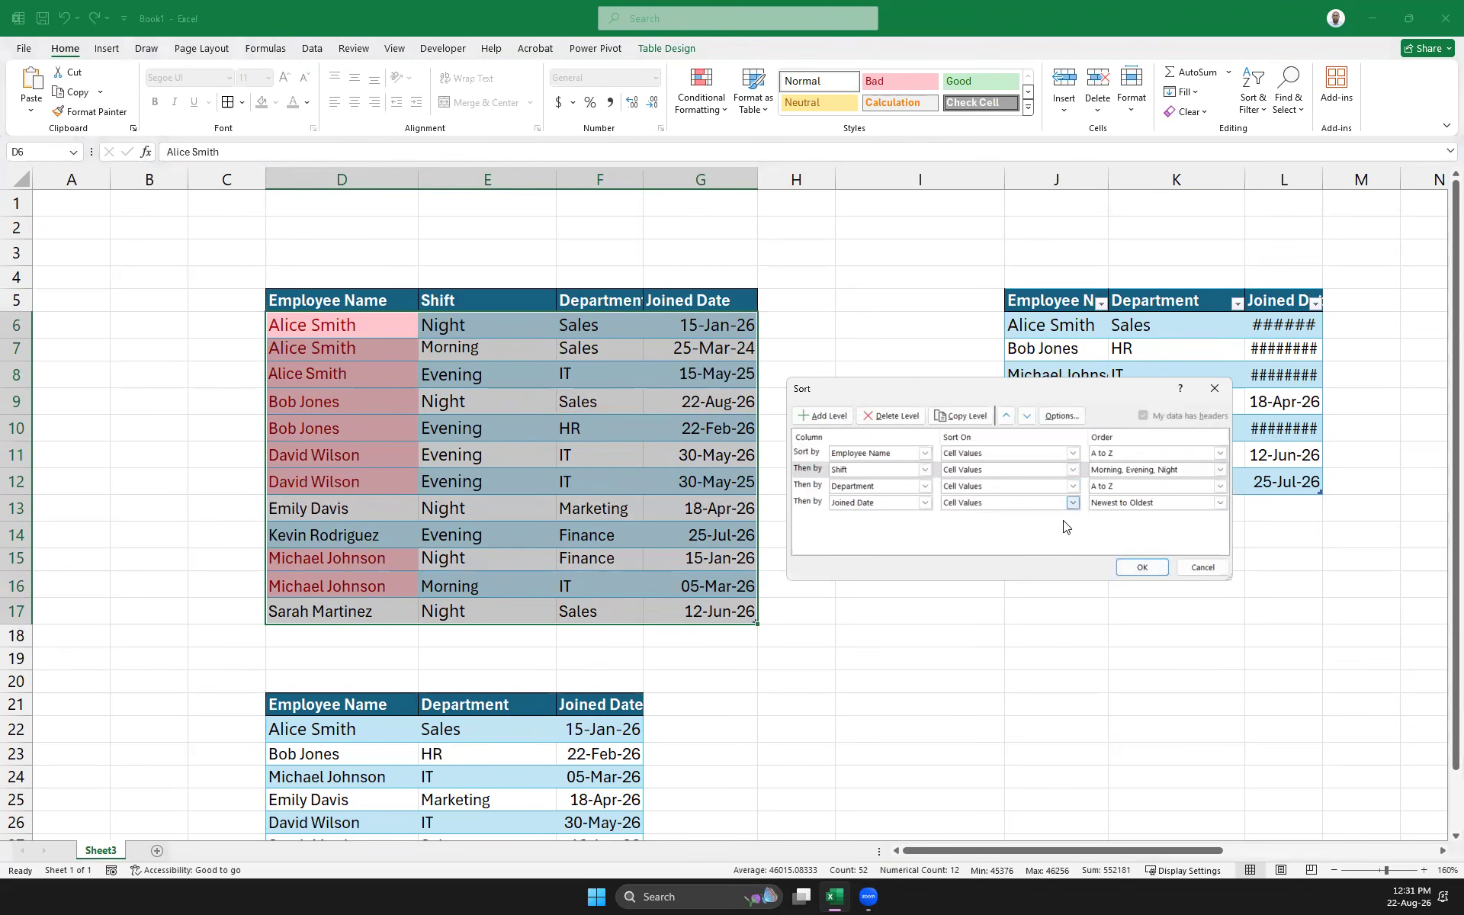
{"action": "left_click", "coordinate": [1143, 564]}
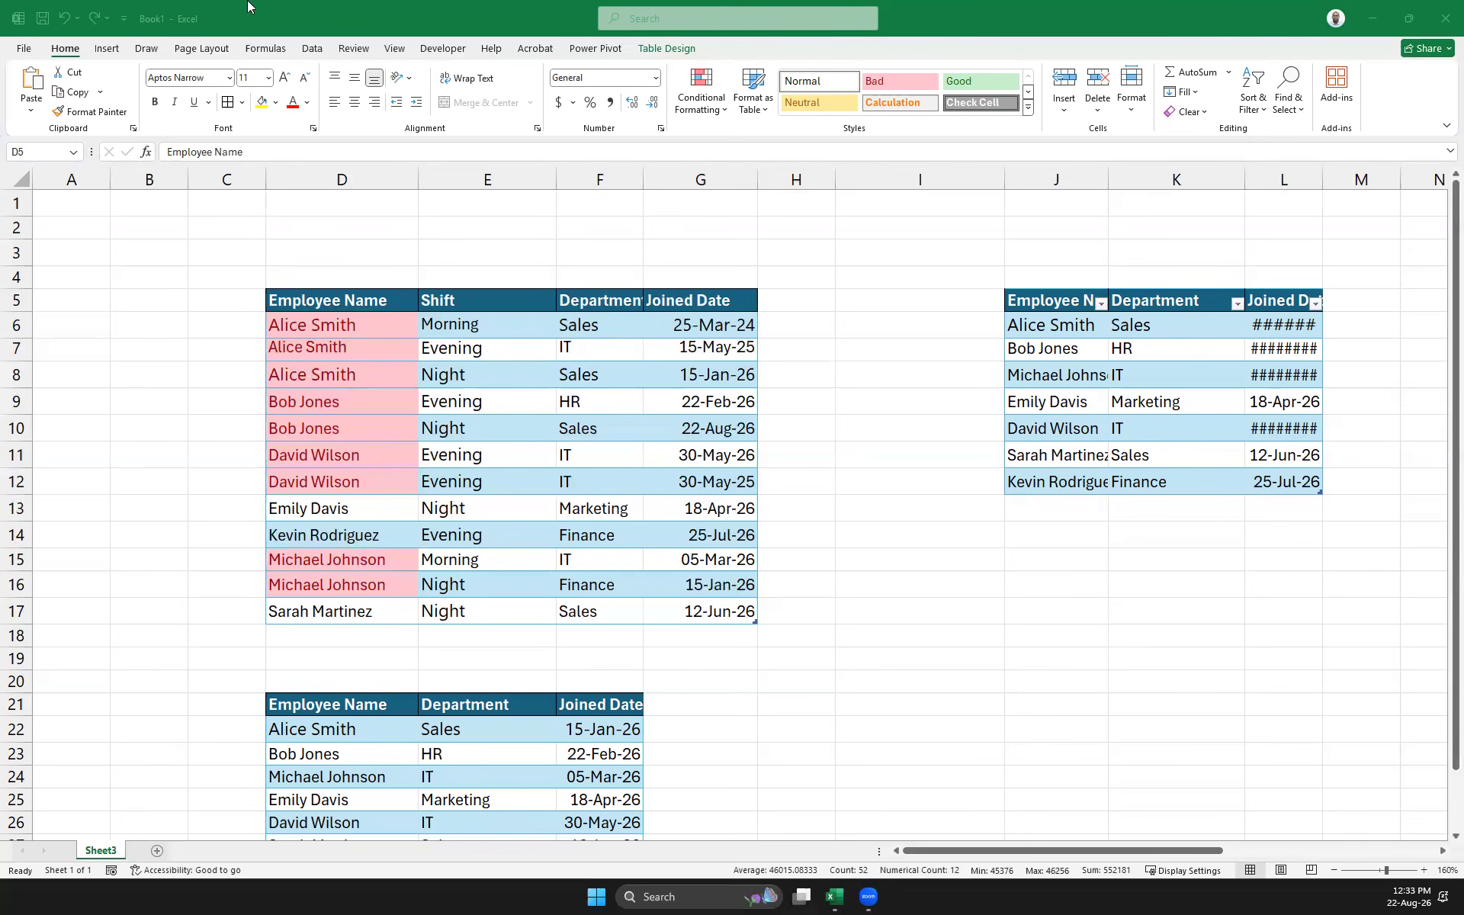
Browse the AutoSum, Recently Used, Financial, Logical, Text and Math & Trig function lists
{"action": "left_click", "coordinate": [249, 52]}
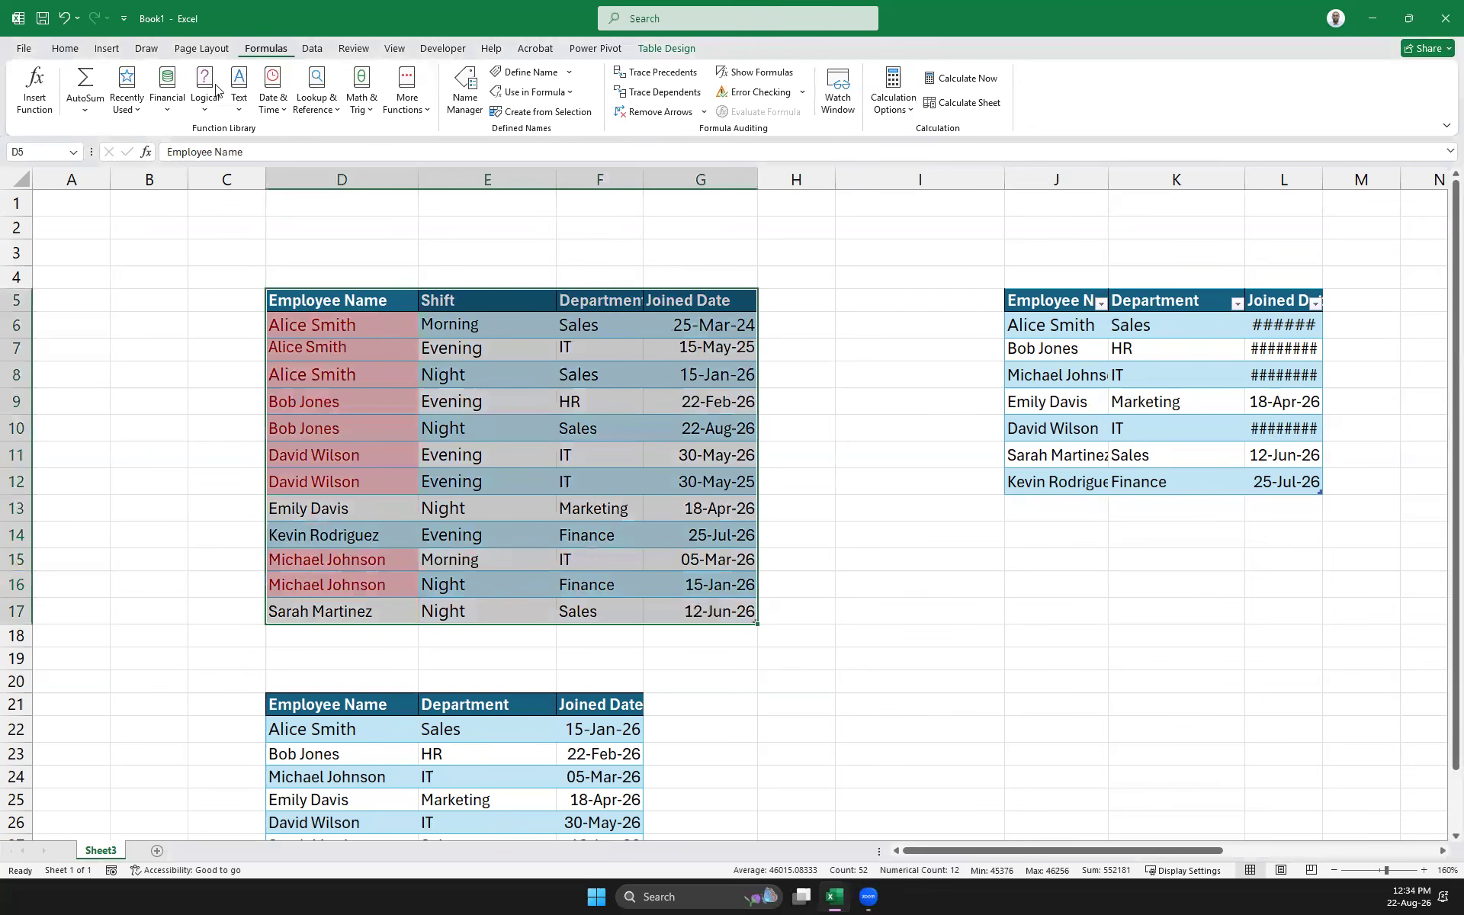
{"action": "left_click", "coordinate": [86, 114]}
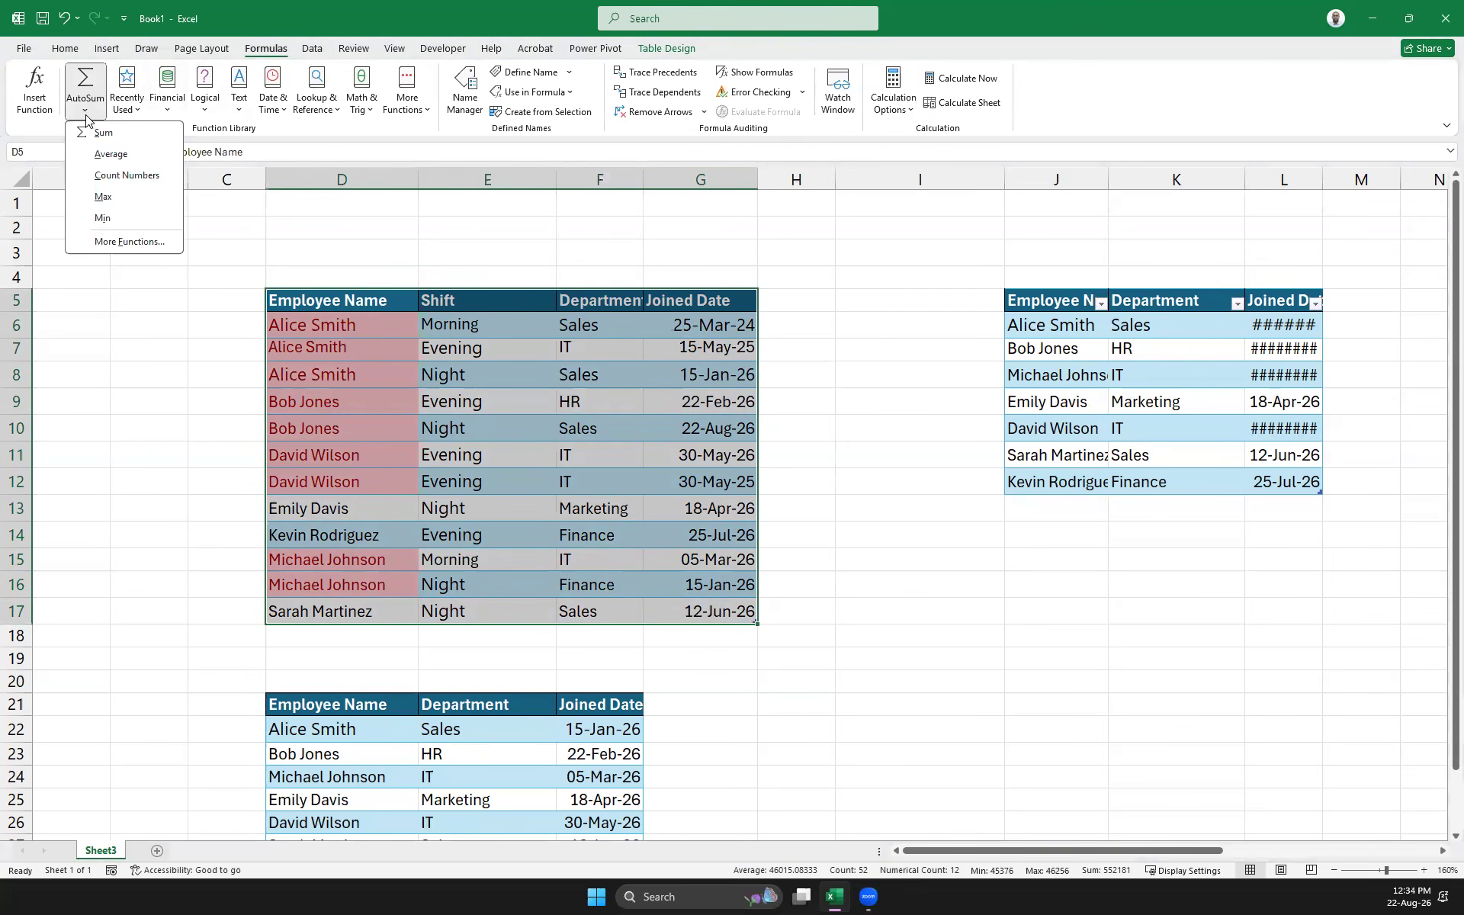
{"action": "left_click", "coordinate": [137, 109]}
{"action": "left_click", "coordinate": [175, 112]}
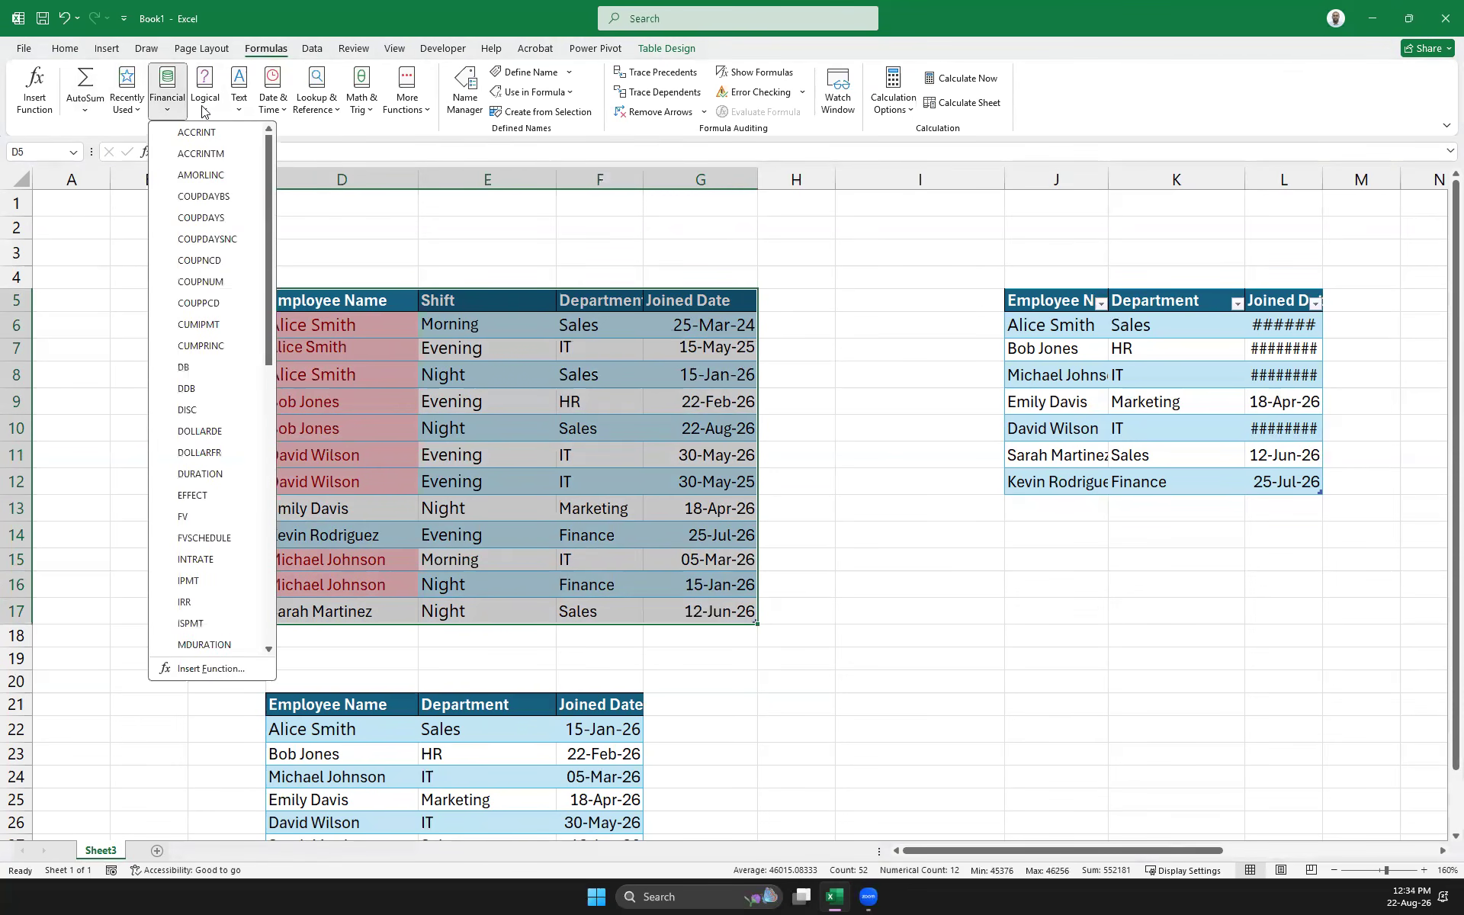
{"action": "left_click", "coordinate": [204, 112]}
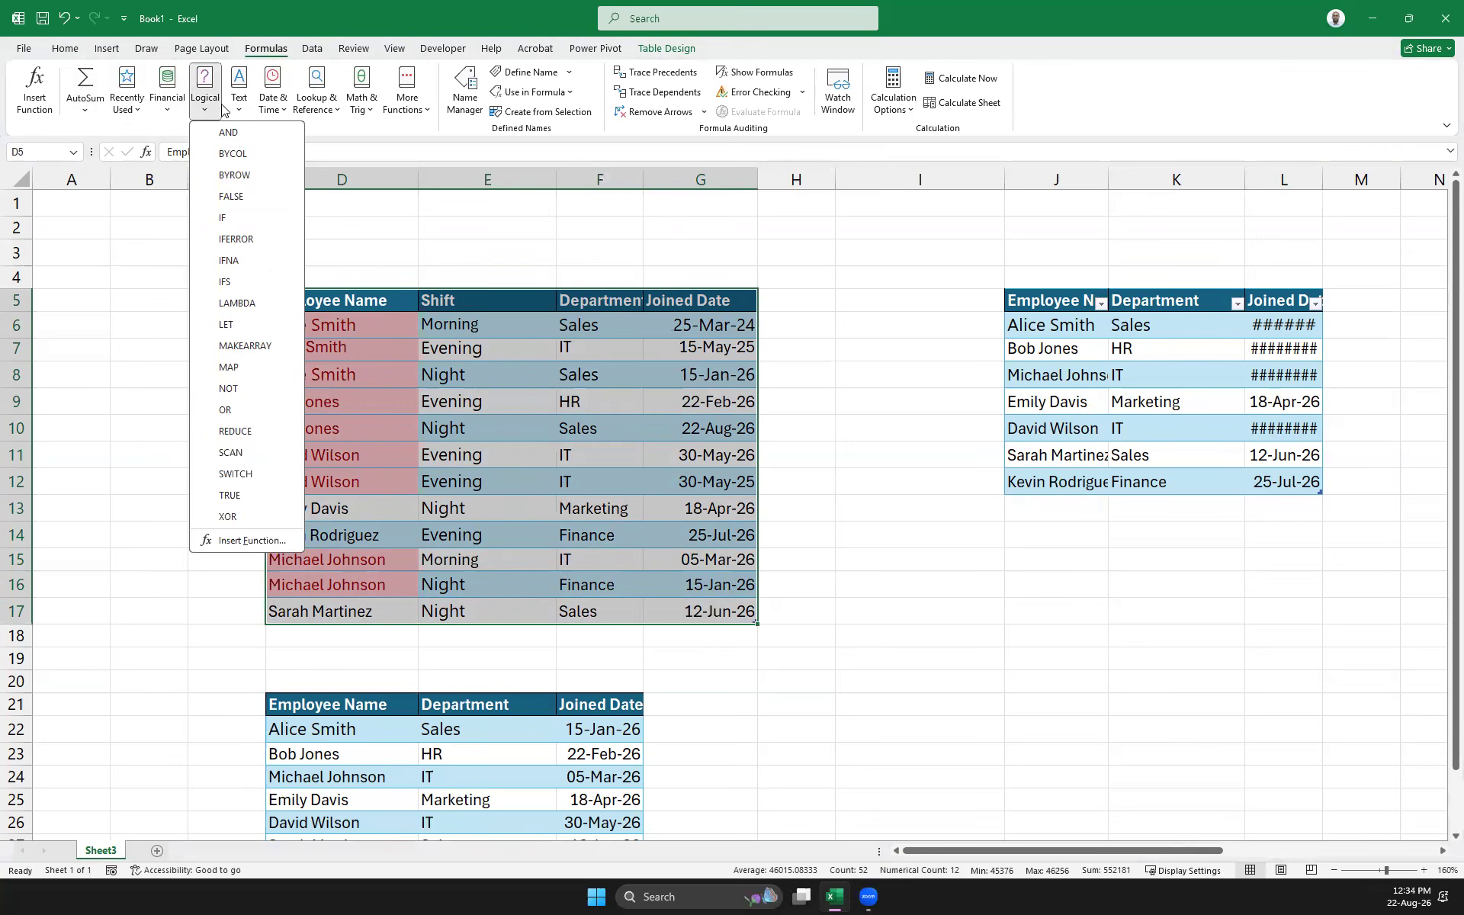
{"action": "left_click", "coordinate": [234, 111]}
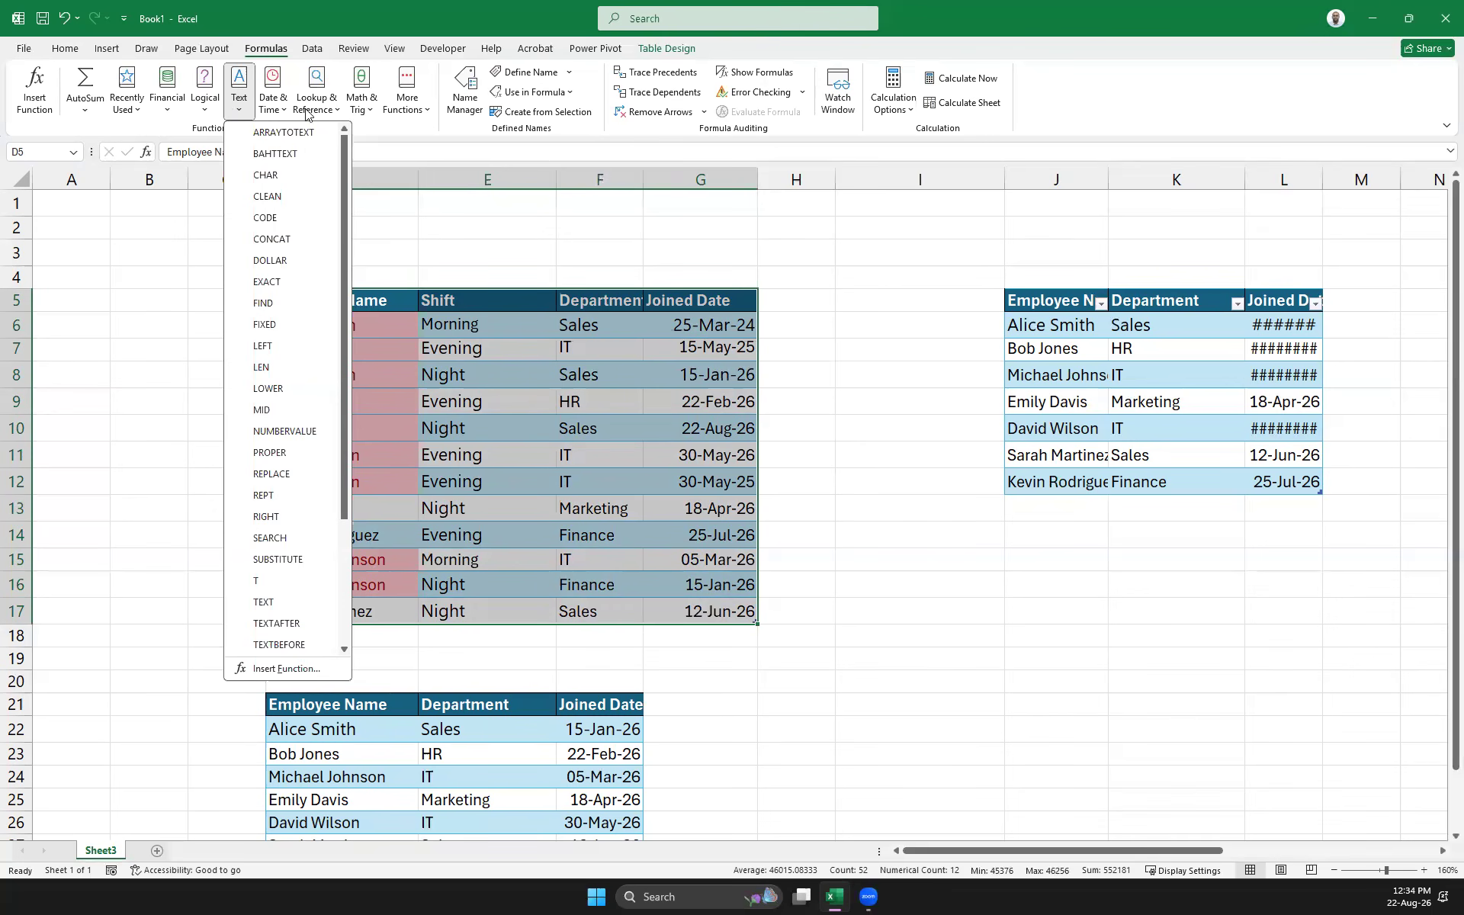
{"action": "left_click", "coordinate": [359, 111]}
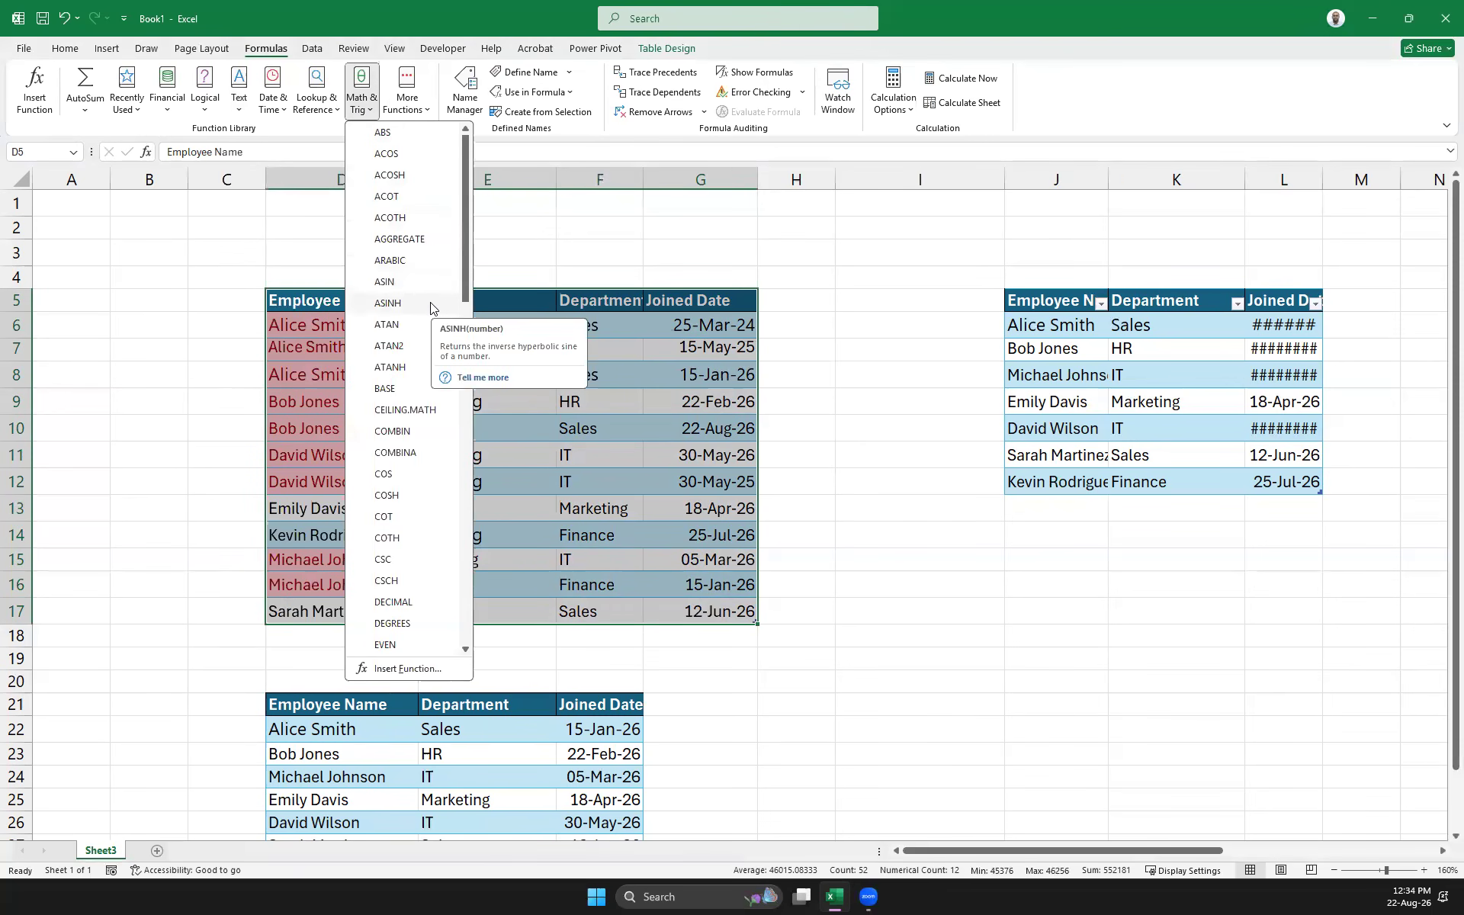
{"action": "scroll", "coordinate": [430, 302], "scroll_direction": "down", "scroll_amount": 5}
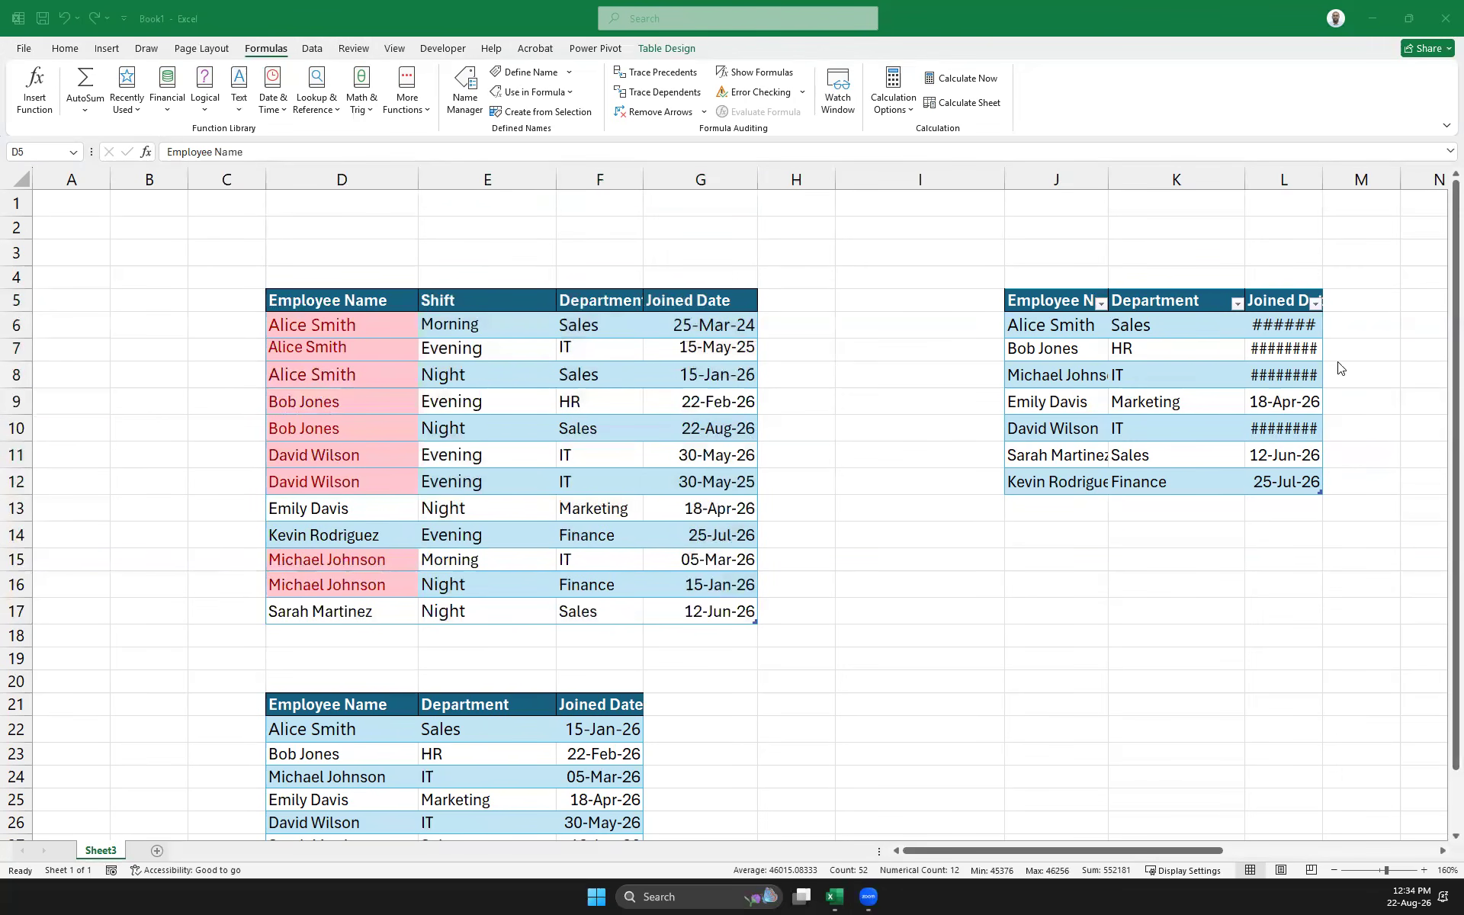
Add a new blank Sheet4 and permanently delete Sheet3
{"action": "left_click", "coordinate": [156, 850]}
{"action": "left_click", "coordinate": [109, 851]}
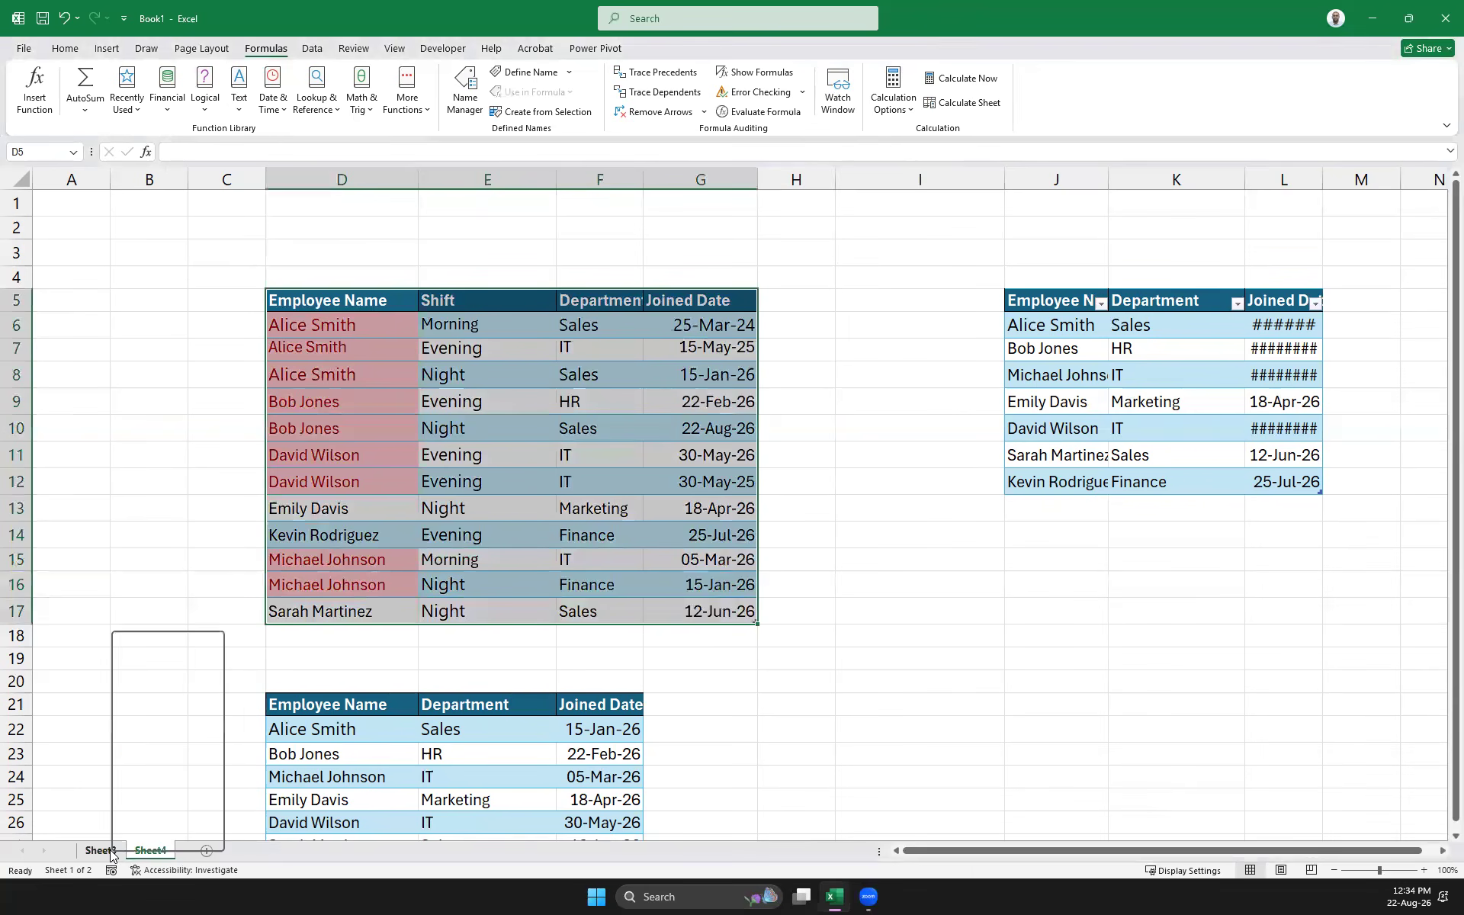
{"action": "right_click", "coordinate": [110, 851]}
{"action": "left_click", "coordinate": [154, 664]}
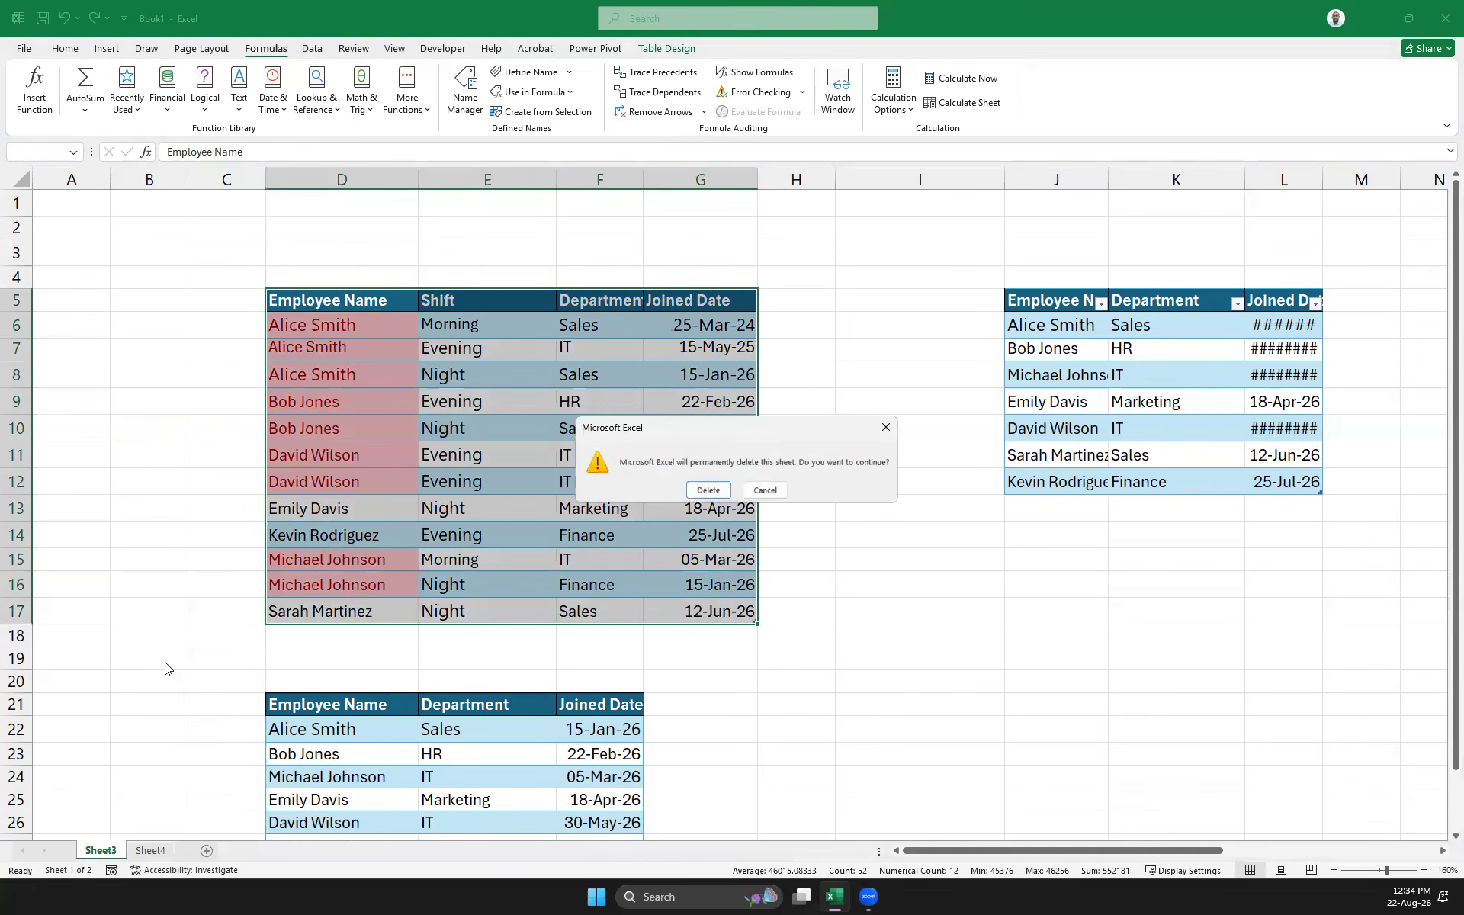
{"action": "left_click", "coordinate": [708, 490]}
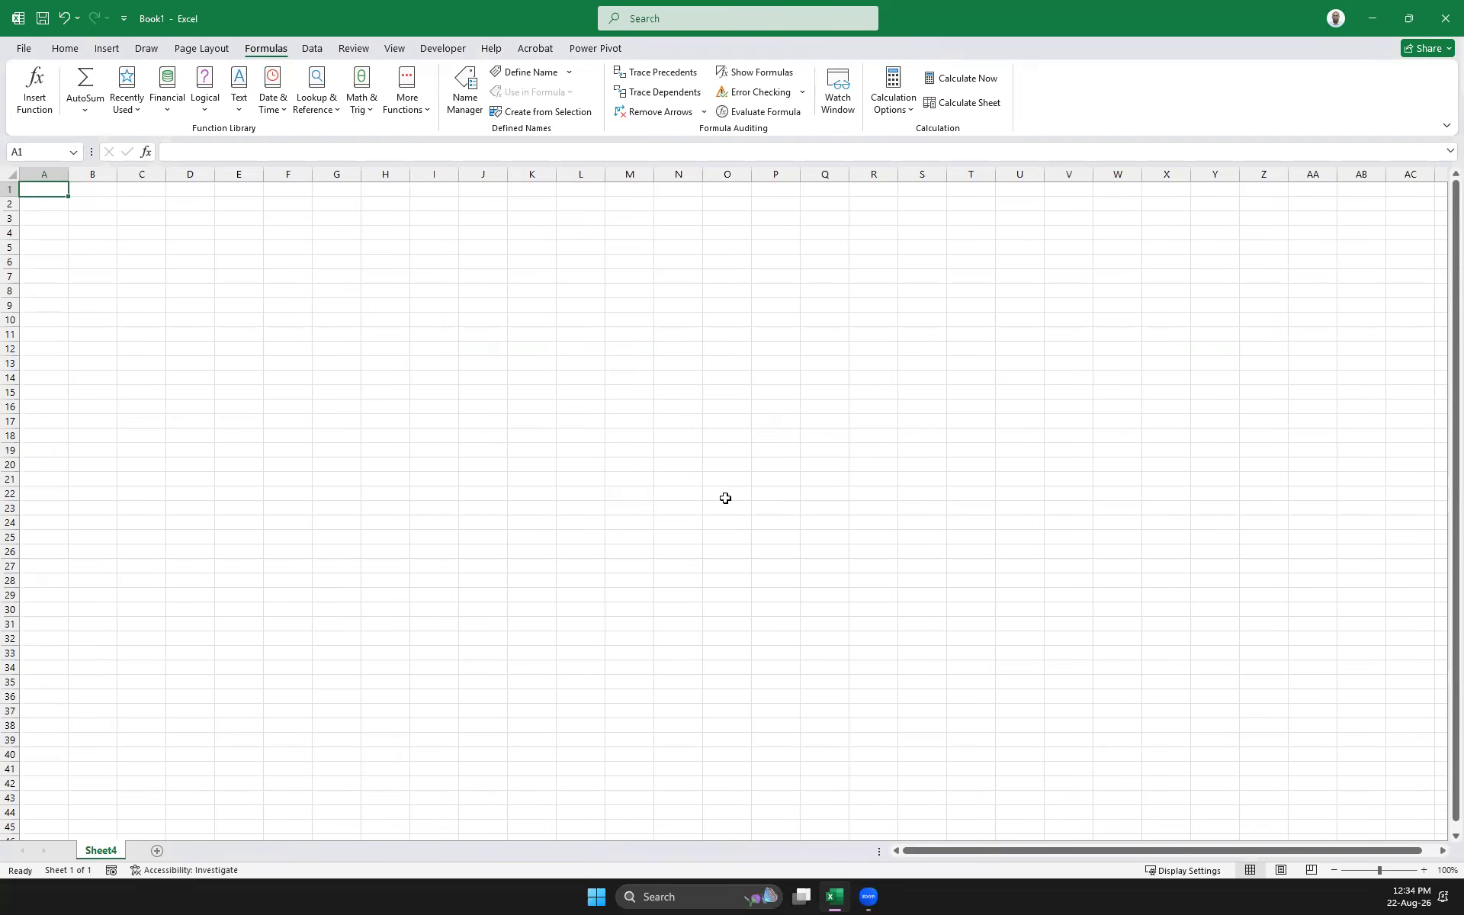
Enter 10, 20, 30, Yes and No down D5:D9
{"action": "left_click", "coordinate": [218, 258]}
{"action": "left_click", "coordinate": [169, 242]}
{"action": "type", "text": "10"}
{"action": "key", "text": "Return"}
{"action": "type", "text": "20"}
{"action": "key", "text": "Return"}
{"action": "type", "text": "30"}
{"action": "key", "text": "Return"}
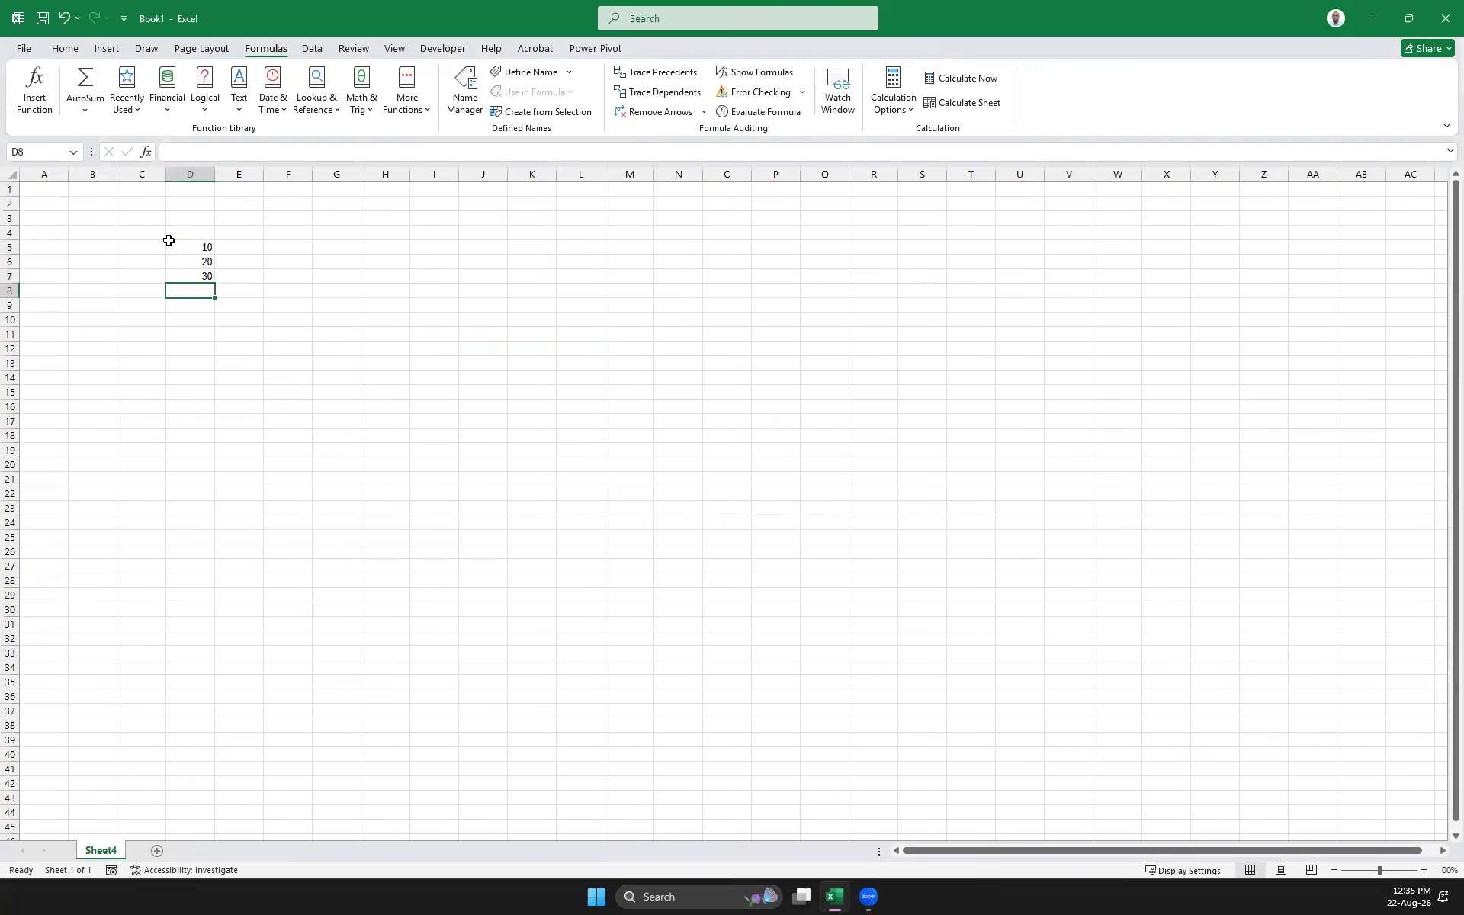
{"action": "type", "text": "Yes"}
{"action": "key", "text": "Return"}
{"action": "type", "text": "No"}
{"action": "key", "text": "Return"}
Continue column D with TRUE, 45, 85, 98, 45.56, 2.55 and Hello in D10:D16
{"action": "type", "text": "try"}
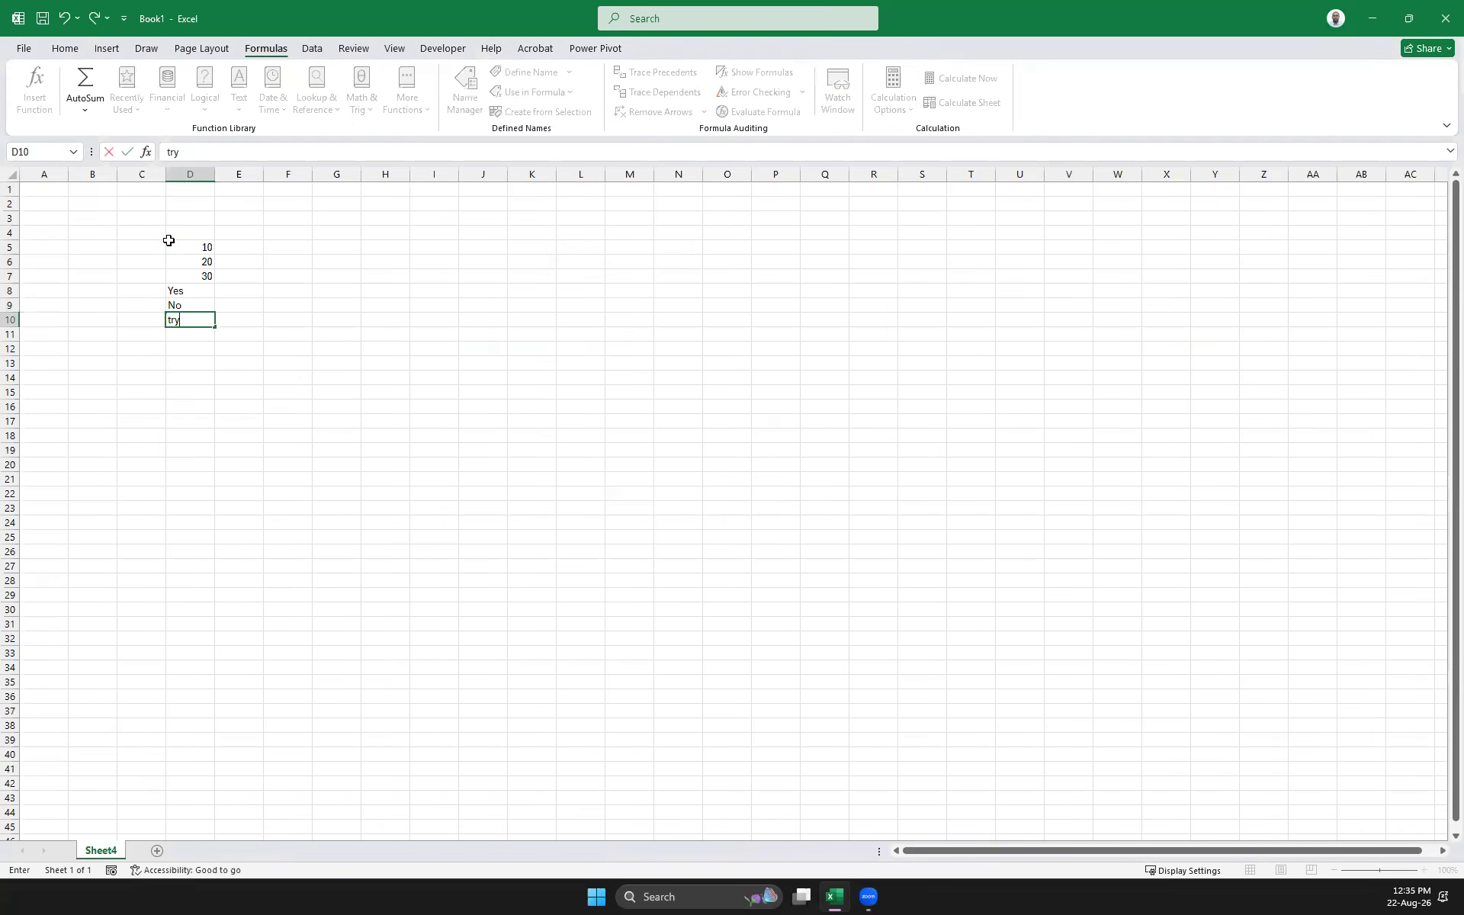
{"action": "type", "text": "ue"}
{"action": "key", "text": "Return"}
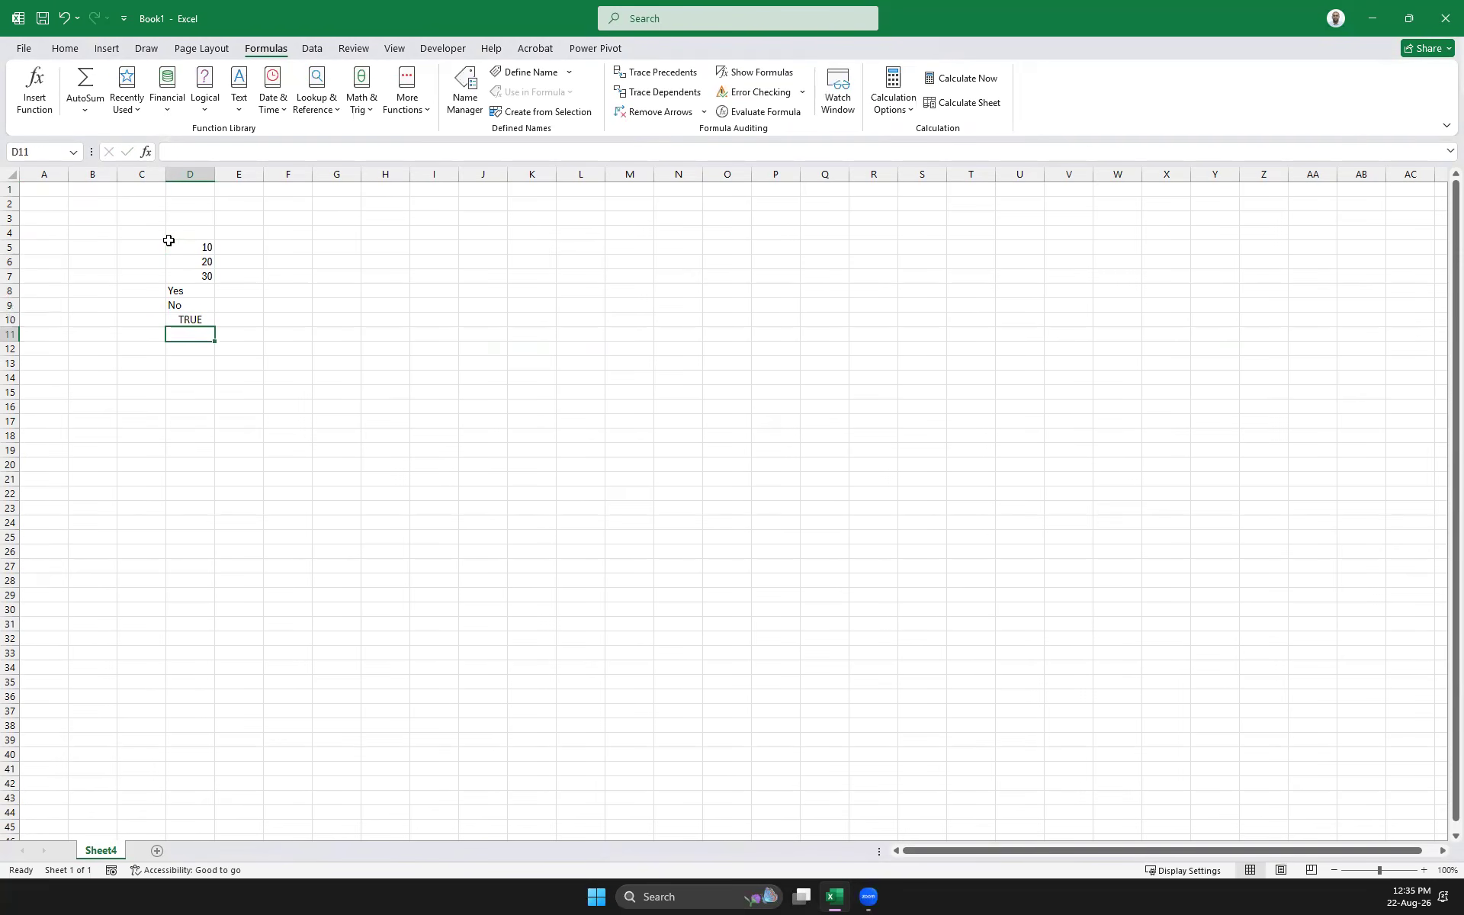
{"action": "type", "text": "45"}
{"action": "key", "text": "Return"}
{"action": "type", "text": "85"}
{"action": "key", "text": "Return"}
{"action": "type", "text": "98"}
{"action": "key", "text": "Return"}
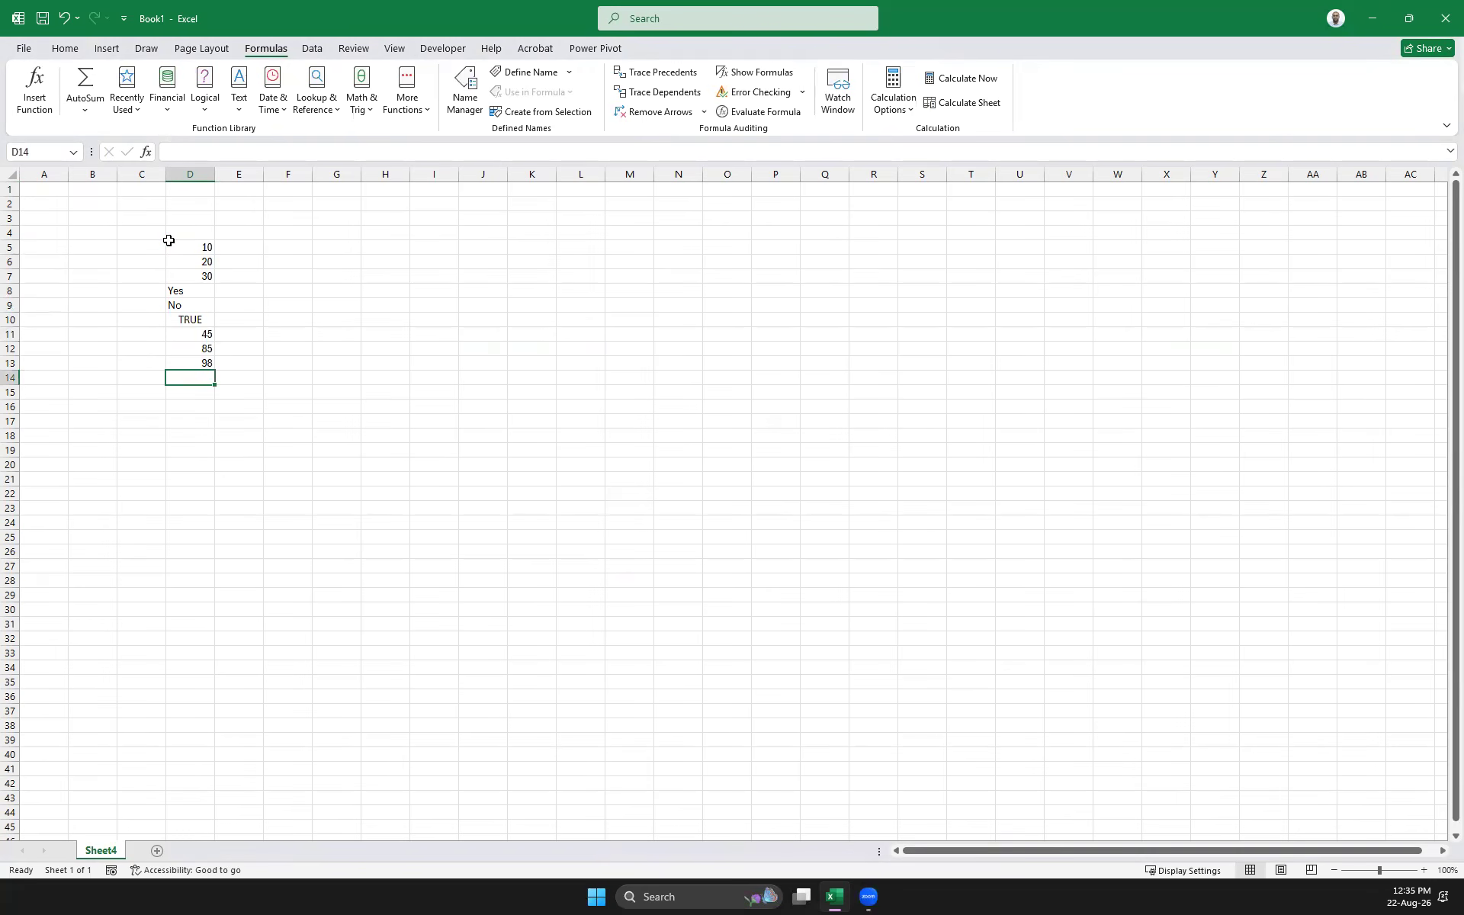
{"action": "type", "text": "45.56"}
{"action": "key", "text": "Return"}
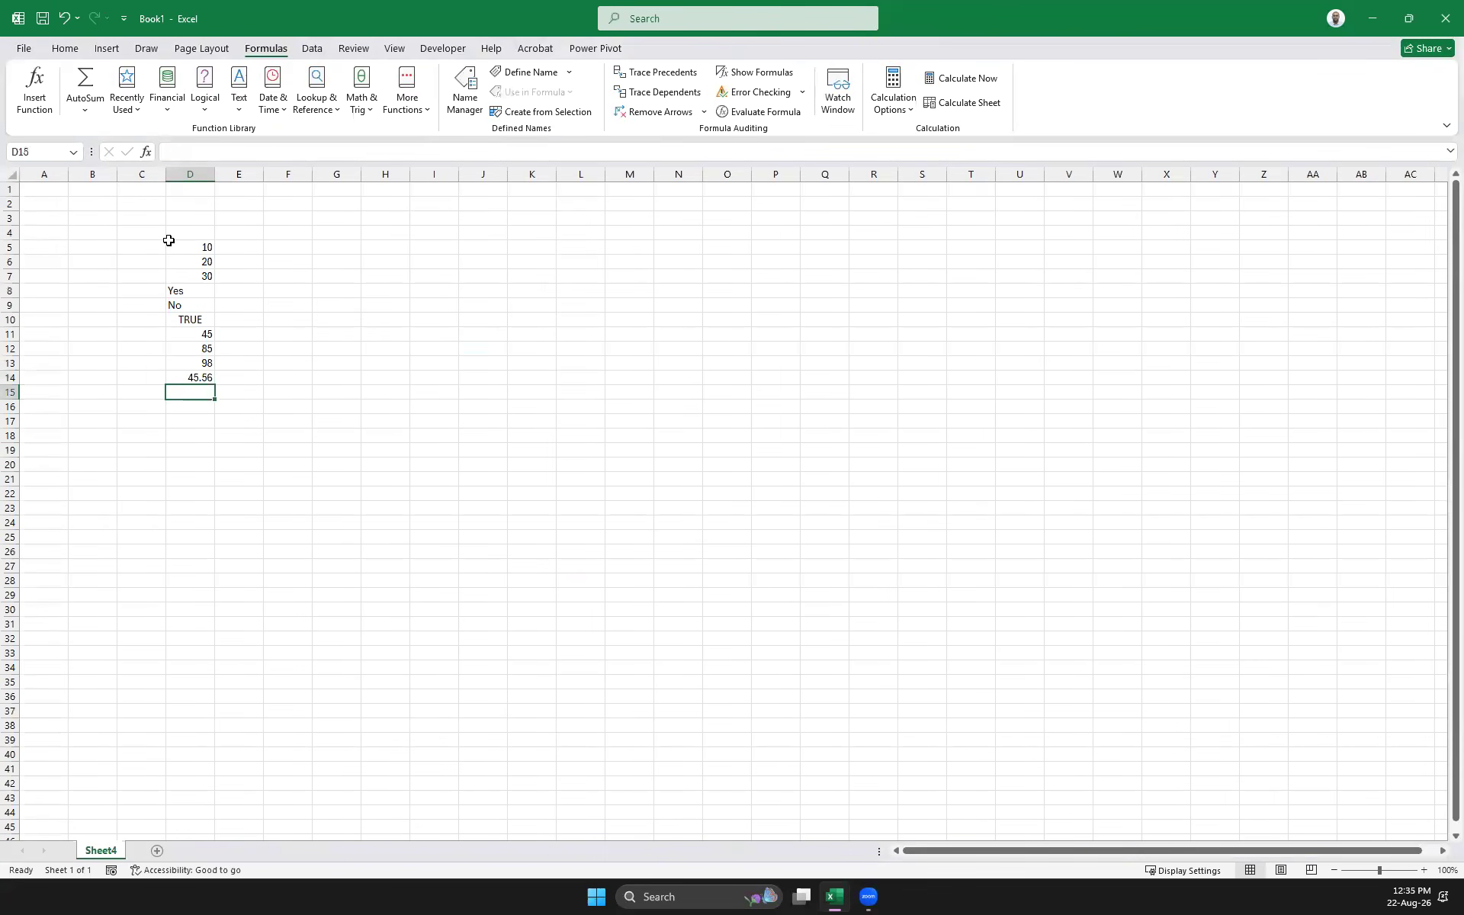
{"action": "type", "text": "2.55"}
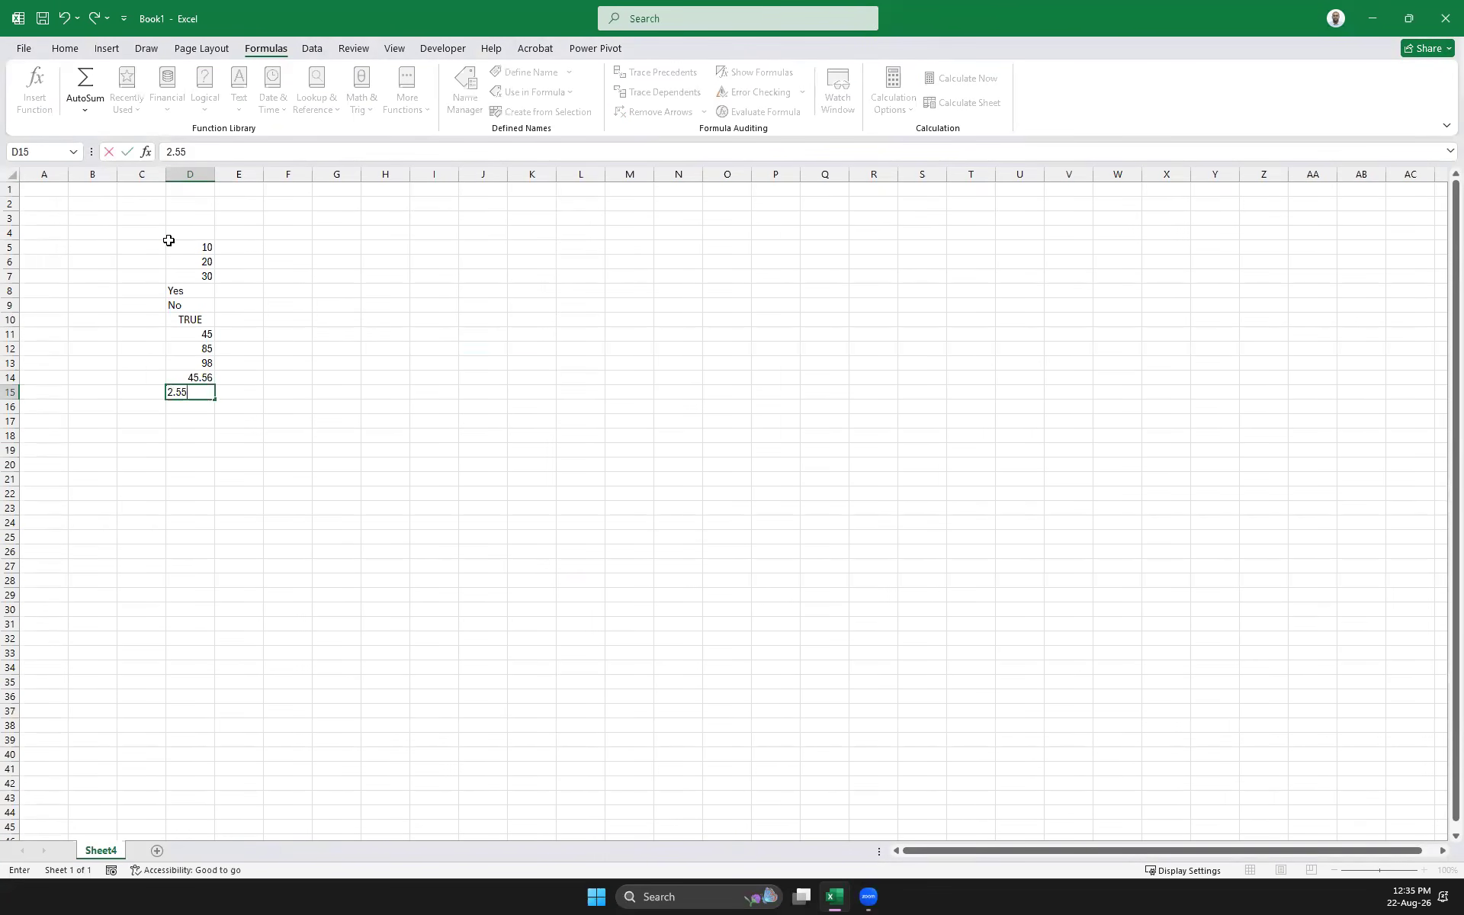
{"action": "key", "text": "Return"}
{"action": "type", "text": "Hello"}
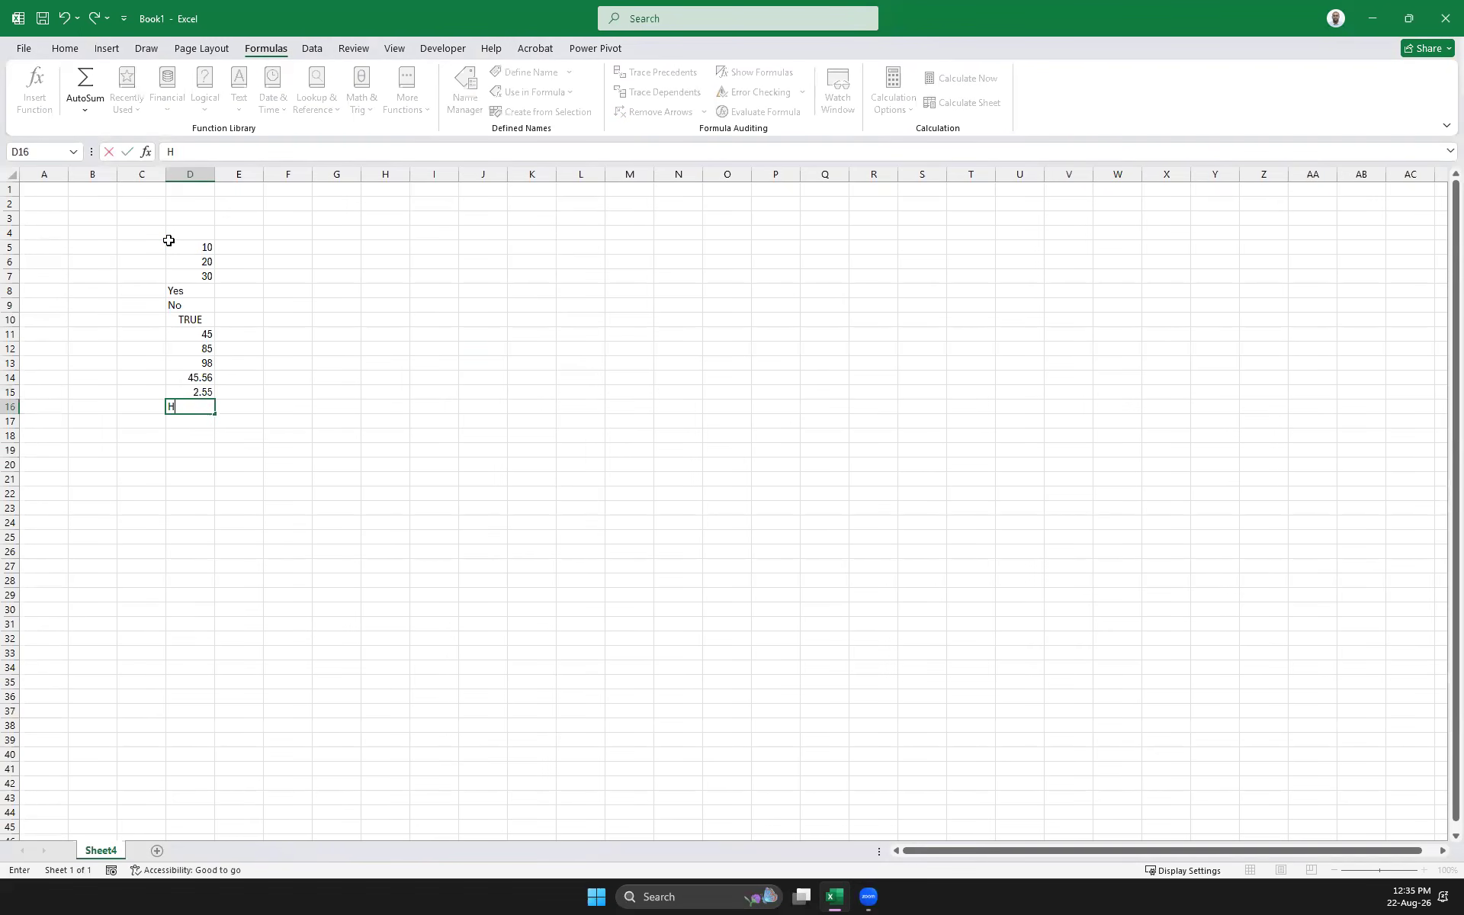
{"action": "key", "text": "Return"}
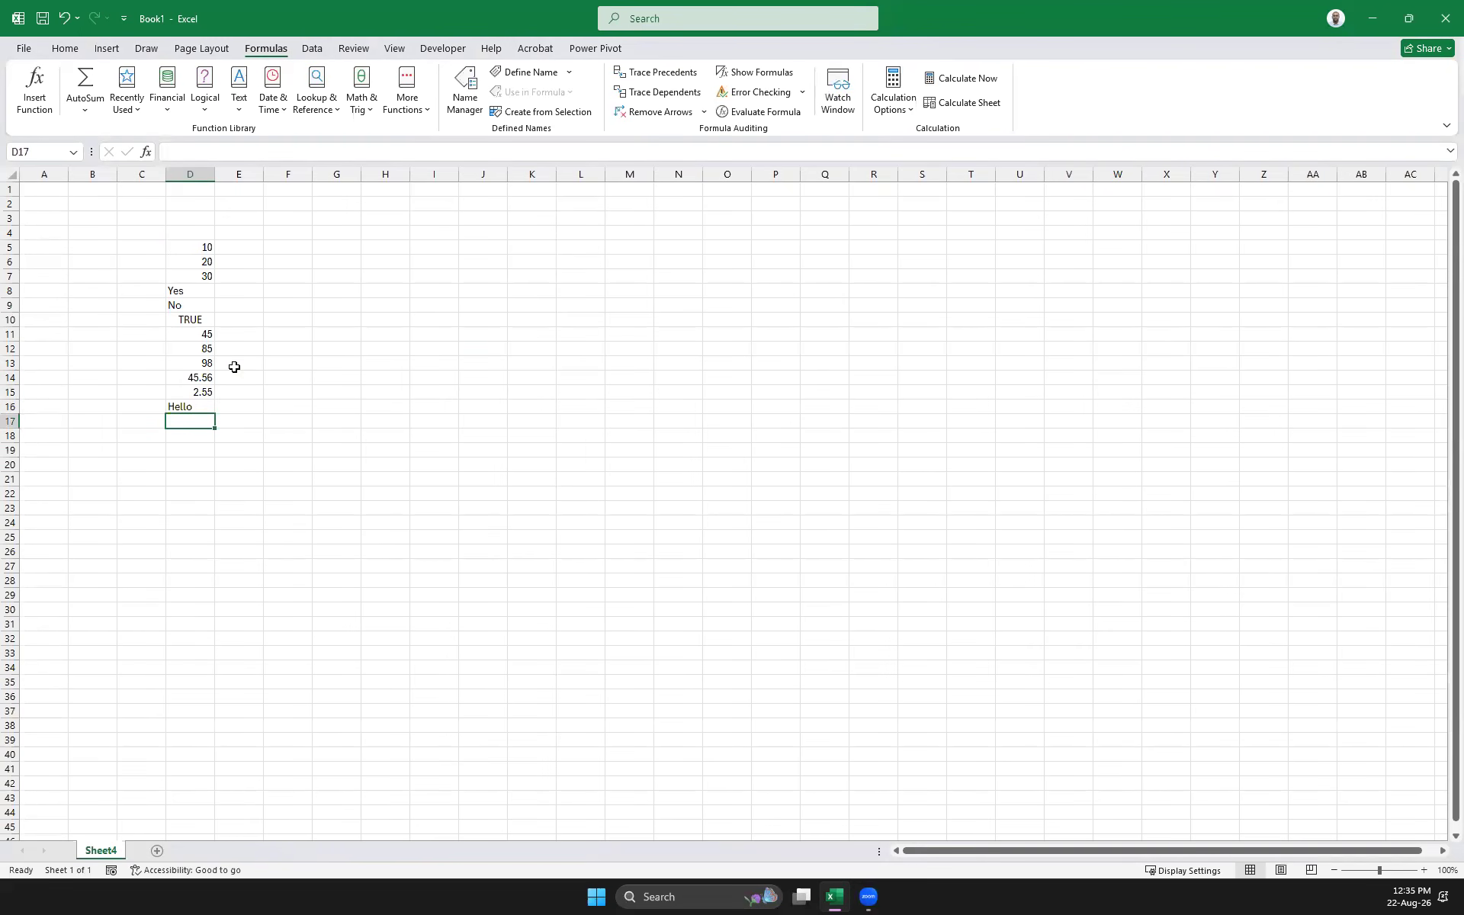
Select the D5:D16 values and type 'Cells with Numbers' in J9
{"action": "left_click_drag", "start_coordinate": [191, 244], "coordinate": [187, 406]}
{"action": "left_click", "coordinate": [475, 303]}
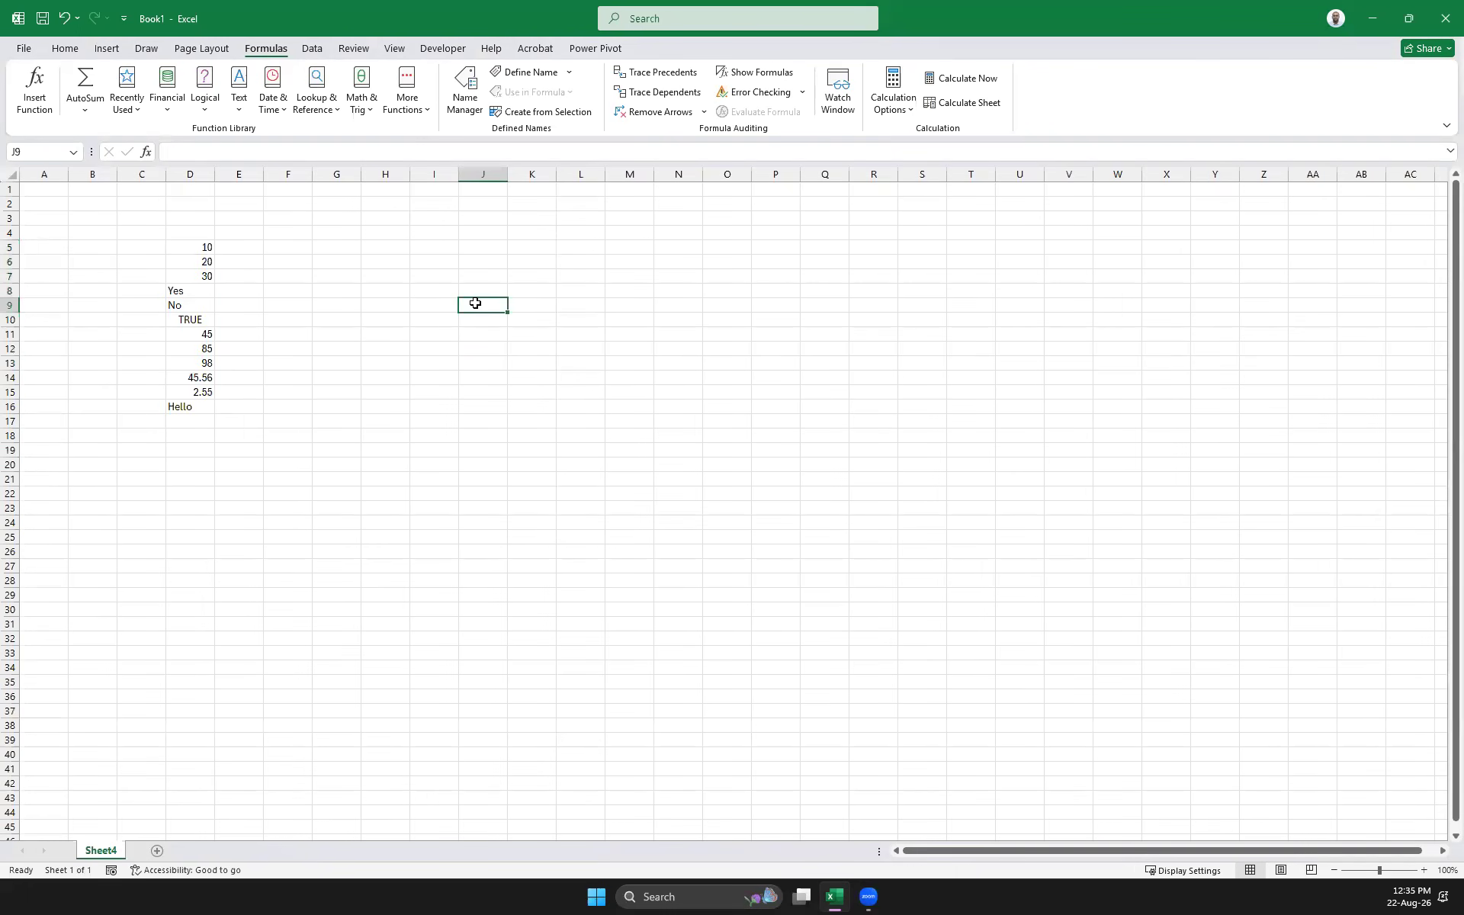
{"action": "type", "text": "Cells with Numbers"}
Commit the 'Cells with Numbers' label and adjust column J's width
{"action": "key", "text": "Tab"}
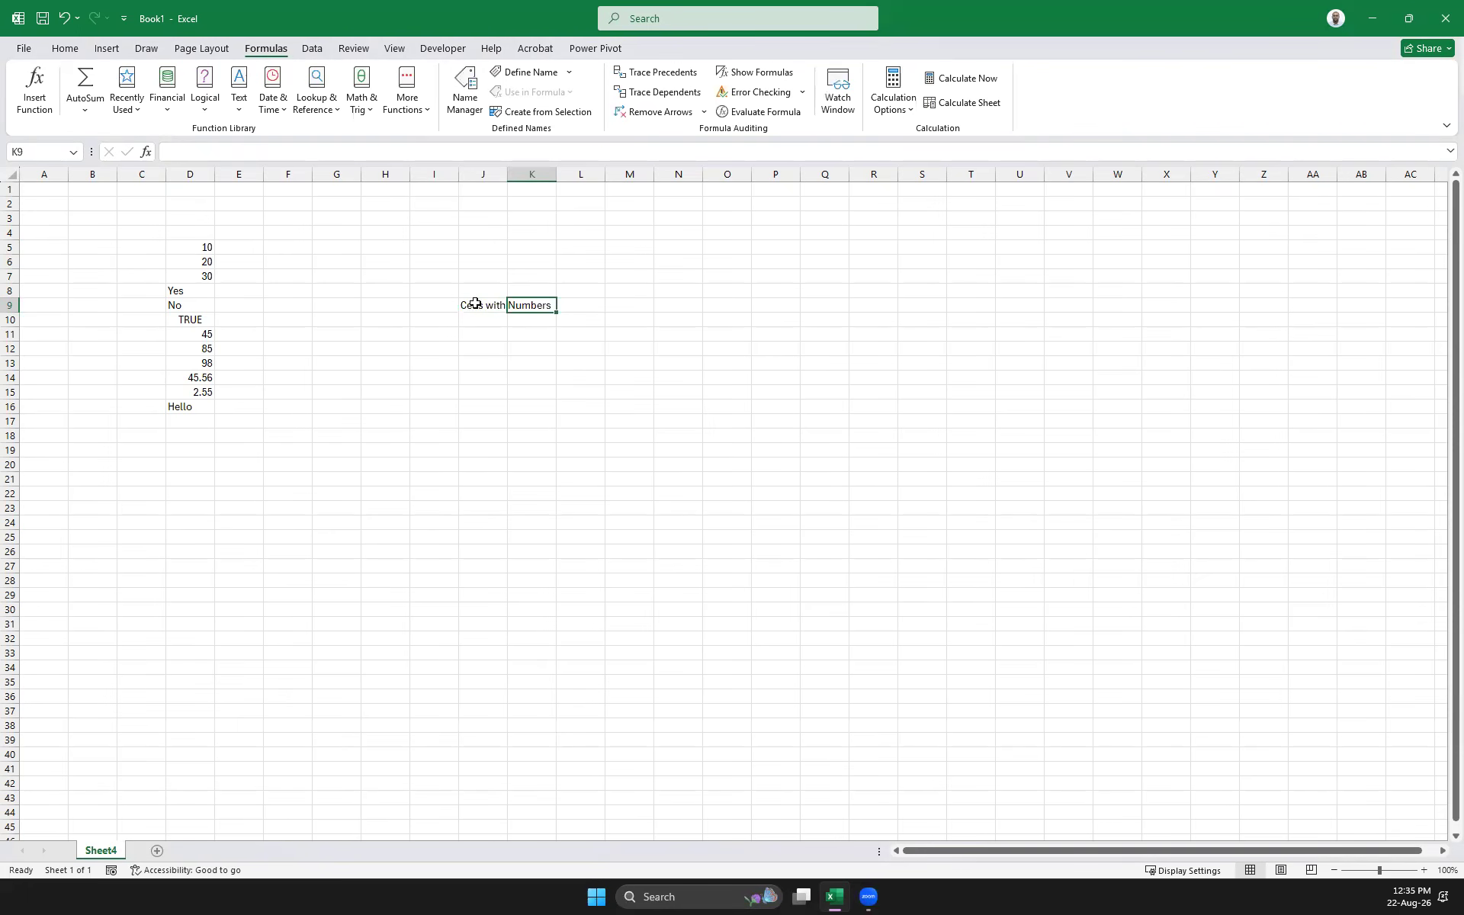
{"action": "left_click_drag", "start_coordinate": [507, 174], "coordinate": [608, 175]}
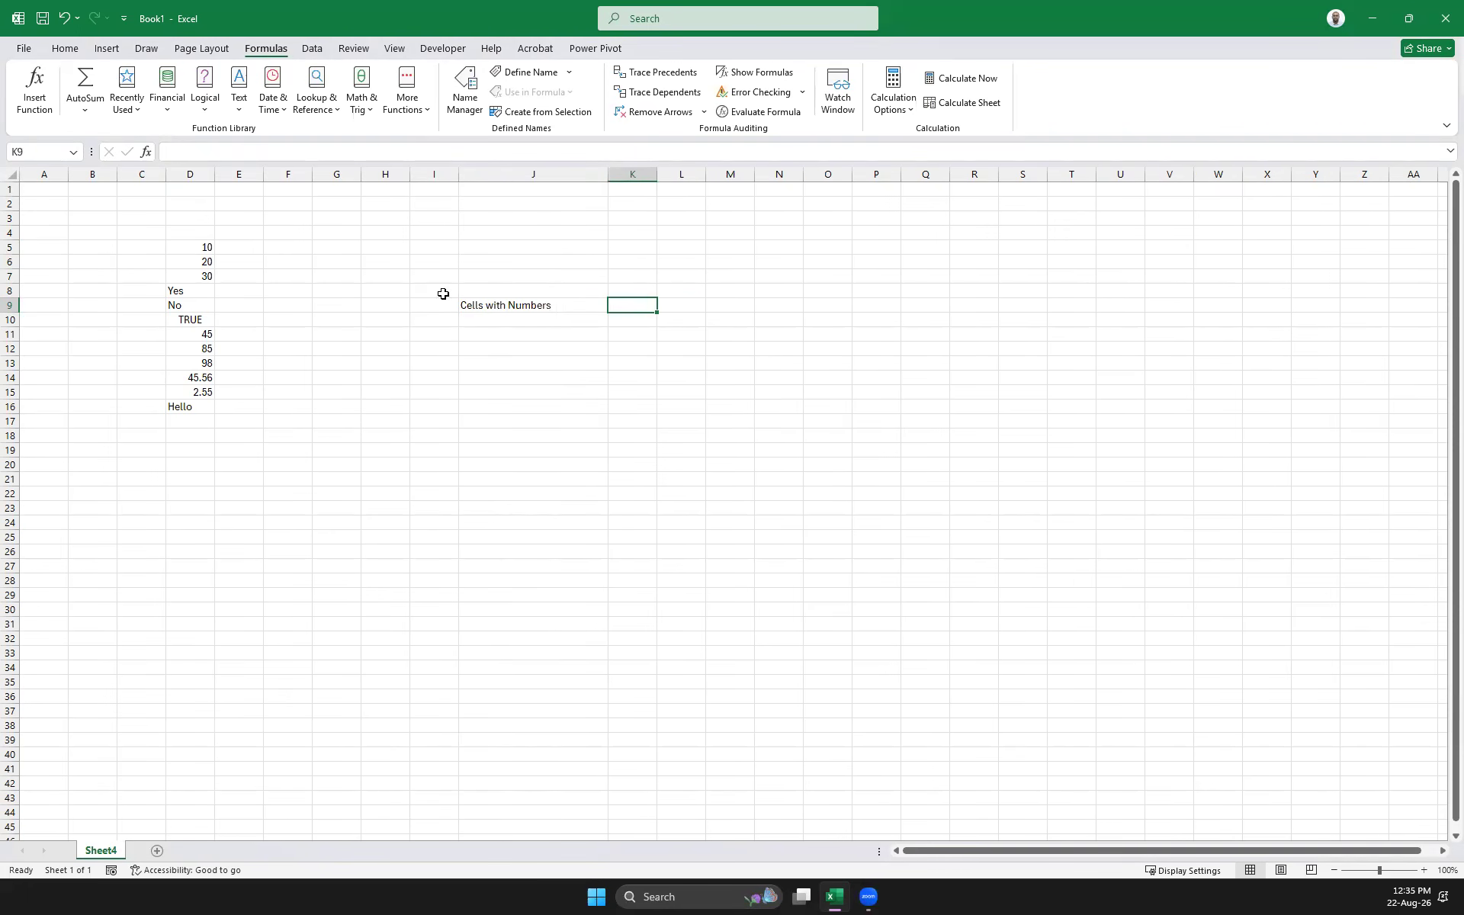
{"action": "left_click_drag", "start_coordinate": [607, 174], "coordinate": [747, 180]}
{"action": "left_click", "coordinate": [710, 305]}
Apply All Borders to the D5:D16 values
{"action": "left_click_drag", "start_coordinate": [171, 247], "coordinate": [172, 406]}
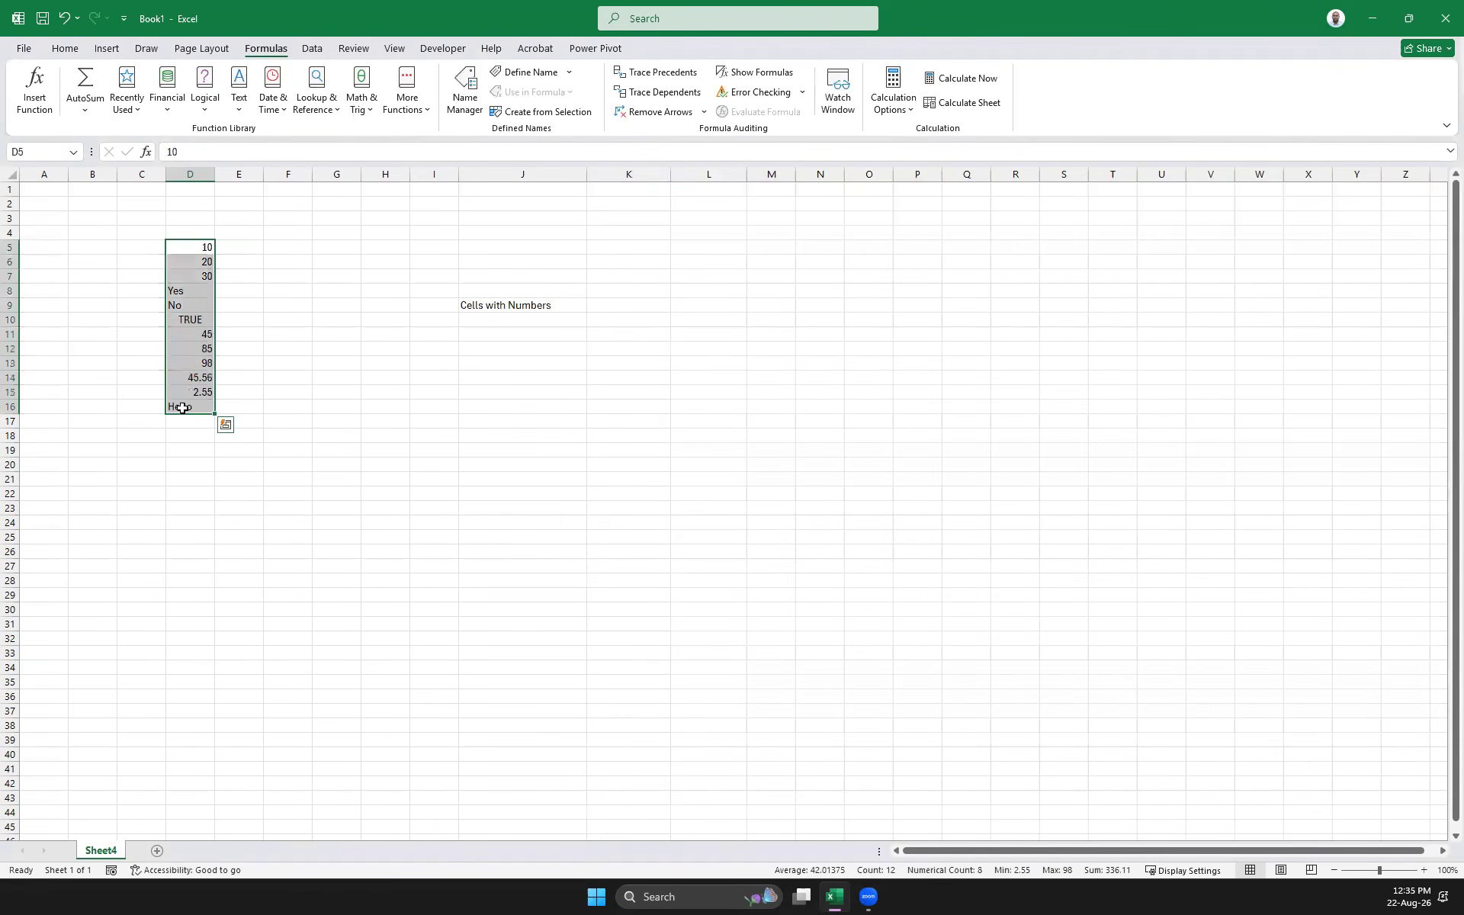
{"action": "left_click", "coordinate": [65, 48]}
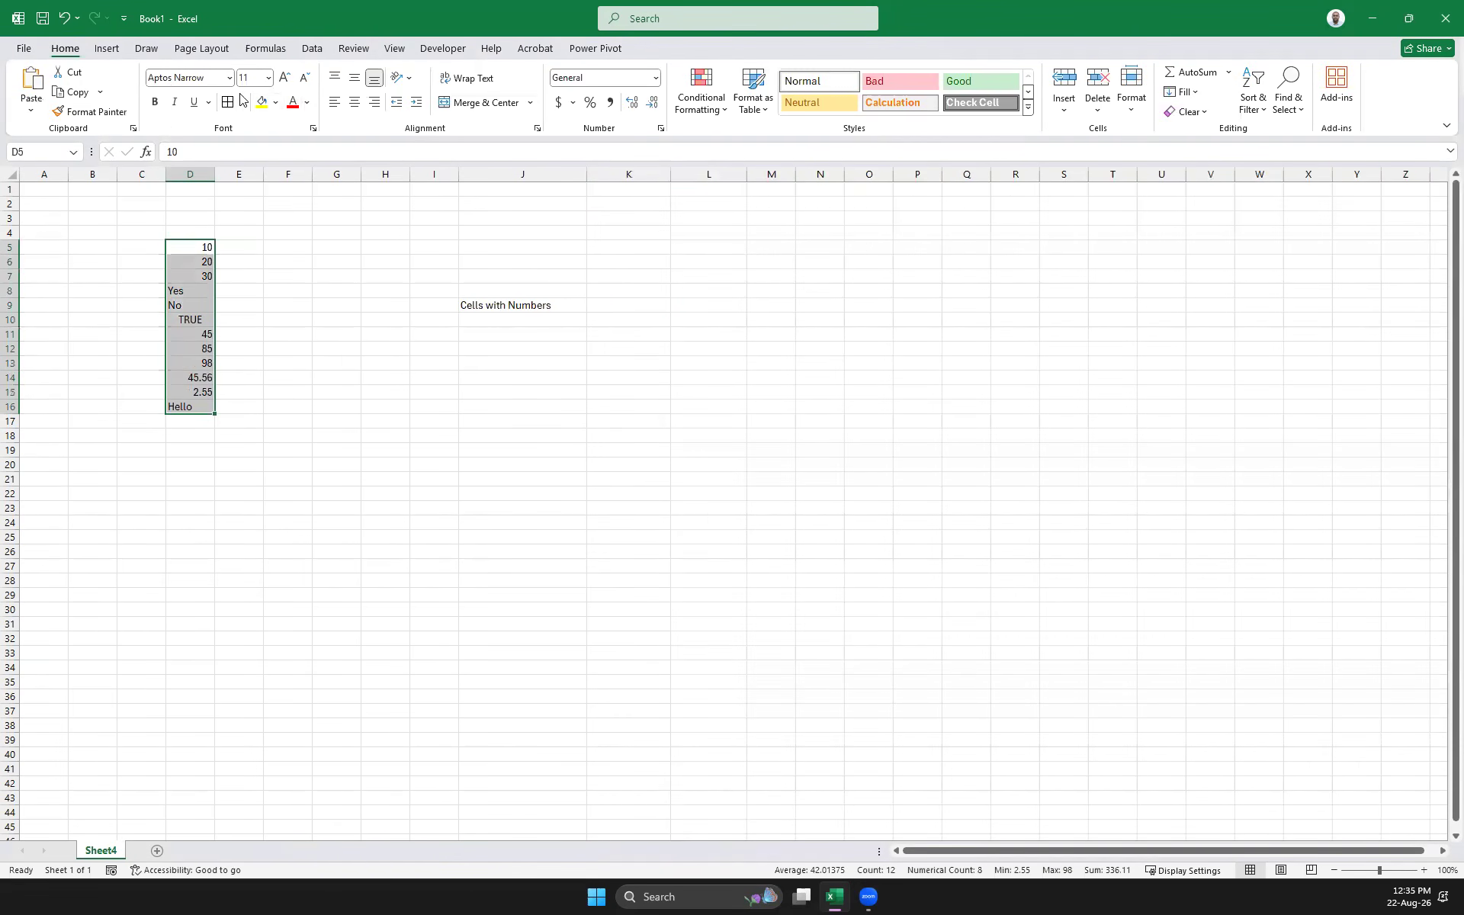
{"action": "left_click", "coordinate": [354, 450]}
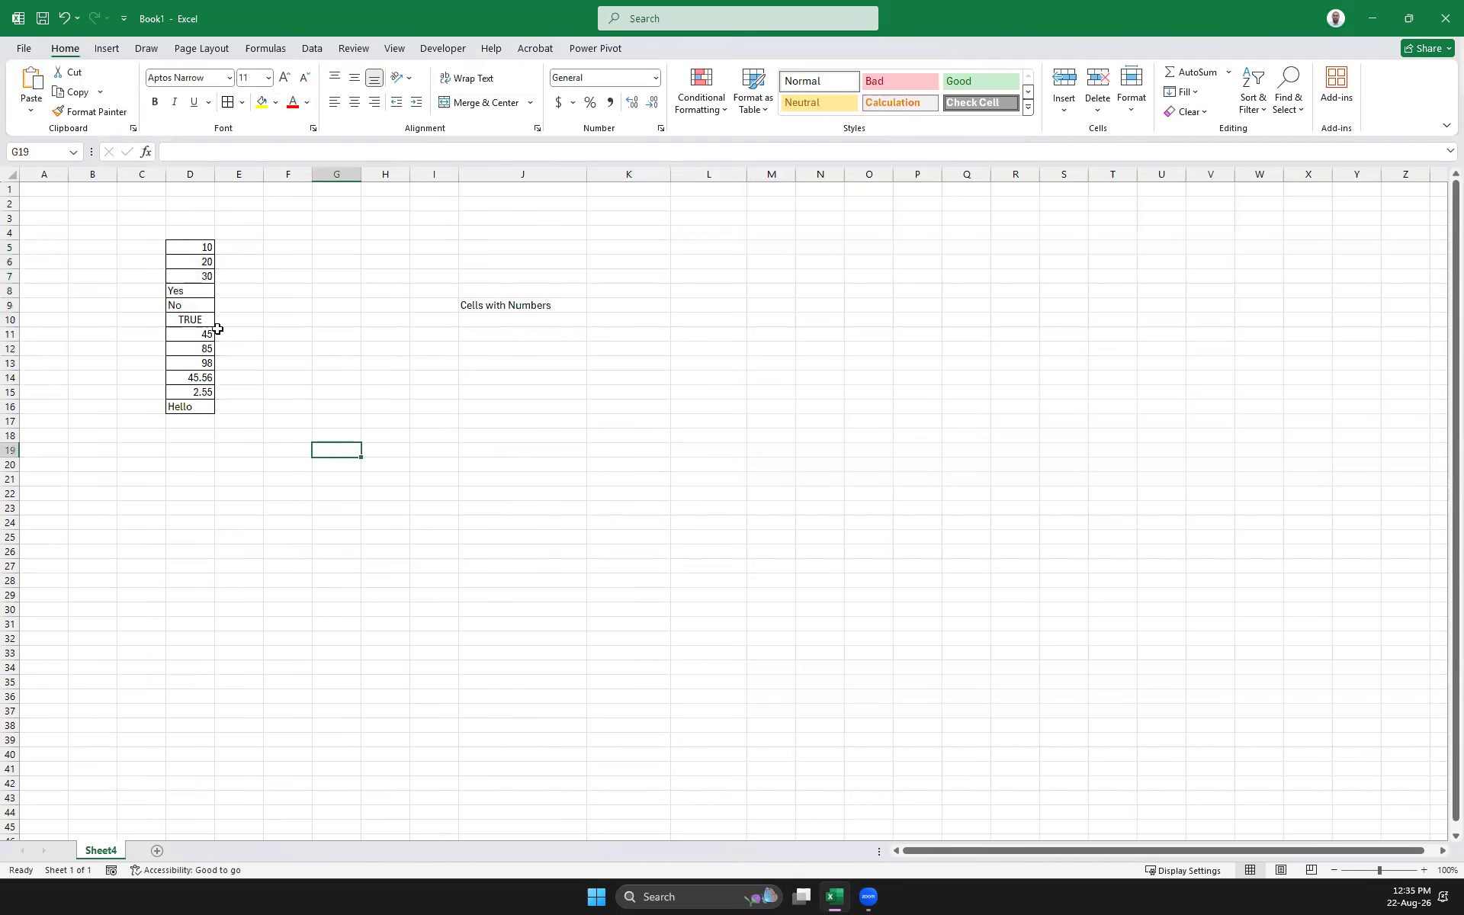
Delete columns F through I so the label moves to F9
{"action": "scroll", "coordinate": [426, 425], "scroll_direction": "up", "scroll_amount": 5, "text": "ctrl"}
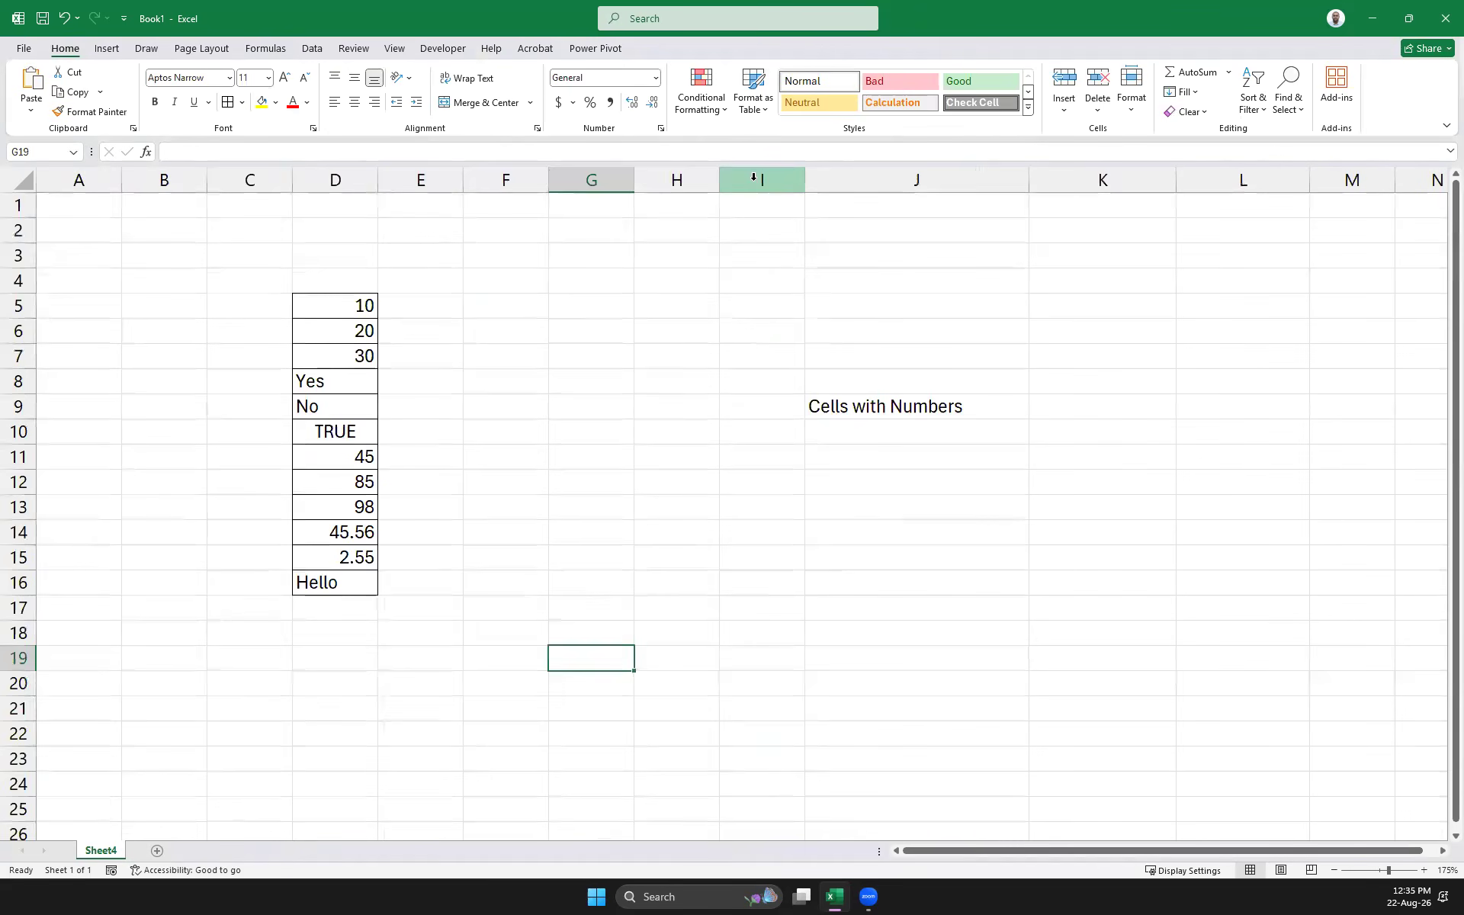
{"action": "left_click_drag", "start_coordinate": [762, 180], "coordinate": [506, 184]}
{"action": "right_click", "coordinate": [512, 191]}
{"action": "left_click", "coordinate": [572, 356]}
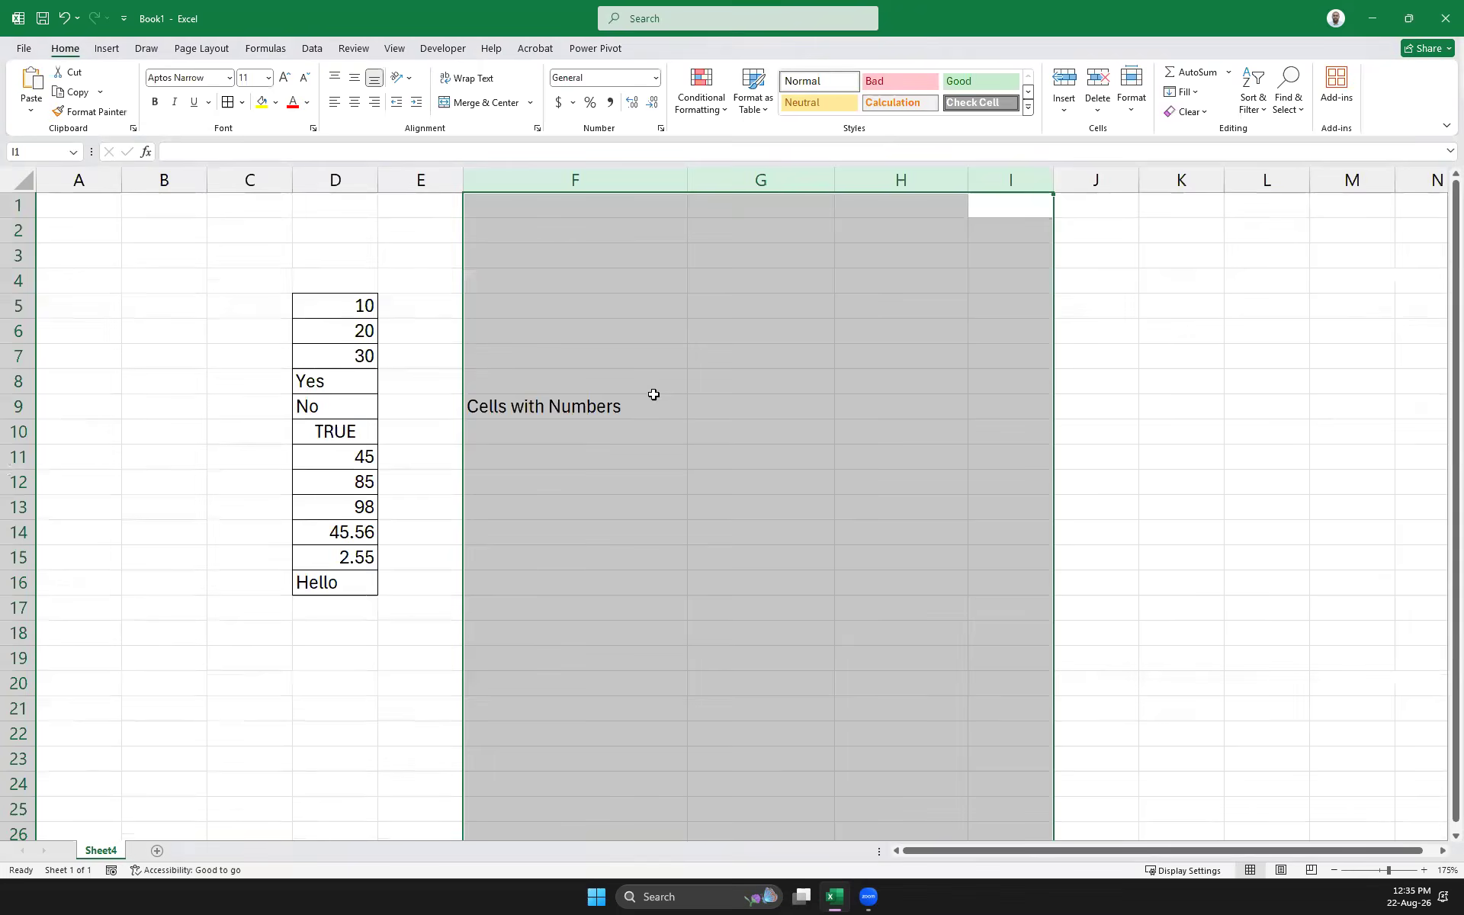
{"action": "left_click", "coordinate": [738, 403]}
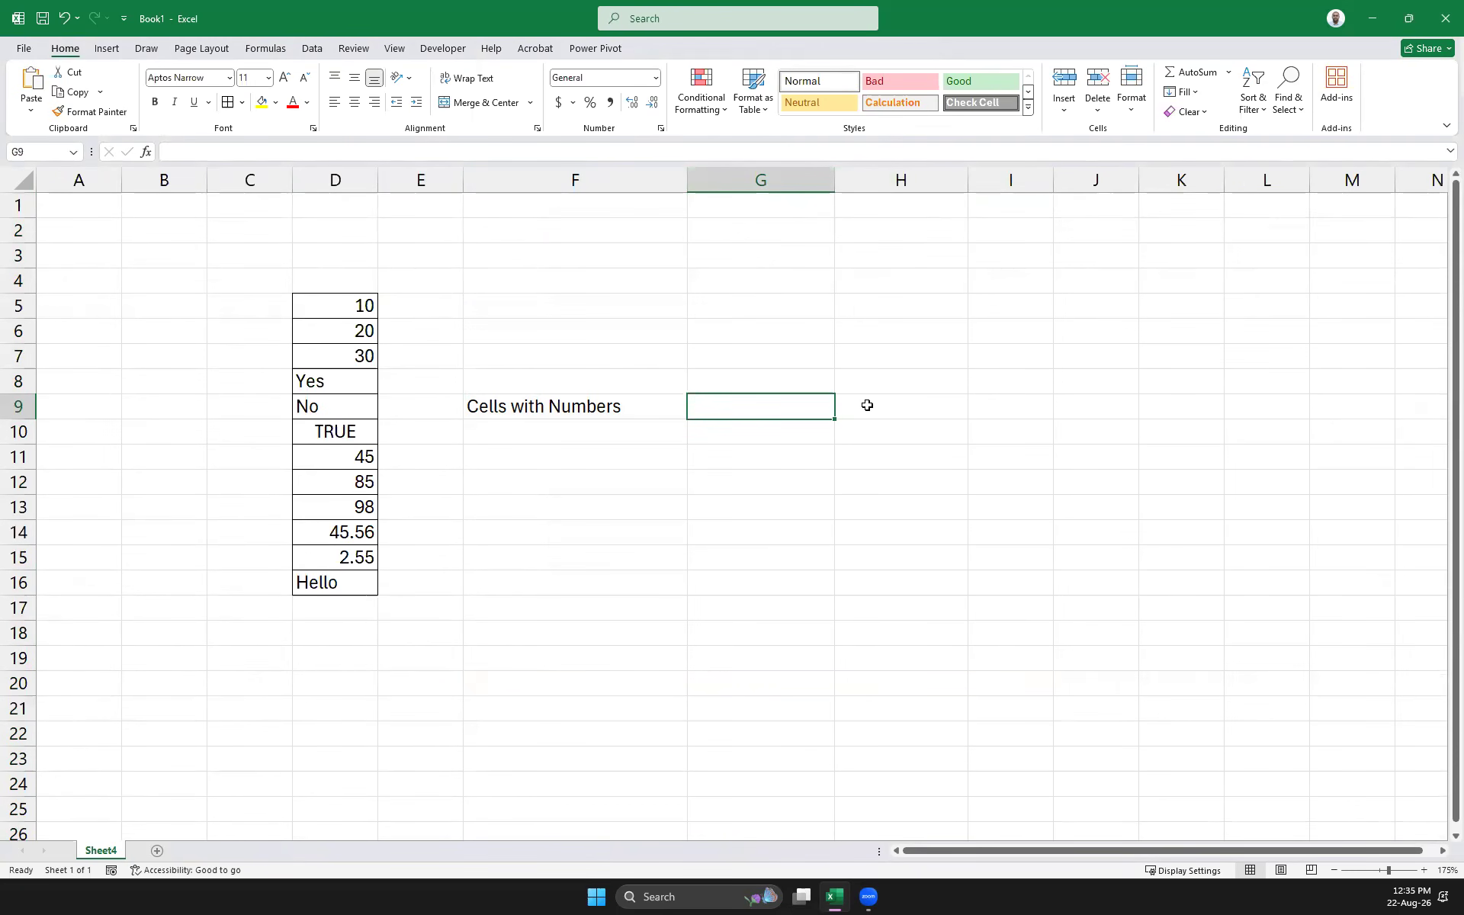
Label G9 'Count' and enter =COUNT(D5:D16) in H9
{"action": "type", "text": "Count"}
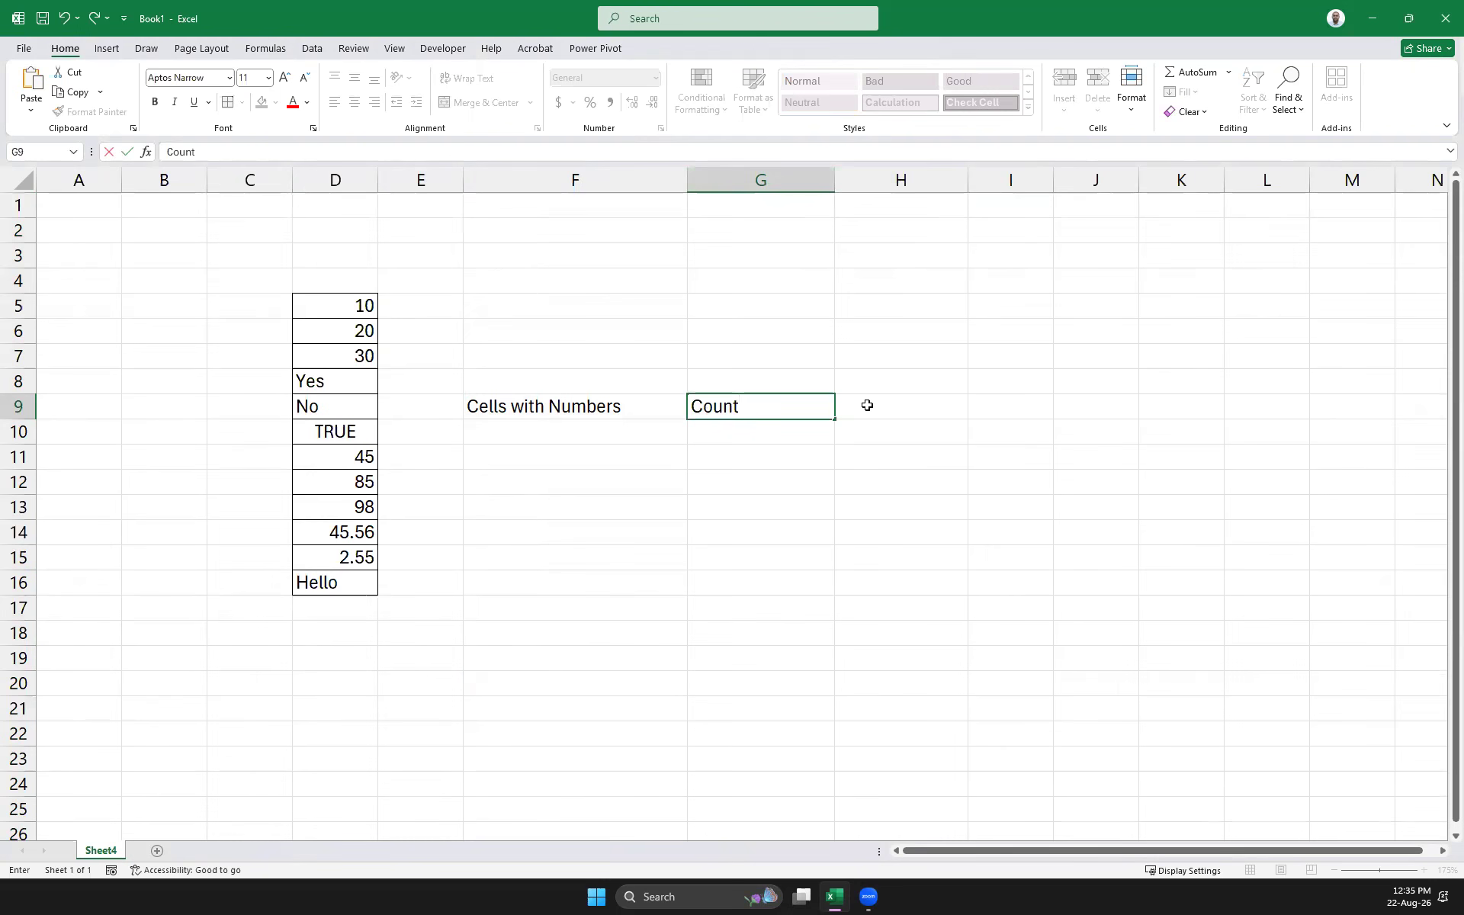
{"action": "left_click", "coordinate": [867, 405]}
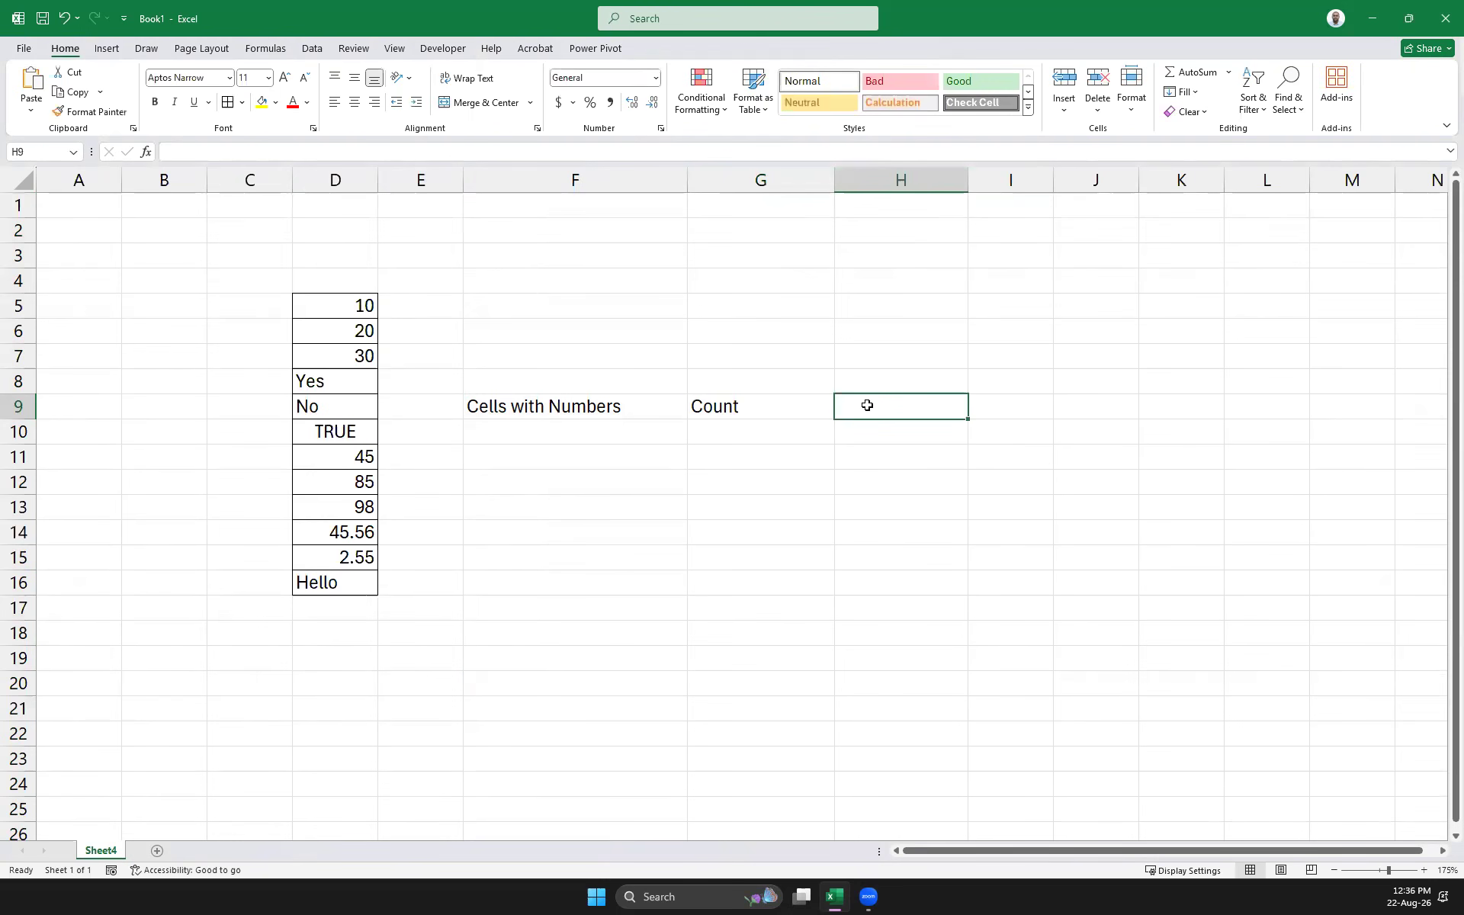
{"action": "type", "text": "=count"}
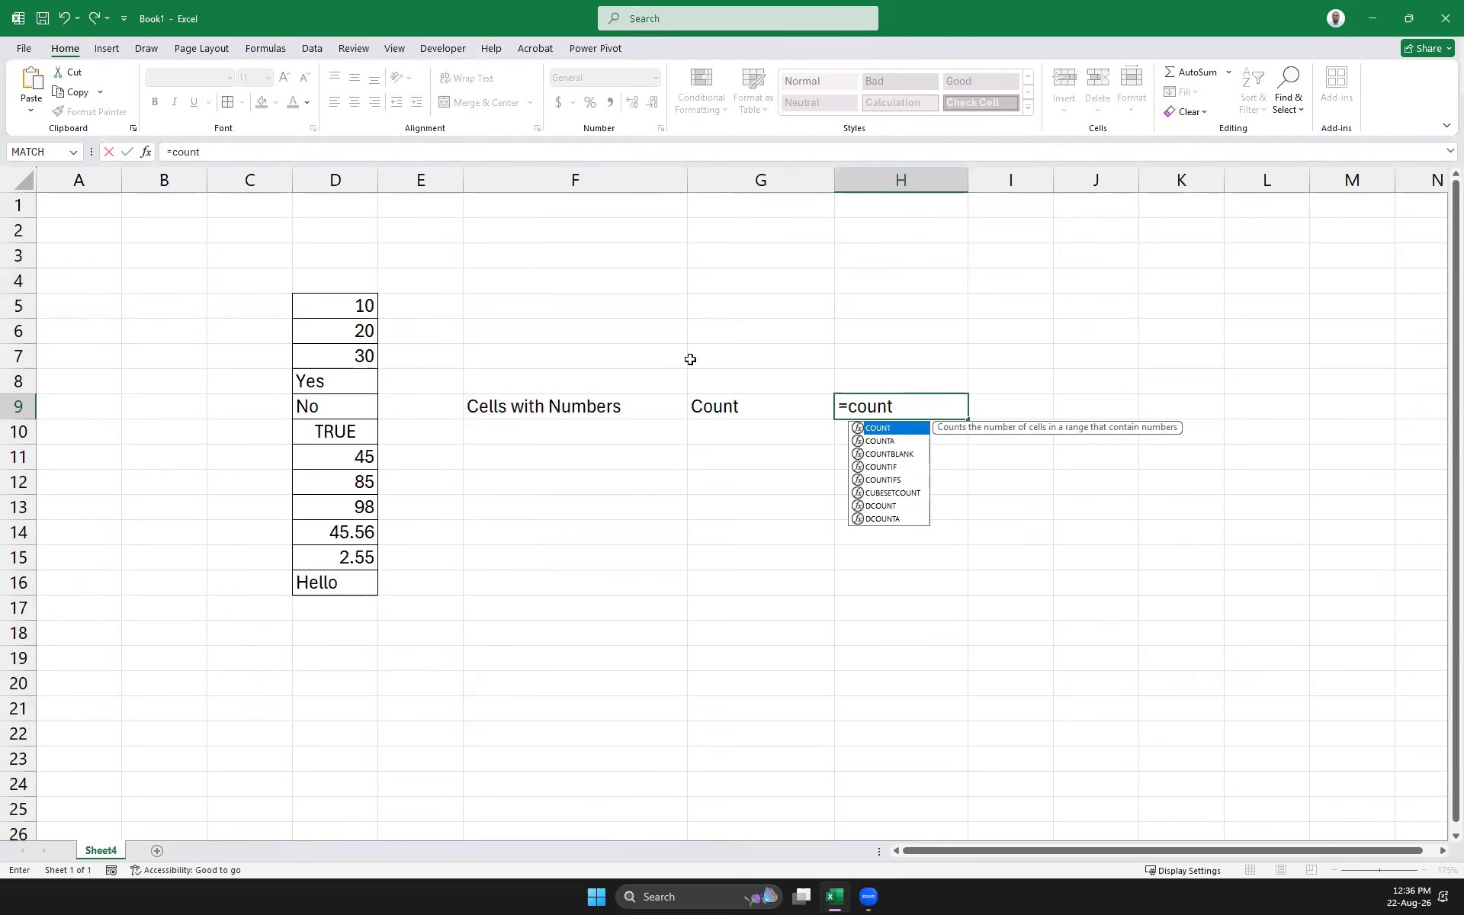
{"action": "type", "text": "("}
{"action": "left_click_drag", "start_coordinate": [360, 306], "coordinate": [366, 581]}
{"action": "key", "text": "Return"}
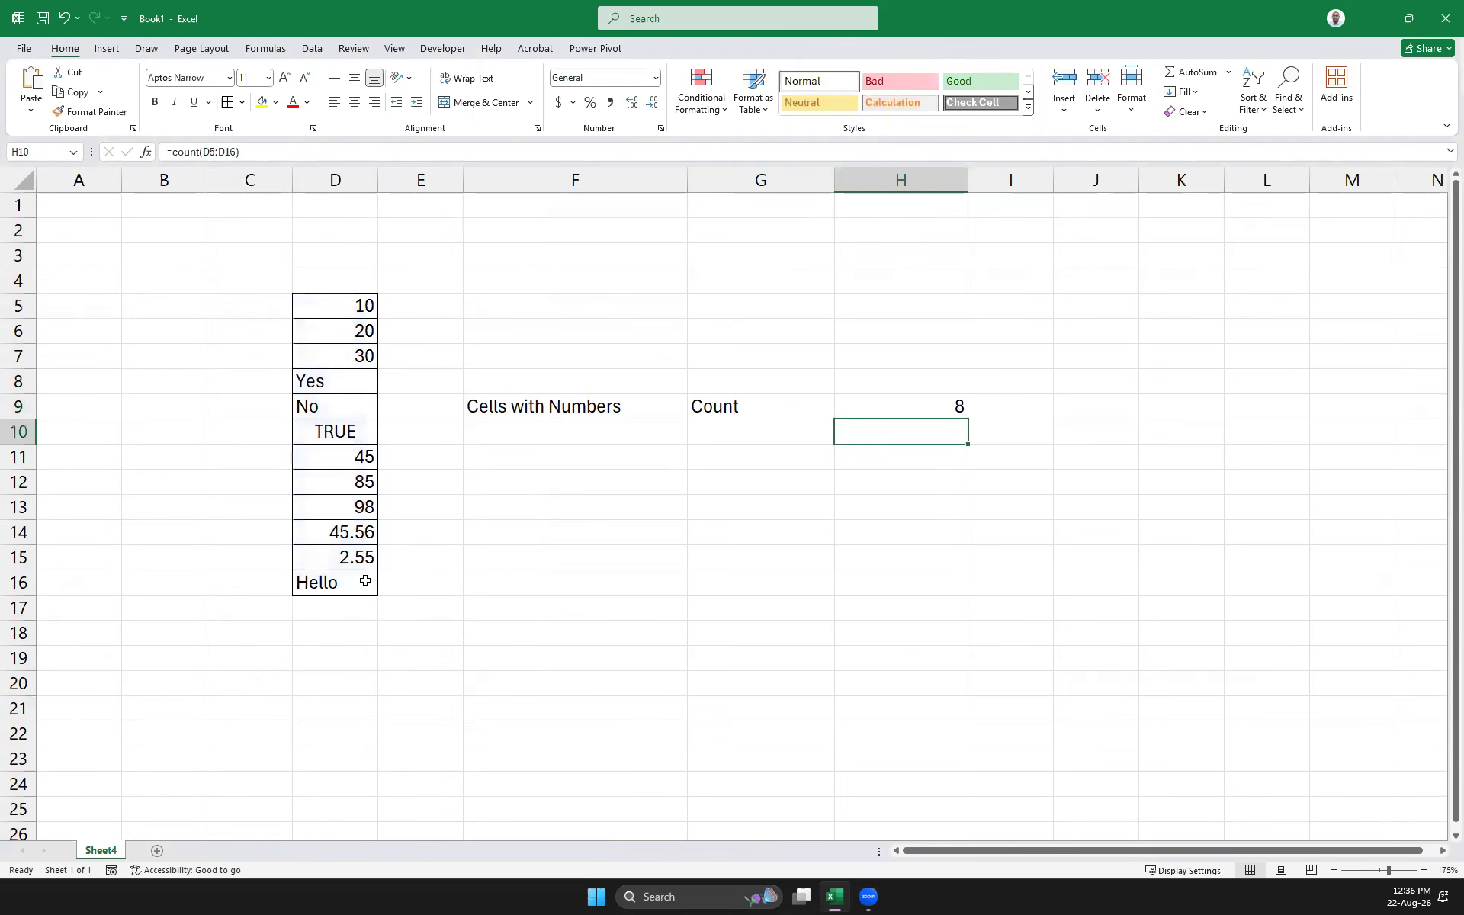
Check H9's COUNT result against the numeric values in D5:D16
{"action": "left_click", "coordinate": [931, 396]}
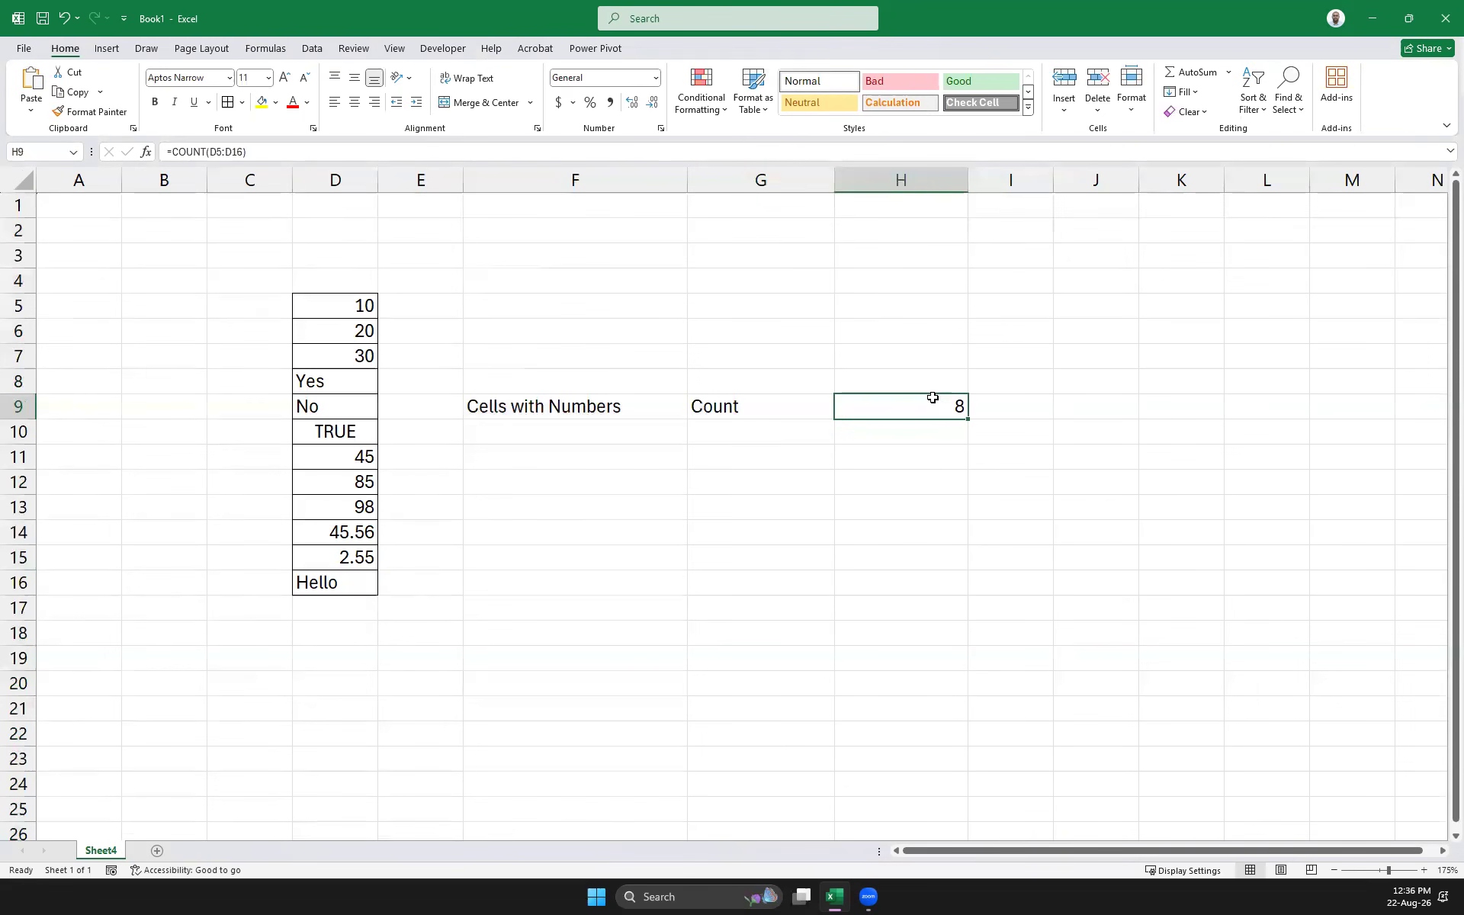
{"action": "left_click", "coordinate": [366, 312]}
{"action": "left_click", "coordinate": [364, 331]}
{"action": "left_click", "coordinate": [361, 355]}
{"action": "left_click", "coordinate": [353, 460]}
{"action": "left_click", "coordinate": [356, 483]}
{"action": "left_click", "coordinate": [356, 507]}
{"action": "left_click", "coordinate": [356, 533]}
{"action": "left_click", "coordinate": [361, 555]}
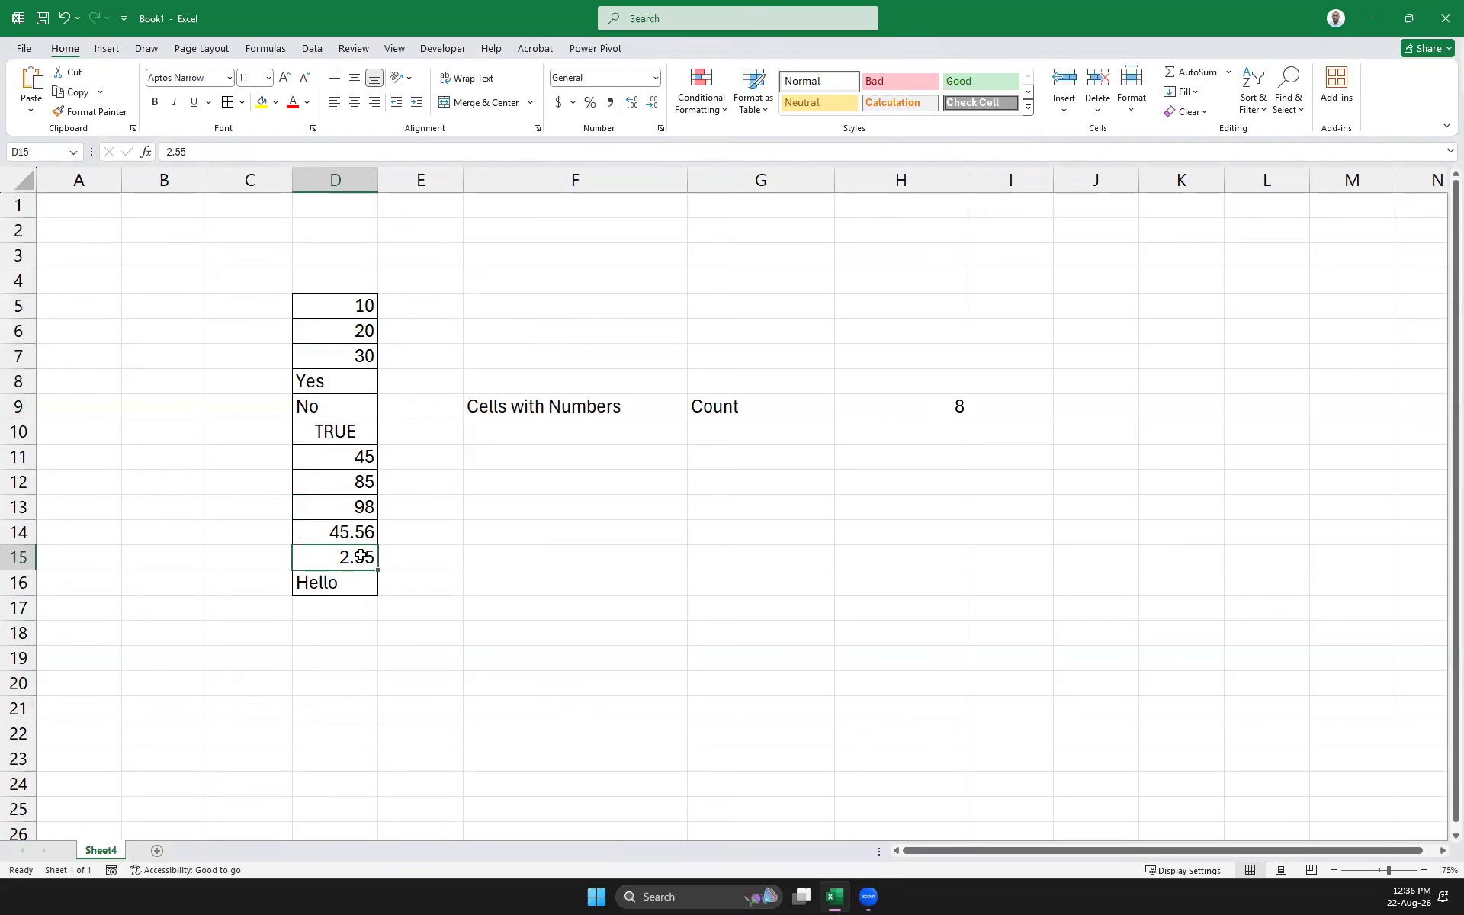
{"action": "left_click", "coordinate": [939, 408]}
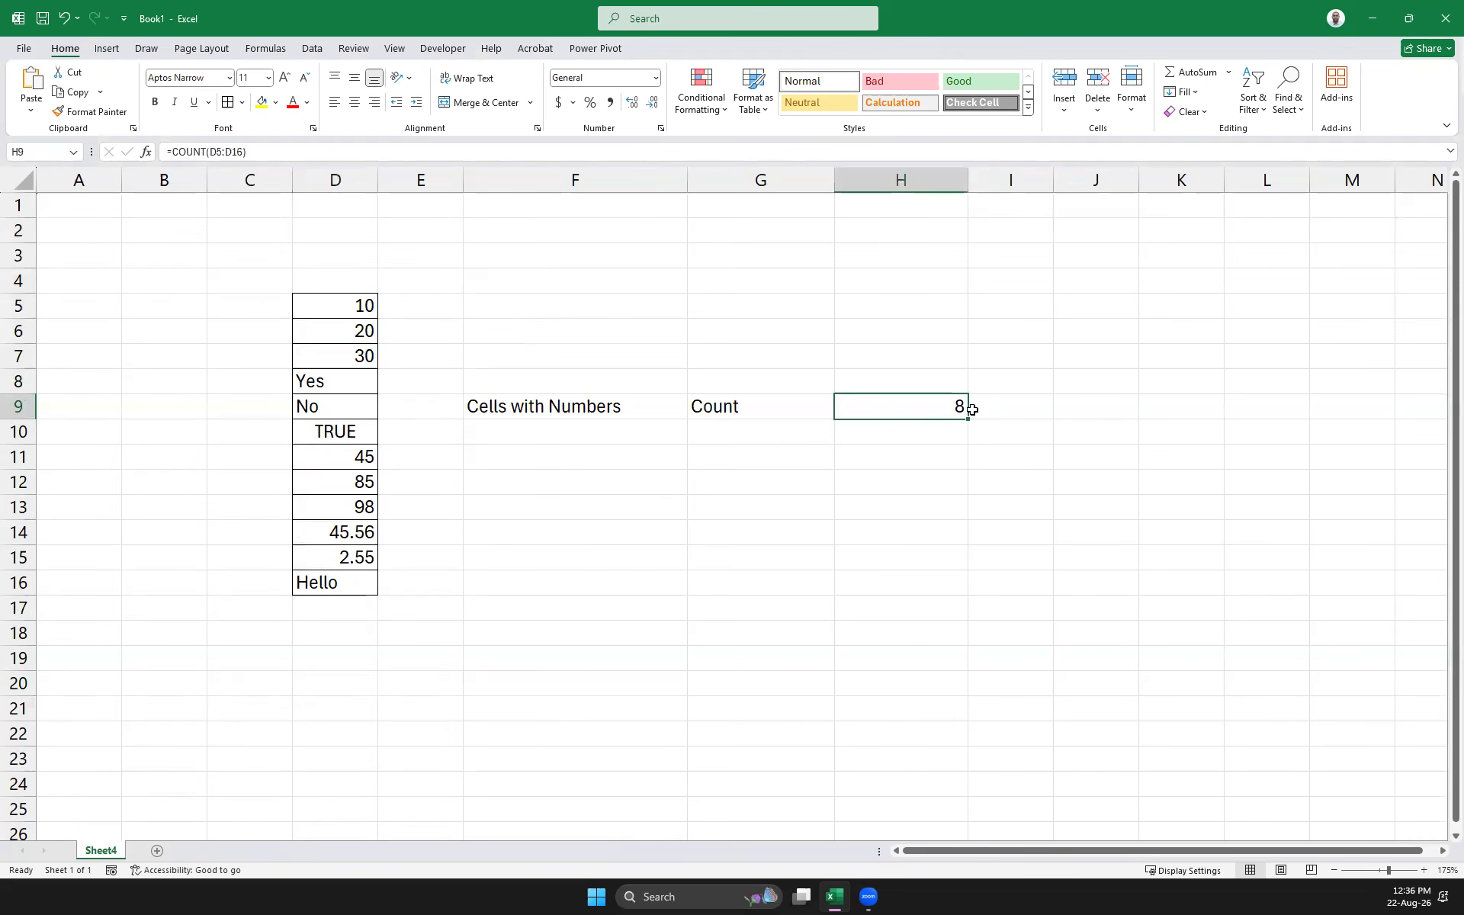
{"action": "left_click", "coordinate": [356, 331]}
Clear the 45 from D11 so the count drops to 7
{"action": "key", "text": "Down"}
{"action": "key", "text": "Down"}
{"action": "key", "text": "Down"}
{"action": "key", "text": "Down"}
{"action": "key", "text": "Down"}
{"action": "key", "text": "Down"}
{"action": "key", "text": "Up"}
{"action": "key", "text": "Delete"}
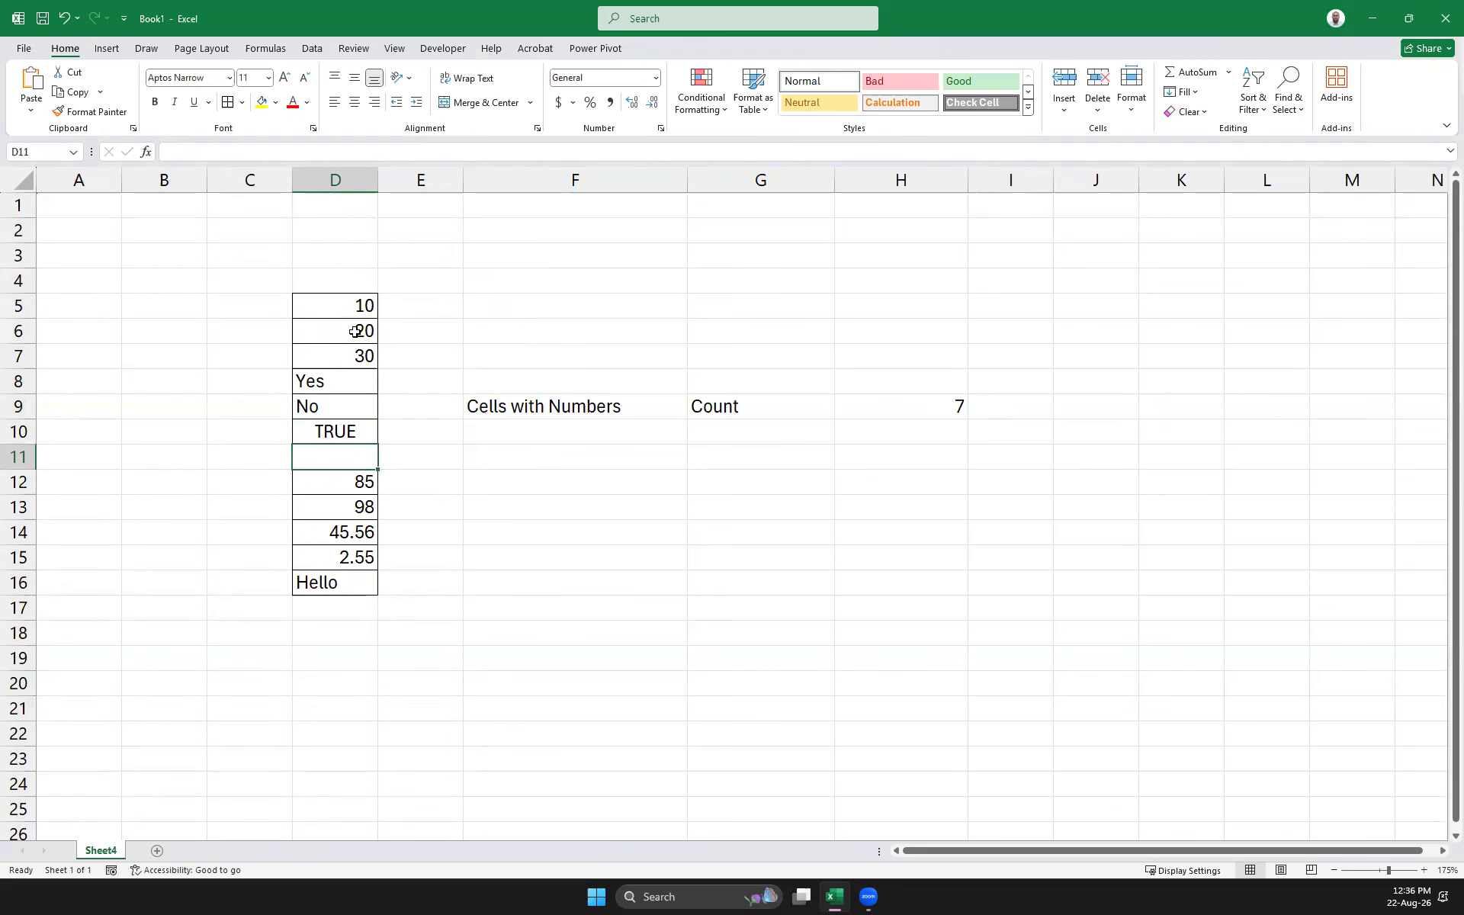
{"action": "key", "text": "Up"}
{"action": "key", "text": "Down"}
{"action": "key", "text": "Down"}
{"action": "key", "text": "Down"}
{"action": "key", "text": "Down"}
{"action": "key", "text": "Down"}
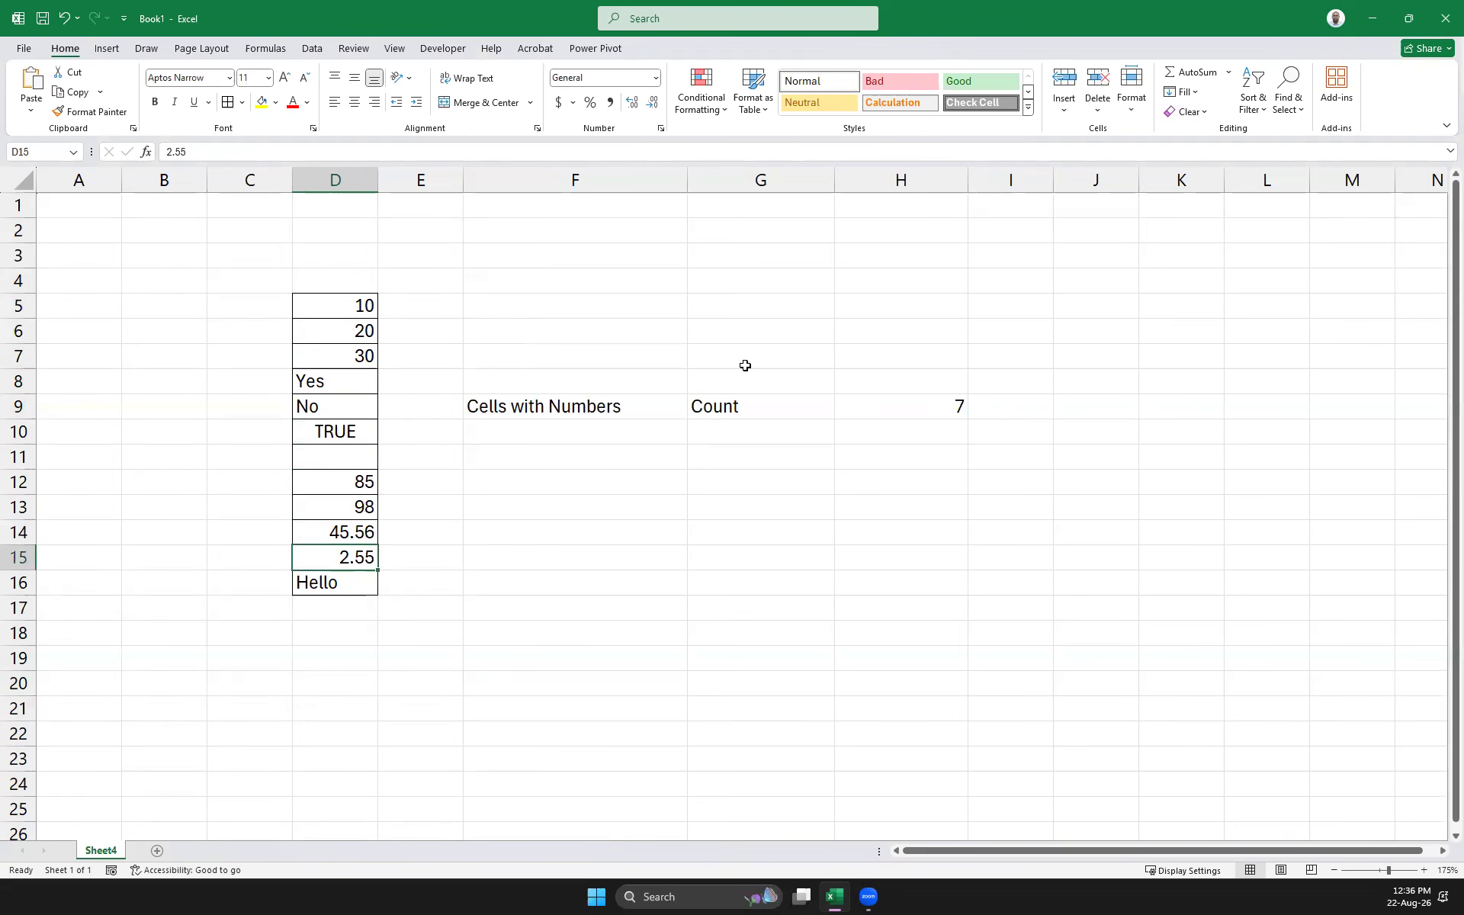
Number rows 1 to 12 in C5:C16 by filling a series from 1
{"action": "left_click", "coordinate": [238, 304]}
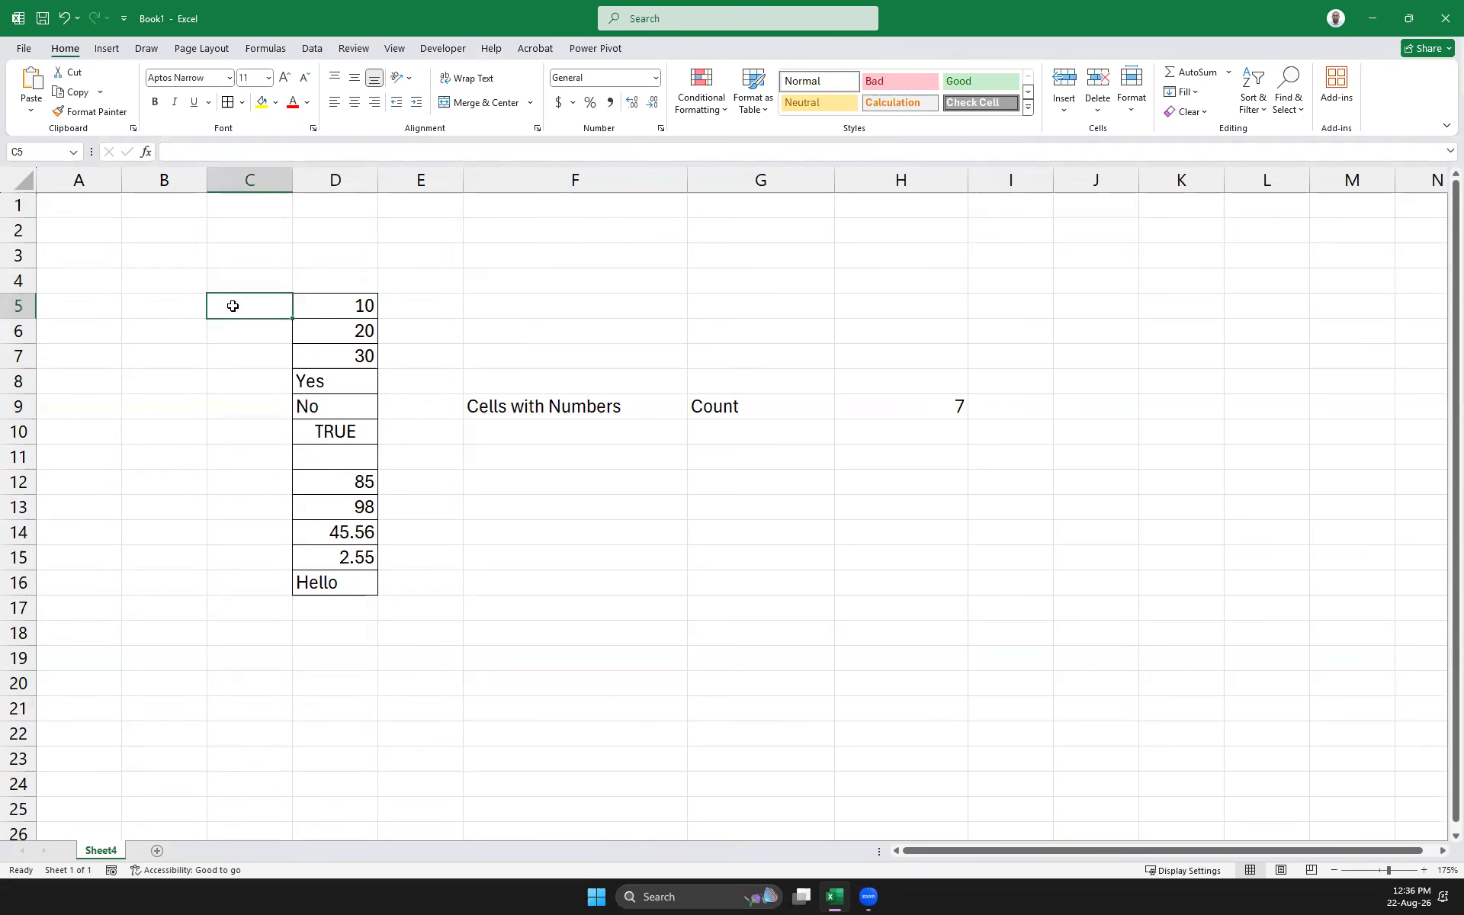
{"action": "type", "text": "1"}
{"action": "key", "text": "Return"}
{"action": "left_click", "coordinate": [255, 303]}
{"action": "left_click_drag", "start_coordinate": [293, 318], "coordinate": [284, 593]}
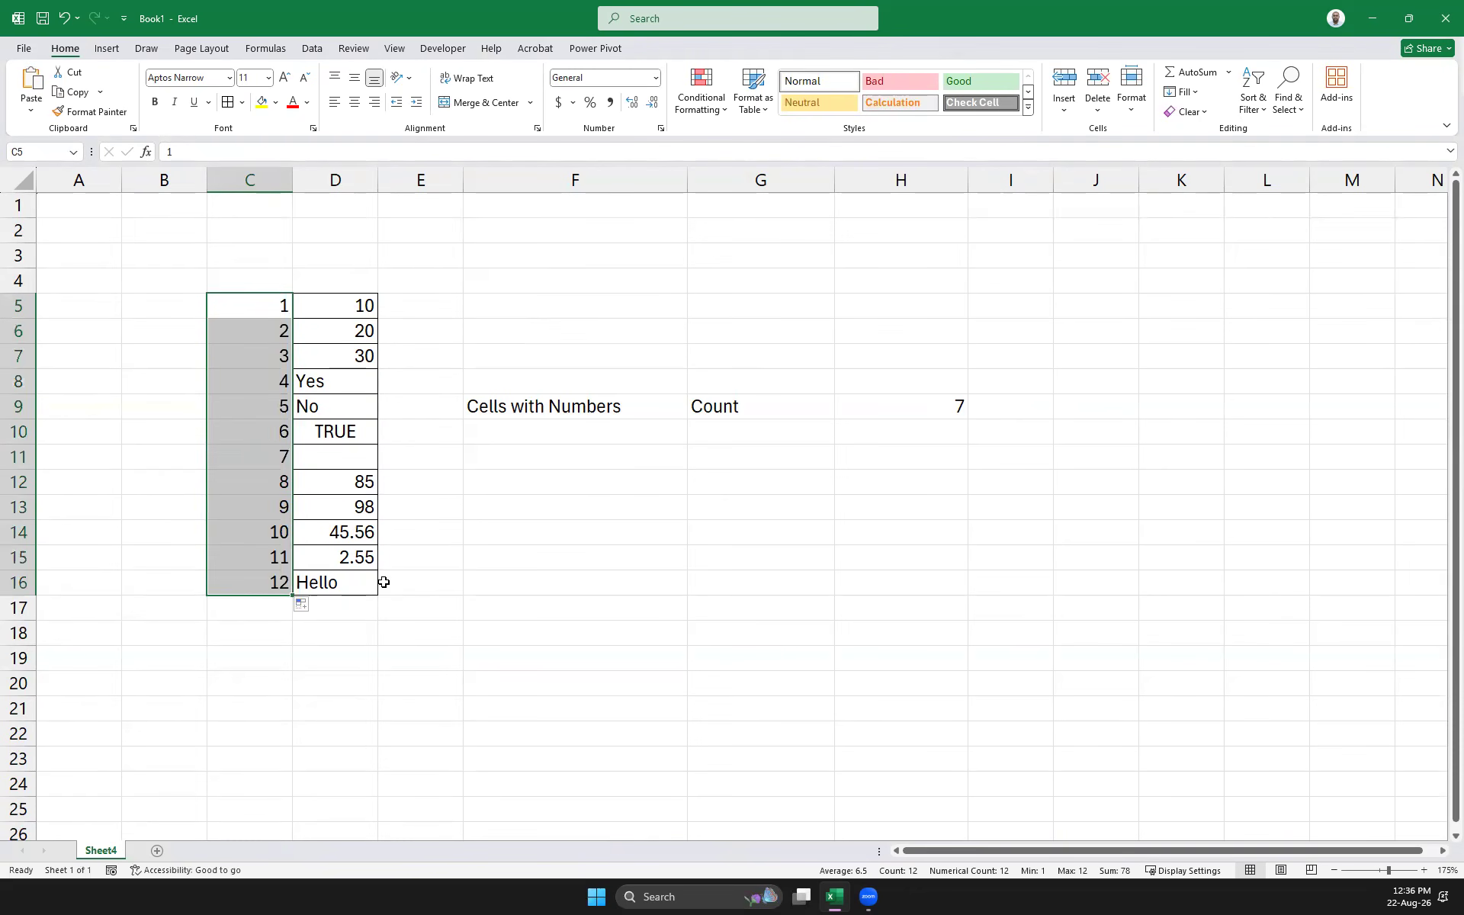
{"action": "left_click", "coordinate": [538, 607]}
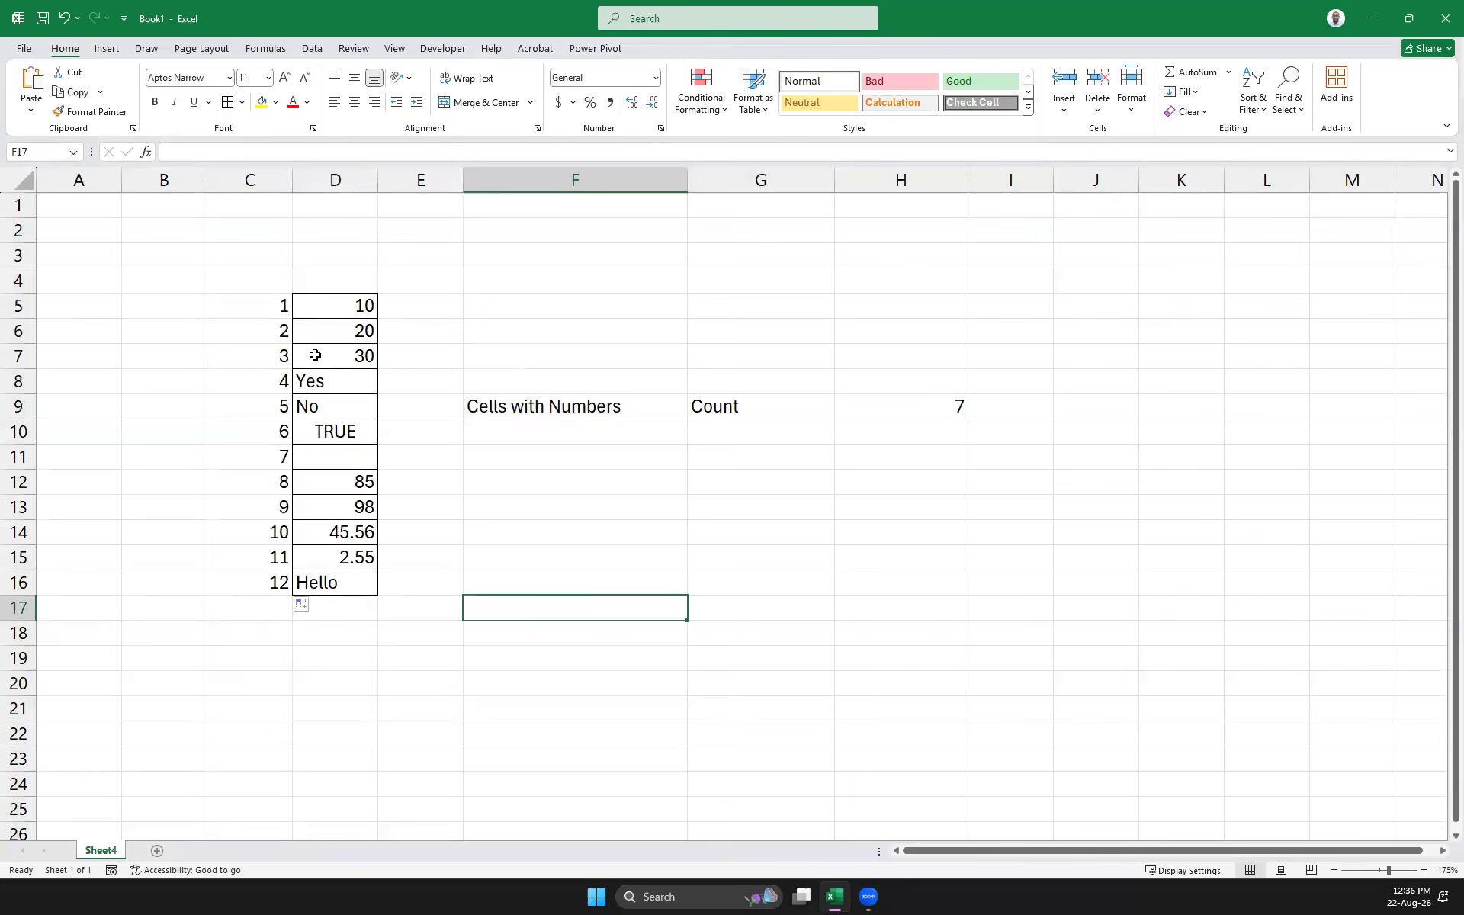
Left-align the contents of column C
{"action": "left_click", "coordinate": [249, 180]}
{"action": "left_click", "coordinate": [335, 102]}
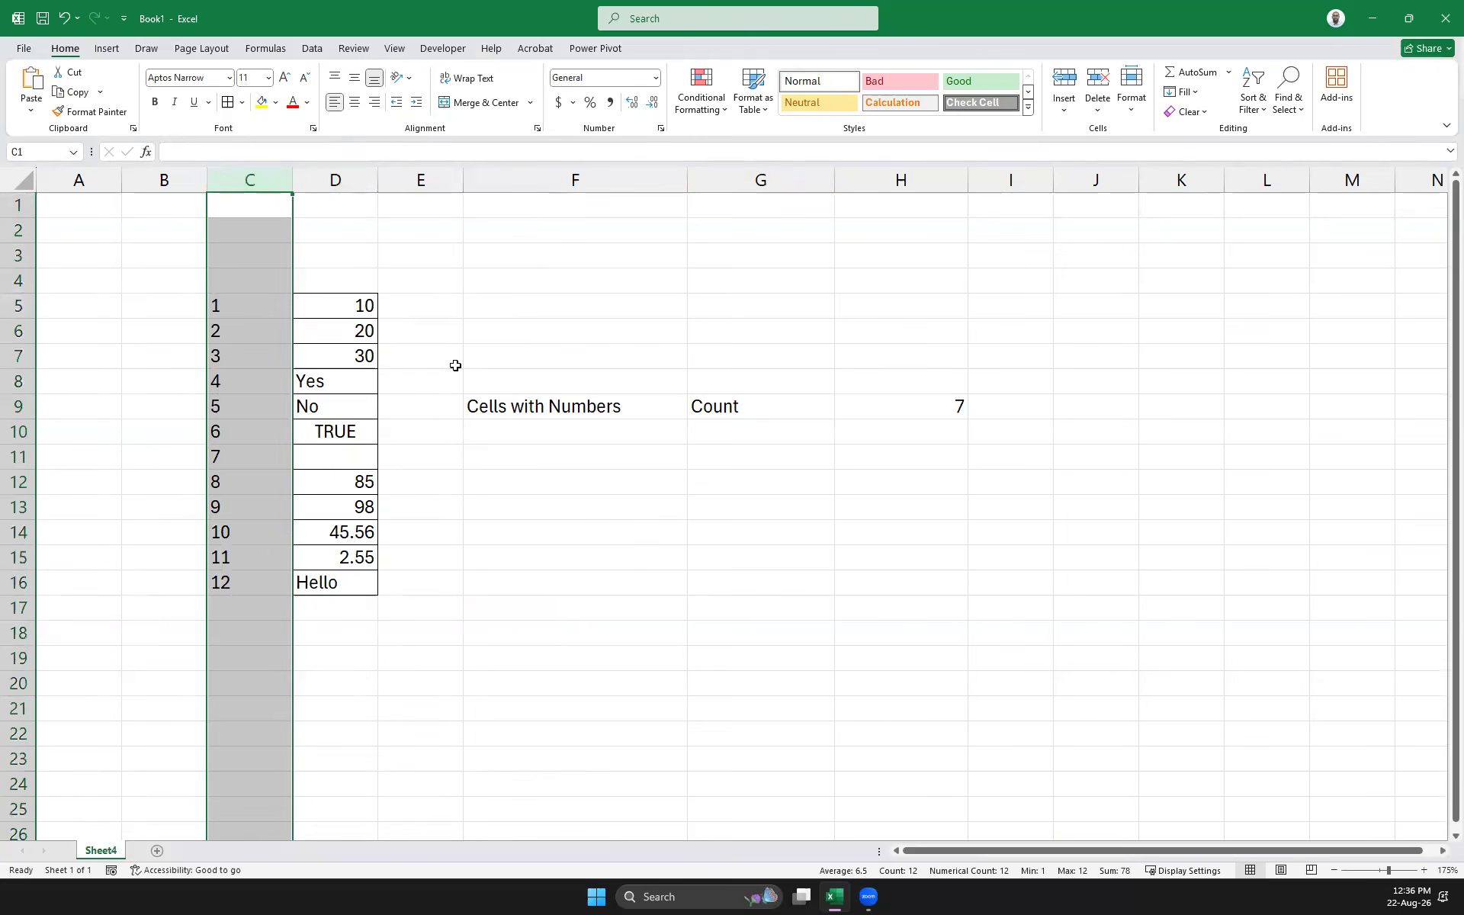
{"action": "left_click", "coordinate": [587, 631]}
Shrink the row numbers in C5:C16 to 8-point font
{"action": "left_click_drag", "start_coordinate": [242, 299], "coordinate": [246, 584]}
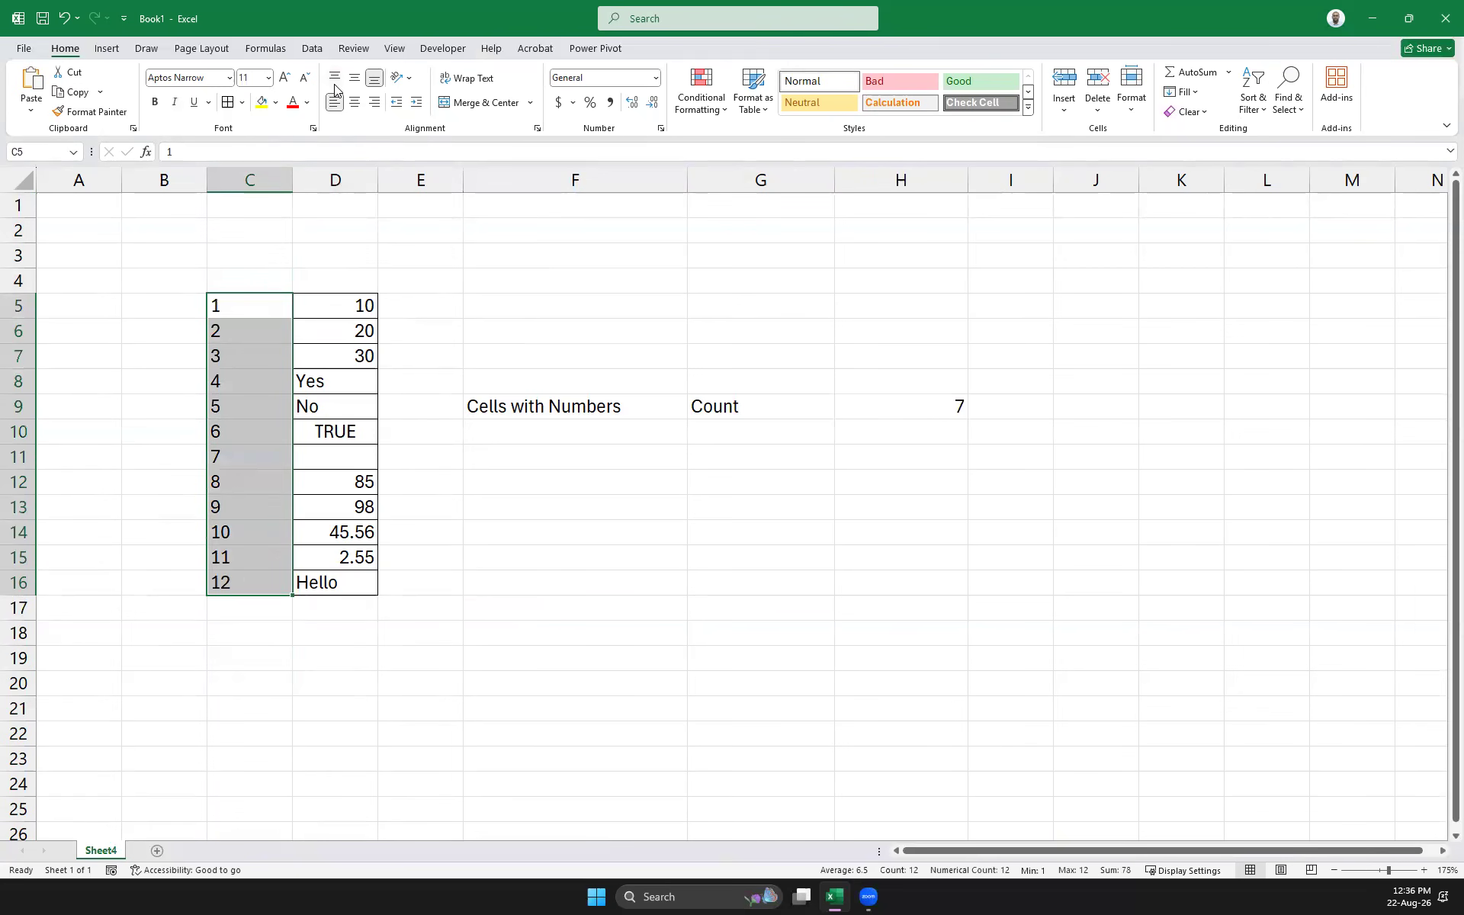
{"action": "left_click", "coordinate": [304, 78]}
{"action": "left_click", "coordinate": [304, 78]}
{"action": "left_click", "coordinate": [303, 78]}
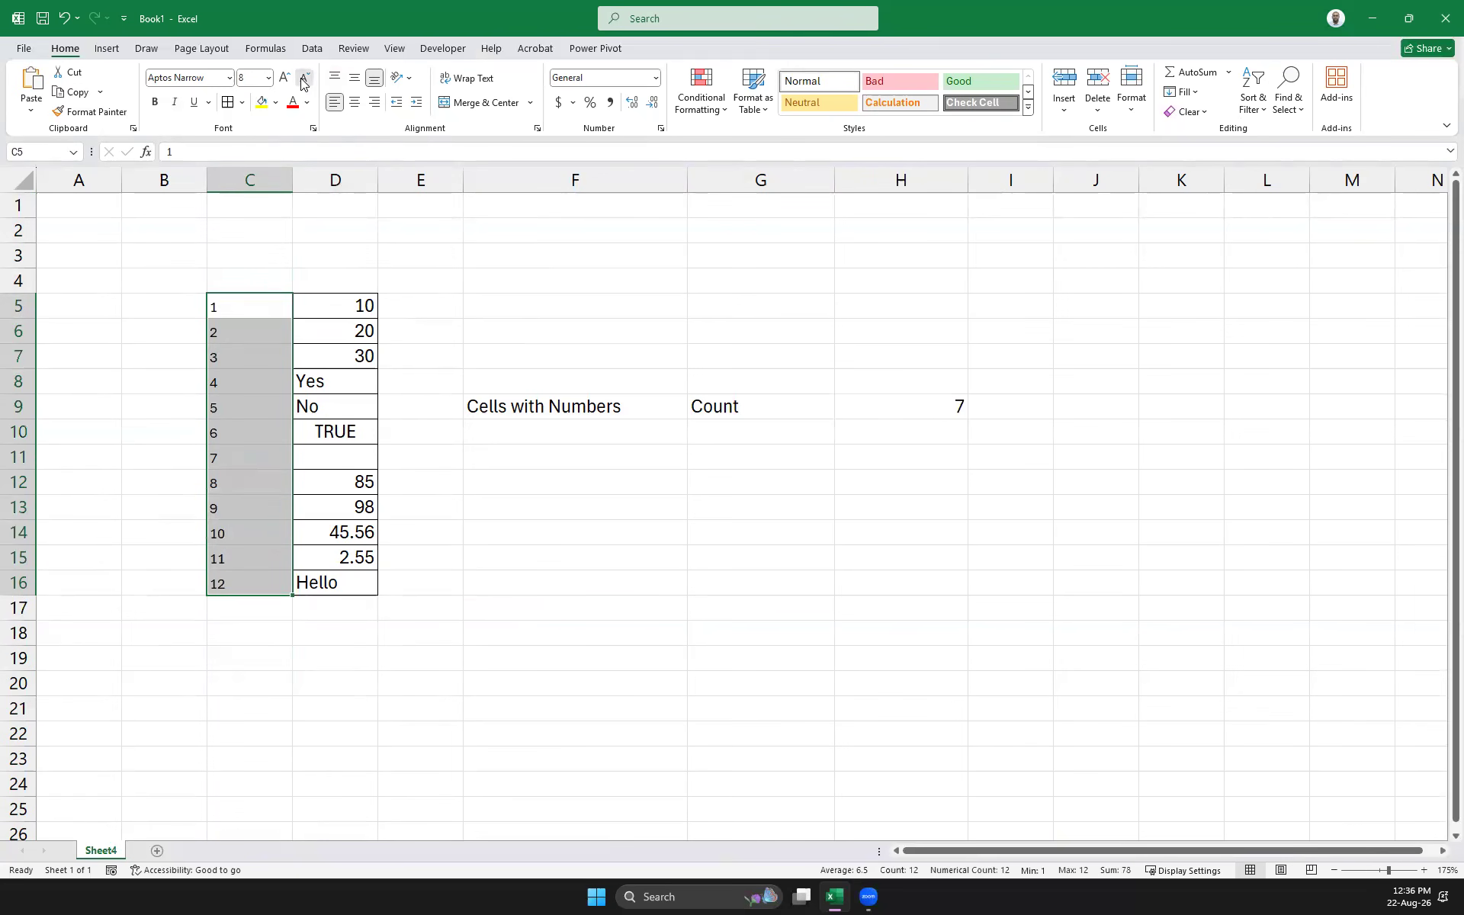
{"action": "left_click", "coordinate": [603, 636]}
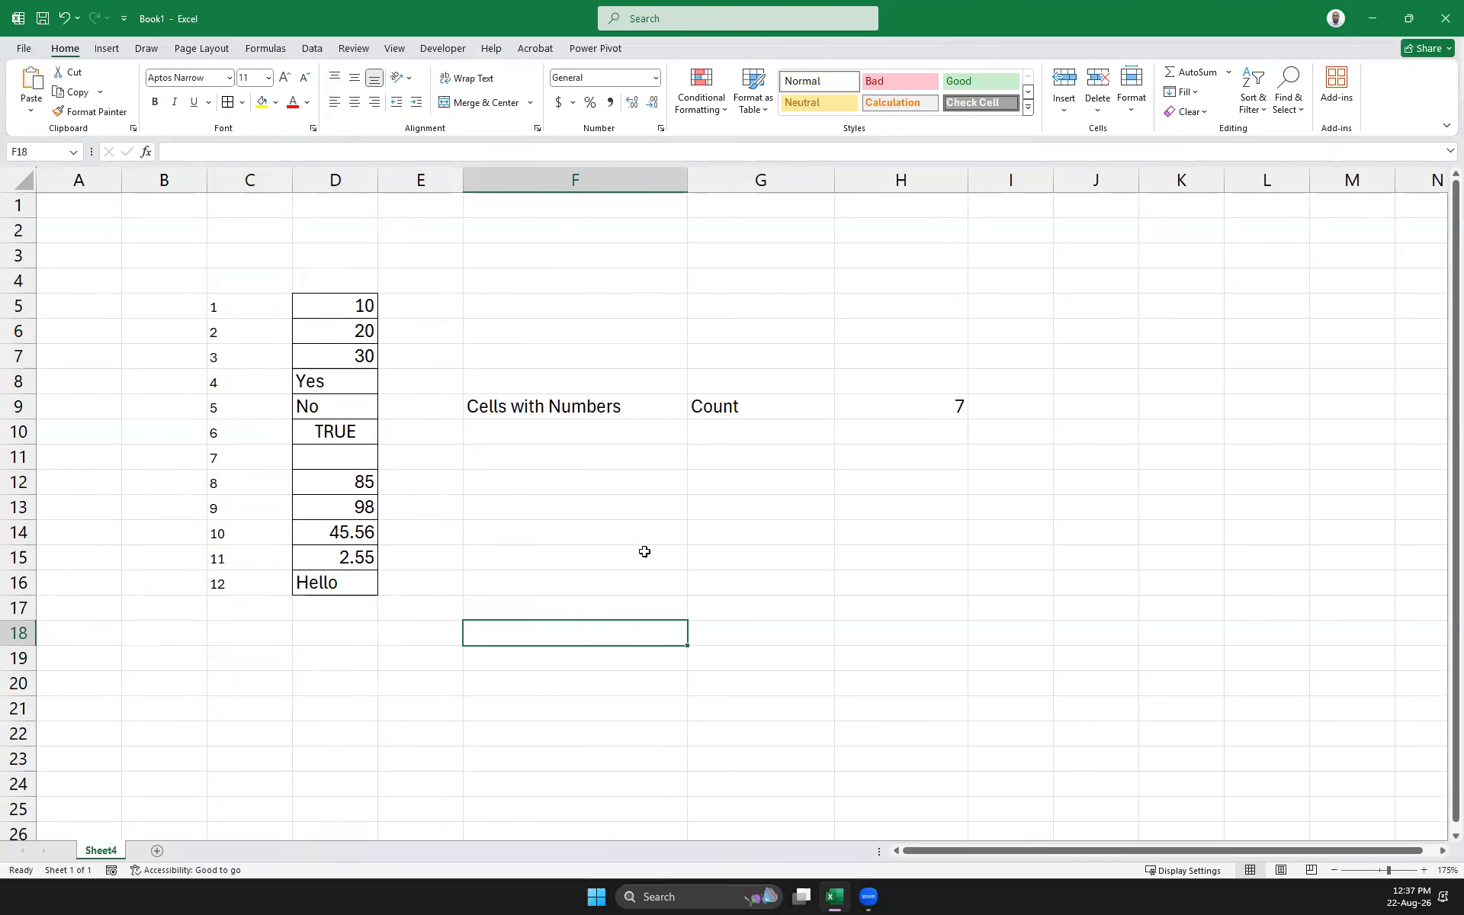
Label F10 'Non Empty Cells' and G10 'CountA'
{"action": "left_click", "coordinate": [535, 434]}
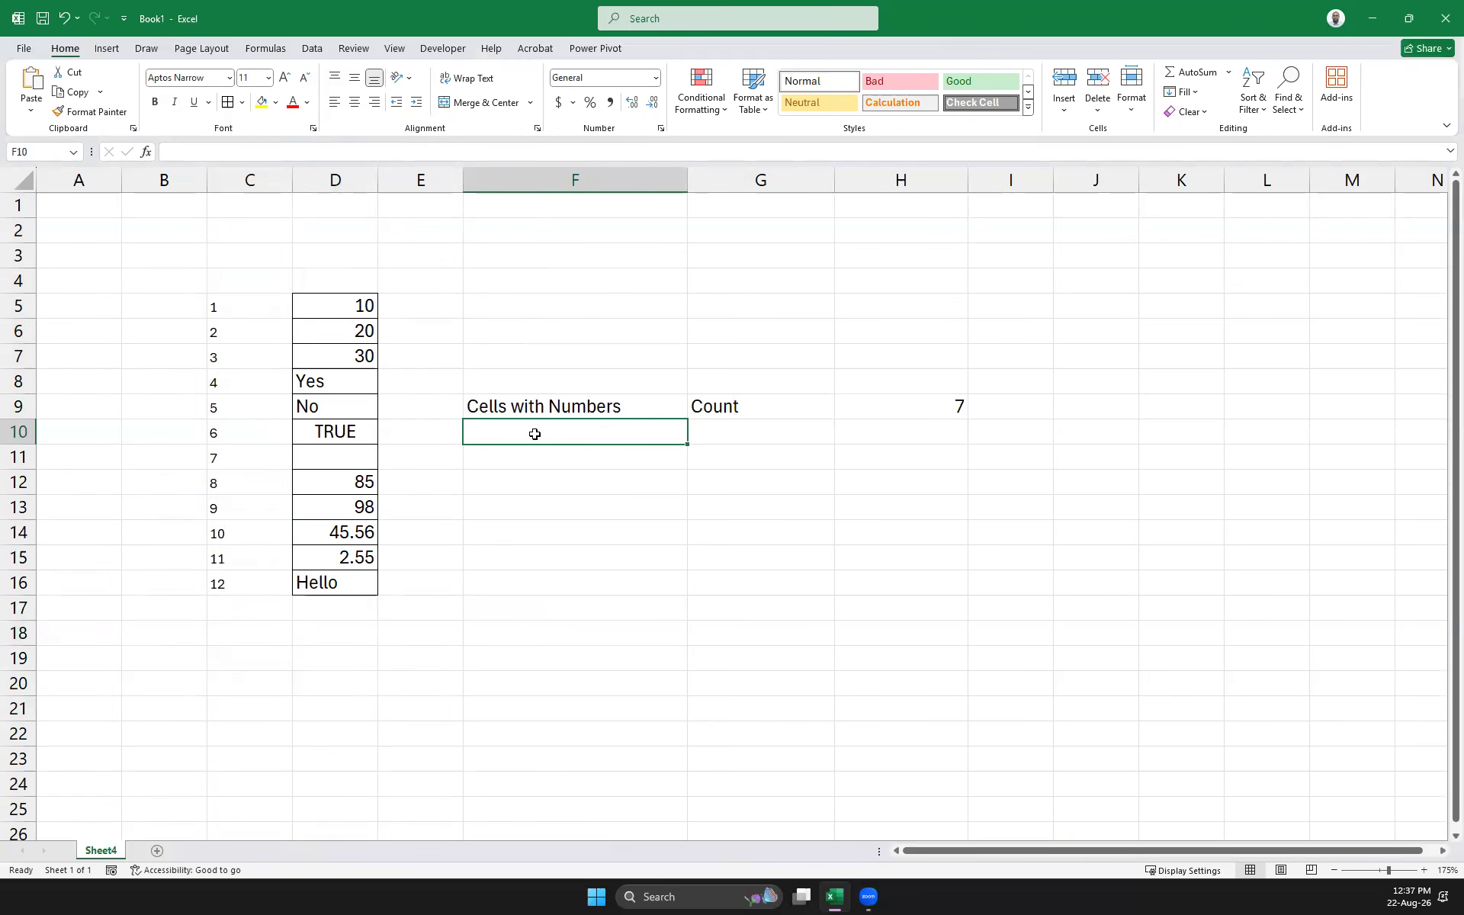
{"action": "type", "text": "Non EMpty Cells"}
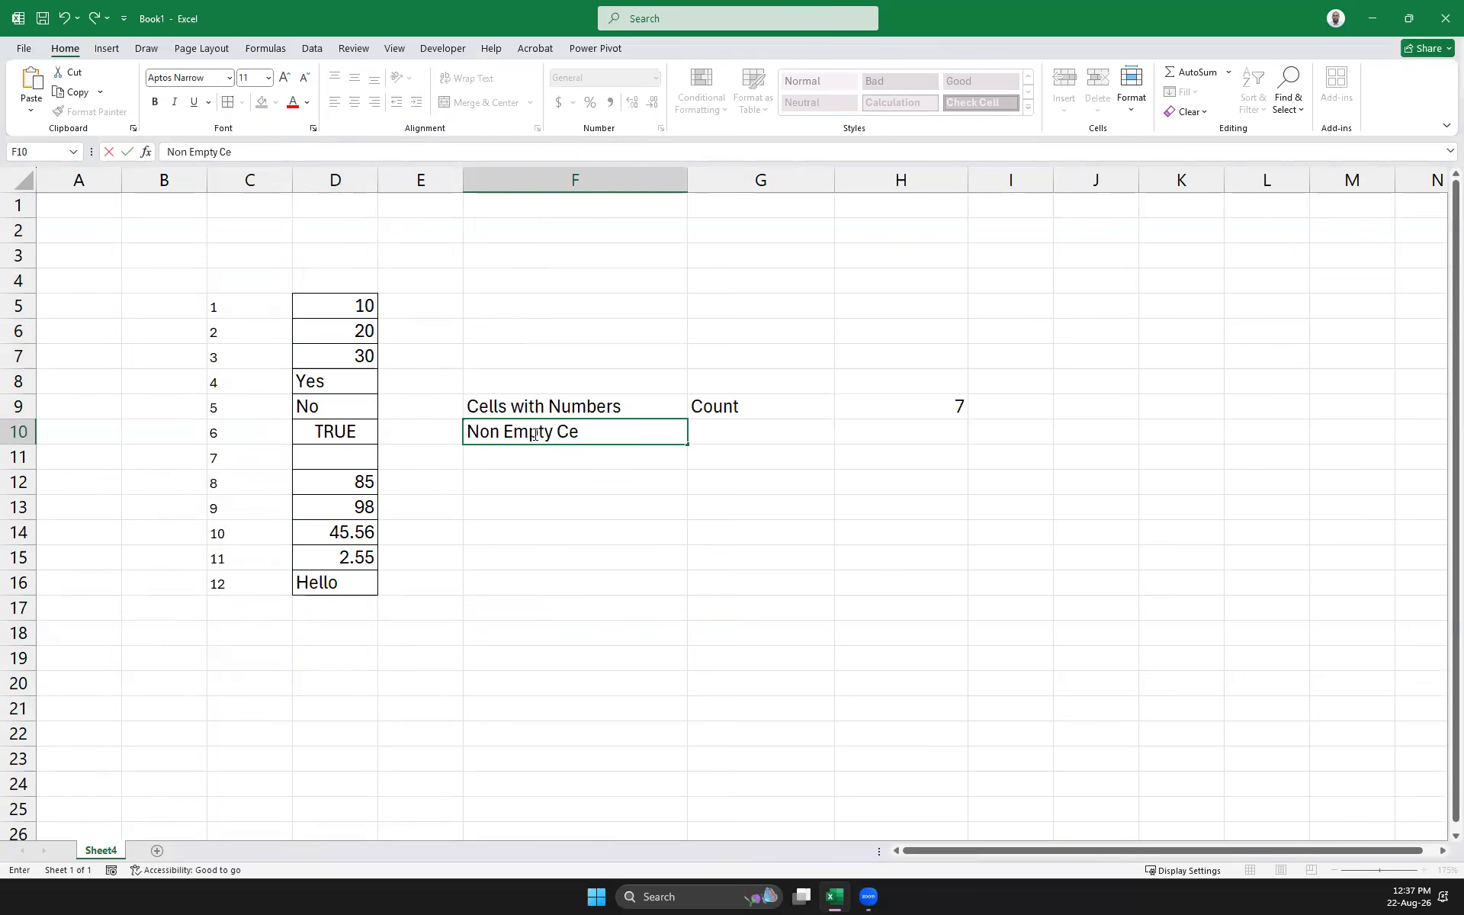
{"action": "key", "text": "Tab"}
{"action": "type", "text": "CountA"}
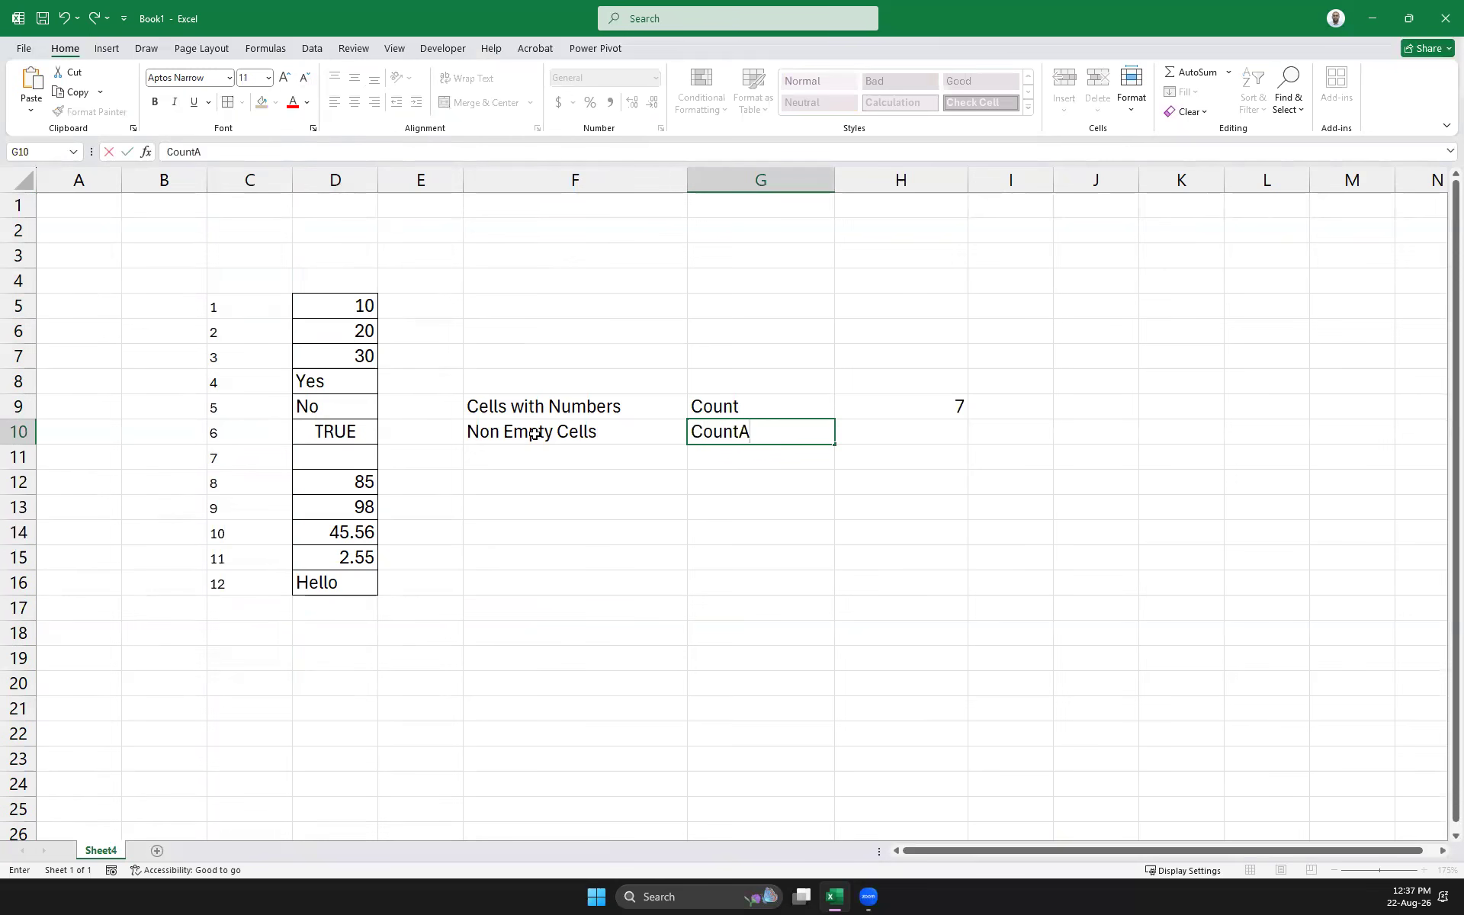
{"action": "key", "text": "Tab"}
Enter =COUNTA(D5:D16) in H10, returning 11, and widen column H
{"action": "type", "text": "=count"}
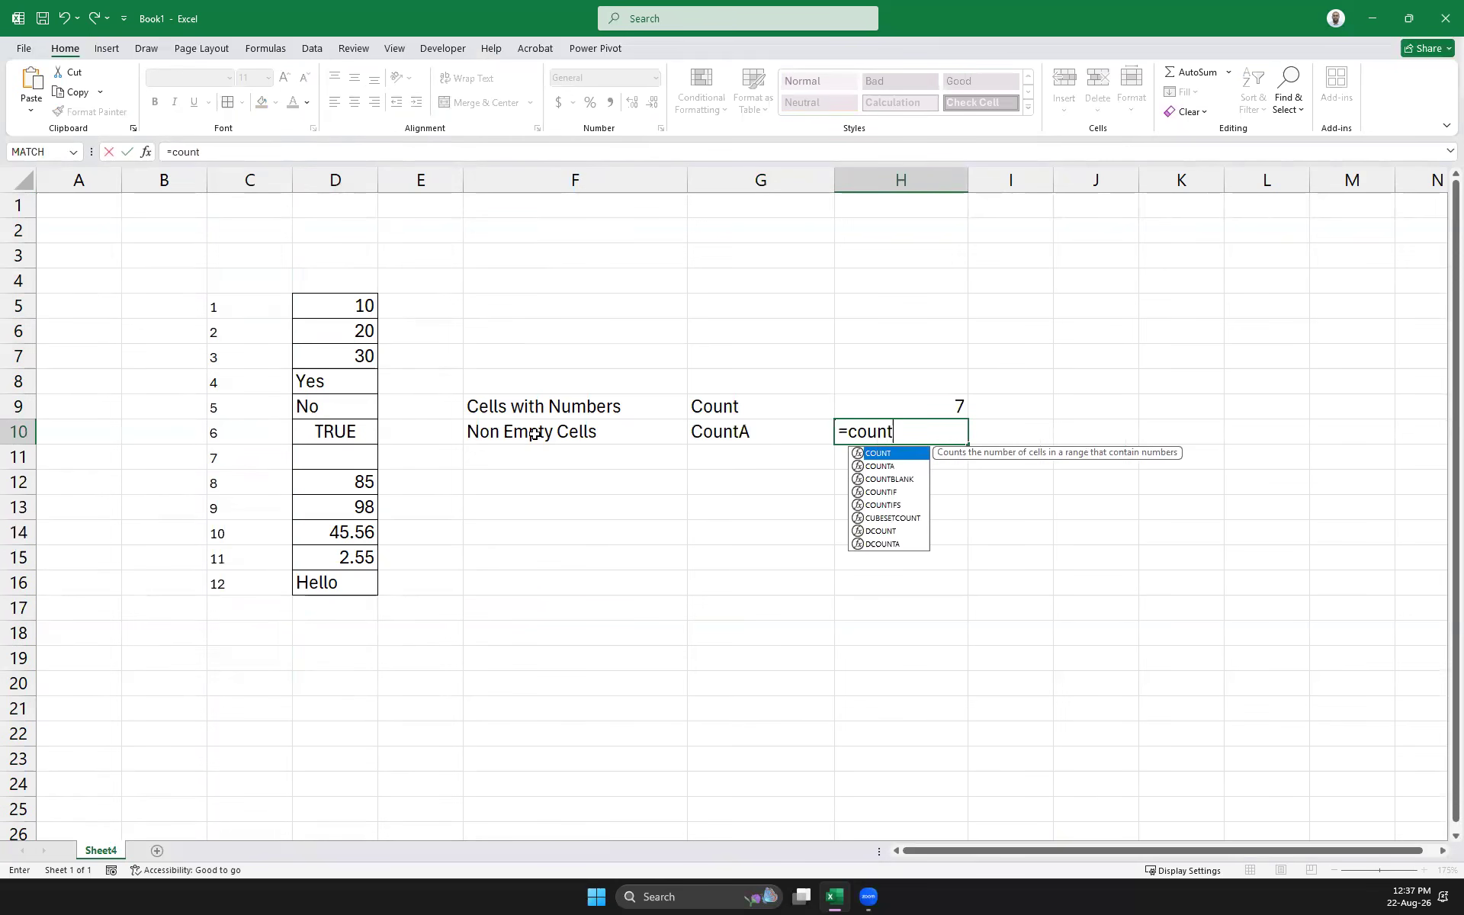
{"action": "key", "text": "Down"}
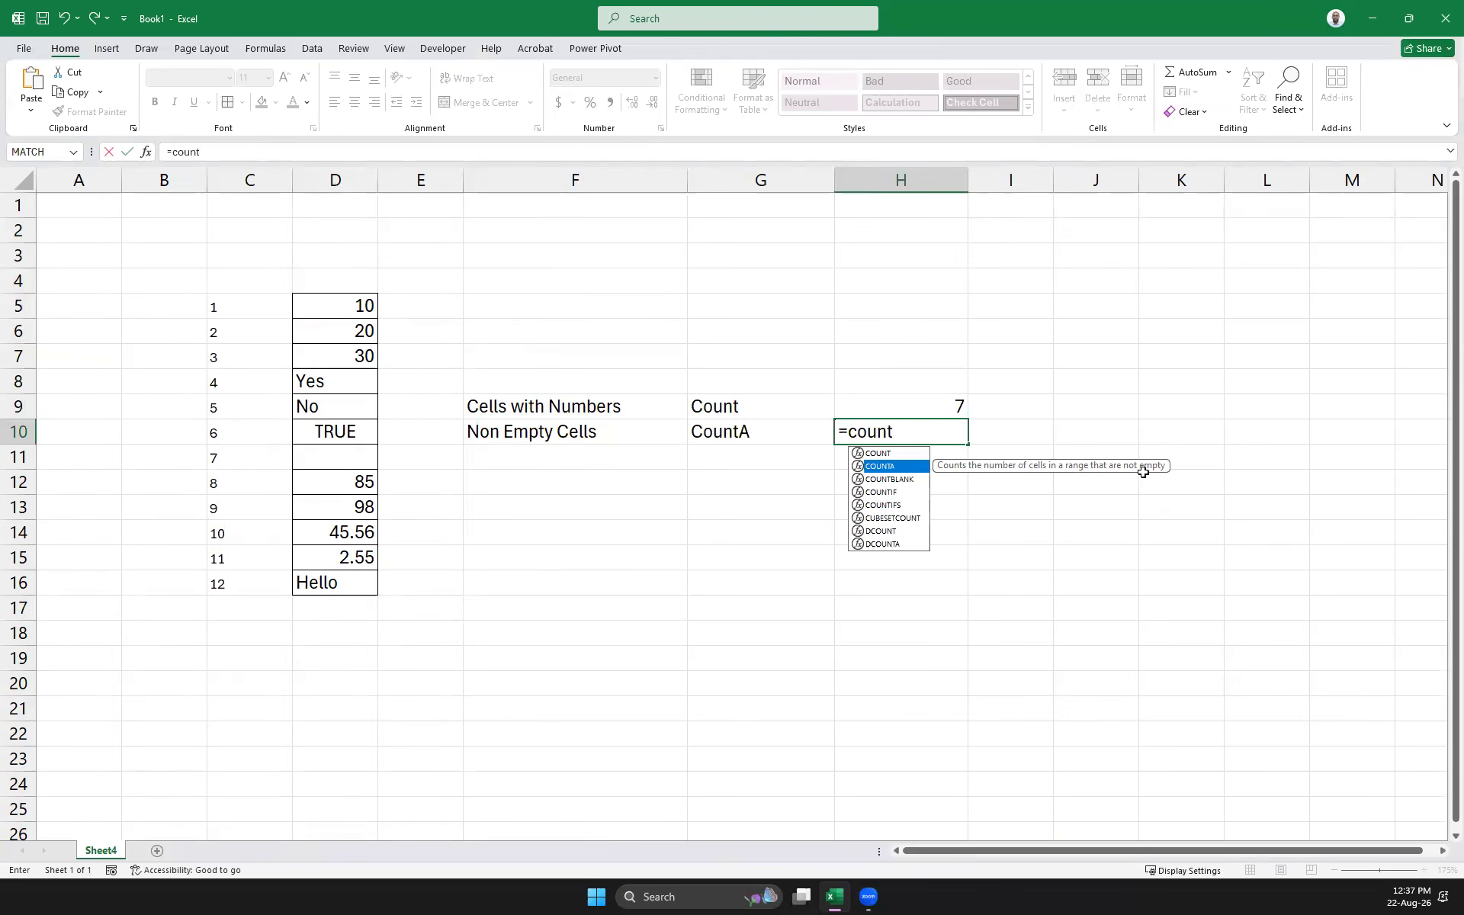
{"action": "double_click", "coordinate": [892, 465]}
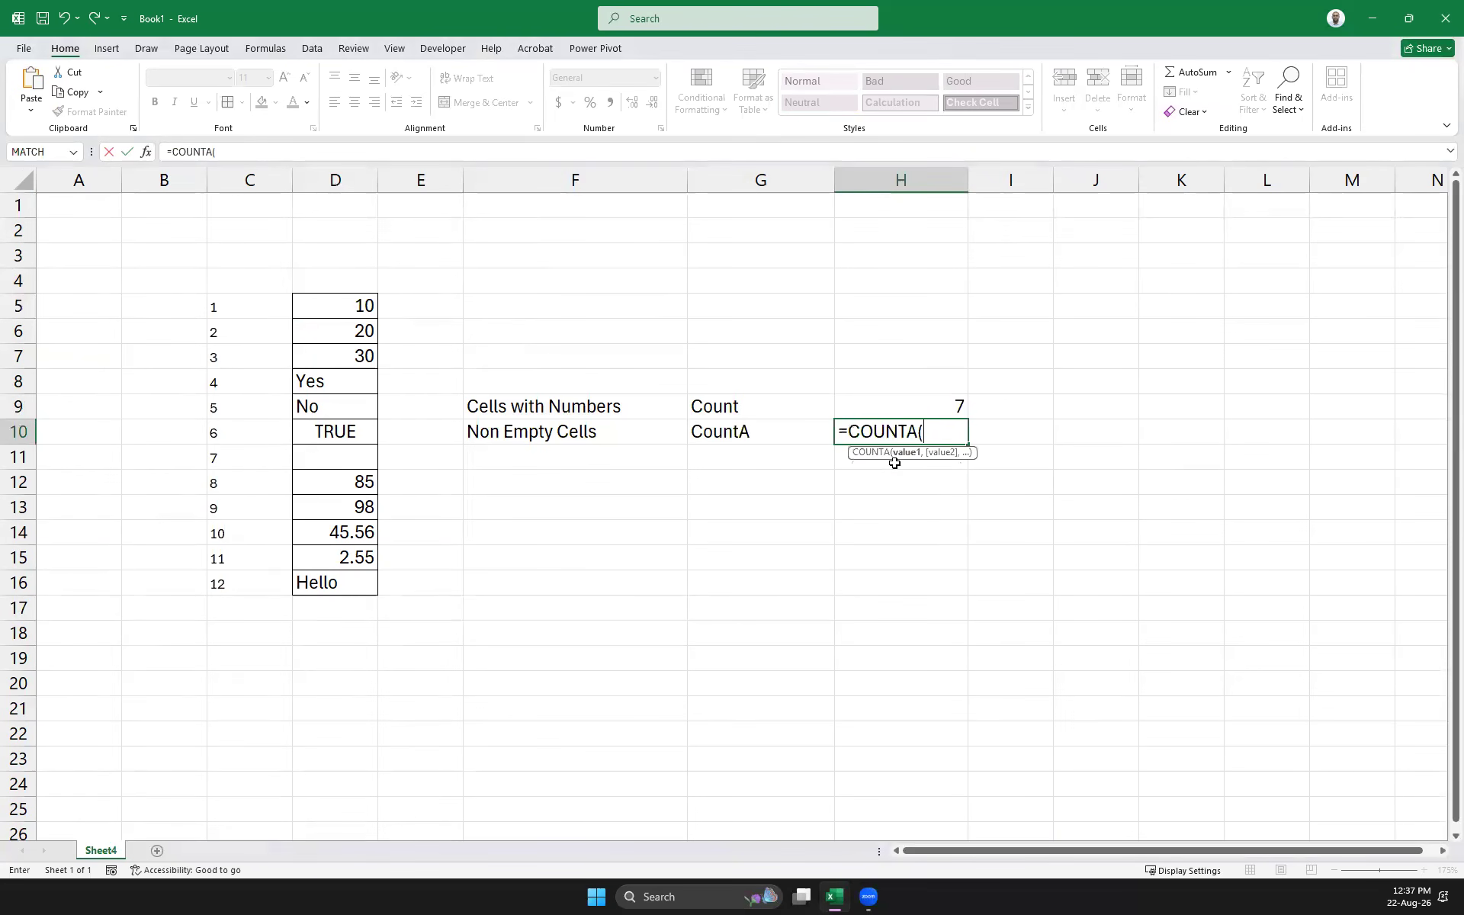
{"action": "left_click_drag", "start_coordinate": [350, 307], "coordinate": [345, 573]}
{"action": "type", "text": ")"}
{"action": "key", "text": "Return"}
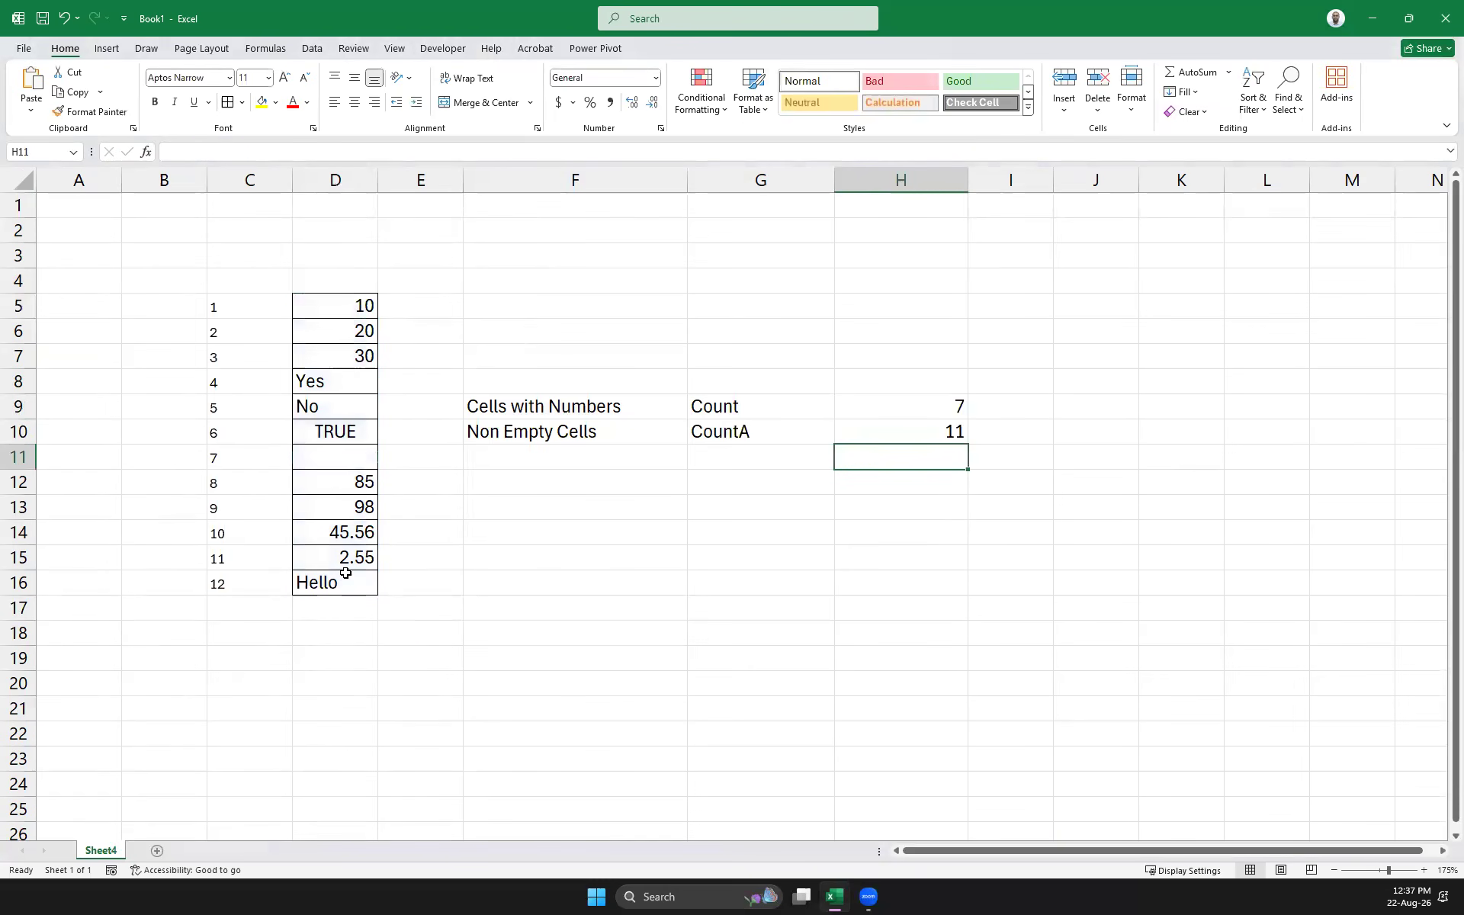
{"action": "left_click_drag", "start_coordinate": [967, 180], "coordinate": [1031, 182]}
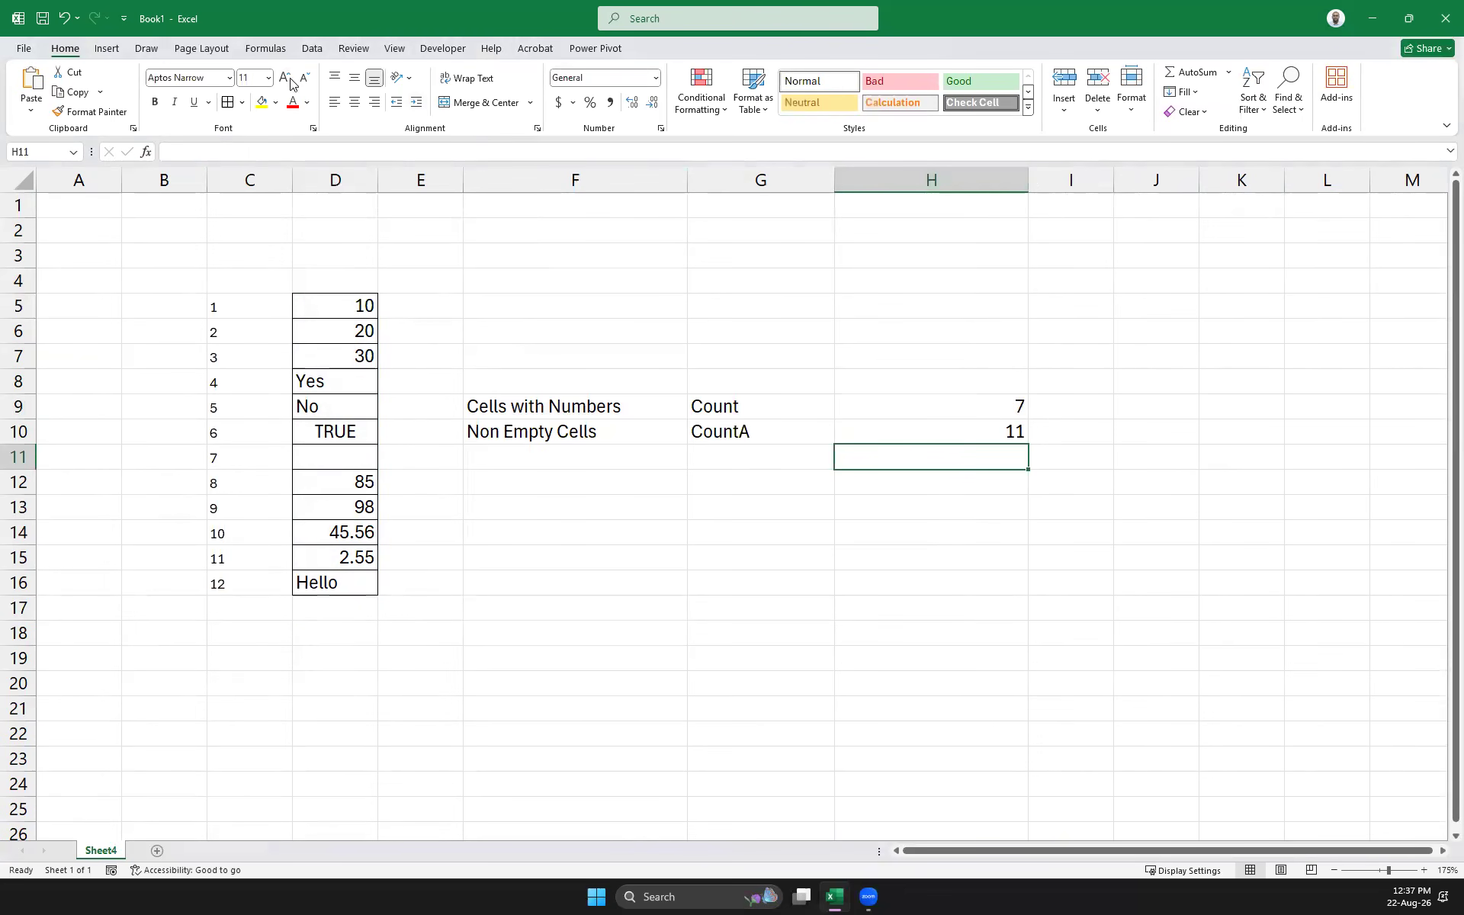
Label F11 'Empty Cells' and G11 'CountBlank'
{"action": "left_click", "coordinate": [543, 457]}
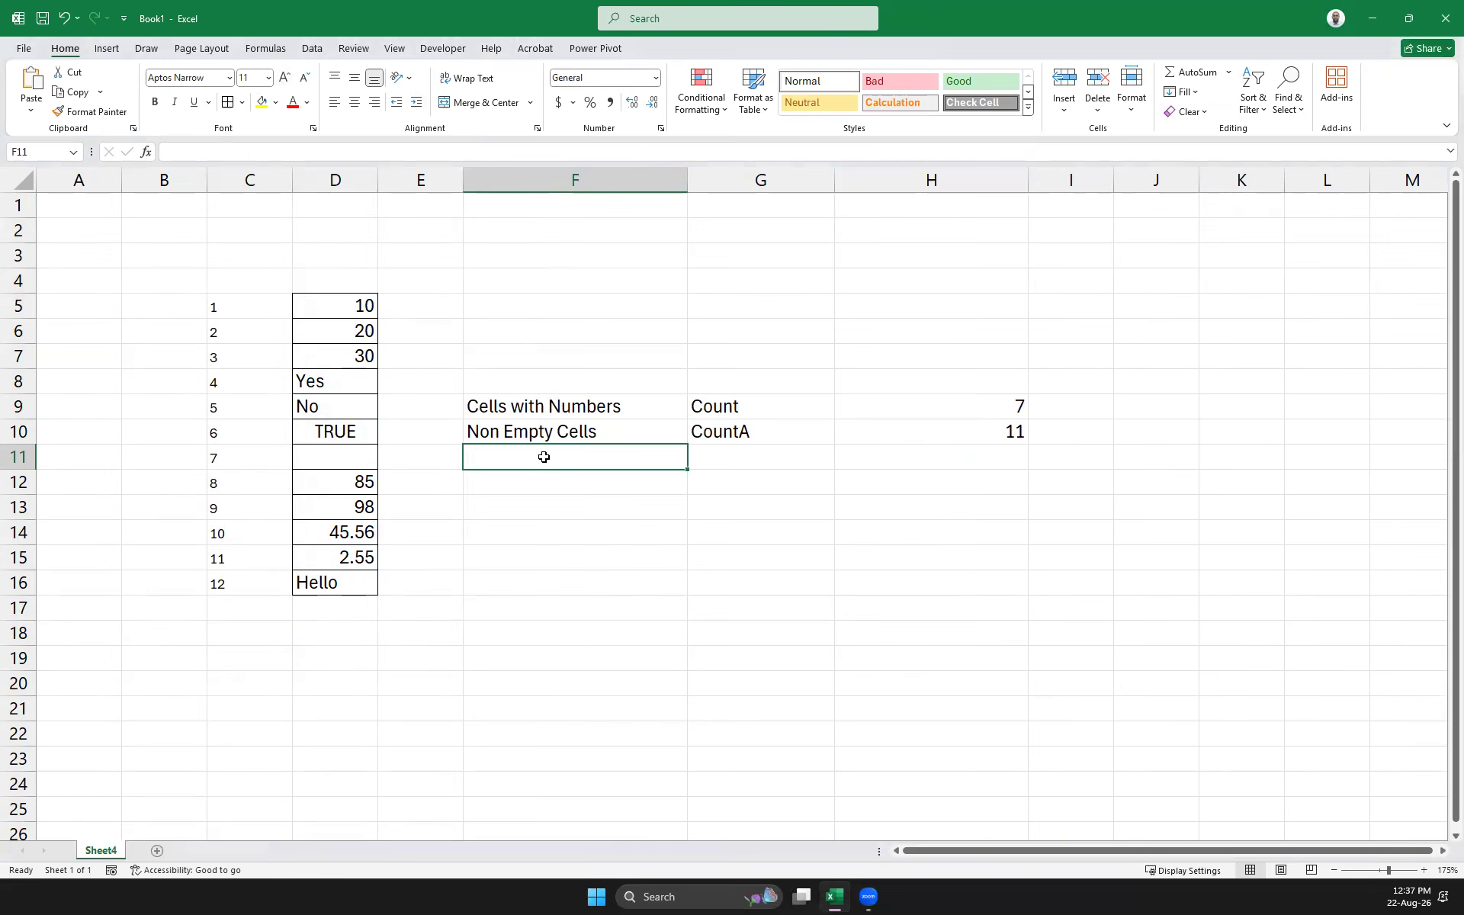
{"action": "type", "text": "Empty Cells"}
{"action": "key", "text": "Tab"}
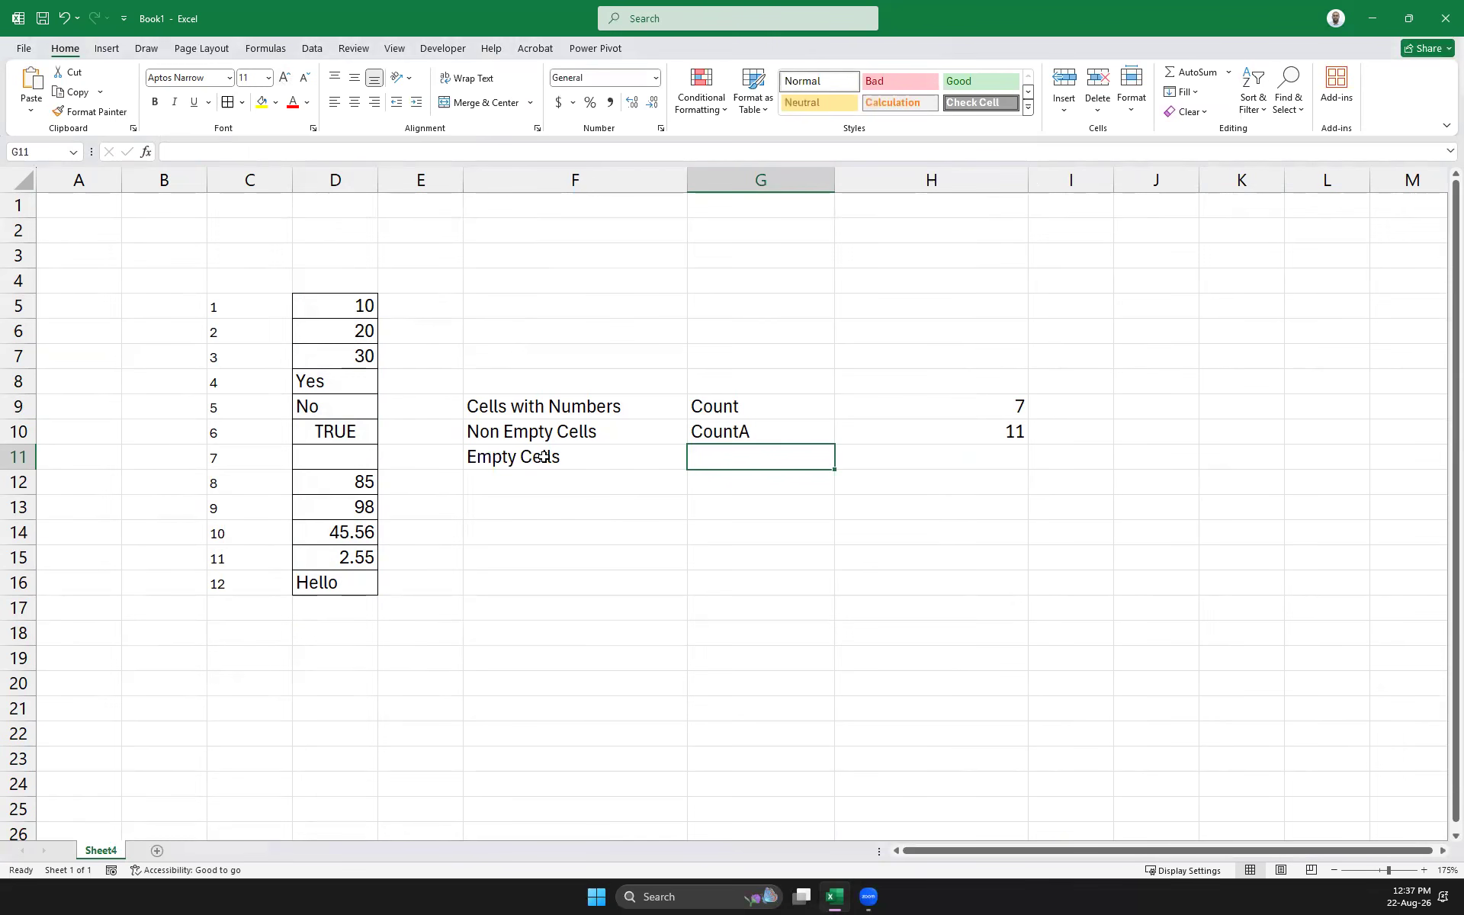
{"action": "type", "text": "CountBlank"}
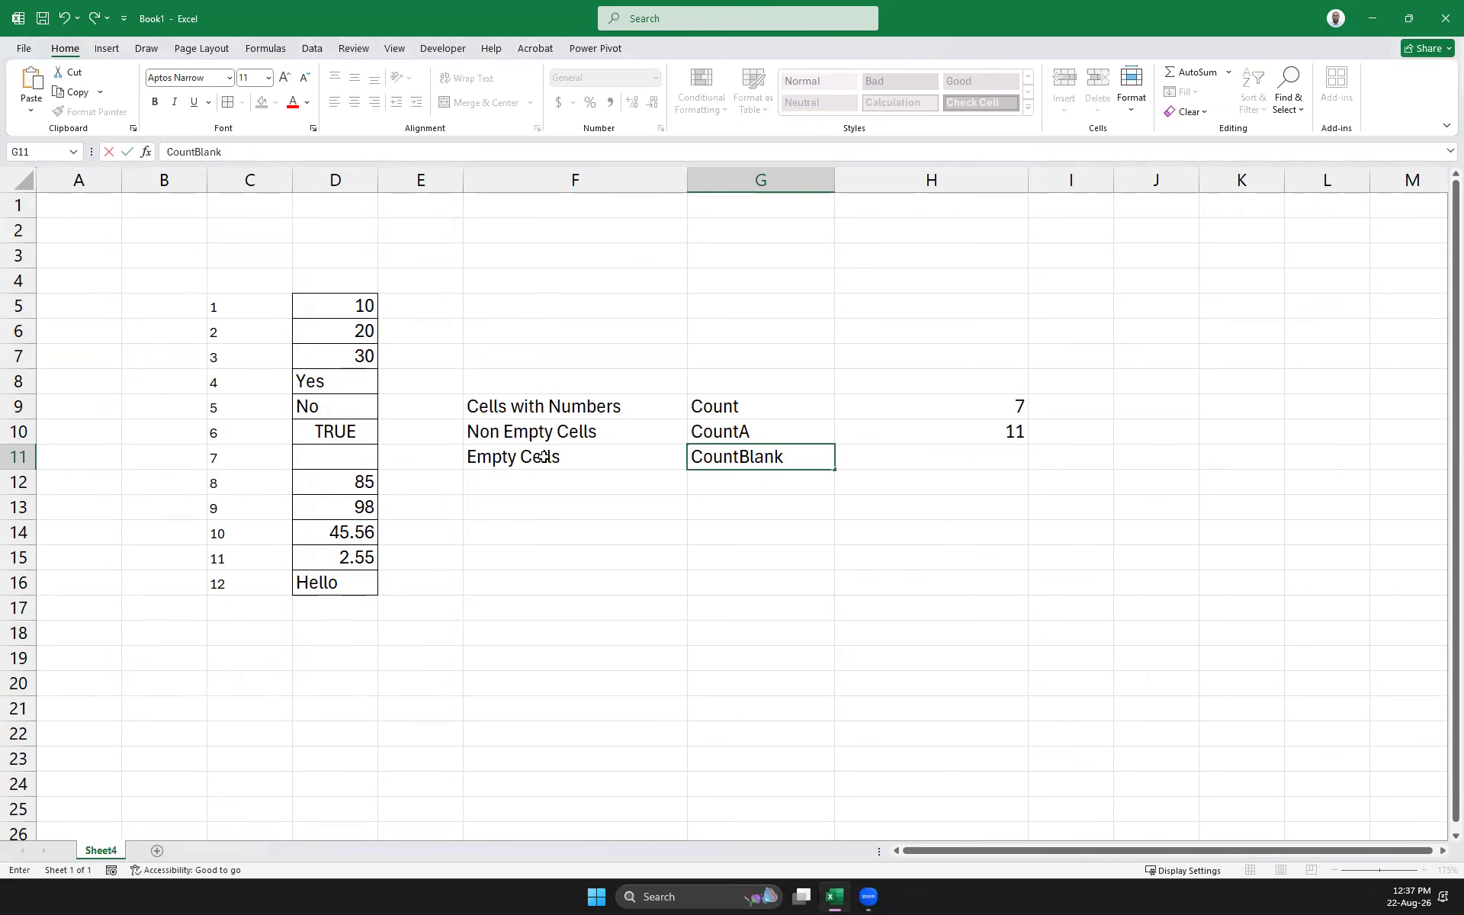
{"action": "key", "text": "Up"}
{"action": "key", "text": "Down"}
{"action": "key", "text": "Right"}
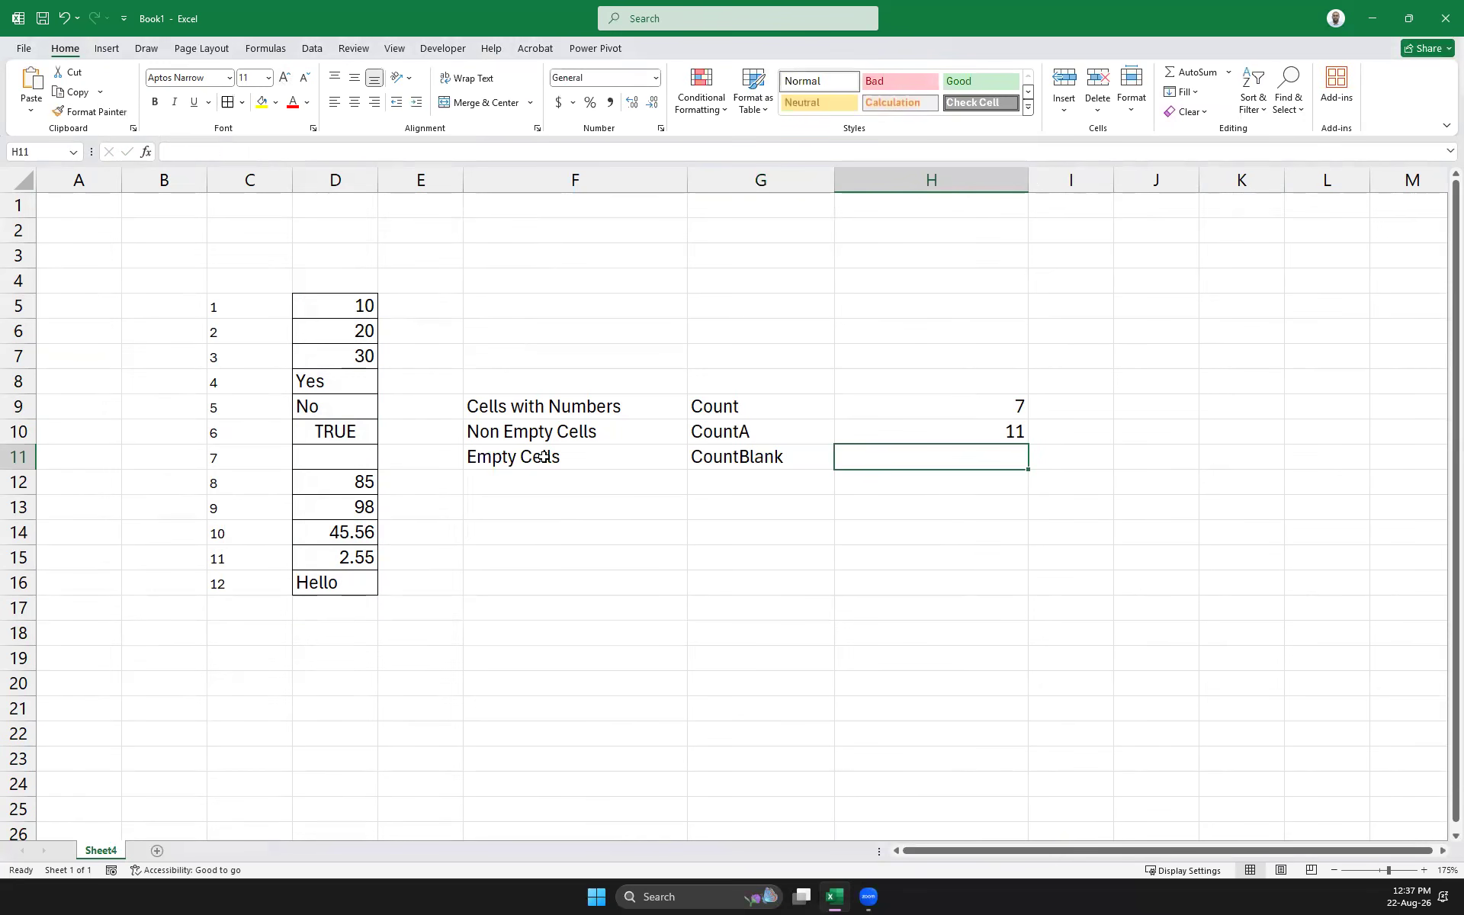
Enter =COUNTBLANK(D5:D16) in H11, returning 1 blank cell
{"action": "type", "text": "=count"}
{"action": "key", "text": "Down"}
{"action": "key", "text": "Down"}
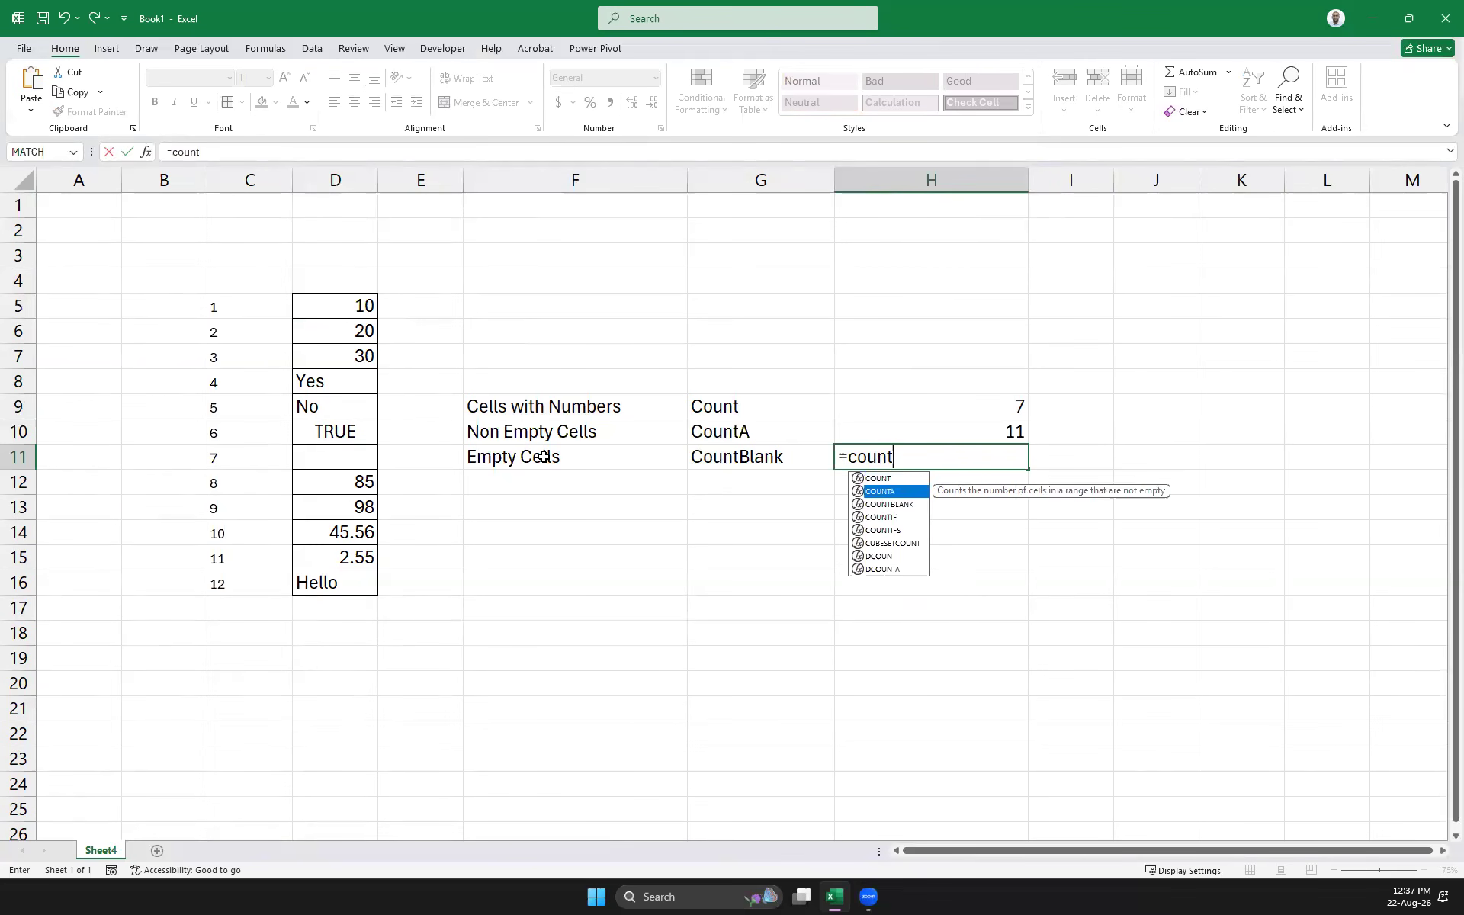
{"action": "double_click", "coordinate": [908, 505]}
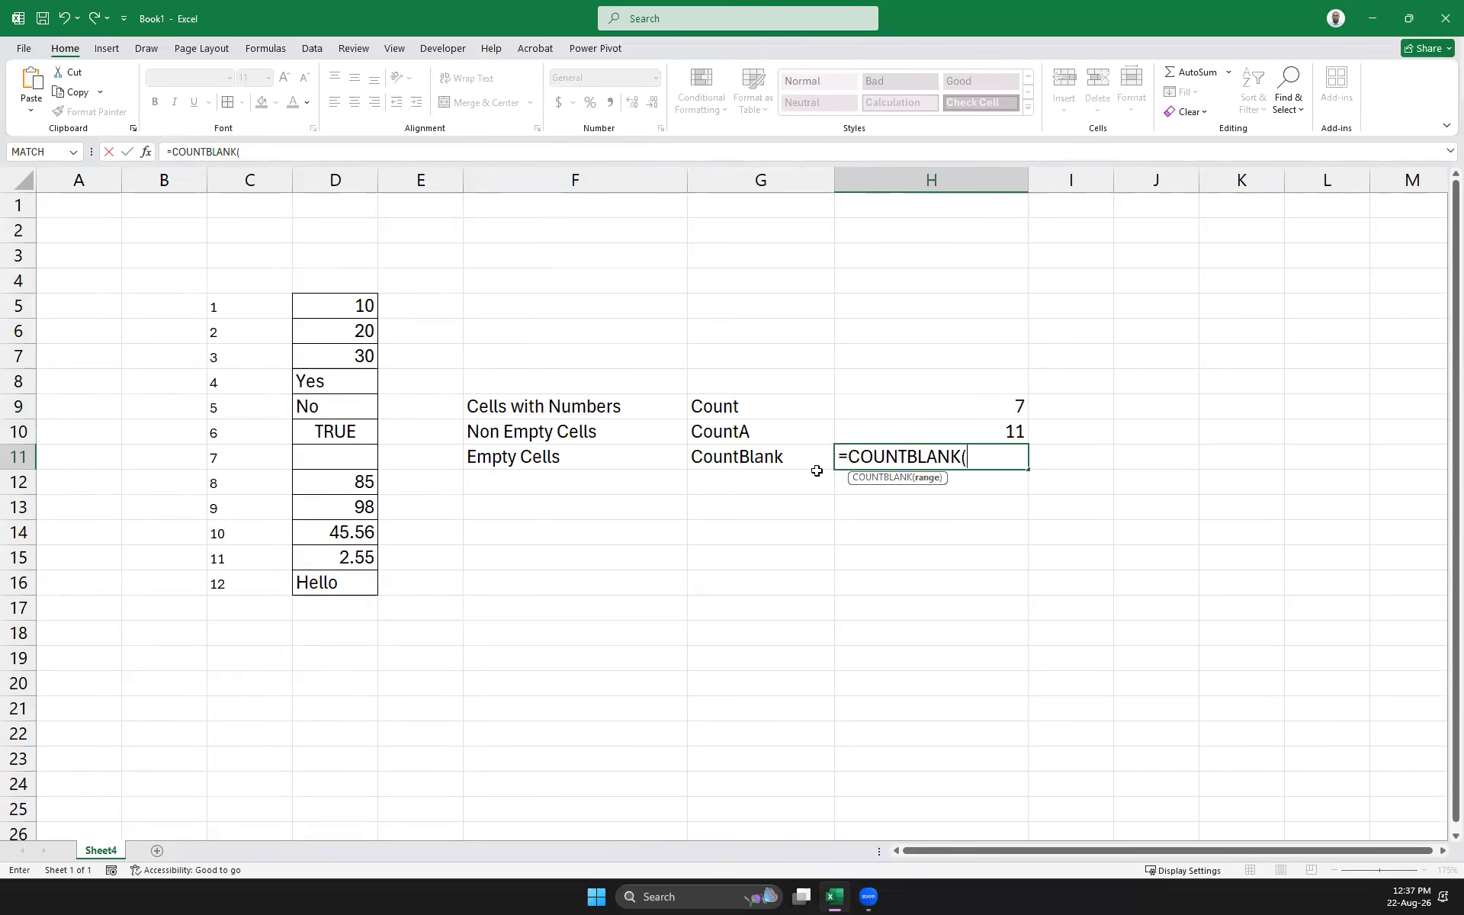
{"action": "left_click_drag", "start_coordinate": [354, 305], "coordinate": [343, 582]}
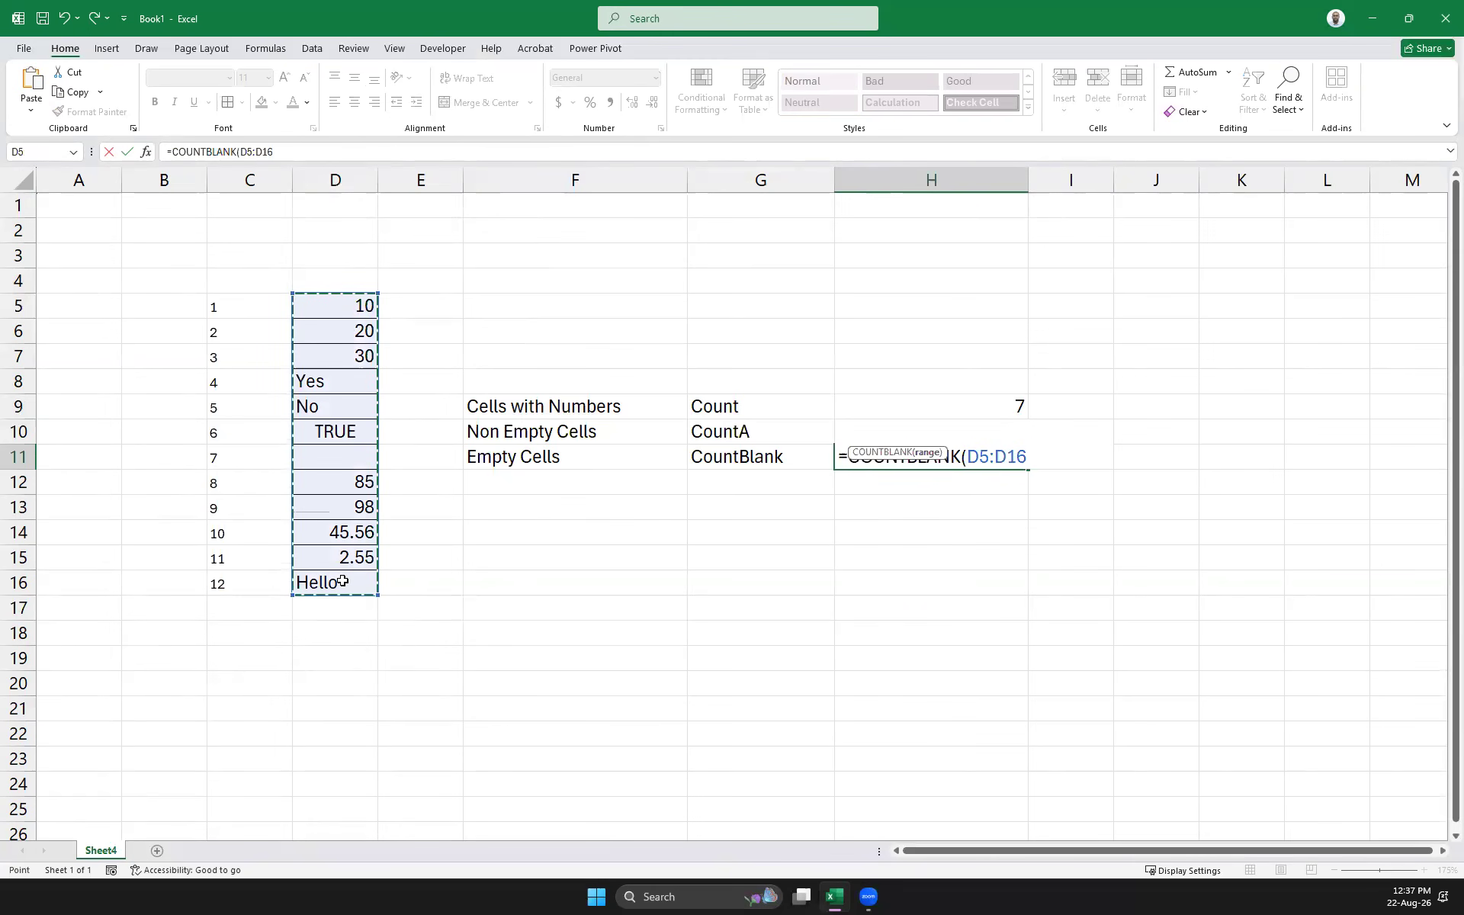
{"action": "key", "text": "Return"}
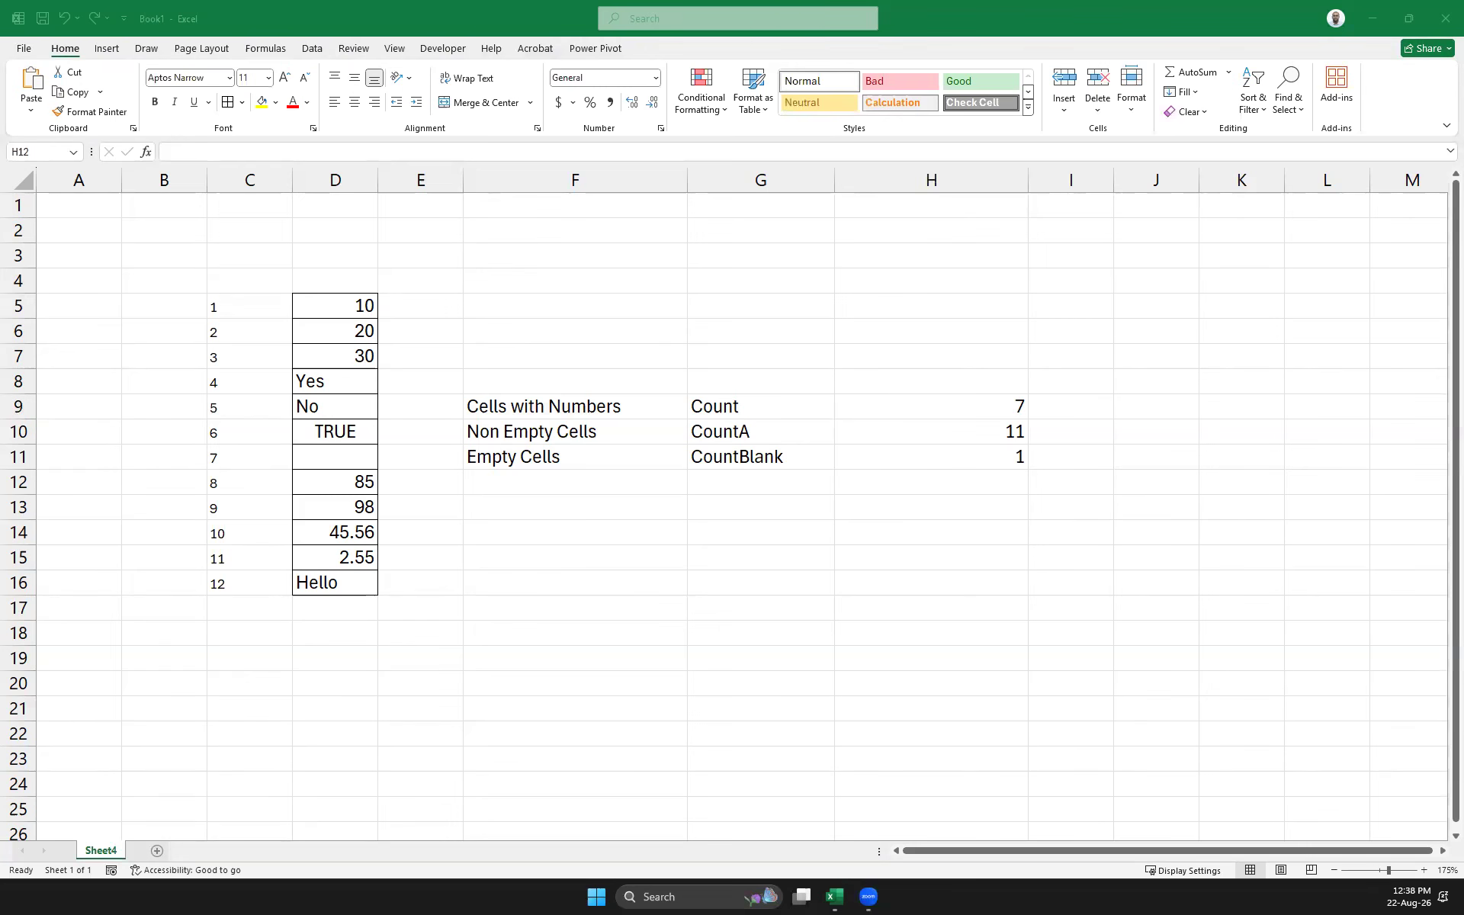
{"action": "left_click", "coordinate": [580, 479]}
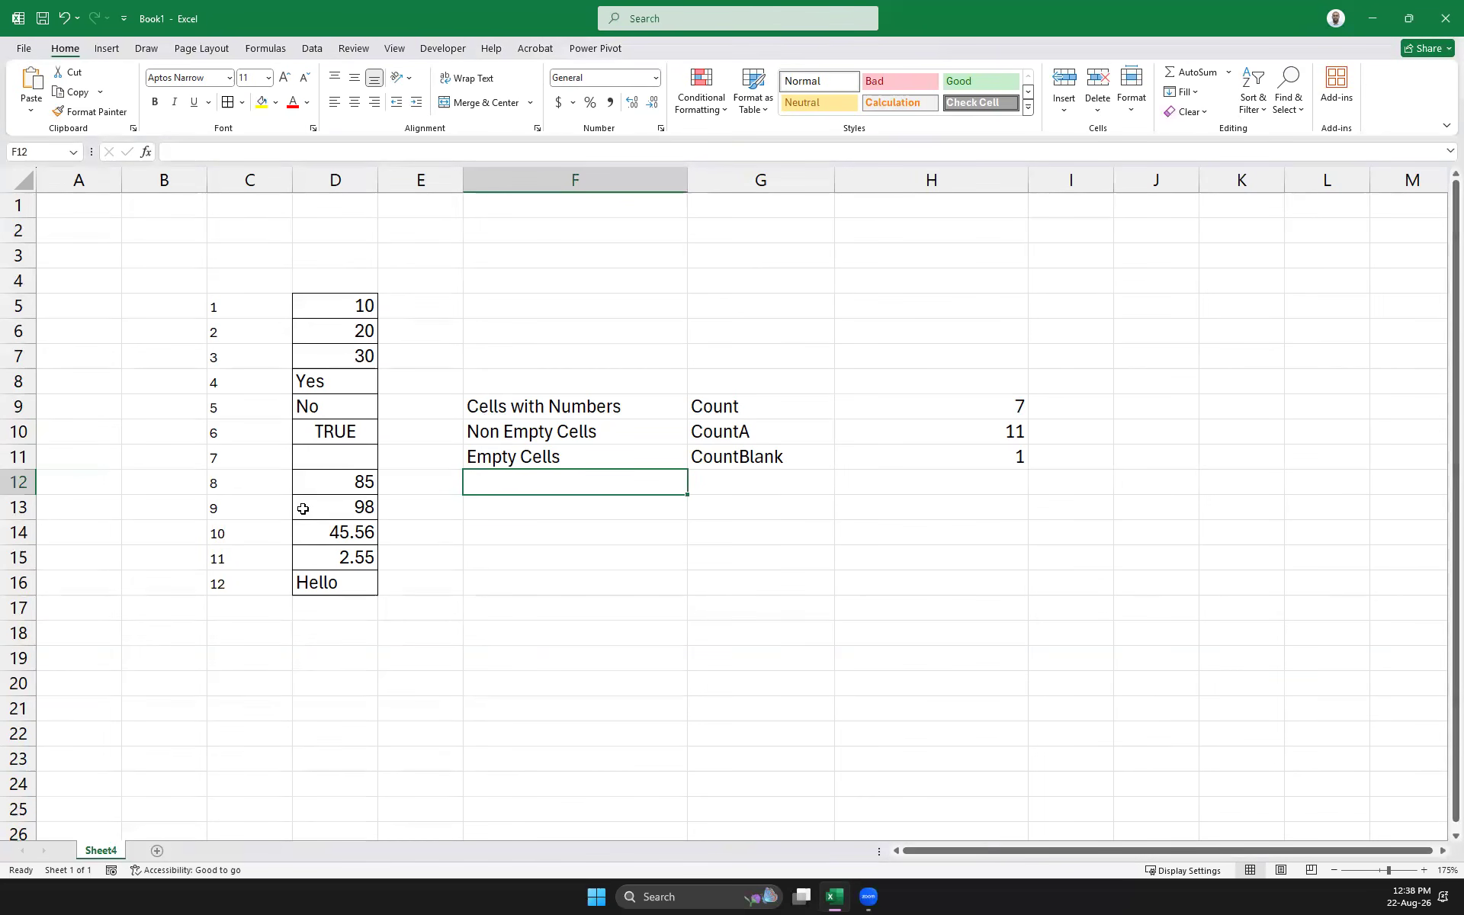
Replace Hello in D16 with Yes
{"action": "left_click", "coordinate": [355, 584]}
{"action": "type", "text": "Yes"}
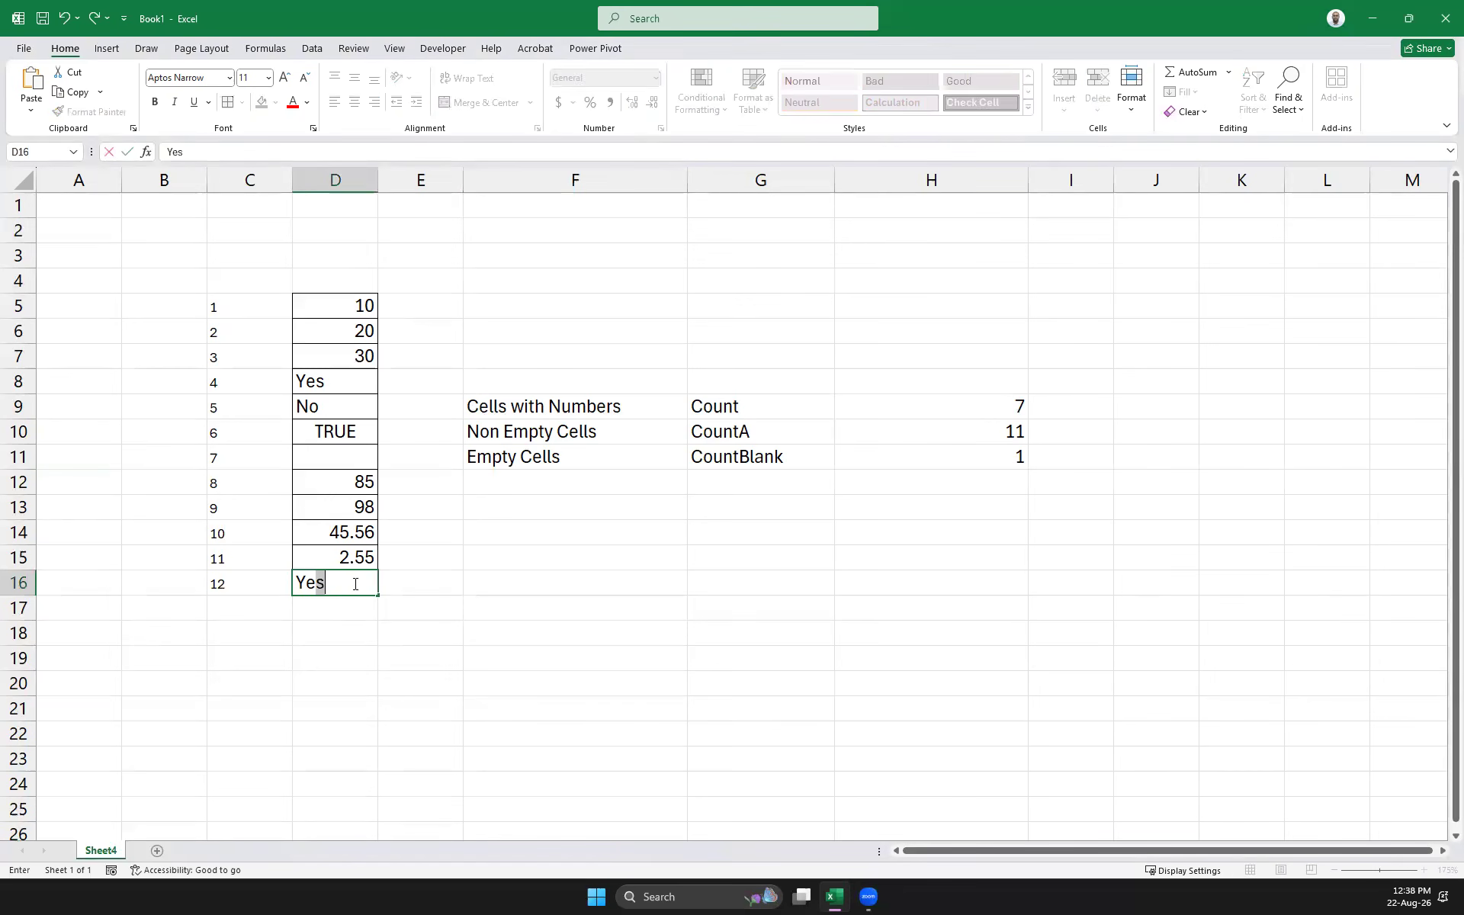
{"action": "key", "text": "Tab"}
Label F12 'Cells with Numbers > 50' and F13 'Cells -Yes'
{"action": "key", "text": "Up"}
{"action": "key", "text": "Up"}
{"action": "key", "text": "Up"}
{"action": "key", "text": "Up"}
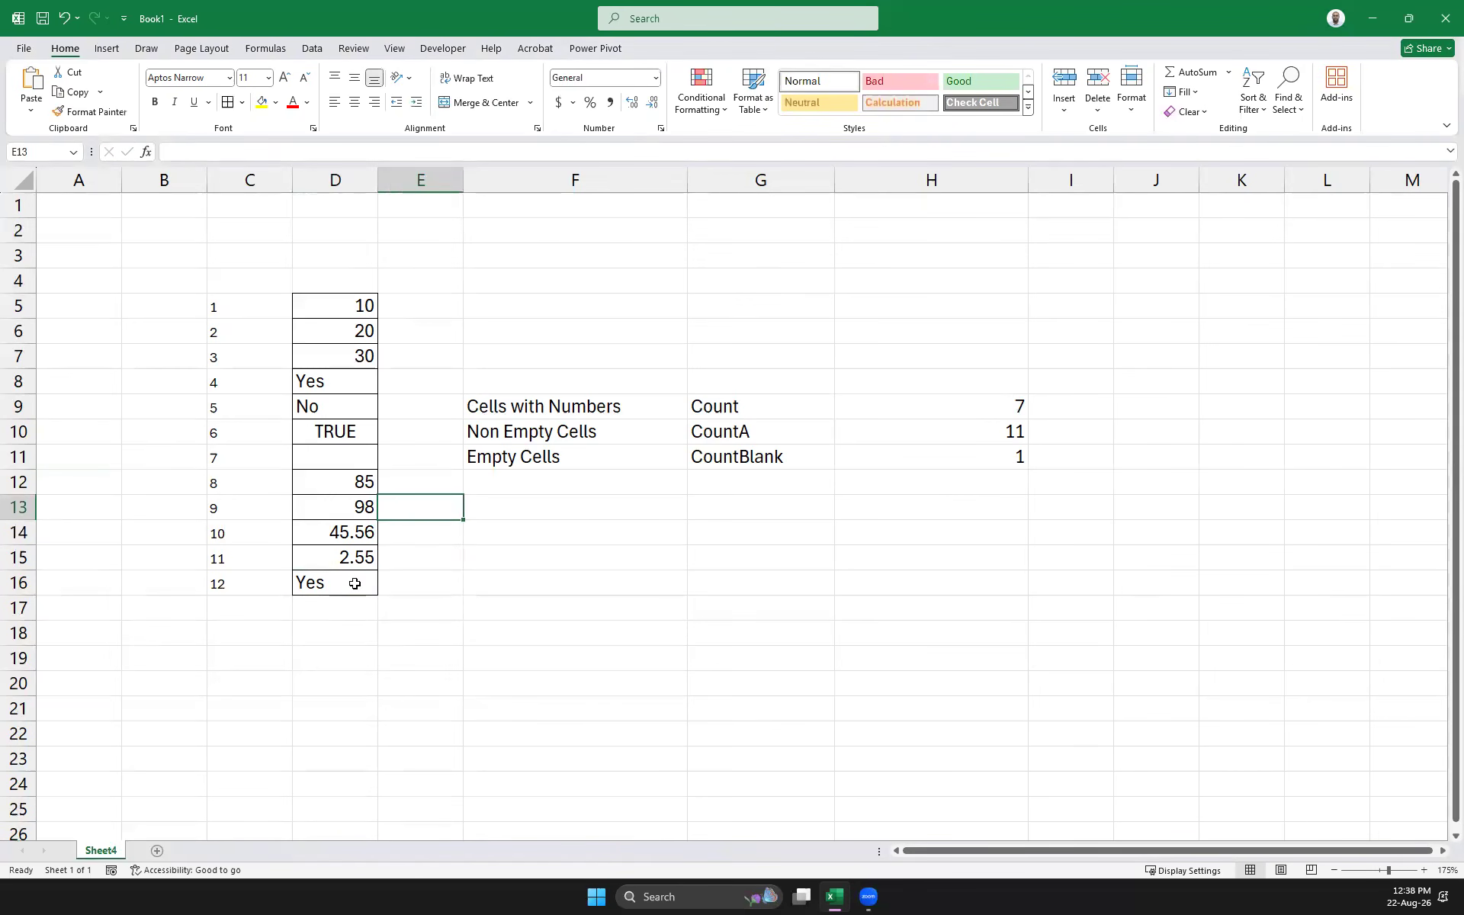
{"action": "key", "text": "Right"}
{"action": "type", "text": "Cells"}
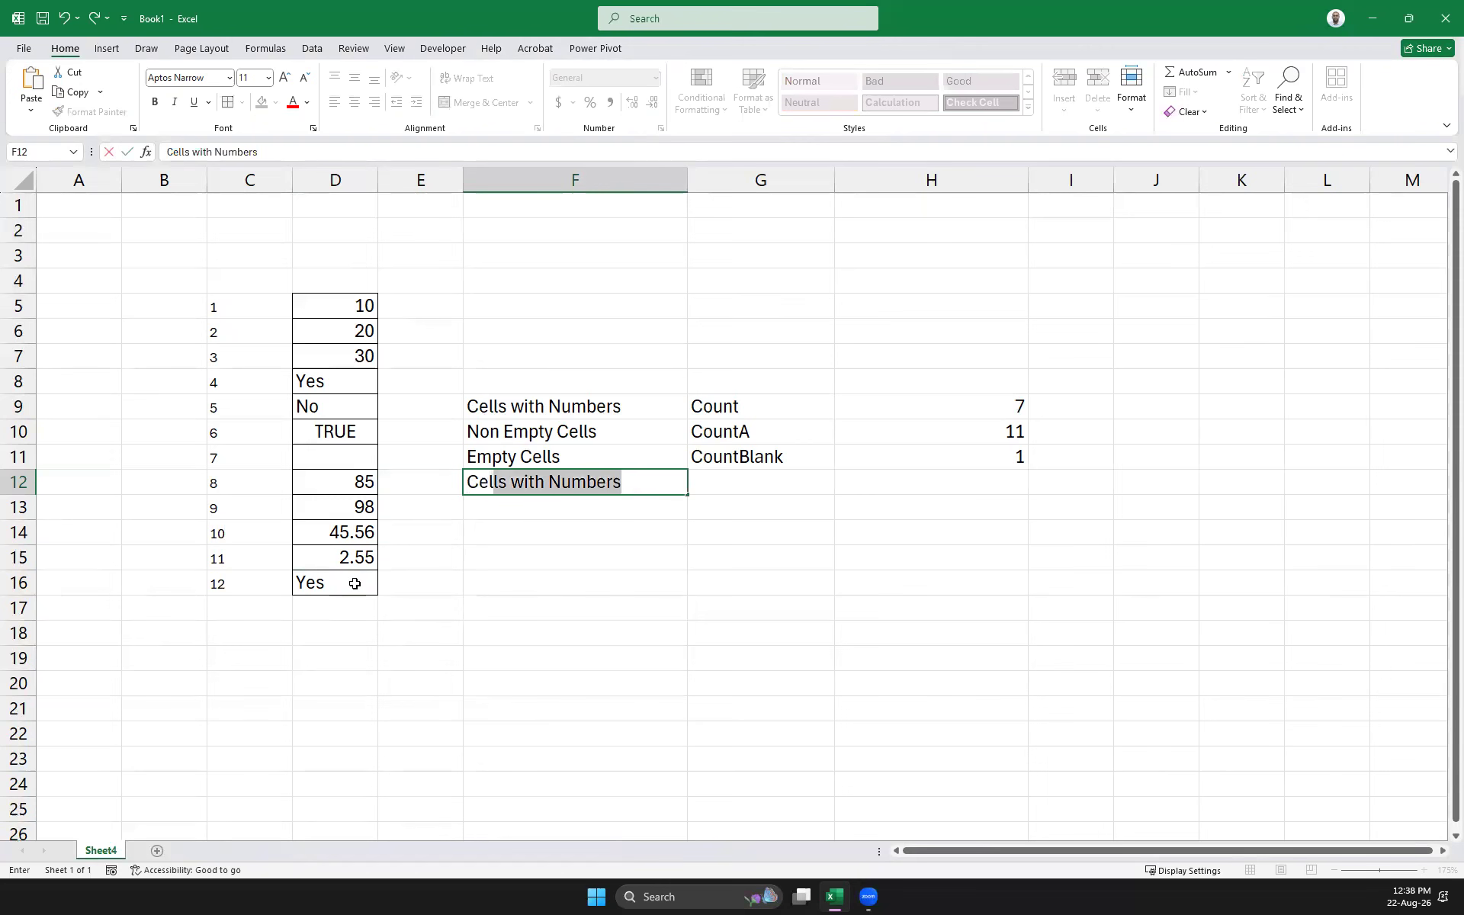
{"action": "key", "text": "Tab"}
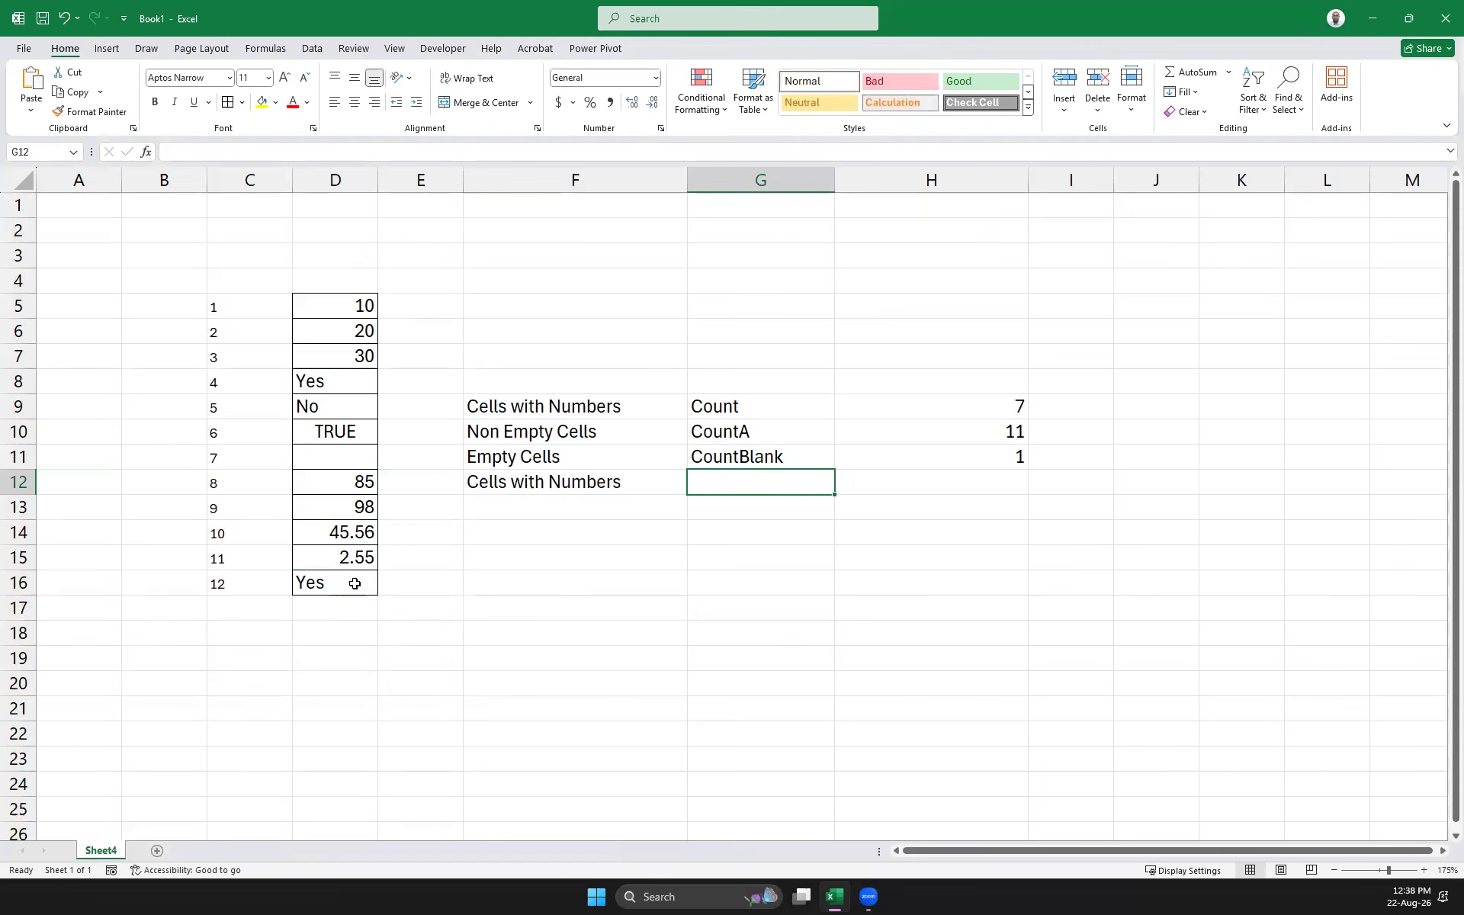
{"action": "key", "text": "Left"}
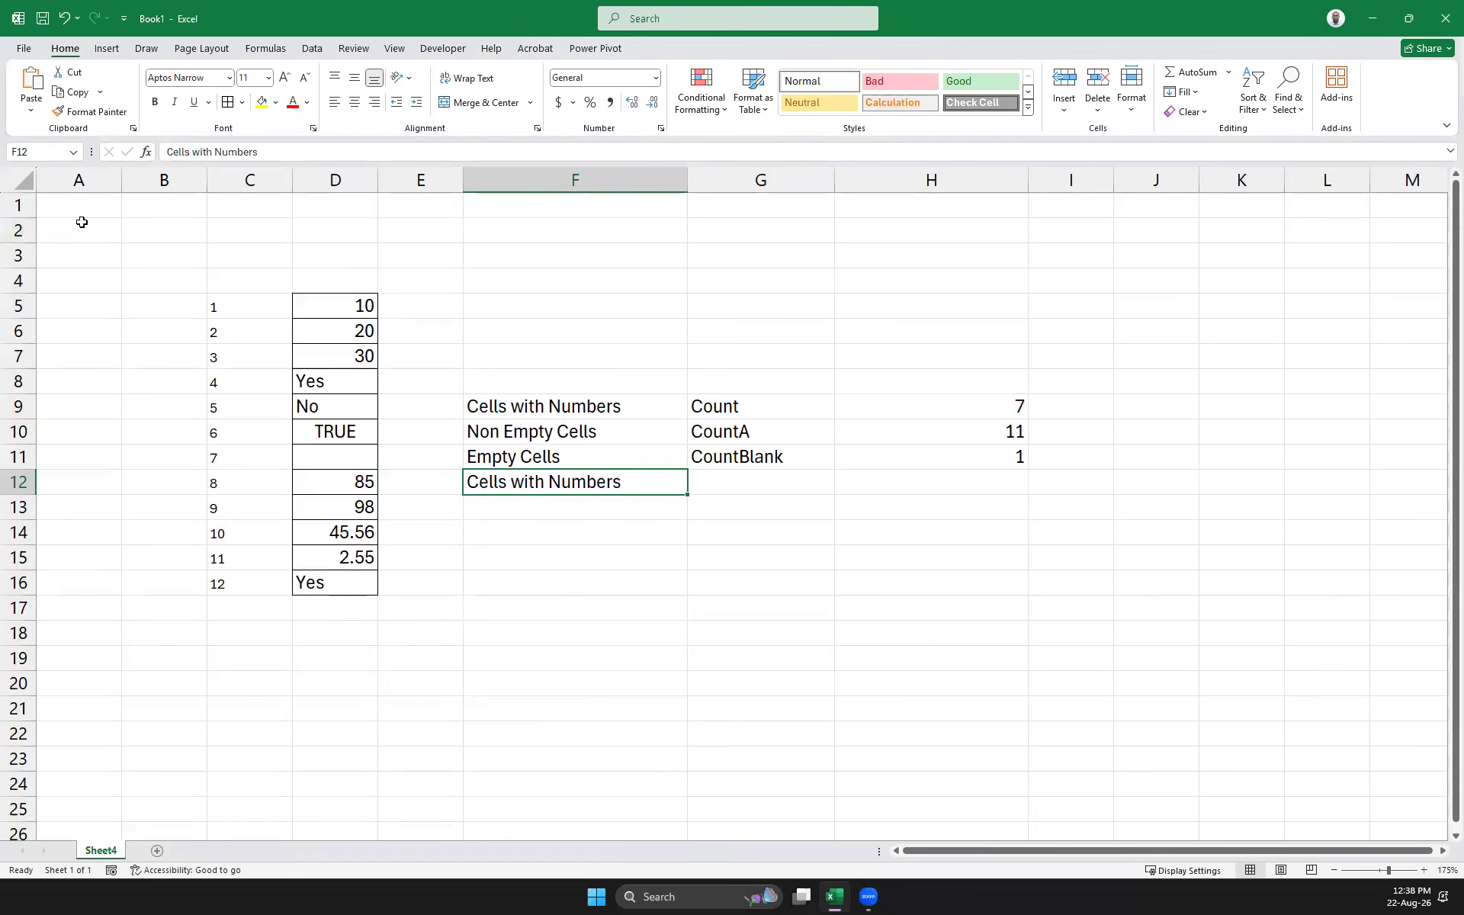
{"action": "left_click", "coordinate": [276, 151]}
{"action": "type", "text": ">"}
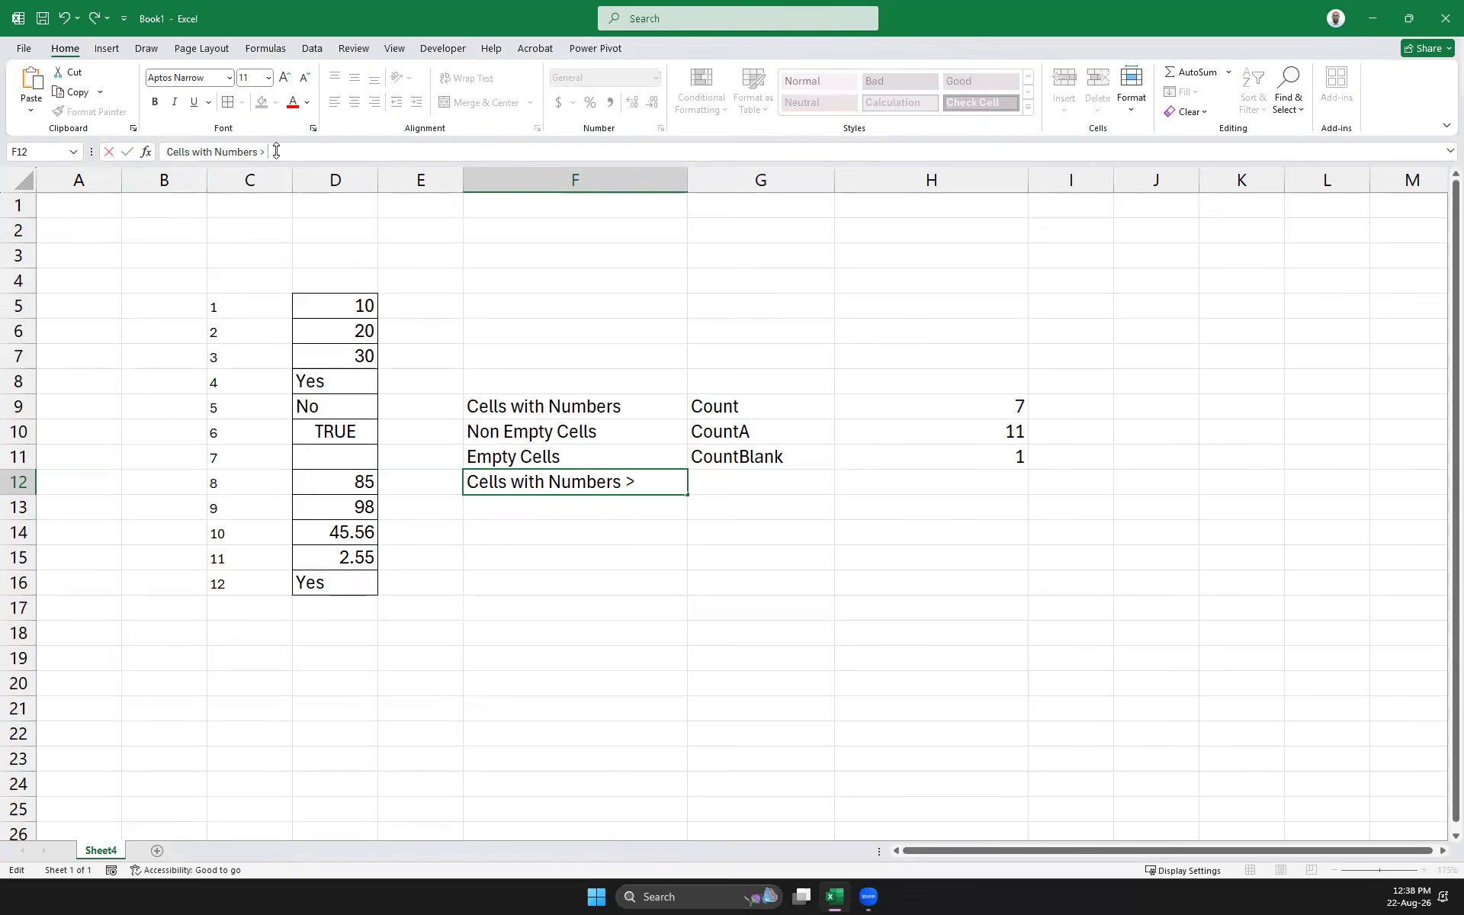
{"action": "type", "text": " 50"}
{"action": "left_click", "coordinate": [533, 498]}
{"action": "type", "text": "Ce"}
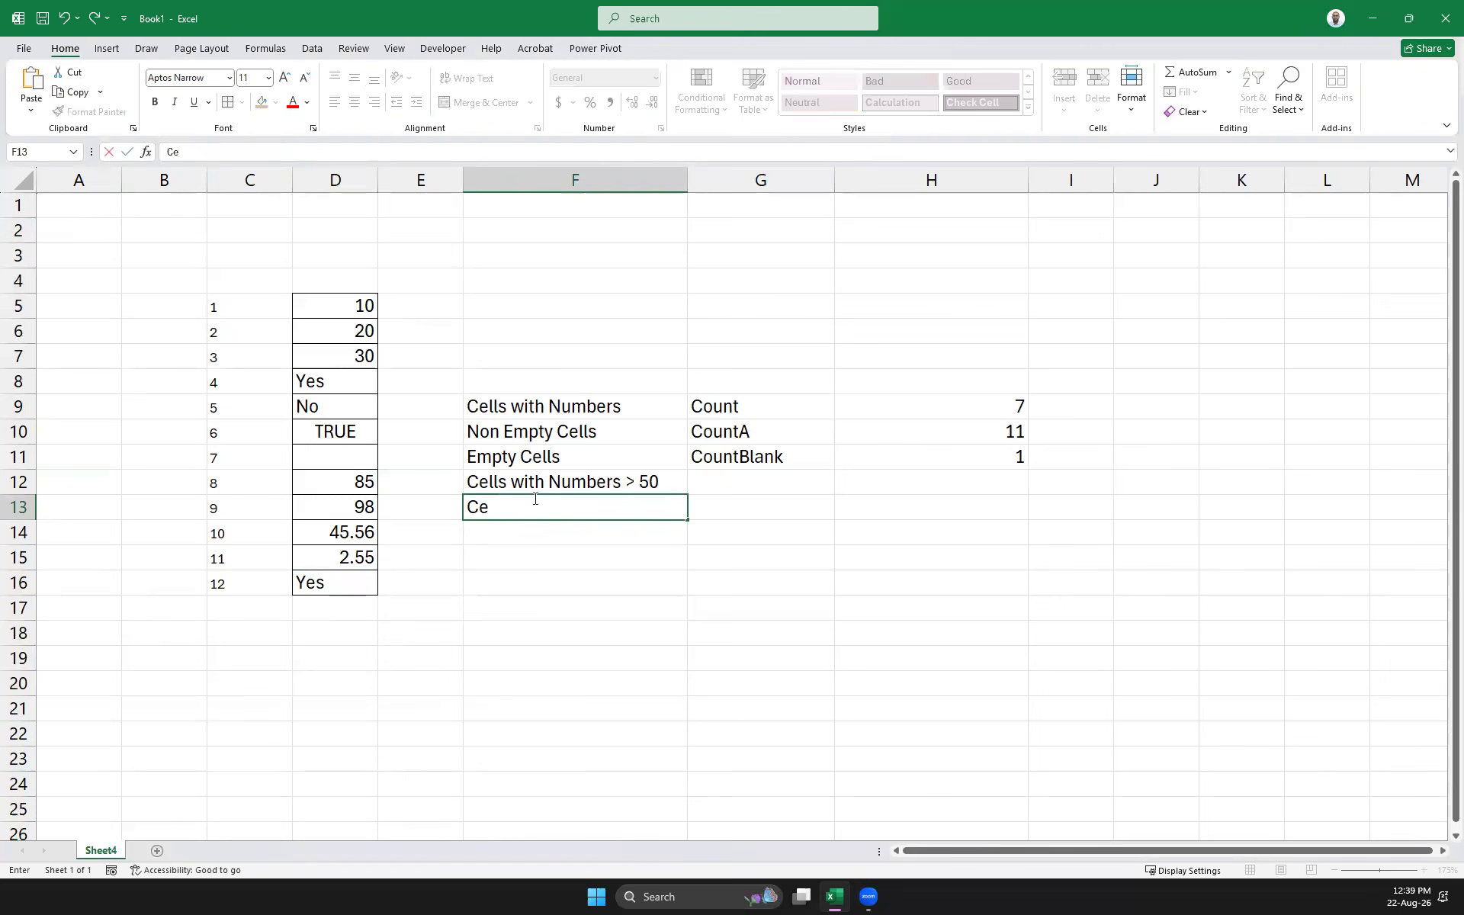
{"action": "type", "text": "lls -Yes"}
{"action": "key", "text": "Return"}
Label G12 'CountIF'
{"action": "key", "text": "Up"}
{"action": "key", "text": "Up"}
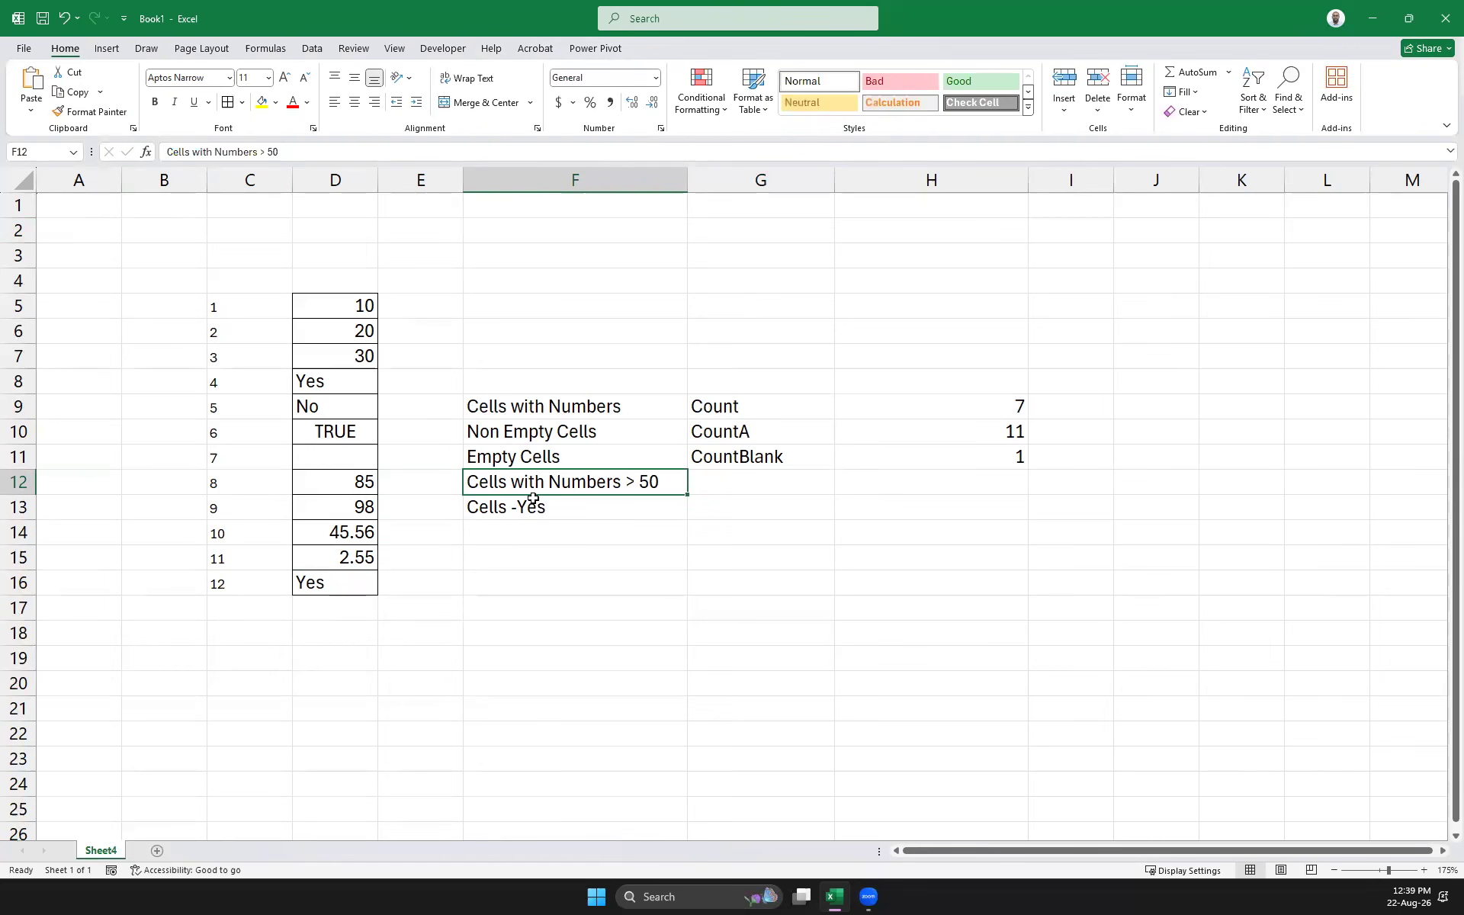
{"action": "left_click", "coordinate": [739, 488]}
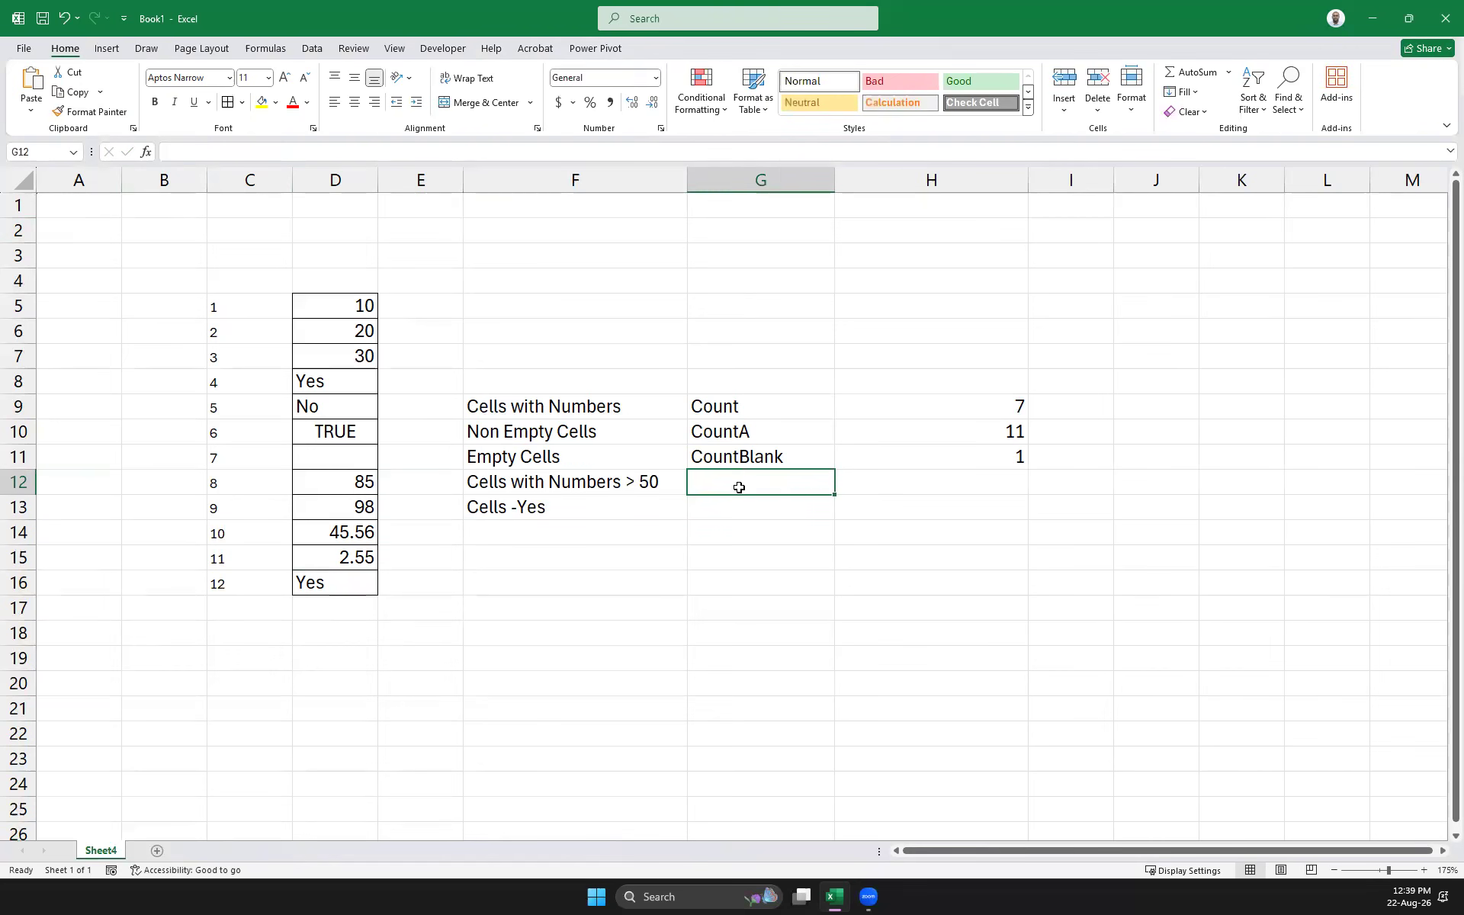
{"action": "type", "text": "CountIF"}
{"action": "key", "text": "Return"}
{"action": "key", "text": "Right"}
{"action": "key", "text": "Up"}
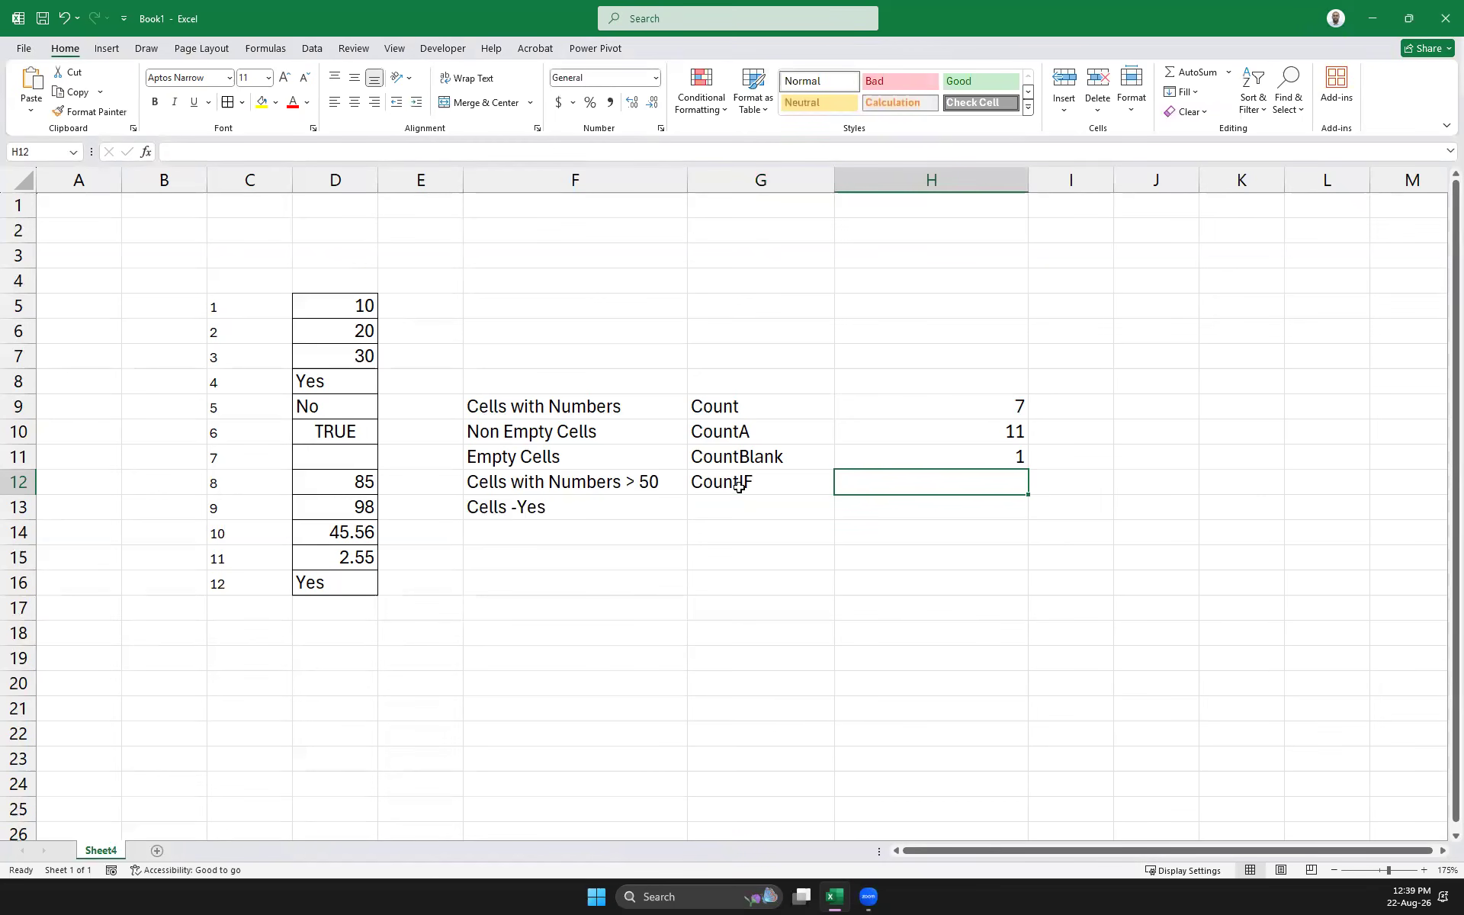
Enter =COUNTIF(D5:D16,"<50") in H12, which returns 5
{"action": "type", "text": "="}
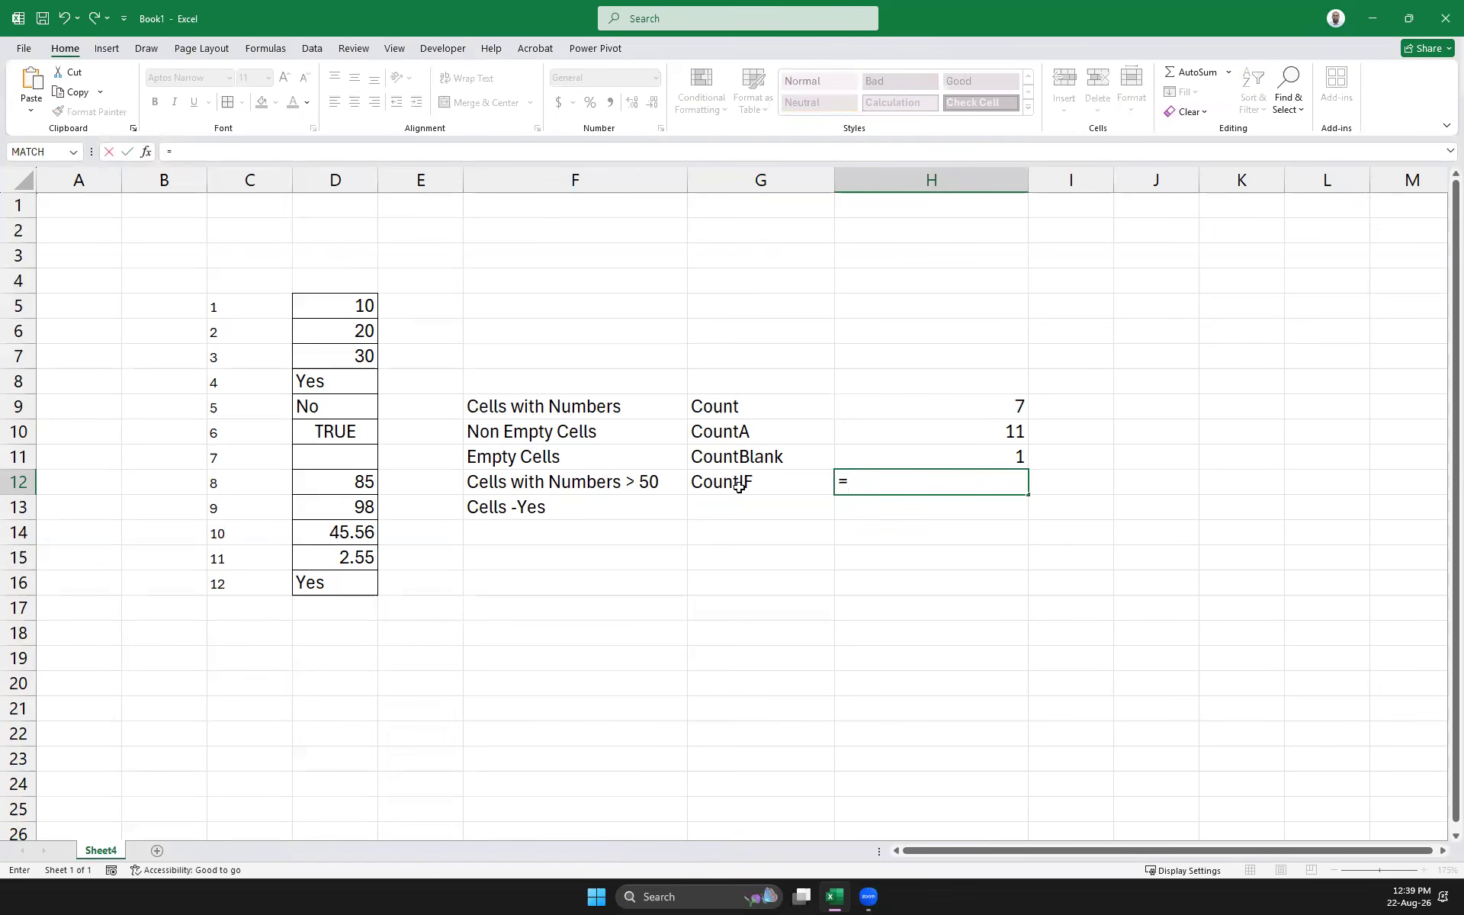
{"action": "type", "text": "coun"}
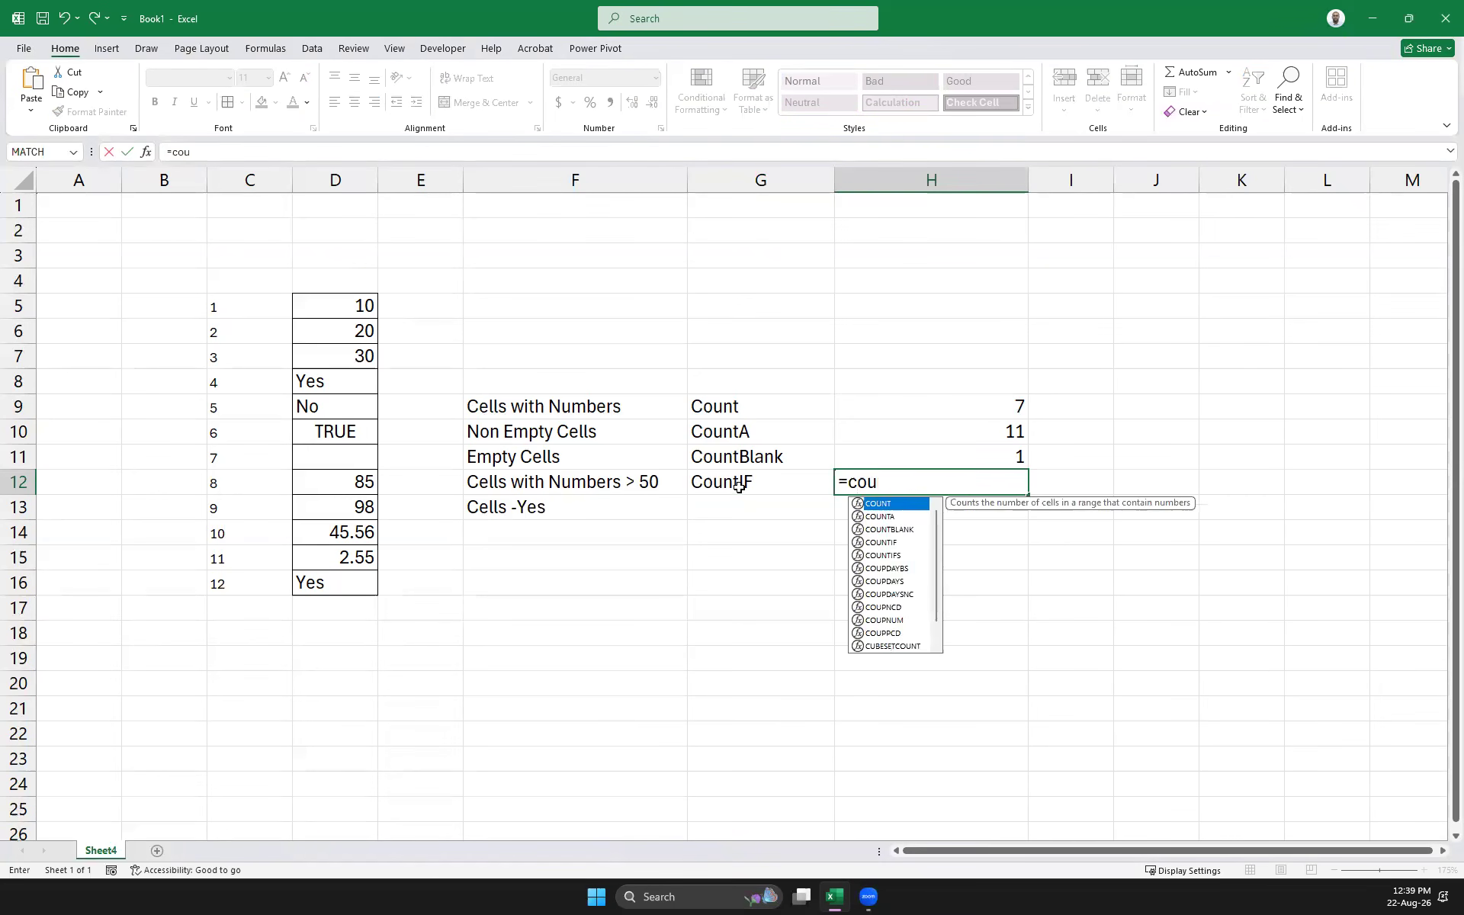
{"action": "left_click", "coordinate": [876, 544]}
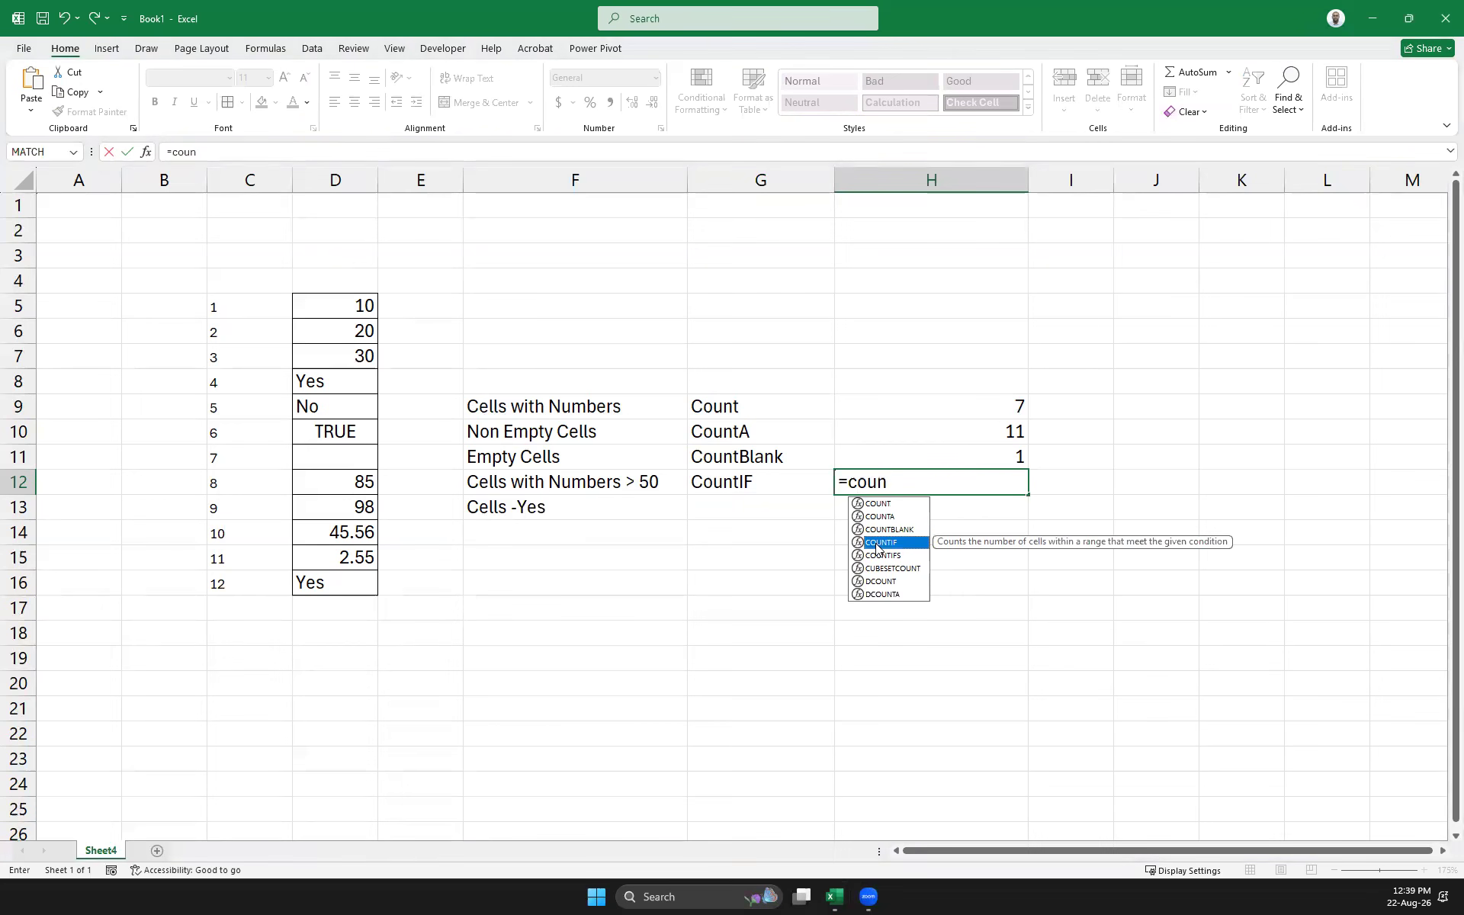
{"action": "double_click", "coordinate": [877, 543]}
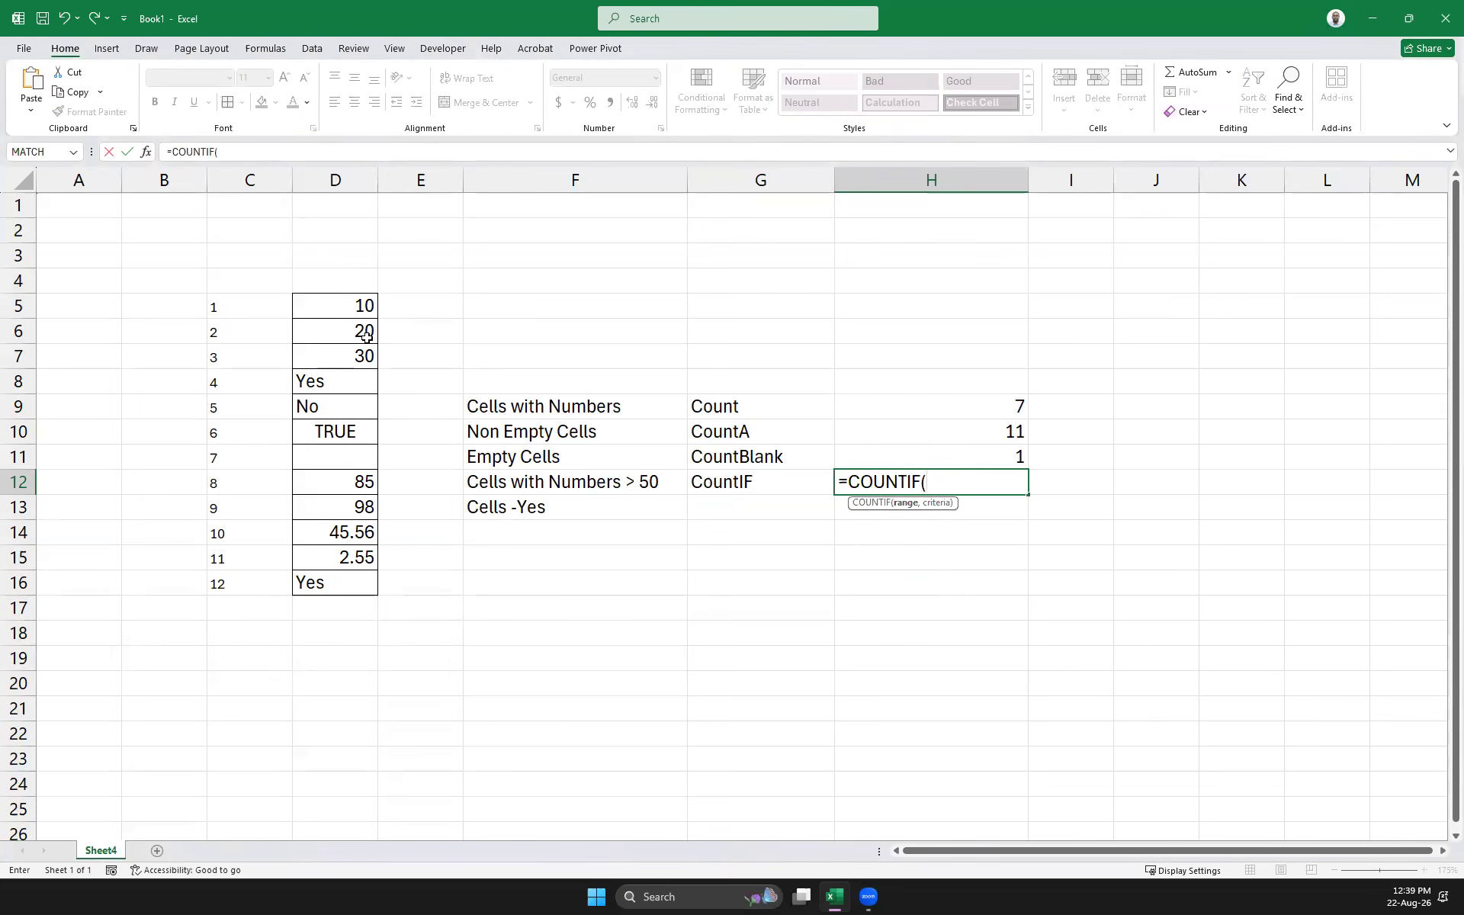
{"action": "left_click_drag", "start_coordinate": [313, 305], "coordinate": [333, 580]}
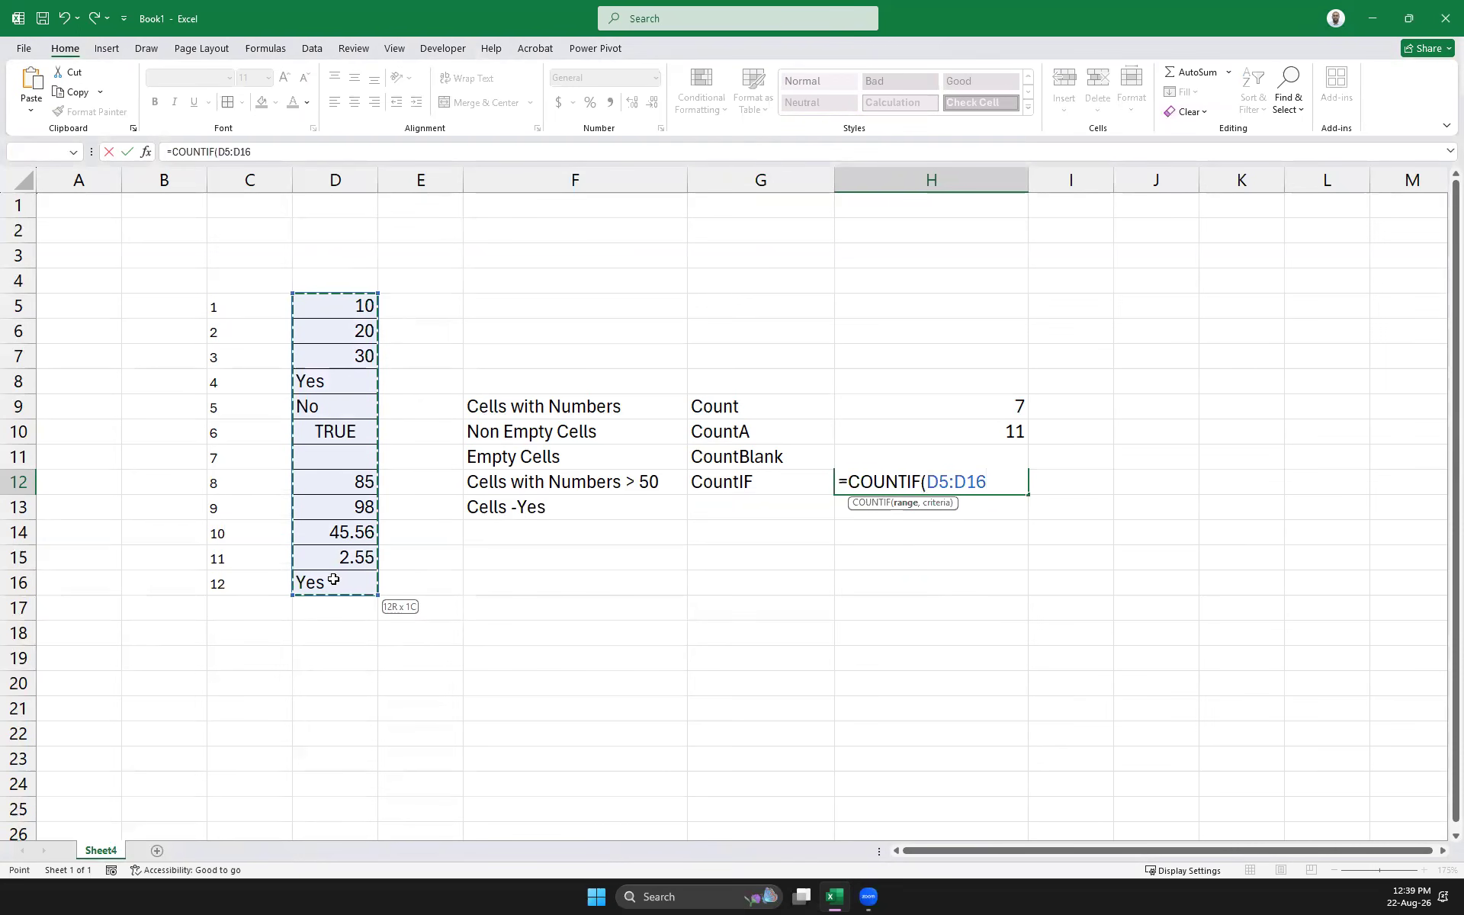
{"action": "type", "text": ","}
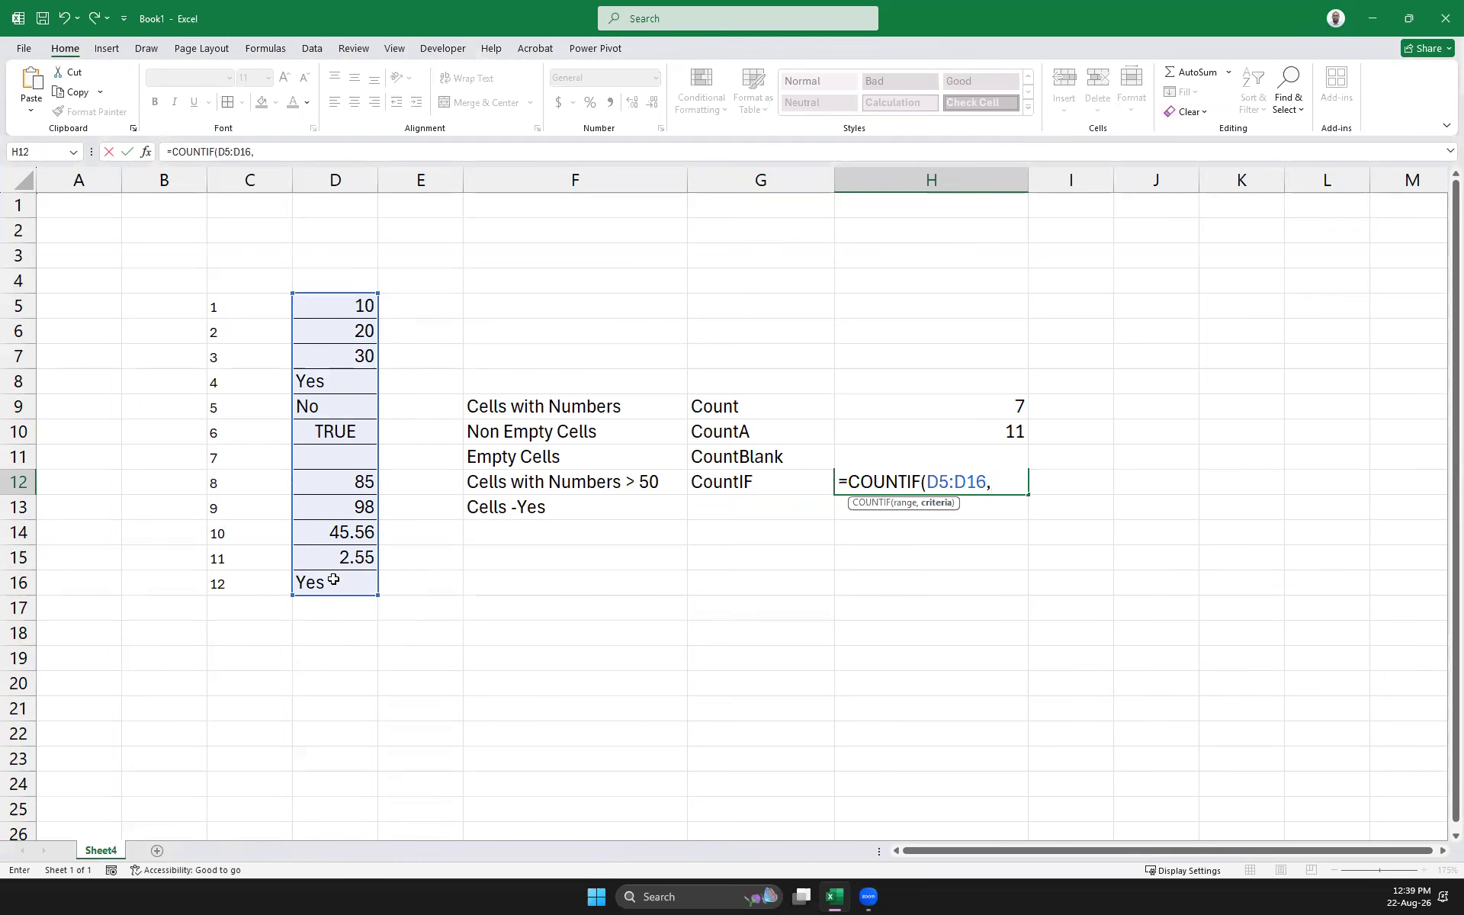
{"action": "type", "text": "\">"}
{"action": "key", "text": "BackSpace"}
{"action": "type", "text": "<50\")"}
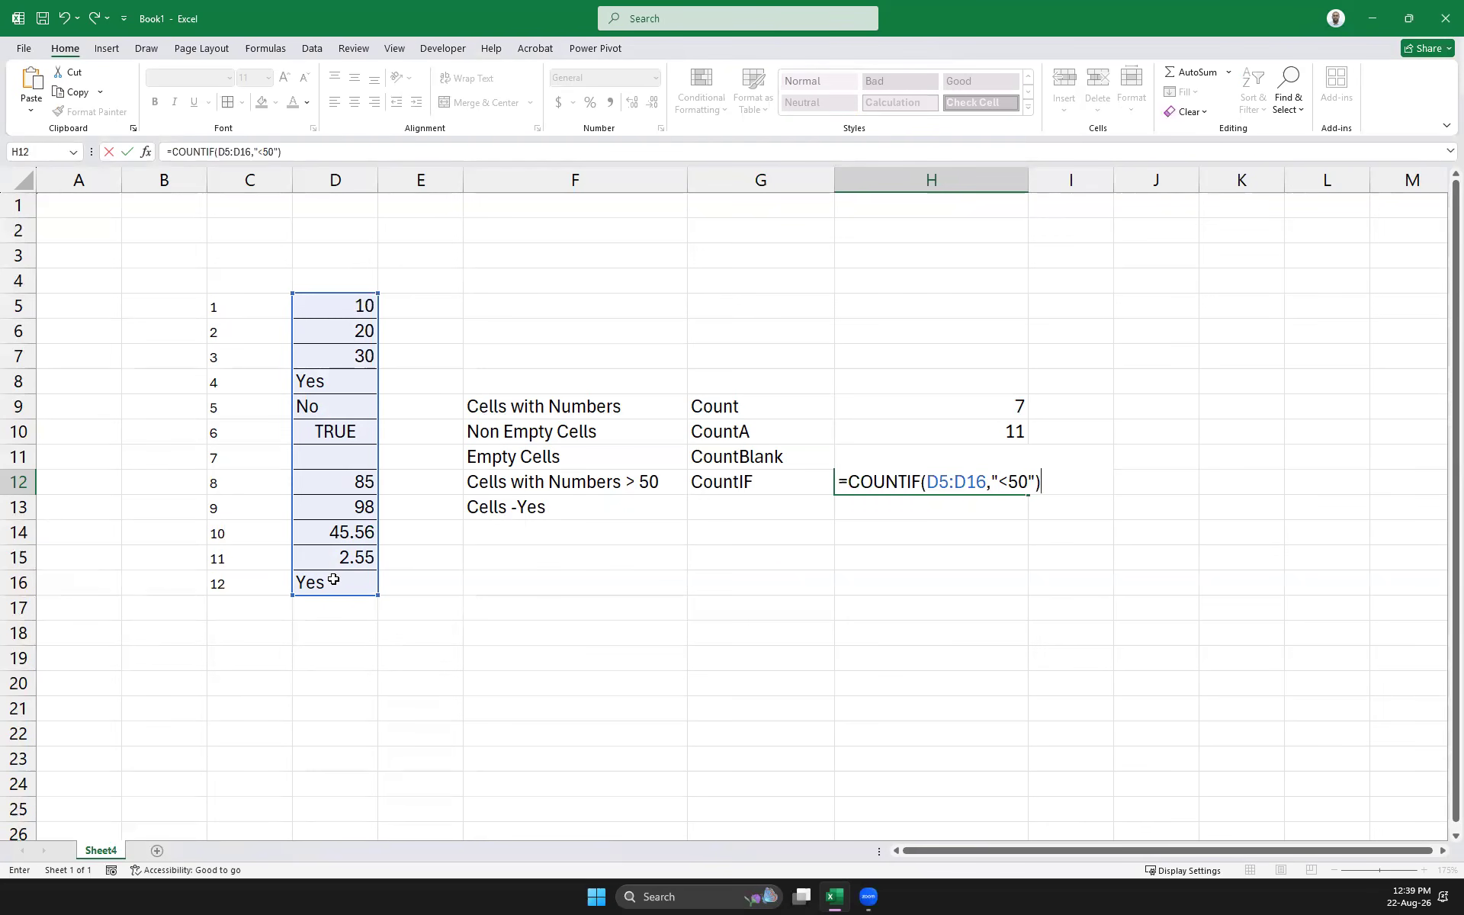
{"action": "key", "text": "Return"}
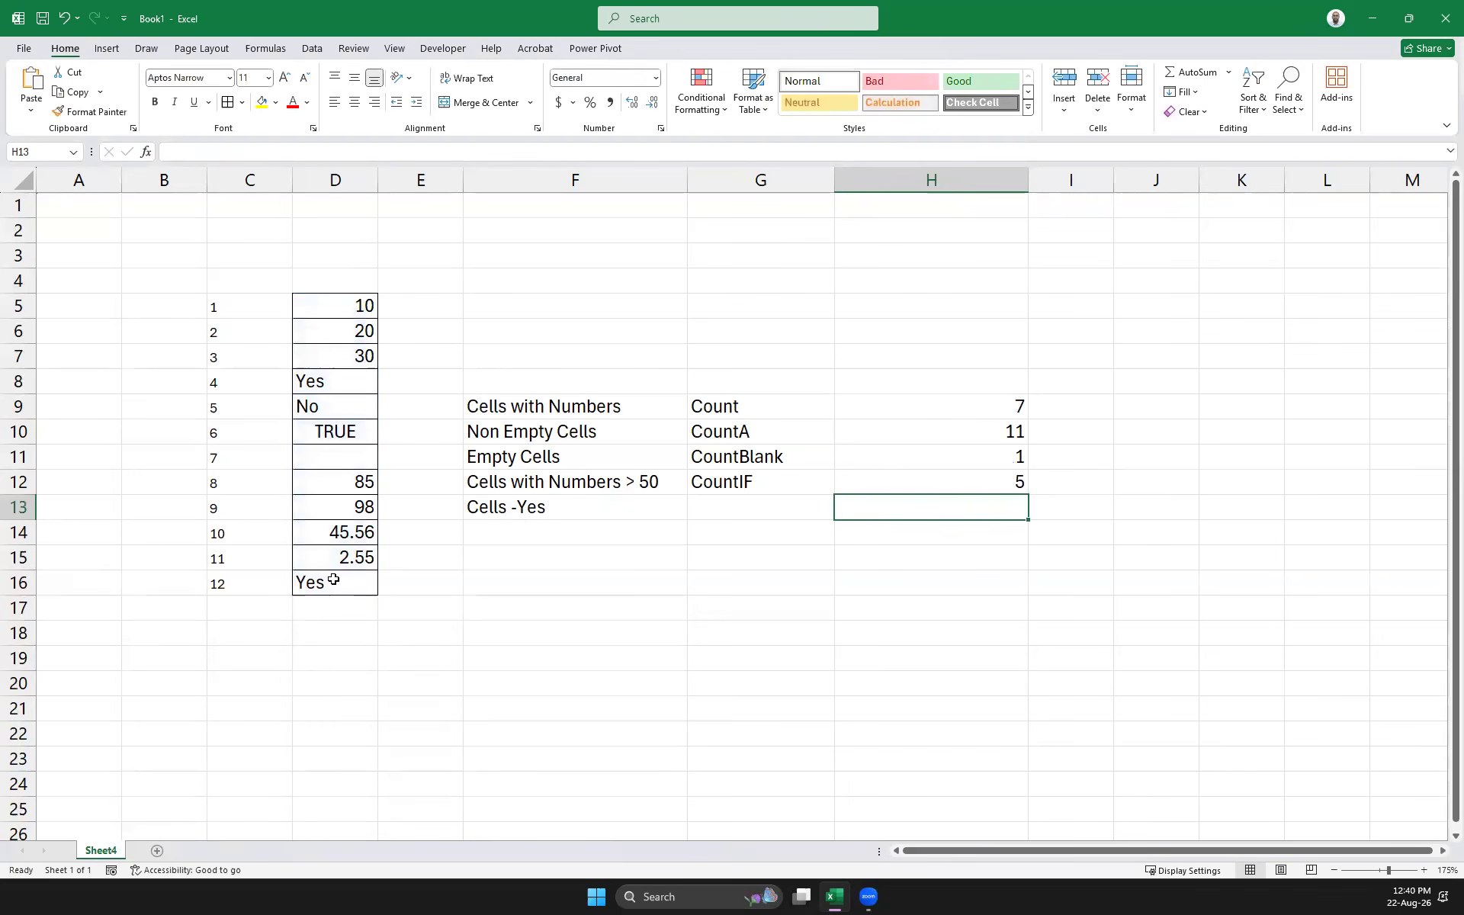
Change H12's COUNTIF criterion from less than 50 to greater than 50
{"action": "left_click", "coordinate": [360, 305]}
{"action": "left_click", "coordinate": [363, 334]}
{"action": "left_click", "coordinate": [363, 356]}
{"action": "left_click", "coordinate": [345, 532]}
{"action": "left_click", "coordinate": [349, 557]}
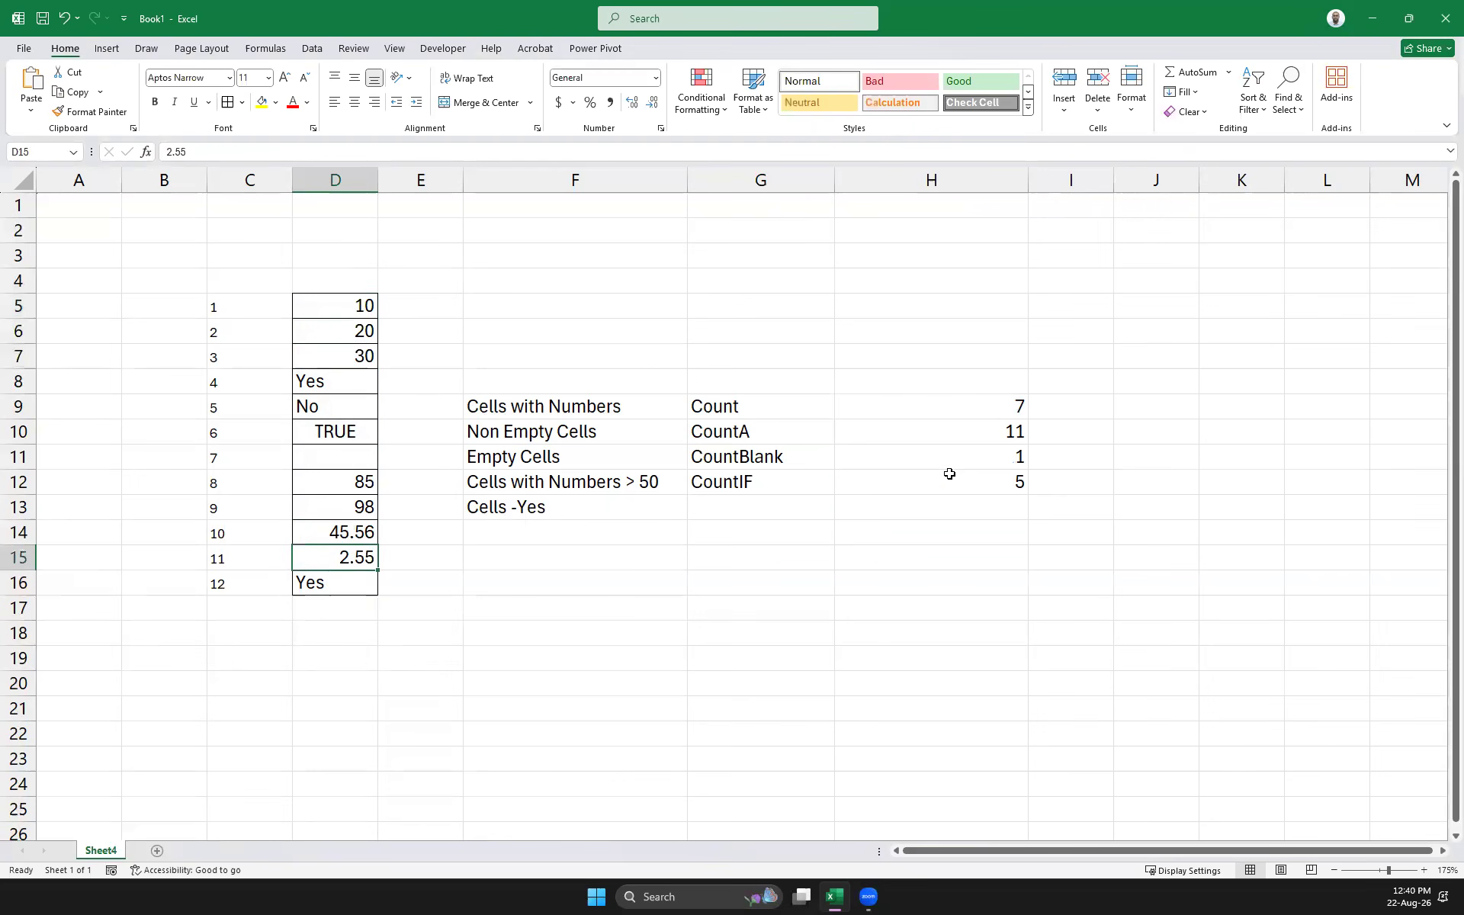
{"action": "left_click", "coordinate": [949, 474]}
{"action": "left_click", "coordinate": [262, 151]}
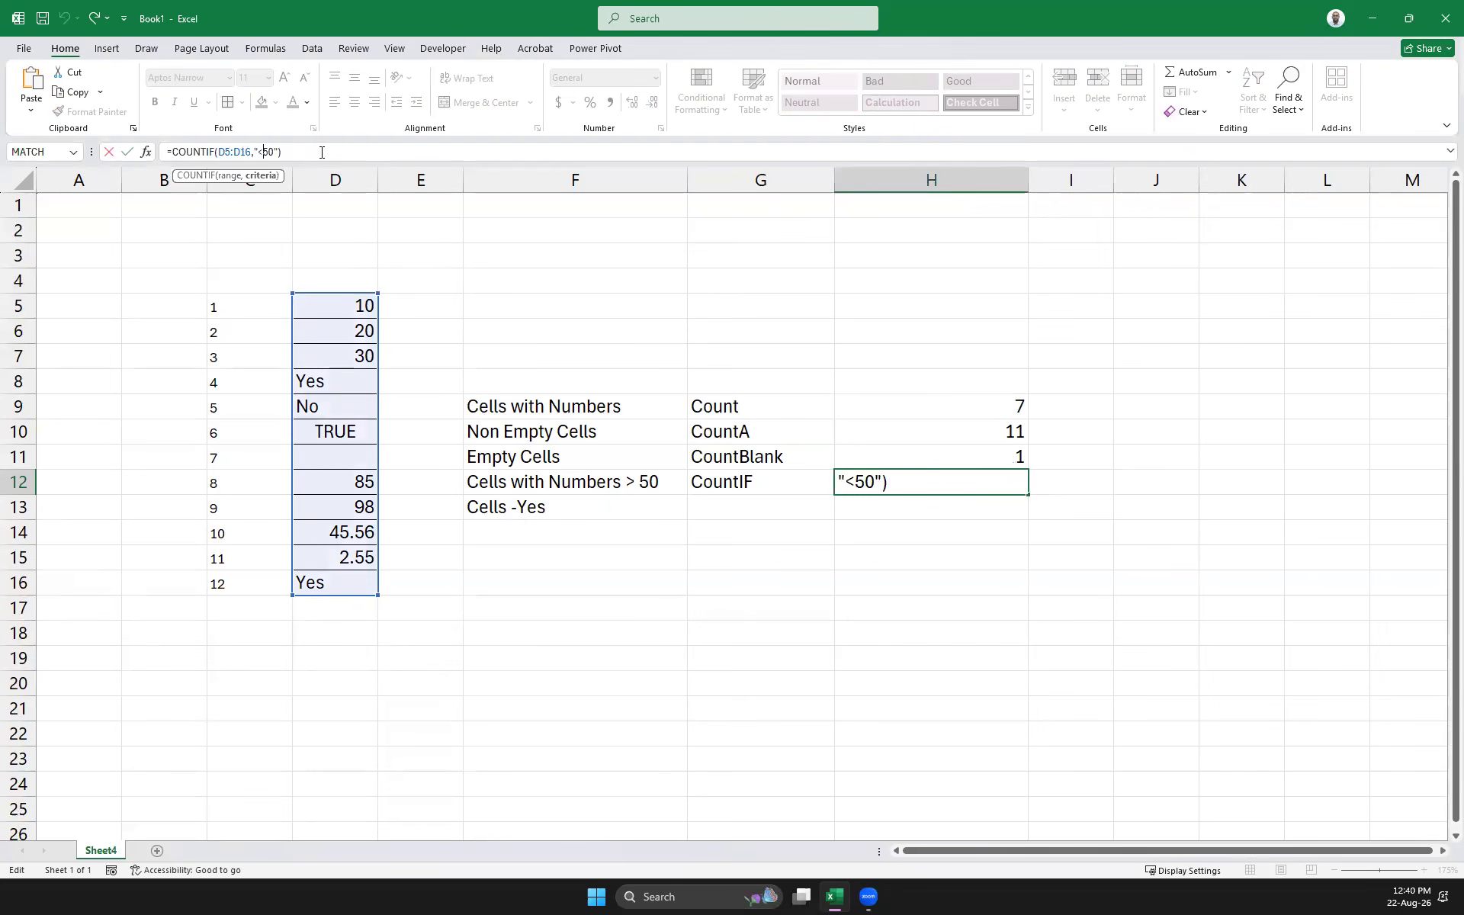
{"action": "key", "text": "BackSpace"}
{"action": "type", "text": ">"}
{"action": "key", "text": "Return"}
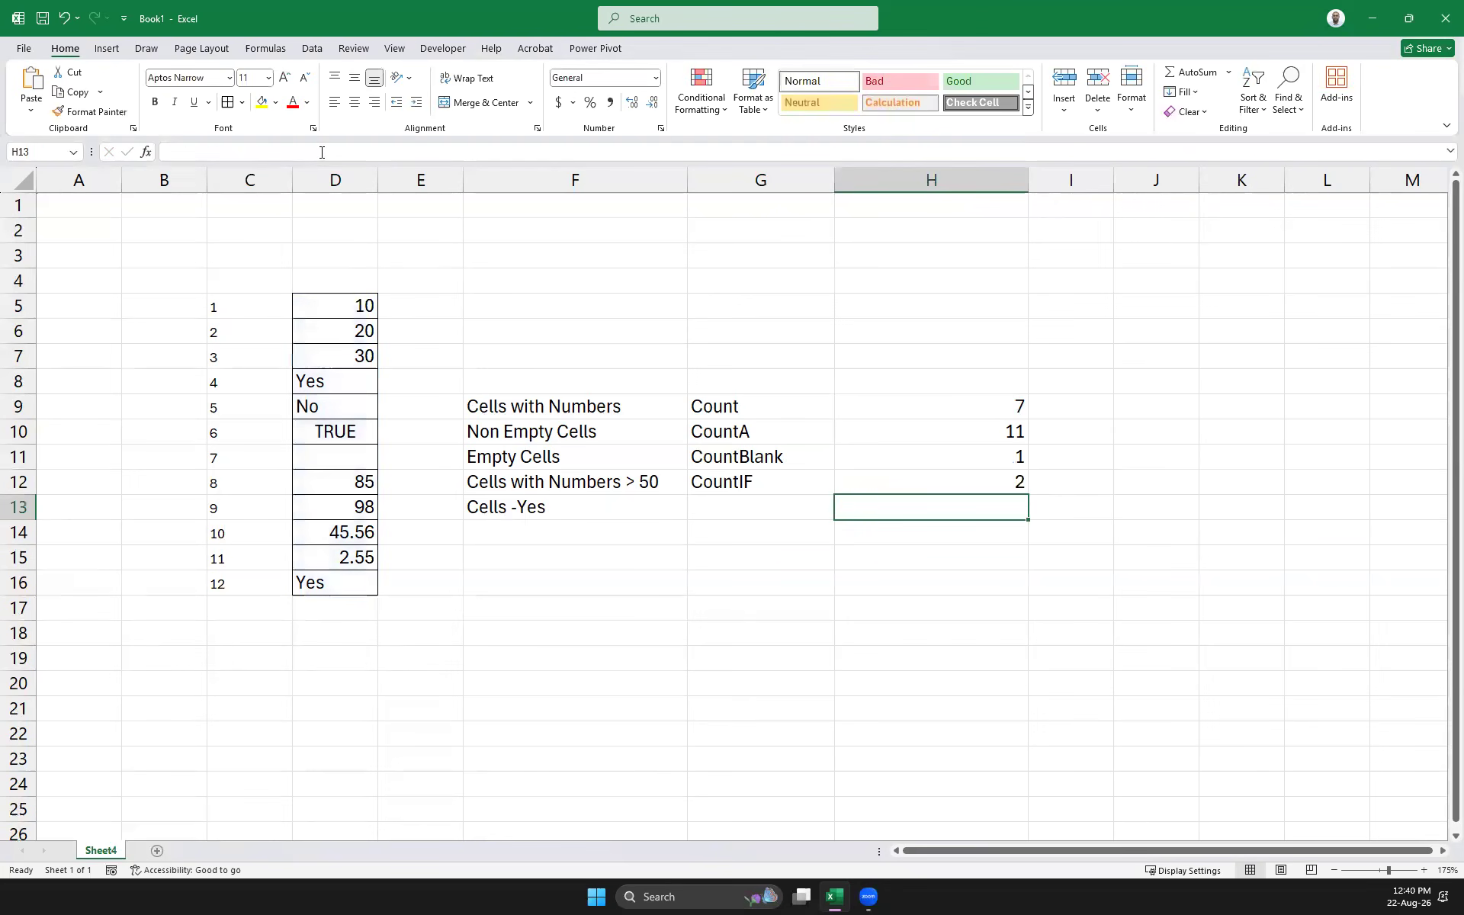
Enter 90 in cell D6
{"action": "left_click", "coordinate": [360, 508]}
{"action": "left_click", "coordinate": [356, 330]}
{"action": "type", "text": "90"}
{"action": "key", "text": "Return"}
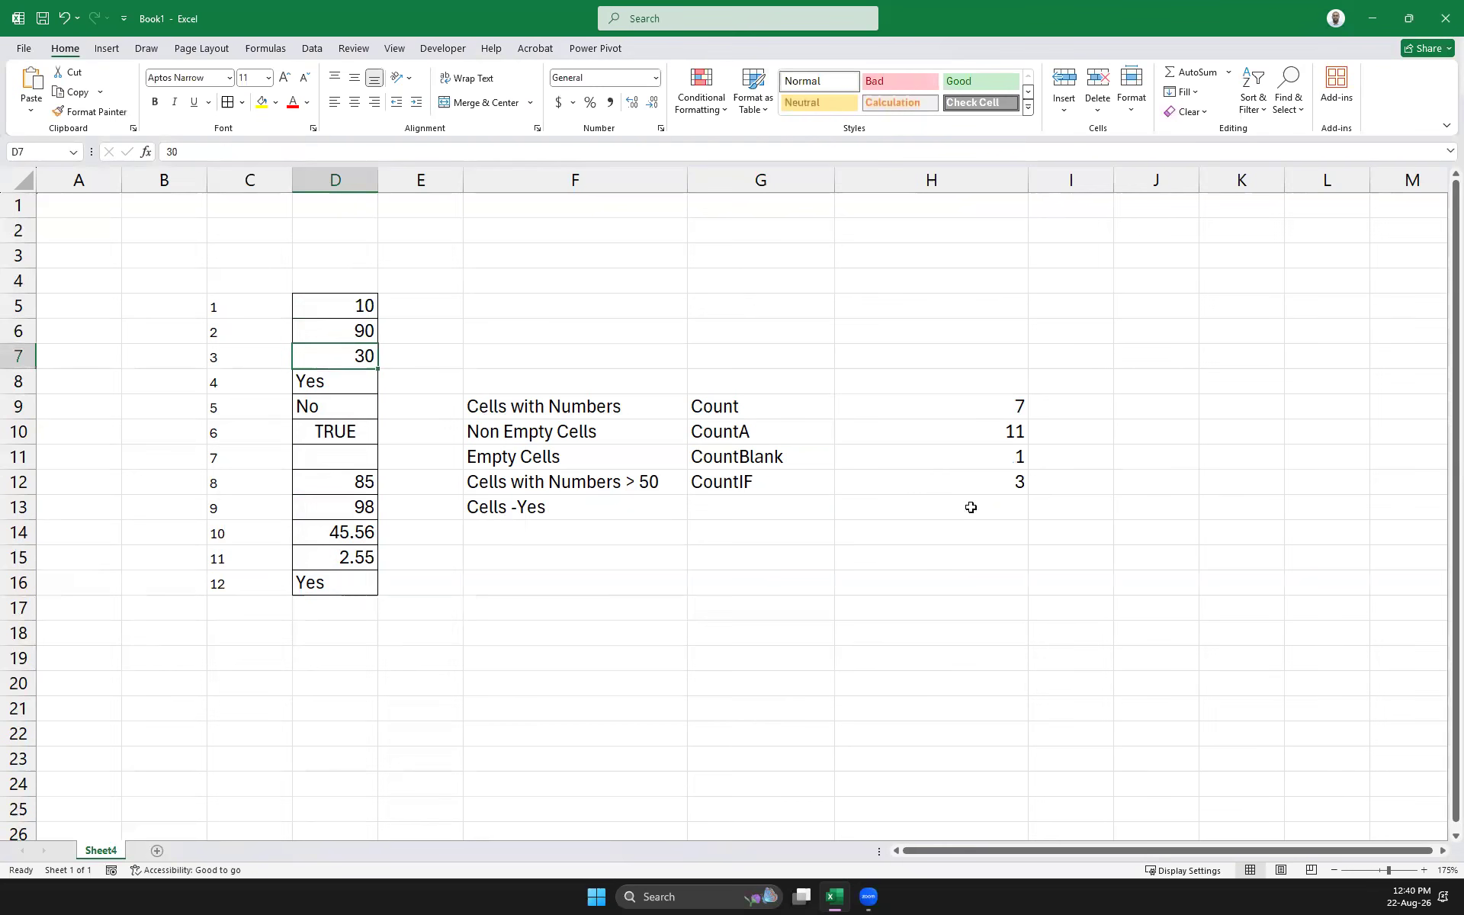
Relabel F12 to '>= 50' and make H12's criterion >=50 to match
{"action": "left_click", "coordinate": [1022, 485]}
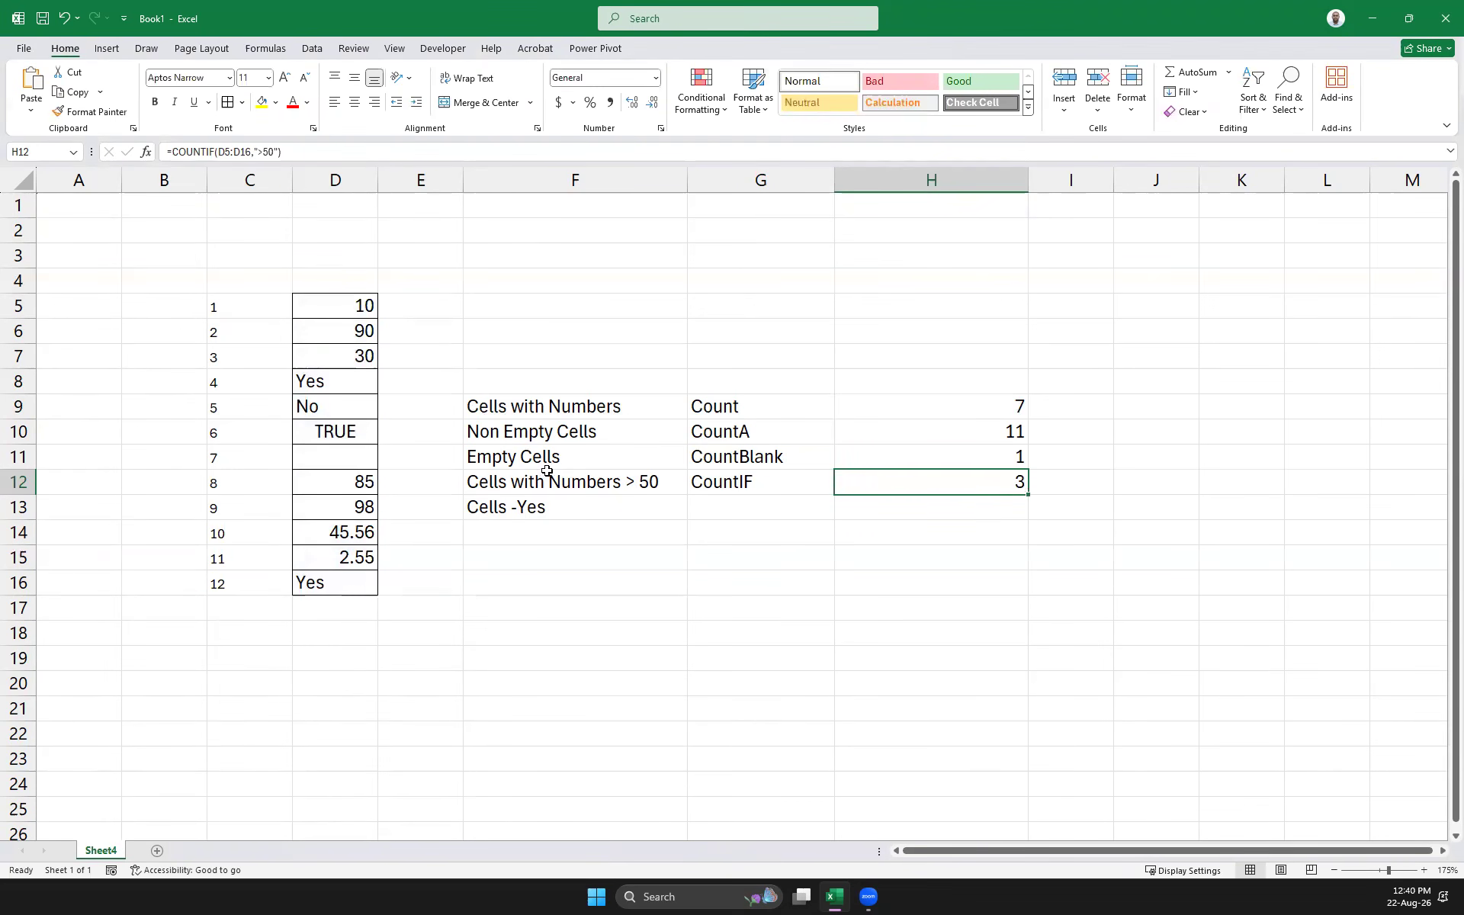
{"action": "left_click", "coordinate": [614, 483]}
{"action": "left_click", "coordinate": [261, 151]}
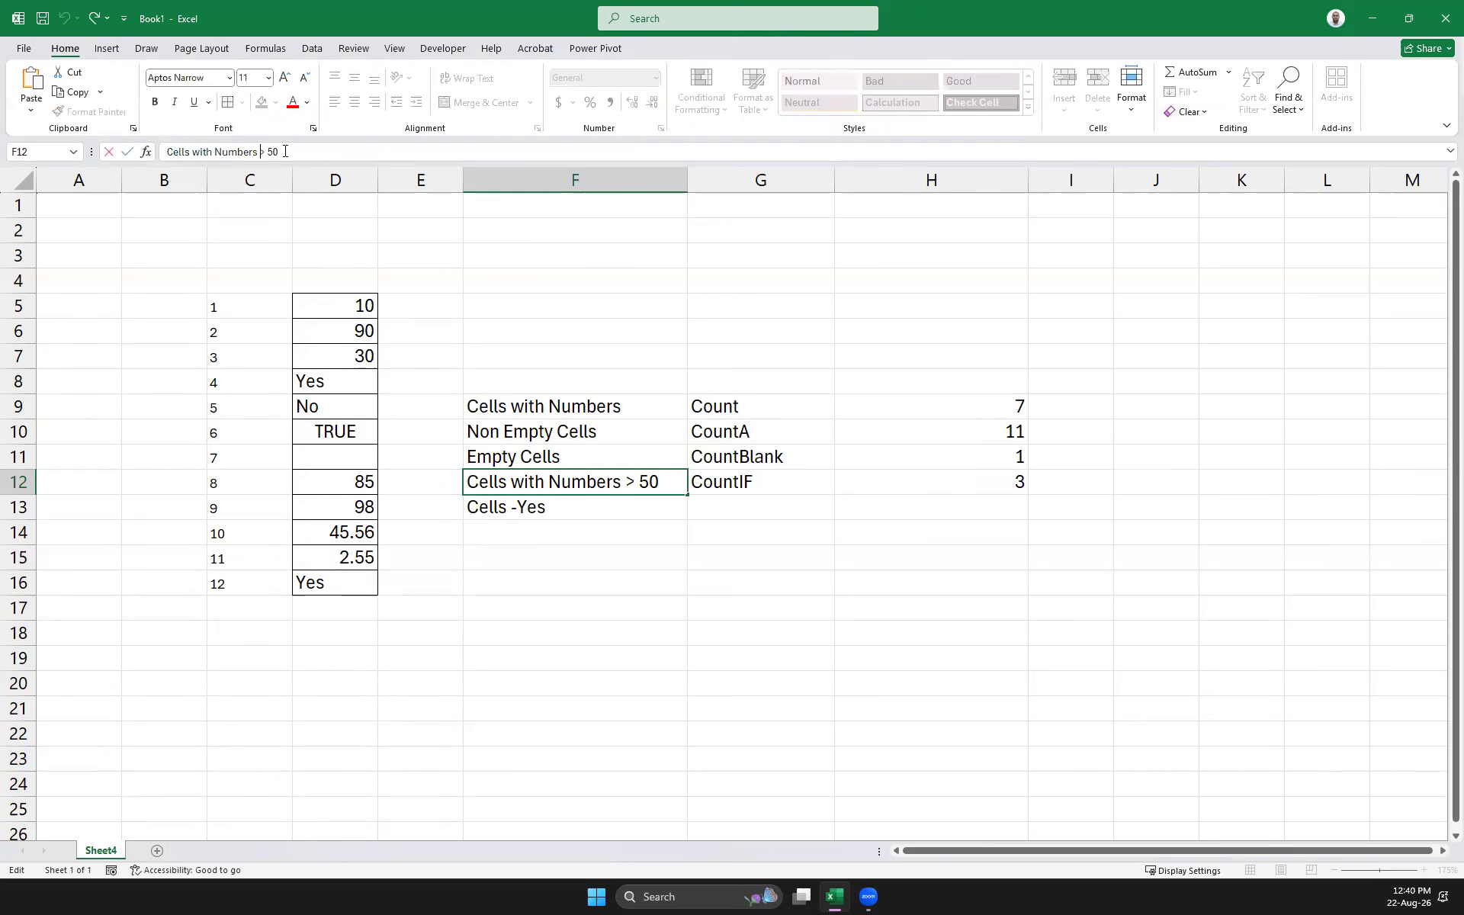
{"action": "type", "text": "="}
{"action": "left_click", "coordinate": [1007, 482]}
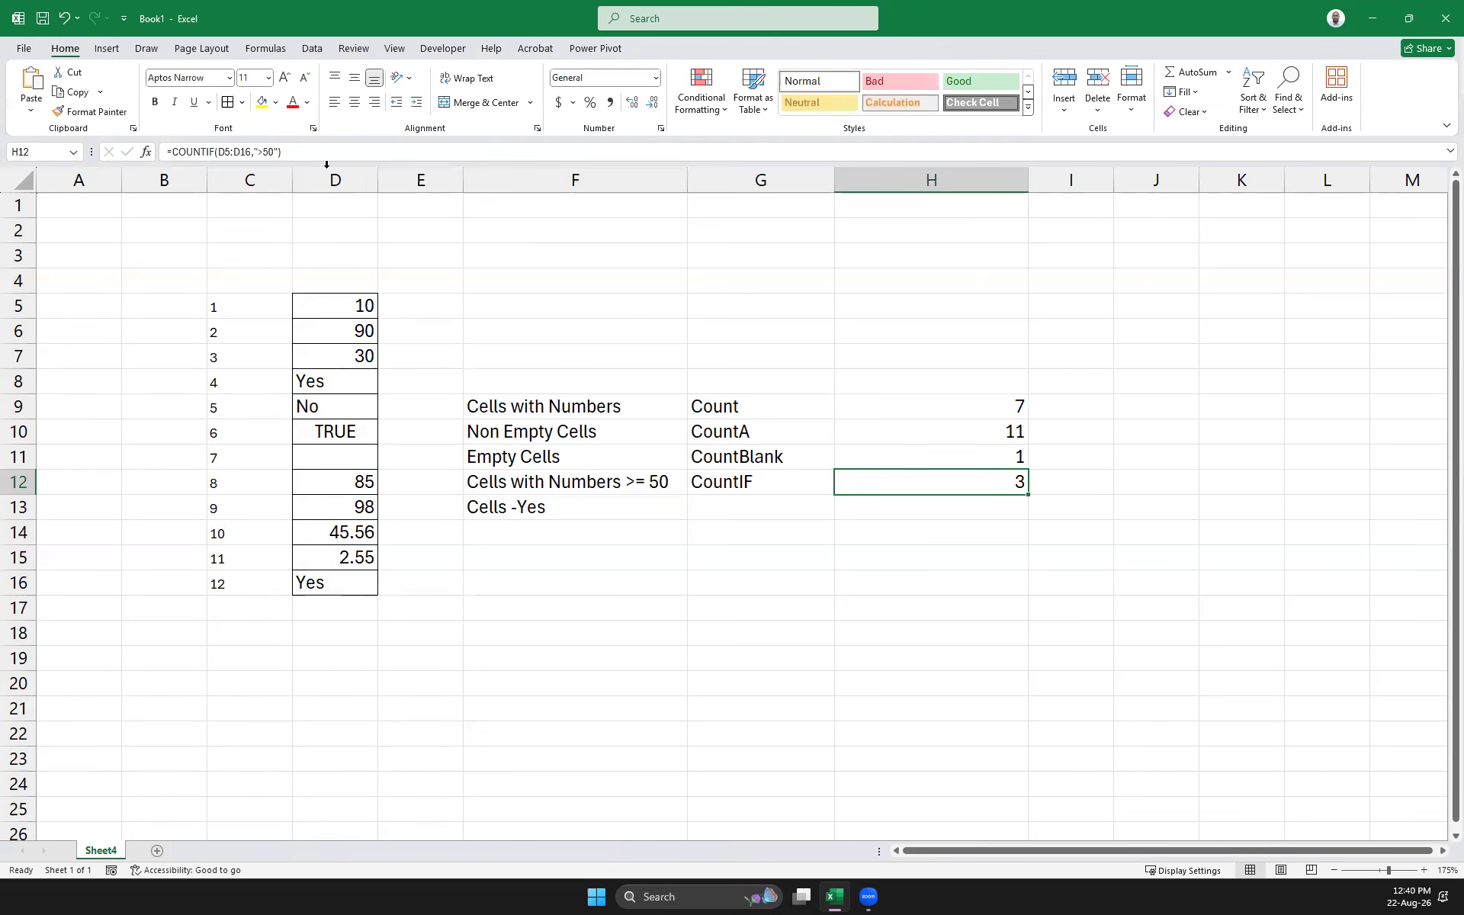
{"action": "left_click", "coordinate": [262, 146]}
{"action": "type", "text": "="}
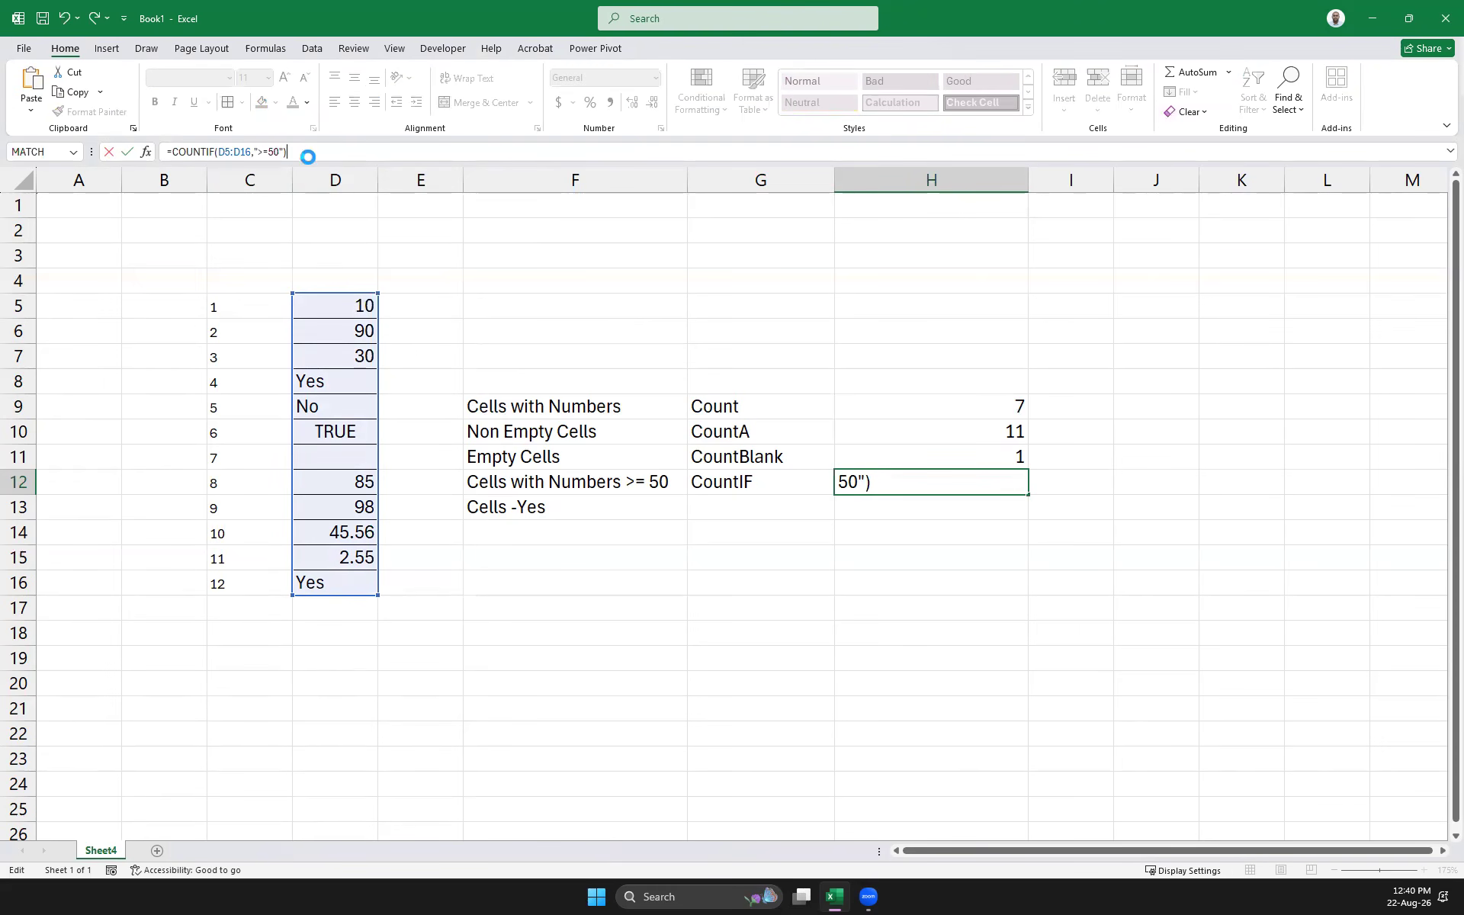
{"action": "key", "text": "Return"}
Set cell D7 to 50 so H12 returns 4
{"action": "left_click", "coordinate": [356, 347]}
{"action": "left_click", "coordinate": [360, 330]}
{"action": "key", "text": "Down"}
{"action": "type", "text": "50"}
{"action": "key", "text": "Return"}
{"action": "left_click", "coordinate": [983, 510]}
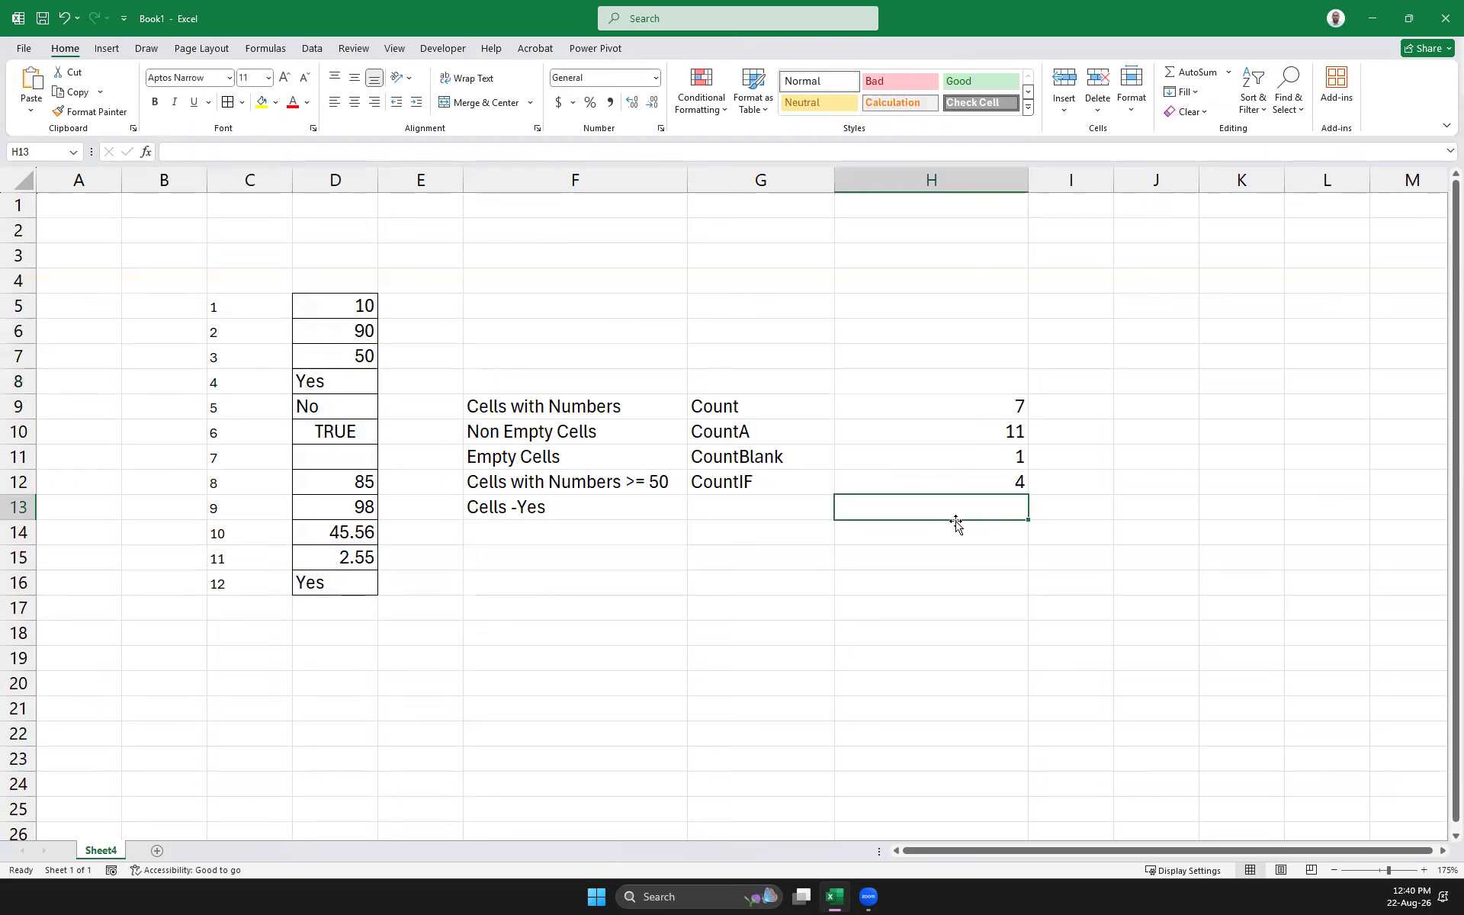
{"action": "left_click", "coordinate": [751, 512]}
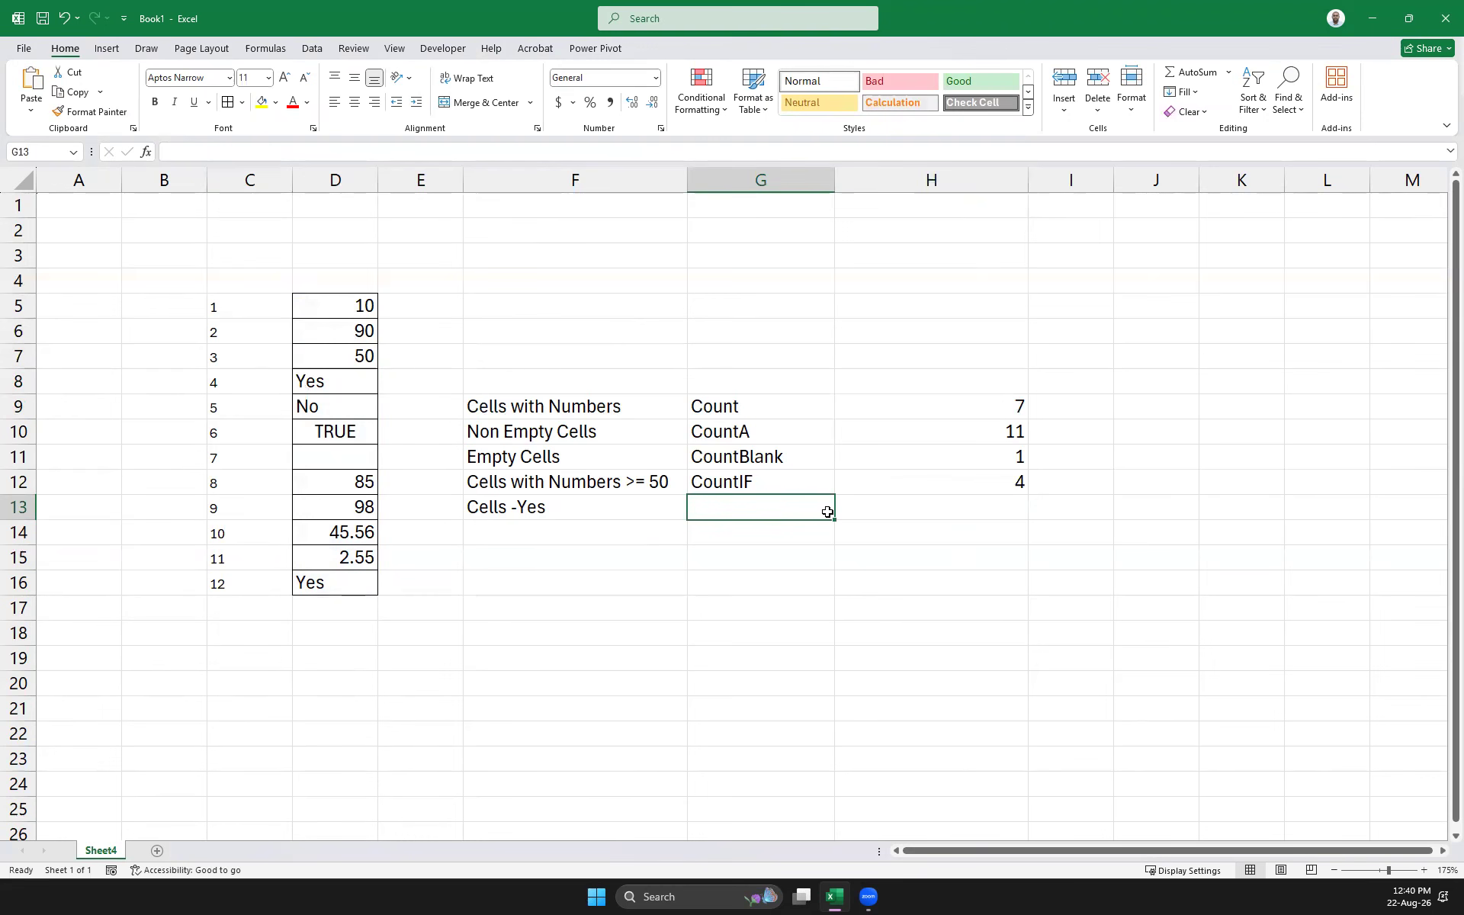
Copy the CountIF label from G12 into G13
{"action": "left_click", "coordinate": [761, 483]}
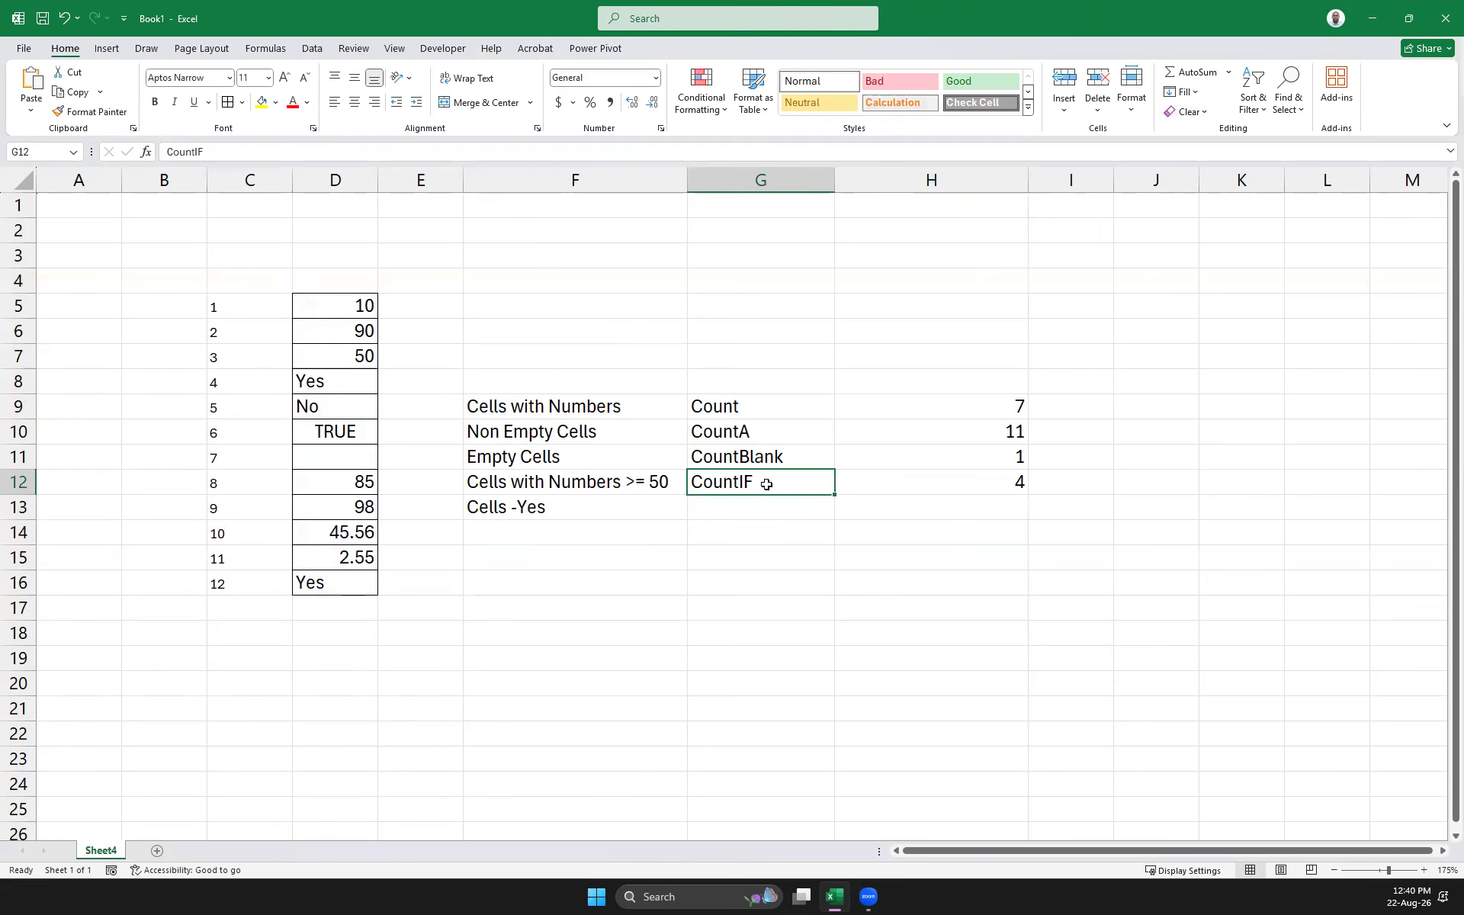
{"action": "key", "text": "ctrl+c"}
{"action": "left_click", "coordinate": [757, 508]}
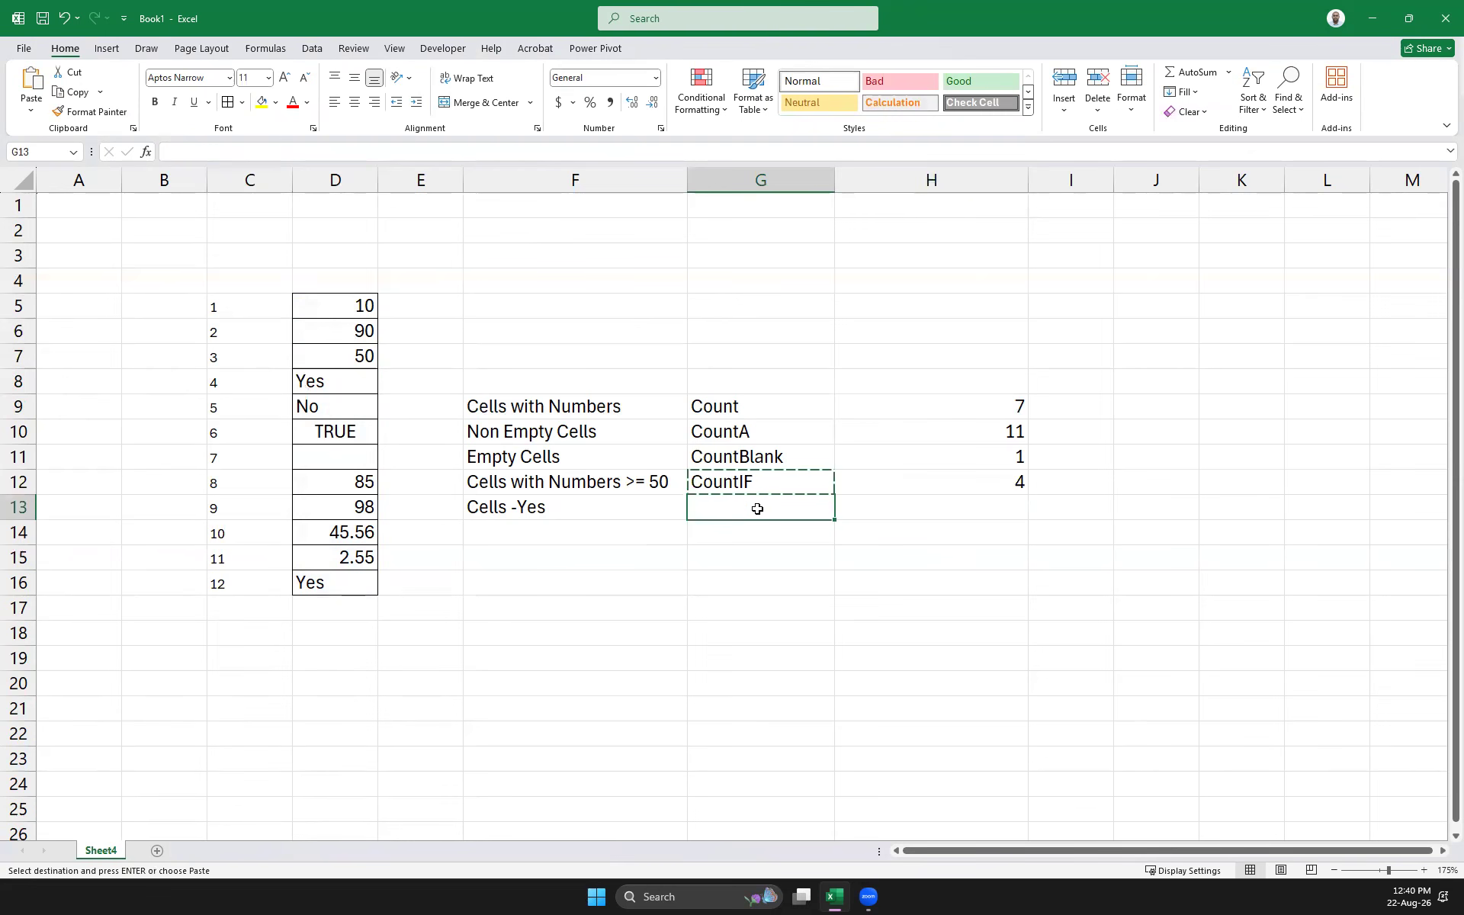
{"action": "key", "text": "ctrl+v"}
Enter =COUNTIF(D5:D16,"Yes") in H13, which returns 2
{"action": "left_click", "coordinate": [912, 513]}
{"action": "type", "text": "=count"}
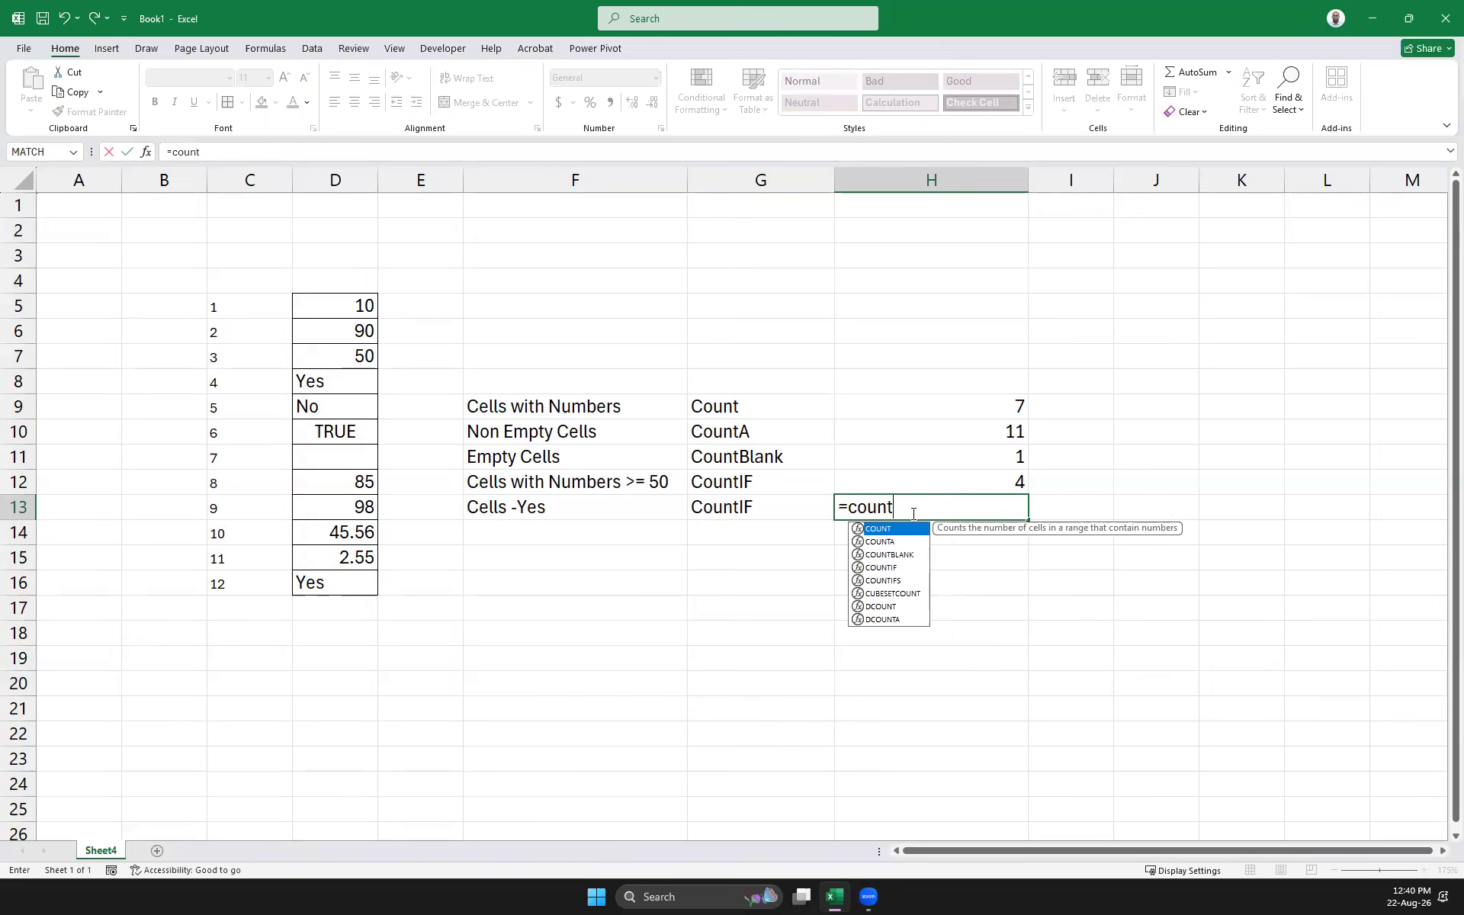
{"action": "double_click", "coordinate": [885, 567]}
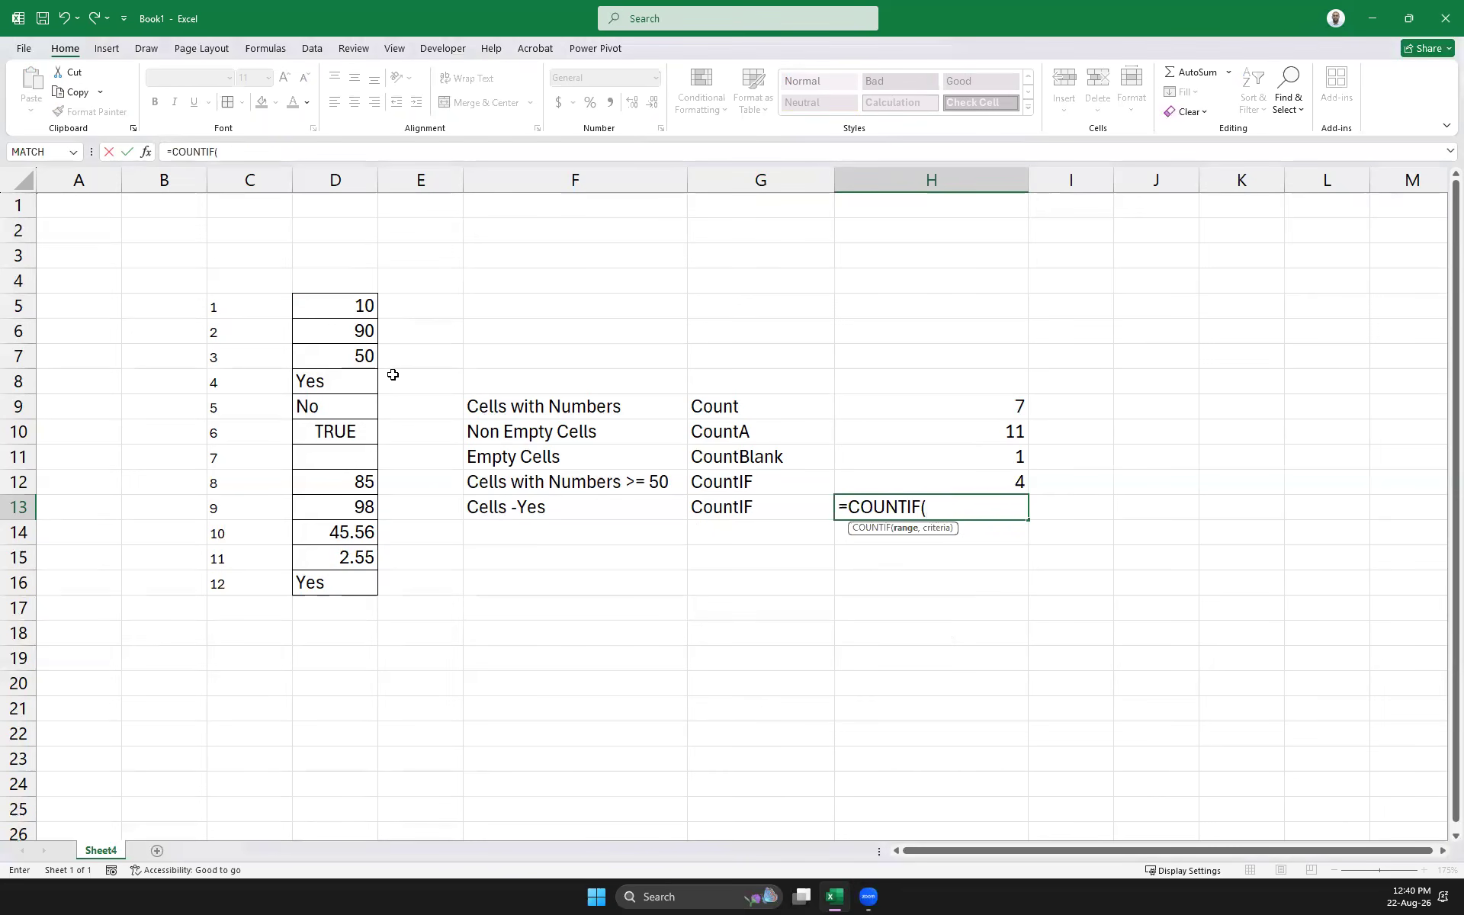
{"action": "left_click_drag", "start_coordinate": [354, 306], "coordinate": [342, 582]}
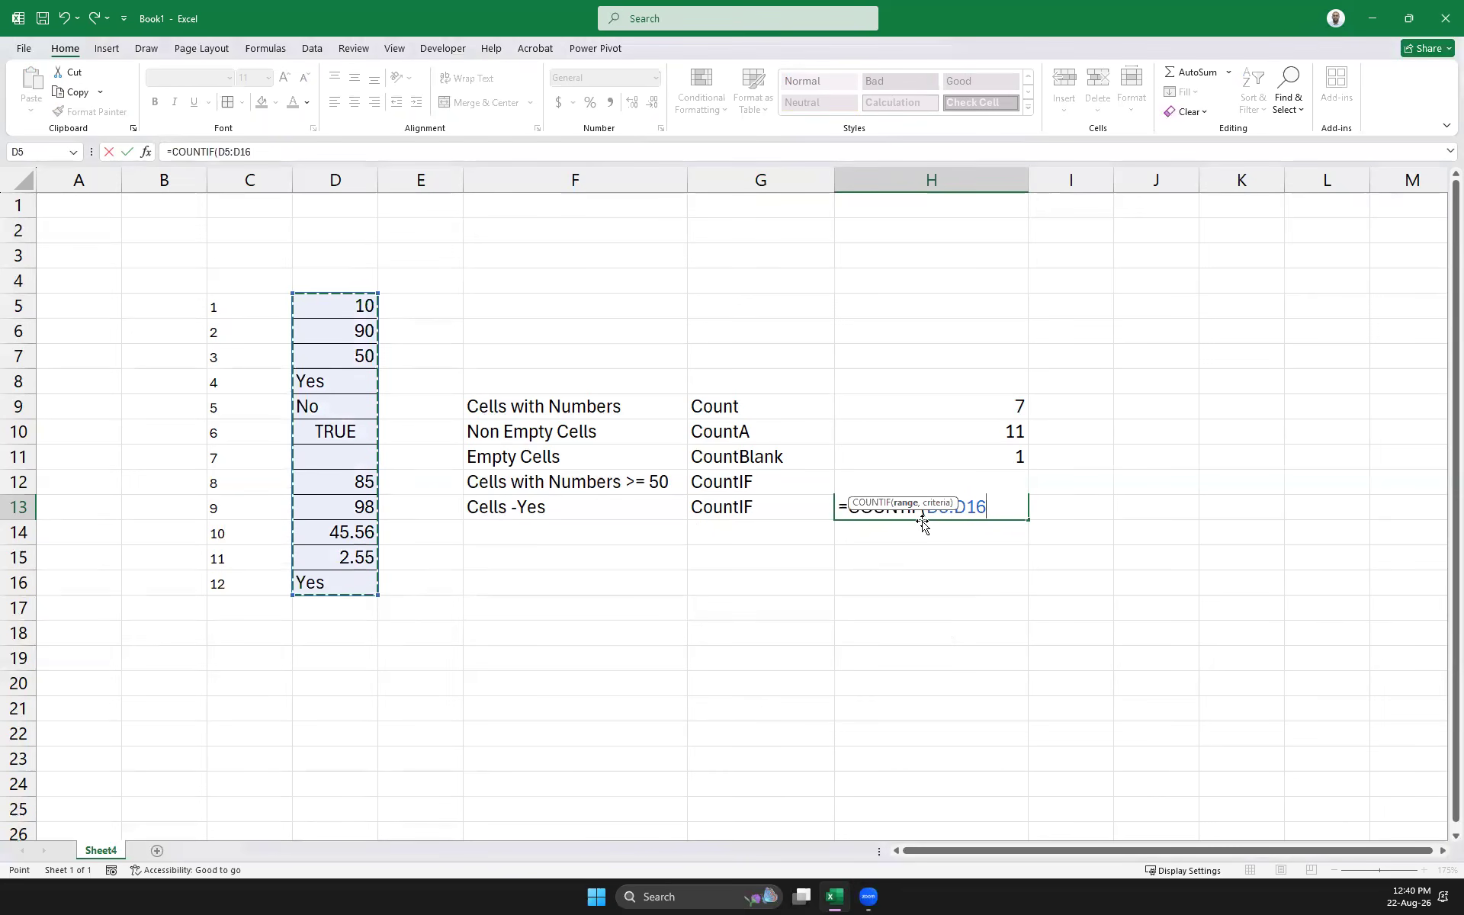
{"action": "type", "text": ",\"Yes\")"}
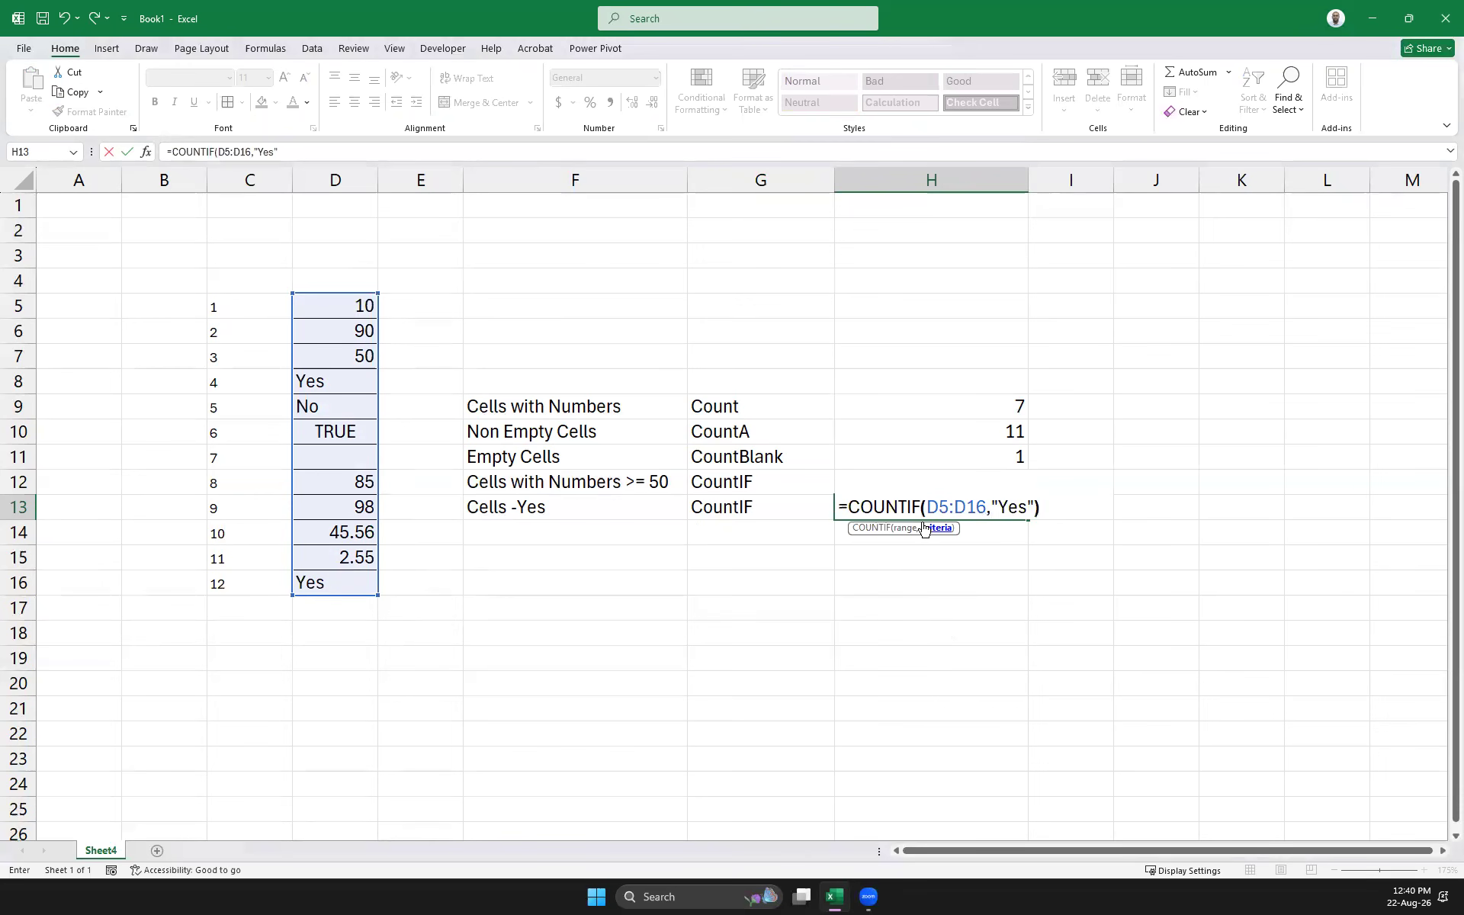
{"action": "key", "text": "Return"}
{"action": "left_click", "coordinate": [981, 496]}
{"action": "left_click", "coordinate": [986, 524]}
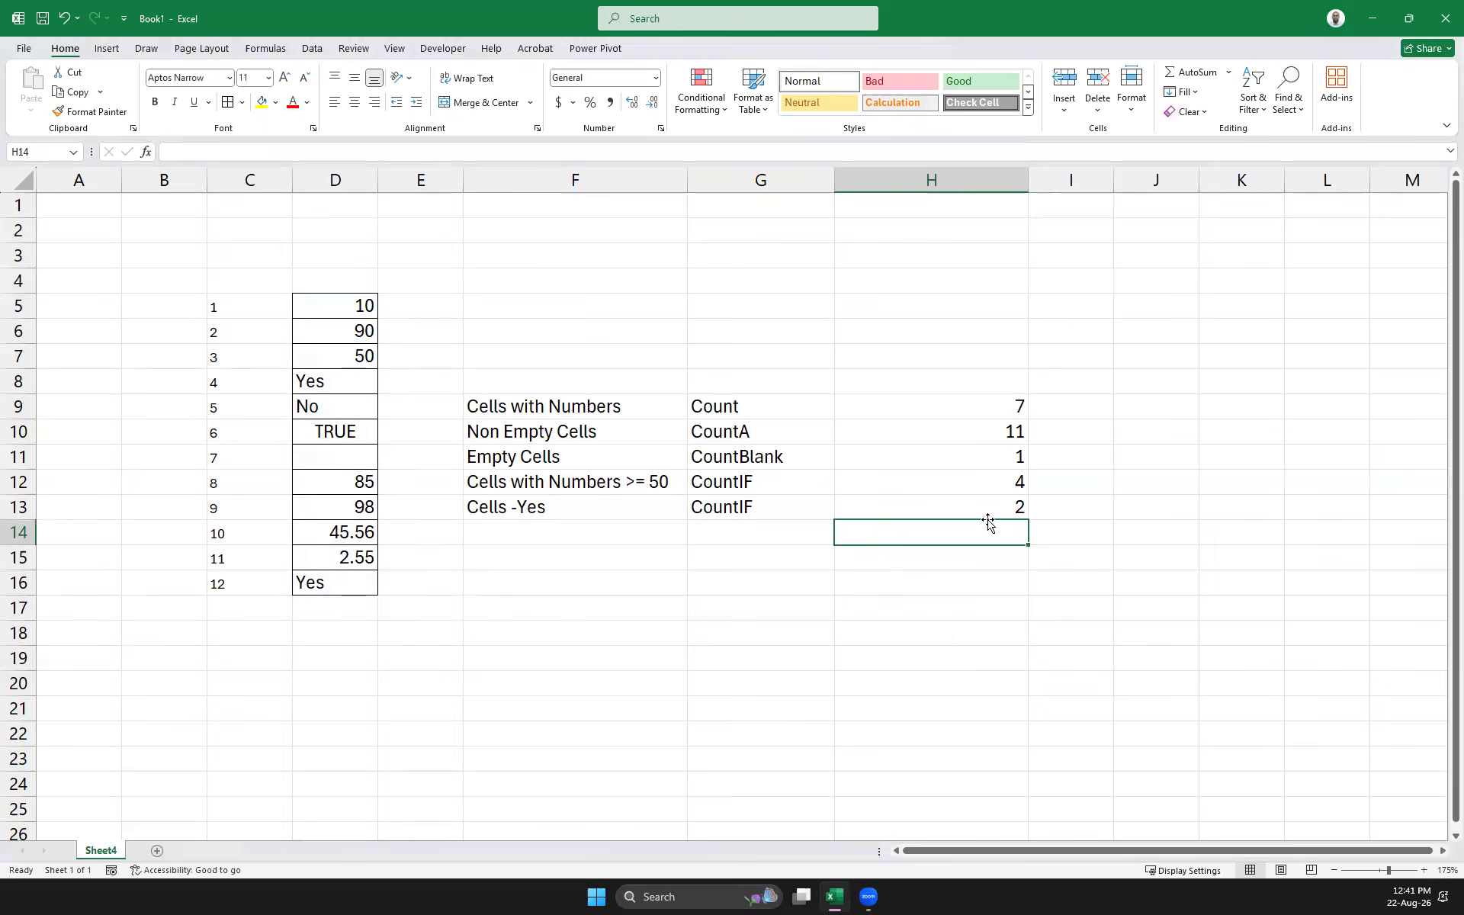
Turn on Show Formulas so cells display formulas instead of results
{"action": "left_click", "coordinate": [264, 49]}
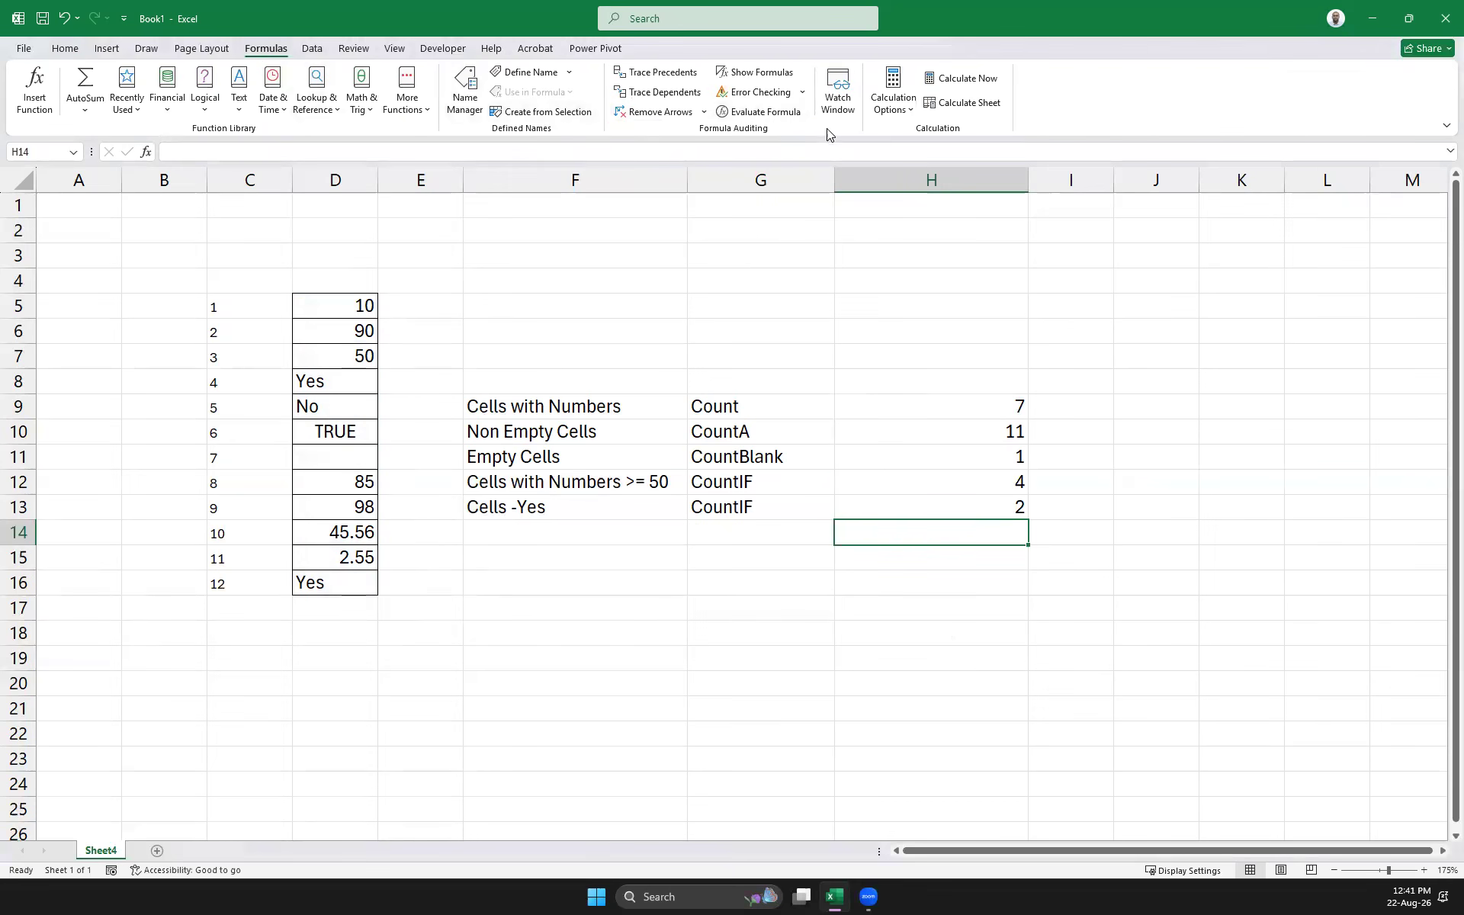
{"action": "left_click", "coordinate": [757, 72]}
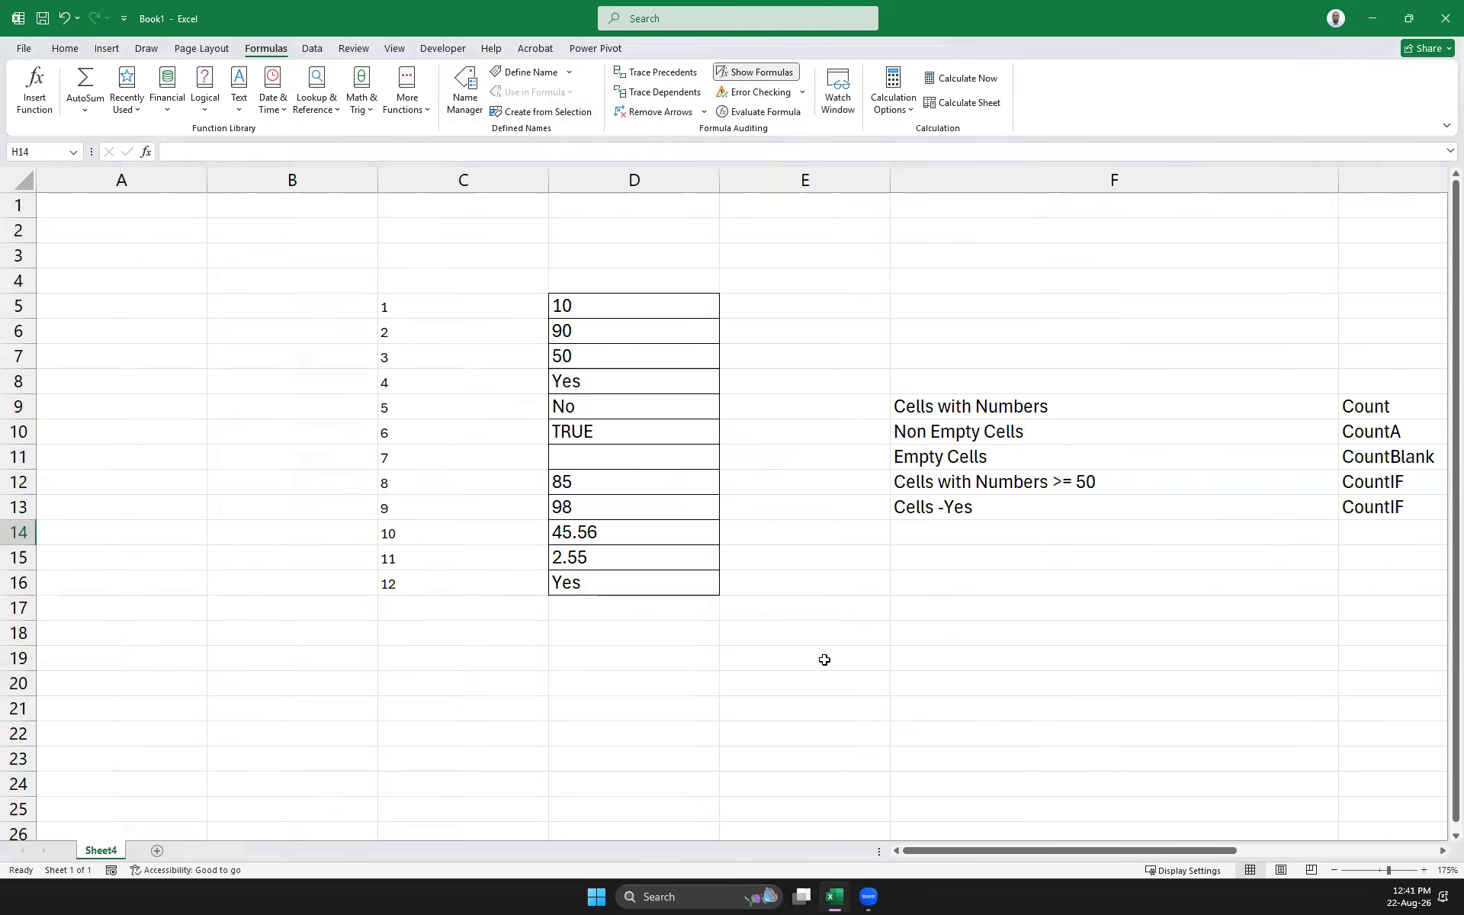
{"action": "left_click_drag", "start_coordinate": [949, 851], "coordinate": [1082, 845]}
Delete the empty column E and narrow columns E and F to fit the labels
{"action": "left_click", "coordinate": [424, 176]}
{"action": "right_click", "coordinate": [424, 177]}
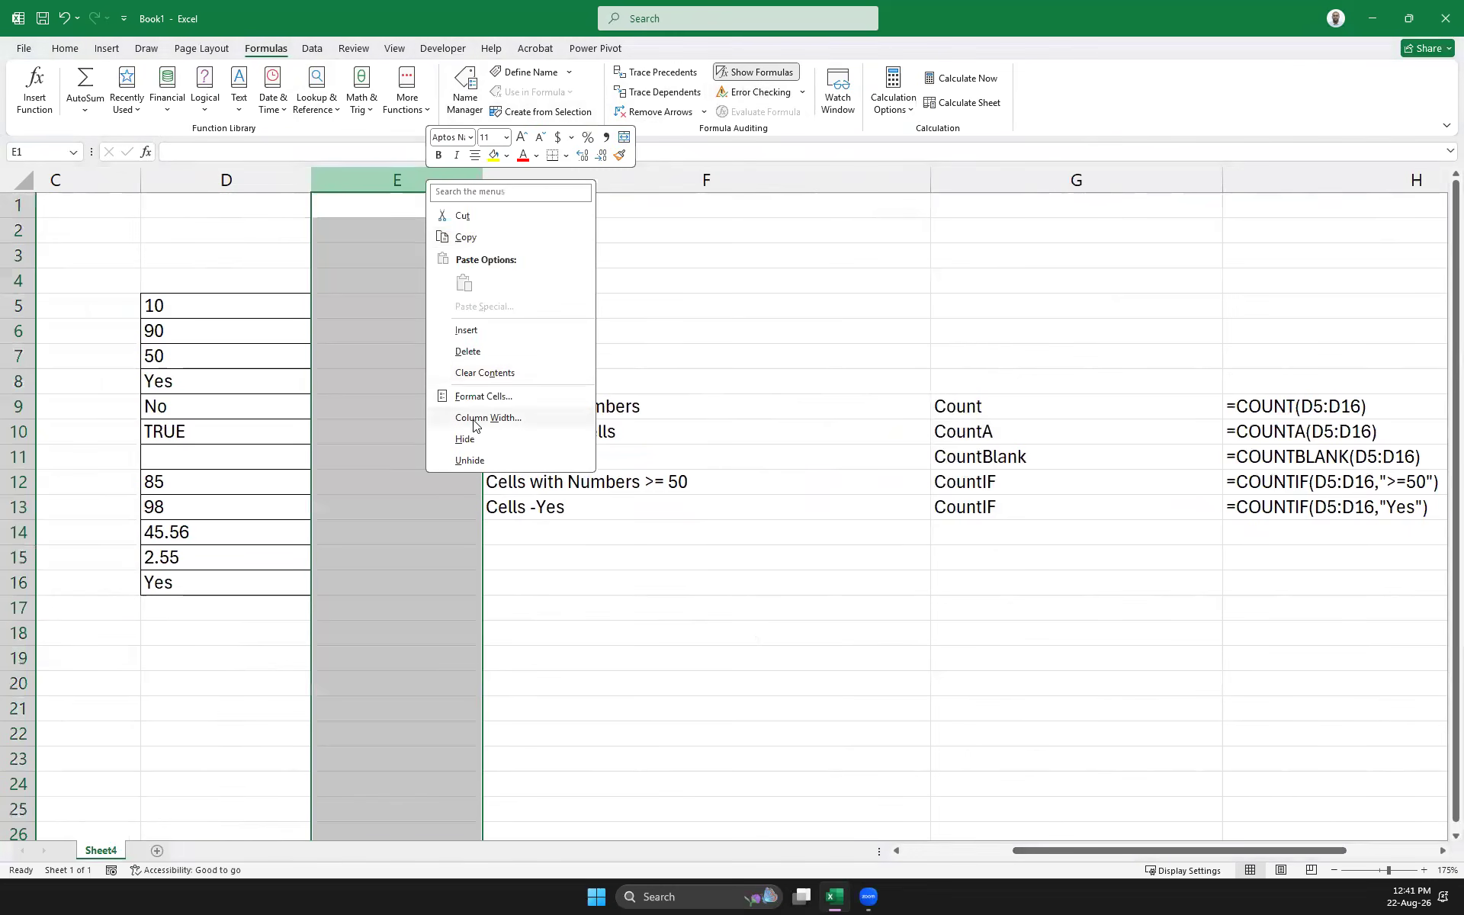
{"action": "left_click", "coordinate": [480, 351]}
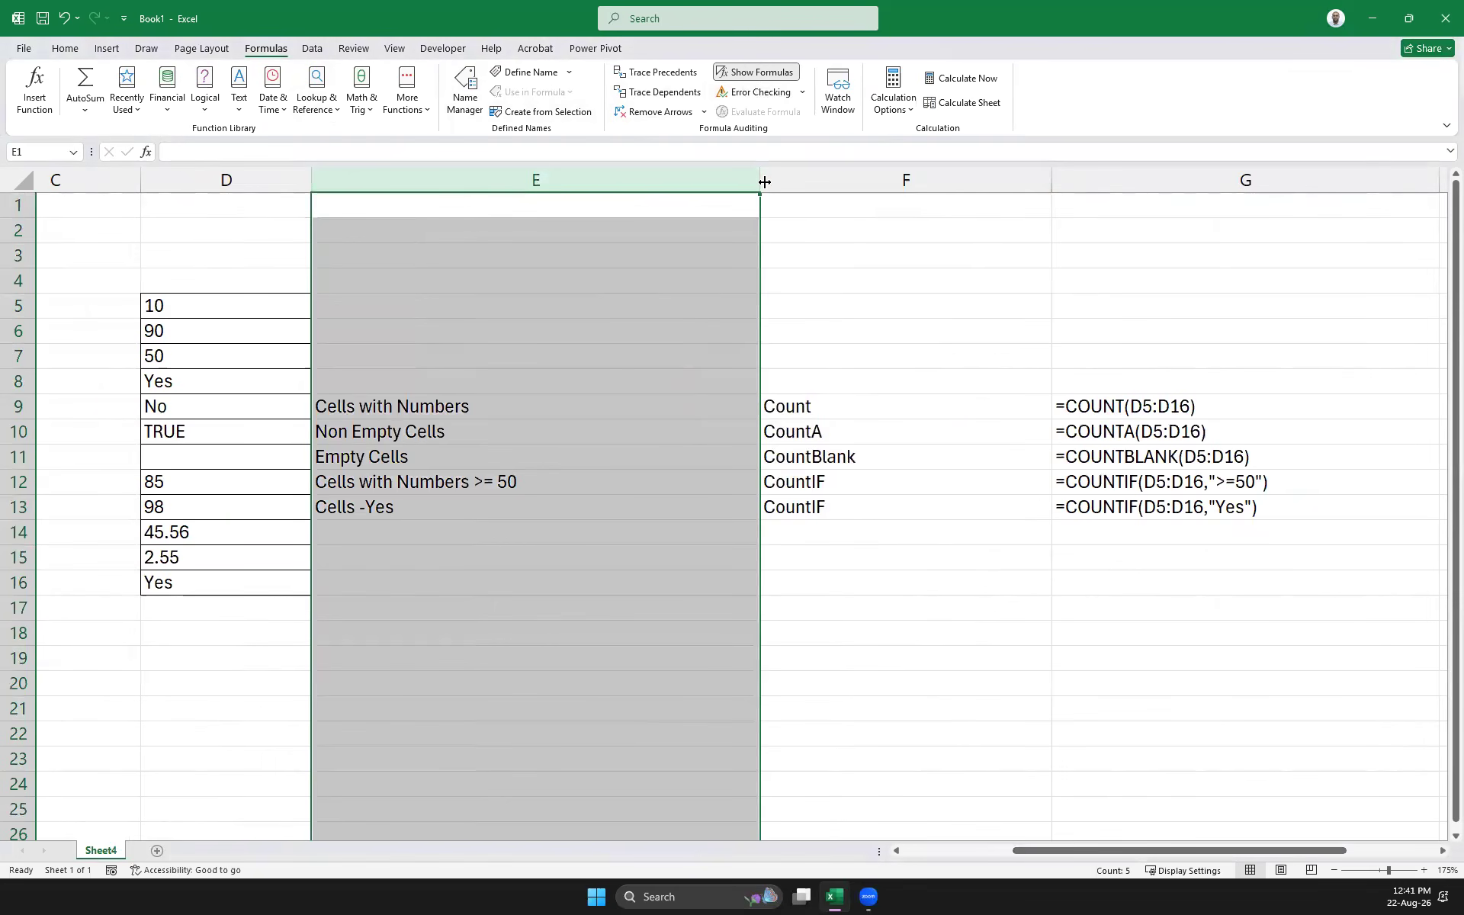
{"action": "left_click_drag", "start_coordinate": [758, 180], "coordinate": [577, 182]}
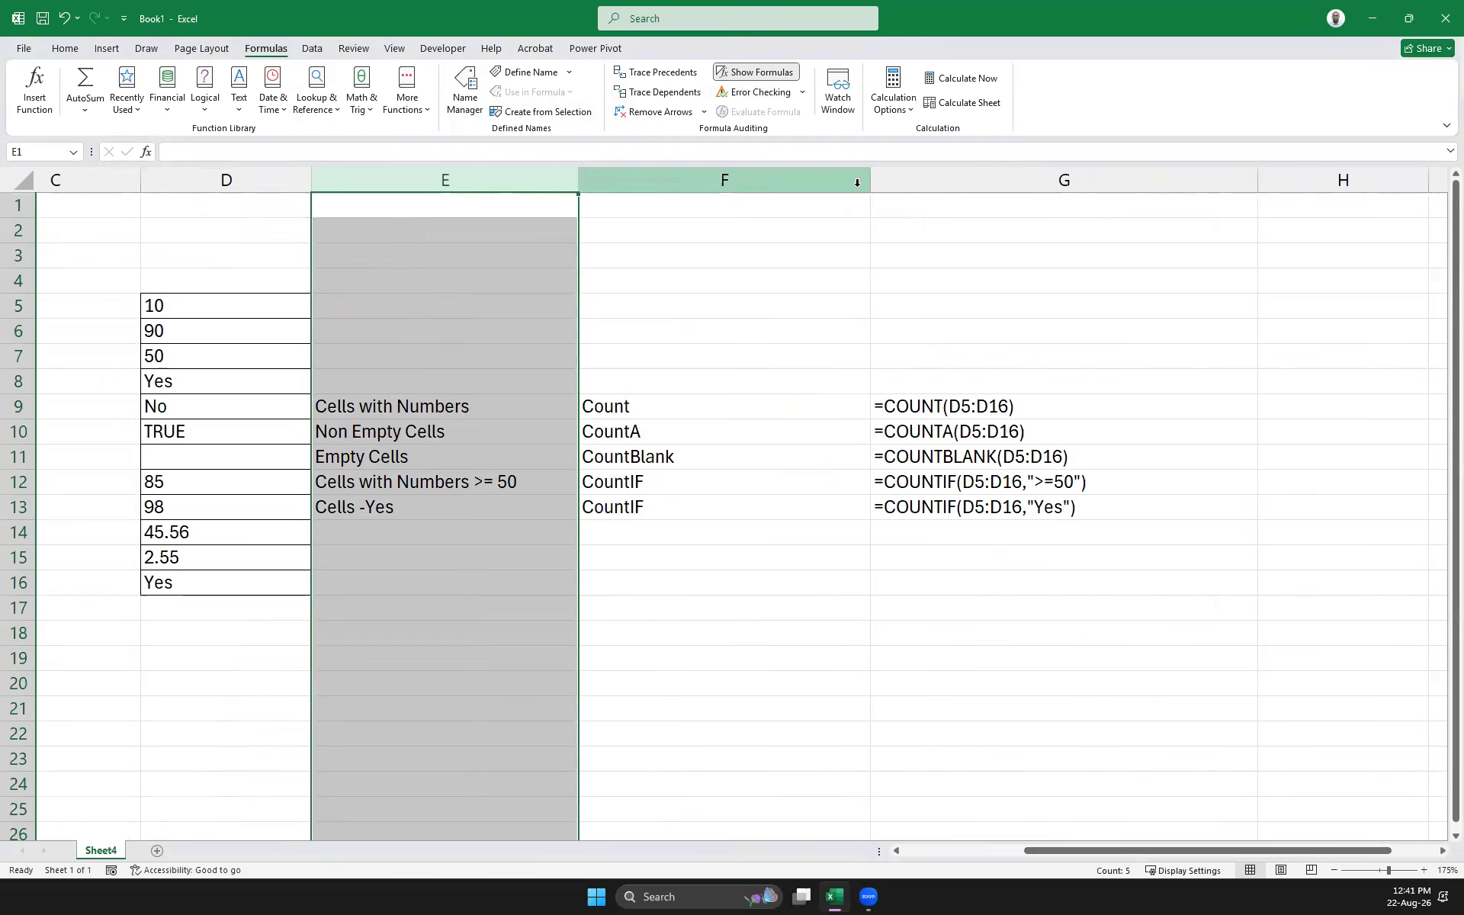
{"action": "left_click_drag", "start_coordinate": [870, 183], "coordinate": [708, 193]}
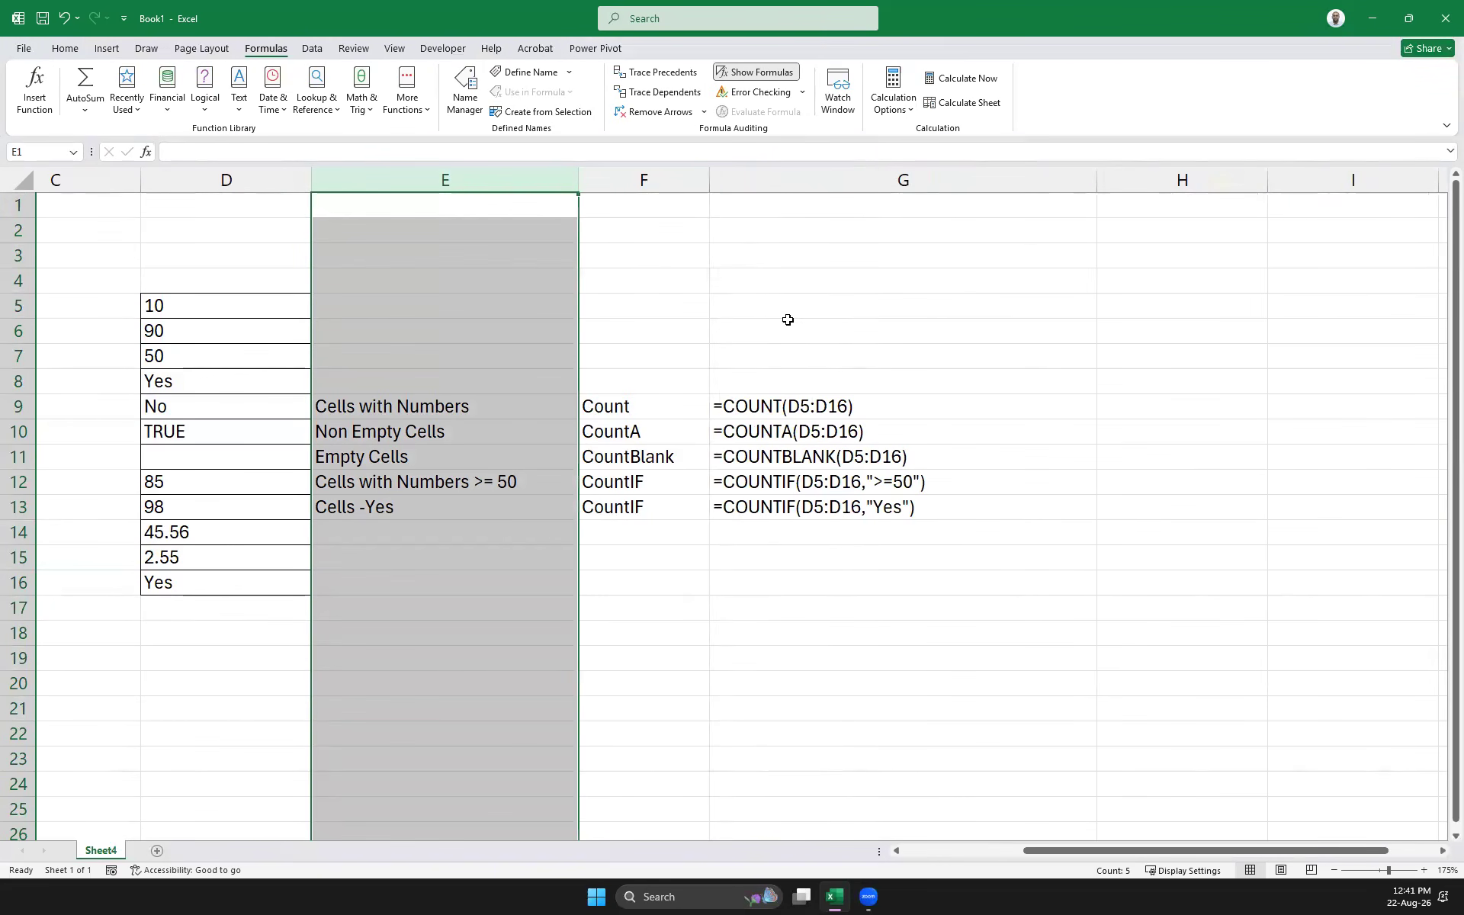
{"action": "left_click", "coordinate": [987, 567]}
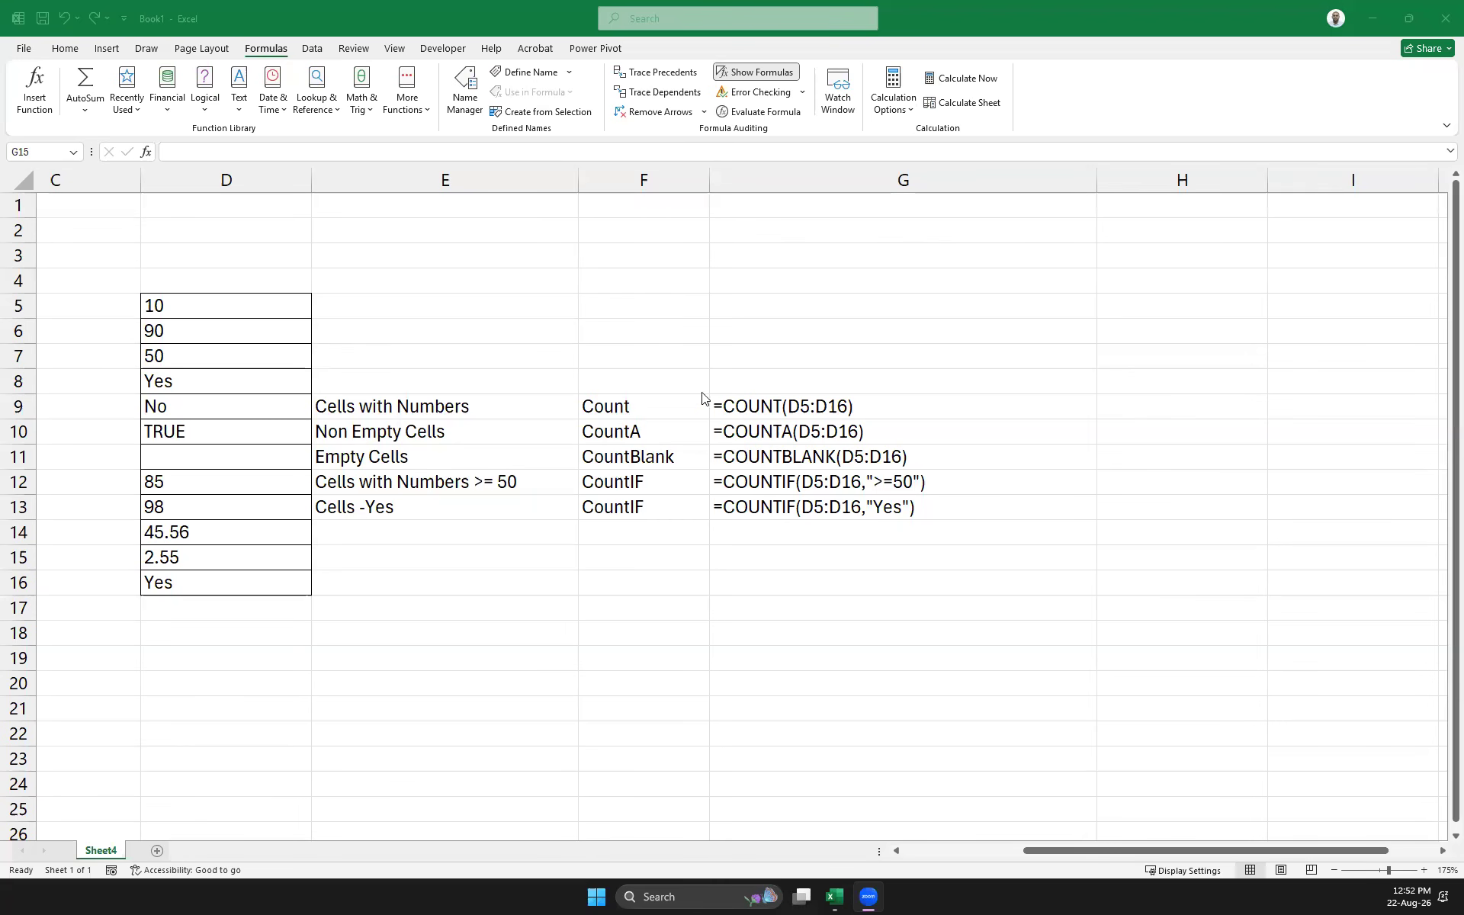
Enter the label 'Cells with Text' in E14, below the existing count labels
{"action": "left_click", "coordinate": [422, 530]}
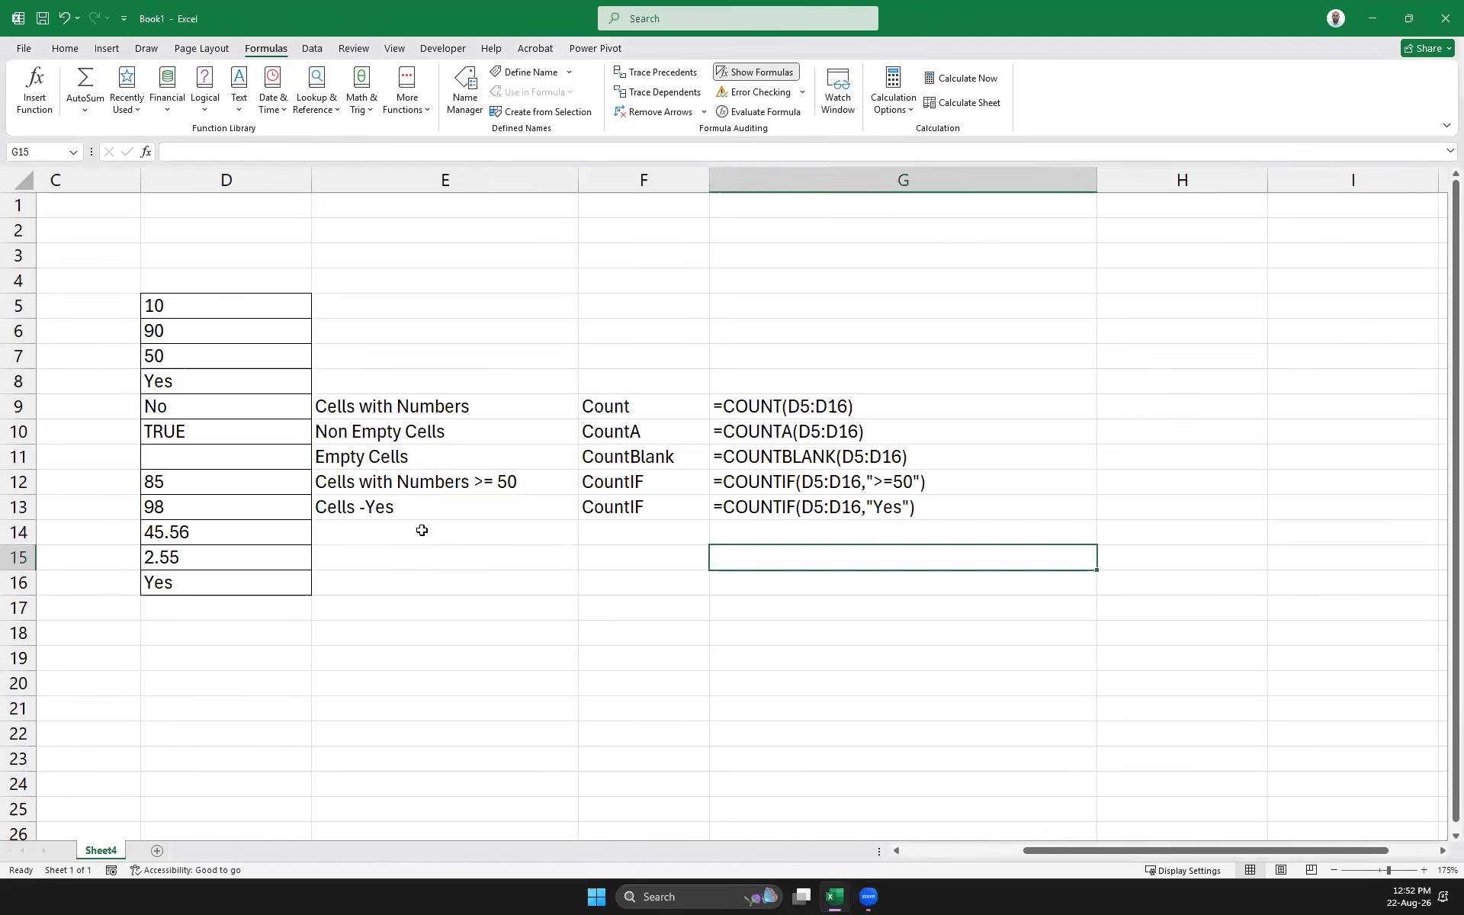
{"action": "type", "text": "Cell"}
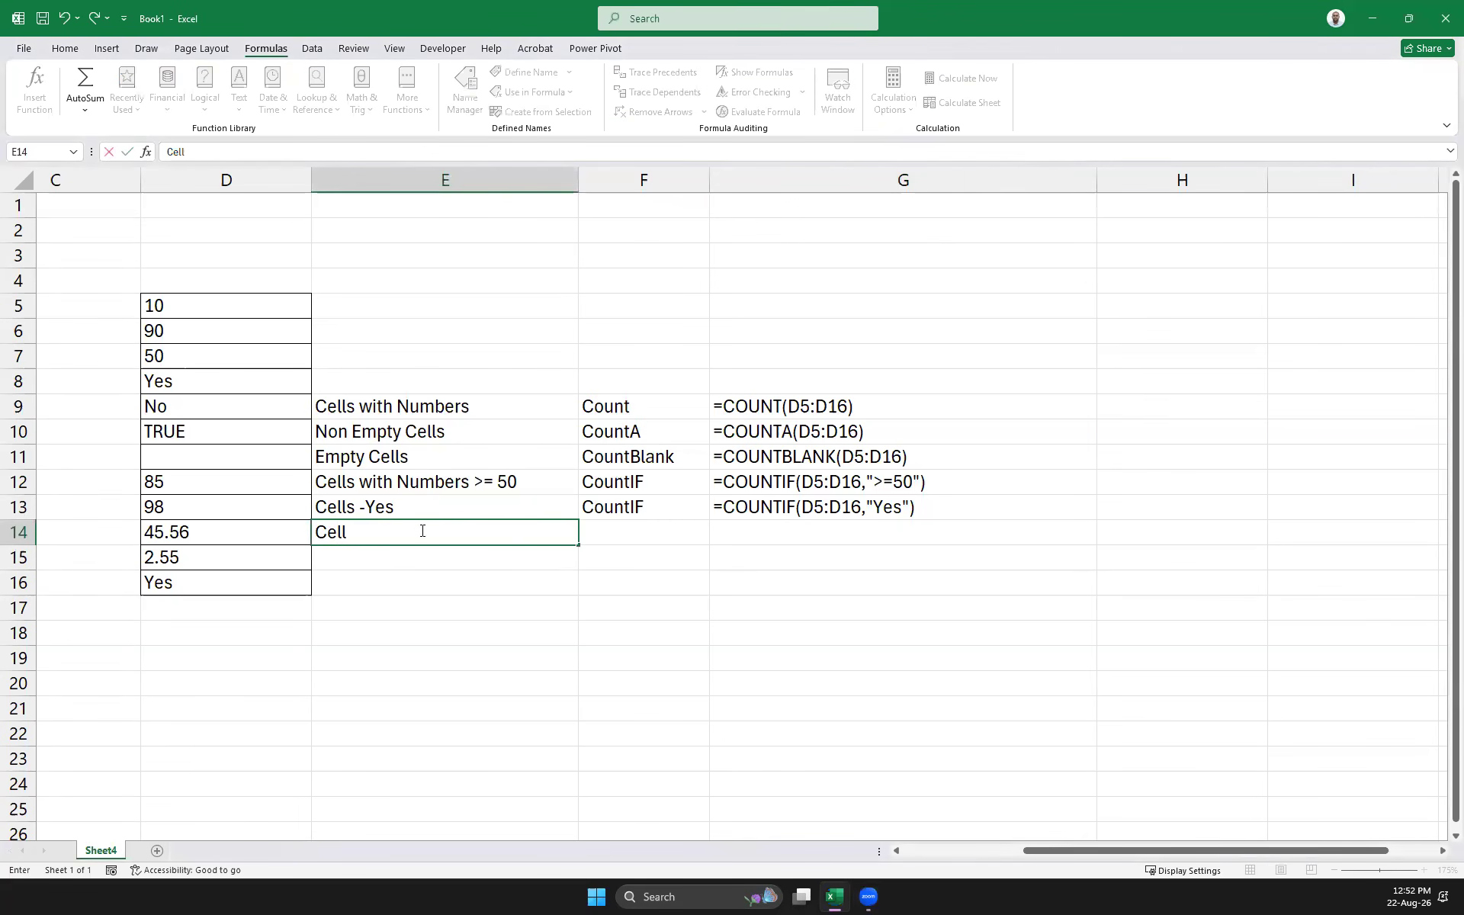
{"action": "type", "text": "s with Te"}
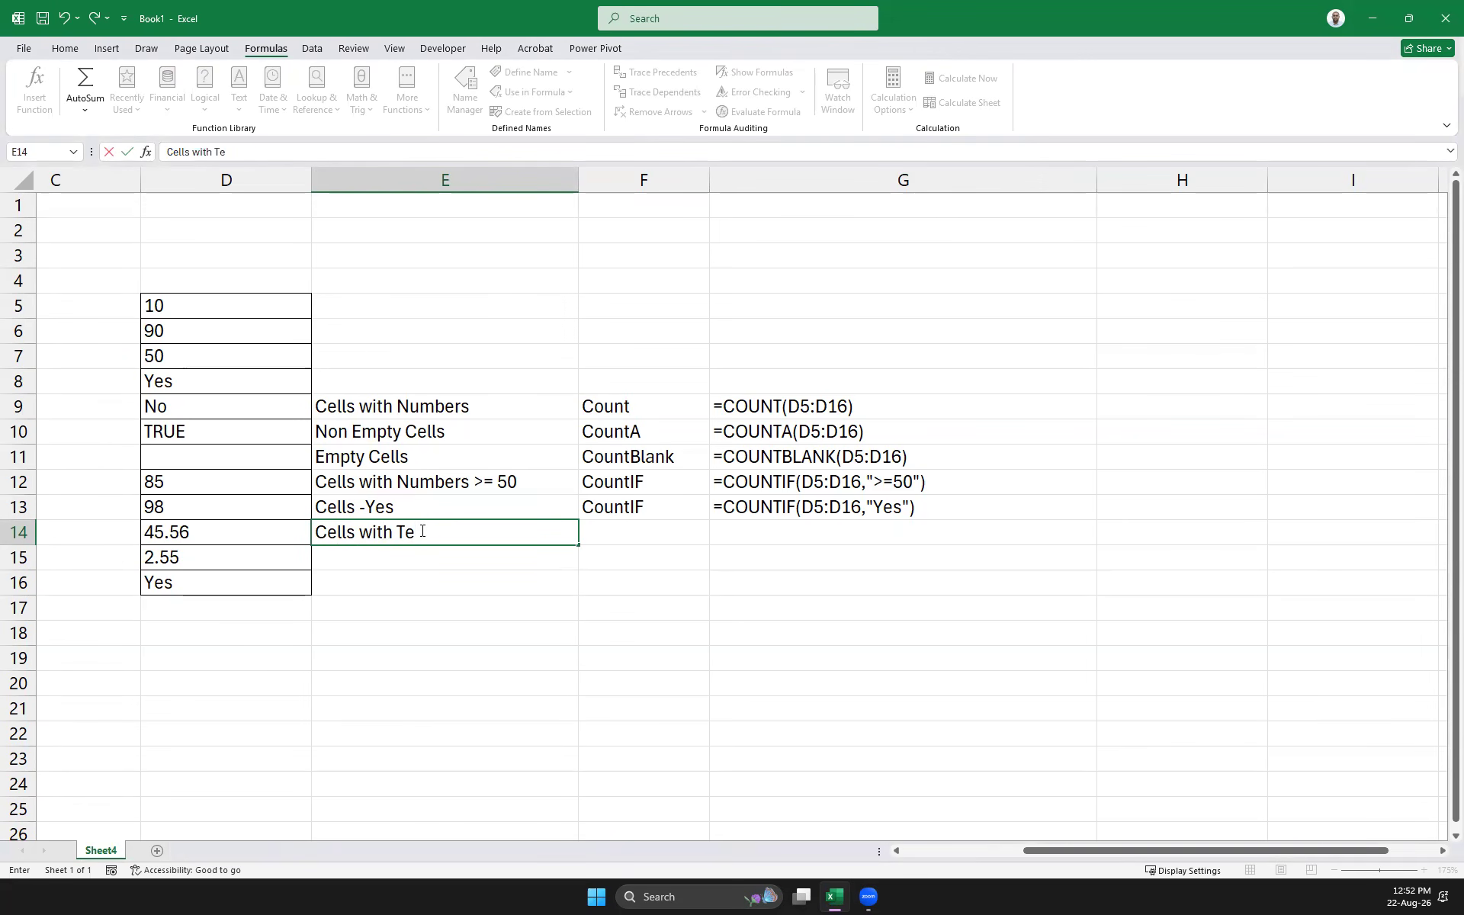
{"action": "type", "text": "xt"}
{"action": "key", "text": "Return"}
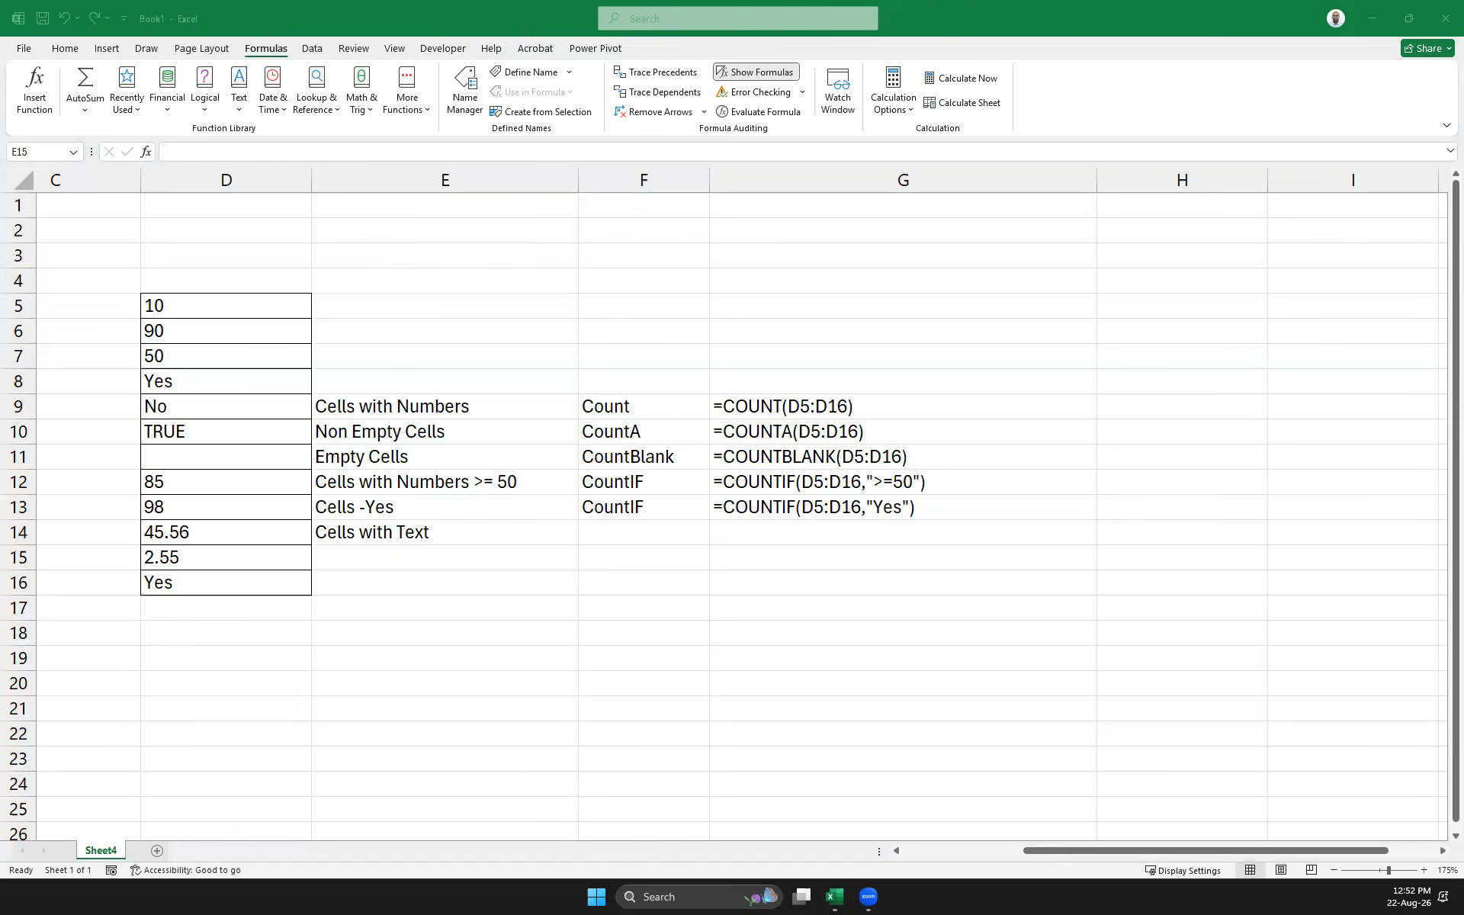
{"action": "left_click", "coordinate": [639, 438]}
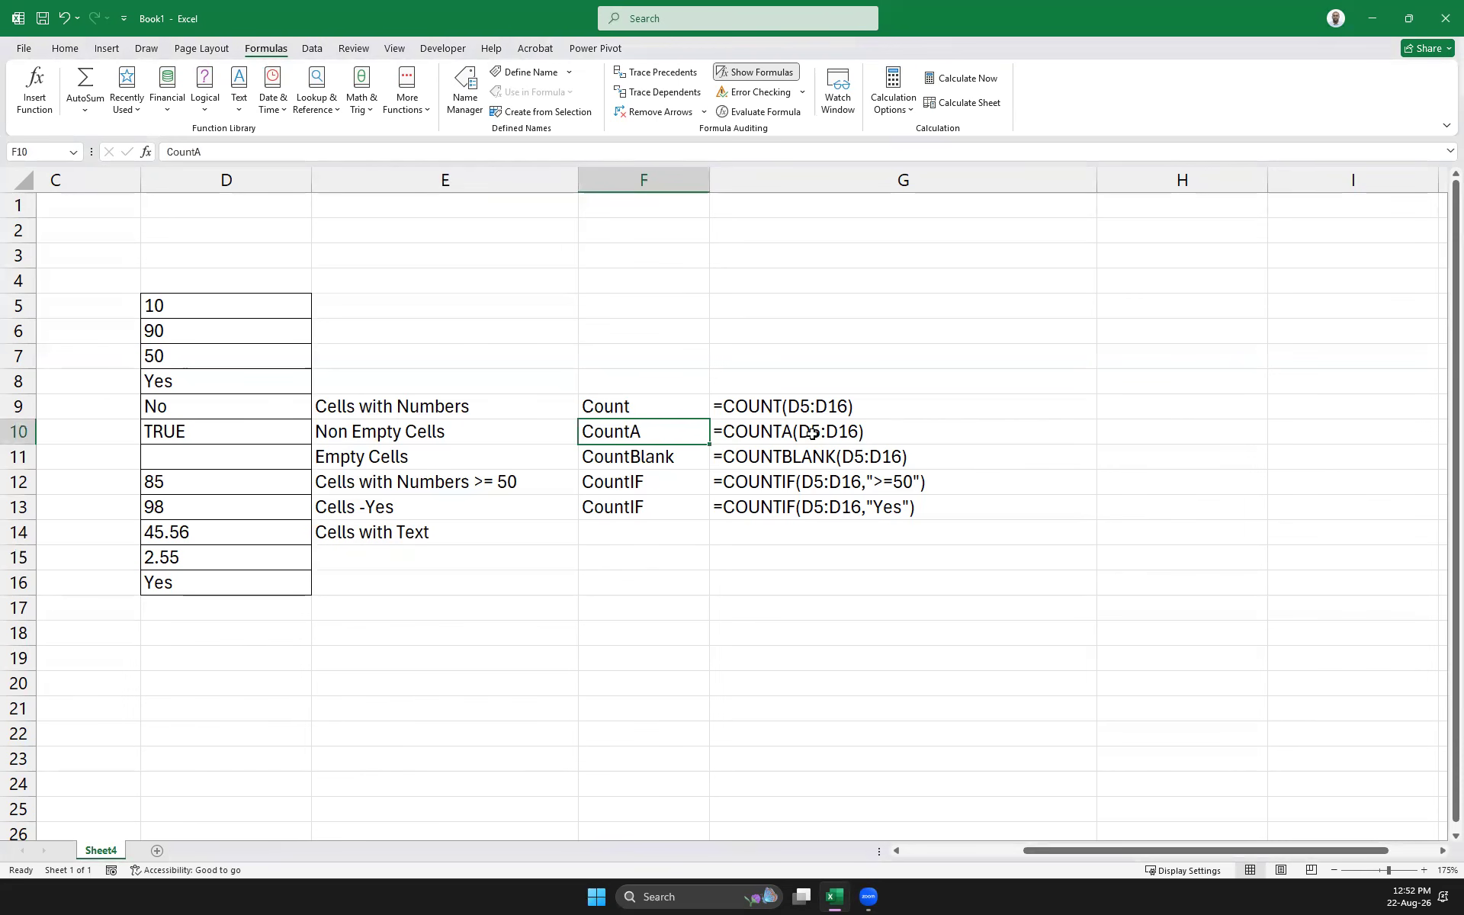
{"action": "left_click", "coordinate": [361, 435]}
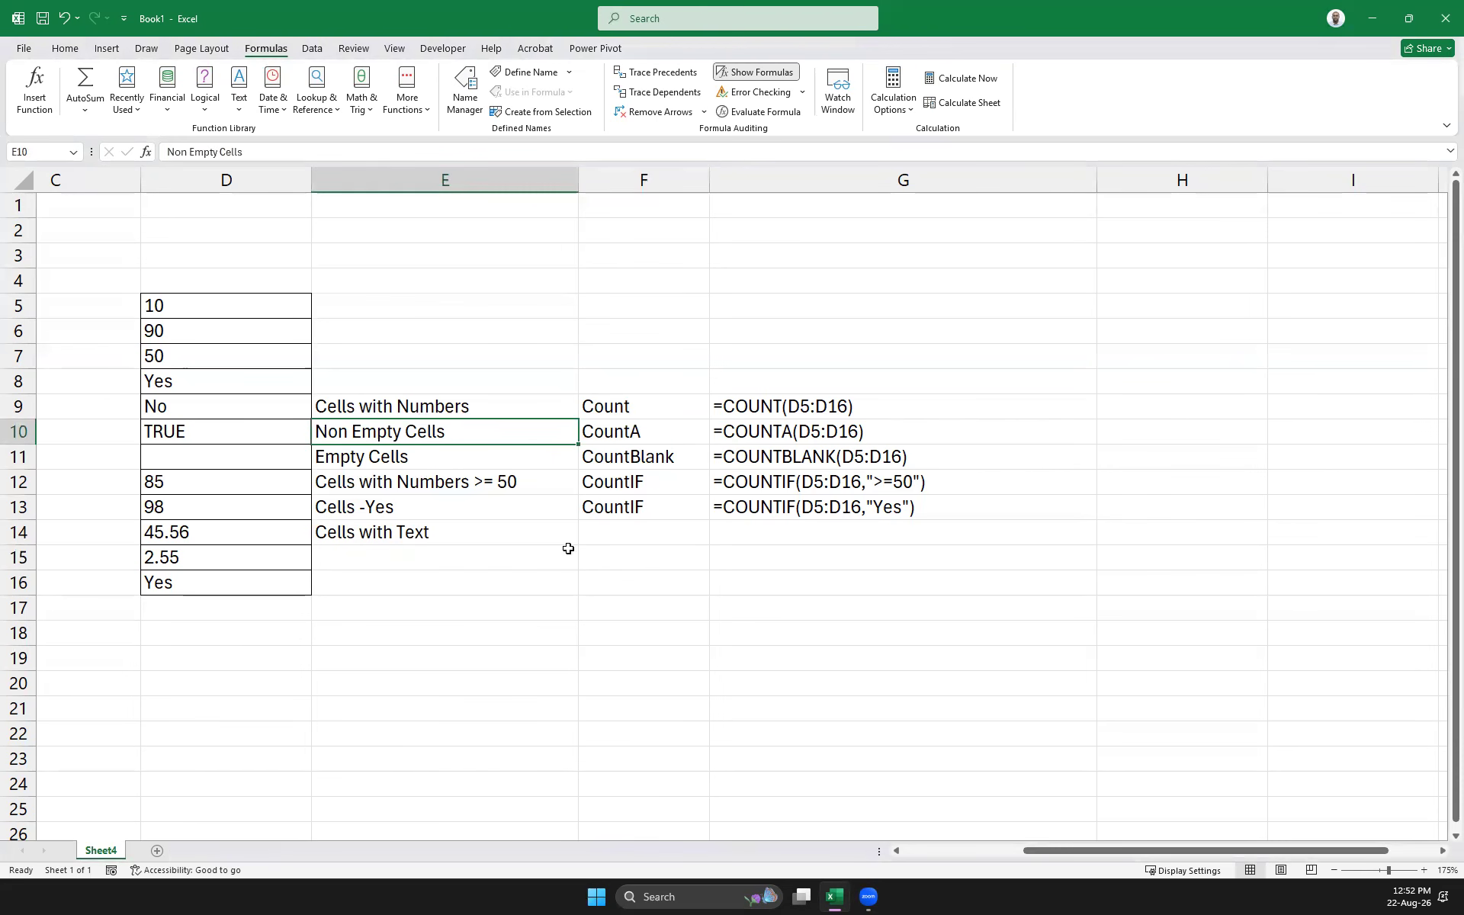
{"action": "left_click", "coordinate": [609, 534]}
{"action": "left_click", "coordinate": [771, 540]}
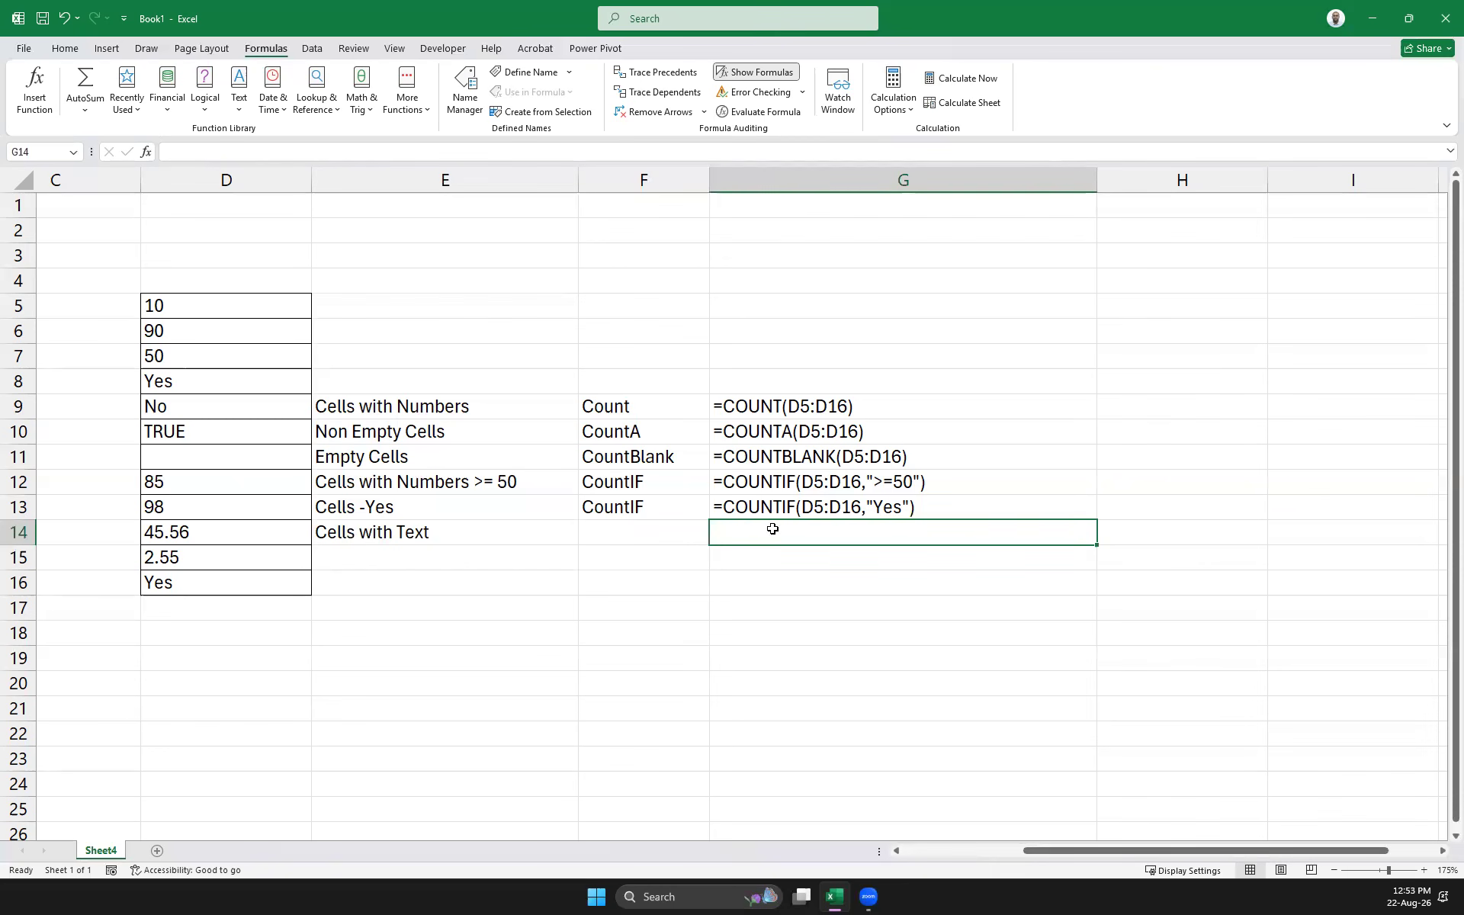
Enter =COUNTA(D5:D16)-COUNT(D5:D16) in G14 and switch back to showing results
{"action": "type", "text": "="}
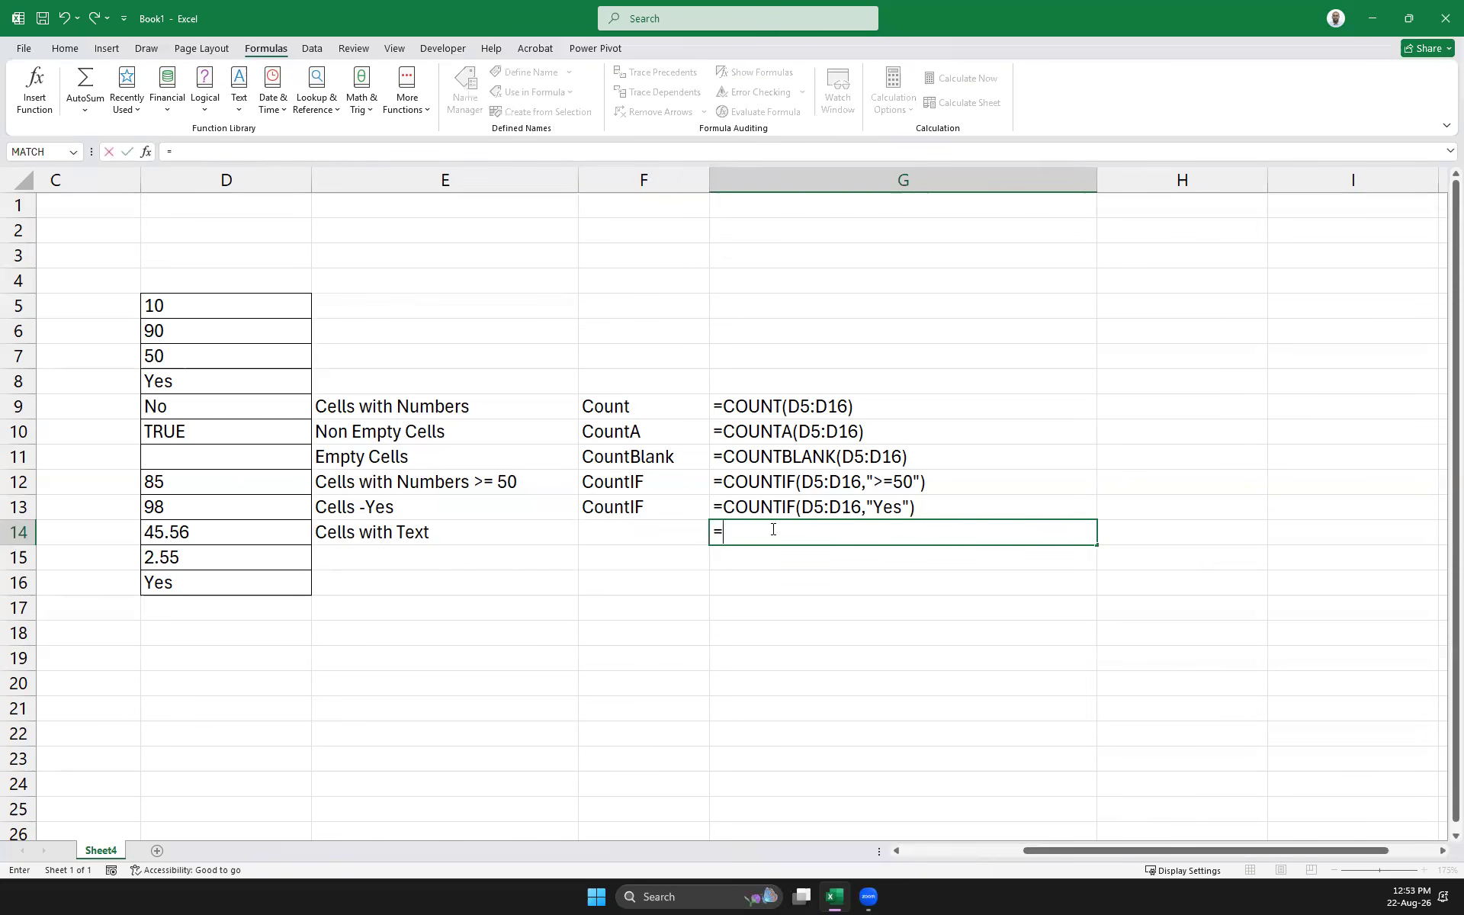
{"action": "type", "text": "c"}
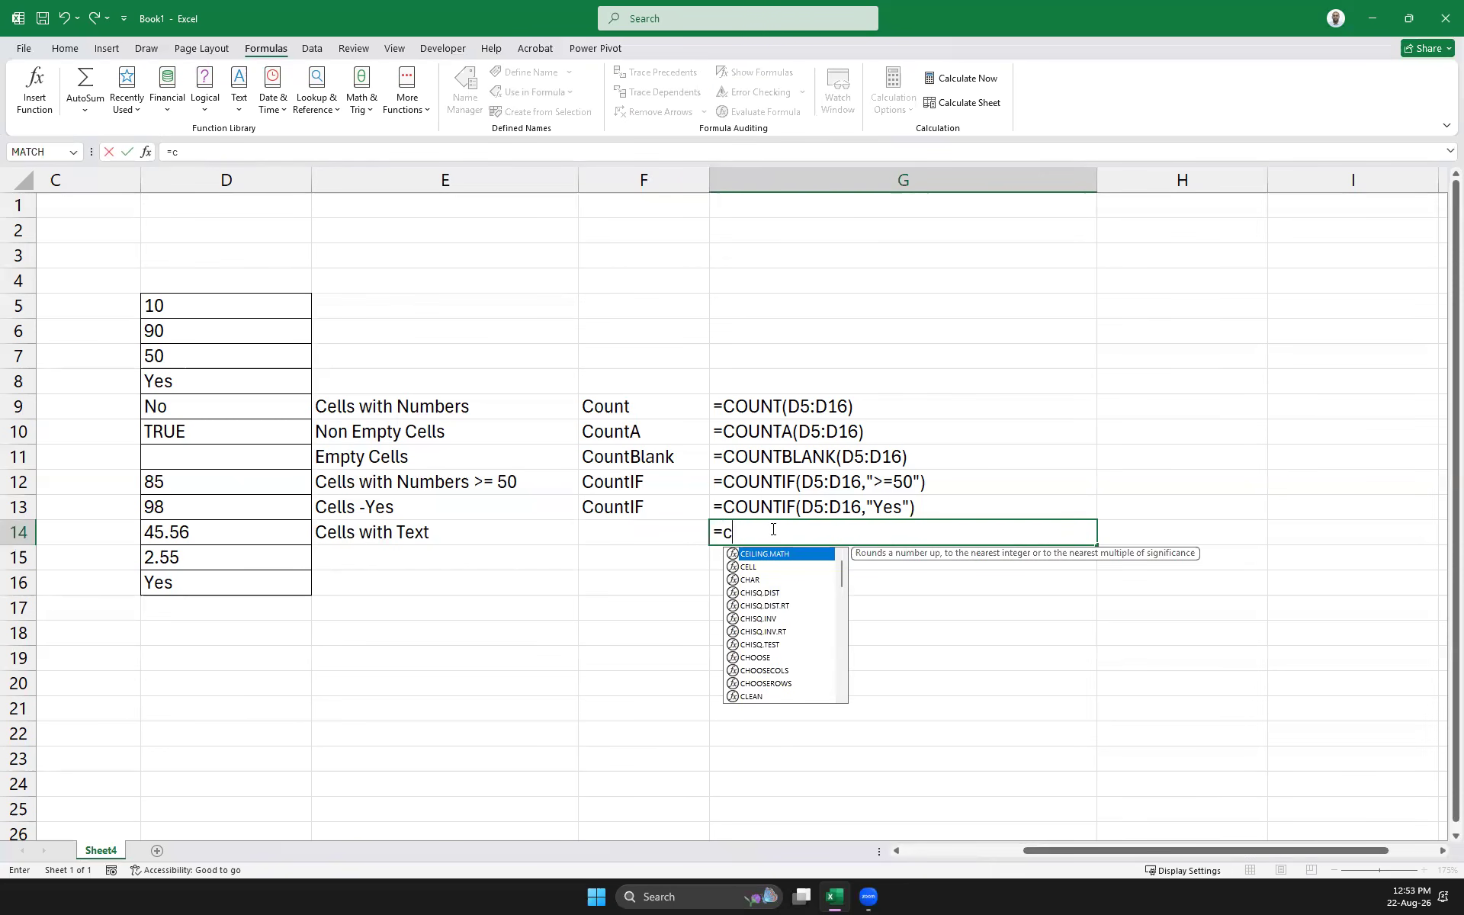
{"action": "type", "text": "ount"}
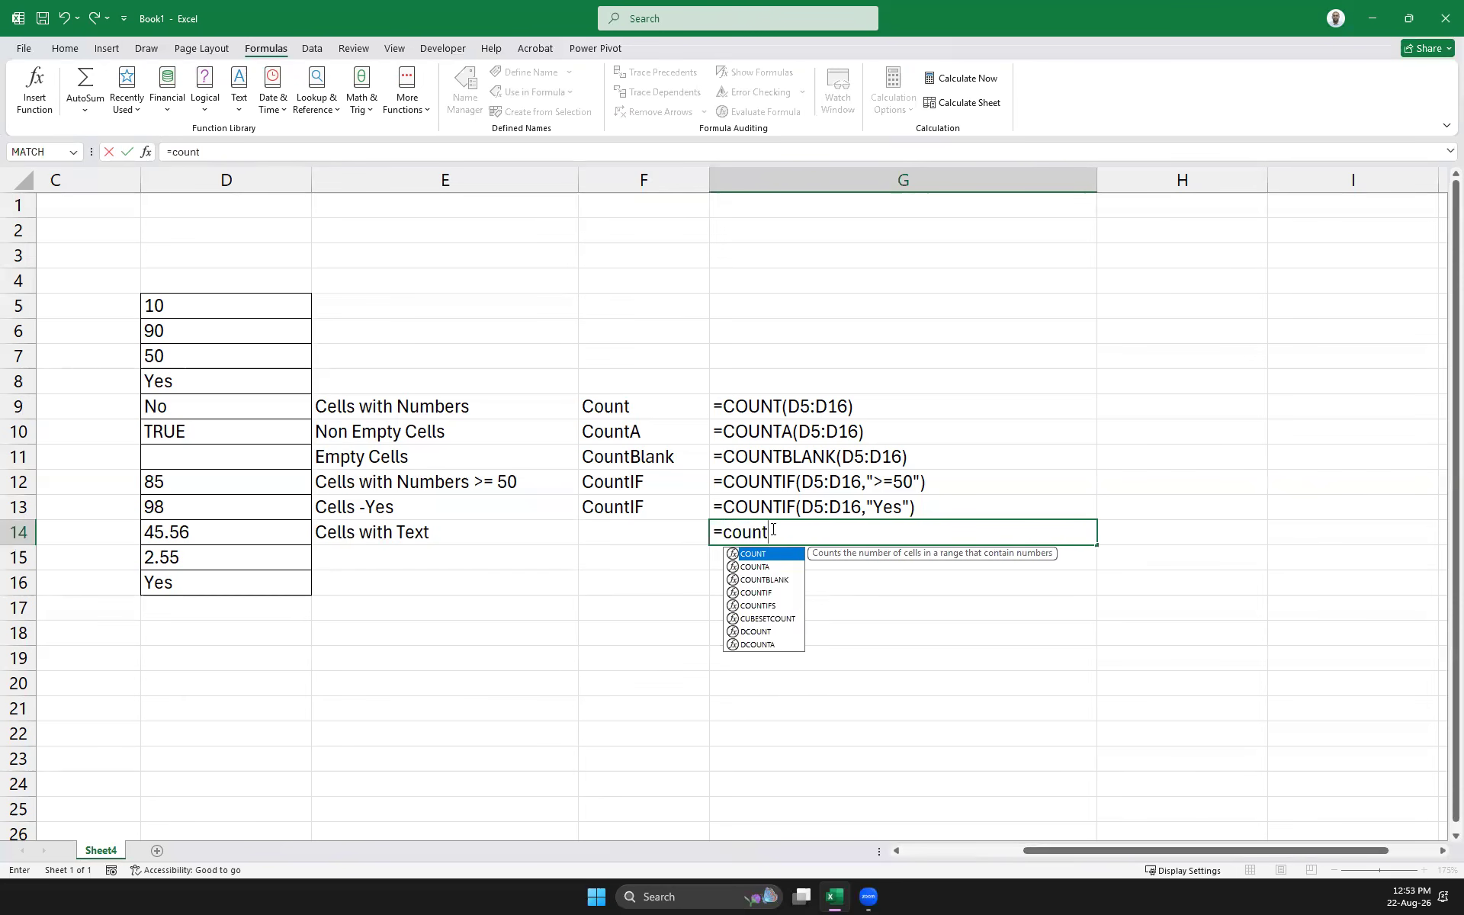
{"action": "double_click", "coordinate": [754, 566]}
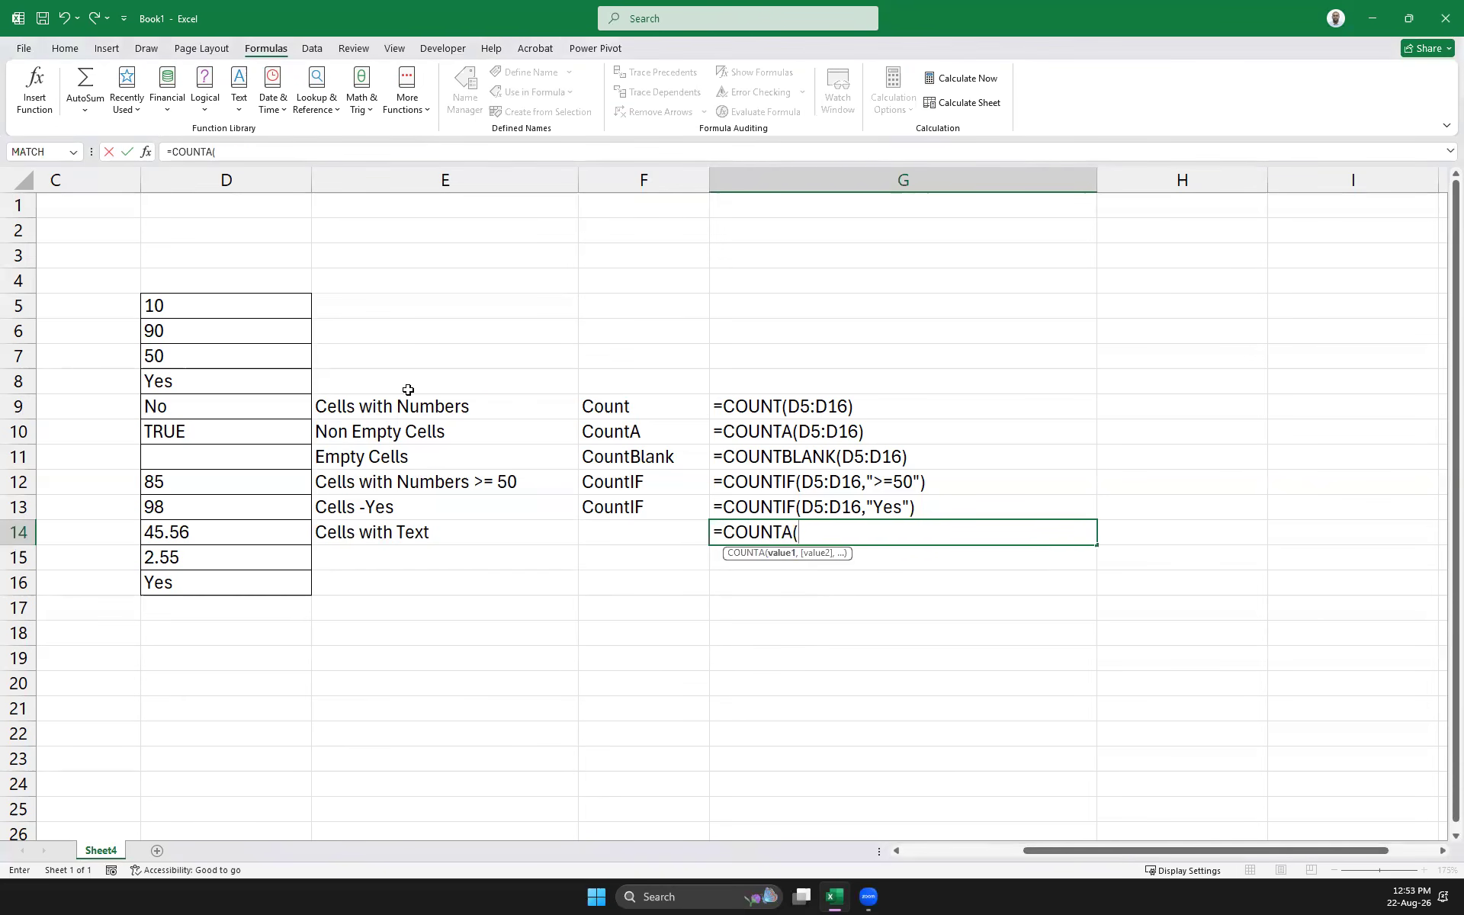
{"action": "left_click_drag", "start_coordinate": [156, 305], "coordinate": [193, 586]}
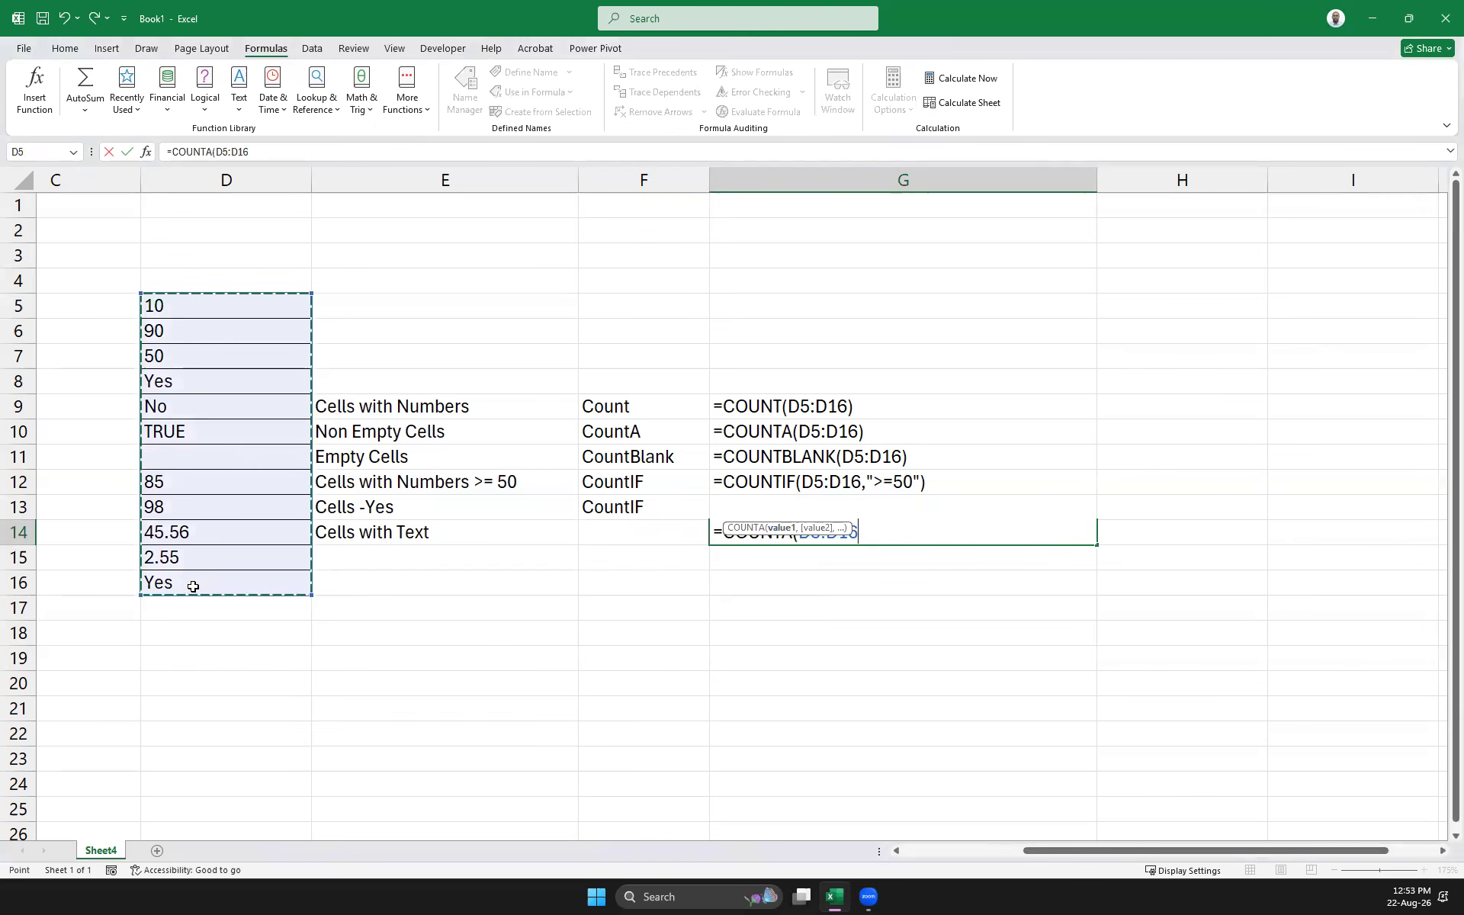
{"action": "type", "text": ")"}
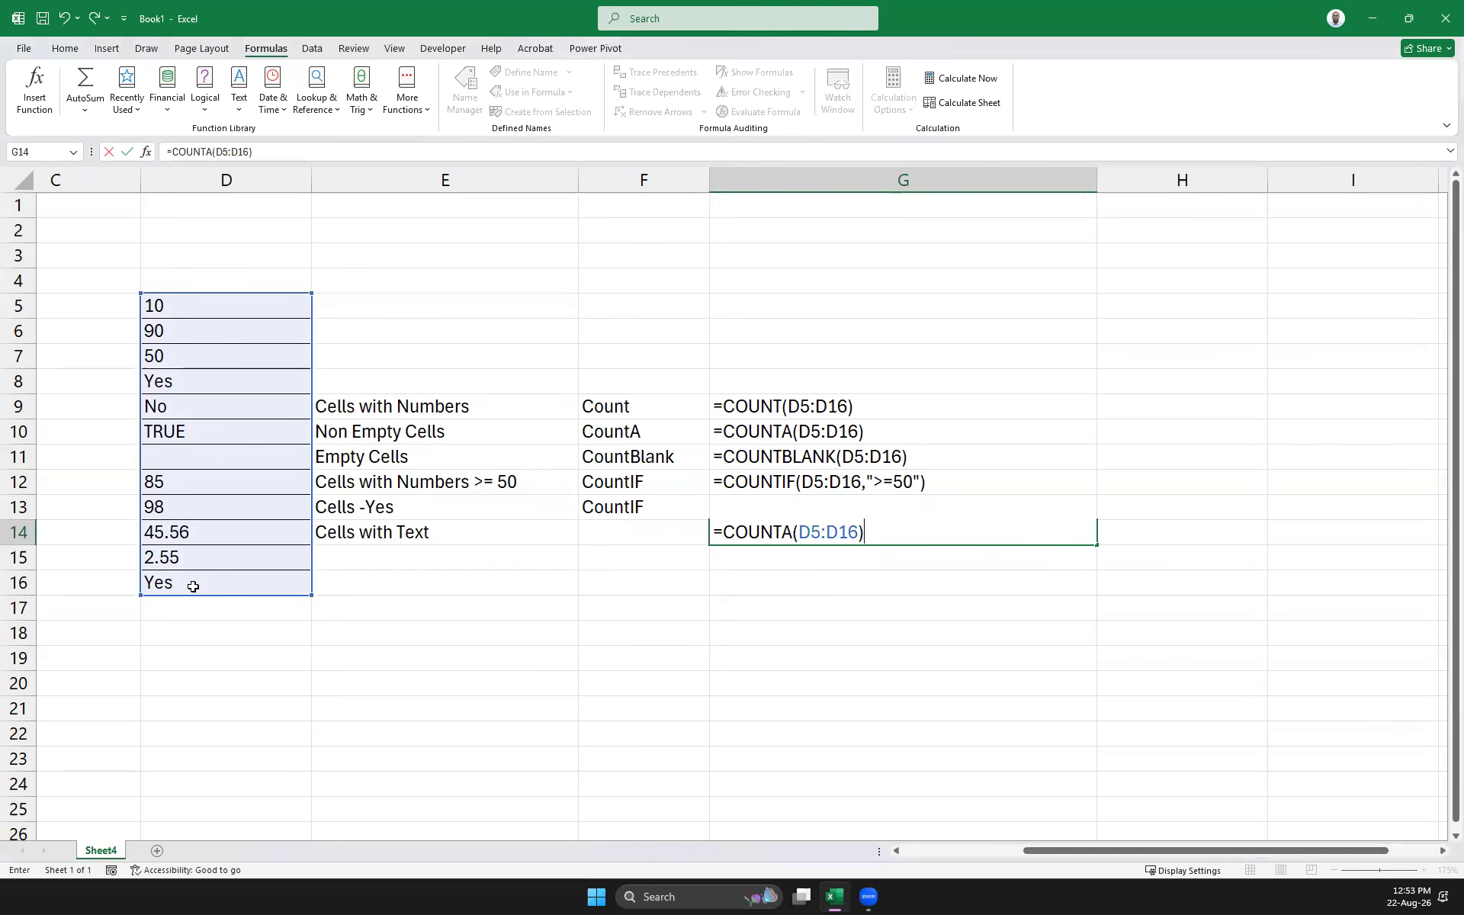
{"action": "type", "text": "-"}
{"action": "type", "text": "count("}
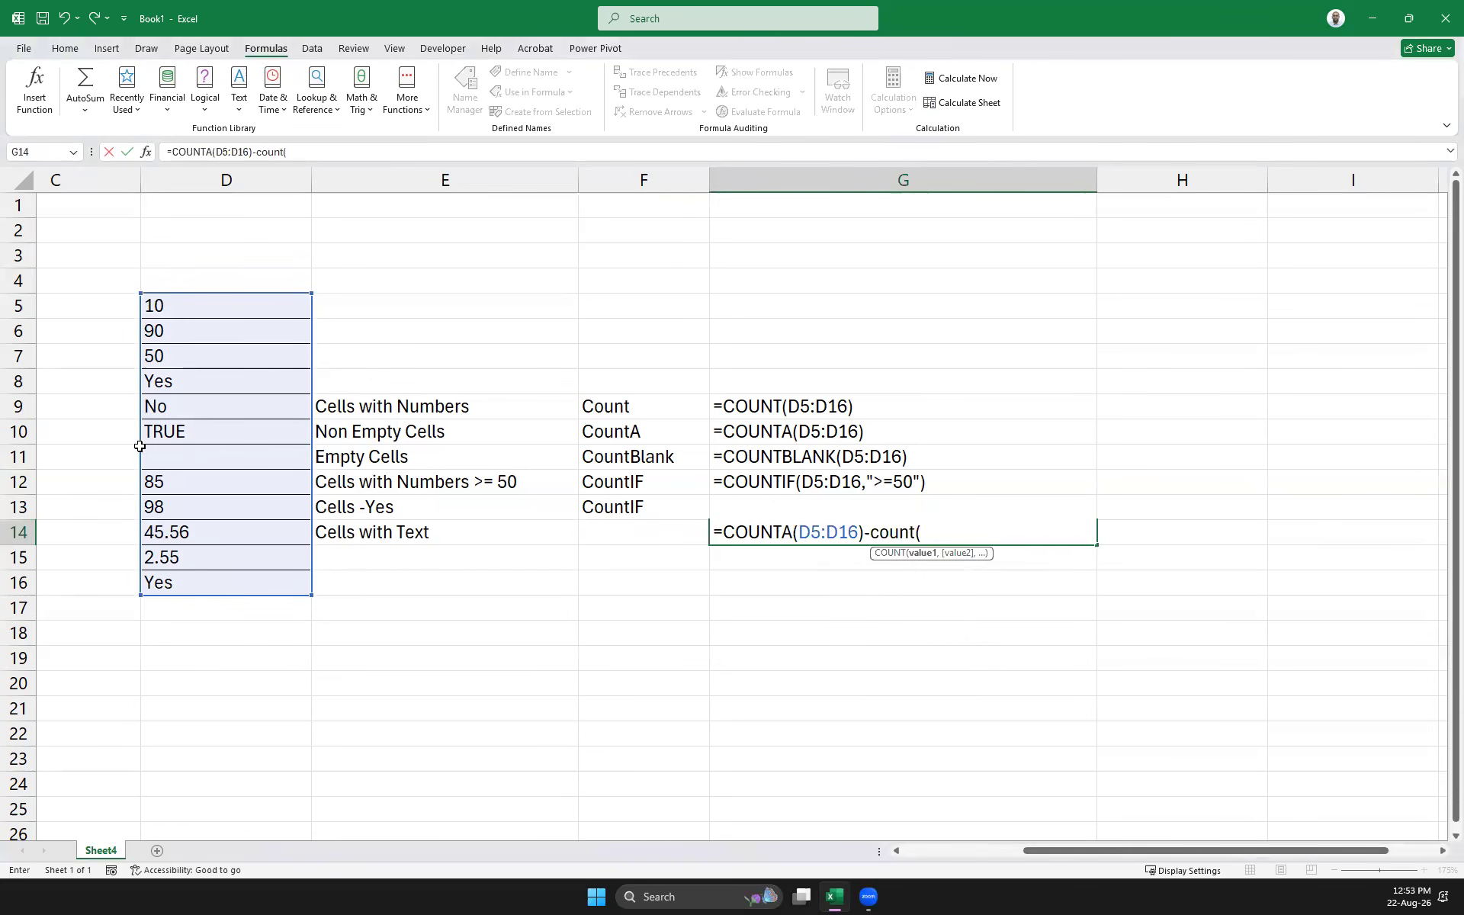
{"action": "left_click_drag", "start_coordinate": [193, 303], "coordinate": [189, 581]}
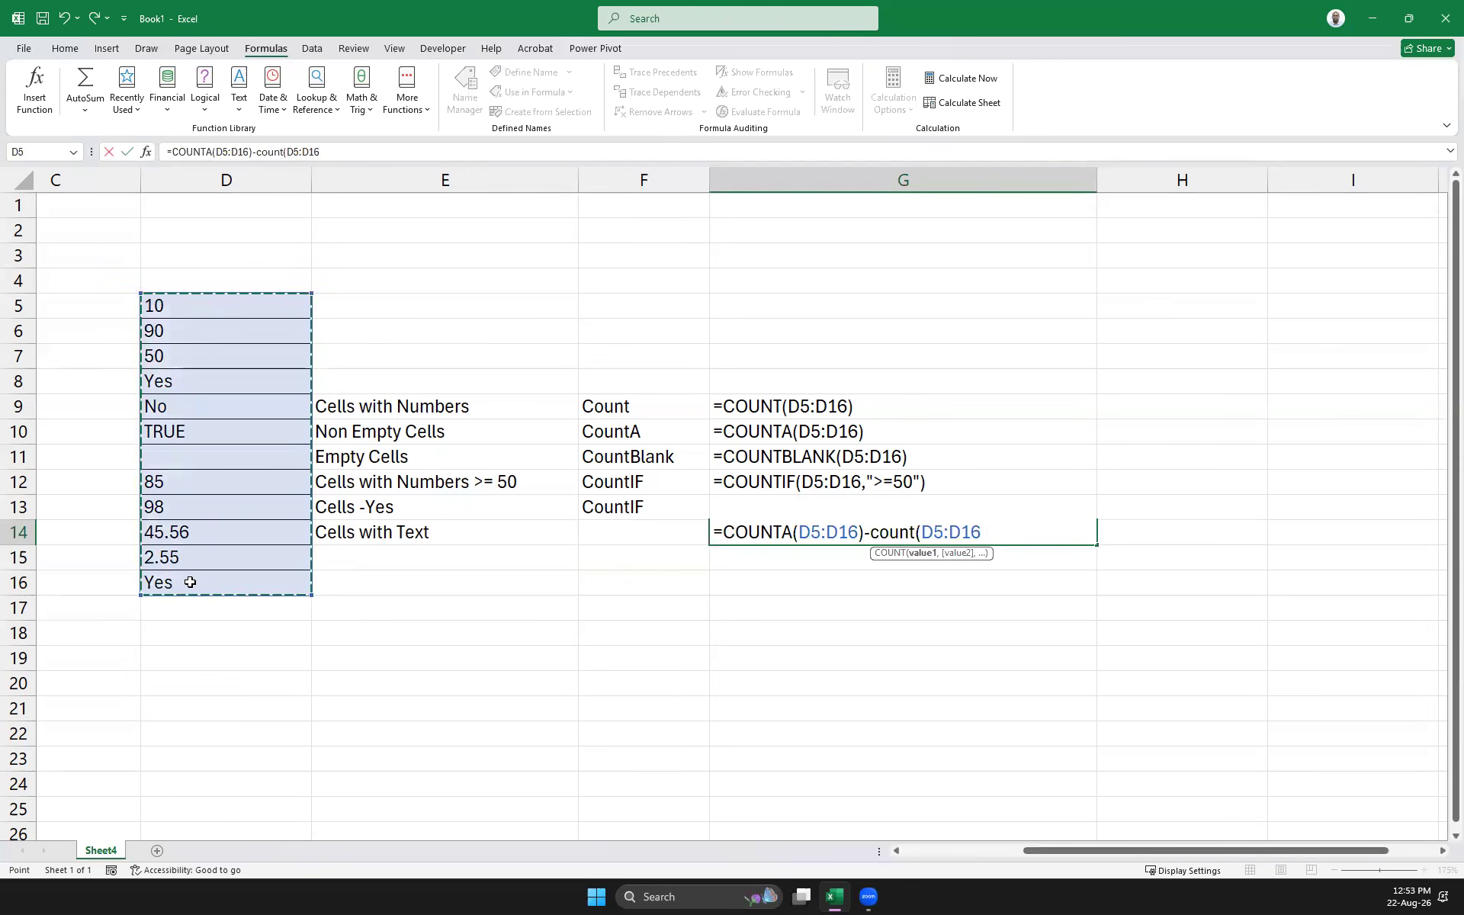
{"action": "key", "text": "Return"}
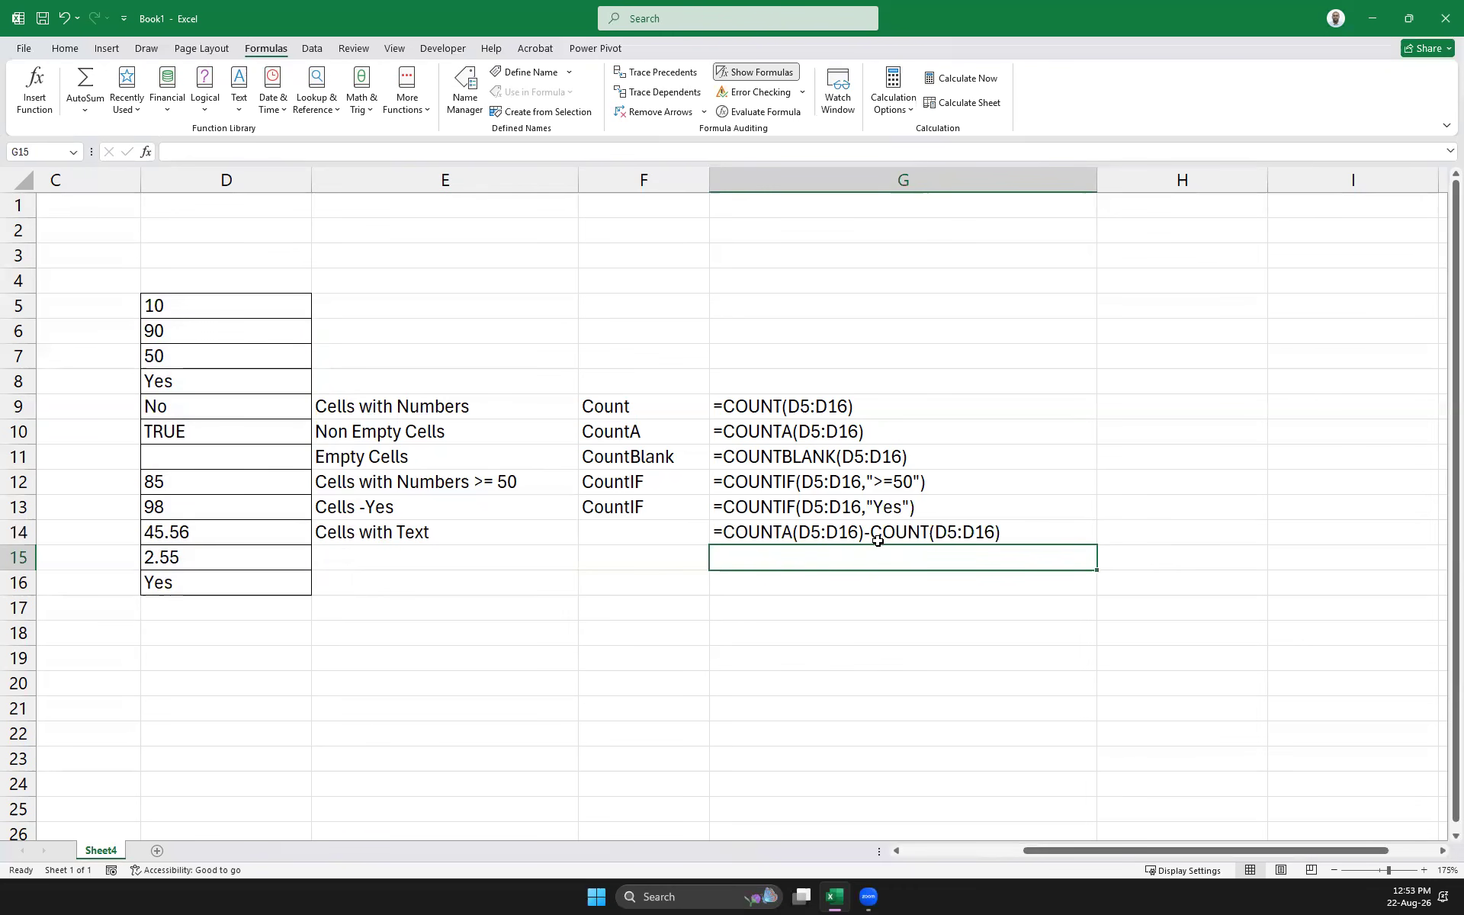
{"action": "left_click", "coordinate": [742, 80]}
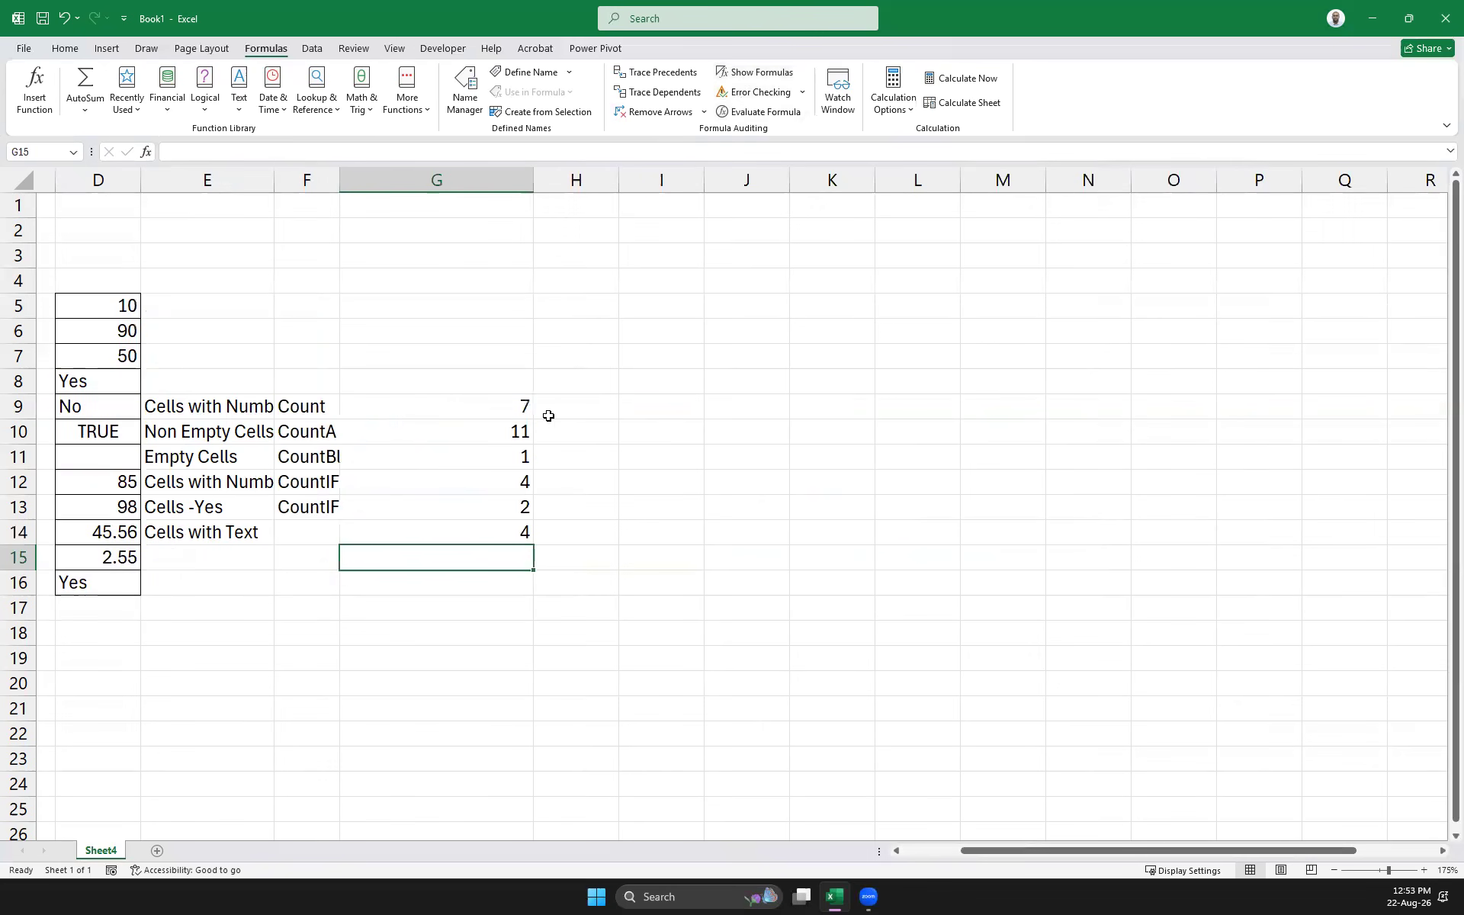
Replace the 85 in D12 with the text ffff
{"action": "left_click_drag", "start_coordinate": [977, 852], "coordinate": [729, 853]}
{"action": "left_click", "coordinate": [331, 409]}
{"action": "left_click", "coordinate": [338, 431]}
{"action": "left_click", "coordinate": [321, 574]}
{"action": "left_click", "coordinate": [340, 482]}
{"action": "type", "text": "ffff"}
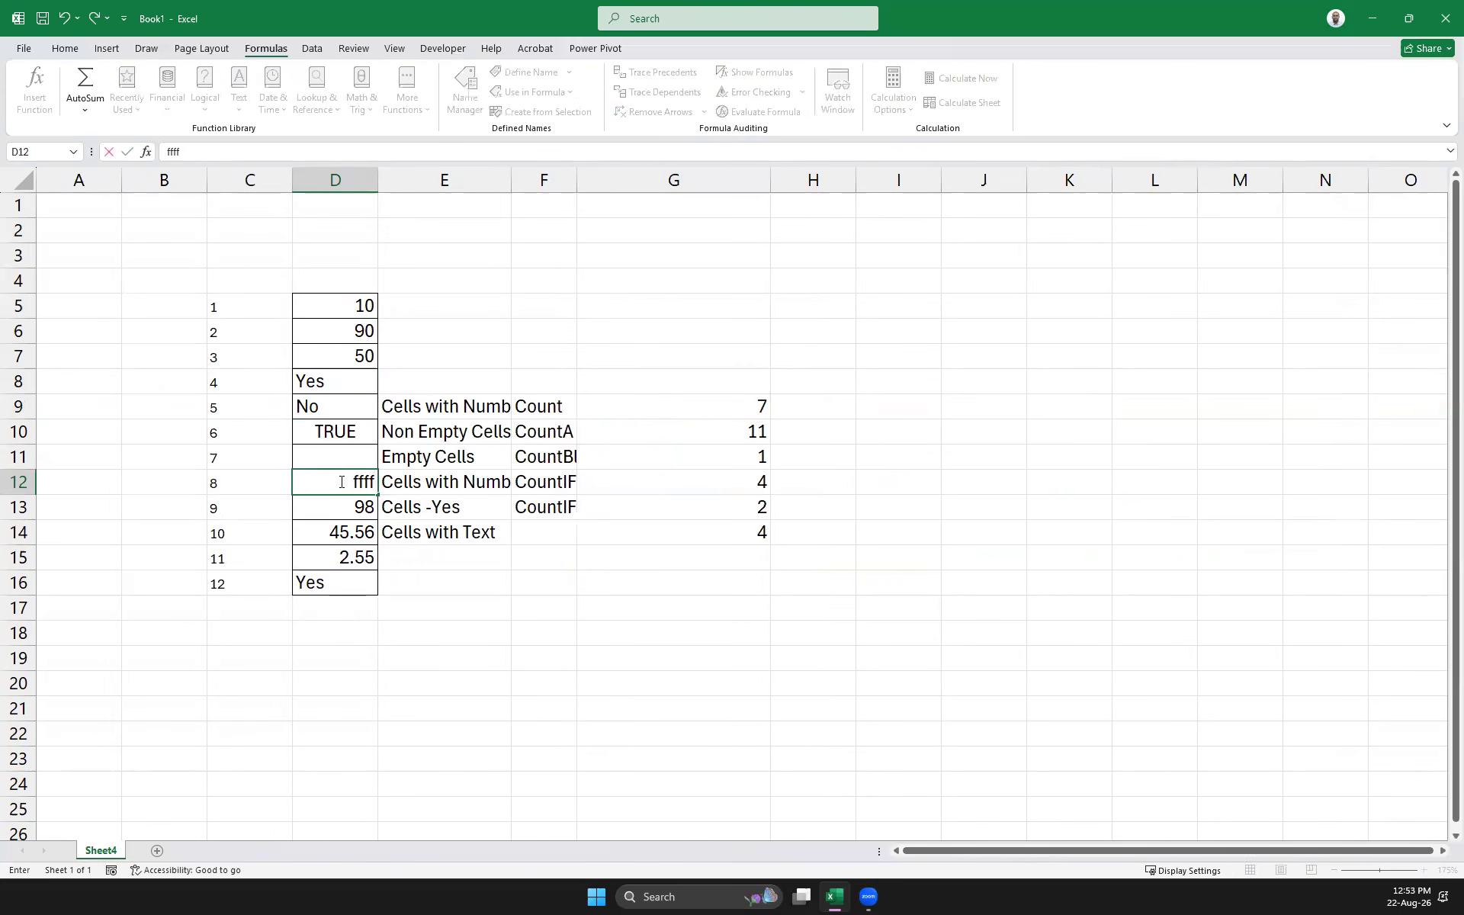
{"action": "key", "text": "Return"}
Turn Show Formulas back on to display the six count formulas
{"action": "left_click", "coordinate": [755, 532]}
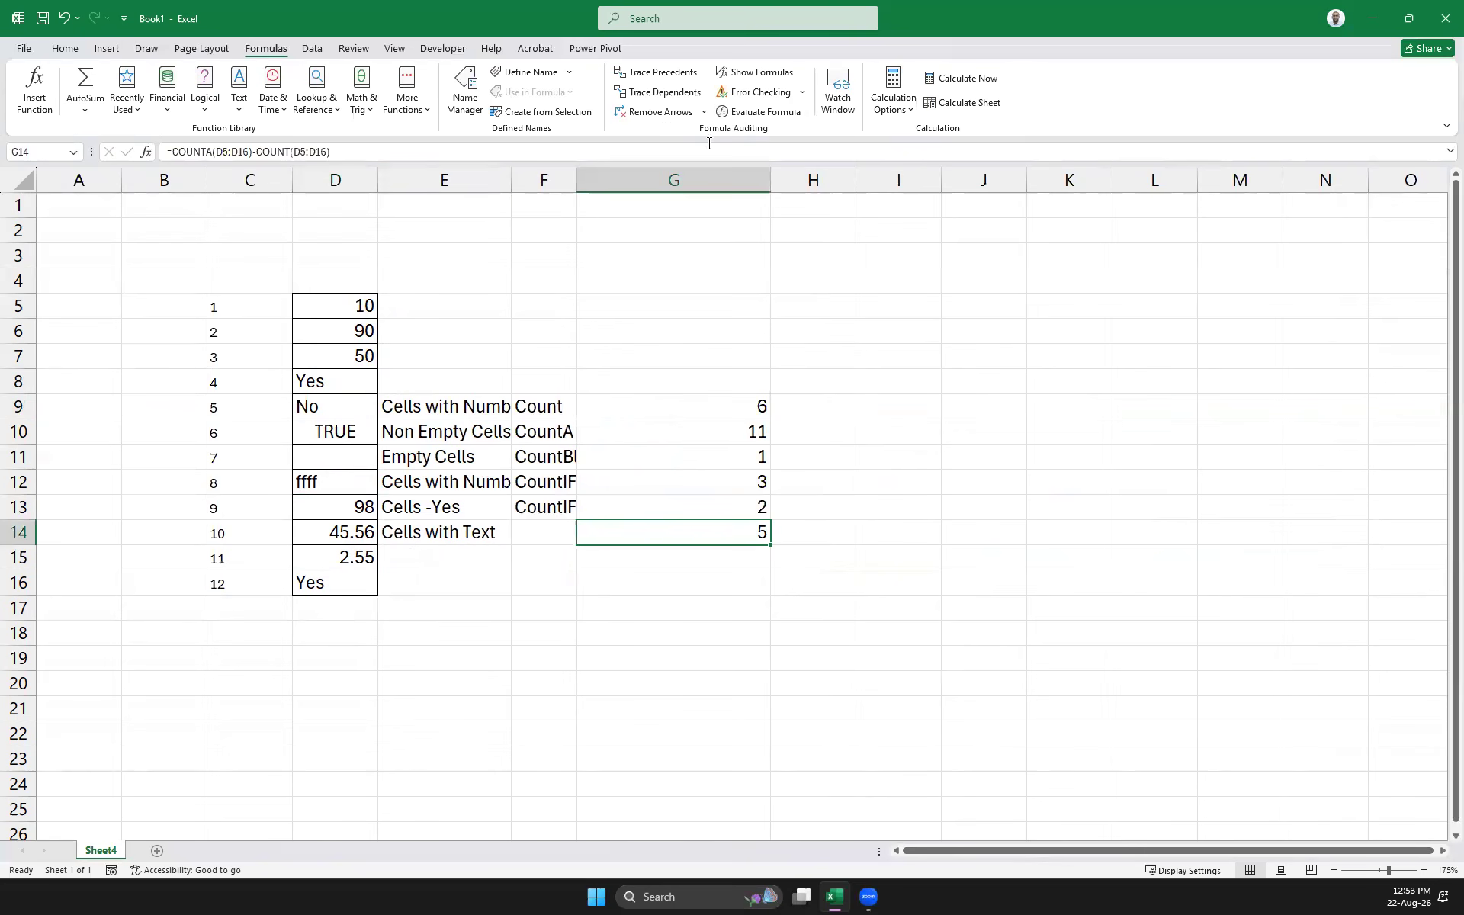
{"action": "left_click", "coordinate": [758, 74]}
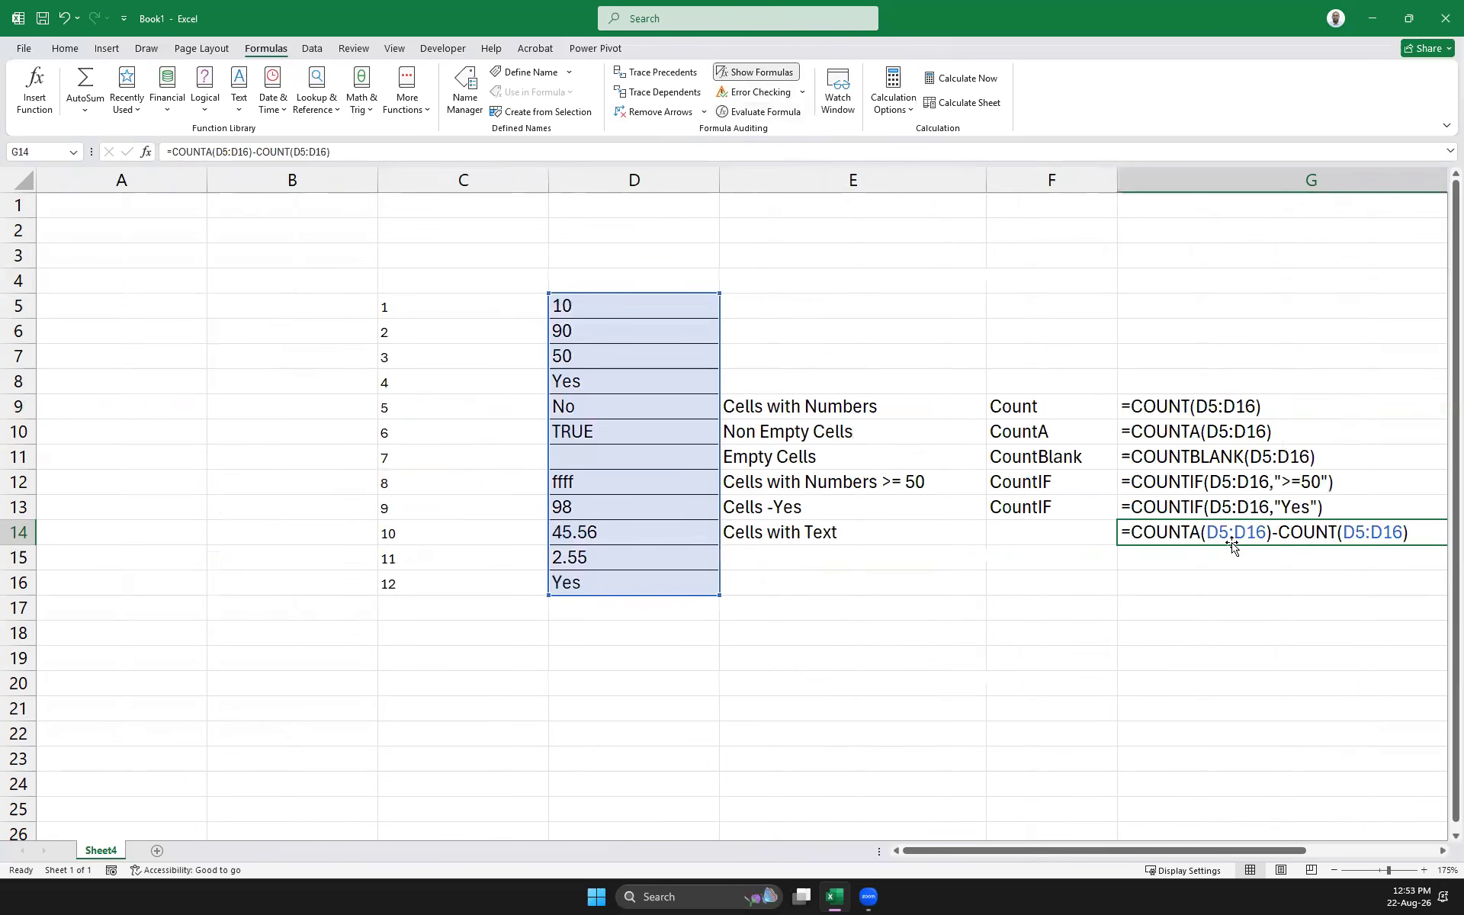
{"action": "left_click_drag", "start_coordinate": [987, 856], "coordinate": [1060, 855]}
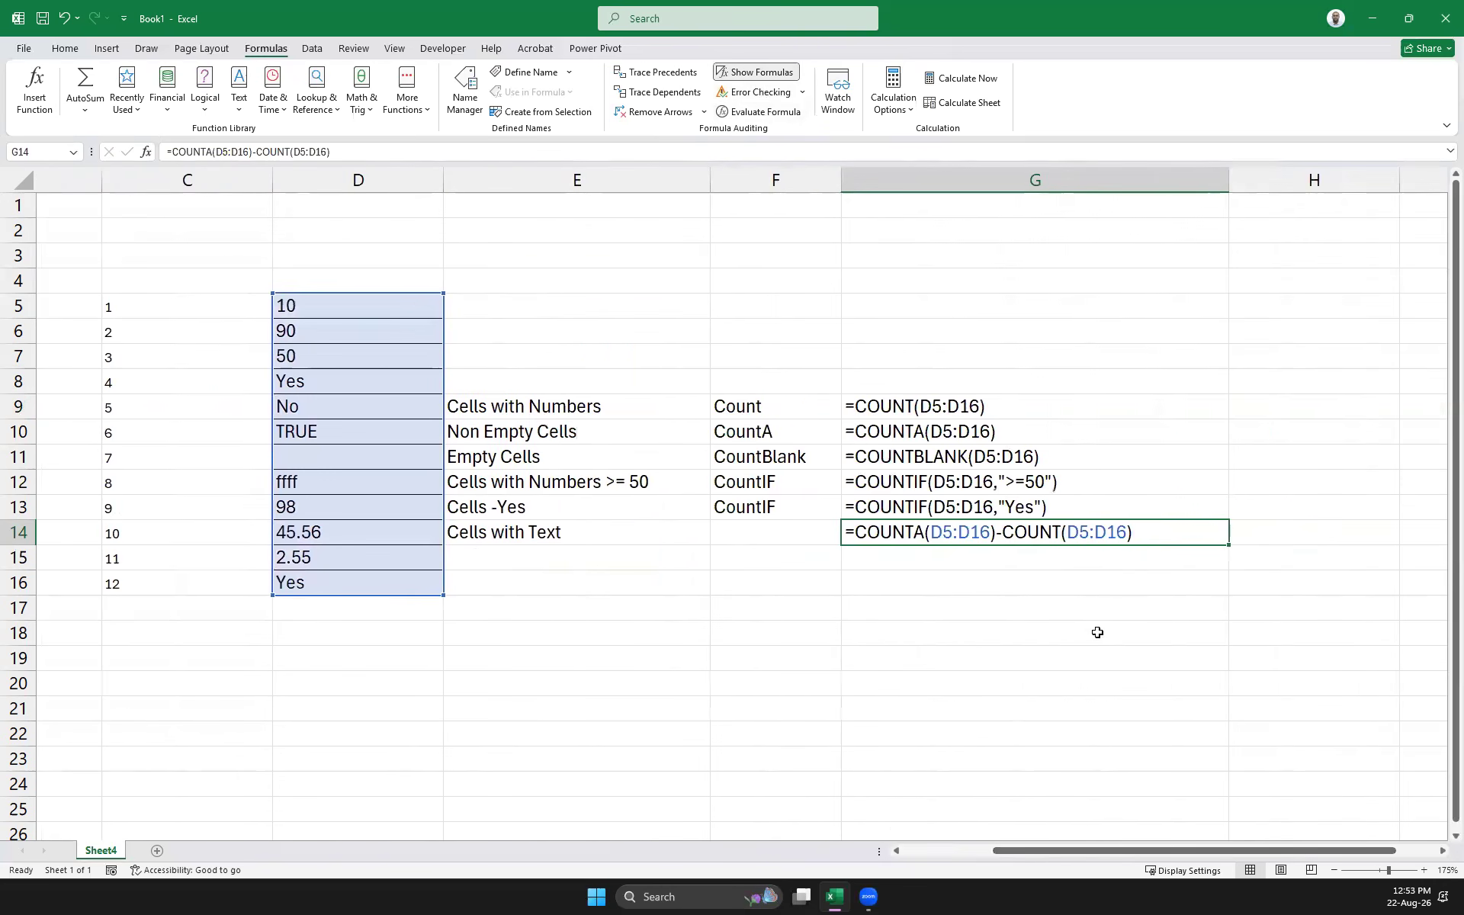
{"action": "left_click", "coordinate": [1114, 590]}
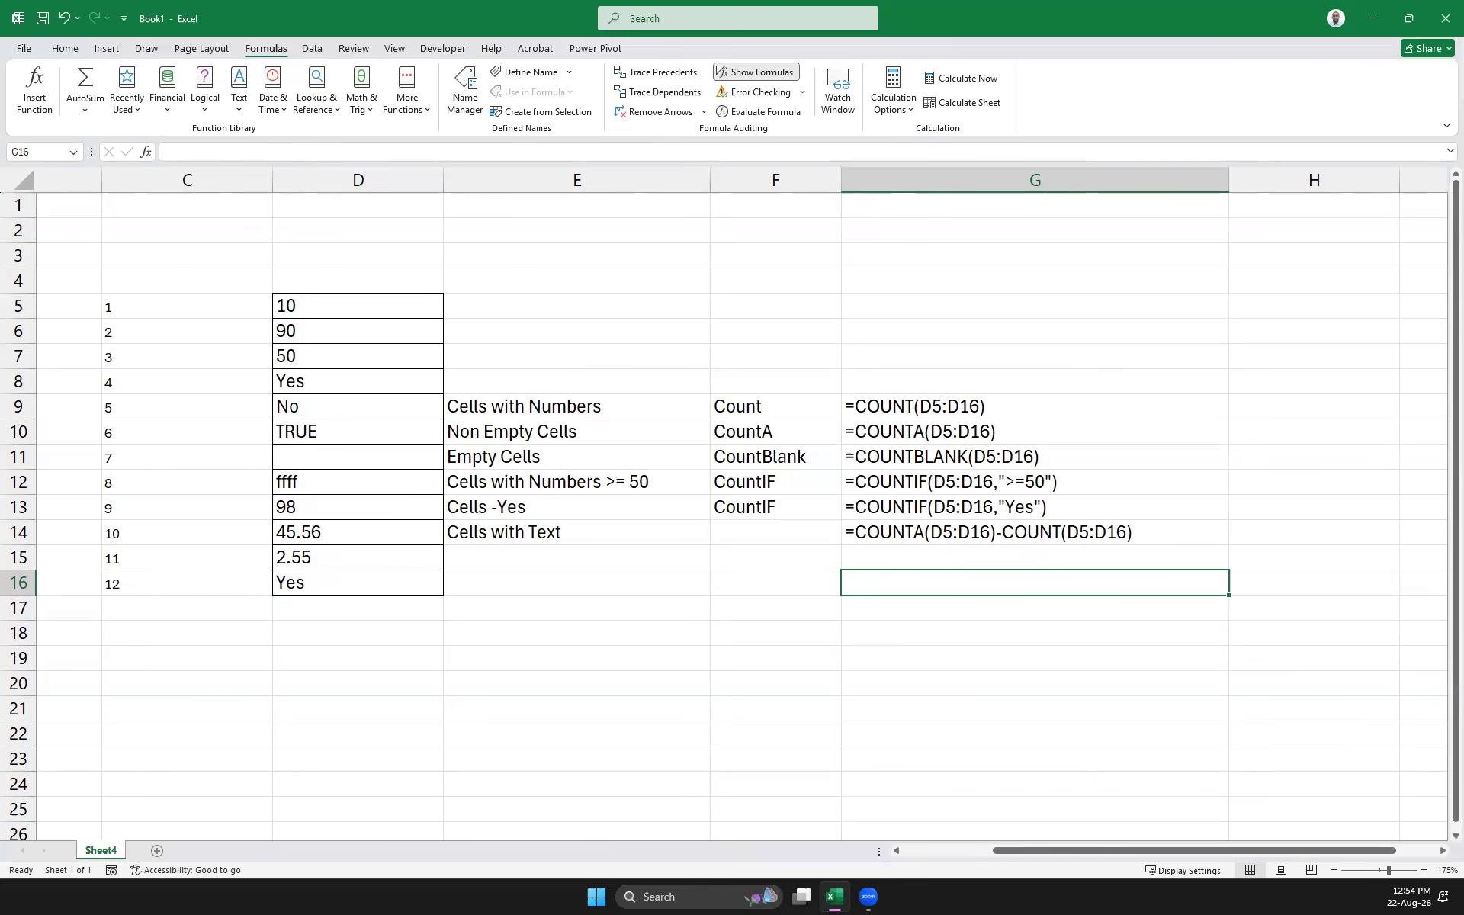
{"action": "left_click", "coordinate": [1166, 552]}
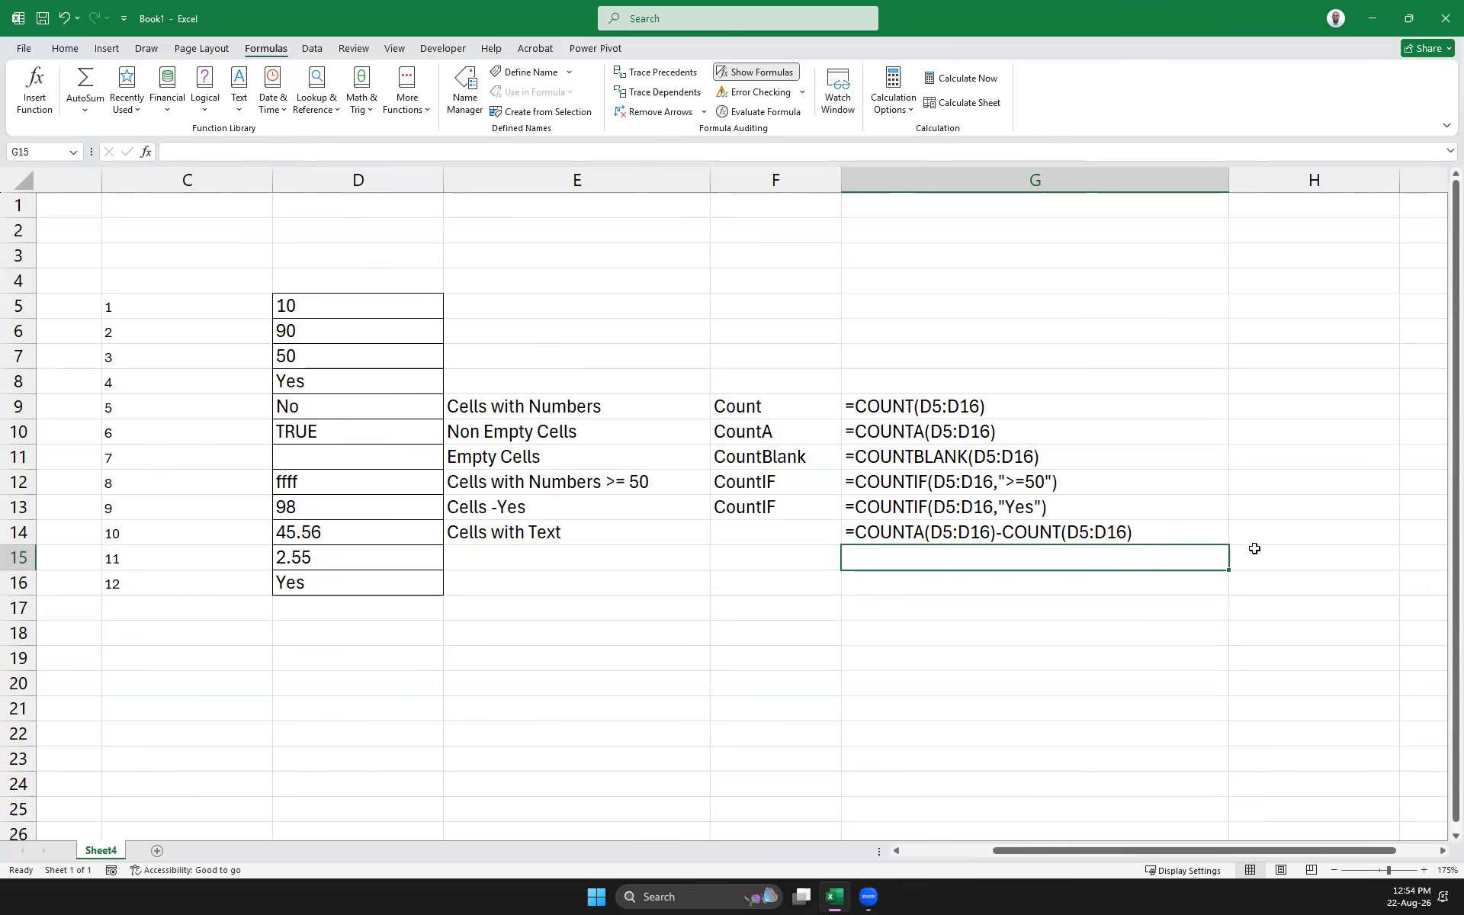